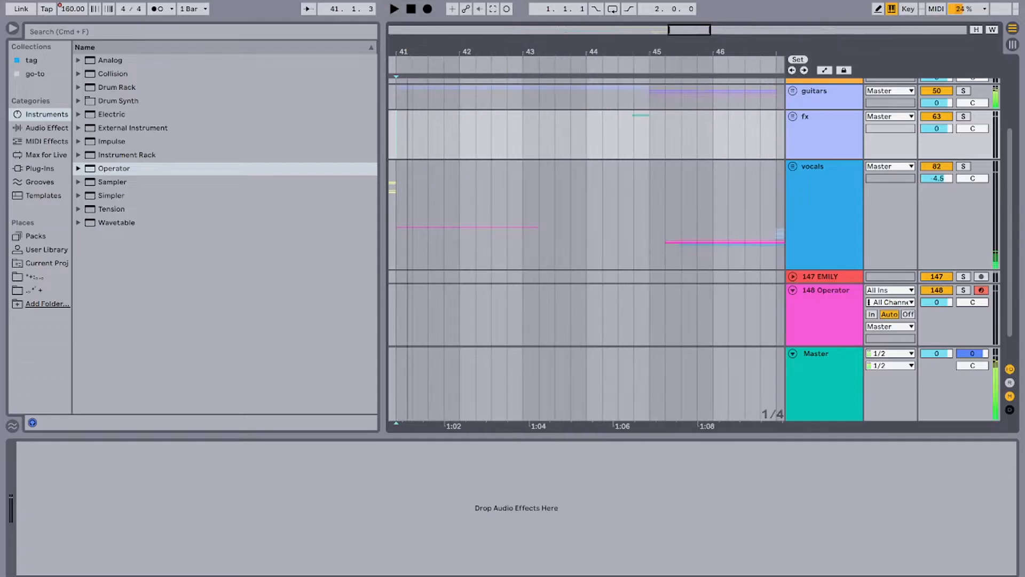
Step: Loop the first beat of bar 41 on the guitars track and play it
{"action": "scroll", "coordinate": [586, 214], "scroll_direction": "up", "scroll_amount": 5}
{"action": "scroll", "coordinate": [586, 214], "scroll_direction": "left", "scroll_amount": 5}
{"action": "key", "text": "space"}
{"action": "key", "text": "space"}
{"action": "key", "text": "space"}
{"action": "key", "text": "space"}
{"action": "left_click_drag", "start_coordinate": [592, 207], "coordinate": [606, 207]}
{"action": "key", "text": "super+l"}
{"action": "key", "text": "space"}
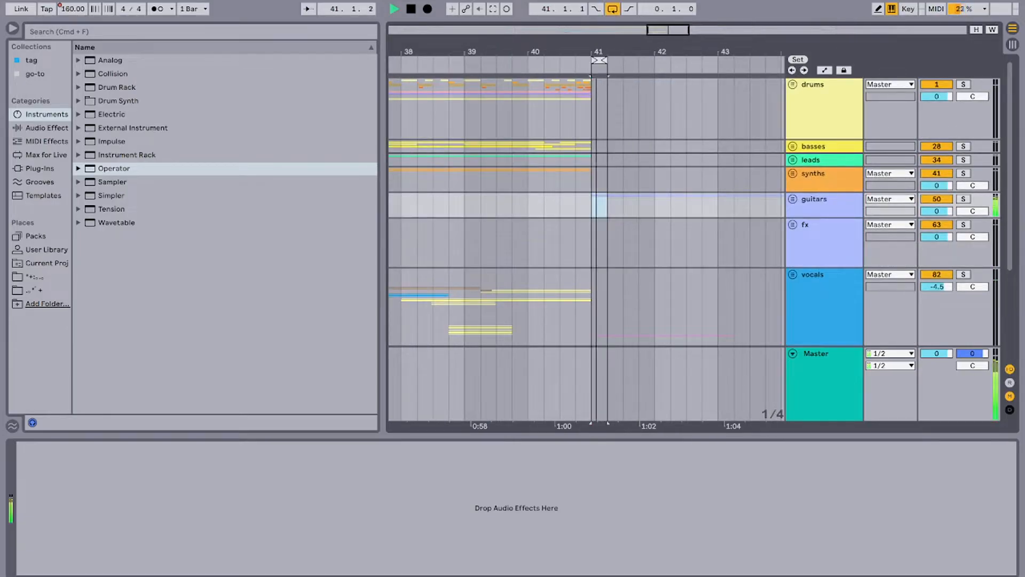
Step: Audition the looped beat with the guitars group briefly soloed, and stop playback with looping switched off
{"action": "left_click", "coordinate": [963, 199]}
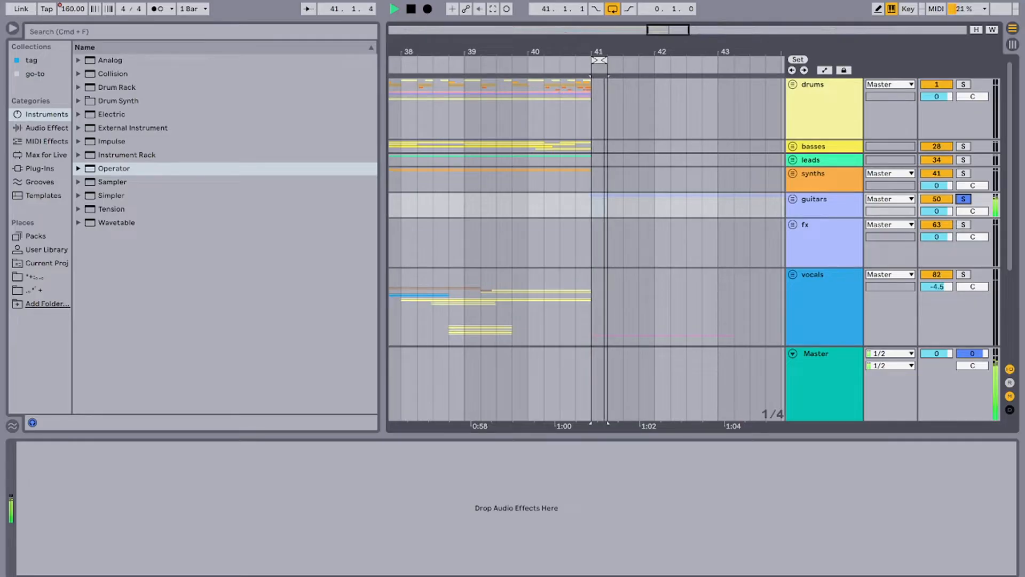
{"action": "left_click", "coordinate": [963, 200]}
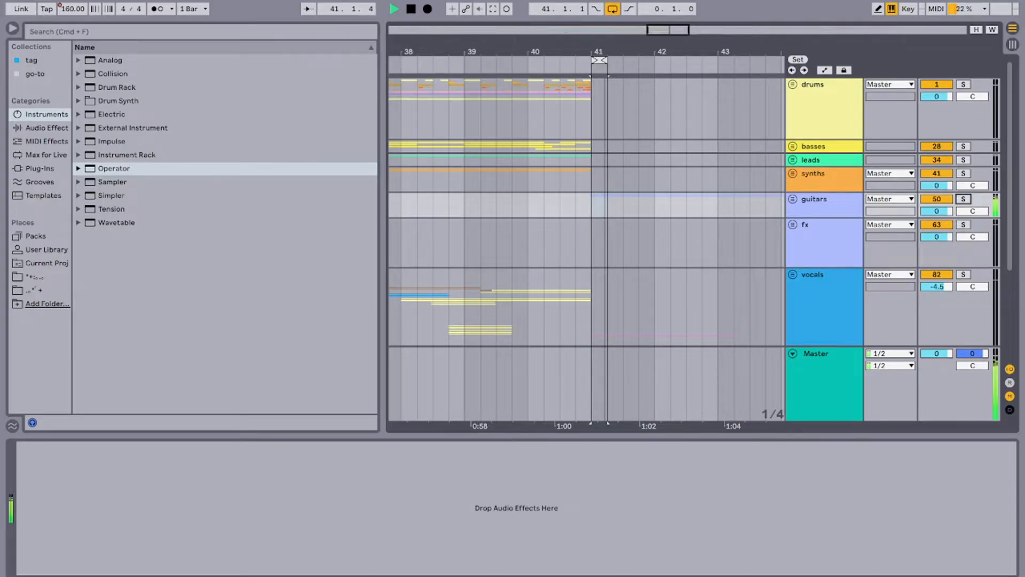
{"action": "key", "text": "space"}
{"action": "key", "text": "super+l"}
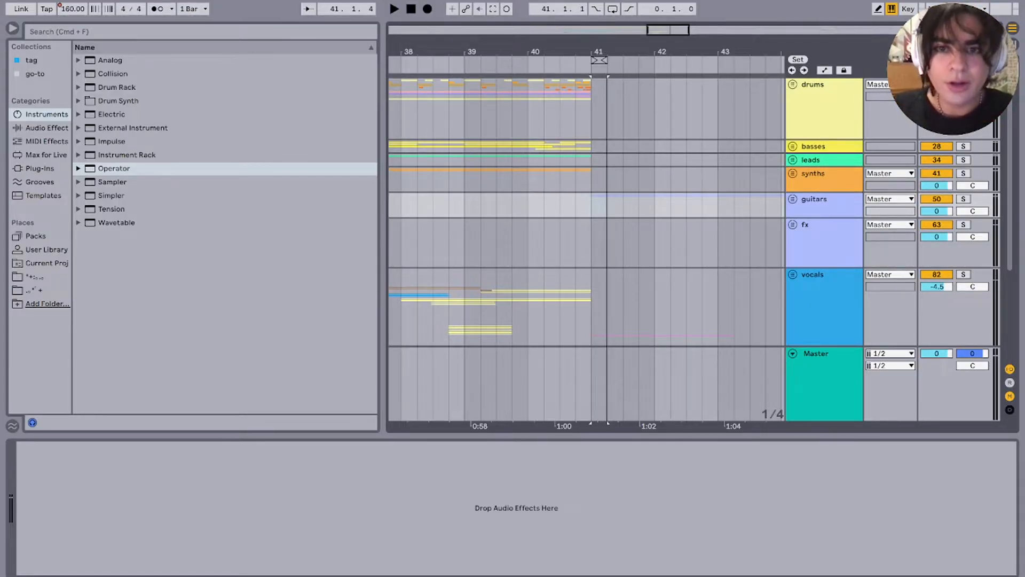
Step: Look over the whole arrangement, checking how the groups' clips are laid out from the intro through the sections after bar 41
{"action": "scroll", "coordinate": [586, 249], "scroll_direction": "left", "scroll_amount": 20}
{"action": "scroll", "coordinate": [586, 249], "scroll_direction": "down", "scroll_amount": 10}
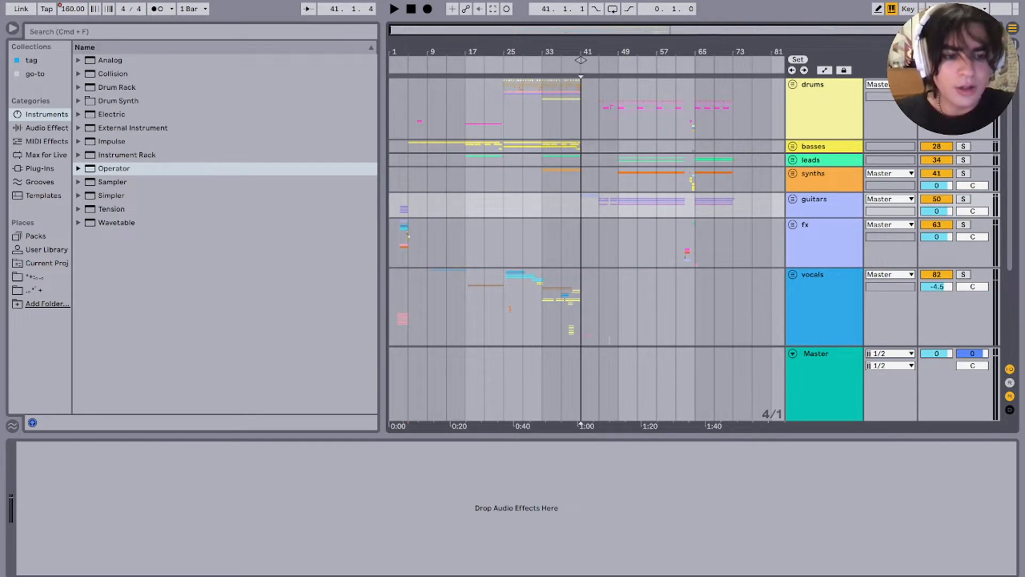
{"action": "key", "text": "space"}
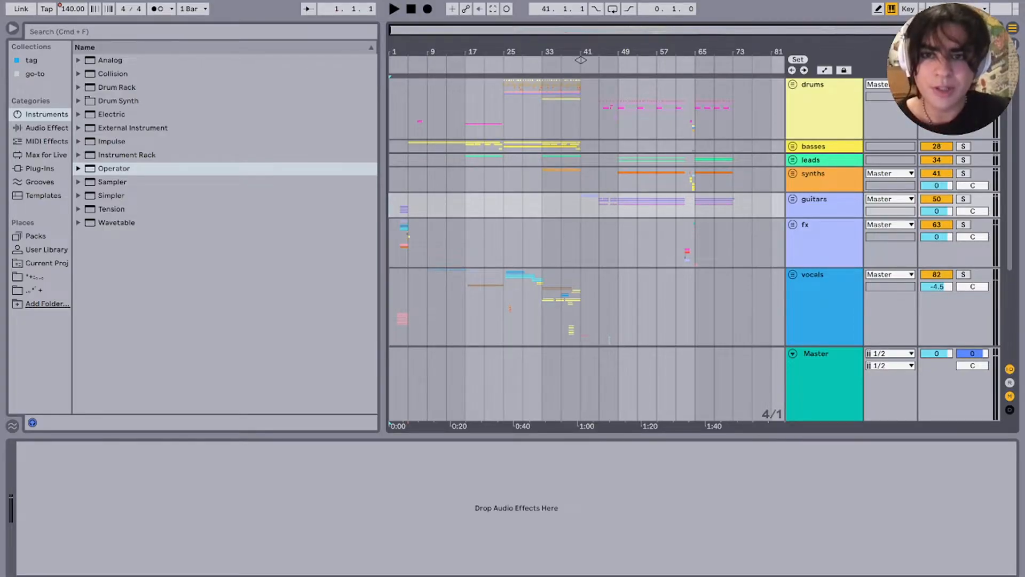
{"action": "scroll", "coordinate": [408, 240], "scroll_direction": "up", "scroll_amount": 5}
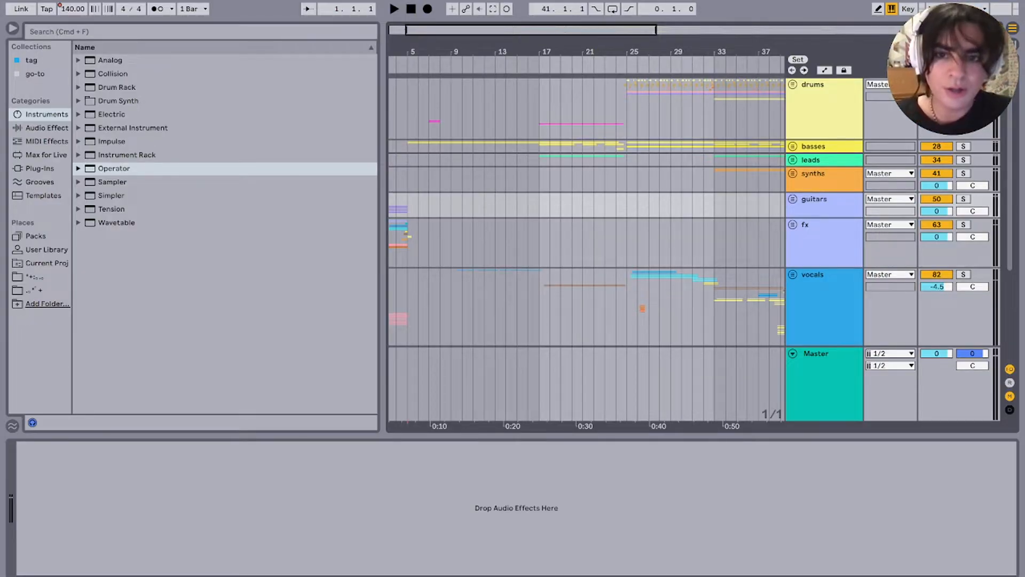
{"action": "scroll", "coordinate": [586, 240], "scroll_direction": "left", "scroll_amount": 2}
{"action": "scroll", "coordinate": [429, 241], "scroll_direction": "up", "scroll_amount": 5}
{"action": "scroll", "coordinate": [586, 240], "scroll_direction": "left", "scroll_amount": 3}
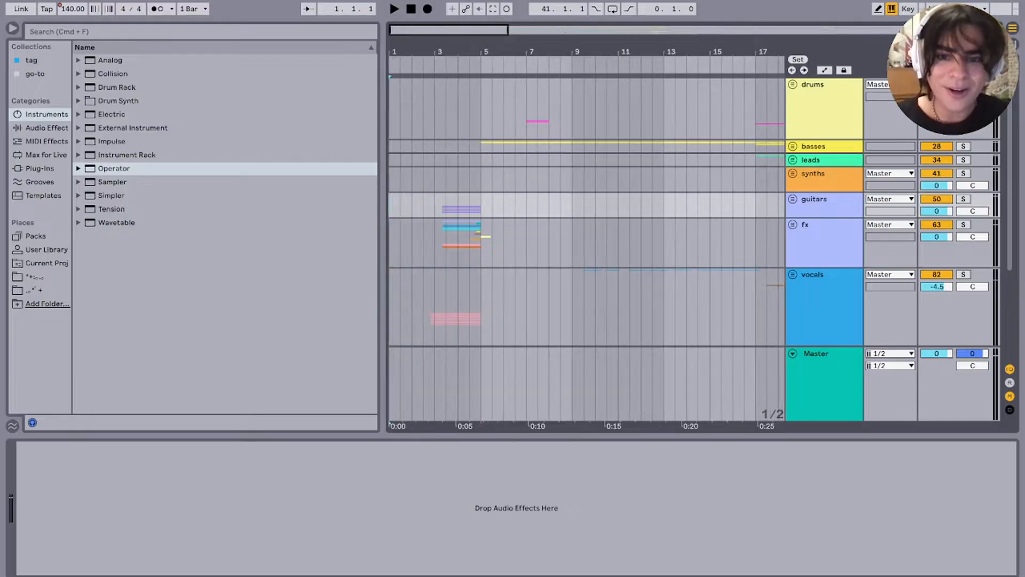
{"action": "scroll", "coordinate": [586, 240], "scroll_direction": "down", "scroll_amount": 1}
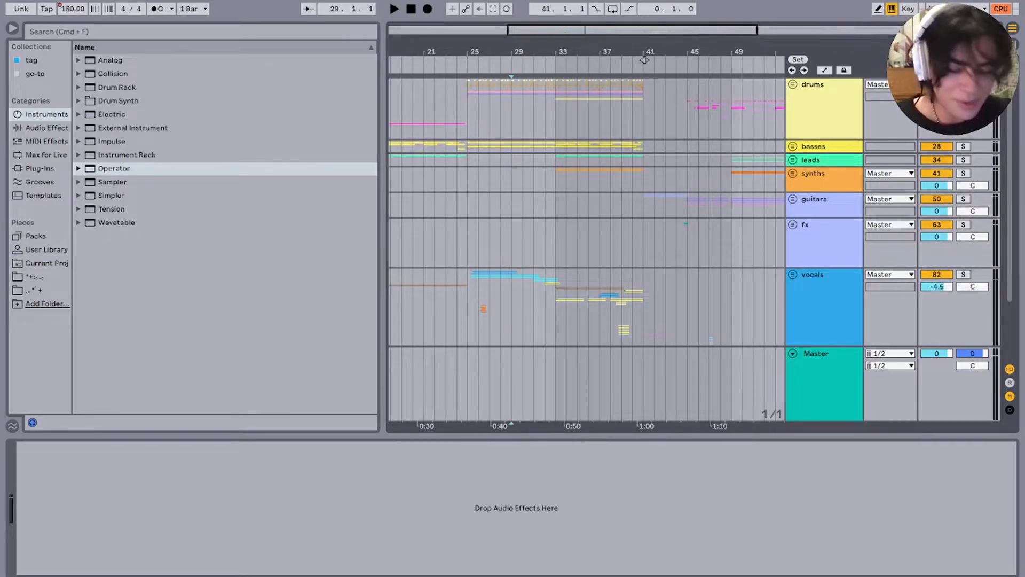
{"action": "scroll", "coordinate": [586, 248], "scroll_direction": "up", "scroll_amount": 5}
{"action": "scroll", "coordinate": [586, 248], "scroll_direction": "left", "scroll_amount": 5}
{"action": "scroll", "coordinate": [586, 249], "scroll_direction": "down", "scroll_amount": 7}
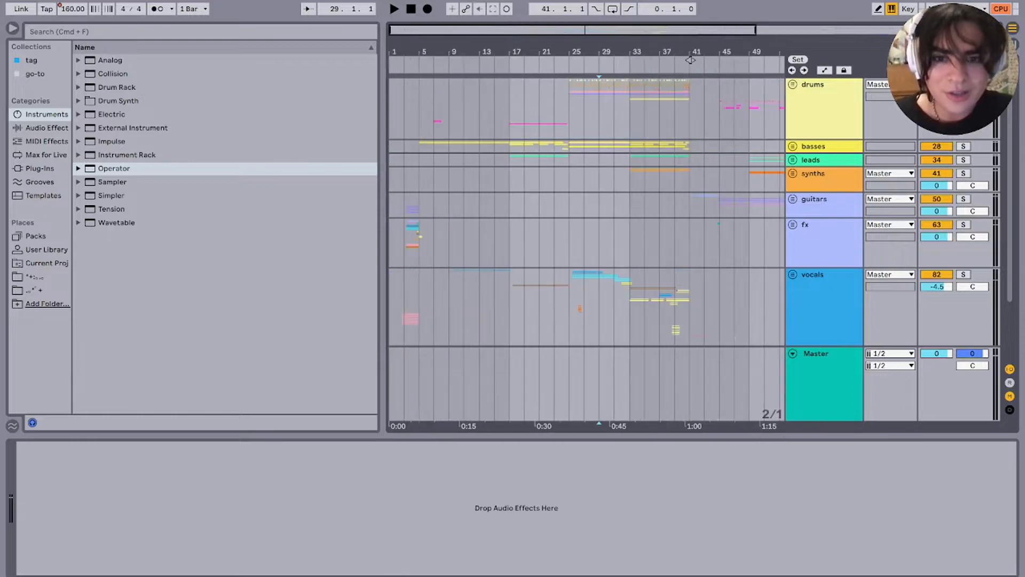
{"action": "left_click_drag", "start_coordinate": [690, 60], "coordinate": [691, 80]}
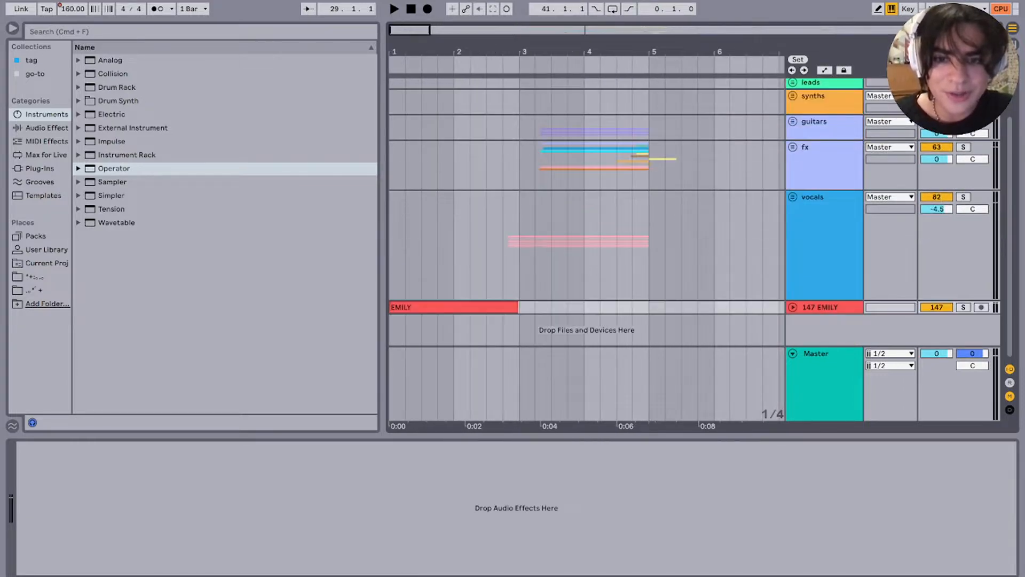
Step: Unfold and solo the EMILY track with its intro clip open for detailed viewing
{"action": "scroll", "coordinate": [586, 249], "scroll_direction": "up", "scroll_amount": 5}
{"action": "left_click", "coordinate": [793, 307]}
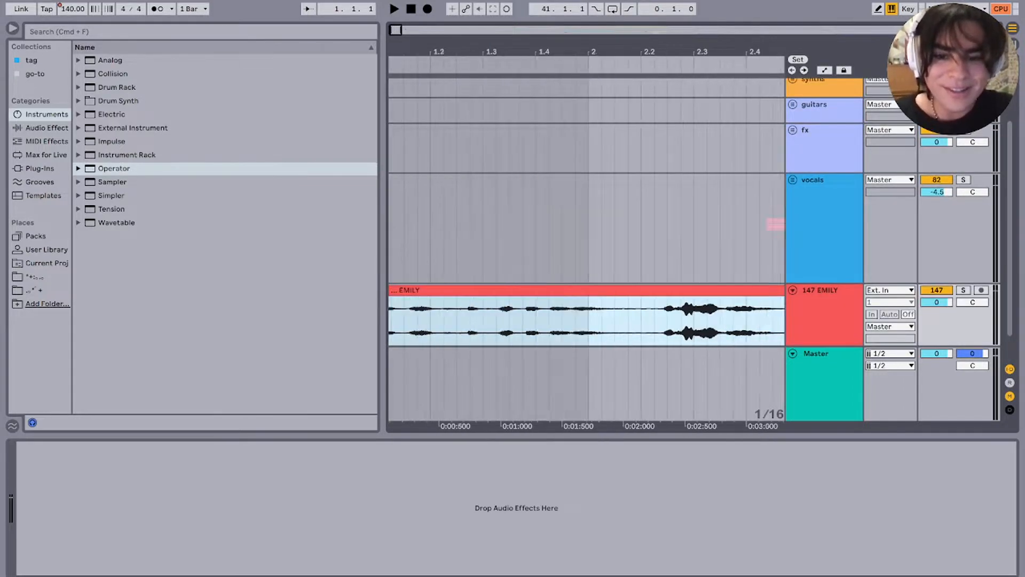
{"action": "scroll", "coordinate": [571, 315], "scroll_direction": "down", "scroll_amount": 10}
{"action": "double_click", "coordinate": [410, 291]}
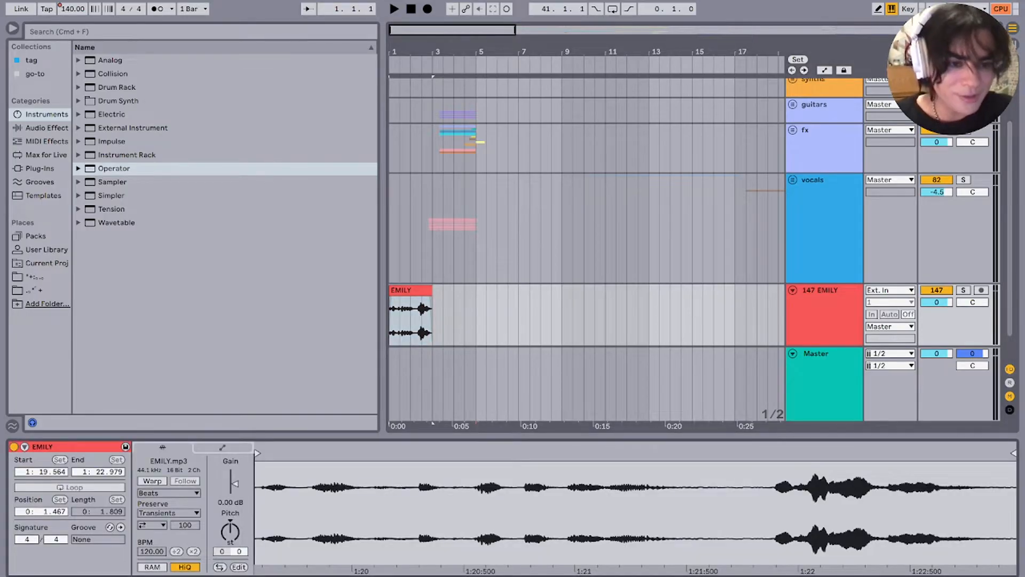
{"action": "left_click", "coordinate": [963, 289]}
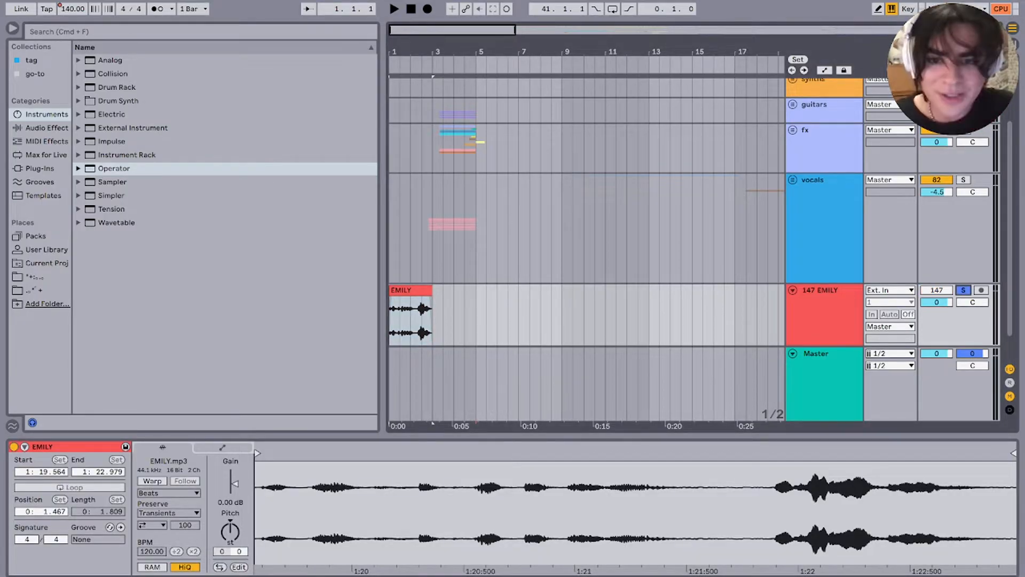
Step: Move the EMILY intro clip later in the timeline and extend its beginning back over the earlier audio of the sample
{"action": "scroll", "coordinate": [400, 299], "scroll_direction": "down", "scroll_amount": 5}
{"action": "left_click_drag", "start_coordinate": [398, 290], "coordinate": [611, 290]}
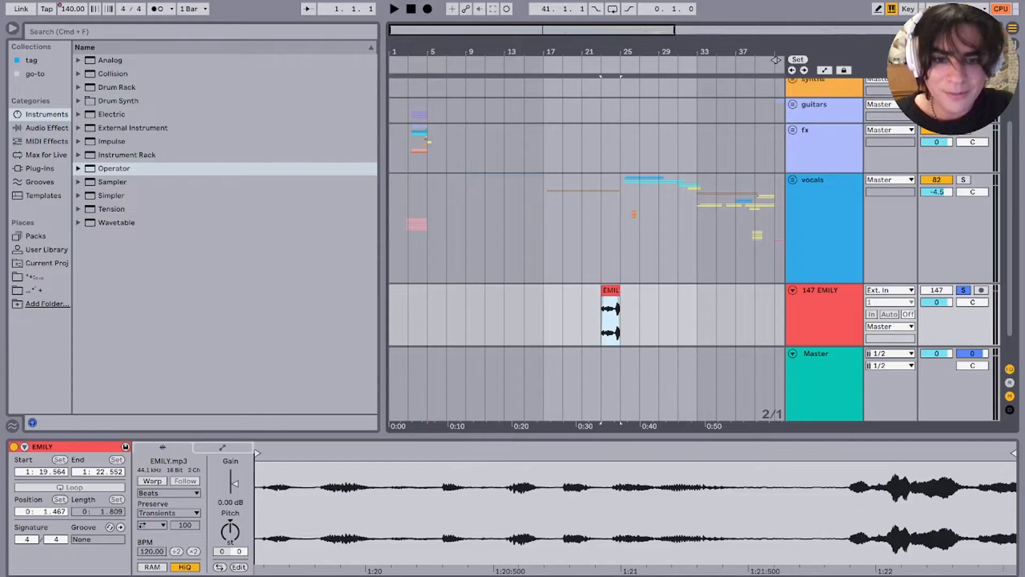
{"action": "key", "text": "super+z"}
{"action": "key", "text": "super+z"}
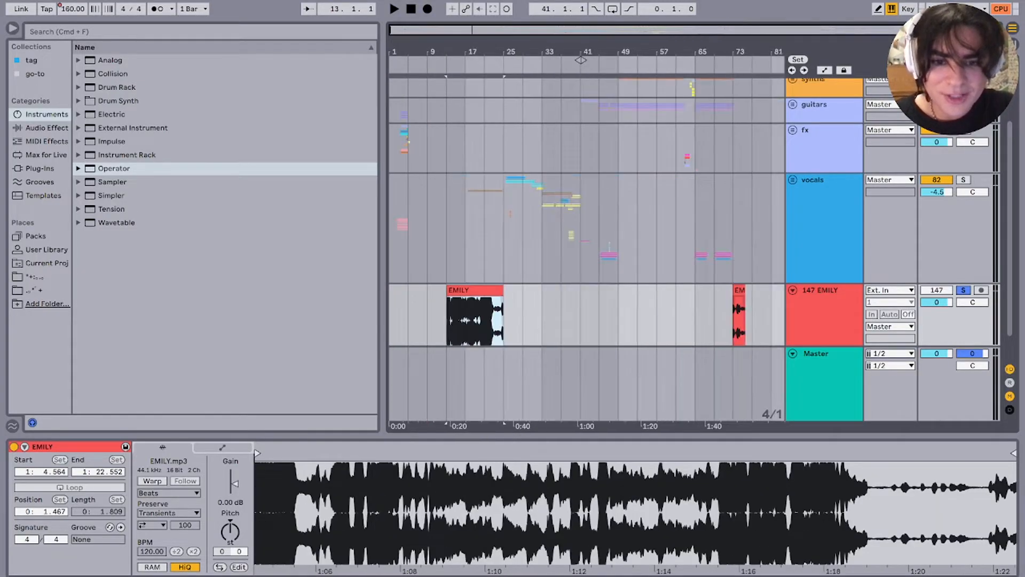
{"action": "left_click_drag", "start_coordinate": [474, 290], "coordinate": [447, 315]}
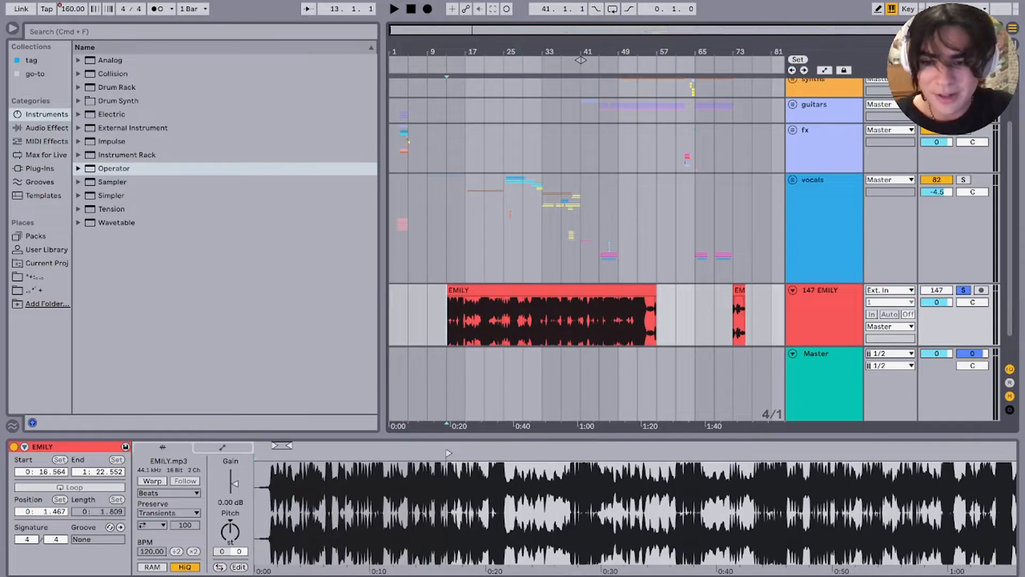
Step: Set the extended EMILY clip's gain to -0.34 dB and its sample start to 0:1.294
{"action": "left_click_drag", "start_coordinate": [231, 483], "coordinate": [231, 494]}
{"action": "left_click_drag", "start_coordinate": [233, 485], "coordinate": [234, 483]}
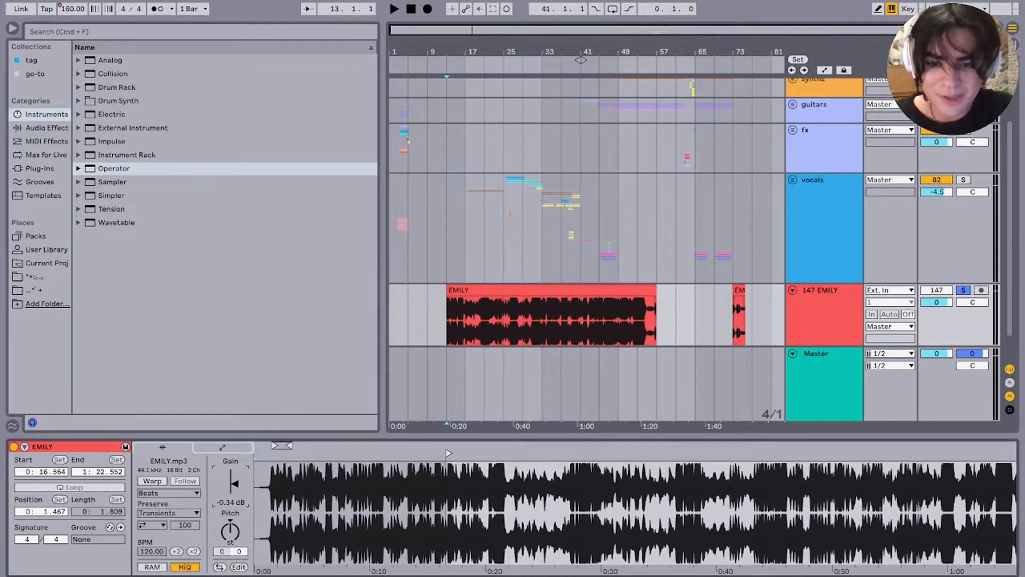
{"action": "left_click_drag", "start_coordinate": [449, 453], "coordinate": [272, 453]}
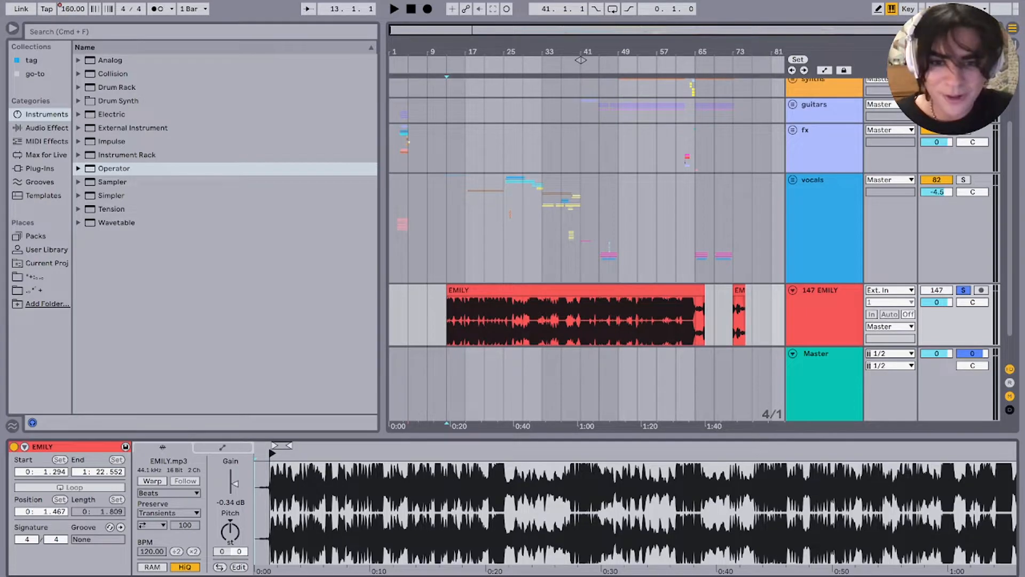
Step: Play the extended EMILY clip from its beginning and again from bar 62 to hear its ending
{"action": "left_click", "coordinate": [480, 290]}
{"action": "key", "text": "space"}
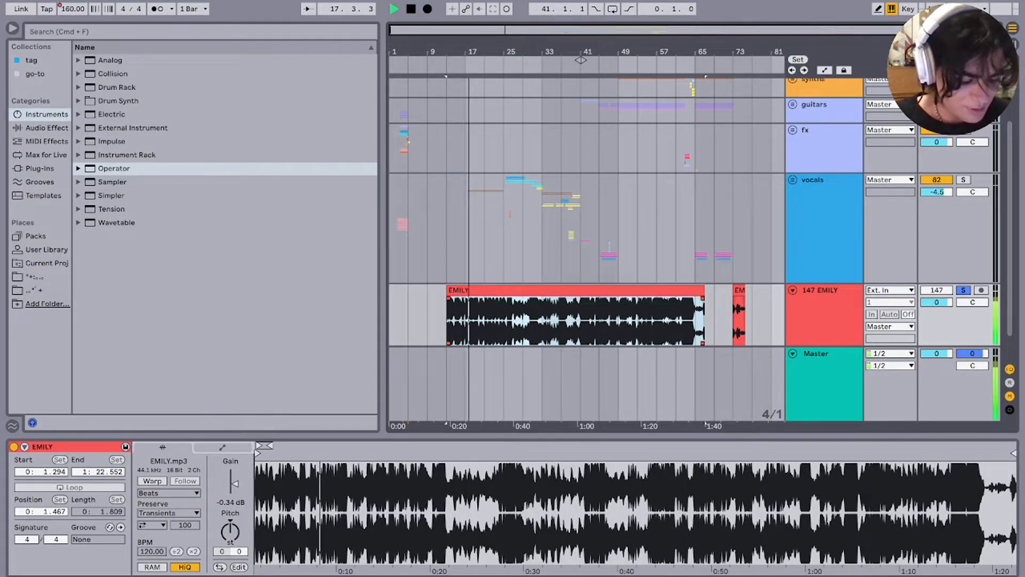
{"action": "left_click_drag", "start_coordinate": [581, 60], "coordinate": [408, 60]}
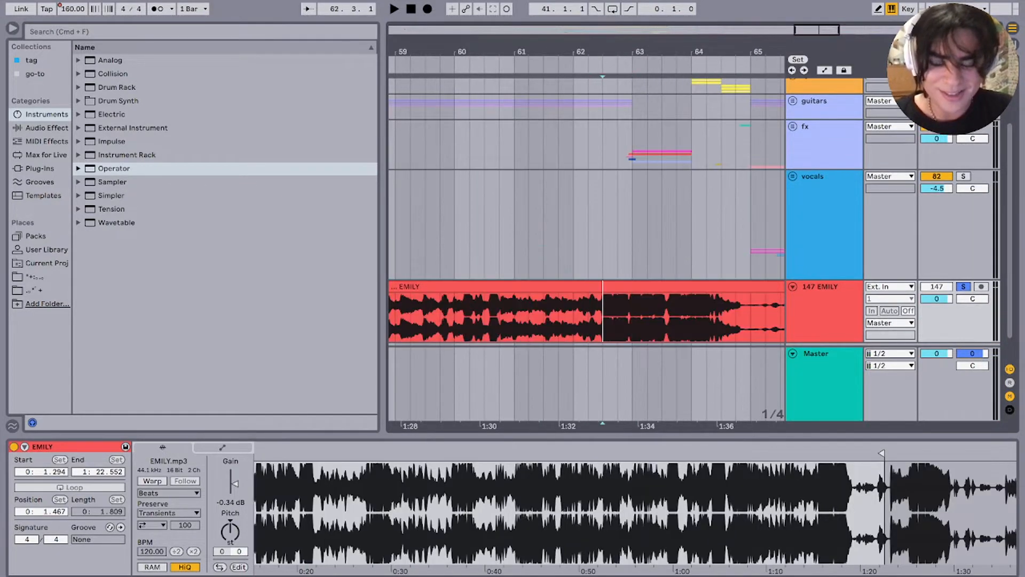
{"action": "scroll", "coordinate": [603, 312], "scroll_direction": "down", "scroll_amount": 8}
{"action": "scroll", "coordinate": [588, 313], "scroll_direction": "right", "scroll_amount": 2}
{"action": "scroll", "coordinate": [549, 312], "scroll_direction": "up", "scroll_amount": 4}
{"action": "key", "text": "space"}
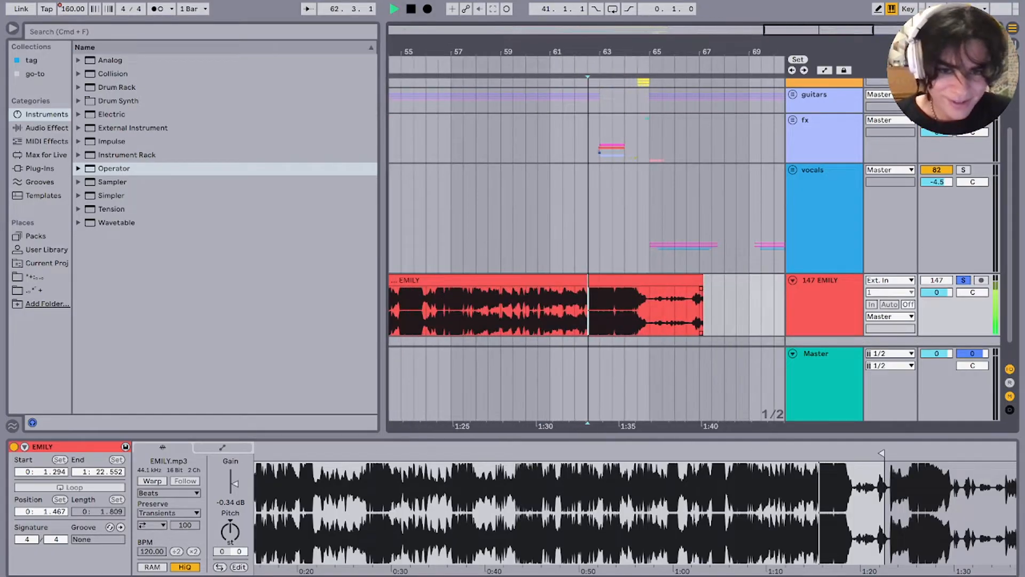
{"action": "scroll", "coordinate": [587, 299], "scroll_direction": "right", "scroll_amount": 2}
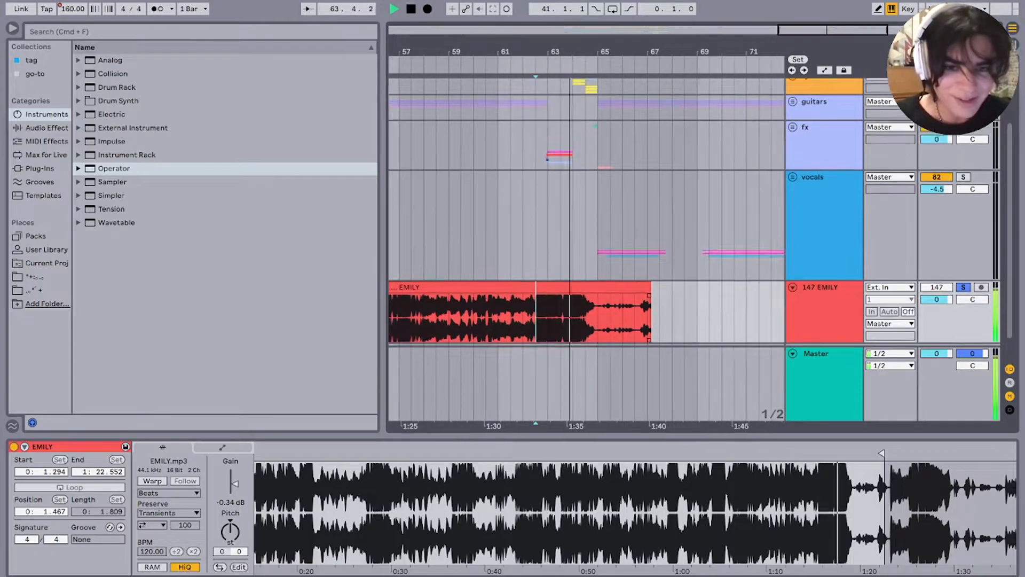
{"action": "scroll", "coordinate": [588, 299], "scroll_direction": "right", "scroll_amount": 3}
{"action": "scroll", "coordinate": [587, 298], "scroll_direction": "down", "scroll_amount": 1}
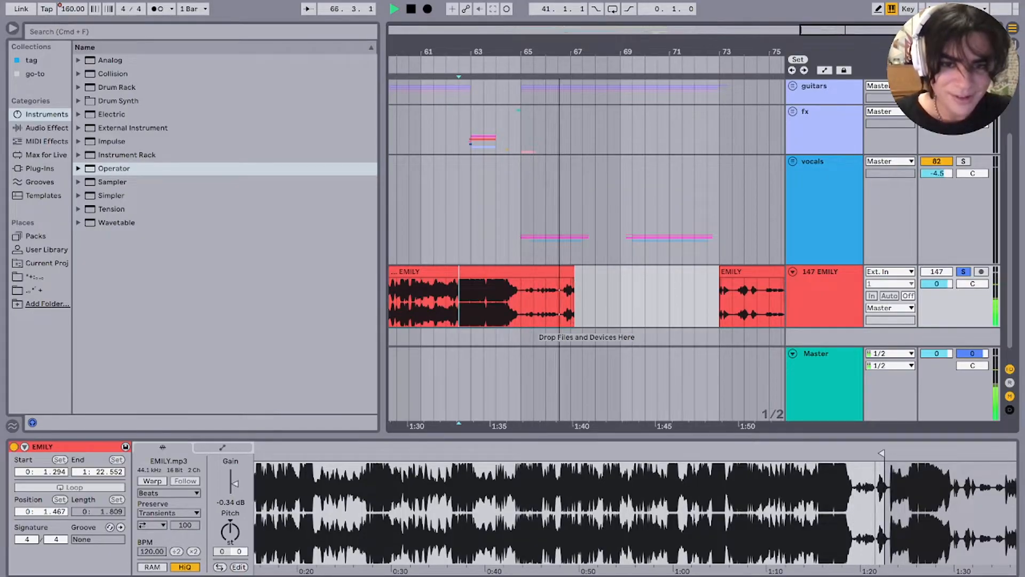
Step: Extend the EMILY clip's end during playback until its sample end reaches 1:36.678, and stop playback
{"action": "left_click_drag", "start_coordinate": [573, 299], "coordinate": [648, 299]}
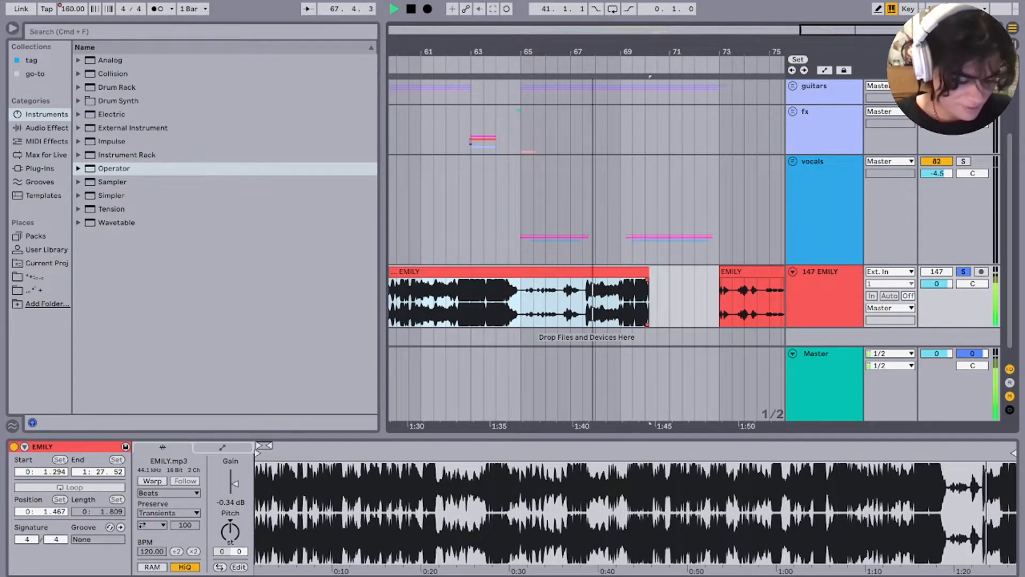
{"action": "scroll", "coordinate": [649, 299], "scroll_direction": "right", "scroll_amount": 1}
{"action": "scroll", "coordinate": [649, 299], "scroll_direction": "down", "scroll_amount": 1}
{"action": "scroll", "coordinate": [648, 299], "scroll_direction": "right", "scroll_amount": 1}
{"action": "scroll", "coordinate": [648, 299], "scroll_direction": "down", "scroll_amount": 1}
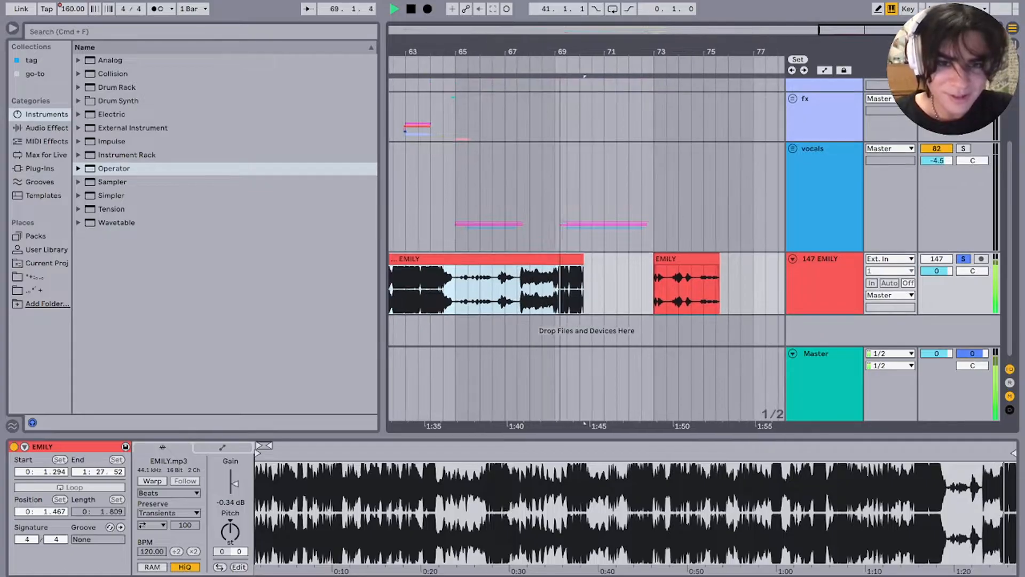
{"action": "left_click_drag", "start_coordinate": [583, 258], "coordinate": [742, 259]}
{"action": "scroll", "coordinate": [743, 259], "scroll_direction": "right", "scroll_amount": 1}
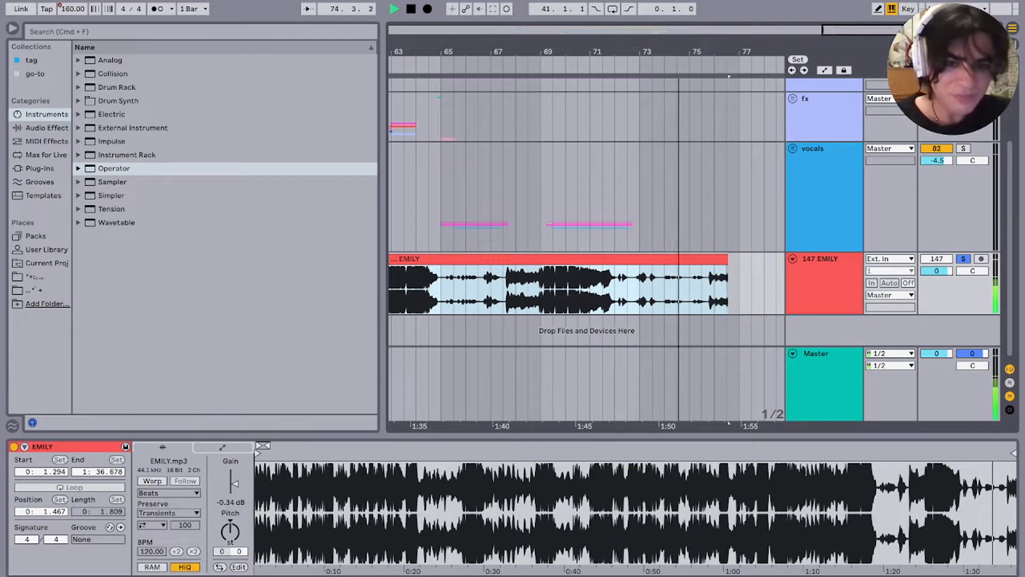
{"action": "key", "text": "space"}
Step: Undo the EMILY clip's extensions, gain change and move, back to the short clip at the arrangement's start
{"action": "left_click", "coordinate": [689, 288]}
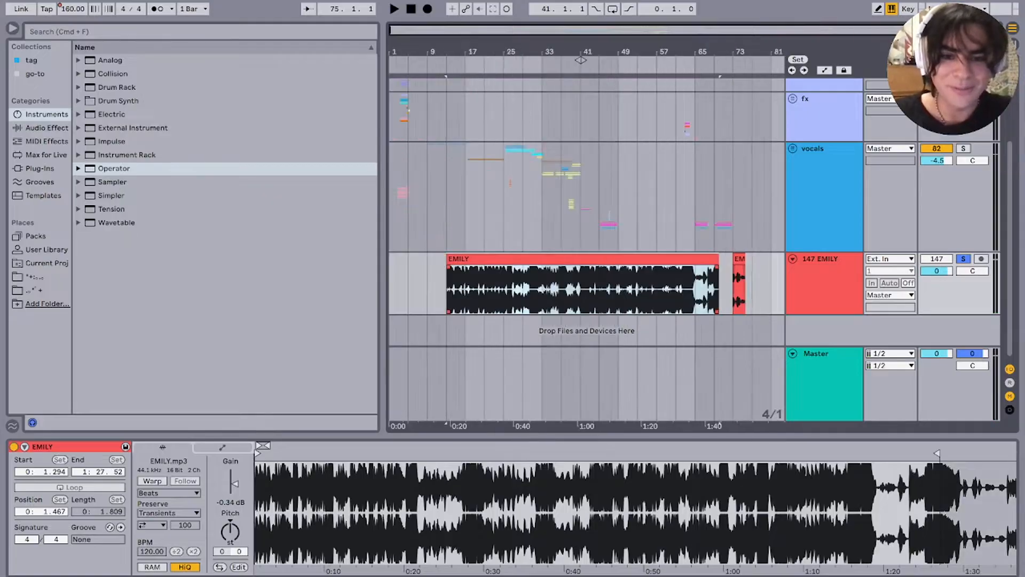
{"action": "left_click_drag", "start_coordinate": [716, 258], "coordinate": [704, 258]}
{"action": "left_click_drag", "start_coordinate": [258, 452], "coordinate": [379, 453]}
{"action": "left_click_drag", "start_coordinate": [235, 483], "coordinate": [235, 482]}
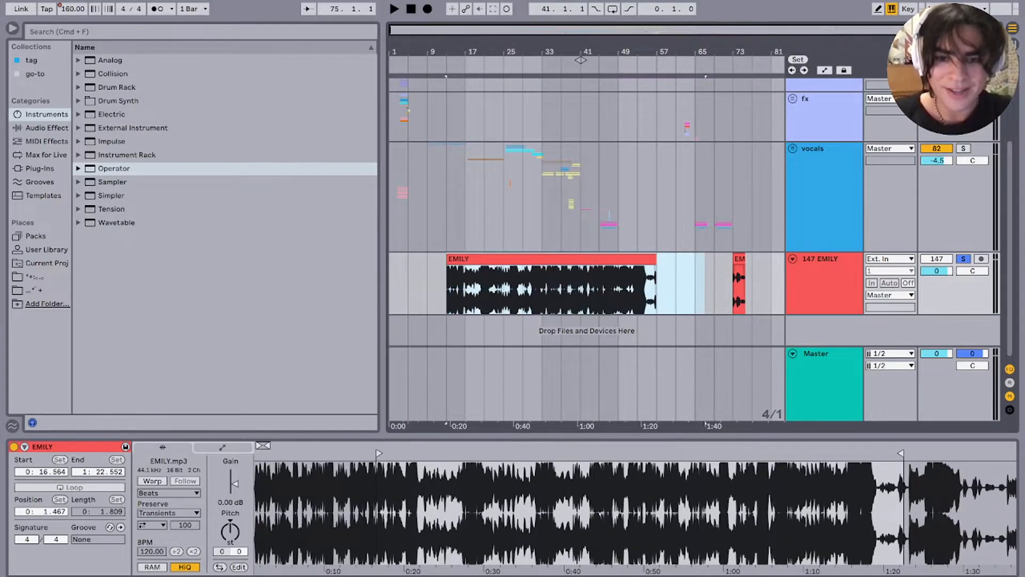
{"action": "left_click_drag", "start_coordinate": [447, 259], "coordinate": [394, 259]}
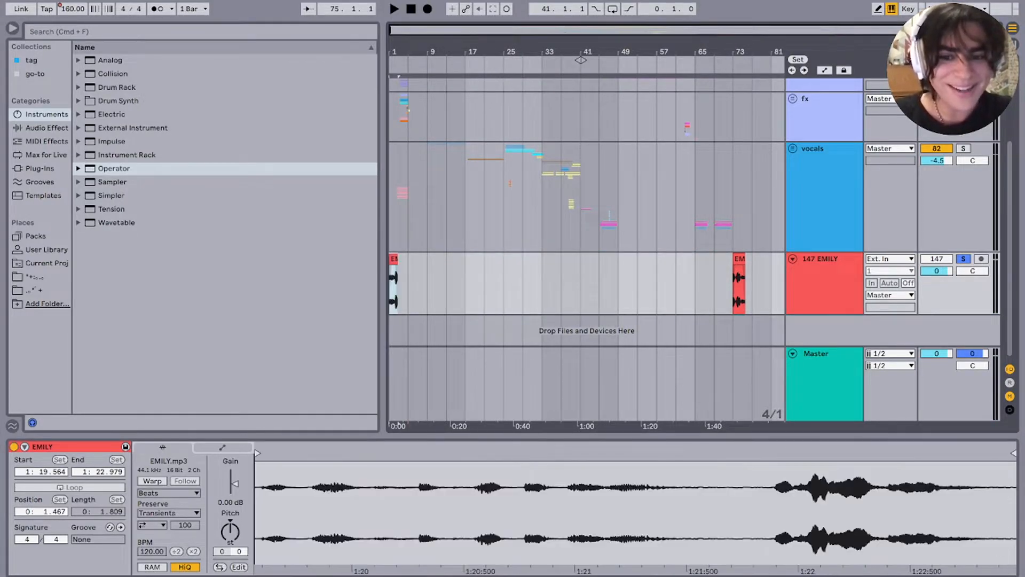
Step: Examine the transition from the EMILY intro clip into the vocals, guitars and fx clips around bars 2 to 5
{"action": "scroll", "coordinate": [695, 283], "scroll_direction": "up", "scroll_amount": 10}
{"action": "scroll", "coordinate": [696, 283], "scroll_direction": "left", "scroll_amount": 20}
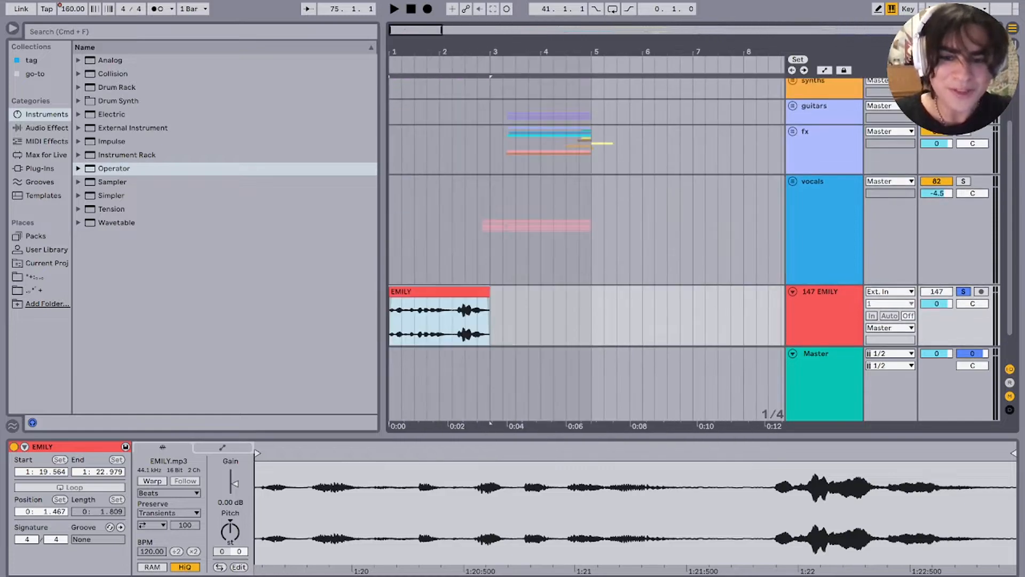
{"action": "left_click", "coordinate": [452, 230]}
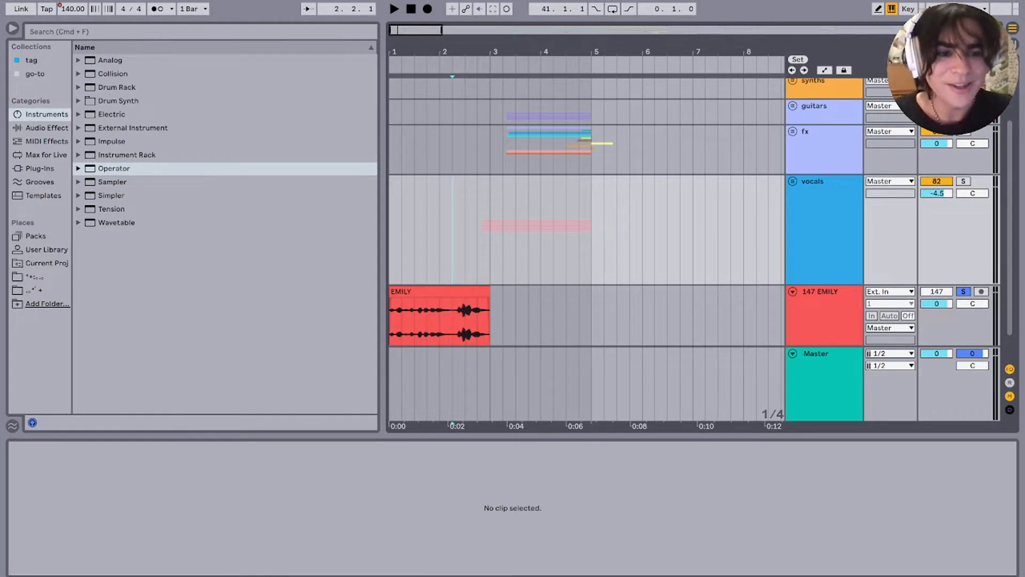
{"action": "scroll", "coordinate": [489, 229], "scroll_direction": "up", "scroll_amount": 5}
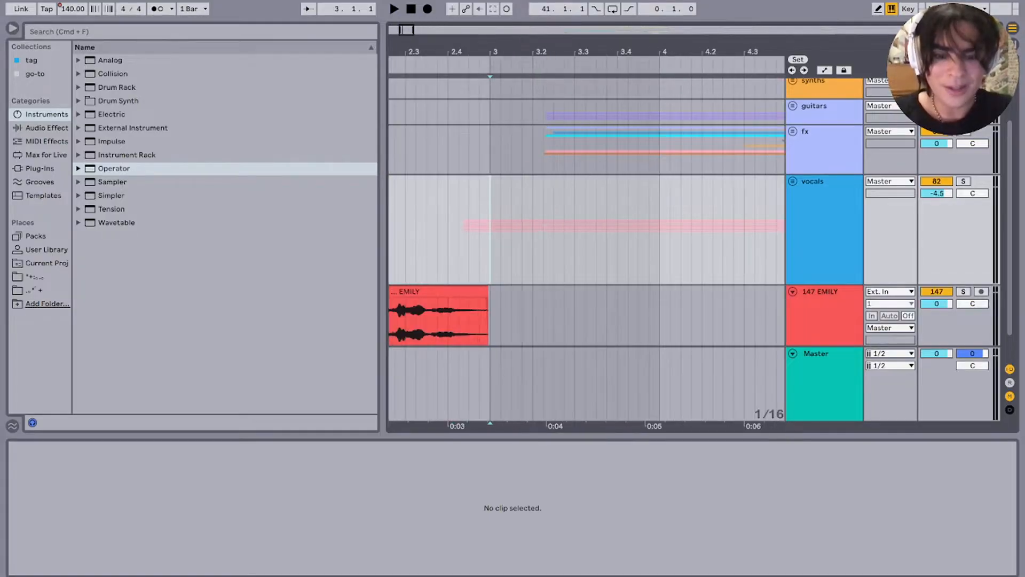
{"action": "left_click", "coordinate": [458, 229]}
{"action": "scroll", "coordinate": [457, 230], "scroll_direction": "down", "scroll_amount": 6}
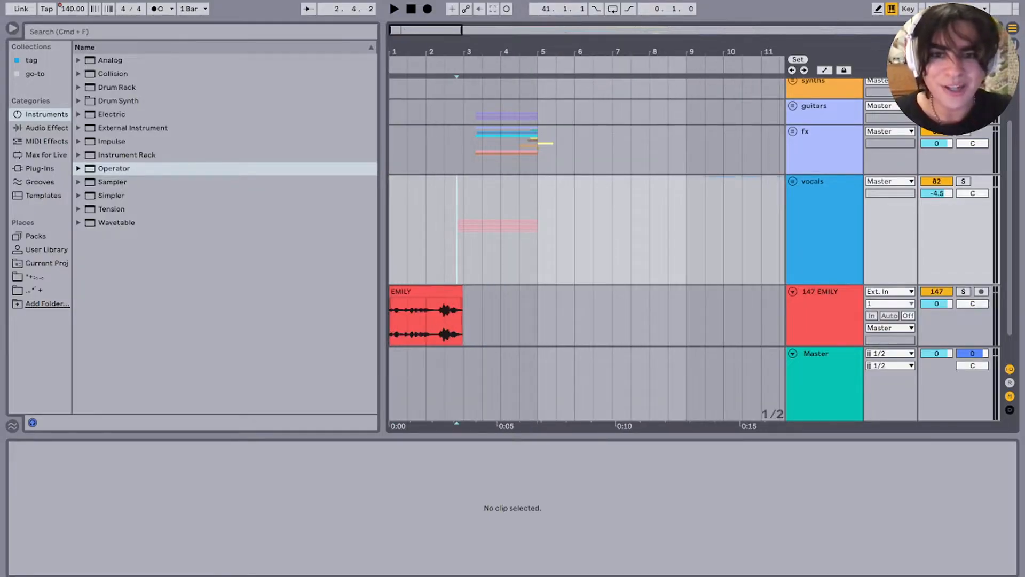
{"action": "left_click", "coordinate": [450, 155]}
{"action": "scroll", "coordinate": [455, 166], "scroll_direction": "up", "scroll_amount": 6}
{"action": "left_click", "coordinate": [455, 230]}
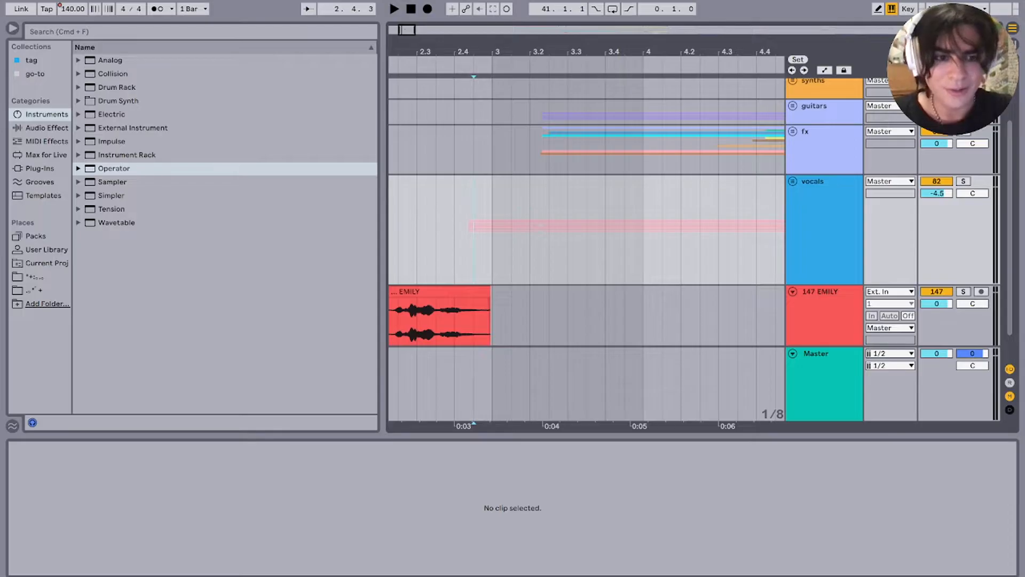
Step: Mute the EMILY track, play the vocals group soloed from beat 2.4, and unfold it and its 118 Group
{"action": "left_click", "coordinate": [936, 291]}
{"action": "key", "text": "space"}
{"action": "left_click", "coordinate": [792, 181]}
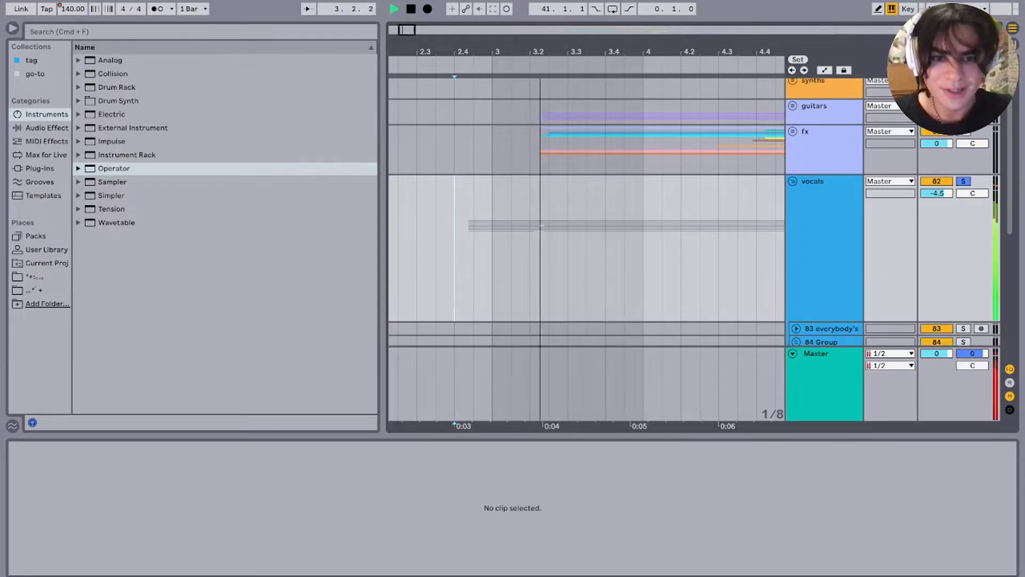
{"action": "scroll", "coordinate": [640, 230], "scroll_direction": "down", "scroll_amount": 10}
{"action": "scroll", "coordinate": [587, 213], "scroll_direction": "right", "scroll_amount": 3}
{"action": "scroll", "coordinate": [587, 213], "scroll_direction": "up", "scroll_amount": 1}
{"action": "left_click", "coordinate": [796, 171]}
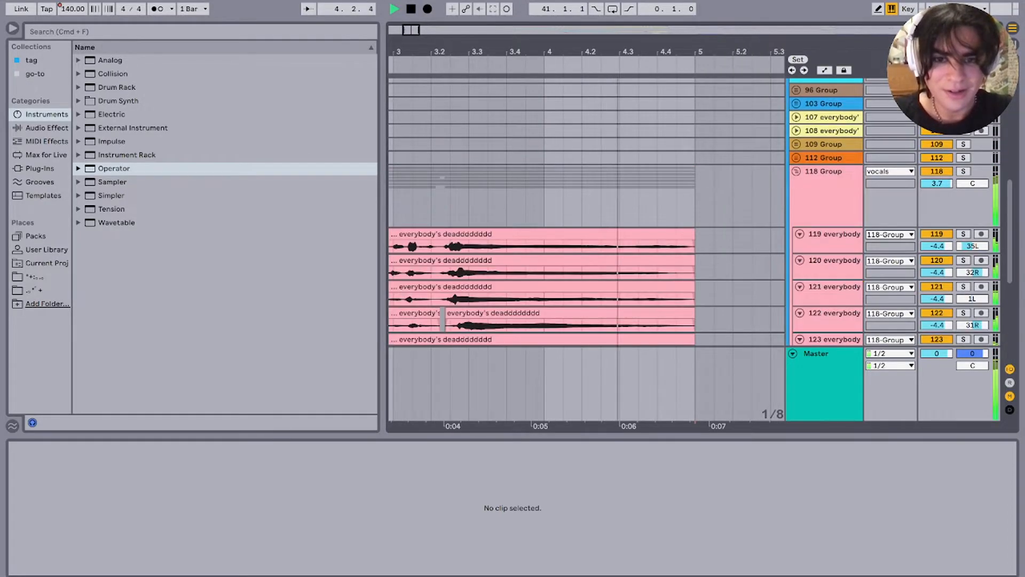
Step: Stop playback, select the layered vocal tracks 119 to 125, and open the clip on track 119 to inspect its settings
{"action": "scroll", "coordinate": [587, 214], "scroll_direction": "down", "scroll_amount": 5}
{"action": "scroll", "coordinate": [588, 213], "scroll_direction": "left", "scroll_amount": 3}
{"action": "key", "text": "space"}
{"action": "left_click", "coordinate": [833, 124]}
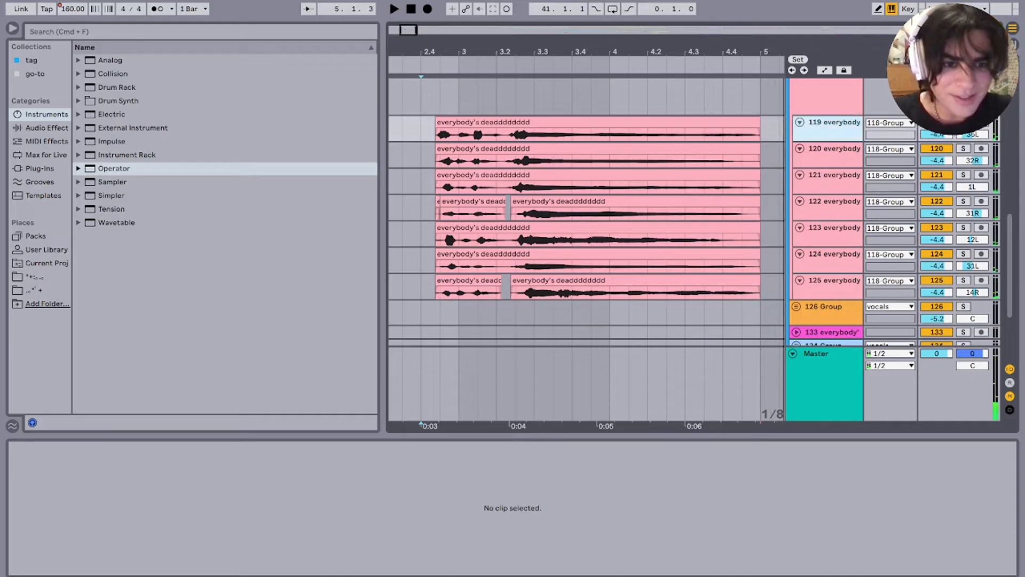
{"action": "left_click", "coordinate": [832, 286], "text": "shift"}
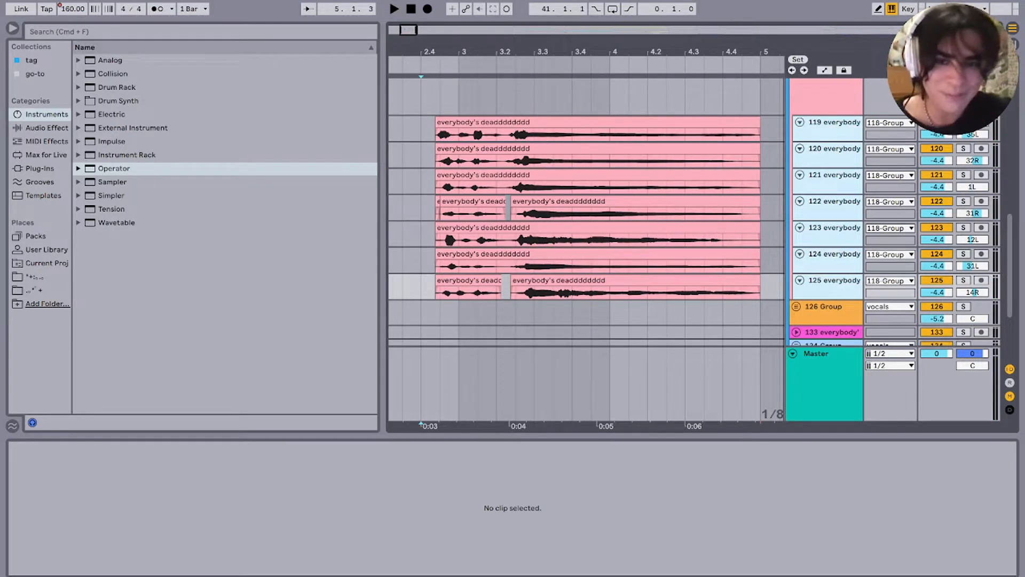
{"action": "left_click", "coordinate": [531, 123]}
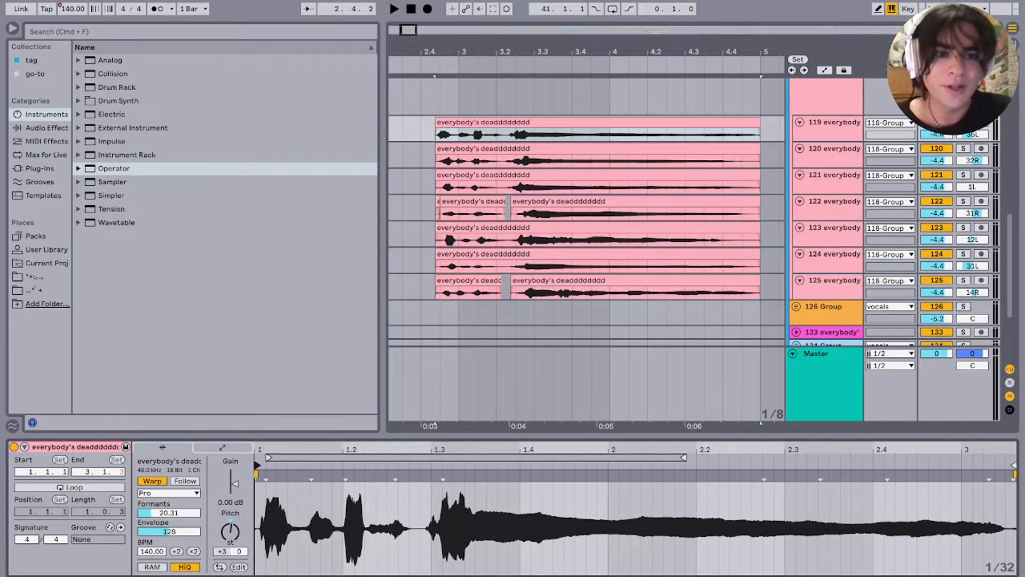
{"action": "scroll", "coordinate": [796, 240], "scroll_direction": "up", "scroll_amount": 5}
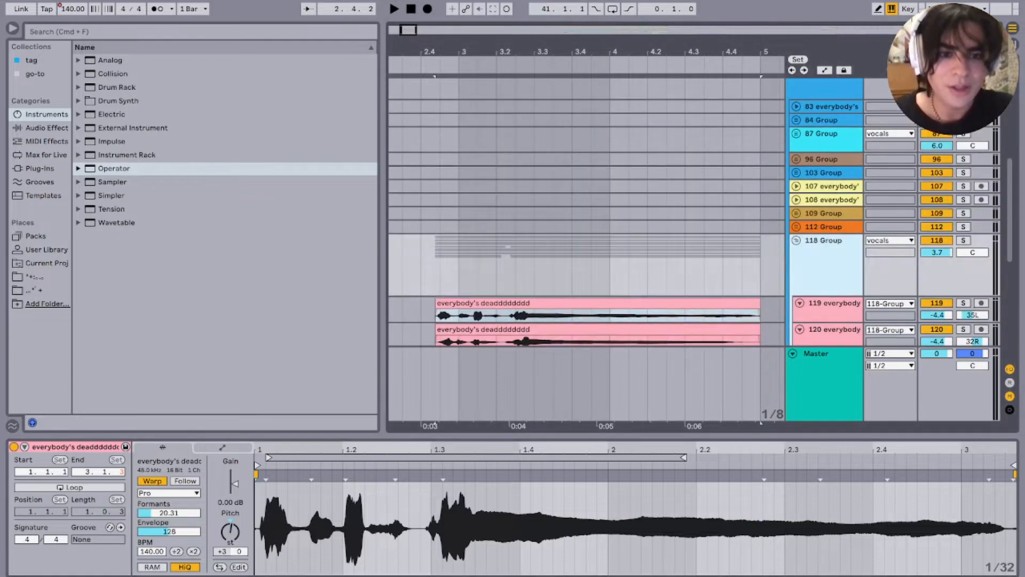
Step: Fold the 118 Group, select its clips from 2.4.1 to just past bar 5, and unfold the group to view them
{"action": "left_click", "coordinate": [796, 240]}
{"action": "scroll", "coordinate": [795, 240], "scroll_direction": "up", "scroll_amount": 6}
{"action": "scroll", "coordinate": [587, 213], "scroll_direction": "down", "scroll_amount": 6}
{"action": "left_click_drag", "start_coordinate": [440, 161], "coordinate": [785, 162]}
{"action": "key", "text": "minus"}
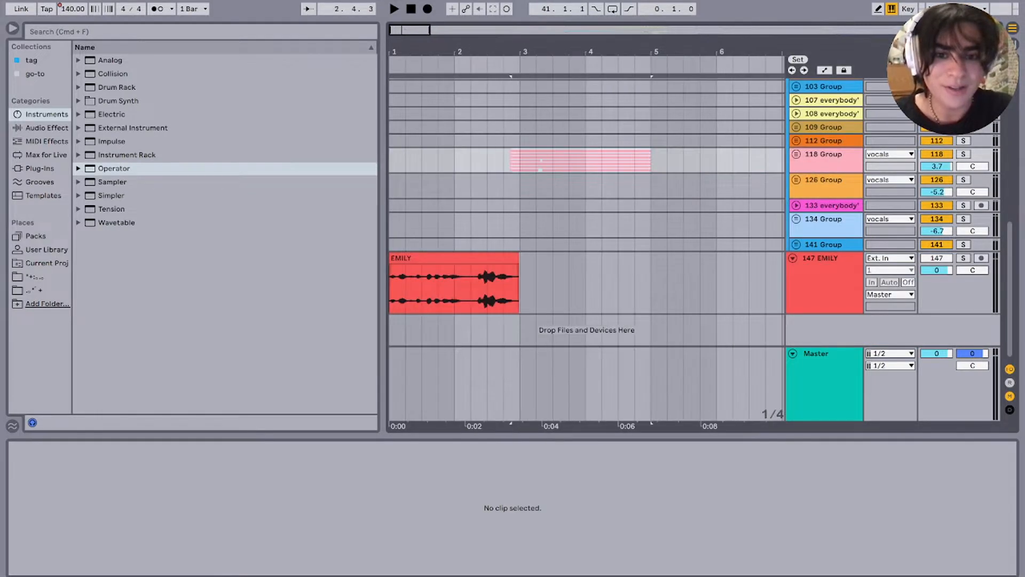
{"action": "left_click_drag", "start_coordinate": [668, 161], "coordinate": [471, 160]}
{"action": "key", "text": "super+z"}
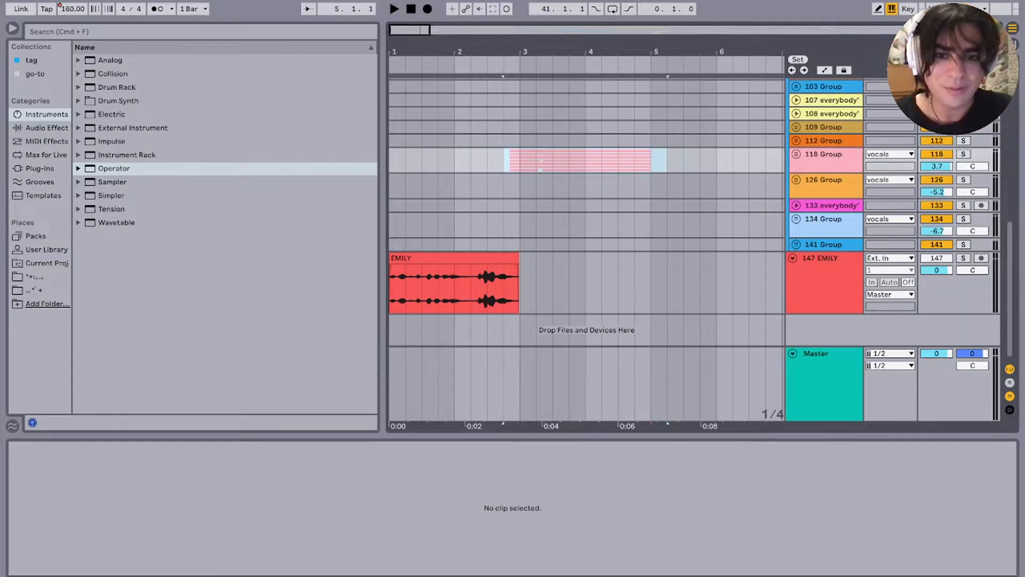
{"action": "key", "text": "super+z"}
{"action": "key", "text": "super+z"}
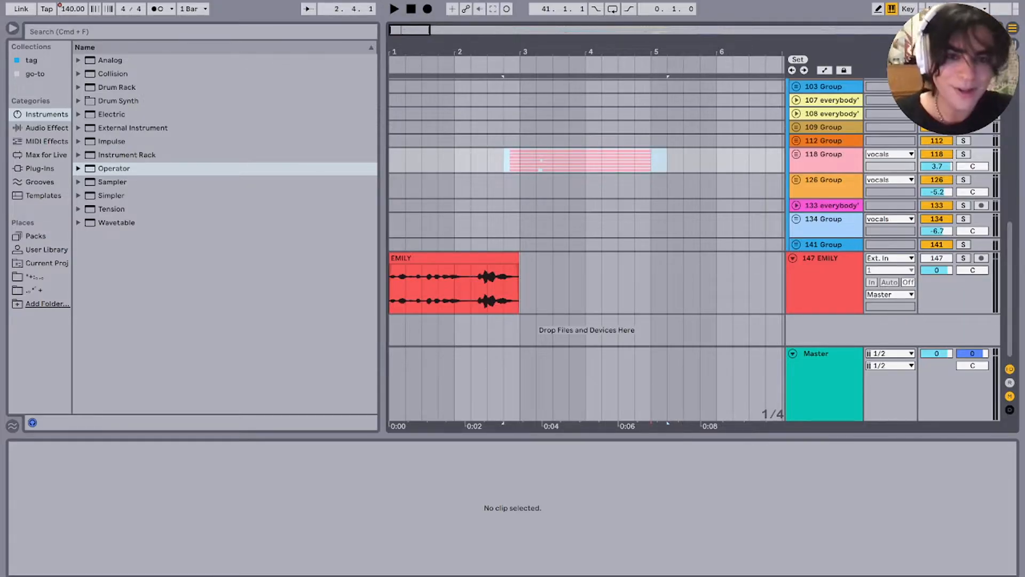
{"action": "left_click", "coordinate": [796, 155]}
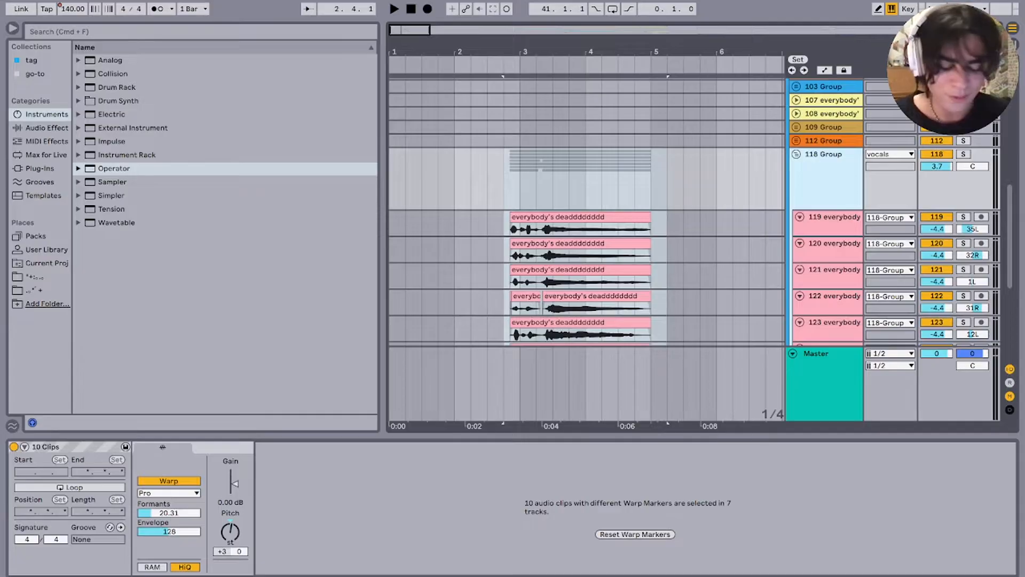
Step: Fold the 118 Group and the vocals group to return to the main group overview
{"action": "key", "text": "super+z"}
{"action": "key", "text": "super+z"}
{"action": "key", "text": "super+z"}
{"action": "key", "text": "super+z"}
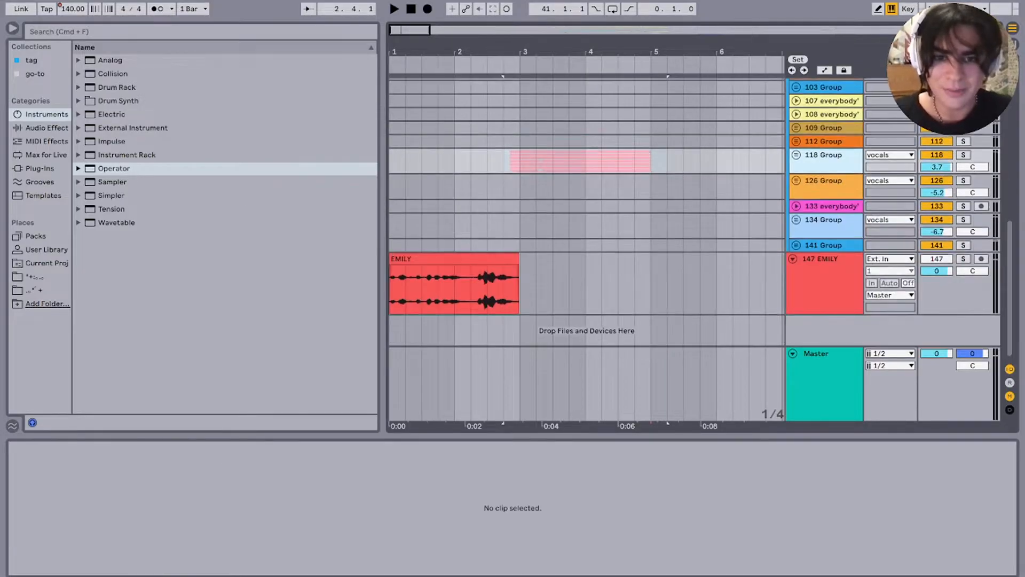
{"action": "key", "text": "super+z"}
{"action": "key", "text": "super+z"}
{"action": "key", "text": "super+z"}
{"action": "key", "text": "super+z"}
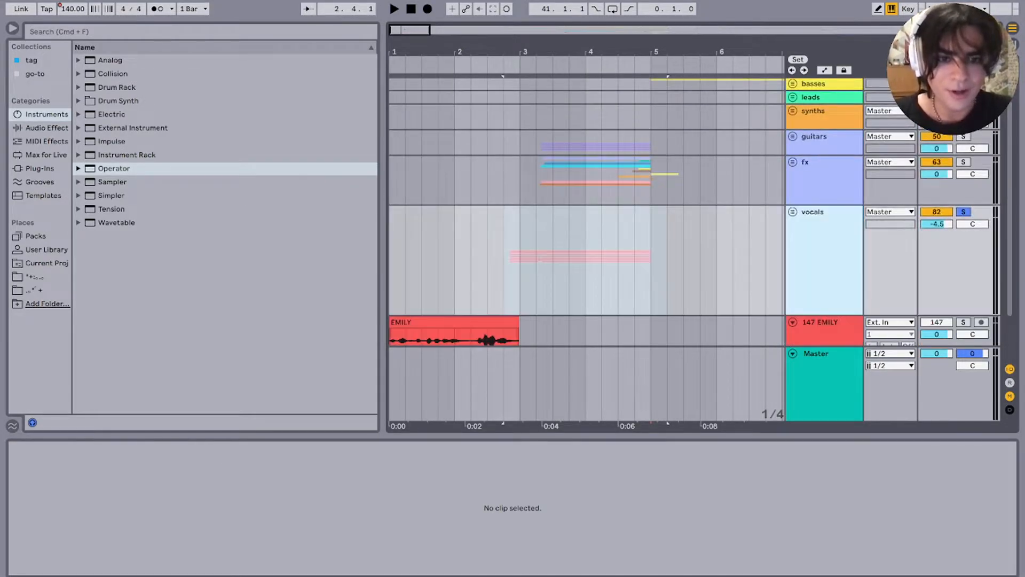
{"action": "key", "text": "super+z"}
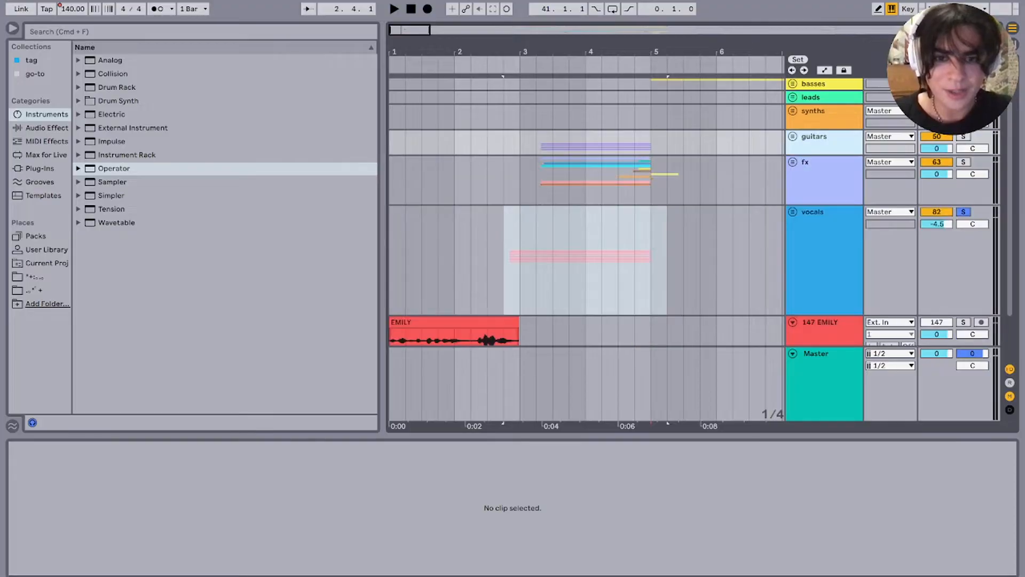
Step: Solo the guitars group, play it from 3.2.2, and unfold it down to the tracks of the 58 Group
{"action": "left_click", "coordinate": [527, 142]}
{"action": "scroll", "coordinate": [527, 142], "scroll_direction": "up", "scroll_amount": 5}
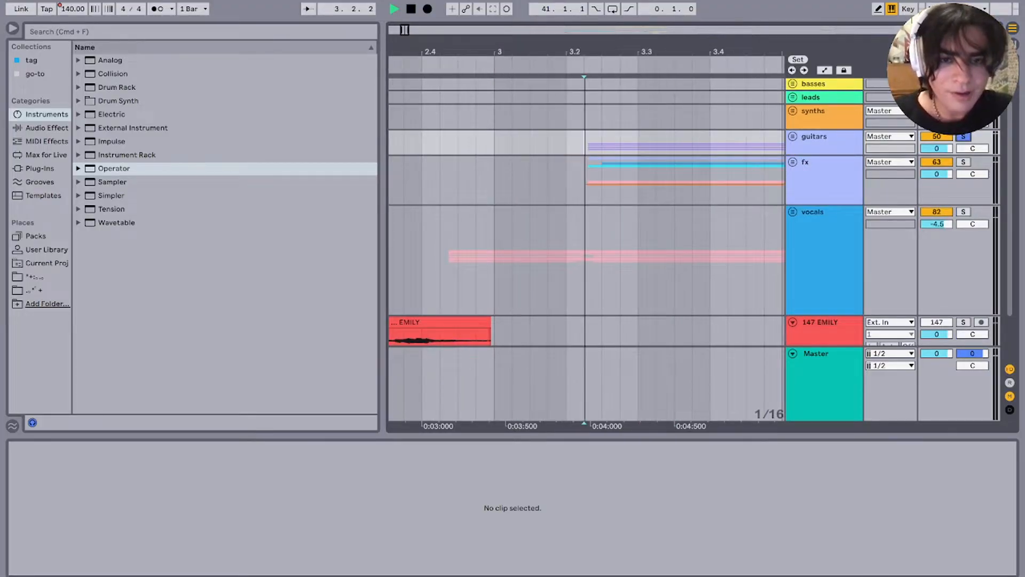
{"action": "key", "text": "super+z"}
{"action": "key", "text": "super+z"}
{"action": "key", "text": "super+z"}
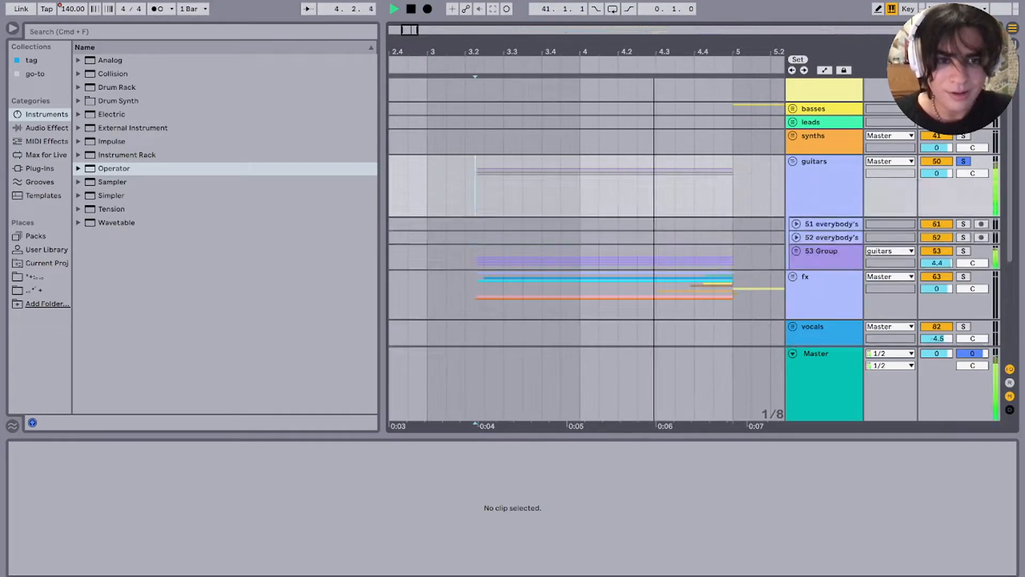
{"action": "key", "text": "super+z"}
{"action": "key", "text": "super+z"}
{"action": "key", "text": "super+z"}
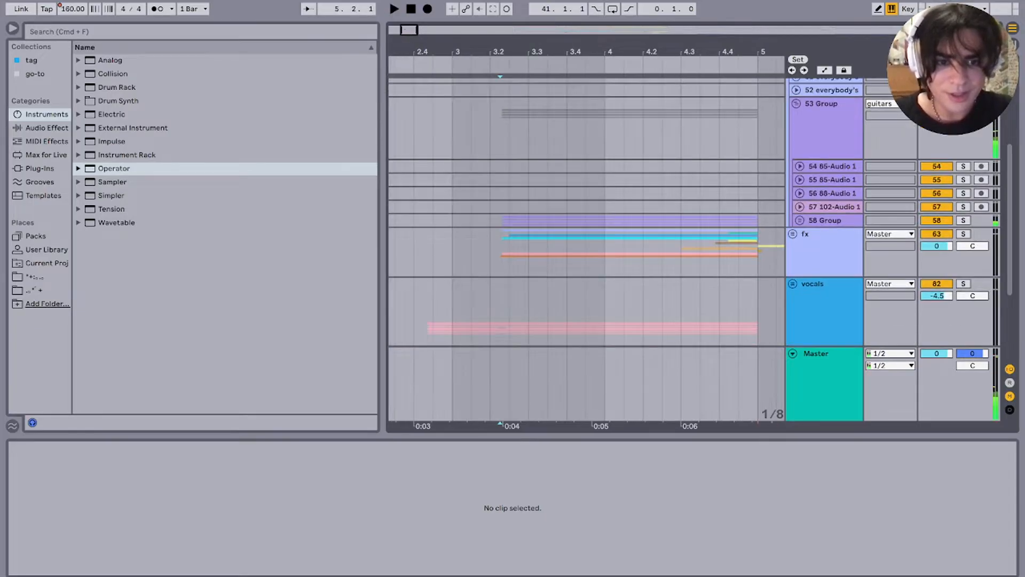
{"action": "key", "text": "super+z"}
{"action": "left_click", "coordinate": [800, 220]}
Step: Solo and play guitar track 59, compare it with track 60, and play both tracks soloed together
{"action": "left_click", "coordinate": [640, 284]}
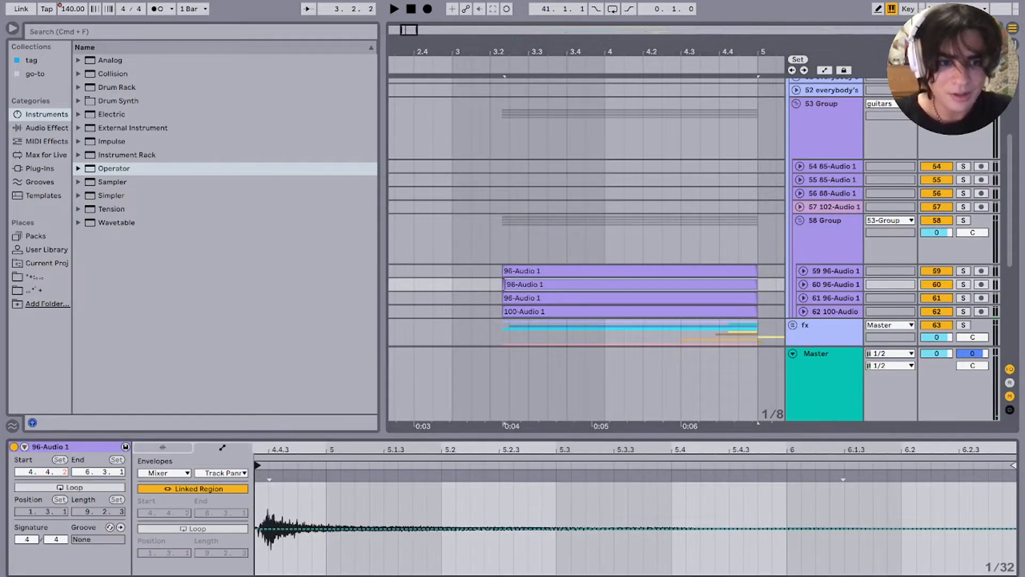
{"action": "left_click", "coordinate": [641, 271]}
{"action": "left_click", "coordinate": [963, 270]}
{"action": "key", "text": "space"}
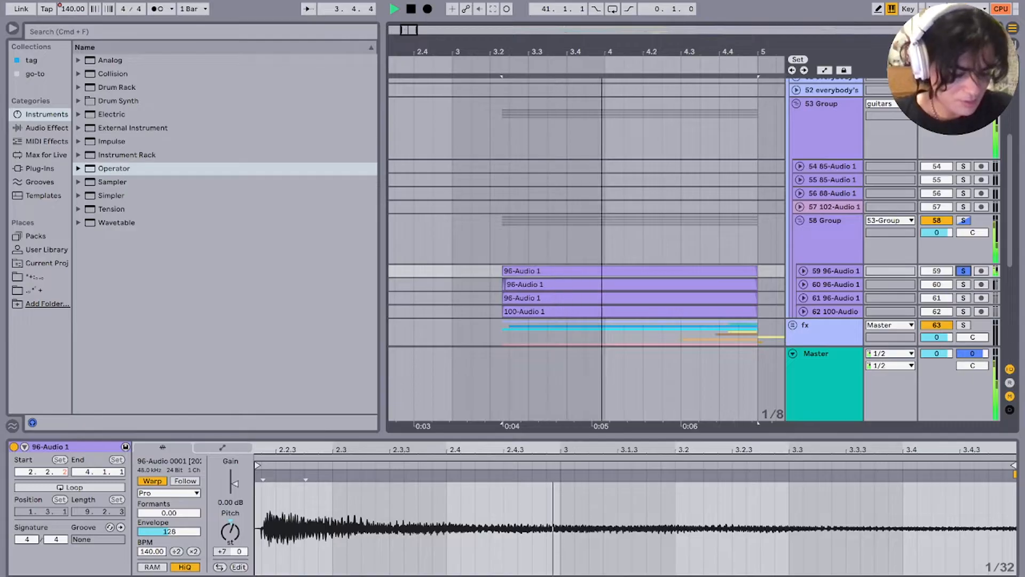
{"action": "left_click", "coordinate": [963, 284]}
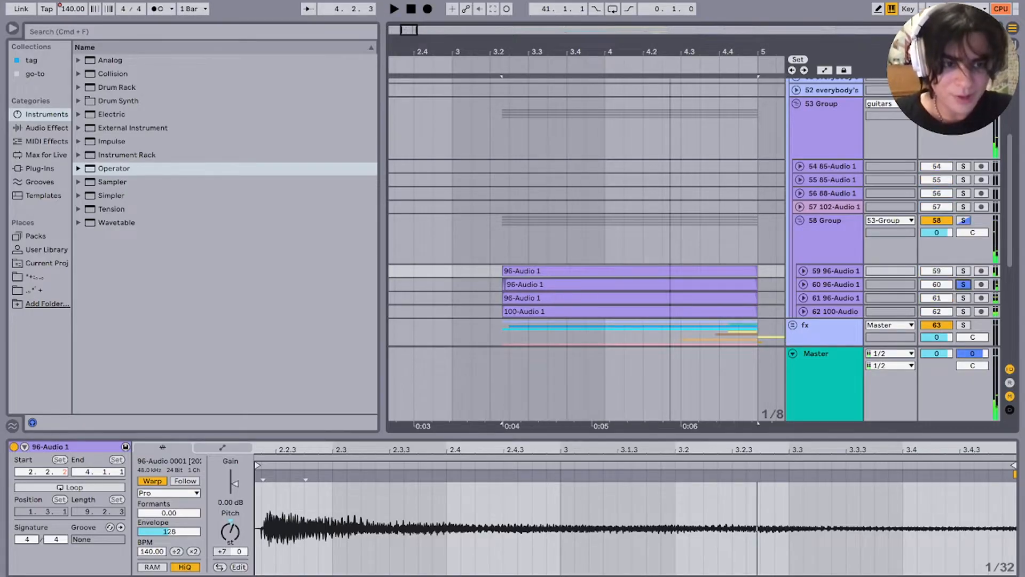
{"action": "left_click", "coordinate": [963, 270], "text": "super"}
{"action": "key", "text": "space"}
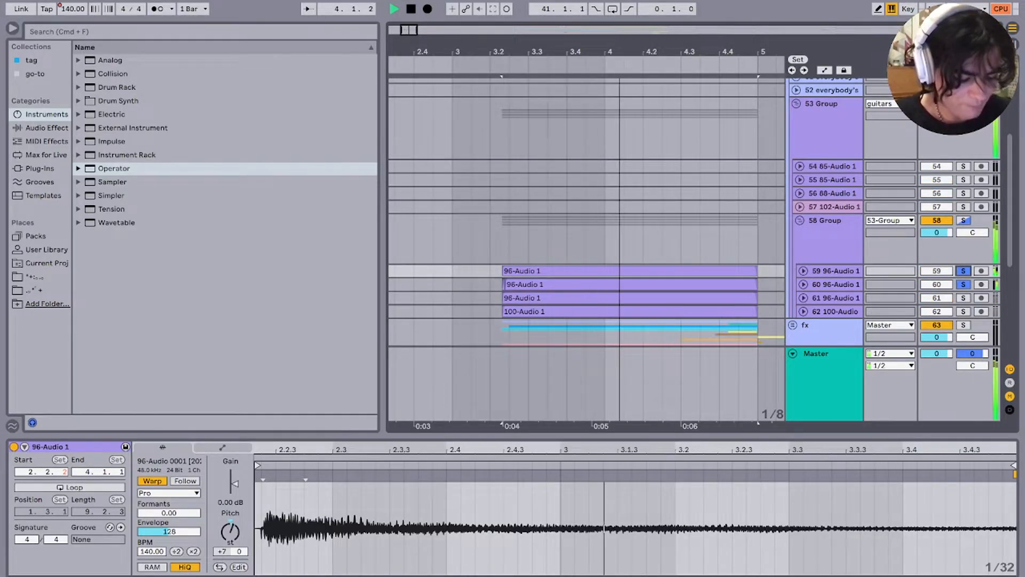
{"action": "key", "text": "space"}
Step: Solo guitar tracks 61 and 62 and play them together
{"action": "left_click", "coordinate": [963, 297]}
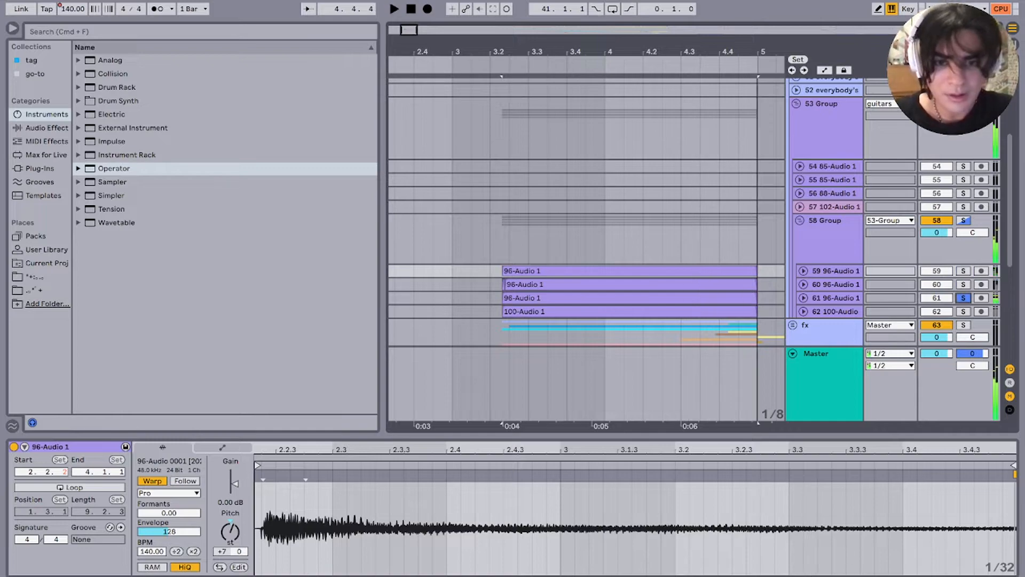
{"action": "left_click", "coordinate": [963, 311], "text": "super"}
{"action": "key", "text": "space"}
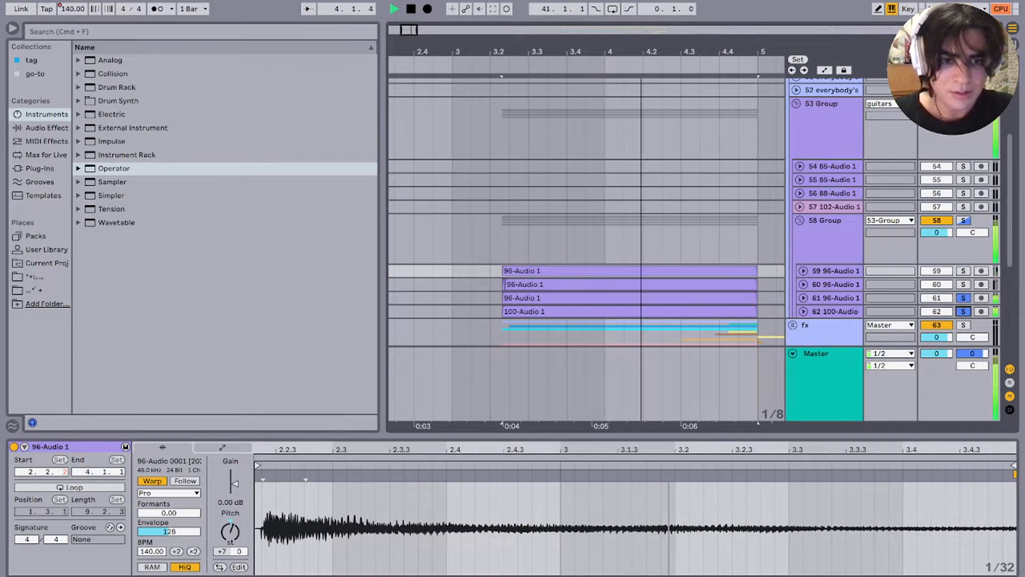
Step: Stop playback and show the Transposition envelope of the 100-Audio 1 clip on track 62 across its full length
{"action": "left_click", "coordinate": [652, 311]}
{"action": "key", "text": "space"}
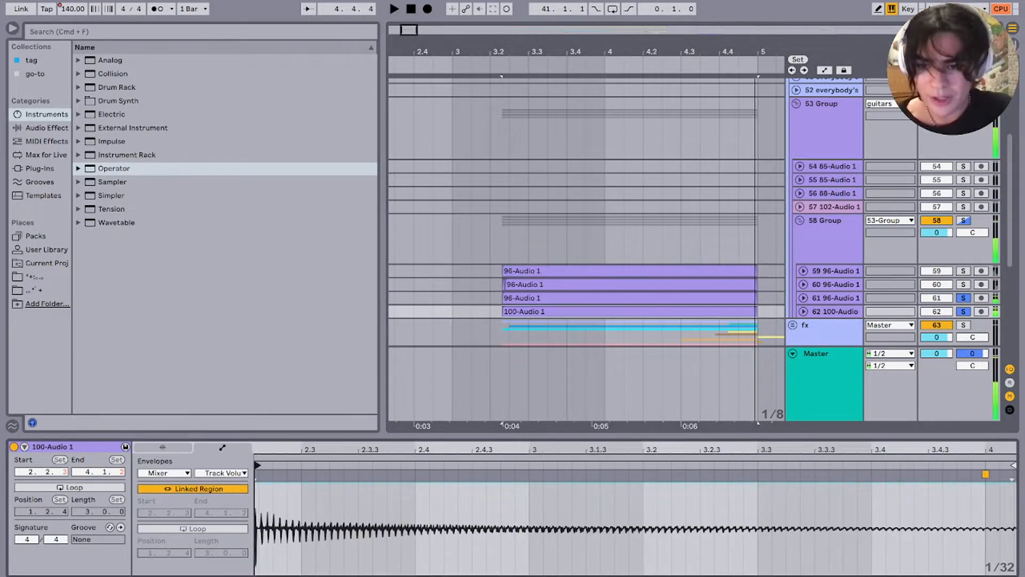
{"action": "left_click", "coordinate": [163, 447]}
{"action": "left_click", "coordinate": [222, 447]}
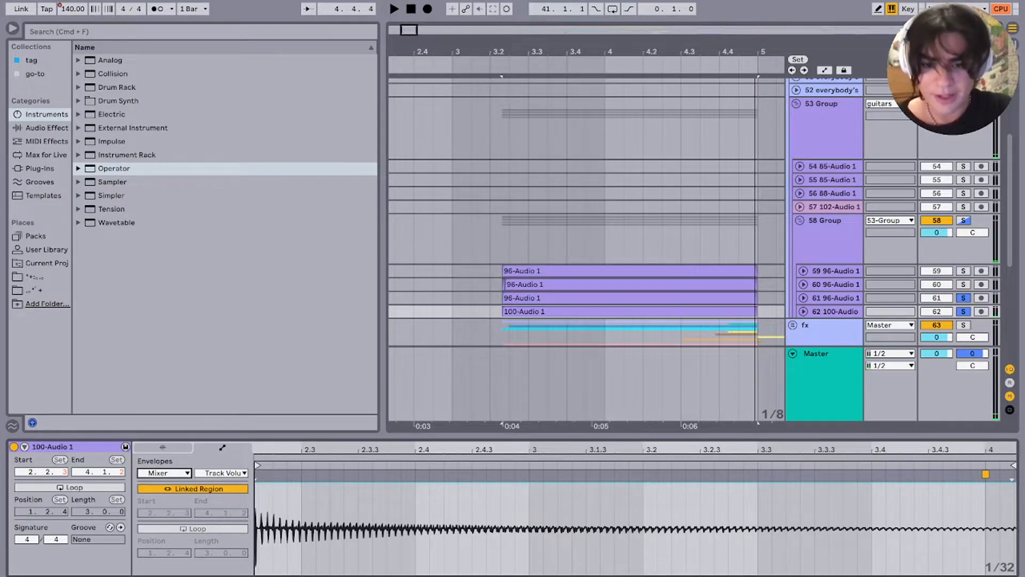
{"action": "left_click", "coordinate": [162, 463]}
{"action": "scroll", "coordinate": [923, 525], "scroll_direction": "down", "scroll_amount": 5}
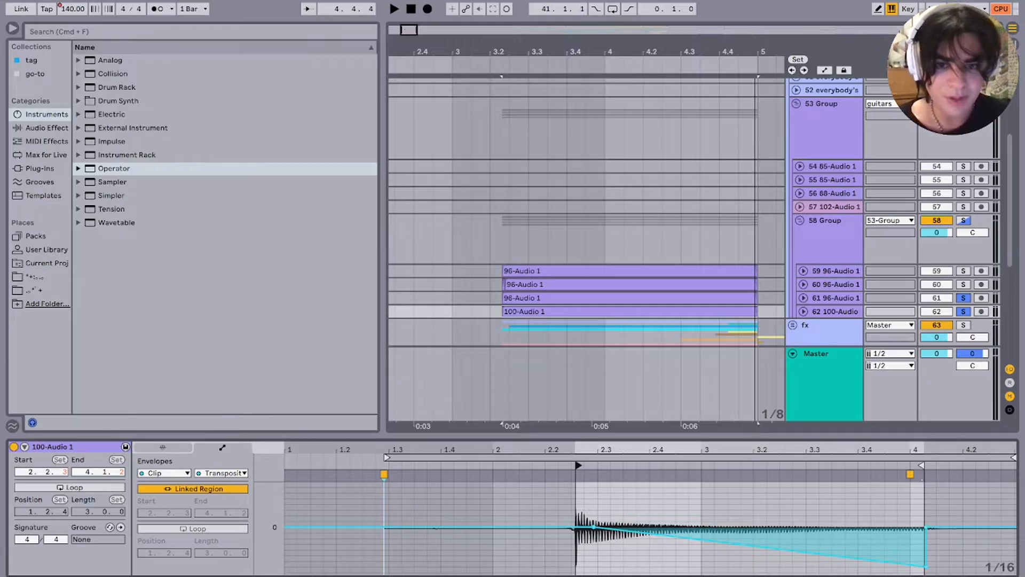
Step: Compare the starts and settings of the four guitar clips on tracks 59 to 62 one by one
{"action": "left_click", "coordinate": [509, 243]}
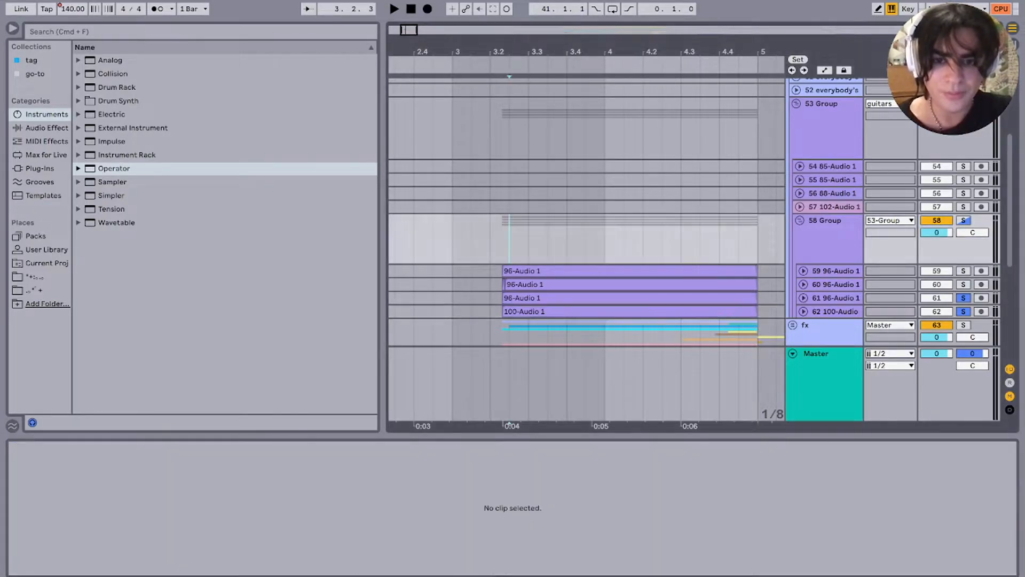
{"action": "scroll", "coordinate": [519, 267], "scroll_direction": "up", "scroll_amount": 5}
{"action": "left_click", "coordinate": [520, 311]}
{"action": "left_click", "coordinate": [520, 298]}
{"action": "left_click", "coordinate": [519, 284]}
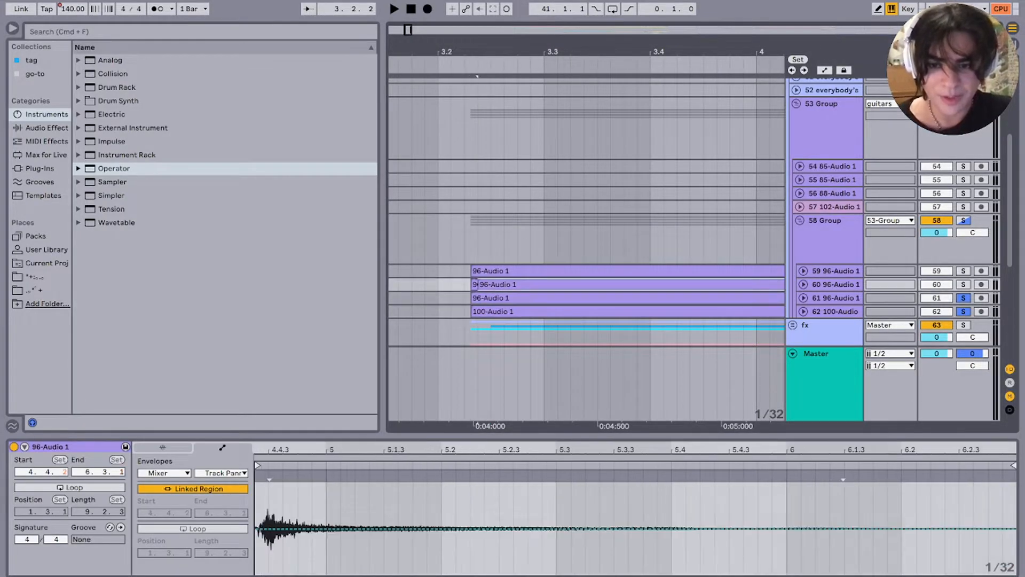
{"action": "left_click", "coordinate": [519, 270]}
{"action": "left_click", "coordinate": [500, 285]}
{"action": "left_click", "coordinate": [501, 298]}
{"action": "left_click", "coordinate": [501, 312]}
{"action": "scroll", "coordinate": [500, 311], "scroll_direction": "down", "scroll_amount": 5}
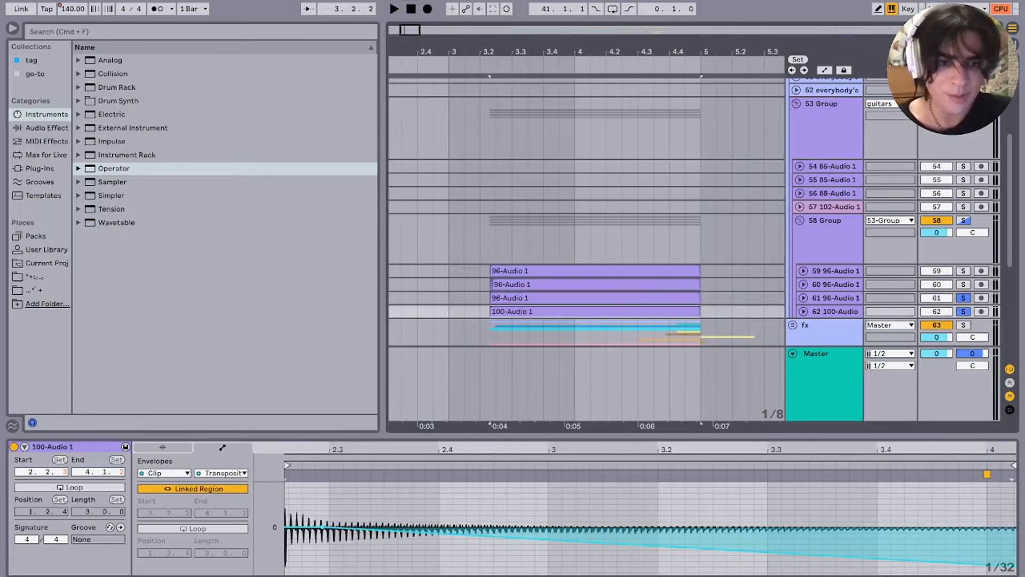
Step: Fold the 58 Group, the 53 Group and the guitars group
{"action": "left_click", "coordinate": [500, 271]}
{"action": "key", "text": "Up"}
{"action": "key", "text": "Left"}
{"action": "key", "text": "Up"}
{"action": "key", "text": "Up"}
{"action": "key", "text": "Up"}
{"action": "key", "text": "Up"}
{"action": "key", "text": "Up"}
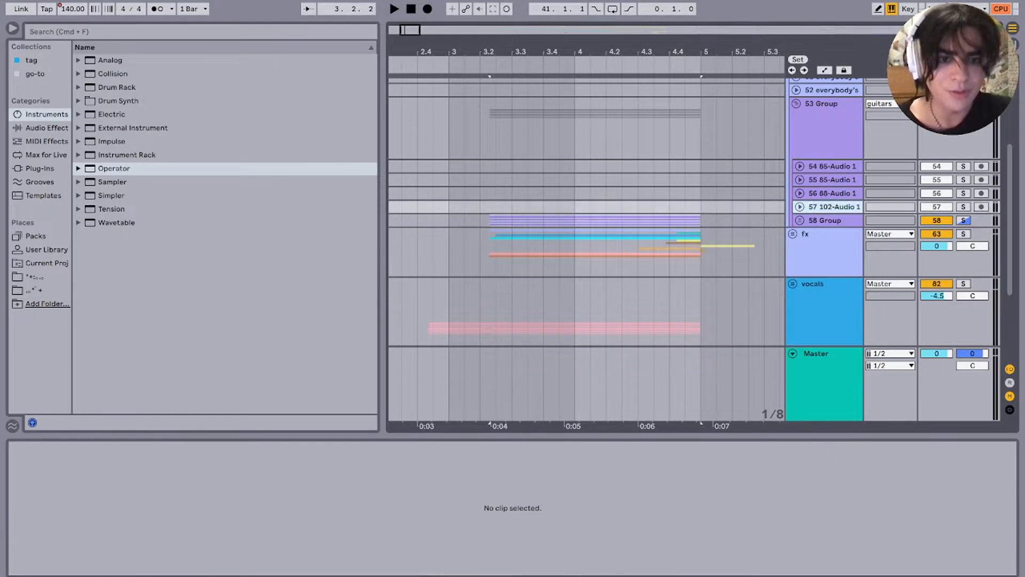
{"action": "key", "text": "Left"}
{"action": "scroll", "coordinate": [793, 198], "scroll_direction": "up", "scroll_amount": 5}
{"action": "left_click", "coordinate": [793, 198]}
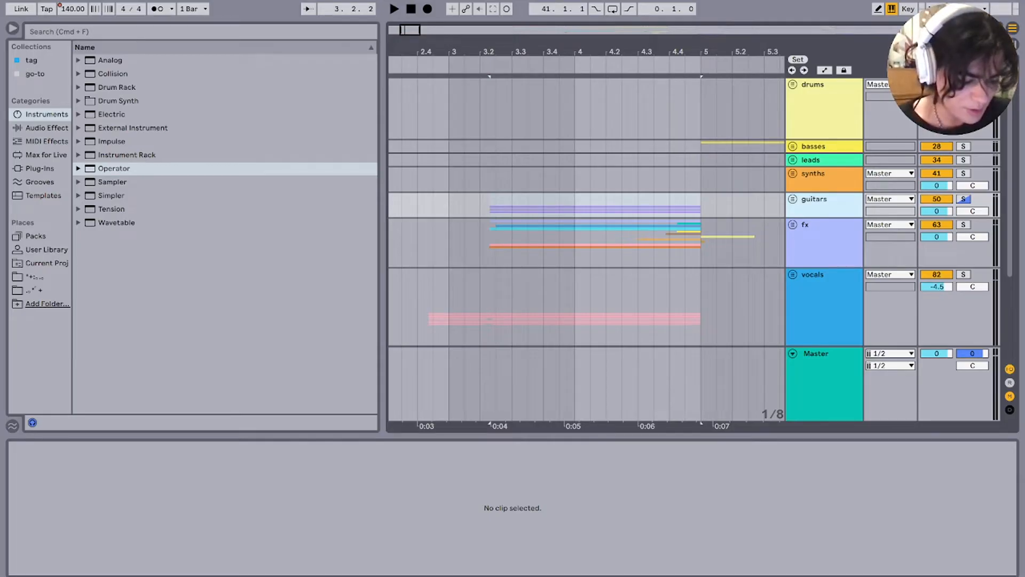
Step: Solo the fx group, play it through the start of bar 5, and unfold it to show its effect tracks
{"action": "left_click", "coordinate": [963, 224]}
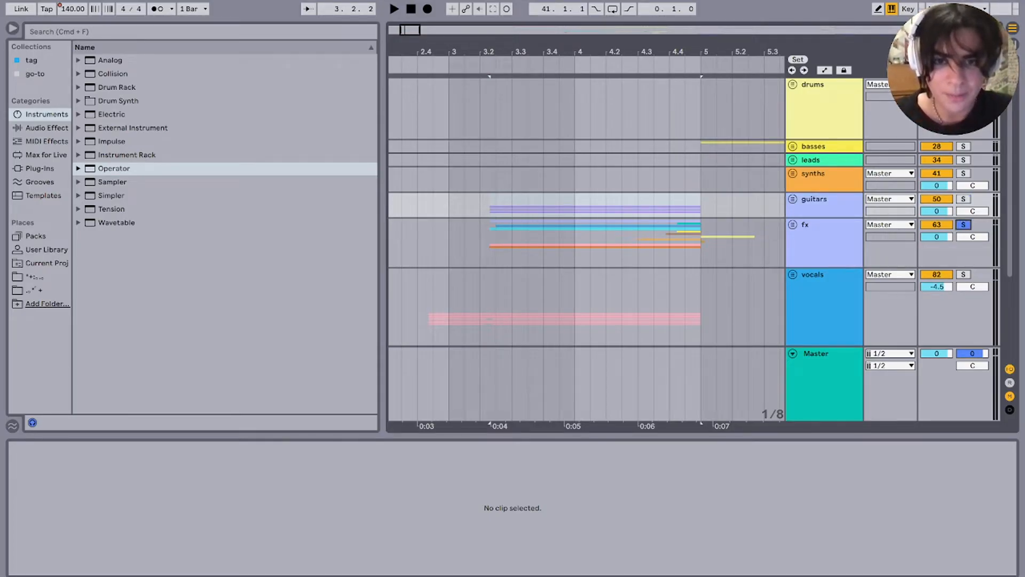
{"action": "key", "text": "Down"}
{"action": "key", "text": "space"}
{"action": "key", "text": "Right"}
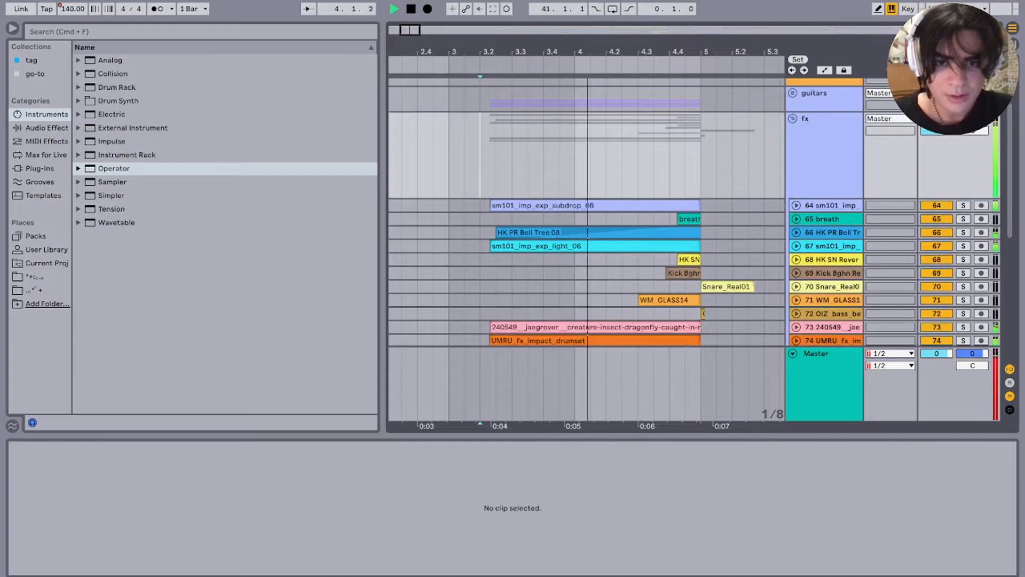
{"action": "scroll", "coordinate": [586, 213], "scroll_direction": "down", "scroll_amount": 3}
{"action": "key", "text": "space"}
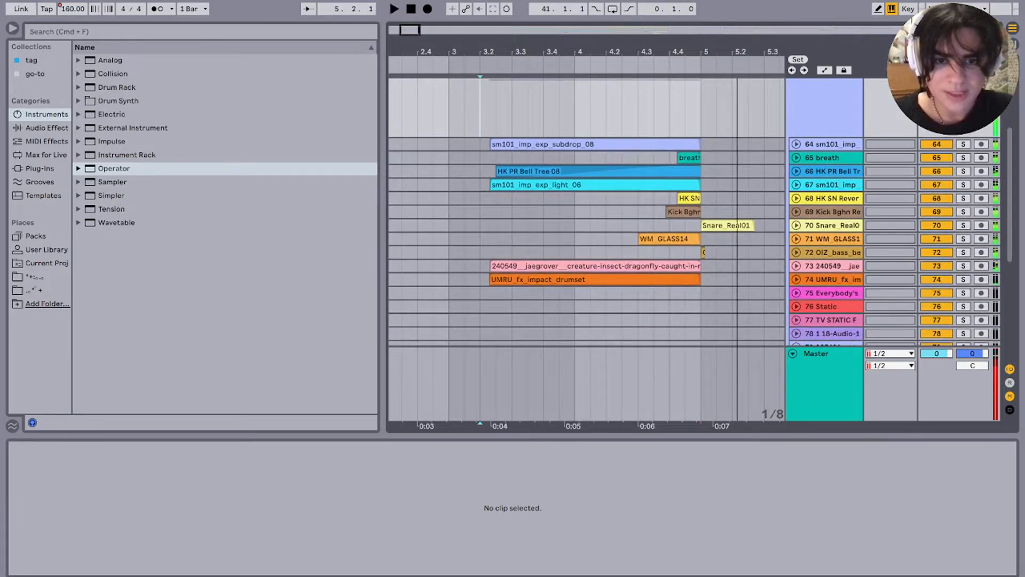
Step: Open the dragonfly creature sound clip on track 73 and examine its waveform and its place in the arrangement
{"action": "left_click", "coordinate": [502, 252]}
{"action": "left_click", "coordinate": [502, 266]}
{"action": "scroll", "coordinate": [491, 266], "scroll_direction": "up", "scroll_amount": 5}
{"action": "scroll", "coordinate": [492, 266], "scroll_direction": "down", "scroll_amount": 5}
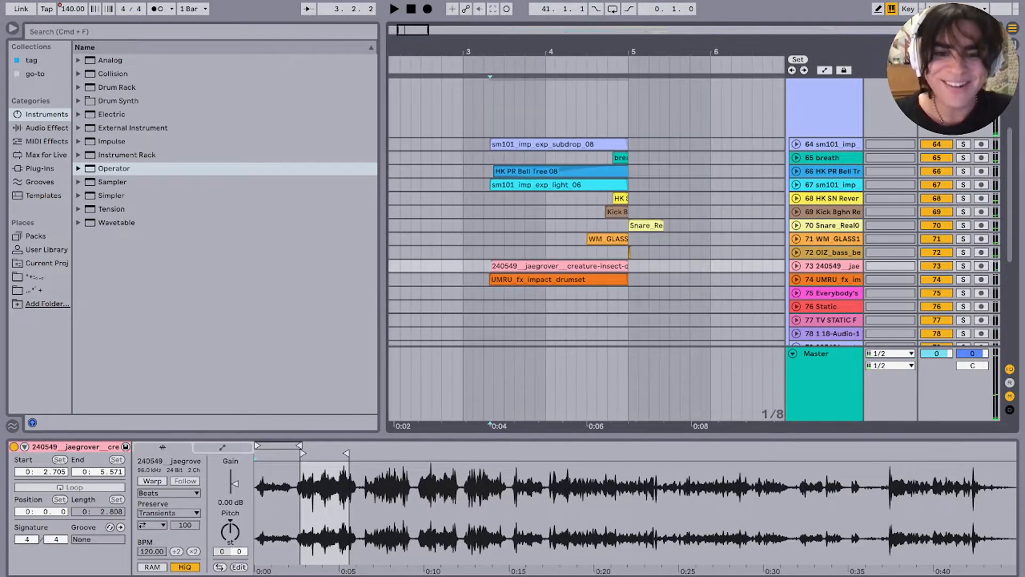
{"action": "scroll", "coordinate": [512, 266], "scroll_direction": "up", "scroll_amount": 5}
{"action": "key", "text": "minus"}
{"action": "key", "text": "minus"}
{"action": "key", "text": "minus"}
{"action": "key", "text": "minus"}
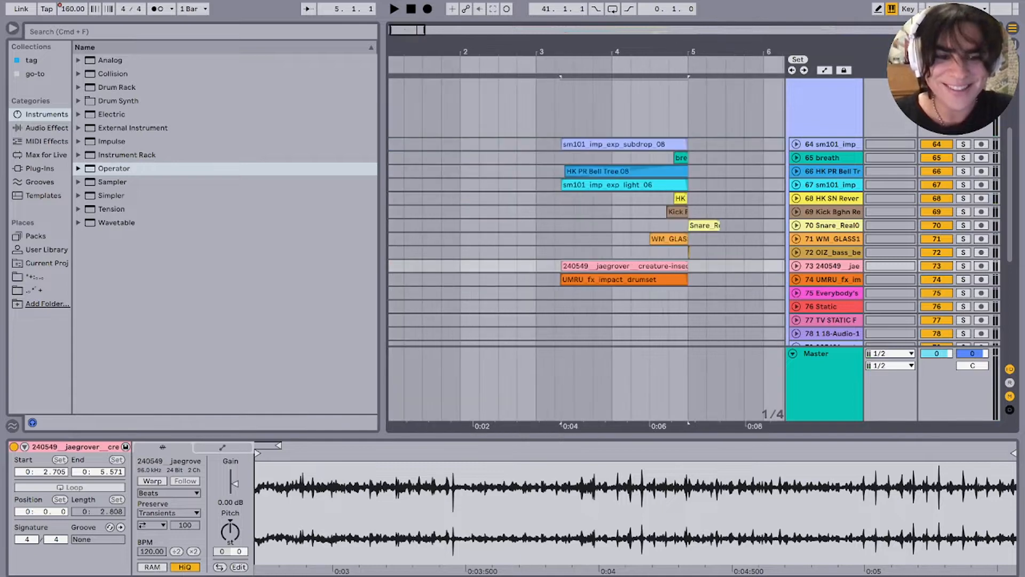
Step: Unfold the dragonfly creature sound track 73, solo it and play it up to bar 5
{"action": "key", "text": "u"}
{"action": "key", "text": "shift+Tab"}
{"action": "left_click", "coordinate": [963, 265]}
{"action": "key", "text": "space"}
{"action": "scroll", "coordinate": [669, 291], "scroll_direction": "up", "scroll_amount": 5}
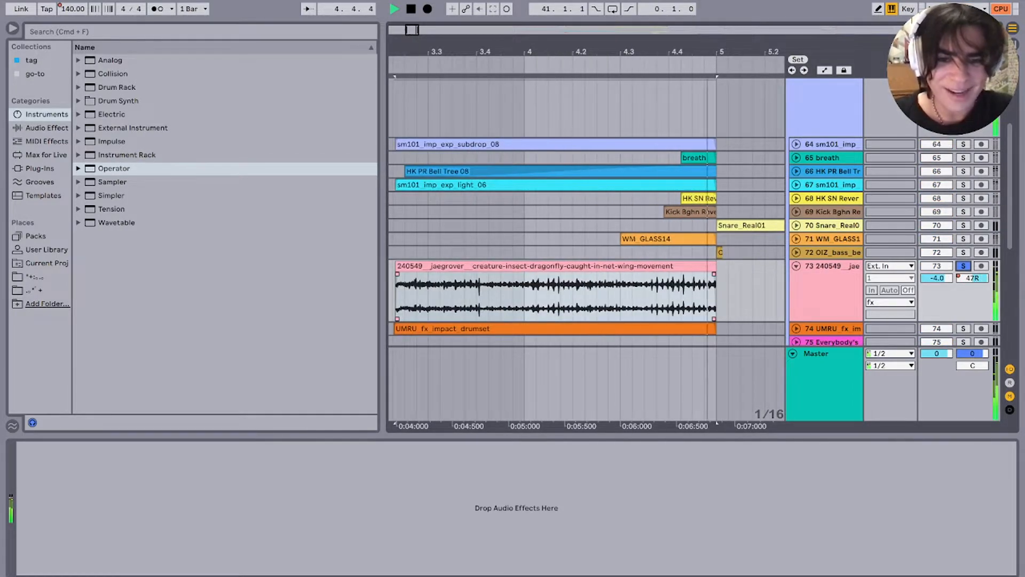
{"action": "key", "text": "space"}
Step: Examine the start of the dragonfly clip in the arrangement and reopen its waveform and clip settings
{"action": "scroll", "coordinate": [669, 291], "scroll_direction": "down", "scroll_amount": 4}
{"action": "left_click", "coordinate": [618, 266]}
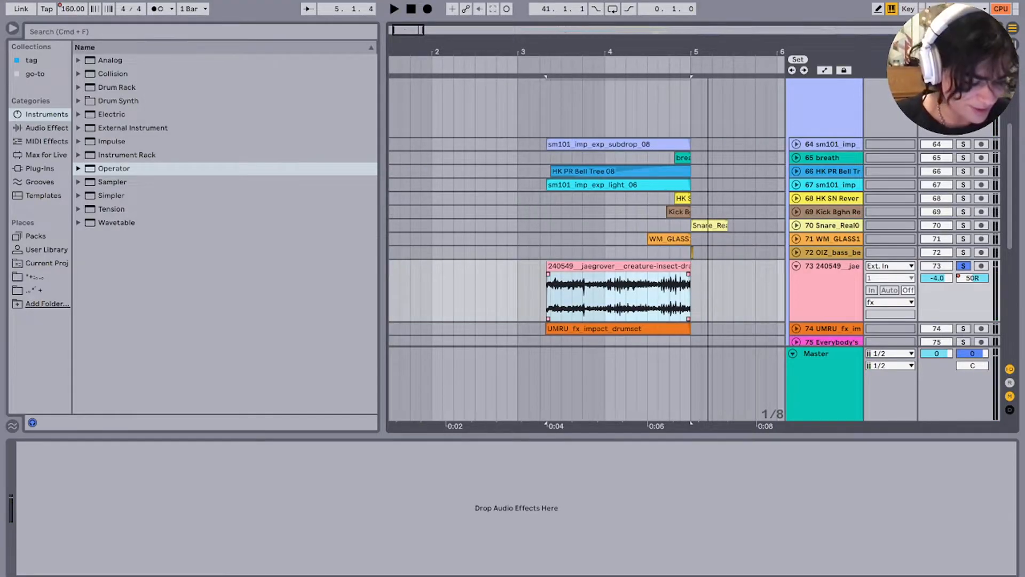
{"action": "scroll", "coordinate": [571, 266], "scroll_direction": "up", "scroll_amount": 4}
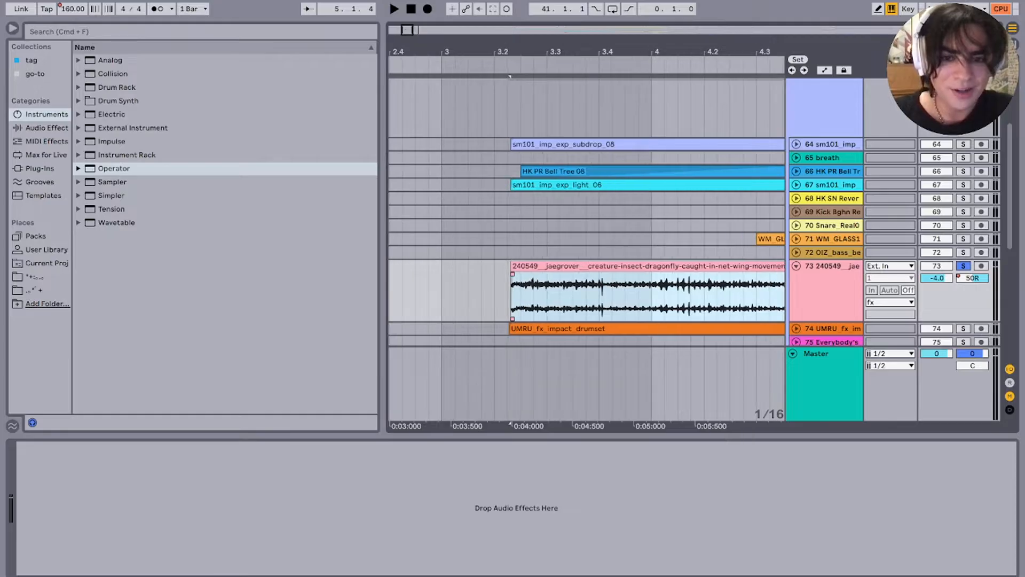
{"action": "double_click", "coordinate": [572, 266]}
{"action": "scroll", "coordinate": [614, 257], "scroll_direction": "up", "scroll_amount": 3}
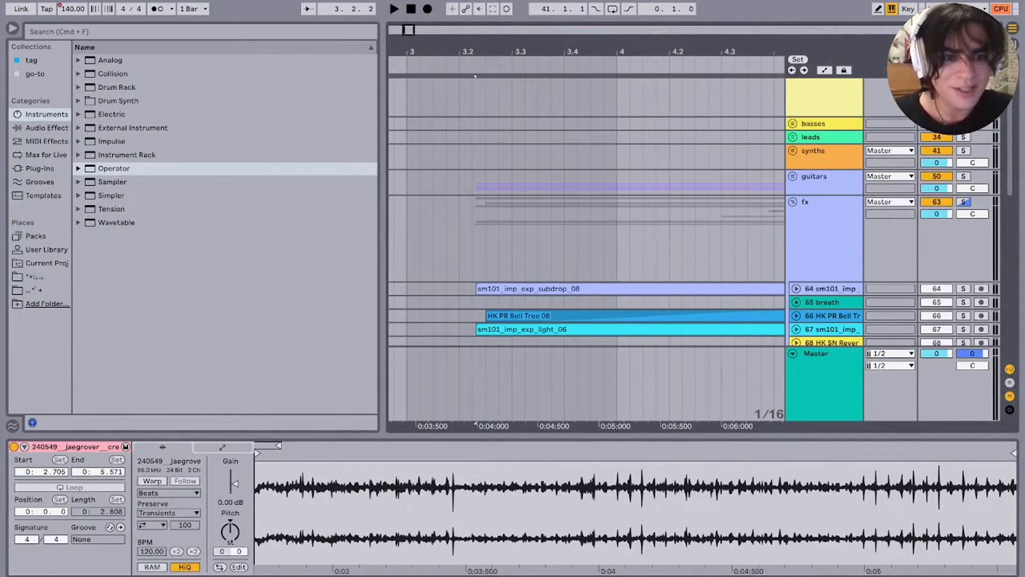
Step: Clear the fx solo and play the full mix from the dragonfly clip's start into bar 5
{"action": "left_click", "coordinate": [963, 203]}
{"action": "scroll", "coordinate": [614, 256], "scroll_direction": "down", "scroll_amount": 4}
{"action": "scroll", "coordinate": [533, 241], "scroll_direction": "up", "scroll_amount": 2}
{"action": "scroll", "coordinate": [505, 267], "scroll_direction": "down", "scroll_amount": 5}
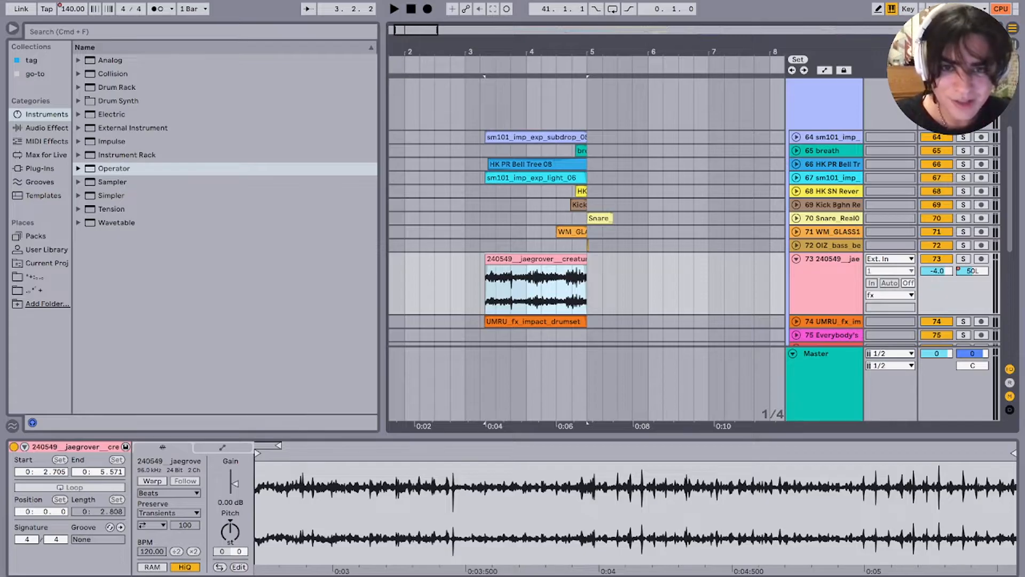
{"action": "key", "text": "space"}
{"action": "scroll", "coordinate": [495, 283], "scroll_direction": "up", "scroll_amount": 3}
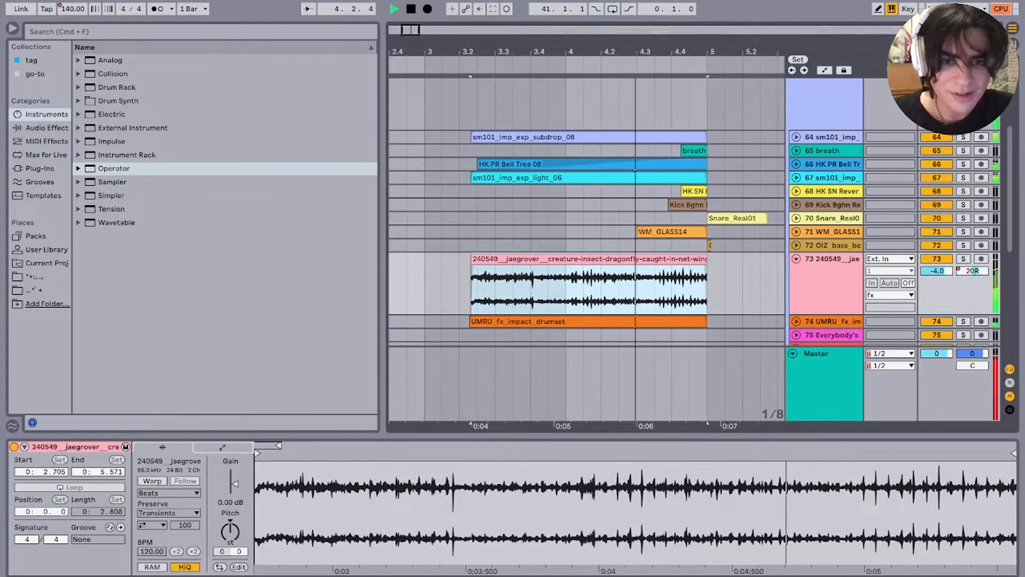
{"action": "scroll", "coordinate": [561, 267], "scroll_direction": "down", "scroll_amount": 2}
{"action": "scroll", "coordinate": [561, 267], "scroll_direction": "right", "scroll_amount": 2}
{"action": "key", "text": "space"}
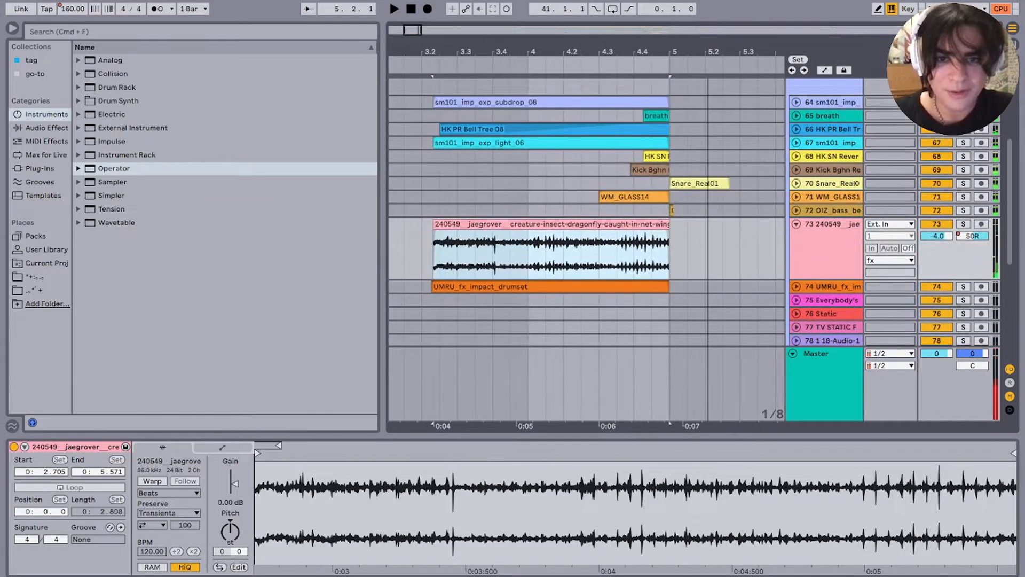
Step: Open the WM_GLASS14 clip, then unfold track 74 and play its UMRU_fx_impact_drumset clip soloed
{"action": "left_click", "coordinate": [625, 197]}
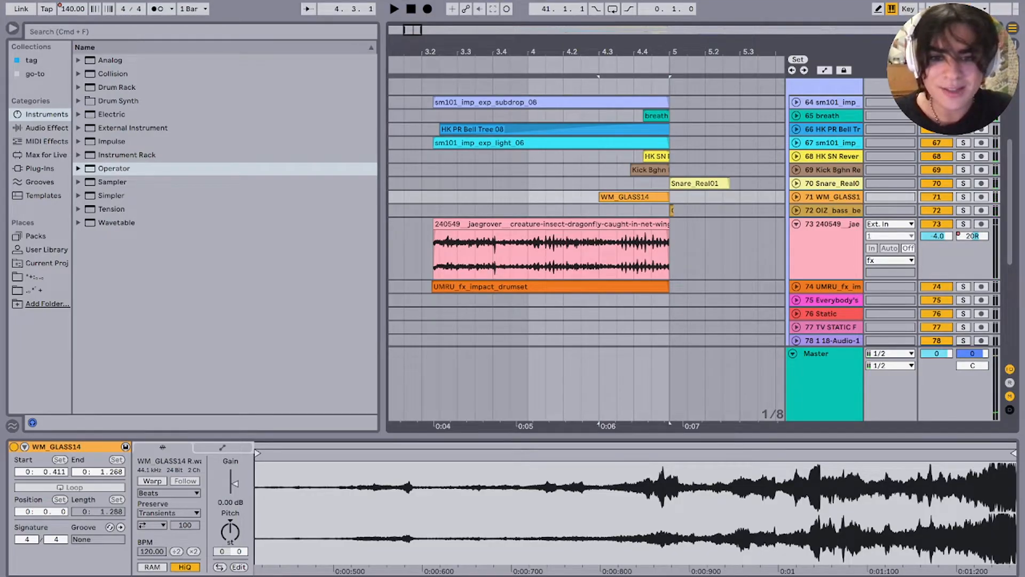
{"action": "left_click", "coordinate": [550, 287]}
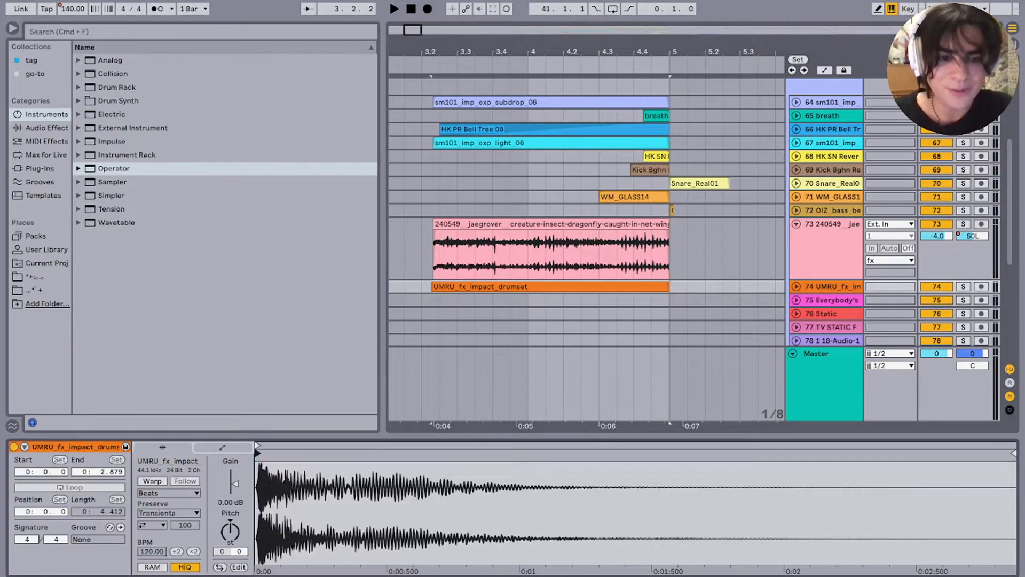
{"action": "left_click", "coordinate": [963, 287]}
{"action": "left_click", "coordinate": [795, 286]}
{"action": "left_click", "coordinate": [806, 289]}
{"action": "key", "text": "space"}
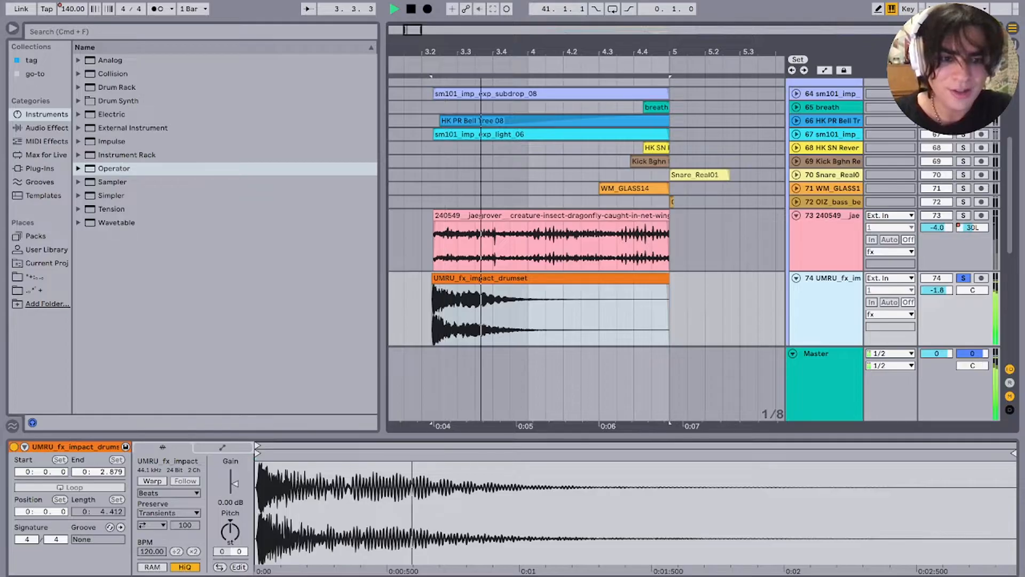
{"action": "key", "text": "space"}
Step: Fold track 74, clear its solo and fold the fx group
{"action": "left_click", "coordinate": [796, 278]}
{"action": "left_click", "coordinate": [963, 277]}
{"action": "scroll", "coordinate": [796, 230], "scroll_direction": "up", "scroll_amount": 1}
{"action": "left_click", "coordinate": [796, 231]}
{"action": "scroll", "coordinate": [796, 230], "scroll_direction": "up", "scroll_amount": 5}
{"action": "left_click", "coordinate": [792, 131]}
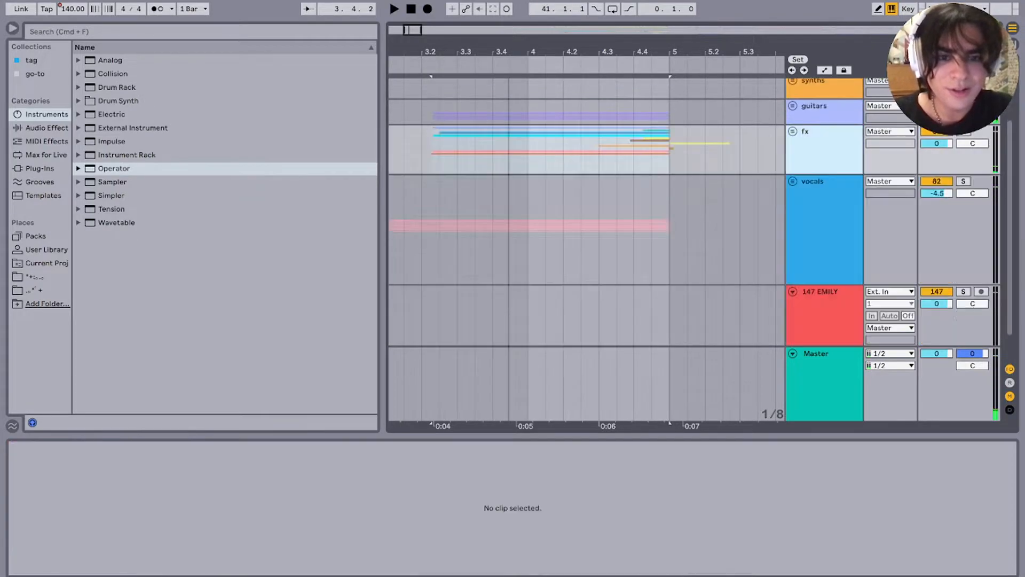
Step: Unfold the fx group again, open the Snare_Real01 clip on track 70 and play the mix from its start at bar 5
{"action": "left_click", "coordinate": [599, 230]}
{"action": "left_click", "coordinate": [617, 153]}
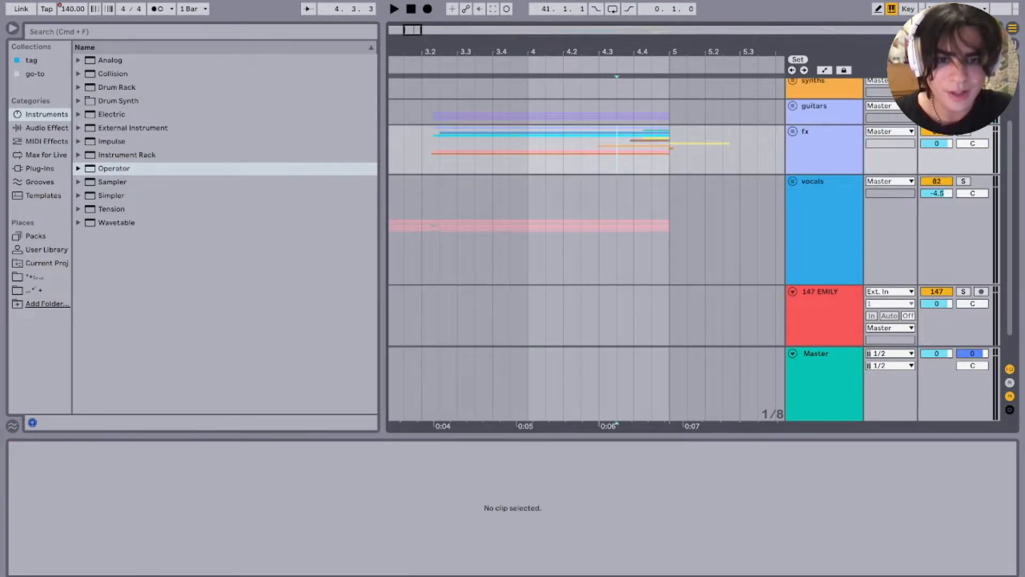
{"action": "left_click", "coordinate": [793, 132]}
{"action": "scroll", "coordinate": [631, 286], "scroll_direction": "up", "scroll_amount": 5}
{"action": "left_click", "coordinate": [628, 286]}
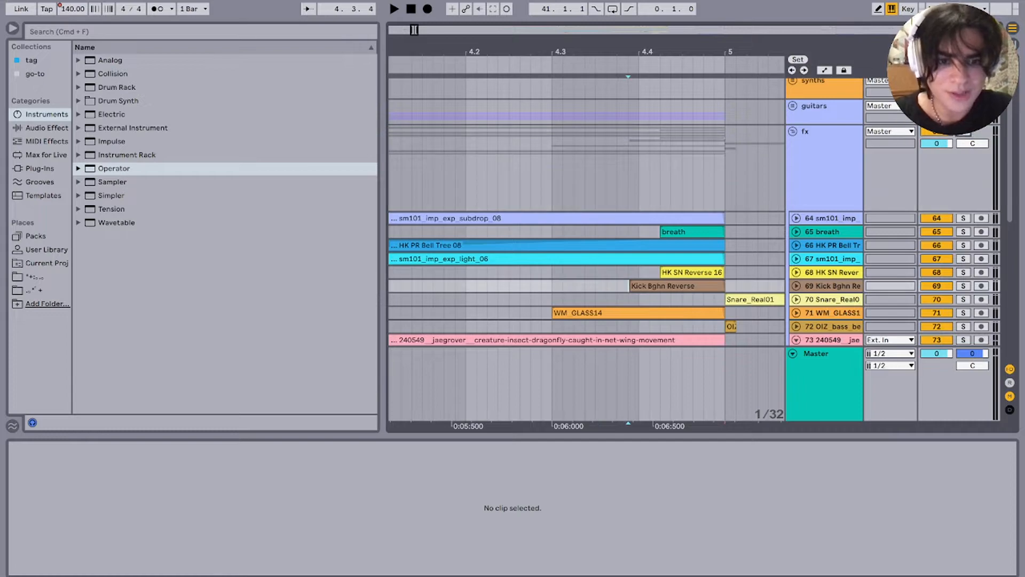
{"action": "scroll", "coordinate": [668, 256], "scroll_direction": "down", "scroll_amount": 3}
{"action": "scroll", "coordinate": [668, 256], "scroll_direction": "right", "scroll_amount": 3}
{"action": "left_click", "coordinate": [668, 240]}
{"action": "key", "text": "space"}
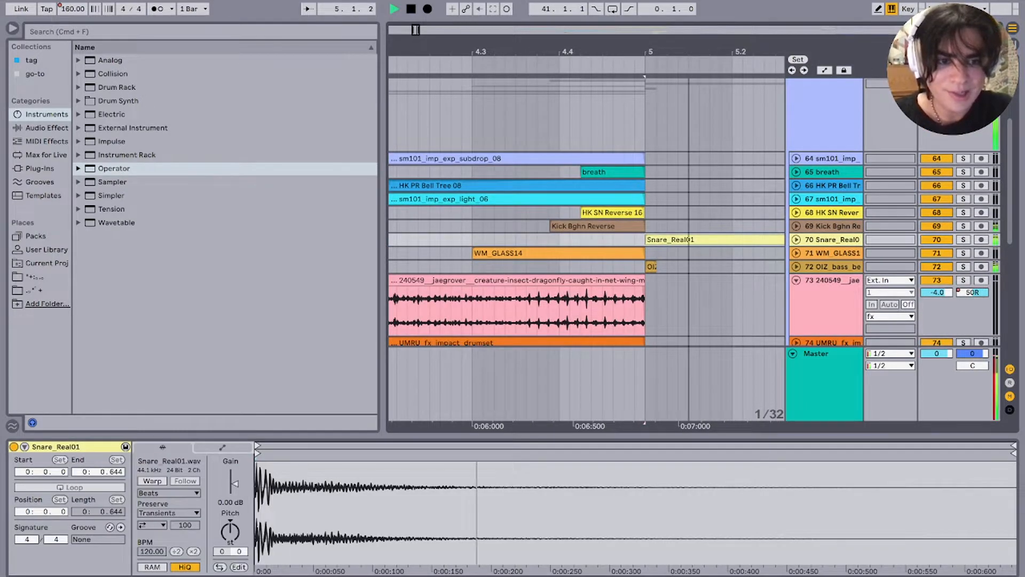
{"action": "key", "text": "space"}
Step: Play the OIZ bass clip on track 72 soloed from bar 5, then clear the solo
{"action": "left_click", "coordinate": [963, 266]}
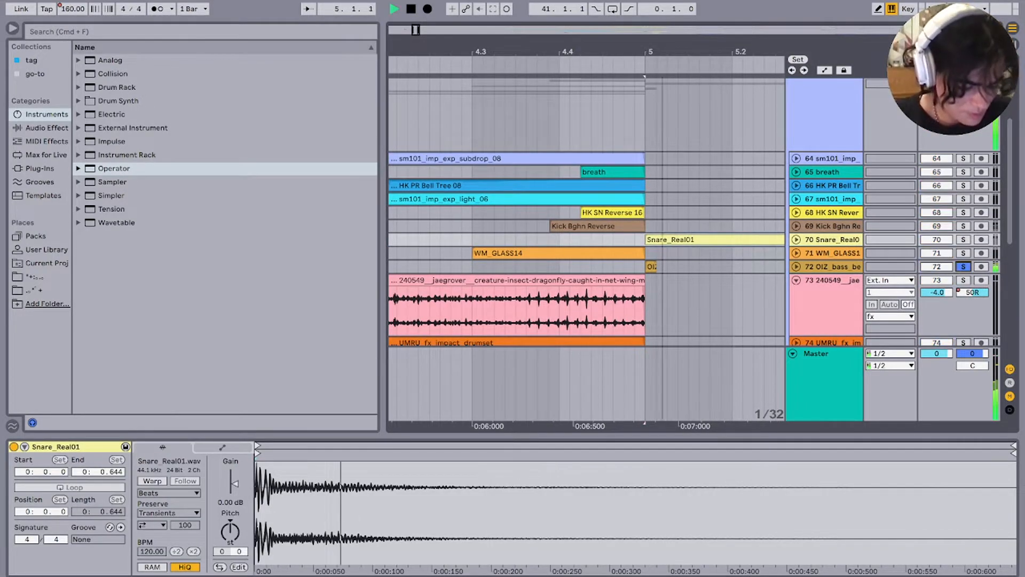
{"action": "scroll", "coordinate": [688, 263], "scroll_direction": "up", "scroll_amount": 1}
{"action": "left_click", "coordinate": [963, 290]}
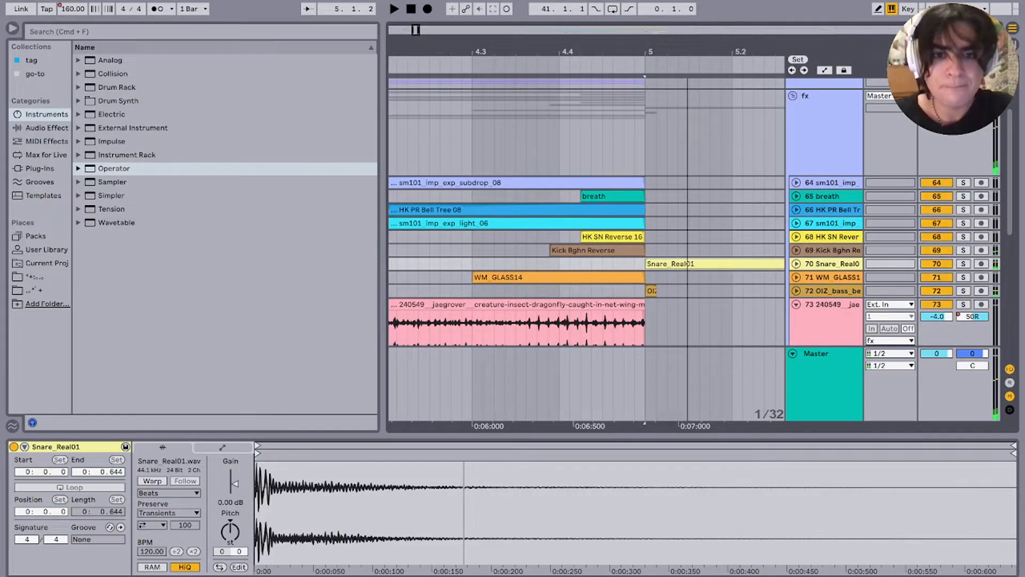
Step: Play the full mix through the reverse effects leading into bar 5
{"action": "left_click", "coordinate": [550, 141]}
{"action": "key", "text": "space"}
{"action": "scroll", "coordinate": [552, 141], "scroll_direction": "down", "scroll_amount": 3}
{"action": "key", "text": "space"}
Step: Open the breath clip on track 65 and play it soloed into bar 5
{"action": "left_click", "coordinate": [582, 196]}
{"action": "scroll", "coordinate": [601, 196], "scroll_direction": "up", "scroll_amount": 4}
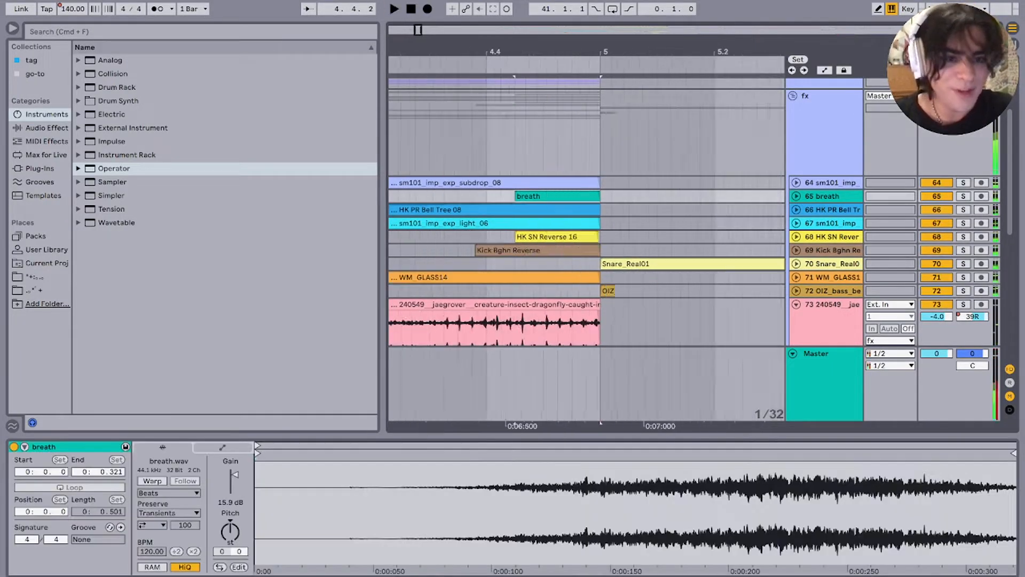
{"action": "left_click", "coordinate": [963, 196]}
{"action": "key", "text": "space"}
{"action": "key", "text": "space"}
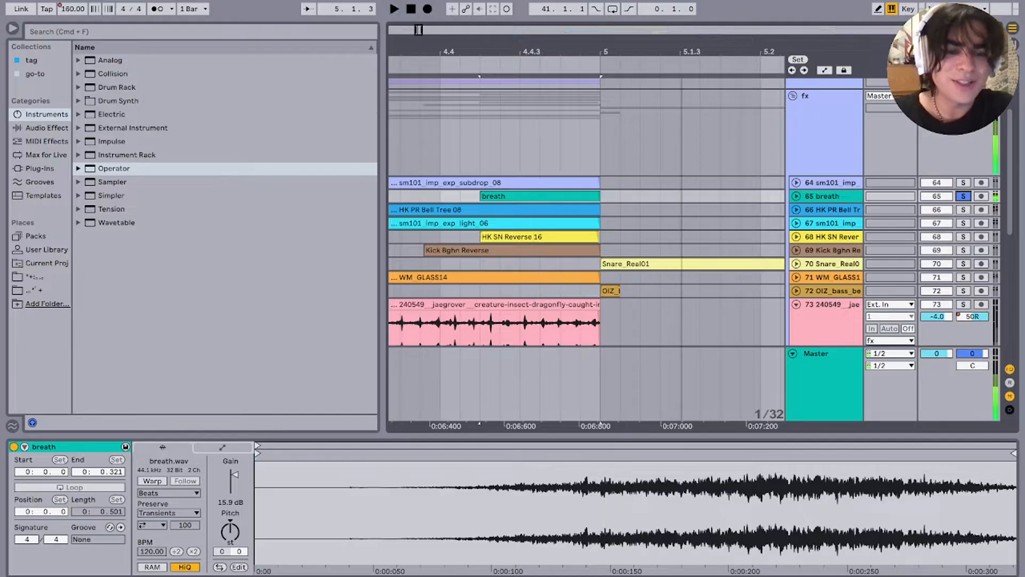
Step: Fold the fx group and examine where its clips start after bar 3 relative to the other groups
{"action": "left_click", "coordinate": [793, 96]}
{"action": "scroll", "coordinate": [501, 235], "scroll_direction": "down", "scroll_amount": 5}
{"action": "scroll", "coordinate": [496, 240], "scroll_direction": "up", "scroll_amount": 4}
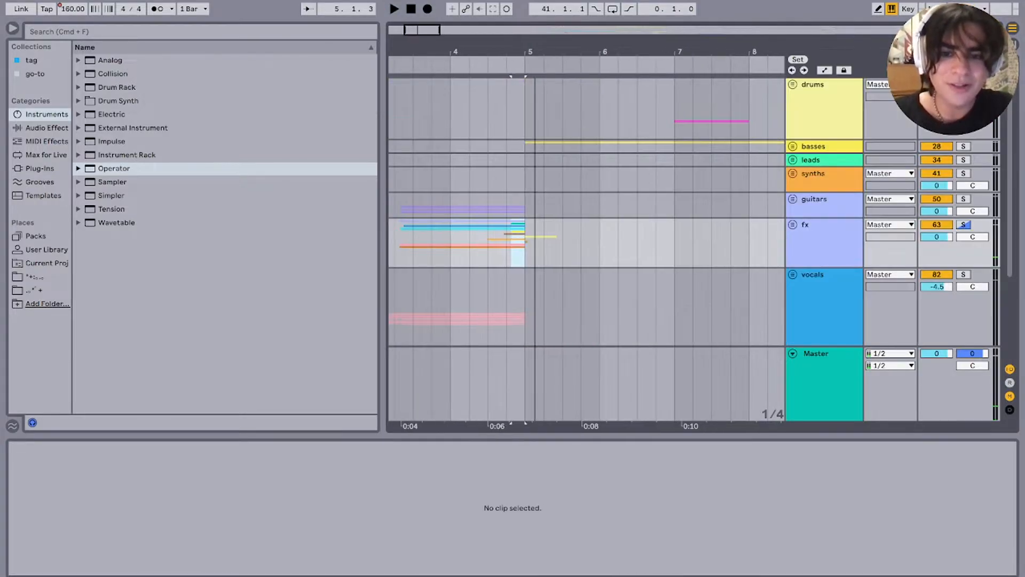
{"action": "left_click", "coordinate": [488, 256]}
{"action": "scroll", "coordinate": [488, 256], "scroll_direction": "down", "scroll_amount": 3}
{"action": "left_click_drag", "start_coordinate": [461, 256], "coordinate": [452, 256]}
{"action": "key", "text": "equal"}
{"action": "key", "text": "equal"}
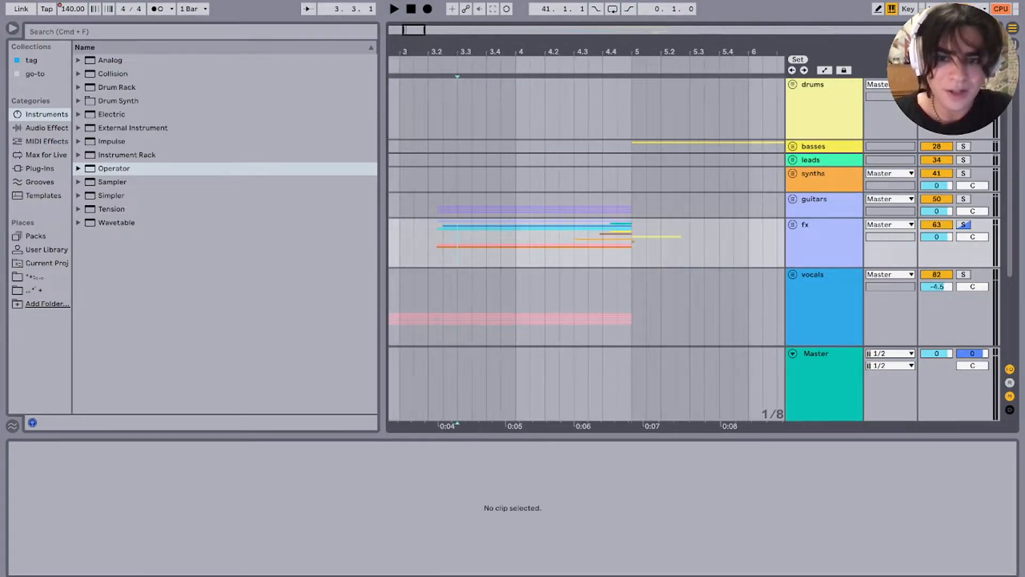
{"action": "key", "text": "Up"}
{"action": "key", "text": "minus"}
{"action": "key", "text": "minus"}
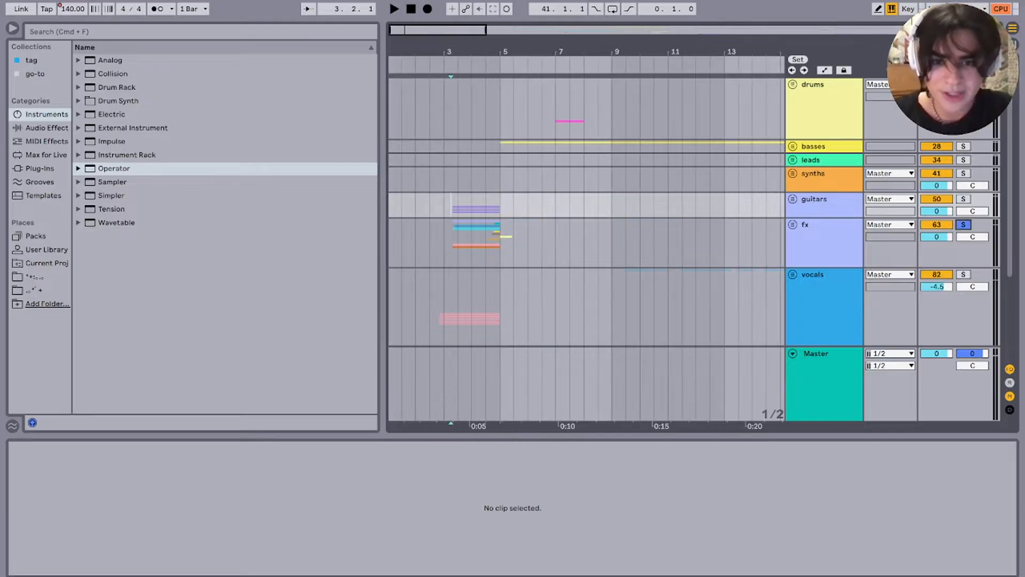
Step: Clear the fx solo and play the full mix from the end of bar 2 through the drop at bar 5
{"action": "left_click", "coordinate": [430, 244]}
{"action": "scroll", "coordinate": [430, 244], "scroll_direction": "up", "scroll_amount": 3}
{"action": "key", "text": "space"}
{"action": "scroll", "coordinate": [429, 245], "scroll_direction": "down", "scroll_amount": 5}
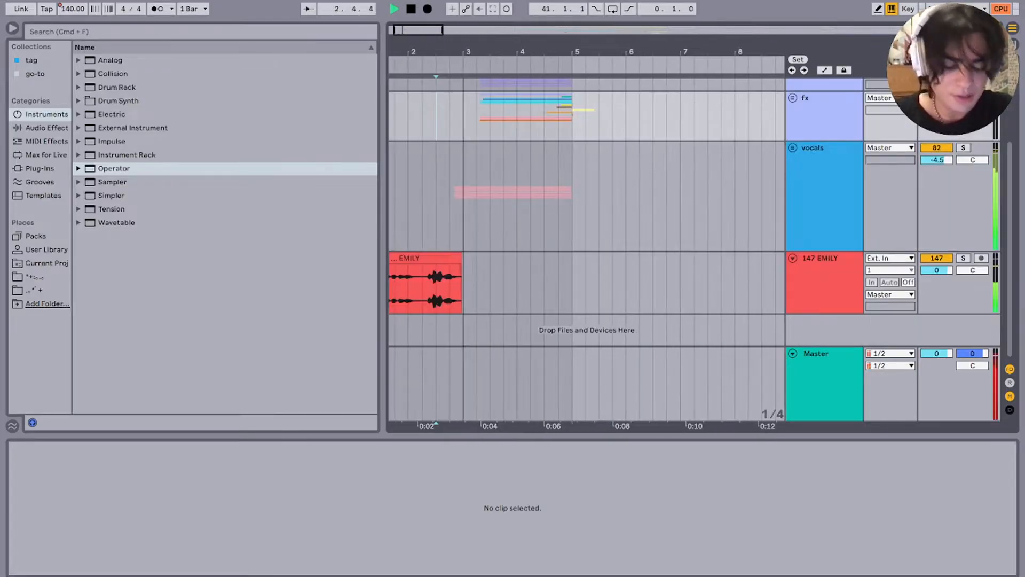
{"action": "scroll", "coordinate": [430, 244], "scroll_direction": "up", "scroll_amount": 2}
{"action": "scroll", "coordinate": [588, 214], "scroll_direction": "up", "scroll_amount": 1}
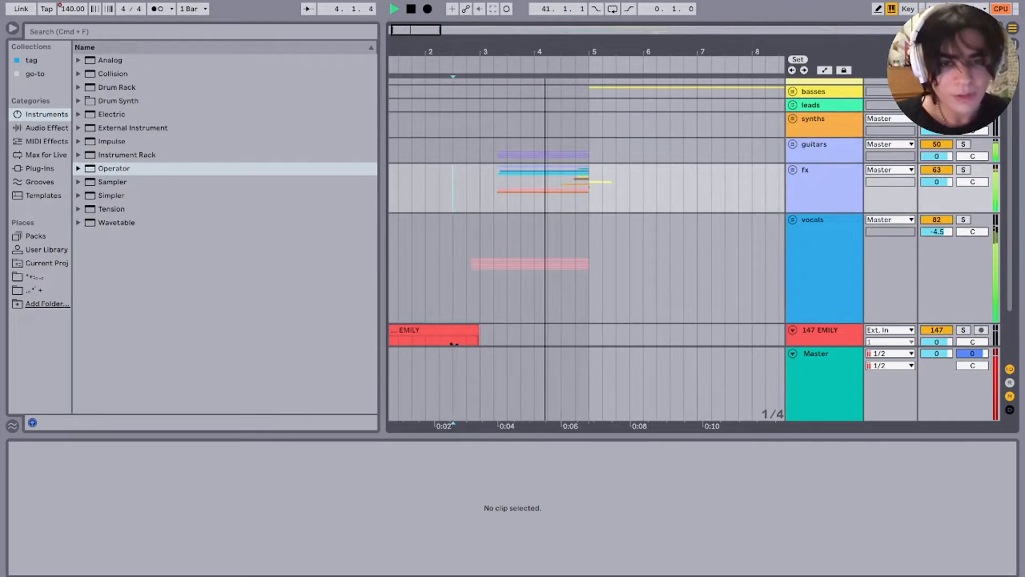
{"action": "scroll", "coordinate": [587, 214], "scroll_direction": "up", "scroll_amount": 2}
{"action": "scroll", "coordinate": [587, 213], "scroll_direction": "right", "scroll_amount": 2}
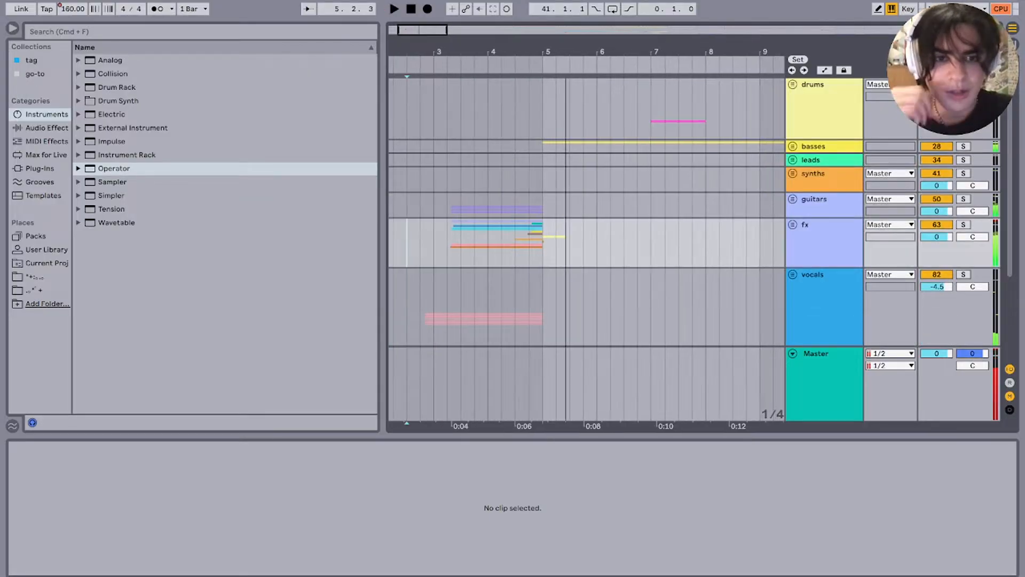
{"action": "key", "text": "space"}
Step: Unfold the basses group, view track 30's device chain, and select the first 3-Audio 1 clip on track 29
{"action": "left_click", "coordinate": [545, 148]}
{"action": "scroll", "coordinate": [545, 148], "scroll_direction": "down", "scroll_amount": 3}
{"action": "left_click", "coordinate": [793, 147]}
{"action": "double_click", "coordinate": [826, 210]}
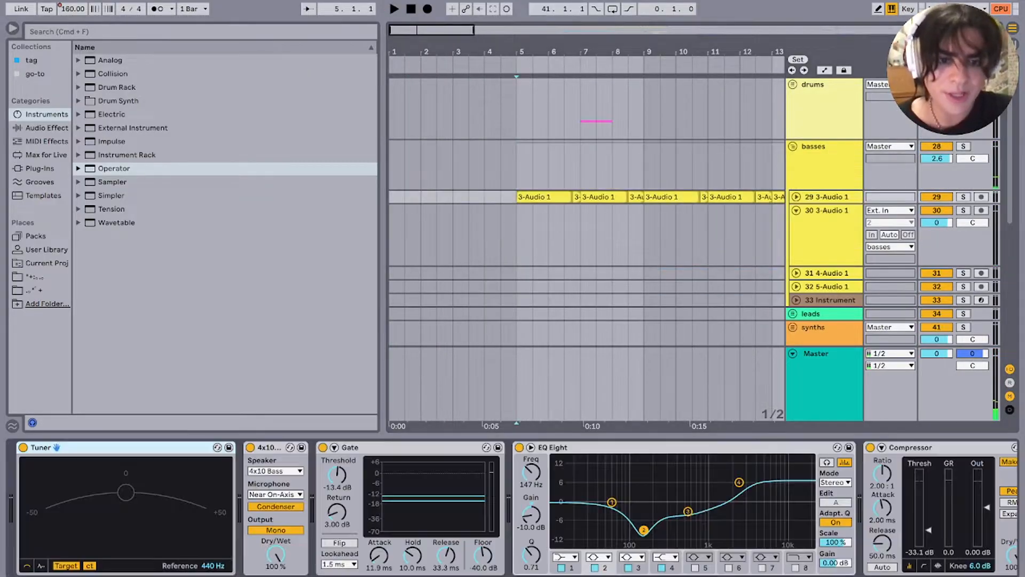
{"action": "left_click", "coordinate": [796, 210]}
{"action": "left_click", "coordinate": [533, 197]}
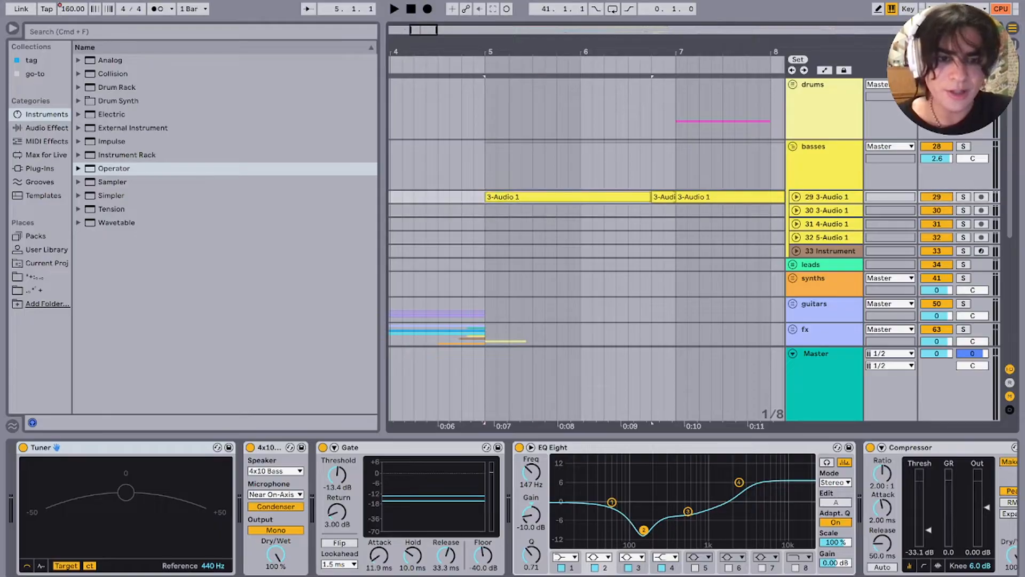
Step: Solo and unfold bass track 29, and play its first clip from bar 5
{"action": "key", "text": "s"}
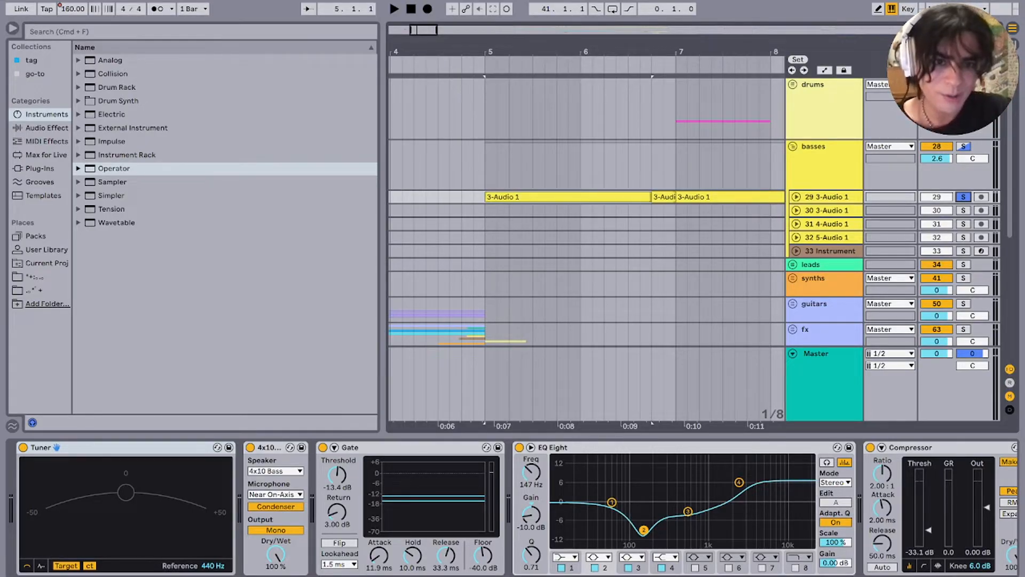
{"action": "left_click", "coordinate": [796, 197]}
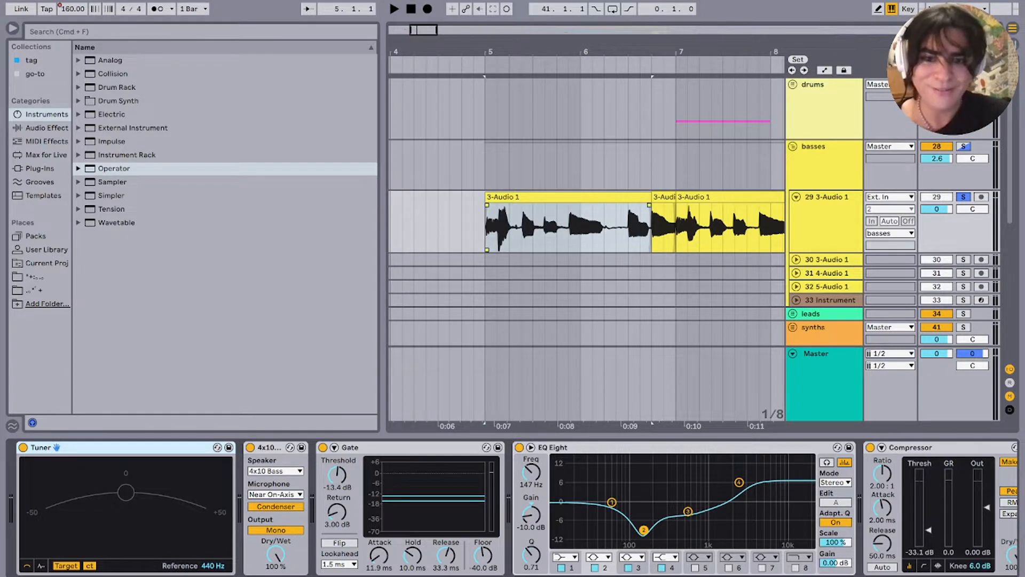
{"action": "left_click_drag", "start_coordinate": [485, 229], "coordinate": [533, 229]}
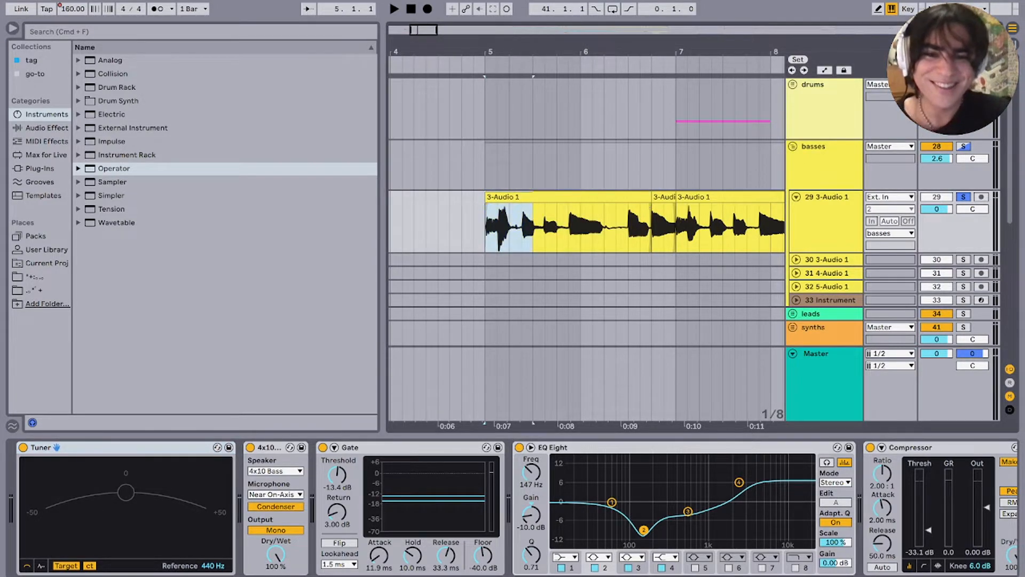
{"action": "key", "text": "space"}
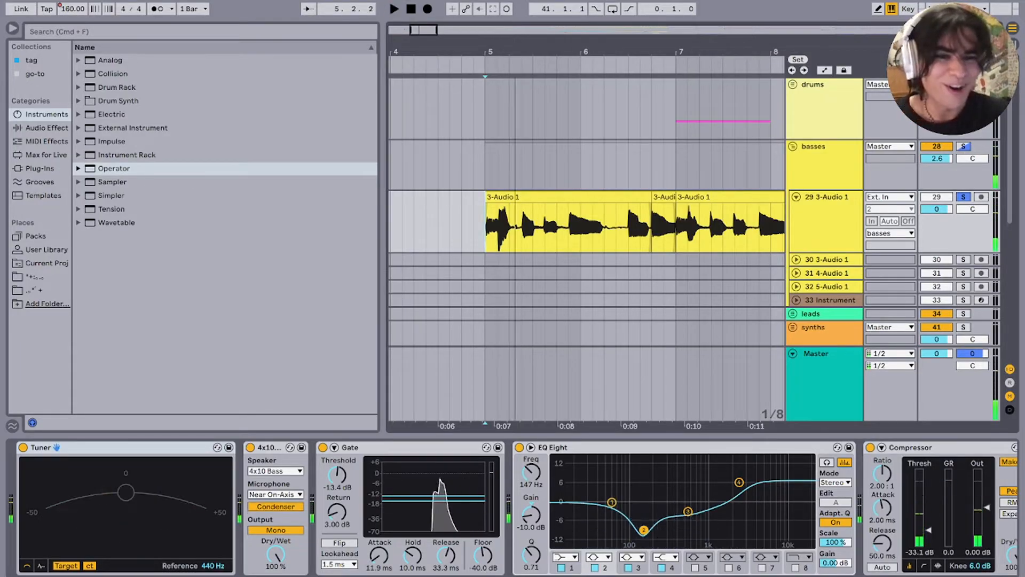
Step: Clear track 29's solo and play the full mix from bar 25
{"action": "scroll", "coordinate": [587, 240], "scroll_direction": "down", "scroll_amount": 5}
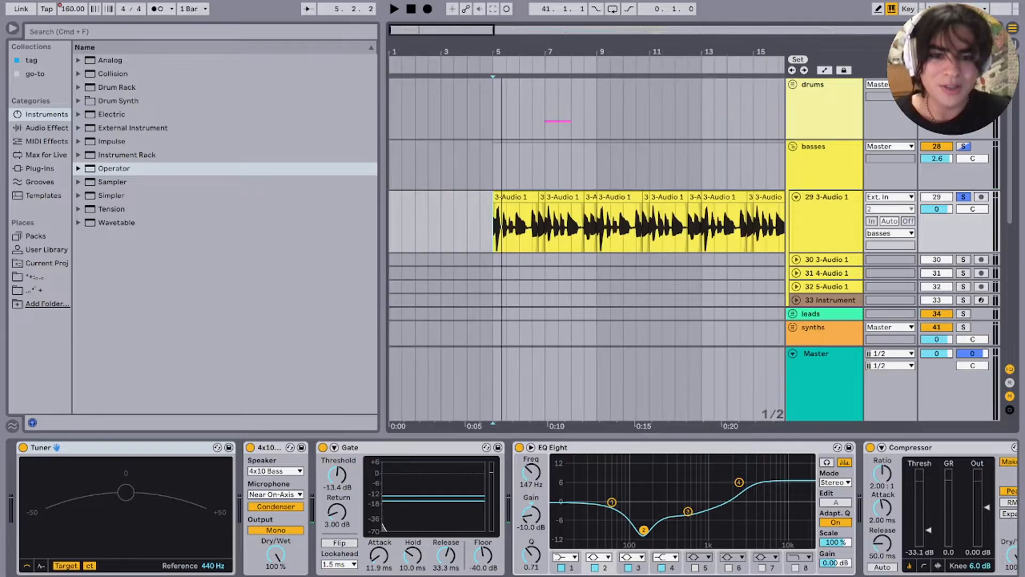
{"action": "scroll", "coordinate": [586, 251], "scroll_direction": "right", "scroll_amount": 5}
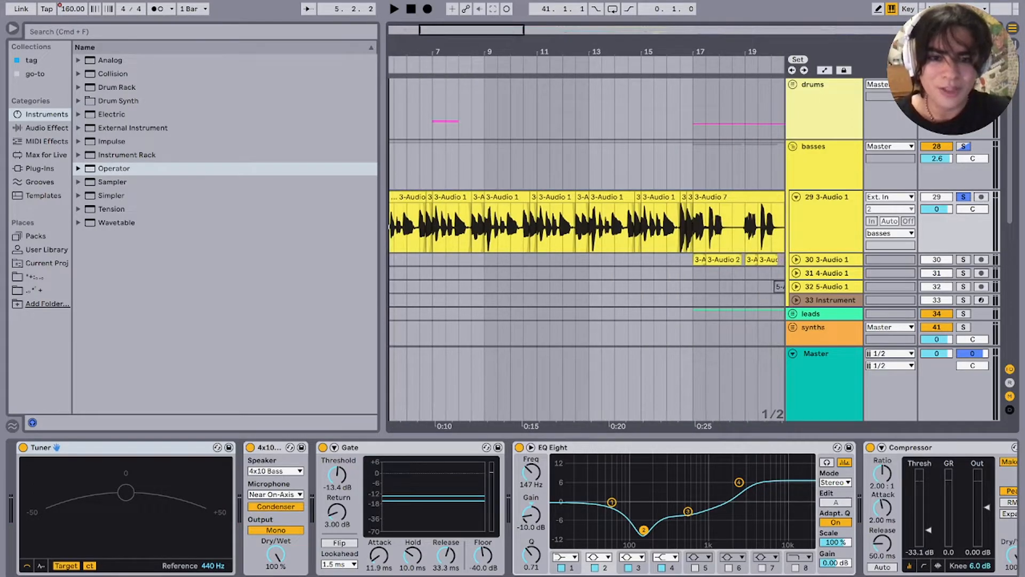
{"action": "scroll", "coordinate": [587, 229], "scroll_direction": "down", "scroll_amount": 5}
{"action": "left_click", "coordinate": [605, 229]}
{"action": "key", "text": "space"}
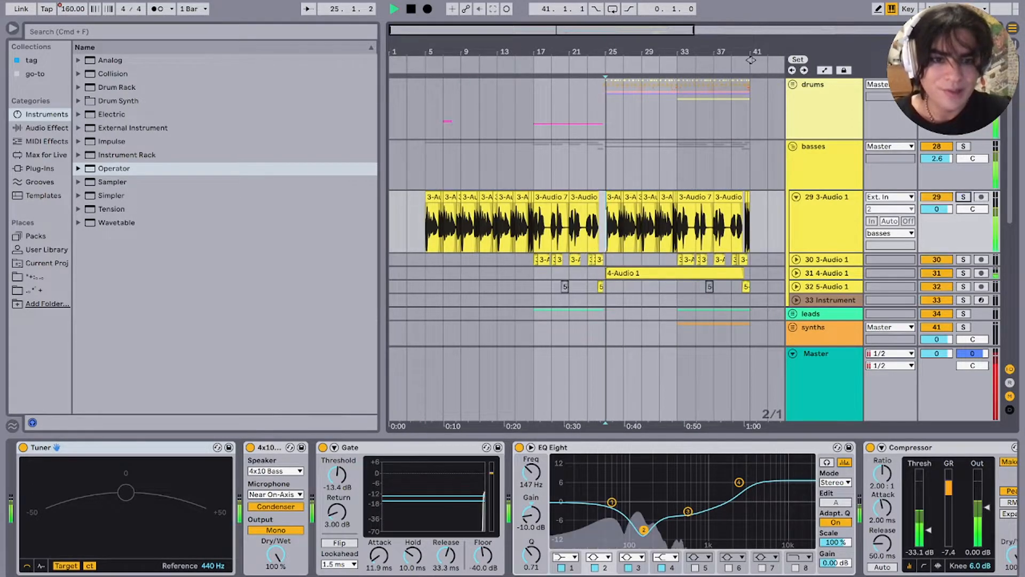
Step: Fold the basses group and stop the playback
{"action": "key", "text": "Up"}
{"action": "key", "text": "Left"}
{"action": "key", "text": "space"}
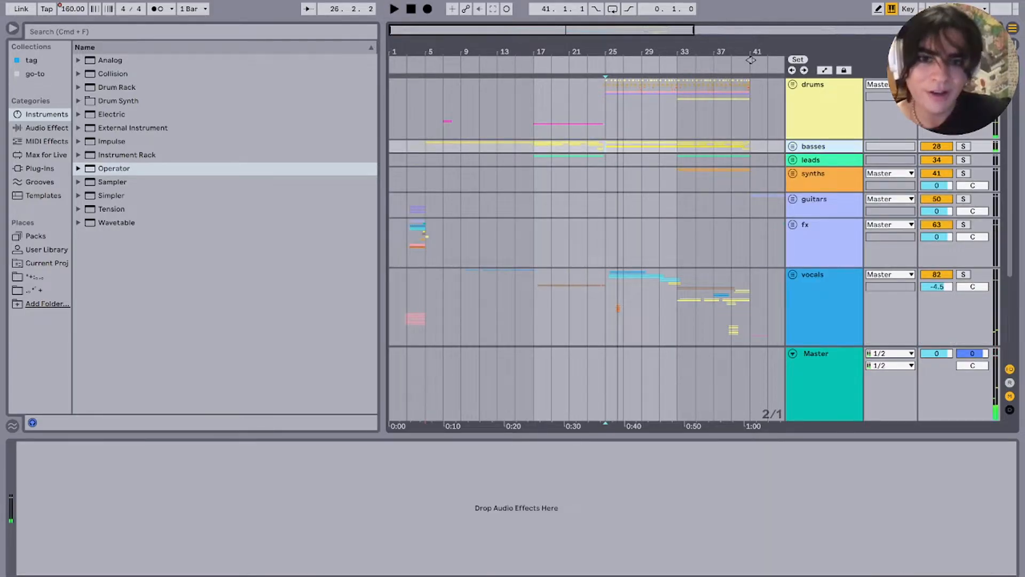
Step: Trace the basses group's clips from bar 33 back to bar 5, and place the insertion point at bar 7
{"action": "key", "text": "Down"}
{"action": "key", "text": "Right"}
{"action": "key", "text": "Right"}
{"action": "key", "text": "Right"}
{"action": "key", "text": "Right"}
{"action": "mouse_move", "coordinate": [677, 147]}
{"action": "left_mouse_down"}
{"action": "mouse_move", "coordinate": [426, 146]}
{"action": "mouse_move", "coordinate": [551, 160]}
{"action": "mouse_move", "coordinate": [426, 146]}
{"action": "left_mouse_up"}
{"action": "left_click", "coordinate": [426, 146]}
{"action": "left_click", "coordinate": [461, 146]}
{"action": "left_click", "coordinate": [435, 146]}
{"action": "scroll", "coordinate": [435, 146], "scroll_direction": "up", "scroll_amount": 5}
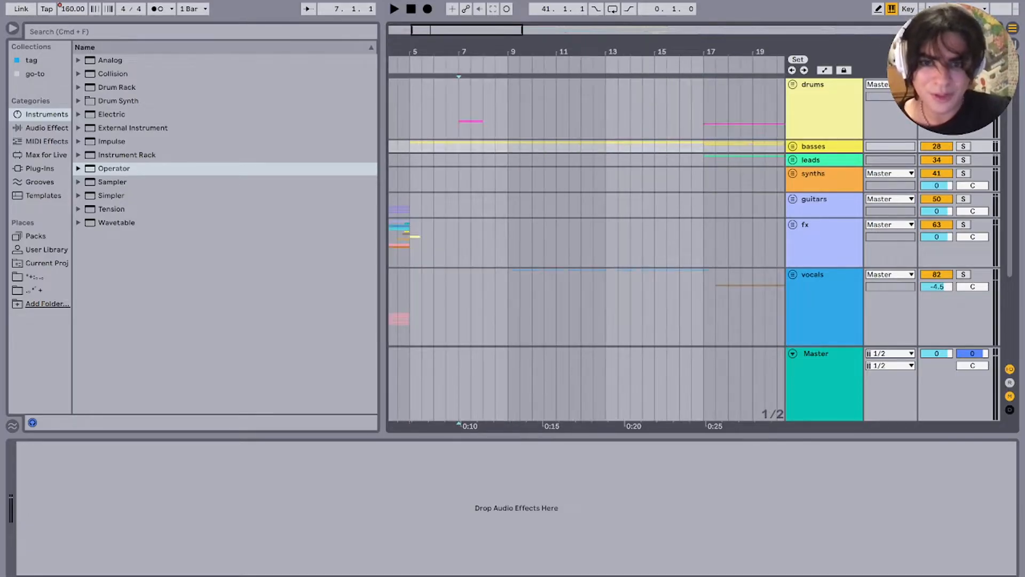
Step: Unfold the basses group and place the insertion point at bar 5, at the start of track 29's first clip
{"action": "key", "text": "u"}
{"action": "scroll", "coordinate": [442, 161], "scroll_direction": "left", "scroll_amount": 1}
{"action": "scroll", "coordinate": [442, 160], "scroll_direction": "up", "scroll_amount": 3}
{"action": "scroll", "coordinate": [542, 227], "scroll_direction": "up", "scroll_amount": 4}
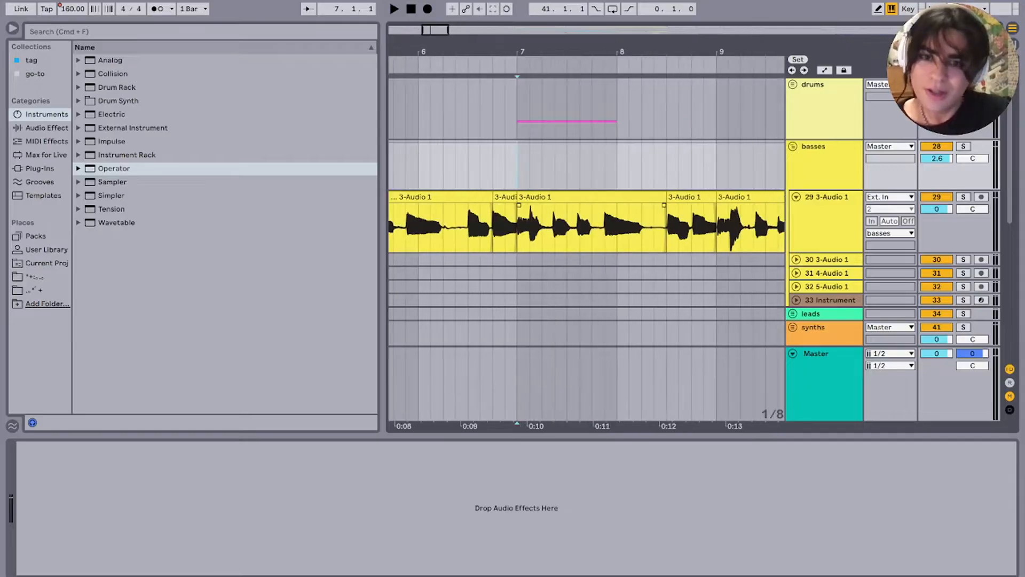
{"action": "scroll", "coordinate": [541, 227], "scroll_direction": "left", "scroll_amount": 2}
{"action": "mouse_move", "coordinate": [421, 230]}
{"action": "left_mouse_down"}
{"action": "mouse_move", "coordinate": [612, 230]}
{"action": "mouse_move", "coordinate": [419, 229]}
{"action": "left_mouse_up"}
{"action": "left_click", "coordinate": [615, 230]}
{"action": "left_click", "coordinate": [421, 230]}
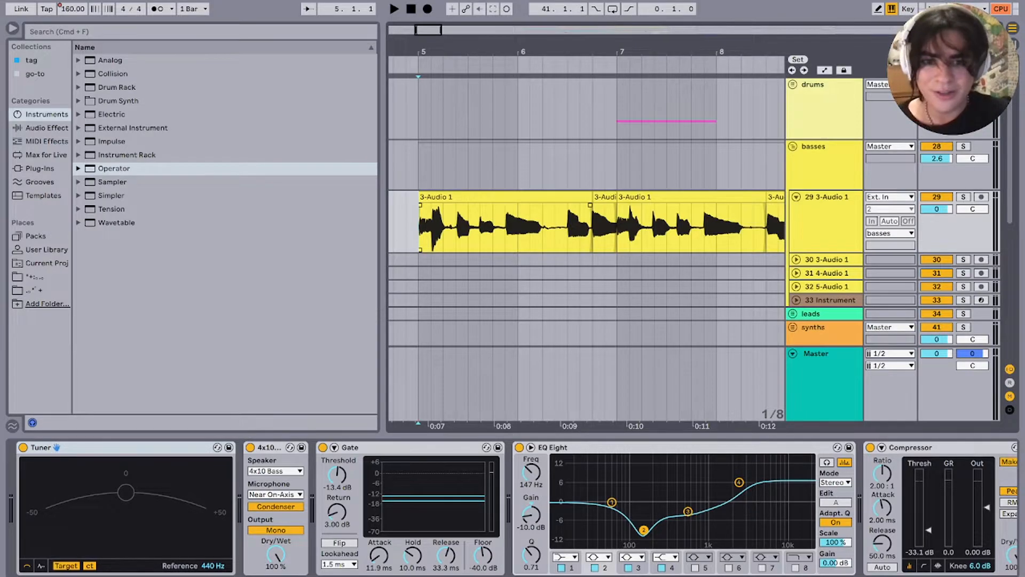
Step: Highlight the middle stretch of track 29's first clip, from bar 5 into bar 6
{"action": "left_click", "coordinate": [455, 227]}
{"action": "left_click_drag", "start_coordinate": [555, 229], "coordinate": [444, 228]}
{"action": "left_click", "coordinate": [580, 229]}
{"action": "left_click", "coordinate": [456, 228]}
{"action": "left_click_drag", "start_coordinate": [580, 229], "coordinate": [455, 229]}
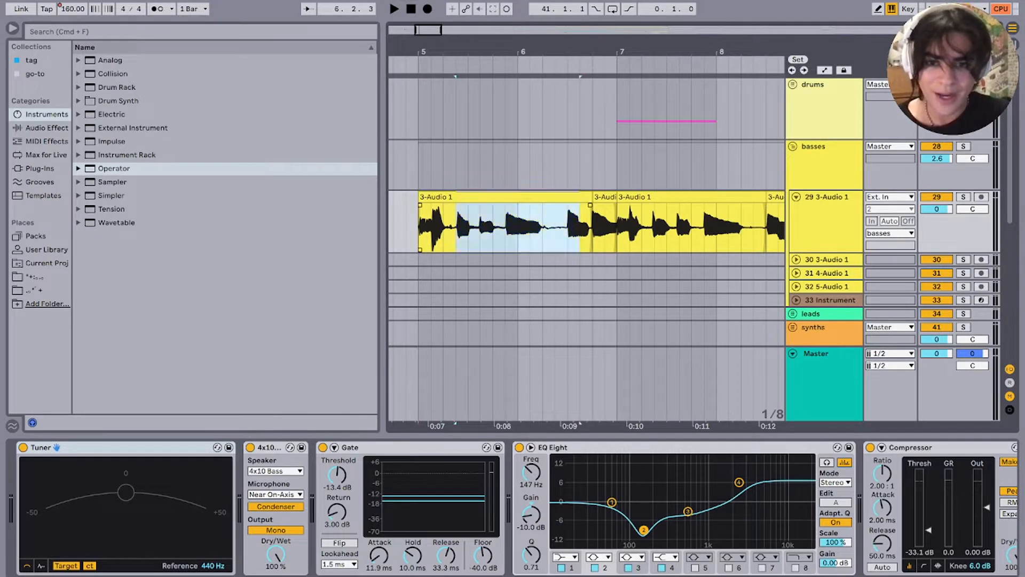
{"action": "left_click", "coordinate": [580, 229]}
Step: Play the mix from 6.3.1 and unfold the drums group
{"action": "scroll", "coordinate": [579, 228], "scroll_direction": "up", "scroll_amount": 3}
{"action": "scroll", "coordinate": [580, 228], "scroll_direction": "down", "scroll_amount": 8}
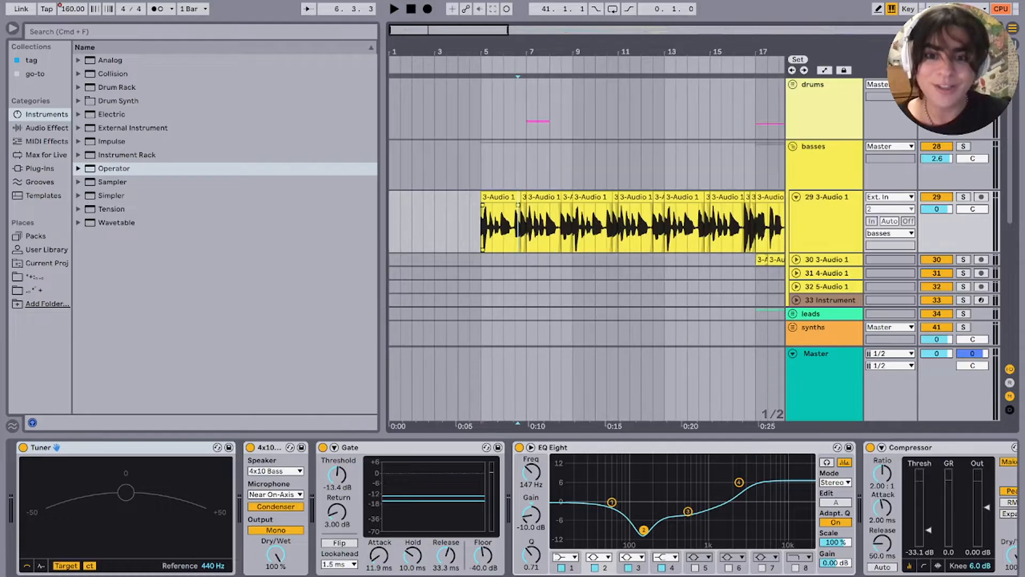
{"action": "left_click", "coordinate": [470, 227]}
{"action": "left_click", "coordinate": [503, 227]}
{"action": "left_click", "coordinate": [521, 227]}
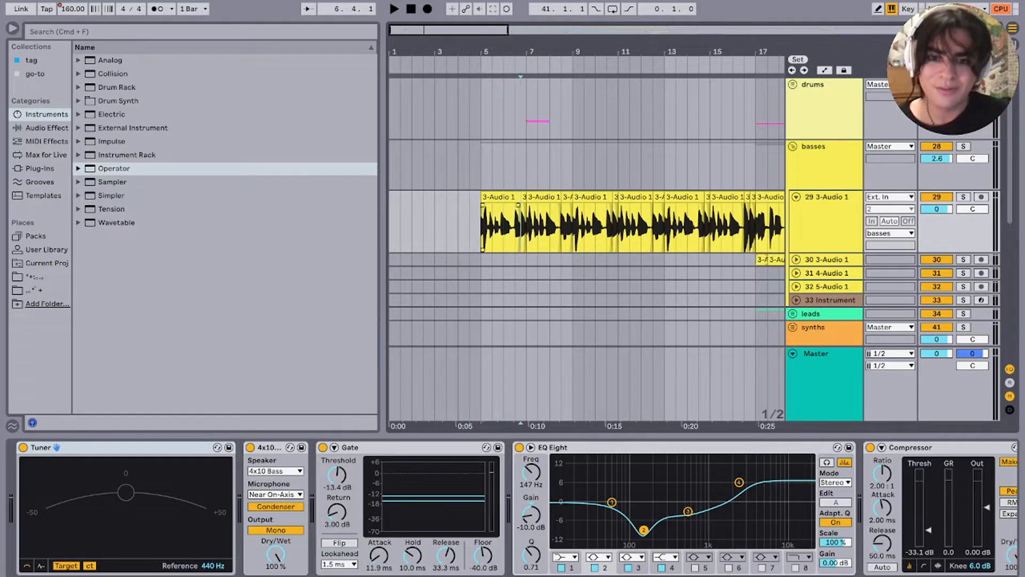
{"action": "scroll", "coordinate": [521, 227], "scroll_direction": "up", "scroll_amount": 5}
{"action": "left_click", "coordinate": [497, 227]}
{"action": "scroll", "coordinate": [497, 227], "scroll_direction": "down", "scroll_amount": 5}
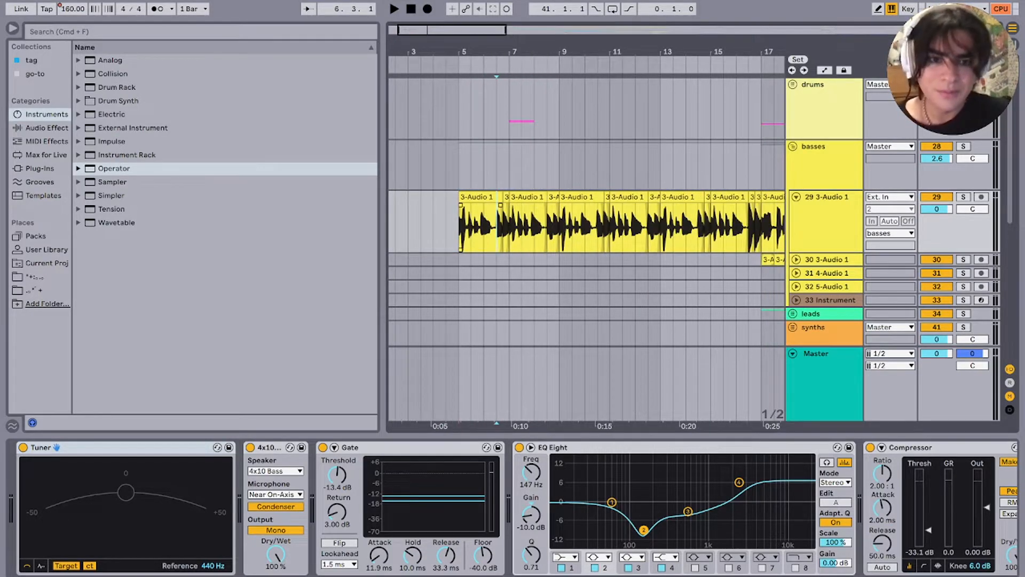
{"action": "key", "text": "space"}
{"action": "left_click", "coordinate": [792, 84]}
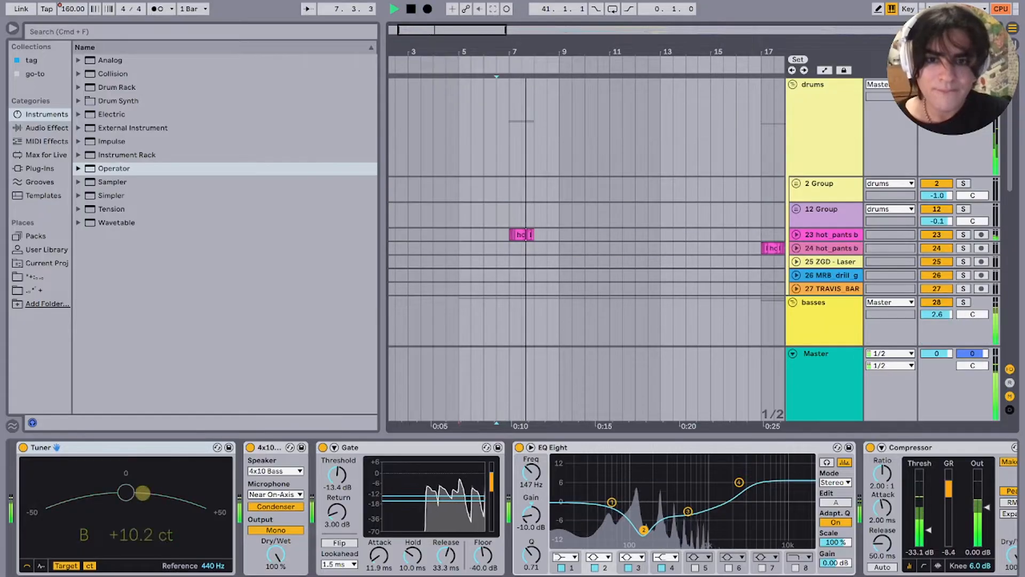
Step: Select the hot_pants clips at bar 7 on track 23 and bring up its Ghz Lossy 3 effect
{"action": "scroll", "coordinate": [521, 228], "scroll_direction": "down", "scroll_amount": 3}
{"action": "left_click", "coordinate": [520, 160]}
{"action": "scroll", "coordinate": [520, 159], "scroll_direction": "up", "scroll_amount": 2}
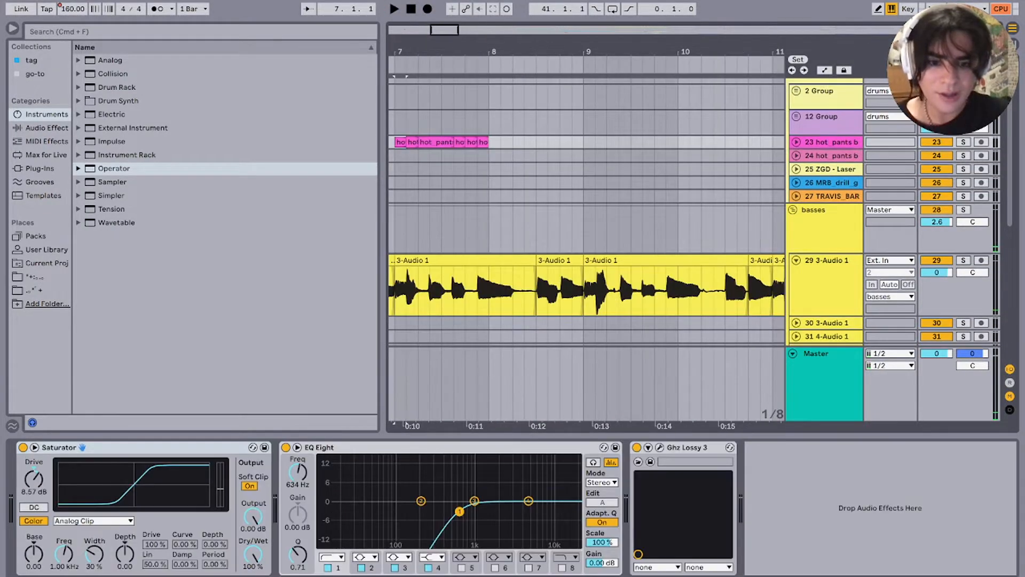
{"action": "left_click", "coordinate": [831, 142]}
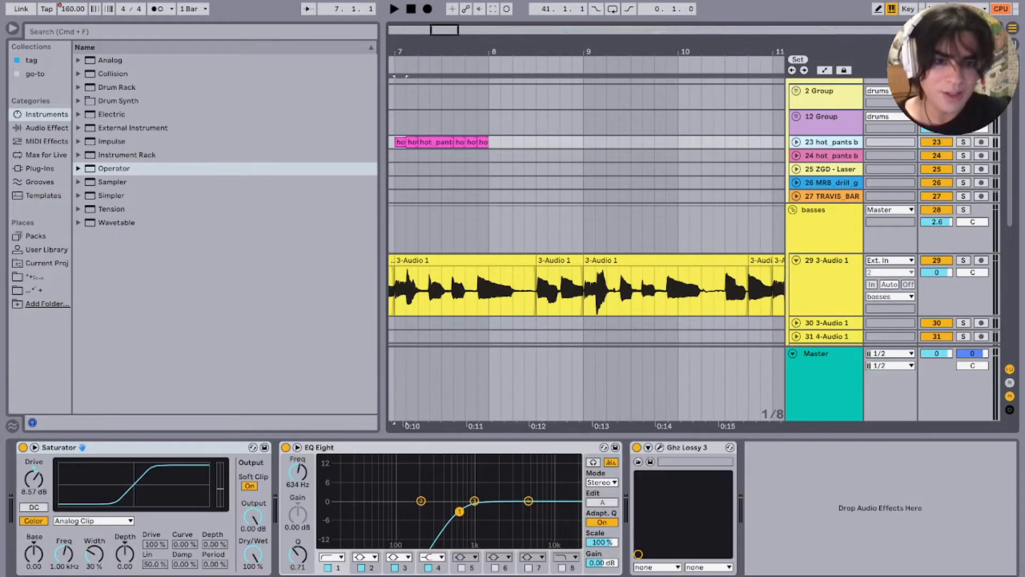
{"action": "left_click", "coordinate": [713, 447]}
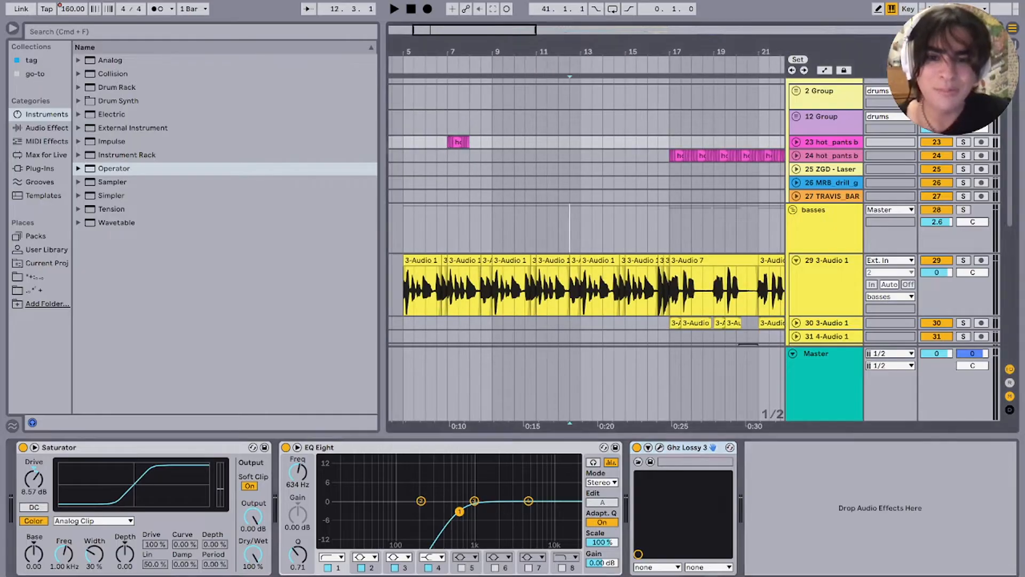
Step: Trace the drum tracks from bar 7 through bar 15, and place the insertion point at bar 17
{"action": "left_click", "coordinate": [569, 228]}
{"action": "left_click", "coordinate": [448, 156]}
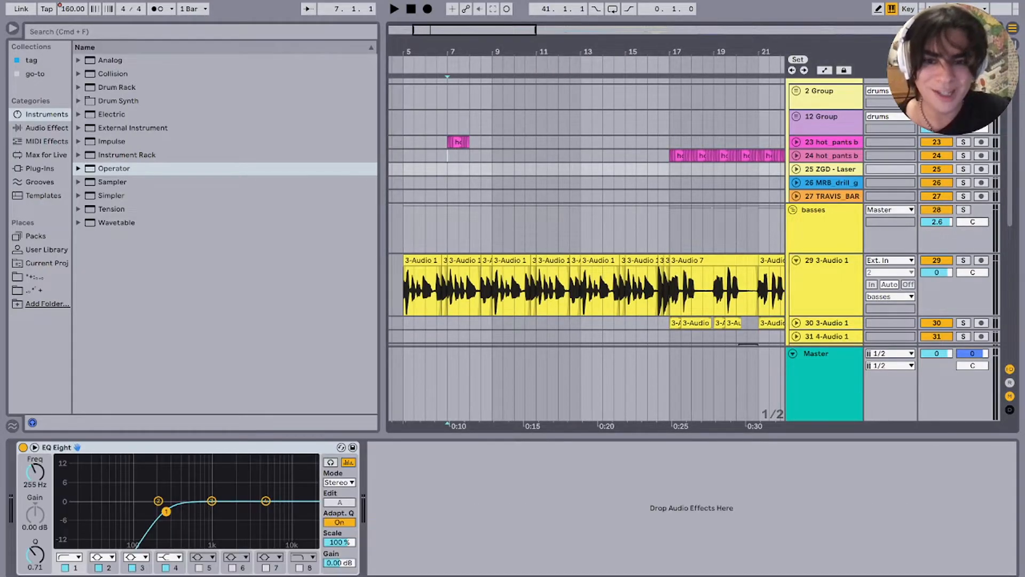
{"action": "left_click_drag", "start_coordinate": [447, 155], "coordinate": [527, 142]}
{"action": "left_click", "coordinate": [625, 229]}
{"action": "left_click", "coordinate": [625, 169]}
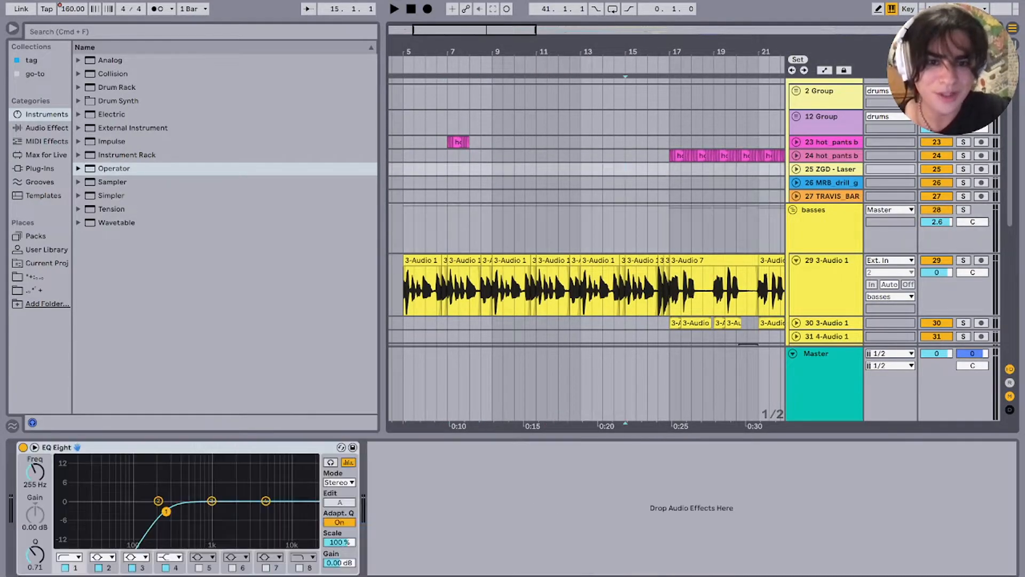
{"action": "left_click_drag", "start_coordinate": [626, 155], "coordinate": [670, 196]}
{"action": "left_click", "coordinate": [671, 196]}
Step: Fold the drums group and play the mix from bar 14 into bar 17
{"action": "scroll", "coordinate": [671, 196], "scroll_direction": "up", "scroll_amount": 4}
{"action": "double_click", "coordinate": [670, 125]}
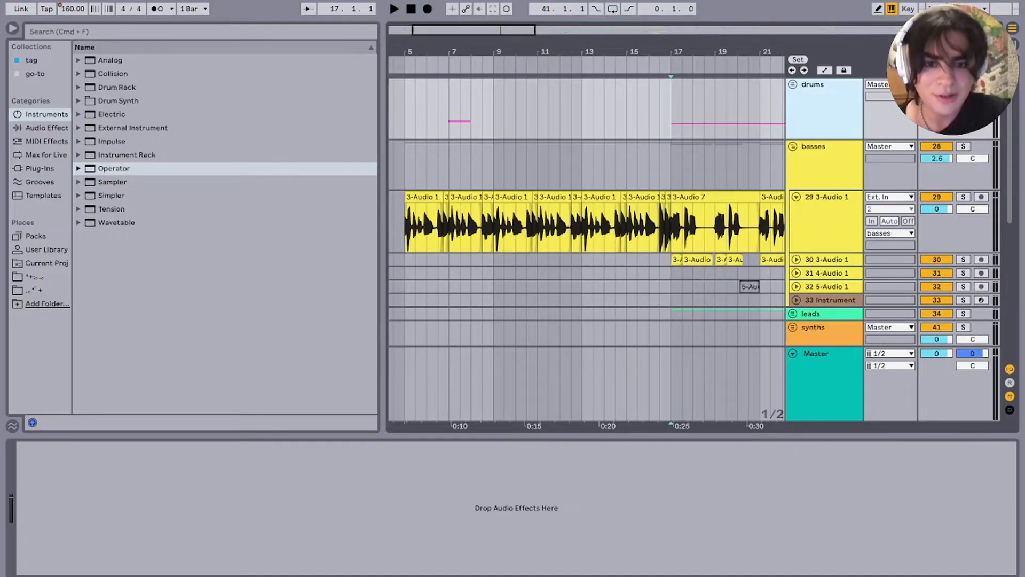
{"action": "left_click", "coordinate": [615, 164]}
{"action": "key", "text": "space"}
{"action": "scroll", "coordinate": [615, 164], "scroll_direction": "down", "scroll_amount": 10}
{"action": "scroll", "coordinate": [615, 164], "scroll_direction": "up", "scroll_amount": 4}
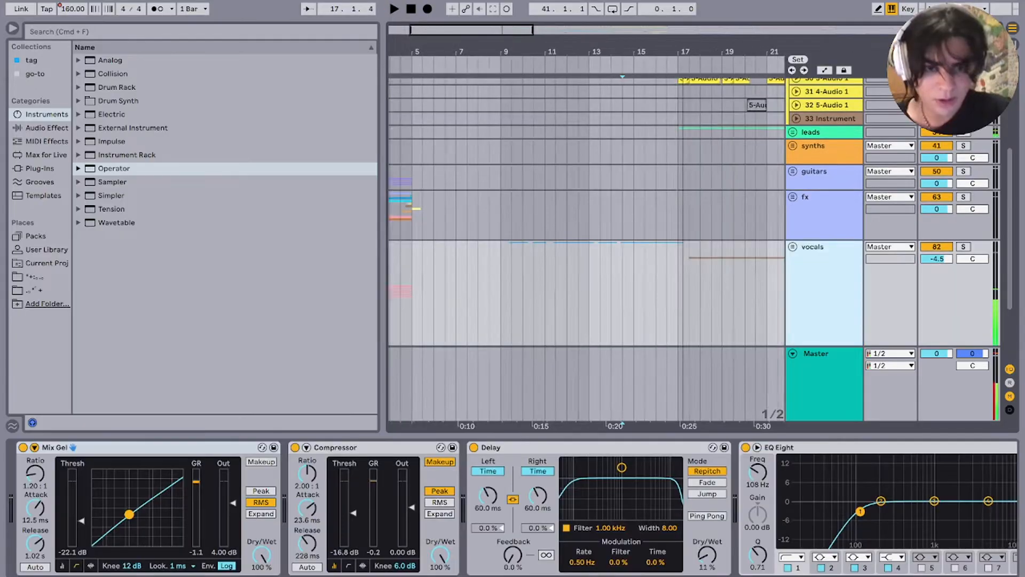
{"action": "scroll", "coordinate": [668, 294], "scroll_direction": "down", "scroll_amount": 2}
{"action": "left_click", "coordinate": [936, 244]}
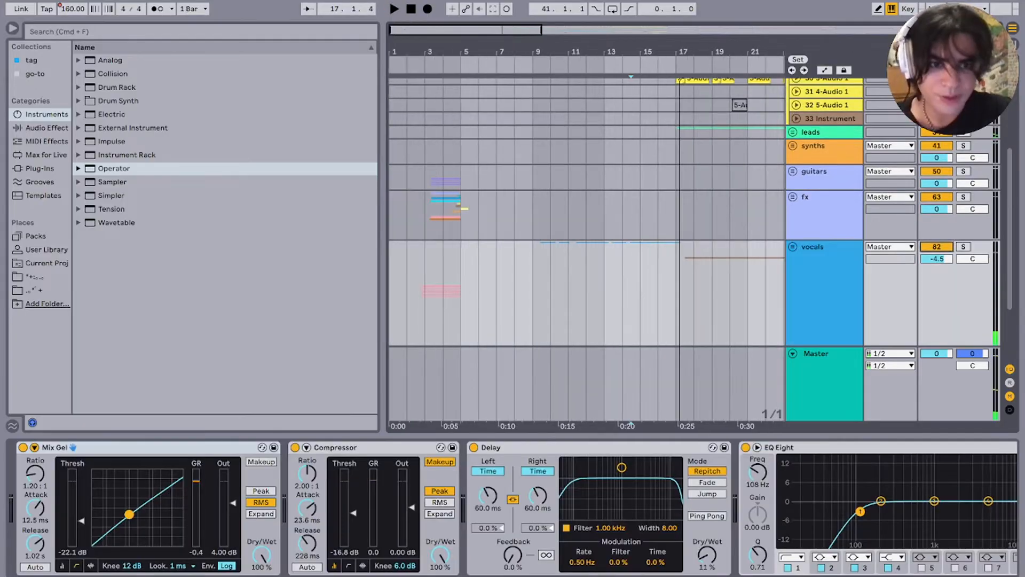
Step: Play the full mix from bar 17 to bar 20
{"action": "scroll", "coordinate": [937, 244], "scroll_direction": "up", "scroll_amount": 1}
{"action": "scroll", "coordinate": [595, 286], "scroll_direction": "up", "scroll_amount": 6}
{"action": "scroll", "coordinate": [595, 286], "scroll_direction": "right", "scroll_amount": 3}
{"action": "left_click", "coordinate": [594, 287]}
{"action": "scroll", "coordinate": [594, 287], "scroll_direction": "up", "scroll_amount": 5}
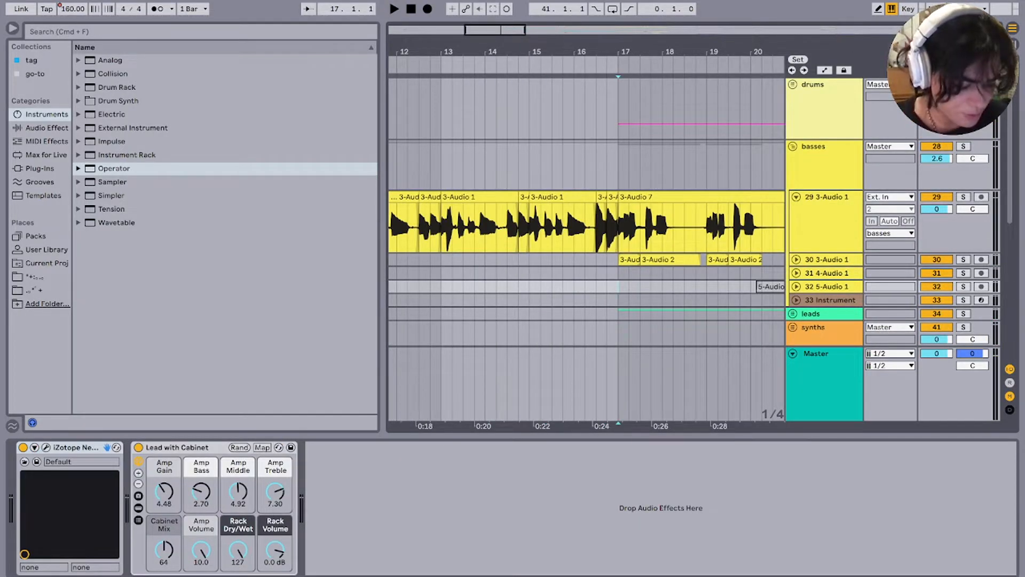
{"action": "key", "text": "space"}
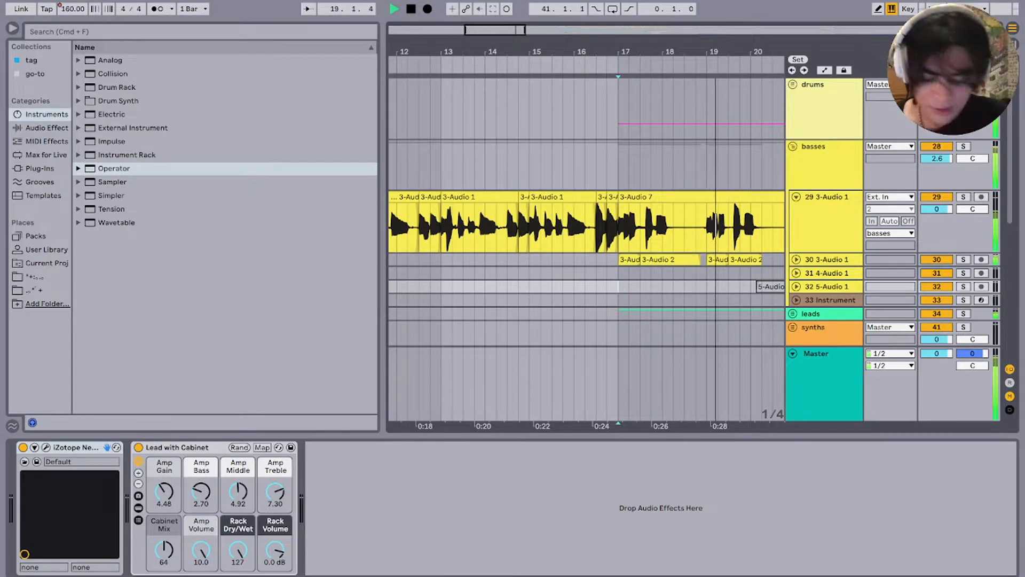
{"action": "key", "text": "space"}
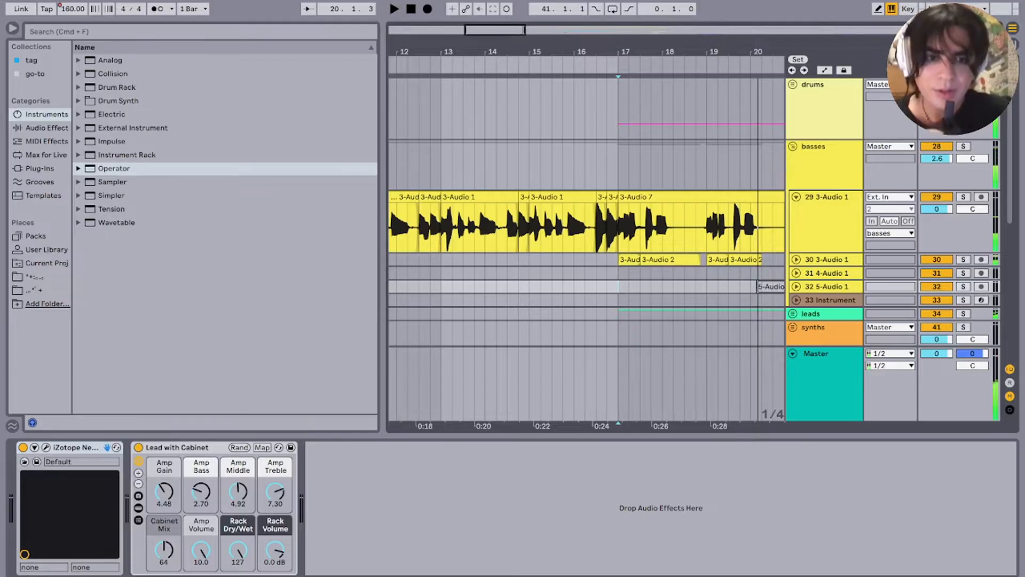
Step: Unfold the drums group and hot_pants track 24, and show the automation of its Auto Filter frequency
{"action": "left_click", "coordinate": [793, 84]}
{"action": "scroll", "coordinate": [694, 212], "scroll_direction": "down", "scroll_amount": 5}
{"action": "left_click", "coordinate": [796, 117]}
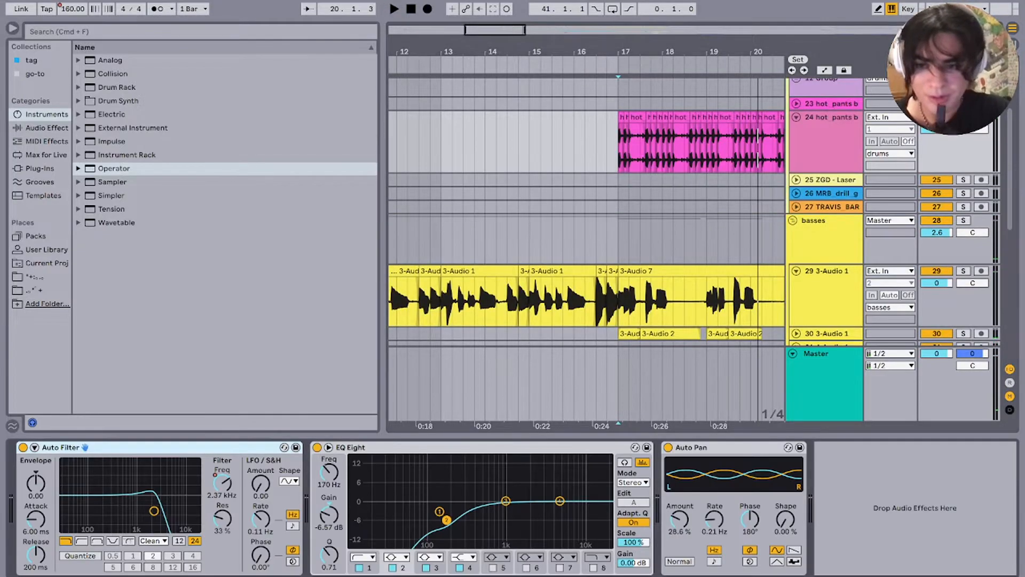
{"action": "left_click", "coordinate": [222, 483]}
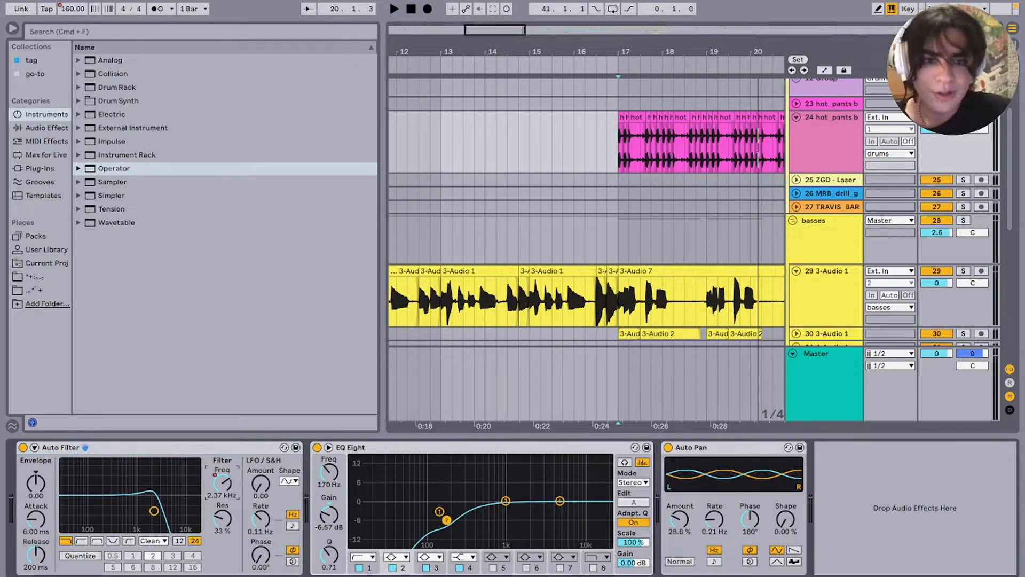
{"action": "left_click", "coordinate": [718, 146]}
{"action": "key", "text": "a"}
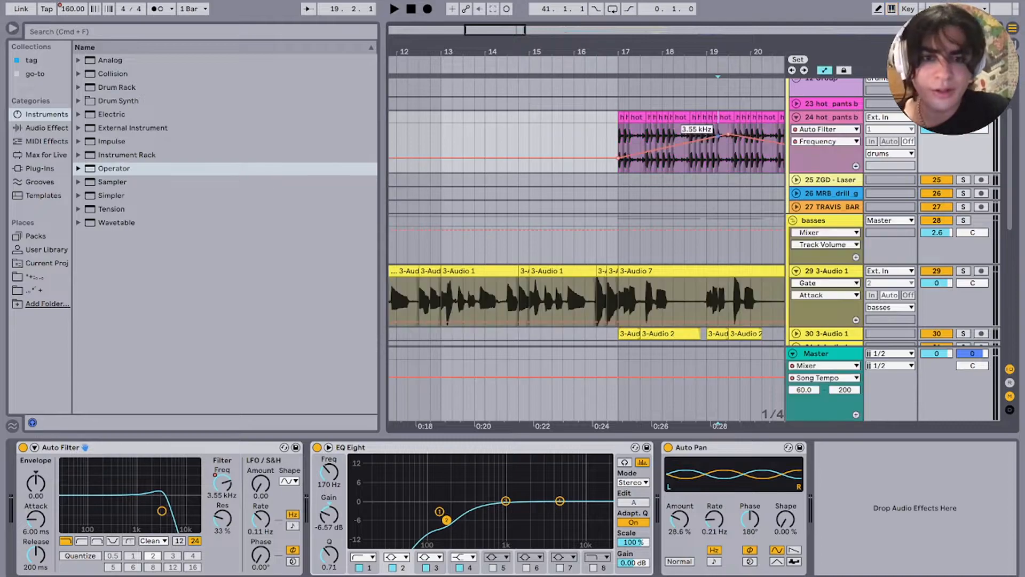
Step: Play the end of track 24's filter sweep from bar 23, and fold the drums group
{"action": "scroll", "coordinate": [694, 140], "scroll_direction": "right", "scroll_amount": 9}
{"action": "left_click", "coordinate": [621, 163]}
{"action": "key", "text": "space"}
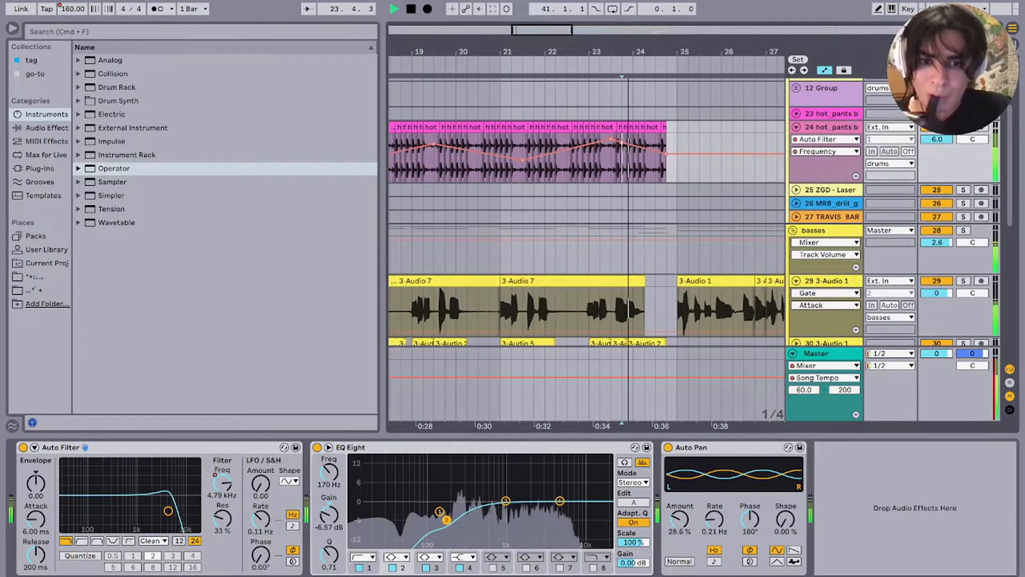
{"action": "scroll", "coordinate": [621, 187], "scroll_direction": "up", "scroll_amount": 5}
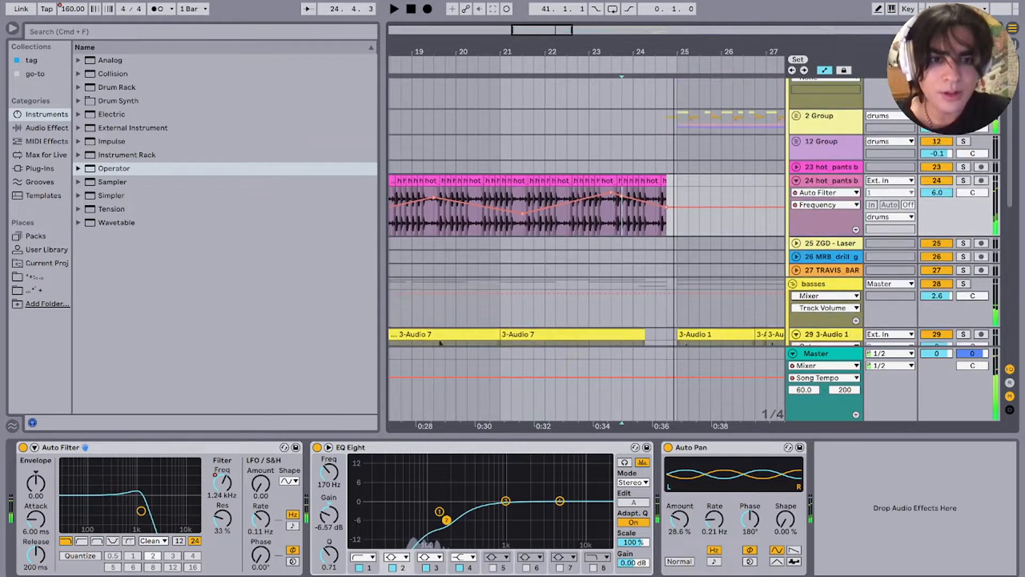
{"action": "left_click", "coordinate": [793, 84]}
{"action": "left_click", "coordinate": [814, 146]}
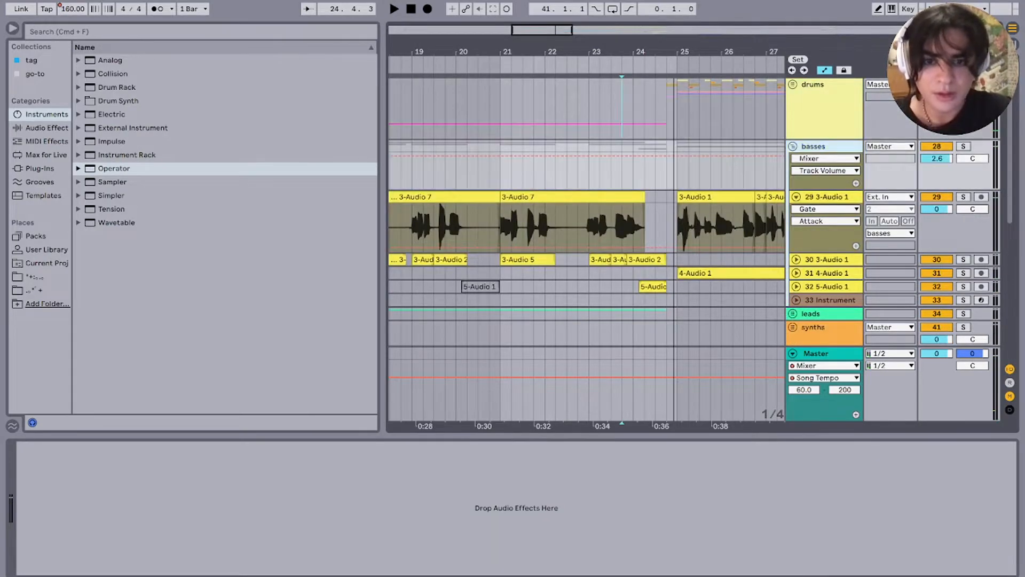
Step: Solo bass tracks 29 and 30 together, play them from bar 17, and unfold track 30
{"action": "scroll", "coordinate": [537, 214], "scroll_direction": "left", "scroll_amount": 5}
{"action": "left_click", "coordinate": [537, 257]}
{"action": "left_click", "coordinate": [963, 243]}
{"action": "left_click", "coordinate": [963, 181], "text": "super"}
{"action": "key", "text": "space"}
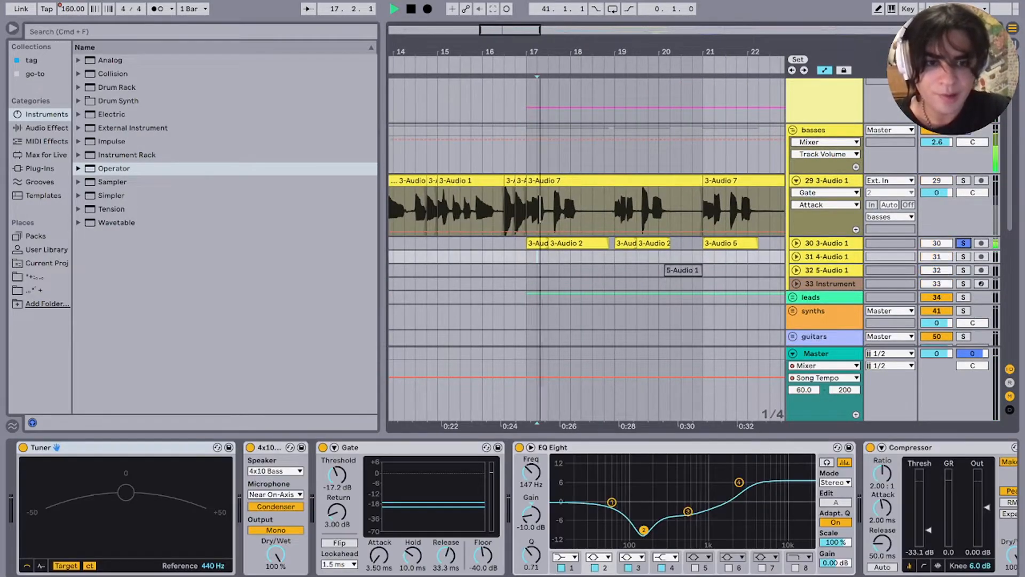
{"action": "left_click", "coordinate": [796, 243]}
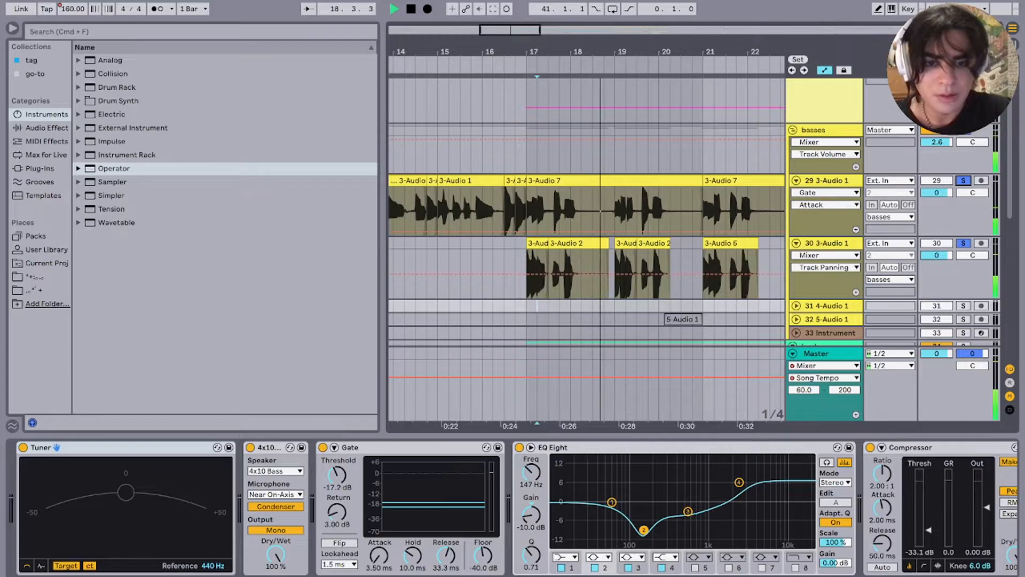
Step: Clear the solos on bass tracks 29 and 30, and stop the playback
{"action": "left_click", "coordinate": [963, 243]}
{"action": "scroll", "coordinate": [596, 263], "scroll_direction": "down", "scroll_amount": 3}
{"action": "scroll", "coordinate": [597, 263], "scroll_direction": "right", "scroll_amount": 3}
{"action": "scroll", "coordinate": [539, 261], "scroll_direction": "down", "scroll_amount": 3}
{"action": "key", "text": "space"}
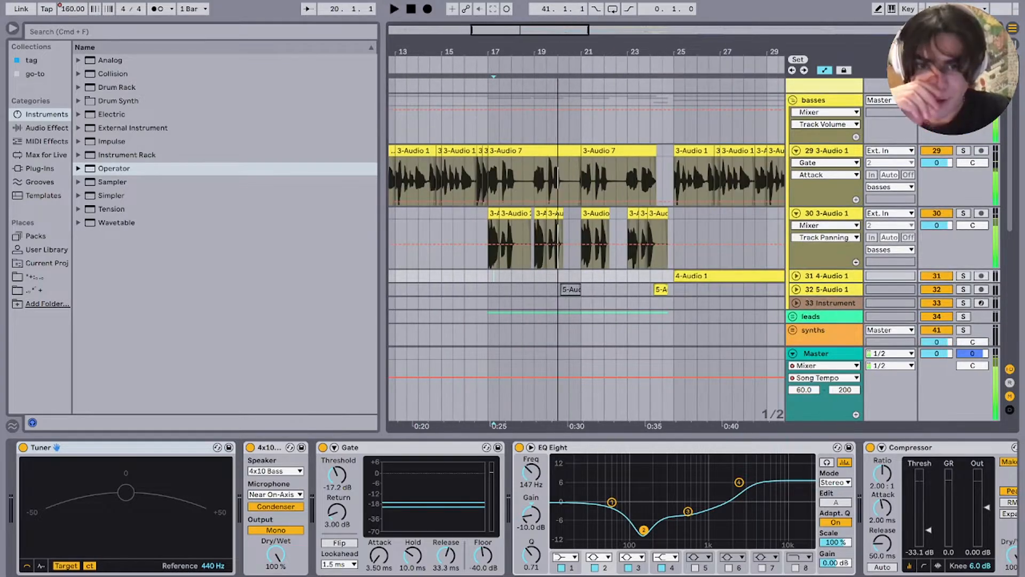
Step: Solo bass track 29 and play it from bar 17 into bar 18
{"action": "left_click", "coordinate": [488, 182]}
{"action": "key", "text": "plus"}
{"action": "key", "text": "s"}
{"action": "key", "text": "space"}
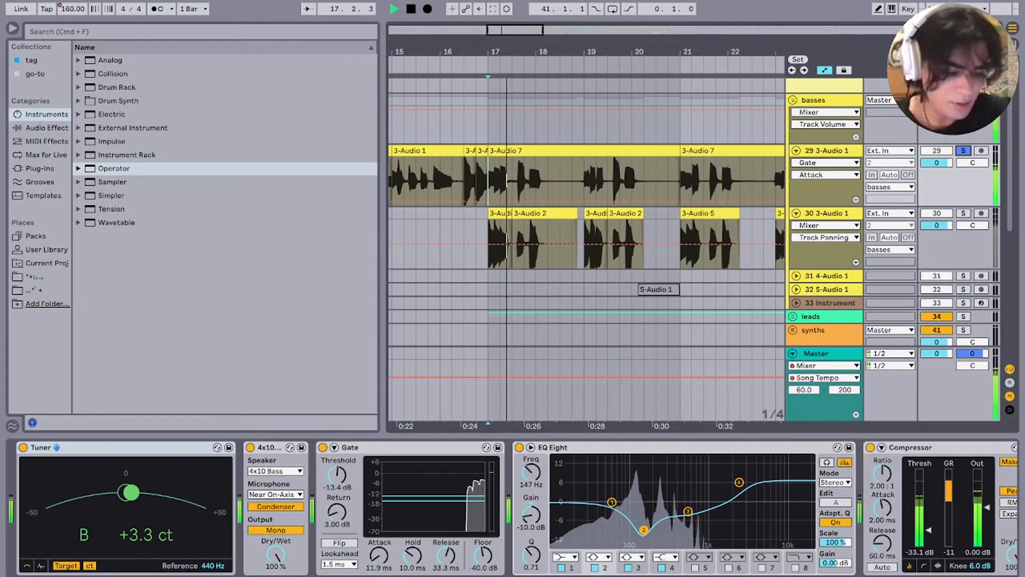
{"action": "key", "text": "space"}
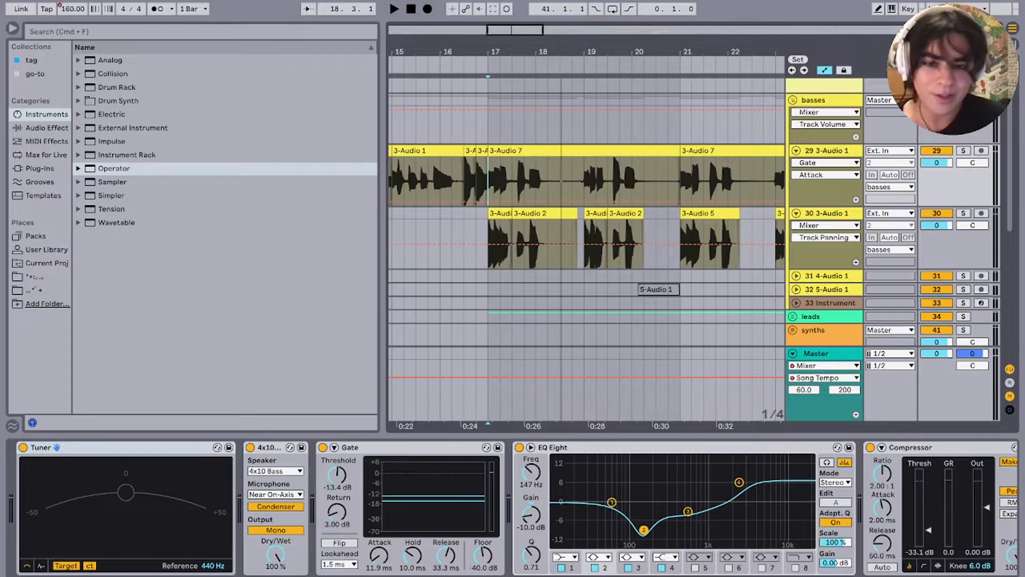
Step: Highlight track 30's first clip, and open the clip details of track 29's 3-Audio 7 clip at bar 17
{"action": "left_click_drag", "start_coordinate": [512, 232], "coordinate": [488, 232]}
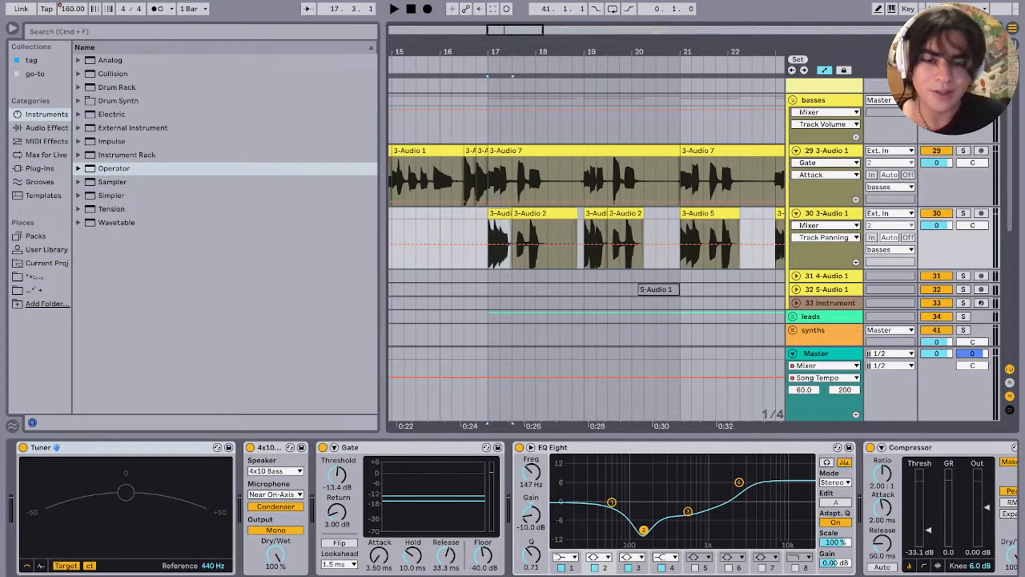
{"action": "left_click", "coordinate": [521, 151]}
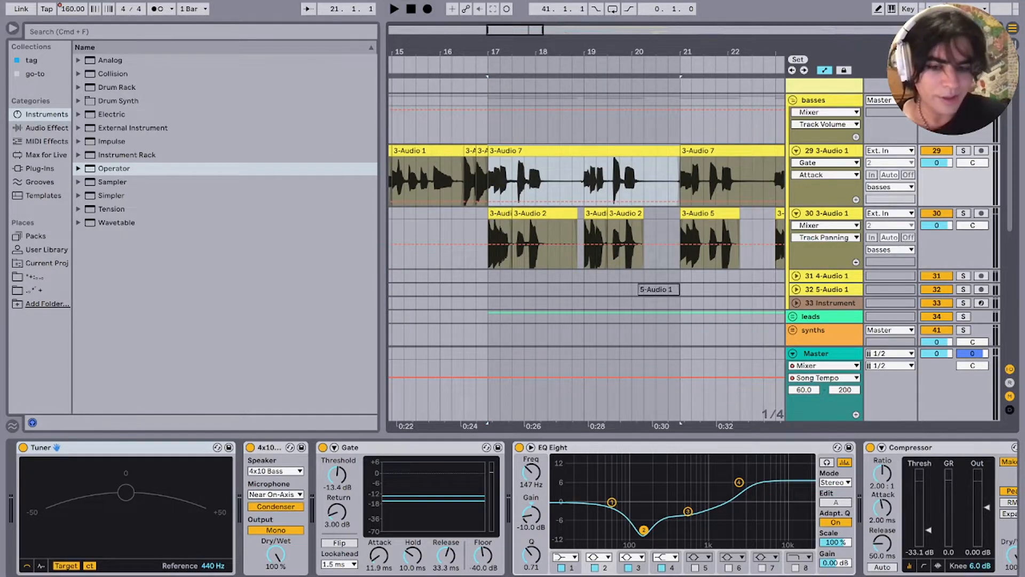
{"action": "key", "text": "shift+Tab"}
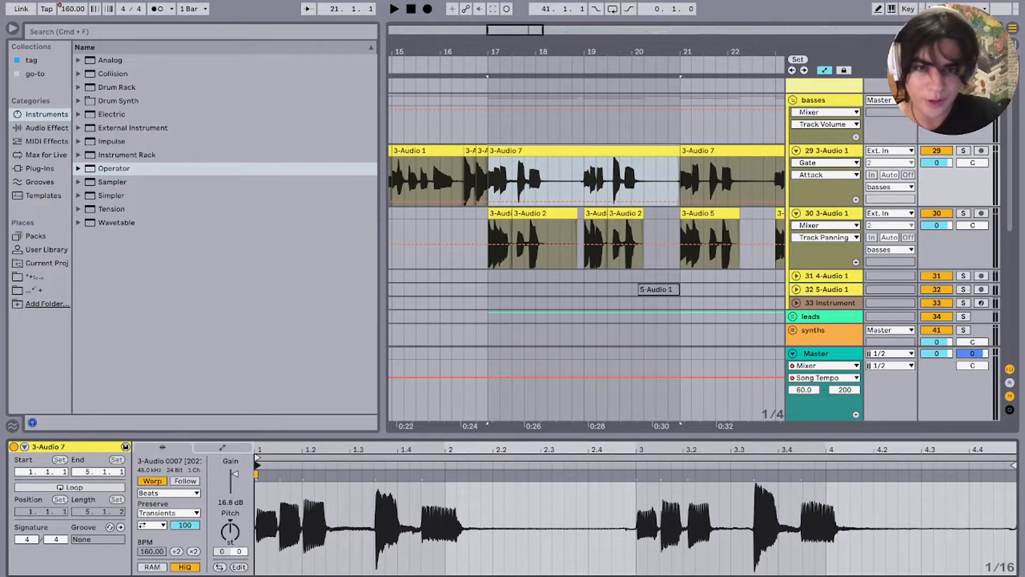
Step: Play the mix from the start of the 3-Audio 7 clip at bar 17
{"action": "left_click", "coordinate": [656, 244]}
{"action": "key", "text": "space"}
{"action": "left_click", "coordinate": [539, 151]}
{"action": "key", "text": "space"}
{"action": "key", "text": "space"}
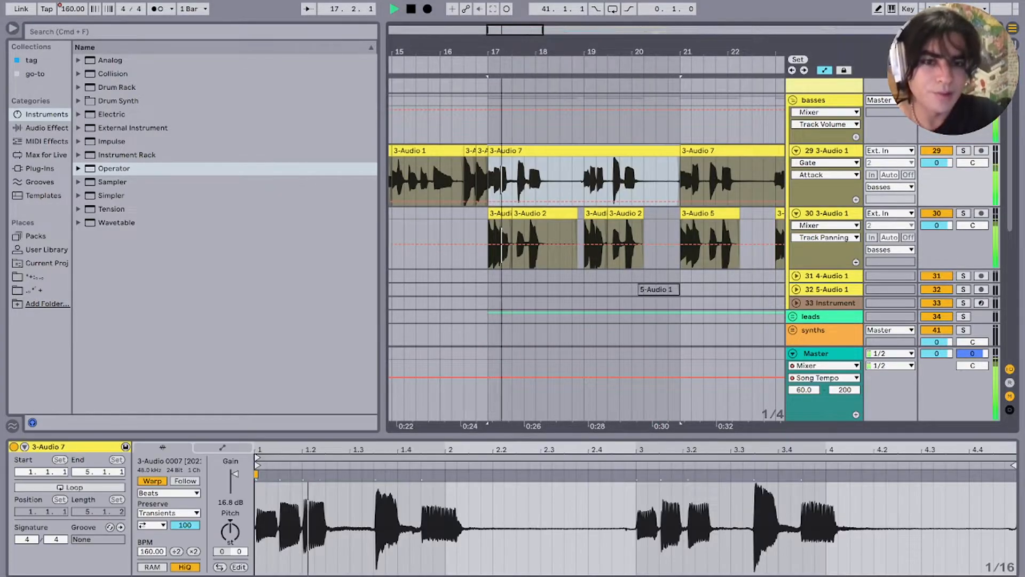
Step: Play the second 3-Audio 7 clip on track 29 from bar 21
{"action": "left_click", "coordinate": [681, 182]}
{"action": "key", "text": "space"}
{"action": "key", "text": "space"}
{"action": "scroll", "coordinate": [680, 183], "scroll_direction": "right", "scroll_amount": 3}
{"action": "scroll", "coordinate": [680, 183], "scroll_direction": "up", "scroll_amount": 1}
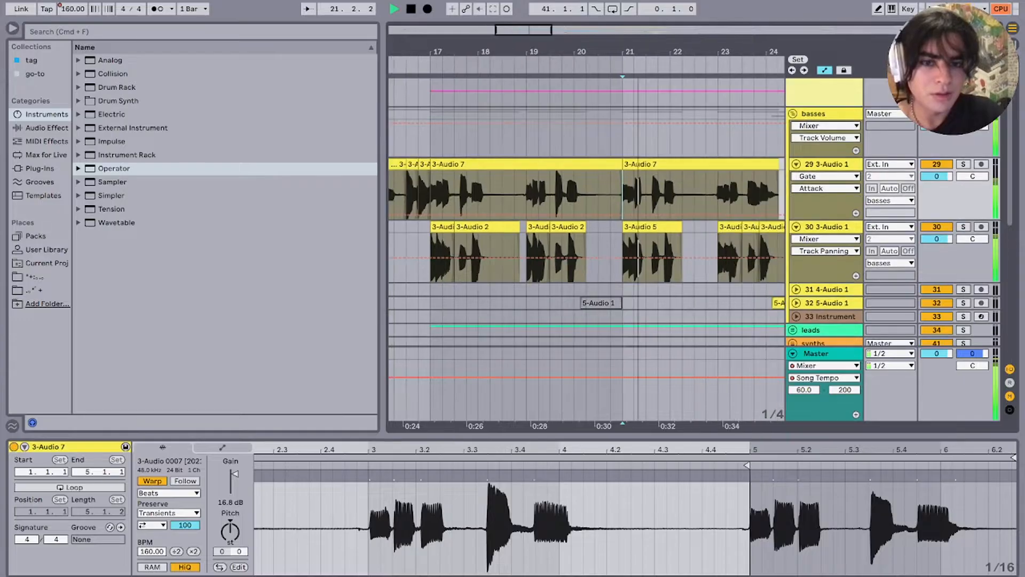
Step: Play the bass variation on tracks 29 and 30 from bar 23
{"action": "left_click", "coordinate": [674, 199]}
{"action": "key", "text": "space"}
{"action": "key", "text": "space"}
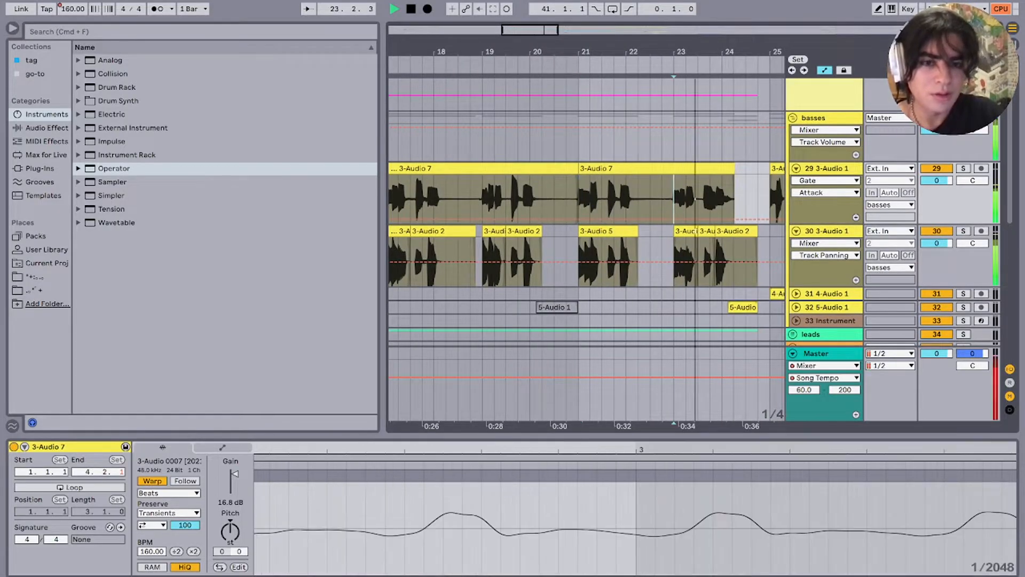
Step: Solo track 32, play its 5-Audio 1 clip near bar 24, and show the track's effect devices
{"action": "key", "text": "space"}
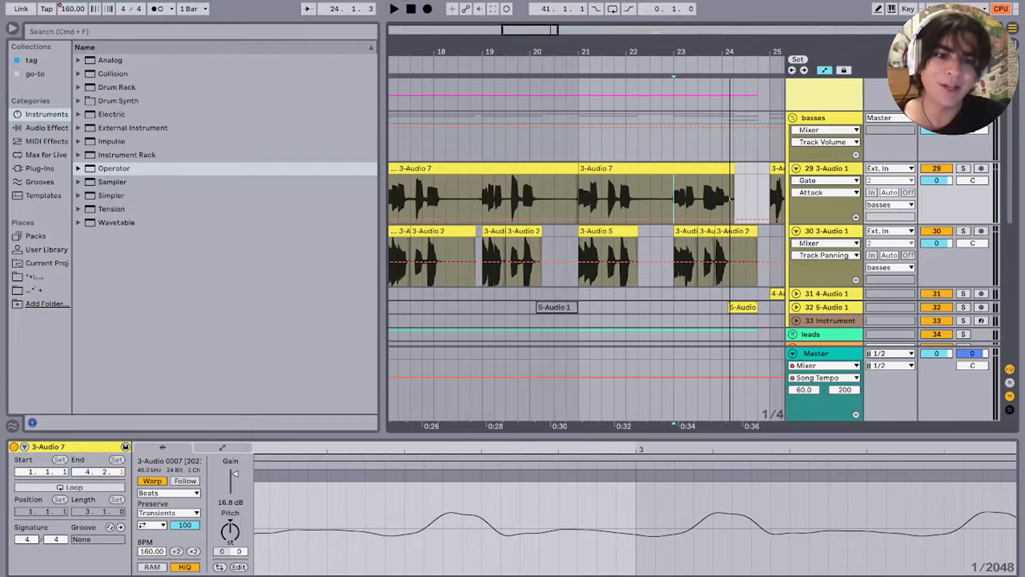
{"action": "scroll", "coordinate": [638, 213], "scroll_direction": "left", "scroll_amount": 1}
{"action": "scroll", "coordinate": [638, 214], "scroll_direction": "up", "scroll_amount": 1}
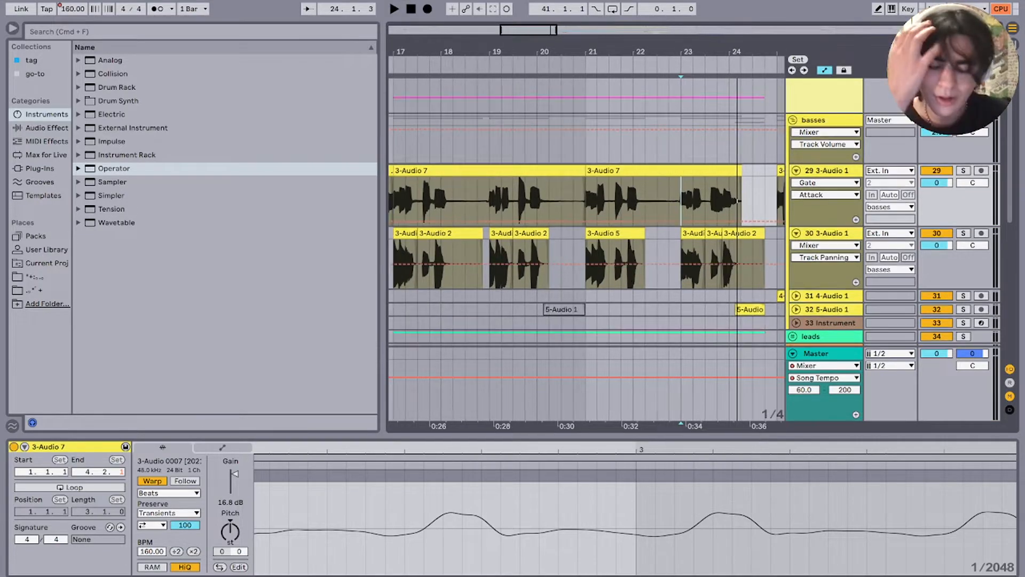
{"action": "scroll", "coordinate": [638, 214], "scroll_direction": "down", "scroll_amount": 2}
{"action": "left_click", "coordinate": [729, 311]}
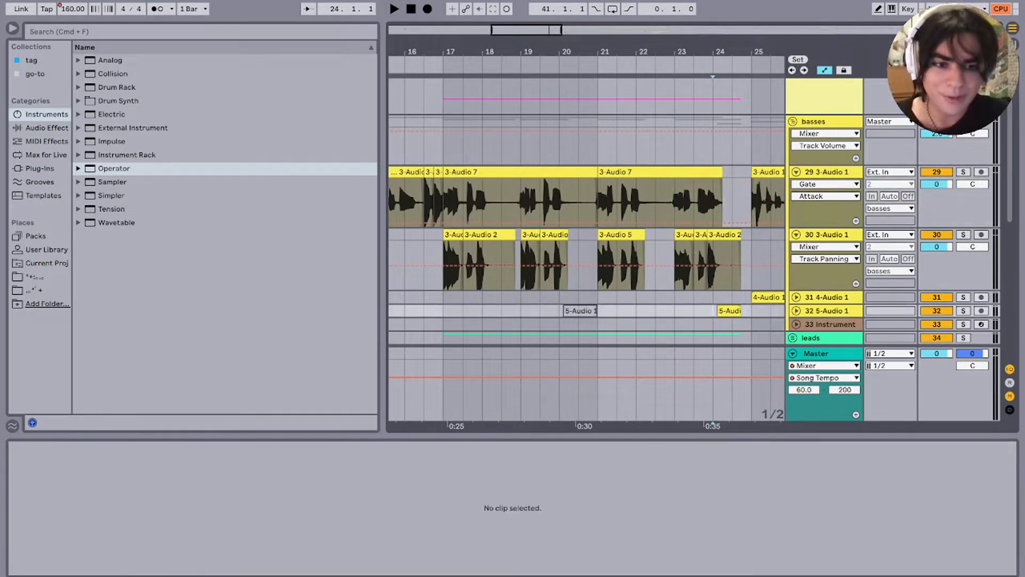
{"action": "scroll", "coordinate": [729, 299], "scroll_direction": "down", "scroll_amount": 1}
{"action": "scroll", "coordinate": [730, 299], "scroll_direction": "right", "scroll_amount": 1}
{"action": "left_click", "coordinate": [963, 283]}
{"action": "key", "text": "space"}
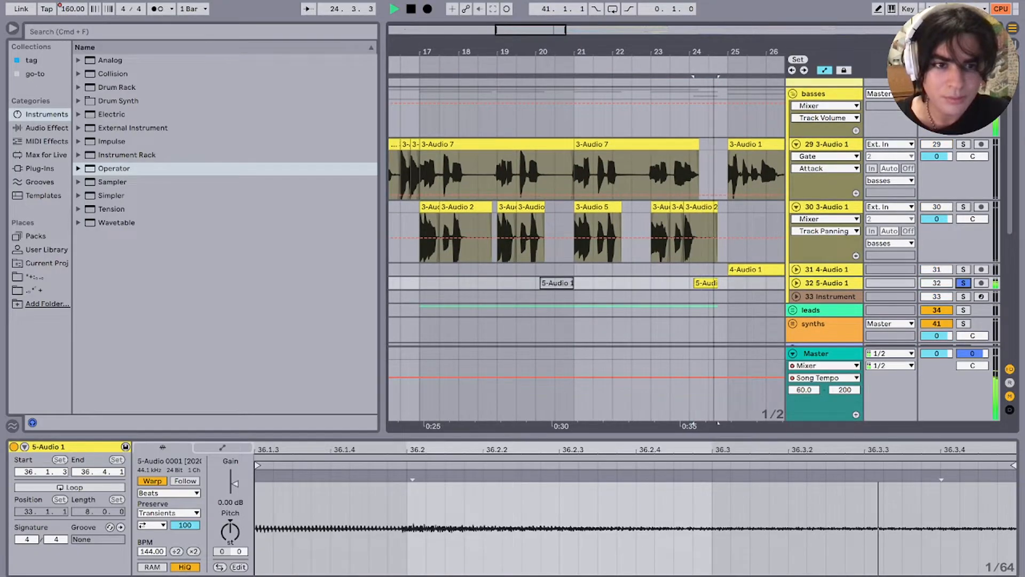
{"action": "key", "text": "space"}
{"action": "key", "text": "shift+Tab"}
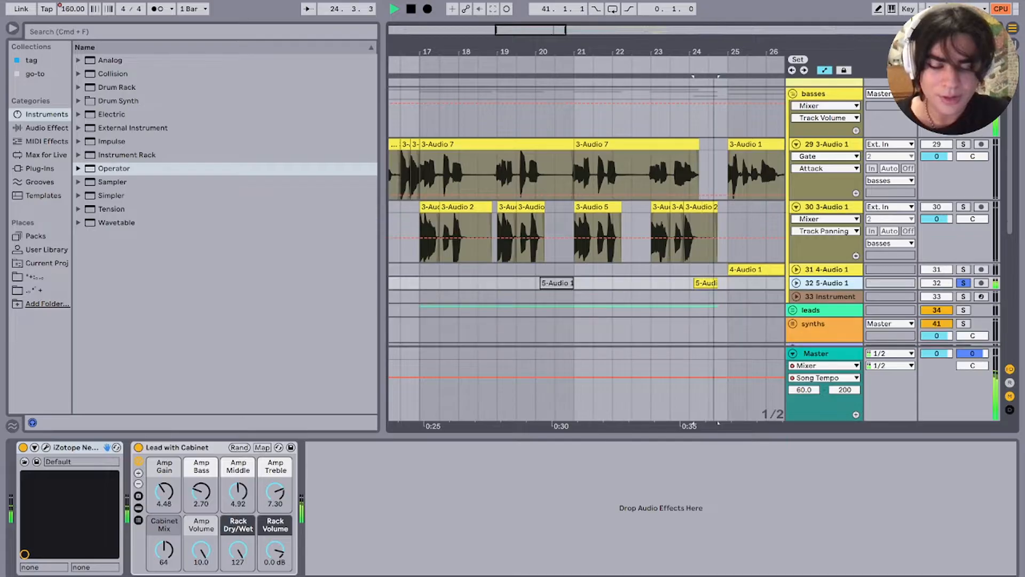
Step: Solo track 31 and play its 4-Audio 1 clip from bar 25
{"action": "scroll", "coordinate": [586, 240], "scroll_direction": "right", "scroll_amount": 5}
{"action": "left_click", "coordinate": [566, 266]}
{"action": "scroll", "coordinate": [566, 265], "scroll_direction": "down", "scroll_amount": 5}
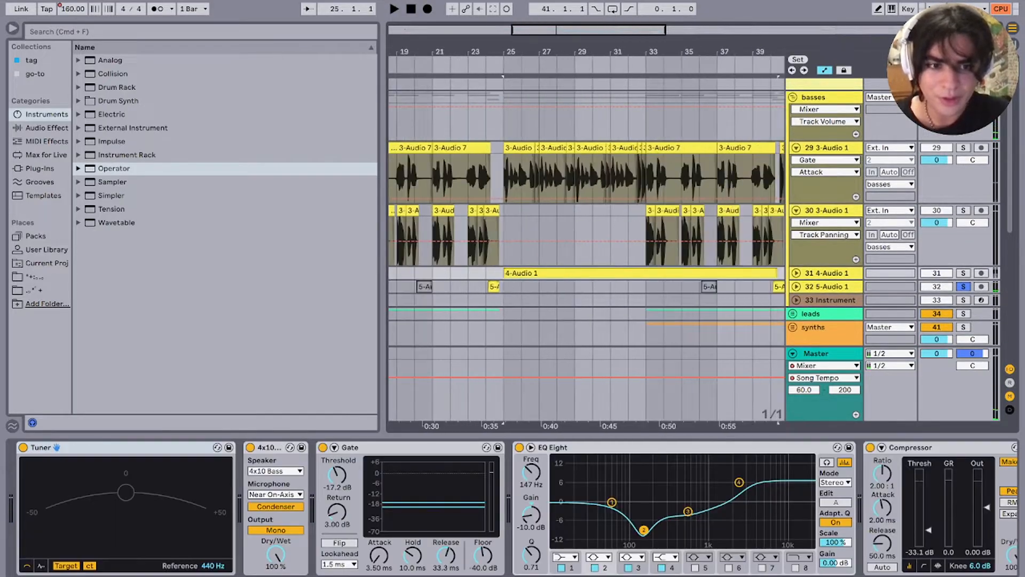
{"action": "key", "text": "s"}
{"action": "key", "text": "space"}
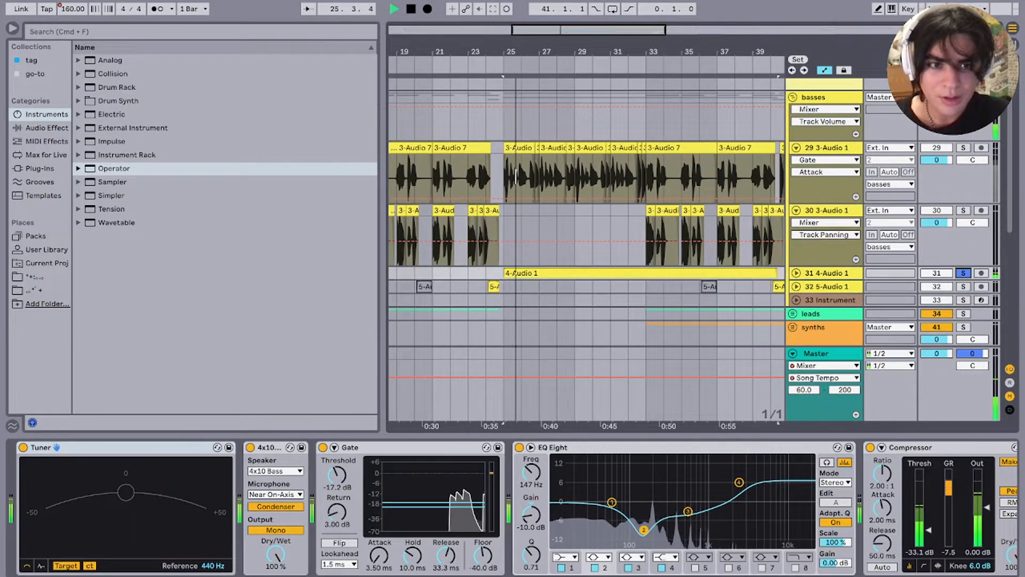
Step: Solo the whole basses group and unfold track 31 to display its waveform
{"action": "scroll", "coordinate": [586, 240], "scroll_direction": "up", "scroll_amount": 3}
{"action": "left_click", "coordinate": [963, 146]}
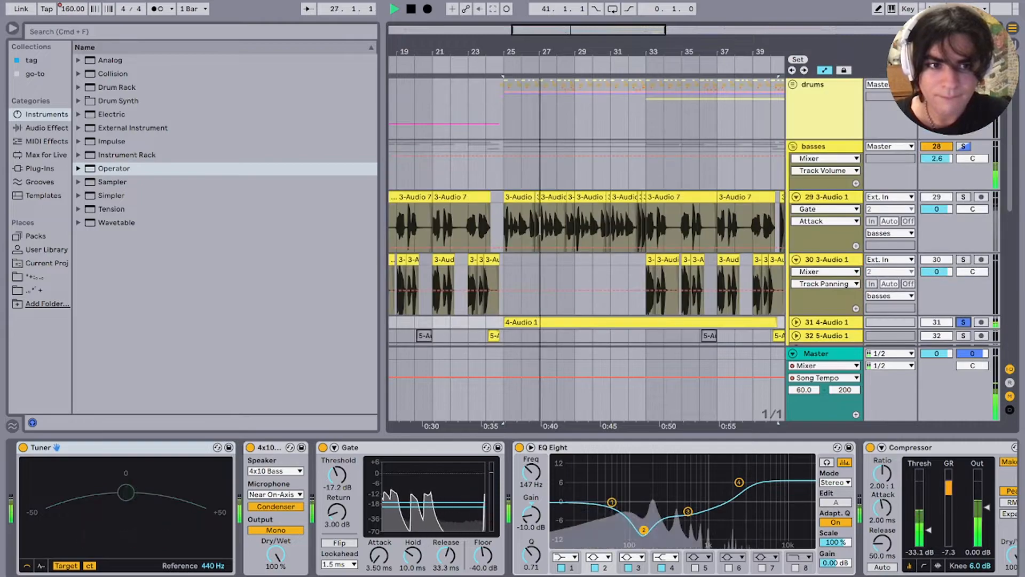
{"action": "scroll", "coordinate": [586, 240], "scroll_direction": "down", "scroll_amount": 3}
{"action": "left_click", "coordinate": [796, 241]}
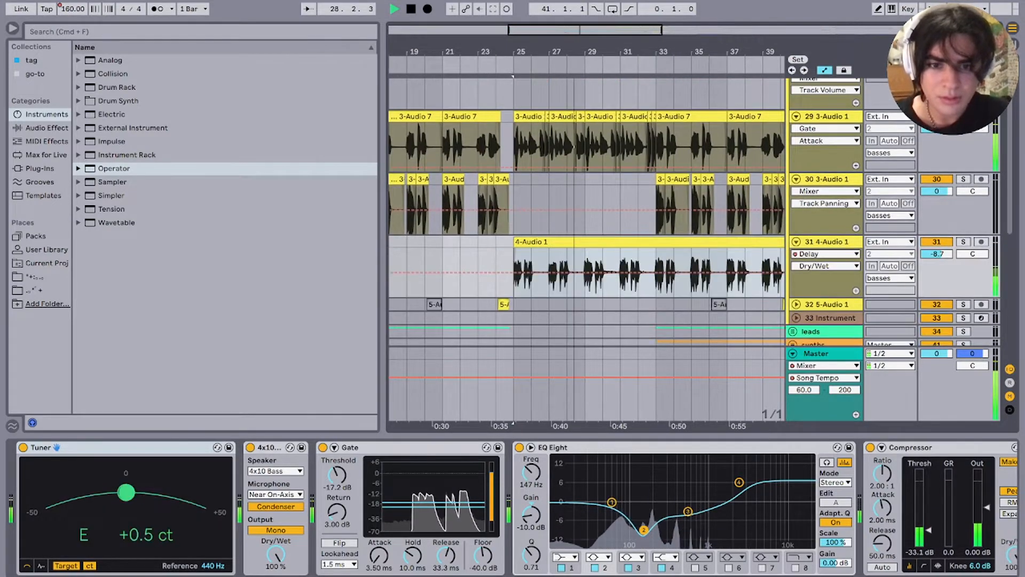
Step: Follow the basses' playback into the next section, mark bar 33 on track 31, and stop playback
{"action": "scroll", "coordinate": [566, 272], "scroll_direction": "up", "scroll_amount": 5}
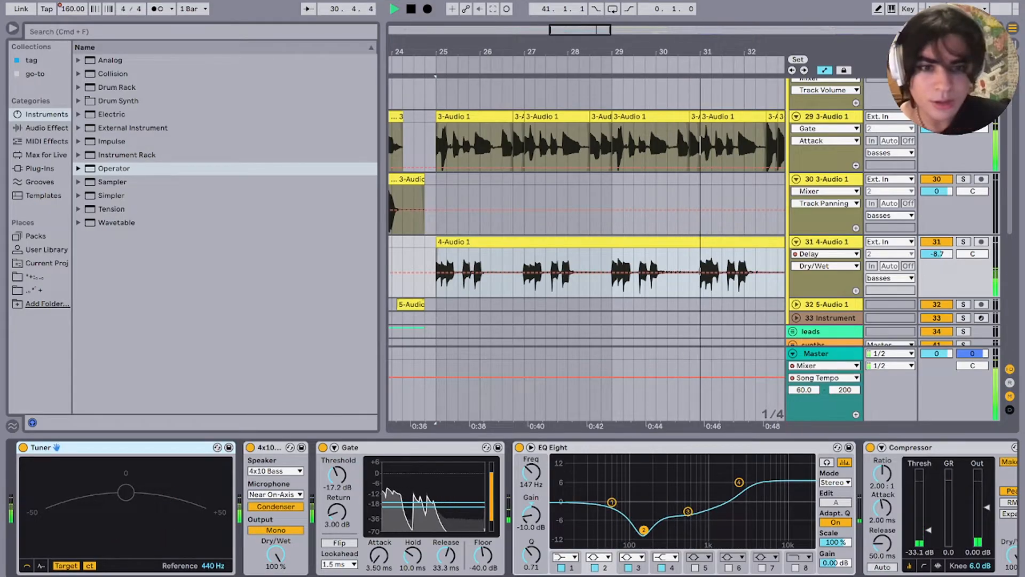
{"action": "scroll", "coordinate": [586, 251], "scroll_direction": "right", "scroll_amount": 2}
{"action": "scroll", "coordinate": [587, 251], "scroll_direction": "right", "scroll_amount": 5}
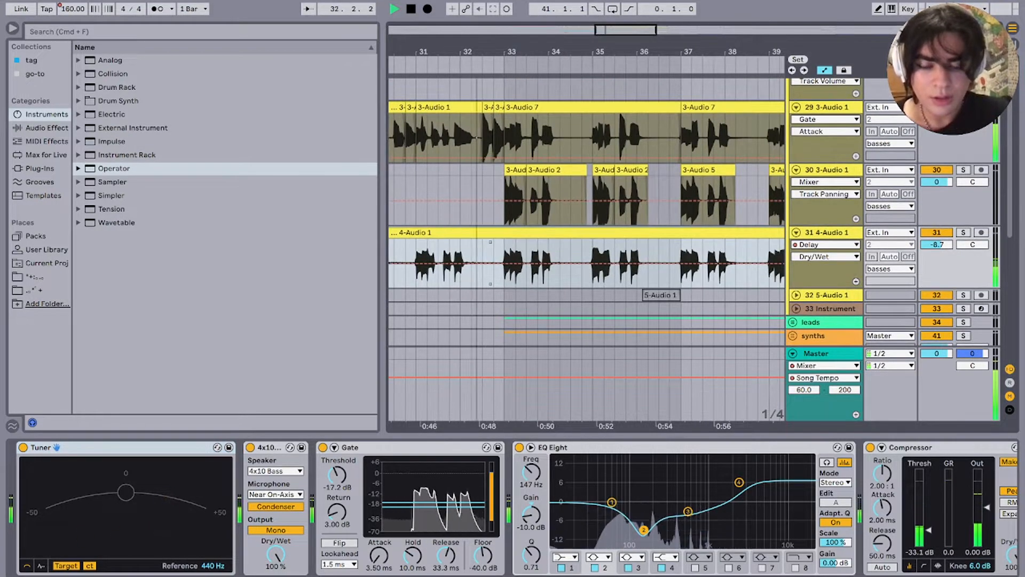
{"action": "left_click", "coordinate": [504, 262]}
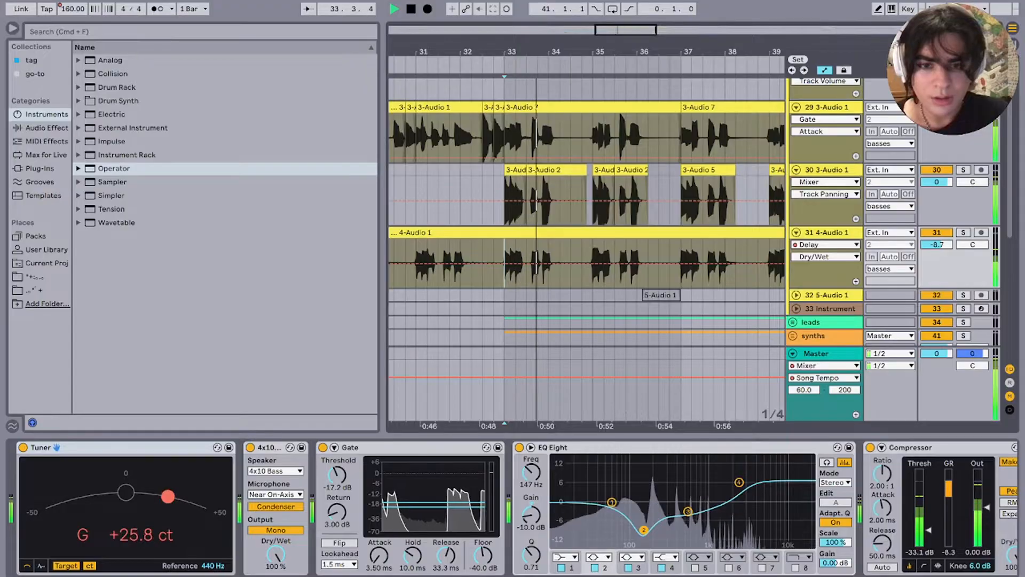
{"action": "key", "text": "space"}
Step: Solo track 31 and play its bass phrase from bar 33
{"action": "scroll", "coordinate": [516, 263], "scroll_direction": "up", "scroll_amount": 4}
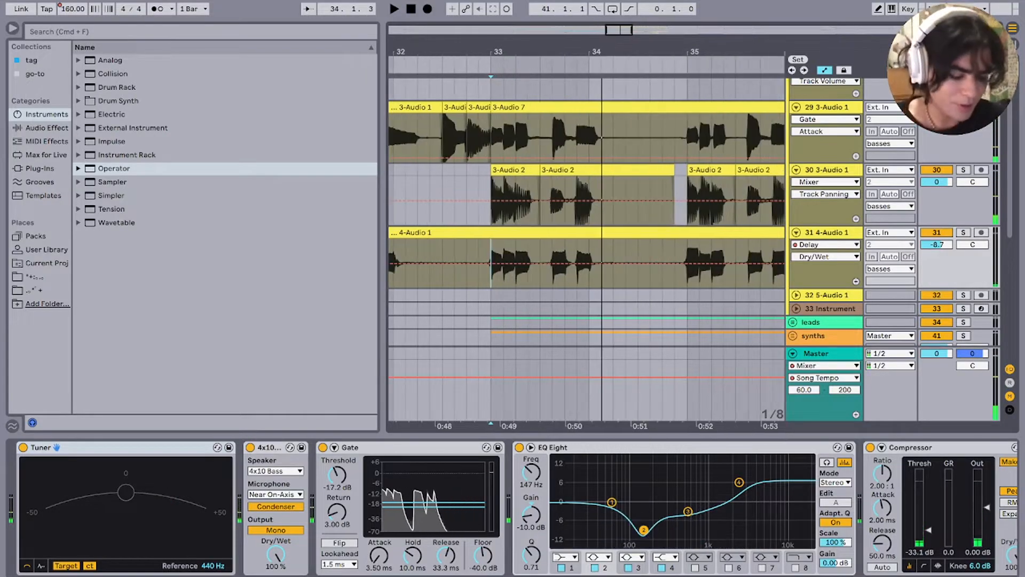
{"action": "key", "text": "s"}
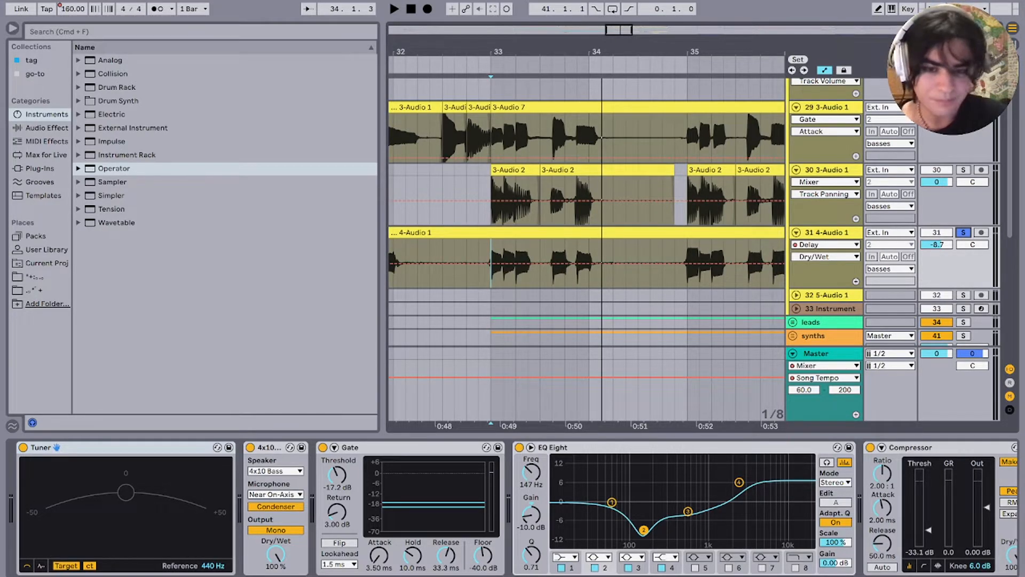
{"action": "key", "text": "space"}
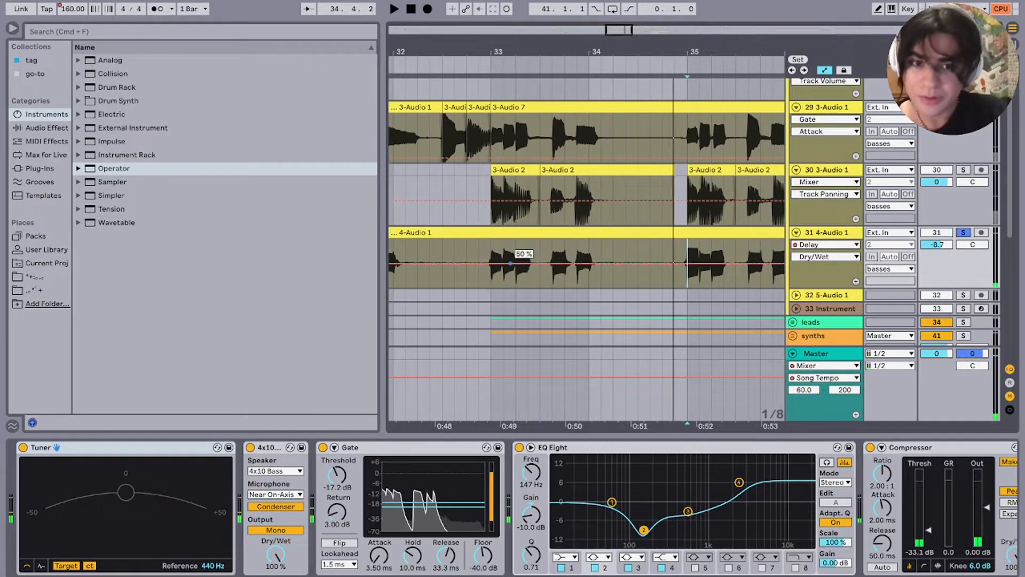
{"action": "key", "text": "space"}
Step: Highlight the phrase starting at bar 33 across tracks 29 to 31 and hide the automation lanes
{"action": "left_click_drag", "start_coordinate": [613, 270], "coordinate": [493, 211]}
{"action": "left_click_drag", "start_coordinate": [613, 205], "coordinate": [614, 142]}
{"action": "key", "text": "a"}
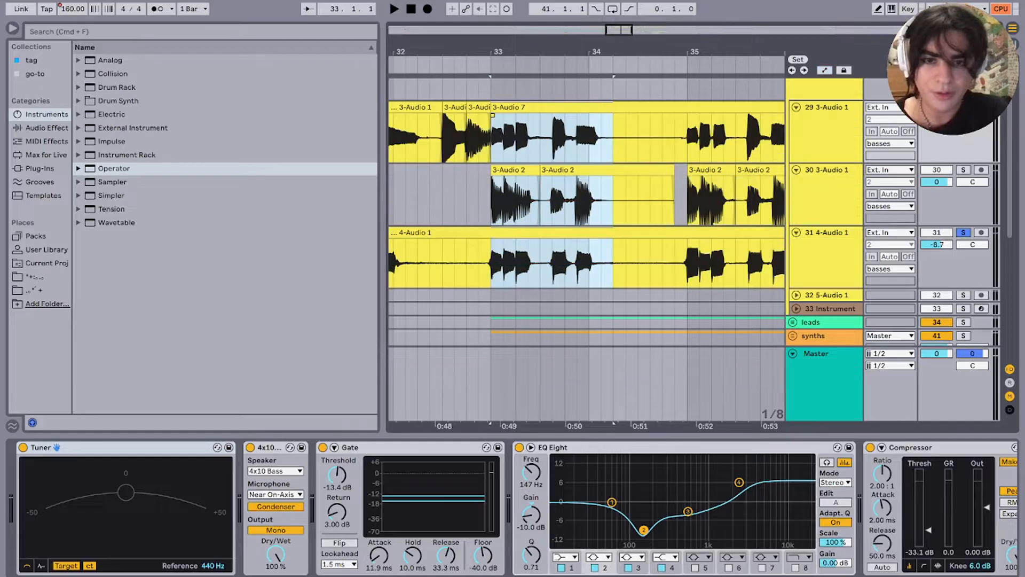
{"action": "key", "text": "minus"}
{"action": "key", "text": "minus"}
Step: Take track 31 out of solo and play the bass tracks together from bar 33
{"action": "left_click", "coordinate": [548, 139]}
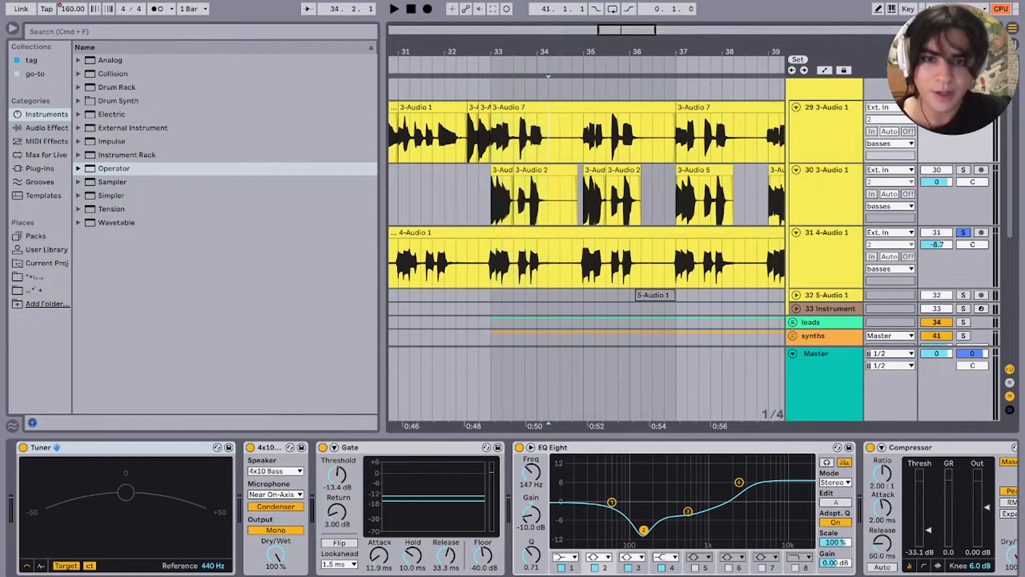
{"action": "scroll", "coordinate": [533, 160], "scroll_direction": "up", "scroll_amount": 3}
{"action": "left_click", "coordinate": [496, 184]}
{"action": "scroll", "coordinate": [496, 184], "scroll_direction": "up", "scroll_amount": 2}
{"action": "left_click", "coordinate": [963, 311]}
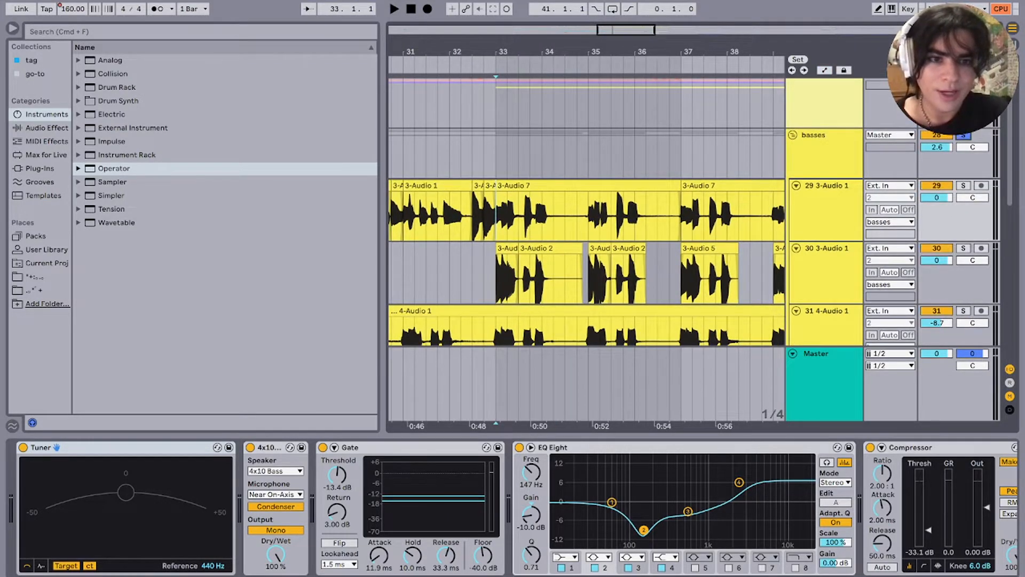
{"action": "scroll", "coordinate": [700, 212], "scroll_direction": "down", "scroll_amount": 4}
{"action": "scroll", "coordinate": [700, 211], "scroll_direction": "up", "scroll_amount": 3}
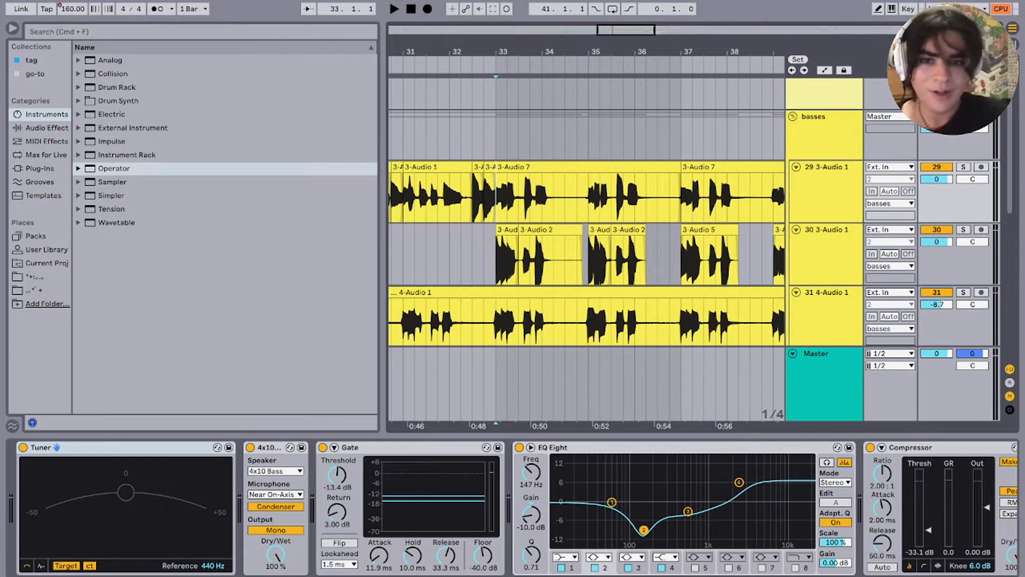
{"action": "key", "text": "space"}
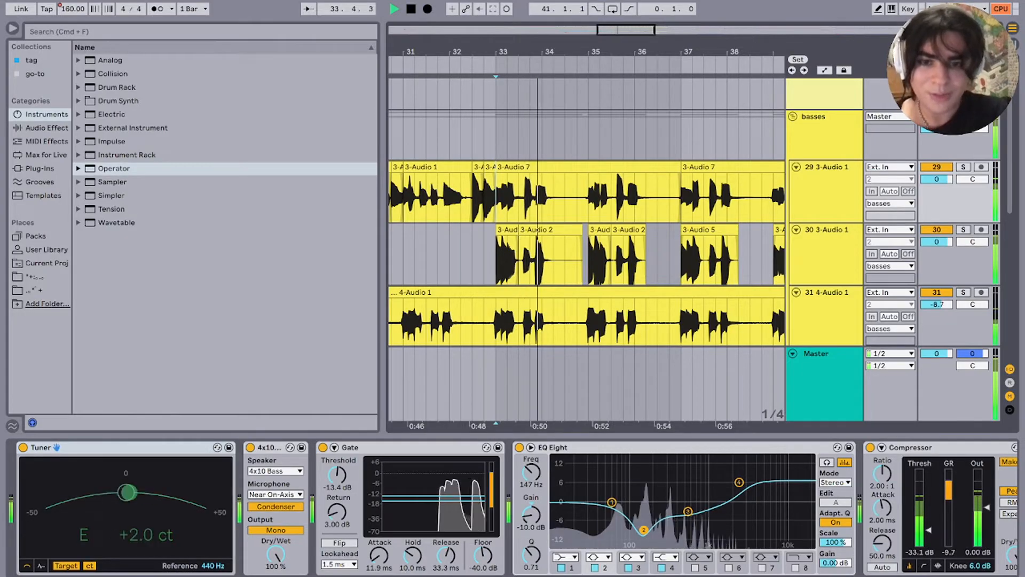
{"action": "key", "text": "space"}
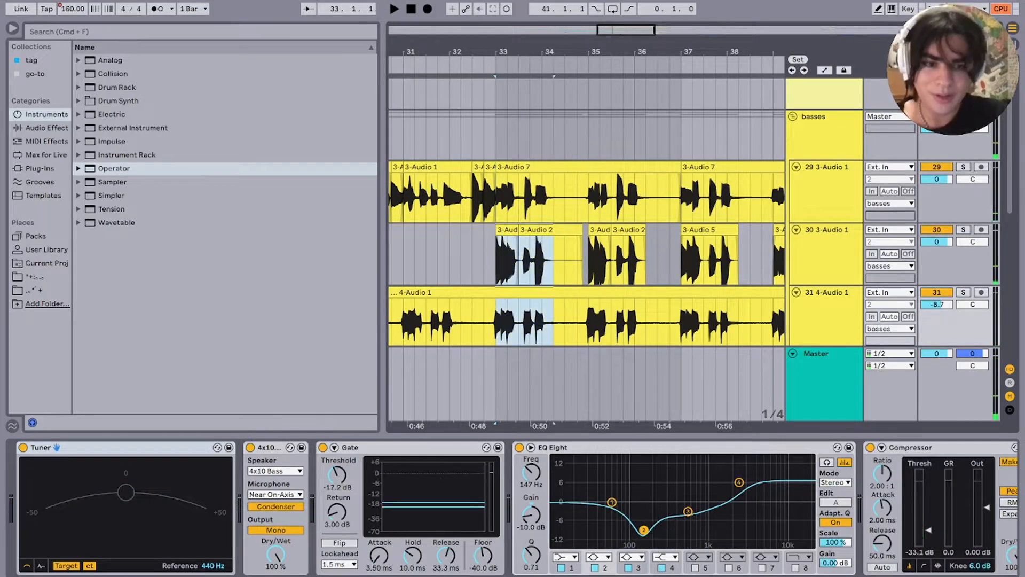
Step: Solo track 29 and play its 3-Audio 7 clip from bar 33
{"action": "key", "text": "space"}
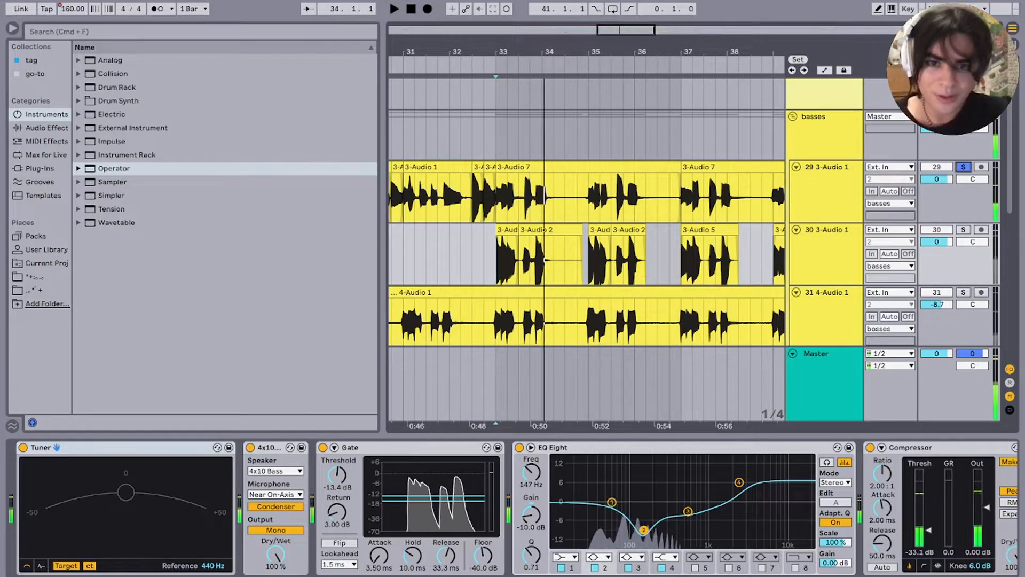
{"action": "left_click", "coordinate": [963, 167]}
{"action": "key", "text": "space"}
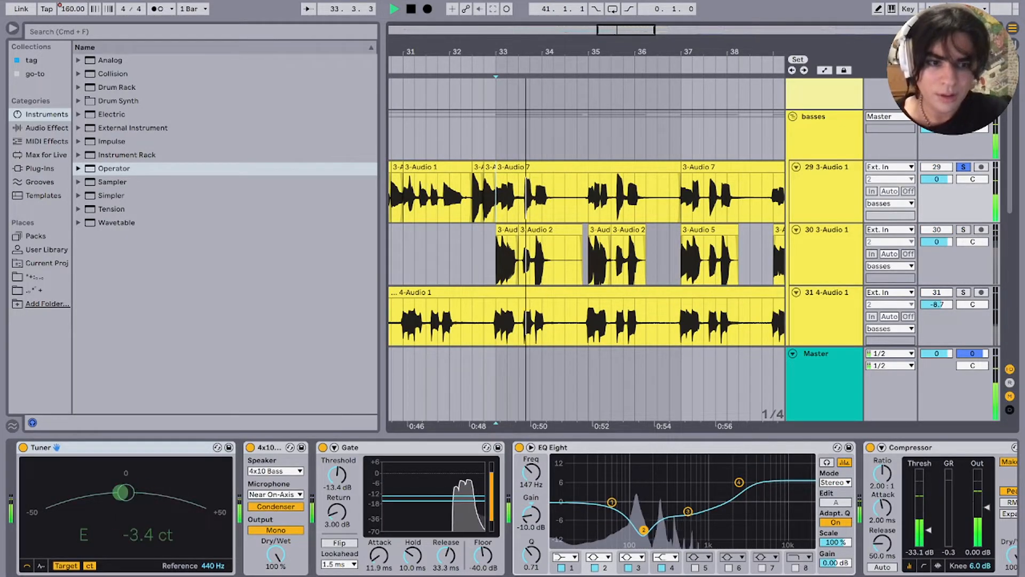
{"action": "key", "text": "space"}
Step: Solo track 31 instead, highlight its phrase at bar 33, and play it
{"action": "left_click", "coordinate": [963, 293]}
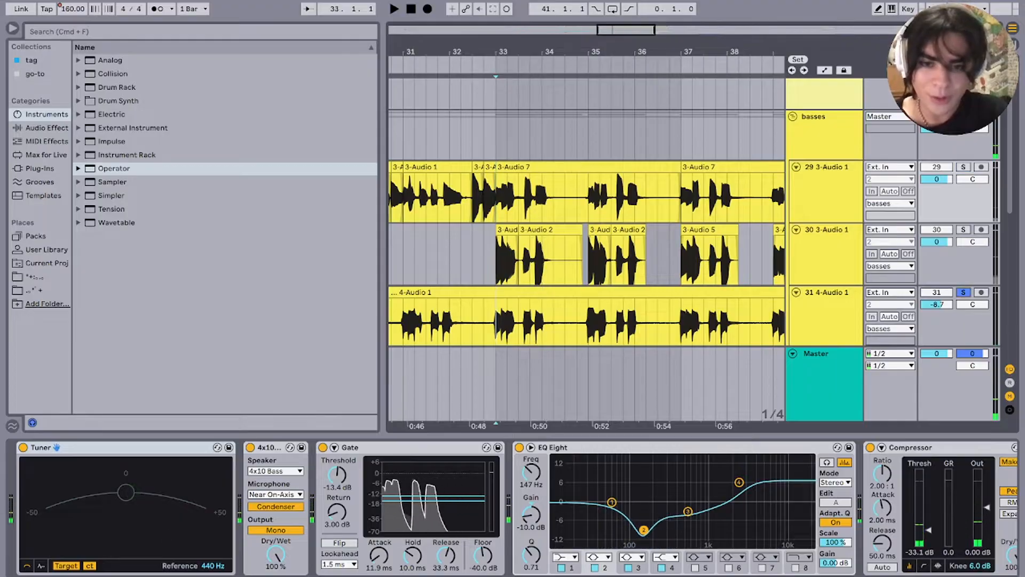
{"action": "left_click_drag", "start_coordinate": [496, 323], "coordinate": [553, 322]}
{"action": "key", "text": "space"}
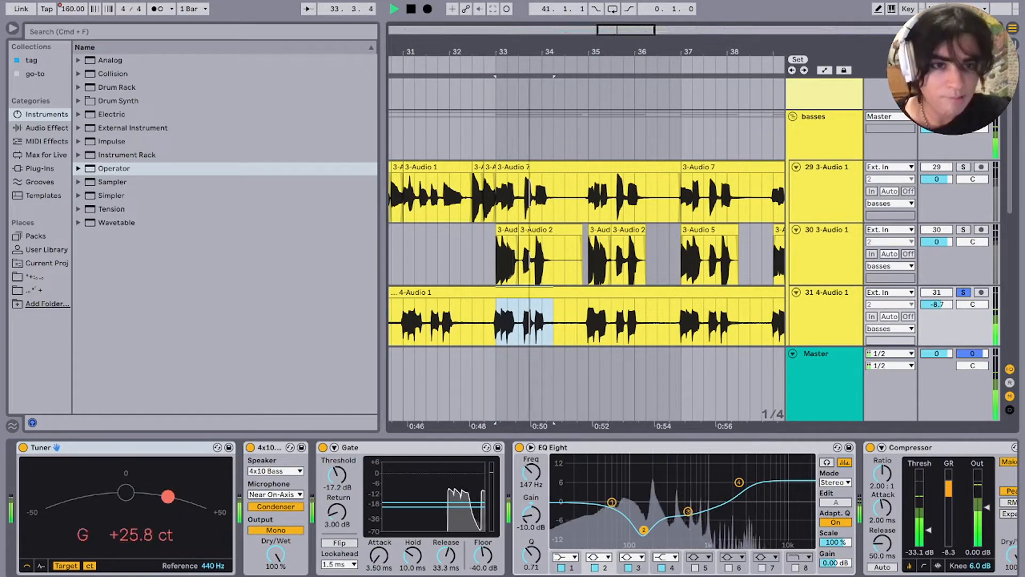
{"action": "key", "text": "space"}
Step: Turn off track 31's solo and play the layered basses from bar 33 and again from bar 37
{"action": "left_click", "coordinate": [963, 292]}
{"action": "key", "text": "space"}
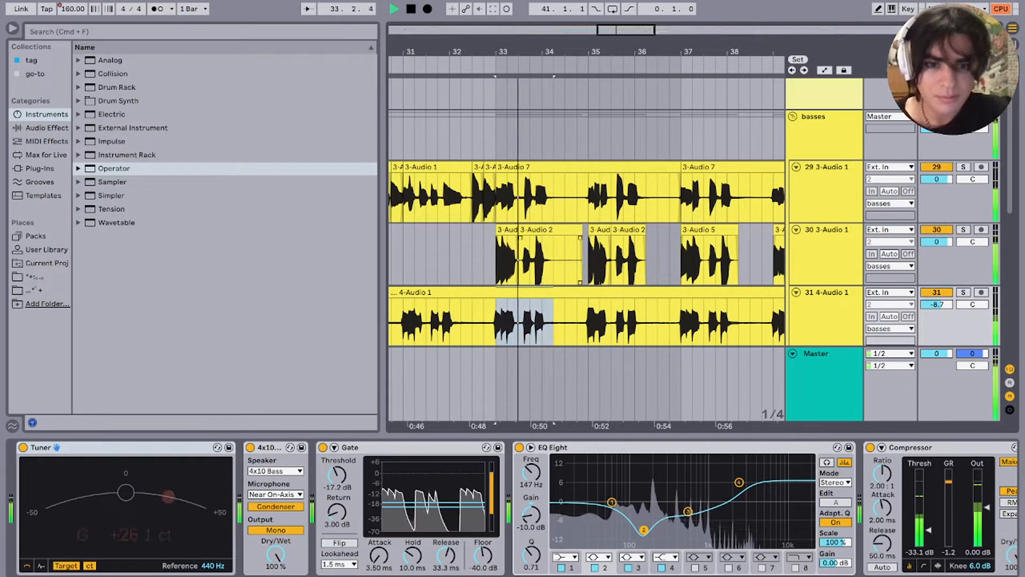
{"action": "left_click", "coordinate": [681, 258]}
{"action": "key", "text": "space"}
{"action": "key", "text": "space"}
{"action": "scroll", "coordinate": [681, 258], "scroll_direction": "right", "scroll_amount": 3}
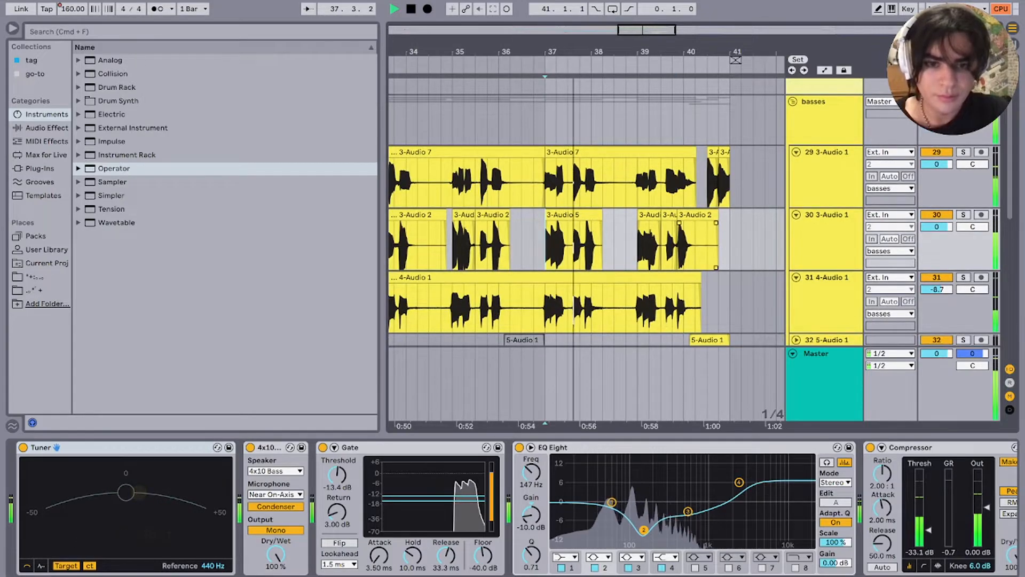
Step: Play the bass variation from bar 39 through the section's end at bar 41
{"action": "left_click", "coordinate": [638, 250]}
{"action": "key", "text": "space"}
{"action": "key", "text": "space"}
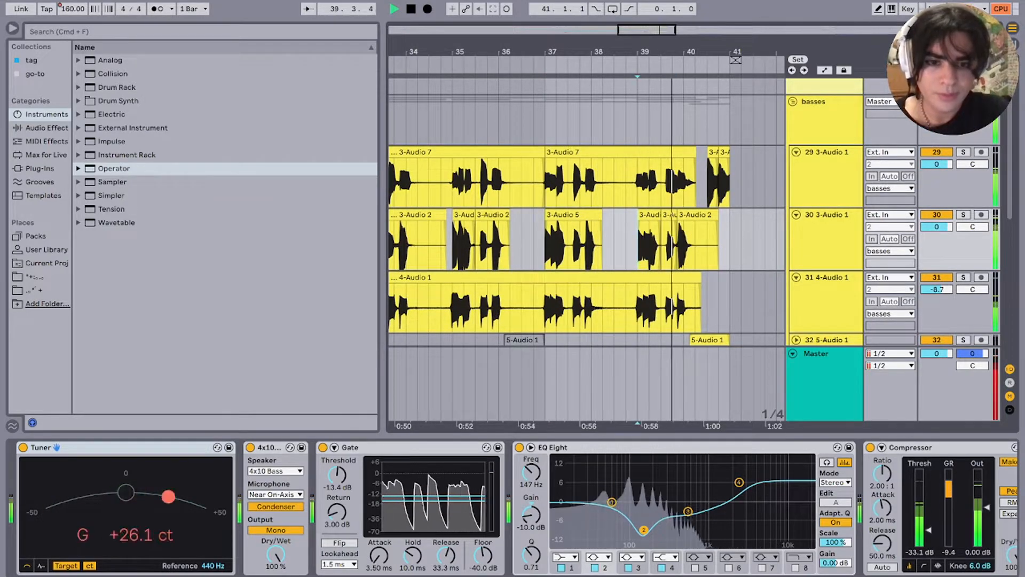
{"action": "scroll", "coordinate": [661, 256], "scroll_direction": "down", "scroll_amount": 5}
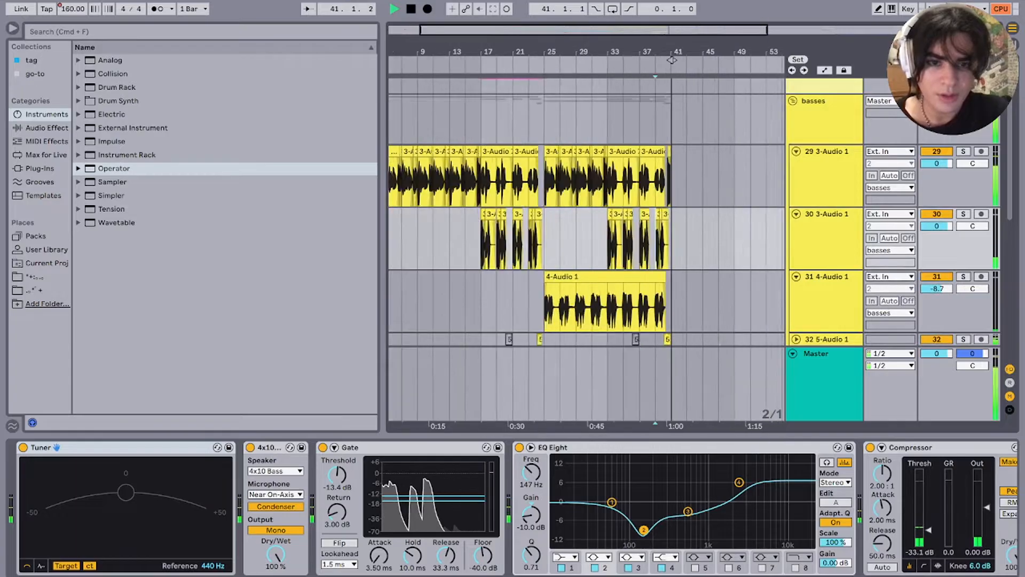
{"action": "key", "text": "space"}
Step: Fold the basses group to return to the overview of all track groups
{"action": "scroll", "coordinate": [661, 256], "scroll_direction": "down", "scroll_amount": 5}
{"action": "scroll", "coordinate": [661, 257], "scroll_direction": "up", "scroll_amount": 5}
{"action": "scroll", "coordinate": [661, 256], "scroll_direction": "right", "scroll_amount": 4}
{"action": "scroll", "coordinate": [661, 257], "scroll_direction": "down", "scroll_amount": 3}
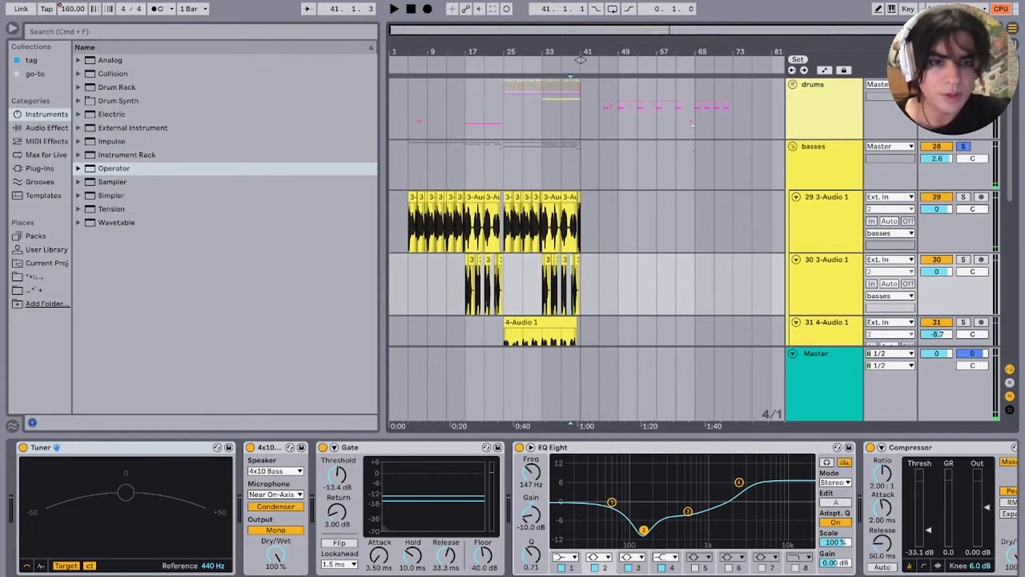
{"action": "left_click", "coordinate": [792, 146]}
Step: Unfold the leads group and its 35 Group to show the 36 Serum track, with 35 Group soloed
{"action": "key", "text": "Down"}
{"action": "left_click_drag", "start_coordinate": [581, 60], "coordinate": [611, 60]}
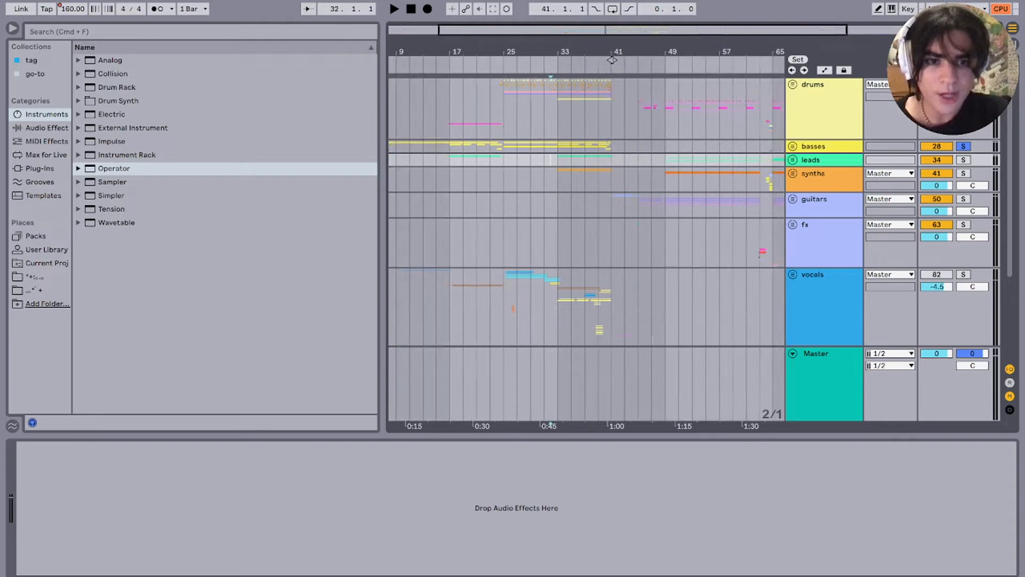
{"action": "key", "text": "Right"}
{"action": "left_click", "coordinate": [796, 210]}
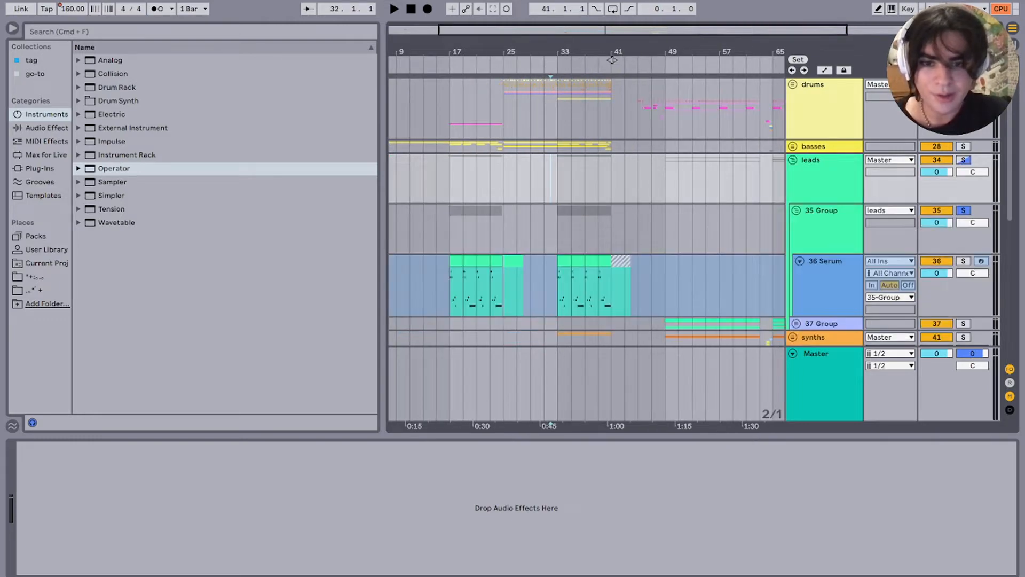
Step: Play the 36 Serum lead melody from its first MIDI clip at bar 17 through bar 25
{"action": "left_click", "coordinate": [455, 261]}
{"action": "key", "text": "space"}
{"action": "key", "text": "plus"}
{"action": "key", "text": "plus"}
{"action": "key", "text": "plus"}
{"action": "key", "text": "plus"}
{"action": "key", "text": "plus"}
{"action": "key", "text": "plus"}
{"action": "key", "text": "plus"}
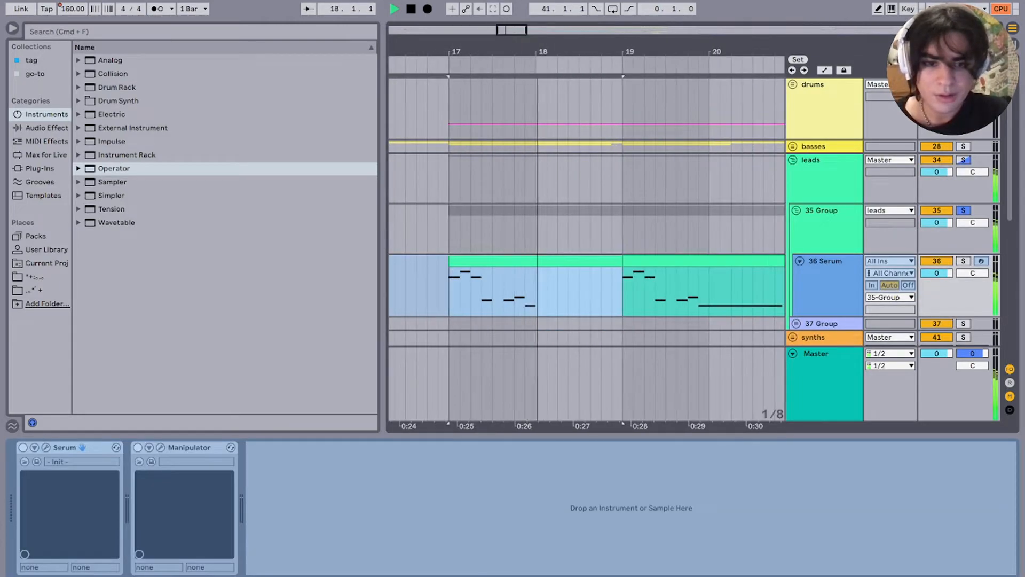
{"action": "scroll", "coordinate": [587, 249], "scroll_direction": "down", "scroll_amount": 1}
{"action": "scroll", "coordinate": [587, 249], "scroll_direction": "left", "scroll_amount": 1}
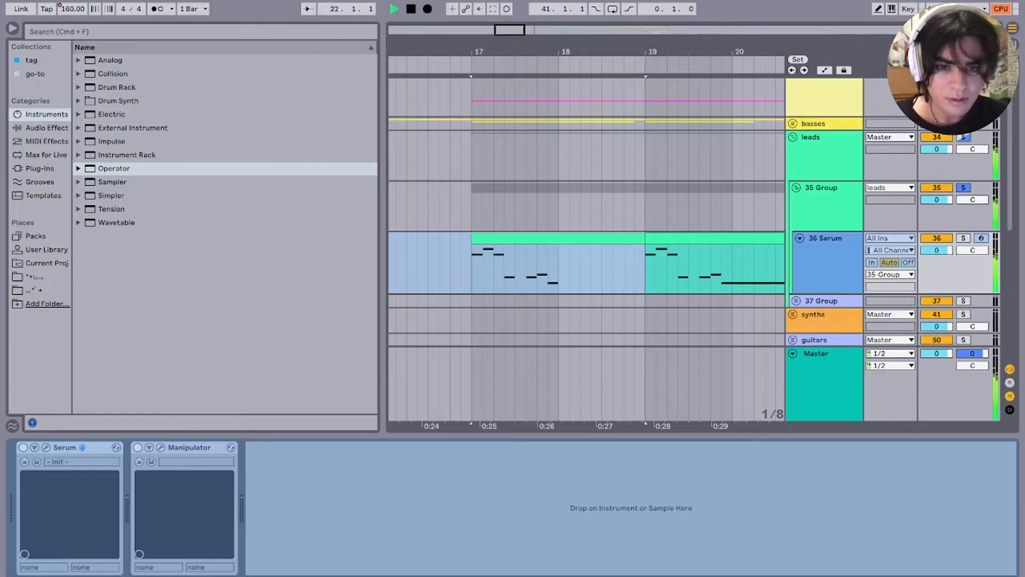
{"action": "scroll", "coordinate": [619, 250], "scroll_direction": "up", "scroll_amount": 1}
{"action": "scroll", "coordinate": [619, 249], "scroll_direction": "right", "scroll_amount": 5}
{"action": "scroll", "coordinate": [620, 249], "scroll_direction": "down", "scroll_amount": 5}
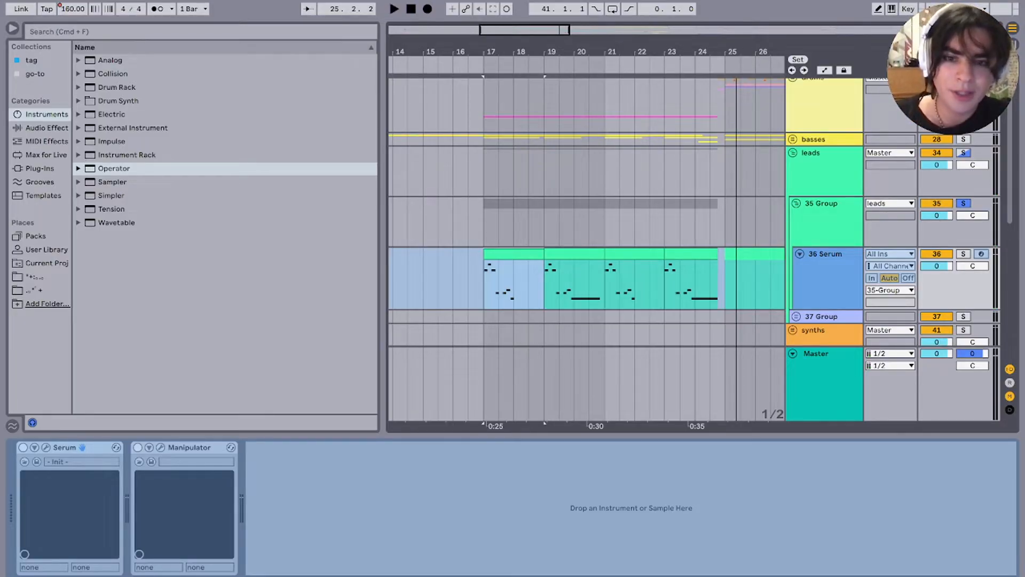
Step: Check the 36 Serum track's automation lane for the Manipulator's Device On parameter, and hide the automation again
{"action": "key", "text": "shift+Tab"}
{"action": "key", "text": "shift+Tab"}
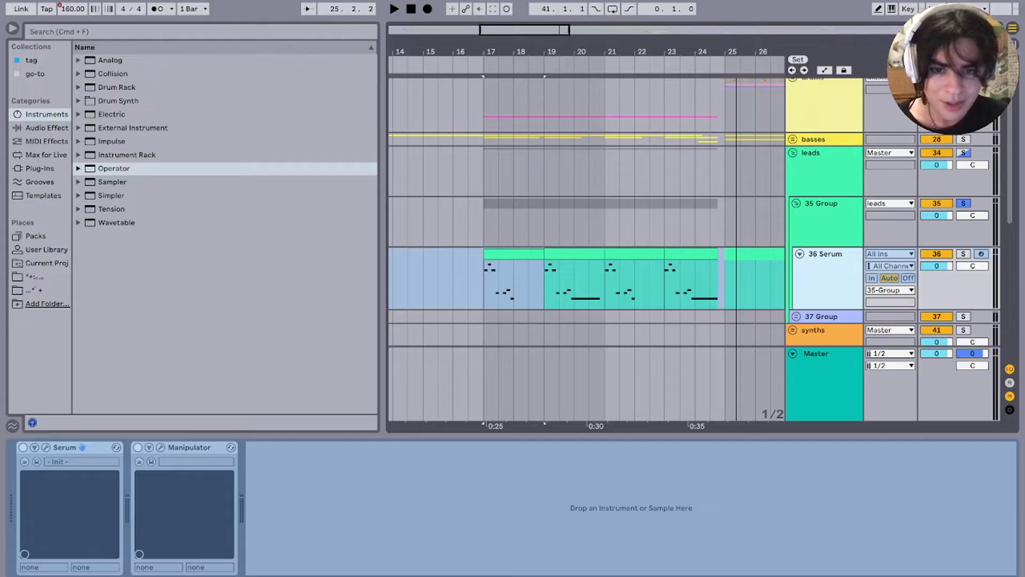
{"action": "scroll", "coordinate": [483, 277], "scroll_direction": "up", "scroll_amount": 5}
{"action": "scroll", "coordinate": [483, 278], "scroll_direction": "down", "scroll_amount": 4}
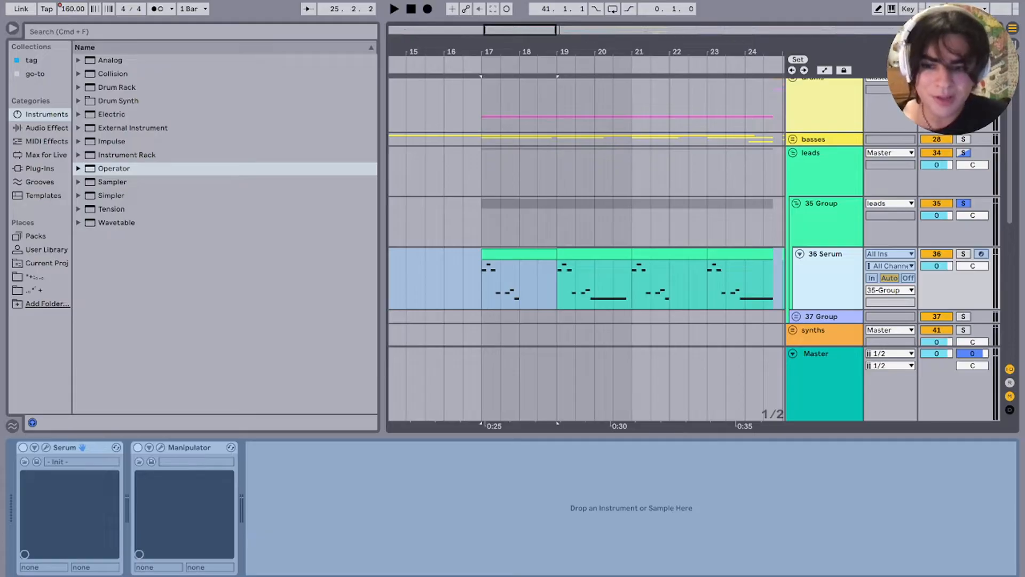
{"action": "key", "text": "a"}
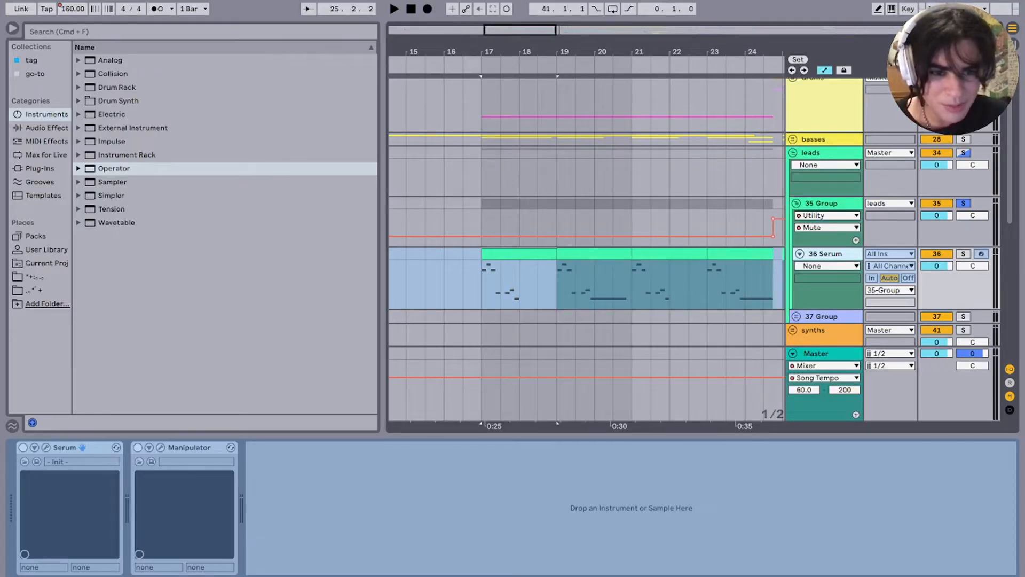
{"action": "left_click", "coordinate": [826, 266]}
{"action": "left_click", "coordinate": [826, 301]}
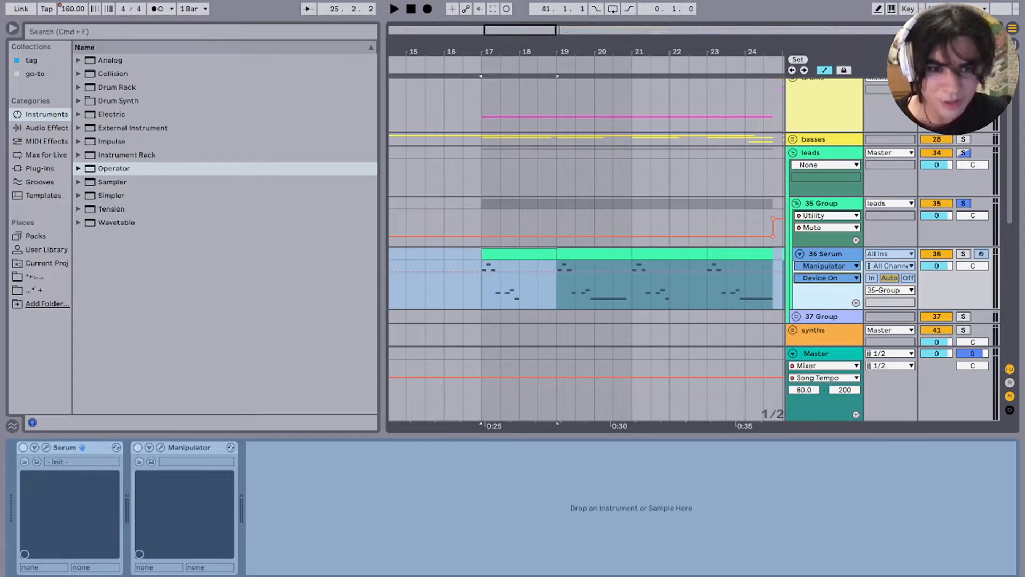
{"action": "key", "text": "a"}
Step: Replay the 36 Serum lead from its first clip at bar 17 into bar 21
{"action": "left_click", "coordinate": [519, 283]}
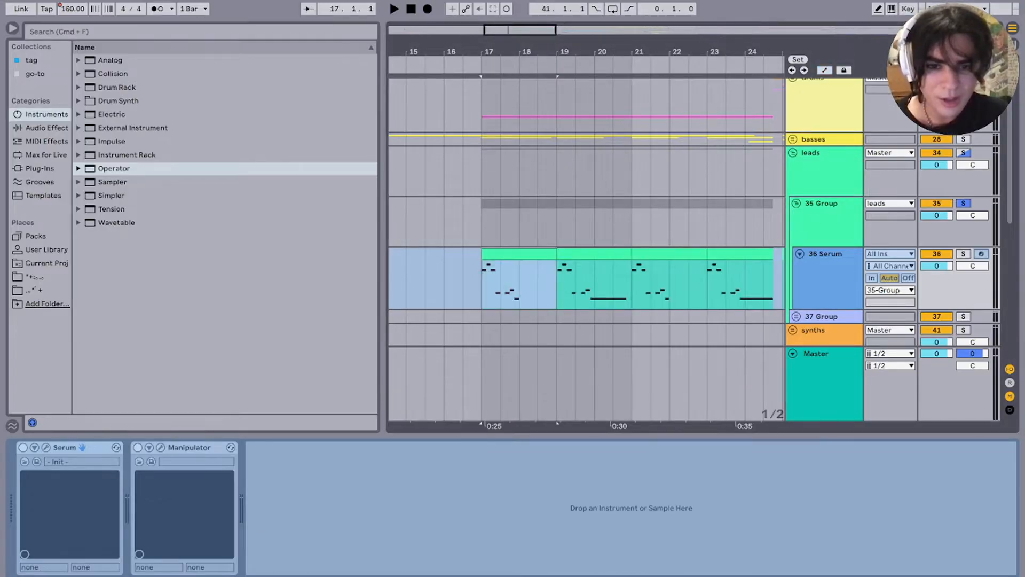
{"action": "key", "text": "space"}
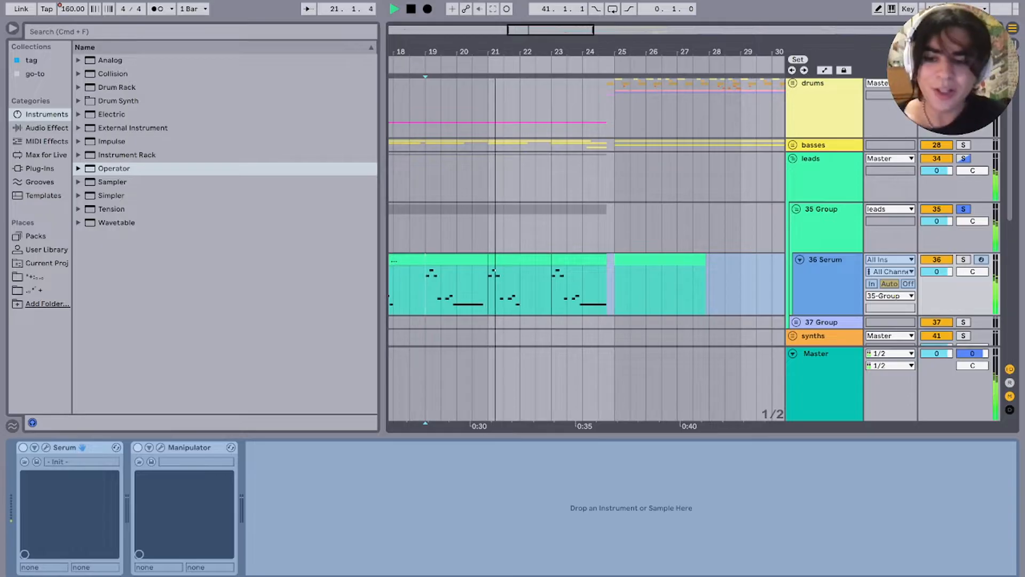
{"action": "key", "text": "space"}
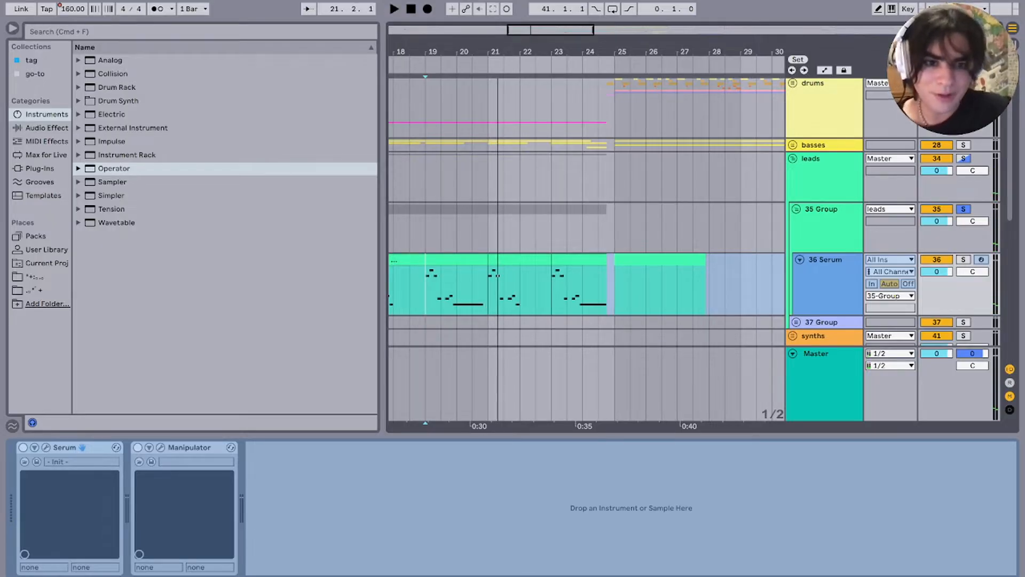
Step: Play the 36 Serum melody's repeat from the middle of bar 35 and fold the track
{"action": "scroll", "coordinate": [592, 291], "scroll_direction": "down", "scroll_amount": 5}
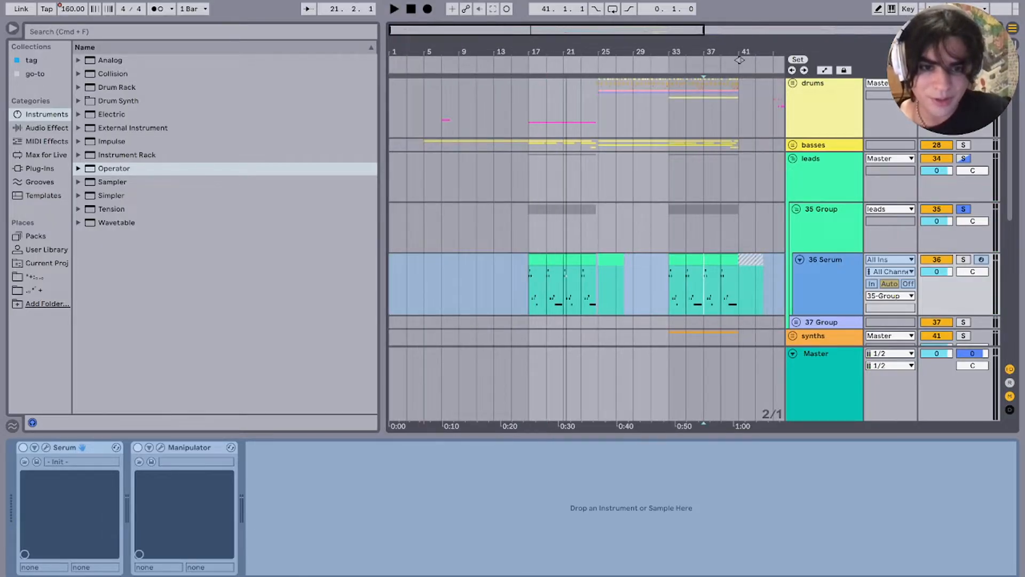
{"action": "left_click", "coordinate": [703, 291]}
{"action": "scroll", "coordinate": [703, 291], "scroll_direction": "up", "scroll_amount": 5}
{"action": "left_click", "coordinate": [654, 291]}
{"action": "scroll", "coordinate": [655, 291], "scroll_direction": "up", "scroll_amount": 5}
{"action": "key", "text": "space"}
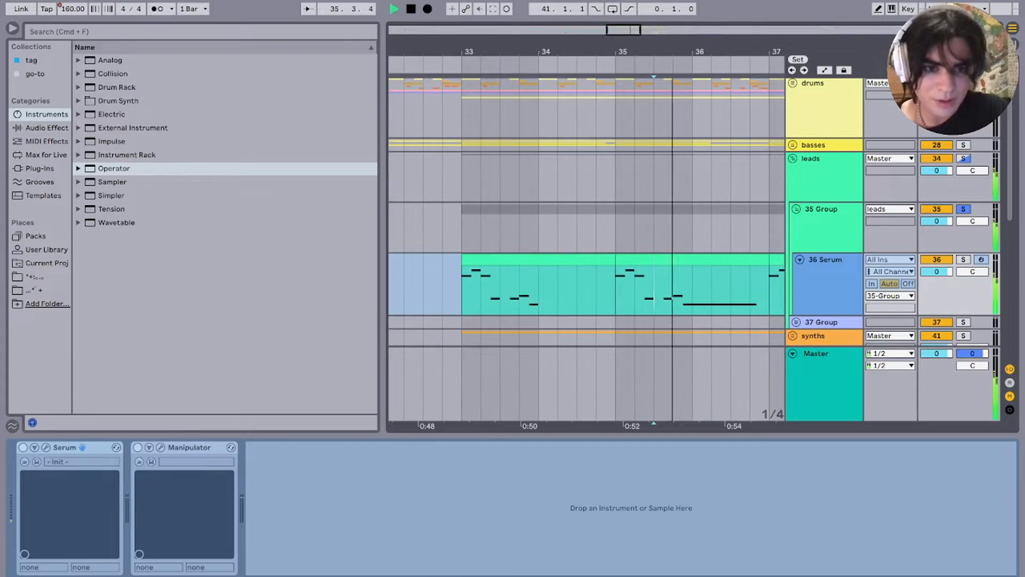
{"action": "left_click", "coordinate": [799, 260]}
{"action": "left_click", "coordinate": [822, 273]}
{"action": "left_click", "coordinate": [825, 259]}
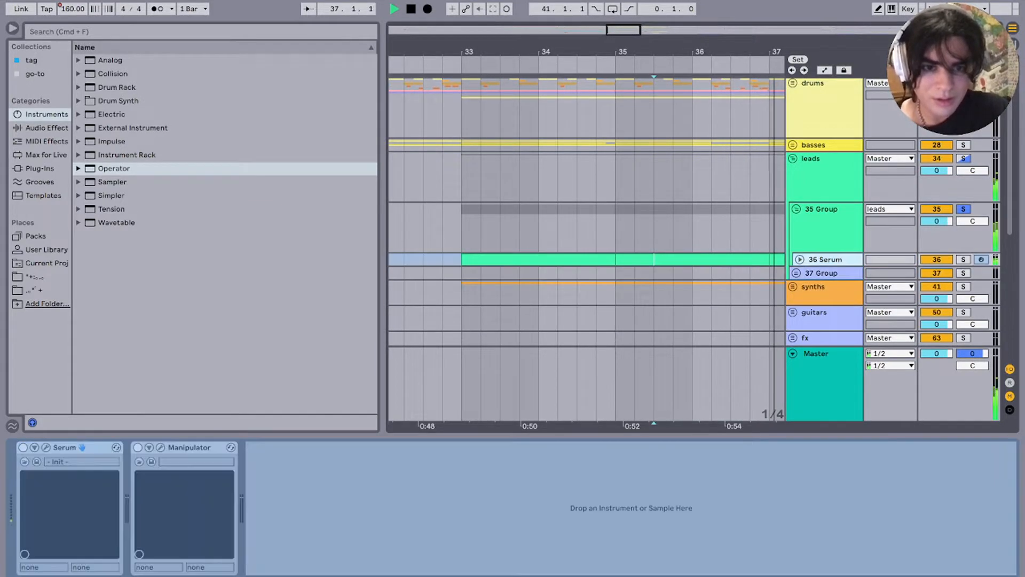
Step: Solo the 37 Group and play its leads from bar 49
{"action": "scroll", "coordinate": [502, 259], "scroll_direction": "down", "scroll_amount": 5}
{"action": "scroll", "coordinate": [502, 259], "scroll_direction": "right", "scroll_amount": 3}
{"action": "left_click", "coordinate": [502, 60]}
{"action": "left_click", "coordinate": [613, 261]}
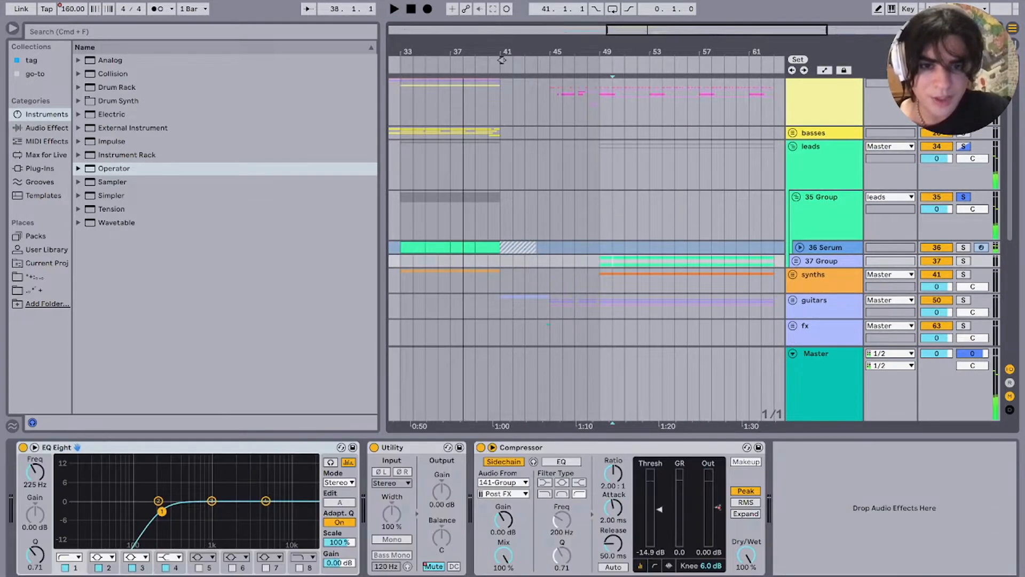
{"action": "key", "text": "Left"}
{"action": "key", "text": "s"}
{"action": "key", "text": "space"}
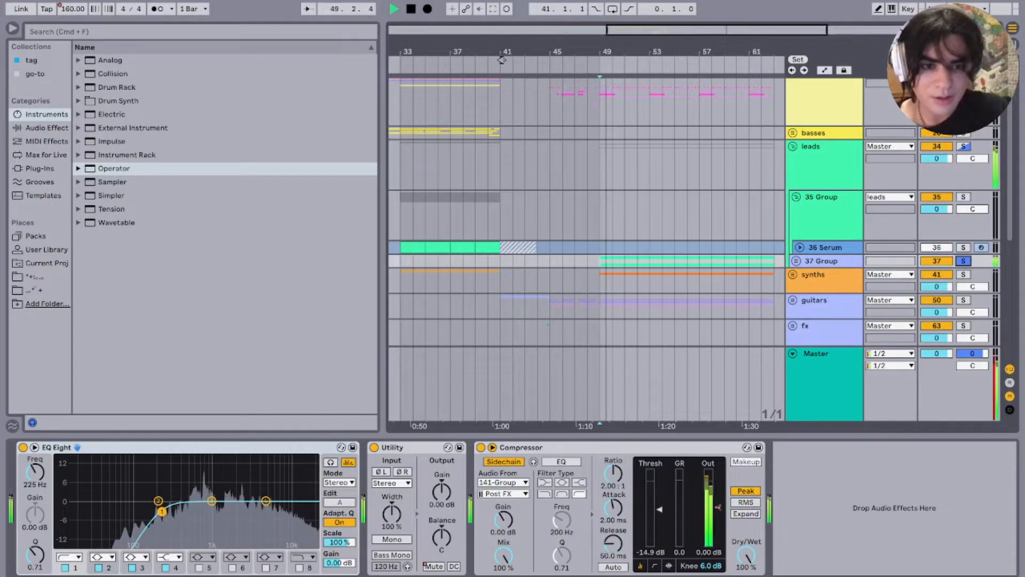
Step: Unfold the 37 Group and its 38 Operator track, and play that track soloed from bar 49
{"action": "key", "text": "u"}
{"action": "scroll", "coordinate": [588, 240], "scroll_direction": "down", "scroll_amount": 5}
{"action": "key", "text": "Down"}
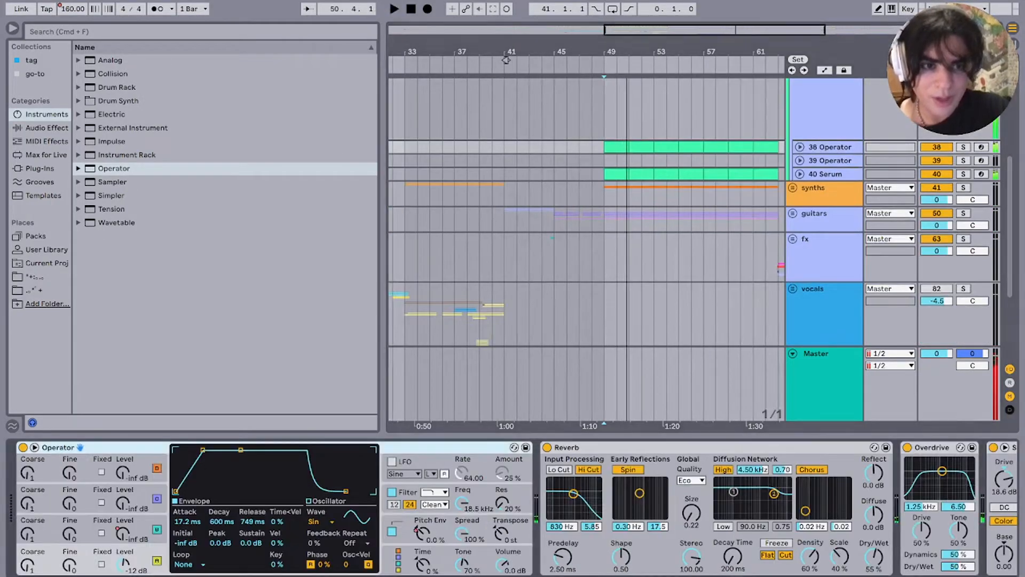
{"action": "key", "text": "s"}
{"action": "key", "text": "space"}
{"action": "key", "text": "u"}
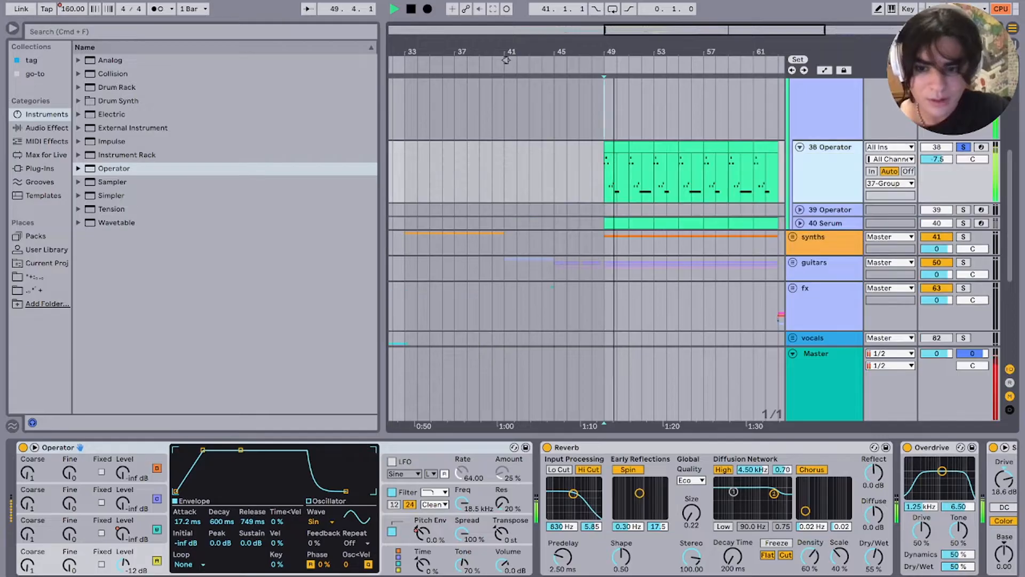
{"action": "key", "text": "space"}
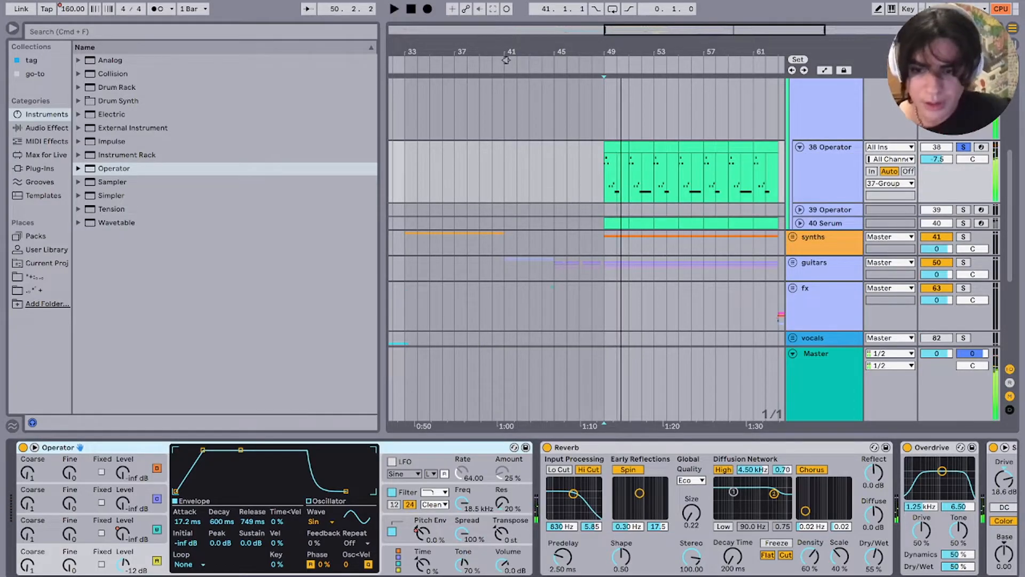
Step: Examine the 38 Operator effect chain, focusing on the Reverb placed ahead of the Overdrive and Saturator
{"action": "scroll", "coordinate": [513, 507], "scroll_direction": "right", "scroll_amount": 10}
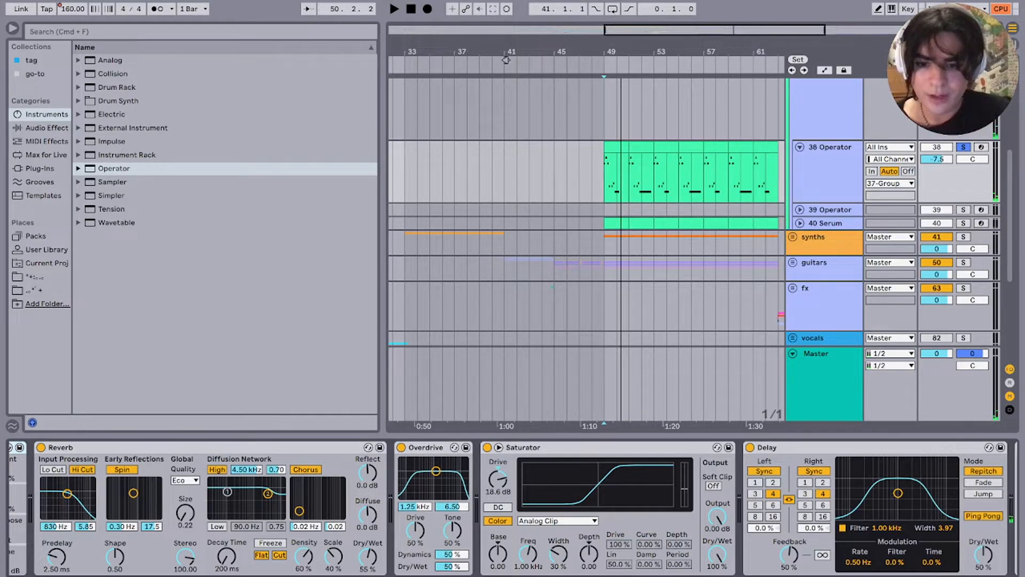
{"action": "left_click", "coordinate": [78, 447]}
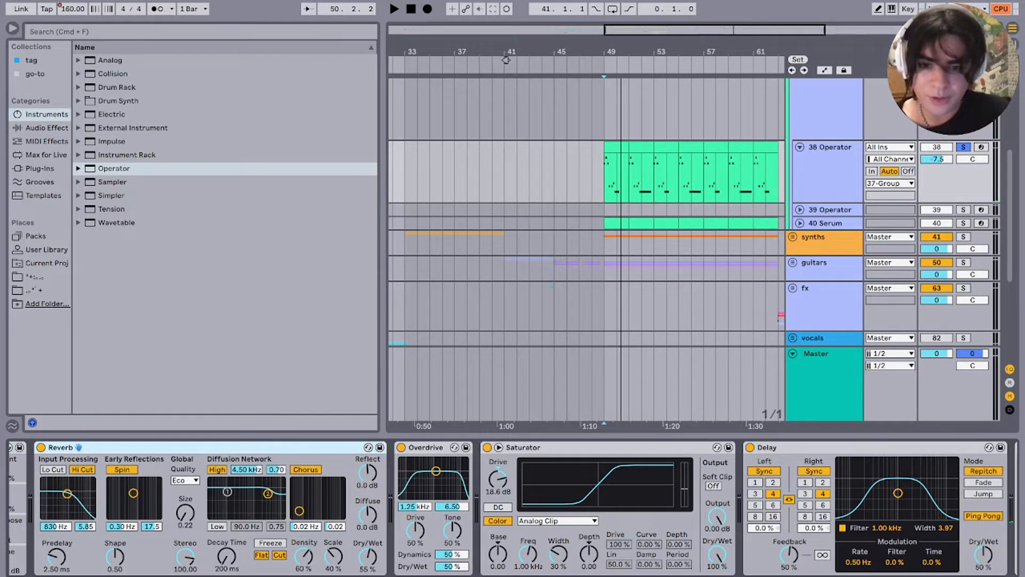
{"action": "left_click", "coordinate": [443, 447]}
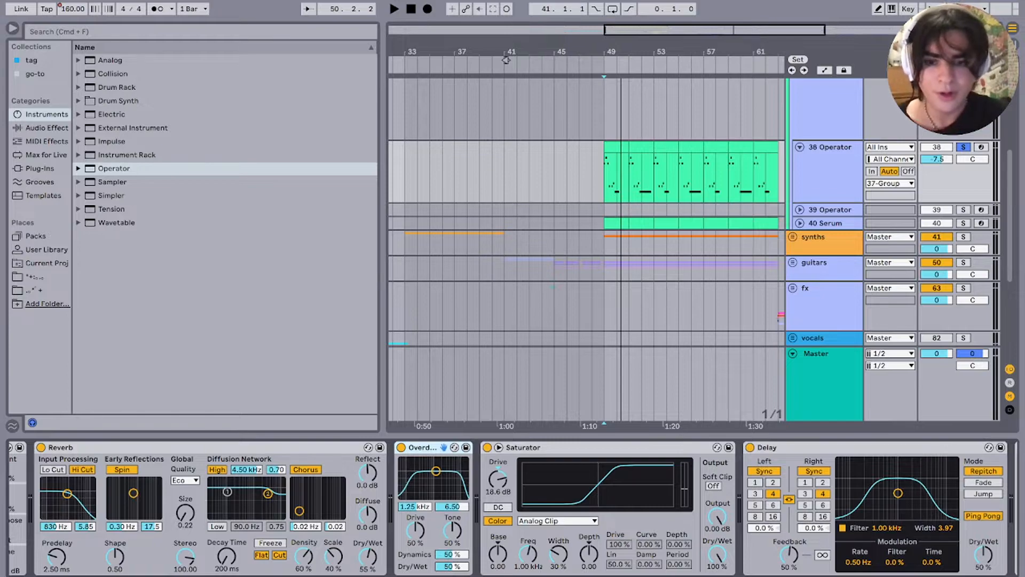
{"action": "scroll", "coordinate": [513, 508], "scroll_direction": "left", "scroll_amount": 5}
{"action": "left_click", "coordinate": [320, 447]}
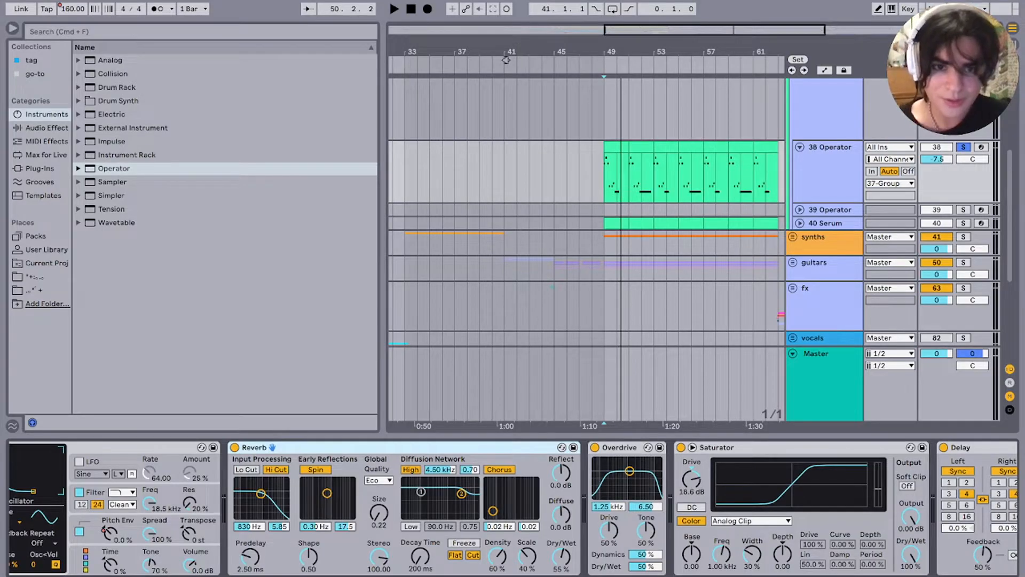
Step: Play the opening phrase of 38 Operator at bar 49 with the Reverb ahead of the distortion
{"action": "key", "text": "plus"}
{"action": "key", "text": "plus"}
{"action": "key", "text": "space"}
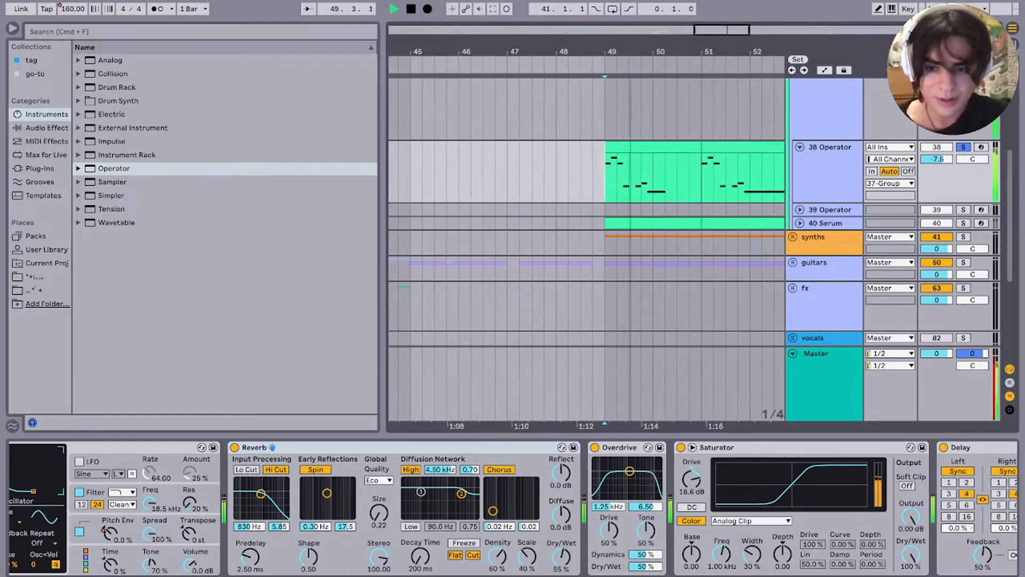
{"action": "key", "text": "space"}
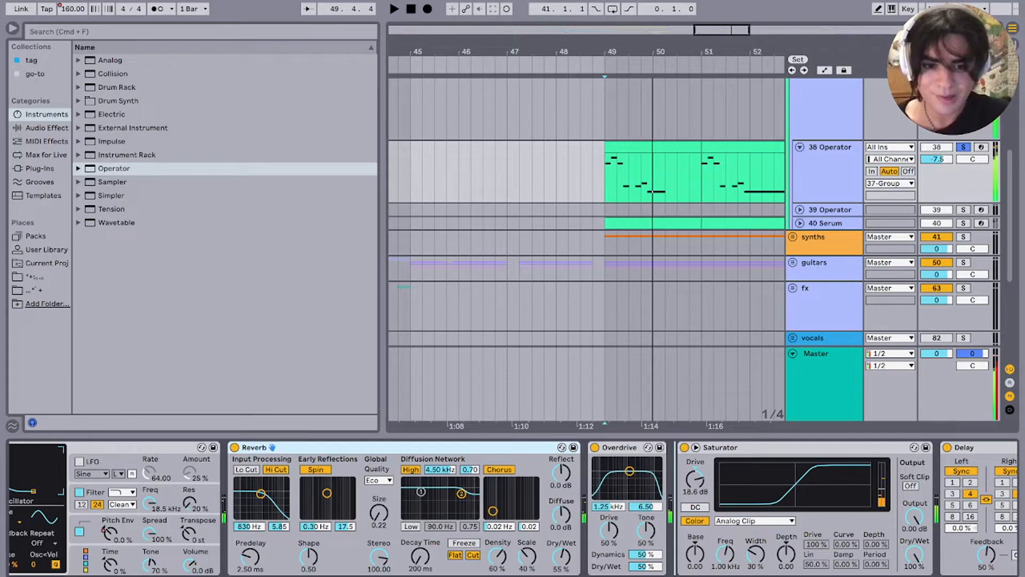
Step: Try the Reverb after the Overdrive, audition it from bar 49, and move it back ahead of the Overdrive
{"action": "left_click_drag", "start_coordinate": [254, 447], "coordinate": [674, 448]}
{"action": "key", "text": "space"}
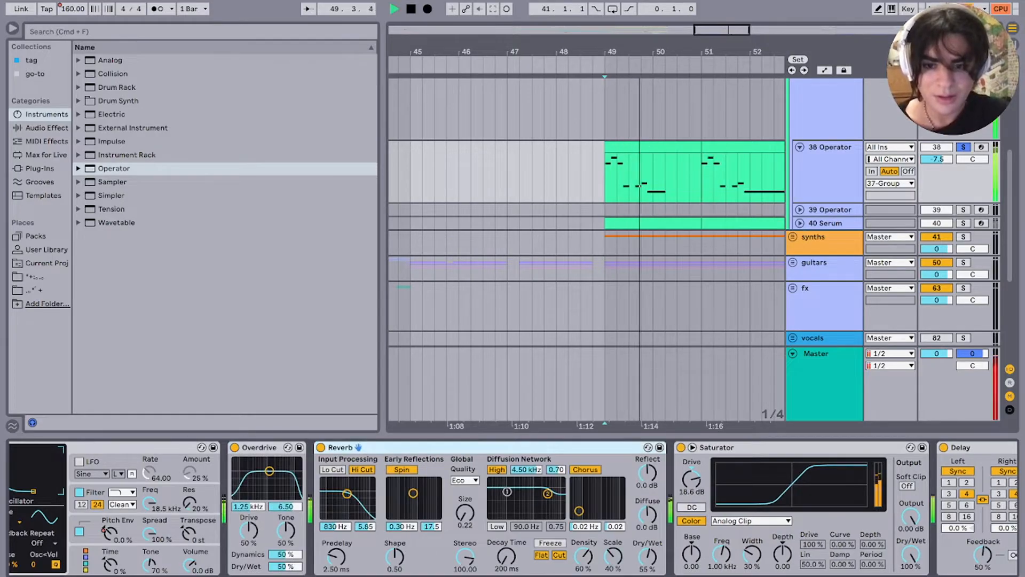
{"action": "key", "text": "space"}
{"action": "left_click_drag", "start_coordinate": [340, 447], "coordinate": [230, 449]}
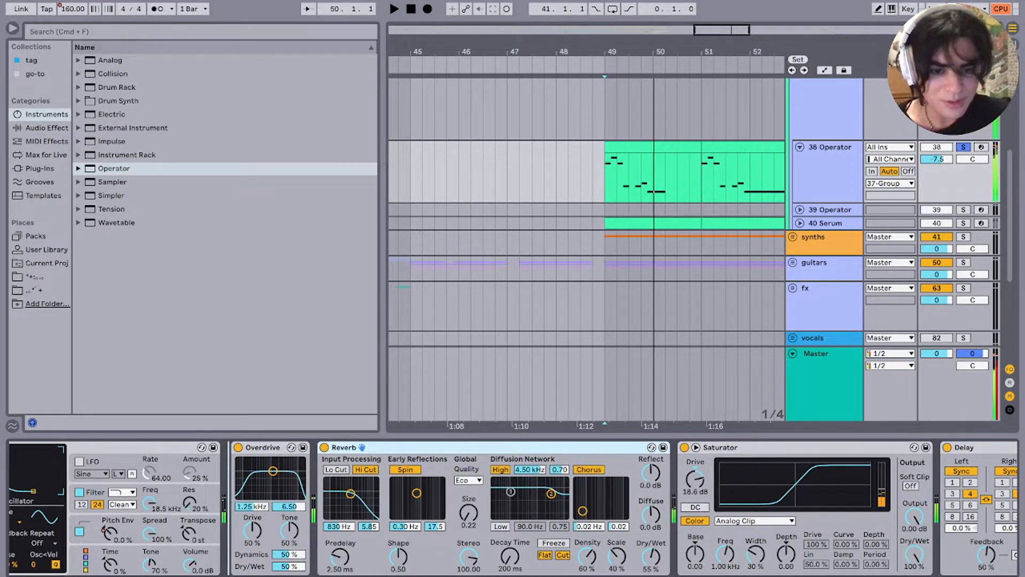
{"action": "left_click_drag", "start_coordinate": [362, 447], "coordinate": [74, 446]}
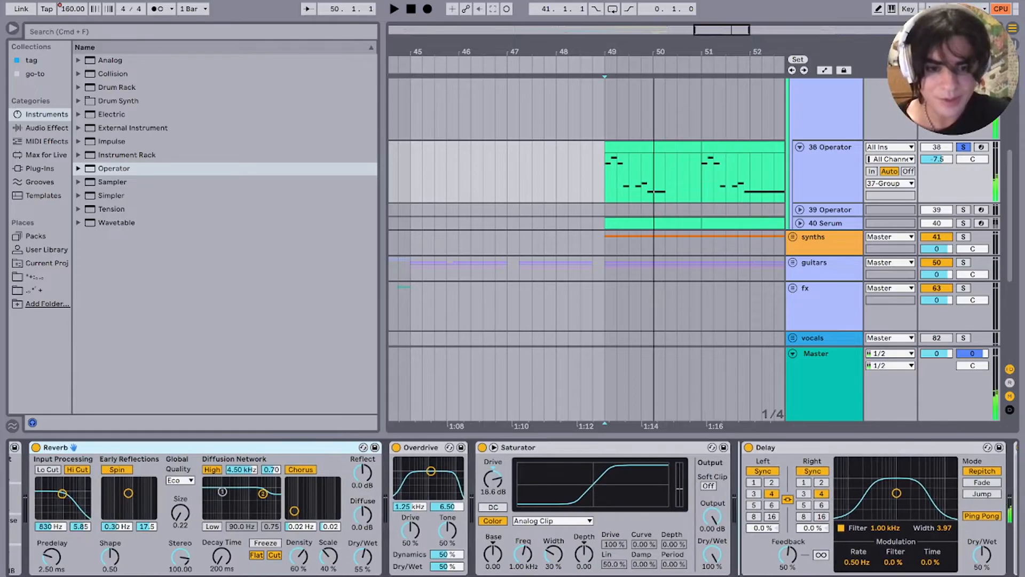
Step: Try the Reverb after the Saturator and audition the 38 Operator lead from bar 49 into bar 50
{"action": "key", "text": "super+z"}
{"action": "key", "text": "space"}
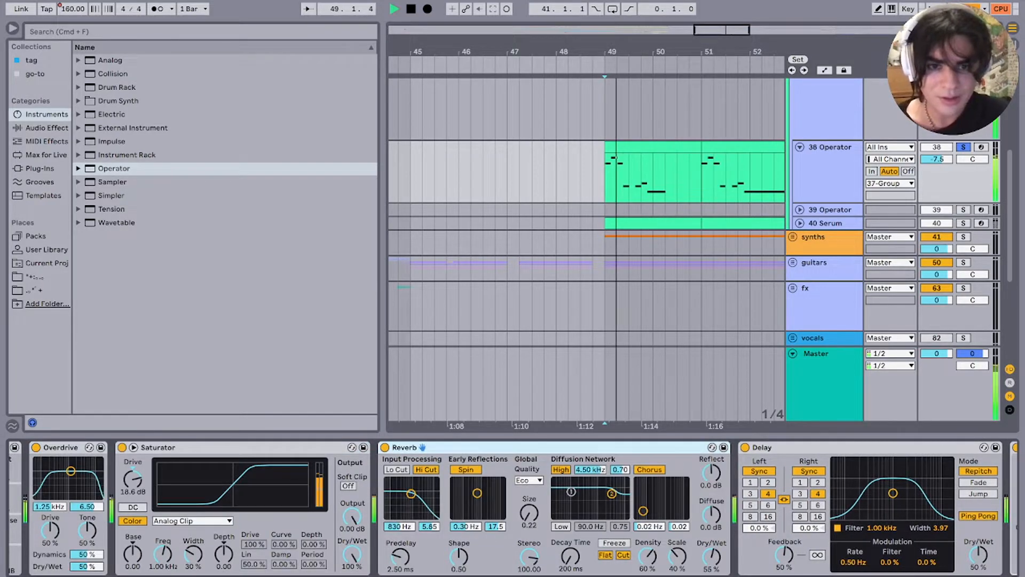
{"action": "key", "text": "space"}
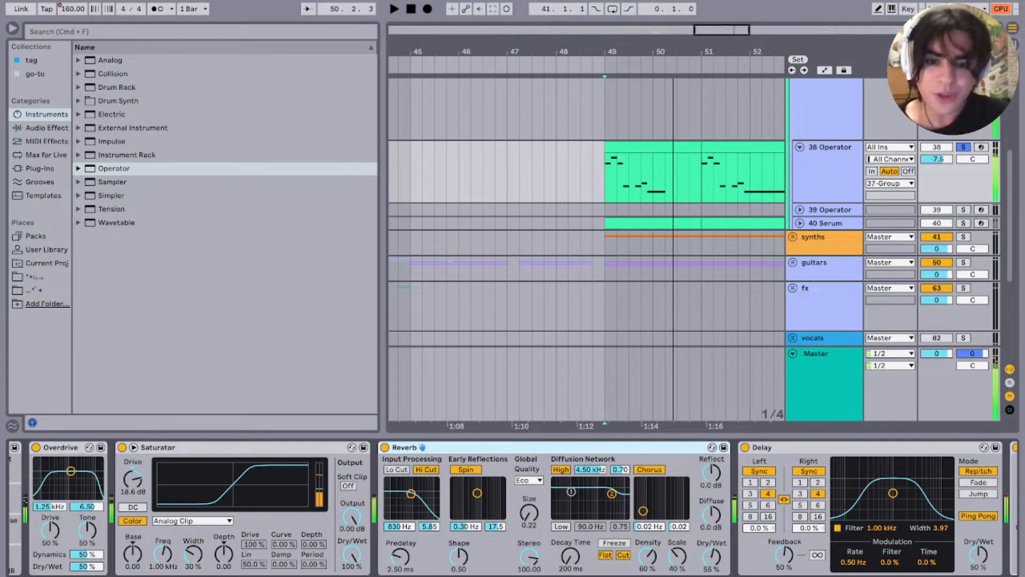
Step: Restore the Reverb to its original place between the Operator and the Overdrive
{"action": "scroll", "coordinate": [512, 507], "scroll_direction": "left", "scroll_amount": 3}
{"action": "left_click_drag", "start_coordinate": [625, 447], "coordinate": [208, 447]}
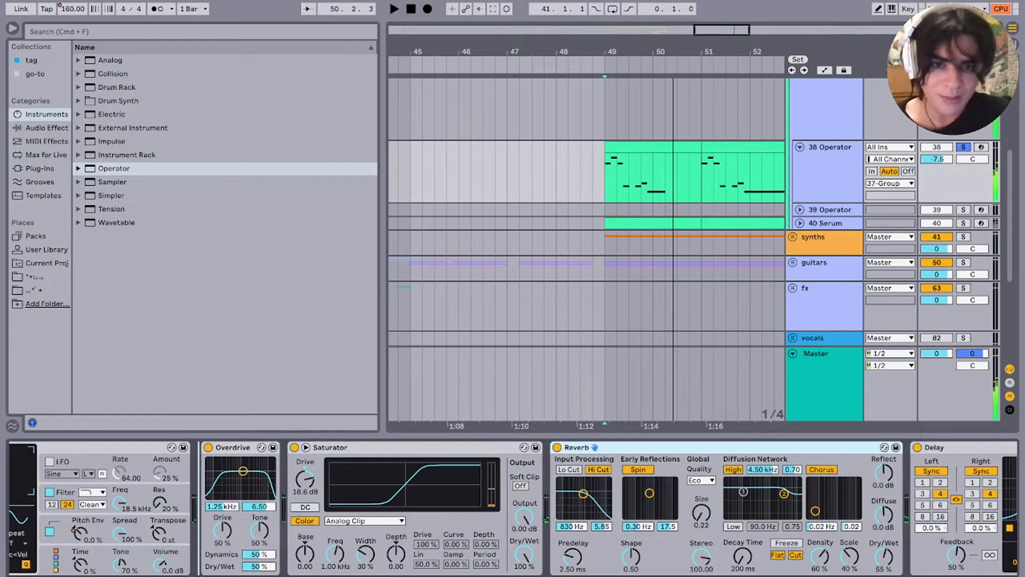
{"action": "key", "text": "super+shift+z"}
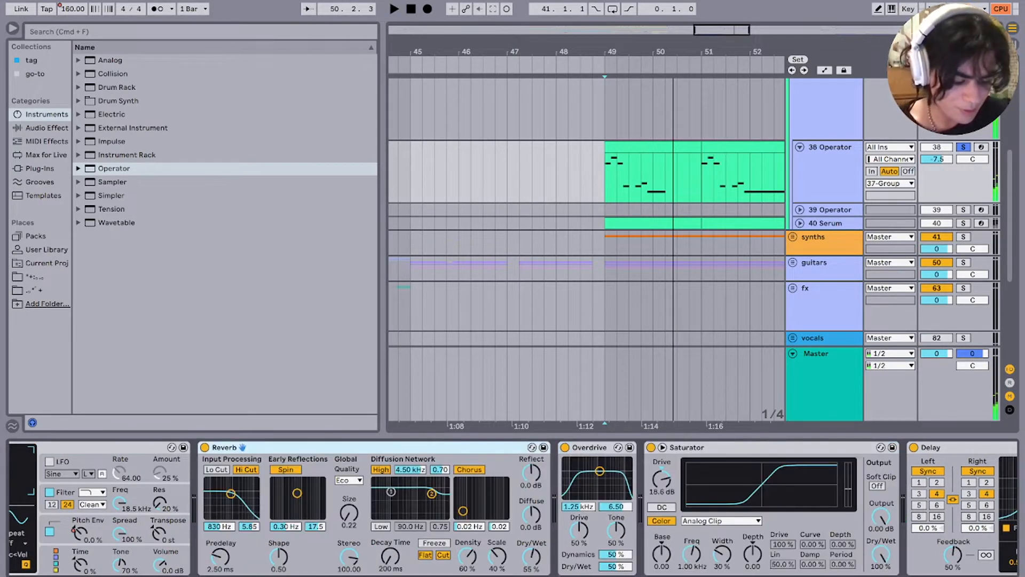
Step: Play the 38 Operator lead from bar 49 with its original effect order, reviewing the device chain from end to end
{"action": "key", "text": "space"}
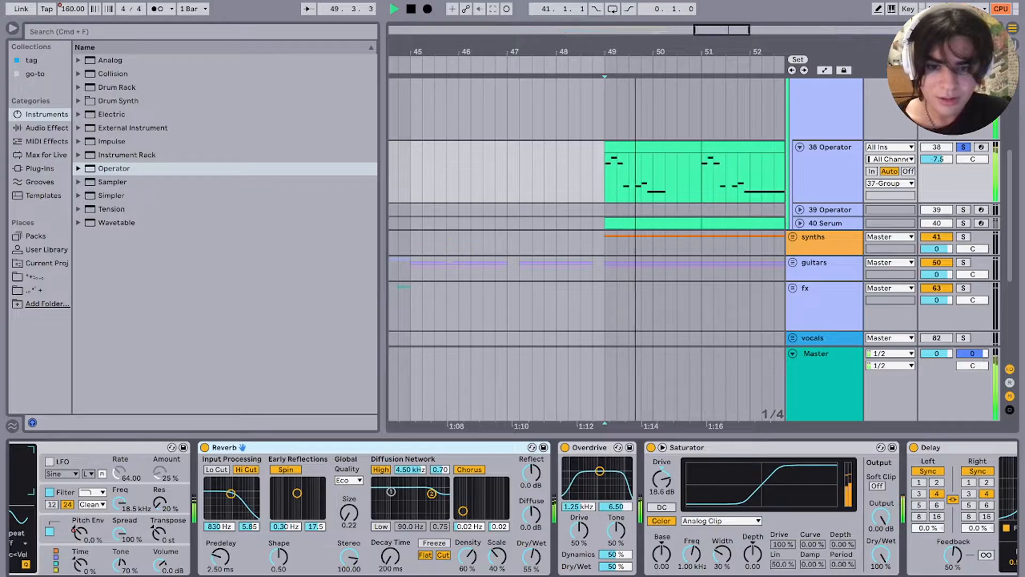
{"action": "scroll", "coordinate": [512, 507], "scroll_direction": "right", "scroll_amount": 5}
{"action": "scroll", "coordinate": [513, 507], "scroll_direction": "right", "scroll_amount": 4}
{"action": "scroll", "coordinate": [512, 507], "scroll_direction": "left", "scroll_amount": 15}
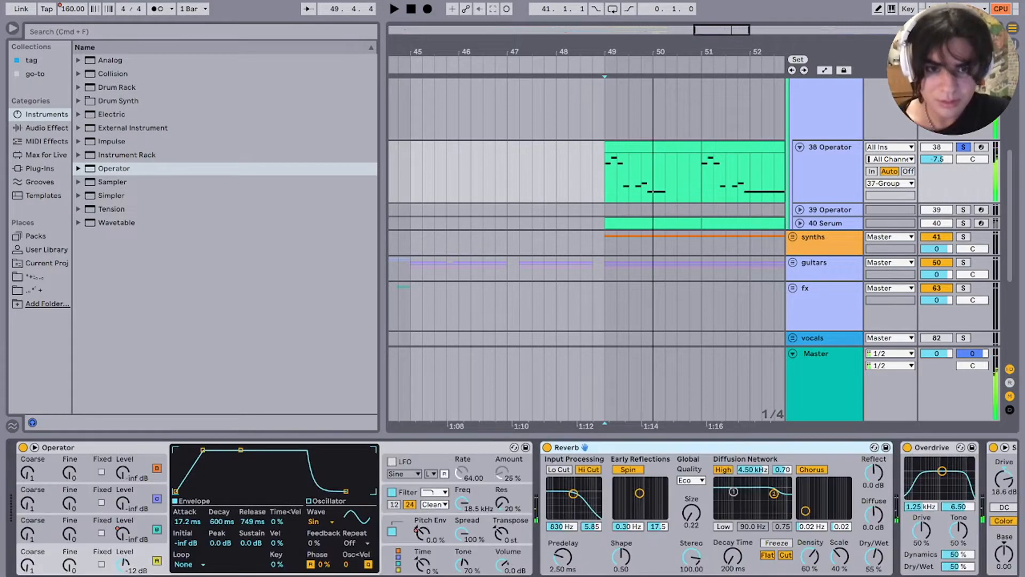
{"action": "key", "text": "space"}
{"action": "scroll", "coordinate": [587, 241], "scroll_direction": "down", "scroll_amount": 1}
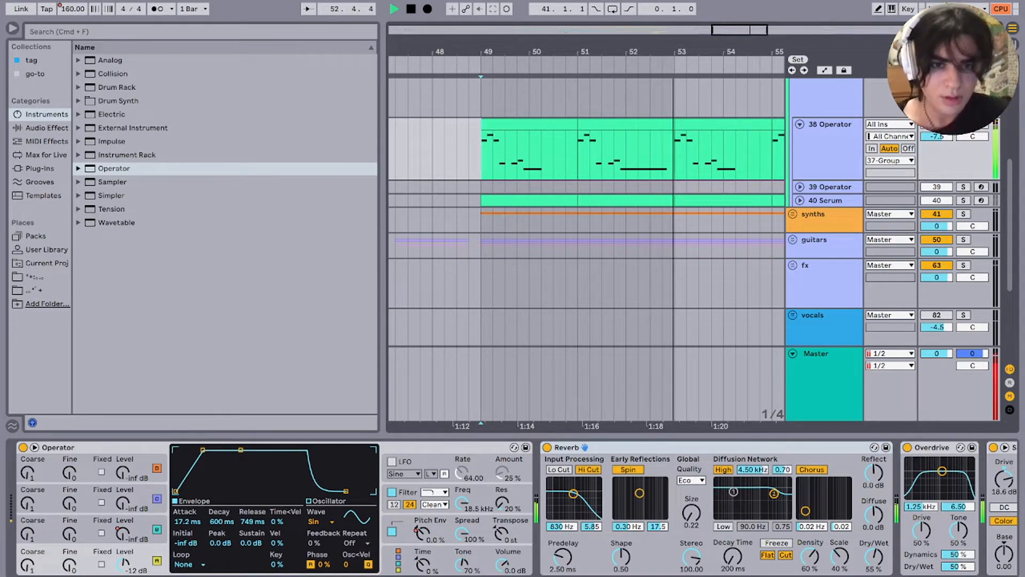
{"action": "key", "text": "space"}
Step: Unfold and solo the 40 Serum track, and play its layer from the first clip at bar 49
{"action": "left_click", "coordinate": [799, 200]}
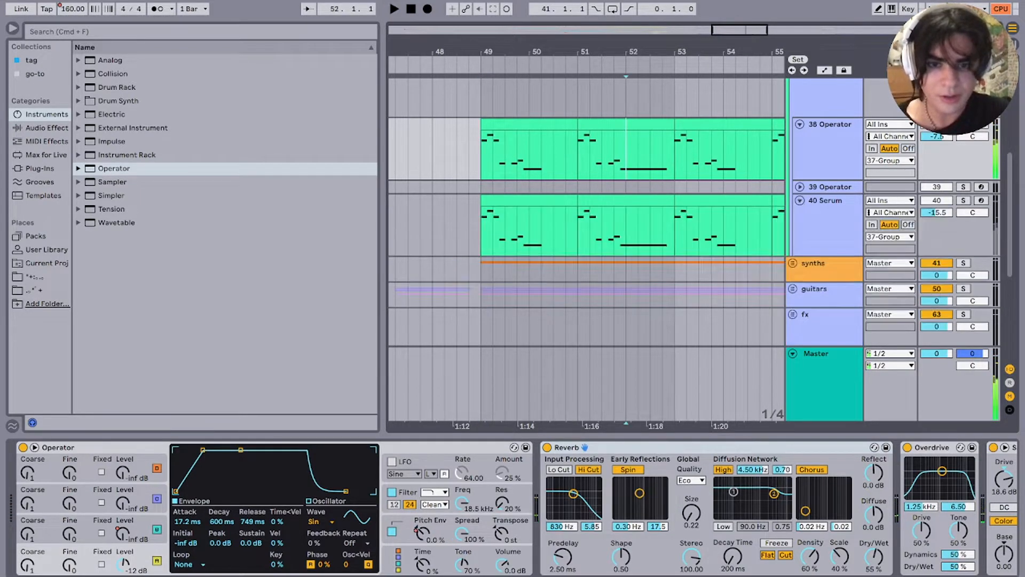
{"action": "left_click", "coordinate": [529, 200]}
{"action": "left_click", "coordinate": [972, 212]}
{"action": "left_click", "coordinate": [962, 200]}
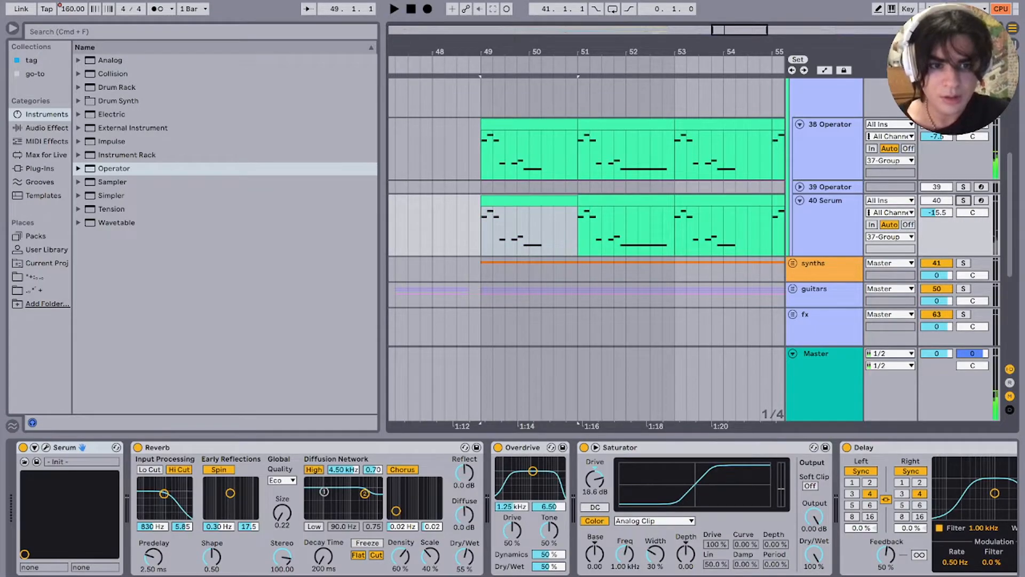
{"action": "key", "text": "space"}
{"action": "left_click", "coordinate": [826, 201]}
{"action": "scroll", "coordinate": [545, 229], "scroll_direction": "down", "scroll_amount": 5}
{"action": "key", "text": "space"}
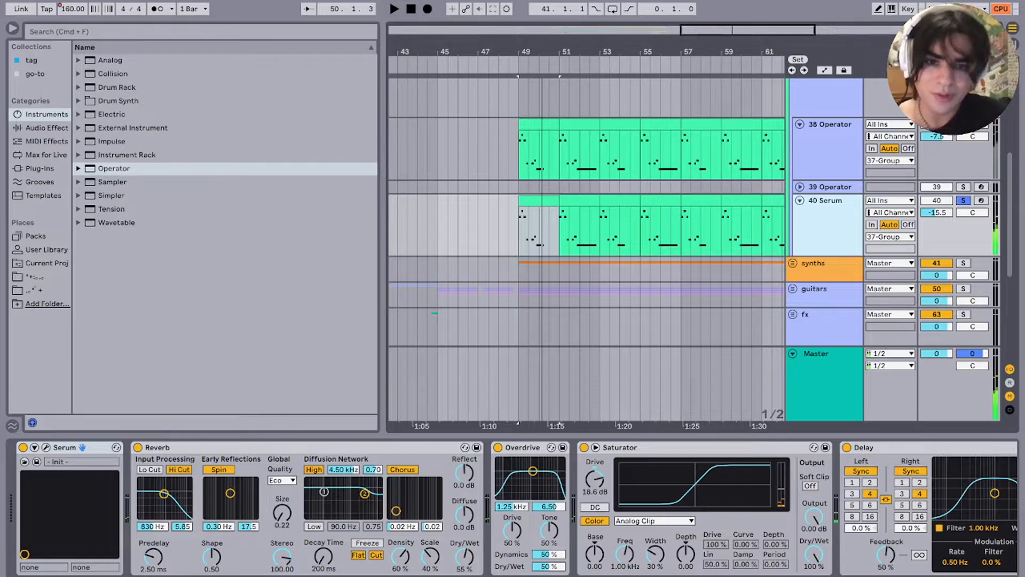
Step: Follow the 40 Serum clips through the section to the clip at bar 61
{"action": "left_click", "coordinate": [619, 201]}
{"action": "scroll", "coordinate": [619, 201], "scroll_direction": "right", "scroll_amount": 4}
{"action": "left_click", "coordinate": [574, 213]}
{"action": "scroll", "coordinate": [574, 213], "scroll_direction": "right", "scroll_amount": 3}
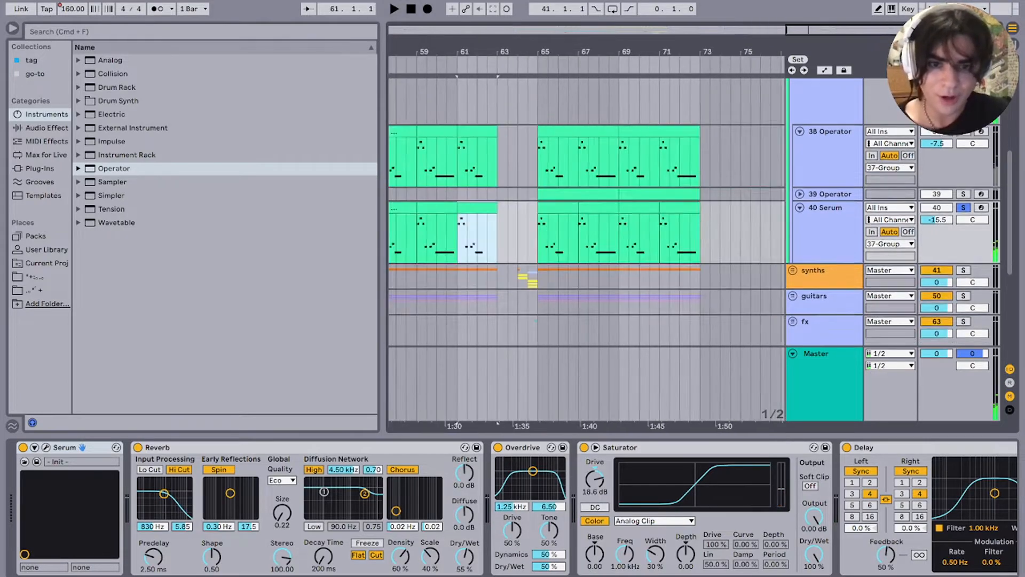
Step: Play the 38 Operator and 40 Serum leads together from the clips at bar 61
{"action": "scroll", "coordinate": [573, 212], "scroll_direction": "left", "scroll_amount": 5}
{"action": "key", "text": "space"}
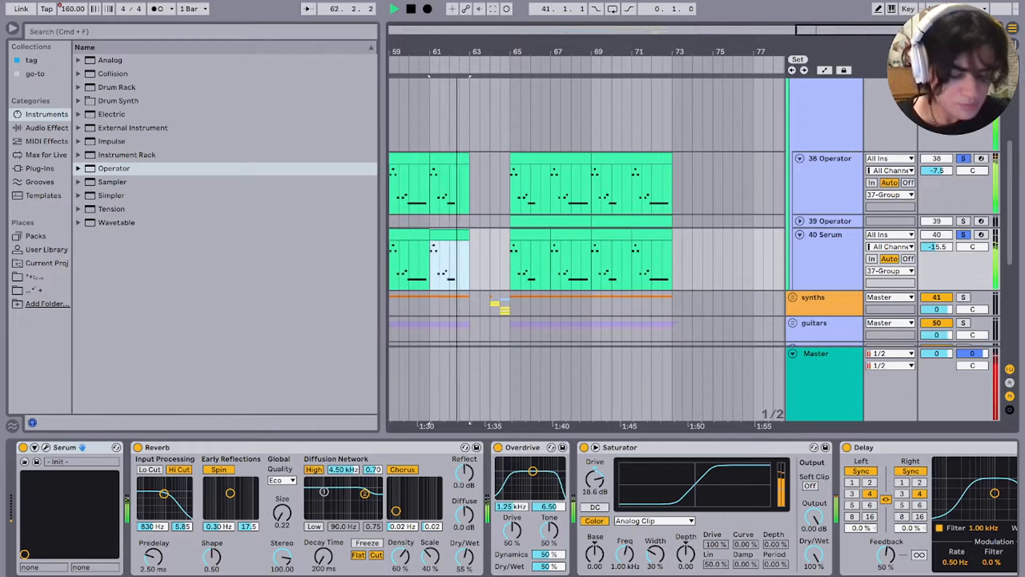
{"action": "key", "text": "space"}
Step: Unfold and solo the 39 Operator track, and play its layer from the first clip at bar 65
{"action": "left_click", "coordinate": [799, 221]}
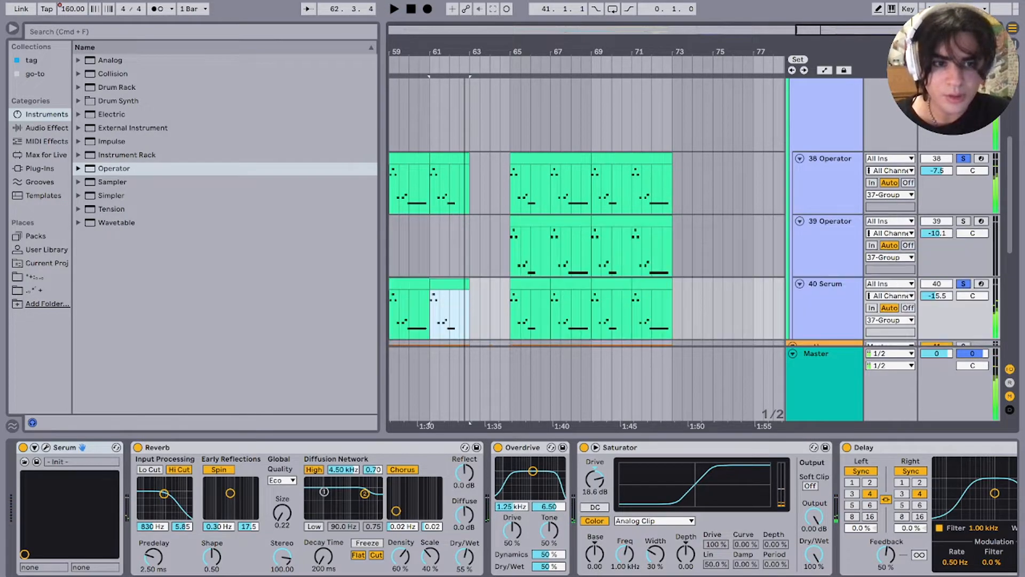
{"action": "left_click", "coordinate": [963, 221]}
{"action": "left_click", "coordinate": [551, 221]}
{"action": "key", "text": "space"}
{"action": "key", "text": "plus"}
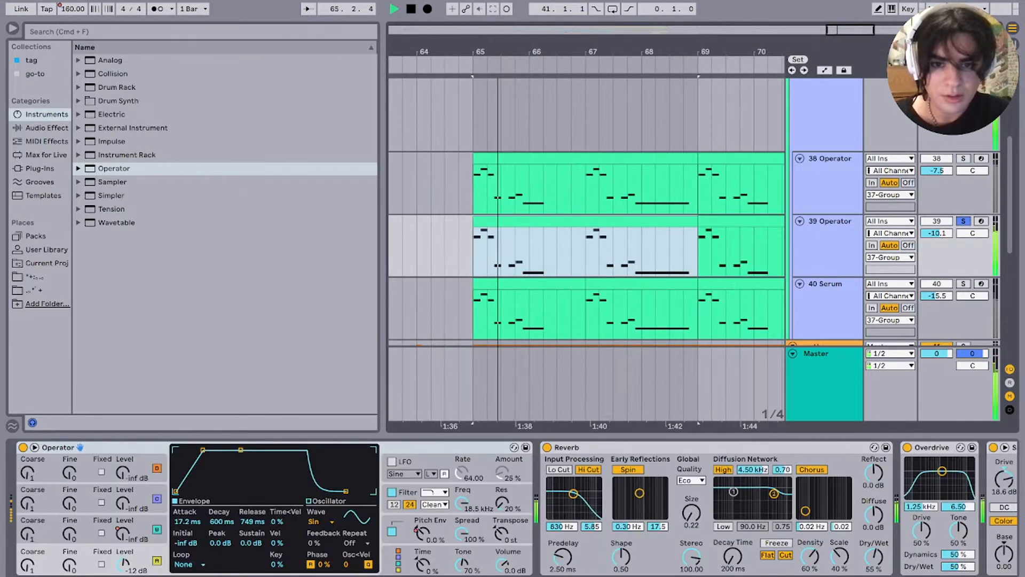
{"action": "key", "text": "x"}
{"action": "key", "text": "space"}
Step: Solo the whole 37 Group instead of the single 39 Operator track, and play its layers together from bar 65
{"action": "left_click", "coordinate": [963, 221]}
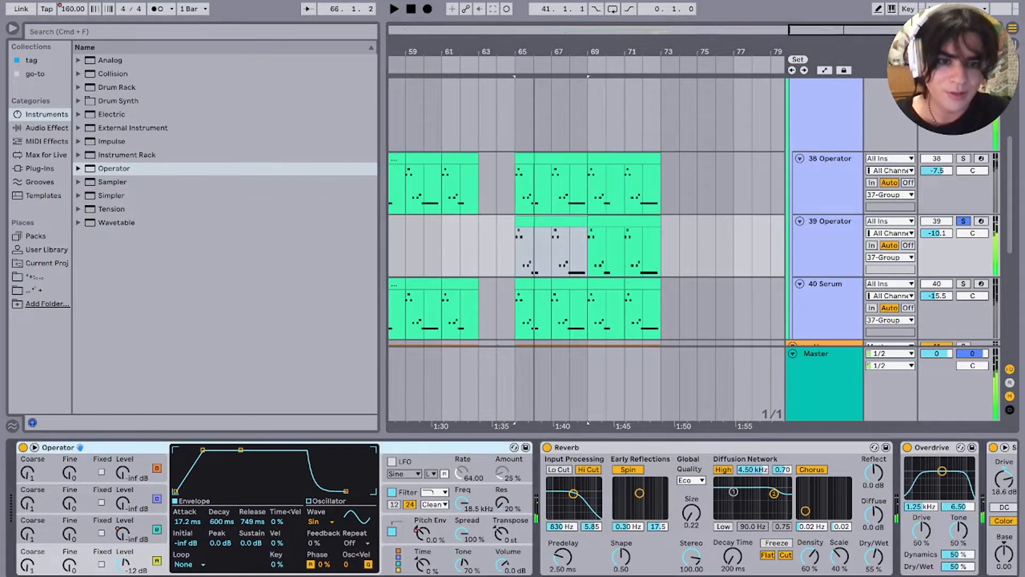
{"action": "left_click", "coordinate": [962, 159]}
{"action": "scroll", "coordinate": [963, 181], "scroll_direction": "up", "scroll_amount": 3}
{"action": "left_click", "coordinate": [963, 140]}
{"action": "key", "text": "space"}
{"action": "scroll", "coordinate": [586, 250], "scroll_direction": "down", "scroll_amount": 3}
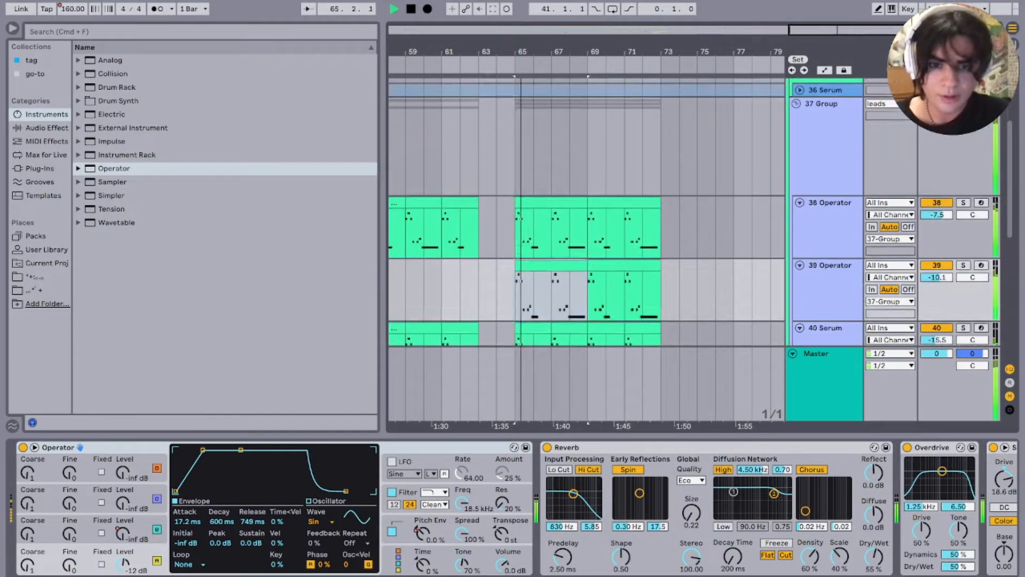
{"action": "scroll", "coordinate": [586, 250], "scroll_direction": "up", "scroll_amount": 8}
{"action": "key", "text": "space"}
Step: Fold the 37 Group, the 35 Group and the leads group that contains them
{"action": "key", "text": "Up"}
{"action": "key", "text": "u"}
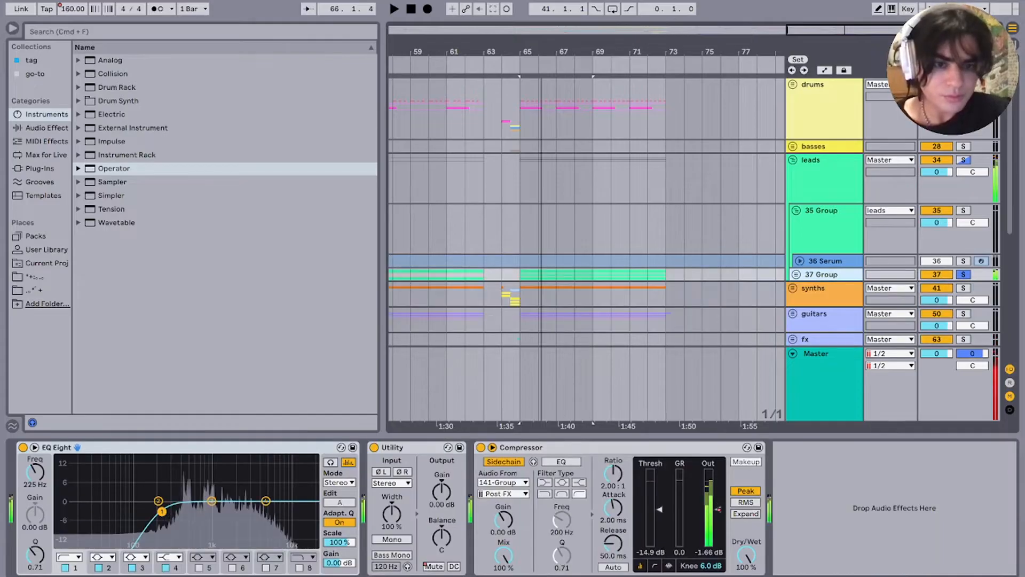
{"action": "key", "text": "Up"}
{"action": "key", "text": "Up"}
{"action": "key", "text": "u"}
{"action": "key", "text": "Up"}
{"action": "key", "text": "Left"}
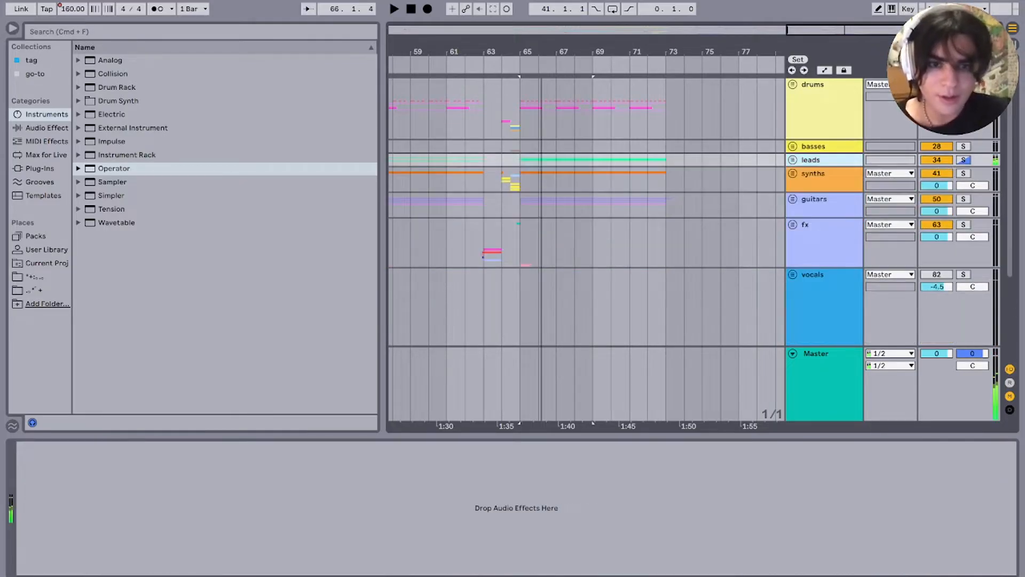
Step: Solo the synths group, play the start of its section at bar 33, and unfold the group's tracks
{"action": "left_click", "coordinate": [483, 112]}
{"action": "scroll", "coordinate": [586, 249], "scroll_direction": "down", "scroll_amount": 6}
{"action": "mouse_move", "coordinate": [747, 160]}
{"action": "left_mouse_down"}
{"action": "mouse_move", "coordinate": [592, 160]}
{"action": "mouse_move", "coordinate": [709, 160]}
{"action": "left_mouse_up"}
{"action": "left_click", "coordinate": [496, 179]}
{"action": "key", "text": "plus"}
{"action": "key", "text": "plus"}
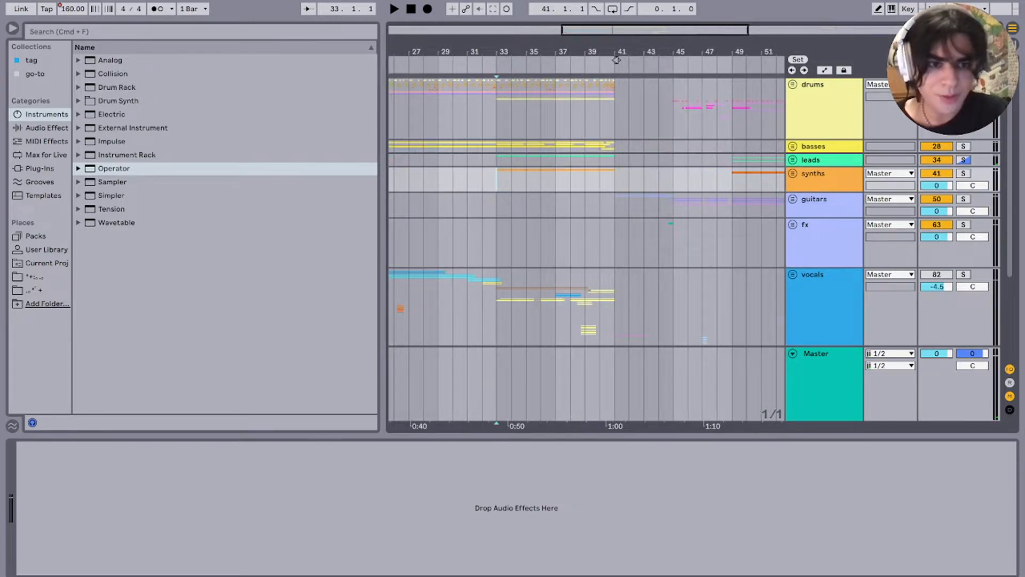
{"action": "key", "text": "s"}
{"action": "key", "text": "space"}
{"action": "key", "text": "space"}
{"action": "key", "text": "u"}
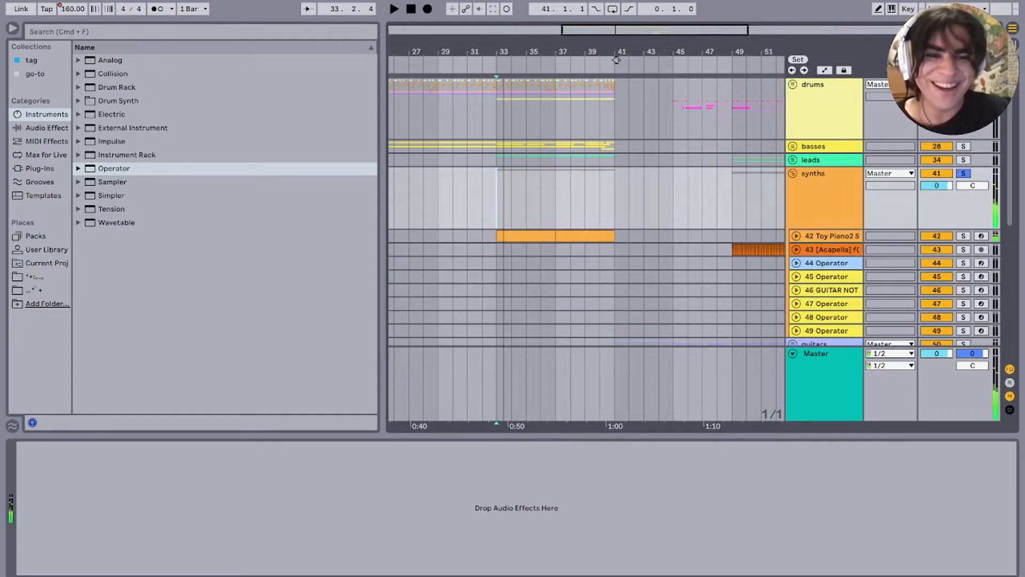
Step: Unfold the 42 Toy Piano2 Short track, play its first clip from bar 33 and show the clip's notes
{"action": "key", "text": "Down"}
{"action": "key", "text": "u"}
{"action": "left_click_drag", "start_coordinate": [555, 267], "coordinate": [497, 267]}
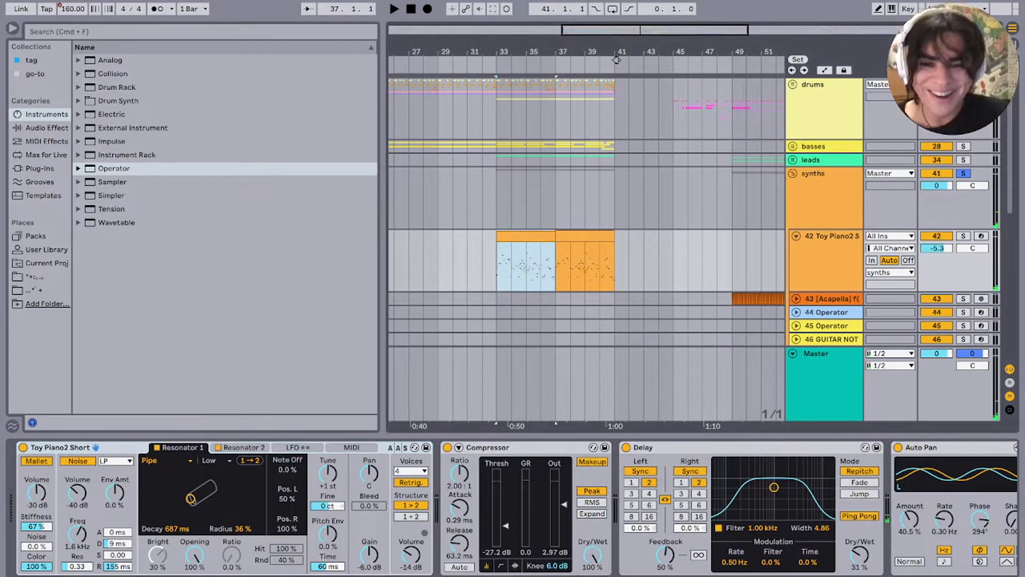
{"action": "key", "text": "z"}
{"action": "key", "text": "space"}
{"action": "key", "text": "shift+Tab"}
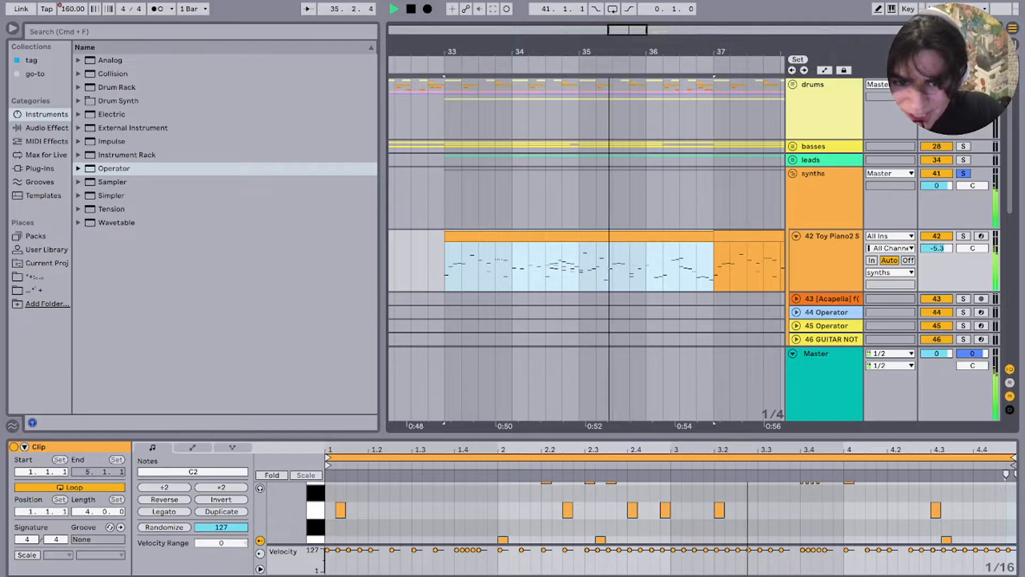
Step: Follow the Toy Piano2 Short clips during playback through to their end at bar 41
{"action": "scroll", "coordinate": [660, 262], "scroll_direction": "up", "scroll_amount": 5}
{"action": "scroll", "coordinate": [659, 262], "scroll_direction": "right", "scroll_amount": 3}
{"action": "scroll", "coordinate": [660, 262], "scroll_direction": "down", "scroll_amount": 1}
{"action": "scroll", "coordinate": [659, 262], "scroll_direction": "down", "scroll_amount": 5}
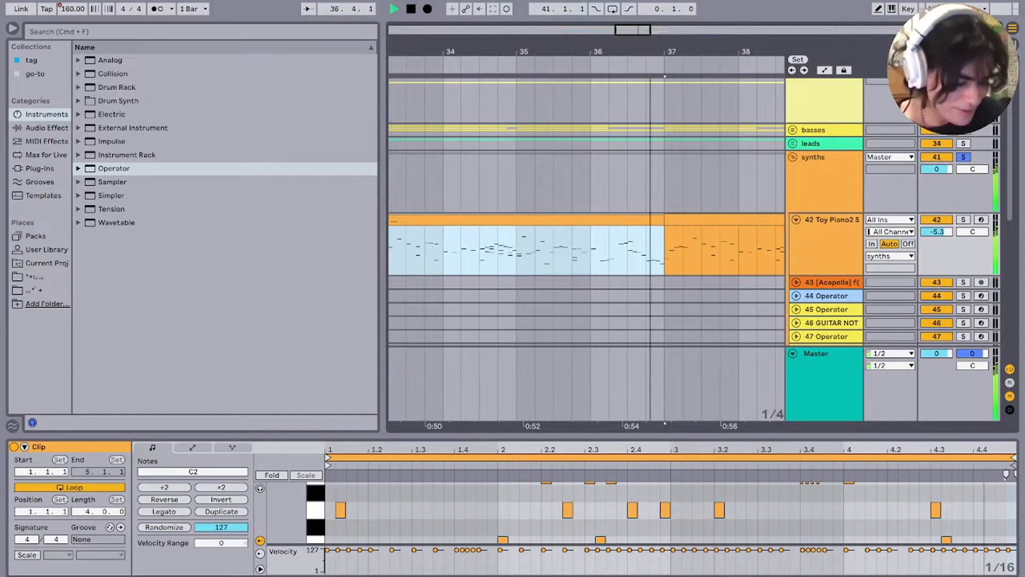
{"action": "scroll", "coordinate": [660, 261], "scroll_direction": "right", "scroll_amount": 3}
{"action": "scroll", "coordinate": [659, 262], "scroll_direction": "right", "scroll_amount": 4}
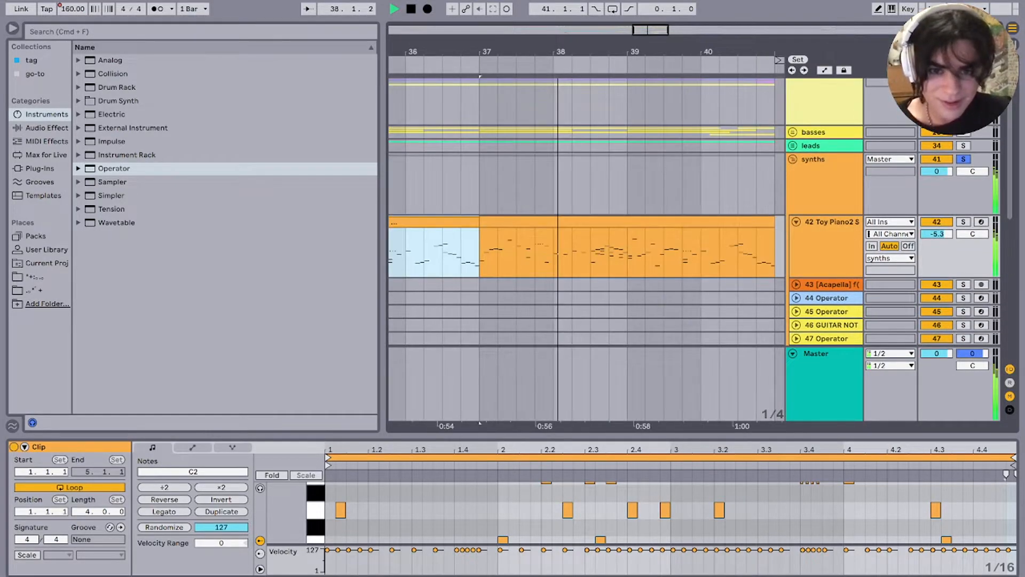
{"action": "scroll", "coordinate": [609, 256], "scroll_direction": "right", "scroll_amount": 2}
{"action": "scroll", "coordinate": [608, 256], "scroll_direction": "up", "scroll_amount": 4}
{"action": "scroll", "coordinate": [609, 256], "scroll_direction": "down", "scroll_amount": 5}
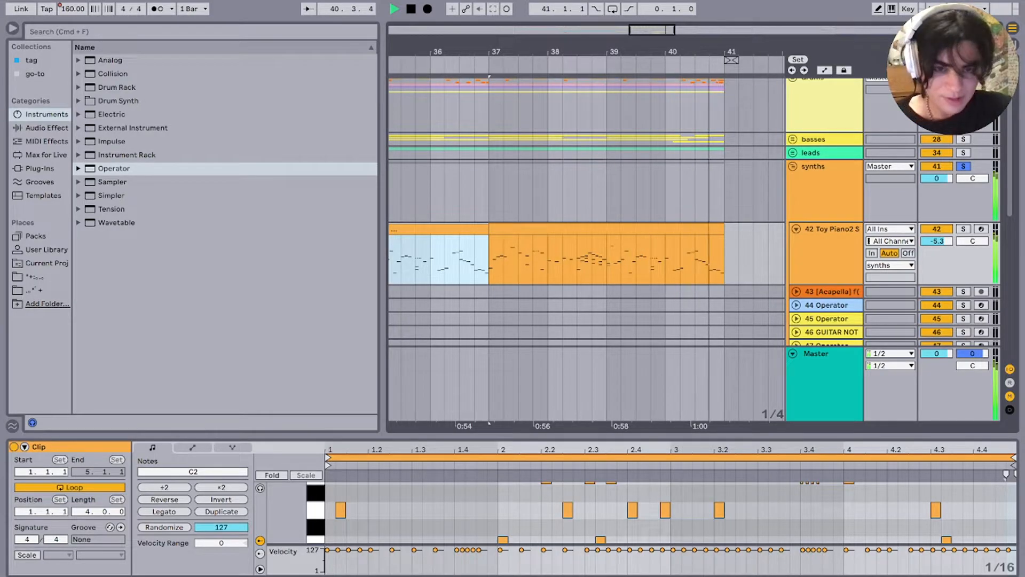
{"action": "key", "text": "space"}
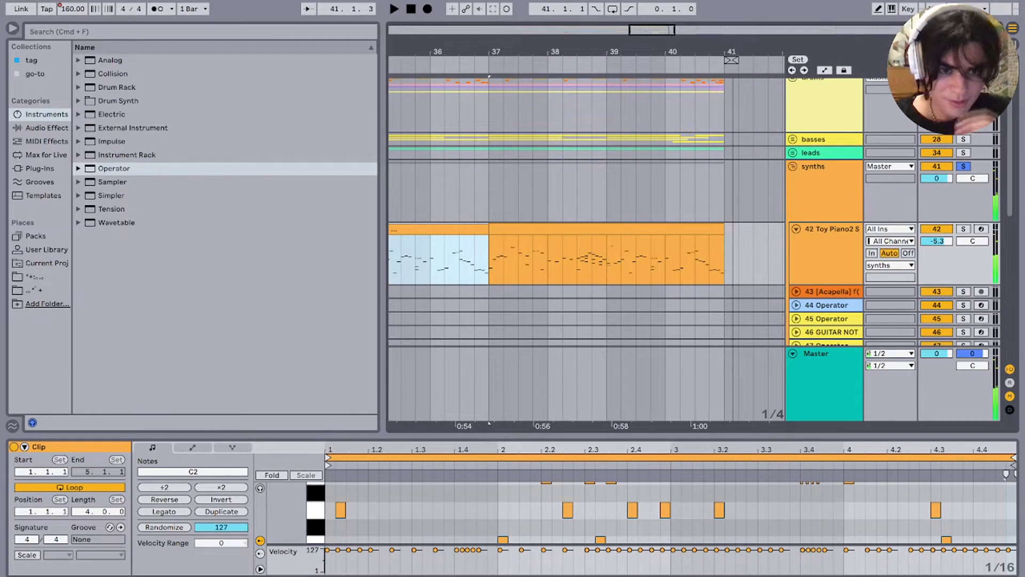
Step: Show automation in the arrangement, clear the Toy Piano2 track's Speaker On lanes and display its automated parameters in separate lanes
{"action": "key", "text": "a"}
{"action": "scroll", "coordinate": [662, 198], "scroll_direction": "left", "scroll_amount": 5}
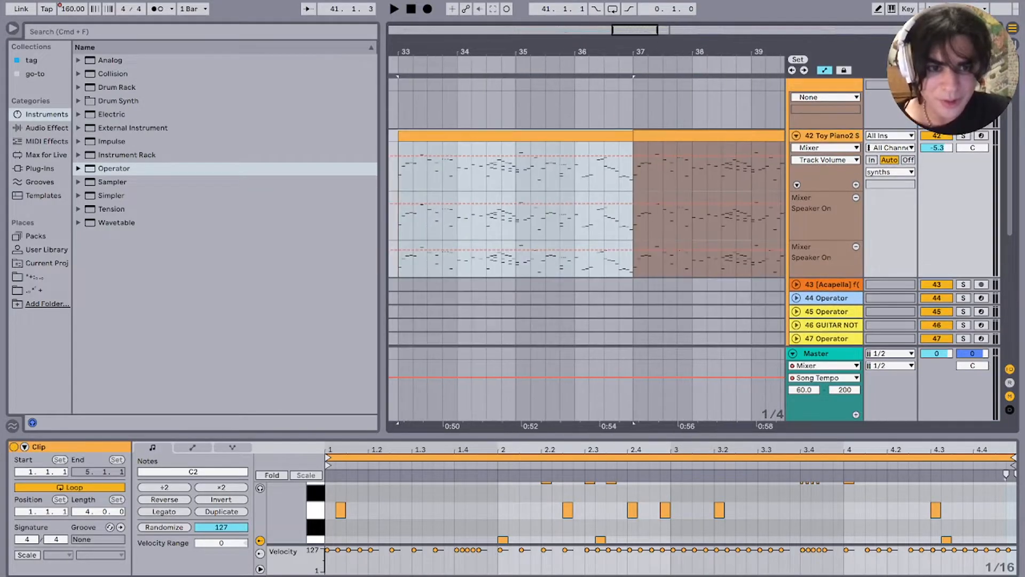
{"action": "scroll", "coordinate": [662, 197], "scroll_direction": "down", "scroll_amount": 5}
{"action": "left_click", "coordinate": [855, 197]}
{"action": "left_click", "coordinate": [855, 198]}
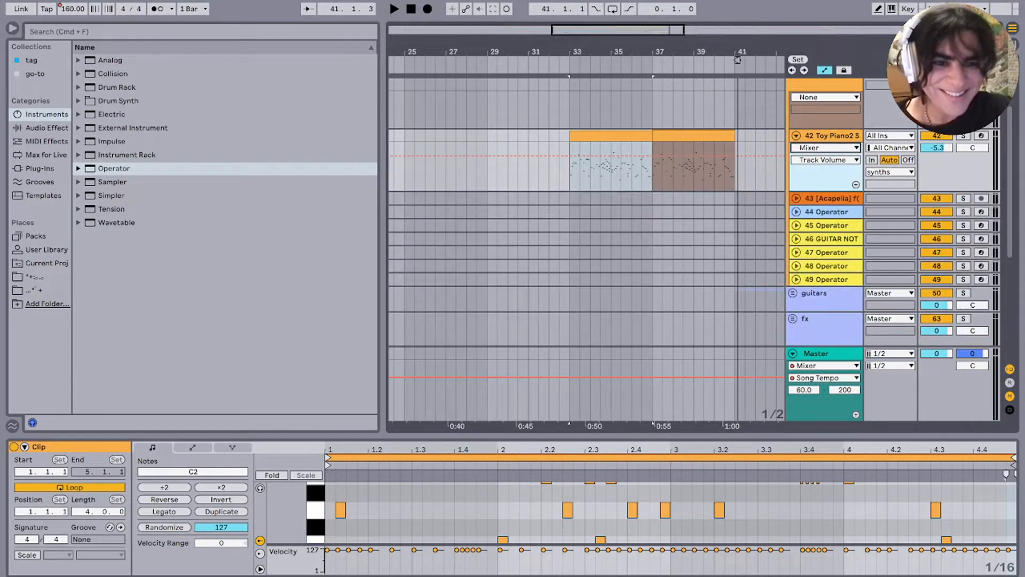
{"action": "left_click", "coordinate": [838, 213]}
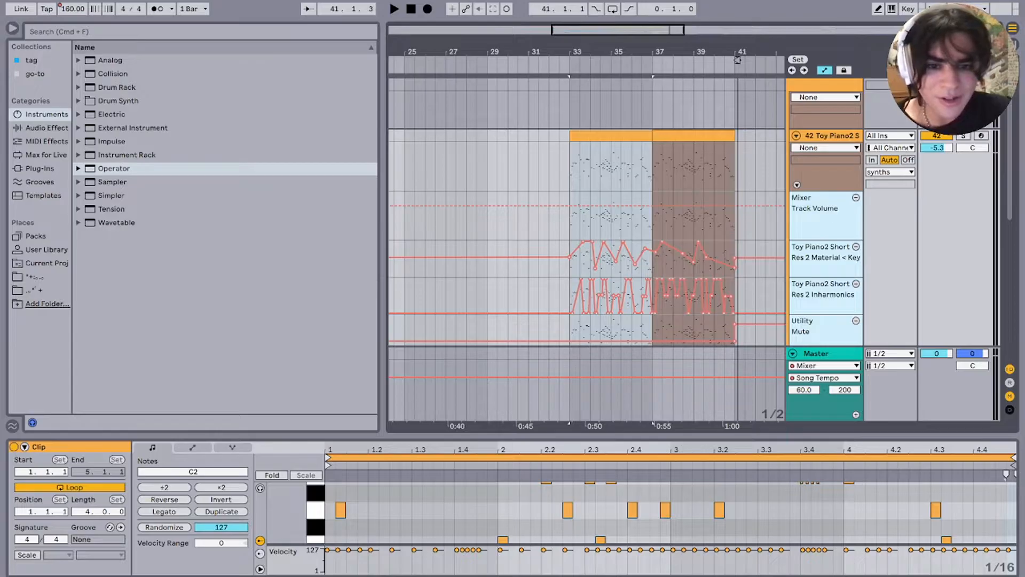
Step: Rearrange the Toy Piano2 lanes starting from Res 2 Inharmonics, and examine the automation curves closely from bar 33
{"action": "left_click", "coordinate": [855, 197], "text": "super"}
{"action": "left_click", "coordinate": [825, 148]}
{"action": "left_click", "coordinate": [825, 172]}
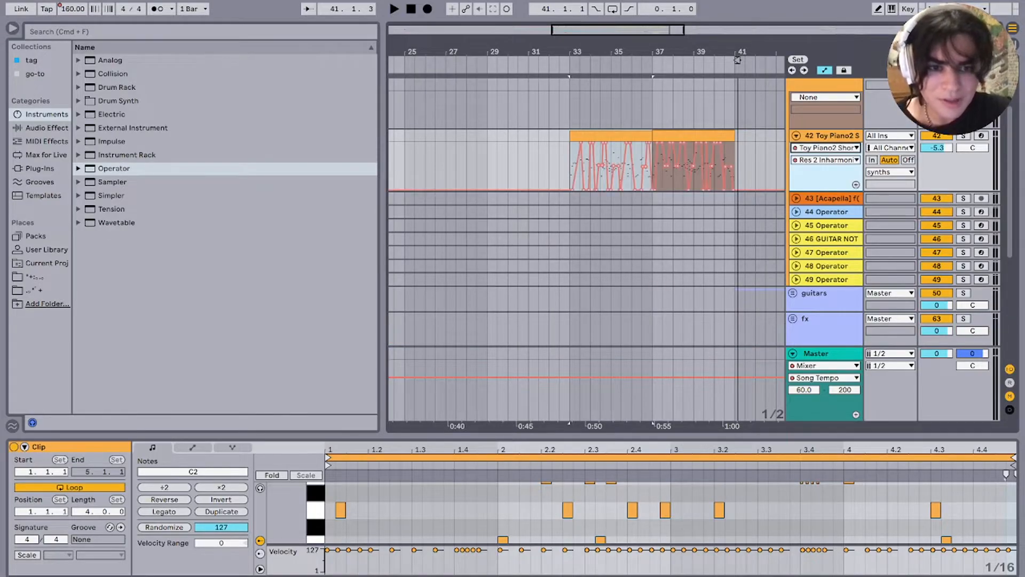
{"action": "left_click", "coordinate": [856, 185], "text": "super"}
{"action": "left_click", "coordinate": [570, 216]}
{"action": "scroll", "coordinate": [569, 216], "scroll_direction": "up", "scroll_amount": 5}
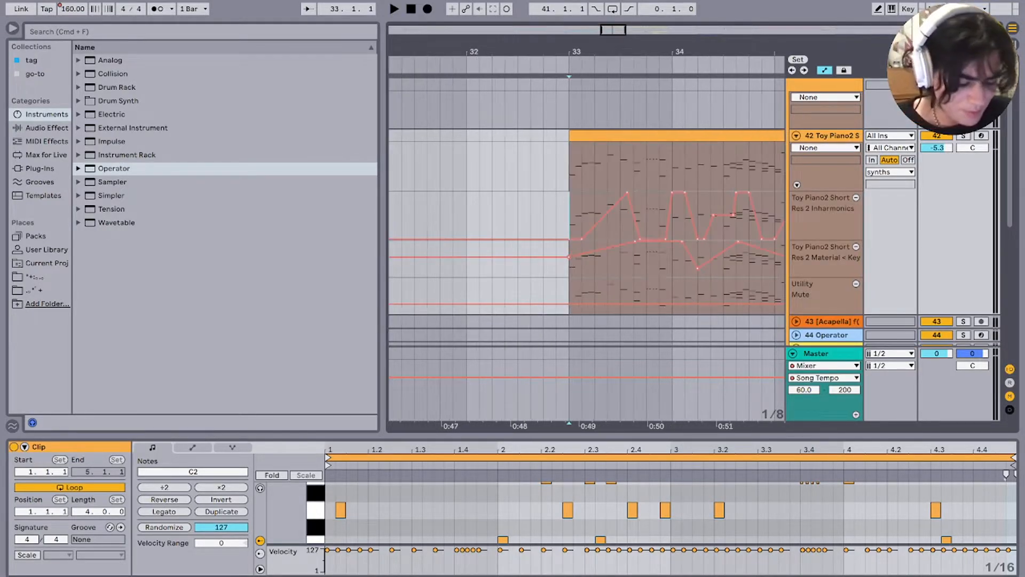
Step: Show the Toy Piano2 Short track's device chain, turn off its Delay and review the remaining effects
{"action": "key", "text": "shift+Tab"}
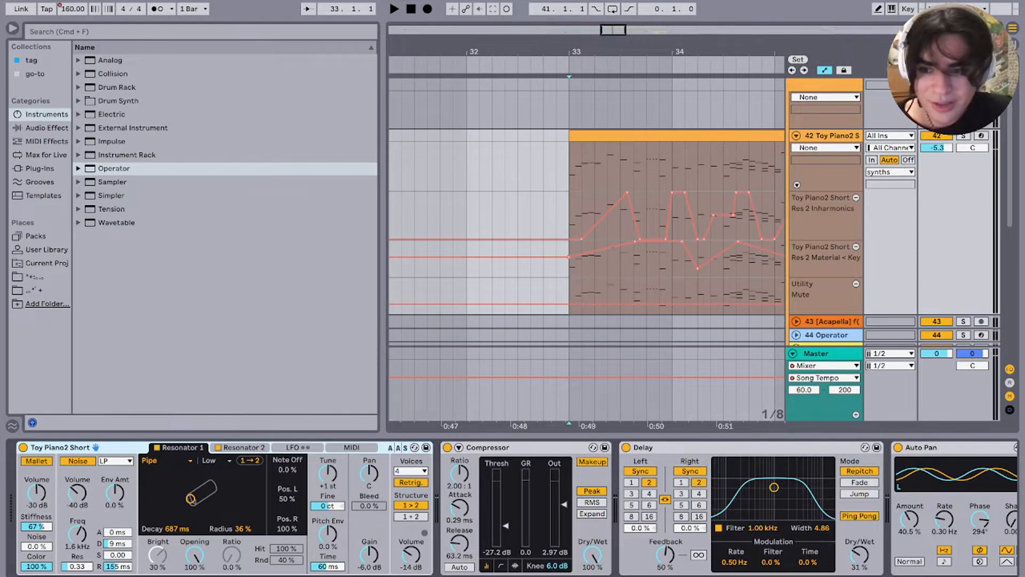
{"action": "double_click", "coordinate": [61, 447]}
{"action": "double_click", "coordinate": [23, 483]}
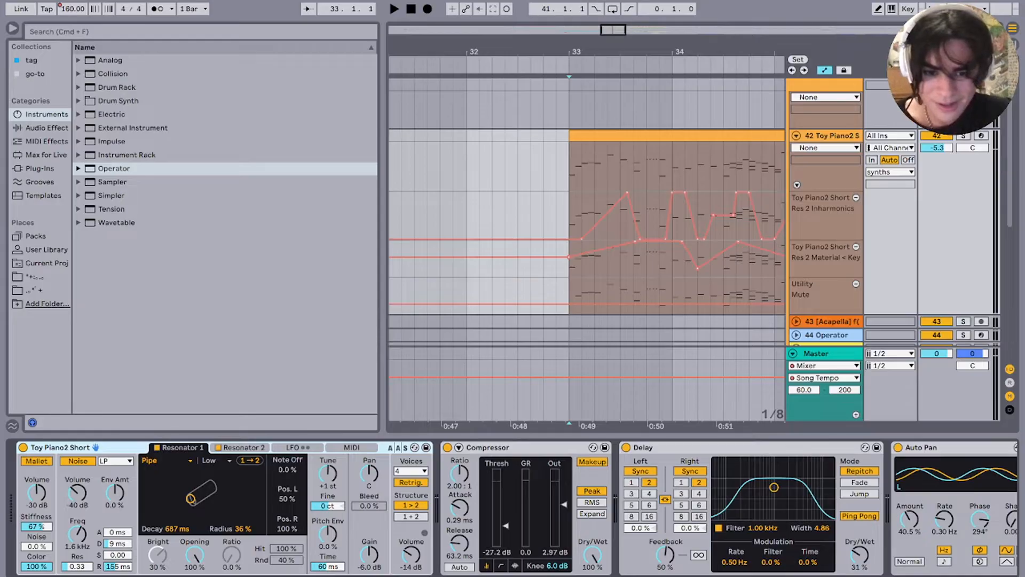
{"action": "left_click", "coordinate": [626, 447]}
{"action": "scroll", "coordinate": [626, 451], "scroll_direction": "right", "scroll_amount": 4}
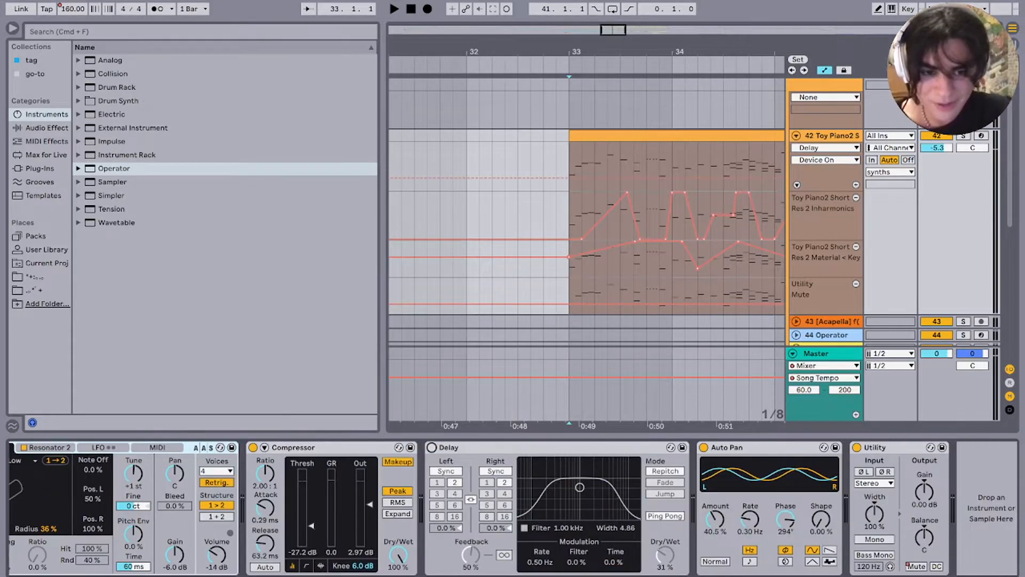
{"action": "scroll", "coordinate": [511, 508], "scroll_direction": "left", "scroll_amount": 5}
Step: Play the Toy Piano2 Short part from bar 33 without the Delay, following its Resonator 2 automation
{"action": "key", "text": "space"}
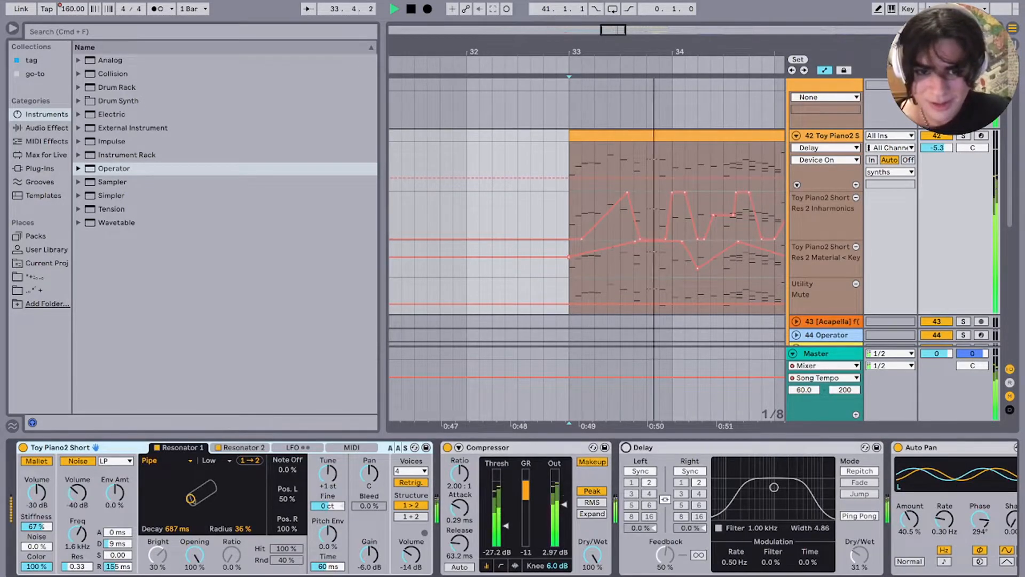
{"action": "scroll", "coordinate": [598, 224], "scroll_direction": "right", "scroll_amount": 3}
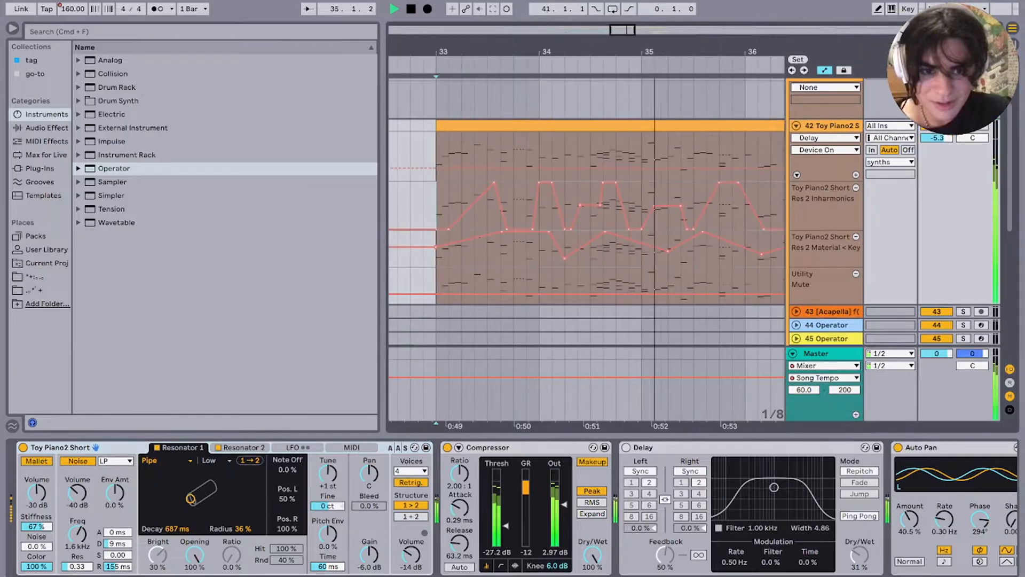
{"action": "scroll", "coordinate": [416, 224], "scroll_direction": "down", "scroll_amount": 5}
{"action": "key", "text": "space"}
{"action": "scroll", "coordinate": [422, 224], "scroll_direction": "up", "scroll_amount": 5}
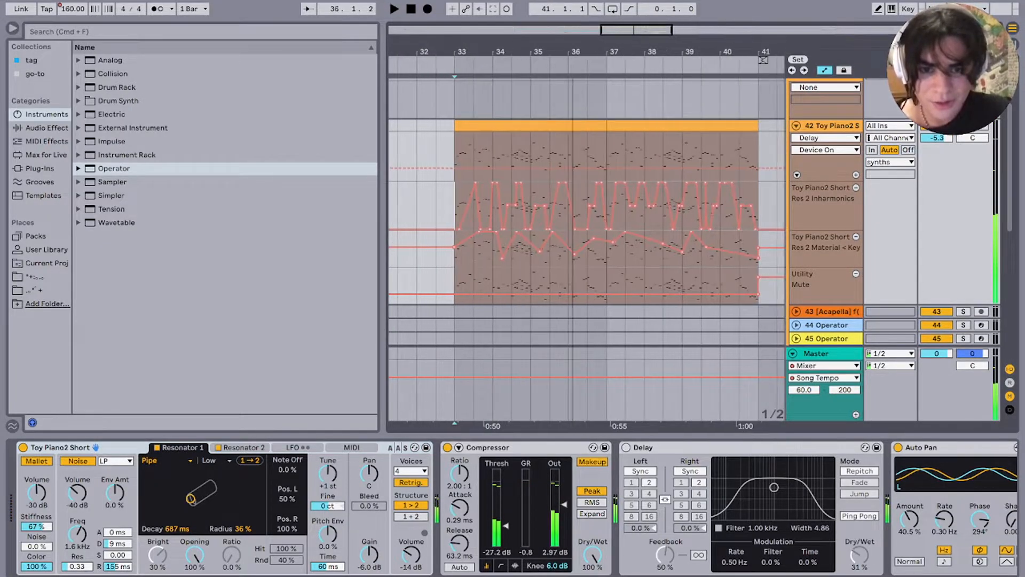
Step: Replace the Toy Piano2 Short instrument with a default Operator, play from bar 33 and shorten the envelope release to 8.57 ms
{"action": "left_click", "coordinate": [831, 126]}
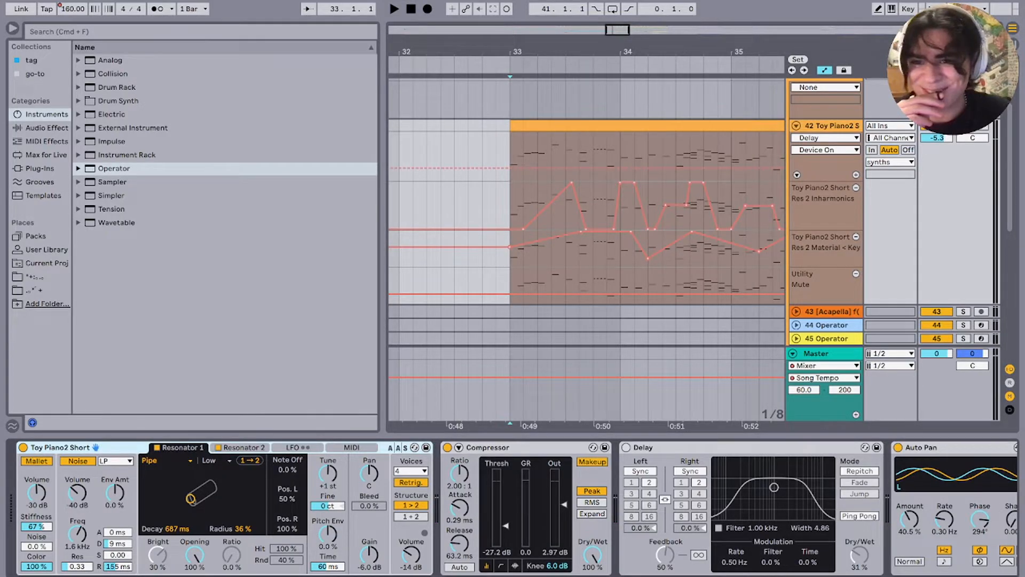
{"action": "double_click", "coordinate": [114, 168]}
{"action": "key", "text": "space"}
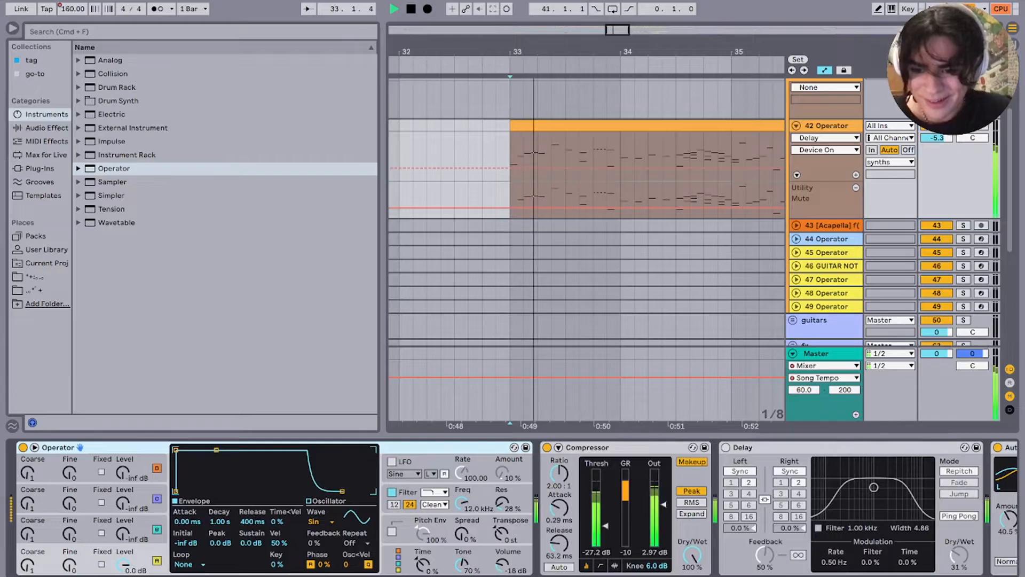
{"action": "left_click_drag", "start_coordinate": [252, 522], "coordinate": [252, 553]}
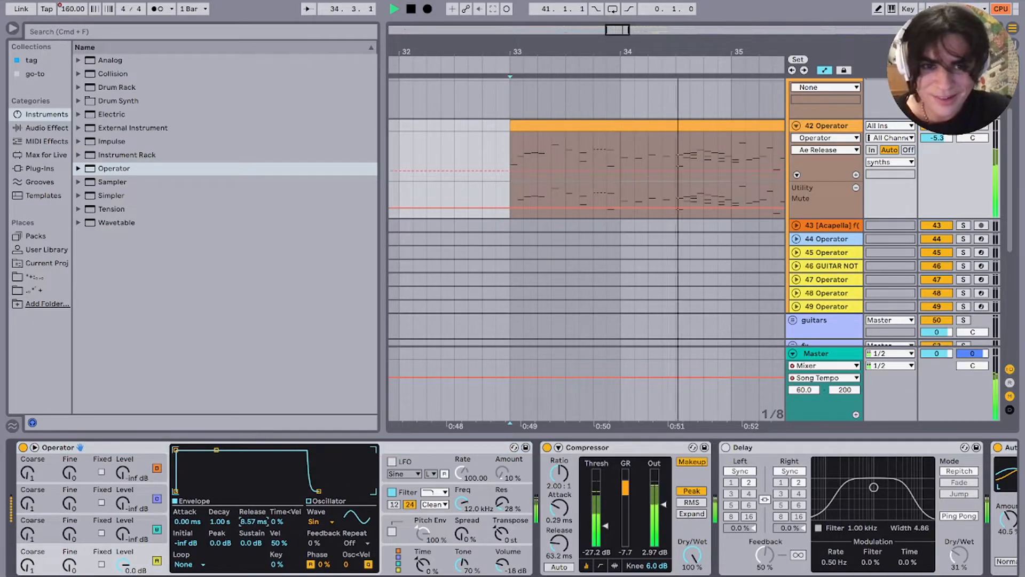
Step: Open the first clip on track 42 in an enlarged note editor and stop playback
{"action": "left_click", "coordinate": [647, 126]}
{"action": "double_click", "coordinate": [648, 126]}
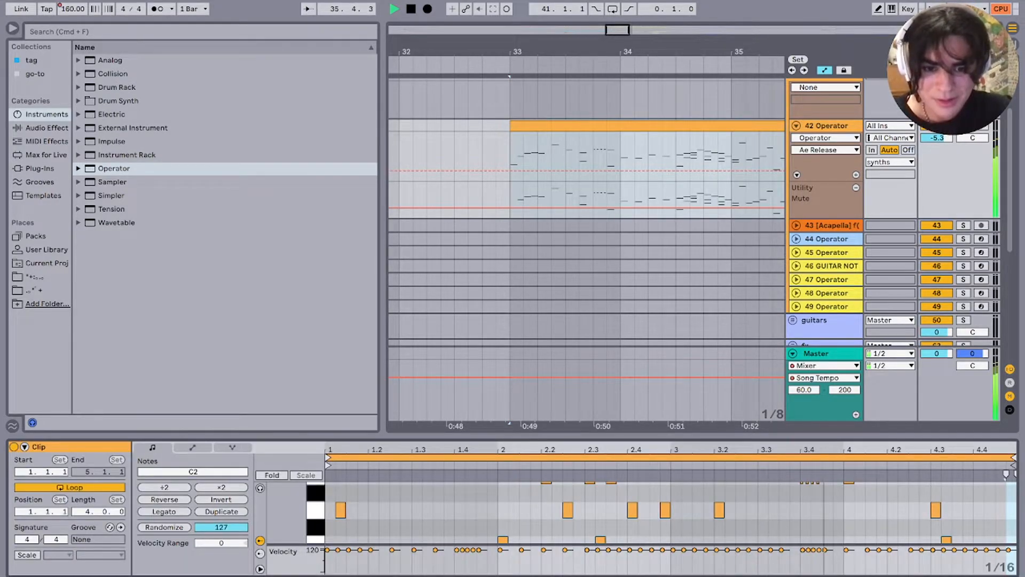
{"action": "left_click_drag", "start_coordinate": [648, 435], "coordinate": [647, 138]}
{"action": "scroll", "coordinate": [648, 402], "scroll_direction": "up", "scroll_amount": 6}
{"action": "key", "text": "space"}
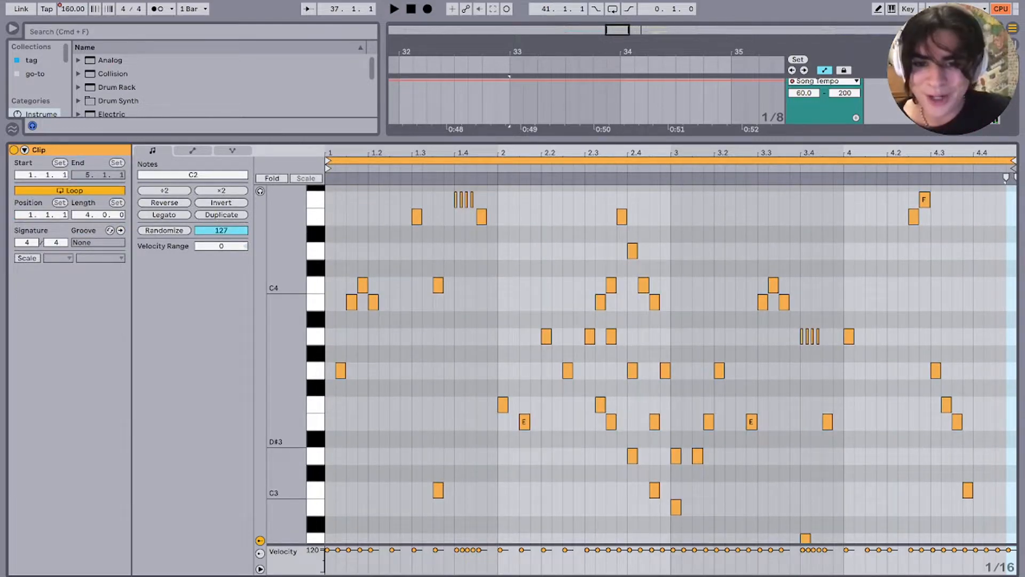
Step: Examine the clip's note pattern across its full pitch range, from the lowest notes to those above C5
{"action": "scroll", "coordinate": [667, 363], "scroll_direction": "up", "scroll_amount": 6}
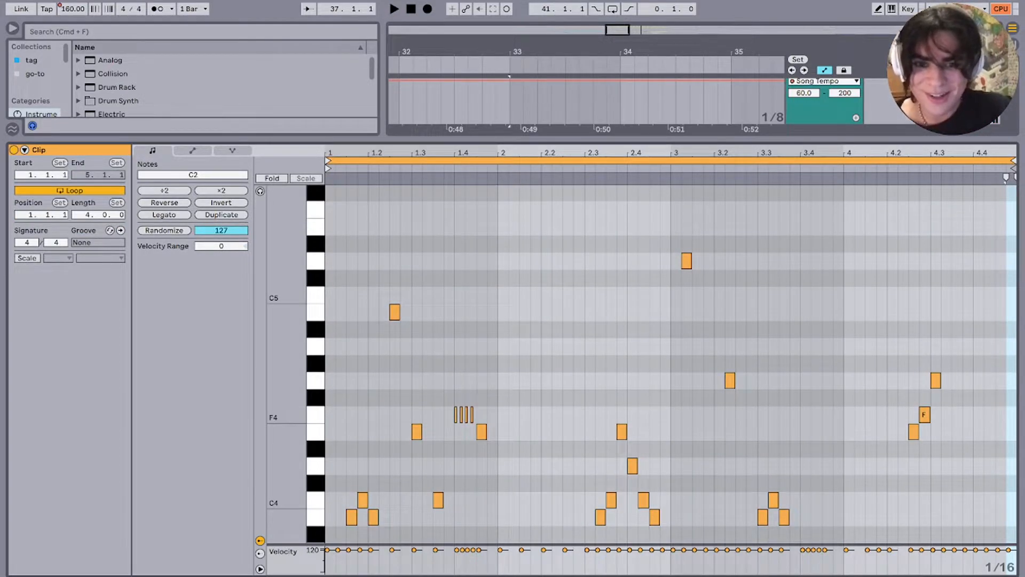
{"action": "scroll", "coordinate": [668, 363], "scroll_direction": "down", "scroll_amount": 8}
{"action": "scroll", "coordinate": [658, 407], "scroll_direction": "up", "scroll_amount": 1}
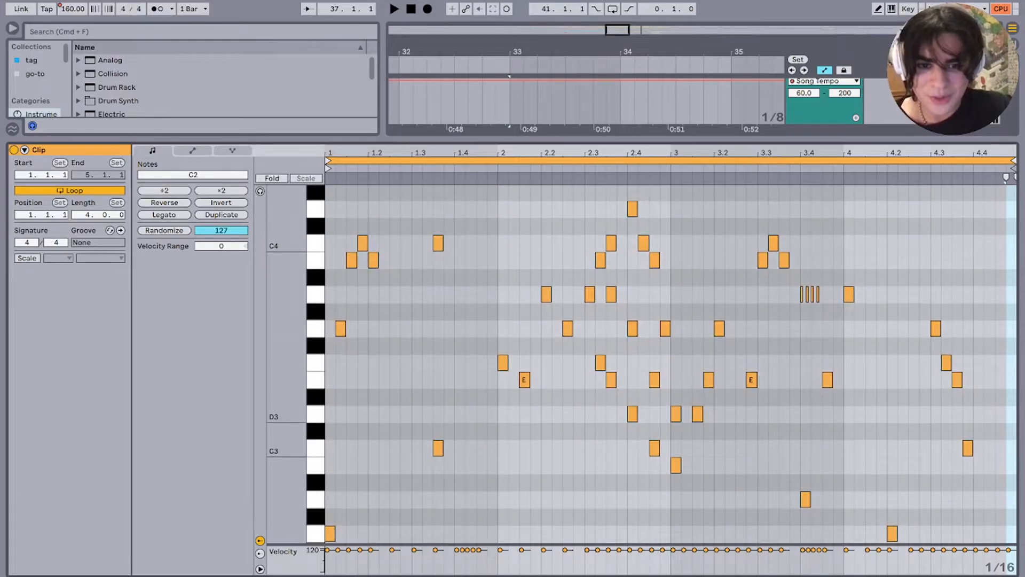
{"action": "scroll", "coordinate": [658, 312], "scroll_direction": "up", "scroll_amount": 5}
{"action": "scroll", "coordinate": [657, 347], "scroll_direction": "left", "scroll_amount": 3}
{"action": "scroll", "coordinate": [658, 347], "scroll_direction": "up", "scroll_amount": 1}
{"action": "scroll", "coordinate": [667, 363], "scroll_direction": "down", "scroll_amount": 5}
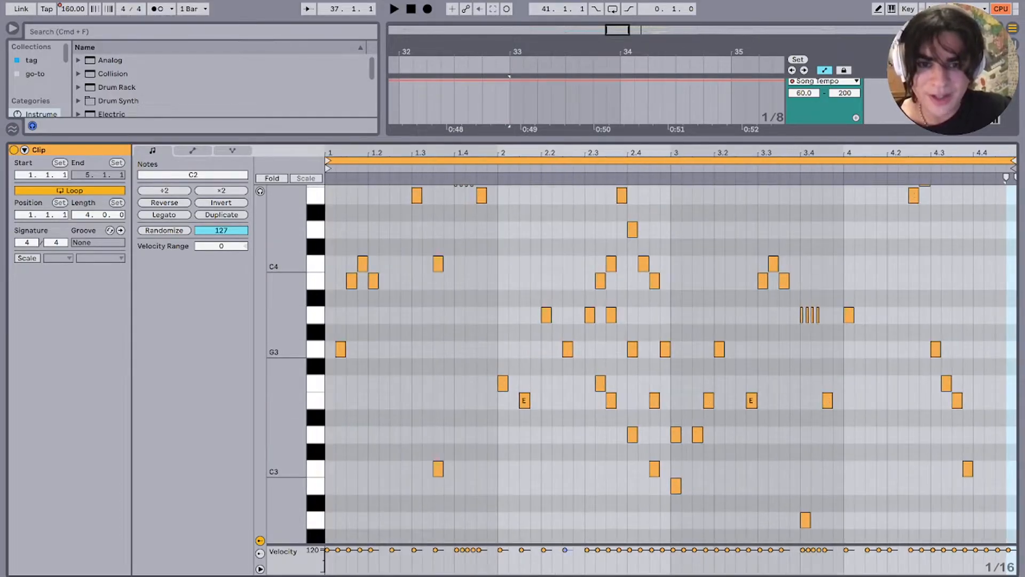
{"action": "scroll", "coordinate": [667, 363], "scroll_direction": "up", "scroll_amount": 6}
{"action": "scroll", "coordinate": [667, 363], "scroll_direction": "down", "scroll_amount": 15}
{"action": "scroll", "coordinate": [667, 363], "scroll_direction": "up", "scroll_amount": 9}
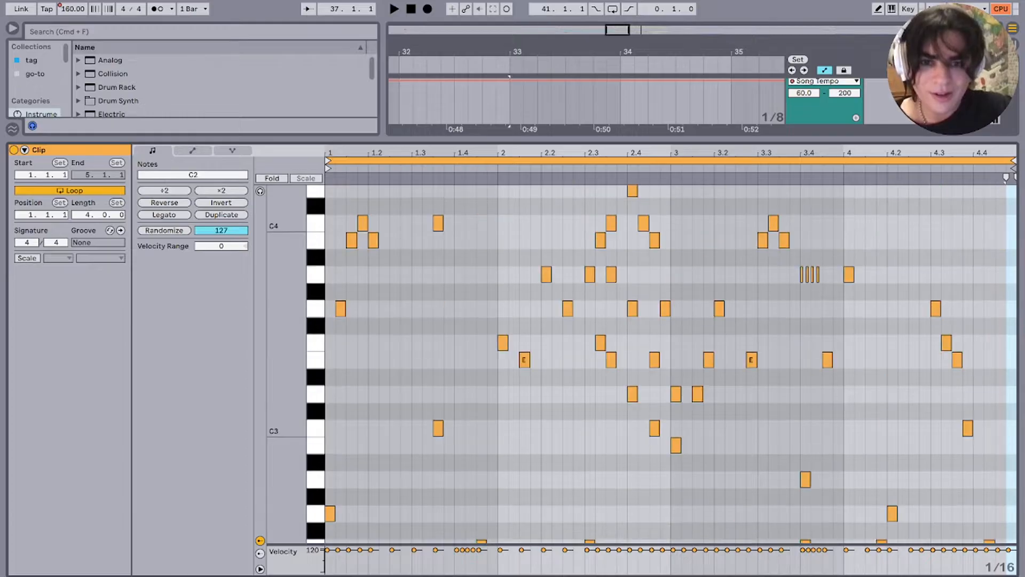
Step: Leave the enlarged note editor for track 42's device chain and undo the Operator replacement to restore Toy Piano2 Short
{"action": "left_click_drag", "start_coordinate": [667, 140], "coordinate": [667, 568]}
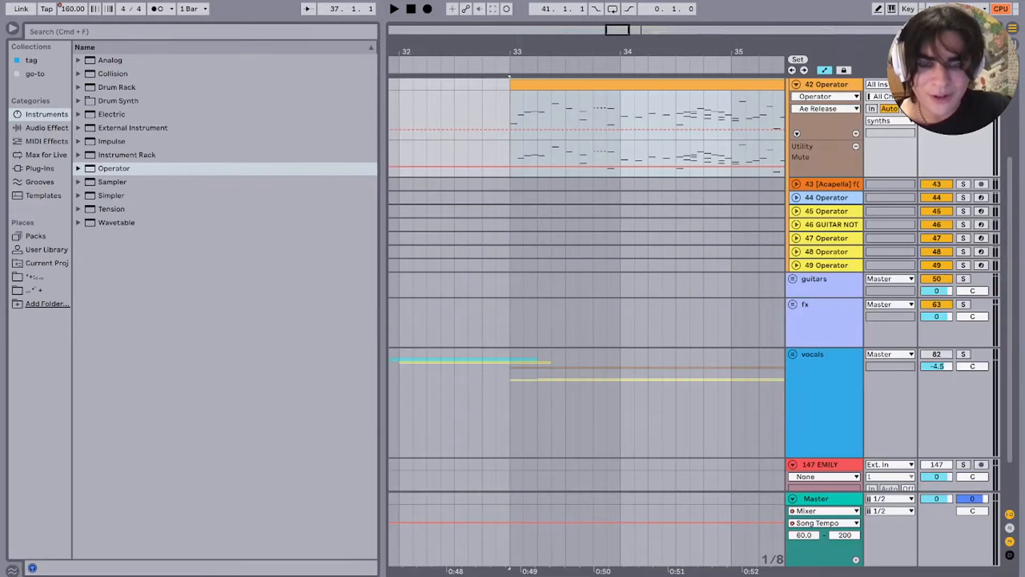
{"action": "key", "text": "super+alt+l"}
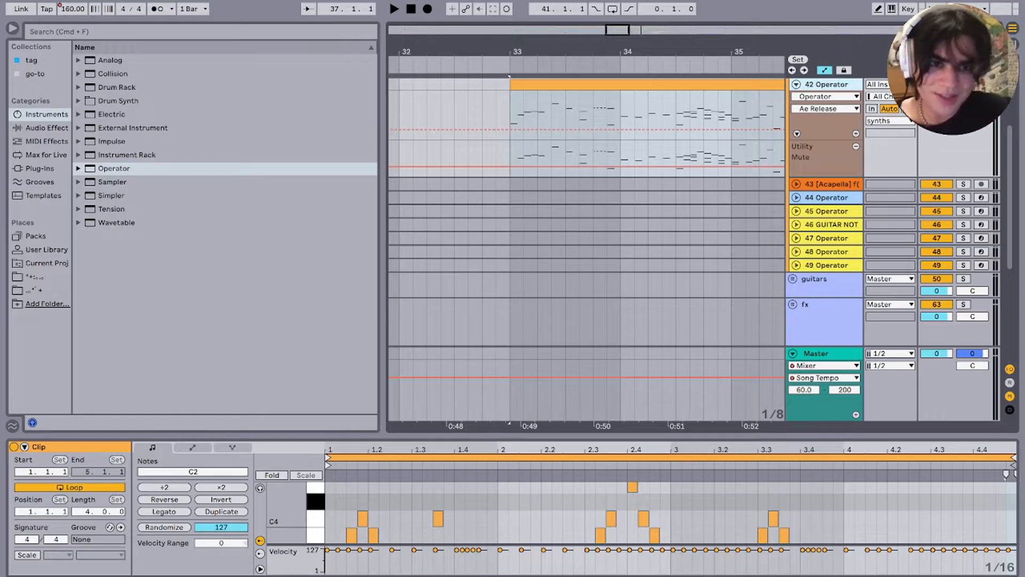
{"action": "key", "text": "shift+Tab"}
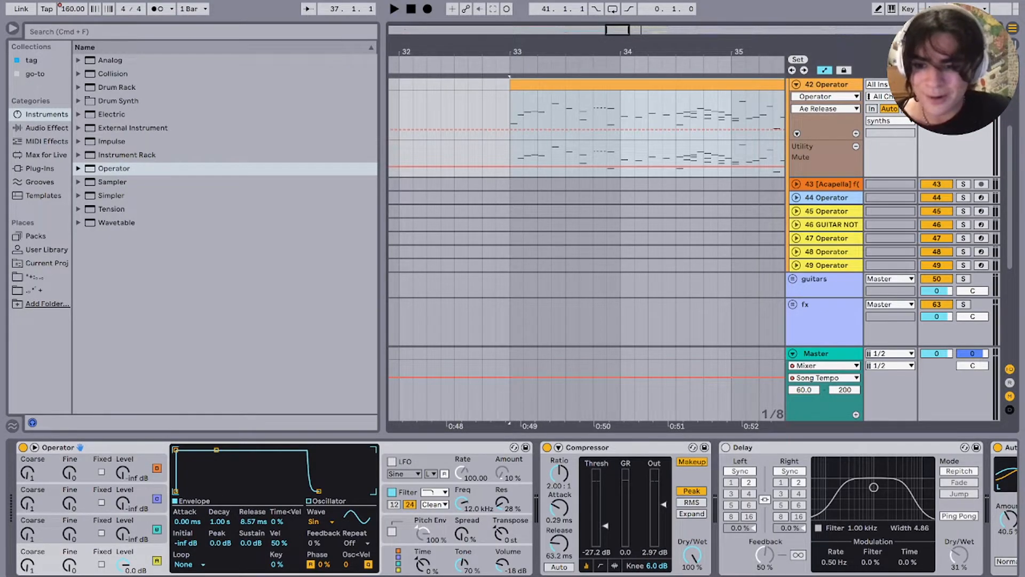
{"action": "left_click_drag", "start_coordinate": [318, 490], "coordinate": [342, 491]}
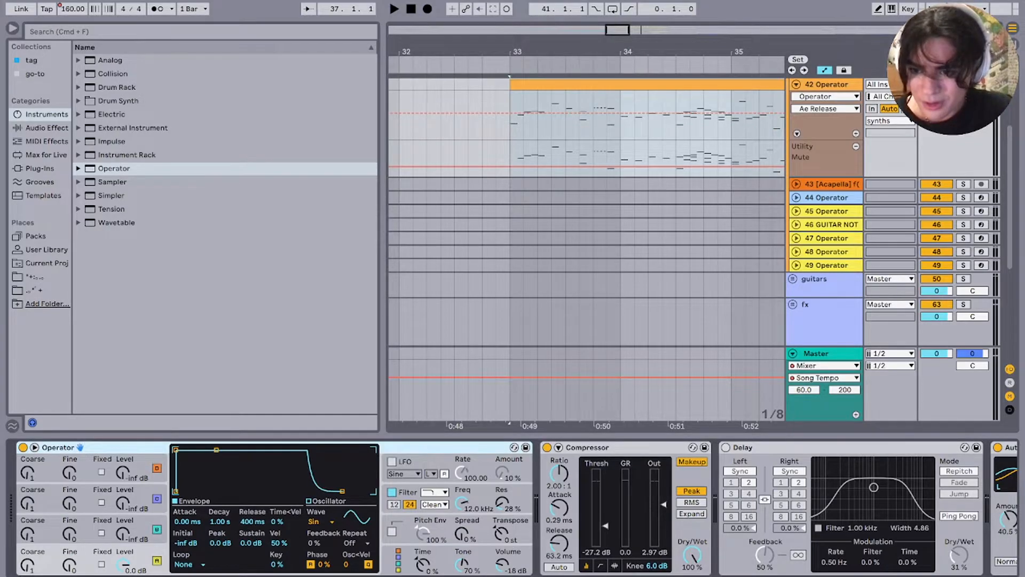
{"action": "key", "text": "super+z"}
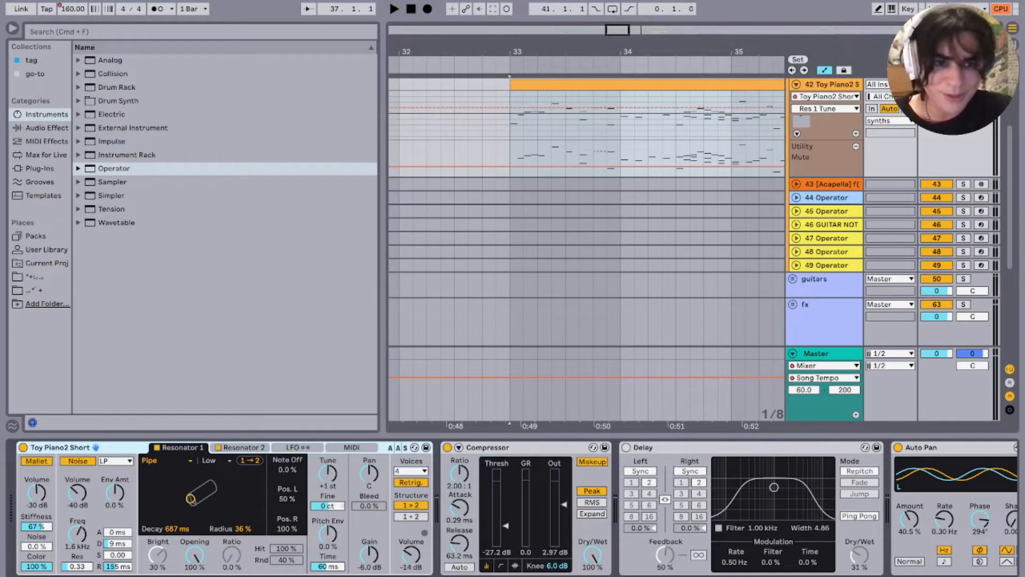
Step: Show all of track 42's automation in separate lanes and remove the Res 1 Tune and Utility Mute lanes
{"action": "left_click", "coordinate": [856, 133], "text": "super"}
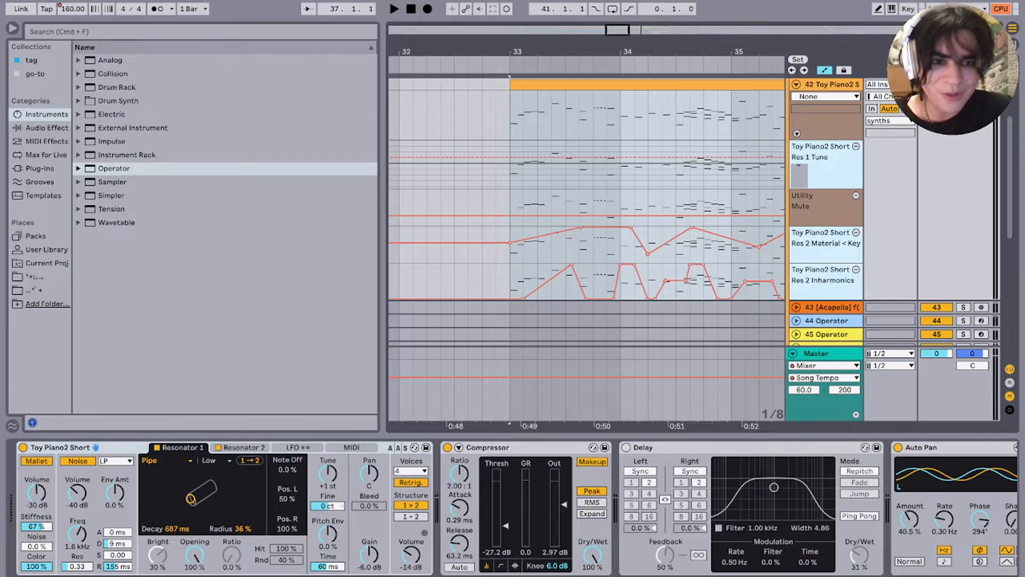
{"action": "left_click", "coordinate": [826, 210]}
{"action": "left_click", "coordinate": [856, 147]}
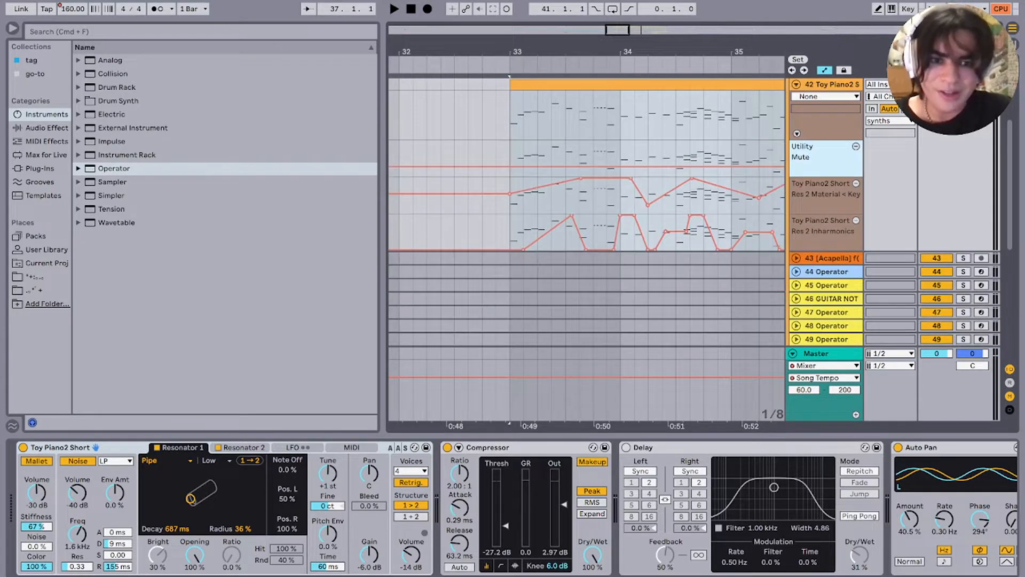
{"action": "left_click", "coordinate": [856, 146]}
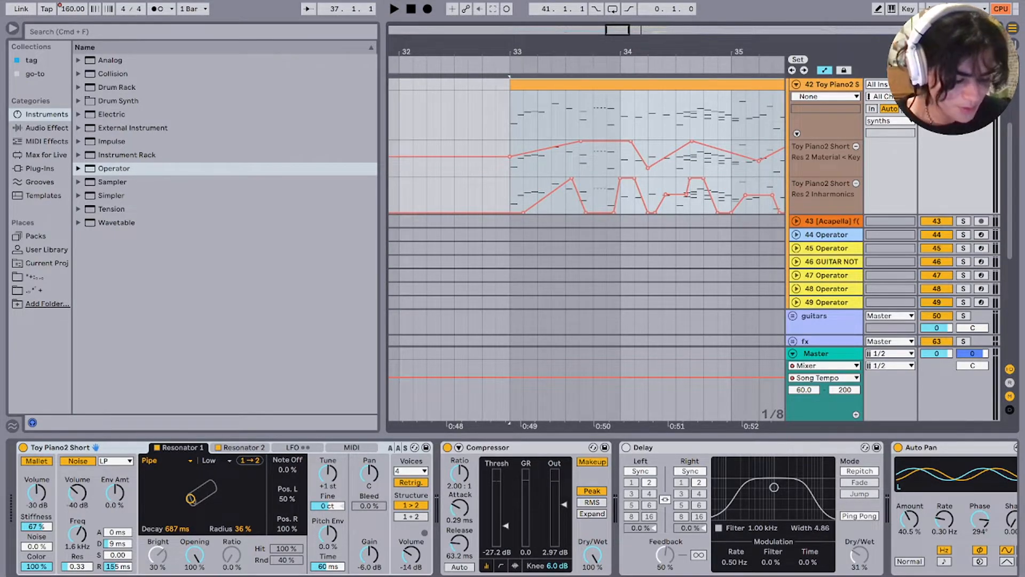
Step: Play the toy piano part briefly from bar 33 while viewing its Res 2 Material and Res 2 Inharmonics lanes
{"action": "key", "text": "space"}
{"action": "key", "text": "space"}
{"action": "scroll", "coordinate": [526, 208], "scroll_direction": "up", "scroll_amount": 2}
{"action": "scroll", "coordinate": [525, 208], "scroll_direction": "right", "scroll_amount": 3}
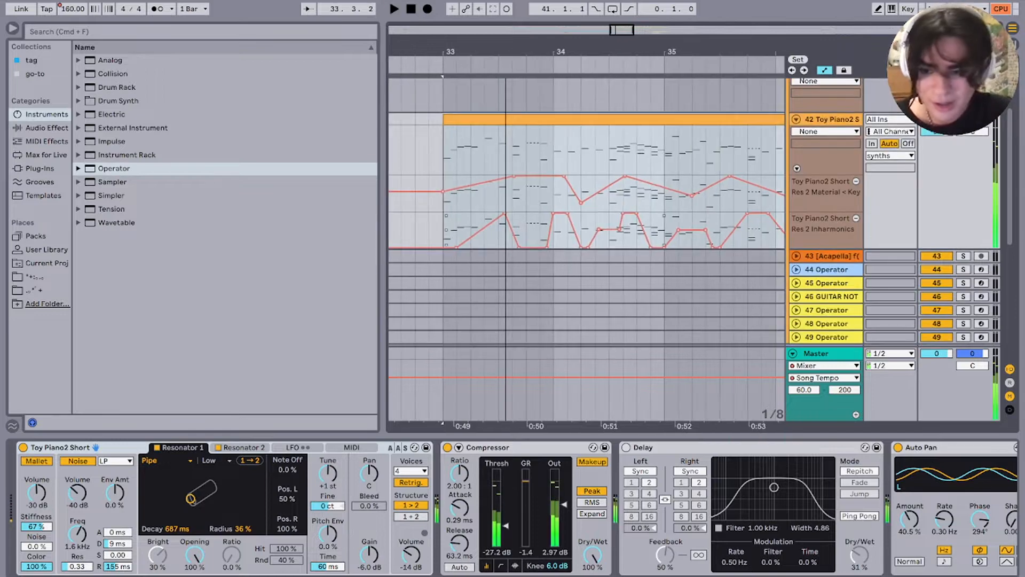
Step: Delete the Res 2 Inharmonics automation from bar 33 to bar 41 and play the part without it
{"action": "left_click", "coordinate": [457, 229]}
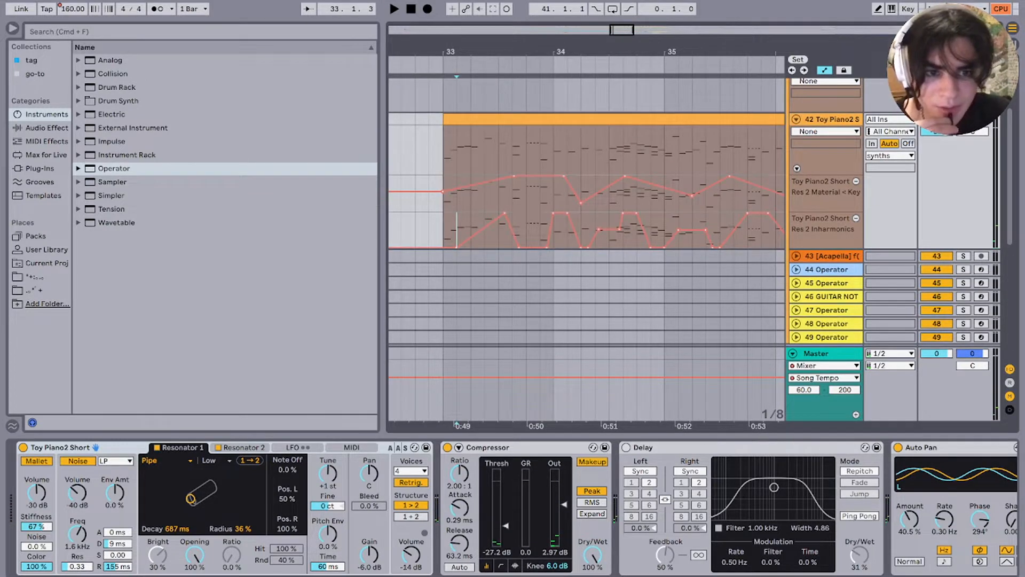
{"action": "scroll", "coordinate": [503, 224], "scroll_direction": "down", "scroll_amount": 5}
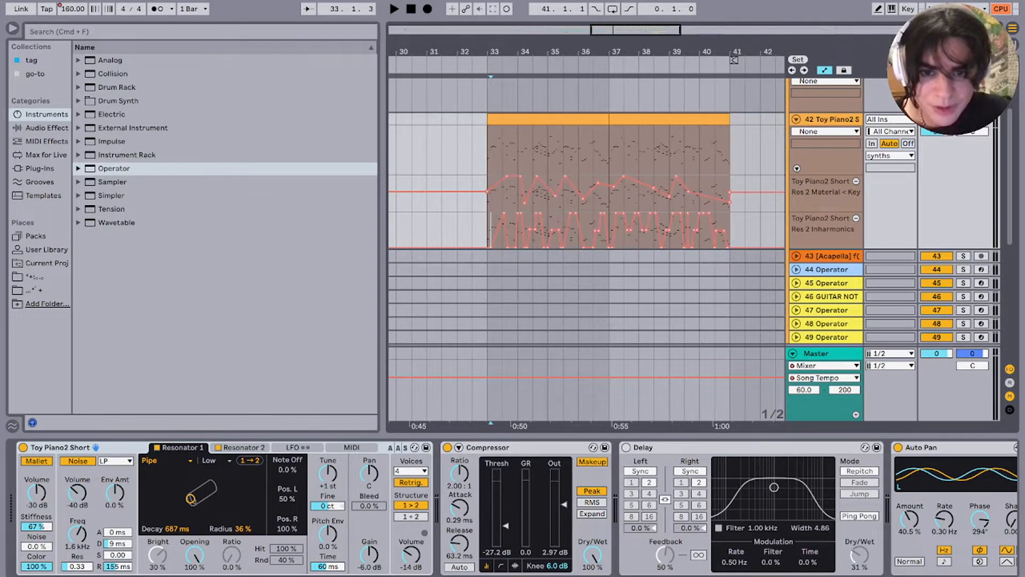
{"action": "left_click_drag", "start_coordinate": [487, 229], "coordinate": [731, 230]}
{"action": "key", "text": "Delete"}
{"action": "key", "text": "space"}
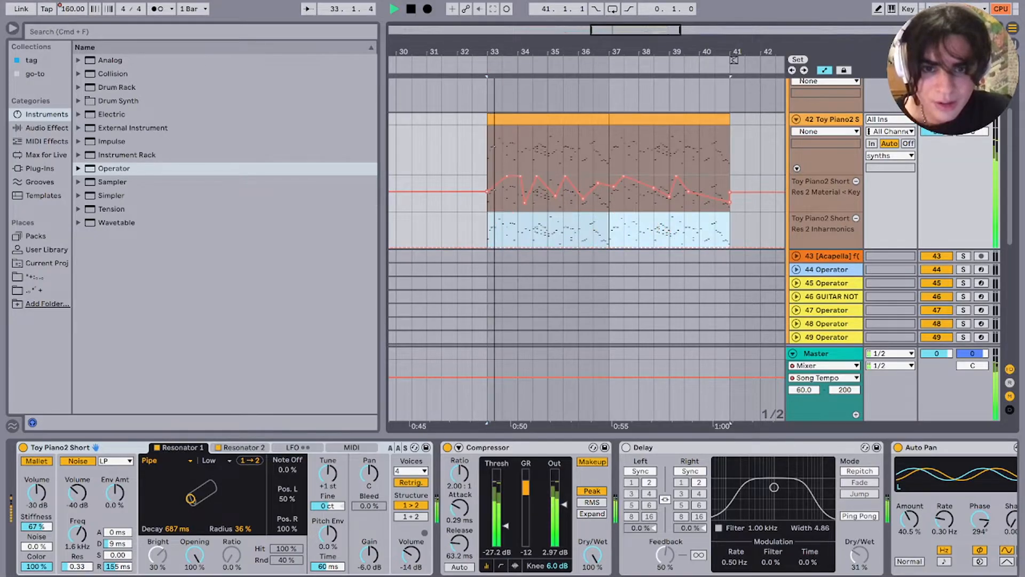
{"action": "key", "text": "plus"}
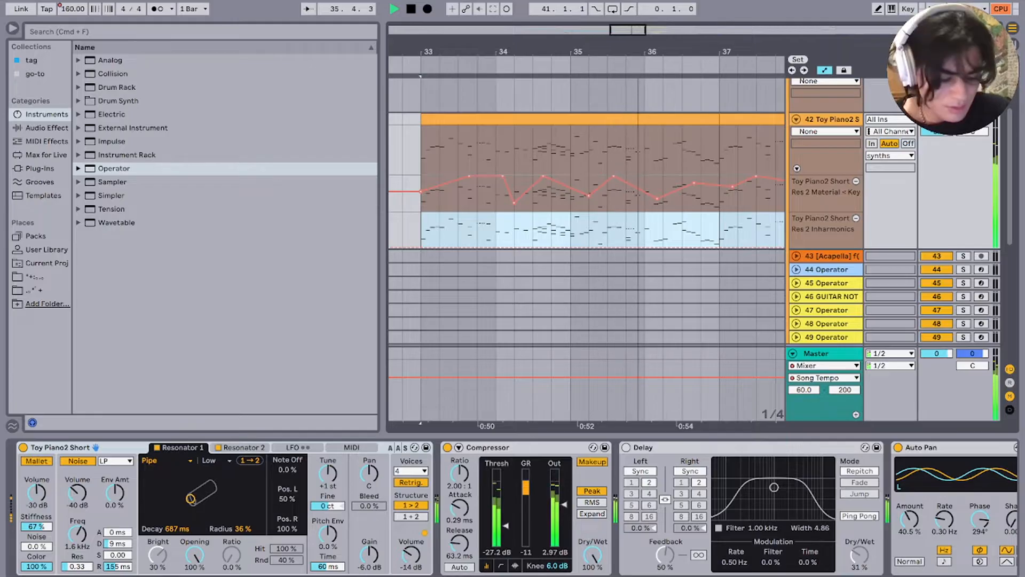
{"action": "scroll", "coordinate": [576, 230], "scroll_direction": "right", "scroll_amount": 1}
{"action": "scroll", "coordinate": [576, 229], "scroll_direction": "down", "scroll_amount": 1}
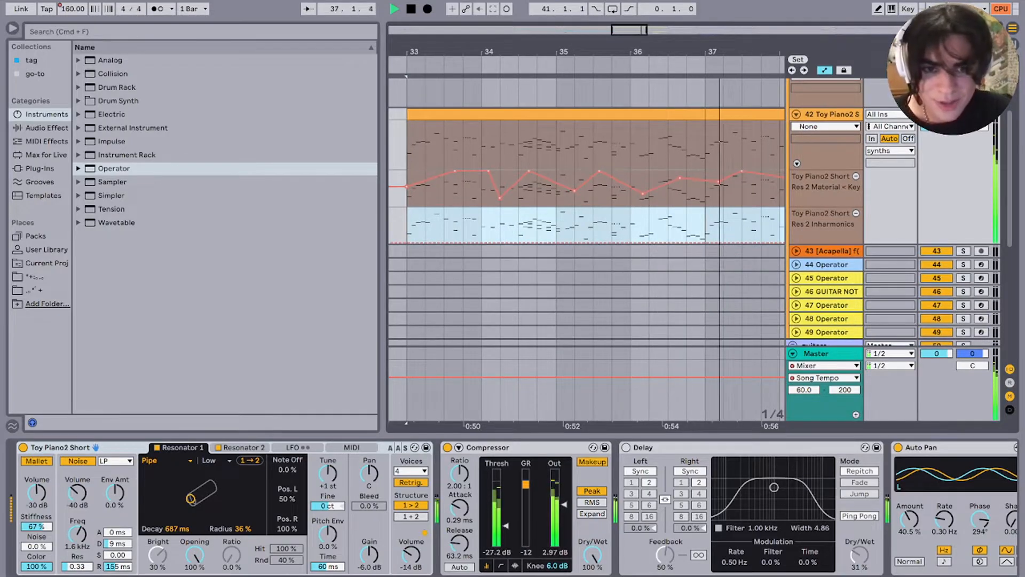
{"action": "key", "text": "space"}
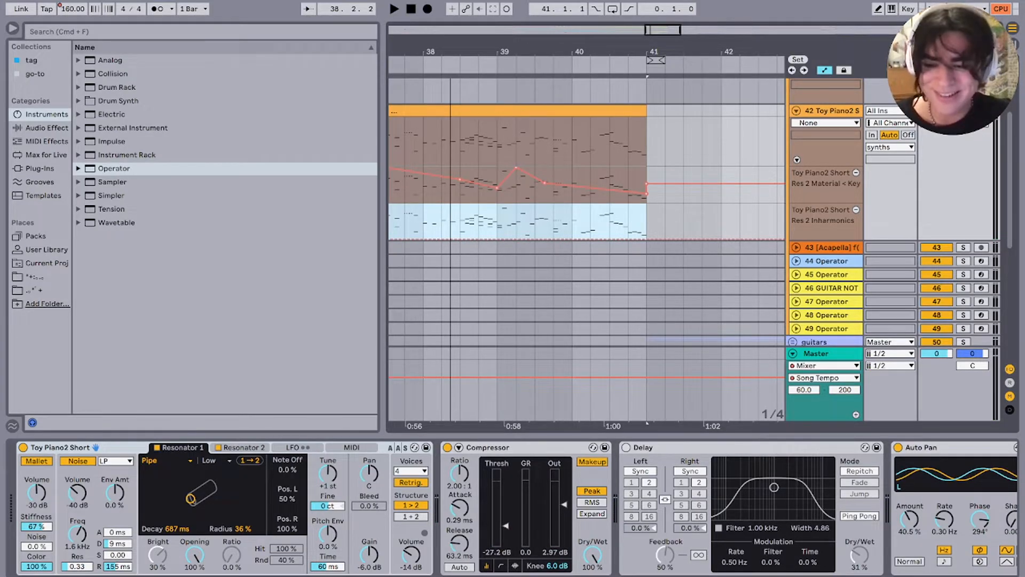
Step: Undo the deletion of the Res 2 Inharmonics automation
{"action": "scroll", "coordinate": [477, 256], "scroll_direction": "left", "scroll_amount": 10}
{"action": "scroll", "coordinate": [477, 257], "scroll_direction": "up", "scroll_amount": 1}
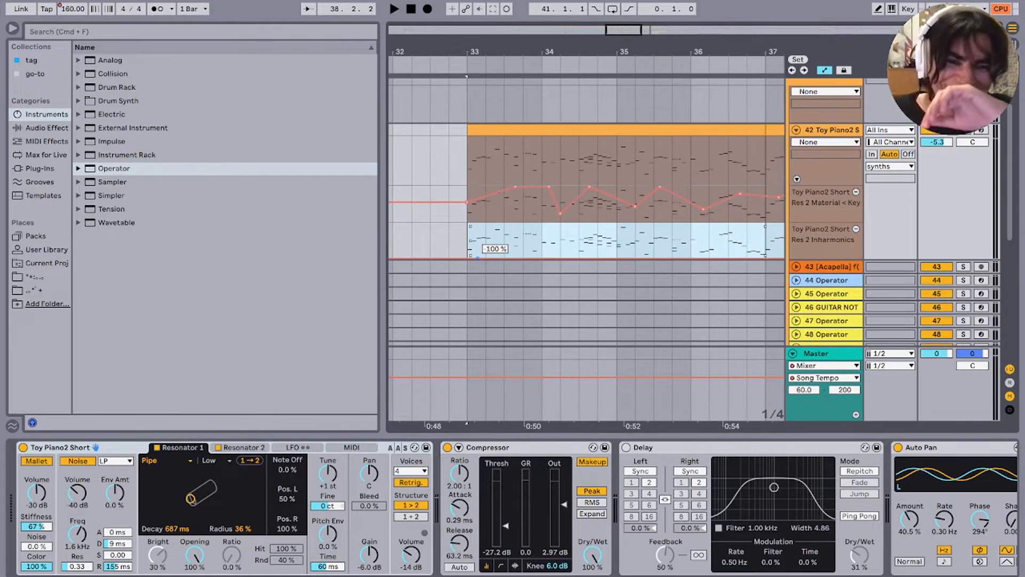
{"action": "key", "text": "Tab"}
{"action": "key", "text": "Tab"}
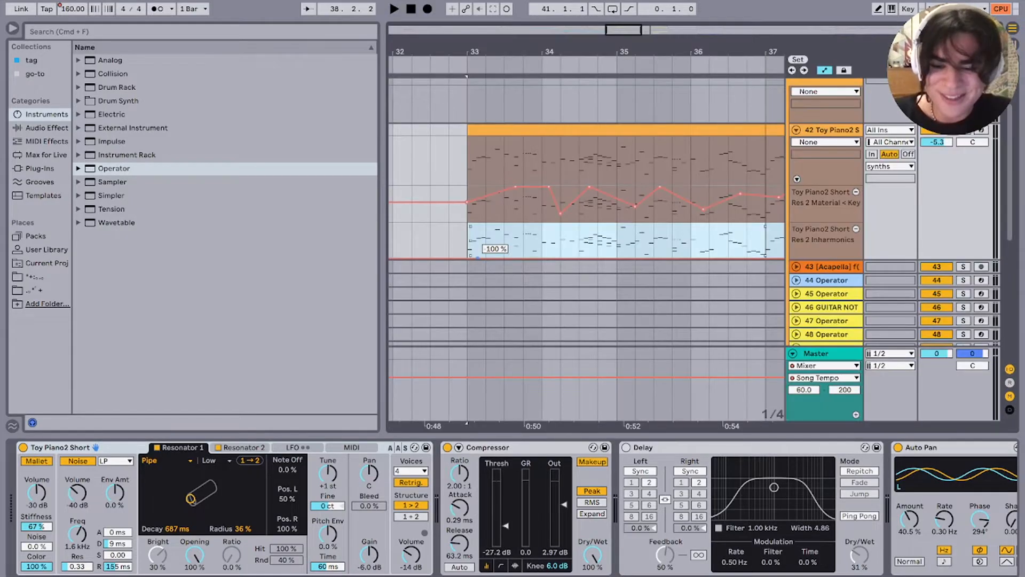
Step: Play the start of the clip at bar 33 and inspect the first ramp of the Res 2 Inharmonics curve
{"action": "scroll", "coordinate": [477, 256], "scroll_direction": "up", "scroll_amount": 5}
{"action": "key", "text": "space"}
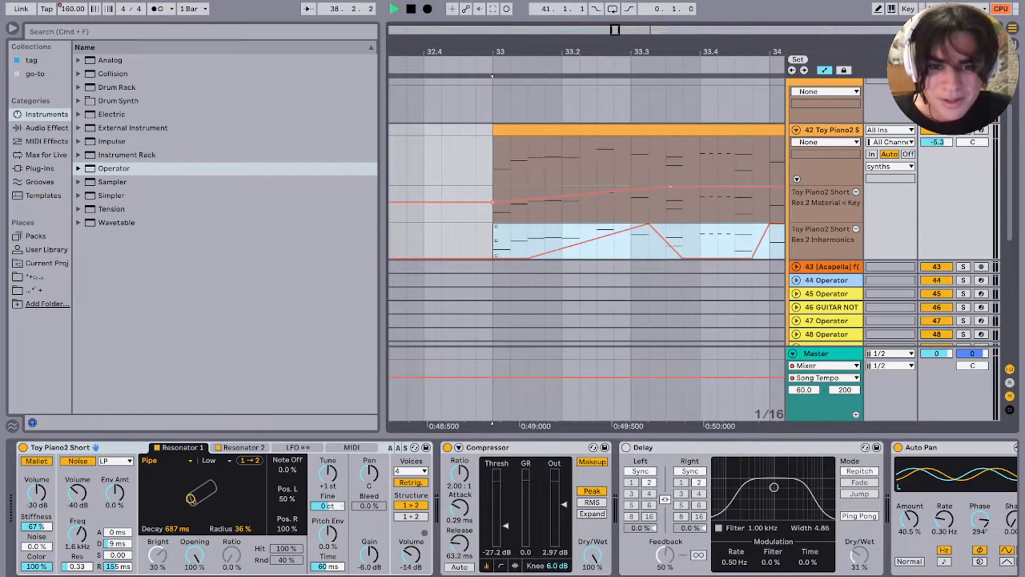
{"action": "key", "text": "space"}
{"action": "left_click", "coordinate": [597, 293]}
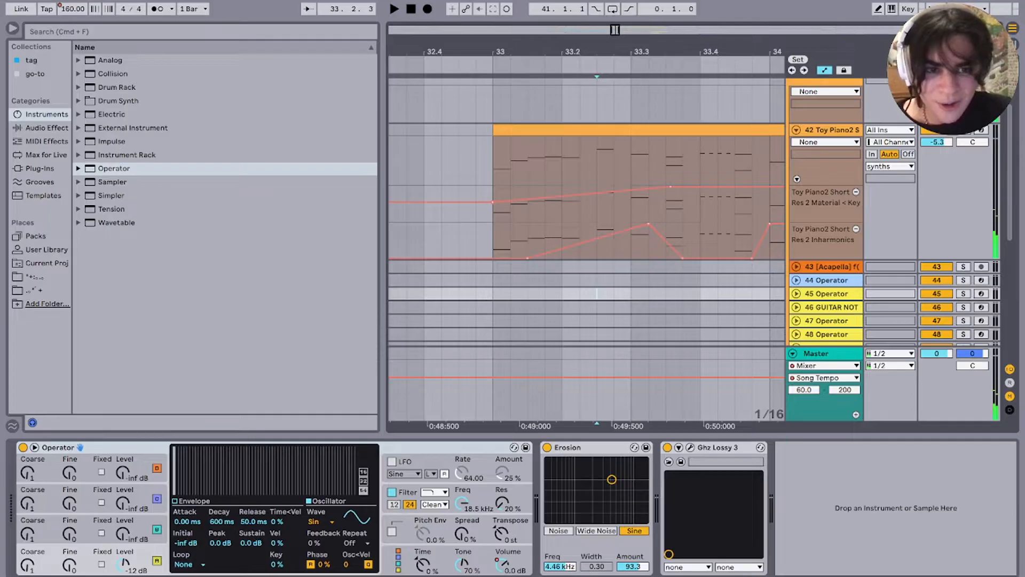
{"action": "left_click", "coordinate": [597, 171]}
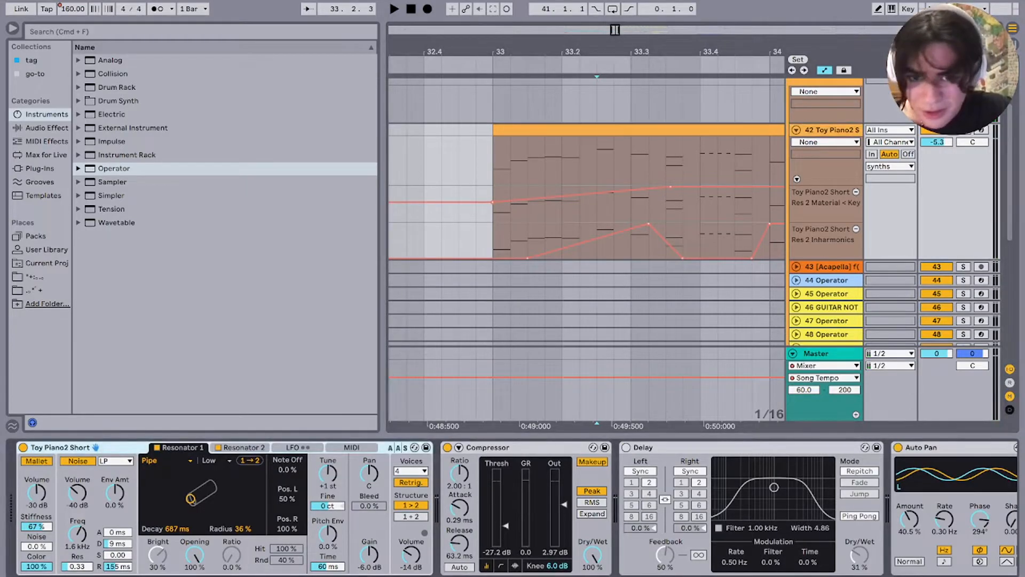
{"action": "mouse_move", "coordinate": [528, 259]}
{"action": "left_mouse_down"}
{"action": "mouse_move", "coordinate": [528, 238]}
{"action": "mouse_move", "coordinate": [527, 258]}
{"action": "left_mouse_up"}
Step: Show Resonator 2's Inharmonics envelope on track 42's main lane and play the part from bar 33 past bar 41
{"action": "left_click", "coordinate": [243, 447]}
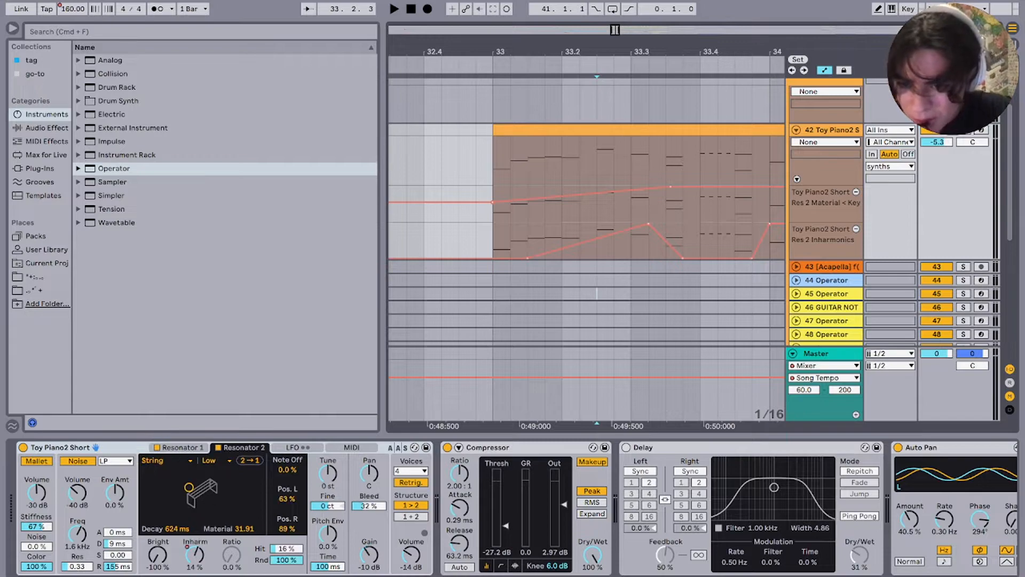
{"action": "left_click", "coordinate": [194, 554]}
{"action": "key", "text": "minus"}
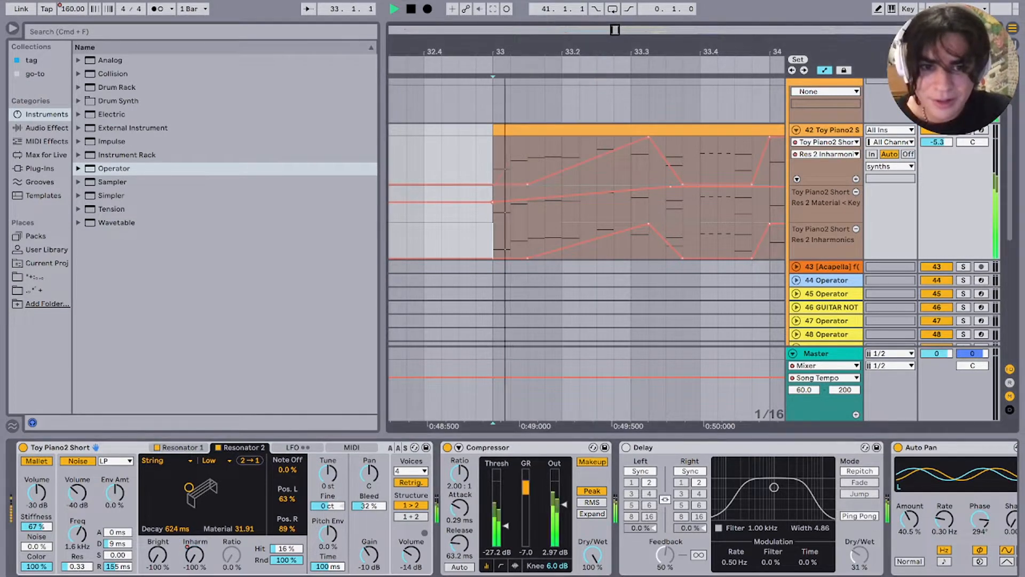
{"action": "key", "text": "space"}
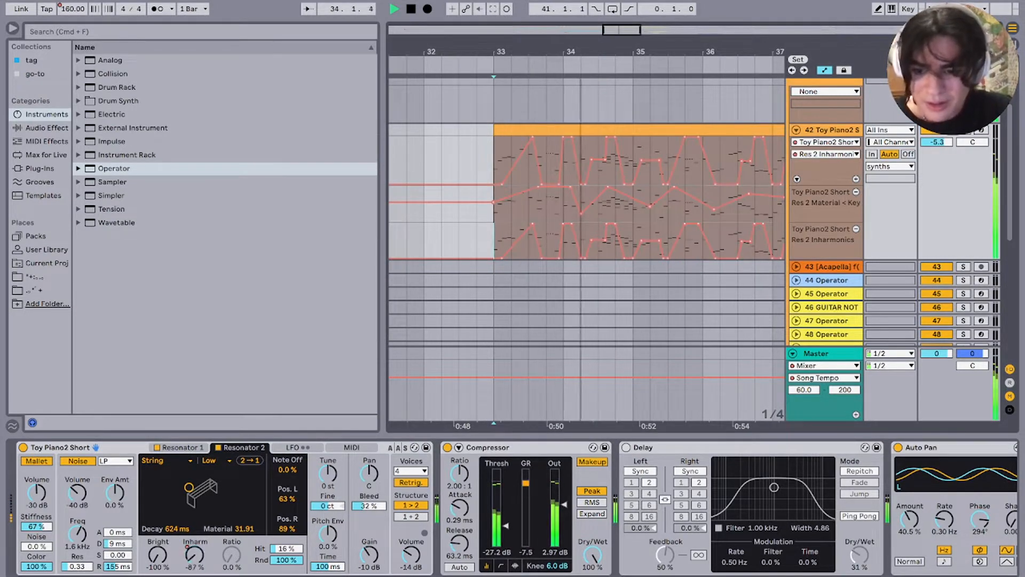
{"action": "key", "text": "space"}
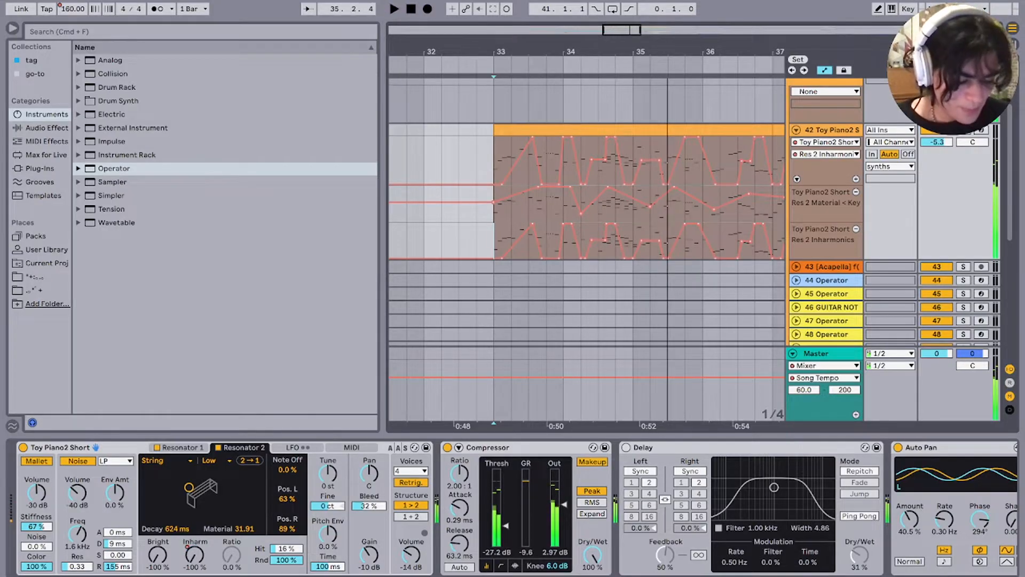
{"action": "key", "text": "space"}
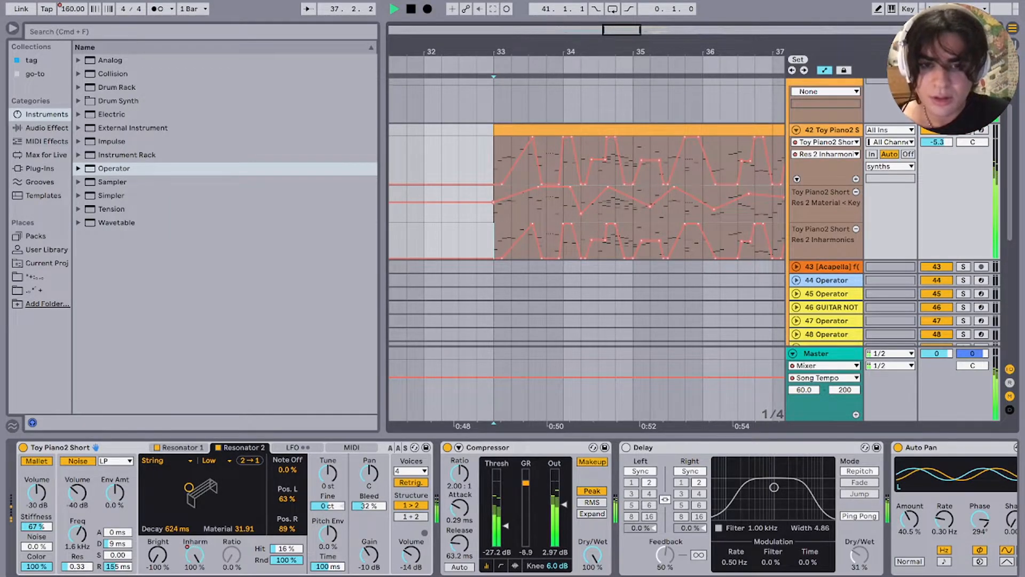
{"action": "scroll", "coordinate": [606, 199], "scroll_direction": "down", "scroll_amount": 4}
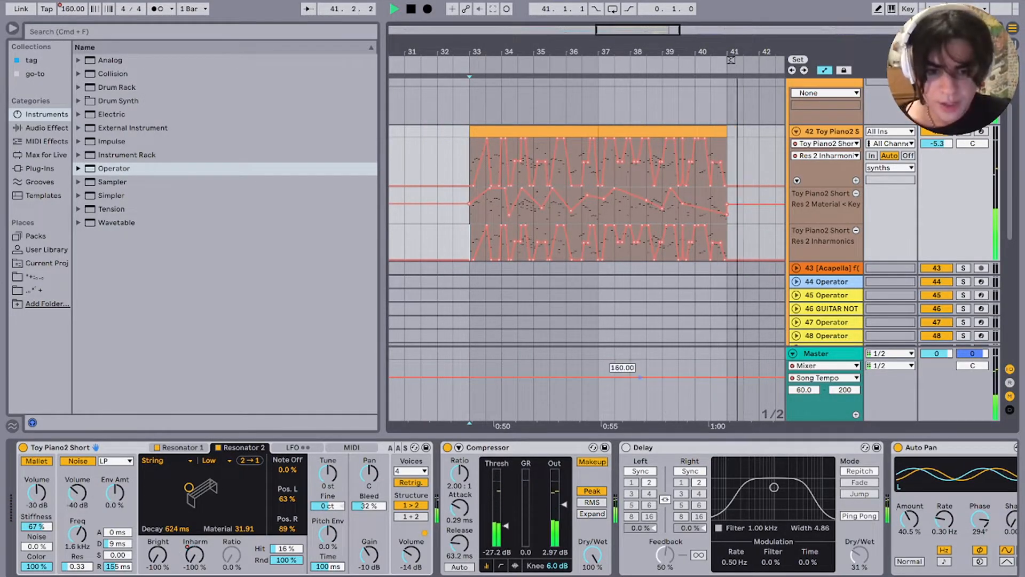
{"action": "key", "text": "space"}
Step: Turn the Delay on track 42 back on, select bars 33 to 37 and play the part from bar 33
{"action": "left_click", "coordinate": [626, 448]}
{"action": "left_click_drag", "start_coordinate": [599, 166], "coordinate": [470, 165]}
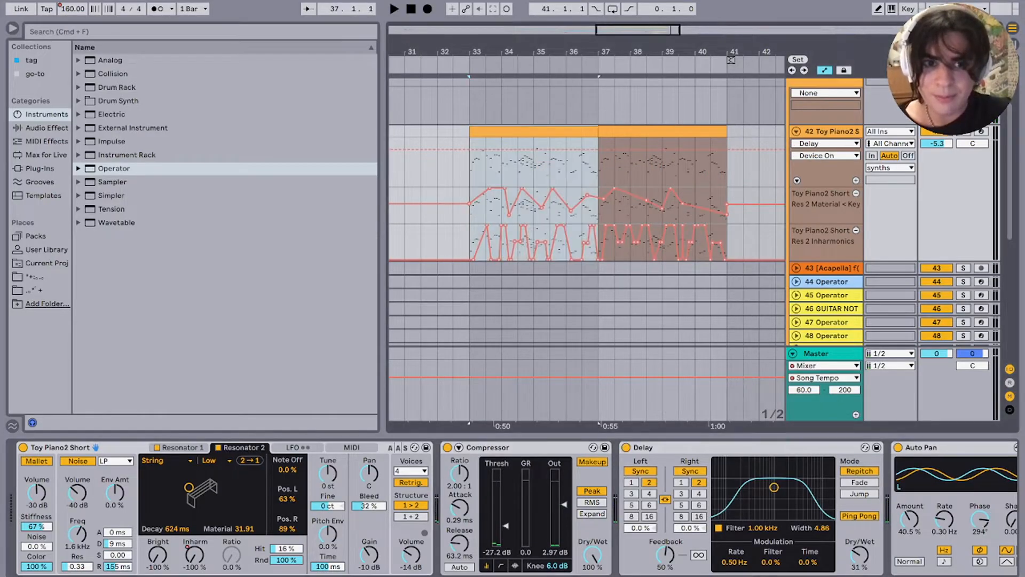
{"action": "left_click", "coordinate": [832, 132]}
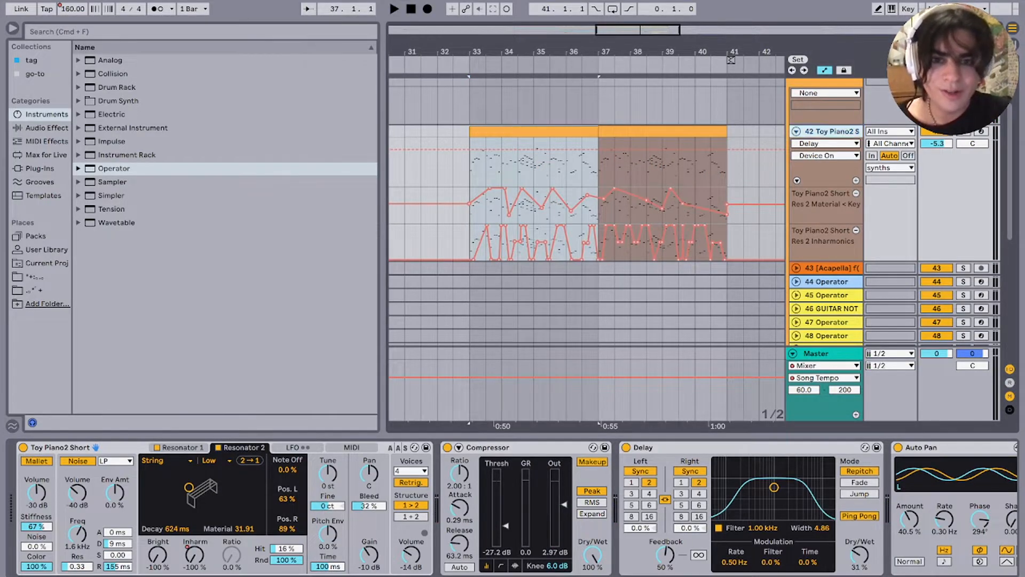
{"action": "key", "text": "shift+Tab"}
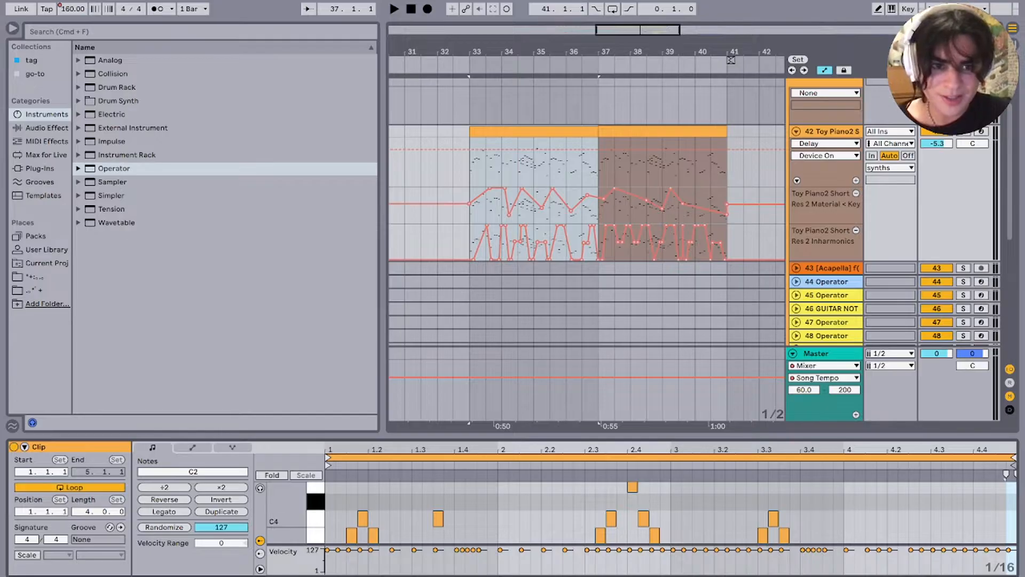
{"action": "key", "text": "shift+Tab"}
{"action": "key", "text": "space"}
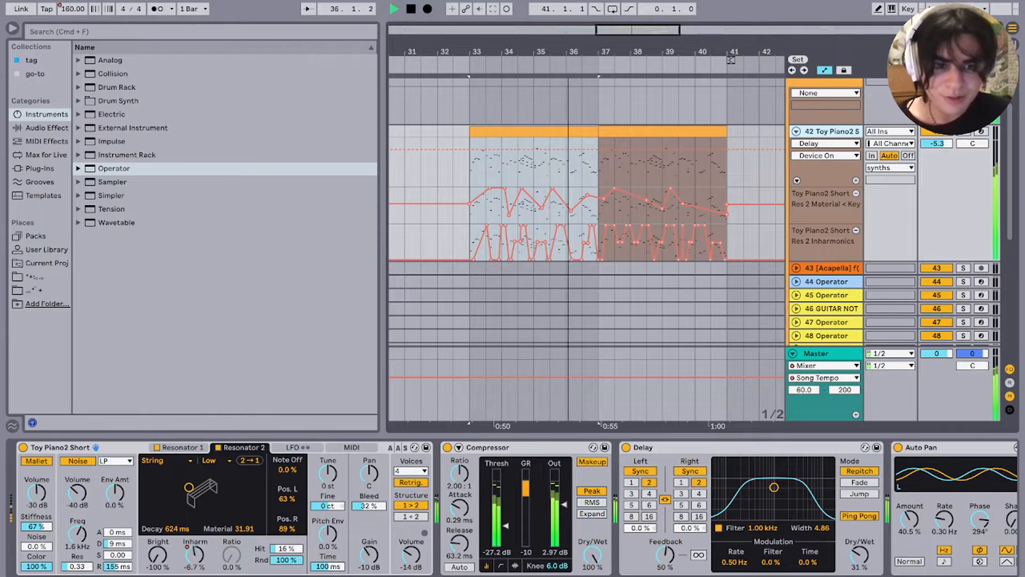
Step: Collapse track 42's automation lanes and check the second Toy Piano2 clip's notes before returning to the device chain
{"action": "key", "text": "u"}
{"action": "key", "text": "minus"}
{"action": "key", "text": "minus"}
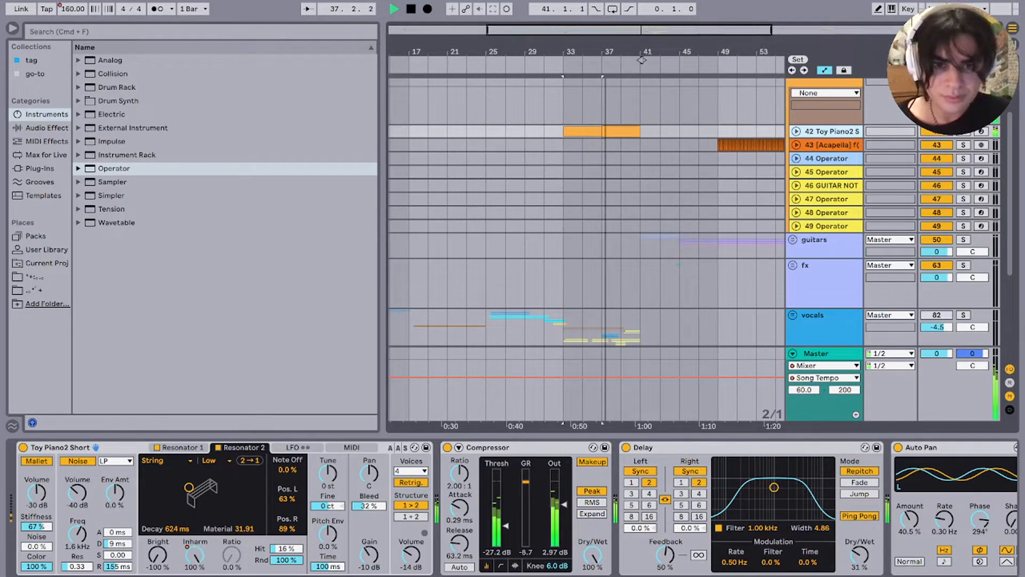
{"action": "key", "text": "plus"}
{"action": "key", "text": "plus"}
{"action": "scroll", "coordinate": [641, 144], "scroll_direction": "right", "scroll_amount": 1}
{"action": "scroll", "coordinate": [641, 144], "scroll_direction": "up", "scroll_amount": 1}
{"action": "double_click", "coordinate": [646, 151]}
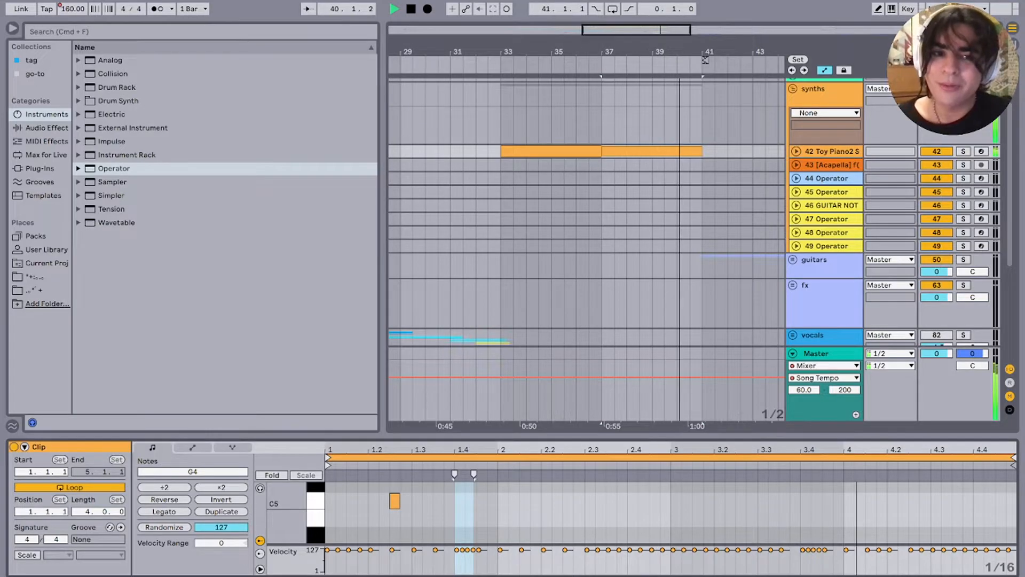
{"action": "key", "text": "u"}
{"action": "key", "text": "u"}
{"action": "key", "text": "shift+Tab"}
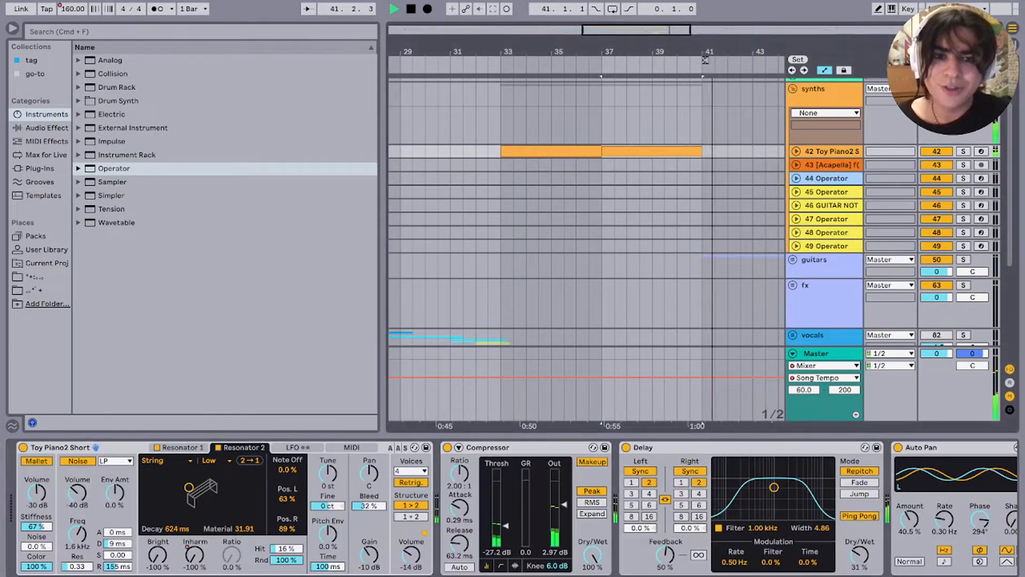
Step: Stop playback and play the soloed synths group from bar 49 with track 44 Operator selected
{"action": "scroll", "coordinate": [587, 214], "scroll_direction": "up", "scroll_amount": 3}
{"action": "scroll", "coordinate": [588, 214], "scroll_direction": "left", "scroll_amount": 2}
{"action": "key", "text": "space"}
{"action": "scroll", "coordinate": [604, 60], "scroll_direction": "right", "scroll_amount": 5}
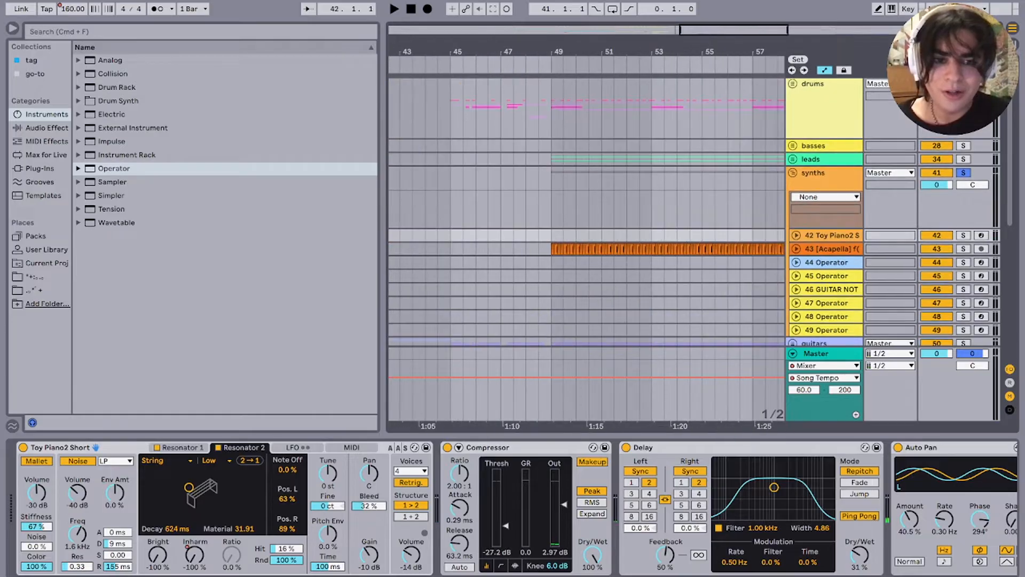
{"action": "left_click", "coordinate": [552, 262]}
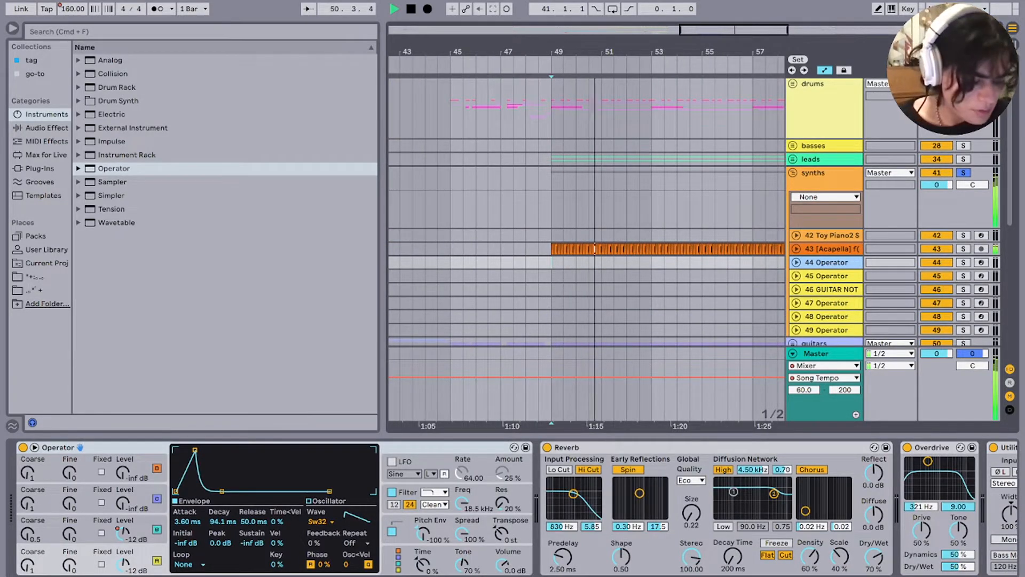
Step: Solo the leads group together with synths, play both from bar 49 and stop playback
{"action": "key", "text": "space"}
{"action": "scroll", "coordinate": [577, 256], "scroll_direction": "up", "scroll_amount": 5}
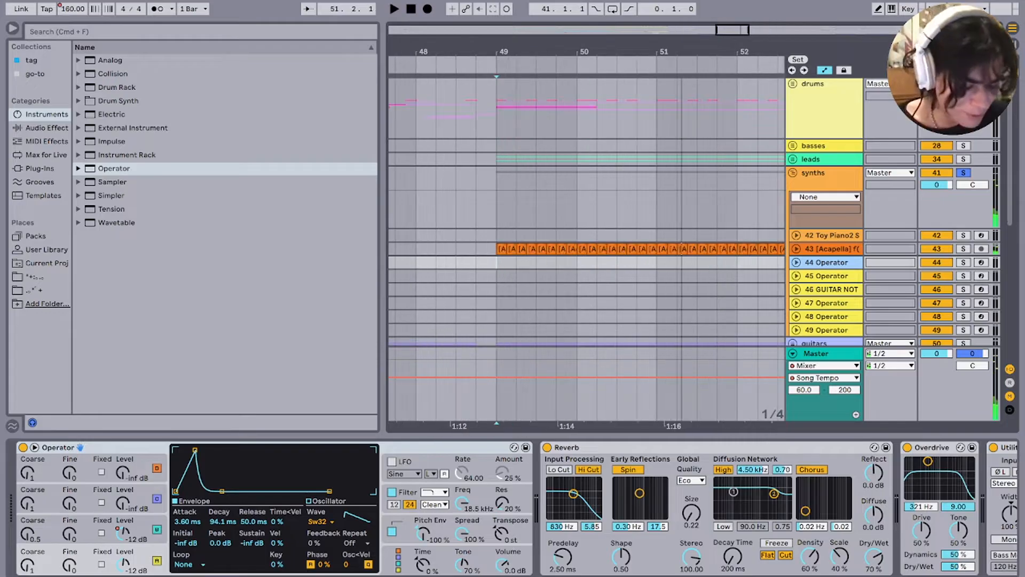
{"action": "scroll", "coordinate": [577, 257], "scroll_direction": "down", "scroll_amount": 10}
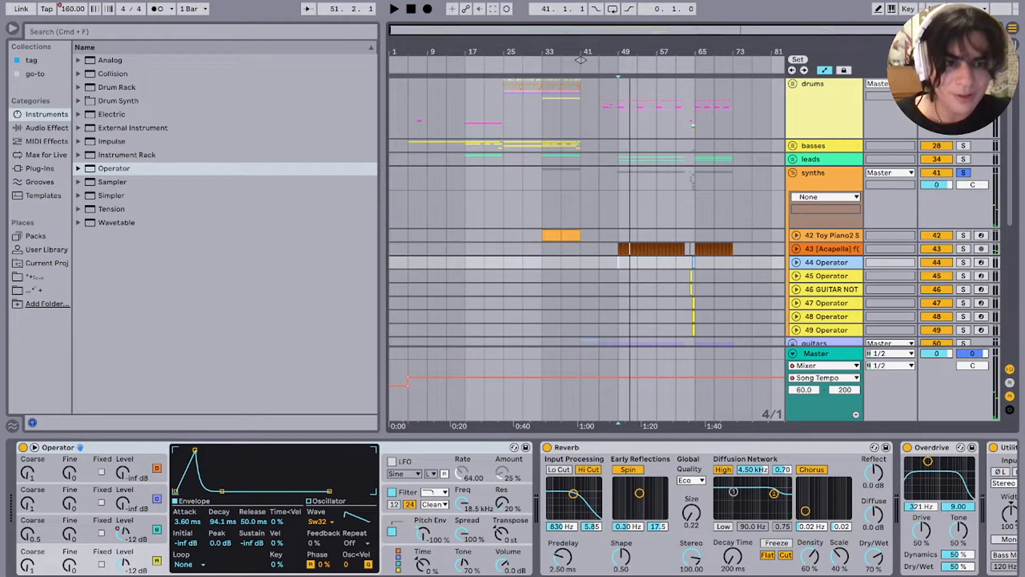
{"action": "left_click_drag", "start_coordinate": [580, 60], "coordinate": [527, 60]}
{"action": "key", "text": "space"}
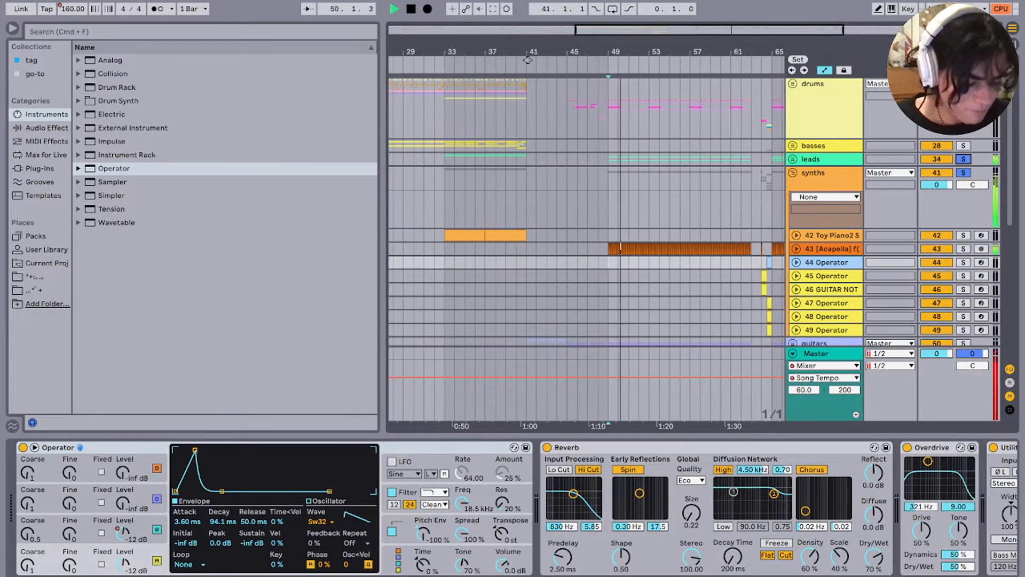
{"action": "scroll", "coordinate": [635, 243], "scroll_direction": "up", "scroll_amount": 5}
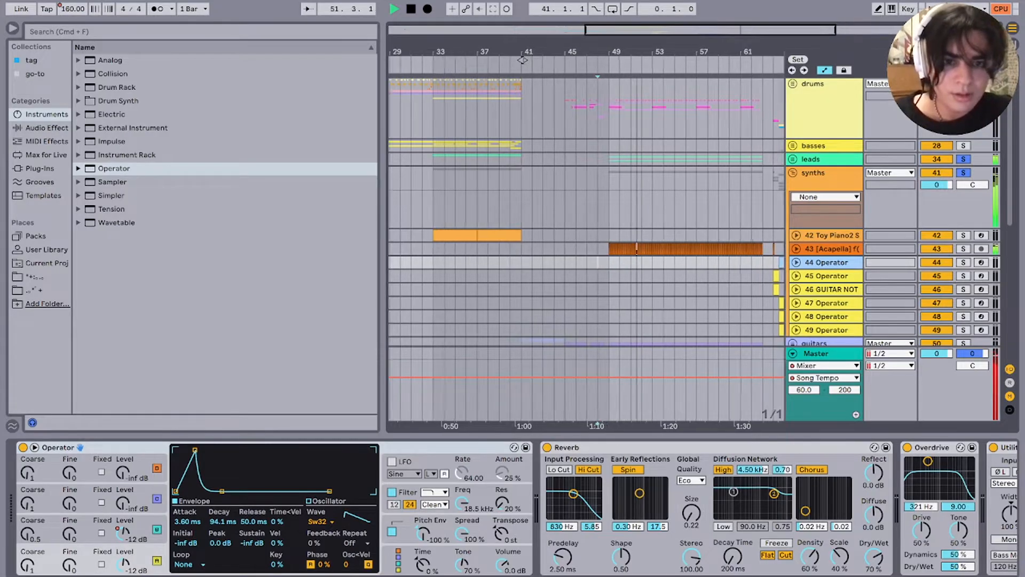
{"action": "scroll", "coordinate": [586, 241], "scroll_direction": "right", "scroll_amount": 2}
{"action": "key", "text": "space"}
Step: Solo and expand track 43 [Acapella], and examine its first short vocal clips at 49.1.3 and 49.1.1
{"action": "left_click", "coordinate": [963, 233]}
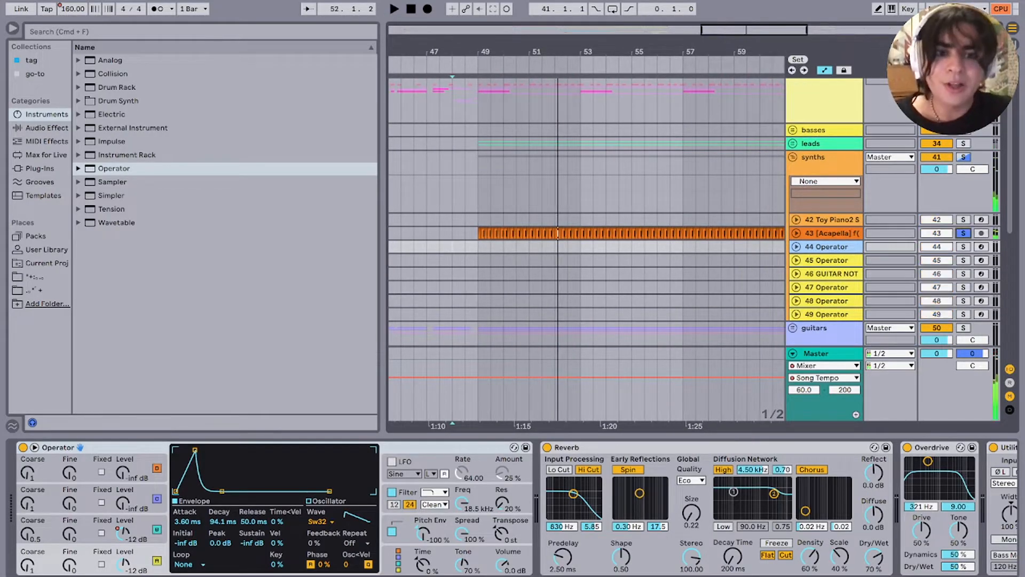
{"action": "left_click", "coordinate": [796, 233]}
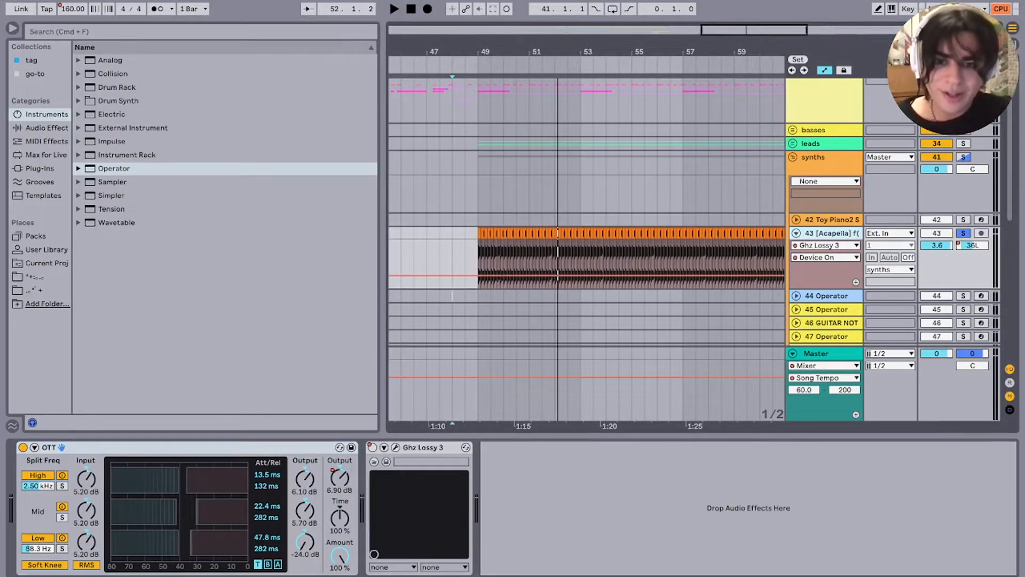
{"action": "scroll", "coordinate": [496, 251], "scroll_direction": "up", "scroll_amount": 15}
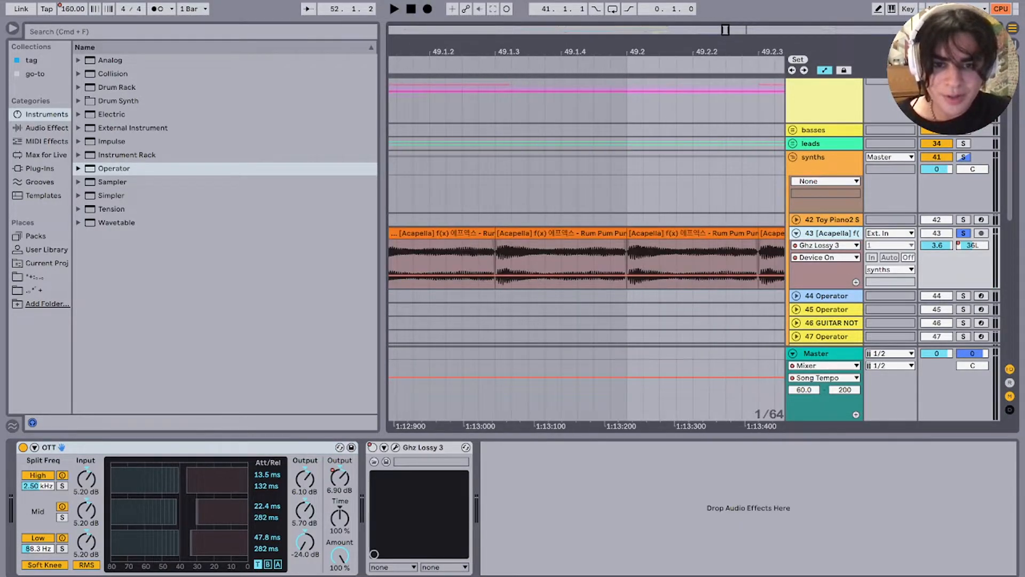
{"action": "scroll", "coordinate": [544, 235], "scroll_direction": "up", "scroll_amount": 3}
{"action": "left_click", "coordinate": [525, 234]}
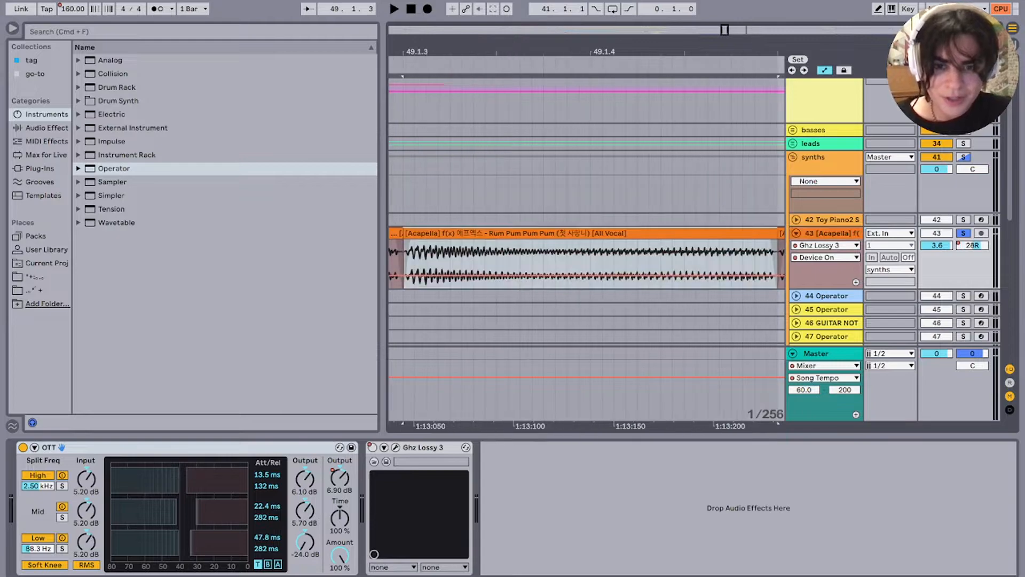
{"action": "scroll", "coordinate": [516, 235], "scroll_direction": "down", "scroll_amount": 8}
{"action": "left_click", "coordinate": [465, 234]}
{"action": "scroll", "coordinate": [465, 235], "scroll_direction": "up", "scroll_amount": 6}
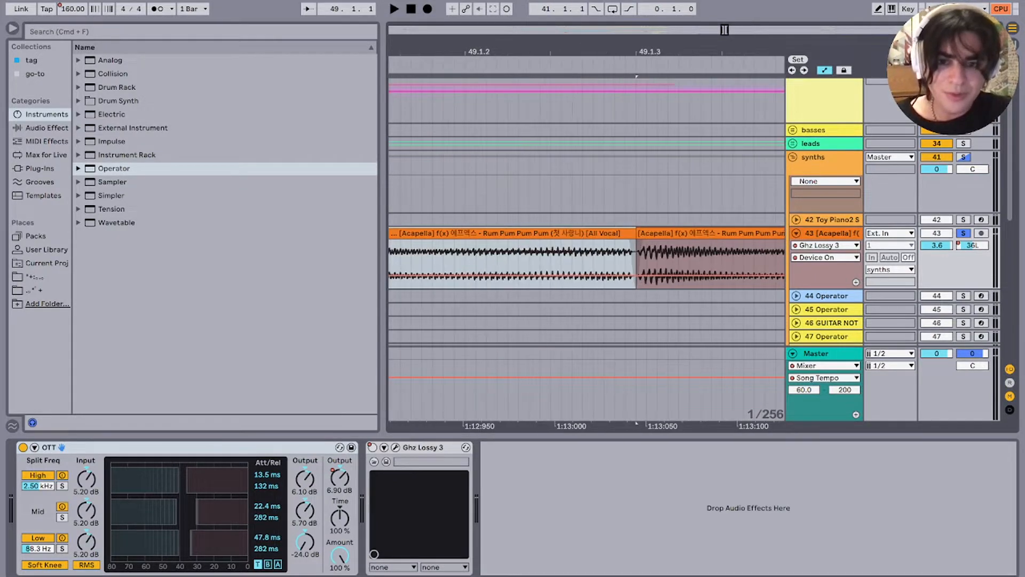
{"action": "scroll", "coordinate": [464, 235], "scroll_direction": "down", "scroll_amount": 10}
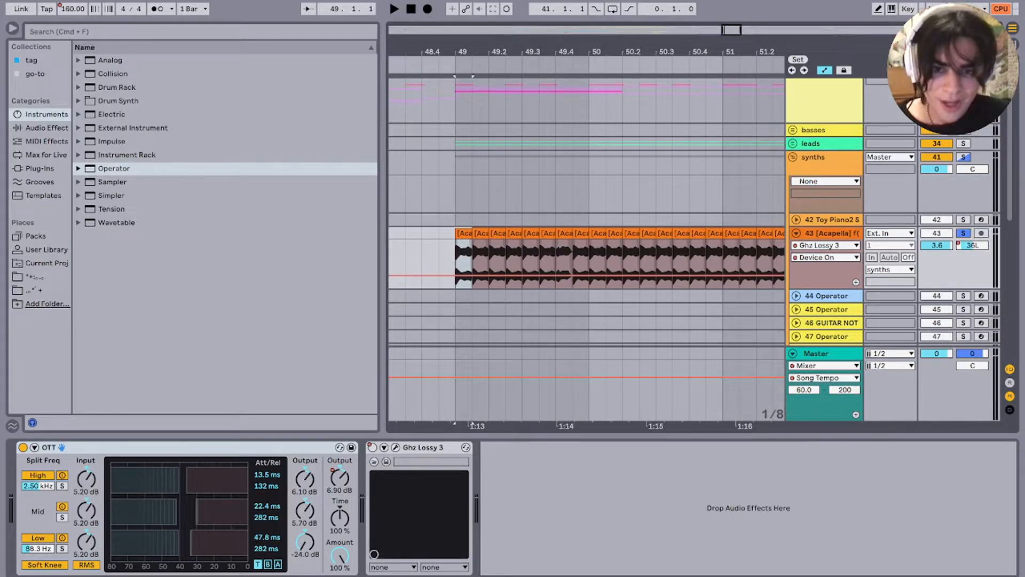
Step: Select bar 49 on track 43, add the leads group to the solo and play from bar 49
{"action": "left_click_drag", "start_coordinate": [457, 263], "coordinate": [588, 263]}
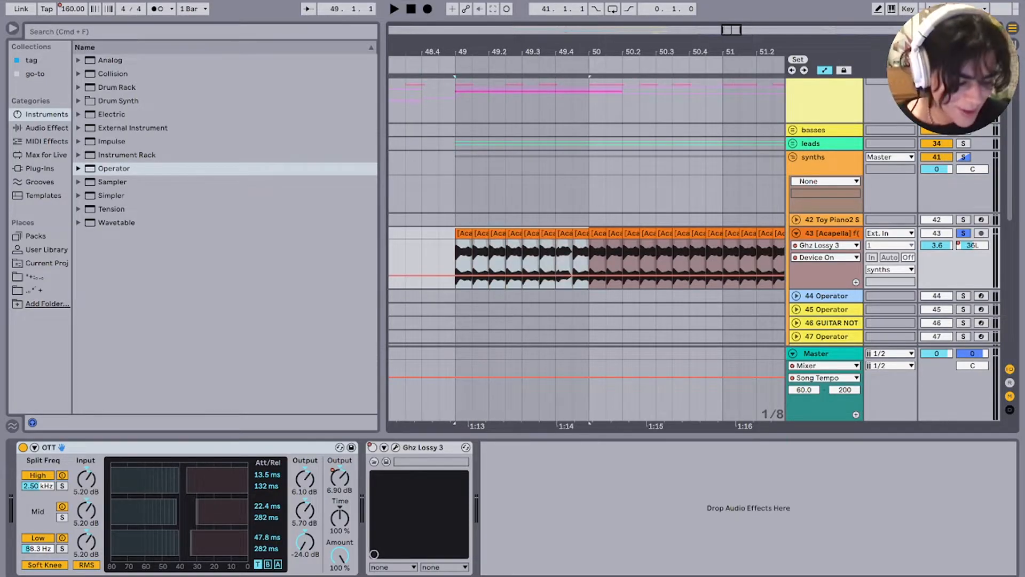
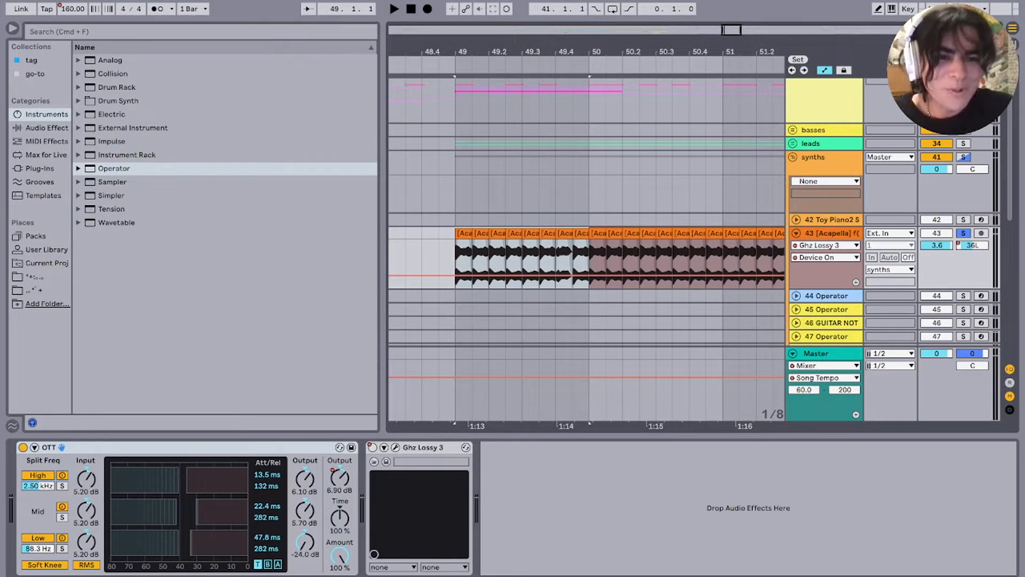
{"action": "left_click", "coordinate": [963, 143], "text": "super"}
{"action": "key", "text": "minus"}
{"action": "key", "text": "minus"}
{"action": "key", "text": "minus"}
{"action": "key", "text": "minus"}
{"action": "key", "text": "minus"}
{"action": "key", "text": "minus"}
{"action": "key", "text": "minus"}
{"action": "key", "text": "minus"}
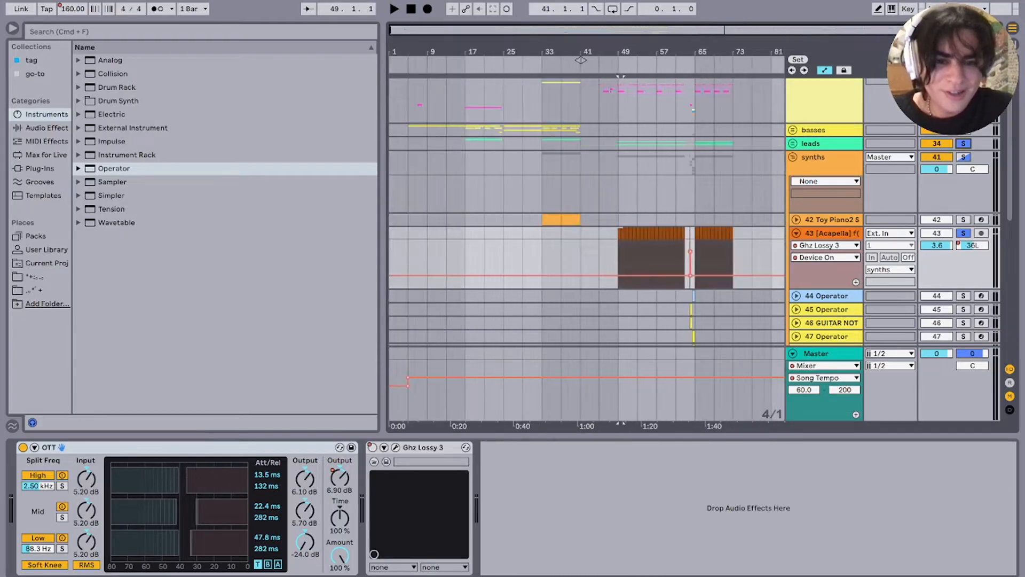
{"action": "key", "text": "space"}
Step: Collapse track 43, place the insert marker at bar 62 on track 45 and stop playback
{"action": "scroll", "coordinate": [680, 251], "scroll_direction": "up", "scroll_amount": 5}
{"action": "left_click", "coordinate": [831, 233]}
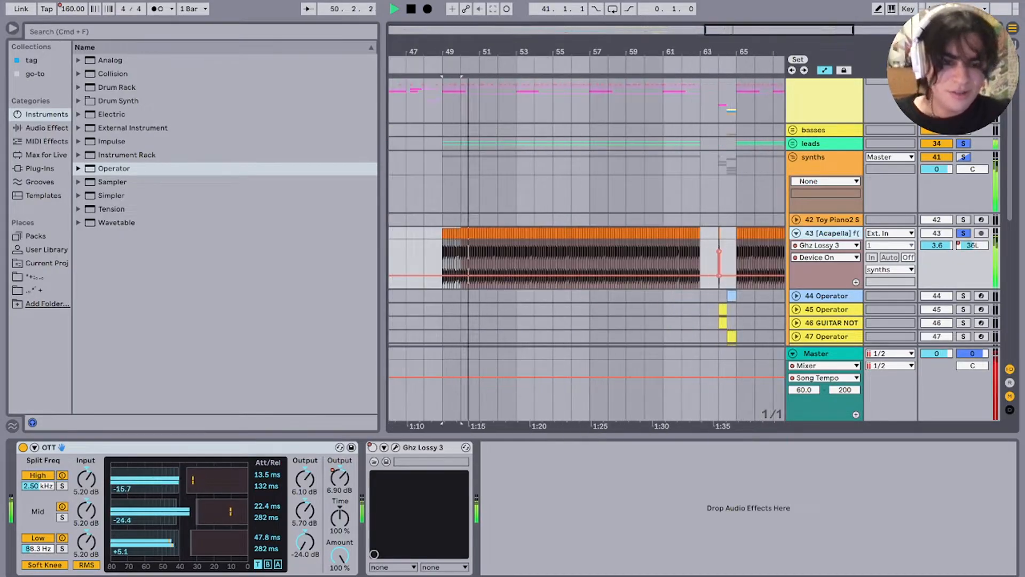
{"action": "key", "text": "u"}
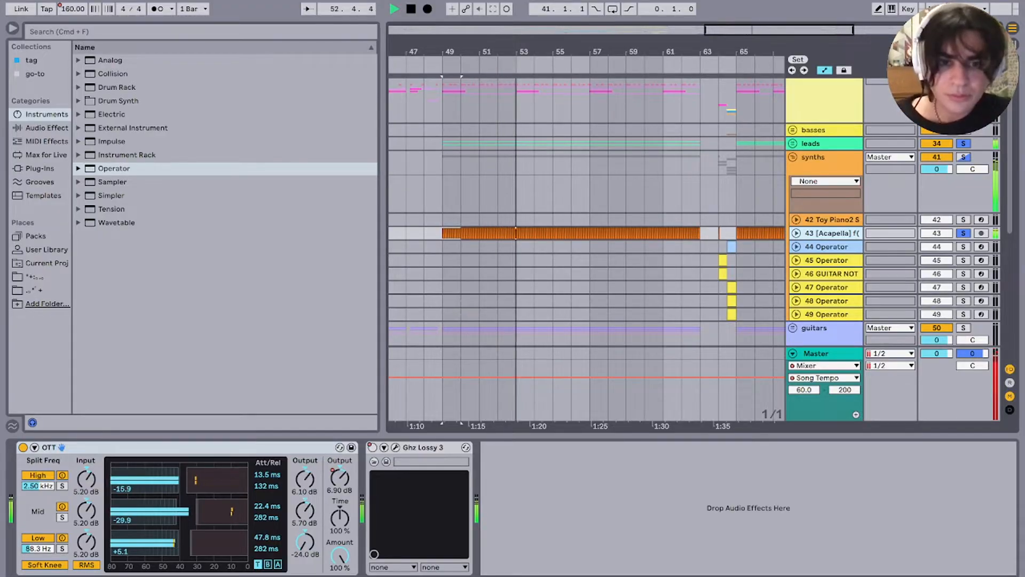
{"action": "left_click", "coordinate": [663, 273]}
{"action": "key", "text": "space"}
Step: Select the bar 64 clips on tracks 45 Operator and 46 GUITAR NOTE to check their devices
{"action": "left_click", "coordinate": [732, 247]}
{"action": "scroll", "coordinate": [731, 246], "scroll_direction": "up", "scroll_amount": 5}
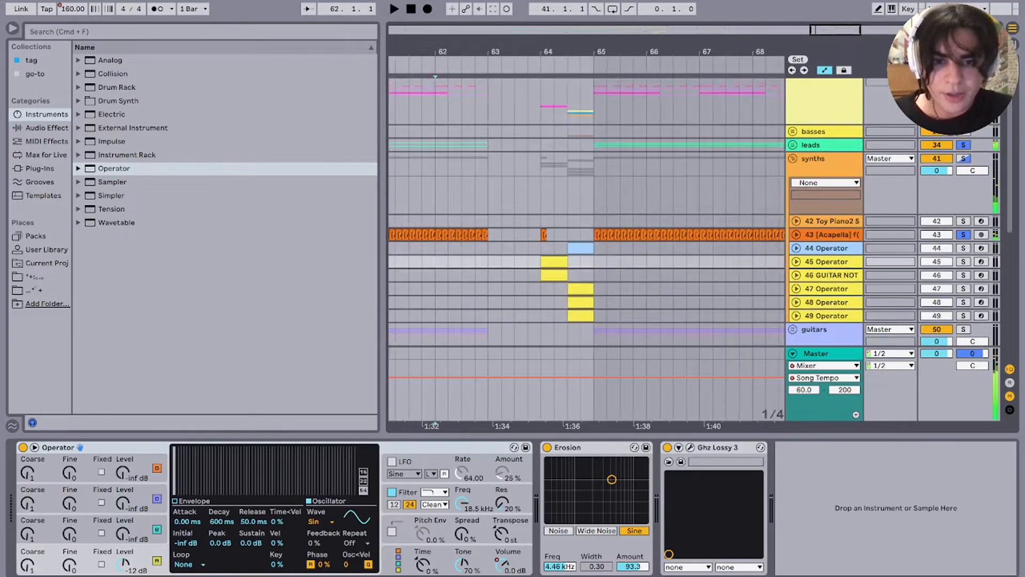
{"action": "scroll", "coordinate": [579, 256], "scroll_direction": "right", "scroll_amount": 1}
{"action": "left_click", "coordinate": [524, 273]}
{"action": "scroll", "coordinate": [526, 272], "scroll_direction": "up", "scroll_amount": 4}
{"action": "scroll", "coordinate": [470, 272], "scroll_direction": "down", "scroll_amount": 3}
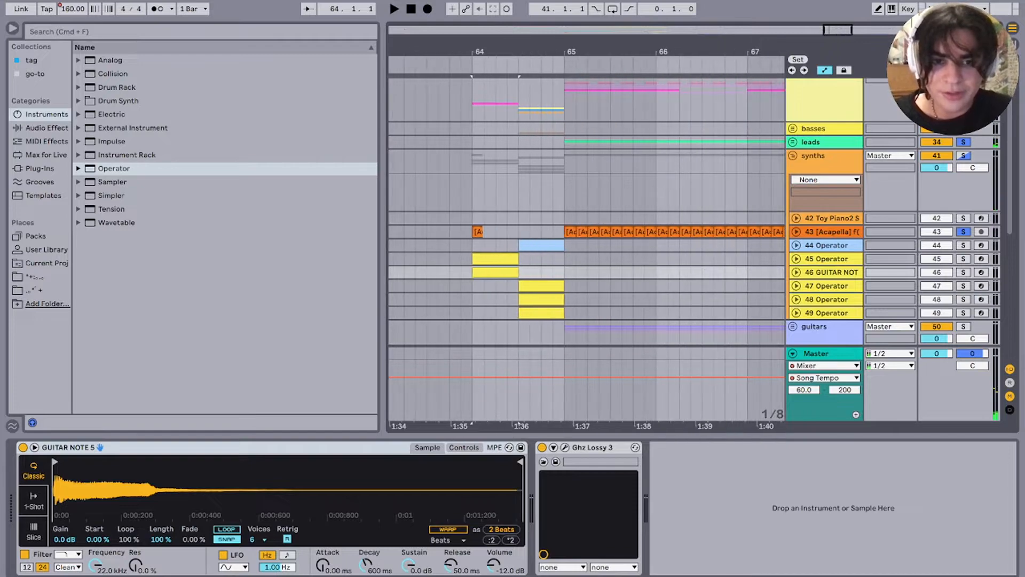
{"action": "left_click", "coordinate": [494, 258]}
{"action": "left_click", "coordinate": [494, 273]}
{"action": "scroll", "coordinate": [494, 273], "scroll_direction": "left", "scroll_amount": 3}
{"action": "scroll", "coordinate": [586, 249], "scroll_direction": "left", "scroll_amount": 1}
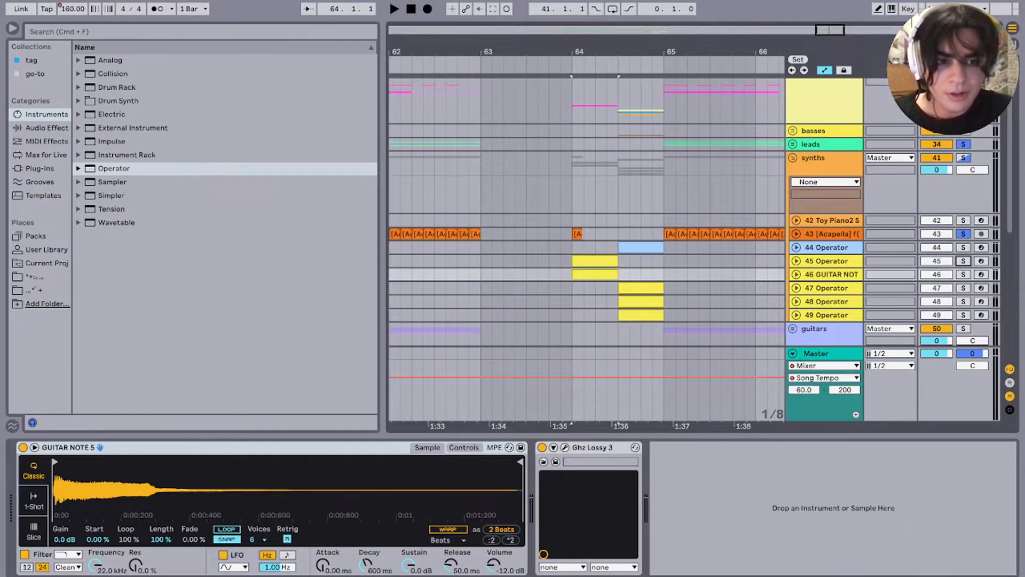
Step: Solo track 46 GUITAR NOTE and play its clip from bar 64
{"action": "left_click", "coordinate": [963, 274]}
{"action": "key", "text": "space"}
{"action": "key", "text": "space"}
{"action": "key", "text": "space"}
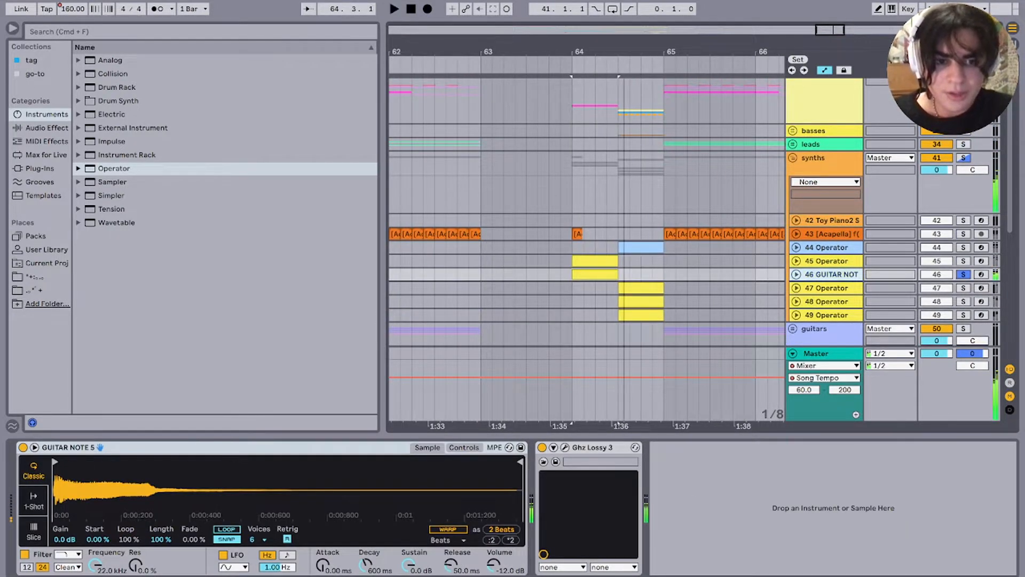
Step: Expand track 46 to view its Track Panning envelope and replay the clip from bar 64
{"action": "left_click", "coordinate": [796, 274]}
{"action": "left_click", "coordinate": [117, 447]}
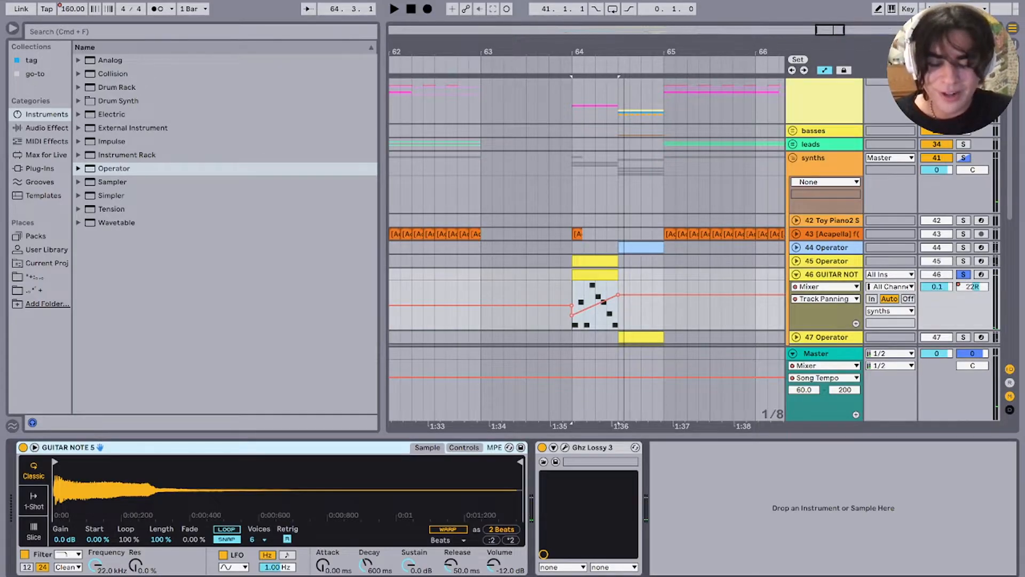
{"action": "scroll", "coordinate": [564, 302], "scroll_direction": "up", "scroll_amount": 3}
{"action": "key", "text": "space"}
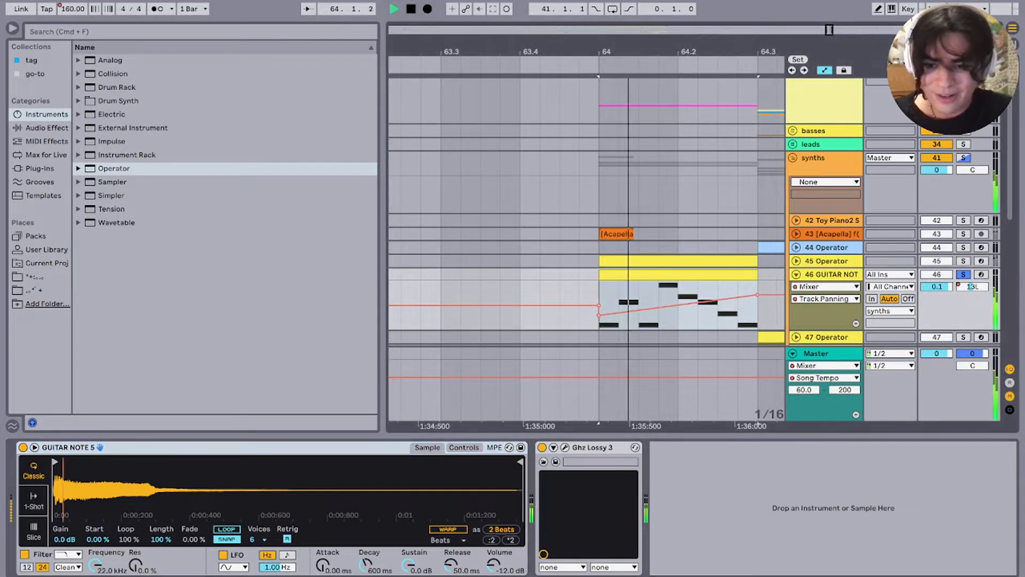
{"action": "key", "text": "space"}
{"action": "scroll", "coordinate": [564, 303], "scroll_direction": "right", "scroll_amount": 2}
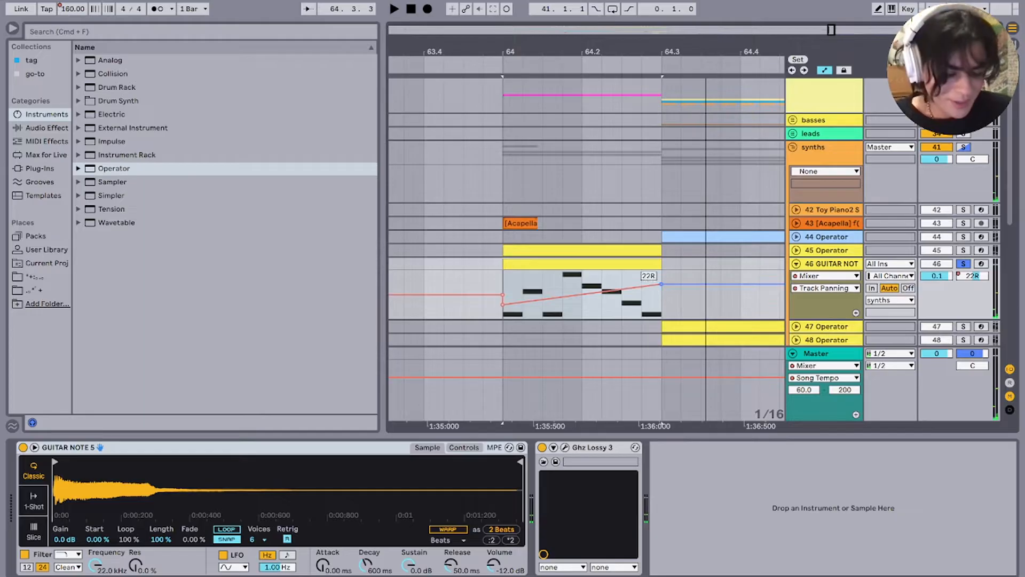
{"action": "key", "text": "space"}
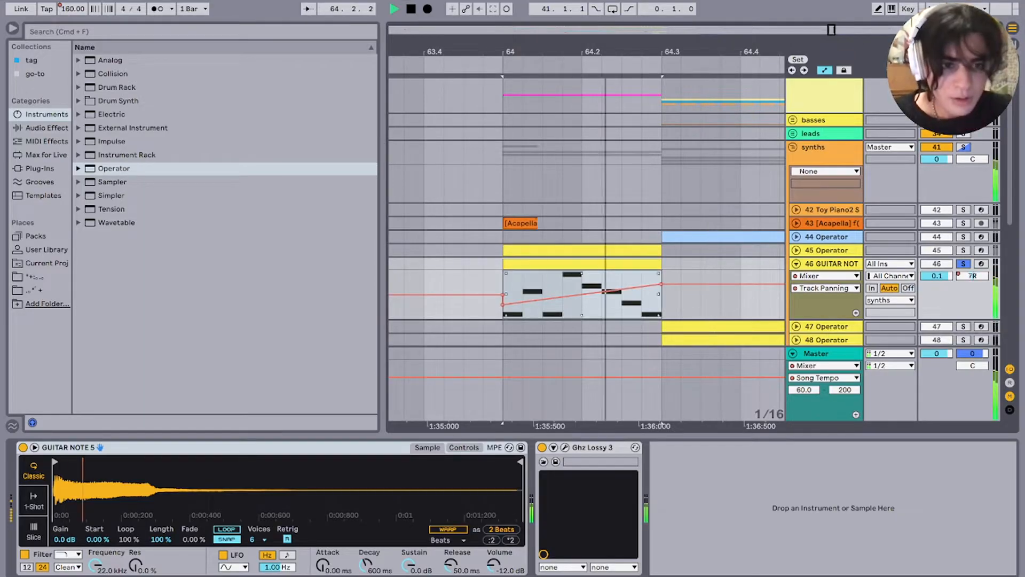
Step: Expand and solo track 45 Operator, select its bar 64 clip and play it together with track 46
{"action": "left_click", "coordinate": [796, 250]}
{"action": "key", "text": "space"}
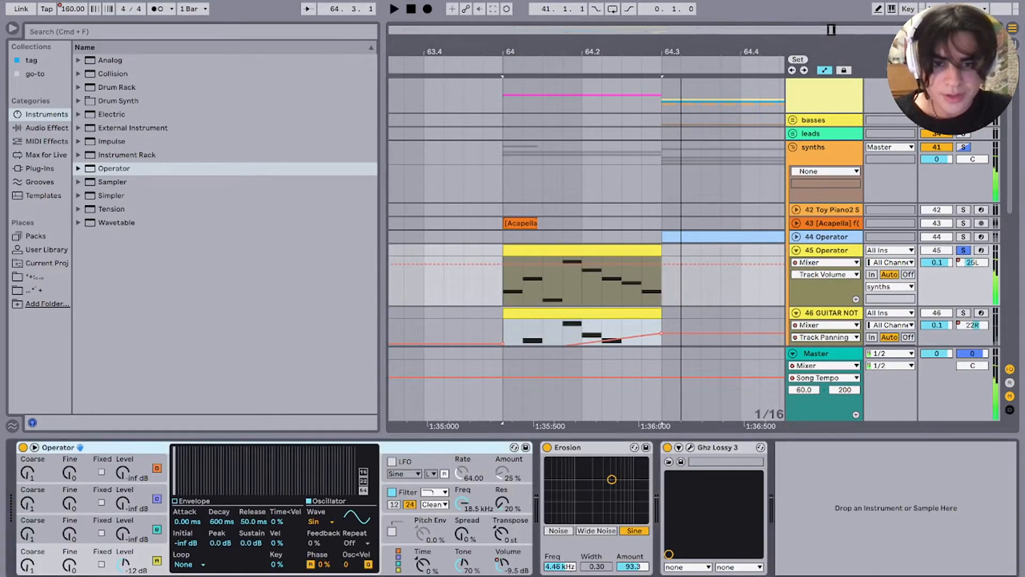
{"action": "left_click", "coordinate": [522, 279]}
{"action": "left_click", "coordinate": [525, 250]}
{"action": "scroll", "coordinate": [526, 250], "scroll_direction": "down", "scroll_amount": 3}
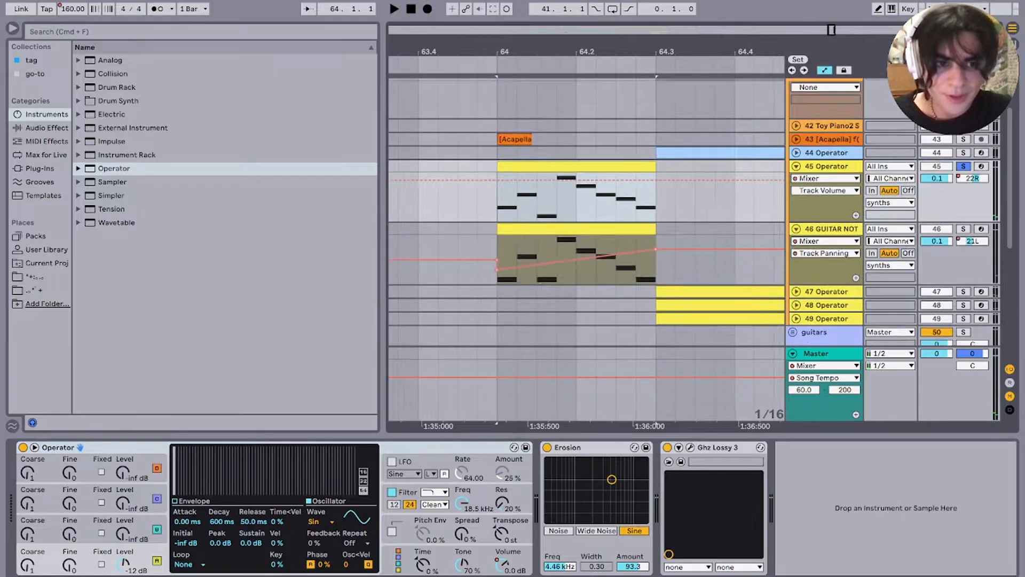
{"action": "key", "text": "space"}
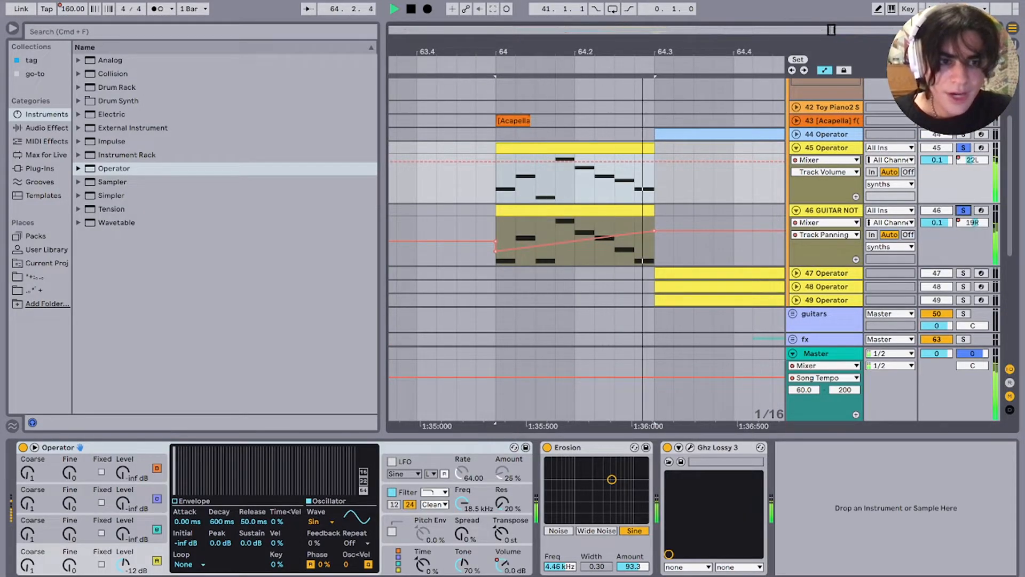
Step: Show the Track Panning envelope on track 45, replay the two tracks and collapse both lanes
{"action": "left_click", "coordinate": [972, 160]}
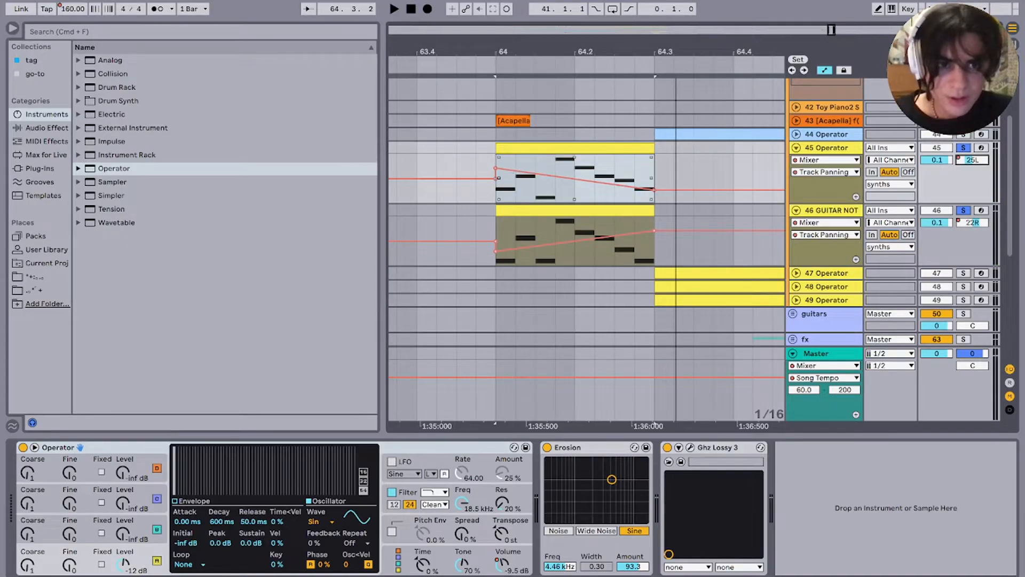
{"action": "key", "text": "space"}
{"action": "key", "text": "space"}
{"action": "left_click", "coordinate": [796, 148]}
{"action": "left_click", "coordinate": [796, 161]}
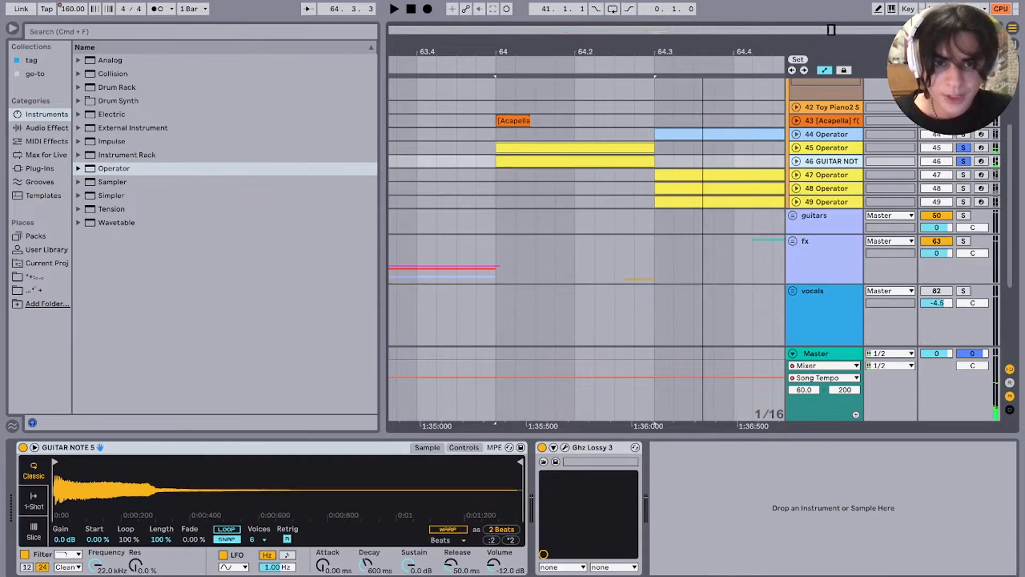
Step: Select the 64.3 clip on track 44 Operator, solo and expand the track, and review its device chain
{"action": "left_click", "coordinate": [556, 220]}
{"action": "scroll", "coordinate": [556, 220], "scroll_direction": "right", "scroll_amount": 5}
{"action": "scroll", "coordinate": [556, 220], "scroll_direction": "up", "scroll_amount": 1}
{"action": "left_click", "coordinate": [539, 162]}
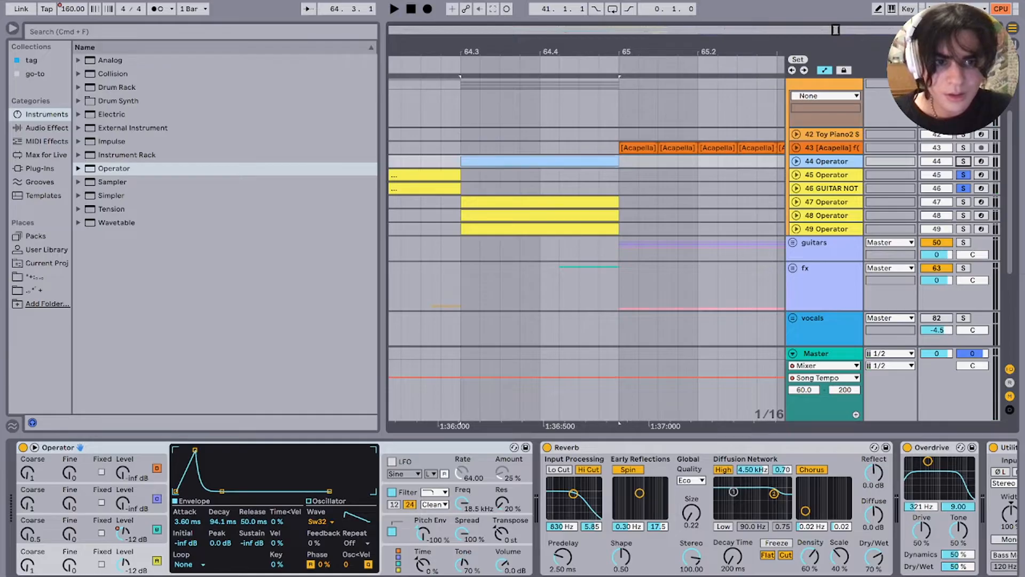
{"action": "key", "text": "Right"}
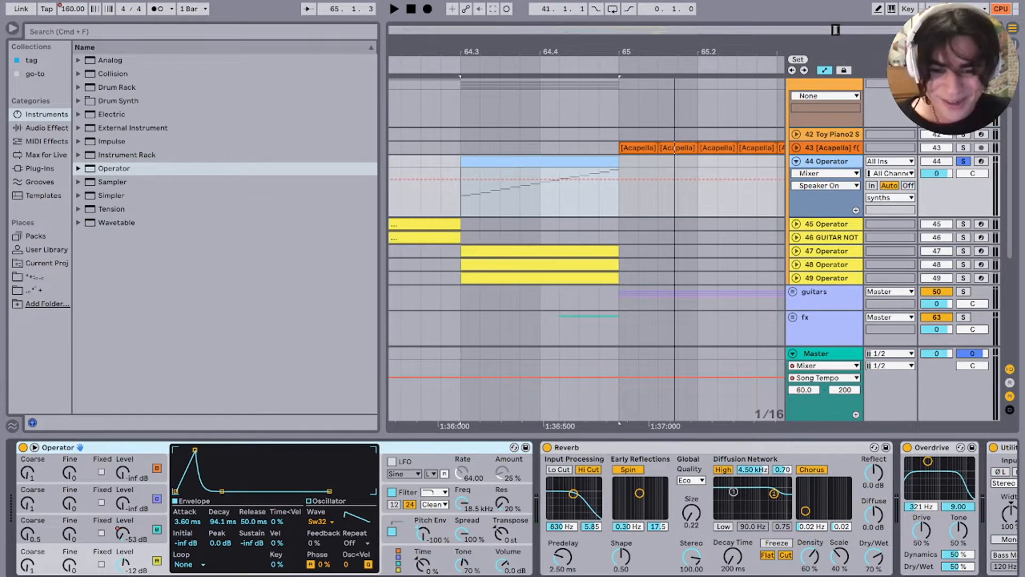
{"action": "scroll", "coordinate": [512, 507], "scroll_direction": "right", "scroll_amount": 5}
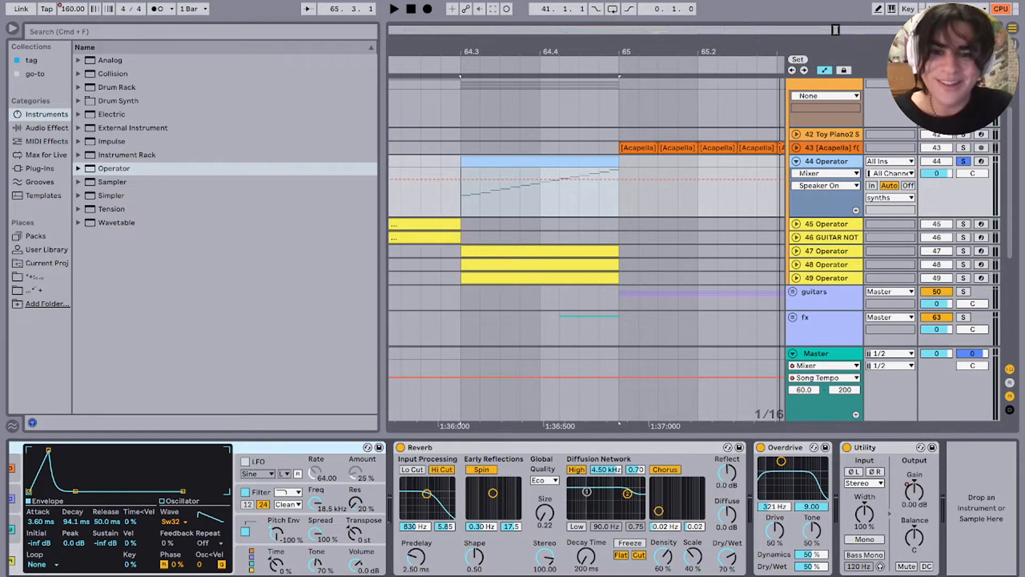
Step: Play soloed track 44 from 64.3, switch the solo to track 47 Operator and play the same spot
{"action": "left_click", "coordinate": [461, 198]}
{"action": "key", "text": "space"}
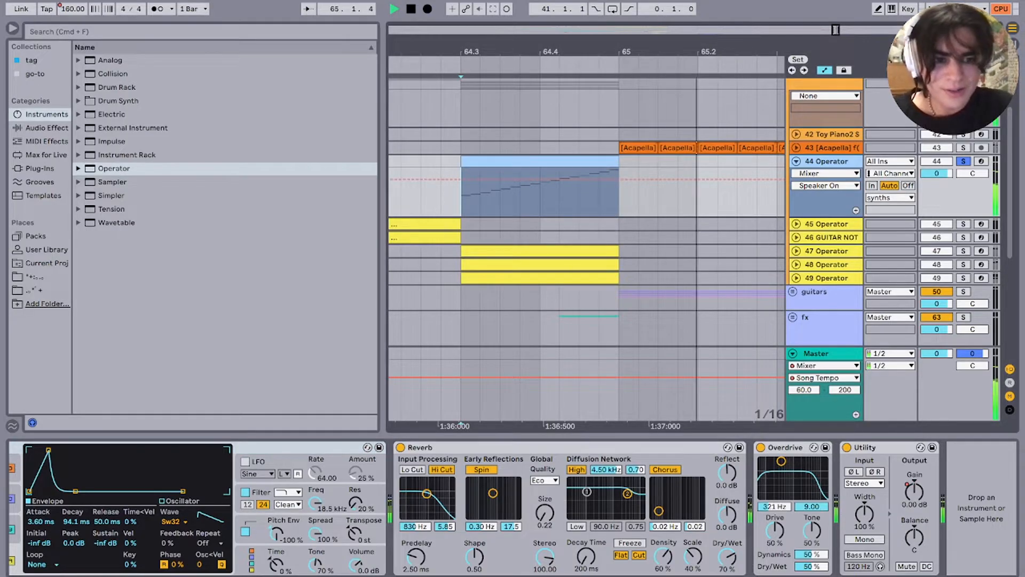
{"action": "key", "text": "space"}
{"action": "left_click", "coordinate": [963, 250]}
{"action": "key", "text": "space"}
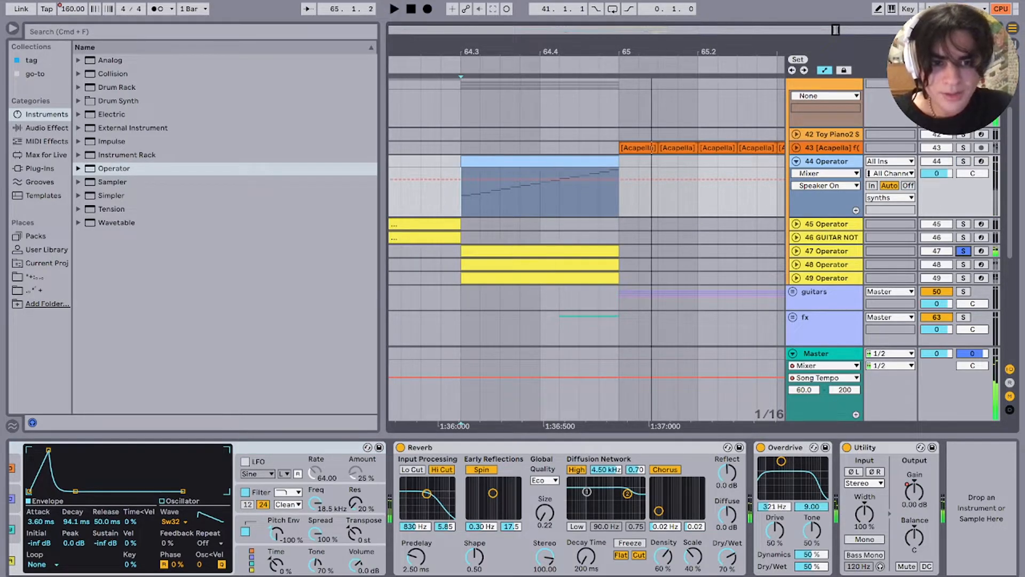
Step: Expand track 47 and show Operator's Pan < Rnd envelope in its lane
{"action": "left_click", "coordinate": [826, 251]}
{"action": "left_click", "coordinate": [796, 251]}
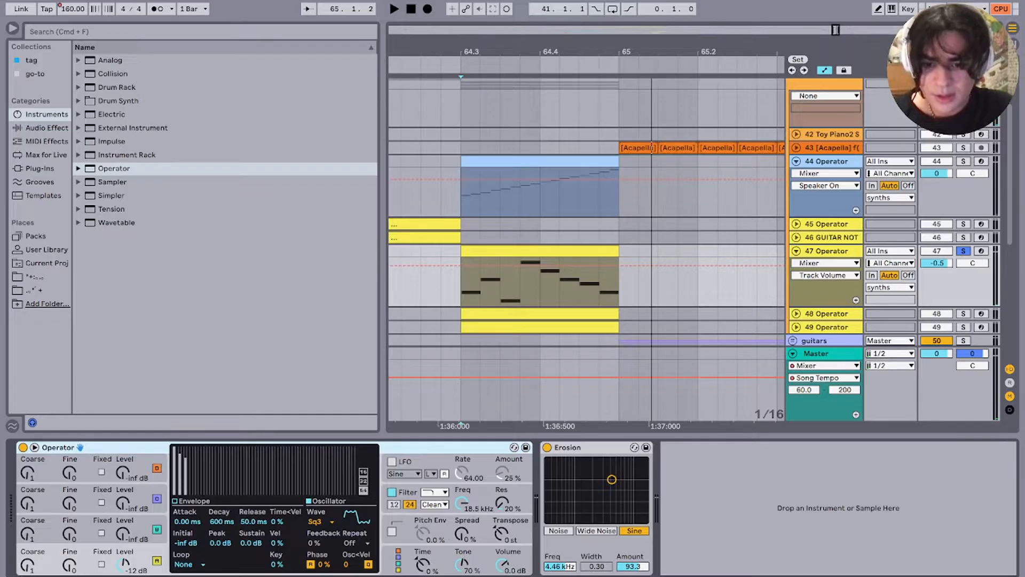
{"action": "left_click", "coordinate": [399, 559]}
{"action": "left_click", "coordinate": [345, 563]}
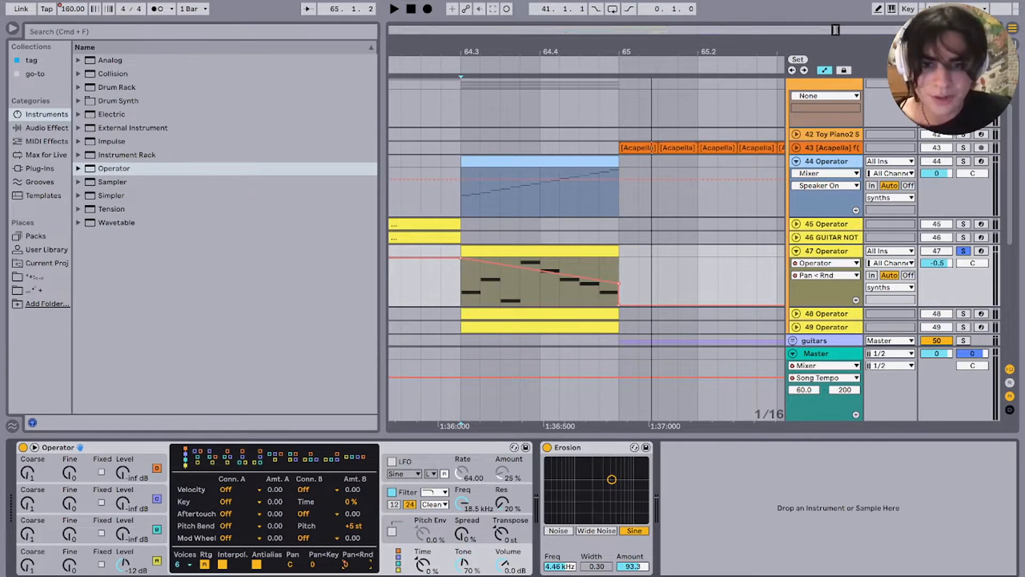
Step: Play soloed track 47 from 64.3, switch the solo to track 48 Operator, replay the spot and expand track 48
{"action": "key", "text": "space"}
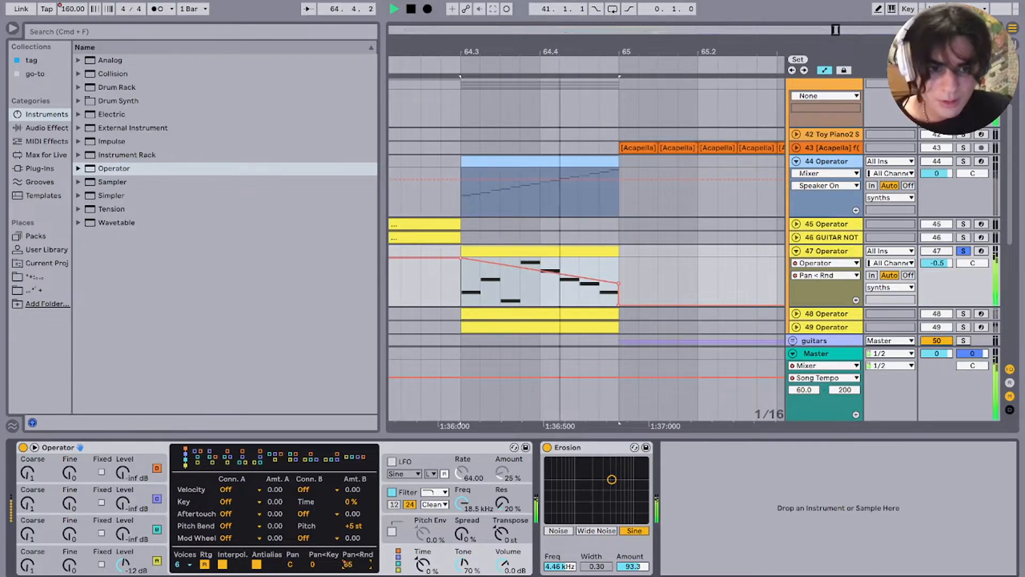
{"action": "left_click", "coordinate": [963, 314]}
{"action": "key", "text": "space"}
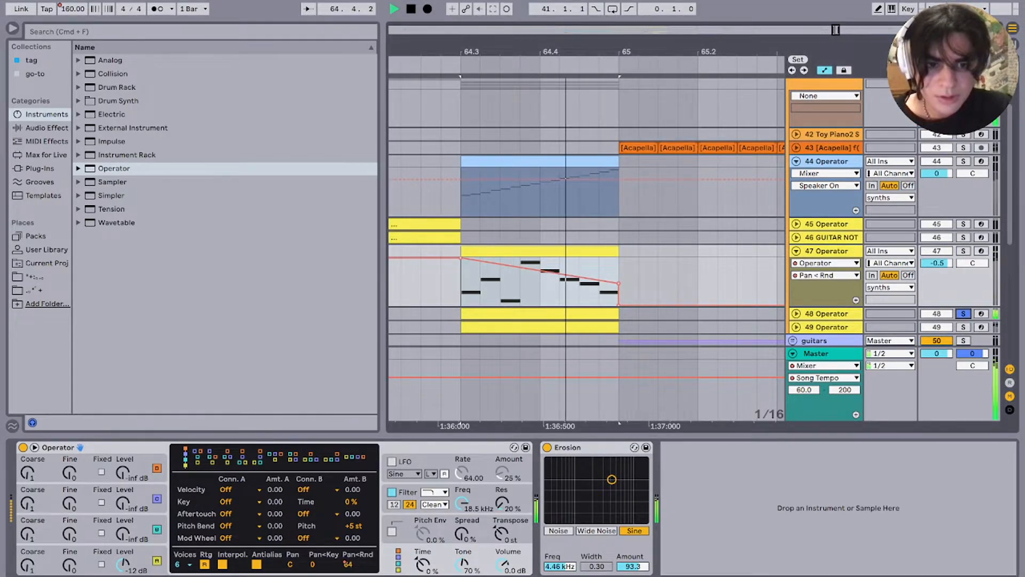
{"action": "left_click", "coordinate": [796, 313]}
{"action": "key", "text": "space"}
Step: Select track 48 and show Operator's Pan < Rnd envelope in its lane
{"action": "left_click", "coordinate": [827, 313]}
{"action": "scroll", "coordinate": [587, 240], "scroll_direction": "down", "scroll_amount": 3}
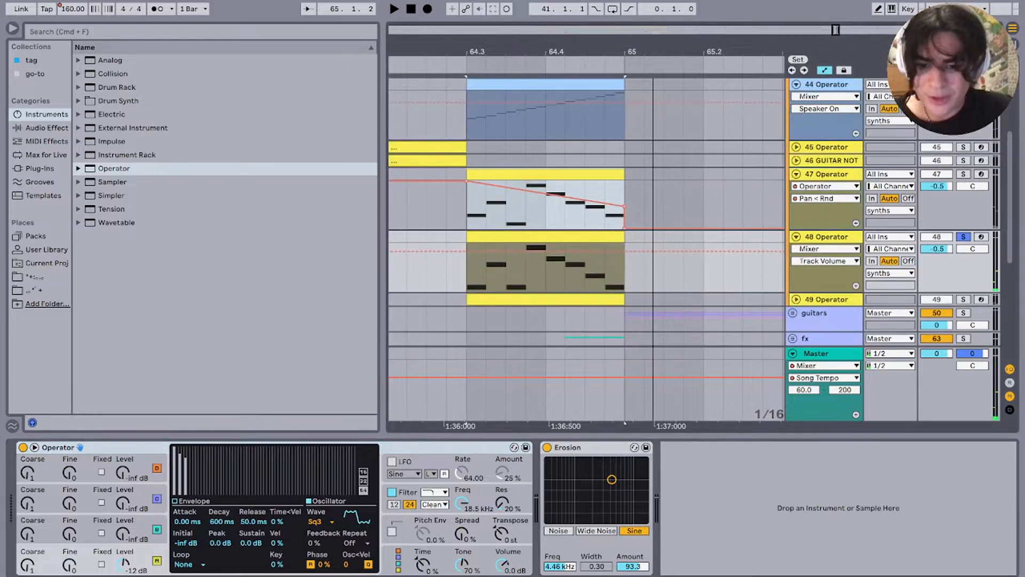
{"action": "left_click", "coordinate": [398, 560]}
{"action": "left_click", "coordinate": [347, 564]}
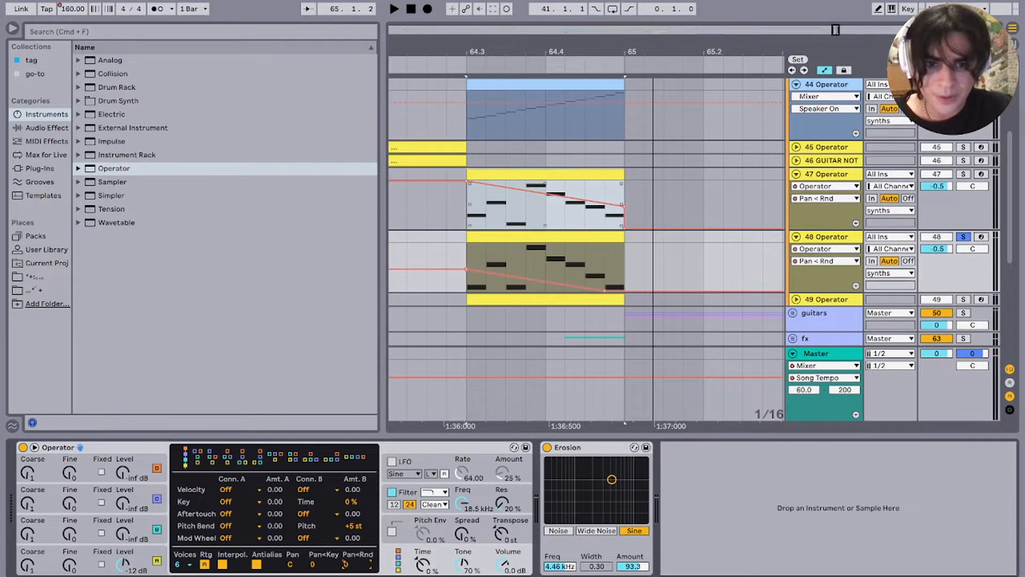
Step: Add track 47 to the solo on track 48 and play both Operator parts together
{"action": "left_click", "coordinate": [963, 174], "text": "super"}
{"action": "key", "text": "space"}
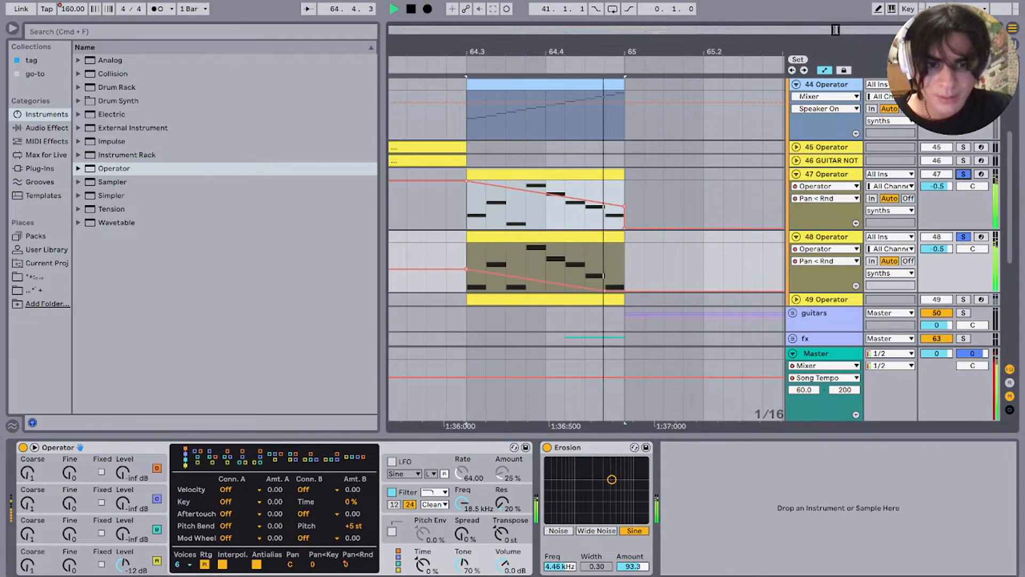
{"action": "key", "text": "space"}
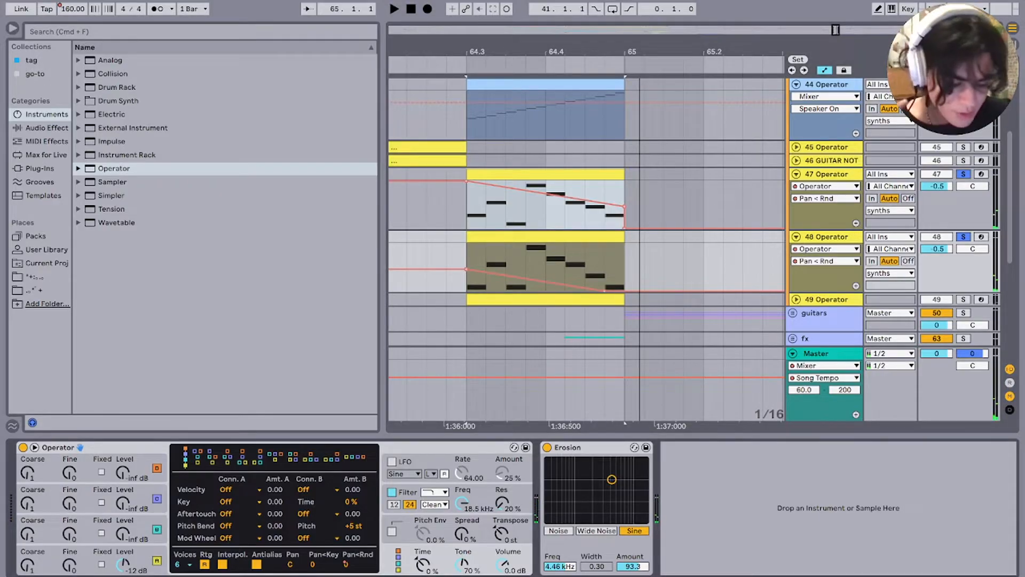
Step: Expand track 49 Operator, solo it and play its clip from 64.3
{"action": "scroll", "coordinate": [588, 240], "scroll_direction": "down", "scroll_amount": 2}
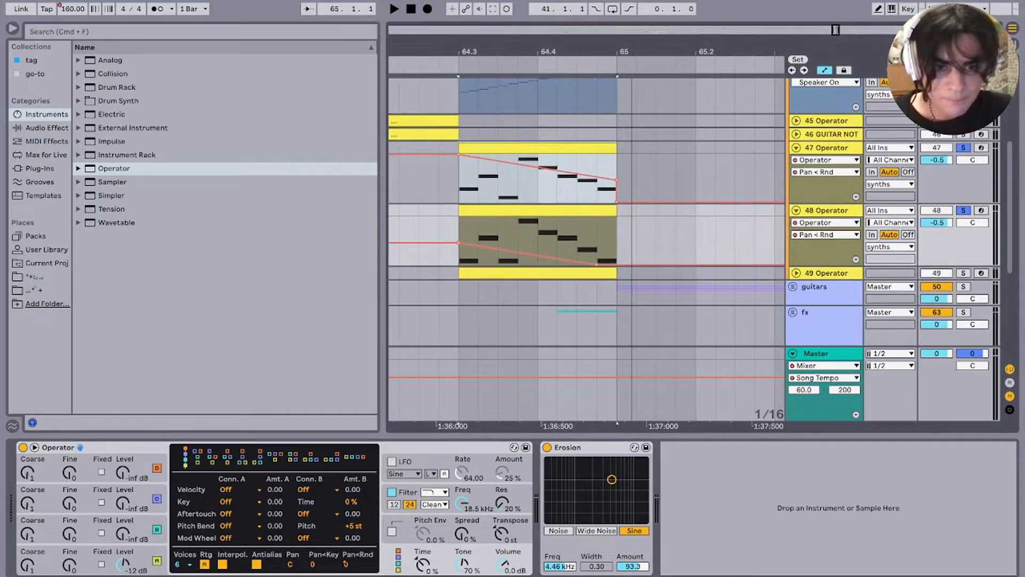
{"action": "left_click", "coordinate": [796, 273]}
{"action": "left_click", "coordinate": [963, 272]}
{"action": "key", "text": "space"}
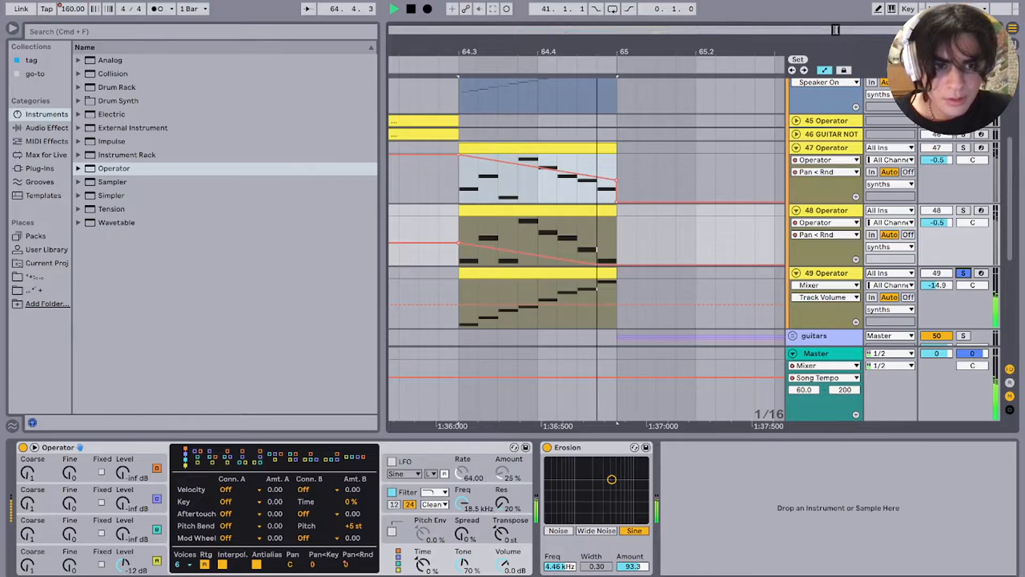
{"action": "key", "text": "space"}
Step: Return the solo to tracks 47 and 48 and play them together from 64.3
{"action": "left_click", "coordinate": [963, 211]}
{"action": "left_click", "coordinate": [963, 147]}
{"action": "key", "text": "space"}
{"action": "left_click", "coordinate": [963, 211], "text": "super"}
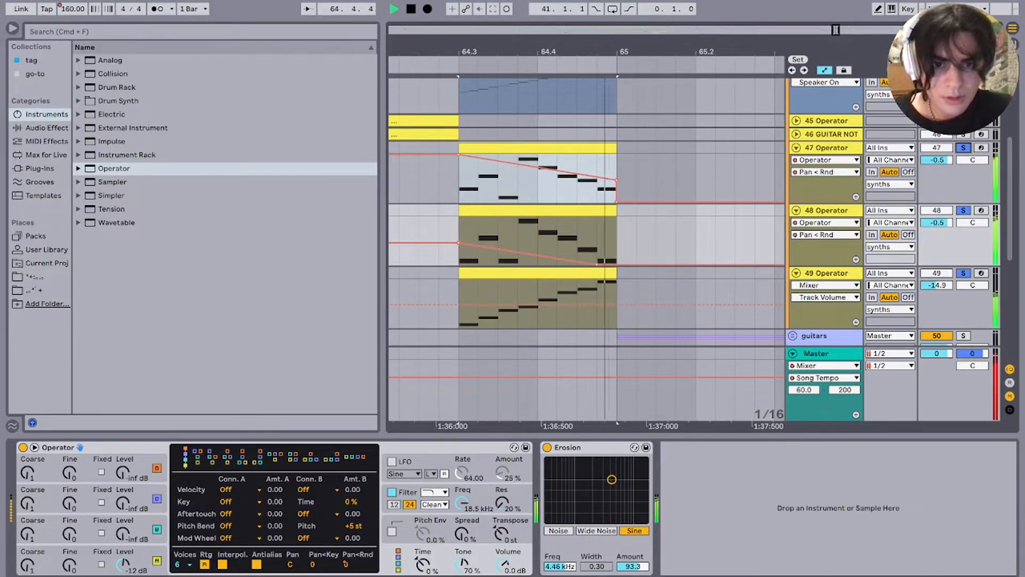
{"action": "key", "text": "space"}
Step: Solo track 44 Operator together with tracks 47 and 48 and play the layered fill
{"action": "scroll", "coordinate": [587, 213], "scroll_direction": "up", "scroll_amount": 7}
{"action": "left_click", "coordinate": [963, 168]}
{"action": "key", "text": "space"}
{"action": "left_click", "coordinate": [963, 258], "text": "super"}
{"action": "left_click", "coordinate": [963, 320], "text": "super"}
{"action": "scroll", "coordinate": [587, 240], "scroll_direction": "down", "scroll_amount": 1}
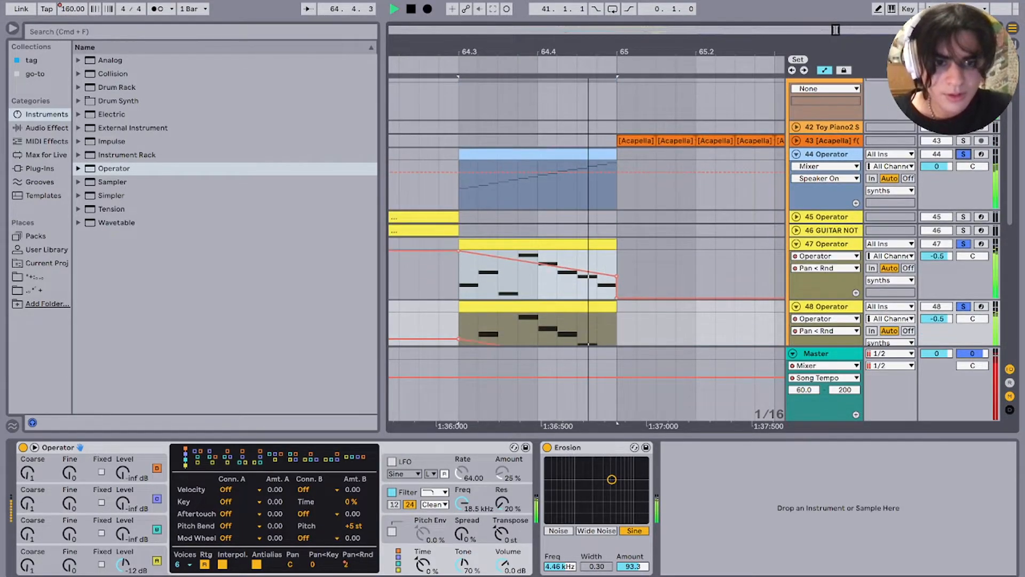
{"action": "scroll", "coordinate": [587, 240], "scroll_direction": "up", "scroll_amount": 2}
{"action": "key", "text": "space"}
Step: Collapse the lanes of tracks 44, 47, 48 and 49, and fold the synths group
{"action": "left_click", "coordinate": [826, 185]}
{"action": "key", "text": "u"}
{"action": "key", "text": "Down"}
{"action": "key", "text": "Down"}
{"action": "key", "text": "Down"}
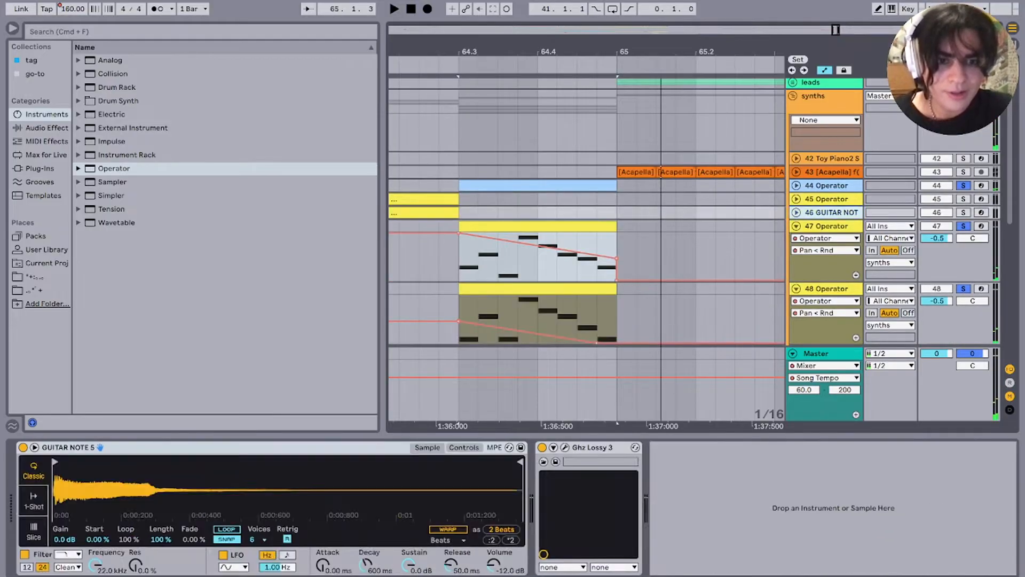
{"action": "key", "text": "u"}
{"action": "key", "text": "Down"}
{"action": "key", "text": "u"}
{"action": "key", "text": "Down"}
{"action": "key", "text": "u"}
{"action": "left_click", "coordinate": [826, 96]}
{"action": "key", "text": "u"}
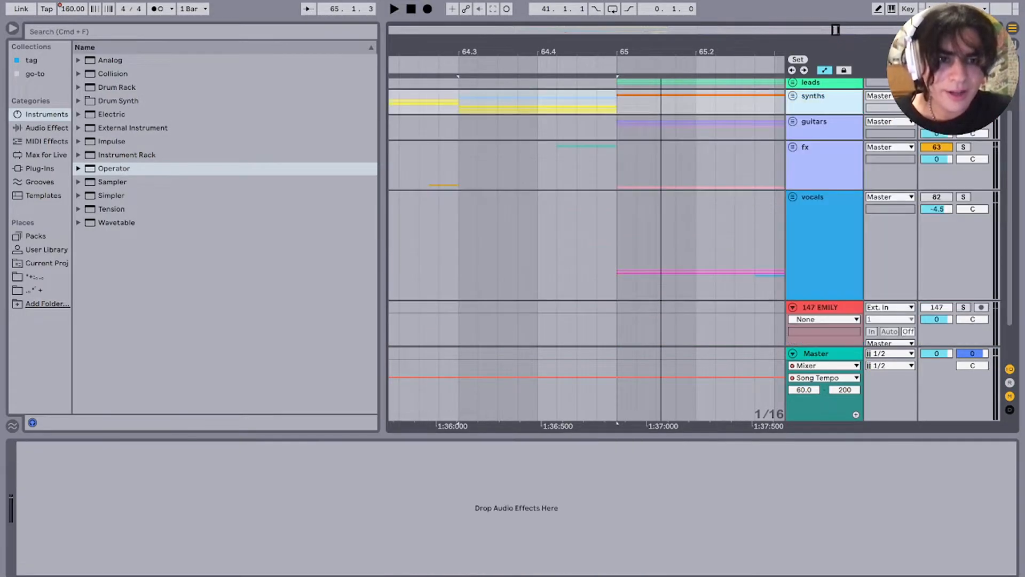
Step: Solo and unfold the guitars group and play it from 58.3
{"action": "left_click", "coordinate": [530, 103]}
{"action": "scroll", "coordinate": [529, 103], "scroll_direction": "down", "scroll_amount": 5}
{"action": "left_click", "coordinate": [460, 161]}
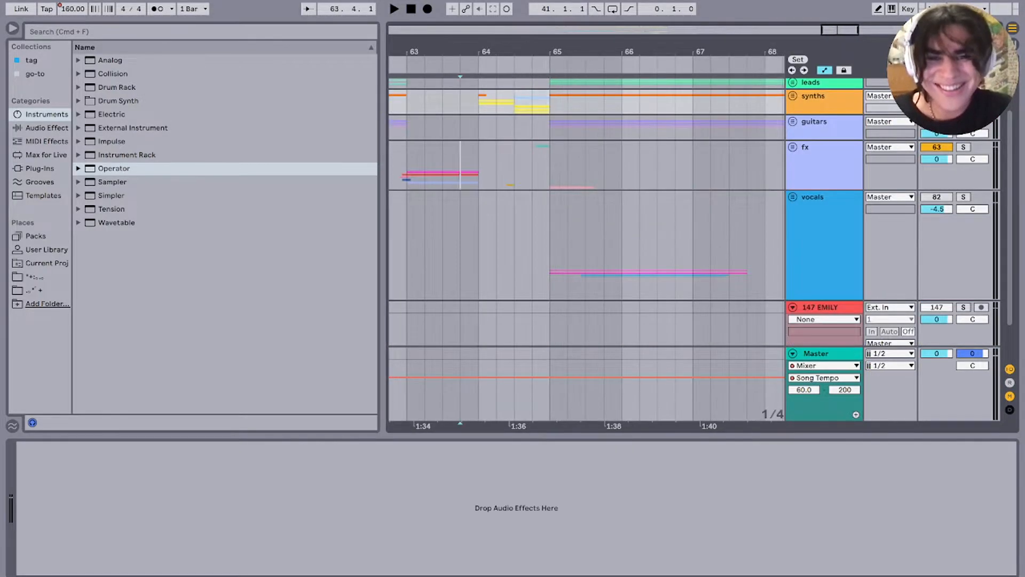
{"action": "scroll", "coordinate": [461, 162], "scroll_direction": "down", "scroll_amount": 3}
{"action": "scroll", "coordinate": [468, 159], "scroll_direction": "left", "scroll_amount": 3}
{"action": "scroll", "coordinate": [468, 159], "scroll_direction": "up", "scroll_amount": 1}
{"action": "left_click", "coordinate": [468, 159]}
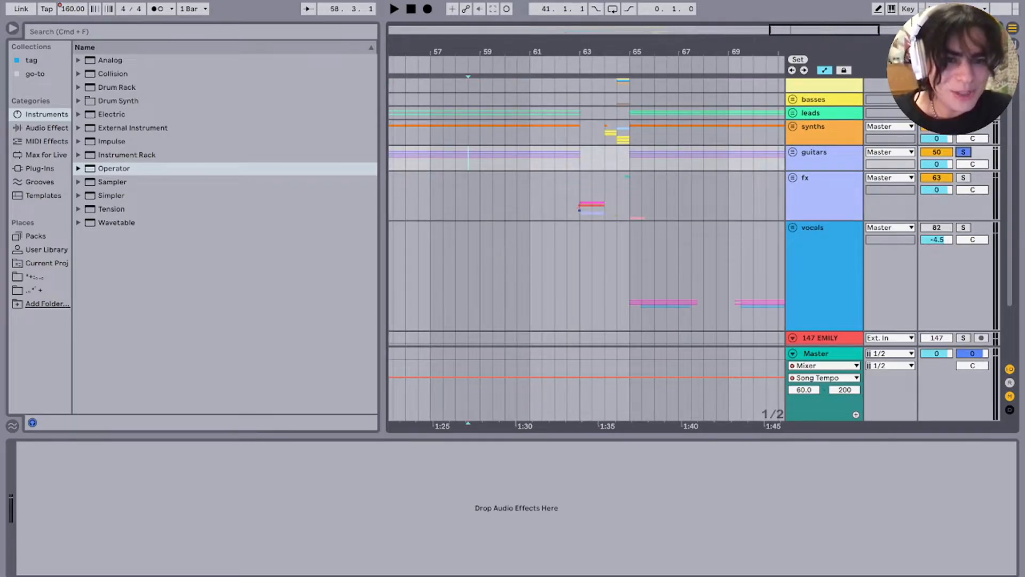
{"action": "key", "text": "Right"}
{"action": "key", "text": "space"}
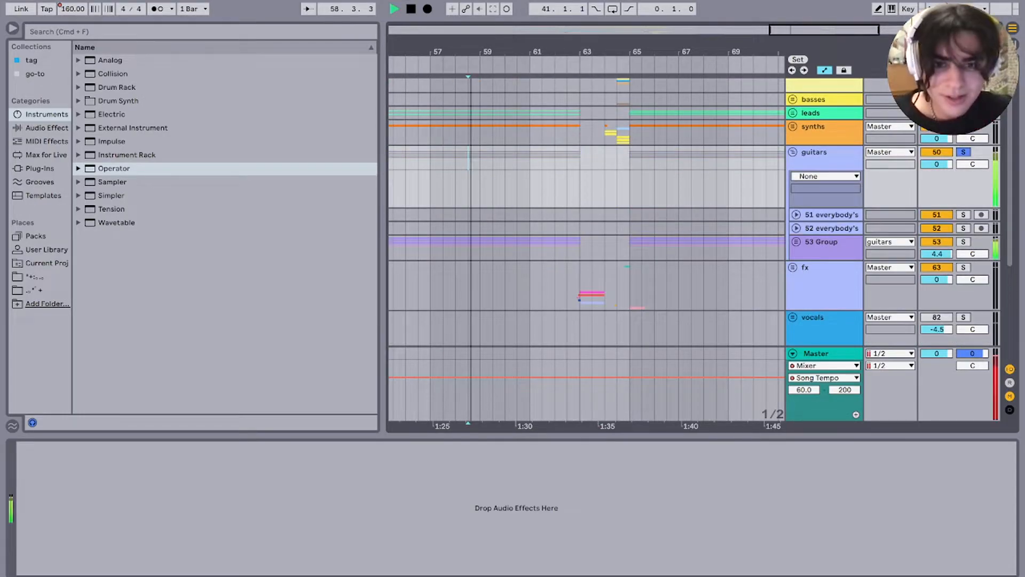
Step: Review the device chain of 53 Group and play the soloed guitars from bar 41
{"action": "left_click", "coordinate": [520, 242]}
{"action": "scroll", "coordinate": [520, 242], "scroll_direction": "up", "scroll_amount": 4}
{"action": "scroll", "coordinate": [581, 232], "scroll_direction": "down", "scroll_amount": 1}
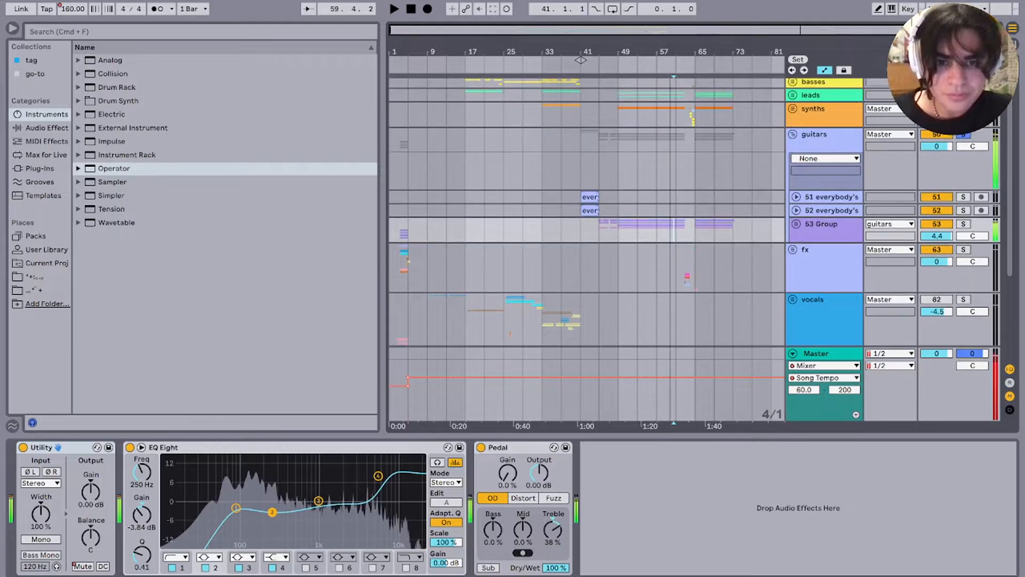
{"action": "key", "text": "space"}
{"action": "left_click", "coordinate": [581, 232]}
{"action": "scroll", "coordinate": [581, 233], "scroll_direction": "up", "scroll_amount": 5}
{"action": "key", "text": "space"}
{"action": "scroll", "coordinate": [599, 211], "scroll_direction": "up", "scroll_amount": 5}
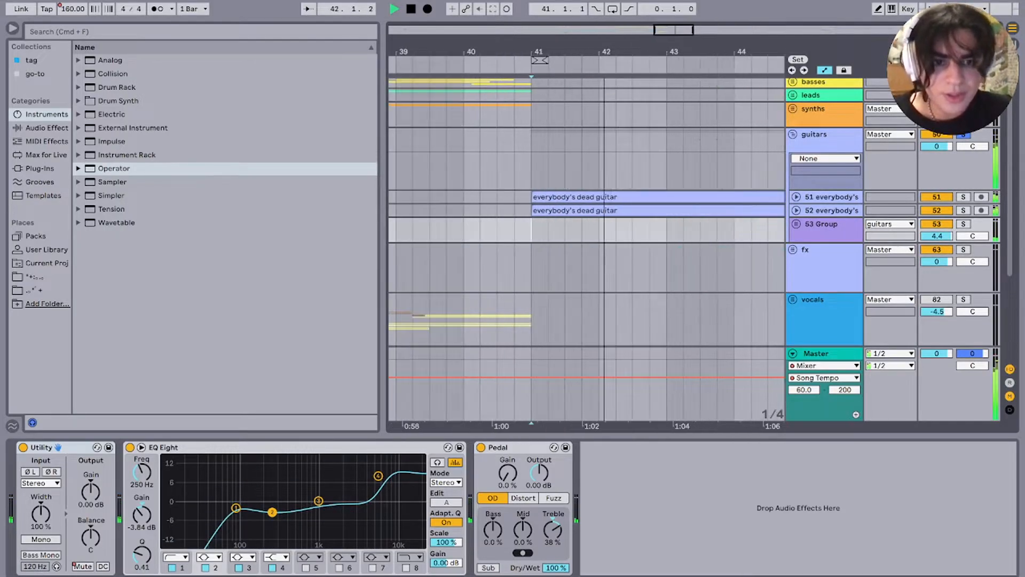
Step: Expand track 52, solo tracks 51 and 52 while they play, and select the everybody's dead guitar clip on track 52
{"action": "left_click", "coordinate": [796, 210]}
{"action": "left_click", "coordinate": [831, 197]}
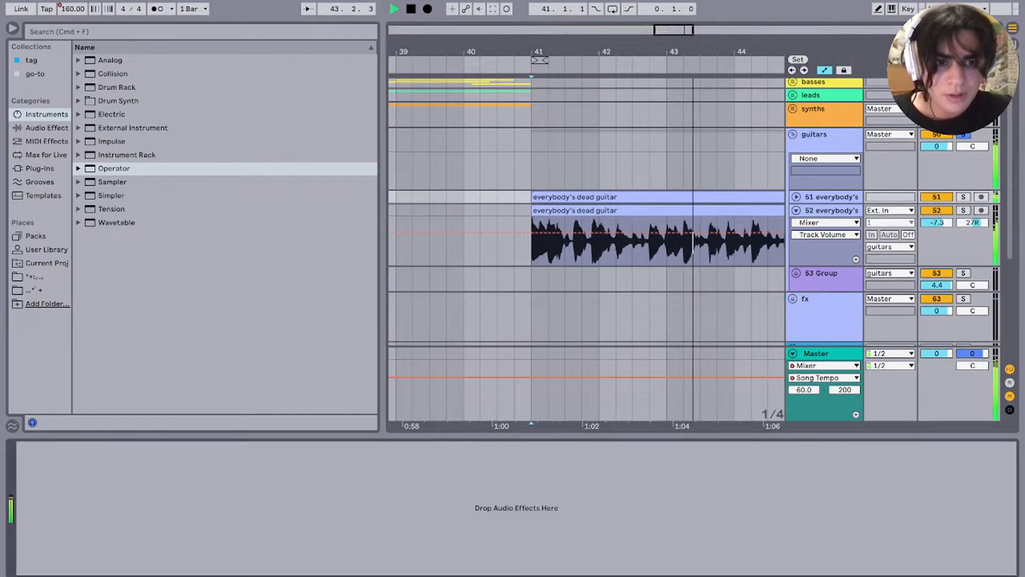
{"action": "left_click", "coordinate": [830, 211], "text": "shift"}
{"action": "key", "text": "s"}
{"action": "scroll", "coordinate": [639, 235], "scroll_direction": "right", "scroll_amount": 4}
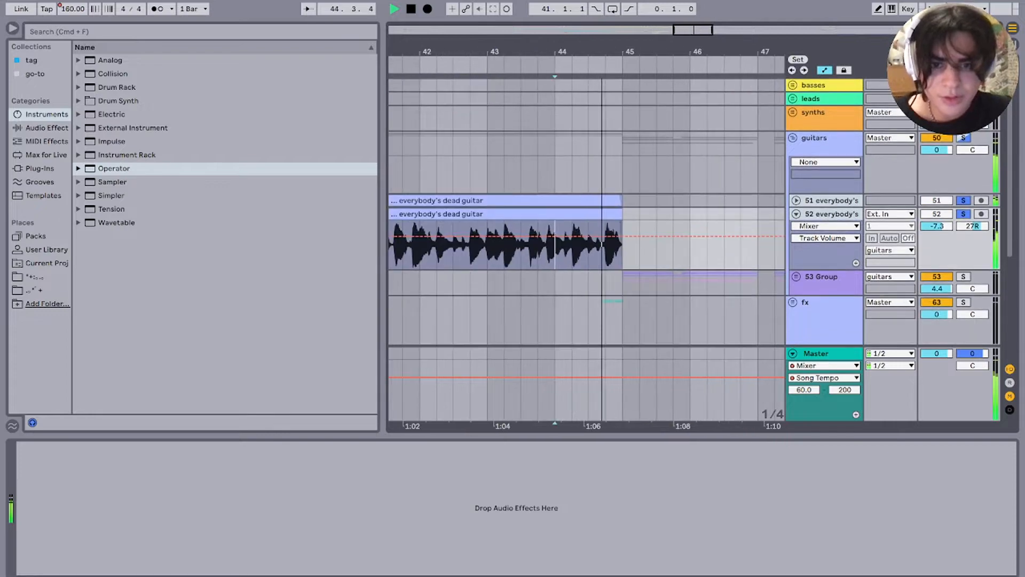
{"action": "scroll", "coordinate": [552, 236], "scroll_direction": "down", "scroll_amount": 3}
{"action": "key", "text": "space"}
{"action": "left_click", "coordinate": [552, 213]}
{"action": "scroll", "coordinate": [552, 225], "scroll_direction": "left", "scroll_amount": 2}
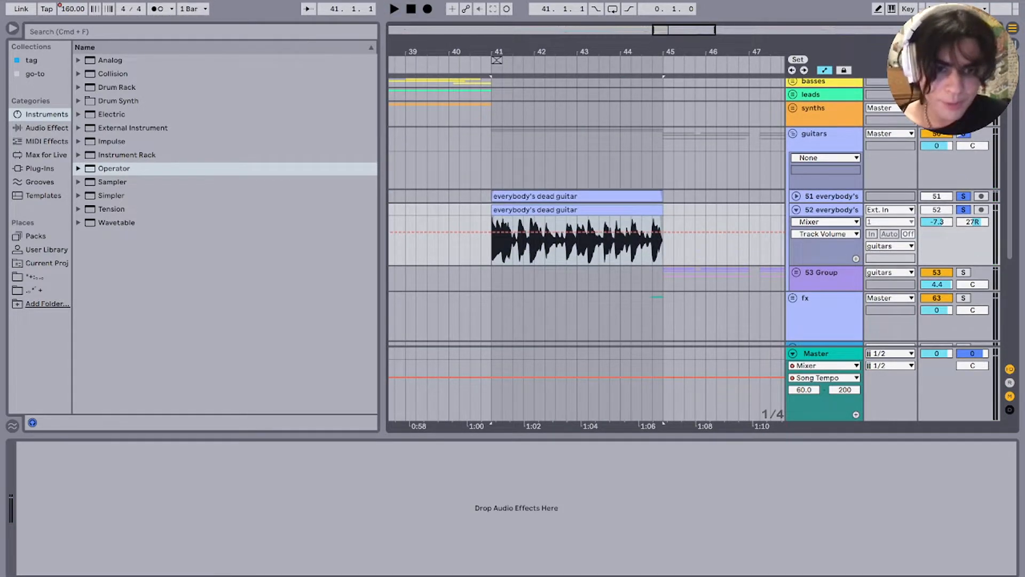
Step: Unfold 53 Group, select the 85-Audio 1 clip at bar 45 on track 55, and play with track 54 soloed
{"action": "scroll", "coordinate": [587, 240], "scroll_direction": "right", "scroll_amount": 1}
{"action": "scroll", "coordinate": [587, 240], "scroll_direction": "up", "scroll_amount": 1}
{"action": "left_click", "coordinate": [796, 275]}
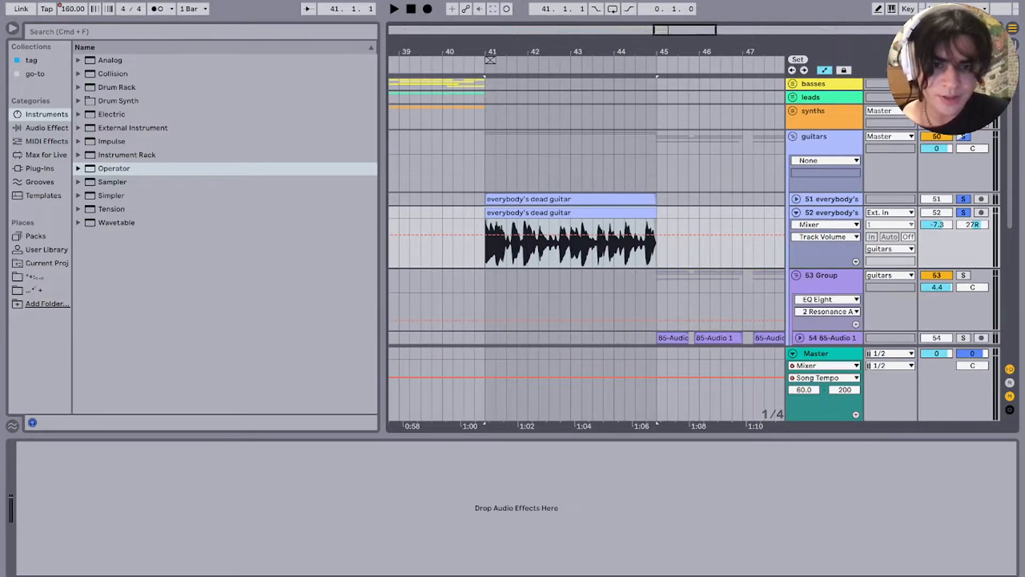
{"action": "scroll", "coordinate": [587, 240], "scroll_direction": "down", "scroll_amount": 3}
{"action": "scroll", "coordinate": [587, 240], "scroll_direction": "right", "scroll_amount": 3}
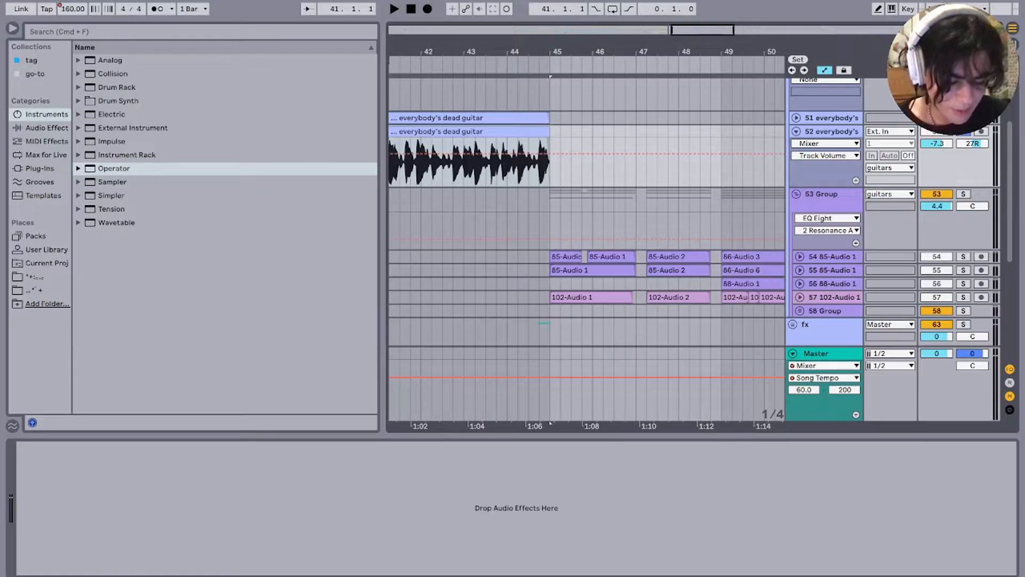
{"action": "left_click", "coordinate": [593, 270]}
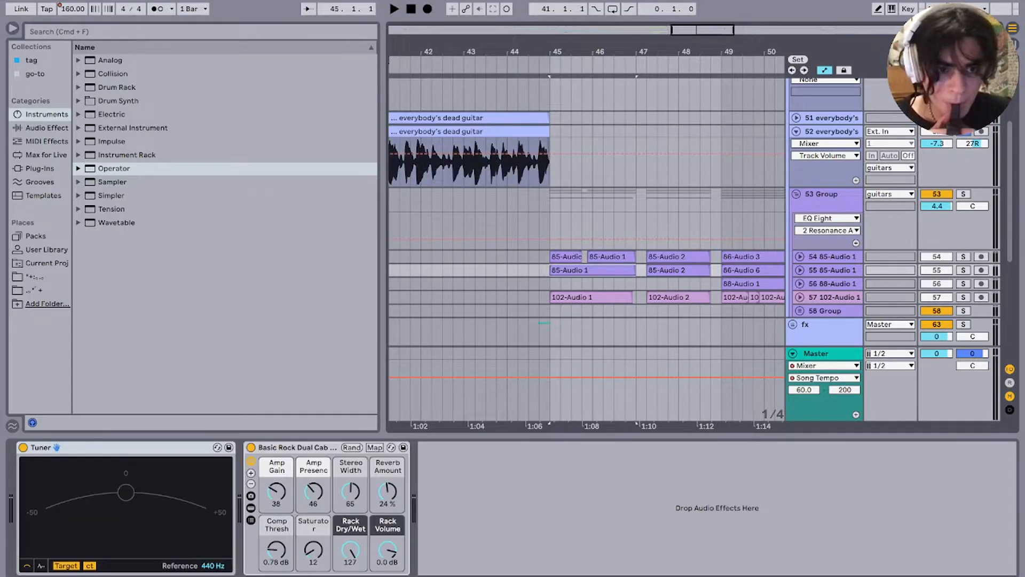
{"action": "key", "text": "space"}
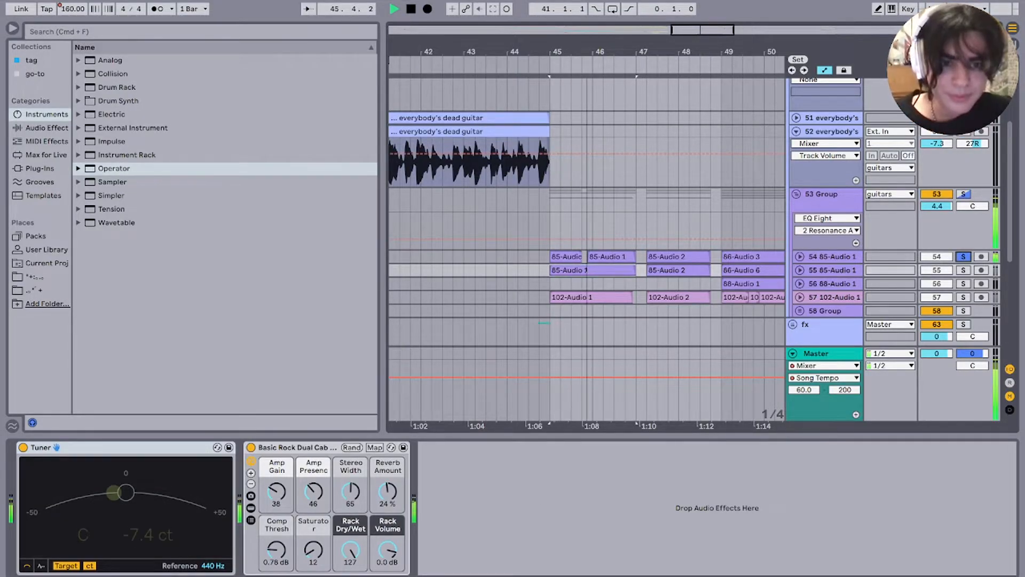
Step: Expand tracks 54 and 55, switch the solo to track 55 and replay from bar 45
{"action": "left_click", "coordinate": [799, 271]}
{"action": "left_click", "coordinate": [799, 257]}
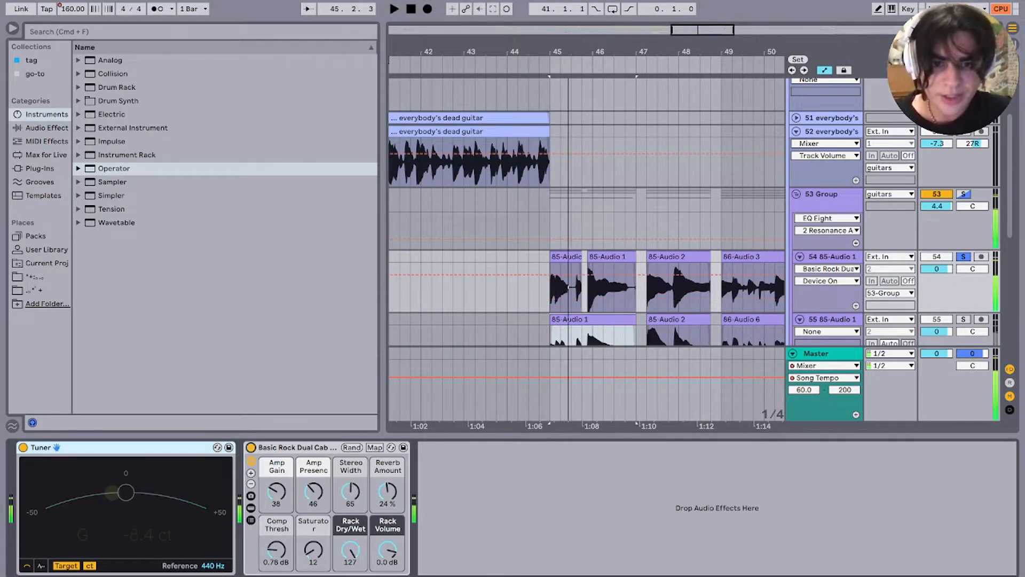
{"action": "scroll", "coordinate": [588, 240], "scroll_direction": "down", "scroll_amount": 5}
{"action": "key", "text": "space"}
{"action": "key", "text": "space"}
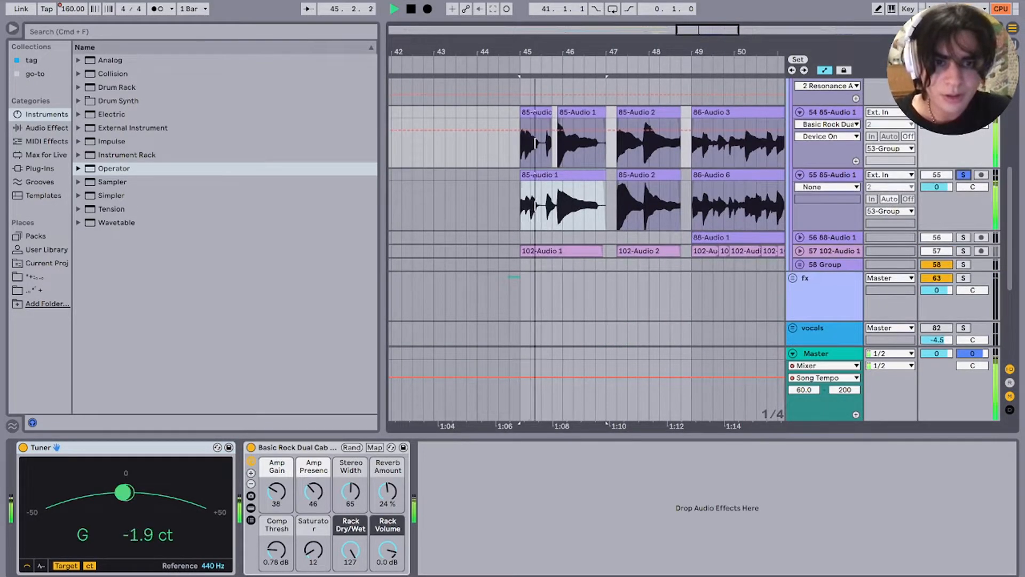
Step: Play soloed track 55 from the start of the 86-Audio 6 clip at bar 49
{"action": "left_click", "coordinate": [691, 205]}
{"action": "key", "text": "space"}
{"action": "key", "text": "space"}
{"action": "scroll", "coordinate": [691, 206], "scroll_direction": "right", "scroll_amount": 4}
{"action": "scroll", "coordinate": [609, 213], "scroll_direction": "down", "scroll_amount": 8}
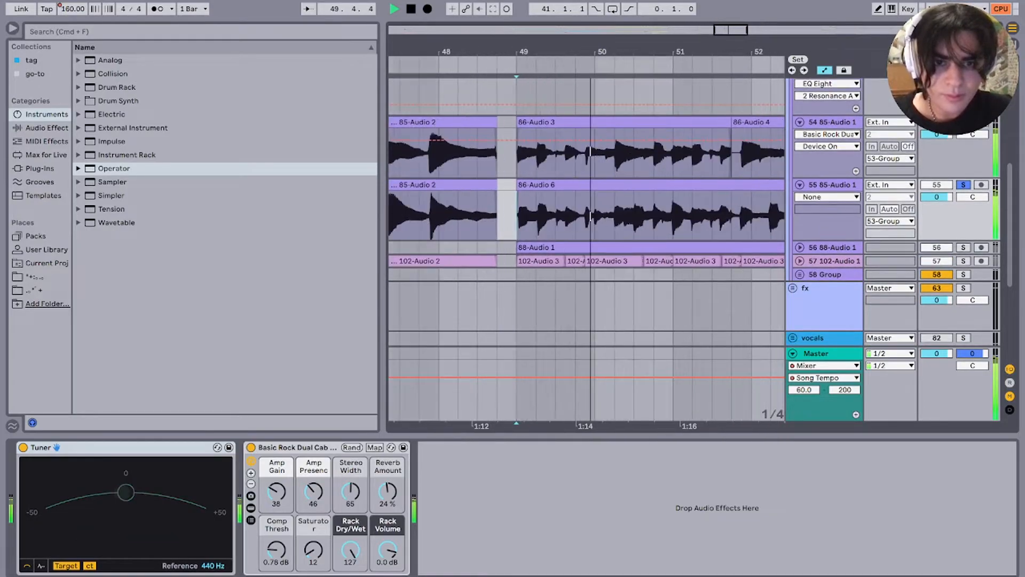
{"action": "scroll", "coordinate": [608, 213], "scroll_direction": "up", "scroll_amount": 3}
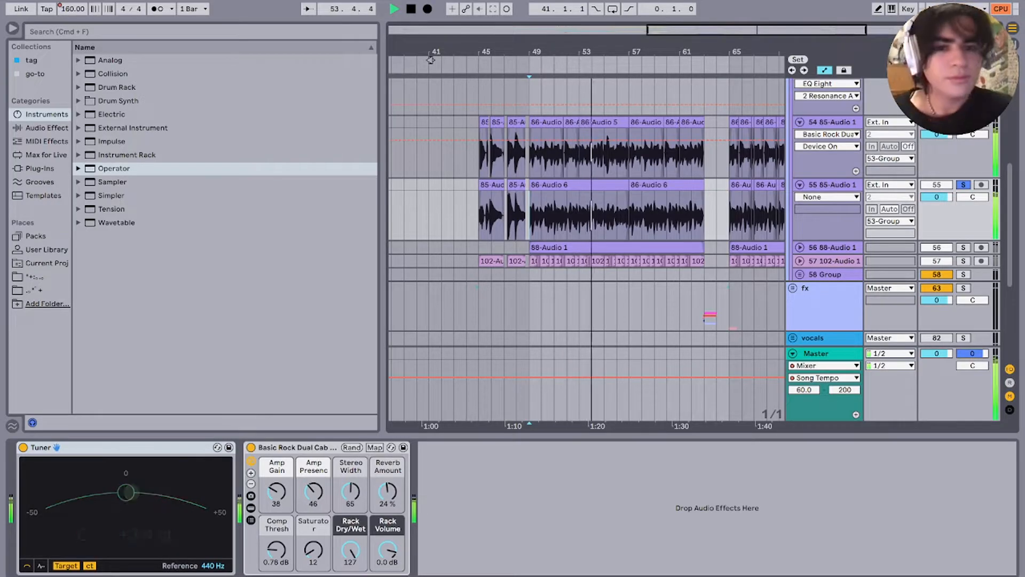
Step: Place the insert marker at bar 55 on track 55, inspect the guitar clips there and stop playback
{"action": "left_click", "coordinate": [604, 215]}
{"action": "key", "text": "plus"}
{"action": "key", "text": "plus"}
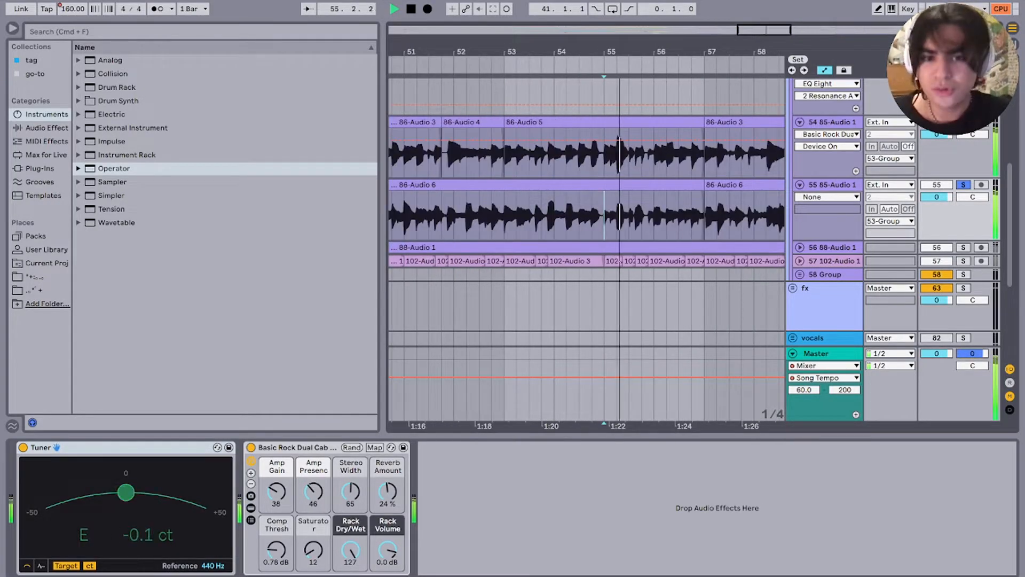
{"action": "scroll", "coordinate": [402, 60], "scroll_direction": "down", "scroll_amount": 5}
{"action": "key", "text": "space"}
{"action": "scroll", "coordinate": [604, 218], "scroll_direction": "down", "scroll_amount": 2}
{"action": "scroll", "coordinate": [604, 217], "scroll_direction": "left", "scroll_amount": 1}
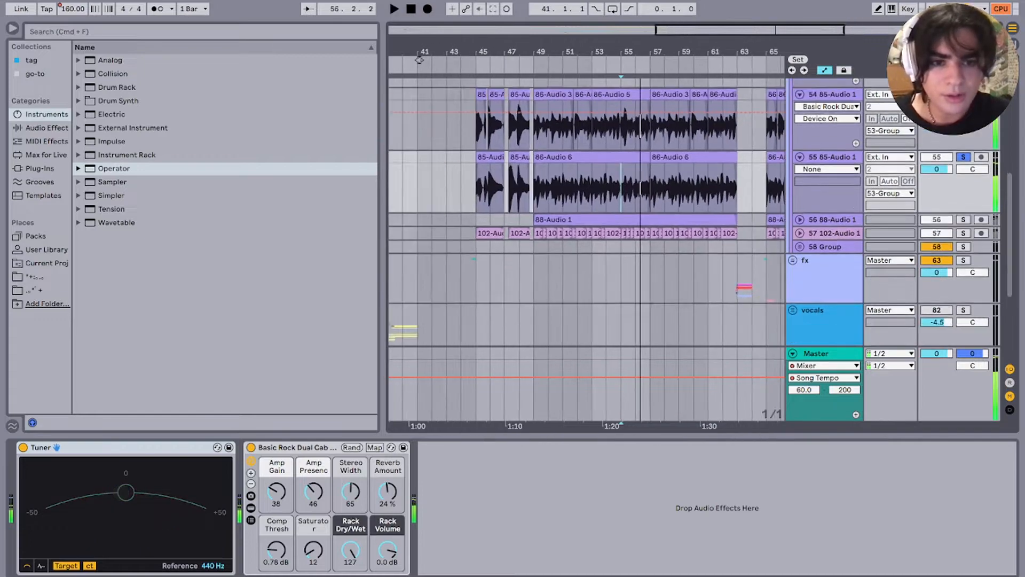
Step: Select the 88-Audio 1 clip on track 56, solo the track and play it from bar 49
{"action": "left_click", "coordinate": [604, 218]}
{"action": "key", "text": "s"}
{"action": "key", "text": "space"}
{"action": "key", "text": "space"}
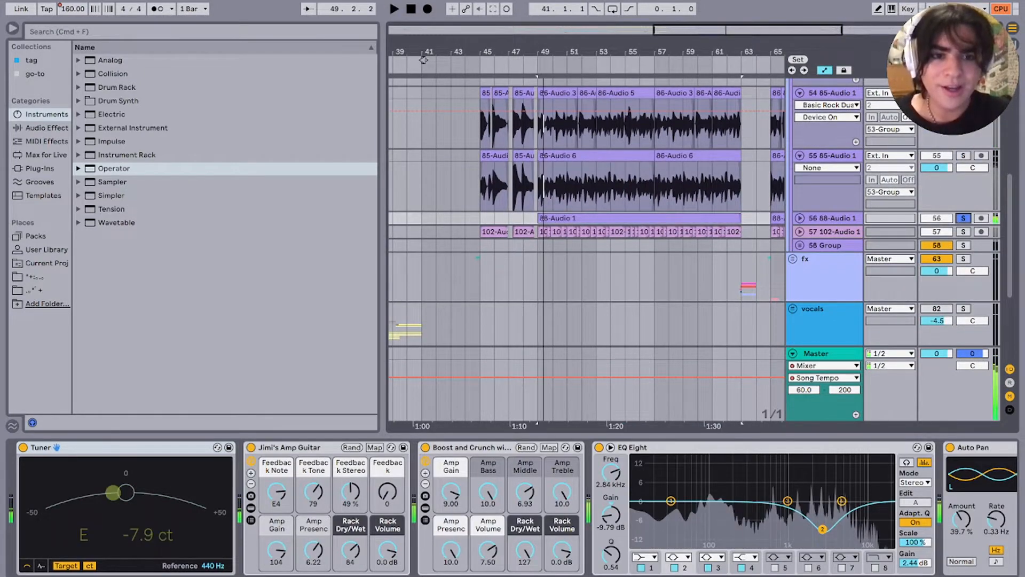
Step: Expand track 56, replay the 88-Audio 1 clip and examine its waveform closely
{"action": "key", "text": "u"}
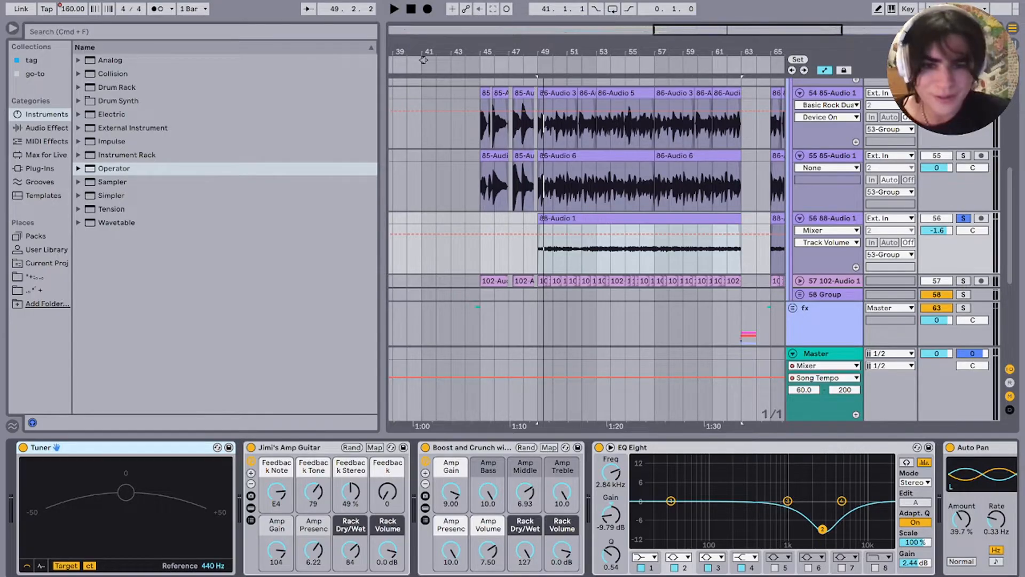
{"action": "key", "text": "space"}
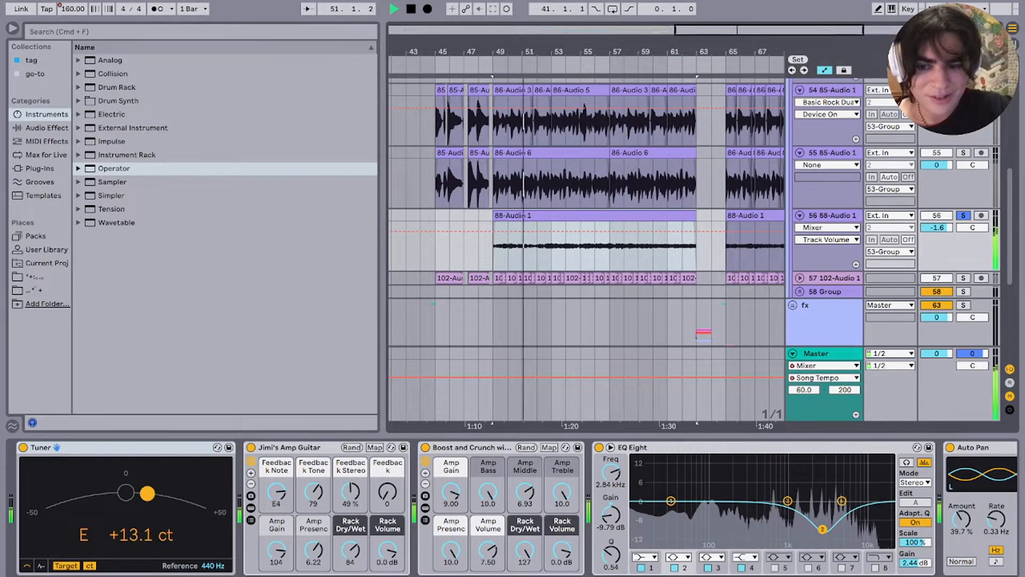
{"action": "key", "text": "space"}
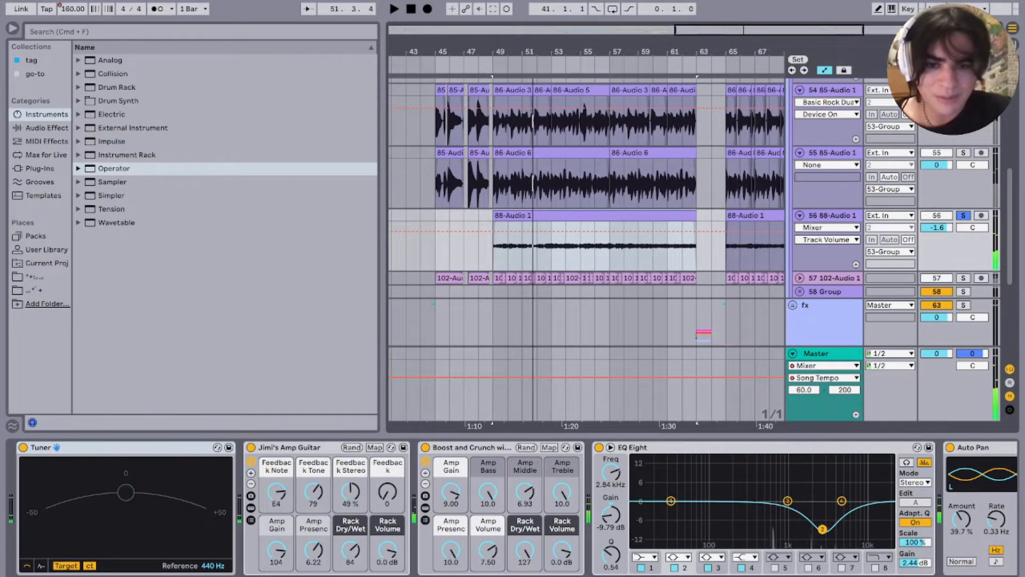
{"action": "scroll", "coordinate": [480, 231], "scroll_direction": "up", "scroll_amount": 5}
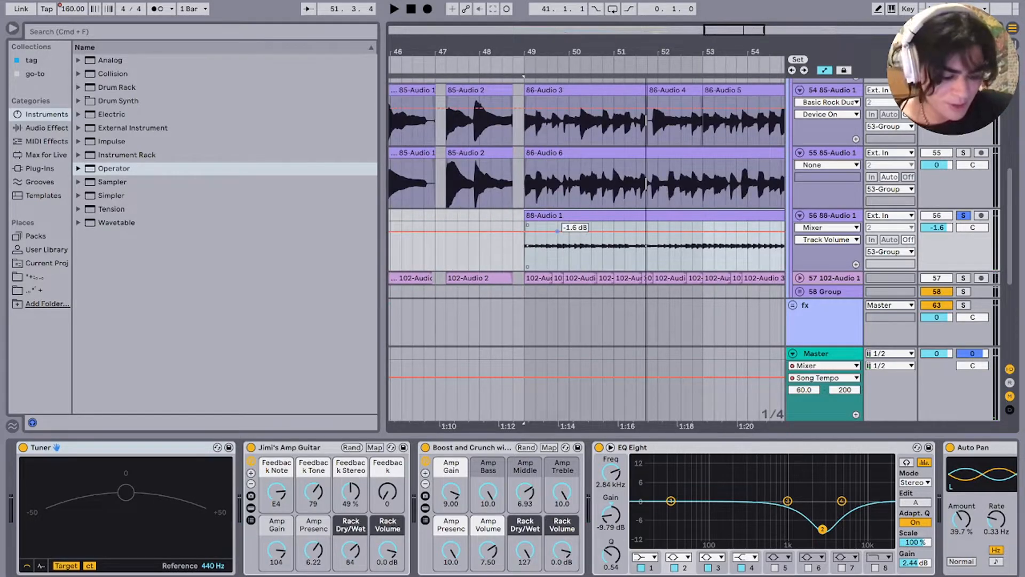
Step: Replay the soloed 88-Audio 1 clip on track 56 from bar 49 in short bursts
{"action": "key", "text": "space"}
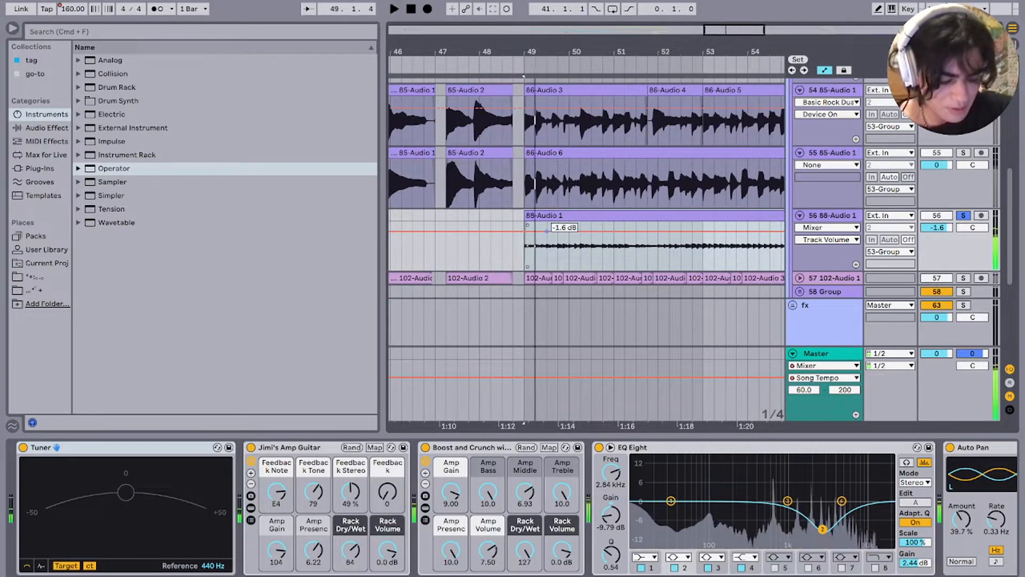
{"action": "key", "text": "space"}
{"action": "key", "text": "space"}
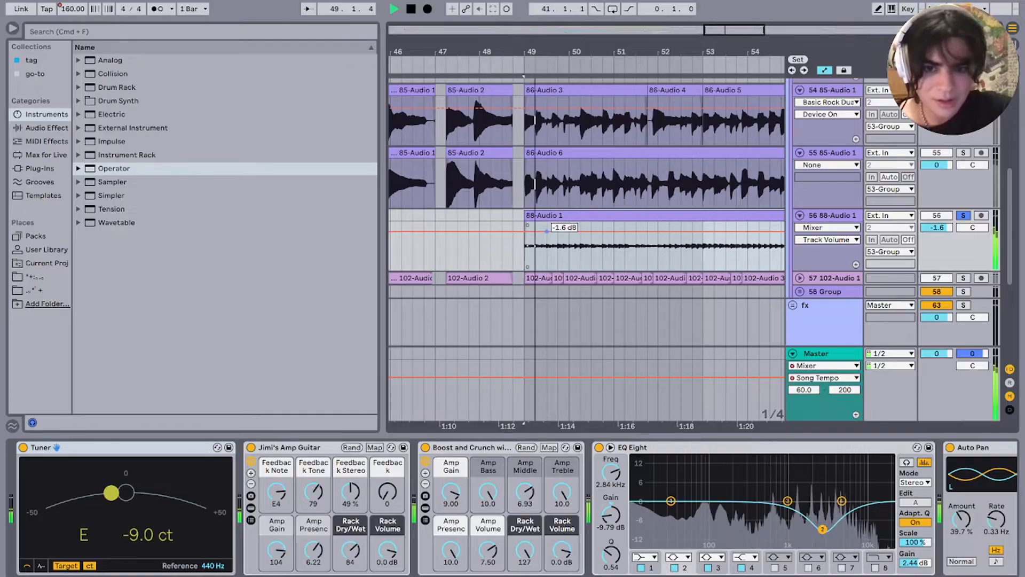
{"action": "key", "text": "space"}
Step: Inspect the clips after bar 54 and the Jimi's Amp Guitar rack on track 56, including its Feedback Note control
{"action": "scroll", "coordinate": [553, 231], "scroll_direction": "right", "scroll_amount": 5}
{"action": "scroll", "coordinate": [562, 236], "scroll_direction": "right", "scroll_amount": 3}
{"action": "scroll", "coordinate": [563, 236], "scroll_direction": "up", "scroll_amount": 1}
{"action": "scroll", "coordinate": [501, 507], "scroll_direction": "right", "scroll_amount": 1}
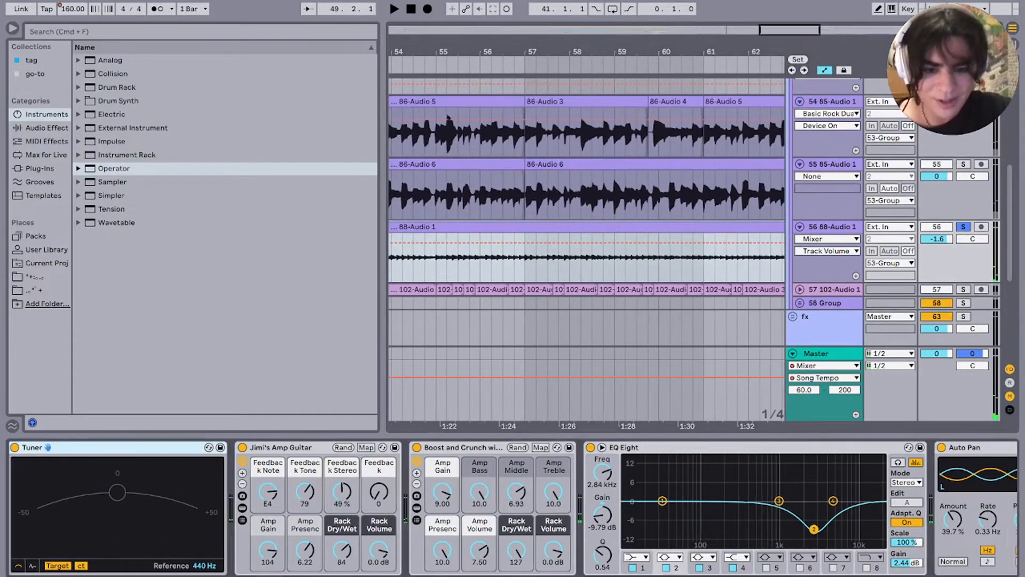
{"action": "scroll", "coordinate": [502, 507], "scroll_direction": "left", "scroll_amount": 1}
{"action": "left_click", "coordinate": [327, 447]}
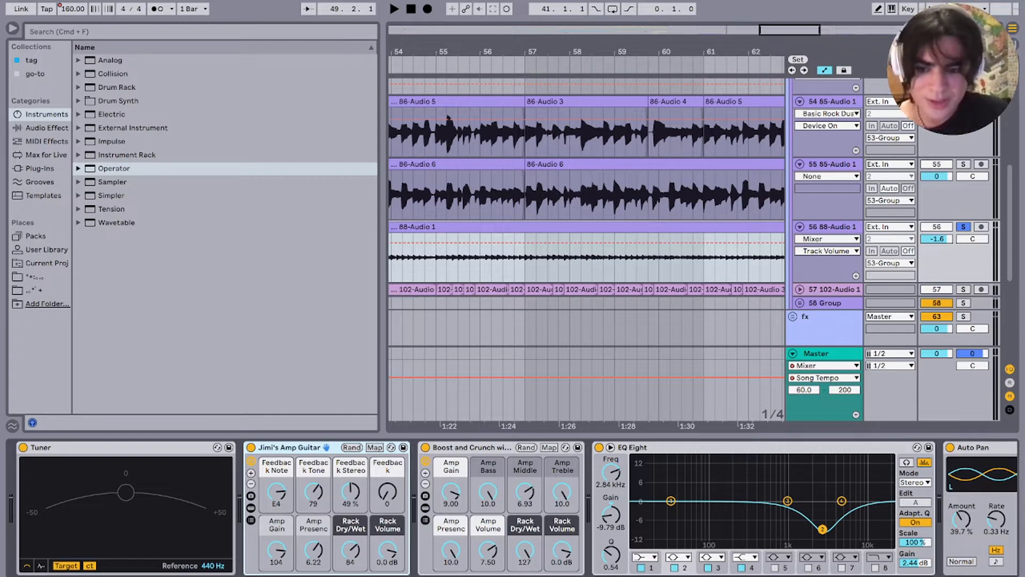
{"action": "left_click", "coordinate": [276, 491]}
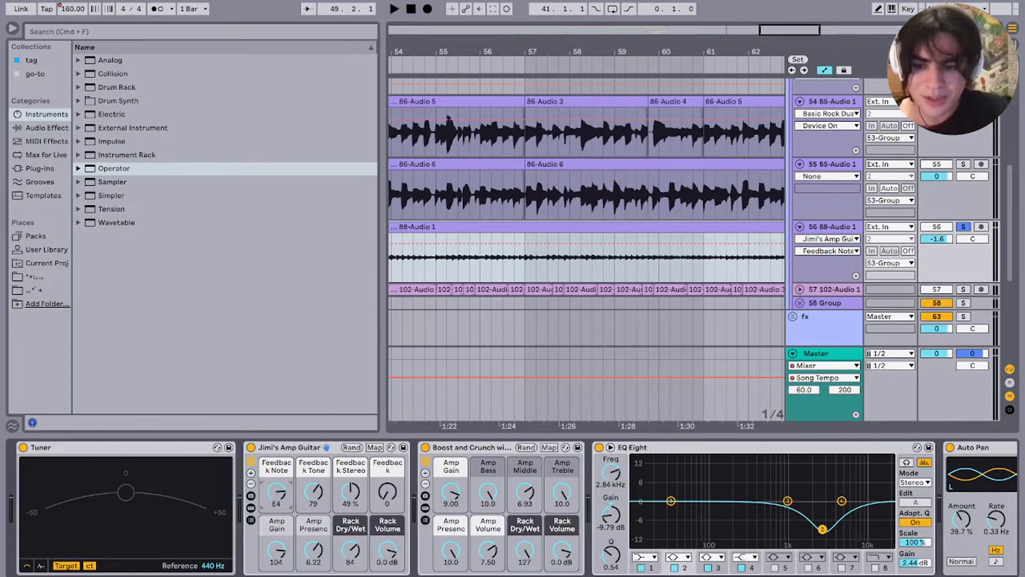
{"action": "left_click", "coordinate": [291, 447]}
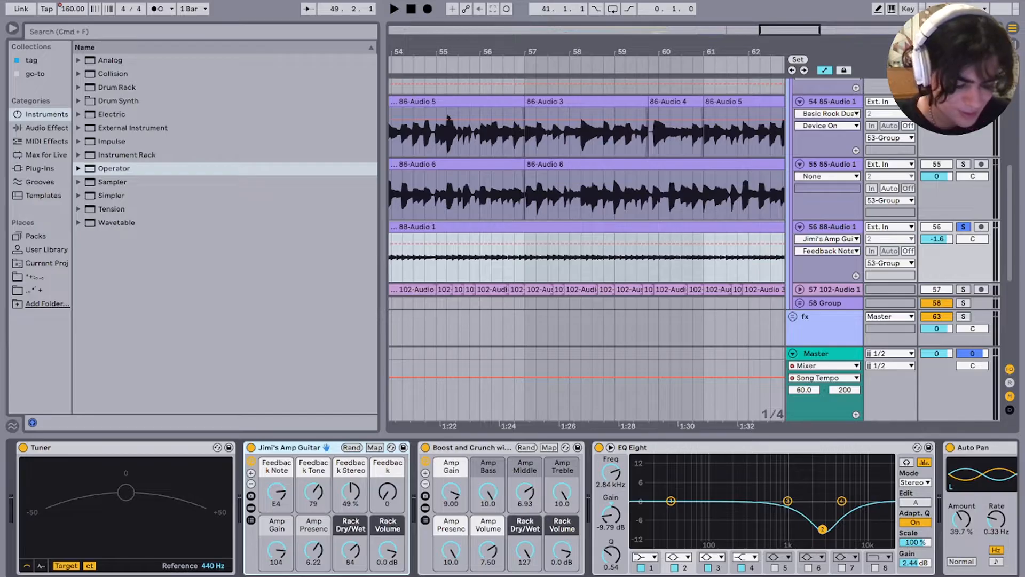
Step: Listen briefly to soloed track 56 through the Jimi's Amp Guitar rack and toggle the rack's device display
{"action": "key", "text": "space"}
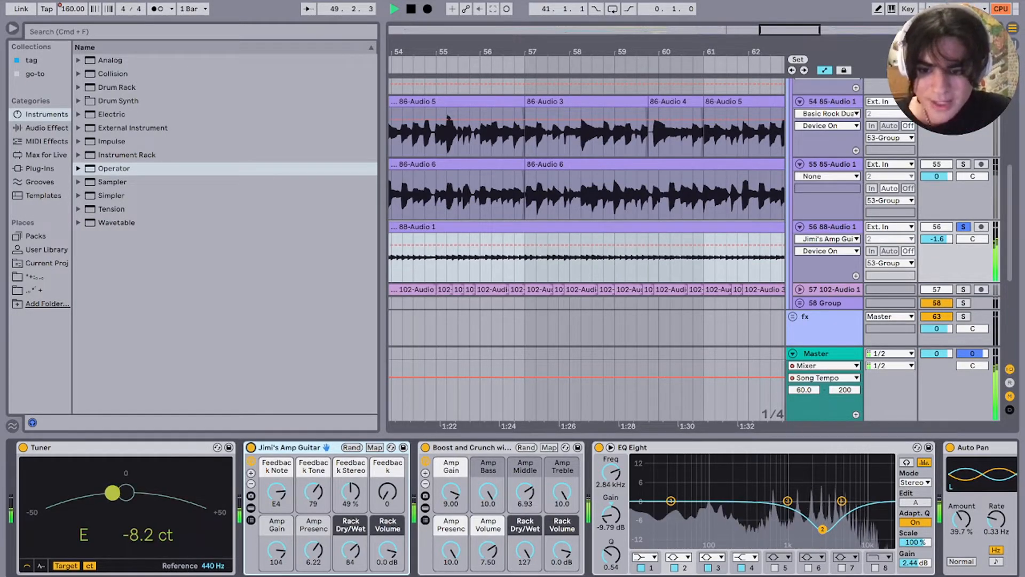
{"action": "key", "text": "space"}
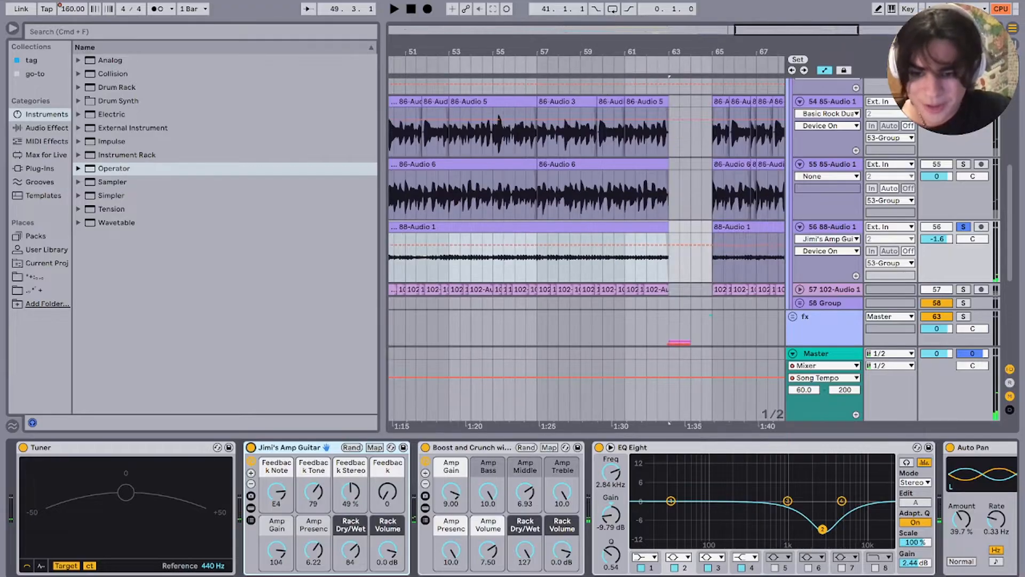
{"action": "left_click", "coordinate": [251, 520]}
{"action": "left_click", "coordinate": [251, 519]}
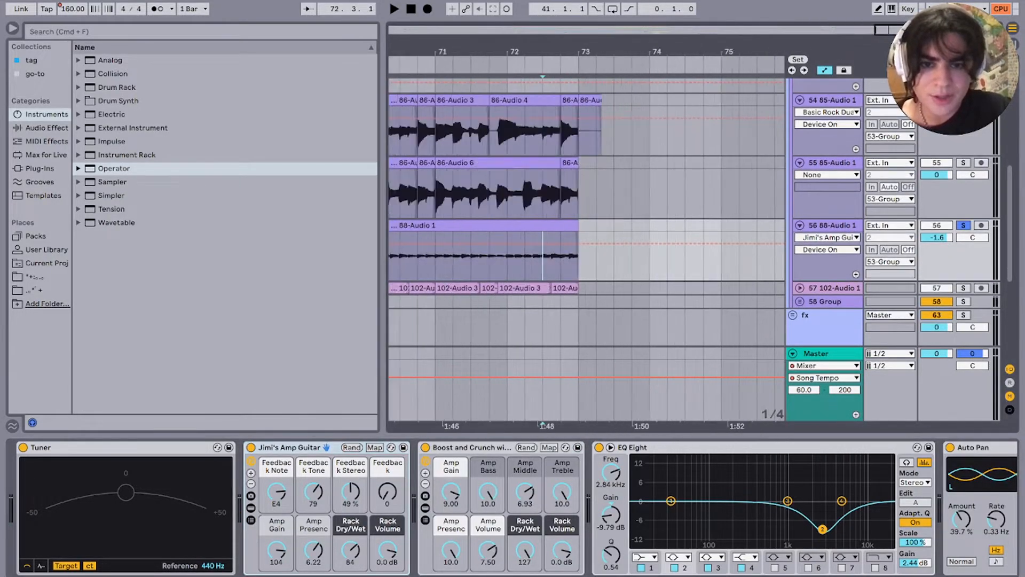
Step: Play the end of the 88-Audio 1 clip from position 72.4, stop playback and turn off track 56's solo
{"action": "key", "text": "plus"}
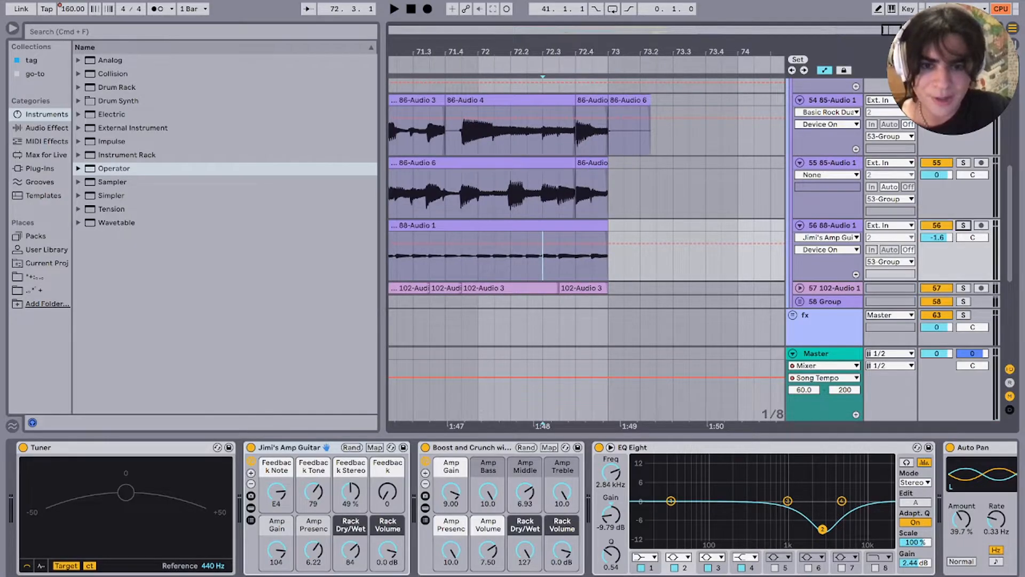
{"action": "key", "text": "space"}
{"action": "left_click", "coordinate": [575, 256]}
{"action": "key", "text": "space"}
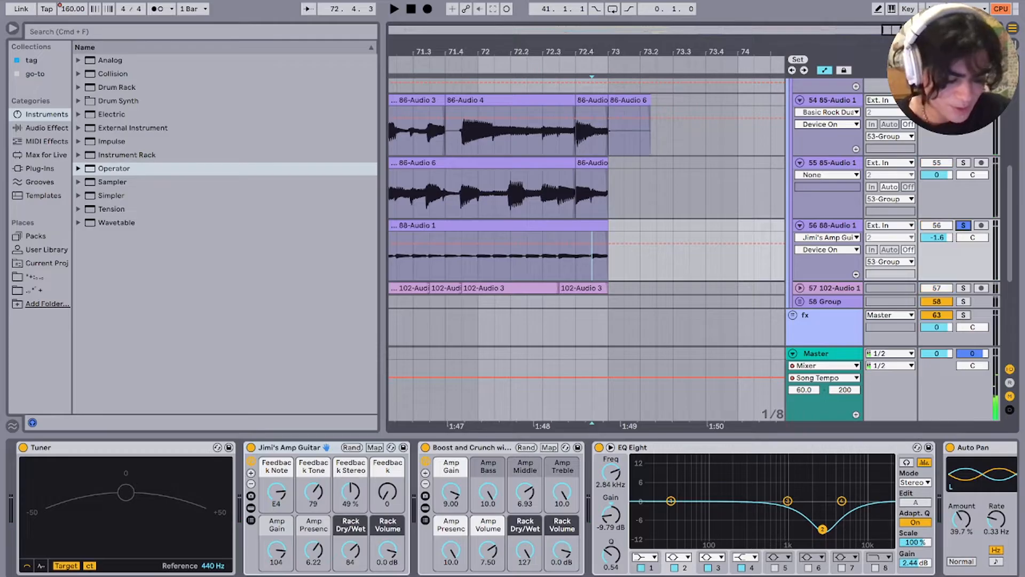
{"action": "key", "text": "space"}
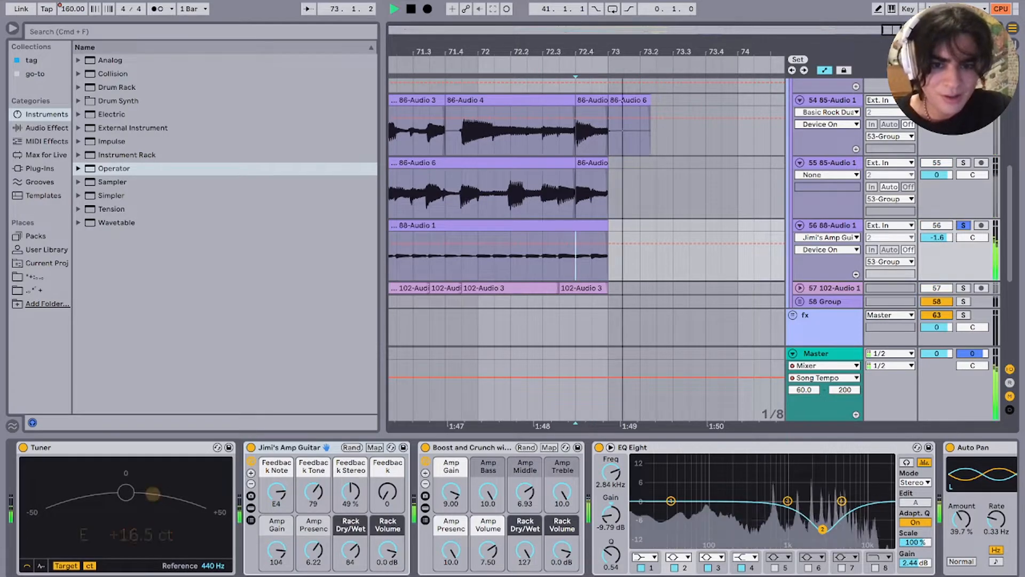
{"action": "key", "text": "s"}
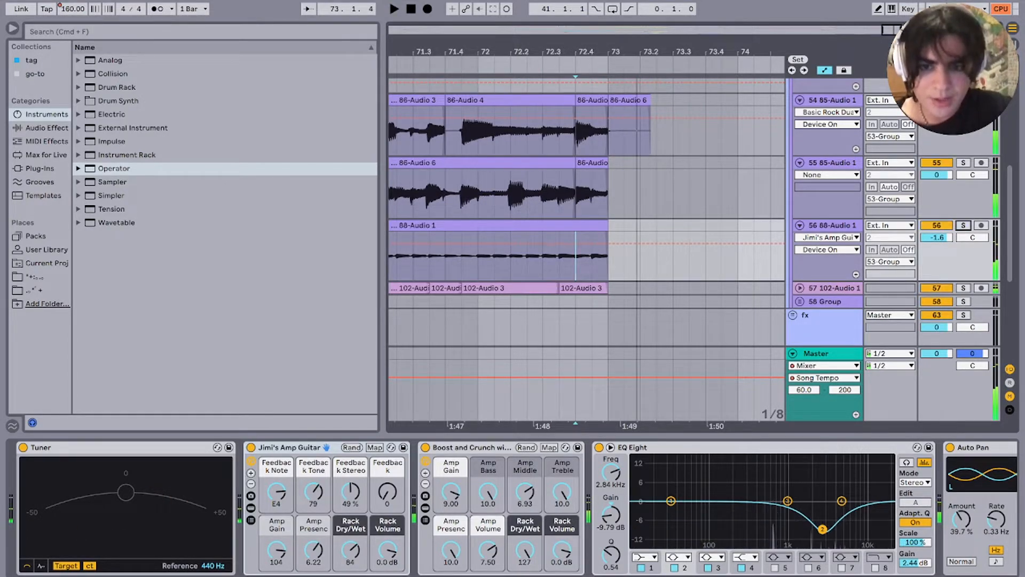
Step: Place the insert marker at bar 47 on the 58 Group track, solo track 57 and start playback
{"action": "scroll", "coordinate": [588, 256], "scroll_direction": "down", "scroll_amount": 8}
{"action": "scroll", "coordinate": [587, 256], "scroll_direction": "left", "scroll_amount": 4}
{"action": "scroll", "coordinate": [423, 60], "scroll_direction": "left", "scroll_amount": 5}
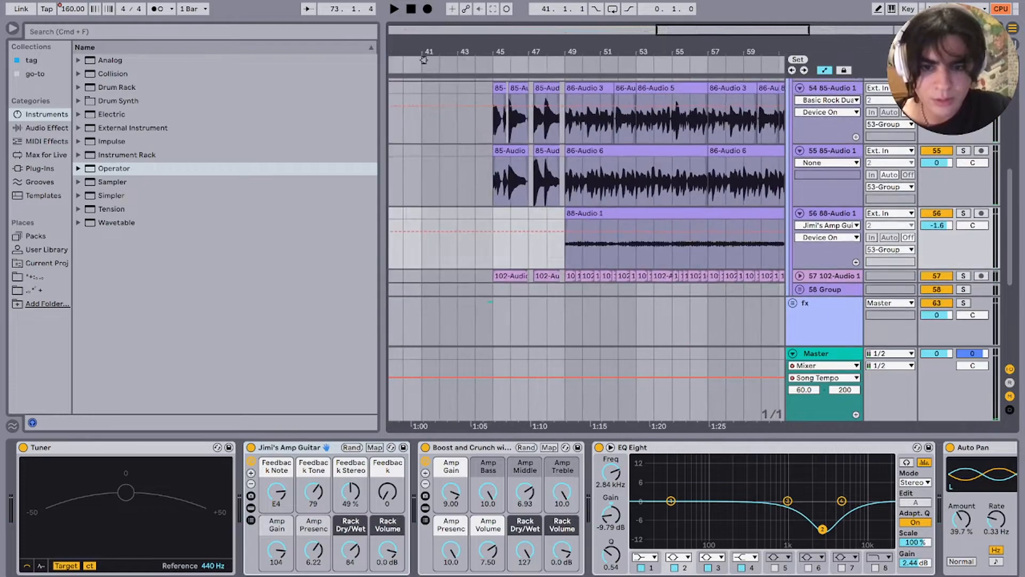
{"action": "left_click", "coordinate": [528, 289]}
{"action": "left_click", "coordinate": [963, 276]}
{"action": "key", "text": "space"}
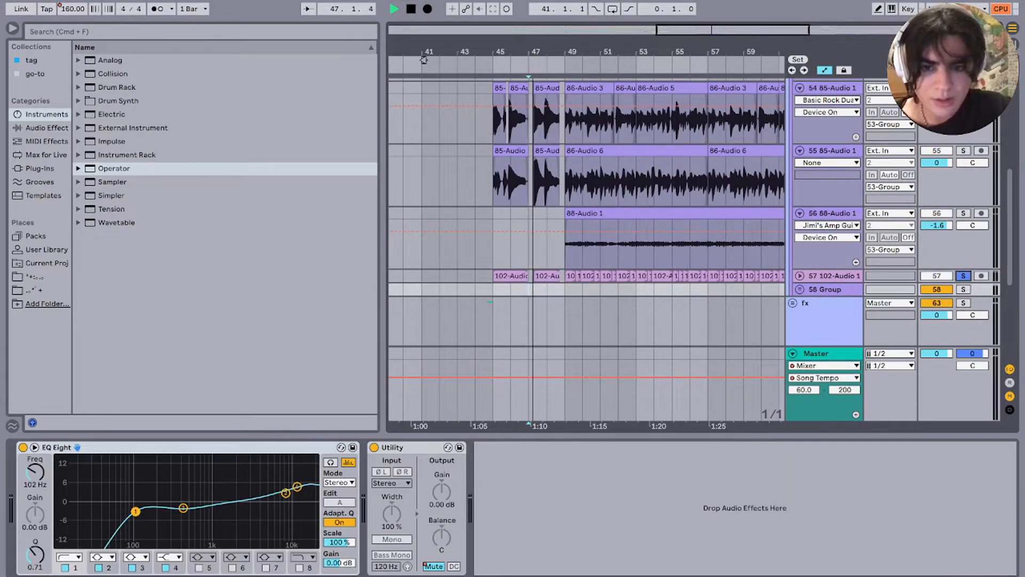
Step: Play the soloed 57 102-Audio guitar track from bar 49
{"action": "left_click", "coordinate": [573, 276]}
{"action": "scroll", "coordinate": [573, 276], "scroll_direction": "up", "scroll_amount": 5}
{"action": "key", "text": "space"}
{"action": "key", "text": "space"}
{"action": "scroll", "coordinate": [572, 276], "scroll_direction": "down", "scroll_amount": 5}
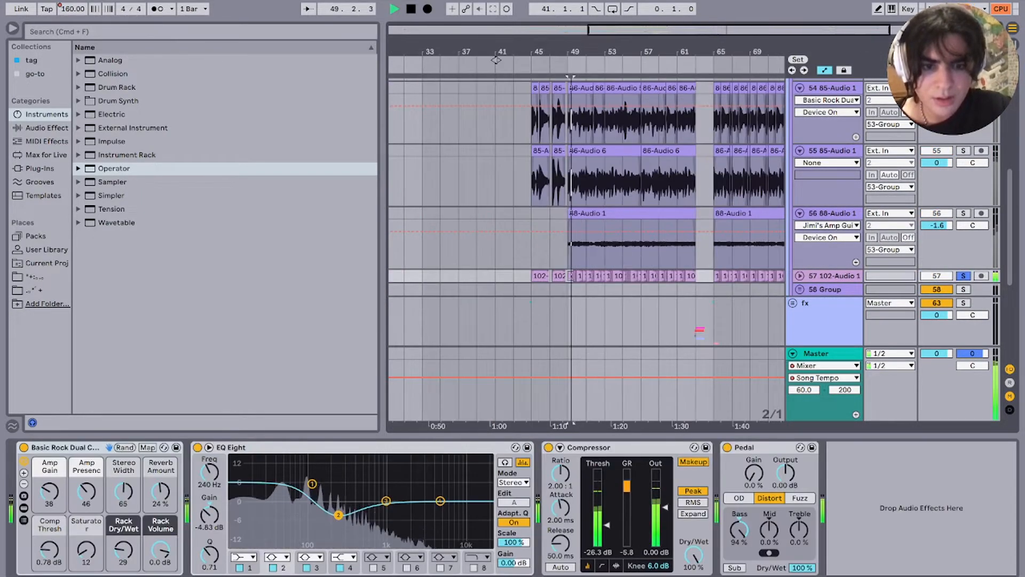
Step: Unfold the 57 102-Audio track to view its waveform, listen on alongside the other groups, and stop playback around bar 62
{"action": "left_click", "coordinate": [799, 276]}
{"action": "scroll", "coordinate": [587, 213], "scroll_direction": "right", "scroll_amount": 3}
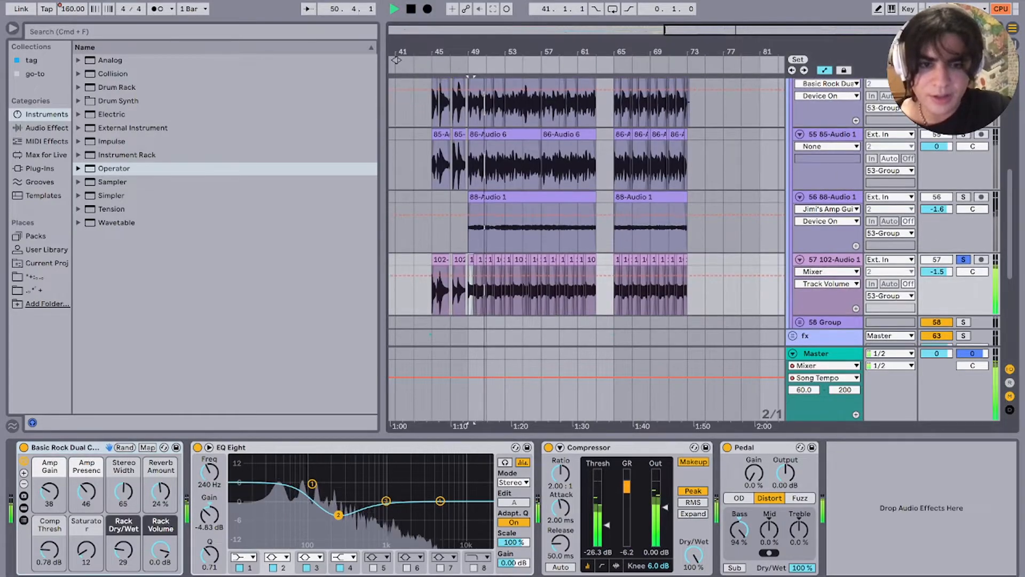
{"action": "scroll", "coordinate": [587, 213], "scroll_direction": "up", "scroll_amount": 7}
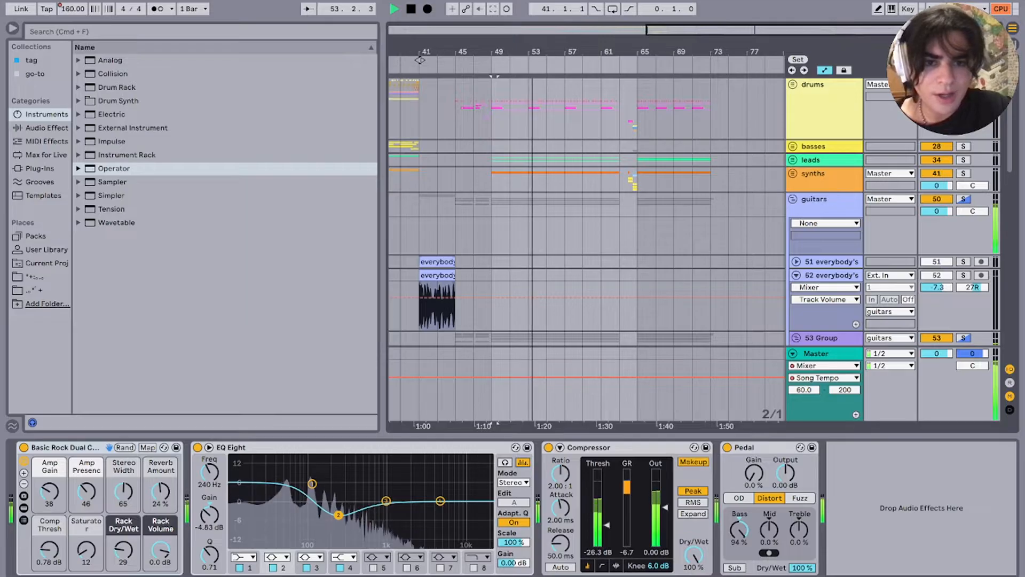
{"action": "scroll", "coordinate": [587, 251], "scroll_direction": "down", "scroll_amount": 10}
{"action": "scroll", "coordinate": [587, 251], "scroll_direction": "up", "scroll_amount": 5}
{"action": "scroll", "coordinate": [587, 250], "scroll_direction": "down", "scroll_amount": 3}
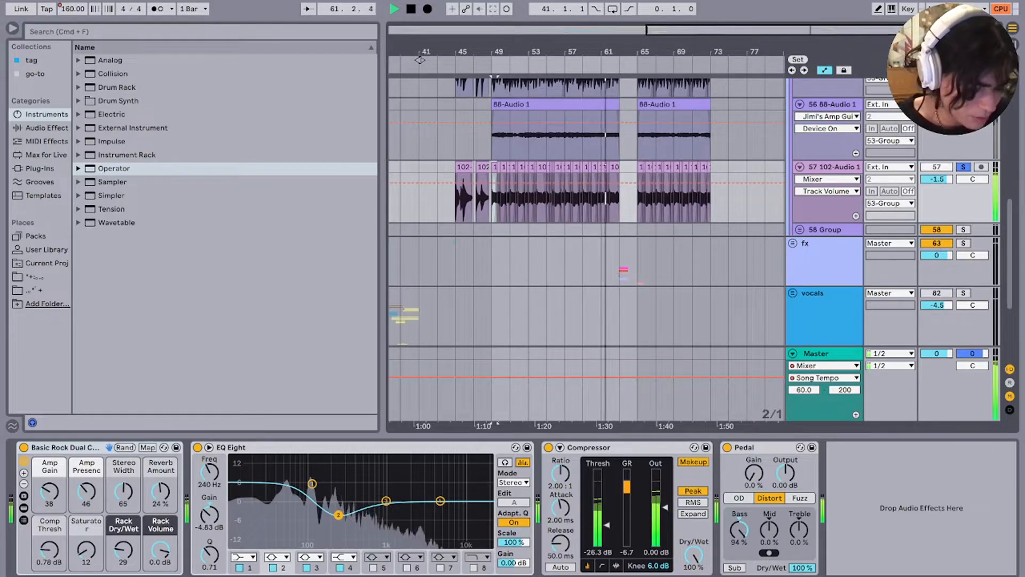
{"action": "key", "text": "space"}
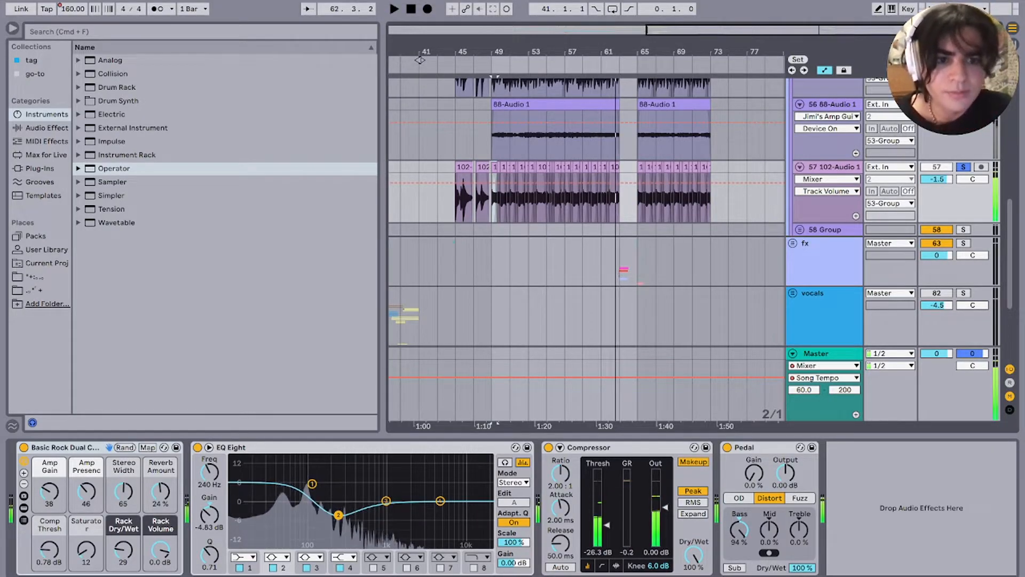
Step: Fold the guitars group and move the solo from it to the fx group
{"action": "scroll", "coordinate": [587, 213], "scroll_direction": "up", "scroll_amount": 10}
{"action": "left_click", "coordinate": [793, 199]}
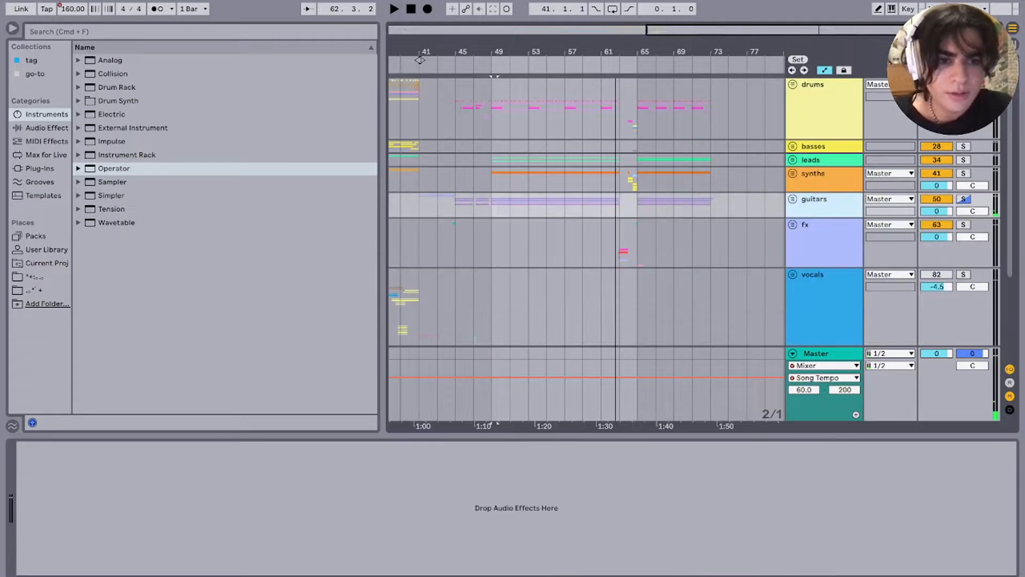
{"action": "left_click_drag", "start_coordinate": [419, 59], "coordinate": [754, 60]}
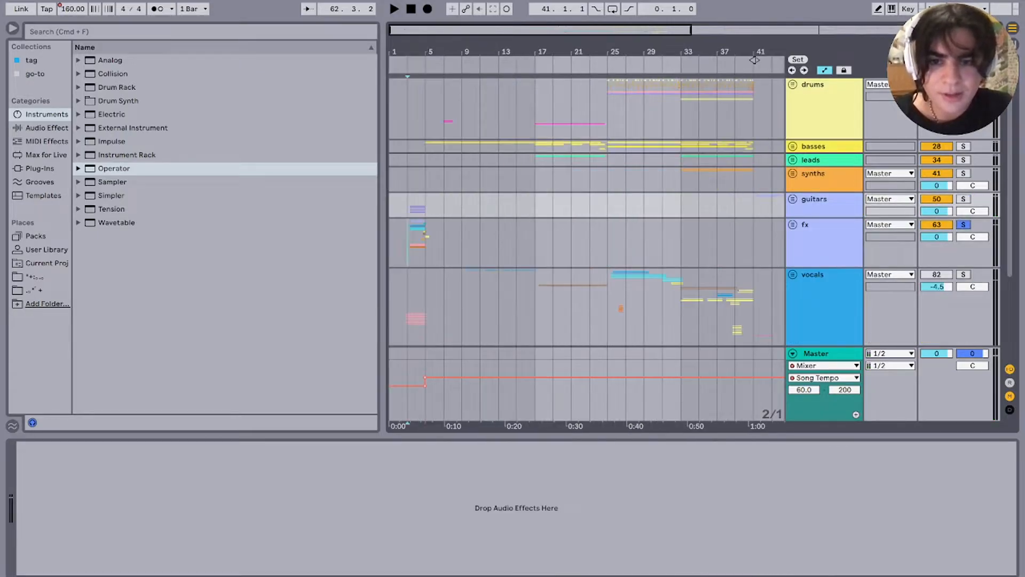
Step: Play the soloed fx group in the intro from bar 3 and again from bar 65
{"action": "left_click", "coordinate": [407, 241]}
{"action": "scroll", "coordinate": [407, 241], "scroll_direction": "up", "scroll_amount": 5}
{"action": "key", "text": "space"}
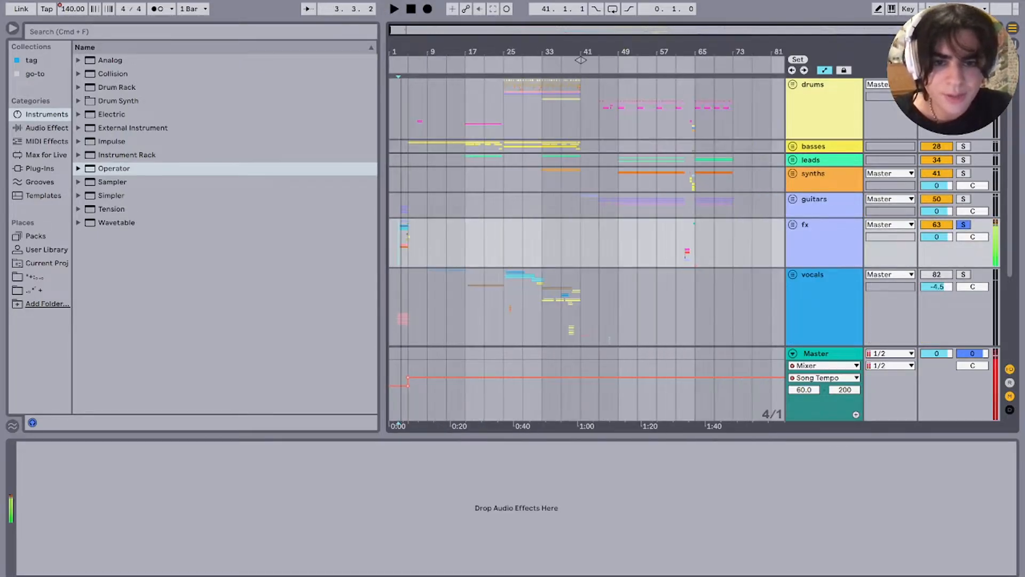
{"action": "scroll", "coordinate": [695, 235], "scroll_direction": "down", "scroll_amount": 1}
{"action": "left_click", "coordinate": [695, 235]}
{"action": "scroll", "coordinate": [695, 235], "scroll_direction": "up", "scroll_amount": 4}
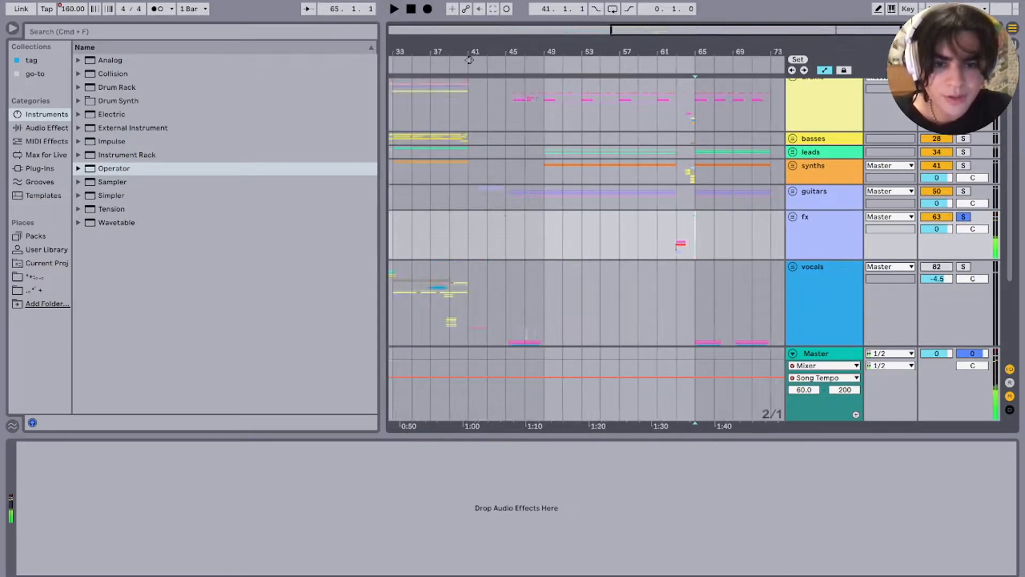
Step: Unfold the fx group and play its static and noise clips from beat 62.4
{"action": "scroll", "coordinate": [695, 235], "scroll_direction": "up", "scroll_amount": 10}
{"action": "key", "text": "u"}
{"action": "scroll", "coordinate": [695, 235], "scroll_direction": "up", "scroll_amount": 4}
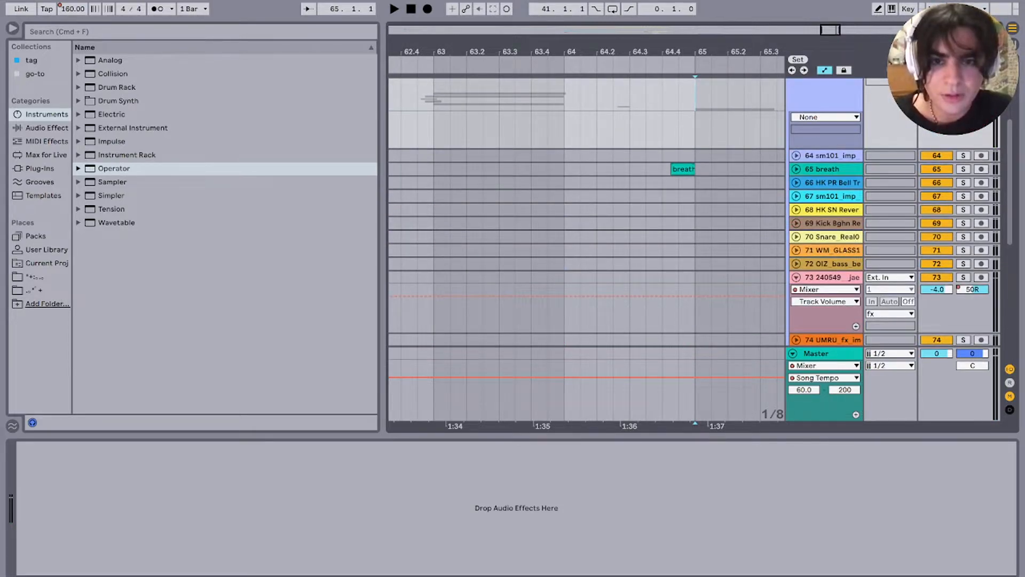
{"action": "scroll", "coordinate": [694, 235], "scroll_direction": "down", "scroll_amount": 5}
{"action": "scroll", "coordinate": [694, 235], "scroll_direction": "left", "scroll_amount": 2}
{"action": "scroll", "coordinate": [486, 173], "scroll_direction": "up", "scroll_amount": 4}
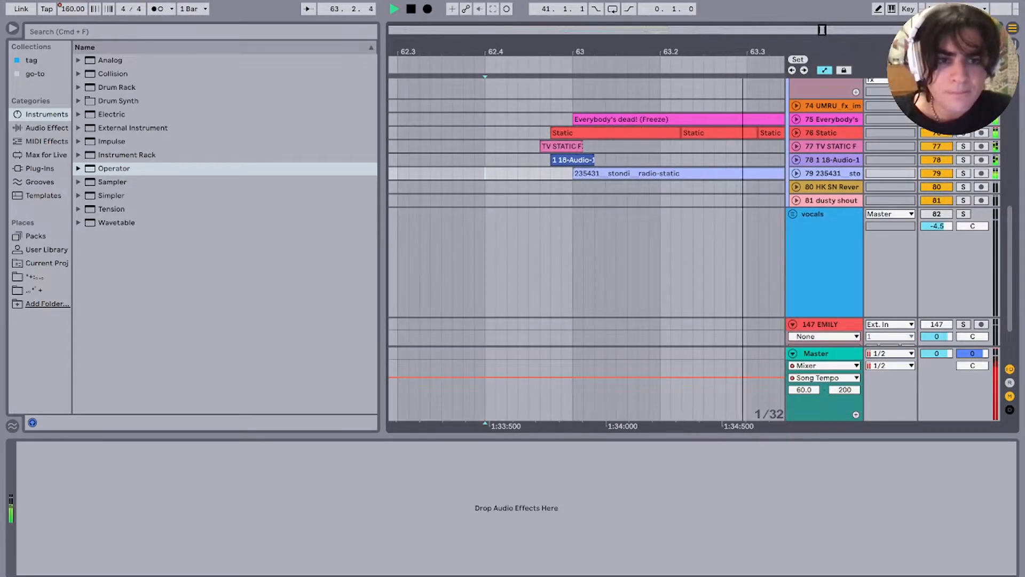
Step: Audition the Static and TV STATIC tracks in solo from the TV STATIC clip just before bar 63
{"action": "left_click", "coordinate": [560, 146]}
{"action": "key", "text": "space"}
{"action": "left_click", "coordinate": [963, 146]}
{"action": "key", "text": "space"}
{"action": "key", "text": "space"}
{"action": "key", "text": "space"}
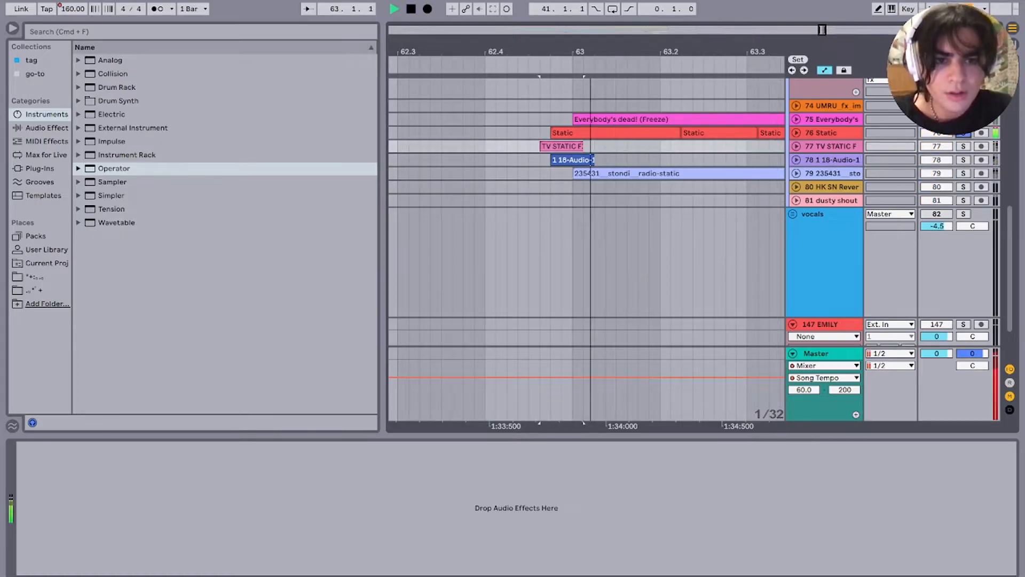
{"action": "key", "text": "space"}
Step: Audition the 78 1 18-Audio-1 and 79 radio-static tracks in solo, and clear the solo
{"action": "left_click", "coordinate": [963, 160]}
{"action": "key", "text": "space"}
{"action": "key", "text": "space"}
{"action": "left_click", "coordinate": [963, 174]}
{"action": "key", "text": "space"}
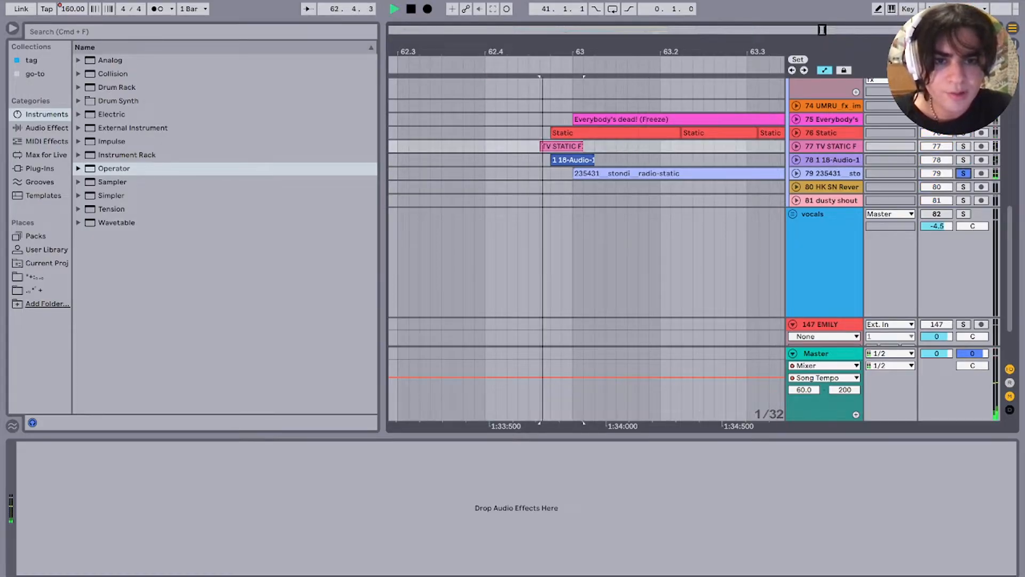
{"action": "key", "text": "space"}
{"action": "left_click", "coordinate": [963, 173]}
Step: Solo track 75, play its Everybody's dead! (Freeze) clip from bar 63, and briefly unfold the track to view the waveform
{"action": "scroll", "coordinate": [614, 235], "scroll_direction": "right", "scroll_amount": 3}
{"action": "scroll", "coordinate": [614, 234], "scroll_direction": "up", "scroll_amount": 2}
{"action": "left_click", "coordinate": [565, 166]}
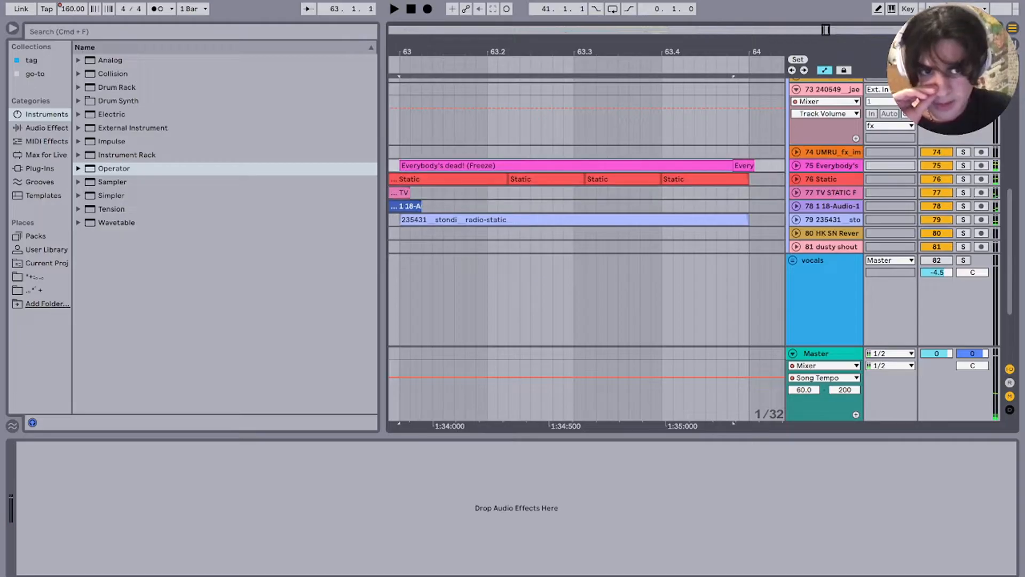
{"action": "key", "text": "s"}
{"action": "key", "text": "space"}
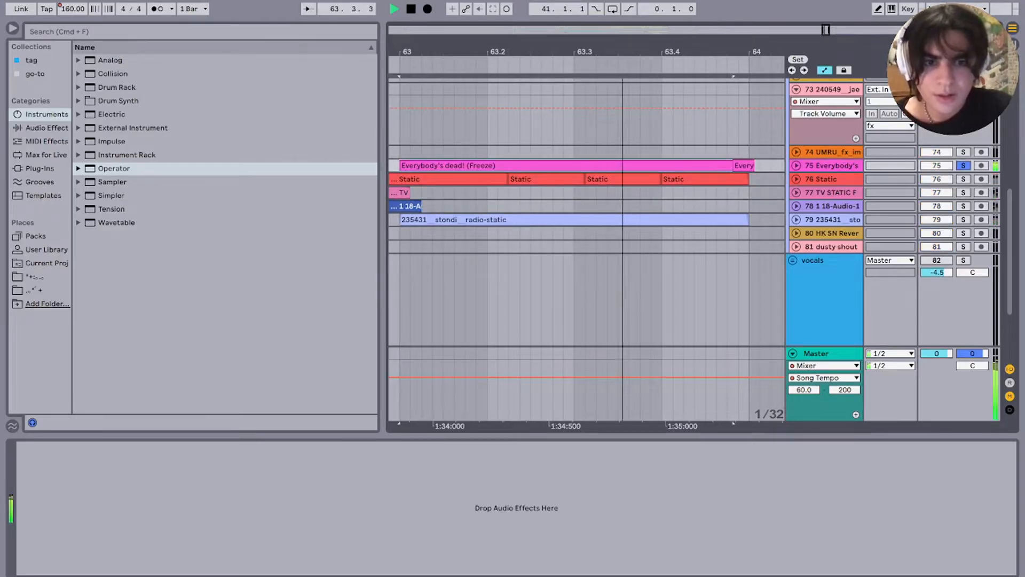
{"action": "key", "text": "u"}
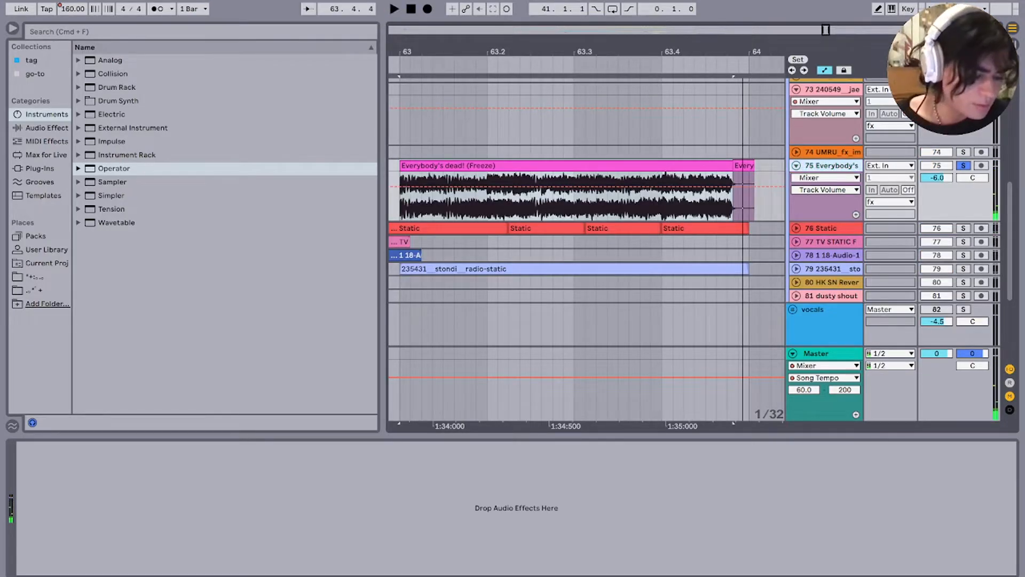
{"action": "key", "text": "u"}
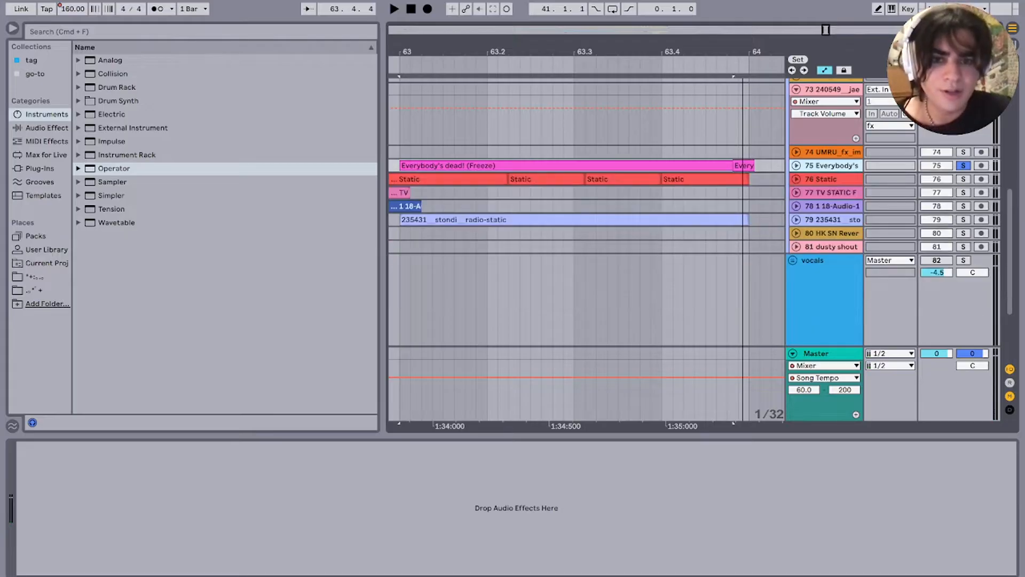
Step: Clear the solo on track 75 and play the full mix from the middle of bar 62
{"action": "scroll", "coordinate": [636, 167], "scroll_direction": "down", "scroll_amount": 8}
{"action": "left_click", "coordinate": [567, 166]}
{"action": "key", "text": "s"}
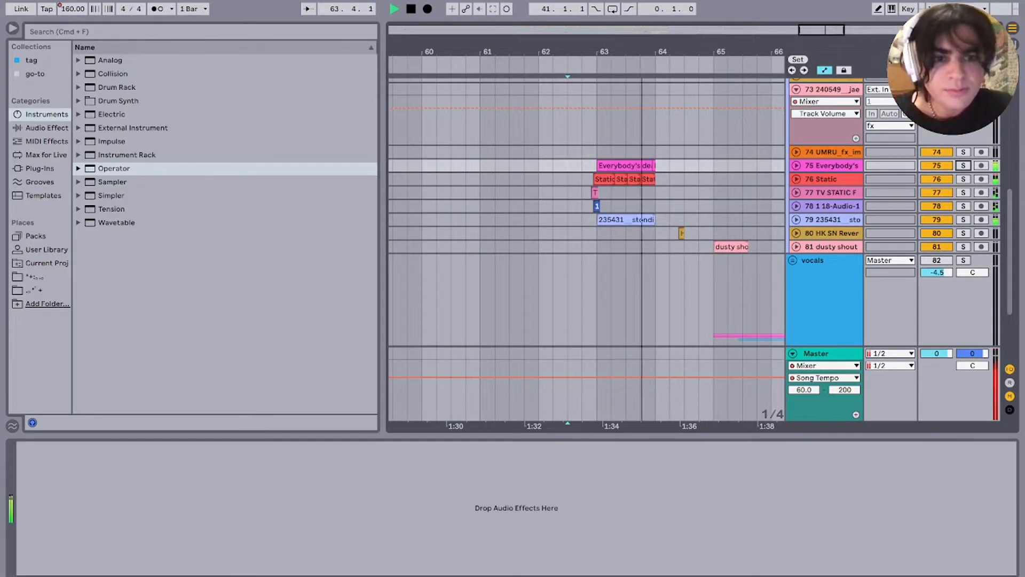
{"action": "scroll", "coordinate": [683, 233], "scroll_direction": "up", "scroll_amount": 6}
{"action": "key", "text": "space"}
Step: Play the arrangement from the HK SN Reverse clip on track 80 in bar 64
{"action": "left_click", "coordinate": [679, 233]}
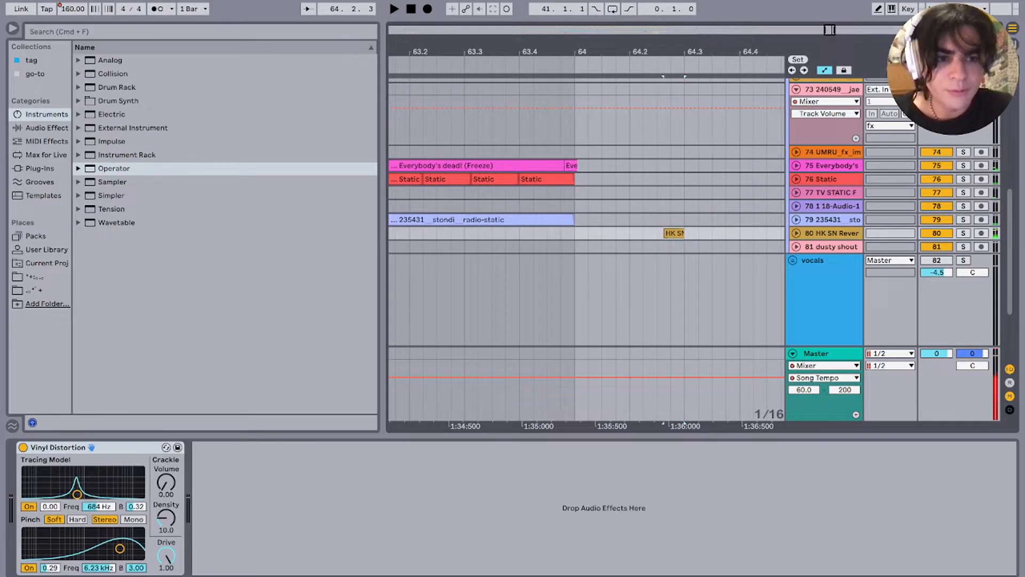
{"action": "key", "text": "space"}
{"action": "scroll", "coordinate": [587, 245], "scroll_direction": "up", "scroll_amount": 5}
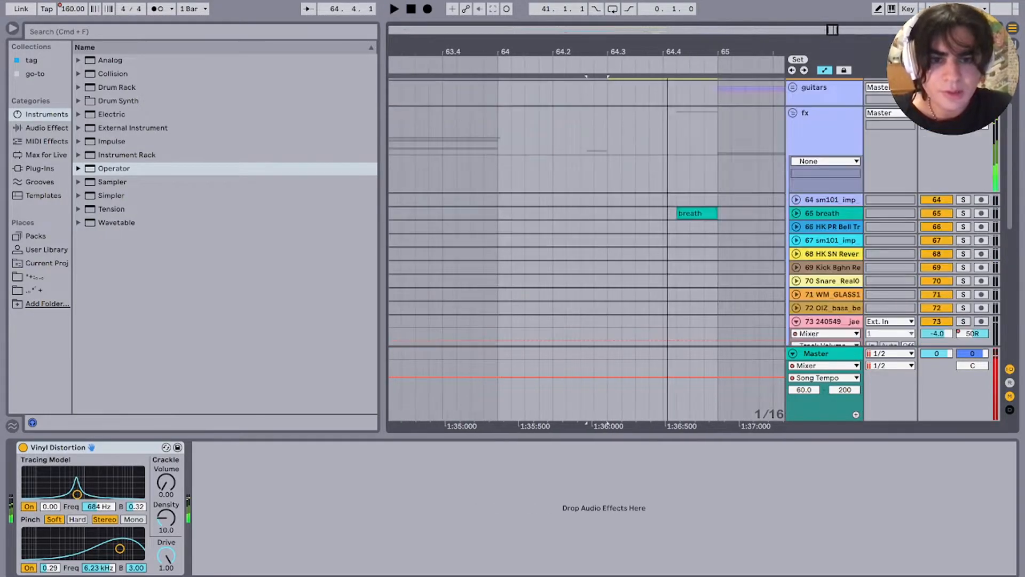
Step: Play the fill leading into bar 65 from beat 64.3 on the drums group
{"action": "key", "text": "minus"}
{"action": "key", "text": "minus"}
{"action": "scroll", "coordinate": [579, 214], "scroll_direction": "up", "scroll_amount": 5}
{"action": "left_click", "coordinate": [580, 107]}
{"action": "key", "text": "space"}
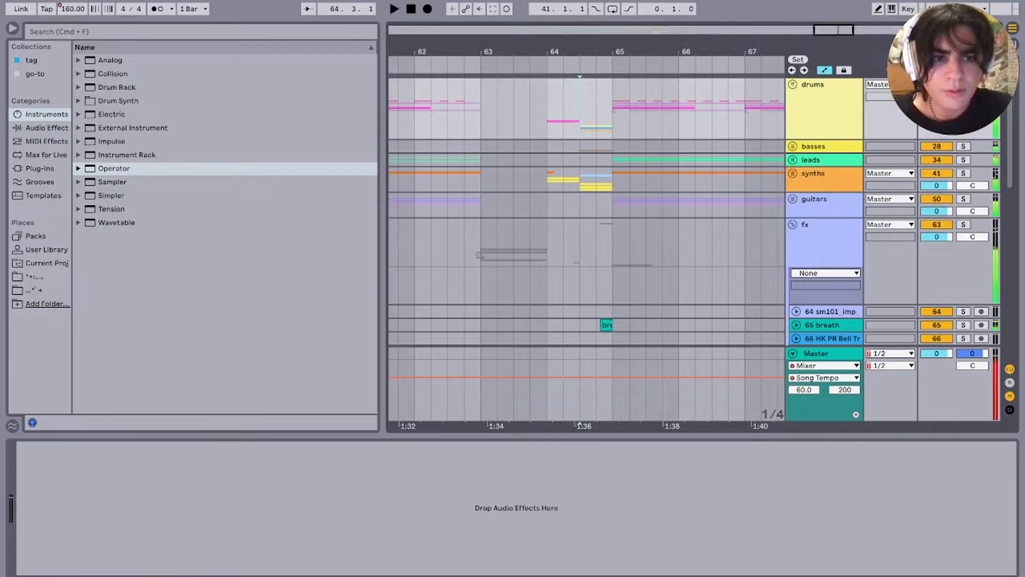
{"action": "key", "text": "space"}
Step: Unfold the drums group to inspect the fill clips in bar 64, and fold it back
{"action": "key", "text": "u"}
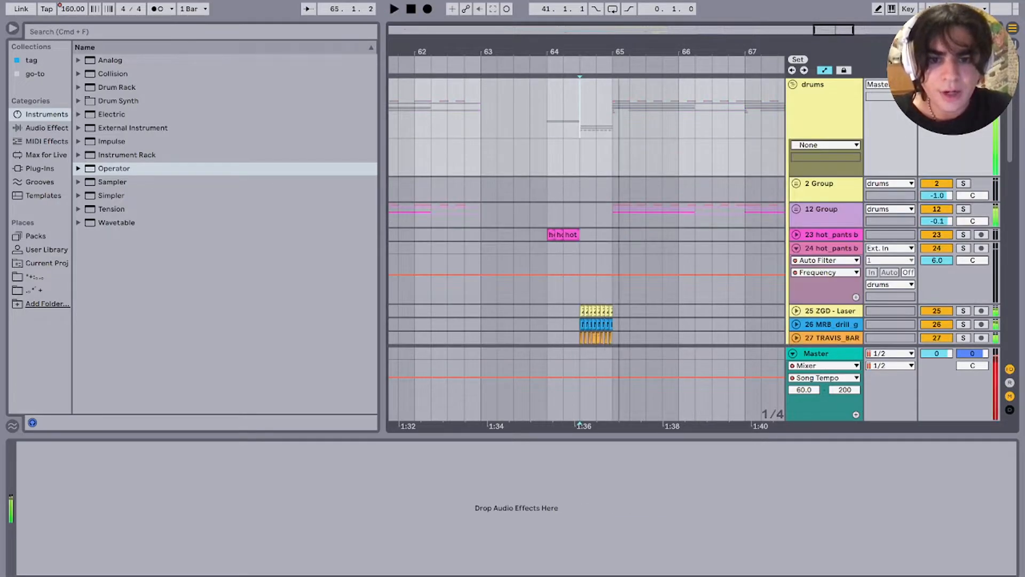
{"action": "key", "text": "space"}
{"action": "scroll", "coordinate": [587, 213], "scroll_direction": "down", "scroll_amount": 2}
{"action": "scroll", "coordinate": [587, 246], "scroll_direction": "down", "scroll_amount": 10}
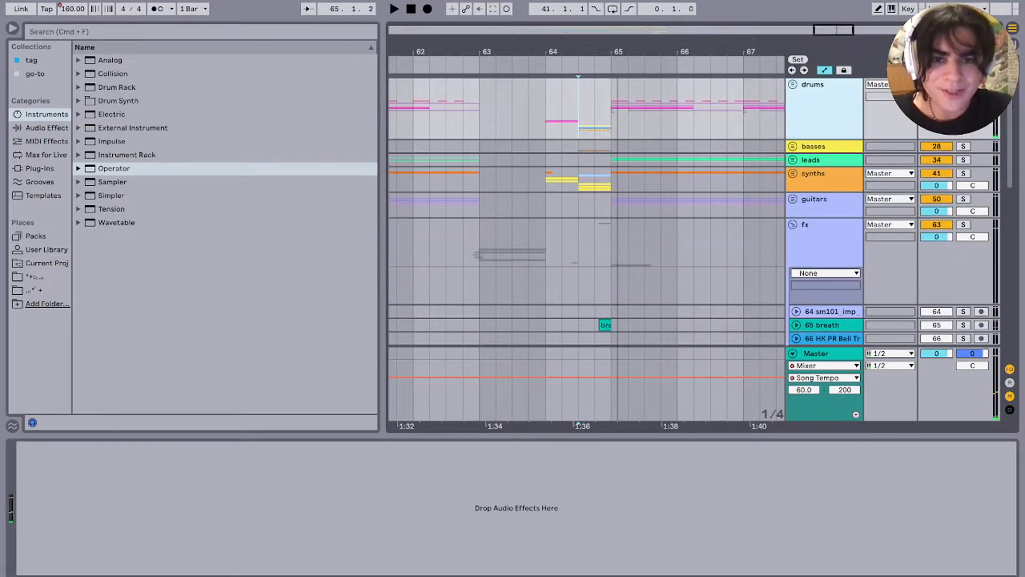
Step: Solo the 81 dusty shout track, play its clip from bar 65, and clear the solo
{"action": "scroll", "coordinate": [587, 214], "scroll_direction": "up", "scroll_amount": 3}
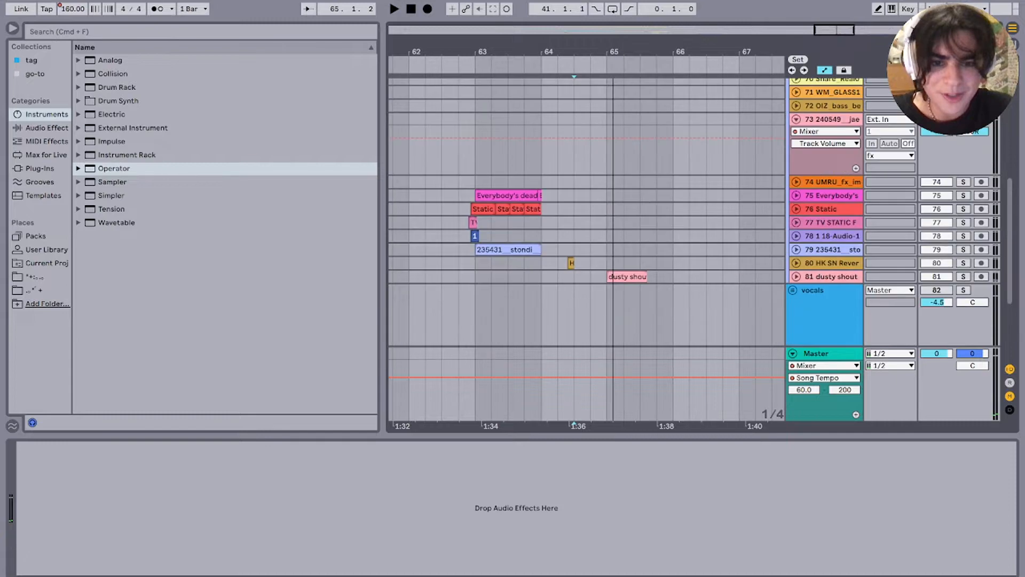
{"action": "left_click", "coordinate": [609, 276]}
{"action": "key", "text": "s"}
{"action": "key", "text": "space"}
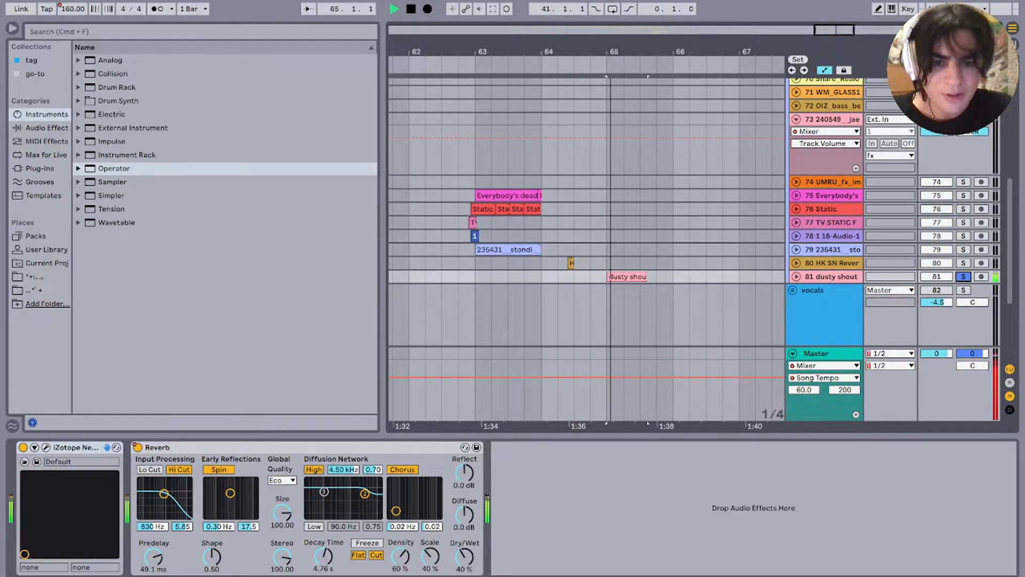
{"action": "key", "text": "space"}
{"action": "key", "text": "s"}
Step: Look over the vocals group across the arrangement and fold the fx group
{"action": "scroll", "coordinate": [579, 298], "scroll_direction": "down", "scroll_amount": 4}
{"action": "left_click", "coordinate": [644, 313]}
{"action": "scroll", "coordinate": [645, 310], "scroll_direction": "down", "scroll_amount": 4}
{"action": "scroll", "coordinate": [646, 299], "scroll_direction": "left", "scroll_amount": 8}
{"action": "scroll", "coordinate": [646, 298], "scroll_direction": "up", "scroll_amount": 4}
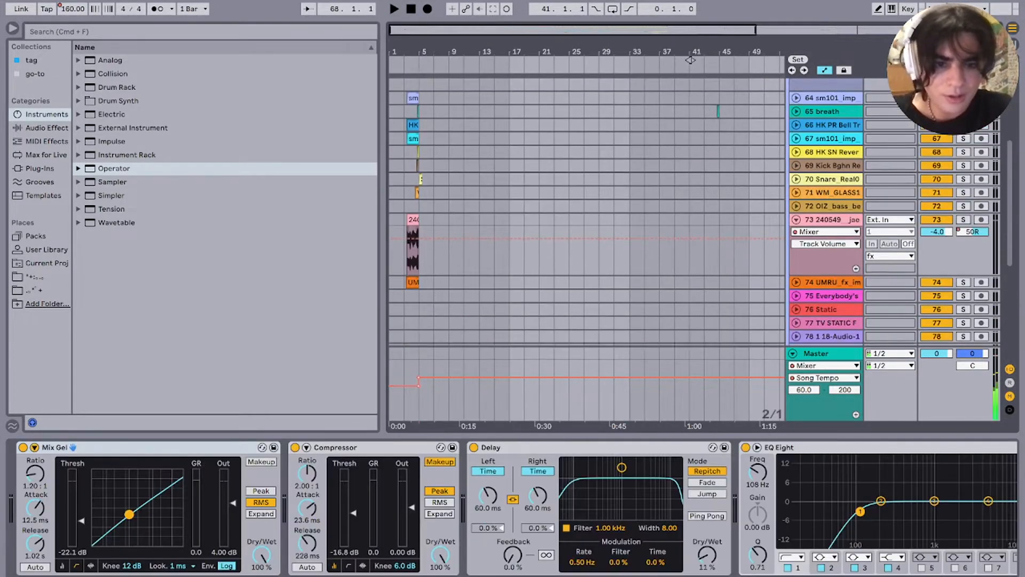
{"action": "scroll", "coordinate": [690, 60], "scroll_direction": "down", "scroll_amount": 5}
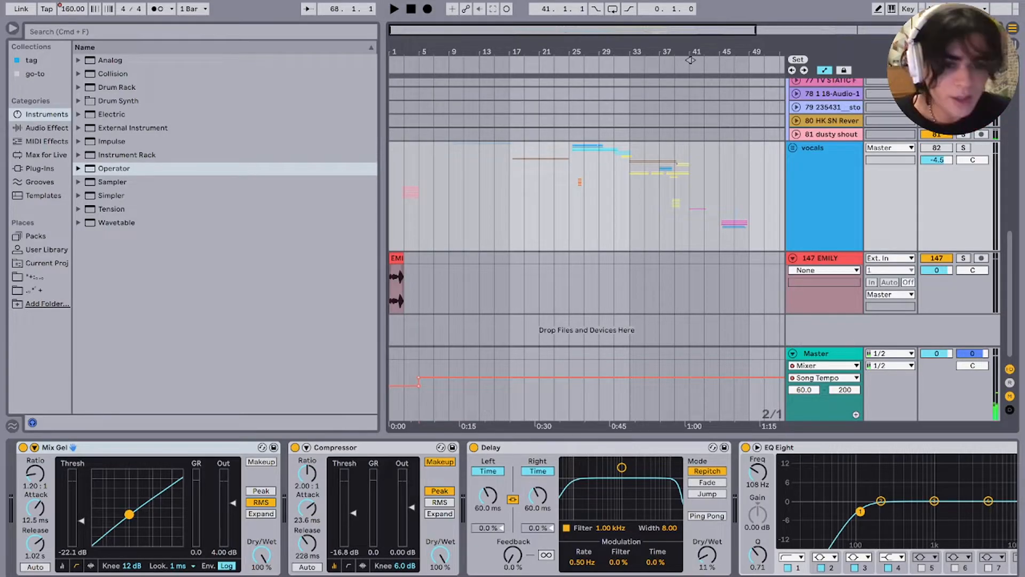
{"action": "left_click", "coordinate": [822, 148]}
{"action": "scroll", "coordinate": [822, 214], "scroll_direction": "up", "scroll_amount": 8}
{"action": "double_click", "coordinate": [822, 224]}
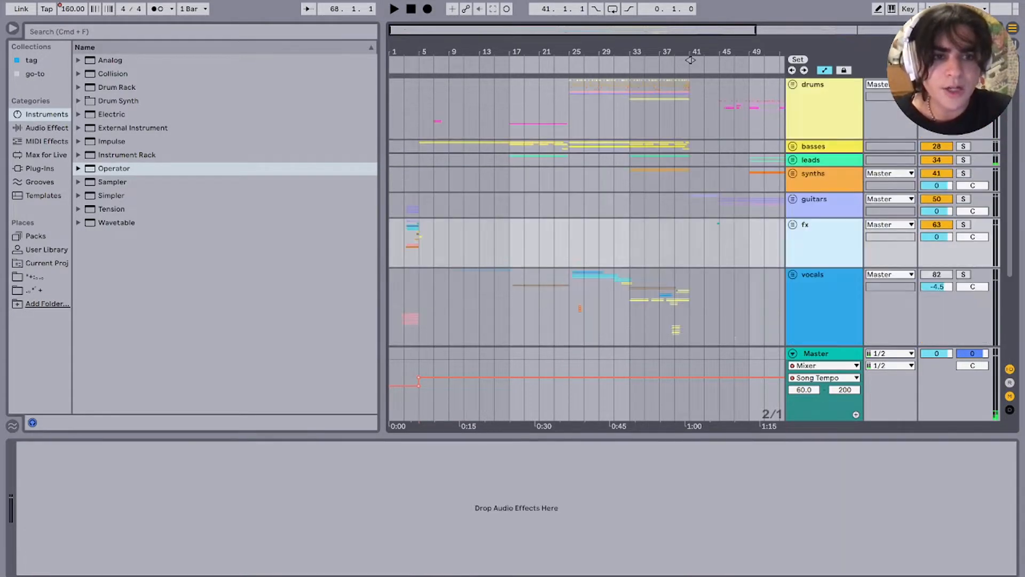
Step: Unfold the drums group and play the drums in 2 Group from beat 24.4
{"action": "left_click", "coordinate": [793, 85]}
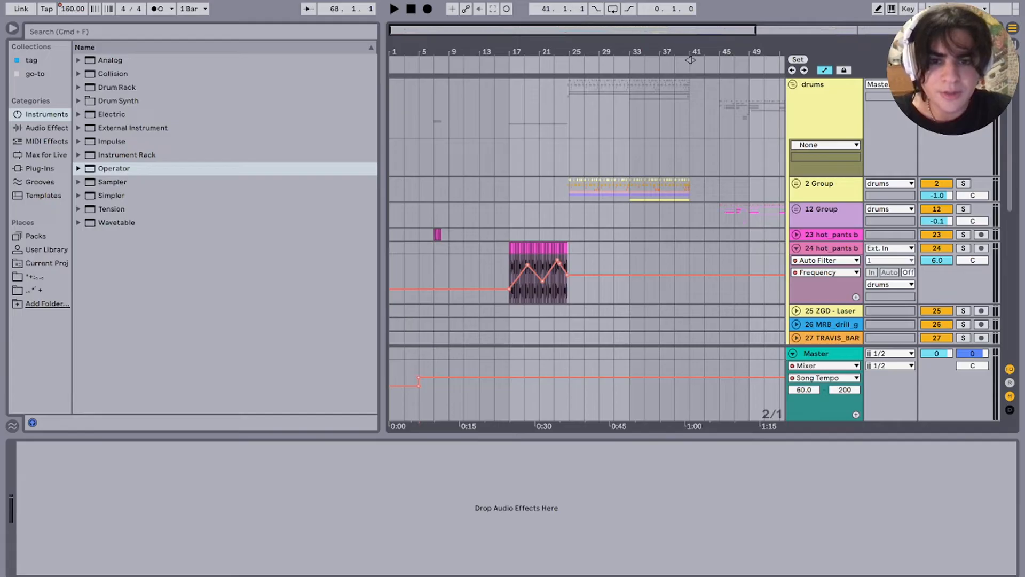
{"action": "left_click", "coordinate": [569, 189]}
{"action": "scroll", "coordinate": [569, 190], "scroll_direction": "up", "scroll_amount": 5}
{"action": "scroll", "coordinate": [569, 190], "scroll_direction": "down", "scroll_amount": 4}
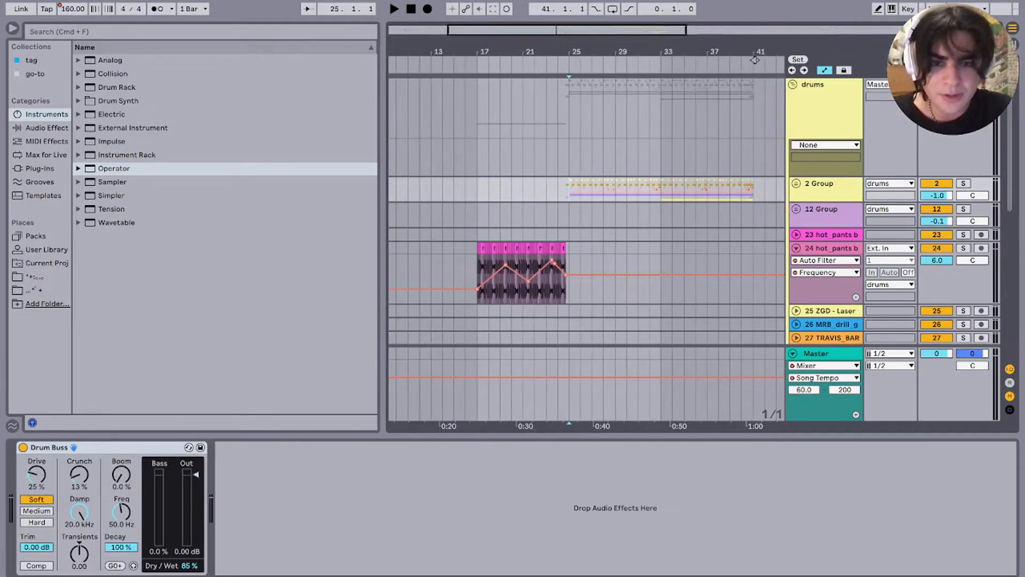
{"action": "scroll", "coordinate": [755, 60], "scroll_direction": "up", "scroll_amount": 6}
{"action": "key", "text": "space"}
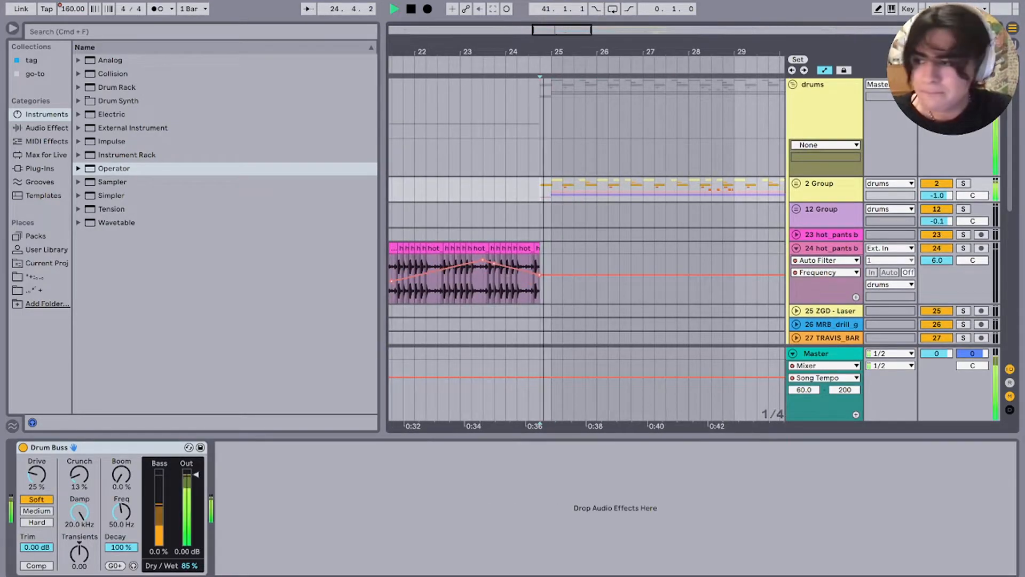
{"action": "key", "text": "space"}
Step: Unfold 2 Group, solo its 10 Pryda Snare track, and unfold that track to show the clip before bar 25
{"action": "key", "text": "Right"}
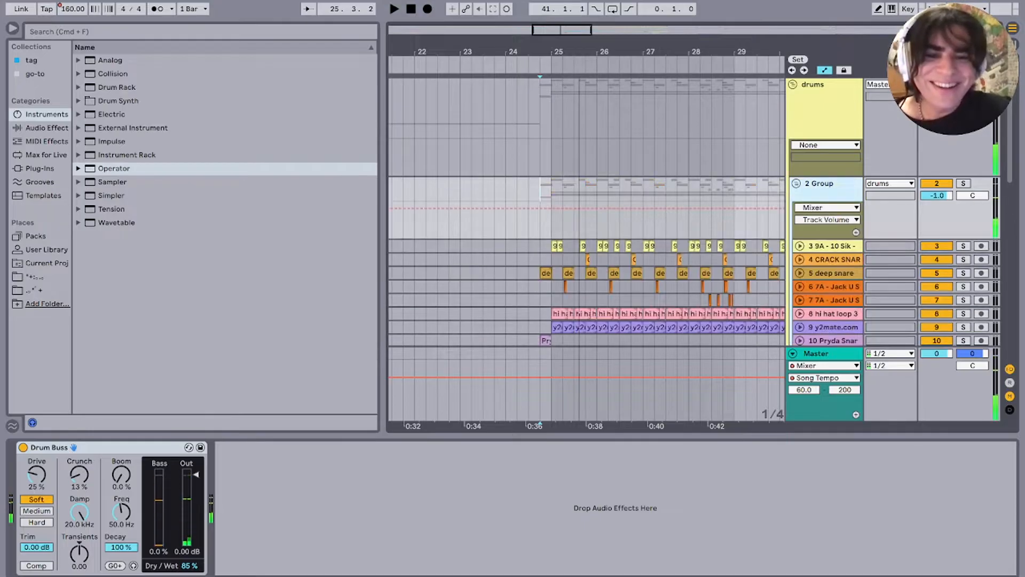
{"action": "scroll", "coordinate": [542, 213], "scroll_direction": "down", "scroll_amount": 6}
{"action": "left_click", "coordinate": [544, 136]}
{"action": "scroll", "coordinate": [541, 136], "scroll_direction": "up", "scroll_amount": 5}
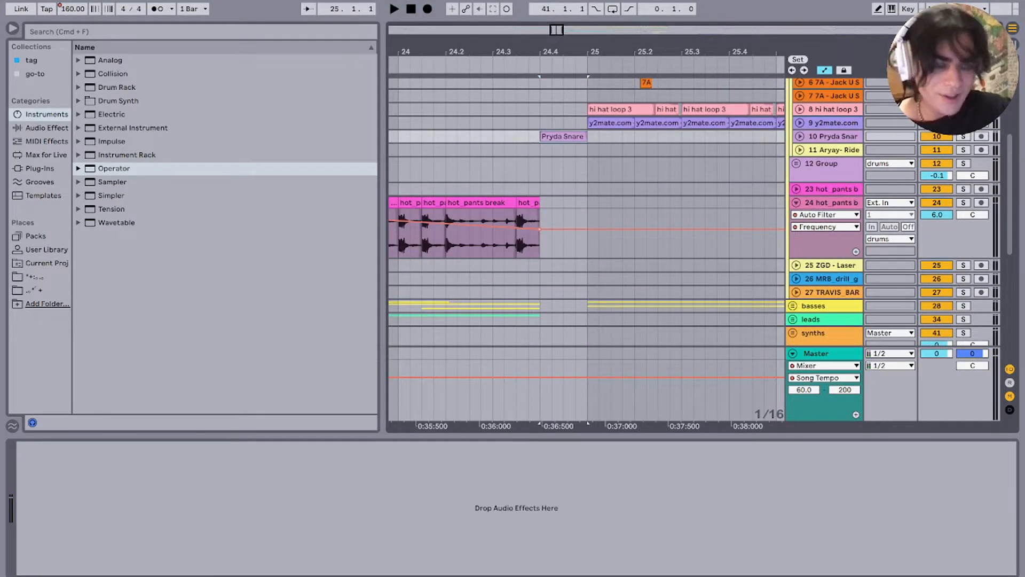
{"action": "key", "text": "s"}
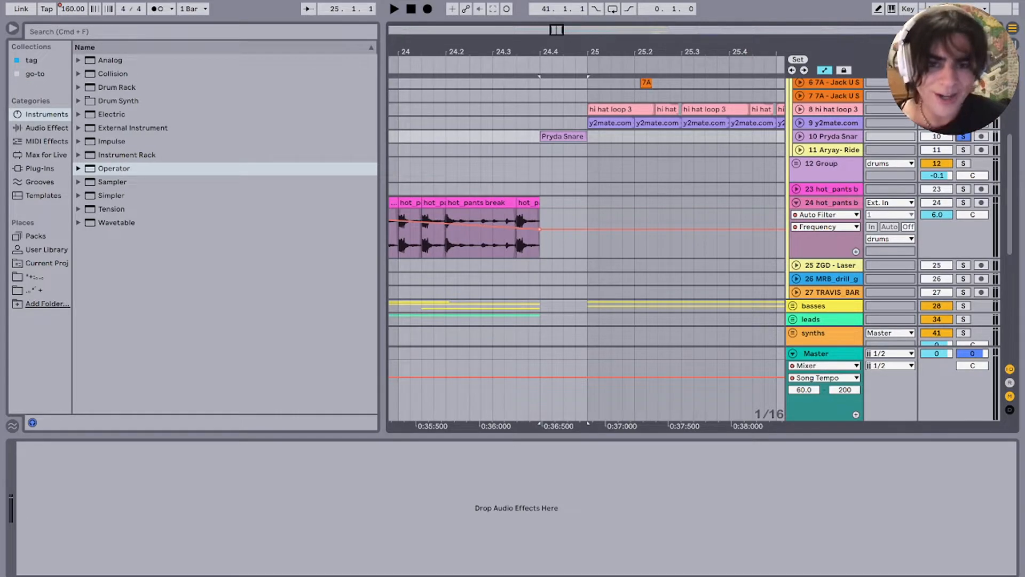
{"action": "left_click", "coordinate": [799, 136]}
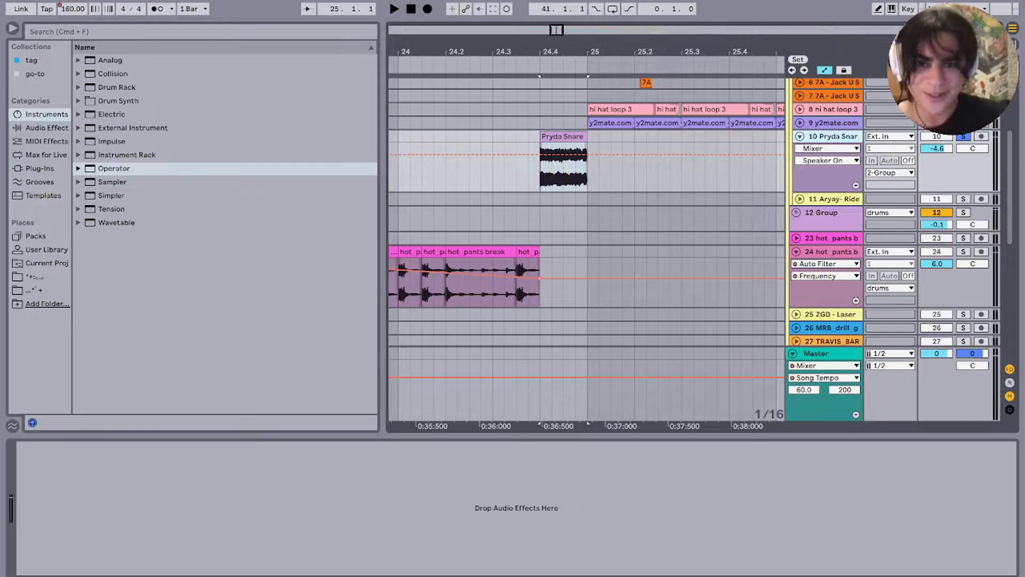
Step: Play the soloed Pryda Snare clip before bar 25 and clear the solo
{"action": "key", "text": "space"}
{"action": "key", "text": "space"}
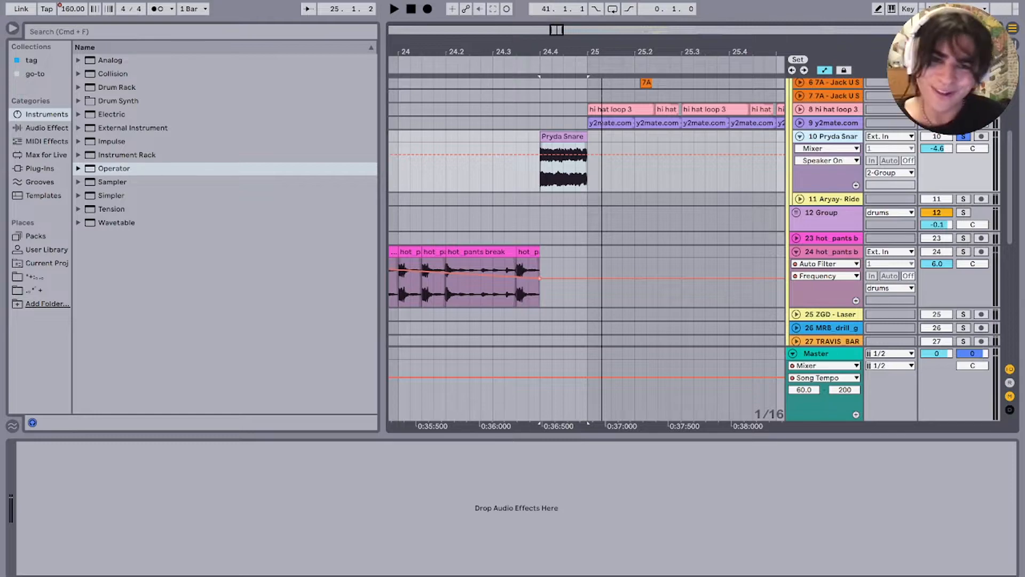
{"action": "scroll", "coordinate": [609, 173], "scroll_direction": "up", "scroll_amount": 6}
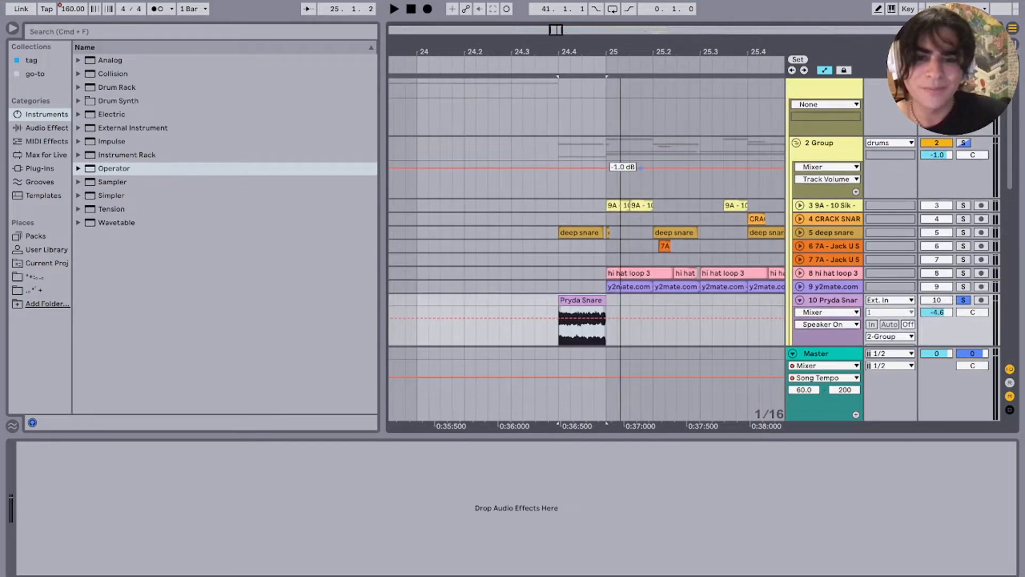
{"action": "scroll", "coordinate": [609, 174], "scroll_direction": "up", "scroll_amount": 2}
{"action": "key", "text": "s"}
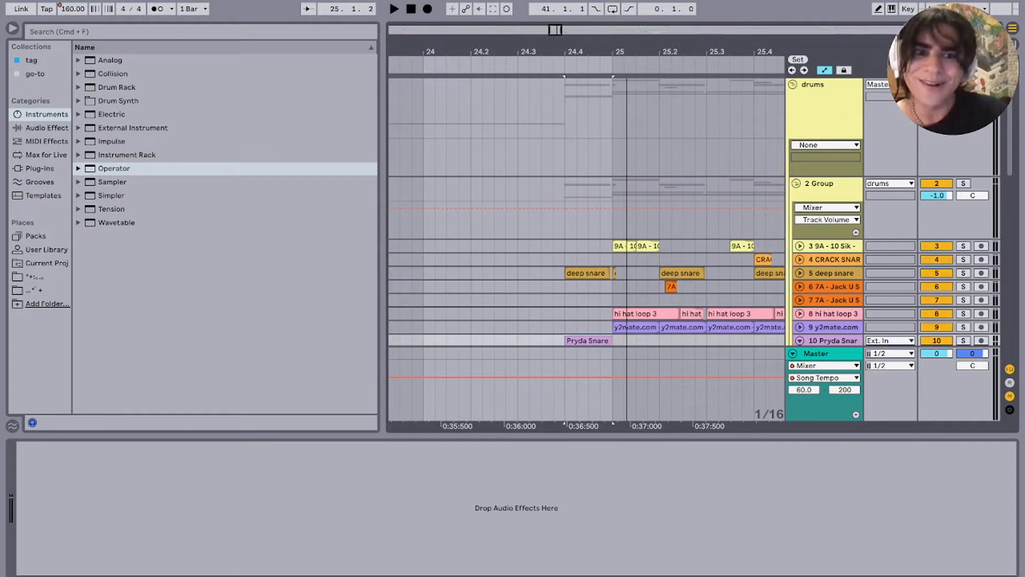
Step: Fold 2 Group and play the combined drums from beat 24.4
{"action": "left_click", "coordinate": [796, 183]}
{"action": "key", "text": "space"}
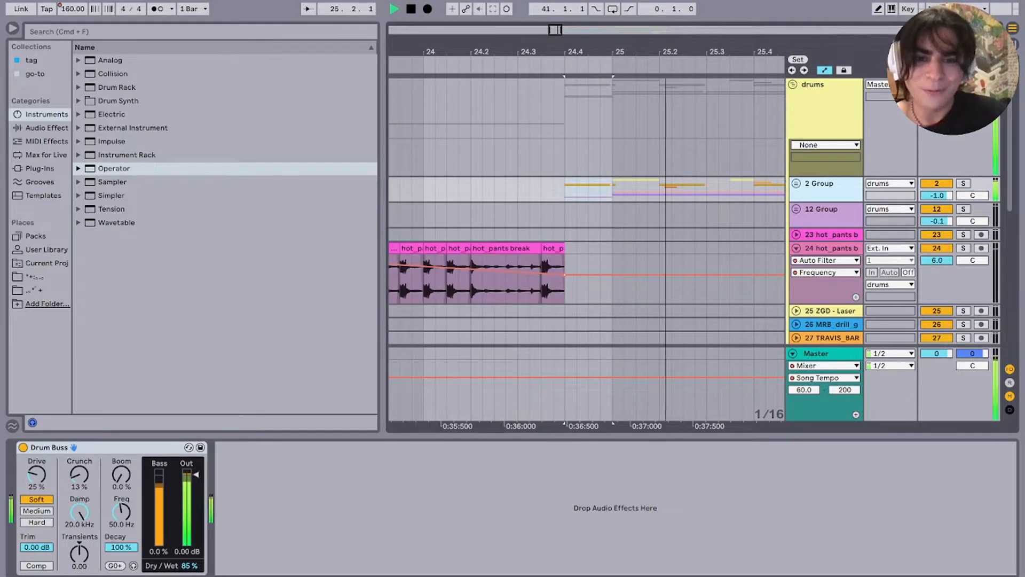
{"action": "key", "text": "space"}
Step: Unfold 2 Group and play its tracks from the first hi hat loop 3 clip at bar 25
{"action": "scroll", "coordinate": [567, 190], "scroll_direction": "down", "scroll_amount": 4}
{"action": "left_click", "coordinate": [586, 190]}
{"action": "key", "text": "Right"}
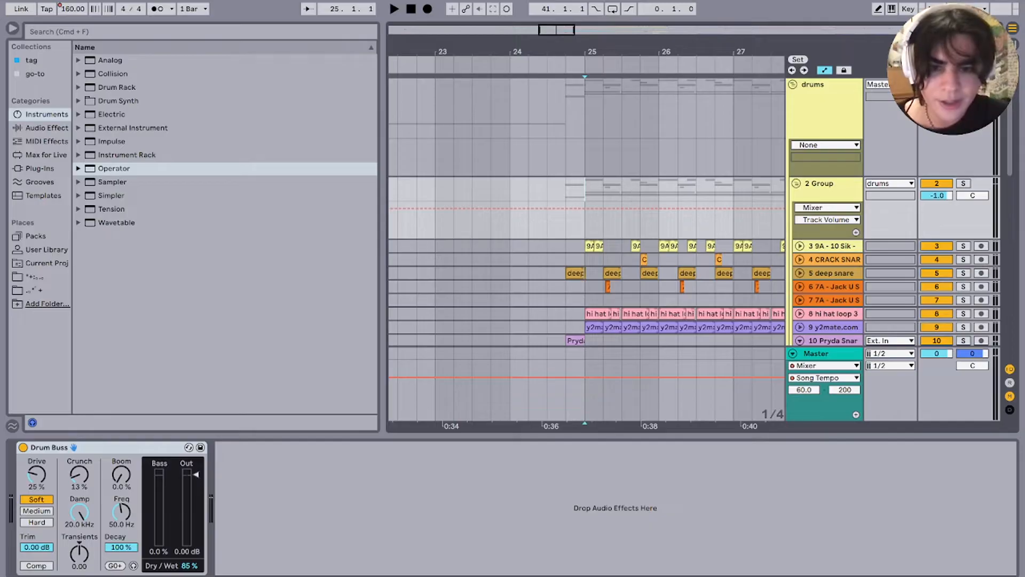
{"action": "left_click", "coordinate": [598, 313]}
{"action": "scroll", "coordinate": [598, 314], "scroll_direction": "down", "scroll_amount": 3}
{"action": "key", "text": "space"}
{"action": "scroll", "coordinate": [598, 241], "scroll_direction": "right", "scroll_amount": 4}
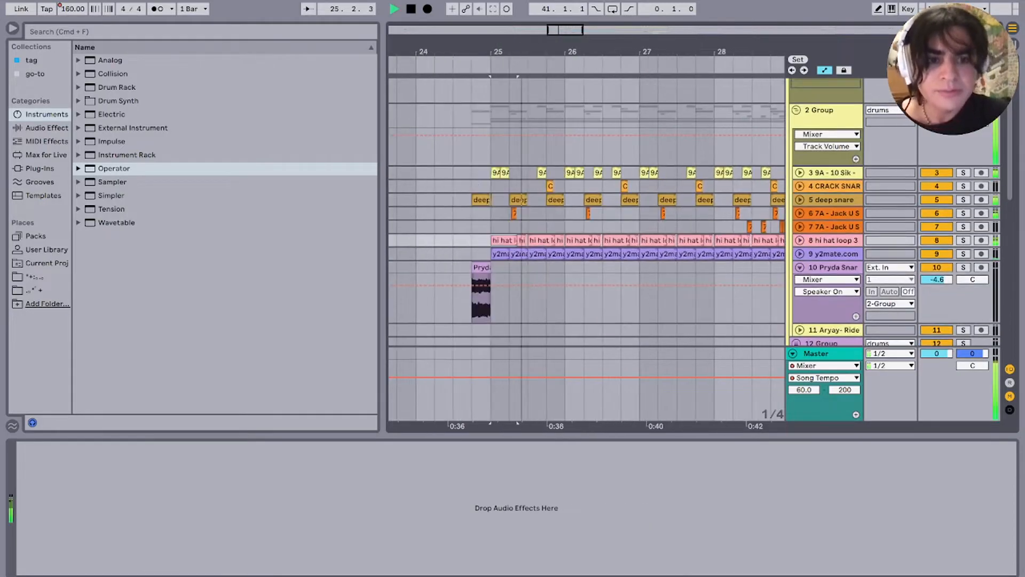
Step: Unfold and solo the 9 y2mate.com track, listen to it up to bar 29, and stop playback
{"action": "key", "text": "Up"}
{"action": "key", "text": "Right"}
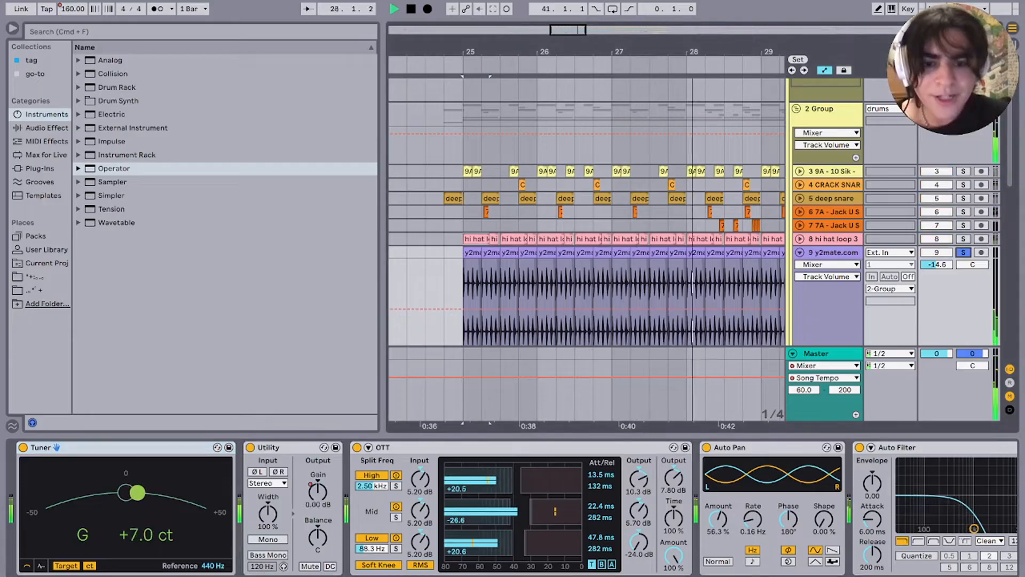
{"action": "key", "text": "s"}
{"action": "scroll", "coordinate": [733, 285], "scroll_direction": "up", "scroll_amount": 10}
{"action": "scroll", "coordinate": [733, 285], "scroll_direction": "down", "scroll_amount": 10}
{"action": "key", "text": "space"}
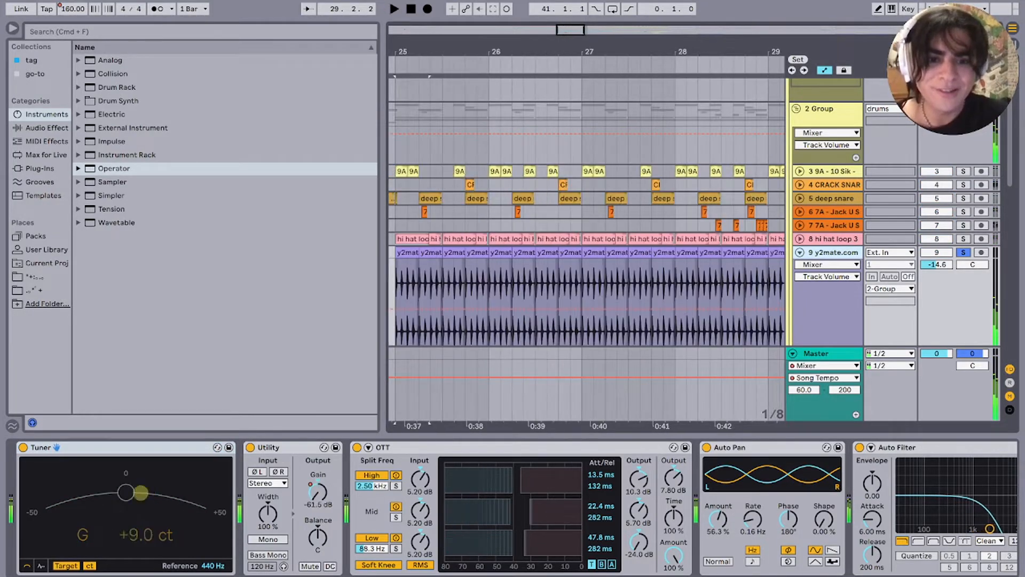
Step: Select the comet recording clip at 29.3 on the soloed y2mate.com track and play from there to about bar 35
{"action": "scroll", "coordinate": [733, 285], "scroll_direction": "right", "scroll_amount": 7}
{"action": "scroll", "coordinate": [733, 285], "scroll_direction": "down", "scroll_amount": 1}
{"action": "scroll", "coordinate": [733, 285], "scroll_direction": "down", "scroll_amount": 7}
{"action": "scroll", "coordinate": [698, 267], "scroll_direction": "up", "scroll_amount": 10}
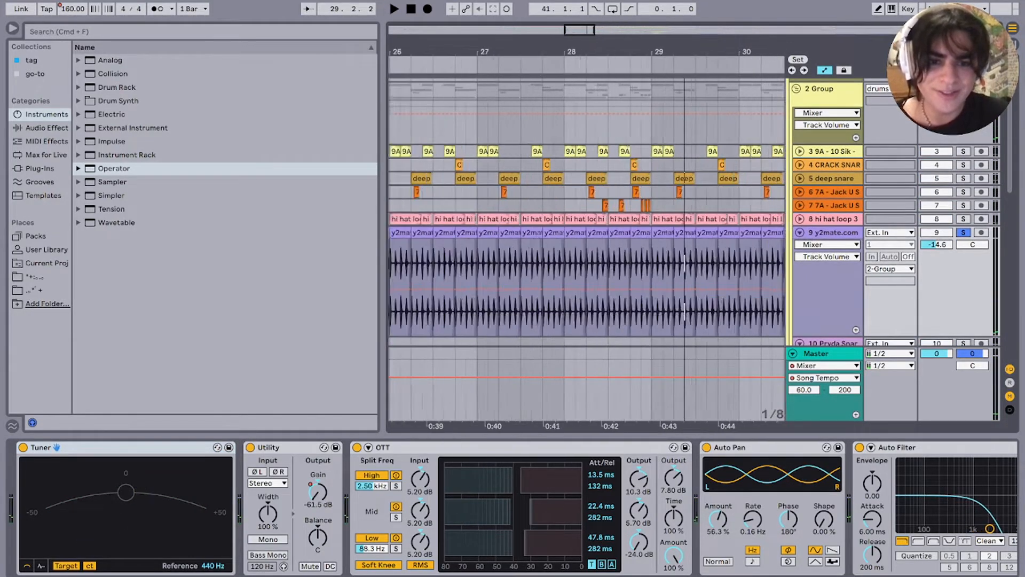
{"action": "left_click", "coordinate": [713, 232]}
{"action": "scroll", "coordinate": [733, 285], "scroll_direction": "up", "scroll_amount": 8}
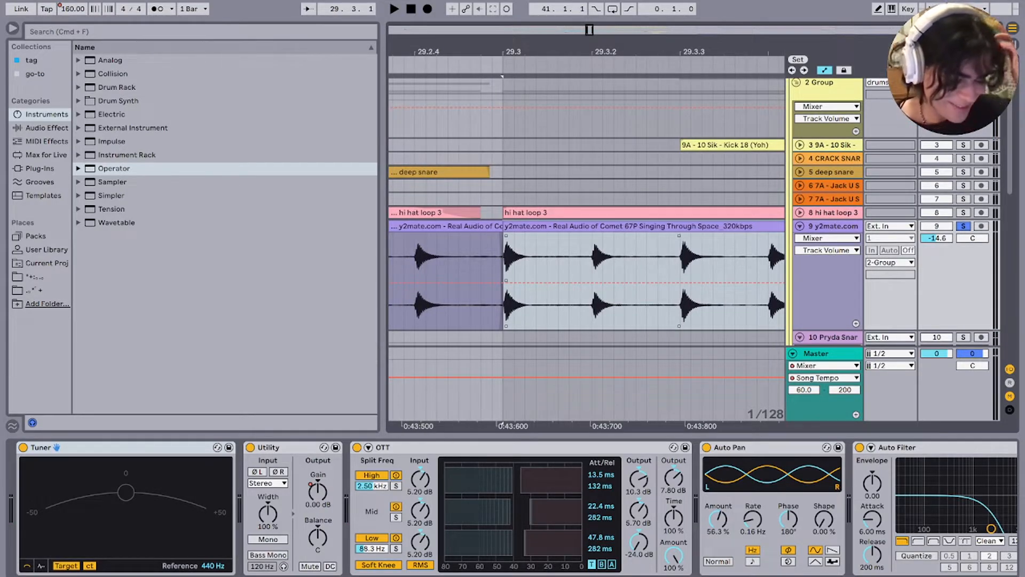
{"action": "key", "text": "space"}
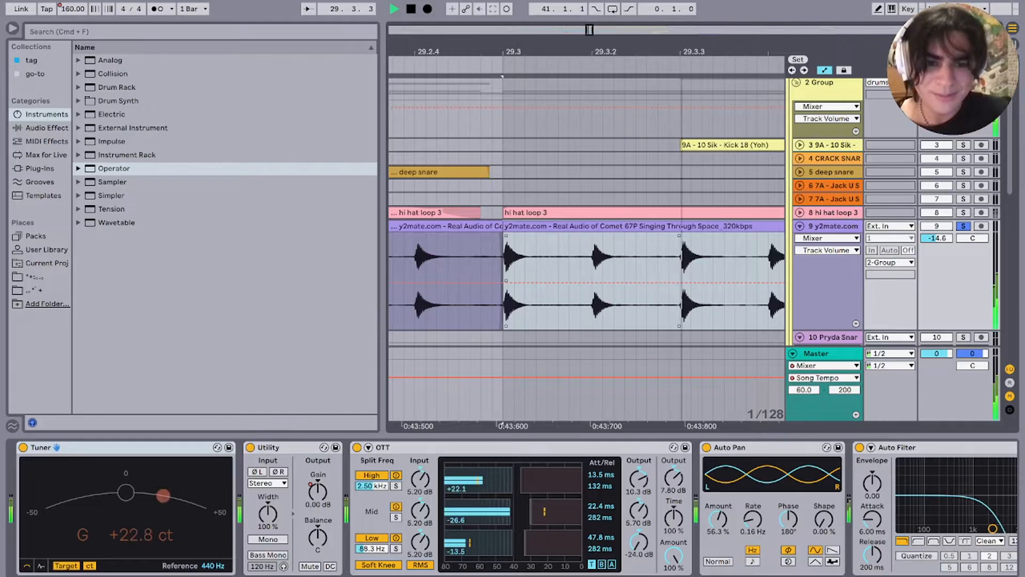
{"action": "scroll", "coordinate": [600, 283], "scroll_direction": "down", "scroll_amount": 10}
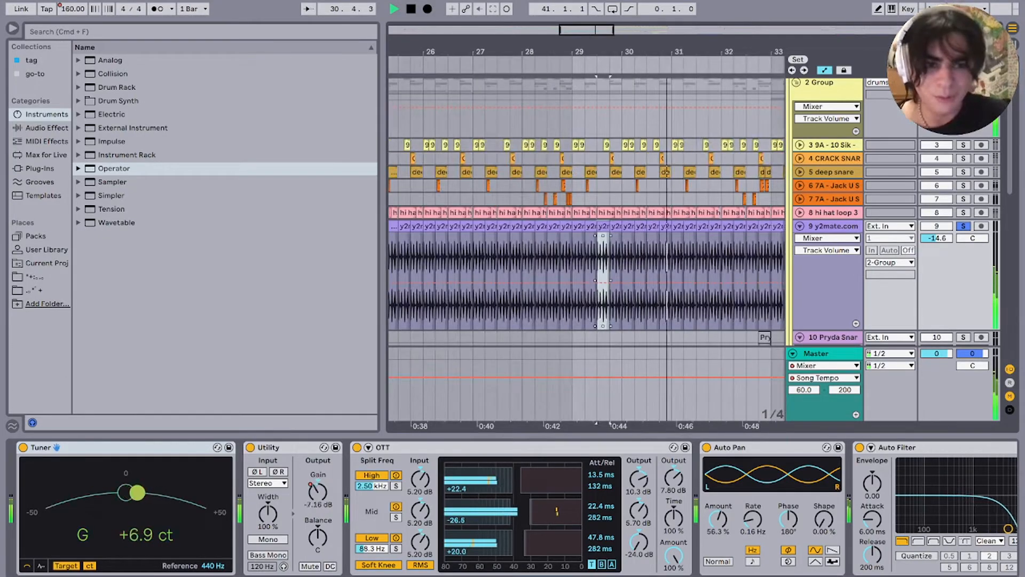
{"action": "scroll", "coordinate": [714, 200], "scroll_direction": "up", "scroll_amount": 1}
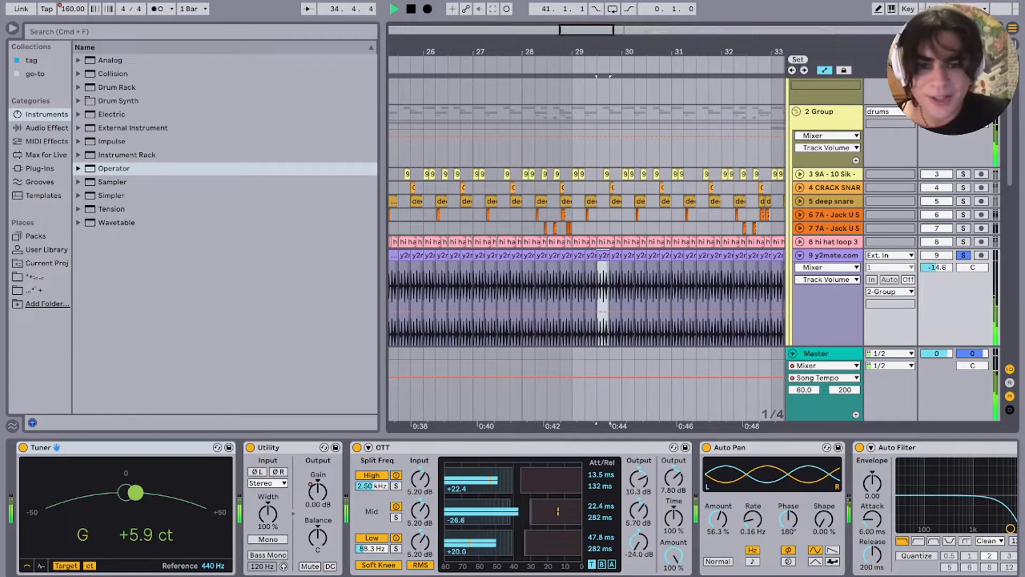
{"action": "key", "text": "space"}
Step: Select the comet clip at 29.4 to examine the track's device chain, and clear the y2mate.com solo
{"action": "key", "text": "minus"}
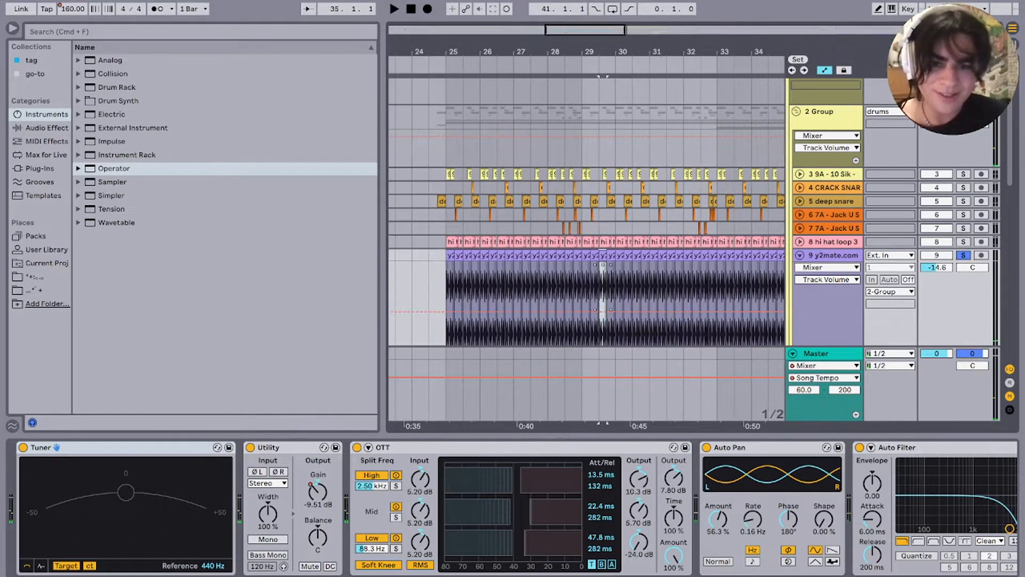
{"action": "left_click", "coordinate": [611, 310]}
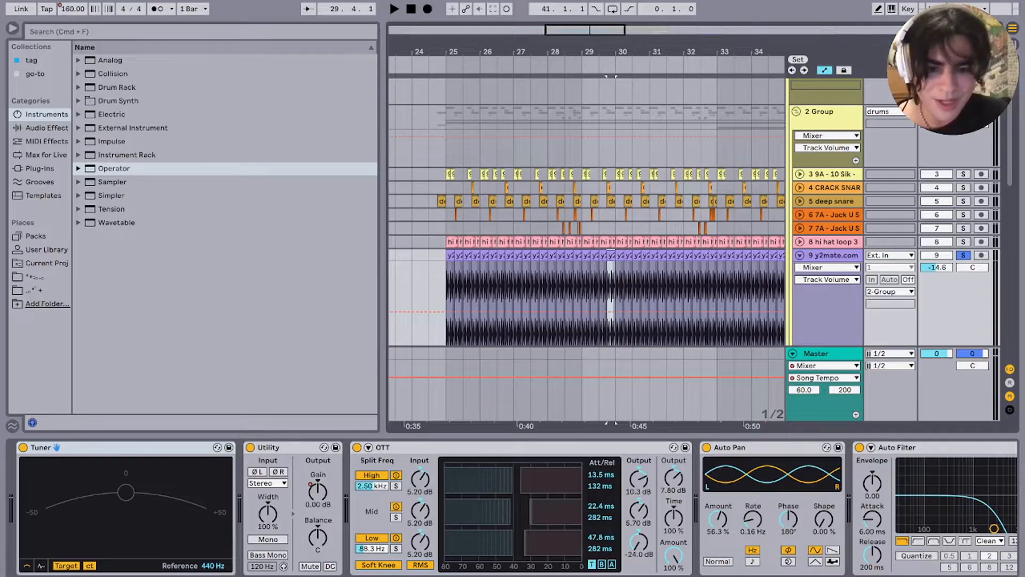
{"action": "scroll", "coordinate": [512, 507], "scroll_direction": "right", "scroll_amount": 5}
{"action": "scroll", "coordinate": [513, 507], "scroll_direction": "left", "scroll_amount": 5}
{"action": "left_click", "coordinate": [123, 448]}
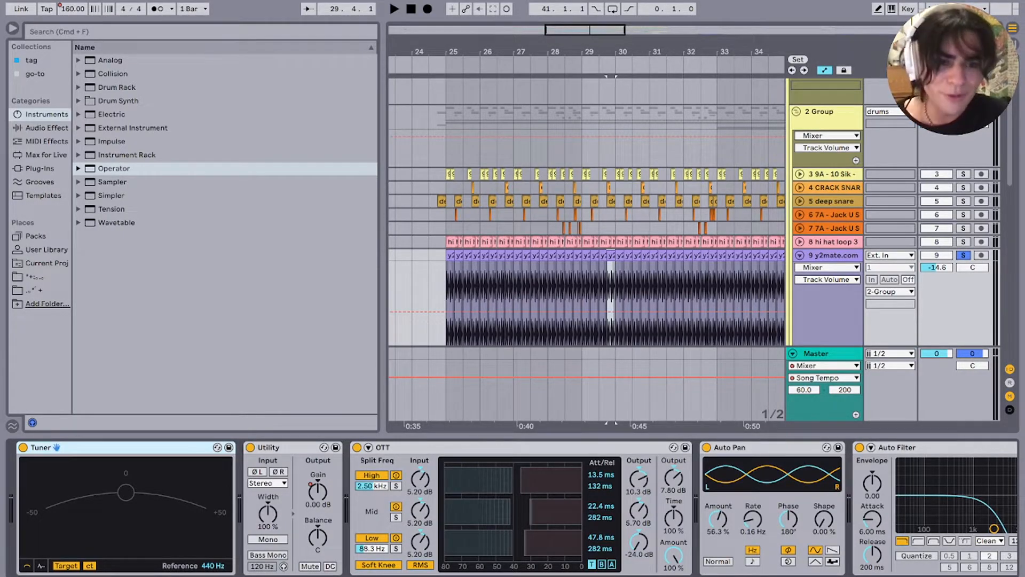
{"action": "key", "text": "s"}
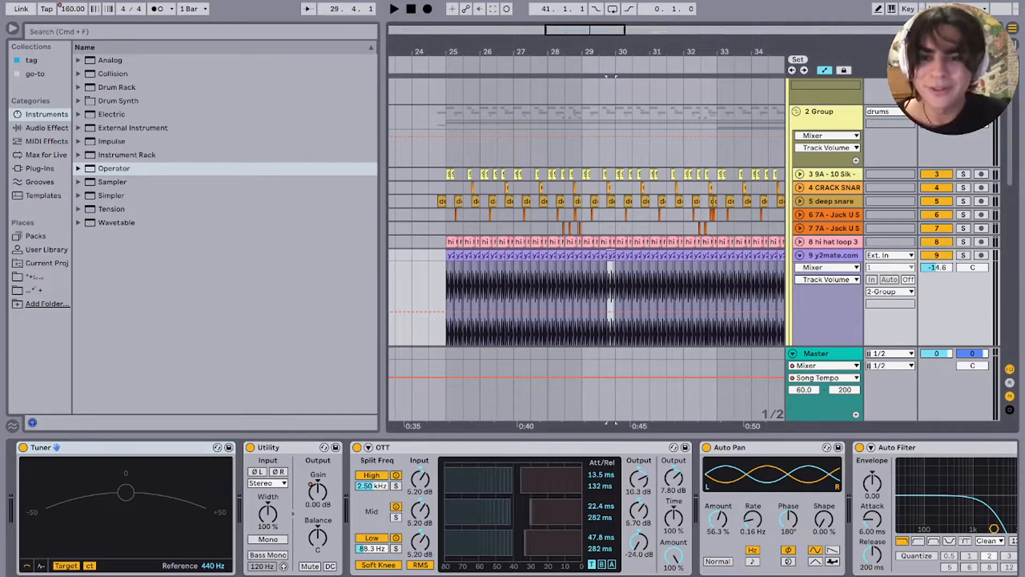
Step: Play all drum tracks together from beat 25.2 on the hi hat loop 3 track
{"action": "left_click", "coordinate": [458, 242]}
{"action": "key", "text": "space"}
{"action": "scroll", "coordinate": [457, 242], "scroll_direction": "up", "scroll_amount": 5}
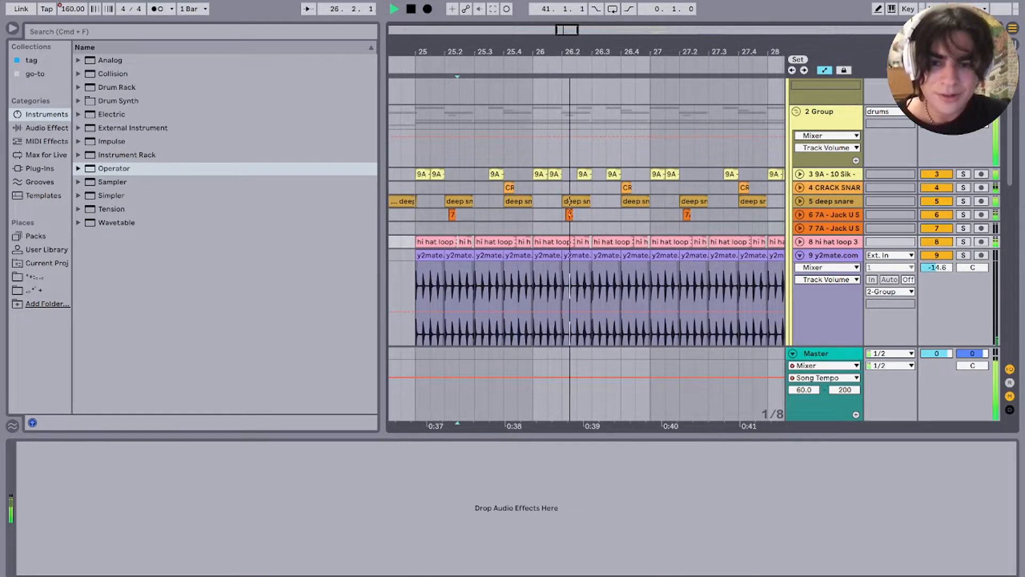
{"action": "key", "text": "space"}
Step: Show the effects on the 6 7A - Jack U track and briefly play the drums from beat 25.2
{"action": "left_click", "coordinate": [445, 228]}
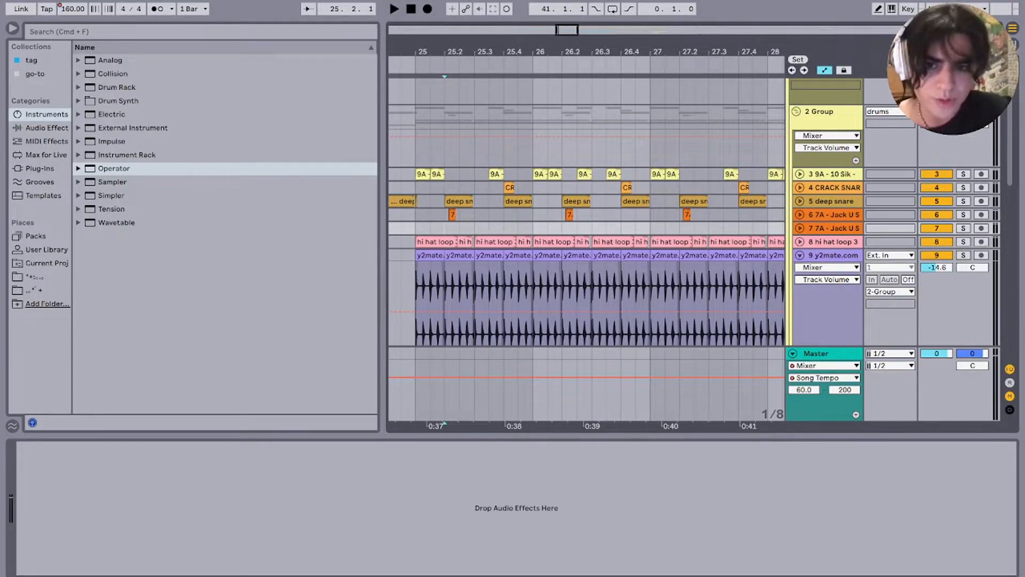
{"action": "key", "text": "minus"}
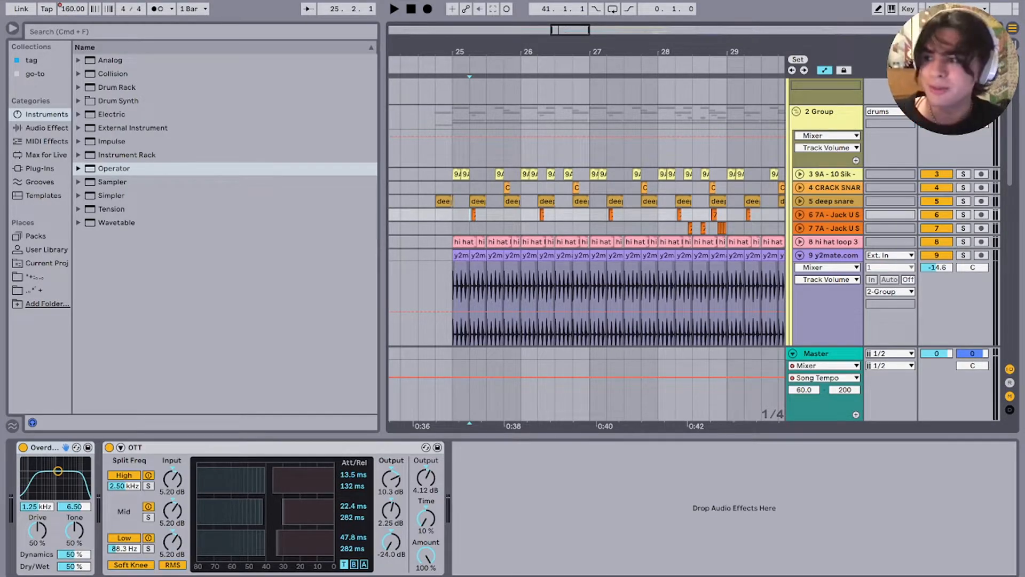
{"action": "key", "text": "space"}
{"action": "key", "text": "space"}
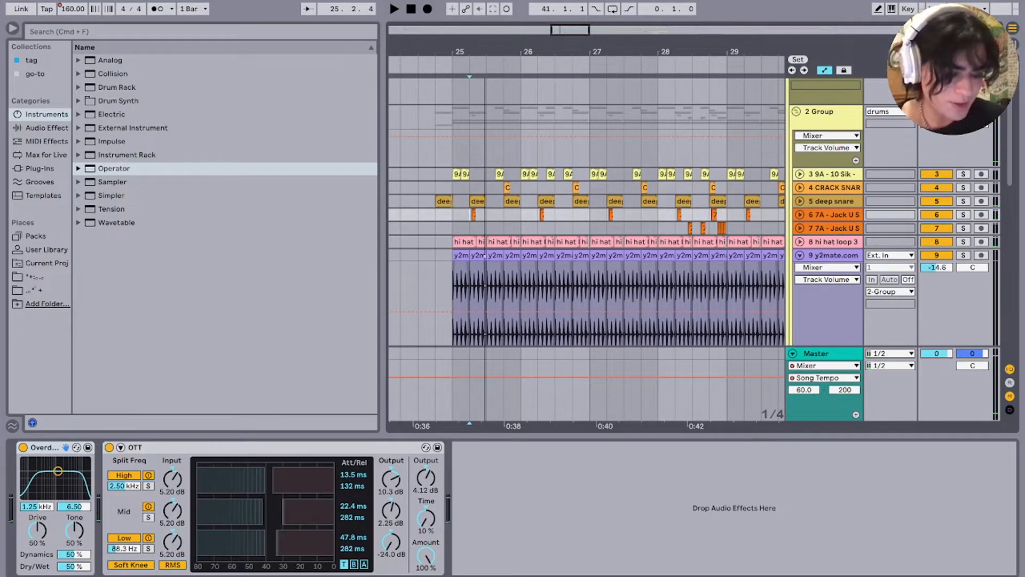
Step: Solo the 6 7A - Jack U track and play its clip from beat 25.2
{"action": "left_click", "coordinate": [669, 228]}
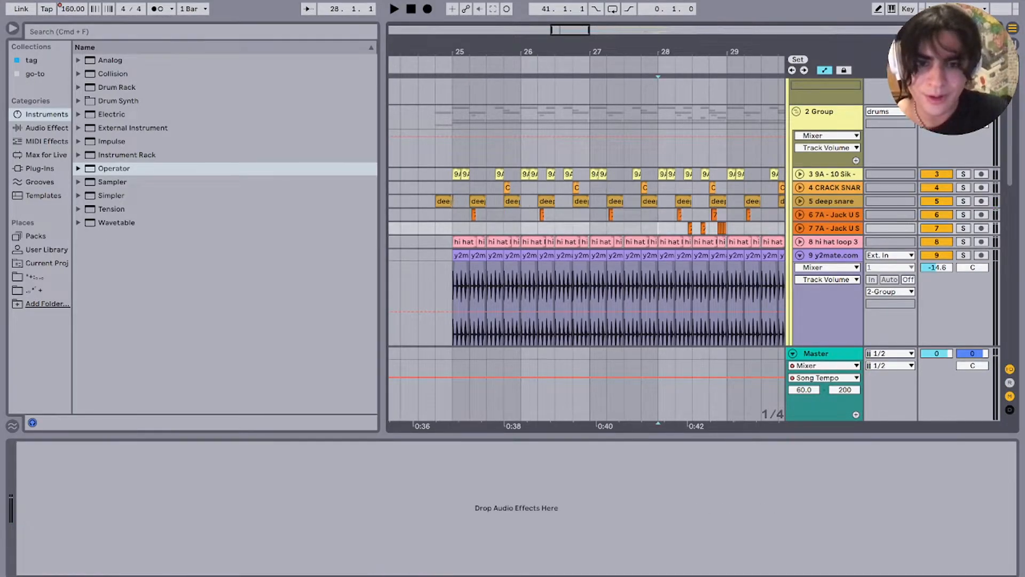
{"action": "scroll", "coordinate": [666, 228], "scroll_direction": "up", "scroll_amount": 5}
{"action": "scroll", "coordinate": [666, 228], "scroll_direction": "right", "scroll_amount": 3}
{"action": "key", "text": "minus"}
{"action": "key", "text": "minus"}
{"action": "key", "text": "minus"}
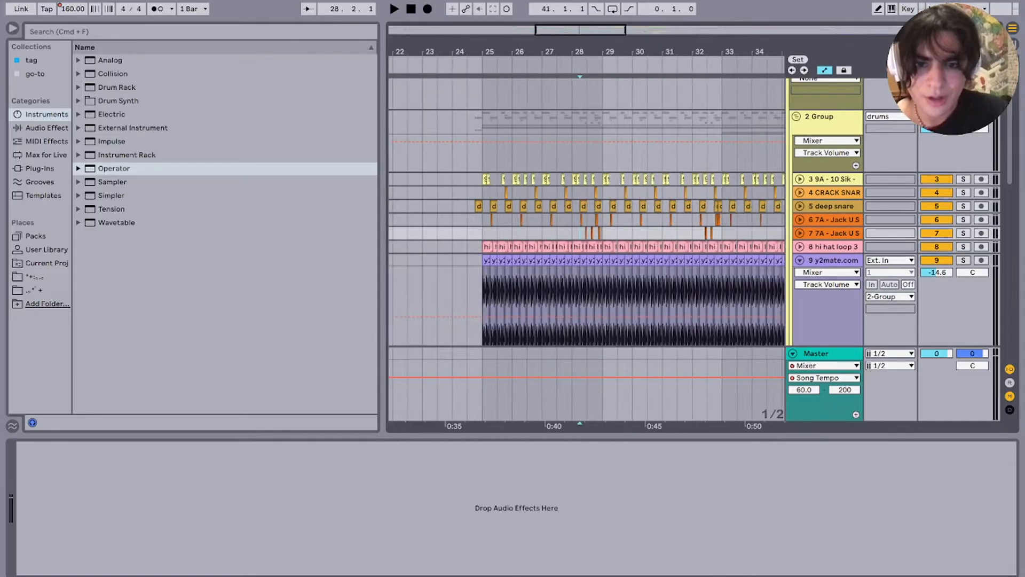
{"action": "key", "text": "plus"}
{"action": "key", "text": "plus"}
{"action": "key", "text": "plus"}
{"action": "key", "text": "plus"}
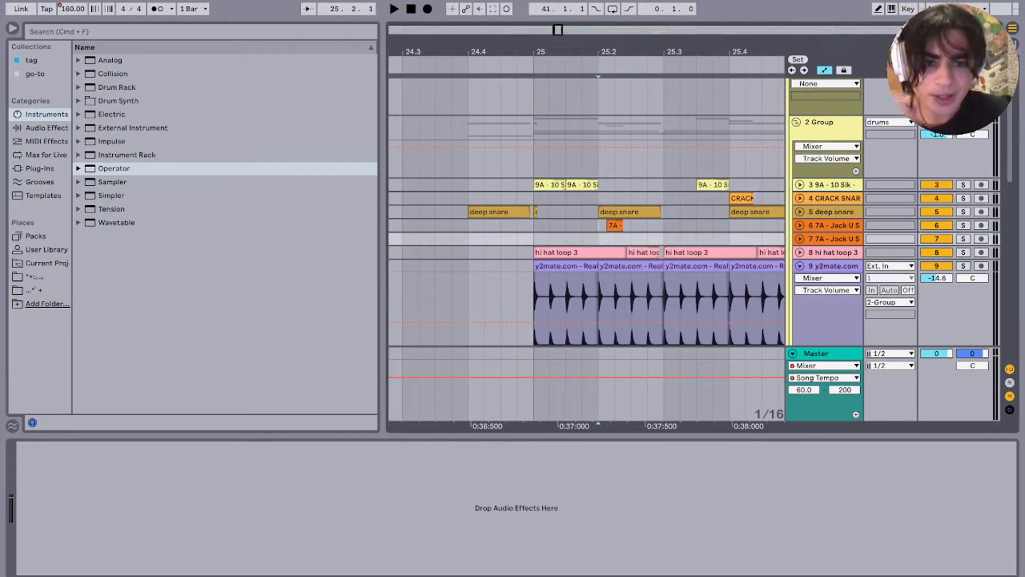
{"action": "left_click", "coordinate": [599, 226]}
{"action": "key", "text": "s"}
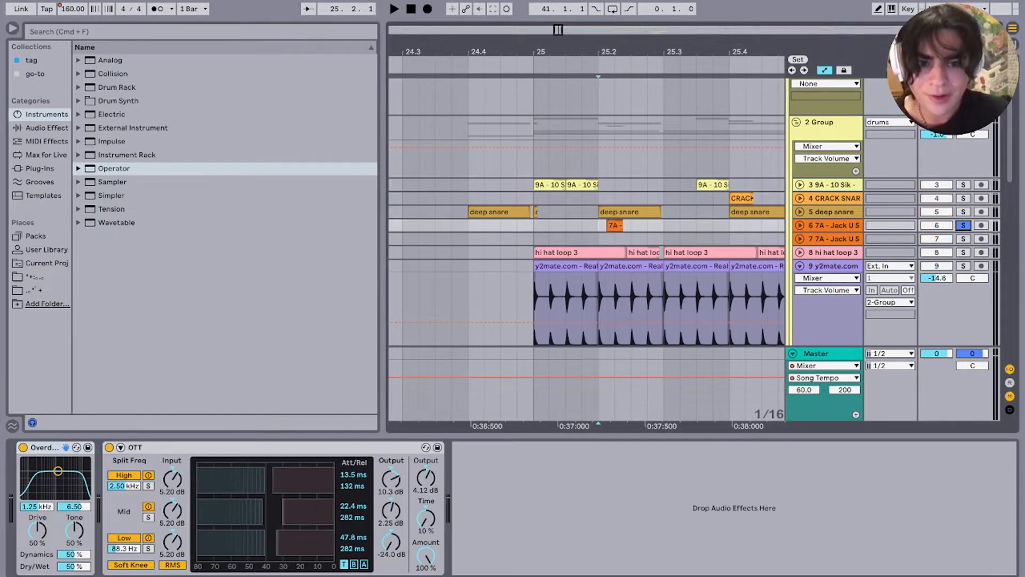
{"action": "key", "text": "space"}
{"action": "key", "text": "space"}
Step: Turn off the OTT and Overdrive on track 6 and play the hit repeatedly without effects
{"action": "left_click", "coordinate": [109, 447]}
{"action": "left_click", "coordinate": [23, 448]}
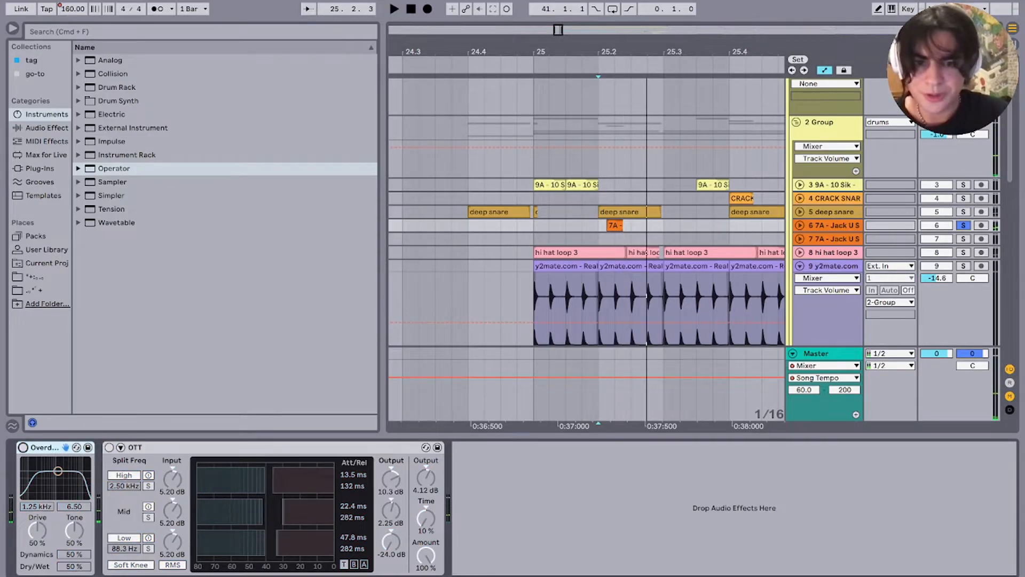
{"action": "key", "text": "space"}
{"action": "key", "text": "space"}
{"action": "key", "text": "space"}
{"action": "key", "text": "space"}
{"action": "key", "text": "space"}
Step: Turn the OTT and Overdrive on track 6 back on and replay the processed hit
{"action": "left_click", "coordinate": [109, 448]}
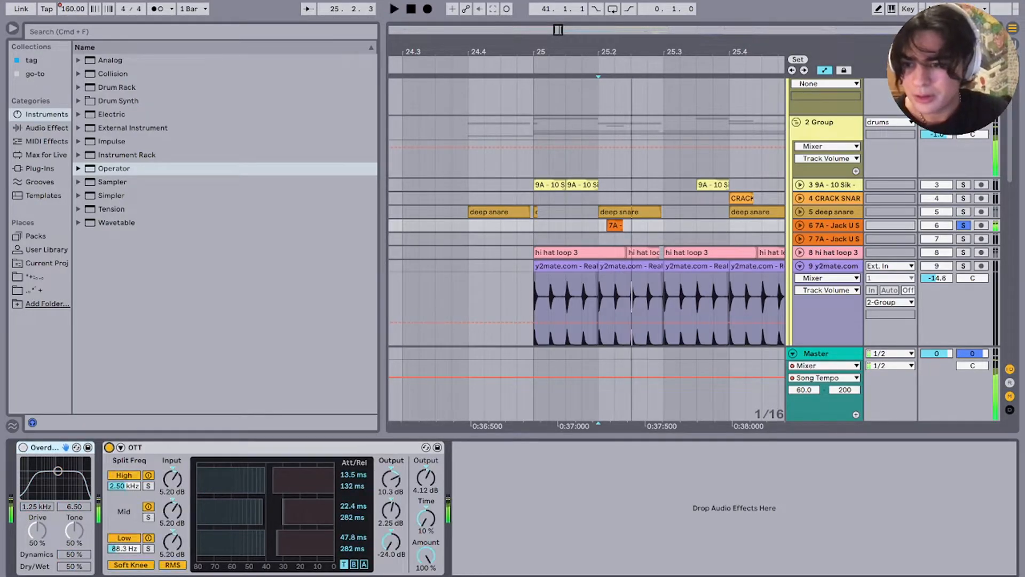
{"action": "left_click", "coordinate": [23, 447]}
{"action": "key", "text": "space"}
{"action": "key", "text": "space"}
Step: Clear the track 6 solo and play the hit with the rest of the drums from beat 25.2
{"action": "key", "text": "s"}
{"action": "key", "text": "space"}
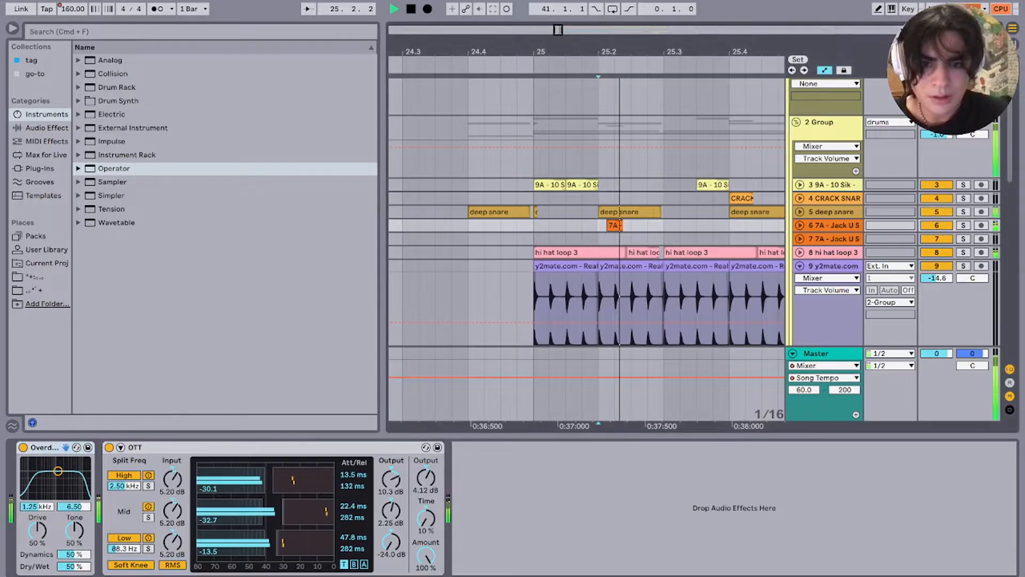
{"action": "key", "text": "space"}
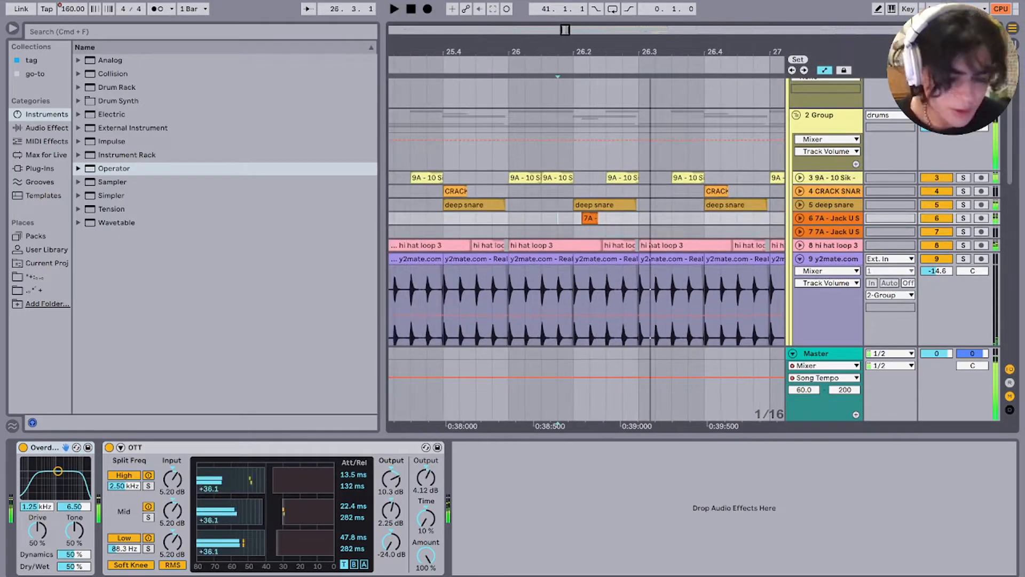
Step: Play the drums from beat 28.2 and select the first 7A clip on track 7 before beat 28.3
{"action": "scroll", "coordinate": [586, 224], "scroll_direction": "right", "scroll_amount": 10}
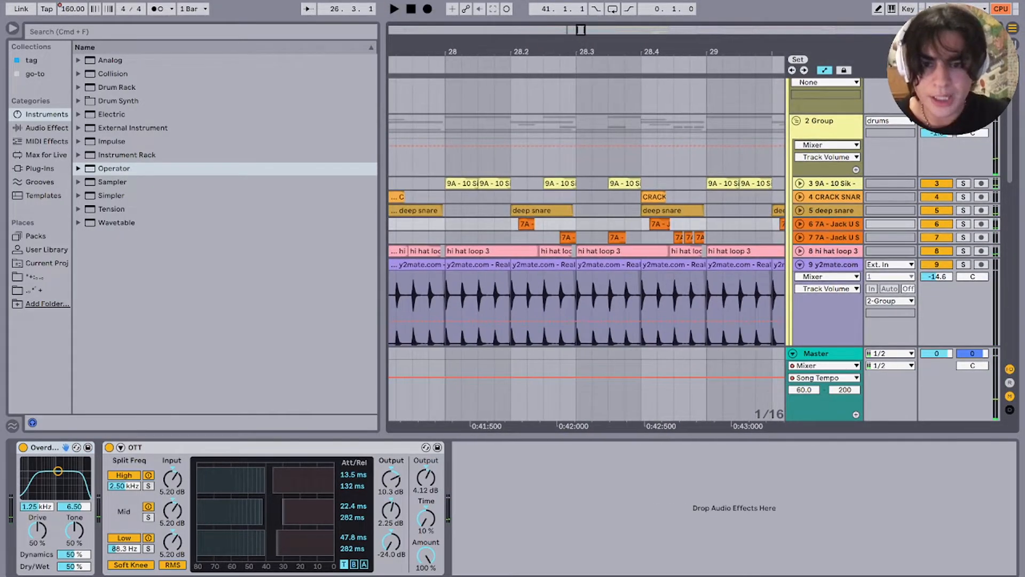
{"action": "left_click", "coordinate": [510, 238]}
{"action": "left_click_drag", "start_coordinate": [511, 225], "coordinate": [706, 238]}
{"action": "key", "text": "space"}
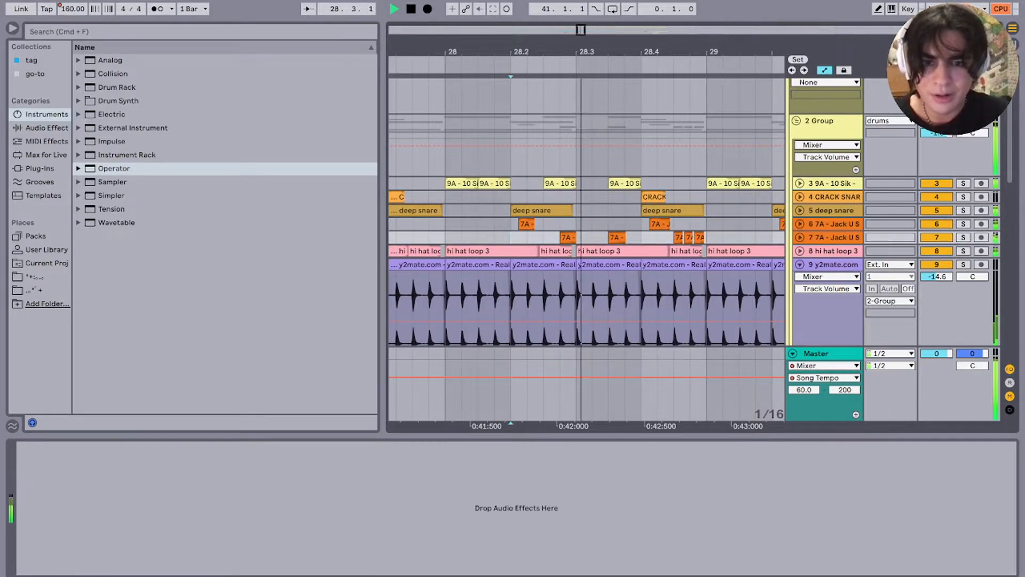
{"action": "left_click", "coordinate": [567, 238]}
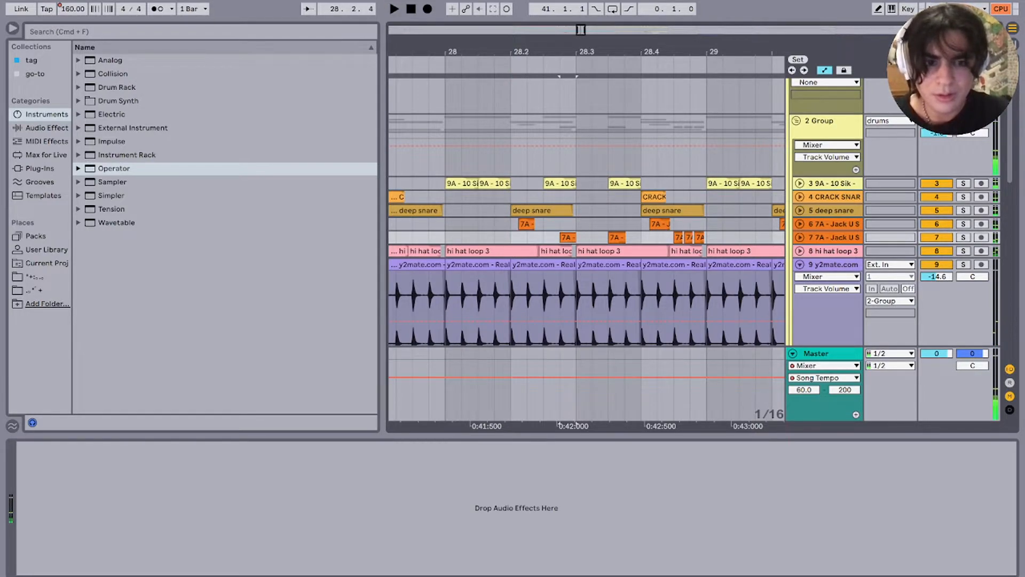
Step: Solo the 7 7A - Jack U track, play the selected clip, and replay it with the solo cleared
{"action": "key", "text": "s"}
{"action": "key", "text": "space"}
{"action": "key", "text": "space"}
{"action": "left_click", "coordinate": [963, 237]}
{"action": "key", "text": "space"}
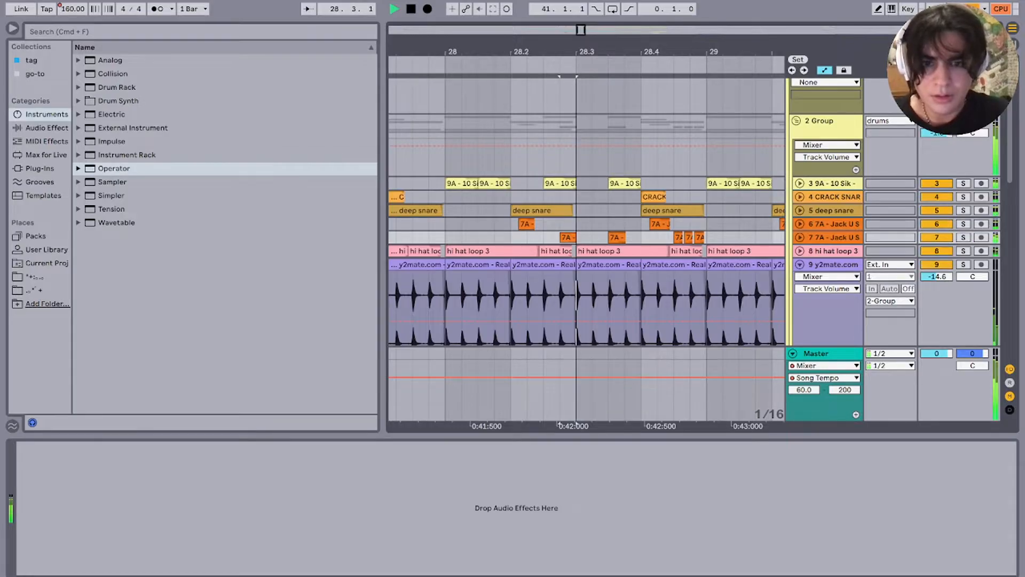
Step: Select the CRACK SNARE clip at beat 29.4, solo its track, and play it
{"action": "scroll", "coordinate": [550, 237], "scroll_direction": "down", "scroll_amount": 5}
{"action": "scroll", "coordinate": [549, 237], "scroll_direction": "right", "scroll_amount": 3}
{"action": "scroll", "coordinate": [601, 198], "scroll_direction": "up", "scroll_amount": 5}
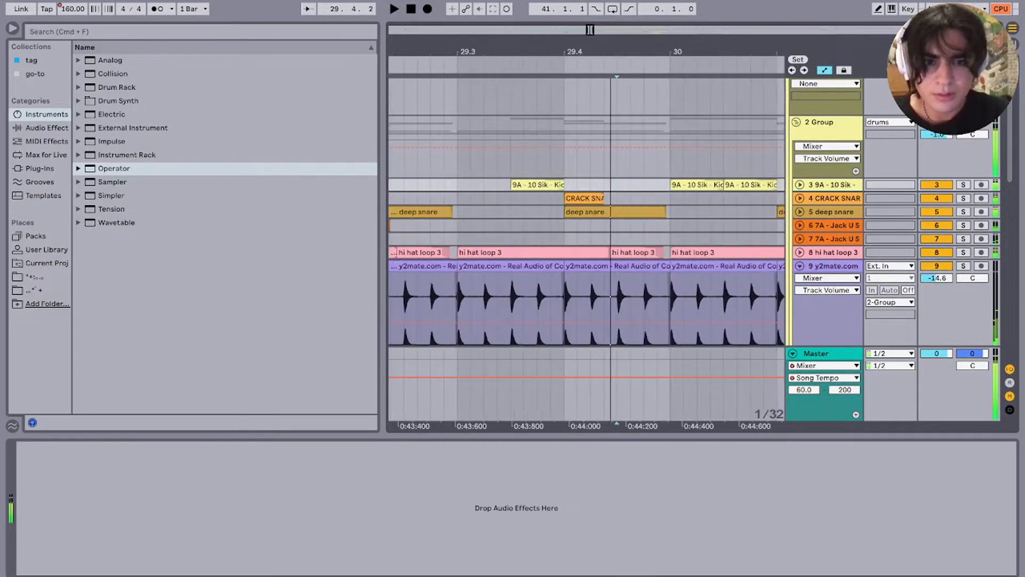
{"action": "key", "text": "space"}
{"action": "left_click", "coordinate": [587, 198]}
{"action": "left_click", "coordinate": [963, 198]}
{"action": "left_click", "coordinate": [963, 199]}
{"action": "key", "text": "space"}
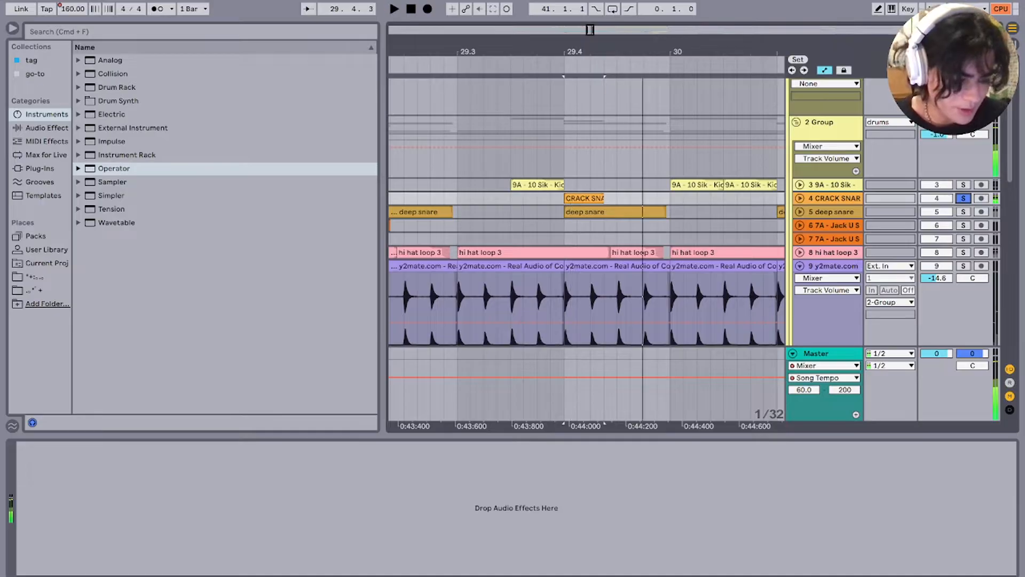
Step: Clear the CRACK SNARE track solo and play beat 29.4 with the rest of the drums
{"action": "key", "text": "space"}
{"action": "left_click", "coordinate": [963, 198]}
{"action": "key", "text": "space"}
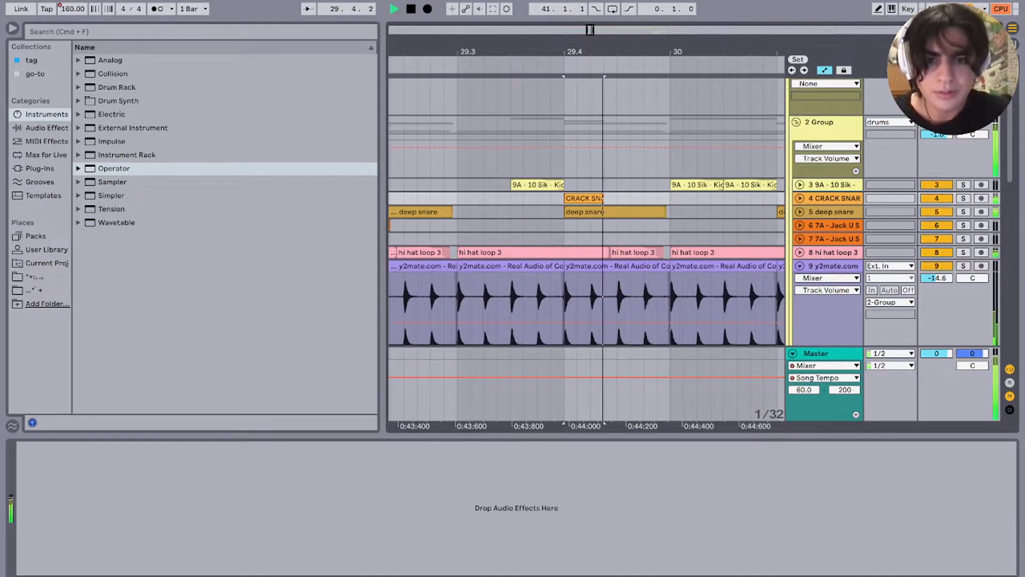
Step: Play the drums from beat 32.2 through the bar 33 transition, following the lower drum tracks
{"action": "scroll", "coordinate": [534, 213], "scroll_direction": "down", "scroll_amount": 5}
{"action": "scroll", "coordinate": [533, 213], "scroll_direction": "right", "scroll_amount": 3}
{"action": "left_click", "coordinate": [560, 243]}
{"action": "key", "text": "space"}
{"action": "key", "text": "space"}
{"action": "scroll", "coordinate": [560, 242], "scroll_direction": "down", "scroll_amount": 5}
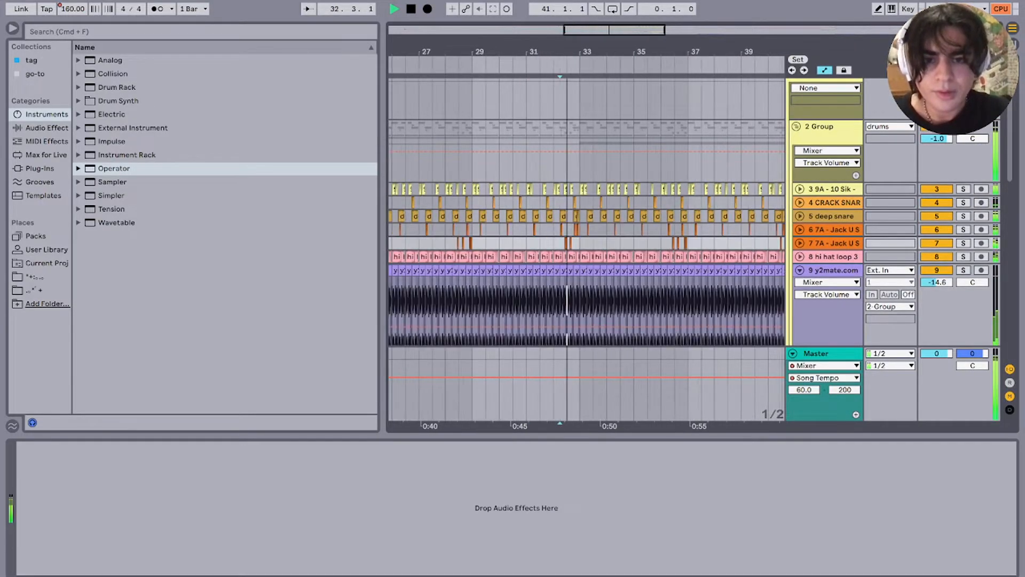
{"action": "scroll", "coordinate": [582, 235], "scroll_direction": "right", "scroll_amount": 2}
{"action": "scroll", "coordinate": [582, 235], "scroll_direction": "down", "scroll_amount": 5}
{"action": "scroll", "coordinate": [582, 235], "scroll_direction": "left", "scroll_amount": 2}
{"action": "scroll", "coordinate": [561, 266], "scroll_direction": "up", "scroll_amount": 8}
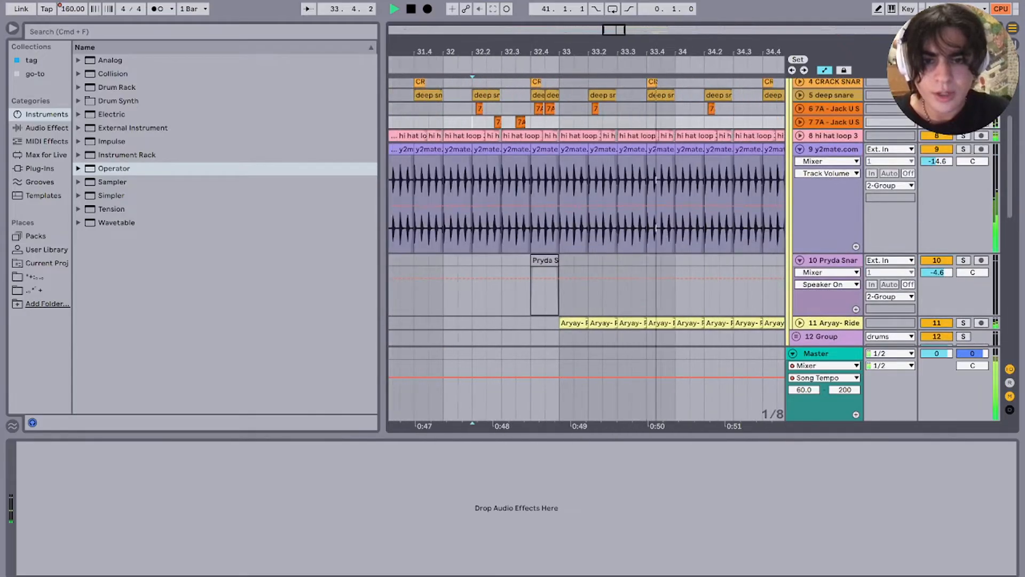
{"action": "scroll", "coordinate": [559, 267], "scroll_direction": "down", "scroll_amount": 4}
{"action": "key", "text": "space"}
Step: Select the first Aryay-Ride clip at bar 33, unfold track 11, and show its Track Panning automation
{"action": "left_click", "coordinate": [547, 182]}
{"action": "left_click", "coordinate": [799, 182]}
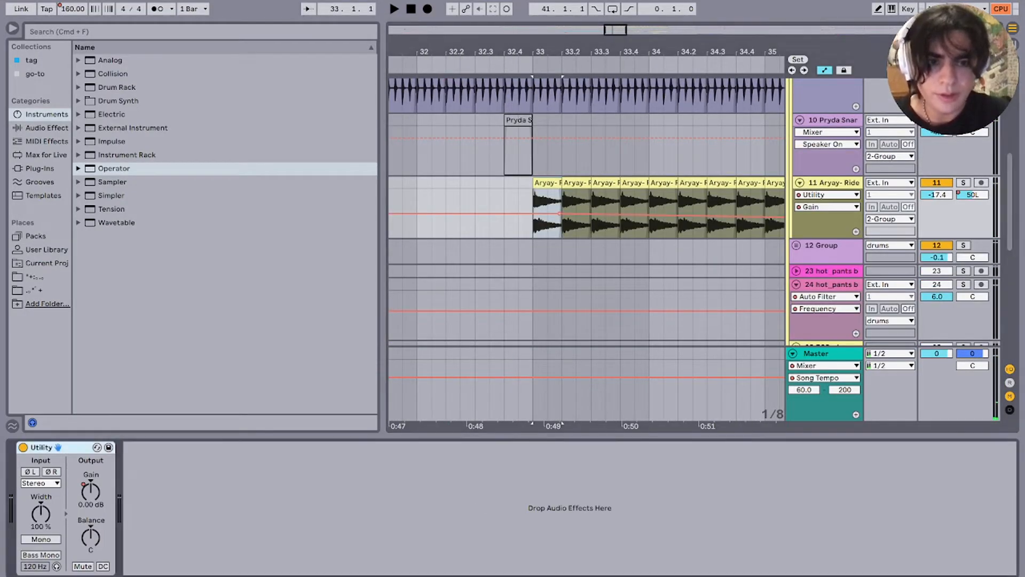
{"action": "left_click", "coordinate": [972, 195]}
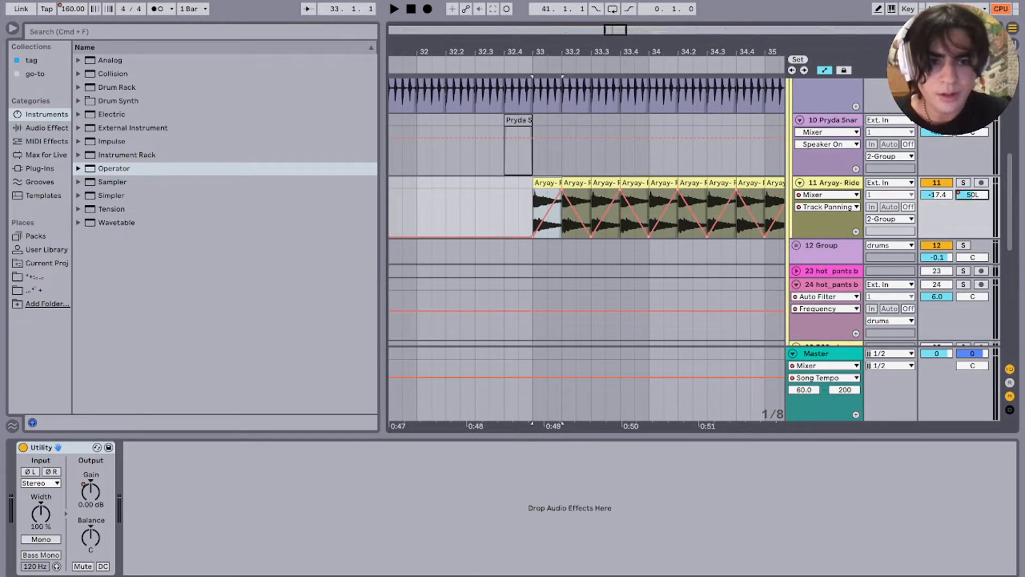
Step: Play the panned ride with the drums from bar 33 and fold the 9 y2mate.com and 10 Pryda Snare tracks
{"action": "key", "text": "space"}
{"action": "scroll", "coordinate": [587, 245], "scroll_direction": "up", "scroll_amount": 3}
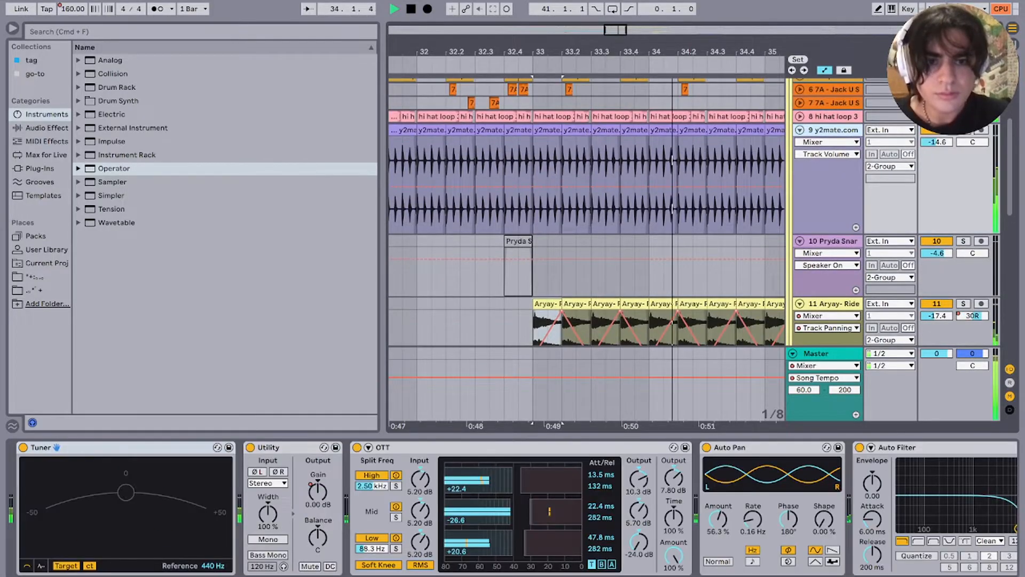
{"action": "key", "text": "u"}
{"action": "key", "text": "Down"}
{"action": "key", "text": "u"}
{"action": "key", "text": "Down"}
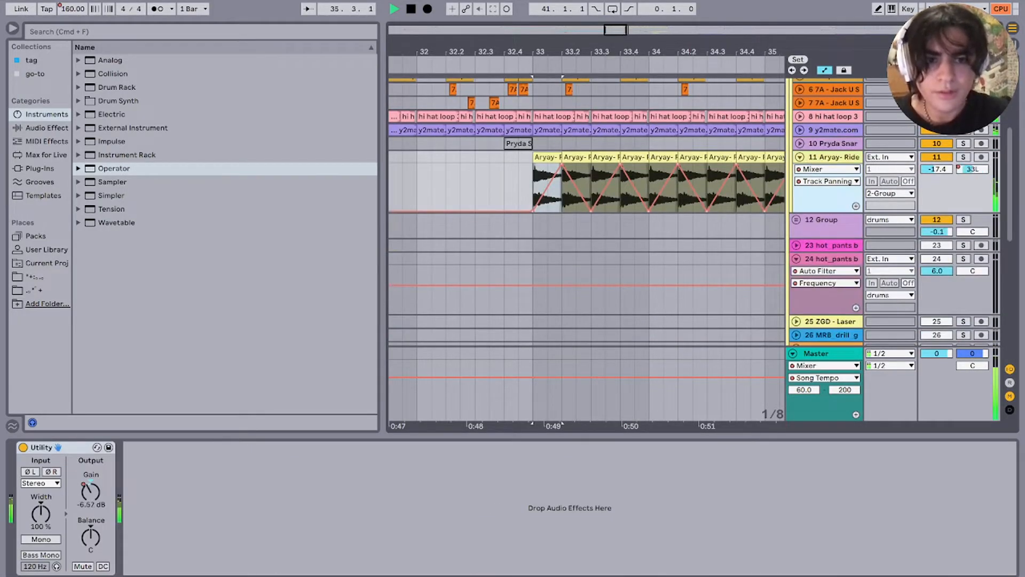
Step: Keep the drums playing up to bar 37 while reviewing the whole section, and stop playback
{"action": "left_click", "coordinate": [636, 288]}
{"action": "scroll", "coordinate": [641, 288], "scroll_direction": "down", "scroll_amount": 8}
{"action": "scroll", "coordinate": [640, 289], "scroll_direction": "up", "scroll_amount": 5}
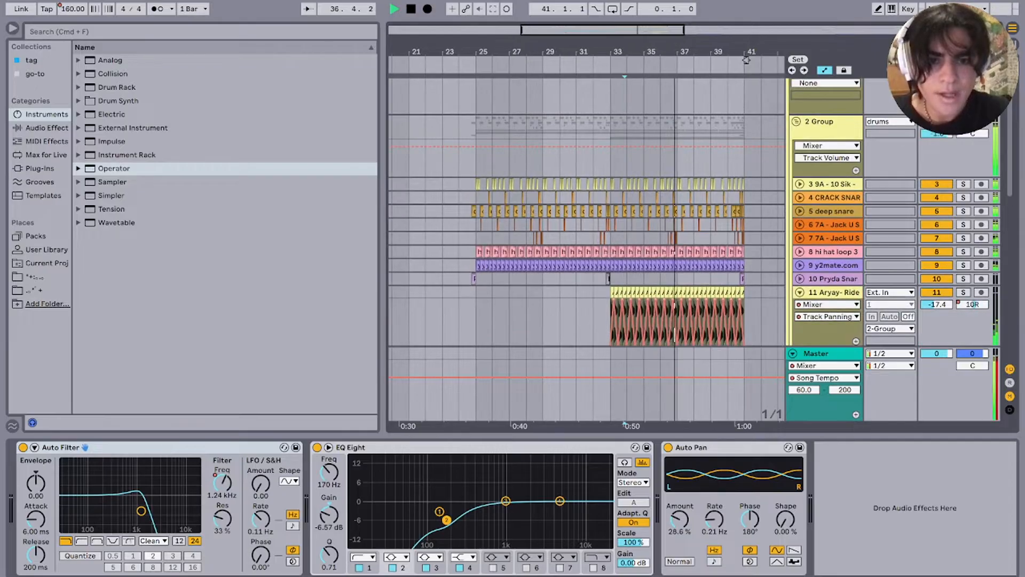
{"action": "scroll", "coordinate": [693, 240], "scroll_direction": "down", "scroll_amount": 3}
{"action": "scroll", "coordinate": [694, 240], "scroll_direction": "up", "scroll_amount": 5}
{"action": "key", "text": "space"}
{"action": "scroll", "coordinate": [694, 241], "scroll_direction": "right", "scroll_amount": 4}
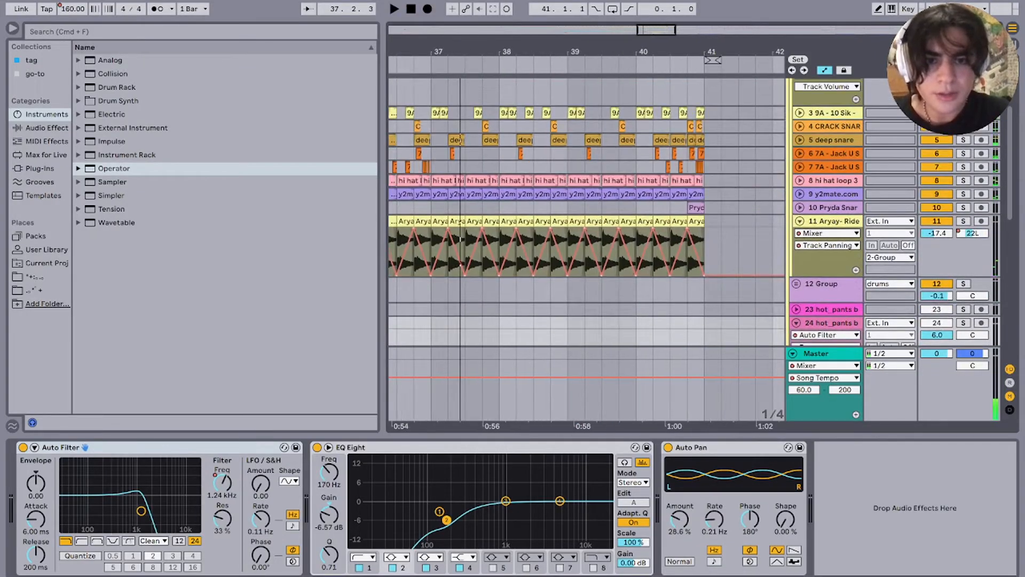
Step: Play the final drum fill from beat 40.2 up to bar 41
{"action": "left_click", "coordinate": [653, 207]}
{"action": "key", "text": "space"}
{"action": "scroll", "coordinate": [694, 213], "scroll_direction": "up", "scroll_amount": 5}
{"action": "key", "text": "space"}
{"action": "scroll", "coordinate": [694, 213], "scroll_direction": "left", "scroll_amount": 1}
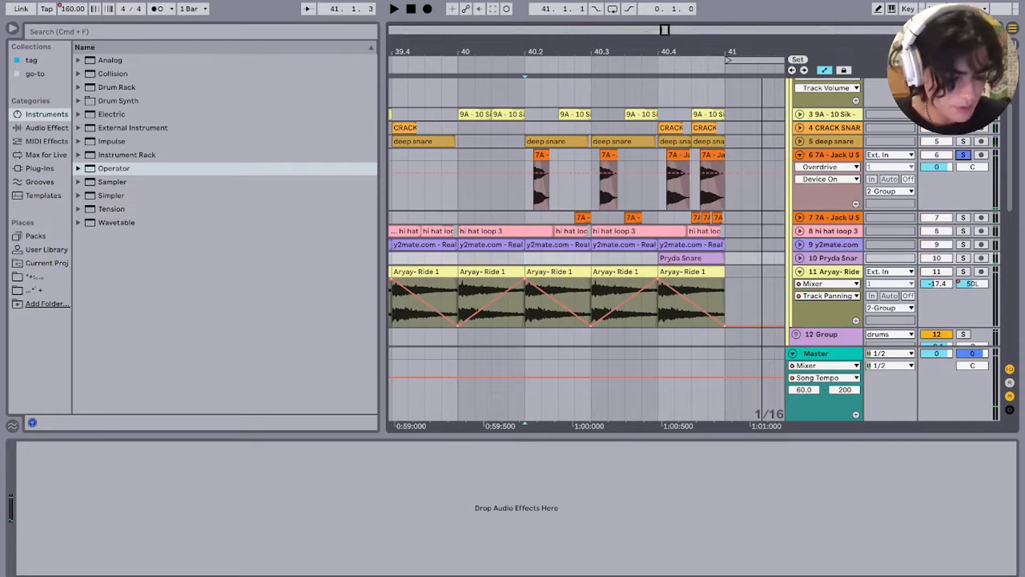
Step: Clear the track 6 solo and solo the entire 2 Group
{"action": "scroll", "coordinate": [586, 250], "scroll_direction": "up", "scroll_amount": 3}
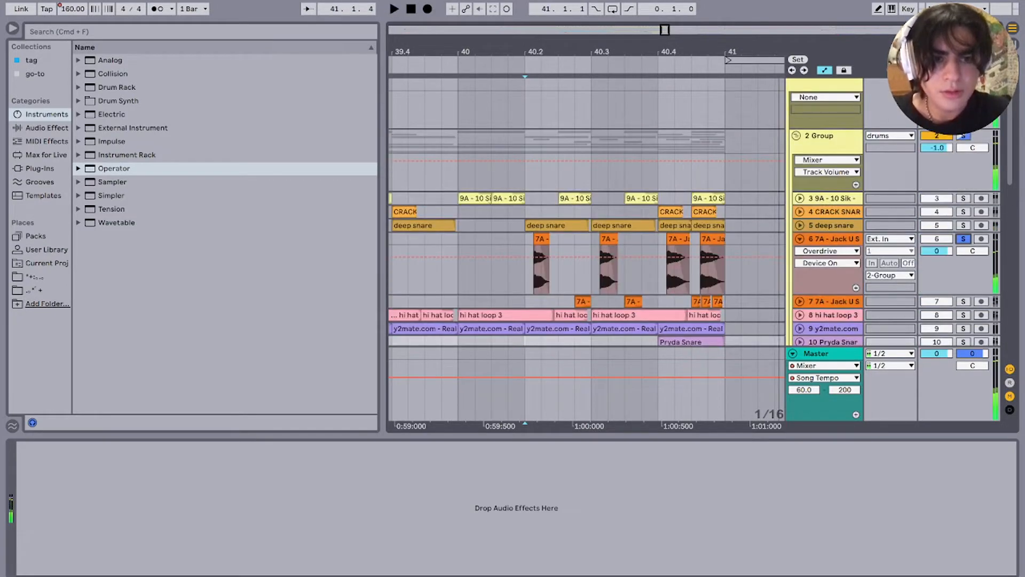
{"action": "left_click", "coordinate": [963, 239]}
{"action": "key", "text": "space"}
{"action": "left_click", "coordinate": [963, 136]}
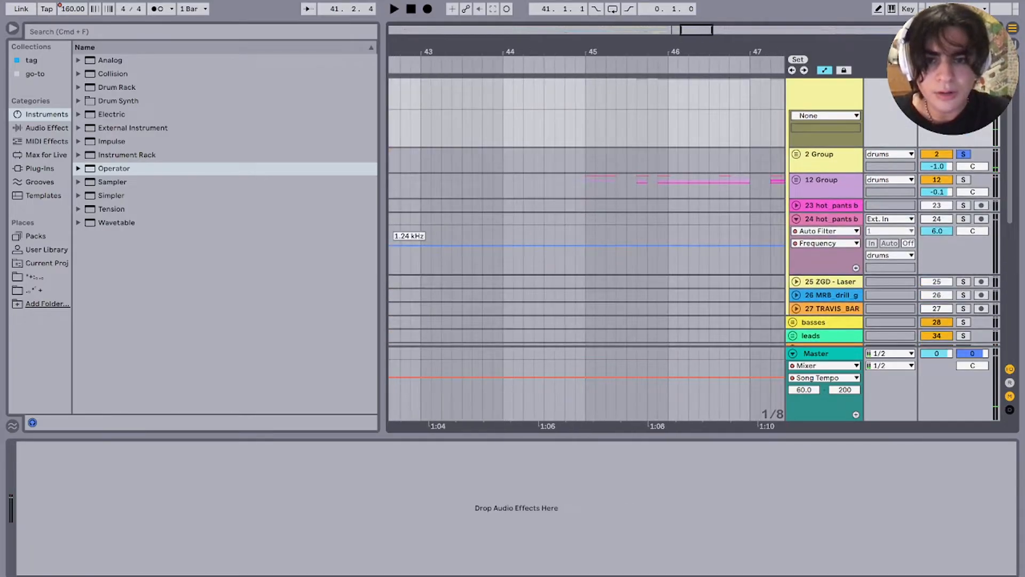
Step: Solo the 12 Group, play it from bar 45, and unfold the group to show its tracks
{"action": "scroll", "coordinate": [586, 245], "scroll_direction": "right", "scroll_amount": 2}
{"action": "left_click", "coordinate": [472, 194]}
{"action": "left_click", "coordinate": [963, 187]}
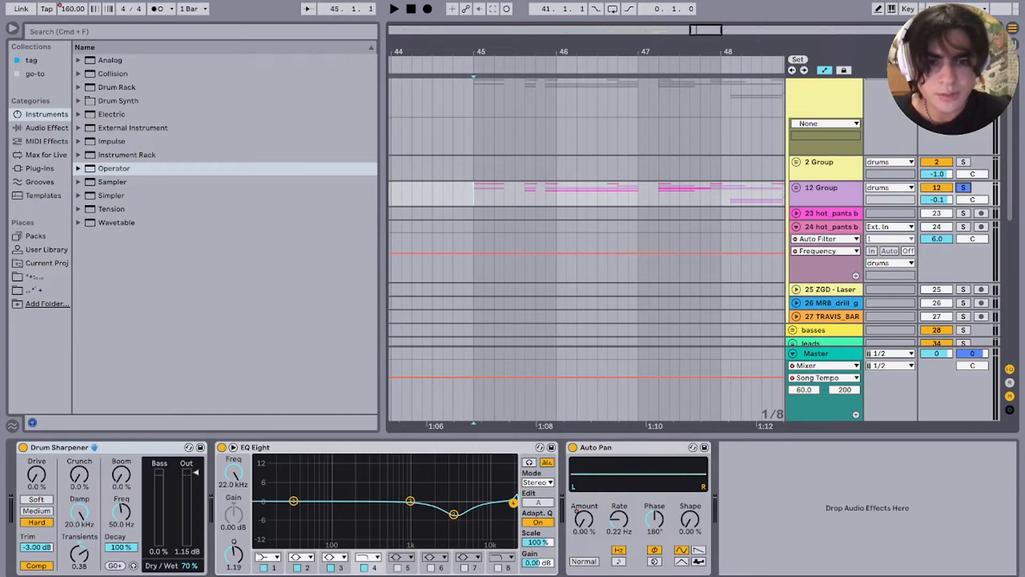
{"action": "key", "text": "space"}
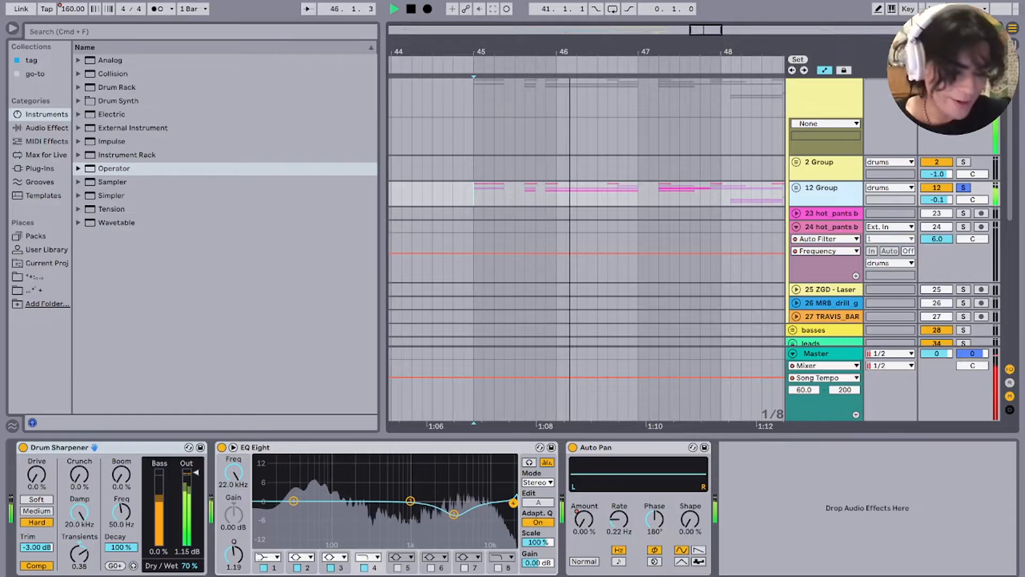
{"action": "key", "text": "space"}
{"action": "left_click", "coordinate": [796, 187]}
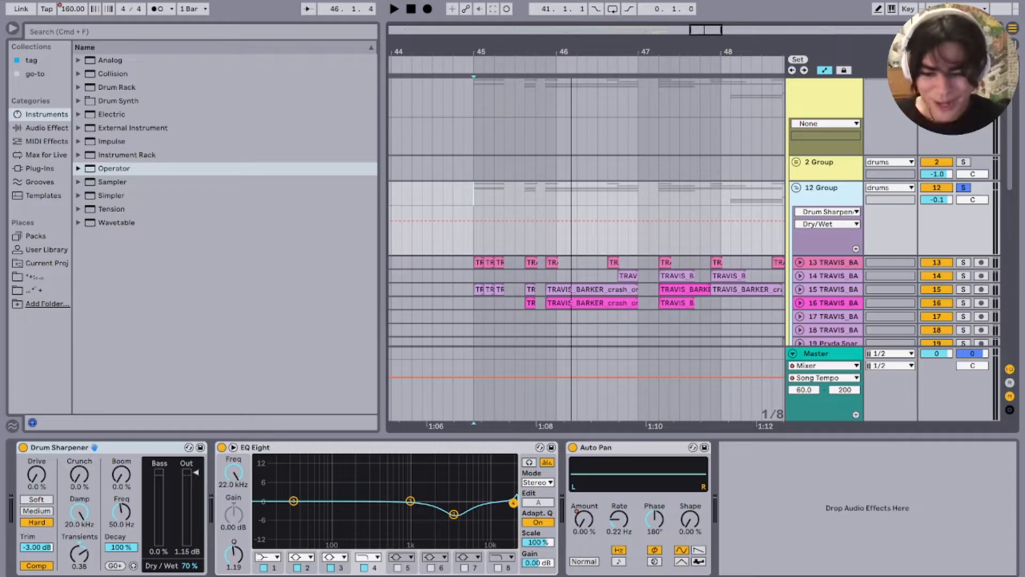
Step: Replay the soloed 12 Group from bar 45, following its TRAVIS BARKER drum clips past bar 53
{"action": "scroll", "coordinate": [567, 235], "scroll_direction": "up", "scroll_amount": 8}
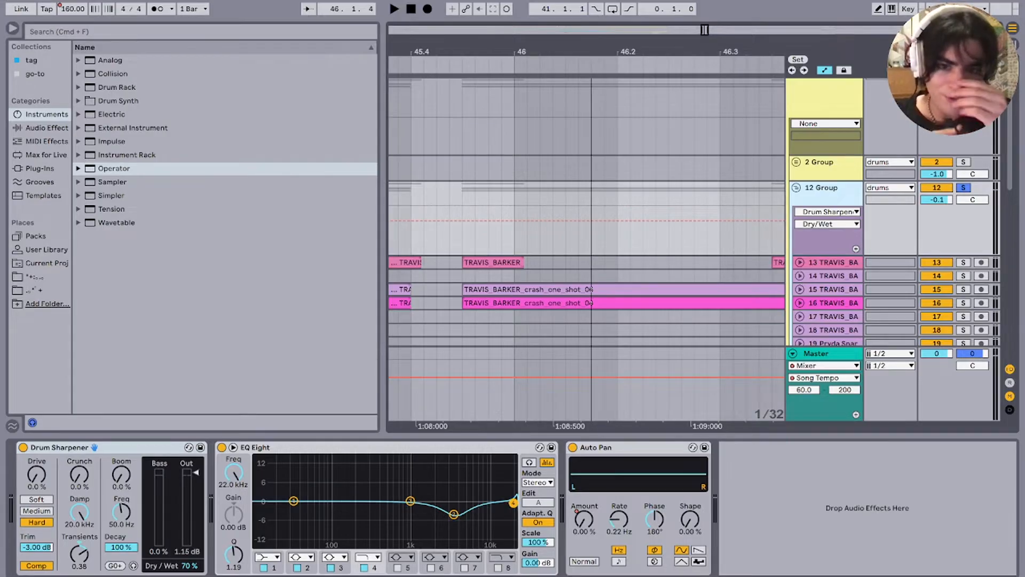
{"action": "key", "text": "space"}
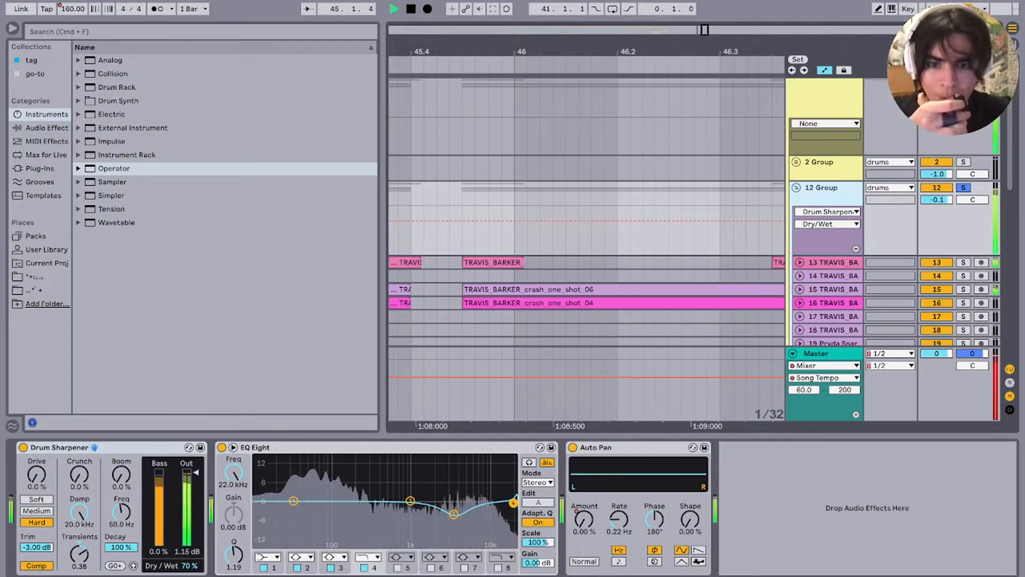
{"action": "scroll", "coordinate": [595, 241], "scroll_direction": "down", "scroll_amount": 5}
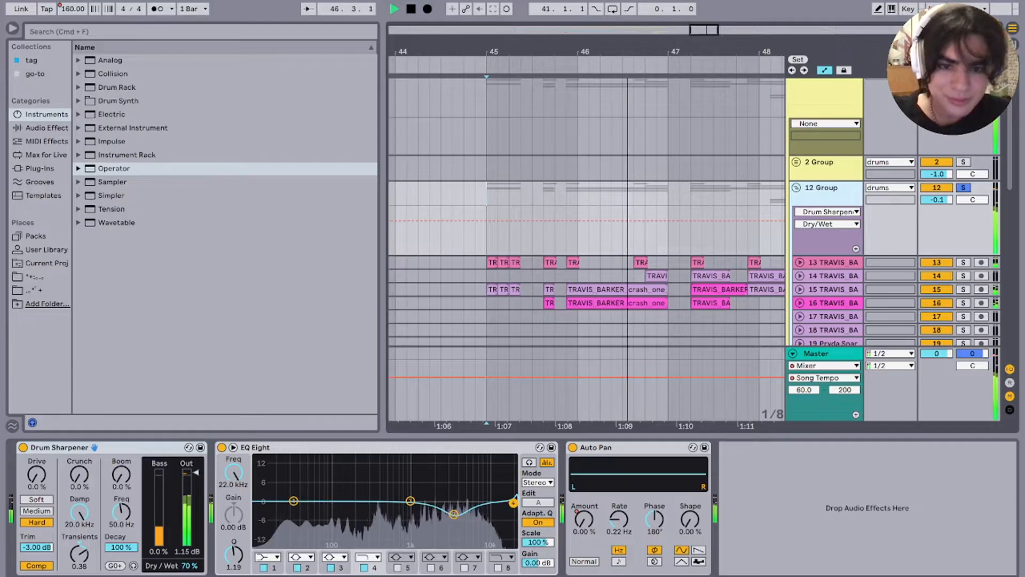
{"action": "scroll", "coordinate": [587, 224], "scroll_direction": "right", "scroll_amount": 5}
{"action": "scroll", "coordinate": [587, 225], "scroll_direction": "down", "scroll_amount": 2}
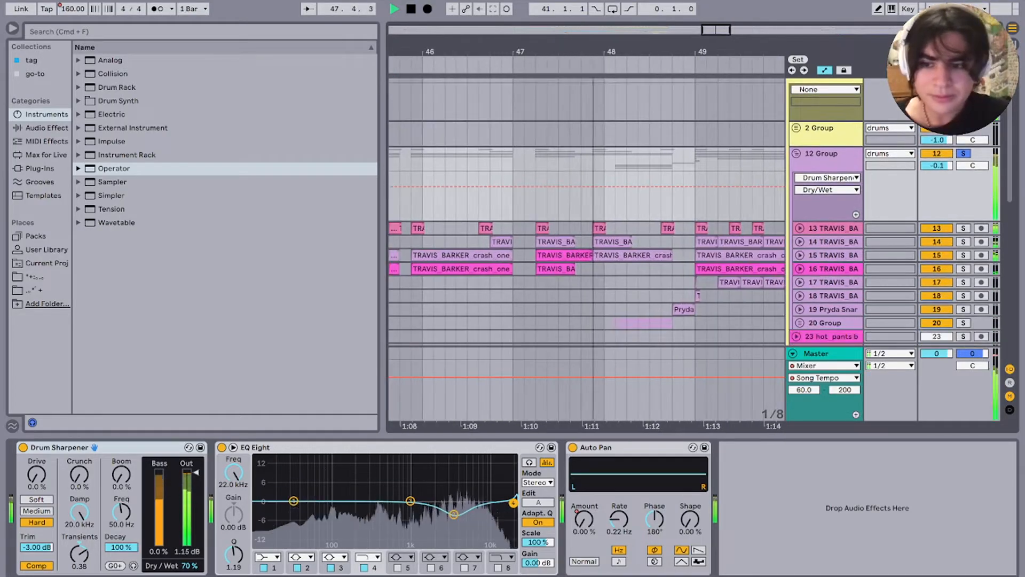
{"action": "scroll", "coordinate": [587, 251], "scroll_direction": "down", "scroll_amount": 3}
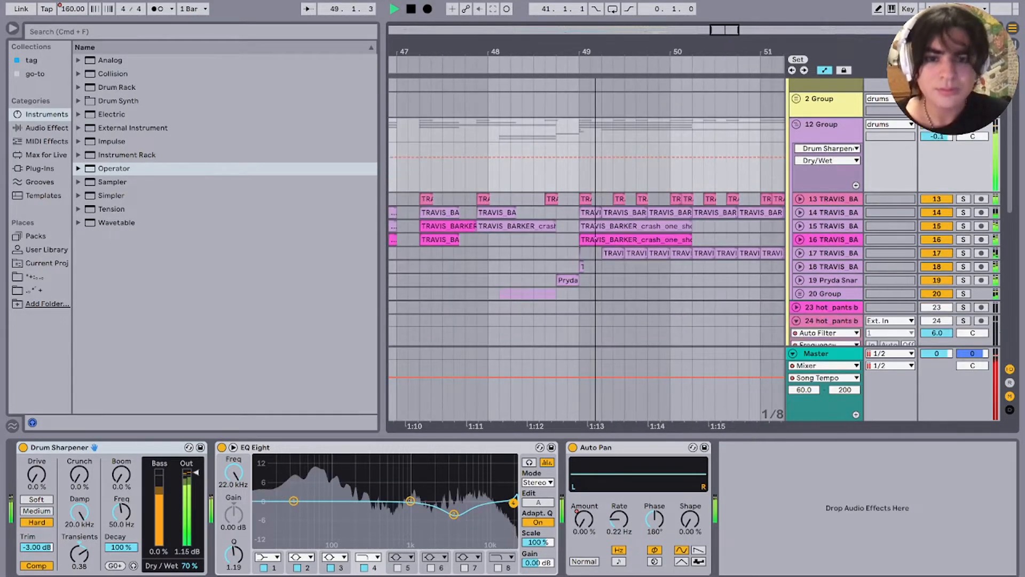
{"action": "scroll", "coordinate": [587, 251], "scroll_direction": "right", "scroll_amount": 4}
{"action": "scroll", "coordinate": [587, 251], "scroll_direction": "up", "scroll_amount": 1}
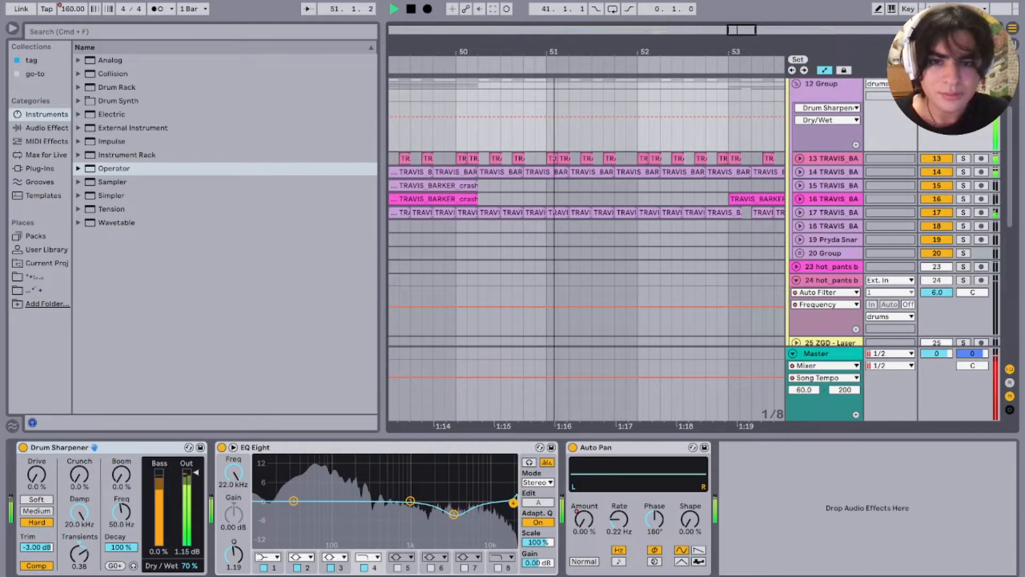
{"action": "scroll", "coordinate": [641, 229], "scroll_direction": "down", "scroll_amount": 5}
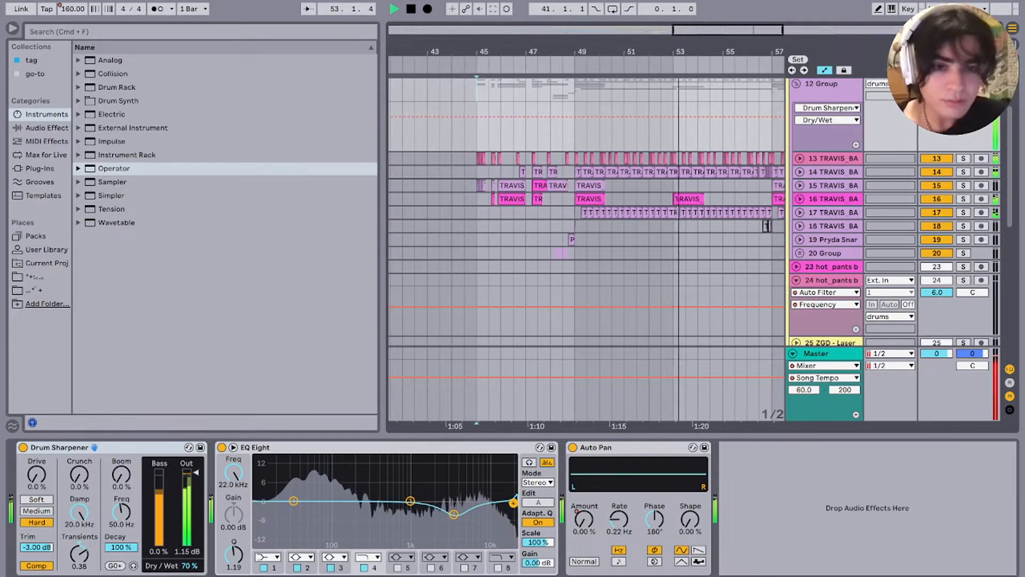
{"action": "scroll", "coordinate": [641, 230], "scroll_direction": "right", "scroll_amount": 2}
{"action": "scroll", "coordinate": [648, 223], "scroll_direction": "right", "scroll_amount": 2}
{"action": "scroll", "coordinate": [648, 224], "scroll_direction": "down", "scroll_amount": 5}
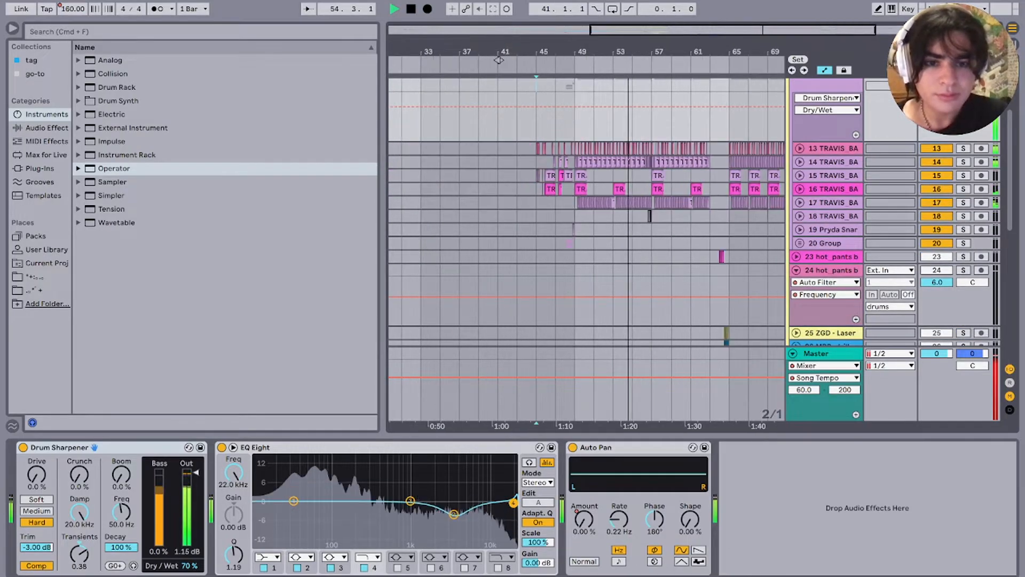
{"action": "scroll", "coordinate": [648, 223], "scroll_direction": "right", "scroll_amount": 3}
{"action": "scroll", "coordinate": [647, 223], "scroll_direction": "down", "scroll_amount": 1}
{"action": "key", "text": "space"}
Step: Play the soloed 12 Group from bar 61
{"action": "scroll", "coordinate": [583, 200], "scroll_direction": "up", "scroll_amount": 4}
{"action": "left_click", "coordinate": [650, 201]}
{"action": "scroll", "coordinate": [650, 201], "scroll_direction": "up", "scroll_amount": 4}
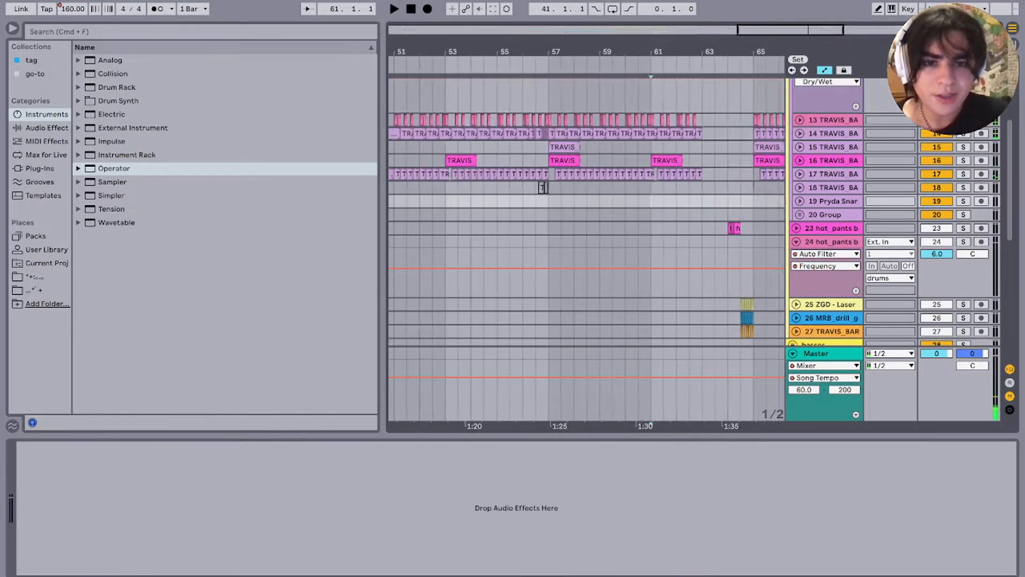
{"action": "scroll", "coordinate": [651, 201], "scroll_direction": "up", "scroll_amount": 2}
{"action": "key", "text": "space"}
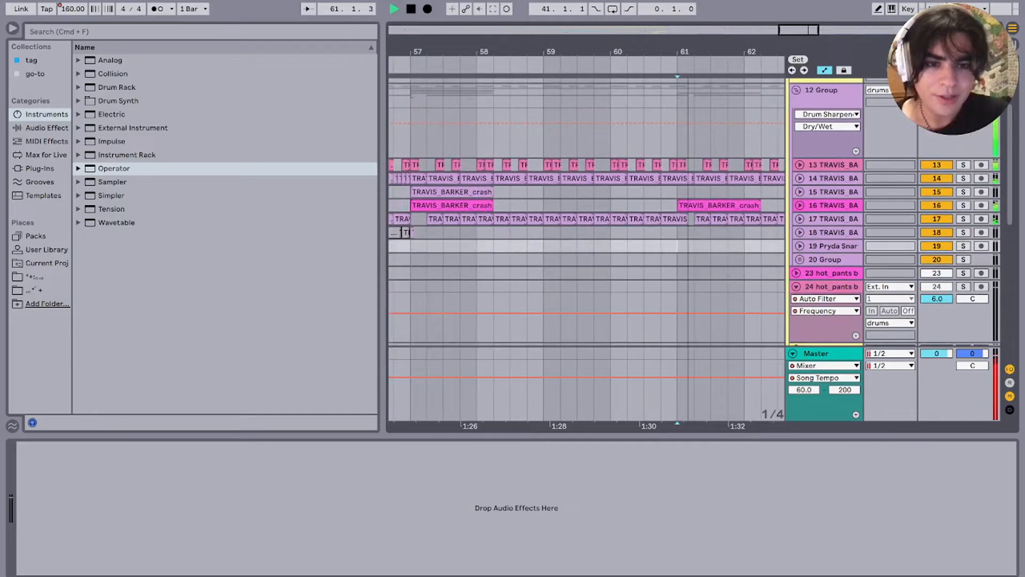
{"action": "scroll", "coordinate": [650, 201], "scroll_direction": "right", "scroll_amount": 3}
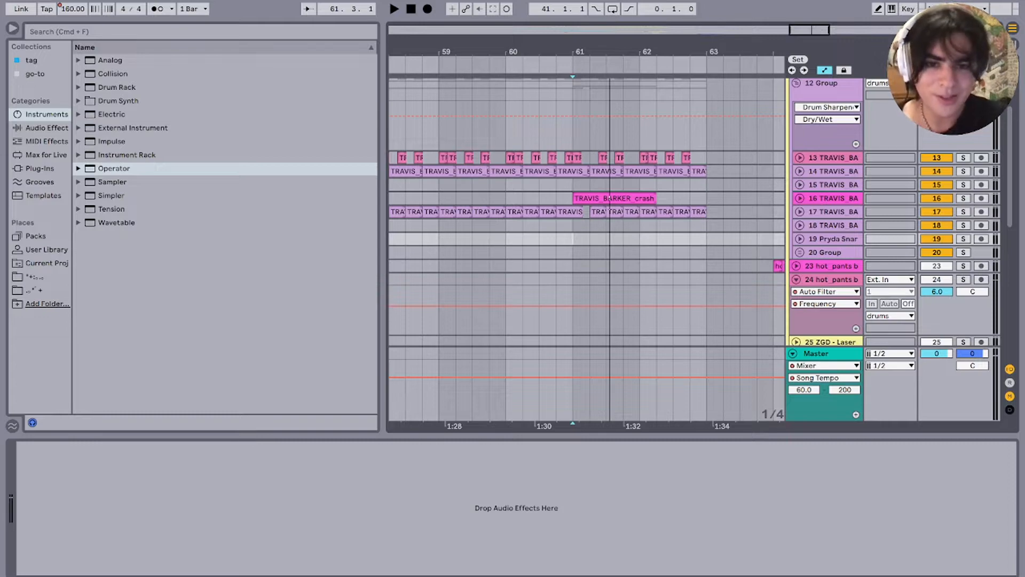
Step: Play the soloed 12 Group from bar 65 and follow its clips toward bar 73
{"action": "scroll", "coordinate": [587, 239], "scroll_direction": "right", "scroll_amount": 6}
{"action": "left_click", "coordinate": [552, 239]}
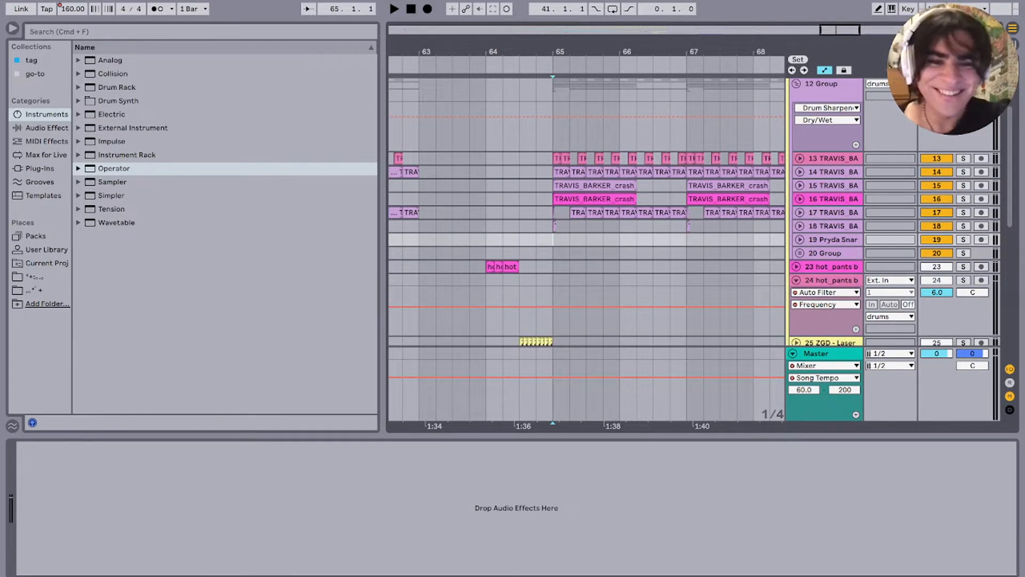
{"action": "key", "text": "space"}
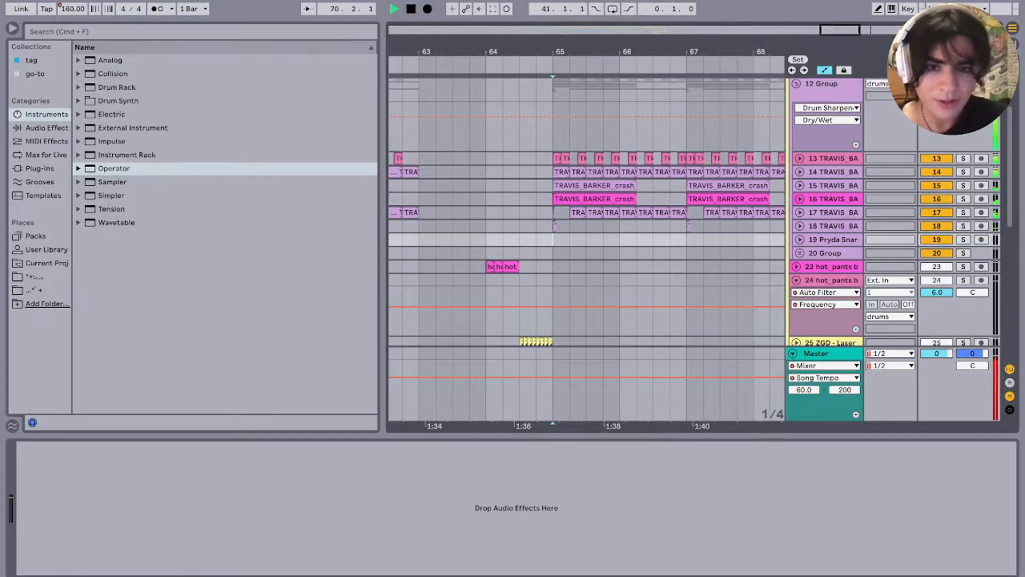
{"action": "scroll", "coordinate": [490, 240], "scroll_direction": "right", "scroll_amount": 7}
{"action": "scroll", "coordinate": [490, 240], "scroll_direction": "down", "scroll_amount": 5}
{"action": "scroll", "coordinate": [555, 240], "scroll_direction": "down", "scroll_amount": 2}
{"action": "scroll", "coordinate": [556, 240], "scroll_direction": "up", "scroll_amount": 4}
{"action": "scroll", "coordinate": [555, 240], "scroll_direction": "left", "scroll_amount": 3}
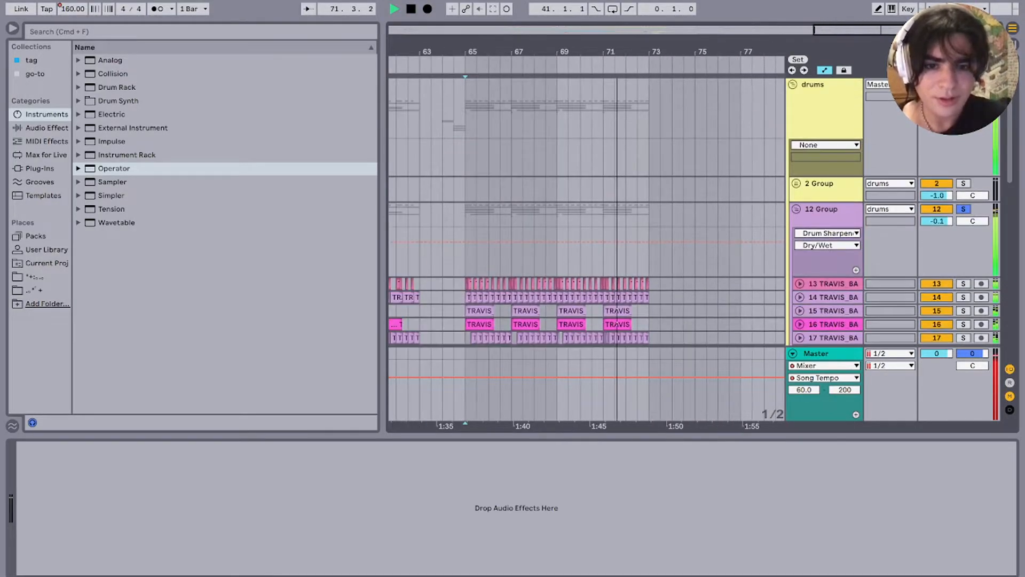
Step: Collapse the 12 Group and the drums group, and stop playback at bar 73
{"action": "left_click", "coordinate": [796, 209]}
{"action": "left_click", "coordinate": [793, 85]}
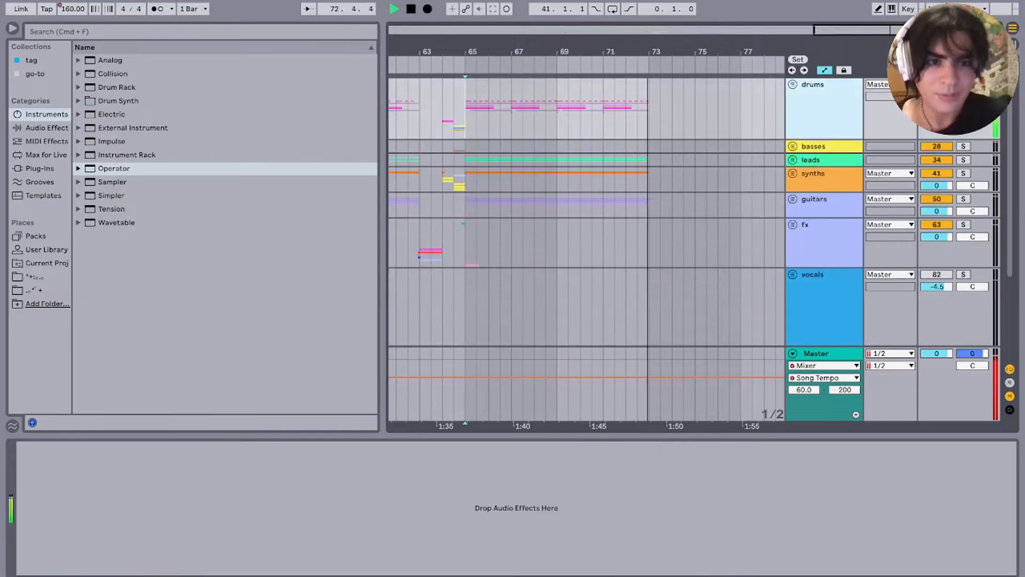
{"action": "key", "text": "space"}
{"action": "scroll", "coordinate": [587, 240], "scroll_direction": "down", "scroll_amount": 8}
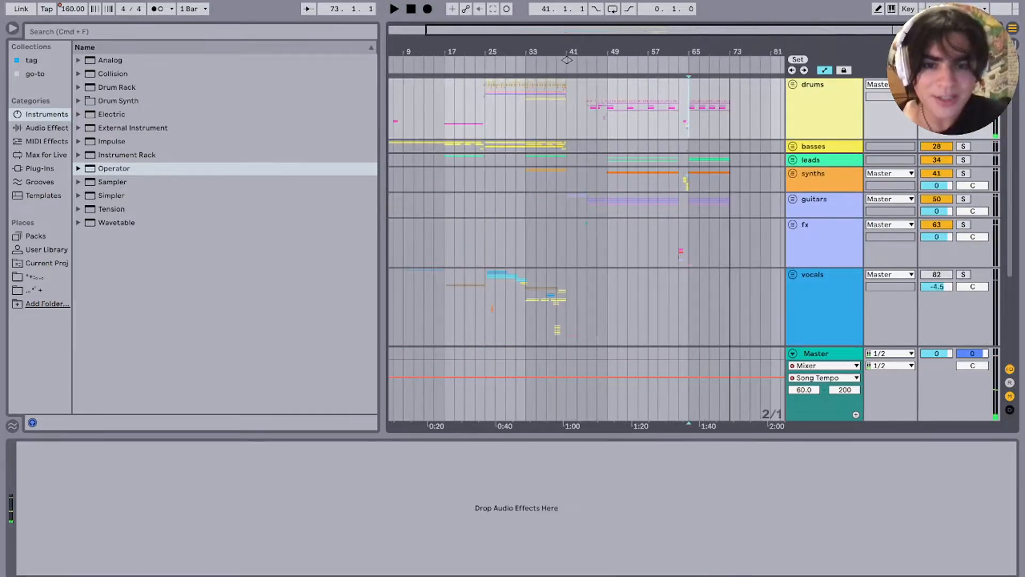
Step: Unfold the vocals group, solo it, activate its track, and bring all its vocal subgroups into view
{"action": "scroll", "coordinate": [587, 240], "scroll_direction": "down", "scroll_amount": 5}
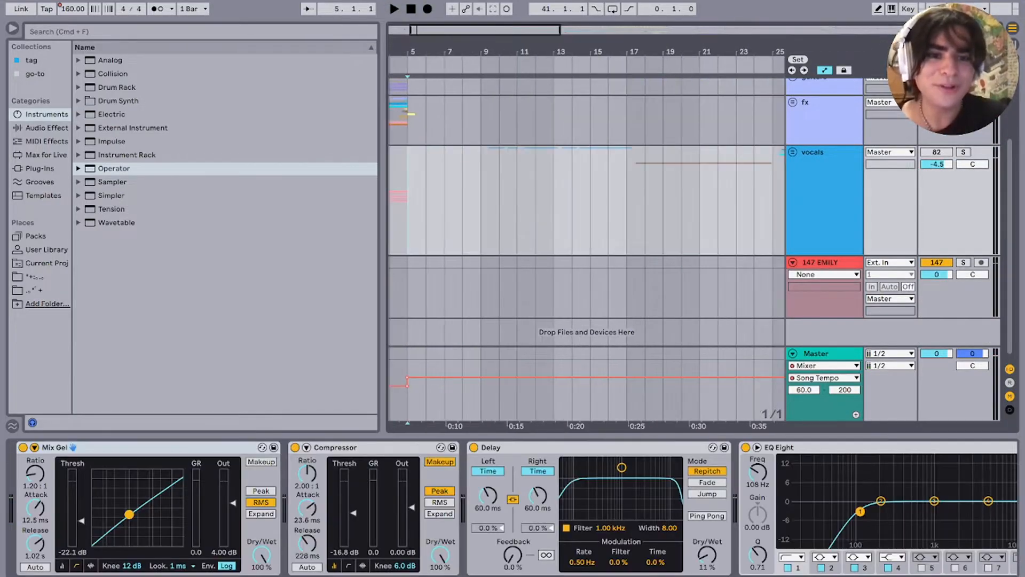
{"action": "left_click", "coordinate": [792, 152]}
{"action": "left_click", "coordinate": [963, 152]}
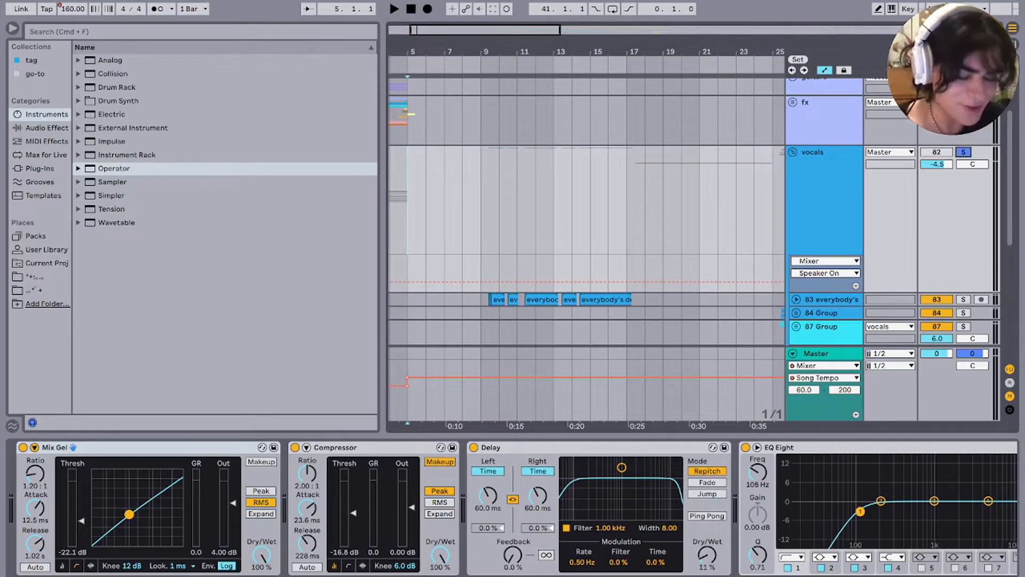
{"action": "left_click", "coordinate": [936, 152]}
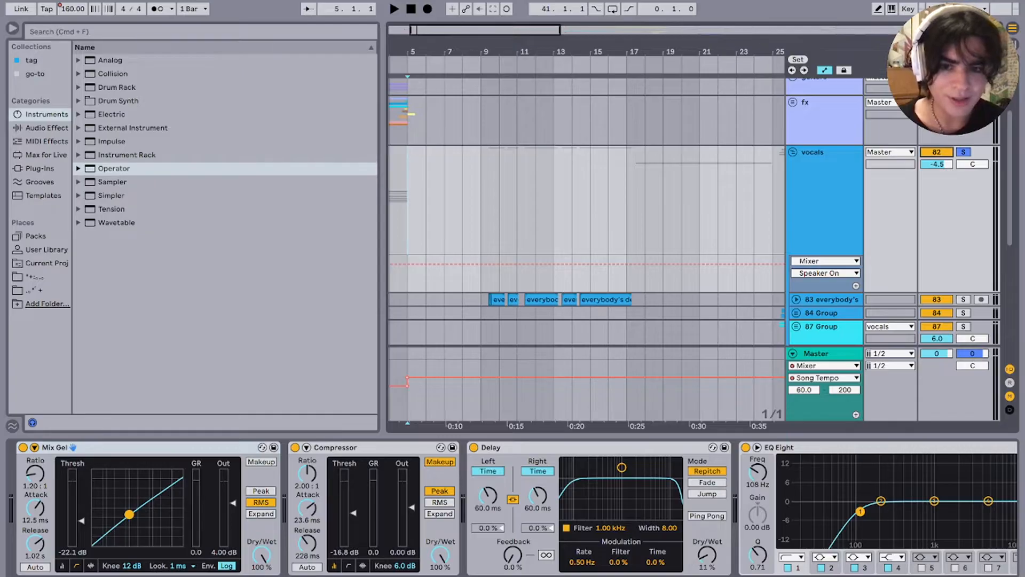
{"action": "scroll", "coordinate": [586, 213], "scroll_direction": "down", "scroll_amount": 6}
{"action": "scroll", "coordinate": [587, 214], "scroll_direction": "down", "scroll_amount": 5}
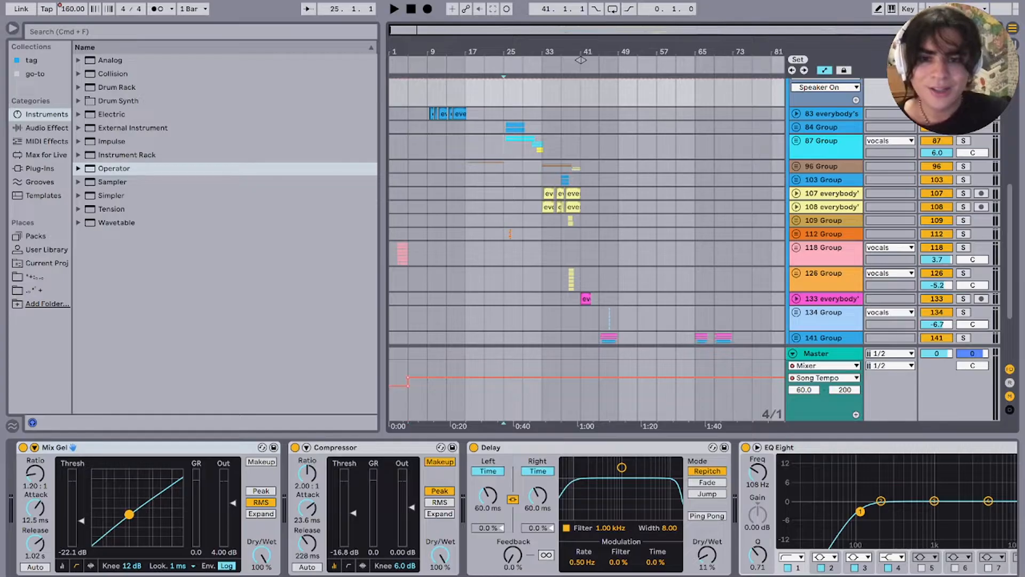
Step: Set the playback start at bar 17 on the 96 Group and play it briefly
{"action": "left_click_drag", "start_coordinate": [504, 147], "coordinate": [446, 147]}
{"action": "left_click", "coordinate": [599, 147]}
{"action": "left_click", "coordinate": [466, 147]}
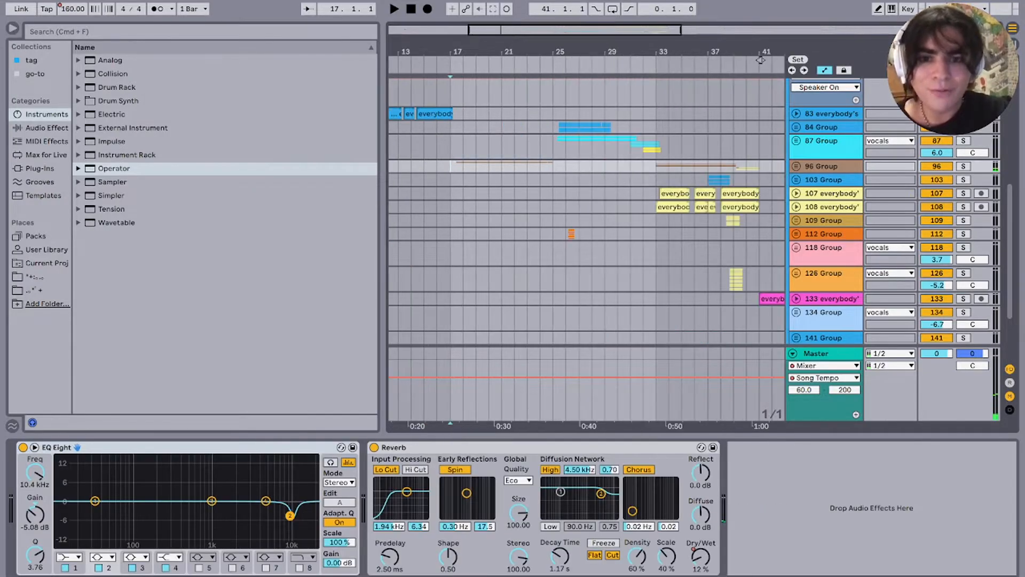
{"action": "left_click_drag", "start_coordinate": [760, 59], "coordinate": [723, 60]}
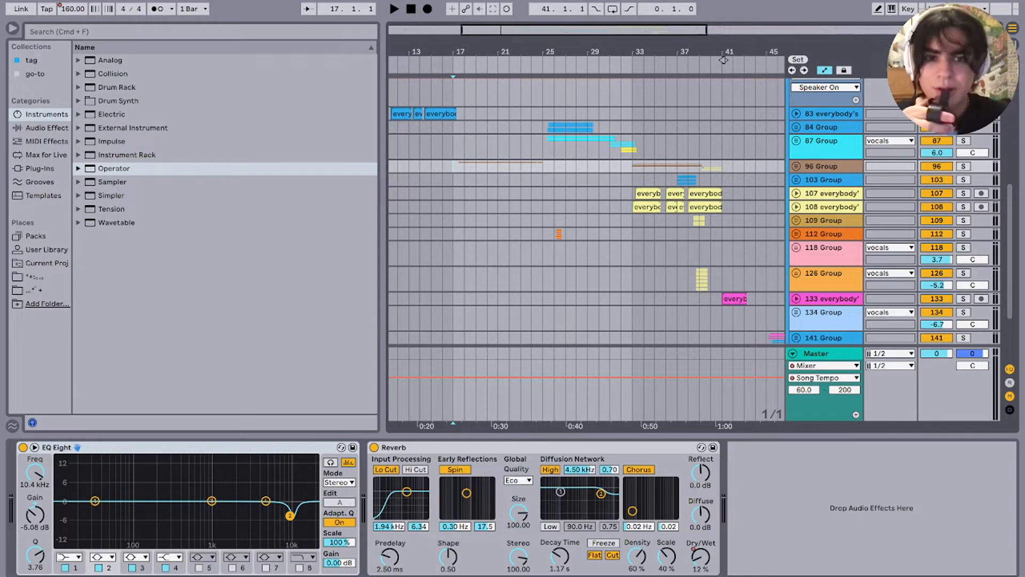
{"action": "key", "text": "space"}
{"action": "scroll", "coordinate": [474, 127], "scroll_direction": "up", "scroll_amount": 5}
{"action": "scroll", "coordinate": [474, 127], "scroll_direction": "down", "scroll_amount": 10}
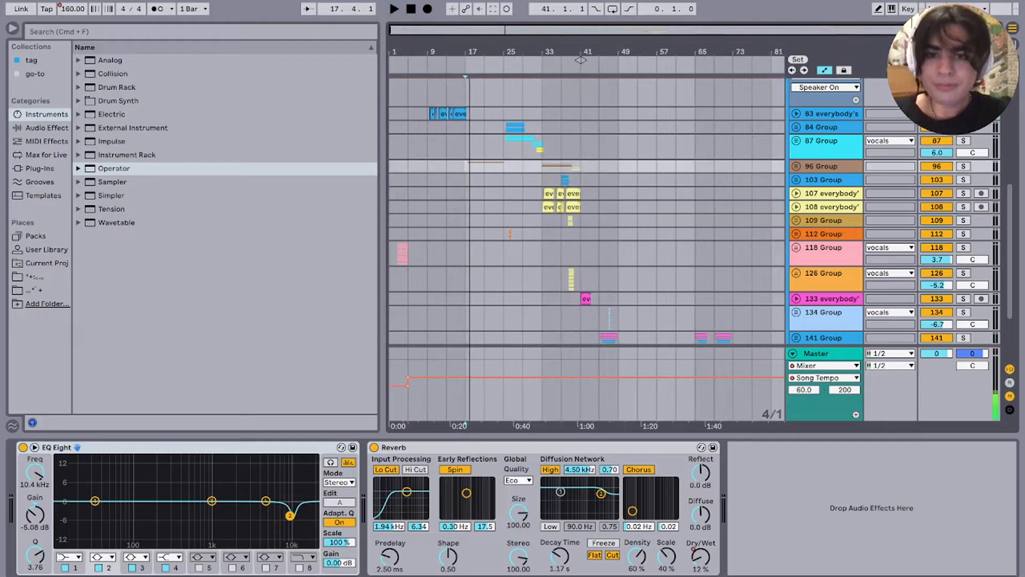
Step: Restart playback at about bar 12 to hear the verse clips on track 83
{"action": "key", "text": "space"}
{"action": "left_click", "coordinate": [446, 127]}
{"action": "key", "text": "space"}
{"action": "scroll", "coordinate": [448, 127], "scroll_direction": "up", "scroll_amount": 5}
{"action": "scroll", "coordinate": [500, 127], "scroll_direction": "up", "scroll_amount": 5}
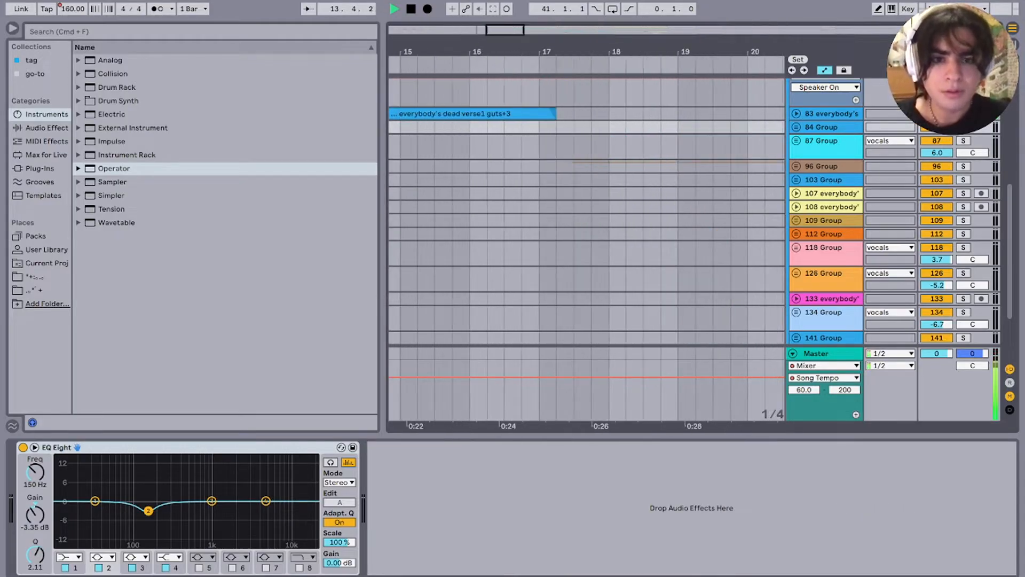
Step: Unfold track 83 and play its verse clips up to bar 17, then again from about bar 11
{"action": "left_click", "coordinate": [796, 114]}
{"action": "left_click", "coordinate": [436, 133]}
{"action": "key", "text": "space"}
{"action": "scroll", "coordinate": [436, 134], "scroll_direction": "up", "scroll_amount": 3}
{"action": "scroll", "coordinate": [436, 134], "scroll_direction": "left", "scroll_amount": 4}
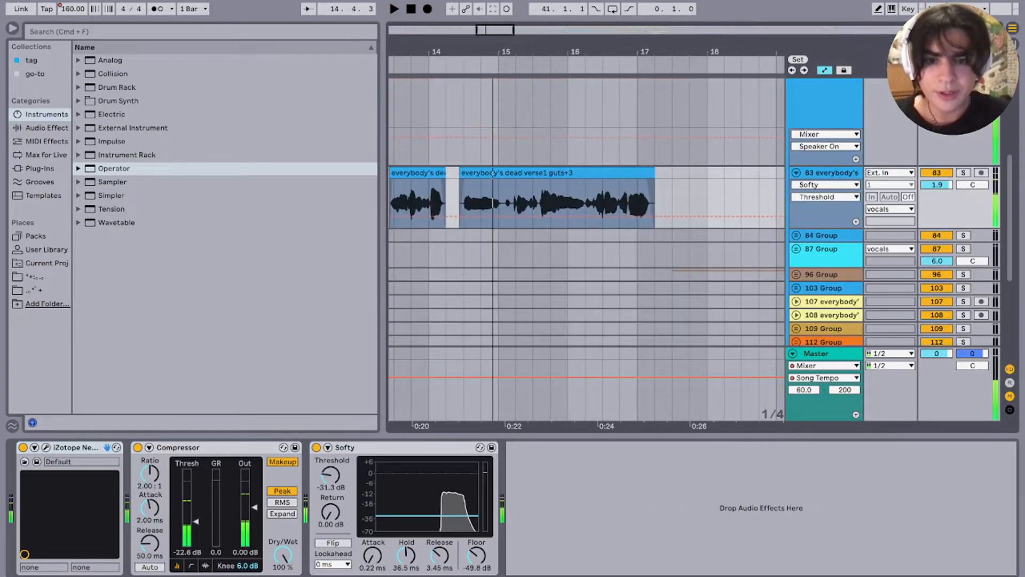
{"action": "scroll", "coordinate": [566, 216], "scroll_direction": "up", "scroll_amount": 3}
{"action": "key", "text": "space"}
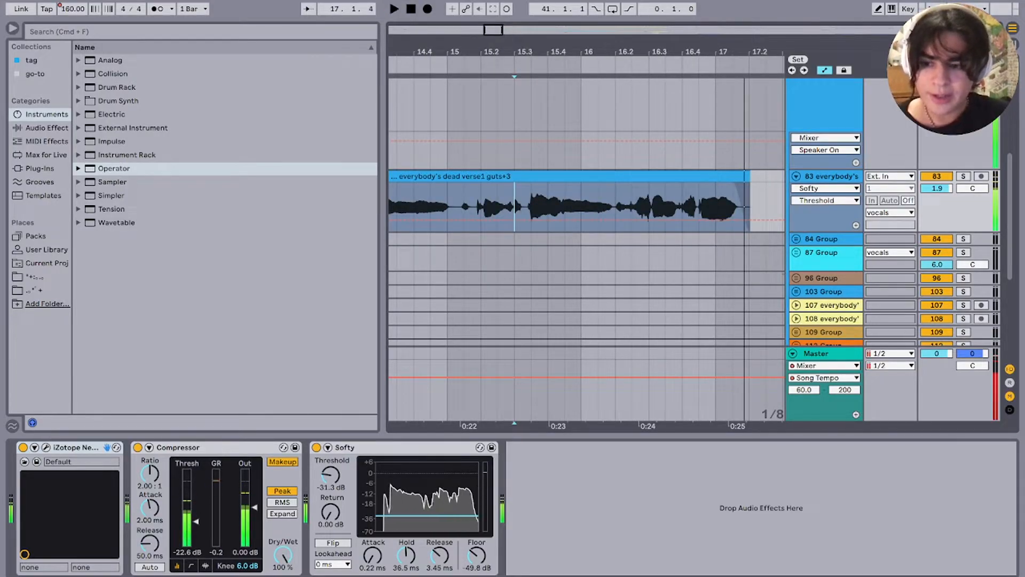
{"action": "key", "text": "space"}
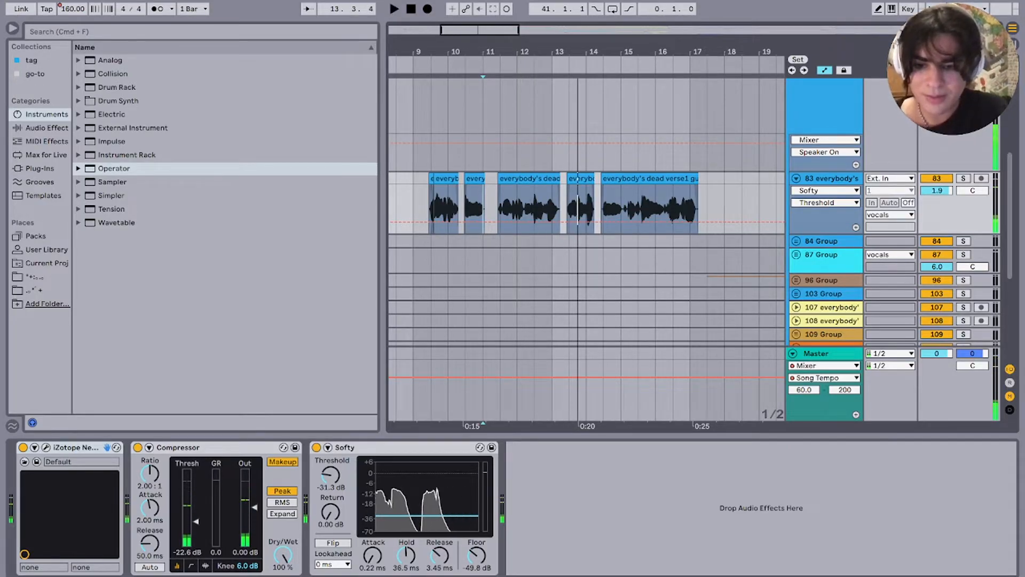
Step: Select the Softy device and the short clip before bar 14 on track 83, and fold the track again
{"action": "left_click", "coordinate": [345, 447]}
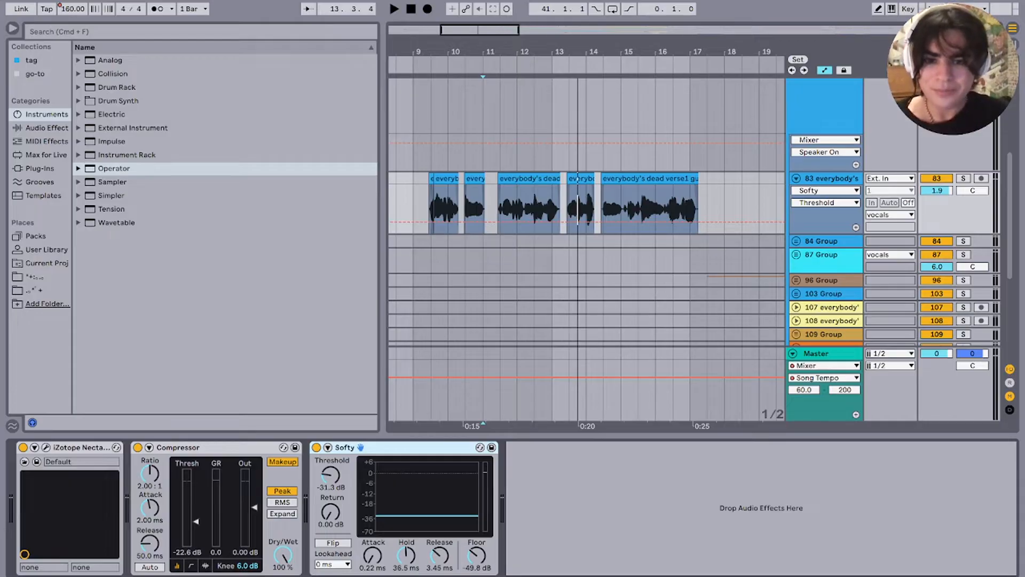
{"action": "left_click", "coordinate": [578, 178]}
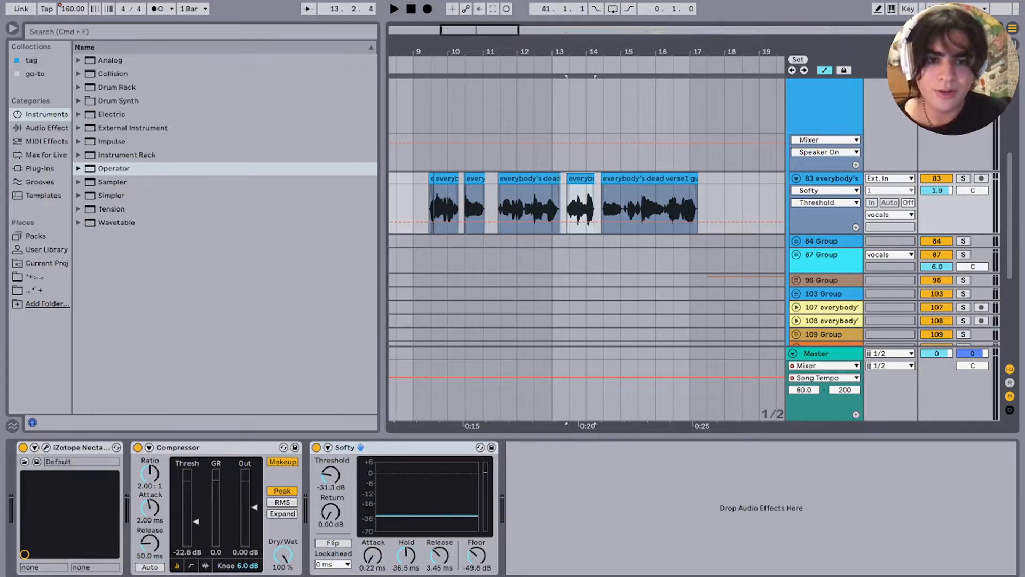
{"action": "double_click", "coordinate": [830, 178]}
{"action": "left_click", "coordinate": [603, 211]}
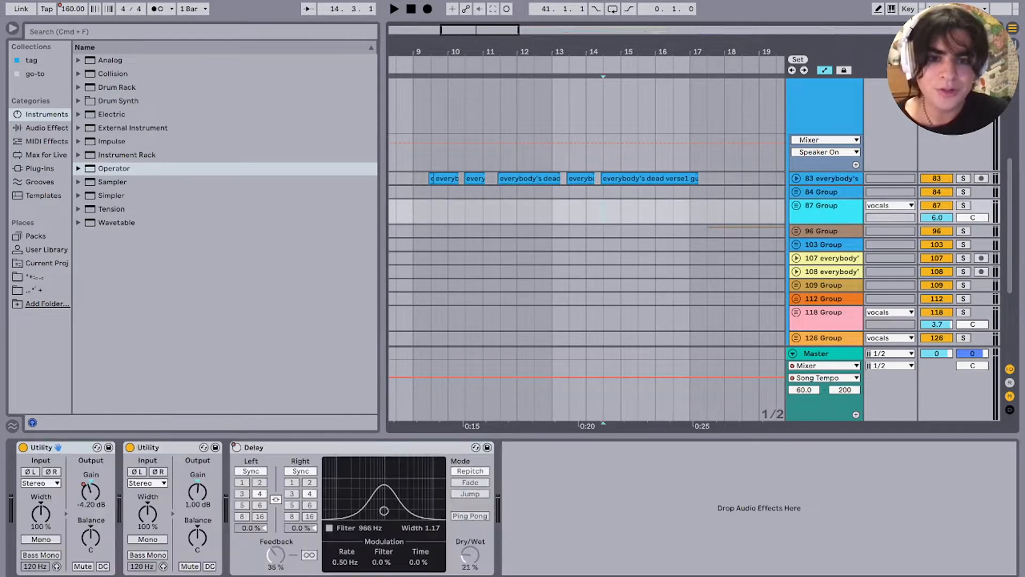
{"action": "mouse_move", "coordinate": [621, 211]}
{"action": "left_mouse_down"}
{"action": "mouse_move", "coordinate": [698, 191]}
{"action": "mouse_move", "coordinate": [699, 179]}
{"action": "left_mouse_up"}
{"action": "left_click", "coordinate": [707, 191]}
{"action": "left_click", "coordinate": [656, 192]}
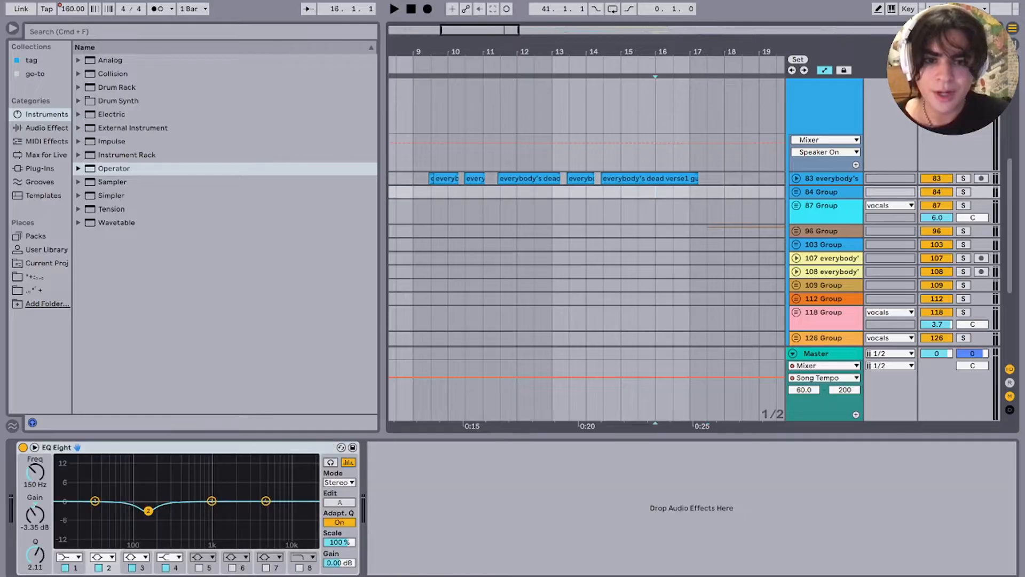
Step: Unfold the 96 Group and play it from bar 17
{"action": "scroll", "coordinate": [655, 192], "scroll_direction": "up", "scroll_amount": 5}
{"action": "scroll", "coordinate": [655, 191], "scroll_direction": "down", "scroll_amount": 7}
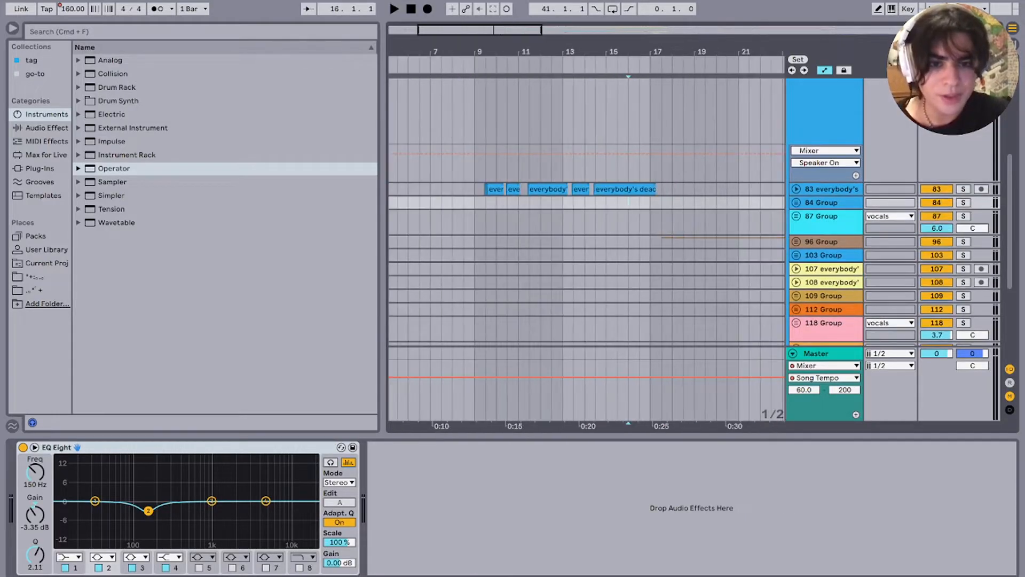
{"action": "scroll", "coordinate": [656, 192], "scroll_direction": "right", "scroll_amount": 3}
{"action": "left_click", "coordinate": [582, 247]}
{"action": "left_click", "coordinate": [582, 234]}
{"action": "key", "text": "u"}
{"action": "key", "text": "space"}
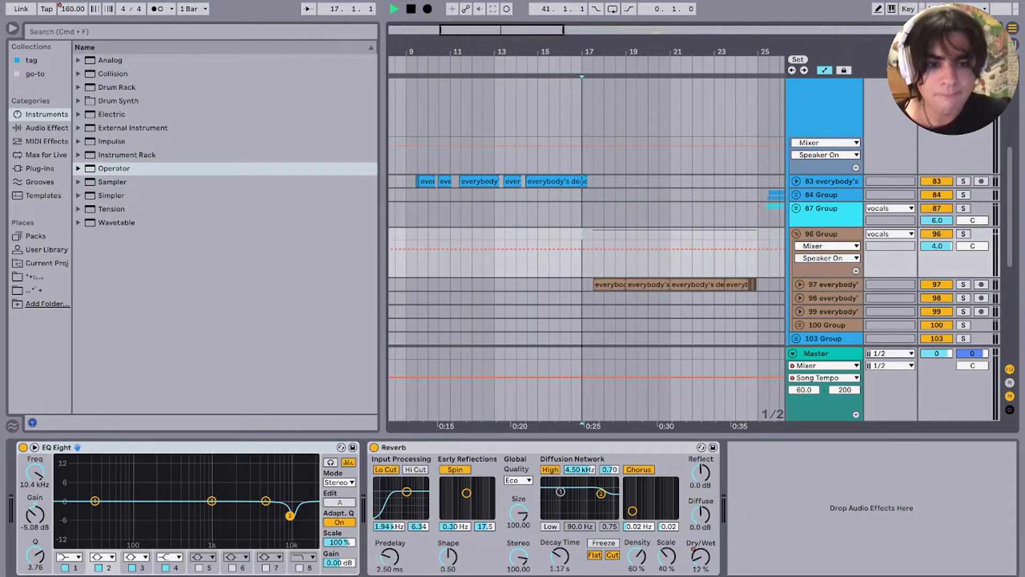
{"action": "scroll", "coordinate": [581, 234], "scroll_direction": "right", "scroll_amount": 3}
{"action": "scroll", "coordinate": [582, 233], "scroll_direction": "down", "scroll_amount": 2}
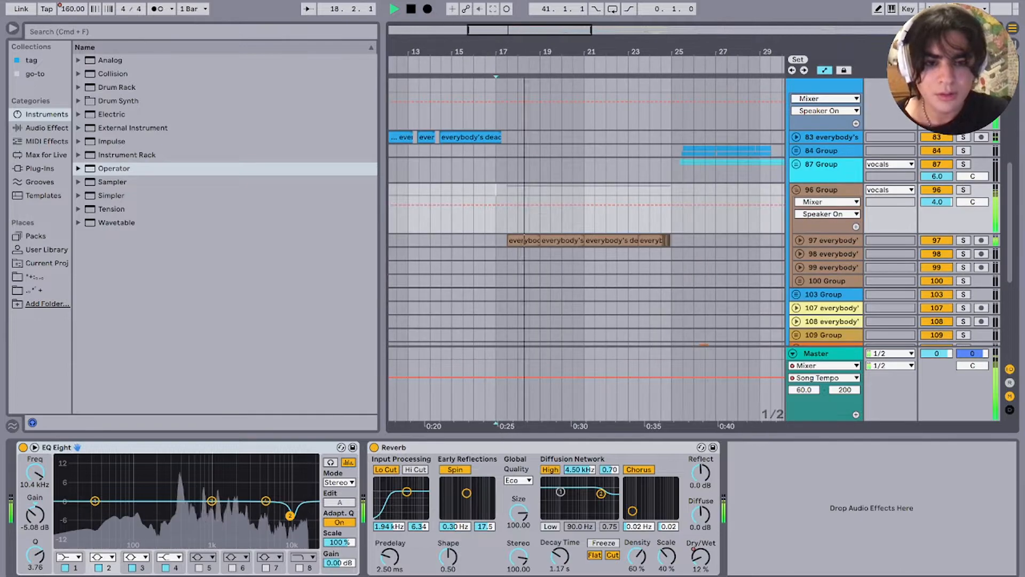
Step: Select the Delay on track 97 and unfold the track to show its clips and Delay on/off automation
{"action": "key", "text": "Down"}
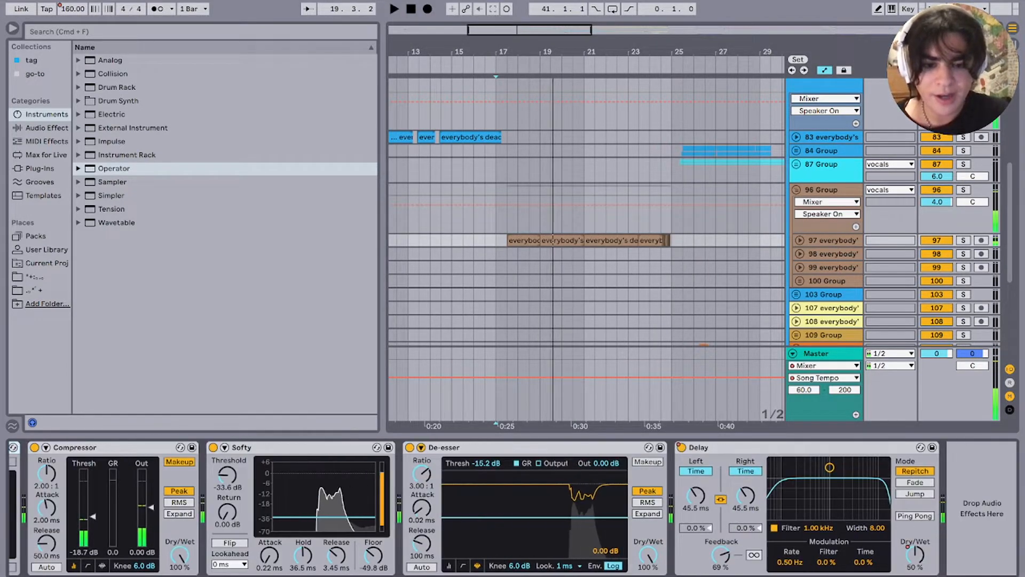
{"action": "left_click", "coordinate": [714, 447]}
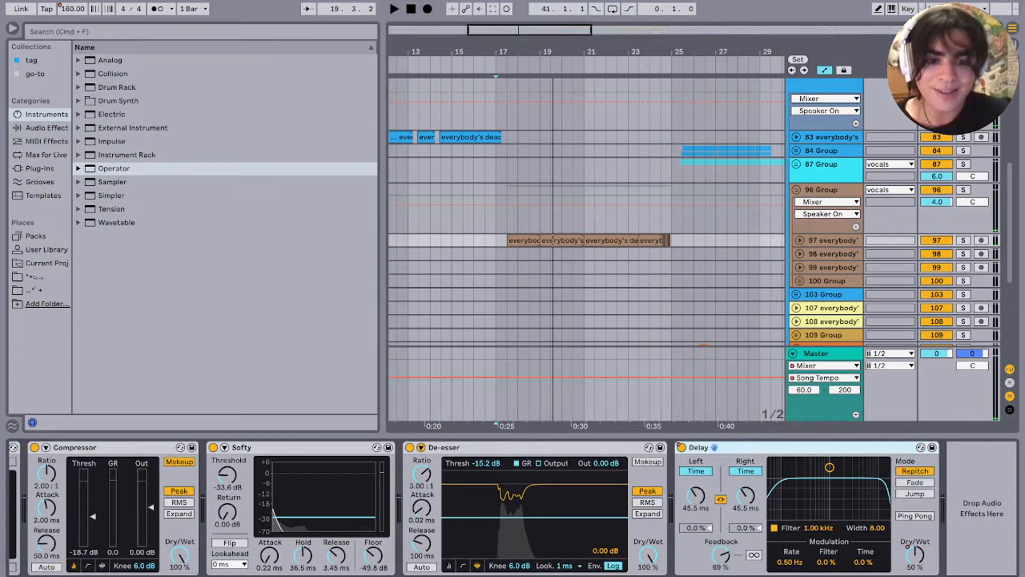
{"action": "key", "text": "u"}
{"action": "scroll", "coordinate": [518, 288], "scroll_direction": "up", "scroll_amount": 5}
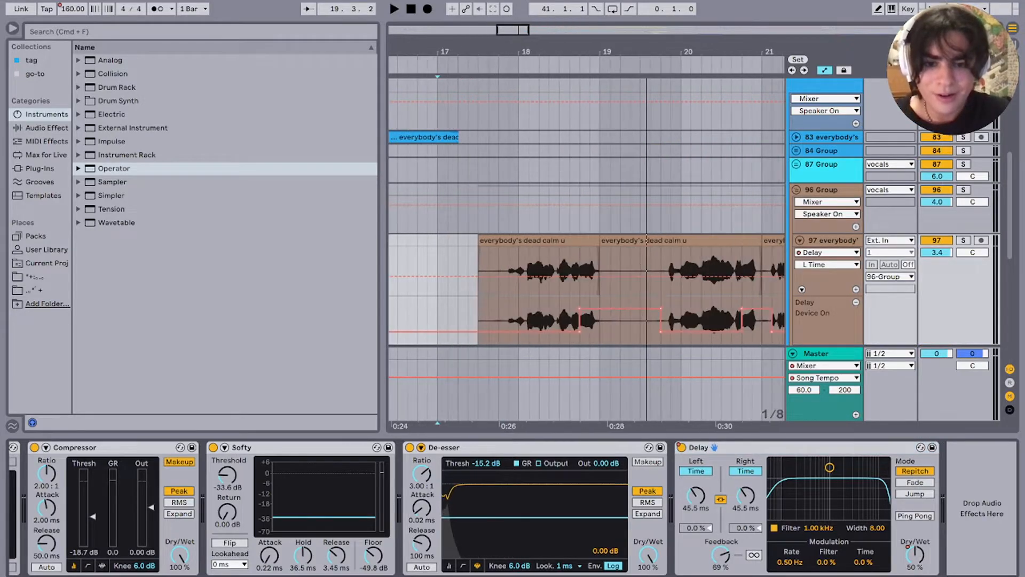
Step: Play the phrases on track 97 where the Delay is automated on, in bars 18 and 20
{"action": "left_click", "coordinate": [579, 271]}
{"action": "key", "text": "space"}
{"action": "scroll", "coordinate": [579, 271], "scroll_direction": "right", "scroll_amount": 4}
{"action": "left_click", "coordinate": [638, 260]}
{"action": "key", "text": "space"}
{"action": "key", "text": "space"}
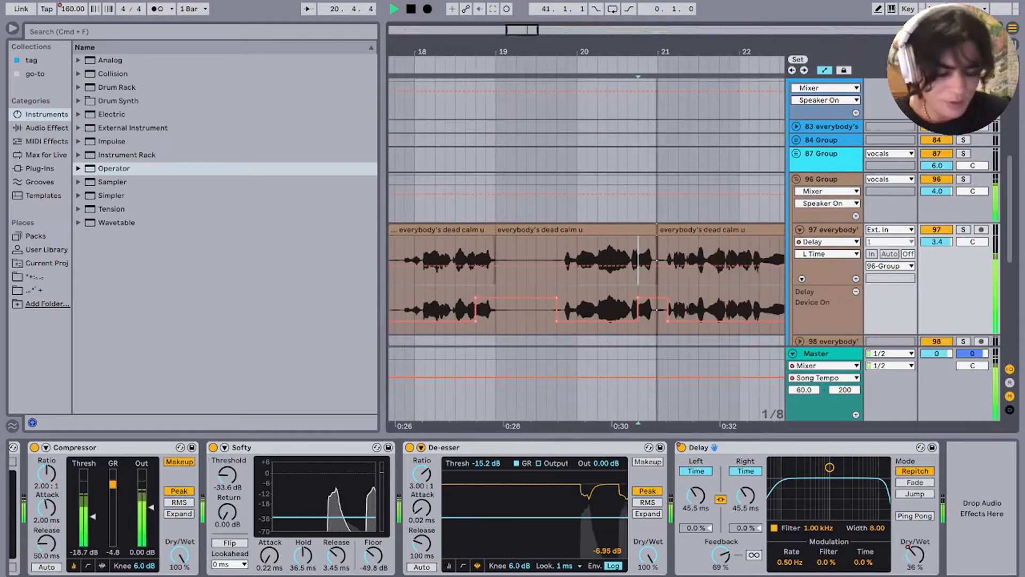
{"action": "key", "text": "space"}
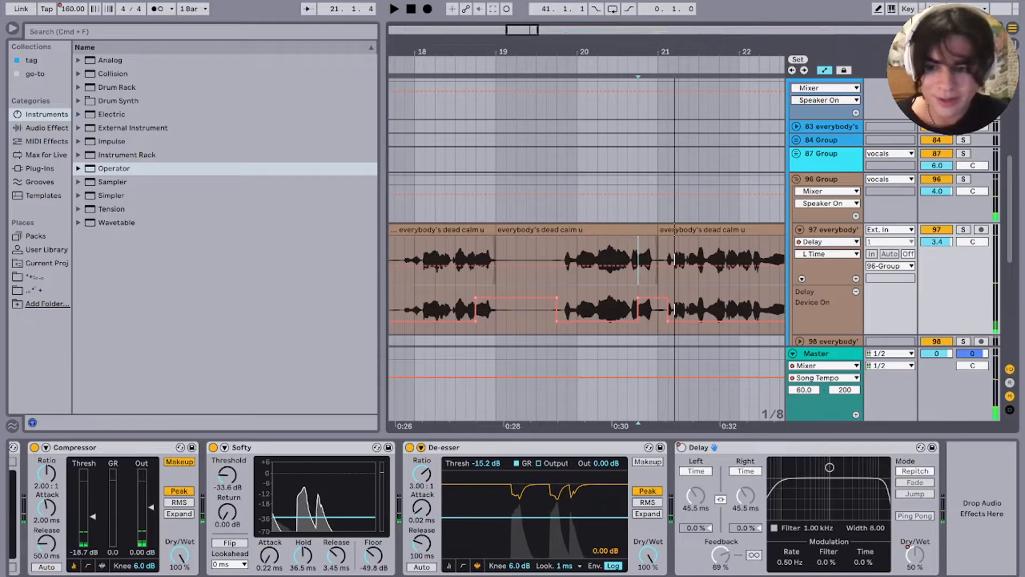
Step: Review the device chain of track 97, and show the Reverb Dry/Wet automation on the 96 Group around bar 23
{"action": "scroll", "coordinate": [513, 507], "scroll_direction": "left", "scroll_amount": 3}
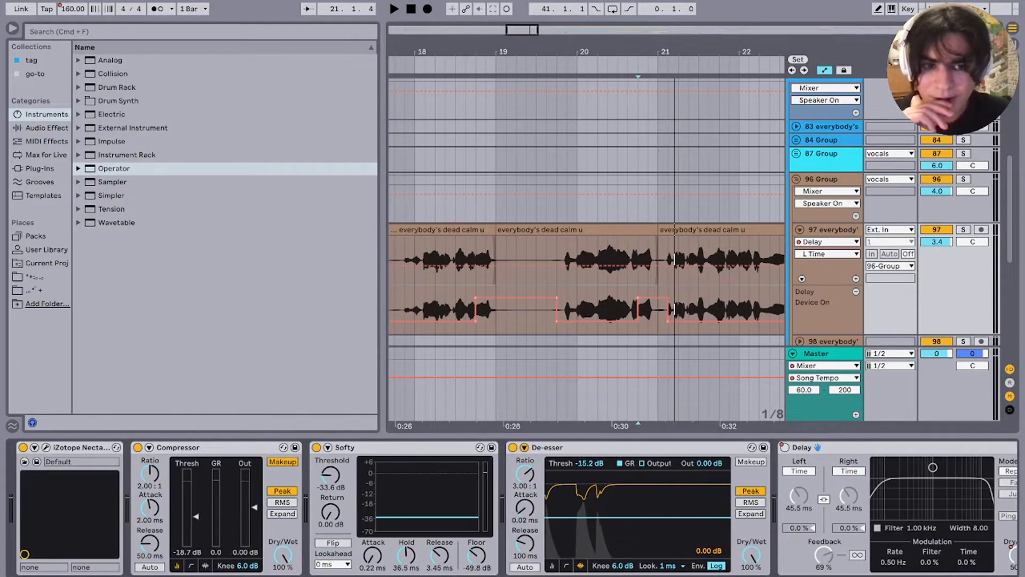
{"action": "left_click", "coordinate": [822, 180]}
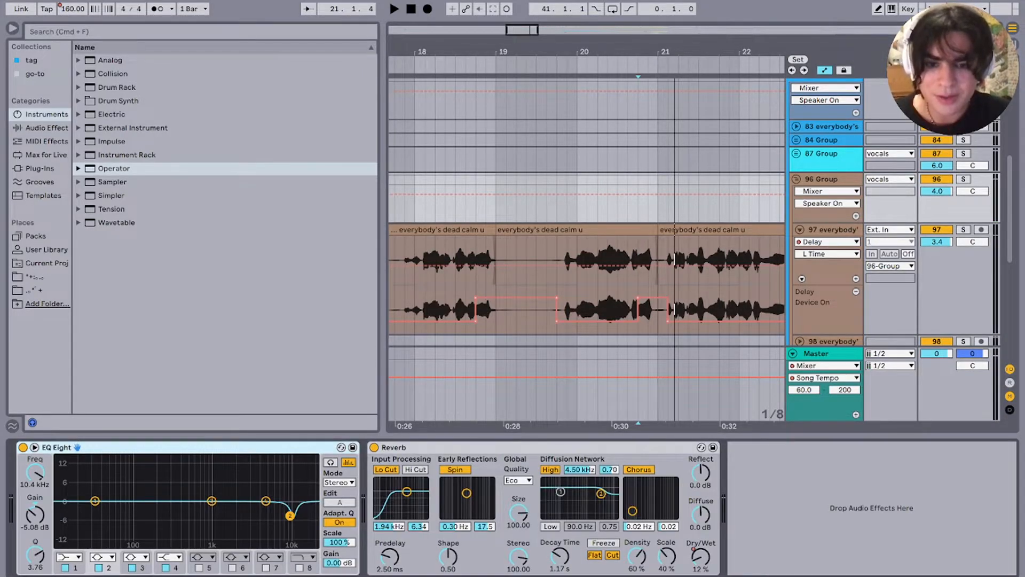
{"action": "left_click", "coordinate": [699, 556]}
{"action": "scroll", "coordinate": [581, 256], "scroll_direction": "down", "scroll_amount": 1}
{"action": "scroll", "coordinate": [581, 256], "scroll_direction": "down", "scroll_amount": 8}
{"action": "scroll", "coordinate": [566, 257], "scroll_direction": "up", "scroll_amount": 4}
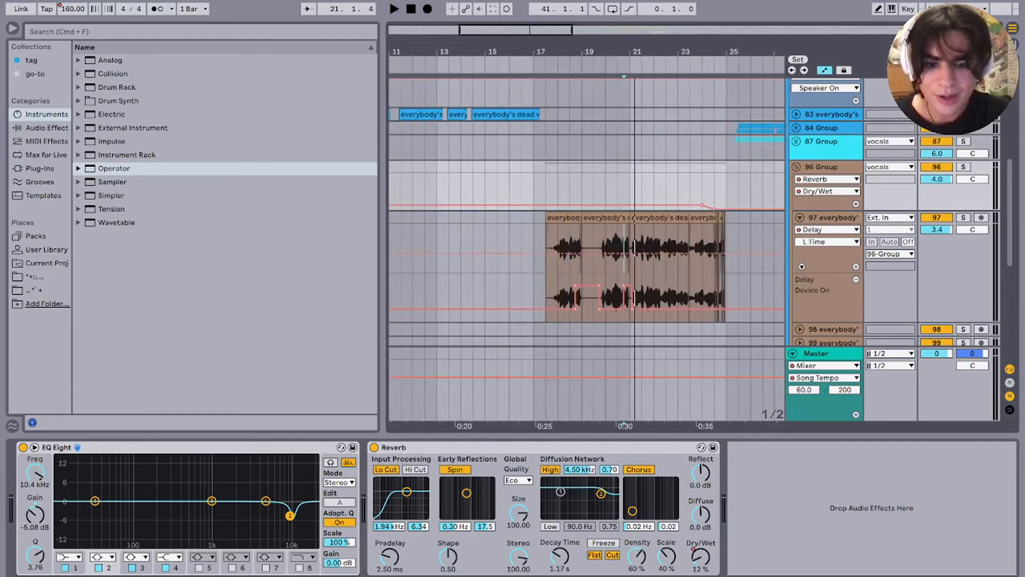
{"action": "key", "text": "super+z"}
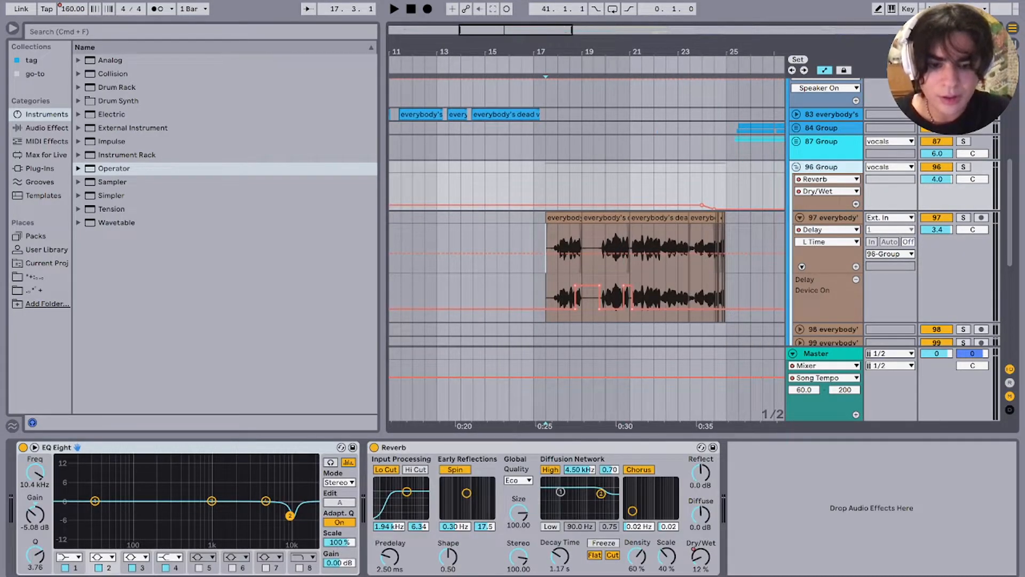
{"action": "left_click", "coordinate": [679, 189]}
{"action": "key", "text": "plus"}
{"action": "key", "text": "plus"}
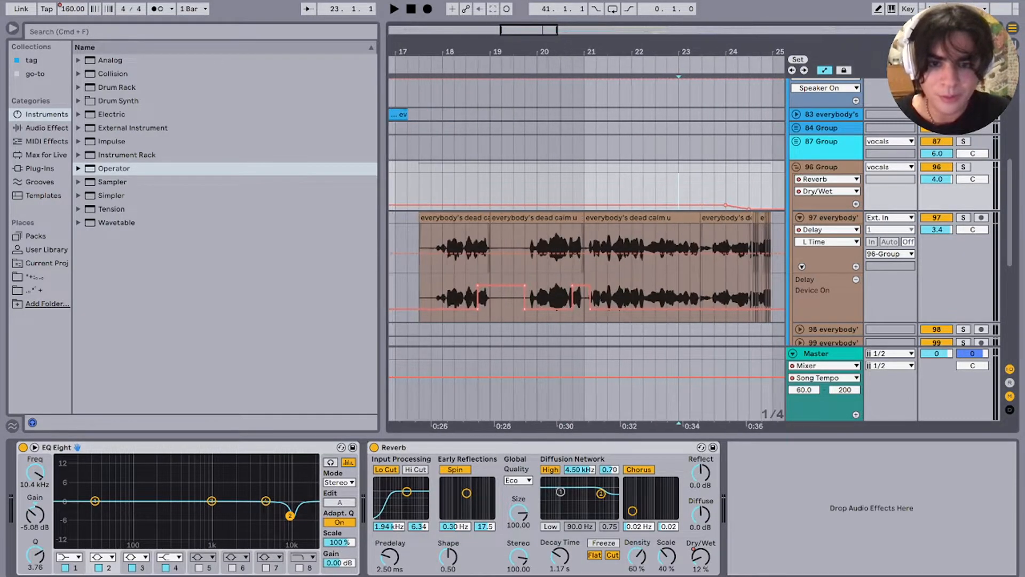
Step: Play track 97 from bar 18 to bar 25, folding the 96 Group during playback
{"action": "left_click", "coordinate": [443, 248]}
{"action": "key", "text": "space"}
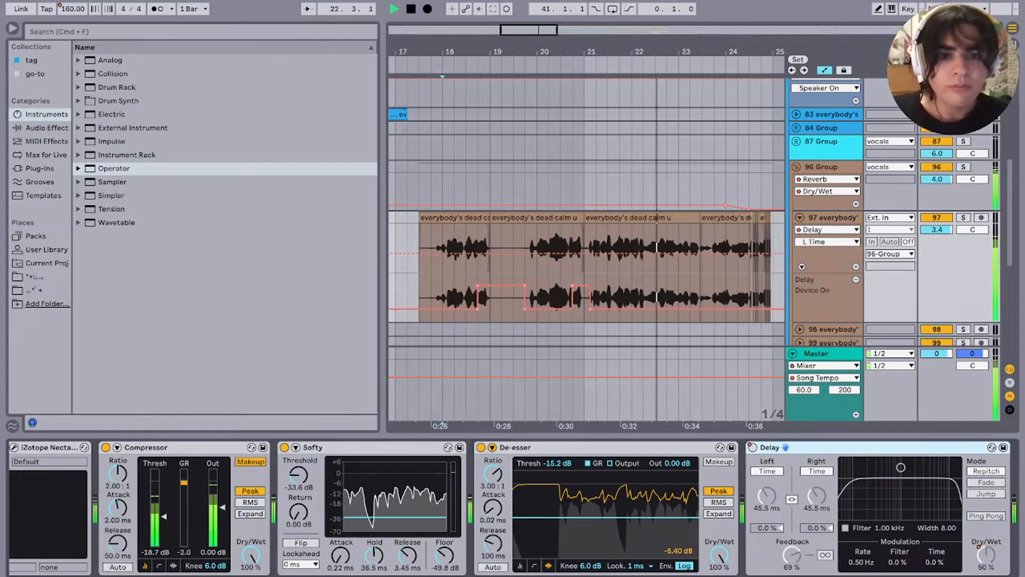
{"action": "left_click", "coordinate": [796, 167]}
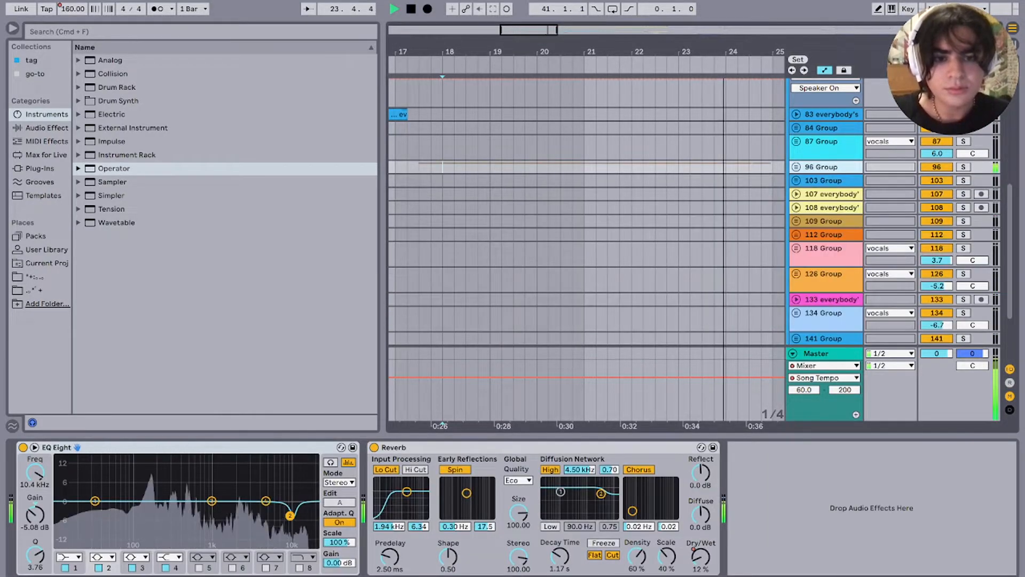
{"action": "scroll", "coordinate": [588, 214], "scroll_direction": "right", "scroll_amount": 4}
{"action": "scroll", "coordinate": [588, 214], "scroll_direction": "up", "scroll_amount": 1}
{"action": "key", "text": "Up"}
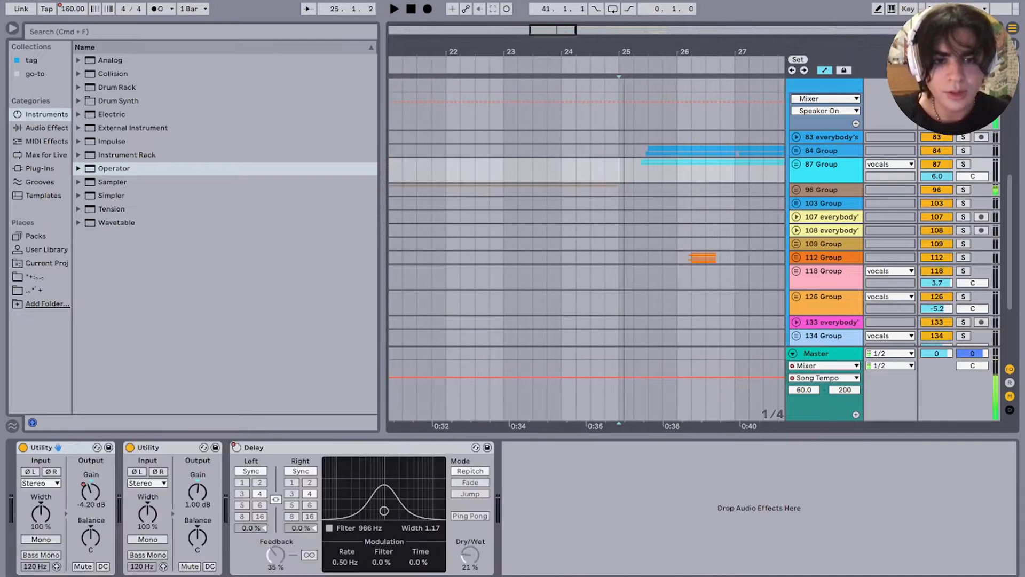
Step: Unfold the 96 Group and inspect the chopped clips on track 97 just before bar 25, with the automation lanes hidden and shown
{"action": "left_click", "coordinate": [796, 190]}
{"action": "scroll", "coordinate": [598, 278], "scroll_direction": "up", "scroll_amount": 10}
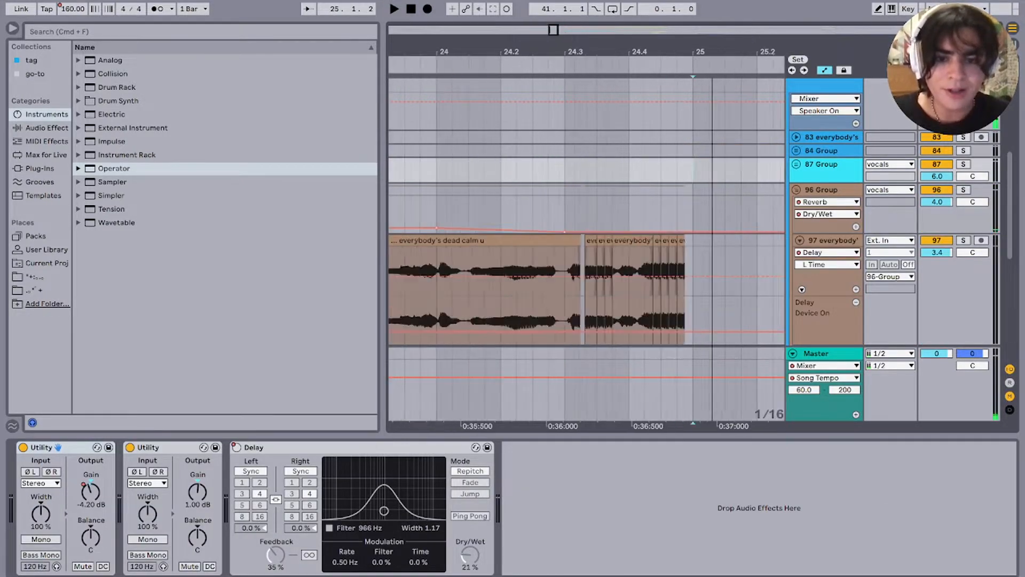
{"action": "key", "text": "minus"}
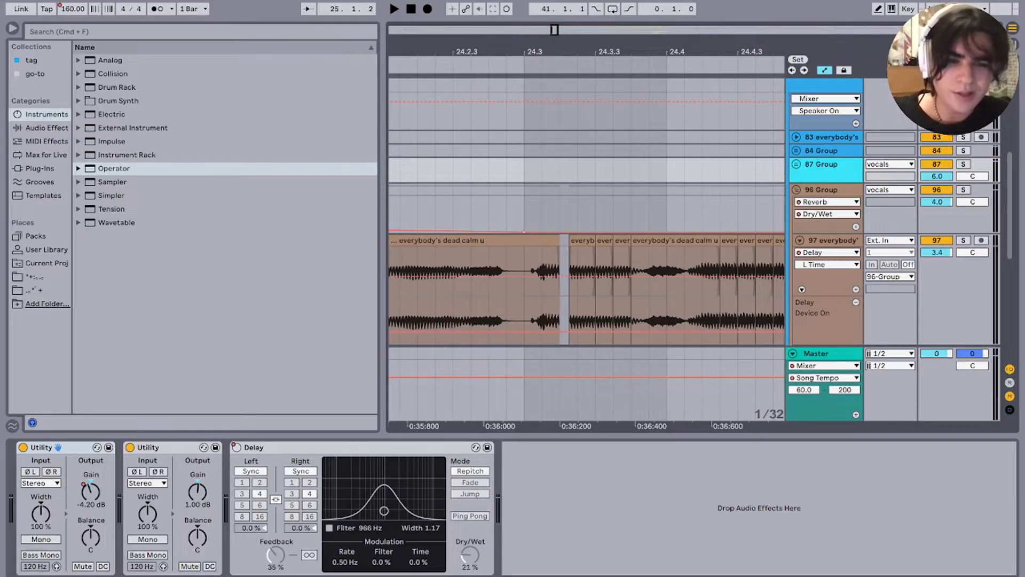
{"action": "left_click", "coordinate": [595, 277]}
{"action": "scroll", "coordinate": [595, 278], "scroll_direction": "down", "scroll_amount": 5}
{"action": "scroll", "coordinate": [595, 278], "scroll_direction": "up", "scroll_amount": 6}
{"action": "key", "text": "a"}
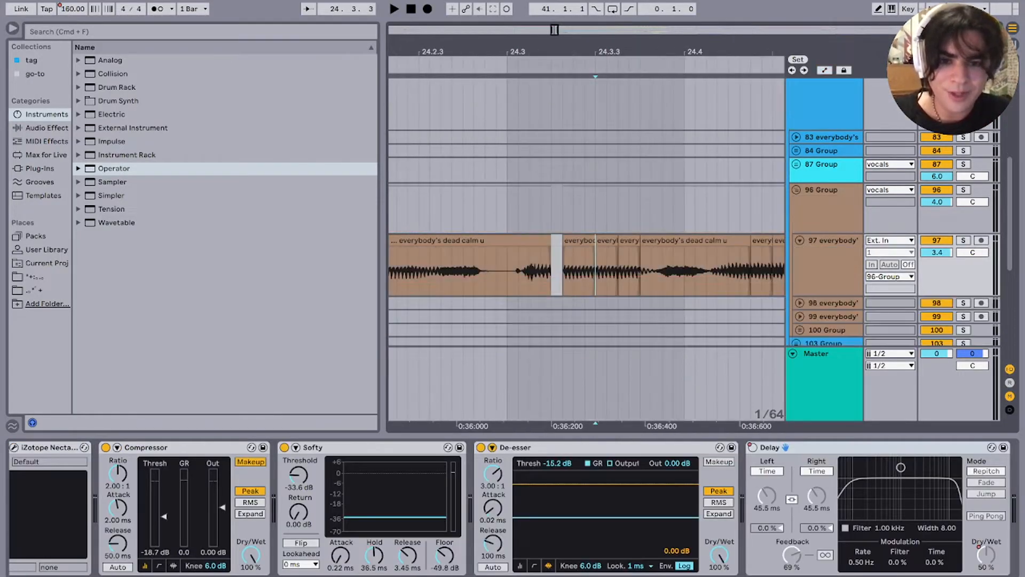
{"action": "key", "text": "a"}
{"action": "key", "text": "minus"}
{"action": "key", "text": "minus"}
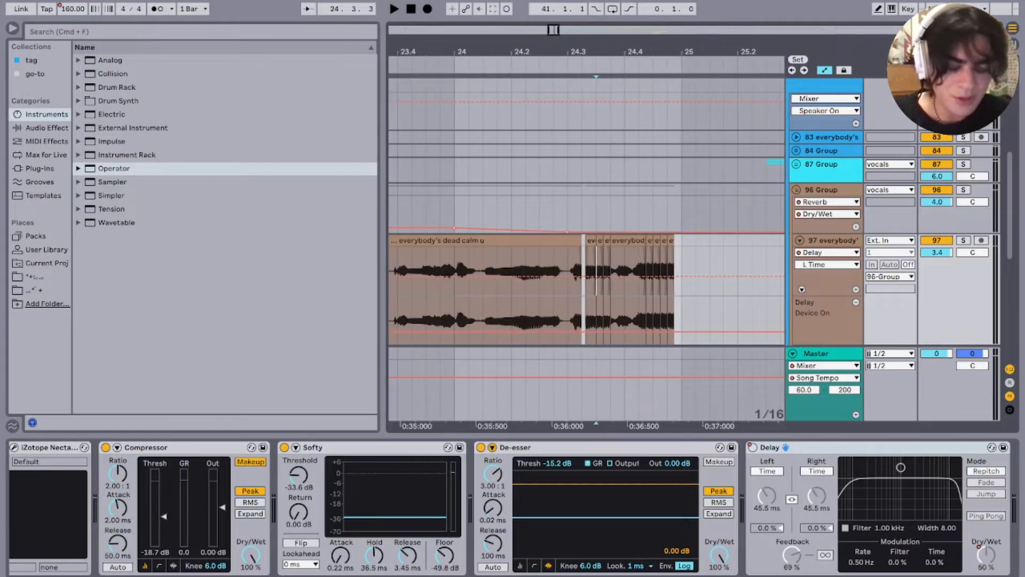
Step: Fold the 96 Group
{"action": "scroll", "coordinate": [614, 267], "scroll_direction": "right", "scroll_amount": 2}
{"action": "scroll", "coordinate": [614, 267], "scroll_direction": "down", "scroll_amount": 1}
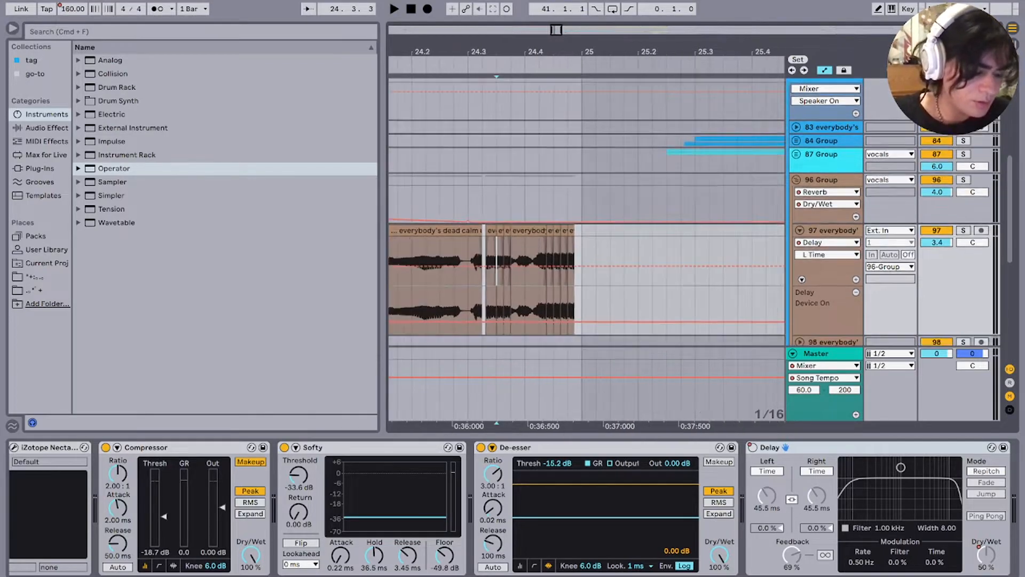
{"action": "scroll", "coordinate": [613, 267], "scroll_direction": "down", "scroll_amount": 4}
{"action": "left_click", "coordinate": [824, 178]}
{"action": "left_click", "coordinate": [796, 178]}
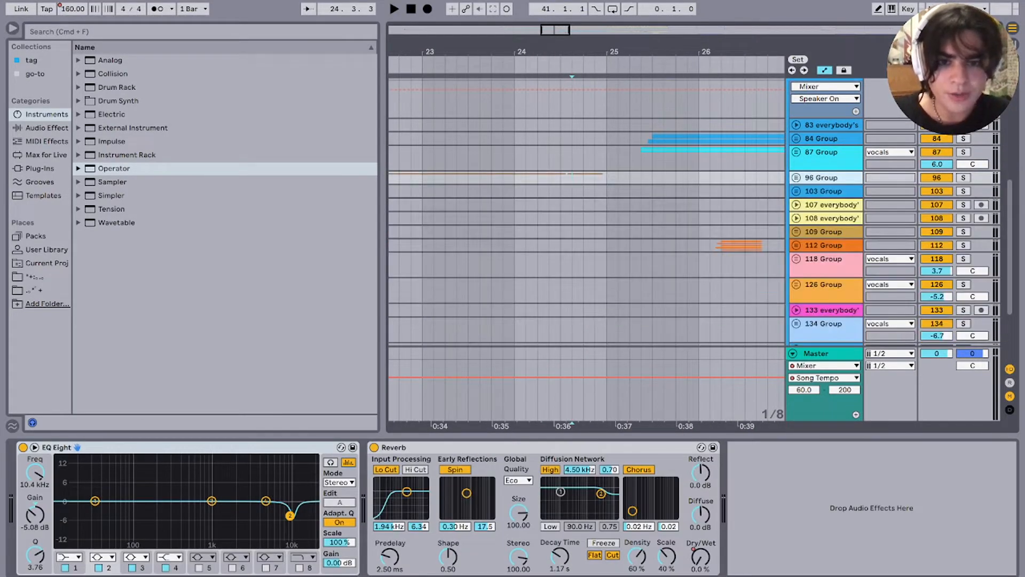
Step: Solo the 84 Group within the vocals and play it from bar 25
{"action": "left_click", "coordinate": [583, 178]}
{"action": "left_click", "coordinate": [618, 159]}
{"action": "scroll", "coordinate": [618, 159], "scroll_direction": "up", "scroll_amount": 3}
{"action": "scroll", "coordinate": [618, 159], "scroll_direction": "right", "scroll_amount": 2}
{"action": "key", "text": "space"}
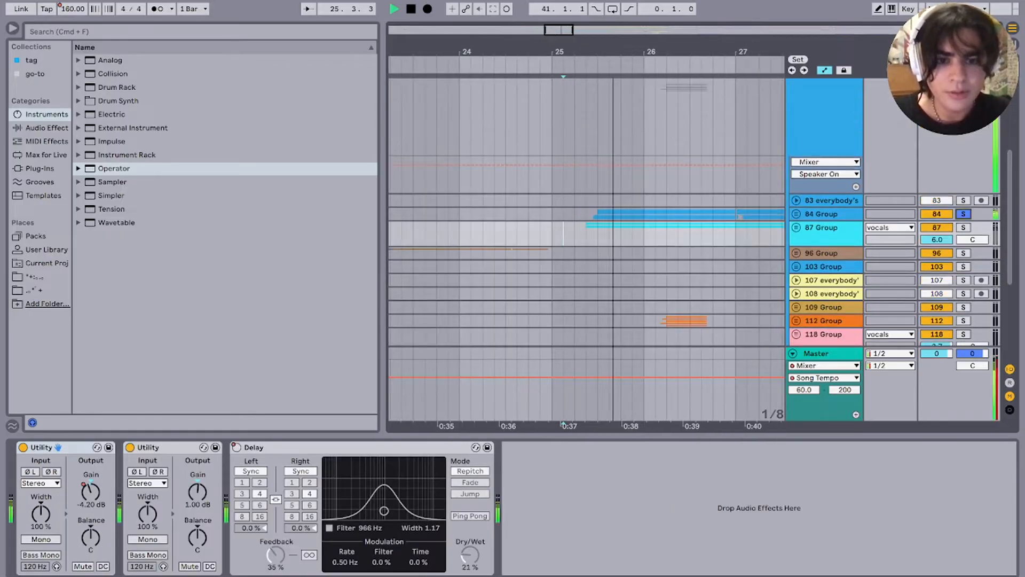
{"action": "key", "text": "minus"}
{"action": "key", "text": "minus"}
{"action": "key", "text": "Up"}
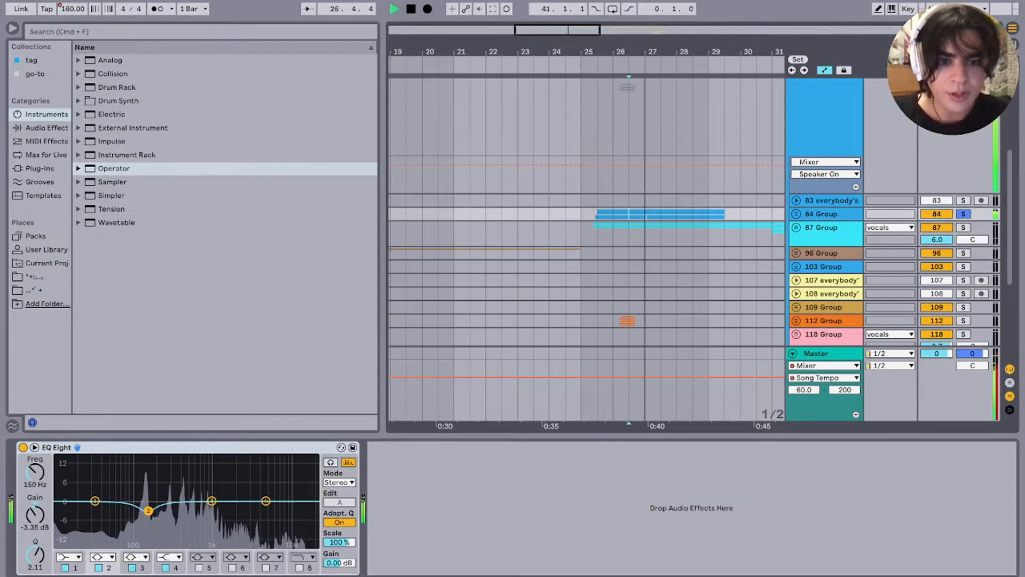
Step: Unfold the 84 Group to inspect tracks 85 and 86, and fold it again
{"action": "key", "text": "Right"}
{"action": "key", "text": "Down"}
{"action": "key", "text": "Down"}
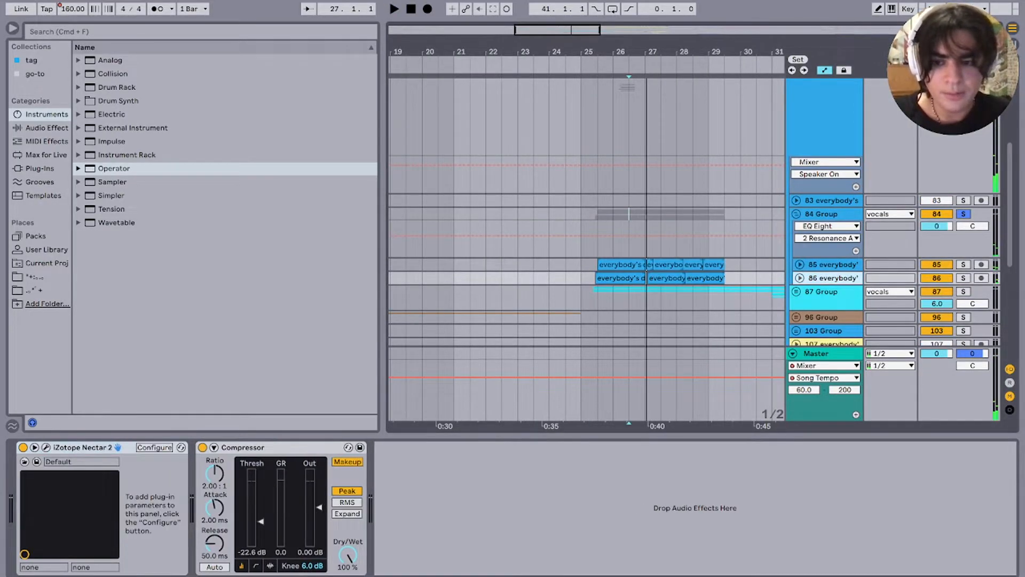
{"action": "key", "text": "Up"}
{"action": "key", "text": "Up"}
{"action": "key", "text": "Left"}
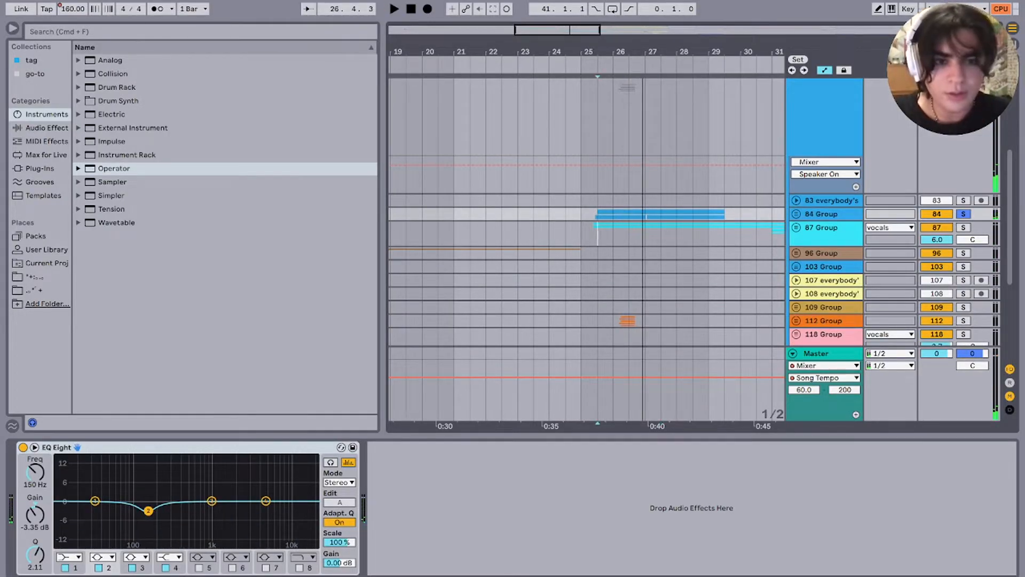
Step: Solo the 87 Group, play it from just after bar 25 and unfold it during playback
{"action": "key", "text": "Down"}
{"action": "key", "text": "plus"}
{"action": "key", "text": "plus"}
{"action": "key", "text": "s"}
{"action": "key", "text": "space"}
{"action": "key", "text": "Right"}
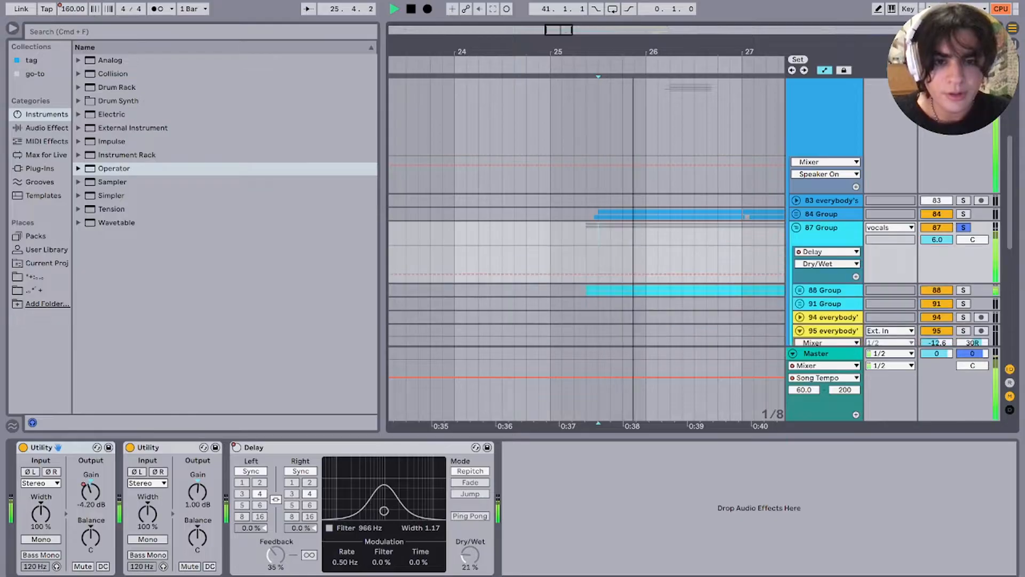
{"action": "scroll", "coordinate": [633, 229], "scroll_direction": "down", "scroll_amount": 4}
{"action": "scroll", "coordinate": [633, 229], "scroll_direction": "right", "scroll_amount": 2}
{"action": "scroll", "coordinate": [634, 229], "scroll_direction": "up", "scroll_amount": 1}
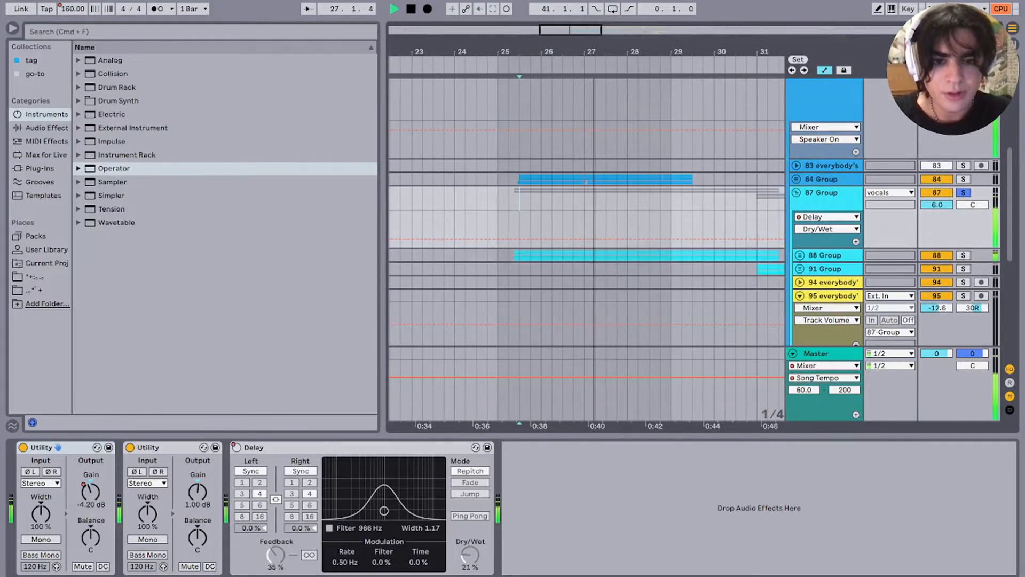
Step: Unfold the 88 Group to inspect tracks 89 and 90 during playback, and fold the 88 and 87 Groups again
{"action": "left_click", "coordinate": [799, 255]}
{"action": "left_click", "coordinate": [649, 305]}
{"action": "scroll", "coordinate": [648, 306], "scroll_direction": "up", "scroll_amount": 2}
{"action": "scroll", "coordinate": [648, 305], "scroll_direction": "down", "scroll_amount": 5}
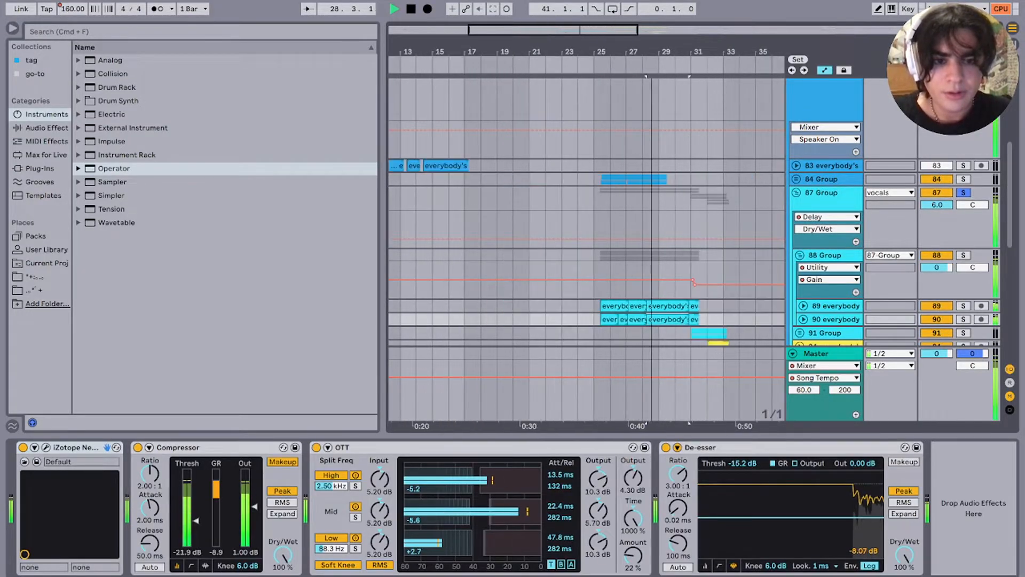
{"action": "left_click", "coordinate": [799, 255]}
{"action": "key", "text": "Up"}
{"action": "key", "text": "Left"}
{"action": "key", "text": "plus"}
{"action": "key", "text": "plus"}
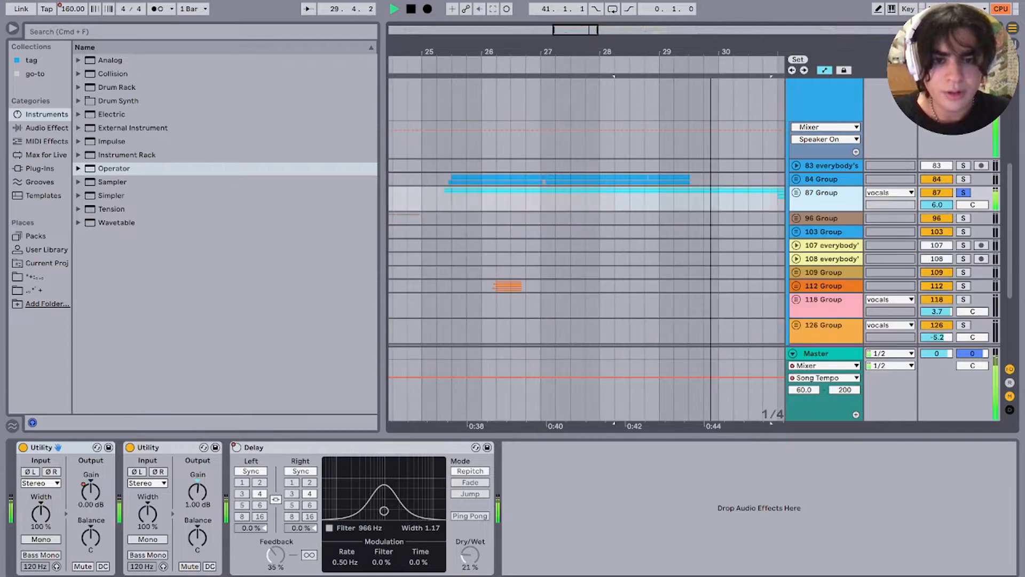
Step: Solo the 84 Group and play it from bar 28
{"action": "key", "text": "space"}
{"action": "left_click", "coordinate": [556, 201]}
{"action": "left_click", "coordinate": [963, 178]}
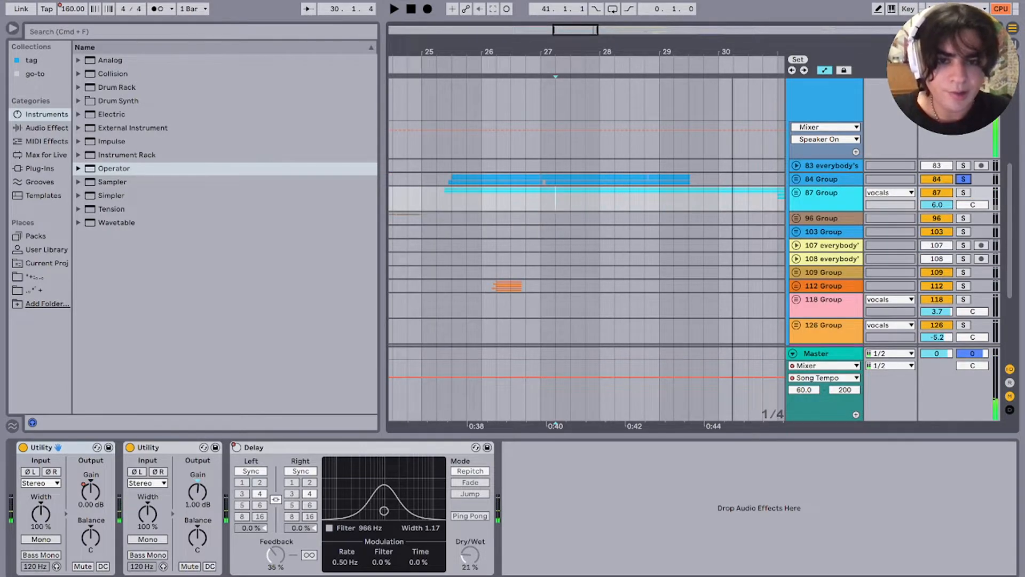
{"action": "left_click", "coordinate": [599, 179]}
{"action": "key", "text": "space"}
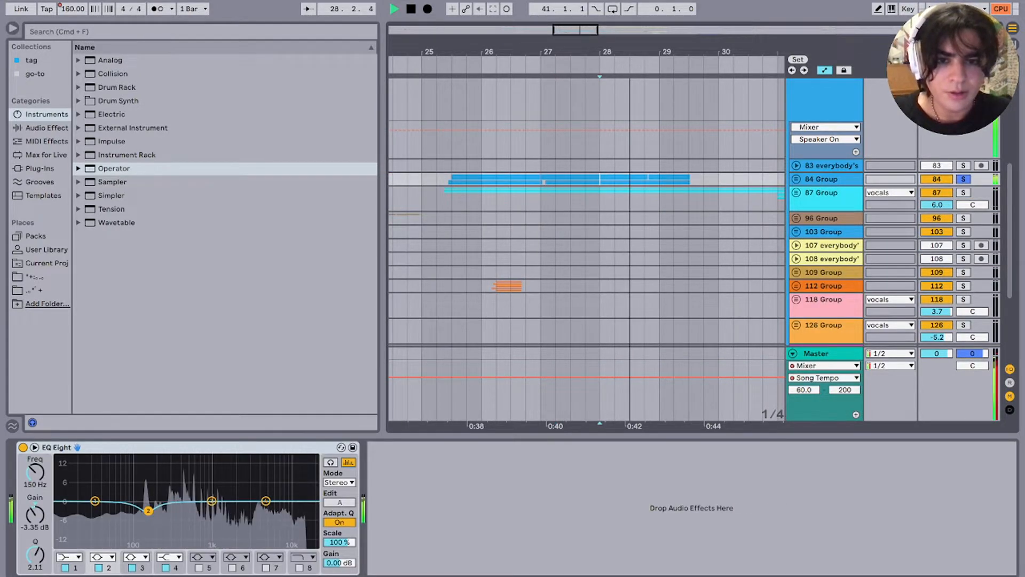
{"action": "key", "text": "space"}
{"action": "key", "text": "minus"}
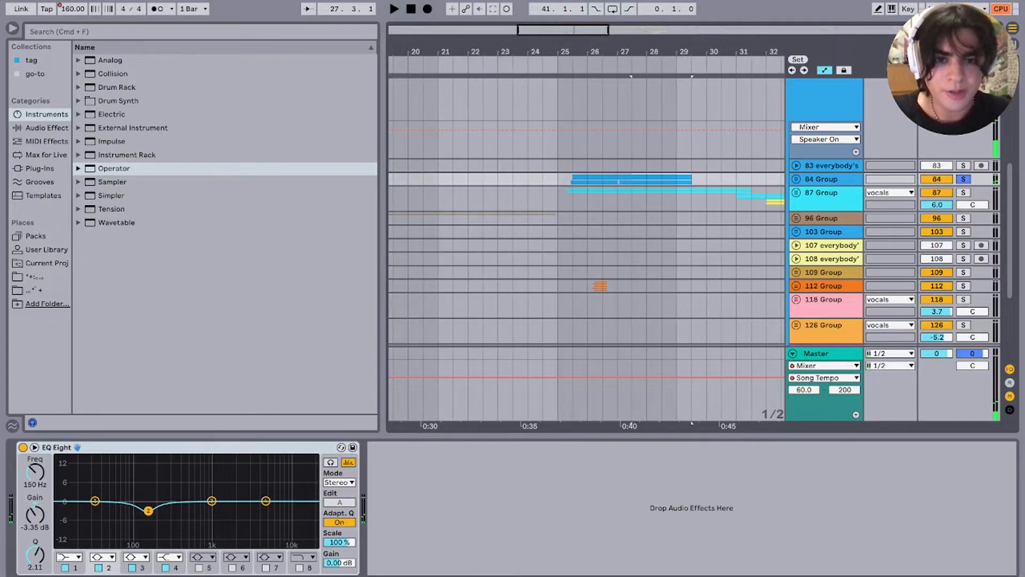
Step: Solo the 87 Group together with the 84 Group and play both from about the middle of bar 27
{"action": "key", "text": "Down"}
{"action": "left_click_drag", "start_coordinate": [618, 202], "coordinate": [736, 218]}
{"action": "left_click", "coordinate": [618, 202]}
{"action": "left_click", "coordinate": [963, 193]}
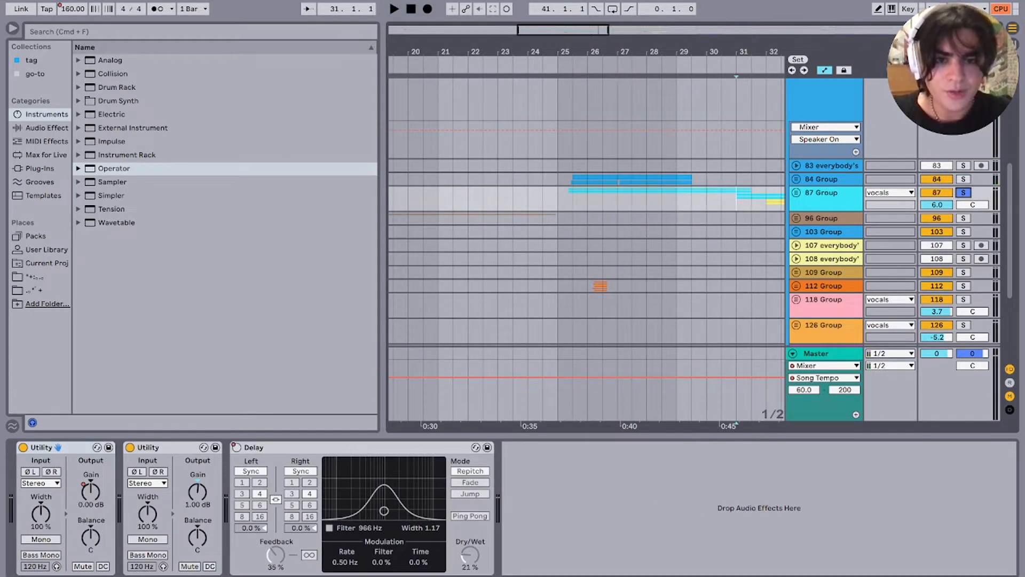
{"action": "left_click_drag", "start_coordinate": [618, 201], "coordinate": [692, 201]}
{"action": "left_click", "coordinate": [631, 201]}
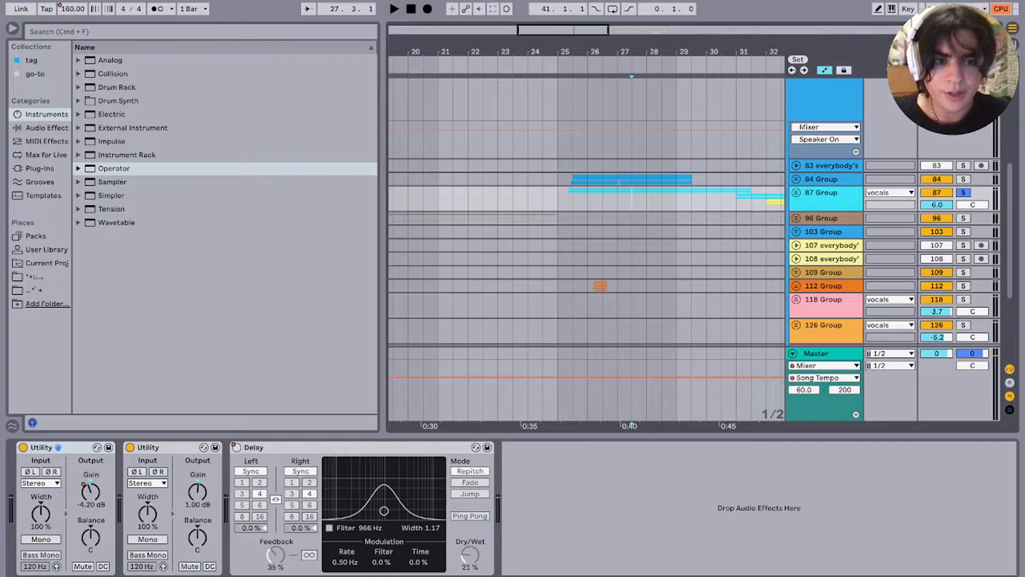
{"action": "left_click", "coordinate": [963, 179], "text": "super"}
{"action": "key", "text": "space"}
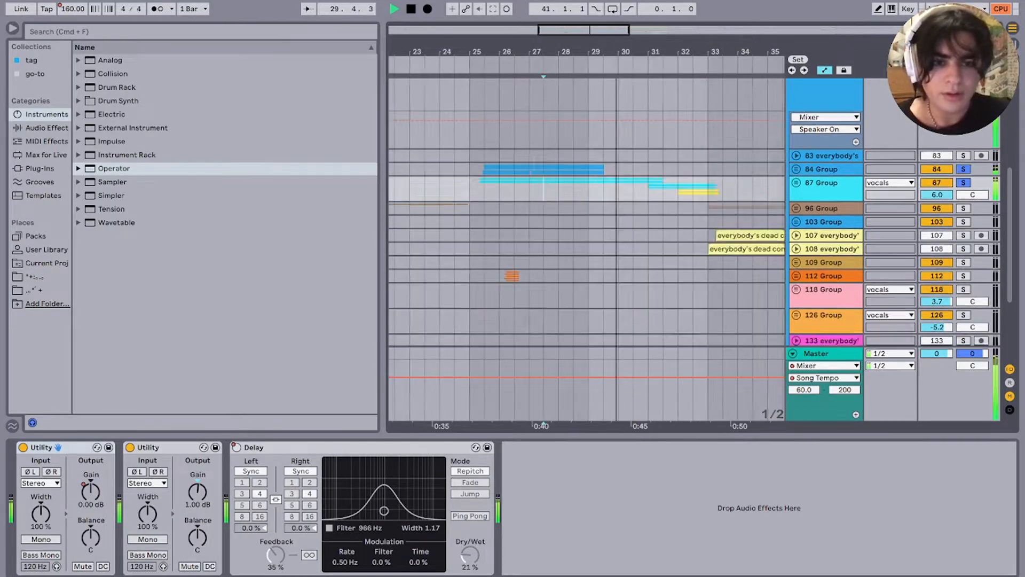
Step: Solo the 112 Group and play its short clips from bar 26
{"action": "scroll", "coordinate": [555, 250], "scroll_direction": "down", "scroll_amount": 3}
{"action": "scroll", "coordinate": [556, 251], "scroll_direction": "left", "scroll_amount": 3}
{"action": "key", "text": "space"}
{"action": "left_click", "coordinate": [541, 255]}
{"action": "scroll", "coordinate": [541, 255], "scroll_direction": "up", "scroll_amount": 1}
{"action": "left_click", "coordinate": [558, 236]}
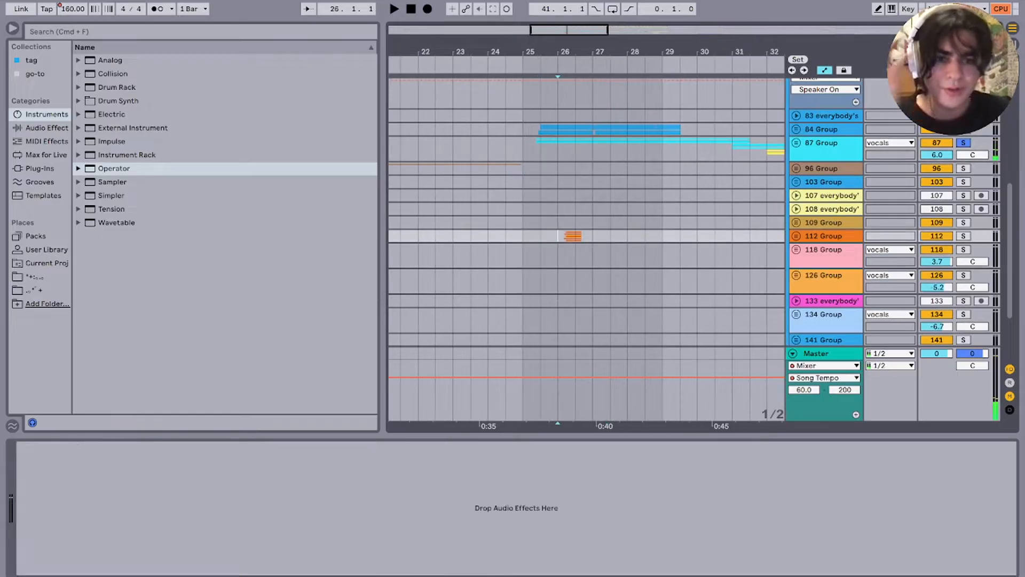
{"action": "left_click", "coordinate": [963, 236]}
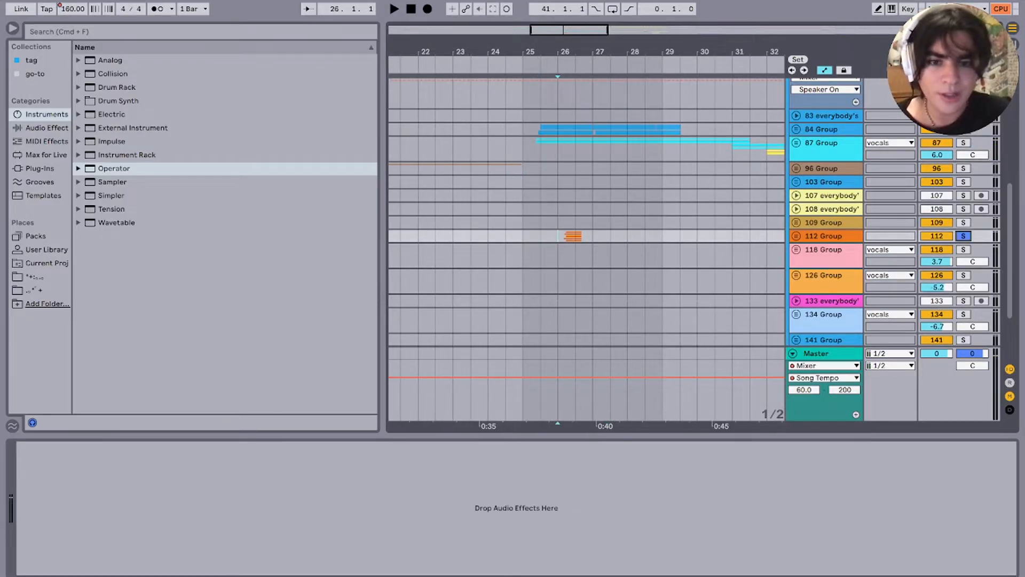
{"action": "key", "text": "space"}
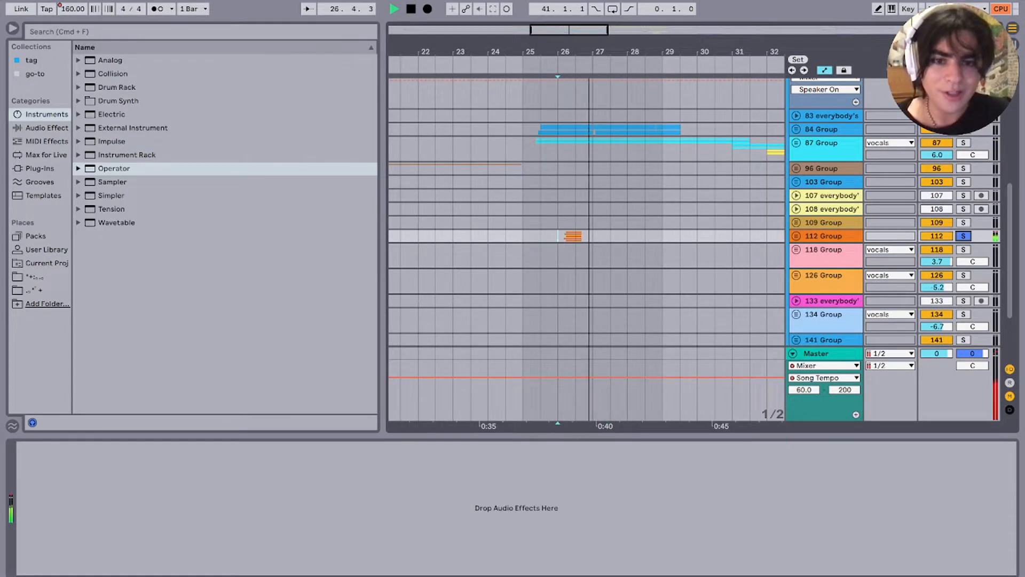
Step: Play the whole vocals group from bar 26 and again from the middle of bar 30
{"action": "scroll", "coordinate": [588, 240], "scroll_direction": "down", "scroll_amount": 3}
{"action": "scroll", "coordinate": [587, 240], "scroll_direction": "up", "scroll_amount": 5}
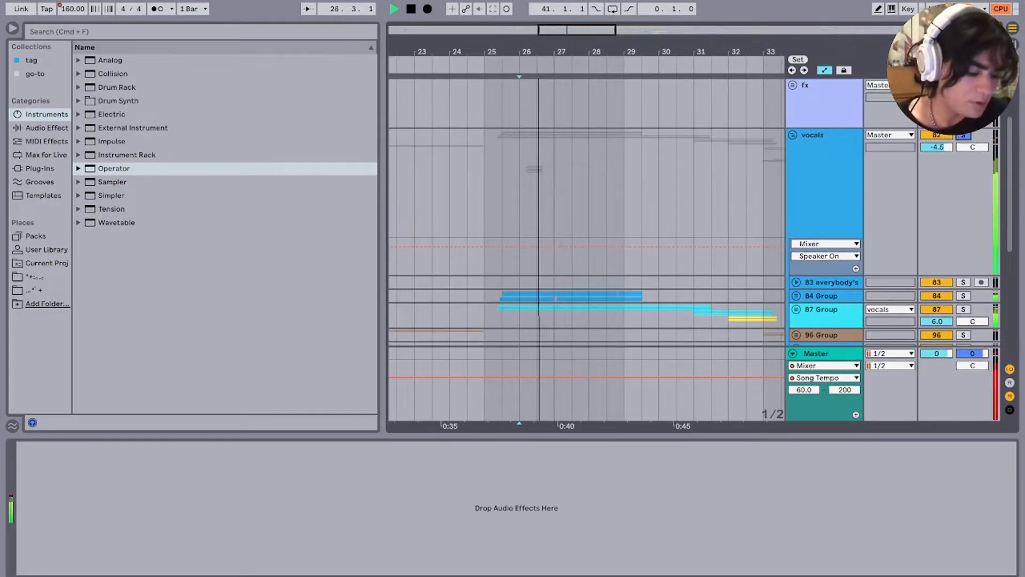
{"action": "scroll", "coordinate": [666, 223], "scroll_direction": "down", "scroll_amount": 3}
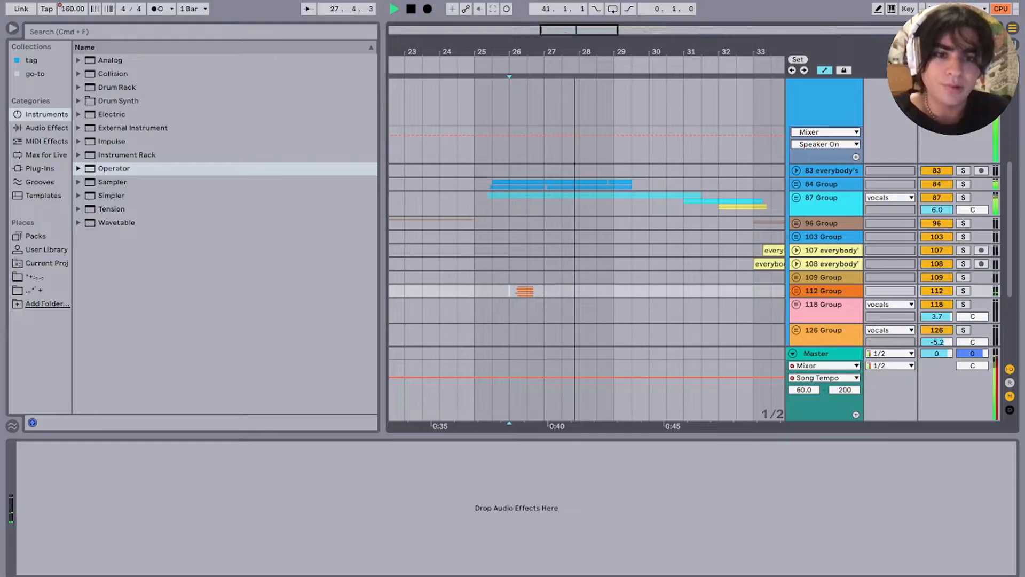
{"action": "left_click", "coordinate": [666, 223]}
{"action": "key", "text": "space"}
{"action": "key", "text": "space"}
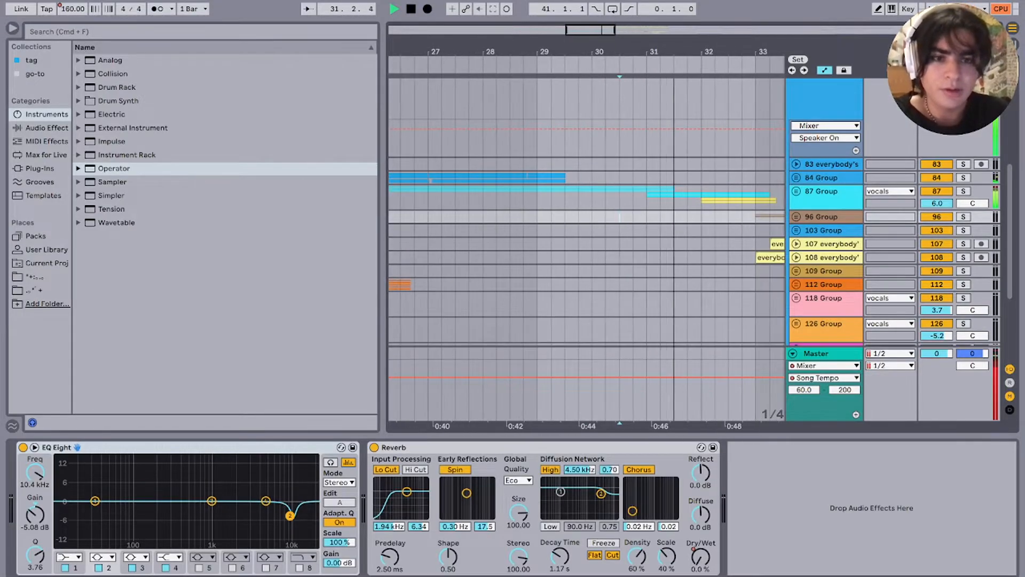
Step: Unfold the 87 Group during playback and inspect track 95 around bar 32
{"action": "left_click", "coordinate": [796, 191]}
{"action": "scroll", "coordinate": [796, 191], "scroll_direction": "down", "scroll_amount": 3}
{"action": "left_click", "coordinate": [731, 235]}
{"action": "scroll", "coordinate": [730, 235], "scroll_direction": "right", "scroll_amount": 3}
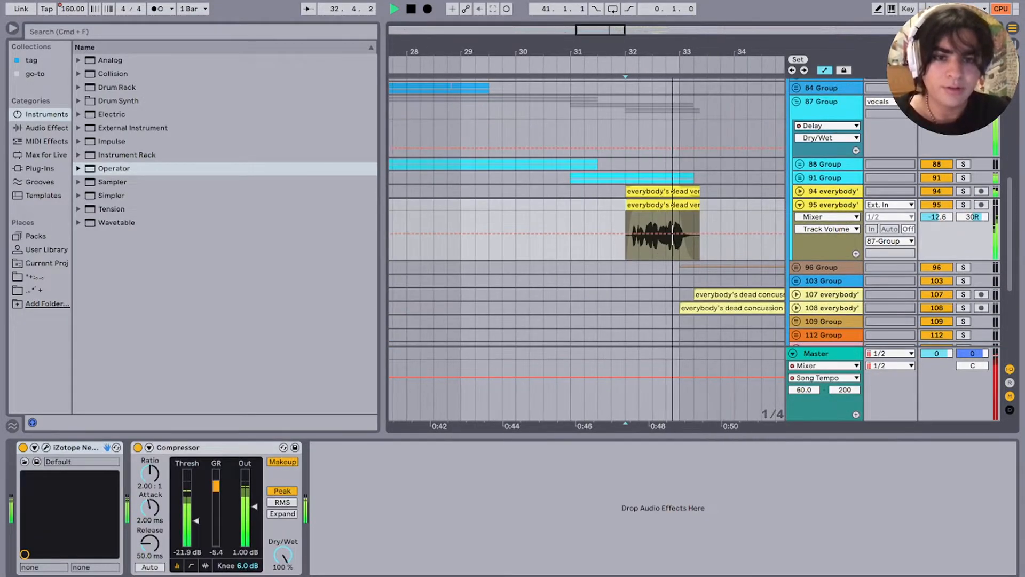
Step: Solo tracks 94 and 95 together and play their clips from bar 32
{"action": "left_click", "coordinate": [661, 205]}
{"action": "key", "text": "space"}
{"action": "left_click", "coordinate": [662, 191]}
{"action": "left_click", "coordinate": [963, 191]}
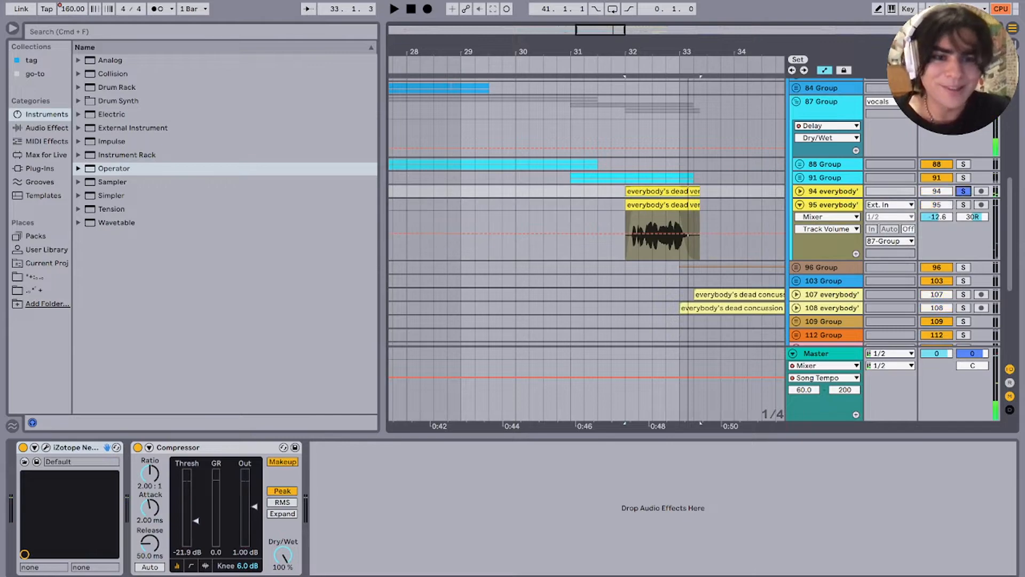
{"action": "left_click", "coordinate": [963, 205], "text": "super"}
{"action": "key", "text": "space"}
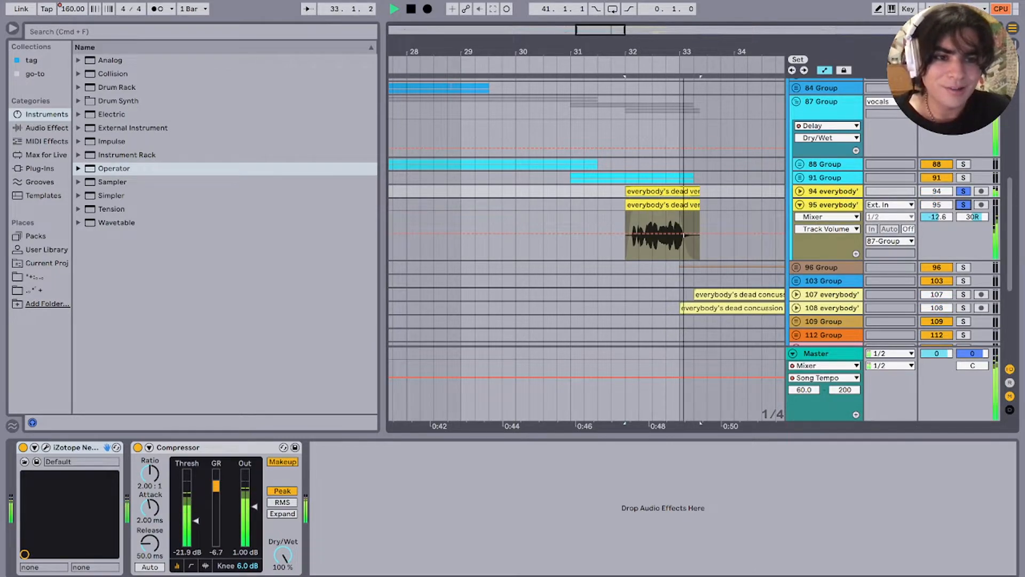
Step: Turn off solo on tracks 94 and 95 and replay the passage from bar 32
{"action": "key", "text": "space"}
{"action": "key", "text": "s"}
{"action": "key", "text": "space"}
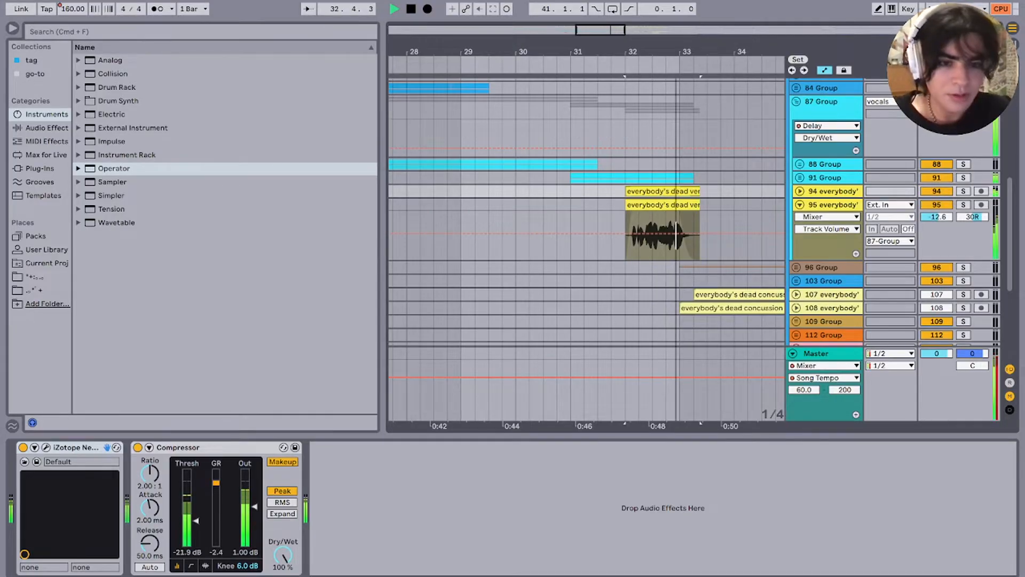
{"action": "scroll", "coordinate": [656, 279], "scroll_direction": "right", "scroll_amount": 4}
{"action": "scroll", "coordinate": [656, 279], "scroll_direction": "up", "scroll_amount": 5}
{"action": "key", "text": "space"}
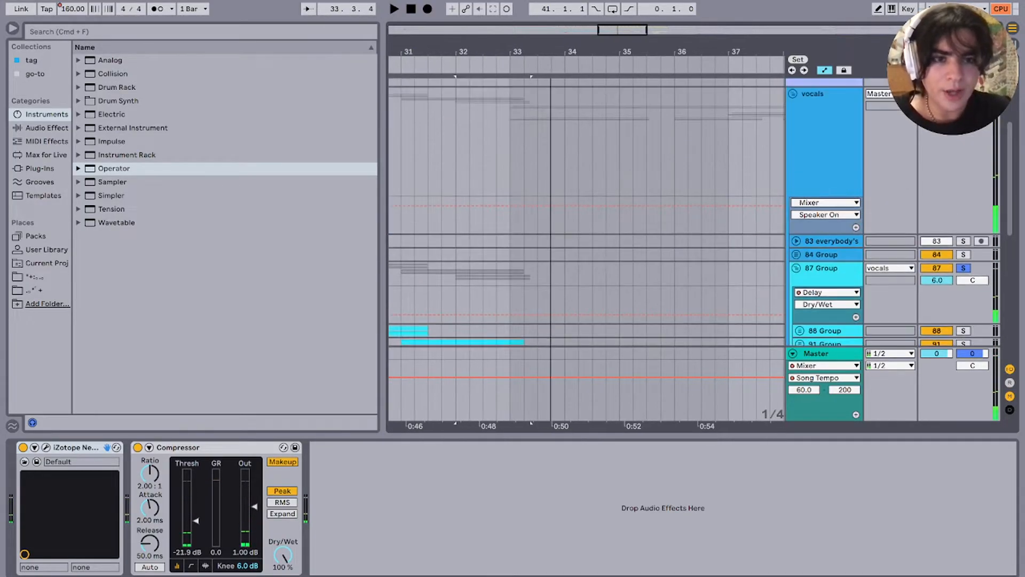
Step: Turn off solo on the 87 Group, solo the 96 Group and play it from the middle of bar 33
{"action": "left_click", "coordinate": [963, 268]}
{"action": "scroll", "coordinate": [587, 213], "scroll_direction": "down", "scroll_amount": 6}
{"action": "scroll", "coordinate": [587, 214], "scroll_direction": "up", "scroll_amount": 1}
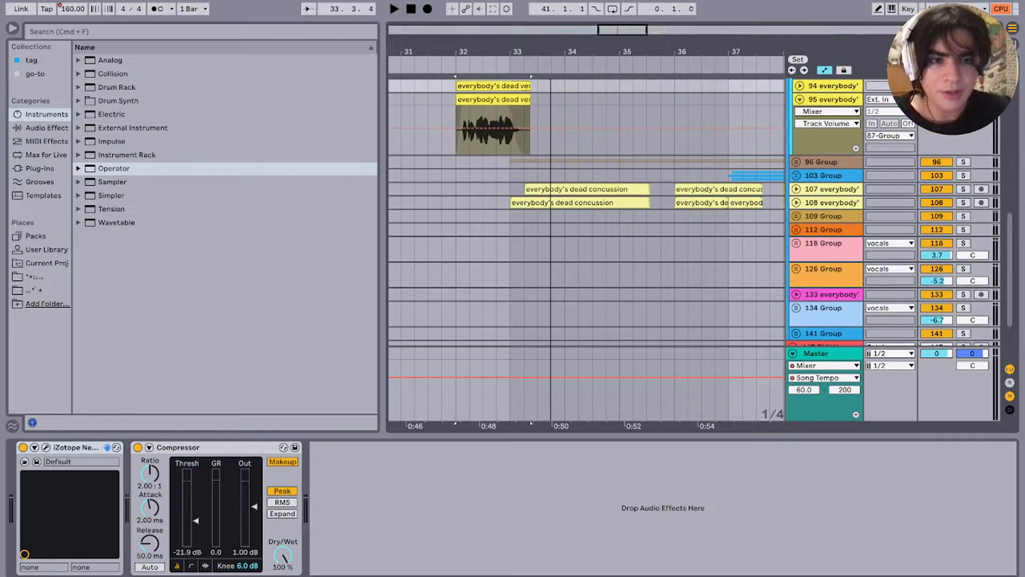
{"action": "left_click", "coordinate": [963, 162]}
{"action": "key", "text": "space"}
{"action": "left_click", "coordinate": [537, 162]}
{"action": "key", "text": "space"}
{"action": "key", "text": "space"}
{"action": "scroll", "coordinate": [537, 162], "scroll_direction": "down", "scroll_amount": 5}
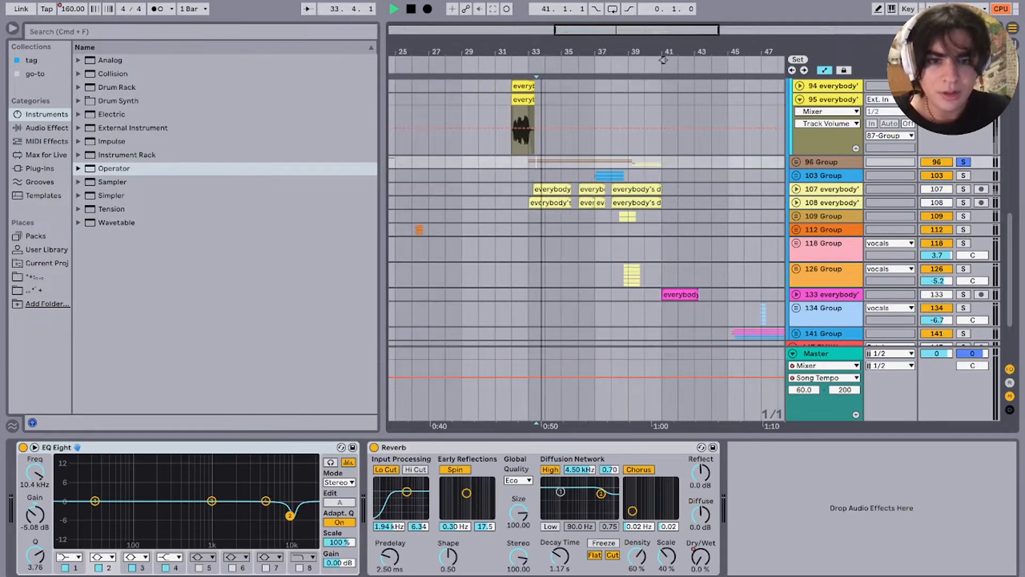
Step: Unfold the 96 Group during playback, follow its clips up to bar 41, and fold it again
{"action": "key", "text": "u"}
{"action": "scroll", "coordinate": [579, 238], "scroll_direction": "up", "scroll_amount": 5}
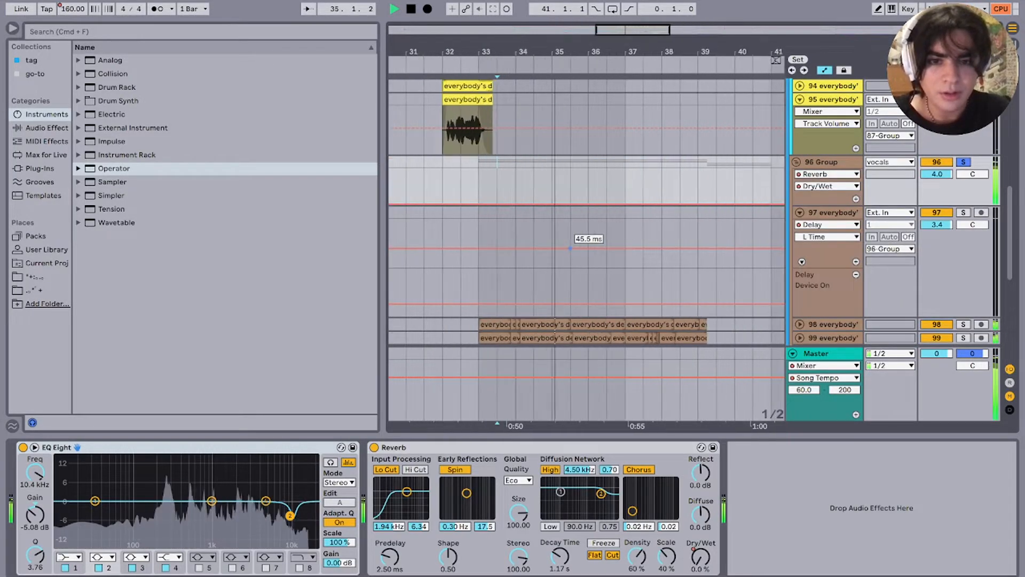
{"action": "scroll", "coordinate": [579, 238], "scroll_direction": "down", "scroll_amount": 4}
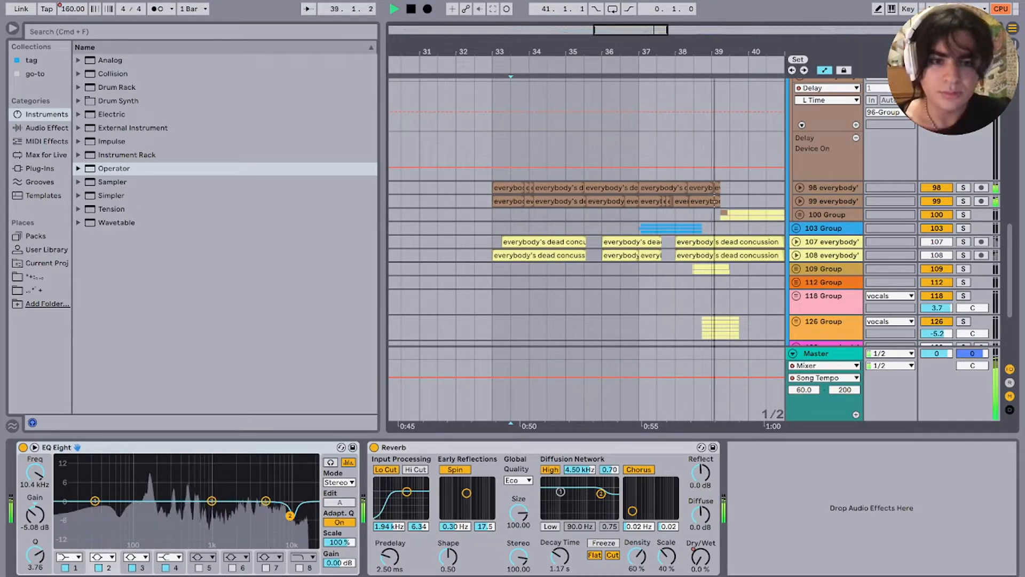
{"action": "scroll", "coordinate": [586, 214], "scroll_direction": "right", "scroll_amount": 2}
{"action": "scroll", "coordinate": [586, 213], "scroll_direction": "up", "scroll_amount": 1}
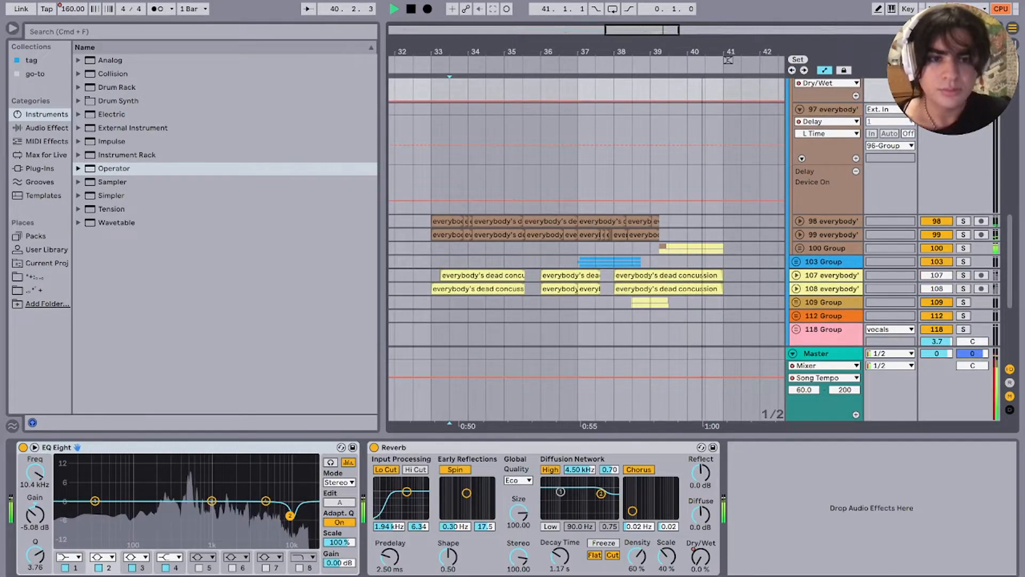
{"action": "scroll", "coordinate": [586, 214], "scroll_direction": "up", "scroll_amount": 5}
{"action": "scroll", "coordinate": [586, 213], "scroll_direction": "up", "scroll_amount": 1}
{"action": "key", "text": "space"}
{"action": "left_click", "coordinate": [796, 215]}
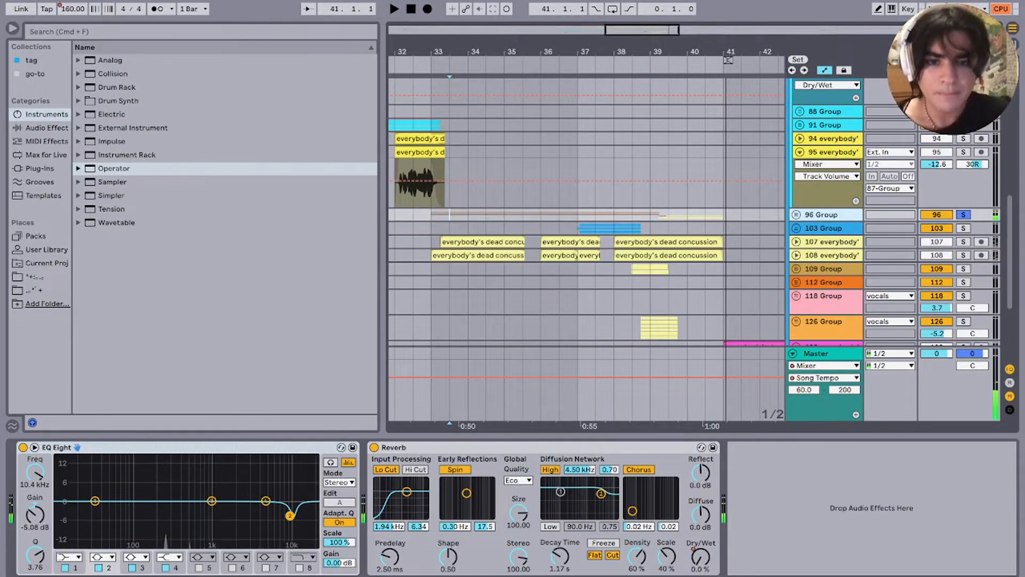
Step: Solo tracks 107 and 108 together and play them from bar 33 to bar 41
{"action": "scroll", "coordinate": [587, 214], "scroll_direction": "left", "scroll_amount": 2}
{"action": "left_click", "coordinate": [641, 233]}
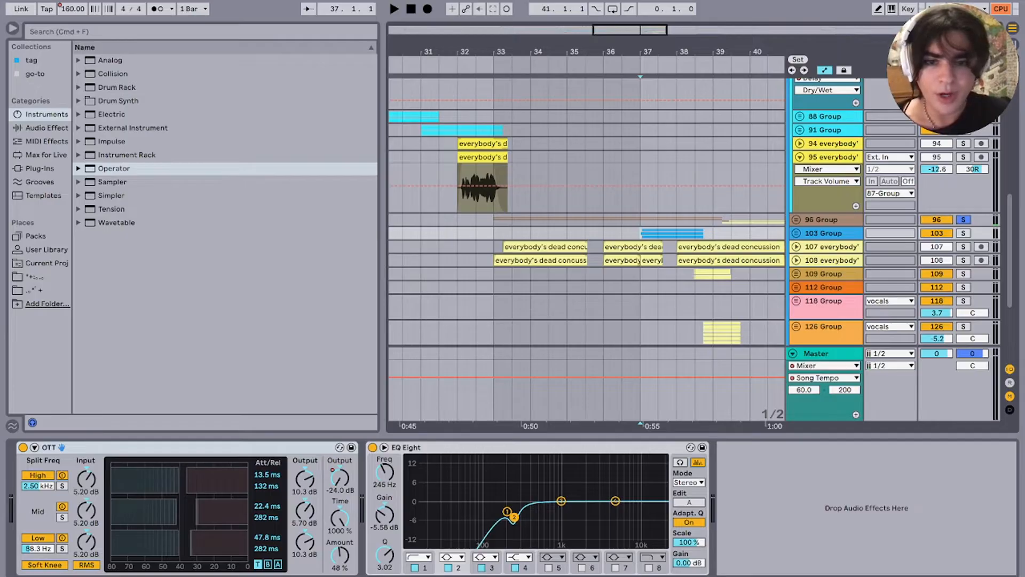
{"action": "left_click", "coordinate": [493, 247]}
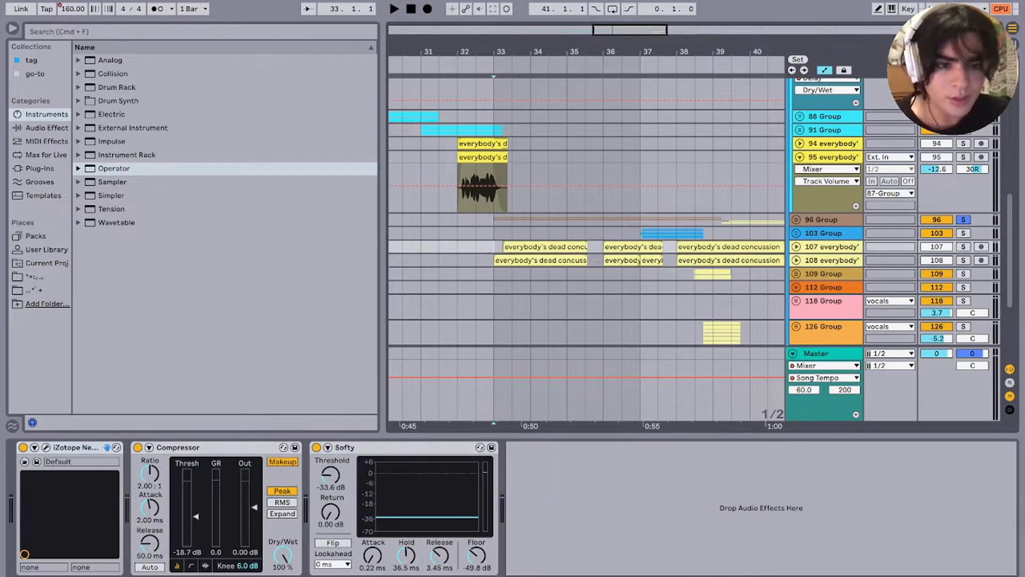
{"action": "left_click", "coordinate": [963, 247]}
{"action": "left_click", "coordinate": [963, 260], "text": "super"}
{"action": "key", "text": "space"}
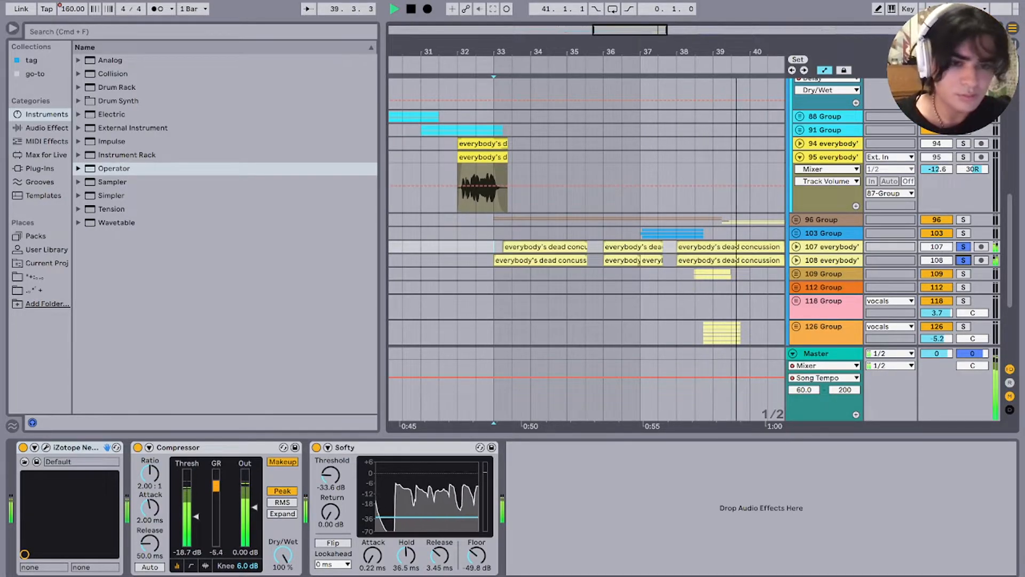
{"action": "scroll", "coordinate": [629, 214], "scroll_direction": "right", "scroll_amount": 3}
{"action": "scroll", "coordinate": [629, 213], "scroll_direction": "down", "scroll_amount": 3}
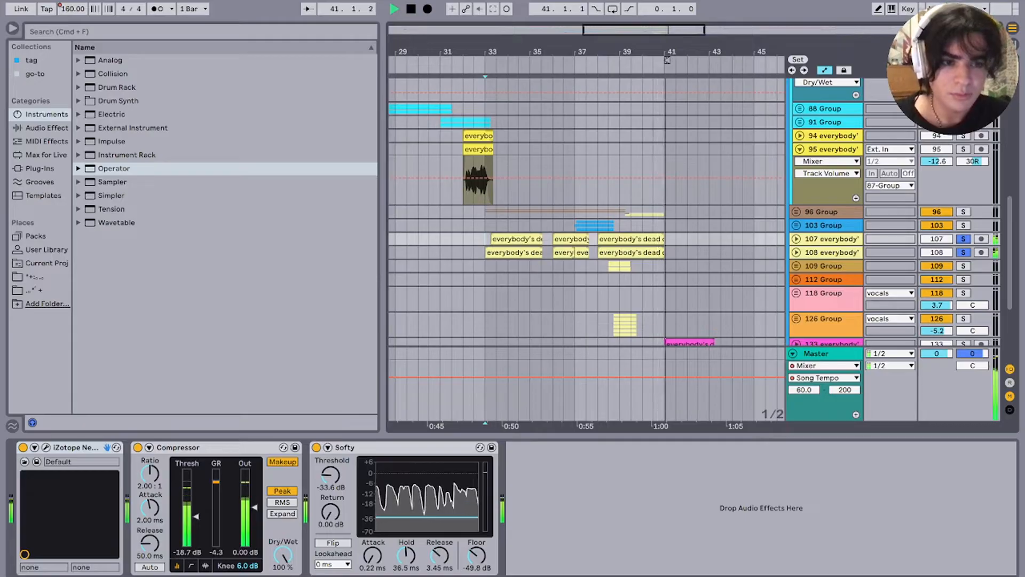
Step: Add the 96 Group to the soloed tracks 107 and 108 and play them together from bar 33
{"action": "left_click", "coordinate": [963, 212], "text": "super"}
{"action": "key", "text": "space"}
{"action": "key", "text": "space"}
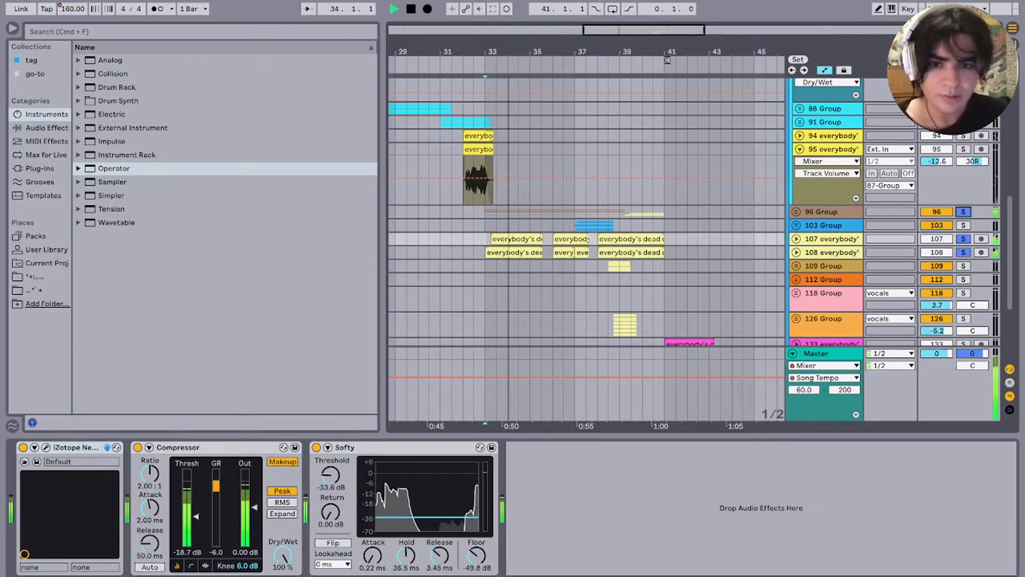
{"action": "left_click_drag", "start_coordinate": [667, 60], "coordinate": [716, 60]}
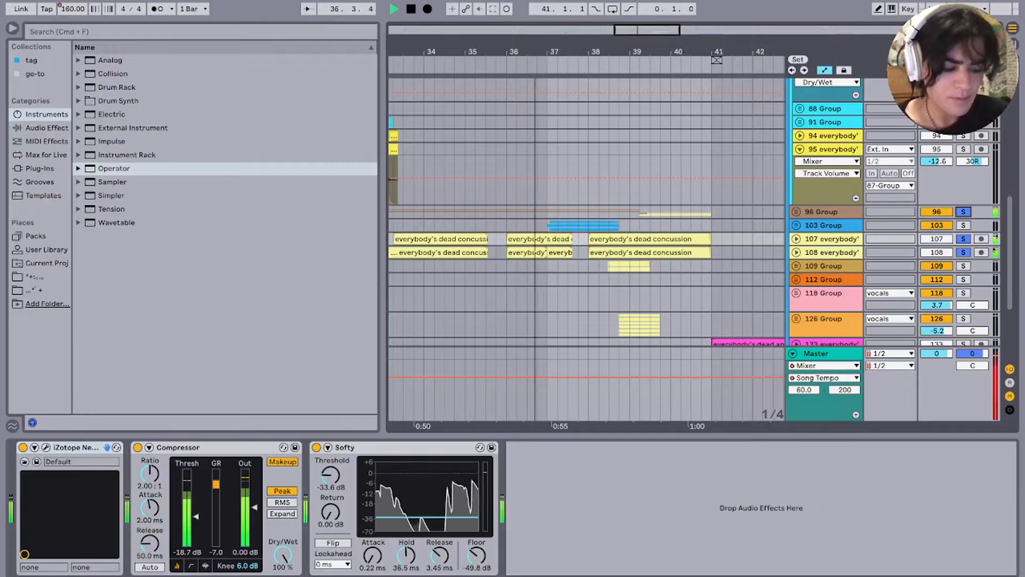
Step: Stop playback, solo the 103 Group on its own and play its clip from bar 37
{"action": "key", "text": "space"}
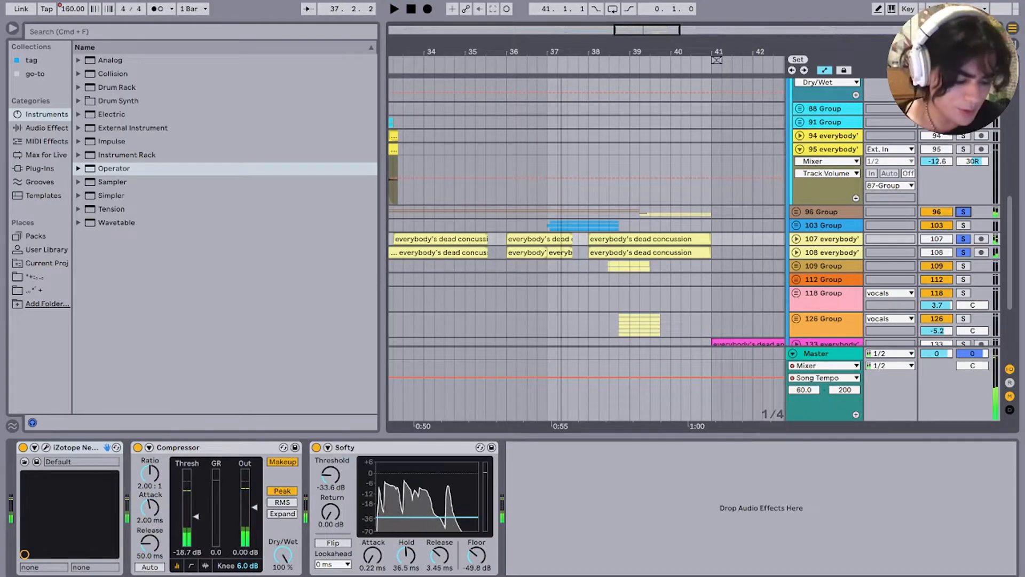
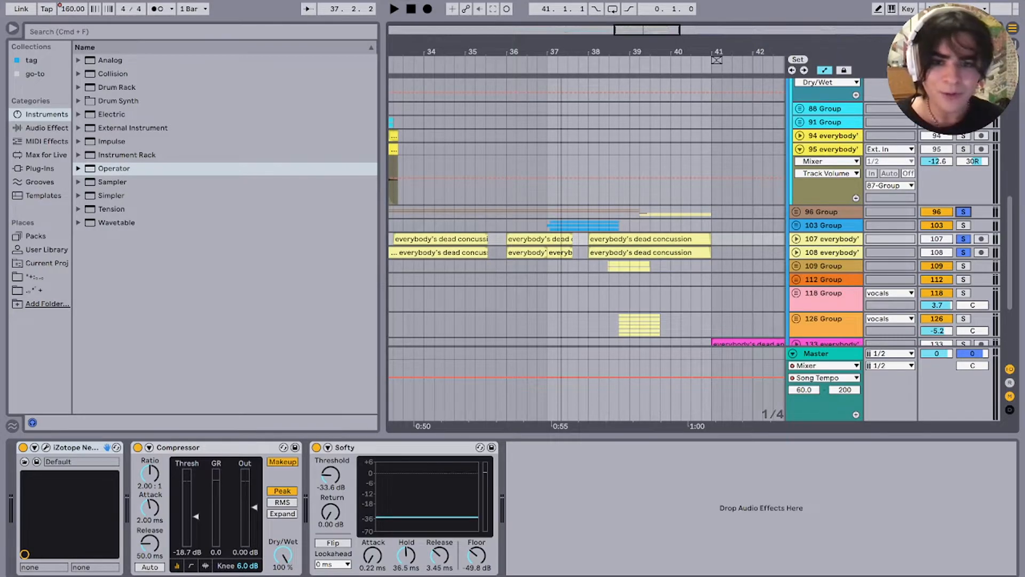
{"action": "scroll", "coordinate": [586, 213], "scroll_direction": "left", "scroll_amount": 2}
{"action": "scroll", "coordinate": [586, 213], "scroll_direction": "up", "scroll_amount": 1}
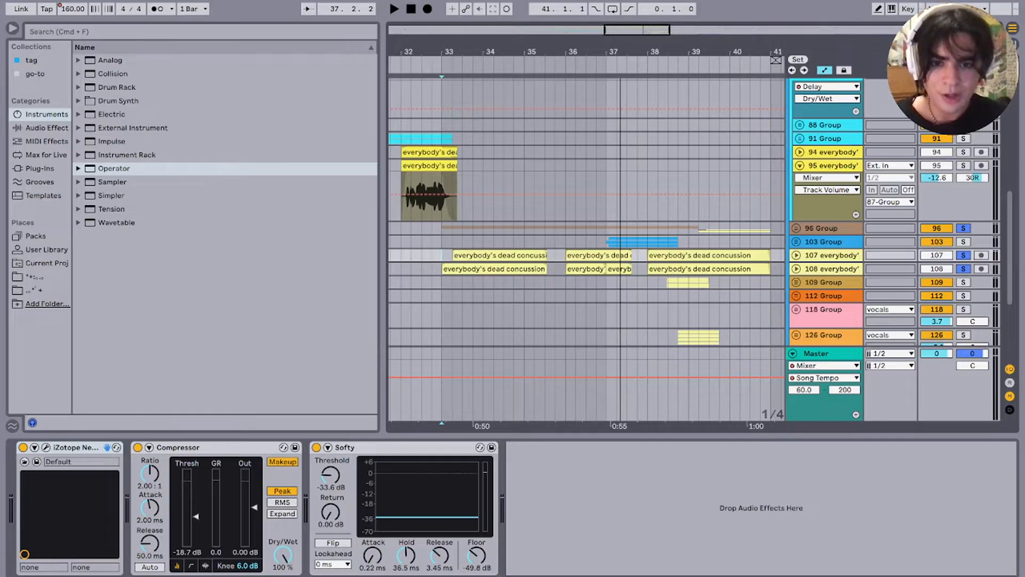
{"action": "left_click", "coordinate": [597, 241]}
{"action": "key", "text": "space"}
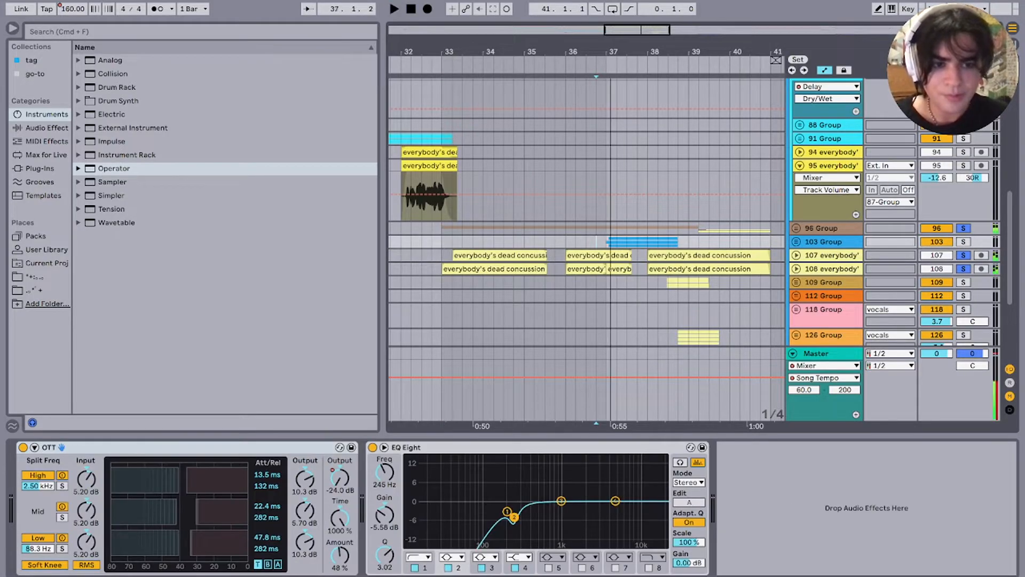
{"action": "key", "text": "space"}
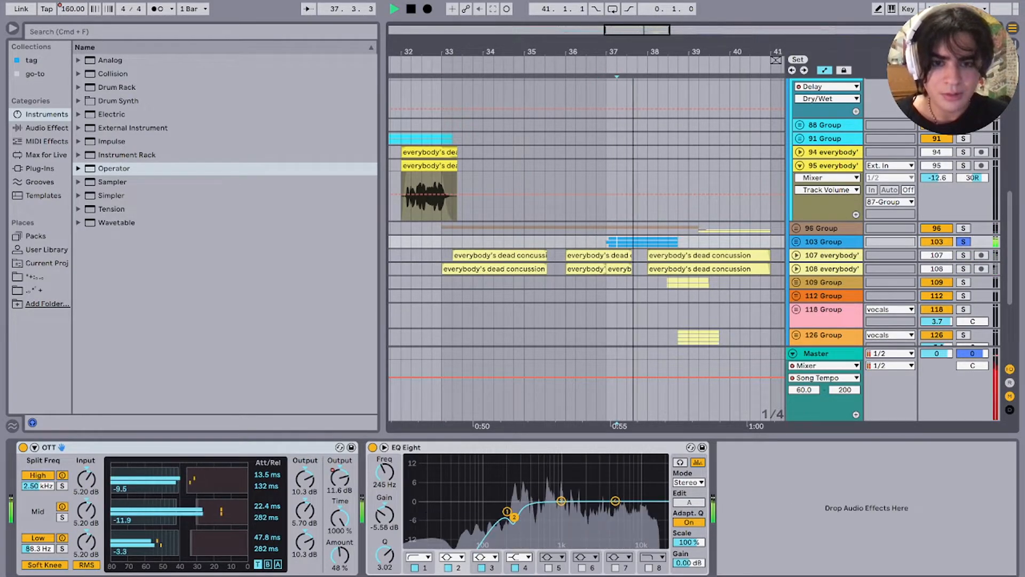
{"action": "key", "text": "space"}
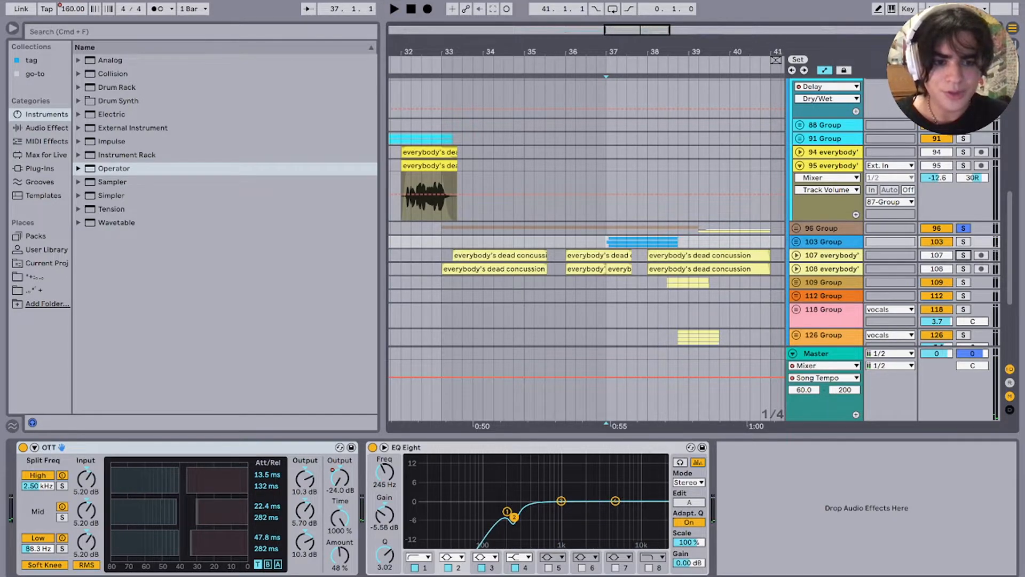
Step: Play the 96 Group, 103 Group and tracks 107 and 108 soloed together from bar 37, and again from bar 38
{"action": "scroll", "coordinate": [586, 213], "scroll_direction": "down", "scroll_amount": 4}
{"action": "scroll", "coordinate": [587, 213], "scroll_direction": "up", "scroll_amount": 3}
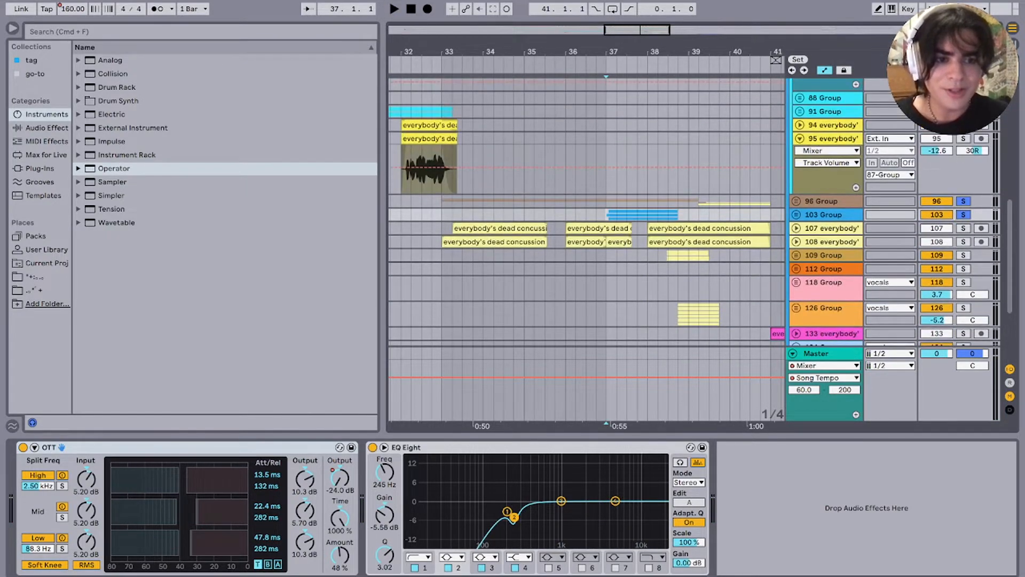
{"action": "left_click", "coordinate": [831, 228]}
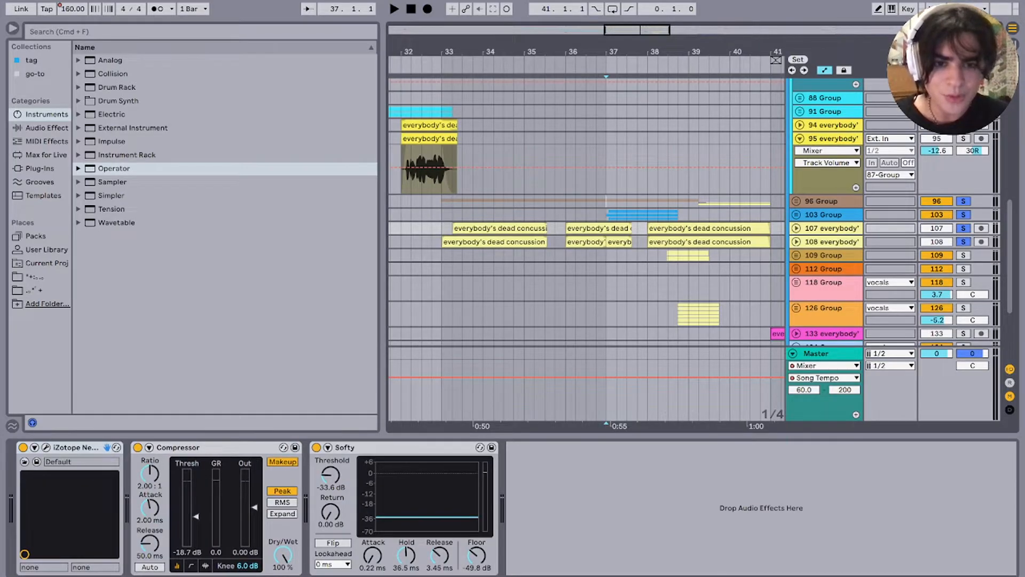
{"action": "left_click_drag", "start_coordinate": [607, 201], "coordinate": [688, 242]}
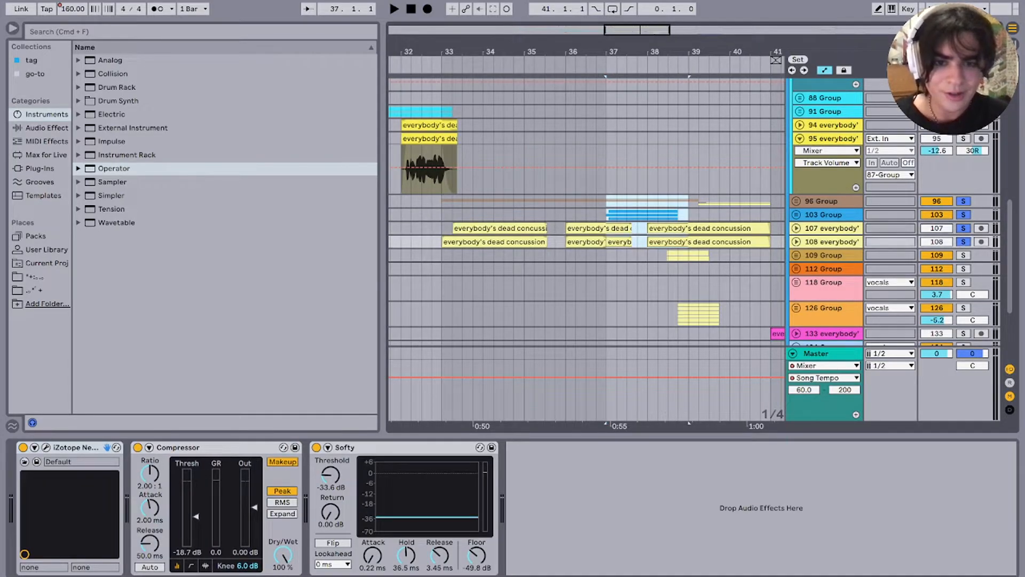
{"action": "key", "text": "space"}
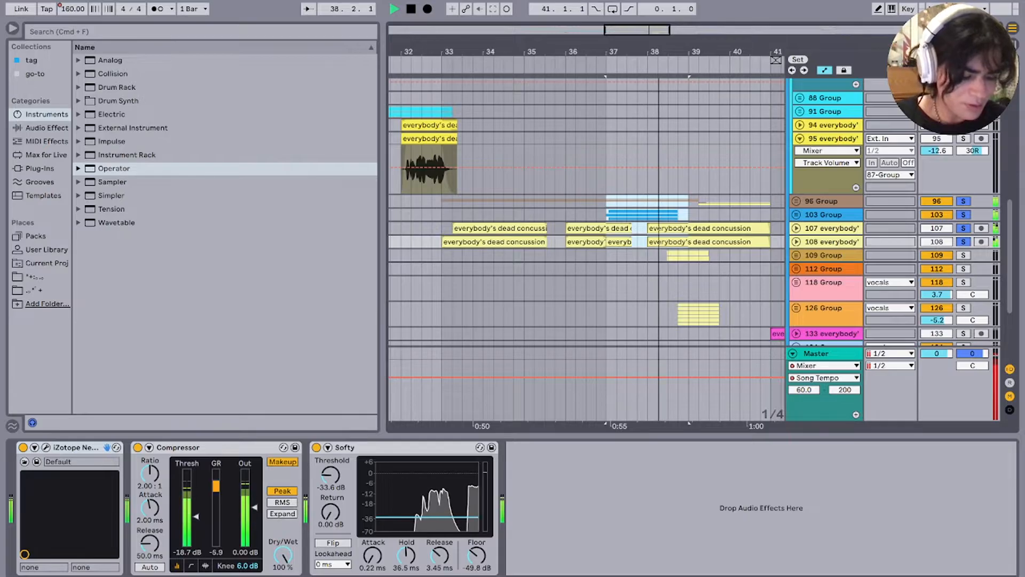
{"action": "key", "text": "space"}
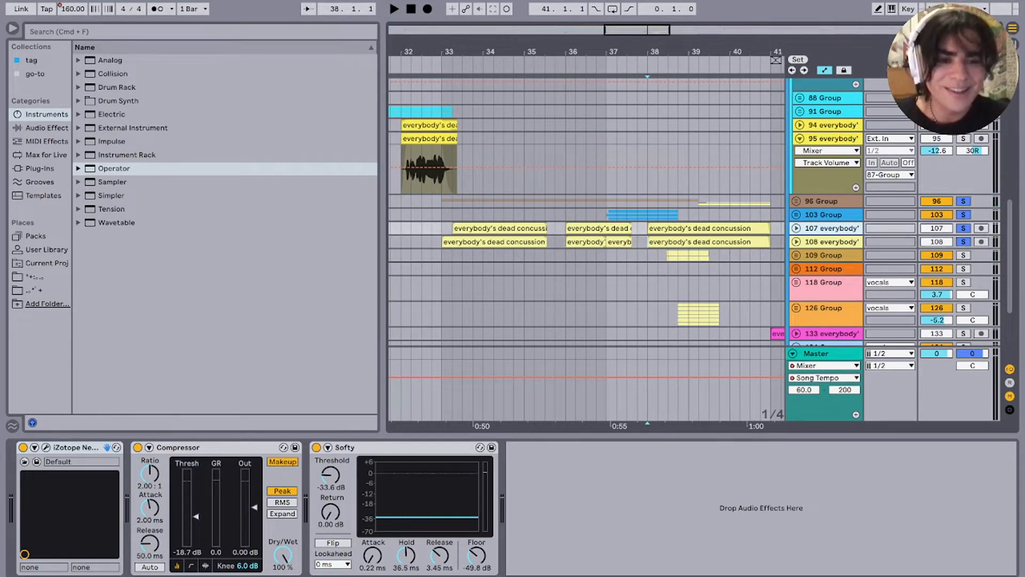
{"action": "left_click", "coordinate": [648, 214]}
{"action": "key", "text": "space"}
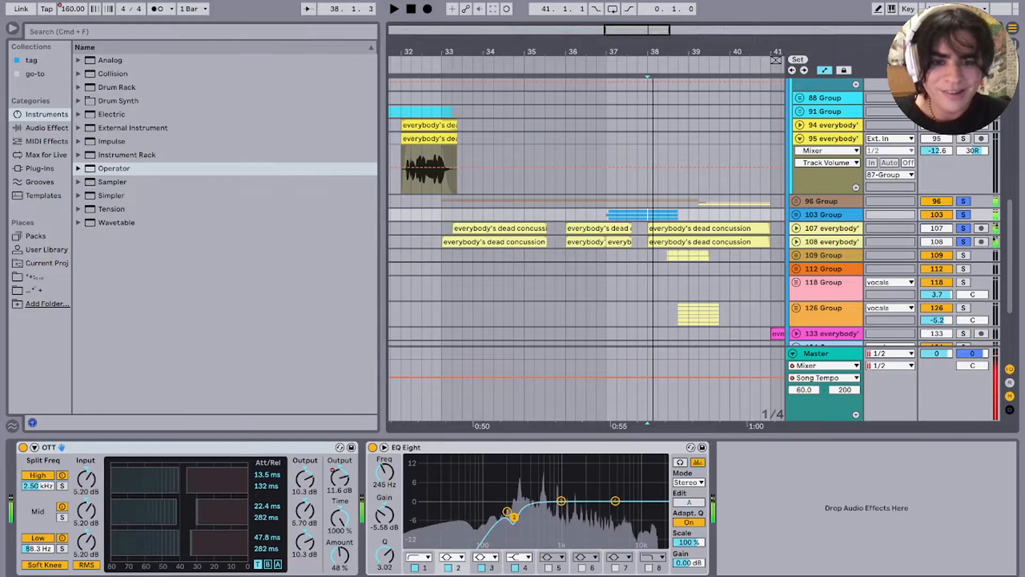
{"action": "key", "text": "space"}
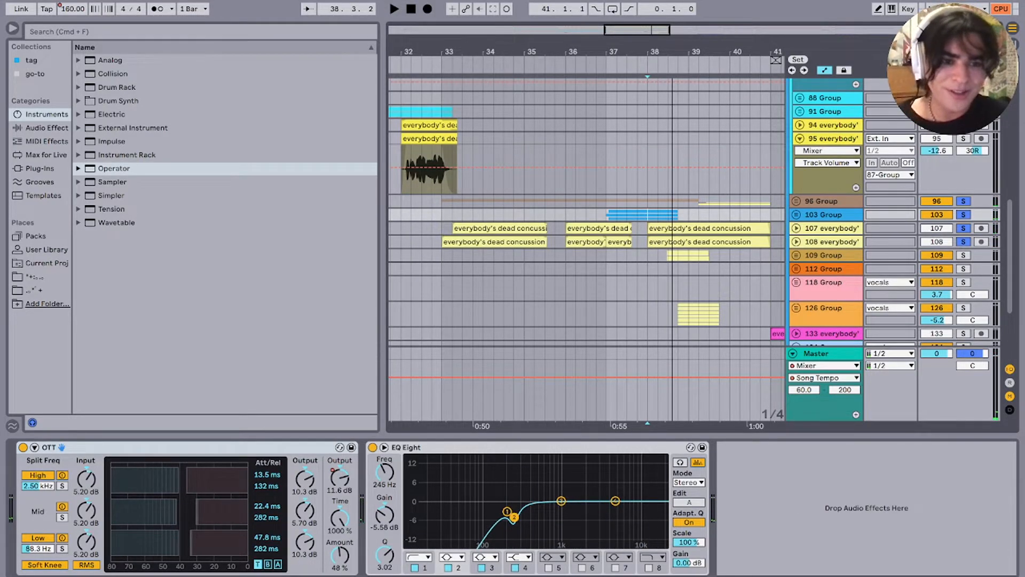
Step: Limit the solo to tracks 107 and 108 and play them from bar 38
{"action": "left_click", "coordinate": [962, 227]}
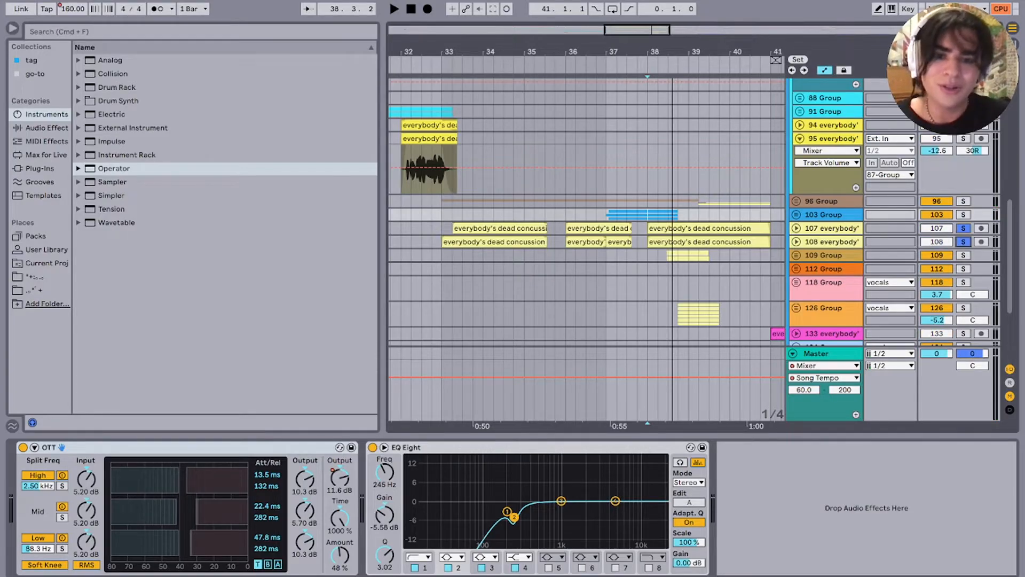
{"action": "left_click", "coordinate": [831, 228]}
{"action": "key", "text": "space"}
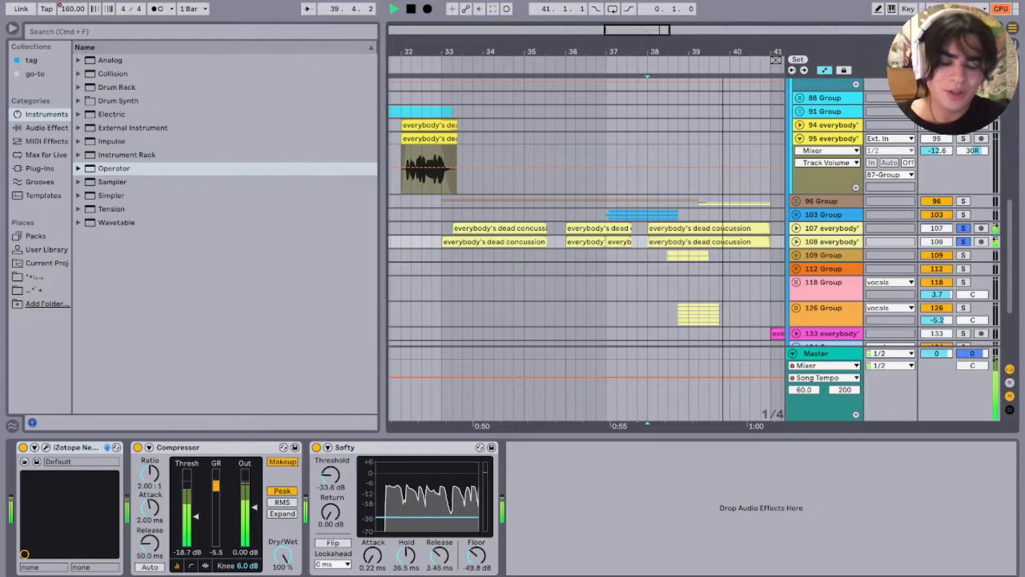
{"action": "key", "text": "space"}
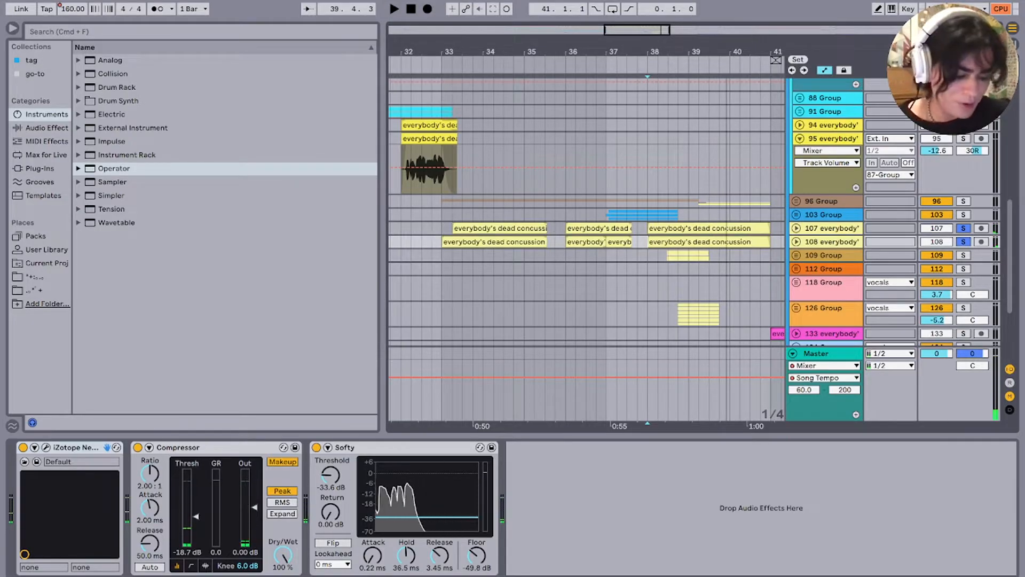
Step: Solo the 96 and 103 Groups with tracks 107 and 108 again and play them from bar 38 and from bar 37
{"action": "left_click", "coordinate": [825, 215]}
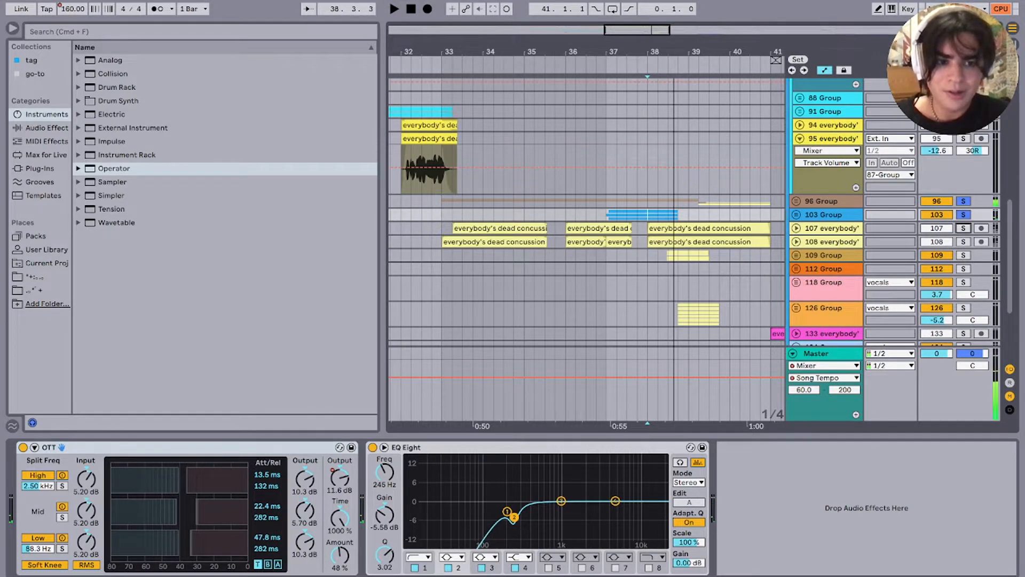
{"action": "key", "text": "space"}
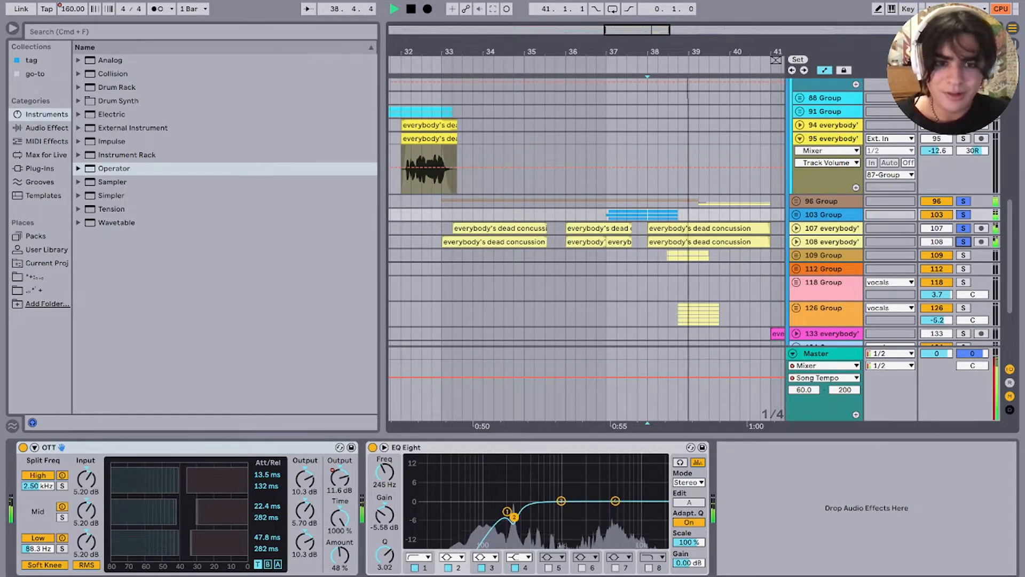
{"action": "key", "text": "space"}
{"action": "left_click", "coordinate": [616, 214]}
{"action": "key", "text": "space"}
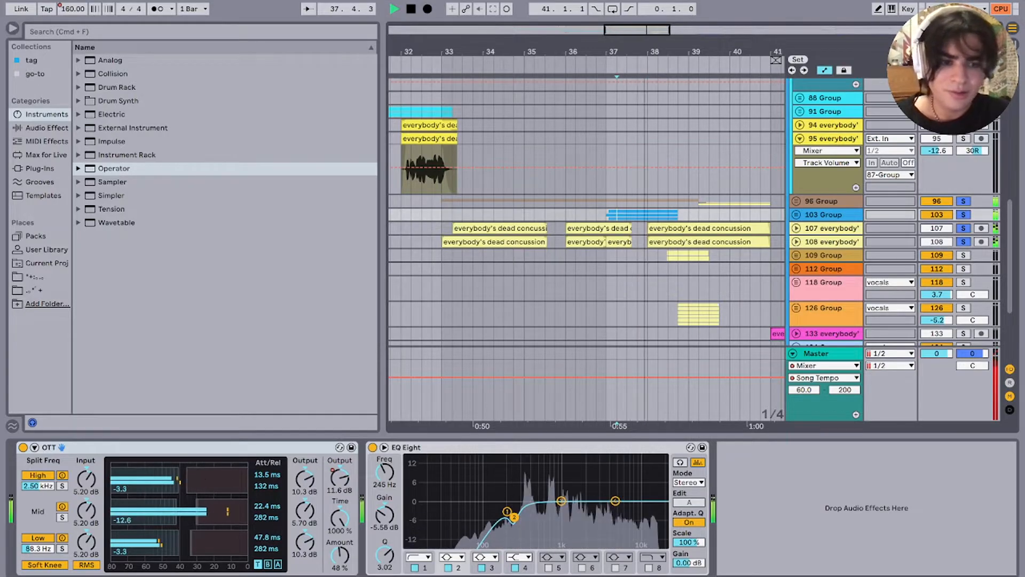
{"action": "key", "text": "space"}
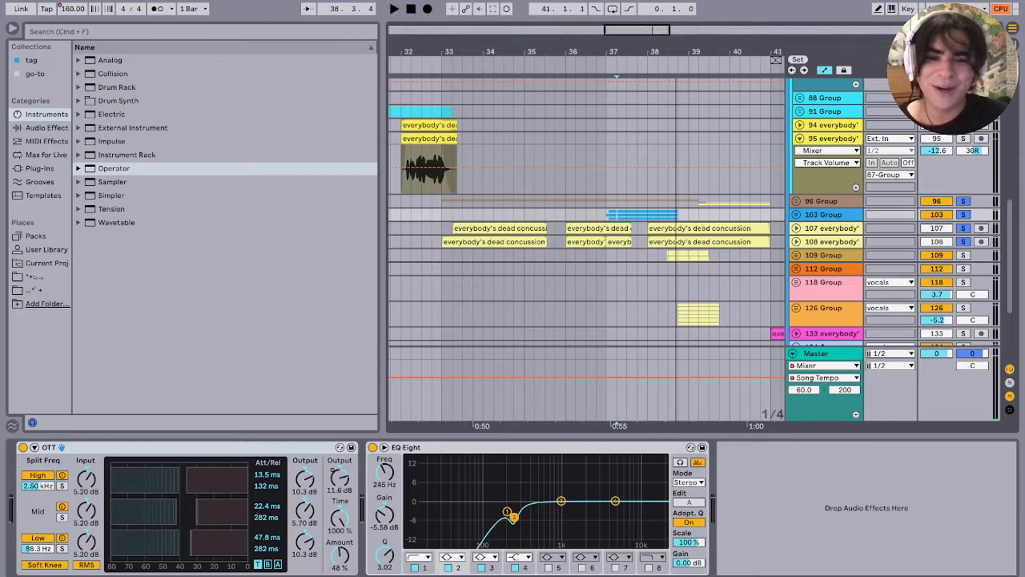
Step: Solo the 109 Group alone and play its clip from the middle of bar 38
{"action": "left_click", "coordinate": [668, 255]}
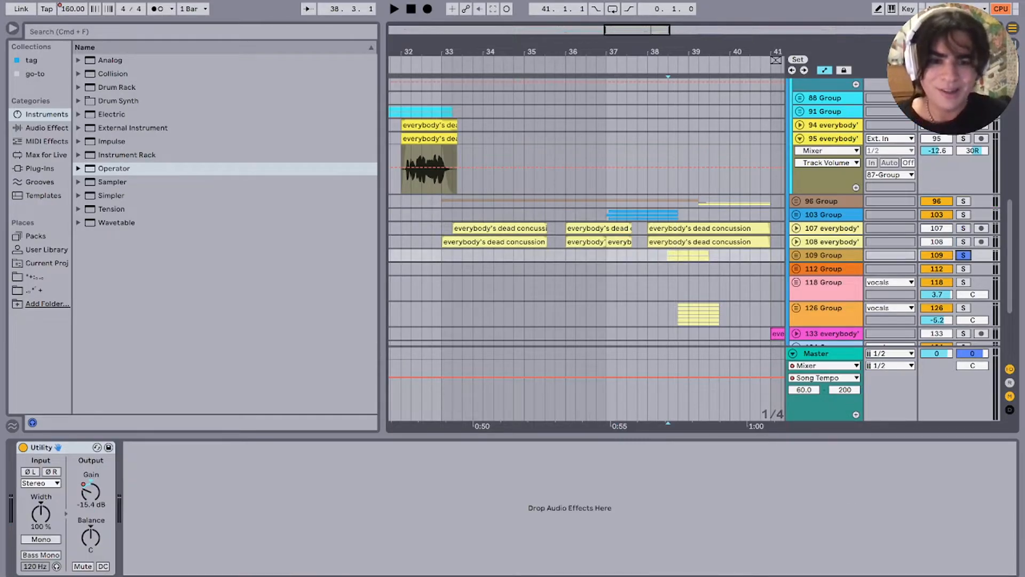
{"action": "key", "text": "space"}
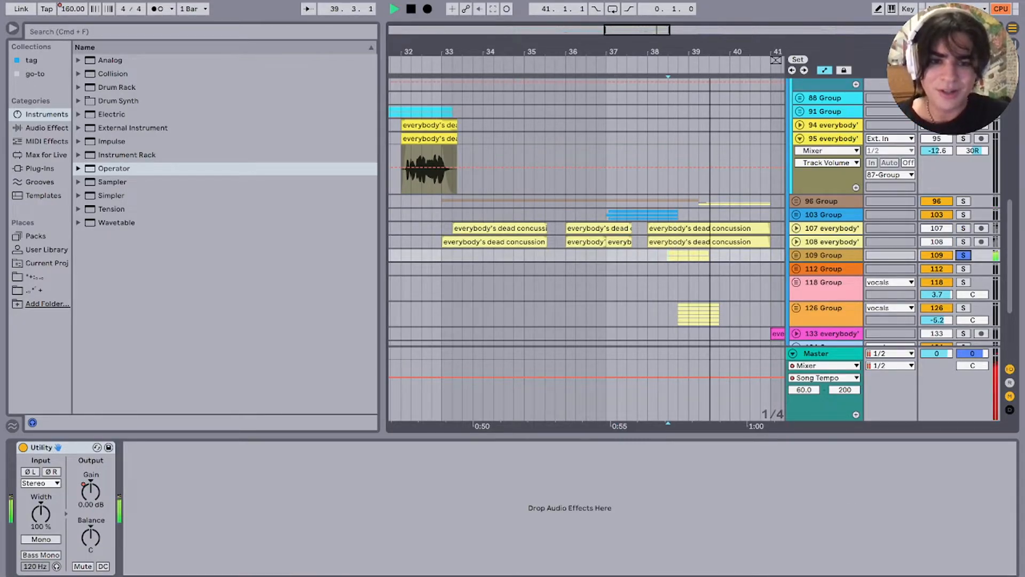
{"action": "left_click_drag", "start_coordinate": [657, 255], "coordinate": [740, 255]}
{"action": "key", "text": "space"}
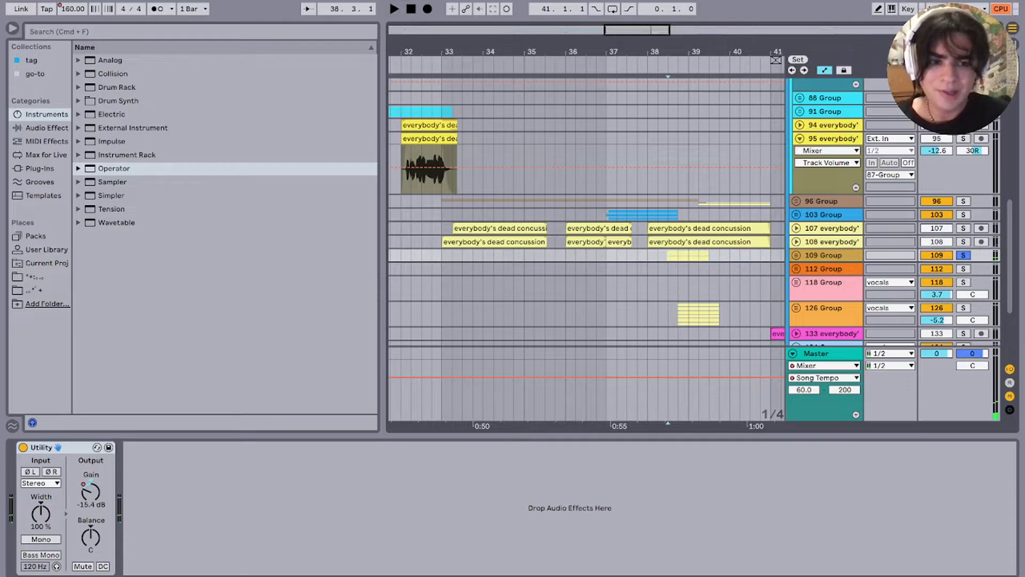
Step: Add the 96 and 103 Groups and tracks 107 and 108 to the soloed 109 Group and play them from bar 38, then from bar 37
{"action": "left_click", "coordinate": [963, 201], "text": "super"}
{"action": "key", "text": "space"}
{"action": "key", "text": "space"}
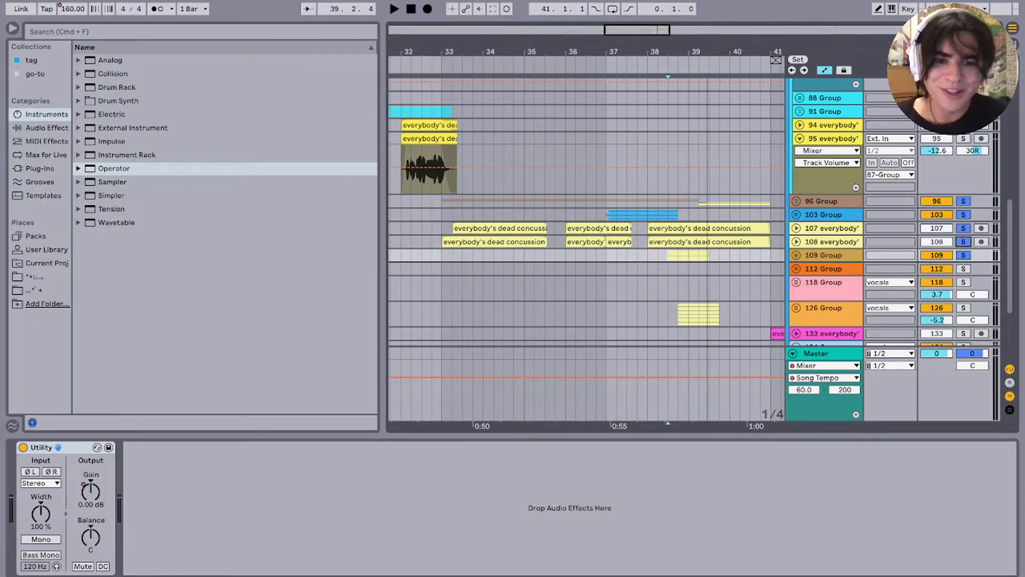
{"action": "left_click_drag", "start_coordinate": [606, 201], "coordinate": [698, 201]}
{"action": "left_click", "coordinate": [617, 202]}
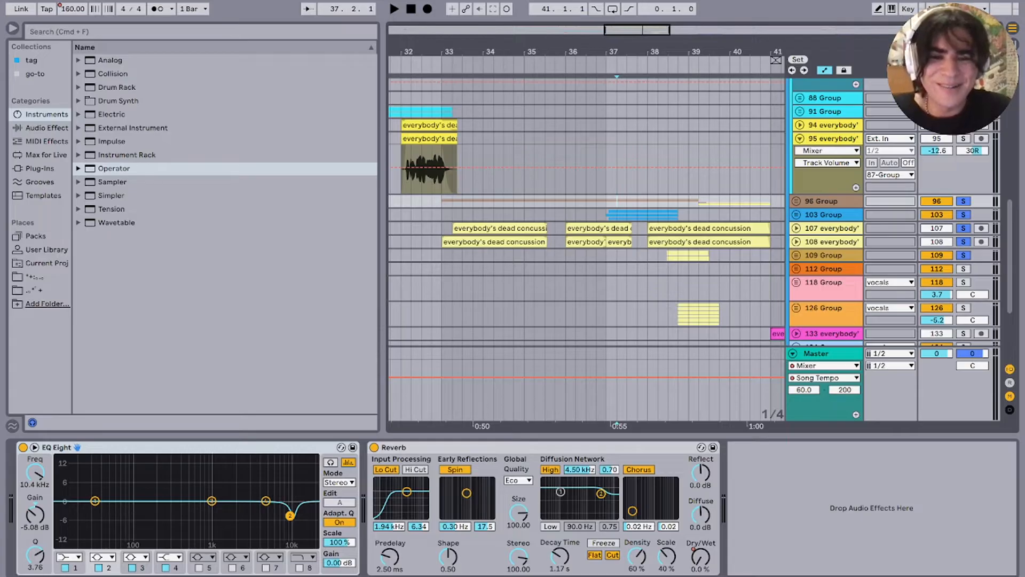
{"action": "key", "text": "space"}
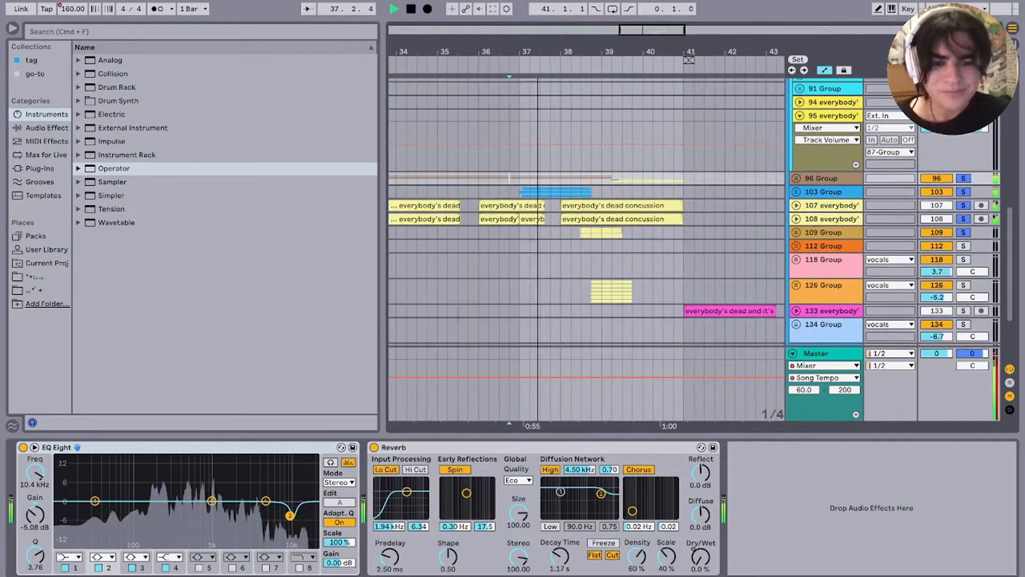
{"action": "scroll", "coordinate": [586, 241], "scroll_direction": "down", "scroll_amount": 2}
{"action": "scroll", "coordinate": [586, 240], "scroll_direction": "right", "scroll_amount": 2}
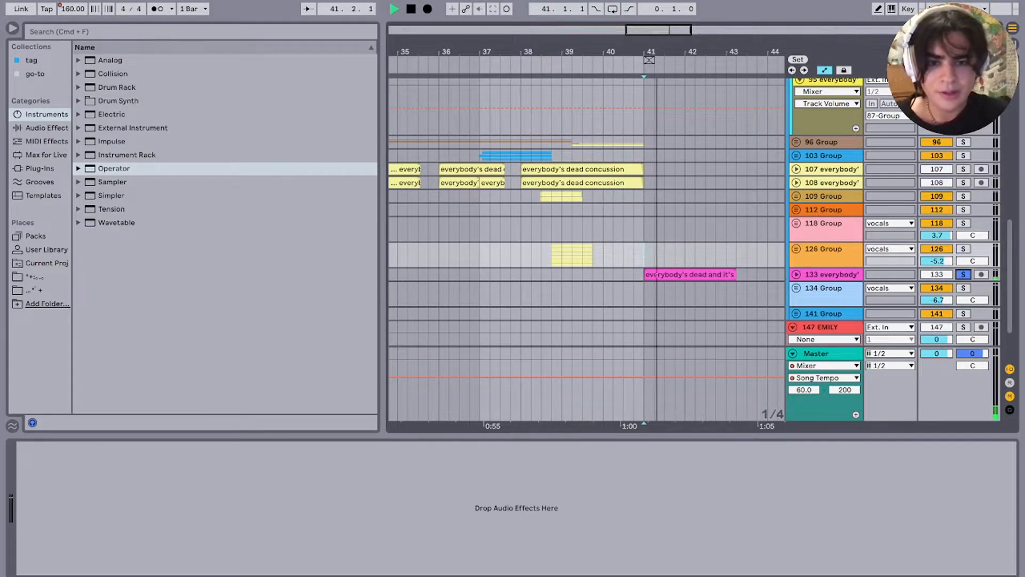
Step: Play track 133's clip soloed from bar 41 and stop once it has ended
{"action": "scroll", "coordinate": [588, 240], "scroll_direction": "down", "scroll_amount": 2}
{"action": "left_click", "coordinate": [832, 223]}
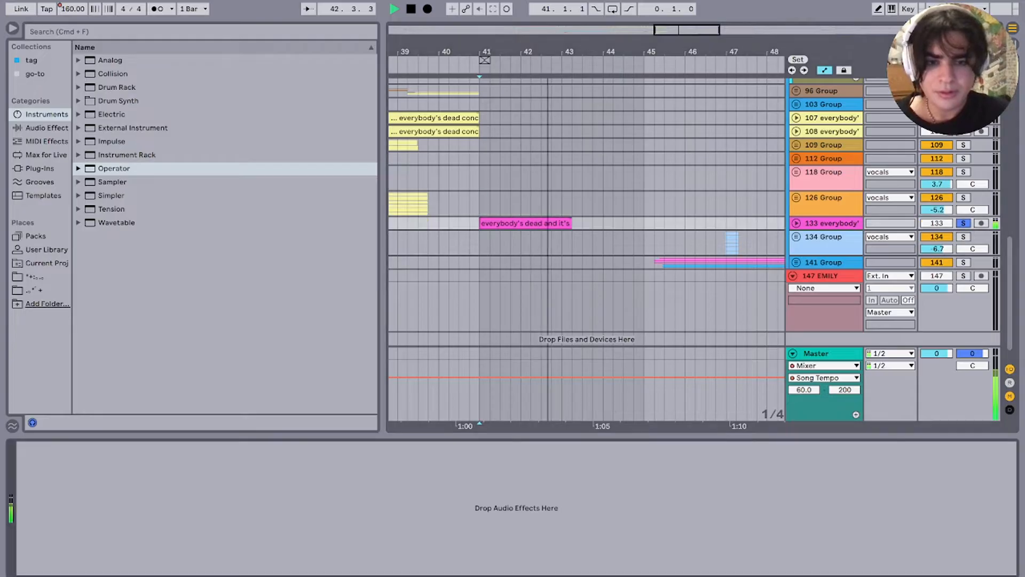
{"action": "key", "text": "space"}
{"action": "scroll", "coordinate": [460, 223], "scroll_direction": "up", "scroll_amount": 4}
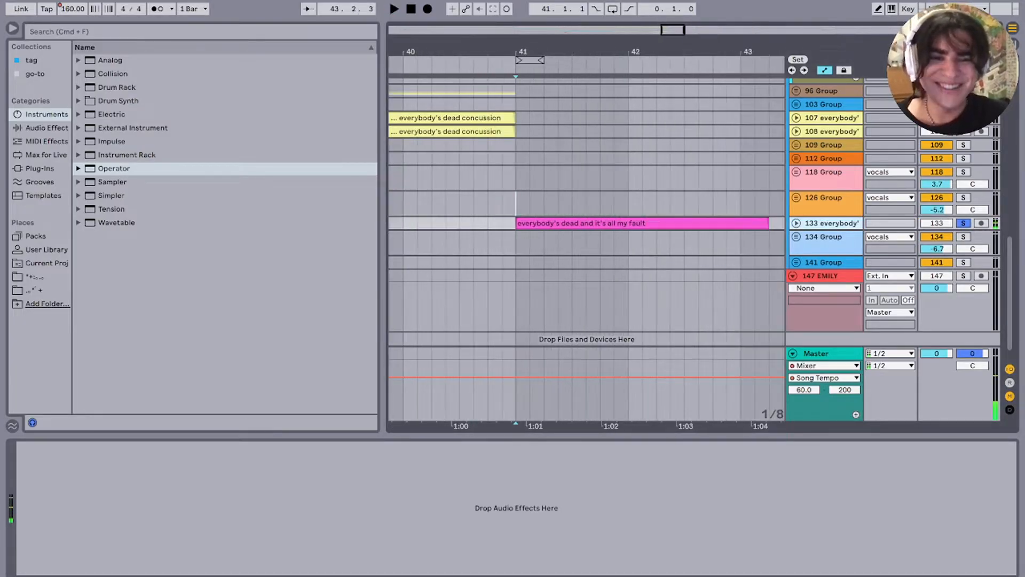
{"action": "key", "text": "minus"}
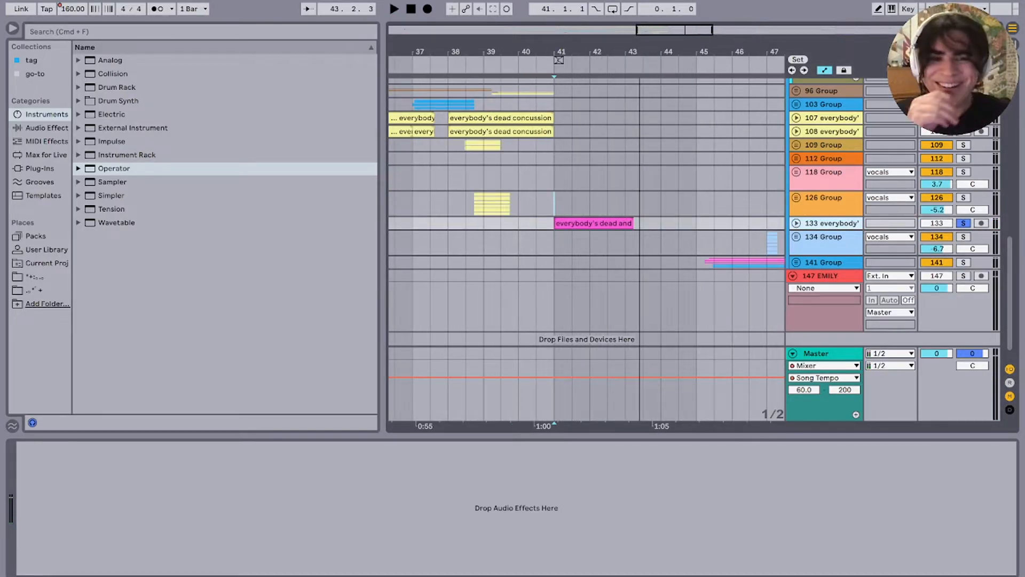
Step: Unfold the 141 Group and play its vocal clips from bar 45
{"action": "left_click", "coordinate": [696, 262]}
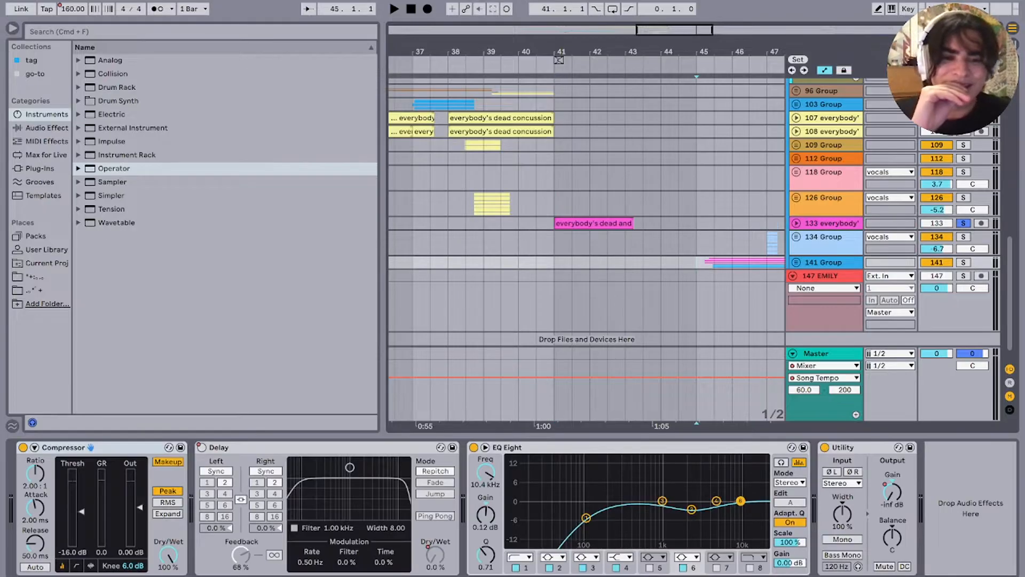
{"action": "scroll", "coordinate": [696, 262], "scroll_direction": "right", "scroll_amount": 5}
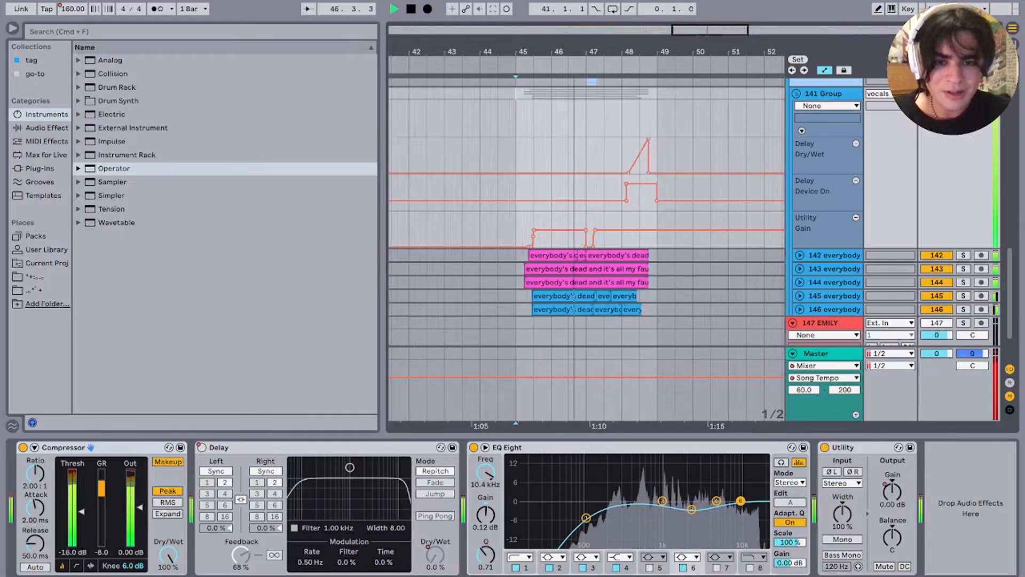
{"action": "scroll", "coordinate": [526, 255], "scroll_direction": "up", "scroll_amount": 3}
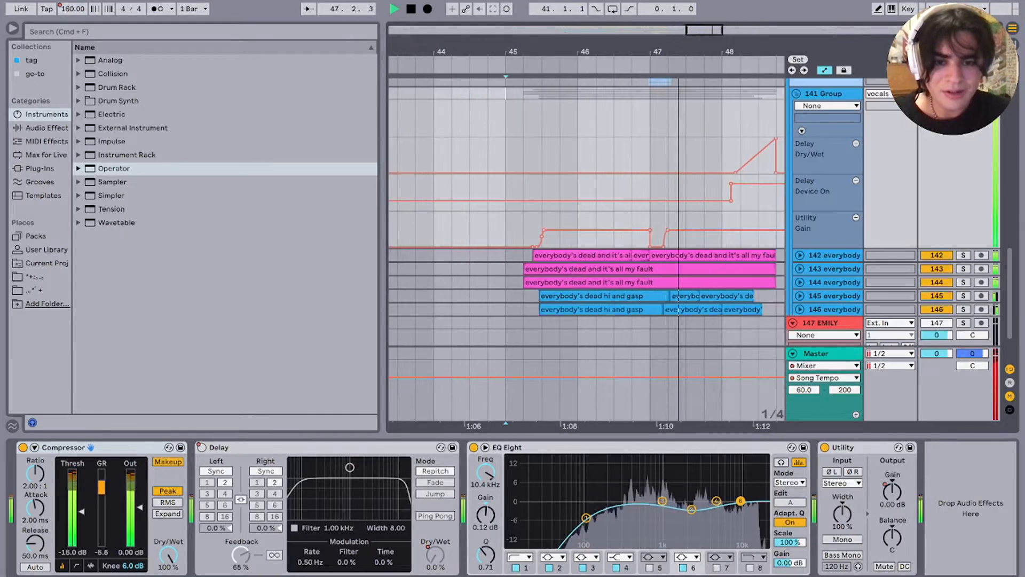
Step: Solo tracks 142 and 143 together and play them from the first track 142 clip in bar 45
{"action": "left_click", "coordinate": [579, 255]}
{"action": "key", "text": "minus"}
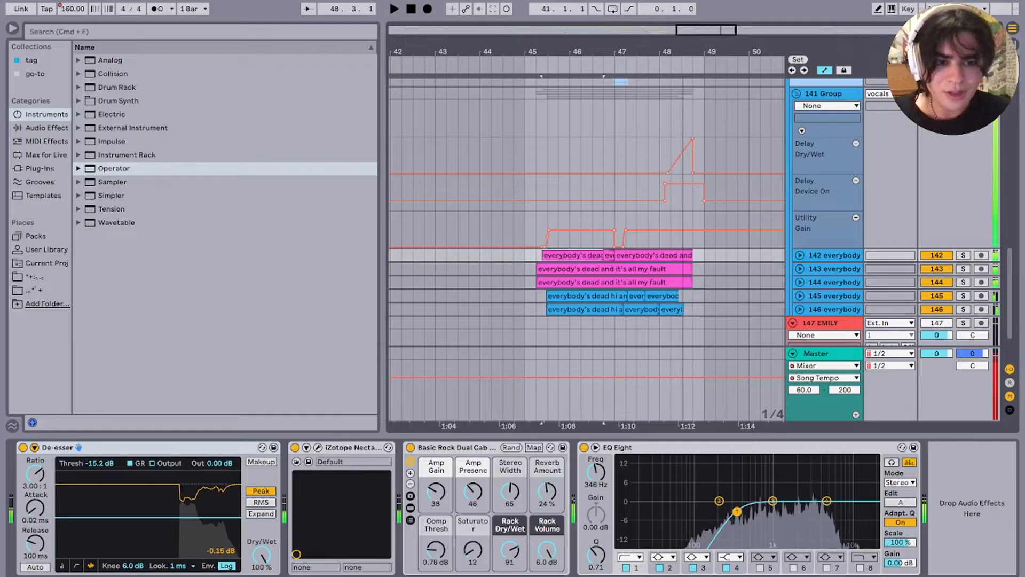
{"action": "key", "text": "space"}
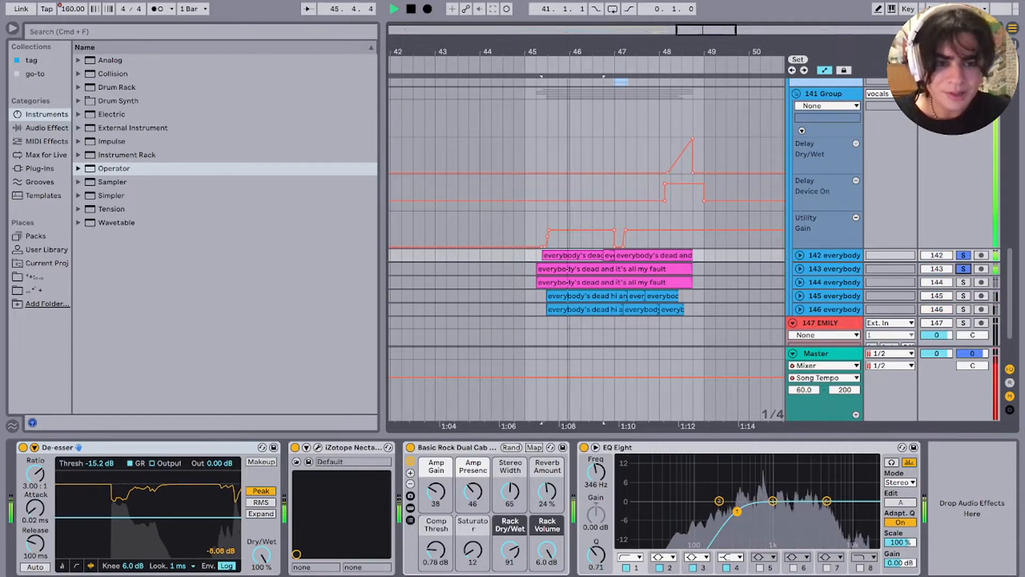
Step: Add track 144 to the soloed tracks 142 and 143 and play them from the track 144 clip's start in bar 45
{"action": "key", "text": "plus"}
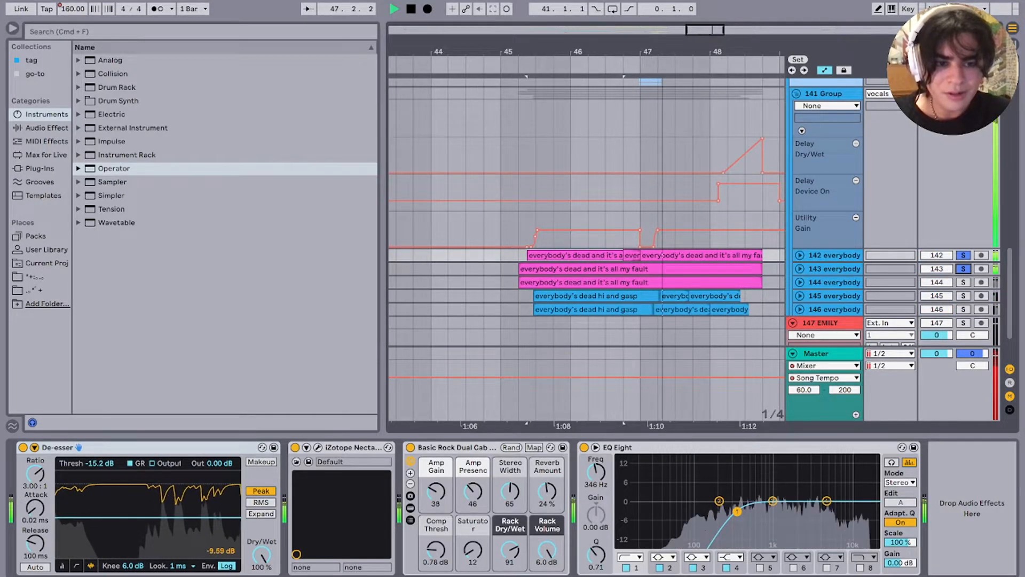
{"action": "left_click", "coordinate": [963, 282]}
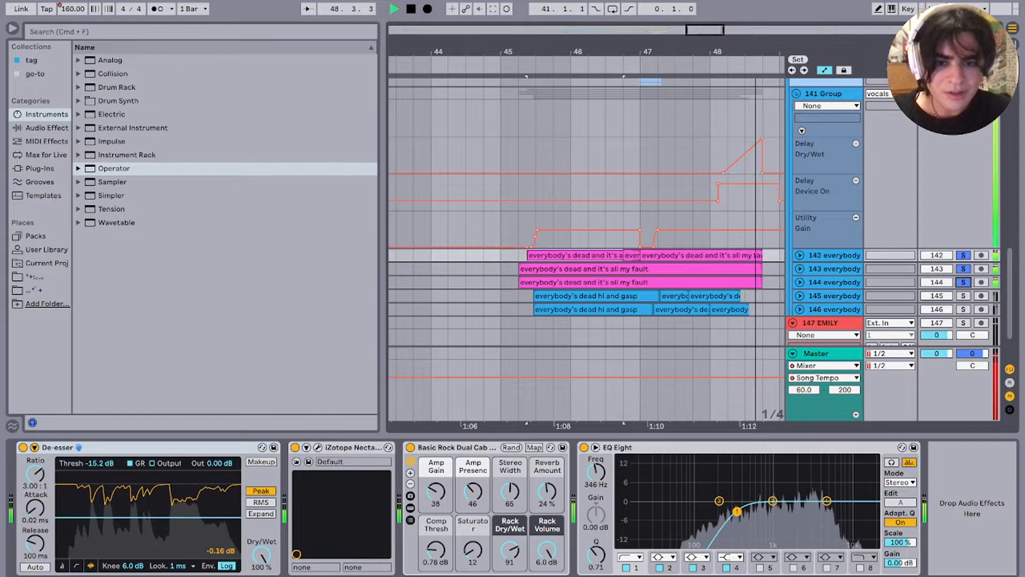
{"action": "key", "text": "space"}
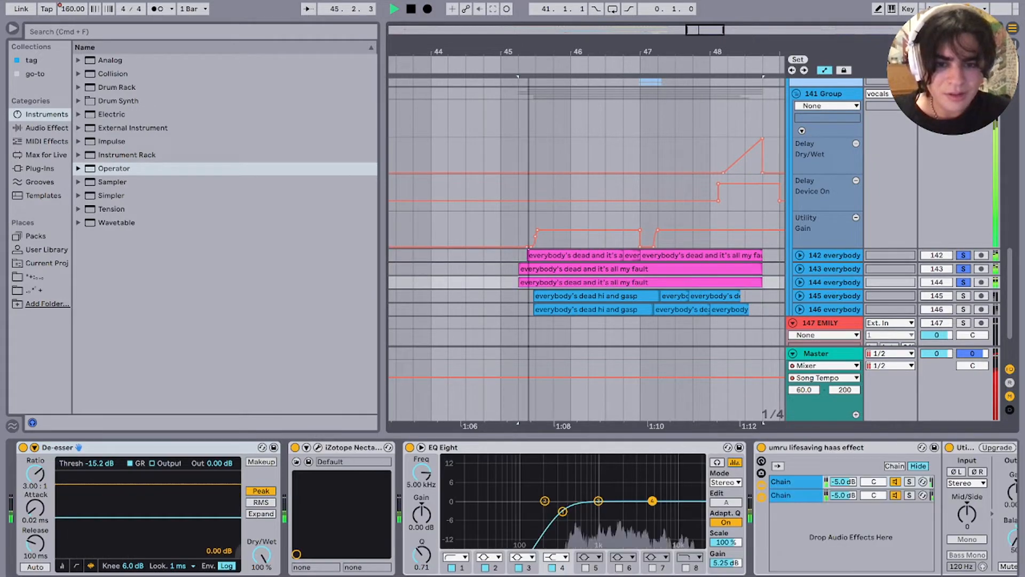
{"action": "key", "text": "plus"}
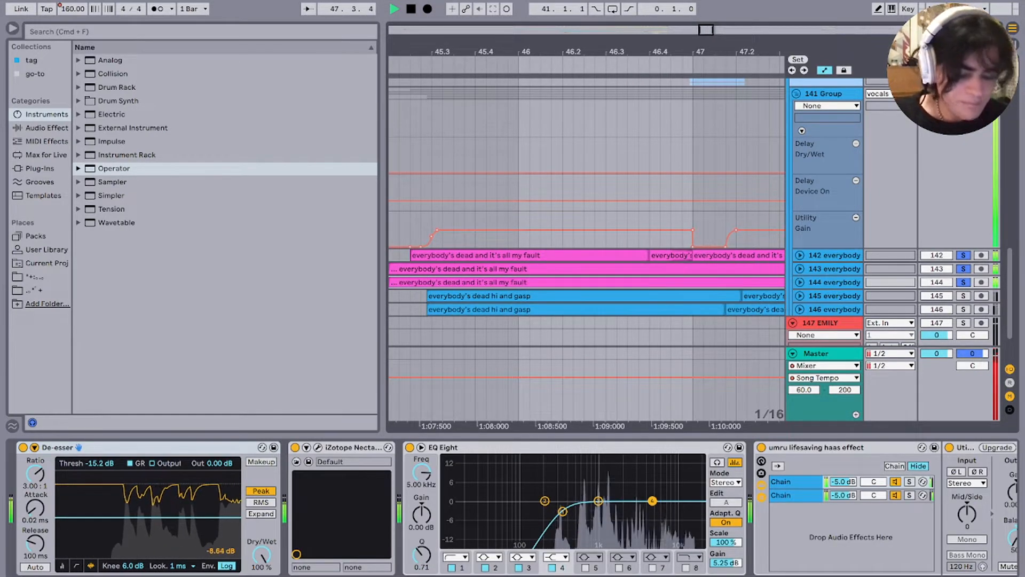
{"action": "key", "text": "space"}
{"action": "key", "text": "minus"}
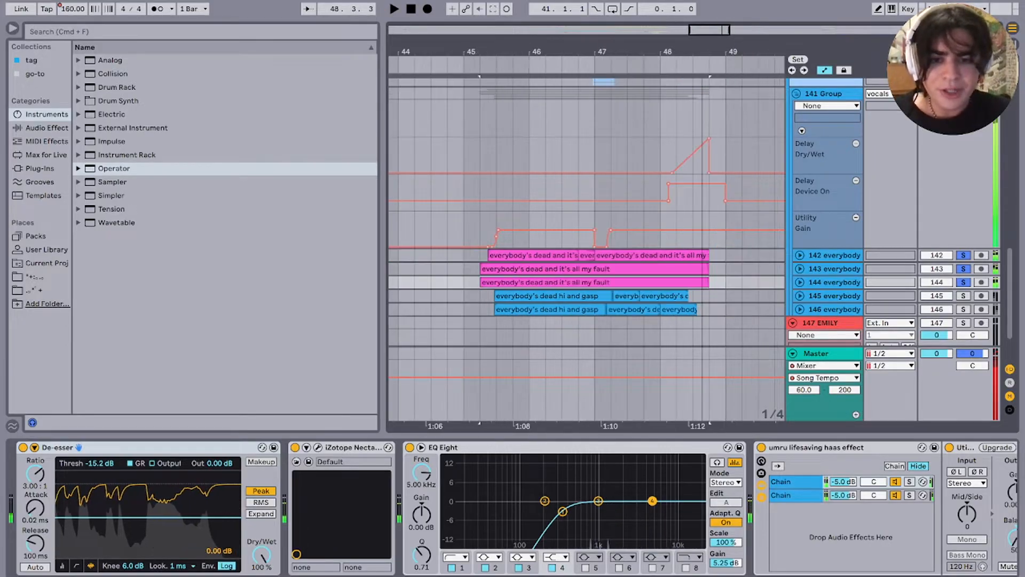
Step: Solo tracks 145 and 146 together and play their clips from the start of the track 145 clip in bar 45
{"action": "left_click", "coordinate": [553, 296]}
{"action": "left_click", "coordinate": [553, 283]}
{"action": "left_click", "coordinate": [553, 296]}
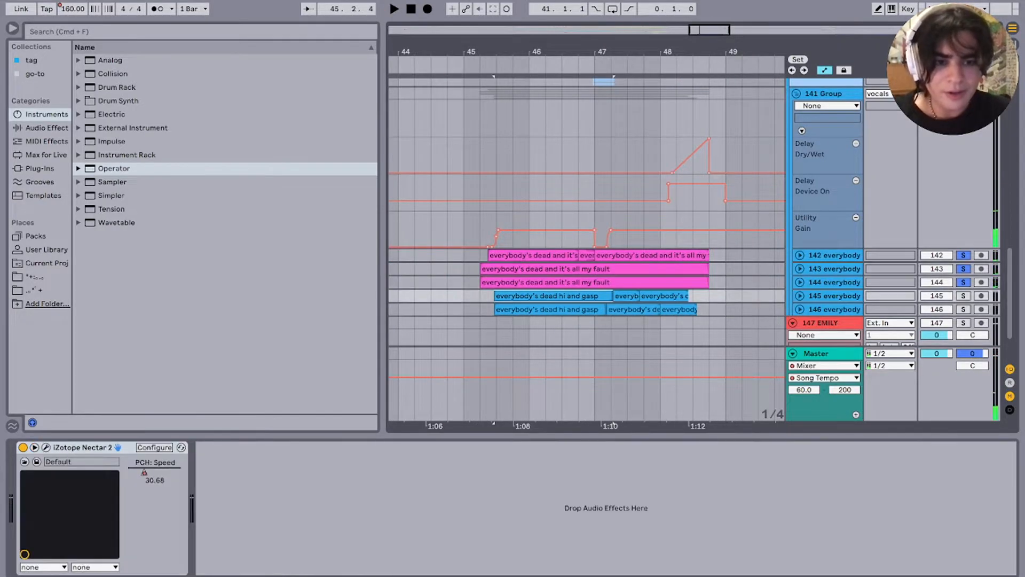
{"action": "left_click", "coordinate": [963, 296]}
{"action": "key", "text": "space"}
{"action": "left_click", "coordinate": [962, 309], "text": "super"}
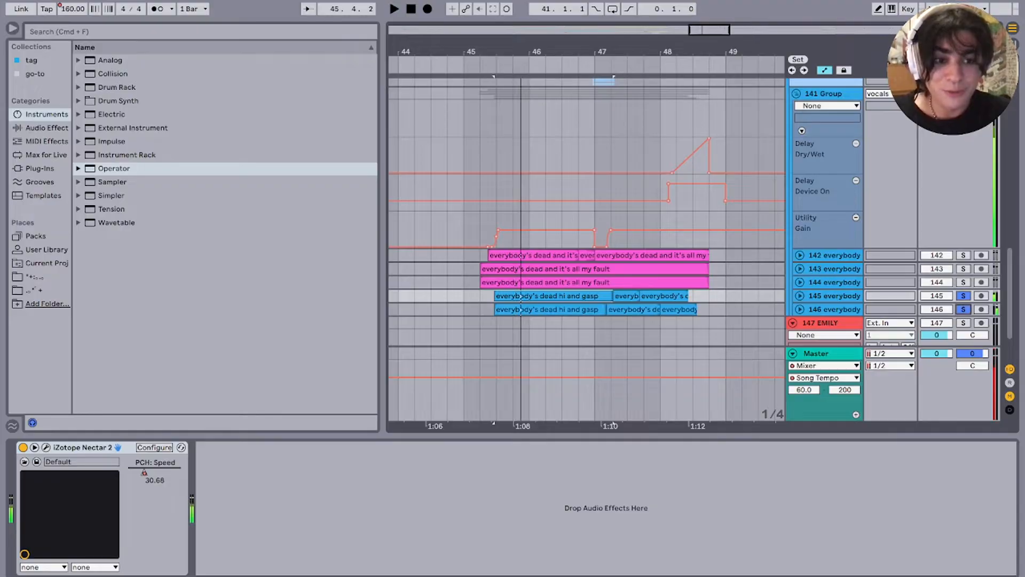
{"action": "key", "text": "space"}
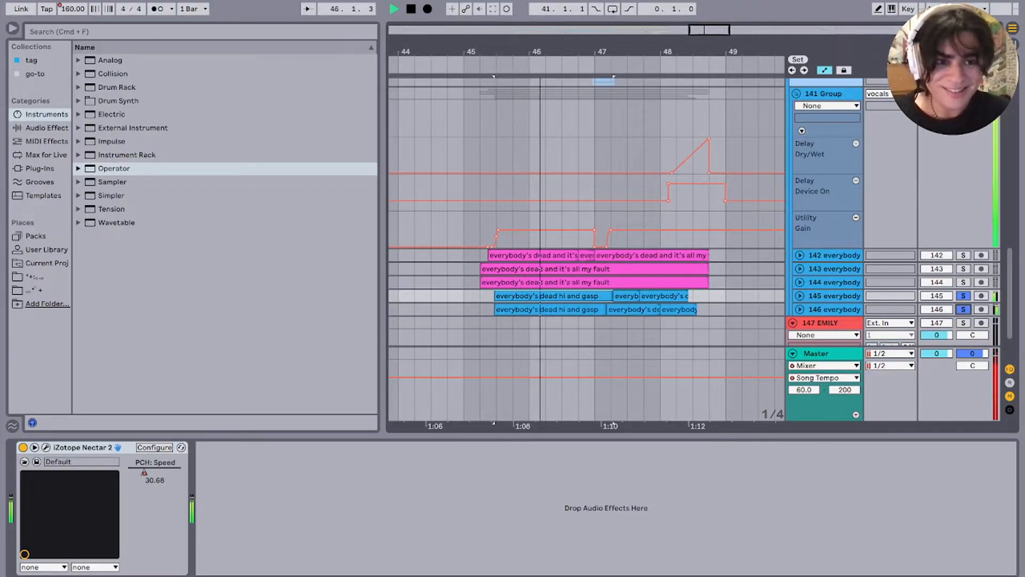
{"action": "key", "text": "space"}
Step: Clear the individual track solos inside the 141 Group and play the whole group from bar 45
{"action": "left_click", "coordinate": [963, 310]}
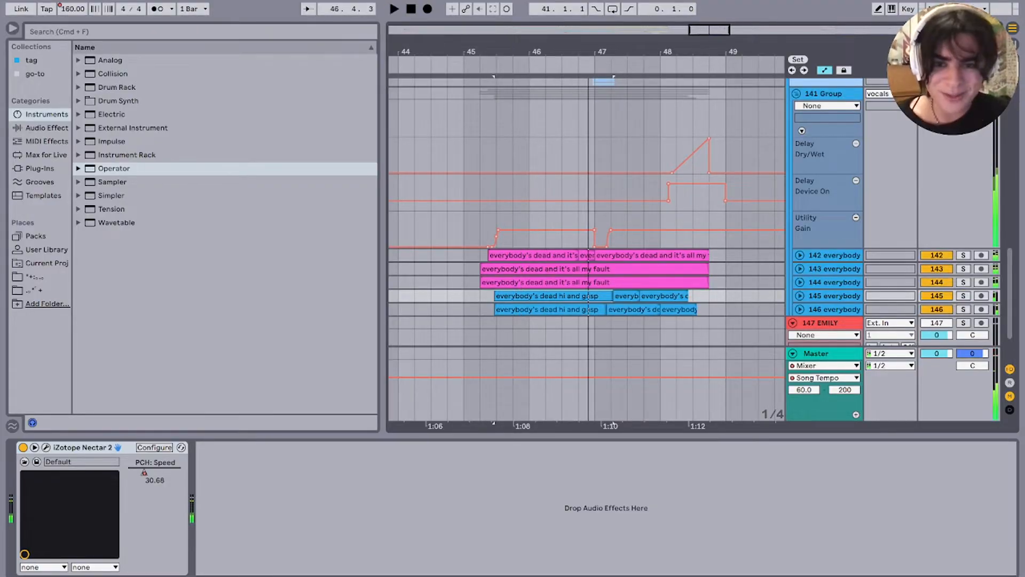
{"action": "left_click", "coordinate": [480, 118]}
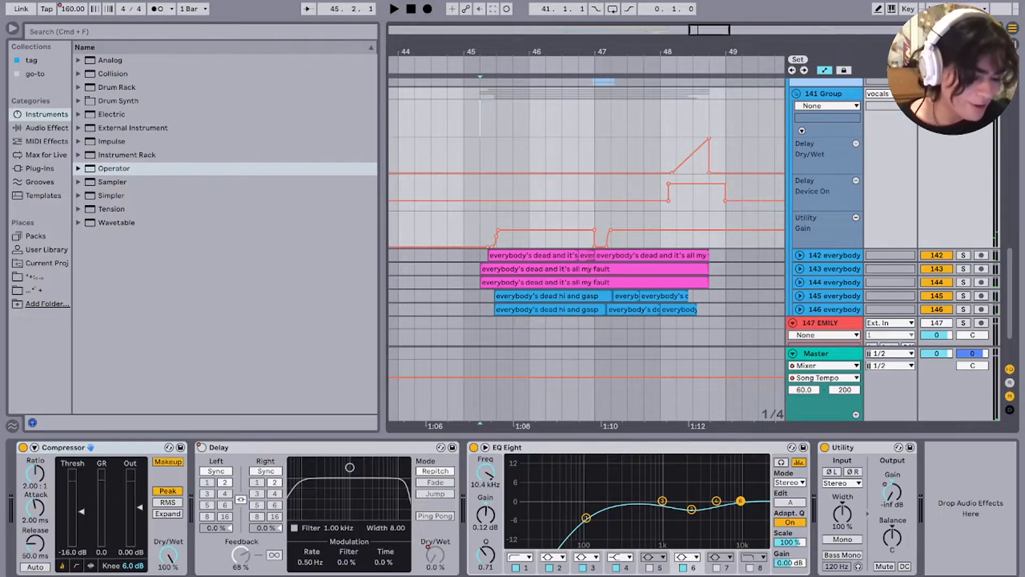
{"action": "key", "text": "space"}
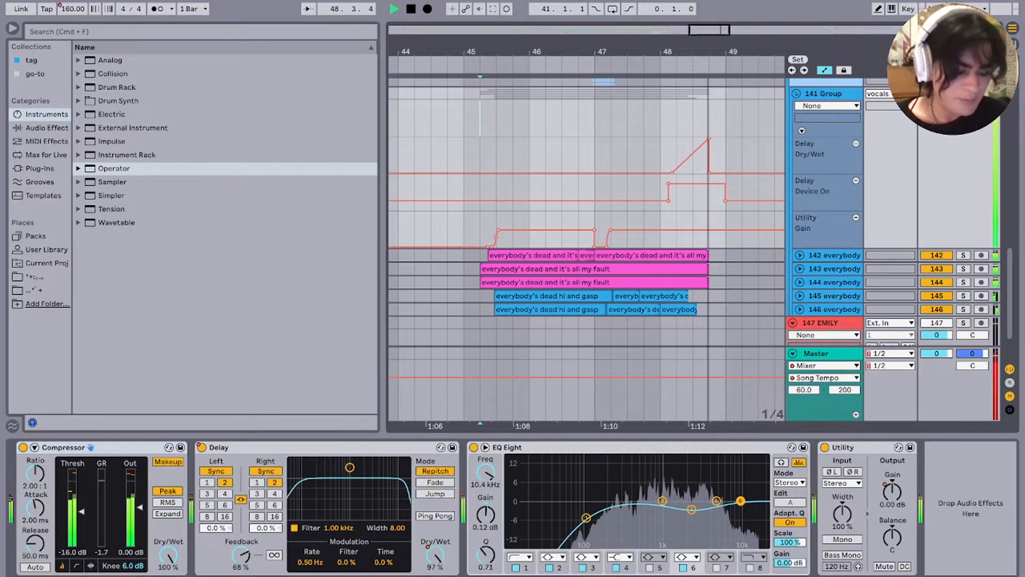
Step: Fold the 141 Group and play the 134 Group from bar 47
{"action": "scroll", "coordinate": [823, 156], "scroll_direction": "up", "scroll_amount": 3}
{"action": "left_click", "coordinate": [824, 155]}
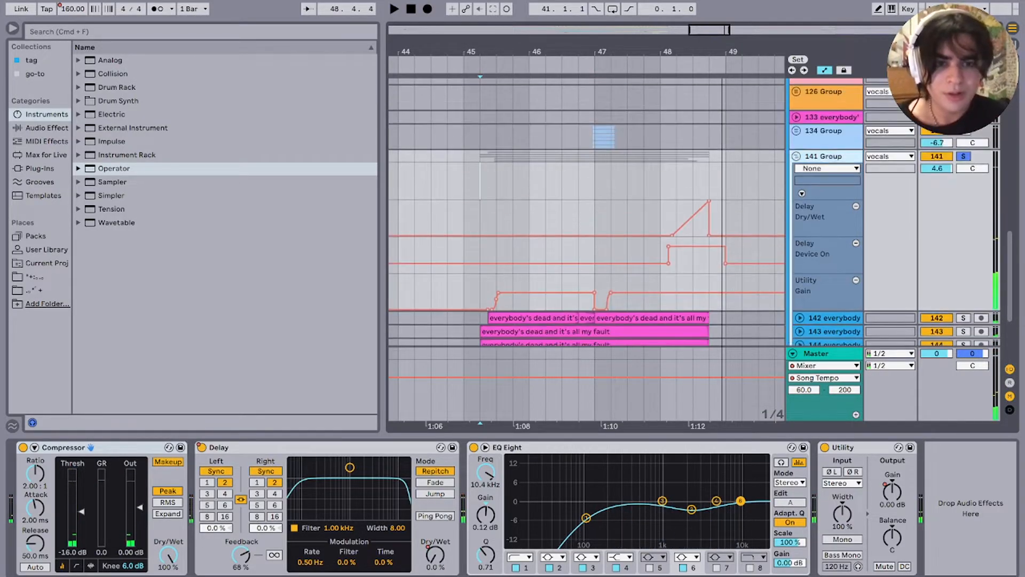
{"action": "key", "text": "Left"}
{"action": "key", "text": "Up"}
{"action": "key", "text": "space"}
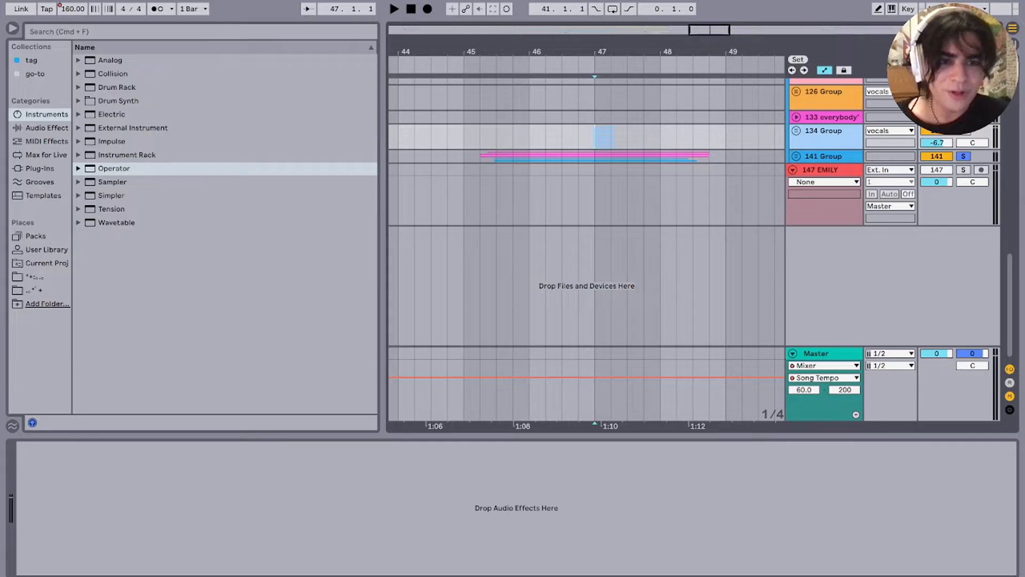
Step: Unfold the 134 Group and replay its short vocal clips at bar 47
{"action": "left_click", "coordinate": [796, 131]}
{"action": "key", "text": "space"}
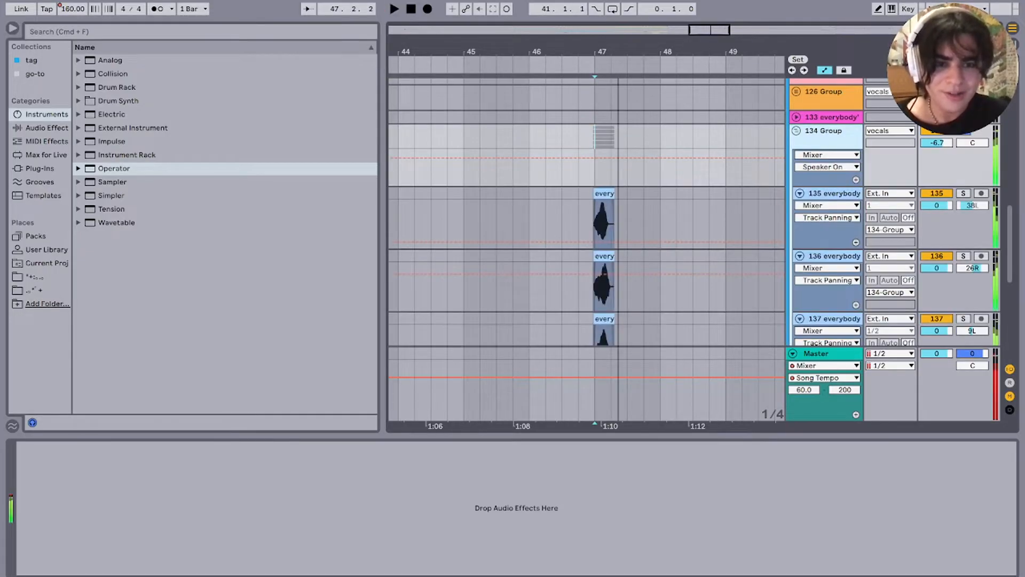
{"action": "key", "text": "space"}
{"action": "key", "text": "space"}
{"action": "key", "text": "space"}
Step: Look through tracks 135 to 140 and their panning, and fold the 134 Group
{"action": "scroll", "coordinate": [586, 213], "scroll_direction": "down", "scroll_amount": 5}
{"action": "scroll", "coordinate": [586, 213], "scroll_direction": "up", "scroll_amount": 3}
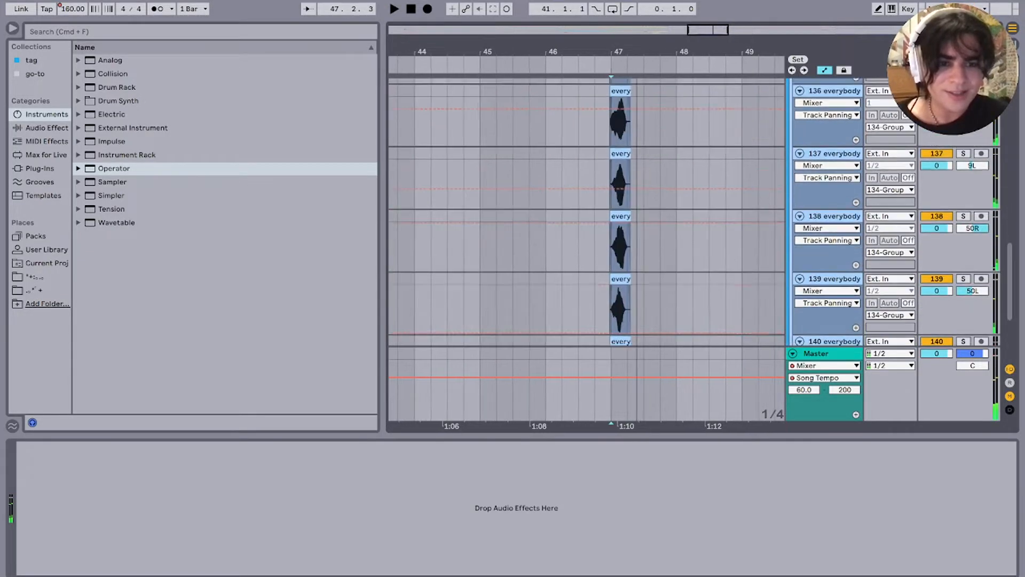
{"action": "scroll", "coordinate": [586, 213], "scroll_direction": "up", "scroll_amount": 3}
{"action": "scroll", "coordinate": [586, 213], "scroll_direction": "down", "scroll_amount": 8}
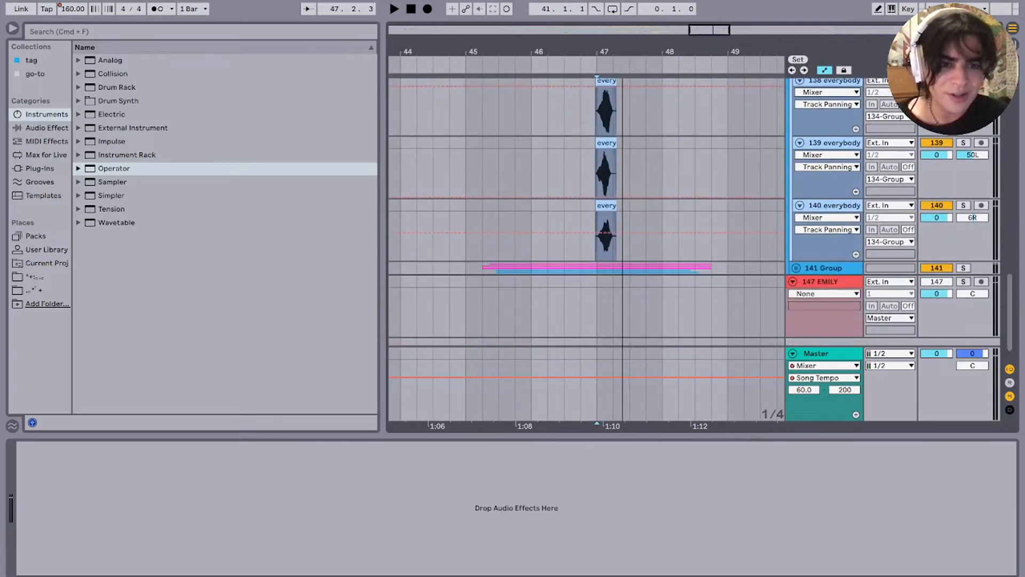
{"action": "scroll", "coordinate": [586, 213], "scroll_direction": "up", "scroll_amount": 9}
{"action": "key", "text": "Left"}
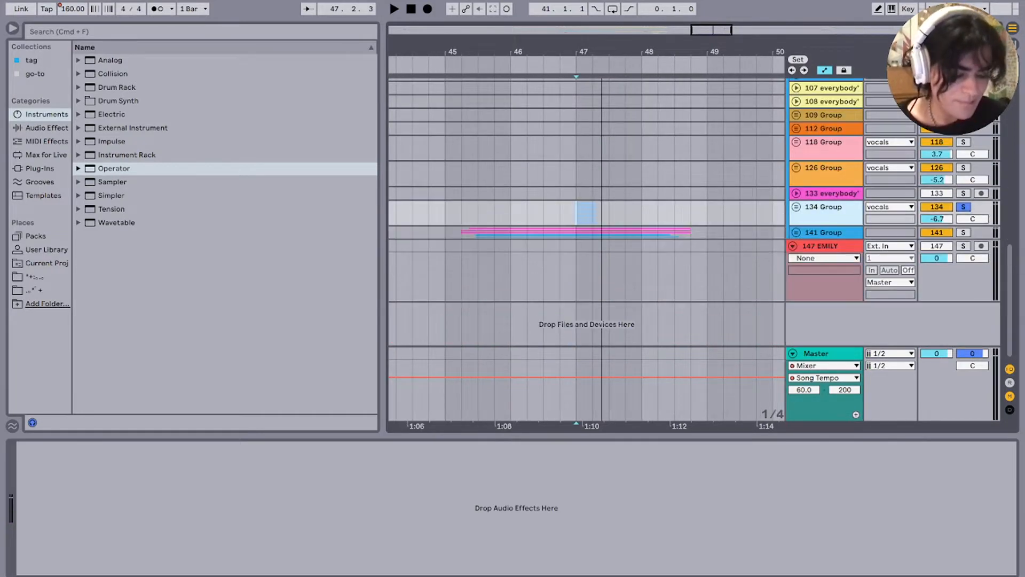
Step: Play the 134 Group from bar 46 both soloed and unsoloed, and fold the vocals group
{"action": "key", "text": "space"}
{"action": "key", "text": "space"}
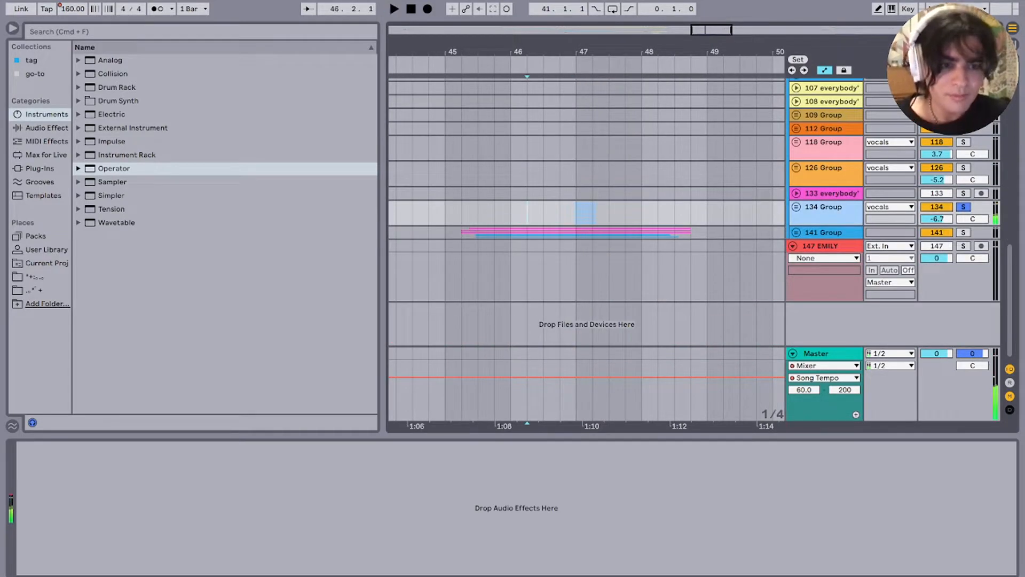
{"action": "key", "text": "space"}
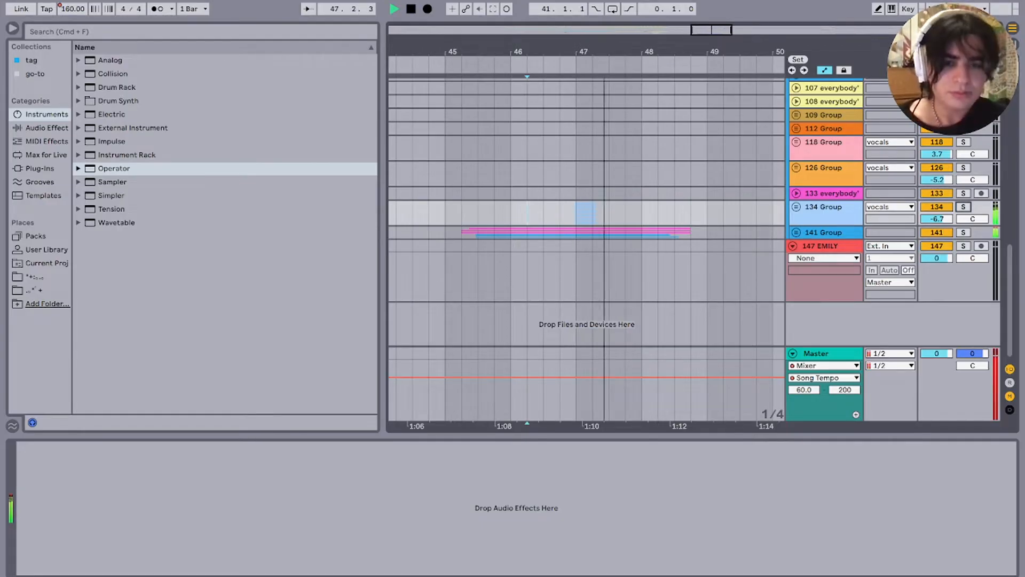
{"action": "scroll", "coordinate": [586, 212], "scroll_direction": "up", "scroll_amount": 10}
{"action": "left_click", "coordinate": [792, 275]}
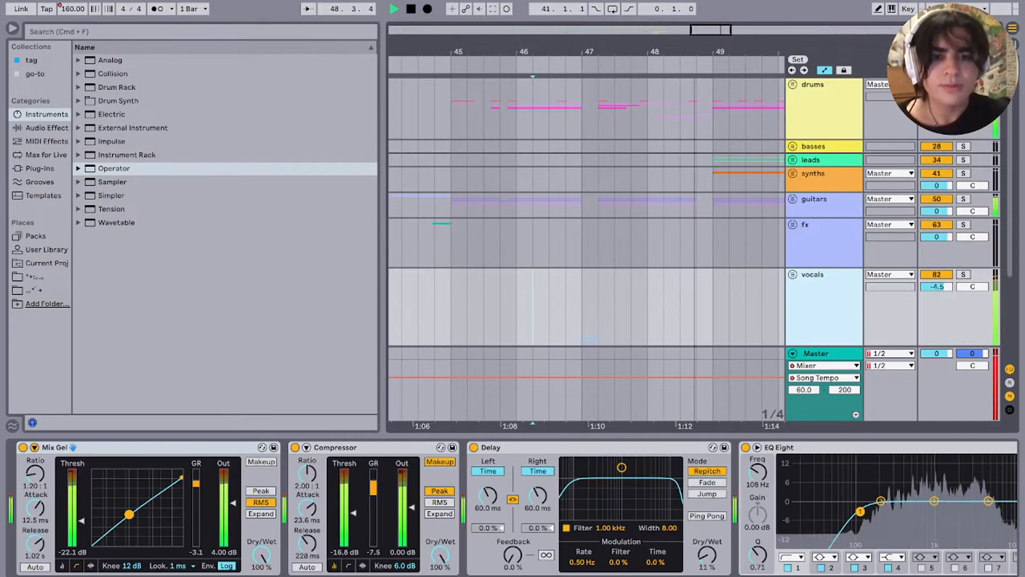
Step: Solo the vocals group and play it from bar 65
{"action": "scroll", "coordinate": [662, 213], "scroll_direction": "down", "scroll_amount": 10}
{"action": "left_click", "coordinate": [706, 312]}
{"action": "scroll", "coordinate": [704, 312], "scroll_direction": "up", "scroll_amount": 10}
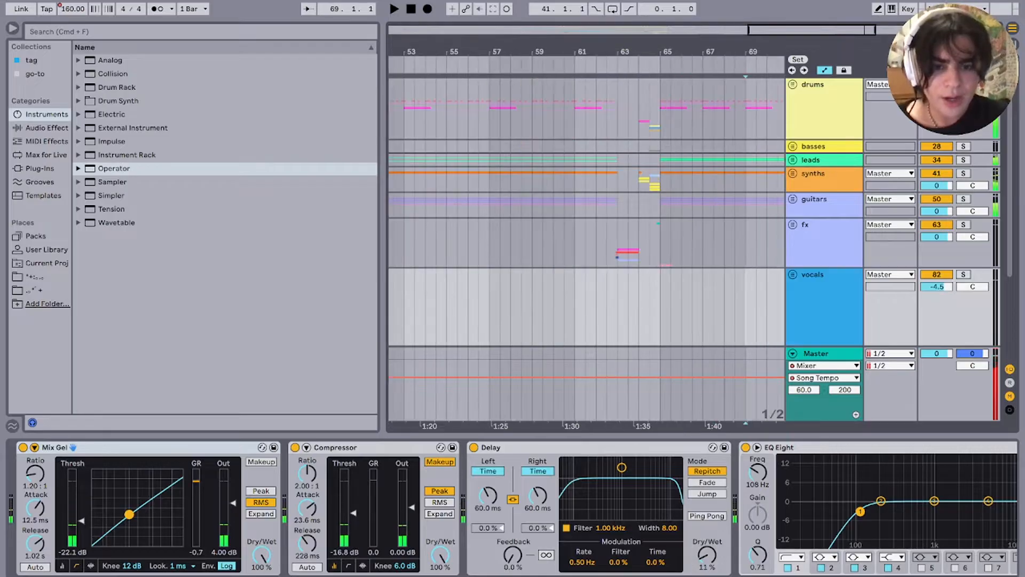
{"action": "scroll", "coordinate": [703, 312], "scroll_direction": "down", "scroll_amount": 5}
{"action": "key", "text": "space"}
{"action": "key", "text": "s"}
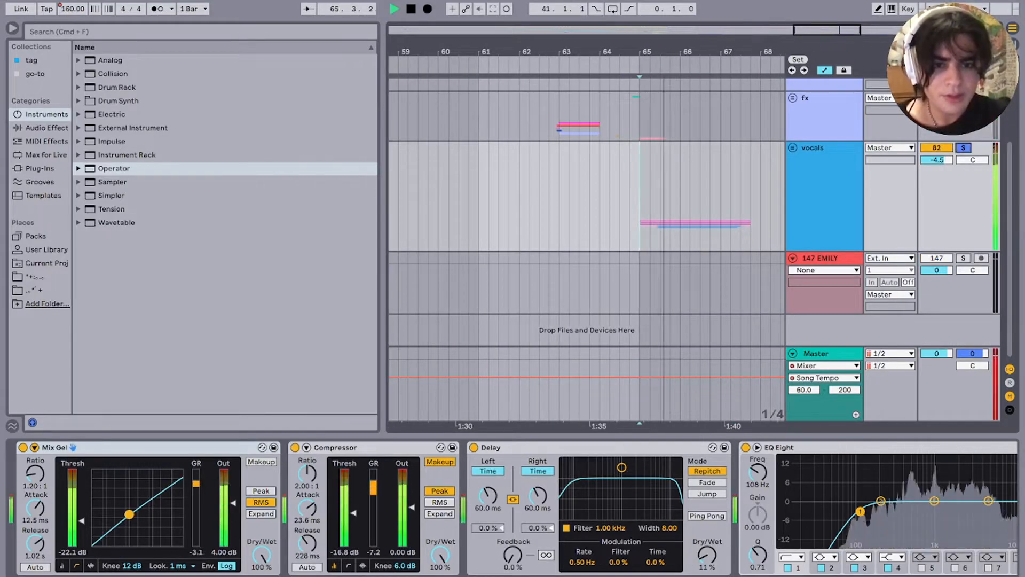
{"action": "scroll", "coordinate": [665, 197], "scroll_direction": "up", "scroll_amount": 2}
{"action": "scroll", "coordinate": [666, 197], "scroll_direction": "right", "scroll_amount": 5}
{"action": "key", "text": "minus"}
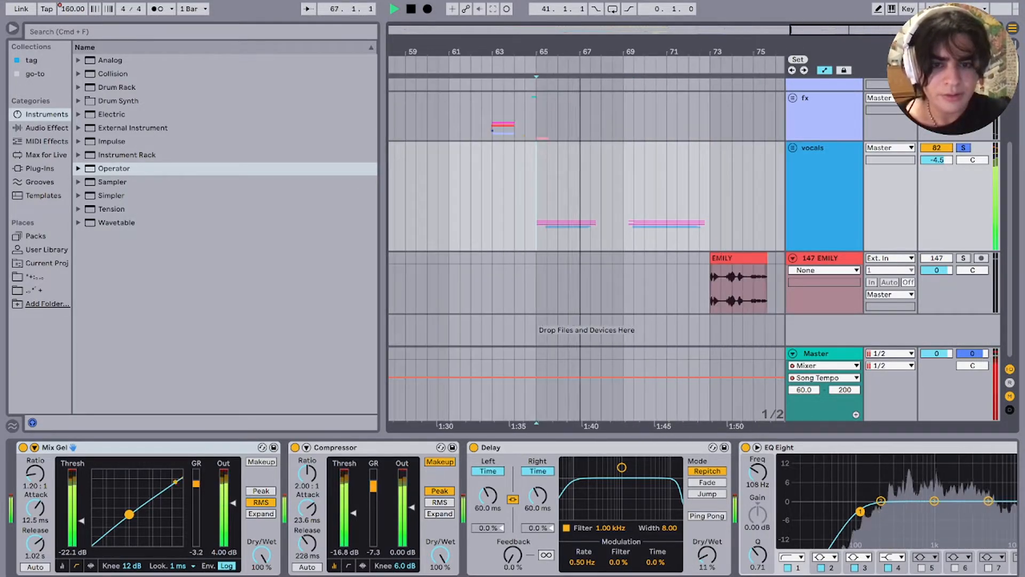
Step: Play the soloed vocals group from bar 71 and turn its solo off
{"action": "key", "text": "space"}
{"action": "key", "text": "space"}
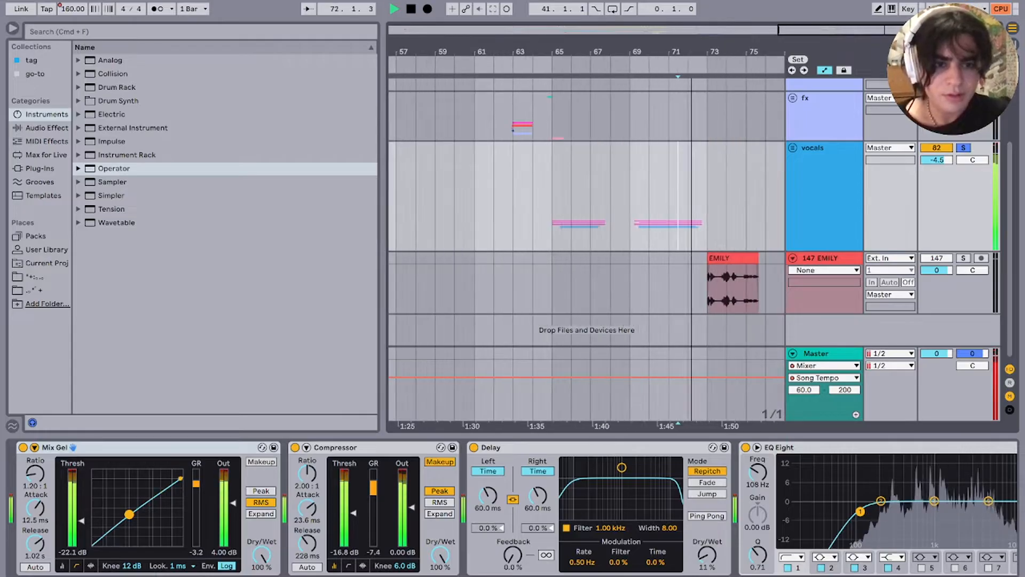
{"action": "key", "text": "s"}
{"action": "key", "text": "w"}
{"action": "key", "text": "space"}
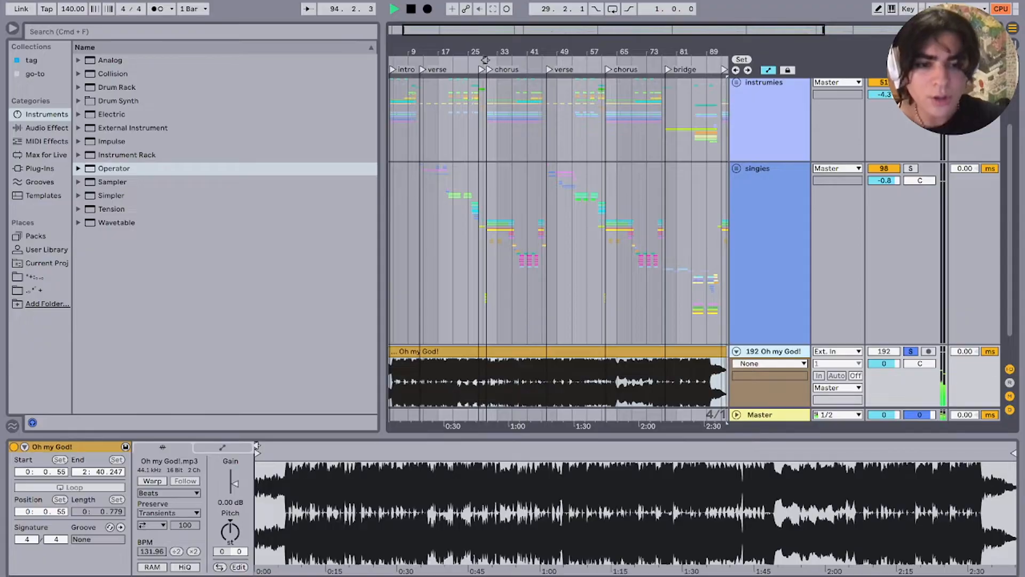
Step: Stop playback and delete track 192 Oh my God! from the arrangement
{"action": "key", "text": "space"}
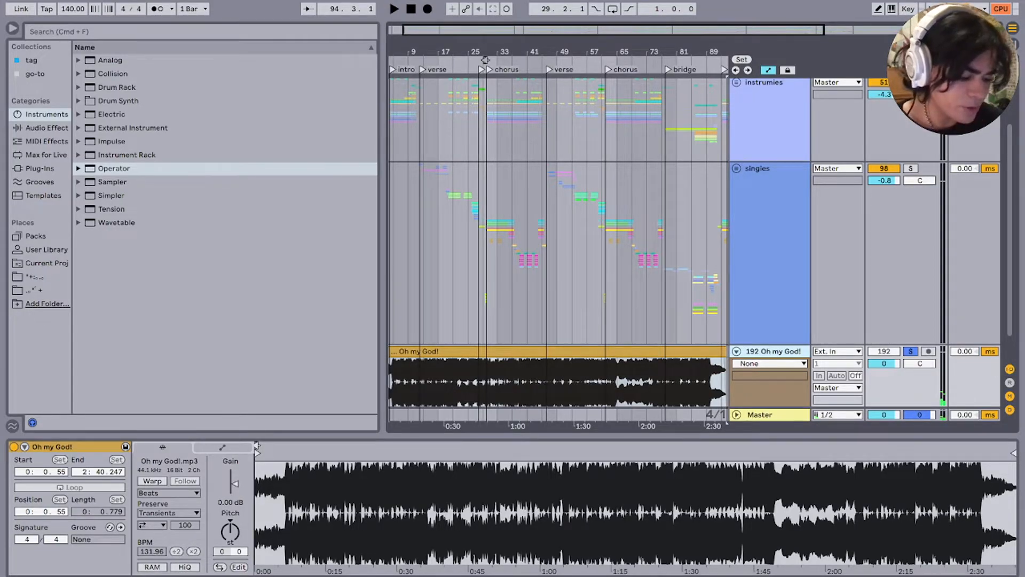
{"action": "key", "text": "Delete"}
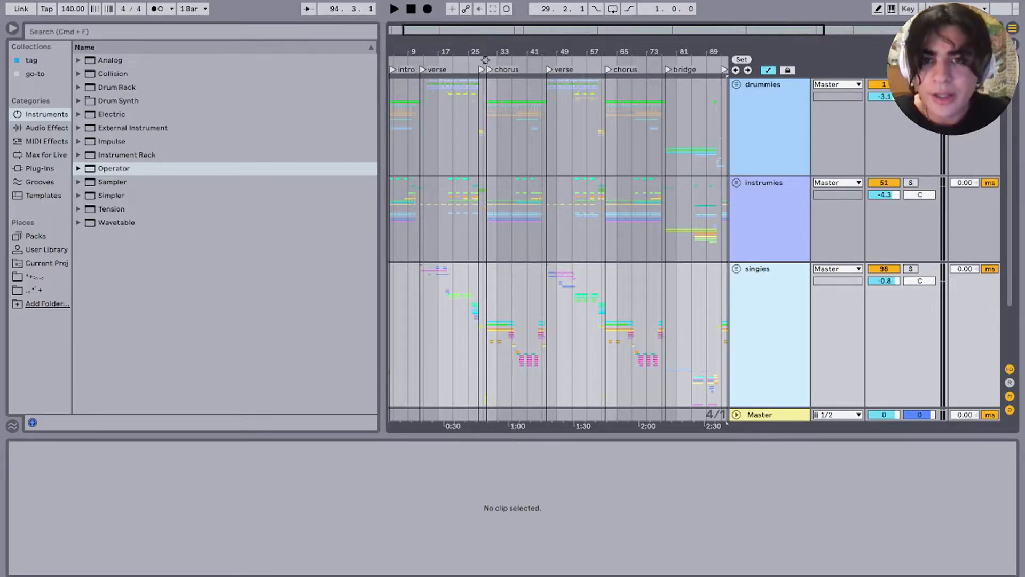
Step: Examine the intro and first verse across the drummies, instrumies and singies groups
{"action": "left_click", "coordinate": [421, 128]}
{"action": "scroll", "coordinate": [421, 128], "scroll_direction": "up", "scroll_amount": 10}
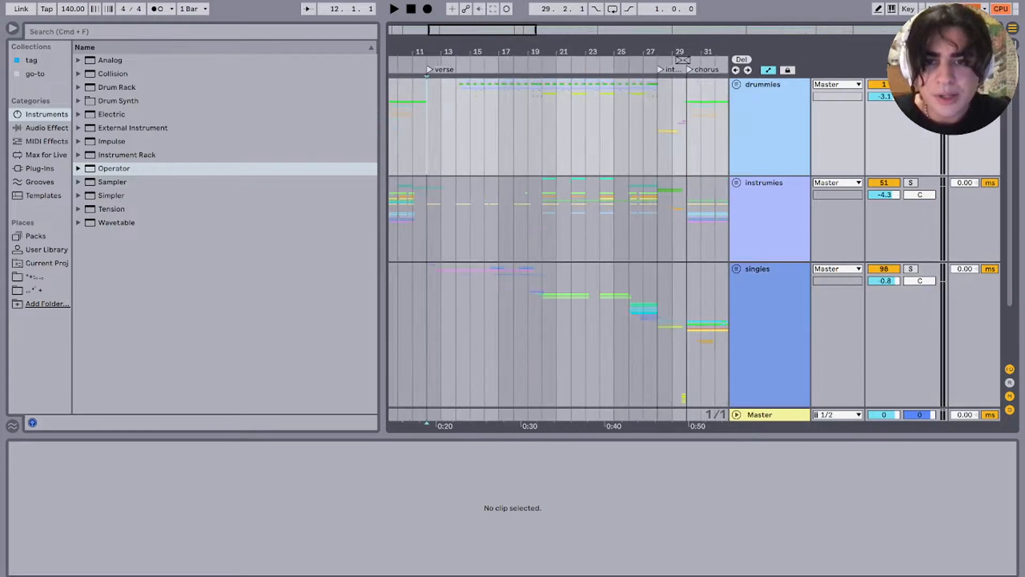
{"action": "scroll", "coordinate": [427, 128], "scroll_direction": "left", "scroll_amount": 5}
{"action": "left_click", "coordinate": [499, 128]}
{"action": "scroll", "coordinate": [499, 128], "scroll_direction": "up", "scroll_amount": 4}
{"action": "scroll", "coordinate": [498, 128], "scroll_direction": "down", "scroll_amount": 10}
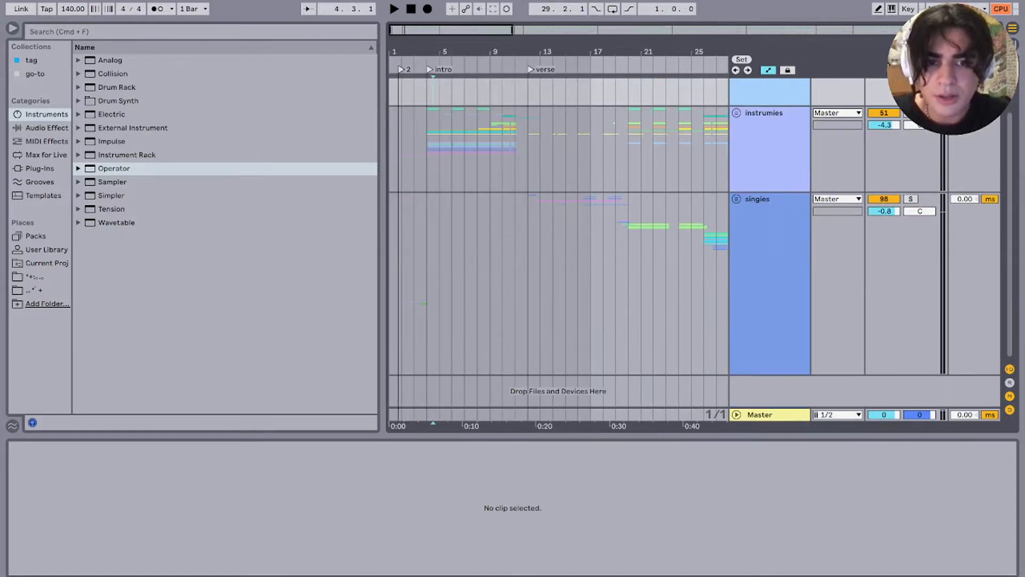
{"action": "scroll", "coordinate": [558, 240], "scroll_direction": "up", "scroll_amount": 2}
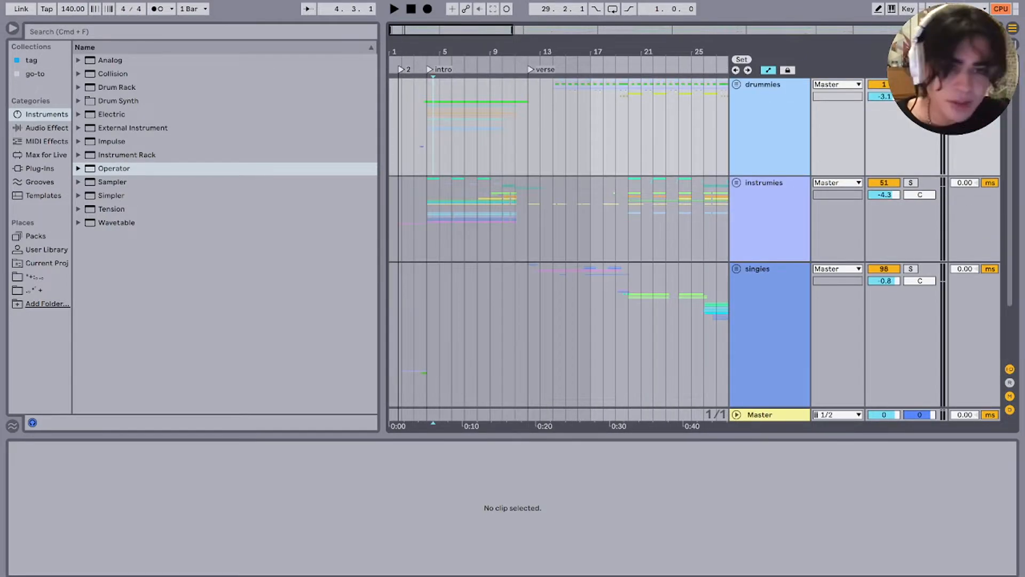
{"action": "scroll", "coordinate": [558, 240], "scroll_direction": "down", "scroll_amount": 2}
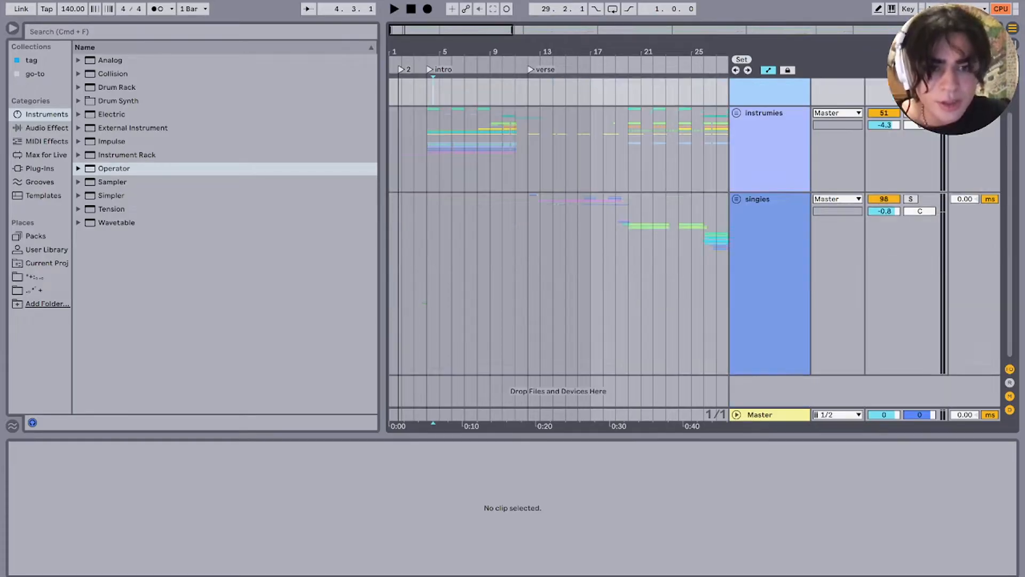
Step: Unfold the singies group to look through its vocal tracks, and fold it again
{"action": "left_click", "coordinate": [737, 199]}
{"action": "scroll", "coordinate": [736, 240], "scroll_direction": "down", "scroll_amount": 10}
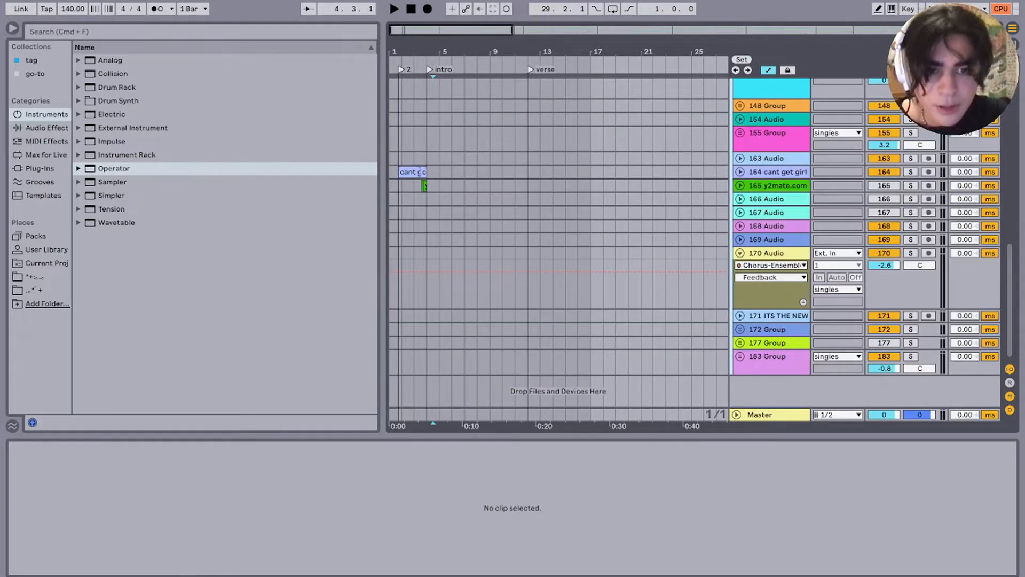
{"action": "scroll", "coordinate": [737, 269], "scroll_direction": "up", "scroll_amount": 10}
{"action": "left_click", "coordinate": [737, 268]}
Step: Play the song from bar 2 into the intro and stop in bar 5
{"action": "left_click", "coordinate": [402, 218]}
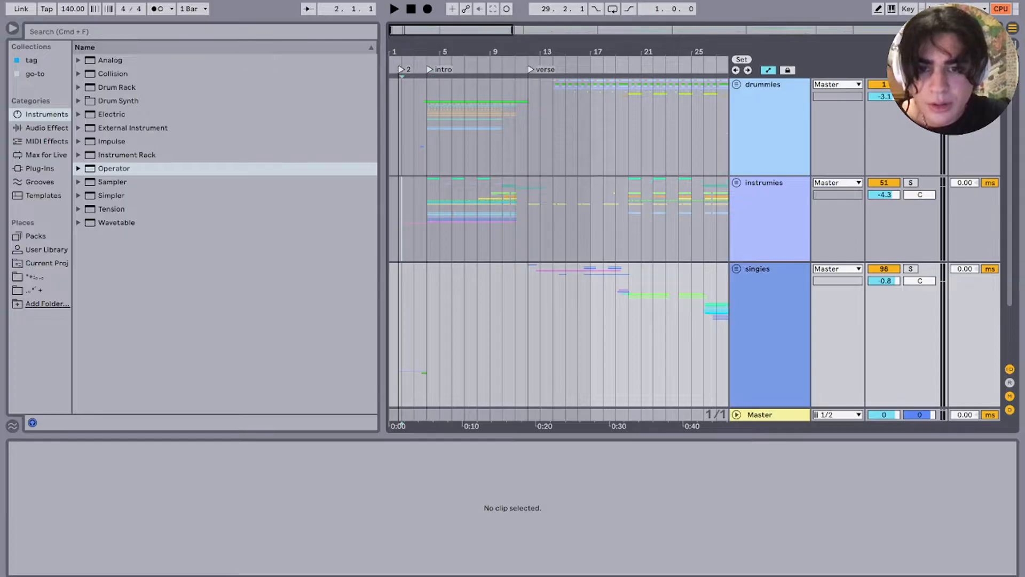
{"action": "key", "text": "space"}
{"action": "key", "text": "plus"}
{"action": "key", "text": "plus"}
{"action": "key", "text": "plus"}
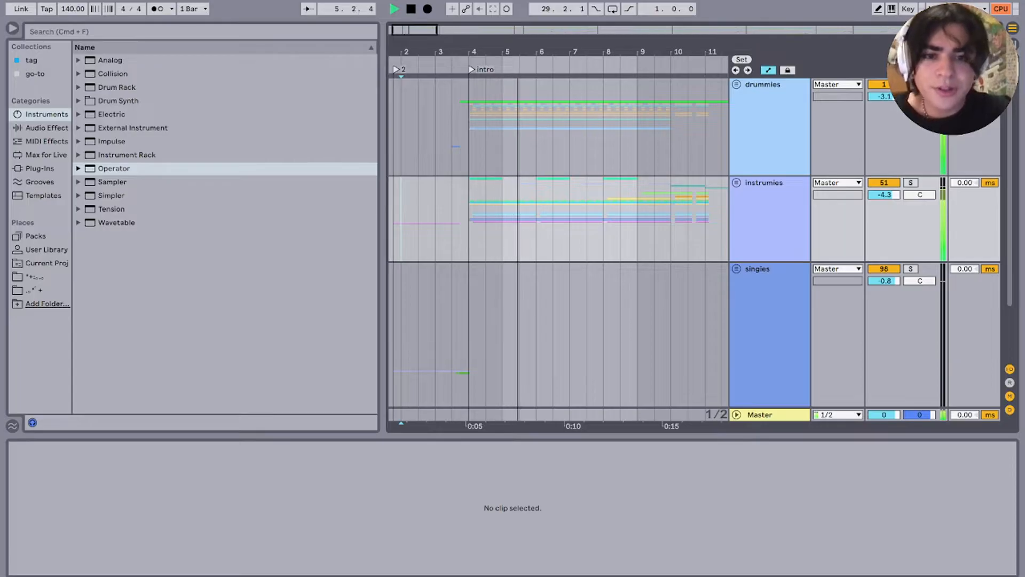
{"action": "key", "text": "space"}
Step: Unfold the drummies group, then solo, unfold and play 14 Group from bar 4 of the intro, stopping in bar 6
{"action": "left_click", "coordinate": [737, 84]}
{"action": "scroll", "coordinate": [558, 219], "scroll_direction": "down", "scroll_amount": 2}
{"action": "left_click", "coordinate": [477, 220]}
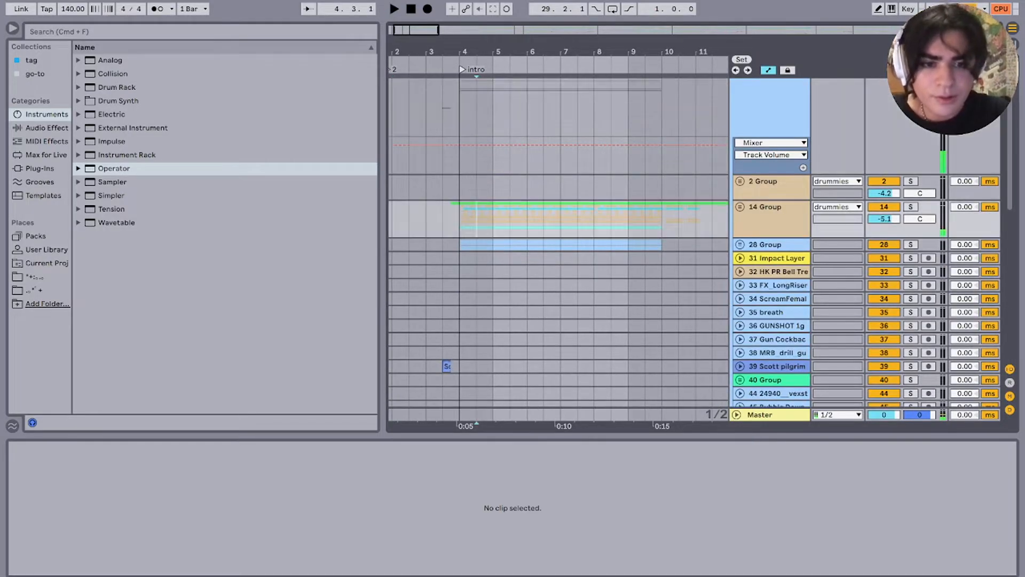
{"action": "key", "text": "space"}
{"action": "key", "text": "s"}
{"action": "key", "text": "u"}
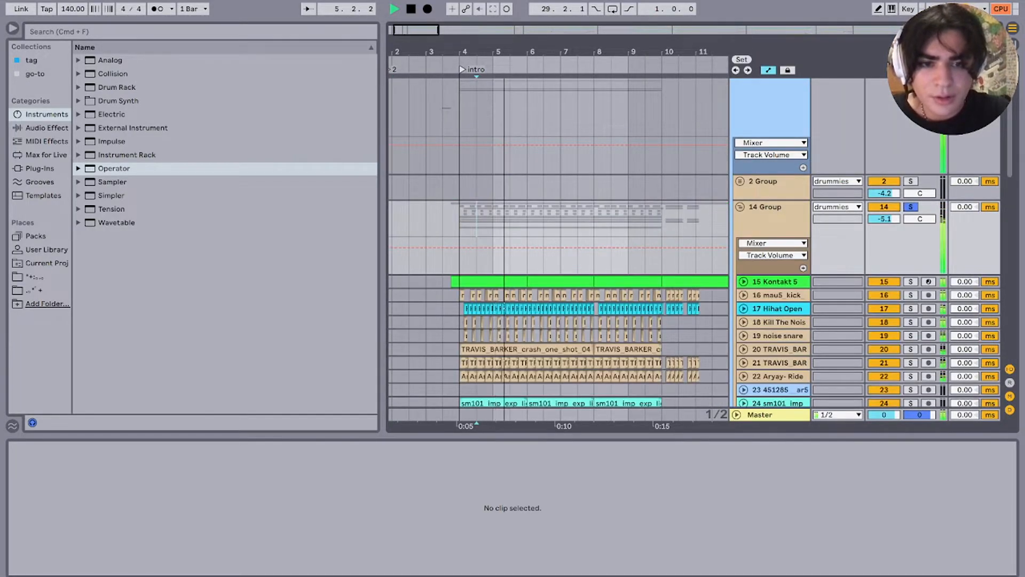
{"action": "scroll", "coordinate": [514, 219], "scroll_direction": "up", "scroll_amount": 5}
{"action": "scroll", "coordinate": [514, 220], "scroll_direction": "down", "scroll_amount": 6}
{"action": "key", "text": "space"}
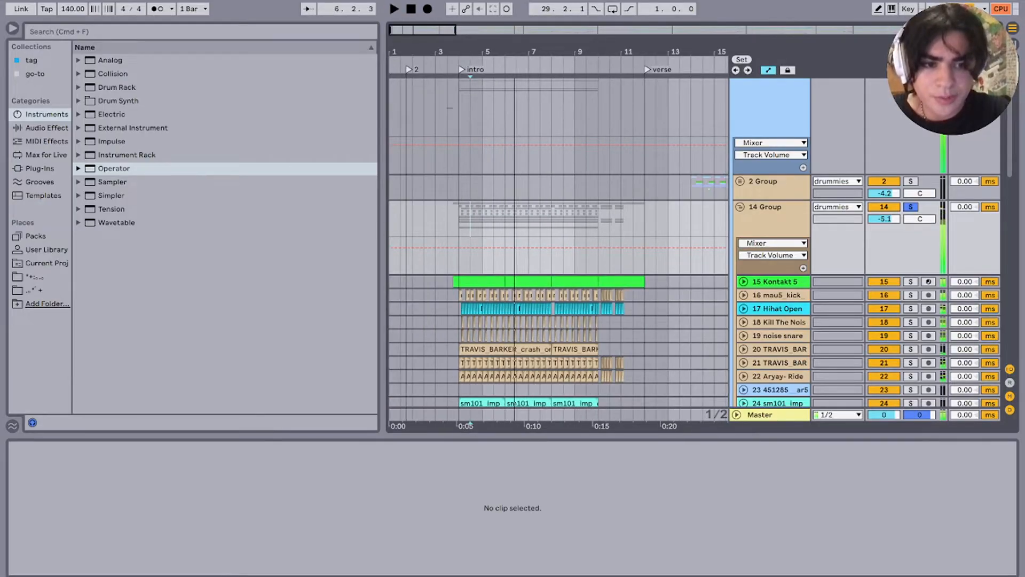
Step: Unfold and solo track 15 Kontakt 5 and play its part from bar 4, stopping in bar 5
{"action": "left_click", "coordinate": [743, 282]}
{"action": "double_click", "coordinate": [774, 282]}
{"action": "key", "text": "s"}
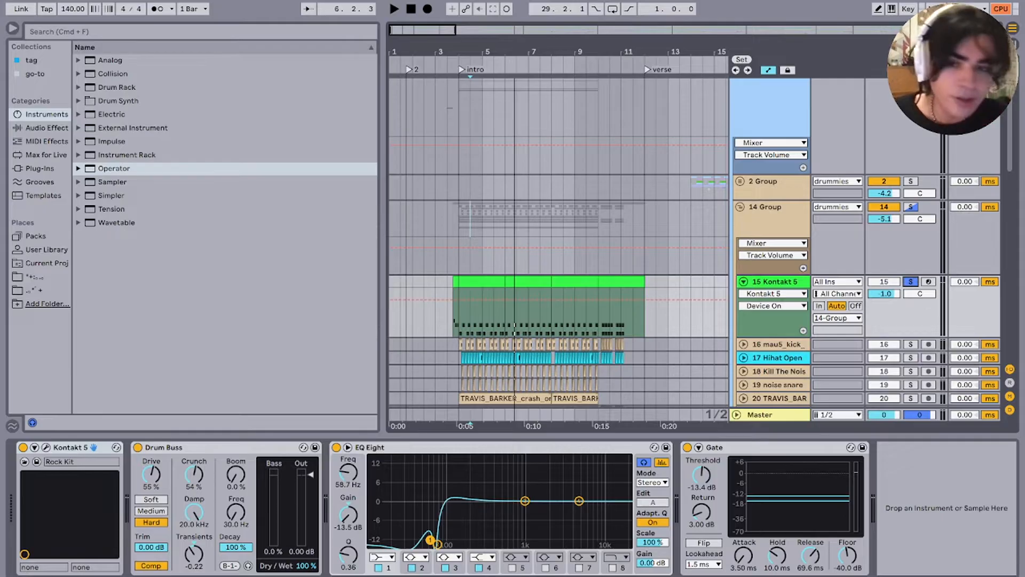
{"action": "key", "text": "space"}
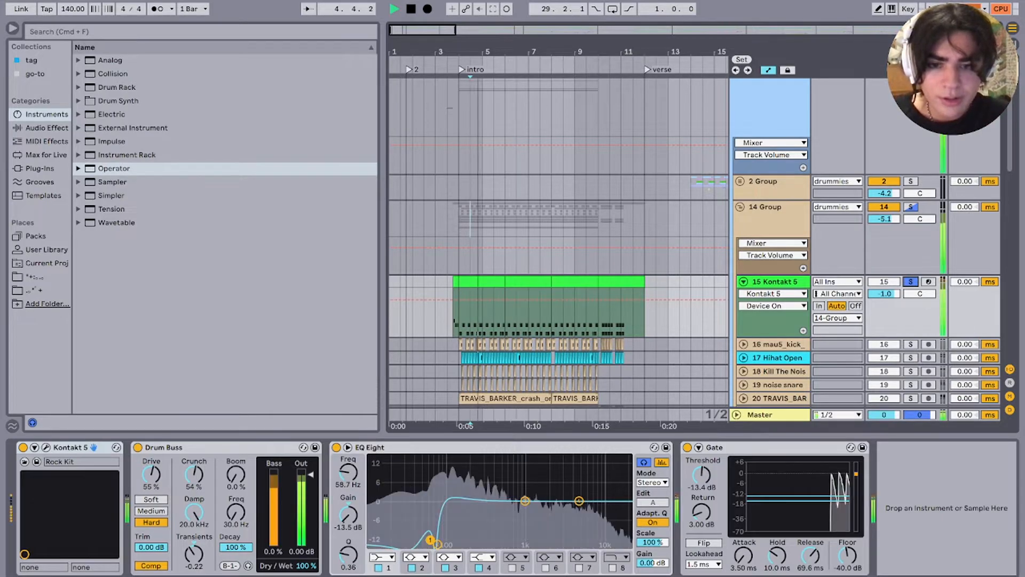
{"action": "key", "text": "plus"}
{"action": "key", "text": "plus"}
{"action": "scroll", "coordinate": [557, 240], "scroll_direction": "down", "scroll_amount": 3}
{"action": "key", "text": "space"}
{"action": "key", "text": "minus"}
{"action": "key", "text": "minus"}
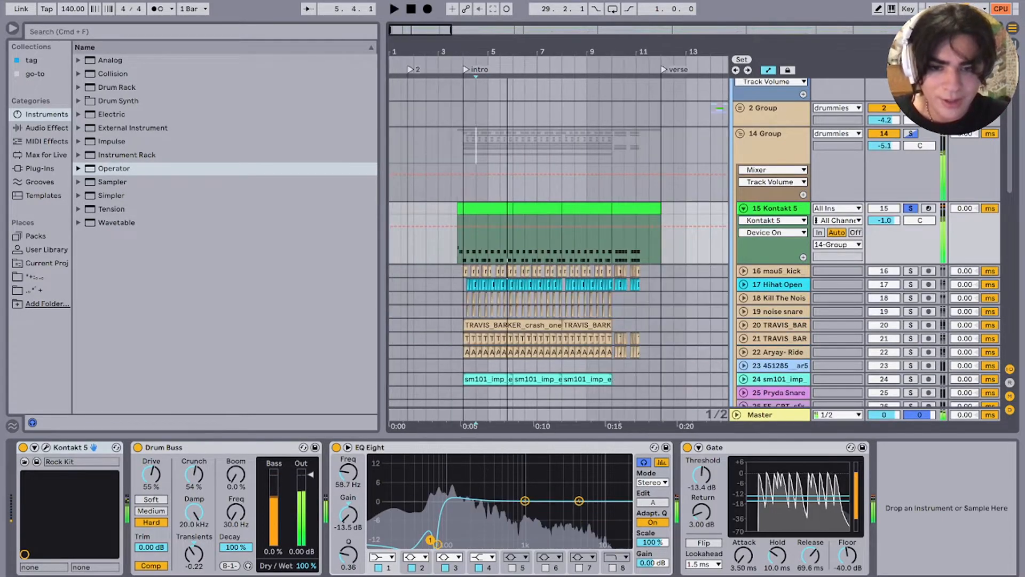
Step: Solo tracks 16 to 22 together, from the mau5 kick to the Aryay ride, and play them from bar 4 into bar 5
{"action": "left_click", "coordinate": [779, 325]}
{"action": "left_click", "coordinate": [778, 353]}
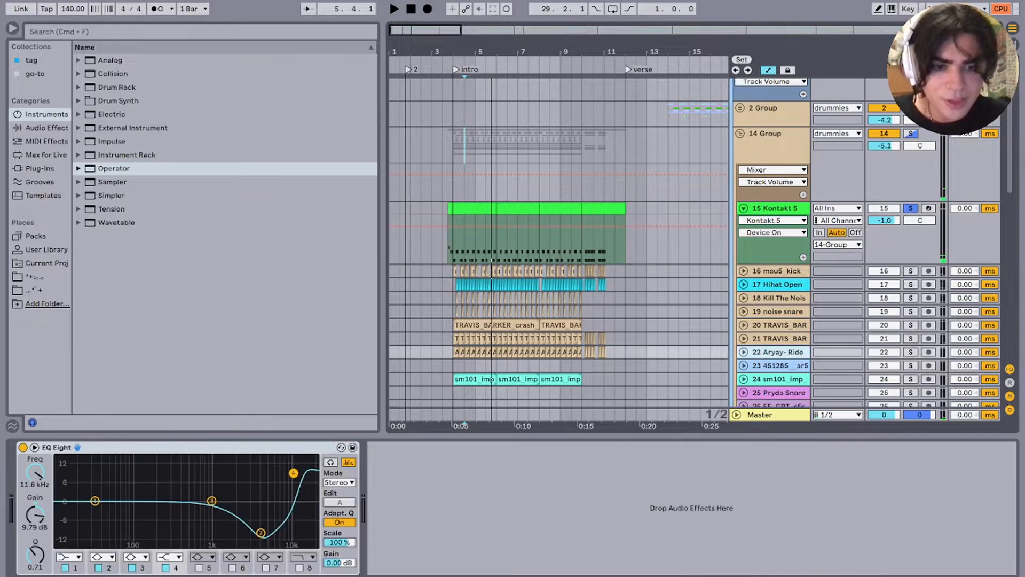
{"action": "left_click", "coordinate": [778, 271]}
{"action": "left_click", "coordinate": [778, 352], "text": "shift"}
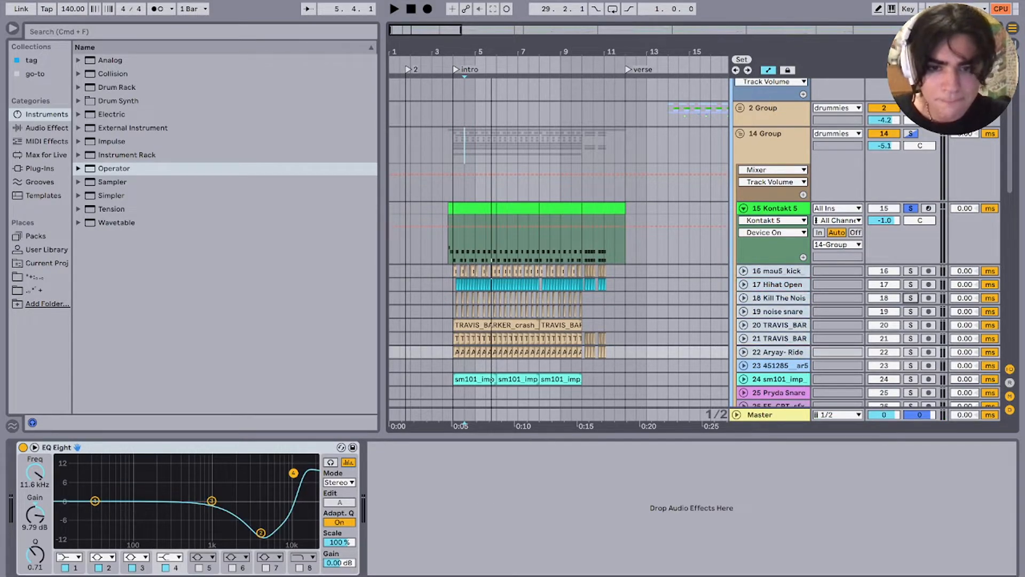
{"action": "left_click", "coordinate": [911, 298]}
{"action": "key", "text": "space"}
{"action": "scroll", "coordinate": [559, 240], "scroll_direction": "down", "scroll_amount": 5}
{"action": "scroll", "coordinate": [558, 240], "scroll_direction": "right", "scroll_amount": 10}
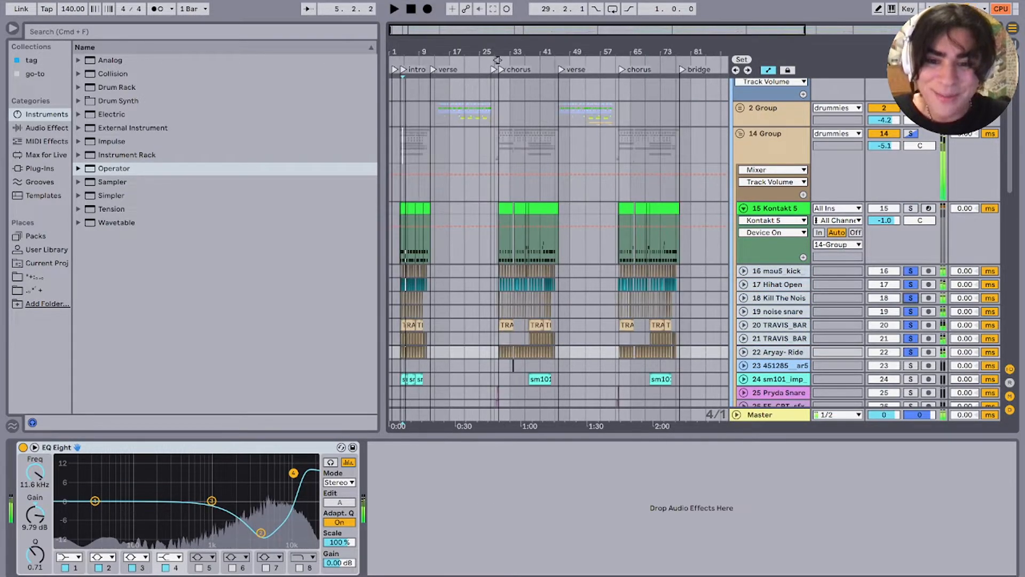
{"action": "scroll", "coordinate": [558, 240], "scroll_direction": "up", "scroll_amount": 5}
{"action": "scroll", "coordinate": [558, 240], "scroll_direction": "left", "scroll_amount": 10}
{"action": "key", "text": "space"}
{"action": "scroll", "coordinate": [558, 241], "scroll_direction": "up", "scroll_amount": 5}
{"action": "scroll", "coordinate": [558, 241], "scroll_direction": "left", "scroll_amount": 5}
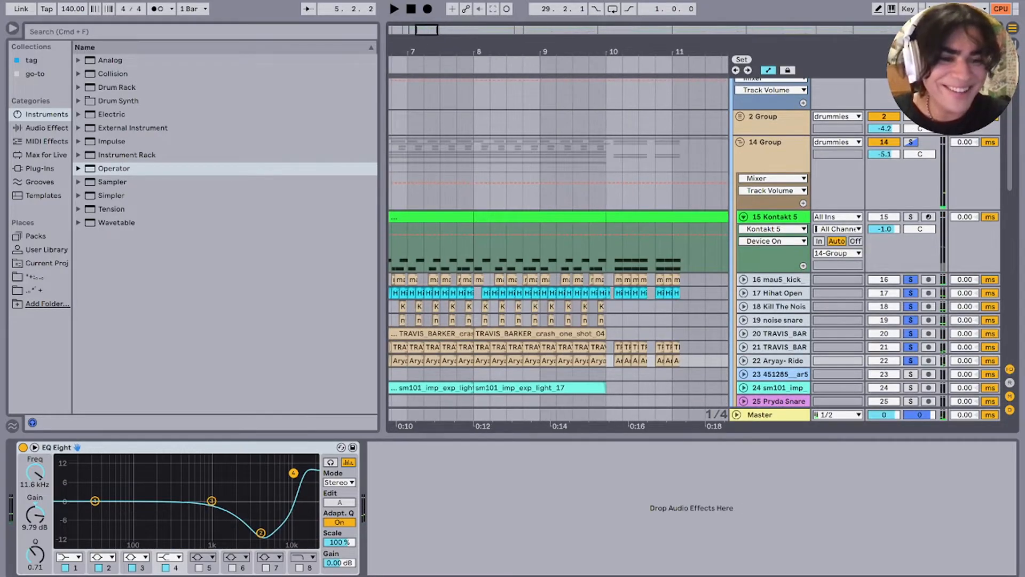
Step: Solo the whole 14 Group and play it from bar 7 of the intro, stopping in bar 8
{"action": "left_click", "coordinate": [446, 279]}
{"action": "left_click", "coordinate": [910, 279]}
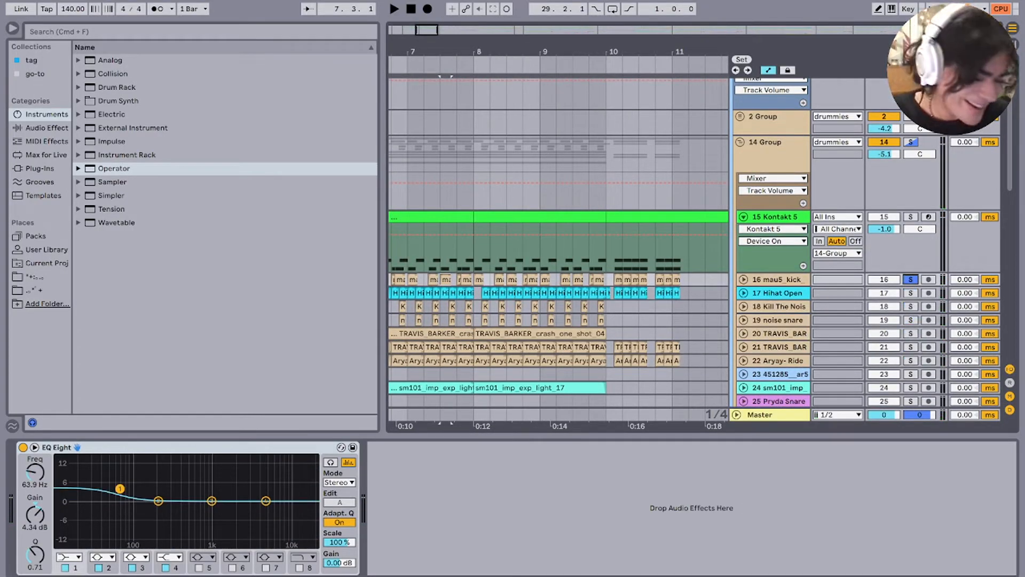
{"action": "left_click", "coordinate": [911, 142]}
{"action": "key", "text": "space"}
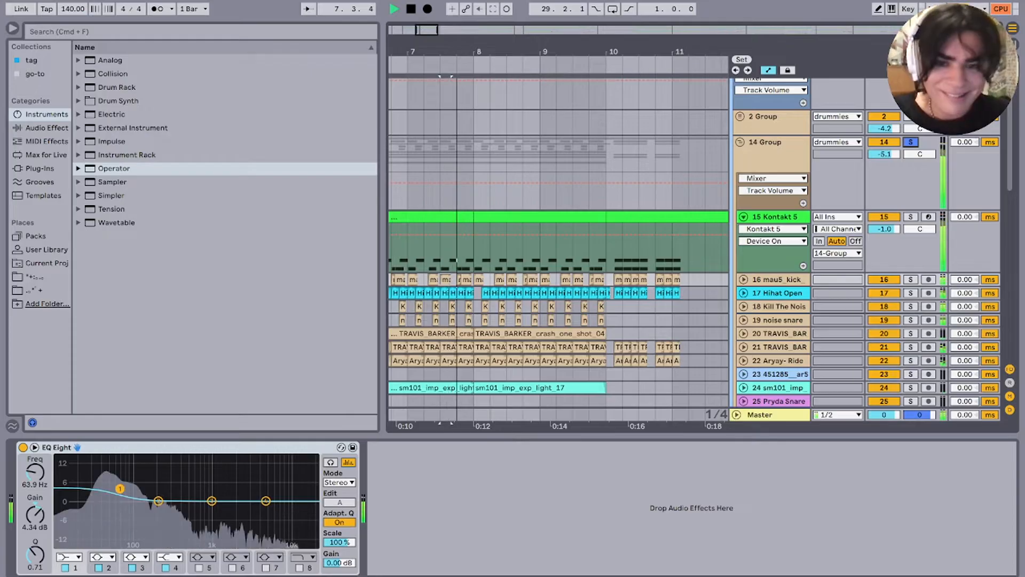
{"action": "scroll", "coordinate": [554, 241], "scroll_direction": "down", "scroll_amount": 8}
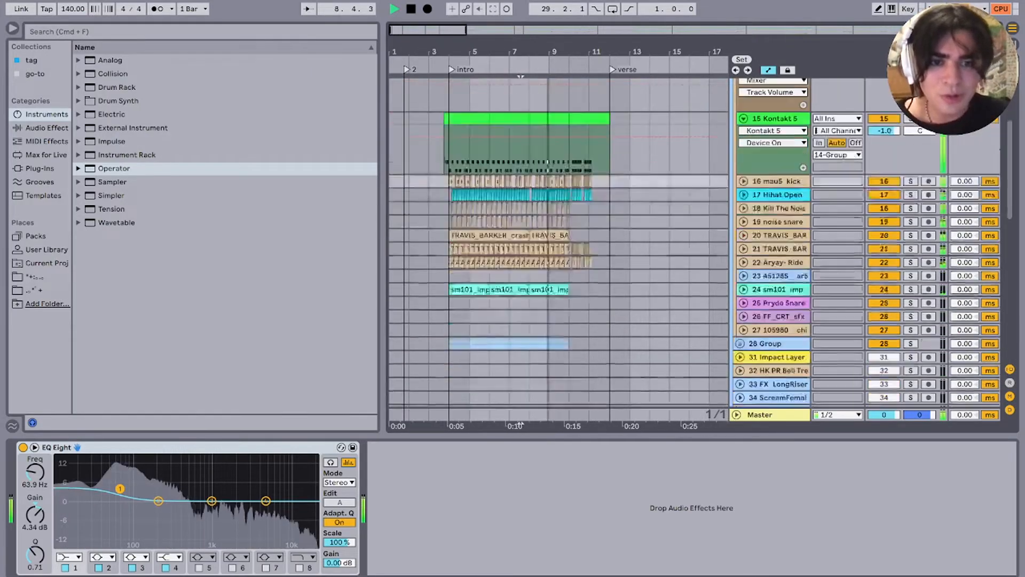
{"action": "key", "text": "space"}
Step: Fold track 15 Kontakt 5, then solo, play and unfold 28 Group from the start of the intro
{"action": "left_click", "coordinate": [743, 117]}
{"action": "left_click", "coordinate": [779, 131]}
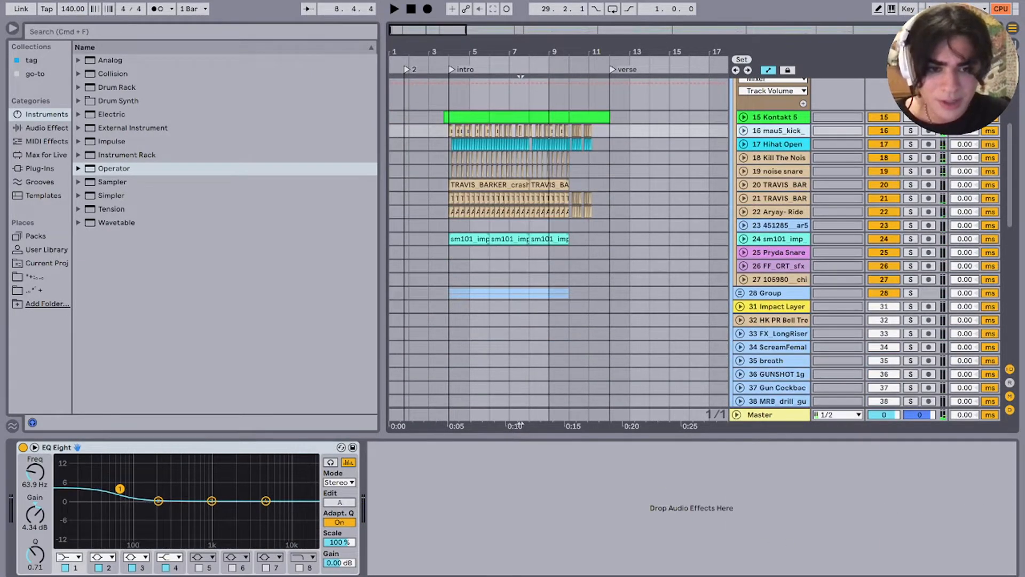
{"action": "left_click", "coordinate": [449, 293]}
{"action": "key", "text": "s"}
{"action": "key", "text": "space"}
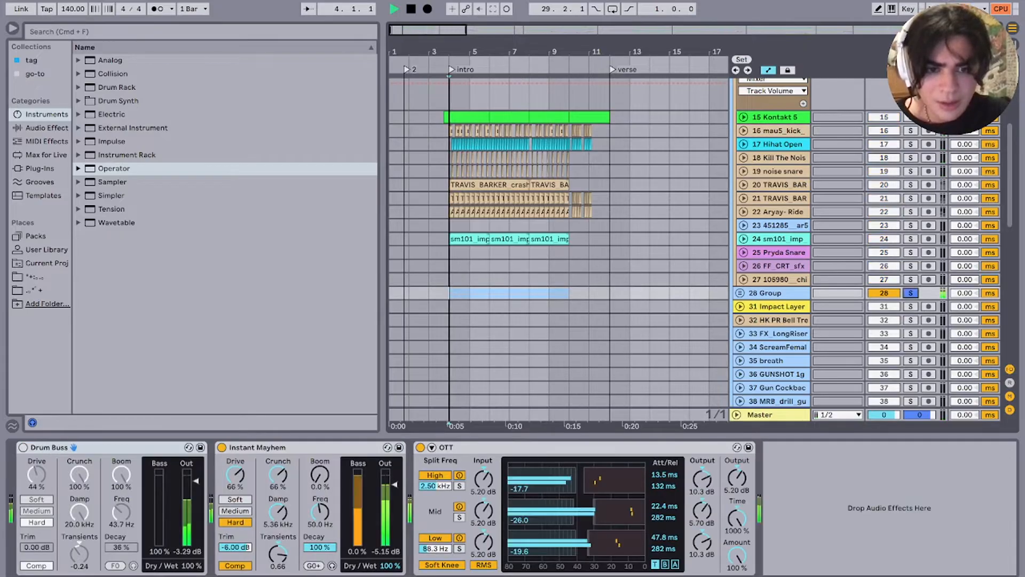
{"action": "key", "text": "u"}
{"action": "key", "text": "space"}
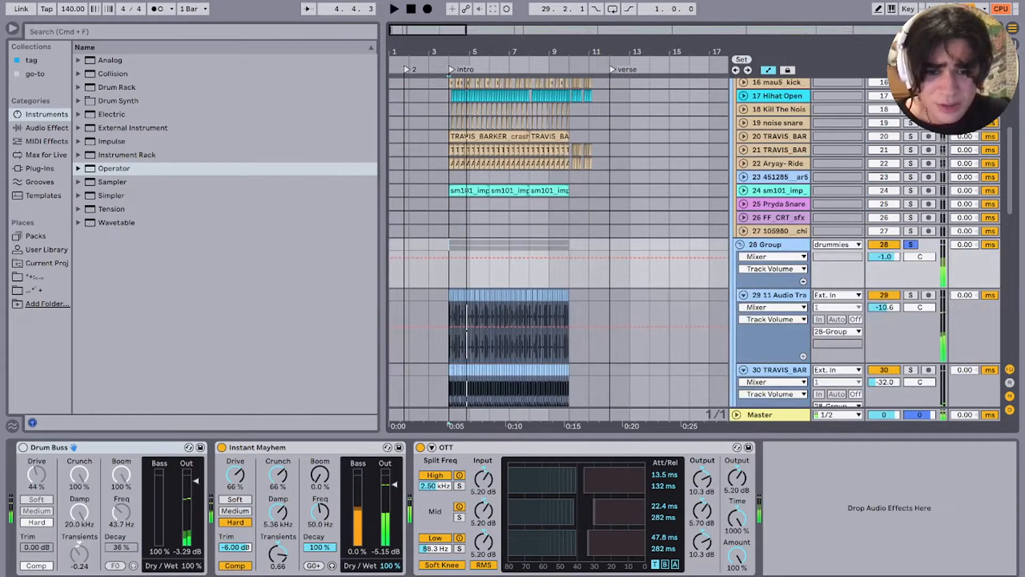
Step: Solo the first audio track inside 28 Group and play its chopped clips from bar 4 to bar 5
{"action": "scroll", "coordinate": [522, 295], "scroll_direction": "up", "scroll_amount": 8}
{"action": "scroll", "coordinate": [523, 295], "scroll_direction": "down", "scroll_amount": 1}
{"action": "scroll", "coordinate": [522, 295], "scroll_direction": "down", "scroll_amount": 3}
{"action": "scroll", "coordinate": [523, 295], "scroll_direction": "left", "scroll_amount": 10}
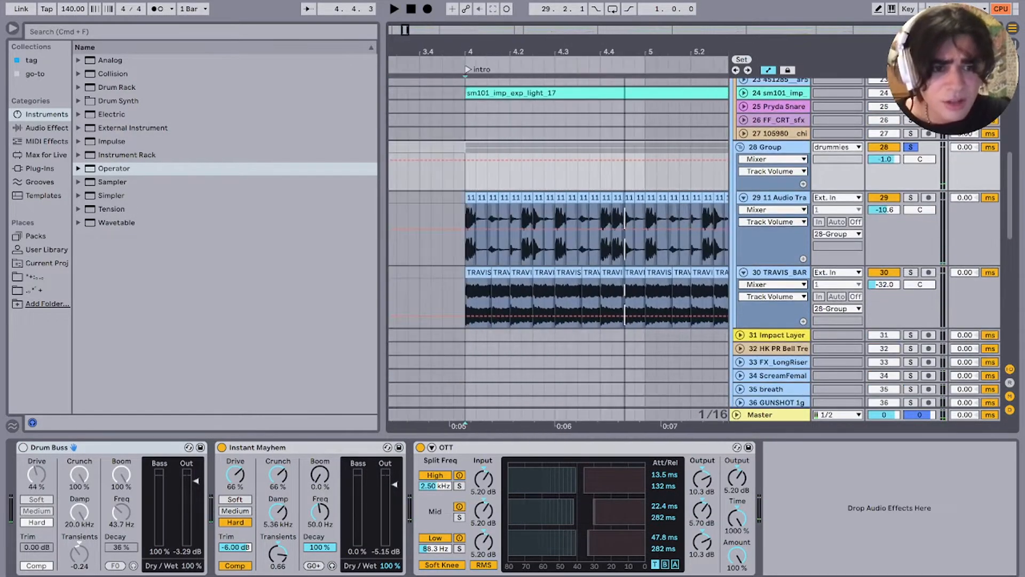
{"action": "left_click", "coordinate": [470, 198]}
{"action": "key", "text": "space"}
{"action": "key", "text": "s"}
{"action": "key", "text": "space"}
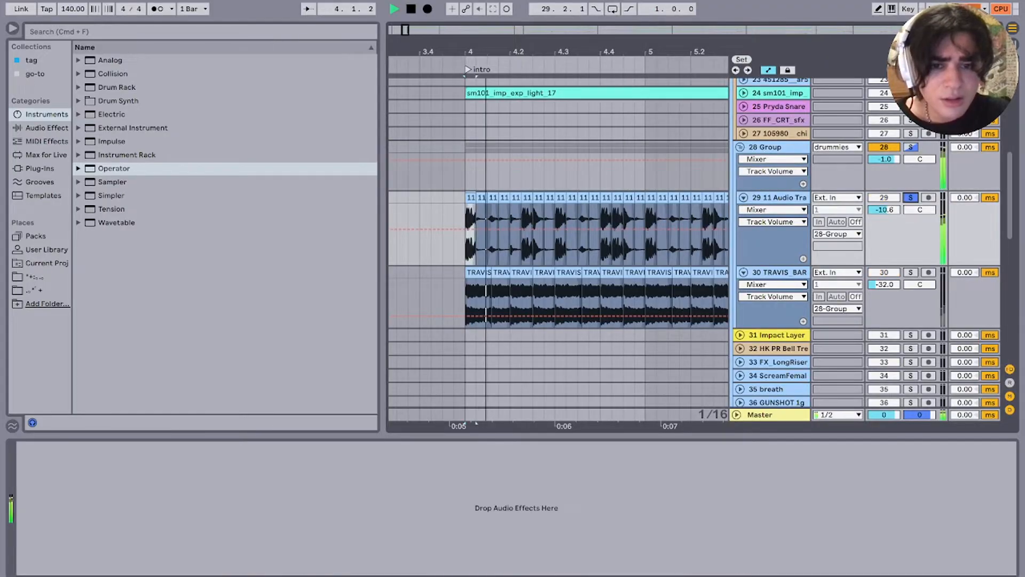
{"action": "key", "text": "space"}
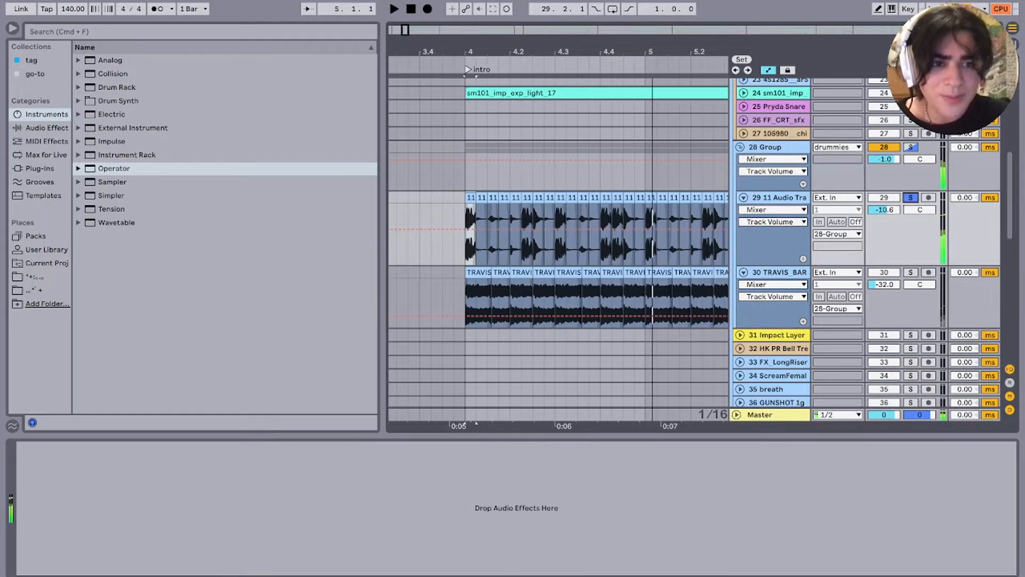
Step: Clear the solo on track 29 and fold 14 Group and 28 Group
{"action": "scroll", "coordinate": [558, 248], "scroll_direction": "up", "scroll_amount": 10}
{"action": "key", "text": "s"}
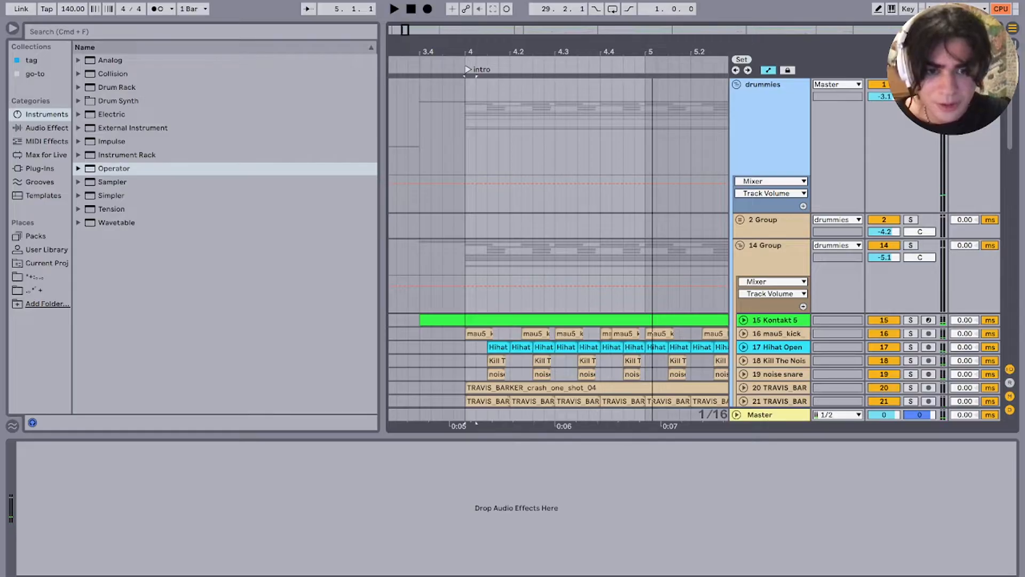
{"action": "left_click", "coordinate": [740, 245]}
{"action": "key", "text": "minus"}
{"action": "key", "text": "minus"}
{"action": "key", "text": "minus"}
{"action": "left_click", "coordinate": [763, 282]}
{"action": "left_click", "coordinate": [740, 283]}
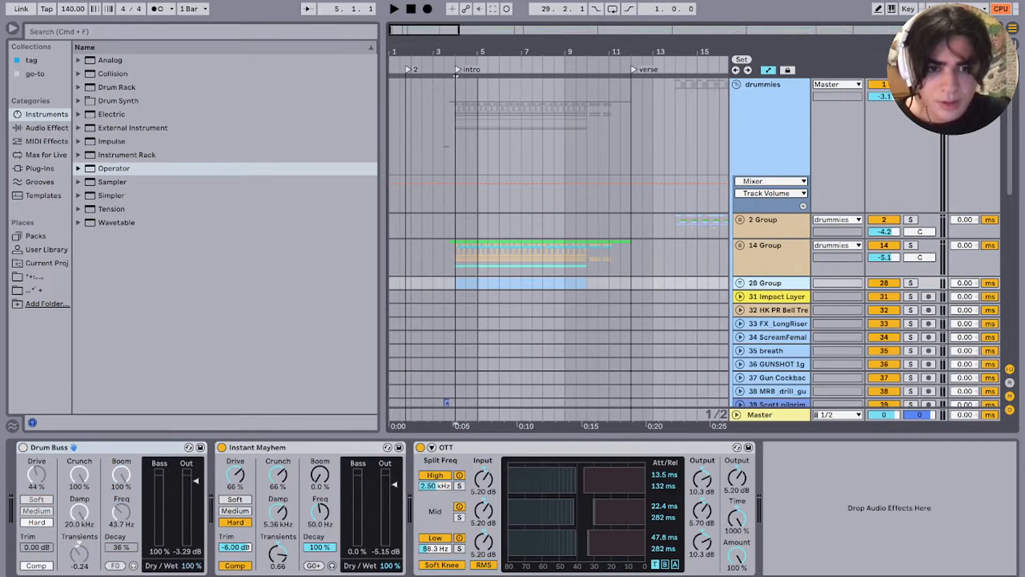
Step: Play the later part of the intro without any solo and stop in bar 8
{"action": "left_click", "coordinate": [543, 259]}
{"action": "key", "text": "space"}
{"action": "scroll", "coordinate": [543, 259], "scroll_direction": "down", "scroll_amount": 4}
{"action": "scroll", "coordinate": [543, 259], "scroll_direction": "right", "scroll_amount": 6}
{"action": "scroll", "coordinate": [544, 259], "scroll_direction": "right", "scroll_amount": 1}
{"action": "key", "text": "space"}
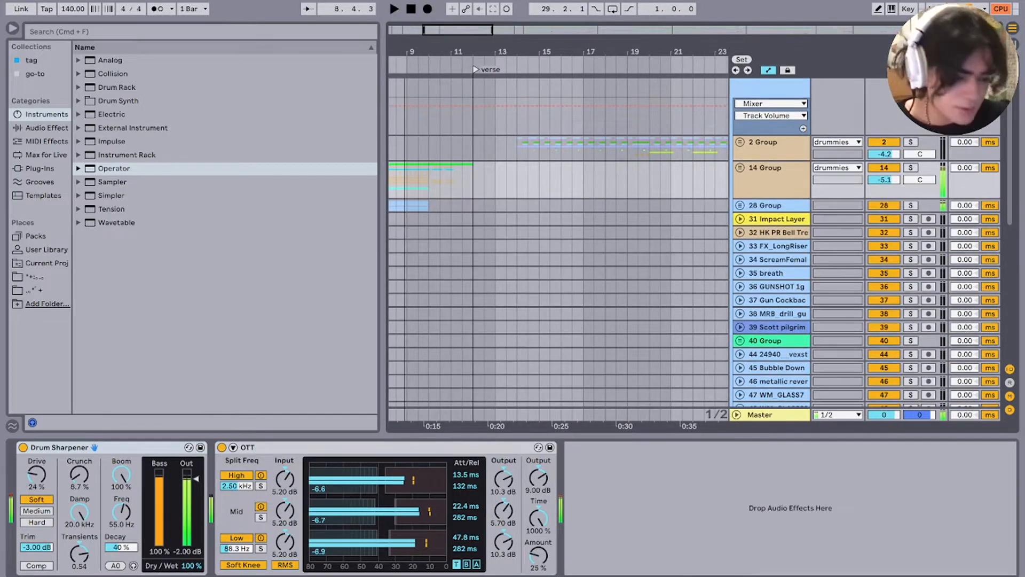
Step: Unfold 2 Group and play the verse drums from bar 14, stopping in bar 15
{"action": "left_click", "coordinate": [739, 142]}
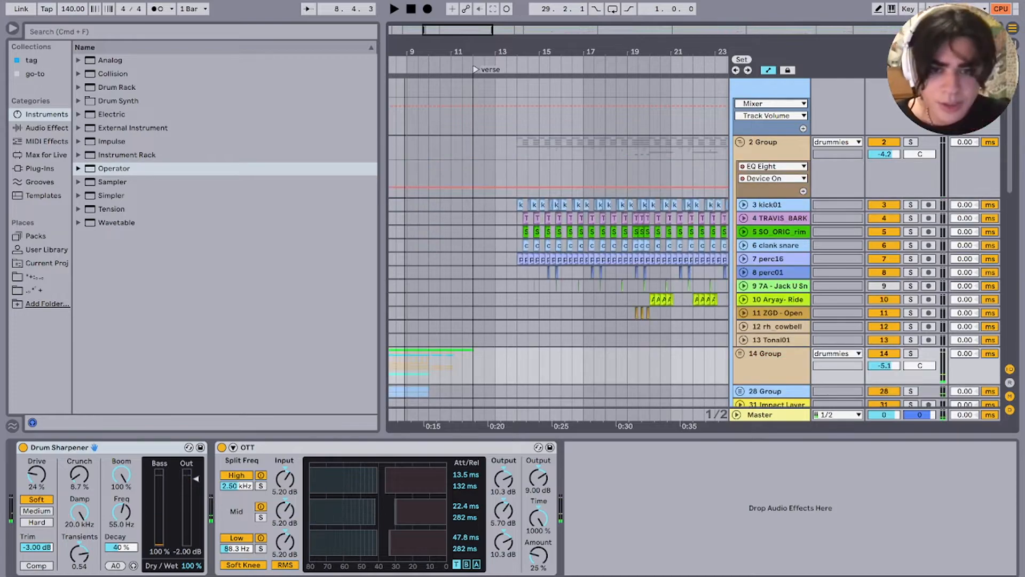
{"action": "left_click", "coordinate": [517, 286]}
{"action": "key", "text": "space"}
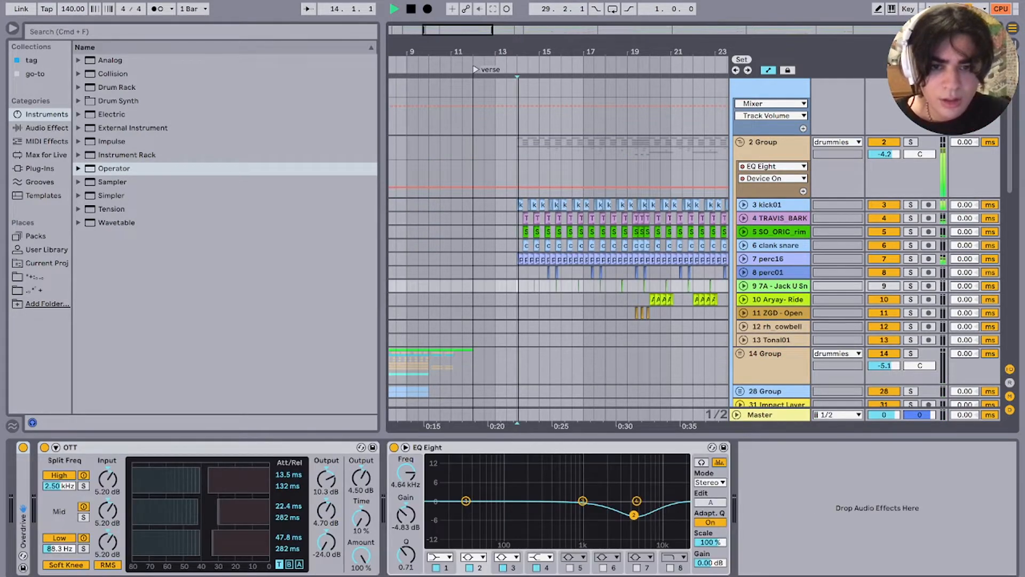
{"action": "scroll", "coordinate": [516, 286], "scroll_direction": "up", "scroll_amount": 5}
{"action": "scroll", "coordinate": [516, 286], "scroll_direction": "right", "scroll_amount": 2}
{"action": "scroll", "coordinate": [534, 267], "scroll_direction": "up", "scroll_amount": 5}
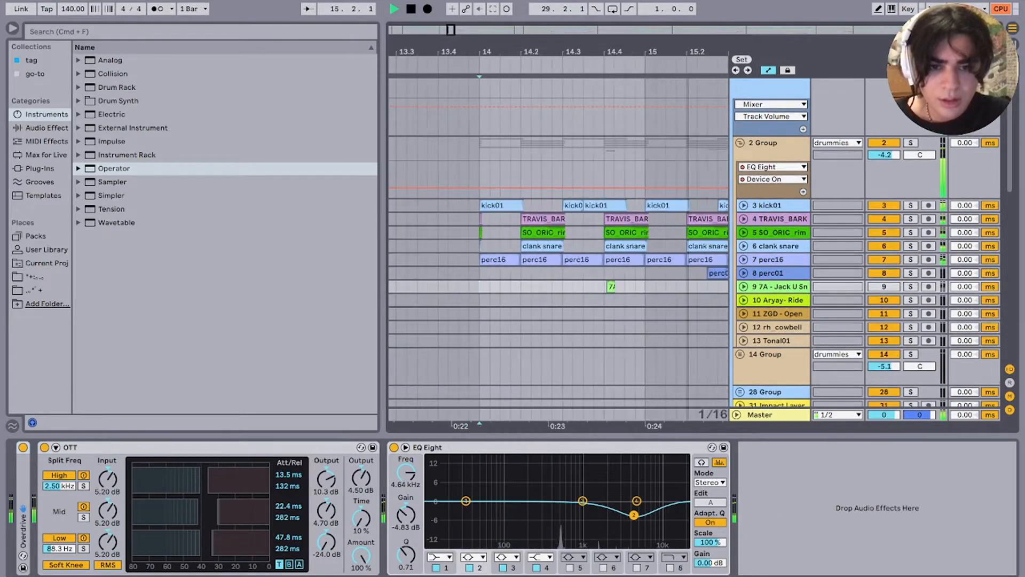
{"action": "scroll", "coordinate": [534, 267], "scroll_direction": "right", "scroll_amount": 4}
{"action": "key", "text": "space"}
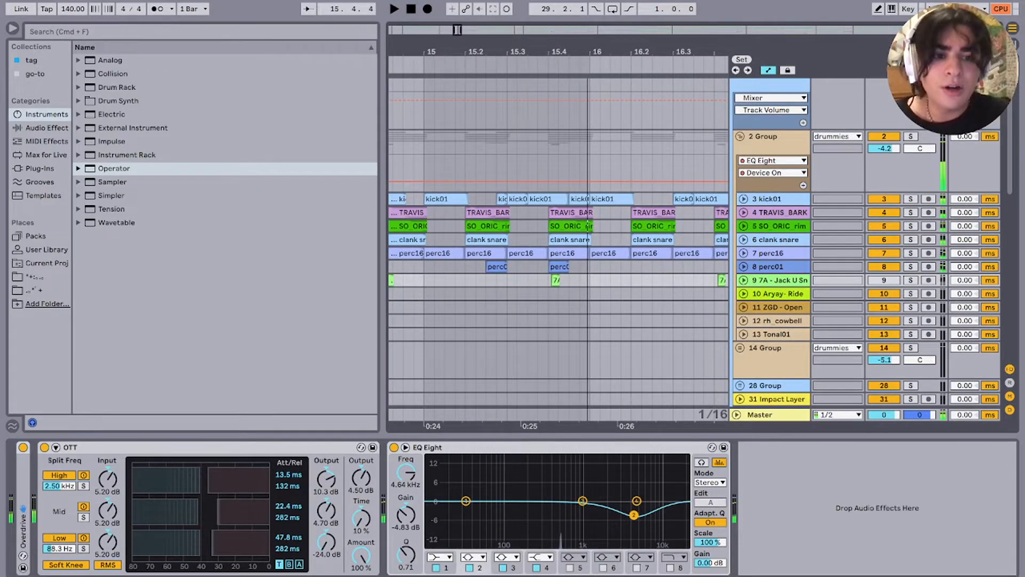
Step: Solo and unfold track 6 clank snare and repeatedly play its clip at 15.2
{"action": "left_click", "coordinate": [486, 239]}
{"action": "key", "text": "s"}
{"action": "key", "text": "s"}
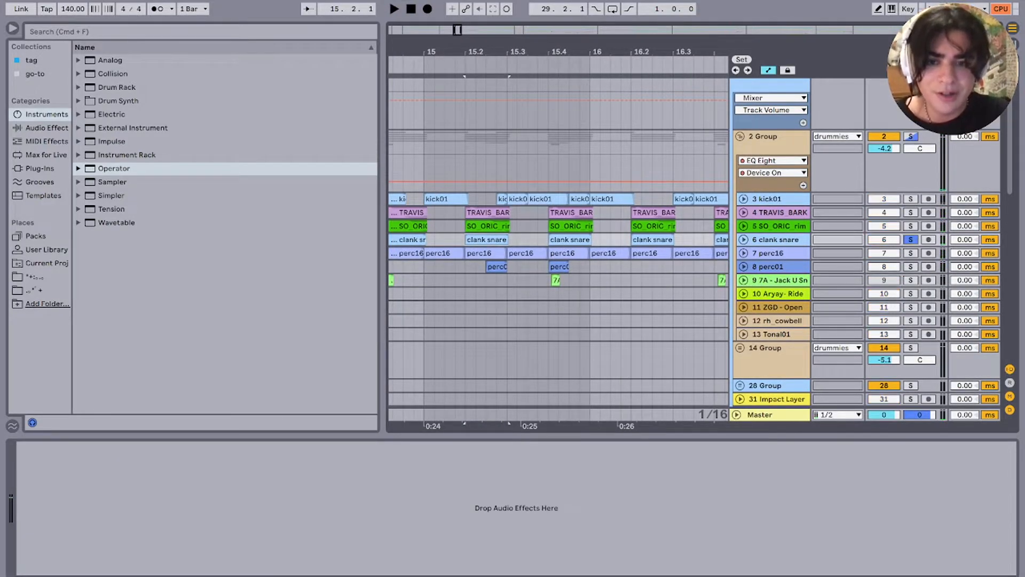
{"action": "key", "text": "s"}
{"action": "key", "text": "u"}
{"action": "key", "text": "space"}
{"action": "key", "text": "space"}
{"action": "key", "text": "space"}
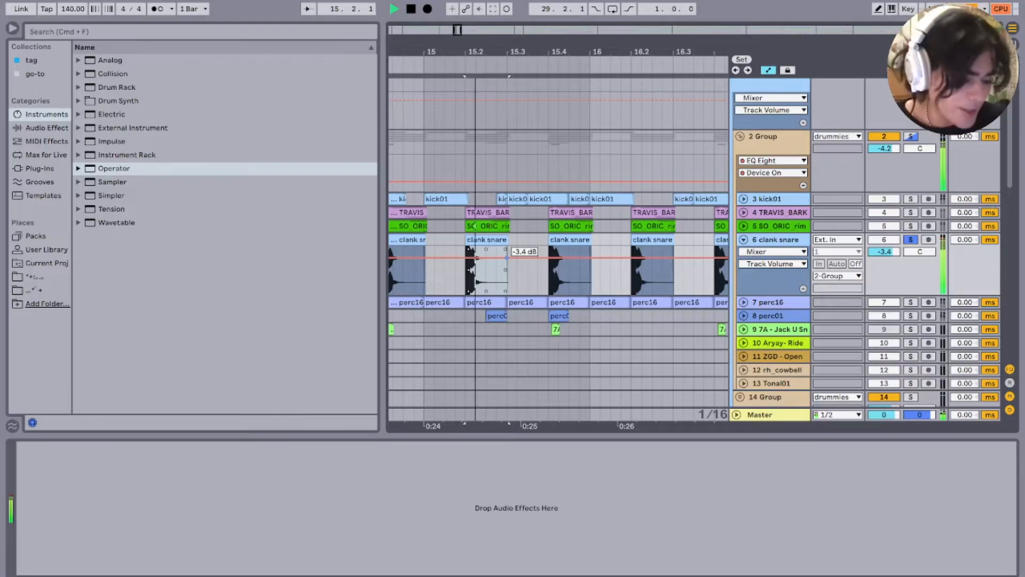
{"action": "key", "text": "space"}
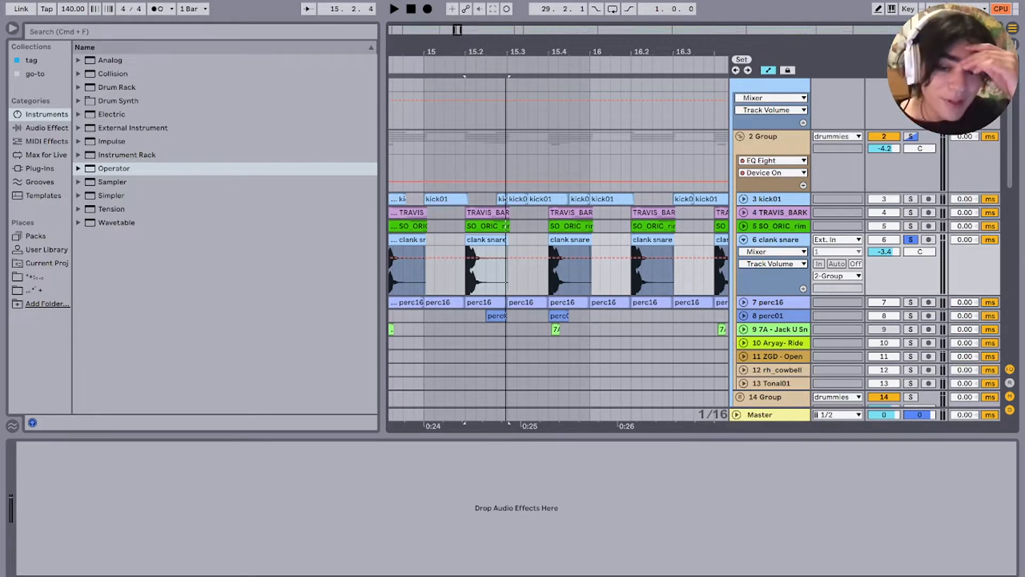
{"action": "key", "text": "space"}
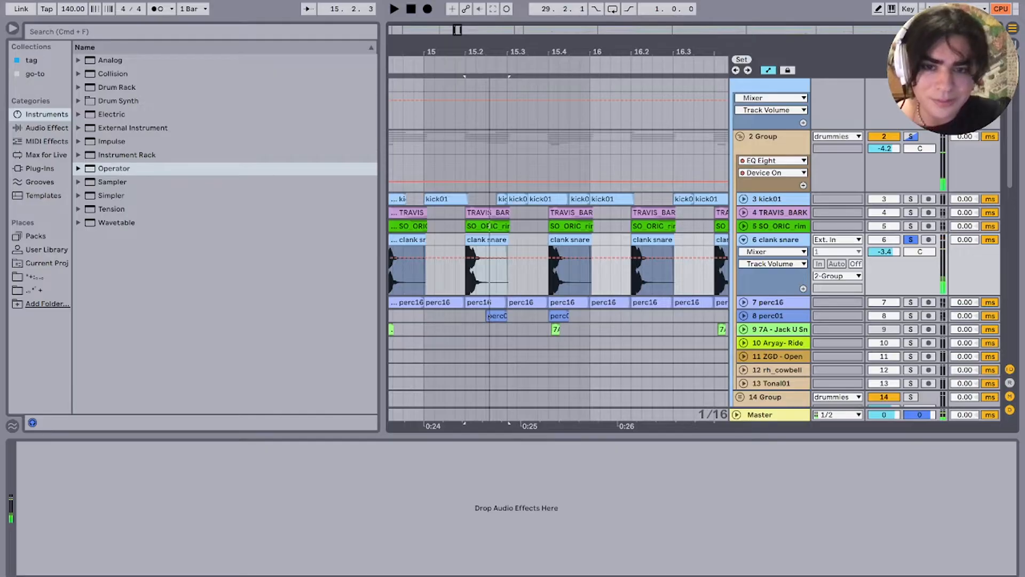
Step: Solo the whole 2 Group and play the verse drums from bar 15 to bar 16
{"action": "scroll", "coordinate": [487, 267], "scroll_direction": "up", "scroll_amount": 1}
{"action": "scroll", "coordinate": [486, 266], "scroll_direction": "down", "scroll_amount": 5}
{"action": "left_click", "coordinate": [911, 148]}
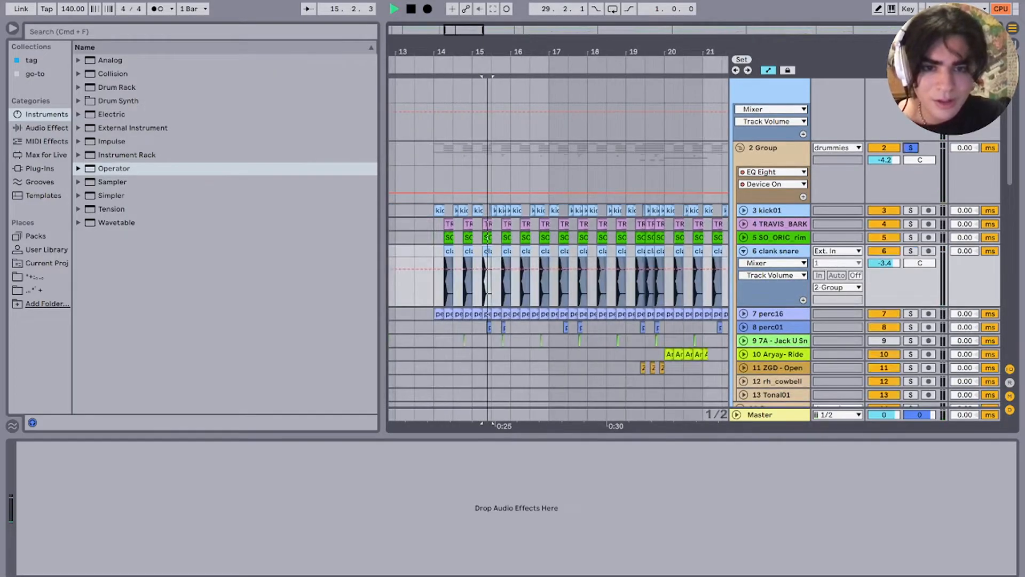
{"action": "key", "text": "space"}
{"action": "scroll", "coordinate": [513, 236], "scroll_direction": "up", "scroll_amount": 10}
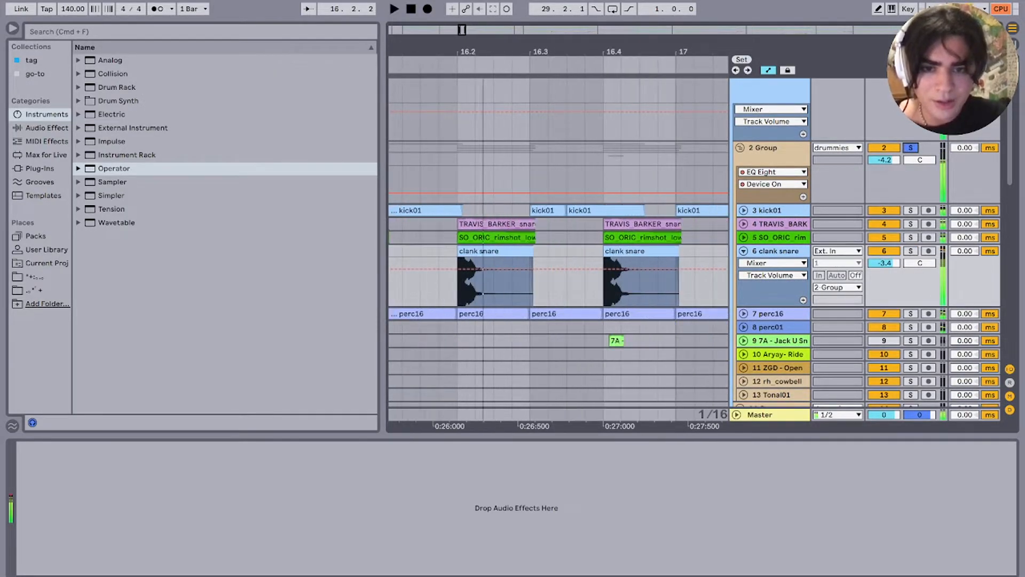
Step: Solo track 5 SO_ORIC rimshot and repeatedly play its clip at 16.2
{"action": "left_click", "coordinate": [513, 224]}
{"action": "key", "text": "space"}
{"action": "scroll", "coordinate": [462, 241], "scroll_direction": "up", "scroll_amount": 5}
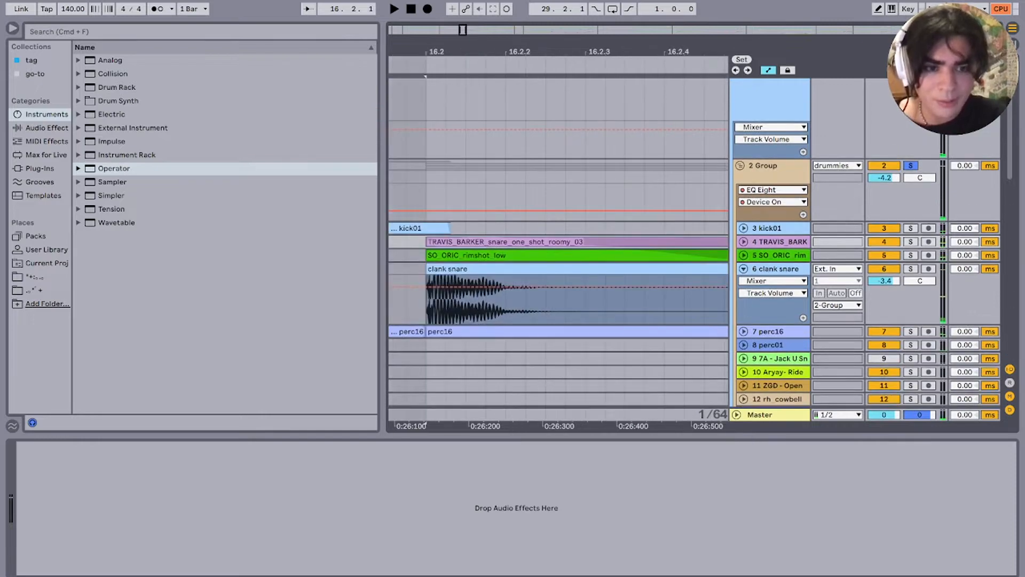
{"action": "left_click", "coordinate": [473, 255]}
{"action": "key", "text": "s"}
{"action": "key", "text": "space"}
{"action": "key", "text": "space"}
{"action": "key", "text": "space"}
{"action": "key", "text": "space"}
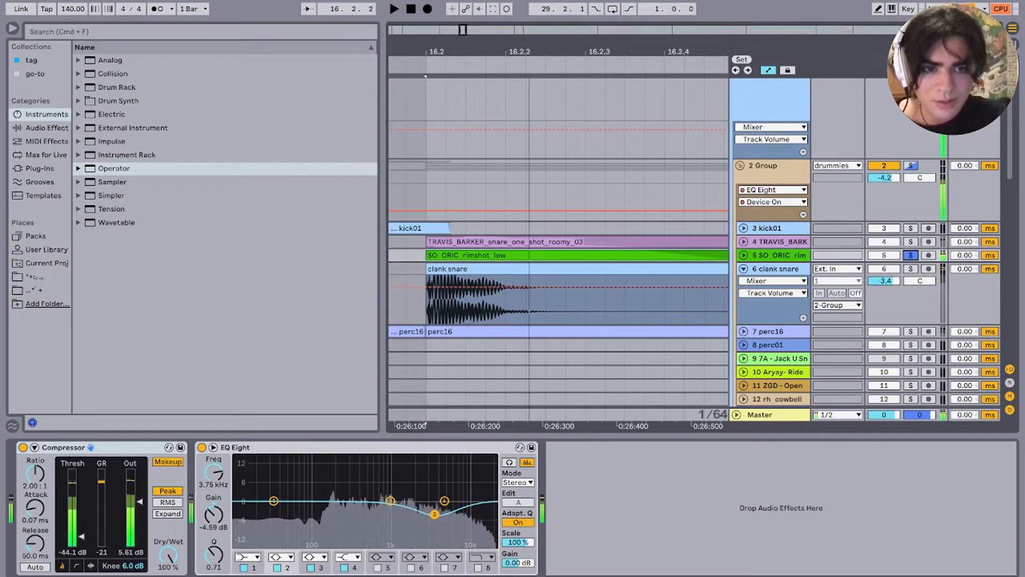
Step: Solo the whole 2 Group again and play the verse drums from 16.2, stopping in bar 17
{"action": "left_click", "coordinate": [910, 166]}
{"action": "key", "text": "space"}
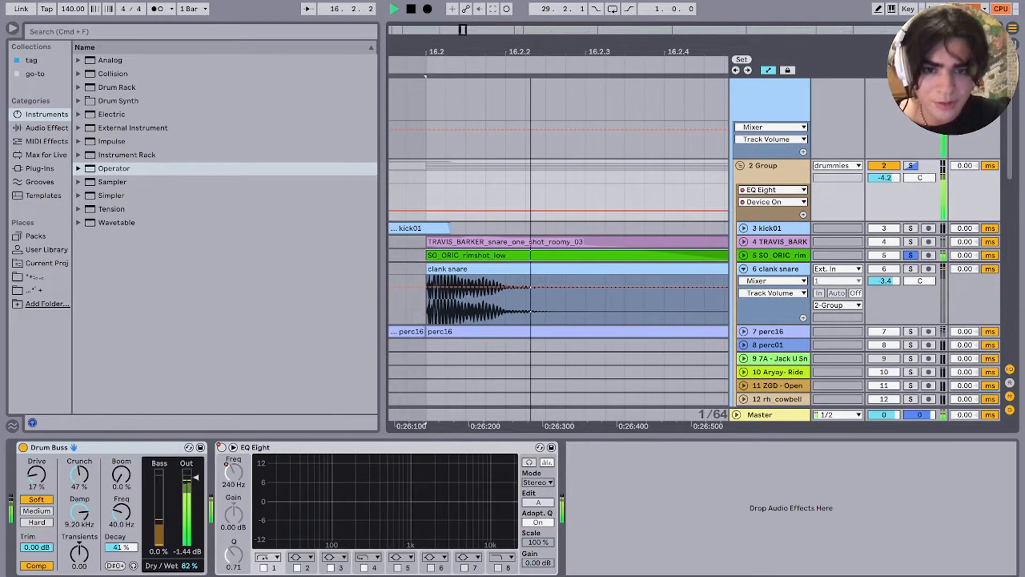
{"action": "key", "text": "space"}
{"action": "scroll", "coordinate": [544, 240], "scroll_direction": "down", "scroll_amount": 2}
{"action": "scroll", "coordinate": [550, 240], "scroll_direction": "down", "scroll_amount": 10}
{"action": "key", "text": "space"}
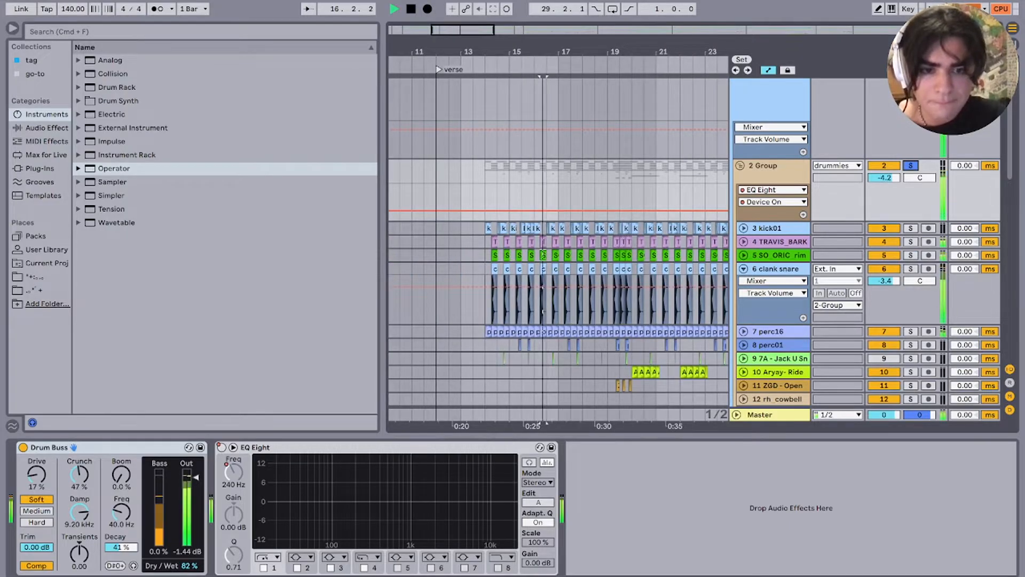
{"action": "scroll", "coordinate": [550, 240], "scroll_direction": "up", "scroll_amount": 5}
{"action": "scroll", "coordinate": [555, 241], "scroll_direction": "up", "scroll_amount": 3}
{"action": "scroll", "coordinate": [555, 240], "scroll_direction": "down", "scroll_amount": 2}
{"action": "scroll", "coordinate": [555, 240], "scroll_direction": "left", "scroll_amount": 8}
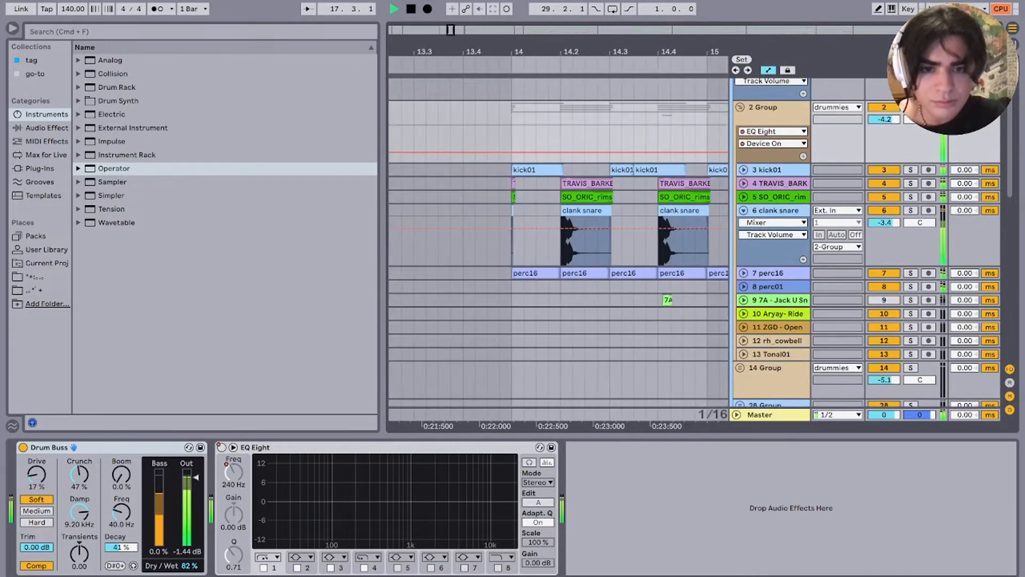
{"action": "key", "text": "space"}
Step: Solo track 8 perc01 and play its clips from 15.2.3 to bar 16
{"action": "scroll", "coordinate": [555, 241], "scroll_direction": "right", "scroll_amount": 3}
{"action": "left_click", "coordinate": [618, 277]}
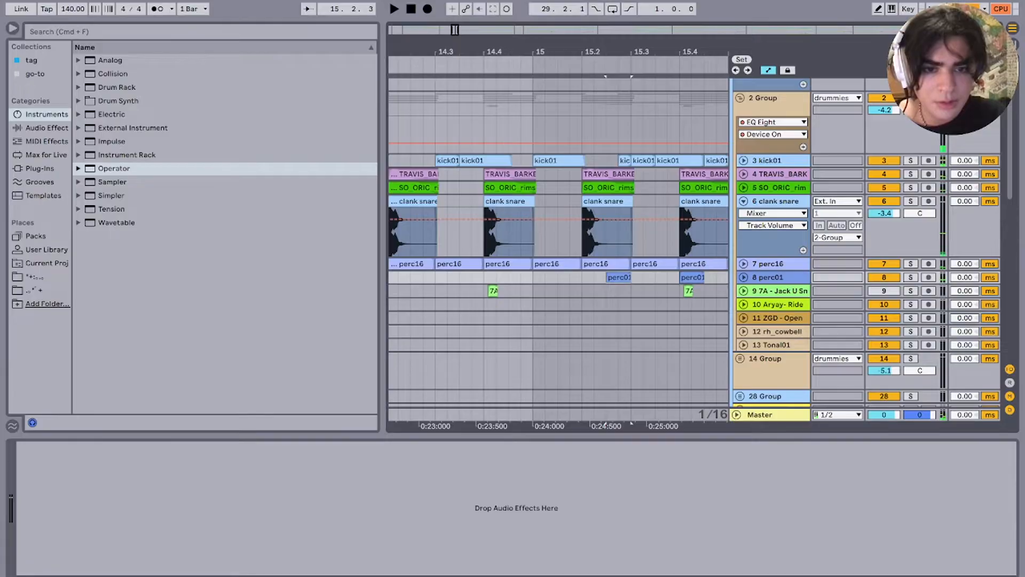
{"action": "key", "text": "s"}
{"action": "key", "text": "space"}
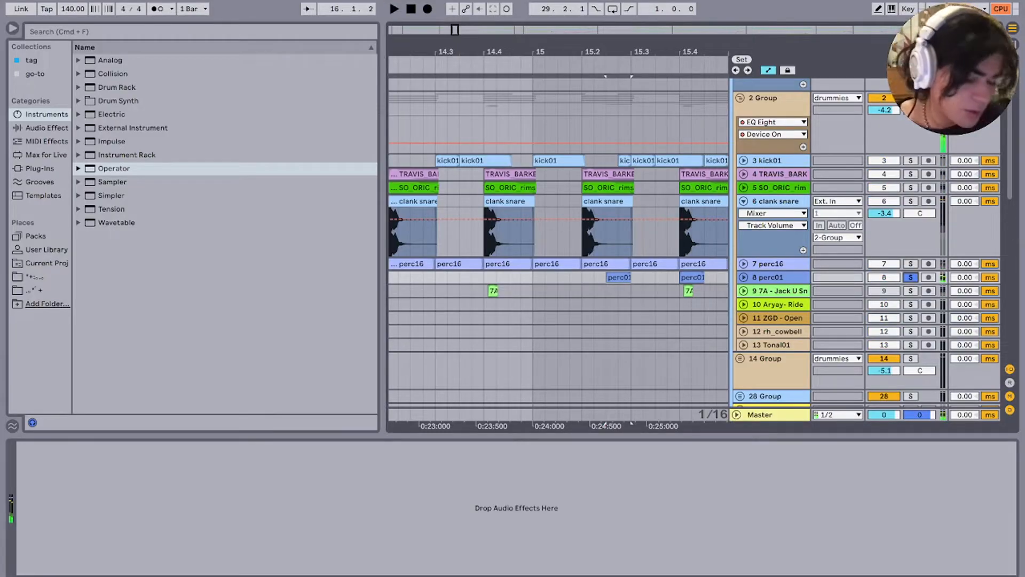
Step: Solo 2 Group instead of track 8 perc01 and play the drums from 15.2.3
{"action": "scroll", "coordinate": [768, 240], "scroll_direction": "up", "scroll_amount": 4}
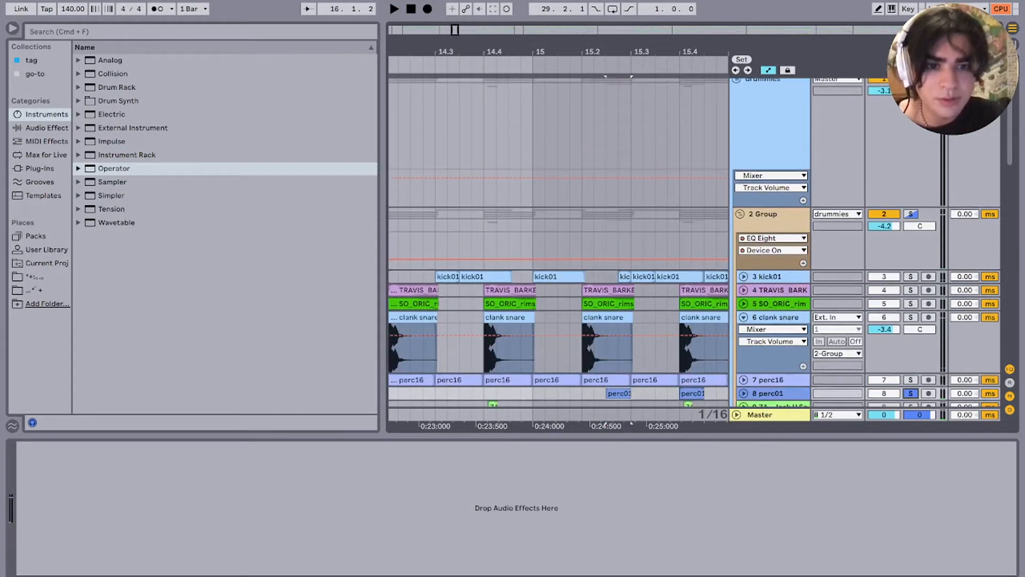
{"action": "left_click", "coordinate": [769, 214]}
{"action": "key", "text": "space"}
{"action": "left_click", "coordinate": [910, 393]}
Step: Play the soloed drum group from bar 19 into the track 10 ride clips, stopping in bar 20
{"action": "scroll", "coordinate": [524, 240], "scroll_direction": "down", "scroll_amount": 10}
{"action": "scroll", "coordinate": [520, 240], "scroll_direction": "right", "scroll_amount": 3}
{"action": "scroll", "coordinate": [520, 240], "scroll_direction": "down", "scroll_amount": 4}
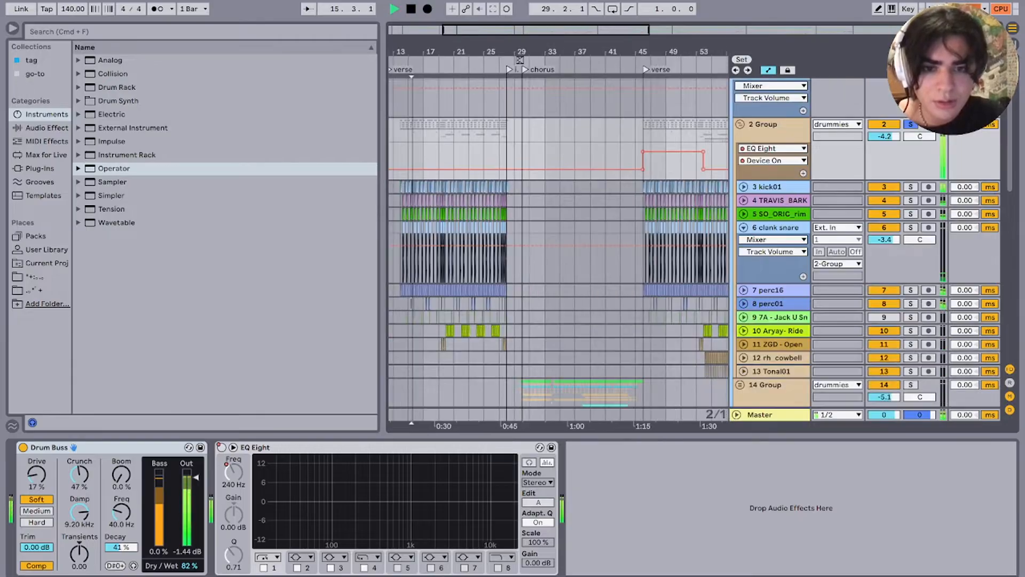
{"action": "scroll", "coordinate": [517, 241], "scroll_direction": "left", "scroll_amount": 2}
{"action": "scroll", "coordinate": [516, 240], "scroll_direction": "up", "scroll_amount": 4}
{"action": "left_click", "coordinate": [521, 288]}
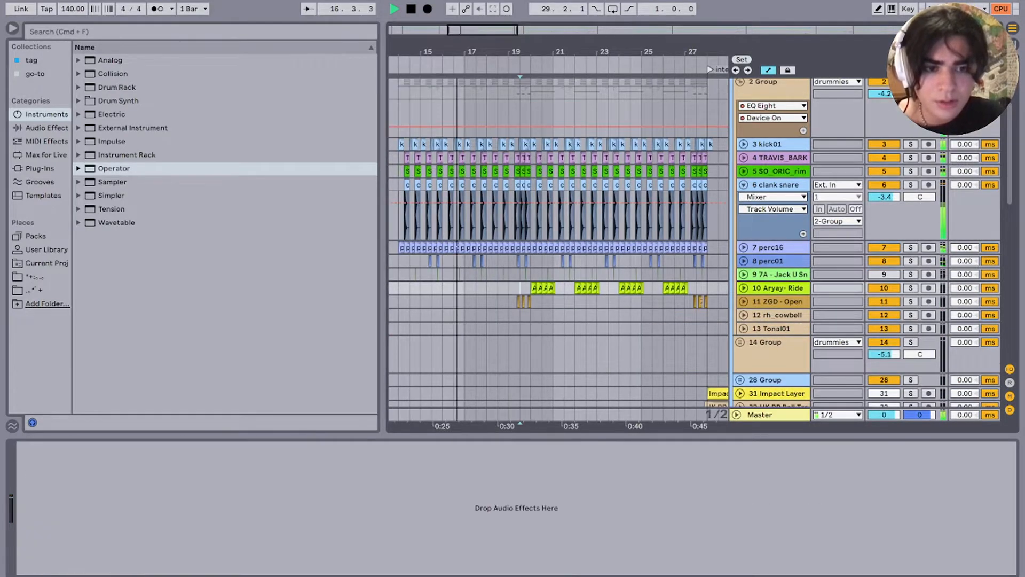
{"action": "key", "text": "space"}
{"action": "key", "text": "space"}
{"action": "scroll", "coordinate": [521, 288], "scroll_direction": "up", "scroll_amount": 5}
{"action": "key", "text": "space"}
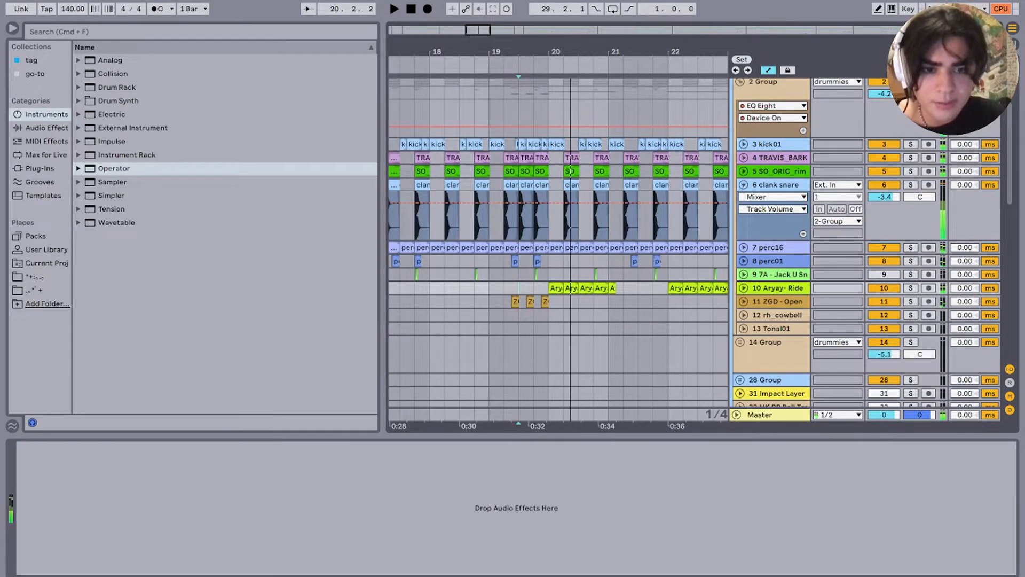
Step: Play the drums from the start of bar 19, unfolding and refolding track 11 ZGD - Open, and stop in bar 21
{"action": "left_click", "coordinate": [504, 302]}
{"action": "key", "text": "space"}
{"action": "key", "text": "u"}
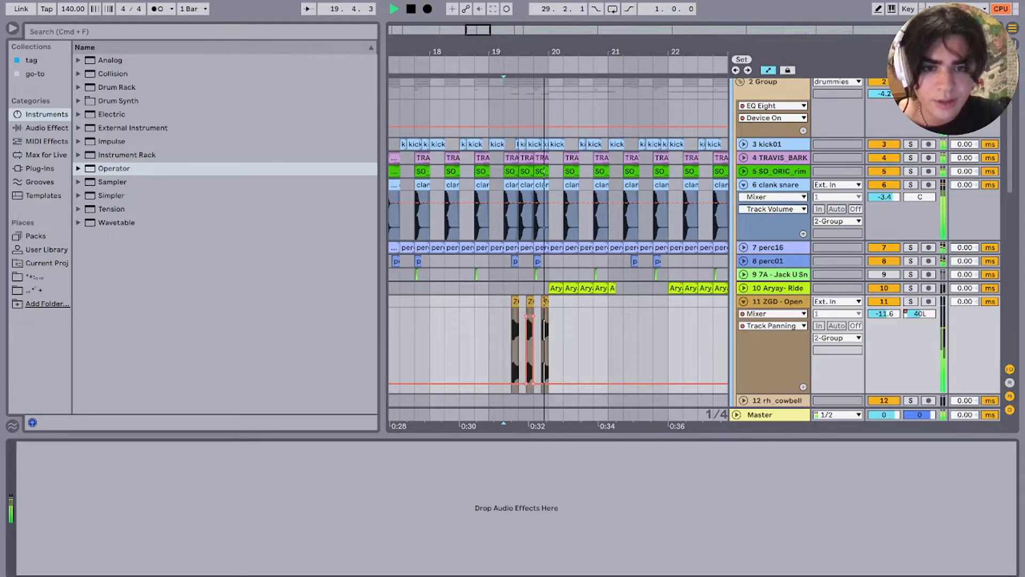
{"action": "key", "text": "u"}
{"action": "left_click", "coordinate": [563, 315]}
{"action": "scroll", "coordinate": [563, 315], "scroll_direction": "right", "scroll_amount": 3}
{"action": "scroll", "coordinate": [563, 315], "scroll_direction": "down", "scroll_amount": 1}
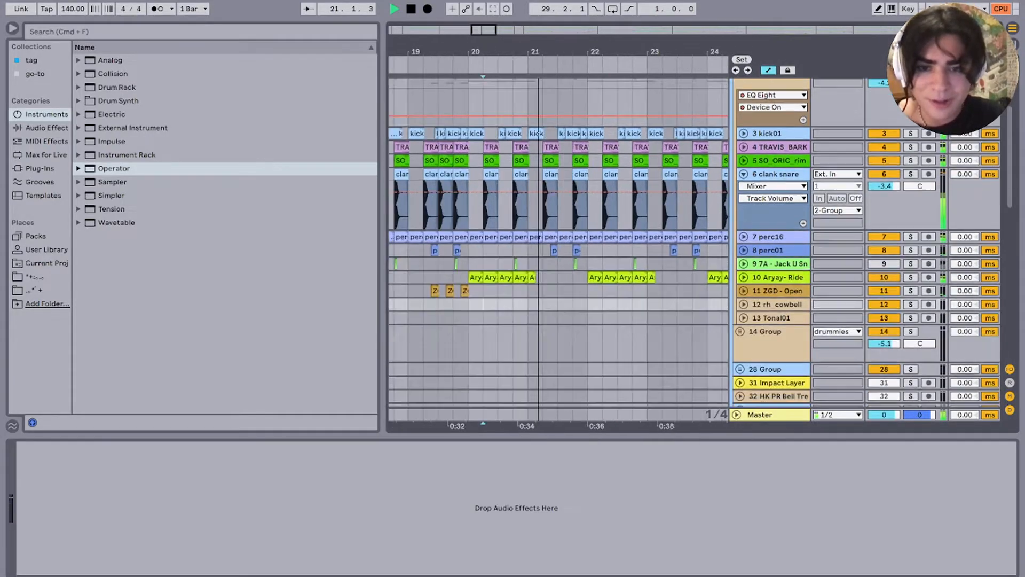
{"action": "key", "text": "space"}
Step: Select the track 10 ride clip at 20.4 and play the soloed drums from bar 24 to bar 26
{"action": "scroll", "coordinate": [507, 277], "scroll_direction": "up", "scroll_amount": 5}
{"action": "left_click", "coordinate": [518, 277]}
{"action": "scroll", "coordinate": [517, 277], "scroll_direction": "down", "scroll_amount": 8}
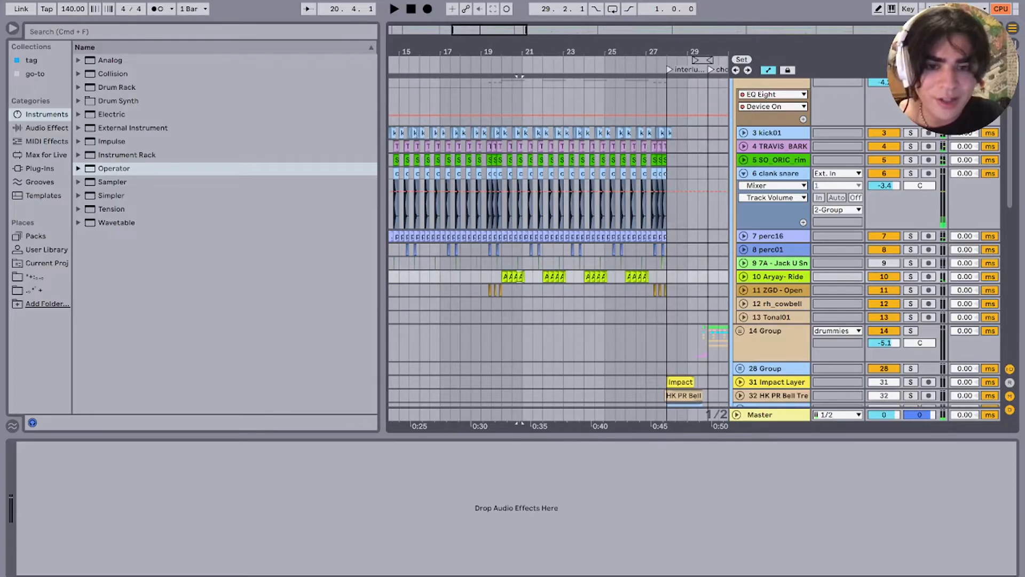
{"action": "scroll", "coordinate": [596, 251], "scroll_direction": "up", "scroll_amount": 4}
{"action": "scroll", "coordinate": [595, 251], "scroll_direction": "right", "scroll_amount": 1}
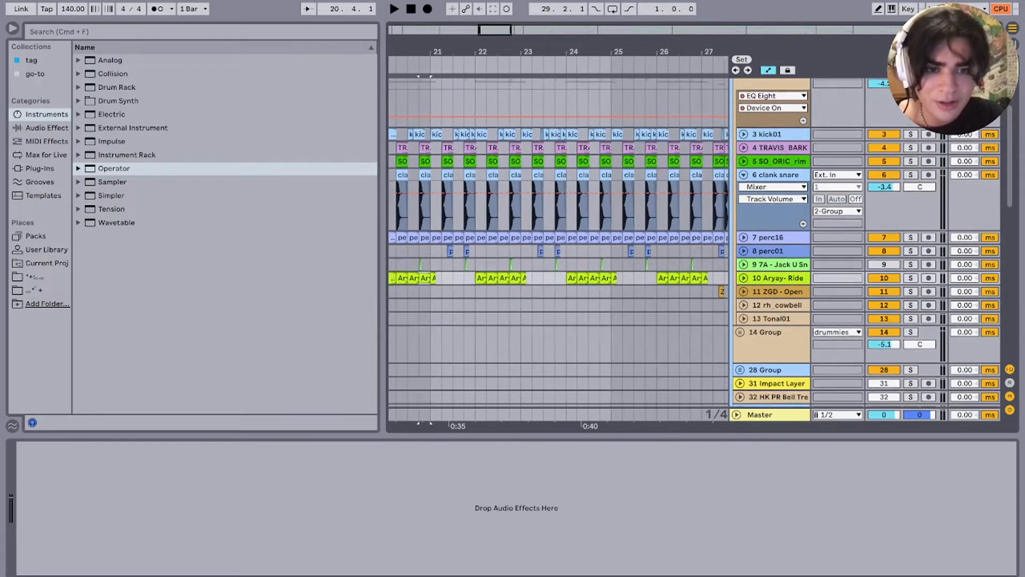
{"action": "left_click", "coordinate": [597, 250]}
{"action": "key", "text": "space"}
{"action": "scroll", "coordinate": [597, 251], "scroll_direction": "up", "scroll_amount": 2}
{"action": "scroll", "coordinate": [597, 251], "scroll_direction": "up", "scroll_amount": 2}
{"action": "scroll", "coordinate": [597, 251], "scroll_direction": "right", "scroll_amount": 4}
{"action": "scroll", "coordinate": [597, 251], "scroll_direction": "down", "scroll_amount": 1}
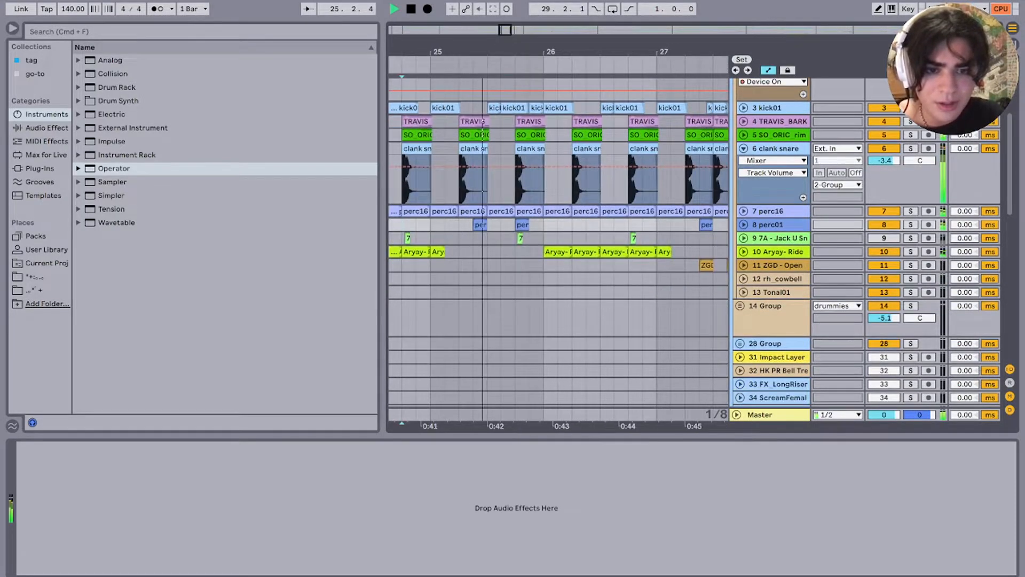
{"action": "scroll", "coordinate": [597, 250], "scroll_direction": "down", "scroll_amount": 6}
{"action": "scroll", "coordinate": [591, 252], "scroll_direction": "right", "scroll_amount": 2}
{"action": "key", "text": "space"}
Step: Fold 2 Group, solo 14 Group and play the chorus drums from bar 30
{"action": "scroll", "coordinate": [592, 252], "scroll_direction": "down", "scroll_amount": 6}
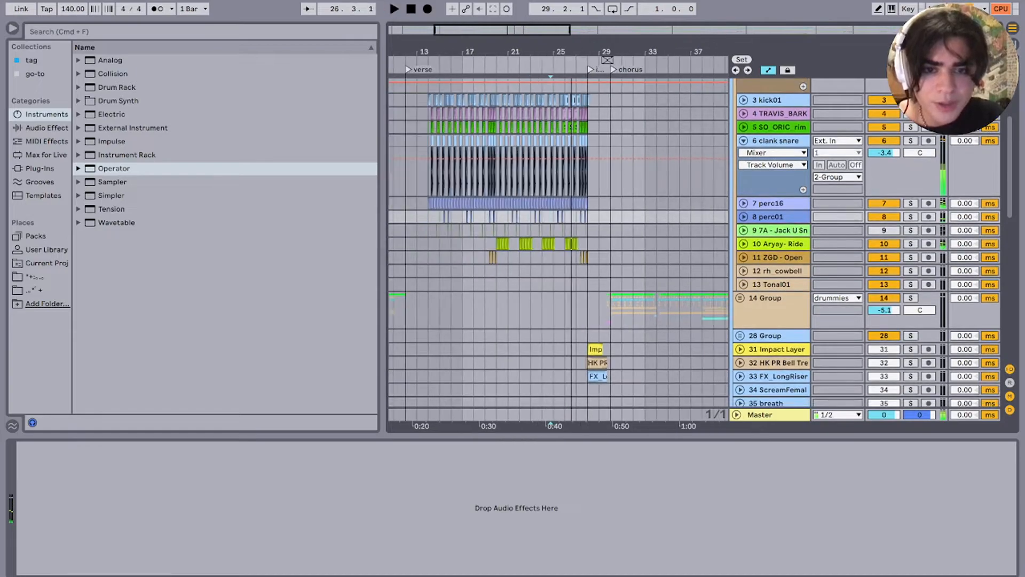
{"action": "scroll", "coordinate": [465, 276], "scroll_direction": "up", "scroll_amount": 5}
{"action": "left_click", "coordinate": [740, 192]}
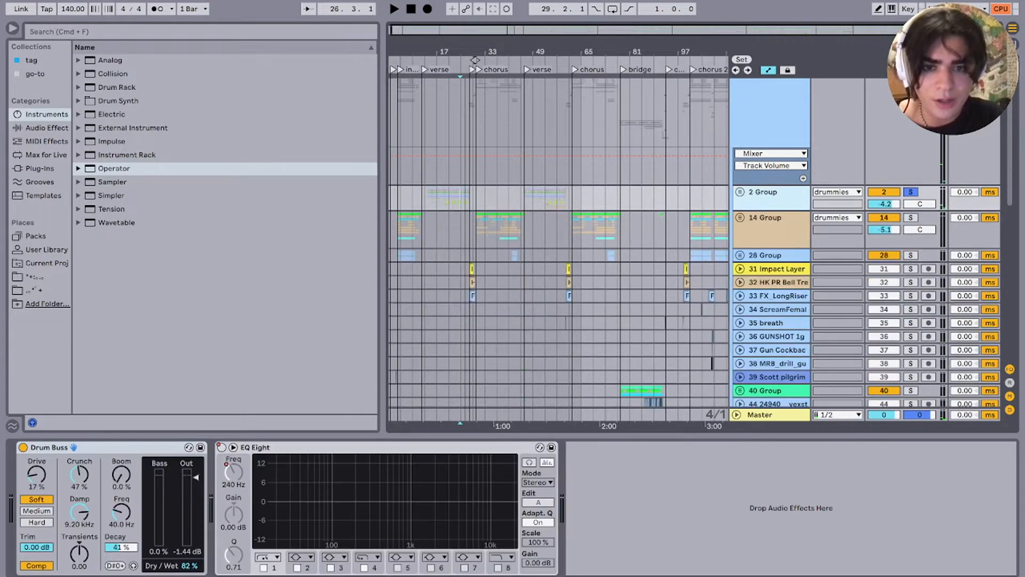
{"action": "left_click", "coordinate": [465, 128]}
{"action": "left_click", "coordinate": [472, 198]}
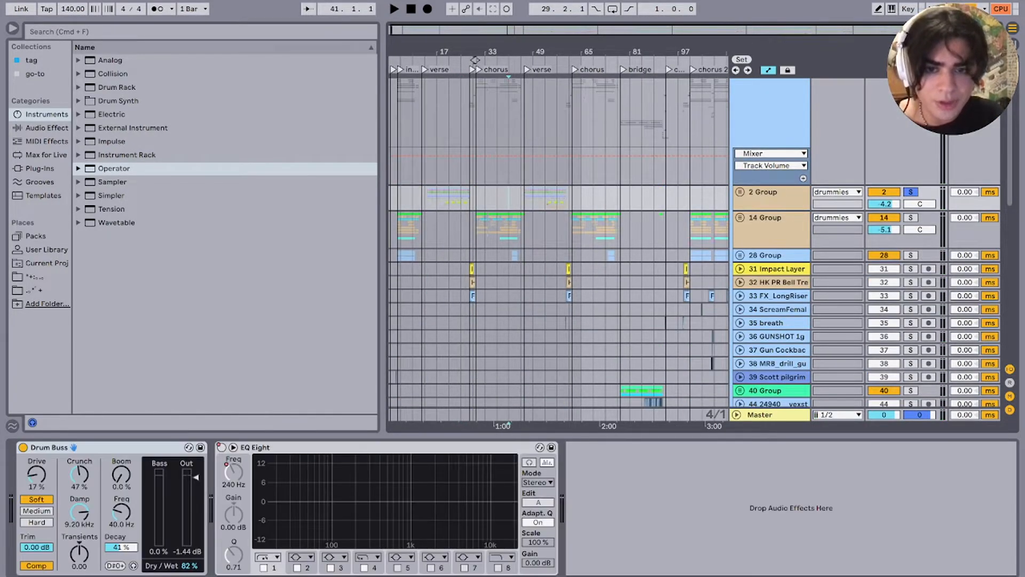
{"action": "left_click", "coordinate": [473, 230]}
{"action": "scroll", "coordinate": [474, 229], "scroll_direction": "up", "scroll_amount": 5}
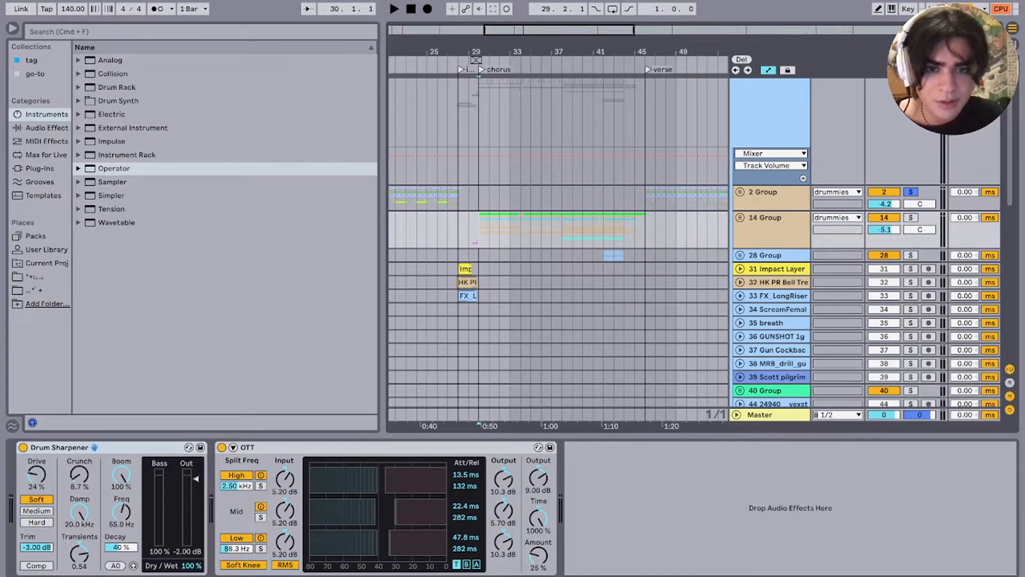
{"action": "key", "text": "s"}
{"action": "key", "text": "space"}
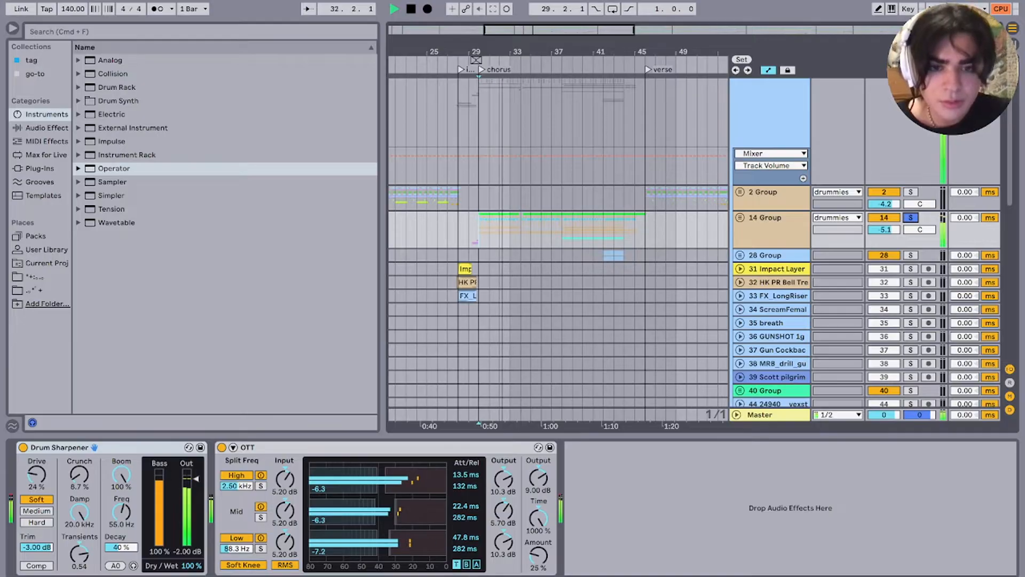
Step: Solo 28 Group and play its chorus section from bar 42 to bar 43
{"action": "left_click", "coordinate": [604, 255]}
{"action": "key", "text": "space"}
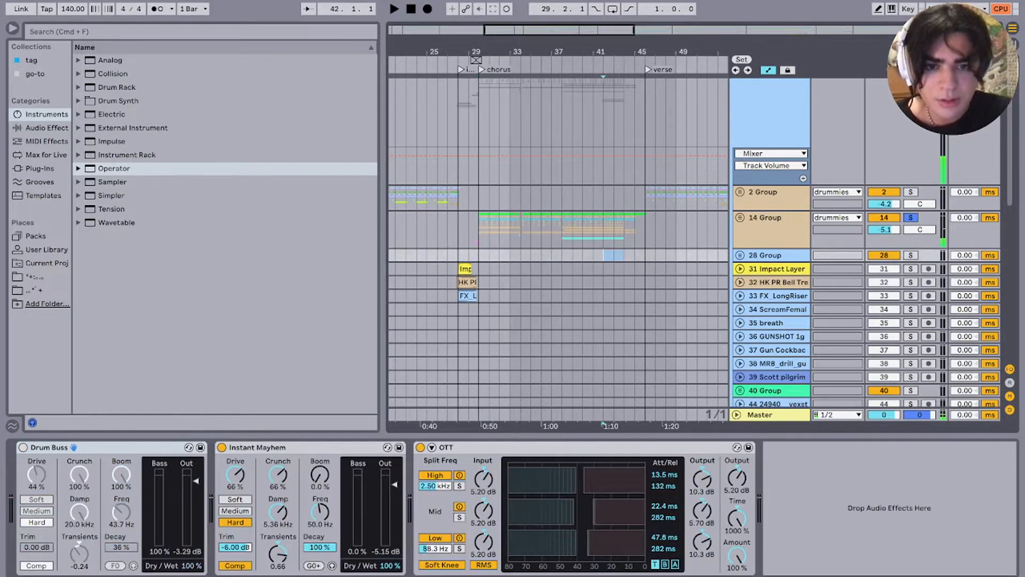
{"action": "key", "text": "s"}
{"action": "key", "text": "space"}
{"action": "scroll", "coordinate": [604, 255], "scroll_direction": "right", "scroll_amount": 5}
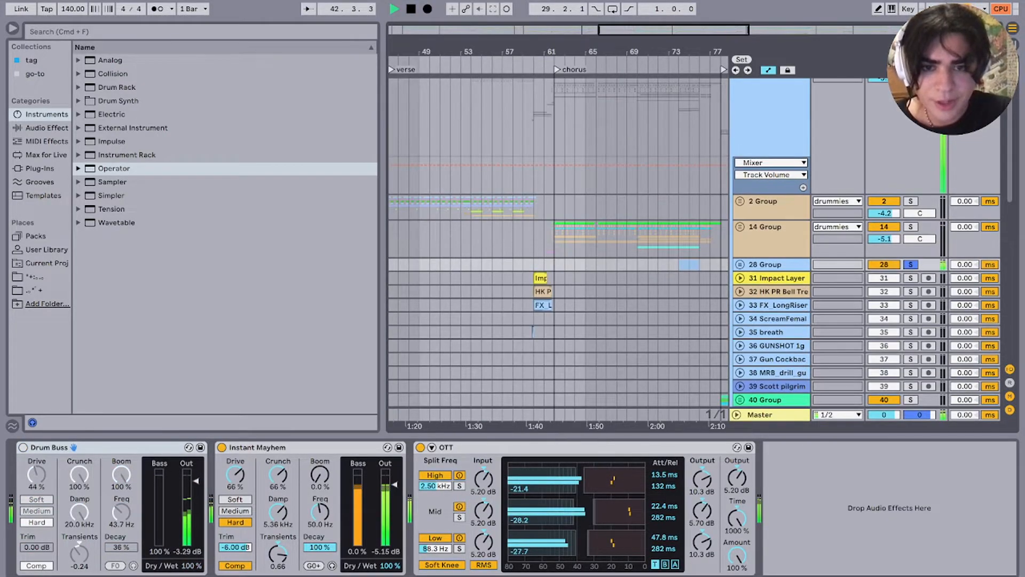
{"action": "key", "text": "space"}
{"action": "scroll", "coordinate": [604, 255], "scroll_direction": "down", "scroll_amount": 5}
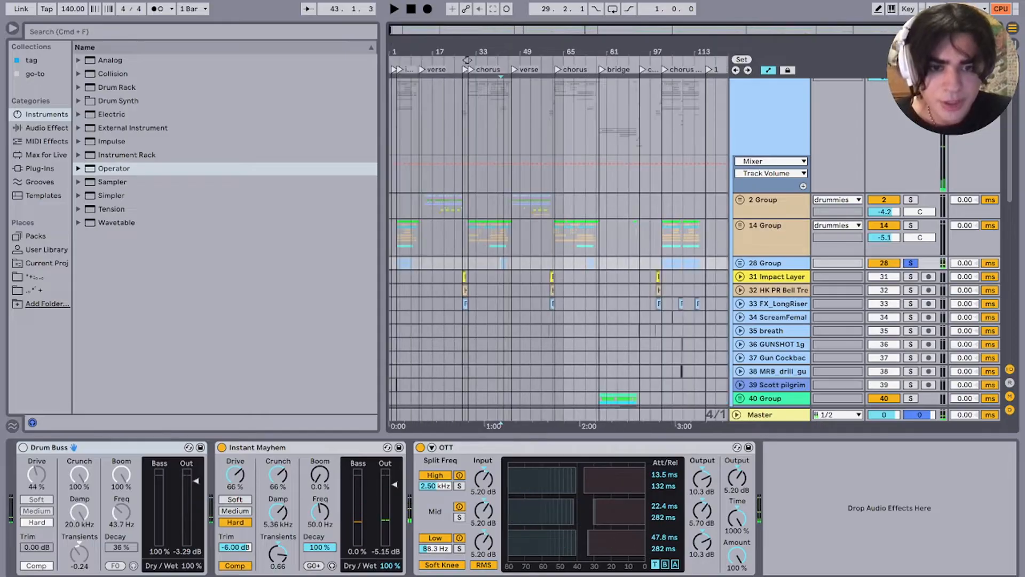
Step: Solo tracks 31 Impact Layer, 32 HK PR Bell Tree and 33 FX_LongRiser together and play them from bar 60
{"action": "scroll", "coordinate": [558, 246], "scroll_direction": "up", "scroll_amount": 8}
{"action": "left_click", "coordinate": [707, 277]}
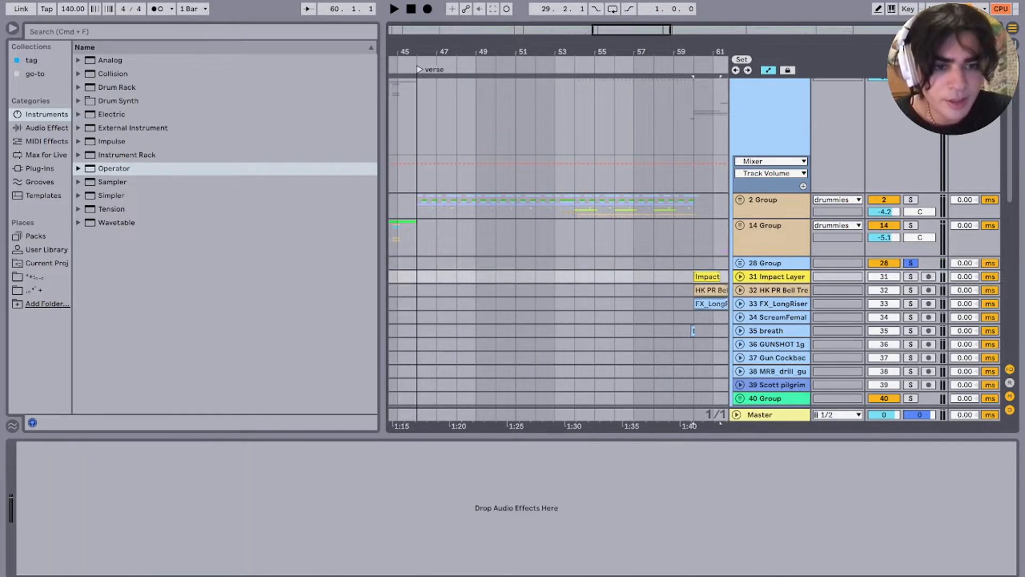
{"action": "left_click", "coordinate": [709, 304], "text": "shift"}
{"action": "left_click", "coordinate": [911, 303]}
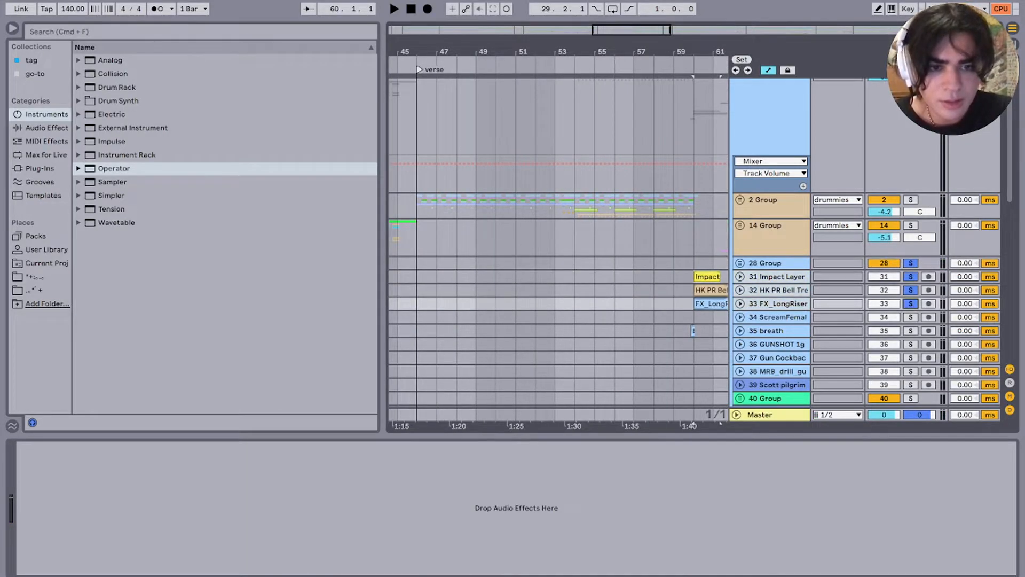
{"action": "key", "text": "space"}
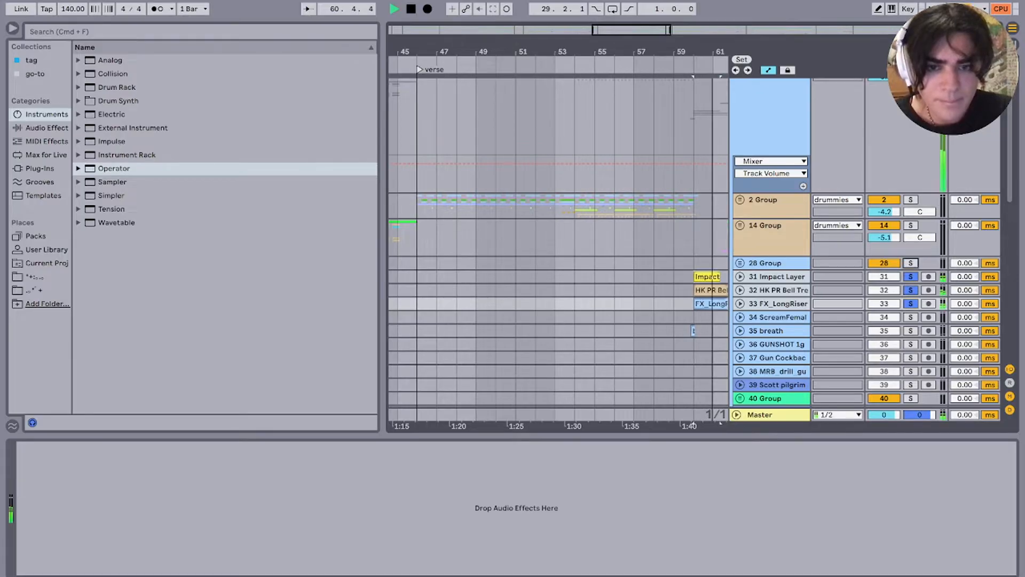
{"action": "scroll", "coordinate": [566, 266], "scroll_direction": "right", "scroll_amount": 5}
{"action": "scroll", "coordinate": [566, 267], "scroll_direction": "up", "scroll_amount": 3}
{"action": "scroll", "coordinate": [566, 267], "scroll_direction": "down", "scroll_amount": 10}
{"action": "key", "text": "space"}
Step: Solo tracks 36 GUNSHOT, 37 Gun Cockback and 38 MRB_drill together and play them from bar 108
{"action": "scroll", "coordinate": [558, 246], "scroll_direction": "down", "scroll_amount": 5}
{"action": "scroll", "coordinate": [558, 246], "scroll_direction": "right", "scroll_amount": 2}
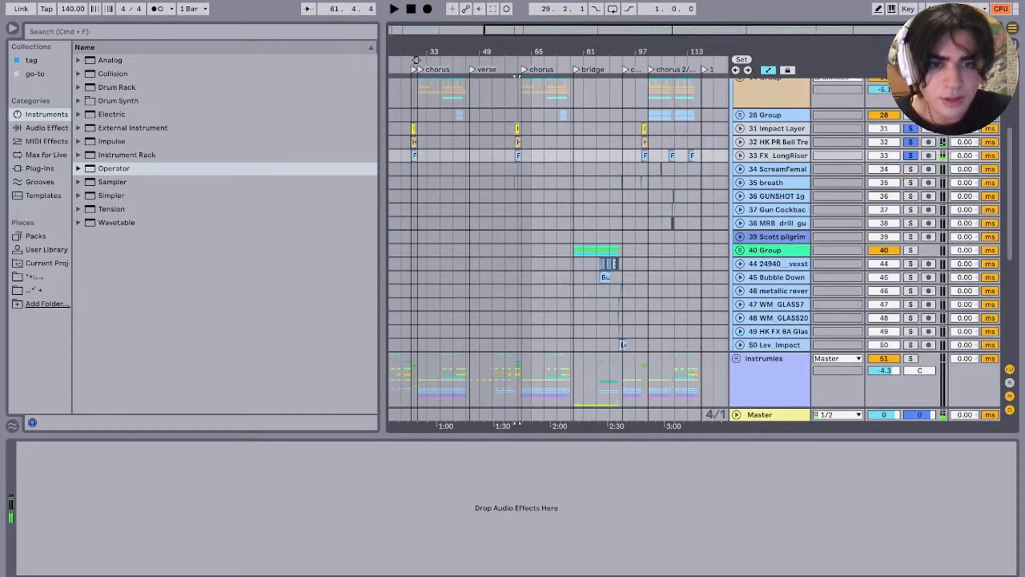
{"action": "scroll", "coordinate": [558, 245], "scroll_direction": "up", "scroll_amount": 2}
{"action": "scroll", "coordinate": [566, 246], "scroll_direction": "up", "scroll_amount": 5}
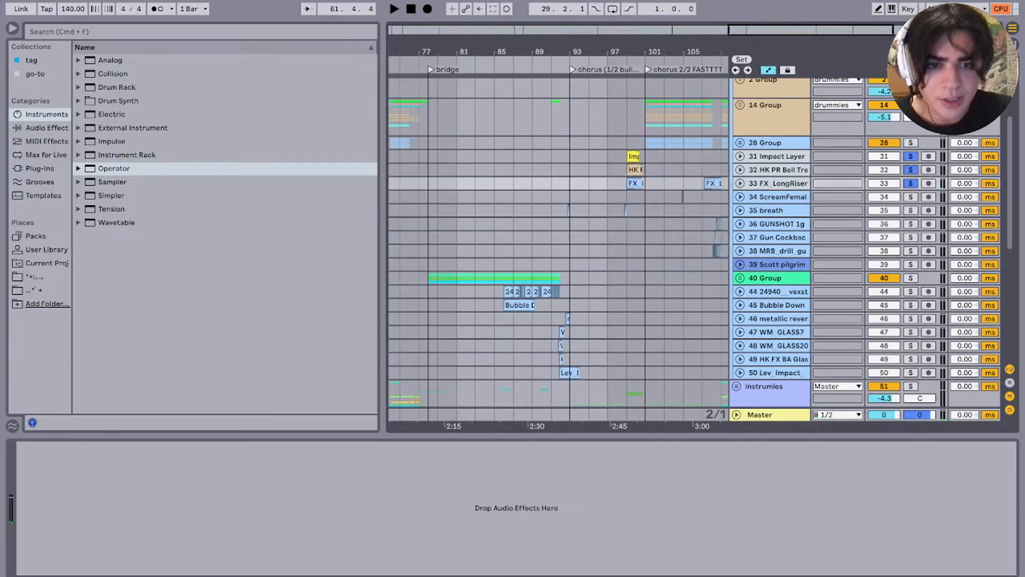
{"action": "scroll", "coordinate": [565, 245], "scroll_direction": "right", "scroll_amount": 4}
{"action": "scroll", "coordinate": [566, 245], "scroll_direction": "up", "scroll_amount": 5}
{"action": "scroll", "coordinate": [558, 245], "scroll_direction": "left", "scroll_amount": 4}
{"action": "scroll", "coordinate": [559, 246], "scroll_direction": "down", "scroll_amount": 1}
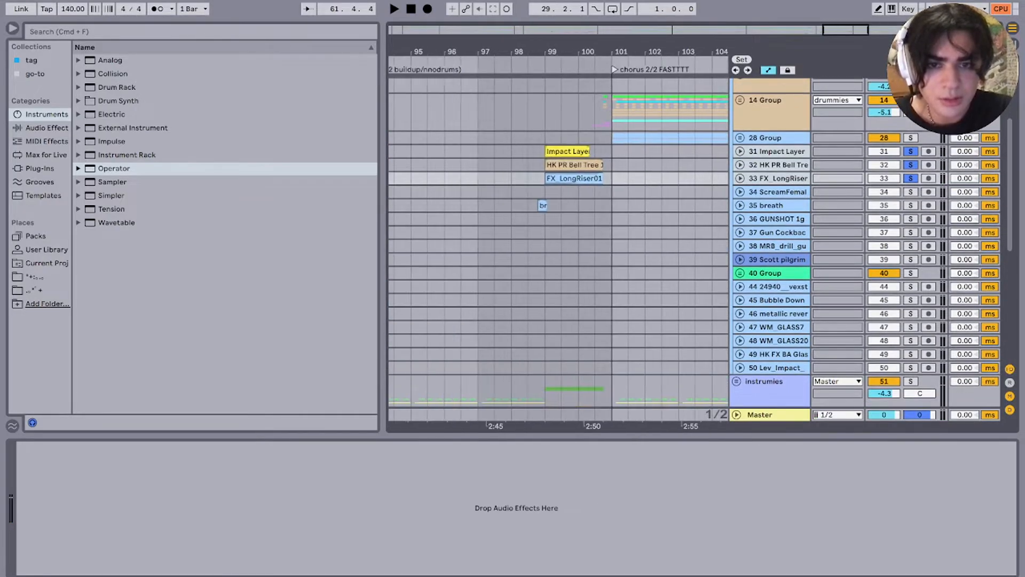
{"action": "scroll", "coordinate": [566, 235], "scroll_direction": "right", "scroll_amount": 5}
{"action": "left_click", "coordinate": [571, 230]}
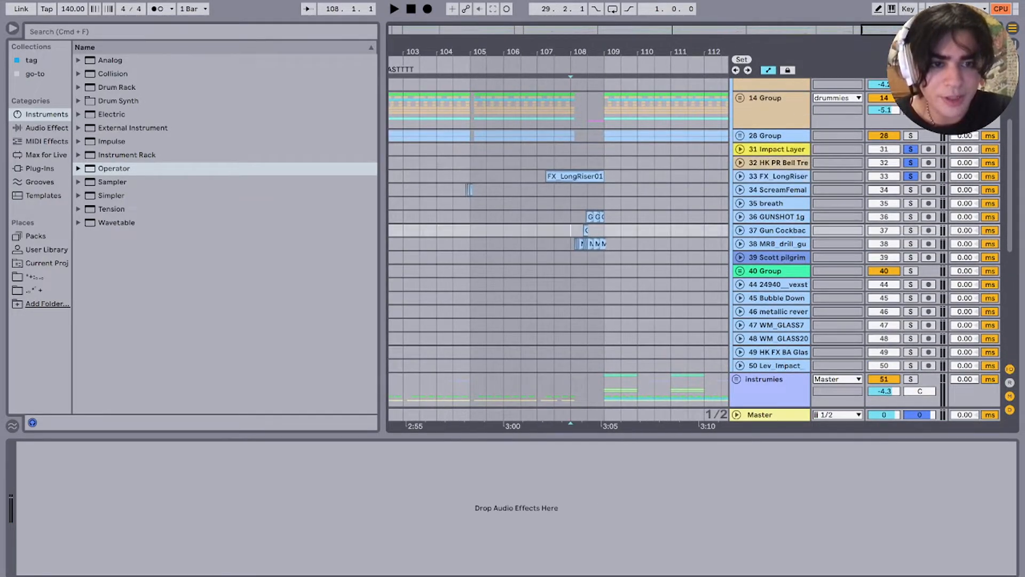
{"action": "left_click", "coordinate": [911, 217]}
{"action": "left_click", "coordinate": [911, 231], "text": "super"}
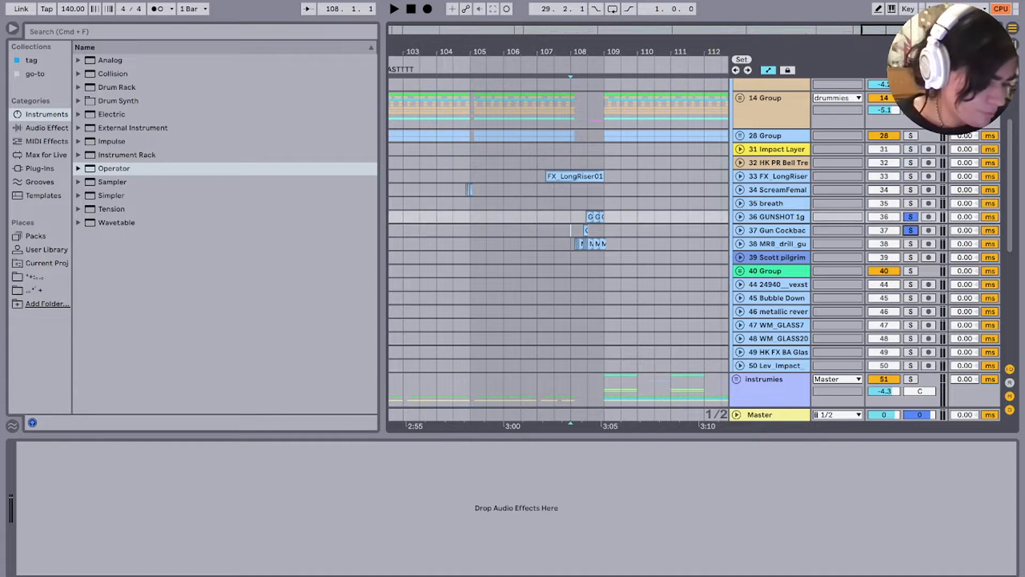
{"action": "left_click", "coordinate": [911, 244], "text": "super"}
{"action": "key", "text": "space"}
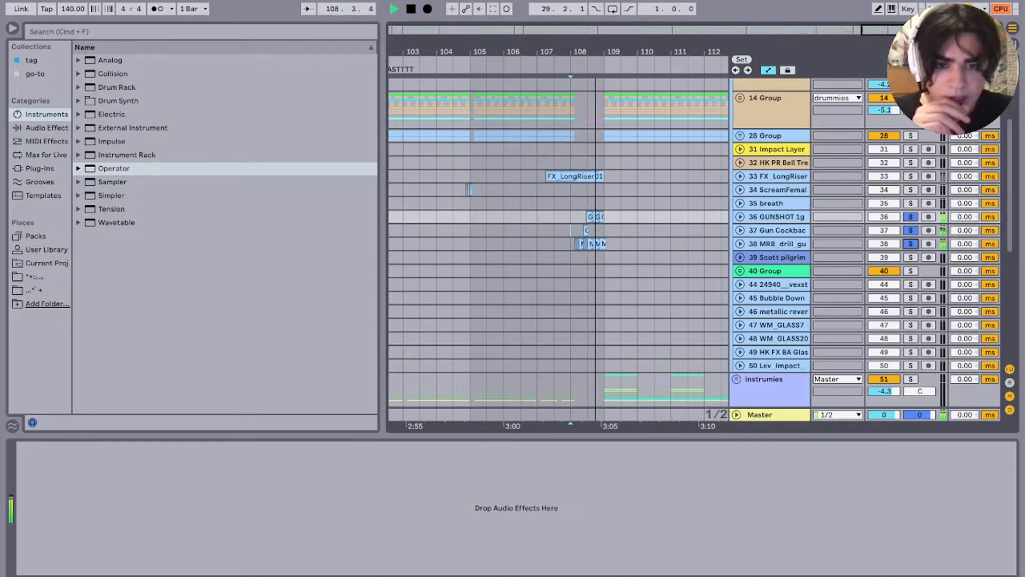
{"action": "key", "text": "space"}
Step: Solo the instrumies group and play it from bar 108, stopping in bar 109
{"action": "scroll", "coordinate": [694, 246], "scroll_direction": "down", "scroll_amount": 7}
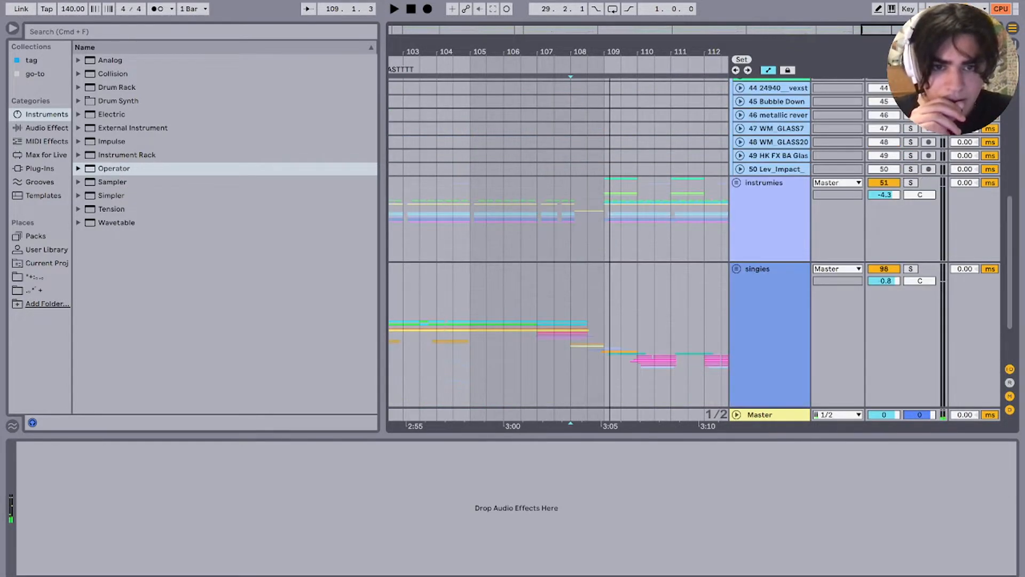
{"action": "left_click", "coordinate": [911, 183]}
{"action": "key", "text": "space"}
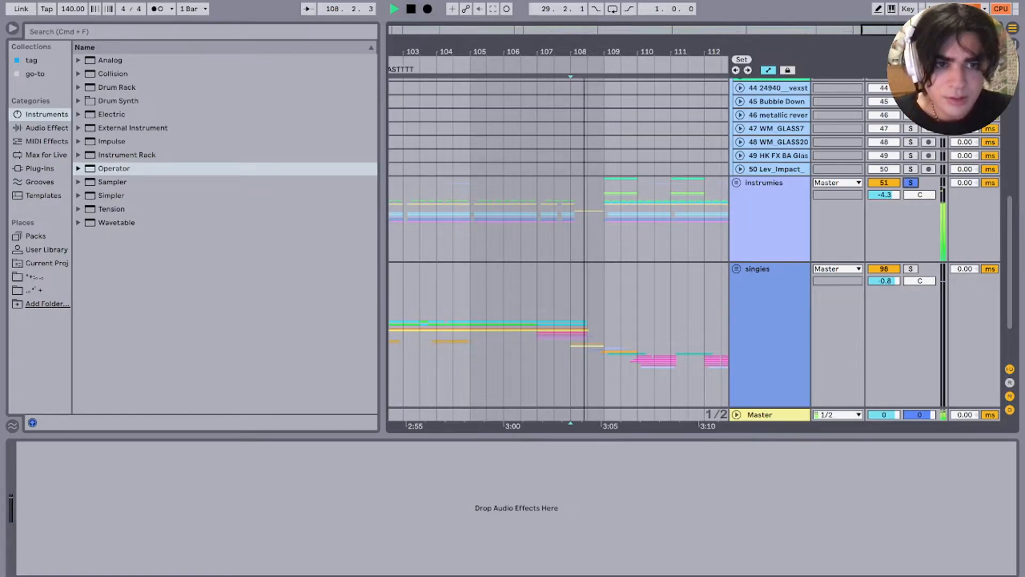
{"action": "scroll", "coordinate": [911, 182], "scroll_direction": "up", "scroll_amount": 5}
{"action": "key", "text": "space"}
Step: Add tracks 36, 37 and 38 to the instrumies solo and play them all together from bar 108
{"action": "left_click", "coordinate": [911, 157], "text": "super"}
{"action": "left_click", "coordinate": [911, 171], "text": "super"}
{"action": "left_click", "coordinate": [911, 172], "text": "super"}
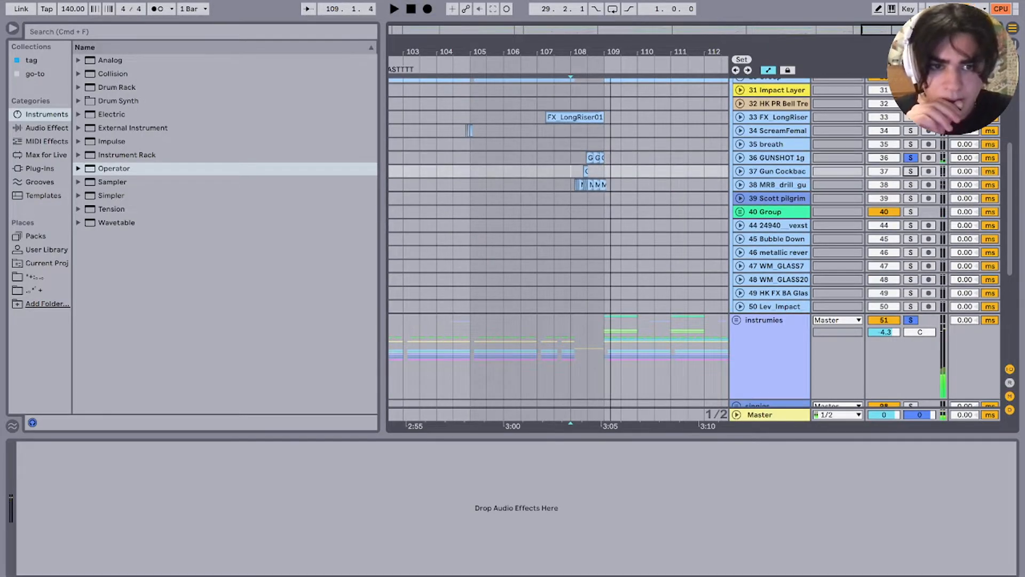
{"action": "left_click", "coordinate": [911, 184], "text": "super"}
{"action": "key", "text": "space"}
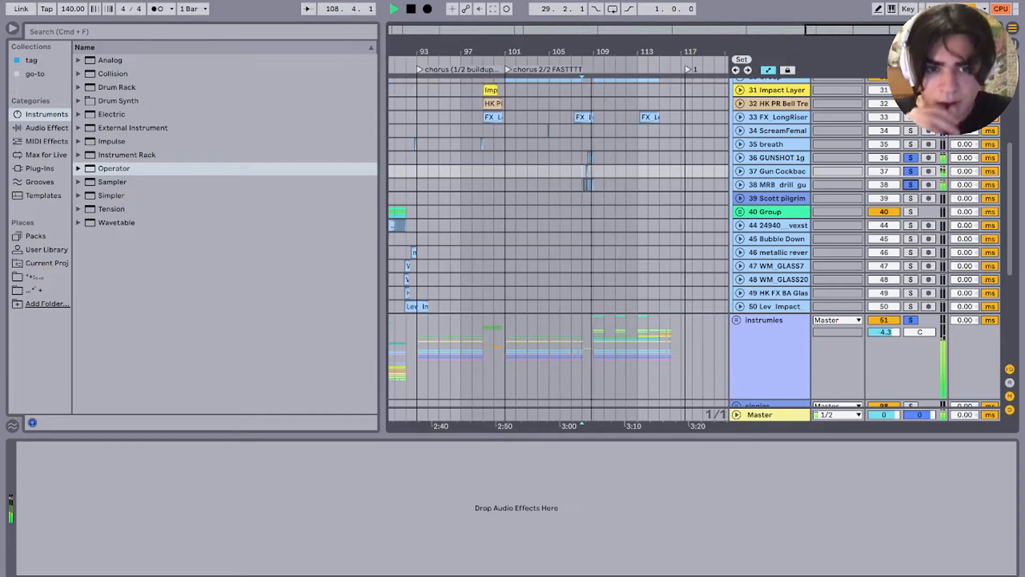
Step: Stop playback, clear the instrumies solo and solo track 39 Scott pilgrim instead of the gunshot tracks
{"action": "key", "text": "space"}
{"action": "left_click", "coordinate": [911, 320]}
{"action": "scroll", "coordinate": [559, 235], "scroll_direction": "left", "scroll_amount": 9}
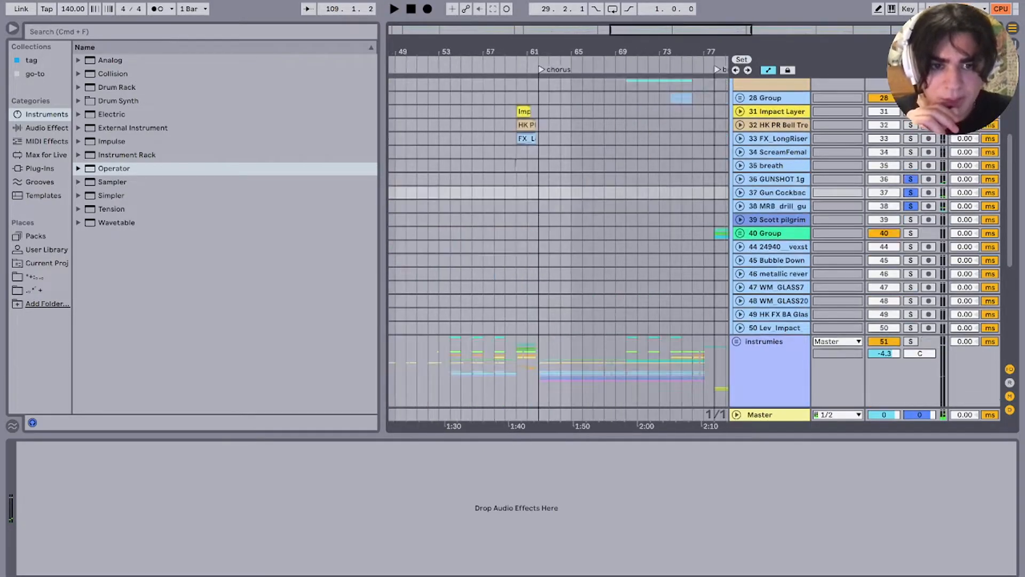
{"action": "scroll", "coordinate": [559, 235], "scroll_direction": "right", "scroll_amount": 5}
{"action": "left_click", "coordinate": [778, 225]}
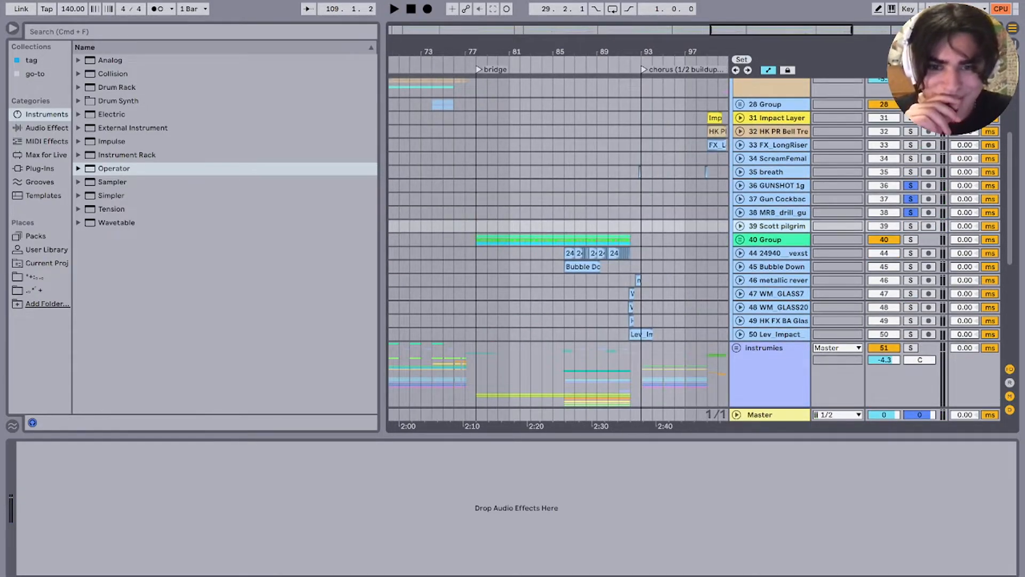
{"action": "left_click", "coordinate": [910, 225]}
Step: Play the Scott pilgrim clip just before the intro and check its waveform, leaving the track folded
{"action": "scroll", "coordinate": [558, 235], "scroll_direction": "left", "scroll_amount": 14}
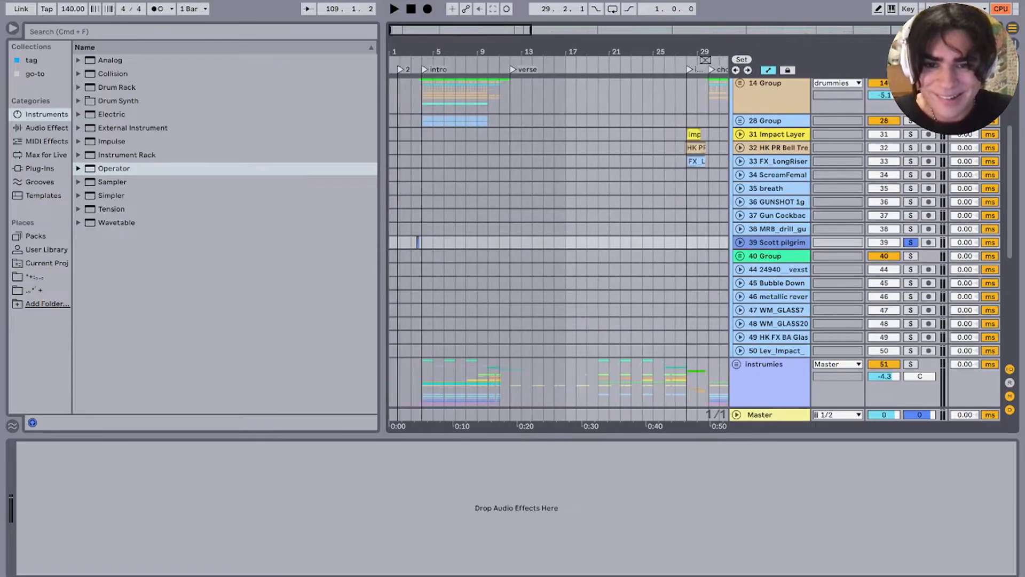
{"action": "scroll", "coordinate": [414, 242], "scroll_direction": "up", "scroll_amount": 8}
{"action": "left_click", "coordinate": [446, 242]}
{"action": "key", "text": "space"}
{"action": "scroll", "coordinate": [451, 243], "scroll_direction": "up", "scroll_amount": 5}
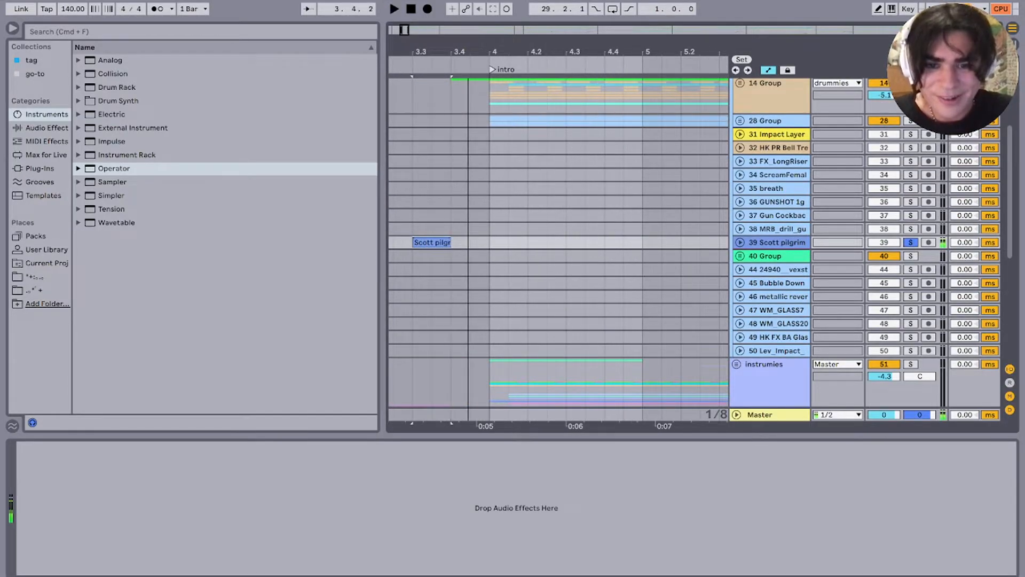
{"action": "left_click_drag", "start_coordinate": [451, 242], "coordinate": [509, 242]}
{"action": "key", "text": "space"}
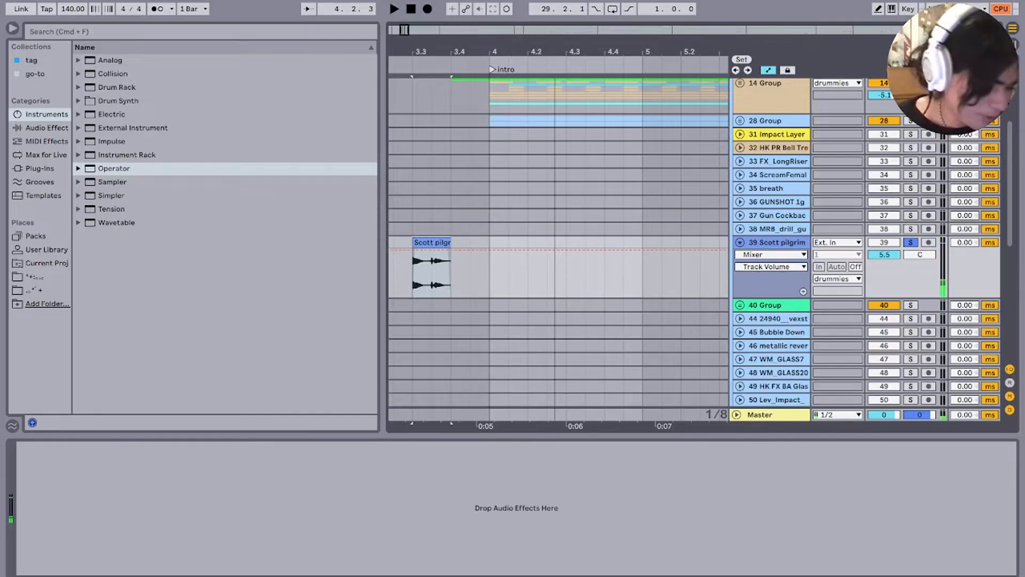
{"action": "left_click", "coordinate": [775, 242]}
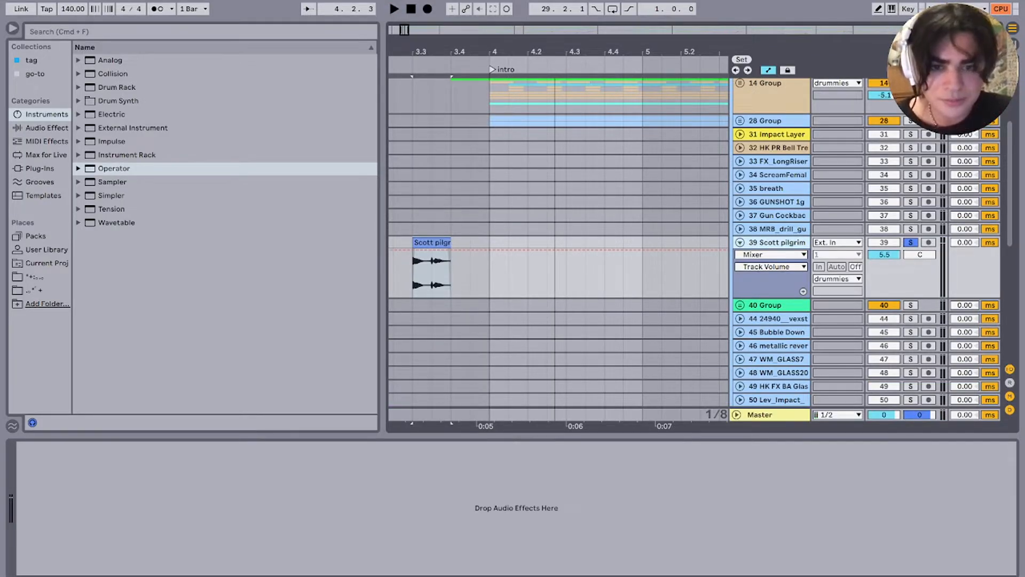
{"action": "key", "text": "u"}
Step: Solo 40 Group and play it from the start of the bridge
{"action": "left_click_drag", "start_coordinate": [486, 60], "coordinate": [486, 11]}
{"action": "left_click_drag", "start_coordinate": [649, 60], "coordinate": [649, 96]}
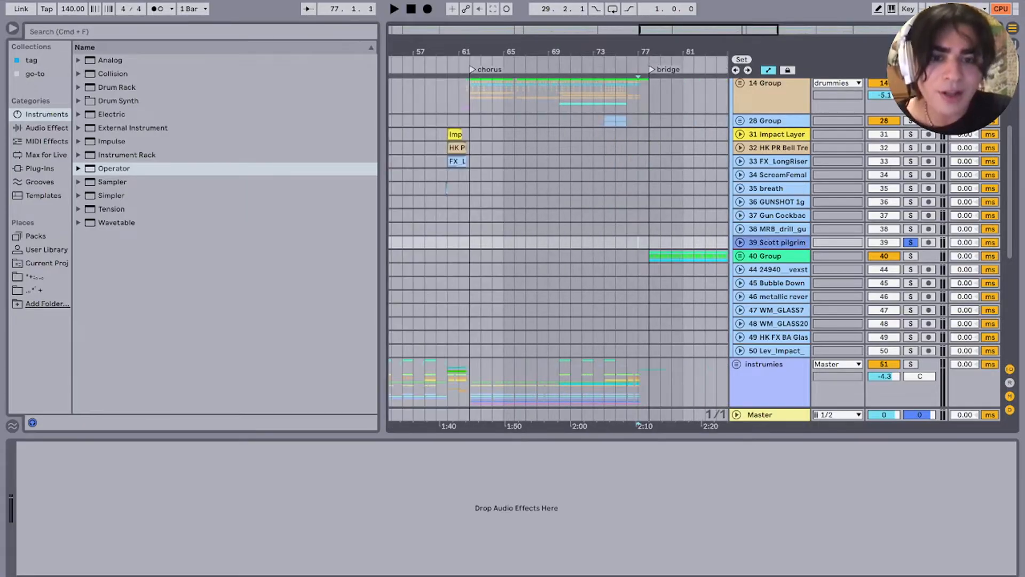
{"action": "left_click", "coordinate": [911, 257]}
{"action": "left_click", "coordinate": [649, 270]}
{"action": "key", "text": "space"}
{"action": "scroll", "coordinate": [649, 269], "scroll_direction": "right", "scroll_amount": 4}
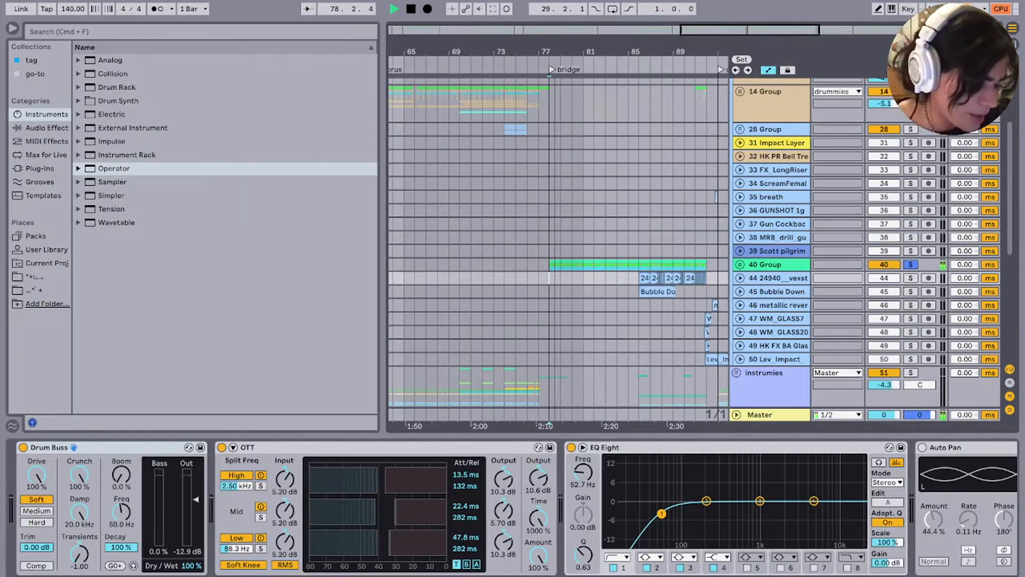
{"action": "scroll", "coordinate": [649, 269], "scroll_direction": "up", "scroll_amount": 3}
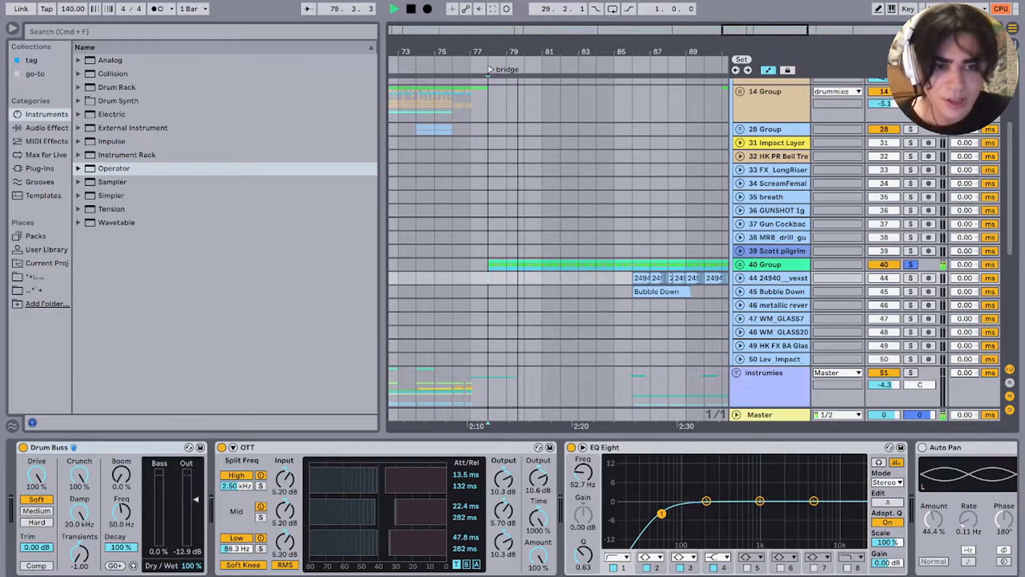
Step: Solo track 44 24940__vexst and play it from bar 86, stopping in bar 87
{"action": "left_click", "coordinate": [633, 291]}
{"action": "key", "text": "space"}
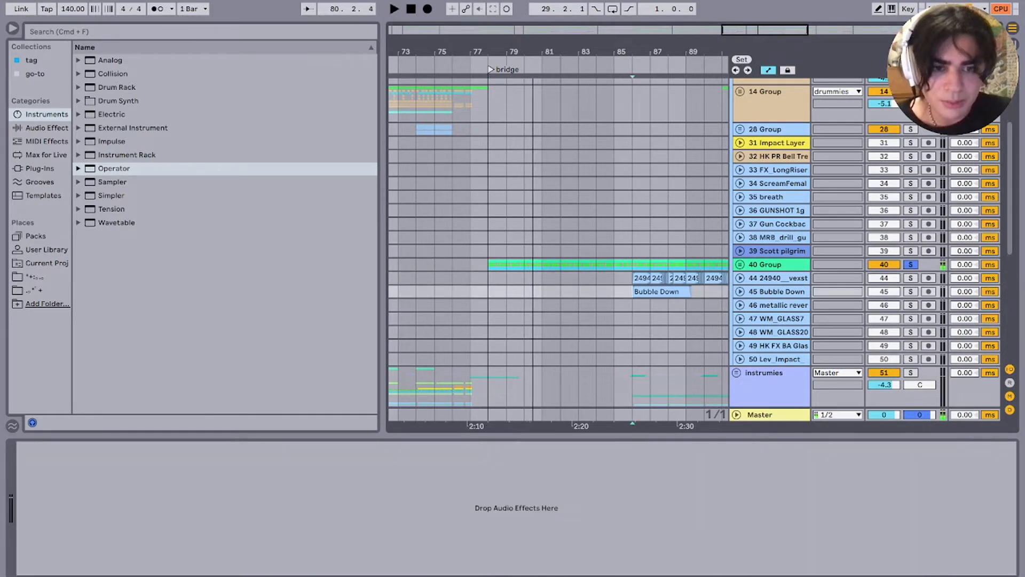
{"action": "key", "text": "space"}
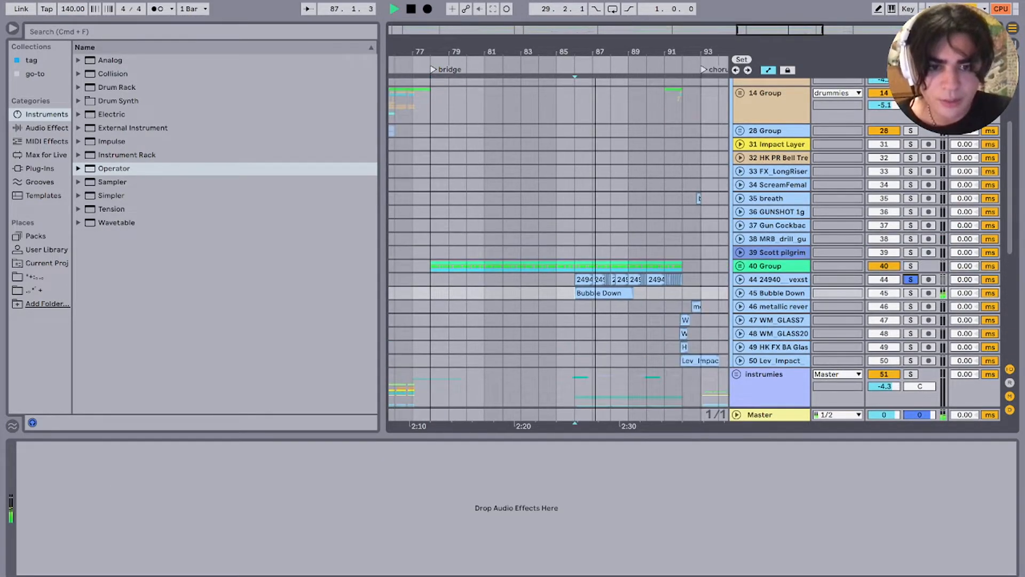
{"action": "key", "text": "space"}
Step: Unfold track 44 and play its chopped loop from bar 86 to bar 92, then clear its solo
{"action": "left_click", "coordinate": [740, 279]}
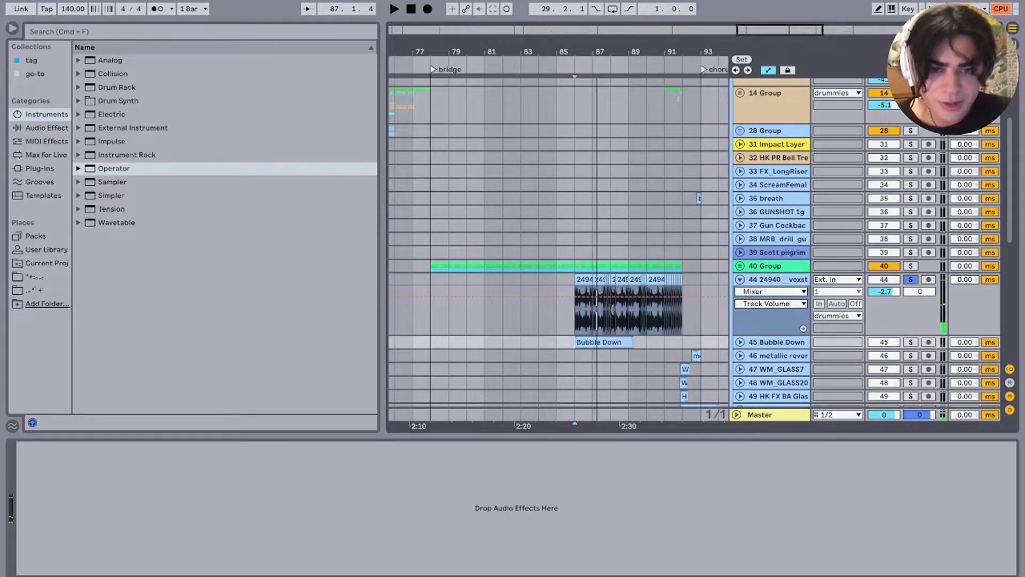
{"action": "left_click", "coordinate": [778, 279]}
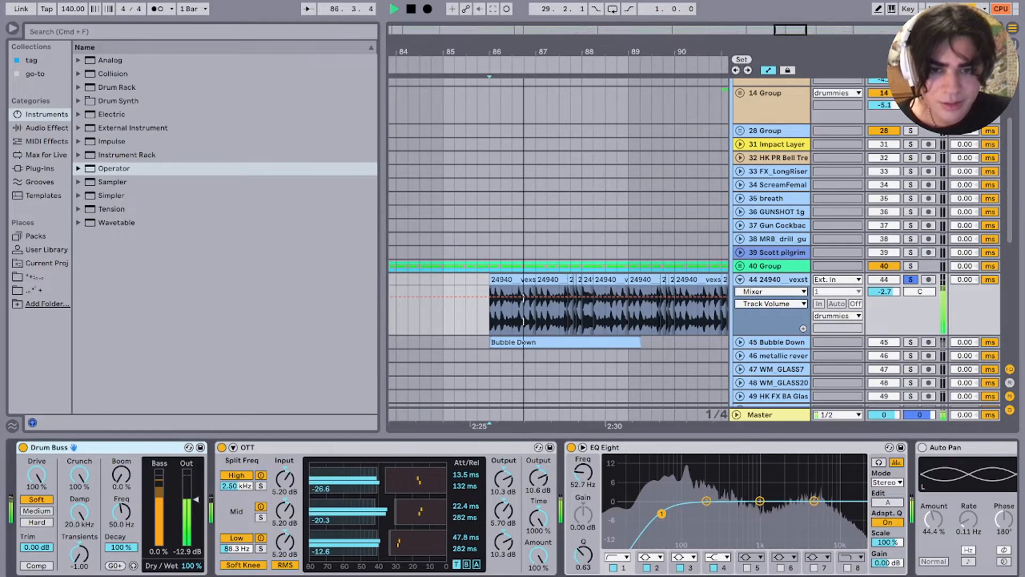
{"action": "scroll", "coordinate": [635, 309], "scroll_direction": "up", "scroll_amount": 5}
{"action": "scroll", "coordinate": [635, 310], "scroll_direction": "left", "scroll_amount": 2}
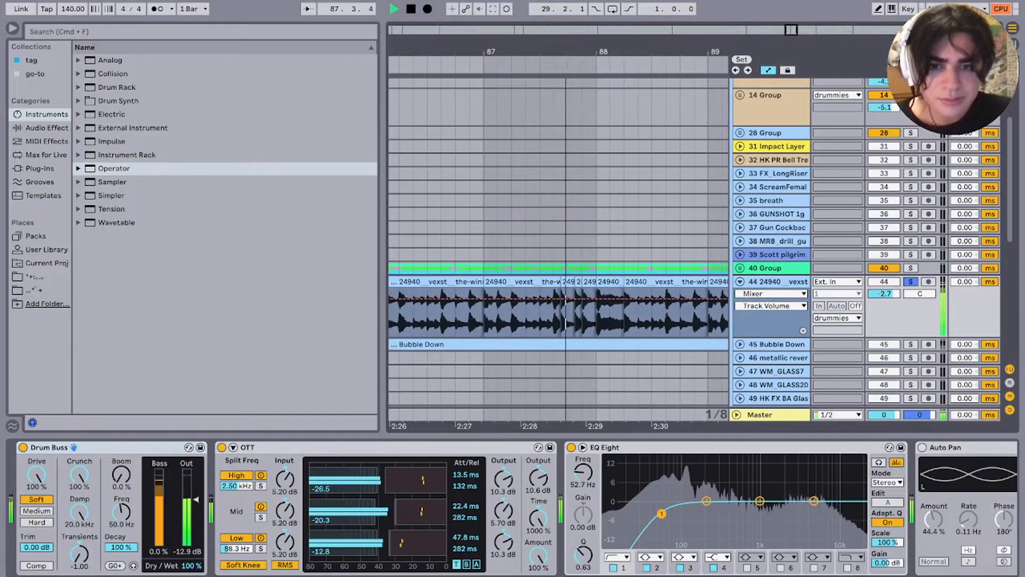
{"action": "scroll", "coordinate": [636, 310], "scroll_direction": "right", "scroll_amount": 3}
{"action": "scroll", "coordinate": [563, 240], "scroll_direction": "down", "scroll_amount": 5}
{"action": "scroll", "coordinate": [563, 240], "scroll_direction": "down", "scroll_amount": 3}
{"action": "scroll", "coordinate": [563, 241], "scroll_direction": "right", "scroll_amount": 2}
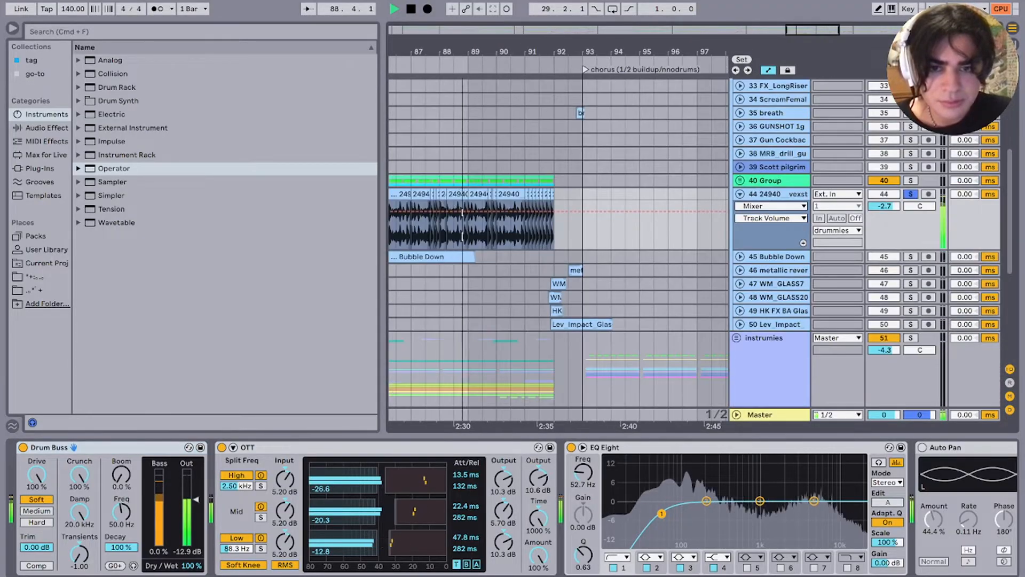
{"action": "scroll", "coordinate": [563, 240], "scroll_direction": "up", "scroll_amount": 1}
{"action": "key", "text": "plus"}
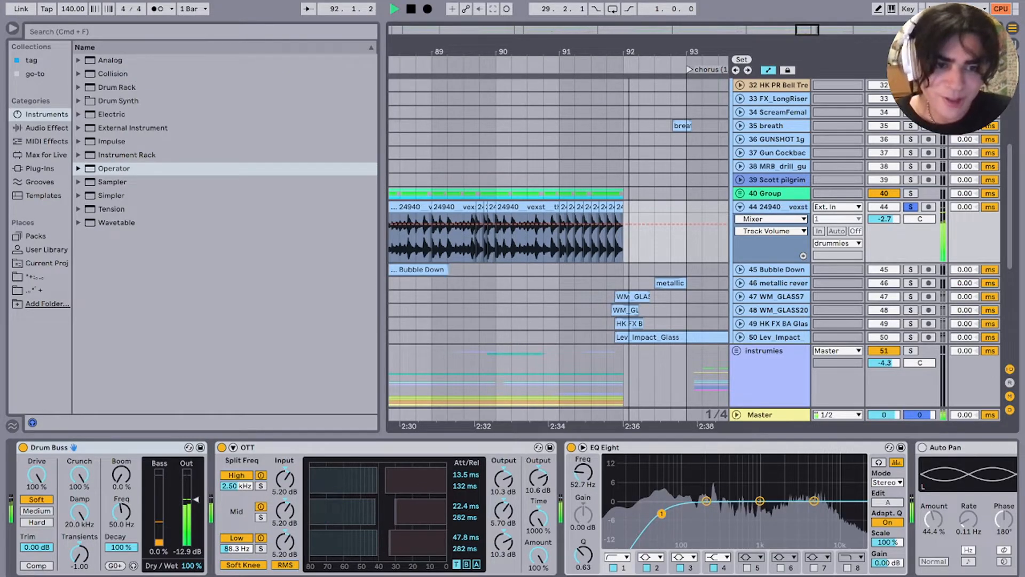
{"action": "key", "text": "space"}
{"action": "key", "text": "s"}
Step: Solo tracks 47 to 50 and play them from bar 91.3, switching the solo to the track 46 metallic clip before bar 93
{"action": "left_click", "coordinate": [776, 296]}
{"action": "left_click", "coordinate": [777, 337], "text": "shift"}
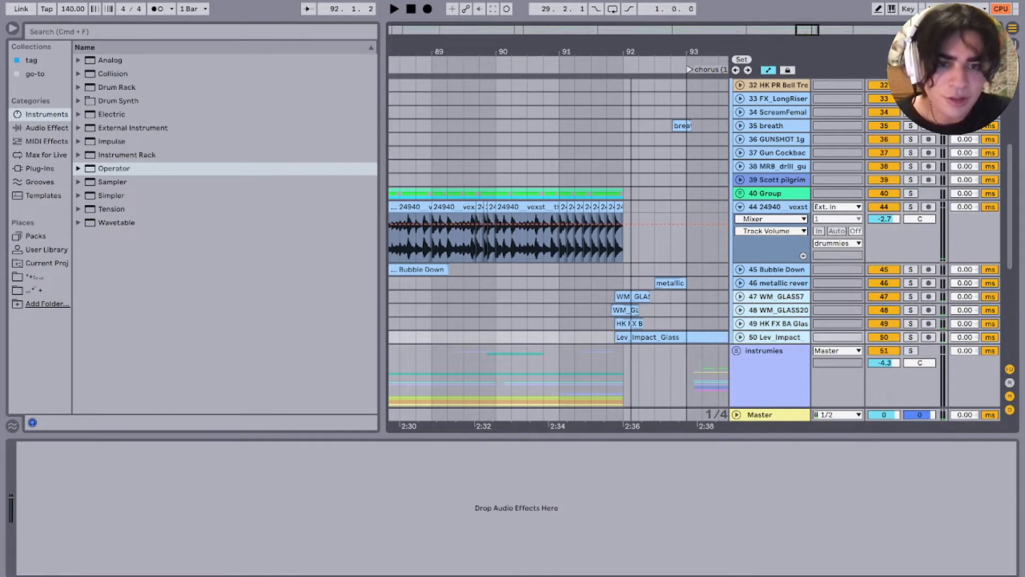
{"action": "left_click", "coordinate": [911, 310]}
{"action": "left_click", "coordinate": [591, 324]}
{"action": "key", "text": "space"}
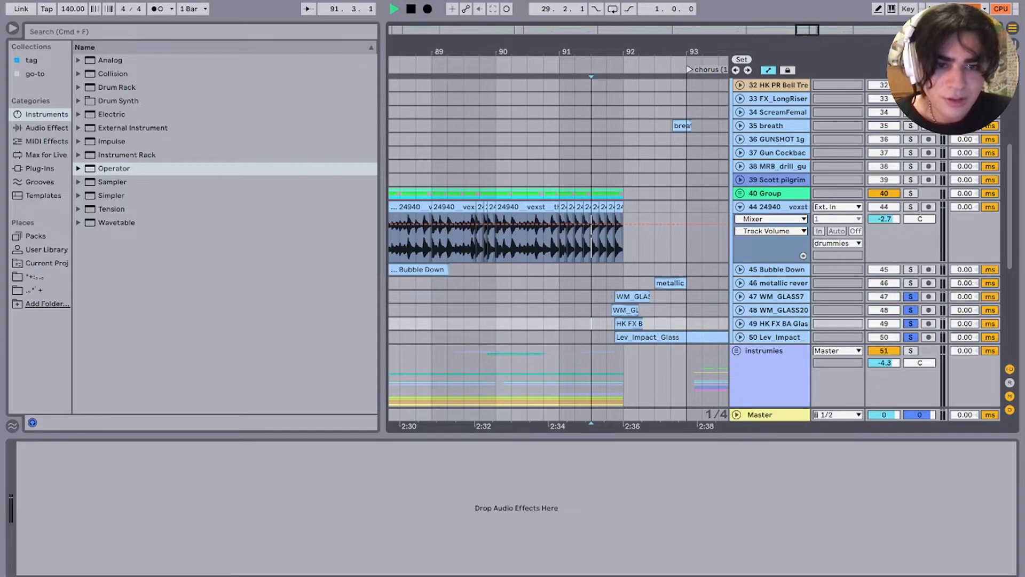
{"action": "left_click", "coordinate": [910, 283]}
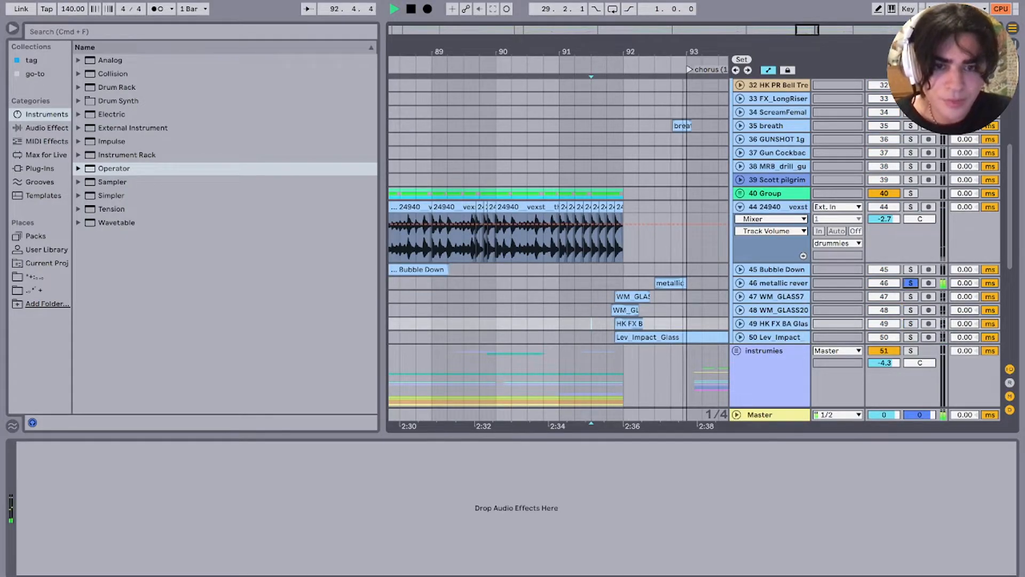
{"action": "key", "text": "space"}
Step: Fold the drummies group and solo the instrumies group, leaving it folded too
{"action": "scroll", "coordinate": [635, 242], "scroll_direction": "down", "scroll_amount": 5}
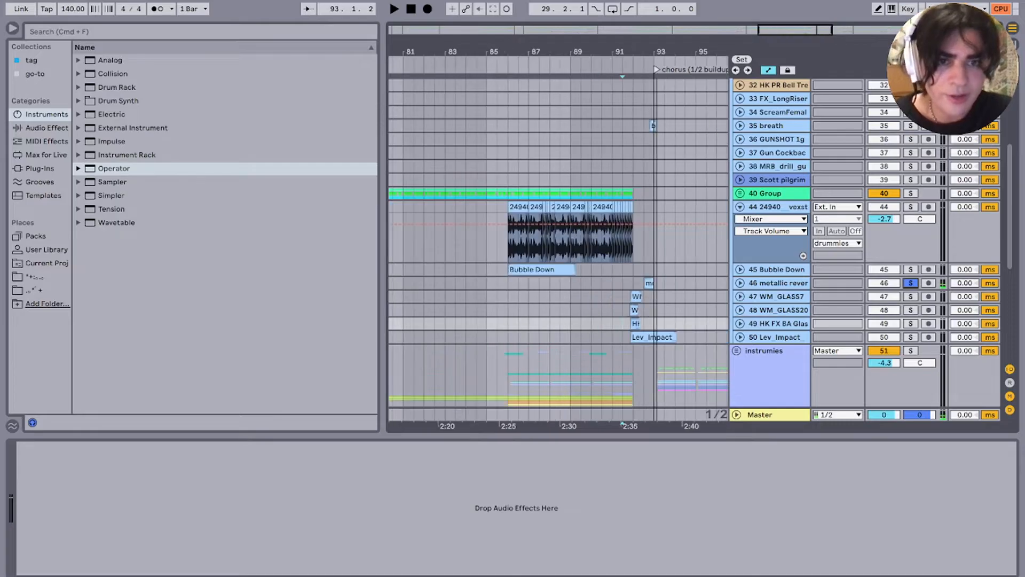
{"action": "scroll", "coordinate": [636, 243], "scroll_direction": "down", "scroll_amount": 6}
{"action": "scroll", "coordinate": [636, 243], "scroll_direction": "up", "scroll_amount": 12}
{"action": "left_click", "coordinate": [737, 85]}
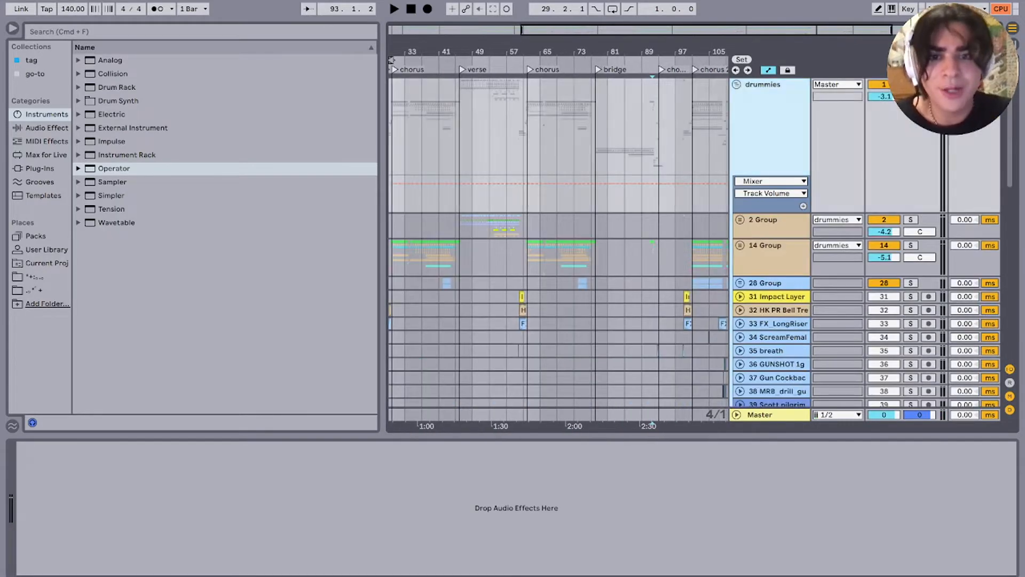
{"action": "left_click", "coordinate": [910, 183]}
{"action": "left_click", "coordinate": [737, 183]}
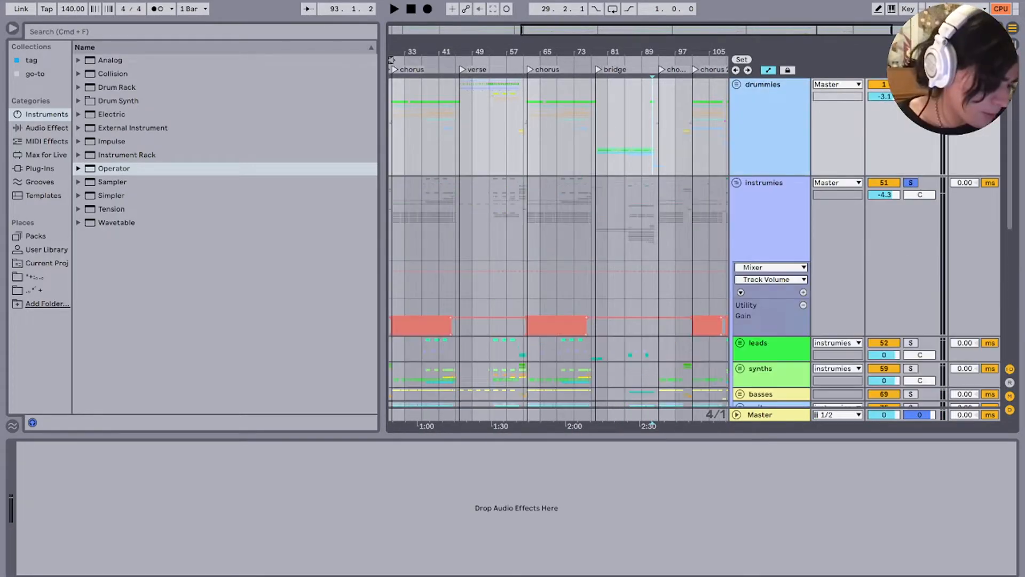
{"action": "left_click", "coordinate": [736, 182]}
Step: Mute the singies group, clear the instrumies solo and play the second verse from bar 54
{"action": "left_click", "coordinate": [490, 219]}
{"action": "scroll", "coordinate": [489, 219], "scroll_direction": "up", "scroll_amount": 5}
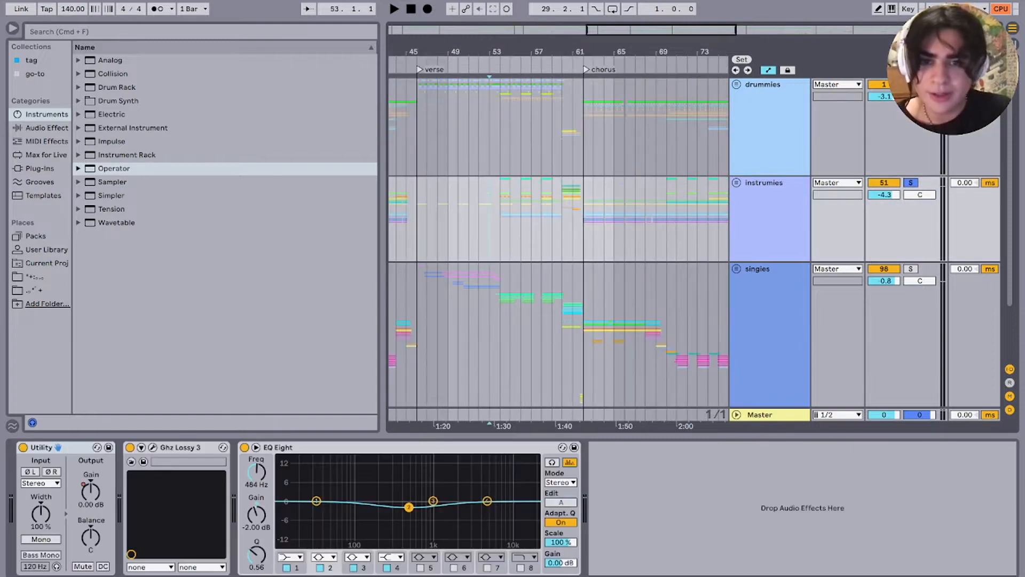
{"action": "scroll", "coordinate": [490, 219], "scroll_direction": "up", "scroll_amount": 4}
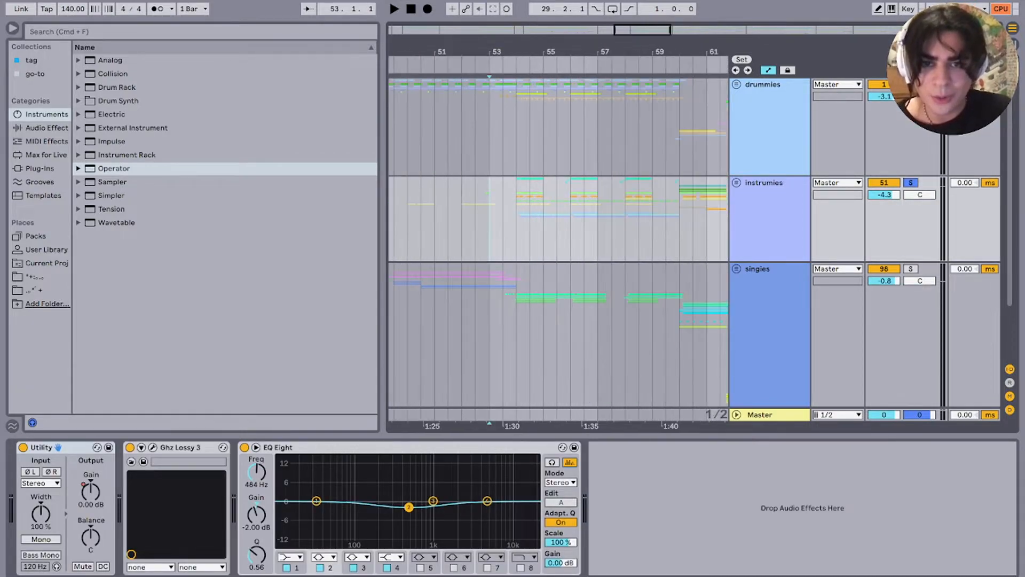
{"action": "scroll", "coordinate": [489, 218], "scroll_direction": "down", "scroll_amount": 3}
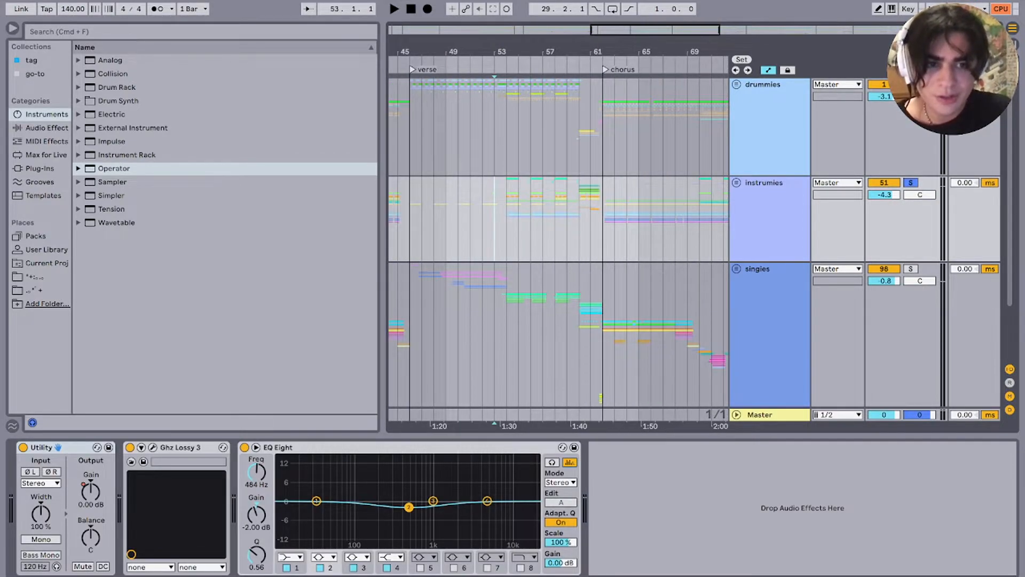
{"action": "mouse_move", "coordinate": [410, 208]}
{"action": "left_mouse_down"}
{"action": "mouse_move", "coordinate": [602, 155]}
{"action": "mouse_move", "coordinate": [580, 154]}
{"action": "left_mouse_up"}
{"action": "left_click", "coordinate": [579, 213]}
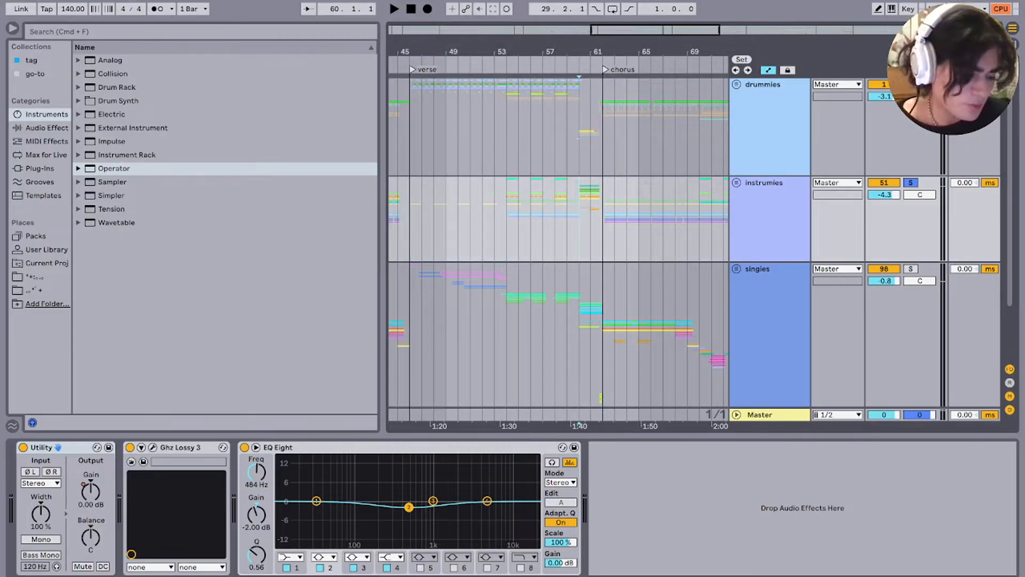
{"action": "left_click", "coordinate": [884, 269]}
{"action": "left_click", "coordinate": [911, 183]}
{"action": "left_click", "coordinate": [507, 219]}
{"action": "key", "text": "space"}
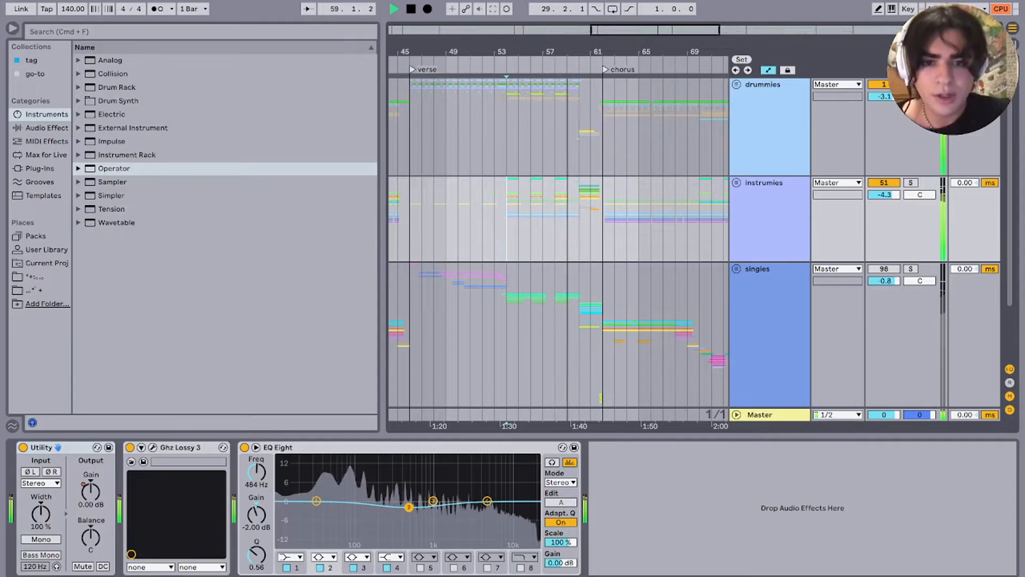
Step: Play the first verse from bar 22 with the singies muted and unfold the instrumies group
{"action": "scroll", "coordinate": [558, 241], "scroll_direction": "right", "scroll_amount": 3}
{"action": "scroll", "coordinate": [558, 240], "scroll_direction": "left", "scroll_amount": 4}
{"action": "scroll", "coordinate": [558, 240], "scroll_direction": "right", "scroll_amount": 4}
{"action": "scroll", "coordinate": [559, 240], "scroll_direction": "left", "scroll_amount": 10}
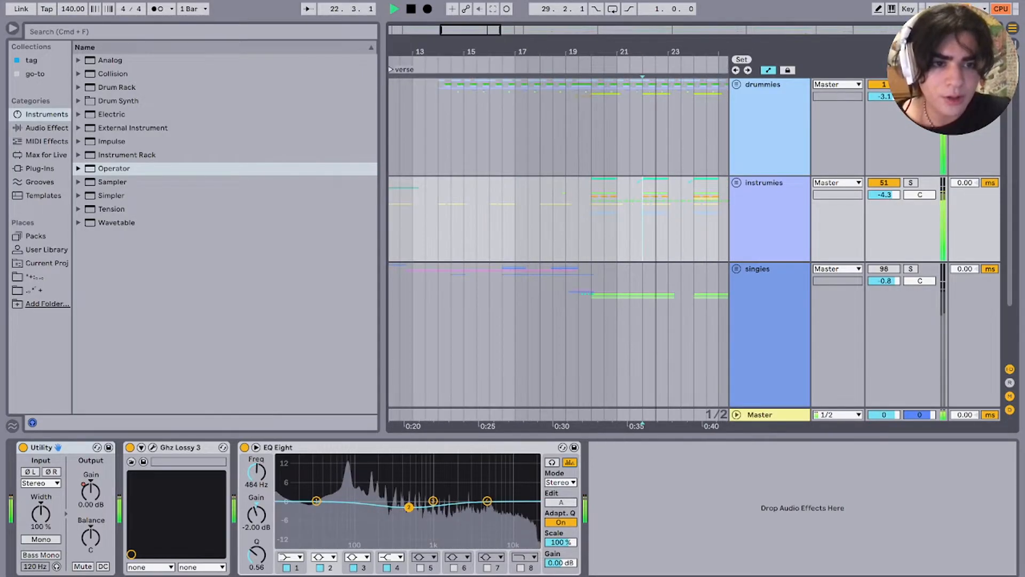
{"action": "key", "text": "u"}
{"action": "scroll", "coordinate": [558, 240], "scroll_direction": "down", "scroll_amount": 5}
{"action": "key", "text": "space"}
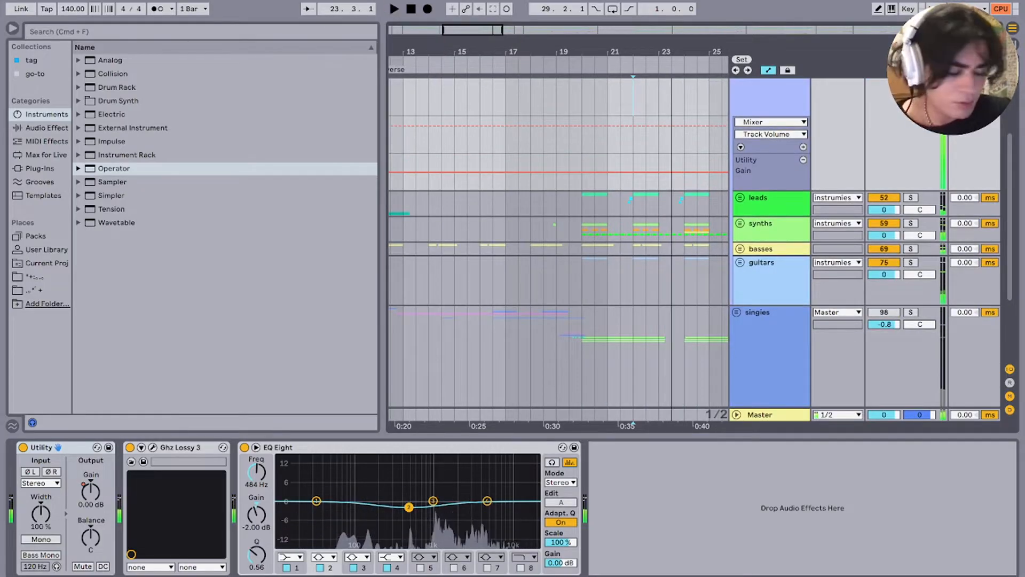
Step: Solo the synths group and play it from bar 20, stopping in bar 21
{"action": "left_click", "coordinate": [911, 223]}
{"action": "left_click", "coordinate": [582, 229]}
{"action": "key", "text": "space"}
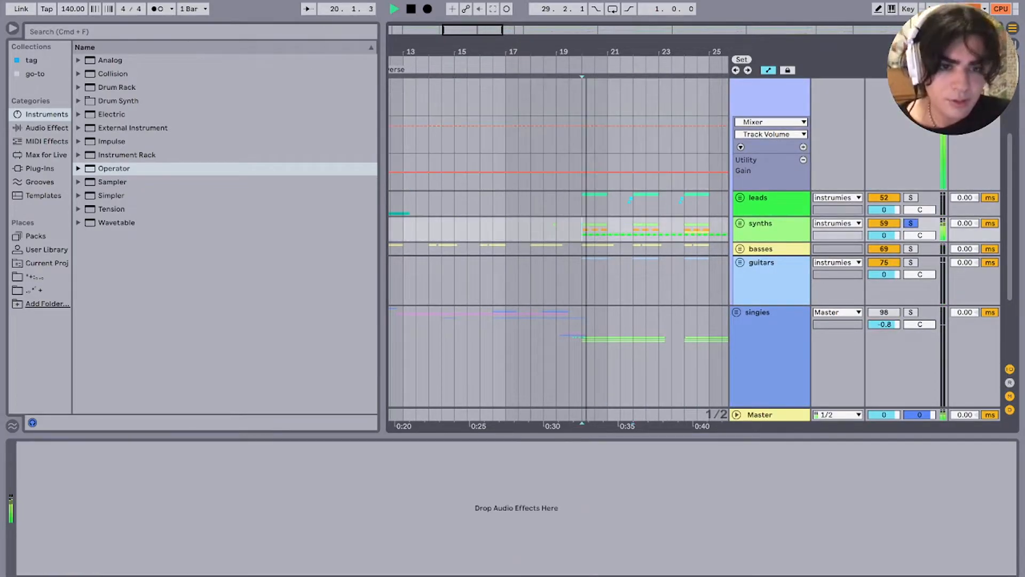
{"action": "scroll", "coordinate": [594, 229], "scroll_direction": "up", "scroll_amount": 5}
{"action": "key", "text": "space"}
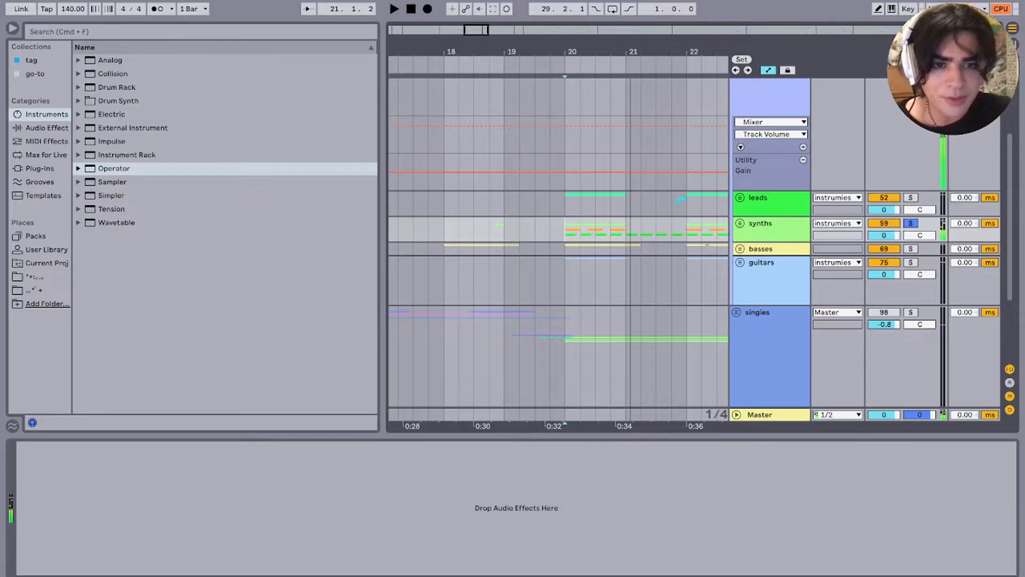
Step: Unfold the synths group, solo and unfold track 63 Instrument, and play it from bar 20
{"action": "left_click", "coordinate": [769, 225]}
{"action": "key", "text": "u"}
{"action": "scroll", "coordinate": [769, 229], "scroll_direction": "down", "scroll_amount": 3}
{"action": "left_click", "coordinate": [911, 213]}
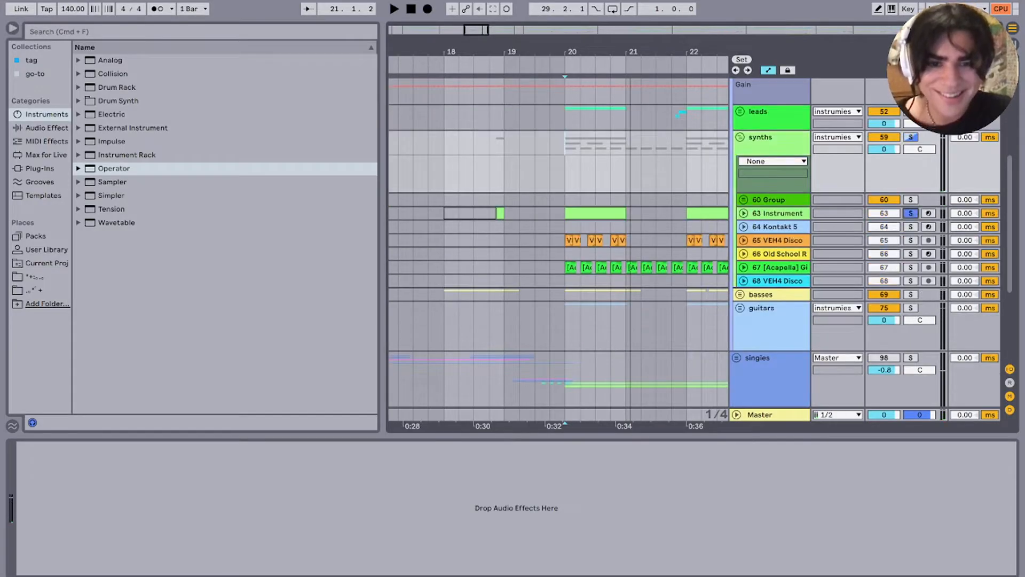
{"action": "left_click", "coordinate": [744, 213]}
{"action": "key", "text": "space"}
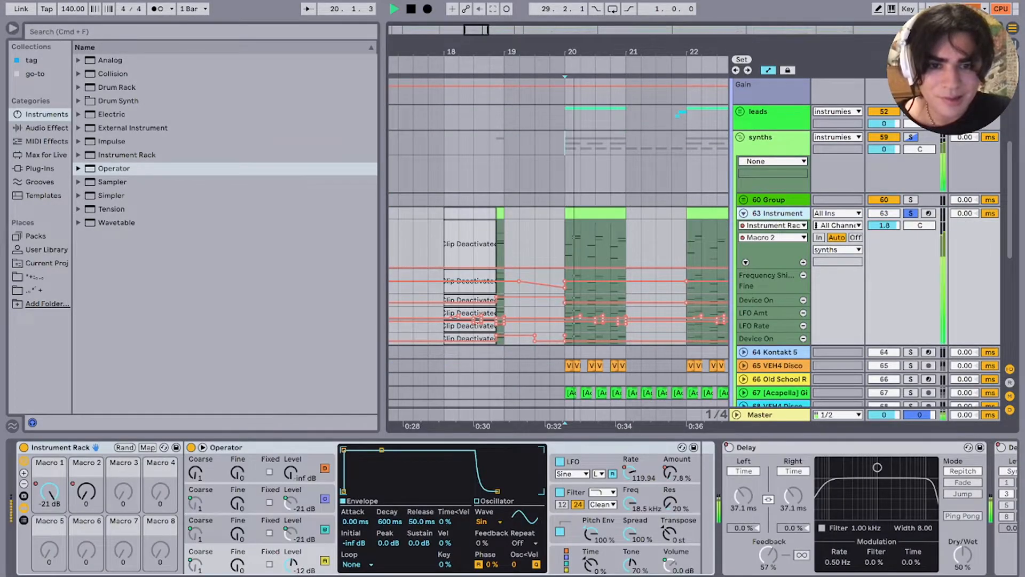
Step: Select the track 63 Instrument clip at bar 22 and play it from its start
{"action": "left_click", "coordinate": [596, 213]}
{"action": "scroll", "coordinate": [595, 213], "scroll_direction": "right", "scroll_amount": 3}
{"action": "scroll", "coordinate": [595, 213], "scroll_direction": "down", "scroll_amount": 1}
{"action": "left_click", "coordinate": [602, 178]}
{"action": "key", "text": "space"}
{"action": "key", "text": "space"}
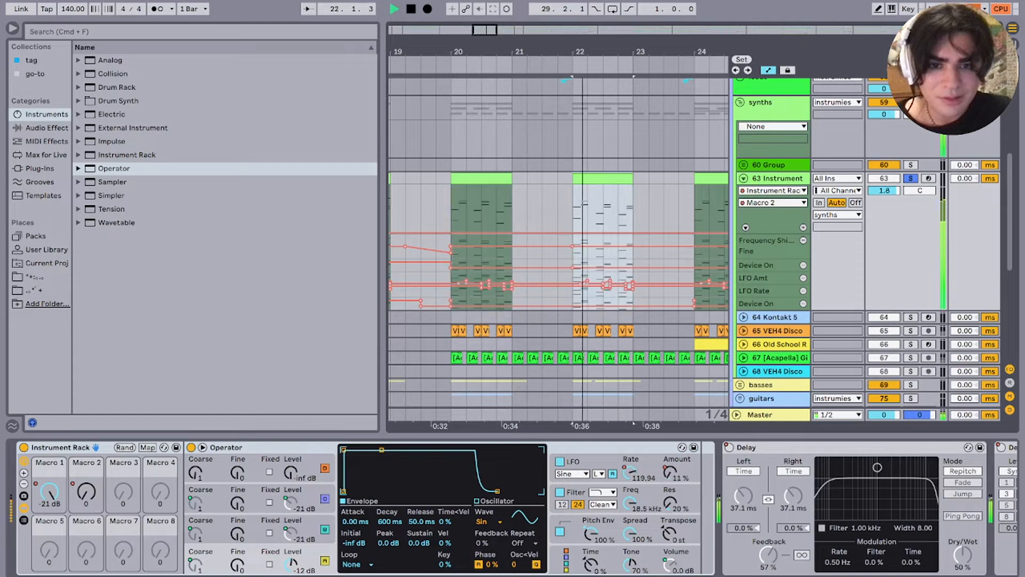
{"action": "scroll", "coordinate": [602, 235], "scroll_direction": "right", "scroll_amount": 2}
{"action": "scroll", "coordinate": [602, 235], "scroll_direction": "down", "scroll_amount": 1}
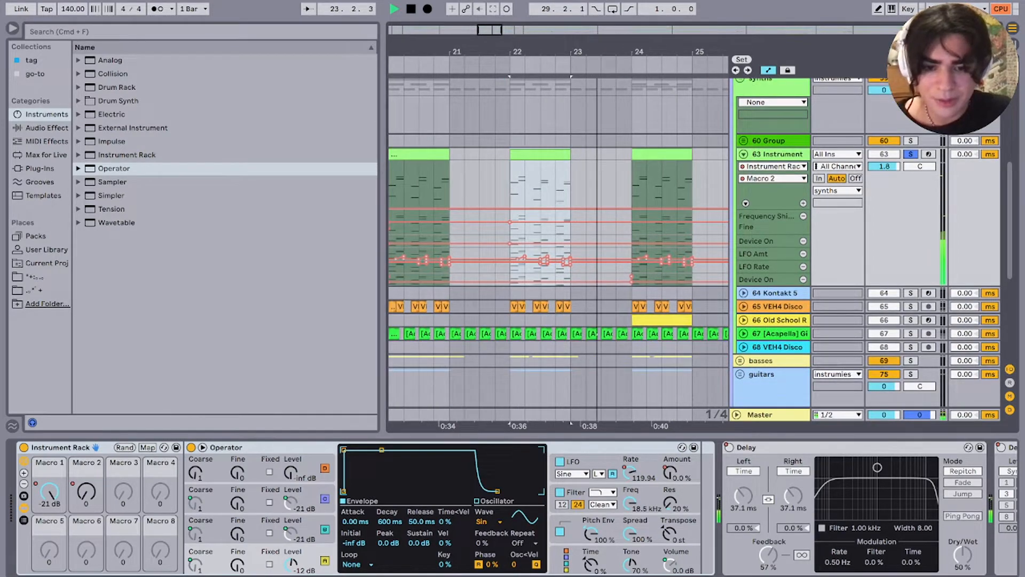
Step: Select the track 63 Instrument clip at bar 24, display Operator's pitch envelope settings, and play the clip from its start
{"action": "left_click", "coordinate": [662, 154]}
{"action": "key", "text": "space"}
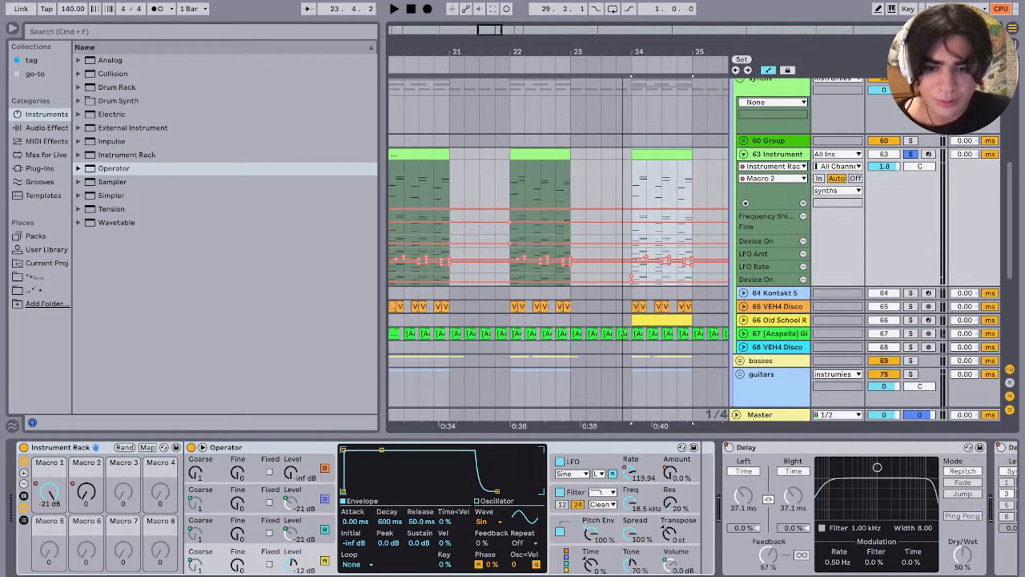
{"action": "left_click", "coordinate": [596, 520]}
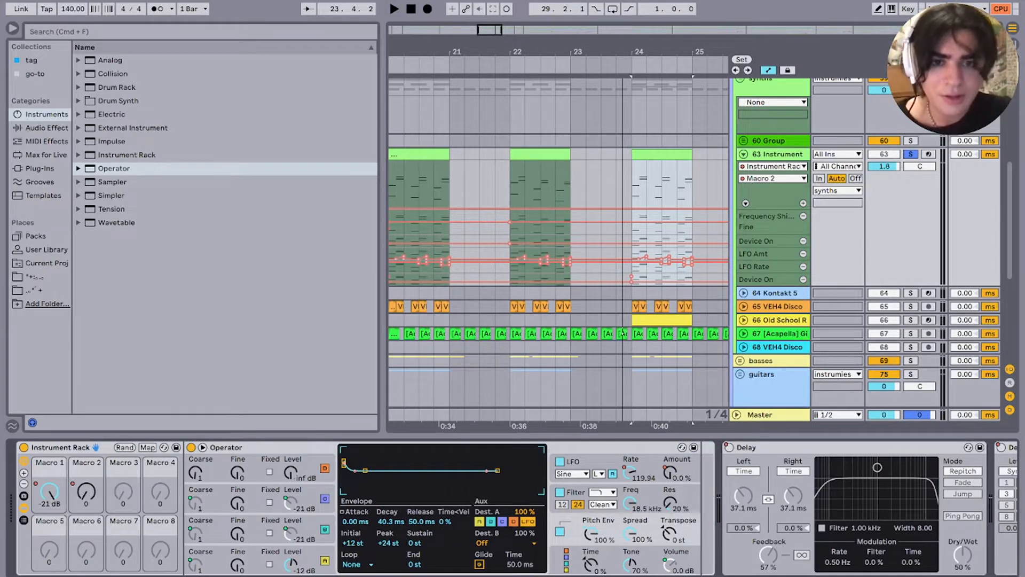
{"action": "key", "text": "space"}
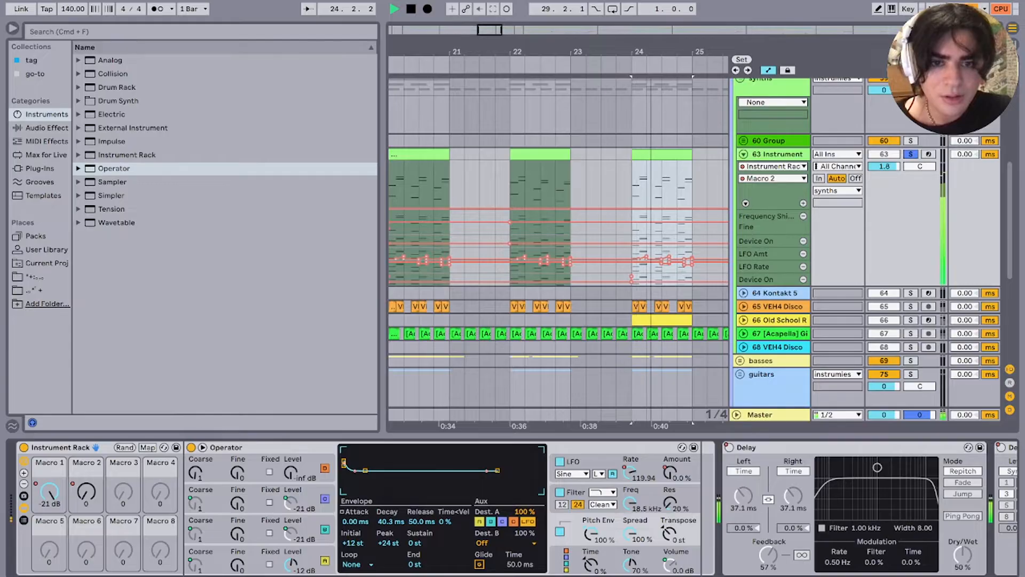
Step: Play the soloed track 63 Instrument from bar 26, fold the track, and stop playback
{"action": "left_click", "coordinate": [594, 167]}
{"action": "key", "text": "space"}
{"action": "key", "text": "space"}
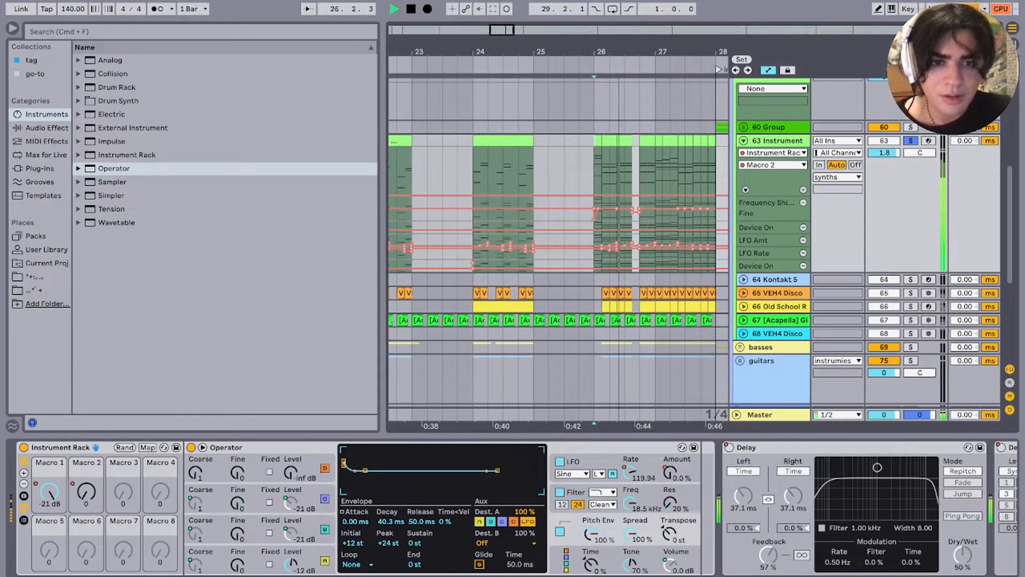
{"action": "left_click", "coordinate": [743, 140]}
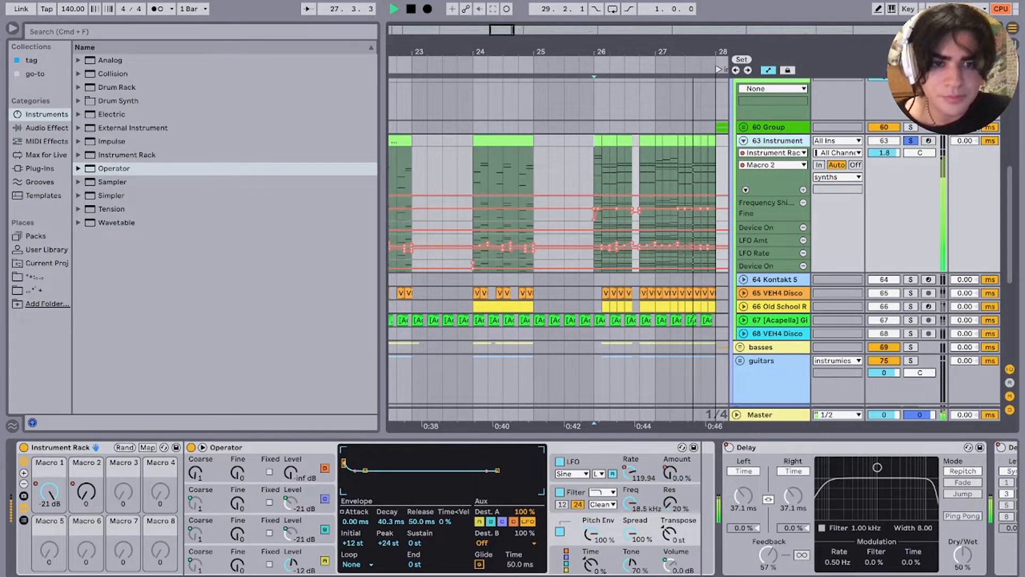
{"action": "key", "text": "space"}
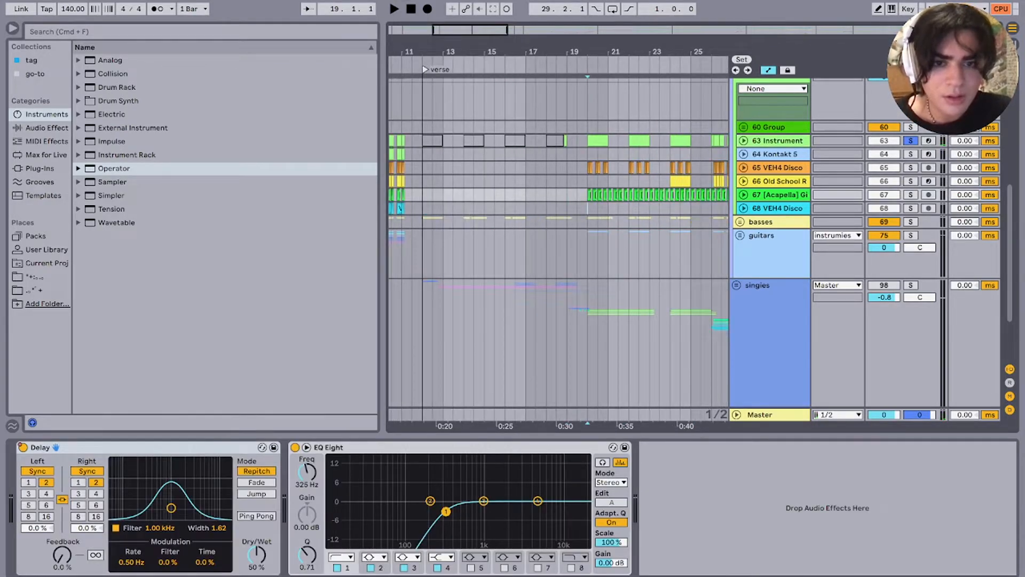
Step: Solo the track 67 Acapella together with track 63 Instrument and play both from bar 20, folding track 67 again
{"action": "left_click", "coordinate": [587, 208]}
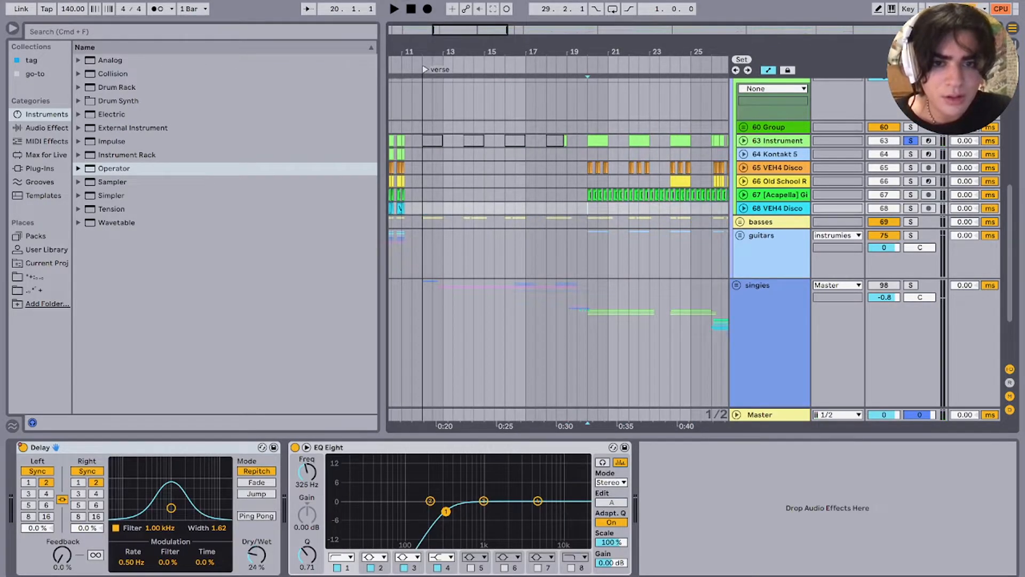
{"action": "left_click", "coordinate": [743, 195]}
{"action": "left_click", "coordinate": [910, 194]}
{"action": "key", "text": "space"}
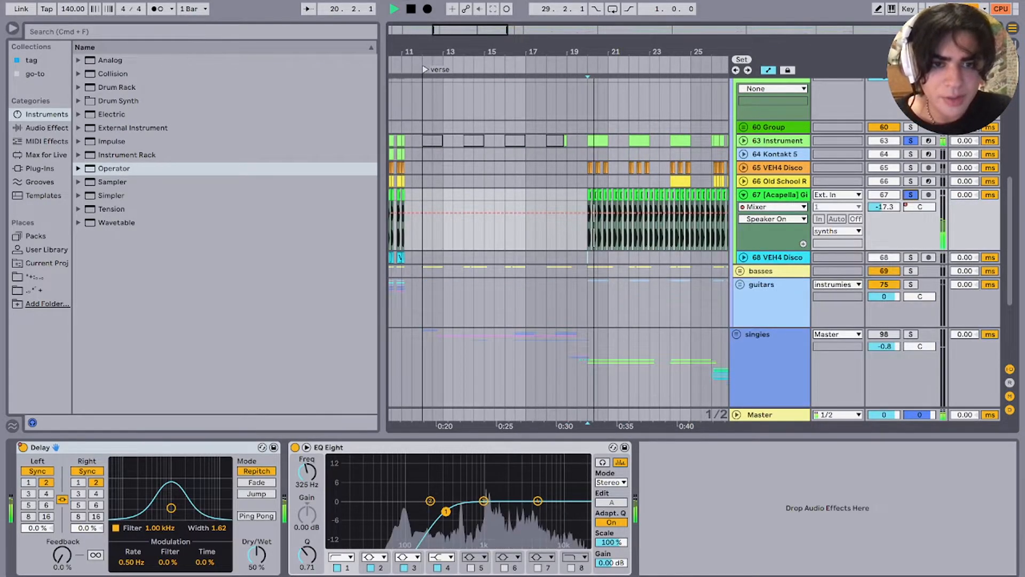
{"action": "left_click", "coordinate": [743, 195]}
{"action": "scroll", "coordinate": [559, 243], "scroll_direction": "right", "scroll_amount": 1}
{"action": "key", "text": "space"}
{"action": "scroll", "coordinate": [558, 243], "scroll_direction": "up", "scroll_amount": 2}
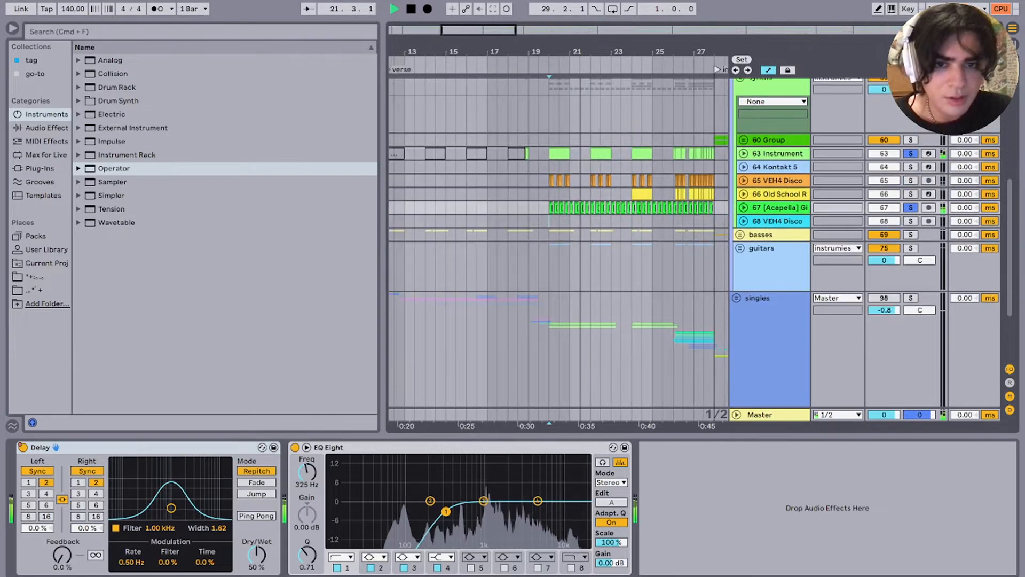
Step: Solo only track 65 VEH4 Disco and play it from bar 20, stopping in bar 21
{"action": "left_click", "coordinate": [911, 217]}
{"action": "key", "text": "space"}
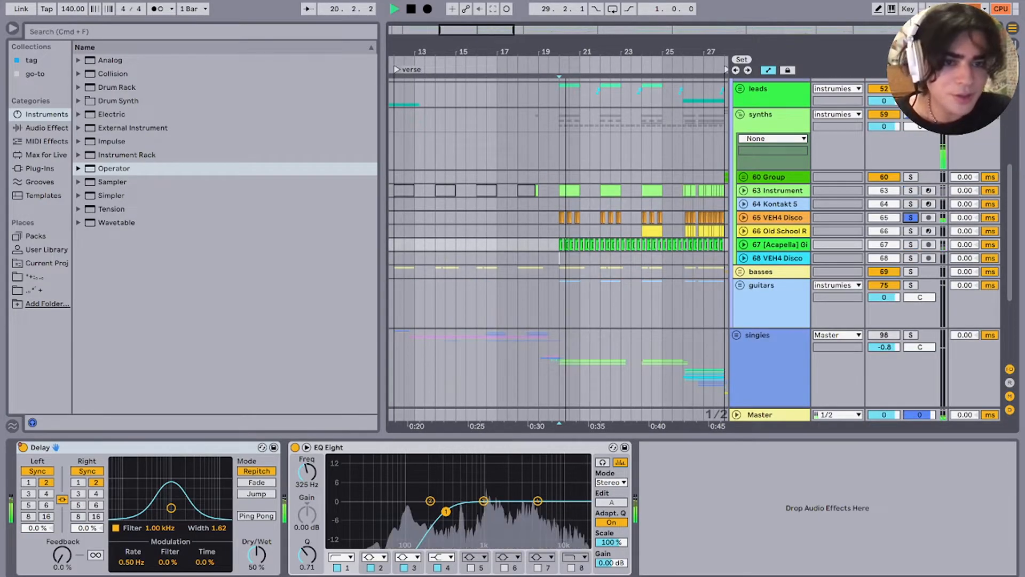
{"action": "scroll", "coordinate": [670, 231], "scroll_direction": "up", "scroll_amount": 3}
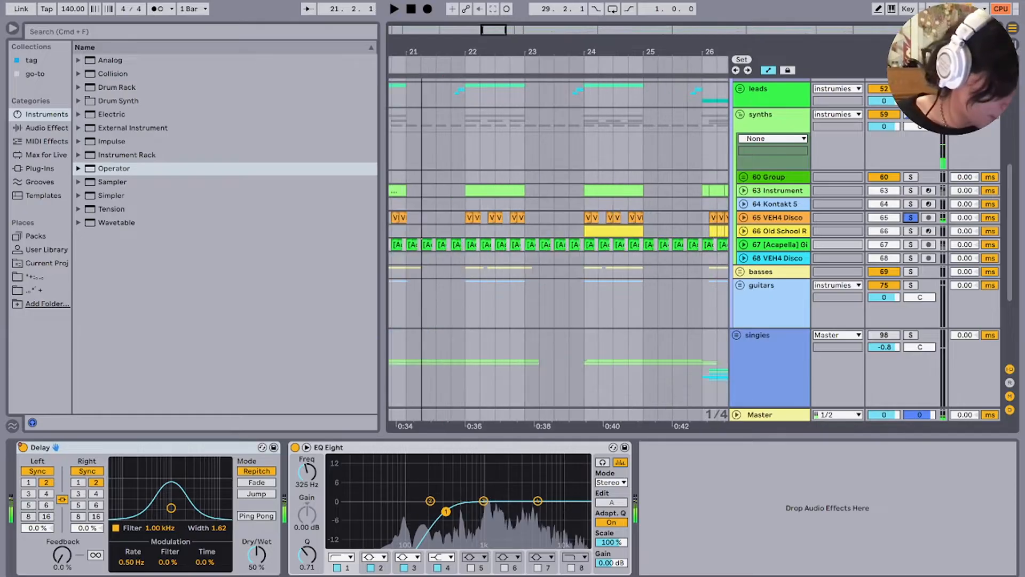
{"action": "key", "text": "space"}
Step: Show the track 66 Old School Roads devices from its bar 24 clip, and play the song from bar 26 with track 65 soloed
{"action": "left_click", "coordinate": [614, 231]}
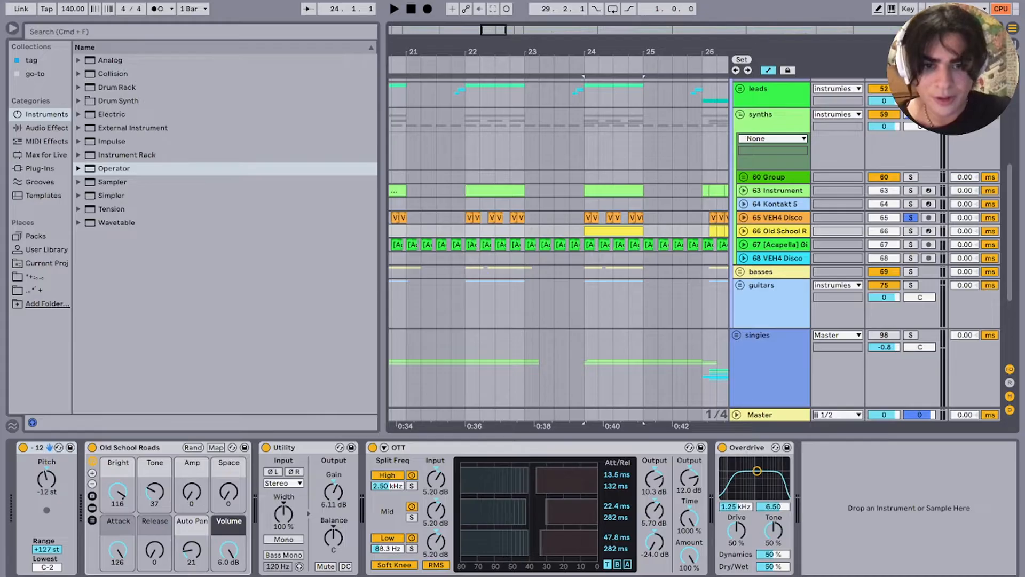
{"action": "scroll", "coordinate": [576, 233], "scroll_direction": "right", "scroll_amount": 4}
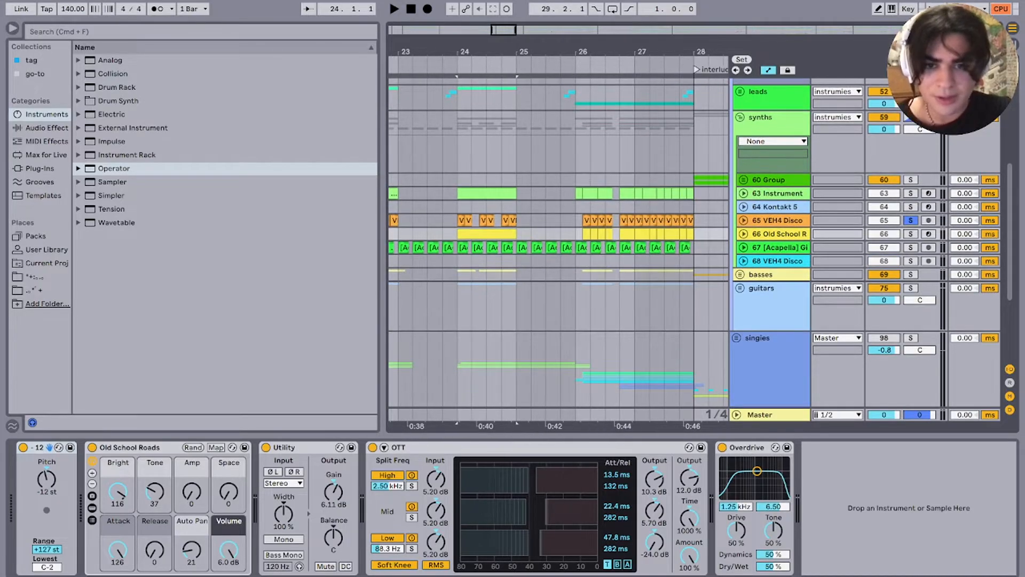
{"action": "left_click", "coordinate": [576, 234]}
{"action": "key", "text": "space"}
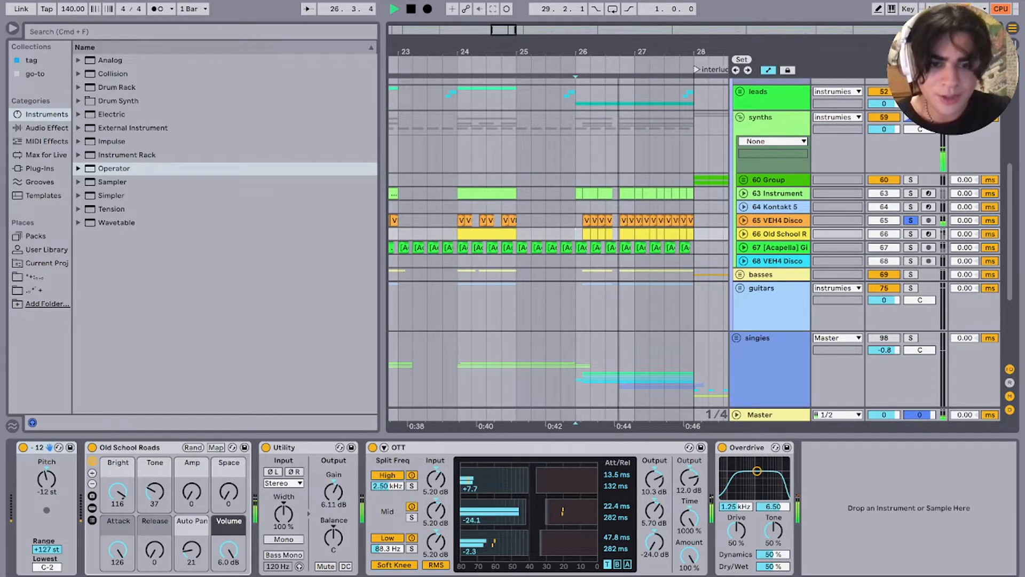
{"action": "key", "text": "space"}
Step: Add track 66 to the solo and play from the first track 65 clip at bar 24, unsoloing track 65 before stopping
{"action": "left_click", "coordinate": [462, 220]}
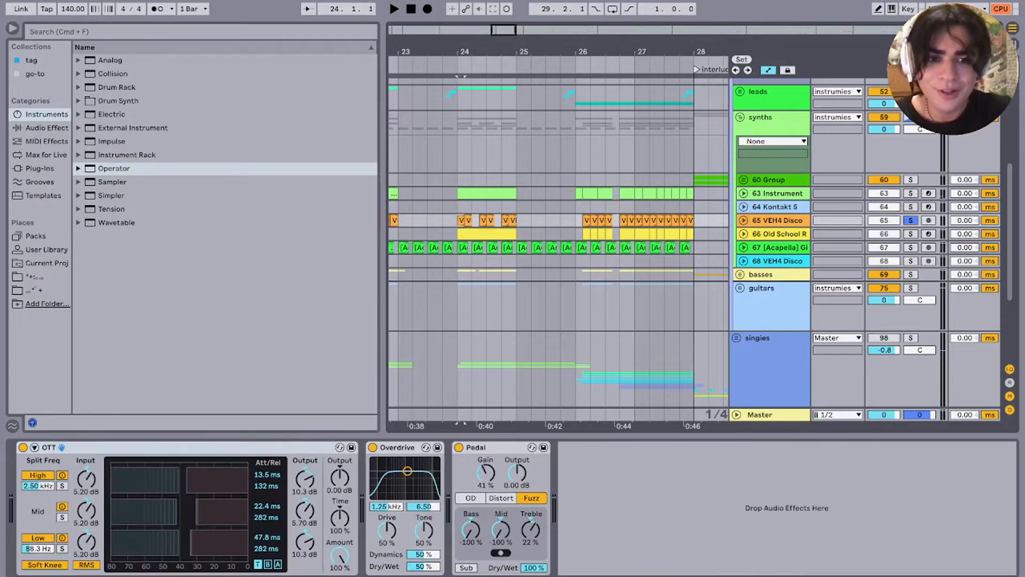
{"action": "left_click", "coordinate": [911, 233], "text": "super"}
{"action": "key", "text": "space"}
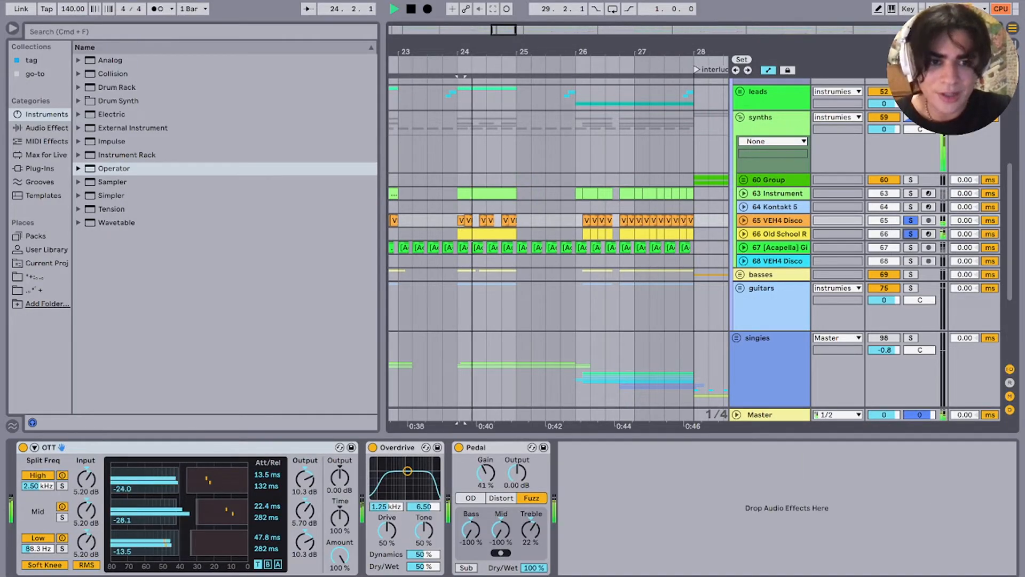
{"action": "left_click", "coordinate": [910, 220]}
{"action": "key", "text": "space"}
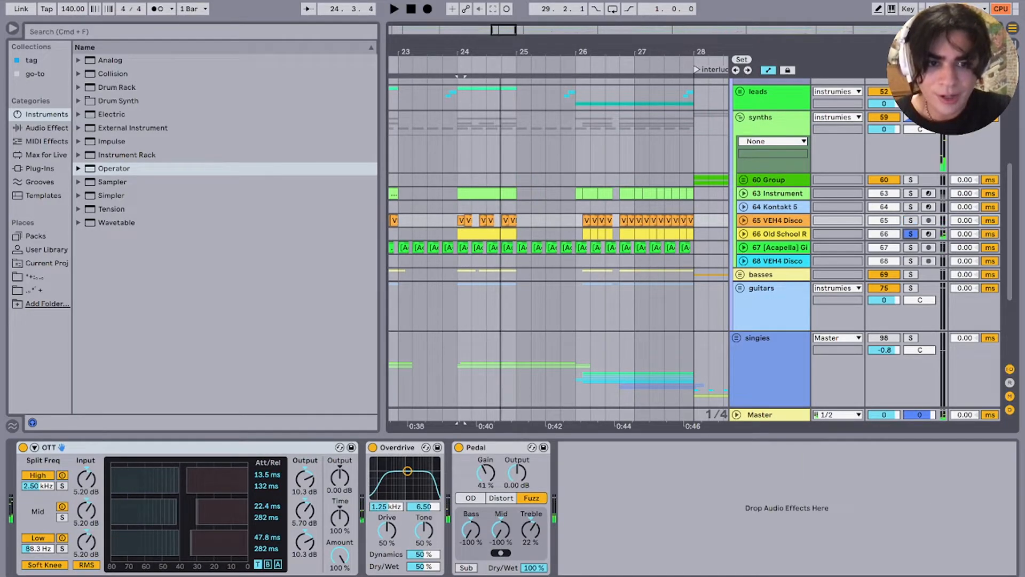
Step: Unfold the soloed 66 Old School R track to show its panning automation and play it back
{"action": "left_click", "coordinate": [486, 234]}
{"action": "left_click", "coordinate": [910, 193], "text": "super"}
{"action": "left_click", "coordinate": [911, 194]}
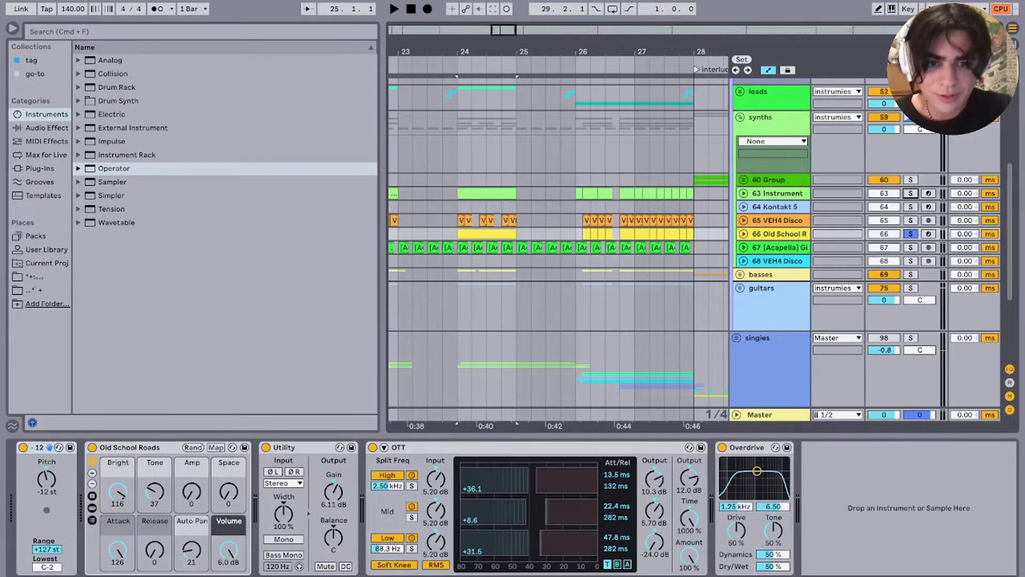
{"action": "left_click", "coordinate": [743, 234]}
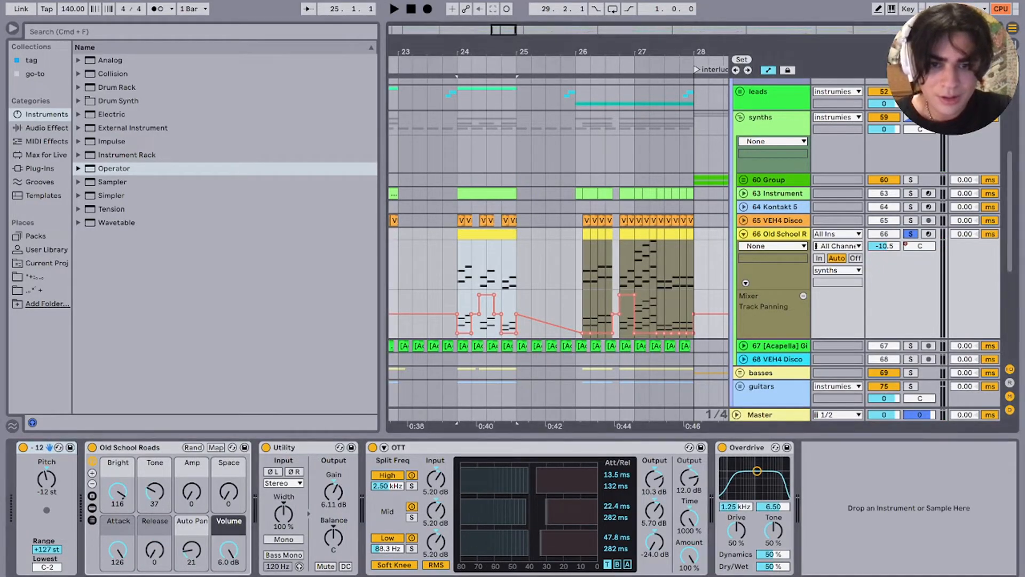
{"action": "key", "text": "space"}
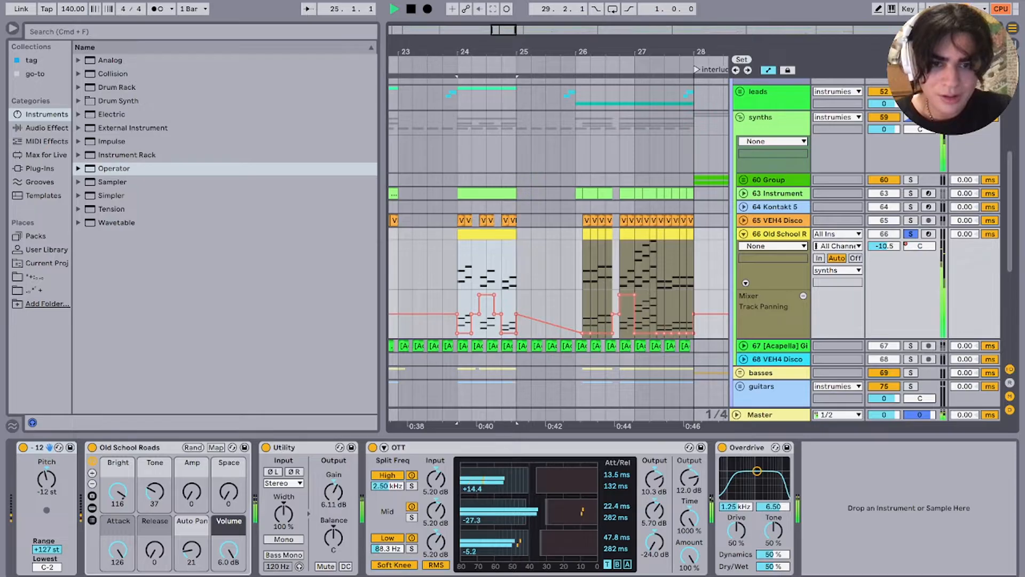
{"action": "left_click", "coordinate": [586, 234]}
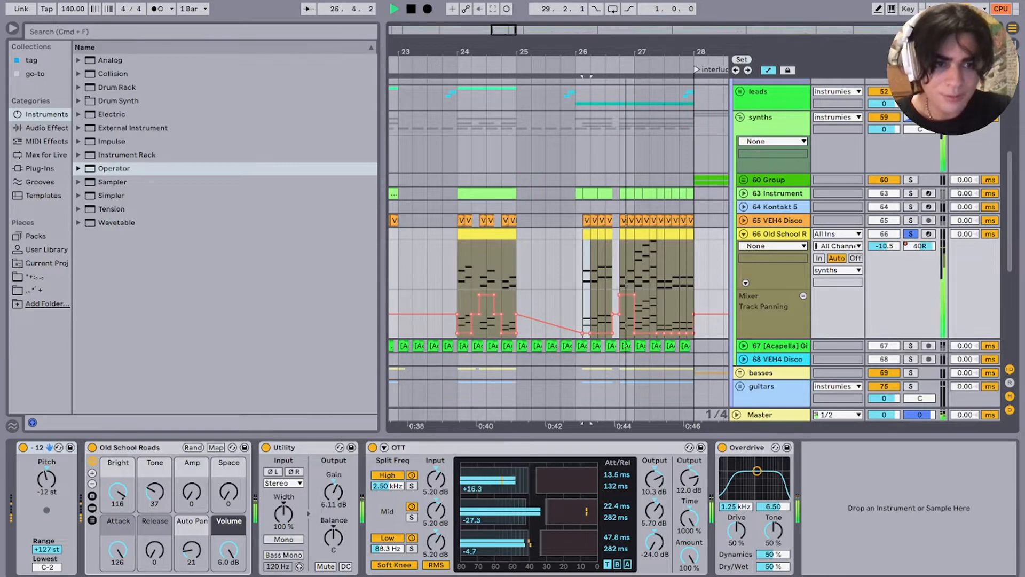
{"action": "left_click", "coordinate": [486, 234]}
{"action": "key", "text": "space"}
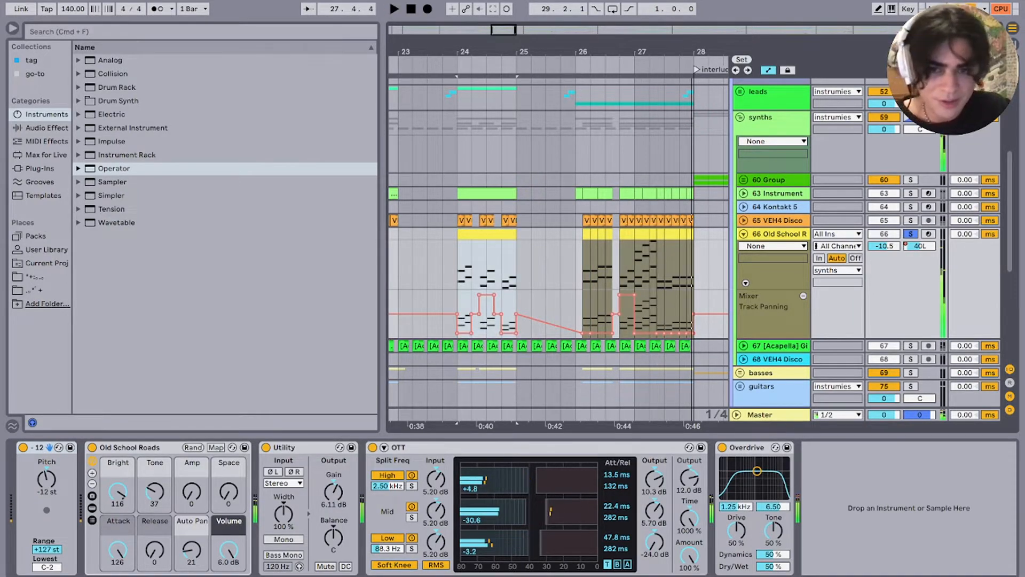
Step: Solo the 63 Instrument track alongside 66 Old School R and play both together
{"action": "left_click", "coordinate": [910, 193]}
{"action": "key", "text": "space"}
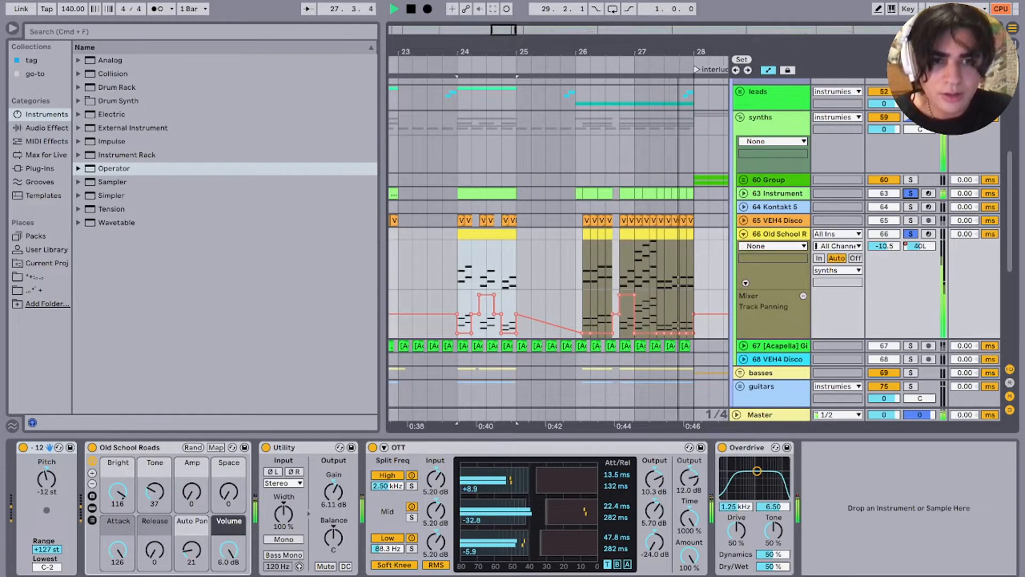
{"action": "key", "text": "space"}
Step: Fold the synths group, then play the soloed leads group from bar 20 with its tracks unfolded
{"action": "key", "text": "minus"}
{"action": "key", "text": "minus"}
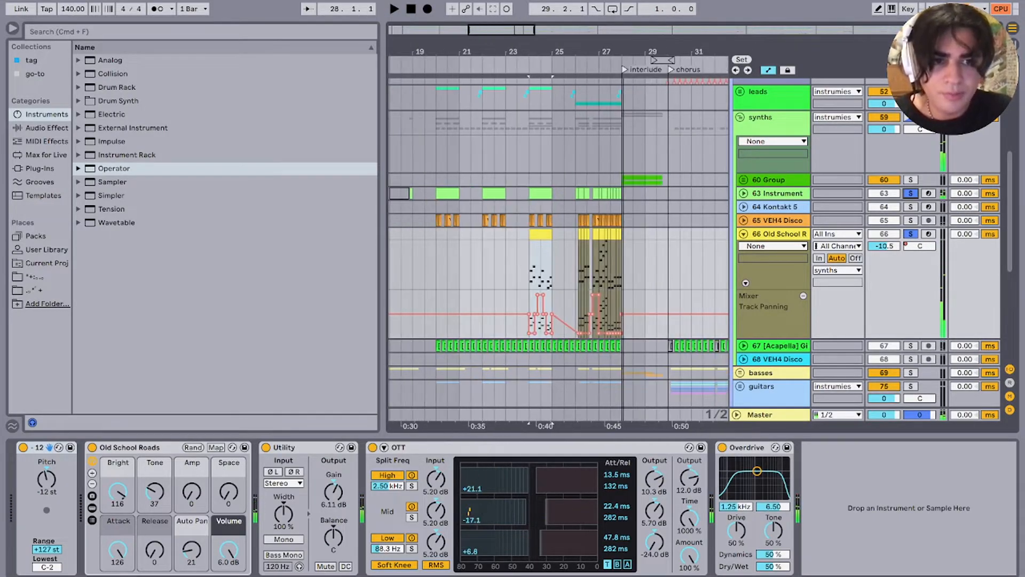
{"action": "left_click", "coordinate": [740, 117]}
{"action": "scroll", "coordinate": [740, 120], "scroll_direction": "up", "scroll_amount": 2}
{"action": "left_click", "coordinate": [458, 158]}
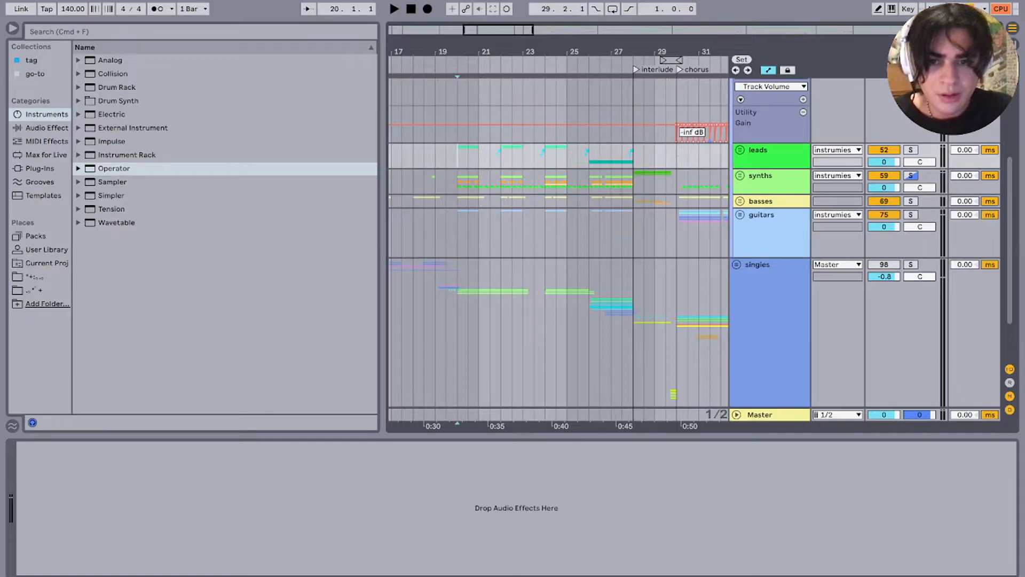
{"action": "key", "text": "space"}
{"action": "left_click", "coordinate": [740, 150]}
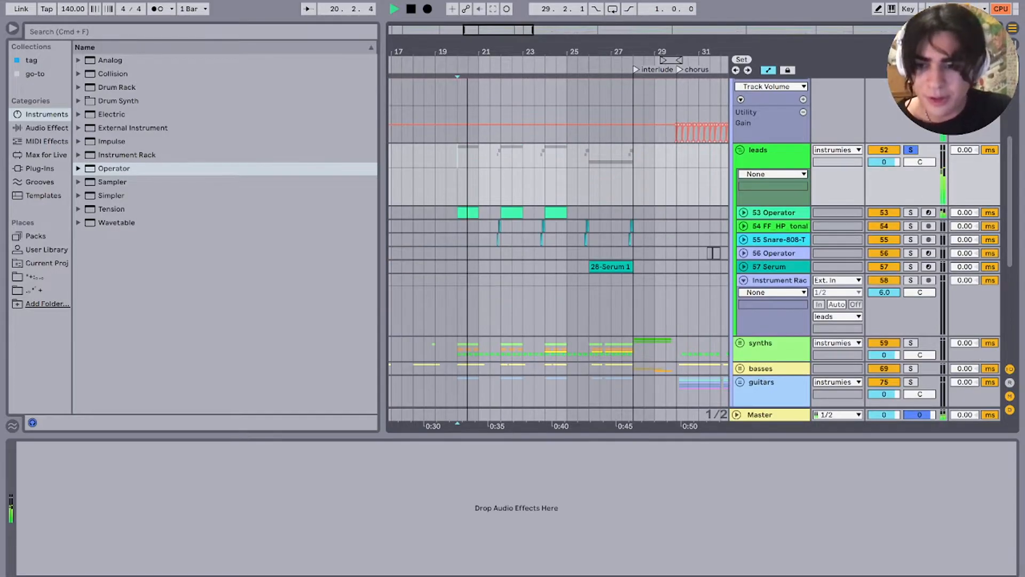
Step: Unfold the 53 Operator track with its device displayed and play its clip at bar 22
{"action": "scroll", "coordinate": [501, 213], "scroll_direction": "up", "scroll_amount": 5}
{"action": "left_click", "coordinate": [418, 213]}
{"action": "key", "text": "space"}
{"action": "left_click", "coordinate": [744, 212]}
{"action": "left_click", "coordinate": [774, 212]}
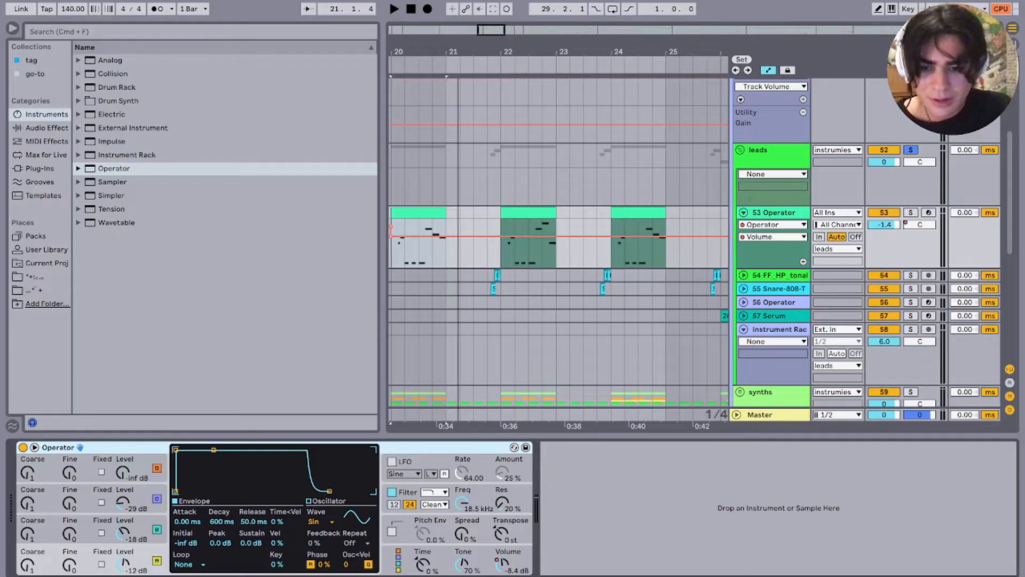
{"action": "key", "text": "Right"}
{"action": "key", "text": "Right"}
{"action": "key", "text": "space"}
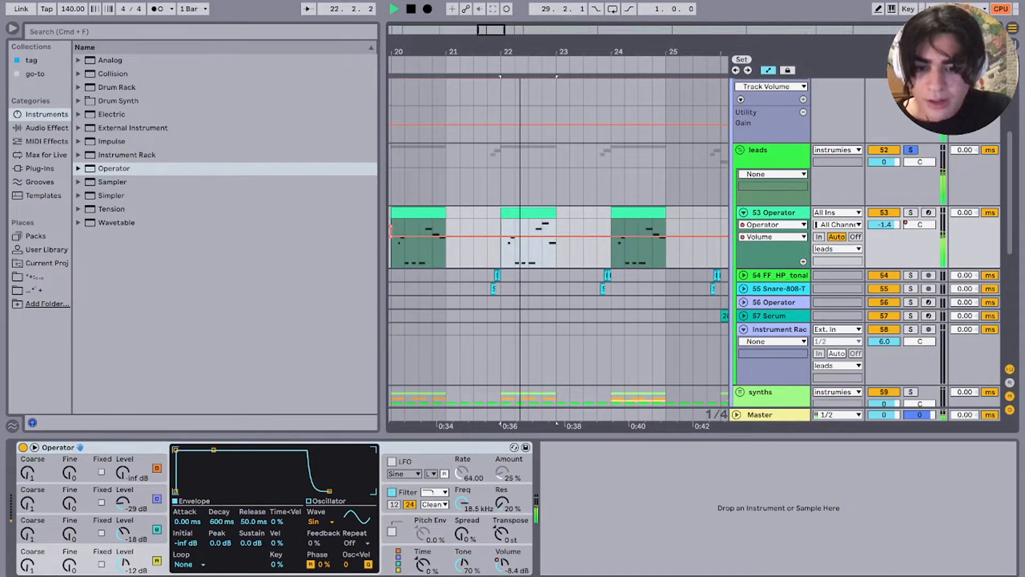
Step: Stop playback and display the lead Operator's global settings and its pitch envelope with glide
{"action": "left_click", "coordinate": [408, 557]}
{"action": "key", "text": "space"}
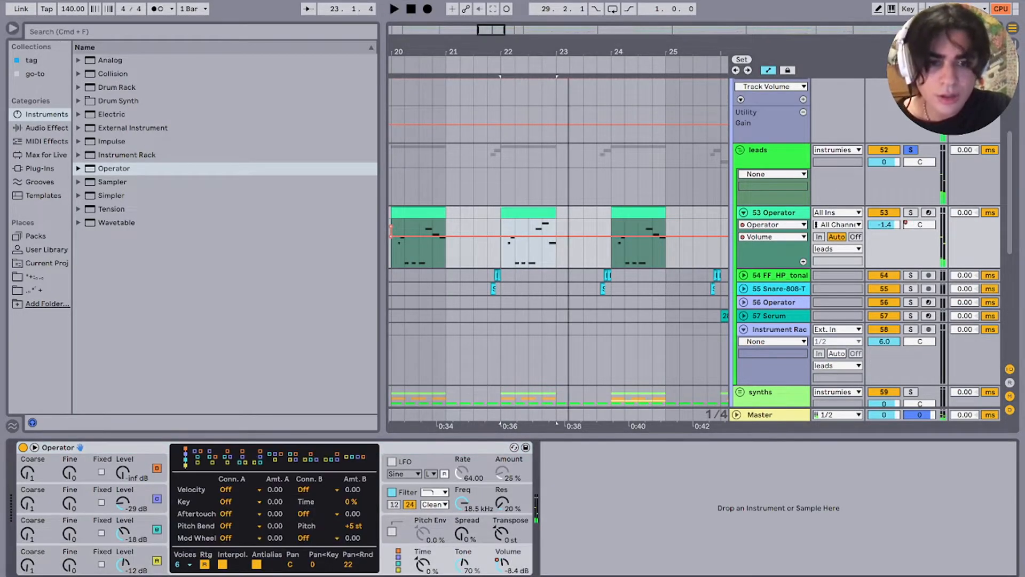
{"action": "left_click", "coordinate": [410, 525]}
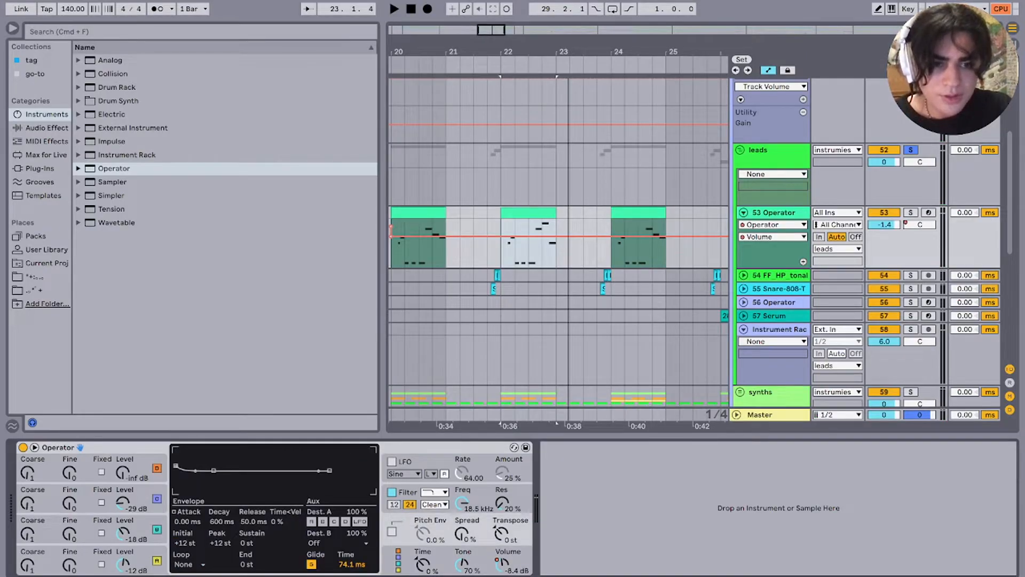
Step: Audition the 55 Snare-808-T track soloed, then together with 54 FF_HP_tonal, from just before bar 22
{"action": "left_click", "coordinate": [487, 289]}
{"action": "key", "text": "space"}
{"action": "key", "text": "space"}
{"action": "left_click", "coordinate": [911, 289]}
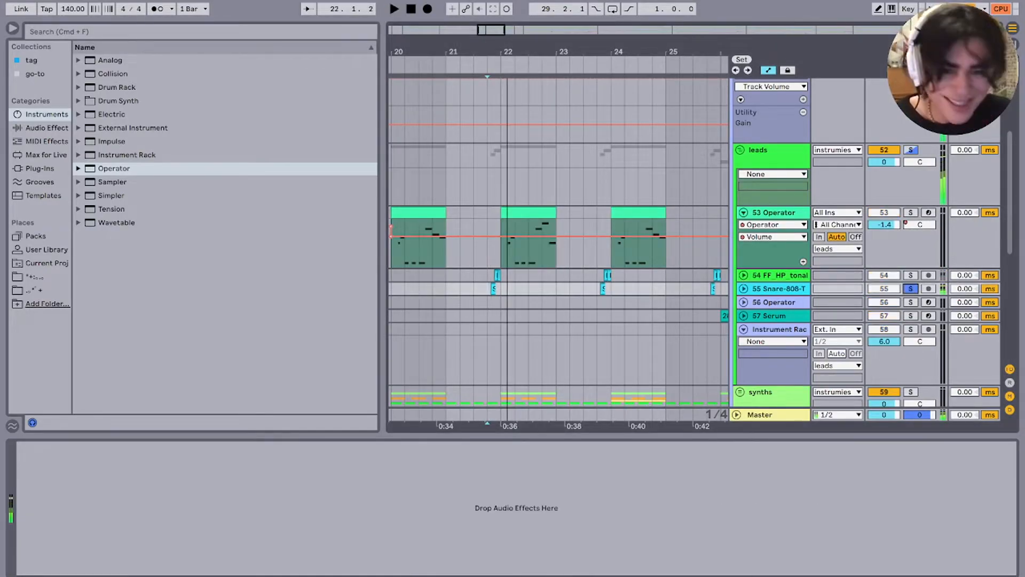
{"action": "left_click", "coordinate": [911, 275], "text": "super"}
{"action": "key", "text": "space"}
{"action": "key", "text": "space"}
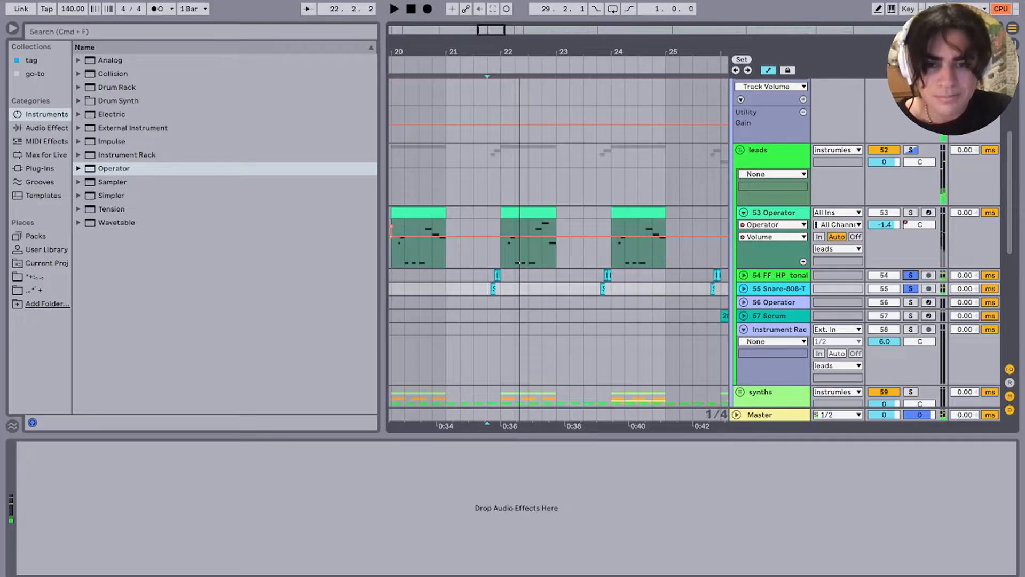
Step: Solo the leads group again and play all its tracks from just before bar 22
{"action": "left_click", "coordinate": [911, 150]}
{"action": "key", "text": "space"}
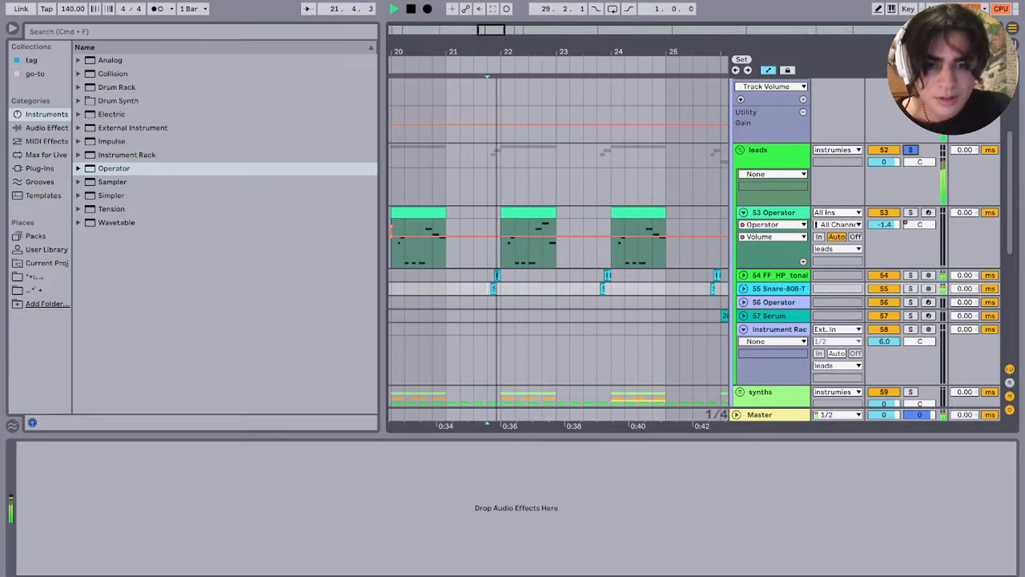
{"action": "scroll", "coordinate": [699, 297], "scroll_direction": "down", "scroll_amount": 5}
{"action": "scroll", "coordinate": [567, 307], "scroll_direction": "up", "scroll_amount": 5}
Step: Play the 28-Serum 1 clip on the 57 Serum track from bar 26 and stop near the interlude
{"action": "left_click", "coordinate": [599, 310]}
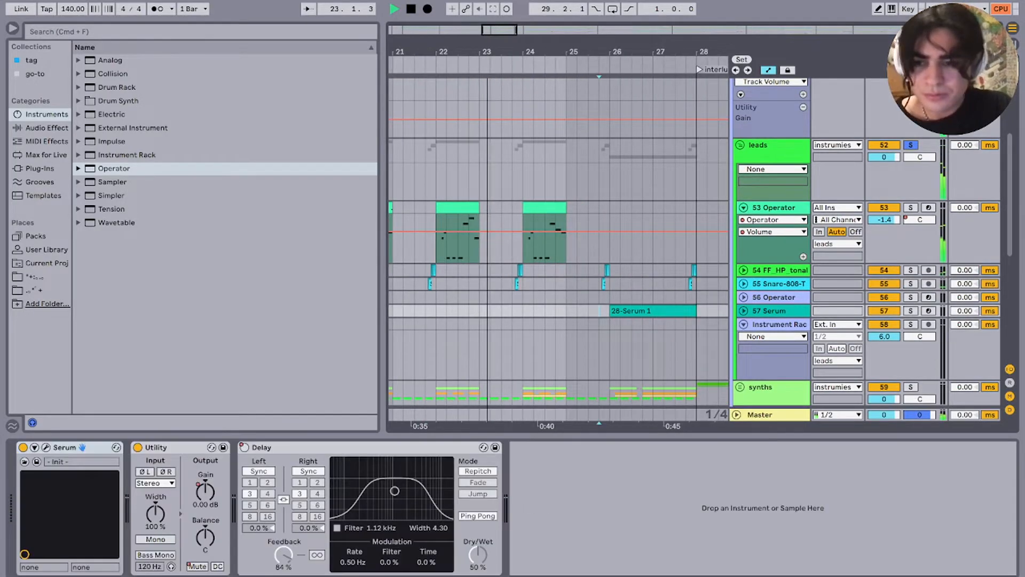
{"action": "key", "text": "space"}
{"action": "key", "text": "space"}
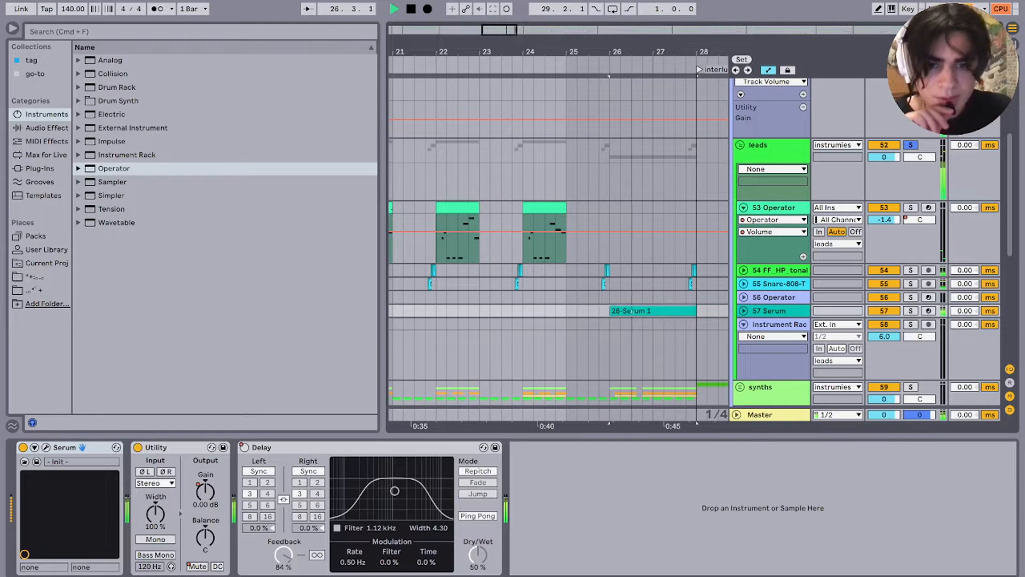
{"action": "scroll", "coordinate": [630, 311], "scroll_direction": "right", "scroll_amount": 4}
{"action": "scroll", "coordinate": [630, 311], "scroll_direction": "down", "scroll_amount": 1}
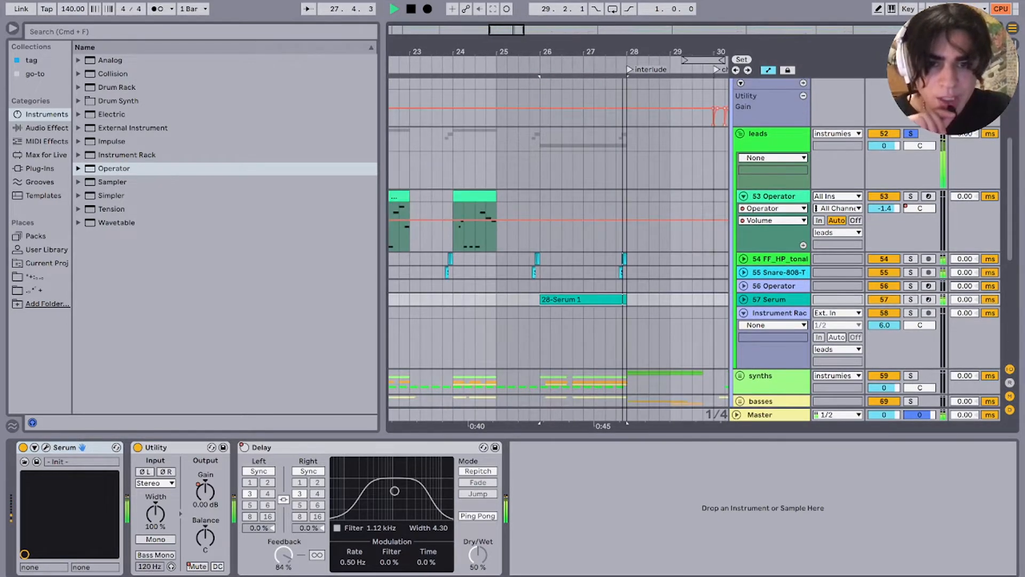
{"action": "key", "text": "space"}
Step: Audition the 56 Operator track's chorus clip at bar 33 and solo the track
{"action": "scroll", "coordinate": [619, 310], "scroll_direction": "right", "scroll_amount": 4}
{"action": "scroll", "coordinate": [619, 309], "scroll_direction": "down", "scroll_amount": 1}
{"action": "scroll", "coordinate": [611, 309], "scroll_direction": "down", "scroll_amount": 4}
{"action": "scroll", "coordinate": [611, 309], "scroll_direction": "right", "scroll_amount": 4}
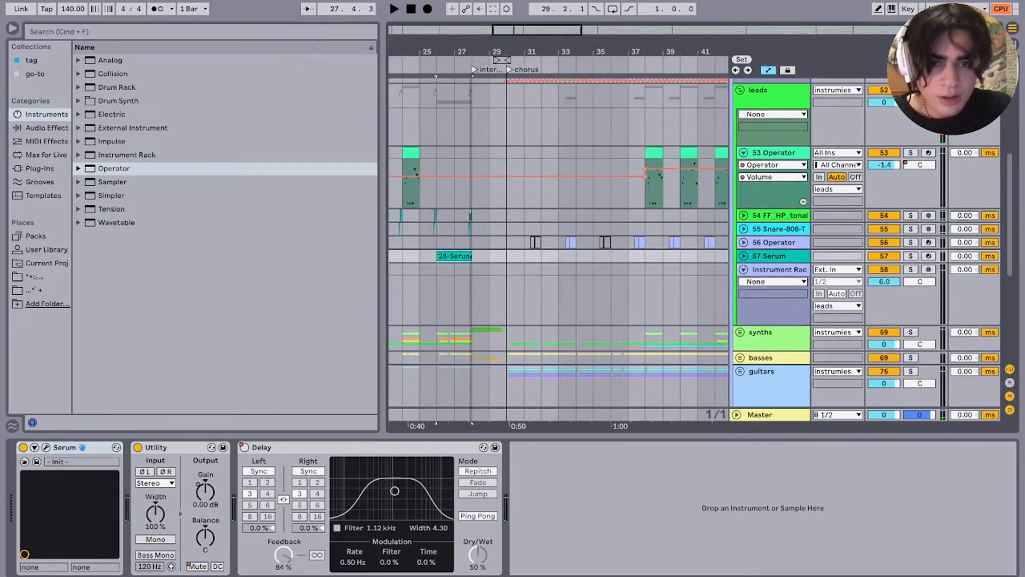
{"action": "left_click", "coordinate": [556, 256]}
{"action": "scroll", "coordinate": [554, 255], "scroll_direction": "up", "scroll_amount": 4}
{"action": "key", "text": "Up"}
{"action": "key", "text": "space"}
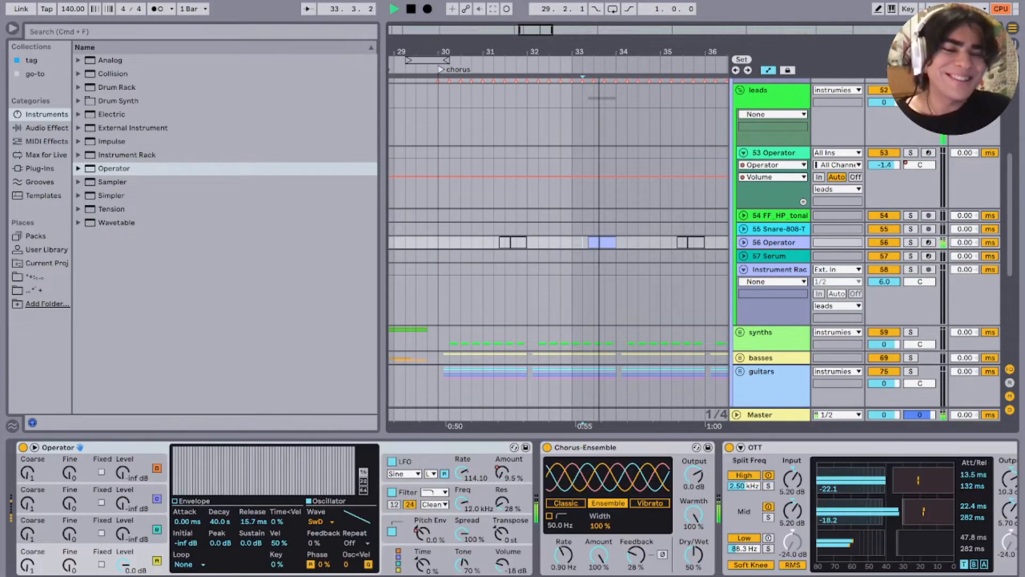
{"action": "key", "text": "space"}
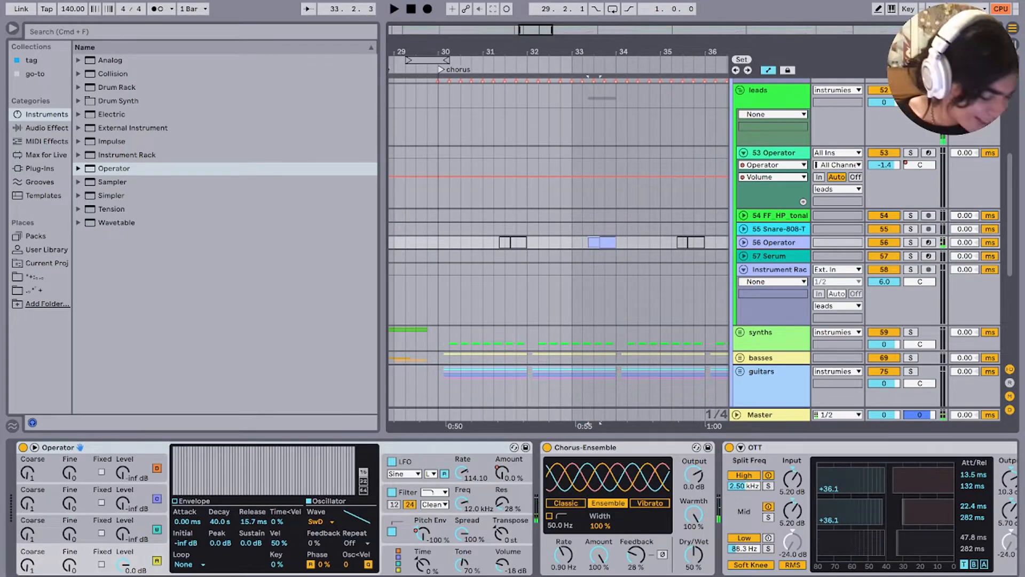
{"action": "key", "text": "s"}
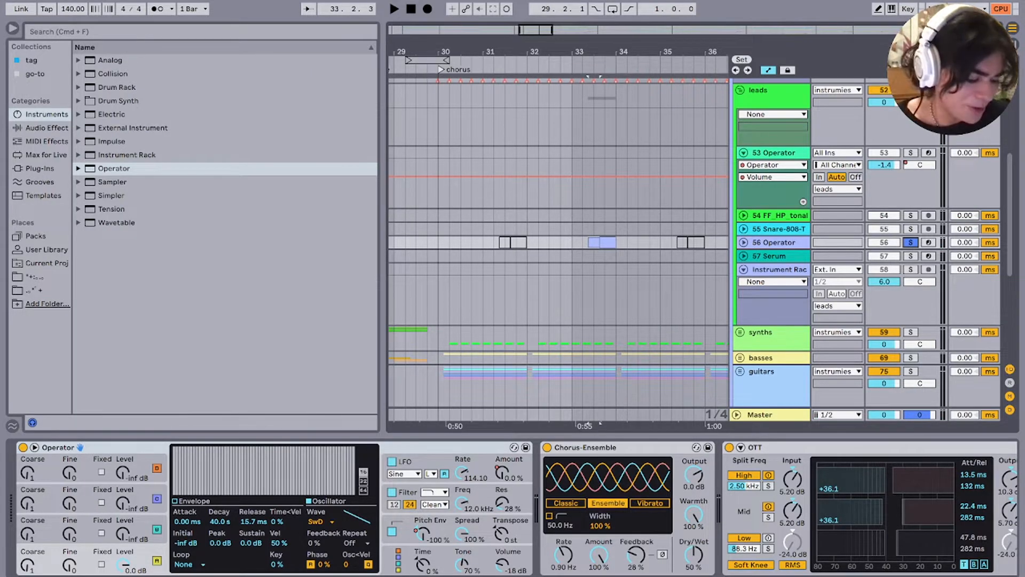
Step: Fold the 53 Operator track and the Instrument Rack track inside the leads group
{"action": "key", "text": "Up"}
{"action": "key", "text": "Up"}
{"action": "key", "text": "Up"}
{"action": "key", "text": "u"}
{"action": "key", "text": "Down"}
{"action": "key", "text": "Down"}
{"action": "key", "text": "Down"}
{"action": "key", "text": "Down"}
{"action": "key", "text": "Down"}
{"action": "key", "text": "u"}
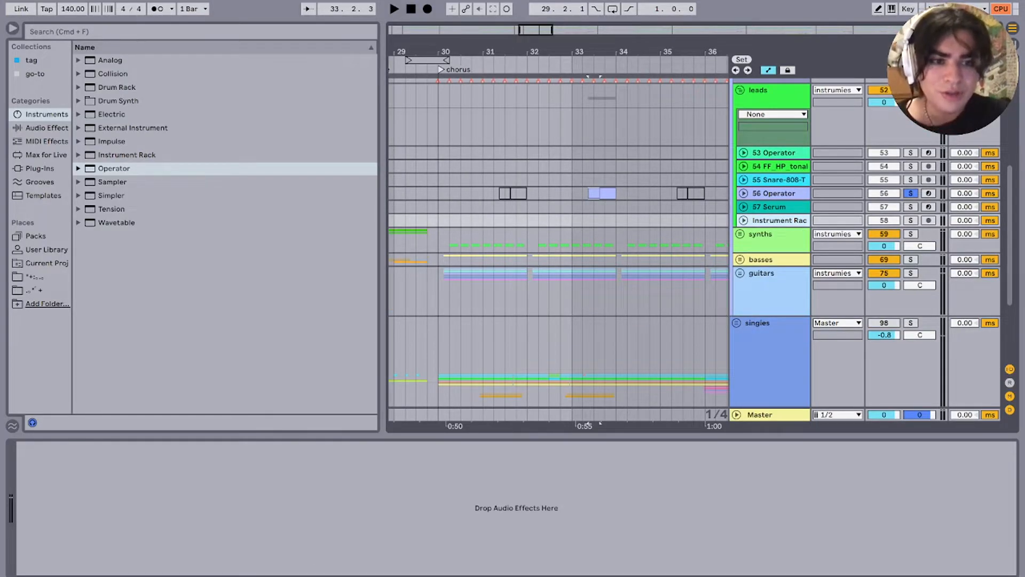
Step: Play the chorus from bar 33 without any solo to hear 56 Operator in the full mix
{"action": "left_click", "coordinate": [593, 207]}
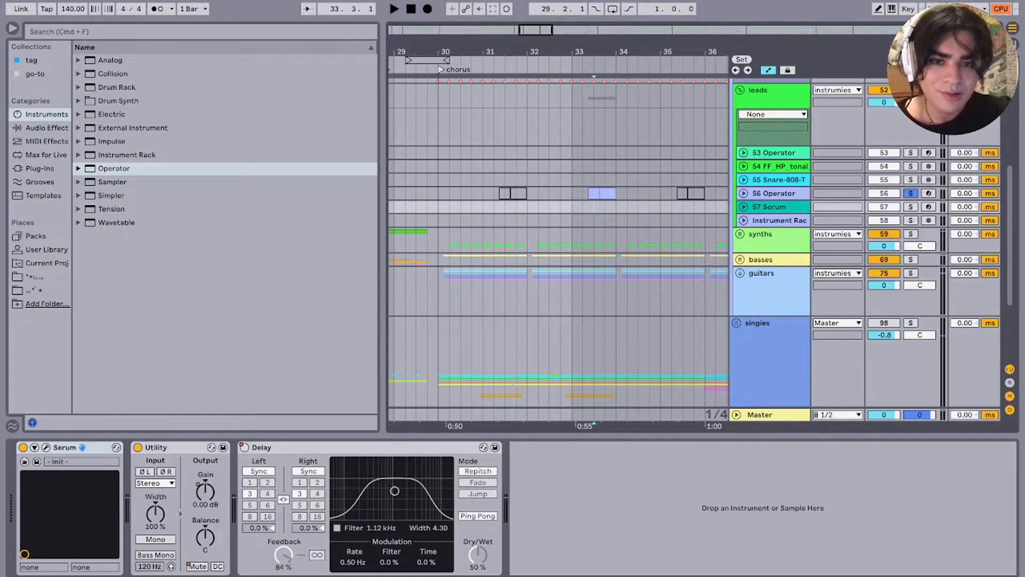
{"action": "key", "text": "space"}
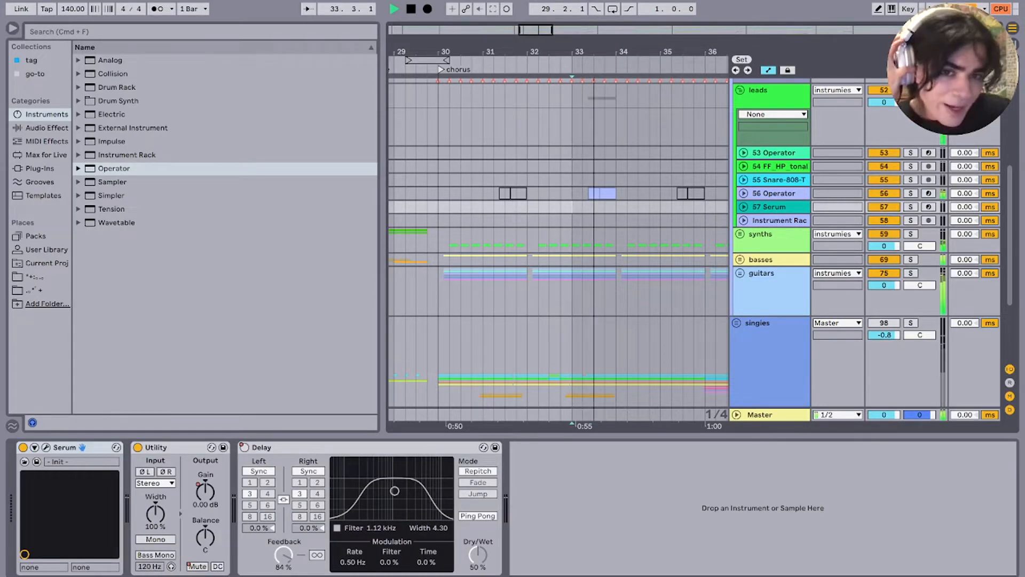
{"action": "key", "text": "space"}
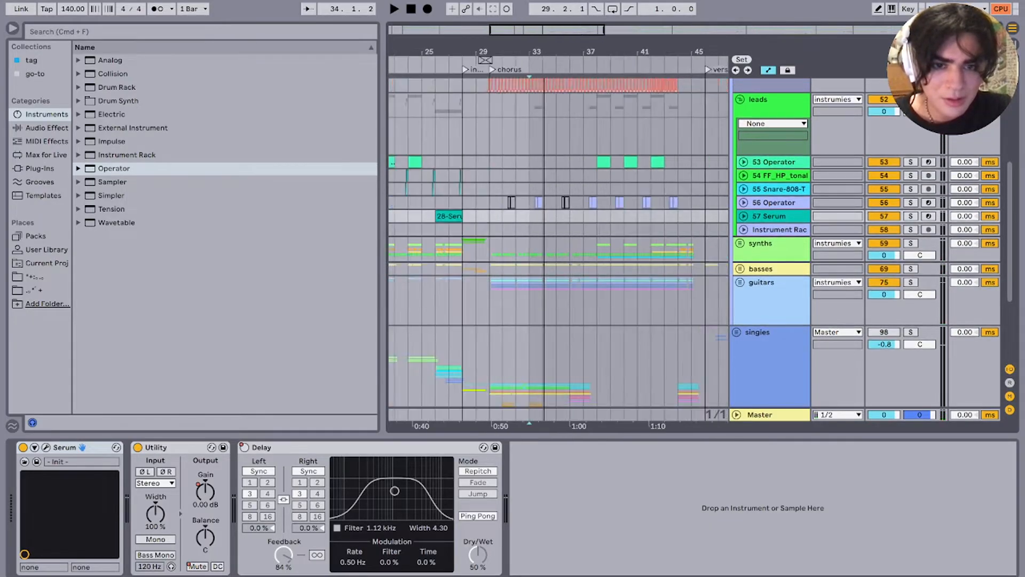
Step: Play the second half of the chorus in the full mix and unfold the synths group
{"action": "key", "text": "Up"}
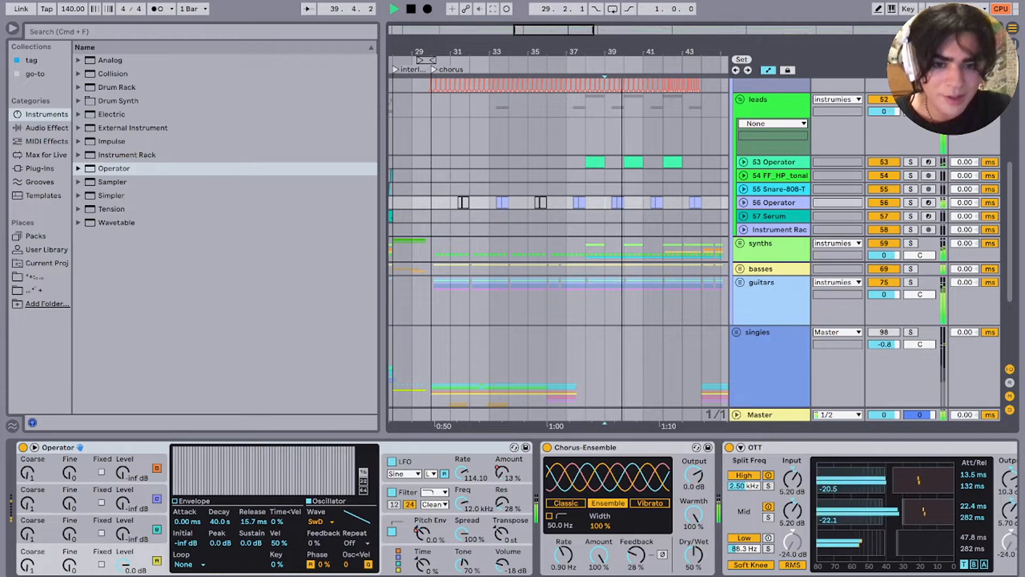
{"action": "left_click", "coordinate": [740, 243]}
{"action": "scroll", "coordinate": [740, 243], "scroll_direction": "down", "scroll_amount": 4}
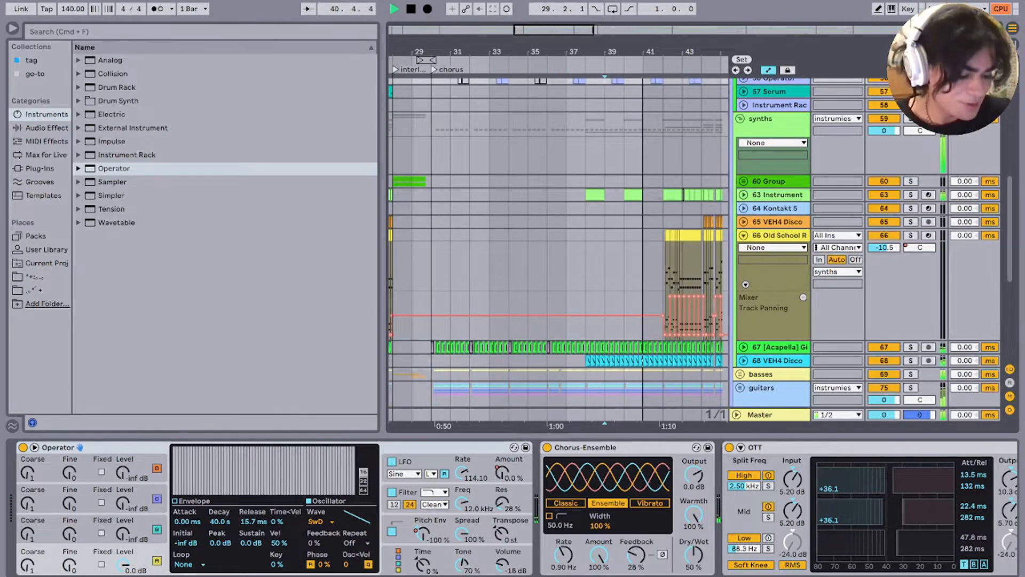
Step: Solo the 68 VEH4 Disco track and play its chorus clips from bar 38
{"action": "left_click", "coordinate": [588, 361]}
{"action": "key", "text": "space"}
{"action": "key", "text": "s"}
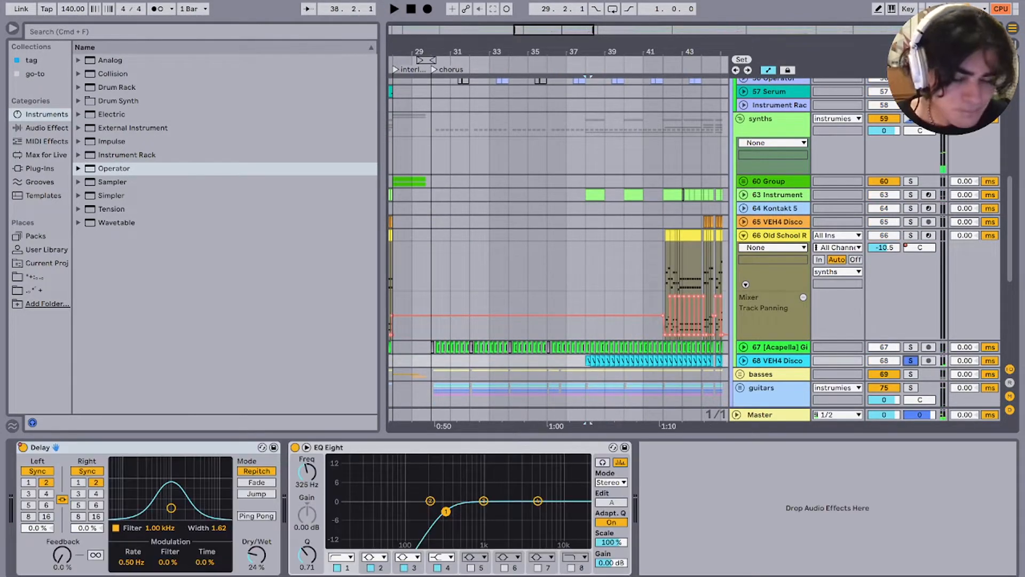
{"action": "key", "text": "space"}
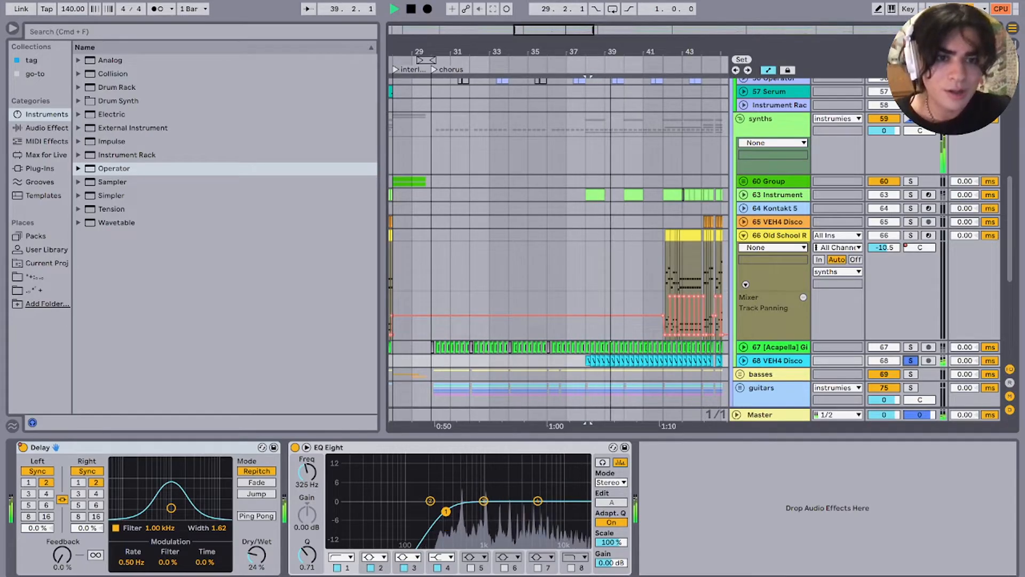
{"action": "key", "text": "space"}
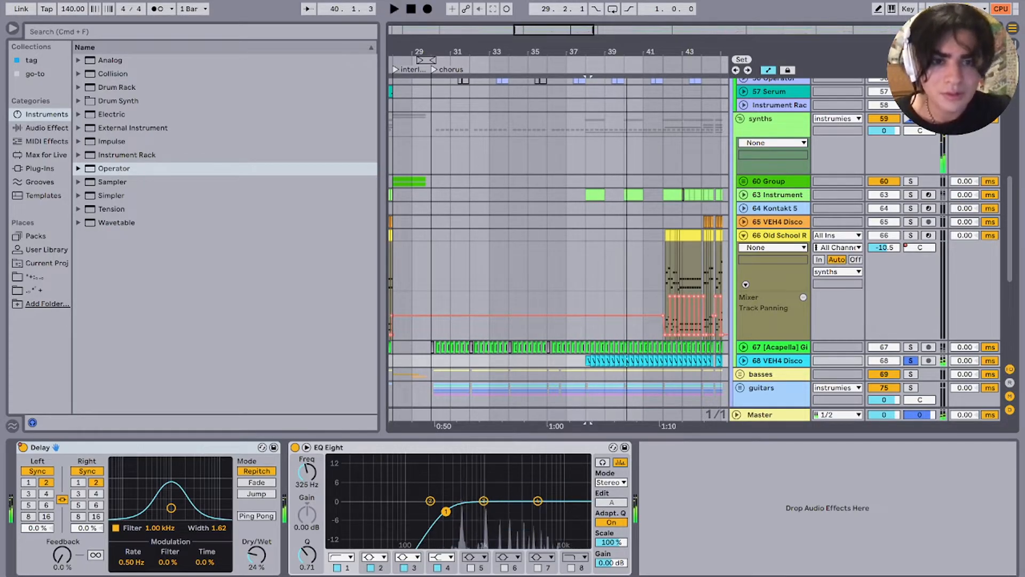
Step: Unsolo 68 VEH4 Disco, play the full mix from bar 38, and fold the synths group
{"action": "key", "text": "s"}
{"action": "key", "text": "space"}
{"action": "left_click", "coordinate": [740, 119]}
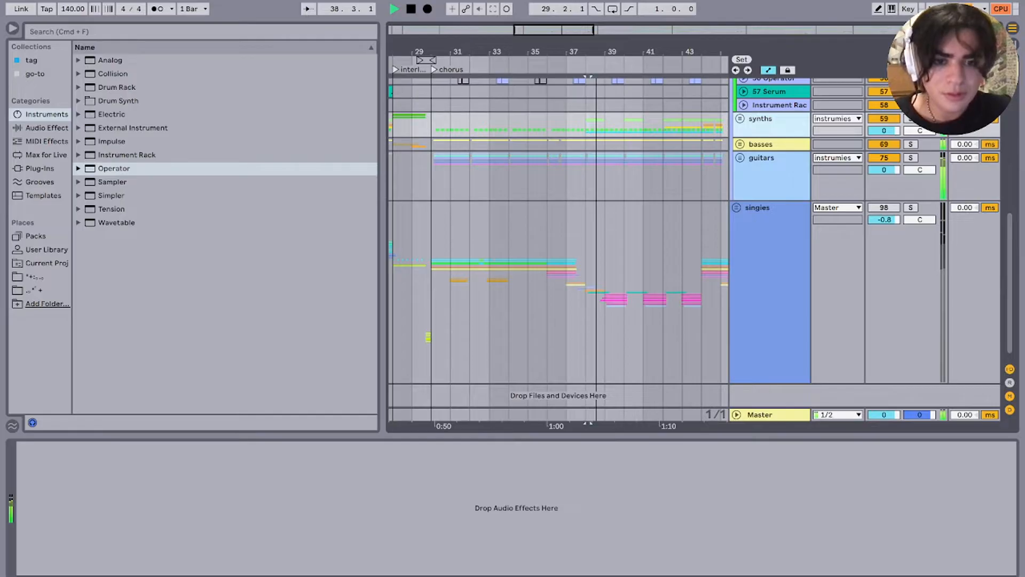
Step: Solo the basses group and play it in the verse from bar 20
{"action": "scroll", "coordinate": [558, 240], "scroll_direction": "up", "scroll_amount": 6}
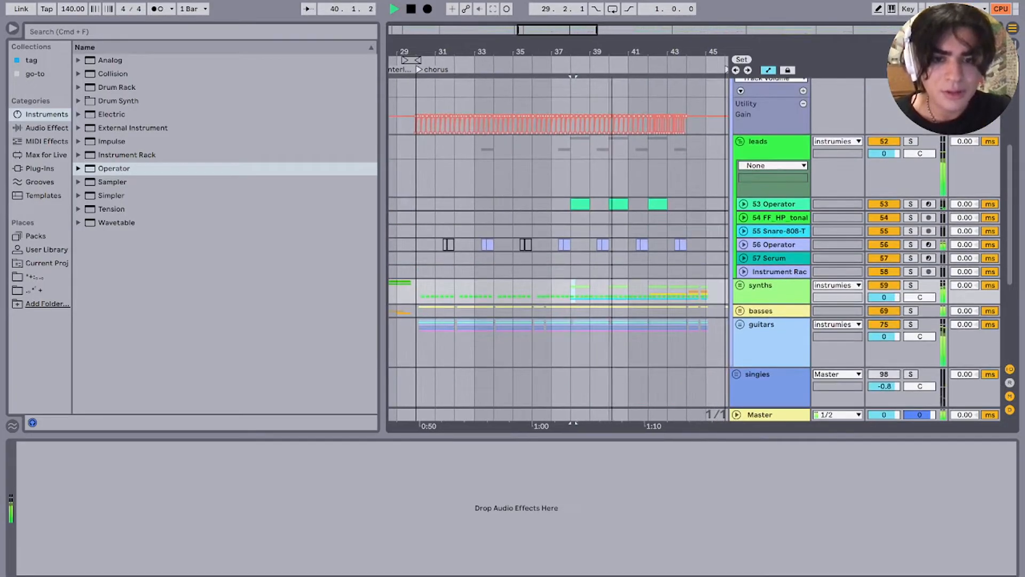
{"action": "scroll", "coordinate": [574, 291], "scroll_direction": "down", "scroll_amount": 5}
{"action": "left_click", "coordinate": [499, 310]}
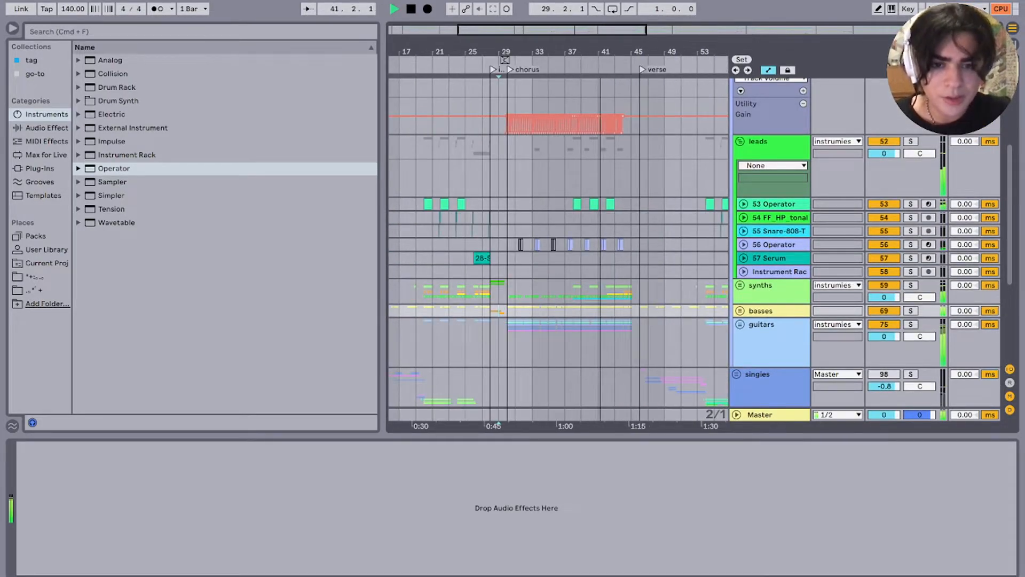
{"action": "key", "text": "space"}
{"action": "scroll", "coordinate": [499, 310], "scroll_direction": "left", "scroll_amount": 4}
{"action": "left_click", "coordinate": [536, 308]}
{"action": "scroll", "coordinate": [536, 308], "scroll_direction": "up", "scroll_amount": 2}
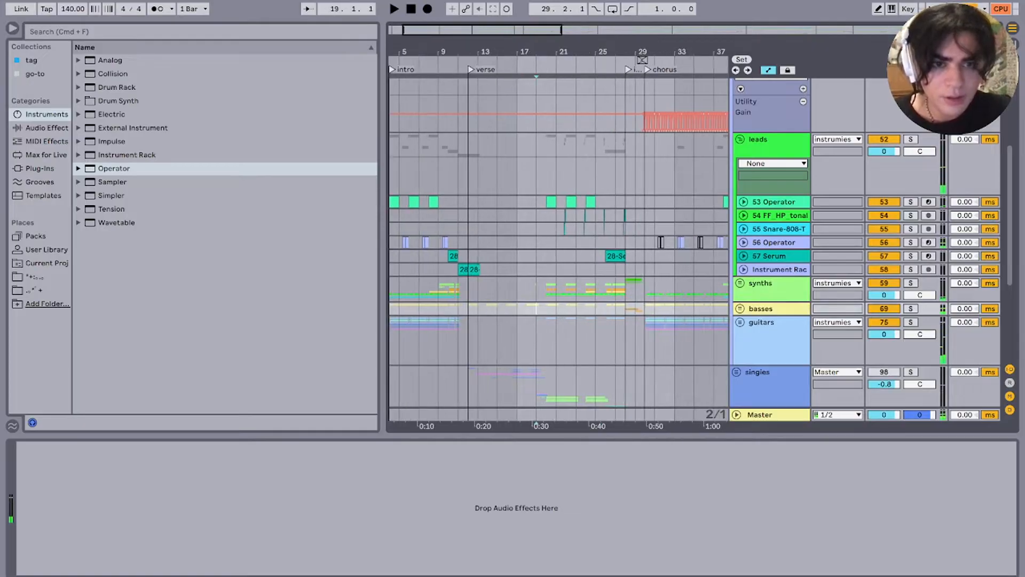
{"action": "scroll", "coordinate": [535, 309], "scroll_direction": "up", "scroll_amount": 5}
{"action": "left_click", "coordinate": [563, 309]}
{"action": "key", "text": "s"}
{"action": "key", "text": "space"}
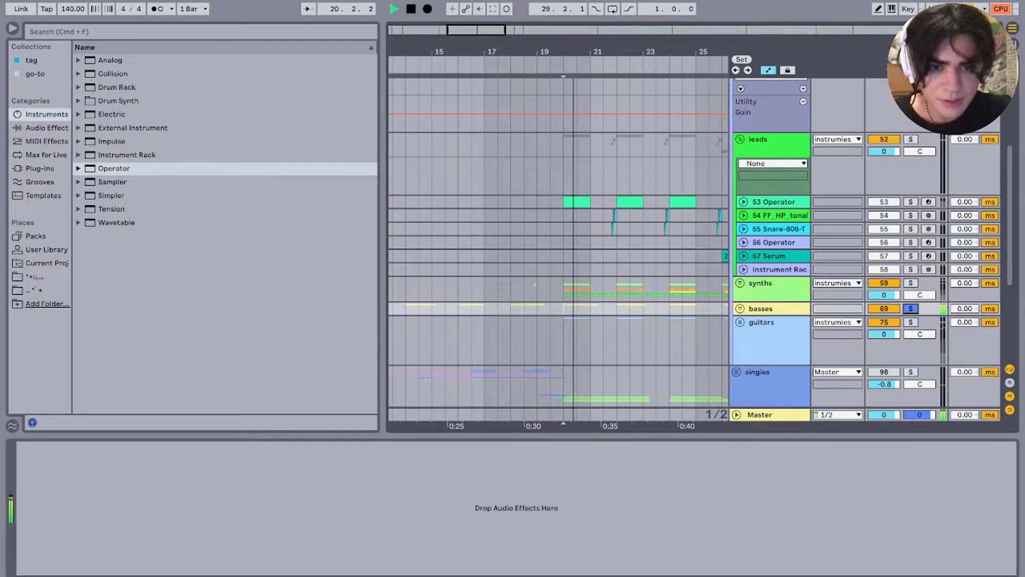
Step: Fold the leads group, then stop playback and unfold the basses group
{"action": "left_click", "coordinate": [740, 139]}
{"action": "left_click", "coordinate": [740, 165]}
{"action": "key", "text": "space"}
{"action": "left_click", "coordinate": [740, 190]}
Step: Play the soloed basses through the interlude from bar 28, then stop playback
{"action": "scroll", "coordinate": [558, 240], "scroll_direction": "right", "scroll_amount": 4}
{"action": "scroll", "coordinate": [558, 240], "scroll_direction": "down", "scroll_amount": 1}
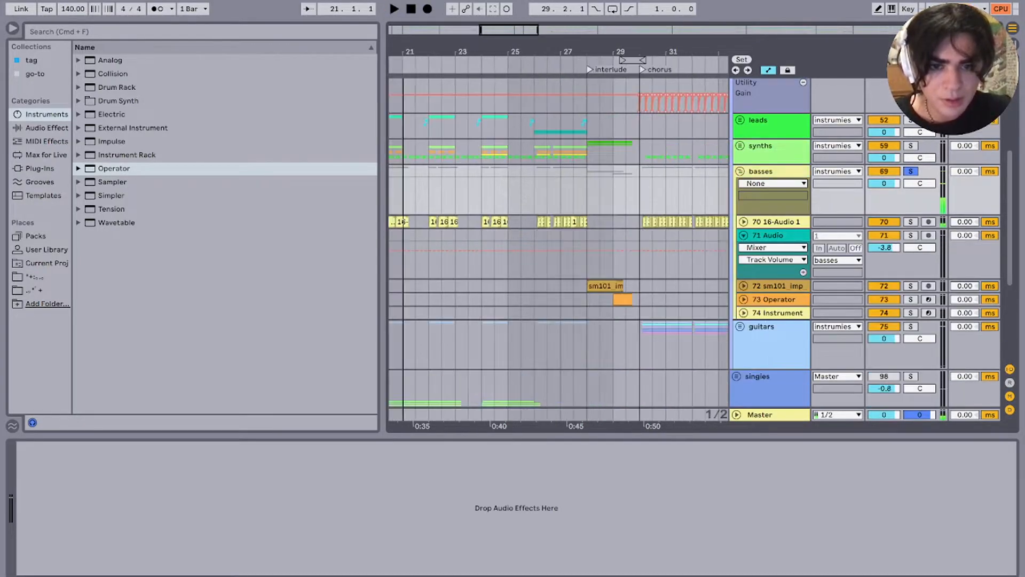
{"action": "key", "text": "space"}
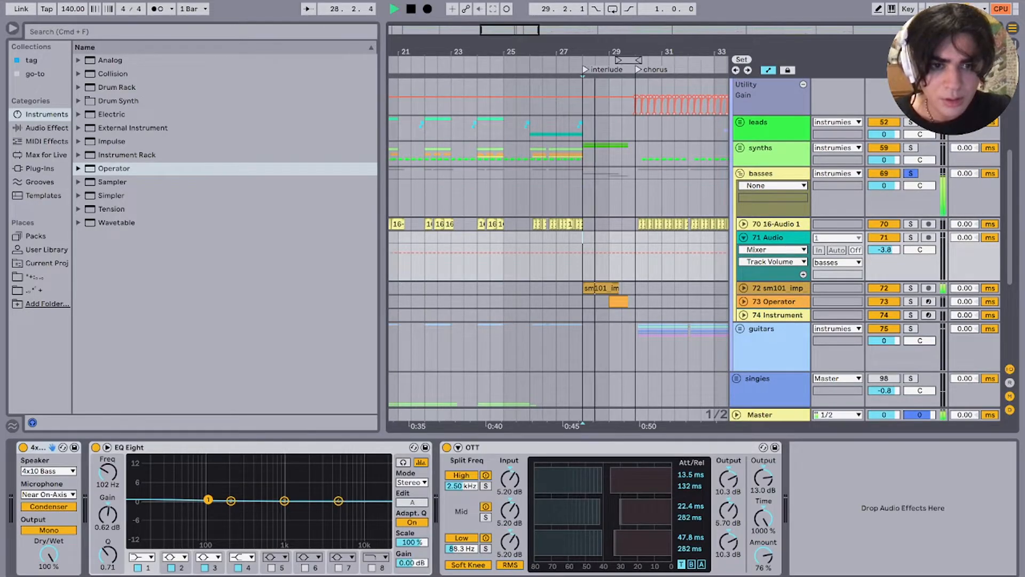
{"action": "scroll", "coordinate": [557, 240], "scroll_direction": "down", "scroll_amount": 10}
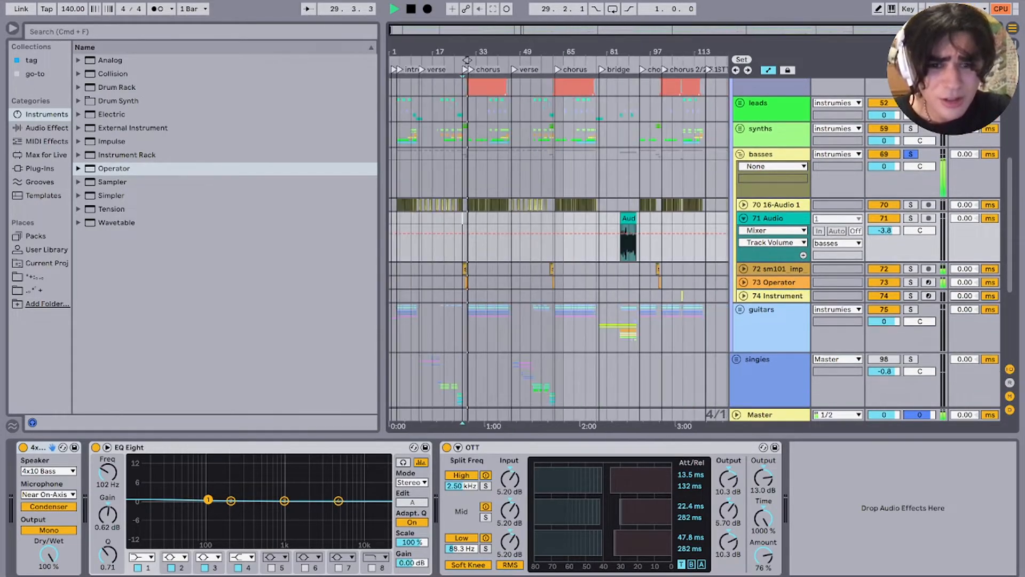
{"action": "key", "text": "space"}
Step: Play the 71 Audio clip in the bridge with the basses still soloed
{"action": "scroll", "coordinate": [608, 226], "scroll_direction": "up", "scroll_amount": 5}
{"action": "scroll", "coordinate": [608, 227], "scroll_direction": "right", "scroll_amount": 4}
{"action": "scroll", "coordinate": [608, 226], "scroll_direction": "up", "scroll_amount": 1}
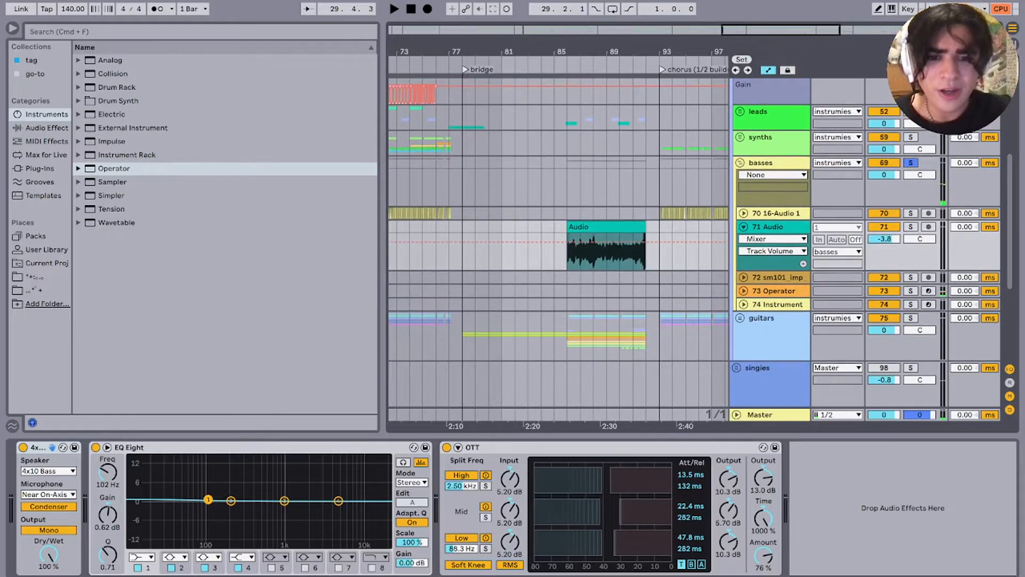
{"action": "left_click", "coordinate": [607, 227]}
{"action": "key", "text": "space"}
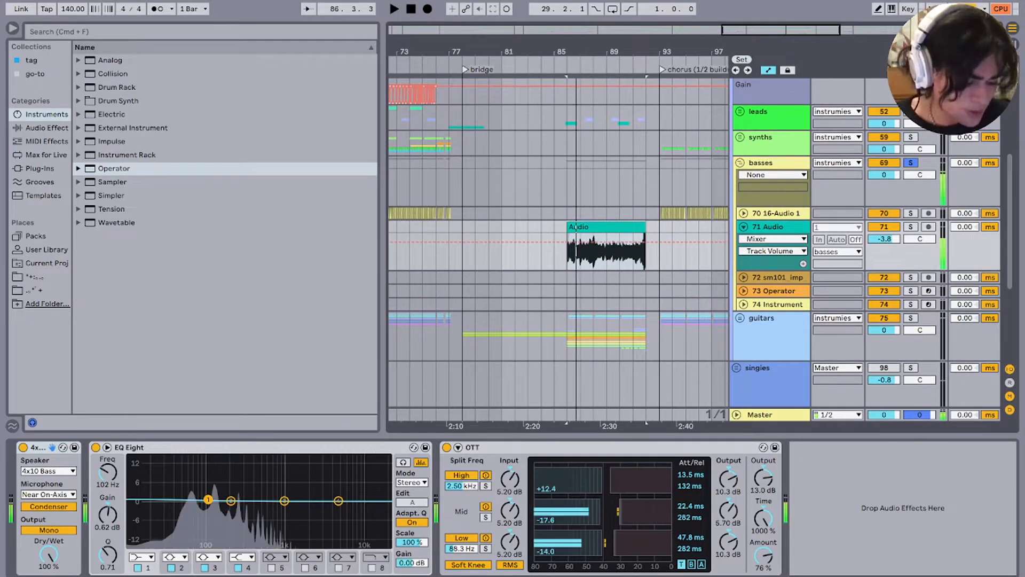
{"action": "key", "text": "space"}
Step: Play the soloed basses in the second chorus
{"action": "scroll", "coordinate": [587, 227], "scroll_direction": "down", "scroll_amount": 6}
{"action": "left_click", "coordinate": [563, 227]}
{"action": "key", "text": "space"}
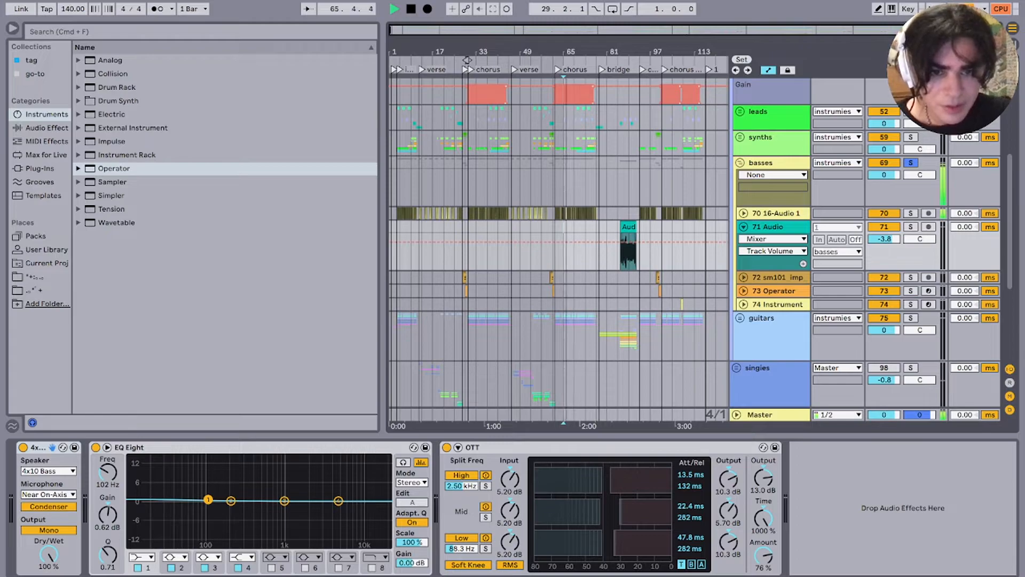
Step: Show the device chains of the 74 Instrument and 70 16-Audio 1 tracks, and stop playback near bar 107
{"action": "left_click", "coordinate": [683, 304]}
{"action": "scroll", "coordinate": [683, 304], "scroll_direction": "up", "scroll_amount": 10}
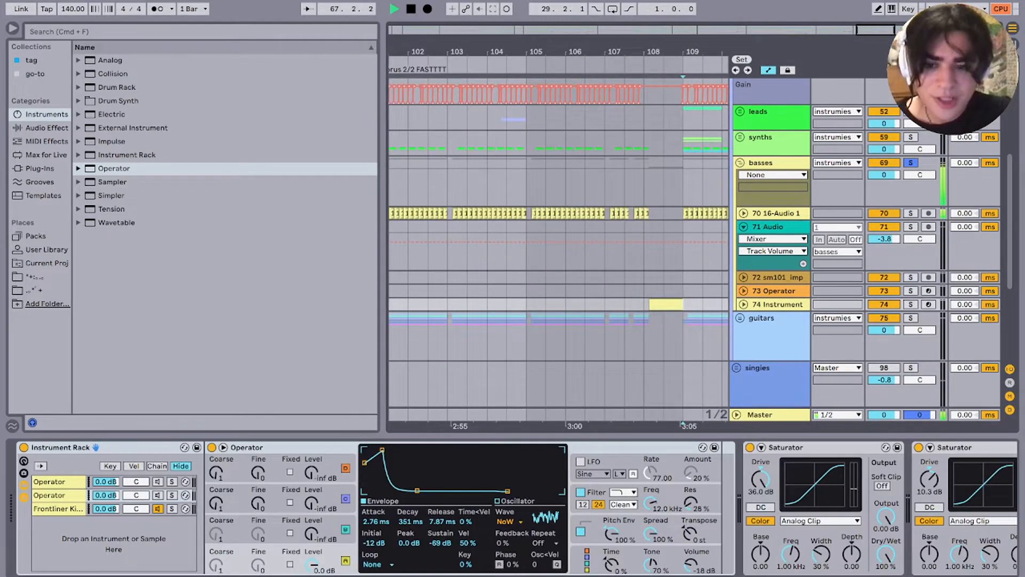
{"action": "left_click", "coordinate": [776, 213]}
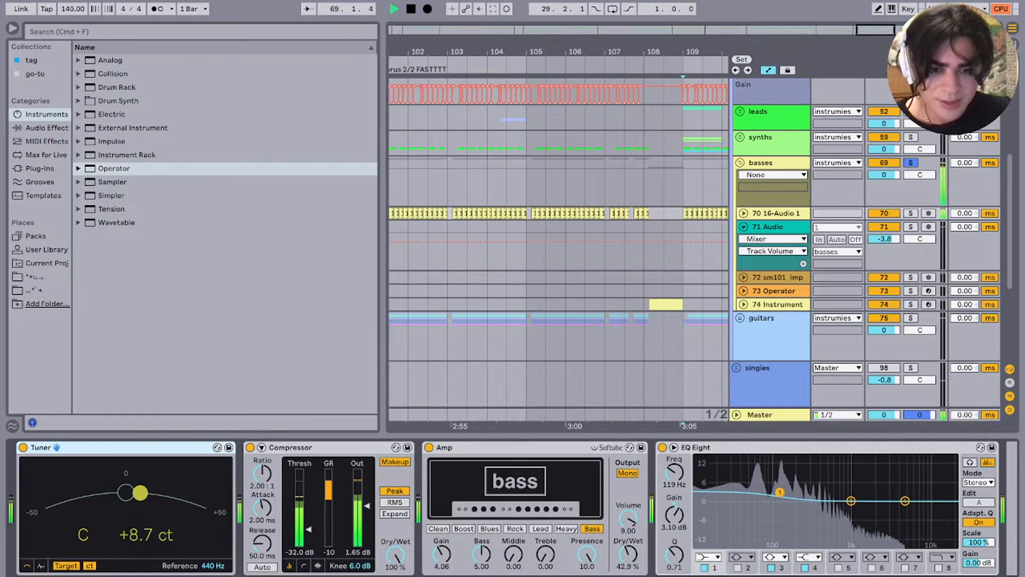
{"action": "left_click", "coordinate": [625, 304]}
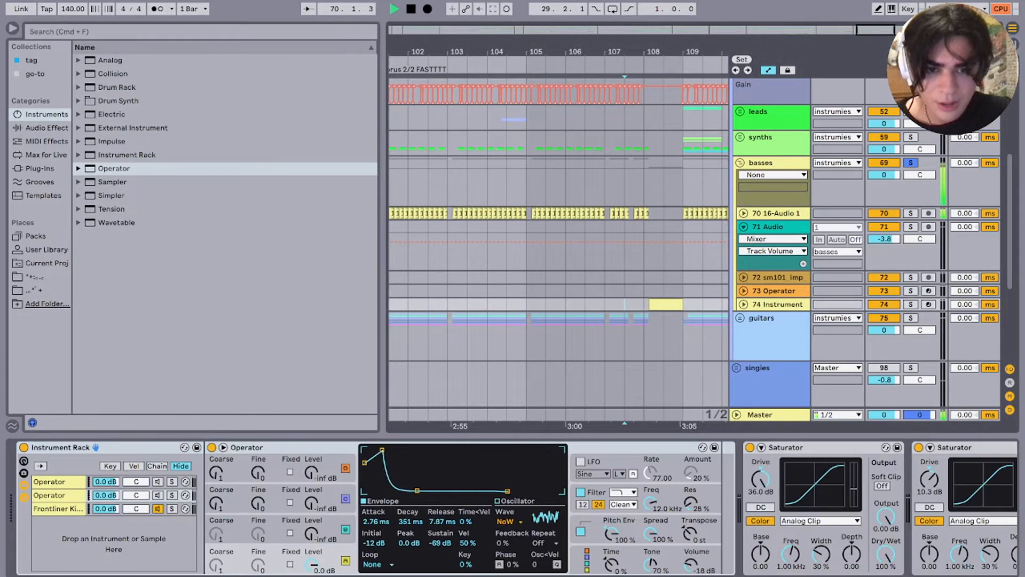
{"action": "left_click", "coordinate": [776, 213]}
{"action": "left_click", "coordinate": [775, 304]}
{"action": "key", "text": "space"}
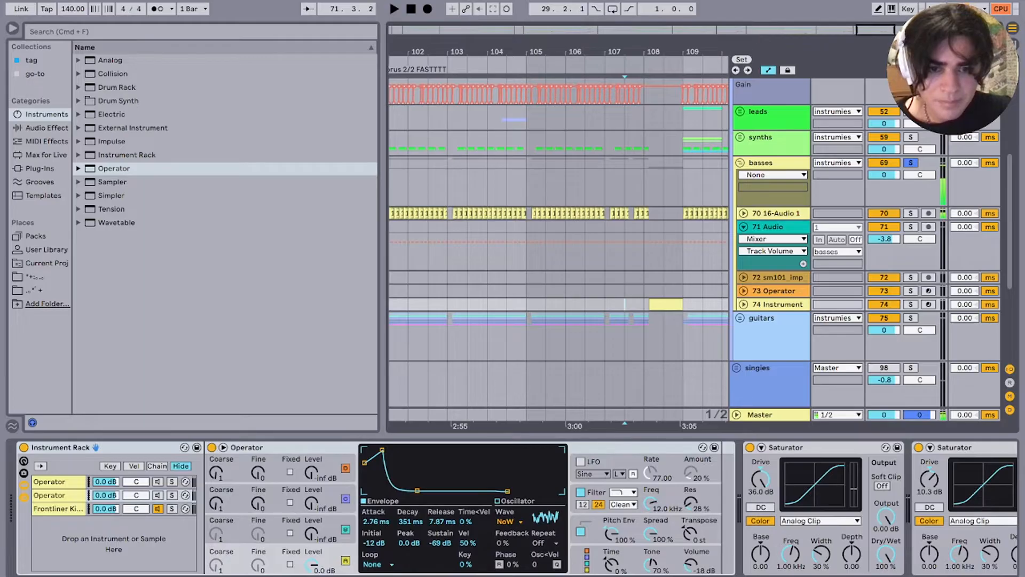
Step: Play the 74 Instrument clip at bar 108 and show the sampler of its rack's Frontliner Kick F# chain
{"action": "key", "text": "space"}
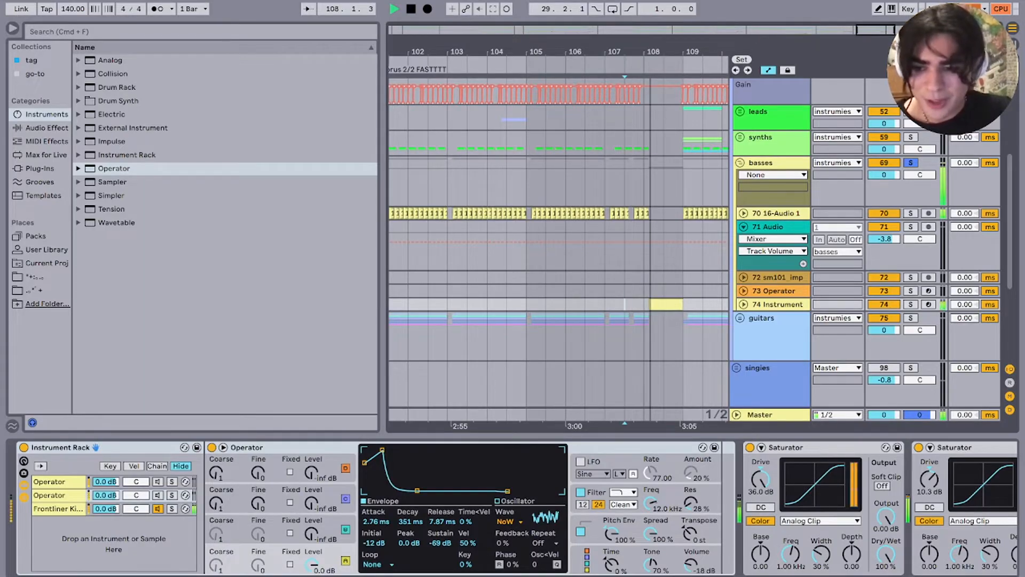
{"action": "key", "text": "space"}
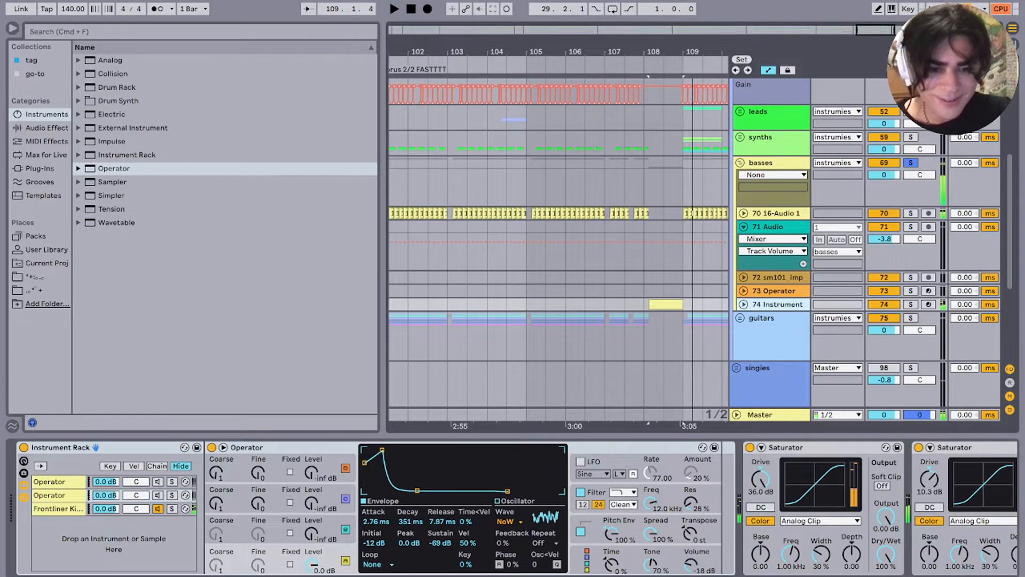
{"action": "left_click", "coordinate": [58, 508]}
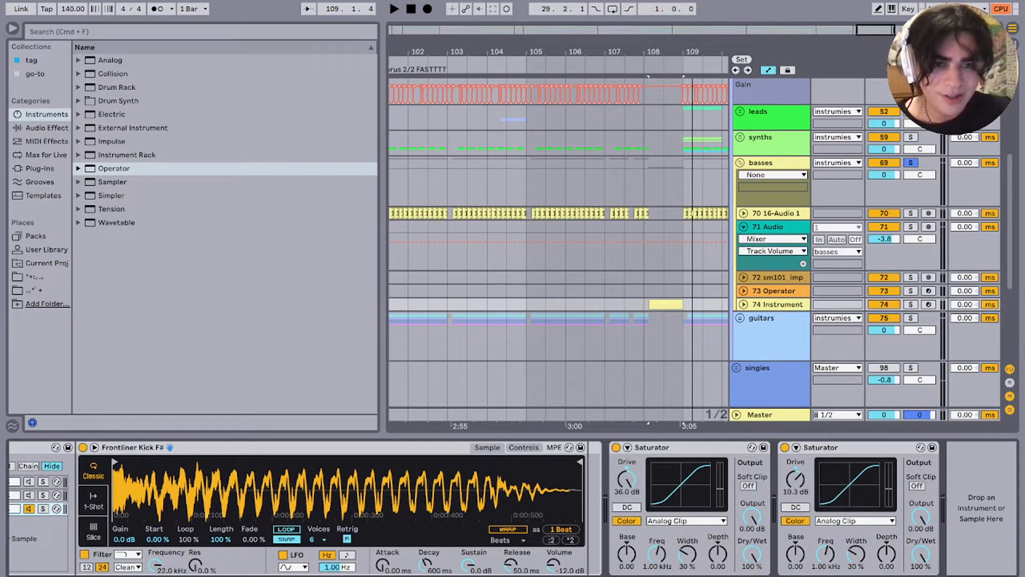
Step: Replay the 74 Instrument clip from bar 108 and fold the basses group
{"action": "key", "text": "space"}
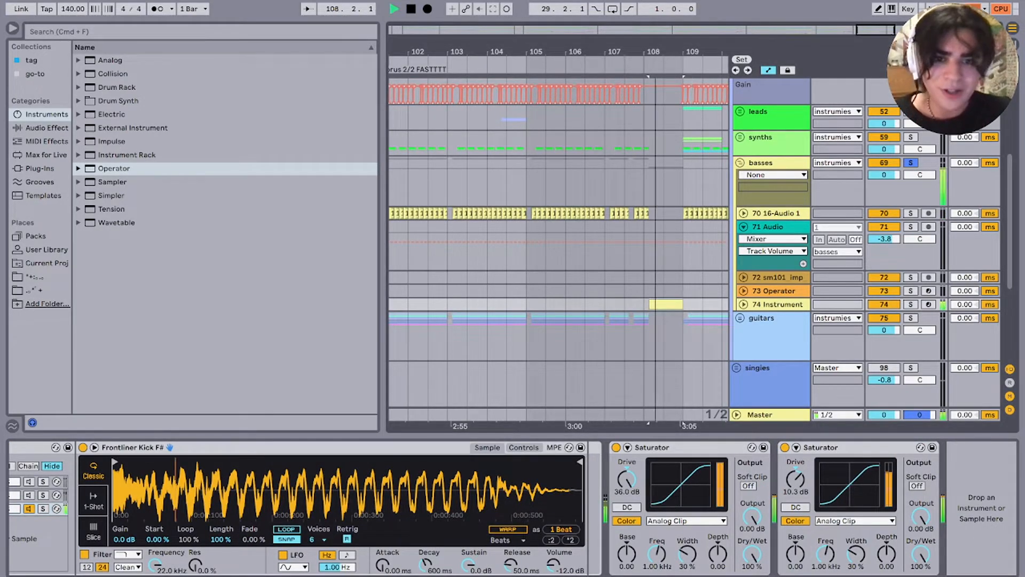
{"action": "left_click", "coordinate": [740, 163]}
{"action": "key", "text": "space"}
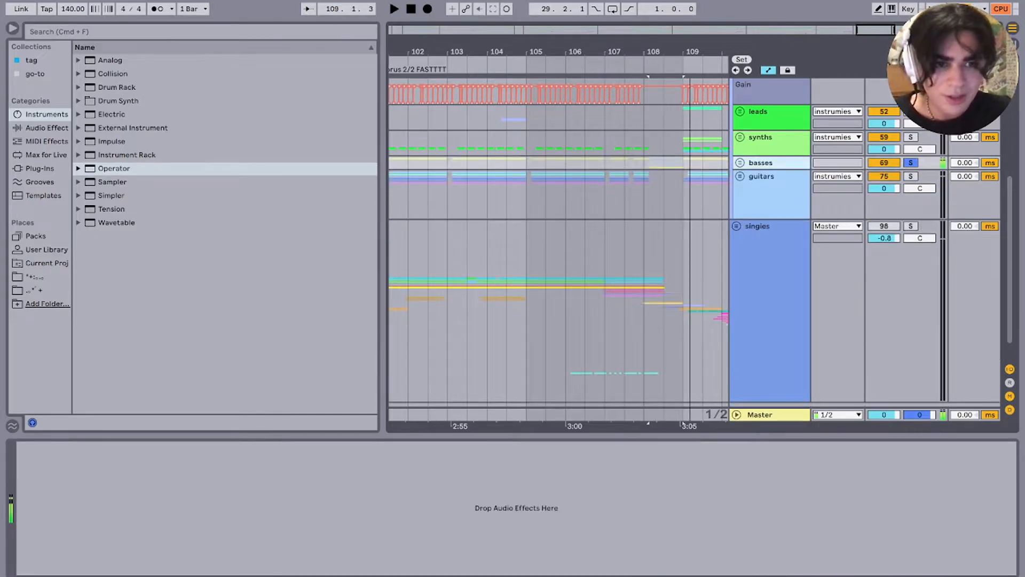
Step: Solo the guitars group instead of the basses and play it in the second verse shortly before bar 58
{"action": "scroll", "coordinate": [670, 163], "scroll_direction": "down", "scroll_amount": 10}
{"action": "left_click", "coordinate": [521, 194]}
{"action": "scroll", "coordinate": [520, 193], "scroll_direction": "up", "scroll_amount": 5}
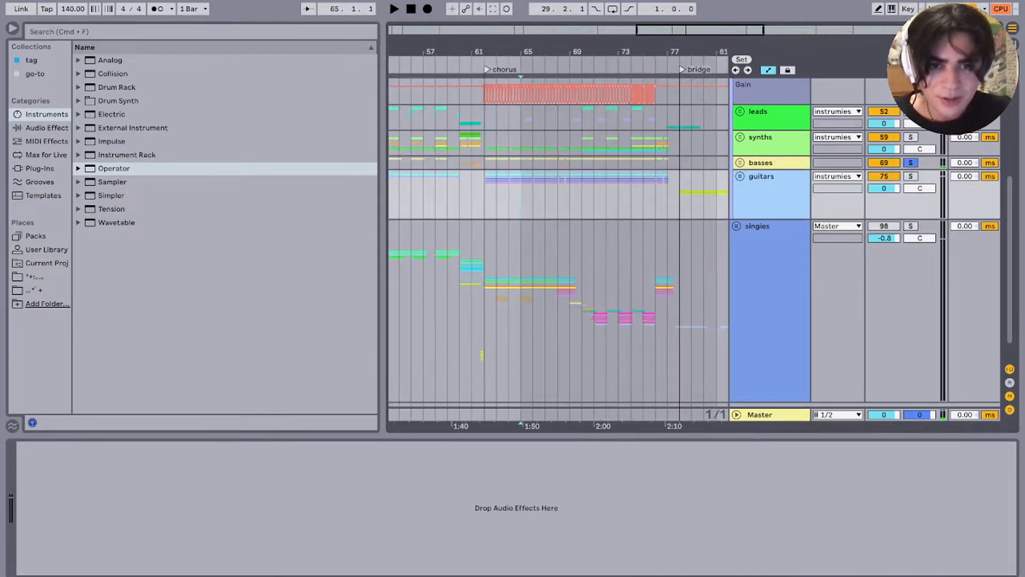
{"action": "left_click", "coordinate": [911, 176]}
{"action": "scroll", "coordinate": [547, 197], "scroll_direction": "left", "scroll_amount": 5}
{"action": "scroll", "coordinate": [546, 197], "scroll_direction": "up", "scroll_amount": 1}
{"action": "left_click", "coordinate": [547, 211]}
{"action": "key", "text": "space"}
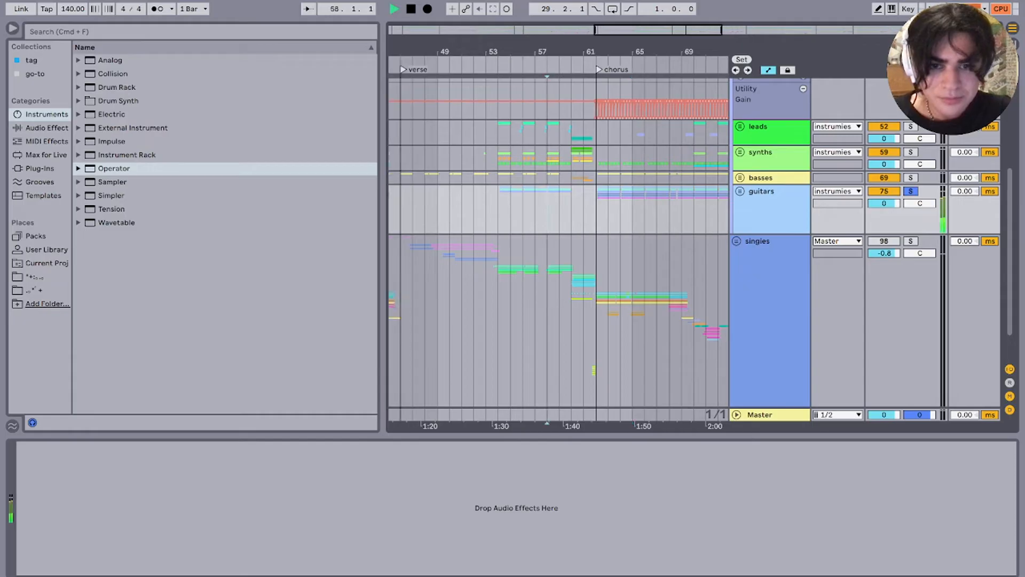
Step: Unfold the guitars group and its 77 Group subgroup, and stop playback
{"action": "left_click", "coordinate": [740, 191]}
{"action": "scroll", "coordinate": [519, 267], "scroll_direction": "down", "scroll_amount": 2}
{"action": "left_click", "coordinate": [518, 266]}
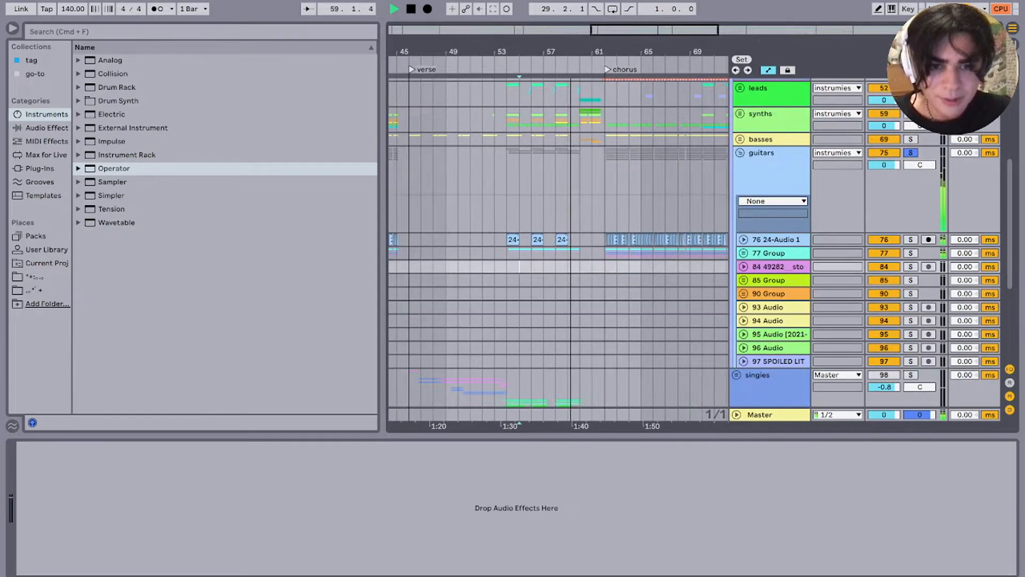
{"action": "scroll", "coordinate": [518, 267], "scroll_direction": "up", "scroll_amount": 5}
{"action": "left_click", "coordinate": [743, 253]}
{"action": "key", "text": "space"}
{"action": "scroll", "coordinate": [743, 253], "scroll_direction": "down", "scroll_amount": 3}
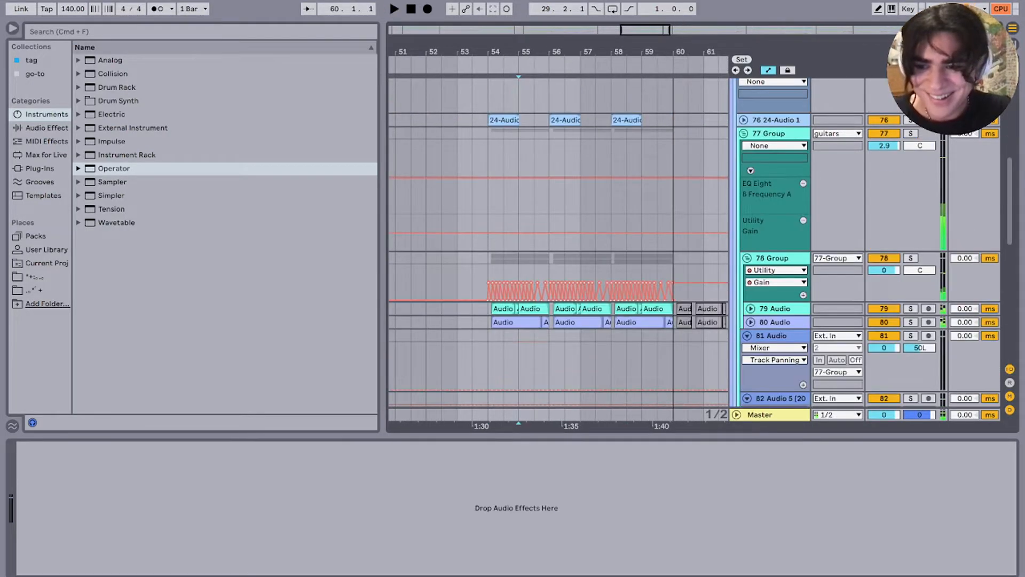
Step: Turn off the Utility device on 78 Group and play the guitars from bar 54
{"action": "left_click", "coordinate": [772, 258]}
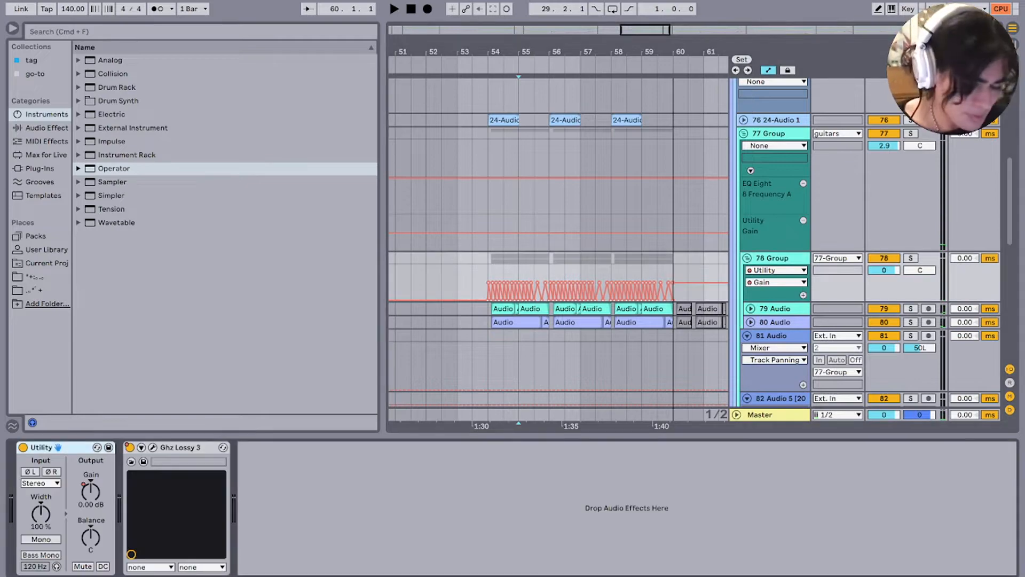
{"action": "left_click", "coordinate": [23, 448]}
{"action": "left_click", "coordinate": [488, 283]}
{"action": "key", "text": "space"}
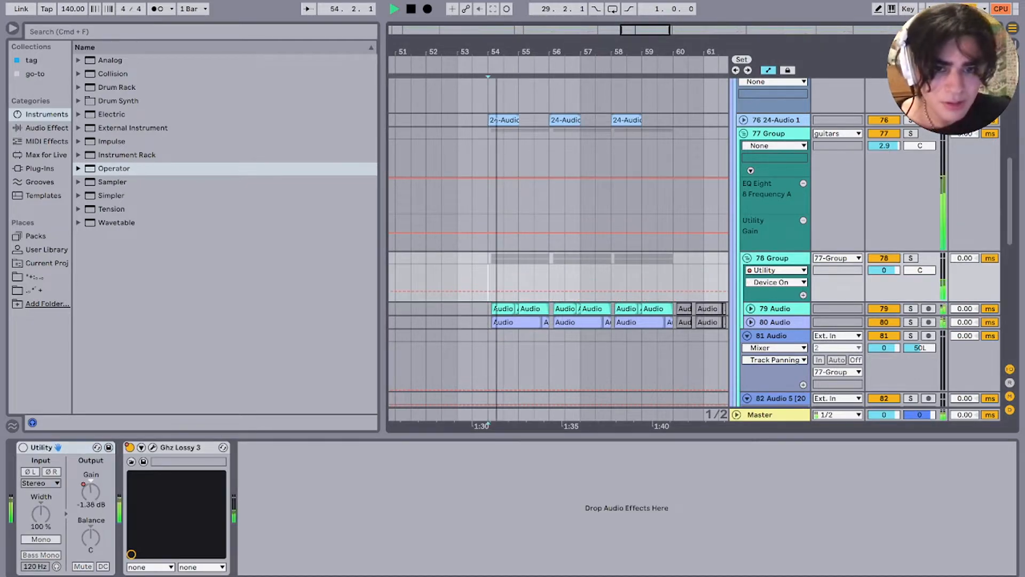
Step: Solo 78 Group together with 77 Group and play the second chorus from bar 62
{"action": "left_click", "coordinate": [911, 258]}
{"action": "left_click", "coordinate": [910, 134], "text": "super"}
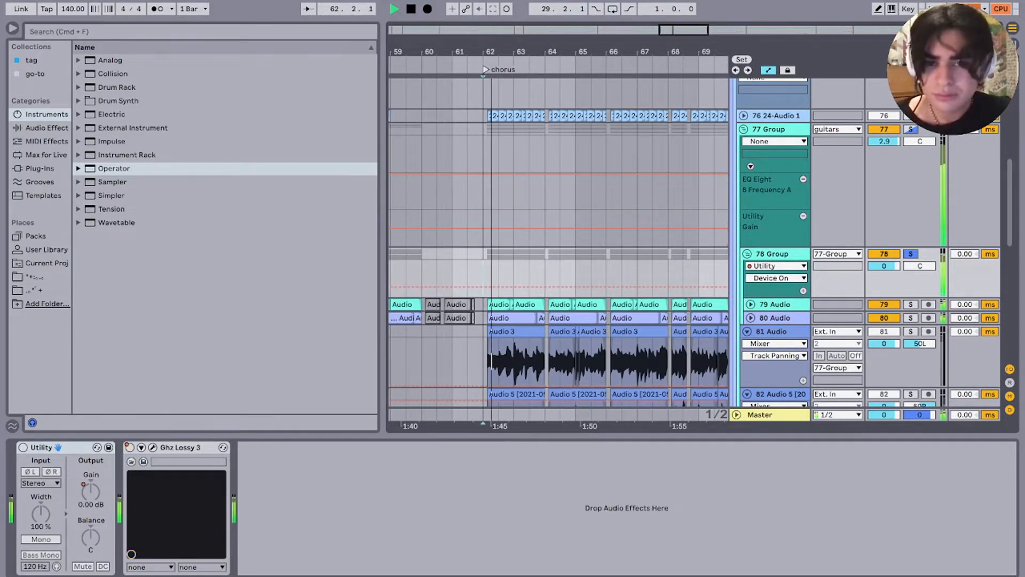
{"action": "scroll", "coordinate": [558, 246], "scroll_direction": "down", "scroll_amount": 3}
{"action": "scroll", "coordinate": [559, 245], "scroll_direction": "up", "scroll_amount": 1}
{"action": "scroll", "coordinate": [558, 245], "scroll_direction": "left", "scroll_amount": 1}
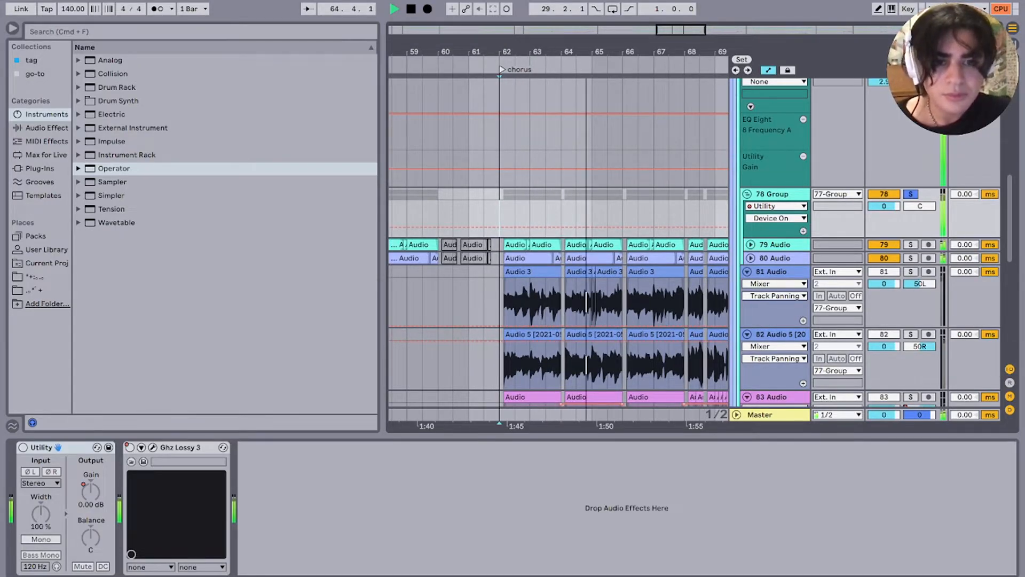
{"action": "scroll", "coordinate": [558, 240], "scroll_direction": "up", "scroll_amount": 3}
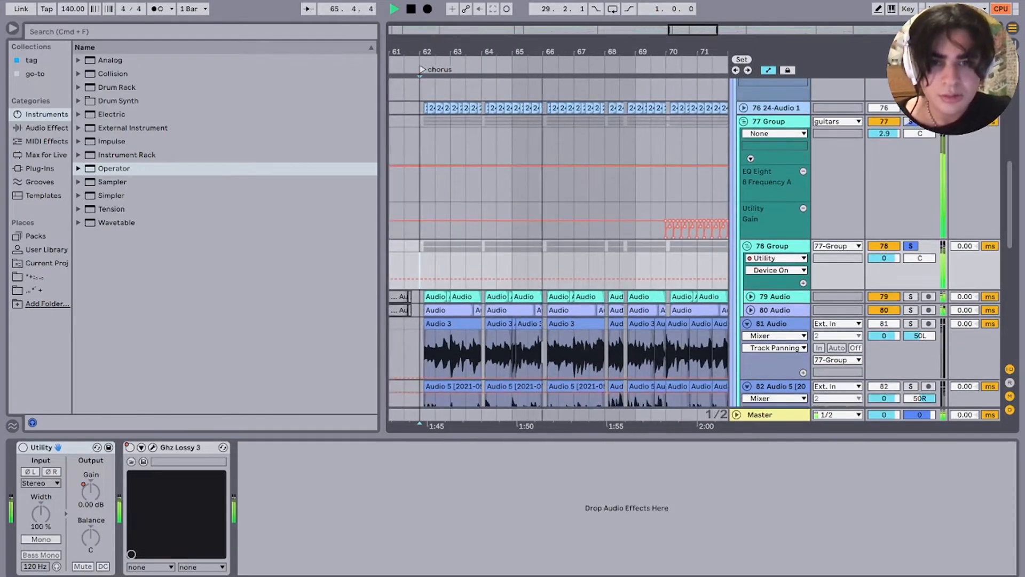
{"action": "scroll", "coordinate": [559, 243], "scroll_direction": "right", "scroll_amount": 3}
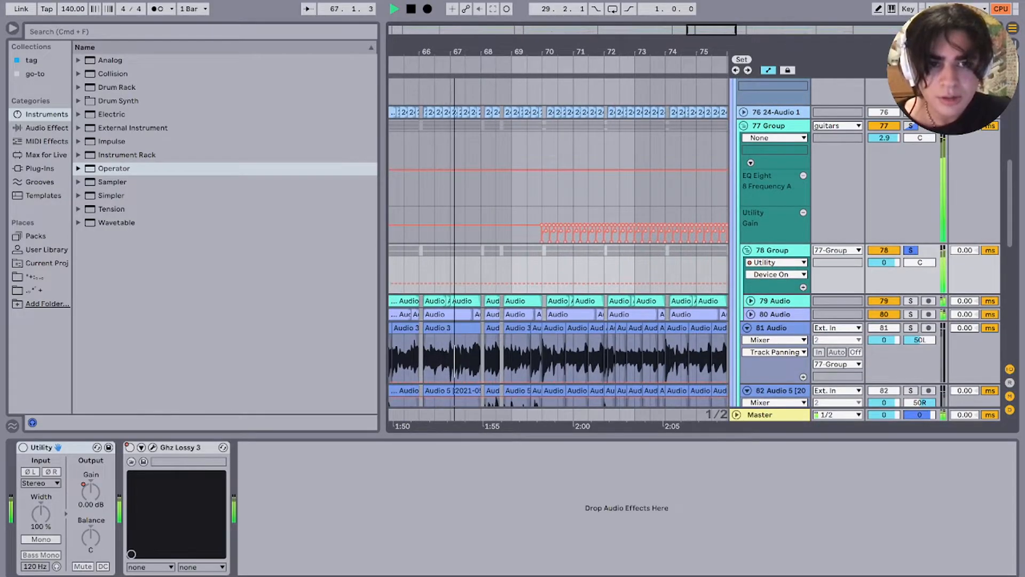
{"action": "scroll", "coordinate": [518, 240], "scroll_direction": "up", "scroll_amount": 3}
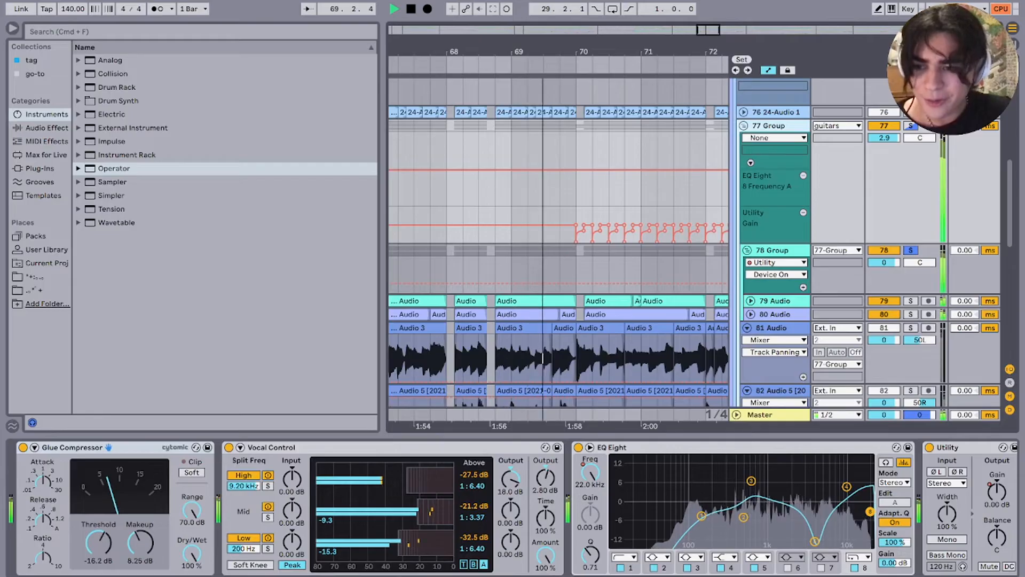
{"action": "key", "text": "space"}
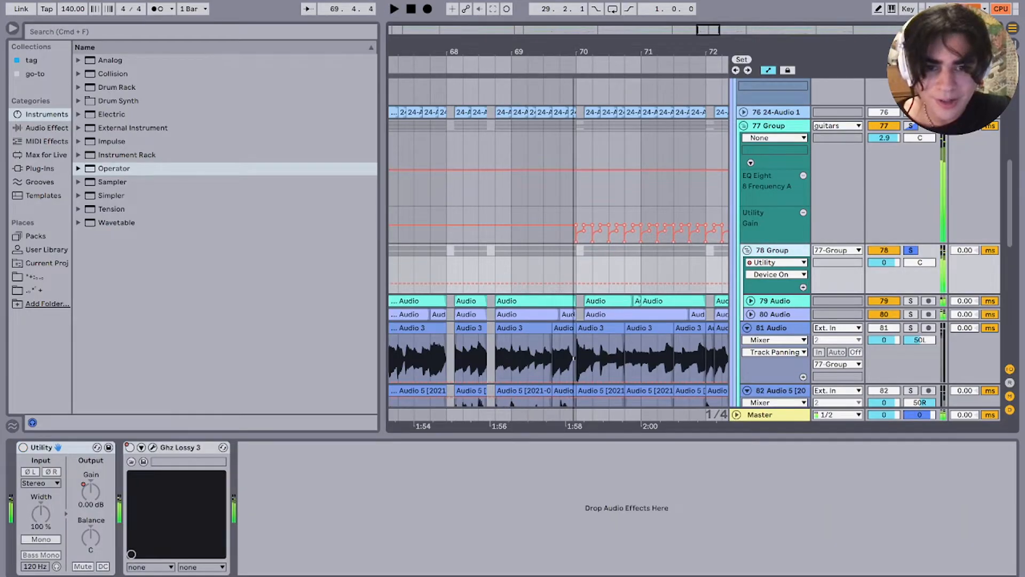
Step: Turn the Utility device on 78 Group back on and play the 77 Group guitars from bar 70
{"action": "left_click", "coordinate": [23, 447]}
{"action": "left_click", "coordinate": [576, 274]}
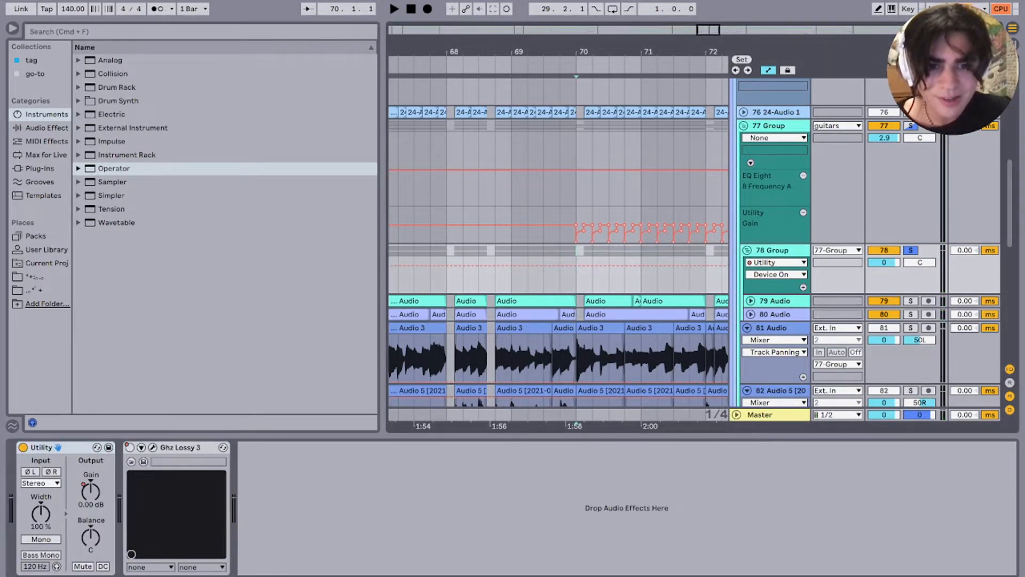
{"action": "key", "text": "space"}
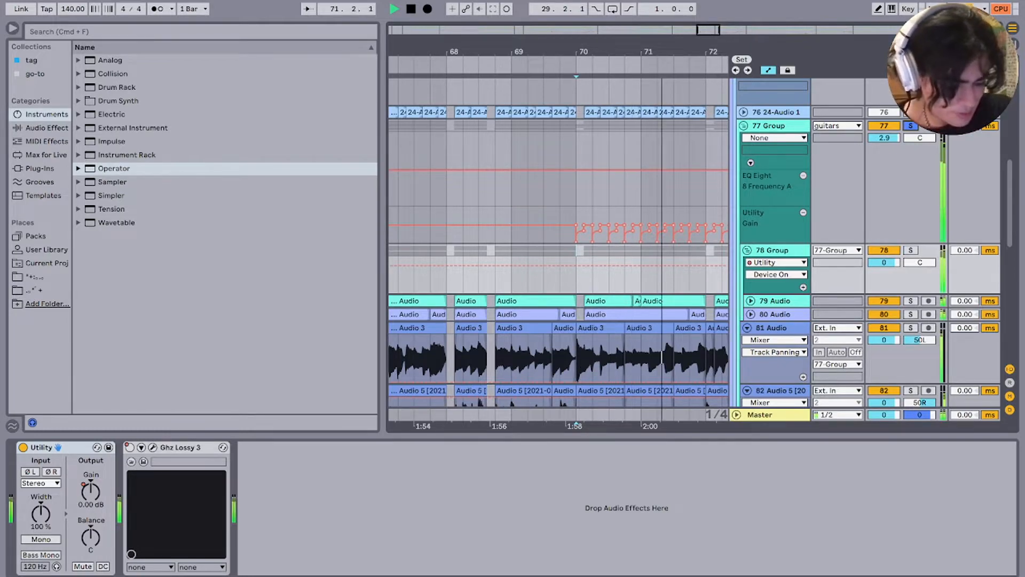
{"action": "scroll", "coordinate": [547, 267], "scroll_direction": "down", "scroll_amount": 5}
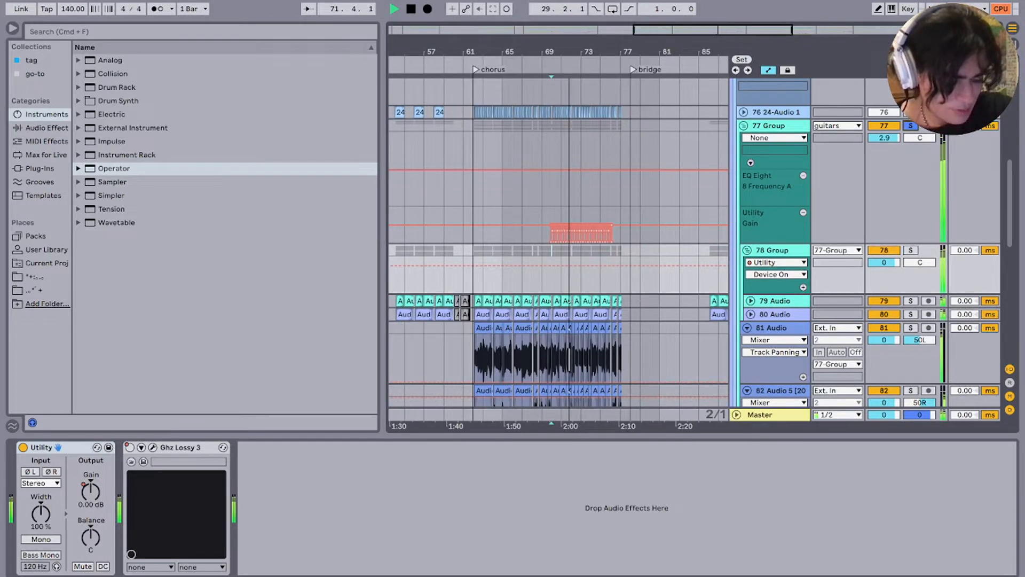
{"action": "scroll", "coordinate": [558, 240], "scroll_direction": "left", "scroll_amount": 3}
{"action": "scroll", "coordinate": [558, 240], "scroll_direction": "up", "scroll_amount": 1}
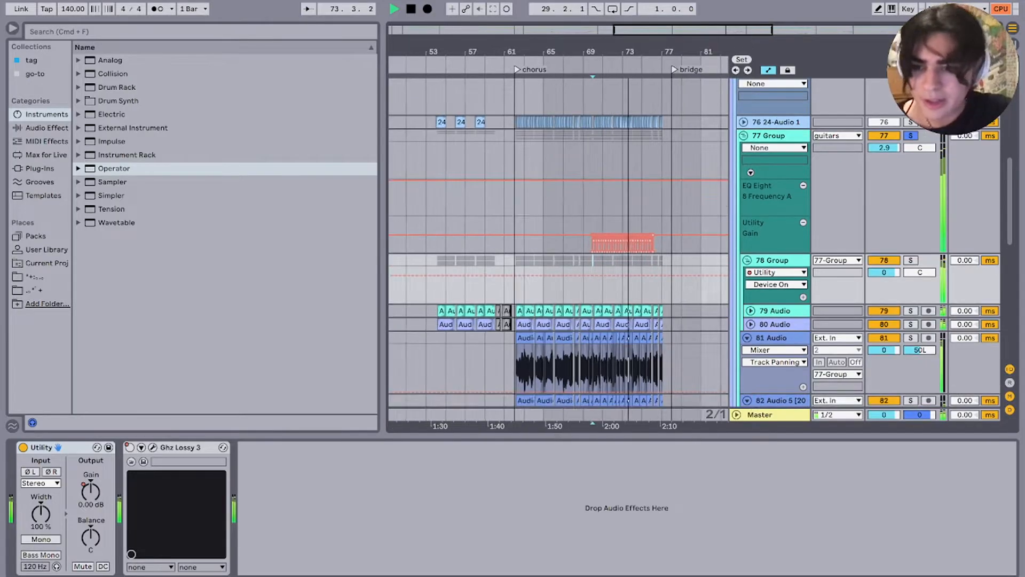
Step: Play the guitars from about bar 55, show the Utility Gain automation on 78 Group and re-enable the overridden automation
{"action": "left_click", "coordinate": [462, 70]}
{"action": "scroll", "coordinate": [460, 70], "scroll_direction": "up", "scroll_amount": 5}
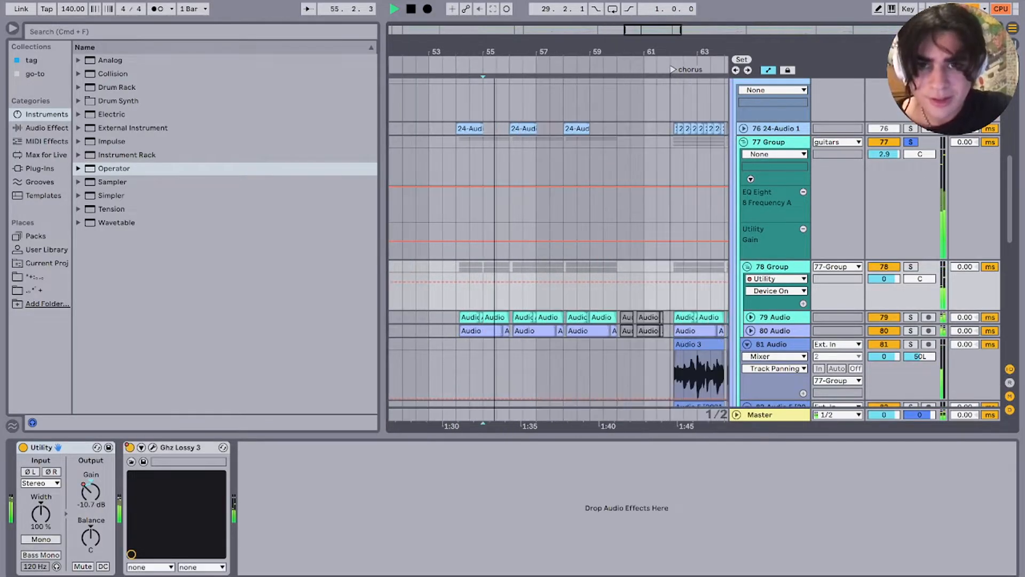
{"action": "left_click", "coordinate": [90, 491]}
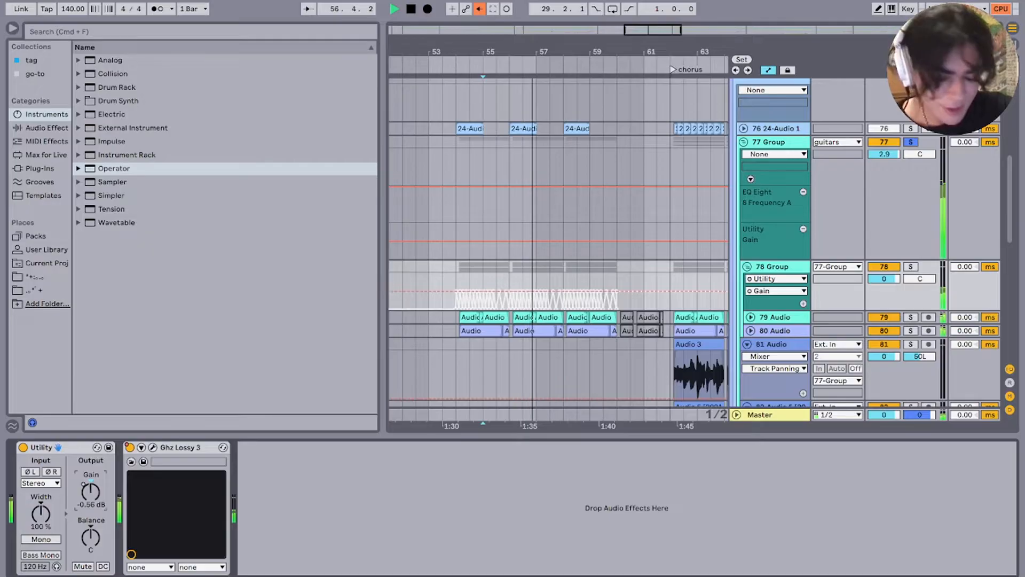
{"action": "left_click", "coordinate": [479, 8]}
{"action": "scroll", "coordinate": [564, 291], "scroll_direction": "up", "scroll_amount": 5}
{"action": "scroll", "coordinate": [569, 291], "scroll_direction": "down", "scroll_amount": 5}
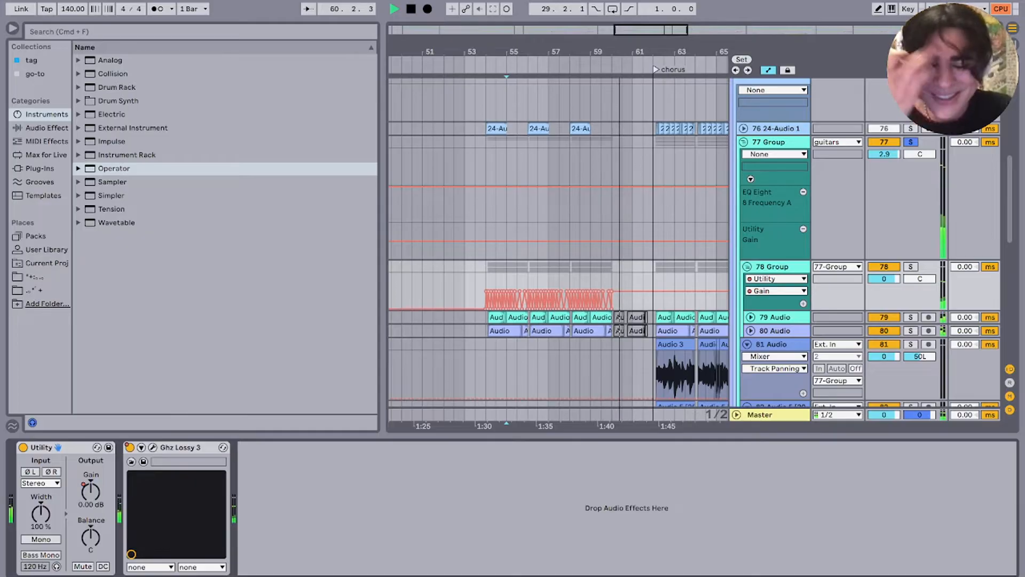
Step: Fold 78 Group and collapse the 81, 82 and 83 Audio tracks inside 77 Group
{"action": "left_click", "coordinate": [747, 266]}
{"action": "scroll", "coordinate": [598, 267], "scroll_direction": "right", "scroll_amount": 3}
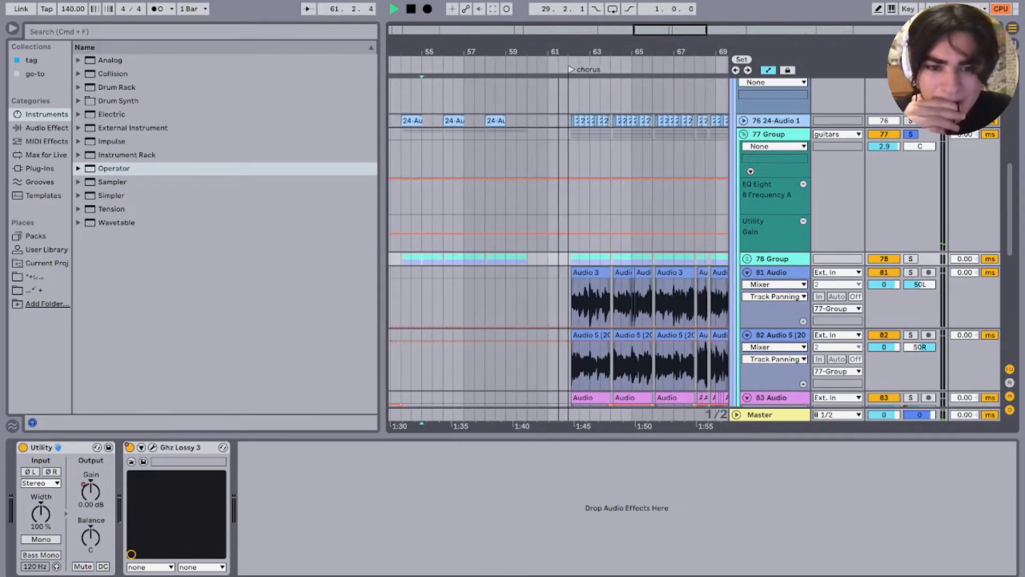
{"action": "left_click", "coordinate": [747, 272]}
{"action": "left_click", "coordinate": [747, 285]}
{"action": "left_click", "coordinate": [747, 300]}
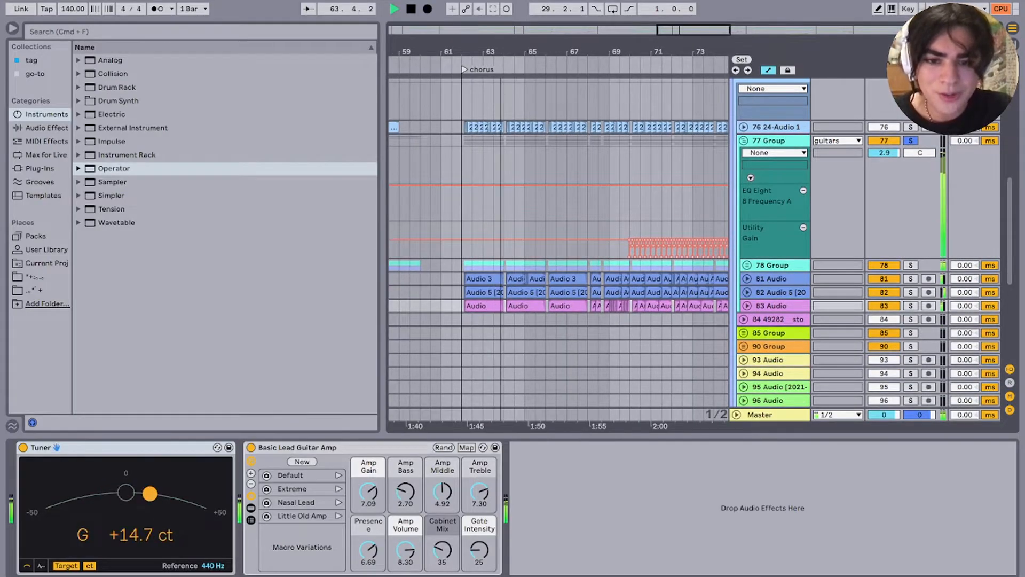
Step: Unfold and solo 78 Group, and play the chorus from the first 79 Audio clip at bar 62
{"action": "key", "text": "space"}
{"action": "left_click", "coordinate": [472, 265]}
{"action": "scroll", "coordinate": [472, 265], "scroll_direction": "up", "scroll_amount": 3}
{"action": "key", "text": "s"}
{"action": "key", "text": "u"}
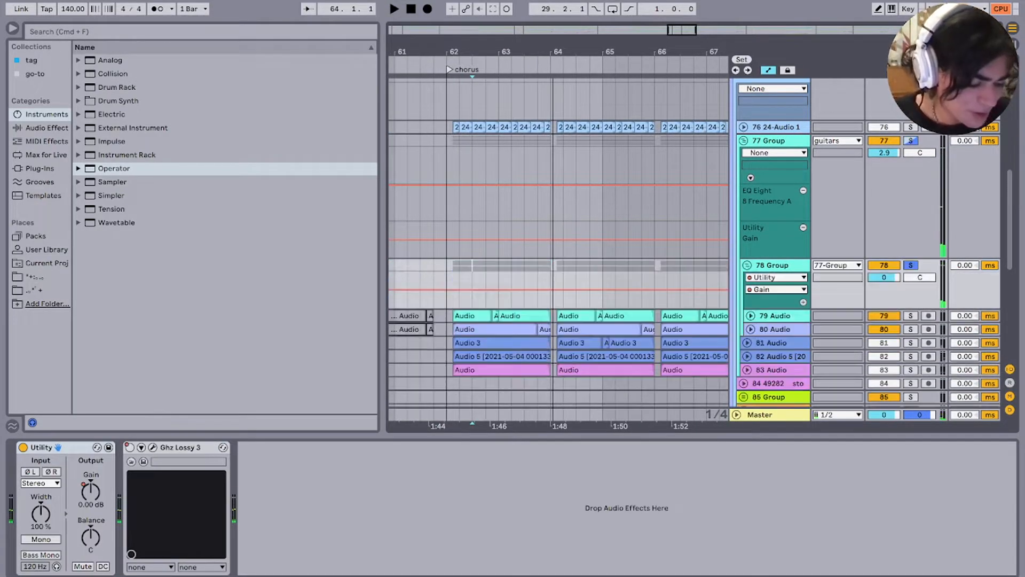
{"action": "left_click", "coordinate": [472, 315]}
{"action": "key", "text": "space"}
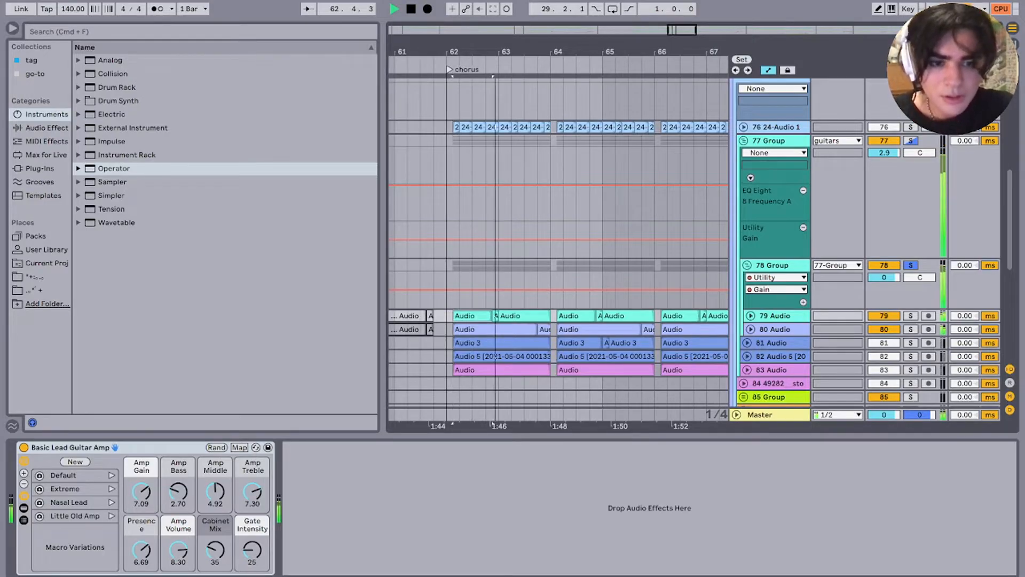
Step: Solo 81 Audio, restart the chorus from bar 62 and add 82 Audio to the solo
{"action": "left_click", "coordinate": [910, 343]}
{"action": "key", "text": "space"}
{"action": "key", "text": "space"}
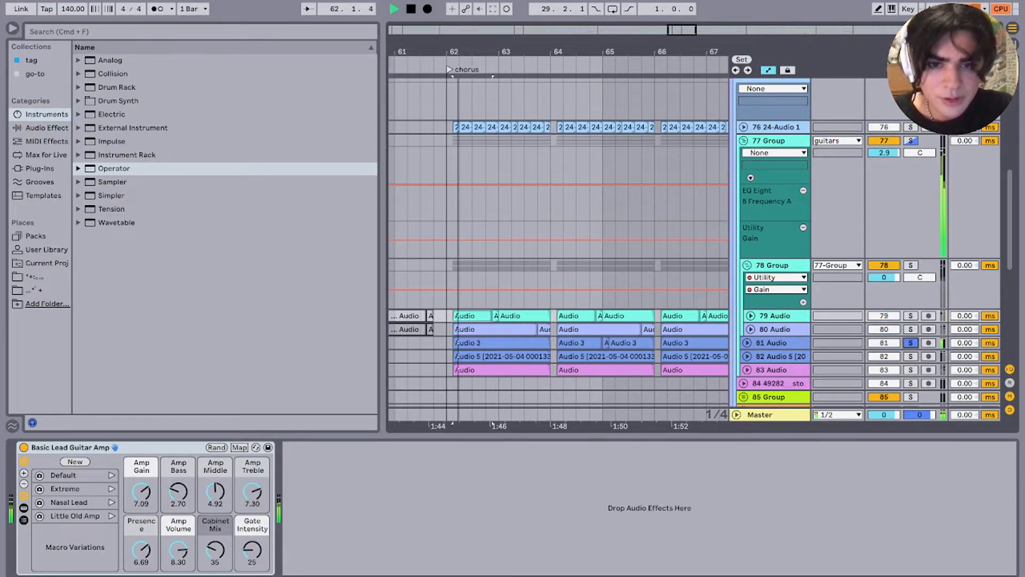
{"action": "left_click", "coordinate": [910, 356], "text": "super"}
{"action": "scroll", "coordinate": [547, 245], "scroll_direction": "down", "scroll_amount": 5}
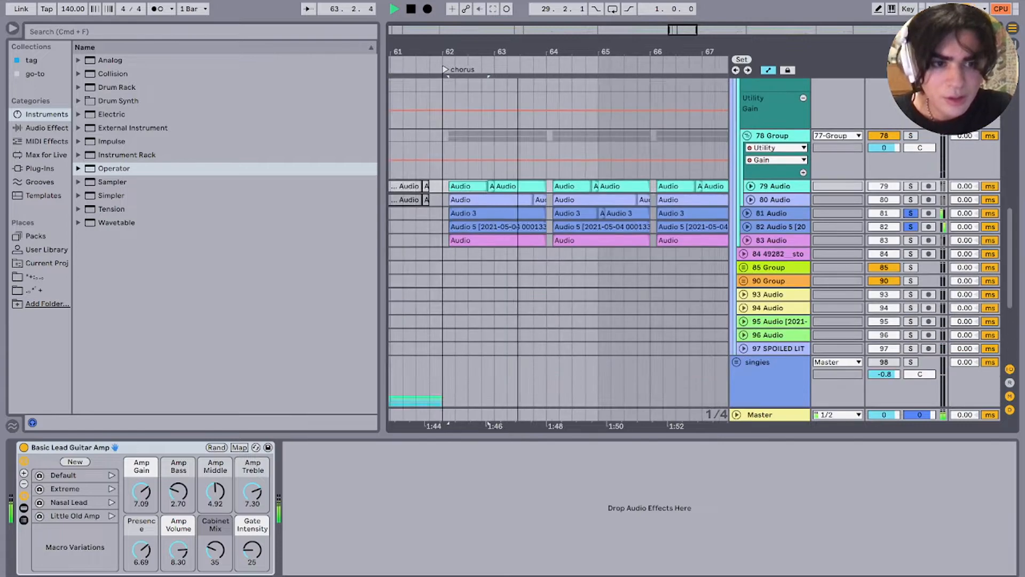
{"action": "scroll", "coordinate": [547, 245], "scroll_direction": "down", "scroll_amount": 5}
Step: Solo and expand 83 Audio to show its Track Panning automation, and add 82 and 81 Audio to the solo
{"action": "left_click", "coordinate": [525, 240]}
{"action": "key", "text": "s"}
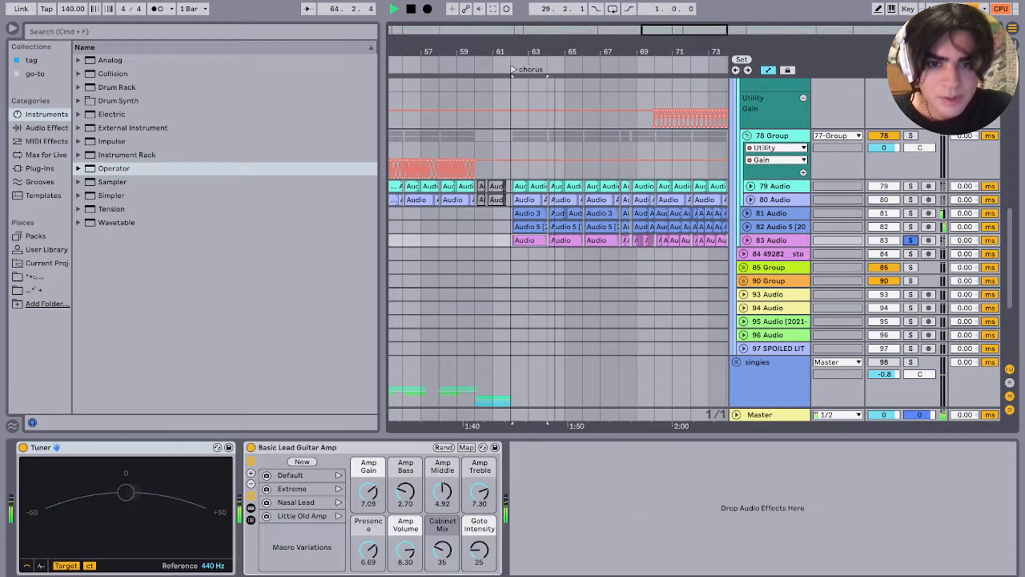
{"action": "key", "text": "u"}
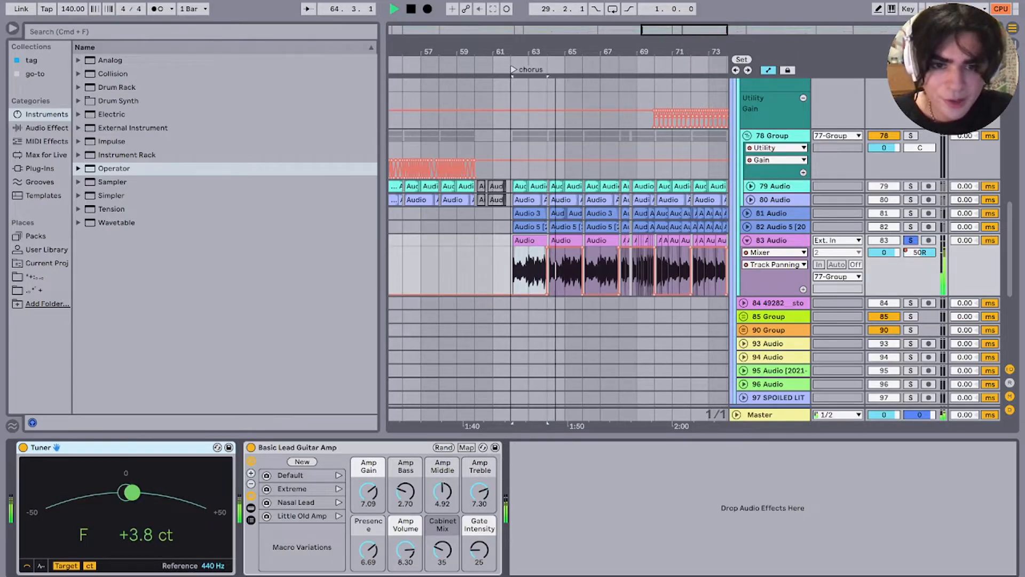
{"action": "left_click", "coordinate": [911, 227], "text": "super"}
{"action": "left_click", "coordinate": [911, 214], "text": "super"}
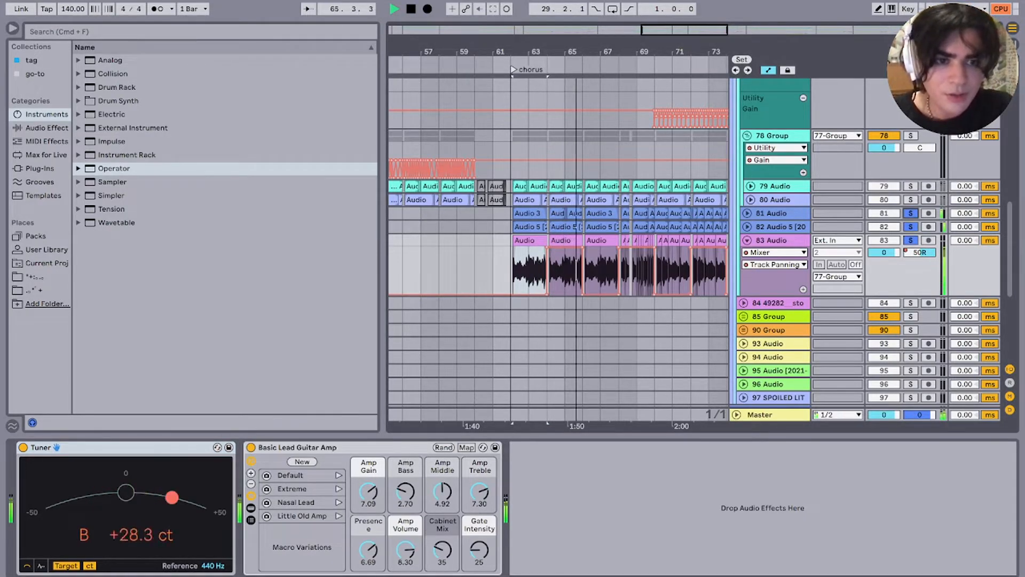
Step: Stop at the 83 Audio clip at bar 66, solo 80 and 79 Audio together, and resume playing the guitars
{"action": "left_click", "coordinate": [598, 240]}
{"action": "key", "text": "space"}
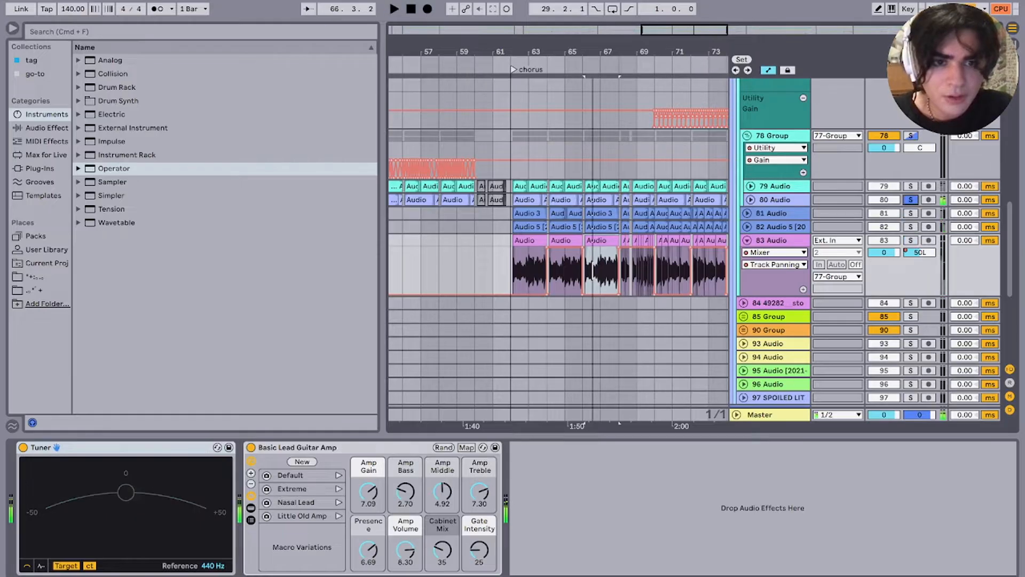
{"action": "left_click", "coordinate": [911, 200], "text": "super"}
{"action": "left_click", "coordinate": [911, 186], "text": "super"}
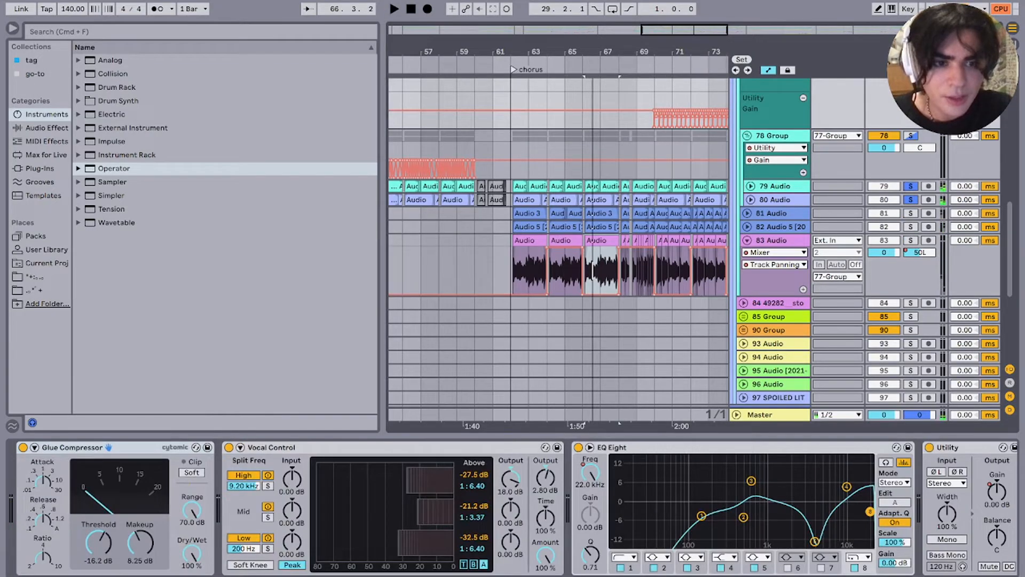
{"action": "key", "text": "space"}
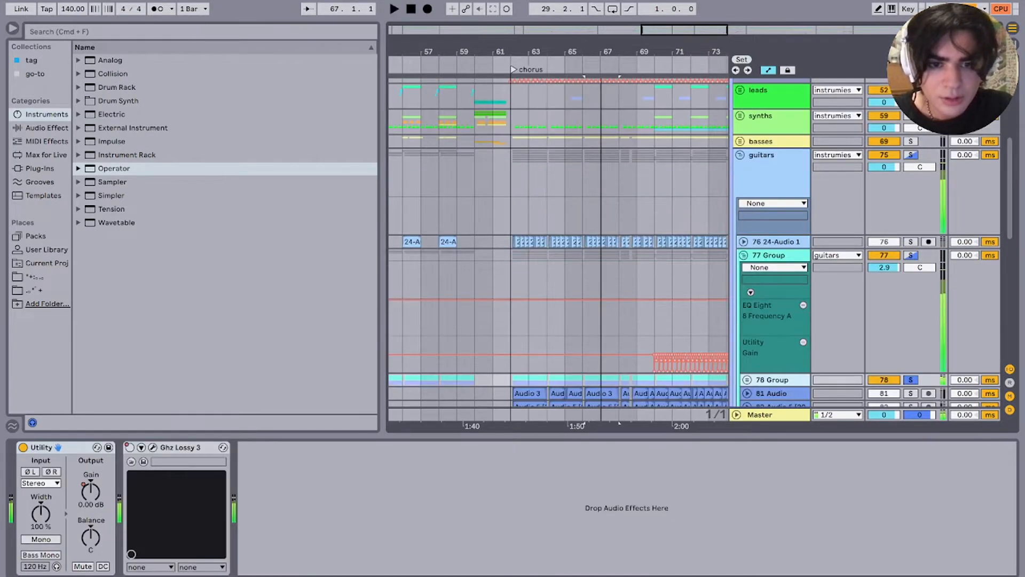
{"action": "scroll", "coordinate": [558, 241], "scroll_direction": "up", "scroll_amount": 2}
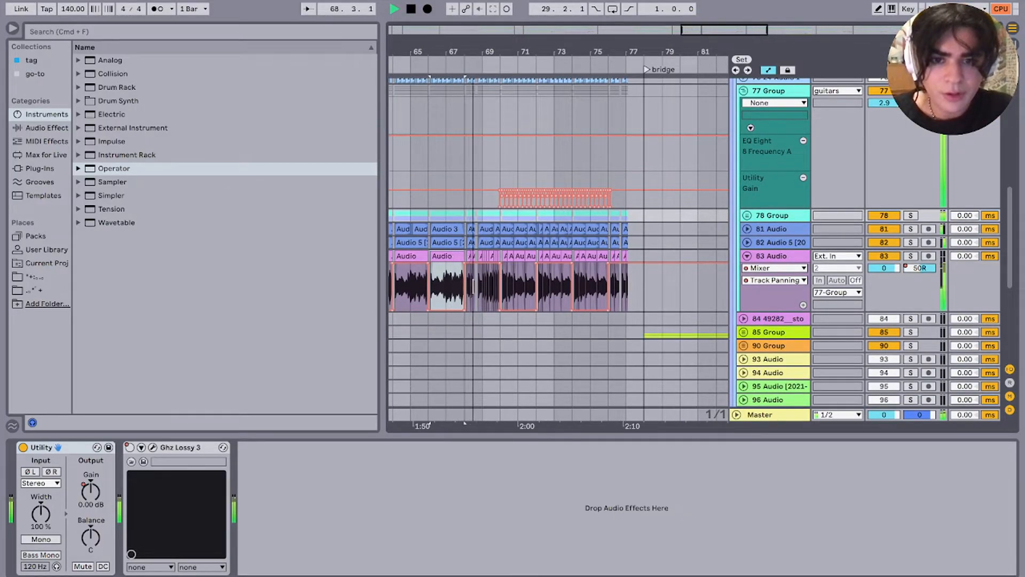
Step: Play the soloed 77 Group from bar 70 to show its effects and gain automation, fold the group and stop
{"action": "key", "text": "space"}
{"action": "left_click", "coordinate": [500, 155]}
{"action": "scroll", "coordinate": [500, 155], "scroll_direction": "up", "scroll_amount": 4}
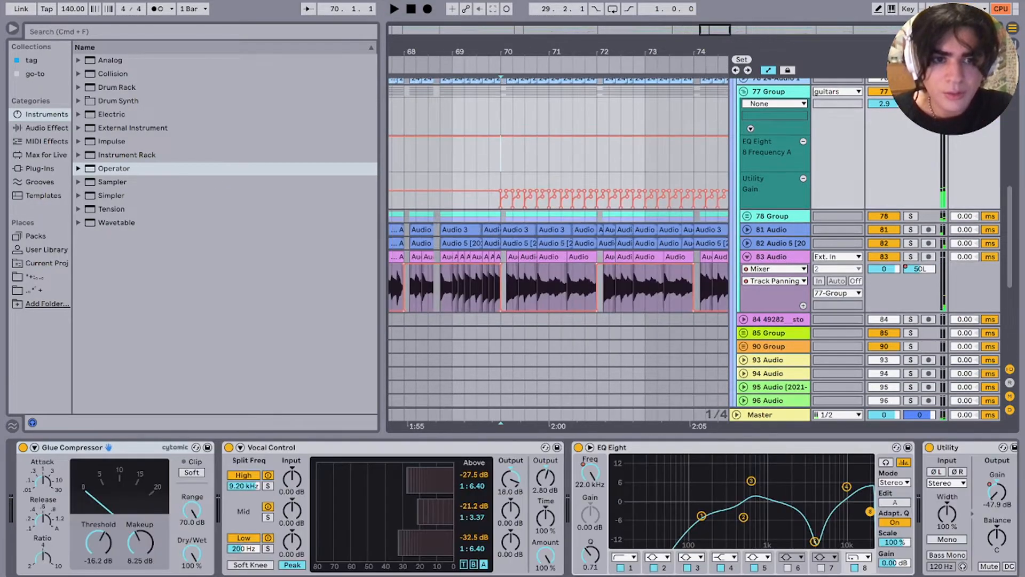
{"action": "scroll", "coordinate": [558, 240], "scroll_direction": "up", "scroll_amount": 2}
{"action": "key", "text": "space"}
{"action": "left_click", "coordinate": [743, 130]}
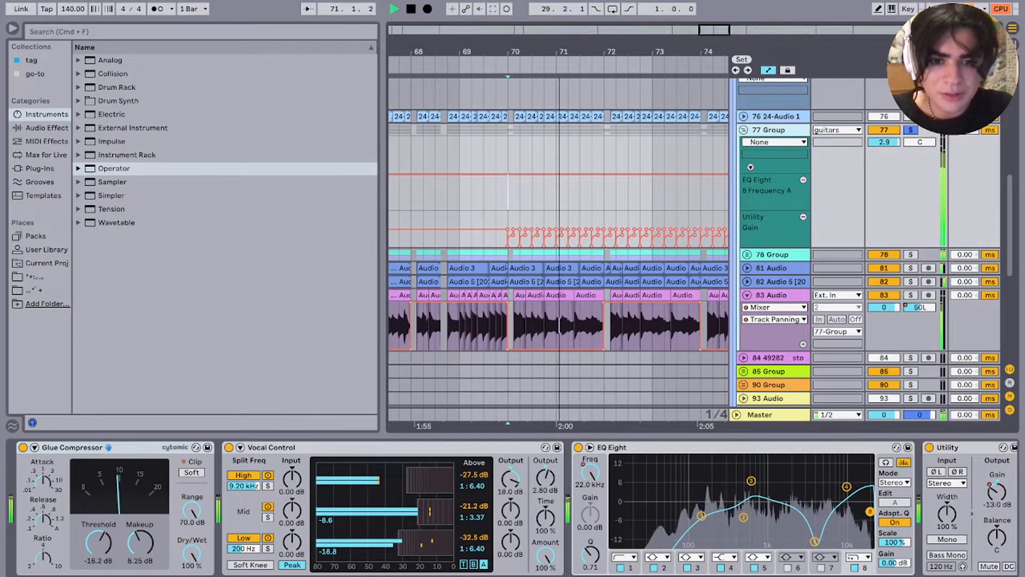
{"action": "key", "text": "space"}
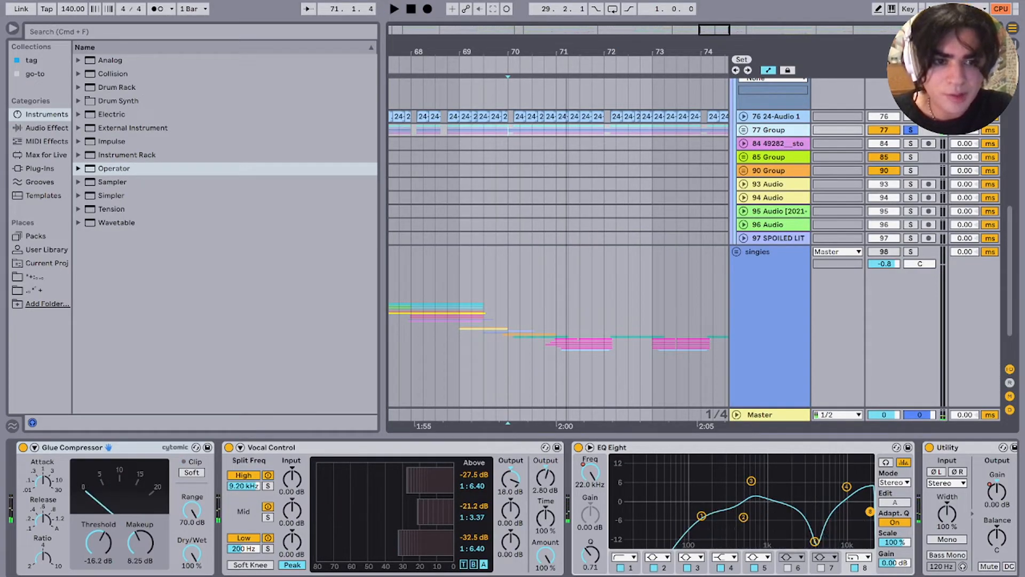
Step: Unsolo 77 Group, play the full mix from bar 70 and fold the guitars group
{"action": "scroll", "coordinate": [912, 169], "scroll_direction": "up", "scroll_amount": 5}
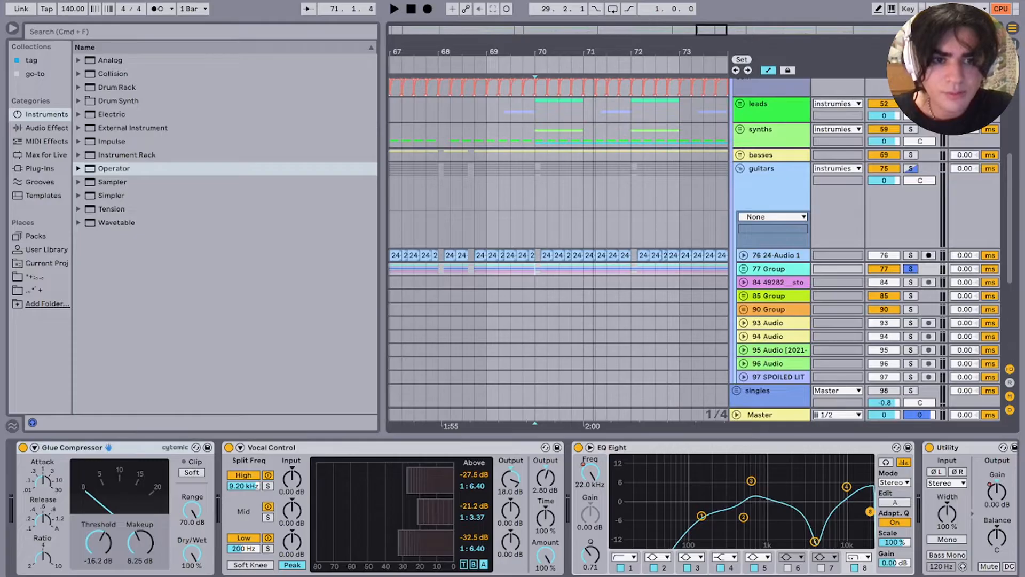
{"action": "left_click", "coordinate": [910, 268]}
{"action": "key", "text": "space"}
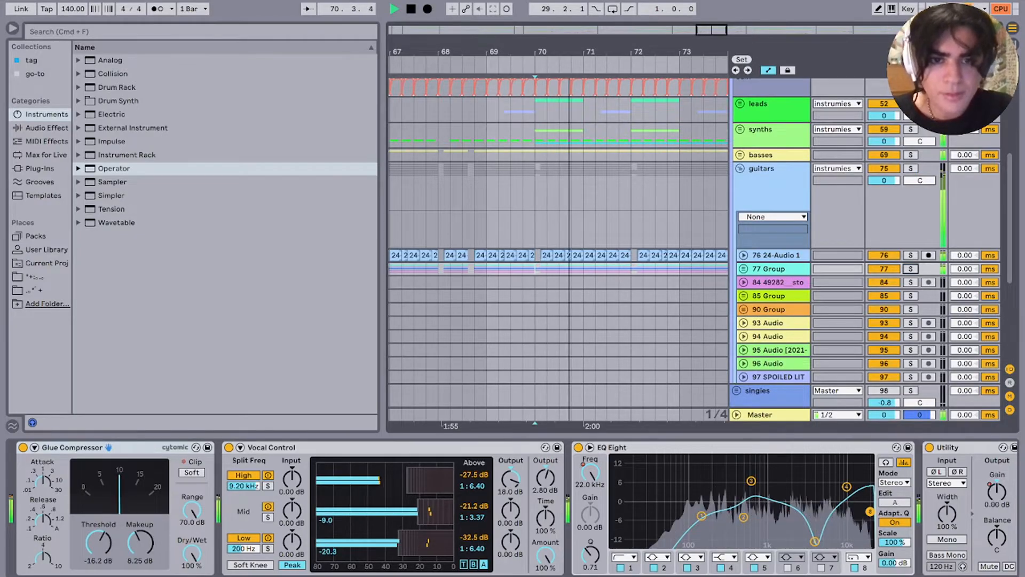
{"action": "left_click", "coordinate": [769, 169]}
{"action": "key", "text": "Left"}
{"action": "key", "text": "minus"}
{"action": "key", "text": "minus"}
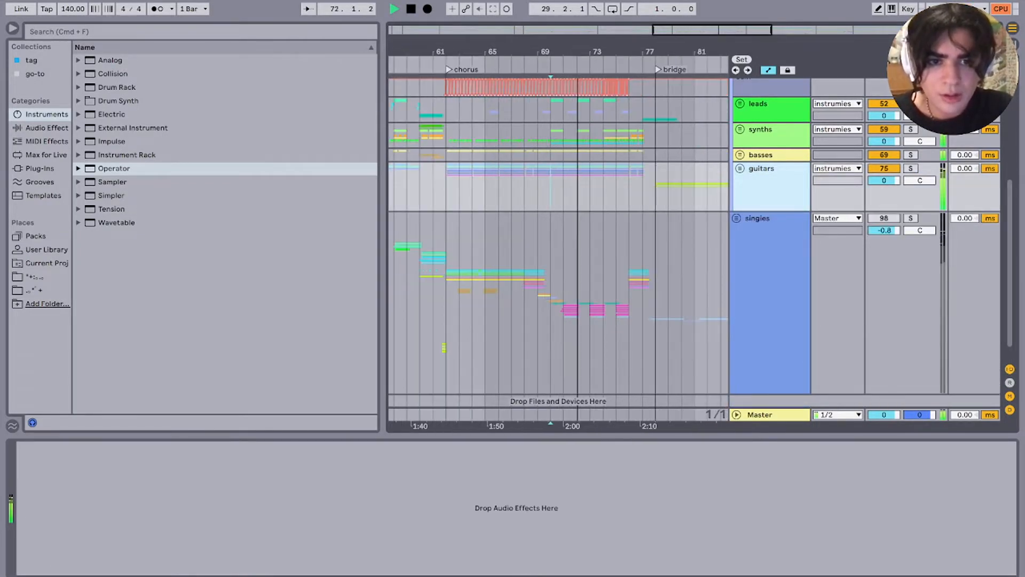
Step: Play the bridge from bar 78, unfold the guitars group and stop playback
{"action": "scroll", "coordinate": [559, 197], "scroll_direction": "right", "scroll_amount": 5}
{"action": "key", "text": "space"}
{"action": "left_click", "coordinate": [479, 201]}
{"action": "key", "text": "space"}
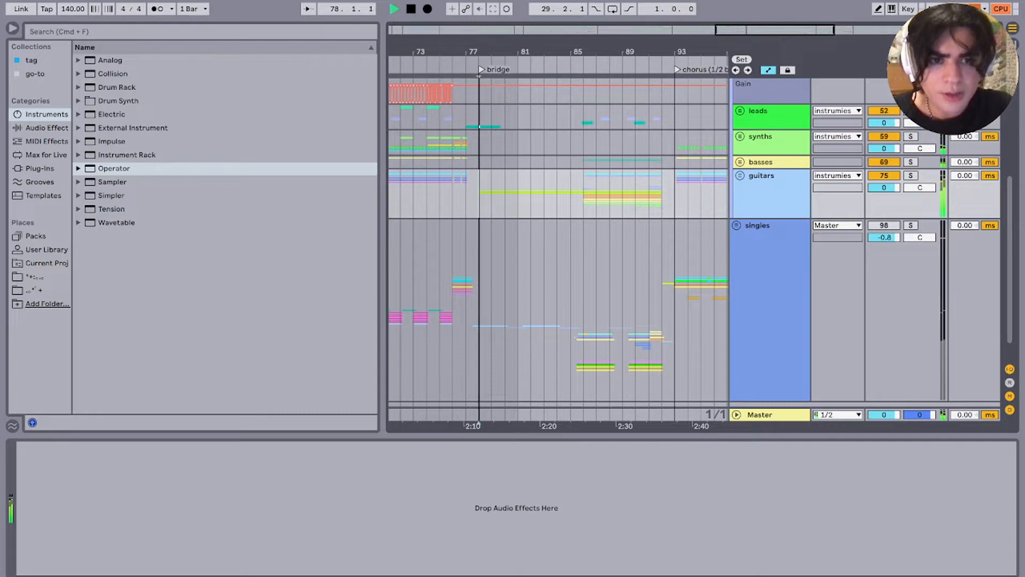
{"action": "left_click", "coordinate": [740, 176]}
{"action": "key", "text": "space"}
Step: Play the full mix from bar 77 and unfold the leads group
{"action": "left_click", "coordinate": [466, 117]}
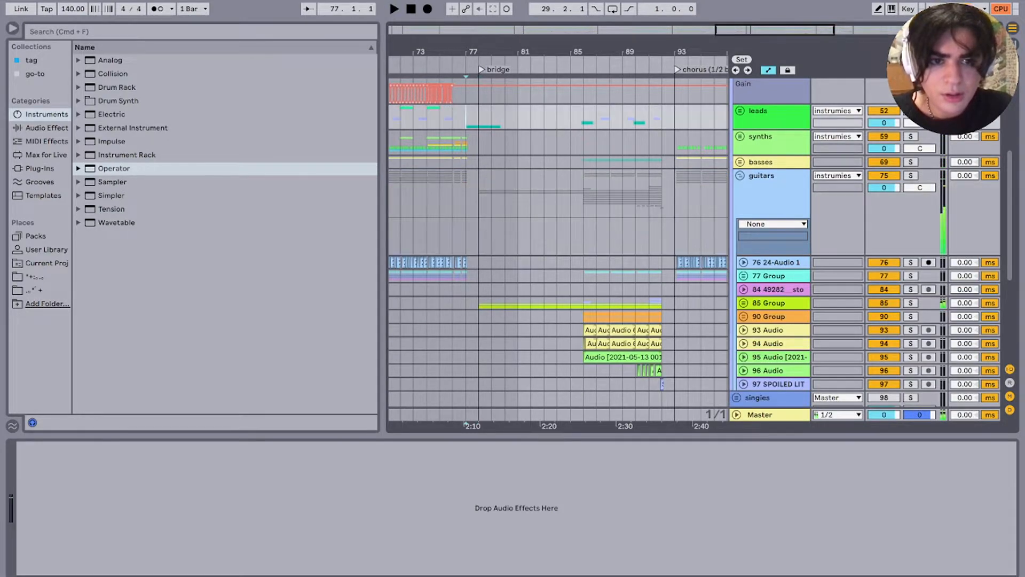
{"action": "key", "text": "space"}
{"action": "key", "text": "Right"}
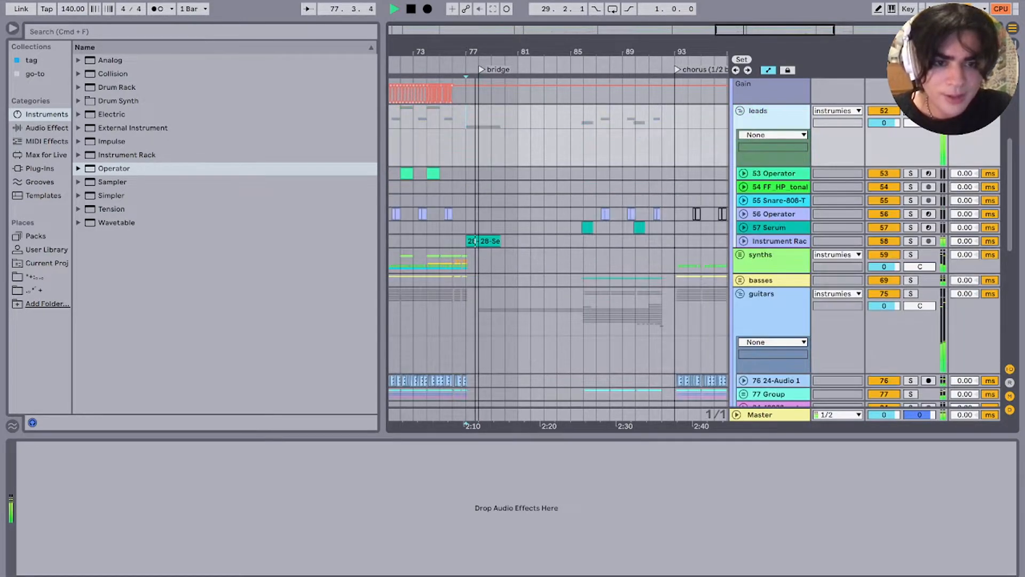
Step: Solo the Instrument Rack track in the leads group and play its Serum clip leading into the bridge
{"action": "key", "text": "space"}
{"action": "left_click", "coordinate": [482, 240]}
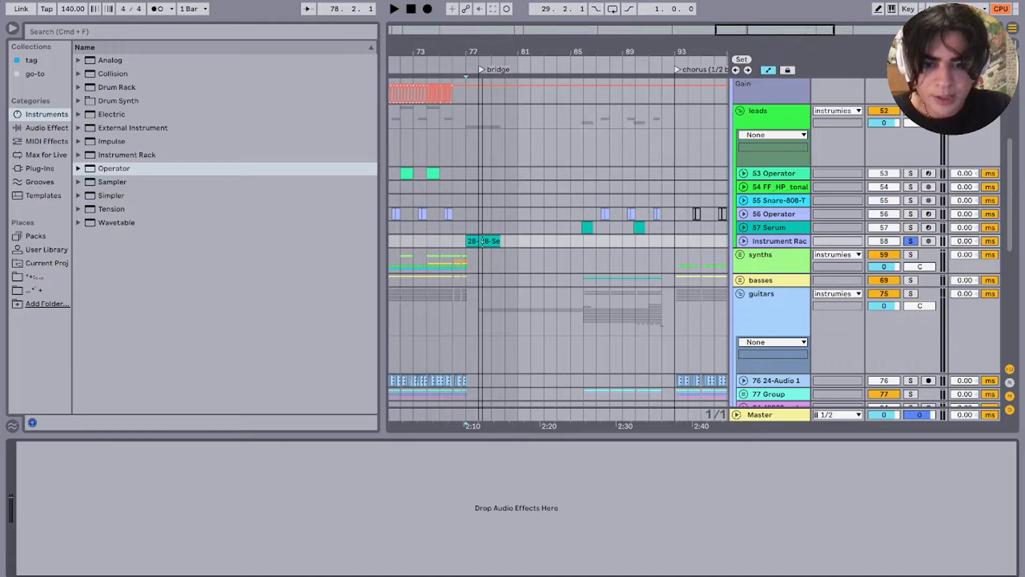
{"action": "key", "text": "space"}
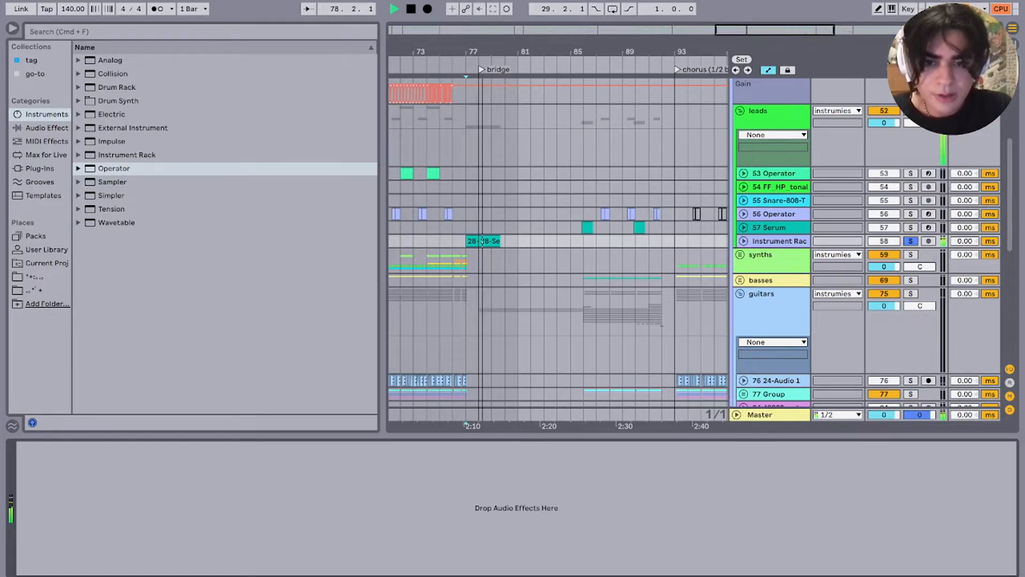
Step: Unsolo the Instrument Rack track and play the full mix from bar 74 up to the bridge
{"action": "key", "text": "s"}
{"action": "left_click", "coordinate": [427, 261]}
{"action": "key", "text": "space"}
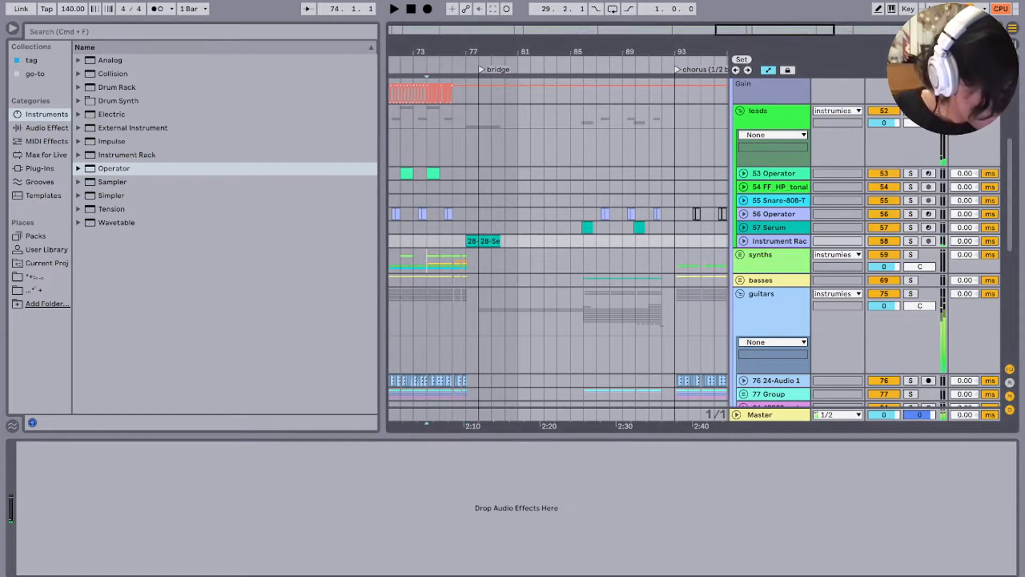
{"action": "key", "text": "space"}
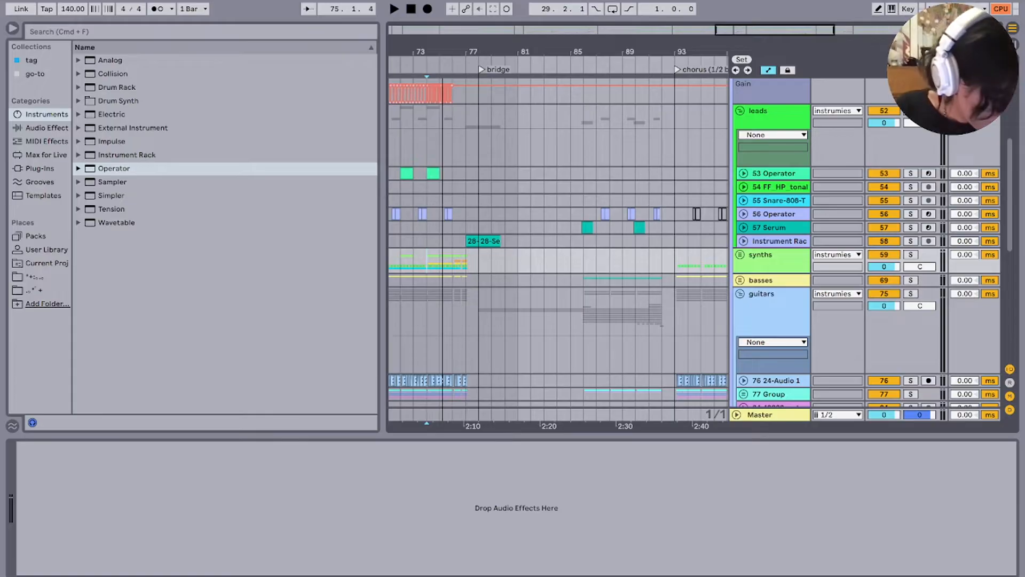
{"action": "key", "text": "space"}
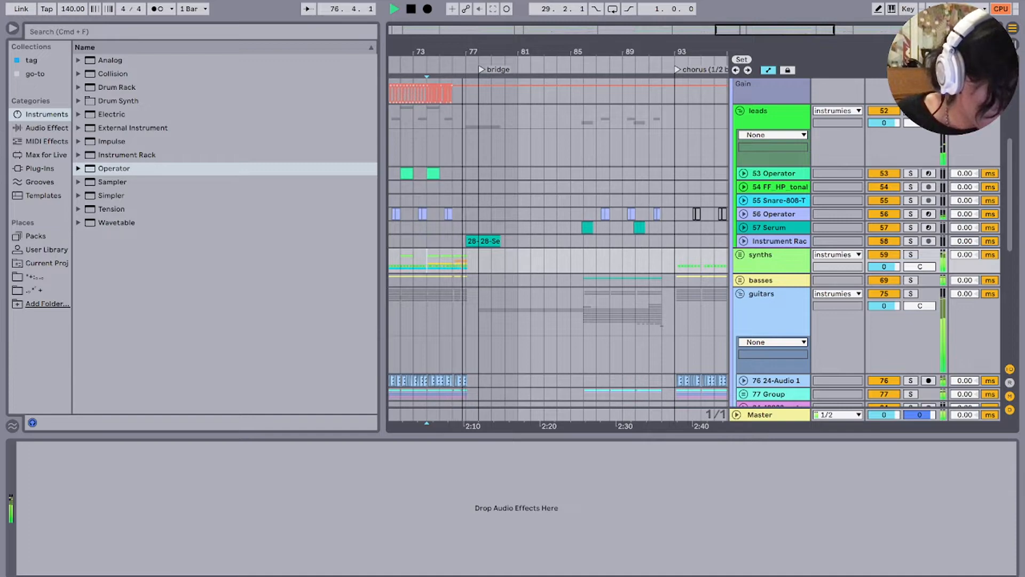
{"action": "key", "text": "space"}
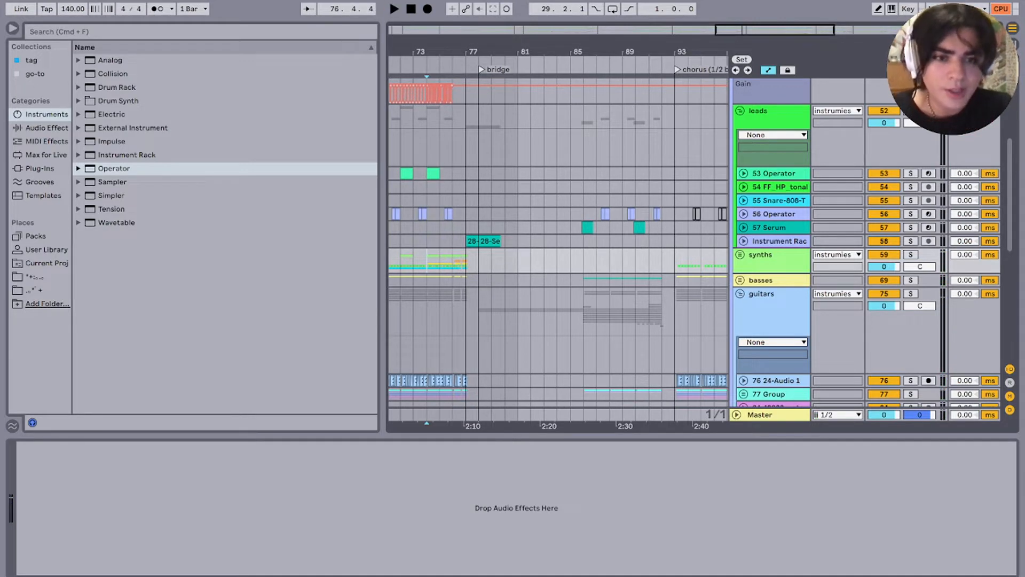
Step: Solo the Instrument Rack track, play its Serum clip from bar 77, expand the track to show the waveform, and stop
{"action": "scroll", "coordinate": [491, 241], "scroll_direction": "up", "scroll_amount": 5}
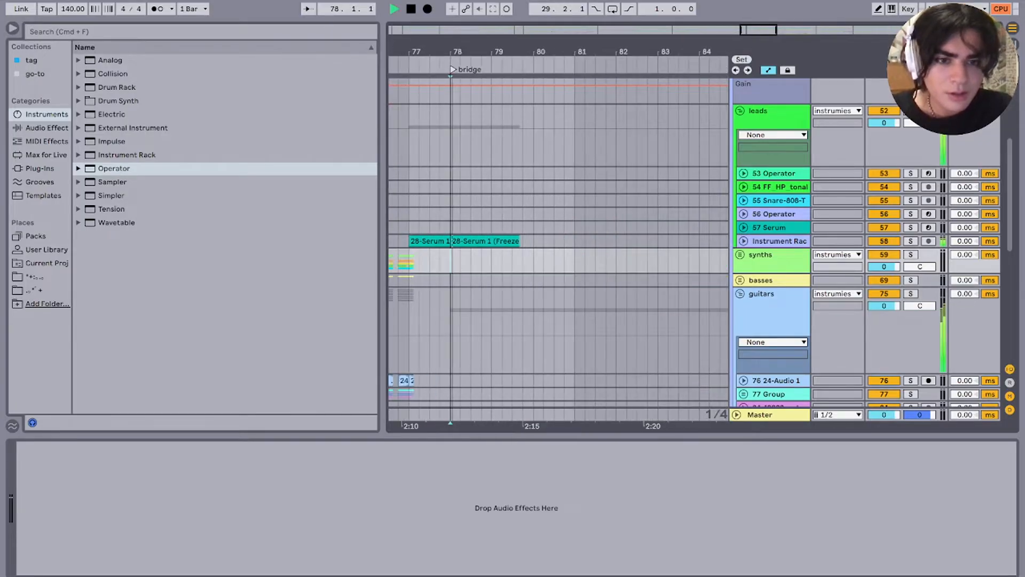
{"action": "left_click", "coordinate": [429, 240]}
{"action": "key", "text": "s"}
{"action": "key", "text": "space"}
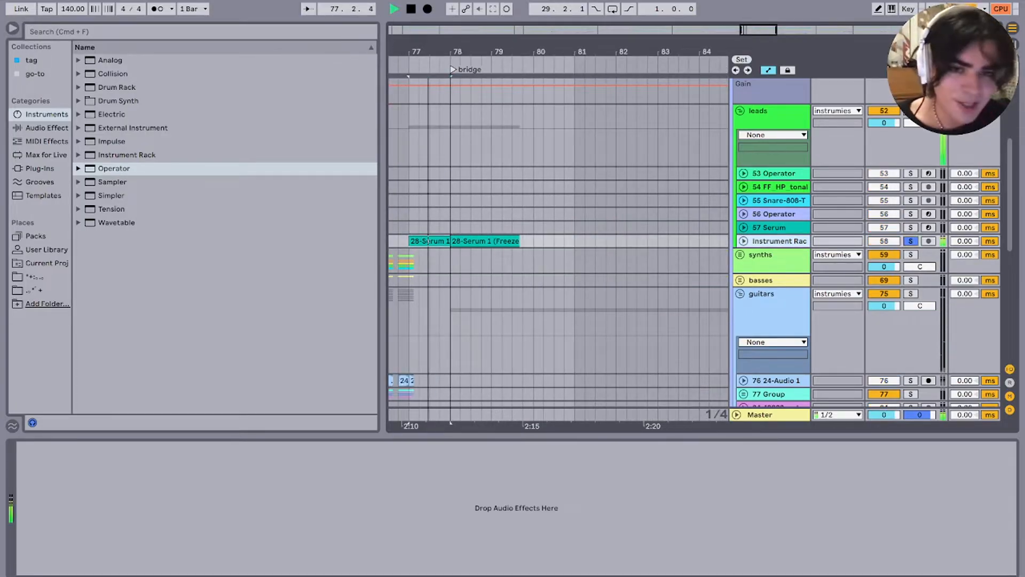
{"action": "key", "text": "u"}
{"action": "key", "text": "space"}
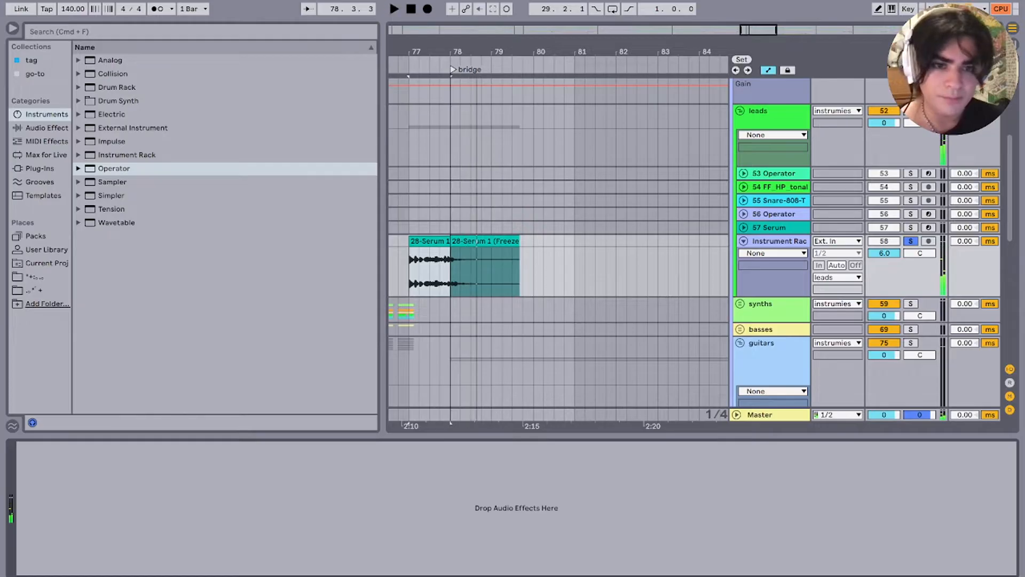
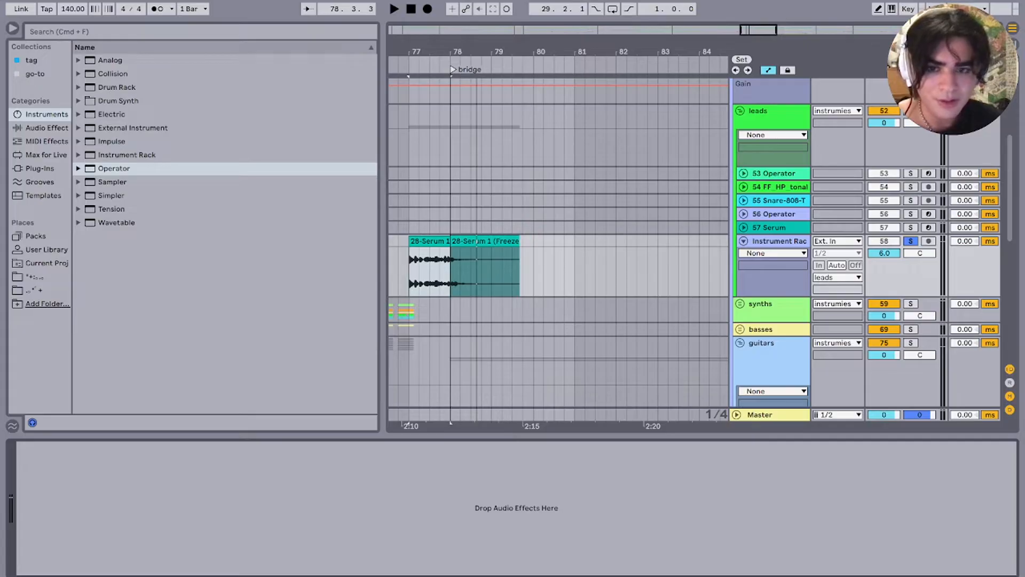
Step: Unsolo the Instrument Rack track, play the full mix briefly from the bridge, and fold the leads group
{"action": "key", "text": "s"}
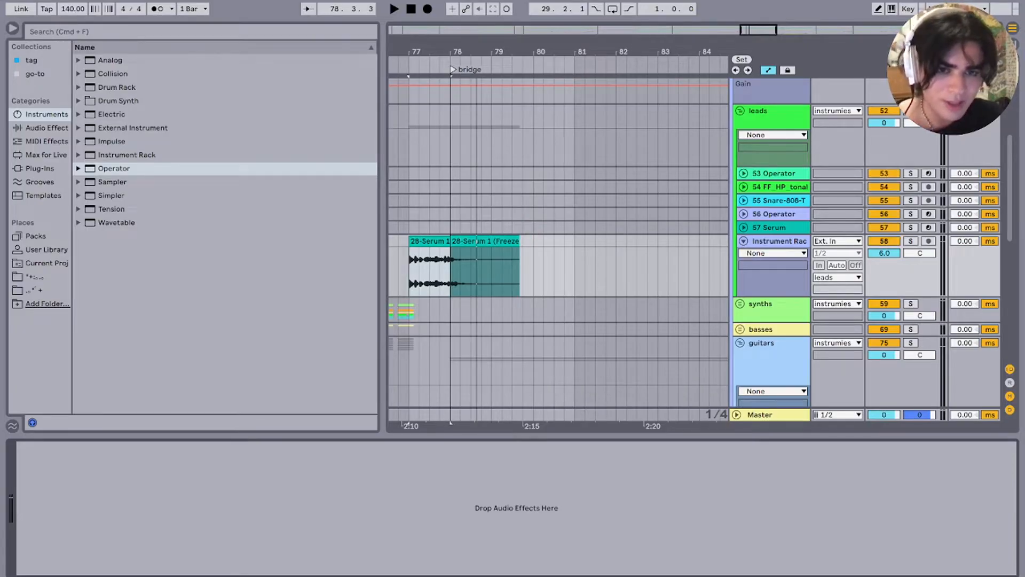
{"action": "key", "text": "space"}
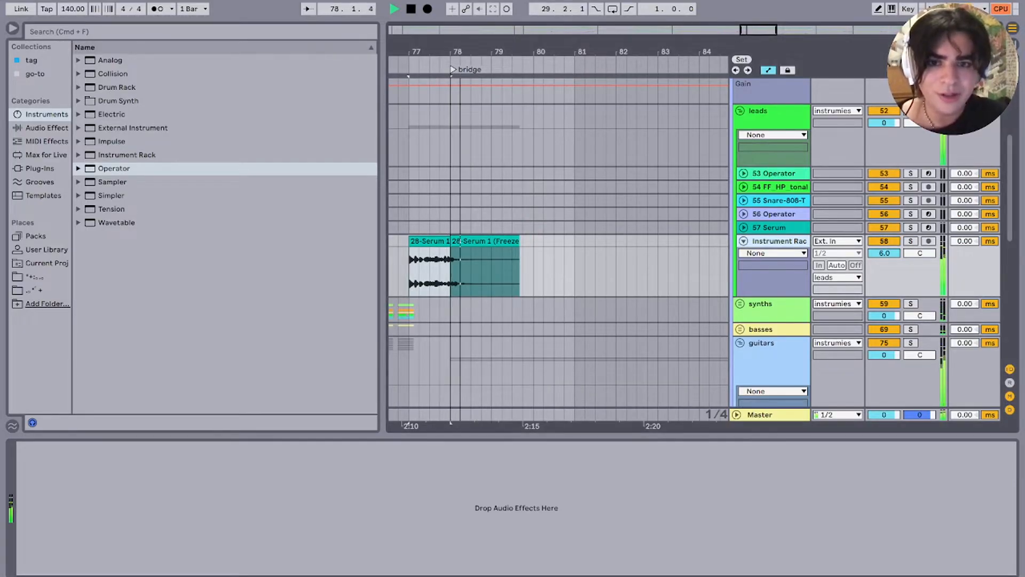
{"action": "key", "text": "space"}
{"action": "key", "text": "u"}
{"action": "left_click", "coordinate": [758, 111]}
{"action": "key", "text": "u"}
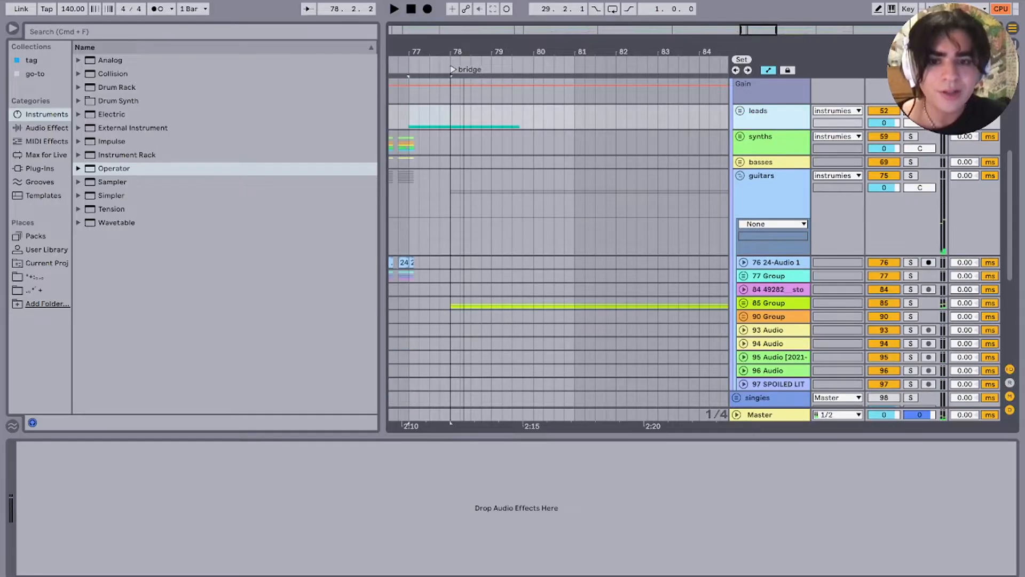
Step: Solo the 85 Group inside guitars, play it from the bridge at bar 78, and unfold it to show its tracks
{"action": "left_click", "coordinate": [450, 193]}
{"action": "key", "text": "minus"}
{"action": "key", "text": "minus"}
{"action": "key", "text": "minus"}
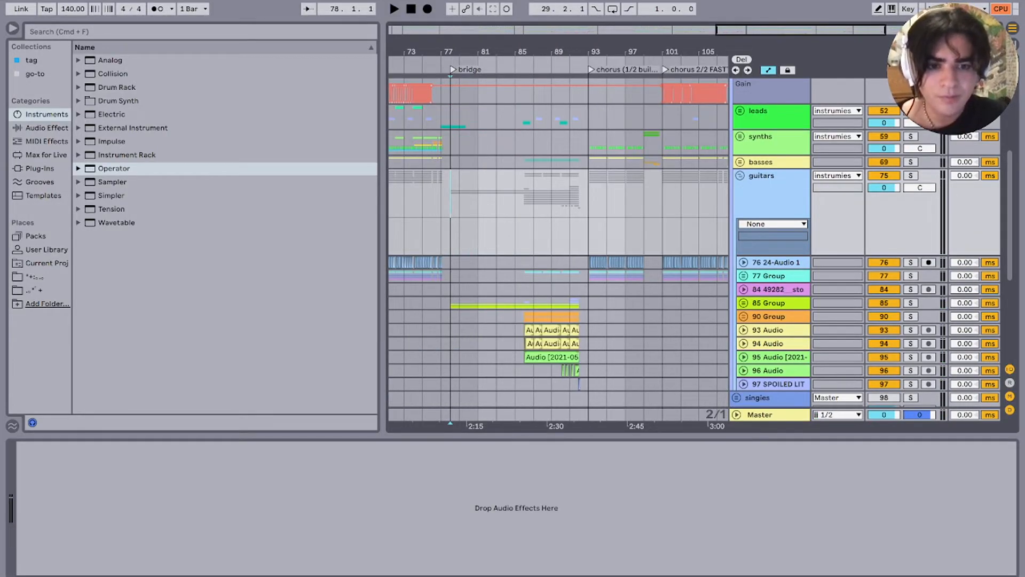
{"action": "left_click", "coordinate": [451, 303]}
{"action": "key", "text": "plus"}
{"action": "key", "text": "plus"}
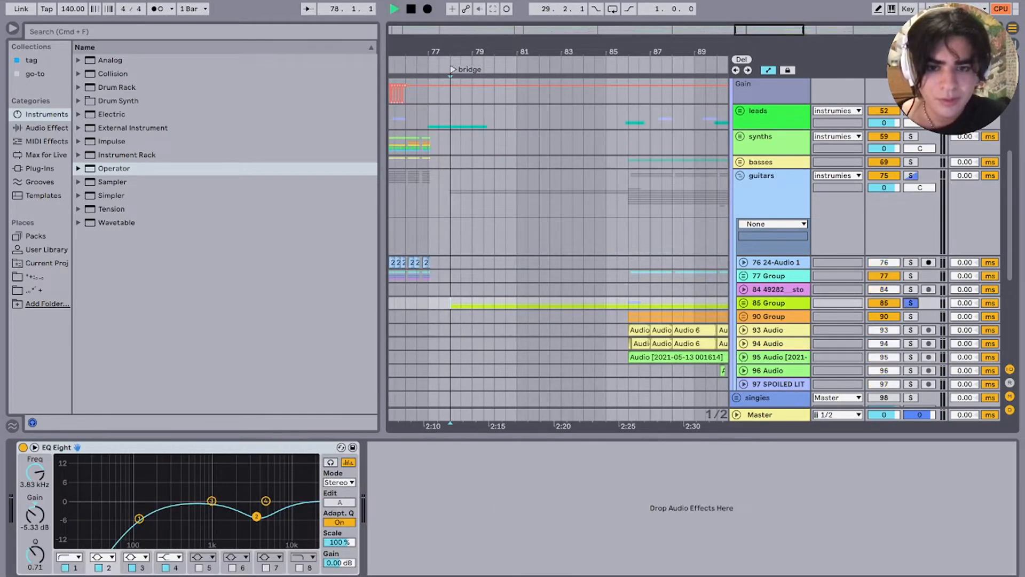
{"action": "key", "text": "space"}
{"action": "key", "text": "Right"}
{"action": "scroll", "coordinate": [557, 240], "scroll_direction": "down", "scroll_amount": 5}
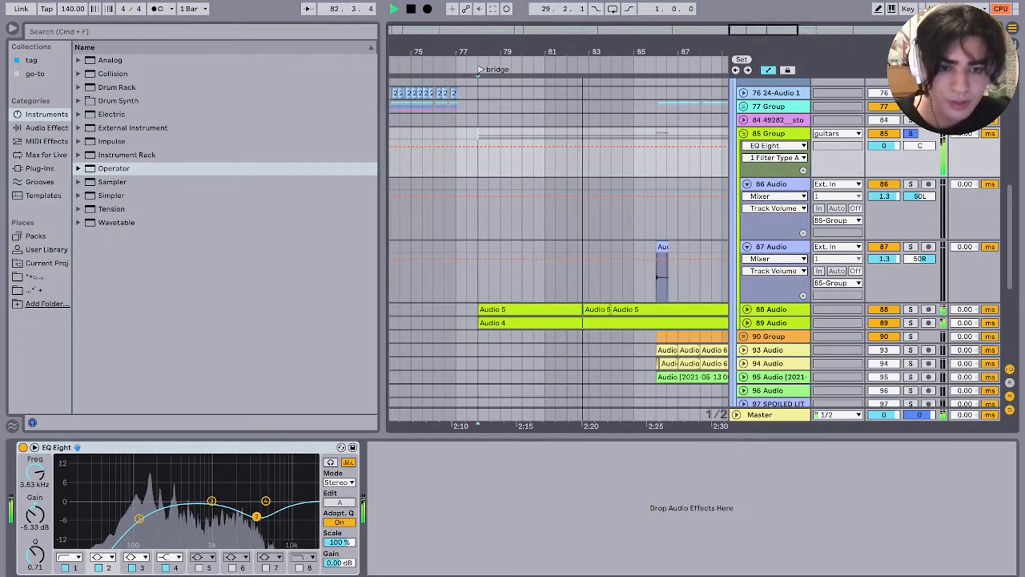
Step: Play the 85 Group from bar 86 and show the 87 Audio track's guitar amp rack
{"action": "left_click", "coordinate": [659, 272]}
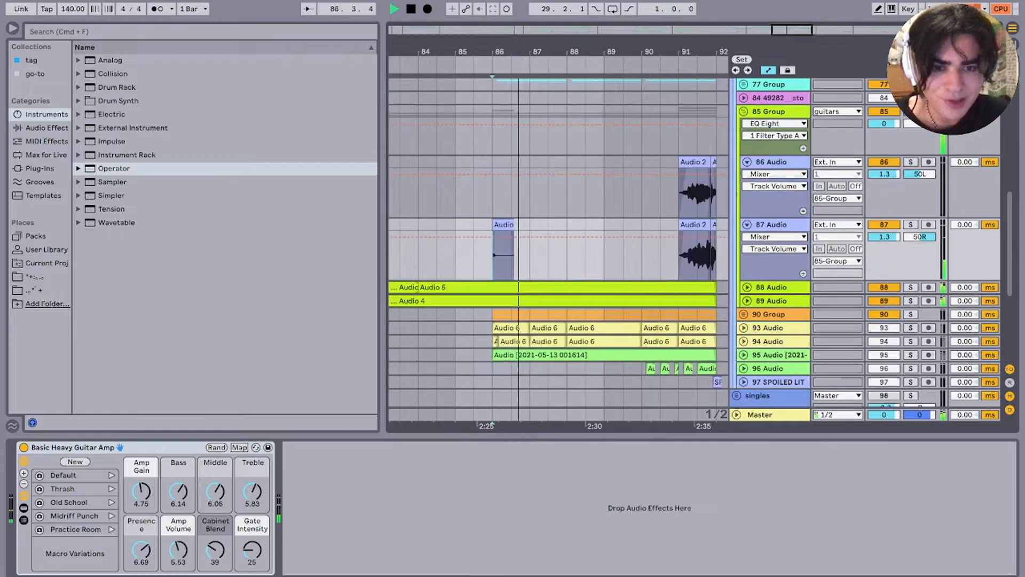
{"action": "scroll", "coordinate": [559, 240], "scroll_direction": "right", "scroll_amount": 2}
{"action": "scroll", "coordinate": [559, 241], "scroll_direction": "left", "scroll_amount": 2}
Step: Solo the 90 Group, unfold it to view the devices on its 91 and 92 Audio tracks, and fold it again
{"action": "left_click", "coordinate": [910, 294]}
{"action": "left_click", "coordinate": [743, 294]}
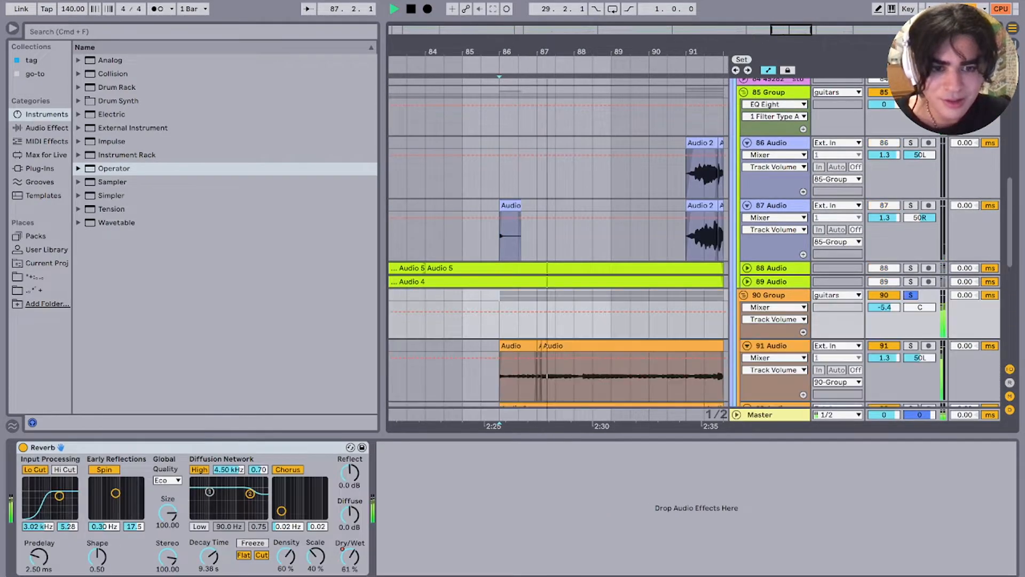
{"action": "left_click", "coordinate": [771, 345]}
{"action": "scroll", "coordinate": [558, 243], "scroll_direction": "down", "scroll_amount": 2}
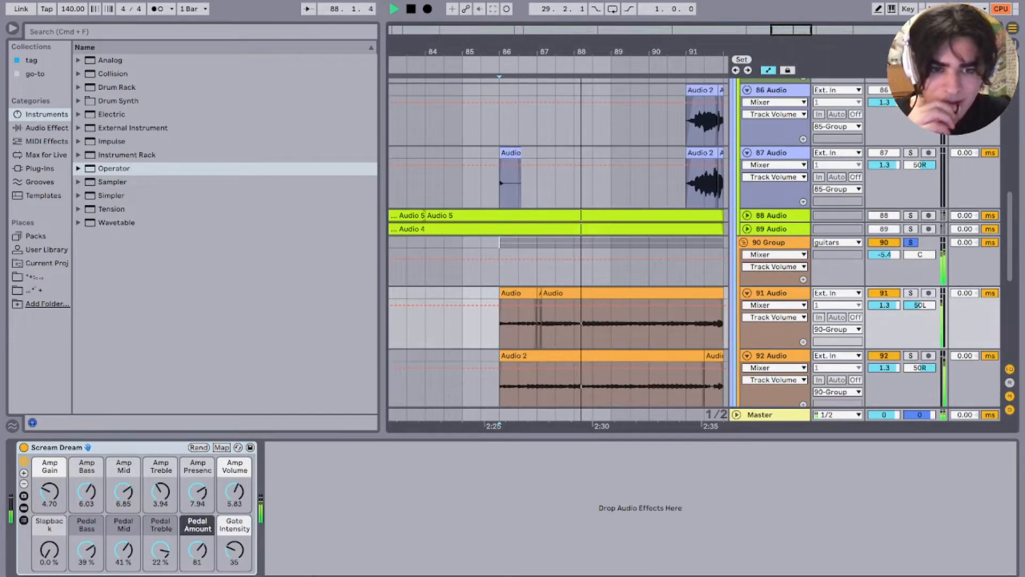
{"action": "scroll", "coordinate": [558, 243], "scroll_direction": "down", "scroll_amount": 1}
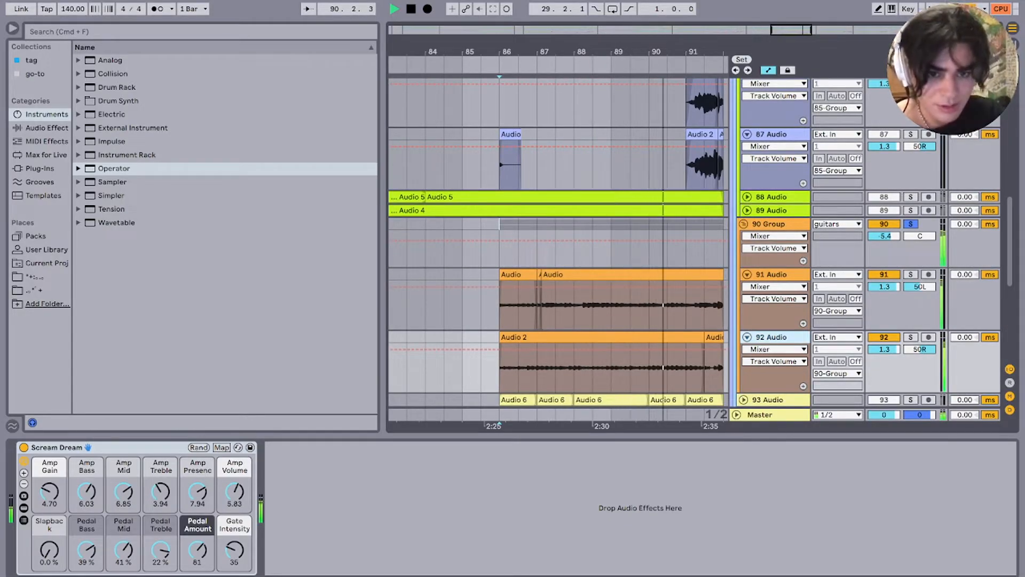
{"action": "left_click", "coordinate": [769, 224]}
{"action": "left_click", "coordinate": [743, 224]}
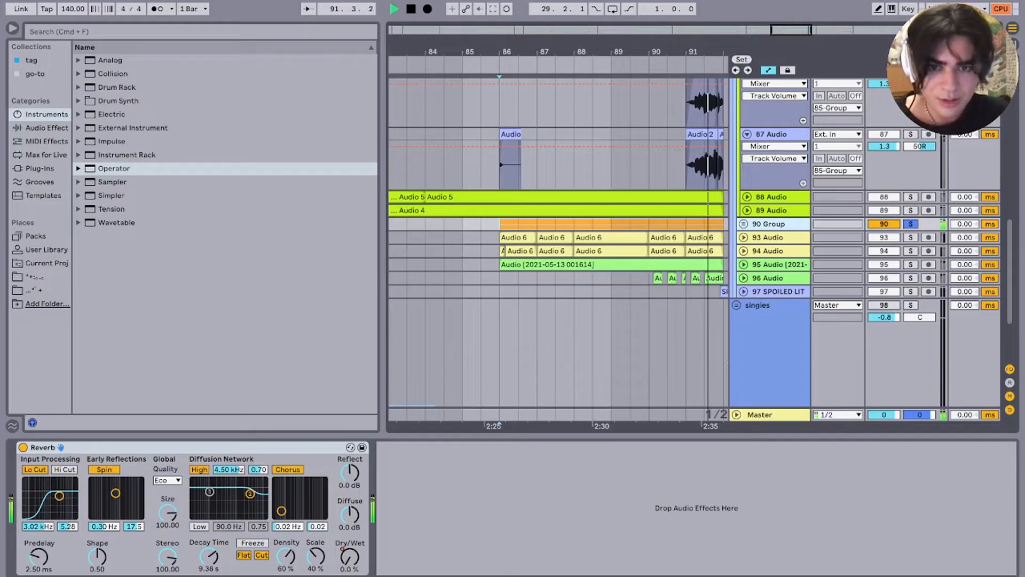
Step: Show the 93 Audio track's amp rack, then solo 93 Audio and 94 Audio and play both from bar 86
{"action": "left_click", "coordinate": [517, 238]}
{"action": "key", "text": "space"}
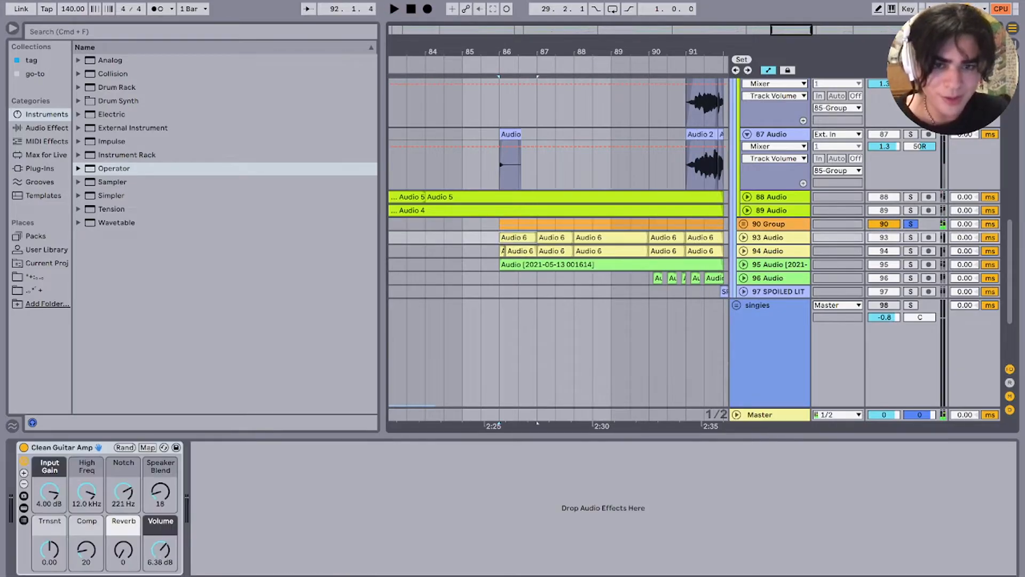
{"action": "left_click", "coordinate": [911, 238]}
{"action": "left_click", "coordinate": [910, 251], "text": "super"}
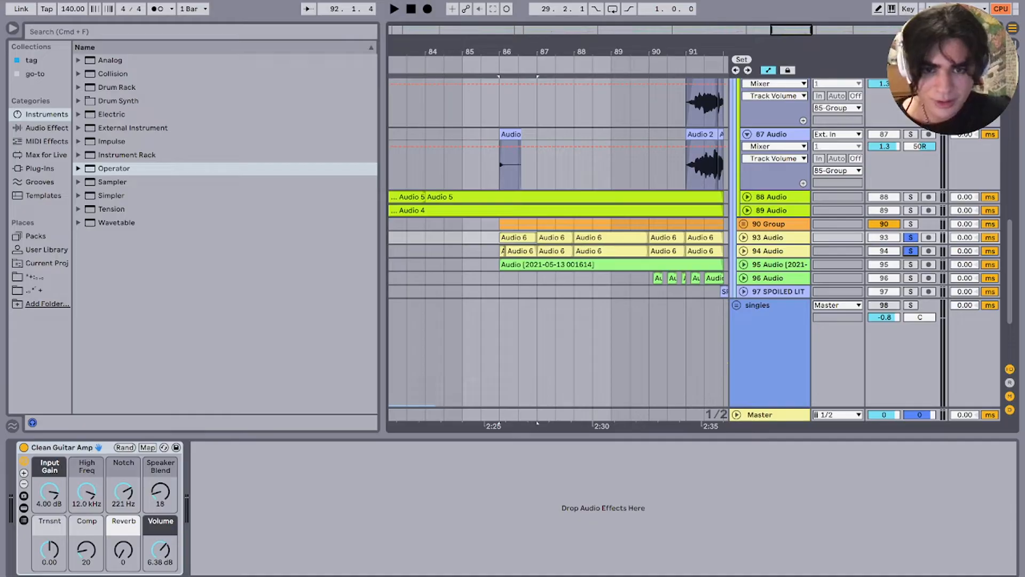
{"action": "key", "text": "space"}
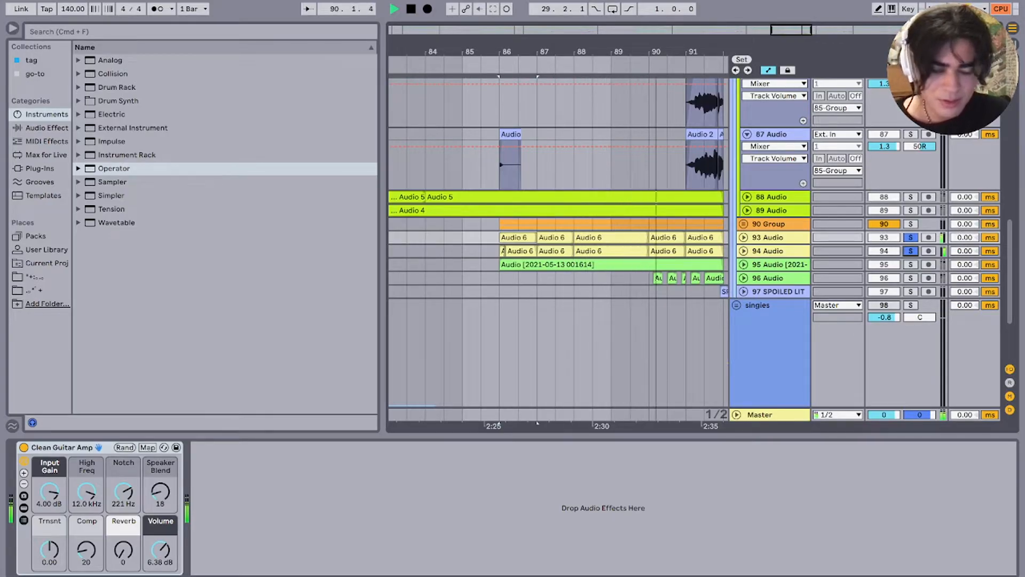
{"action": "scroll", "coordinate": [558, 240], "scroll_direction": "right", "scroll_amount": 3}
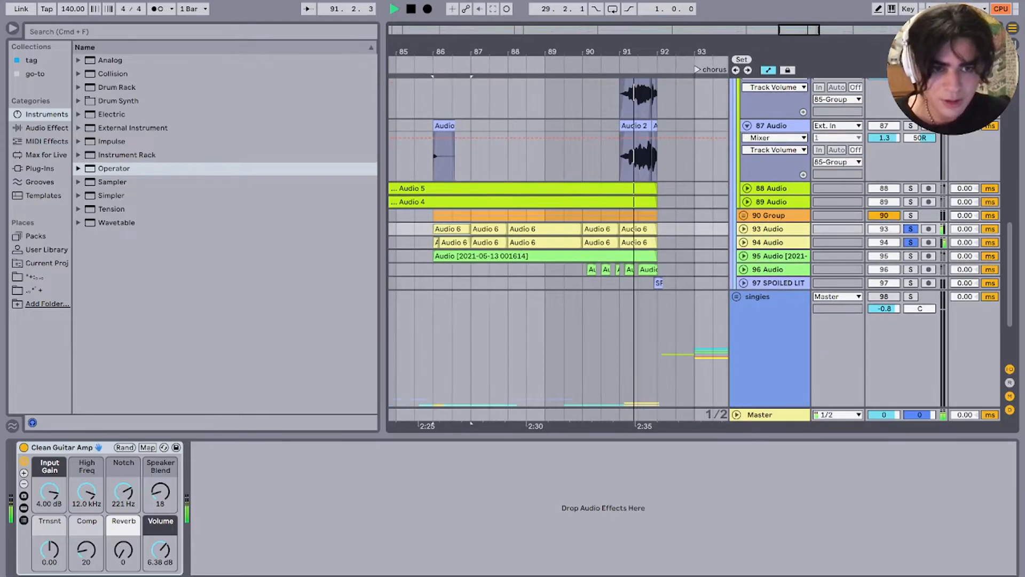
{"action": "key", "text": "space"}
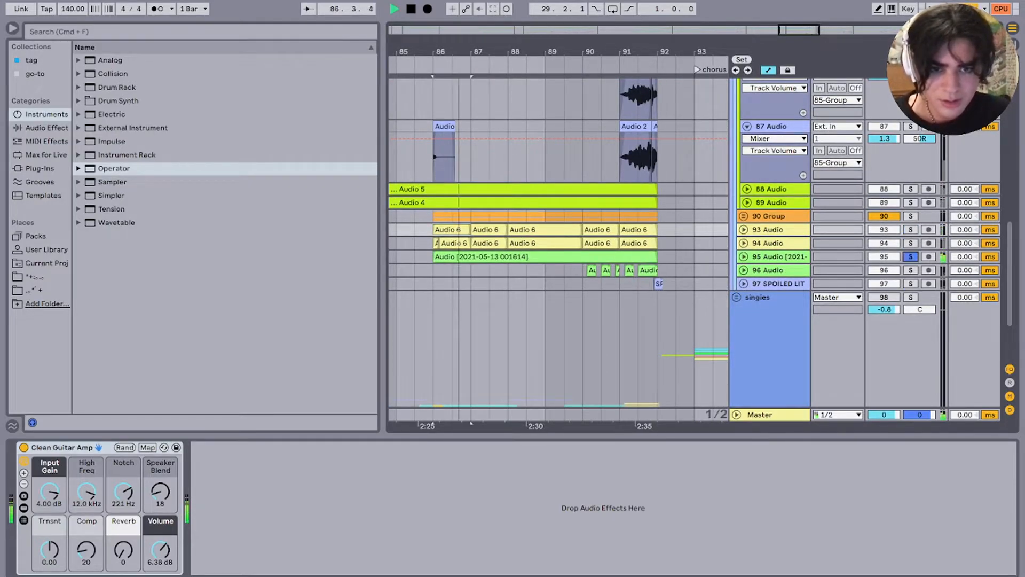
Step: Play the soloed 95 Audio and 96 Audio tracks, fold the 85 Group, and stop playback
{"action": "left_click", "coordinate": [779, 256]}
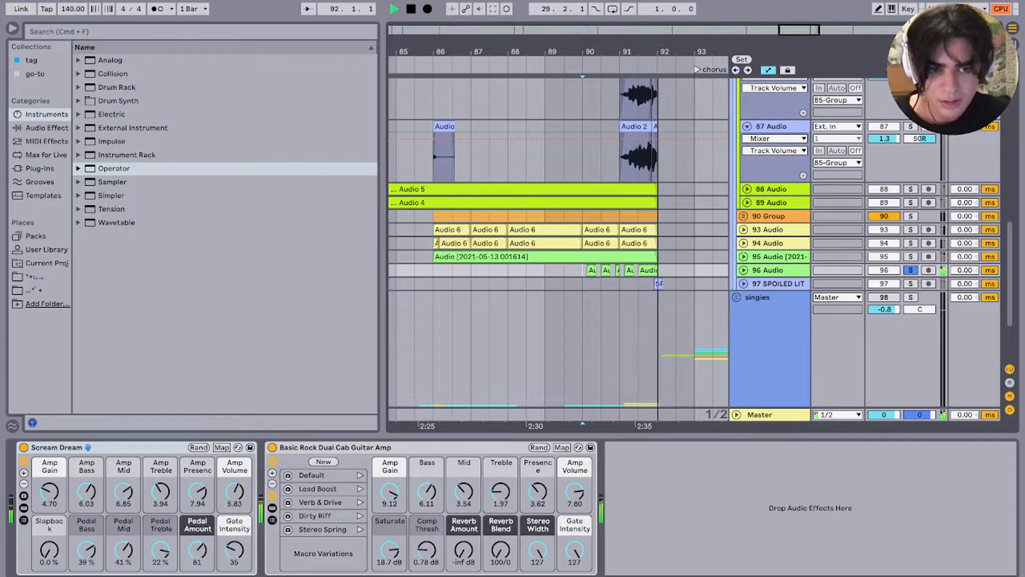
{"action": "scroll", "coordinate": [658, 283], "scroll_direction": "up", "scroll_amount": 5}
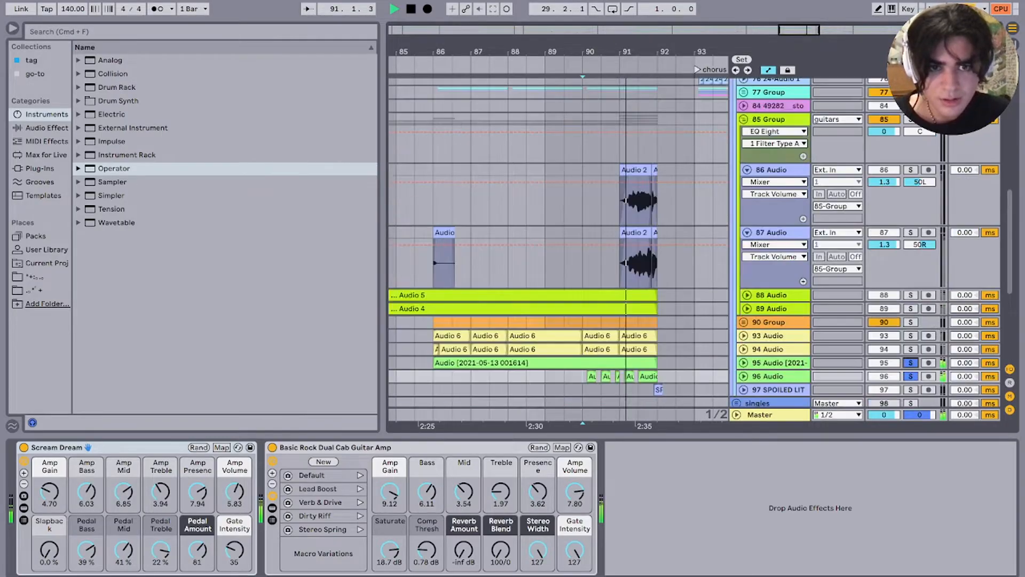
{"action": "left_click", "coordinate": [769, 119]}
{"action": "left_click", "coordinate": [743, 119]}
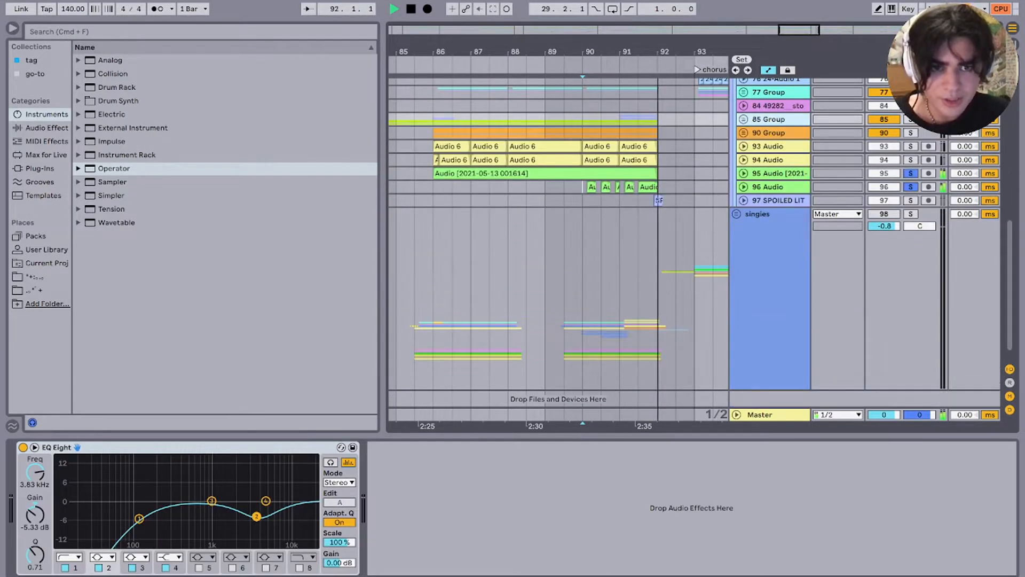
{"action": "scroll", "coordinate": [694, 235], "scroll_direction": "up", "scroll_amount": 8}
{"action": "key", "text": "space"}
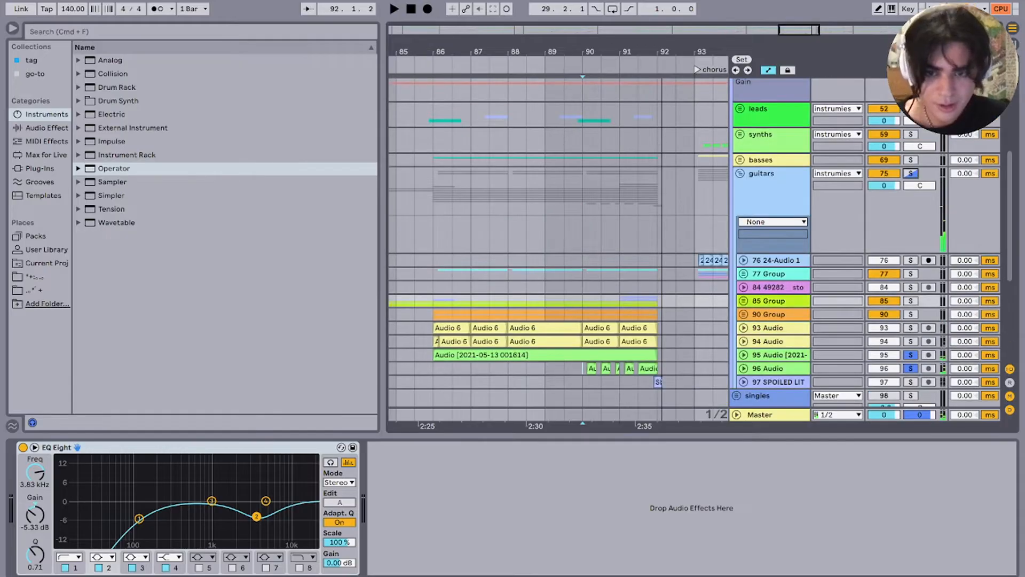
Step: Clear the individual guitar solos and play the whole guitars group from bar 86 to bar 92
{"action": "left_click", "coordinate": [433, 288]}
{"action": "key", "text": "space"}
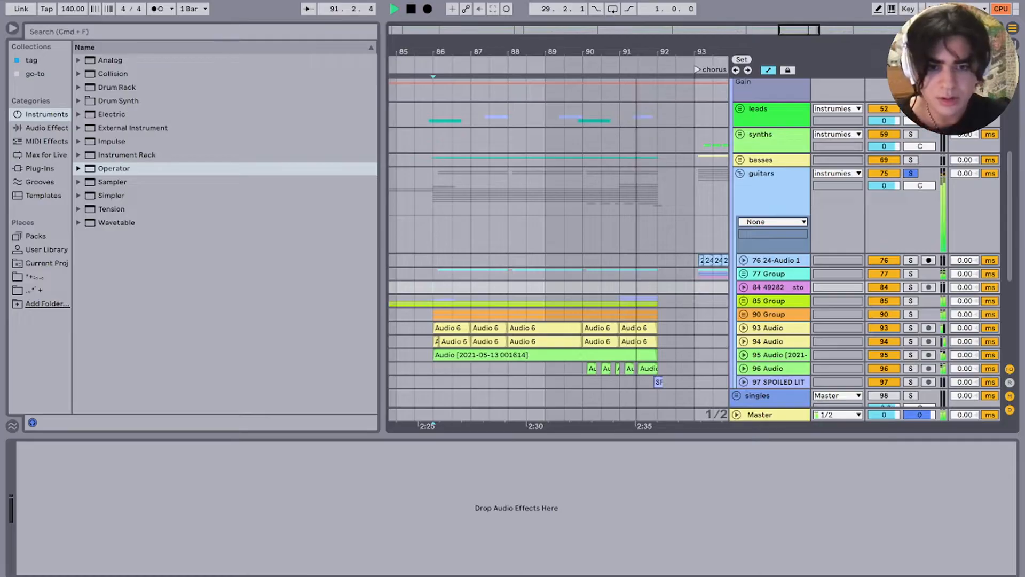
{"action": "scroll", "coordinate": [557, 240], "scroll_direction": "down", "scroll_amount": 5}
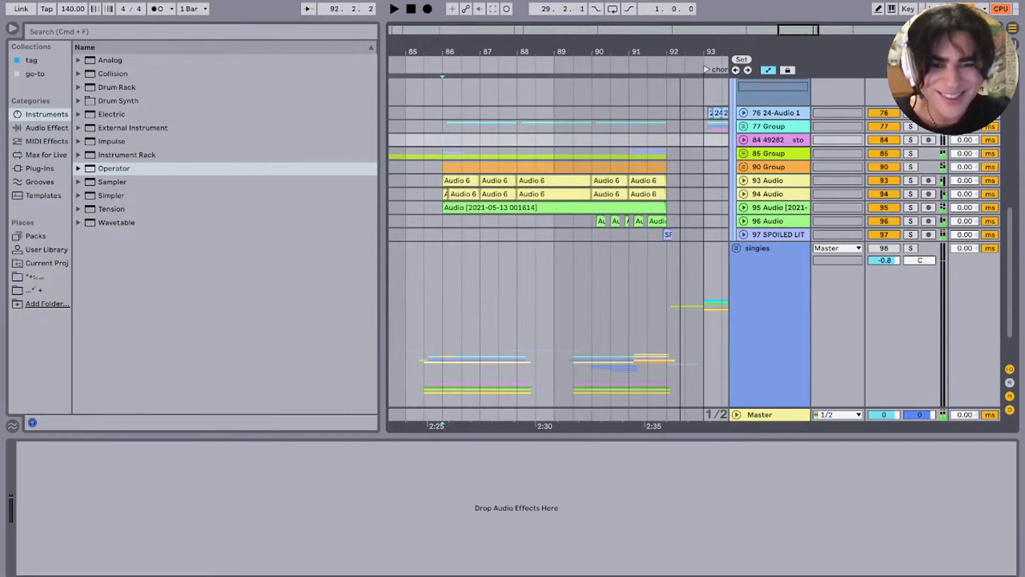
{"action": "key", "text": "space"}
Step: Solo the 97 SPOILED LIT track and play its short clip just before bar 92
{"action": "left_click", "coordinate": [668, 234]}
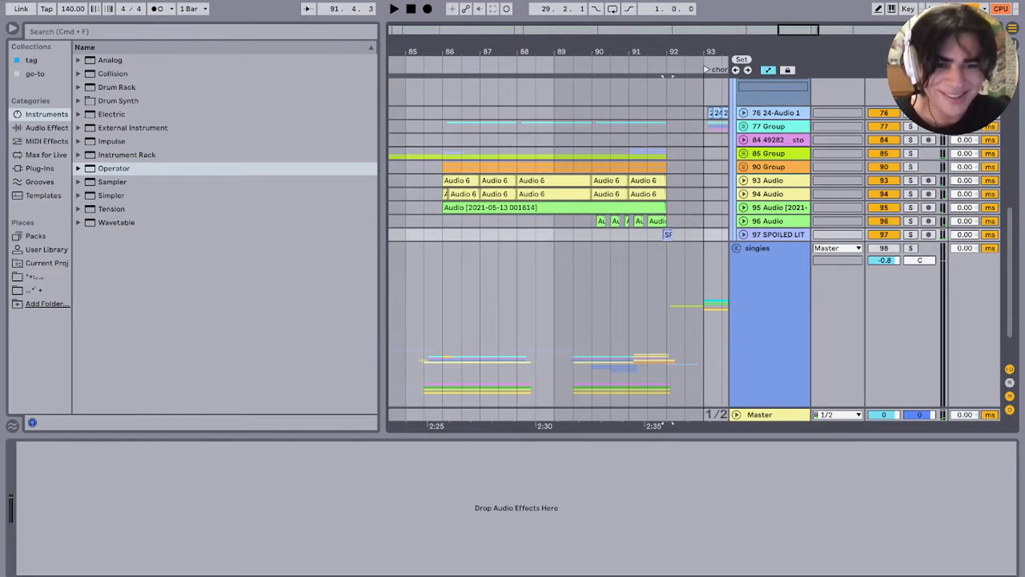
{"action": "key", "text": "s"}
{"action": "key", "text": "space"}
{"action": "scroll", "coordinate": [641, 245], "scroll_direction": "up", "scroll_amount": 4}
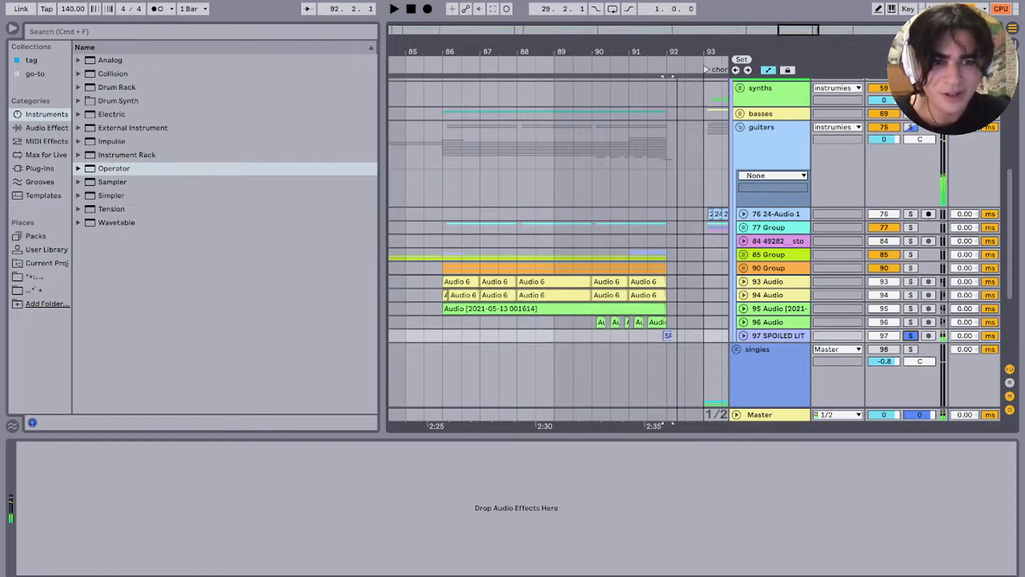
{"action": "key", "text": "space"}
Step: Solo the whole guitars group again and play it from bar 88 to the end of the bridge
{"action": "left_click", "coordinate": [630, 255]}
{"action": "left_click", "coordinate": [911, 127]}
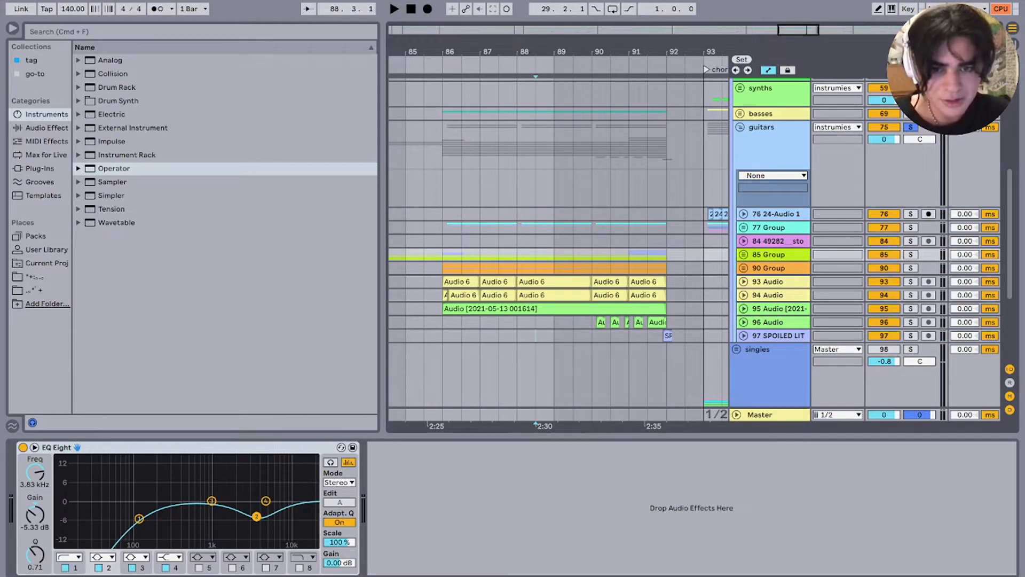
{"action": "key", "text": "space"}
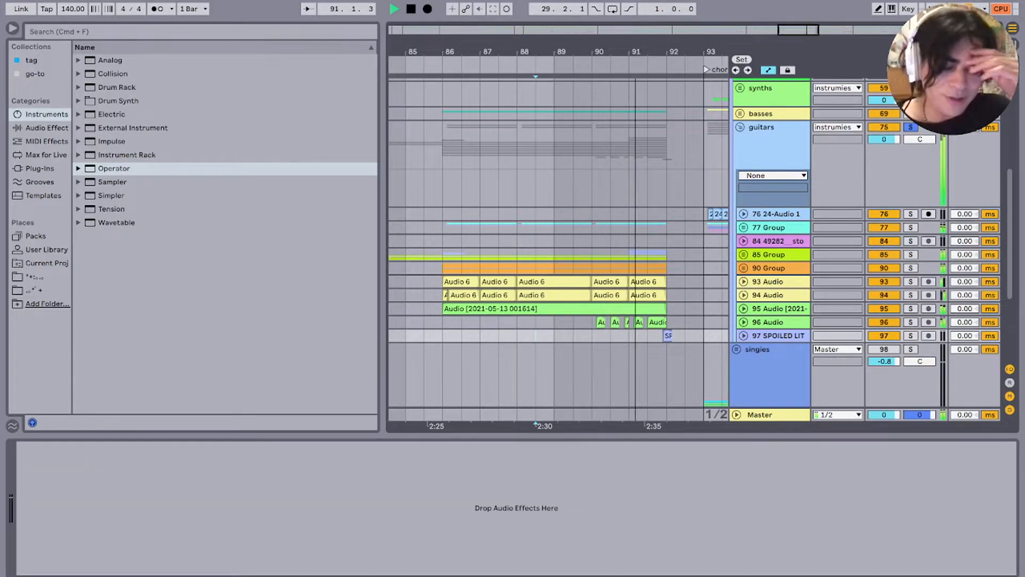
{"action": "key", "text": "space"}
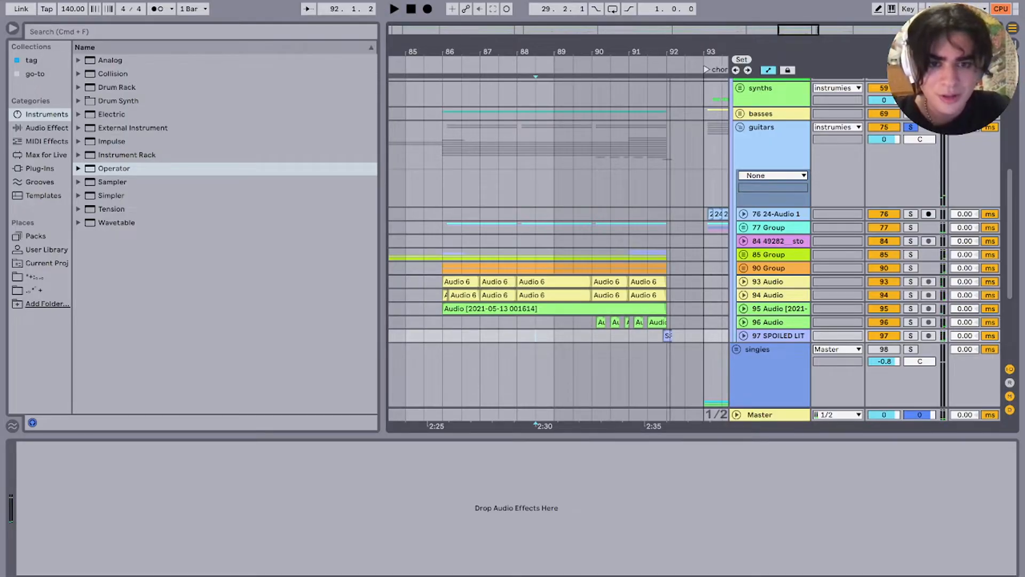
Step: Fold the guitars and instrumies groups and solo the singies group
{"action": "left_click", "coordinate": [740, 127]}
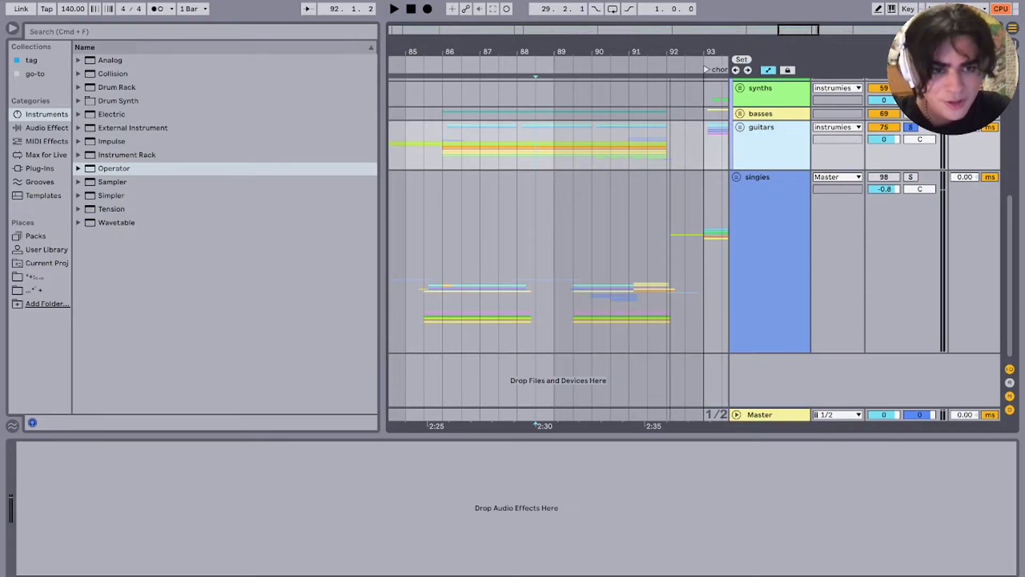
{"action": "scroll", "coordinate": [559, 213], "scroll_direction": "right", "scroll_amount": 4}
{"action": "scroll", "coordinate": [558, 214], "scroll_direction": "up", "scroll_amount": 1}
{"action": "left_click", "coordinate": [504, 195]}
{"action": "key", "text": "minus"}
{"action": "key", "text": "minus"}
{"action": "key", "text": "minus"}
{"action": "key", "text": "minus"}
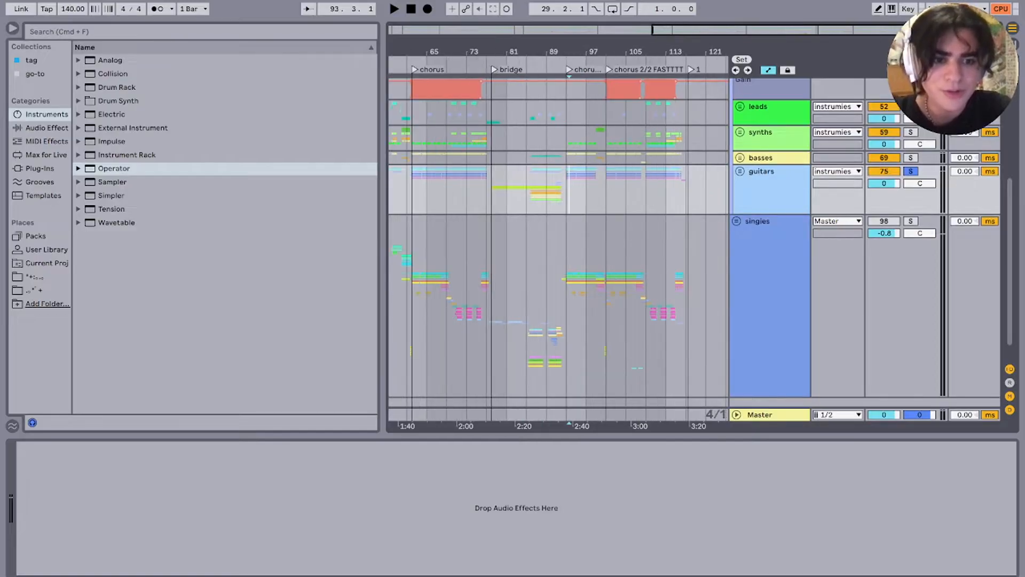
{"action": "scroll", "coordinate": [558, 213], "scroll_direction": "up", "scroll_amount": 5}
{"action": "left_click", "coordinate": [736, 183]}
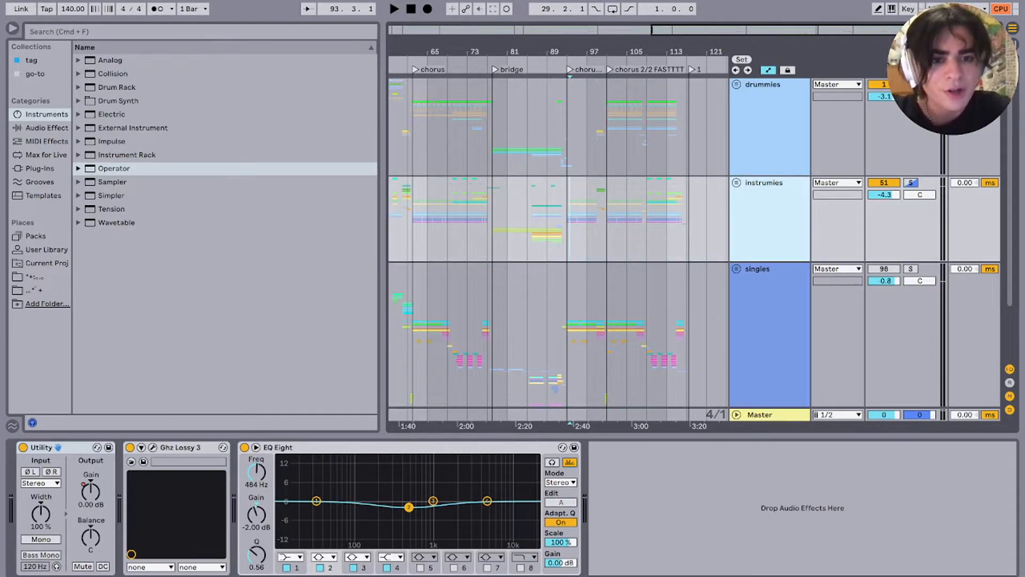
{"action": "left_click", "coordinate": [910, 268]}
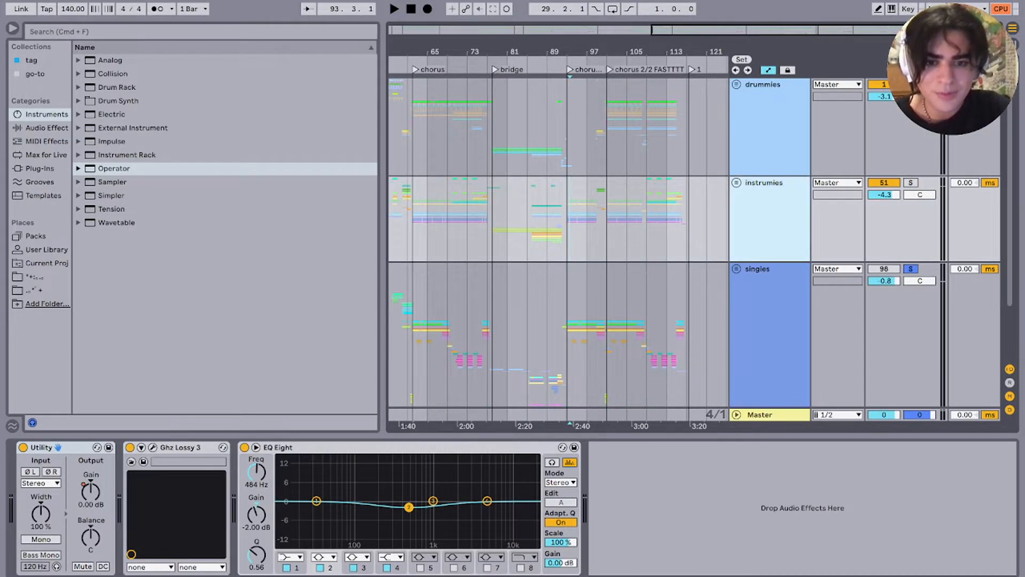
Step: Unfold and solo the instrumies group and play it from the chorus 2/2 marker at bar 101
{"action": "left_click", "coordinate": [736, 182]}
{"action": "left_click", "coordinate": [883, 182]}
{"action": "left_click", "coordinate": [884, 183]}
{"action": "left_click", "coordinate": [911, 182]}
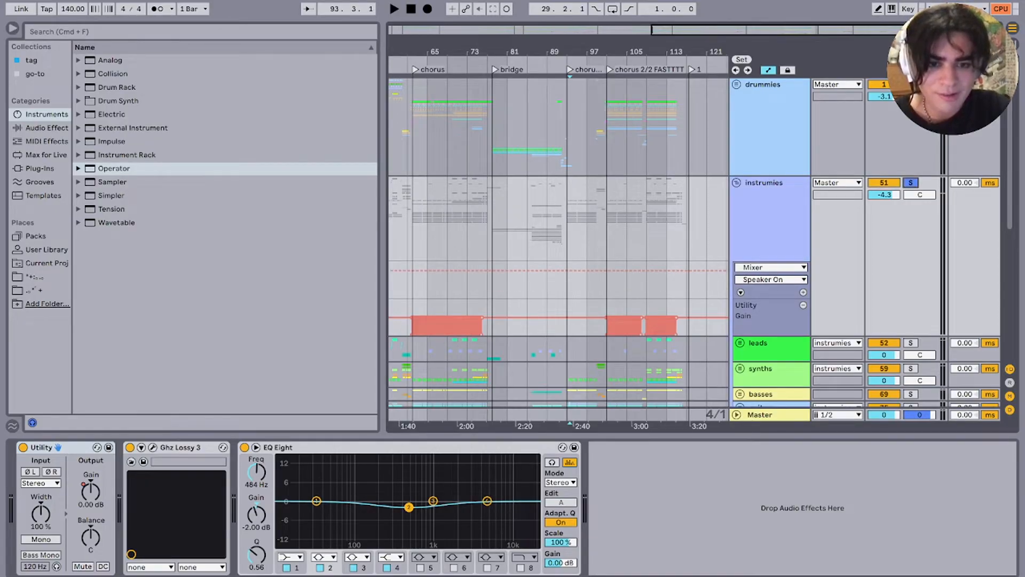
{"action": "left_click", "coordinate": [607, 280]}
{"action": "scroll", "coordinate": [607, 280], "scroll_direction": "up", "scroll_amount": 5}
{"action": "key", "text": "space"}
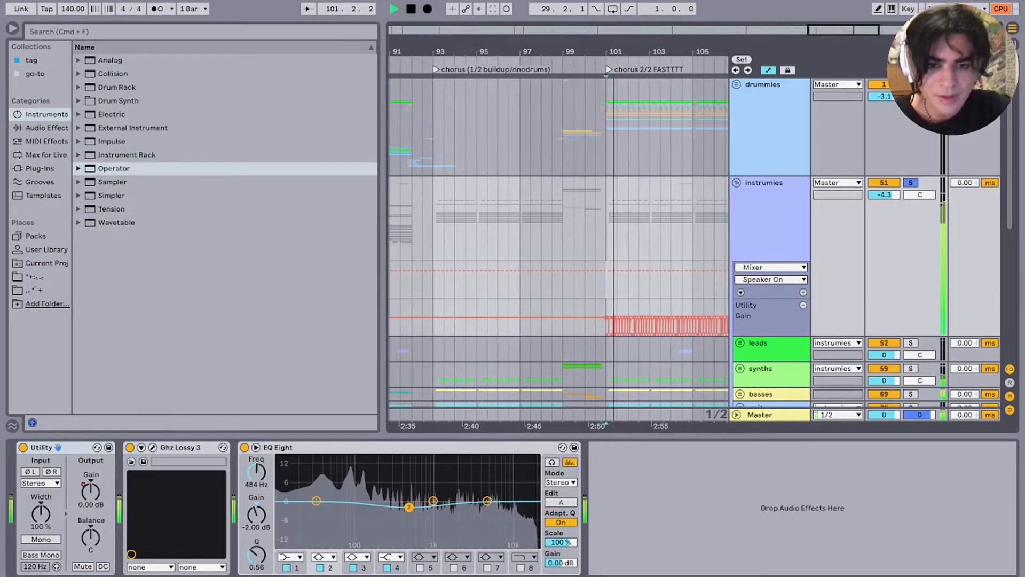
Step: Play the soloed instrumies group from just before the chorus that precedes the bridge
{"action": "scroll", "coordinate": [607, 280], "scroll_direction": "up", "scroll_amount": 5}
{"action": "scroll", "coordinate": [607, 281], "scroll_direction": "down", "scroll_amount": 10}
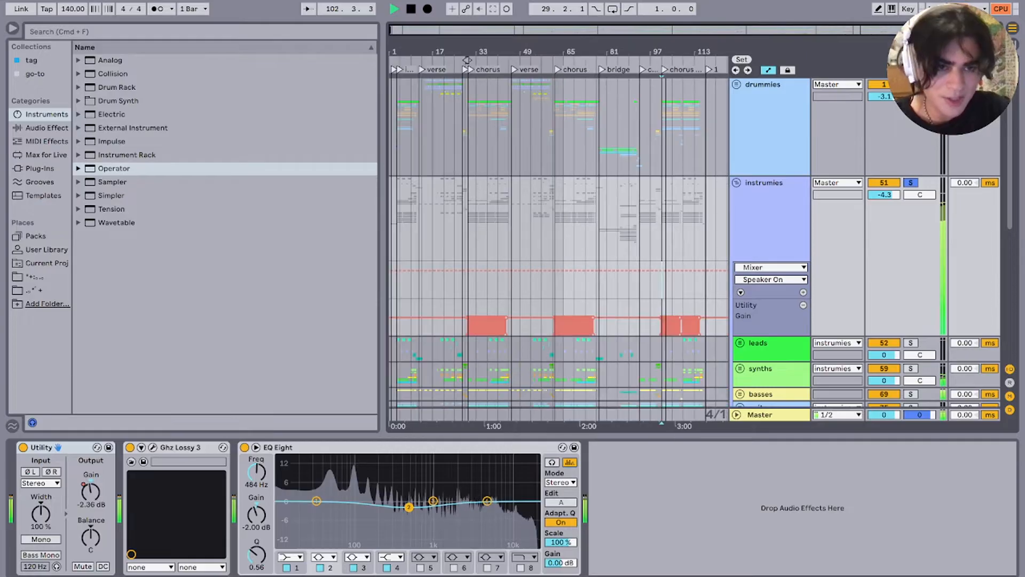
{"action": "left_click", "coordinate": [552, 280]}
{"action": "key", "text": "space"}
{"action": "scroll", "coordinate": [552, 280], "scroll_direction": "up", "scroll_amount": 3}
{"action": "key", "text": "space"}
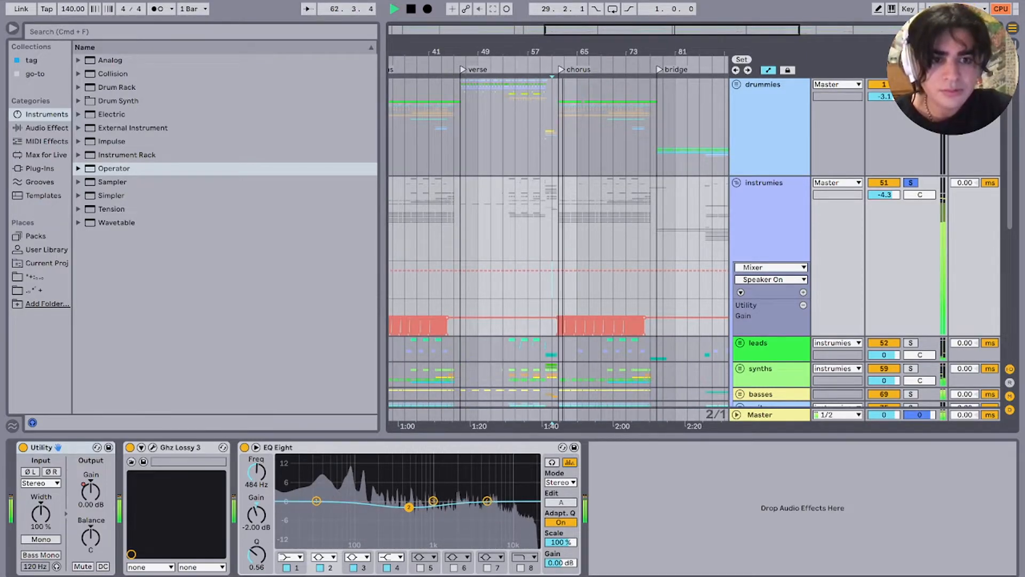
Step: Fold the instrumies group, turn off its solo, and stop playback around the chorus before the bridge
{"action": "left_click", "coordinate": [736, 183]}
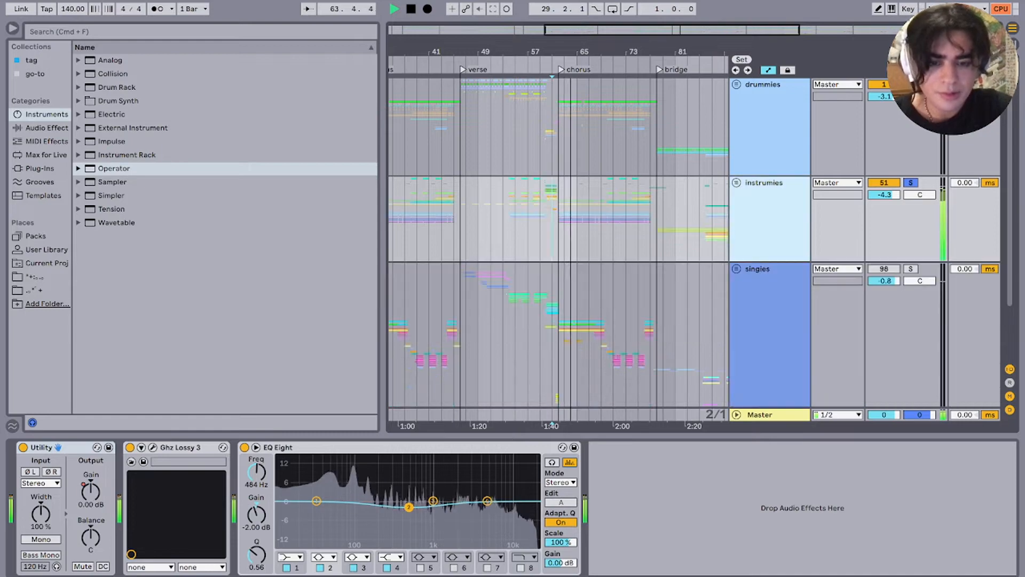
{"action": "left_click", "coordinate": [911, 183]}
{"action": "left_click", "coordinate": [553, 331]}
{"action": "scroll", "coordinate": [552, 331], "scroll_direction": "up", "scroll_amount": 1}
{"action": "key", "text": "plus"}
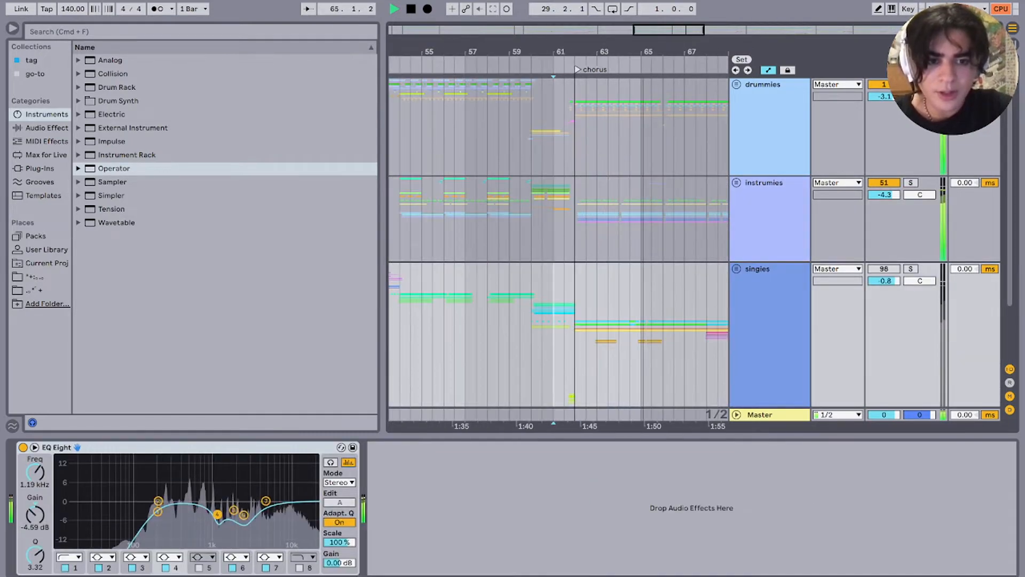
{"action": "key", "text": "minus"}
{"action": "key", "text": "minus"}
{"action": "left_click", "coordinate": [585, 331]}
{"action": "key", "text": "space"}
Step: Activate and solo the singies group, and unfold it to show its vocal tracks
{"action": "left_click", "coordinate": [884, 269]}
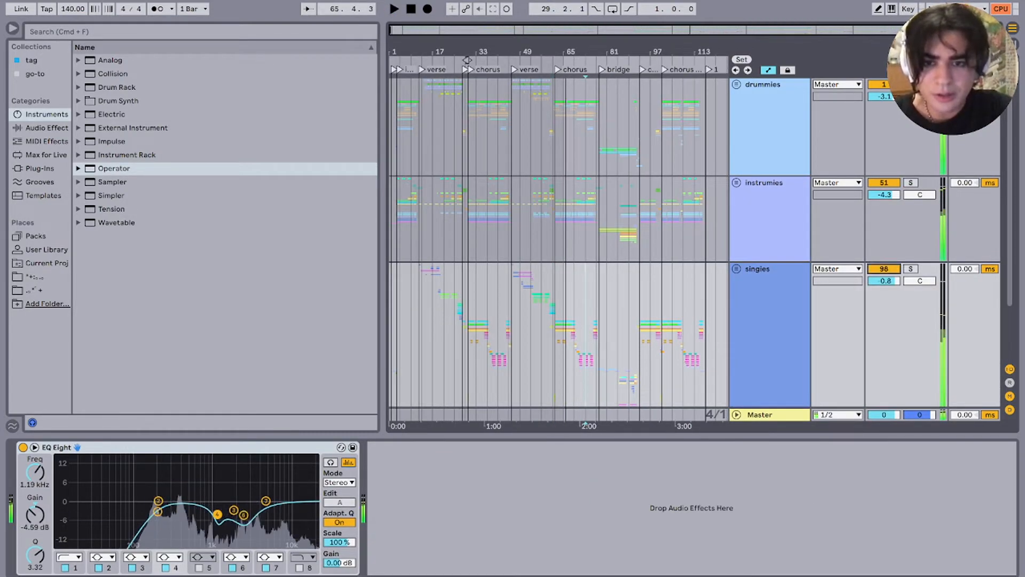
{"action": "left_click", "coordinate": [911, 268]}
{"action": "left_click", "coordinate": [737, 269]}
{"action": "scroll", "coordinate": [769, 268], "scroll_direction": "down", "scroll_amount": 10}
{"action": "scroll", "coordinate": [661, 300], "scroll_direction": "up", "scroll_amount": 10}
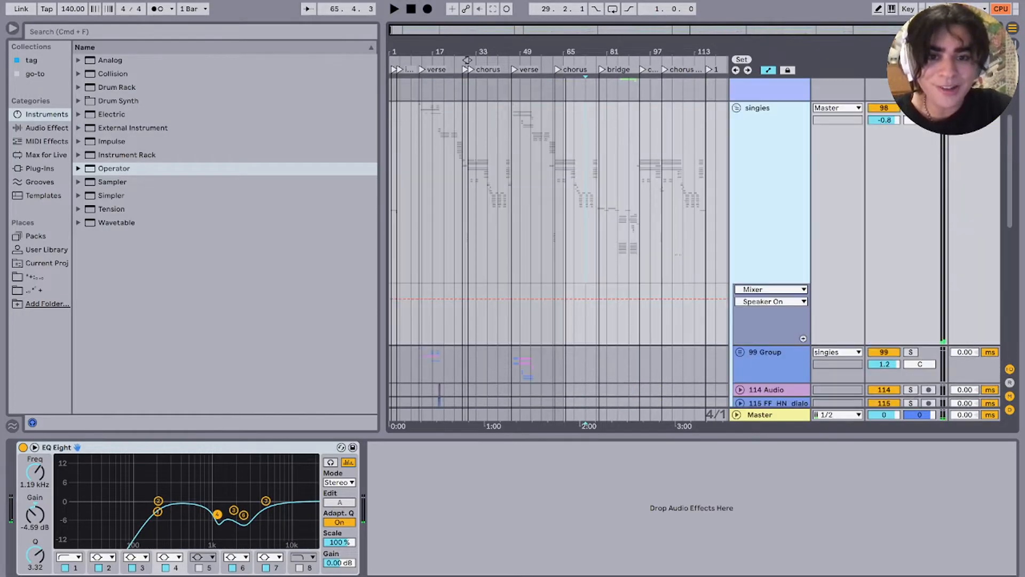
{"action": "scroll", "coordinate": [660, 300], "scroll_direction": "down", "scroll_amount": 6}
{"action": "scroll", "coordinate": [660, 300], "scroll_direction": "up", "scroll_amount": 5}
Step: Unfold the 133 Group at the bar 30 chorus, fold its nested 134 Group, and select the 139 Group
{"action": "left_click", "coordinate": [584, 250]}
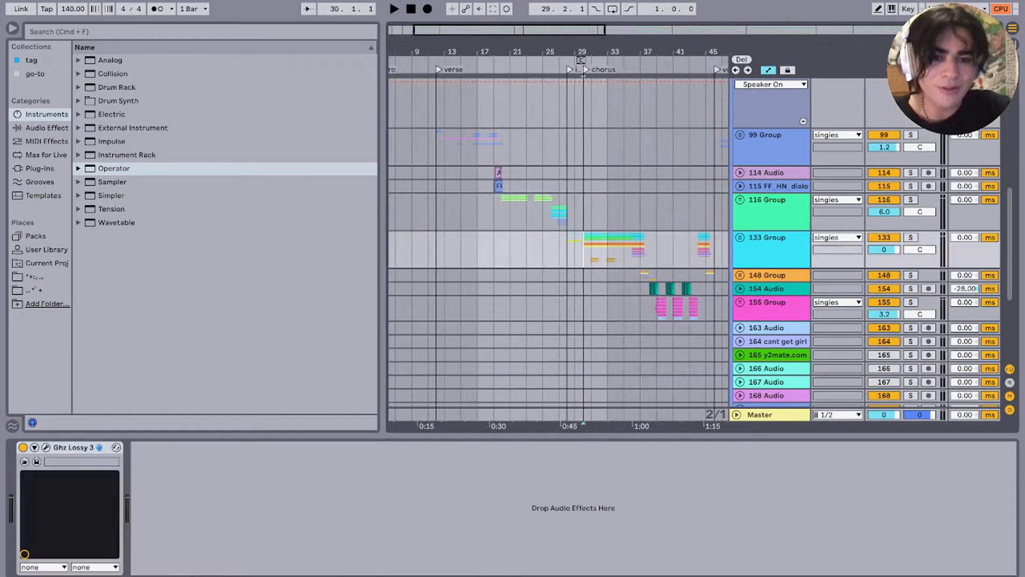
{"action": "key", "text": "plus"}
{"action": "key", "text": "plus"}
{"action": "key", "text": "u"}
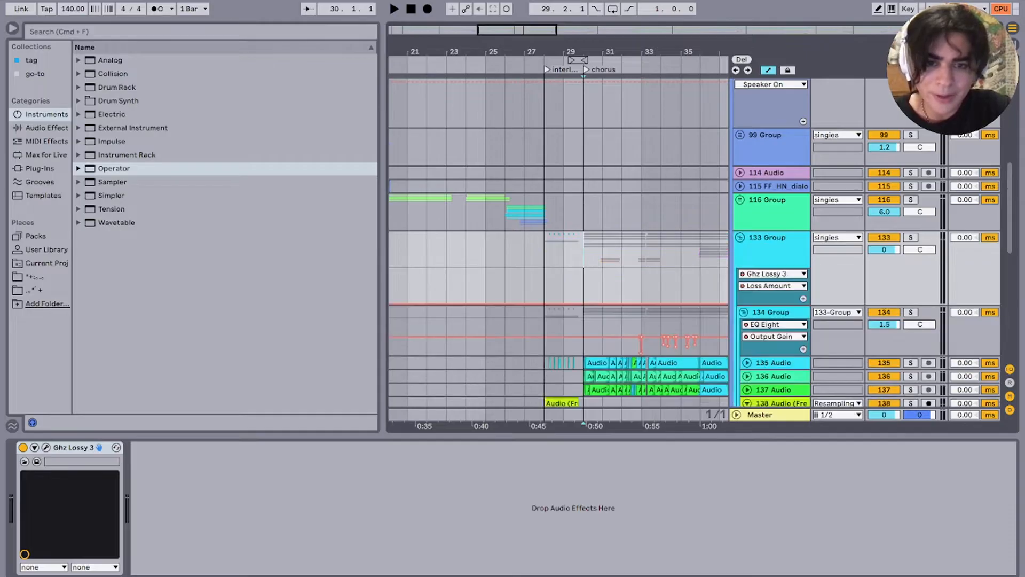
{"action": "scroll", "coordinate": [583, 250], "scroll_direction": "down", "scroll_amount": 5}
{"action": "scroll", "coordinate": [583, 250], "scroll_direction": "right", "scroll_amount": 3}
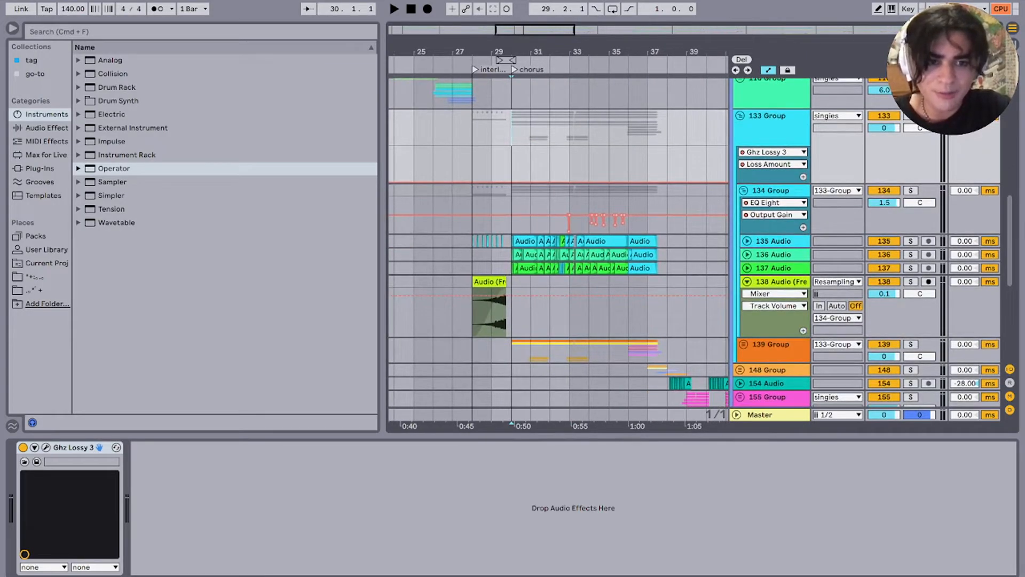
{"action": "key", "text": "Down"}
{"action": "key", "text": "Left"}
{"action": "key", "text": "Down"}
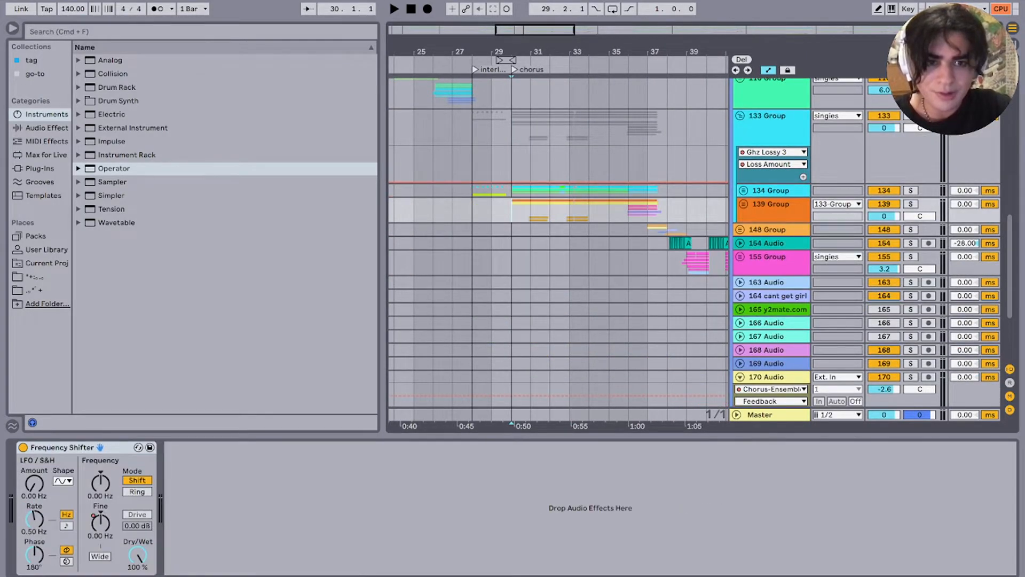
Step: Play the chorus from bar 30 with the 134 Group soloed, turn its solo off, and unfold it
{"action": "left_click", "coordinate": [911, 204]}
{"action": "key", "text": "space"}
{"action": "left_click", "coordinate": [910, 190]}
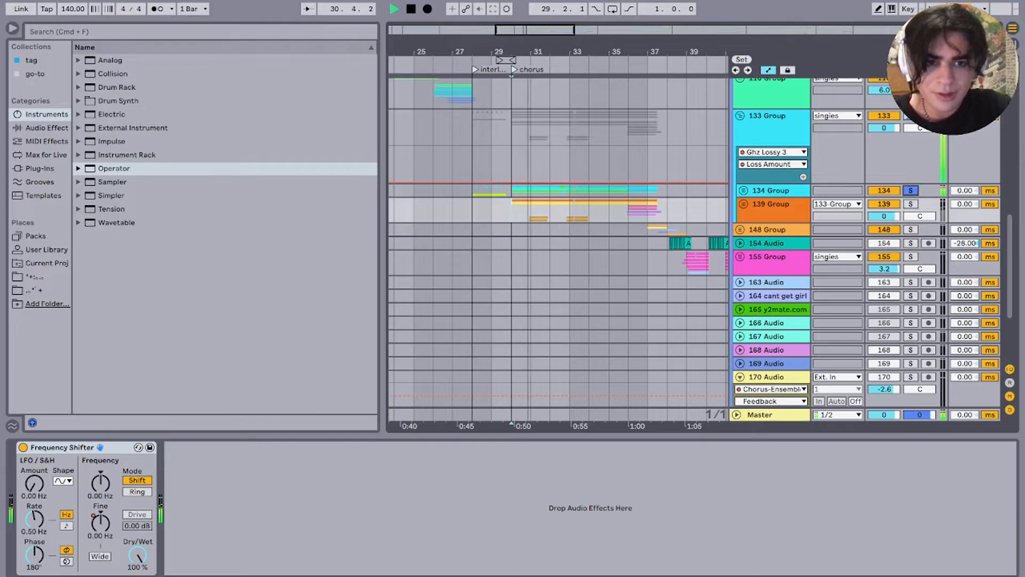
{"action": "left_click", "coordinate": [910, 191]}
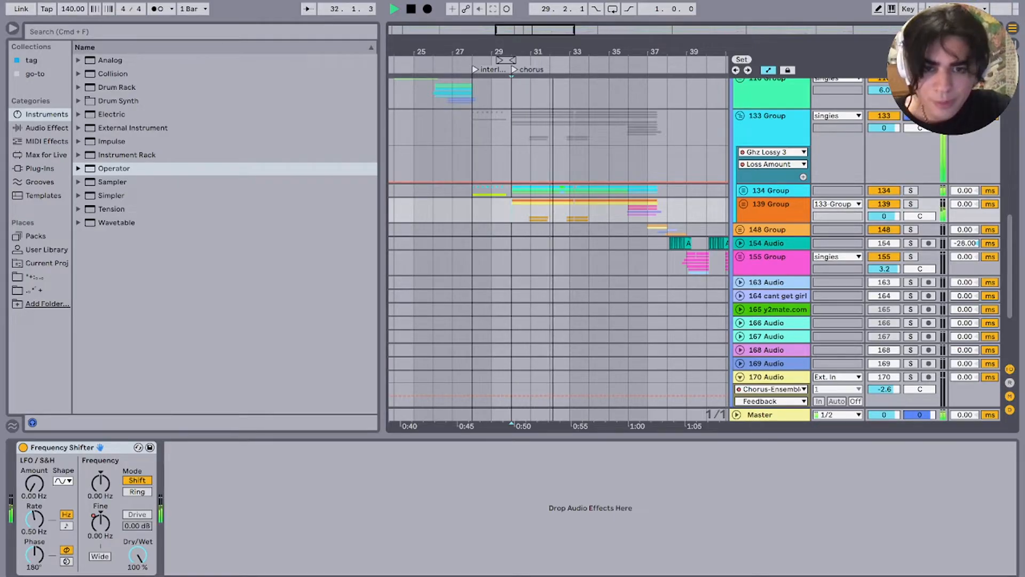
{"action": "left_click", "coordinate": [743, 191]}
{"action": "key", "text": "space"}
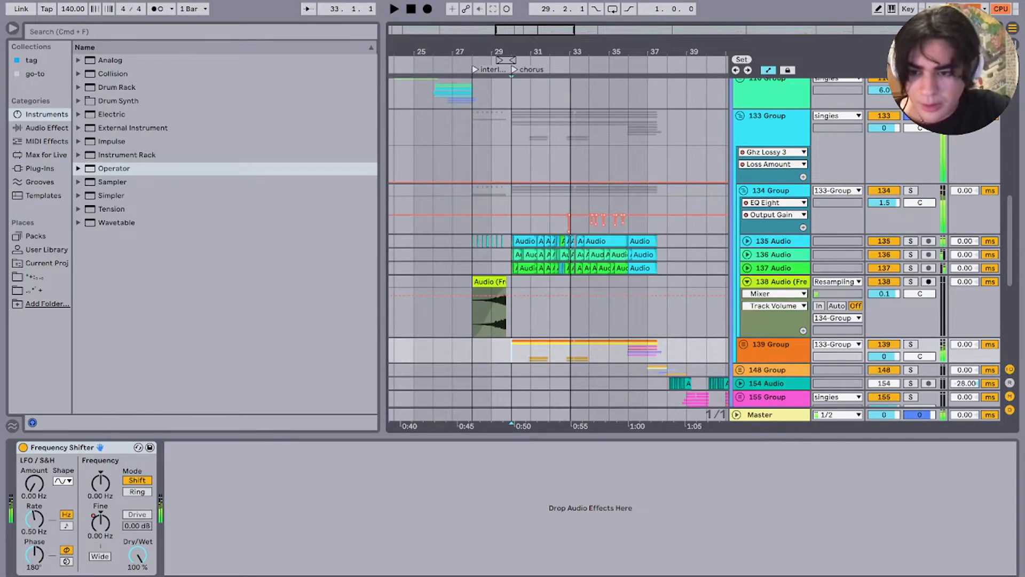
Step: Open the first chorus clip on 135 Audio, and show the devices of that track and of the 133 Group
{"action": "left_click", "coordinate": [525, 241]}
{"action": "double_click", "coordinate": [525, 241]}
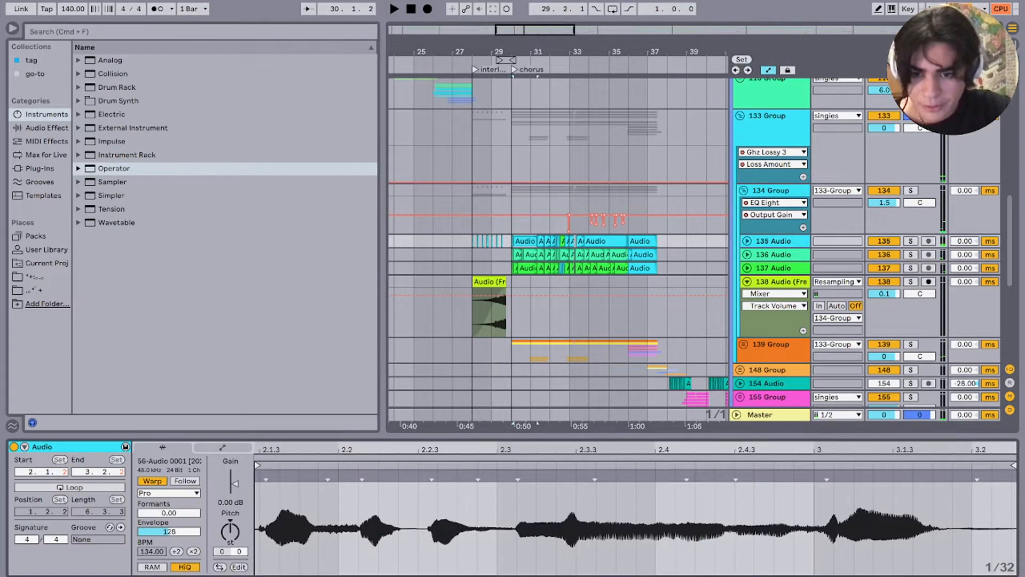
{"action": "key", "text": "shift+Tab"}
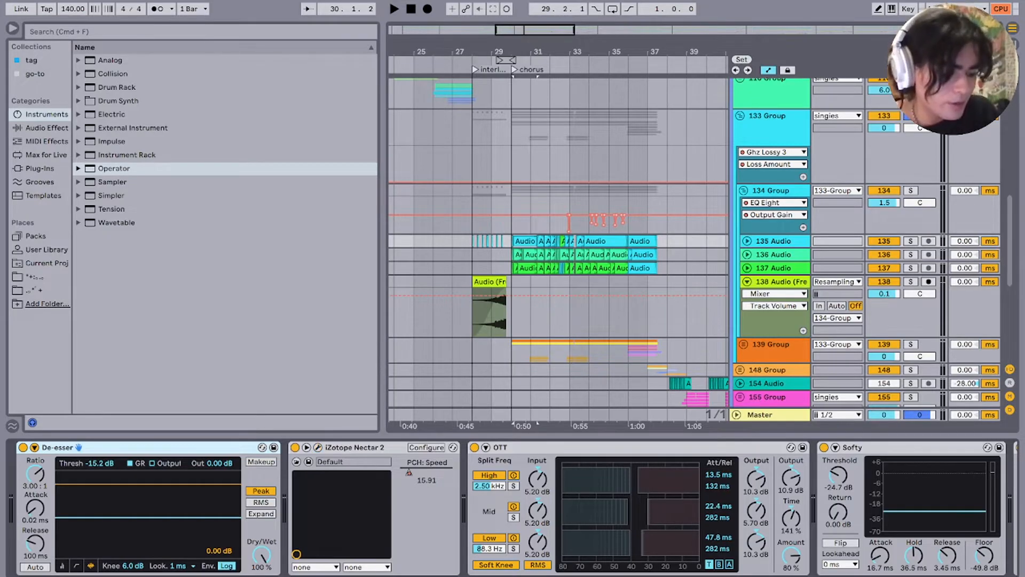
{"action": "left_click", "coordinate": [769, 117]}
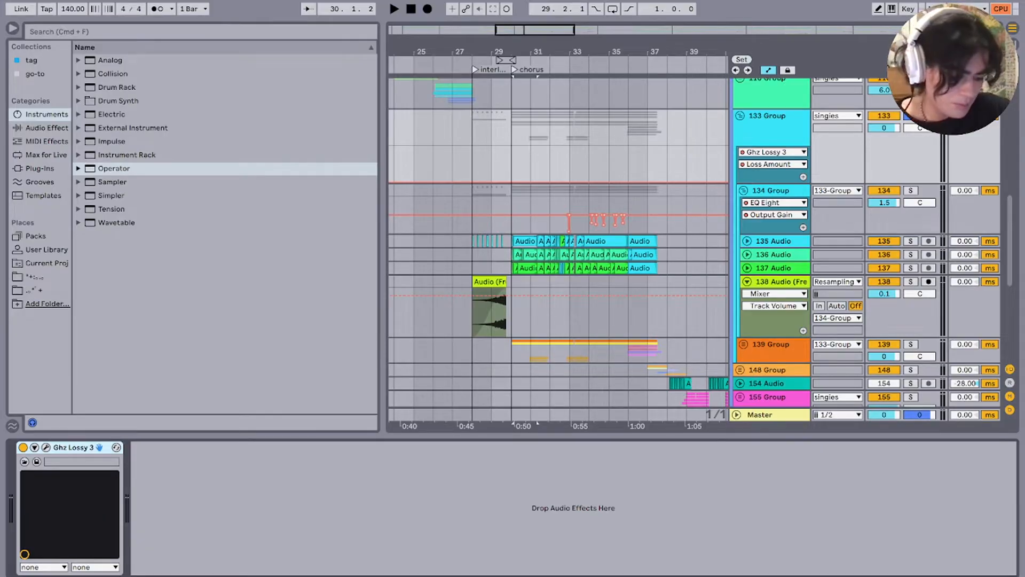
Step: Play the 135 to 138 Audio tracks from bar 30 and show the 134 Group's devices
{"action": "left_click_drag", "start_coordinate": [511, 312], "coordinate": [667, 241]}
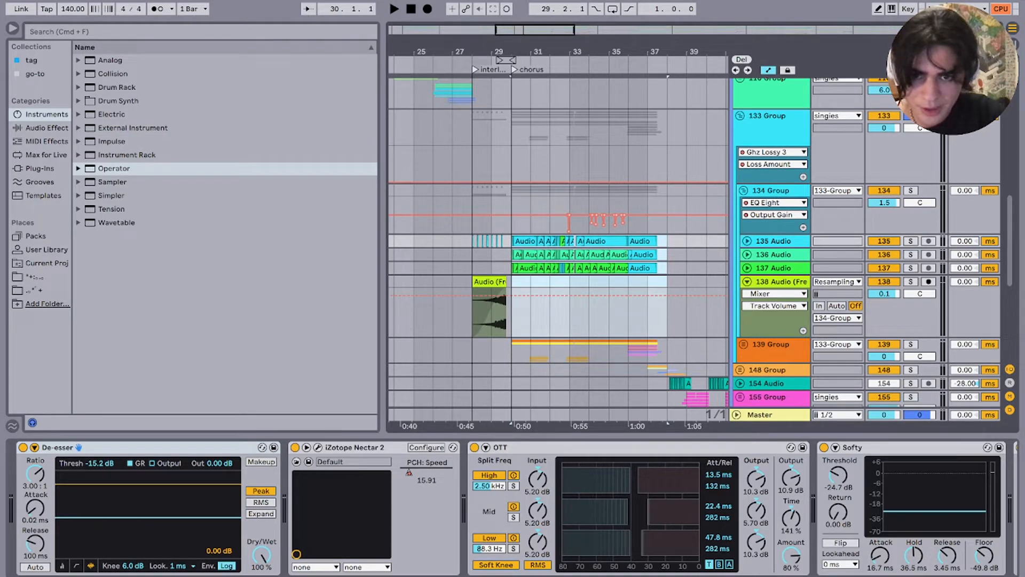
{"action": "key", "text": "space"}
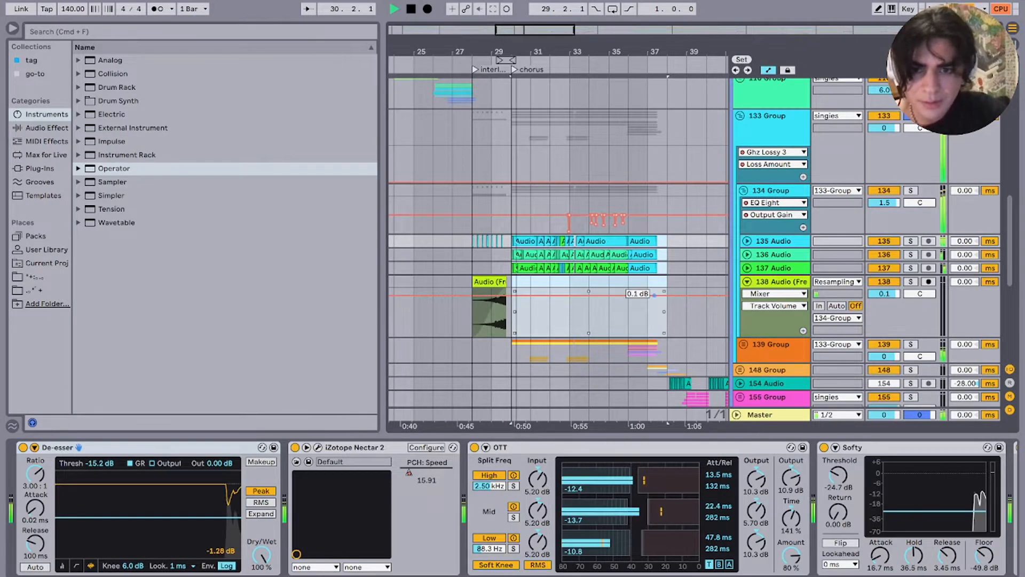
{"action": "left_click", "coordinate": [770, 190]}
{"action": "scroll", "coordinate": [521, 299], "scroll_direction": "up", "scroll_amount": 5}
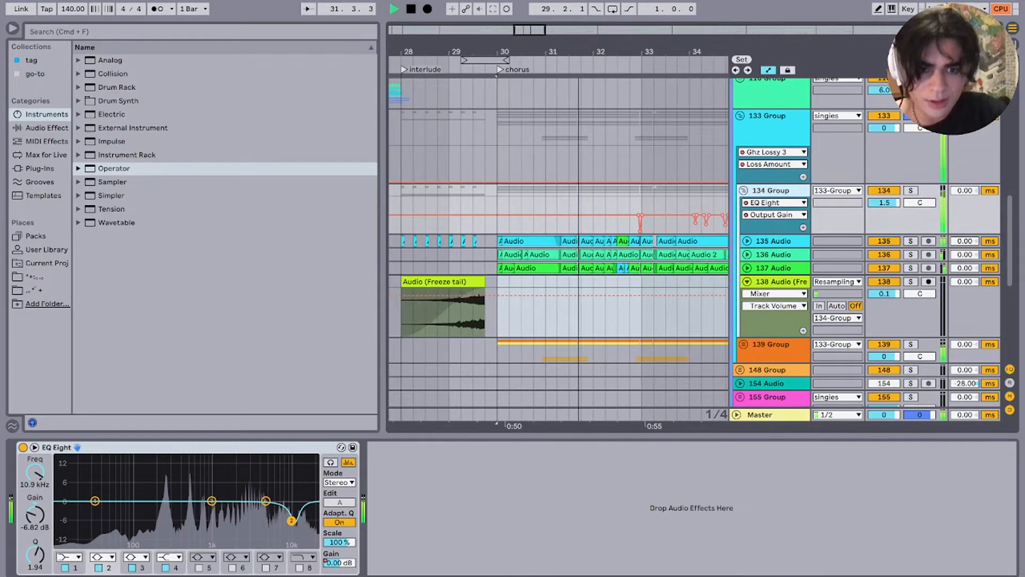
{"action": "key", "text": "space"}
Step: Unfold the 139 Group, solo its 140 and 141 Audio tracks, and play them from the bar 30 chorus
{"action": "scroll", "coordinate": [520, 299], "scroll_direction": "down", "scroll_amount": 3}
{"action": "scroll", "coordinate": [520, 299], "scroll_direction": "right", "scroll_amount": 2}
{"action": "left_click", "coordinate": [459, 284]}
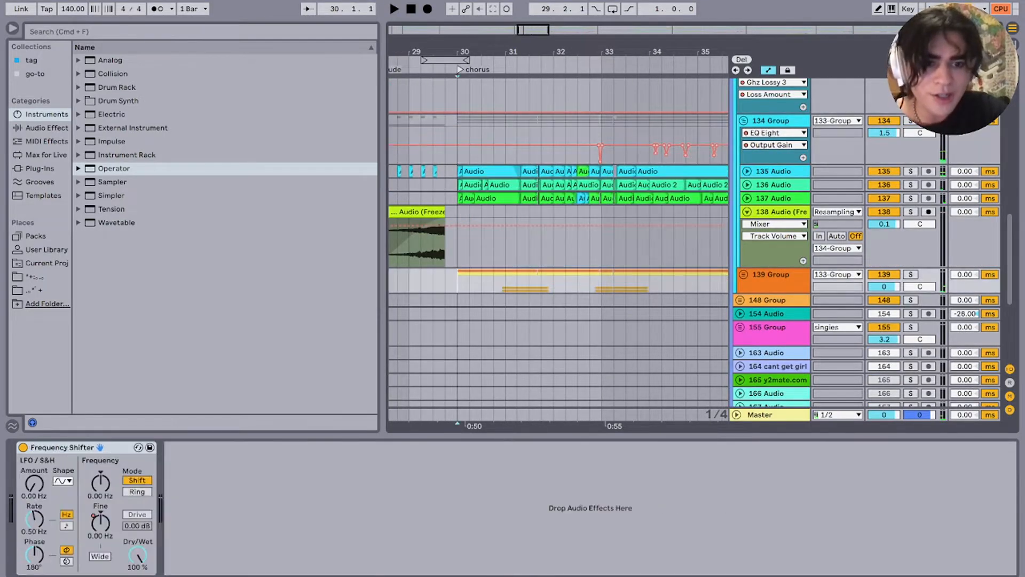
{"action": "key", "text": "u"}
{"action": "scroll", "coordinate": [458, 283], "scroll_direction": "down", "scroll_amount": 3}
{"action": "left_click", "coordinate": [911, 198]}
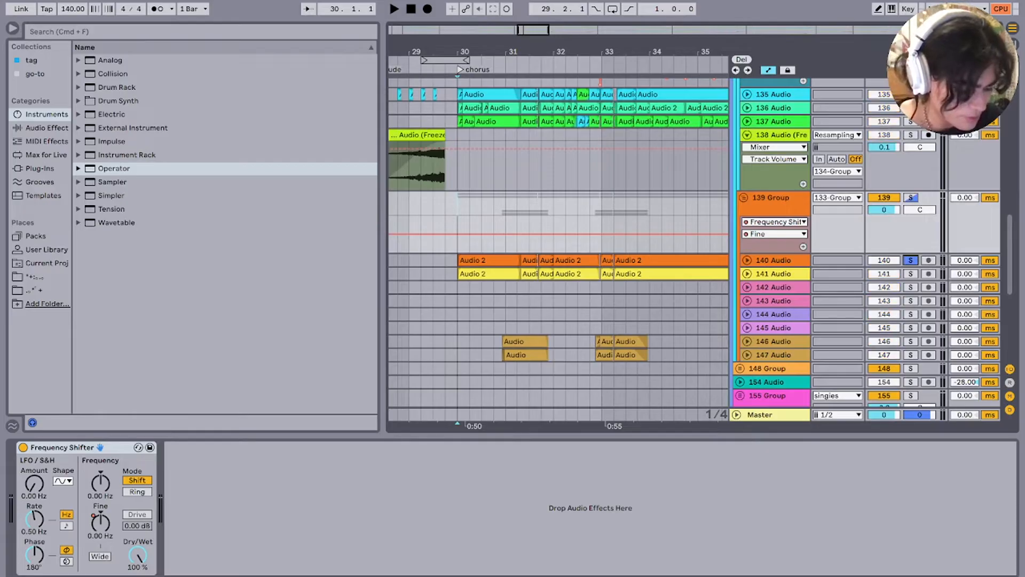
{"action": "key", "text": "space"}
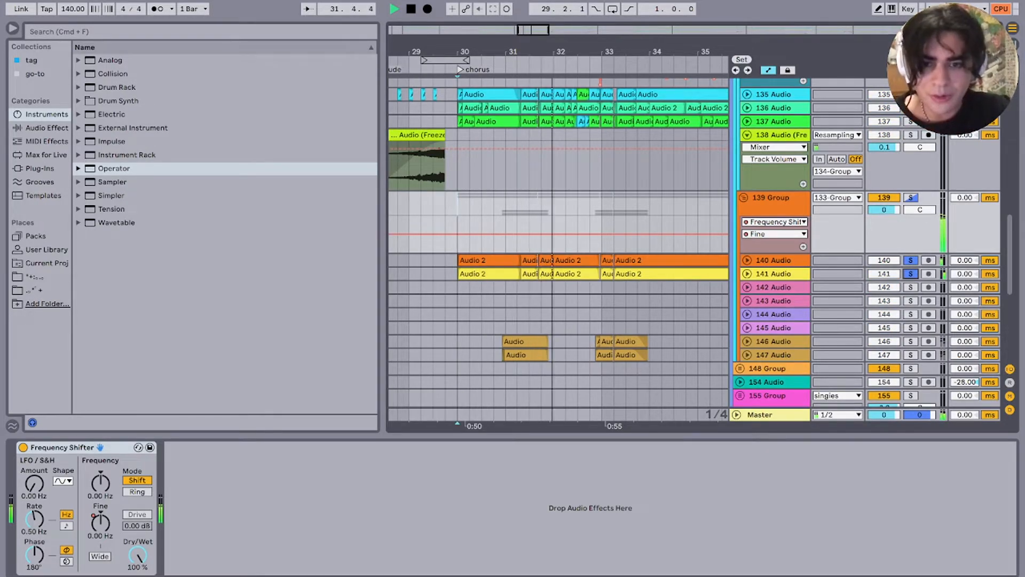
{"action": "key", "text": "space"}
Step: Solo the 146 and 147 Audio tracks and play their clips near bar 31 and bar 33
{"action": "scroll", "coordinate": [558, 240], "scroll_direction": "up", "scroll_amount": 2}
{"action": "scroll", "coordinate": [502, 264], "scroll_direction": "down", "scroll_amount": 5}
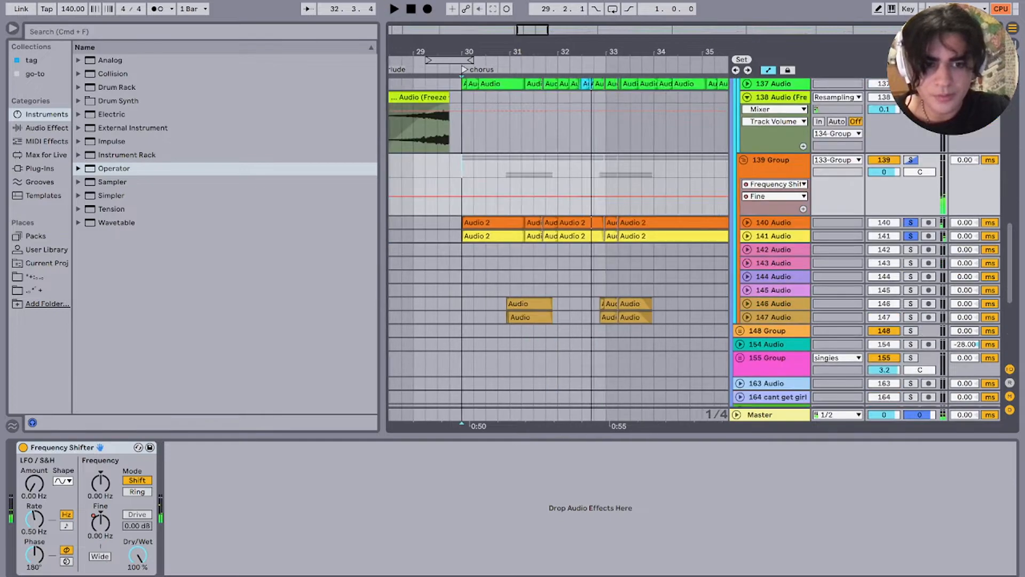
{"action": "left_click", "coordinate": [502, 264]}
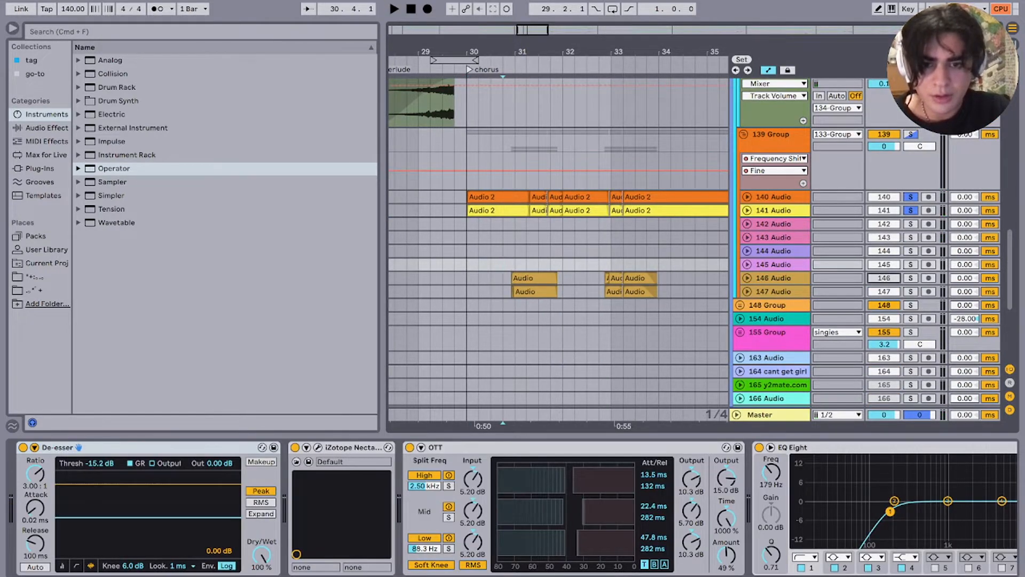
{"action": "left_click", "coordinate": [910, 278]}
{"action": "left_click", "coordinate": [911, 292], "text": "super"}
{"action": "key", "text": "space"}
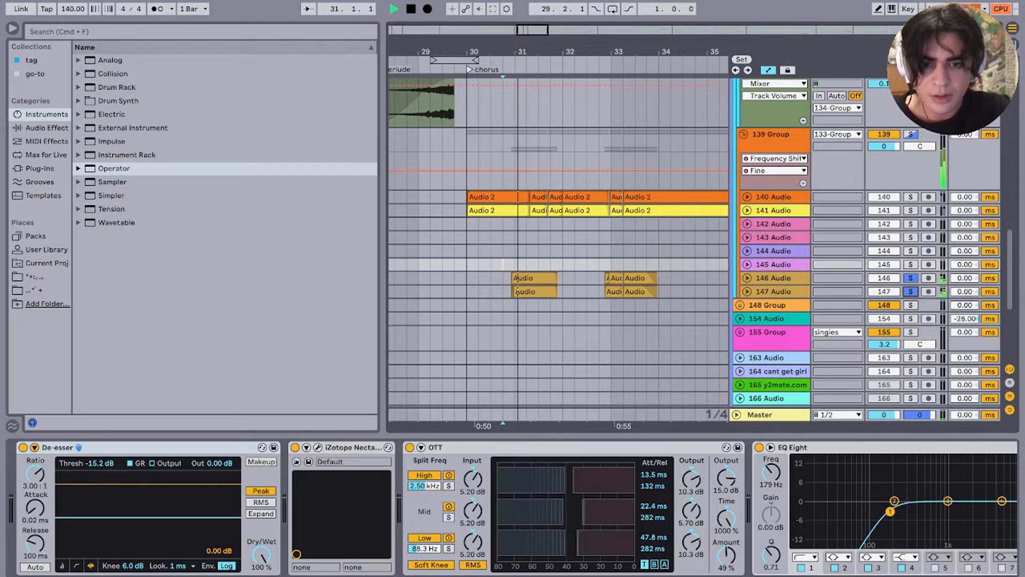
{"action": "scroll", "coordinate": [544, 277], "scroll_direction": "right", "scroll_amount": 4}
{"action": "left_click", "coordinate": [544, 286]}
{"action": "key", "text": "space"}
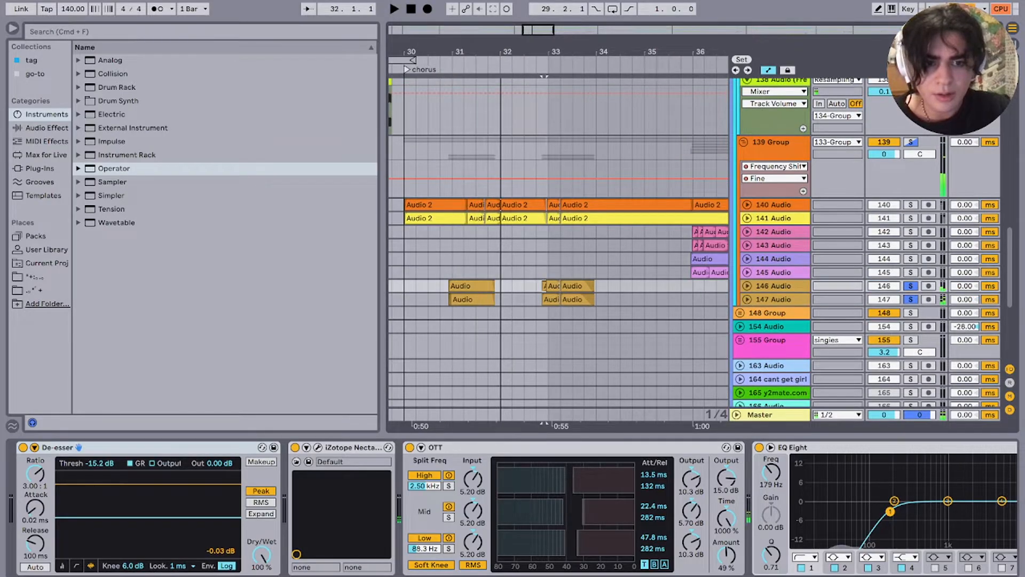
{"action": "key", "text": "space"}
{"action": "key", "text": "space"}
Step: Solo the 142 to 145 Audio tracks together and play them from just before bar 36
{"action": "left_click_drag", "start_coordinate": [548, 263], "coordinate": [723, 290]}
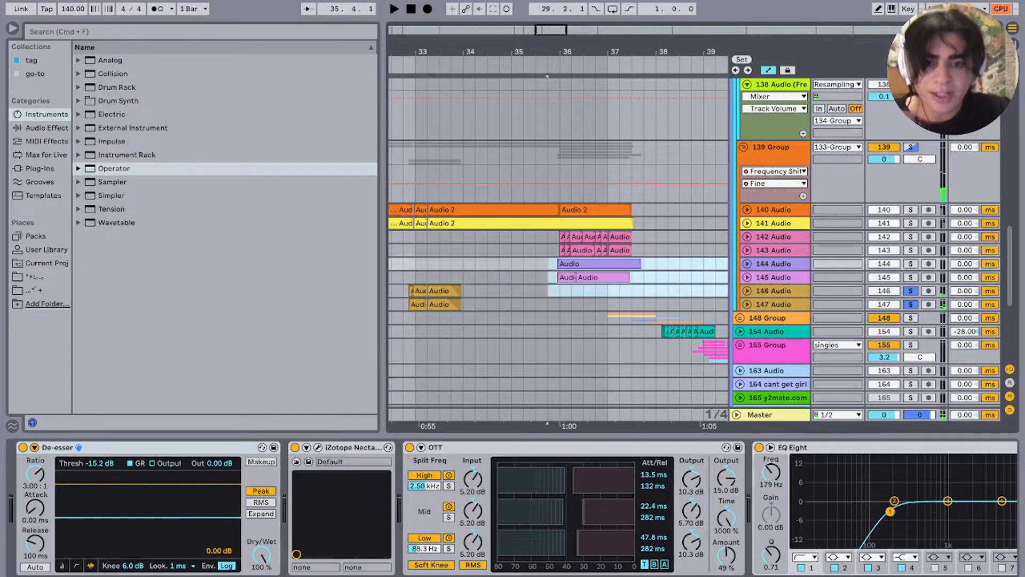
{"action": "left_click", "coordinate": [910, 277]}
{"action": "left_click", "coordinate": [779, 237], "text": "shift"}
{"action": "left_click", "coordinate": [910, 236]}
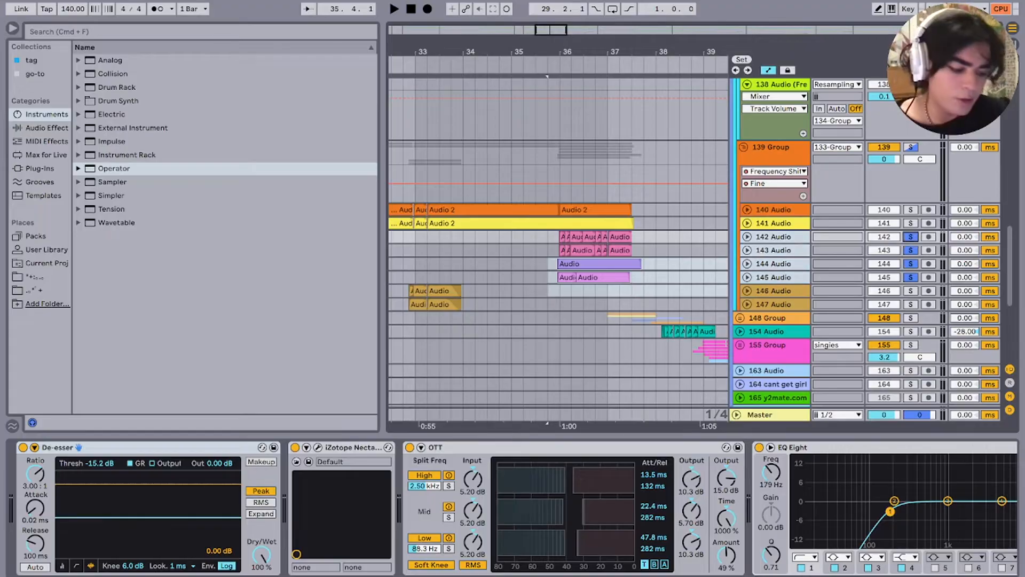
{"action": "left_click", "coordinate": [548, 277]}
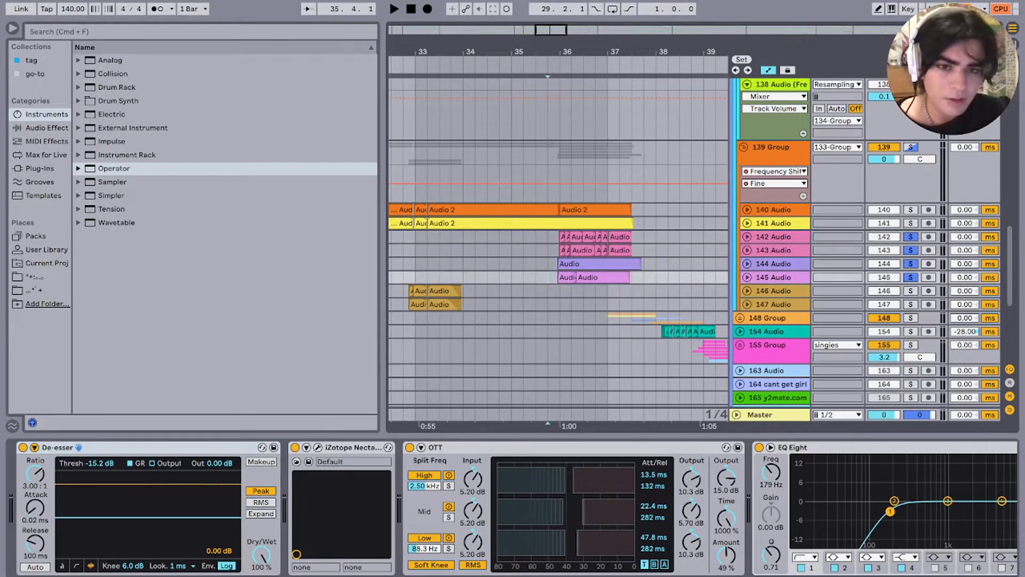
{"action": "key", "text": "space"}
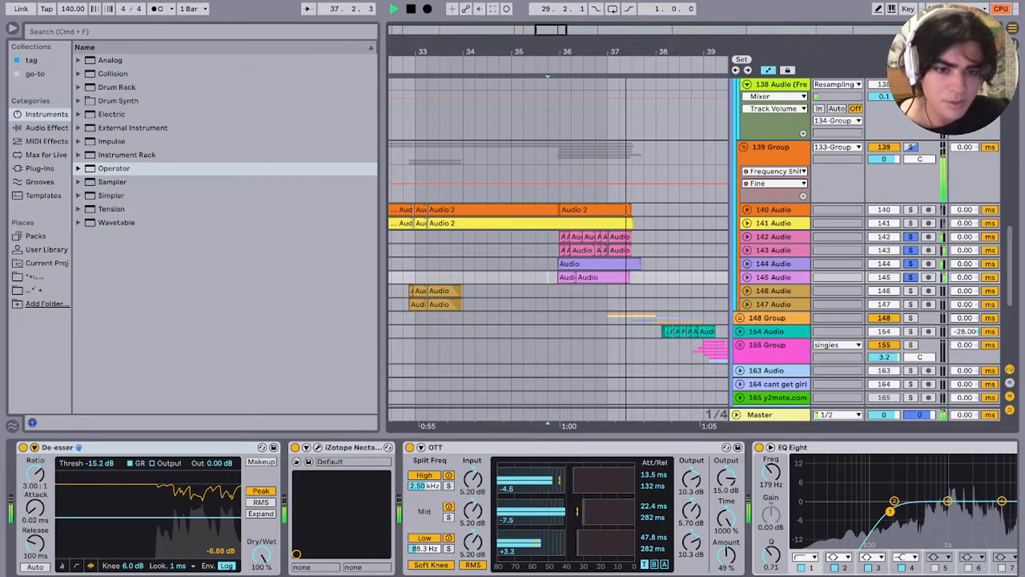
{"action": "key", "text": "space"}
Step: Solo the 148 Group, play it from bar 37, and unfold it to show its tracks
{"action": "left_click", "coordinate": [911, 317]}
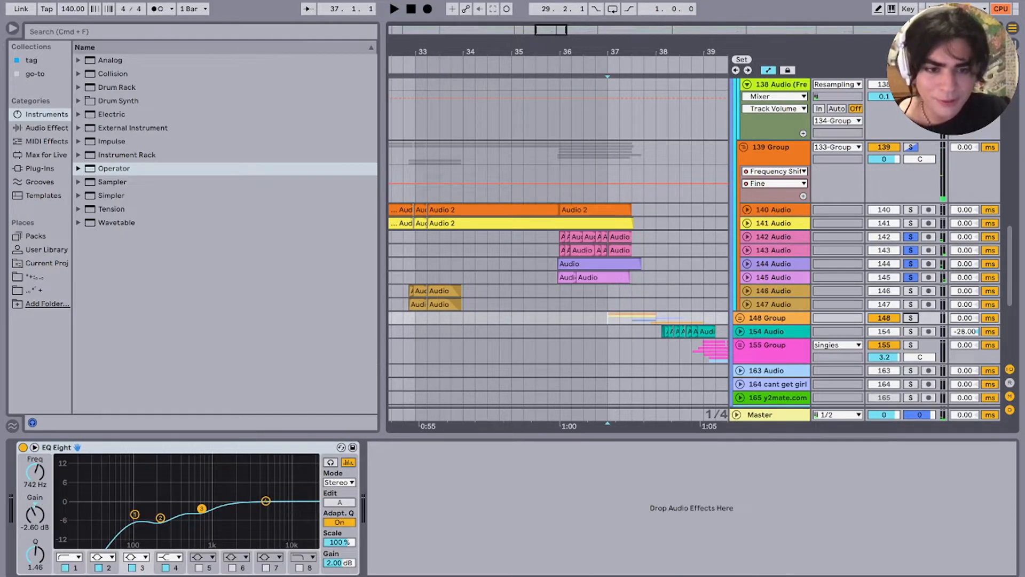
{"action": "left_click", "coordinate": [910, 317]}
{"action": "key", "text": "space"}
{"action": "left_click", "coordinate": [740, 318]}
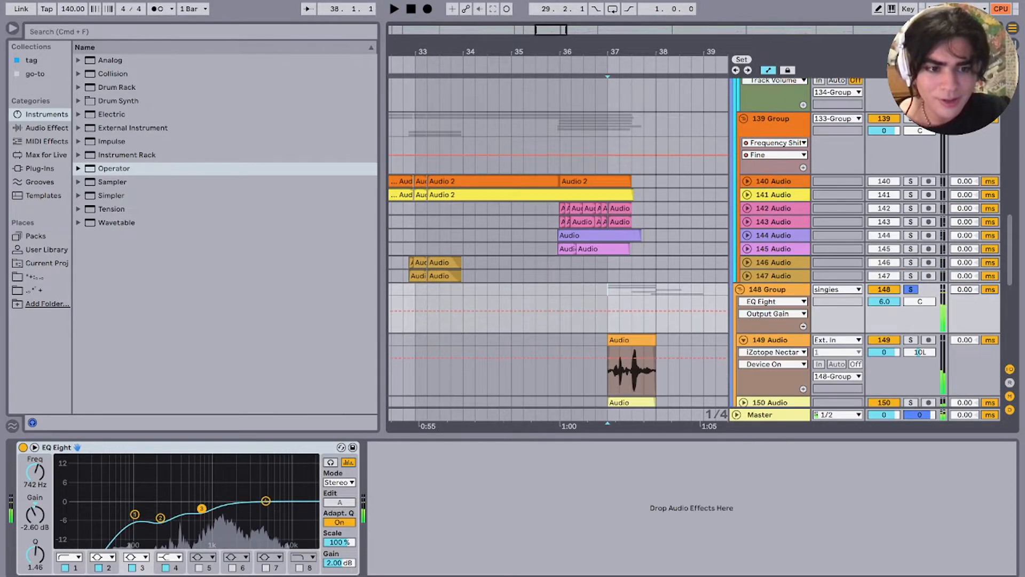
{"action": "scroll", "coordinate": [910, 289], "scroll_direction": "down", "scroll_amount": 3}
Step: Play from bar 37 with 149 Audio soloed, and switch the solo to 150 Audio
{"action": "left_click", "coordinate": [911, 288]}
{"action": "key", "text": "space"}
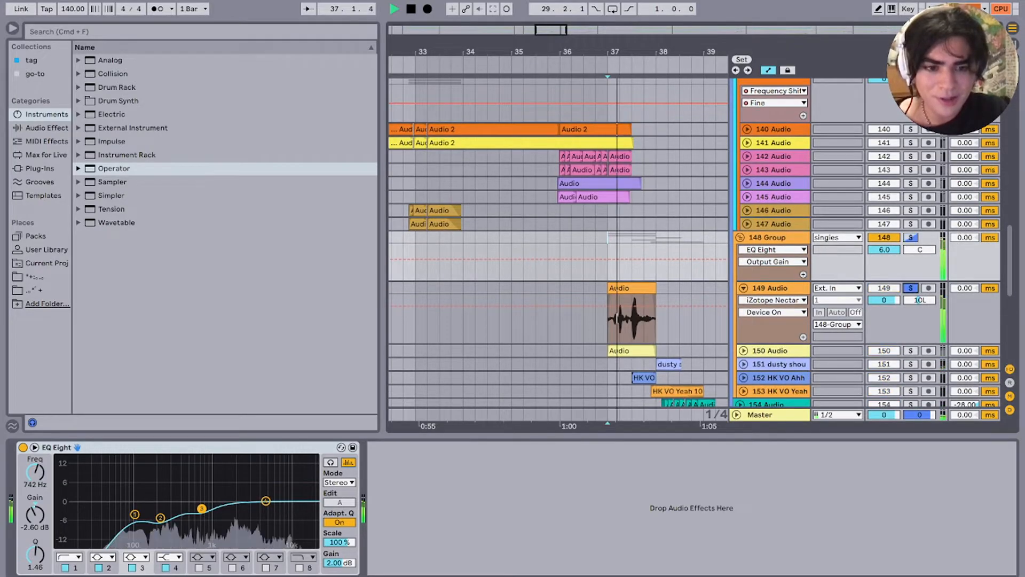
{"action": "left_click", "coordinate": [911, 351]}
{"action": "key", "text": "space"}
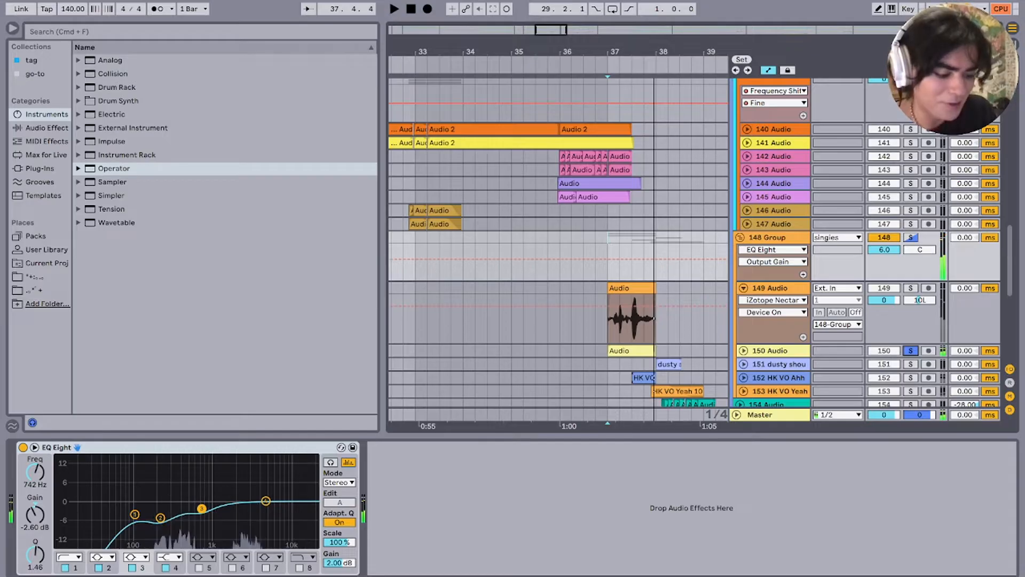
Step: Solo the whole 148 Group again, fold it, and play it from bar 37
{"action": "left_click", "coordinate": [911, 238]}
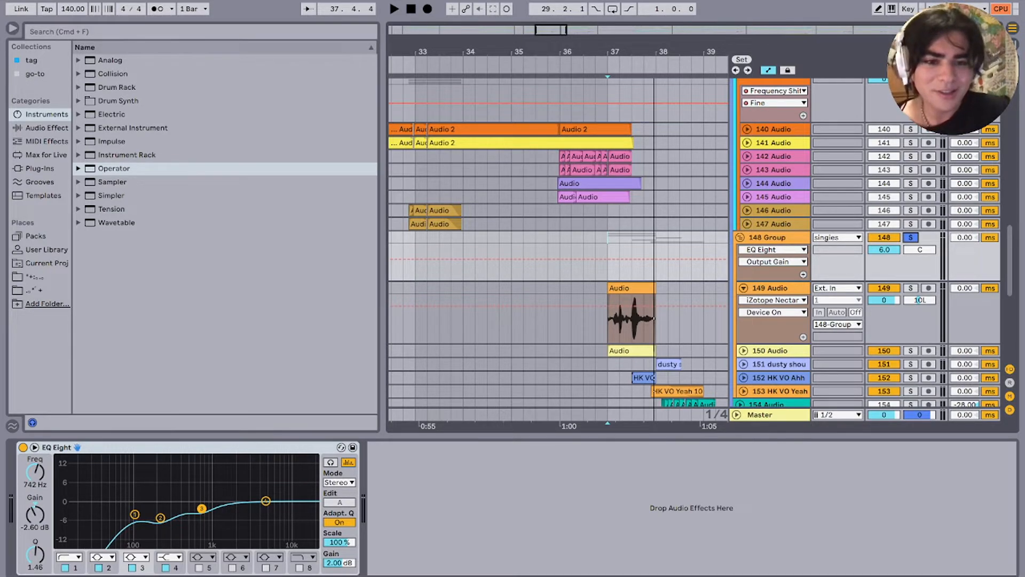
{"action": "left_click", "coordinate": [740, 237]}
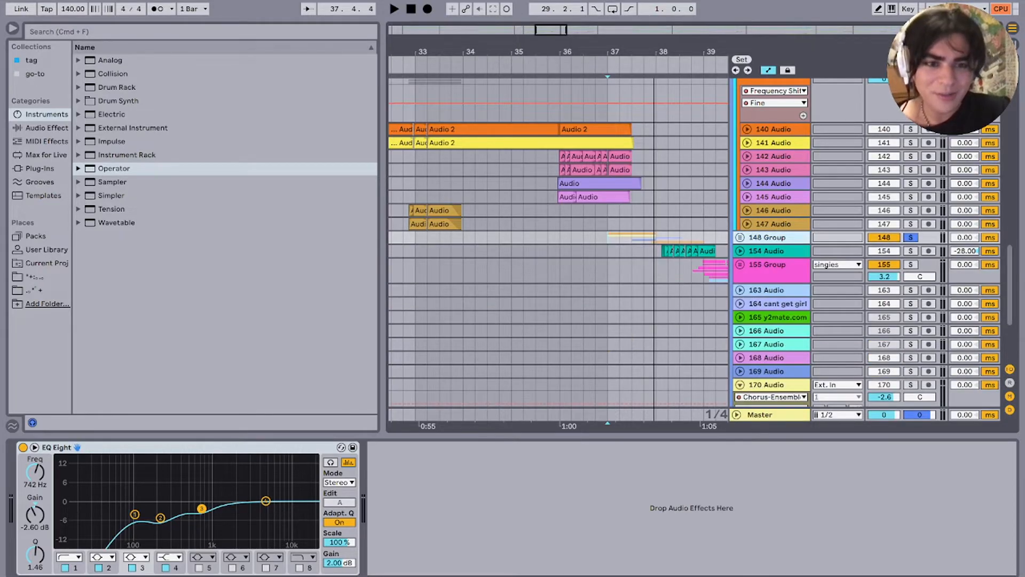
{"action": "key", "text": "space"}
{"action": "scroll", "coordinate": [558, 243], "scroll_direction": "up", "scroll_amount": 3}
{"action": "scroll", "coordinate": [629, 251], "scroll_direction": "down", "scroll_amount": 5}
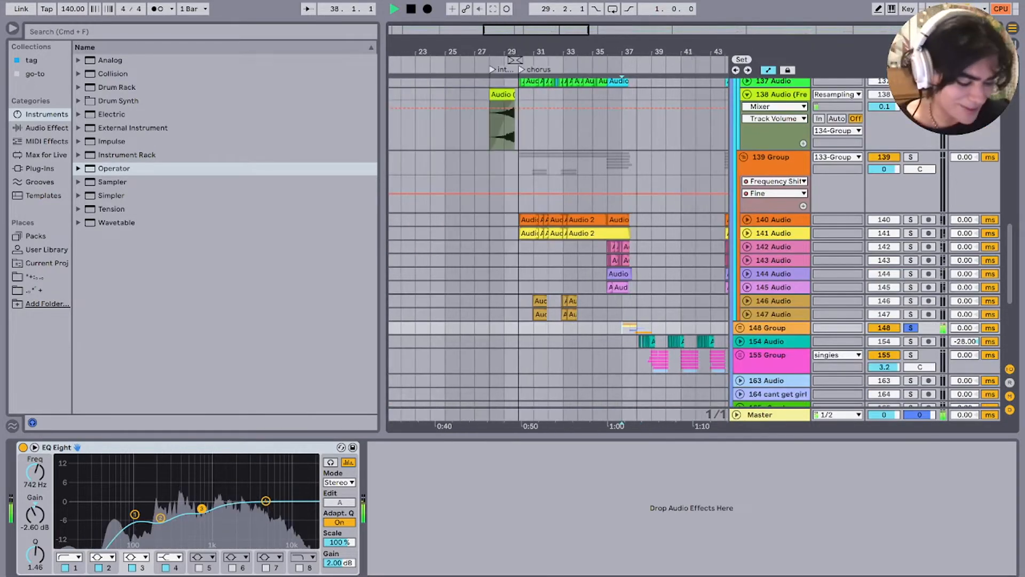
Step: Fold the 139 and 134 Groups, solo the whole 133 Group, and play it from bar 30
{"action": "key", "text": "space"}
{"action": "left_click", "coordinate": [743, 157]}
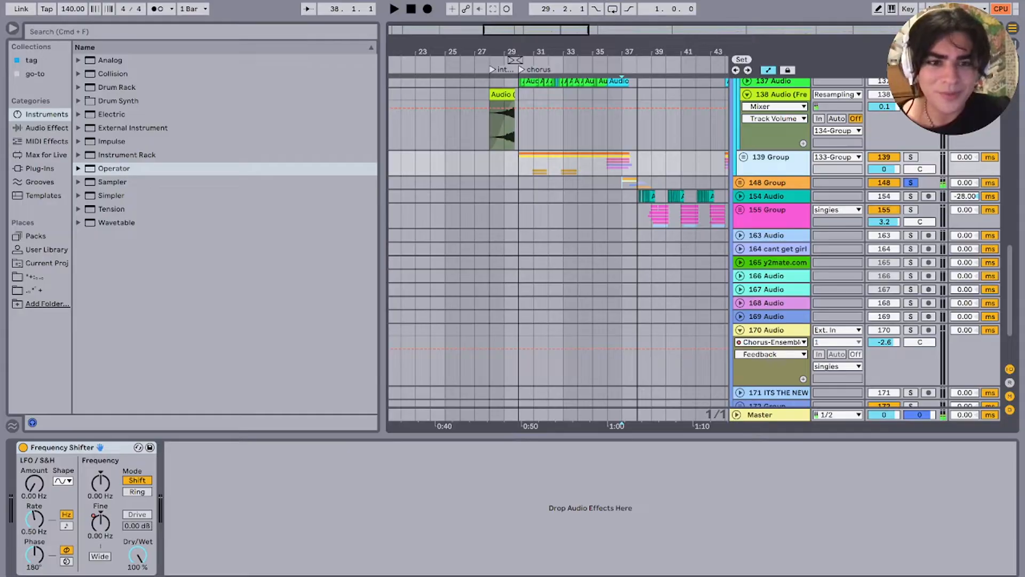
{"action": "left_click", "coordinate": [519, 164]}
{"action": "scroll", "coordinate": [519, 164], "scroll_direction": "up", "scroll_amount": 5}
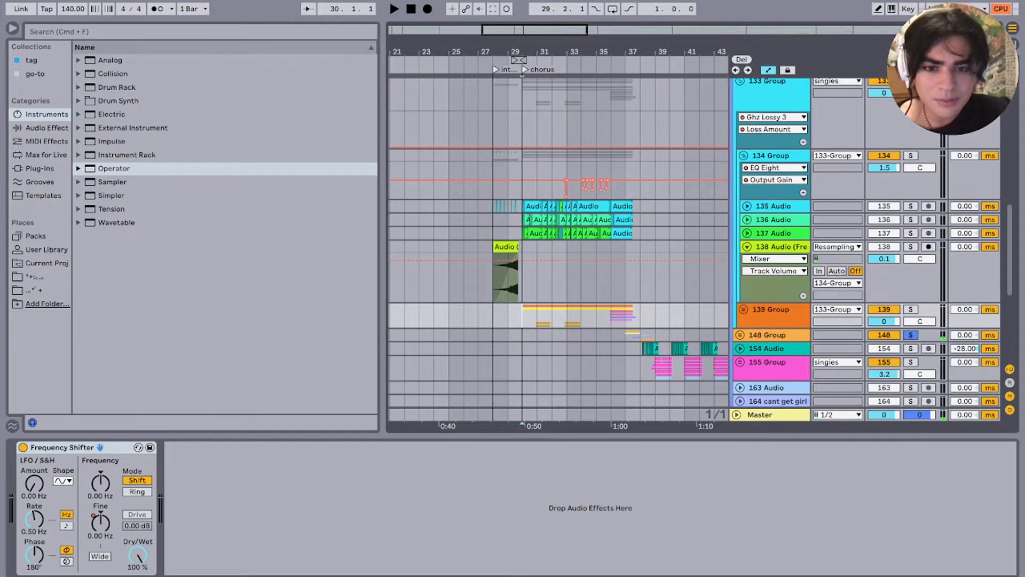
{"action": "key", "text": "space"}
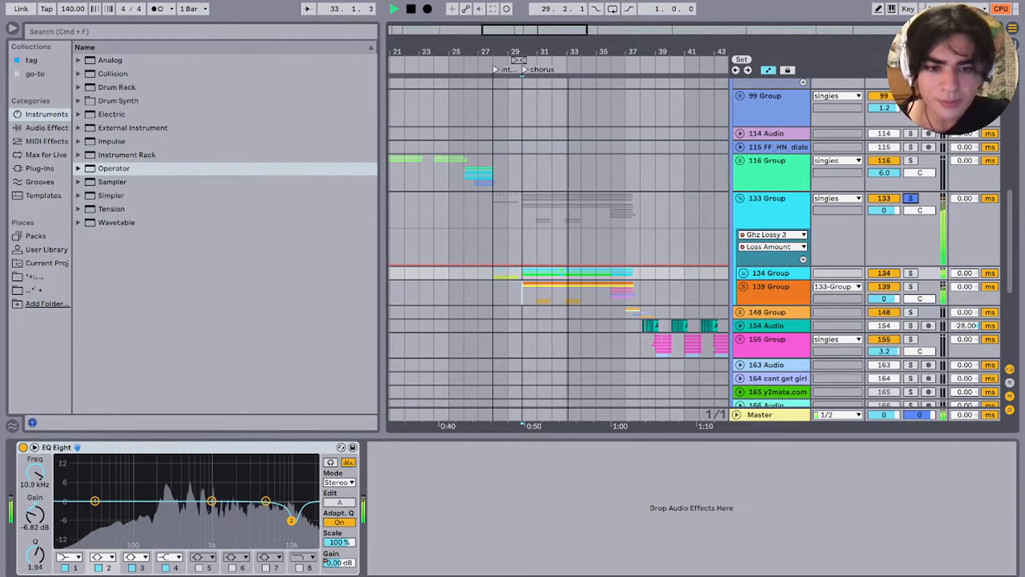
{"action": "key", "text": "space"}
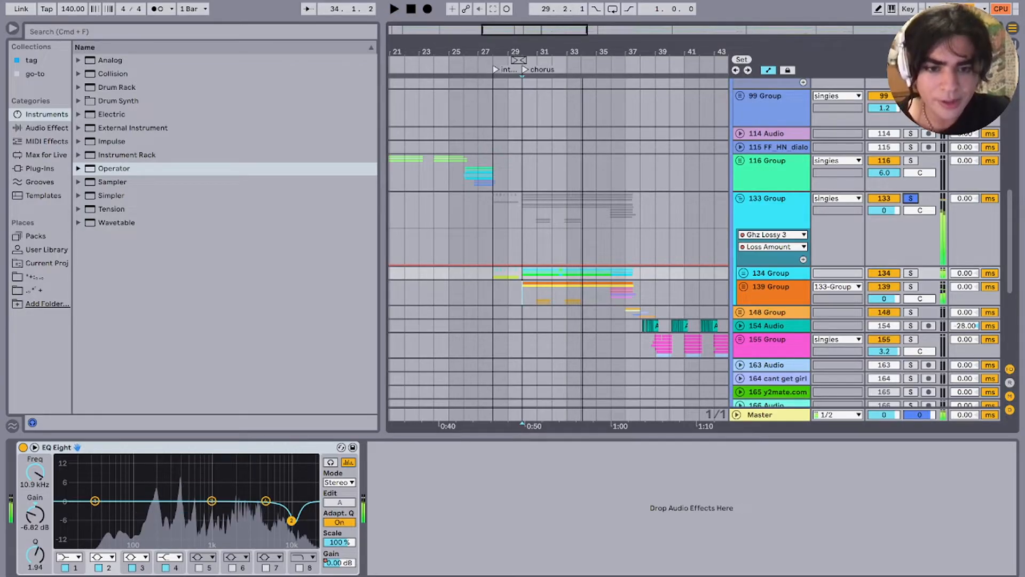
Step: Solo 154 Audio, play it from bar 38, and unfold it to show its Utility gain automation
{"action": "left_click", "coordinate": [611, 345]}
{"action": "left_click_drag", "start_coordinate": [611, 346], "coordinate": [640, 346]}
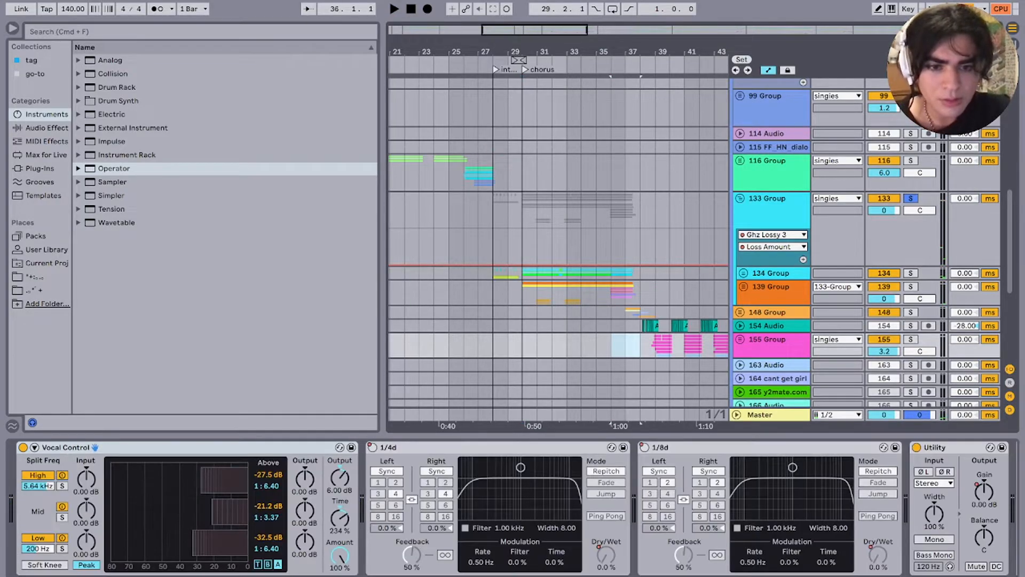
{"action": "left_click", "coordinate": [655, 345]}
{"action": "key", "text": "plus"}
{"action": "key", "text": "plus"}
{"action": "key", "text": "plus"}
{"action": "left_click", "coordinate": [586, 326]}
{"action": "key", "text": "space"}
{"action": "key", "text": "s"}
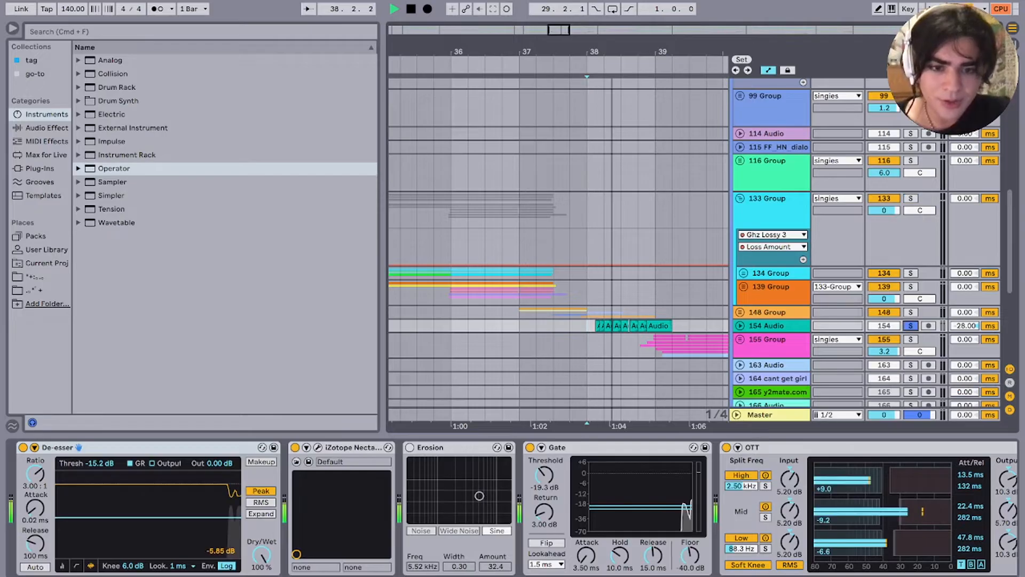
{"action": "key", "text": "u"}
{"action": "key", "text": "space"}
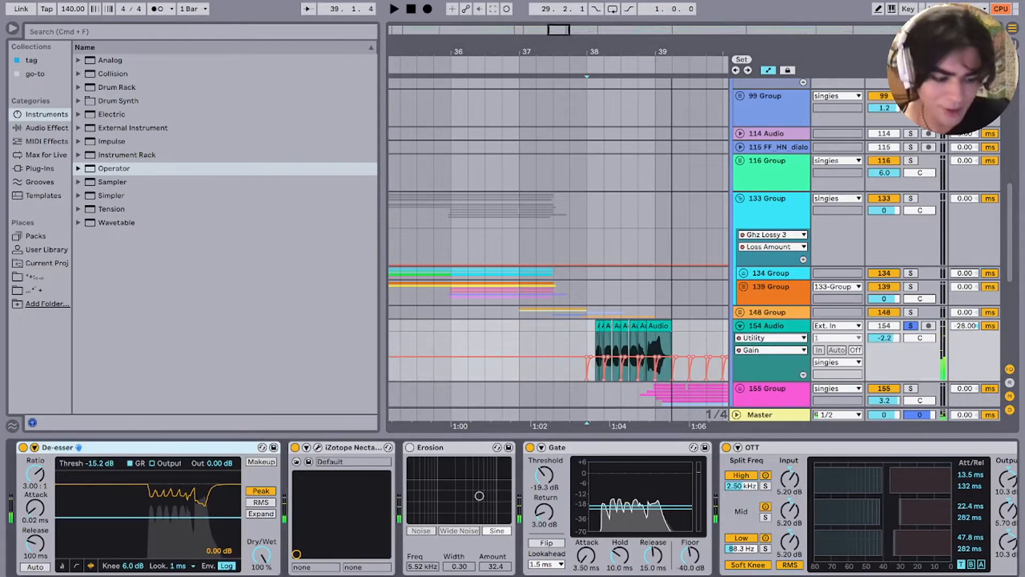
Step: Play the soloed 154 Audio again from bar 38 through its three phrases up to bar 43
{"action": "scroll", "coordinate": [634, 320], "scroll_direction": "down", "scroll_amount": 2}
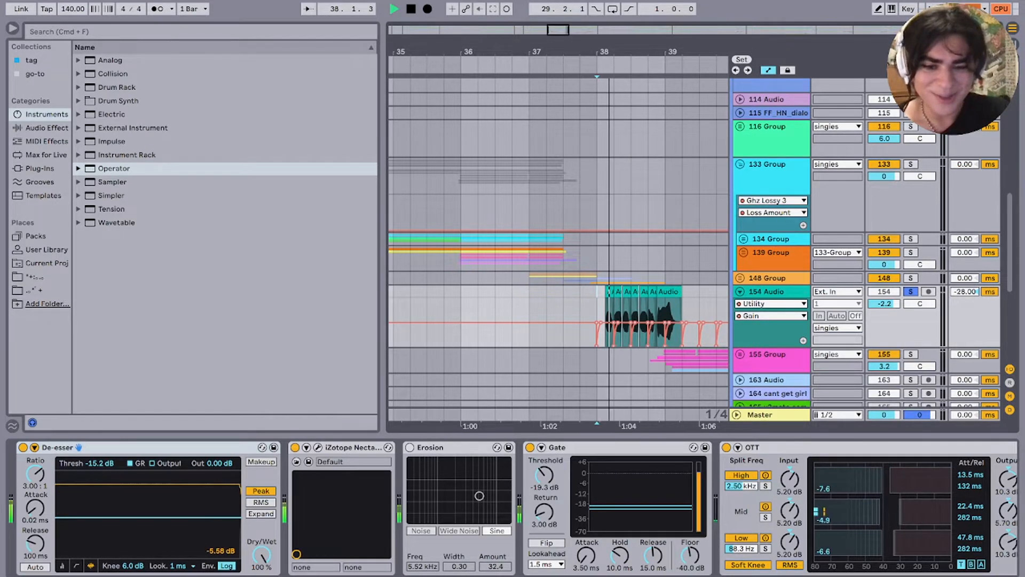
{"action": "key", "text": "ctrl+d"}
{"action": "key", "text": "space"}
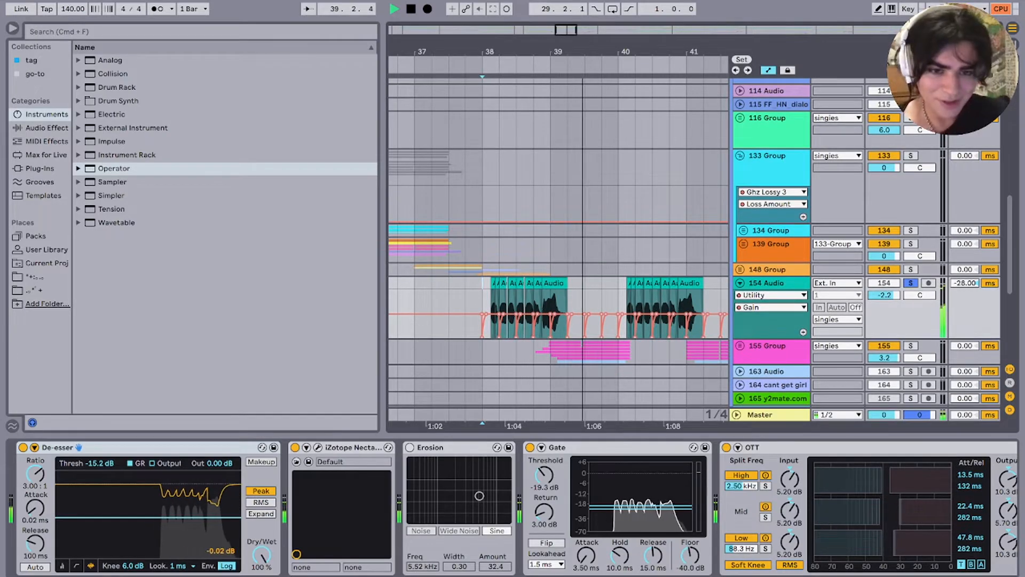
{"action": "scroll", "coordinate": [581, 298], "scroll_direction": "right", "scroll_amount": 3}
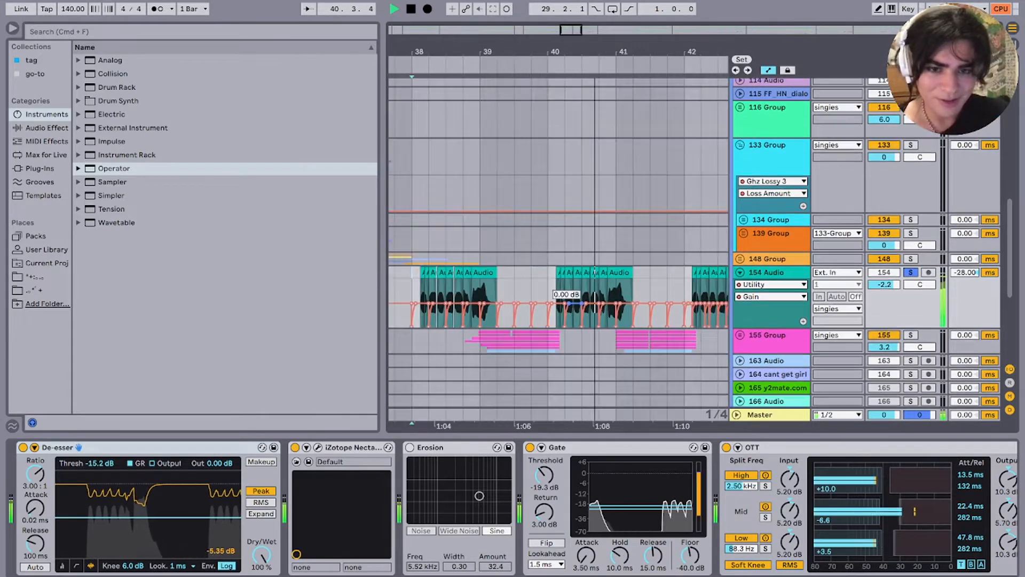
{"action": "scroll", "coordinate": [582, 296], "scroll_direction": "right", "scroll_amount": 3}
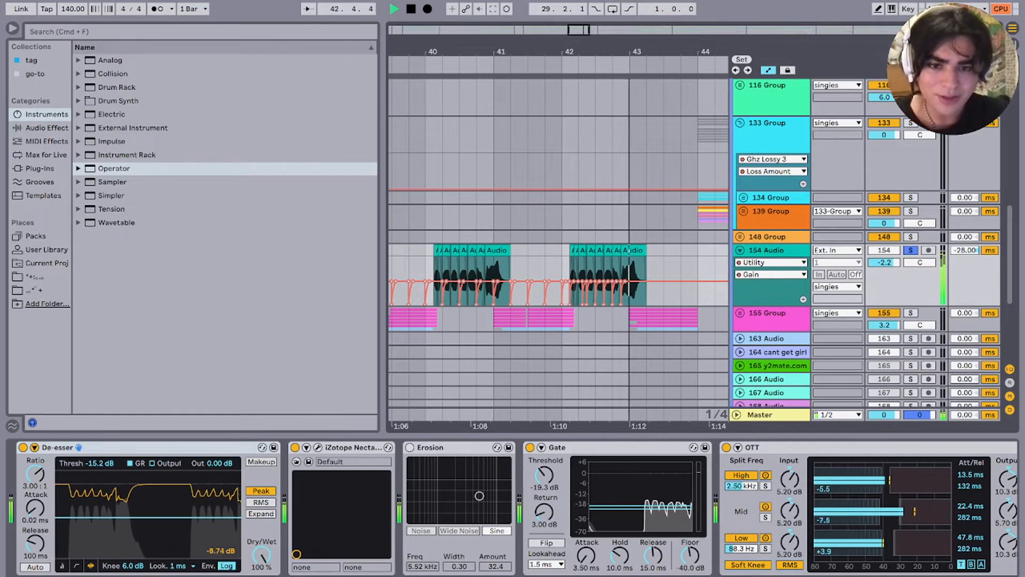
{"action": "key", "text": "space"}
Step: Show the 148 Group's devices, place the insert marker at bar 38, and clear the solo on 154 Audio
{"action": "scroll", "coordinate": [553, 275], "scroll_direction": "down", "scroll_amount": 10}
{"action": "scroll", "coordinate": [529, 274], "scroll_direction": "up", "scroll_amount": 8}
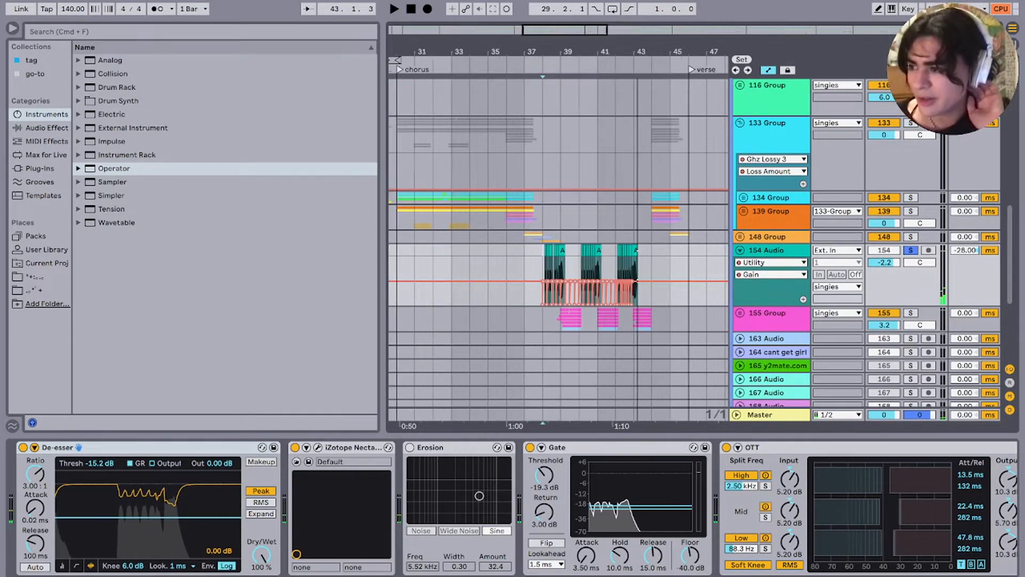
{"action": "left_click_drag", "start_coordinate": [542, 267], "coordinate": [615, 218]}
{"action": "left_click", "coordinate": [651, 236]}
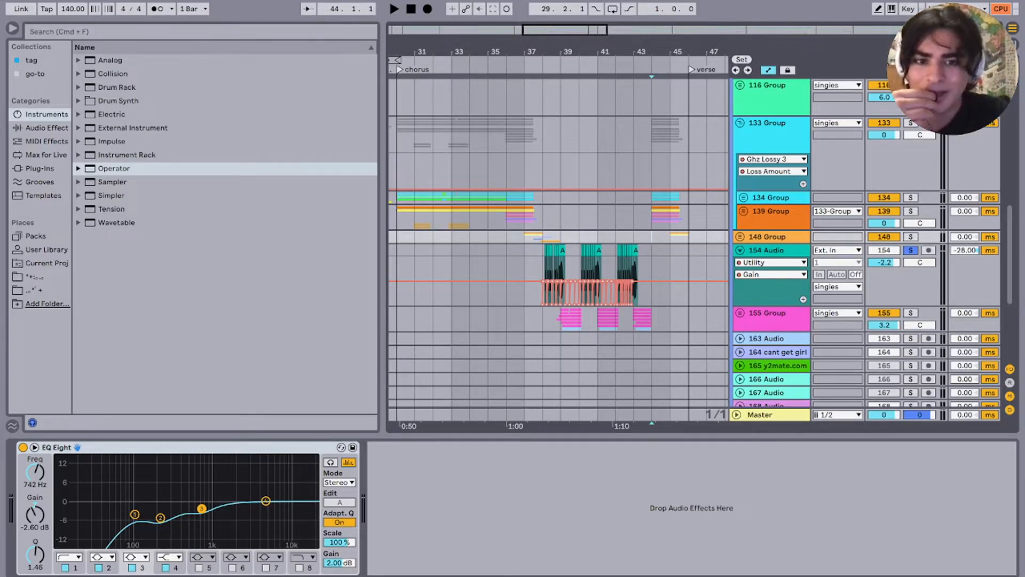
{"action": "left_click_drag", "start_coordinate": [551, 236], "coordinate": [544, 267]}
{"action": "left_click", "coordinate": [911, 237]}
{"action": "left_click", "coordinate": [911, 237]}
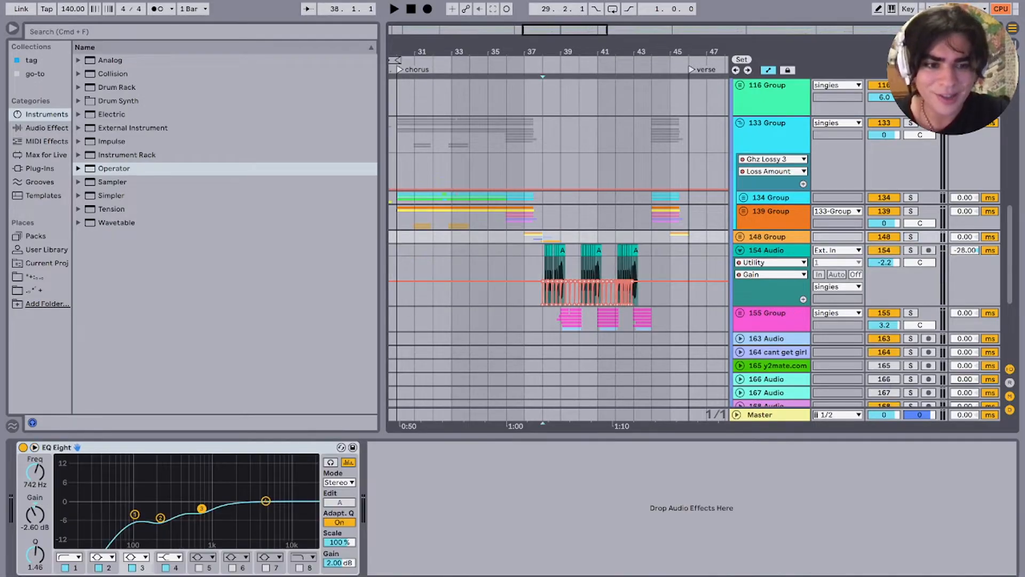
Step: Solo the 155 Group, play it from just before bar 39, and unfold it to show its automation and tracks
{"action": "scroll", "coordinate": [616, 315], "scroll_direction": "up", "scroll_amount": 5}
{"action": "left_click", "coordinate": [430, 319]}
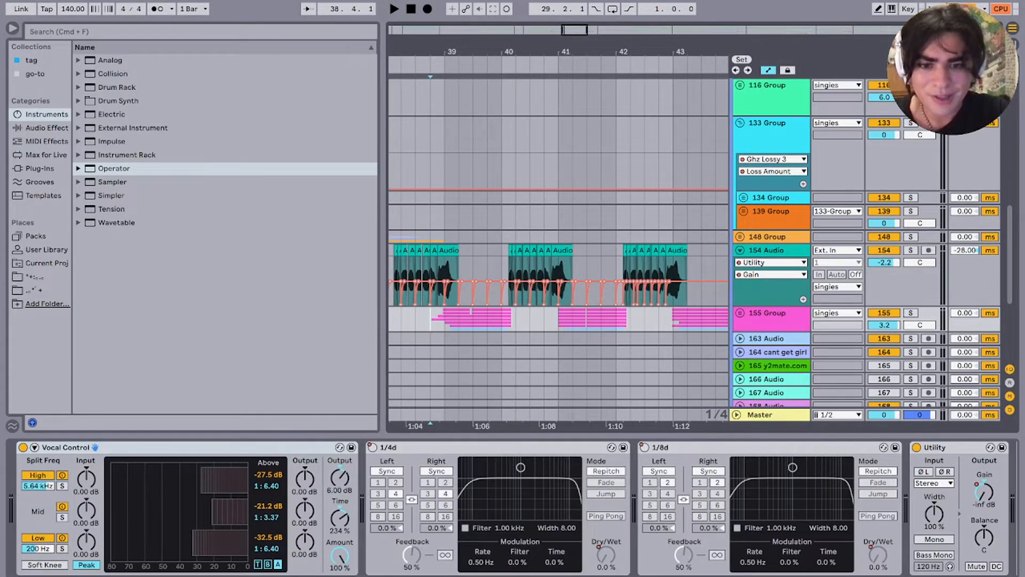
{"action": "key", "text": "s"}
{"action": "key", "text": "space"}
{"action": "left_click", "coordinate": [739, 313]}
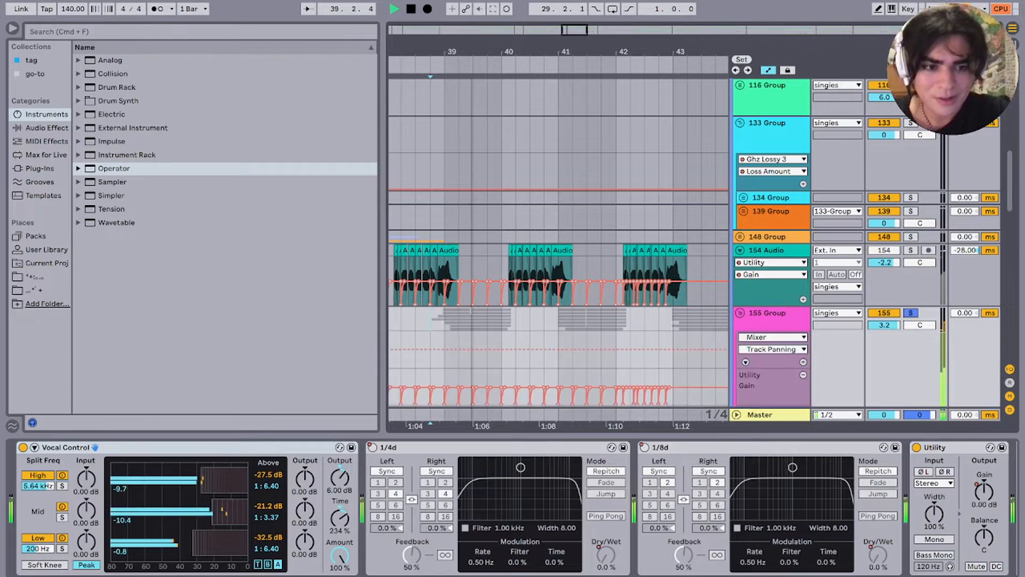
{"action": "scroll", "coordinate": [561, 289], "scroll_direction": "down", "scroll_amount": 5}
{"action": "key", "text": "space"}
Step: Solo 156 Audio, play it from its first clip, and switch the solo to 157 Audio
{"action": "left_click", "coordinate": [465, 269]}
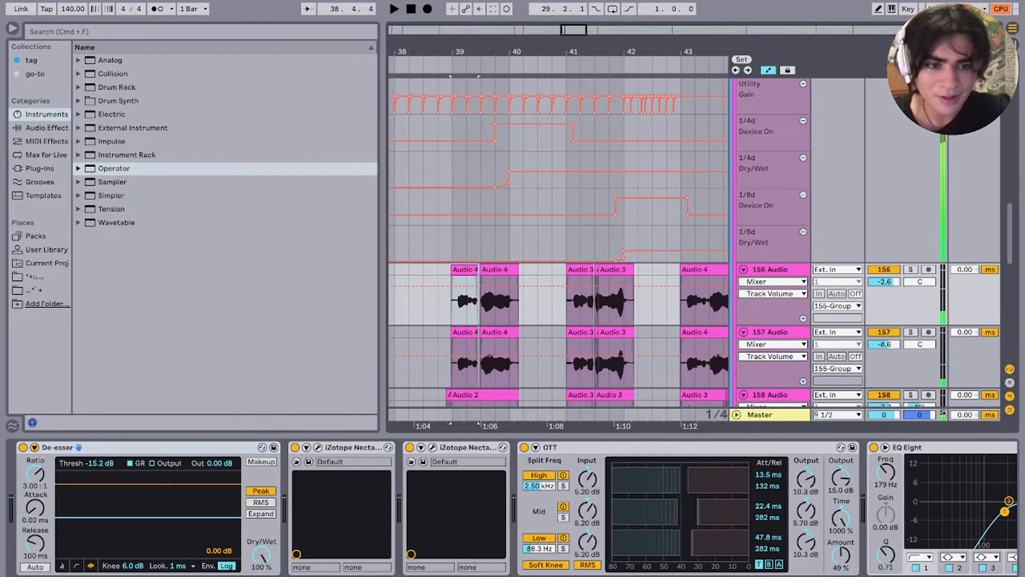
{"action": "key", "text": "s"}
{"action": "key", "text": "space"}
{"action": "left_click", "coordinate": [910, 332]}
{"action": "key", "text": "space"}
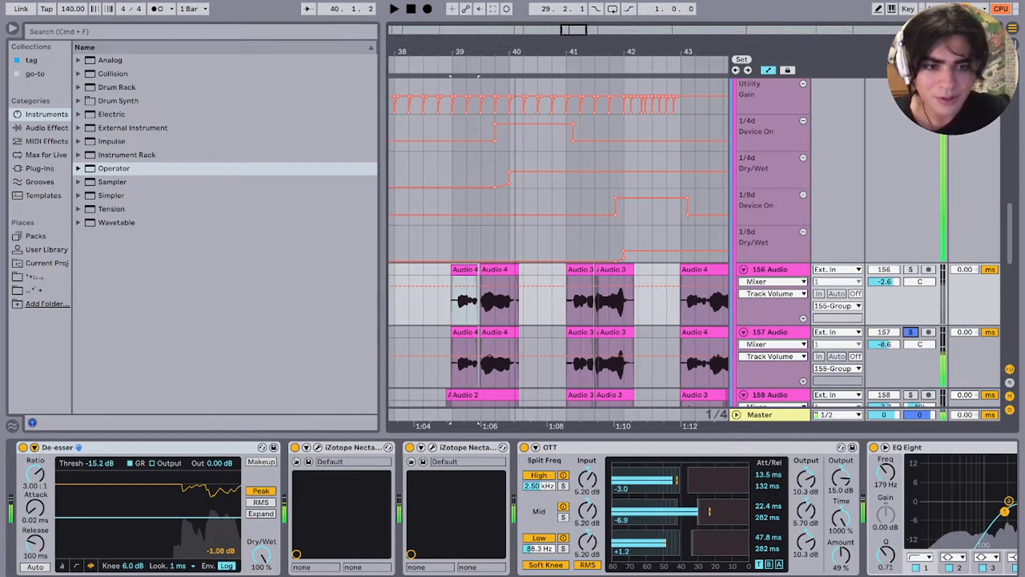
Step: Play 156 and 157 Audio soloed together, and add 158 Audio to the solo for another playback
{"action": "left_click", "coordinate": [910, 269], "text": "super"}
{"action": "key", "text": "space"}
{"action": "scroll", "coordinate": [605, 332], "scroll_direction": "down", "scroll_amount": 1}
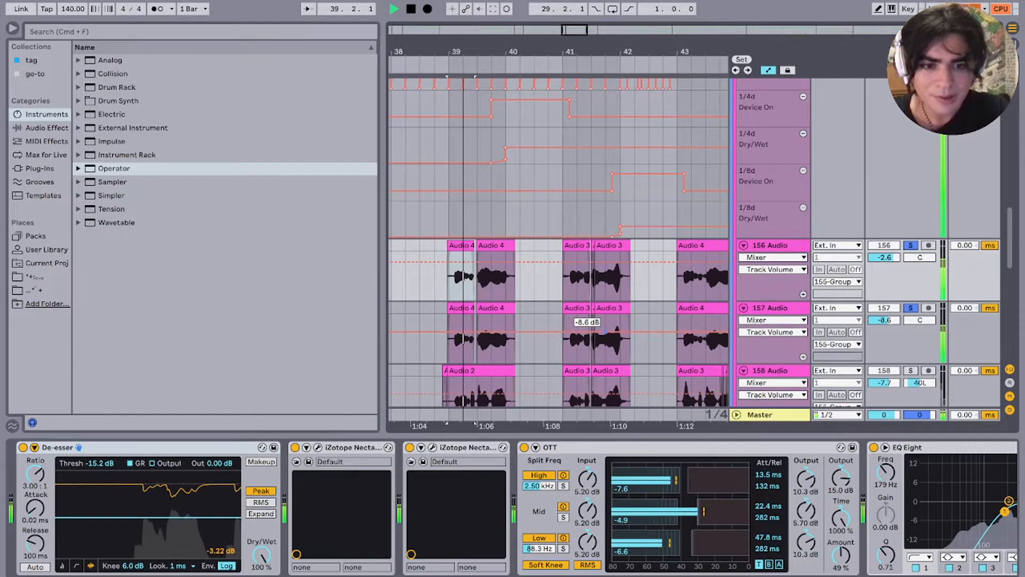
{"action": "scroll", "coordinate": [605, 332], "scroll_direction": "down", "scroll_amount": 3}
{"action": "left_click", "coordinate": [910, 277], "text": "super"}
{"action": "key", "text": "space"}
{"action": "key", "text": "space"}
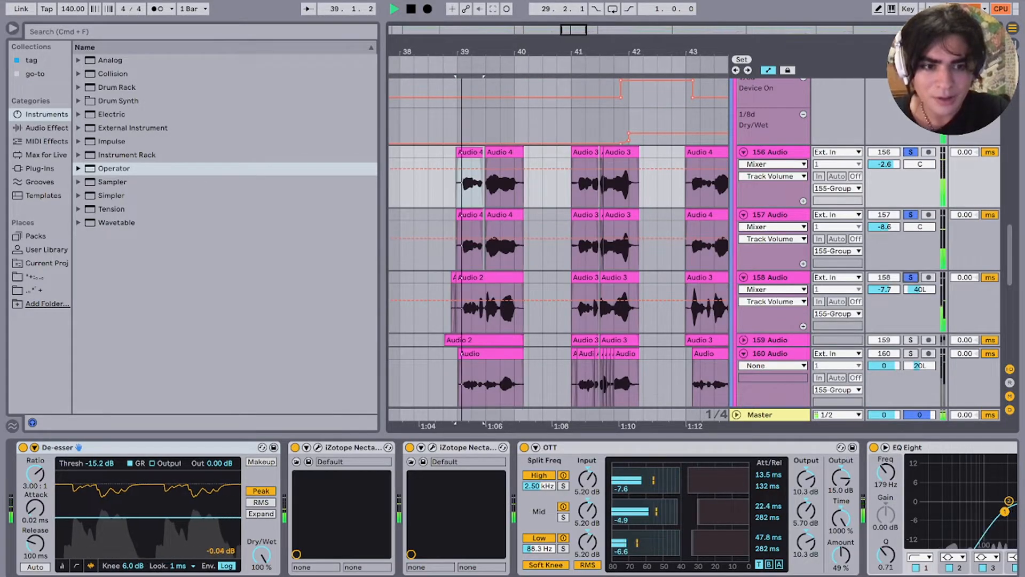
Step: Solo 160 and 161 Audio together and play their phrases at bars 39 and 41
{"action": "scroll", "coordinate": [694, 250], "scroll_direction": "down", "scroll_amount": 2}
{"action": "left_click", "coordinate": [910, 299]}
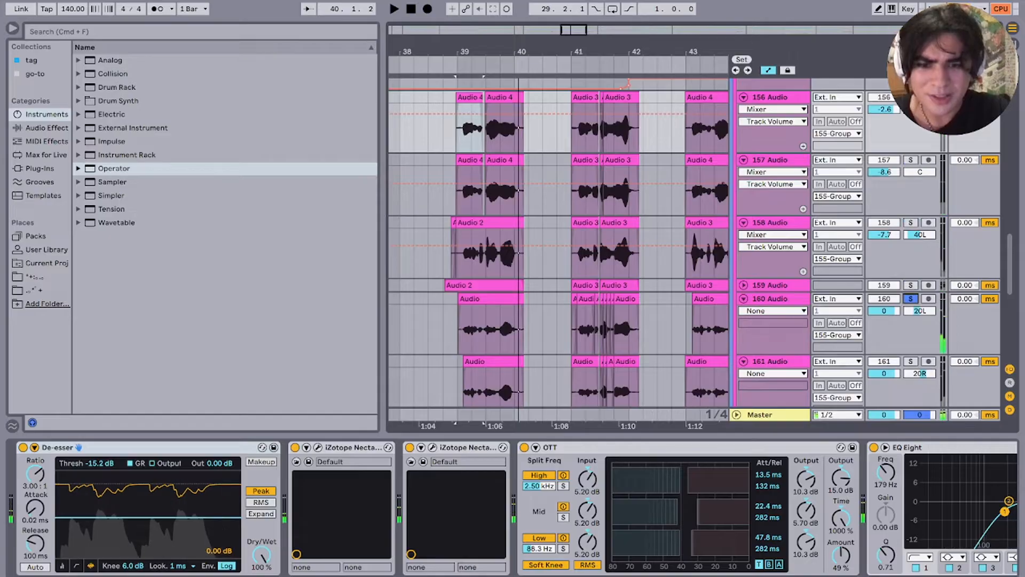
{"action": "key", "text": "space"}
{"action": "left_click", "coordinate": [910, 362], "text": "super"}
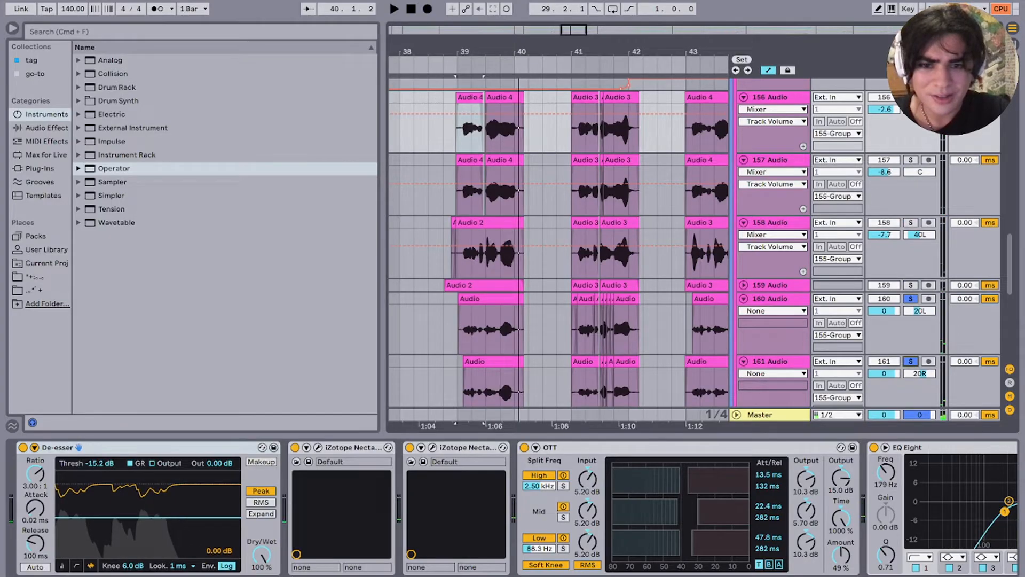
{"action": "scroll", "coordinate": [555, 266], "scroll_direction": "down", "scroll_amount": 2}
{"action": "left_click", "coordinate": [478, 260]}
{"action": "key", "text": "space"}
{"action": "scroll", "coordinate": [478, 261], "scroll_direction": "down", "scroll_amount": 2}
{"action": "key", "text": "space"}
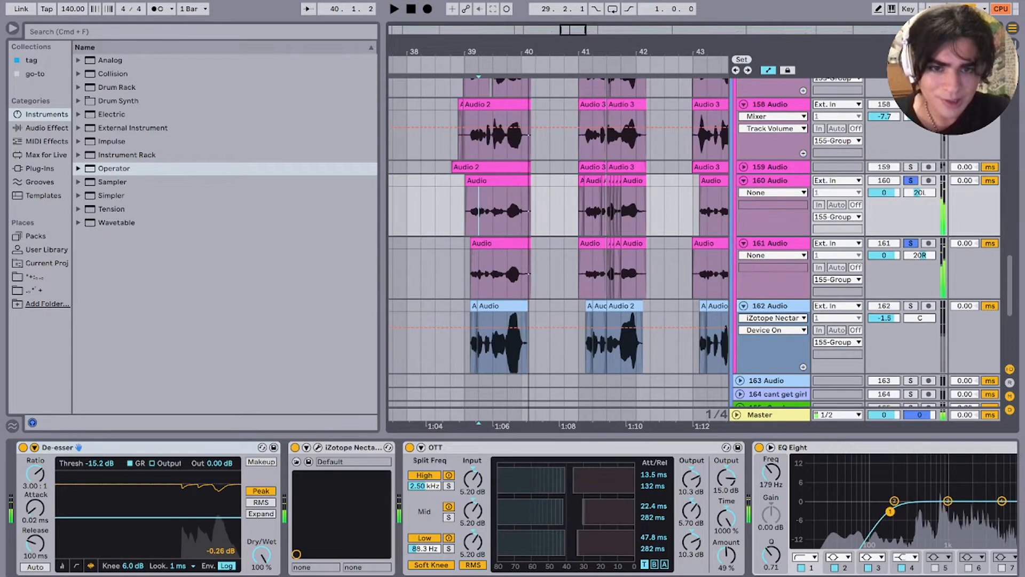
{"action": "key", "text": "space"}
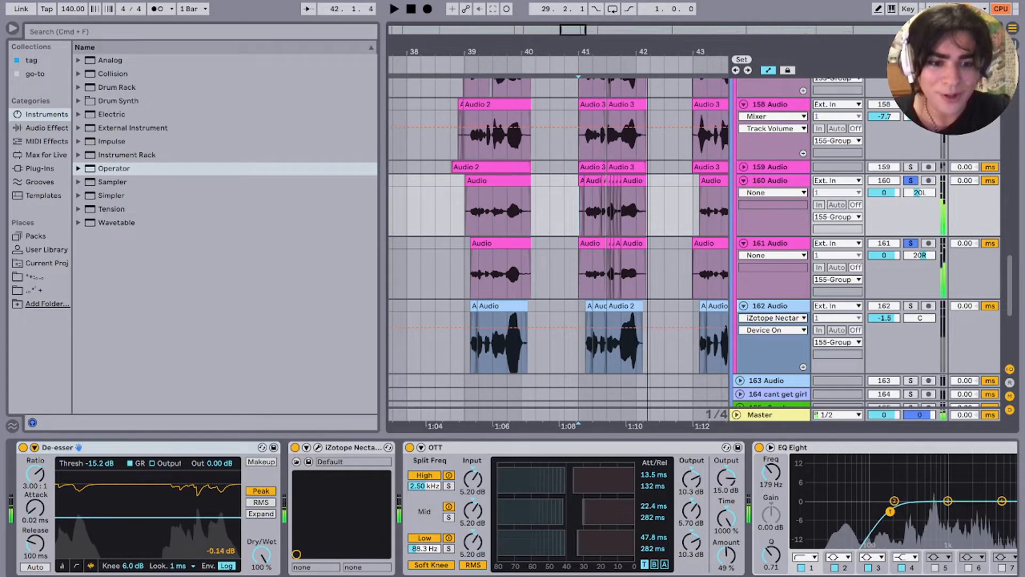
{"action": "key", "text": "space"}
Step: Solo 162 Audio and play it from bar 39
{"action": "left_click", "coordinate": [465, 342]}
{"action": "key", "text": "s"}
{"action": "scroll", "coordinate": [465, 342], "scroll_direction": "down", "scroll_amount": 2}
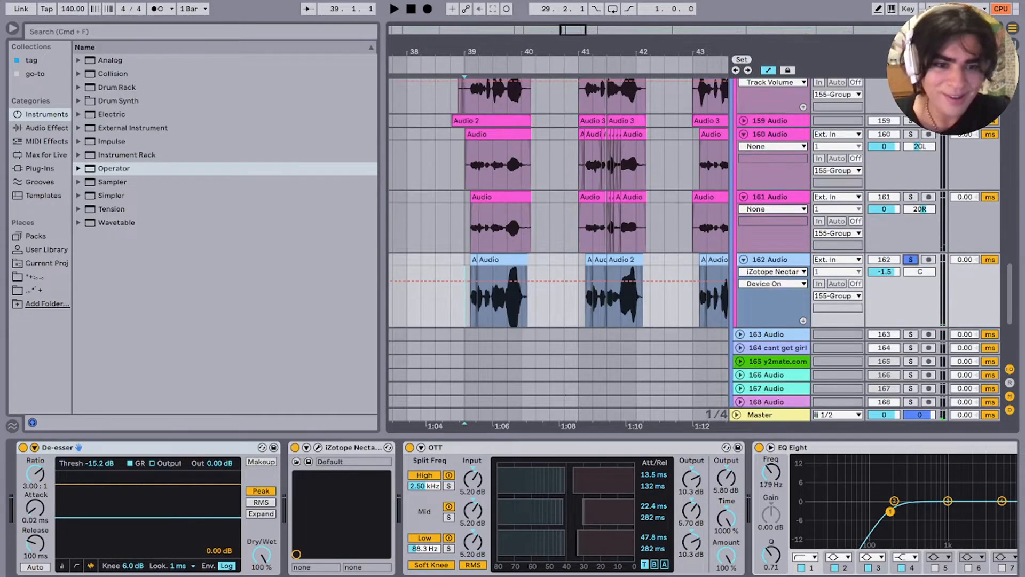
{"action": "key", "text": "space"}
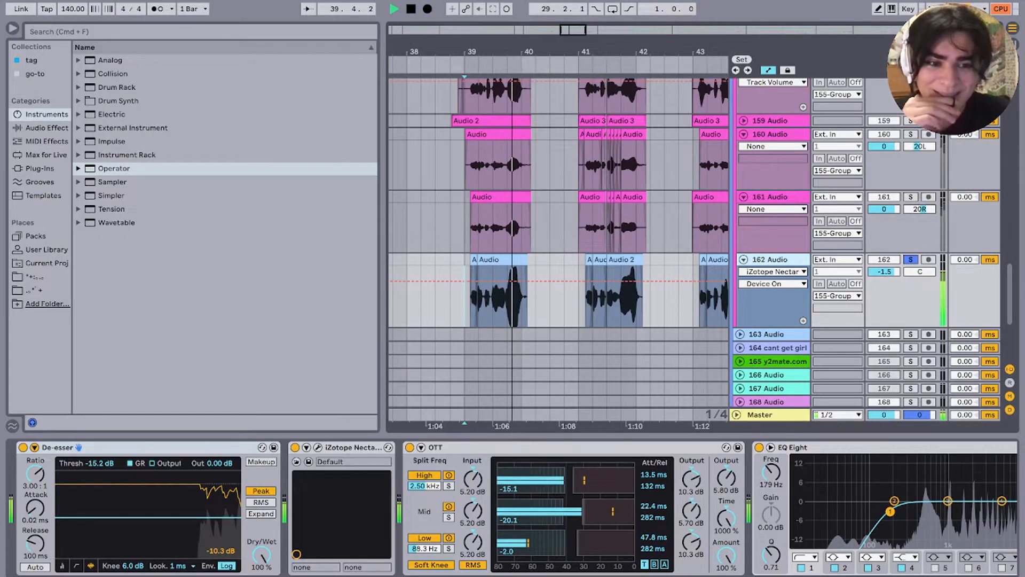
{"action": "scroll", "coordinate": [558, 242], "scroll_direction": "up", "scroll_amount": 6}
{"action": "key", "text": "space"}
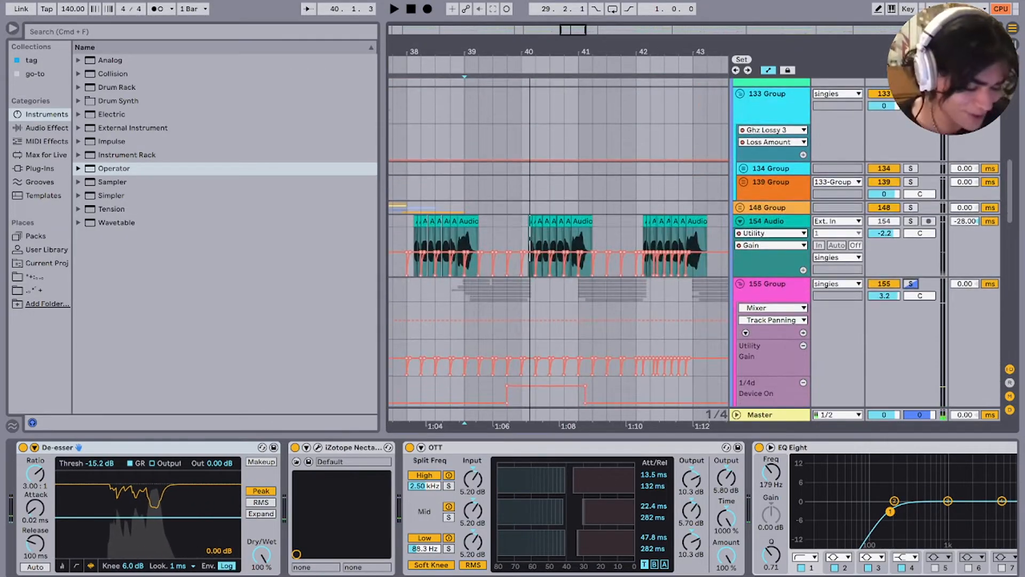
Step: Play the whole 155 Group soloed through its last phrase while viewing its tracks and automation, with 162 Audio folded
{"action": "scroll", "coordinate": [558, 242], "scroll_direction": "down", "scroll_amount": 8}
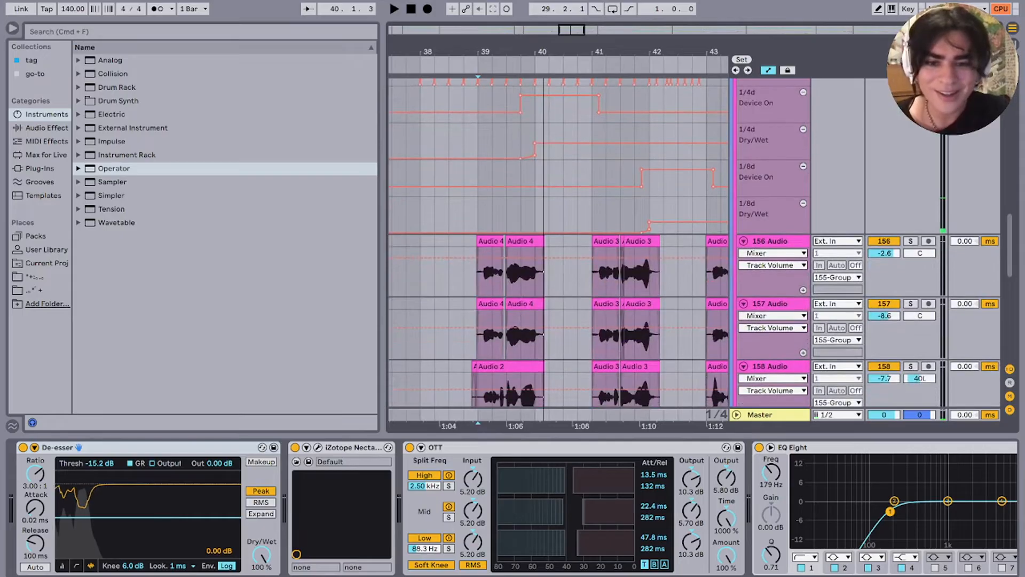
{"action": "scroll", "coordinate": [558, 243], "scroll_direction": "down", "scroll_amount": 5}
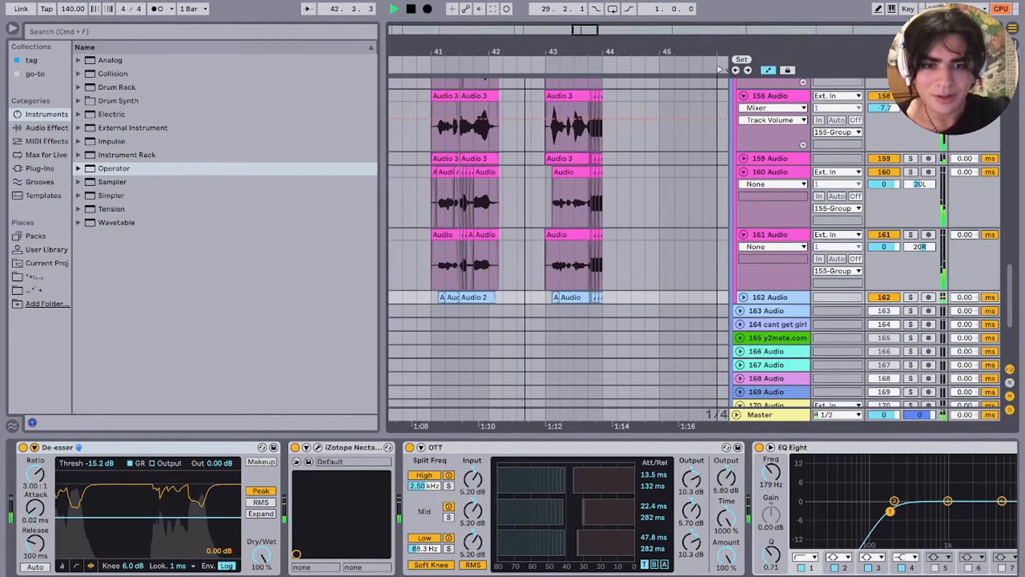
{"action": "scroll", "coordinate": [557, 269], "scroll_direction": "up", "scroll_amount": 3}
{"action": "scroll", "coordinate": [558, 270], "scroll_direction": "up", "scroll_amount": 8}
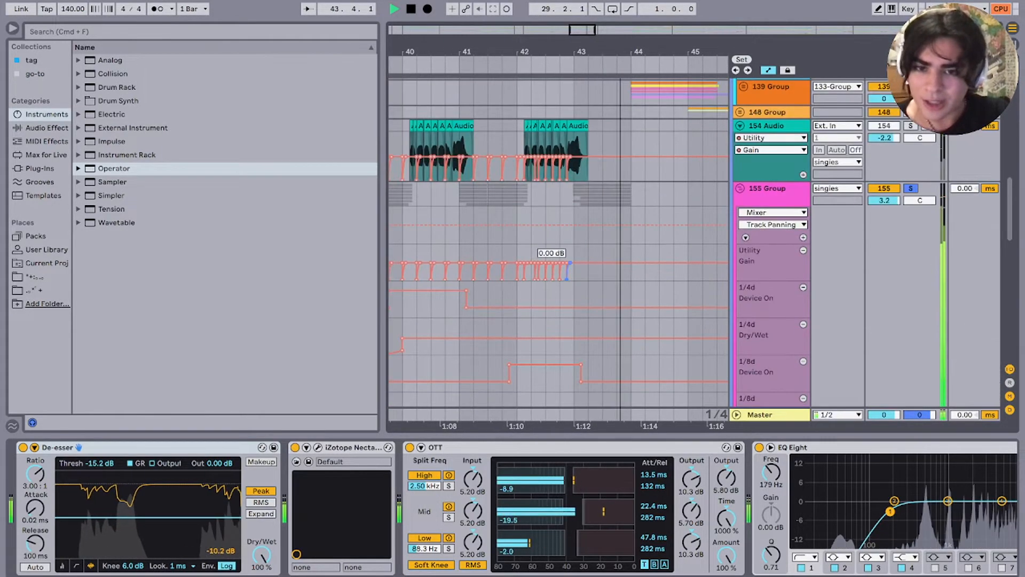
{"action": "key", "text": "space"}
Step: Fold the 155 Group, clear its solo, and fold 154 Audio
{"action": "scroll", "coordinate": [545, 226], "scroll_direction": "left", "scroll_amount": 2}
{"action": "left_click_drag", "start_coordinate": [610, 247], "coordinate": [438, 249]}
{"action": "left_click", "coordinate": [482, 245]}
{"action": "left_click", "coordinate": [740, 180]}
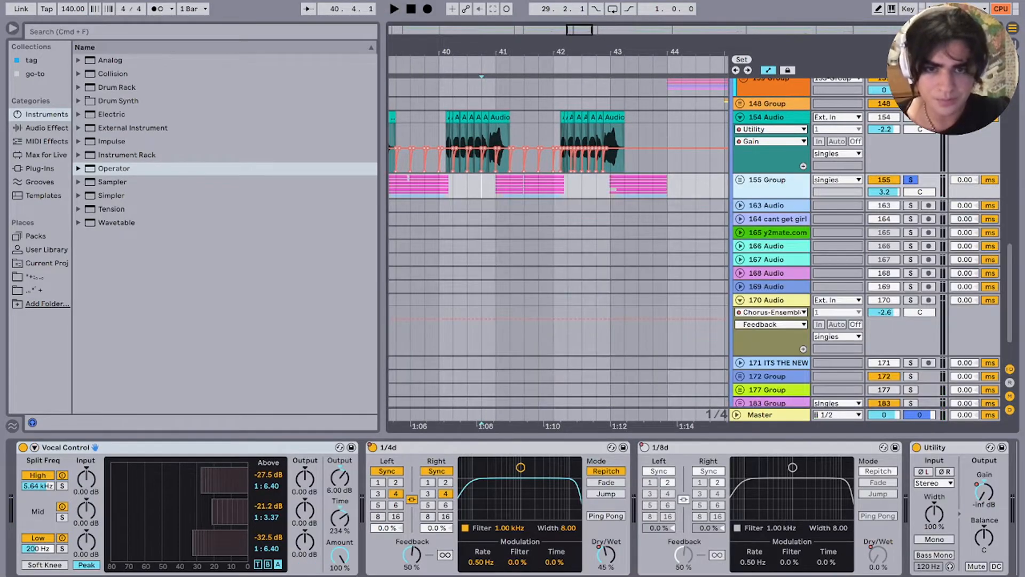
{"action": "left_click", "coordinate": [910, 180]}
{"action": "left_click", "coordinate": [740, 117]}
Step: Solo the 99 Group and play it from the start of the verse at bar 12
{"action": "scroll", "coordinate": [556, 241], "scroll_direction": "down", "scroll_amount": 10}
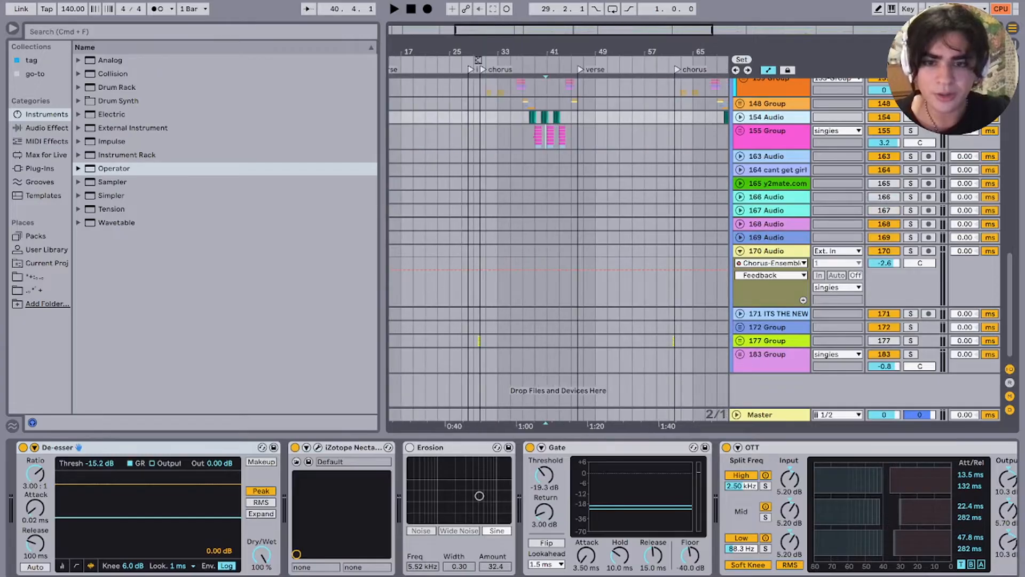
{"action": "scroll", "coordinate": [556, 241], "scroll_direction": "up", "scroll_amount": 6}
{"action": "left_click", "coordinate": [463, 283]}
{"action": "scroll", "coordinate": [463, 283], "scroll_direction": "up", "scroll_amount": 4}
{"action": "scroll", "coordinate": [464, 282], "scroll_direction": "up", "scroll_amount": 5}
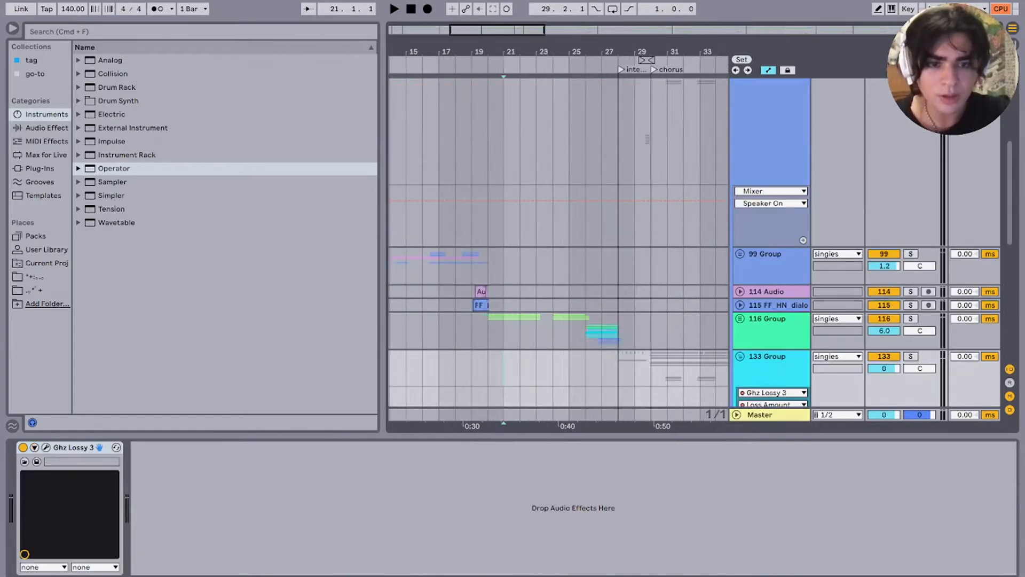
{"action": "left_click", "coordinate": [504, 327]}
{"action": "scroll", "coordinate": [503, 326], "scroll_direction": "left", "scroll_amount": 5}
{"action": "left_click", "coordinate": [516, 262]}
{"action": "scroll", "coordinate": [516, 262], "scroll_direction": "up", "scroll_amount": 1}
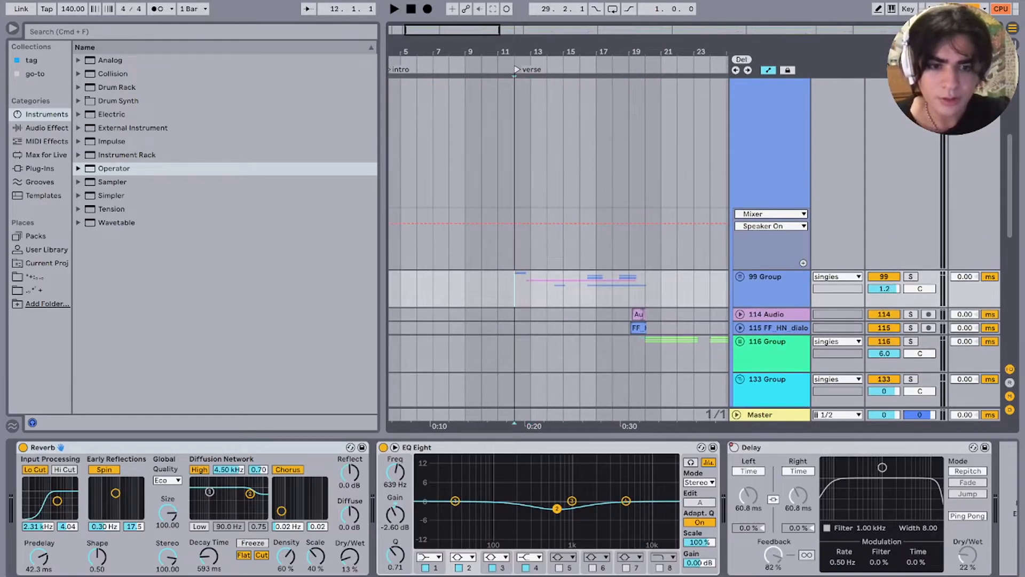
{"action": "key", "text": "space"}
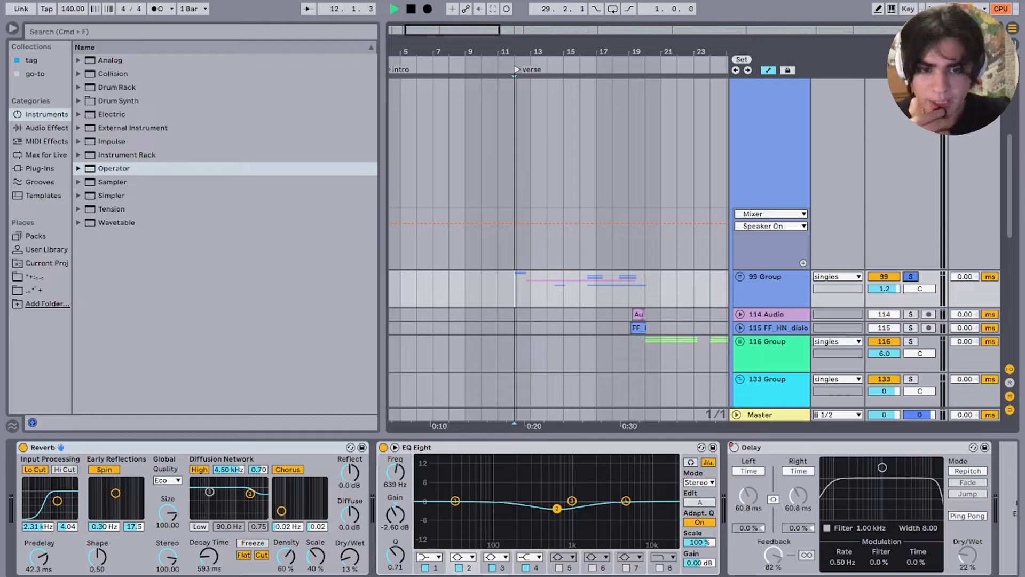
Step: Unfold the 99 Group, select 100 Audio at the start of the verse and examine its device chain through to the last effect
{"action": "left_click", "coordinate": [740, 277]}
{"action": "scroll", "coordinate": [739, 277], "scroll_direction": "down", "scroll_amount": 1}
{"action": "left_click", "coordinate": [516, 317]}
{"action": "key", "text": "space"}
{"action": "scroll", "coordinate": [513, 507], "scroll_direction": "right", "scroll_amount": 15}
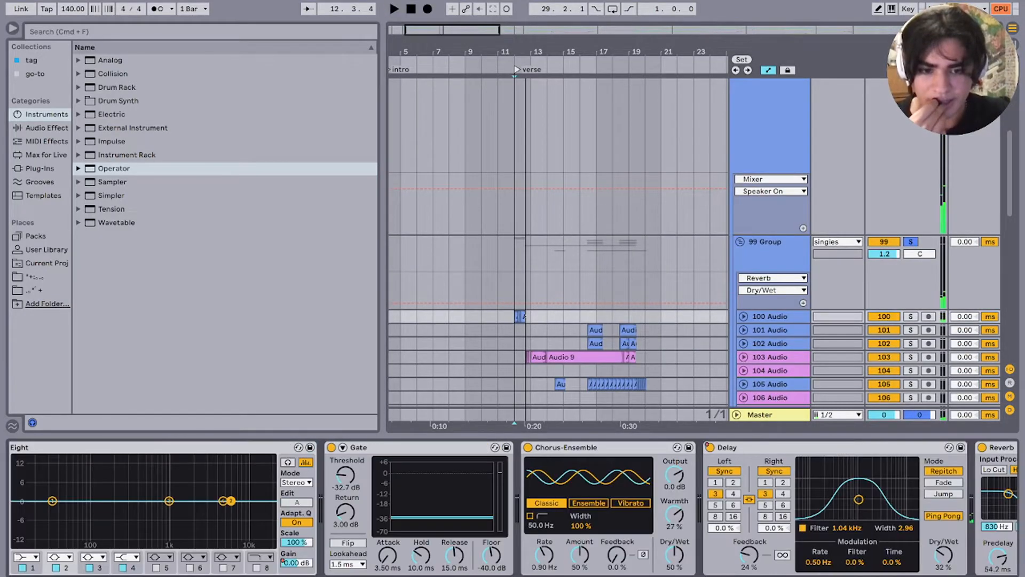
{"action": "scroll", "coordinate": [513, 507], "scroll_direction": "left", "scroll_amount": 15}
{"action": "scroll", "coordinate": [513, 507], "scroll_direction": "right", "scroll_amount": 17}
{"action": "scroll", "coordinate": [513, 507], "scroll_direction": "right", "scroll_amount": 5}
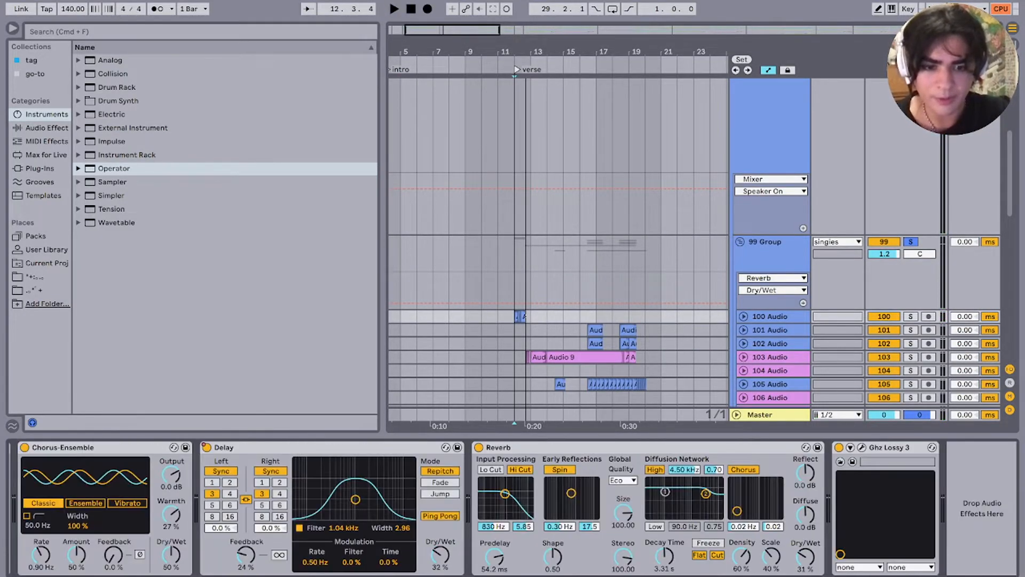
{"action": "scroll", "coordinate": [513, 507], "scroll_direction": "left", "scroll_amount": 5}
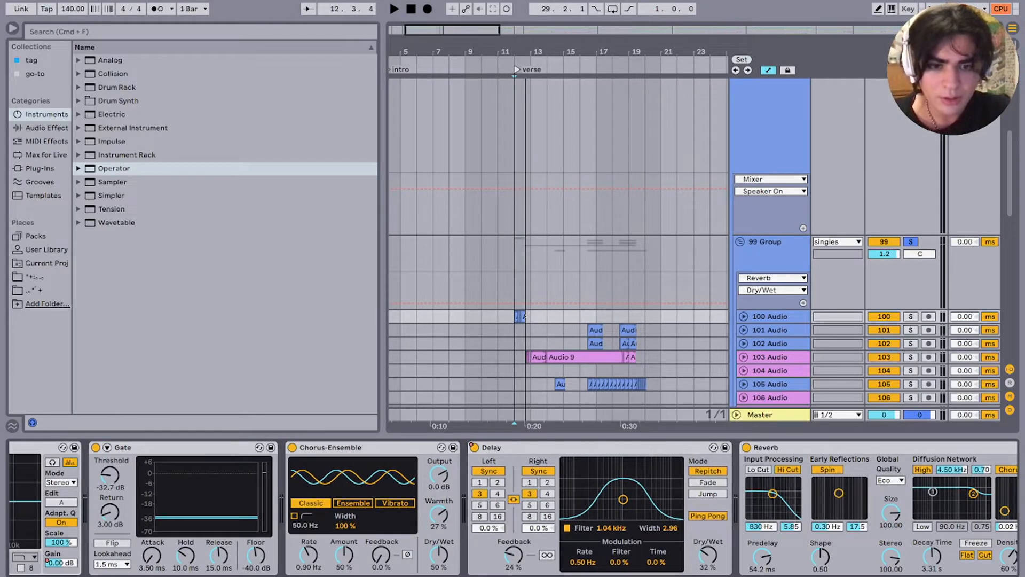
Step: Play the soloed 99 Group from the start of the 103 Audio clips to just past bar 20 while viewing its tracks
{"action": "key", "text": "space"}
{"action": "left_click", "coordinate": [527, 357]}
{"action": "scroll", "coordinate": [526, 357], "scroll_direction": "up", "scroll_amount": 5}
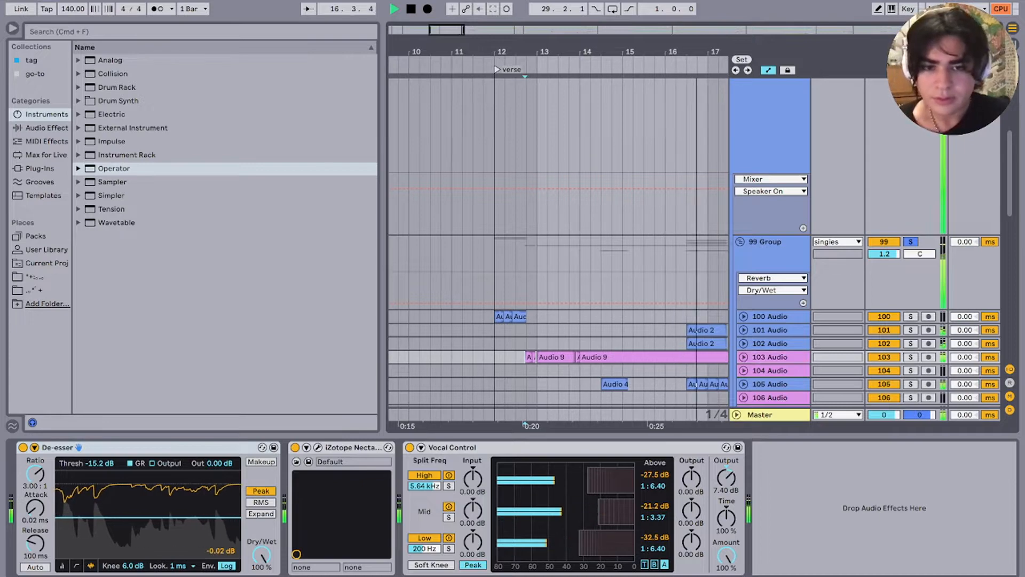
{"action": "scroll", "coordinate": [559, 242], "scroll_direction": "right", "scroll_amount": 5}
{"action": "scroll", "coordinate": [558, 243], "scroll_direction": "down", "scroll_amount": 1}
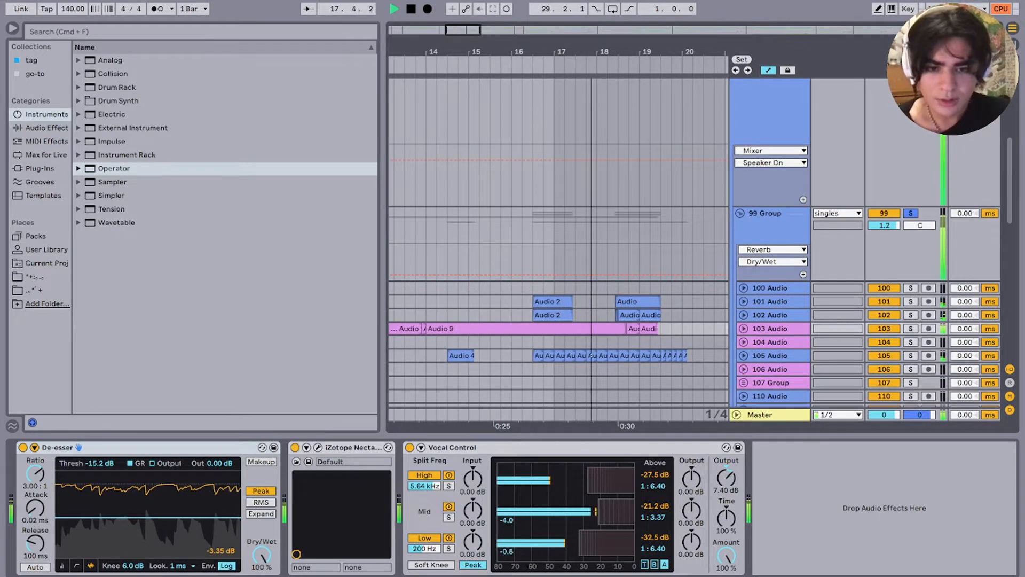
{"action": "scroll", "coordinate": [558, 240], "scroll_direction": "down", "scroll_amount": 5}
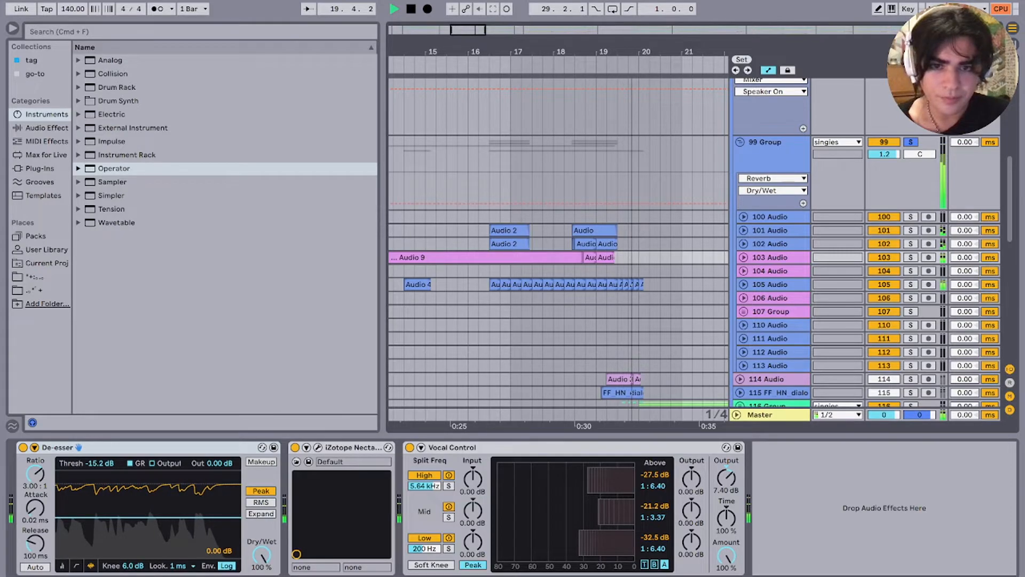
{"action": "key", "text": "space"}
Step: Point out the phrase on the 102 to 104 Audio tracks between about bars 15 and 19 by marking time ranges
{"action": "scroll", "coordinate": [559, 243], "scroll_direction": "down", "scroll_amount": 5}
{"action": "scroll", "coordinate": [558, 243], "scroll_direction": "right", "scroll_amount": 2}
{"action": "scroll", "coordinate": [559, 243], "scroll_direction": "up", "scroll_amount": 2}
{"action": "scroll", "coordinate": [559, 243], "scroll_direction": "left", "scroll_amount": 1}
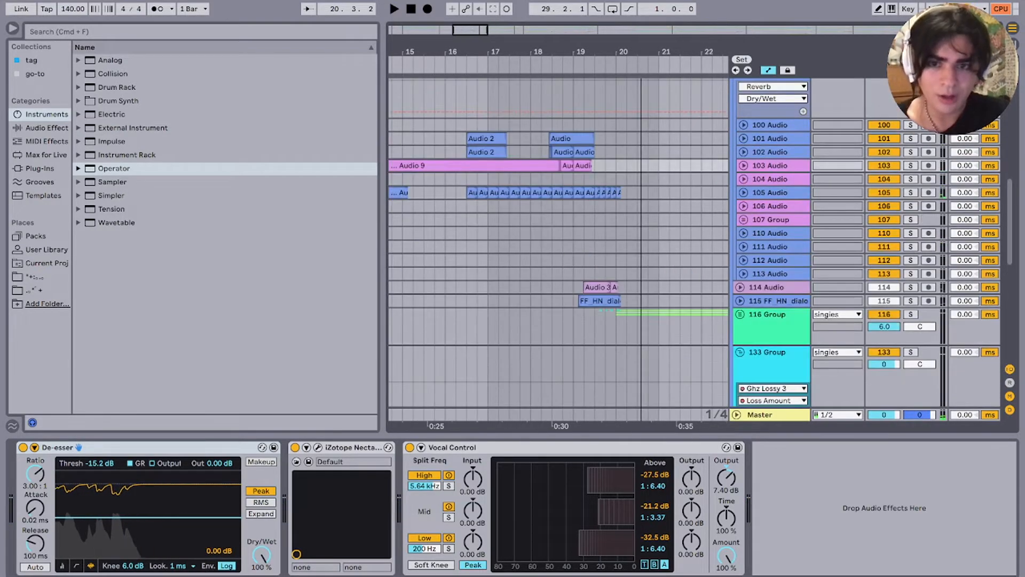
{"action": "left_click", "coordinate": [512, 165]}
{"action": "mouse_move", "coordinate": [413, 152]}
{"action": "left_mouse_down"}
{"action": "mouse_move", "coordinate": [467, 179]}
{"action": "mouse_move", "coordinate": [424, 152]}
{"action": "left_mouse_up"}
{"action": "left_click", "coordinate": [466, 178]}
{"action": "left_click", "coordinate": [424, 152]}
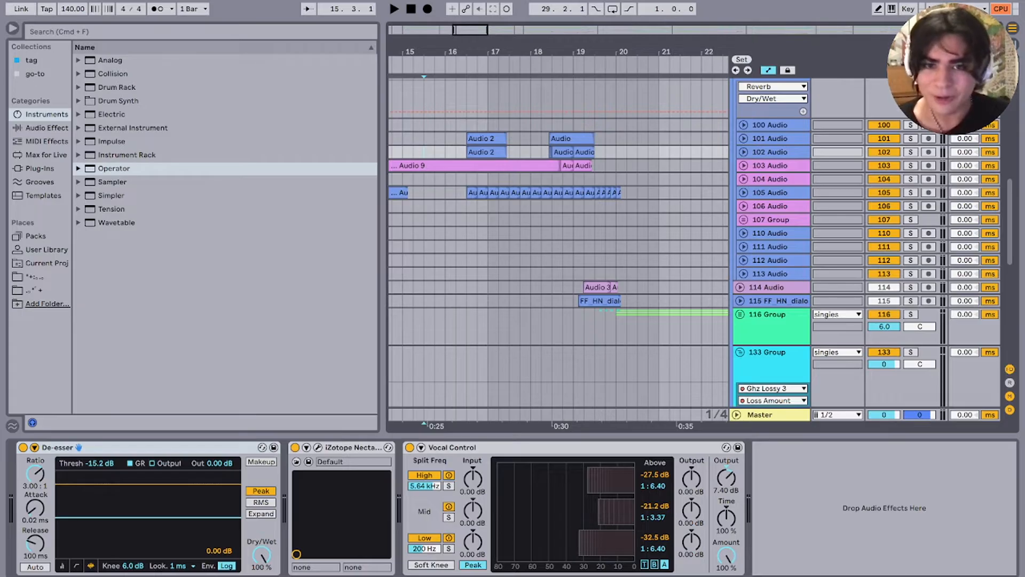
{"action": "left_click_drag", "start_coordinate": [413, 179], "coordinate": [595, 167]}
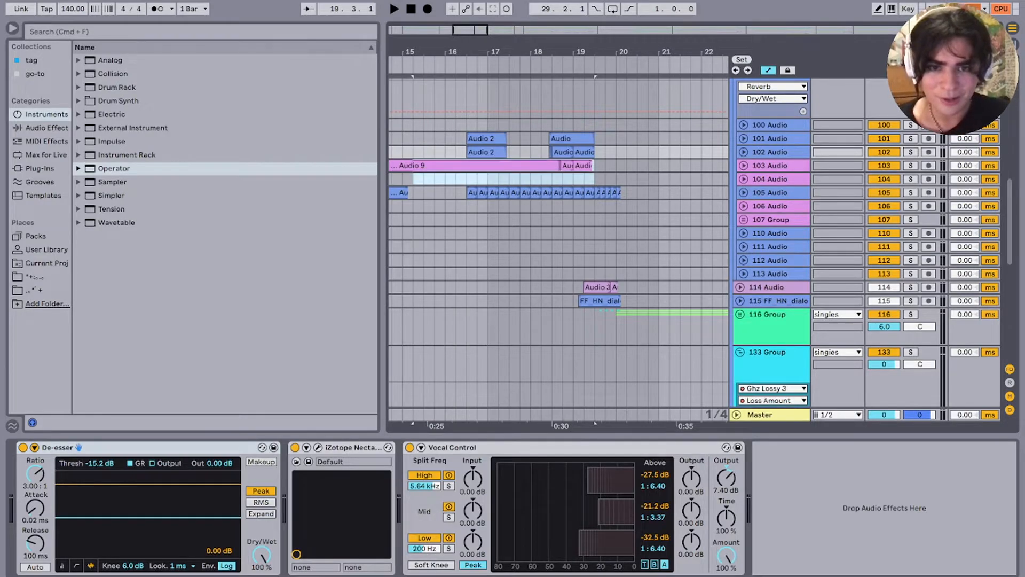
{"action": "left_click_drag", "start_coordinate": [488, 167], "coordinate": [616, 167]}
{"action": "left_click", "coordinate": [605, 166]}
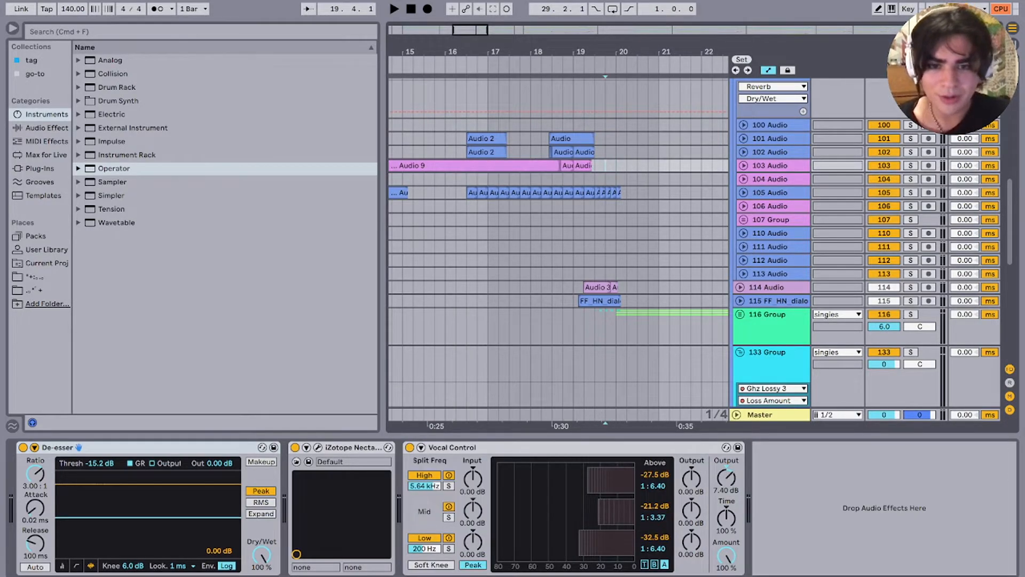
Step: Solo and unfold the 116 Group and play it from its short lead-in clips just before bar 20
{"action": "left_click", "coordinate": [584, 260]}
{"action": "scroll", "coordinate": [583, 260], "scroll_direction": "up", "scroll_amount": 4}
{"action": "scroll", "coordinate": [583, 260], "scroll_direction": "right", "scroll_amount": 2}
{"action": "scroll", "coordinate": [583, 260], "scroll_direction": "down", "scroll_amount": 1}
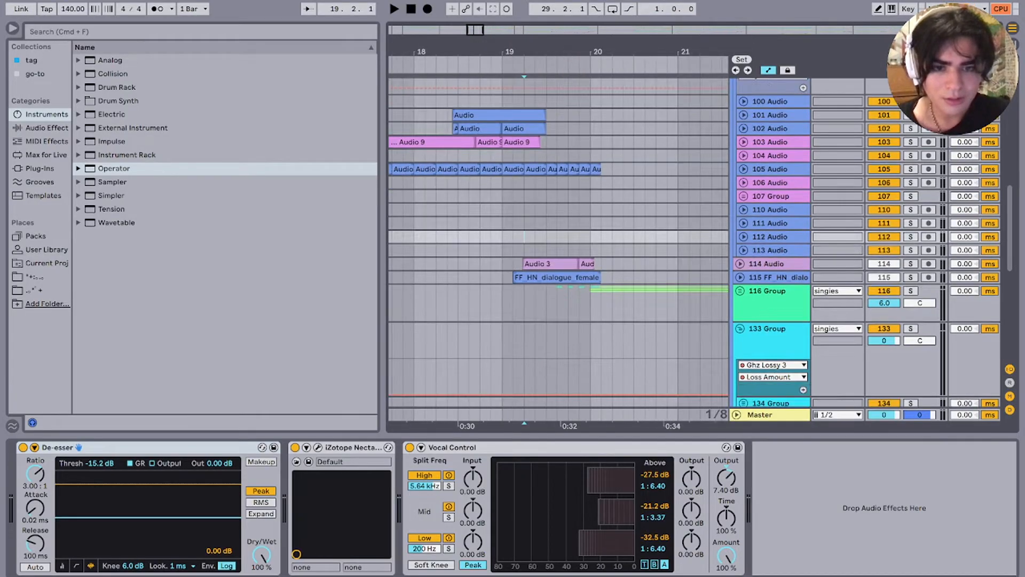
{"action": "left_click", "coordinate": [911, 291]}
{"action": "key", "text": "space"}
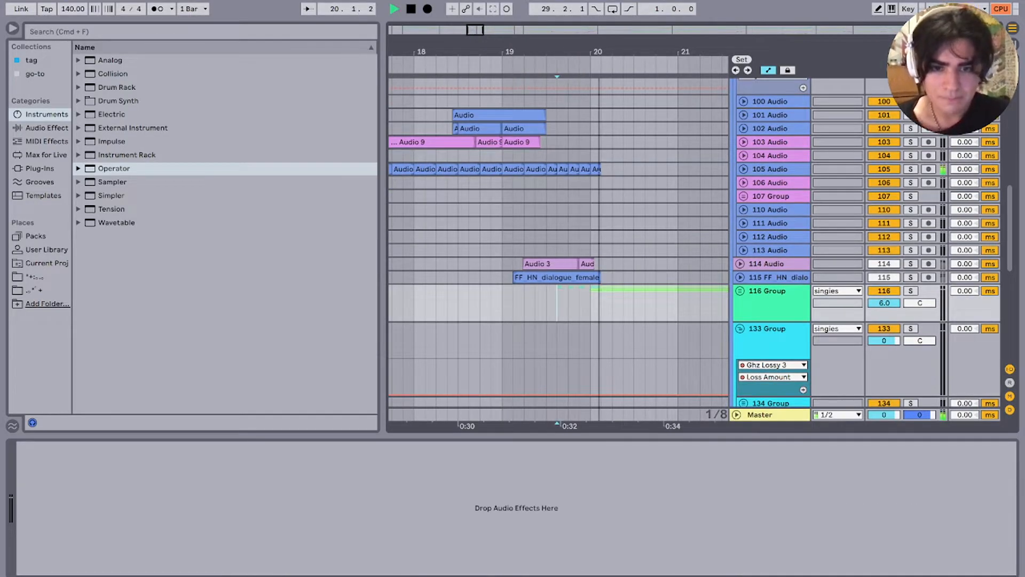
{"action": "left_click", "coordinate": [740, 290]}
{"action": "key", "text": "space"}
{"action": "key", "text": "space"}
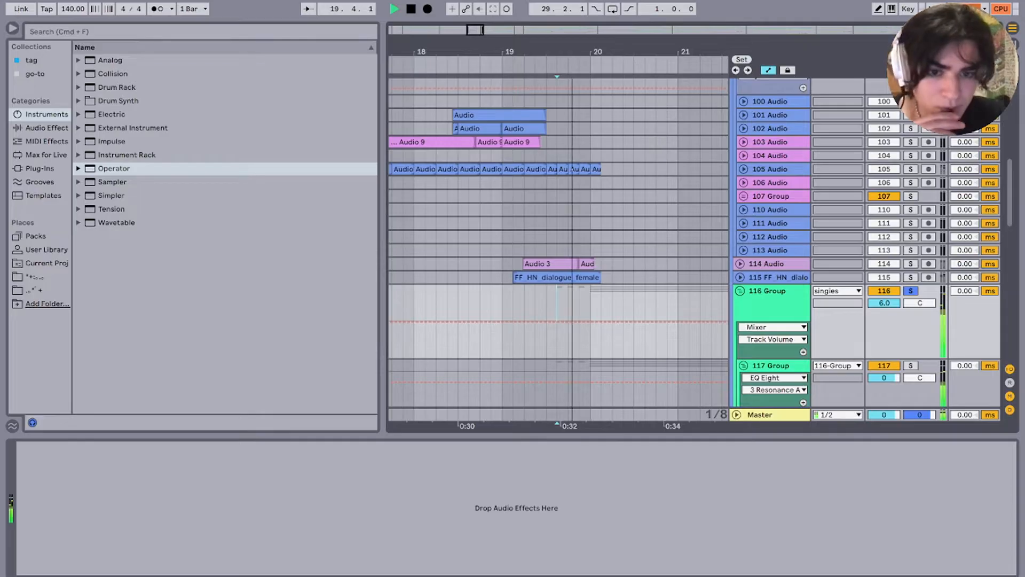
Step: Play the soloed 116 Group up to bar 24 while viewing the 118 to 122 Audio tracks and the 118 Audio automation
{"action": "scroll", "coordinate": [557, 243], "scroll_direction": "down", "scroll_amount": 5}
{"action": "scroll", "coordinate": [558, 243], "scroll_direction": "down", "scroll_amount": 4}
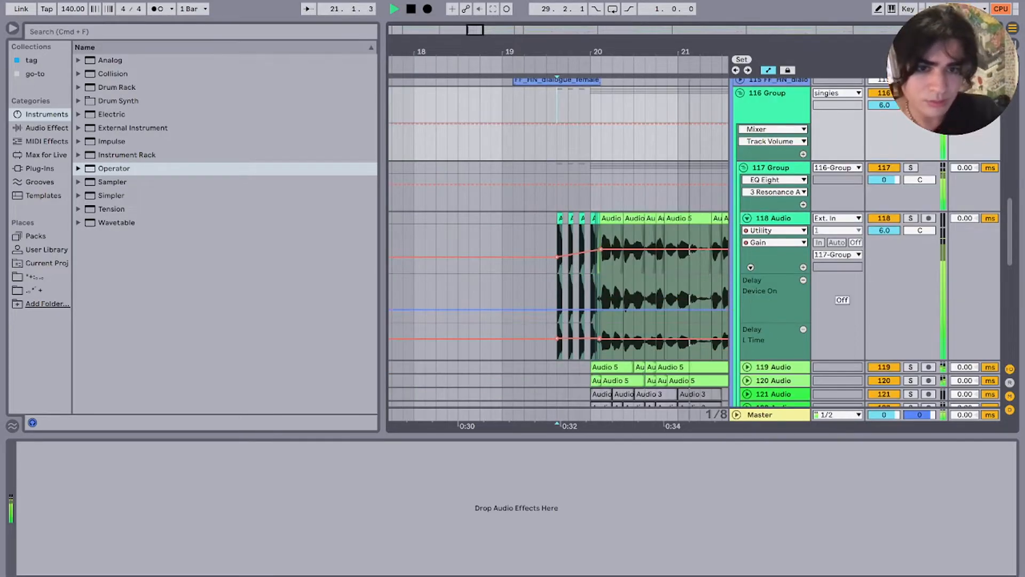
{"action": "scroll", "coordinate": [557, 243], "scroll_direction": "right", "scroll_amount": 2}
{"action": "scroll", "coordinate": [558, 243], "scroll_direction": "down", "scroll_amount": 1}
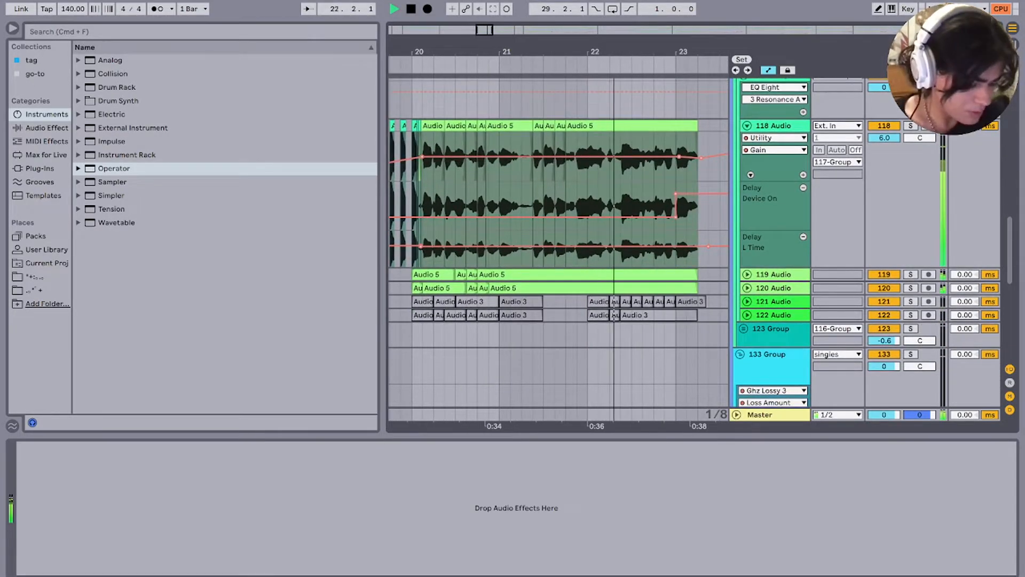
{"action": "scroll", "coordinate": [558, 243], "scroll_direction": "right", "scroll_amount": 4}
{"action": "scroll", "coordinate": [558, 243], "scroll_direction": "down", "scroll_amount": 1}
{"action": "scroll", "coordinate": [553, 243], "scroll_direction": "down", "scroll_amount": 3}
{"action": "scroll", "coordinate": [579, 243], "scroll_direction": "down", "scroll_amount": 5}
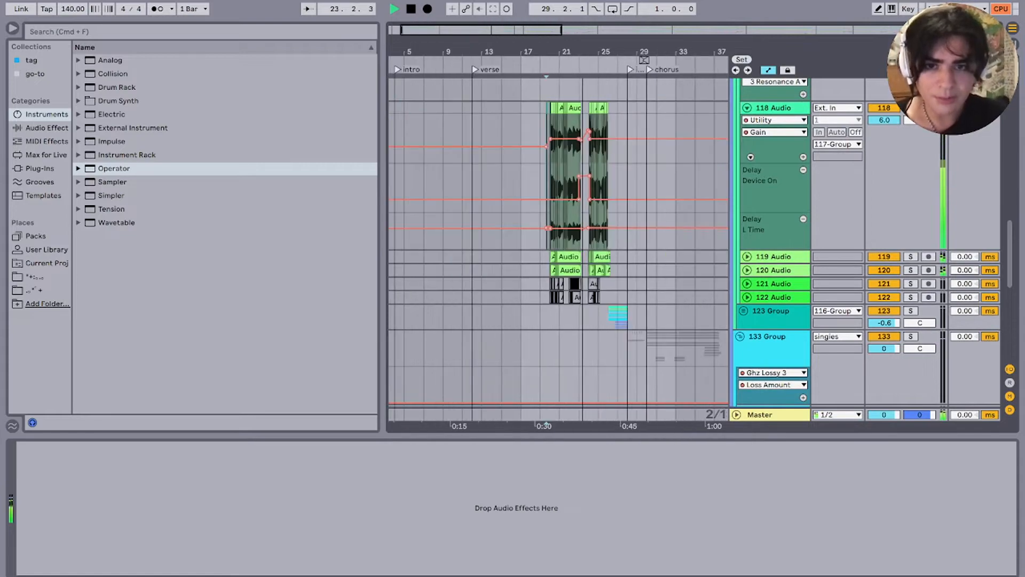
{"action": "scroll", "coordinate": [585, 243], "scroll_direction": "up", "scroll_amount": 1}
{"action": "scroll", "coordinate": [592, 243], "scroll_direction": "up", "scroll_amount": 5}
{"action": "key", "text": "space"}
{"action": "scroll", "coordinate": [566, 243], "scroll_direction": "up", "scroll_amount": 3}
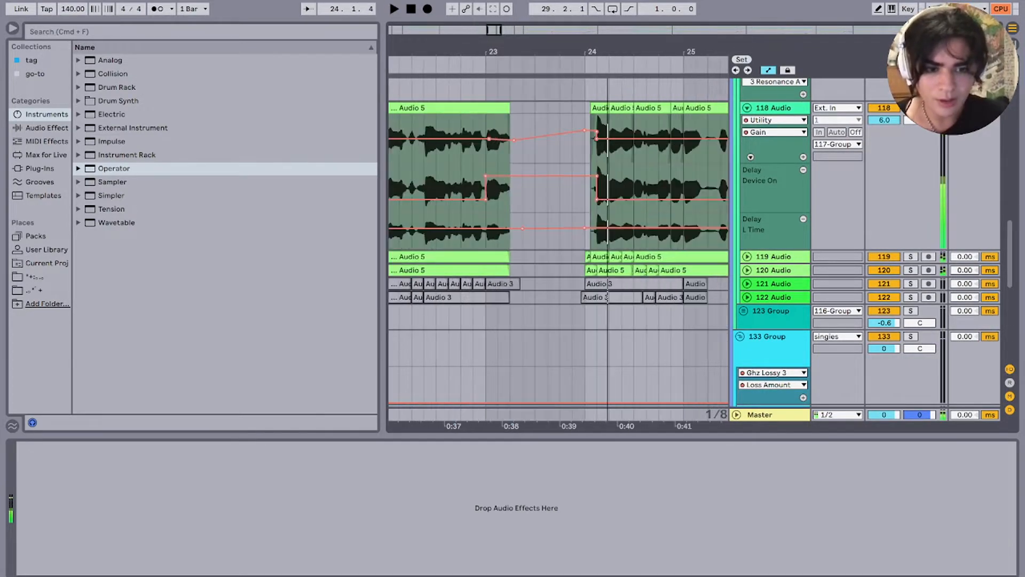
Step: Show the Delay's left time automation on 118 Audio and play the delayed phrase from bar 23
{"action": "left_click", "coordinate": [485, 151]}
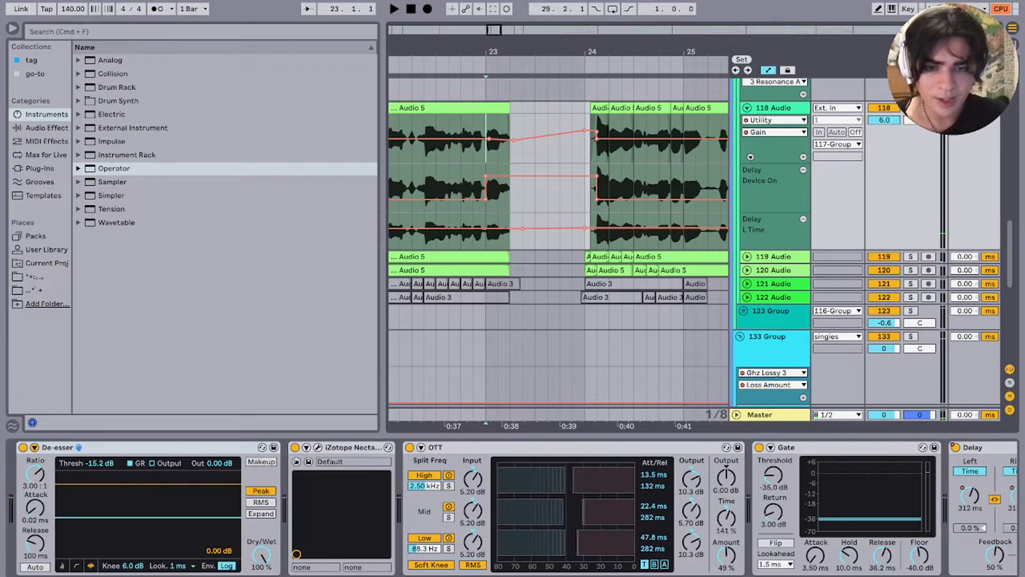
{"action": "scroll", "coordinate": [587, 507], "scroll_direction": "right", "scroll_amount": 5}
{"action": "left_click", "coordinate": [712, 447]}
{"action": "left_click", "coordinate": [703, 496]}
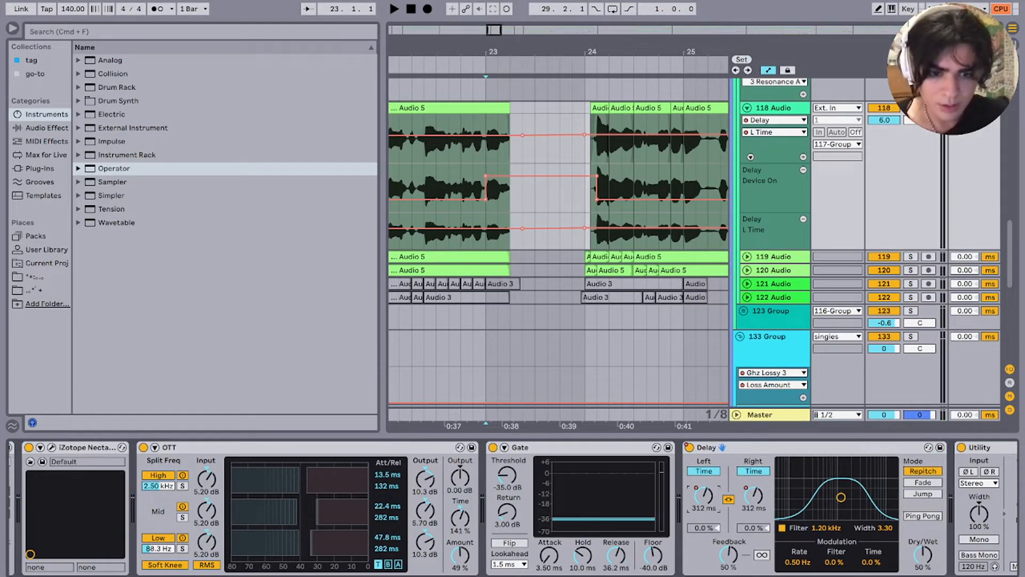
{"action": "key", "text": "space"}
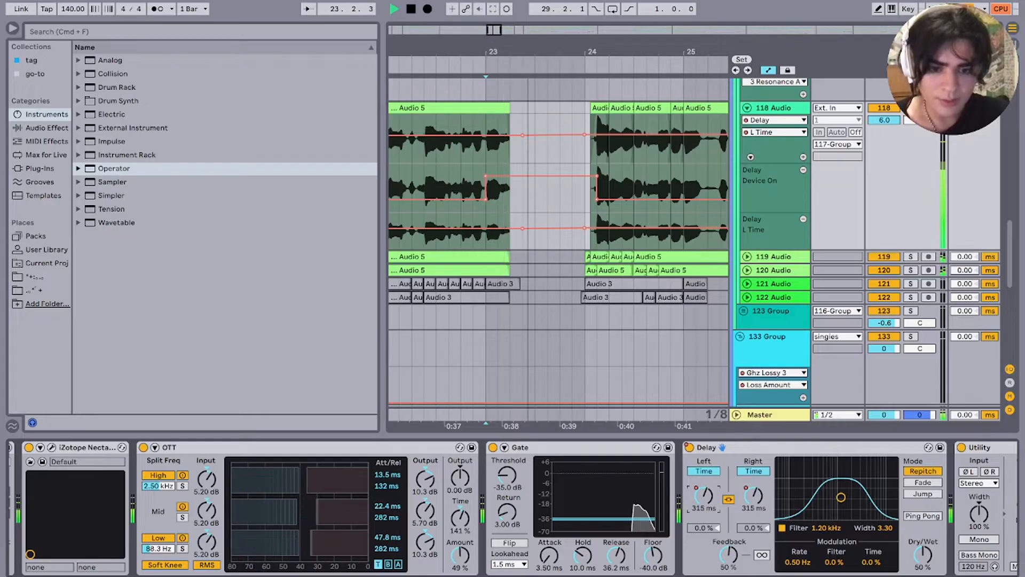
{"action": "key", "text": "space"}
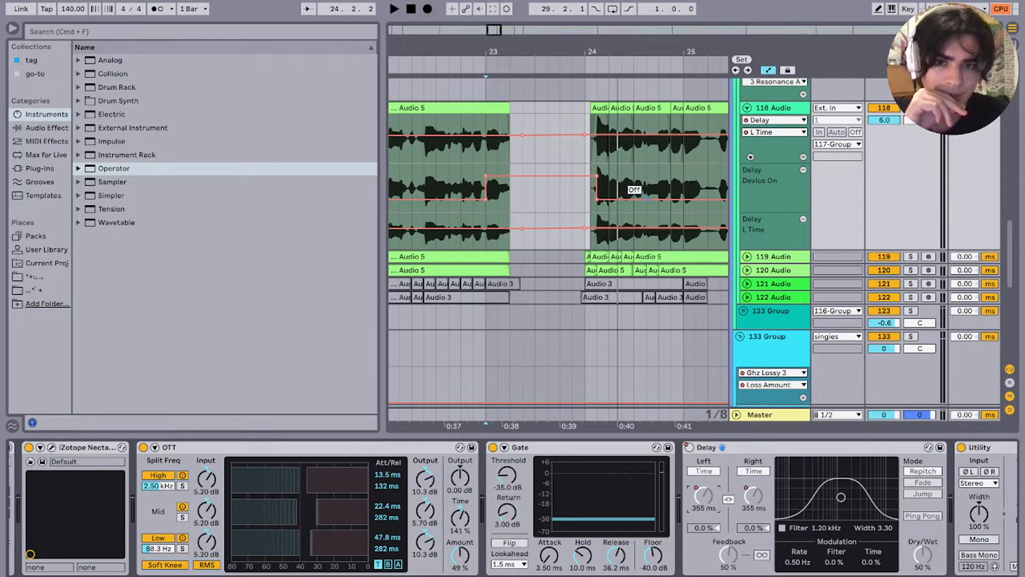
Step: Replay the 116 Group from bar 23 to bar 26 while following the 118 Audio delay automation
{"action": "left_click", "coordinate": [486, 138]}
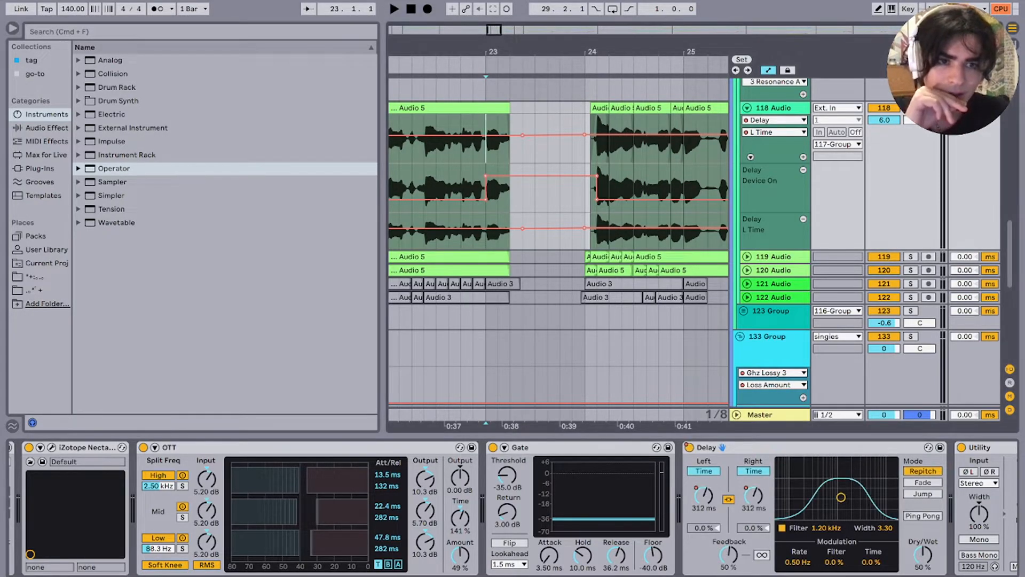
{"action": "key", "text": "space"}
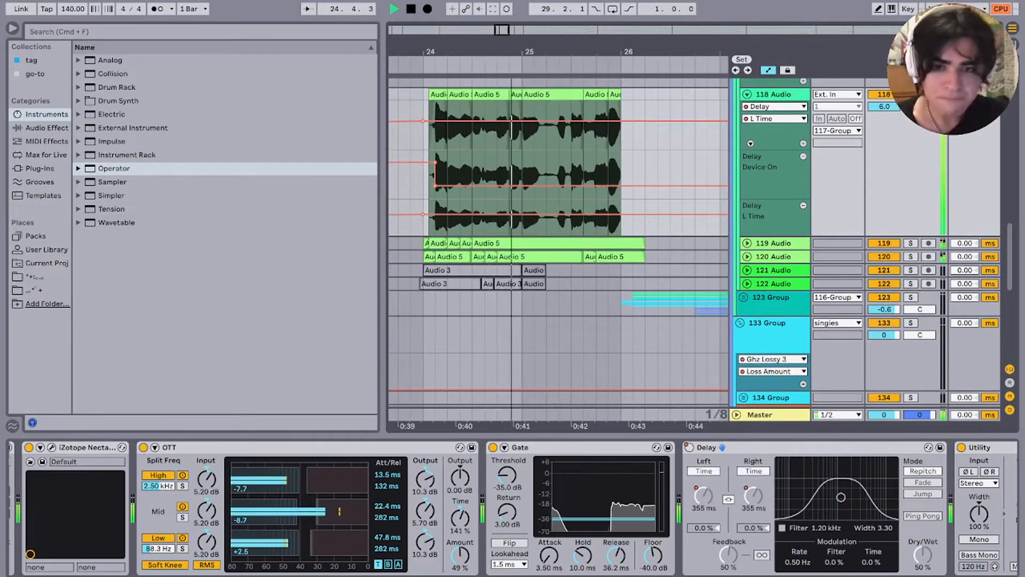
{"action": "scroll", "coordinate": [504, 167], "scroll_direction": "up", "scroll_amount": 2}
{"action": "scroll", "coordinate": [504, 167], "scroll_direction": "left", "scroll_amount": 1}
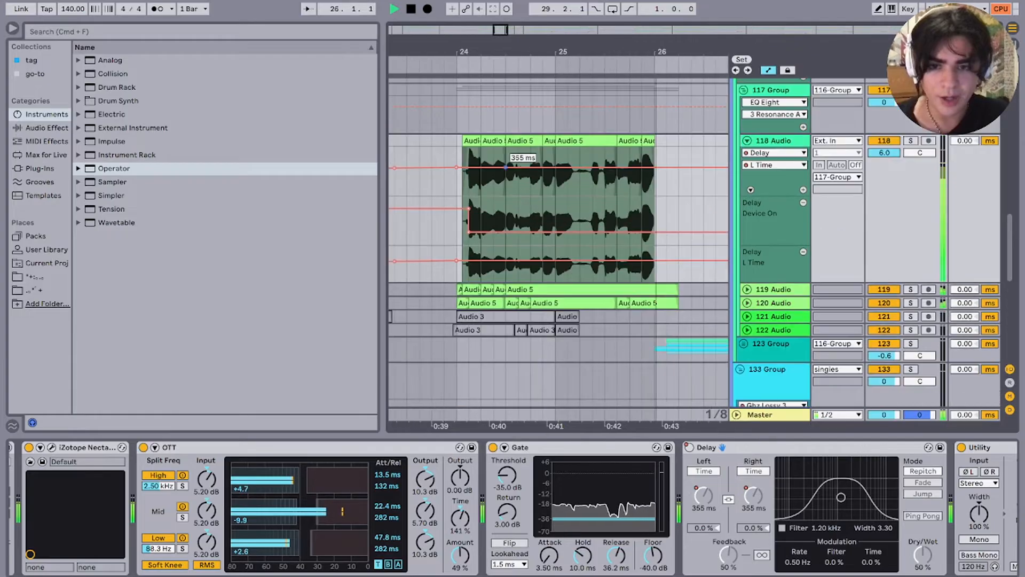
{"action": "key", "text": "space"}
Step: Solo the 119 and 120 Audio tracks together and play them from bar 20
{"action": "scroll", "coordinate": [510, 171], "scroll_direction": "down", "scroll_amount": 10}
{"action": "scroll", "coordinate": [480, 171], "scroll_direction": "up", "scroll_amount": 4}
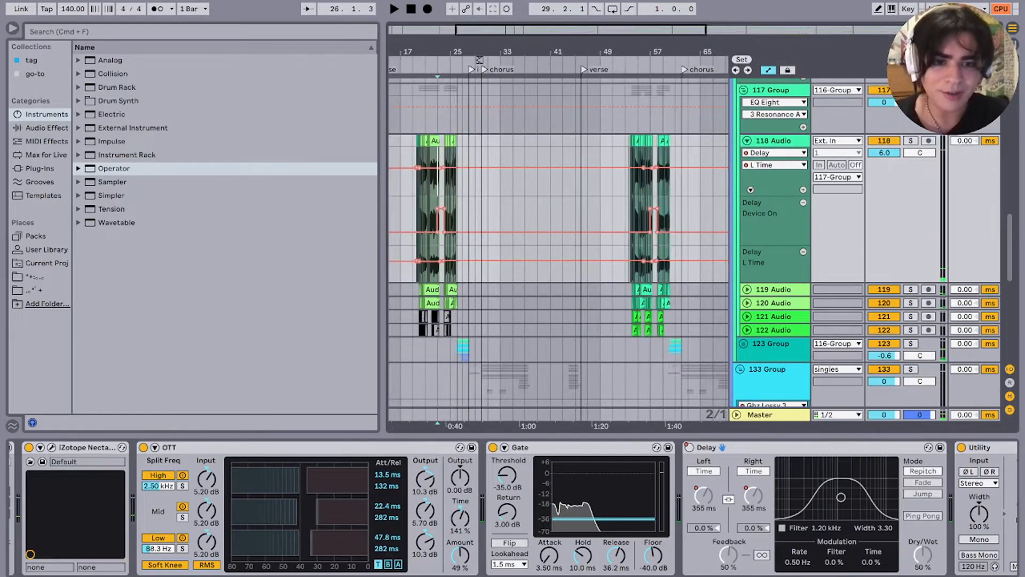
{"action": "scroll", "coordinate": [480, 171], "scroll_direction": "right", "scroll_amount": 5}
{"action": "scroll", "coordinate": [523, 192], "scroll_direction": "left", "scroll_amount": 4}
{"action": "scroll", "coordinate": [523, 192], "scroll_direction": "down", "scroll_amount": 1}
{"action": "left_click", "coordinate": [428, 272]}
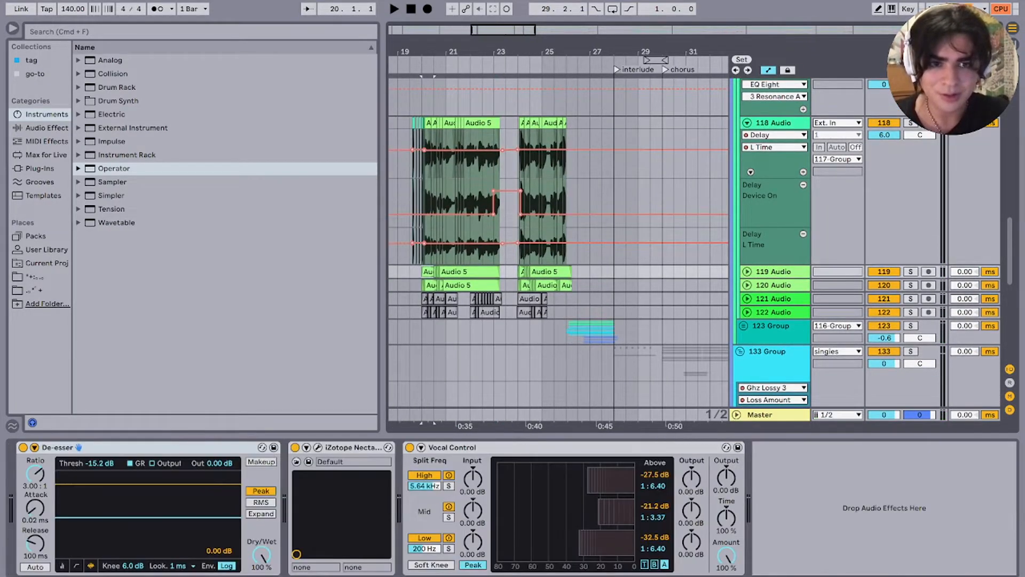
{"action": "left_click", "coordinate": [773, 272]}
{"action": "left_click", "coordinate": [773, 285], "text": "shift"}
{"action": "key", "text": "s"}
{"action": "key", "text": "space"}
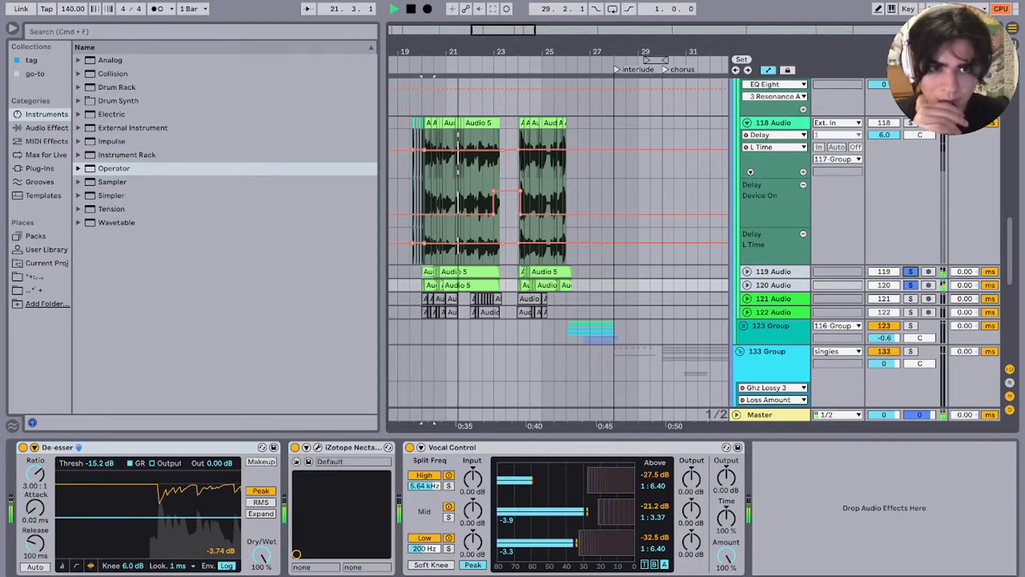
{"action": "key", "text": "space"}
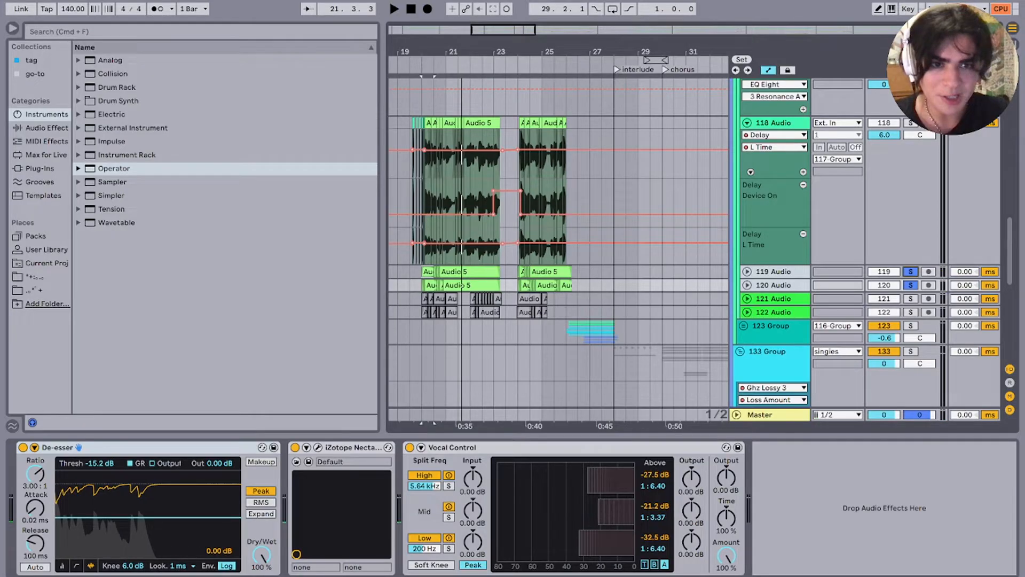
Step: Play from bar 20 with only 118 Audio soloed, and replay it with the whole 117 Group soloed instead
{"action": "key", "text": "space"}
{"action": "left_click", "coordinate": [910, 123]}
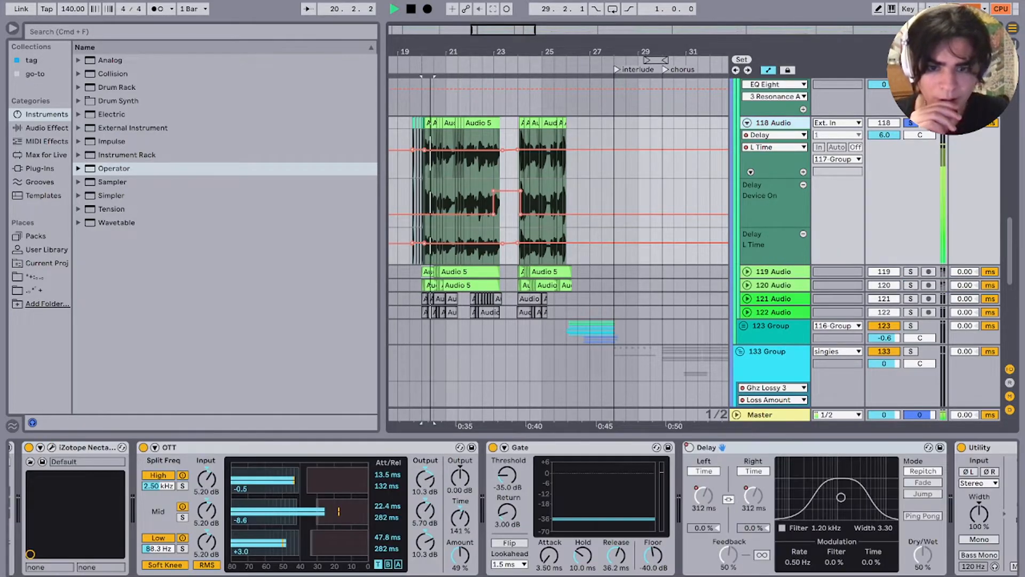
{"action": "scroll", "coordinate": [558, 245], "scroll_direction": "up", "scroll_amount": 3}
{"action": "scroll", "coordinate": [558, 245], "scroll_direction": "up", "scroll_amount": 1}
{"action": "left_click", "coordinate": [911, 181]}
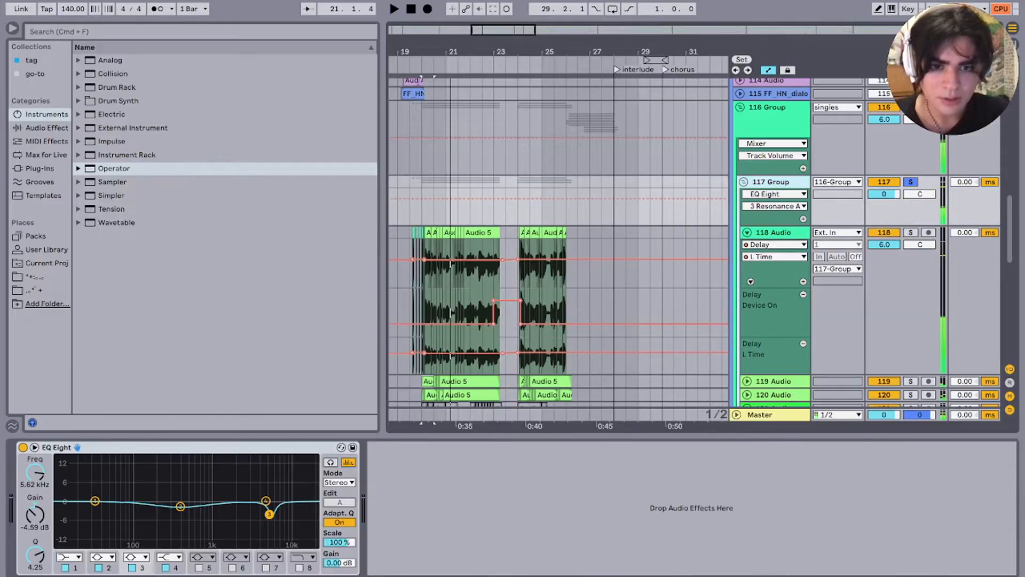
{"action": "key", "text": "space"}
{"action": "key", "text": "space"}
Step: Solo the 123 Group, play it from bar 26, and unfold it to view its automation and its 124 to 132 Audio tracks
{"action": "scroll", "coordinate": [550, 267], "scroll_direction": "down", "scroll_amount": 5}
{"action": "scroll", "coordinate": [550, 267], "scroll_direction": "up", "scroll_amount": 5}
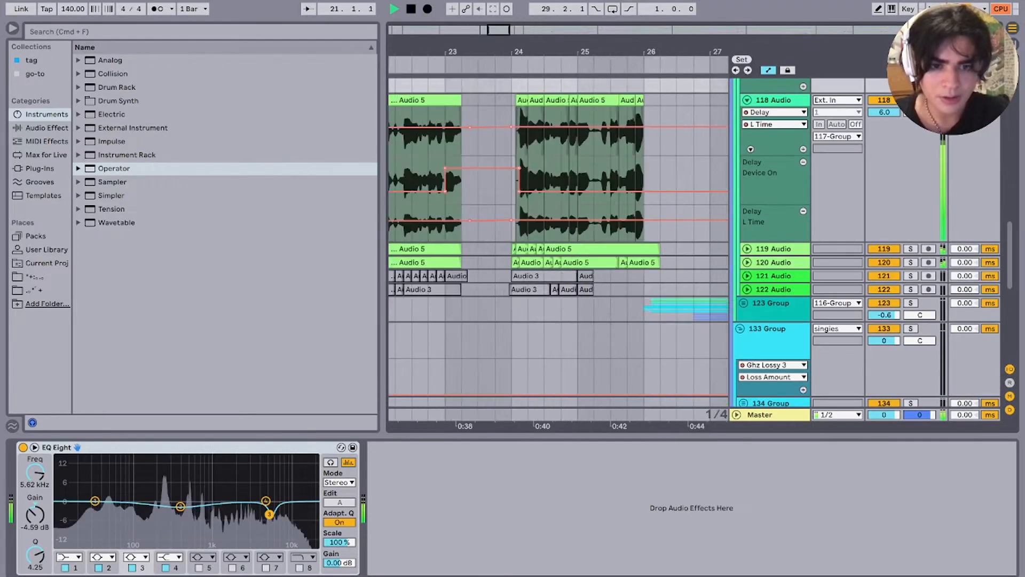
{"action": "left_click", "coordinate": [644, 309]}
{"action": "key", "text": "space"}
{"action": "key", "text": "s"}
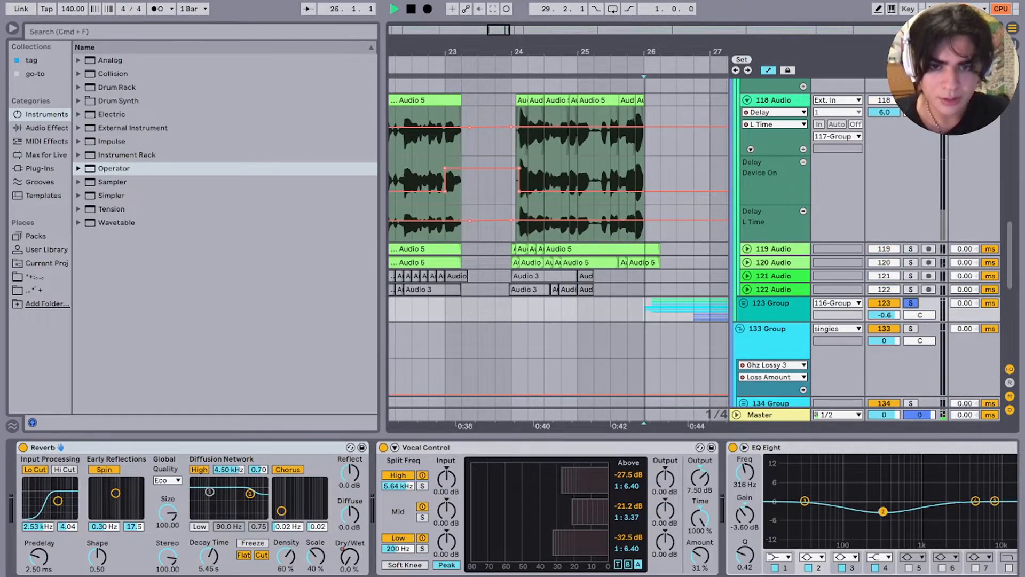
{"action": "key", "text": "space"}
{"action": "key", "text": "u"}
{"action": "scroll", "coordinate": [630, 300], "scroll_direction": "down", "scroll_amount": 5}
{"action": "scroll", "coordinate": [630, 300], "scroll_direction": "right", "scroll_amount": 2}
{"action": "scroll", "coordinate": [565, 241], "scroll_direction": "down", "scroll_amount": 3}
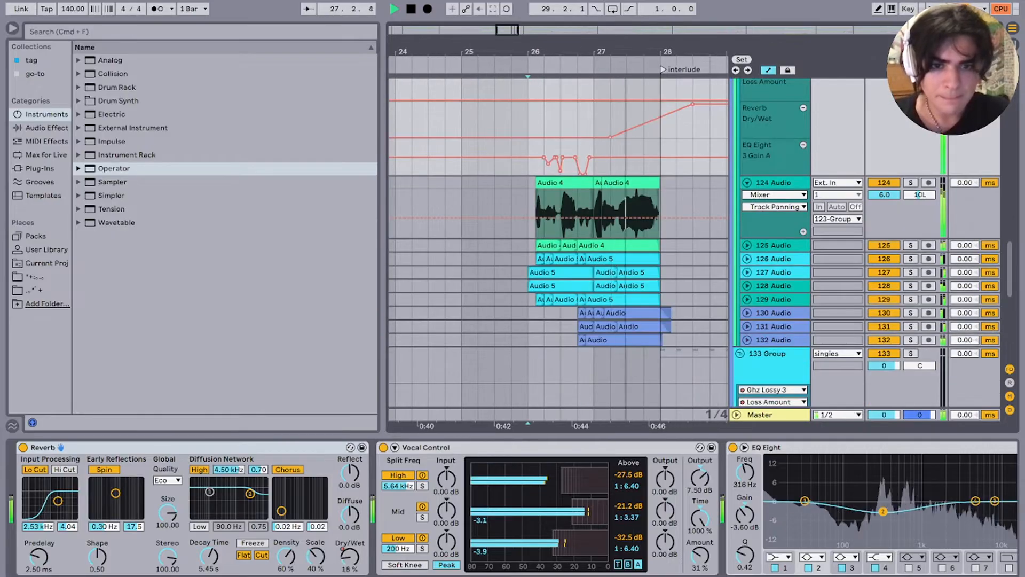
Step: Solo 124 and 125 Audio, play them from their first clips after bar 26, and add 126 and 127 Audio to the solo
{"action": "left_click", "coordinate": [563, 183]}
{"action": "key", "text": "s"}
{"action": "key", "text": "space"}
{"action": "key", "text": "space"}
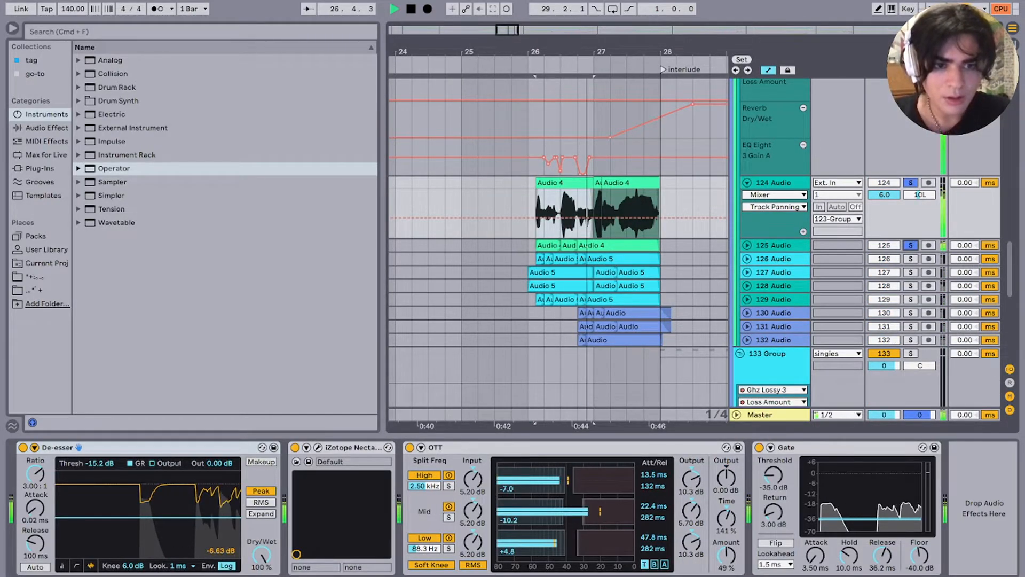
{"action": "left_click", "coordinate": [910, 259], "text": "super"}
{"action": "left_click", "coordinate": [910, 272], "text": "super"}
{"action": "key", "text": "space"}
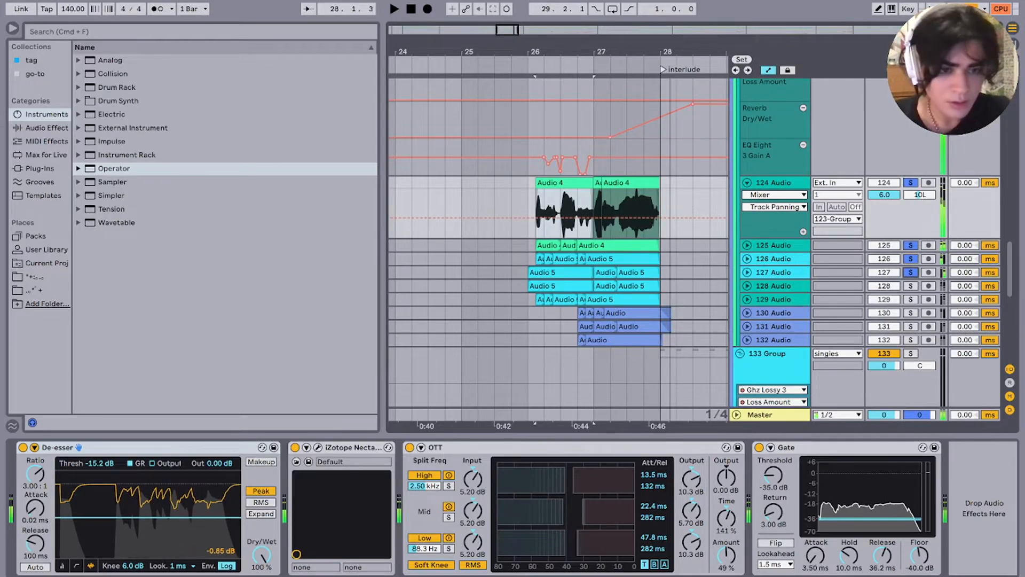
Step: Play the soloed 124 to 127 Audio vocals and add 128 and 129 Audio to the solo
{"action": "key", "text": "space"}
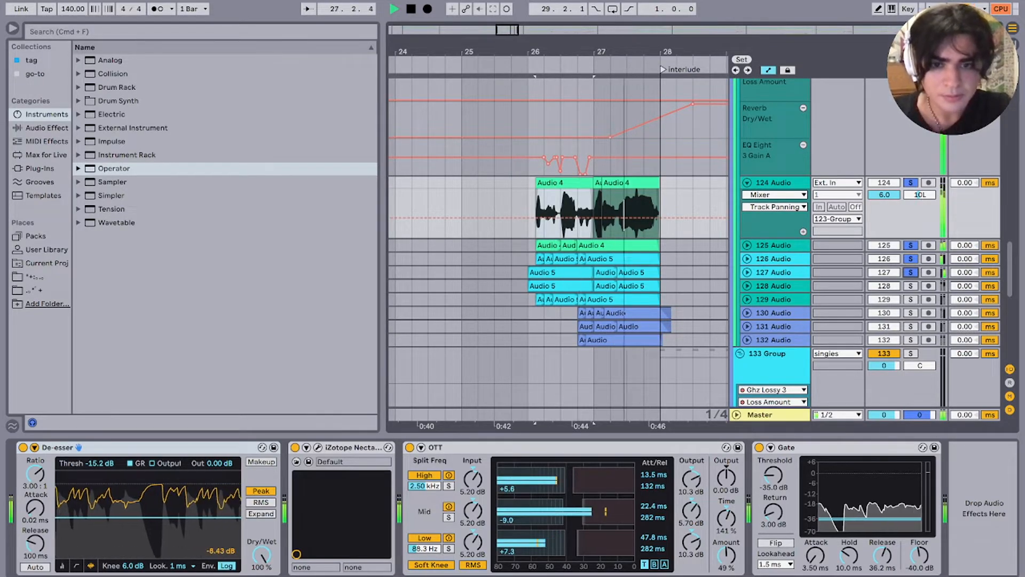
{"action": "left_click", "coordinate": [910, 286], "text": "super"}
{"action": "left_click", "coordinate": [910, 300], "text": "super"}
{"action": "left_click", "coordinate": [635, 272]}
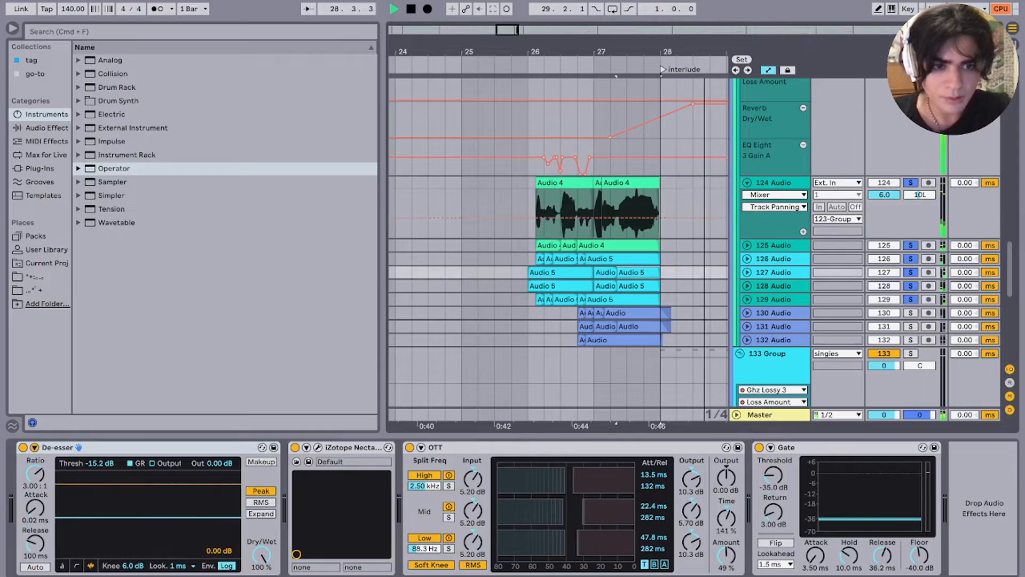
Step: Add 130 and 131 Audio to the solo and play the layers from within bar 26, then from 130 Audio's first clip
{"action": "left_click", "coordinate": [558, 286]}
{"action": "key", "text": "space"}
{"action": "key", "text": "space"}
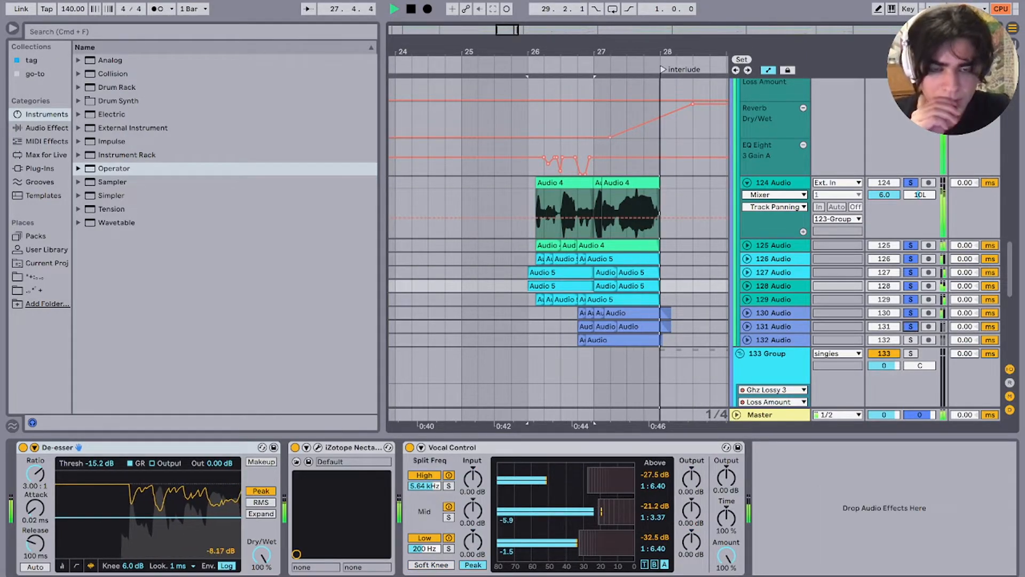
{"action": "key", "text": "space"}
{"action": "left_click", "coordinate": [582, 313]}
{"action": "key", "text": "space"}
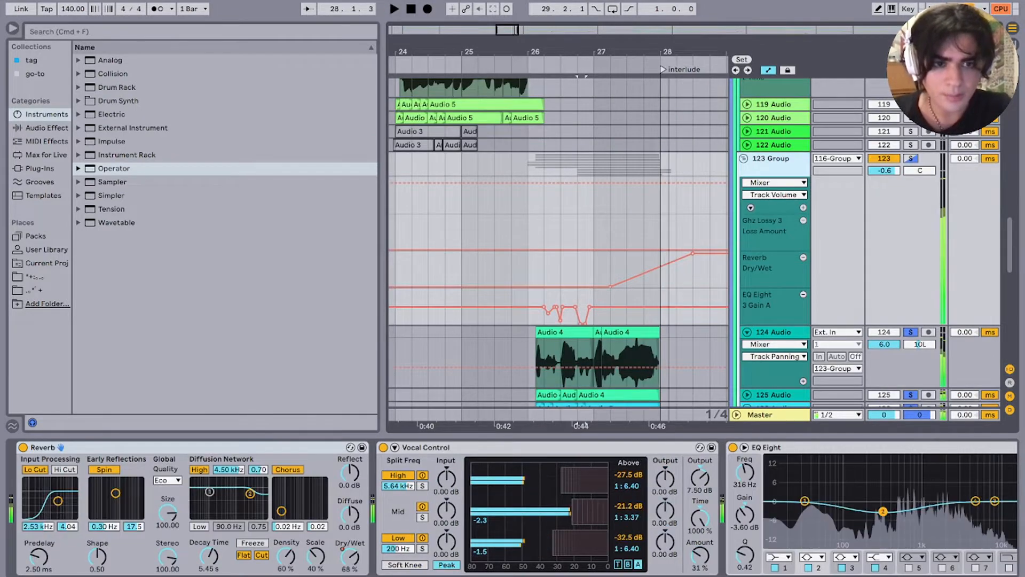
Step: Solo the 133 Group, play it from the interlude at bar 28, and unfold the 134 Group to view its tracks
{"action": "left_click", "coordinate": [614, 198]}
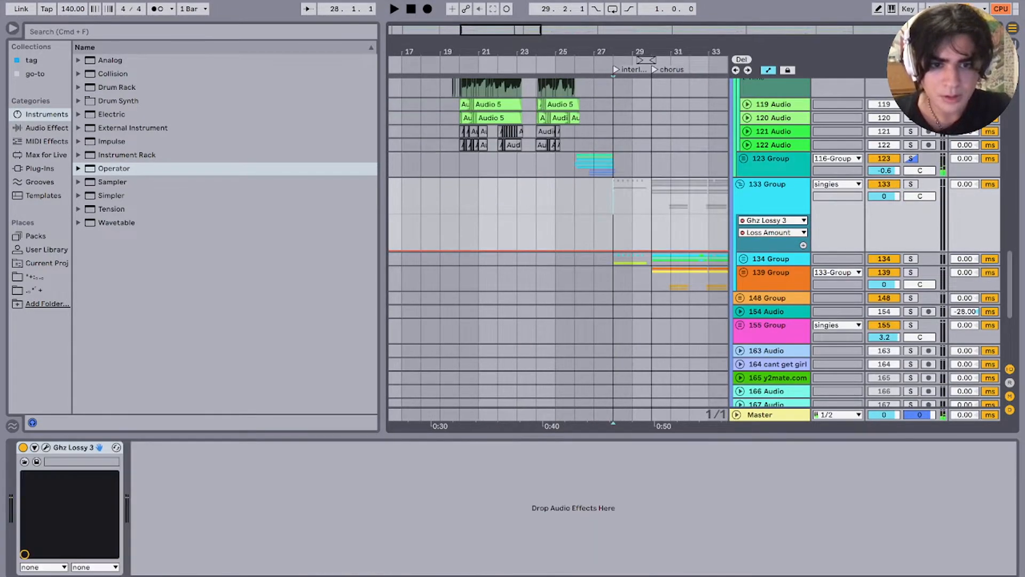
{"action": "key", "text": "s"}
{"action": "key", "text": "space"}
{"action": "scroll", "coordinate": [605, 214], "scroll_direction": "up", "scroll_amount": 5}
{"action": "left_click", "coordinate": [743, 259]}
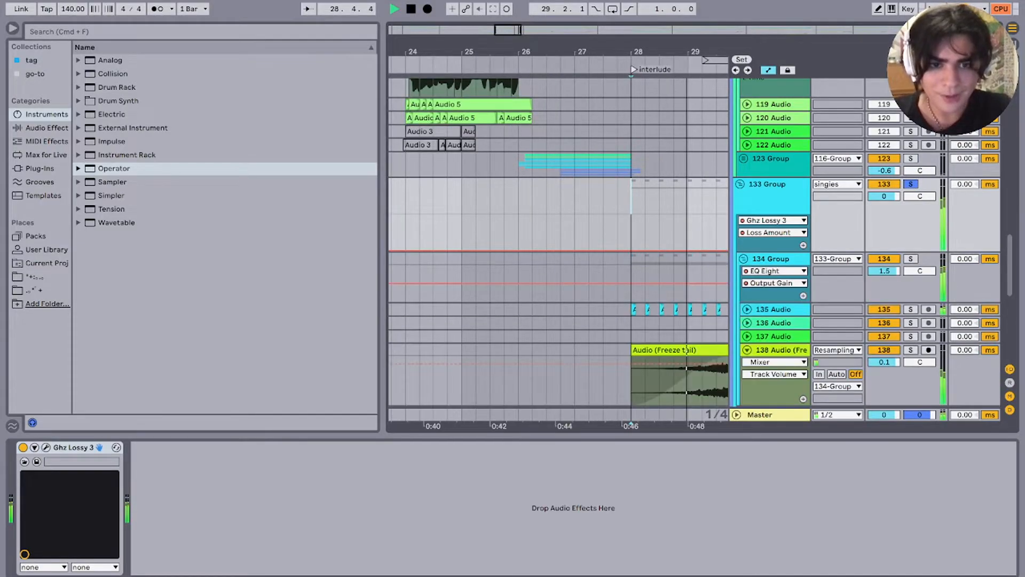
{"action": "scroll", "coordinate": [558, 241], "scroll_direction": "down", "scroll_amount": 3}
{"action": "scroll", "coordinate": [559, 241], "scroll_direction": "right", "scroll_amount": 4}
{"action": "left_click", "coordinate": [500, 246]}
{"action": "scroll", "coordinate": [501, 241], "scroll_direction": "up", "scroll_amount": 5}
{"action": "key", "text": "space"}
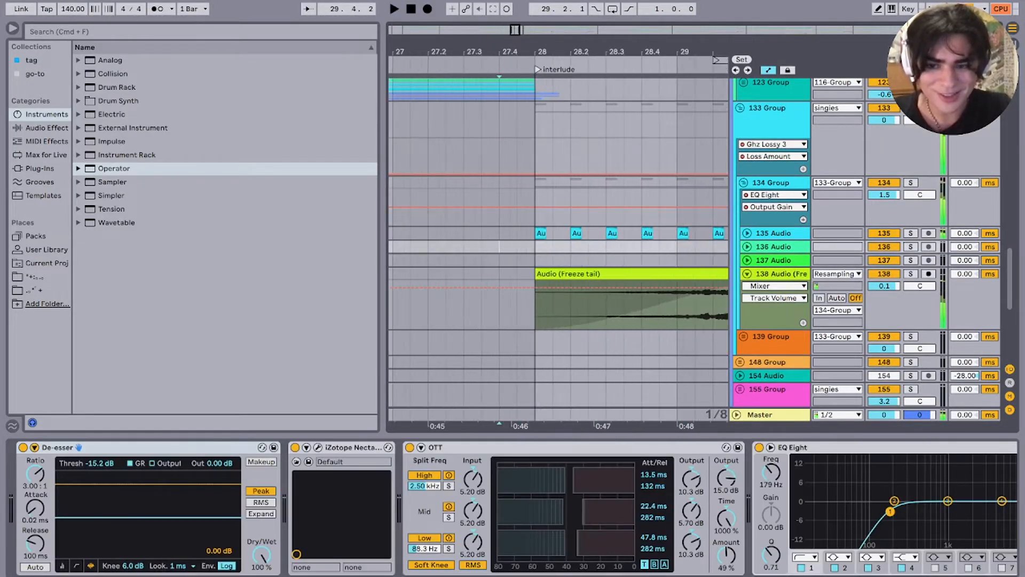
Step: Unfold 135 Audio's automation lanes, set the start point at bar 28, and view its device chain through to the Frequency Shifter
{"action": "left_click", "coordinate": [747, 234]}
{"action": "left_click", "coordinate": [534, 266]}
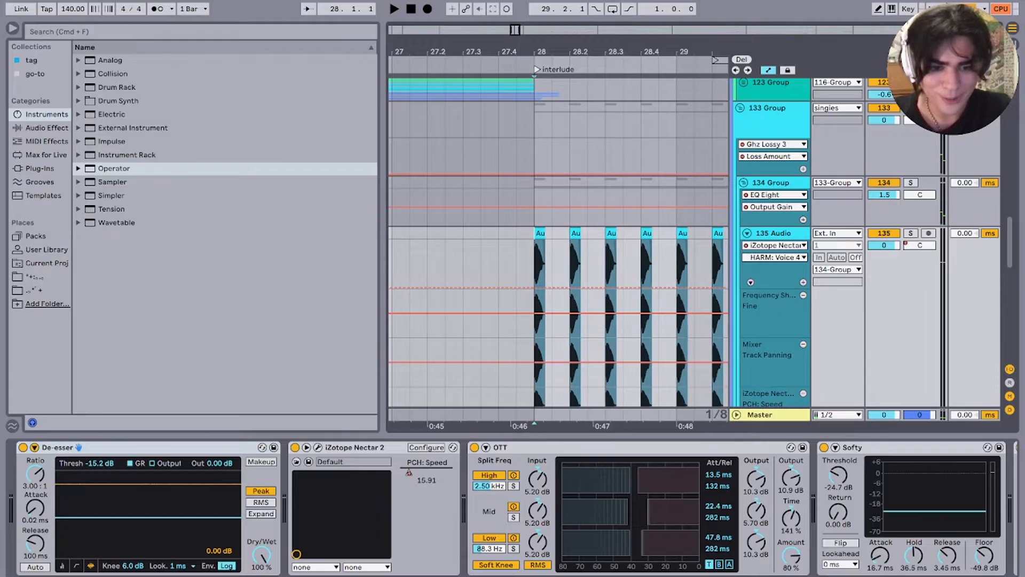
{"action": "scroll", "coordinate": [559, 257], "scroll_direction": "right", "scroll_amount": 3}
{"action": "scroll", "coordinate": [558, 257], "scroll_direction": "down", "scroll_amount": 1}
{"action": "scroll", "coordinate": [513, 507], "scroll_direction": "right", "scroll_amount": 15}
{"action": "scroll", "coordinate": [512, 507], "scroll_direction": "right", "scroll_amount": 3}
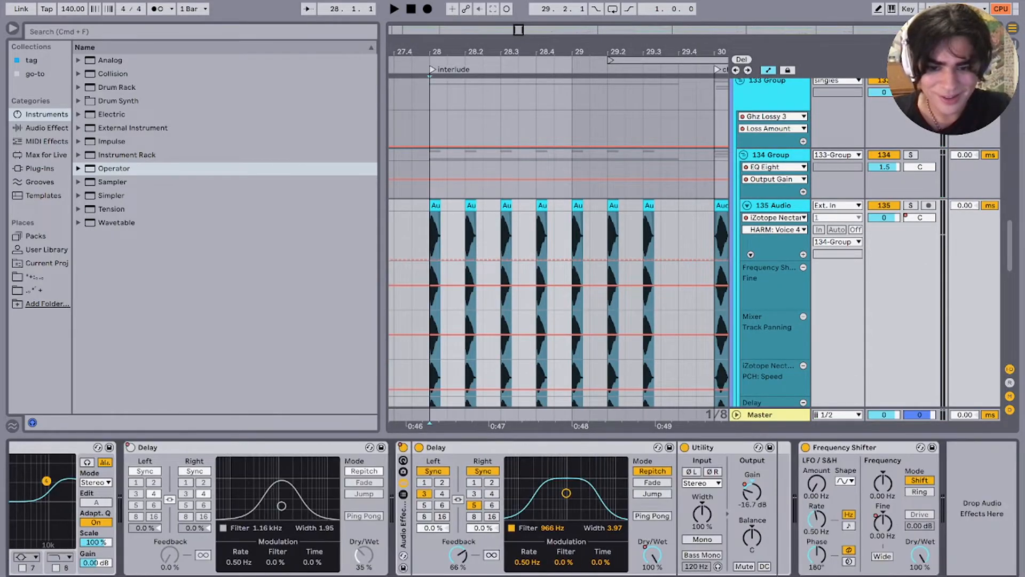
Step: Play the interlude from bar 28, show the Dry/Wet automation of 135 Audio's rack Delay, and replay the section
{"action": "key", "text": "space"}
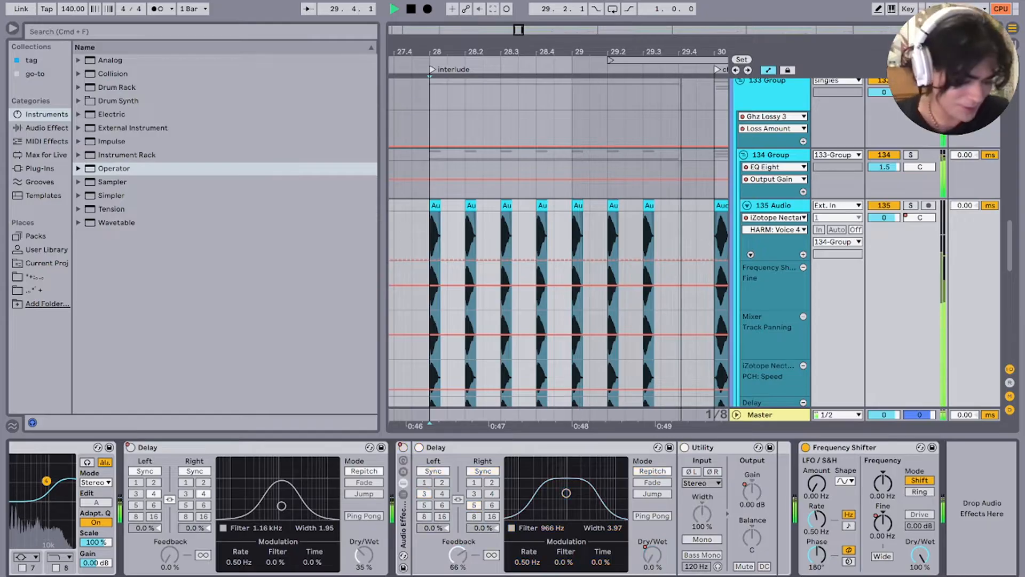
{"action": "key", "text": "space"}
{"action": "left_click", "coordinate": [652, 555]}
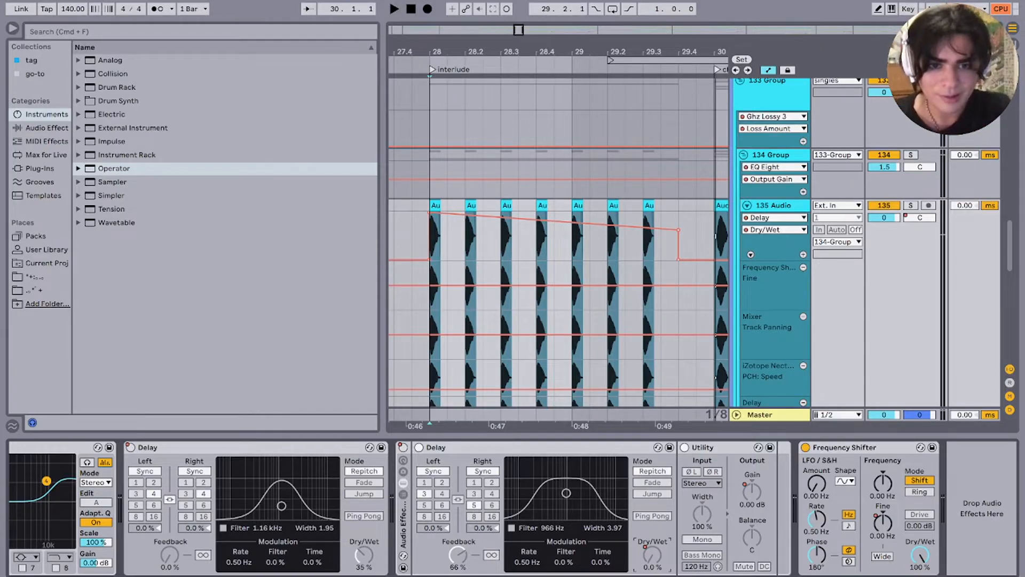
{"action": "key", "text": "space"}
{"action": "scroll", "coordinate": [624, 235], "scroll_direction": "down", "scroll_amount": 5}
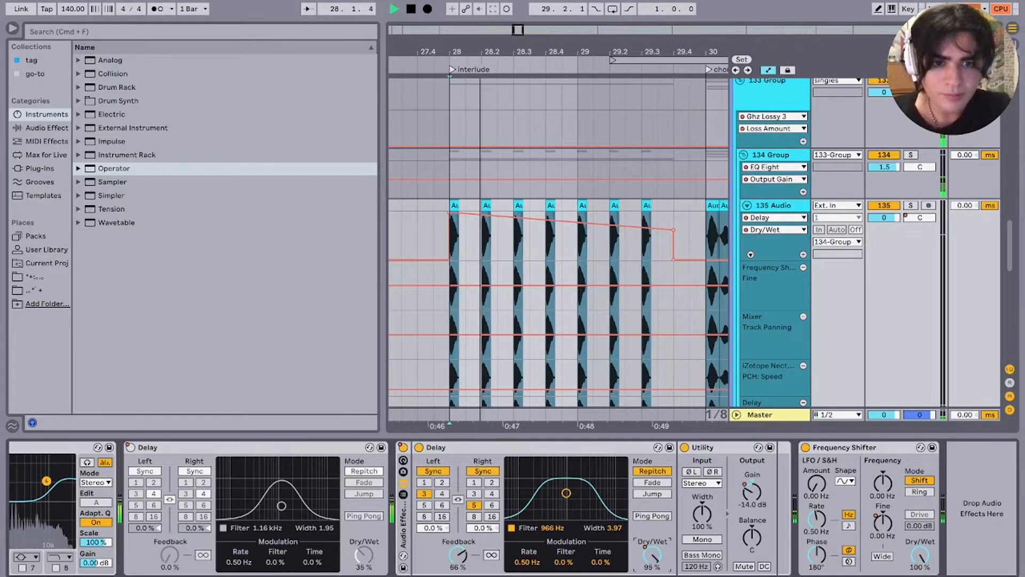
{"action": "scroll", "coordinate": [624, 235], "scroll_direction": "right", "scroll_amount": 3}
{"action": "scroll", "coordinate": [624, 234], "scroll_direction": "down", "scroll_amount": 1}
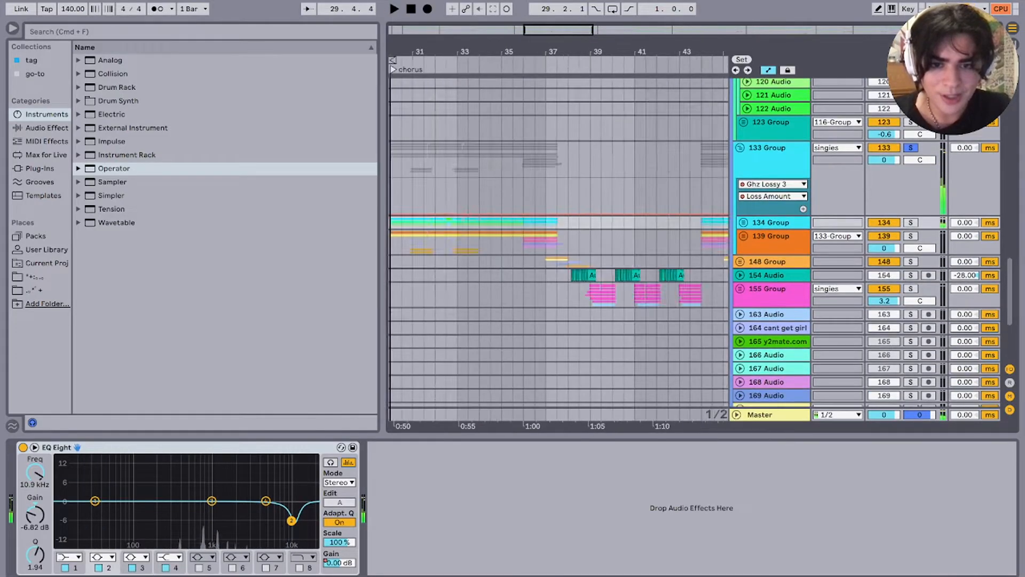
Step: Solo 163 Audio and 164 cant get girl, and play them from the bridge marker
{"action": "scroll", "coordinate": [559, 240], "scroll_direction": "down", "scroll_amount": 10}
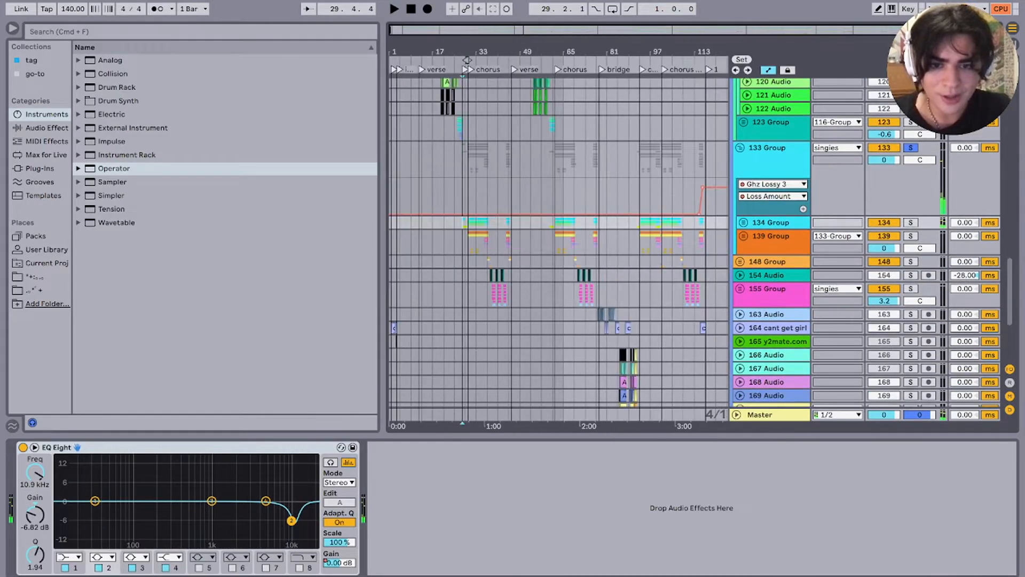
{"action": "scroll", "coordinate": [559, 240], "scroll_direction": "up", "scroll_amount": 5}
{"action": "scroll", "coordinate": [559, 240], "scroll_direction": "right", "scroll_amount": 6}
{"action": "scroll", "coordinate": [558, 240], "scroll_direction": "down", "scroll_amount": 2}
{"action": "scroll", "coordinate": [515, 303], "scroll_direction": "left", "scroll_amount": 3}
{"action": "scroll", "coordinate": [516, 304], "scroll_direction": "up", "scroll_amount": 2}
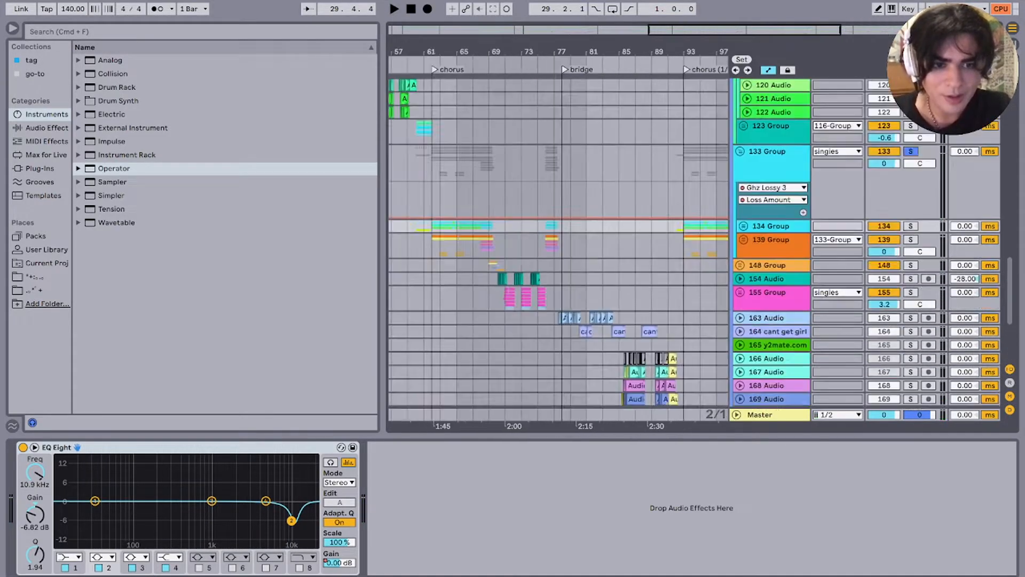
{"action": "scroll", "coordinate": [516, 303], "scroll_direction": "right", "scroll_amount": 2}
{"action": "scroll", "coordinate": [515, 304], "scroll_direction": "down", "scroll_amount": 2}
{"action": "left_click", "coordinate": [516, 303]}
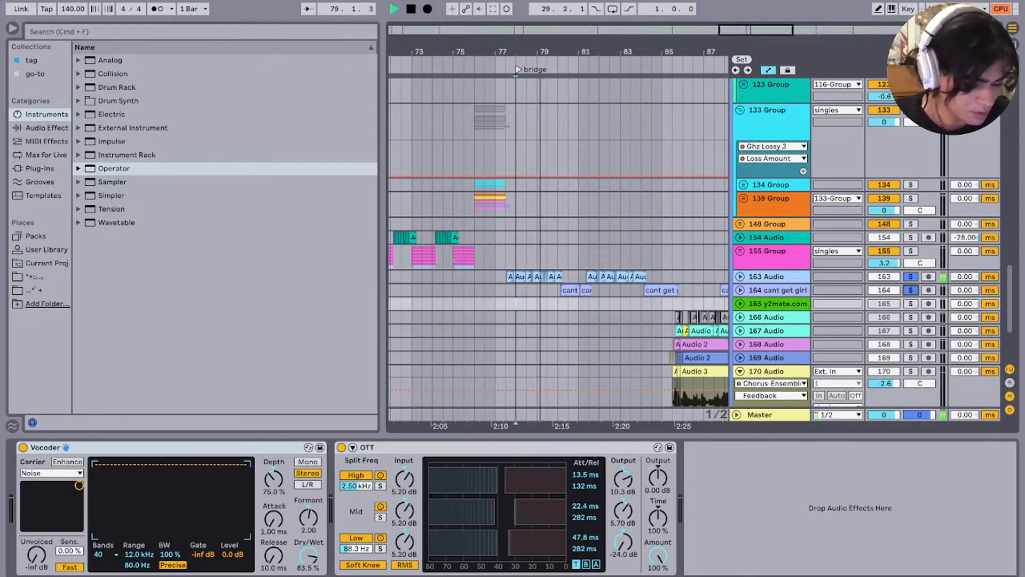
{"action": "scroll", "coordinate": [569, 240], "scroll_direction": "up", "scroll_amount": 4}
{"action": "scroll", "coordinate": [570, 240], "scroll_direction": "down", "scroll_amount": 1}
{"action": "scroll", "coordinate": [558, 240], "scroll_direction": "down", "scroll_amount": 1}
{"action": "scroll", "coordinate": [559, 240], "scroll_direction": "right", "scroll_amount": 1}
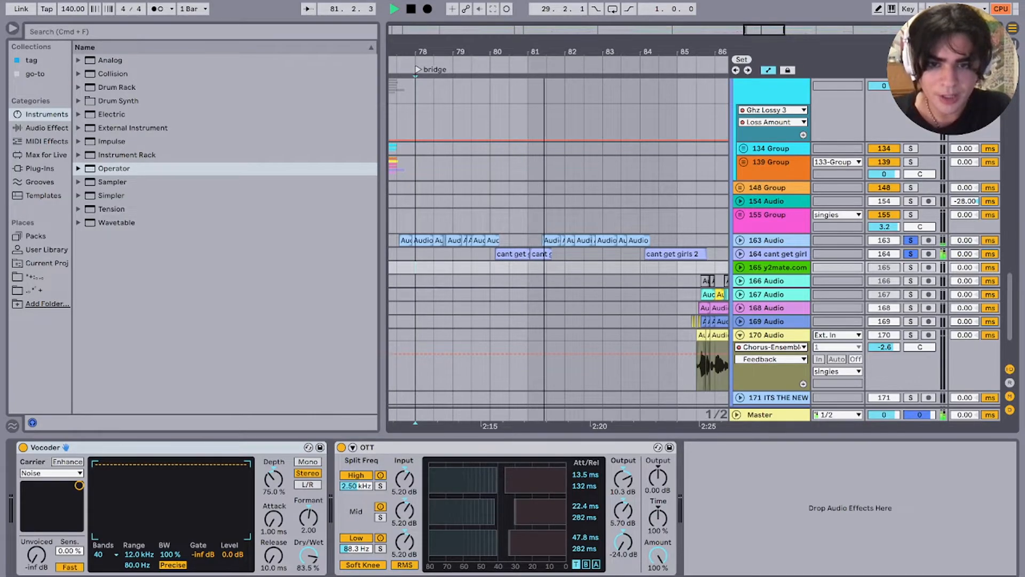
{"action": "key", "text": "space"}
Step: Clear the solo on 163 and 164, and play the bridge vocals from just before 168 Audio's first clip in bar 85
{"action": "scroll", "coordinate": [557, 241], "scroll_direction": "down", "scroll_amount": 3}
{"action": "scroll", "coordinate": [558, 241], "scroll_direction": "right", "scroll_amount": 3}
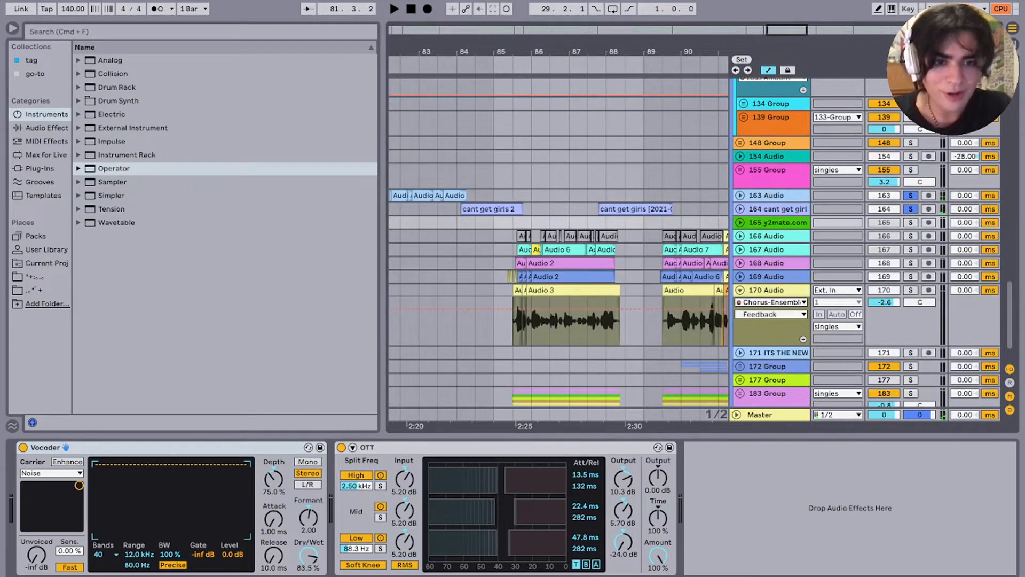
{"action": "left_click", "coordinate": [512, 250]}
{"action": "key", "text": "plus"}
{"action": "key", "text": "plus"}
{"action": "left_click", "coordinate": [499, 263]}
{"action": "scroll", "coordinate": [499, 263], "scroll_direction": "up", "scroll_amount": 20}
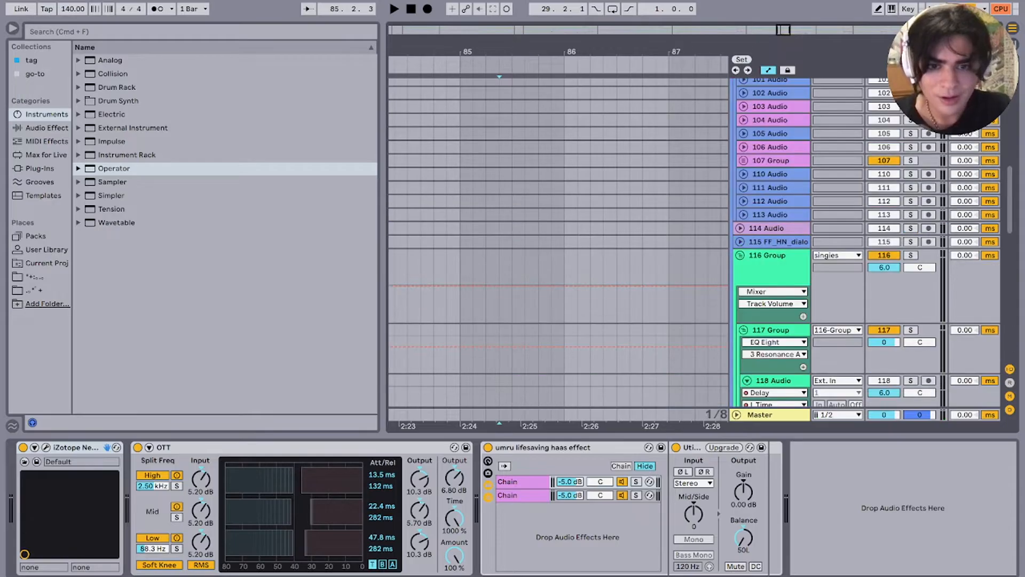
{"action": "scroll", "coordinate": [500, 263], "scroll_direction": "down", "scroll_amount": 1}
{"action": "scroll", "coordinate": [558, 241], "scroll_direction": "down", "scroll_amount": 20}
{"action": "key", "text": "space"}
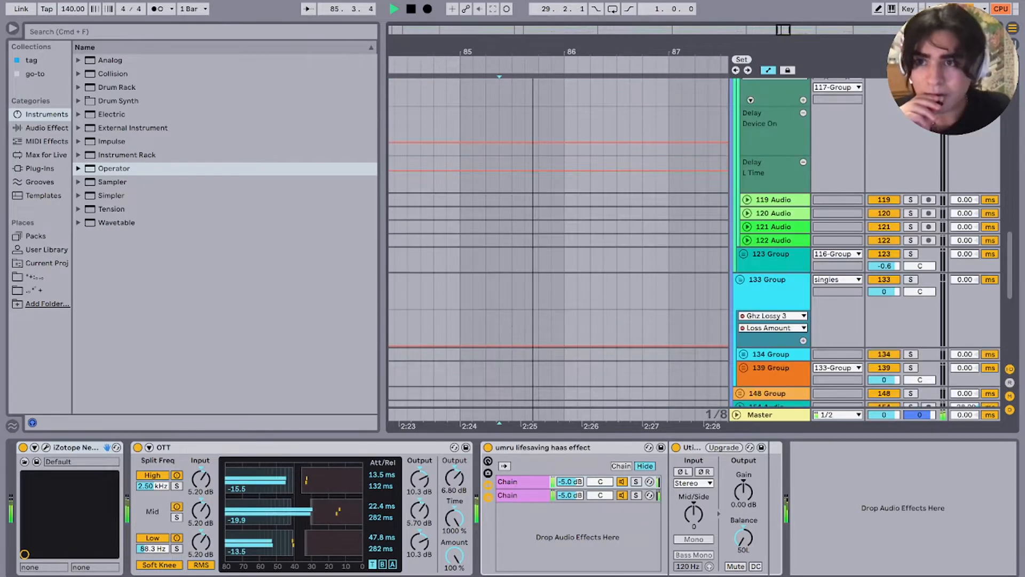
{"action": "key", "text": "space"}
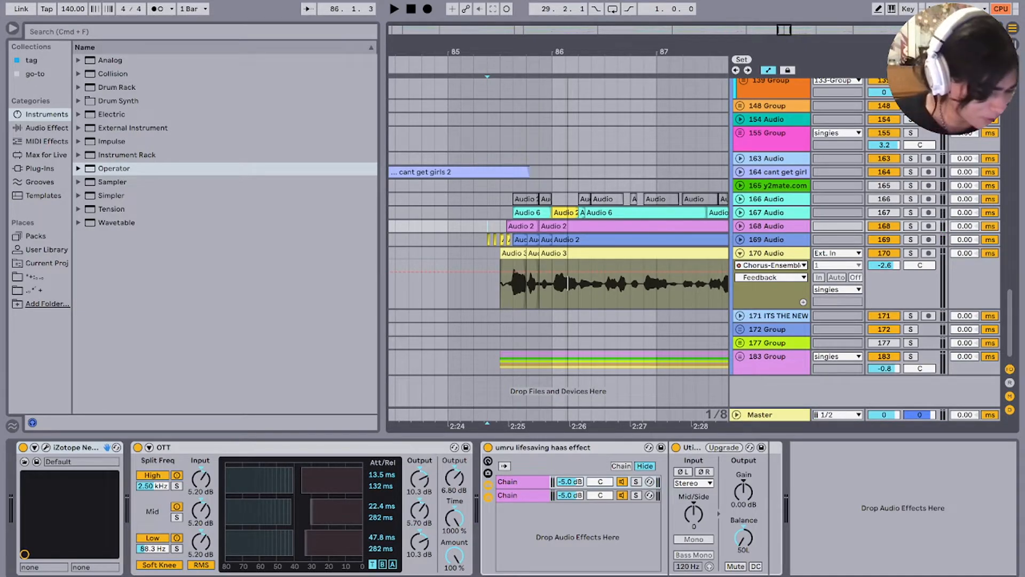
Step: Show 170 Audio's devices and play the bridge vocals from bar 85 through to the chorus at bar 93
{"action": "left_click", "coordinate": [487, 284]}
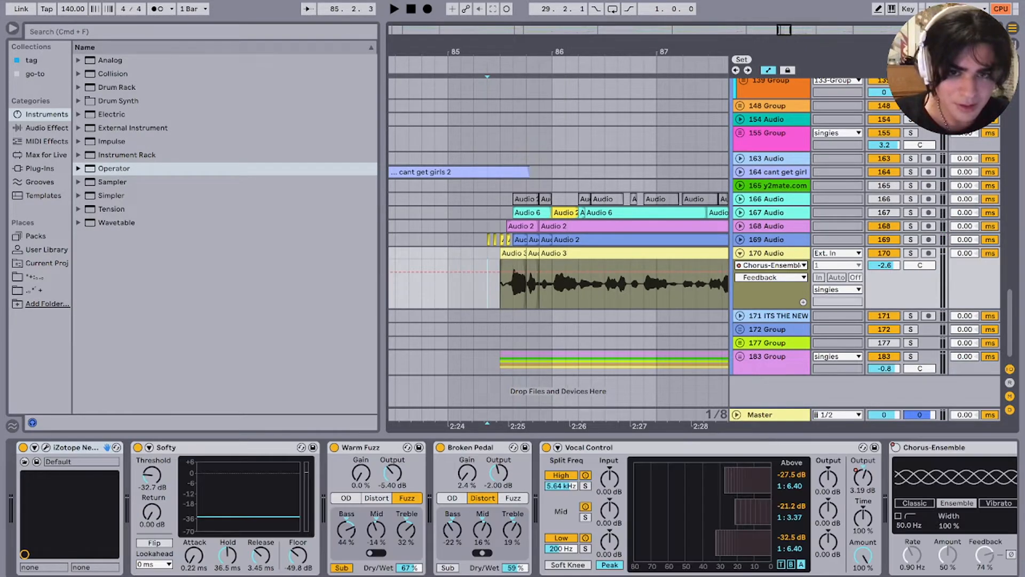
{"action": "key", "text": "space"}
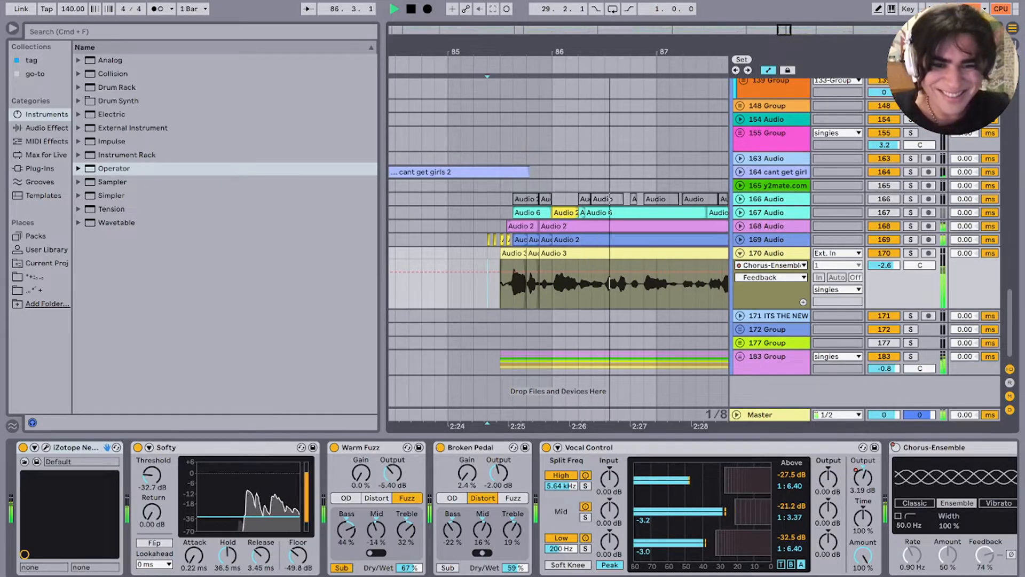
{"action": "scroll", "coordinate": [487, 278], "scroll_direction": "right", "scroll_amount": 4}
{"action": "scroll", "coordinate": [487, 277], "scroll_direction": "down", "scroll_amount": 6}
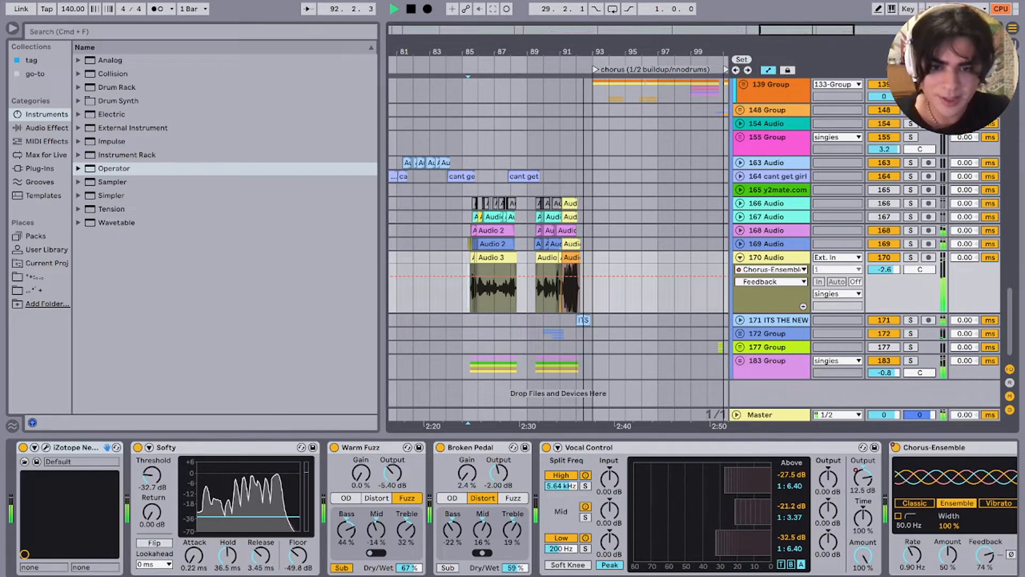
{"action": "key", "text": "space"}
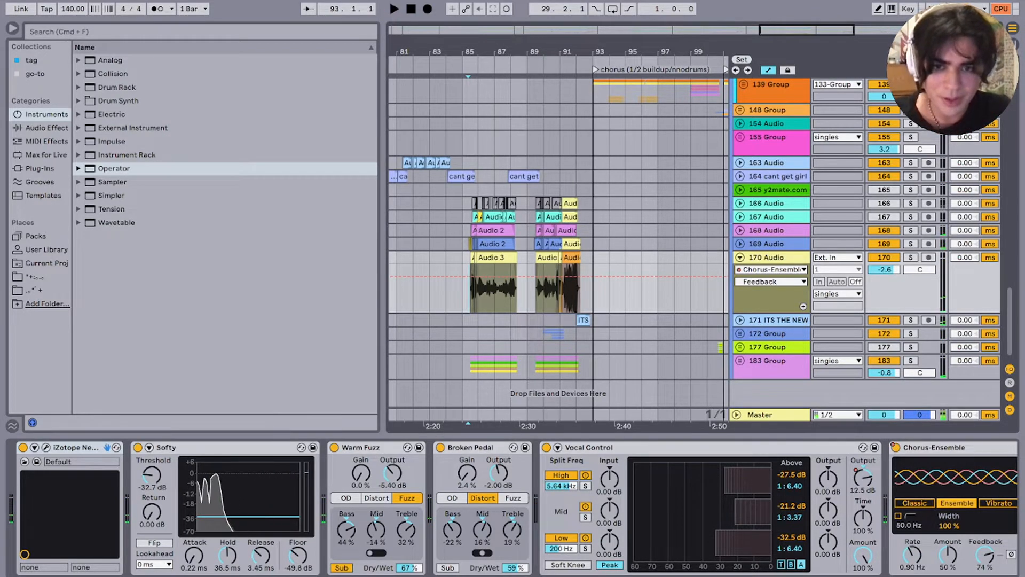
Step: Open the 171 ITS THE NEW clip at bar 92 in detail, followed by the 170 Audio clip starting in bar 89
{"action": "scroll", "coordinate": [588, 320], "scroll_direction": "up", "scroll_amount": 5}
{"action": "double_click", "coordinate": [583, 320]}
{"action": "scroll", "coordinate": [534, 299], "scroll_direction": "left", "scroll_amount": 3}
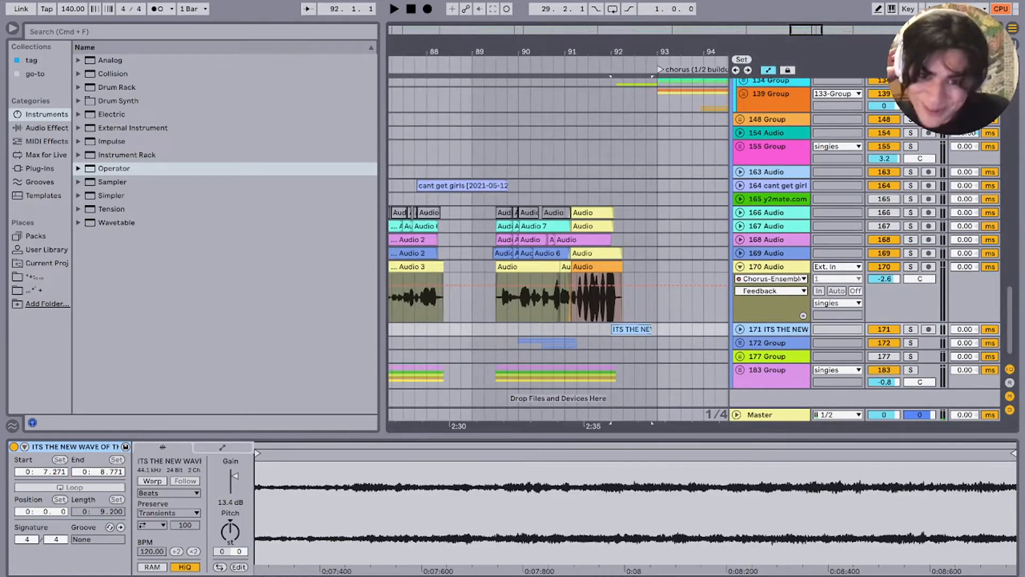
{"action": "left_click", "coordinate": [505, 297]}
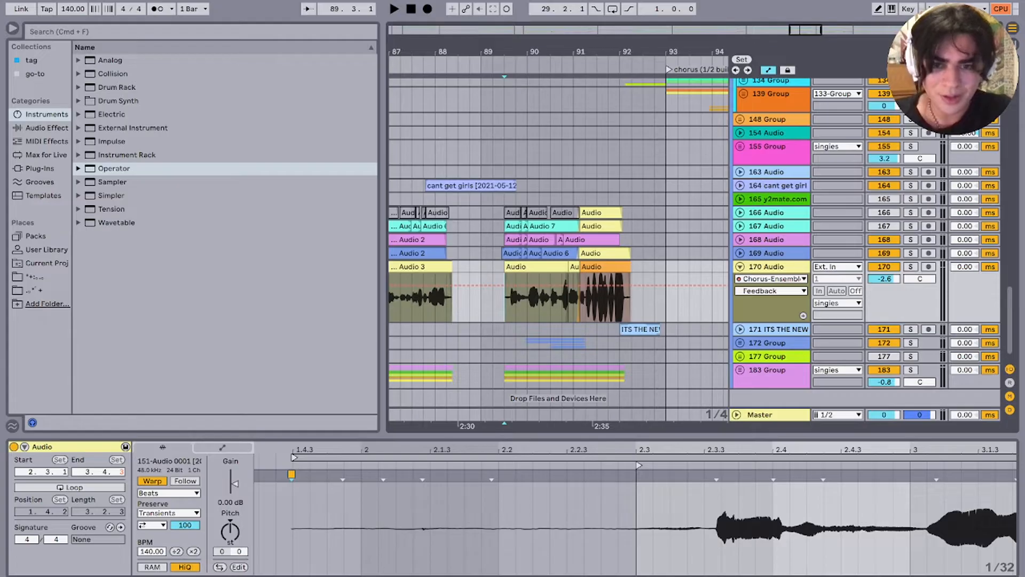
Step: Select the 168 and 169 Audio tracks, look over their bridge clips, and set the start point at bar 90 on 170 Audio
{"action": "left_click", "coordinate": [769, 240]}
{"action": "left_click", "coordinate": [769, 253], "text": "shift"}
{"action": "scroll", "coordinate": [558, 235], "scroll_direction": "left", "scroll_amount": 3}
{"action": "scroll", "coordinate": [557, 235], "scroll_direction": "up", "scroll_amount": 1}
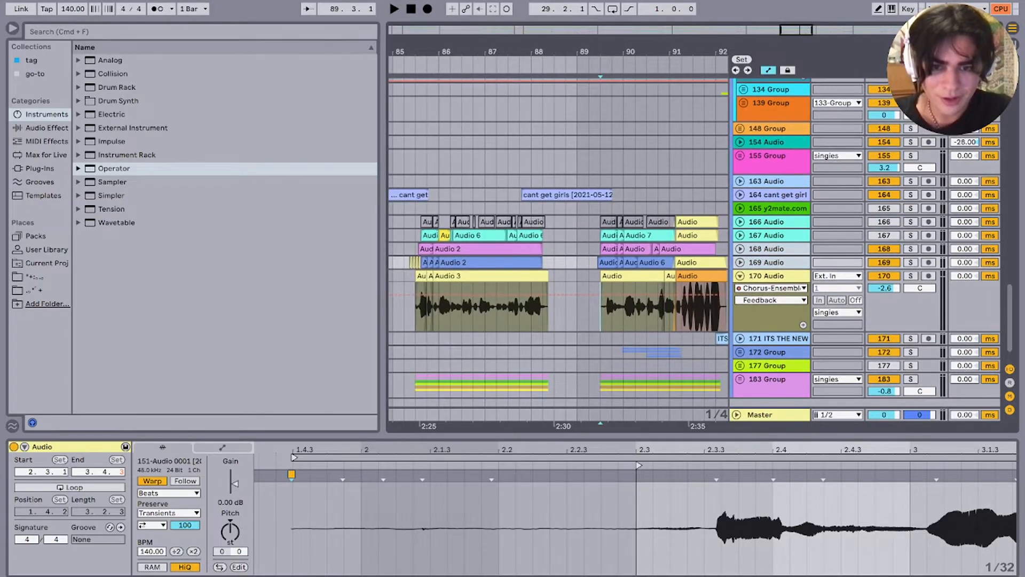
{"action": "left_click", "coordinate": [655, 262]}
{"action": "scroll", "coordinate": [598, 288], "scroll_direction": "right", "scroll_amount": 2}
{"action": "scroll", "coordinate": [598, 289], "scroll_direction": "down", "scroll_amount": 1}
{"action": "left_click", "coordinate": [578, 299]}
{"action": "scroll", "coordinate": [578, 299], "scroll_direction": "up", "scroll_amount": 4}
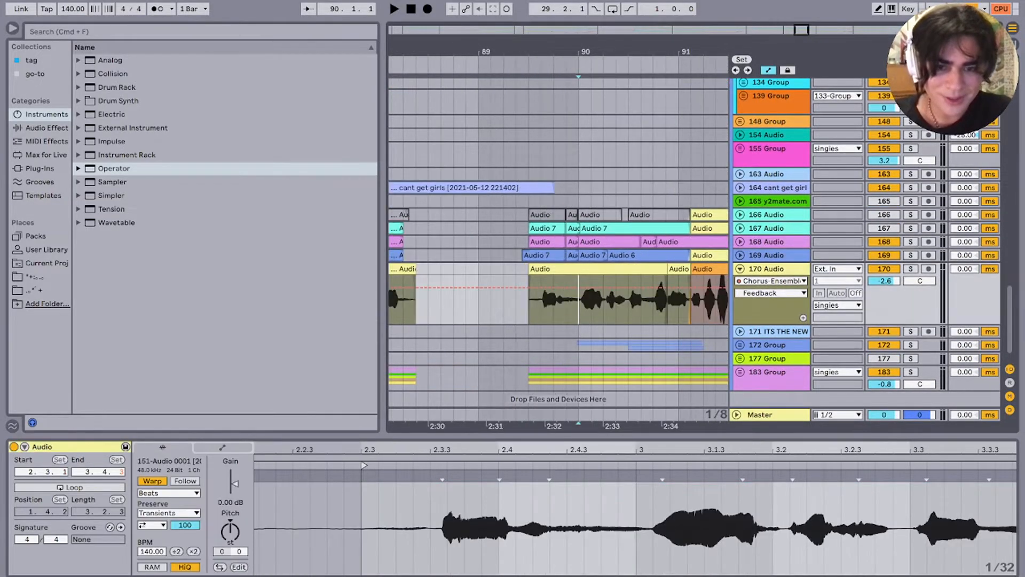
Step: Solo the 183 Group, play it from bar 85, and clear its solo
{"action": "left_click", "coordinate": [513, 377]}
{"action": "key", "text": "s"}
{"action": "scroll", "coordinate": [693, 320], "scroll_direction": "down", "scroll_amount": 10}
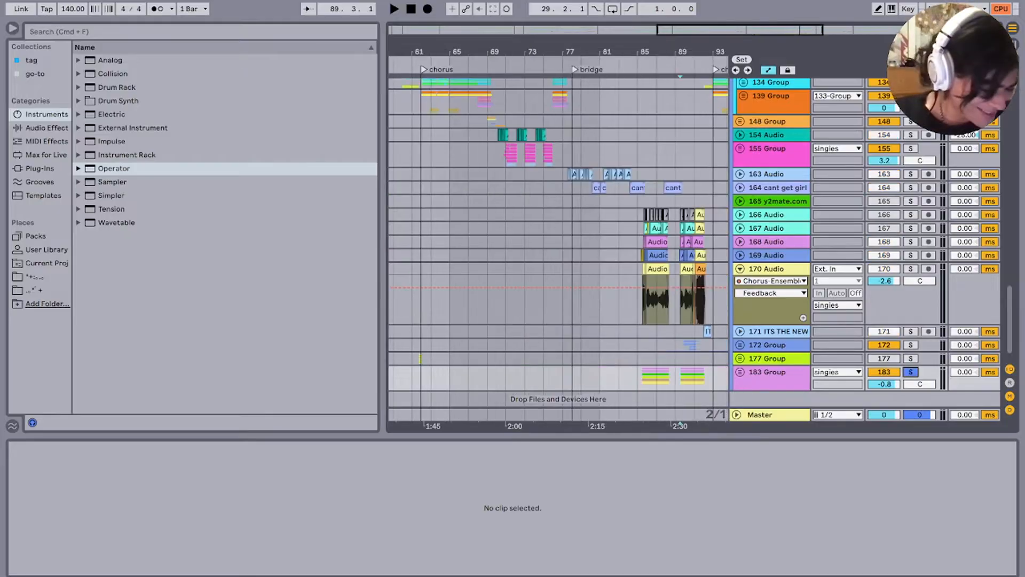
{"action": "left_click", "coordinate": [629, 377]}
{"action": "scroll", "coordinate": [629, 377], "scroll_direction": "up", "scroll_amount": 8}
{"action": "left_click", "coordinate": [579, 377]}
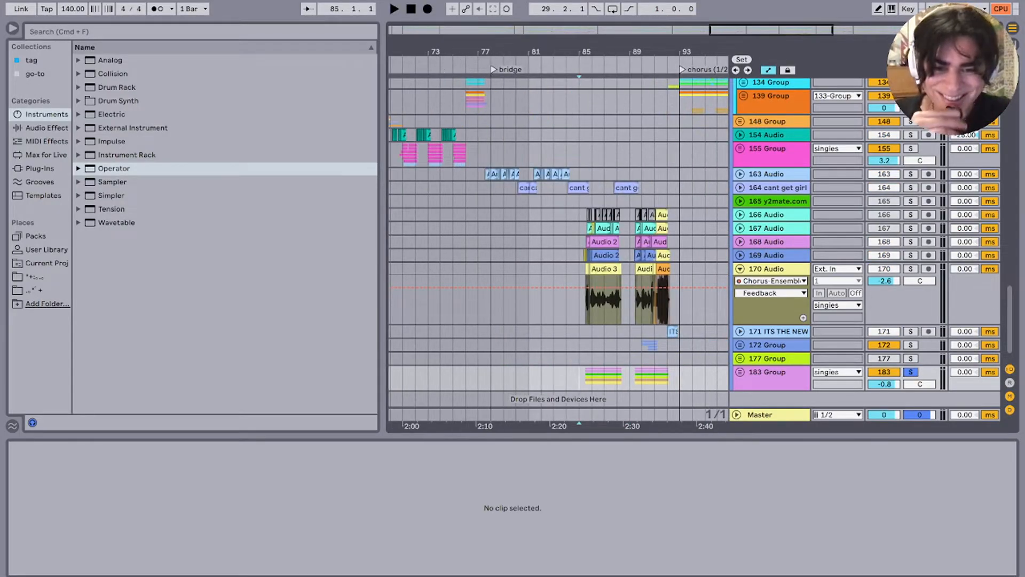
{"action": "key", "text": "space"}
{"action": "scroll", "coordinate": [579, 377], "scroll_direction": "up", "scroll_amount": 4}
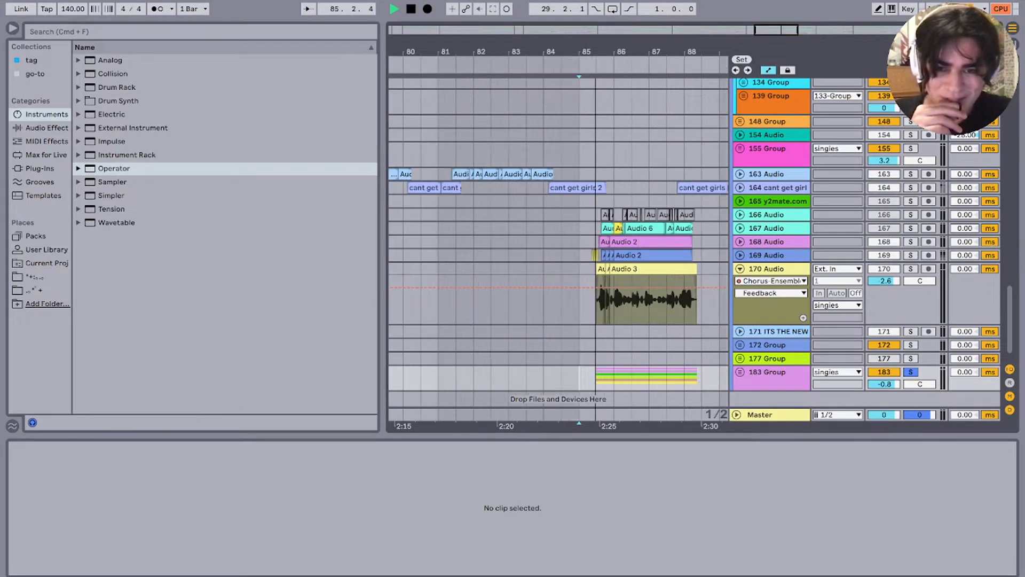
{"action": "scroll", "coordinate": [579, 374], "scroll_direction": "right", "scroll_amount": 3}
{"action": "scroll", "coordinate": [579, 374], "scroll_direction": "down", "scroll_amount": 1}
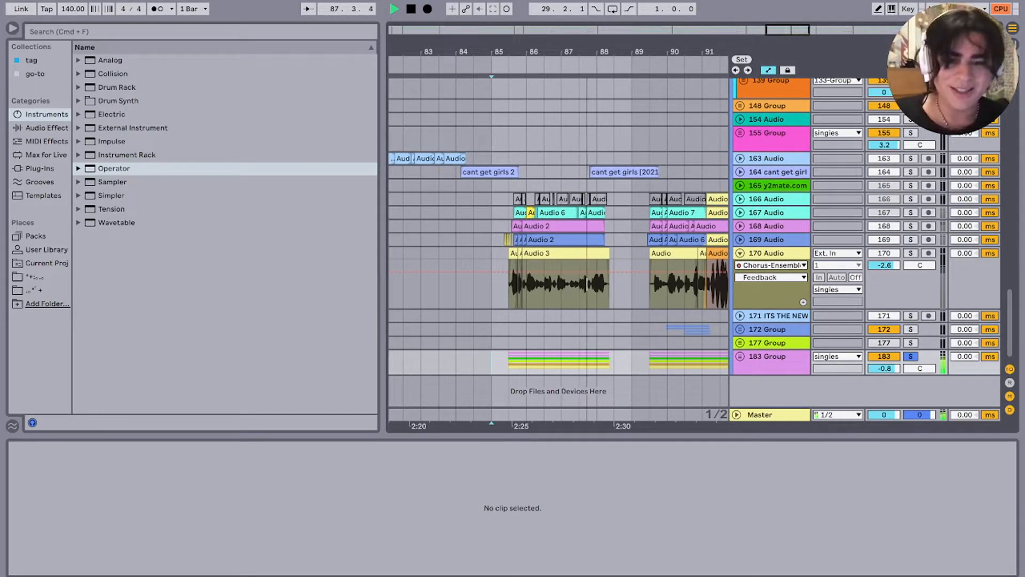
{"action": "key", "text": "space"}
{"action": "key", "text": "s"}
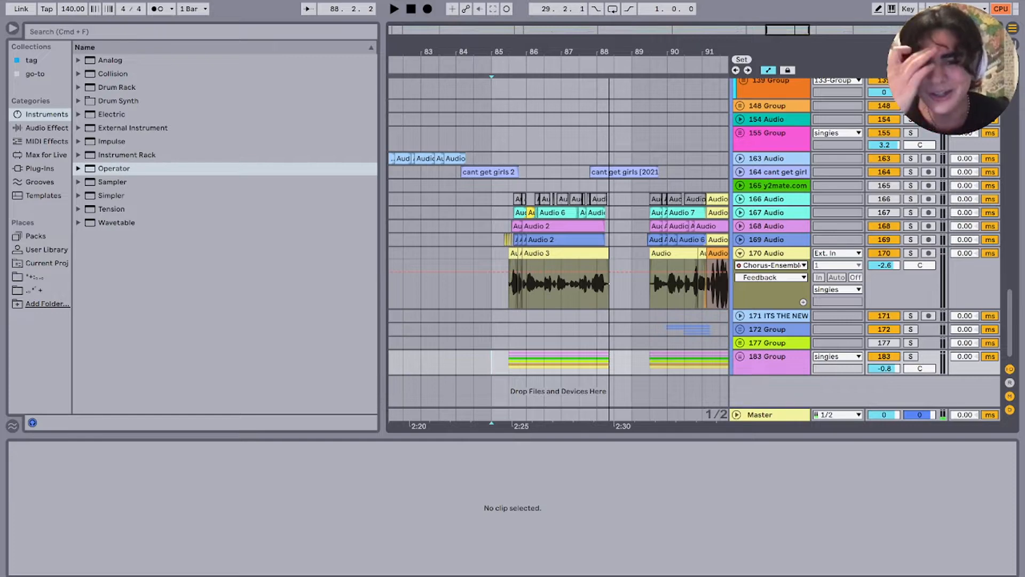
Step: Select the 183 Group's first section from bar 85 to 88, then set the start point at the beginning of its clips
{"action": "left_click_drag", "start_coordinate": [492, 363], "coordinate": [613, 363]}
{"action": "left_click", "coordinate": [631, 363]}
{"action": "left_click", "coordinate": [508, 363]}
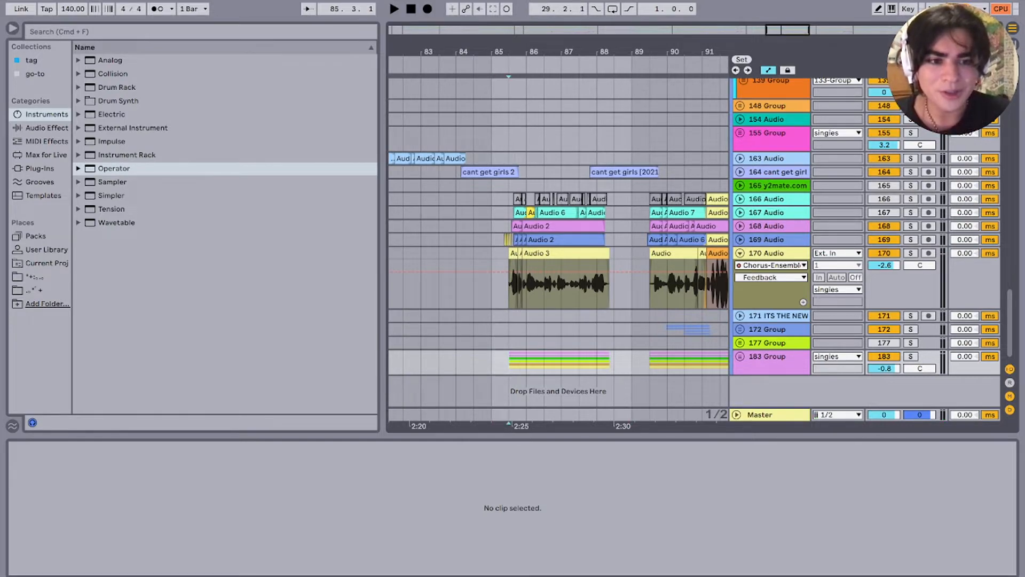
Step: Solo the 168, 169 and 170 Audio tracks and play them from bar 85
{"action": "left_click", "coordinate": [508, 291]}
{"action": "key", "text": "plus"}
{"action": "left_click", "coordinate": [911, 240]}
{"action": "left_click", "coordinate": [911, 226], "text": "super"}
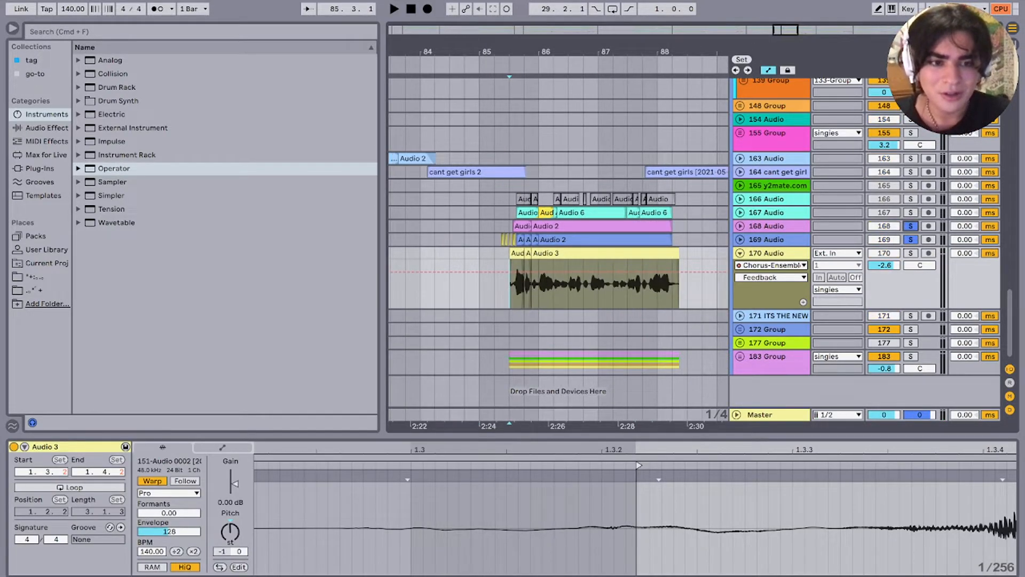
{"action": "left_click", "coordinate": [911, 253], "text": "super"}
{"action": "key", "text": "space"}
{"action": "key", "text": "space"}
Step: Select 170 Audio's Audio 3 clip, play that track soloed alone with its device chain shown, and switch the solo to 169 Audio
{"action": "left_click", "coordinate": [550, 253]}
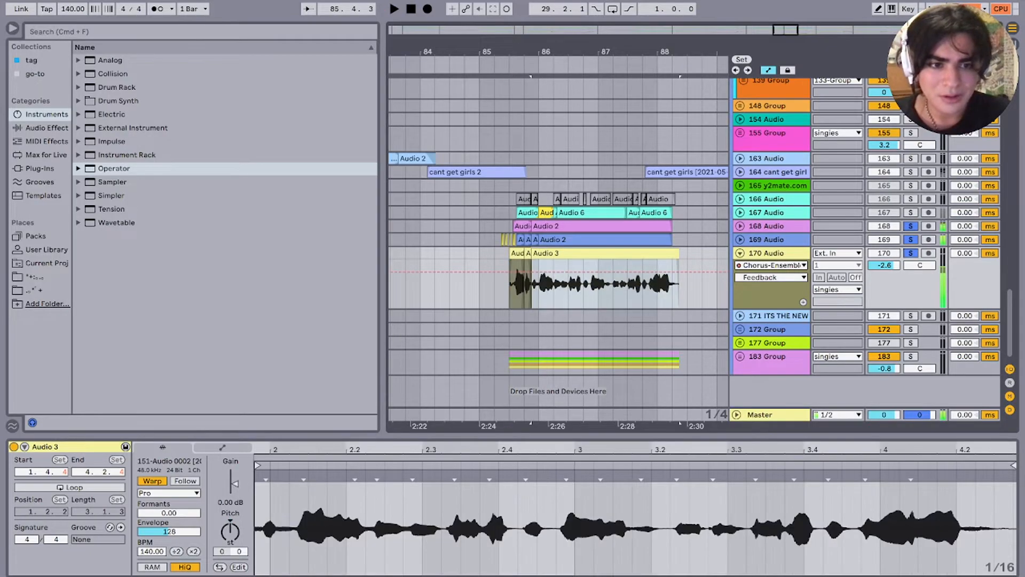
{"action": "left_click", "coordinate": [910, 253]}
{"action": "key", "text": "space"}
{"action": "key", "text": "shift+Tab"}
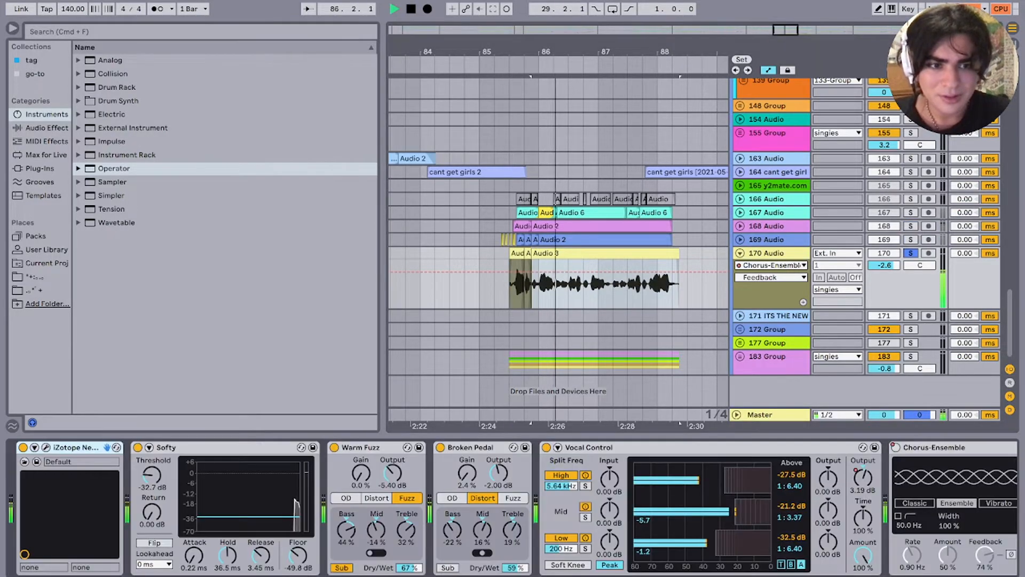
{"action": "left_click", "coordinate": [911, 240]}
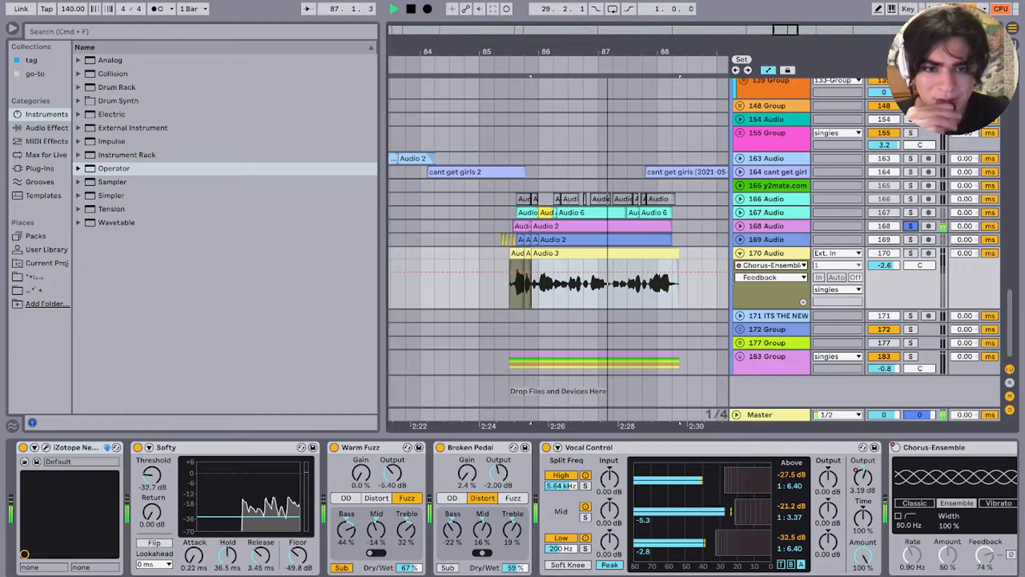
Step: Unfold and solo 168 Audio, show its devices, listen through its bridge clips, and stop at bar 92
{"action": "left_click", "coordinate": [740, 226]}
{"action": "left_click", "coordinate": [911, 226]}
{"action": "scroll", "coordinate": [587, 254], "scroll_direction": "down", "scroll_amount": 5}
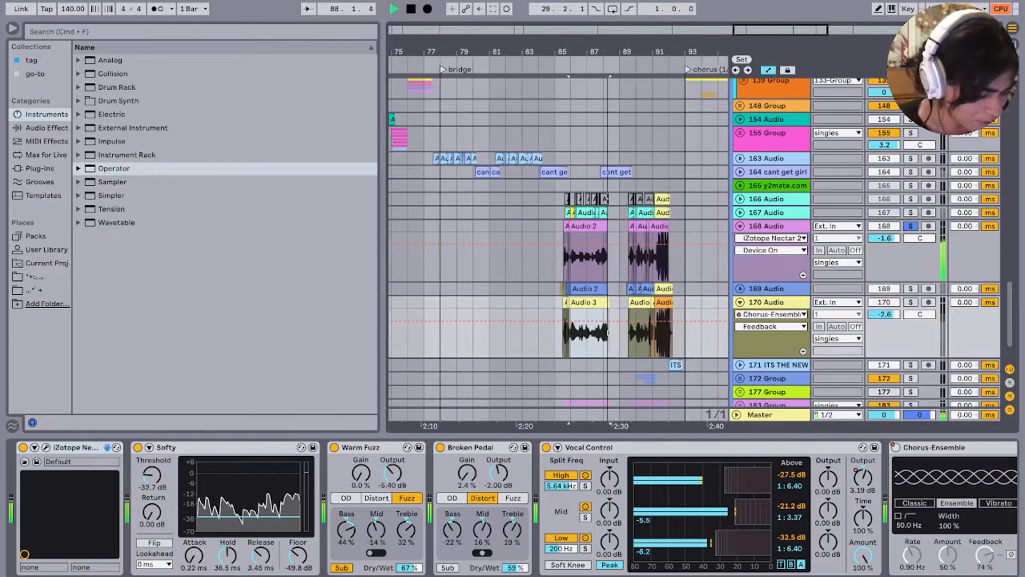
{"action": "scroll", "coordinate": [566, 254], "scroll_direction": "right", "scroll_amount": 3}
{"action": "left_click", "coordinate": [550, 253]}
{"action": "scroll", "coordinate": [553, 254], "scroll_direction": "up", "scroll_amount": 5}
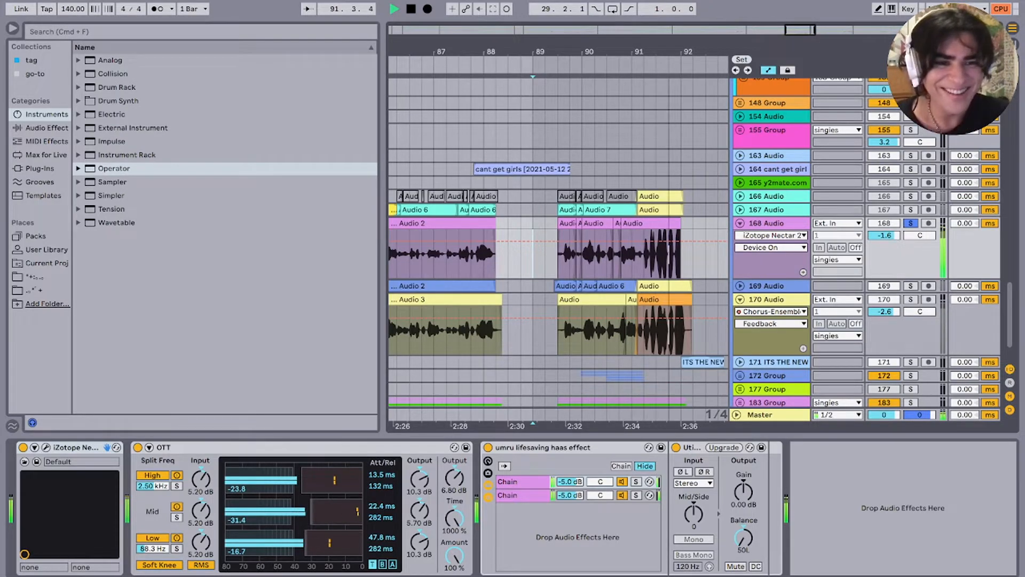
{"action": "scroll", "coordinate": [582, 254], "scroll_direction": "up", "scroll_amount": 4}
{"action": "key", "text": "space"}
Step: Solo the 172 Group and play its clips from bar 90, replaying them from the same point
{"action": "scroll", "coordinate": [596, 253], "scroll_direction": "down", "scroll_amount": 2}
{"action": "scroll", "coordinate": [595, 254], "scroll_direction": "right", "scroll_amount": 2}
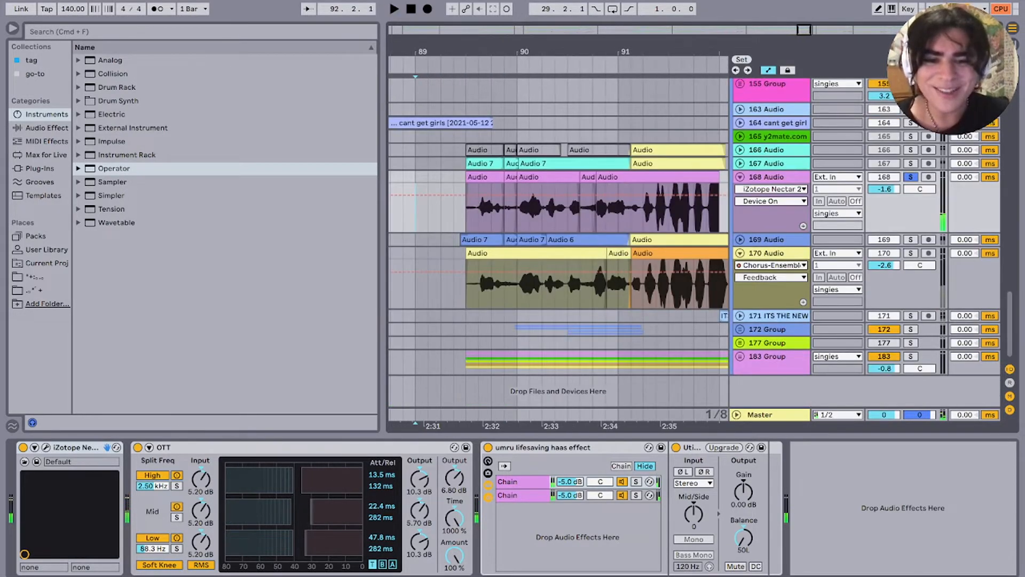
{"action": "scroll", "coordinate": [595, 253], "scroll_direction": "down", "scroll_amount": 4}
{"action": "left_click", "coordinate": [910, 330]}
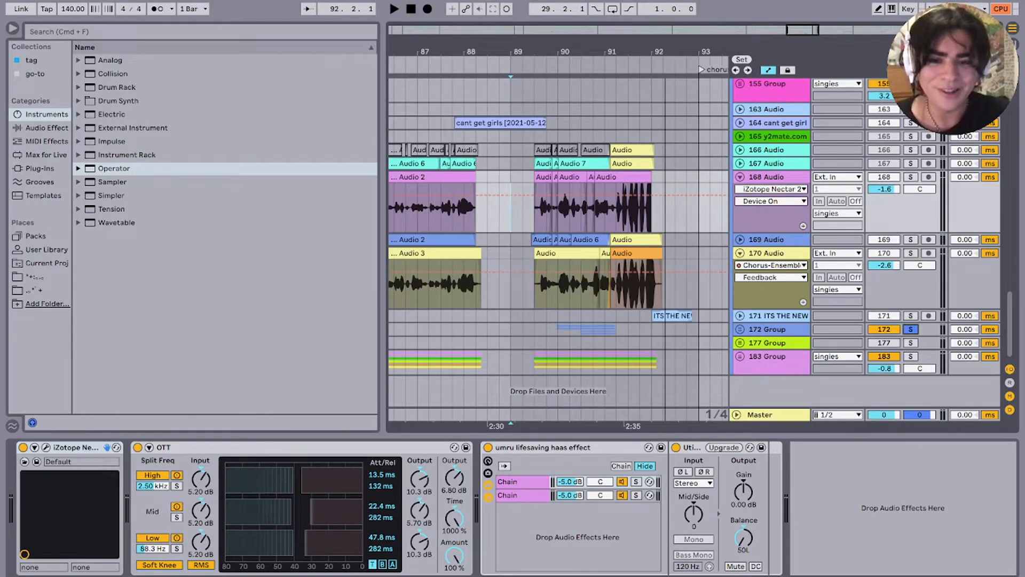
{"action": "left_click", "coordinate": [557, 330]}
{"action": "key", "text": "plus"}
{"action": "key", "text": "plus"}
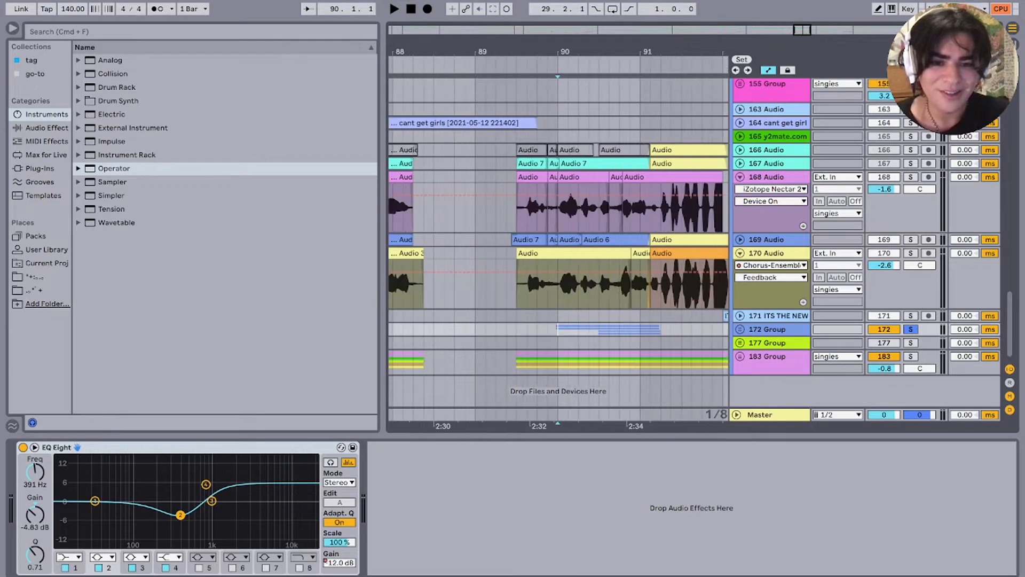
{"action": "key", "text": "space"}
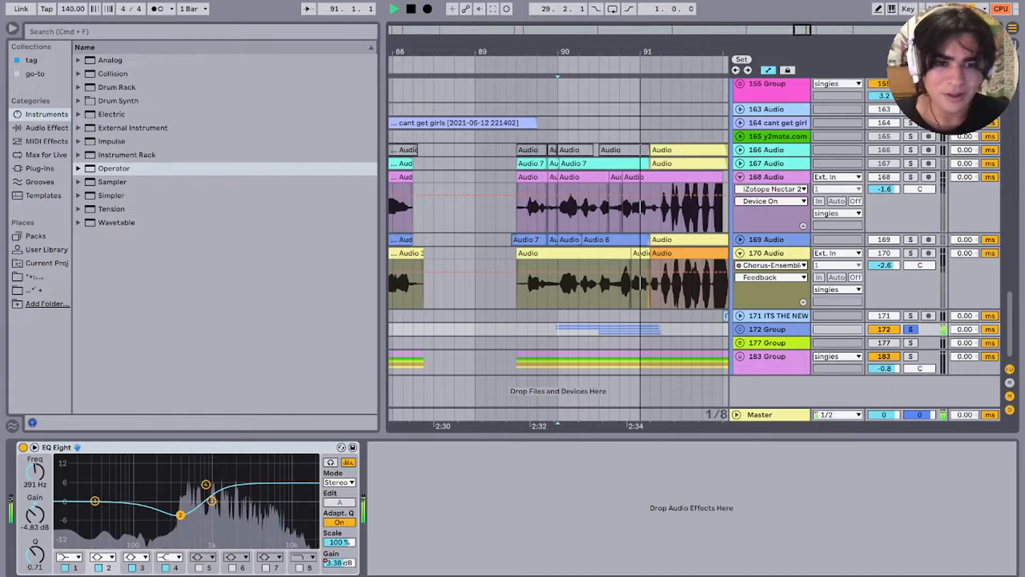
{"action": "key", "text": "space"}
{"action": "key", "text": "space"}
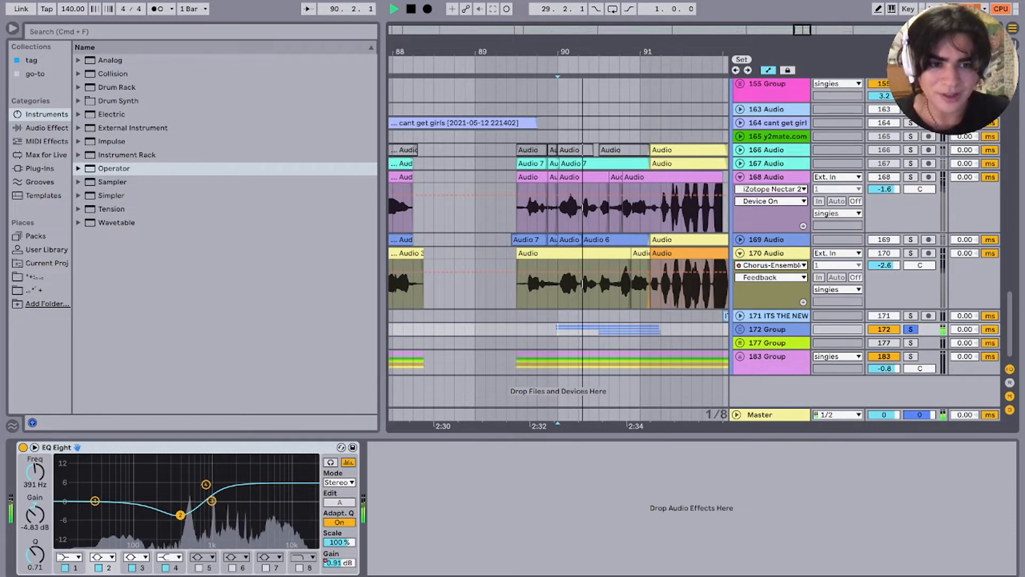
Step: Add the 168, 169 and 170 Audio tracks to the 172 Group's solo and play them together from bar 90
{"action": "left_click", "coordinate": [910, 253], "text": "super"}
{"action": "left_click", "coordinate": [911, 239], "text": "super"}
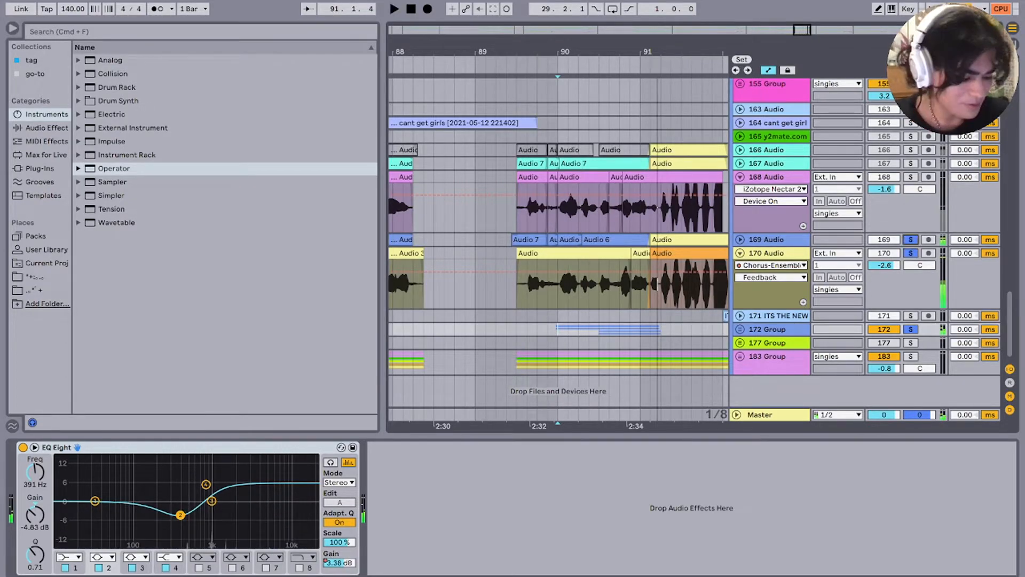
{"action": "left_click", "coordinate": [911, 177], "text": "super"}
{"action": "key", "text": "space"}
{"action": "key", "text": "space"}
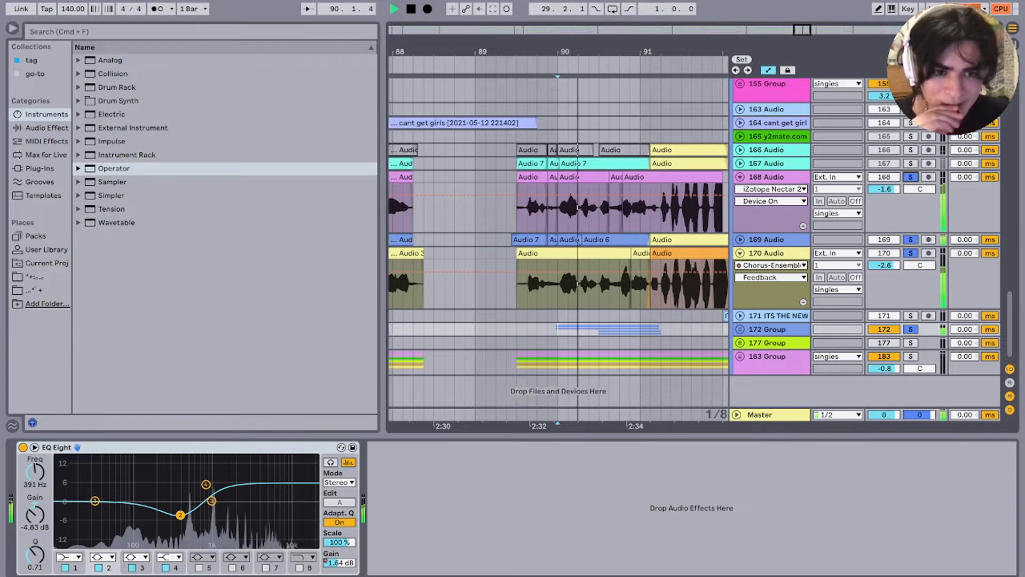
{"action": "key", "text": "space"}
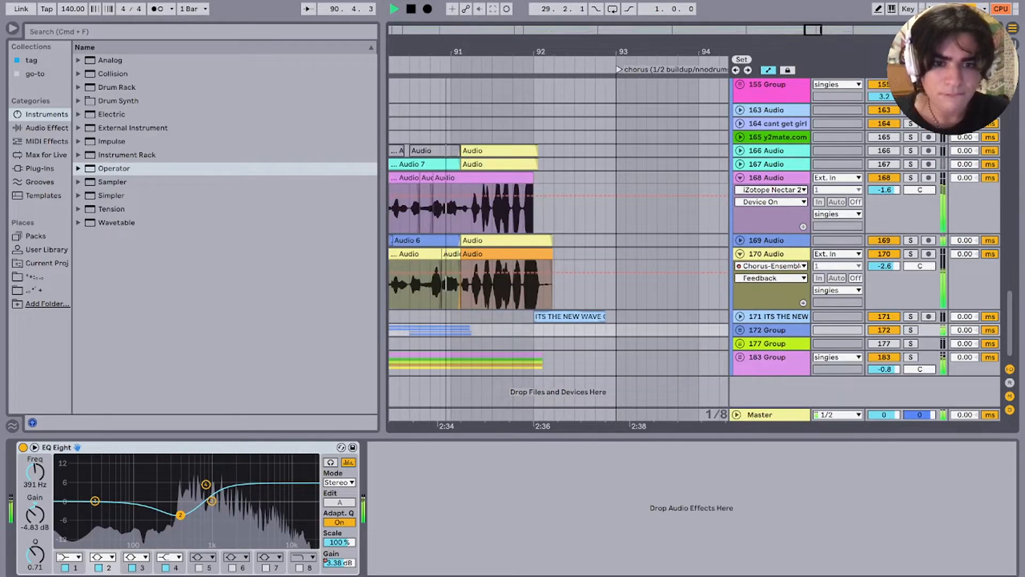
Step: Collapse the 99, 116 and 133 Groups inside singies and stop playback
{"action": "scroll", "coordinate": [559, 241], "scroll_direction": "down", "scroll_amount": 10}
{"action": "scroll", "coordinate": [558, 240], "scroll_direction": "up", "scroll_amount": 20}
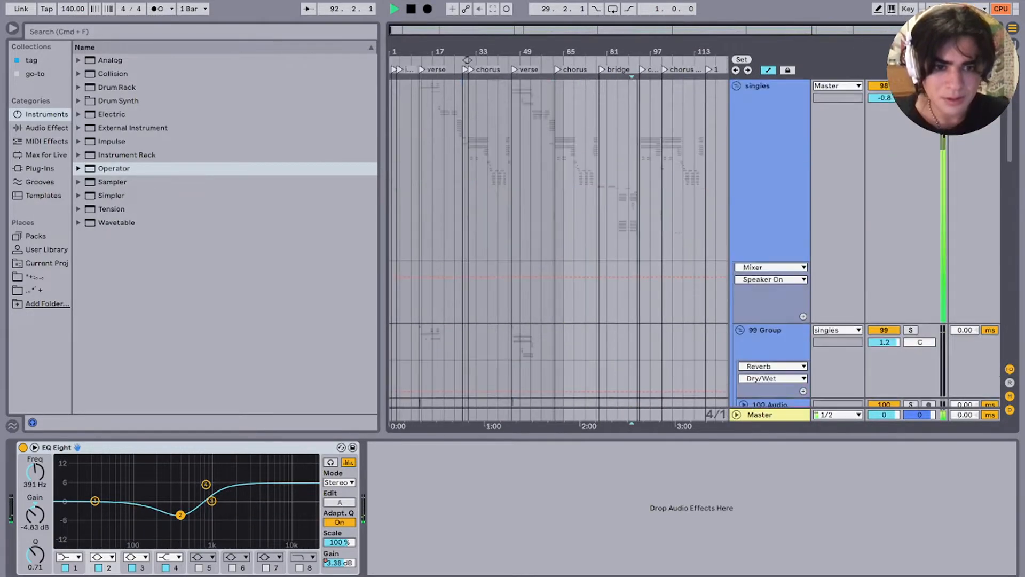
{"action": "scroll", "coordinate": [558, 240], "scroll_direction": "down", "scroll_amount": 3}
{"action": "left_click", "coordinate": [739, 216]}
{"action": "left_click", "coordinate": [739, 280]}
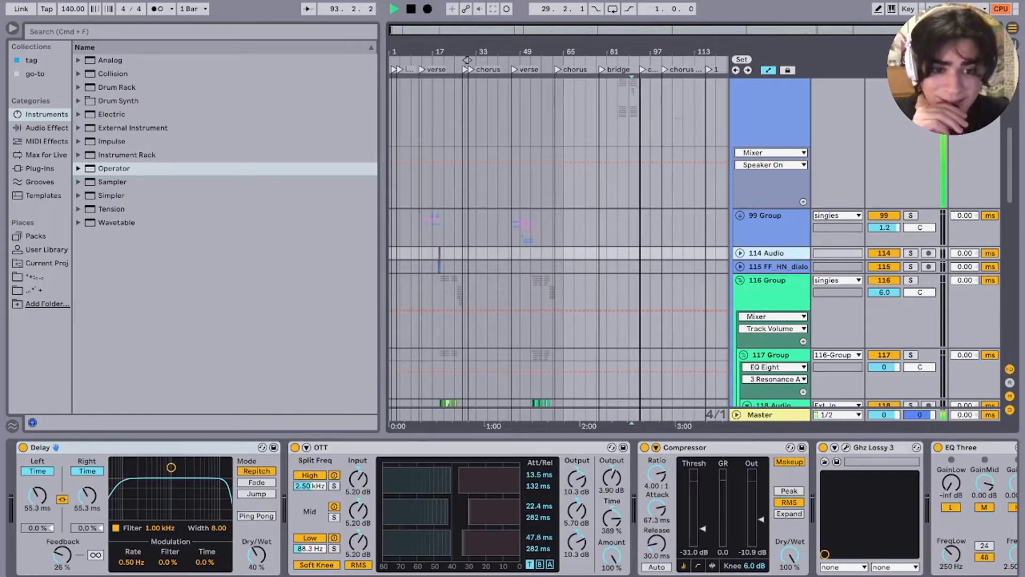
{"action": "left_click", "coordinate": [740, 356]}
{"action": "key", "text": "Down"}
{"action": "key", "text": "Down"}
{"action": "key", "text": "Down"}
{"action": "key", "text": "space"}
{"action": "scroll", "coordinate": [689, 278], "scroll_direction": "down", "scroll_amount": 8}
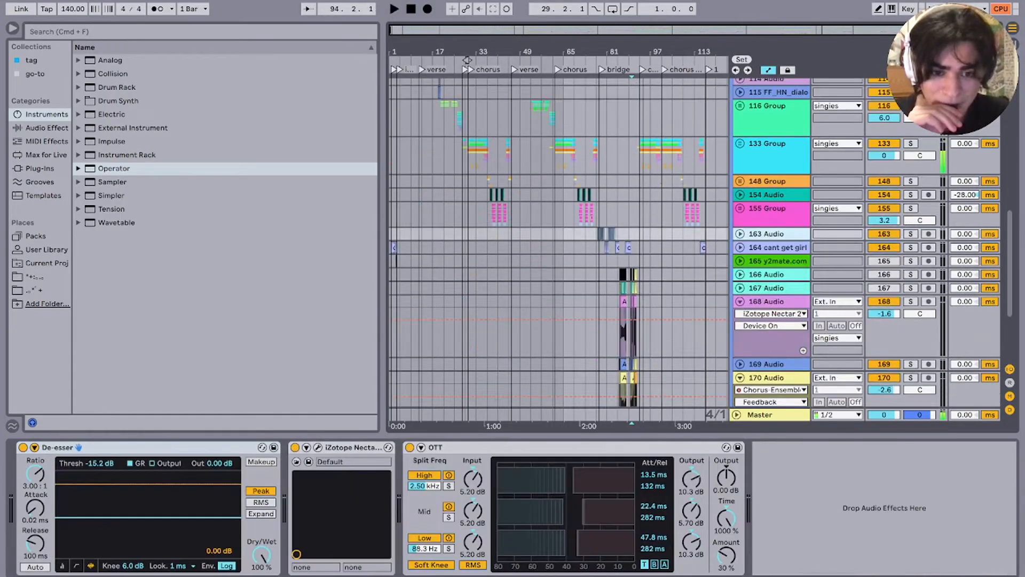
Step: Find the 183 Group's final chorus clips at bar 106 and play them with the group soloed
{"action": "left_click", "coordinate": [695, 328]}
{"action": "scroll", "coordinate": [694, 320], "scroll_direction": "down", "scroll_amount": 6}
{"action": "scroll", "coordinate": [694, 320], "scroll_direction": "up", "scroll_amount": 20}
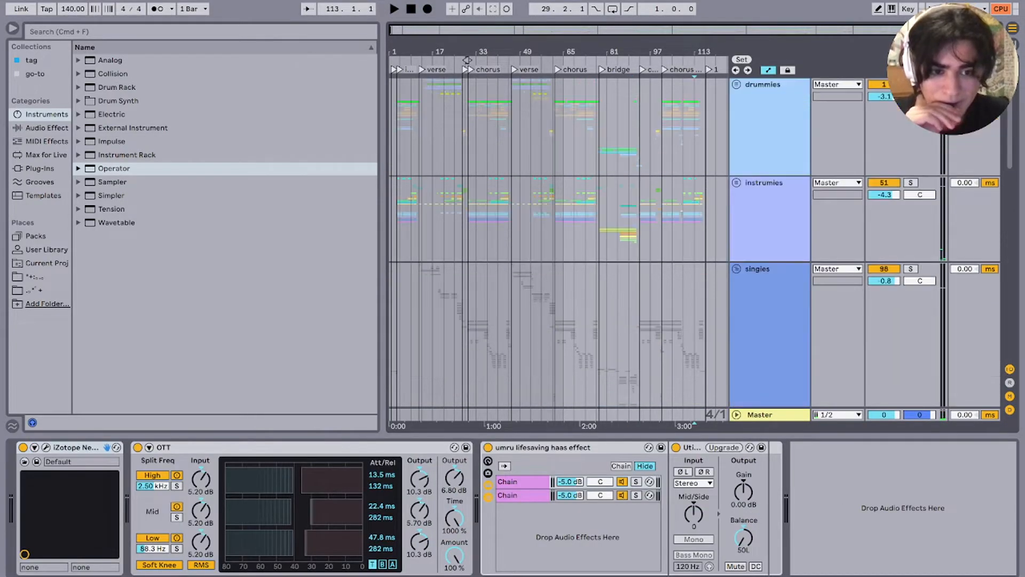
{"action": "scroll", "coordinate": [693, 320], "scroll_direction": "down", "scroll_amount": 20}
{"action": "scroll", "coordinate": [694, 342], "scroll_direction": "up", "scroll_amount": 8}
{"action": "left_click", "coordinate": [595, 363]}
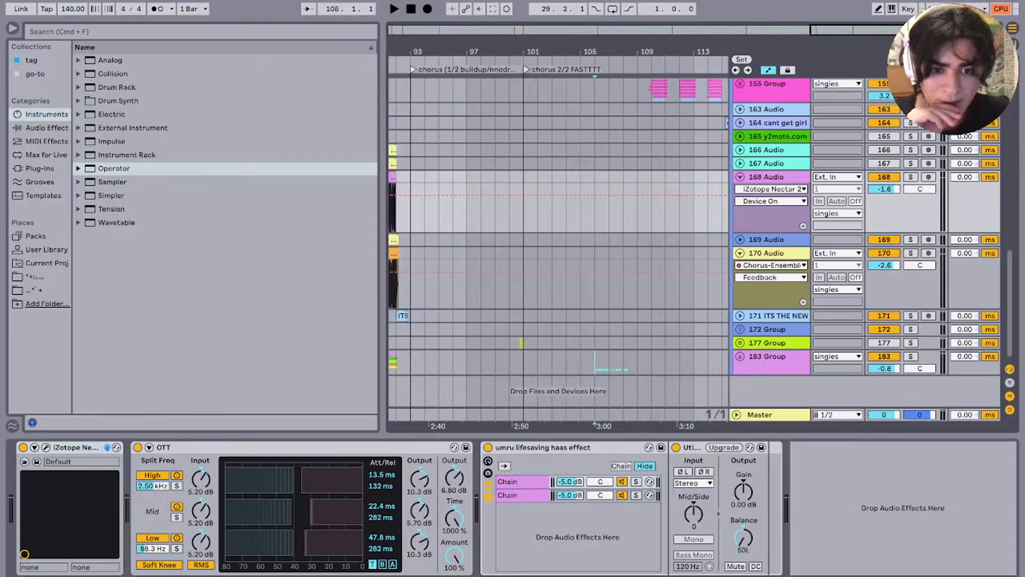
{"action": "key", "text": "Down"}
{"action": "key", "text": "space"}
{"action": "key", "text": "s"}
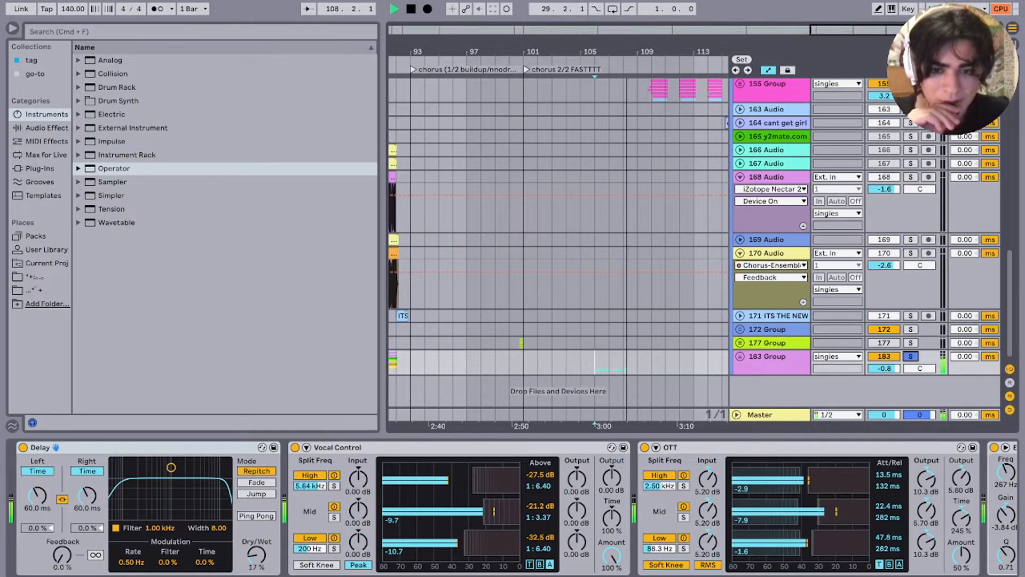
{"action": "key", "text": "space"}
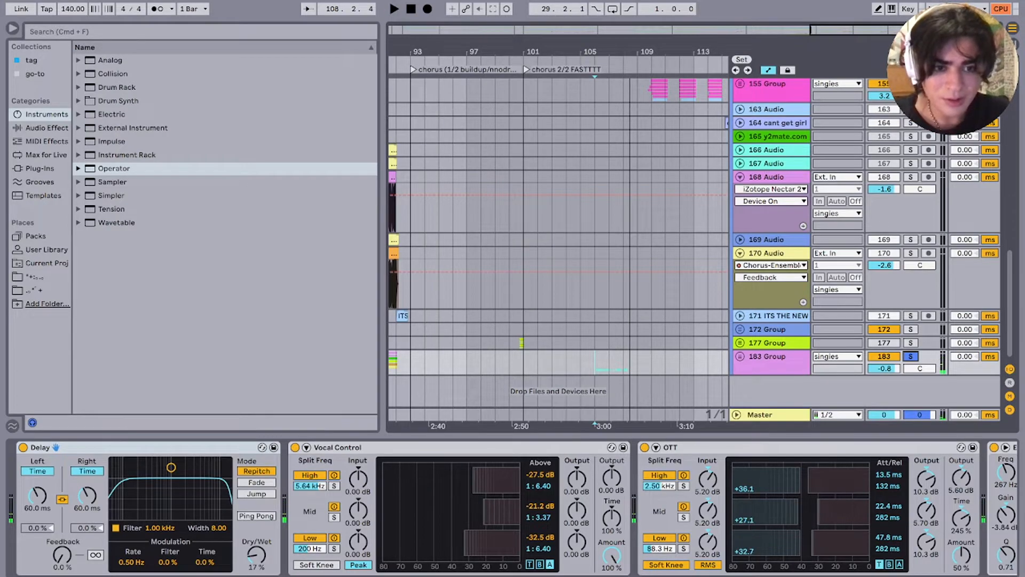
Step: Solo the whole singies group, play it from bar 106 to 109, and collapse it in the full arrangement view
{"action": "key", "text": "equal"}
{"action": "key", "text": "equal"}
{"action": "key", "text": "space"}
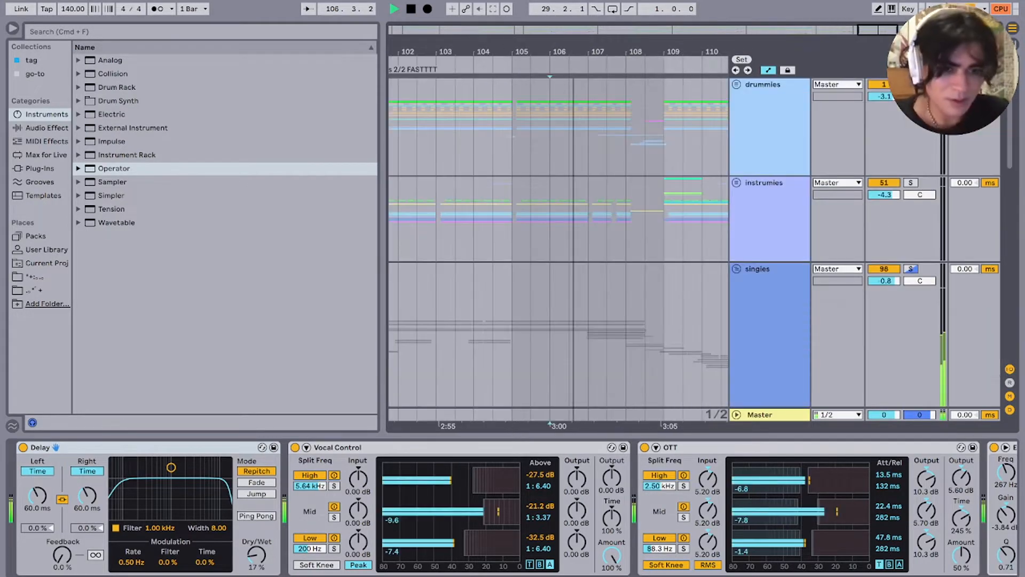
{"action": "key", "text": "s"}
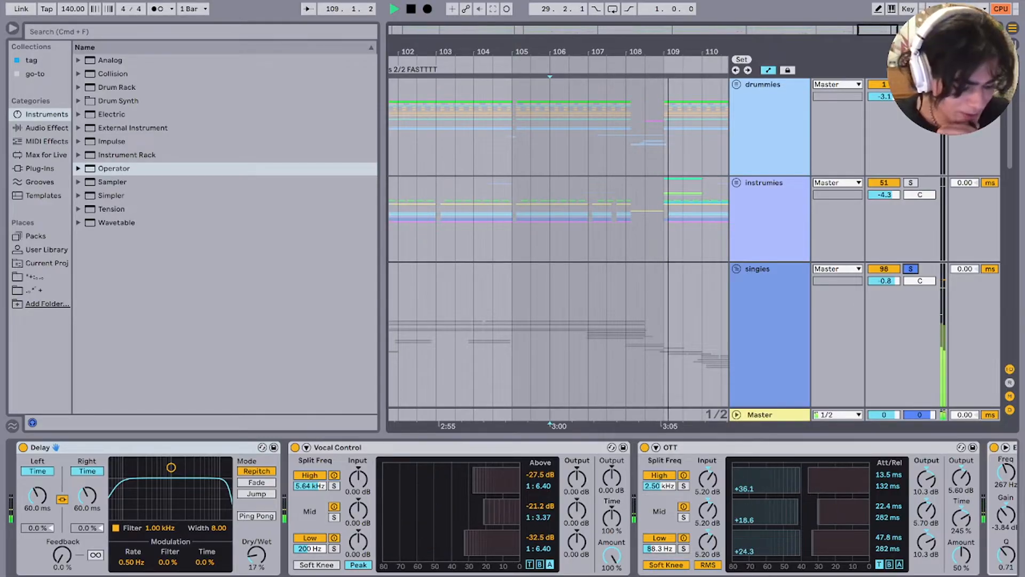
{"action": "key", "text": "space"}
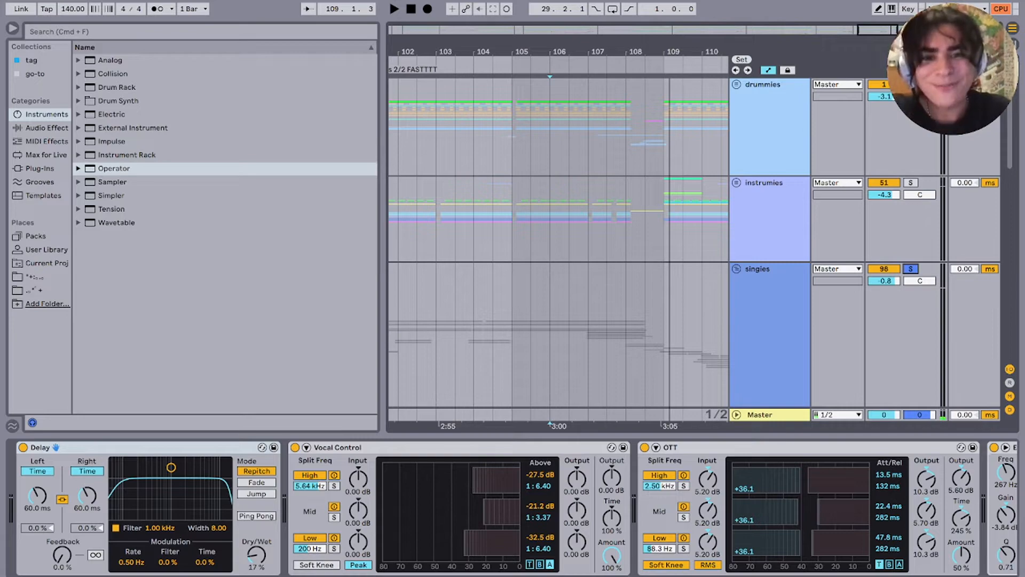
{"action": "key", "text": "x"}
{"action": "left_click", "coordinate": [736, 269]}
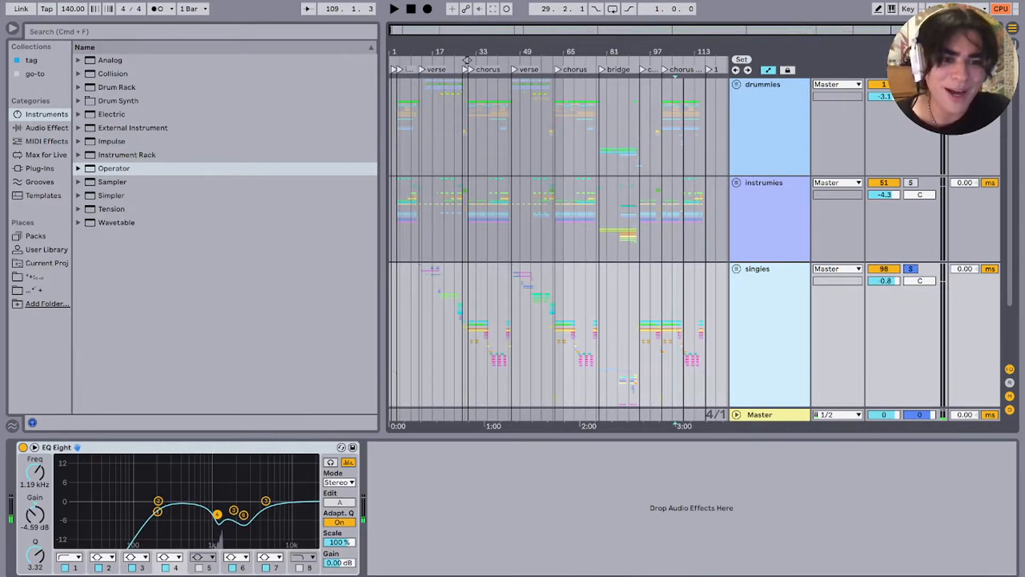
Step: Set the start point at bar 54 on the instrumies group and play it soloed
{"action": "left_click", "coordinate": [520, 219]}
{"action": "scroll", "coordinate": [520, 219], "scroll_direction": "up", "scroll_amount": 5}
{"action": "left_click", "coordinate": [552, 219]}
{"action": "scroll", "coordinate": [551, 219], "scroll_direction": "up", "scroll_amount": 5}
{"action": "left_click", "coordinate": [573, 219]}
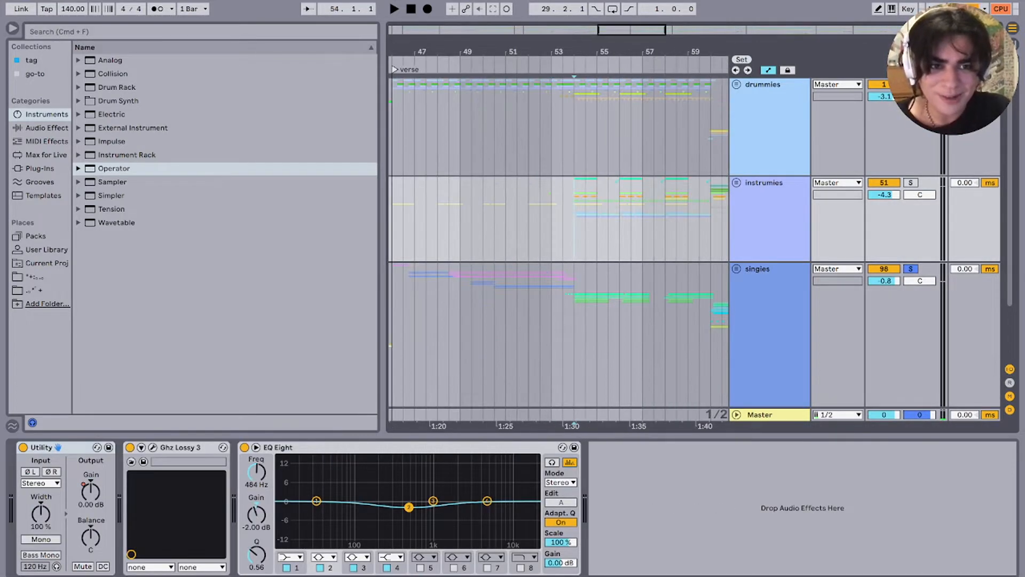
{"action": "left_click", "coordinate": [911, 183]}
{"action": "key", "text": "space"}
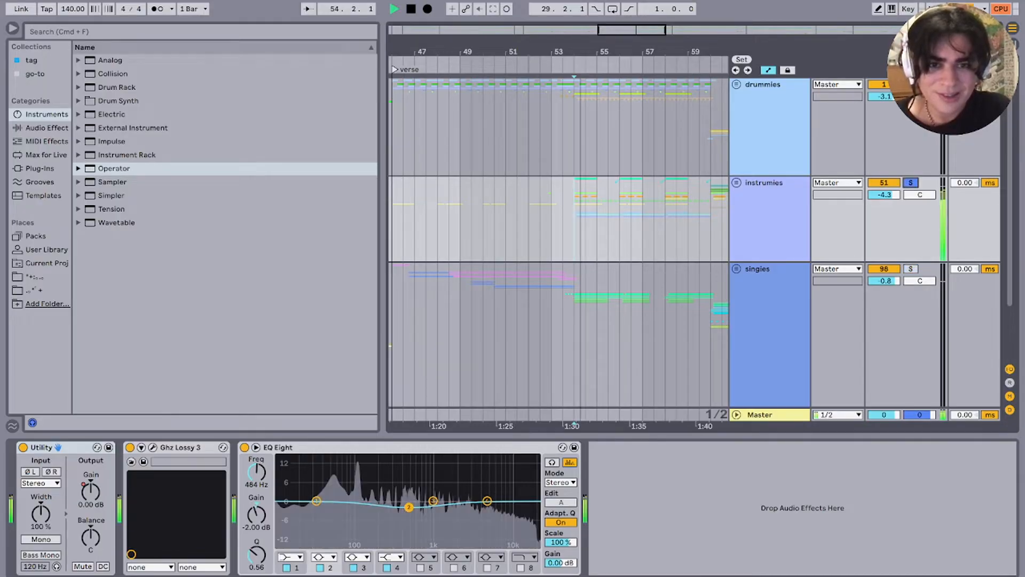
Step: Switch the solo to the drummies group and replay the second verse from bar 54
{"action": "left_click", "coordinate": [911, 85]}
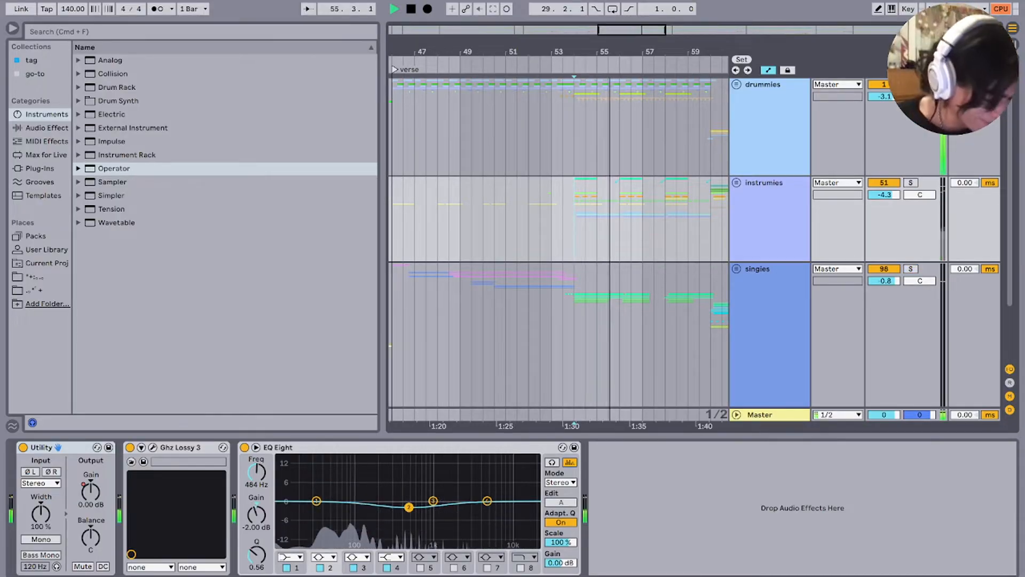
{"action": "scroll", "coordinate": [574, 219], "scroll_direction": "down", "scroll_amount": 8}
{"action": "left_click_drag", "start_coordinate": [478, 59], "coordinate": [434, 60]}
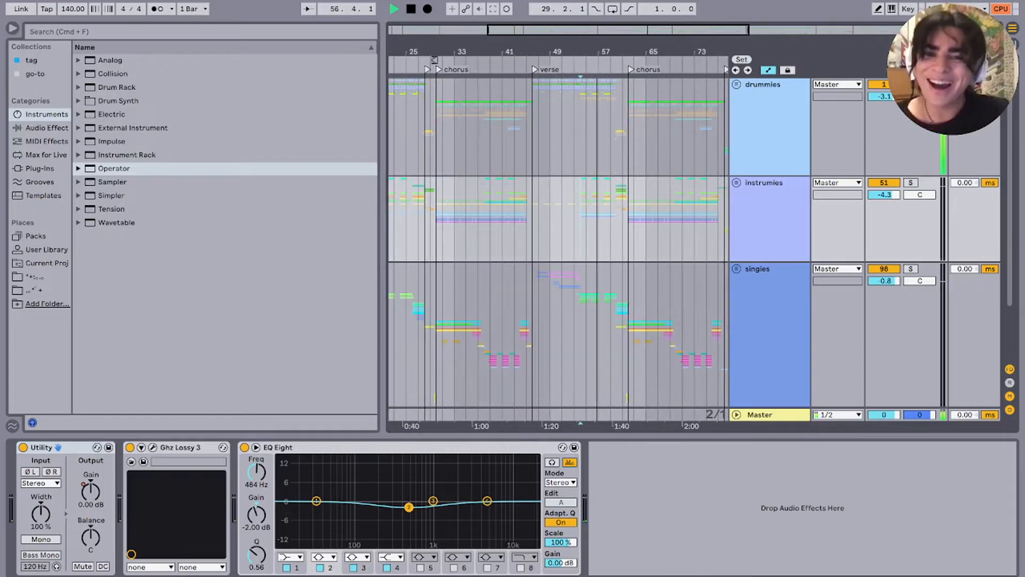
{"action": "key", "text": "space"}
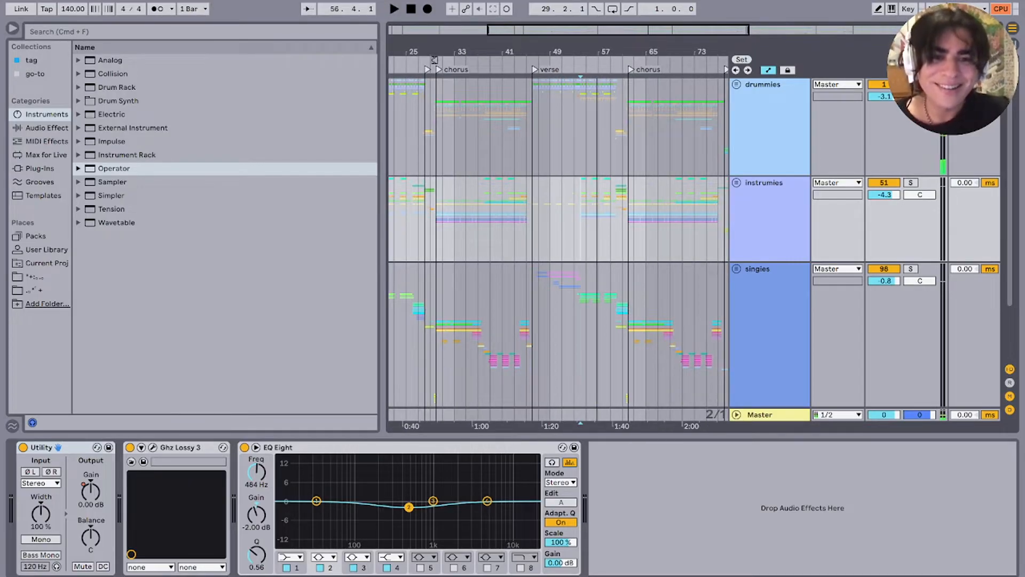
{"action": "scroll", "coordinate": [585, 219], "scroll_direction": "up", "scroll_amount": 5}
{"action": "key", "text": "space"}
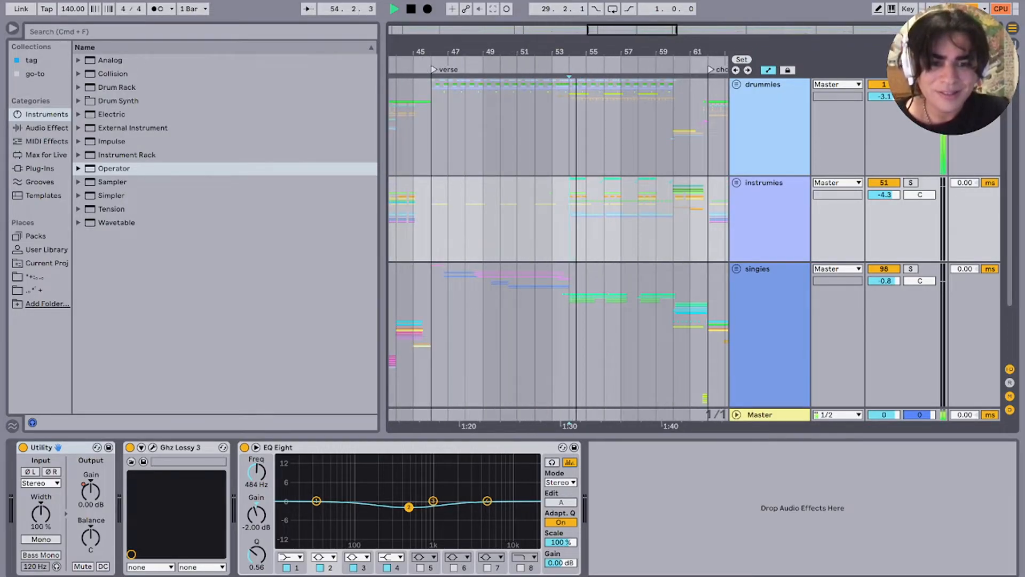
Step: Unfold drummies to look over its subgroups during playback, stop, and collapse it back to the arrangement overview
{"action": "left_click", "coordinate": [736, 84]}
{"action": "scroll", "coordinate": [591, 133], "scroll_direction": "up", "scroll_amount": 4}
{"action": "scroll", "coordinate": [589, 134], "scroll_direction": "up", "scroll_amount": 1}
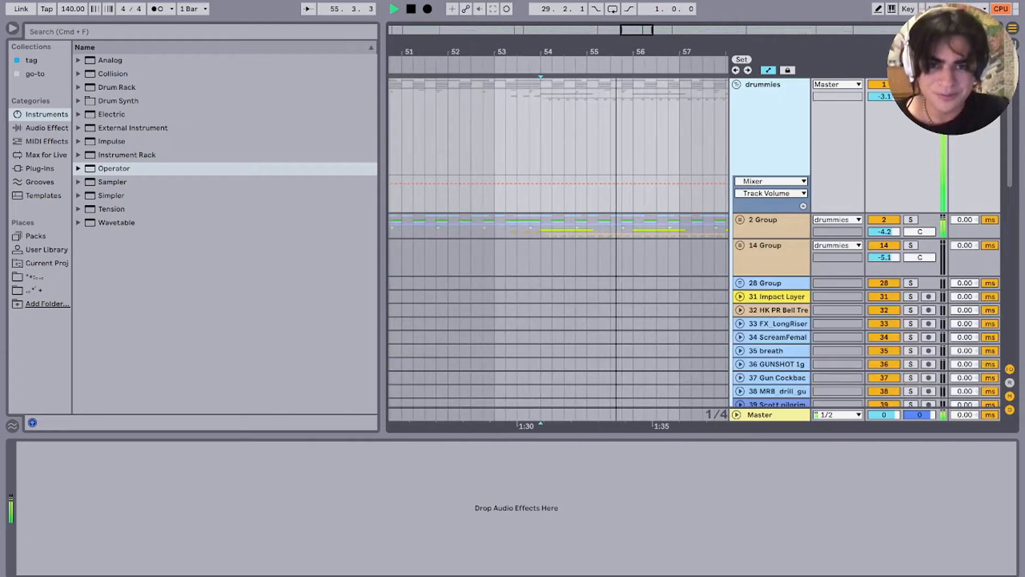
{"action": "left_click", "coordinate": [740, 220]}
{"action": "left_click", "coordinate": [739, 219]}
{"action": "key", "text": "space"}
{"action": "key", "text": "Up"}
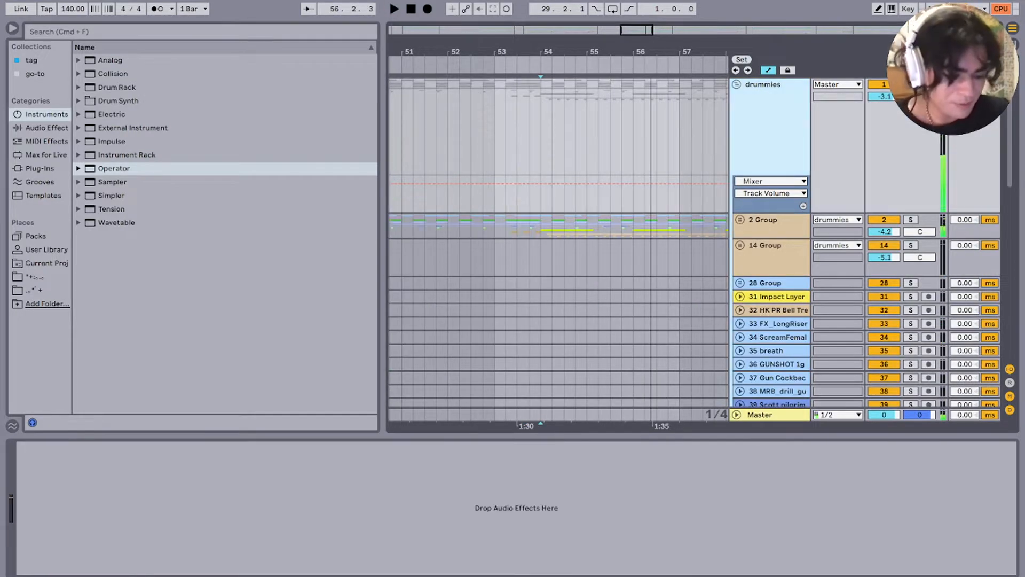
{"action": "key", "text": "Left"}
{"action": "scroll", "coordinate": [694, 133], "scroll_direction": "down", "scroll_amount": 5}
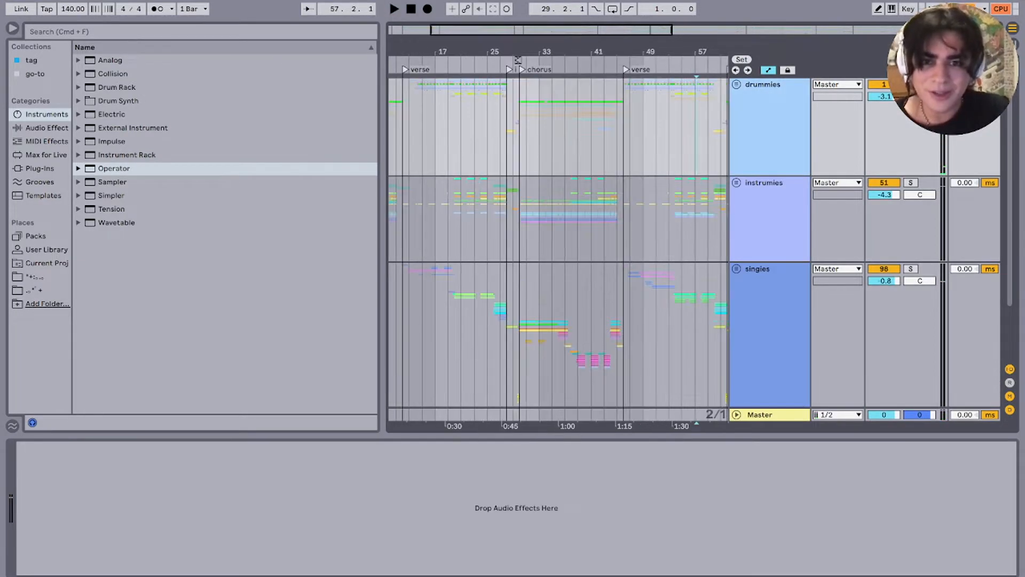
{"action": "scroll", "coordinate": [641, 133], "scroll_direction": "right", "scroll_amount": 3}
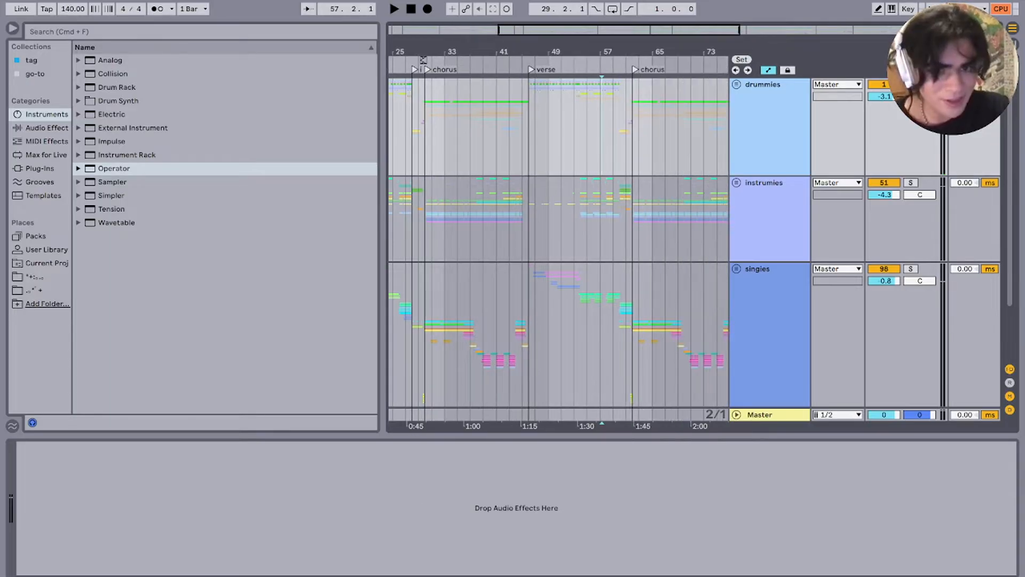
Step: Look over the drummies group around the second verse and across the whole song arrangement
{"action": "left_click_drag", "start_coordinate": [633, 134], "coordinate": [561, 133]}
{"action": "left_click", "coordinate": [561, 133]}
{"action": "left_click_drag", "start_coordinate": [431, 133], "coordinate": [536, 133]}
{"action": "left_click", "coordinate": [536, 133]}
{"action": "mouse_move", "coordinate": [639, 133]}
{"action": "left_mouse_down"}
{"action": "mouse_move", "coordinate": [561, 133]}
{"action": "mouse_move", "coordinate": [697, 128]}
{"action": "left_mouse_up"}
{"action": "left_click", "coordinate": [535, 128]}
{"action": "key", "text": "plus"}
{"action": "key", "text": "plus"}
{"action": "left_click", "coordinate": [587, 128]}
{"action": "left_click", "coordinate": [642, 128]}
{"action": "scroll", "coordinate": [614, 128], "scroll_direction": "right", "scroll_amount": 4}
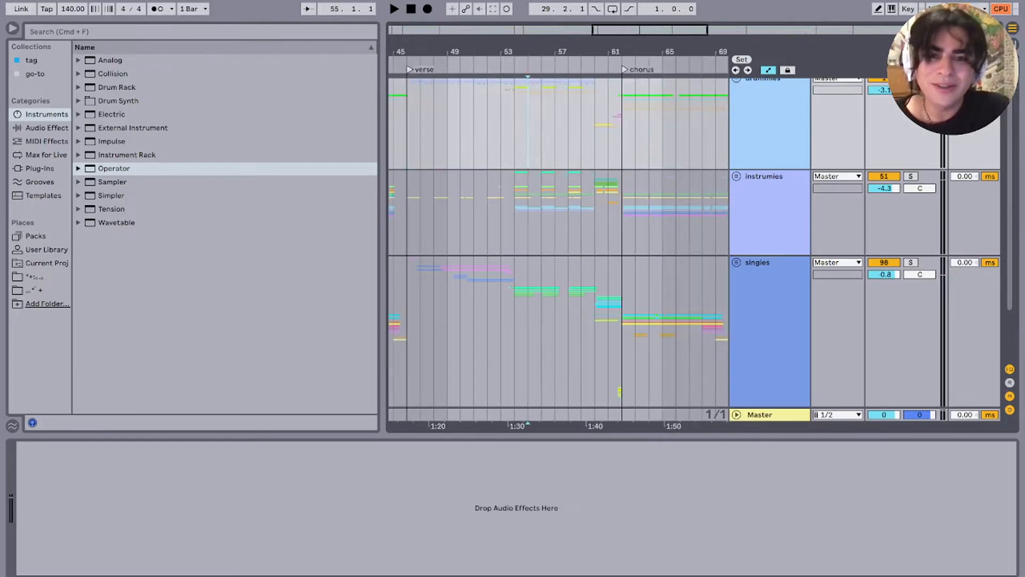
{"action": "left_click", "coordinate": [609, 128]}
{"action": "left_click", "coordinate": [582, 128]}
{"action": "scroll", "coordinate": [582, 128], "scroll_direction": "up", "scroll_amount": 4}
{"action": "scroll", "coordinate": [581, 129], "scroll_direction": "down", "scroll_amount": 10}
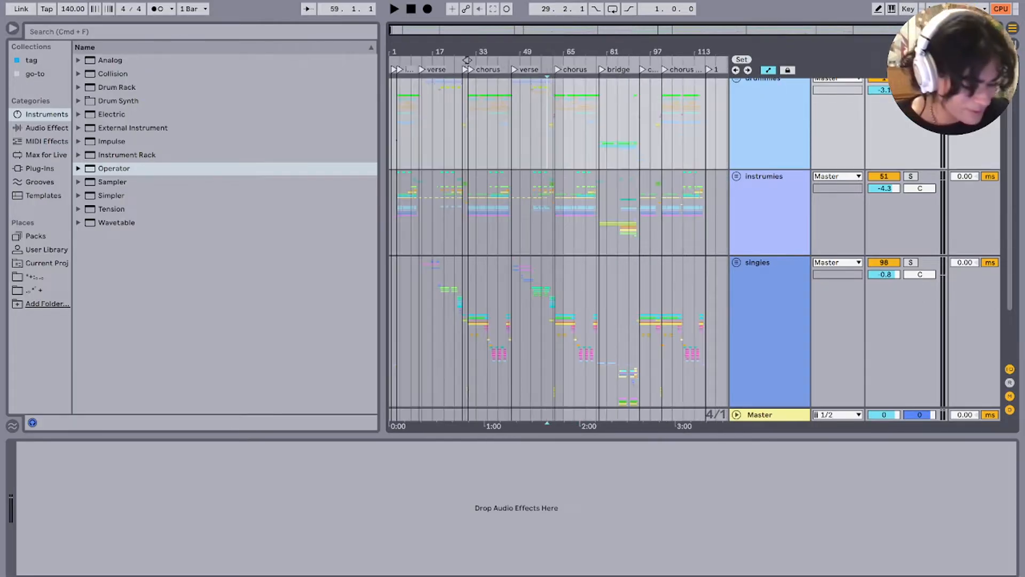
{"action": "left_click", "coordinate": [607, 126]}
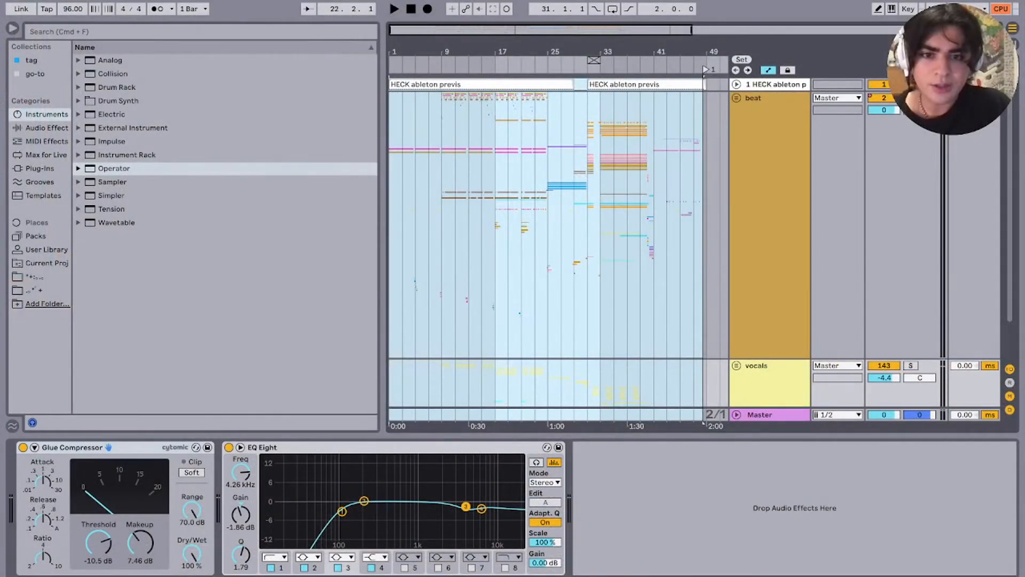
Step: Narrow the browser to widen the arrangement and look over the beat and vocals groups of the HECK project
{"action": "scroll", "coordinate": [442, 242], "scroll_direction": "up", "scroll_amount": 5}
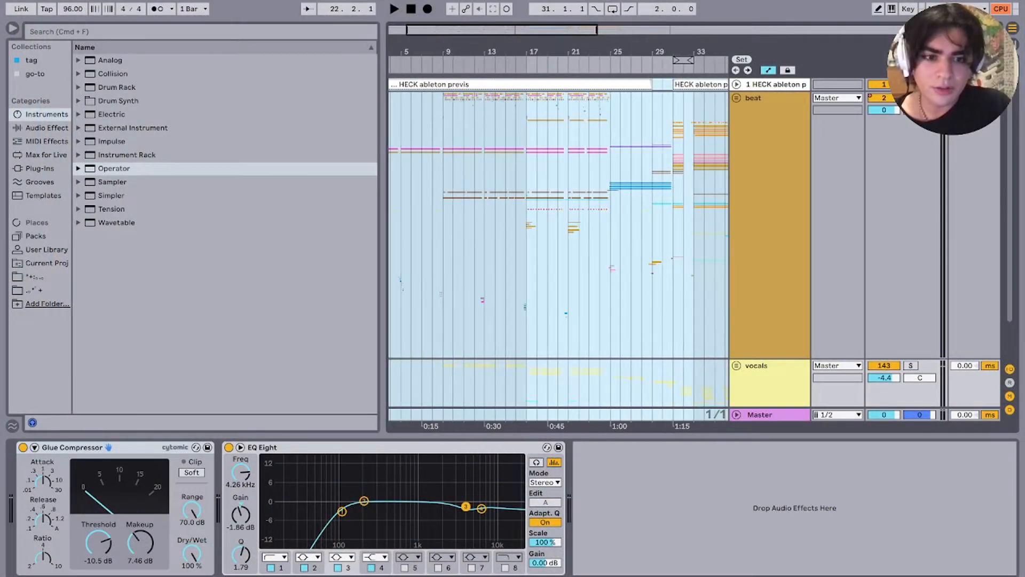
{"action": "scroll", "coordinate": [442, 243], "scroll_direction": "left", "scroll_amount": 3}
{"action": "scroll", "coordinate": [442, 243], "scroll_direction": "down", "scroll_amount": 1}
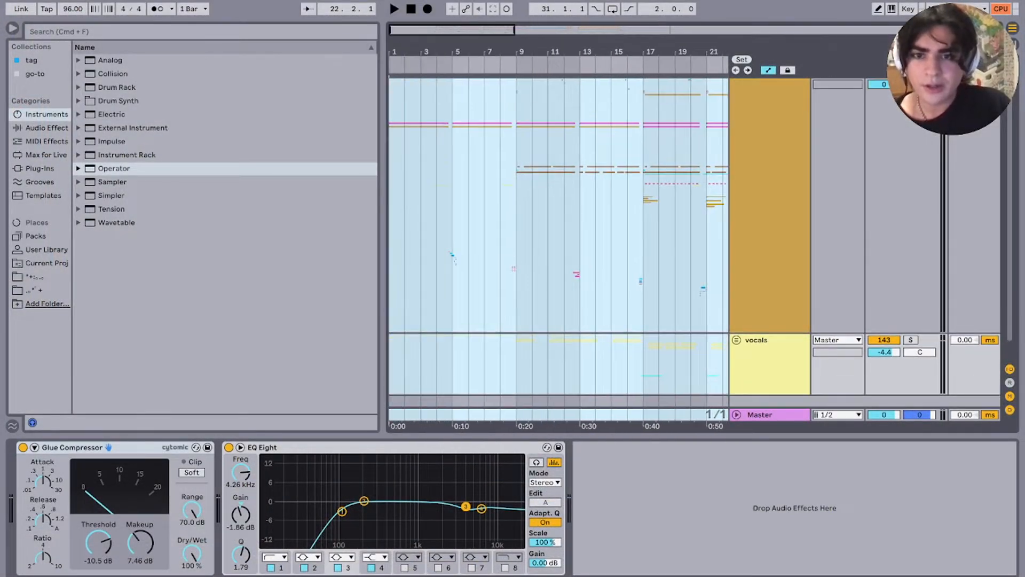
{"action": "left_click_drag", "start_coordinate": [383, 229], "coordinate": [199, 230]}
{"action": "scroll", "coordinate": [467, 229], "scroll_direction": "up", "scroll_amount": 2}
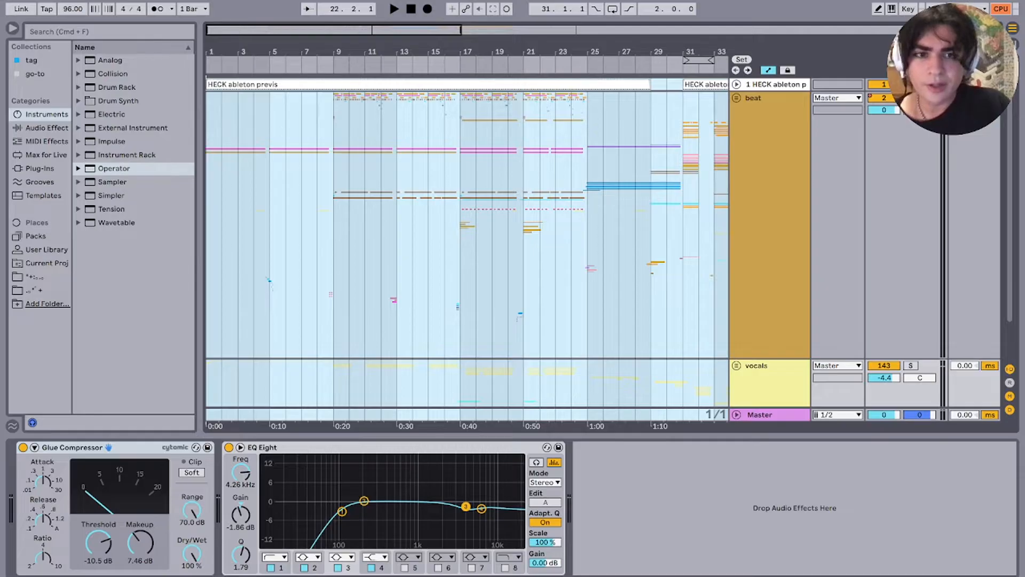
{"action": "scroll", "coordinate": [467, 230], "scroll_direction": "down", "scroll_amount": 5}
Step: Select the HECK ableton previs track and its first clip, and hide the detail view to enlarge the arrangement
{"action": "left_click", "coordinate": [775, 85]}
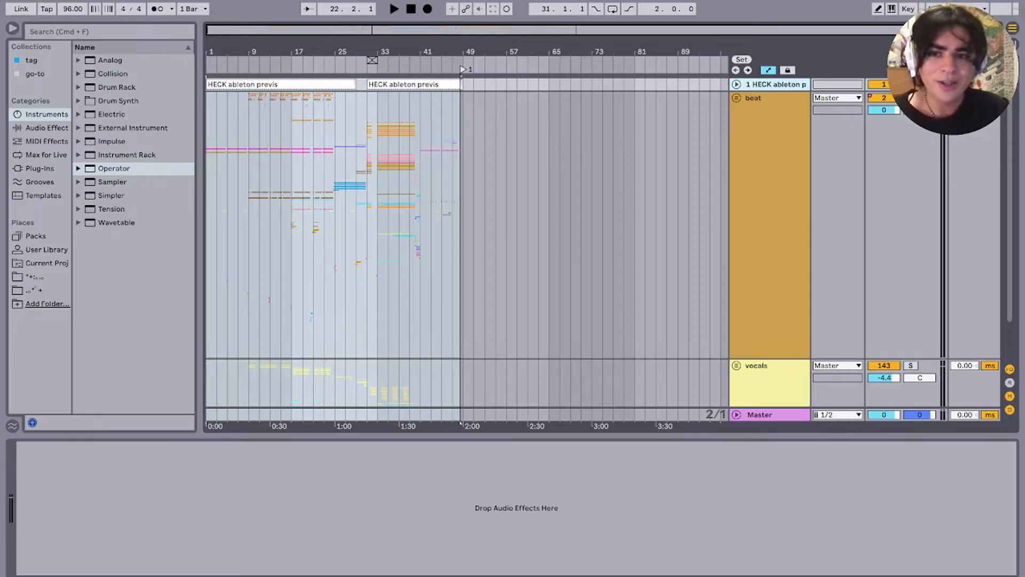
{"action": "left_click", "coordinate": [350, 85]}
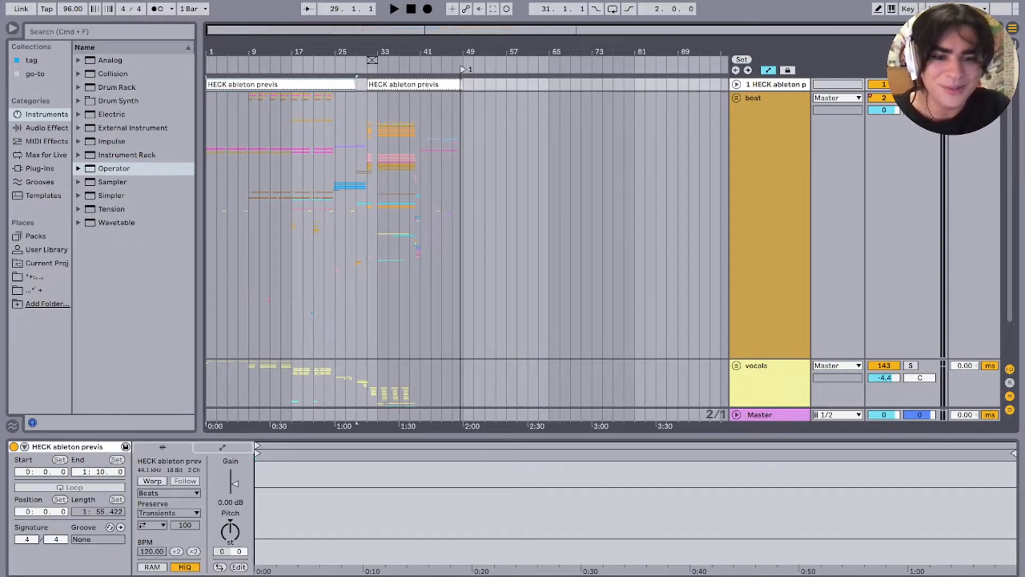
{"action": "key", "text": "super+alt+l"}
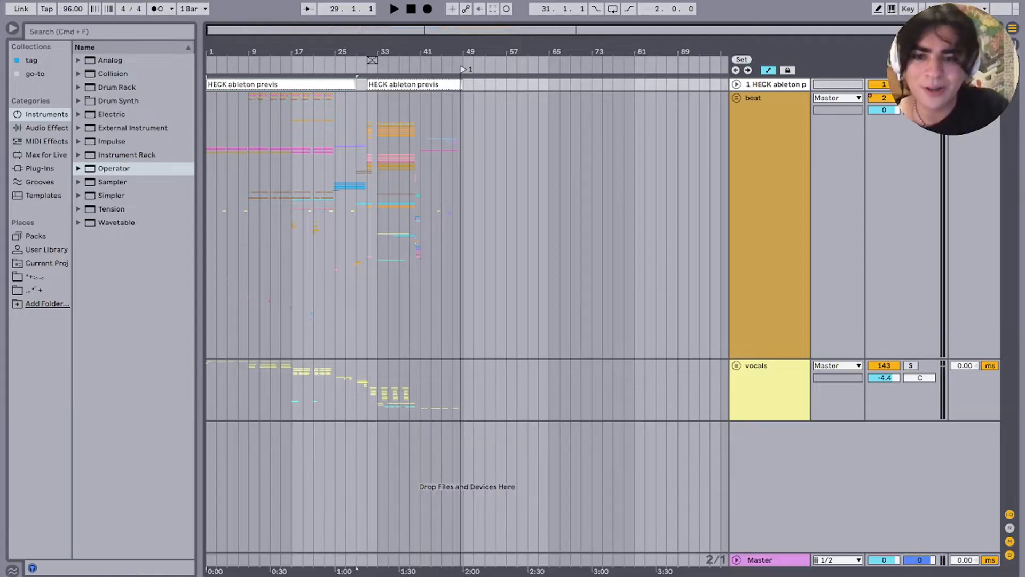
Step: Examine the beat group's clips from the song's start up to bar 25
{"action": "left_click", "coordinate": [335, 225]}
{"action": "scroll", "coordinate": [335, 224], "scroll_direction": "up", "scroll_amount": 5}
{"action": "scroll", "coordinate": [335, 225], "scroll_direction": "left", "scroll_amount": 5}
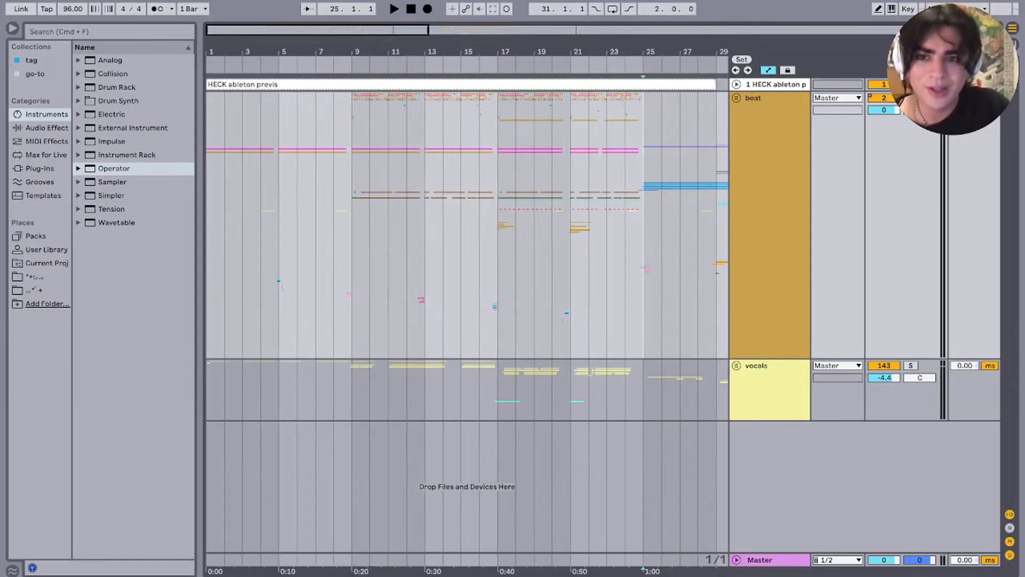
{"action": "scroll", "coordinate": [336, 224], "scroll_direction": "down", "scroll_amount": 5}
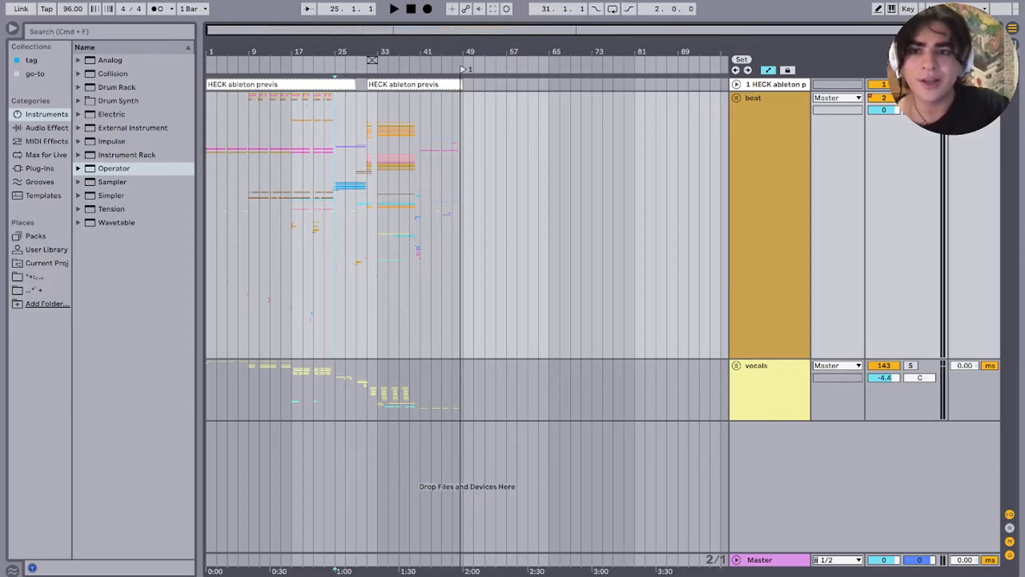
{"action": "left_click", "coordinate": [325, 224]}
{"action": "left_click_drag", "start_coordinate": [324, 225], "coordinate": [207, 224]}
{"action": "left_click", "coordinate": [335, 224]}
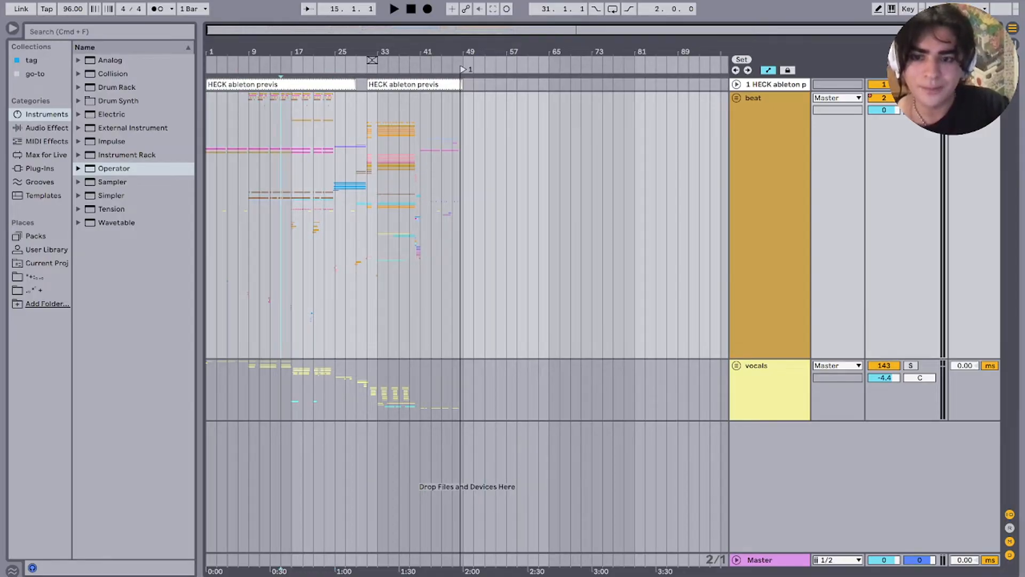
Step: Set the start point at bar 1 on the beat group and unfold the group
{"action": "left_click", "coordinate": [281, 224]}
{"action": "scroll", "coordinate": [282, 224], "scroll_direction": "up", "scroll_amount": 5}
{"action": "scroll", "coordinate": [281, 224], "scroll_direction": "left", "scroll_amount": 5}
{"action": "left_click", "coordinate": [220, 224]}
{"action": "left_click", "coordinate": [207, 224]}
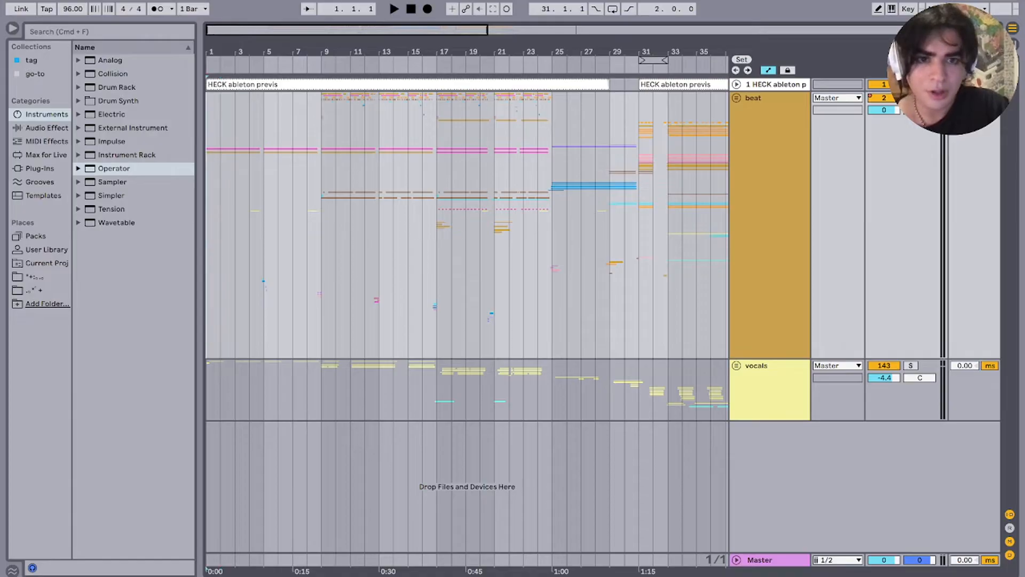
{"action": "left_click", "coordinate": [768, 224]}
{"action": "left_click", "coordinate": [736, 98]}
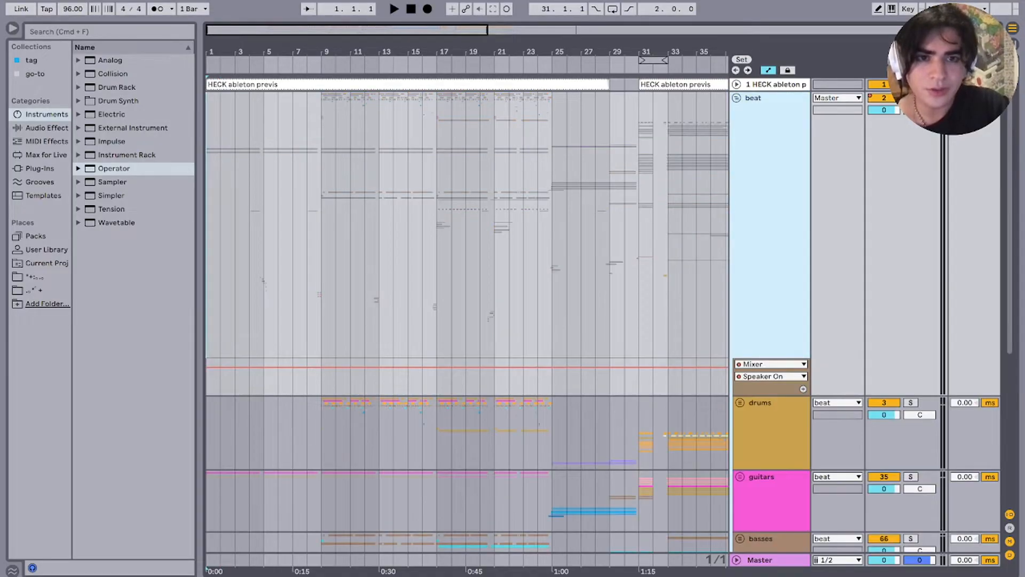
Step: Solo the guitars group and play it from bar 1
{"action": "left_click", "coordinate": [910, 97]}
{"action": "scroll", "coordinate": [468, 315], "scroll_direction": "down", "scroll_amount": 5}
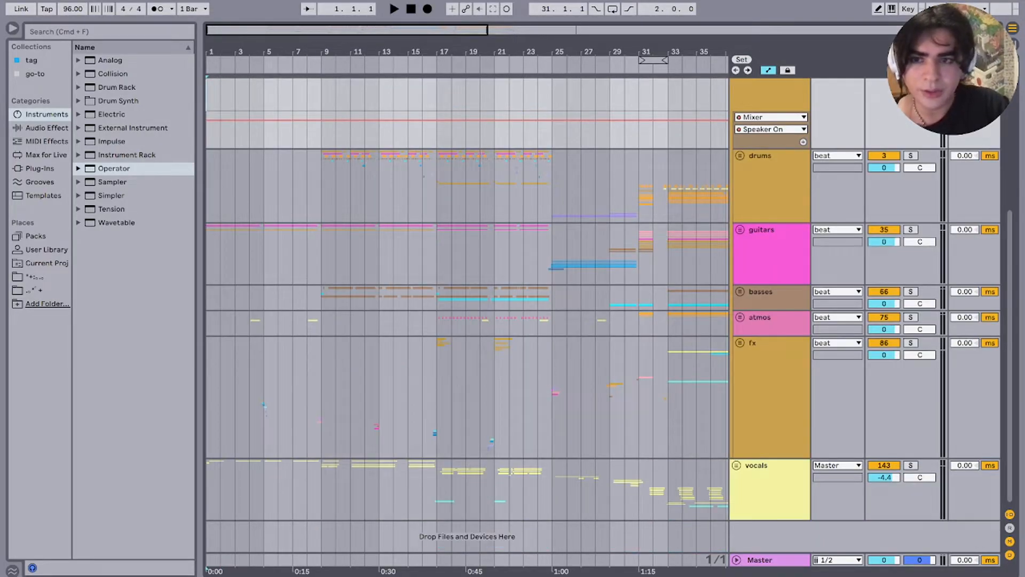
{"action": "left_click", "coordinate": [910, 230]}
{"action": "key", "text": "space"}
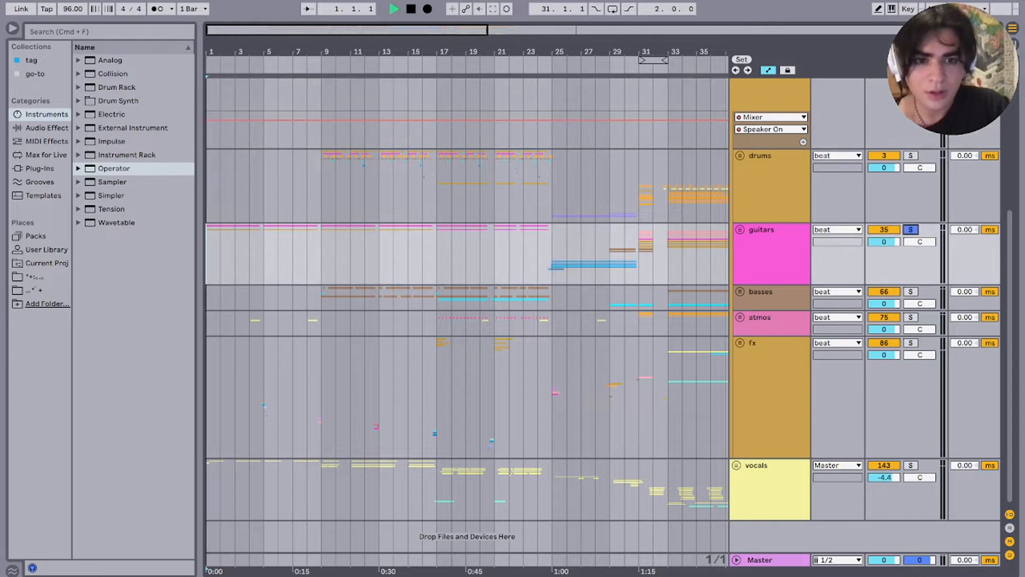
Step: Unfold the guitars group and its 36 Group to show the audio tracks, stopping playback
{"action": "left_click", "coordinate": [740, 230]}
{"action": "scroll", "coordinate": [468, 315], "scroll_direction": "up", "scroll_amount": 5}
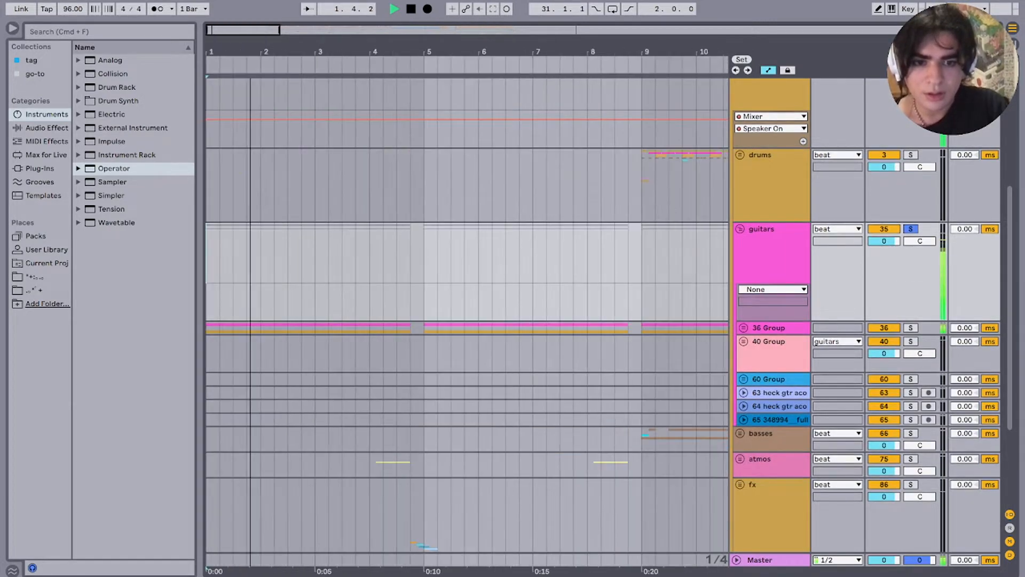
{"action": "key", "text": "space"}
{"action": "left_click", "coordinate": [743, 328]}
{"action": "scroll", "coordinate": [468, 315], "scroll_direction": "down", "scroll_amount": 1}
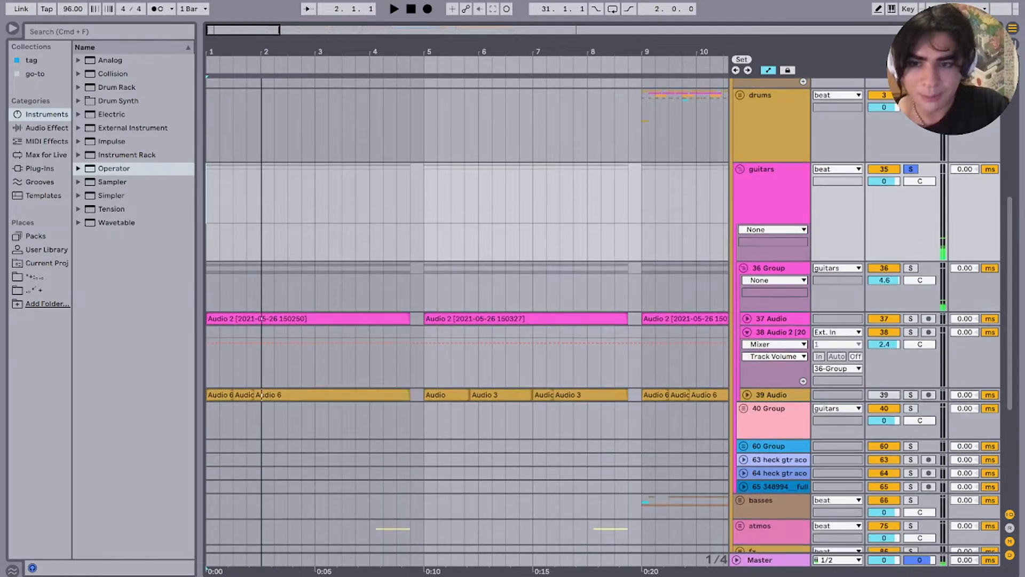
Step: Play the soloed guitars from the first clip at bar 1 and stop in bar 8
{"action": "left_click", "coordinate": [261, 393]}
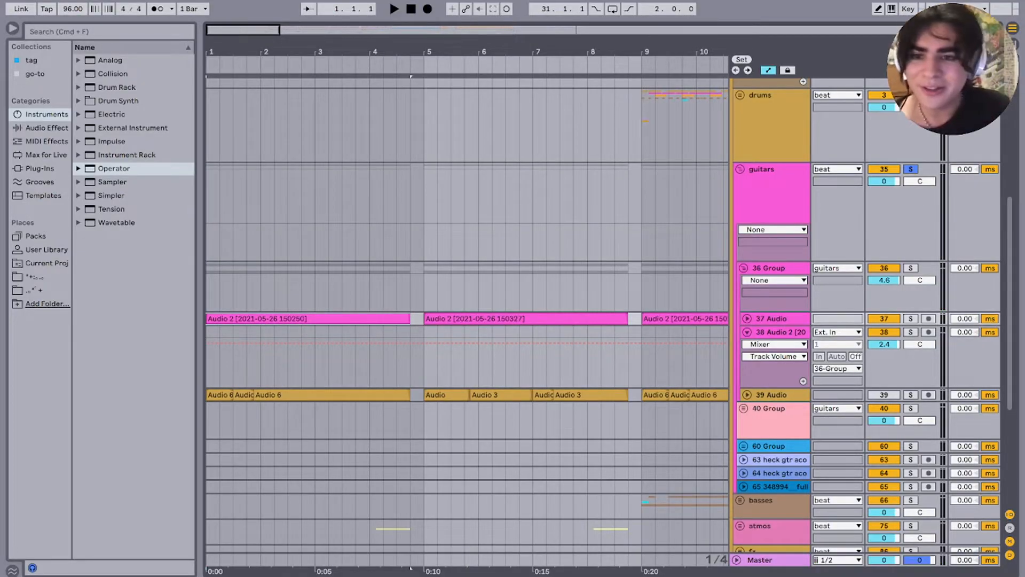
{"action": "key", "text": "space"}
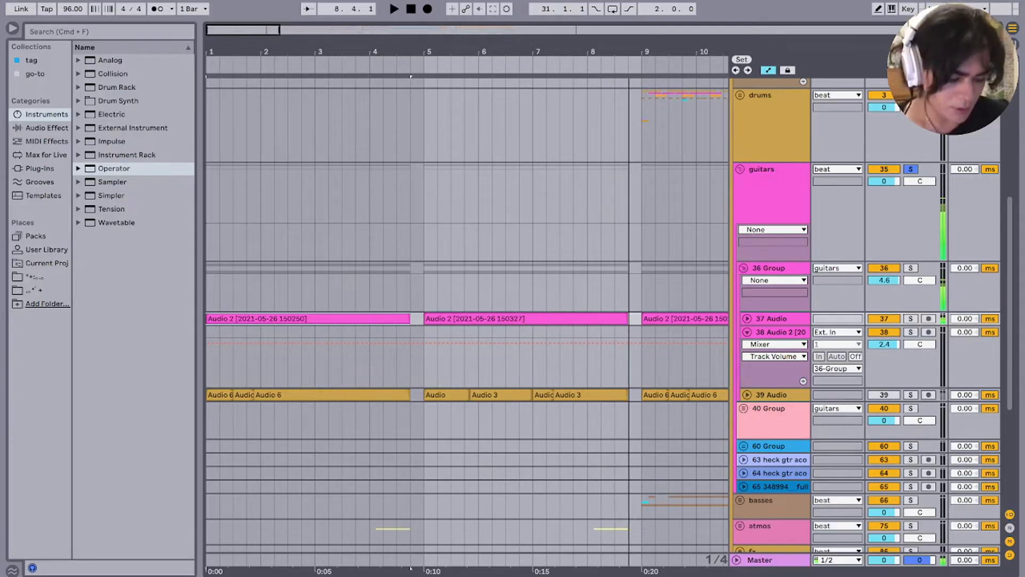
{"action": "key", "text": "space"}
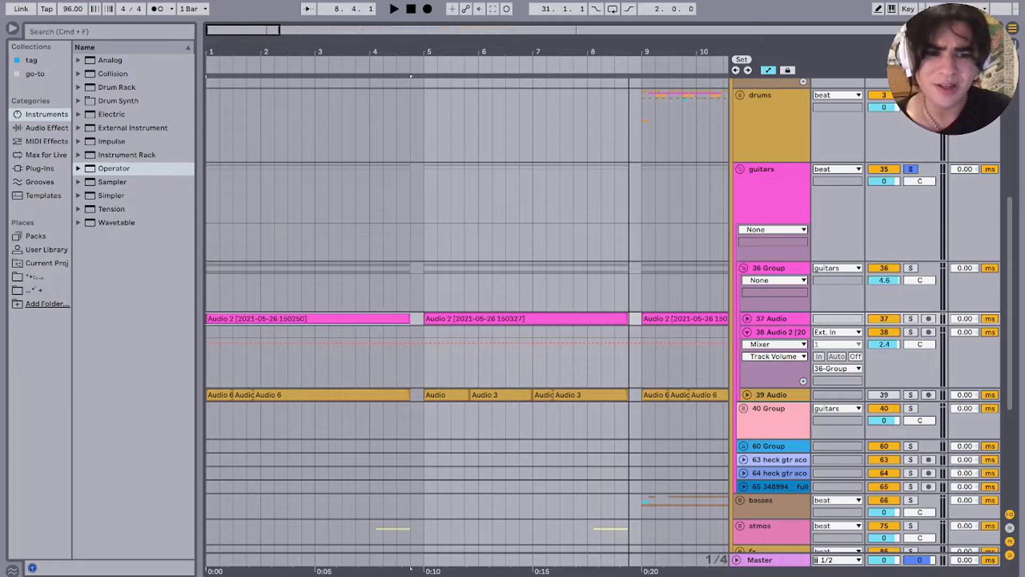
Step: Examine the 36 Group's guitar clips from the opening section through to the outro
{"action": "left_click", "coordinate": [768, 268]}
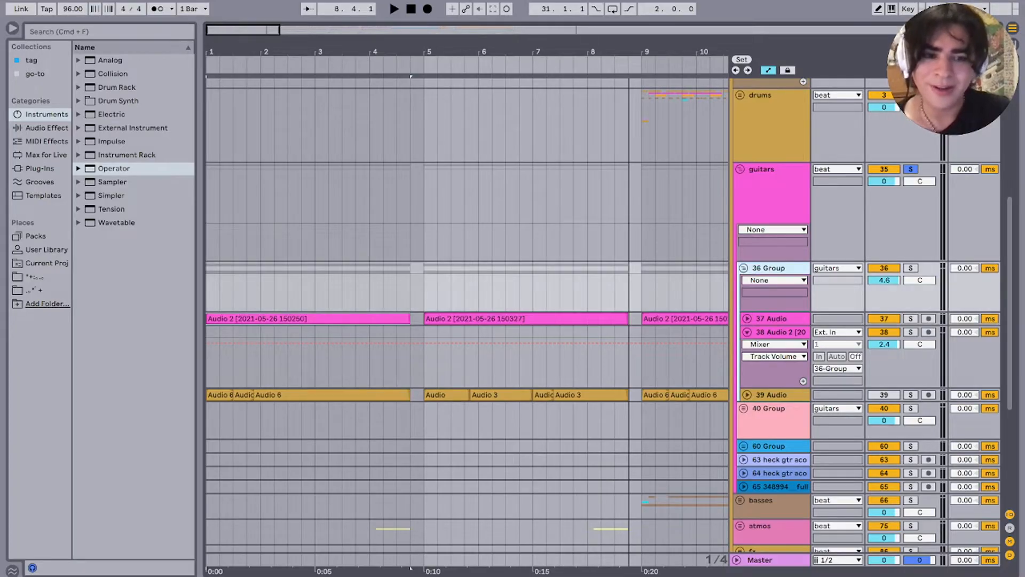
{"action": "key", "text": "u"}
{"action": "key", "text": "u"}
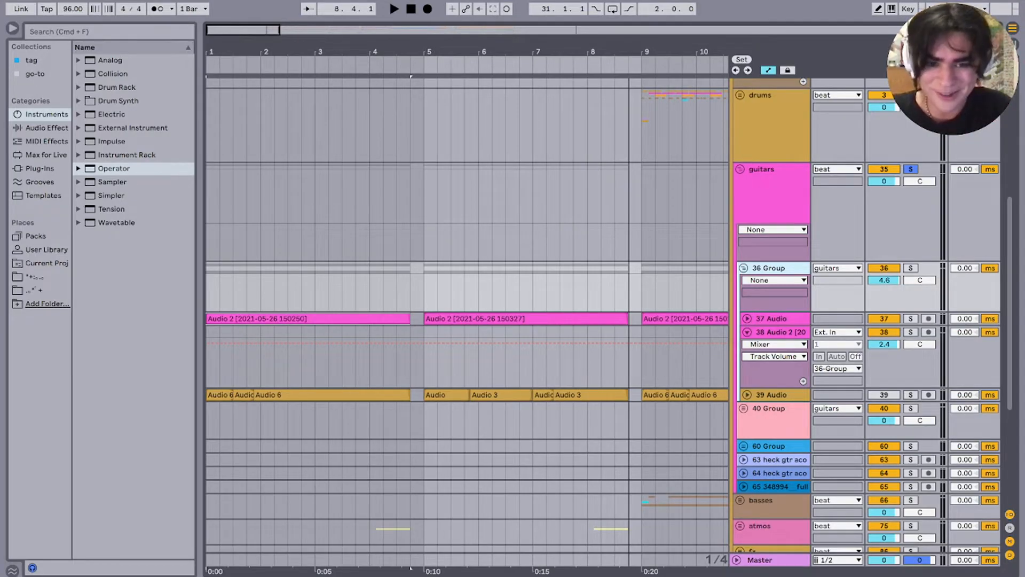
{"action": "scroll", "coordinate": [539, 344], "scroll_direction": "right", "scroll_amount": 9}
{"action": "scroll", "coordinate": [539, 345], "scroll_direction": "down", "scroll_amount": 3}
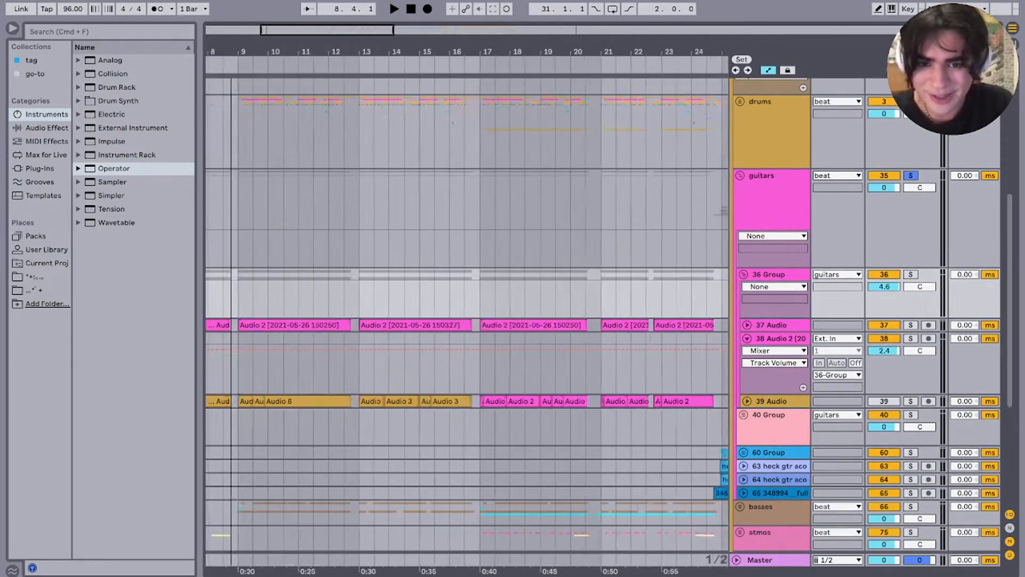
{"action": "scroll", "coordinate": [540, 343], "scroll_direction": "down", "scroll_amount": 4}
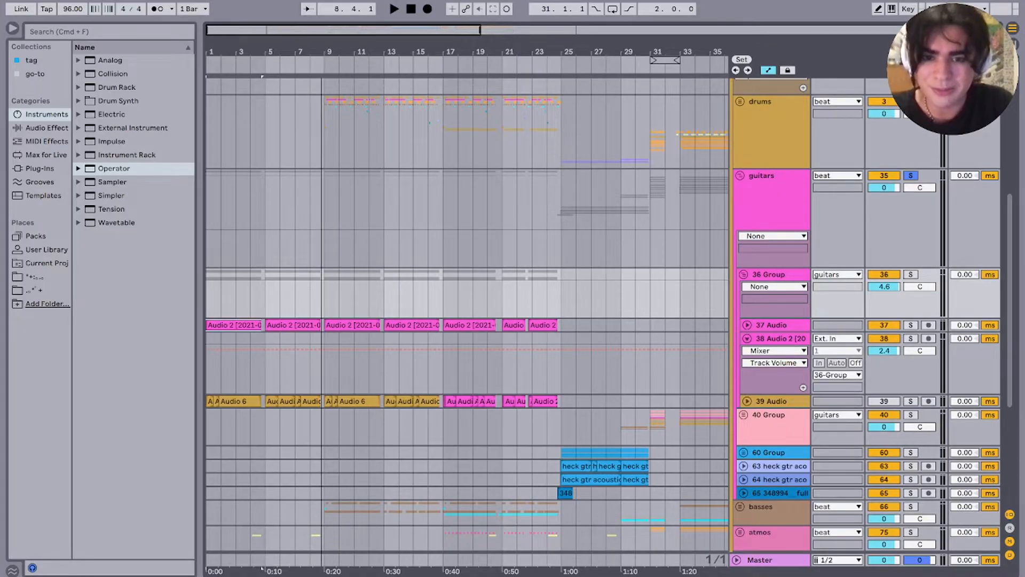
{"action": "left_click_drag", "start_coordinate": [561, 324], "coordinate": [207, 299]}
{"action": "left_click", "coordinate": [561, 338]}
{"action": "scroll", "coordinate": [561, 338], "scroll_direction": "right", "scroll_amount": 6}
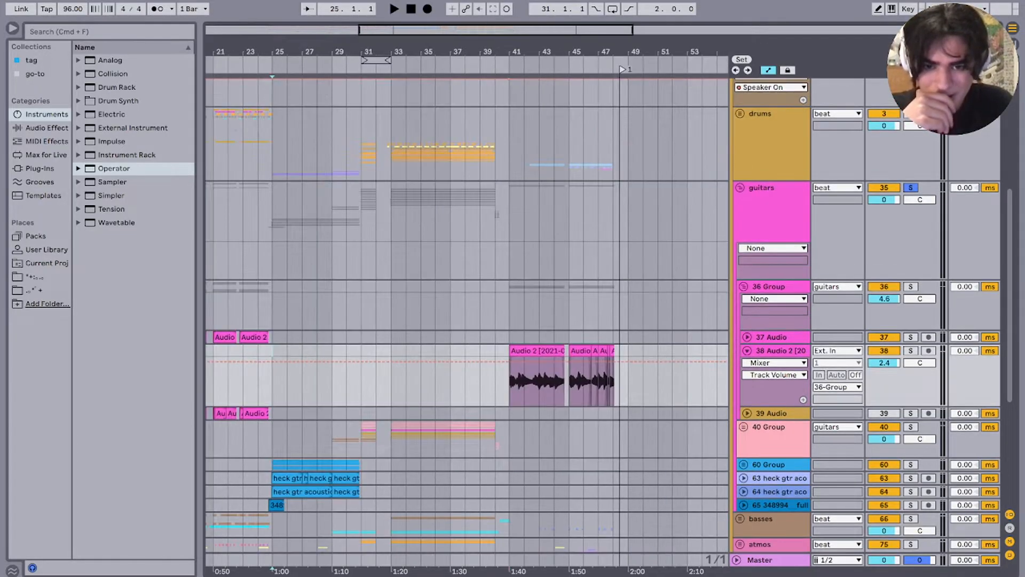
Step: Solo track 38, open the details of its clip at bar 41, and play the clip
{"action": "left_click", "coordinate": [539, 351]}
{"action": "scroll", "coordinate": [598, 369], "scroll_direction": "up", "scroll_amount": 5}
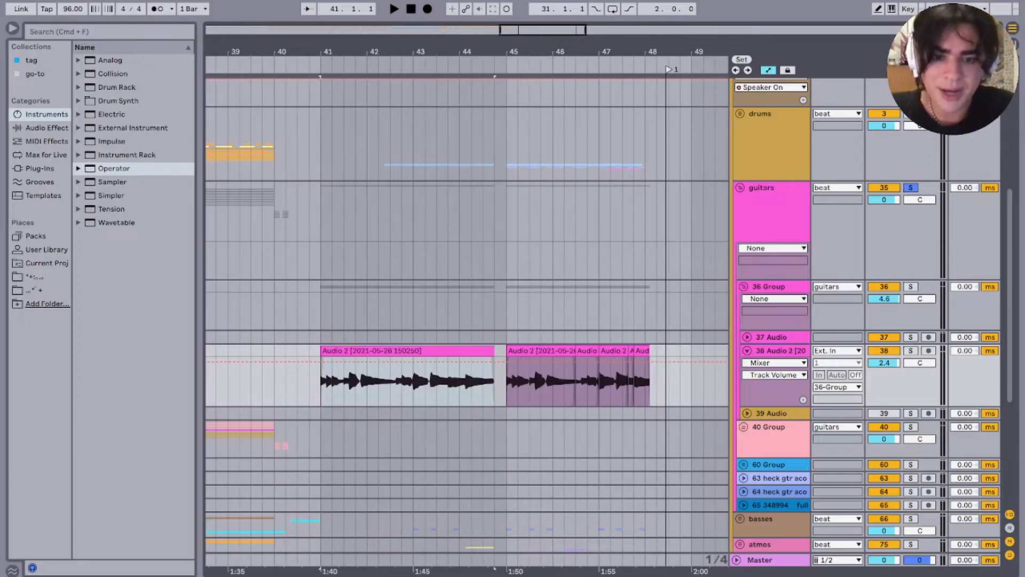
{"action": "left_click", "coordinate": [911, 351]}
{"action": "double_click", "coordinate": [474, 350]}
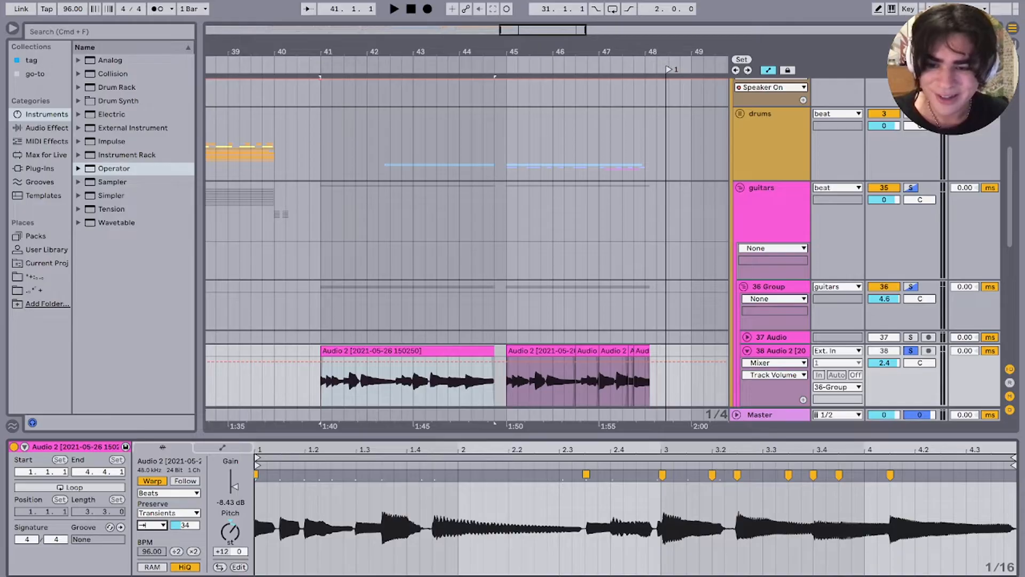
{"action": "key", "text": "space"}
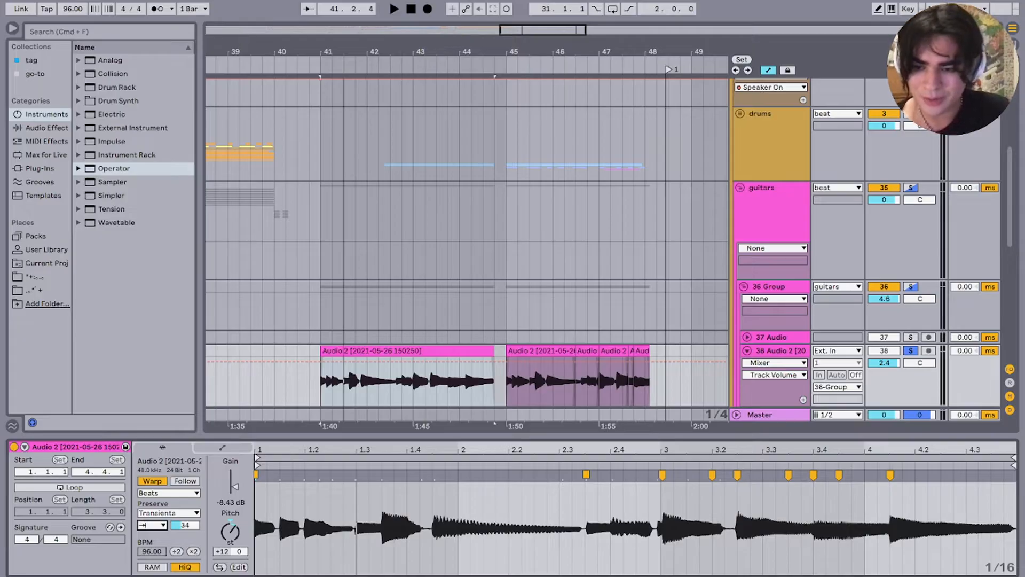
Step: Play the bar 41 clip, reset its transient envelope to 100, and replay it to compare
{"action": "left_click", "coordinate": [184, 525]}
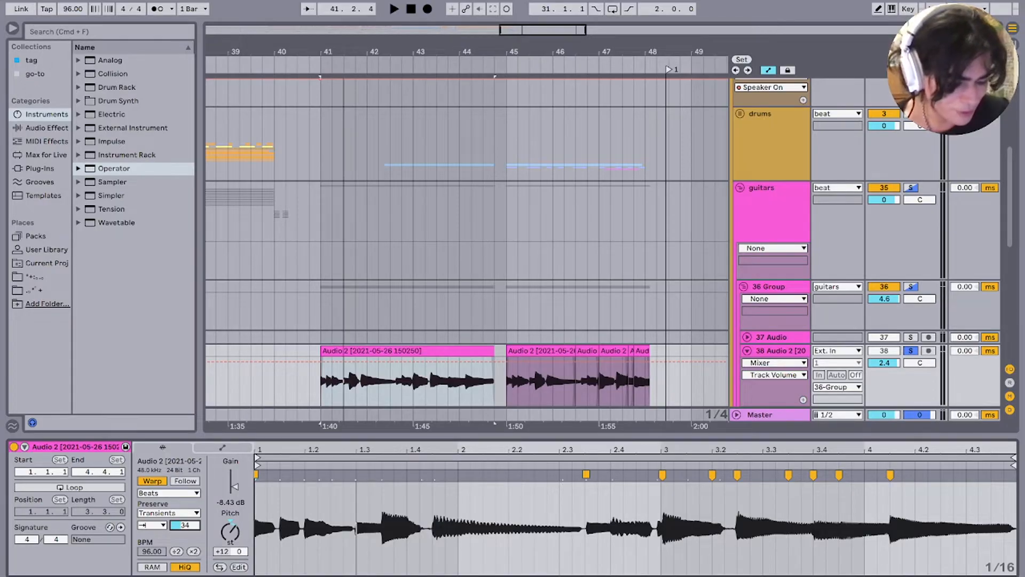
{"action": "key", "text": "space"}
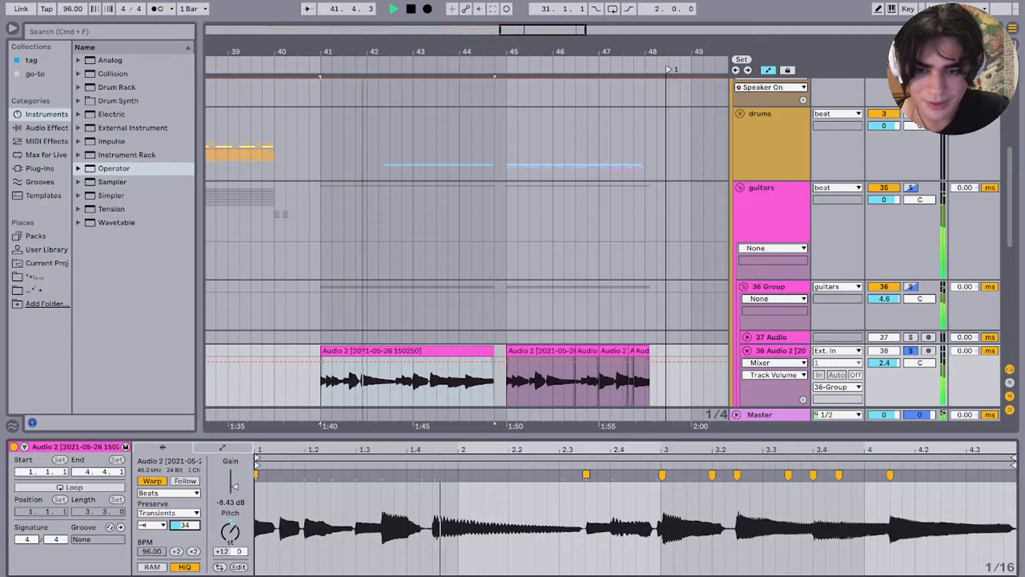
{"action": "key", "text": "space"}
{"action": "key", "text": "Delete"}
{"action": "key", "text": "space"}
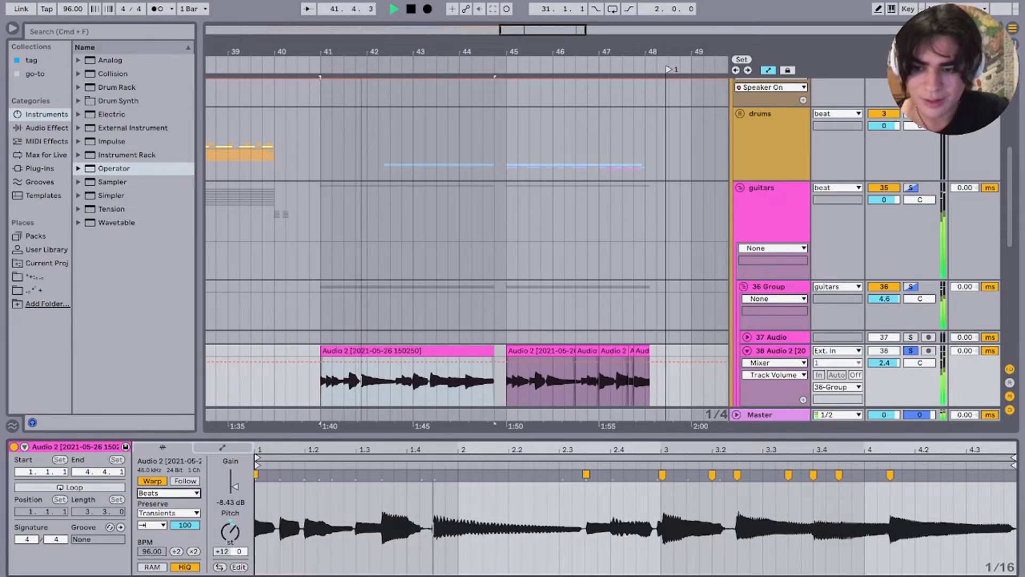
Step: Switch the bar 41 clip's warp mode to Pro and replay it
{"action": "left_click", "coordinate": [169, 493]}
{"action": "key", "text": "space"}
{"action": "key", "text": "space"}
{"action": "key", "text": "space"}
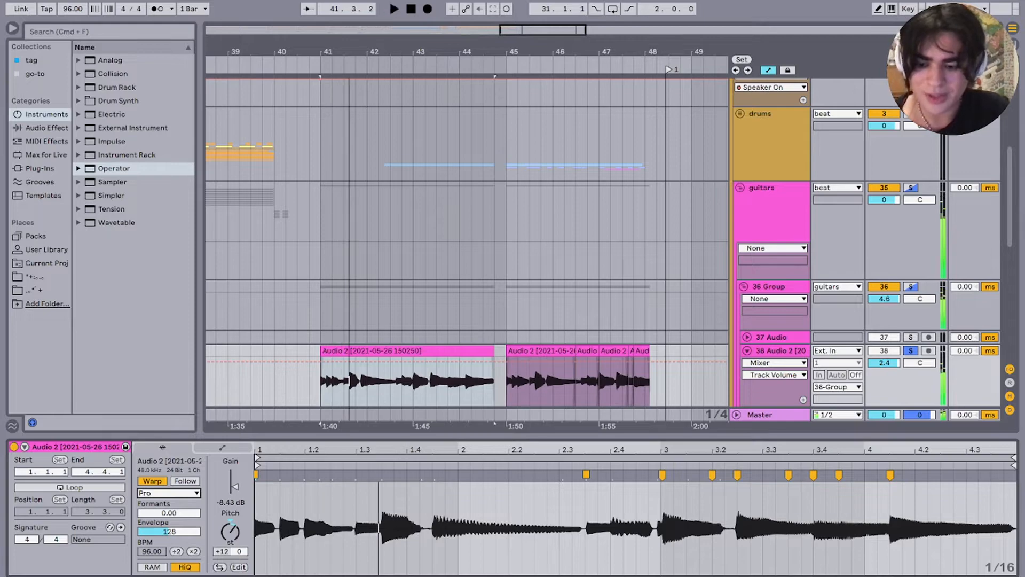
Step: Undo the clip's warp mode and transient envelope changes, and replay it
{"action": "key", "text": "super+z"}
{"action": "key", "text": "super+z"}
{"action": "key", "text": "space"}
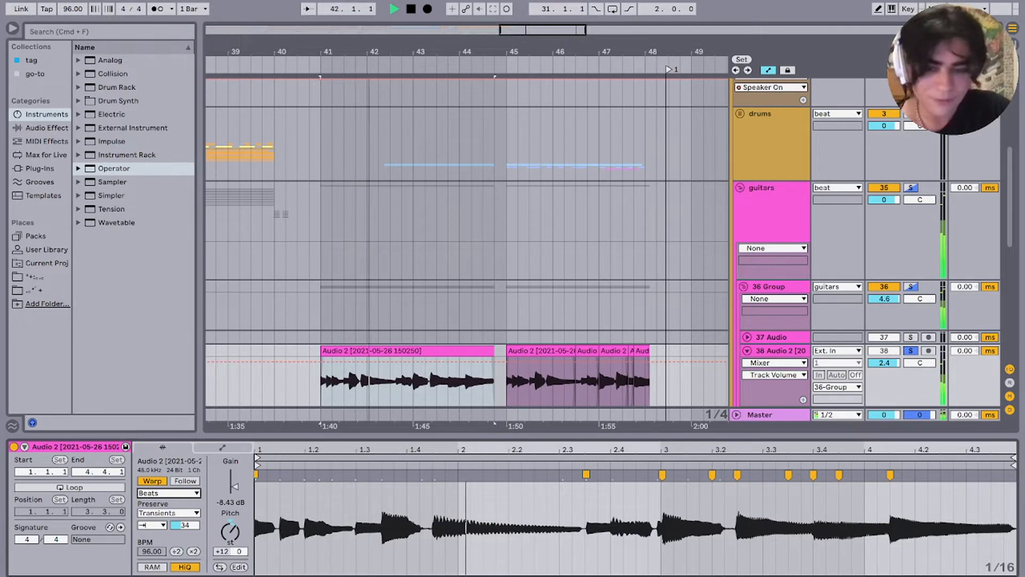
{"action": "key", "text": "space"}
{"action": "left_click", "coordinate": [401, 382]}
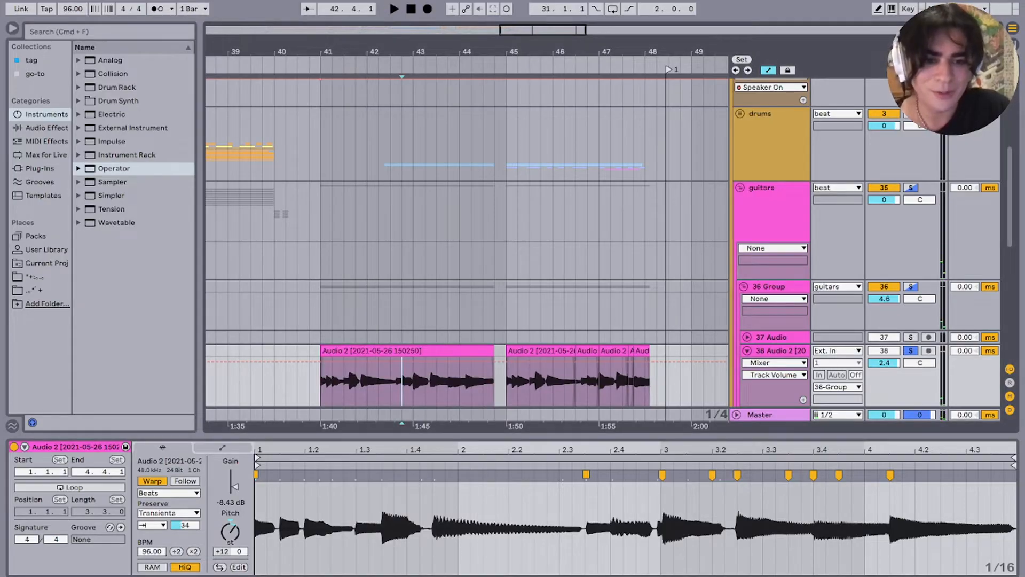
Step: Unsolo track 38, fold it, and collapse the 36 Group
{"action": "left_click", "coordinate": [748, 350]}
{"action": "left_click", "coordinate": [884, 350]}
{"action": "left_click", "coordinate": [911, 351]}
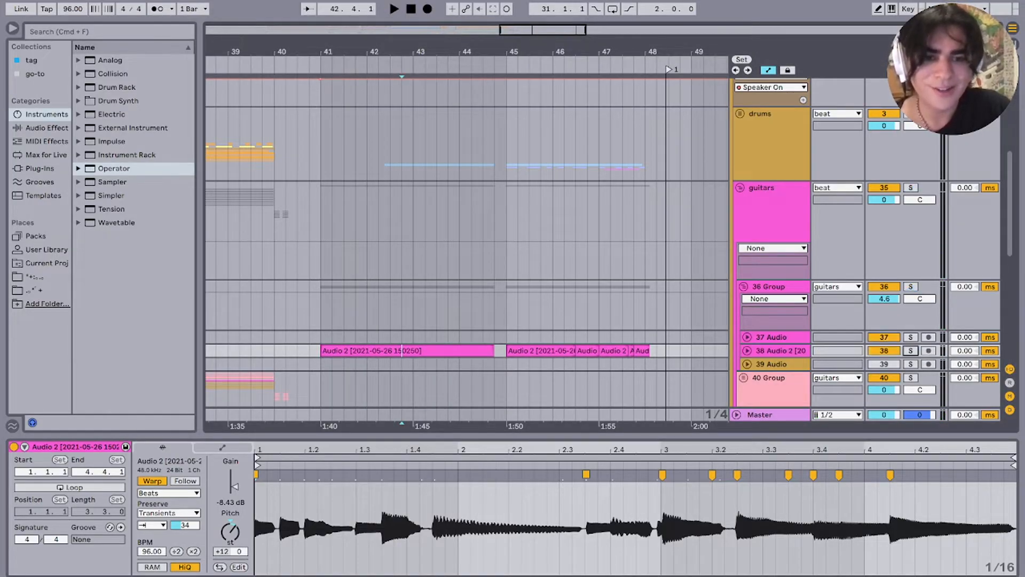
{"action": "left_click", "coordinate": [744, 287]}
{"action": "scroll", "coordinate": [517, 287], "scroll_direction": "down", "scroll_amount": 5}
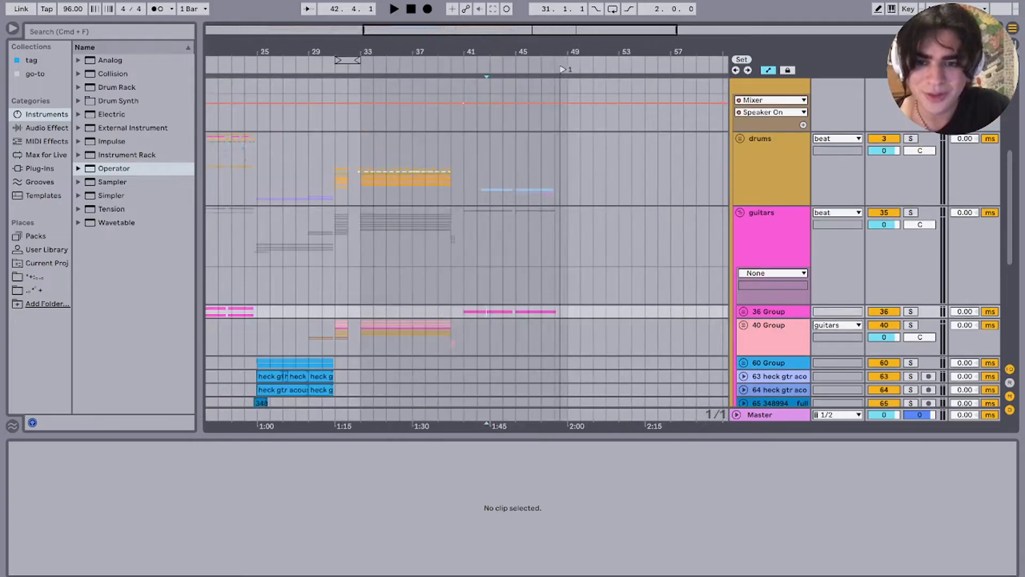
Step: Return to the song's opening section and collapse the guitars group
{"action": "scroll", "coordinate": [516, 287], "scroll_direction": "left", "scroll_amount": 5}
{"action": "scroll", "coordinate": [467, 243], "scroll_direction": "right", "scroll_amount": 5}
{"action": "scroll", "coordinate": [467, 243], "scroll_direction": "up", "scroll_amount": 5}
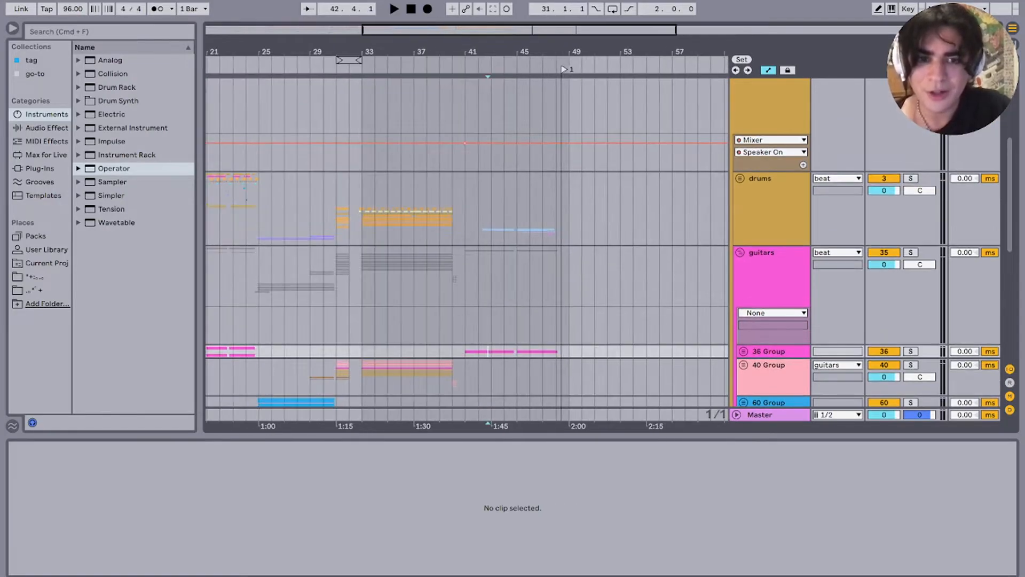
{"action": "scroll", "coordinate": [468, 242], "scroll_direction": "left", "scroll_amount": 5}
{"action": "scroll", "coordinate": [311, 249], "scroll_direction": "down", "scroll_amount": 5}
{"action": "left_click", "coordinate": [311, 248]}
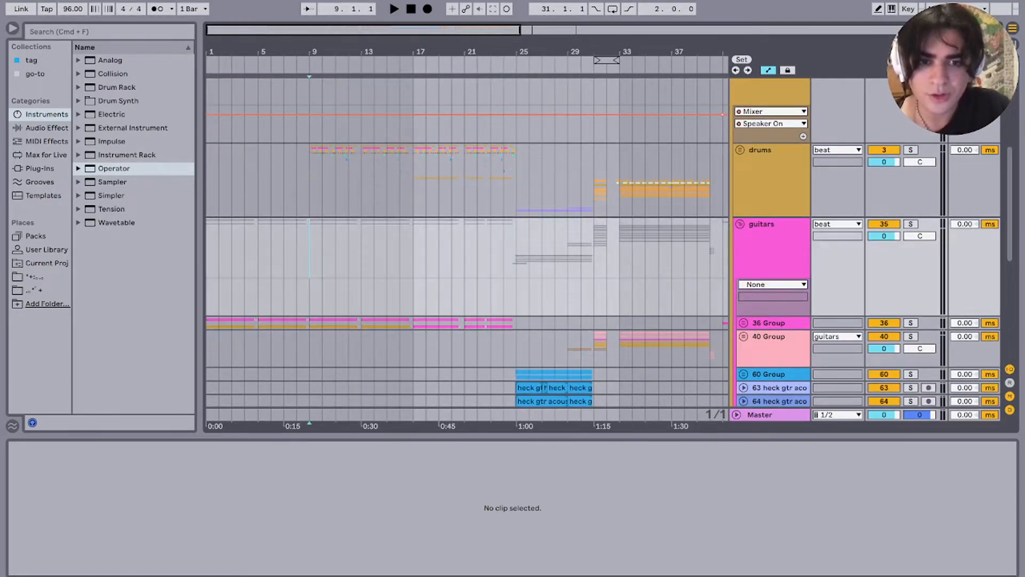
{"action": "left_click", "coordinate": [740, 224]}
Step: Solo the basses group and play it from bar 9
{"action": "left_click", "coordinate": [310, 292]}
{"action": "scroll", "coordinate": [310, 291], "scroll_direction": "up", "scroll_amount": 3}
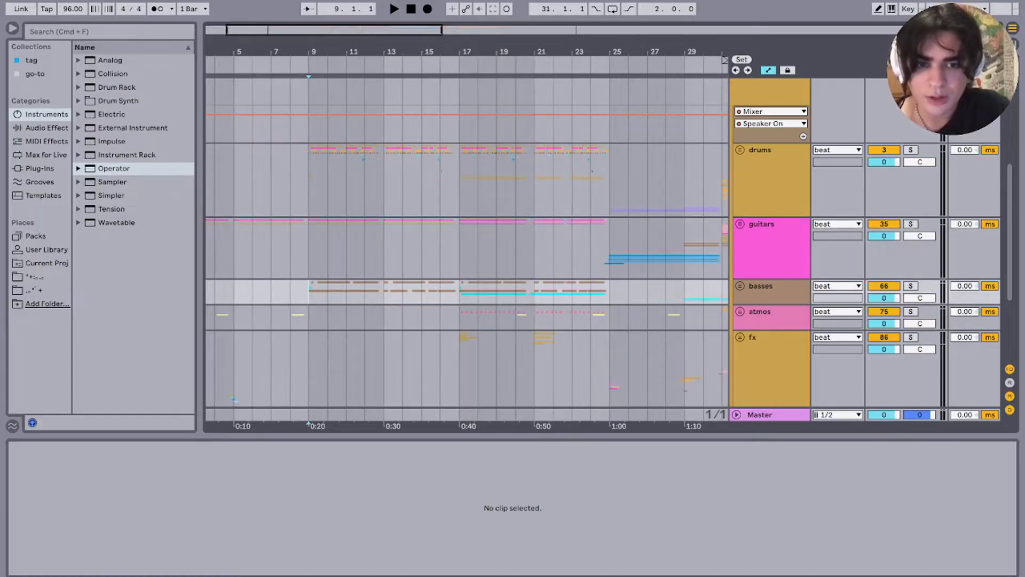
{"action": "left_click", "coordinate": [911, 285]}
{"action": "key", "text": "space"}
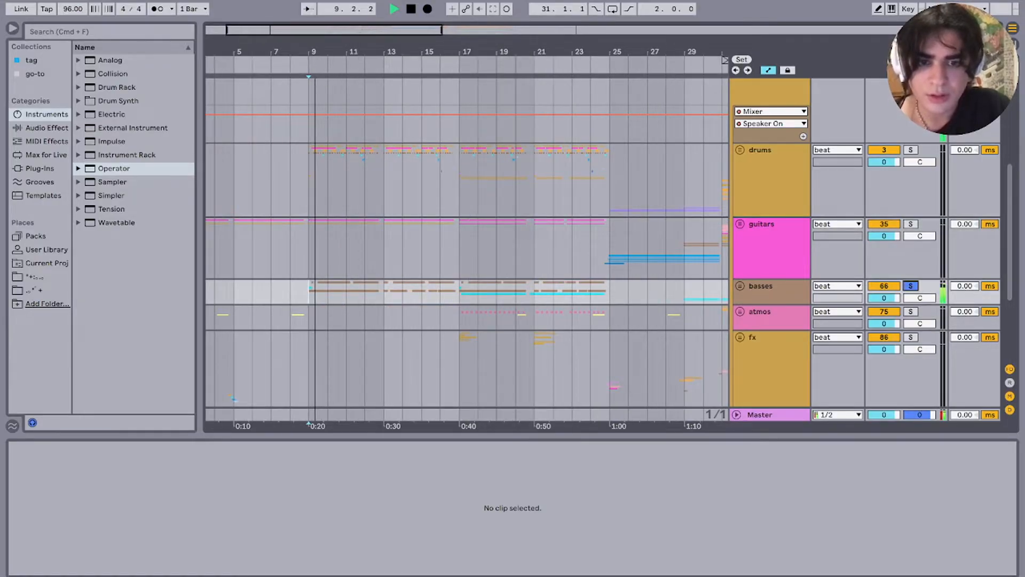
Step: Expand the basses group and its 67 Group to show the individual bass tracks around bars 9 to 12
{"action": "left_click", "coordinate": [740, 286]}
{"action": "scroll", "coordinate": [356, 240], "scroll_direction": "down", "scroll_amount": 5}
{"action": "scroll", "coordinate": [356, 240], "scroll_direction": "up", "scroll_amount": 3}
{"action": "scroll", "coordinate": [356, 240], "scroll_direction": "up", "scroll_amount": 3}
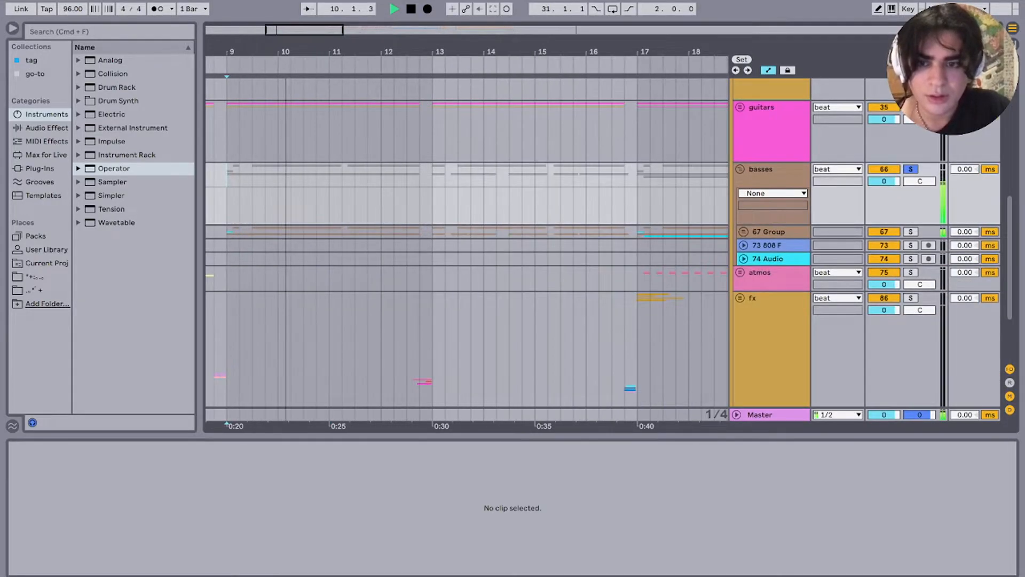
{"action": "left_click", "coordinate": [744, 232]}
{"action": "scroll", "coordinate": [467, 248], "scroll_direction": "left", "scroll_amount": 3}
{"action": "scroll", "coordinate": [467, 248], "scroll_direction": "down", "scroll_amount": 1}
{"action": "key", "text": "plus"}
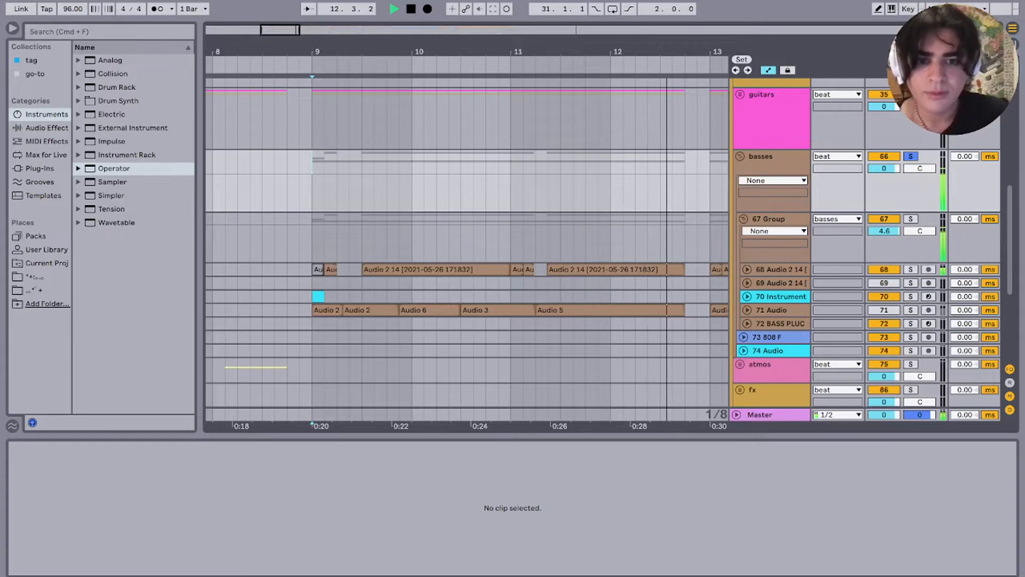
Step: Highlight the clips on tracks 69 to 71 across bars 9 to 12, and clear the selection
{"action": "mouse_move", "coordinate": [313, 283]}
{"action": "left_mouse_down"}
{"action": "mouse_move", "coordinate": [659, 283]}
{"action": "mouse_move", "coordinate": [709, 271]}
{"action": "mouse_move", "coordinate": [313, 270]}
{"action": "mouse_move", "coordinate": [314, 283]}
{"action": "mouse_move", "coordinate": [473, 323]}
{"action": "mouse_move", "coordinate": [696, 312]}
{"action": "left_mouse_up"}
{"action": "left_click", "coordinate": [710, 269]}
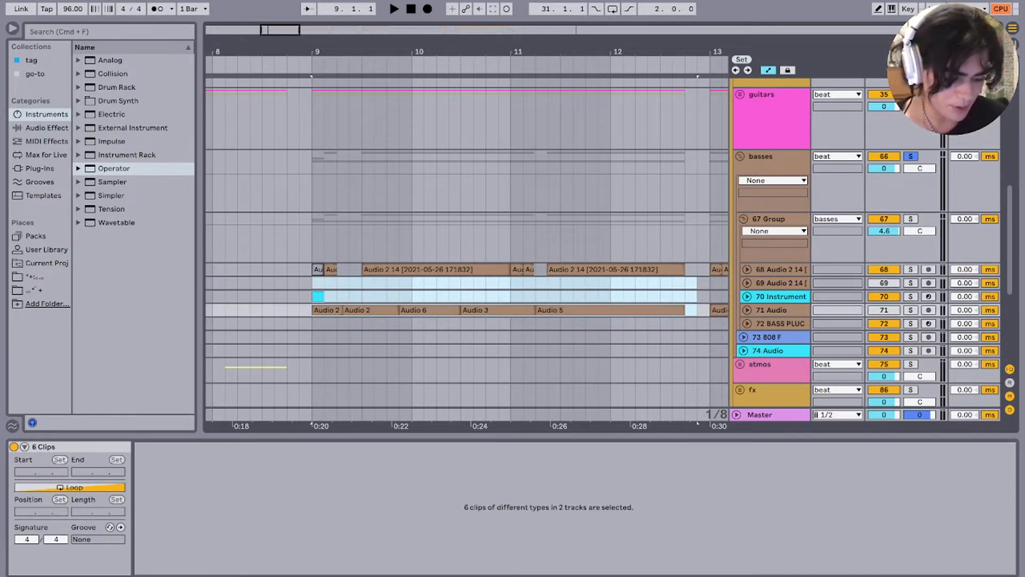
{"action": "mouse_move", "coordinate": [697, 310]}
{"action": "left_mouse_down"}
{"action": "mouse_move", "coordinate": [302, 270]}
{"action": "mouse_move", "coordinate": [314, 282]}
{"action": "mouse_move", "coordinate": [572, 335]}
{"action": "mouse_move", "coordinate": [697, 323]}
{"action": "mouse_move", "coordinate": [696, 312]}
{"action": "left_mouse_up"}
{"action": "left_click", "coordinate": [697, 311]}
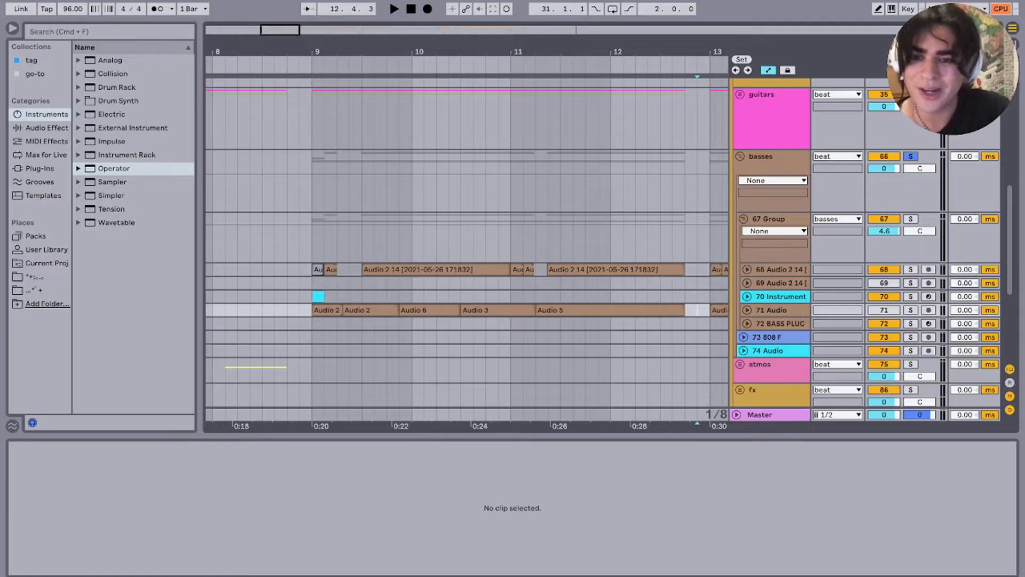
Step: Solo the guitars group together with the basses and play both from bar 9
{"action": "left_click", "coordinate": [324, 283]}
{"action": "scroll", "coordinate": [467, 240], "scroll_direction": "up", "scroll_amount": 4}
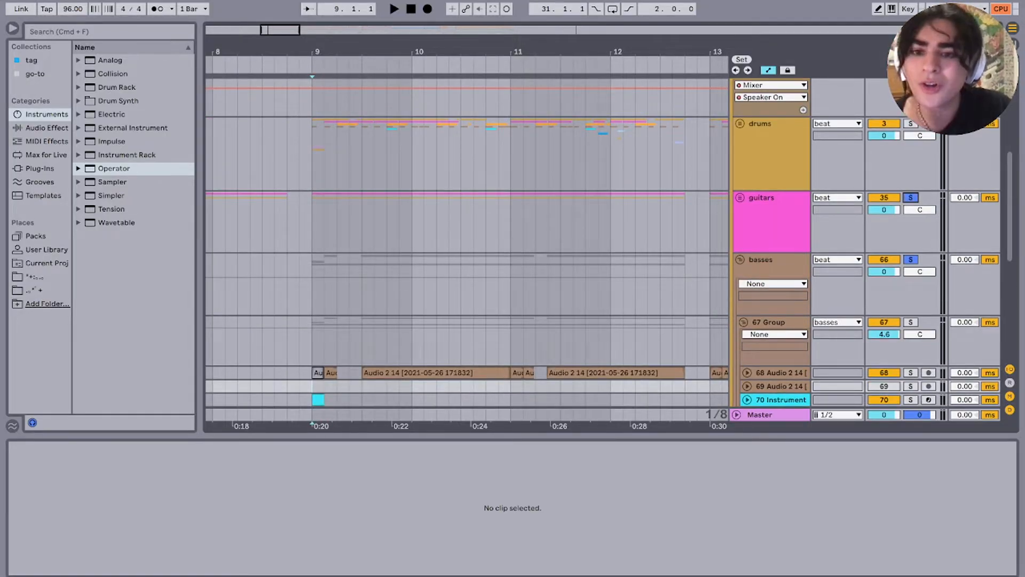
{"action": "left_click", "coordinate": [313, 267]}
{"action": "key", "text": "space"}
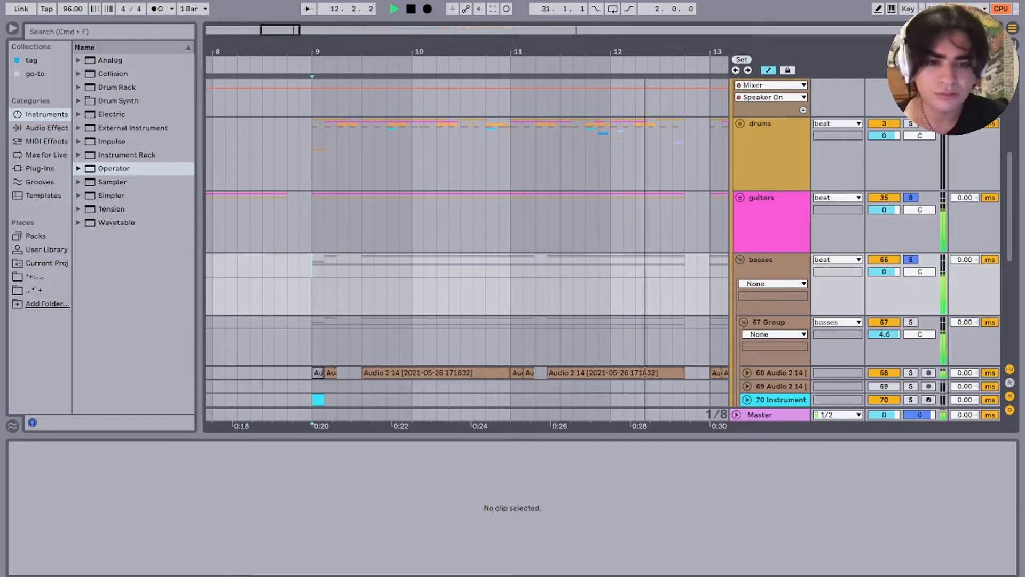
Step: Follow the bass clips during playback up to bar 17, stop, and show the notes of the BASS PLUC clip there
{"action": "scroll", "coordinate": [467, 246], "scroll_direction": "right", "scroll_amount": 4}
{"action": "scroll", "coordinate": [466, 245], "scroll_direction": "down", "scroll_amount": 1}
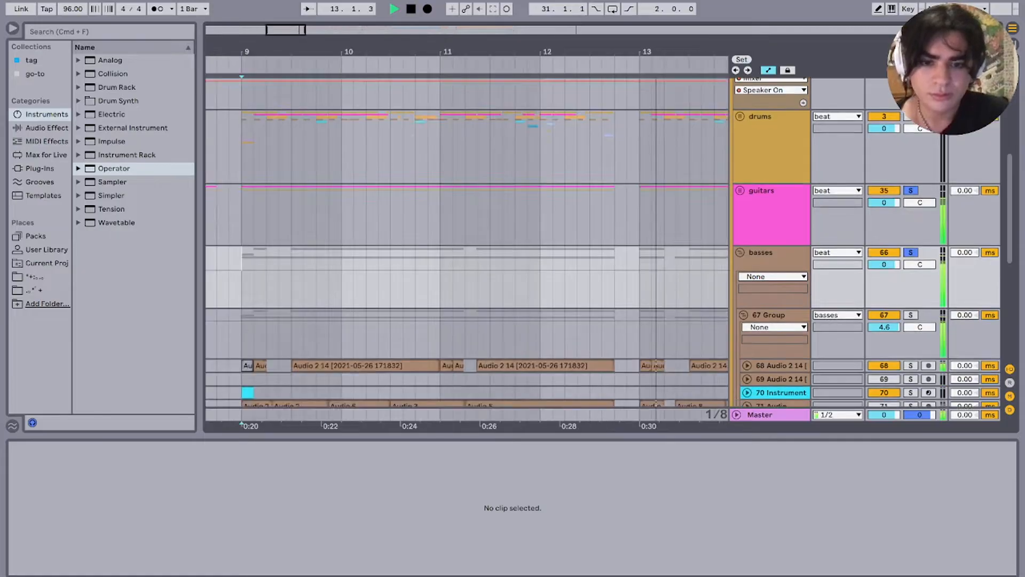
{"action": "scroll", "coordinate": [467, 246], "scroll_direction": "right", "scroll_amount": 1}
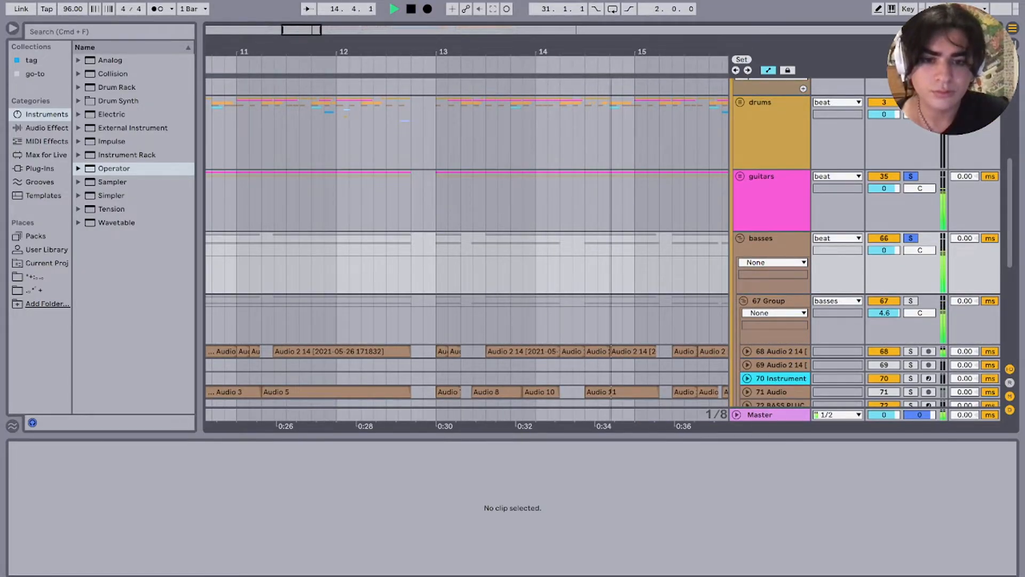
{"action": "scroll", "coordinate": [467, 251], "scroll_direction": "down", "scroll_amount": 2}
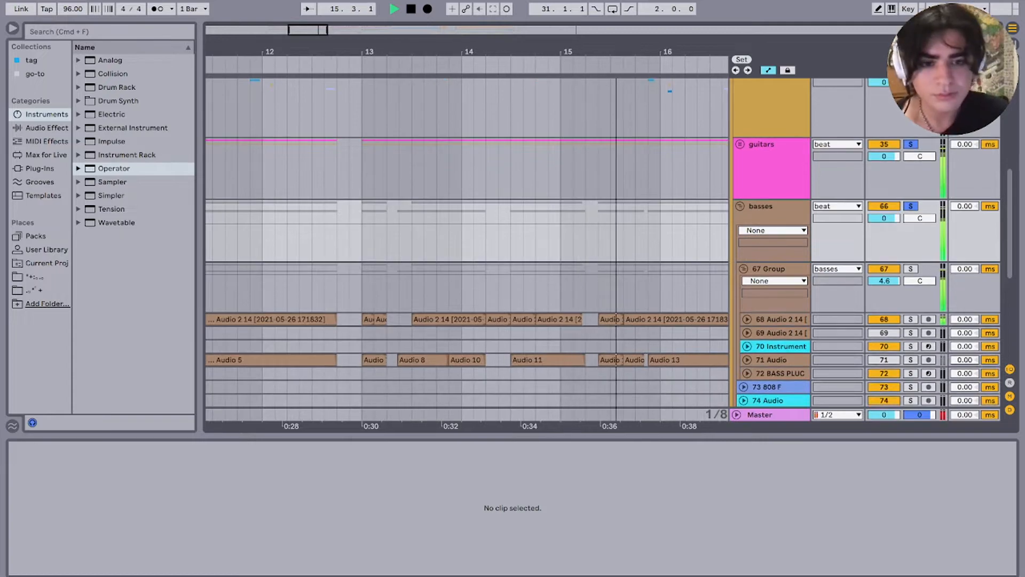
{"action": "scroll", "coordinate": [467, 251], "scroll_direction": "down", "scroll_amount": 2}
{"action": "scroll", "coordinate": [467, 251], "scroll_direction": "down", "scroll_amount": 2}
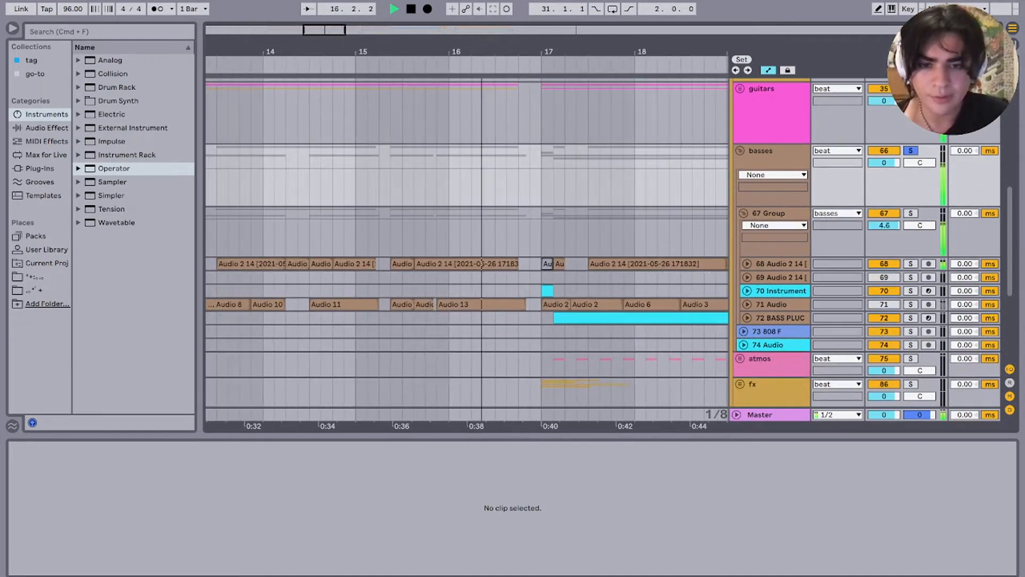
{"action": "key", "text": "space"}
{"action": "scroll", "coordinate": [533, 251], "scroll_direction": "down", "scroll_amount": 5}
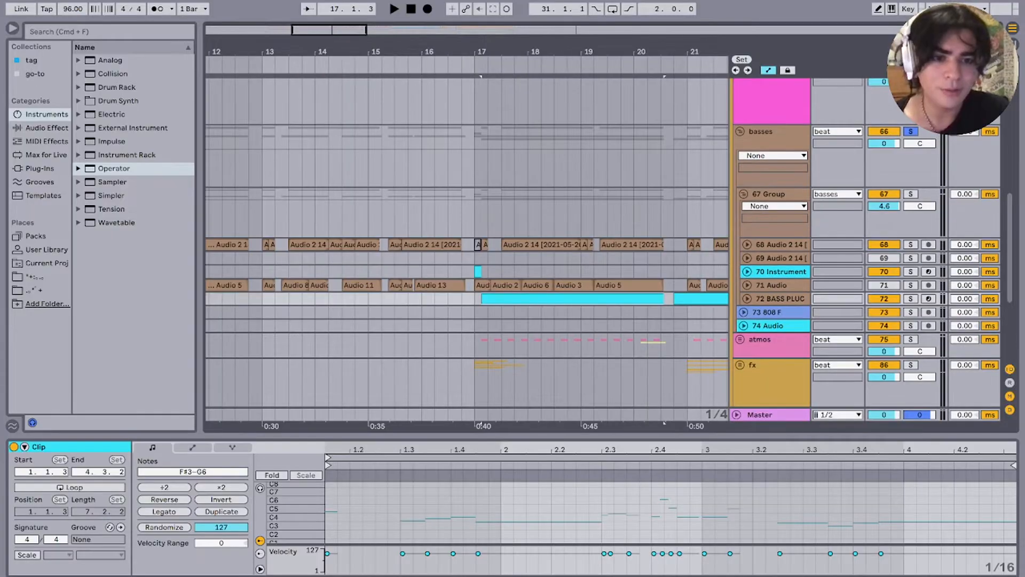
Step: Solo the BASS PLUCK track, show its device chain, and play the basses from bar 17
{"action": "left_click", "coordinate": [911, 299]}
{"action": "double_click", "coordinate": [780, 299]}
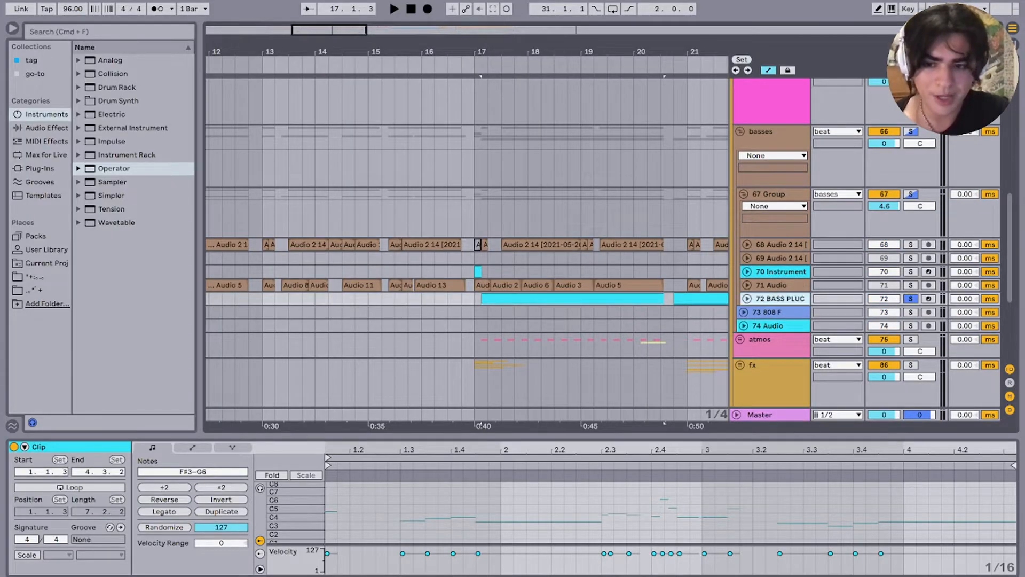
{"action": "key", "text": "space"}
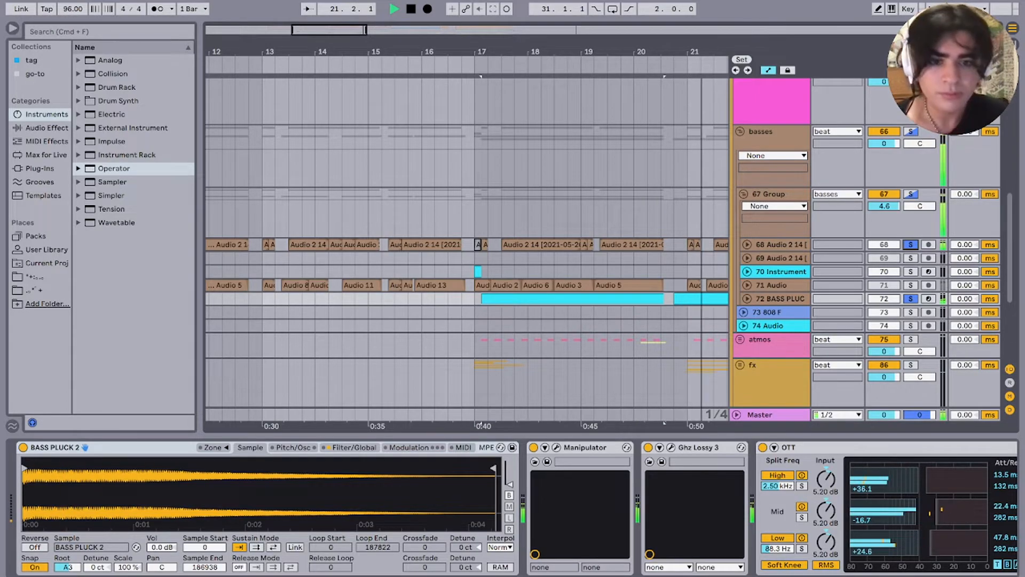
{"action": "scroll", "coordinate": [467, 246], "scroll_direction": "right", "scroll_amount": 5}
{"action": "scroll", "coordinate": [467, 245], "scroll_direction": "up", "scroll_amount": 1}
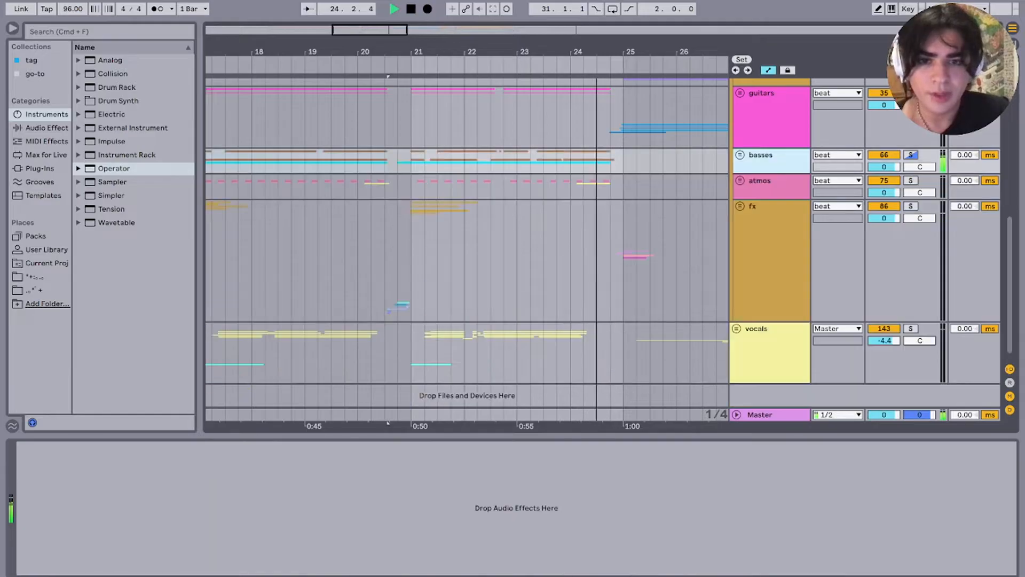
{"action": "key", "text": "space"}
Step: Solo the drums group and play it from bar 9
{"action": "left_click", "coordinate": [399, 161]}
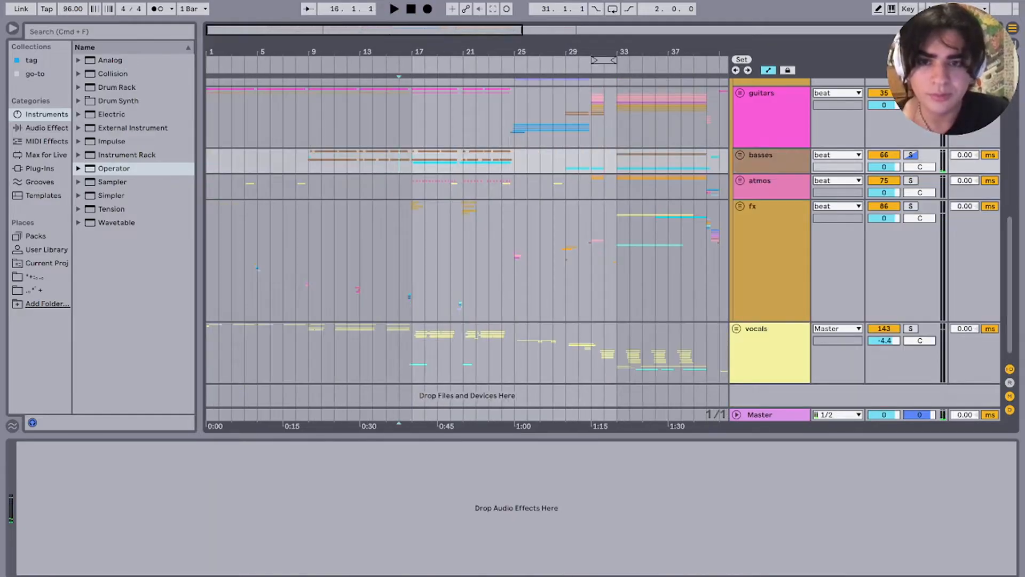
{"action": "scroll", "coordinate": [399, 161], "scroll_direction": "up", "scroll_amount": 3}
{"action": "left_click", "coordinate": [309, 126]}
{"action": "scroll", "coordinate": [309, 126], "scroll_direction": "up", "scroll_amount": 4}
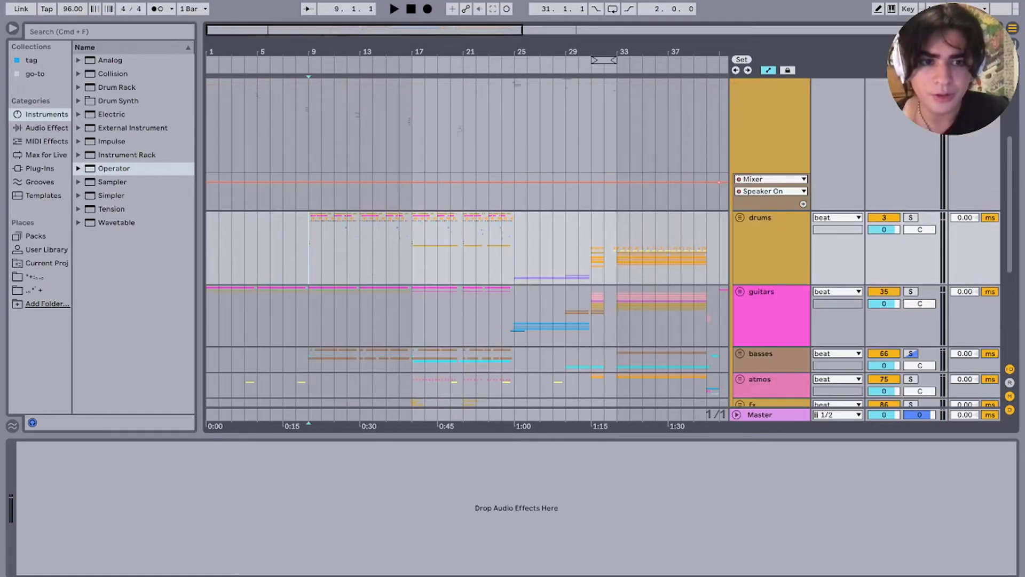
{"action": "key", "text": "s"}
{"action": "key", "text": "space"}
{"action": "scroll", "coordinate": [348, 240], "scroll_direction": "up", "scroll_amount": 5}
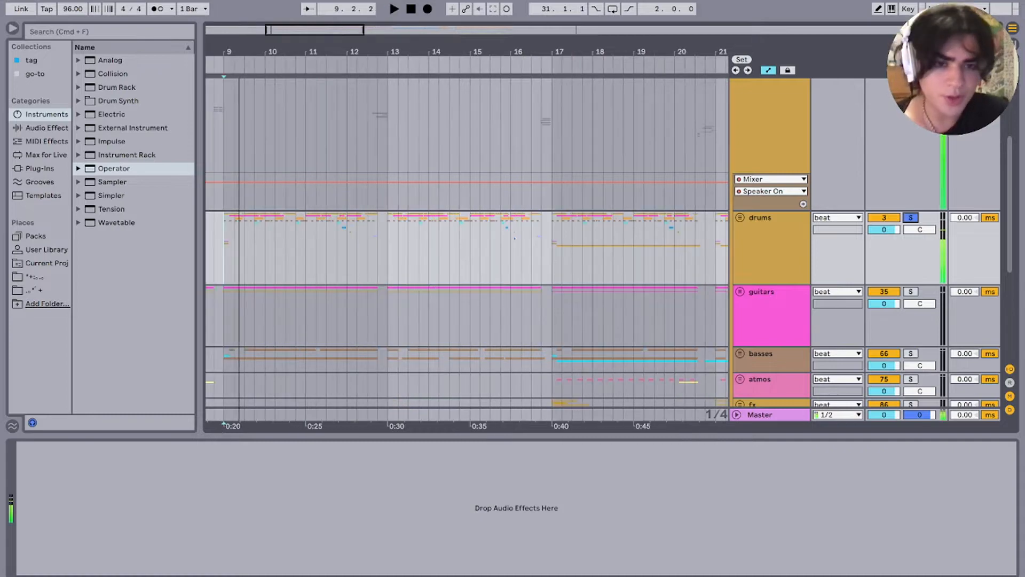
Step: Unfold the drums group and show the effect chain of its 4 Group subgroup
{"action": "scroll", "coordinate": [349, 240], "scroll_direction": "left", "scroll_amount": 3}
{"action": "left_click", "coordinate": [769, 250]}
{"action": "left_click", "coordinate": [740, 224]}
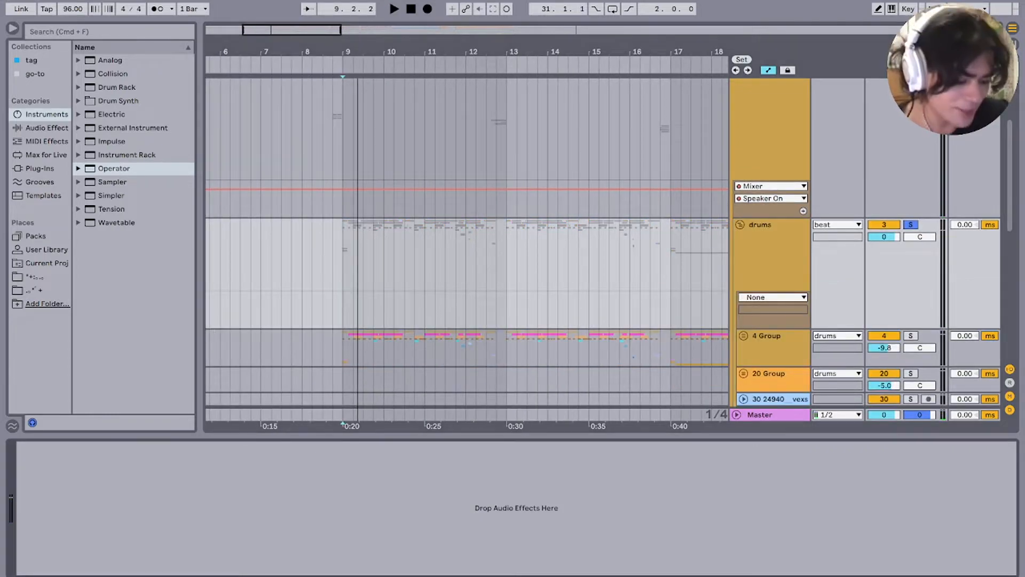
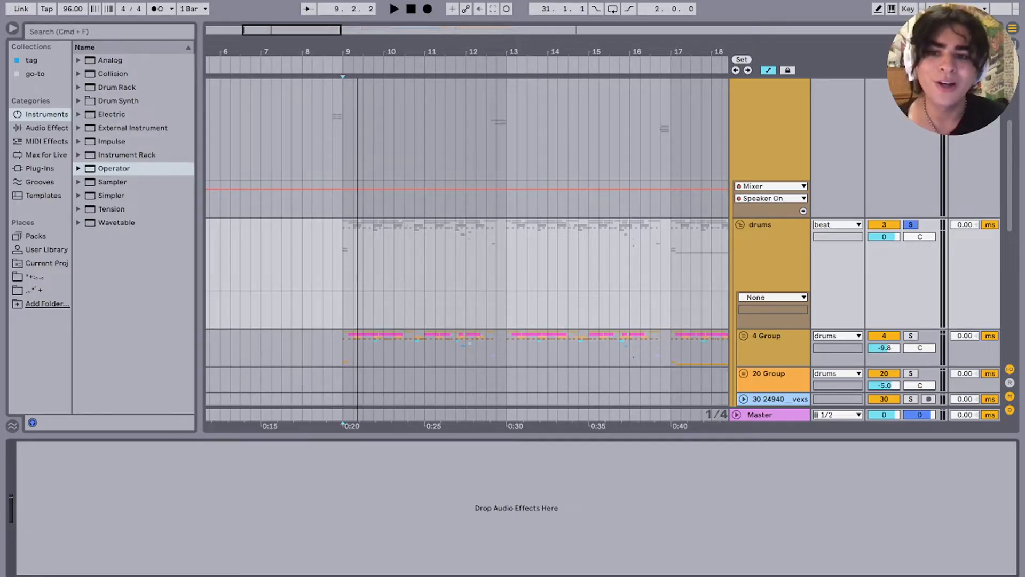
{"action": "left_click", "coordinate": [769, 251]}
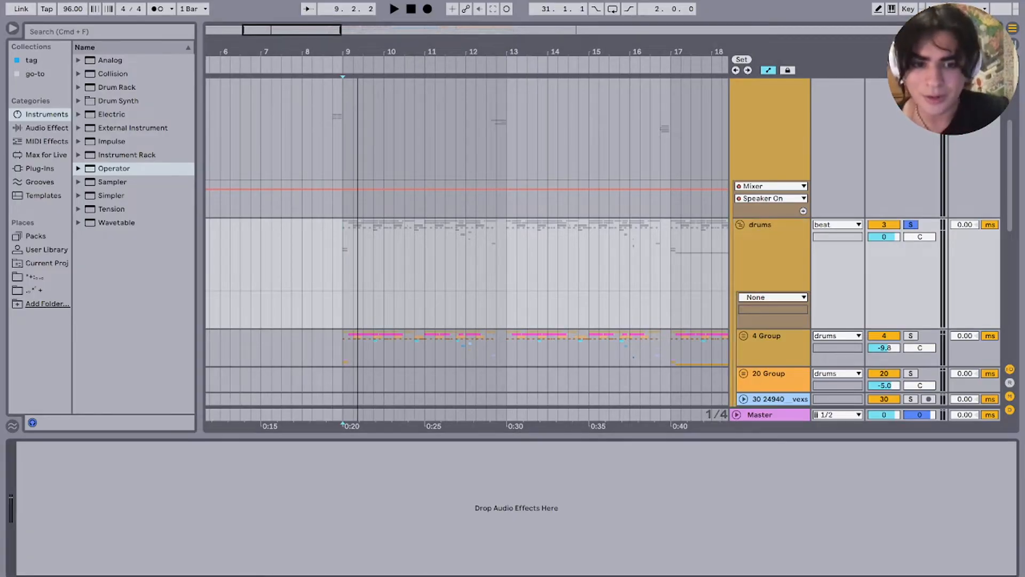
{"action": "left_click", "coordinate": [768, 345]}
{"action": "scroll", "coordinate": [768, 321], "scroll_direction": "down", "scroll_amount": 3}
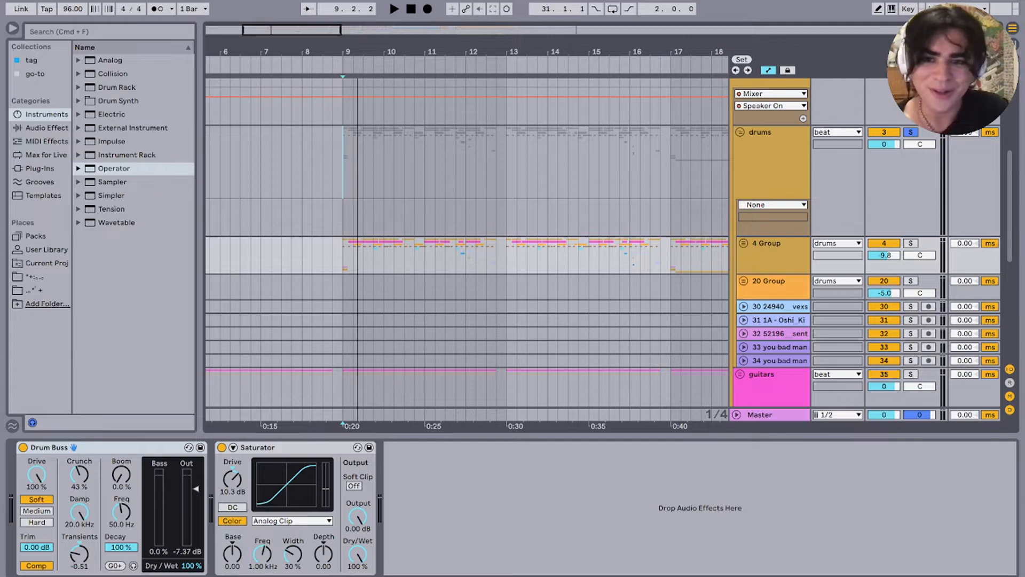
Step: Solo 4 Group, play it from bar 9, and unfold it to show the individual drum tracks
{"action": "left_click", "coordinate": [343, 217]}
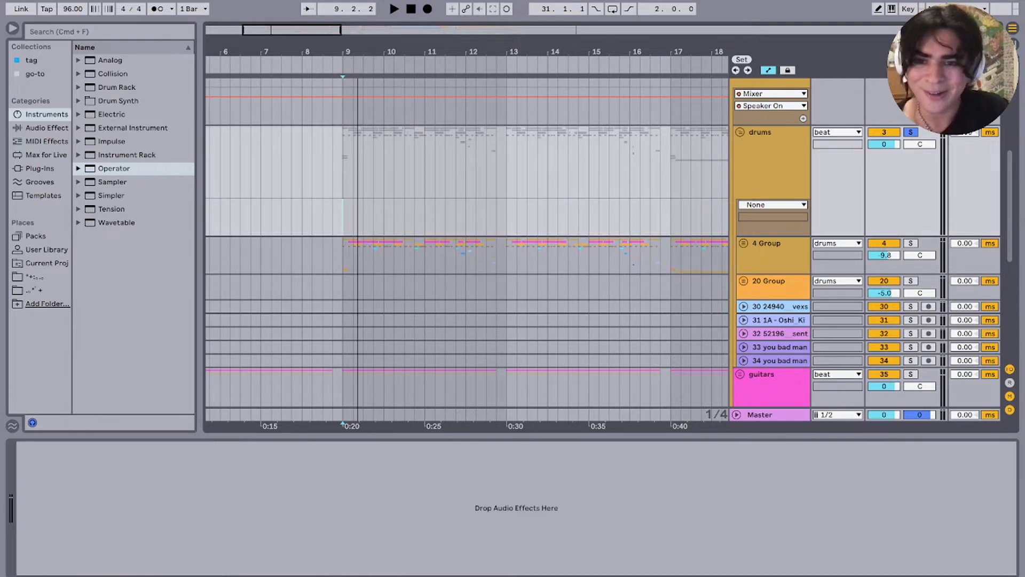
{"action": "key", "text": "Down"}
{"action": "key", "text": "plus"}
{"action": "left_click", "coordinate": [773, 257]}
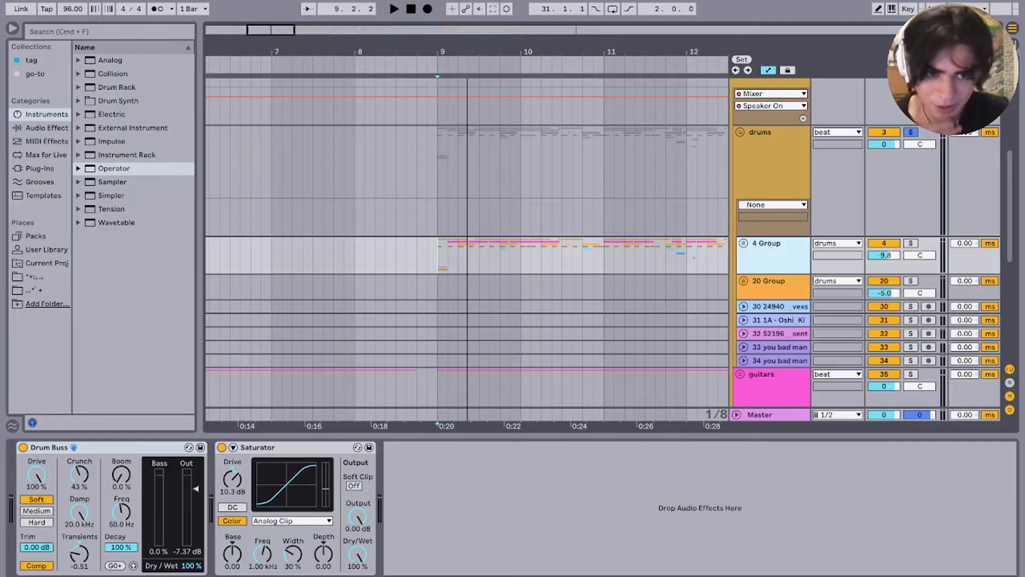
{"action": "key", "text": "s"}
{"action": "key", "text": "space"}
{"action": "key", "text": "u"}
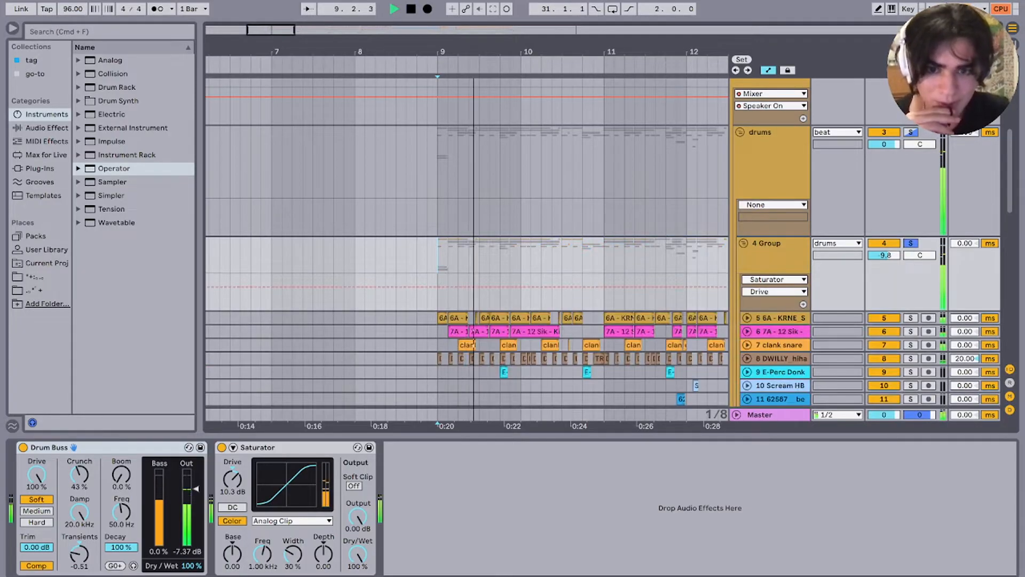
{"action": "key", "text": "plus"}
{"action": "key", "text": "plus"}
{"action": "scroll", "coordinate": [488, 246], "scroll_direction": "down", "scroll_amount": 3}
{"action": "scroll", "coordinate": [488, 246], "scroll_direction": "down", "scroll_amount": 3}
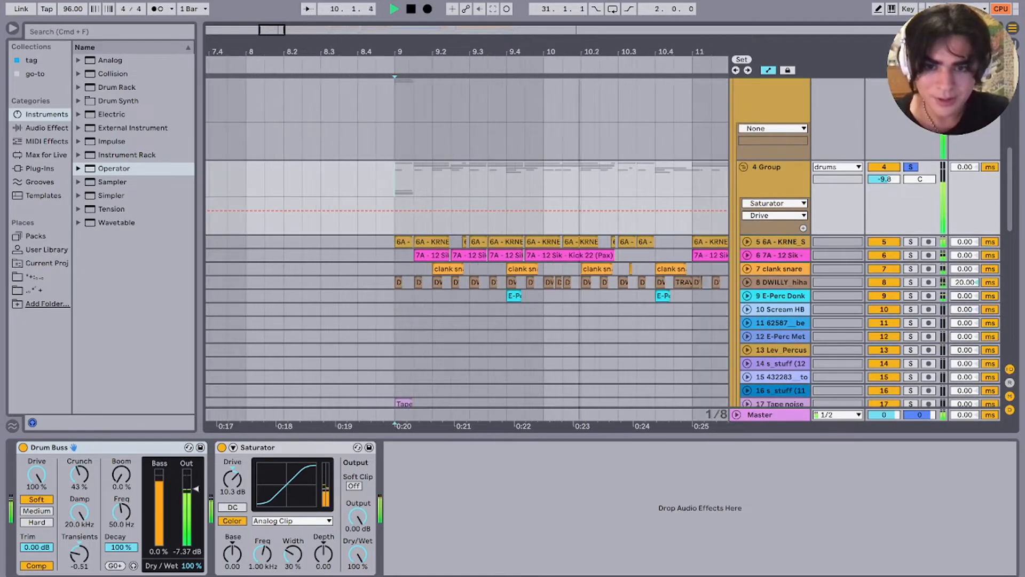
Step: Solo the clank snare track and audition its hit at 9.2 several times
{"action": "key", "text": "space"}
{"action": "left_click", "coordinate": [442, 268]}
{"action": "scroll", "coordinate": [443, 268], "scroll_direction": "up", "scroll_amount": 3}
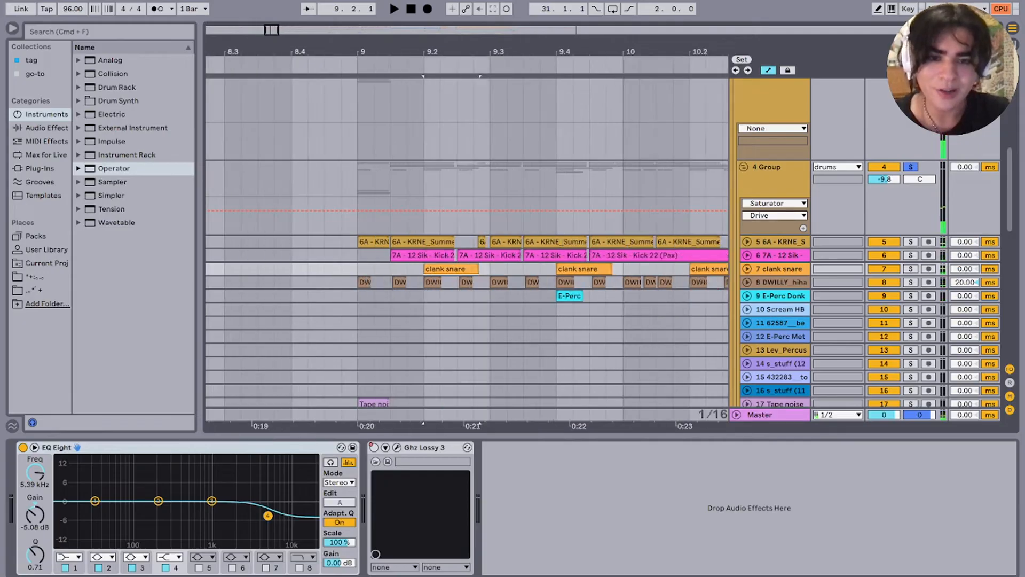
{"action": "key", "text": "s"}
{"action": "key", "text": "space"}
{"action": "key", "text": "space"}
{"action": "key", "text": "space"}
{"action": "key", "text": "space"}
{"action": "key", "text": "space"}
{"action": "key", "text": "space"}
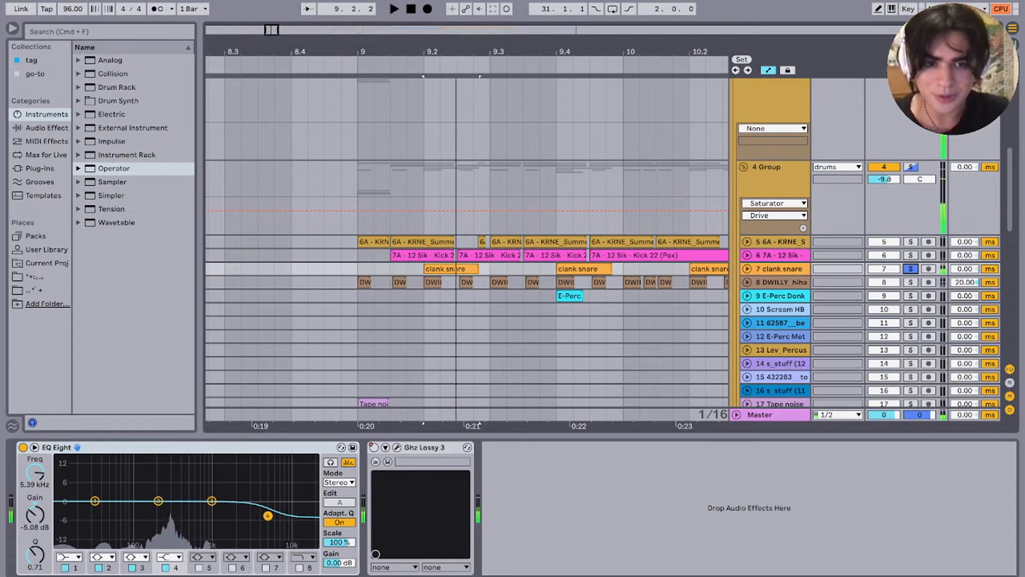
Step: Solo the whole 4 Group again and play it from just before bar 9
{"action": "left_click", "coordinate": [767, 169]}
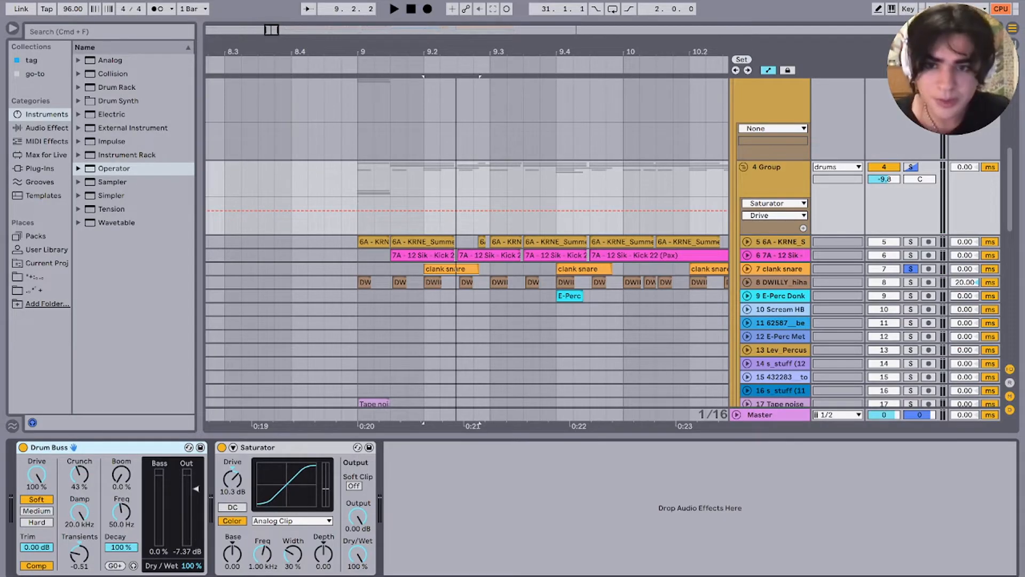
{"action": "key", "text": "s"}
{"action": "key", "text": "space"}
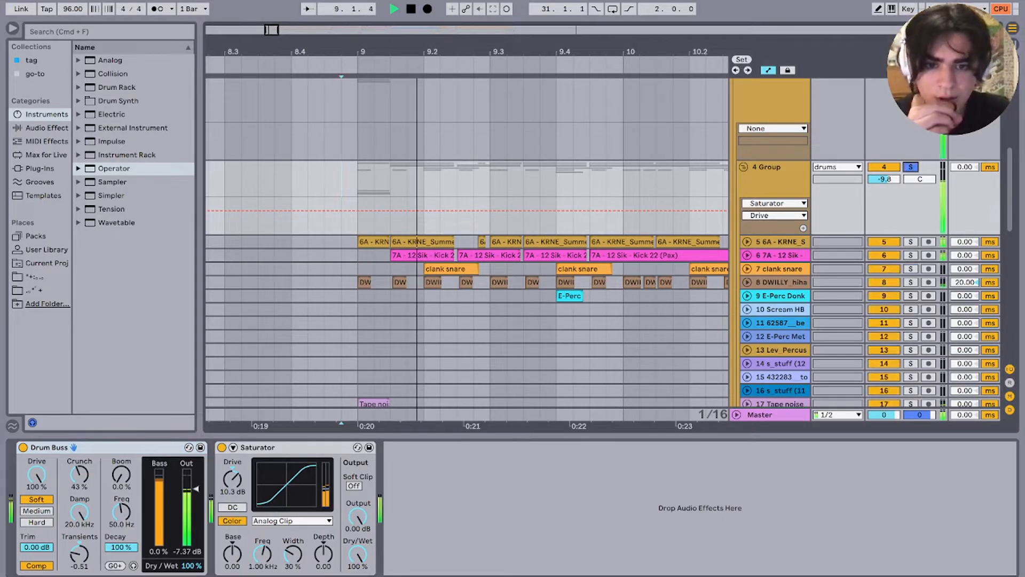
Step: Solo the E-Perc Donk track, audition its clip at 9.4, and show the clip's waveform
{"action": "key", "text": "Down"}
{"action": "key", "text": "Down"}
{"action": "key", "text": "Down"}
{"action": "key", "text": "Down"}
{"action": "key", "text": "Down"}
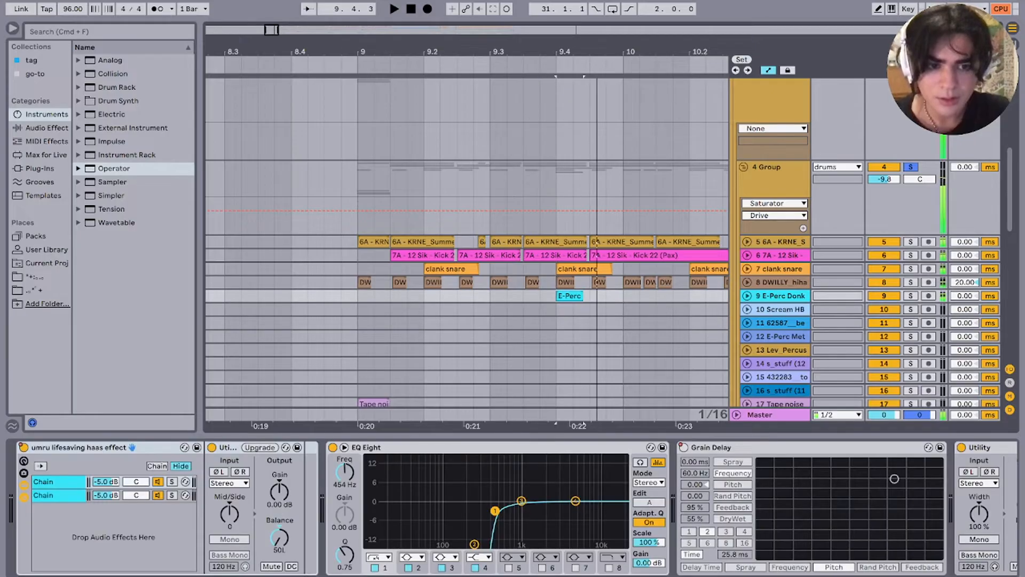
{"action": "key", "text": "s"}
{"action": "key", "text": "space"}
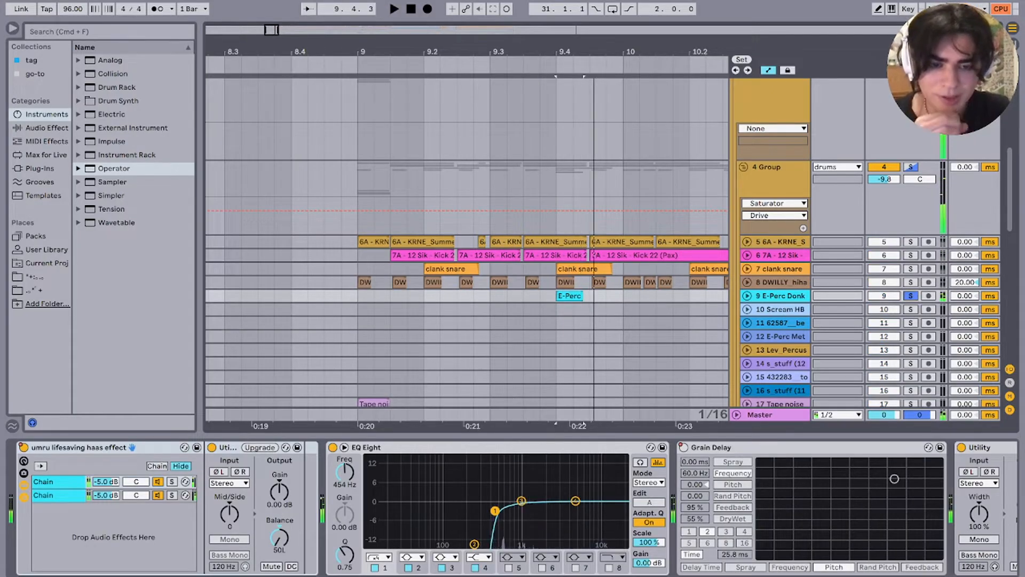
{"action": "key", "text": "shift+Tab"}
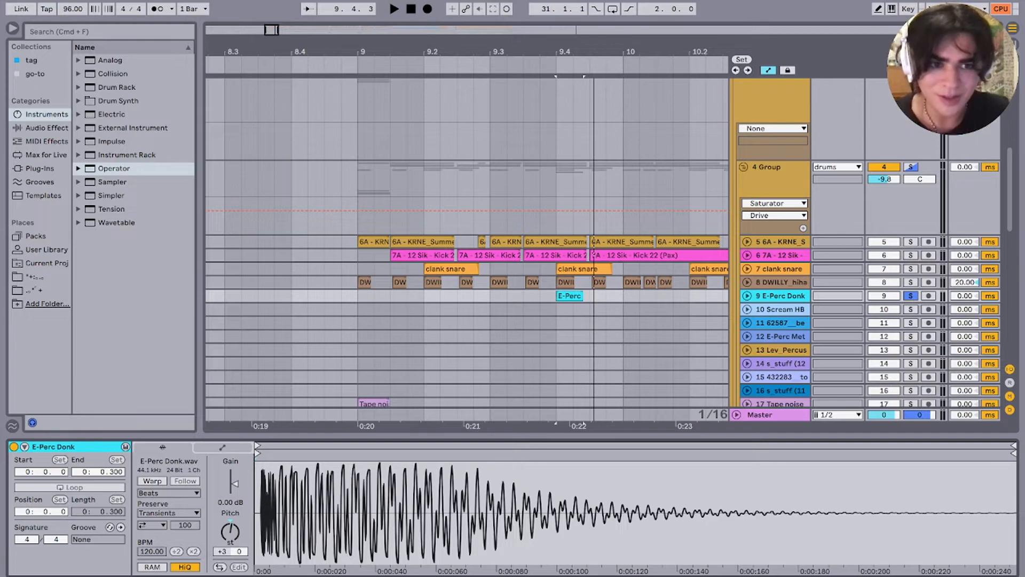
Step: Solo 4 Group and play all its drums together from 9.4
{"action": "left_click", "coordinate": [911, 167]}
{"action": "key", "text": "space"}
{"action": "scroll", "coordinate": [536, 283], "scroll_direction": "down", "scroll_amount": 5}
{"action": "scroll", "coordinate": [536, 283], "scroll_direction": "right", "scroll_amount": 3}
{"action": "scroll", "coordinate": [536, 283], "scroll_direction": "down", "scroll_amount": 1}
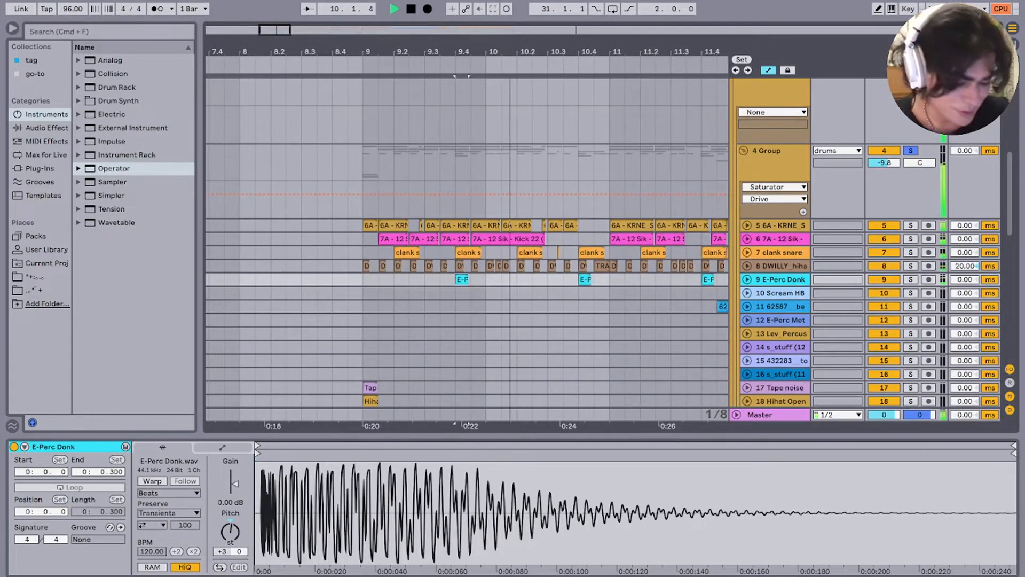
{"action": "key", "text": "space"}
{"action": "scroll", "coordinate": [510, 280], "scroll_direction": "right", "scroll_amount": 3}
{"action": "scroll", "coordinate": [510, 281], "scroll_direction": "down", "scroll_amount": 1}
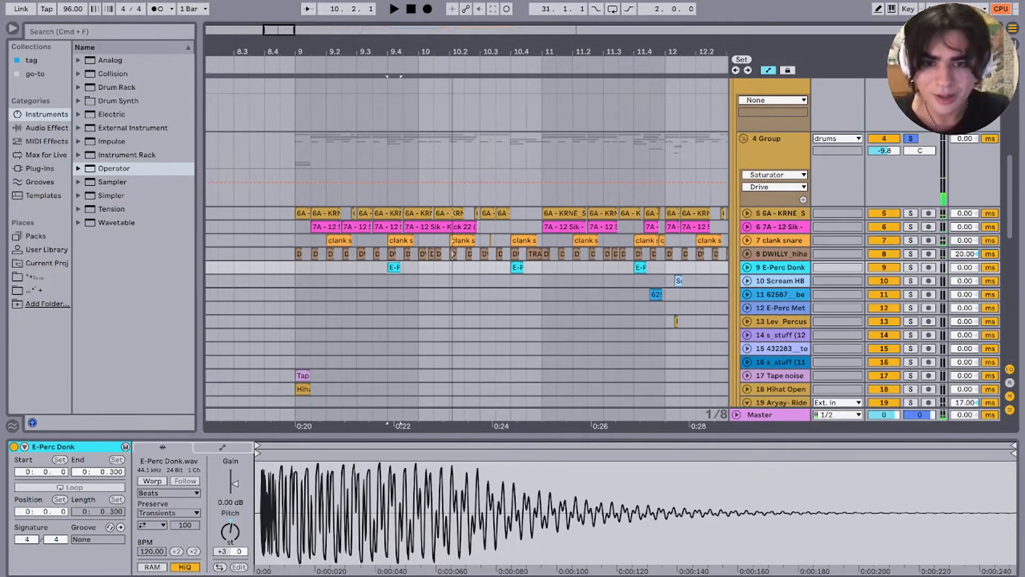
Step: Play the drums from the E-Perc Donk hit at 10.4 into bar 11
{"action": "left_click", "coordinate": [510, 280]}
{"action": "key", "text": "space"}
{"action": "scroll", "coordinate": [510, 280], "scroll_direction": "right", "scroll_amount": 3}
{"action": "scroll", "coordinate": [509, 281], "scroll_direction": "down", "scroll_amount": 1}
{"action": "key", "text": "space"}
{"action": "key", "text": "plus"}
{"action": "key", "text": "plus"}
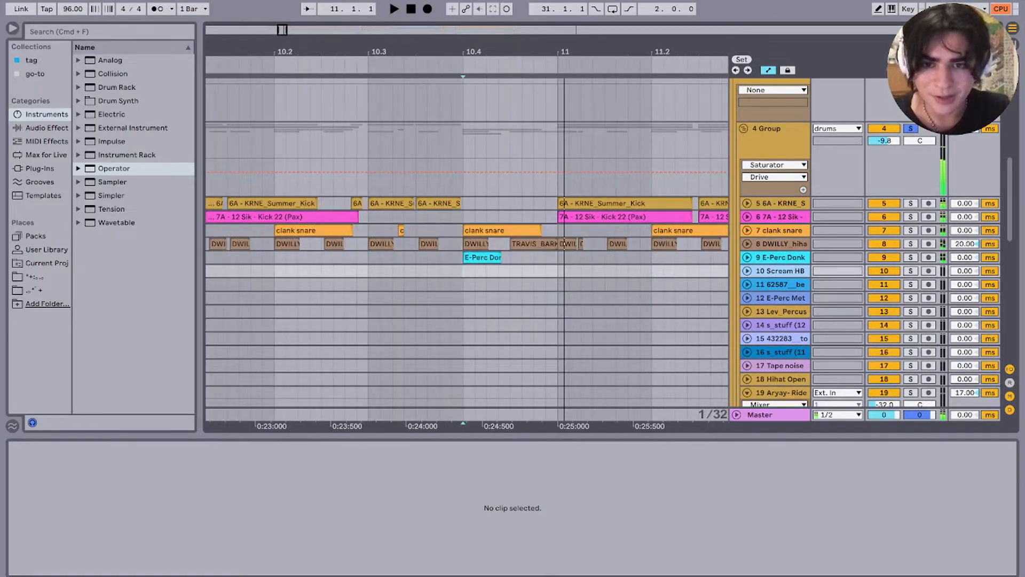
Step: Show the E-Perc Donk track's devices and unfold the track to reveal its Device On automation
{"action": "left_click", "coordinate": [482, 257]}
{"action": "key", "text": "shift+Tab"}
{"action": "scroll", "coordinate": [513, 508], "scroll_direction": "right", "scroll_amount": 3}
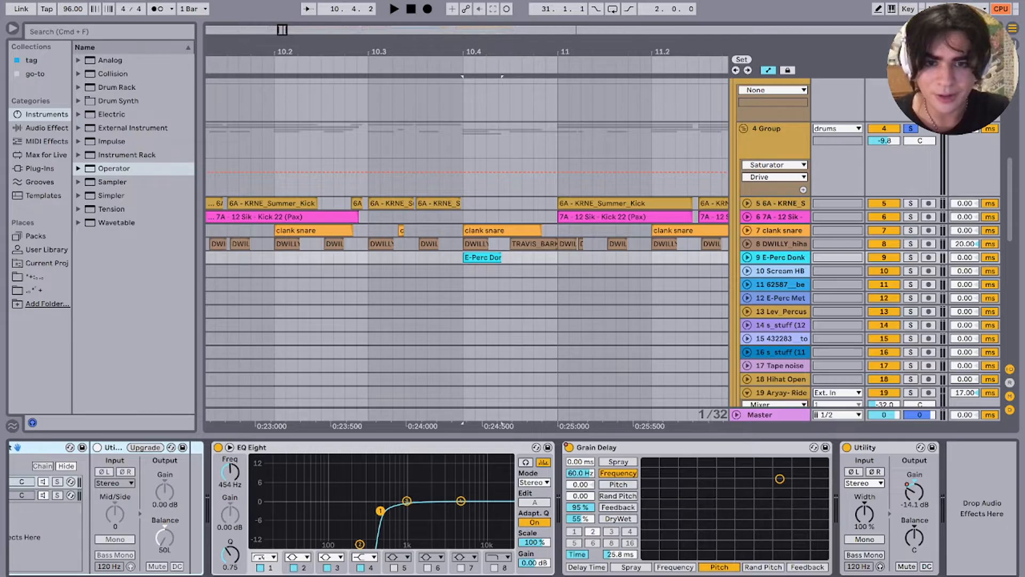
{"action": "key", "text": "Right"}
{"action": "key", "text": "minus"}
{"action": "key", "text": "minus"}
{"action": "key", "text": "minus"}
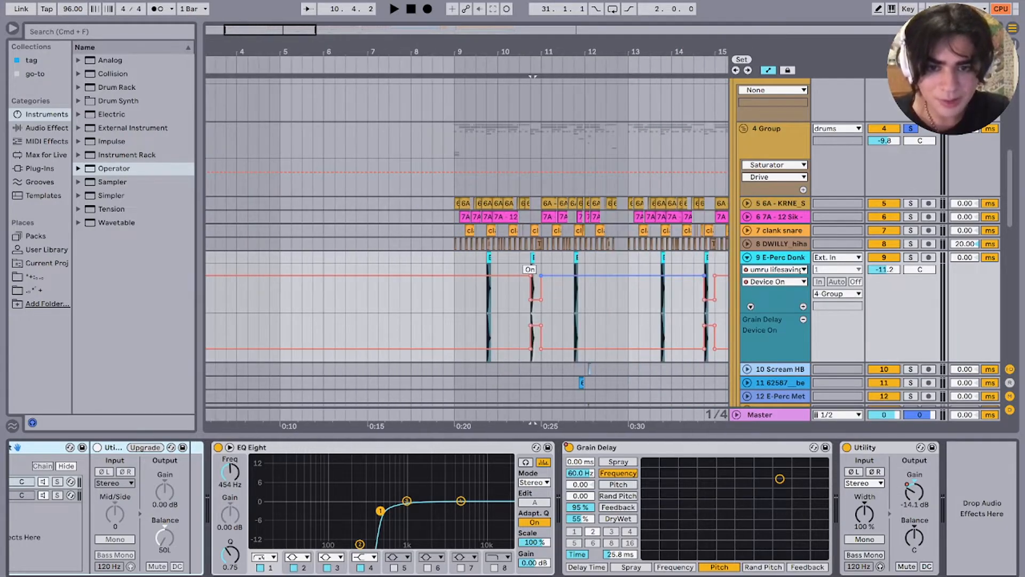
Step: Play the E-Perc Donk hit at 10.4 with its effect automation in view
{"action": "key", "text": "space"}
{"action": "key", "text": "plus"}
{"action": "key", "text": "plus"}
{"action": "key", "text": "plus"}
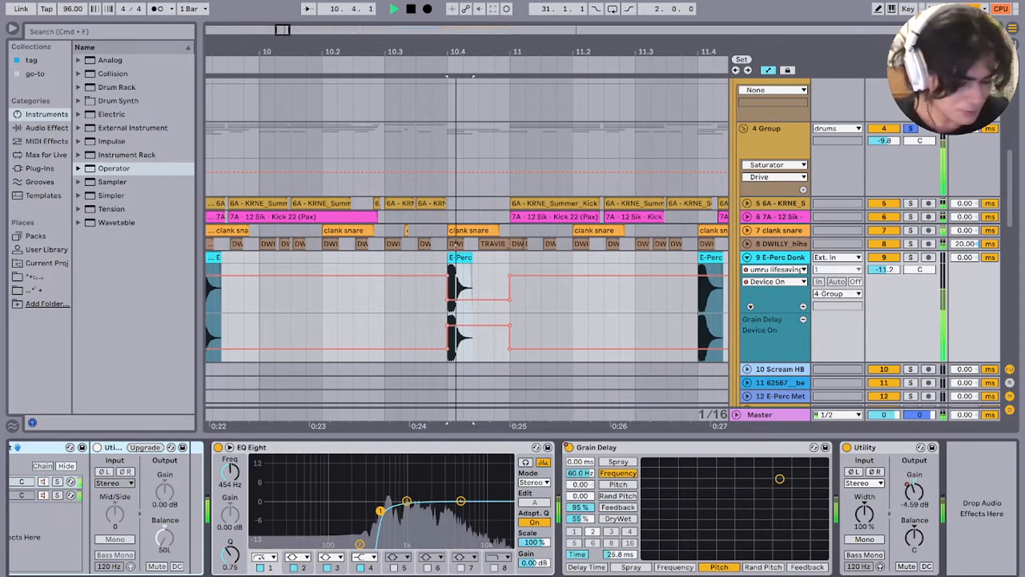
{"action": "key", "text": "space"}
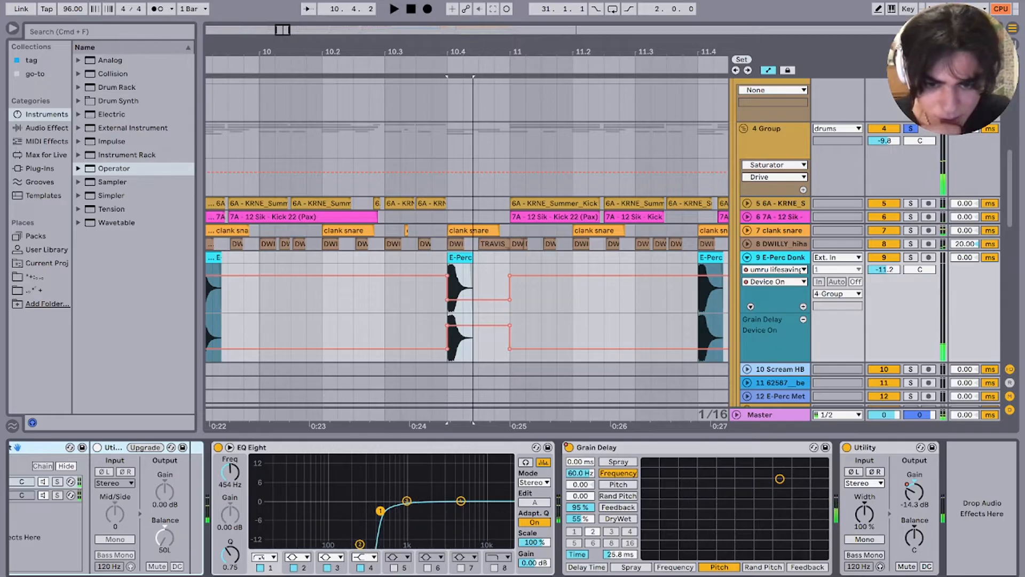
Step: Show the Grain Delay's Time Delay automation and replay the drums from 10.4
{"action": "left_click", "coordinate": [620, 554]}
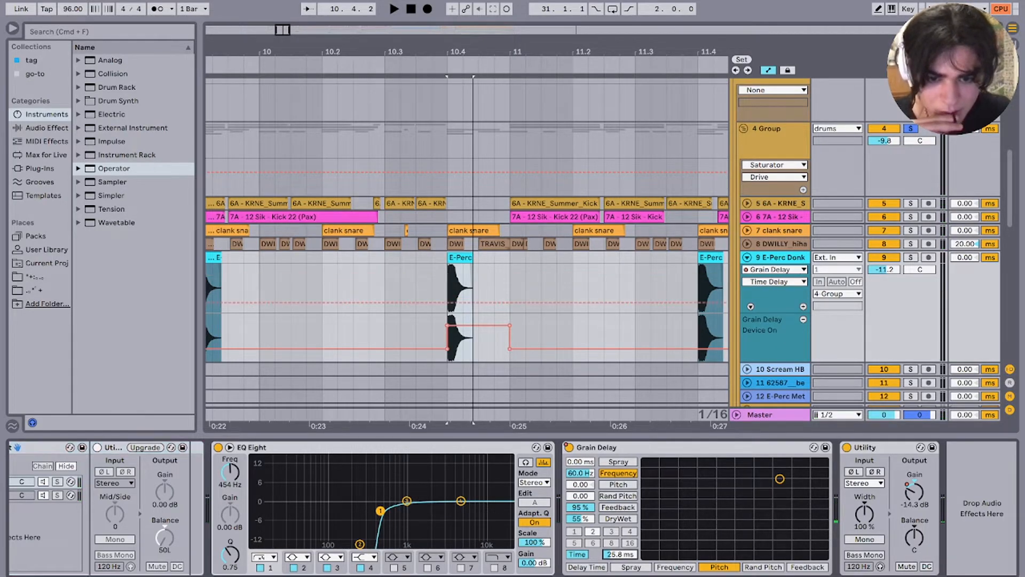
{"action": "key", "text": "space"}
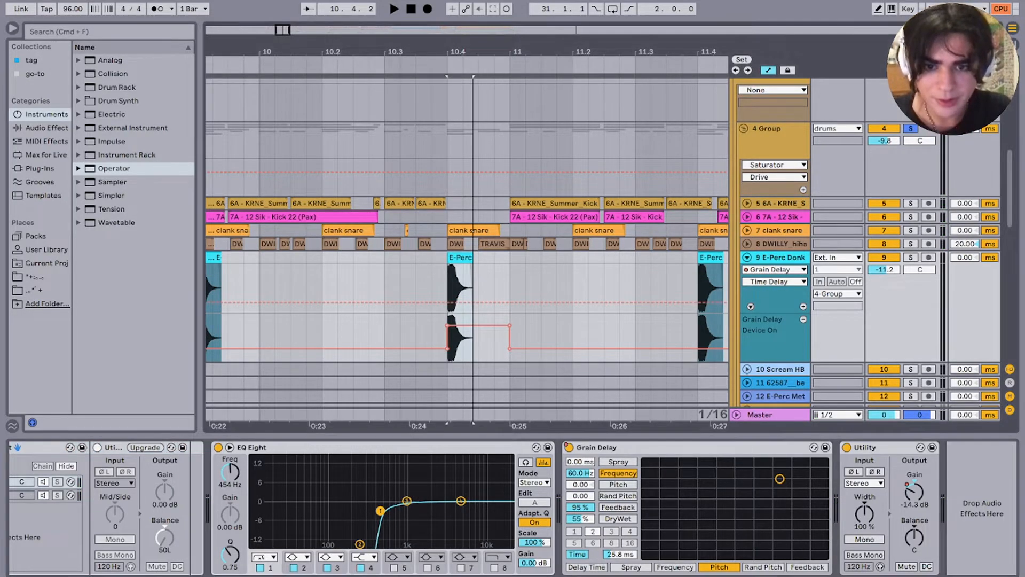
{"action": "key", "text": "minus"}
{"action": "key", "text": "minus"}
{"action": "key", "text": "minus"}
{"action": "key", "text": "minus"}
{"action": "key", "text": "space"}
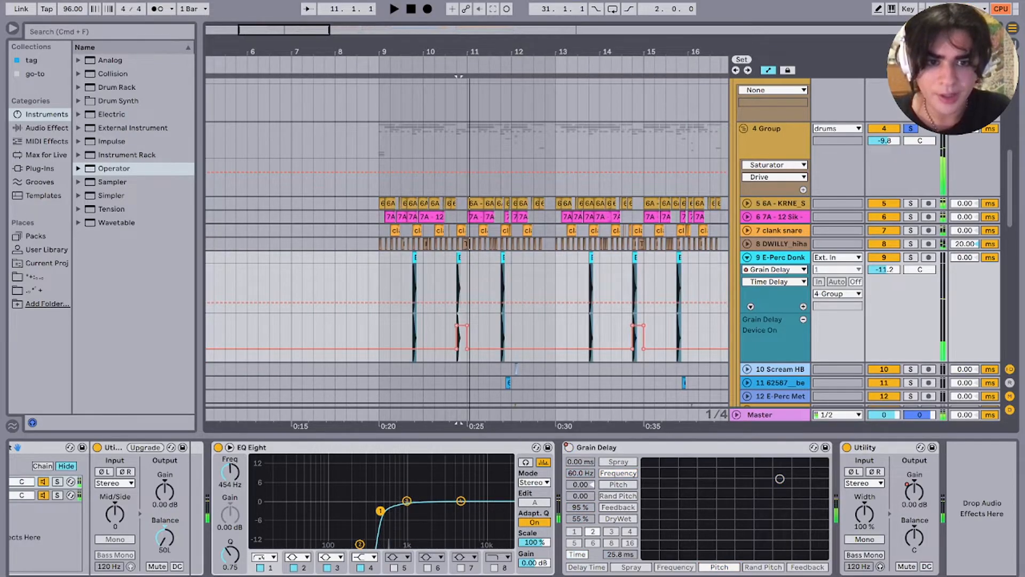
Step: Fold the E-Perc Donk track and play the drums from 11.4 to hear the extra percussion
{"action": "key", "text": "u"}
{"action": "left_click", "coordinate": [417, 271]}
{"action": "mouse_move", "coordinate": [404, 270]}
{"action": "left_mouse_down"}
{"action": "mouse_move", "coordinate": [519, 258]}
{"action": "mouse_move", "coordinate": [481, 270]}
{"action": "left_mouse_up"}
{"action": "left_click", "coordinate": [539, 257]}
{"action": "left_click", "coordinate": [479, 284]}
{"action": "key", "text": "plus"}
{"action": "key", "text": "plus"}
{"action": "left_click", "coordinate": [511, 271]}
{"action": "key", "text": "space"}
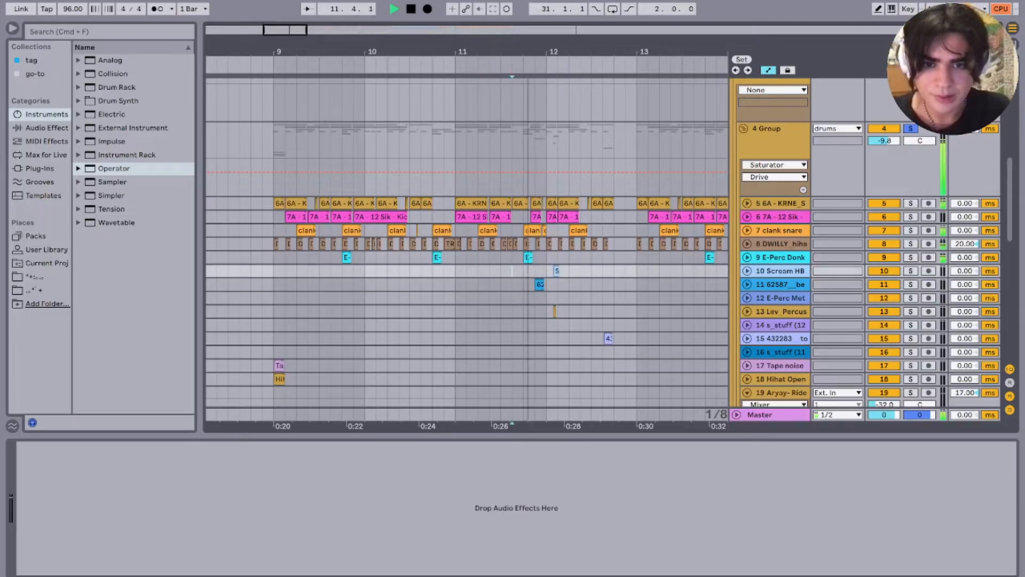
{"action": "key", "text": "plus"}
{"action": "key", "text": "plus"}
{"action": "key", "text": "plus"}
{"action": "key", "text": "space"}
Step: Solo the bronze-bell percussion track and unfold it to show its Track Panning automation near 11.4
{"action": "left_click", "coordinate": [527, 284]}
{"action": "key", "text": "plus"}
{"action": "key", "text": "plus"}
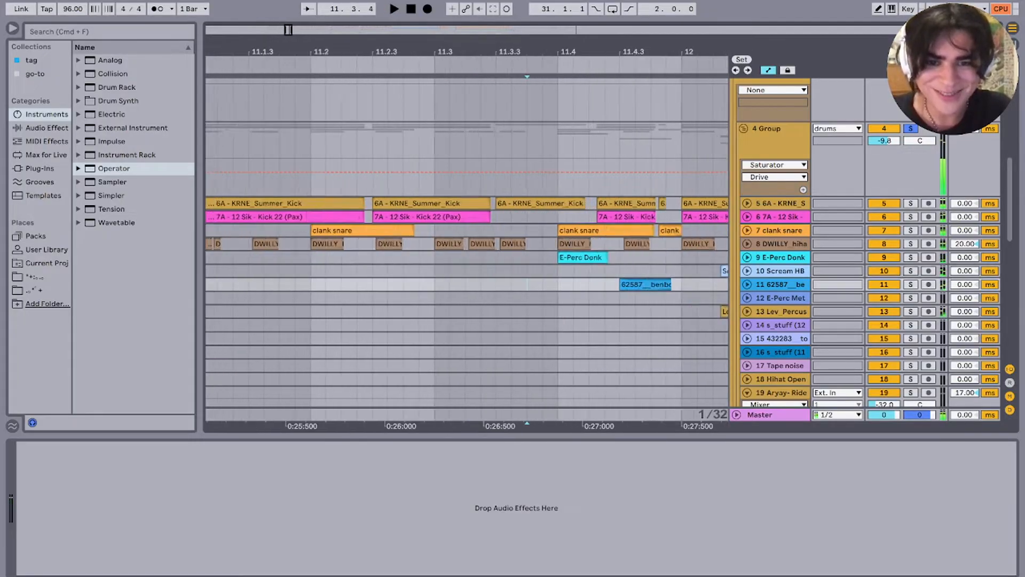
{"action": "scroll", "coordinate": [527, 284], "scroll_direction": "right", "scroll_amount": 3}
{"action": "scroll", "coordinate": [528, 284], "scroll_direction": "down", "scroll_amount": 1}
{"action": "left_click", "coordinate": [472, 255]}
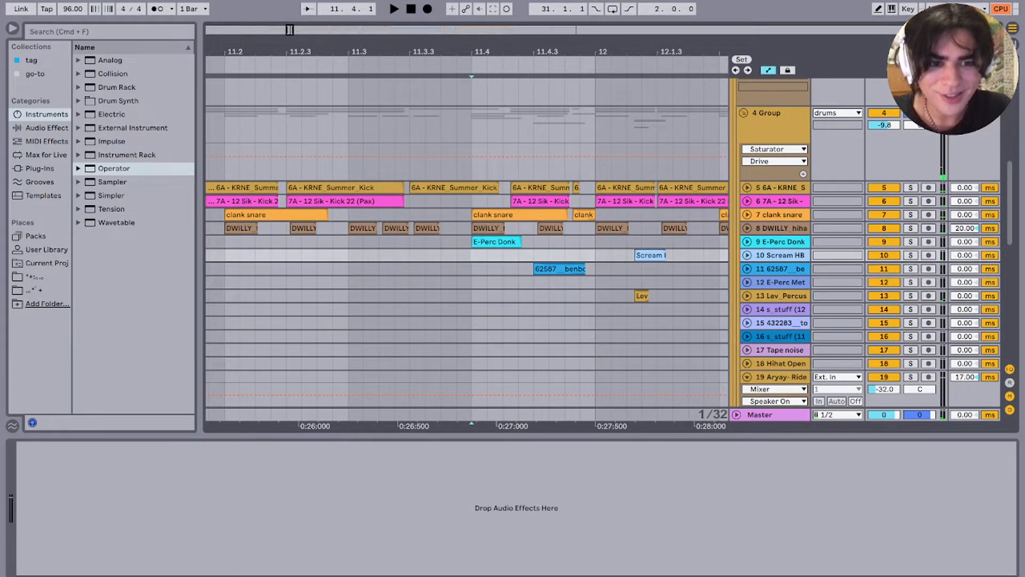
{"action": "left_click", "coordinate": [910, 269]}
{"action": "left_click", "coordinate": [747, 268]}
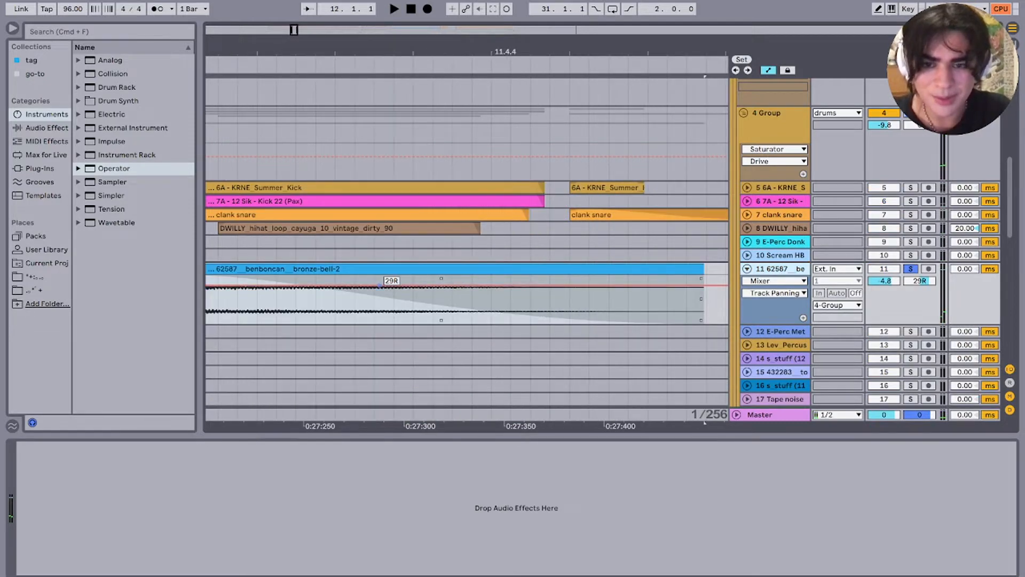
Step: Select the bronze-bell clip near 11.4.3 and play it soloed
{"action": "scroll", "coordinate": [381, 286], "scroll_direction": "down", "scroll_amount": 8}
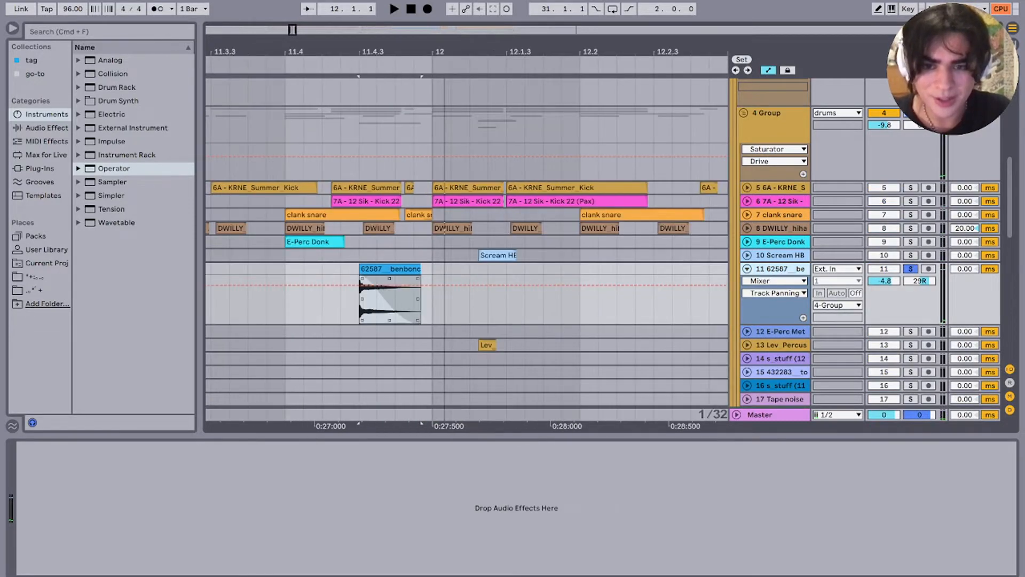
{"action": "left_click", "coordinate": [385, 268]}
{"action": "key", "text": "space"}
{"action": "key", "text": "space"}
Step: Solo the Scream HB track and play its clip near 12.1
{"action": "left_click", "coordinate": [910, 255]}
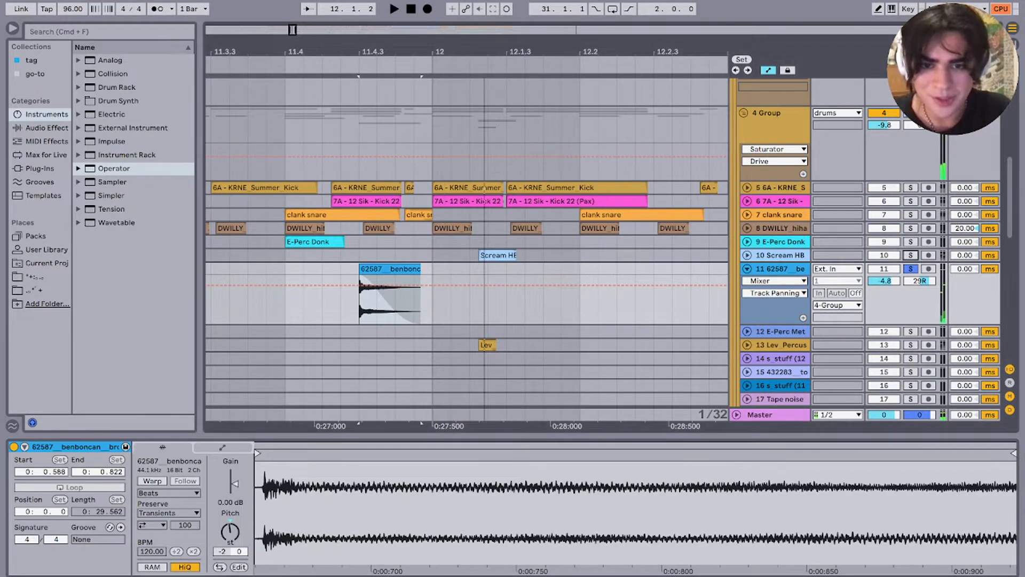
{"action": "left_click", "coordinate": [496, 255]}
{"action": "scroll", "coordinate": [497, 255], "scroll_direction": "down", "scroll_amount": 12}
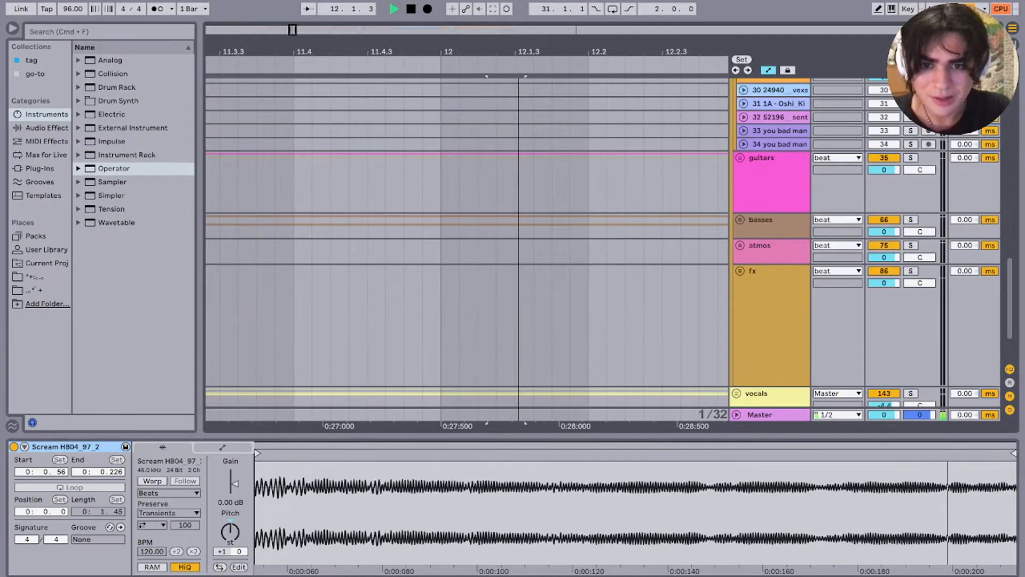
{"action": "scroll", "coordinate": [497, 256], "scroll_direction": "up", "scroll_amount": 13}
{"action": "key", "text": "space"}
{"action": "key", "text": "space"}
Step: Solo the 4 Group drums and play them from just before 11.4
{"action": "left_click", "coordinate": [385, 335]}
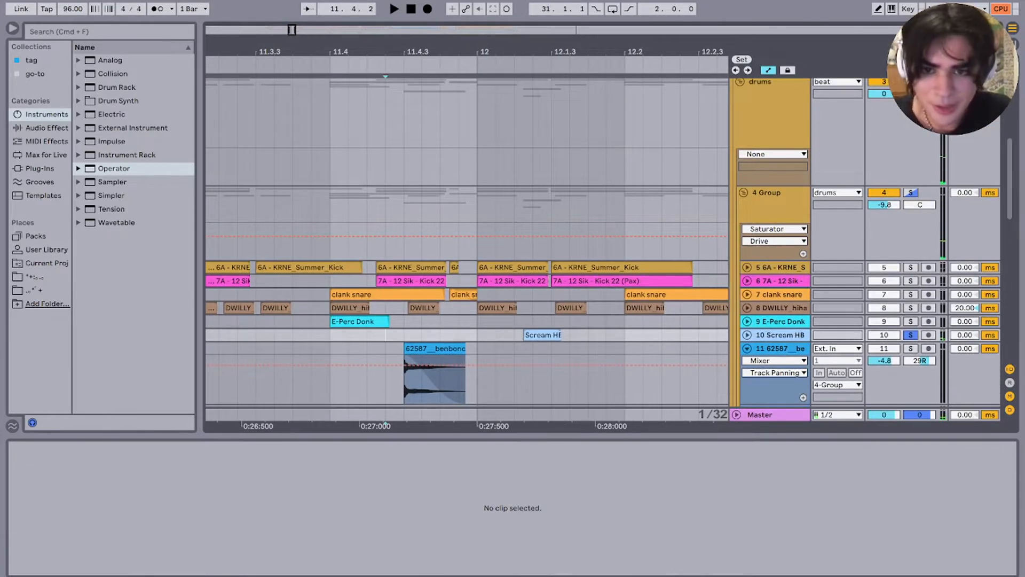
{"action": "scroll", "coordinate": [395, 326], "scroll_direction": "up", "scroll_amount": 4}
{"action": "scroll", "coordinate": [395, 326], "scroll_direction": "left", "scroll_amount": 8}
{"action": "scroll", "coordinate": [401, 322], "scroll_direction": "down", "scroll_amount": 6}
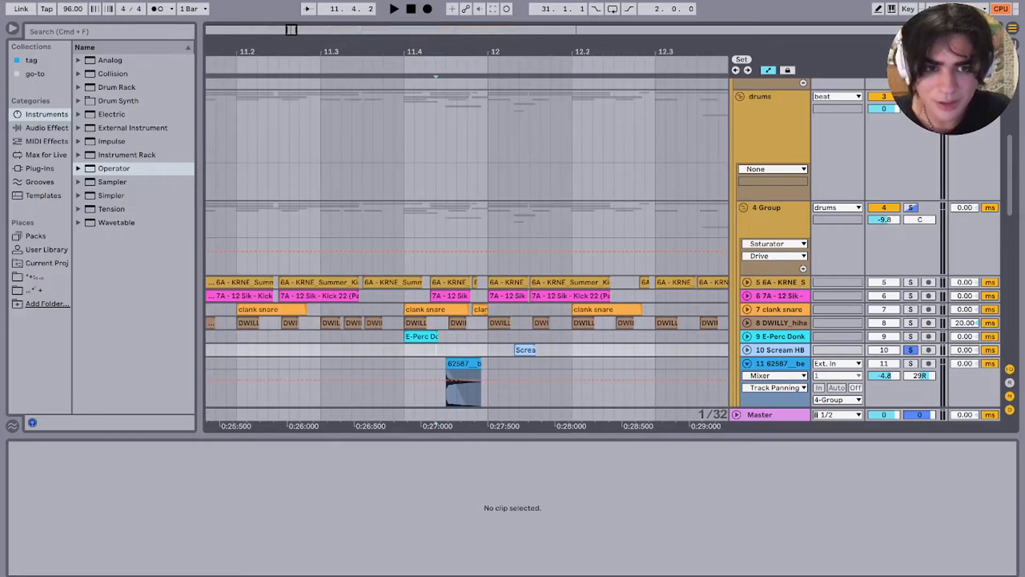
{"action": "left_click", "coordinate": [394, 323]}
{"action": "left_click", "coordinate": [911, 208]}
{"action": "left_click", "coordinate": [743, 208]}
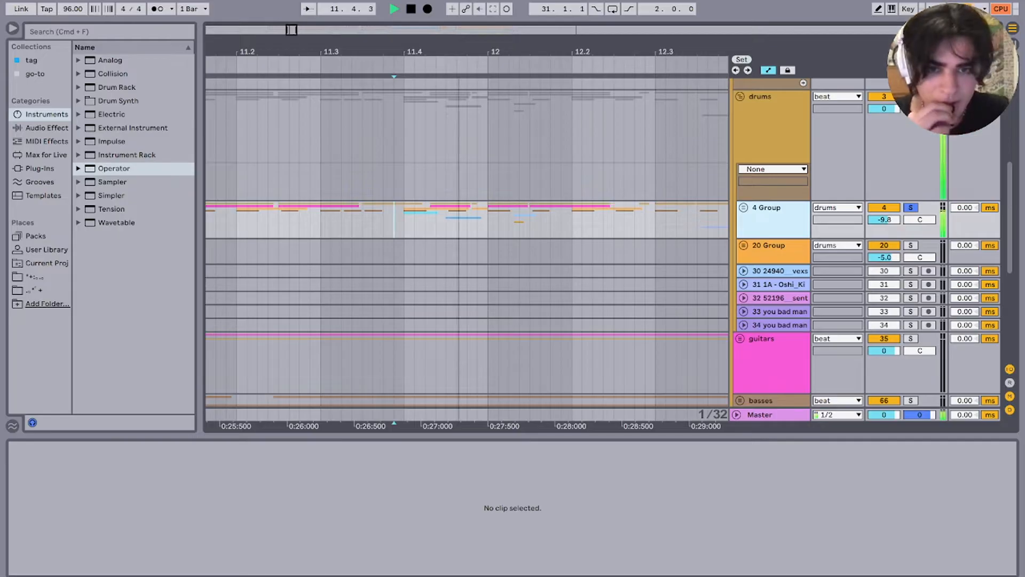
{"action": "key", "text": "Right"}
{"action": "key", "text": "a"}
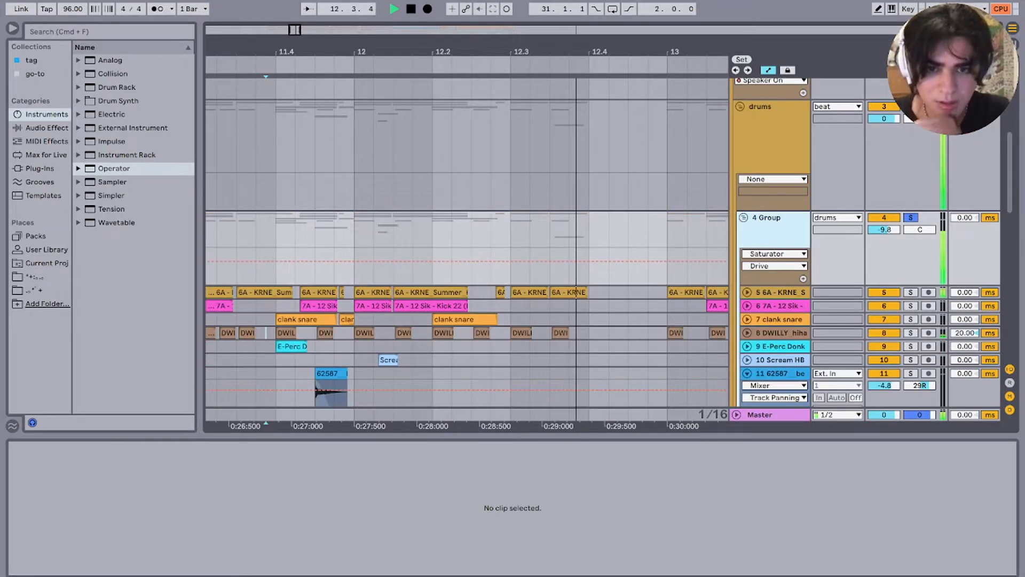
Step: Select the 432283 toiletroll clip near 12.3 and play the drum group from it
{"action": "scroll", "coordinate": [557, 252], "scroll_direction": "down", "scroll_amount": 5}
{"action": "left_click", "coordinate": [557, 252]}
{"action": "key", "text": "space"}
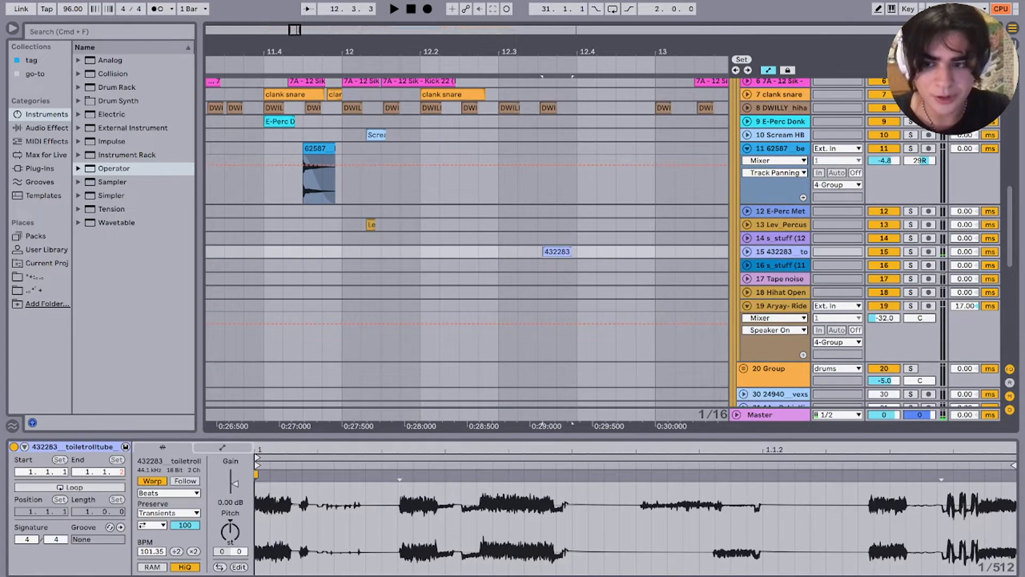
{"action": "key", "text": "space"}
{"action": "scroll", "coordinate": [459, 251], "scroll_direction": "right", "scroll_amount": 4}
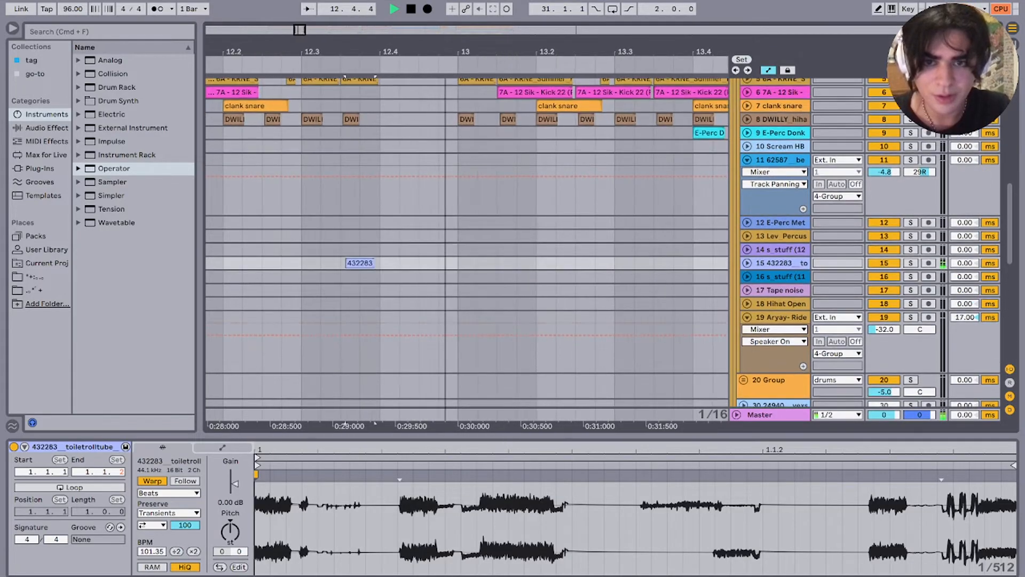
Step: Move ahead in the arrangement and play the drum group from 15.4
{"action": "scroll", "coordinate": [459, 251], "scroll_direction": "up", "scroll_amount": 4}
{"action": "scroll", "coordinate": [435, 251], "scroll_direction": "down", "scroll_amount": 5}
{"action": "scroll", "coordinate": [435, 251], "scroll_direction": "down", "scroll_amount": 4}
{"action": "scroll", "coordinate": [450, 254], "scroll_direction": "down", "scroll_amount": 3}
{"action": "key", "text": "space"}
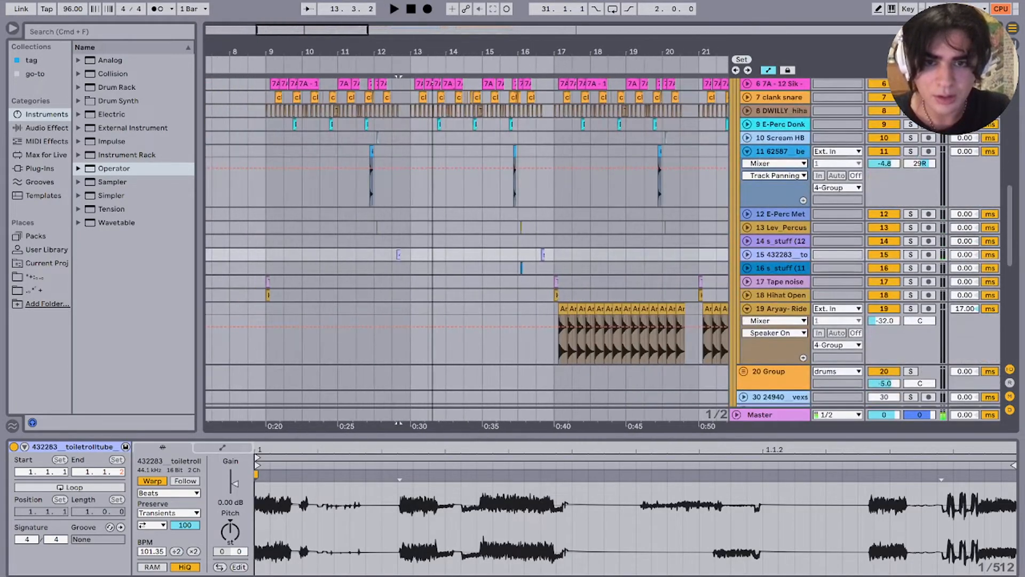
{"action": "left_click", "coordinate": [517, 254]}
{"action": "key", "text": "space"}
{"action": "scroll", "coordinate": [517, 254], "scroll_direction": "up", "scroll_amount": 5}
{"action": "left_click", "coordinate": [485, 240]}
{"action": "key", "text": "space"}
{"action": "key", "text": "space"}
{"action": "scroll", "coordinate": [494, 241], "scroll_direction": "up", "scroll_amount": 5}
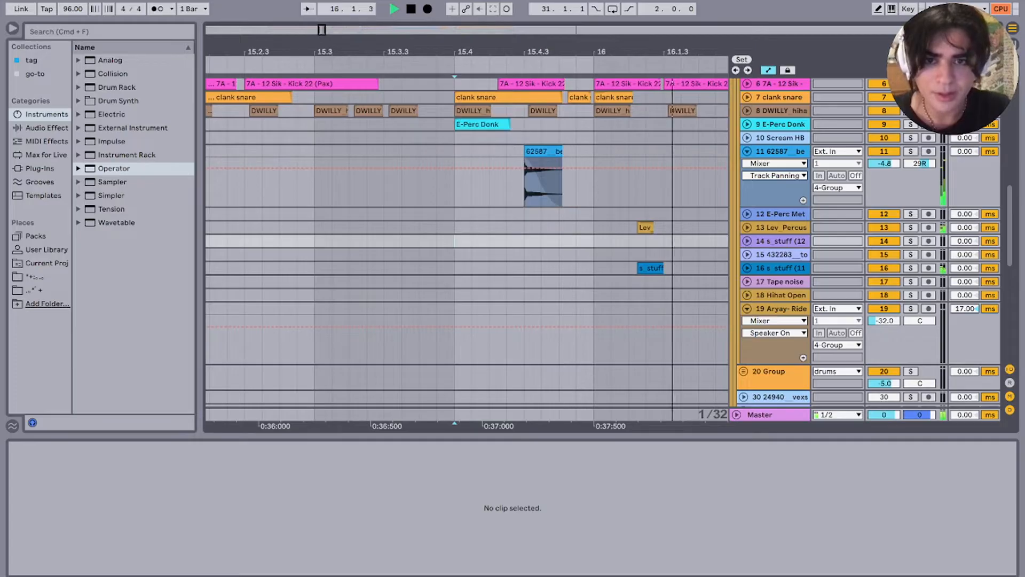
Step: Select the bronze-bell clip at 15.4.3 to show its pitch, and replay the drums from 15.4
{"action": "left_click", "coordinate": [543, 151]}
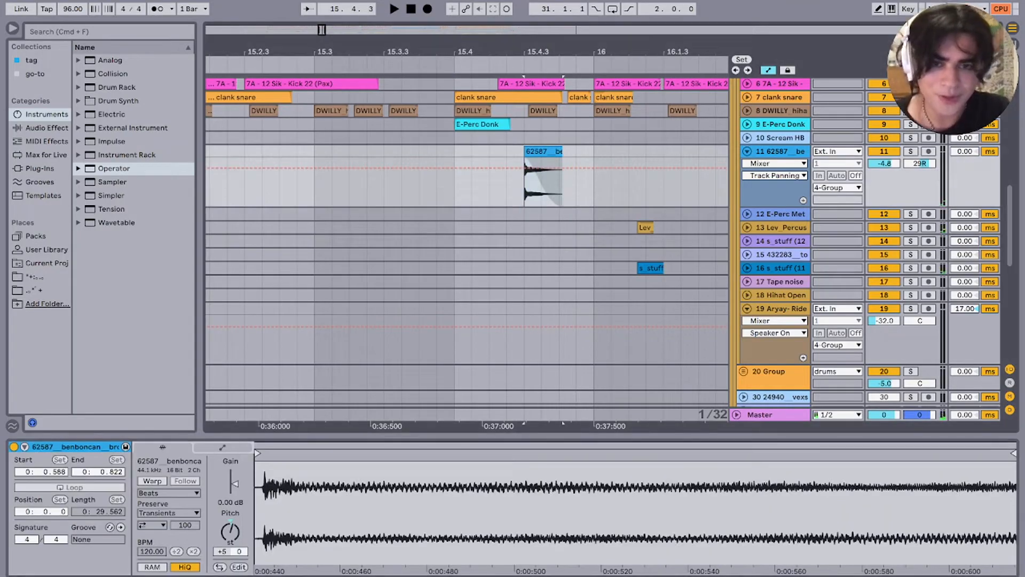
{"action": "scroll", "coordinate": [467, 241], "scroll_direction": "up", "scroll_amount": 3}
{"action": "left_click", "coordinate": [435, 225]}
{"action": "key", "text": "space"}
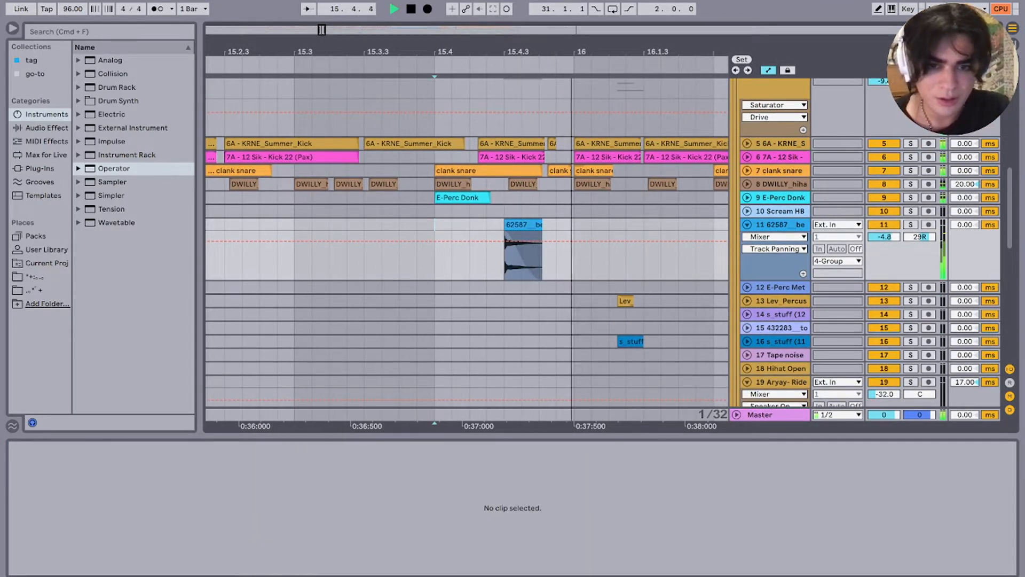
{"action": "key", "text": "space"}
Step: Solo the s_stuff (111) track and play its clip near 16.1 several times
{"action": "left_click", "coordinate": [630, 341]}
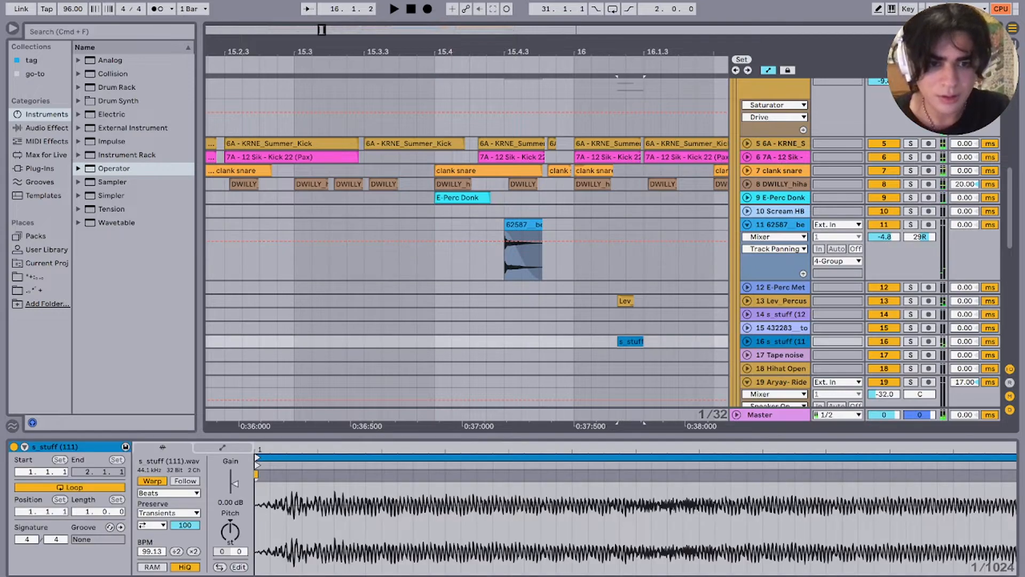
{"action": "left_click", "coordinate": [911, 341]}
{"action": "key", "text": "space"}
{"action": "key", "text": "space"}
{"action": "key", "text": "space"}
{"action": "key", "text": "space"}
Step: Solo the Lev Percus track and play its hit near 16.1
{"action": "left_click", "coordinate": [910, 300]}
{"action": "key", "text": "space"}
{"action": "key", "text": "space"}
{"action": "key", "text": "space"}
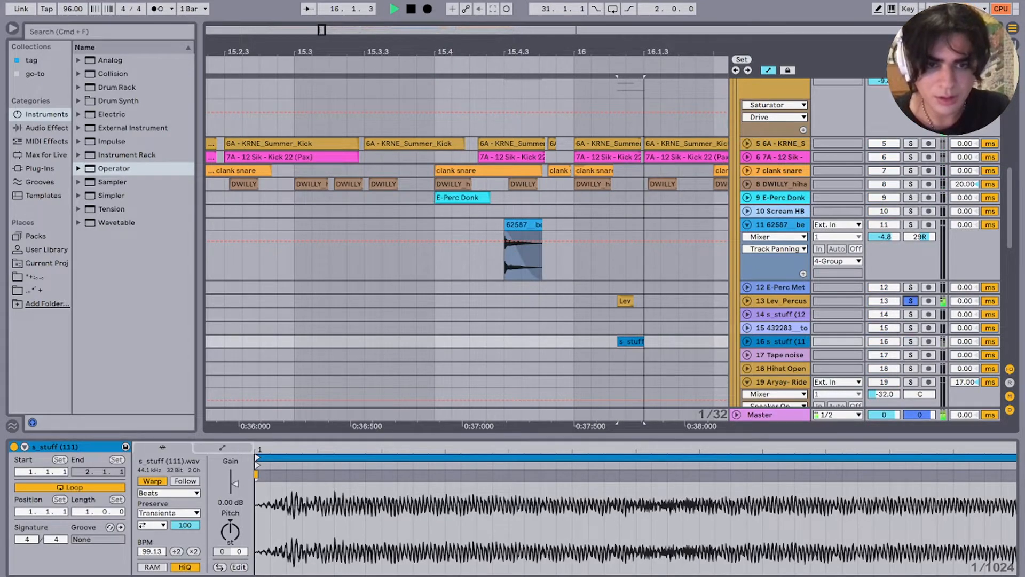
{"action": "key", "text": "space"}
Step: Solo the bronze-bell track and play it from just before its clip at 15.4.3
{"action": "left_click", "coordinate": [910, 225]}
{"action": "left_click", "coordinate": [486, 257]}
{"action": "key", "text": "space"}
{"action": "scroll", "coordinate": [539, 248], "scroll_direction": "up", "scroll_amount": 5}
{"action": "key", "text": "space"}
{"action": "key", "text": "space"}
{"action": "key", "text": "space"}
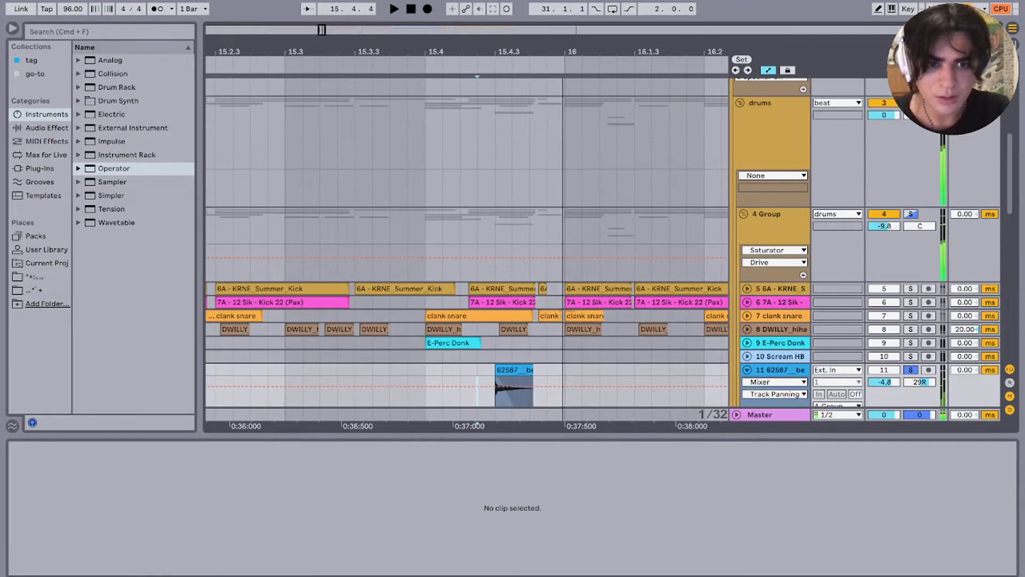
Step: Solo the 4 Group drums and replay the percussion fill from just before 15.4.3
{"action": "left_click", "coordinate": [910, 214]}
{"action": "key", "text": "space"}
{"action": "scroll", "coordinate": [506, 253], "scroll_direction": "down", "scroll_amount": 5}
{"action": "scroll", "coordinate": [506, 254], "scroll_direction": "right", "scroll_amount": 5}
{"action": "key", "text": "space"}
Step: Play the drum group from just before 16.4 into the ride section at bar 17
{"action": "scroll", "coordinate": [506, 253], "scroll_direction": "down", "scroll_amount": 5}
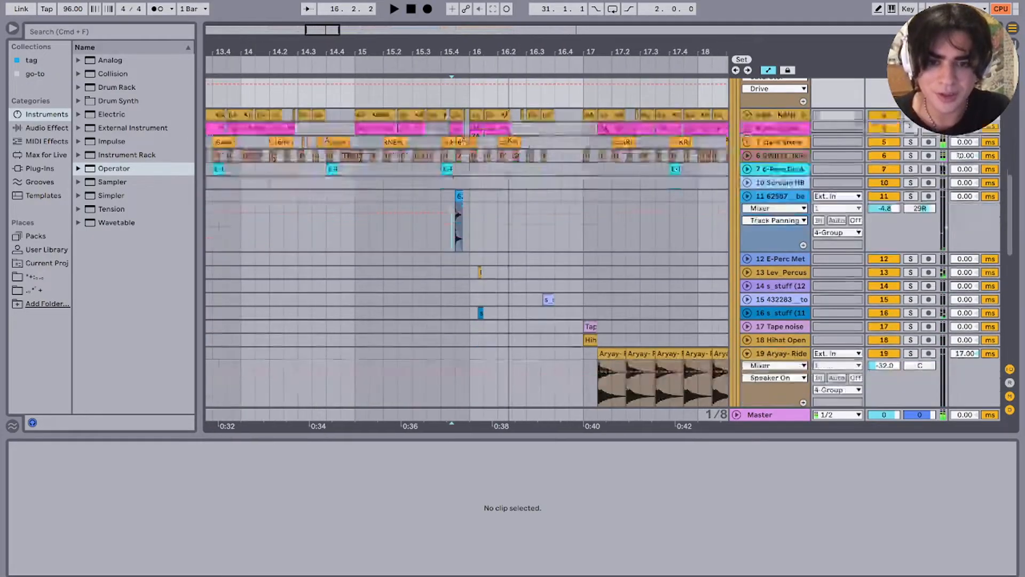
{"action": "left_click", "coordinate": [541, 312]}
{"action": "key", "text": "space"}
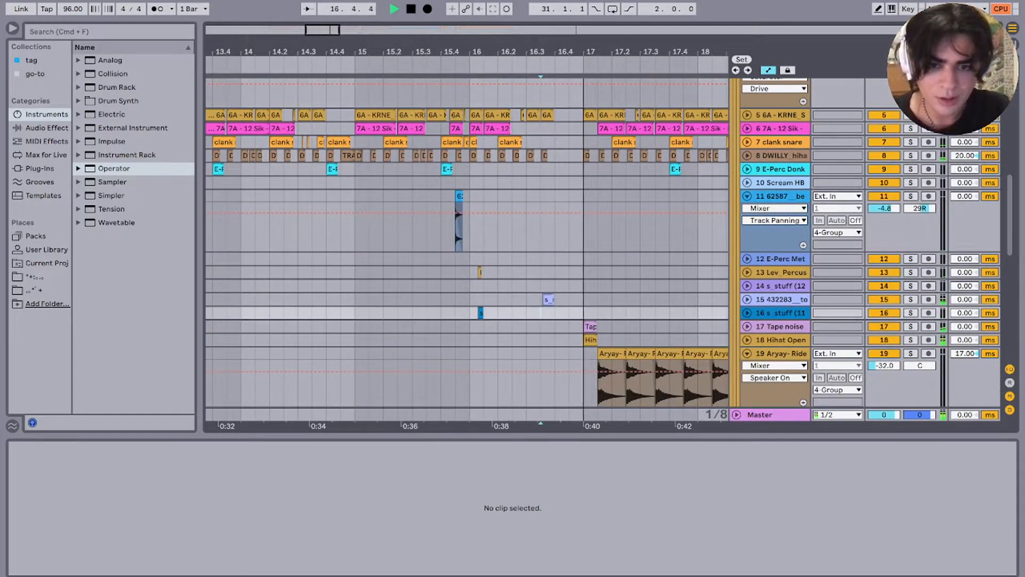
{"action": "scroll", "coordinate": [541, 313], "scroll_direction": "right", "scroll_amount": 5}
{"action": "scroll", "coordinate": [540, 313], "scroll_direction": "down", "scroll_amount": 2}
{"action": "scroll", "coordinate": [540, 313], "scroll_direction": "down", "scroll_amount": 5}
{"action": "key", "text": "space"}
{"action": "scroll", "coordinate": [534, 313], "scroll_direction": "up", "scroll_amount": 3}
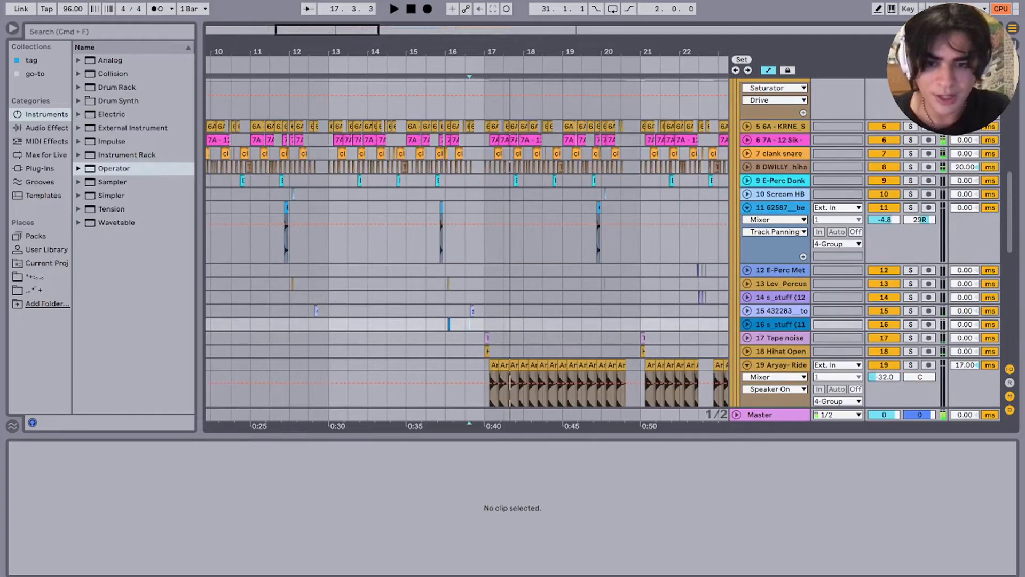
Step: Solo the Aryay-Ride track and play its first clip after bar 17
{"action": "left_click", "coordinate": [494, 365]}
{"action": "key", "text": "Down"}
{"action": "key", "text": "Down"}
{"action": "key", "text": "Down"}
{"action": "key", "text": "s"}
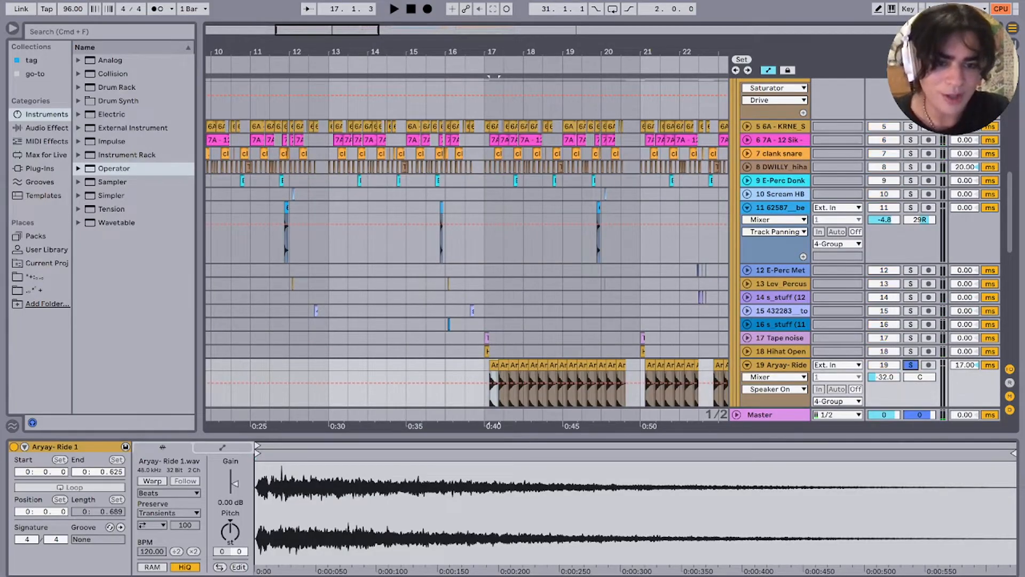
{"action": "key", "text": "space"}
{"action": "key", "text": "space"}
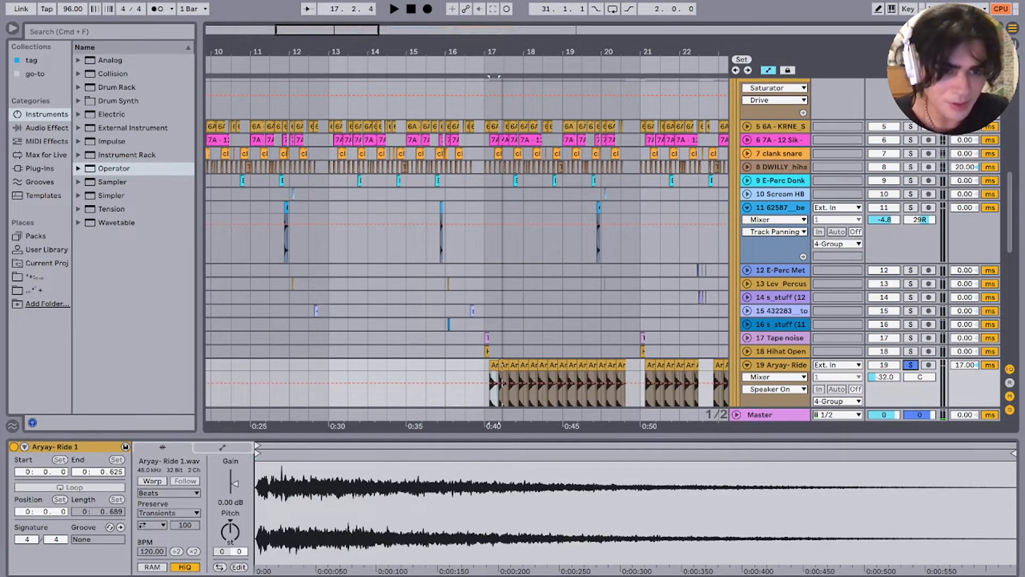
Step: Solo the 4 Group again and play the ride together with the other drums from bar 17
{"action": "scroll", "coordinate": [375, 163], "scroll_direction": "up", "scroll_amount": 5}
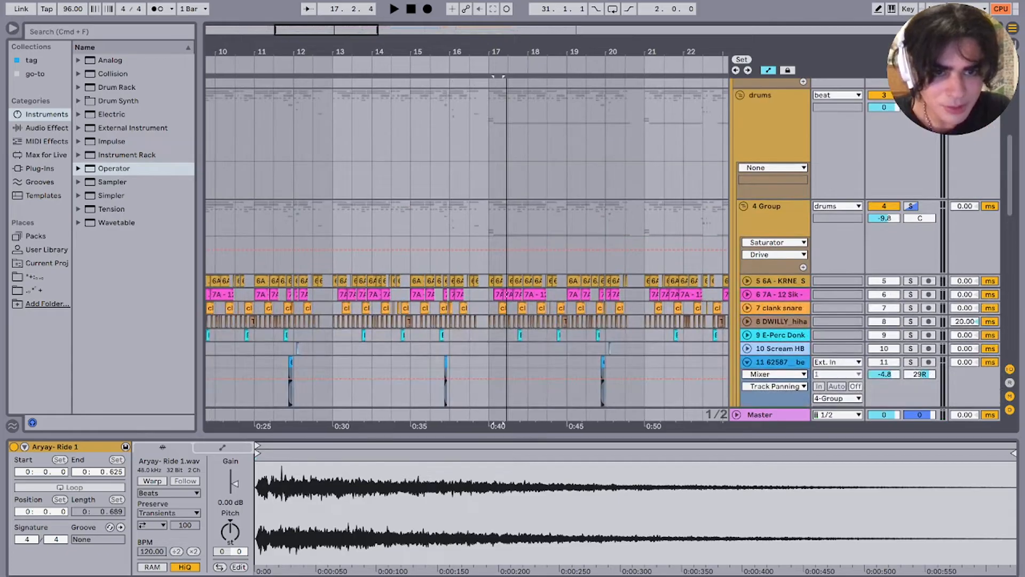
{"action": "key", "text": "space"}
{"action": "scroll", "coordinate": [467, 248], "scroll_direction": "down", "scroll_amount": 5}
{"action": "key", "text": "space"}
{"action": "scroll", "coordinate": [453, 300], "scroll_direction": "right", "scroll_amount": 3}
{"action": "scroll", "coordinate": [453, 300], "scroll_direction": "down", "scroll_amount": 1}
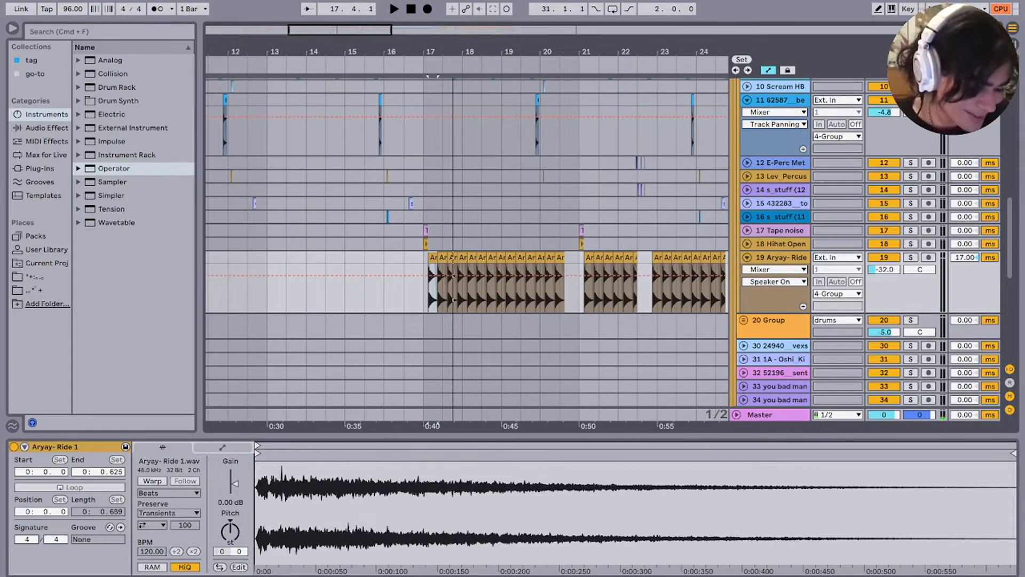
Step: Play the drum group from about 19.3 through the bar 20 percussion hits
{"action": "left_click_drag", "start_coordinate": [523, 204], "coordinate": [537, 203]}
{"action": "key", "text": "space"}
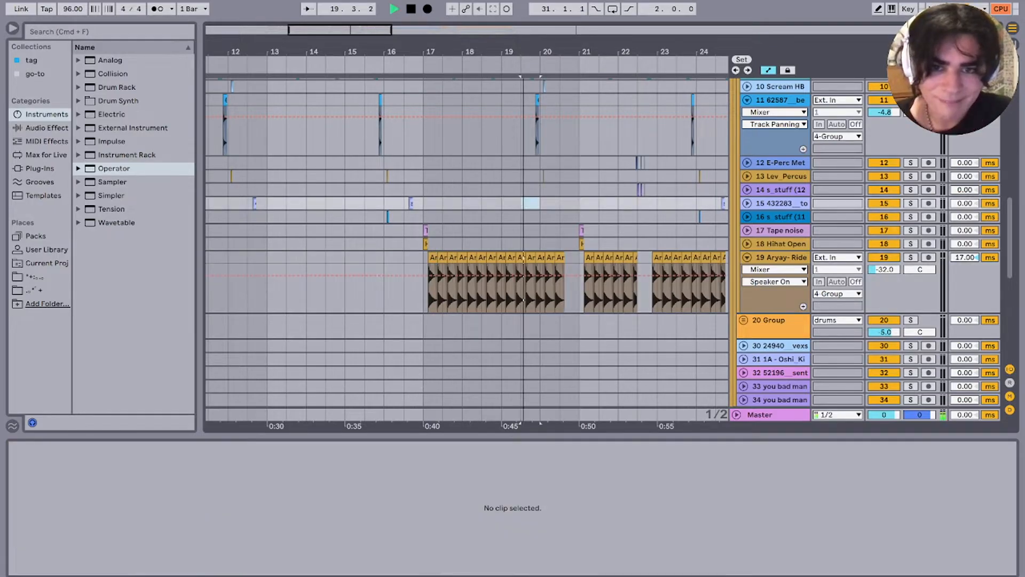
{"action": "scroll", "coordinate": [528, 204], "scroll_direction": "up", "scroll_amount": 5}
{"action": "scroll", "coordinate": [528, 203], "scroll_direction": "down", "scroll_amount": 7}
{"action": "scroll", "coordinate": [529, 203], "scroll_direction": "up", "scroll_amount": 1}
{"action": "key", "text": "plus"}
{"action": "key", "text": "plus"}
{"action": "key", "text": "plus"}
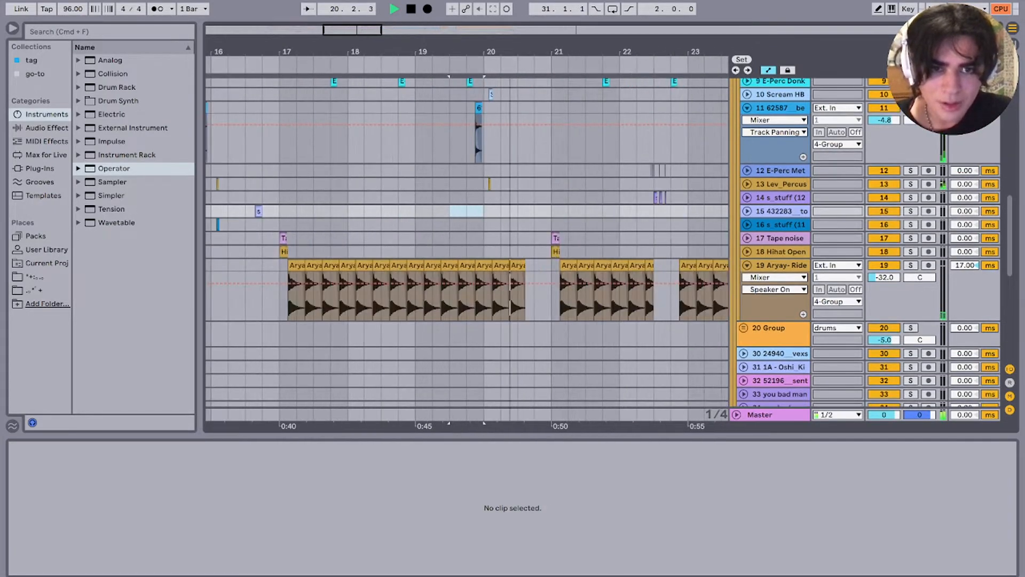
{"action": "scroll", "coordinate": [553, 270], "scroll_direction": "up", "scroll_amount": 5}
{"action": "scroll", "coordinate": [553, 271], "scroll_direction": "right", "scroll_amount": 4}
{"action": "scroll", "coordinate": [553, 271], "scroll_direction": "up", "scroll_amount": 2}
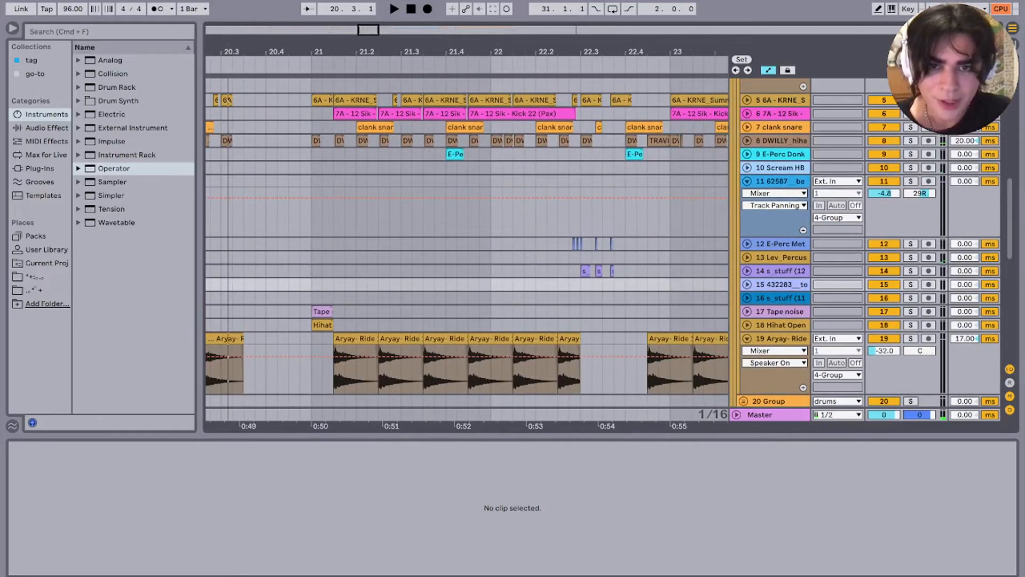
Step: Play the drum group from just after 22.2 through the fill at 22.3
{"action": "left_click", "coordinate": [556, 270]}
{"action": "scroll", "coordinate": [556, 271], "scroll_direction": "up", "scroll_amount": 2}
{"action": "scroll", "coordinate": [522, 278], "scroll_direction": "up", "scroll_amount": 2}
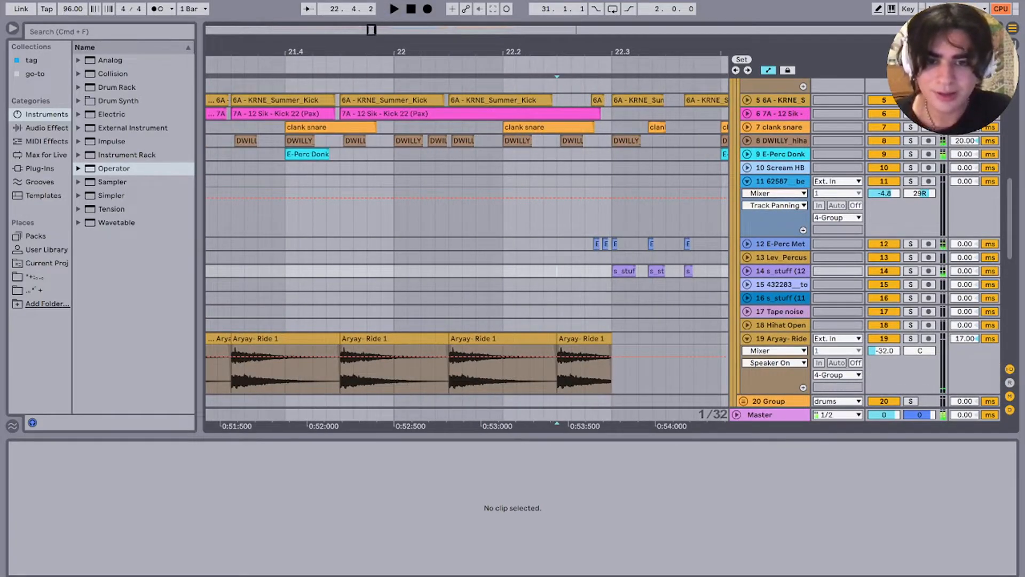
{"action": "scroll", "coordinate": [522, 271], "scroll_direction": "right", "scroll_amount": 2}
{"action": "scroll", "coordinate": [522, 271], "scroll_direction": "up", "scroll_amount": 1}
Step: Solo the s_stuff (121) track and play its clips from 22.3
{"action": "left_click", "coordinate": [530, 289]}
{"action": "key", "text": "s"}
{"action": "key", "text": "space"}
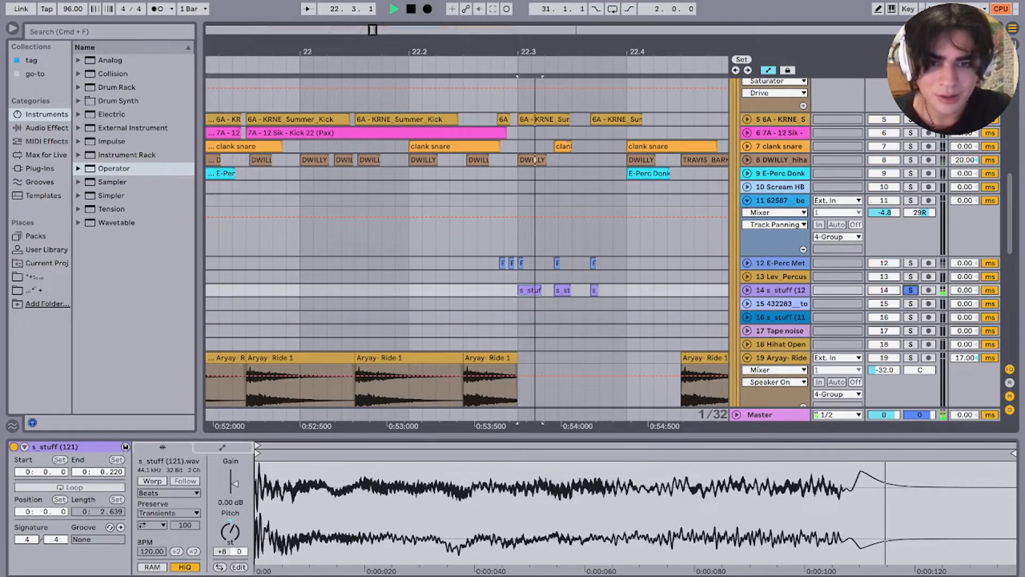
{"action": "key", "text": "space"}
{"action": "key", "text": "space"}
Step: Solo the E-Perc Met track and play its hits from just before 22.3
{"action": "left_click", "coordinate": [911, 263]}
{"action": "key", "text": "space"}
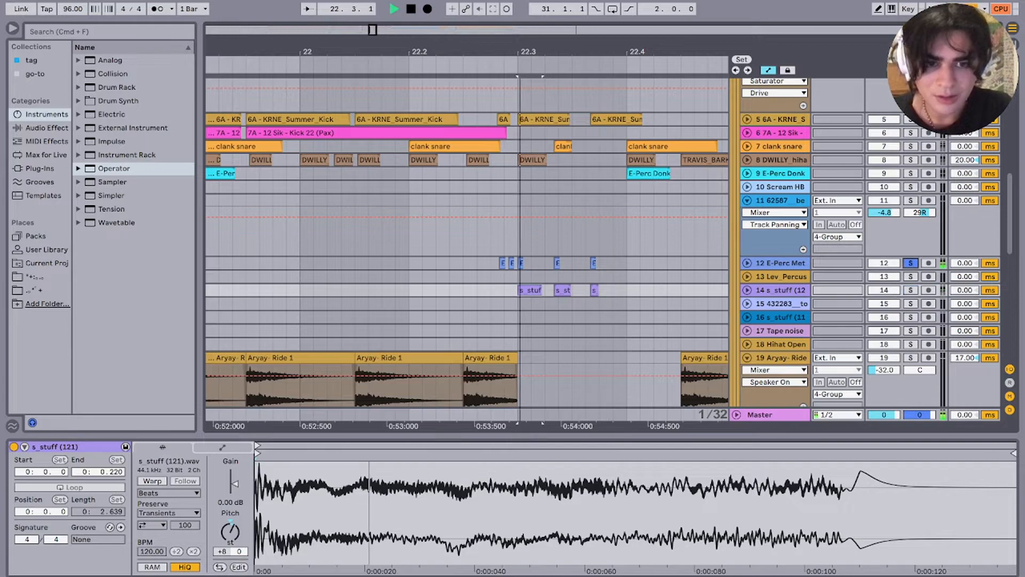
{"action": "left_click", "coordinate": [490, 290]}
{"action": "key", "text": "space"}
{"action": "key", "text": "space"}
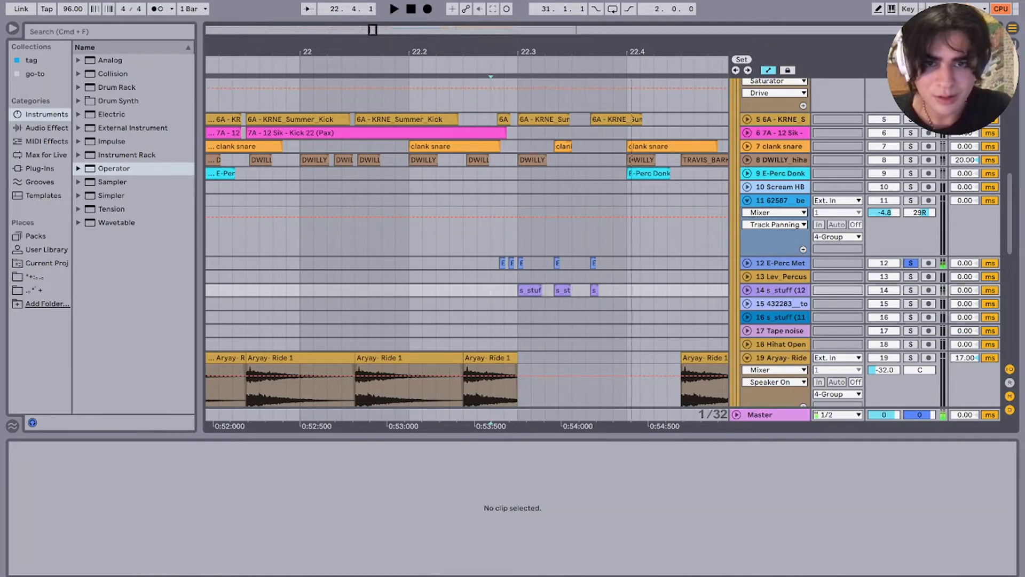
{"action": "key", "text": "space"}
Step: Solo the clank snare track and play its short hit just after 22.3
{"action": "left_click", "coordinate": [911, 146]}
{"action": "left_click", "coordinate": [544, 147]}
{"action": "key", "text": "space"}
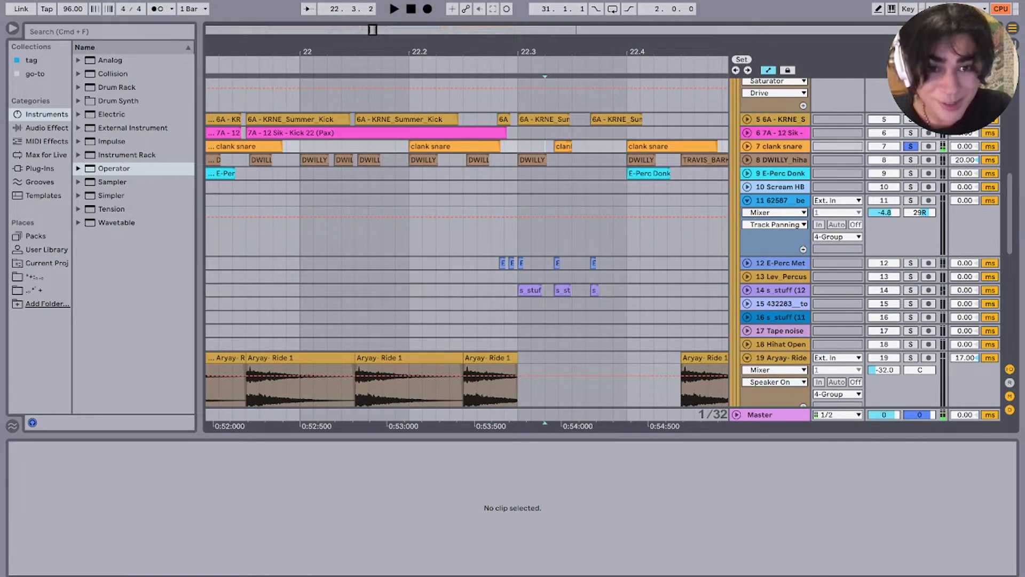
{"action": "key", "text": "space"}
Step: Solo the 4 Group drums and replay the whole fill from just after 22.2
{"action": "scroll", "coordinate": [449, 230], "scroll_direction": "up", "scroll_amount": 4}
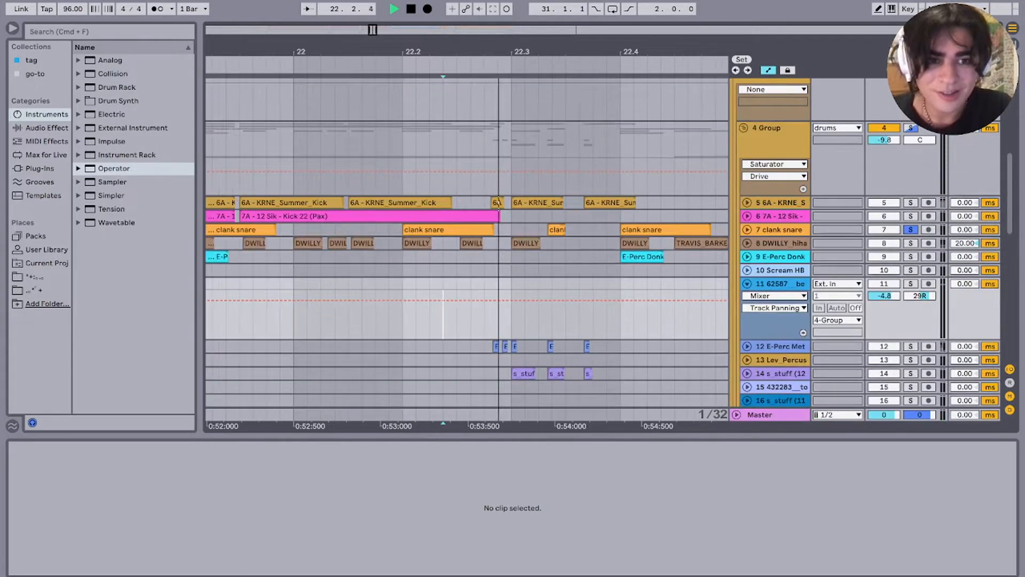
{"action": "left_click", "coordinate": [911, 162]}
{"action": "key", "text": "space"}
{"action": "key", "text": "space"}
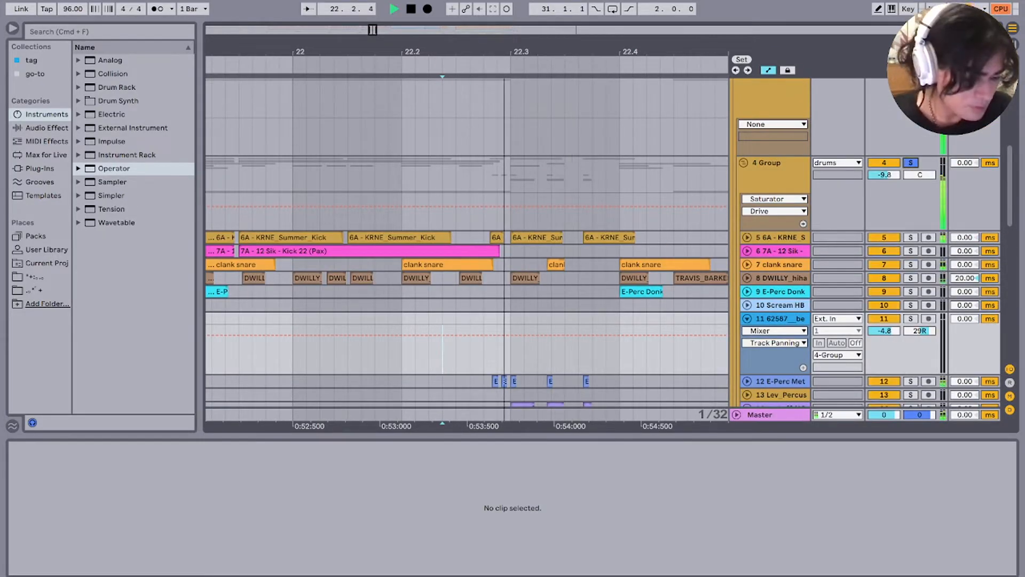
{"action": "scroll", "coordinate": [487, 240], "scroll_direction": "down", "scroll_amount": 5}
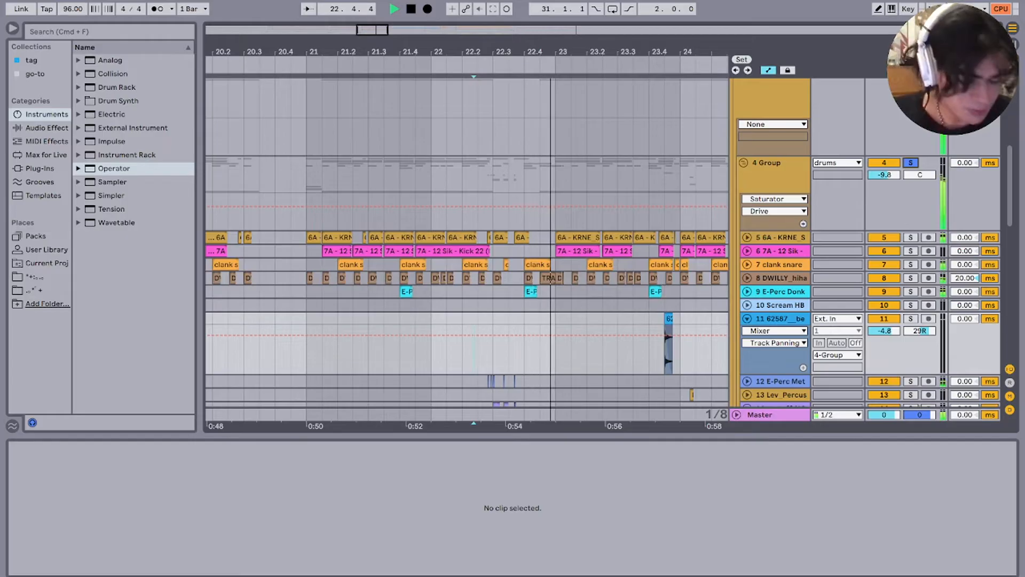
{"action": "key", "text": "space"}
Step: Play the drum group from bar 24
{"action": "scroll", "coordinate": [511, 278], "scroll_direction": "down", "scroll_amount": 5}
{"action": "scroll", "coordinate": [510, 278], "scroll_direction": "right", "scroll_amount": 6}
{"action": "left_click", "coordinate": [511, 278]}
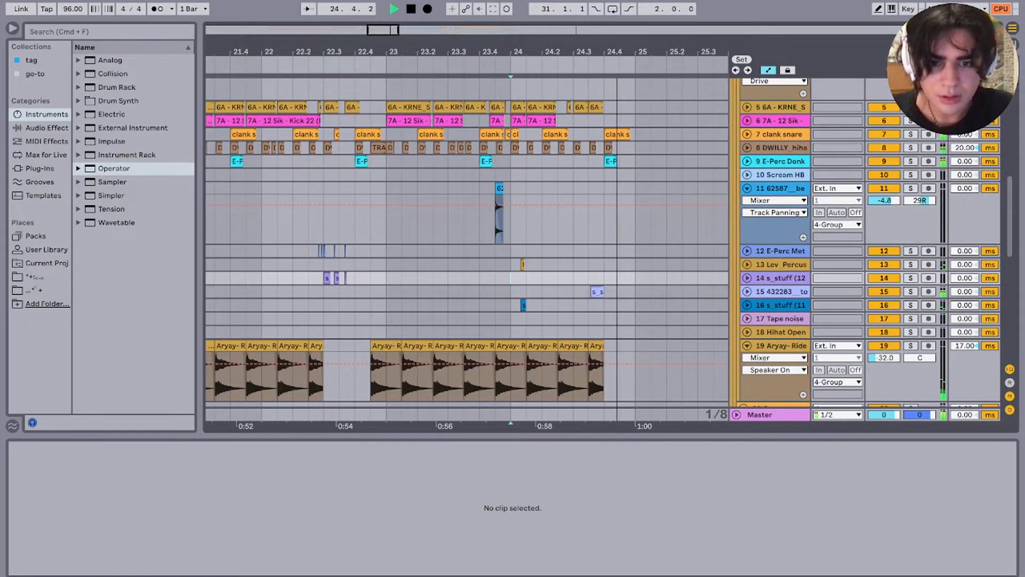
Step: Show the Aryay-Ride track's effects while playing the drum group from bar 22, and collapse the ride track
{"action": "key", "text": "space"}
{"action": "scroll", "coordinate": [510, 278], "scroll_direction": "down", "scroll_amount": 5}
{"action": "left_click", "coordinate": [392, 376]}
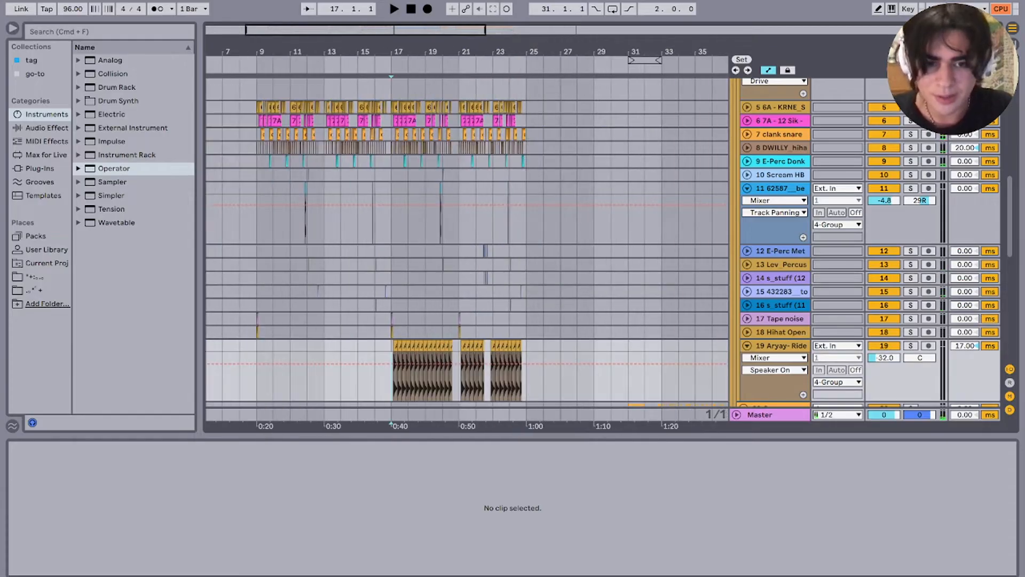
{"action": "key", "text": "shift+Tab"}
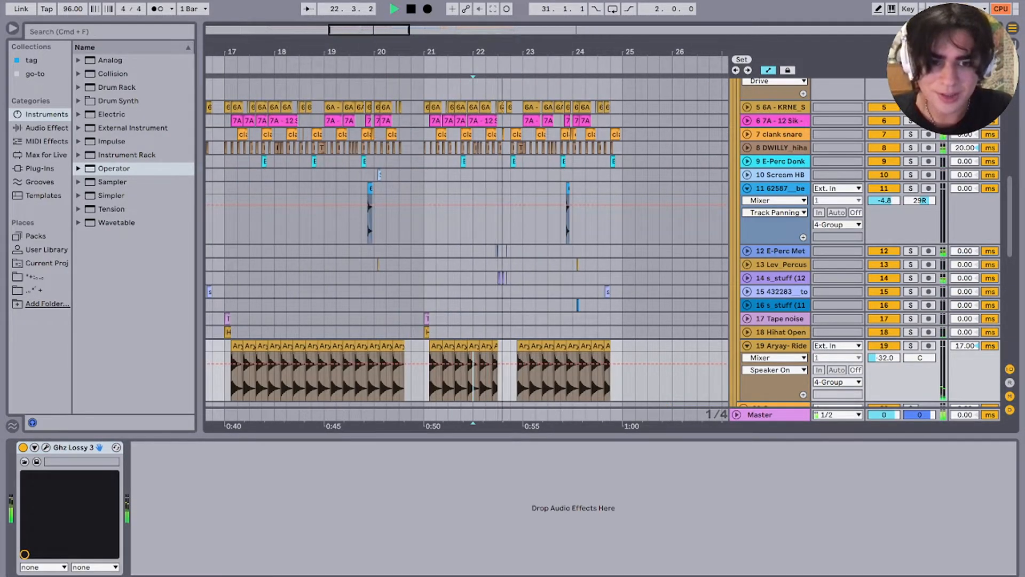
{"action": "left_click", "coordinate": [747, 346]}
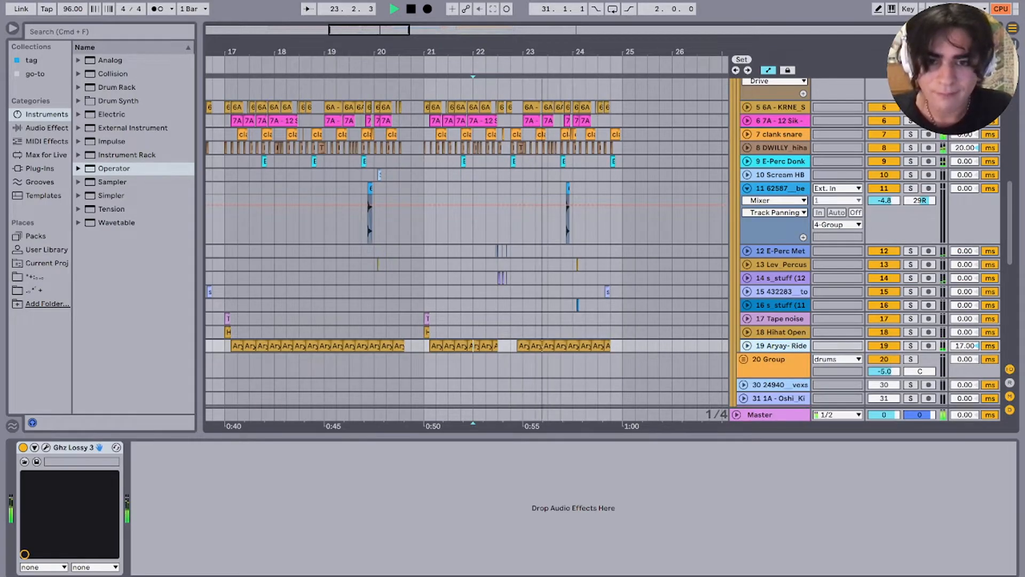
Step: Collapse the 4 Group drums so the rest of the drum tracks come into view, and stop playback
{"action": "scroll", "coordinate": [548, 145], "scroll_direction": "down", "scroll_amount": 5}
{"action": "scroll", "coordinate": [548, 144], "scroll_direction": "down", "scroll_amount": 3}
{"action": "scroll", "coordinate": [549, 144], "scroll_direction": "up", "scroll_amount": 5}
{"action": "scroll", "coordinate": [528, 308], "scroll_direction": "right", "scroll_amount": 5}
{"action": "scroll", "coordinate": [529, 309], "scroll_direction": "down", "scroll_amount": 2}
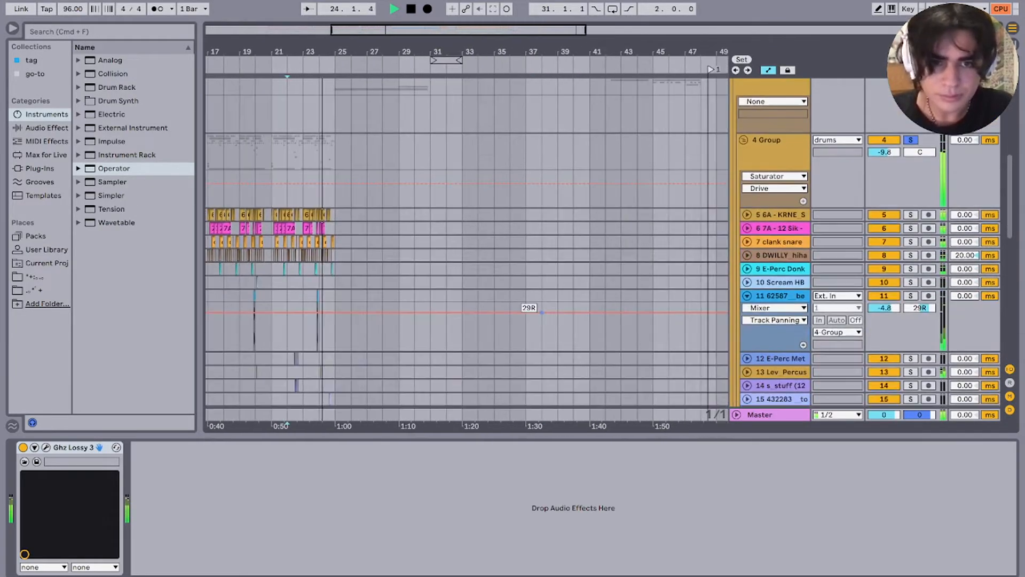
{"action": "scroll", "coordinate": [528, 309], "scroll_direction": "right", "scroll_amount": 3}
{"action": "scroll", "coordinate": [529, 308], "scroll_direction": "left", "scroll_amount": 8}
{"action": "scroll", "coordinate": [529, 308], "scroll_direction": "up", "scroll_amount": 4}
{"action": "left_click", "coordinate": [771, 291]}
{"action": "left_click", "coordinate": [743, 282]}
{"action": "key", "text": "space"}
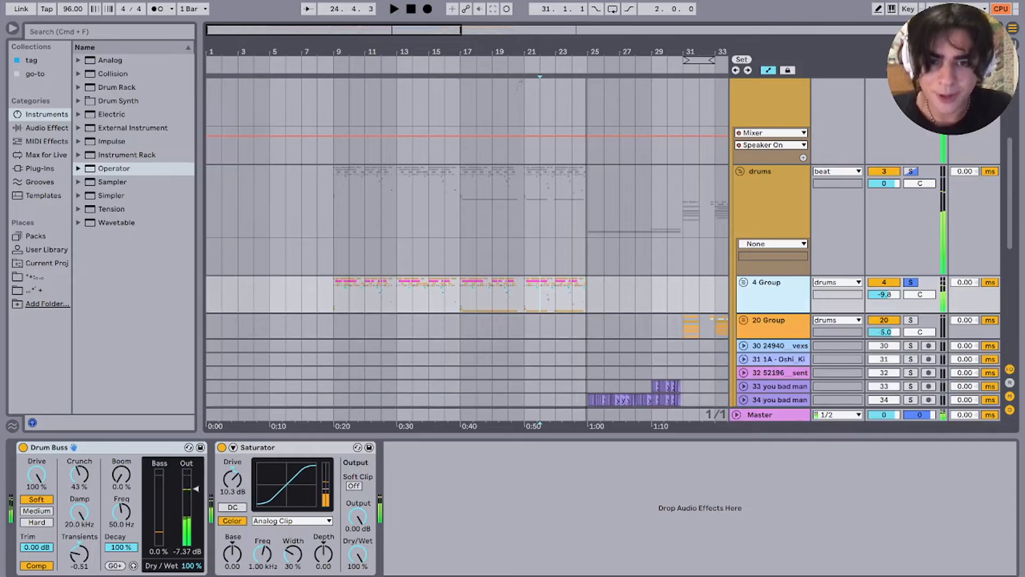
Step: Solo tracks 33 and 34 "you bad man" and play them from bar 25
{"action": "scroll", "coordinate": [523, 298], "scroll_direction": "right", "scroll_amount": 5}
{"action": "scroll", "coordinate": [524, 299], "scroll_direction": "down", "scroll_amount": 2}
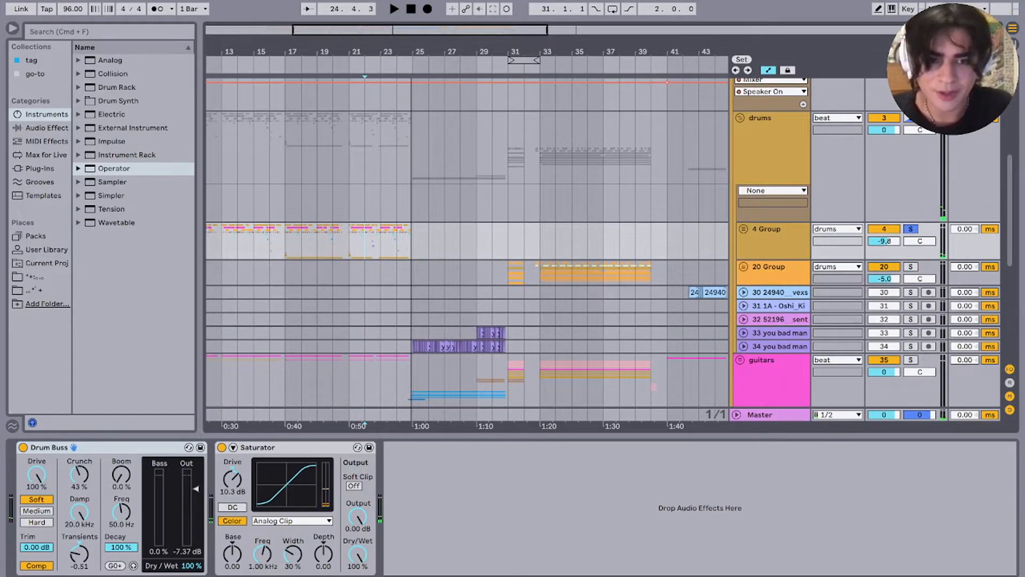
{"action": "left_click", "coordinate": [412, 332]}
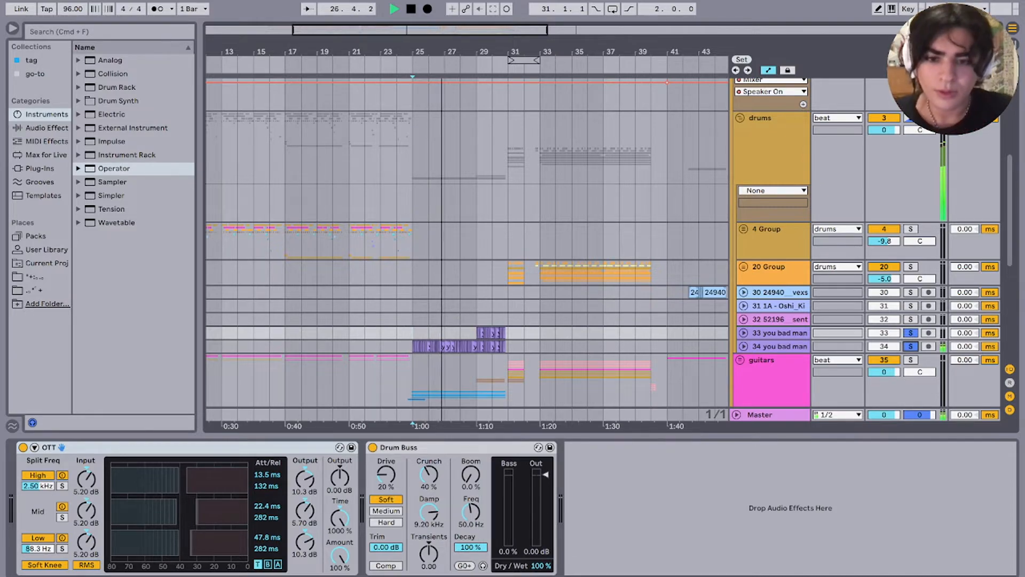
{"action": "left_click", "coordinate": [476, 319]}
{"action": "scroll", "coordinate": [475, 320], "scroll_direction": "up", "scroll_amount": 5}
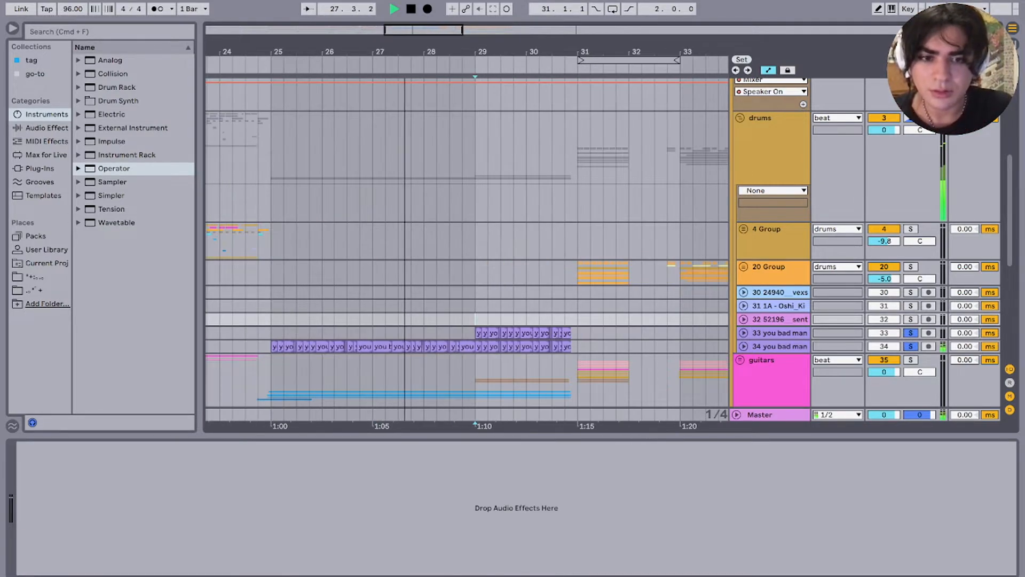
Step: Stop playback and show track 34's device chain, unfolding its Broken Antenna and Reduce Ambience devices
{"action": "key", "text": "Down"}
{"action": "key", "text": "Down"}
{"action": "key", "text": "space"}
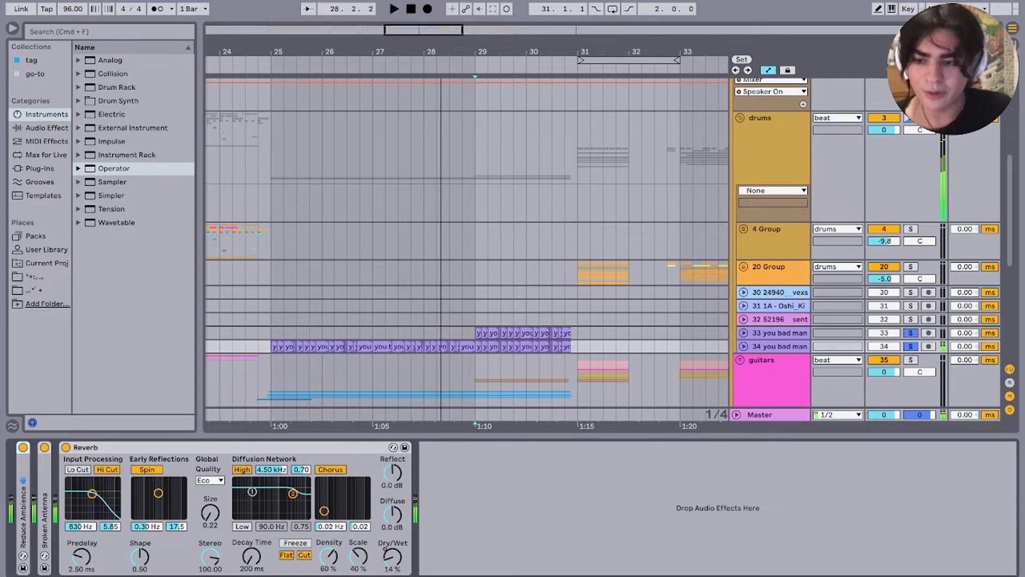
{"action": "double_click", "coordinate": [45, 512]}
{"action": "double_click", "coordinate": [23, 512]}
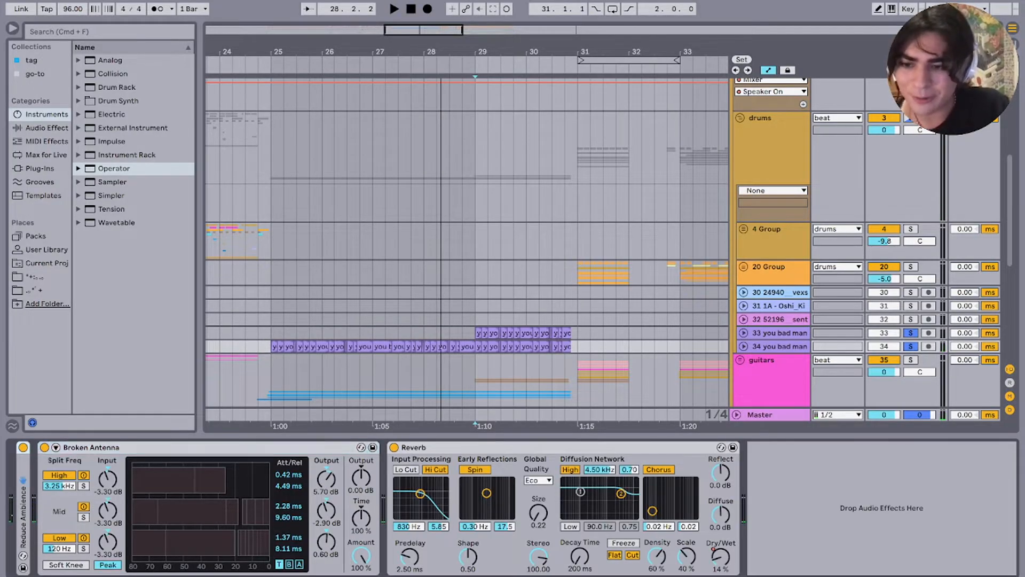
{"action": "double_click", "coordinate": [64, 447]}
{"action": "key", "text": "super+d"}
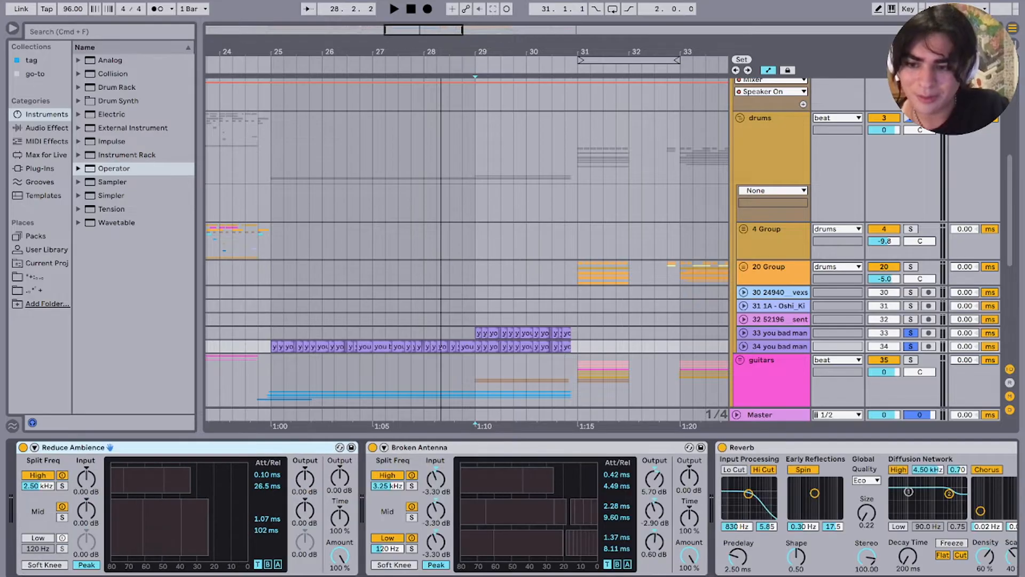
{"action": "key", "text": "super+z"}
{"action": "double_click", "coordinate": [23, 513]}
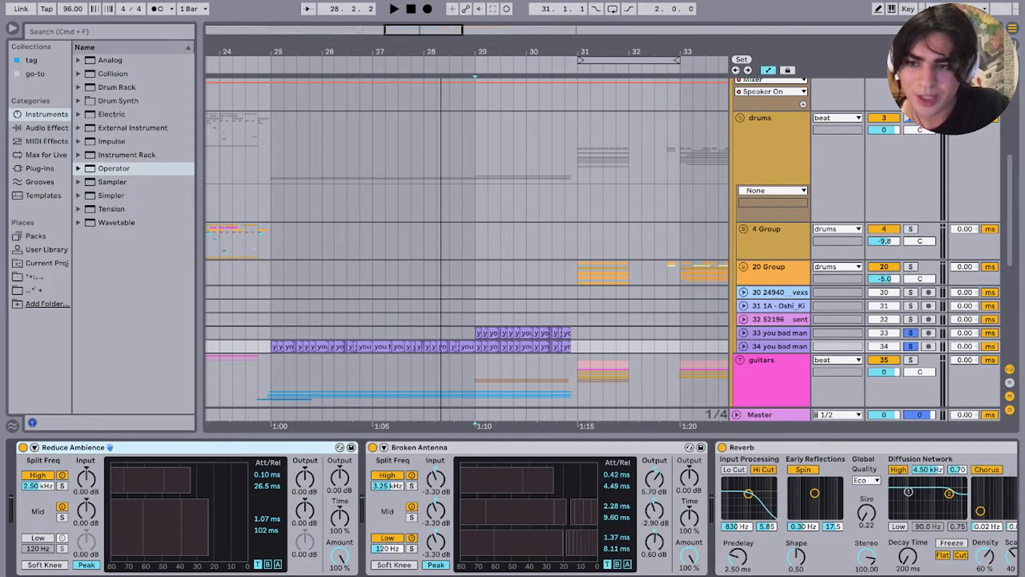
{"action": "double_click", "coordinate": [109, 447]}
Step: Point out the Reduce Ambience preset under Multiband Dynamics in the audio effects, and fold both multiband devices on track 34
{"action": "left_click", "coordinate": [47, 128]}
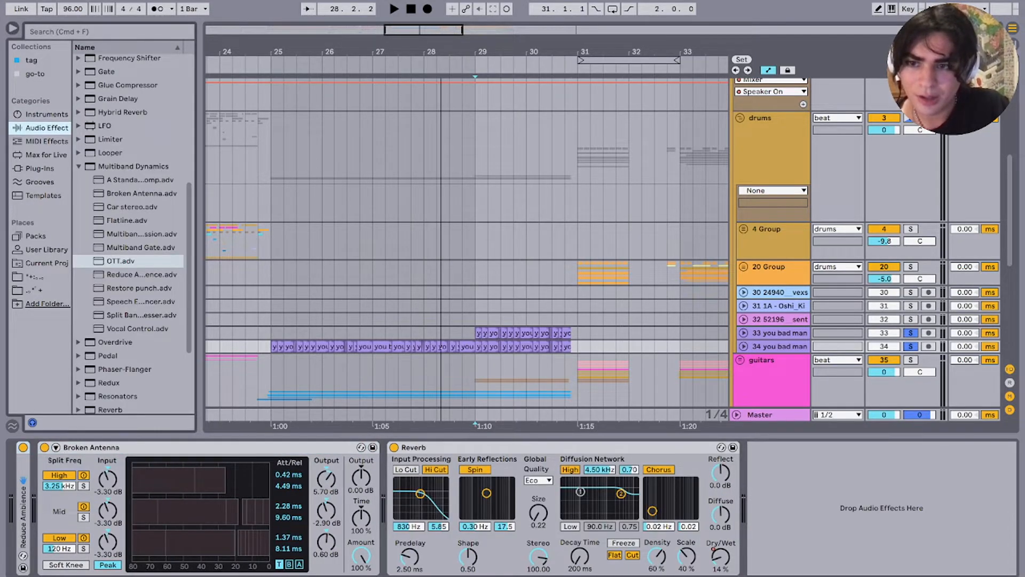
{"action": "left_click", "coordinate": [141, 275]}
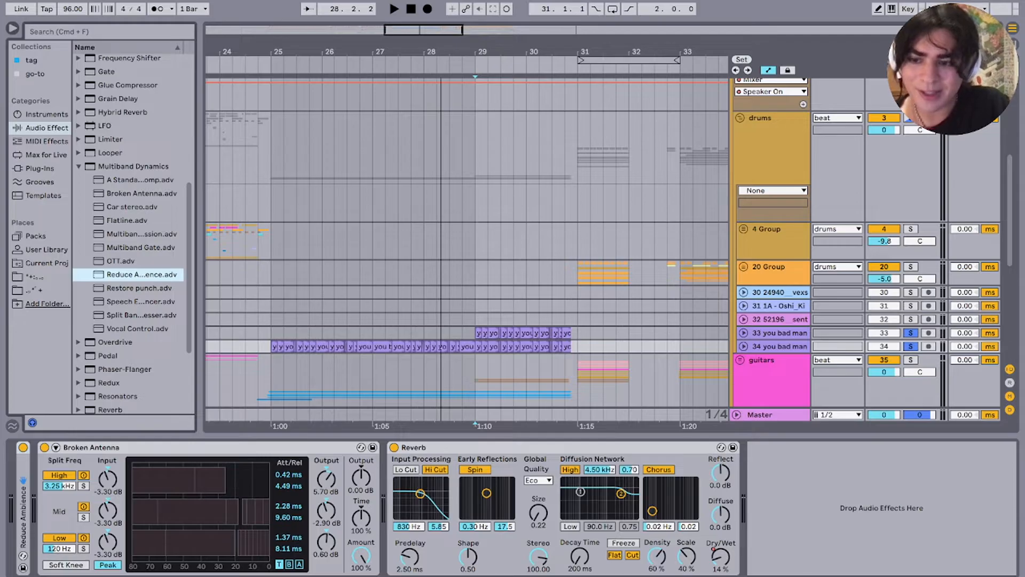
{"action": "double_click", "coordinate": [22, 479]}
{"action": "double_click", "coordinate": [73, 448]}
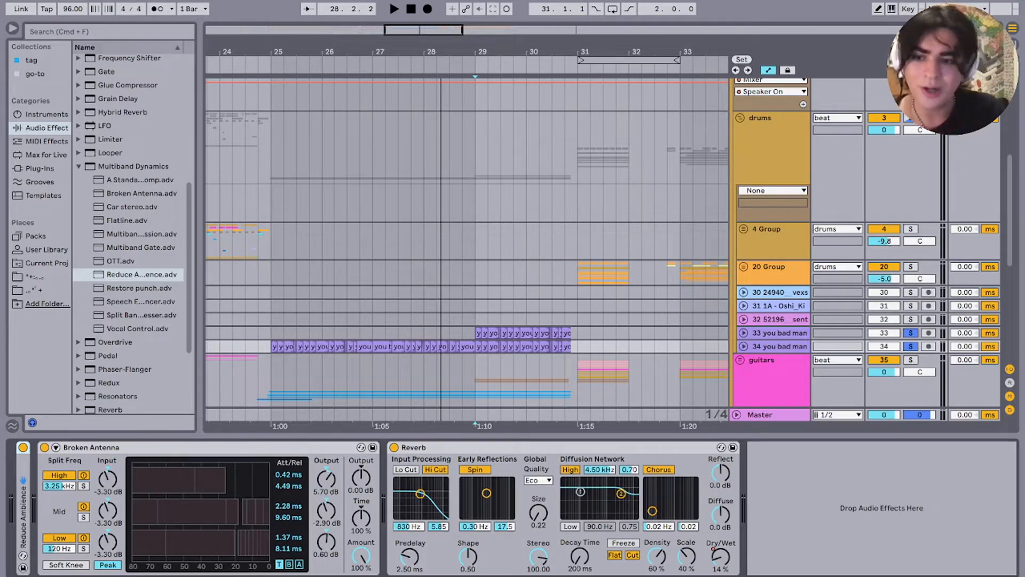
{"action": "double_click", "coordinate": [80, 447]}
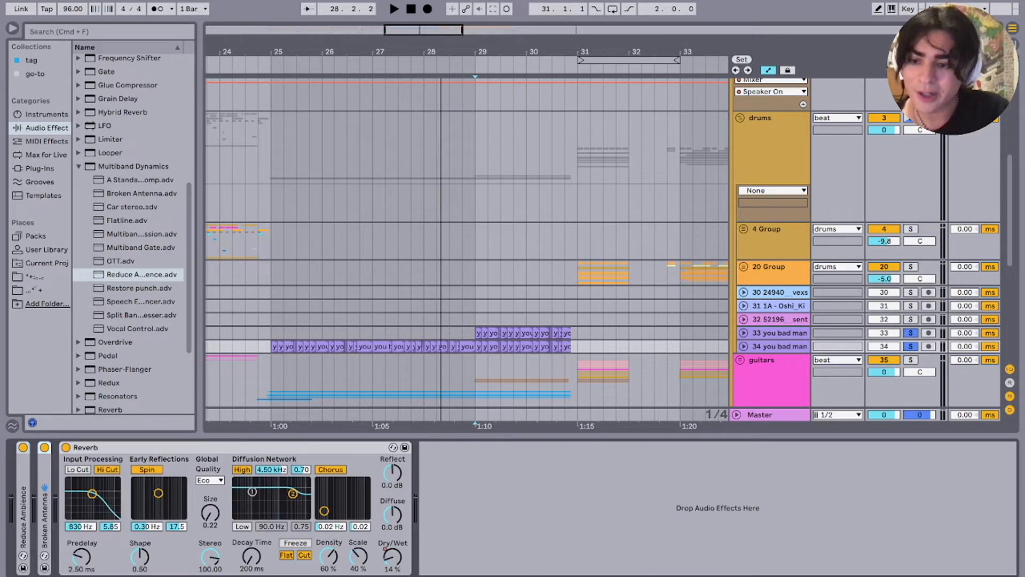
Step: Play the "you bad man" tracks from just before bar 28 with track 34's Reverb shown, and unfold track 34
{"action": "key", "text": "space"}
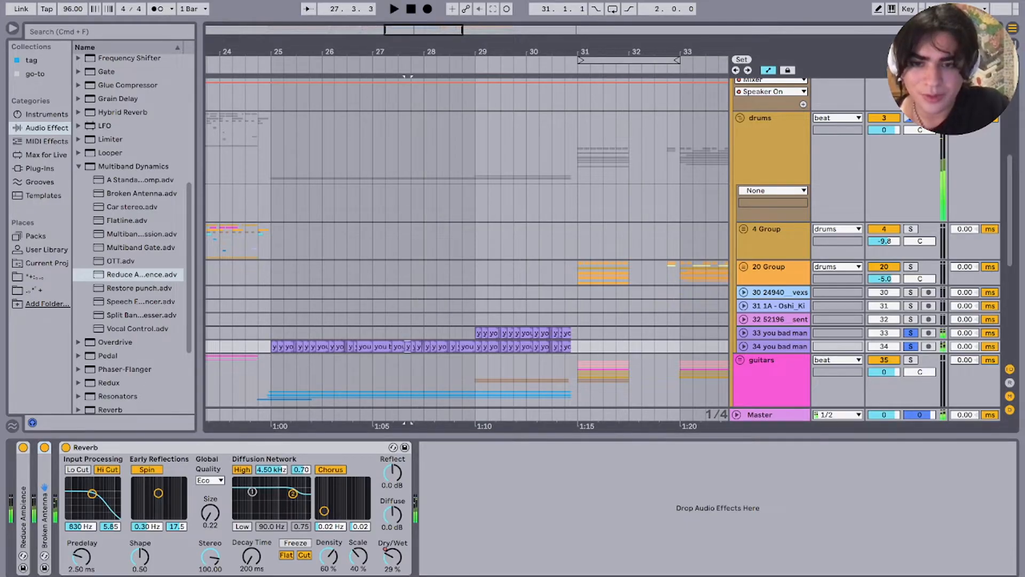
{"action": "key", "text": "space"}
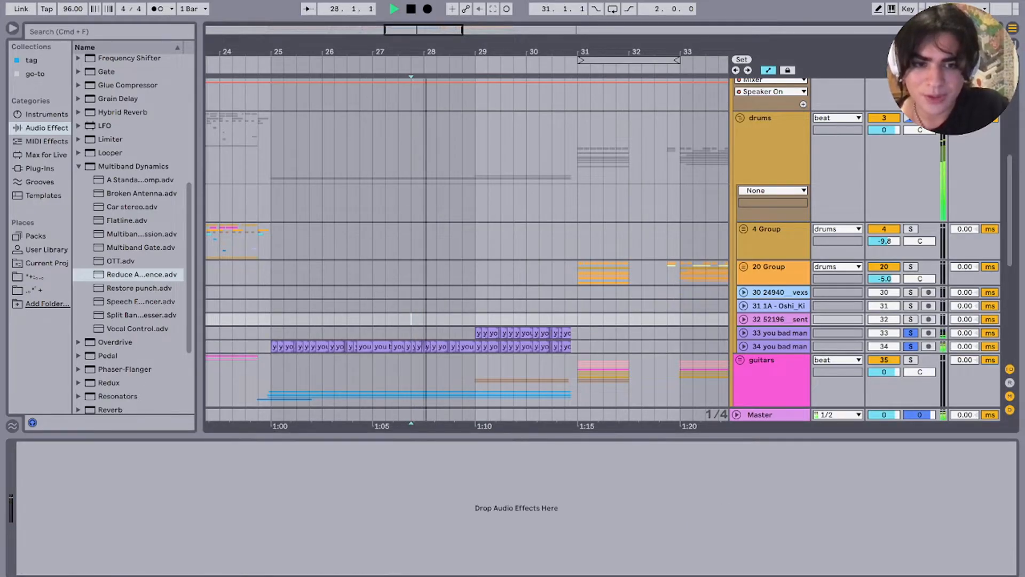
{"action": "key", "text": "u"}
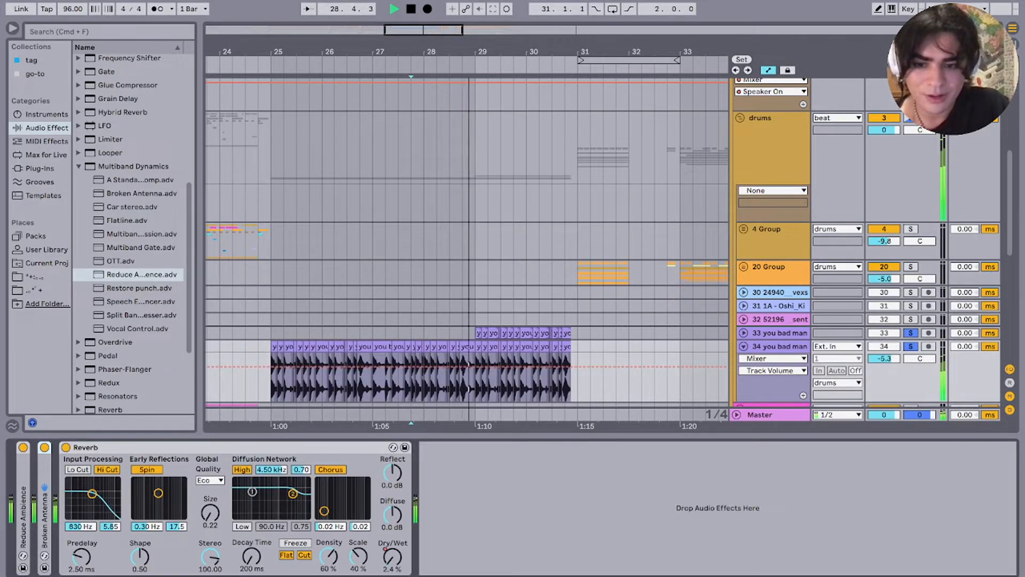
{"action": "key", "text": "space"}
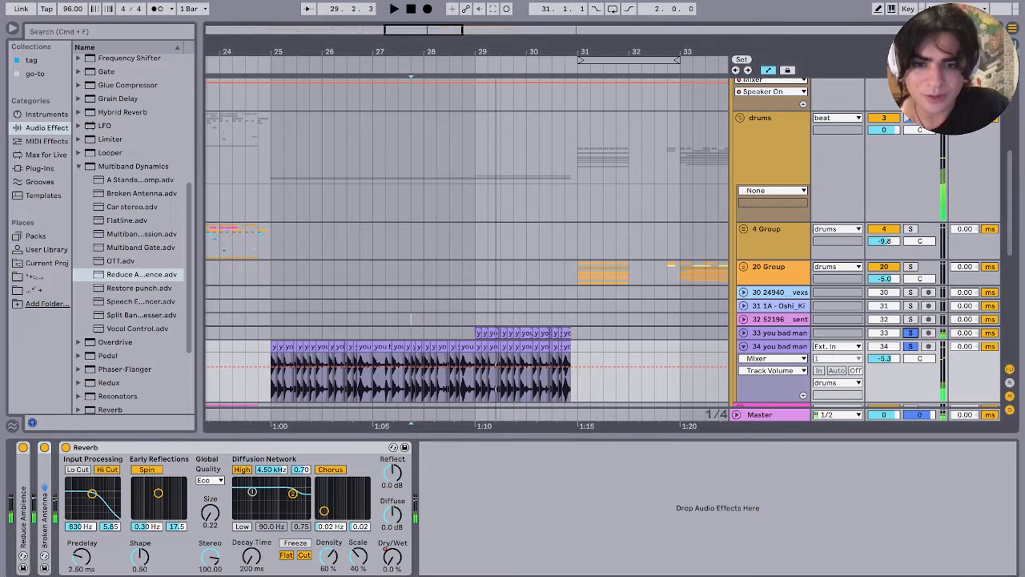
Step: Show track 33's OTT and Drum Buss effects and play its chops from bar 29
{"action": "key", "text": "Up"}
{"action": "key", "text": "space"}
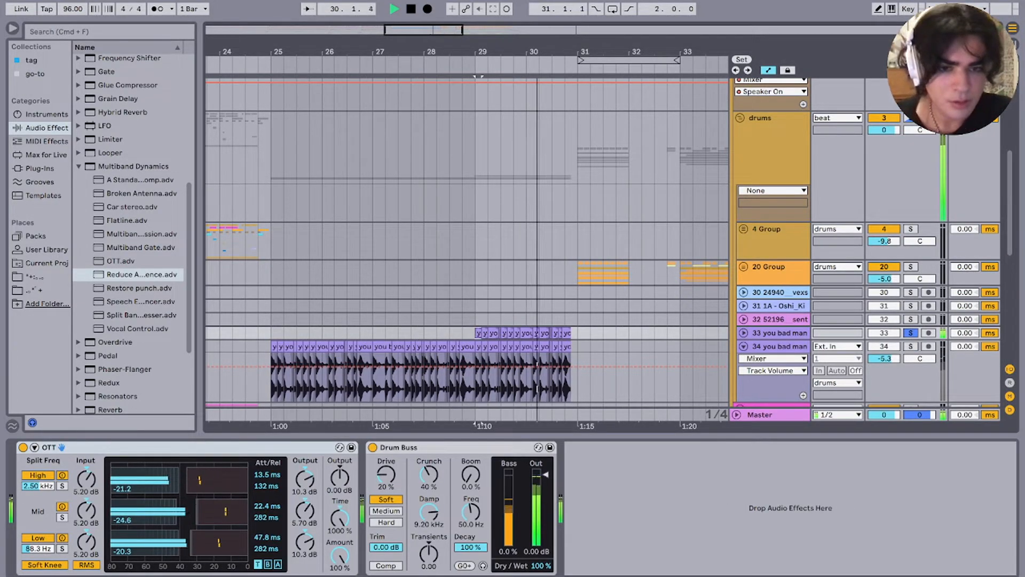
Step: Solo the 20 Group drums and play their opening from bar 31
{"action": "left_click", "coordinate": [578, 273]}
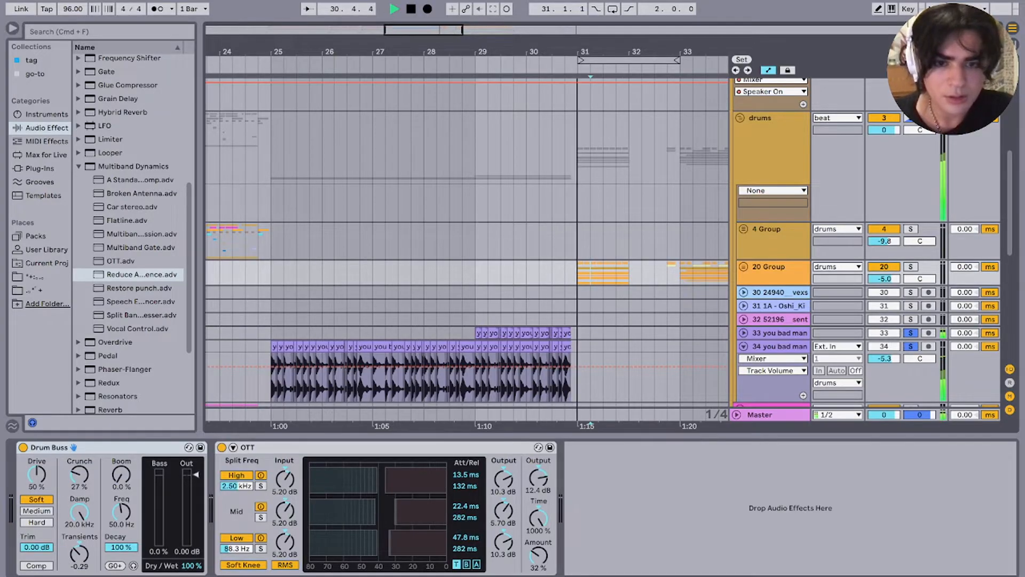
{"action": "key", "text": "space"}
{"action": "key", "text": "s"}
{"action": "key", "text": "space"}
{"action": "scroll", "coordinate": [467, 242], "scroll_direction": "right", "scroll_amount": 3}
{"action": "key", "text": "space"}
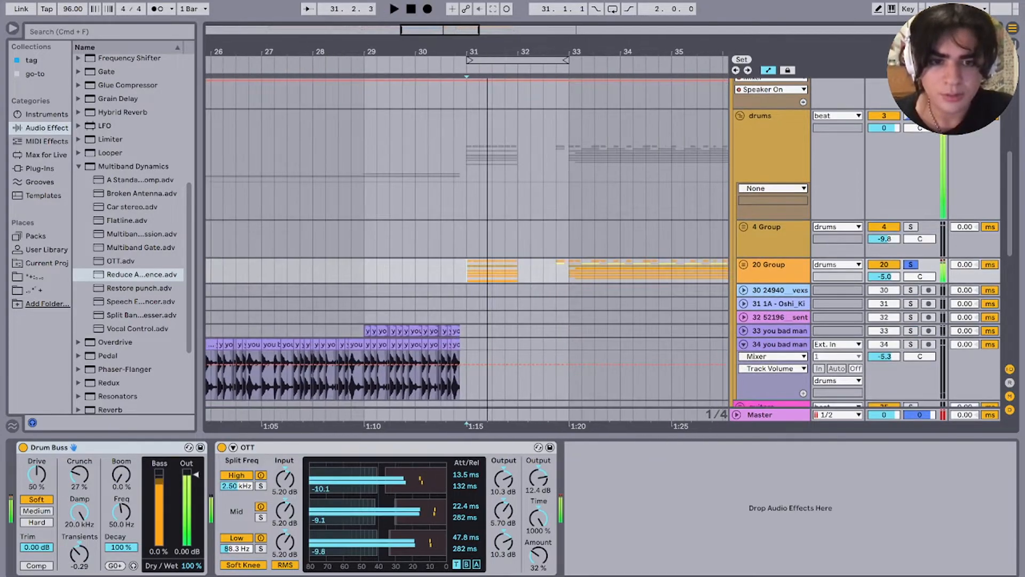
Step: Unfold the 20 Group to show its Travis Barker and ride tracks, and replay the section from bar 31
{"action": "key", "text": "u"}
{"action": "scroll", "coordinate": [468, 243], "scroll_direction": "down", "scroll_amount": 3}
{"action": "key", "text": "plus"}
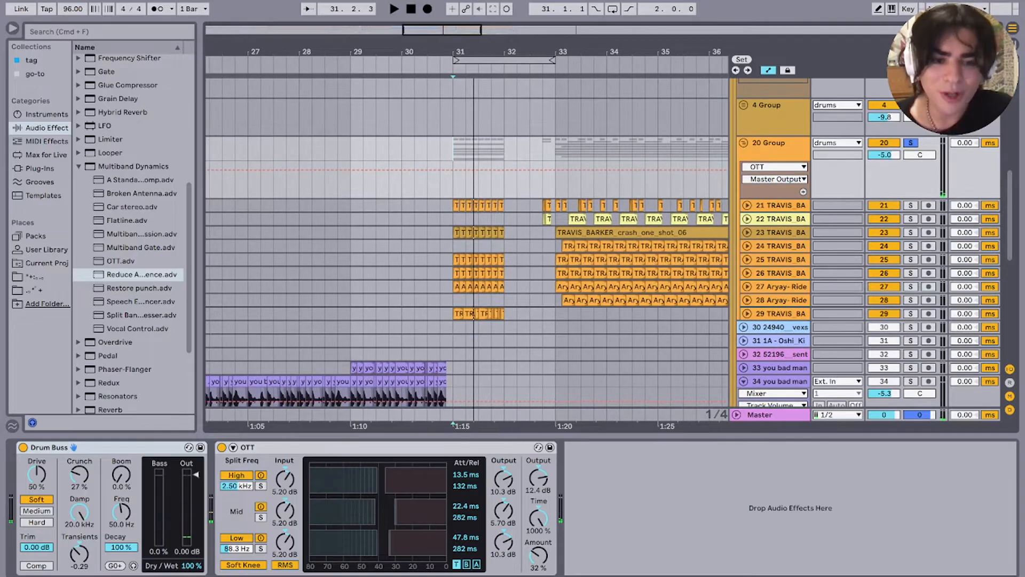
{"action": "key", "text": "plus"}
{"action": "key", "text": "space"}
{"action": "key", "text": "minus"}
{"action": "key", "text": "minus"}
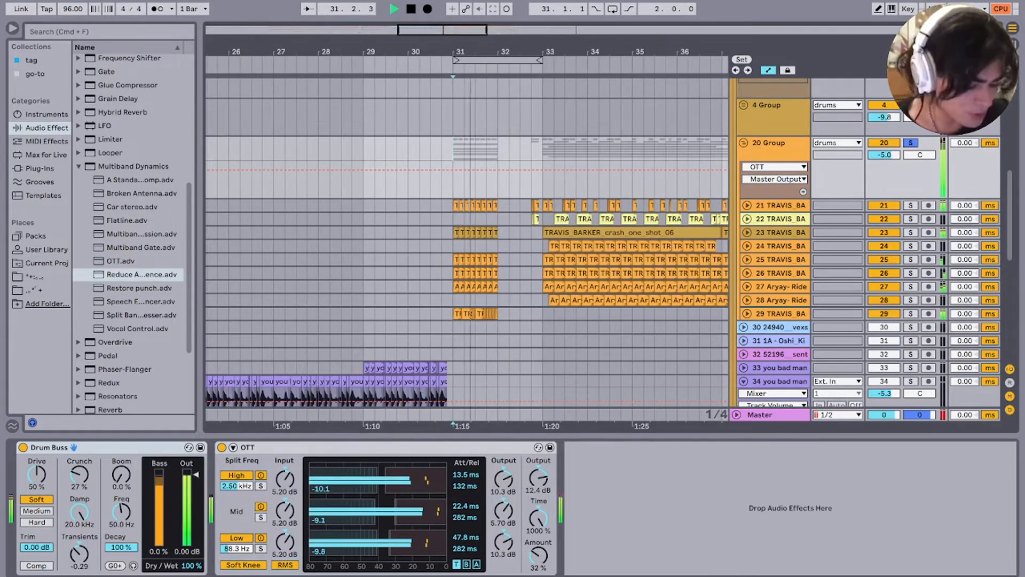
{"action": "key", "text": "space"}
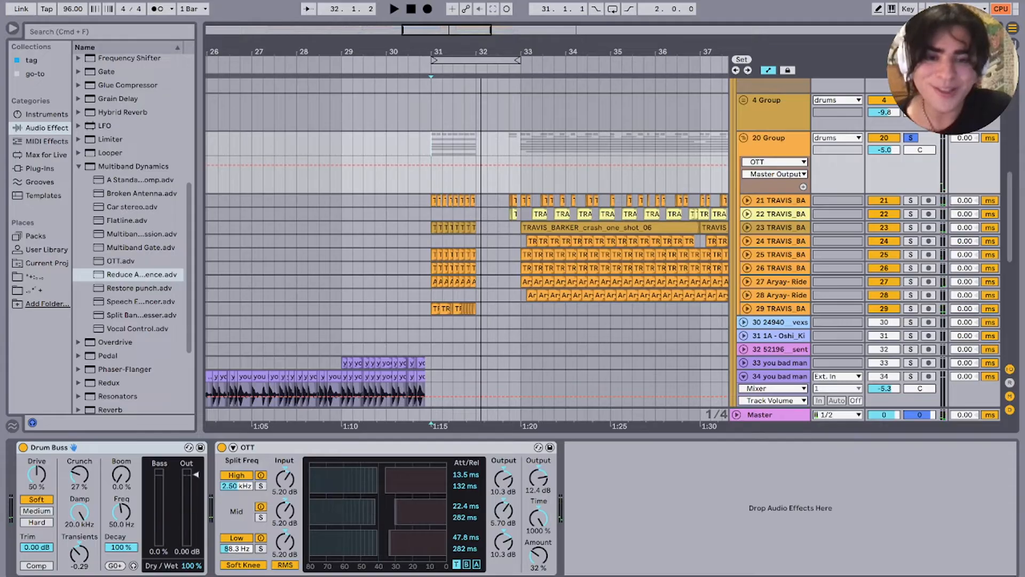
Step: Play the 20 Group from the pickup just before bar 33 with its OTT selected, and collapse the group
{"action": "left_click", "coordinate": [769, 138]}
{"action": "left_click", "coordinate": [247, 448]}
{"action": "left_click", "coordinate": [514, 145]}
{"action": "key", "text": "space"}
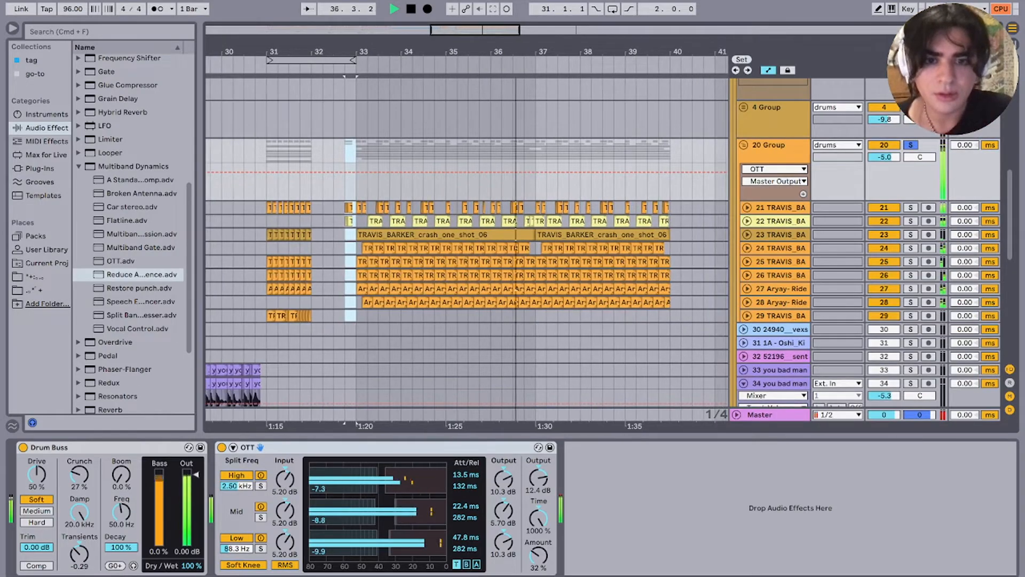
{"action": "left_click", "coordinate": [743, 145]}
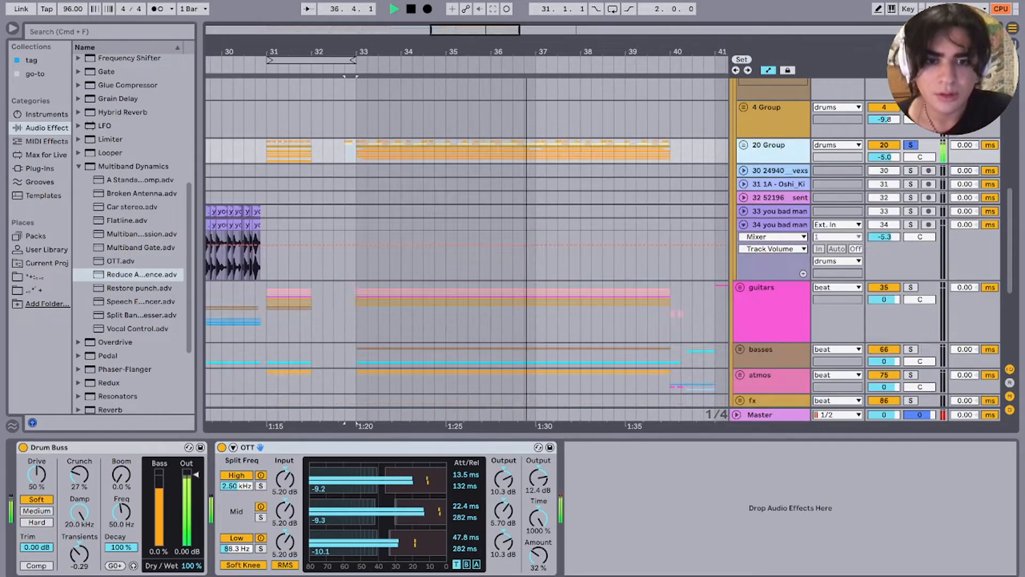
{"action": "scroll", "coordinate": [598, 171], "scroll_direction": "down", "scroll_amount": 5}
{"action": "key", "text": "space"}
Step: Solo track 30 with the 24940 vexst break and play it from its first clip between 42.2 and 42.3
{"action": "scroll", "coordinate": [598, 171], "scroll_direction": "right", "scroll_amount": 3}
{"action": "scroll", "coordinate": [598, 170], "scroll_direction": "up", "scroll_amount": 1}
{"action": "scroll", "coordinate": [526, 186], "scroll_direction": "right", "scroll_amount": 1}
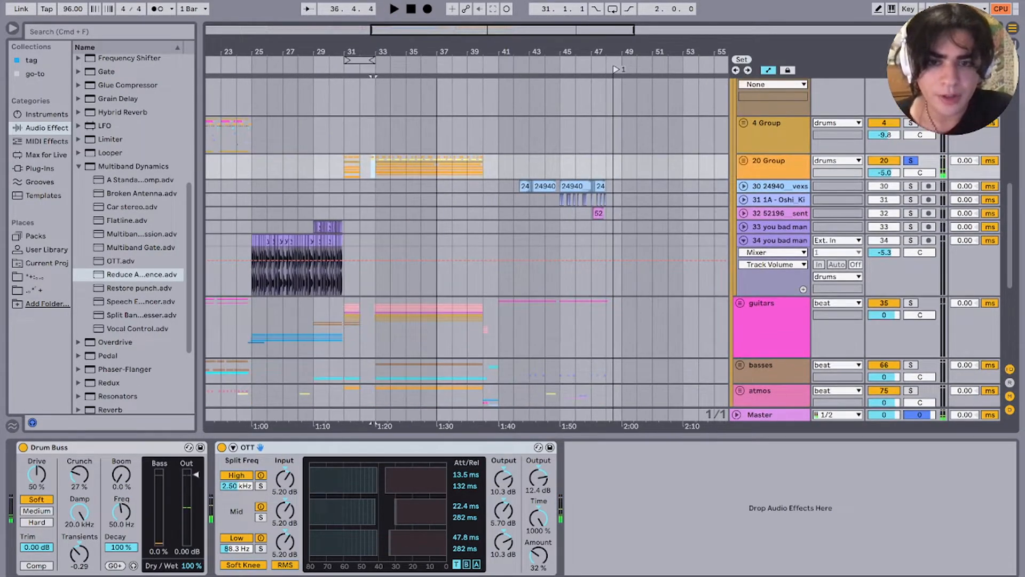
{"action": "left_click", "coordinate": [526, 185]}
{"action": "scroll", "coordinate": [527, 186], "scroll_direction": "up", "scroll_amount": 5}
{"action": "left_click", "coordinate": [910, 186]}
{"action": "key", "text": "space"}
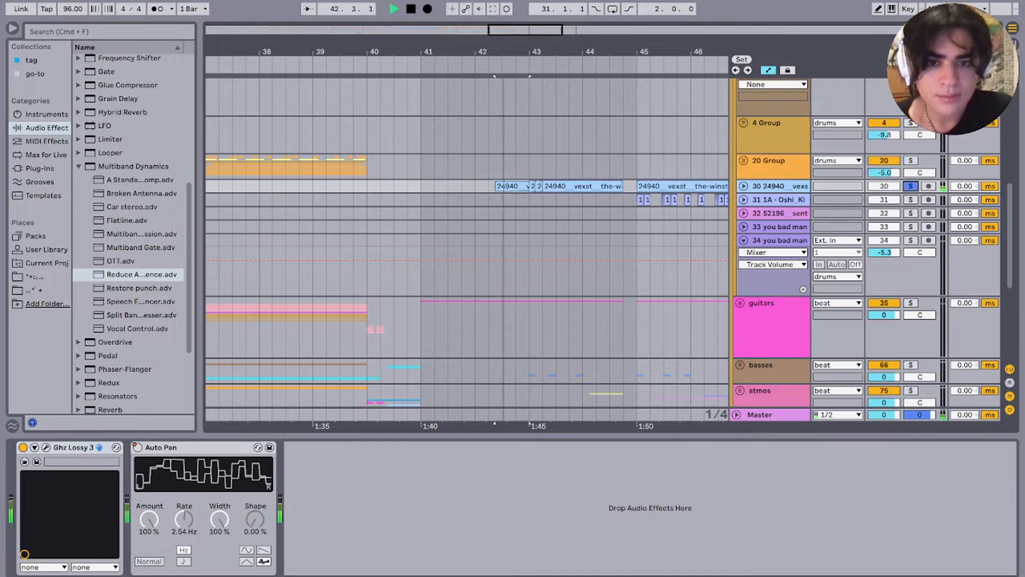
Step: Unfold track 30 and open its long amen-brother clip's sample and warp settings while it plays, and stop playback
{"action": "scroll", "coordinate": [598, 186], "scroll_direction": "up", "scroll_amount": 5}
{"action": "left_click", "coordinate": [780, 186]}
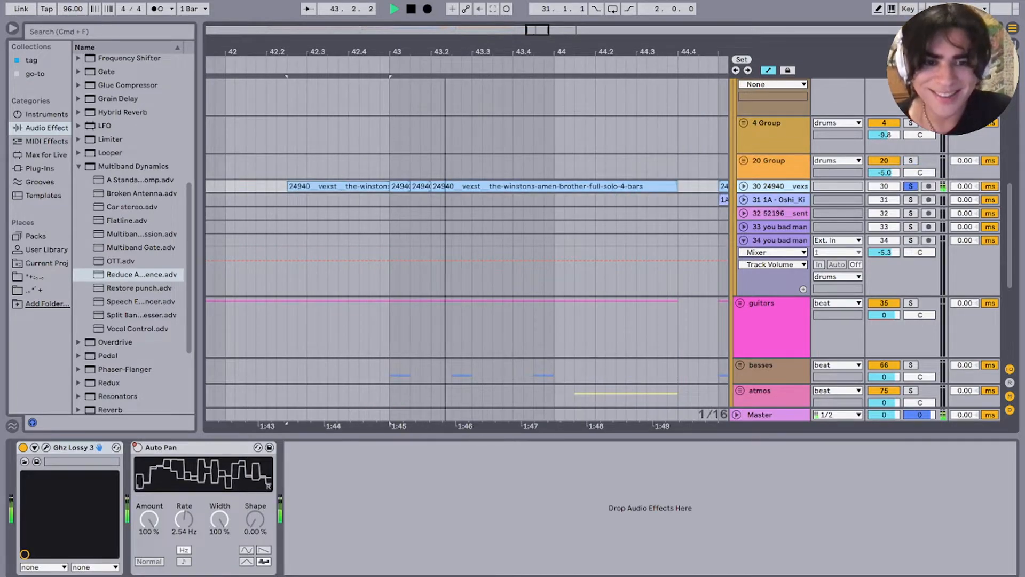
{"action": "left_click", "coordinate": [743, 186]}
{"action": "double_click", "coordinate": [555, 186]}
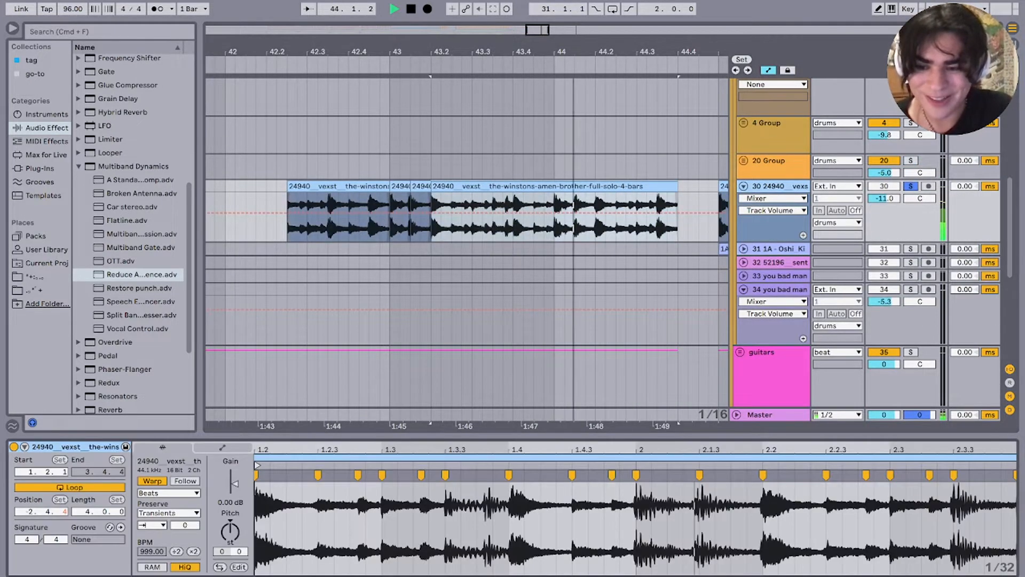
{"action": "key", "text": "space"}
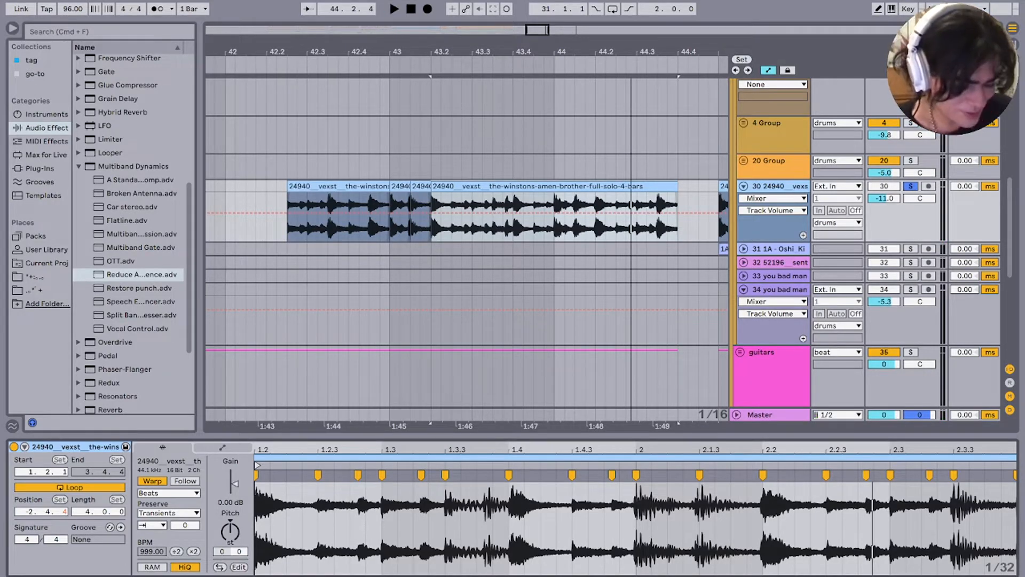
Step: Play the soloed 1A - Oshi_Ki kick track through bar 45 and unfold it to show its clips and Erosion effect
{"action": "key", "text": "space"}
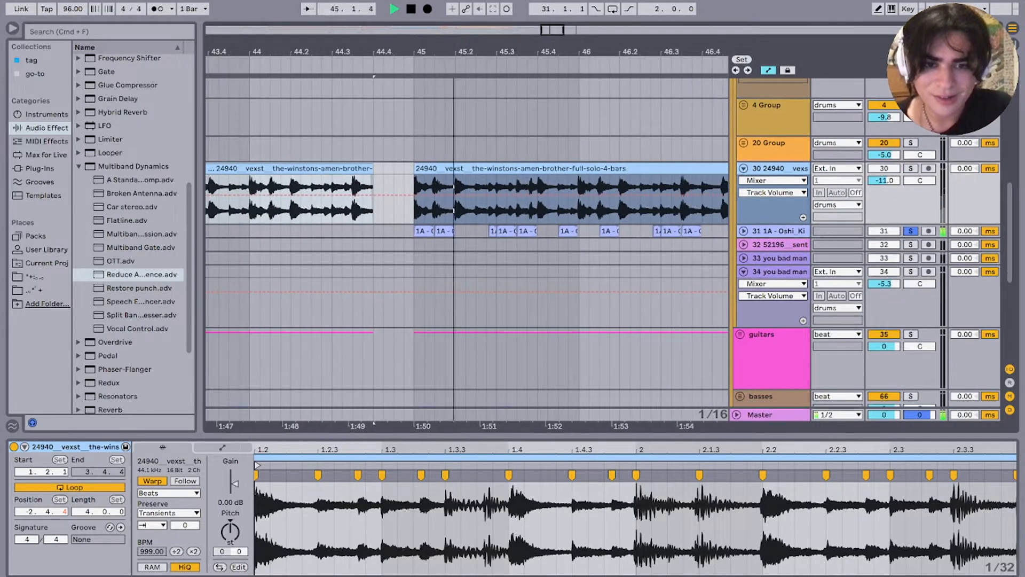
{"action": "left_click", "coordinate": [743, 231]}
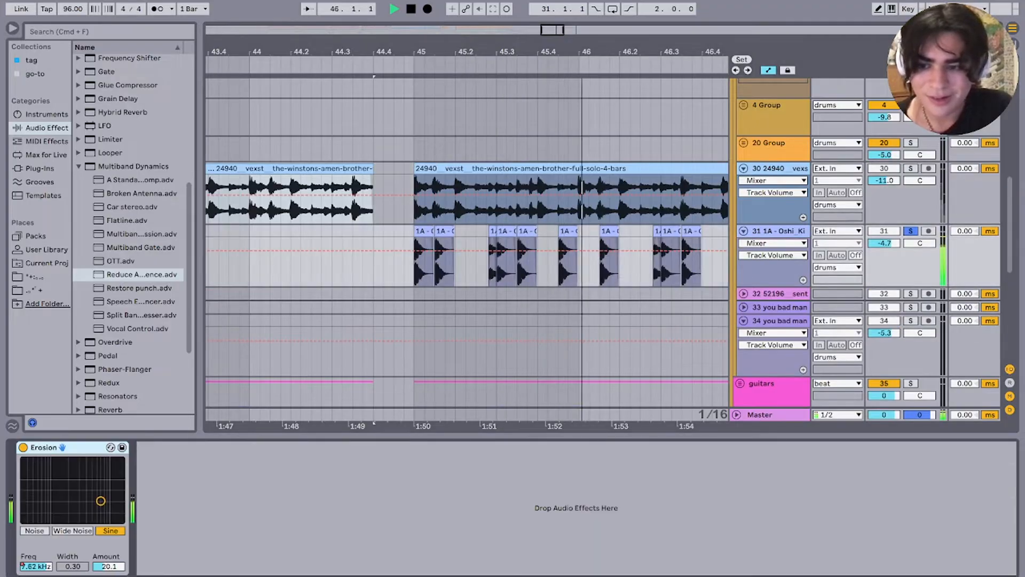
Step: Show the Erosion Frequency automation on the 1A - Oshi_Ki track while it plays through bars 46 and 47
{"action": "left_click", "coordinate": [36, 566]}
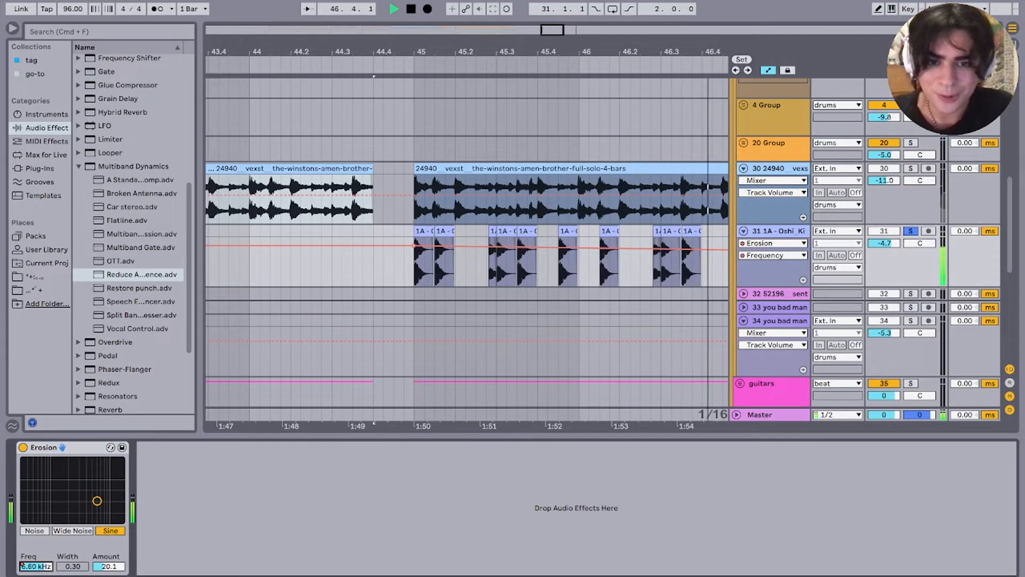
{"action": "scroll", "coordinate": [467, 249], "scroll_direction": "right", "scroll_amount": 5}
{"action": "scroll", "coordinate": [550, 266], "scroll_direction": "down", "scroll_amount": 4}
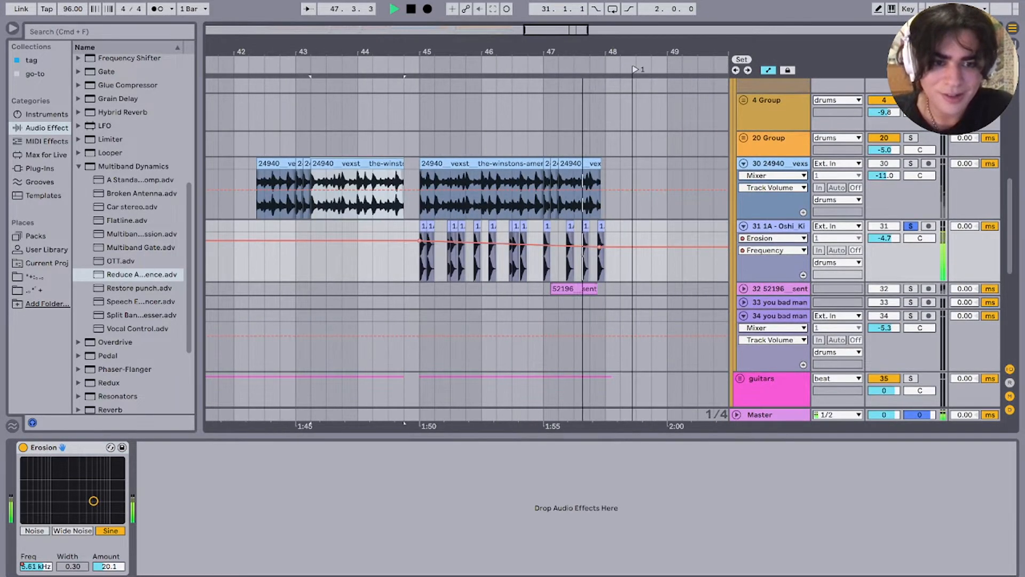
Step: Solo track 32's 52196 sentryx86 computer-noise clip and play bar 47 with tracks 30 and 31 also soloed
{"action": "left_click", "coordinate": [571, 289]}
{"action": "key", "text": "s"}
{"action": "key", "text": "space"}
{"action": "scroll", "coordinate": [598, 247], "scroll_direction": "up", "scroll_amount": 5}
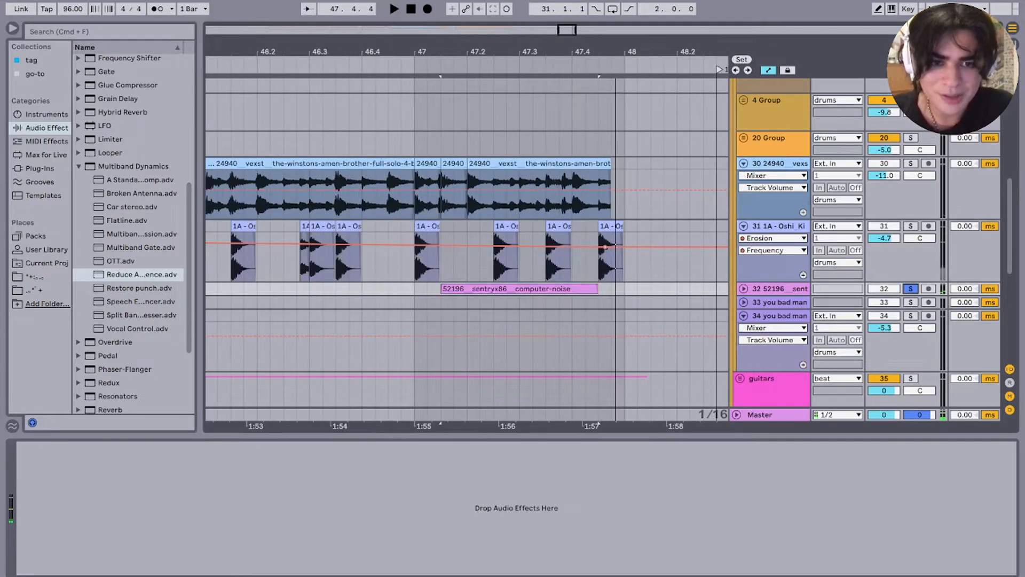
{"action": "key", "text": "space"}
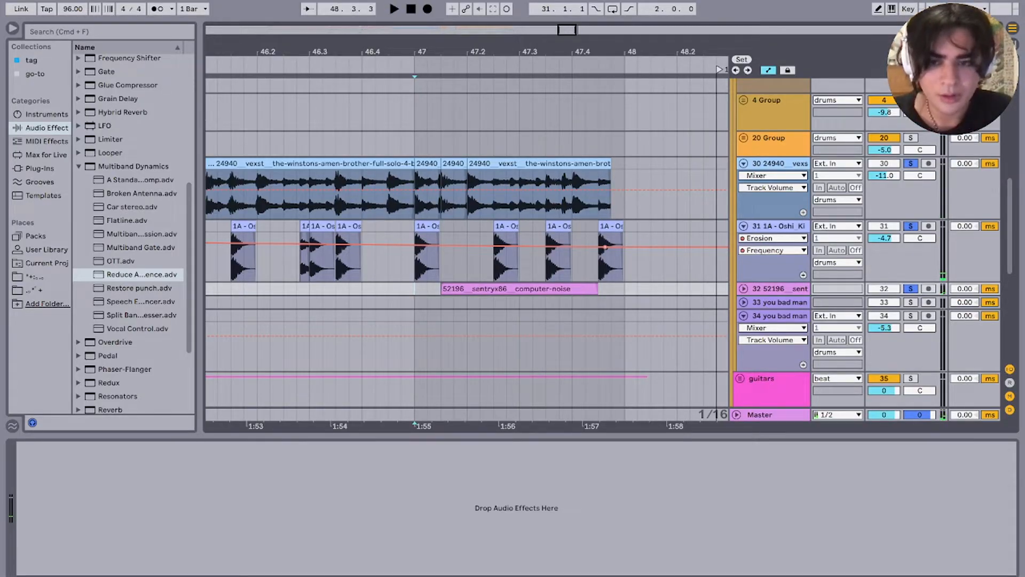
Step: Collapse the drums group, solo it and play it from bar 23 and from about bar 34
{"action": "scroll", "coordinate": [449, 240], "scroll_direction": "down", "scroll_amount": 15}
{"action": "scroll", "coordinate": [448, 240], "scroll_direction": "up", "scroll_amount": 5}
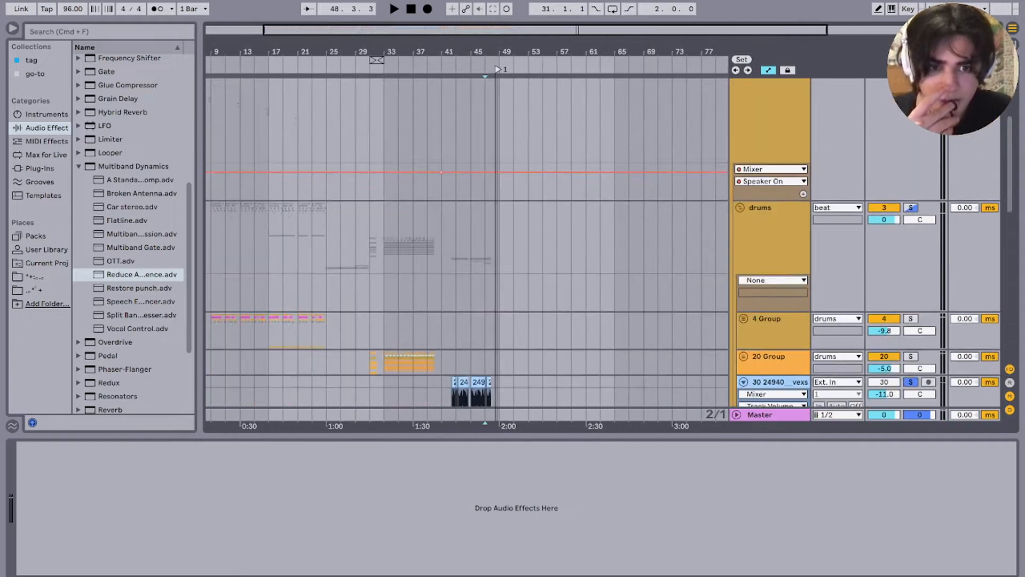
{"action": "scroll", "coordinate": [467, 240], "scroll_direction": "up", "scroll_amount": 4}
{"action": "left_click", "coordinate": [740, 292]}
{"action": "scroll", "coordinate": [740, 293], "scroll_direction": "down", "scroll_amount": 4}
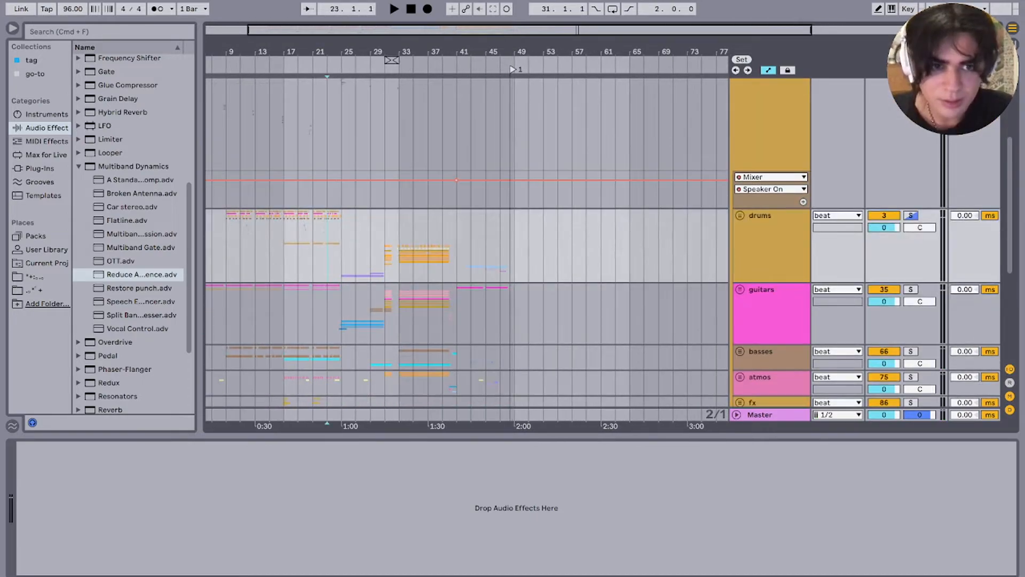
{"action": "left_click", "coordinate": [910, 215]}
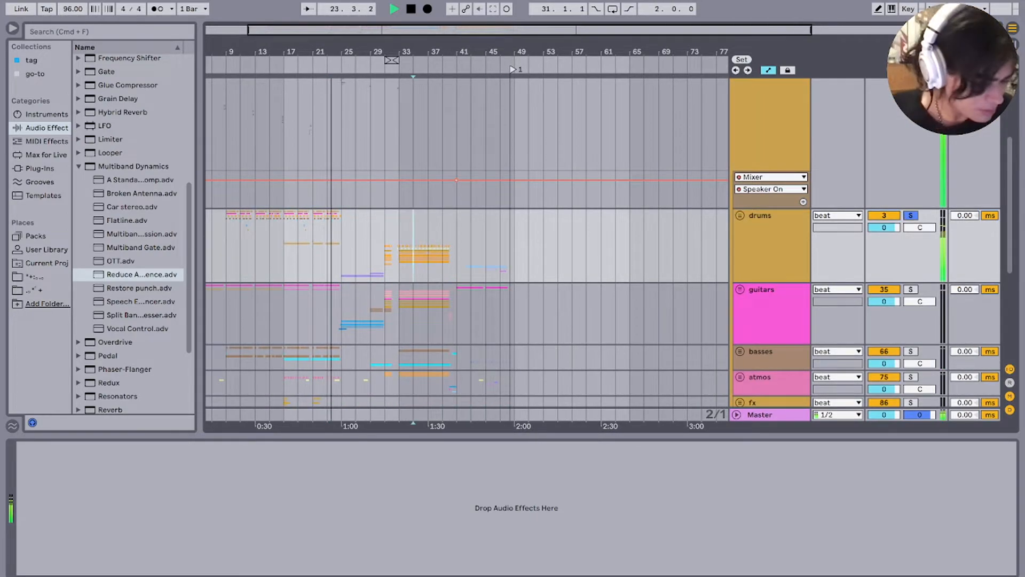
{"action": "key", "text": "space"}
{"action": "scroll", "coordinate": [468, 240], "scroll_direction": "down", "scroll_amount": 4}
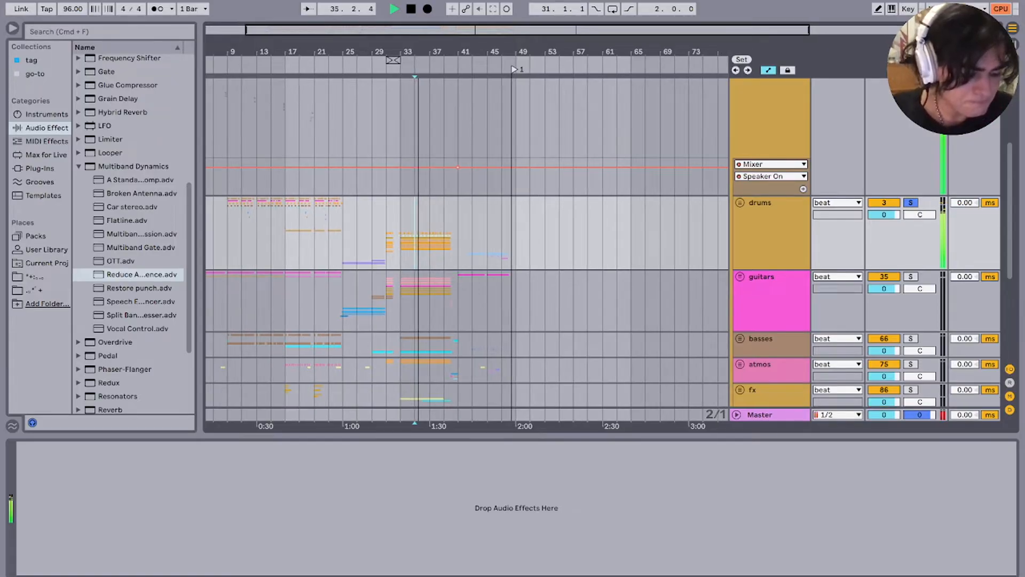
Step: Solo the guitars group and play it from bar 11
{"action": "scroll", "coordinate": [467, 241], "scroll_direction": "left", "scroll_amount": 1}
{"action": "scroll", "coordinate": [467, 240], "scroll_direction": "up", "scroll_amount": 2}
{"action": "left_click", "coordinate": [278, 253]}
{"action": "scroll", "coordinate": [277, 253], "scroll_direction": "up", "scroll_amount": 3}
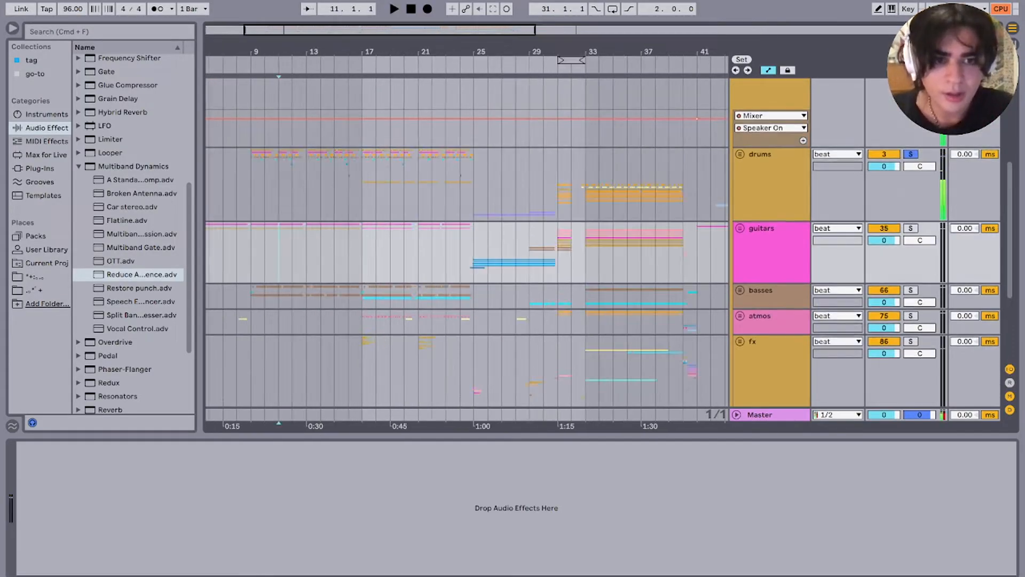
{"action": "key", "text": "space"}
{"action": "scroll", "coordinate": [363, 251], "scroll_direction": "up", "scroll_amount": 1}
{"action": "scroll", "coordinate": [406, 251], "scroll_direction": "right", "scroll_amount": 3}
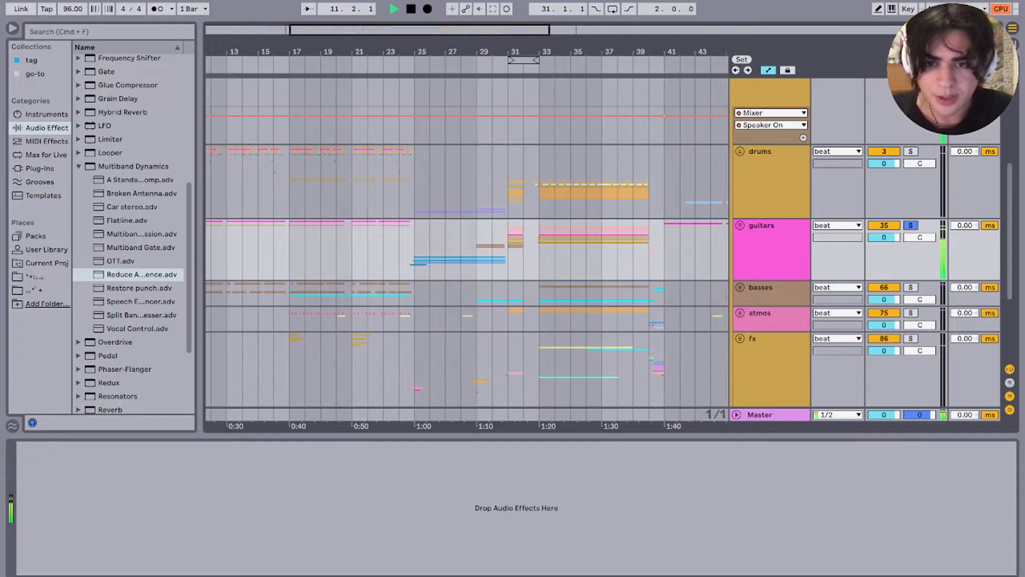
{"action": "key", "text": "space"}
Step: Play the soloed guitars group briefly from bar 25 and unfold the group to show its tracks
{"action": "left_click", "coordinate": [406, 251]}
{"action": "key", "text": "space"}
{"action": "key", "text": "space"}
{"action": "key", "text": "u"}
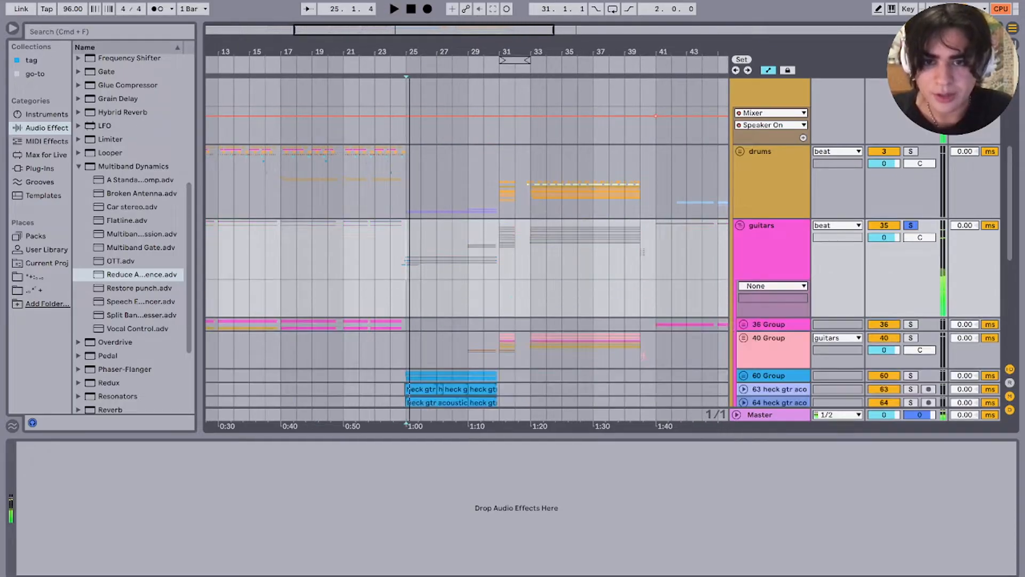
Step: Select the fullmetaljedi acousticslide01 clip on track 65 to show its effects, solo the track and play it
{"action": "scroll", "coordinate": [359, 327], "scroll_direction": "down", "scroll_amount": 6}
{"action": "left_click", "coordinate": [407, 133]}
{"action": "scroll", "coordinate": [407, 133], "scroll_direction": "up", "scroll_amount": 10}
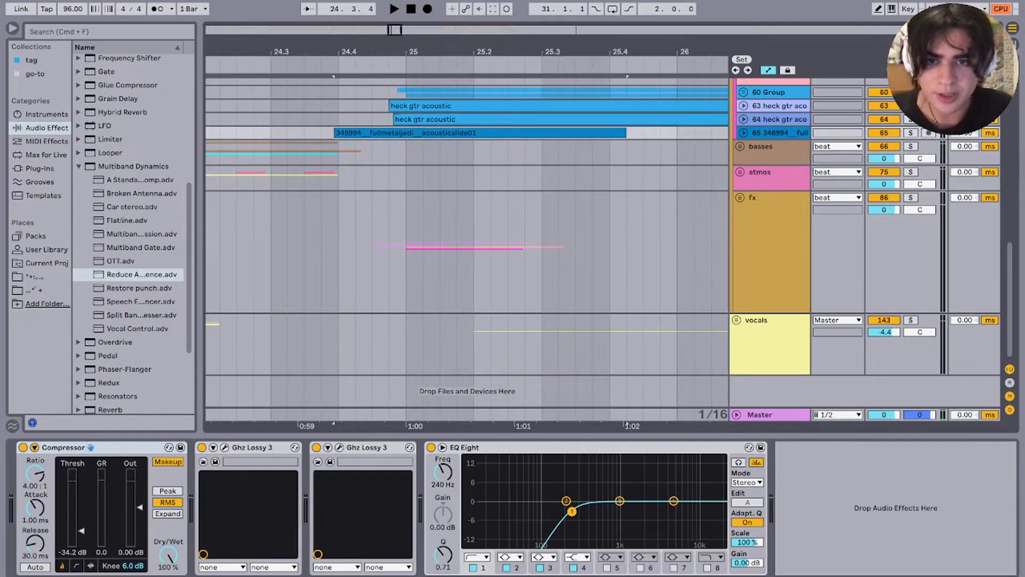
{"action": "scroll", "coordinate": [407, 133], "scroll_direction": "down", "scroll_amount": 3}
{"action": "scroll", "coordinate": [407, 133], "scroll_direction": "up", "scroll_amount": 4}
{"action": "key", "text": "s"}
{"action": "key", "text": "space"}
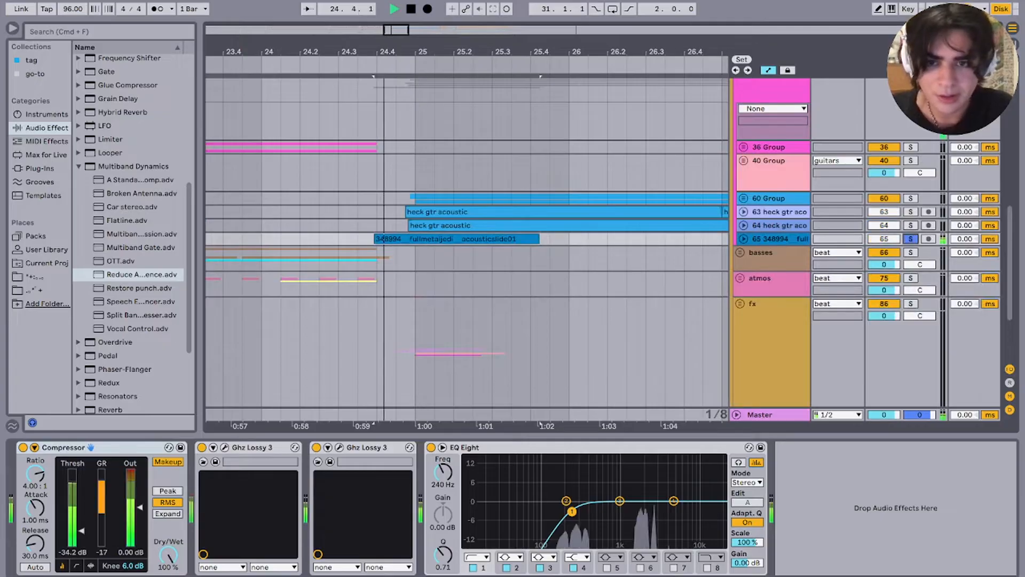
Step: Bypass both Ghz Lossy 3 devices on track 65 and play the acoustic slide without them
{"action": "left_click", "coordinate": [202, 447]}
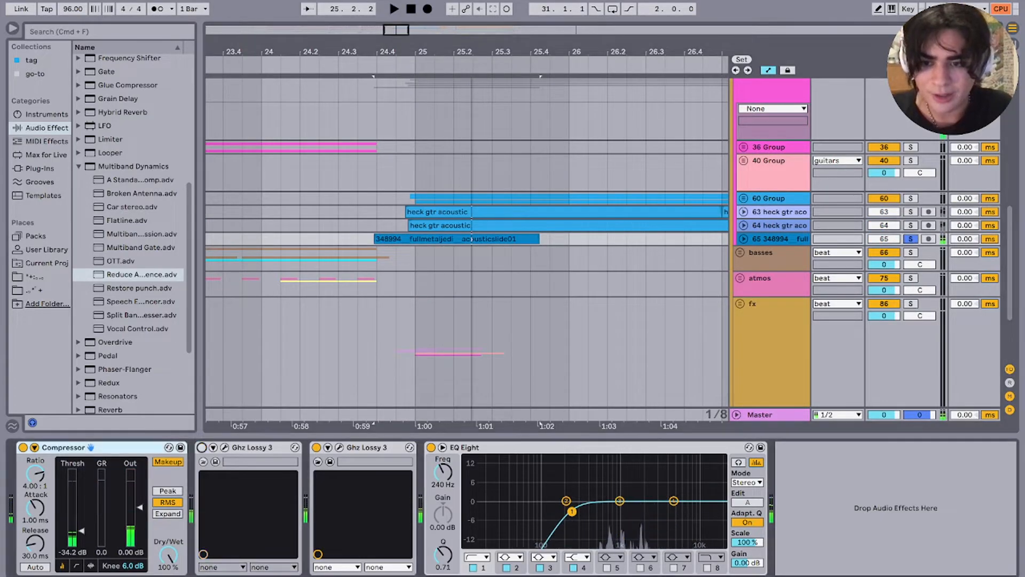
{"action": "left_click", "coordinate": [316, 447]}
{"action": "key", "text": "space"}
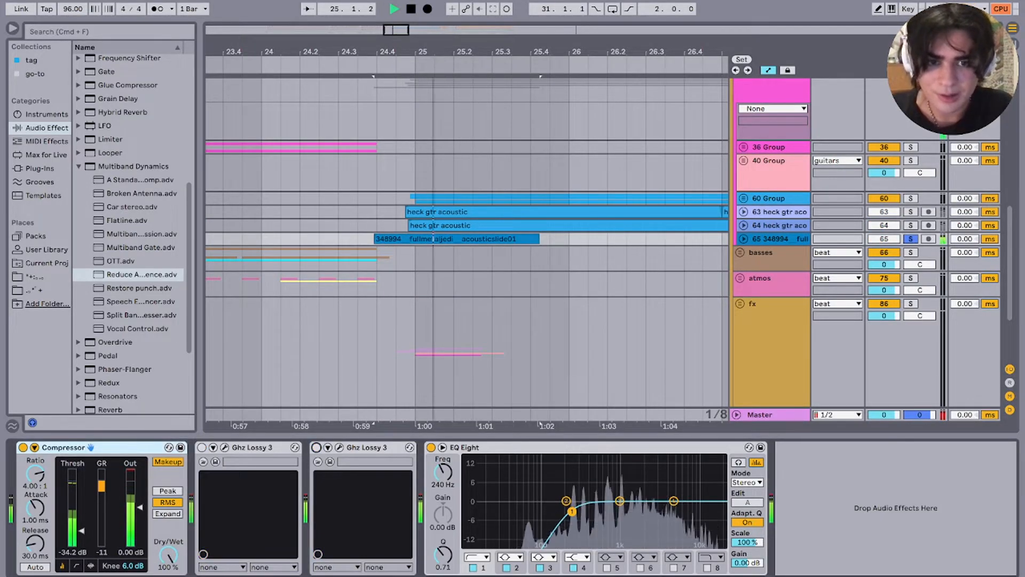
{"action": "key", "text": "space"}
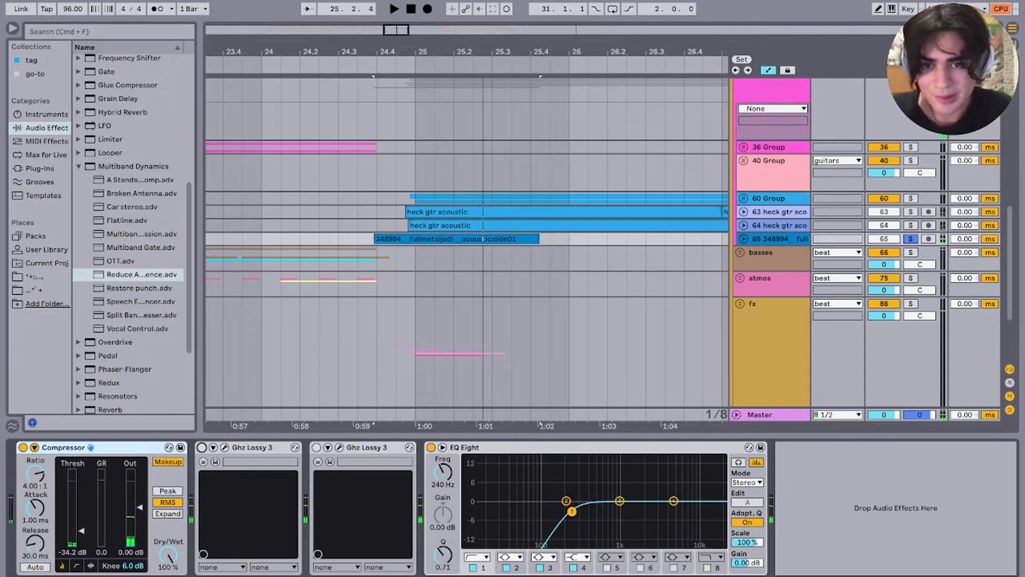
Step: Play the acoustic slide with only the first Ghz Lossy 3 switched back on
{"action": "key", "text": "space"}
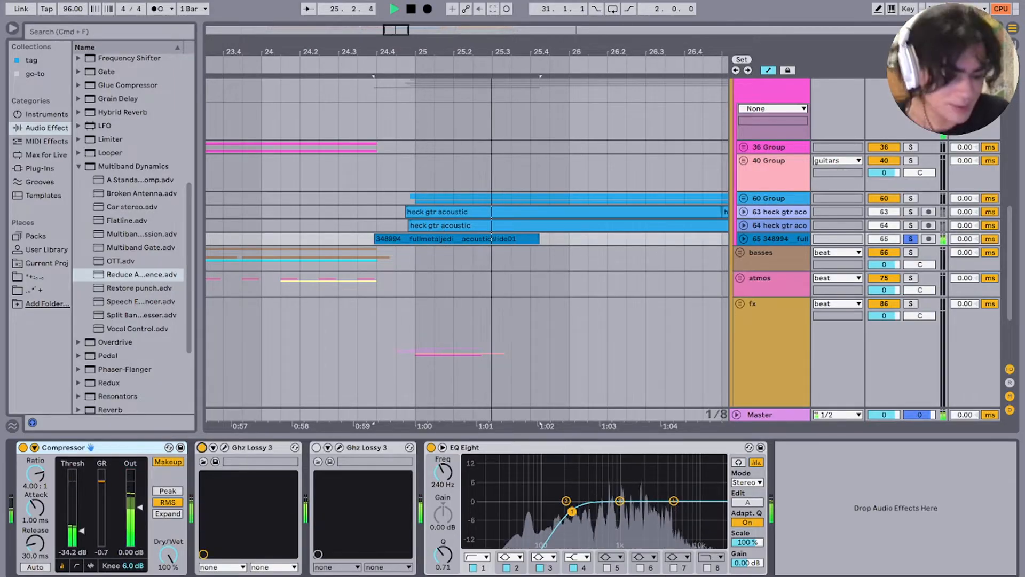
{"action": "key", "text": "space"}
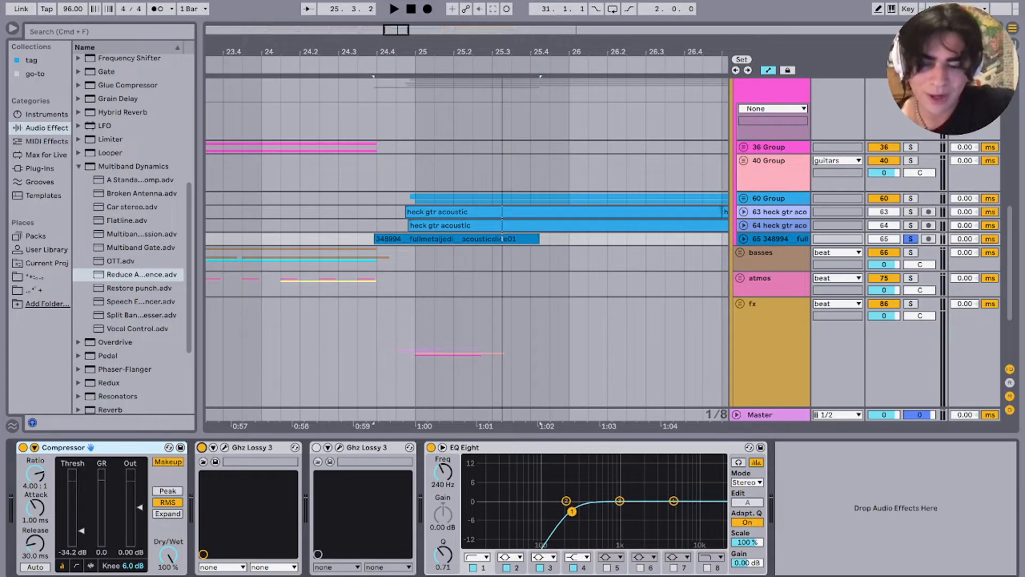
{"action": "key", "text": "space"}
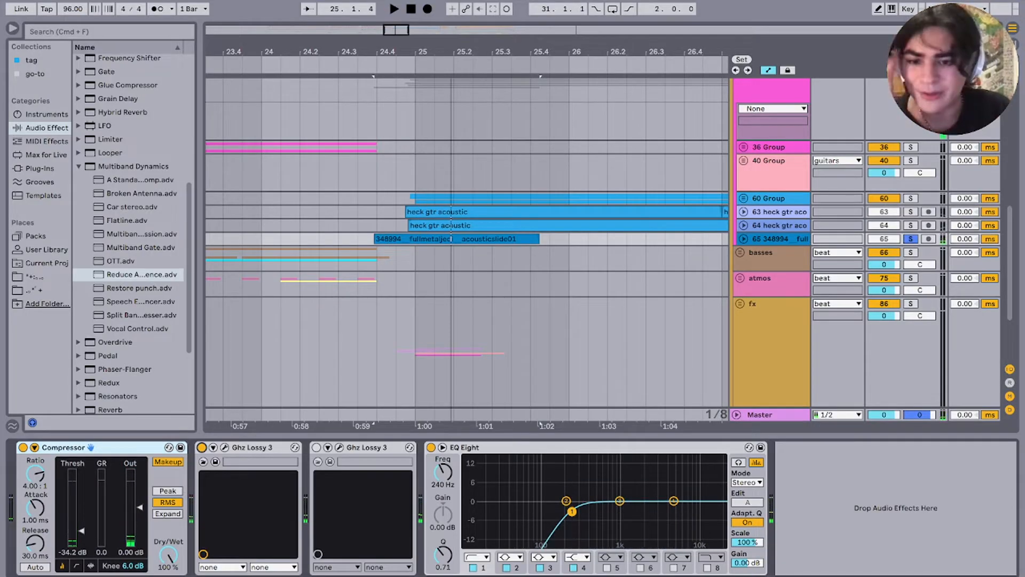
Step: Re-enable the second Ghz Lossy 3 on track 65 and play the acoustic slide through the full effect chain
{"action": "left_click", "coordinate": [317, 447]}
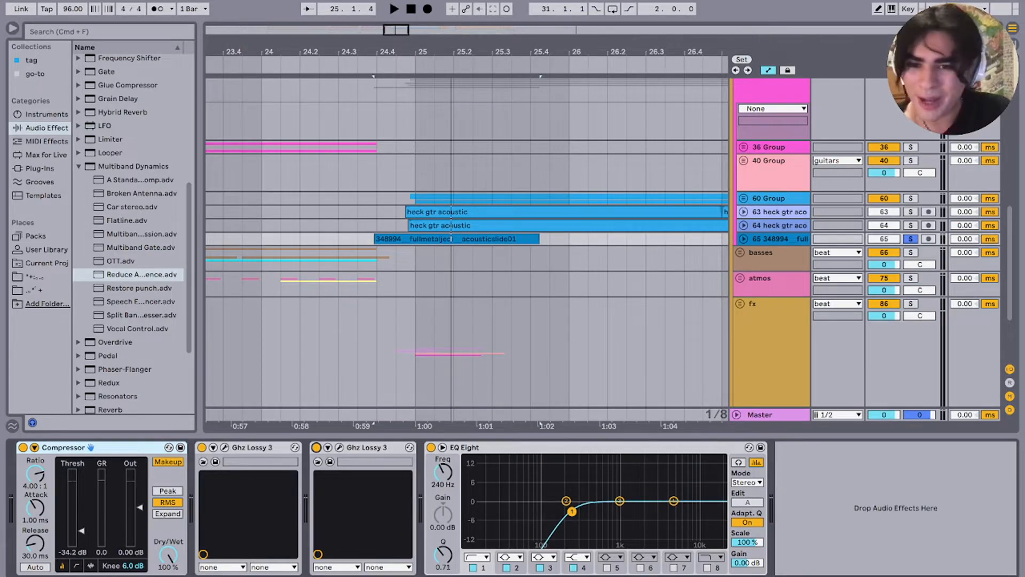
{"action": "key", "text": "space"}
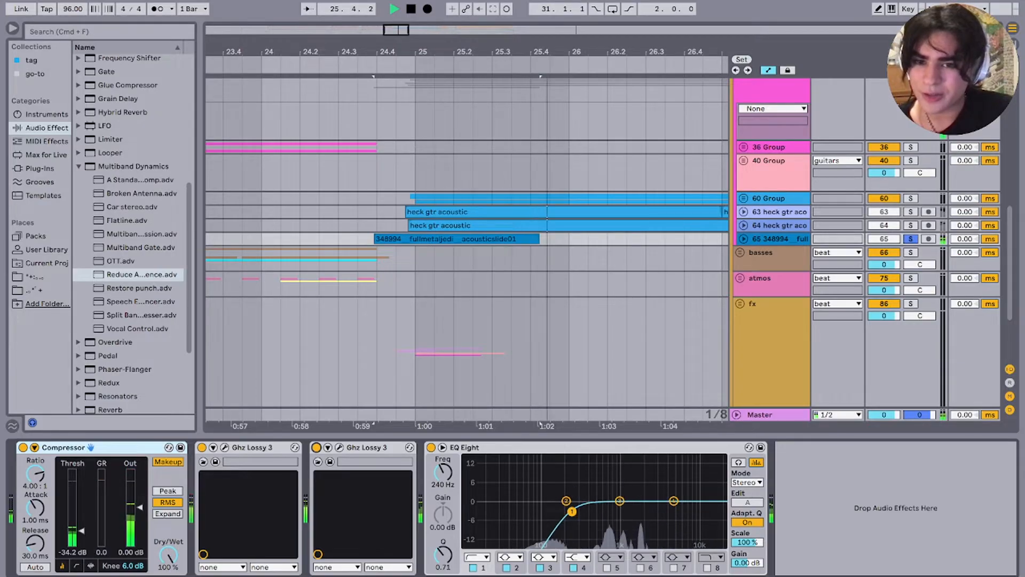
{"action": "key", "text": "space"}
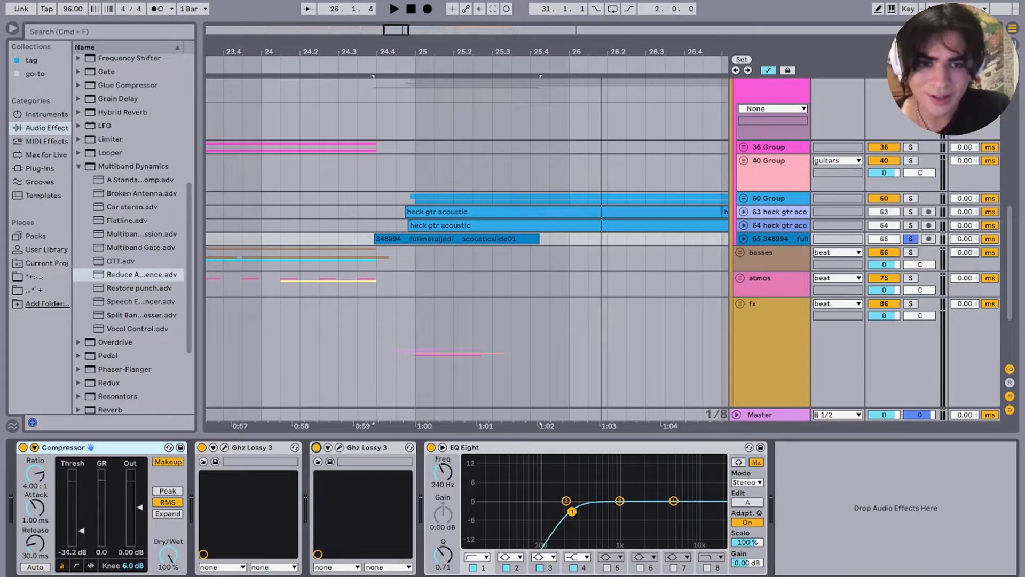
{"action": "key", "text": "space"}
Step: Solo tracks 63 and 64 with the heck gtr acoustic clips, unfold track 64 and play both through bars 25 to 28
{"action": "key", "text": "minus"}
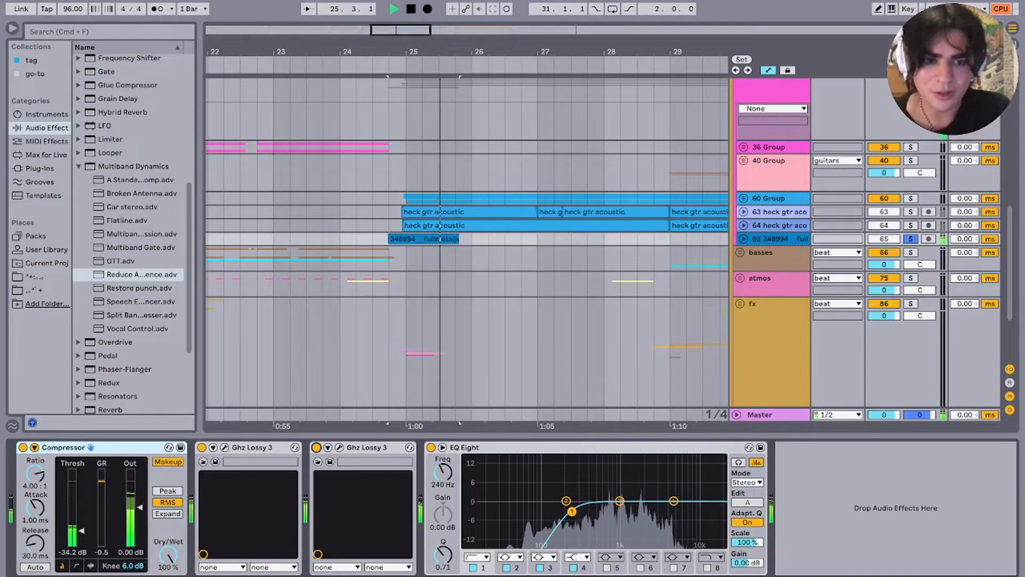
{"action": "left_click", "coordinate": [469, 212]}
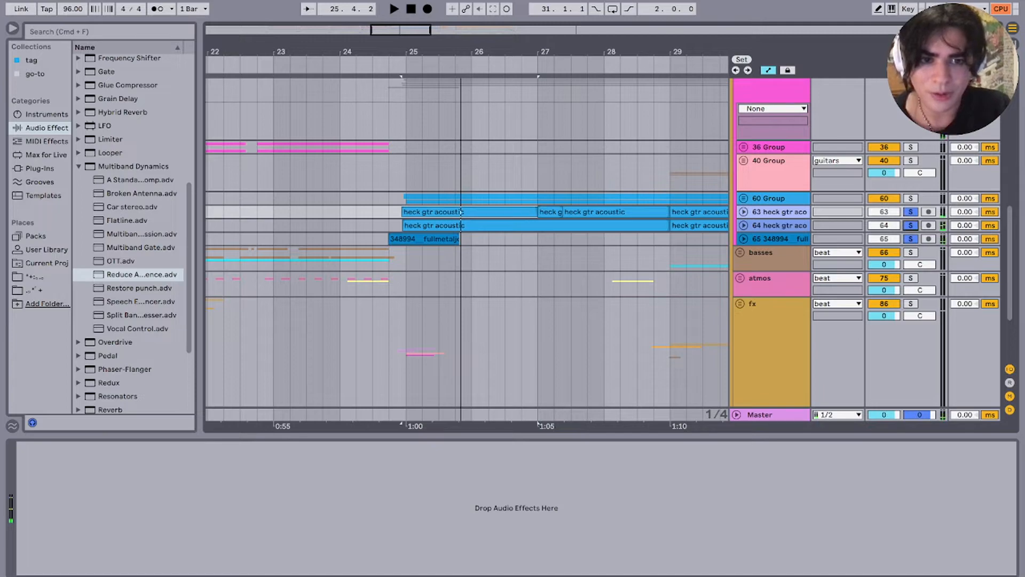
{"action": "left_click", "coordinate": [743, 225]}
{"action": "key", "text": "space"}
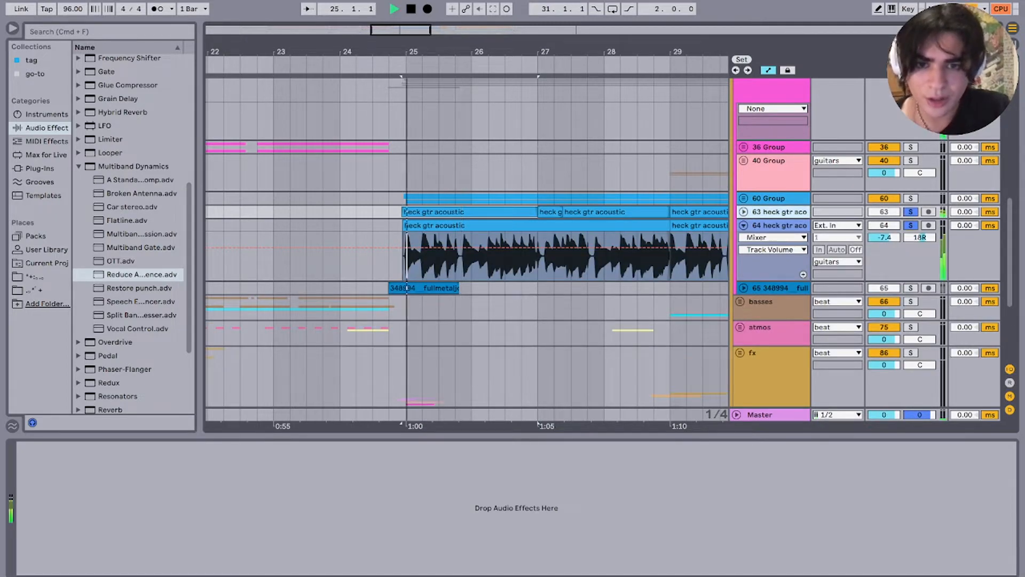
{"action": "scroll", "coordinate": [467, 251], "scroll_direction": "right", "scroll_amount": 4}
{"action": "scroll", "coordinate": [467, 251], "scroll_direction": "left", "scroll_amount": 1}
{"action": "scroll", "coordinate": [467, 251], "scroll_direction": "left", "scroll_amount": 1}
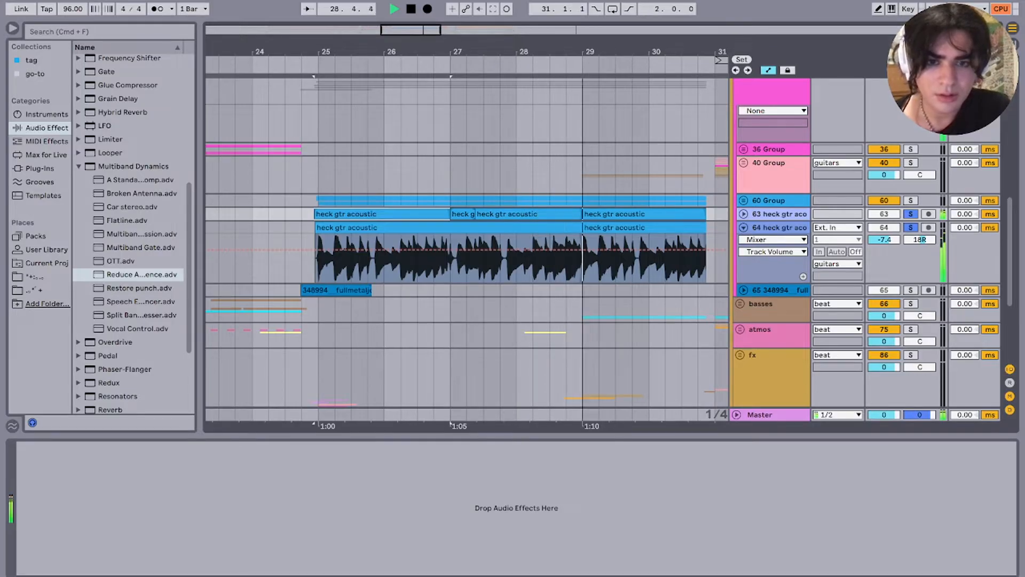
{"action": "key", "text": "space"}
Step: Play the soloed 60 Group from bar 25 with its Loss Amount automation shown, and unfold track 61
{"action": "key", "text": "space"}
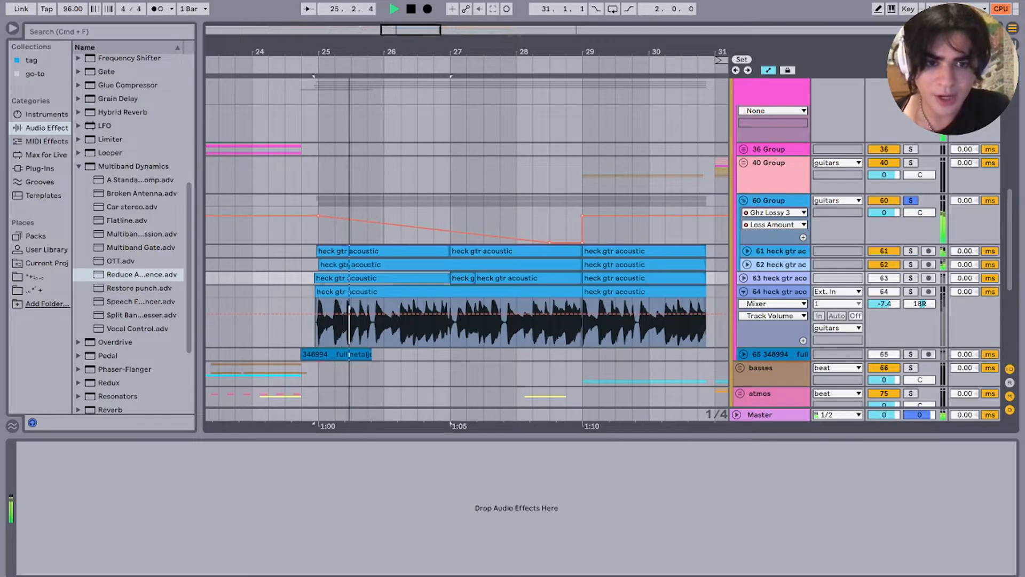
{"action": "key", "text": "space"}
{"action": "key", "text": "Right"}
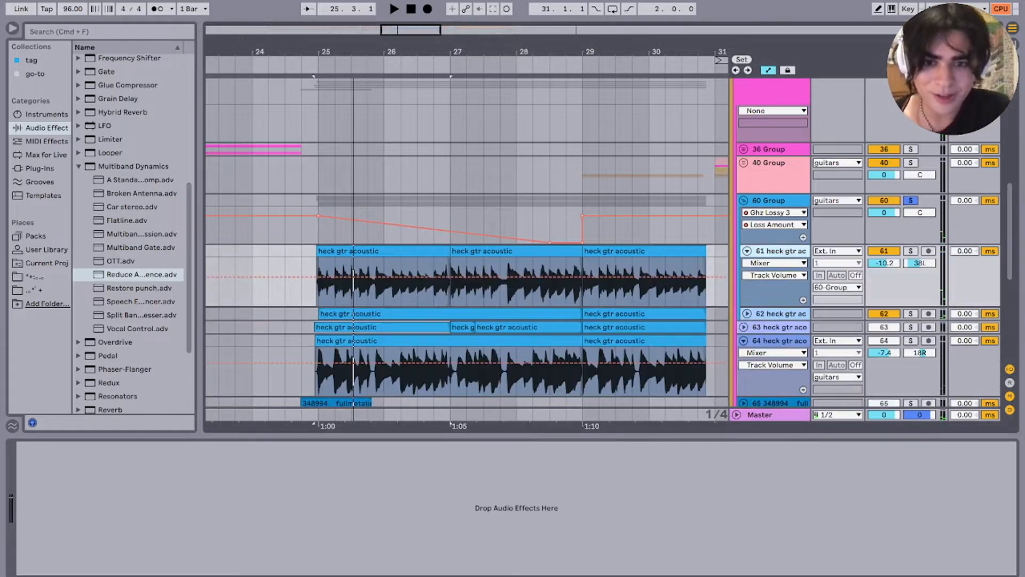
Step: Play the soloed 60 Group from bar 27 to hear the Ghz Lossy 3 Loss Amount ramp before bar 29
{"action": "left_click", "coordinate": [768, 292]}
{"action": "left_click", "coordinate": [451, 283]}
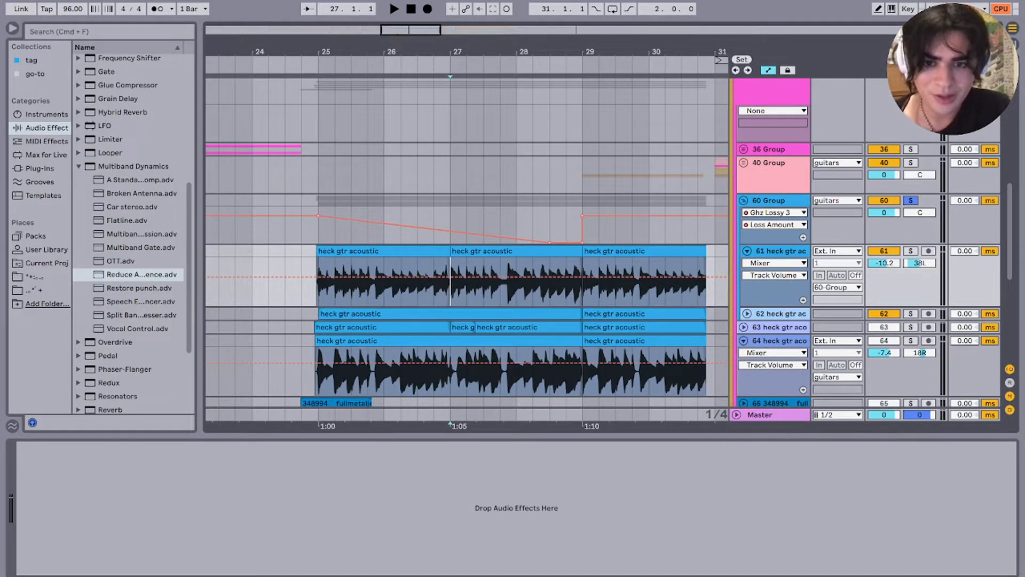
{"action": "key", "text": "space"}
{"action": "key", "text": "space"}
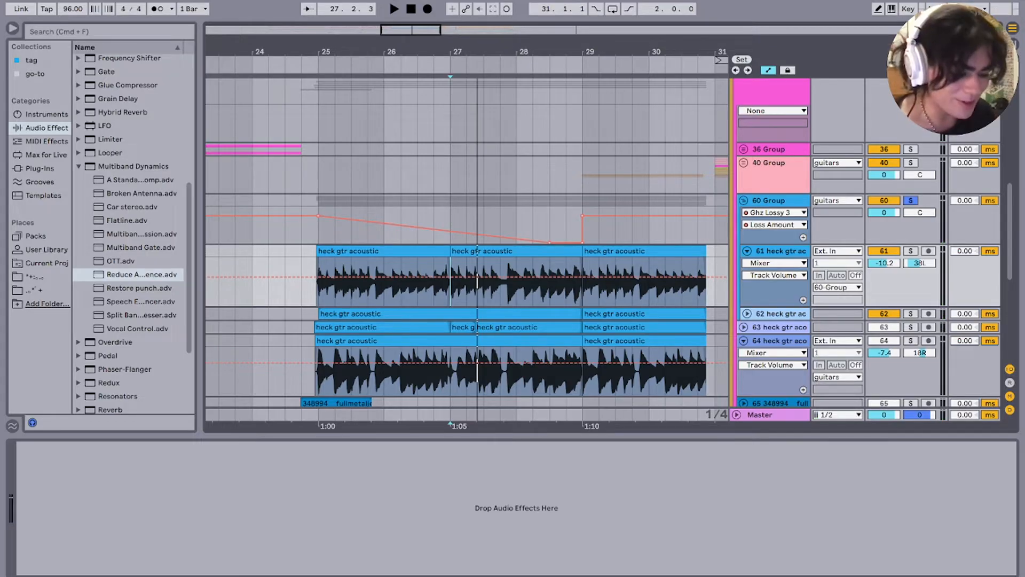
{"action": "key", "text": "space"}
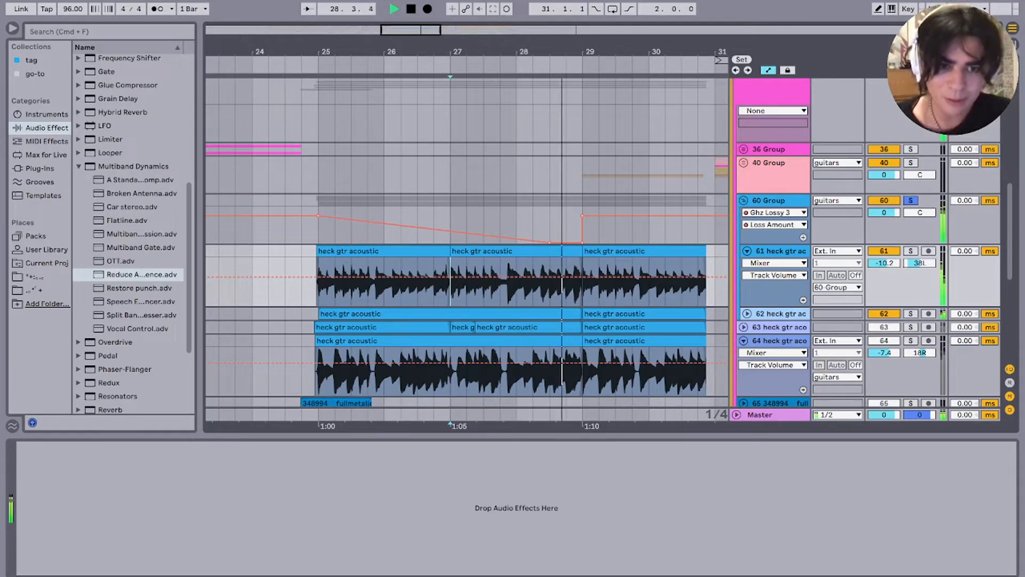
{"action": "key", "text": "space"}
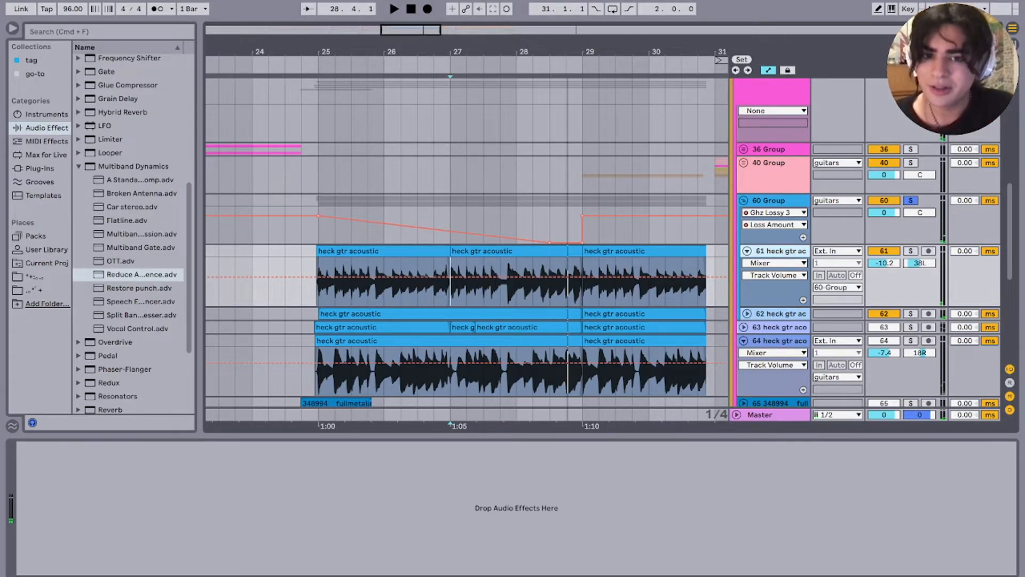
Step: Play the 60 Group from bar 29, fold track 61, show the group's Ghz Lossy 3 device and collapse the group
{"action": "left_click", "coordinate": [582, 291]}
{"action": "key", "text": "space"}
{"action": "left_click", "coordinate": [746, 251]}
{"action": "left_click", "coordinate": [774, 264]}
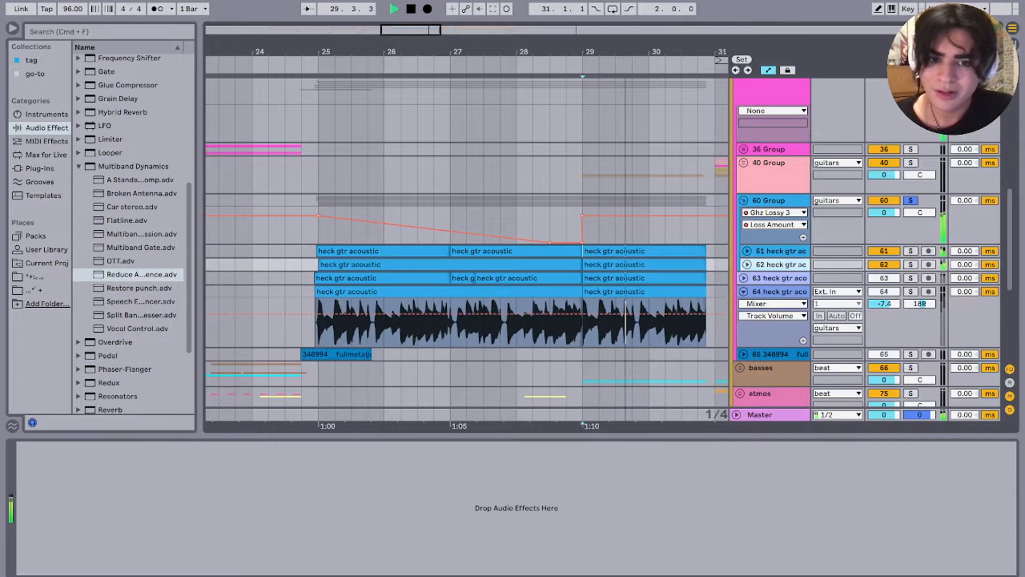
{"action": "left_click", "coordinate": [769, 200]}
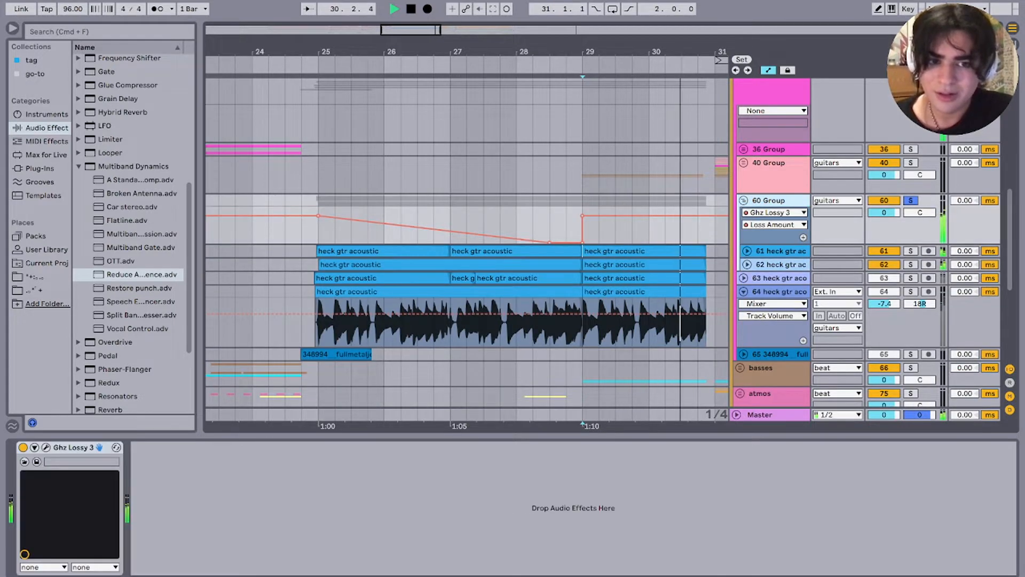
{"action": "left_click", "coordinate": [743, 200]}
{"action": "key", "text": "space"}
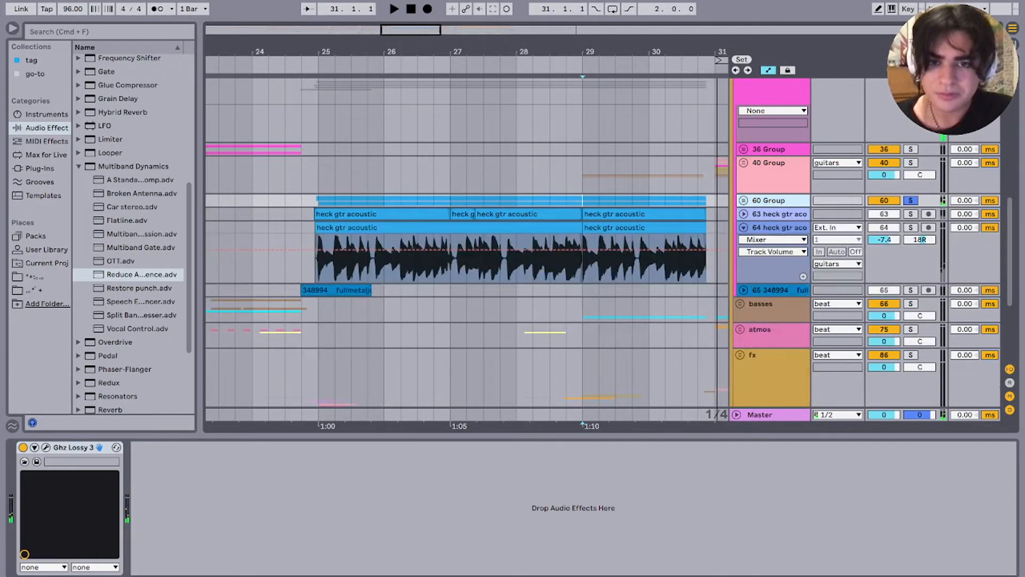
Step: Solo the 40 Group, play it briefly from bar 29 and unfold the group
{"action": "scroll", "coordinate": [467, 240], "scroll_direction": "up", "scroll_amount": 3}
{"action": "scroll", "coordinate": [467, 241], "scroll_direction": "left", "scroll_amount": 1}
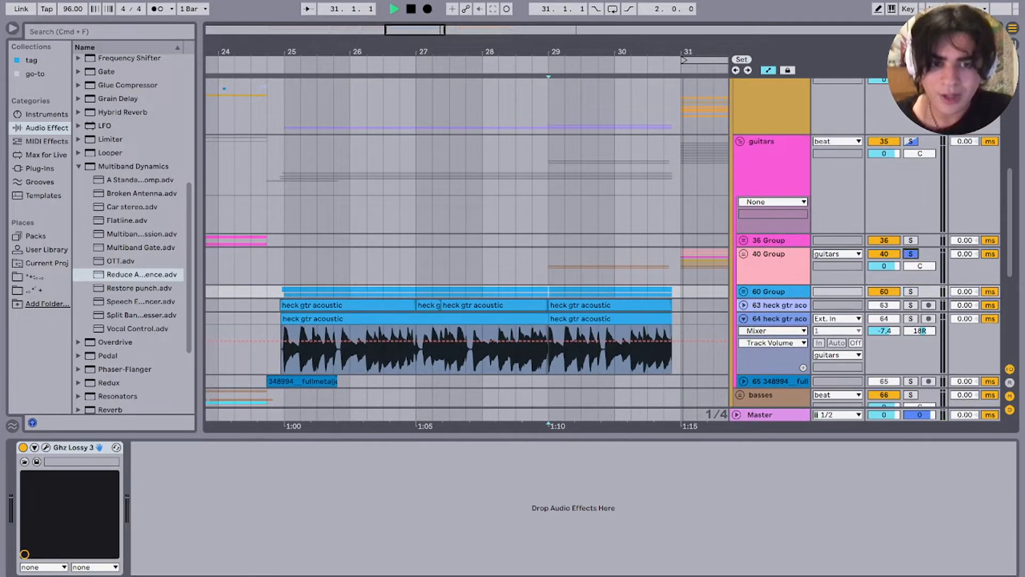
{"action": "key", "text": "space"}
{"action": "left_click", "coordinate": [743, 254]}
{"action": "scroll", "coordinate": [467, 243], "scroll_direction": "down", "scroll_amount": 2}
{"action": "scroll", "coordinate": [467, 243], "scroll_direction": "left", "scroll_amount": 1}
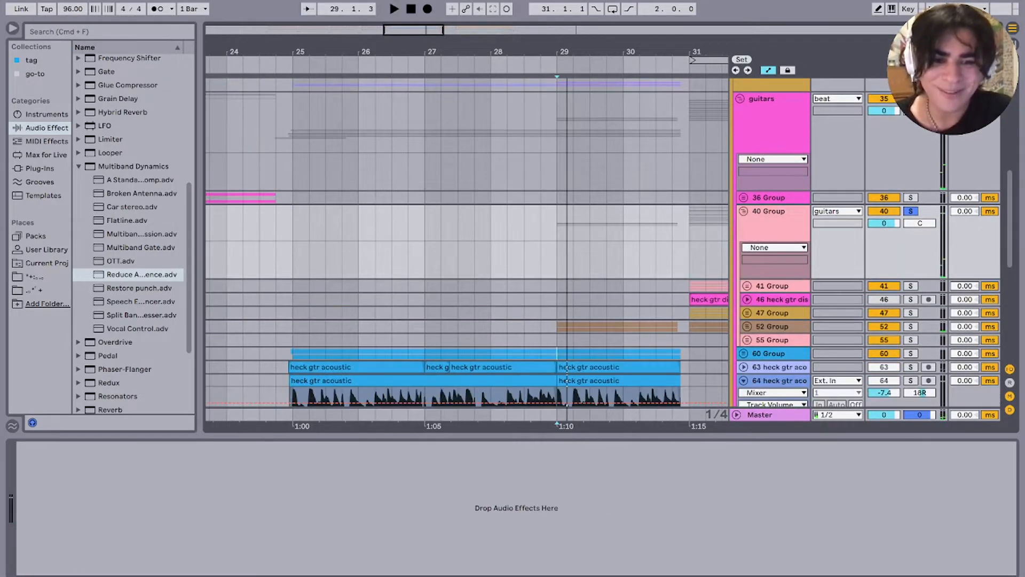
Step: Unfold the 52 Group and select the Audio 2 clip at bar 29 on track 53 to show its devices
{"action": "left_click", "coordinate": [747, 327]}
{"action": "scroll", "coordinate": [467, 243], "scroll_direction": "down", "scroll_amount": 2}
{"action": "left_click", "coordinate": [614, 307]}
{"action": "scroll", "coordinate": [467, 243], "scroll_direction": "down", "scroll_amount": 1}
{"action": "scroll", "coordinate": [467, 243], "scroll_direction": "right", "scroll_amount": 2}
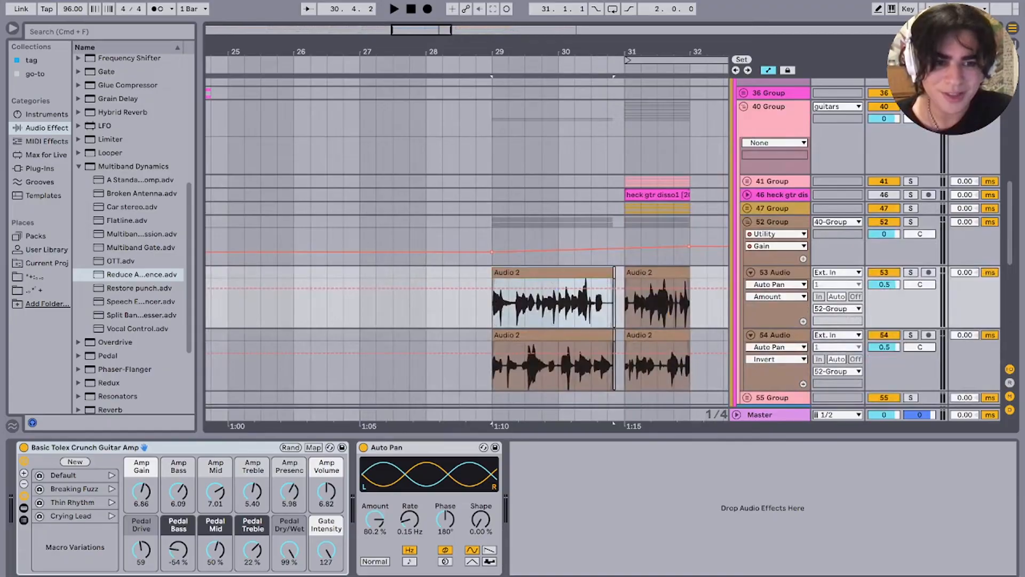
Step: Play tracks 53 and 54 soloed one at a time from bar 29 and show track 54's guitar amp and Auto Pan
{"action": "key", "text": "space"}
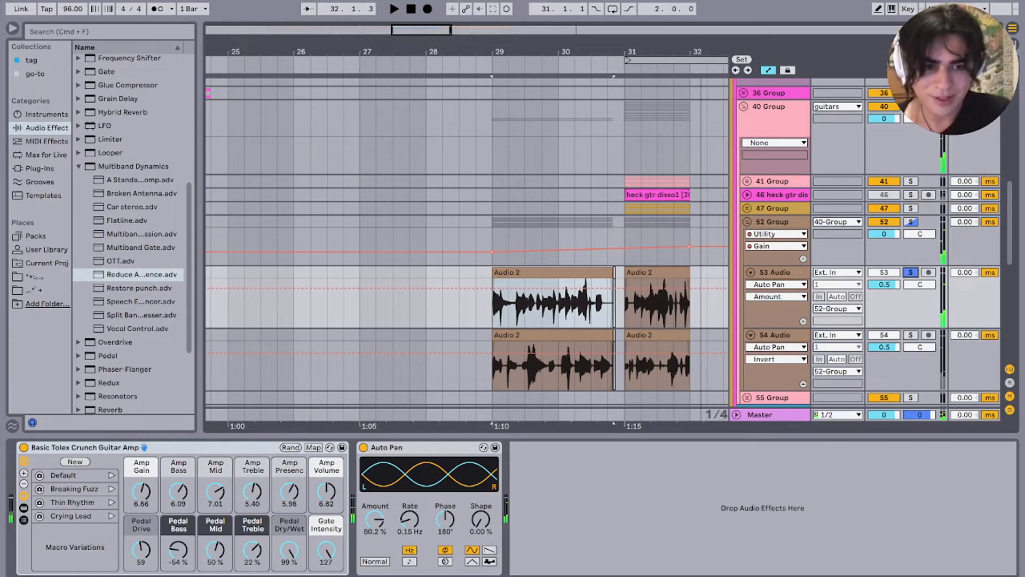
{"action": "key", "text": "space"}
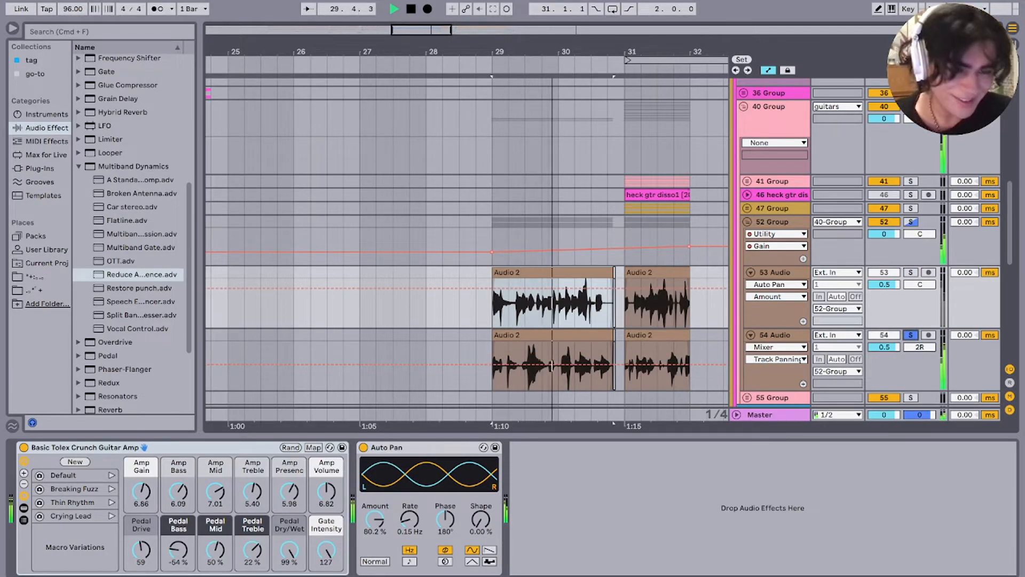
{"action": "double_click", "coordinate": [774, 335]}
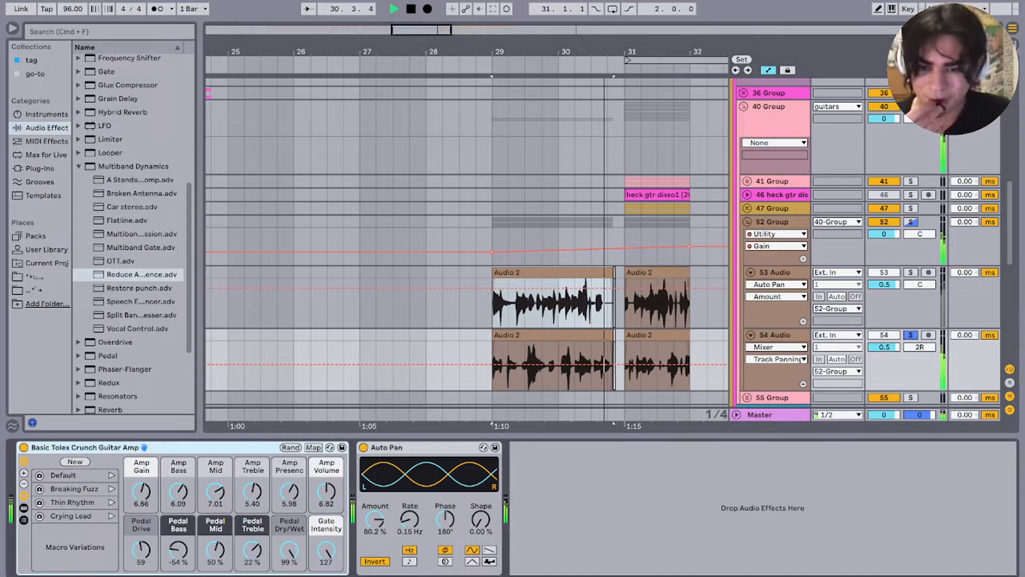
Step: Solo the 52 Group, play it from bar 29 with its Utility Gain automation shown, and collapse the group
{"action": "left_click", "coordinate": [910, 222]}
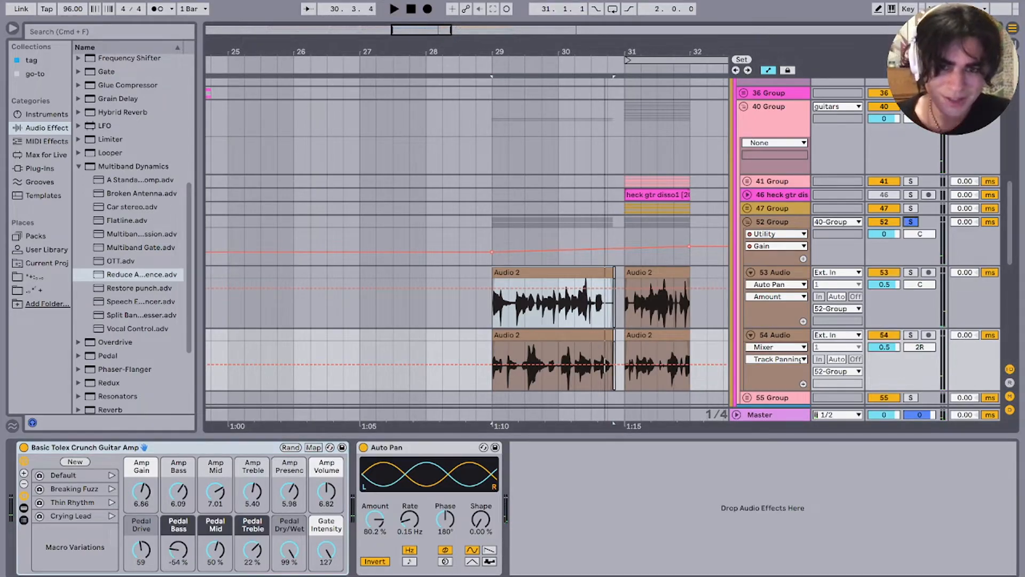
{"action": "left_click", "coordinate": [492, 222]}
{"action": "key", "text": "space"}
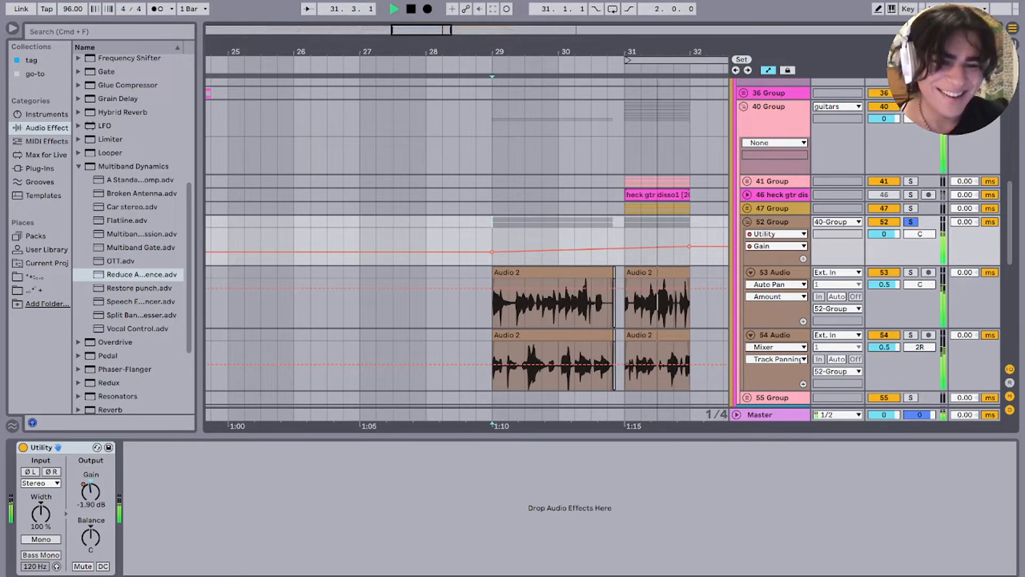
{"action": "key", "text": "space"}
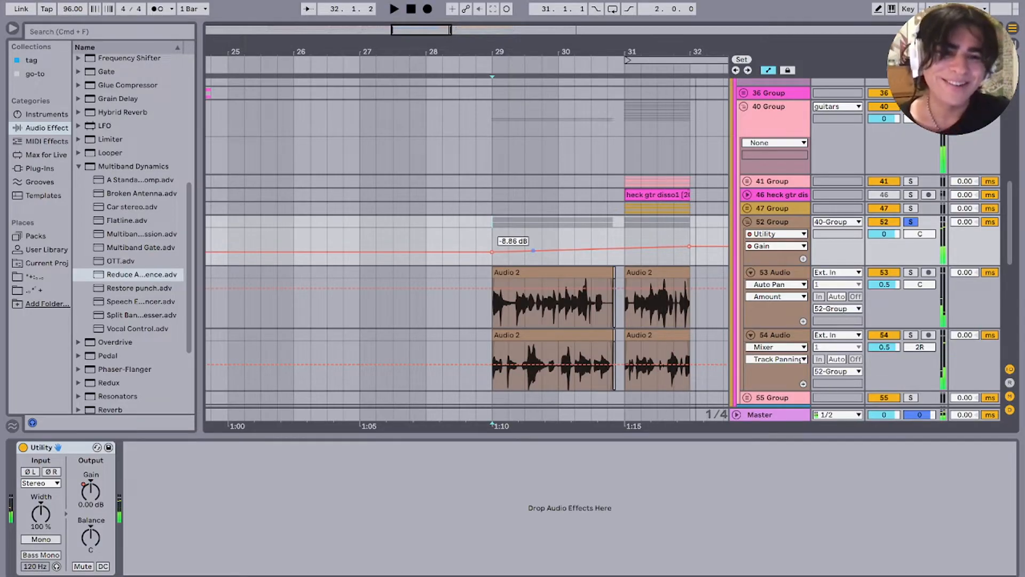
{"action": "left_click", "coordinate": [747, 222]}
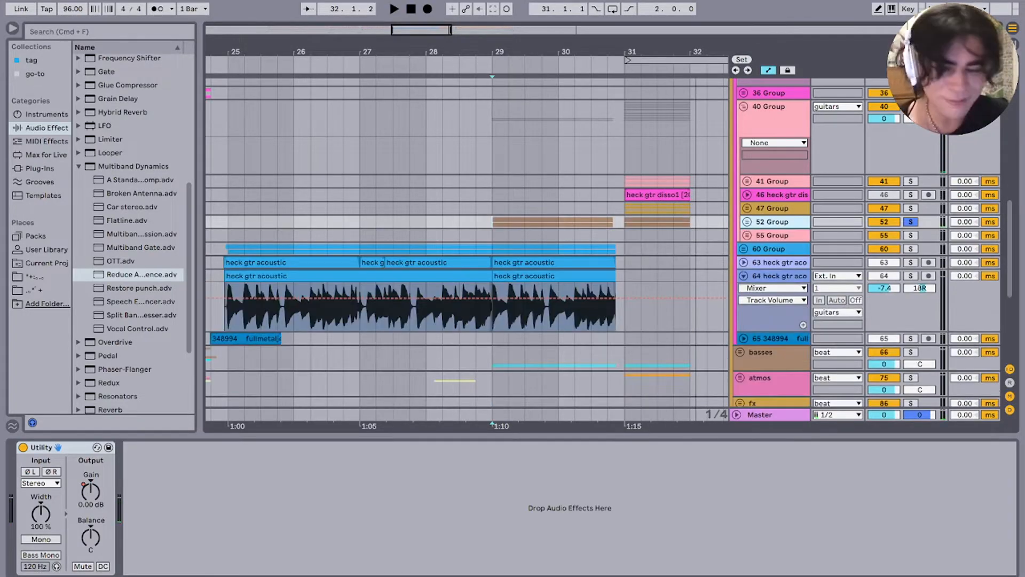
Step: Solo the 41 Group and play it from bar 31 with its EQ Eight shown
{"action": "scroll", "coordinate": [912, 155], "scroll_direction": "up", "scroll_amount": 3}
{"action": "scroll", "coordinate": [911, 155], "scroll_direction": "right", "scroll_amount": 2}
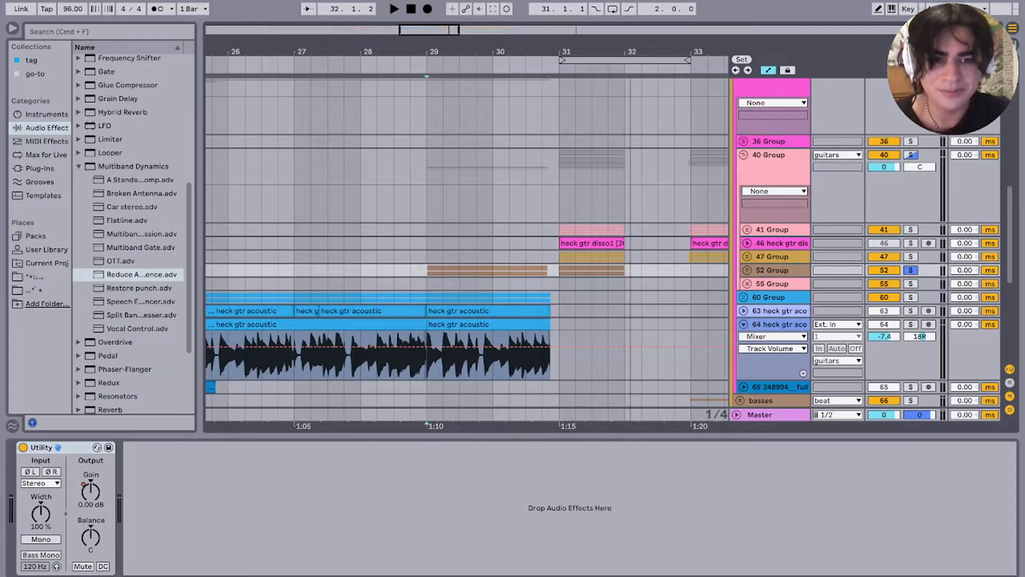
{"action": "left_click", "coordinate": [560, 229]}
{"action": "key", "text": "space"}
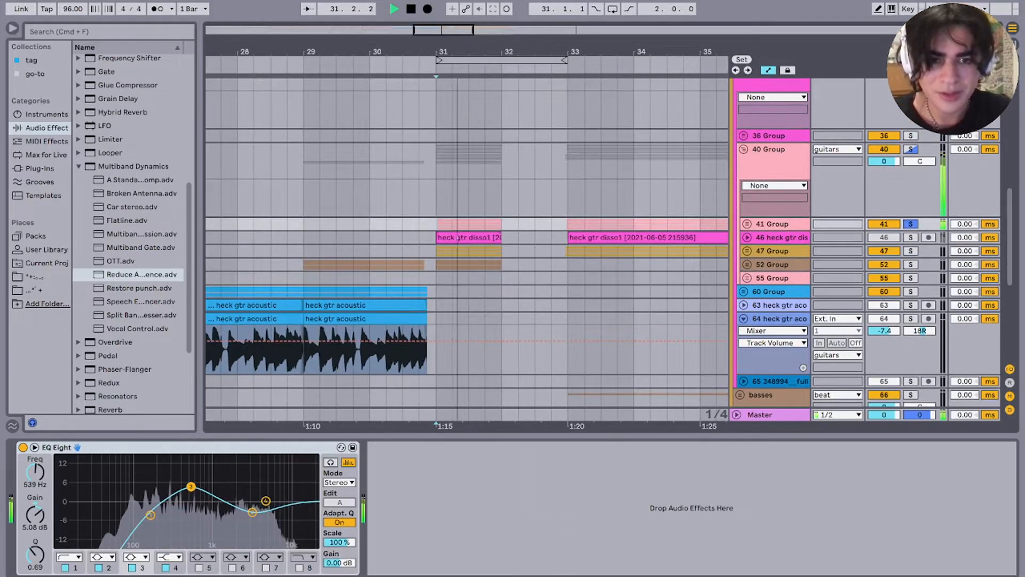
{"action": "scroll", "coordinate": [555, 219], "scroll_direction": "down", "scroll_amount": 3}
{"action": "key", "text": "space"}
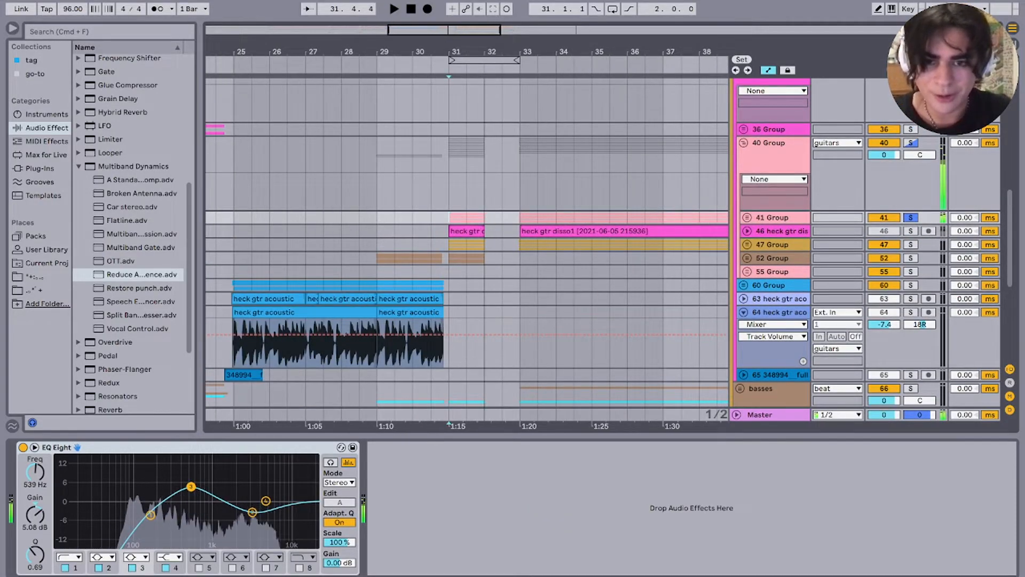
Step: Play the soloed 41 Group from bar 33 and unfold its heck gtr fake electric redo tracks
{"action": "left_click", "coordinate": [520, 218]}
{"action": "key", "text": "space"}
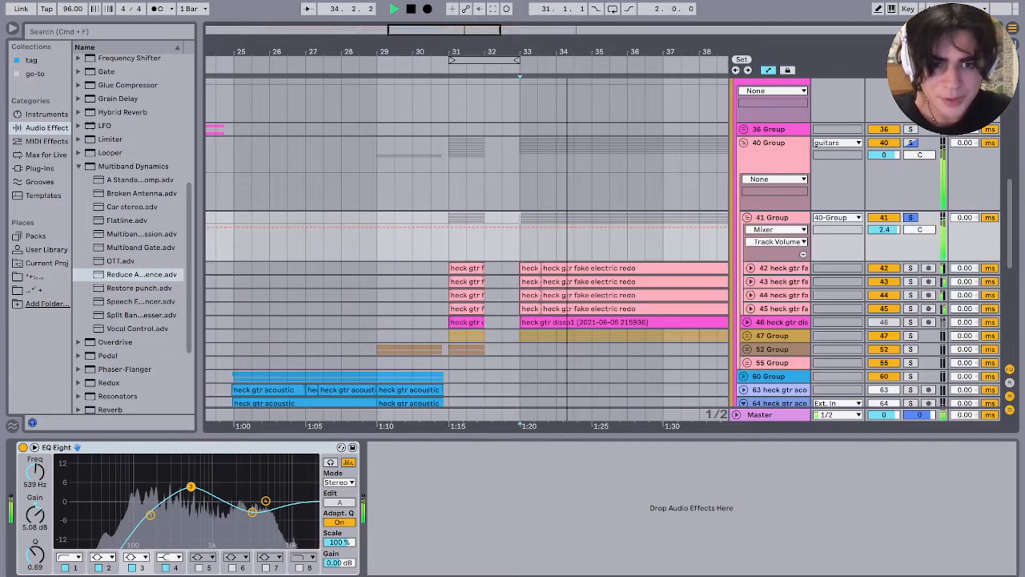
{"action": "key", "text": "Right"}
{"action": "key", "text": "space"}
Step: Play from bar 33 with tracks 44 and 45 soloed, switch the solo to tracks 42 and 43, and re-solo the 41 Group
{"action": "left_click", "coordinate": [910, 296]}
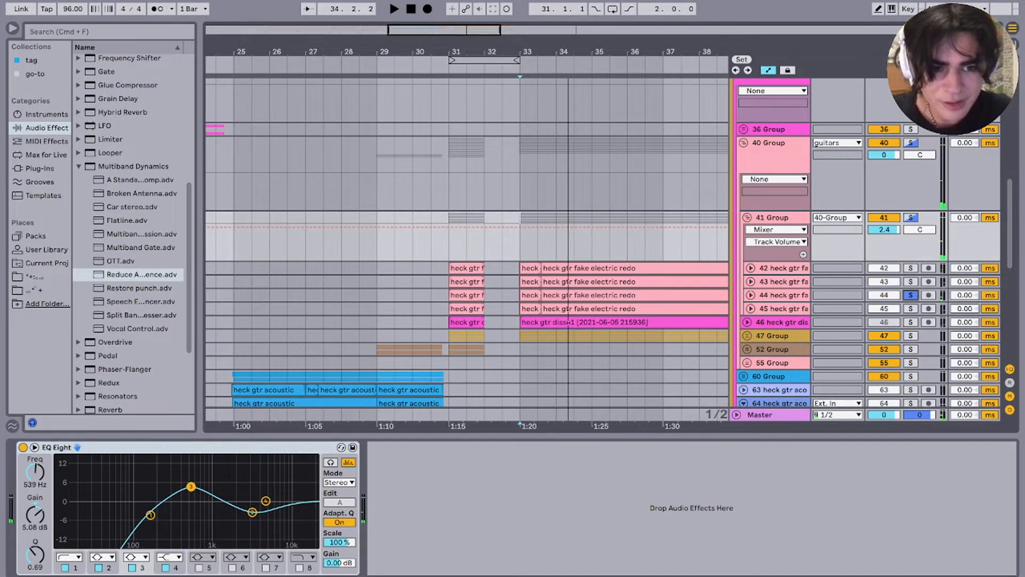
{"action": "key", "text": "space"}
{"action": "left_click", "coordinate": [911, 309], "text": "super"}
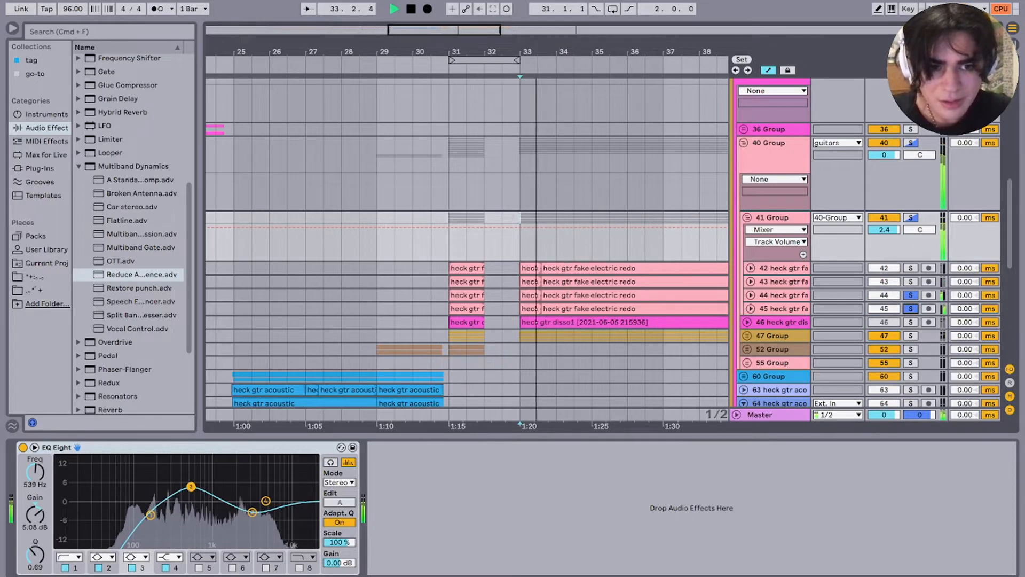
{"action": "left_click", "coordinate": [910, 268]}
{"action": "left_click", "coordinate": [910, 281], "text": "super"}
{"action": "left_click", "coordinate": [911, 217]}
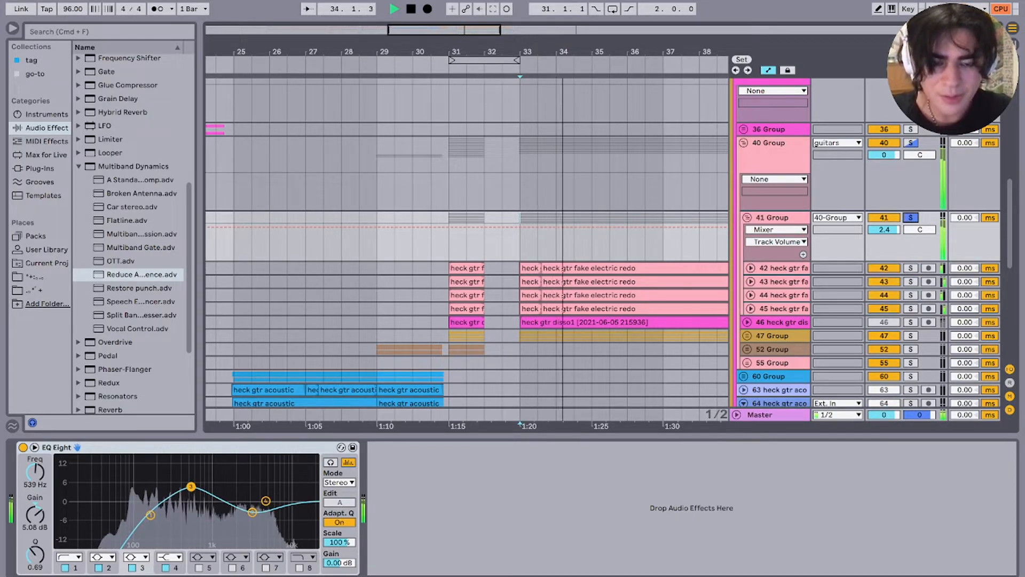
Step: Collapse the 41 Group and play the soloed heck gtr disso1 track 46 from bar 33 with its devices shown
{"action": "left_click", "coordinate": [774, 218]}
{"action": "key", "text": "space"}
{"action": "key", "text": "Left"}
{"action": "left_click", "coordinate": [555, 244]}
{"action": "left_click", "coordinate": [557, 231]}
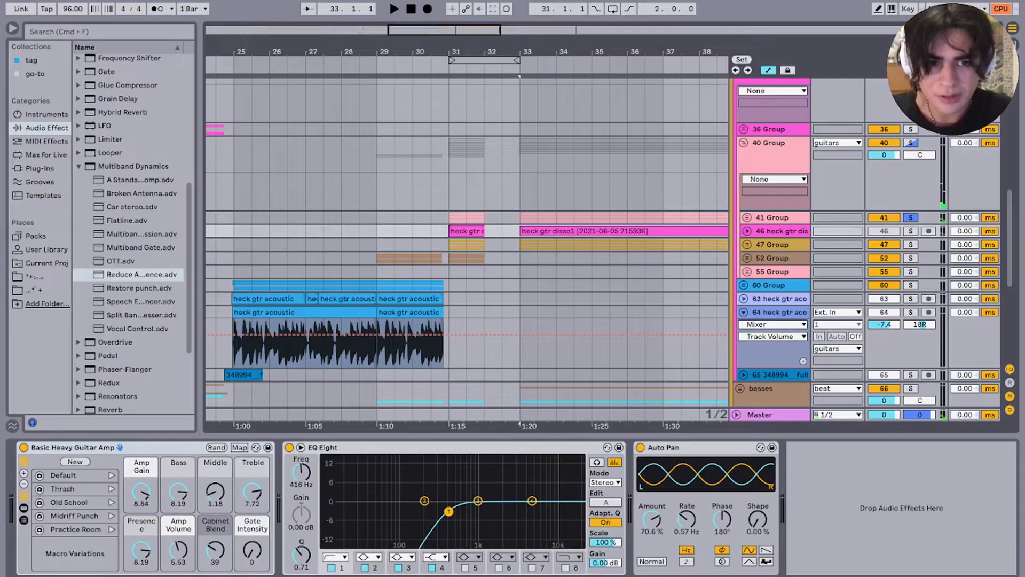
{"action": "key", "text": "space"}
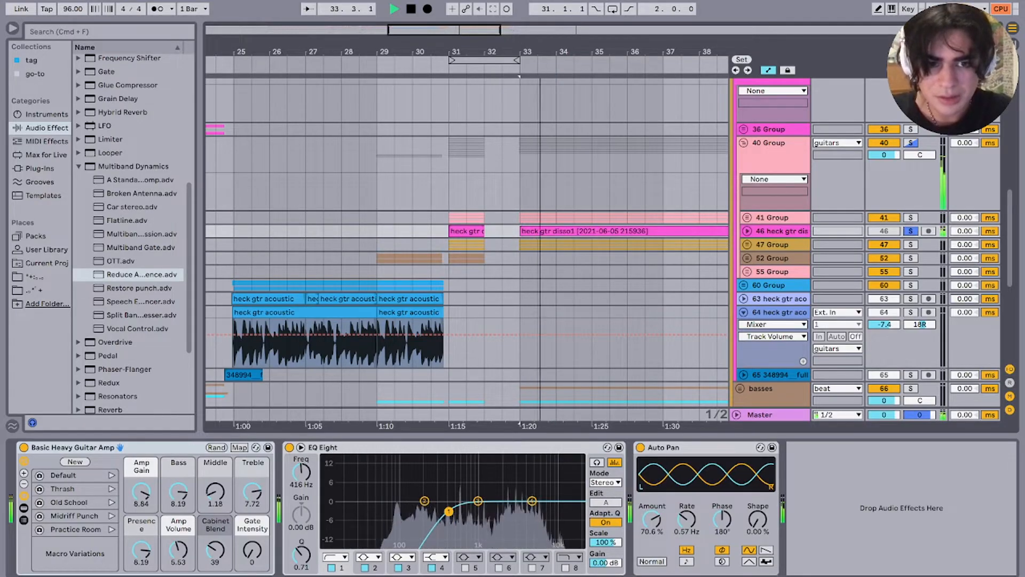
Step: Unfold track 46 and play its short heck gtr disso1 clip at bar 31 soloed
{"action": "key", "text": "Right"}
{"action": "key", "text": "space"}
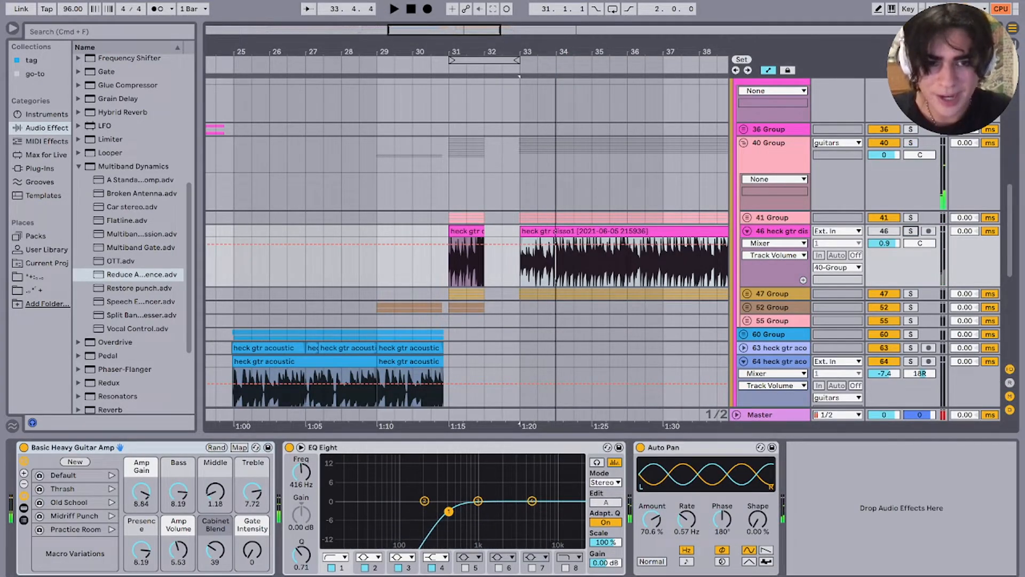
{"action": "key", "text": "Left"}
{"action": "key", "text": "s"}
{"action": "key", "text": "space"}
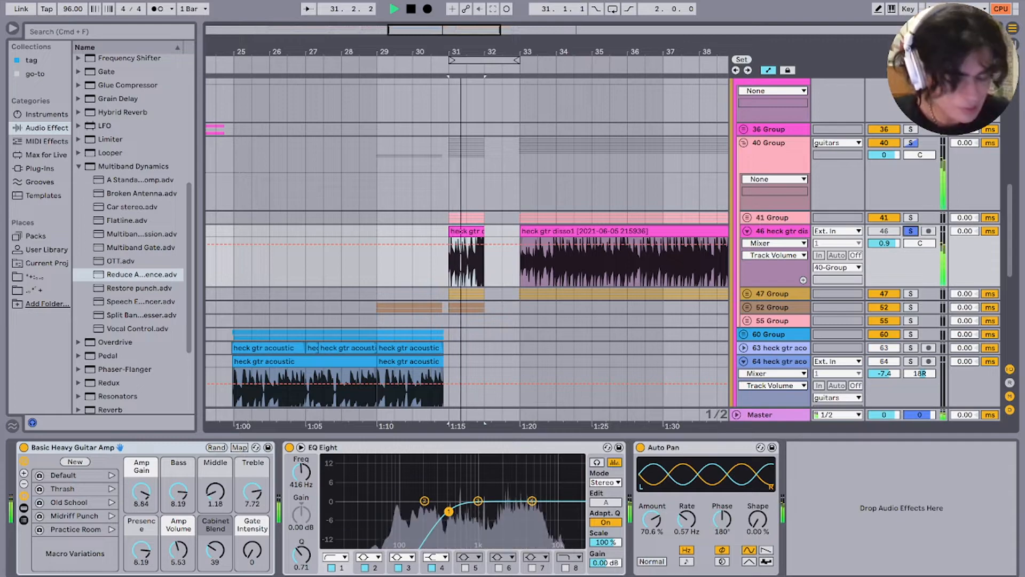
Step: Solo the 47 Group and play it from bar 33 with its EQ Eight shown
{"action": "left_click", "coordinate": [519, 294]}
{"action": "key", "text": "space"}
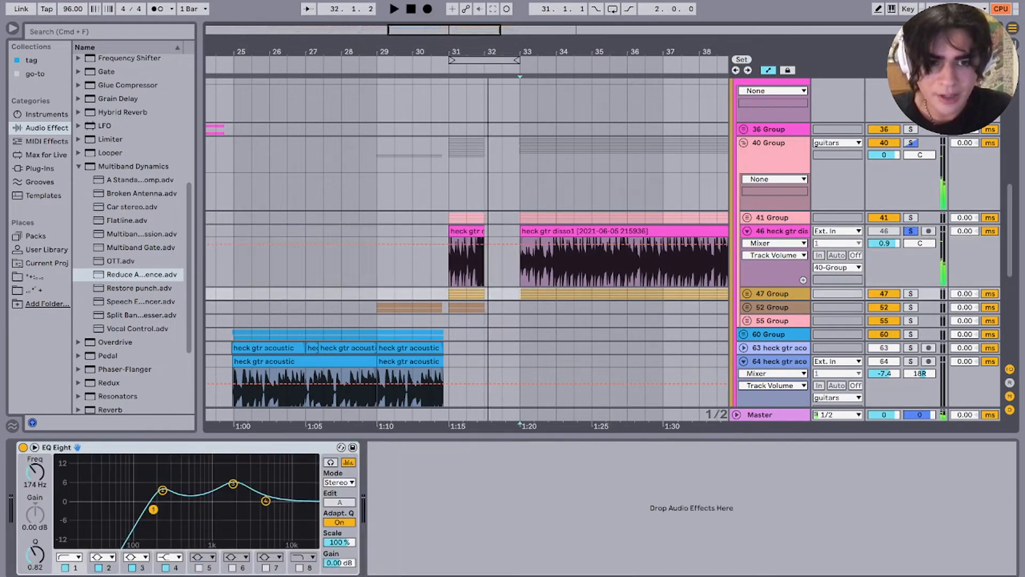
{"action": "key", "text": "s"}
{"action": "key", "text": "space"}
{"action": "left_click", "coordinate": [772, 293]}
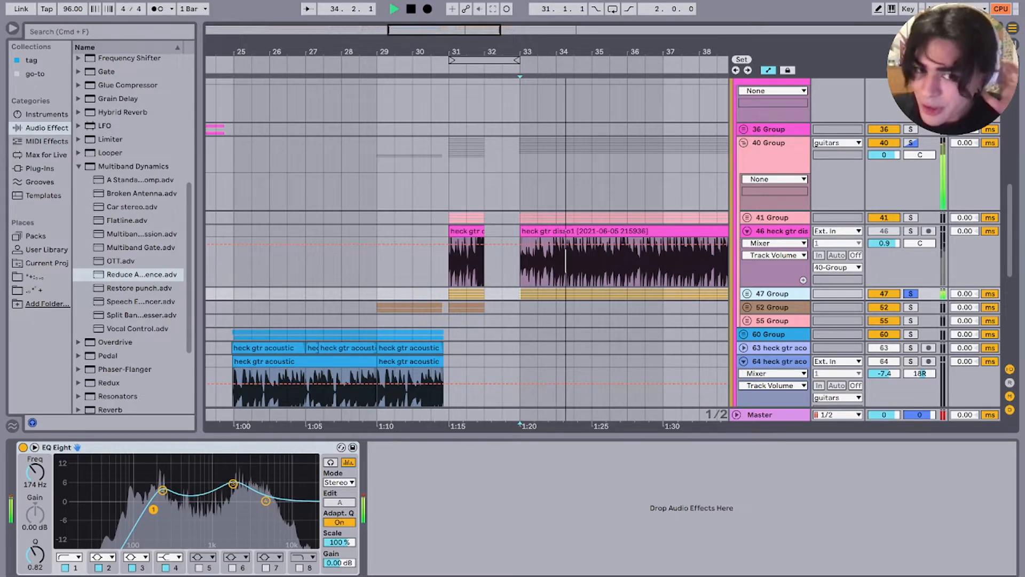
Step: Unfold the 47 Group and play track 48's heck gtr disso2 clip soloed from bar 33
{"action": "key", "text": "space"}
{"action": "key", "text": "u"}
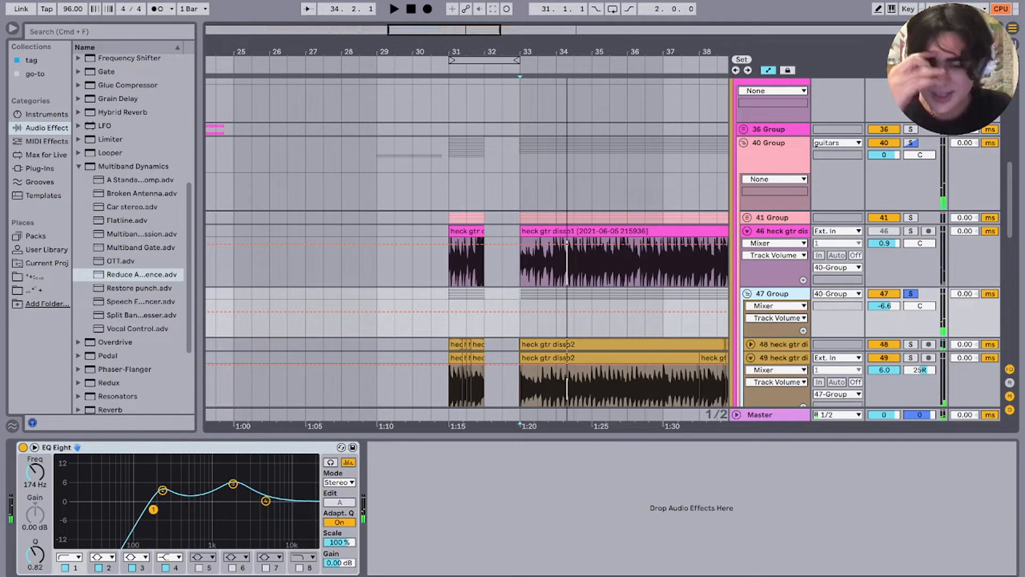
{"action": "key", "text": "space"}
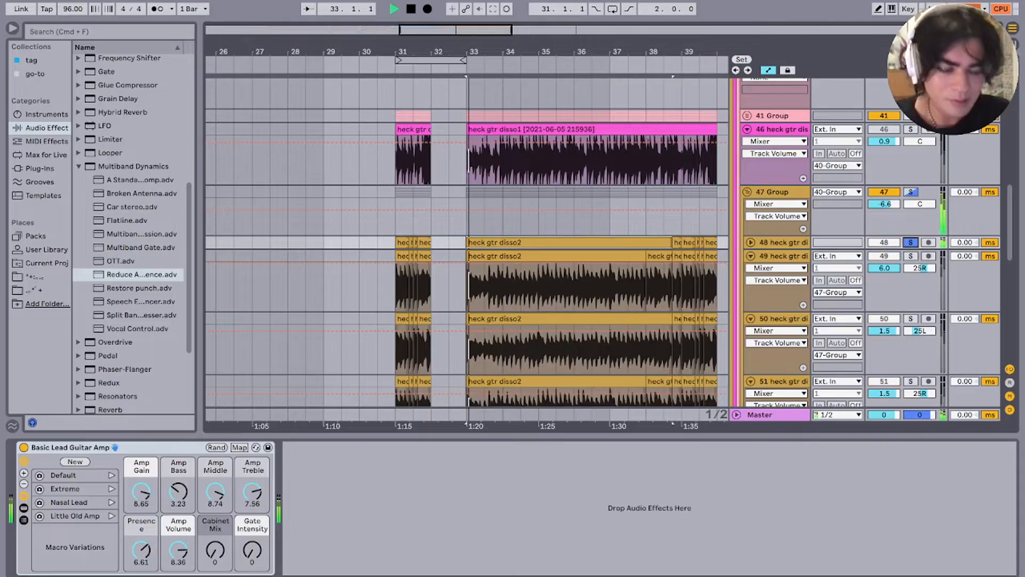
Step: Add tracks 49, 50 and 51 to the solo during playback and fold those three tracks
{"action": "left_click", "coordinate": [911, 256], "text": "super"}
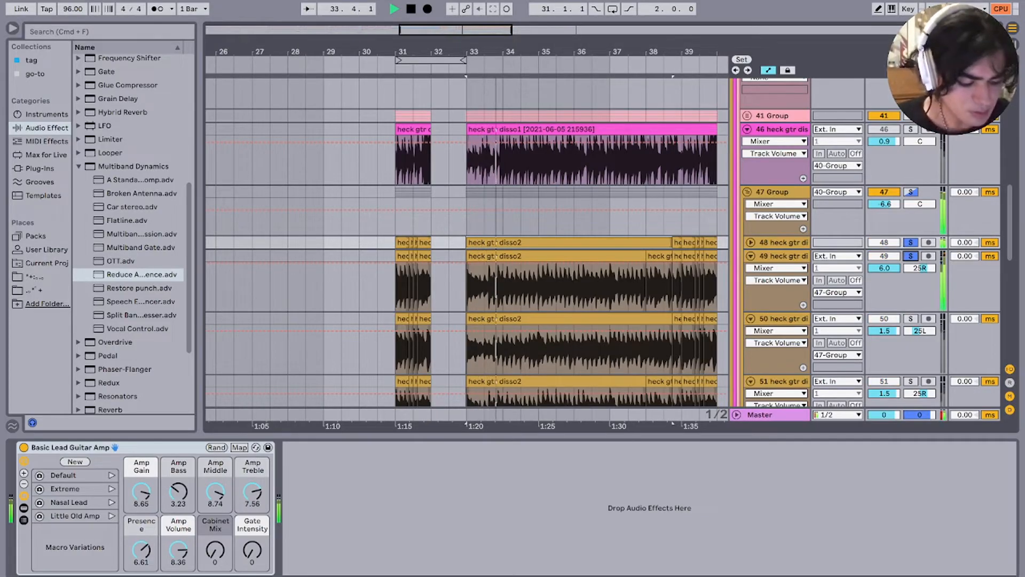
{"action": "scroll", "coordinate": [910, 289], "scroll_direction": "down", "scroll_amount": 1}
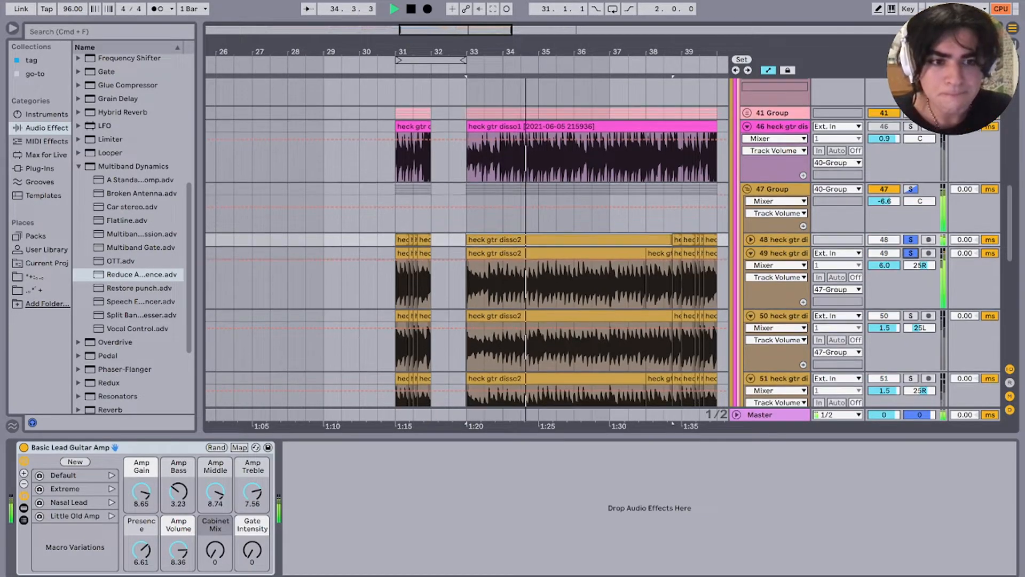
{"action": "left_click", "coordinate": [910, 296], "text": "super"}
{"action": "left_click", "coordinate": [911, 358], "text": "super"}
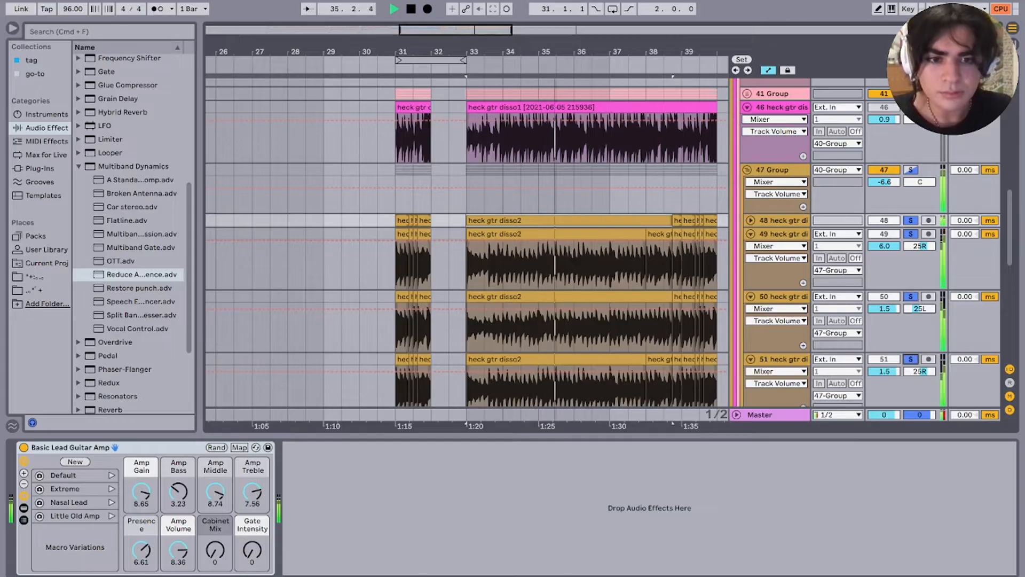
{"action": "left_click", "coordinate": [750, 234]}
{"action": "left_click", "coordinate": [750, 247]}
{"action": "left_click", "coordinate": [750, 261]}
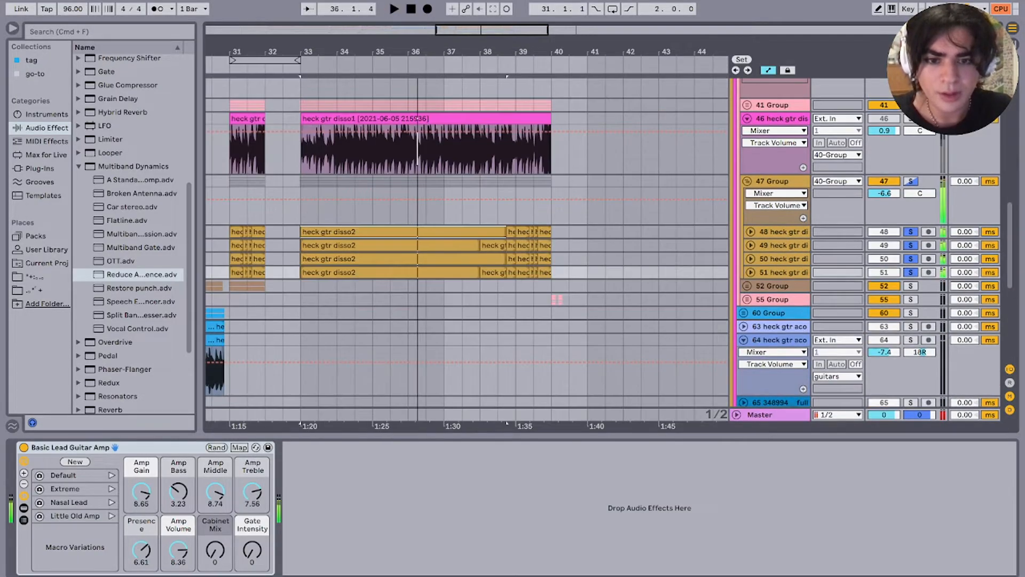
Step: Solo the 55 Group and play its short clips around bar 40 with its EQ Eight shown
{"action": "left_click", "coordinate": [772, 299]}
{"action": "left_click", "coordinate": [910, 299]}
{"action": "key", "text": "space"}
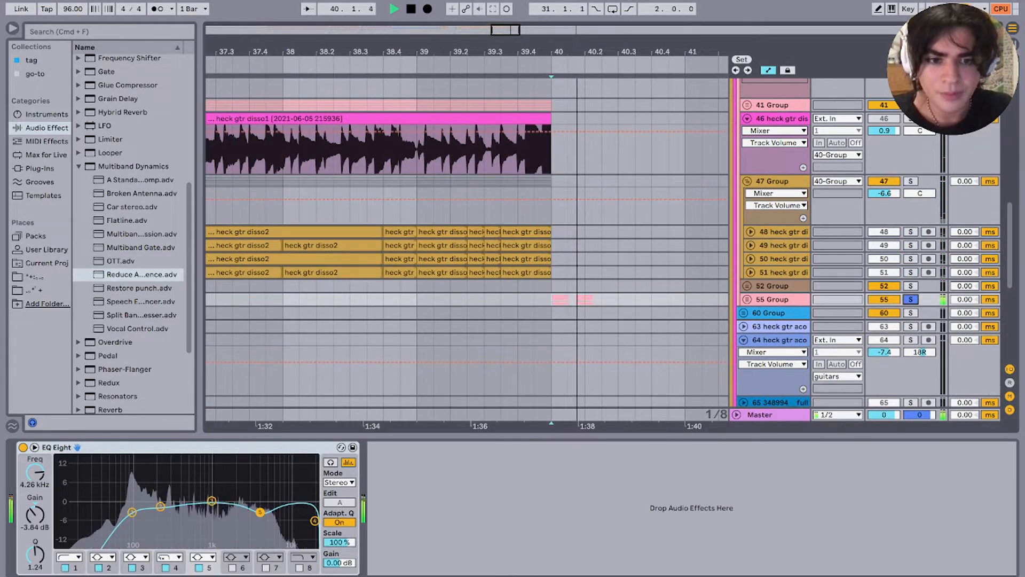
{"action": "key", "text": "plus"}
{"action": "key", "text": "space"}
{"action": "left_click", "coordinate": [746, 300]}
{"action": "left_click", "coordinate": [747, 299]}
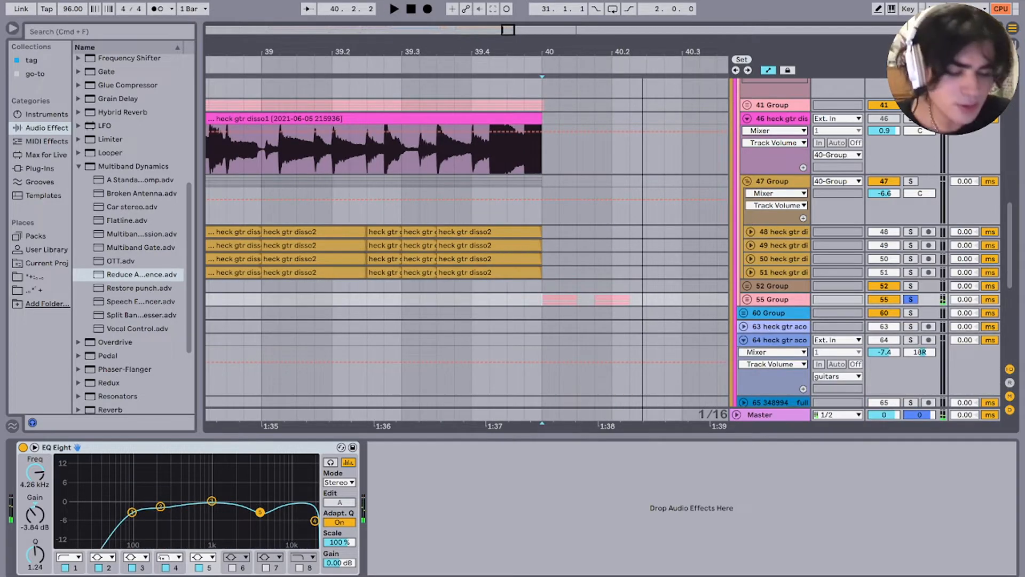
Step: Replay the soloed 55 Group clips around bar 40 and return to a wider view of the arrangement
{"action": "scroll", "coordinate": [467, 249], "scroll_direction": "down", "scroll_amount": 10}
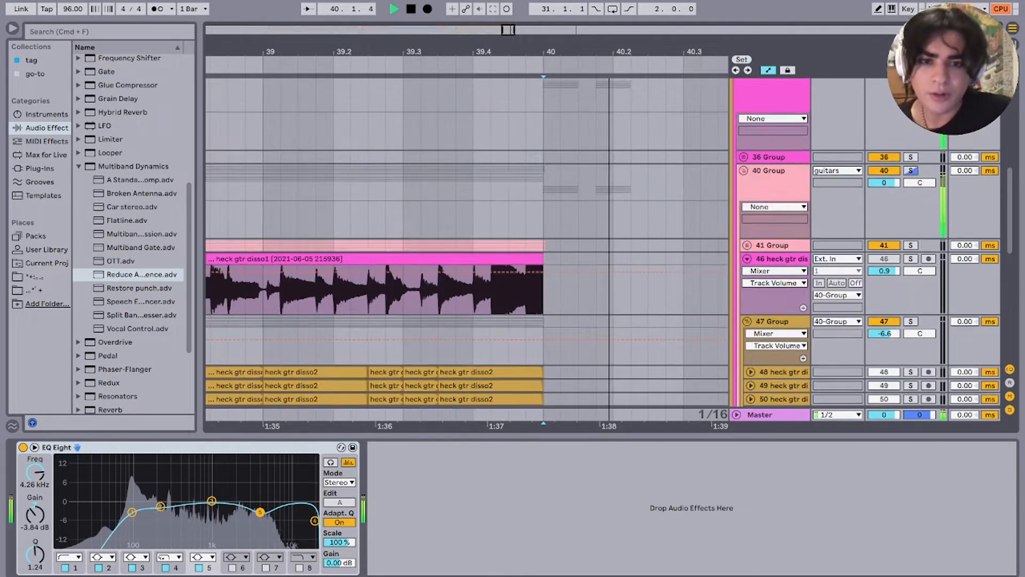
{"action": "key", "text": "minus"}
{"action": "key", "text": "minus"}
{"action": "scroll", "coordinate": [467, 243], "scroll_direction": "up", "scroll_amount": 8}
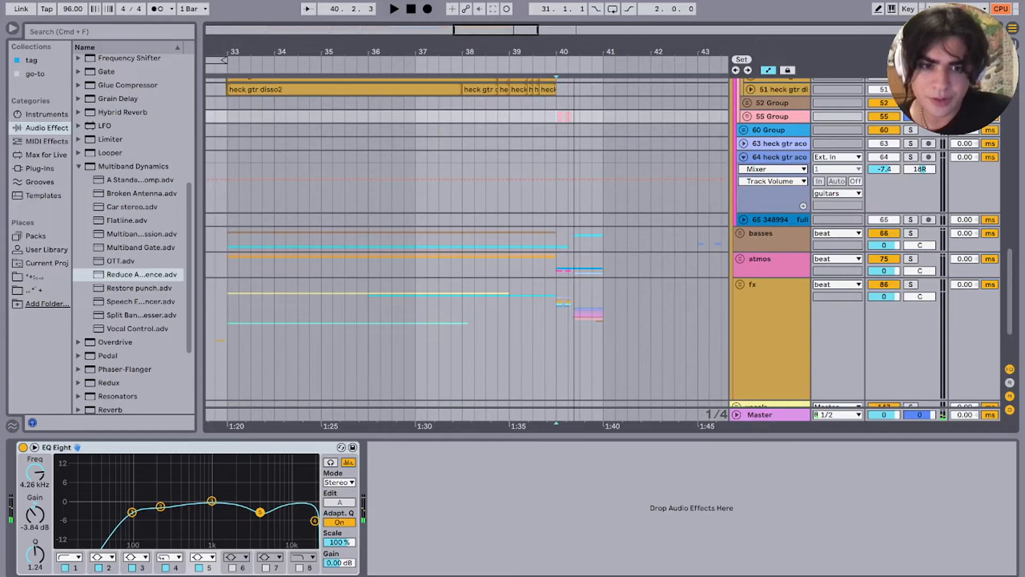
Step: Solo the 40 Group and play its guitar clips from bar 33
{"action": "scroll", "coordinate": [467, 249], "scroll_direction": "left", "scroll_amount": 5}
{"action": "scroll", "coordinate": [467, 248], "scroll_direction": "down", "scroll_amount": 1}
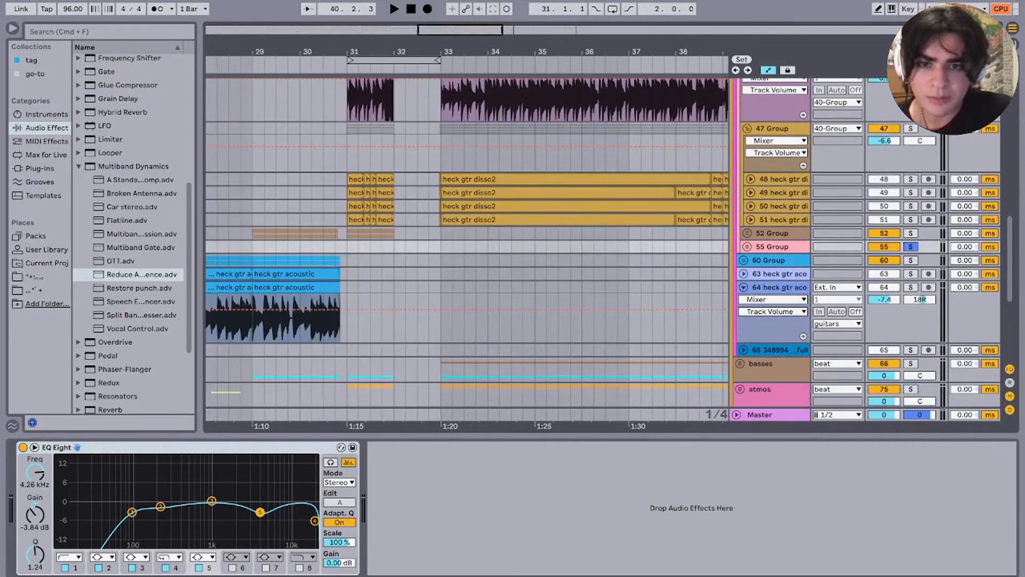
{"action": "scroll", "coordinate": [440, 243], "scroll_direction": "up", "scroll_amount": 3}
{"action": "scroll", "coordinate": [440, 243], "scroll_direction": "down", "scroll_amount": 3}
{"action": "scroll", "coordinate": [441, 243], "scroll_direction": "up", "scroll_amount": 5}
{"action": "left_click", "coordinate": [444, 199]}
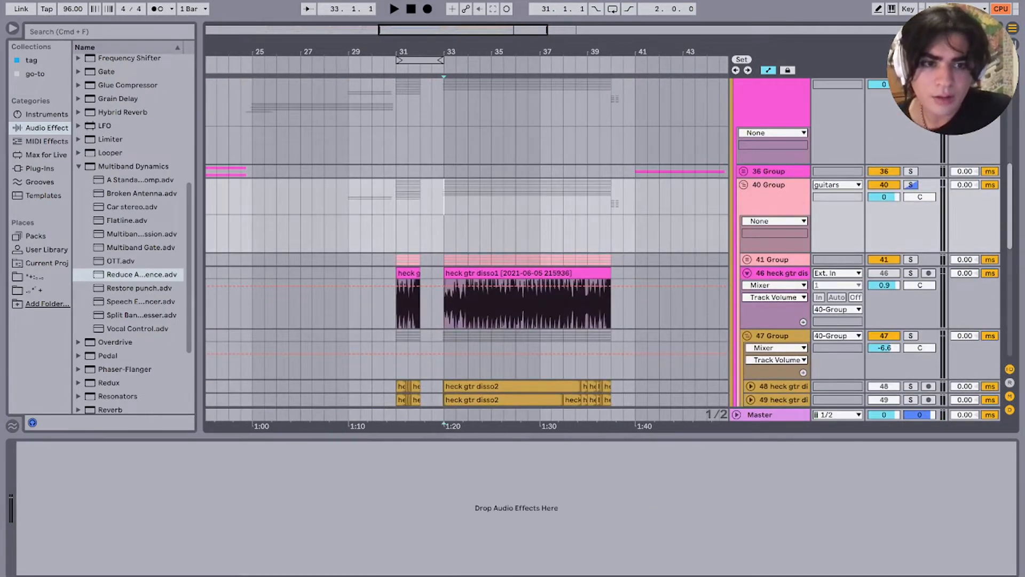
{"action": "key", "text": "space"}
Step: Fold the 40 Group, stop playback and fold the whole guitars group
{"action": "left_click", "coordinate": [743, 185]}
{"action": "scroll", "coordinate": [743, 185], "scroll_direction": "up", "scroll_amount": 3}
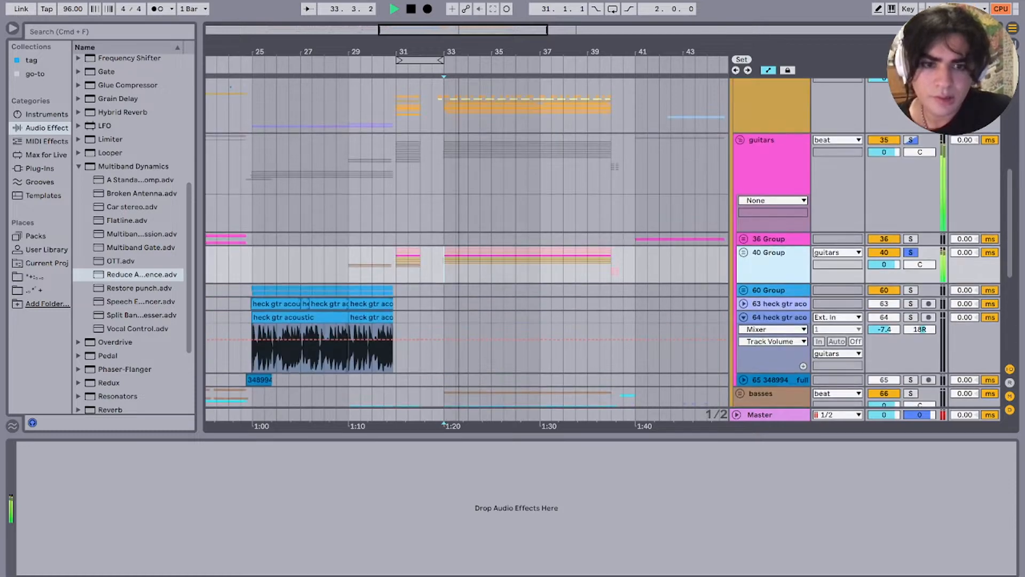
{"action": "left_click", "coordinate": [740, 140]}
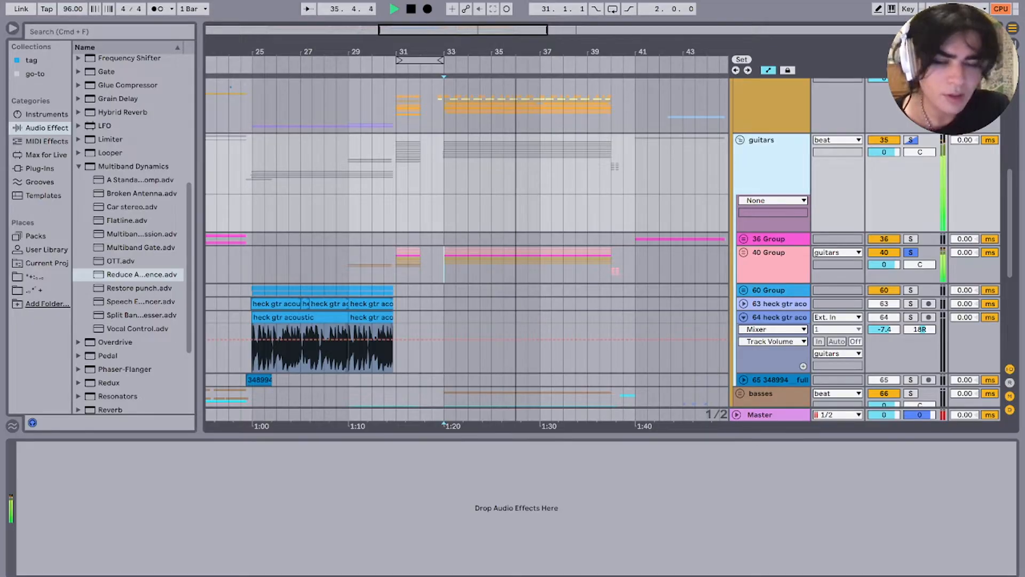
{"action": "key", "text": "space"}
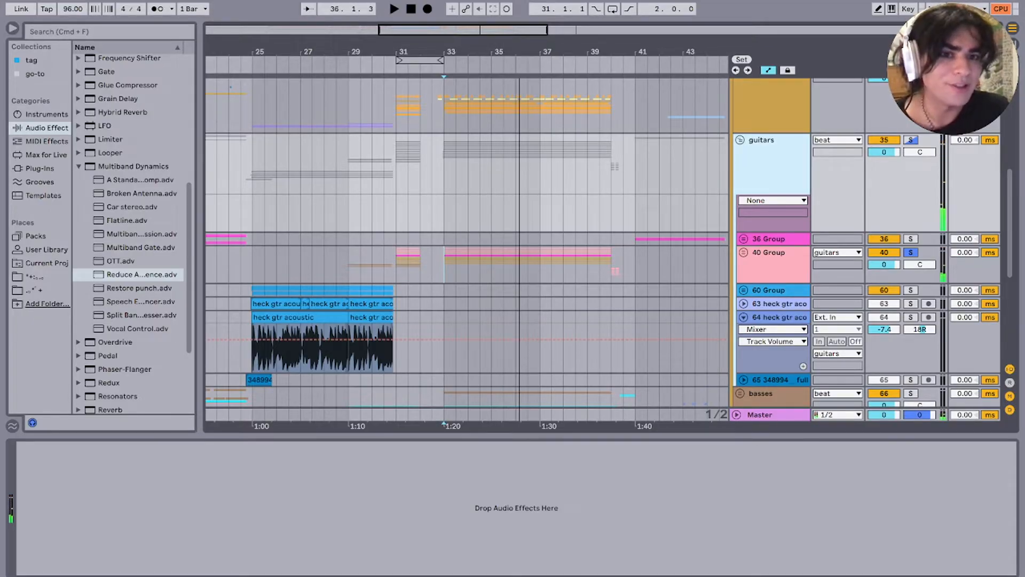
{"action": "key", "text": "u"}
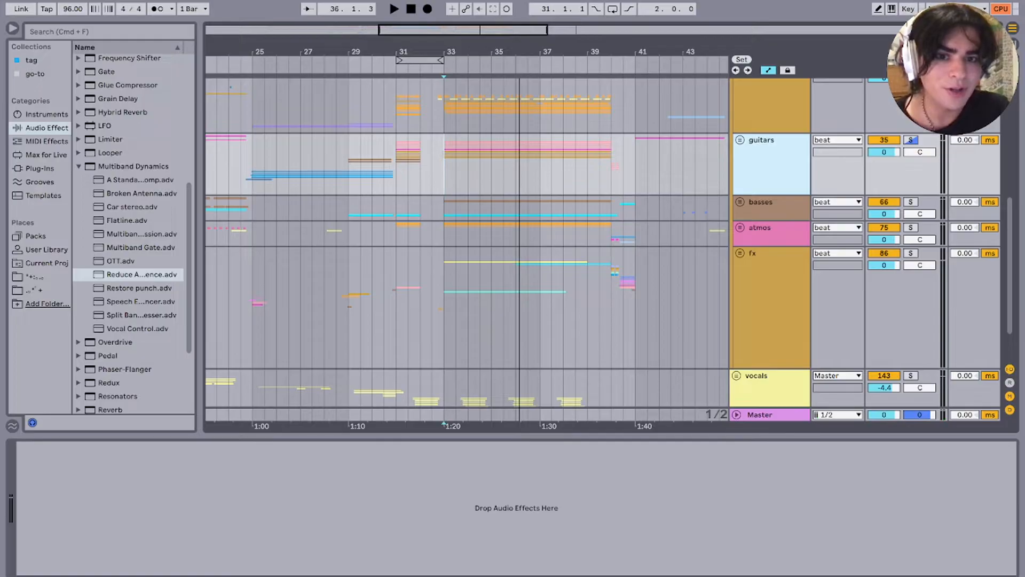
Step: Solo the basses group, play it from bar 33 and unfold its tracks during playback
{"action": "mouse_move", "coordinate": [444, 170]}
{"action": "left_mouse_down"}
{"action": "mouse_move", "coordinate": [635, 310]}
{"action": "mouse_move", "coordinate": [622, 209]}
{"action": "left_mouse_up"}
{"action": "left_click", "coordinate": [635, 209]}
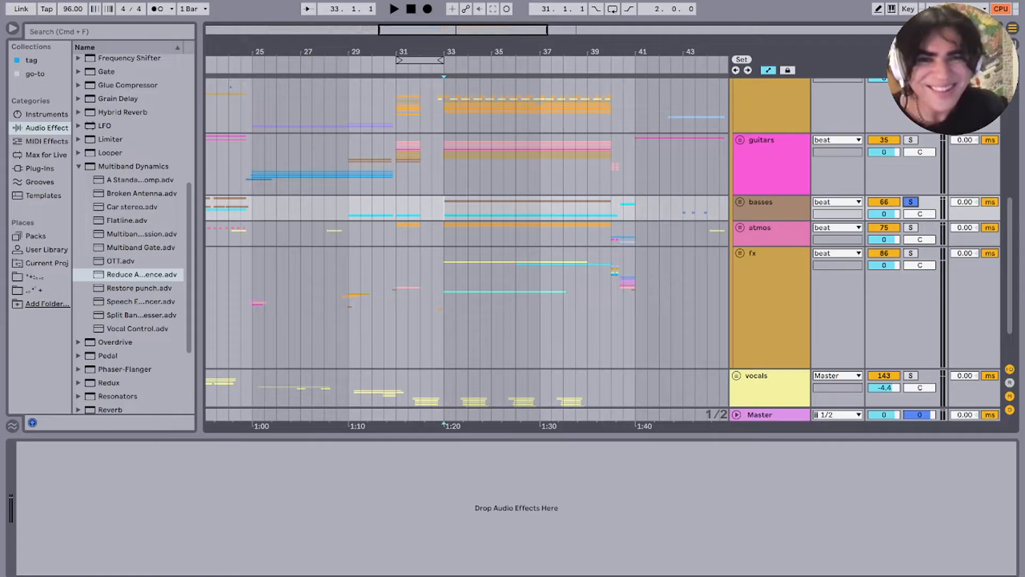
{"action": "key", "text": "space"}
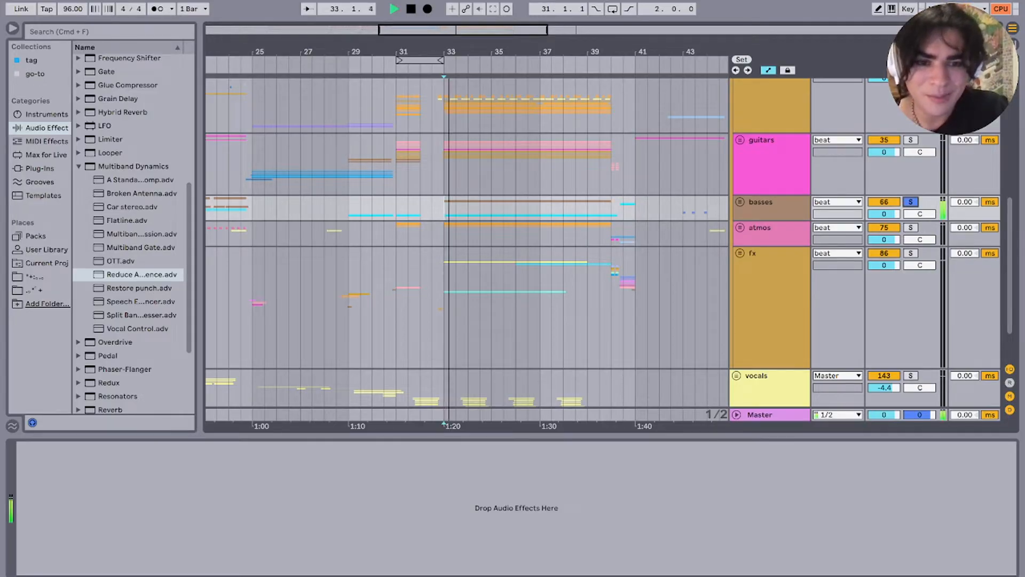
{"action": "key", "text": "u"}
{"action": "scroll", "coordinate": [565, 256], "scroll_direction": "up", "scroll_amount": 3}
{"action": "scroll", "coordinate": [534, 256], "scroll_direction": "up", "scroll_amount": 2}
{"action": "scroll", "coordinate": [534, 257], "scroll_direction": "down", "scroll_amount": 4}
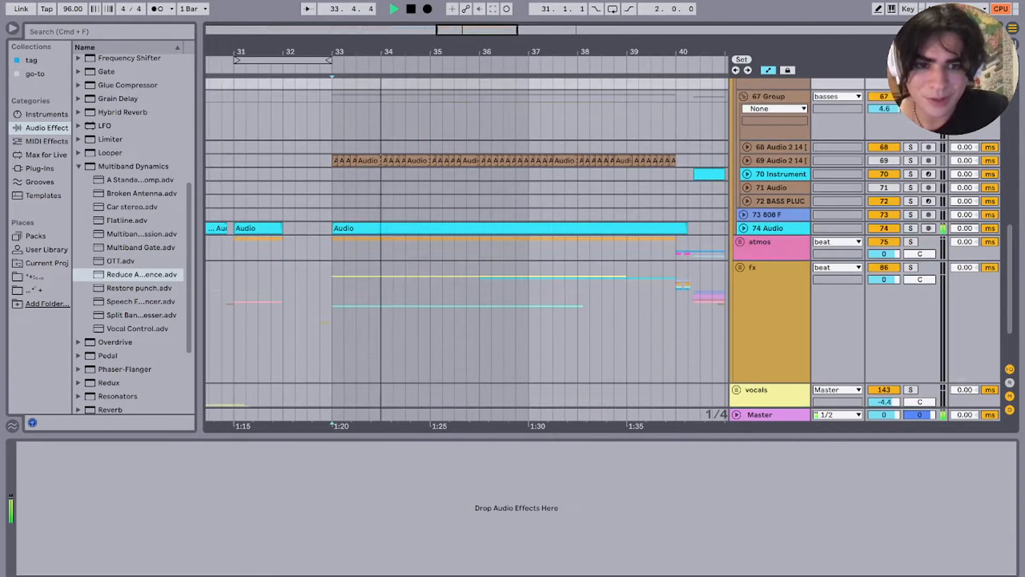
{"action": "scroll", "coordinate": [565, 256], "scroll_direction": "down", "scroll_amount": 5}
{"action": "scroll", "coordinate": [564, 257], "scroll_direction": "up", "scroll_amount": 1}
{"action": "key", "text": "space"}
Step: Play the soloed basses from bar 43 and show the 73 808 F track's Chorus-Ensemble effect
{"action": "scroll", "coordinate": [477, 249], "scroll_direction": "right", "scroll_amount": 5}
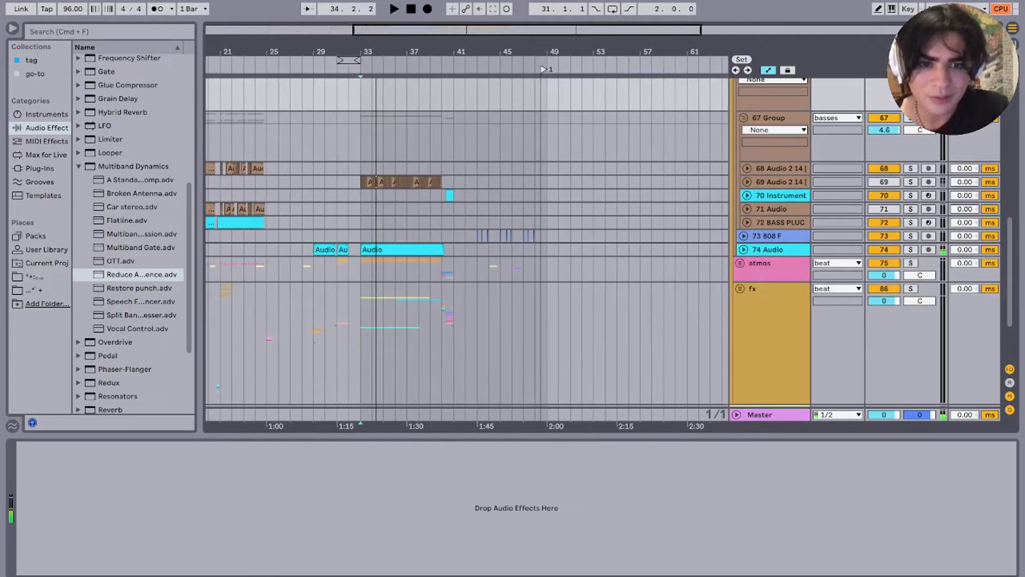
{"action": "left_click", "coordinate": [476, 249]}
{"action": "key", "text": "plus"}
{"action": "key", "text": "plus"}
{"action": "key", "text": "plus"}
{"action": "key", "text": "plus"}
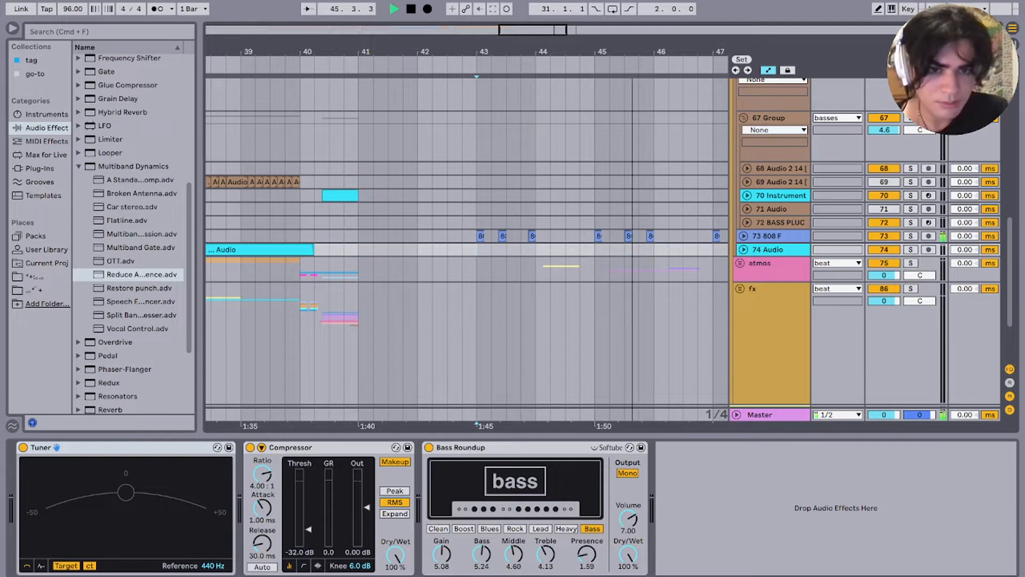
{"action": "left_click", "coordinate": [767, 235]}
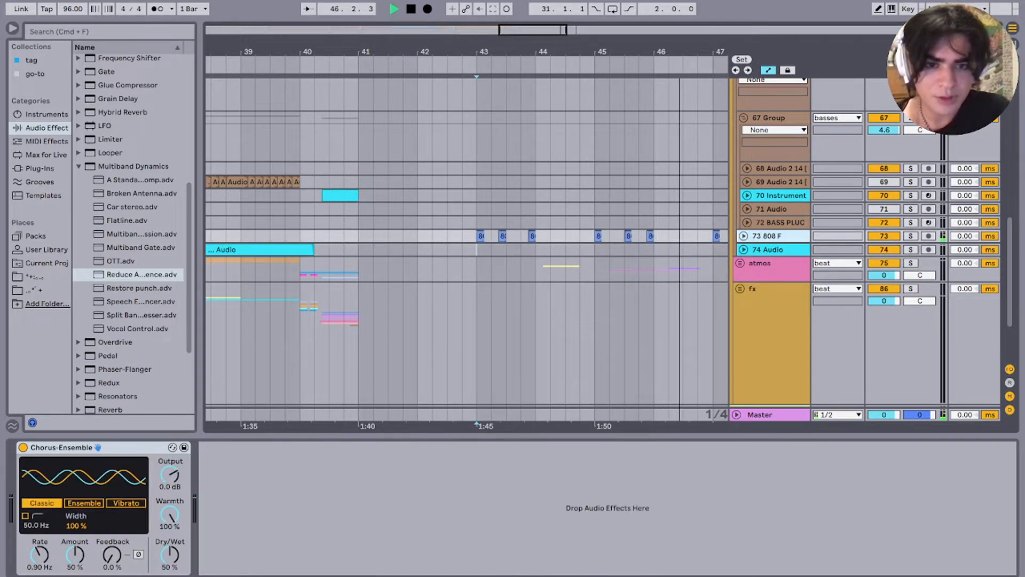
Step: Stop playback and fold the basses group back into a single track
{"action": "key", "text": "minus"}
{"action": "key", "text": "minus"}
{"action": "key", "text": "space"}
{"action": "scroll", "coordinate": [467, 243], "scroll_direction": "left", "scroll_amount": 4}
{"action": "scroll", "coordinate": [467, 243], "scroll_direction": "up", "scroll_amount": 10}
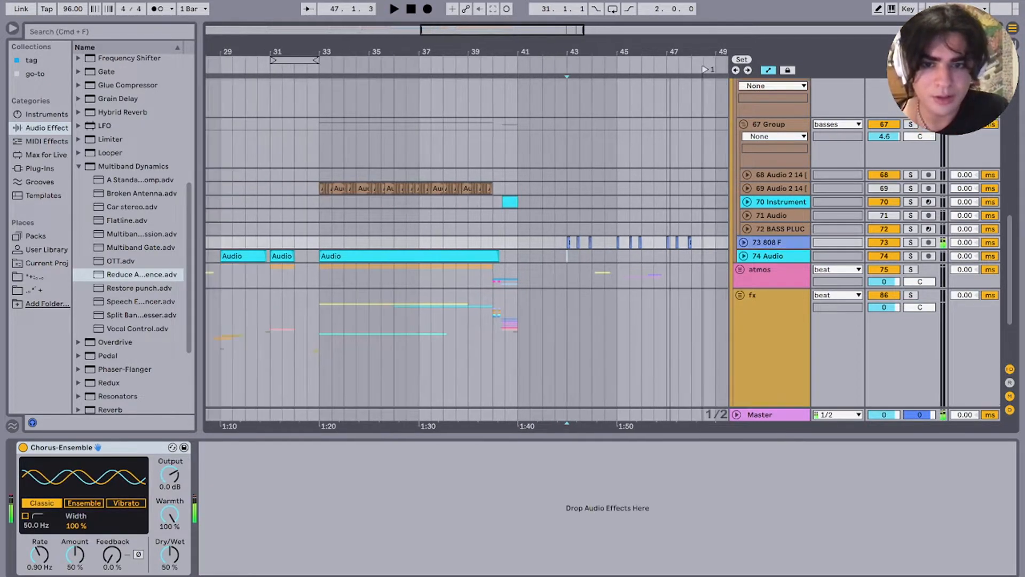
{"action": "scroll", "coordinate": [467, 243], "scroll_direction": "down", "scroll_amount": 4}
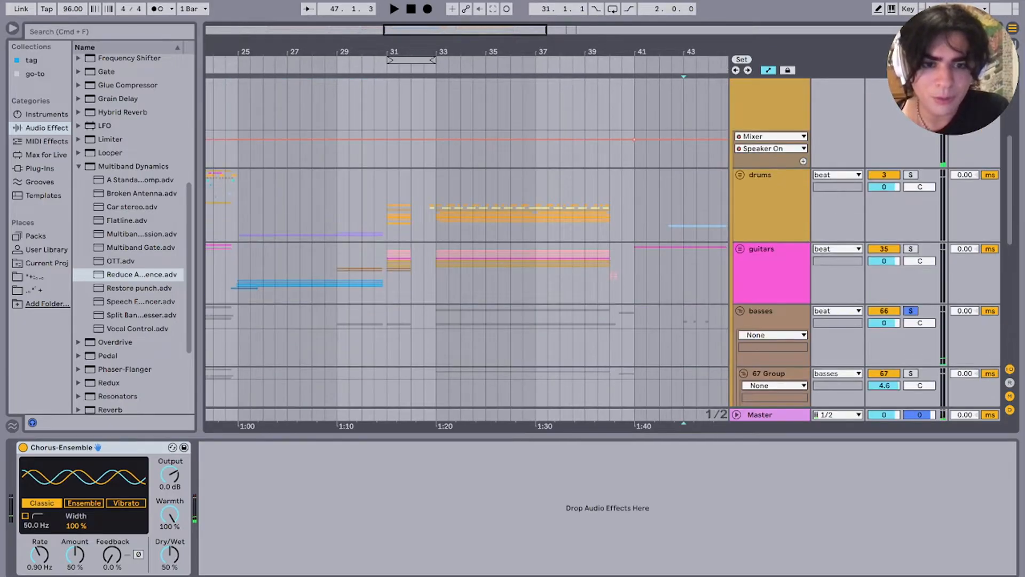
{"action": "right_click", "coordinate": [769, 311]}
{"action": "left_click", "coordinate": [876, 524]}
{"action": "left_click", "coordinate": [740, 311]}
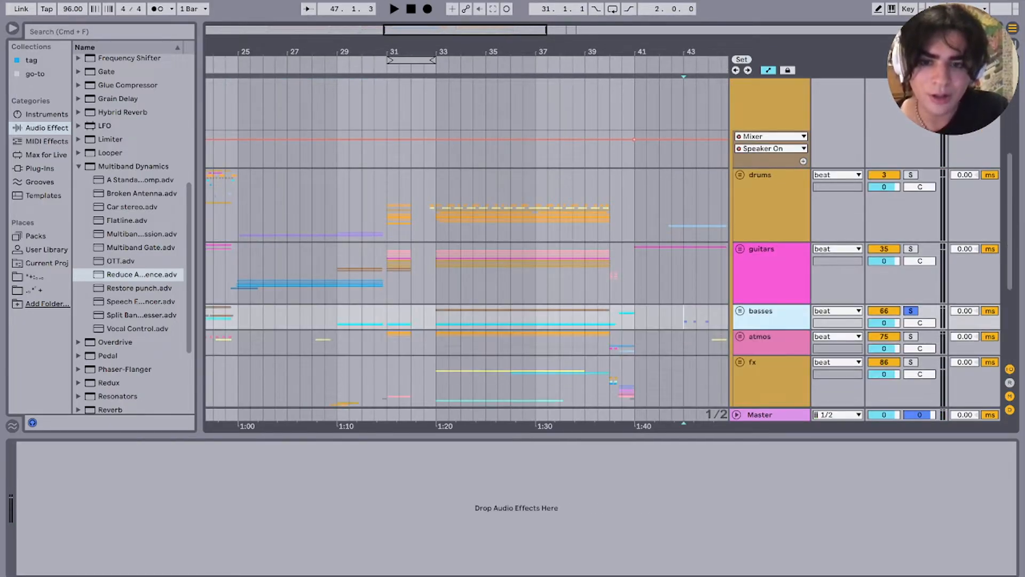
Step: Solo the atmos group instead of the basses and unfold its tracks
{"action": "left_click", "coordinate": [437, 382]}
{"action": "left_click", "coordinate": [436, 344]}
{"action": "key", "text": "minus"}
{"action": "key", "text": "minus"}
{"action": "scroll", "coordinate": [467, 243], "scroll_direction": "down", "scroll_amount": 4}
{"action": "scroll", "coordinate": [467, 243], "scroll_direction": "left", "scroll_amount": 1}
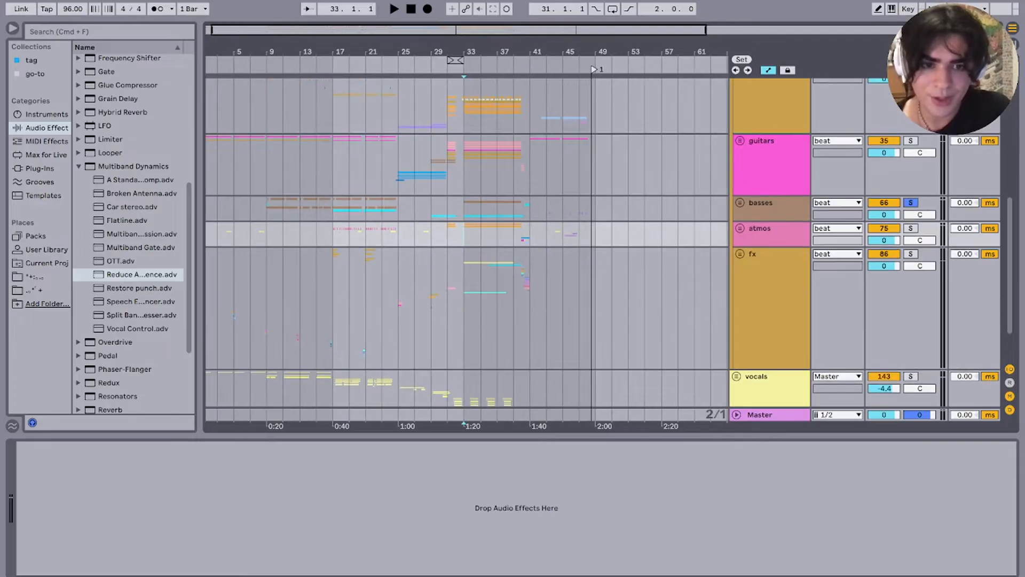
{"action": "scroll", "coordinate": [511, 243], "scroll_direction": "up", "scroll_amount": 4}
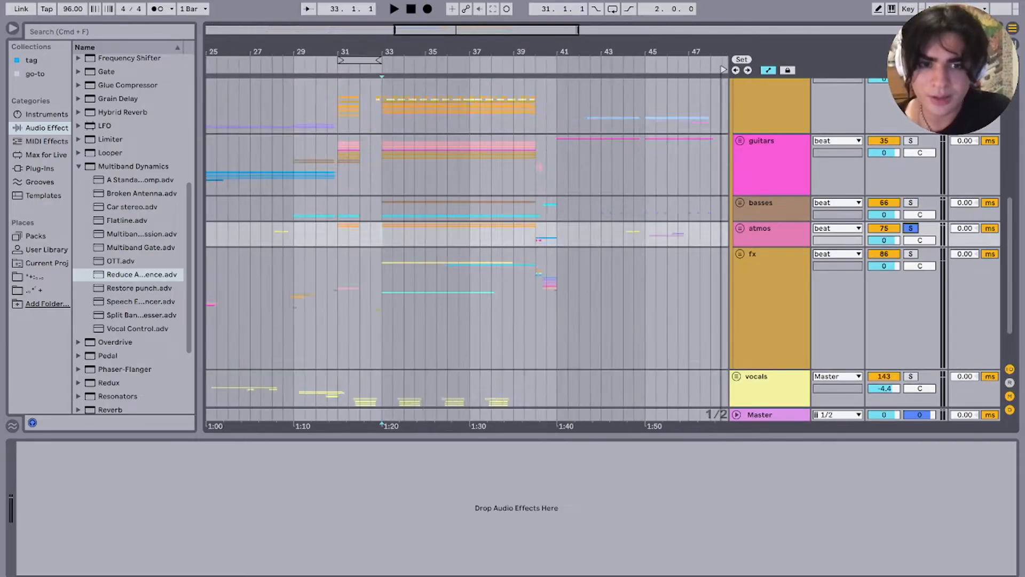
{"action": "scroll", "coordinate": [511, 243], "scroll_direction": "up", "scroll_amount": 1}
{"action": "scroll", "coordinate": [510, 243], "scroll_direction": "left", "scroll_amount": 3}
{"action": "scroll", "coordinate": [511, 243], "scroll_direction": "down", "scroll_amount": 4}
{"action": "left_click", "coordinate": [739, 254]}
{"action": "scroll", "coordinate": [468, 243], "scroll_direction": "down", "scroll_amount": 3}
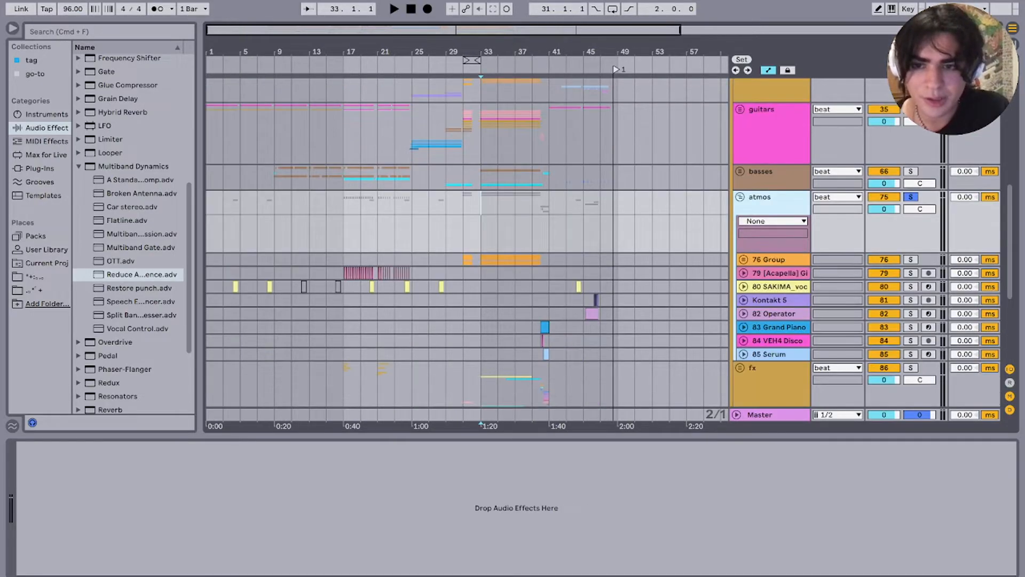
Step: Play the 80 SAKIMA_voc track's first clip at bar 4 with its Arpeggiator and sampler shown
{"action": "left_click", "coordinate": [223, 301]}
{"action": "scroll", "coordinate": [223, 300], "scroll_direction": "up", "scroll_amount": 5}
{"action": "key", "text": "space"}
{"action": "key", "text": "space"}
{"action": "left_click", "coordinate": [341, 260]}
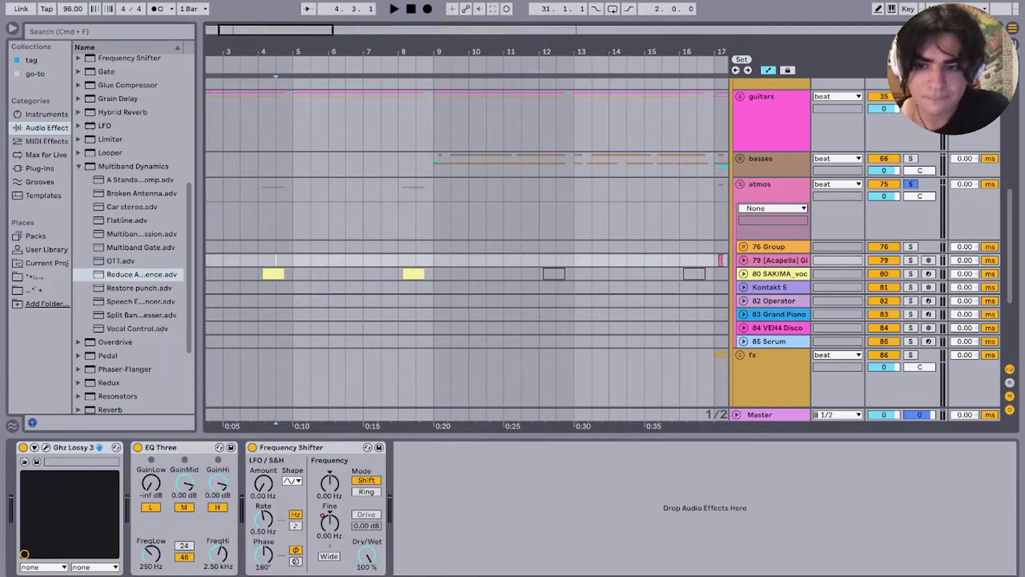
{"action": "left_click", "coordinate": [273, 273]}
{"action": "key", "text": "space"}
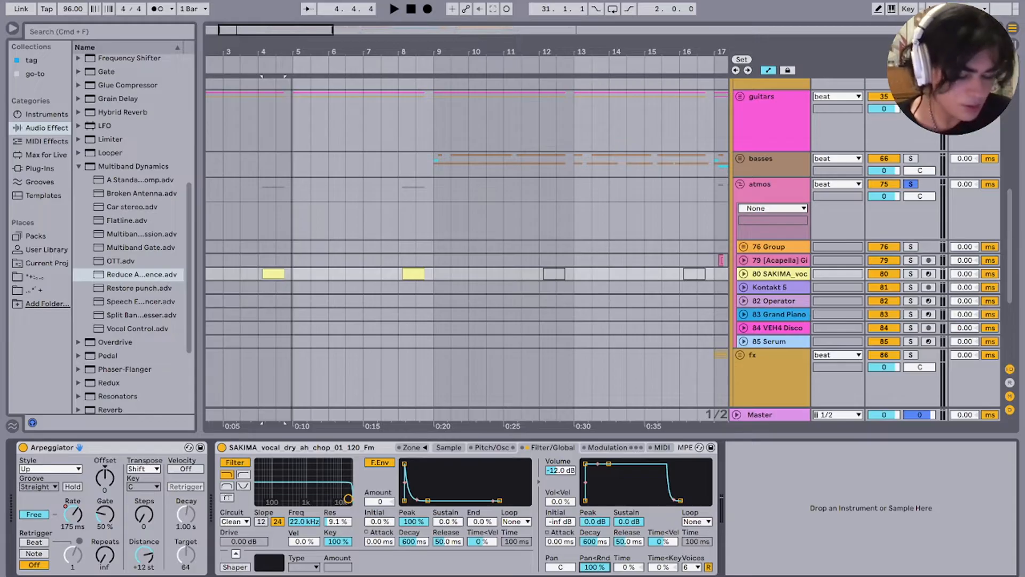
{"action": "key", "text": "space"}
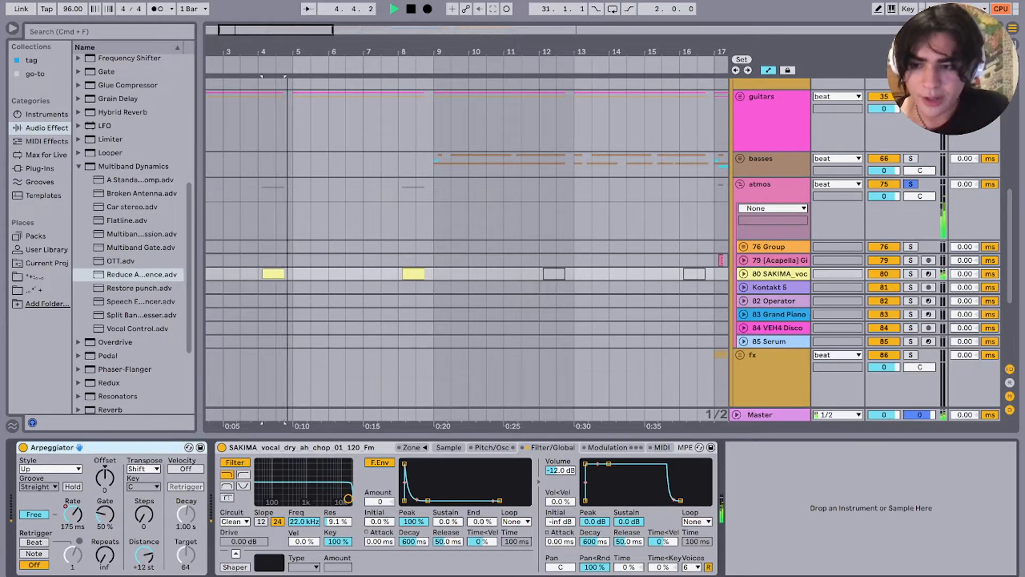
{"action": "key", "text": "space"}
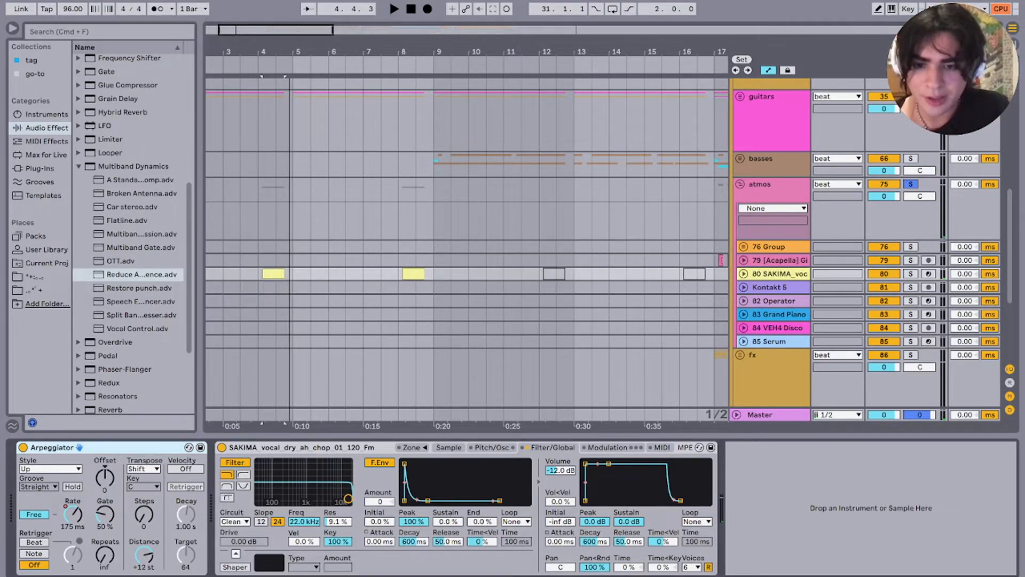
Step: Show the notes of the SAKIMA clip at bar 4, unfold track 80 and return to its devices
{"action": "key", "text": "shift+Tab"}
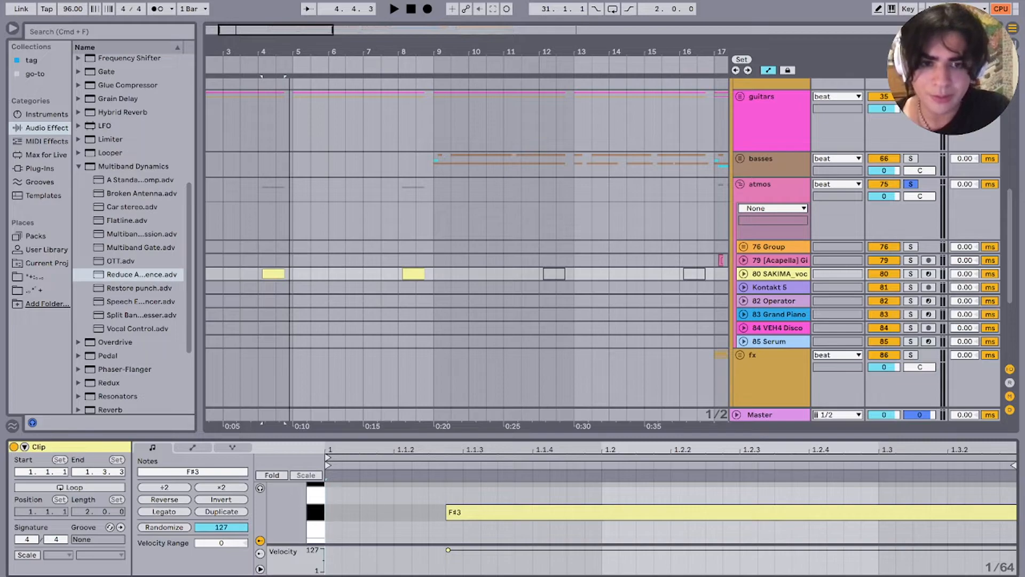
{"action": "key", "text": "super+alt+l"}
{"action": "key", "text": "u"}
{"action": "key", "text": "shift+Tab"}
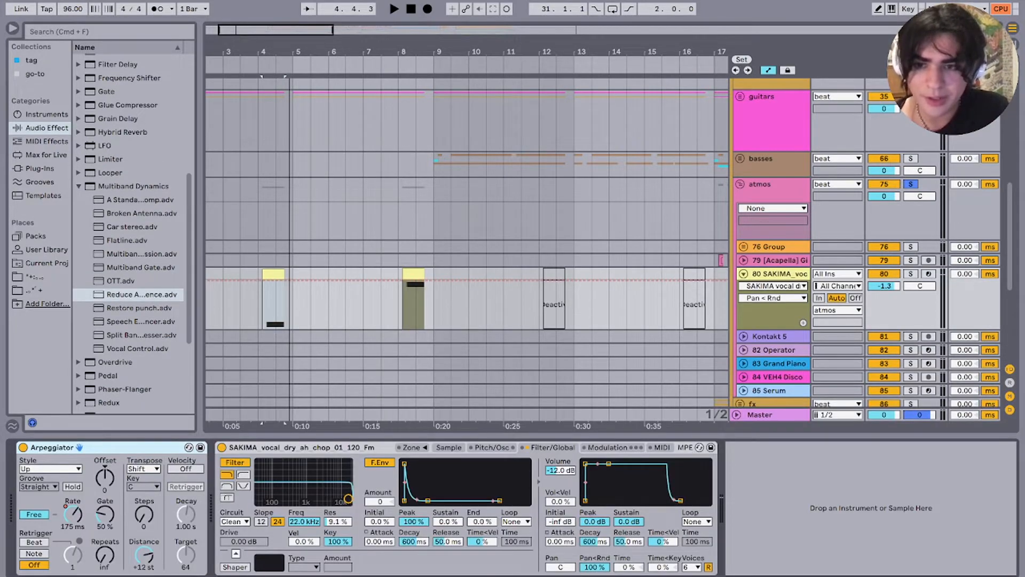
Step: Show the Arpeggiator's Free Rate automation on track 80 and play the clip at bar 4
{"action": "left_click", "coordinate": [72, 514]}
{"action": "key", "text": "space"}
{"action": "key", "text": "plus"}
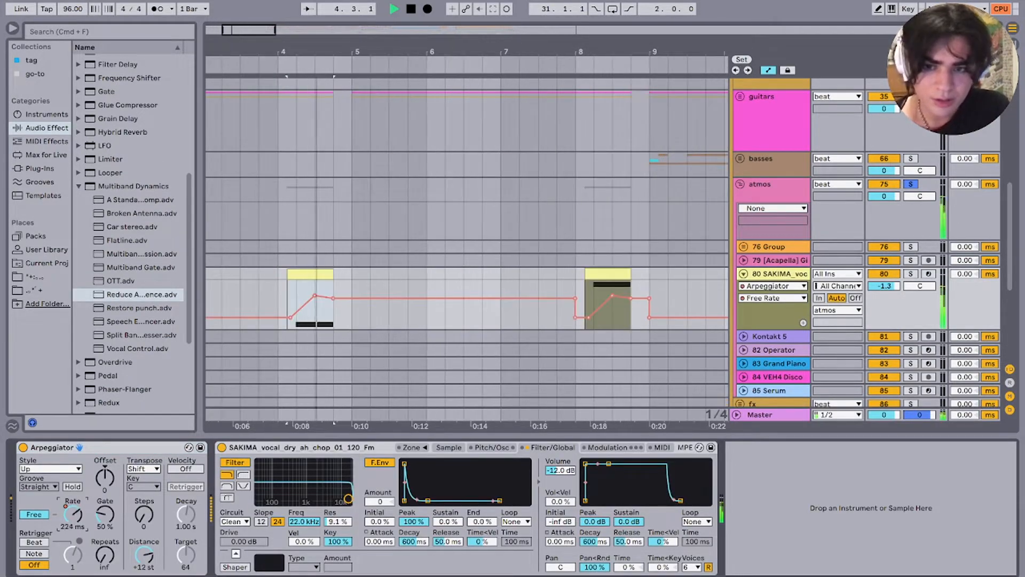
{"action": "key", "text": "space"}
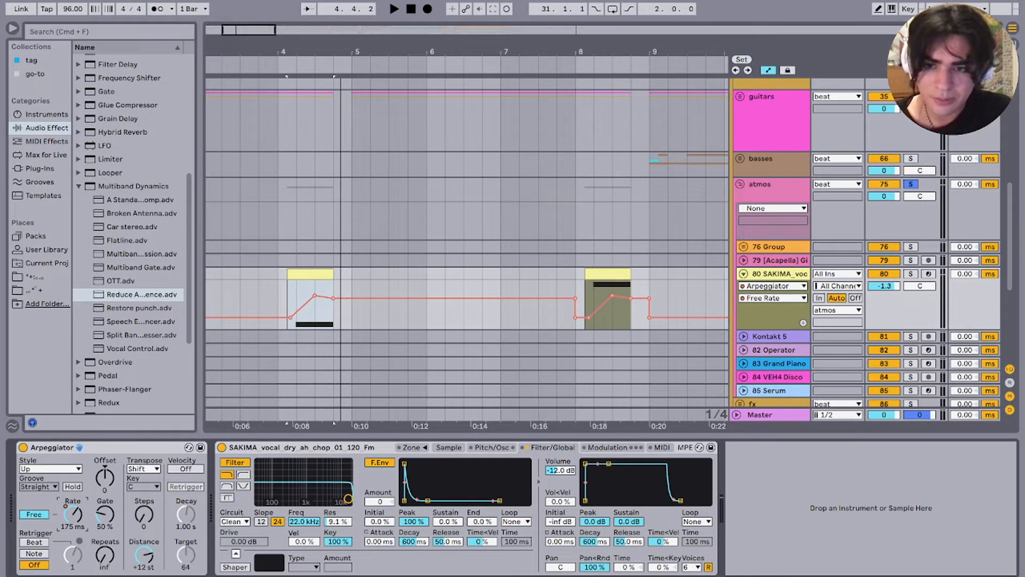
Step: Replay the end of the SAKIMA clip at bar 4 and play the next clip at bar 8
{"action": "mouse_move", "coordinate": [341, 52]}
{"action": "left_mouse_down"}
{"action": "mouse_move", "coordinate": [355, 68]}
{"action": "mouse_move", "coordinate": [342, 53]}
{"action": "left_mouse_up"}
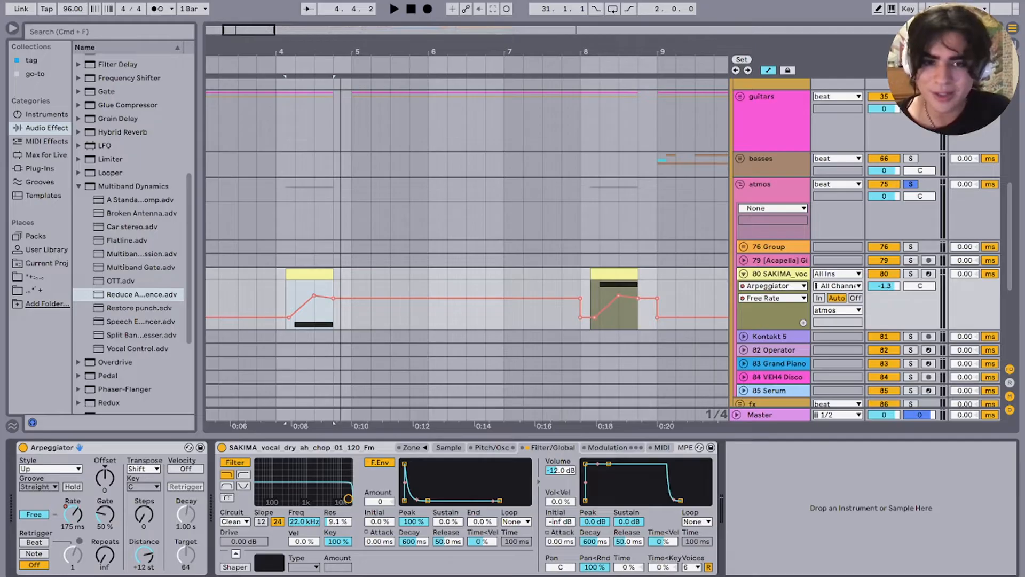
{"action": "key", "text": "space"}
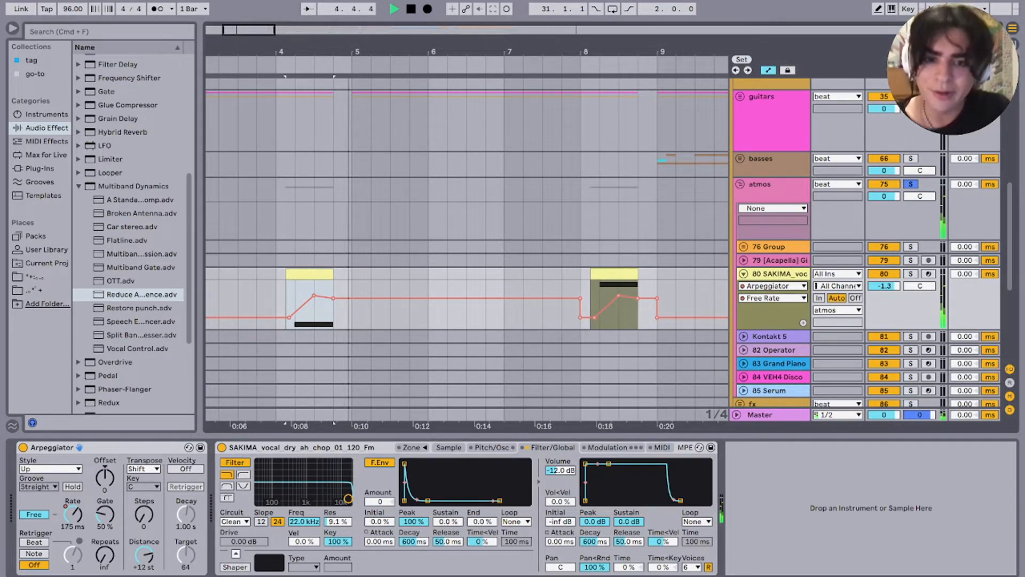
{"action": "key", "text": "space"}
{"action": "left_click", "coordinate": [614, 274]}
{"action": "key", "text": "space"}
{"action": "scroll", "coordinate": [467, 240], "scroll_direction": "down", "scroll_amount": 5}
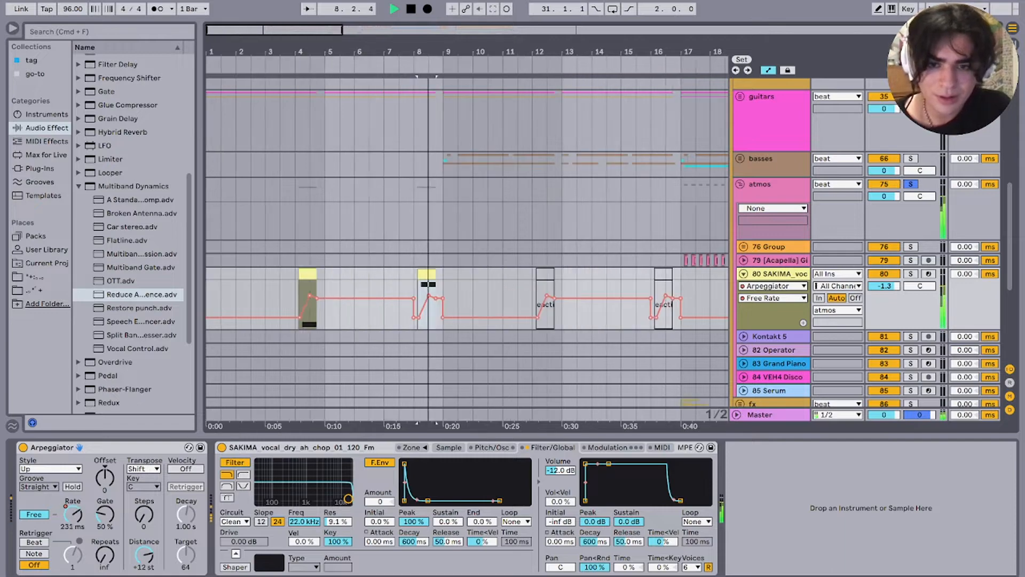
Step: Stop playback and play the SAKIMA vocal clip at bar 20
{"action": "scroll", "coordinate": [466, 240], "scroll_direction": "right", "scroll_amount": 5}
{"action": "scroll", "coordinate": [564, 260], "scroll_direction": "right", "scroll_amount": 1}
{"action": "key", "text": "space"}
{"action": "left_click", "coordinate": [564, 260]}
{"action": "key", "text": "space"}
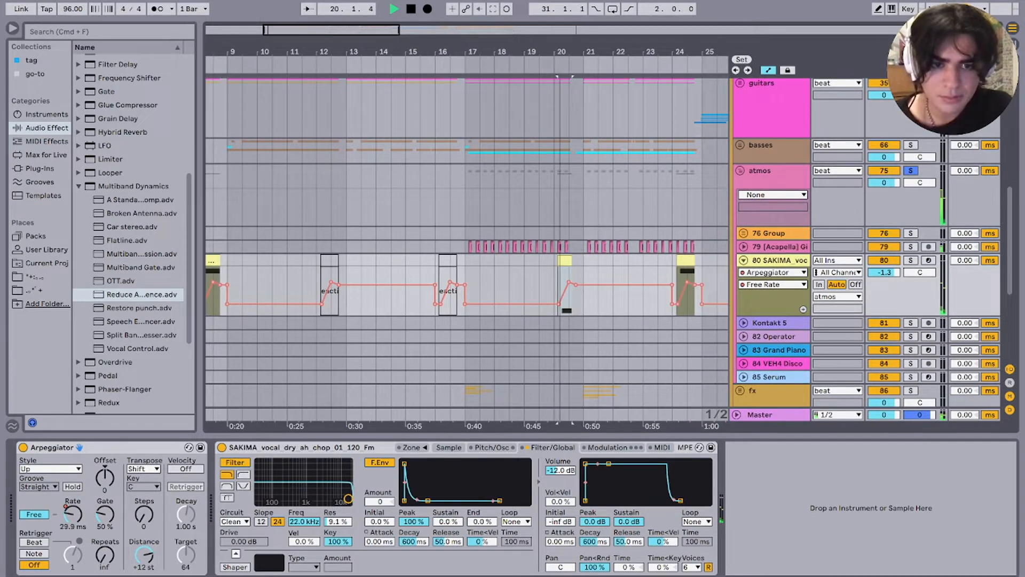
Step: Play the 79 Acapella chops from bar 21 through the SAKIMA clip at bar 24, comparing both tracks' devices
{"action": "scroll", "coordinate": [468, 248], "scroll_direction": "right", "scroll_amount": 2}
{"action": "scroll", "coordinate": [467, 248], "scroll_direction": "down", "scroll_amount": 1}
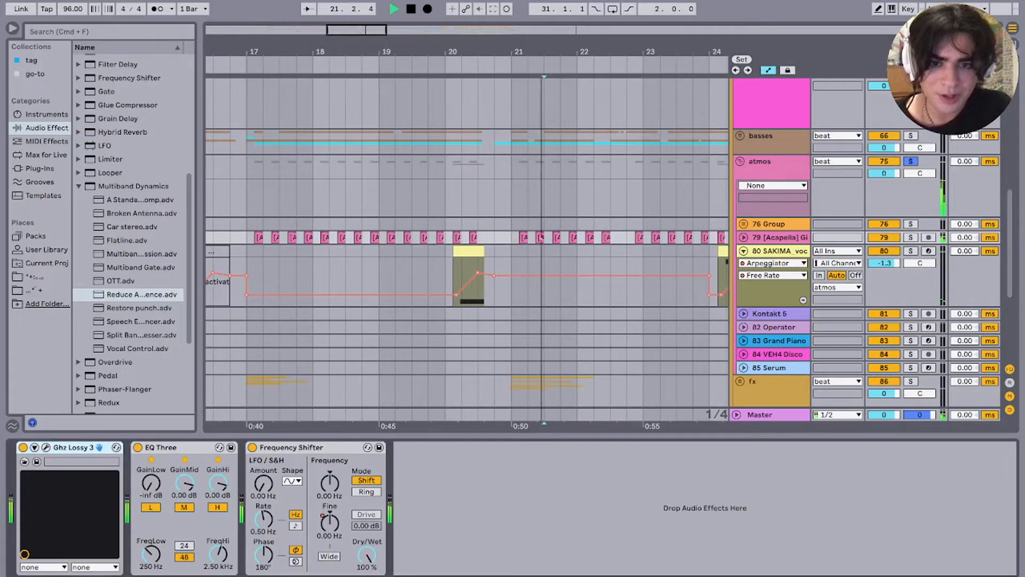
{"action": "scroll", "coordinate": [534, 250], "scroll_direction": "down", "scroll_amount": 5}
{"action": "left_click", "coordinate": [535, 259]}
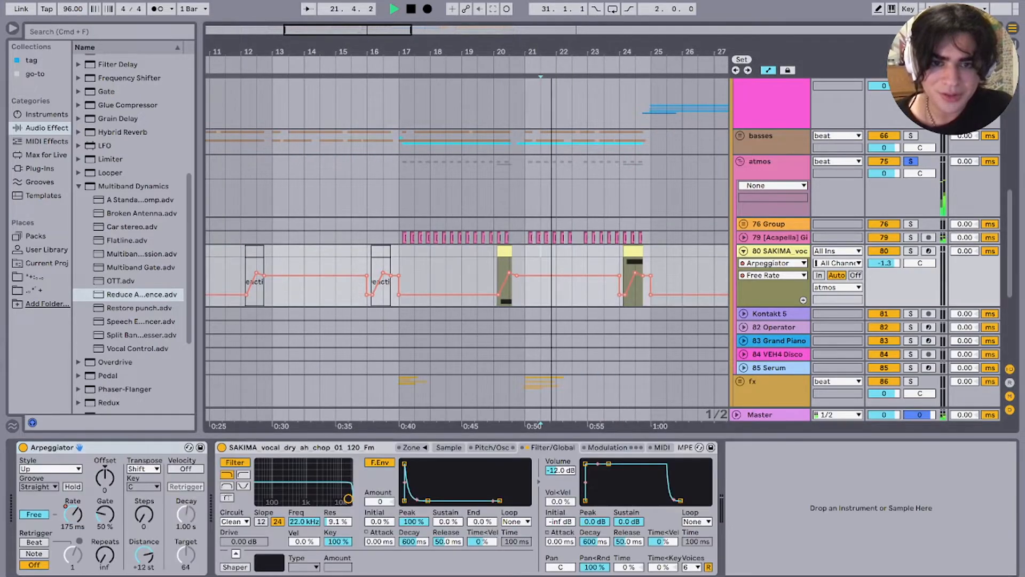
{"action": "scroll", "coordinate": [534, 259], "scroll_direction": "up", "scroll_amount": 5}
{"action": "scroll", "coordinate": [647, 259], "scroll_direction": "right", "scroll_amount": 2}
{"action": "scroll", "coordinate": [647, 259], "scroll_direction": "down", "scroll_amount": 3}
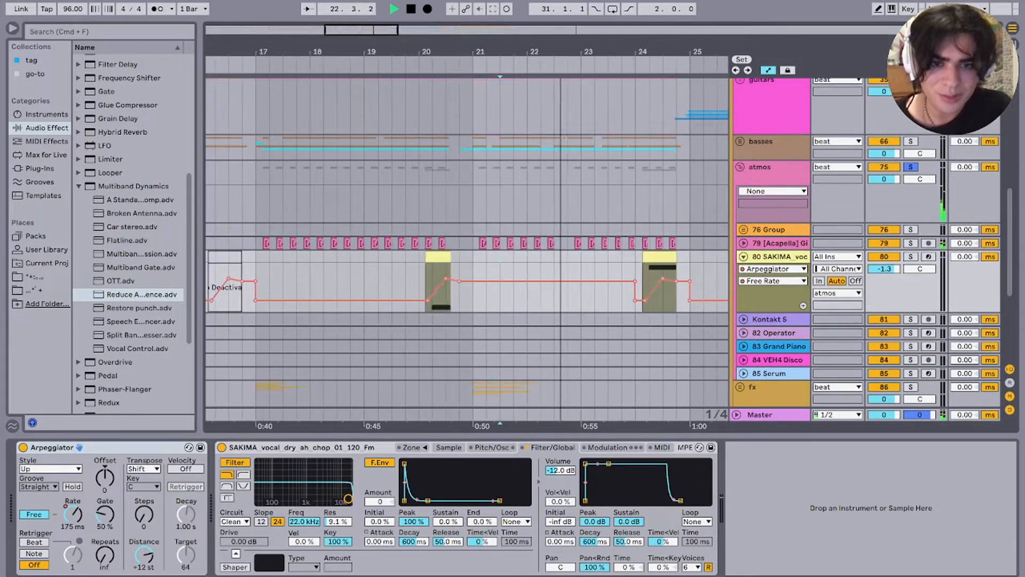
{"action": "scroll", "coordinate": [647, 258], "scroll_direction": "up", "scroll_amount": 3}
{"action": "scroll", "coordinate": [647, 259], "scroll_direction": "right", "scroll_amount": 3}
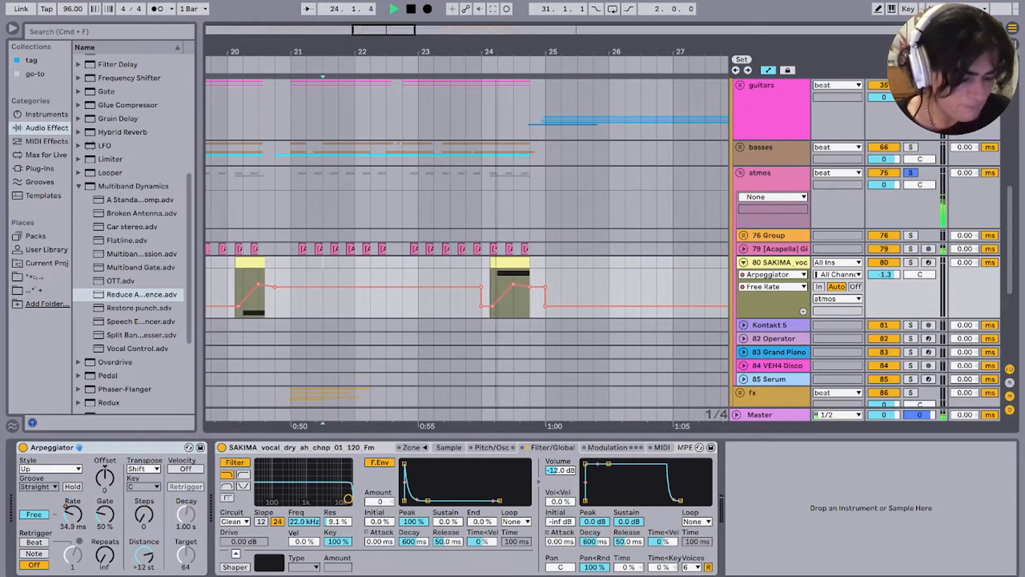
{"action": "scroll", "coordinate": [400, 257], "scroll_direction": "down", "scroll_amount": 1}
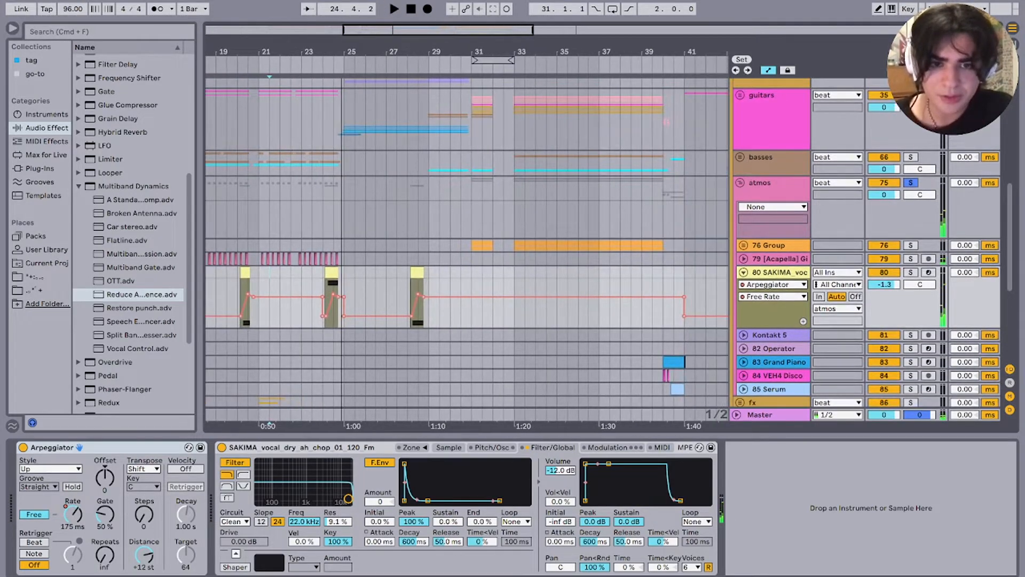
Step: Solo and unfold the 76 Group and play its two Serum tracks from bar 31
{"action": "key", "text": "space"}
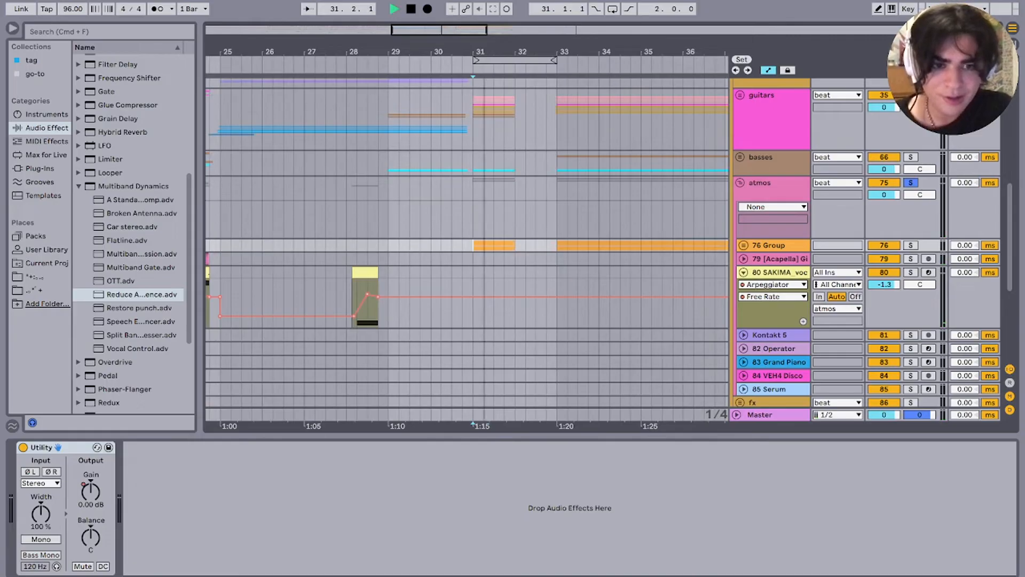
{"action": "key", "text": "u"}
{"action": "key", "text": "s"}
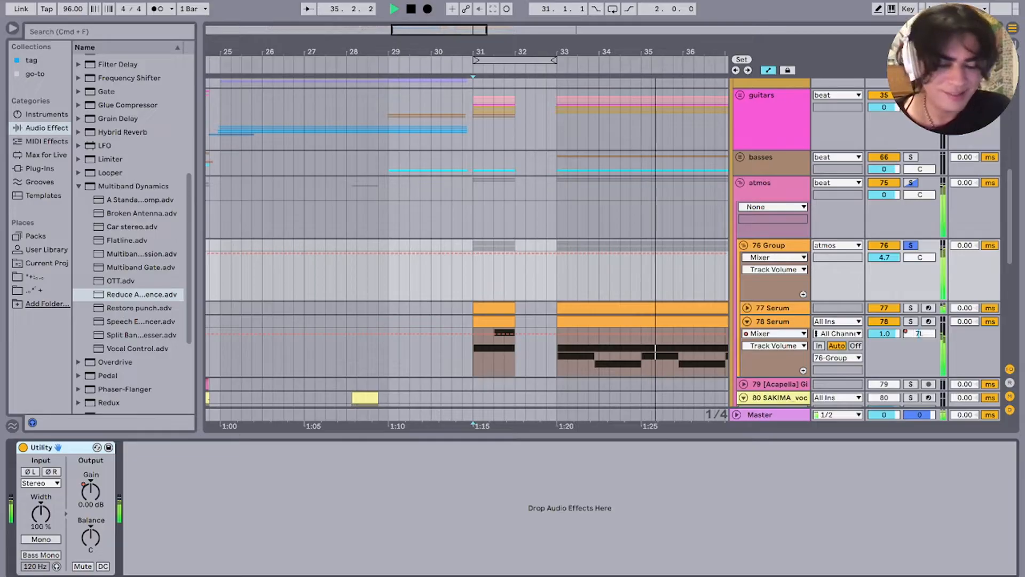
{"action": "scroll", "coordinate": [467, 243], "scroll_direction": "right", "scroll_amount": 4}
{"action": "scroll", "coordinate": [467, 243], "scroll_direction": "down", "scroll_amount": 1}
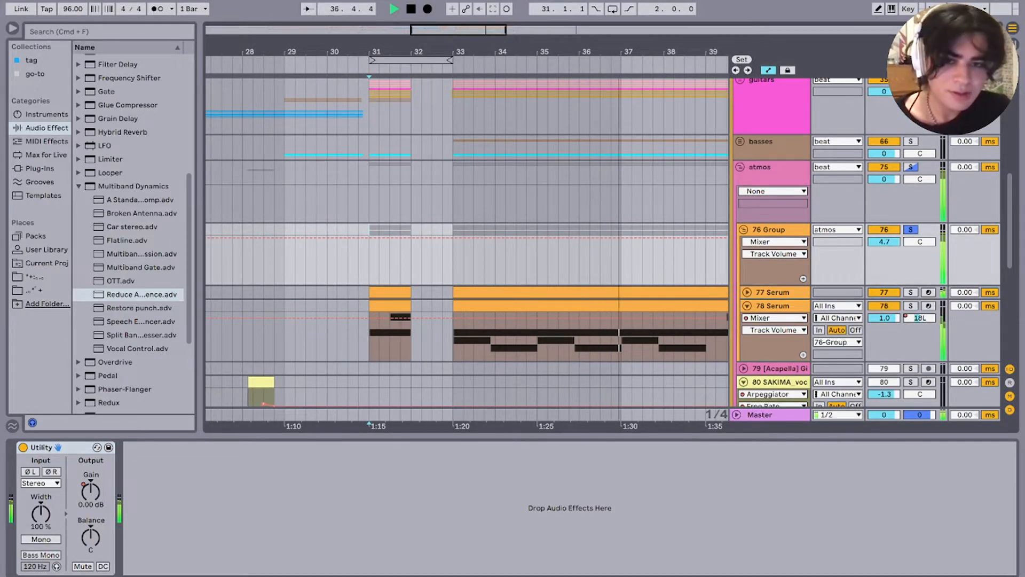
{"action": "scroll", "coordinate": [467, 240], "scroll_direction": "up", "scroll_amount": 3}
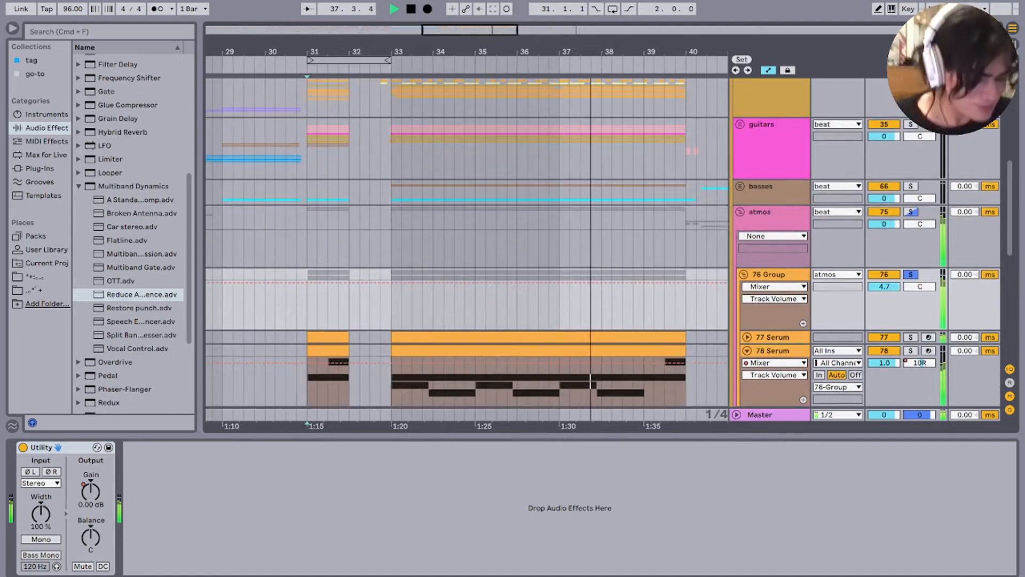
{"action": "key", "text": "space"}
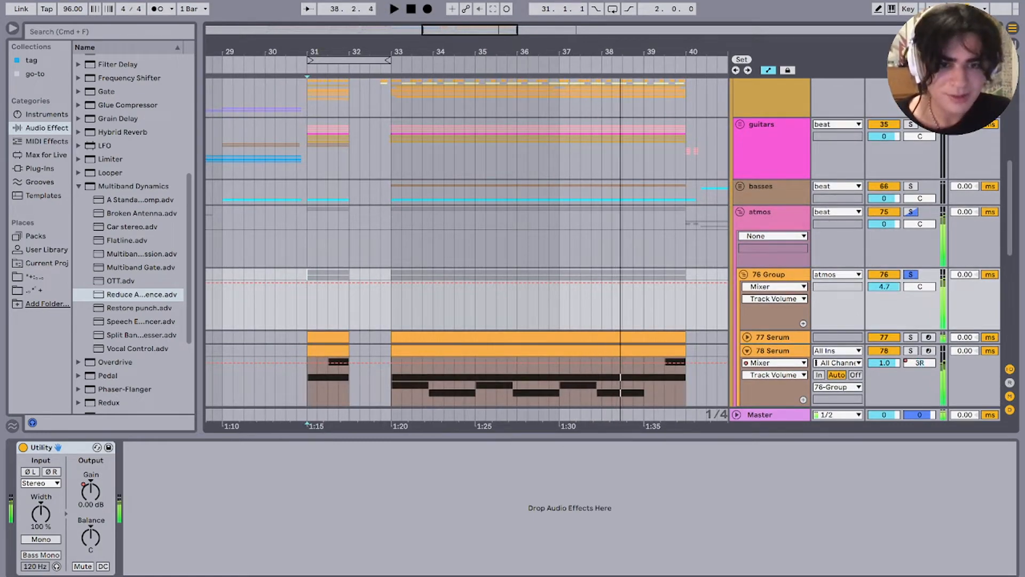
Step: Review the device chains of the 77 and 78 Serum tracks inside the 76 Group, from Serum through EQ Eight
{"action": "key", "text": "u"}
{"action": "key", "text": "minus"}
{"action": "key", "text": "minus"}
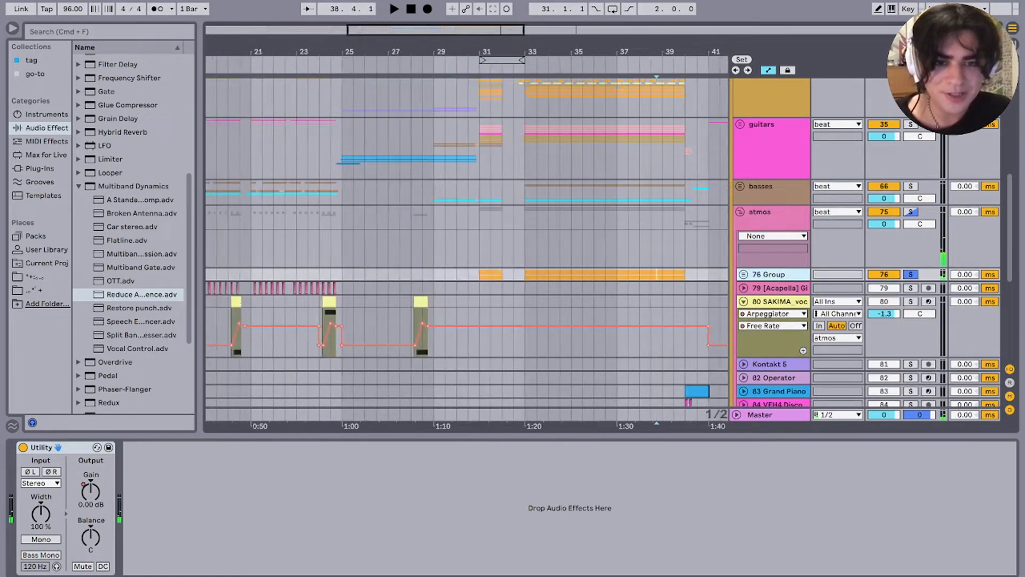
{"action": "key", "text": "u"}
{"action": "key", "text": "Down"}
{"action": "key", "text": "Down"}
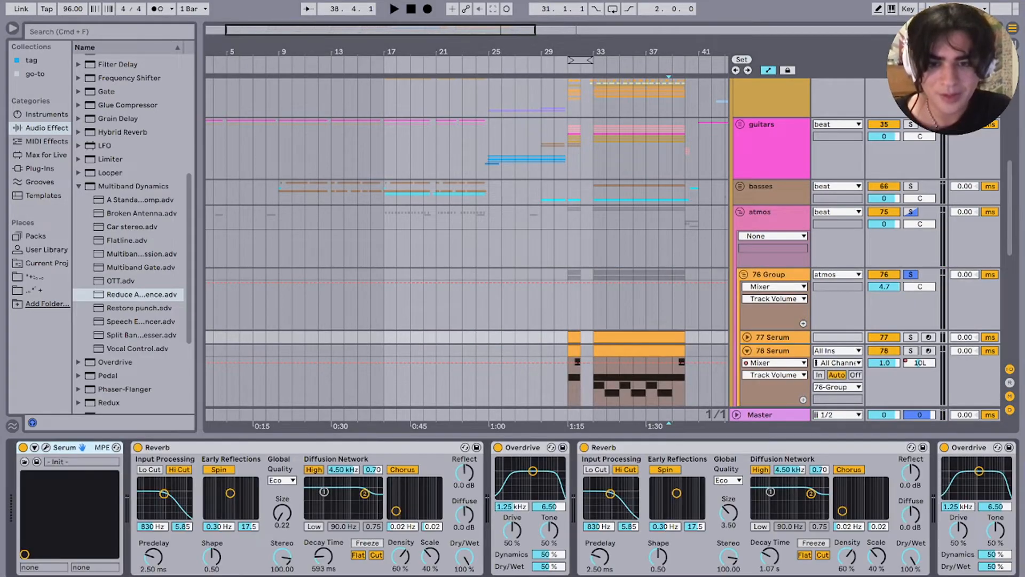
{"action": "left_click", "coordinate": [65, 448]}
{"action": "scroll", "coordinate": [513, 507], "scroll_direction": "right", "scroll_amount": 15}
{"action": "scroll", "coordinate": [513, 507], "scroll_direction": "left", "scroll_amount": 15}
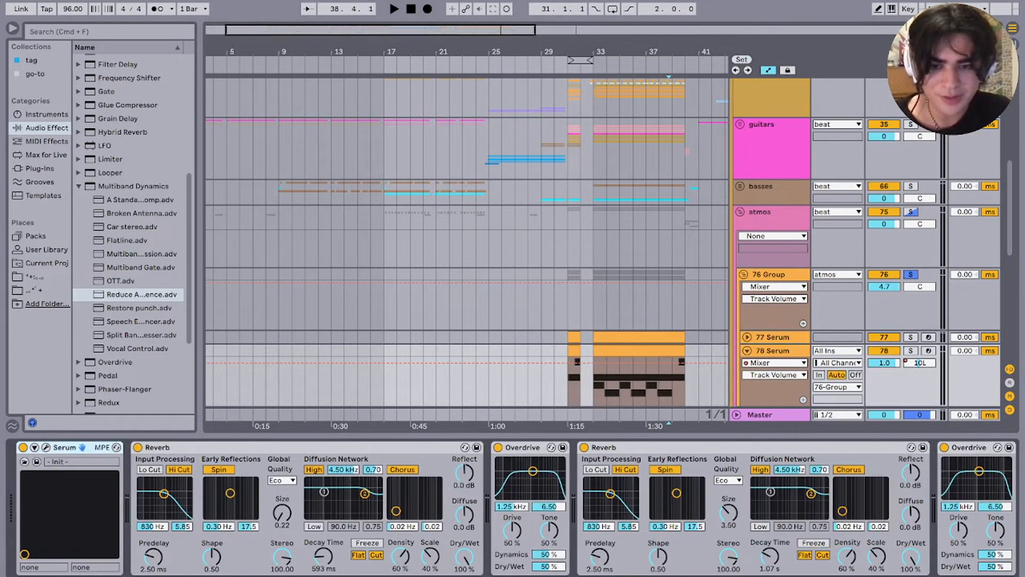
{"action": "scroll", "coordinate": [513, 507], "scroll_direction": "right", "scroll_amount": 12}
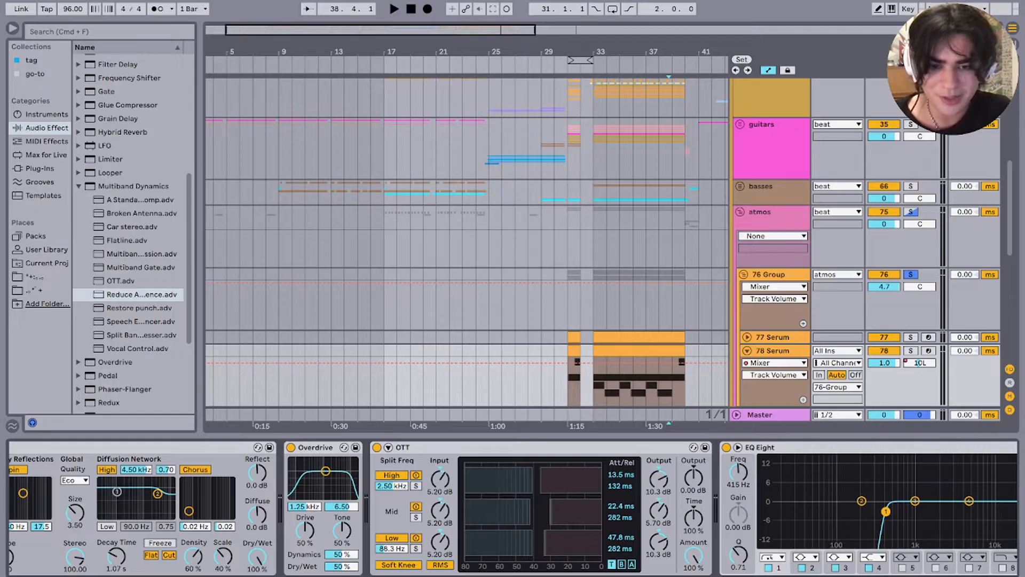
{"action": "scroll", "coordinate": [513, 508], "scroll_direction": "right", "scroll_amount": 2}
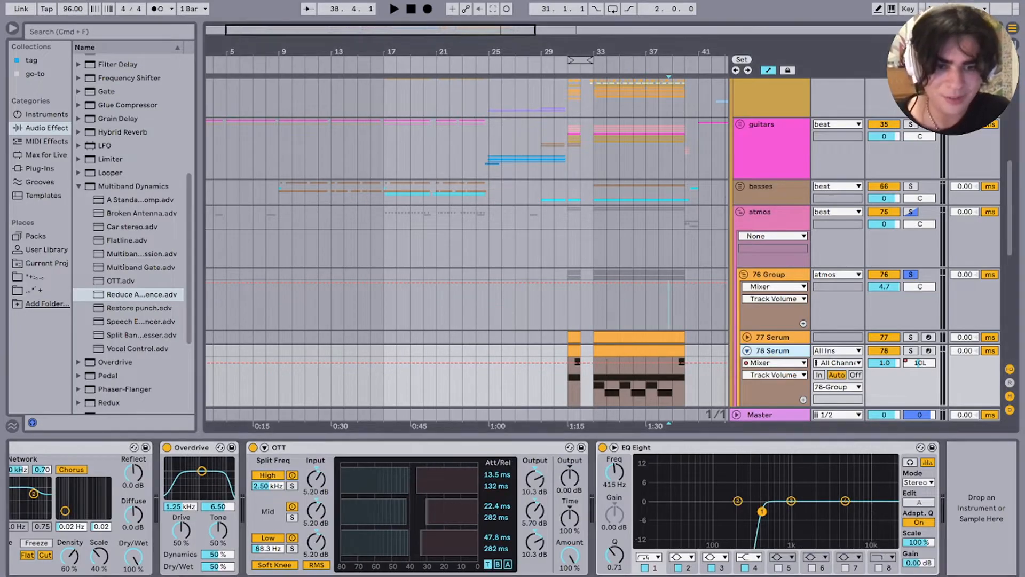
Step: Collapse the 78 Serum track, play the soloed 76 Group from bar 38, and fold the group
{"action": "left_click", "coordinate": [747, 350]}
{"action": "left_click", "coordinate": [769, 274]}
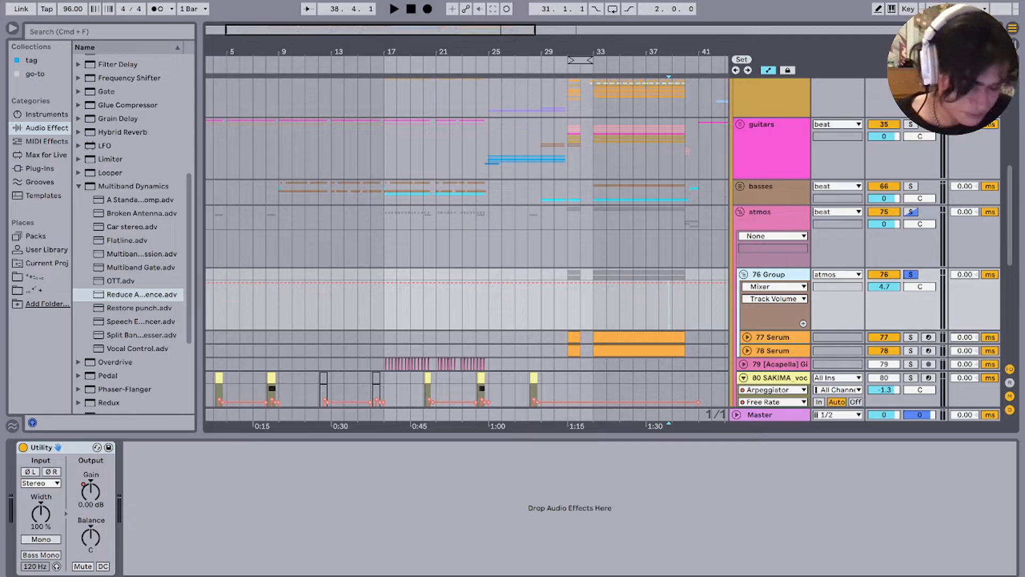
{"action": "key", "text": "space"}
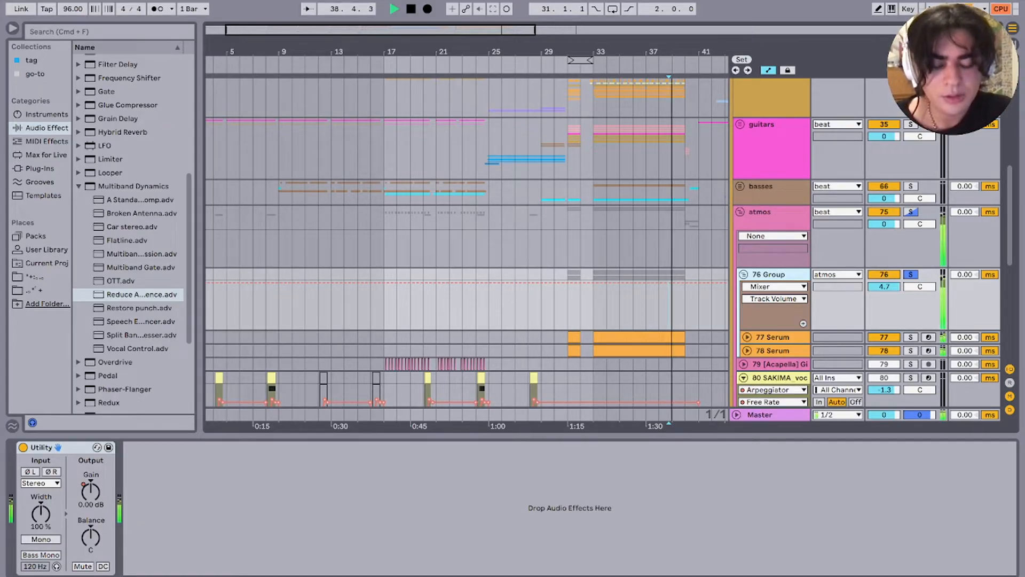
{"action": "key", "text": "space"}
{"action": "left_click", "coordinate": [743, 274]}
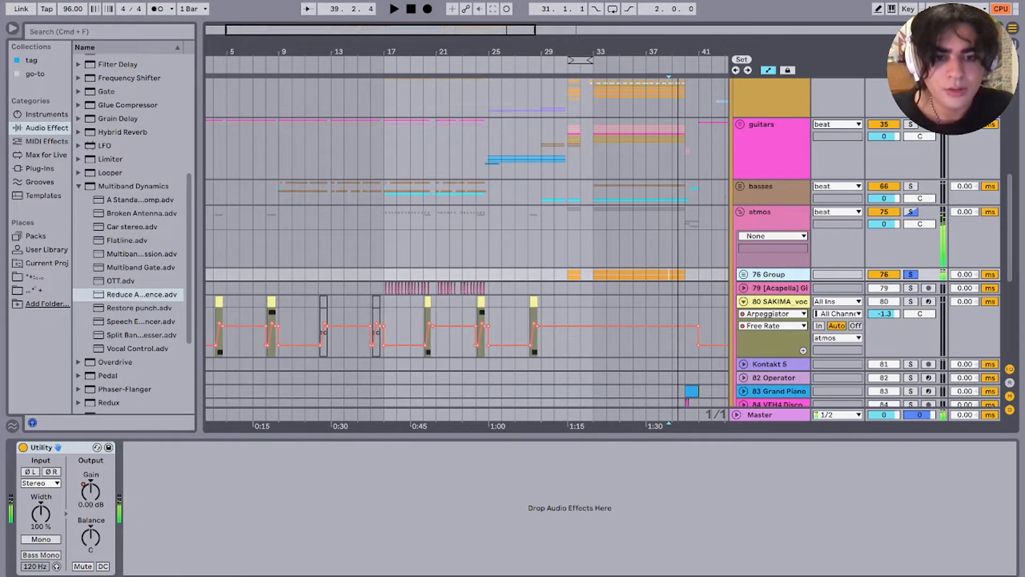
Step: Solo the 83 Grand Piano track and play its clip at bar 40
{"action": "scroll", "coordinate": [467, 242], "scroll_direction": "down", "scroll_amount": 6}
{"action": "left_click", "coordinate": [672, 236]}
{"action": "scroll", "coordinate": [673, 237], "scroll_direction": "up", "scroll_amount": 5}
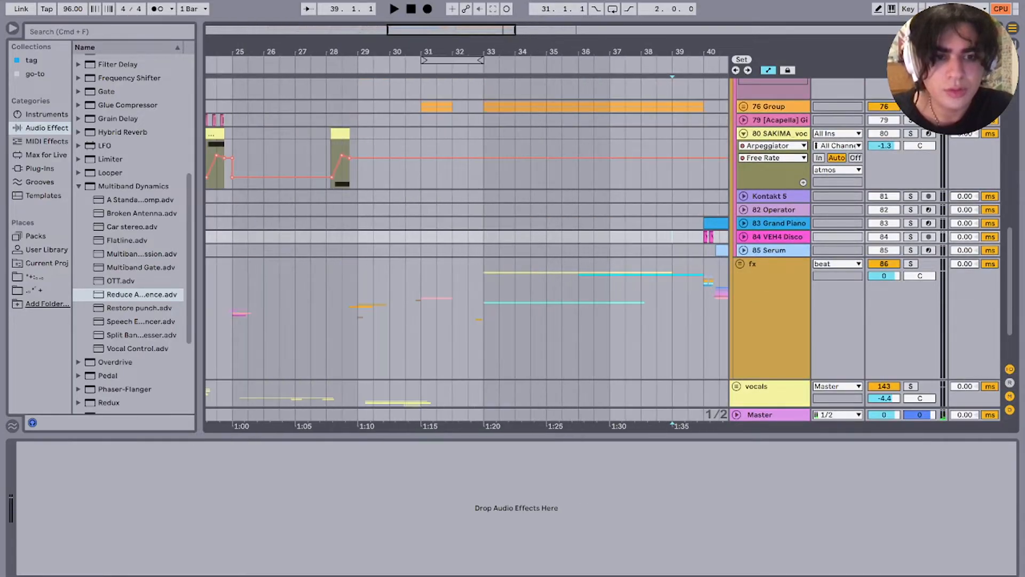
{"action": "left_click", "coordinate": [705, 223]}
{"action": "left_click", "coordinate": [910, 223]}
{"action": "key", "text": "space"}
{"action": "scroll", "coordinate": [640, 230], "scroll_direction": "right", "scroll_amount": 5}
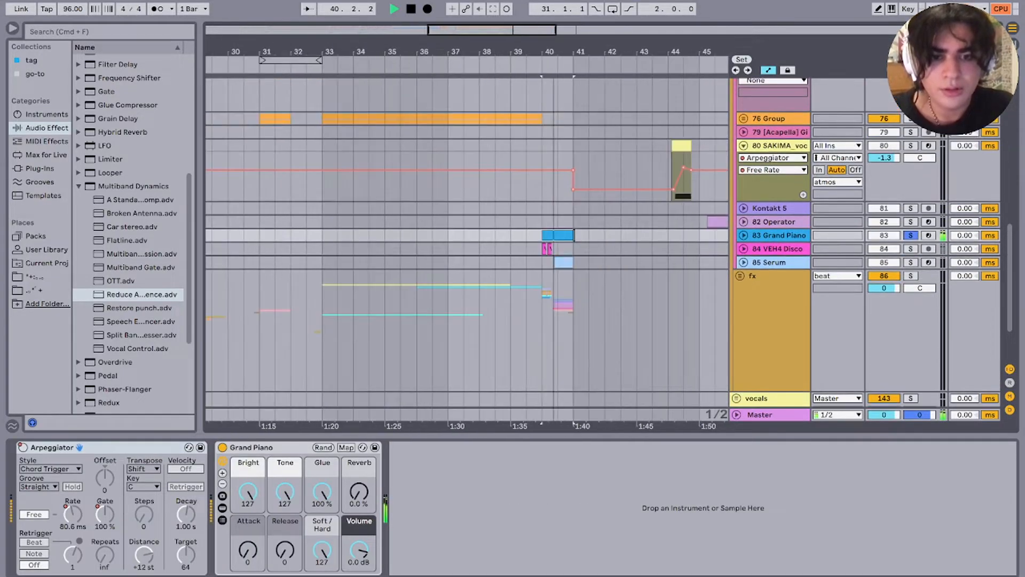
Step: Unfold the 83 Grand Piano track, open its clip's notes at bar 40 and replay it
{"action": "left_click", "coordinate": [743, 235]}
{"action": "scroll", "coordinate": [532, 253], "scroll_direction": "up", "scroll_amount": 5}
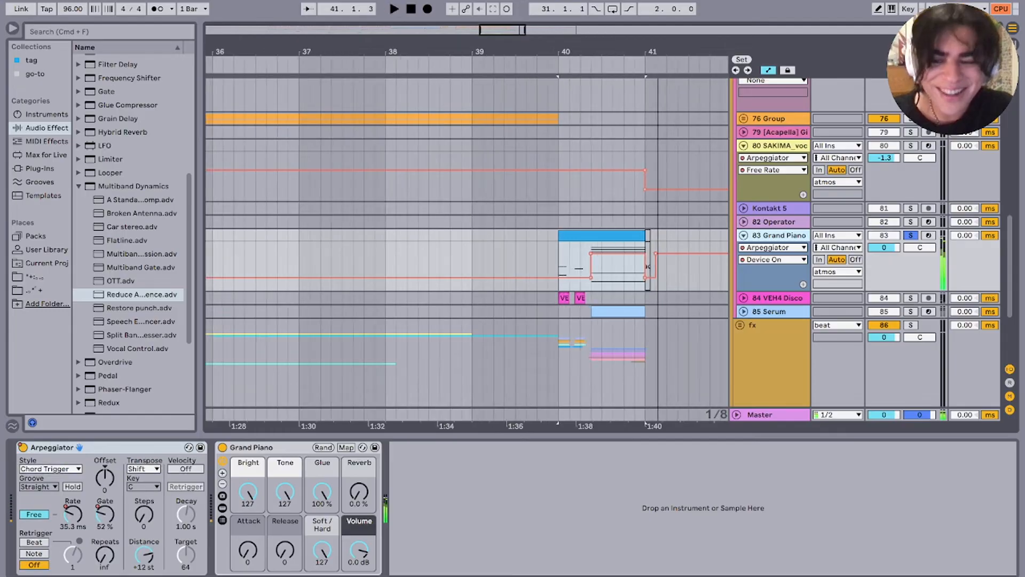
{"action": "key", "text": "space"}
{"action": "double_click", "coordinate": [617, 235]}
{"action": "key", "text": "space"}
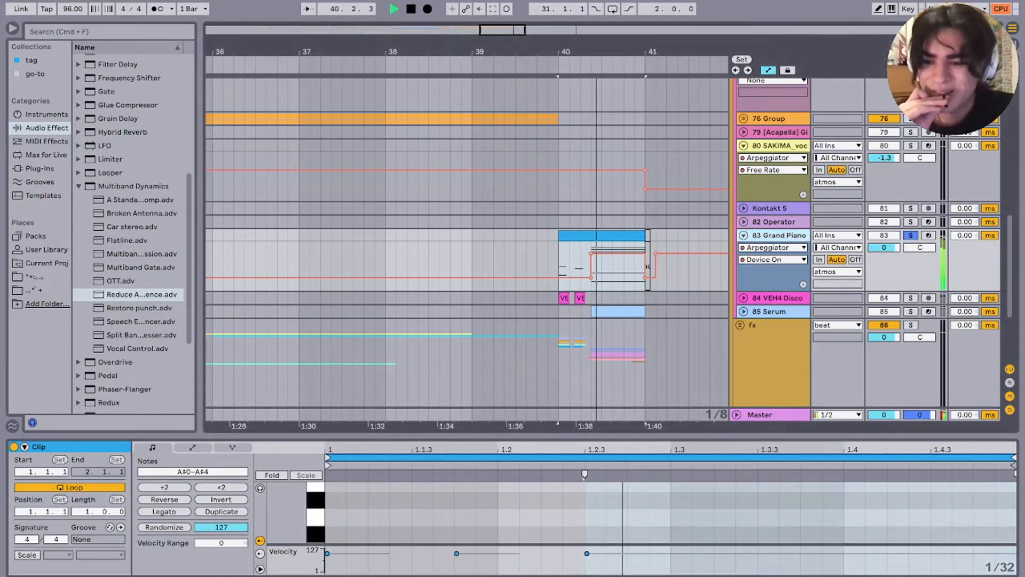
Step: Show the Arpeggiator's Free Rate automation on the 83 Grand Piano track and replay the clip at bar 40
{"action": "key", "text": "shift+Tab"}
{"action": "left_click", "coordinate": [73, 513]}
{"action": "scroll", "coordinate": [613, 265], "scroll_direction": "up", "scroll_amount": 5}
{"action": "key", "text": "space"}
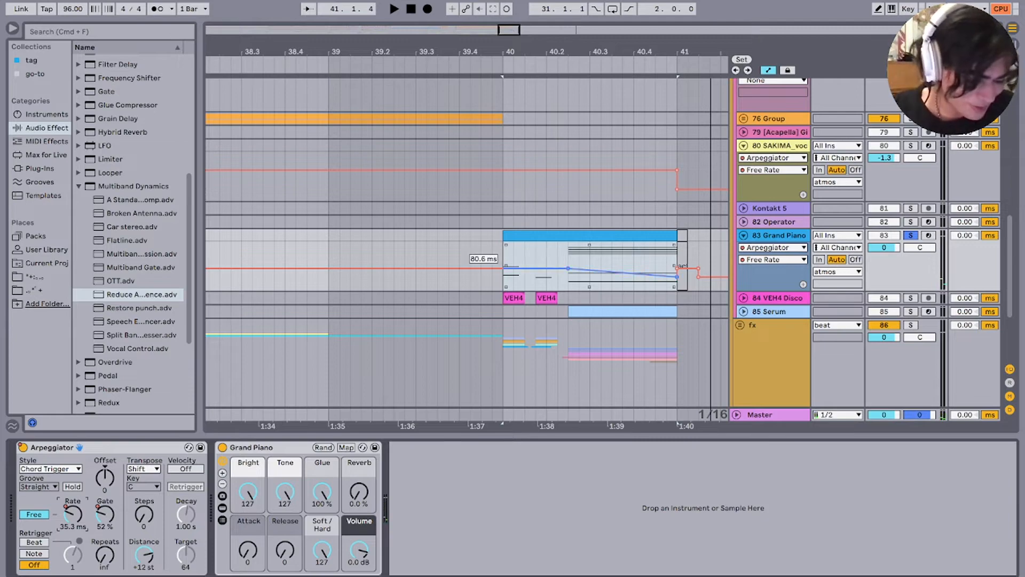
{"action": "key", "text": "space"}
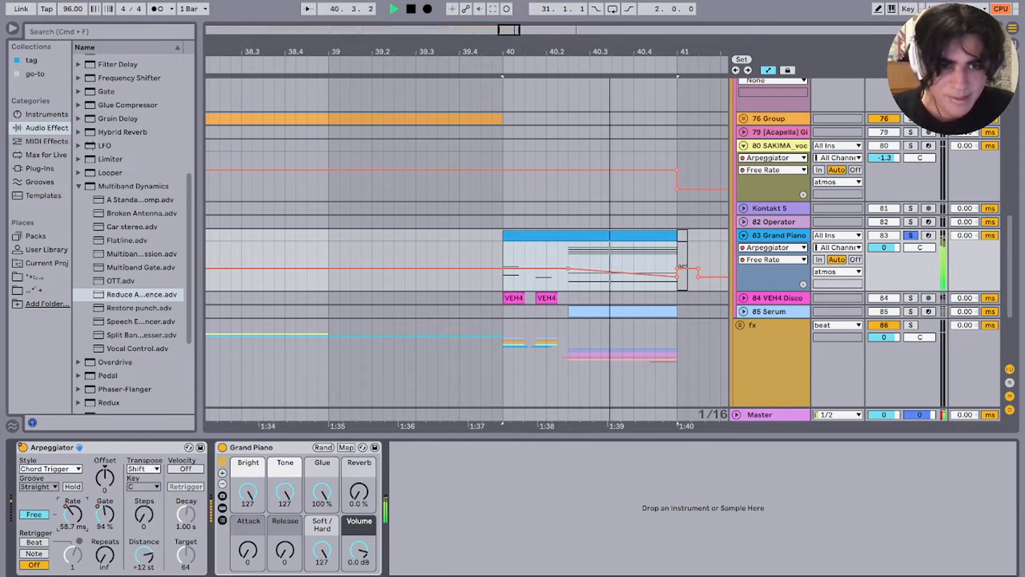
Step: Solo the 84 VEH4 Disco track and play its first clip at bar 40
{"action": "left_click", "coordinate": [514, 298]}
{"action": "key", "text": "s"}
{"action": "key", "text": "space"}
{"action": "key", "text": "space"}
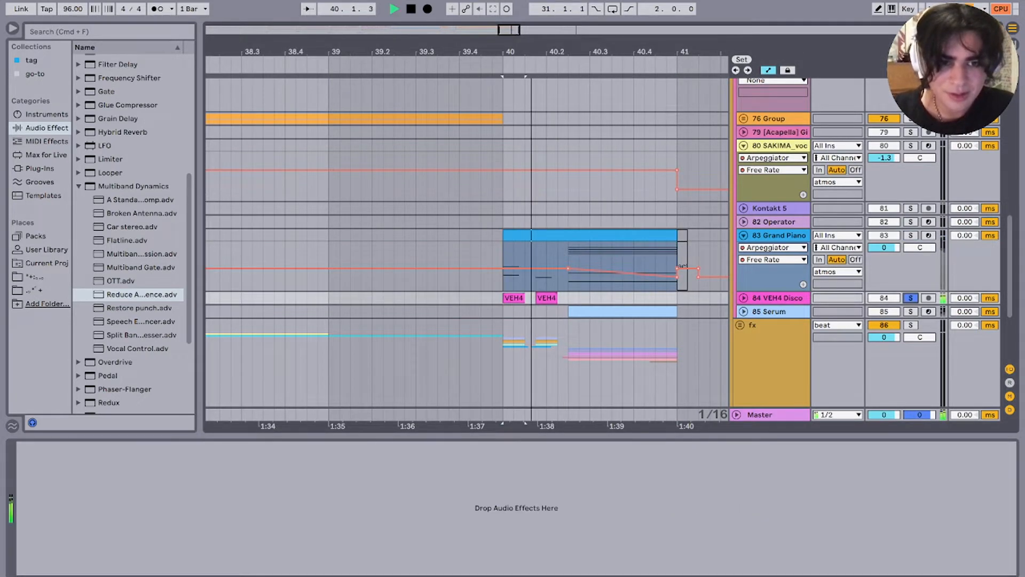
{"action": "key", "text": "space"}
Step: Solo the 85 Serum track and play its clip in bar 40
{"action": "left_click", "coordinate": [911, 311]}
{"action": "left_click", "coordinate": [622, 312]}
{"action": "key", "text": "space"}
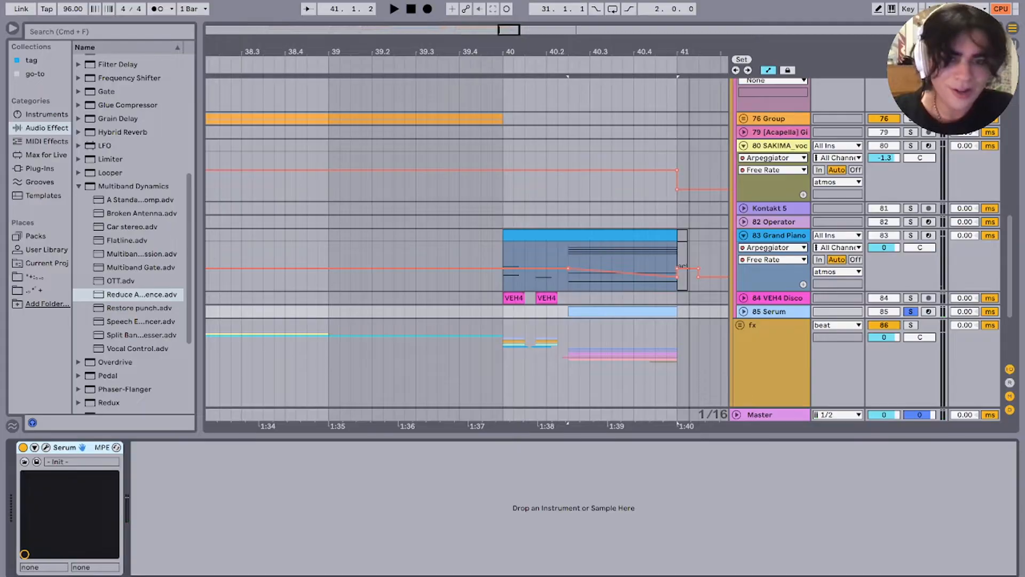
Step: Solo the Grand Piano and VEH4 Disco tracks together with 85 Serum and play them from bar 40
{"action": "left_click", "coordinate": [911, 235], "text": "super"}
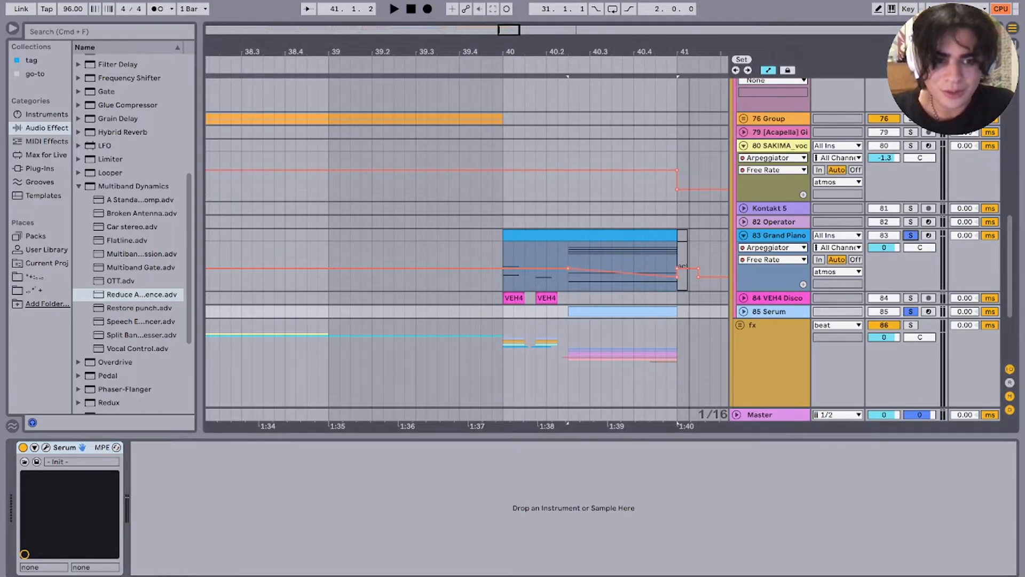
{"action": "key", "text": "space"}
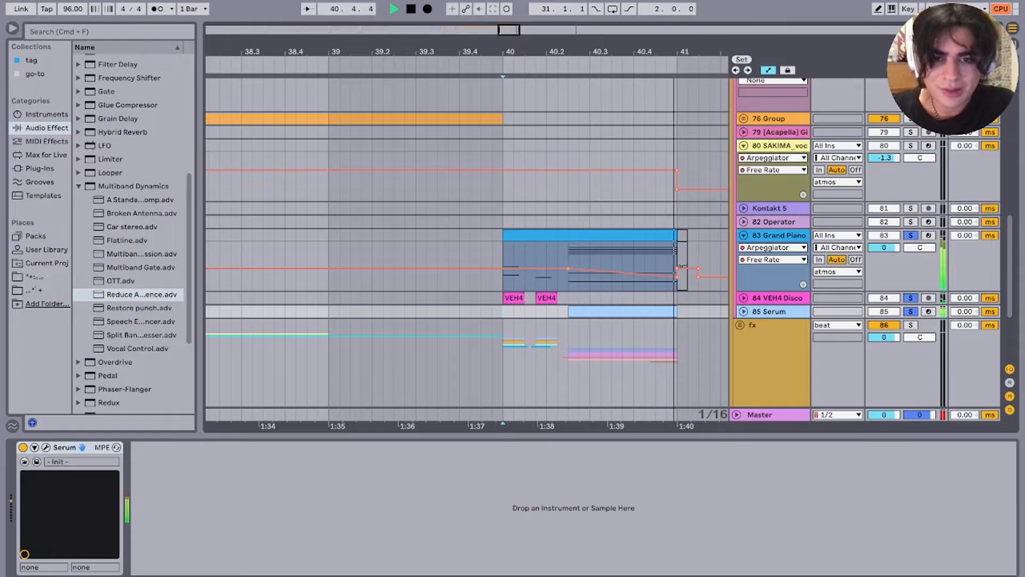
{"action": "key", "text": "space"}
Step: Solo the basses group from bar 40, unfold it during playback and select the 70 Instrument track
{"action": "scroll", "coordinate": [467, 249], "scroll_direction": "up", "scroll_amount": 10}
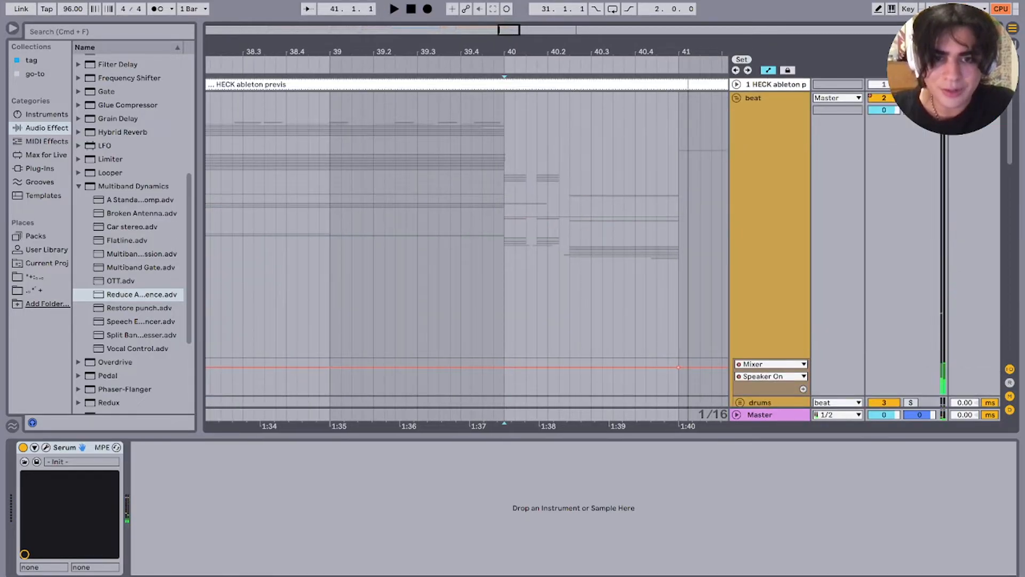
{"action": "scroll", "coordinate": [467, 240], "scroll_direction": "down", "scroll_amount": 10}
{"action": "key", "text": "space"}
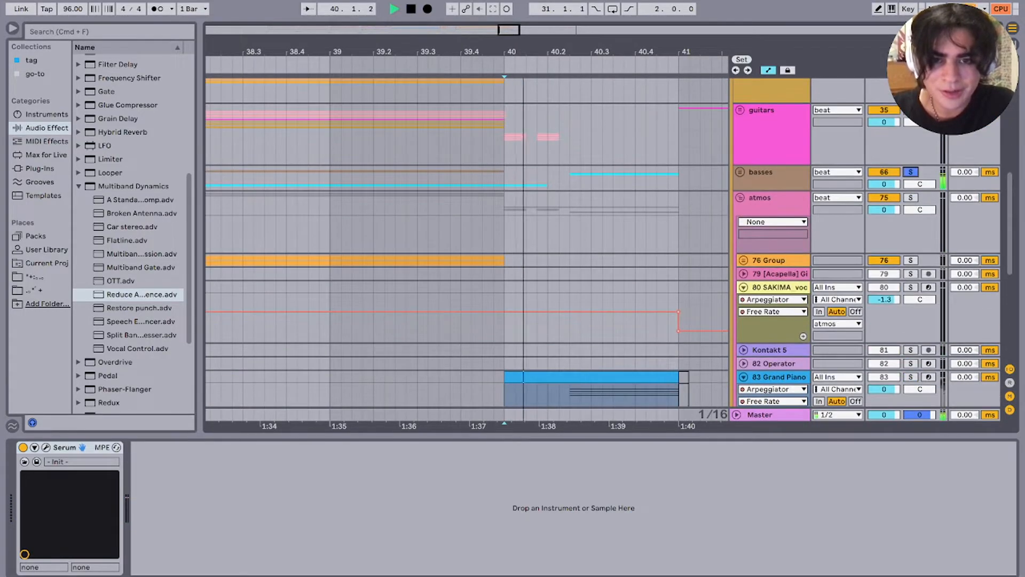
{"action": "left_click", "coordinate": [740, 172]}
{"action": "left_click", "coordinate": [775, 312]}
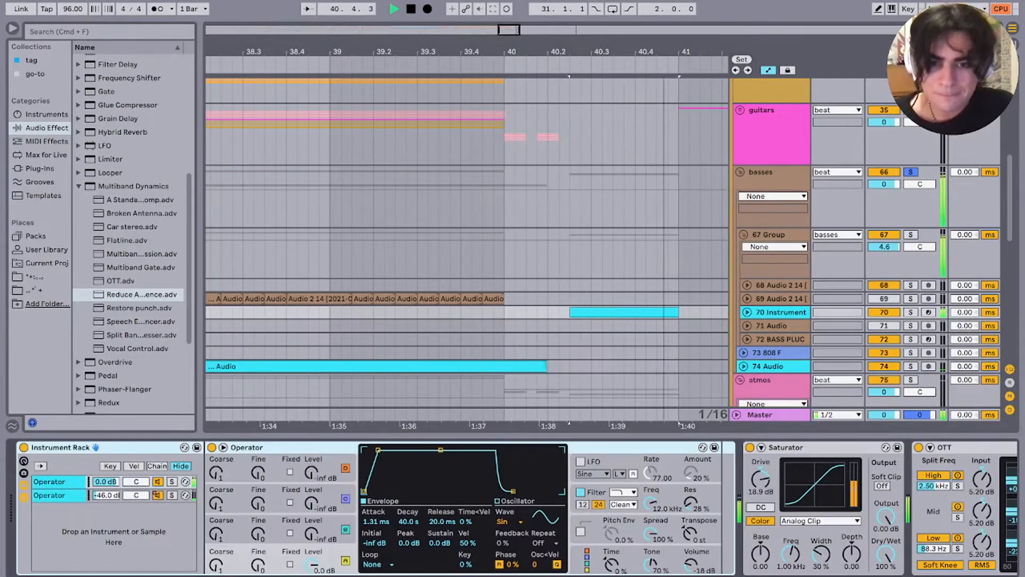
{"action": "key", "text": "space"}
Step: Review the 70 Instrument track's device chain and show the pitch envelope settings of its Operator
{"action": "scroll", "coordinate": [512, 507], "scroll_direction": "right", "scroll_amount": 10}
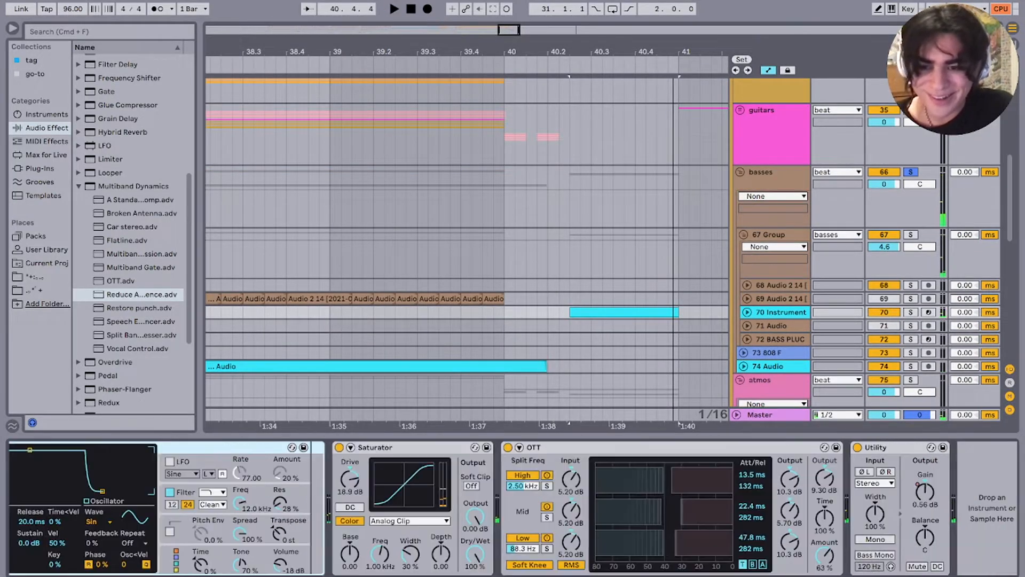
{"action": "scroll", "coordinate": [512, 508], "scroll_direction": "left", "scroll_amount": 10}
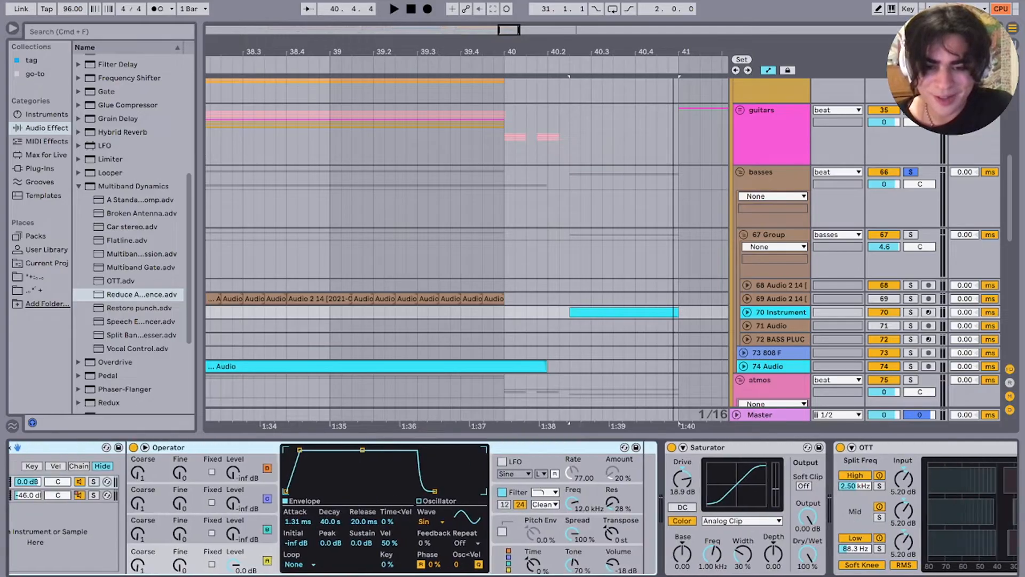
{"action": "left_click", "coordinate": [540, 521]}
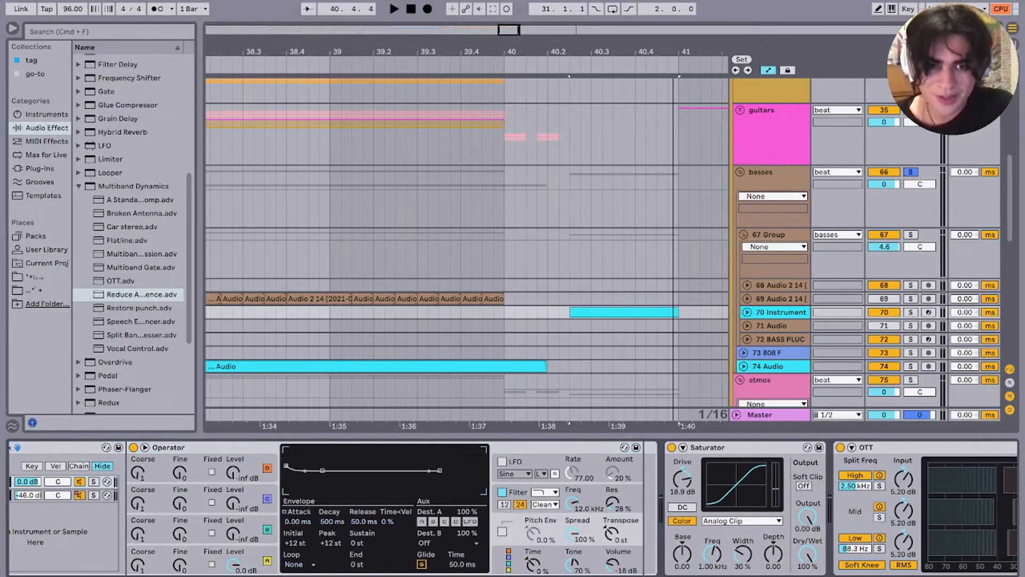
Step: Fold the basses and atmos groups to give an overview of the arrangement around bar 40
{"action": "left_click", "coordinate": [740, 172]}
{"action": "scroll", "coordinate": [740, 171], "scroll_direction": "up", "scroll_amount": 10}
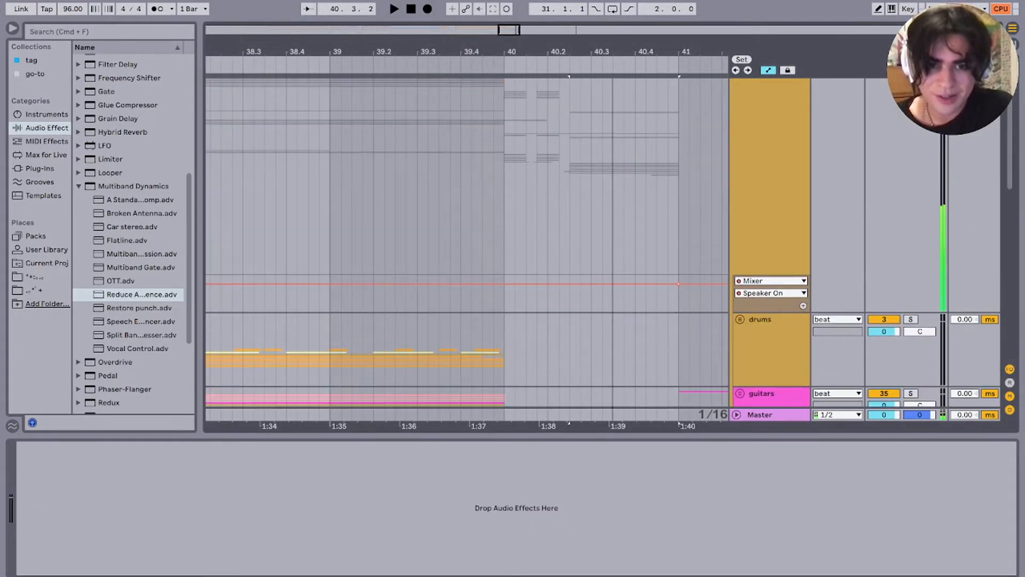
{"action": "double_click", "coordinate": [763, 177]}
{"action": "double_click", "coordinate": [763, 176]}
{"action": "scroll", "coordinate": [764, 176], "scroll_direction": "down", "scroll_amount": 10}
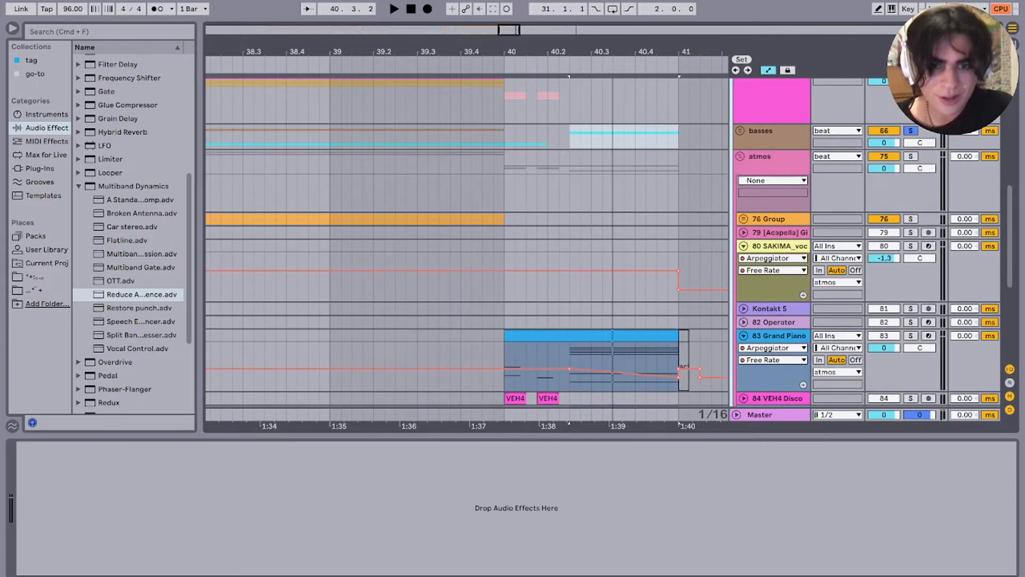
{"action": "left_click", "coordinate": [740, 157]}
{"action": "scroll", "coordinate": [562, 160], "scroll_direction": "down", "scroll_amount": 10}
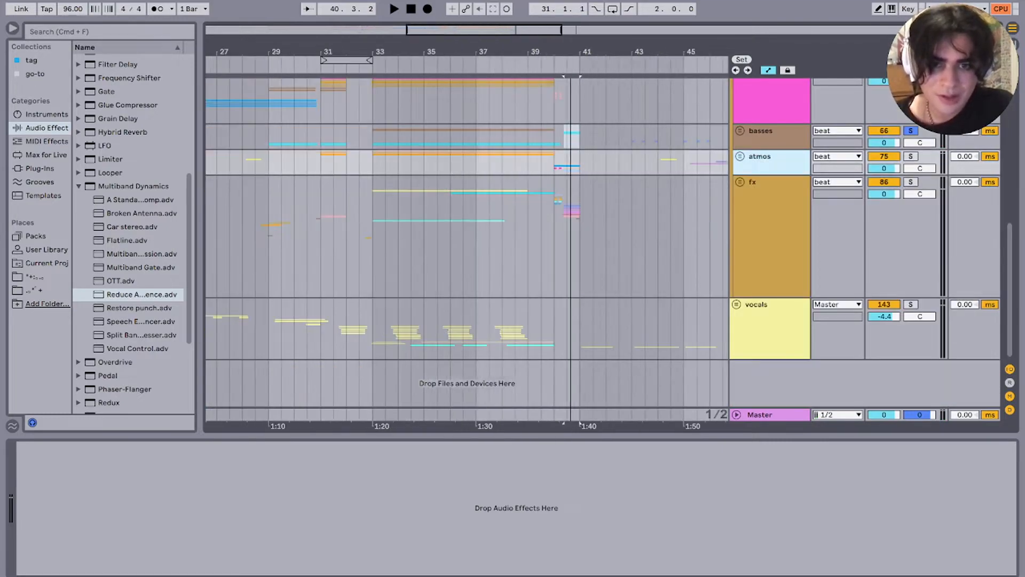
Step: Solo the atmos group, play it from just before the SAKIMA clip at bar 44 and unfold the group
{"action": "left_click", "coordinate": [658, 163]}
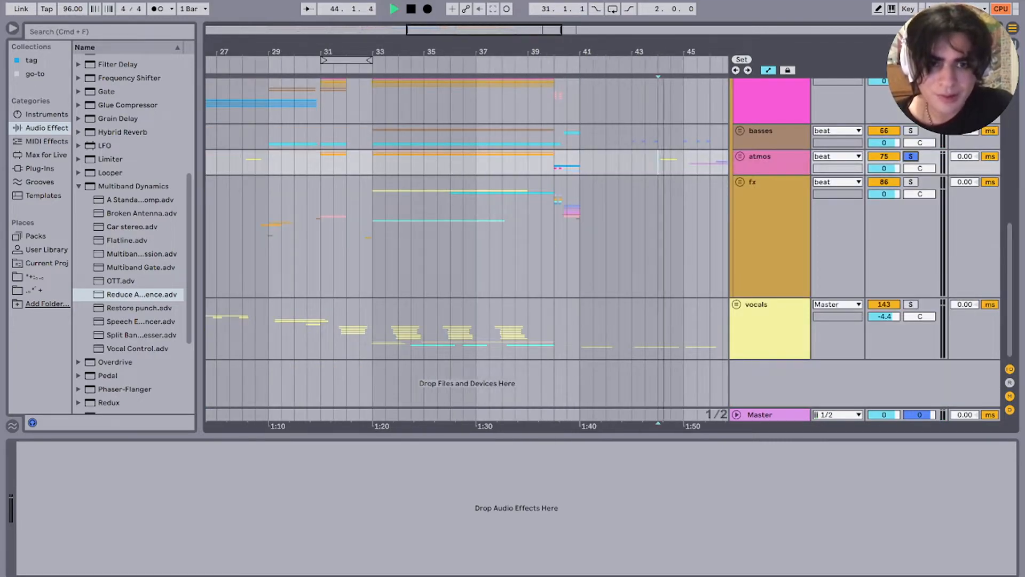
{"action": "key", "text": "u"}
{"action": "scroll", "coordinate": [669, 259], "scroll_direction": "up", "scroll_amount": 5}
{"action": "scroll", "coordinate": [669, 259], "scroll_direction": "right", "scroll_amount": 3}
{"action": "scroll", "coordinate": [670, 260], "scroll_direction": "down", "scroll_amount": 1}
{"action": "key", "text": "space"}
Step: Play the 82 Operator clip at bar 45 and unfold its track to show the notes
{"action": "scroll", "coordinate": [605, 288], "scroll_direction": "right", "scroll_amount": 1}
{"action": "left_click", "coordinate": [604, 300]}
{"action": "key", "text": "space"}
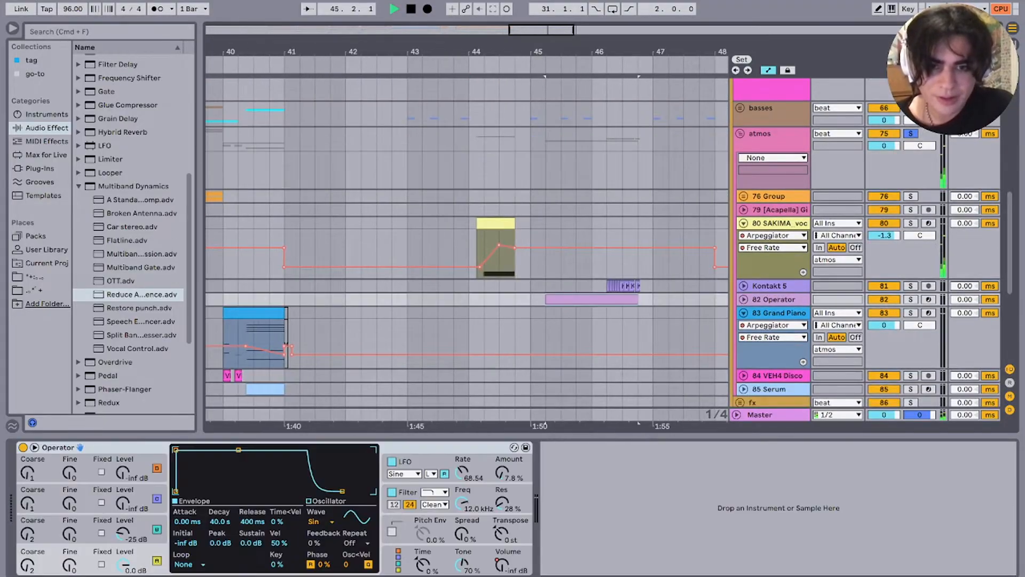
{"action": "key", "text": "u"}
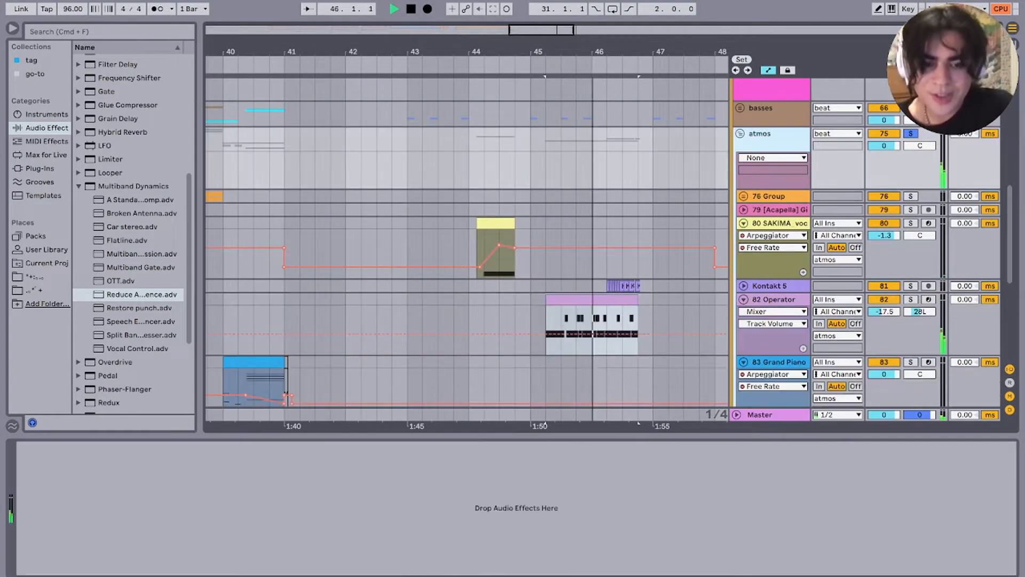
Step: Solo the 82 Operator track and review its clip notes and the A and B oscillator levels of its Operator
{"action": "key", "text": "space"}
{"action": "left_click", "coordinate": [910, 299]}
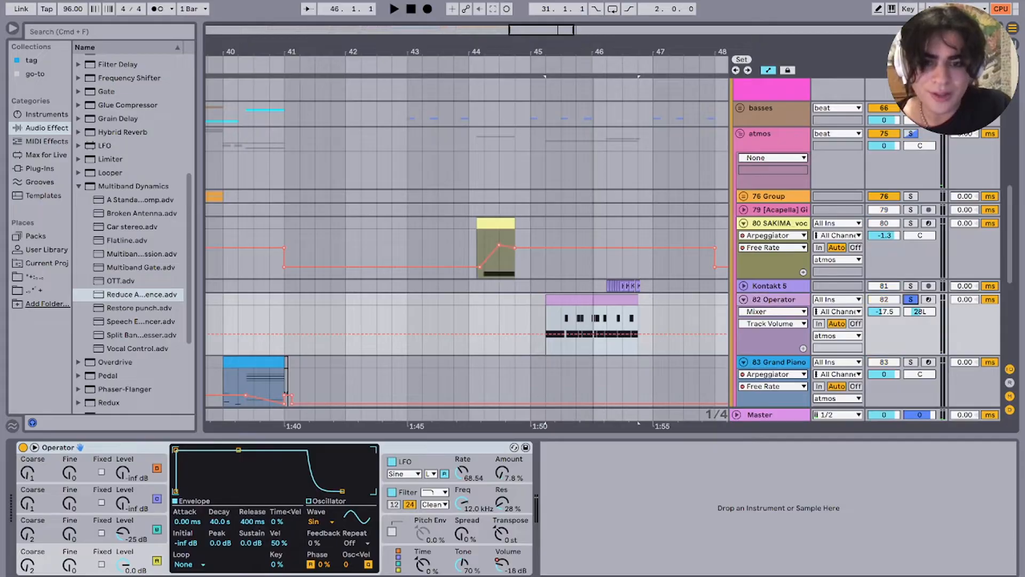
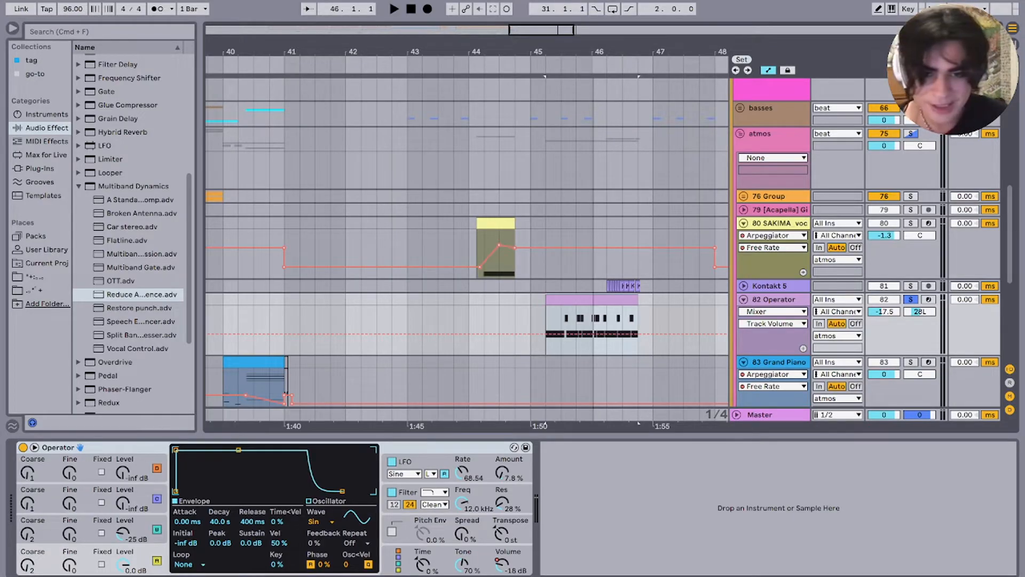
{"action": "key", "text": "shift+Tab"}
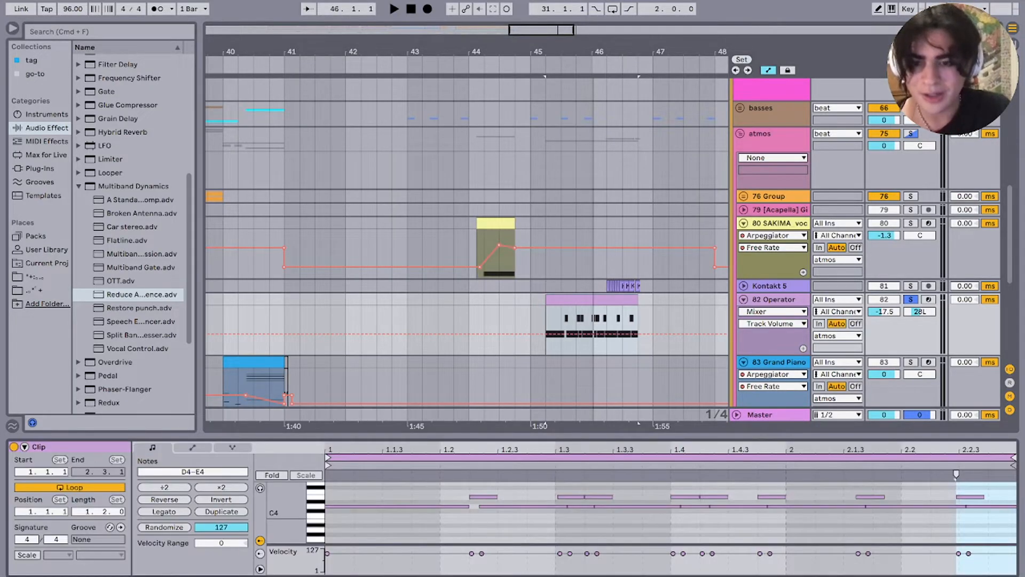
{"action": "key", "text": "shift+Tab"}
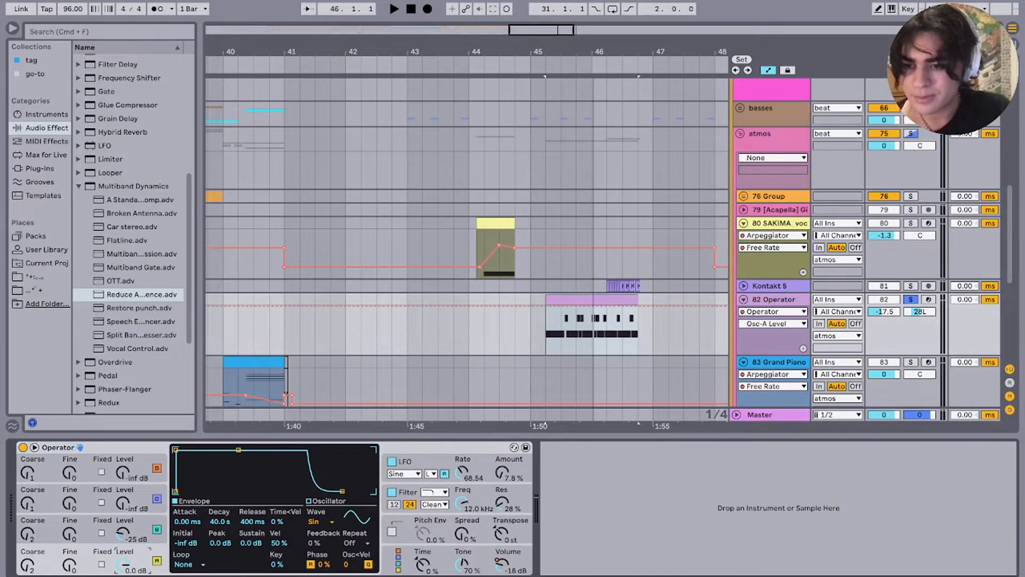
{"action": "left_click", "coordinate": [123, 532]}
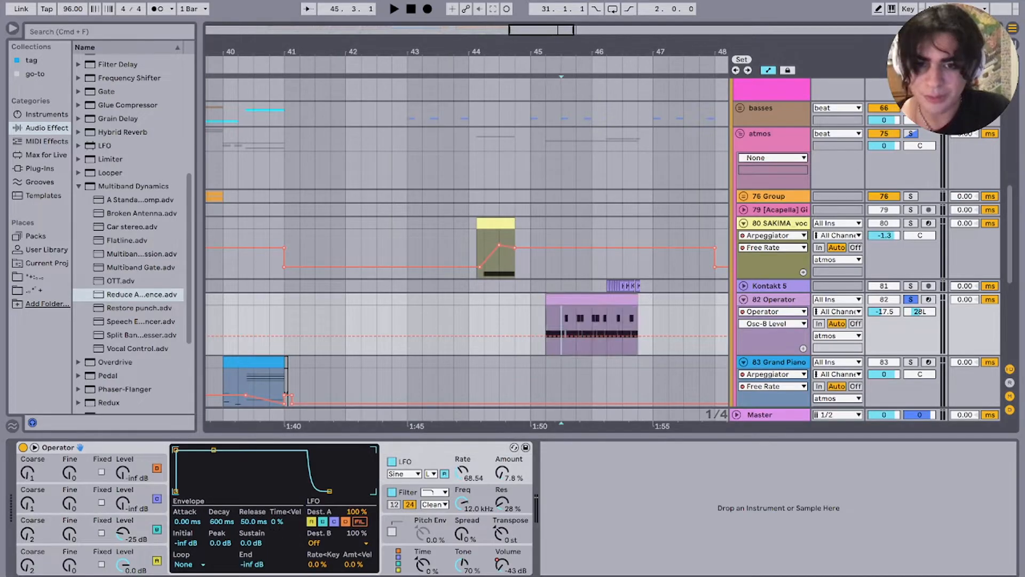
Step: Play the soloed 82 Operator clip from its start at bar 45.2 with the Operator device shown
{"action": "left_click", "coordinate": [546, 341]}
{"action": "scroll", "coordinate": [561, 342], "scroll_direction": "up", "scroll_amount": 5}
{"action": "key", "text": "space"}
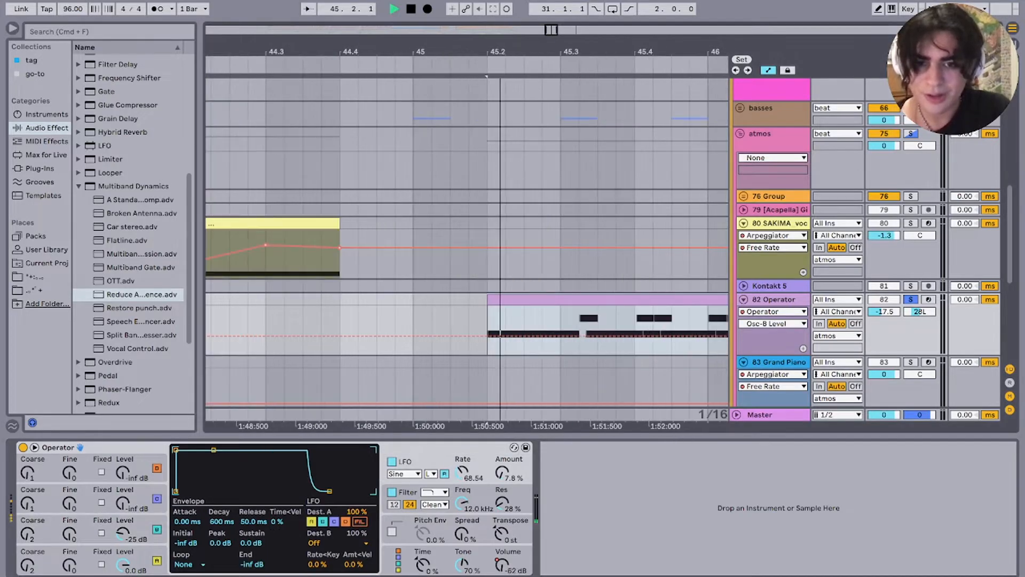
{"action": "key", "text": "space"}
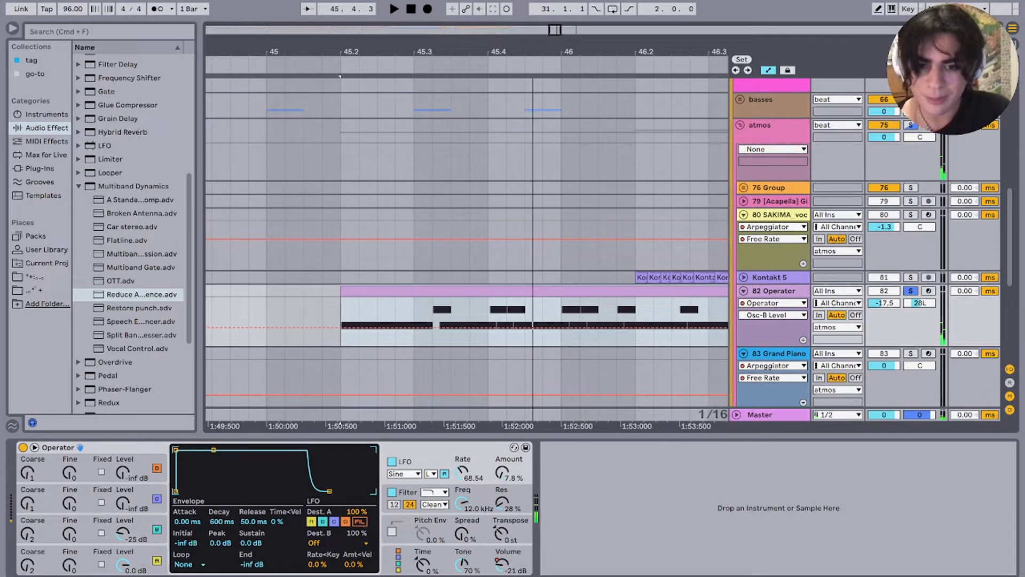
Step: Show the 82 Operator clip's notes and play it through to its end in bar 46
{"action": "key", "text": "shift+Tab"}
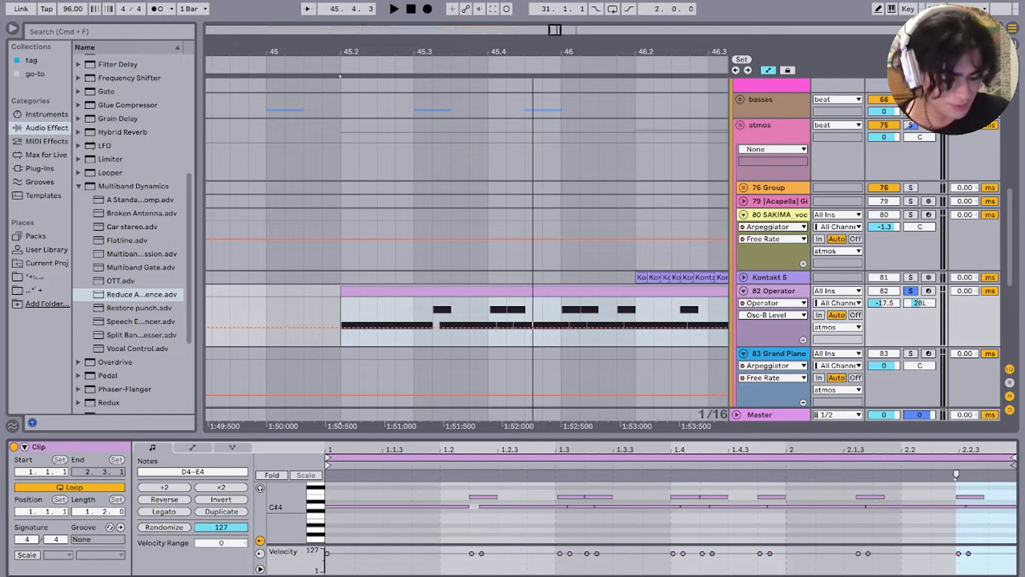
{"action": "key", "text": "space"}
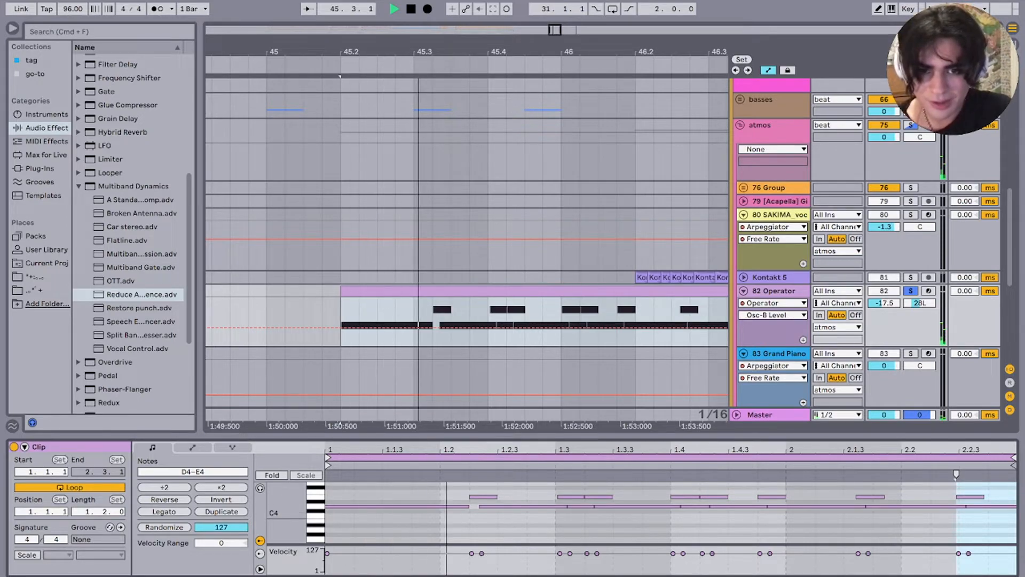
{"action": "scroll", "coordinate": [579, 307], "scroll_direction": "right", "scroll_amount": 4}
{"action": "scroll", "coordinate": [579, 307], "scroll_direction": "down", "scroll_amount": 1}
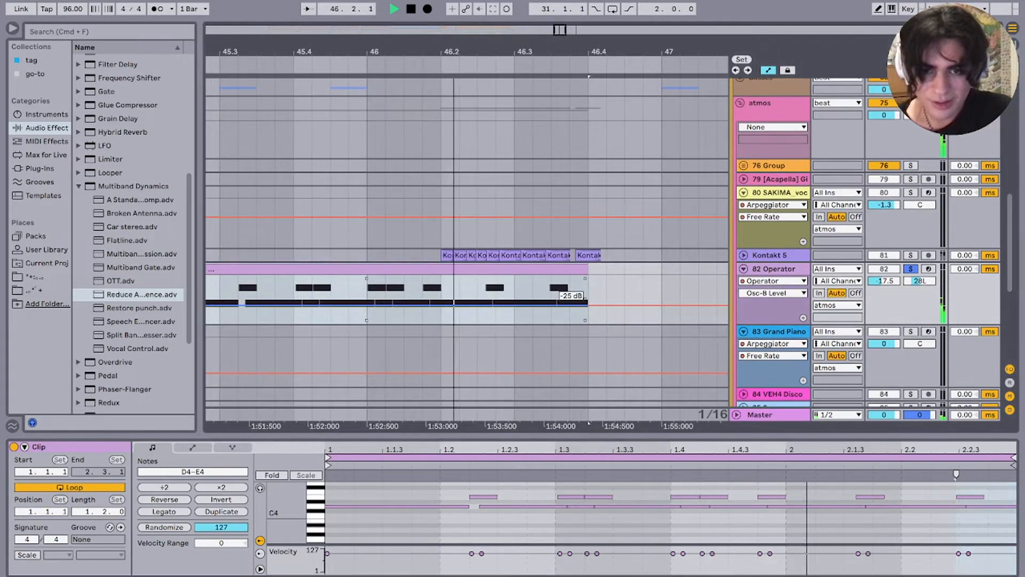
{"action": "key", "text": "space"}
{"action": "scroll", "coordinate": [552, 306], "scroll_direction": "down", "scroll_amount": 5}
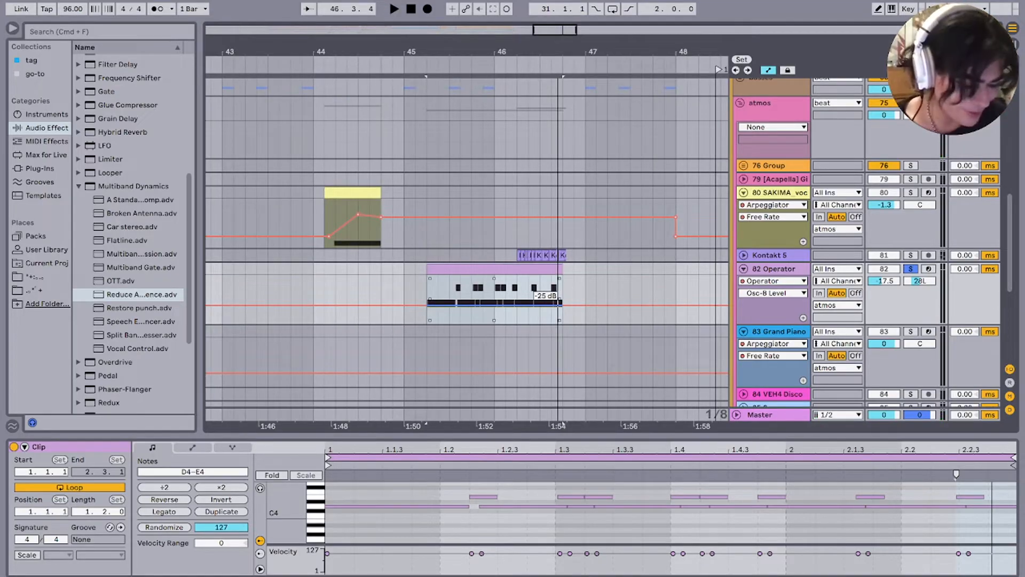
Step: Solo the Kontakt 5 track, unfold it and play its clips from bar 46.2 to show the Frequency Shifter Fine automation
{"action": "left_click", "coordinate": [518, 255]}
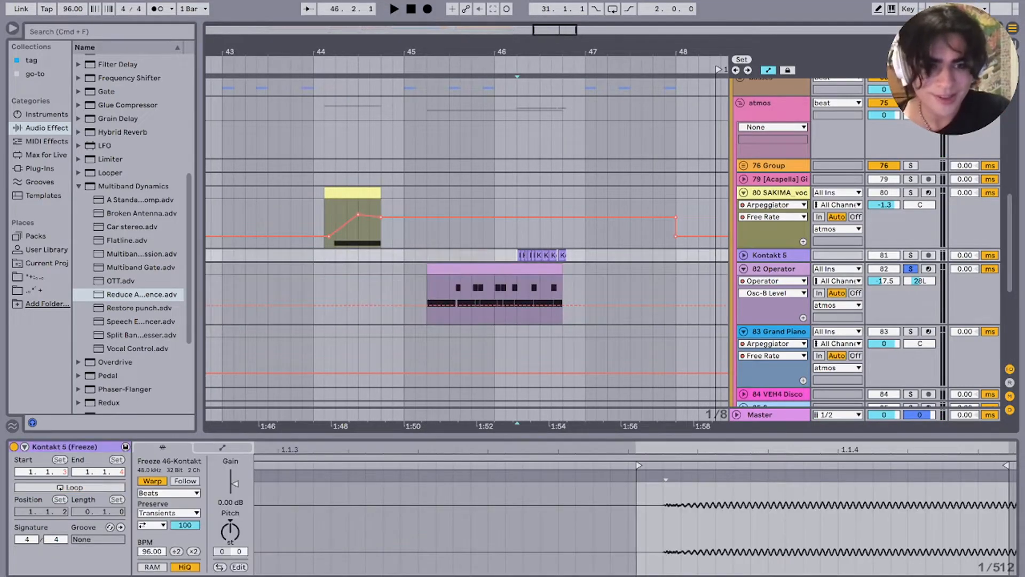
{"action": "left_click", "coordinate": [743, 268]}
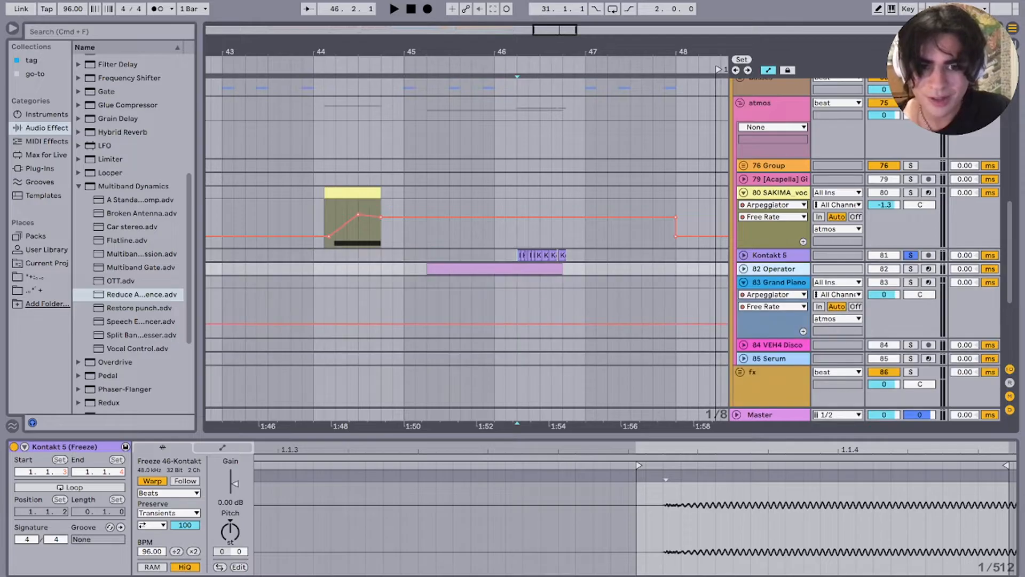
{"action": "left_click", "coordinate": [744, 256]}
{"action": "key", "text": "shift+Tab"}
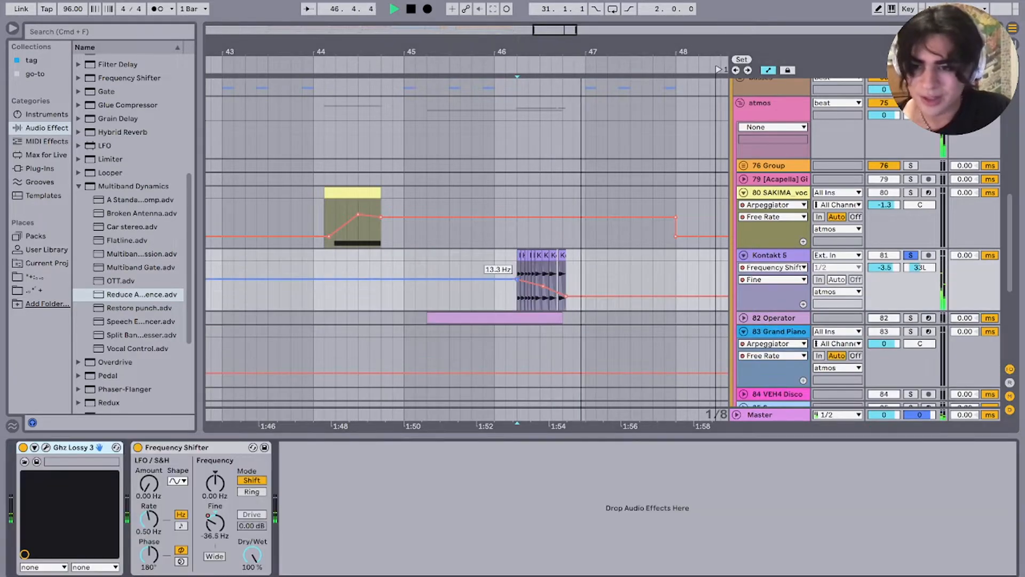
{"action": "key", "text": "space"}
{"action": "key", "text": "space"}
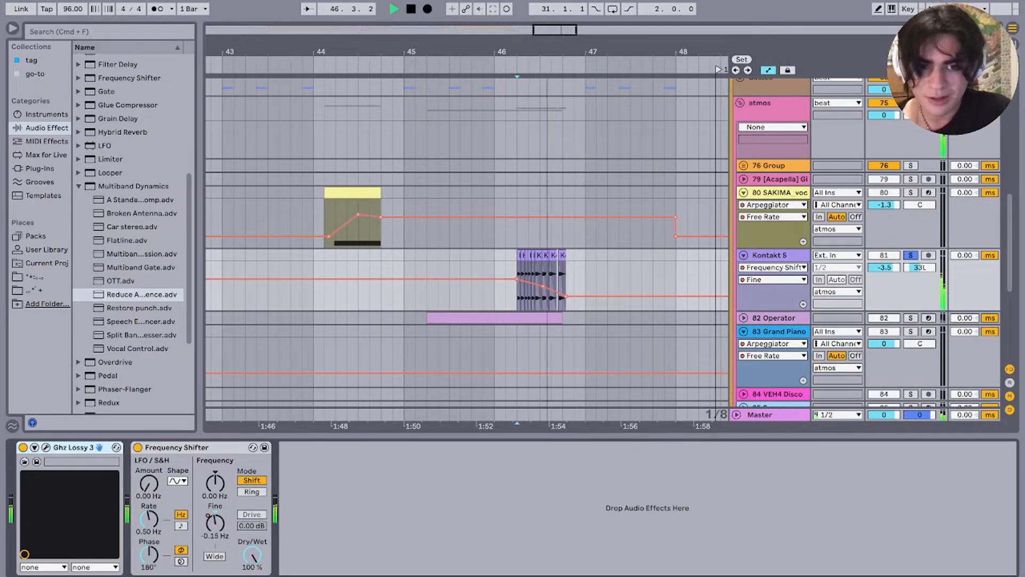
{"action": "left_click", "coordinate": [744, 255]}
{"action": "key", "text": "space"}
Step: Solo the 82 Operator track again and play its clip from bar 45.2
{"action": "left_click", "coordinate": [495, 268]}
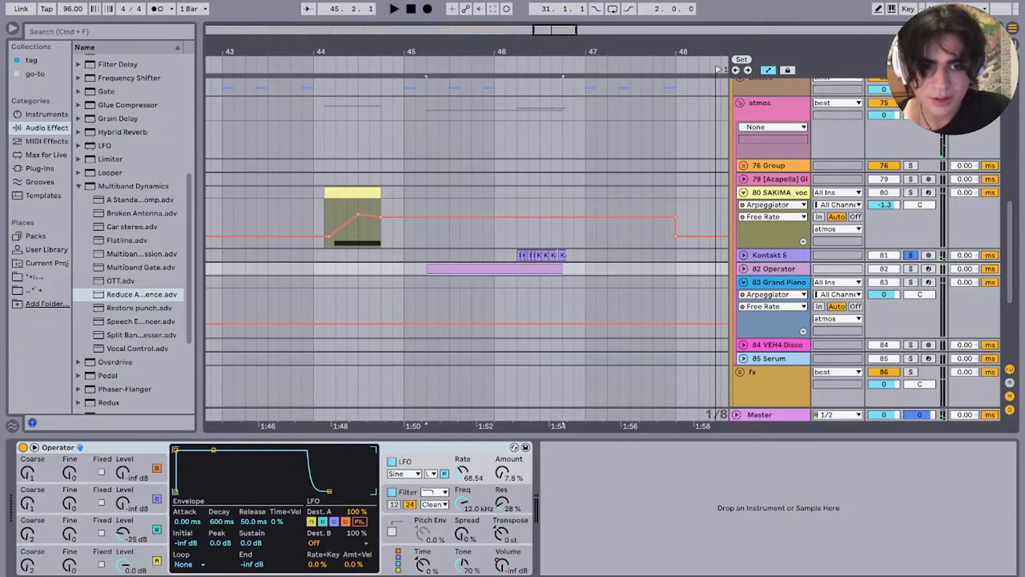
{"action": "scroll", "coordinate": [611, 268], "scroll_direction": "down", "scroll_amount": 5}
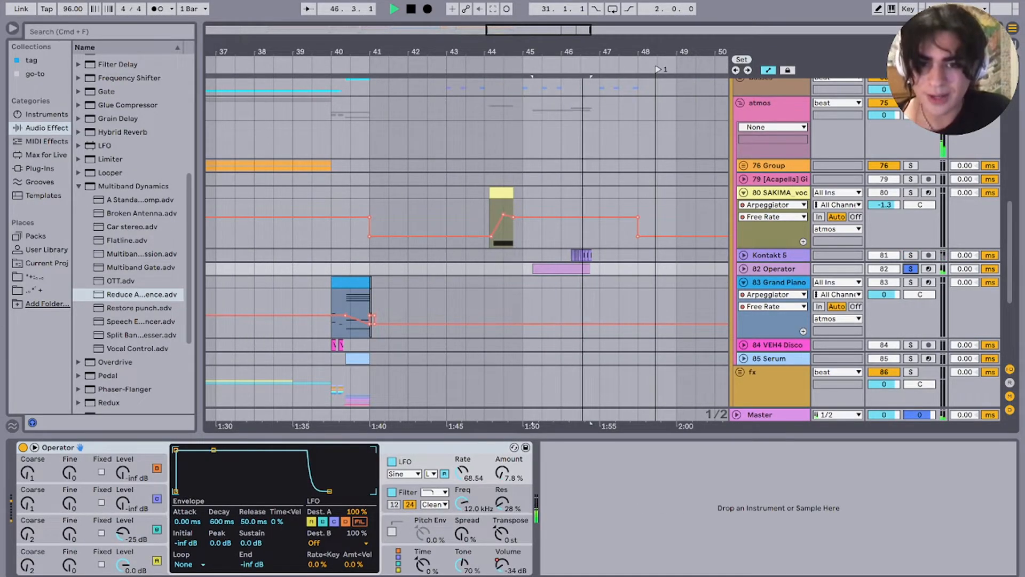
{"action": "key", "text": "space"}
Step: Fold the atmos group, then unfold and solo the fx group
{"action": "scroll", "coordinate": [529, 246], "scroll_direction": "down", "scroll_amount": 3}
{"action": "scroll", "coordinate": [529, 246], "scroll_direction": "left", "scroll_amount": 4}
{"action": "scroll", "coordinate": [529, 246], "scroll_direction": "down", "scroll_amount": 5}
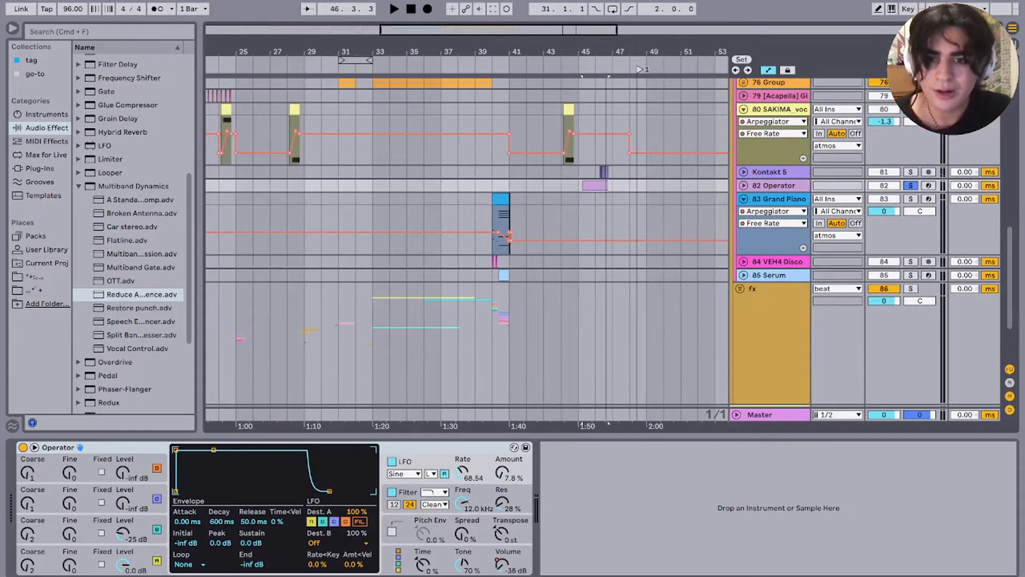
{"action": "scroll", "coordinate": [528, 246], "scroll_direction": "up", "scroll_amount": 1}
{"action": "scroll", "coordinate": [529, 245], "scroll_direction": "up", "scroll_amount": 7}
{"action": "scroll", "coordinate": [528, 245], "scroll_direction": "left", "scroll_amount": 1}
{"action": "scroll", "coordinate": [528, 246], "scroll_direction": "down", "scroll_amount": 3}
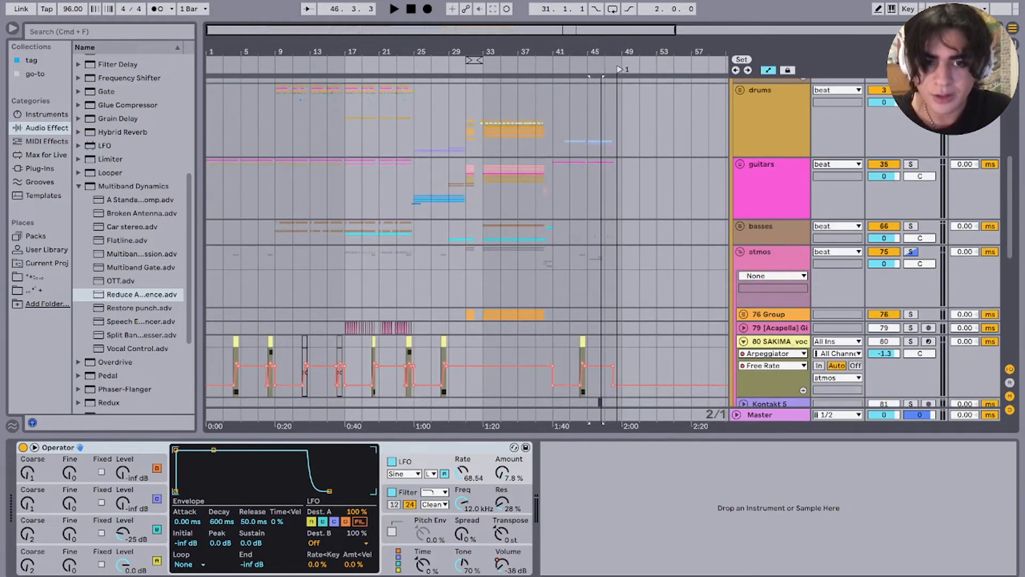
{"action": "left_click", "coordinate": [740, 251]}
{"action": "left_click", "coordinate": [739, 277]}
{"action": "left_click", "coordinate": [910, 277]}
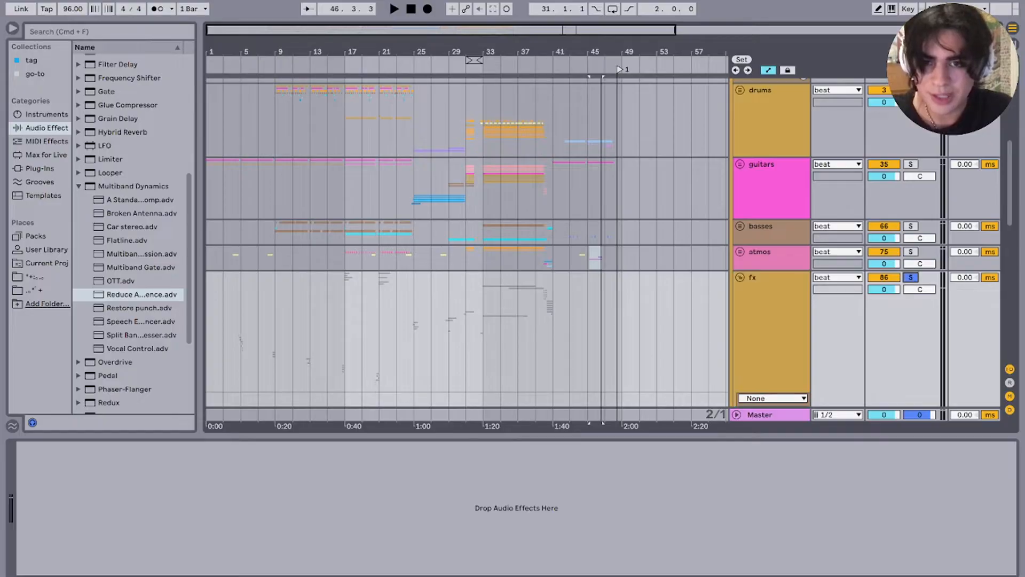
Step: Look through the fx tracks down to the 118 Group and play it from its first clips at bar 4.4
{"action": "scroll", "coordinate": [396, 246], "scroll_direction": "down", "scroll_amount": 6}
{"action": "scroll", "coordinate": [397, 245], "scroll_direction": "up", "scroll_amount": 3}
{"action": "scroll", "coordinate": [467, 242], "scroll_direction": "up", "scroll_amount": 6}
{"action": "scroll", "coordinate": [467, 243], "scroll_direction": "left", "scroll_amount": 4}
{"action": "scroll", "coordinate": [467, 243], "scroll_direction": "down", "scroll_amount": 7}
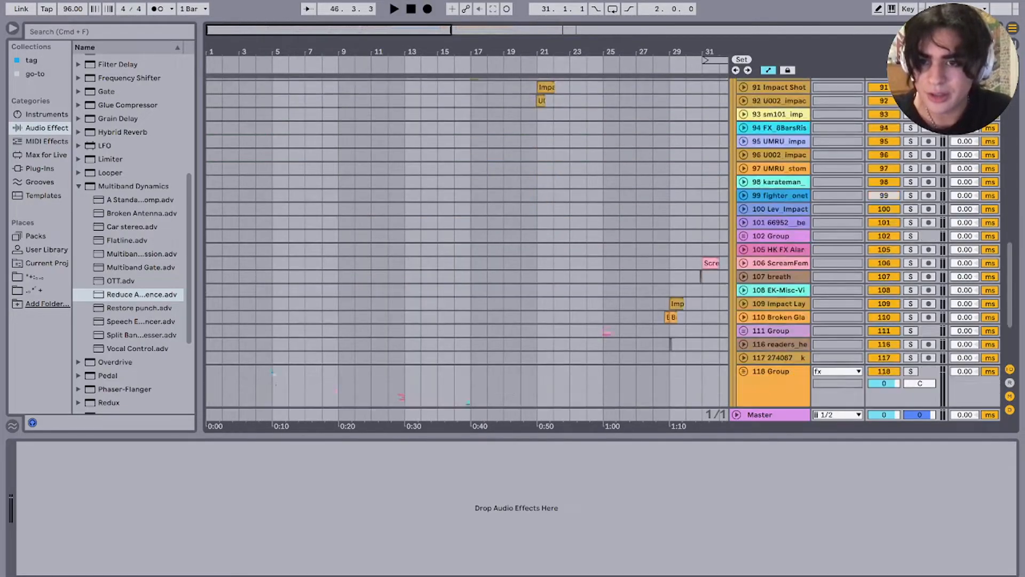
{"action": "scroll", "coordinate": [467, 243], "scroll_direction": "up", "scroll_amount": 1}
{"action": "scroll", "coordinate": [467, 242], "scroll_direction": "down", "scroll_amount": 3}
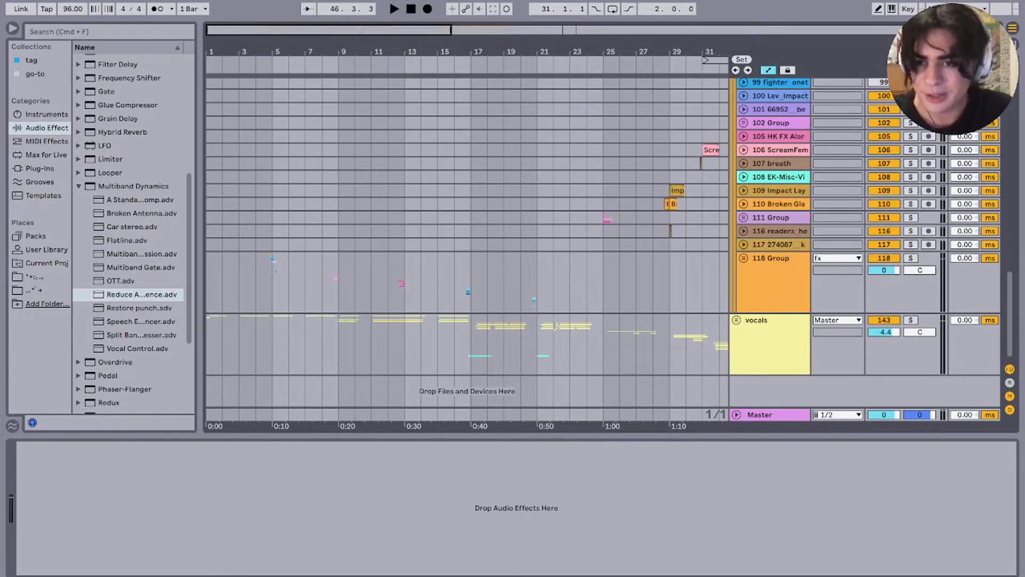
{"action": "left_click", "coordinate": [272, 267]}
{"action": "scroll", "coordinate": [272, 267], "scroll_direction": "up", "scroll_amount": 5}
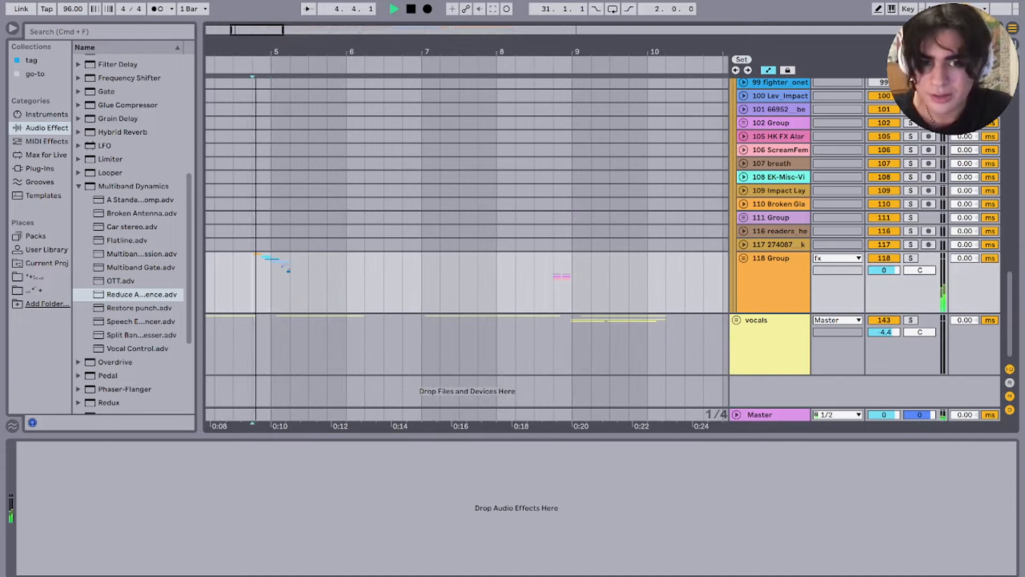
Step: Unfold the 118 Group to show its layered effect clips around bar 5 and stop playback
{"action": "key", "text": "u"}
{"action": "scroll", "coordinate": [256, 256], "scroll_direction": "down", "scroll_amount": 4}
{"action": "key", "text": "space"}
{"action": "scroll", "coordinate": [234, 240], "scroll_direction": "up", "scroll_amount": 5}
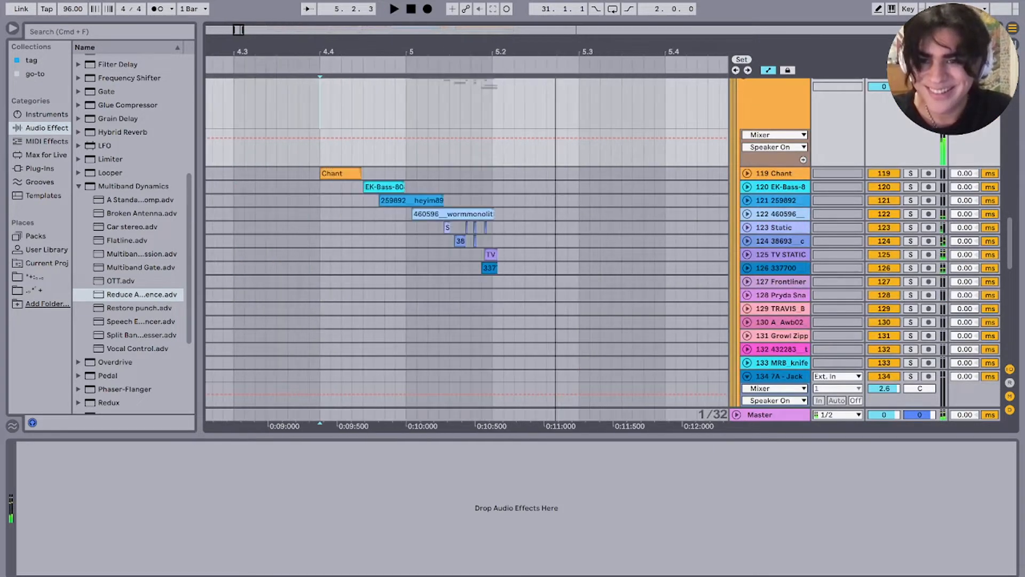
Step: Solo the 119 Chant track and play its clip at bar 4.4
{"action": "left_click", "coordinate": [342, 173]}
{"action": "key", "text": "s"}
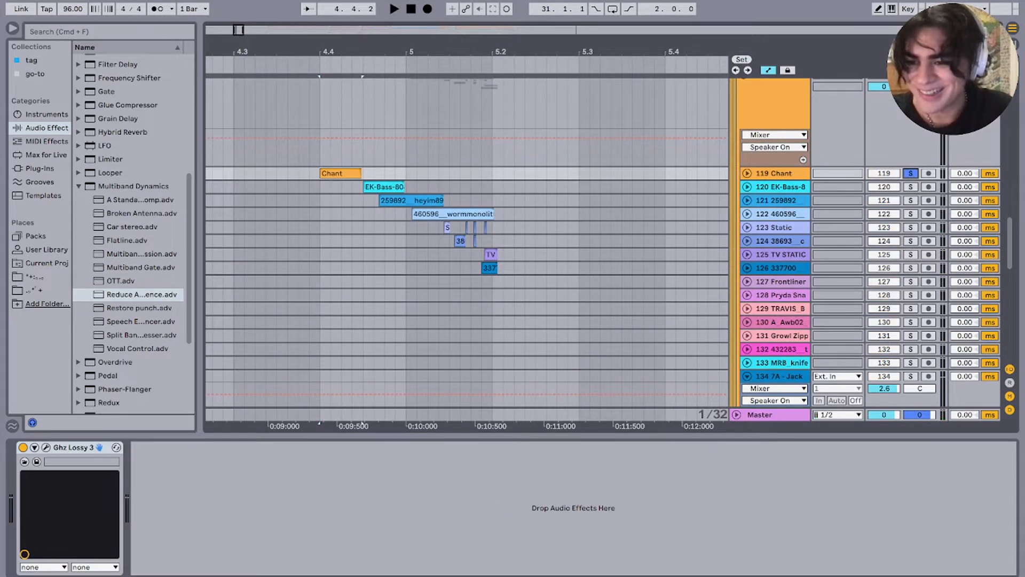
{"action": "key", "text": "space"}
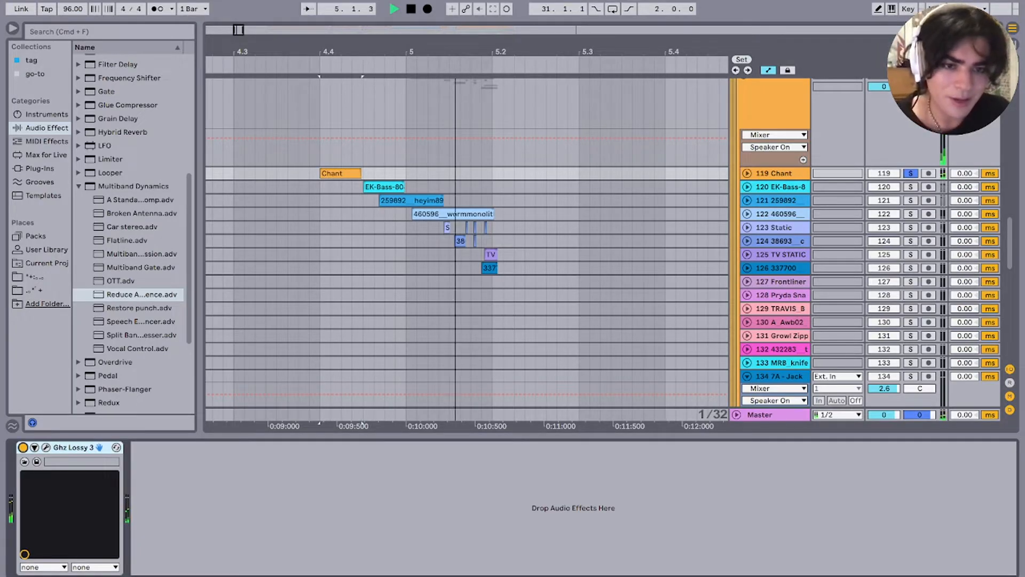
{"action": "scroll", "coordinate": [467, 240], "scroll_direction": "up", "scroll_amount": 3}
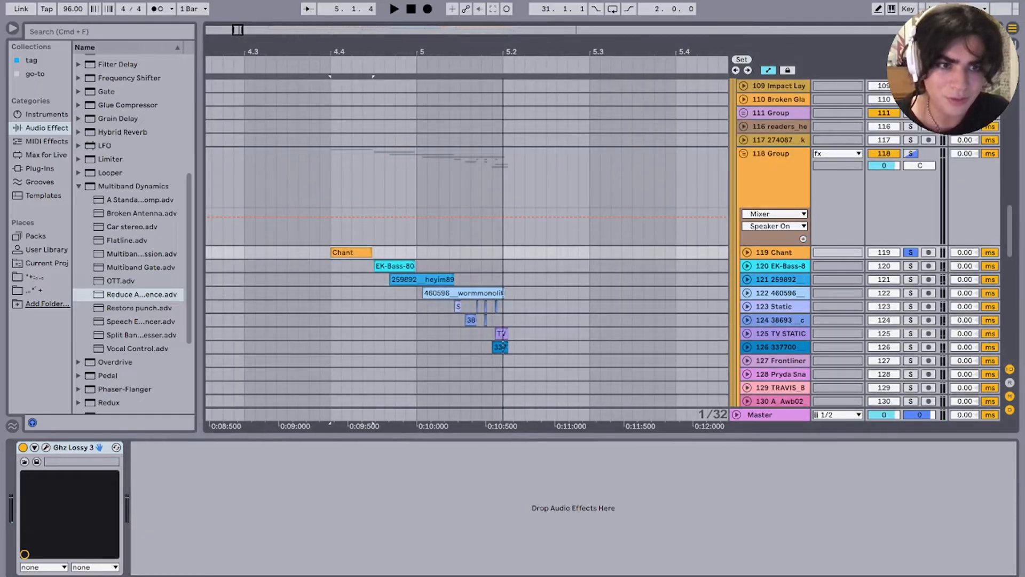
Step: Solo the whole 118 Group and play its layered clips from bar 4.4
{"action": "left_click", "coordinate": [911, 153]}
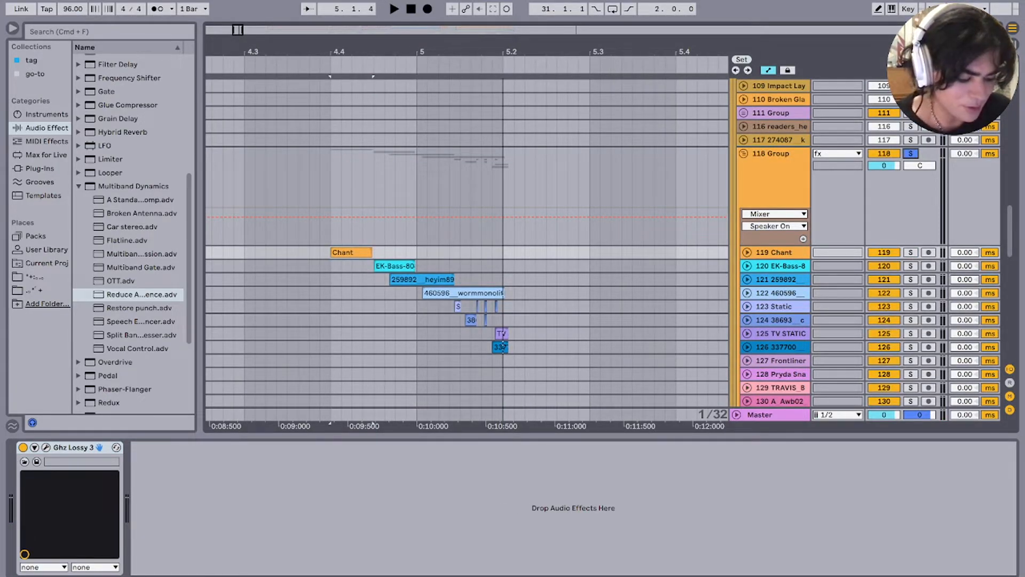
{"action": "key", "text": "space"}
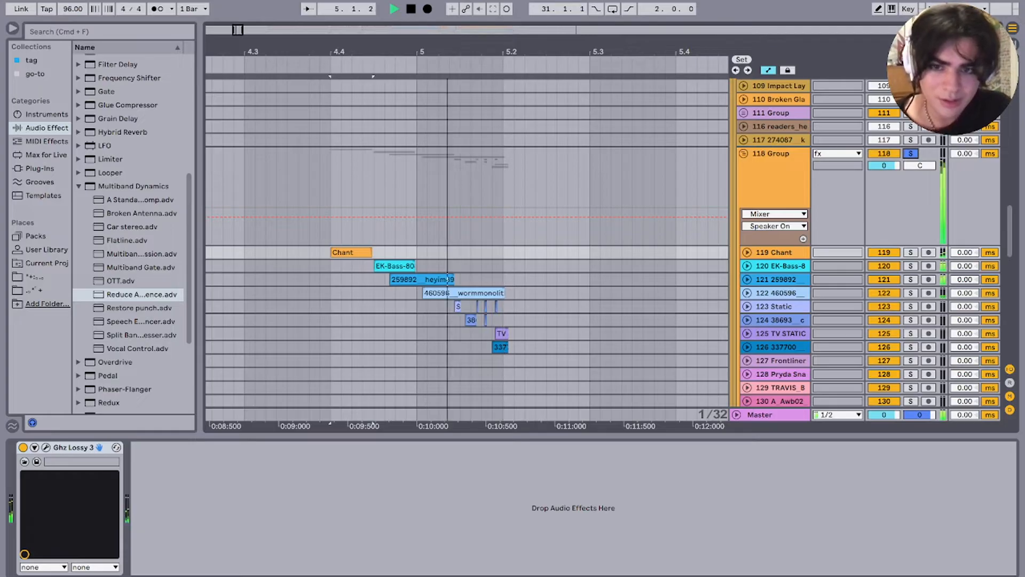
{"action": "scroll", "coordinate": [467, 241], "scroll_direction": "down", "scroll_amount": 10}
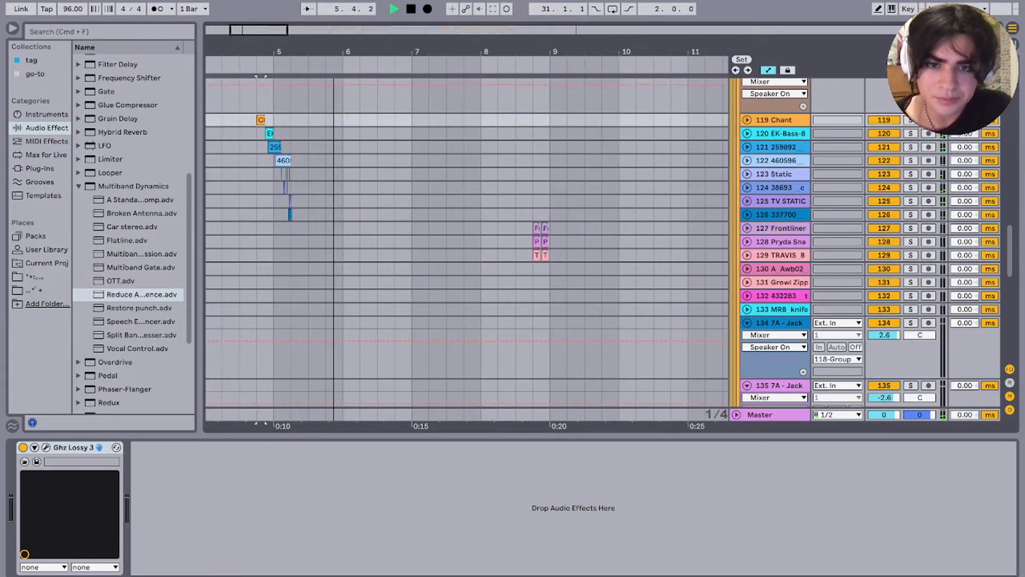
Step: Play the Frontliner, Pryda Snare and TRAVIS kick clips of the 118 Group from bar 8.4
{"action": "left_click", "coordinate": [533, 215]}
{"action": "key", "text": "space"}
{"action": "key", "text": "space"}
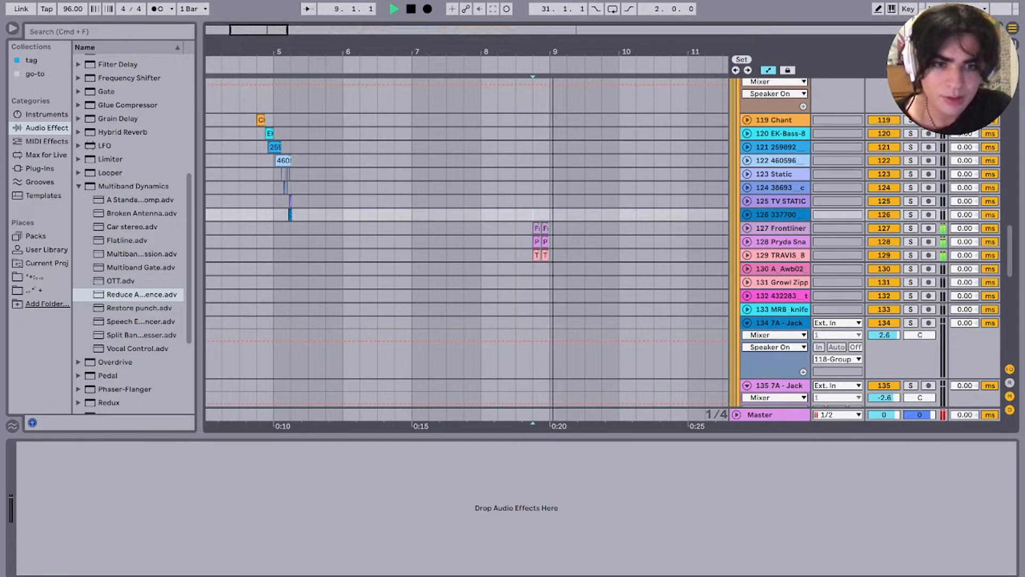
{"action": "key", "text": "space"}
{"action": "scroll", "coordinate": [533, 215], "scroll_direction": "up", "scroll_amount": 5}
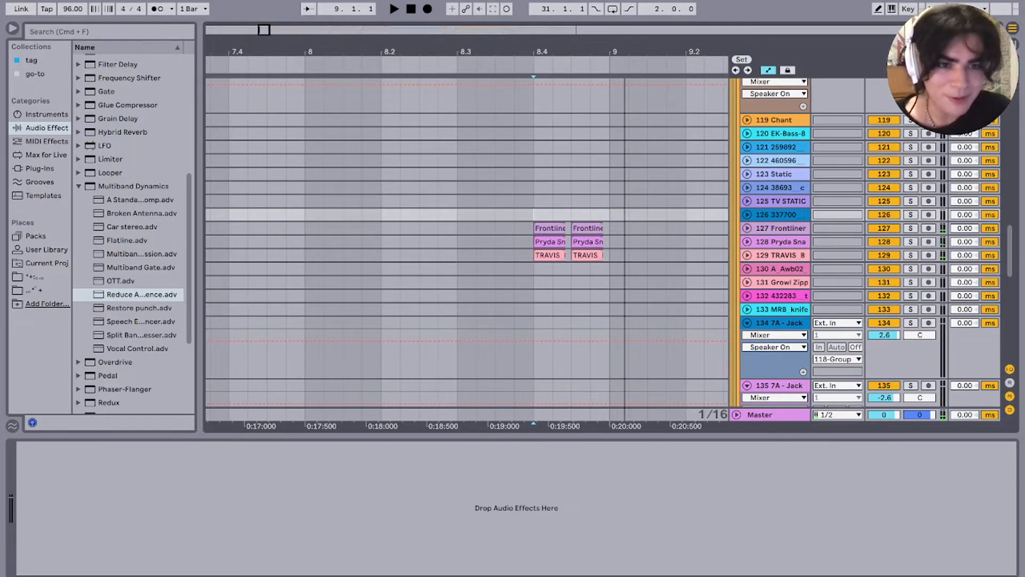
Step: Solo tracks 129, 128 and 127 in the 118 Group and play their layered hits at bar 8.4
{"action": "scroll", "coordinate": [468, 240], "scroll_direction": "up", "scroll_amount": 3}
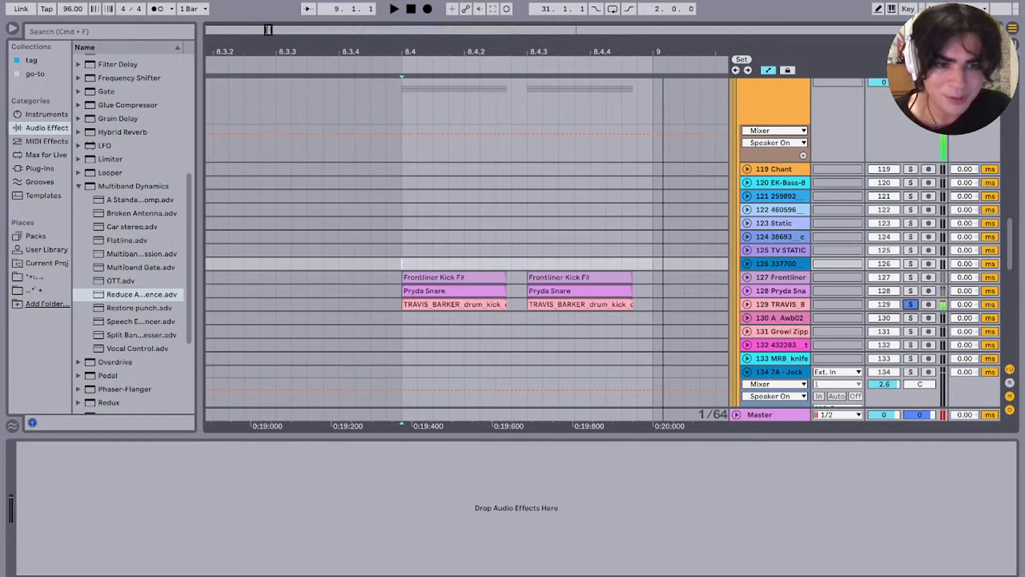
{"action": "scroll", "coordinate": [588, 240], "scroll_direction": "down", "scroll_amount": 5}
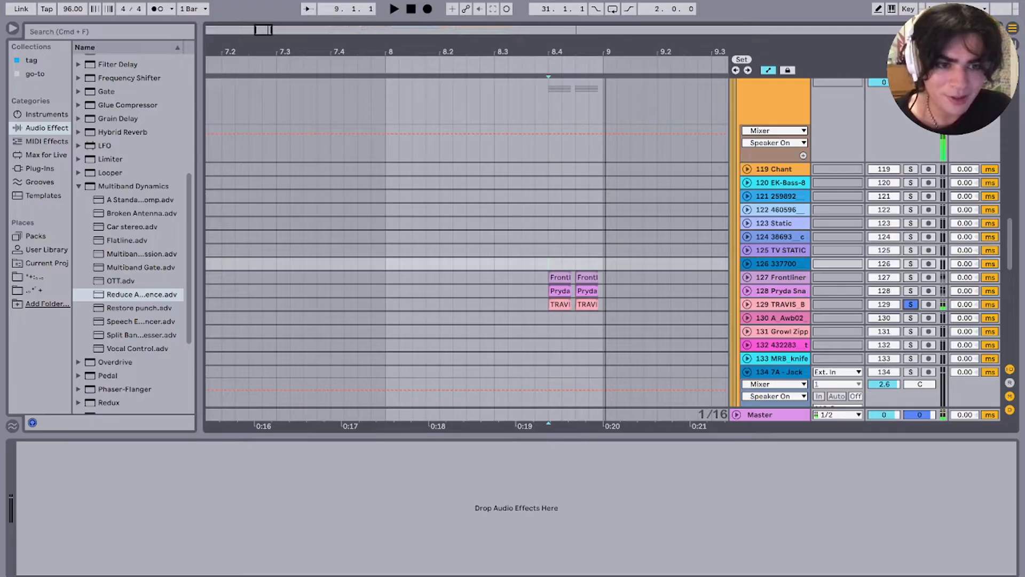
{"action": "key", "text": "space"}
{"action": "key", "text": "space"}
{"action": "scroll", "coordinate": [592, 240], "scroll_direction": "down", "scroll_amount": 5}
{"action": "scroll", "coordinate": [593, 241], "scroll_direction": "right", "scroll_amount": 7}
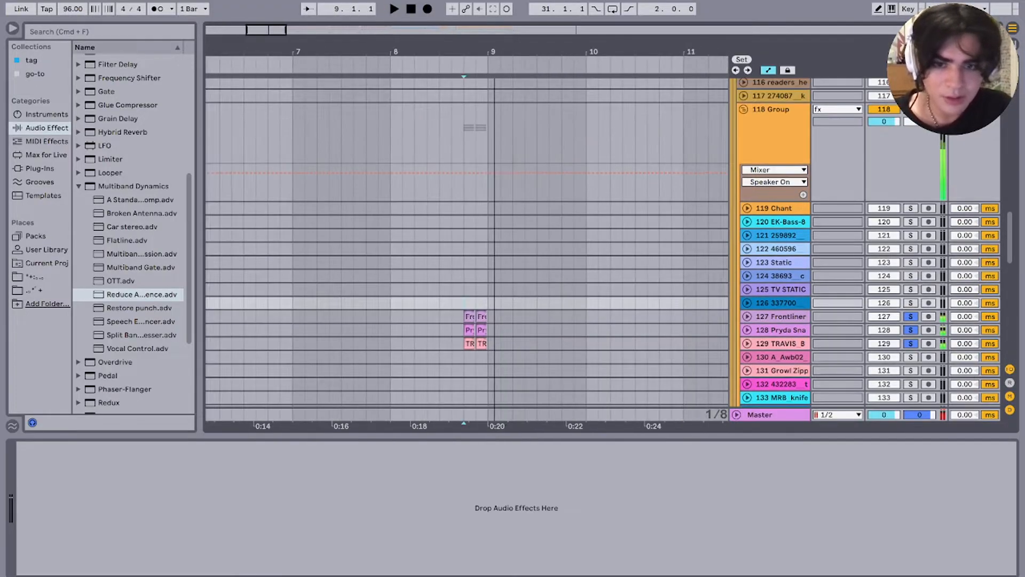
Step: Unsolo tracks 127 to 129 and play the 118 Group's layered clips from bar 12.3.3
{"action": "scroll", "coordinate": [467, 240], "scroll_direction": "up", "scroll_amount": 1}
{"action": "scroll", "coordinate": [467, 240], "scroll_direction": "left", "scroll_amount": 1}
{"action": "left_click", "coordinate": [542, 316]}
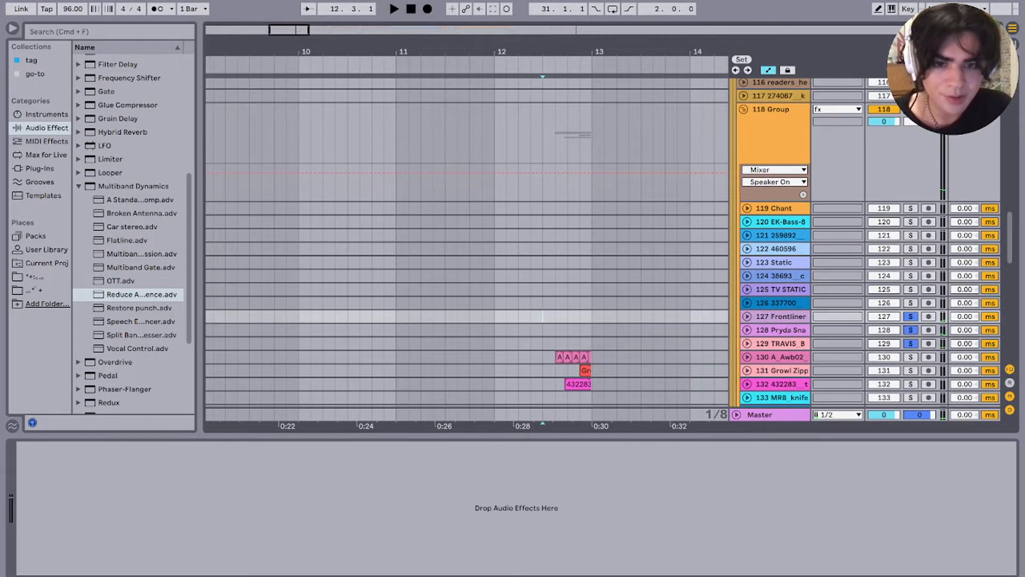
{"action": "key", "text": "s"}
{"action": "key", "text": "space"}
{"action": "scroll", "coordinate": [594, 356], "scroll_direction": "up", "scroll_amount": 5}
{"action": "scroll", "coordinate": [520, 356], "scroll_direction": "up", "scroll_amount": 5}
{"action": "left_click", "coordinate": [520, 356]}
{"action": "key", "text": "space"}
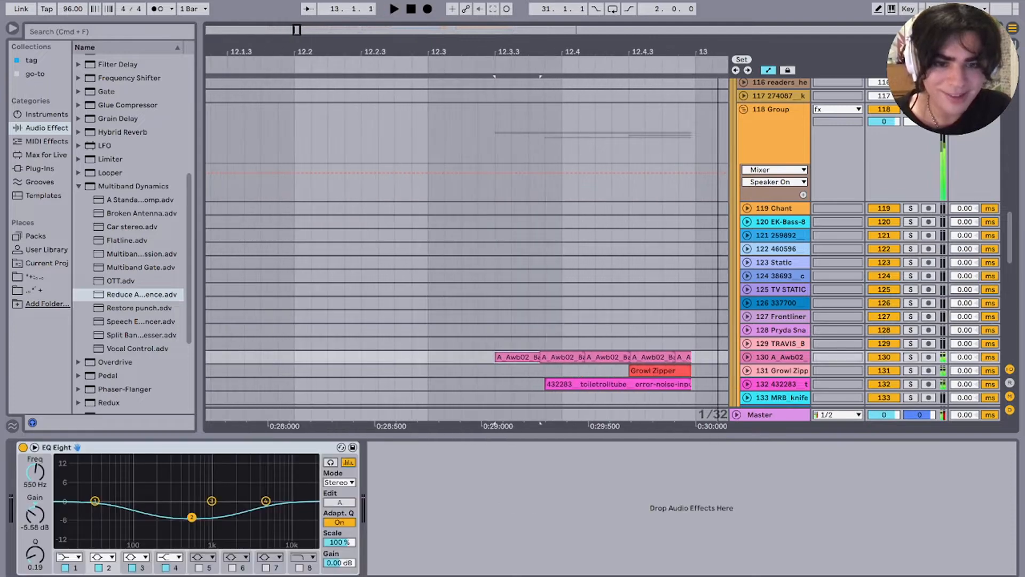
Step: Solo the 130 A_Awb02 track and play its repeated clips before bar 13
{"action": "scroll", "coordinate": [467, 240], "scroll_direction": "down", "scroll_amount": 3}
{"action": "key", "text": "s"}
{"action": "key", "text": "space"}
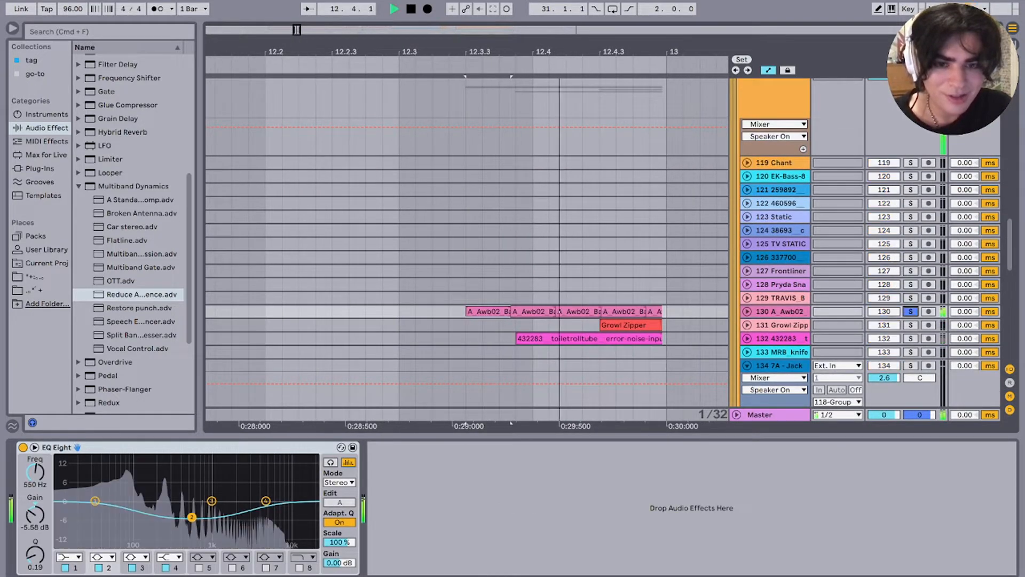
{"action": "key", "text": "space"}
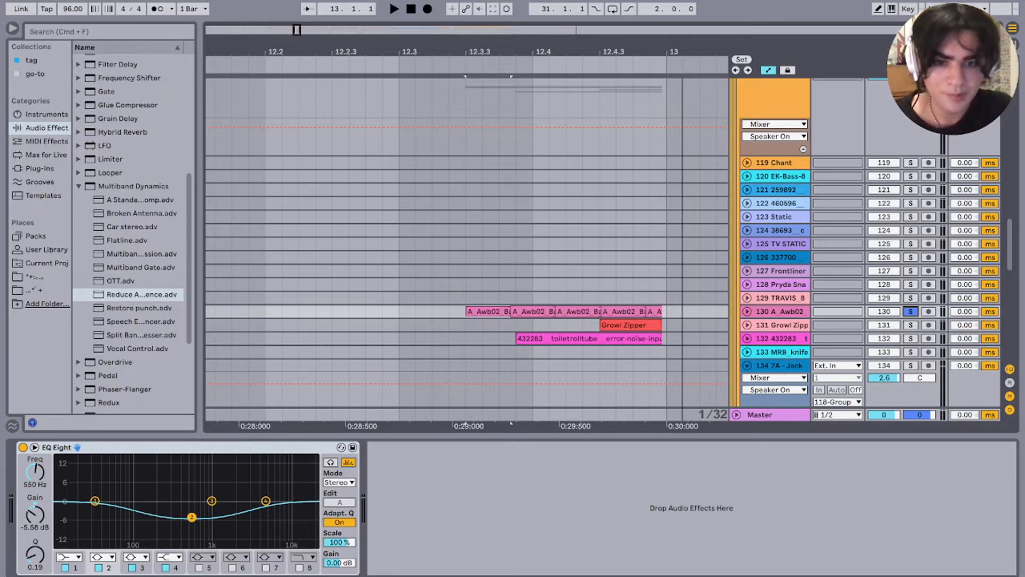
Step: Solo the 132 toiletrolltube error-noise track and play its clip
{"action": "left_click", "coordinate": [560, 325]}
{"action": "left_click", "coordinate": [560, 339]}
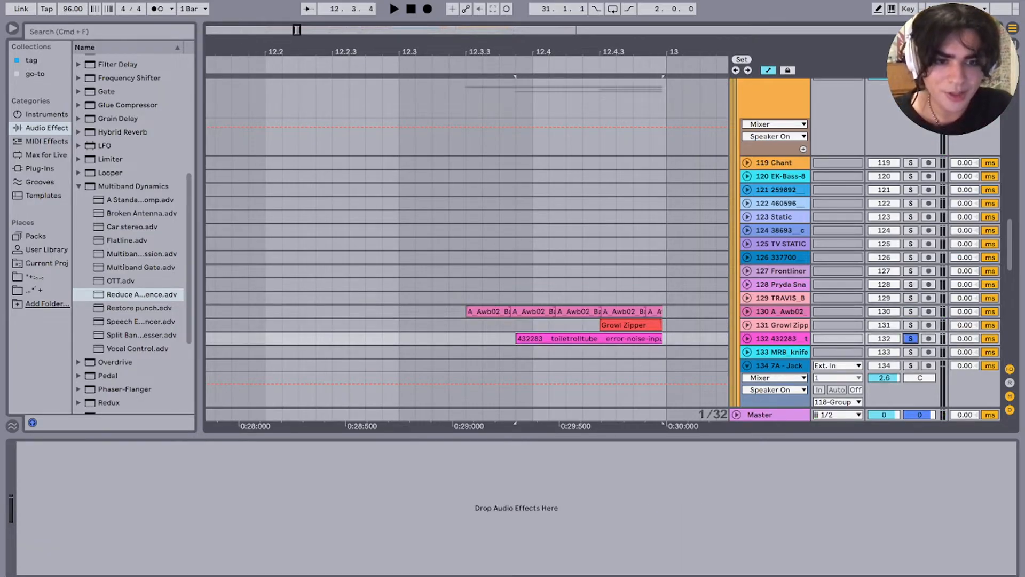
{"action": "key", "text": "space"}
Step: Solo the 131 Growl Zipper track and play its clip before bar 13
{"action": "left_click", "coordinate": [630, 325]}
{"action": "key", "text": "s"}
{"action": "key", "text": "space"}
{"action": "scroll", "coordinate": [630, 325], "scroll_direction": "right", "scroll_amount": 5}
{"action": "scroll", "coordinate": [630, 325], "scroll_direction": "down", "scroll_amount": 1}
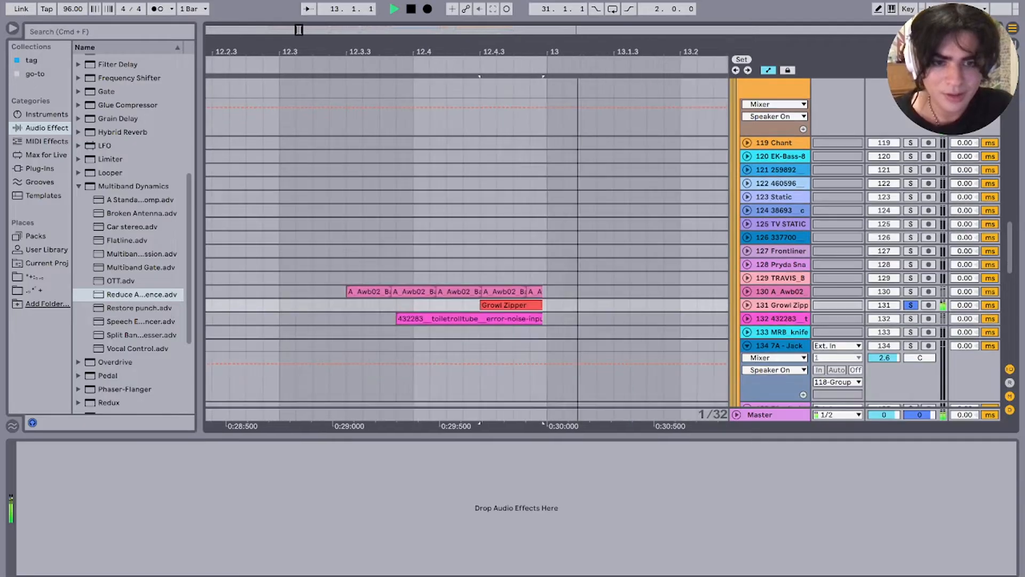
{"action": "key", "text": "space"}
{"action": "key", "text": "space"}
Step: Unfold the Growl Zipper track, show its clip settings and replay the clip
{"action": "key", "text": "u"}
{"action": "key", "text": "space"}
{"action": "key", "text": "shift+Tab"}
{"action": "key", "text": "space"}
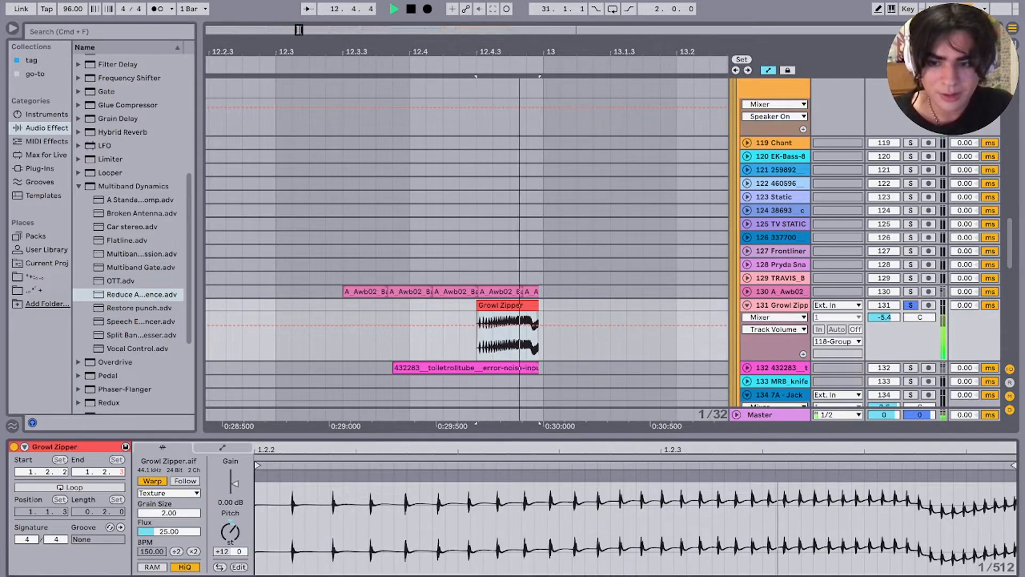
{"action": "key", "text": "space"}
{"action": "key", "text": "space"}
{"action": "key", "text": "space"}
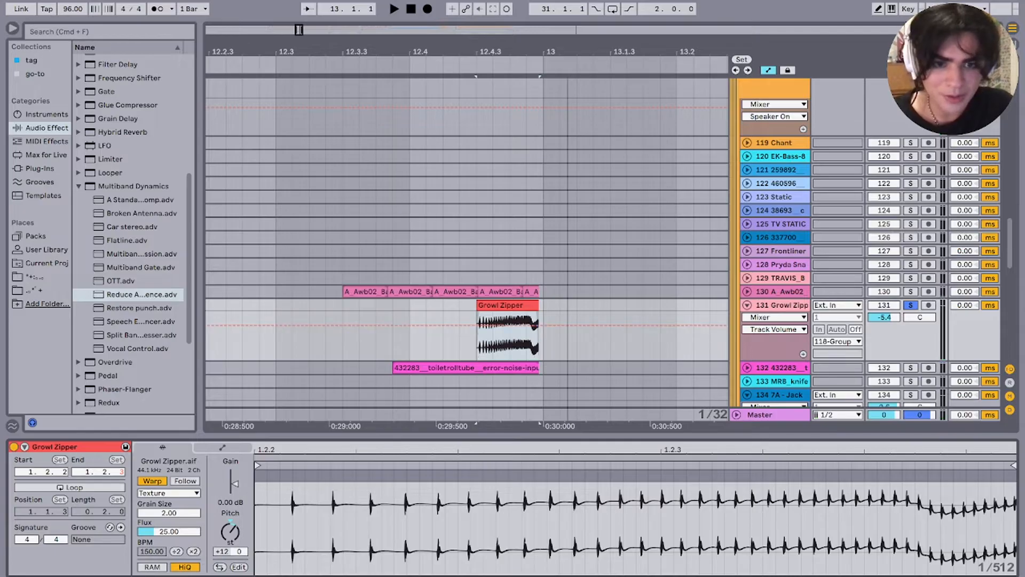
Step: Solo the 118 Group and replay its layered clips before bar 13
{"action": "scroll", "coordinate": [467, 240], "scroll_direction": "up", "scroll_amount": 15}
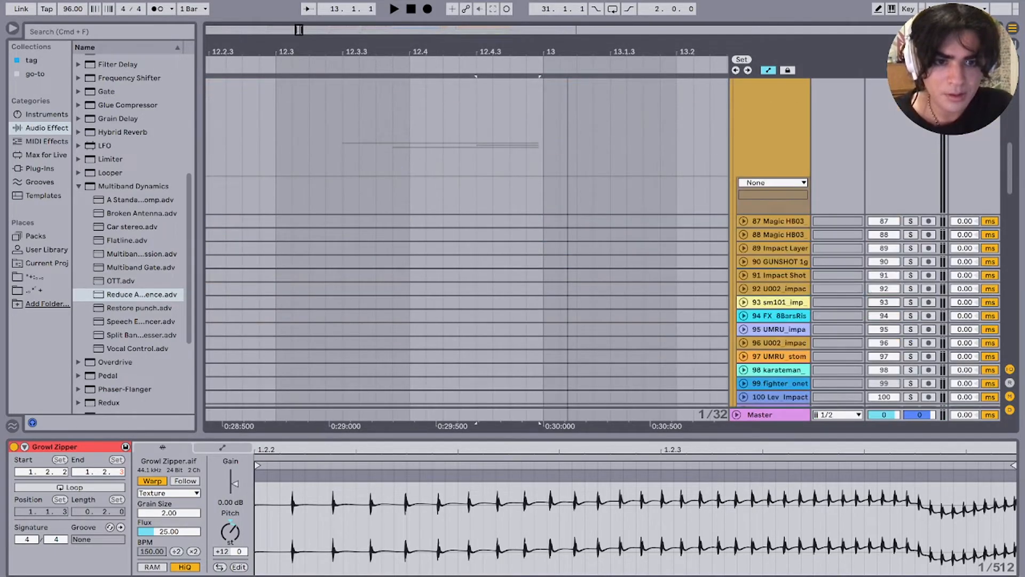
{"action": "scroll", "coordinate": [467, 240], "scroll_direction": "down", "scroll_amount": 12}
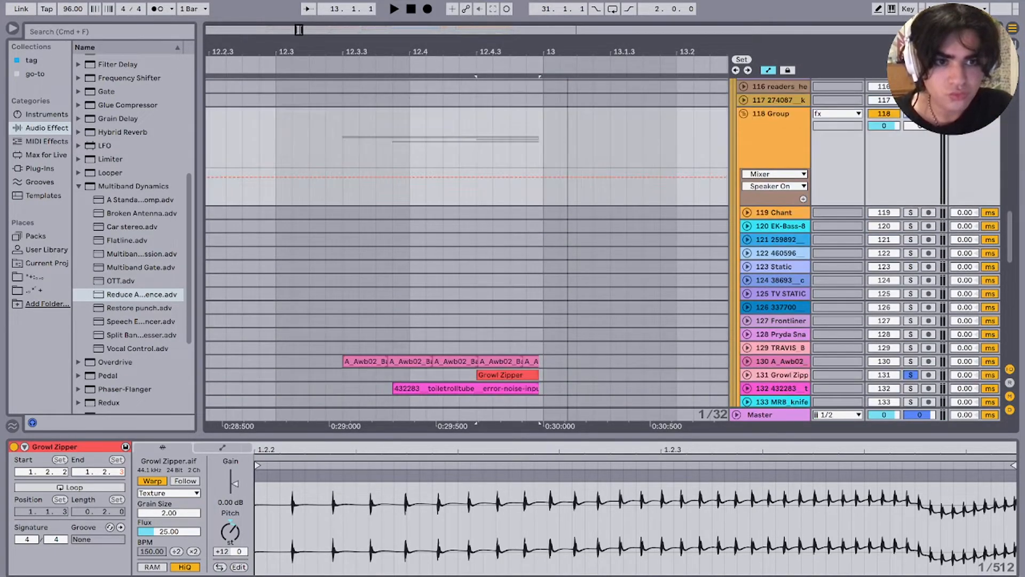
{"action": "key", "text": "space"}
{"action": "key", "text": "s"}
{"action": "scroll", "coordinate": [542, 267], "scroll_direction": "down", "scroll_amount": 5}
{"action": "scroll", "coordinate": [541, 267], "scroll_direction": "right", "scroll_amount": 8}
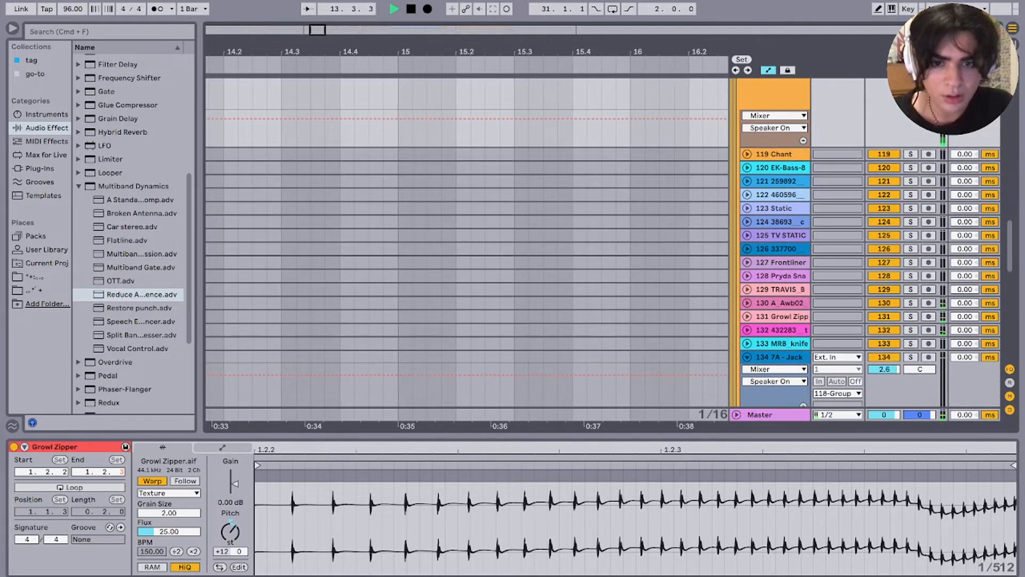
Step: Play the 118 Group's knife scrape, Jack U Snare and Serum clips around bar 16.4
{"action": "scroll", "coordinate": [542, 267], "scroll_direction": "down", "scroll_amount": 5}
{"action": "scroll", "coordinate": [588, 329], "scroll_direction": "down", "scroll_amount": 5}
{"action": "scroll", "coordinate": [588, 328], "scroll_direction": "right", "scroll_amount": 2}
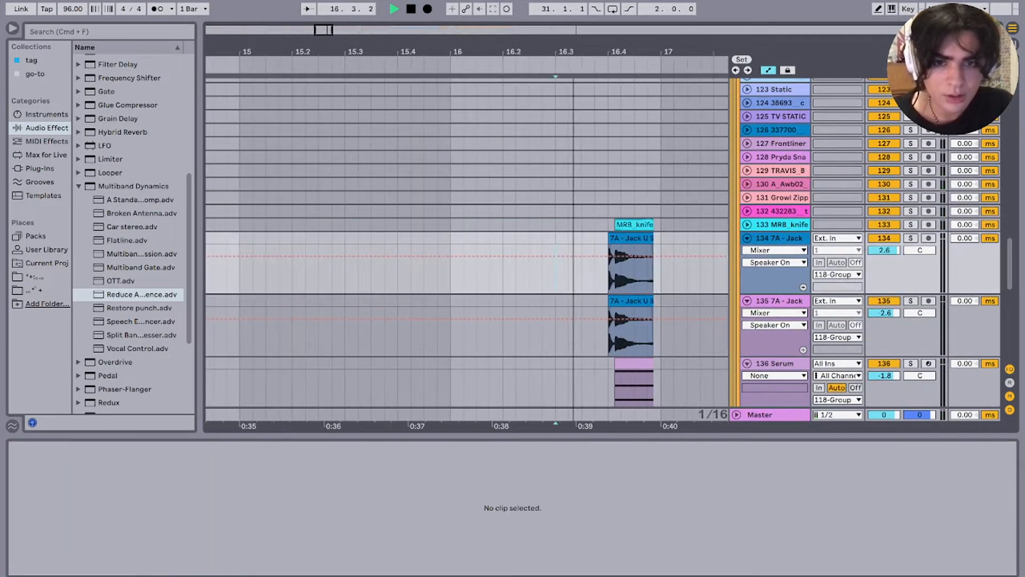
{"action": "scroll", "coordinate": [561, 267], "scroll_direction": "down", "scroll_amount": 3}
{"action": "scroll", "coordinate": [560, 267], "scroll_direction": "right", "scroll_amount": 5}
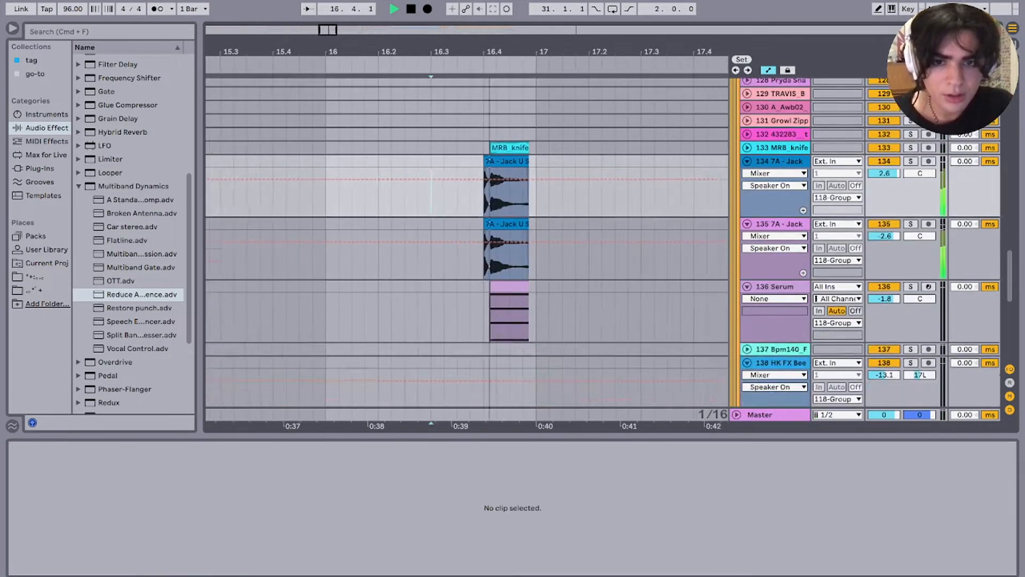
{"action": "scroll", "coordinate": [524, 240], "scroll_direction": "up", "scroll_amount": 5}
{"action": "key", "text": "space"}
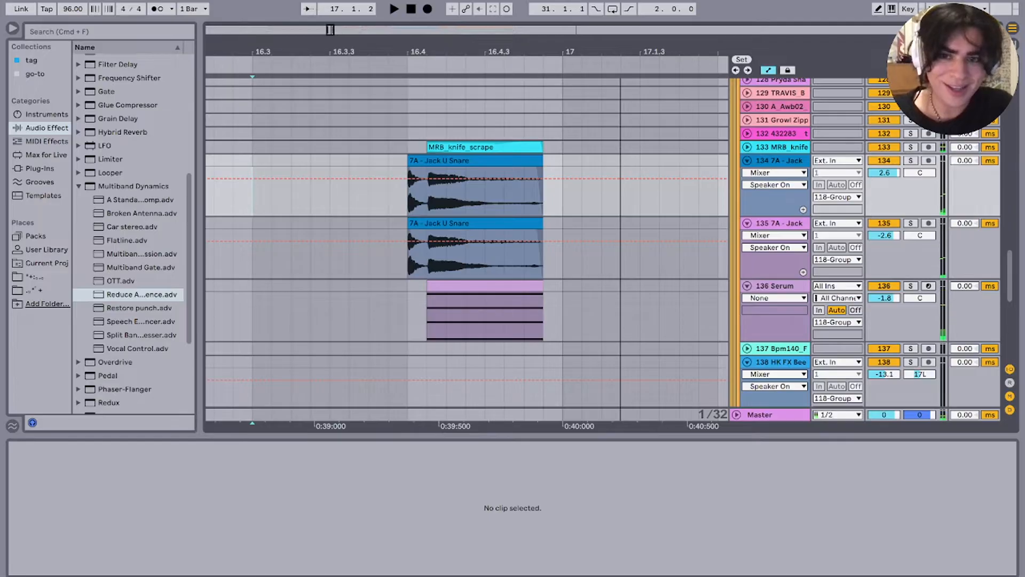
Step: Solo both 7A - Jack U Snare tracks, 134 and 135, and play them from bar 16.4
{"action": "left_click", "coordinate": [454, 147]}
{"action": "left_click", "coordinate": [411, 146]}
{"action": "left_click", "coordinate": [779, 161]}
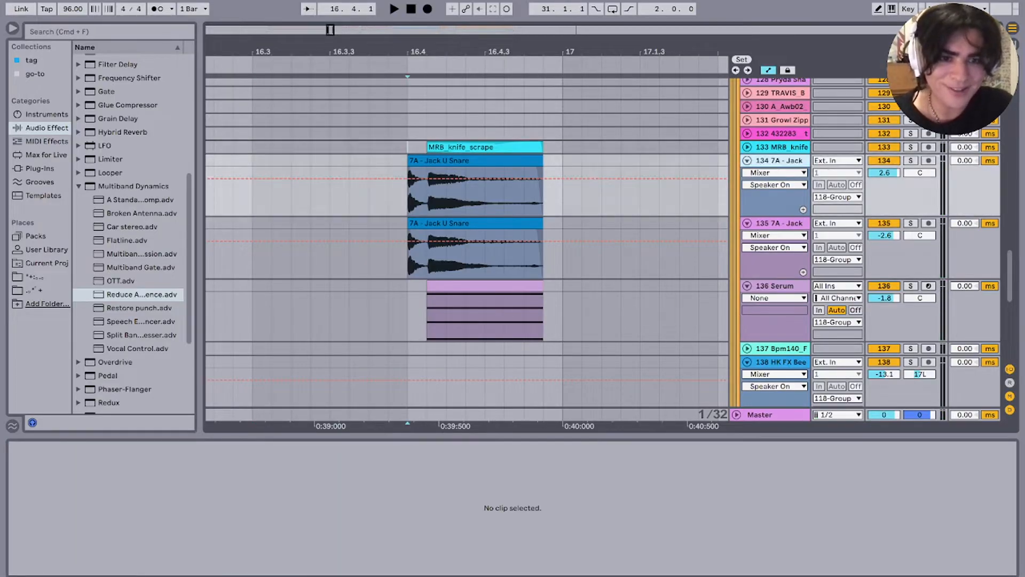
{"action": "left_click", "coordinate": [779, 223], "text": "shift"}
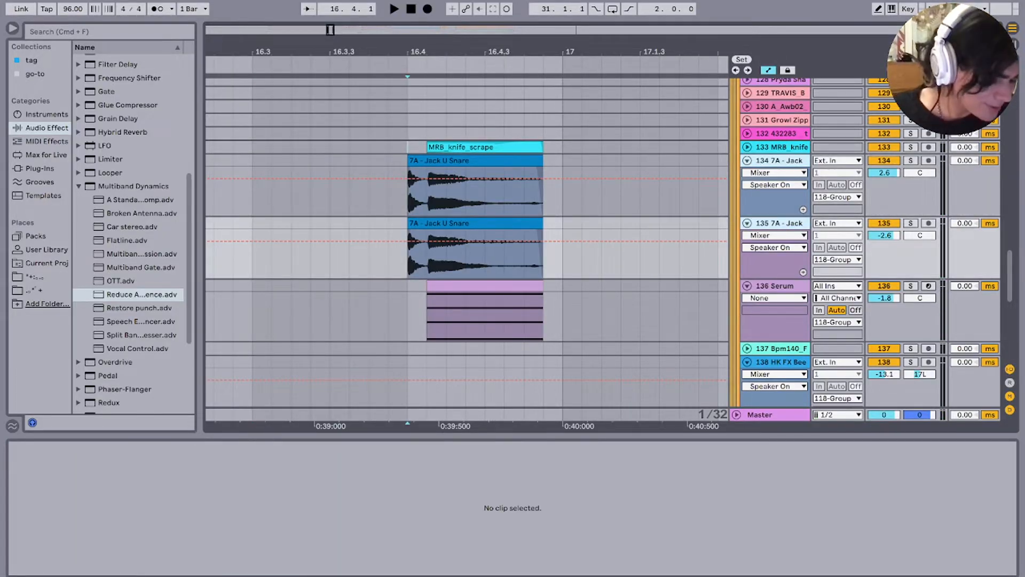
{"action": "key", "text": "s"}
{"action": "key", "text": "space"}
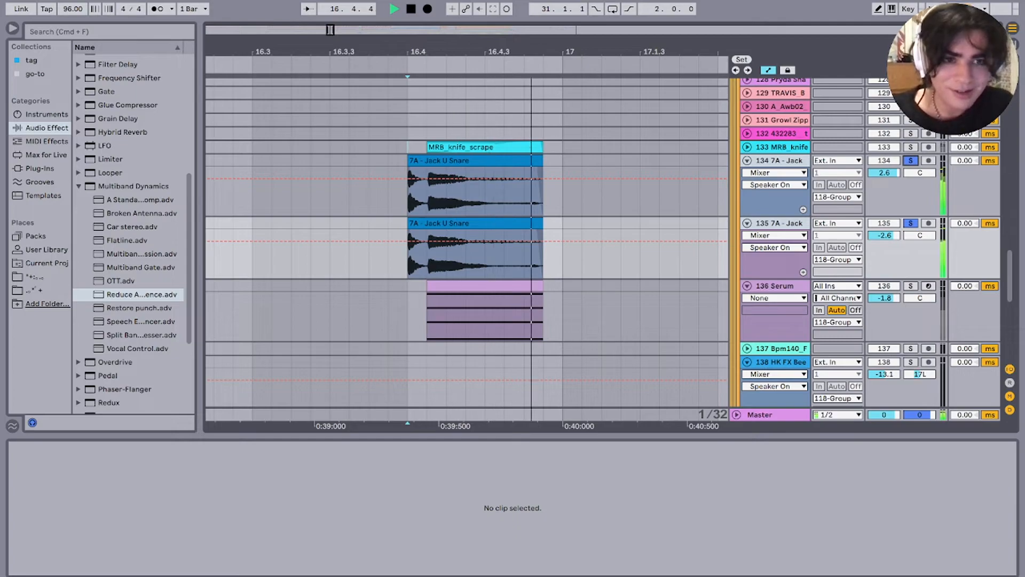
{"action": "key", "text": "space"}
{"action": "key", "text": "space"}
Step: Solo the 133 MRB_knife_scrape track, play it from bar 16.4 and unfold the track
{"action": "left_click", "coordinate": [910, 147]}
{"action": "key", "text": "space"}
{"action": "left_click", "coordinate": [747, 147]}
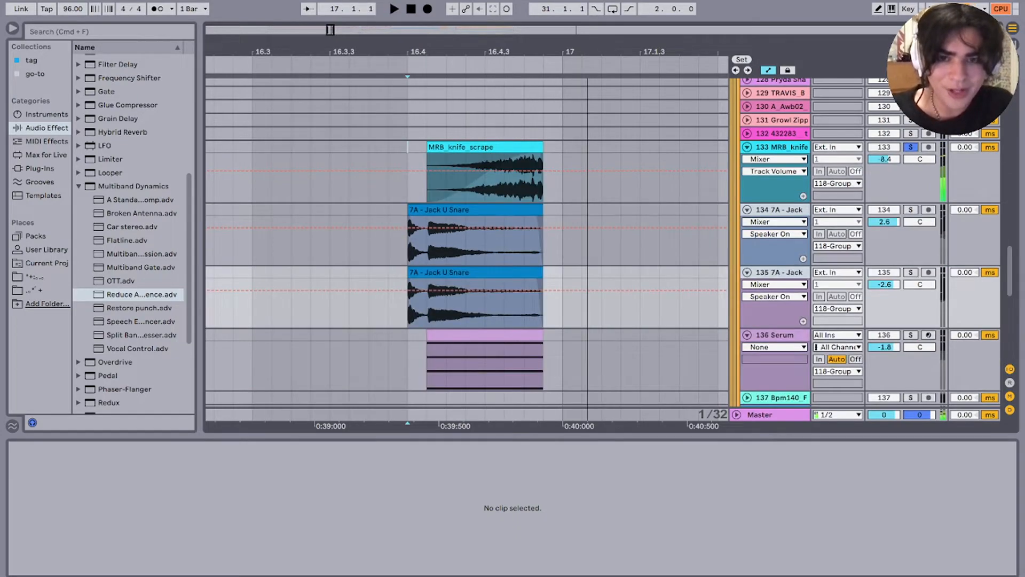
{"action": "left_click", "coordinate": [470, 146]}
Step: Show the 136 Serum track's clip and devices, solo the track and play it
{"action": "scroll", "coordinate": [481, 202], "scroll_direction": "down", "scroll_amount": 3}
{"action": "left_click", "coordinate": [491, 259]}
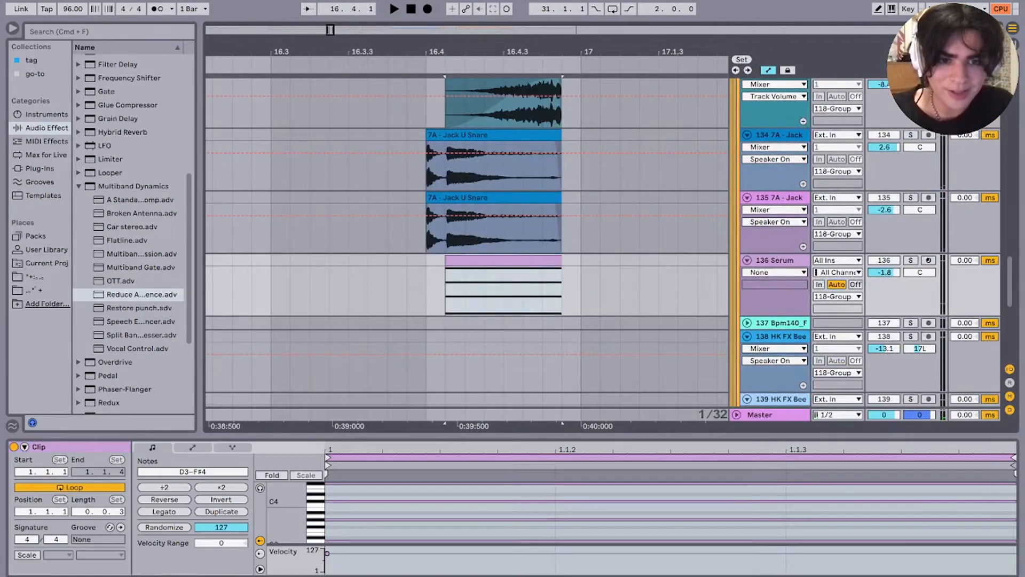
{"action": "double_click", "coordinate": [775, 260]}
{"action": "left_click", "coordinate": [911, 260]}
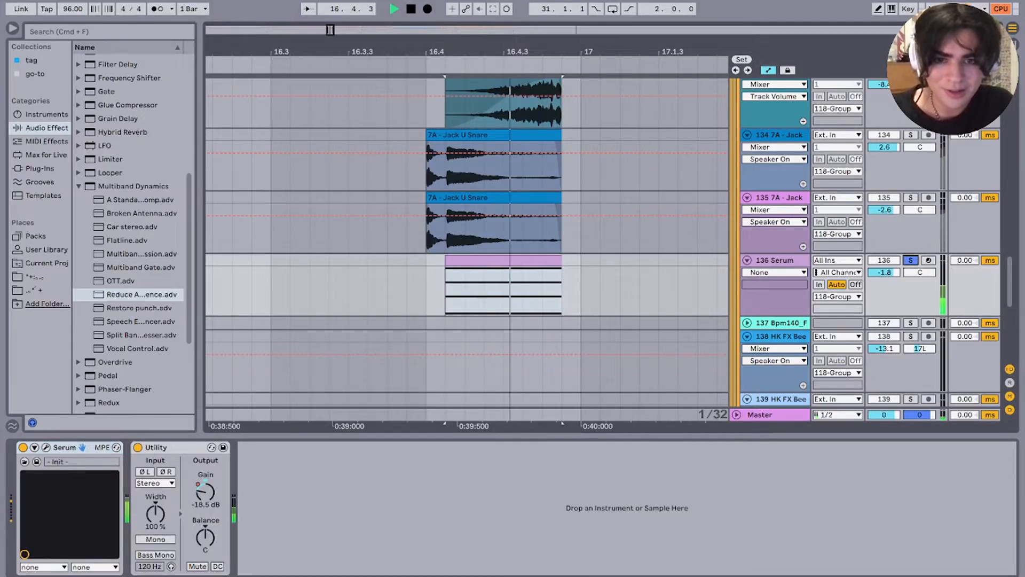
{"action": "key", "text": "space"}
{"action": "key", "text": "space"}
Step: Solo the whole 118 Group and play its combined layers from bar 16.4
{"action": "scroll", "coordinate": [603, 243], "scroll_direction": "up", "scroll_amount": 15}
{"action": "key", "text": "space"}
{"action": "key", "text": "space"}
{"action": "scroll", "coordinate": [603, 242], "scroll_direction": "down", "scroll_amount": 5}
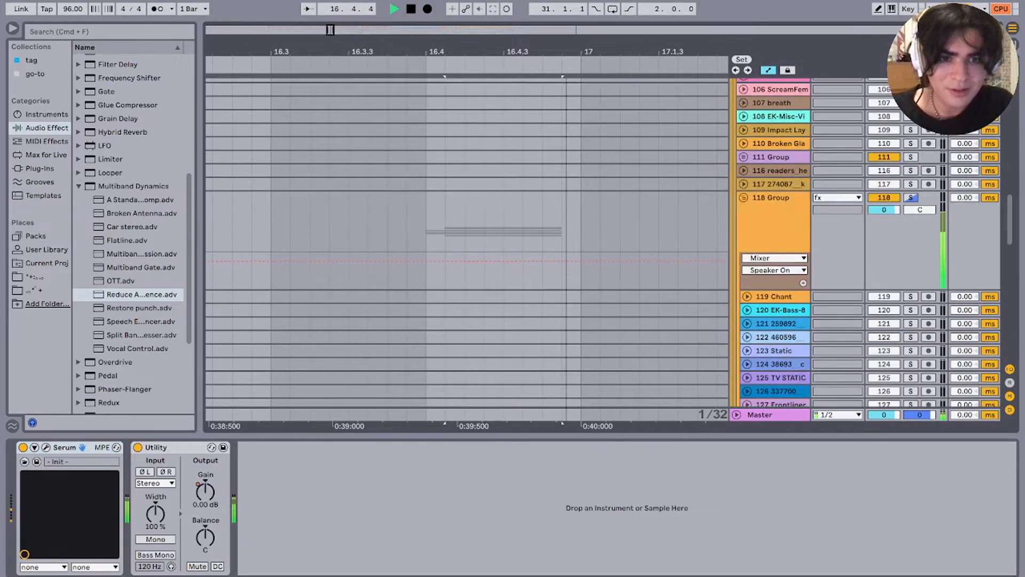
{"action": "scroll", "coordinate": [911, 243], "scroll_direction": "down", "scroll_amount": 6}
{"action": "key", "text": "space"}
{"action": "scroll", "coordinate": [910, 219], "scroll_direction": "up", "scroll_amount": 7}
{"action": "left_click", "coordinate": [911, 220]}
{"action": "key", "text": "space"}
{"action": "scroll", "coordinate": [911, 220], "scroll_direction": "down", "scroll_amount": 6}
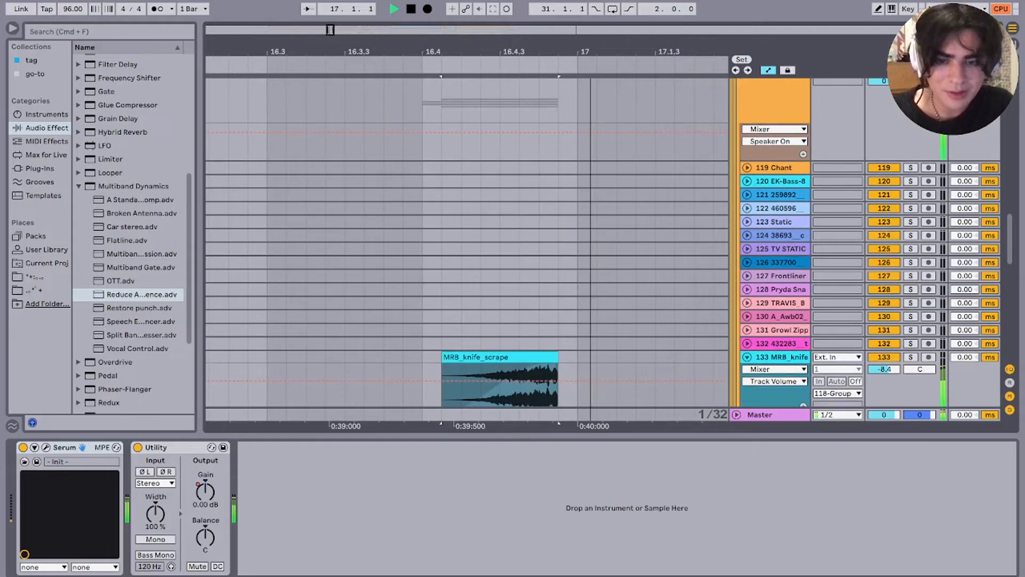
{"action": "left_click", "coordinate": [429, 106]}
{"action": "key", "text": "space"}
Step: Play the 118 Group's layered beep, bass and effect clips from bar 20.3
{"action": "scroll", "coordinate": [429, 213], "scroll_direction": "down", "scroll_amount": 4}
{"action": "scroll", "coordinate": [429, 214], "scroll_direction": "down", "scroll_amount": 6}
{"action": "scroll", "coordinate": [429, 214], "scroll_direction": "right", "scroll_amount": 10}
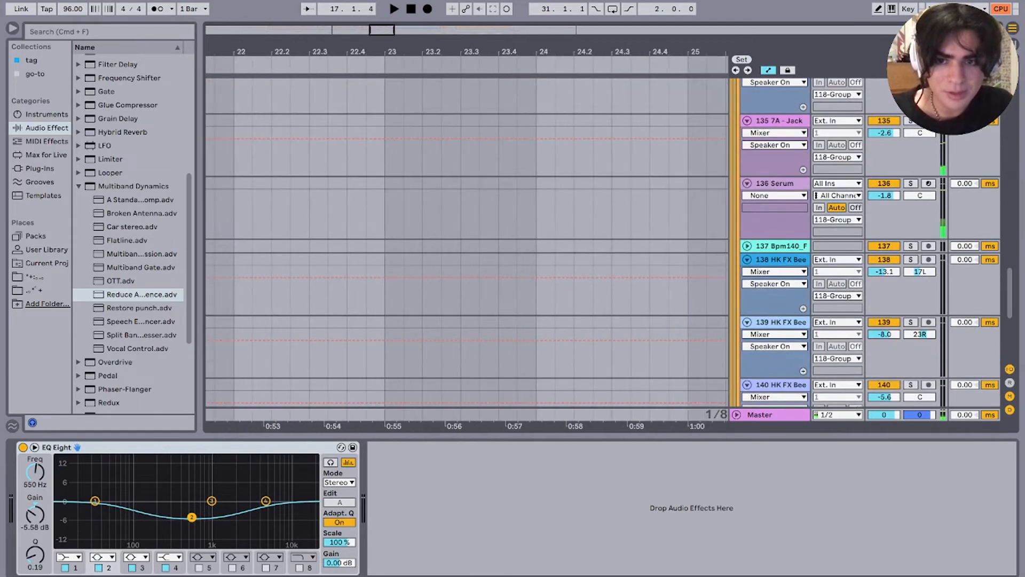
{"action": "scroll", "coordinate": [427, 213], "scroll_direction": "down", "scroll_amount": 6}
{"action": "scroll", "coordinate": [427, 213], "scroll_direction": "left", "scroll_amount": 5}
{"action": "scroll", "coordinate": [427, 214], "scroll_direction": "down", "scroll_amount": 4}
{"action": "left_click", "coordinate": [475, 240]}
{"action": "scroll", "coordinate": [475, 240], "scroll_direction": "up", "scroll_amount": 6}
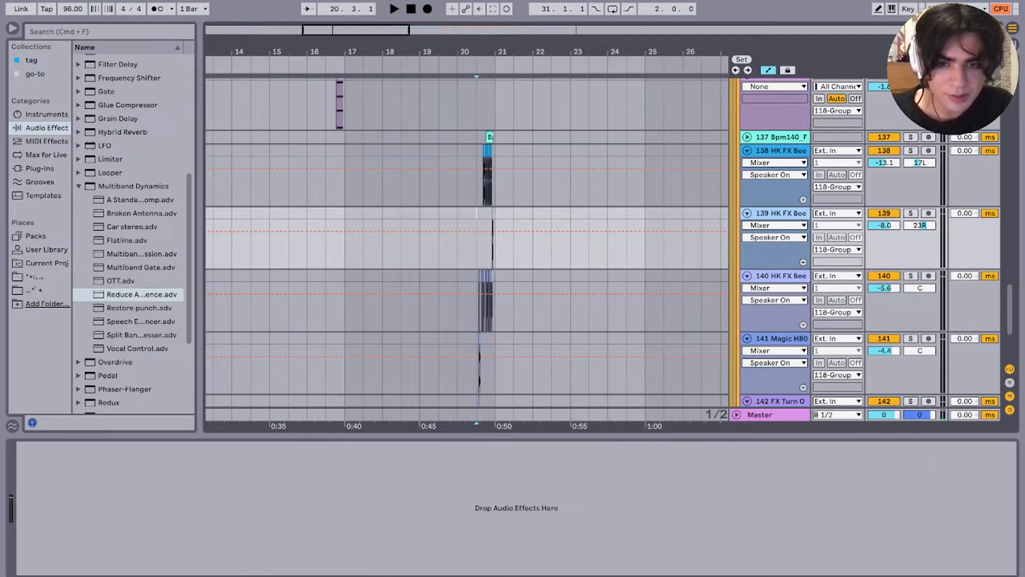
{"action": "key", "text": "space"}
{"action": "key", "text": "space"}
{"action": "scroll", "coordinate": [496, 238], "scroll_direction": "up", "scroll_amount": 3}
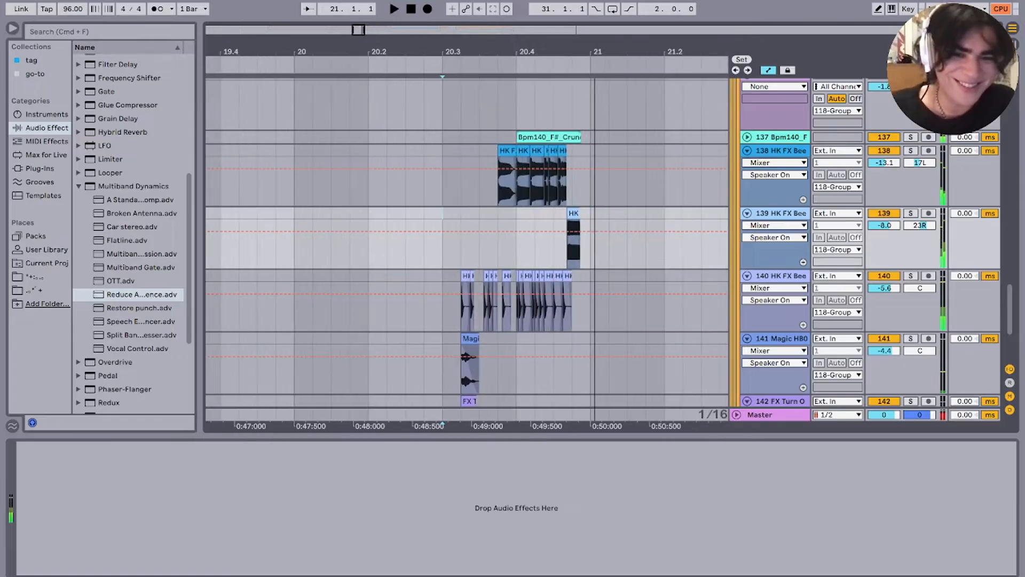
Step: Show the devices of the 137 Bpm140 CrunchMonster bass track and play its clip alone at bar 20.4
{"action": "scroll", "coordinate": [496, 238], "scroll_direction": "down", "scroll_amount": 3}
{"action": "scroll", "coordinate": [497, 237], "scroll_direction": "up", "scroll_amount": 3}
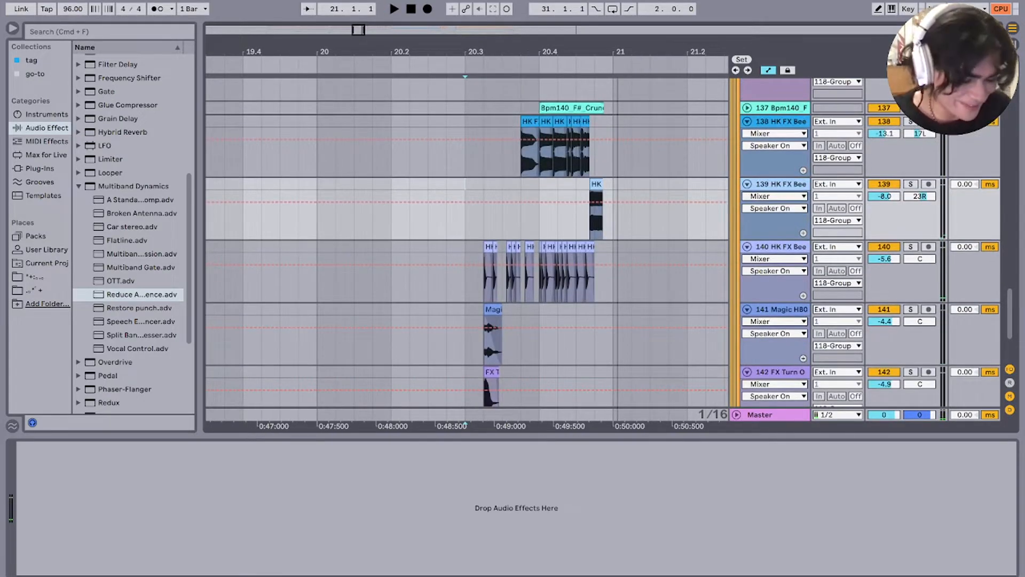
{"action": "left_click", "coordinate": [571, 108]}
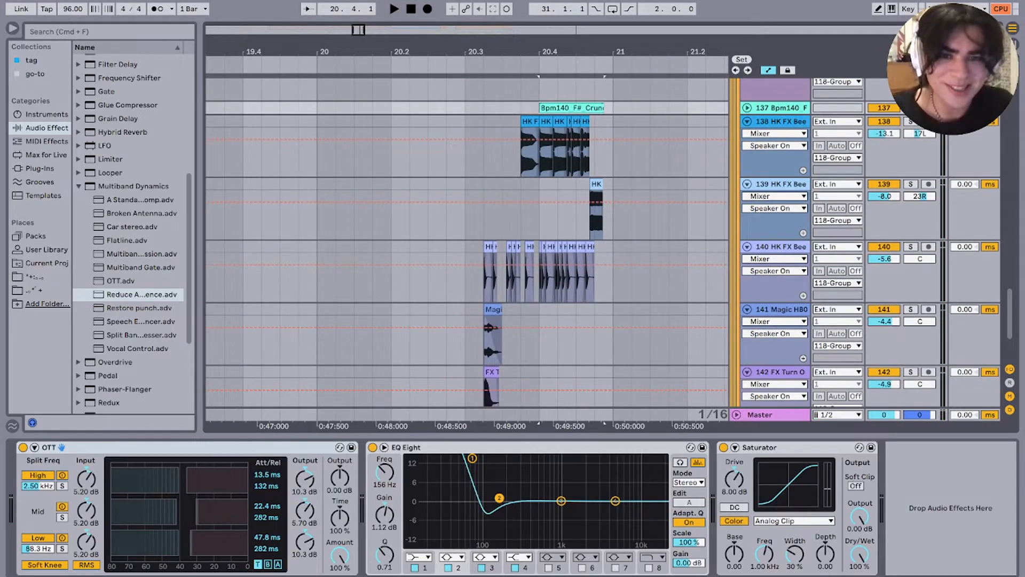
{"action": "key", "text": "space"}
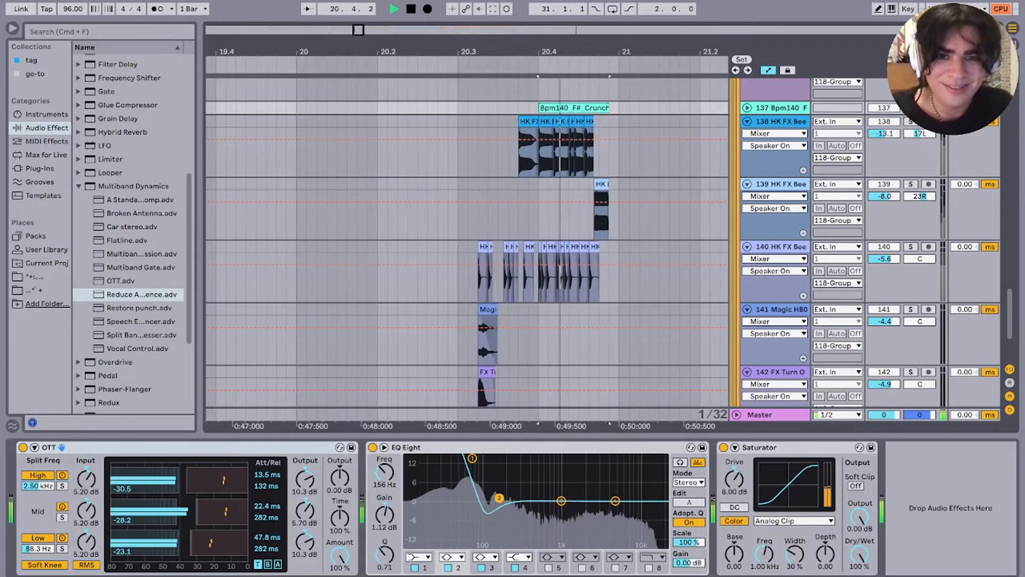
{"action": "key", "text": "space"}
Step: Solo the 138 HK FX Beep track and play its clips from just before bar 20.4
{"action": "left_click", "coordinate": [528, 121]}
{"action": "key", "text": "s"}
{"action": "key", "text": "space"}
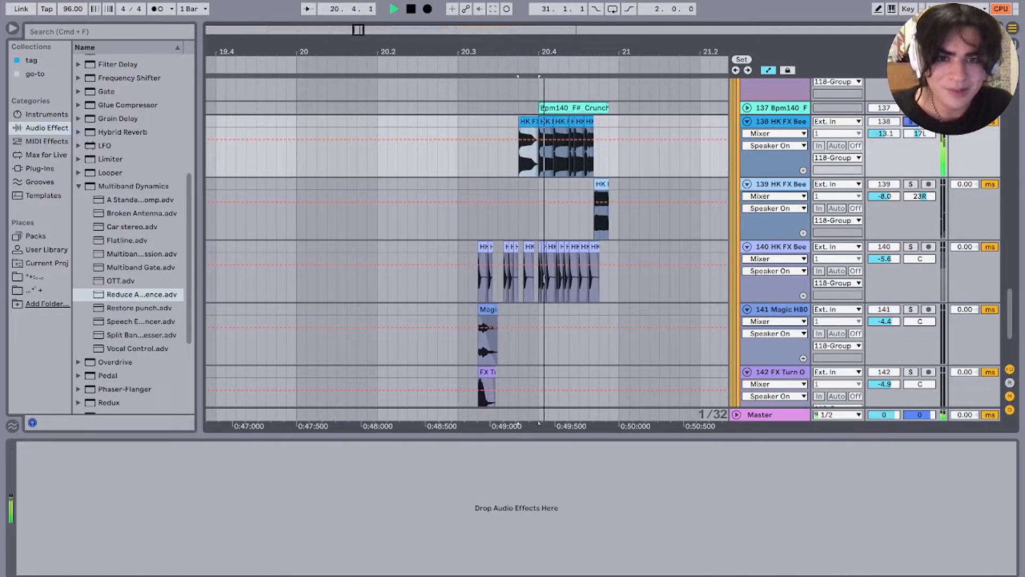
{"action": "scroll", "coordinate": [513, 140], "scroll_direction": "up", "scroll_amount": 4}
{"action": "key", "text": "space"}
Step: Show the first HK FX Beep 15 clip's waveform and settings and replay the soloed beeps
{"action": "scroll", "coordinate": [493, 139], "scroll_direction": "up", "scroll_amount": 6}
{"action": "double_click", "coordinate": [487, 121]}
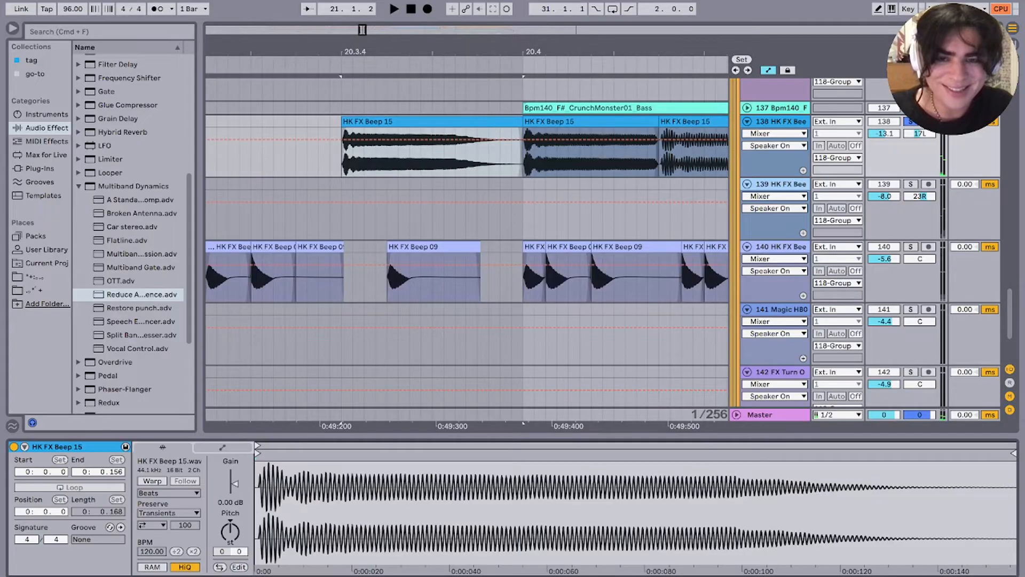
{"action": "scroll", "coordinate": [478, 122], "scroll_direction": "down", "scroll_amount": 6}
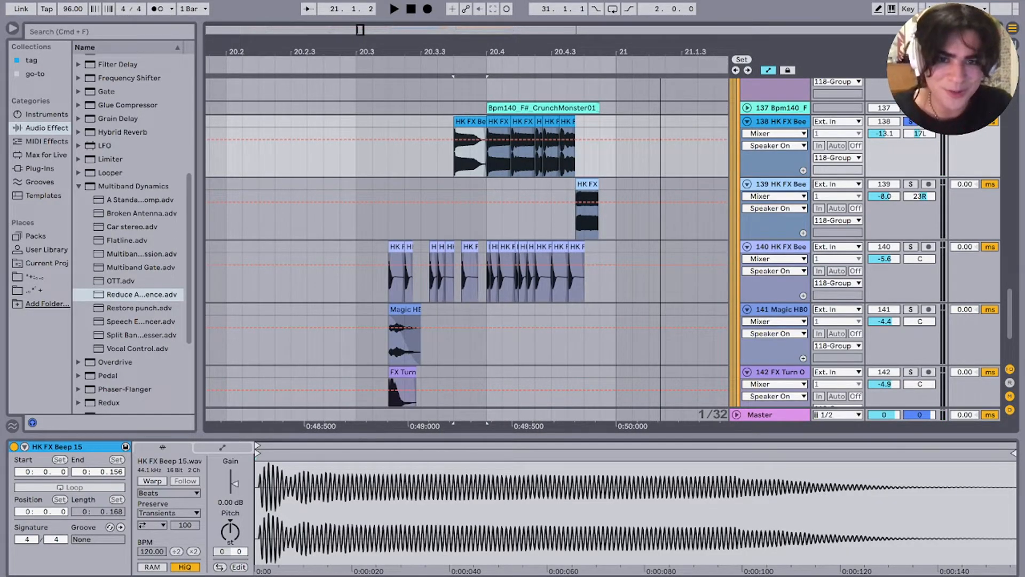
{"action": "key", "text": "space"}
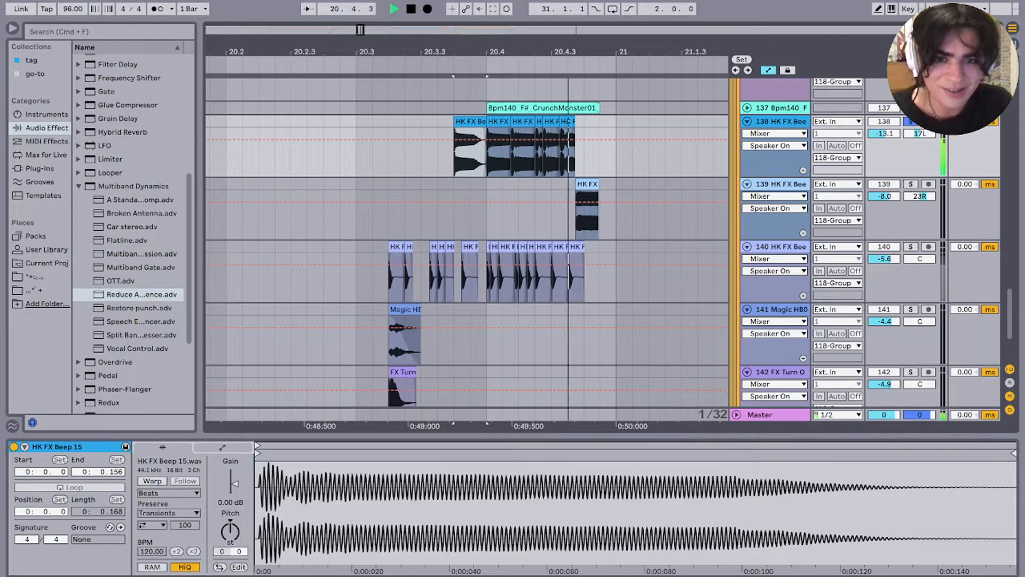
Step: Solo the 139 HK FX Beep track and play its HK FX Beep 18 clip with its settings shown
{"action": "left_click", "coordinate": [911, 184]}
{"action": "key", "text": "space"}
{"action": "key", "text": "space"}
{"action": "left_click", "coordinate": [587, 184]}
{"action": "key", "text": "space"}
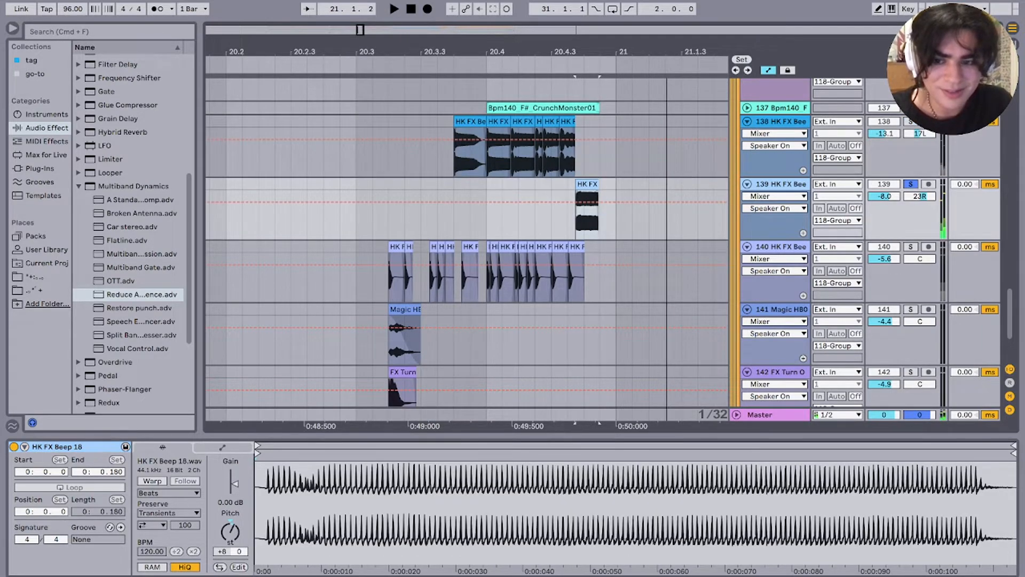
{"action": "key", "text": "space"}
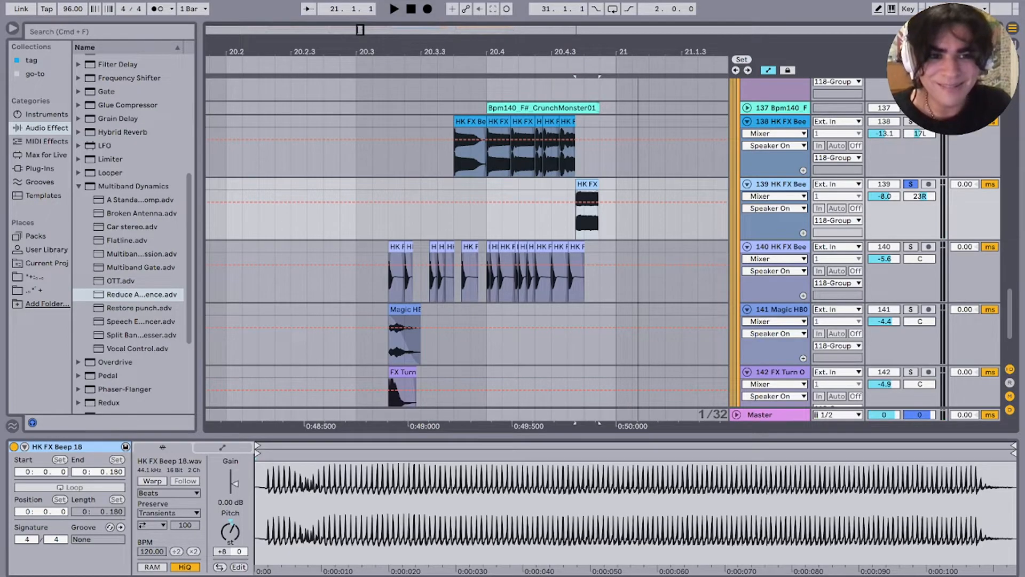
Step: Add track 138 to the solo with track 139 and play both beep tracks from just before bar 20.4
{"action": "left_click", "coordinate": [911, 121], "text": "super"}
{"action": "key", "text": "space"}
{"action": "key", "text": "space"}
{"action": "left_click", "coordinate": [458, 155]}
{"action": "key", "text": "space"}
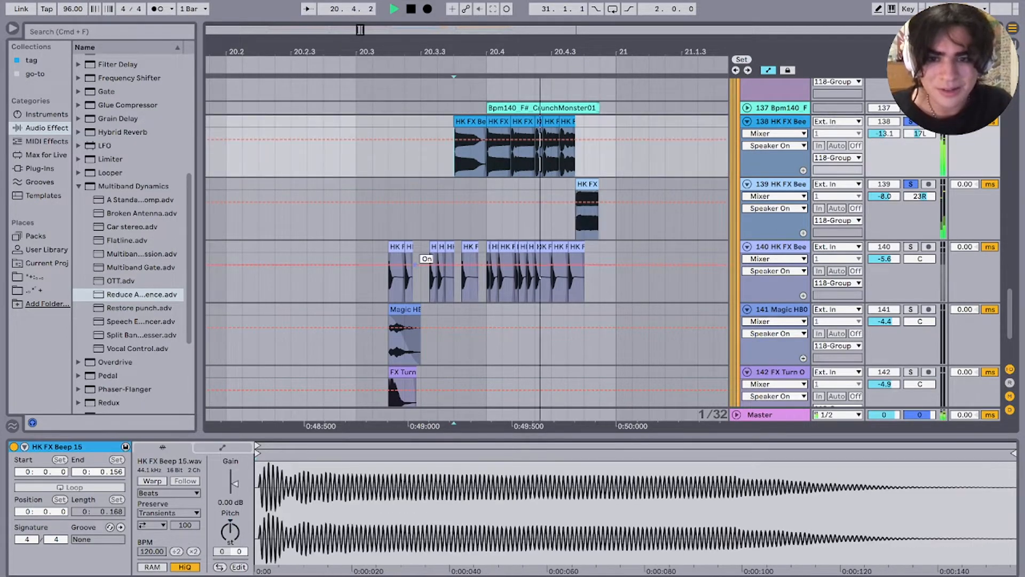
Step: Solo and play the 140 HK FX Beep track and the 141 Magic HB0 track in turn from just after bar 20.3
{"action": "left_click", "coordinate": [396, 246]}
{"action": "key", "text": "space"}
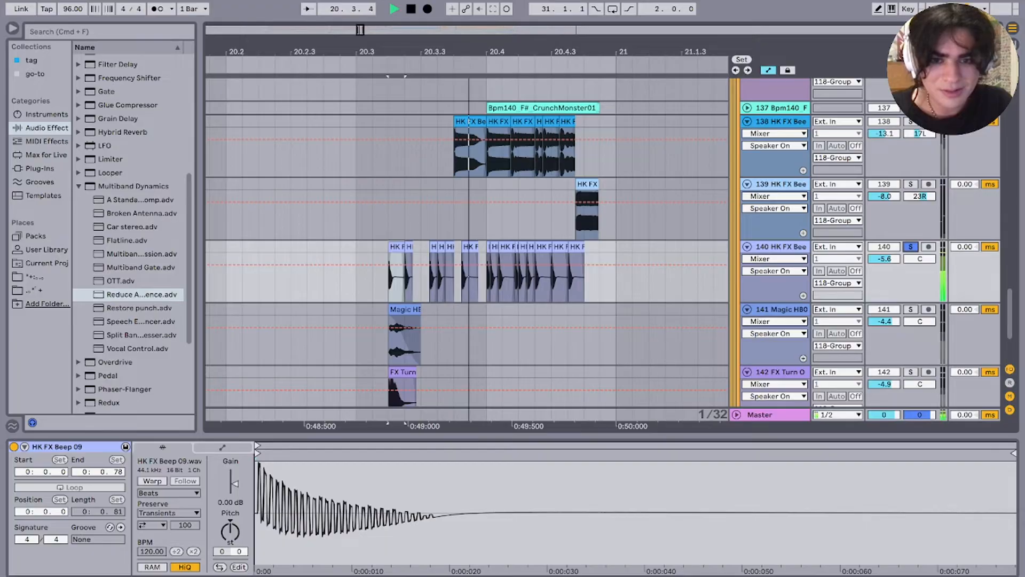
{"action": "scroll", "coordinate": [467, 249], "scroll_direction": "down", "scroll_amount": 2}
{"action": "left_click", "coordinate": [910, 262]}
{"action": "key", "text": "space"}
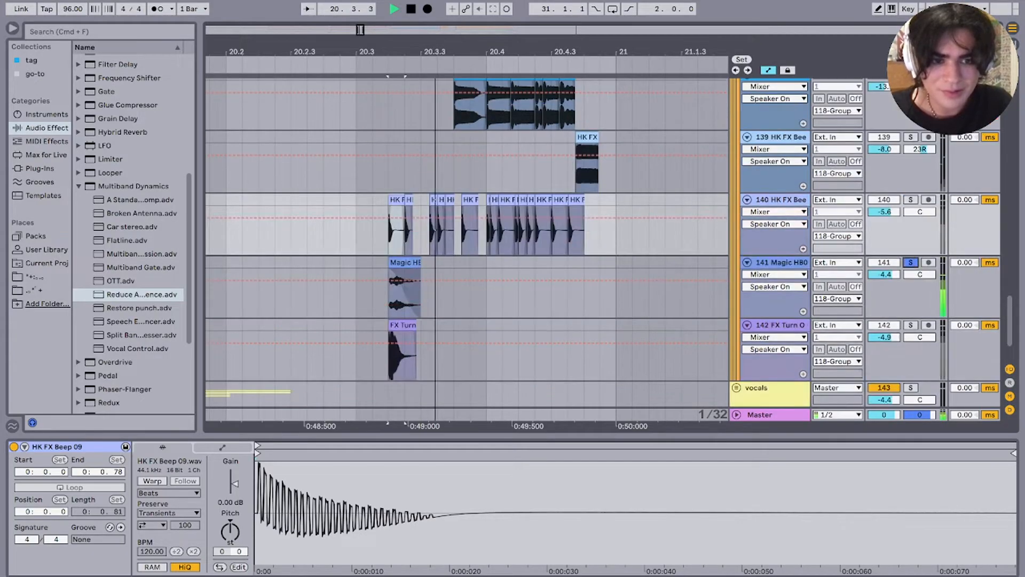
{"action": "key", "text": "space"}
{"action": "key", "text": "space"}
Step: Solo and replay the 142 FX Turn O track, and play all the tracks of 118 Group soloed together
{"action": "left_click", "coordinate": [911, 324]}
{"action": "key", "text": "space"}
{"action": "key", "text": "space"}
{"action": "key", "text": "space"}
{"action": "key", "text": "space"}
{"action": "key", "text": "space"}
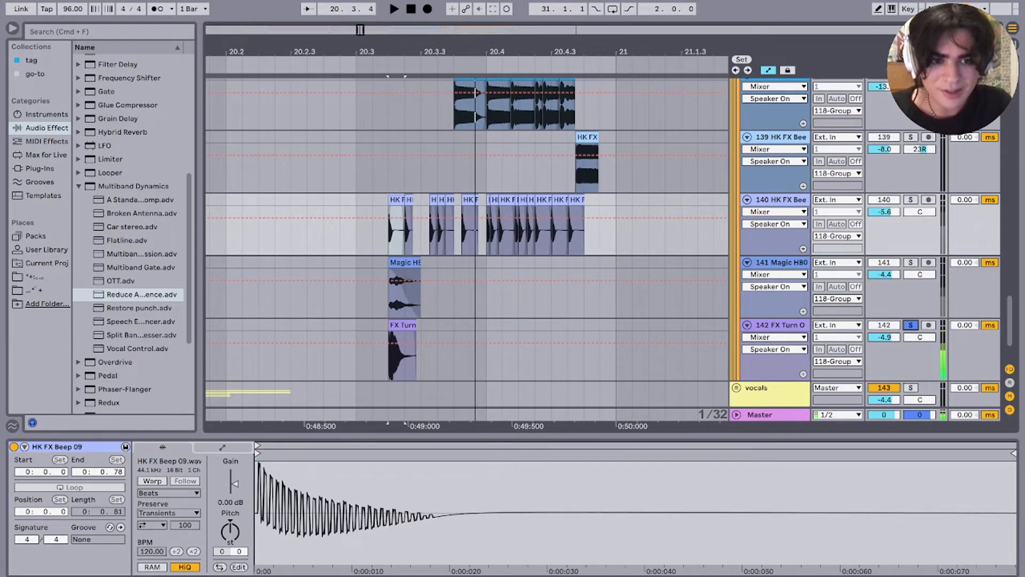
{"action": "scroll", "coordinate": [468, 240], "scroll_direction": "up", "scroll_amount": 2}
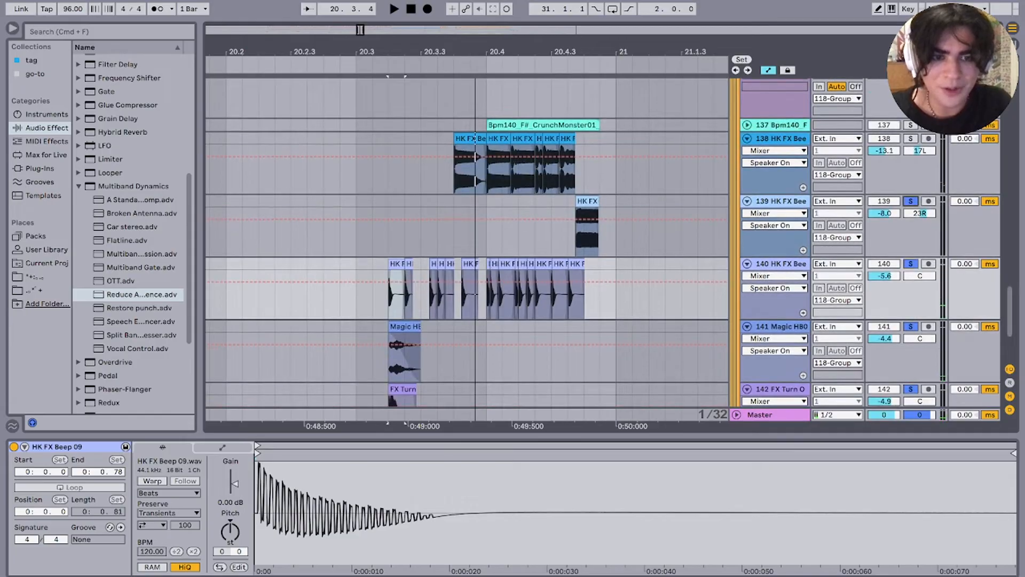
{"action": "key", "text": "space"}
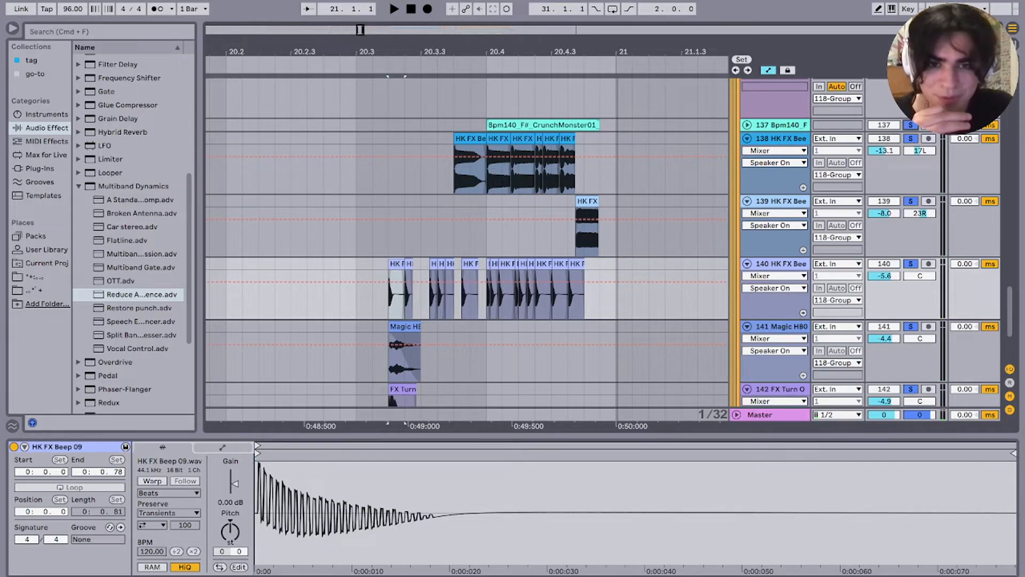
Step: Collapse the 118 Group above the vocals track
{"action": "scroll", "coordinate": [467, 305], "scroll_direction": "down", "scroll_amount": 5}
{"action": "scroll", "coordinate": [472, 304], "scroll_direction": "right", "scroll_amount": 7}
{"action": "scroll", "coordinate": [475, 304], "scroll_direction": "down", "scroll_amount": 3}
{"action": "scroll", "coordinate": [473, 309], "scroll_direction": "up", "scroll_amount": 4}
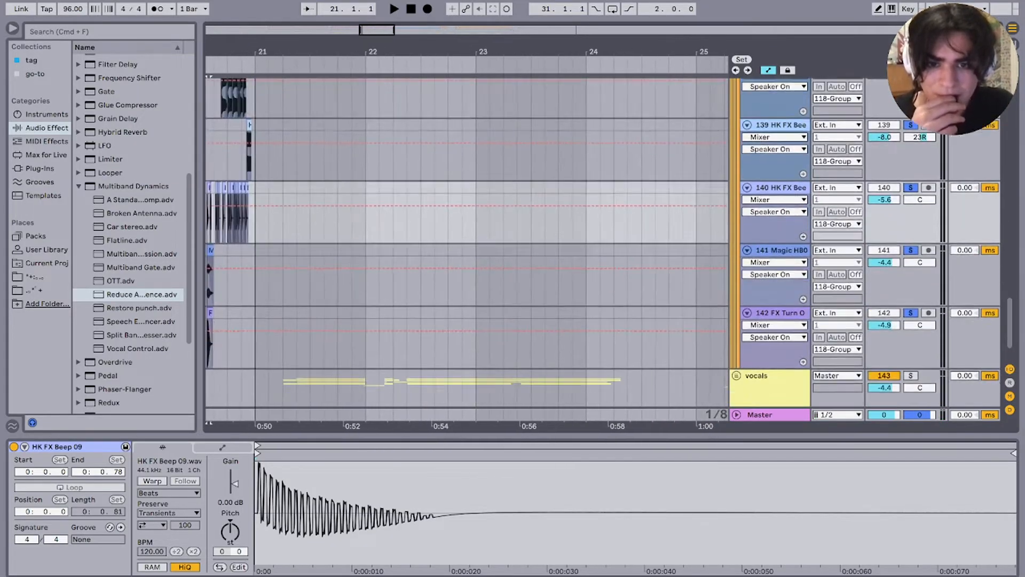
{"action": "scroll", "coordinate": [467, 314], "scroll_direction": "right", "scroll_amount": 8}
{"action": "scroll", "coordinate": [464, 310], "scroll_direction": "down", "scroll_amount": 8}
{"action": "scroll", "coordinate": [461, 307], "scroll_direction": "down", "scroll_amount": 6}
{"action": "scroll", "coordinate": [462, 307], "scroll_direction": "up", "scroll_amount": 1}
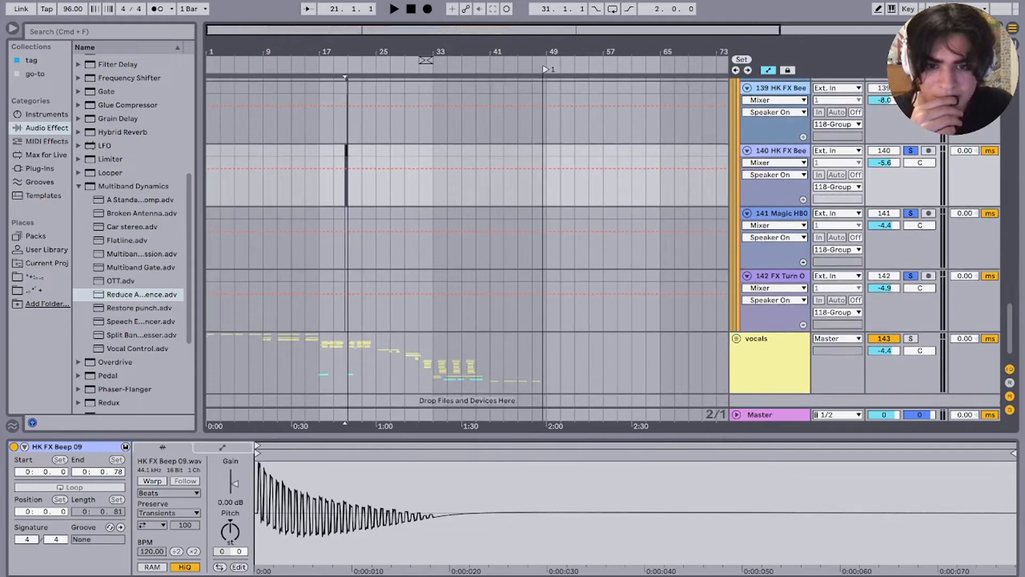
{"action": "scroll", "coordinate": [462, 308], "scroll_direction": "up", "scroll_amount": 3}
{"action": "scroll", "coordinate": [463, 308], "scroll_direction": "up", "scroll_amount": 12}
{"action": "scroll", "coordinate": [463, 308], "scroll_direction": "left", "scroll_amount": 2}
{"action": "left_click", "coordinate": [744, 197]}
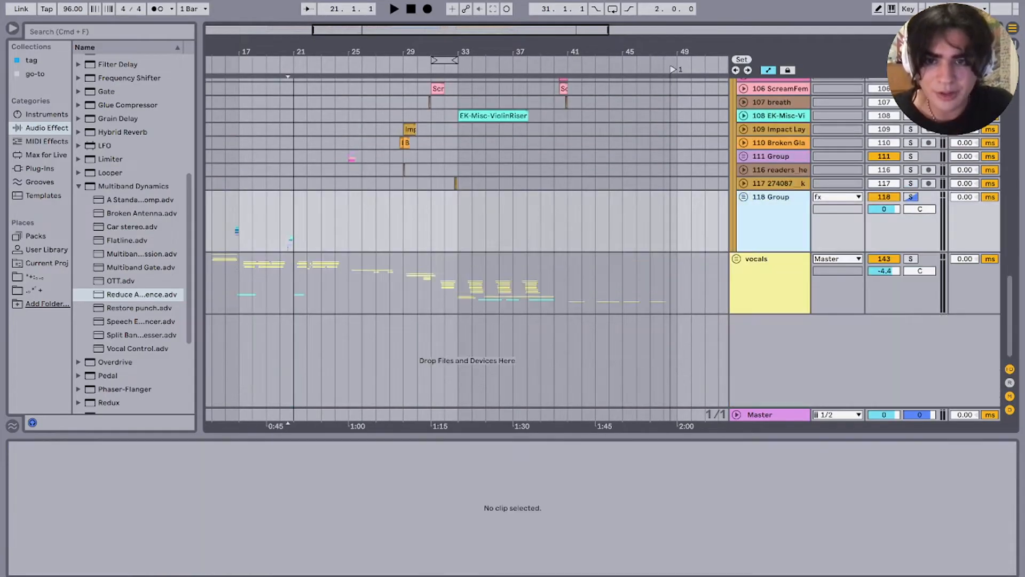
Step: Play the soloed fx group's Magic, Impact Layered and GUNSHOT clips from bar 17
{"action": "scroll", "coordinate": [465, 240], "scroll_direction": "up", "scroll_amount": 12}
{"action": "scroll", "coordinate": [465, 240], "scroll_direction": "left", "scroll_amount": 5}
{"action": "scroll", "coordinate": [465, 240], "scroll_direction": "down", "scroll_amount": 1}
{"action": "left_click", "coordinate": [426, 254]}
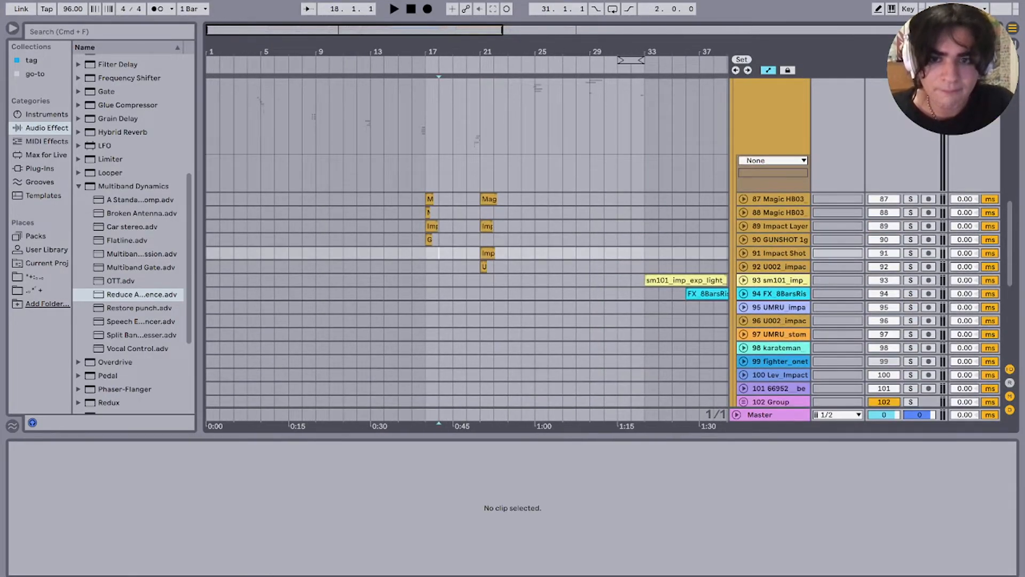
{"action": "scroll", "coordinate": [426, 253], "scroll_direction": "up", "scroll_amount": 8}
{"action": "scroll", "coordinate": [426, 253], "scroll_direction": "up", "scroll_amount": 4}
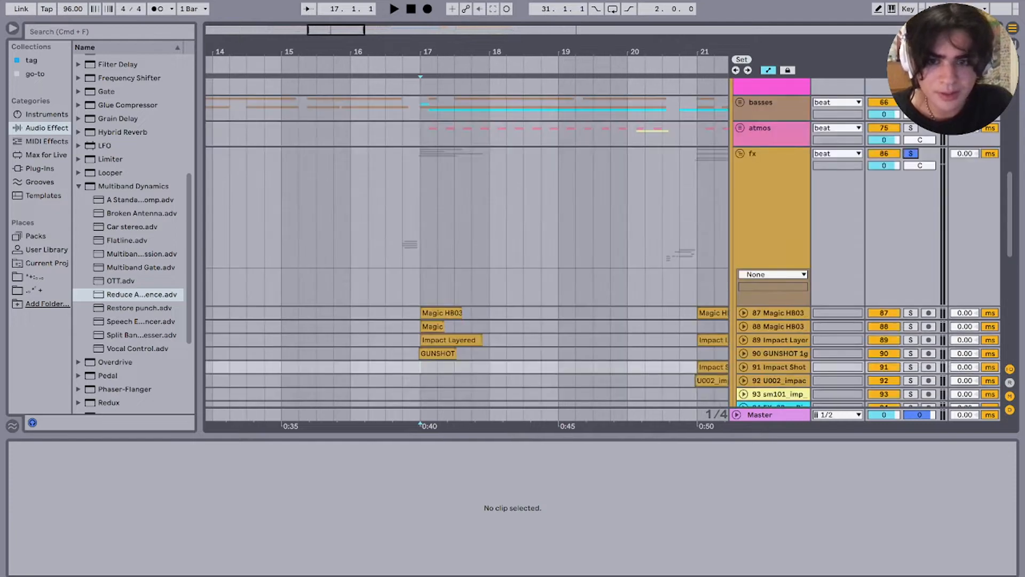
{"action": "key", "text": "space"}
{"action": "scroll", "coordinate": [467, 240], "scroll_direction": "down", "scroll_amount": 4}
{"action": "scroll", "coordinate": [467, 241], "scroll_direction": "right", "scroll_amount": 2}
{"action": "key", "text": "space"}
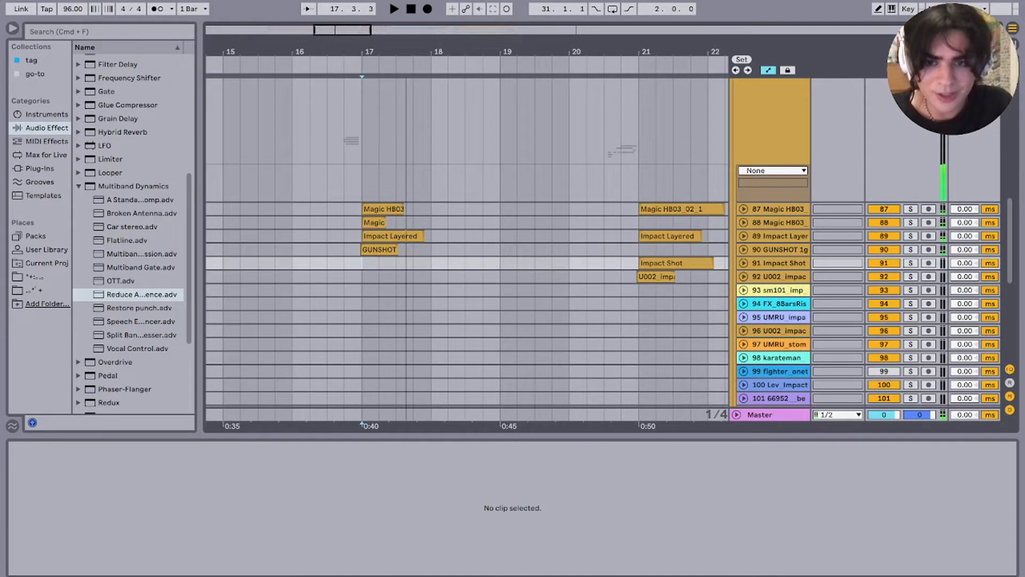
Step: Select the GUNSHOT 1g clip and show the Magic HB03_02_2 clip's waveform and settings at bar 17
{"action": "scroll", "coordinate": [354, 257], "scroll_direction": "up", "scroll_amount": 6}
{"action": "left_click", "coordinate": [419, 250]}
{"action": "left_click", "coordinate": [412, 209]}
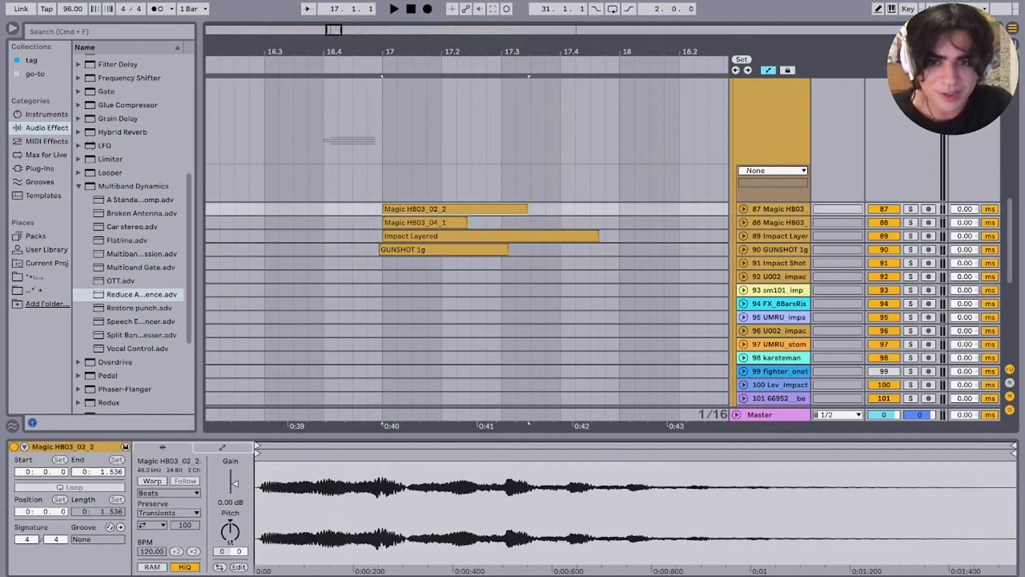
Step: Play the fx group's Magic HB03, Impact Layered, Impact Shot and U002_impact clips from just before bar 21
{"action": "scroll", "coordinate": [412, 209], "scroll_direction": "down", "scroll_amount": 4}
{"action": "scroll", "coordinate": [412, 208], "scroll_direction": "right", "scroll_amount": 5}
{"action": "left_click", "coordinate": [529, 259]}
{"action": "key", "text": "space"}
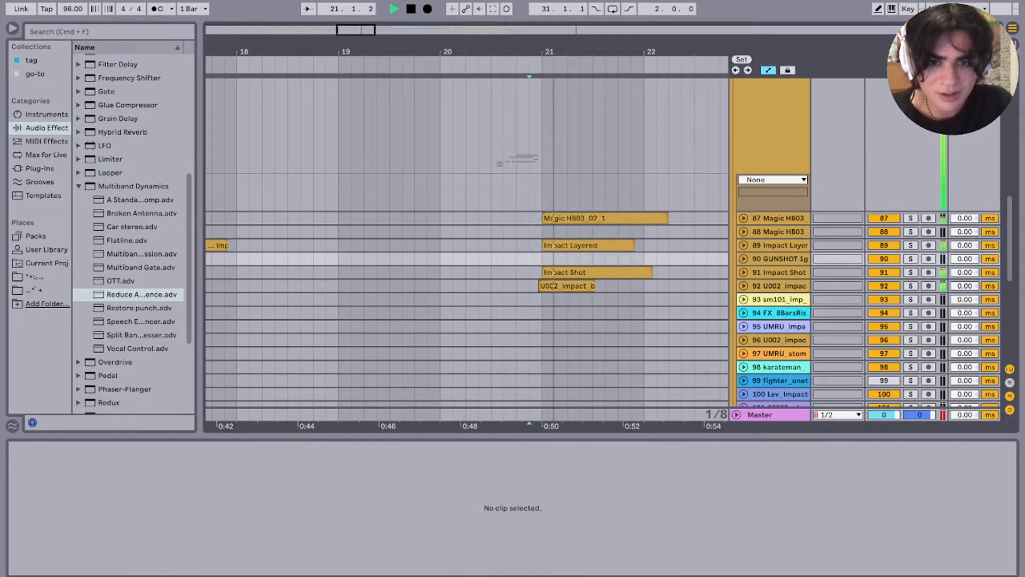
{"action": "scroll", "coordinate": [529, 259], "scroll_direction": "right", "scroll_amount": 6}
{"action": "scroll", "coordinate": [529, 259], "scroll_direction": "down", "scroll_amount": 1}
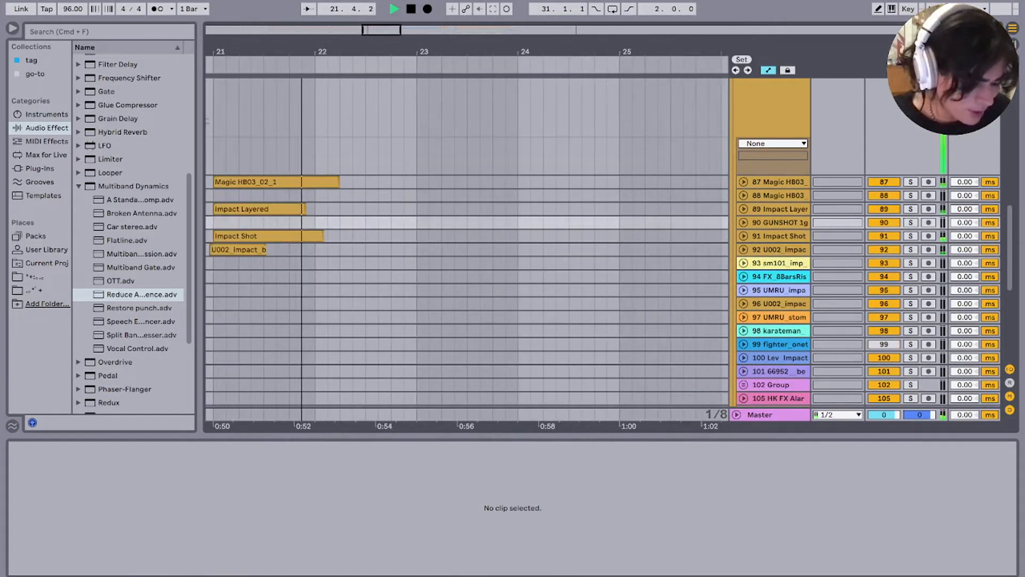
Step: Play 111 Group's effects from just before bar 25 and unfold the group to show its Magic and ZGD - Laser clips
{"action": "scroll", "coordinate": [526, 259], "scroll_direction": "down", "scroll_amount": 5}
{"action": "scroll", "coordinate": [526, 259], "scroll_direction": "right", "scroll_amount": 3}
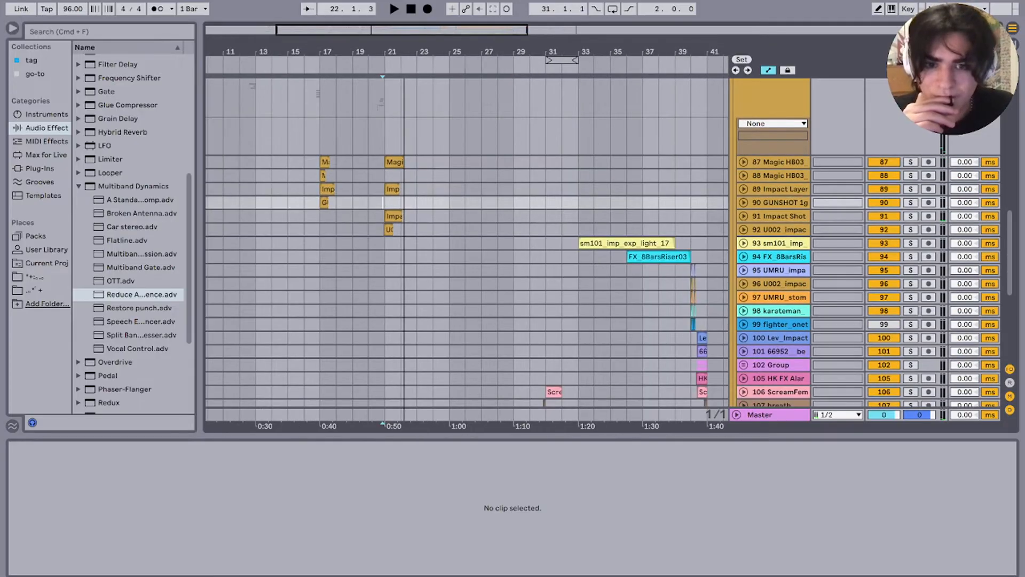
{"action": "scroll", "coordinate": [526, 259], "scroll_direction": "down", "scroll_amount": 5}
{"action": "left_click", "coordinate": [453, 281]}
{"action": "scroll", "coordinate": [452, 280], "scroll_direction": "up", "scroll_amount": 6}
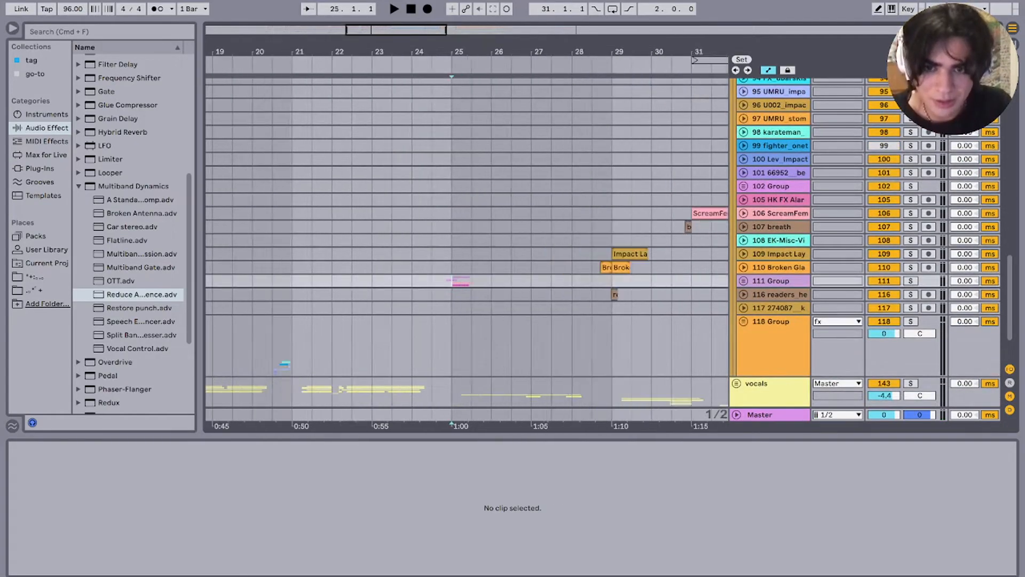
{"action": "left_click", "coordinate": [412, 281]}
{"action": "key", "text": "space"}
{"action": "scroll", "coordinate": [453, 281], "scroll_direction": "down", "scroll_amount": 2}
{"action": "key", "text": "u"}
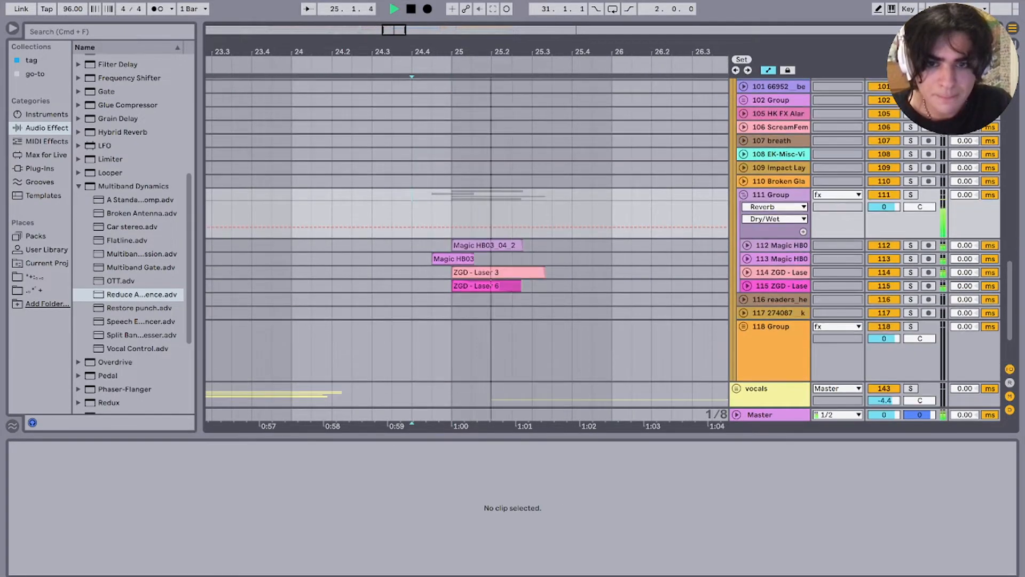
Step: Show the Magic HB03_04_2 clip's waveform and settings, and collapse 111 Group
{"action": "scroll", "coordinate": [453, 281], "scroll_direction": "up", "scroll_amount": 2}
{"action": "left_click", "coordinate": [472, 245]}
{"action": "scroll", "coordinate": [472, 245], "scroll_direction": "down", "scroll_amount": 6}
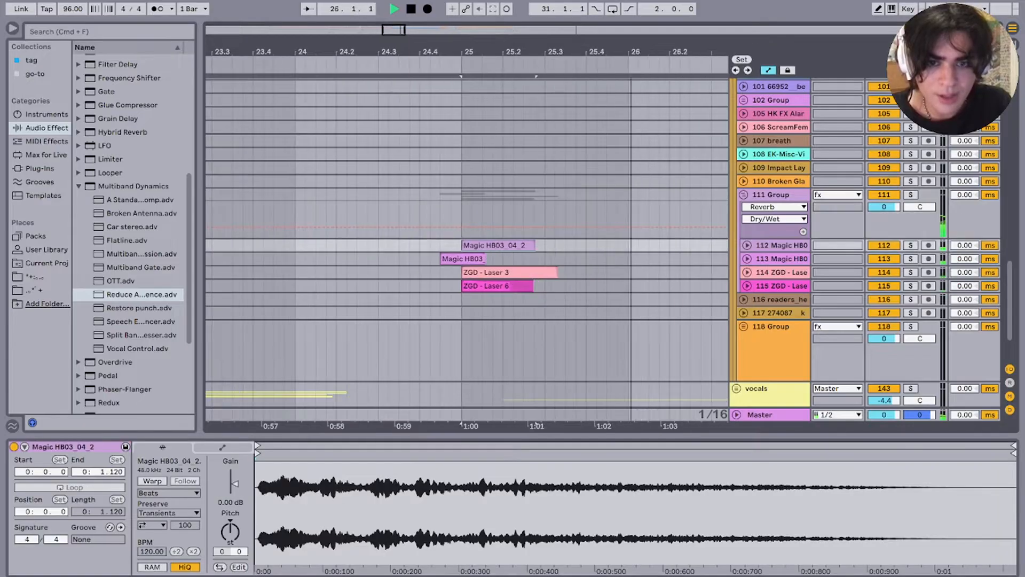
{"action": "scroll", "coordinate": [472, 245], "scroll_direction": "right", "scroll_amount": 3}
{"action": "scroll", "coordinate": [473, 245], "scroll_direction": "up", "scroll_amount": 1}
{"action": "left_click", "coordinate": [743, 211]}
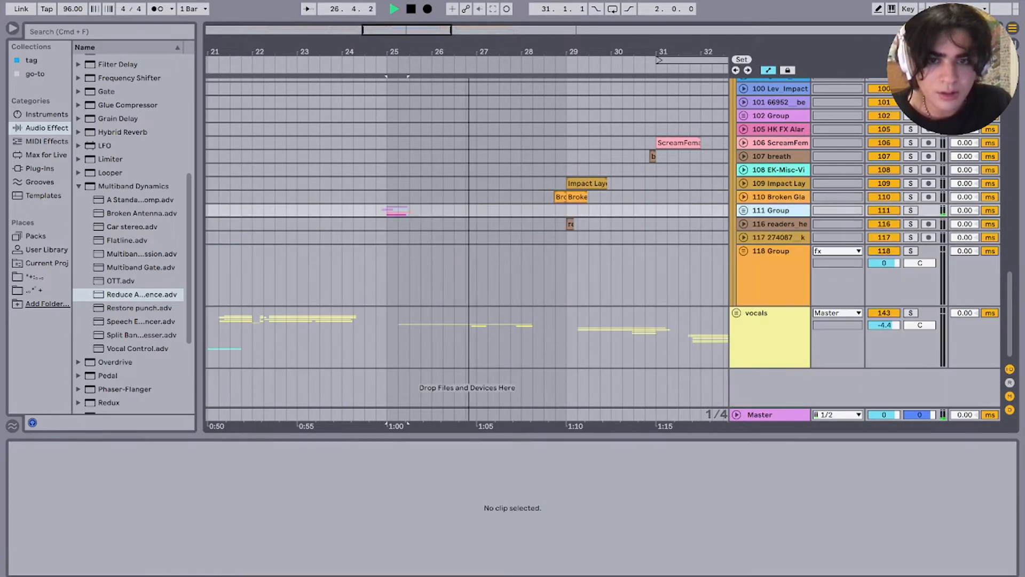
Step: Play the Broken Glass, Impact Layered and readers clips from just before bar 29
{"action": "left_click", "coordinate": [555, 210]}
{"action": "scroll", "coordinate": [555, 210], "scroll_direction": "up", "scroll_amount": 3}
{"action": "key", "text": "space"}
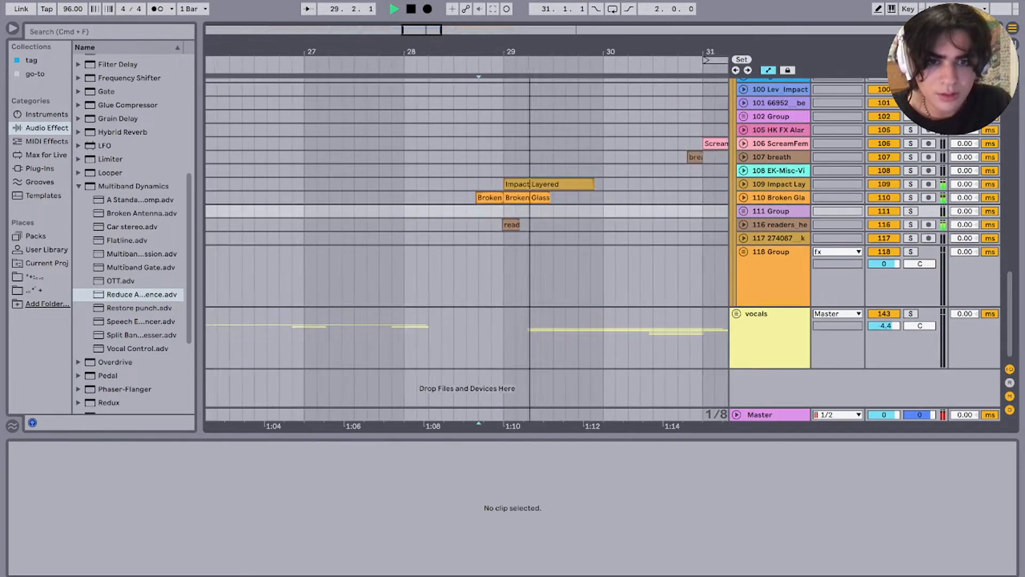
{"action": "scroll", "coordinate": [507, 211], "scroll_direction": "right", "scroll_amount": 3}
{"action": "scroll", "coordinate": [507, 210], "scroll_direction": "up", "scroll_amount": 1}
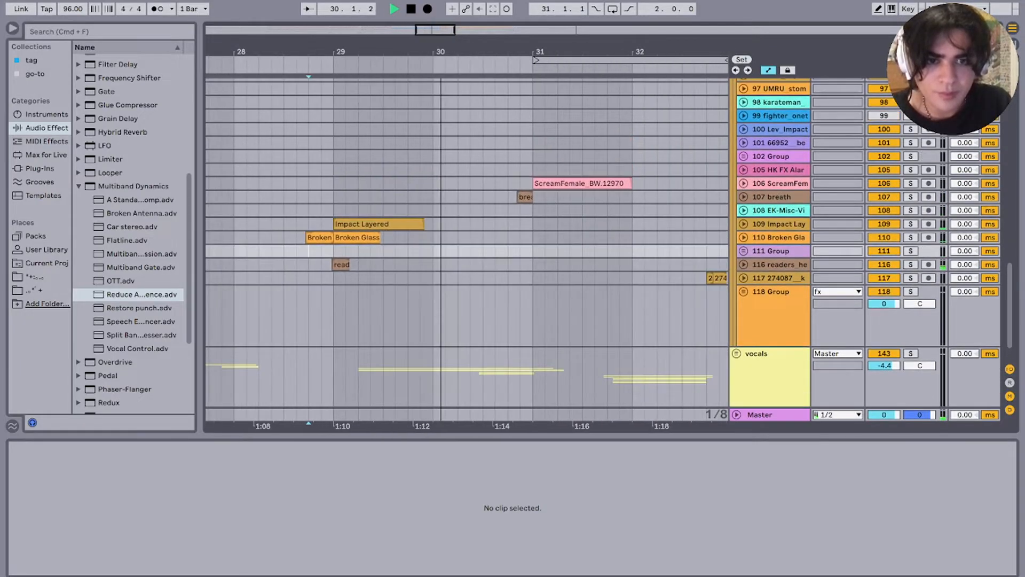
Step: Play the breath and ScreamFemale_BW.12970 clips from just before bar 31
{"action": "key", "text": "space"}
{"action": "left_click", "coordinate": [507, 210]}
{"action": "key", "text": "space"}
{"action": "scroll", "coordinate": [529, 197], "scroll_direction": "right", "scroll_amount": 3}
{"action": "scroll", "coordinate": [530, 197], "scroll_direction": "up", "scroll_amount": 6}
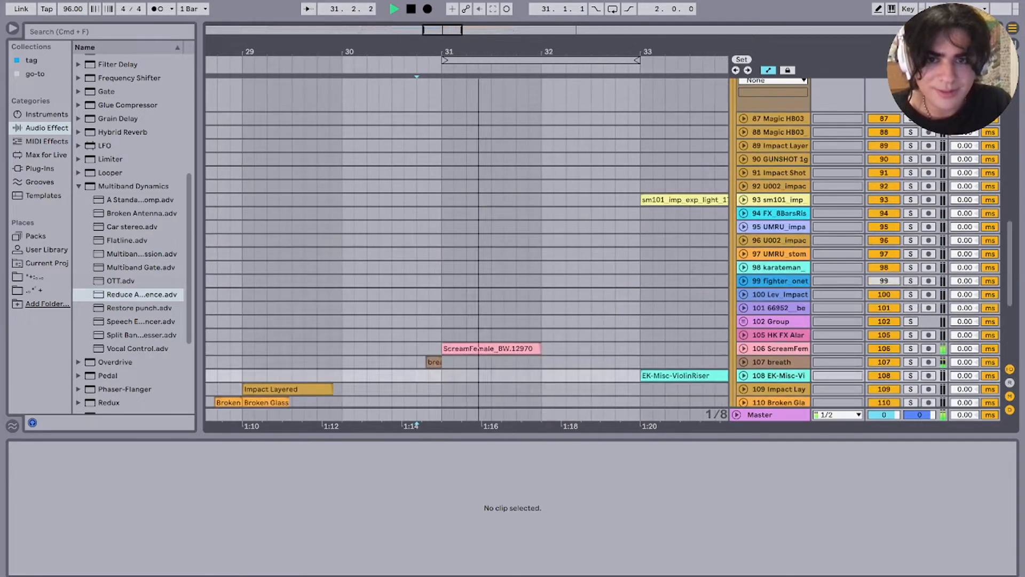
{"action": "scroll", "coordinate": [529, 197], "scroll_direction": "down", "scroll_amount": 5}
{"action": "scroll", "coordinate": [485, 242], "scroll_direction": "right", "scroll_amount": 3}
{"action": "scroll", "coordinate": [485, 242], "scroll_direction": "up", "scroll_amount": 4}
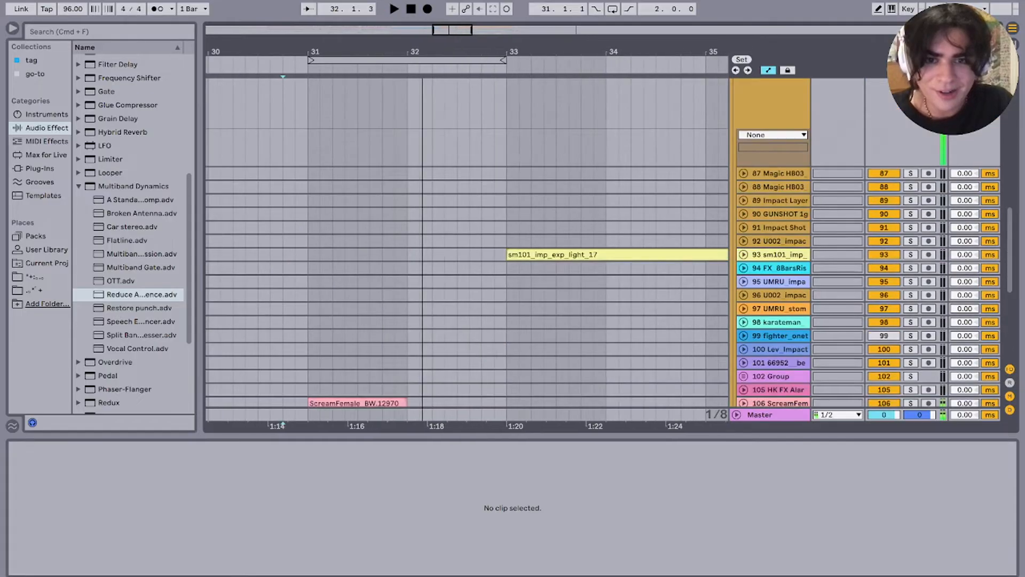
Step: Play the fx group's transition into the EK-Misc-ViolinRiser clip from just before bar 33
{"action": "scroll", "coordinate": [485, 242], "scroll_direction": "down", "scroll_amount": 3}
{"action": "key", "text": "space"}
{"action": "left_click", "coordinate": [485, 242]}
{"action": "key", "text": "space"}
{"action": "scroll", "coordinate": [485, 241], "scroll_direction": "down", "scroll_amount": 1}
{"action": "key", "text": "space"}
Step: Solo the 117 274087 track and play its heavy-guitar-chug clips at bar 32.4 with the first clip's settings shown
{"action": "left_click", "coordinate": [464, 273]}
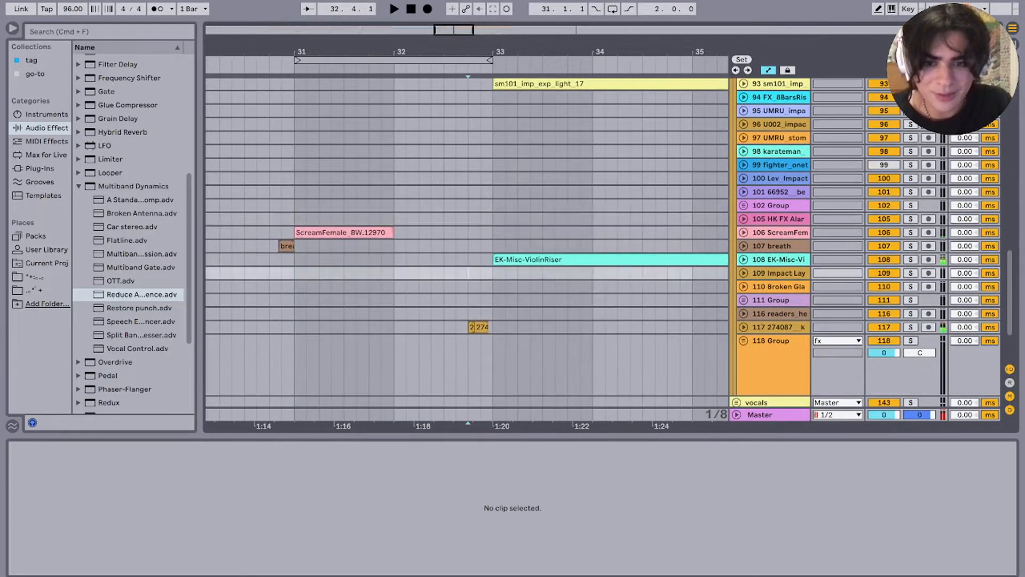
{"action": "scroll", "coordinate": [463, 273], "scroll_direction": "up", "scroll_amount": 6}
{"action": "left_click", "coordinate": [550, 327]}
{"action": "key", "text": "s"}
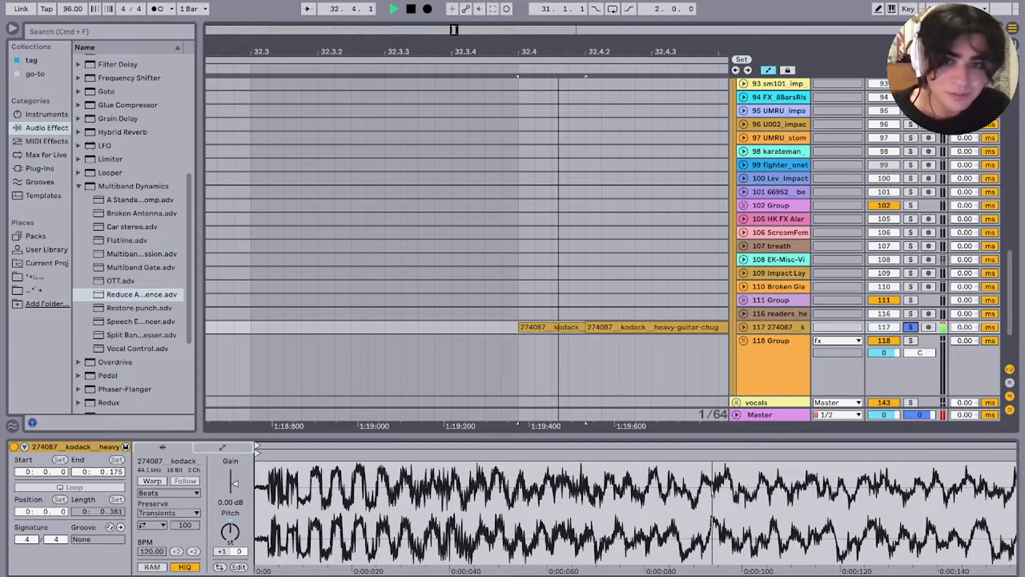
Step: Solo the whole fx group and play its riser and impact clips from just before bar 33
{"action": "scroll", "coordinate": [615, 298], "scroll_direction": "down", "scroll_amount": 6}
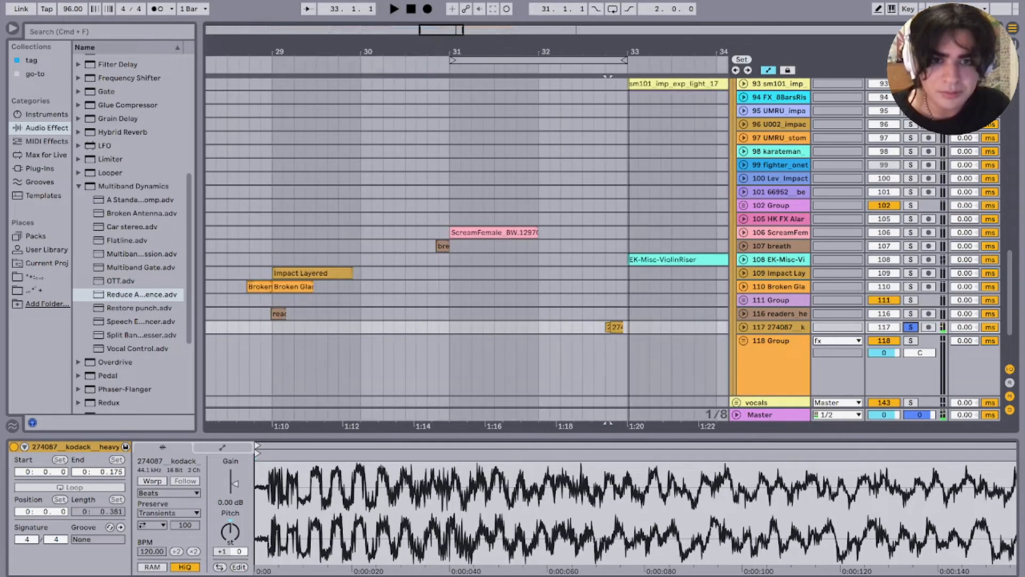
{"action": "left_click", "coordinate": [615, 299]}
{"action": "scroll", "coordinate": [616, 299], "scroll_direction": "right", "scroll_amount": 4}
{"action": "scroll", "coordinate": [616, 299], "scroll_direction": "up", "scroll_amount": 5}
{"action": "scroll", "coordinate": [467, 243], "scroll_direction": "up", "scroll_amount": 2}
{"action": "left_click", "coordinate": [911, 161]}
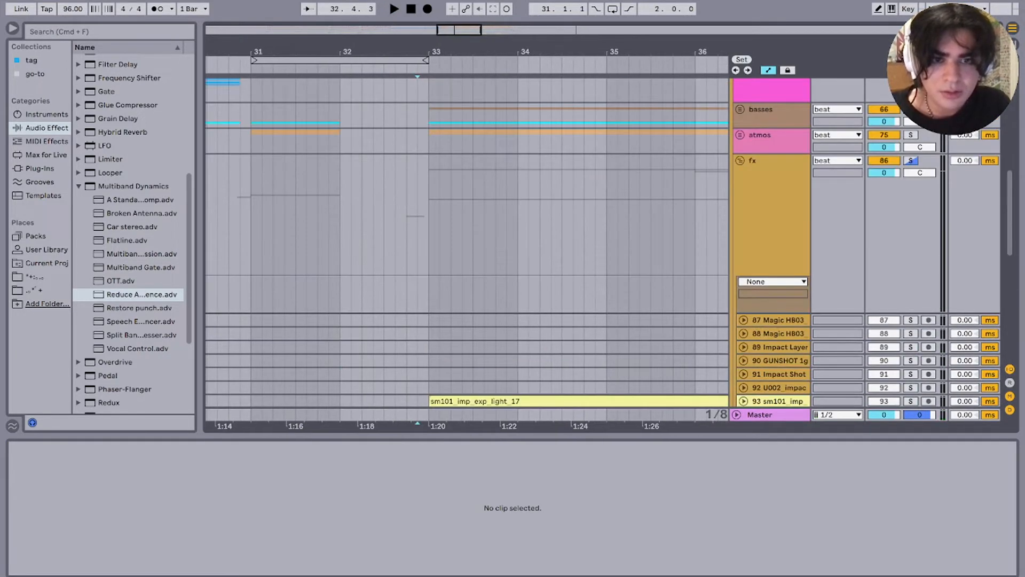
{"action": "key", "text": "space"}
{"action": "scroll", "coordinate": [467, 243], "scroll_direction": "down", "scroll_amount": 8}
{"action": "scroll", "coordinate": [467, 243], "scroll_direction": "right", "scroll_amount": 3}
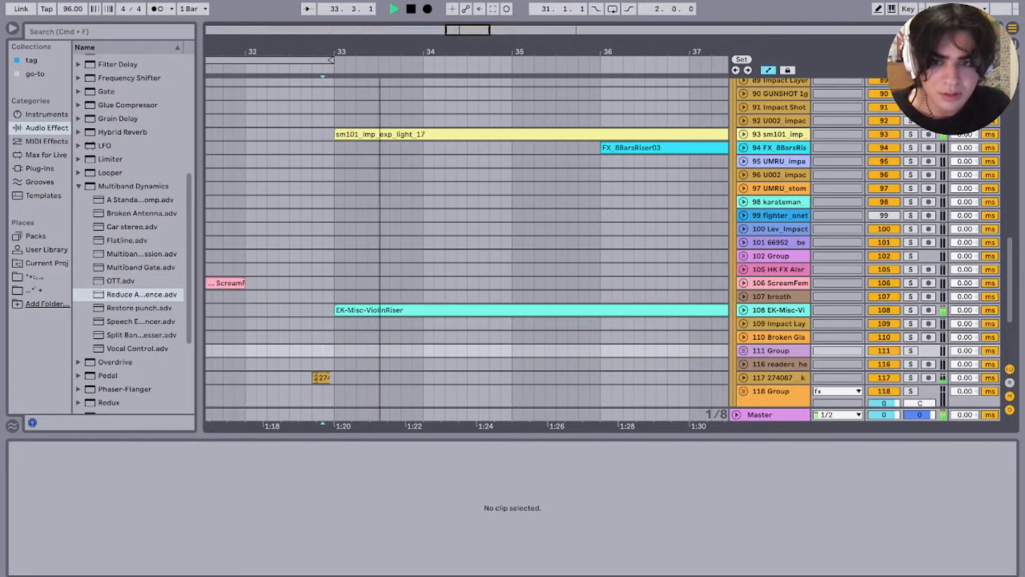
Step: Show the EK-Misc-ViolinRiser clip's waveform and settings and stop playback
{"action": "double_click", "coordinate": [384, 310]}
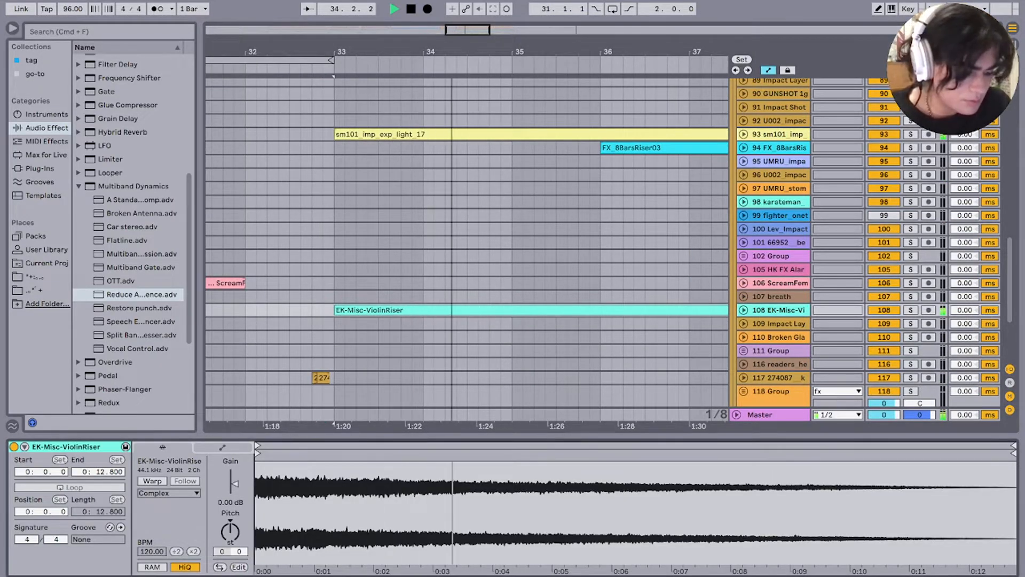
{"action": "key", "text": "space"}
{"action": "scroll", "coordinate": [467, 240], "scroll_direction": "up", "scroll_amount": 2}
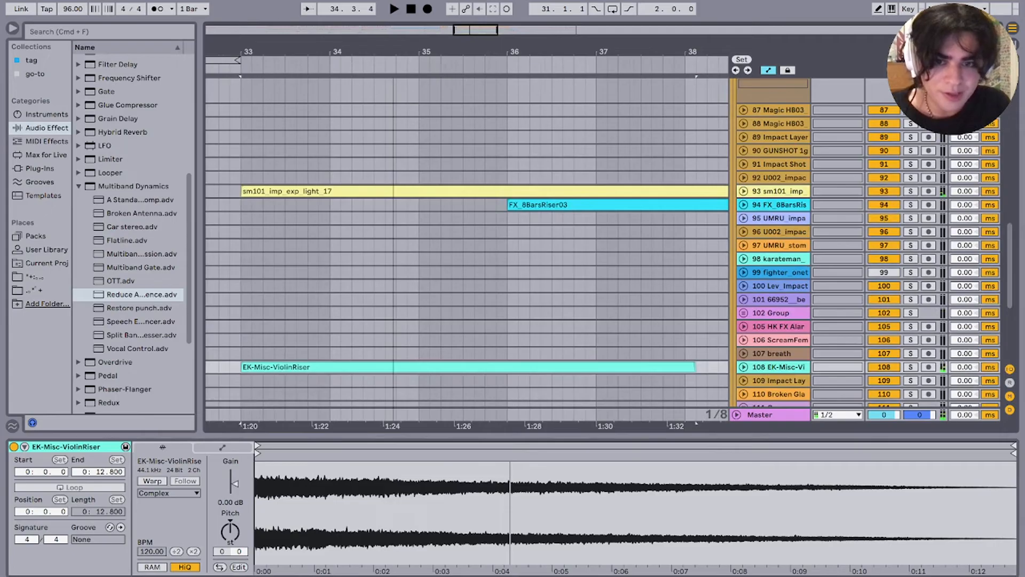
Step: Play the FX_8BarsRiser03 clip from its start at bar 36 and again from bar 39
{"action": "left_click", "coordinate": [508, 300]}
{"action": "key", "text": "space"}
{"action": "scroll", "coordinate": [508, 300], "scroll_direction": "right", "scroll_amount": 4}
{"action": "left_click", "coordinate": [559, 265]}
{"action": "key", "text": "space"}
{"action": "key", "text": "space"}
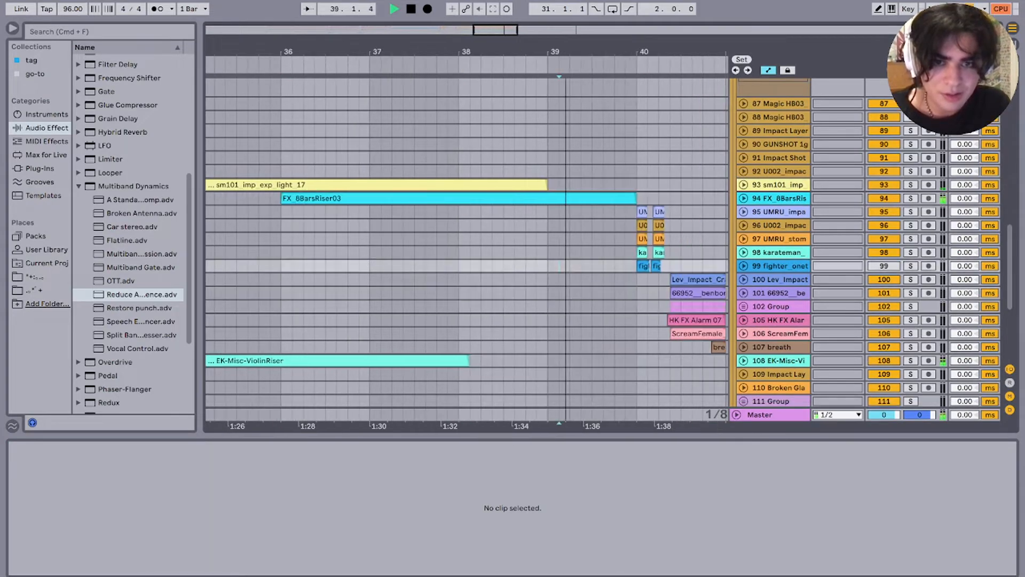
Step: Play the stacked impact, alarm, scream and breath clips from just before bar 40
{"action": "left_click", "coordinate": [614, 253]}
{"action": "key", "text": "space"}
{"action": "key", "text": "space"}
{"action": "scroll", "coordinate": [614, 252], "scroll_direction": "right", "scroll_amount": 2}
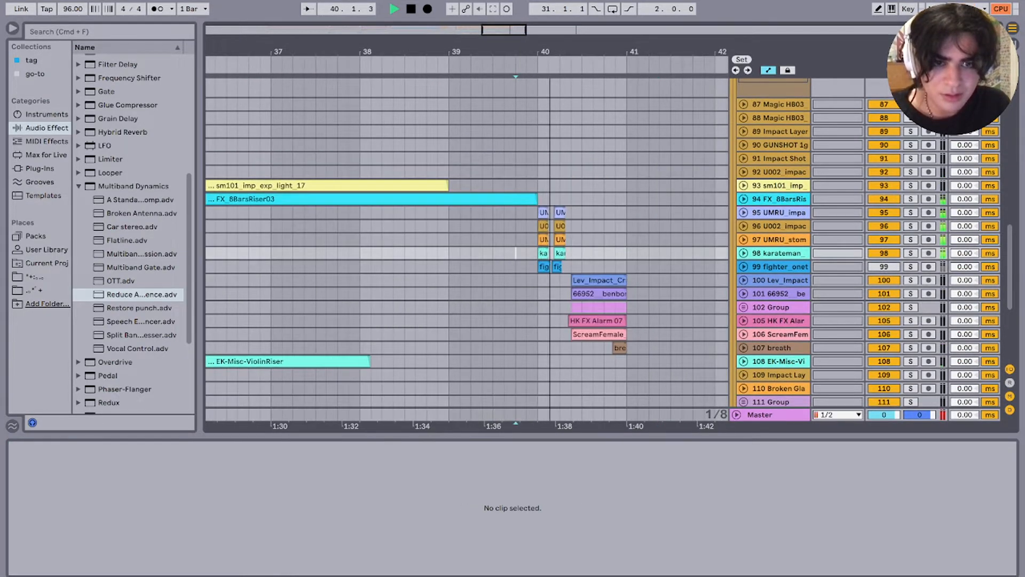
{"action": "scroll", "coordinate": [615, 252], "scroll_direction": "up", "scroll_amount": 5}
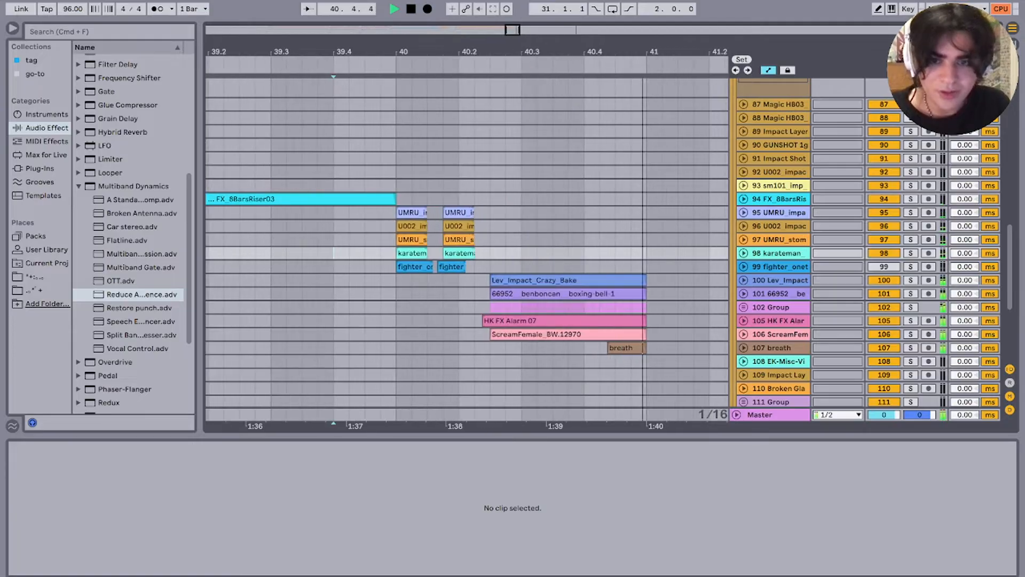
Step: Solo the 98 karateman and 97 UMRU_stom tracks one at a time and play their clips from bar 40
{"action": "left_click", "coordinate": [412, 293]}
{"action": "key", "text": "space"}
{"action": "scroll", "coordinate": [411, 293], "scroll_direction": "up", "scroll_amount": 2}
{"action": "left_click", "coordinate": [386, 280]}
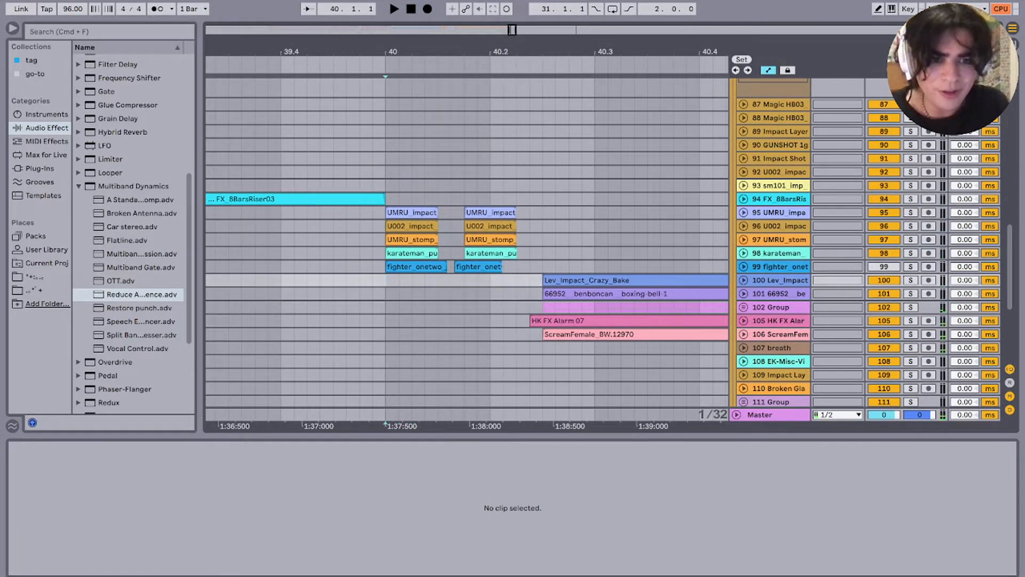
{"action": "left_click", "coordinate": [910, 252]}
{"action": "key", "text": "space"}
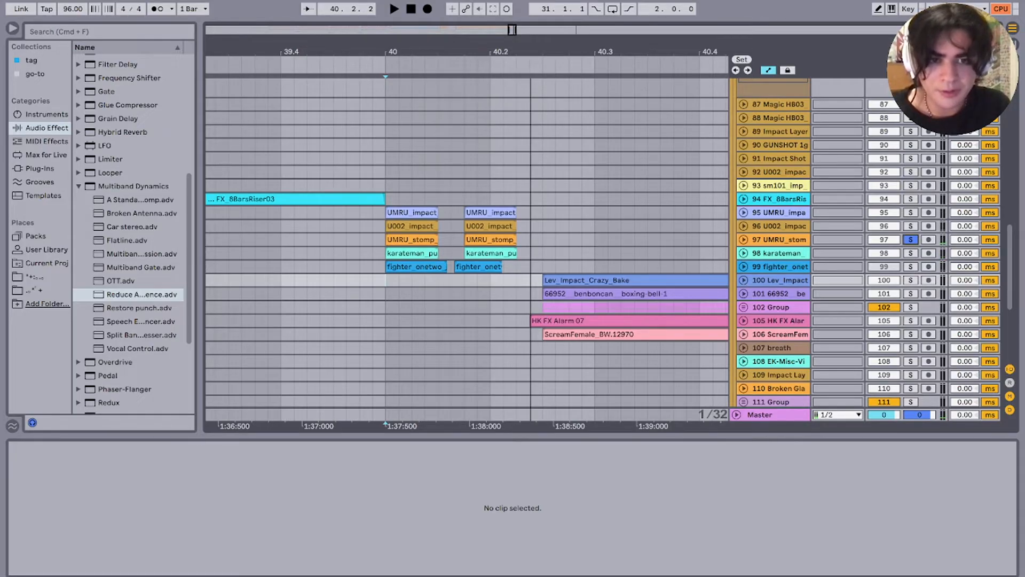
Step: Play the soloed impact layers at bar 40, and solo and play the Lev_Impact_Crazy_Bake and boxing-bell clips
{"action": "key", "text": "space"}
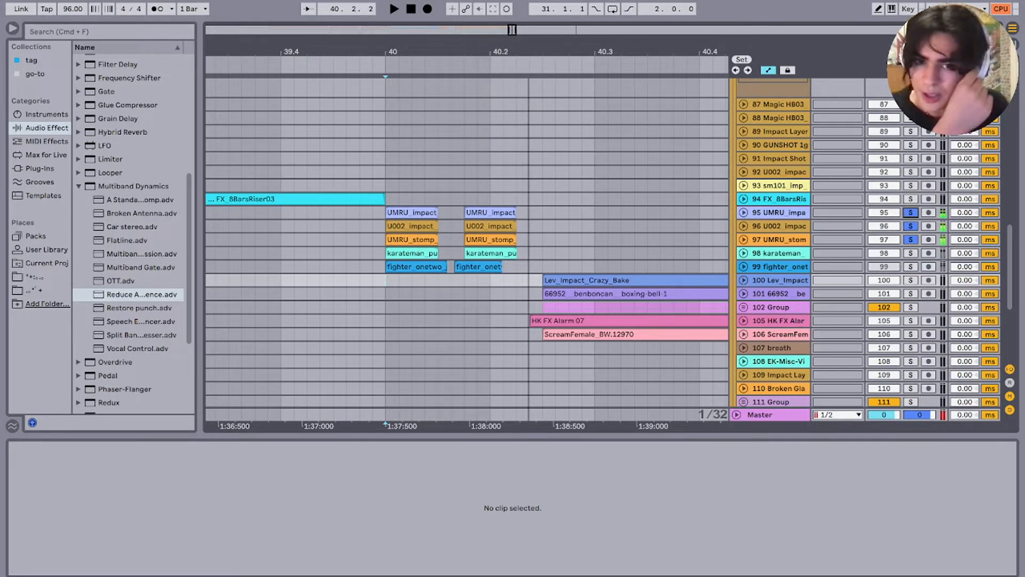
{"action": "scroll", "coordinate": [467, 249], "scroll_direction": "up", "scroll_amount": 1}
{"action": "scroll", "coordinate": [467, 249], "scroll_direction": "right", "scroll_amount": 1}
{"action": "scroll", "coordinate": [467, 240], "scroll_direction": "down", "scroll_amount": 3}
{"action": "scroll", "coordinate": [467, 240], "scroll_direction": "right", "scroll_amount": 5}
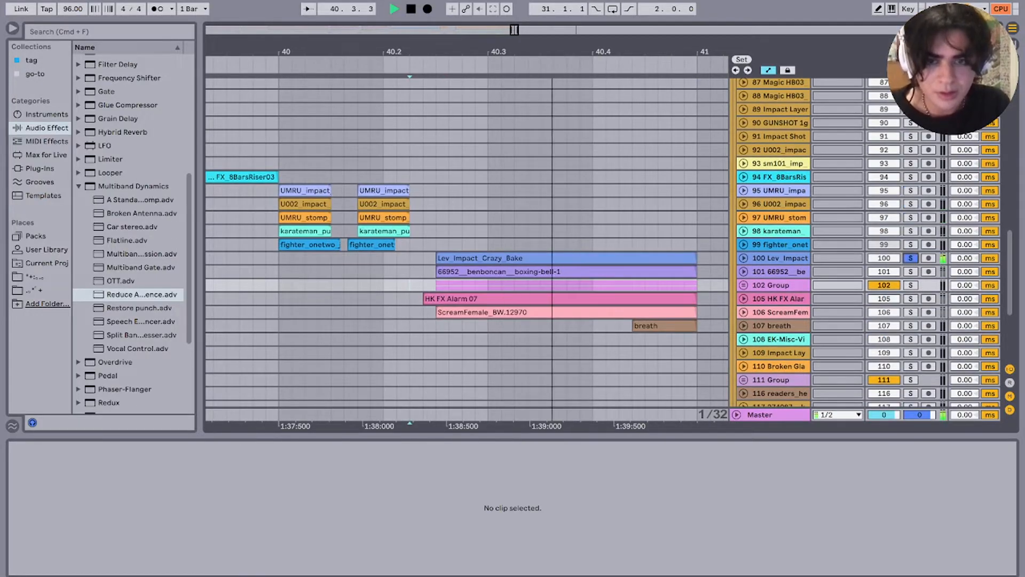
{"action": "left_click", "coordinate": [497, 272]}
{"action": "key", "text": "space"}
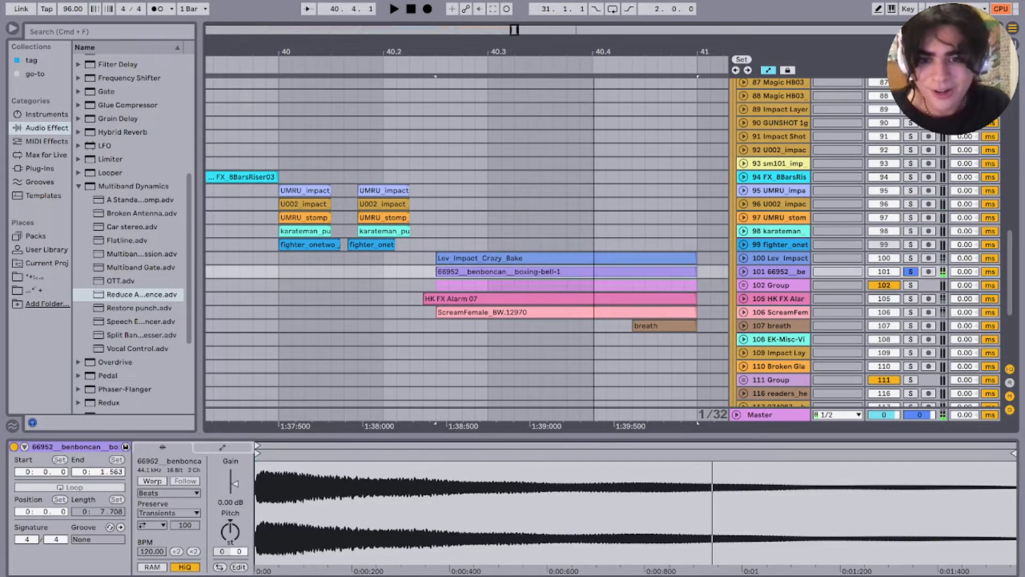
Step: Unfold and solo the 102 Group, play its darn-dinner-bell clips from before beat 40.3, and fold the group again
{"action": "left_click", "coordinate": [743, 285]}
{"action": "left_click", "coordinate": [502, 336]}
{"action": "key", "text": "space"}
{"action": "left_click", "coordinate": [910, 285]}
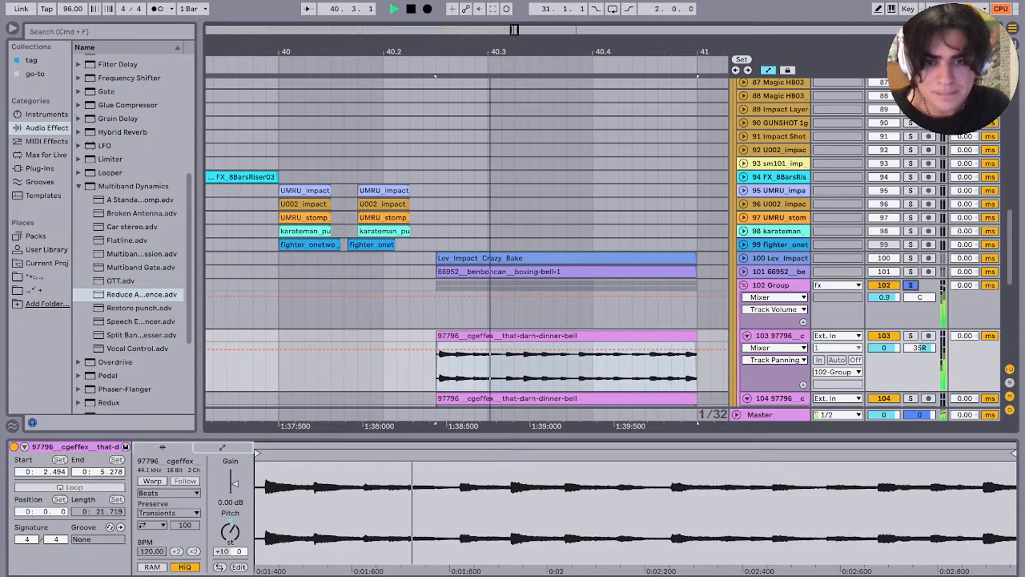
{"action": "scroll", "coordinate": [911, 285], "scroll_direction": "down", "scroll_amount": 3}
{"action": "key", "text": "space"}
{"action": "left_click", "coordinate": [771, 214]}
{"action": "left_click", "coordinate": [743, 214]}
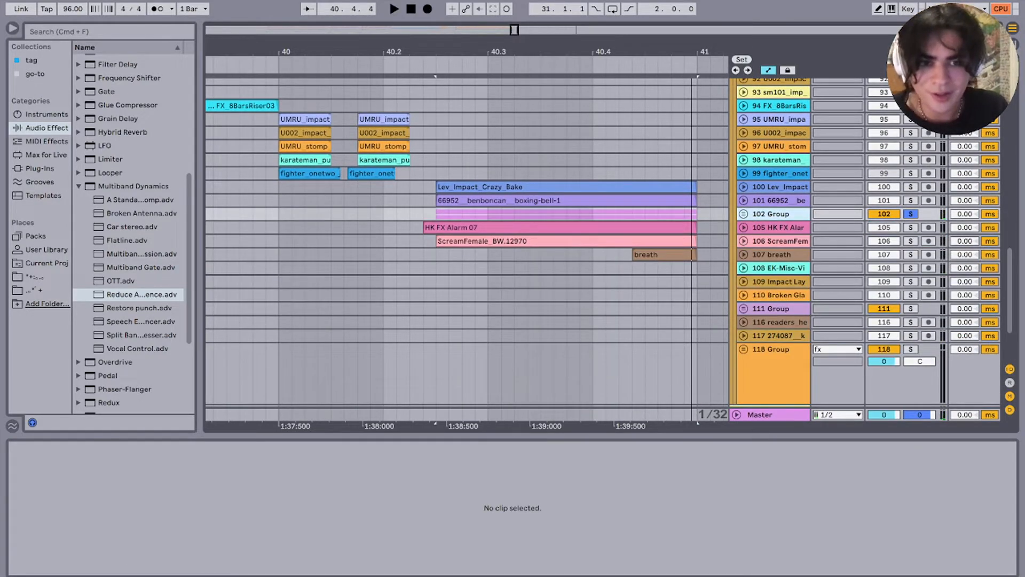
Step: Play the HK FX Alarm 07 and ScreamFemale clips, and play them together with the soloed impact, bell and breath tracks
{"action": "key", "text": "Down"}
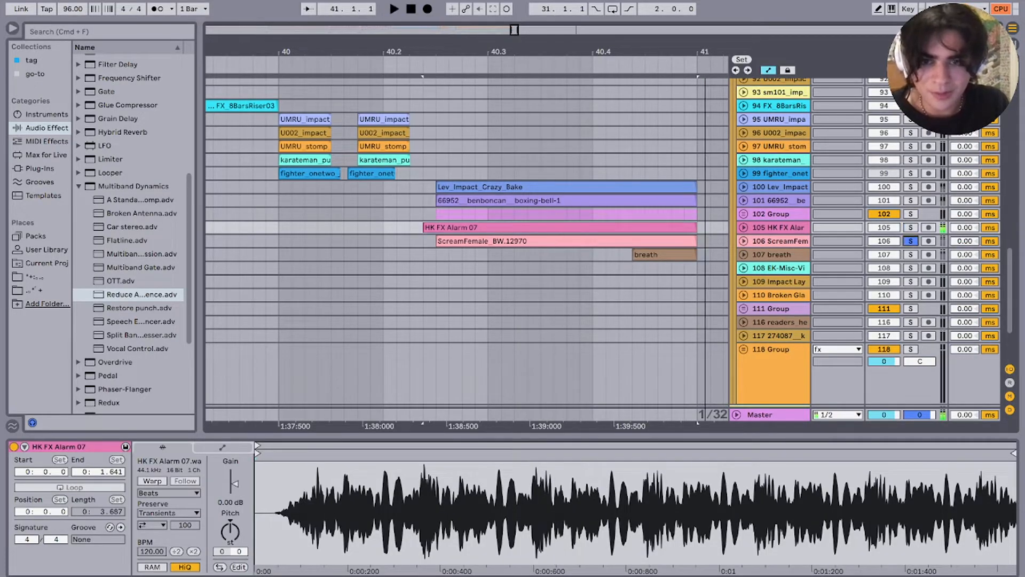
{"action": "key", "text": "Down"}
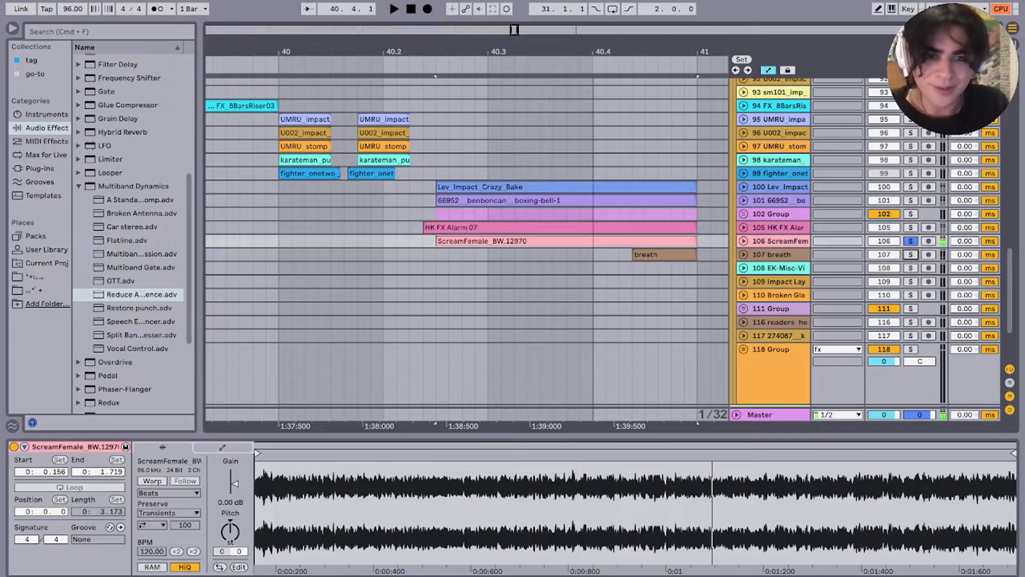
{"action": "key", "text": "Down"}
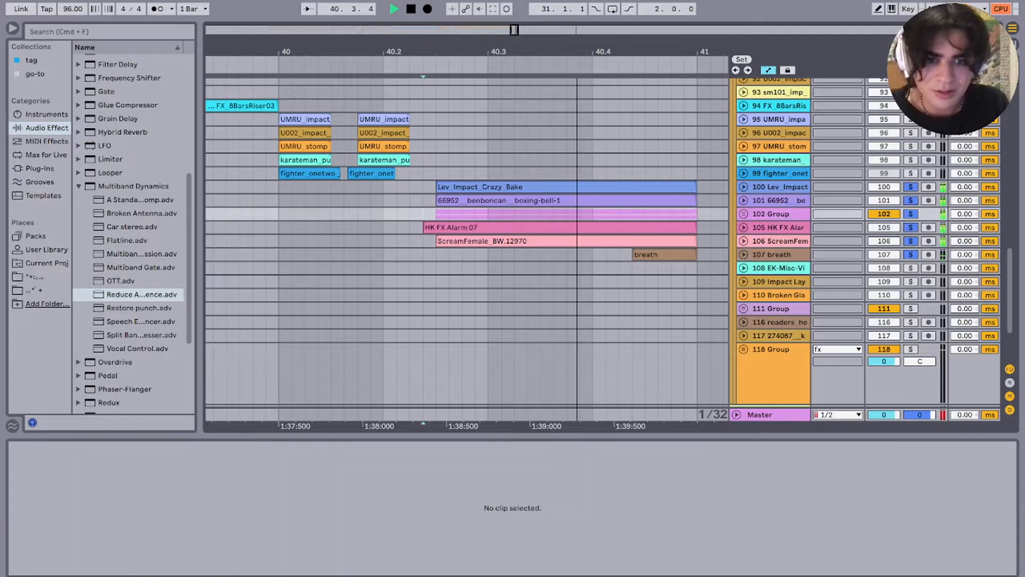
{"action": "key", "text": "space"}
Step: Fold the beat group, and solo and unfold the vocals group
{"action": "scroll", "coordinate": [515, 240], "scroll_direction": "right", "scroll_amount": 4}
{"action": "scroll", "coordinate": [515, 240], "scroll_direction": "down", "scroll_amount": 10}
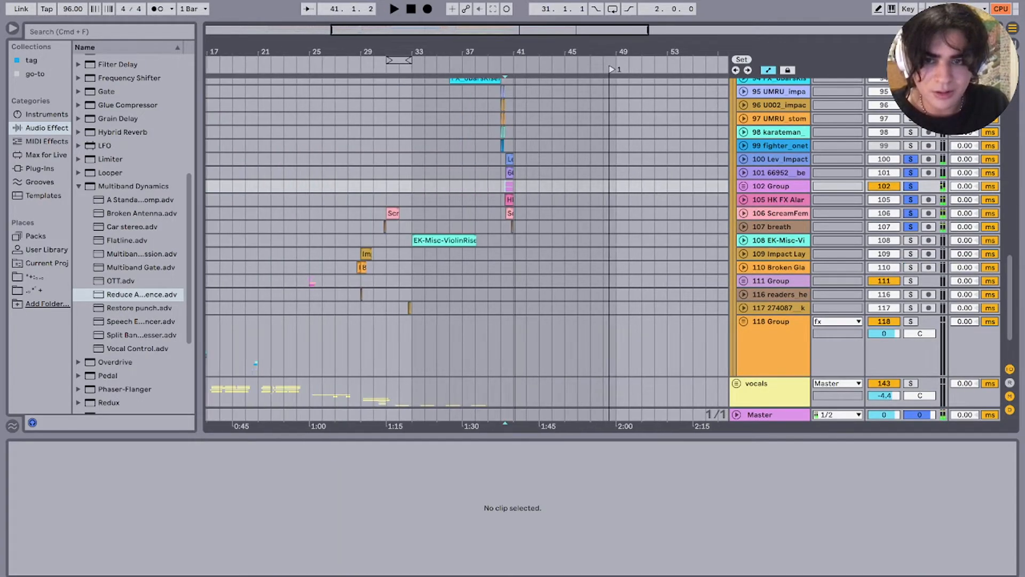
{"action": "scroll", "coordinate": [412, 240], "scroll_direction": "right", "scroll_amount": 3}
{"action": "scroll", "coordinate": [412, 240], "scroll_direction": "up", "scroll_amount": 20}
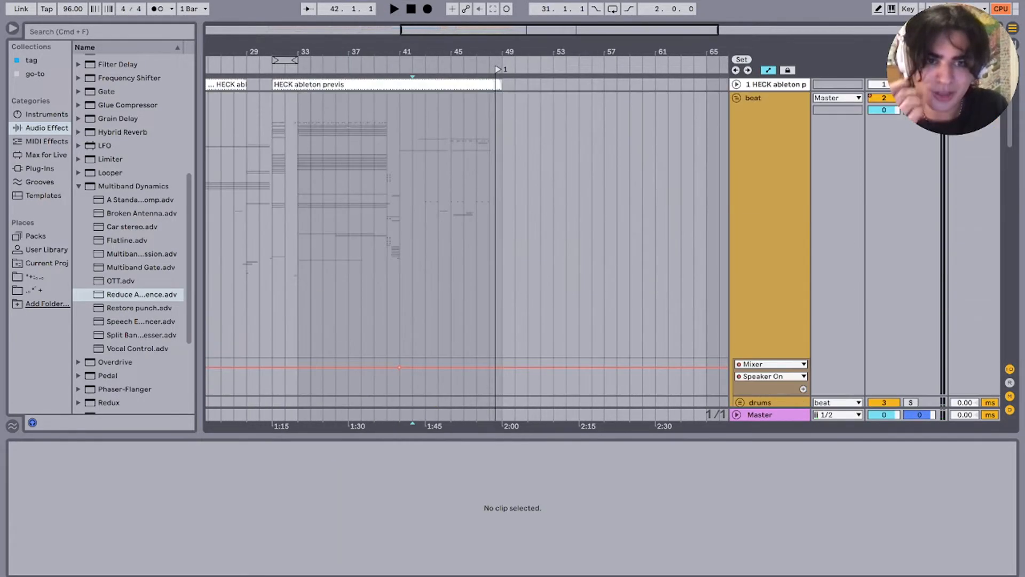
{"action": "left_click", "coordinate": [412, 241]}
{"action": "key", "text": "a"}
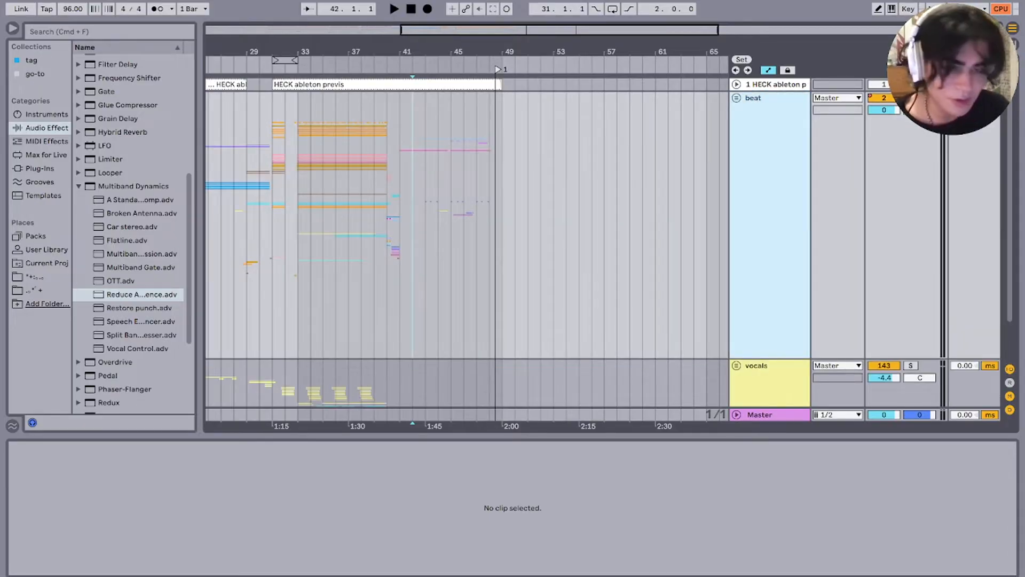
{"action": "scroll", "coordinate": [481, 240], "scroll_direction": "down", "scroll_amount": 3}
{"action": "left_click", "coordinate": [911, 319]}
{"action": "left_click", "coordinate": [737, 319]}
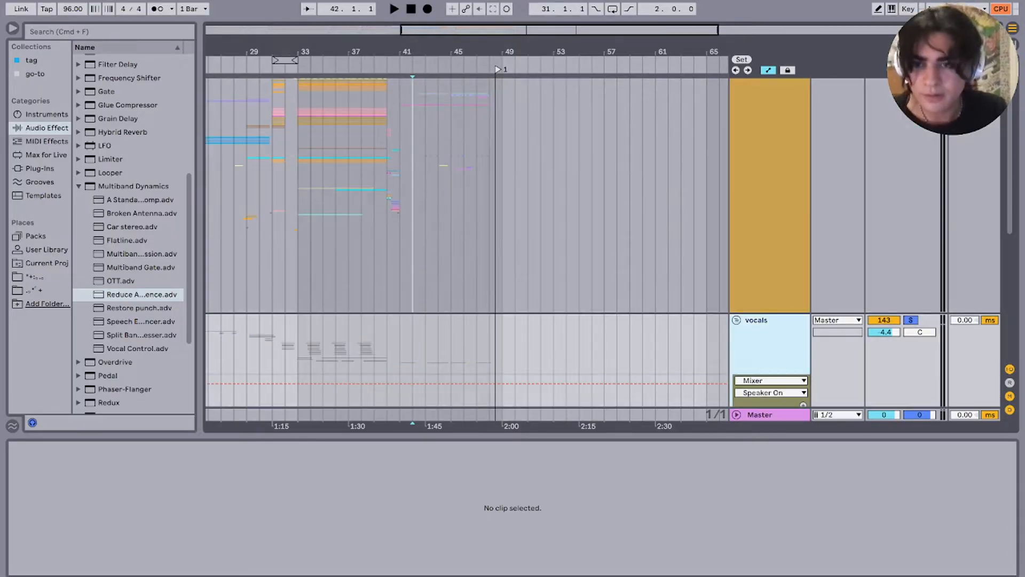
Step: Play the soloed vocals from the beginning of the song
{"action": "scroll", "coordinate": [480, 240], "scroll_direction": "down", "scroll_amount": 10}
{"action": "scroll", "coordinate": [481, 240], "scroll_direction": "left", "scroll_amount": 5}
{"action": "scroll", "coordinate": [467, 240], "scroll_direction": "left", "scroll_amount": 3}
{"action": "key", "text": "Home"}
{"action": "key", "text": "space"}
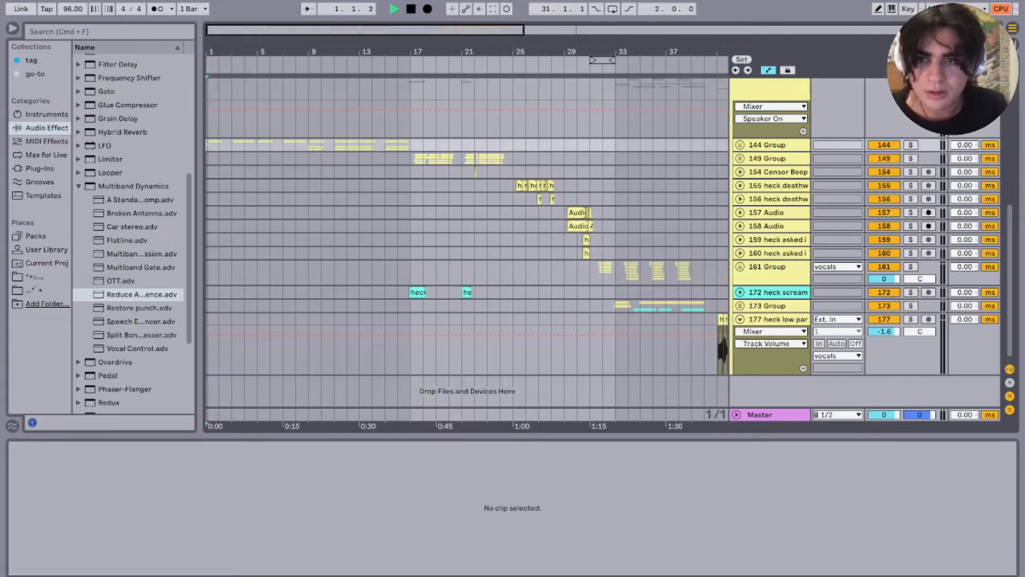
Step: Stop playback and unfold the 144 Group to show its heck low parts clips around bar 2
{"action": "scroll", "coordinate": [219, 145], "scroll_direction": "up", "scroll_amount": 10}
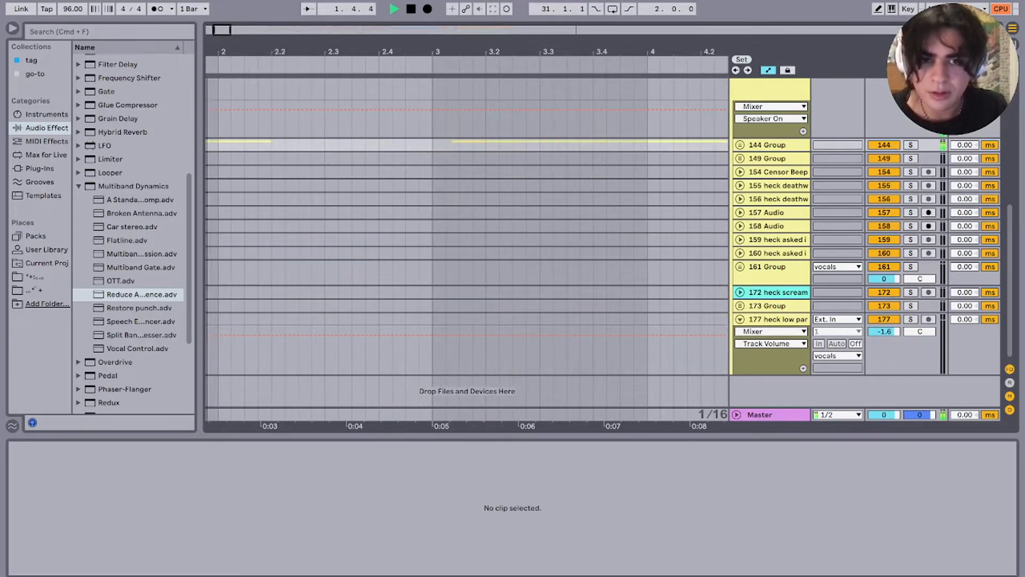
{"action": "scroll", "coordinate": [467, 240], "scroll_direction": "up", "scroll_amount": 1}
{"action": "key", "text": "space"}
{"action": "key", "text": "u"}
{"action": "key", "text": "minus"}
{"action": "key", "text": "minus"}
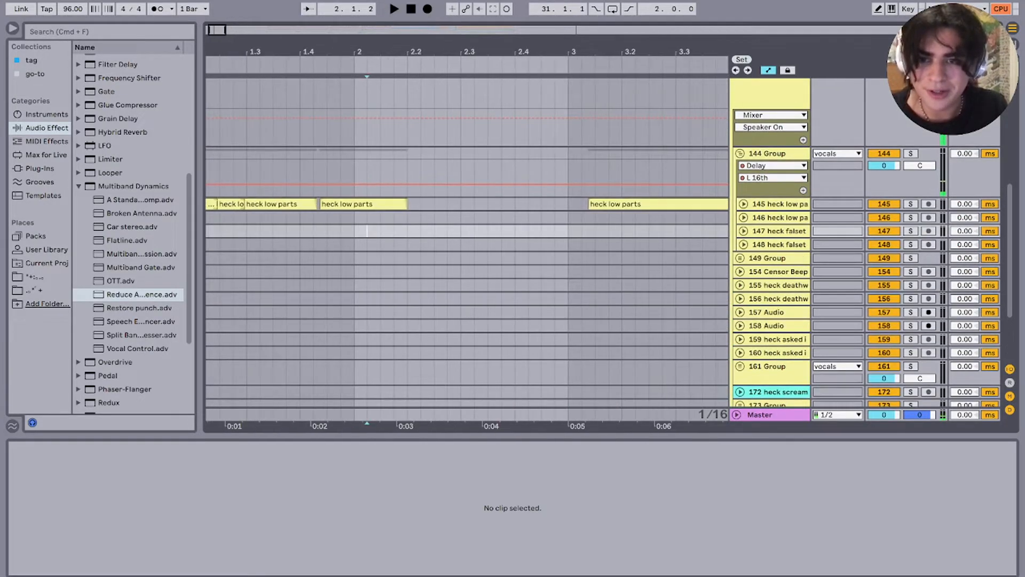
Step: Play the heck low parts vocal clips from bar 4 and again from just before the falsetto clips at bar 9
{"action": "scroll", "coordinate": [467, 240], "scroll_direction": "right", "scroll_amount": 3}
{"action": "scroll", "coordinate": [467, 241], "scroll_direction": "down", "scroll_amount": 1}
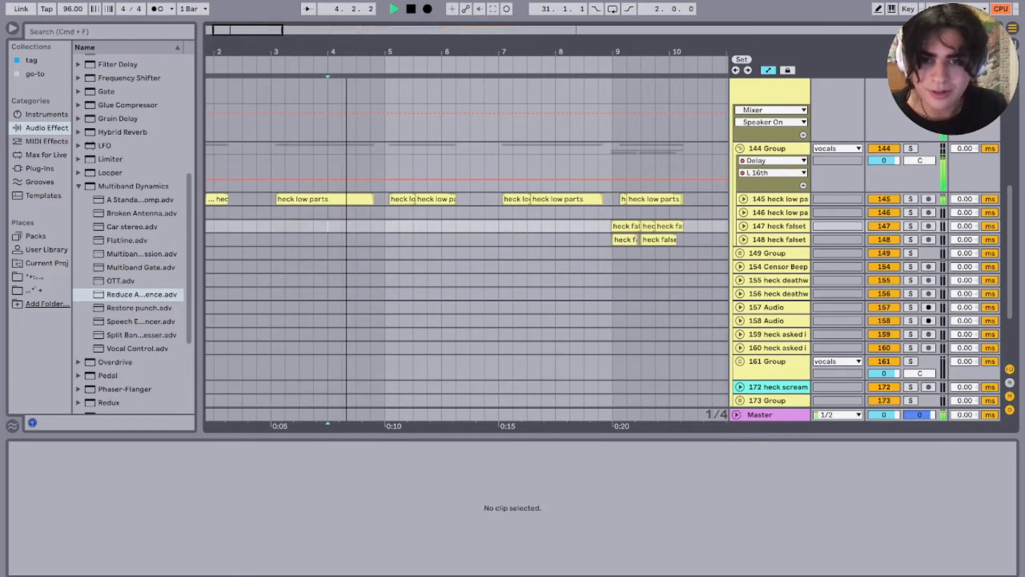
{"action": "key", "text": "plus"}
{"action": "key", "text": "plus"}
{"action": "key", "text": "space"}
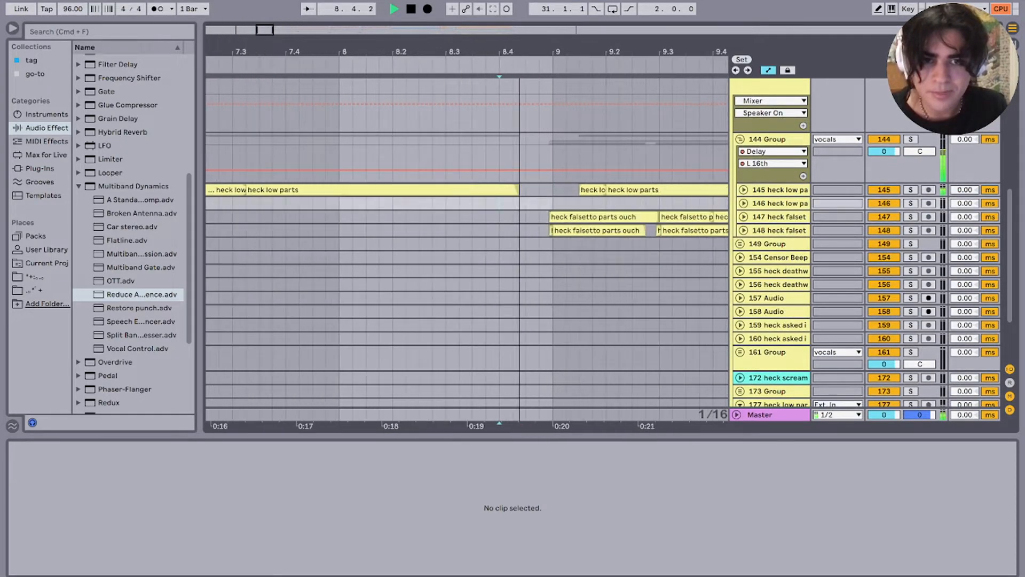
Step: Listen to the low and falsetto vocal parts around bars 8 to 10, and select a falsetto clip at bar 9
{"action": "scroll", "coordinate": [467, 241], "scroll_direction": "right", "scroll_amount": 2}
{"action": "scroll", "coordinate": [467, 240], "scroll_direction": "down", "scroll_amount": 1}
{"action": "scroll", "coordinate": [499, 222], "scroll_direction": "right", "scroll_amount": 1}
{"action": "scroll", "coordinate": [499, 221], "scroll_direction": "up", "scroll_amount": 1}
{"action": "scroll", "coordinate": [499, 222], "scroll_direction": "down", "scroll_amount": 5}
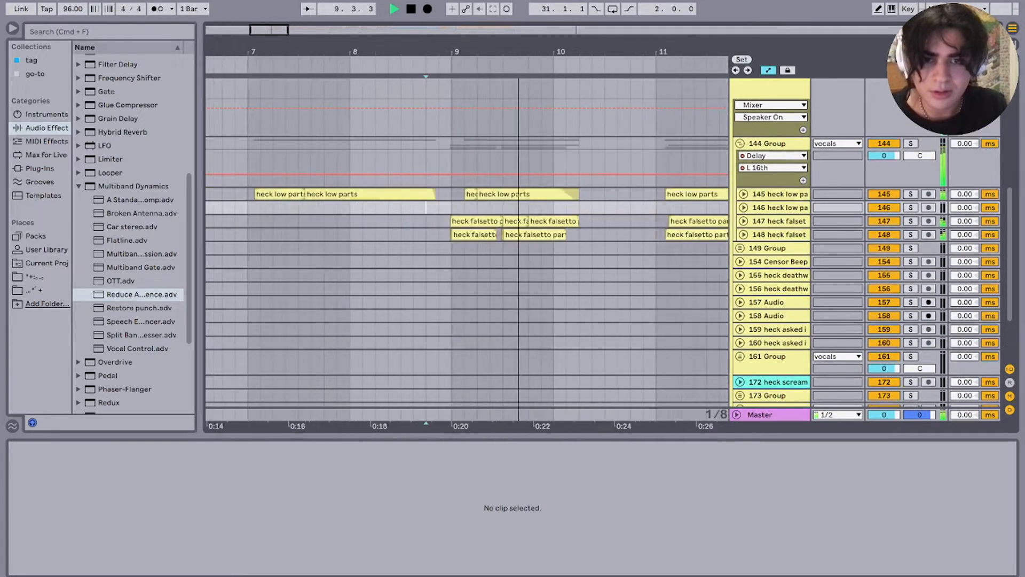
{"action": "left_click", "coordinate": [497, 220]}
{"action": "scroll", "coordinate": [497, 222], "scroll_direction": "right", "scroll_amount": 1}
{"action": "scroll", "coordinate": [497, 222], "scroll_direction": "up", "scroll_amount": 1}
{"action": "key", "text": "space"}
Step: Solo the heck low parts track 145, show its effects, and play it from bar 9
{"action": "double_click", "coordinate": [777, 206]}
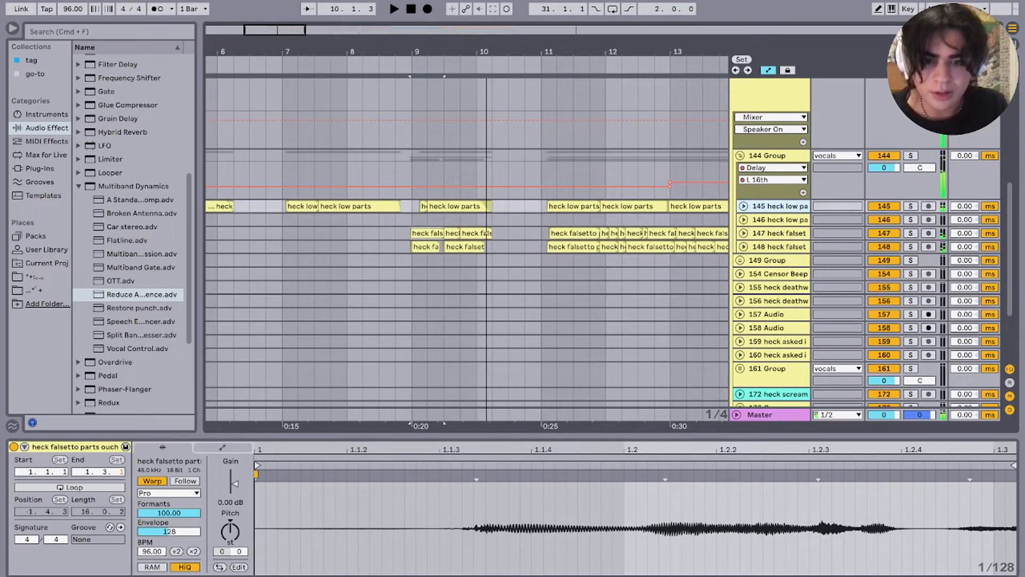
{"action": "left_click", "coordinate": [910, 206]}
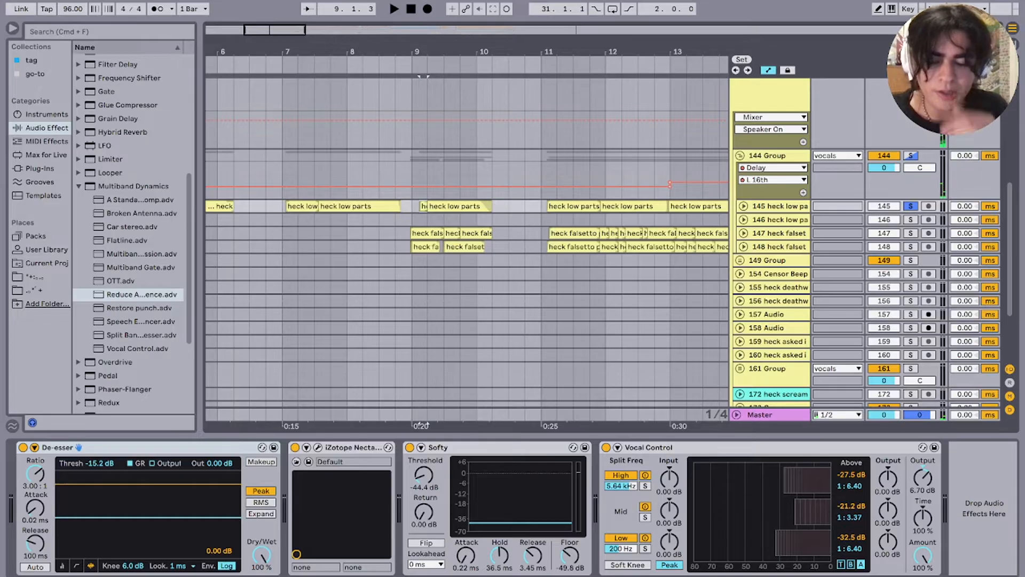
{"action": "key", "text": "space"}
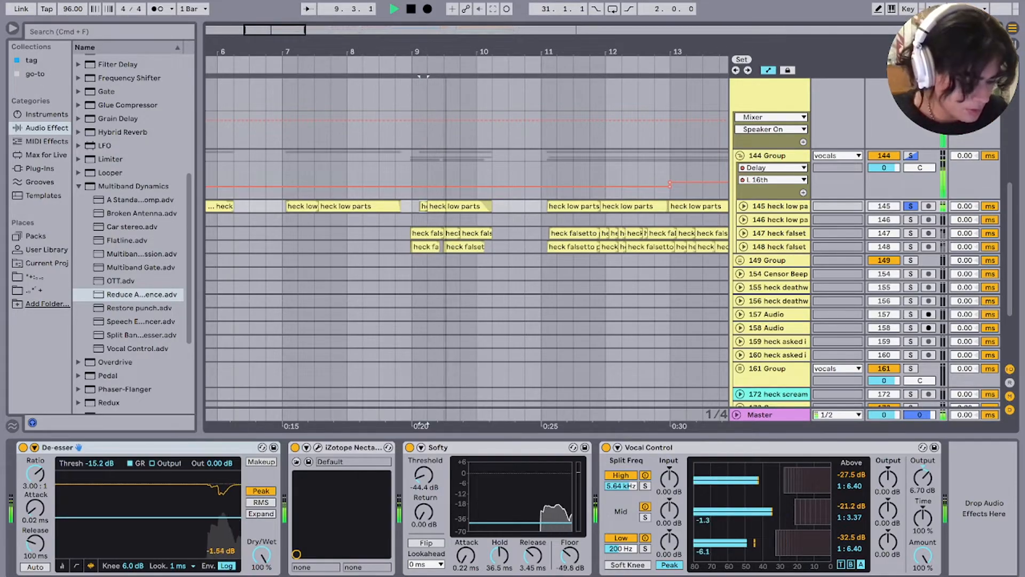
{"action": "key", "text": "space"}
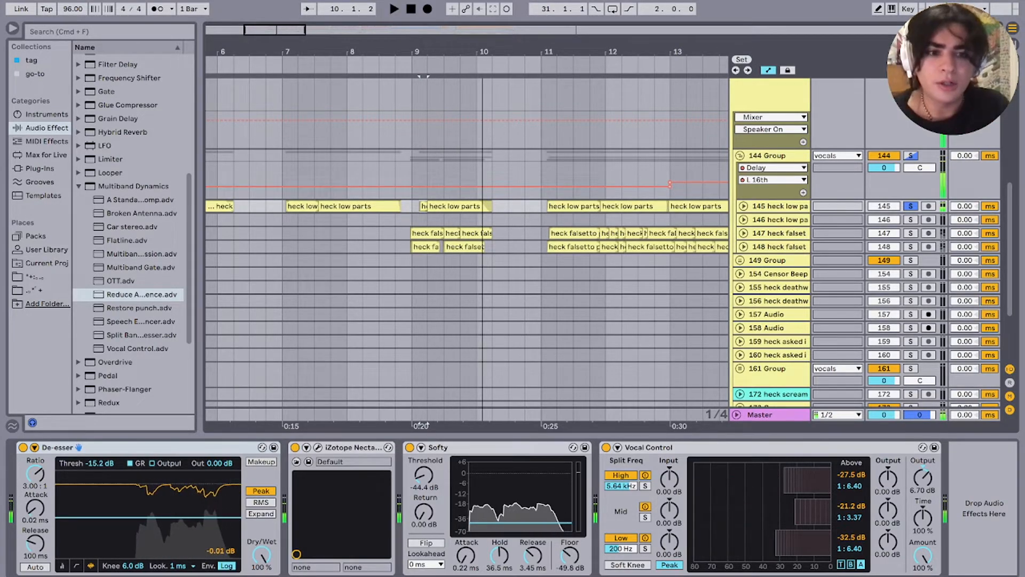
Step: Solo both heck falsetto tracks, 147 and 148, and play them from bar 9 into bar 11
{"action": "left_click", "coordinate": [910, 233]}
{"action": "left_click", "coordinate": [910, 246], "text": "super"}
{"action": "left_click", "coordinate": [421, 247]}
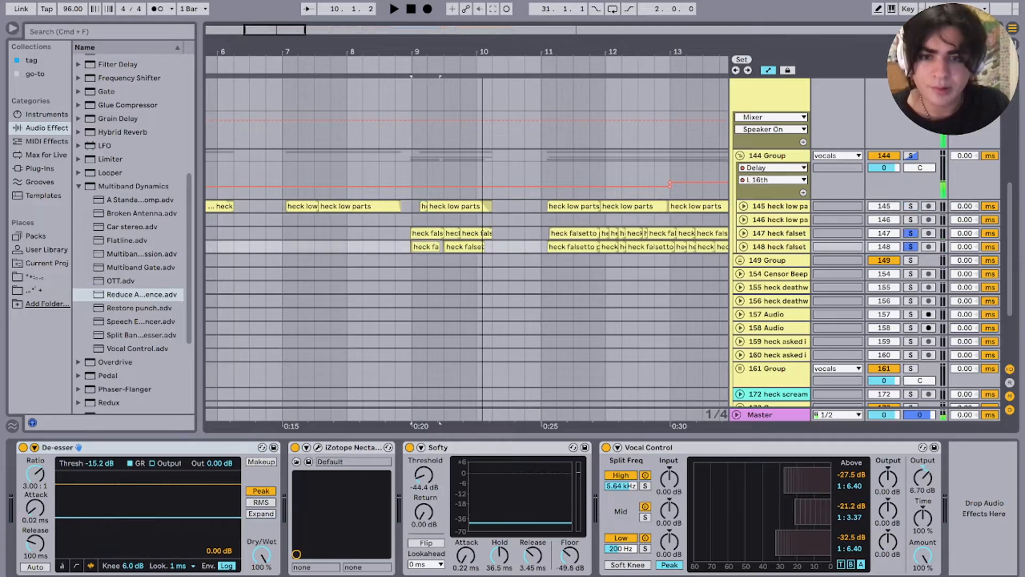
{"action": "key", "text": "space"}
{"action": "key", "text": "plus"}
{"action": "scroll", "coordinate": [411, 247], "scroll_direction": "down", "scroll_amount": 3}
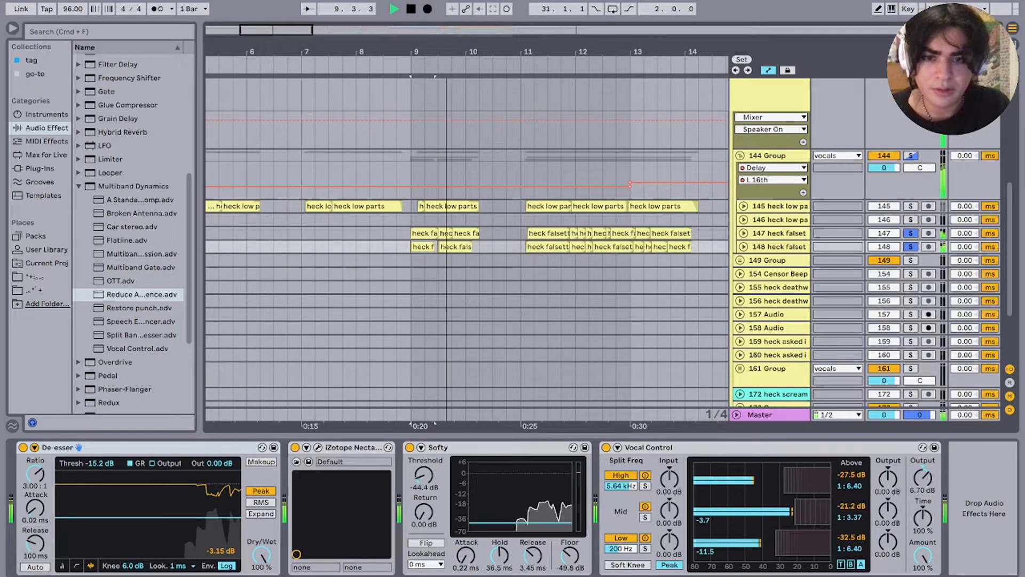
{"action": "scroll", "coordinate": [411, 247], "scroll_direction": "up", "scroll_amount": 3}
{"action": "scroll", "coordinate": [411, 246], "scroll_direction": "right", "scroll_amount": 4}
{"action": "key", "text": "minus"}
{"action": "key", "text": "minus"}
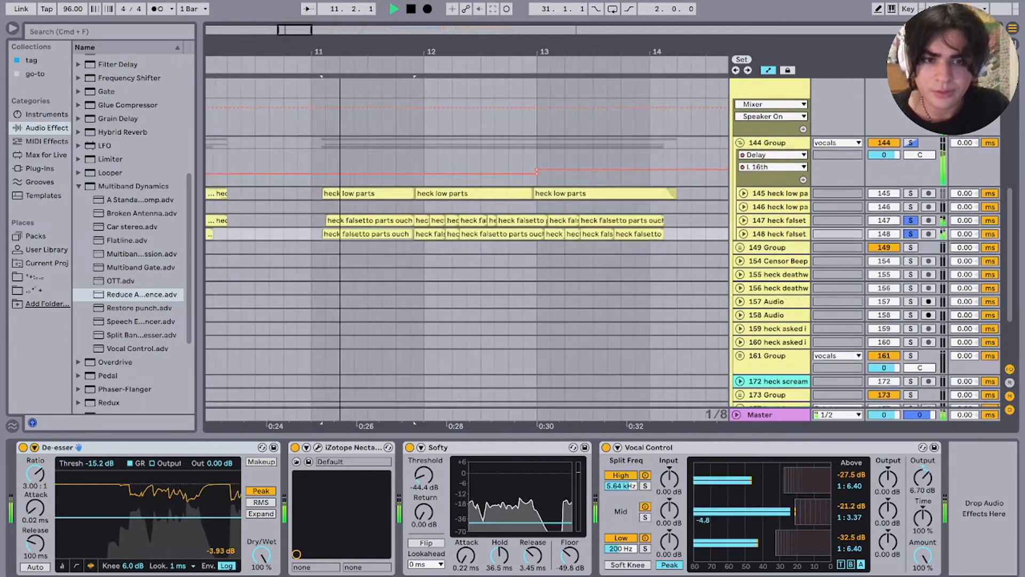
Step: Solo the whole 144 Group and listen to its low and falsetto layers together through bars 12 and 13
{"action": "left_click", "coordinate": [911, 143]}
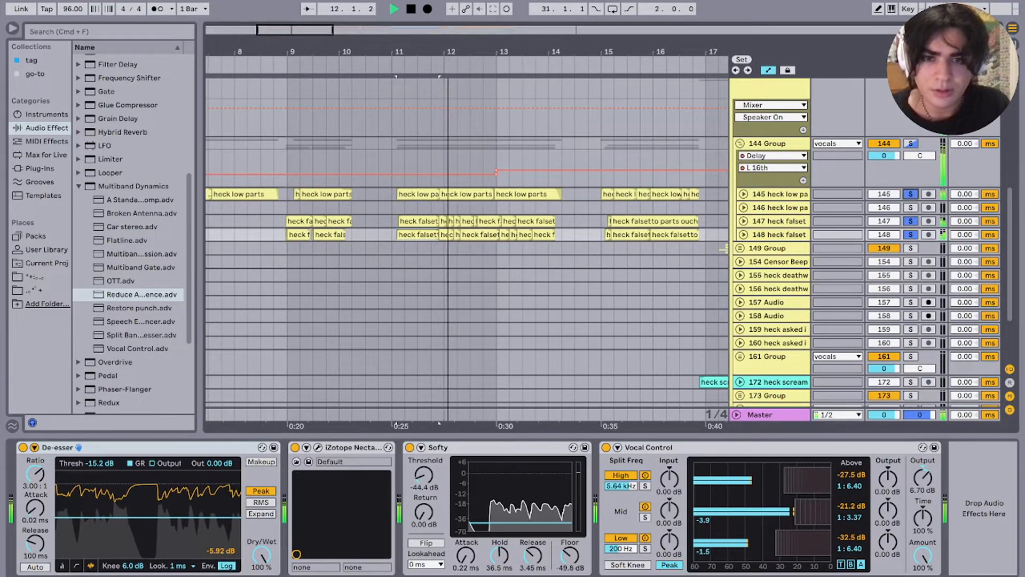
{"action": "key", "text": "plus"}
{"action": "key", "text": "plus"}
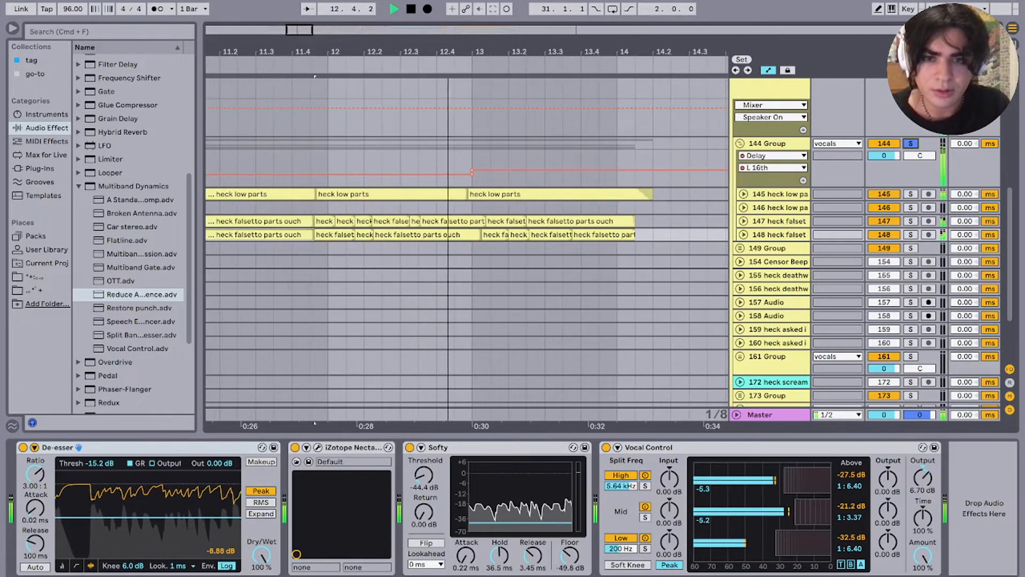
{"action": "key", "text": "minus"}
{"action": "key", "text": "minus"}
{"action": "key", "text": "minus"}
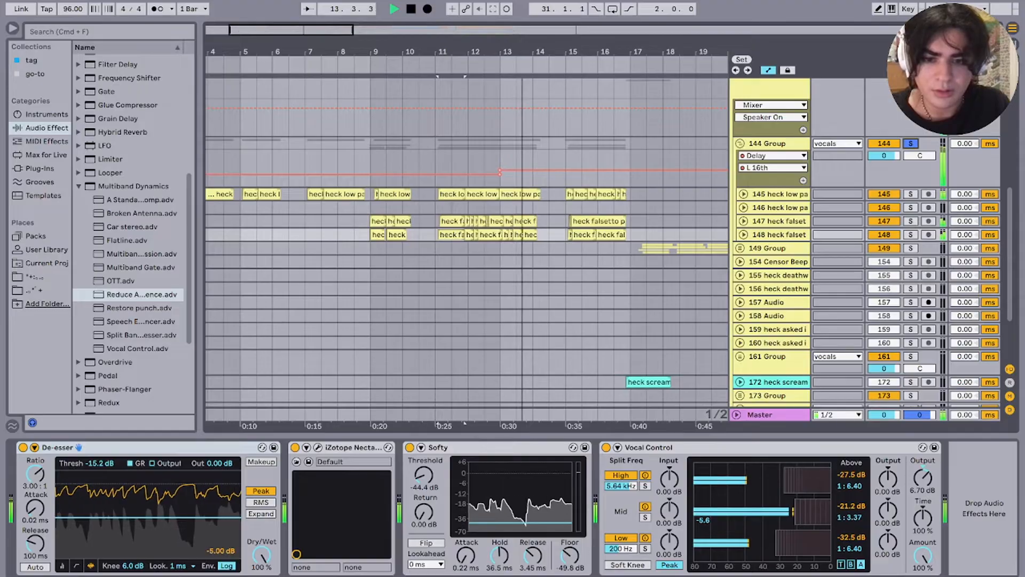
Step: Show the Delay effect on the 144 Group and play the soloed group from bar 15
{"action": "left_click", "coordinate": [768, 143]}
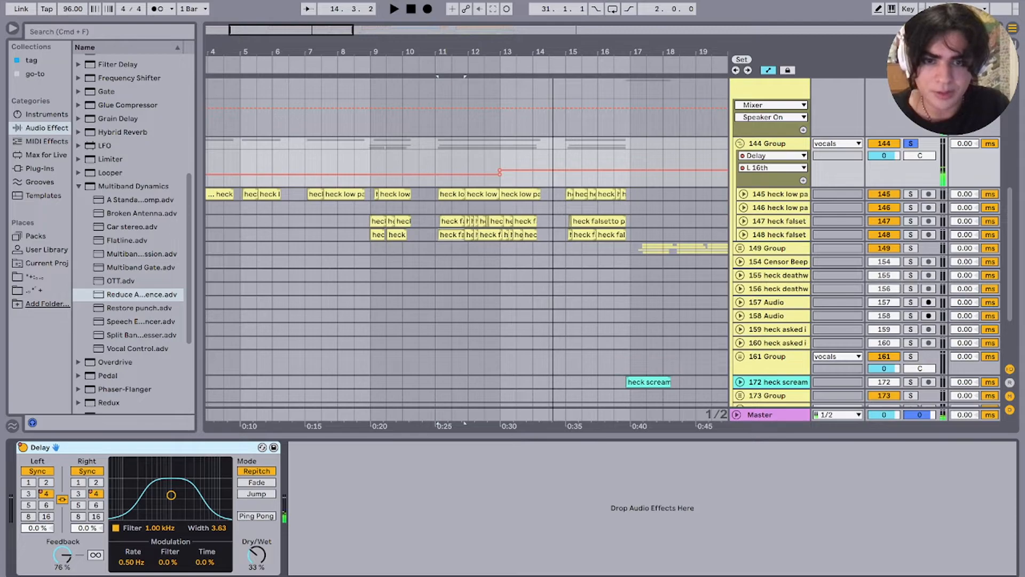
{"action": "scroll", "coordinate": [571, 208], "scroll_direction": "up", "scroll_amount": 5}
{"action": "left_click", "coordinate": [559, 208]}
{"action": "key", "text": "space"}
{"action": "scroll", "coordinate": [558, 208], "scroll_direction": "right", "scroll_amount": 3}
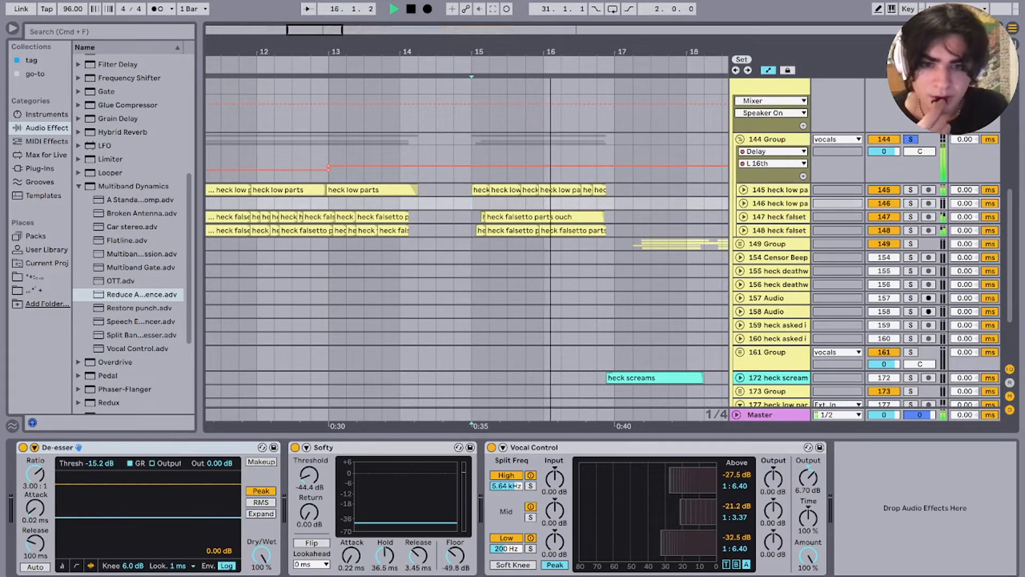
Step: Unfold and solo the heck screams track 172 to hear its clip at bar 17 alone
{"action": "scroll", "coordinate": [549, 190], "scroll_direction": "down", "scroll_amount": 4}
{"action": "left_click", "coordinate": [529, 292]}
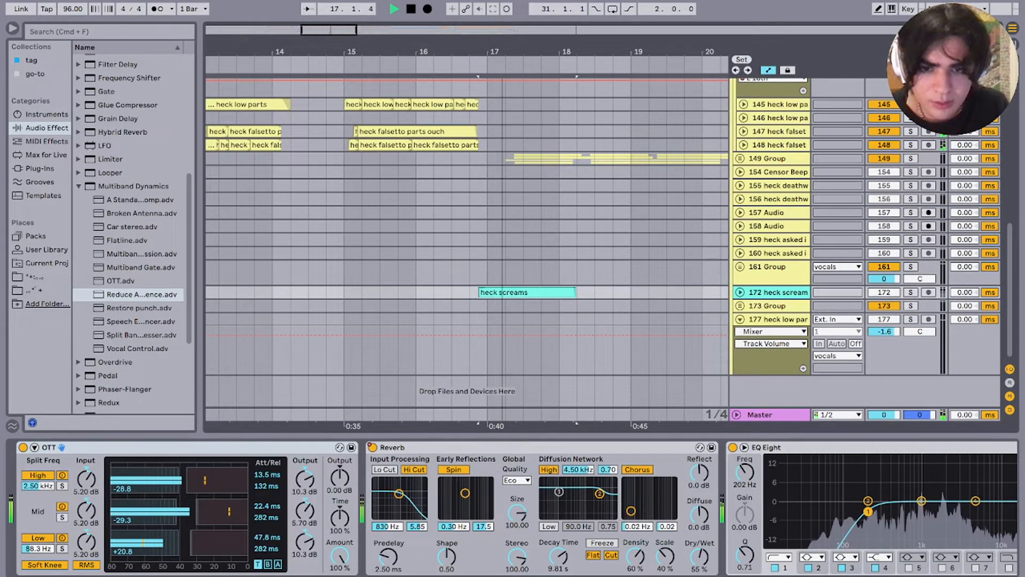
{"action": "key", "text": "u"}
{"action": "key", "text": "s"}
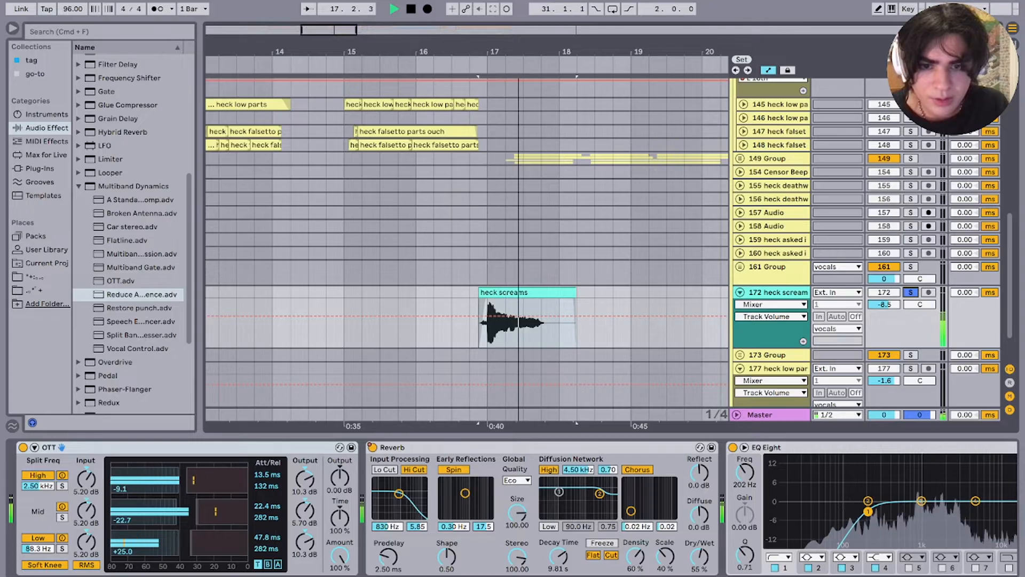
{"action": "key", "text": "space"}
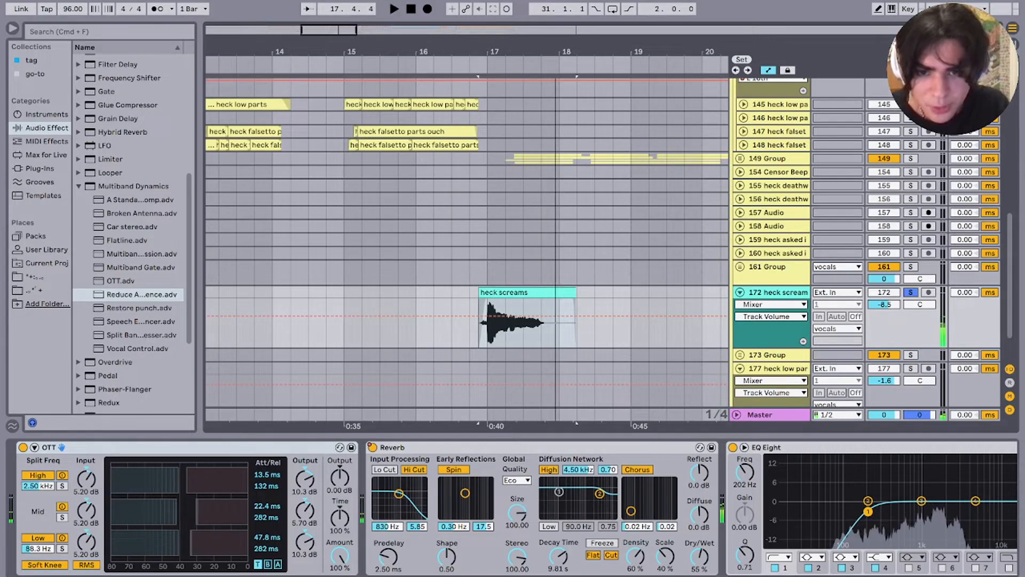
{"action": "left_click_drag", "start_coordinate": [479, 292], "coordinate": [399, 291]}
{"action": "key", "text": "super+z"}
{"action": "scroll", "coordinate": [399, 292], "scroll_direction": "up", "scroll_amount": 5}
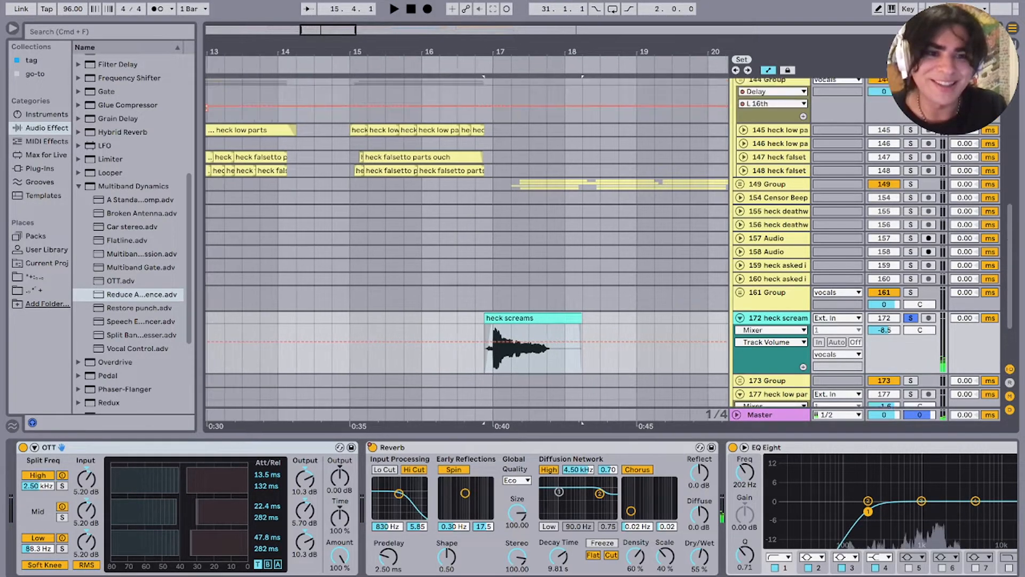
Step: Play all the vocals together around bar 17 and unfold the 149 Group to show its verse tracks
{"action": "left_click", "coordinate": [910, 114]}
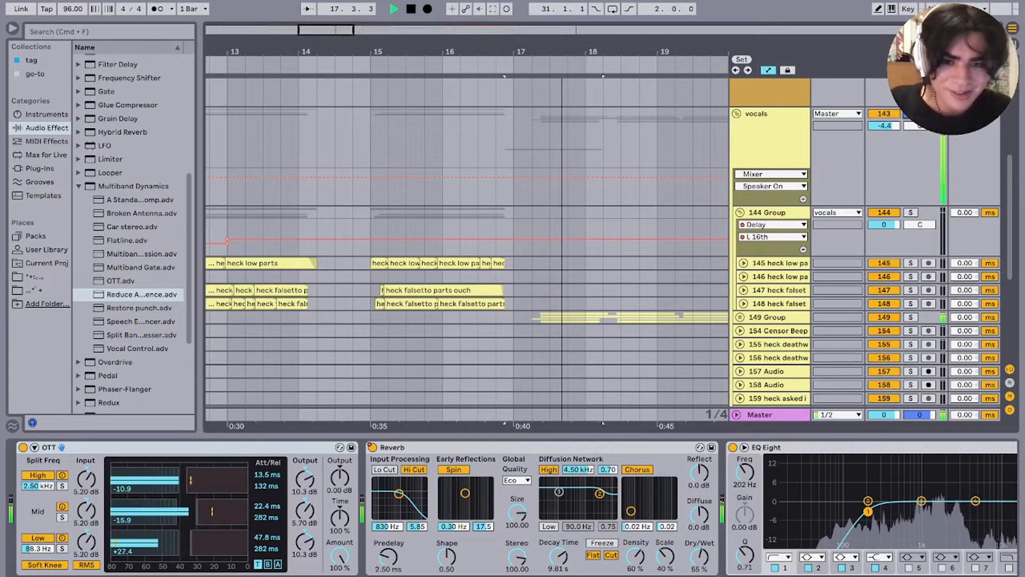
{"action": "left_click", "coordinate": [532, 307]}
{"action": "left_click", "coordinate": [740, 317]}
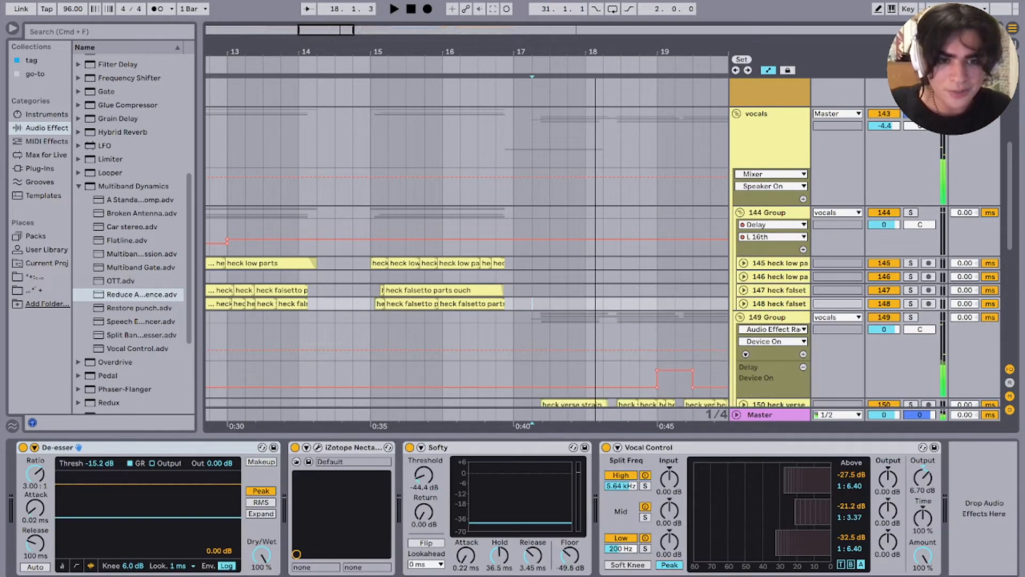
{"action": "scroll", "coordinate": [603, 249], "scroll_direction": "down", "scroll_amount": 5}
{"action": "left_click", "coordinate": [585, 266]}
{"action": "key", "text": "space"}
{"action": "scroll", "coordinate": [585, 266], "scroll_direction": "up", "scroll_amount": 5}
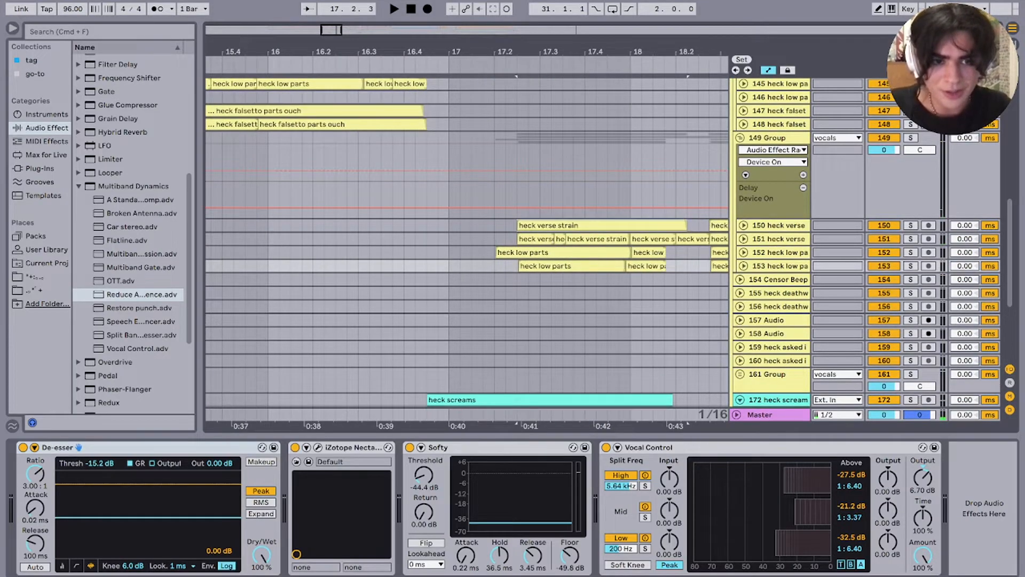
Step: Solo both heck verse strain tracks, 150 and 151, and play them from their first clips in bar 17
{"action": "left_click", "coordinate": [585, 225]}
{"action": "scroll", "coordinate": [585, 225], "scroll_direction": "right", "scroll_amount": 4}
{"action": "left_click", "coordinate": [910, 230]}
{"action": "left_click", "coordinate": [911, 243], "text": "super"}
{"action": "key", "text": "space"}
{"action": "scroll", "coordinate": [604, 240], "scroll_direction": "down", "scroll_amount": 5}
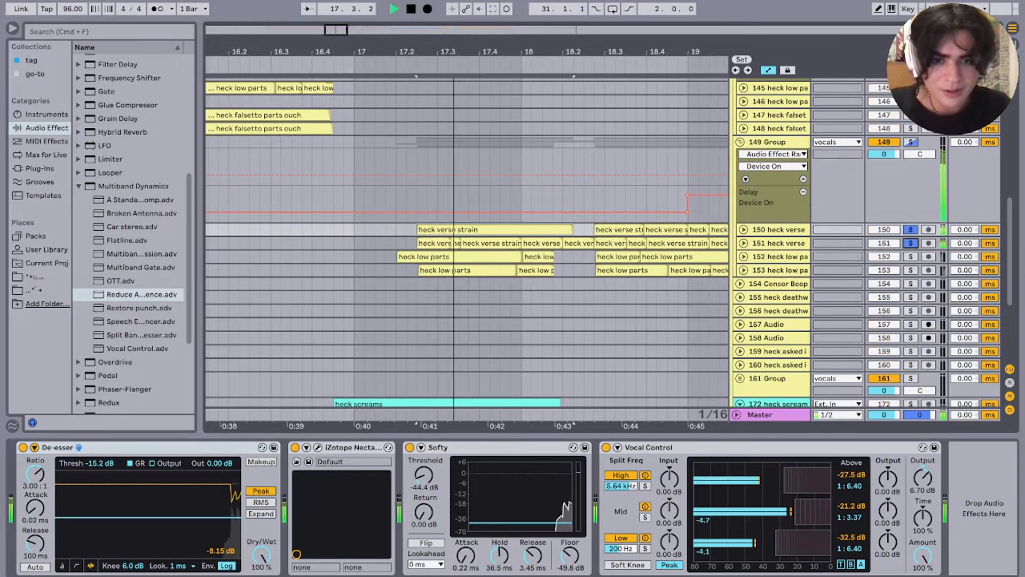
Step: Unfold verse tracks 150 and 151 to show their waveforms and replay them in bar 18
{"action": "scroll", "coordinate": [632, 240], "scroll_direction": "up", "scroll_amount": 5}
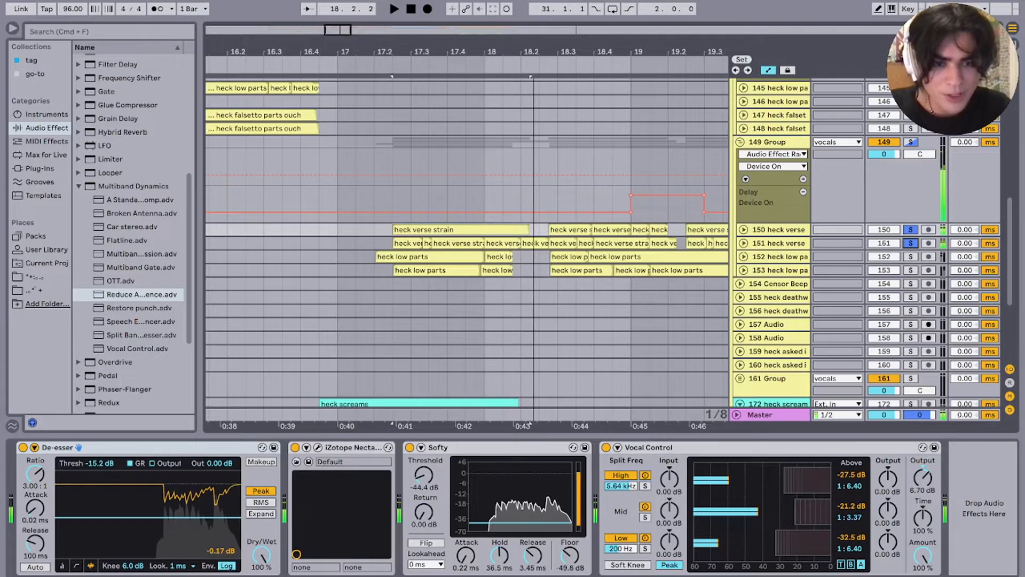
{"action": "key", "text": "space"}
{"action": "left_click", "coordinate": [743, 243]}
{"action": "left_click", "coordinate": [743, 230]}
{"action": "key", "text": "space"}
{"action": "key", "text": "plus"}
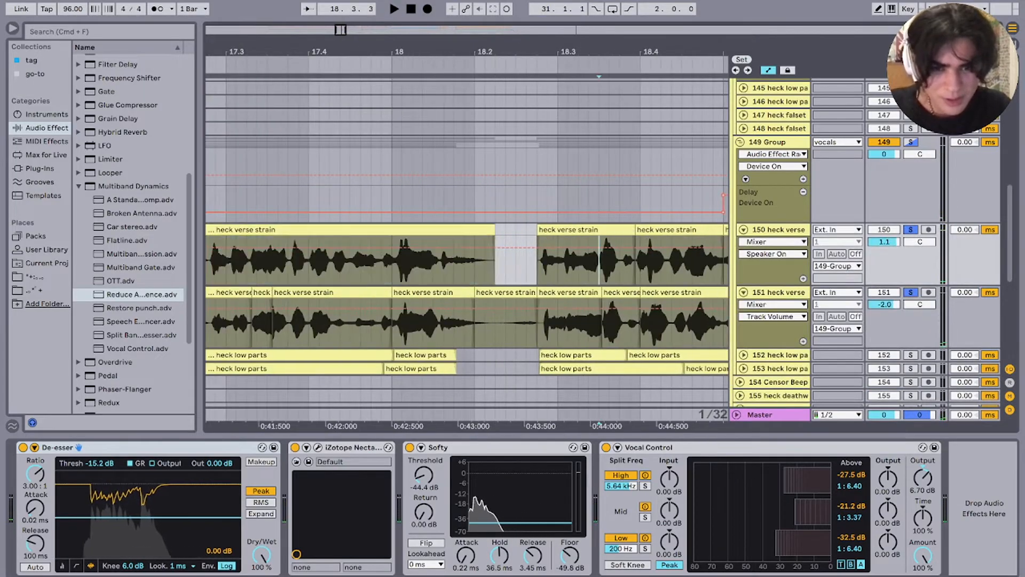
{"action": "key", "text": "space"}
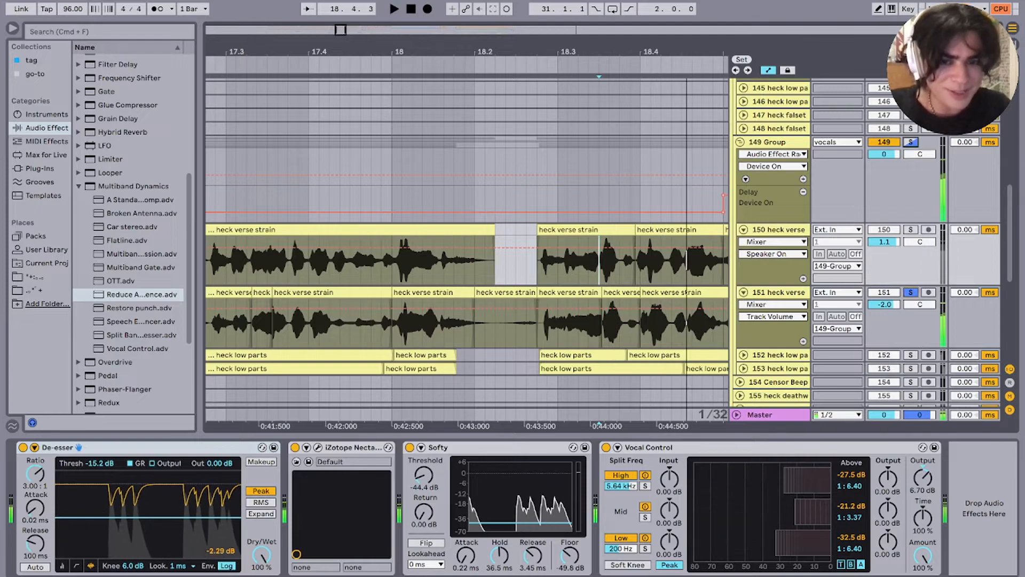
Step: Solo the whole 149 Group and listen to its verse layers from bar 18 into bar 20
{"action": "left_click", "coordinate": [911, 142]}
{"action": "scroll", "coordinate": [468, 253], "scroll_direction": "right", "scroll_amount": 3}
{"action": "left_click", "coordinate": [432, 351]}
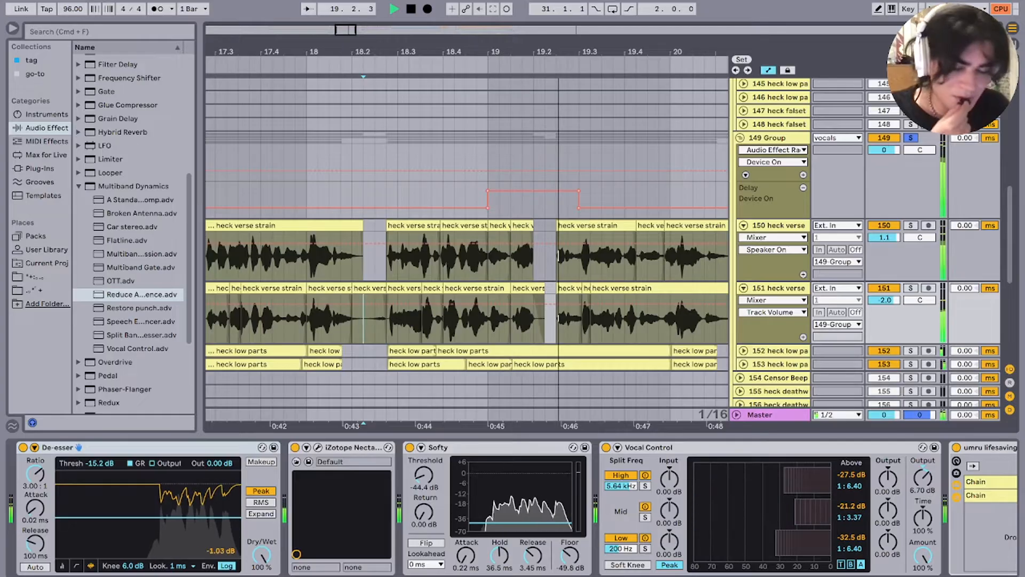
{"action": "scroll", "coordinate": [467, 251], "scroll_direction": "down", "scroll_amount": 1}
{"action": "scroll", "coordinate": [467, 251], "scroll_direction": "right", "scroll_amount": 3}
{"action": "scroll", "coordinate": [366, 251], "scroll_direction": "down", "scroll_amount": 5}
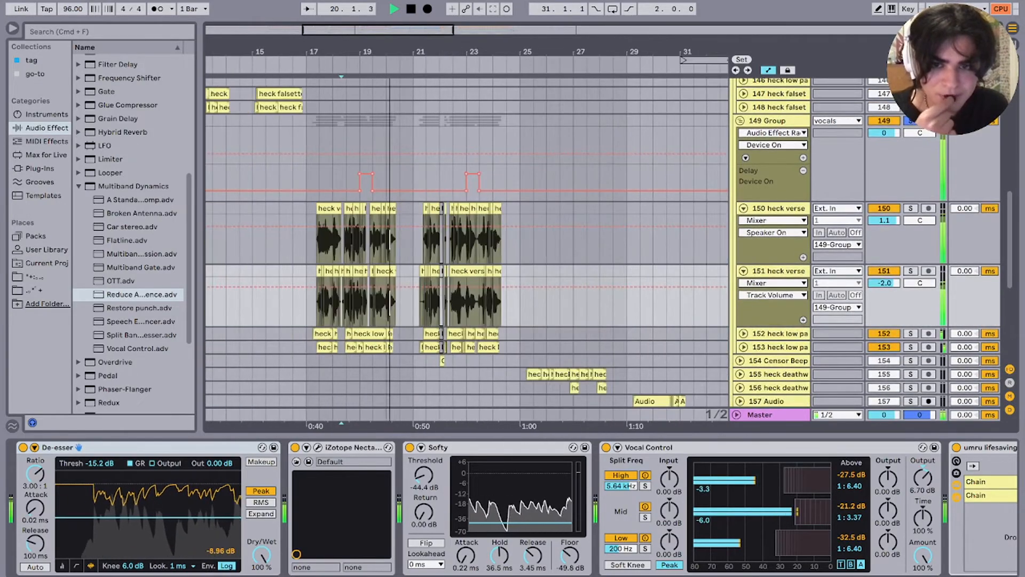
{"action": "key", "text": "space"}
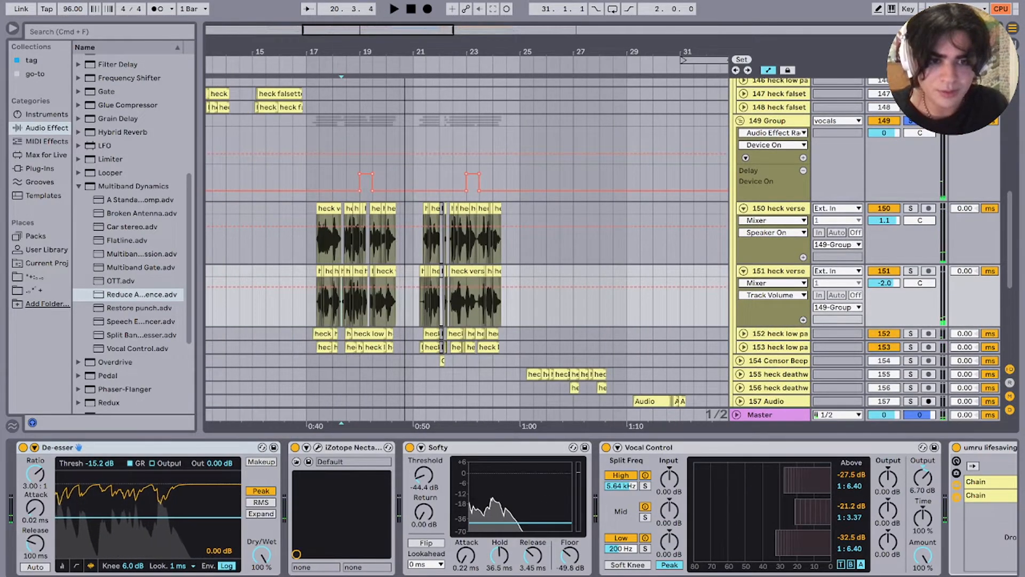
Step: Solo the group's two heck low parts tracks, 152 and 153, and play them from bar 18
{"action": "left_click", "coordinate": [910, 334]}
{"action": "left_click", "coordinate": [910, 347], "text": "super"}
{"action": "scroll", "coordinate": [393, 299], "scroll_direction": "up", "scroll_amount": 5}
{"action": "key", "text": "space"}
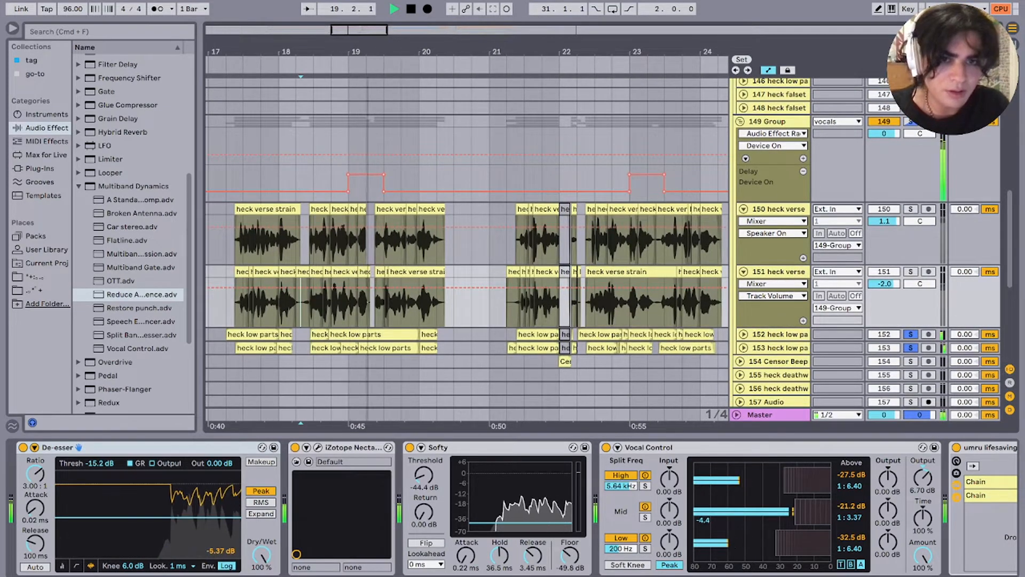
{"action": "scroll", "coordinate": [464, 299], "scroll_direction": "down", "scroll_amount": 2}
{"action": "scroll", "coordinate": [465, 299], "scroll_direction": "right", "scroll_amount": 2}
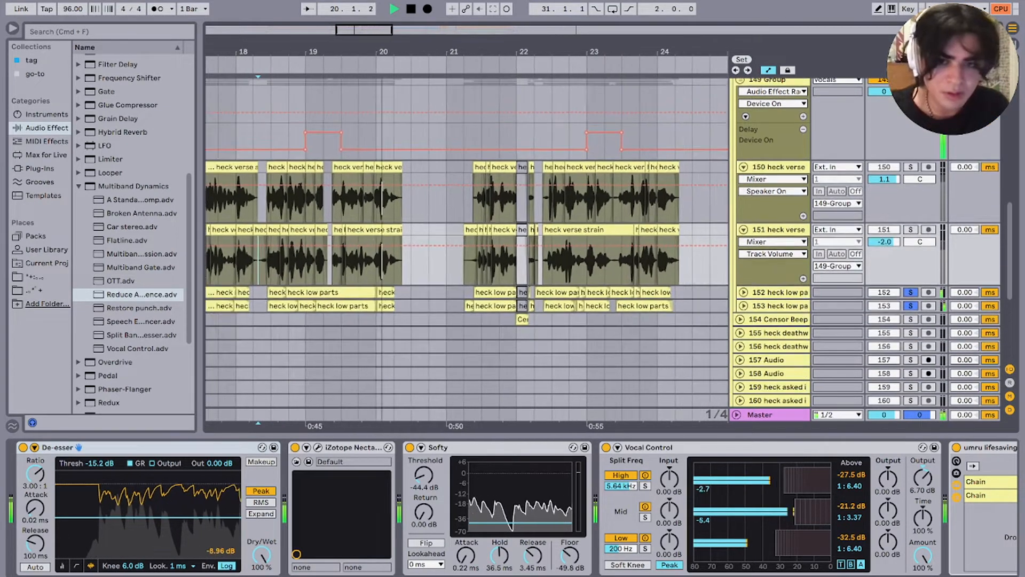
Step: Play the low parts from bar 21, solo the whole 149 Group, and listen through bar 24 before stopping
{"action": "left_click", "coordinate": [464, 318]}
{"action": "scroll", "coordinate": [464, 319], "scroll_direction": "up", "scroll_amount": 2}
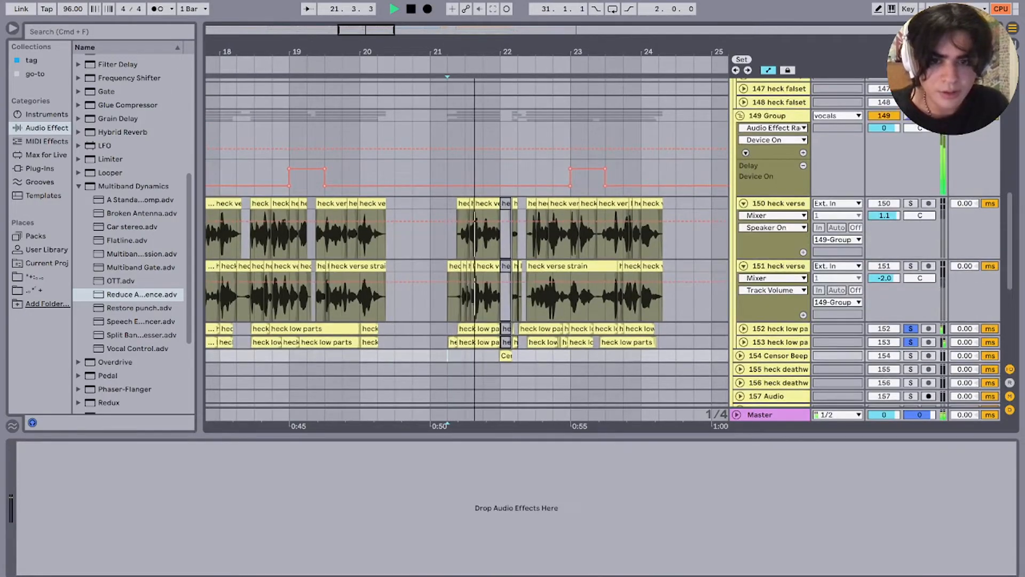
{"action": "left_click", "coordinate": [910, 116]}
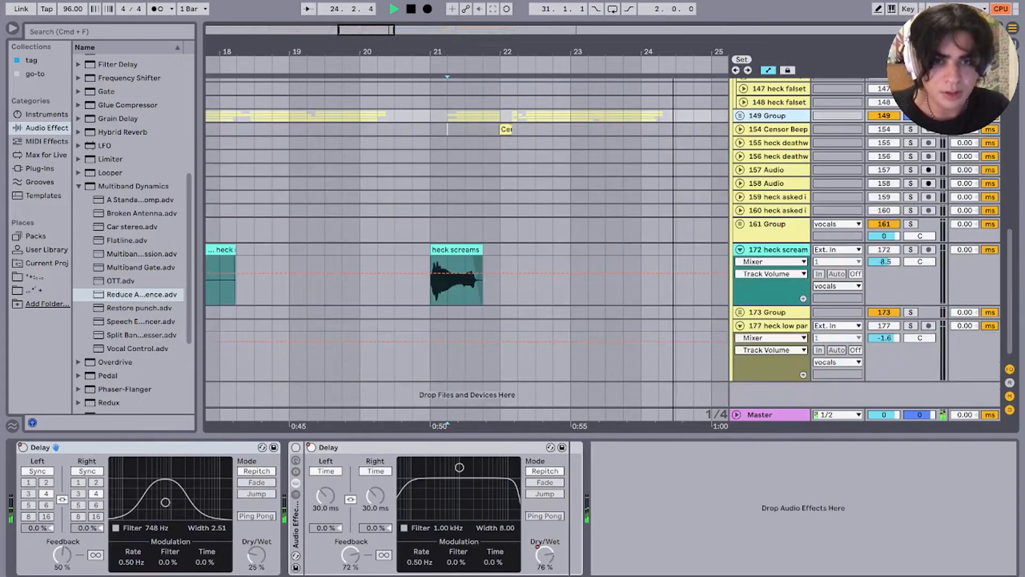
{"action": "key", "text": "space"}
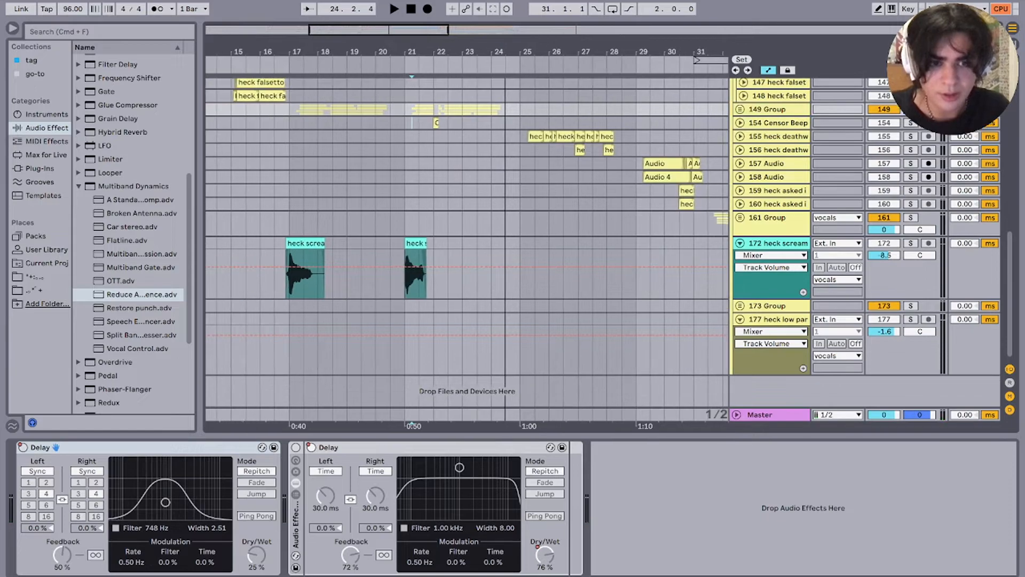
Step: Solo the heck screams track to hear its bar 21 clip, and set the playback start to bar 25 on track 155
{"action": "left_click", "coordinate": [415, 269]}
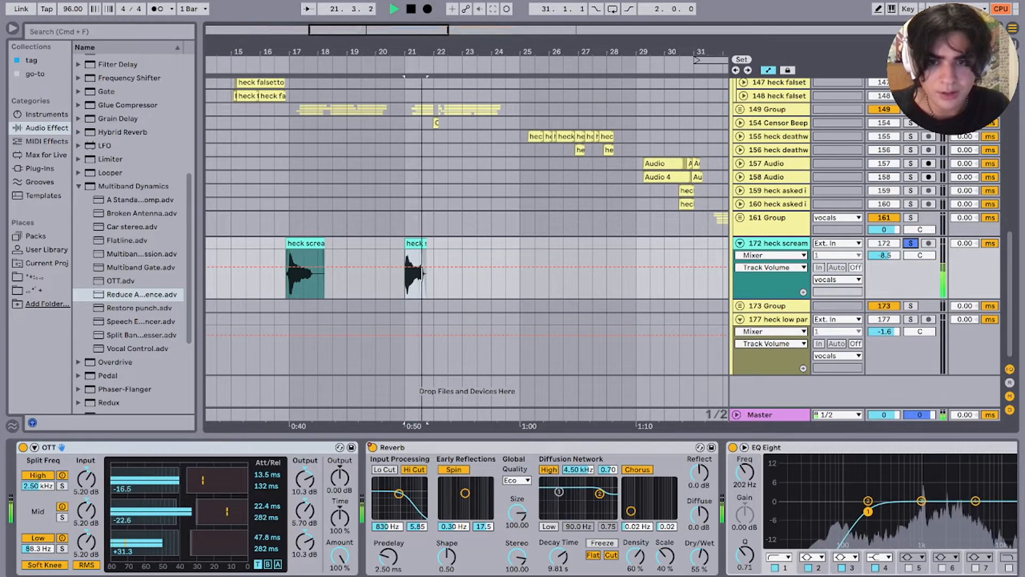
{"action": "key", "text": "space"}
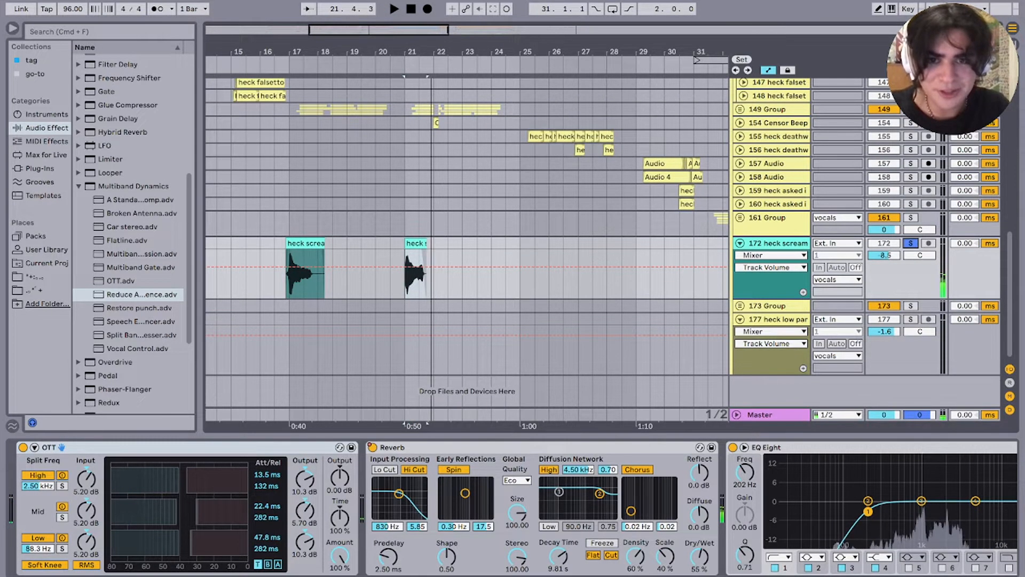
{"action": "scroll", "coordinate": [527, 199], "scroll_direction": "up", "scroll_amount": 3}
{"action": "left_click", "coordinate": [526, 200]}
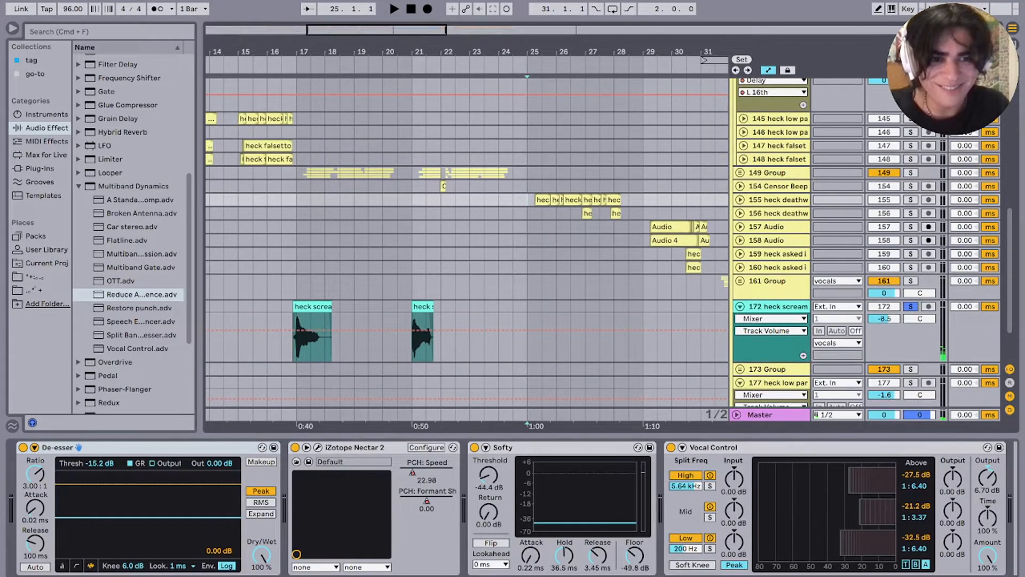
Step: Play soloed deathwish tracks 155 and 156 from bar 25, unfold track 155's automation lanes, and stop with the start at bar 26
{"action": "scroll", "coordinate": [613, 199], "scroll_direction": "up", "scroll_amount": 5}
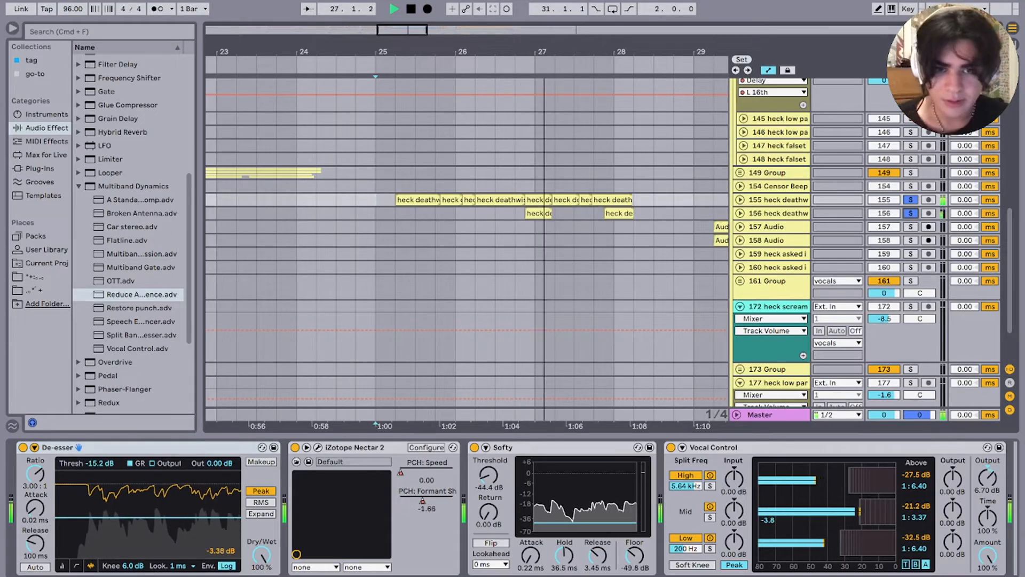
{"action": "left_click", "coordinate": [740, 200]}
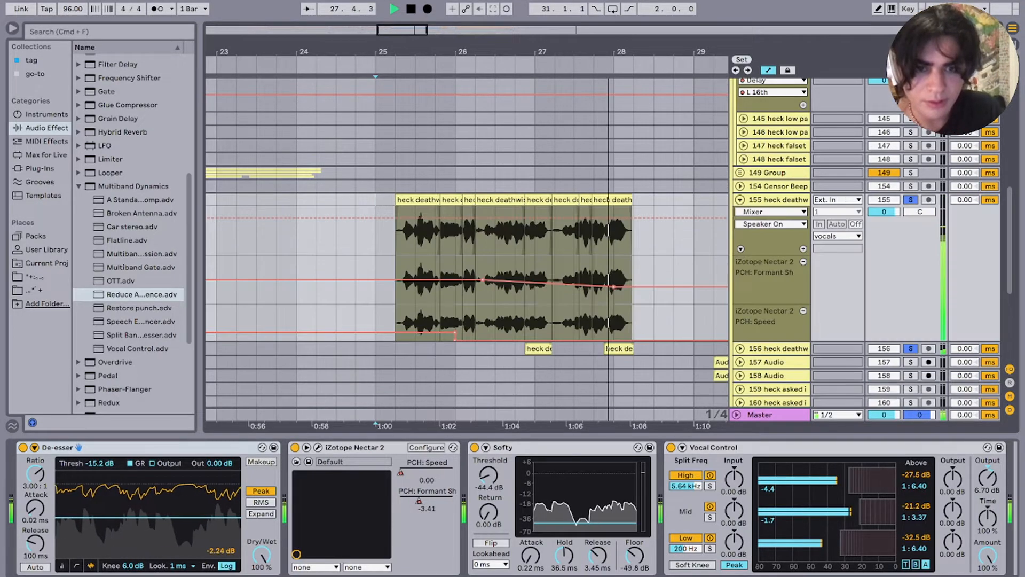
{"action": "left_click", "coordinate": [456, 325]}
{"action": "key", "text": "space"}
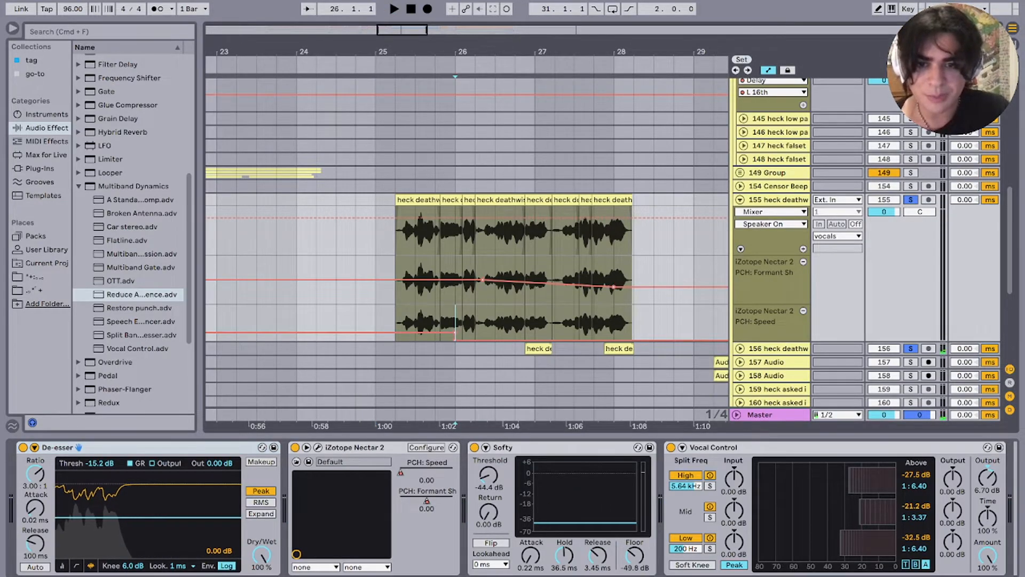
Step: Highlight track 155's pitch Speed automation before the drop at bar 26, and play the vocals from bar 26
{"action": "scroll", "coordinate": [407, 323], "scroll_direction": "up", "scroll_amount": 2}
{"action": "left_click_drag", "start_coordinate": [392, 323], "coordinate": [498, 323]}
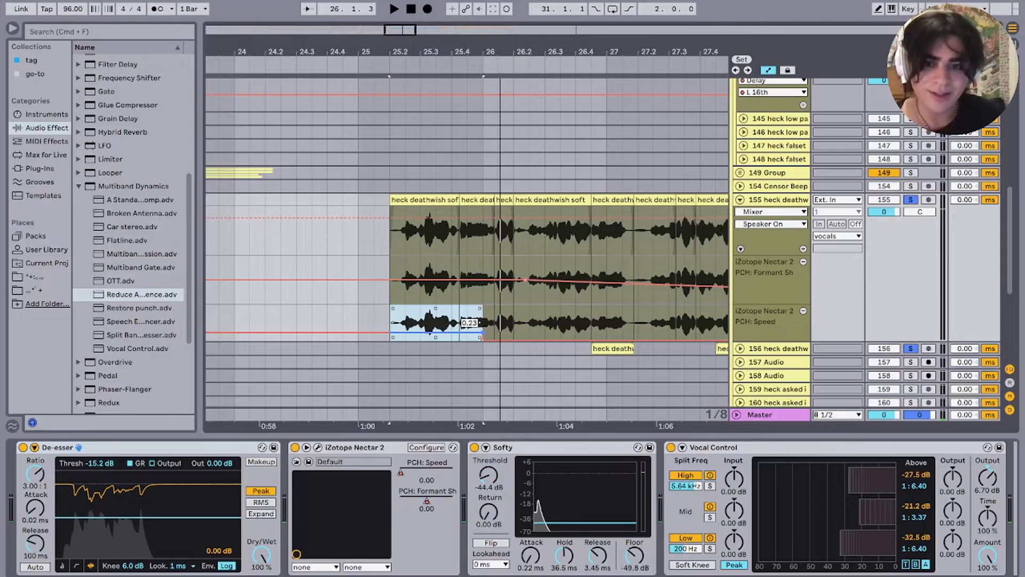
{"action": "left_click", "coordinate": [483, 319]}
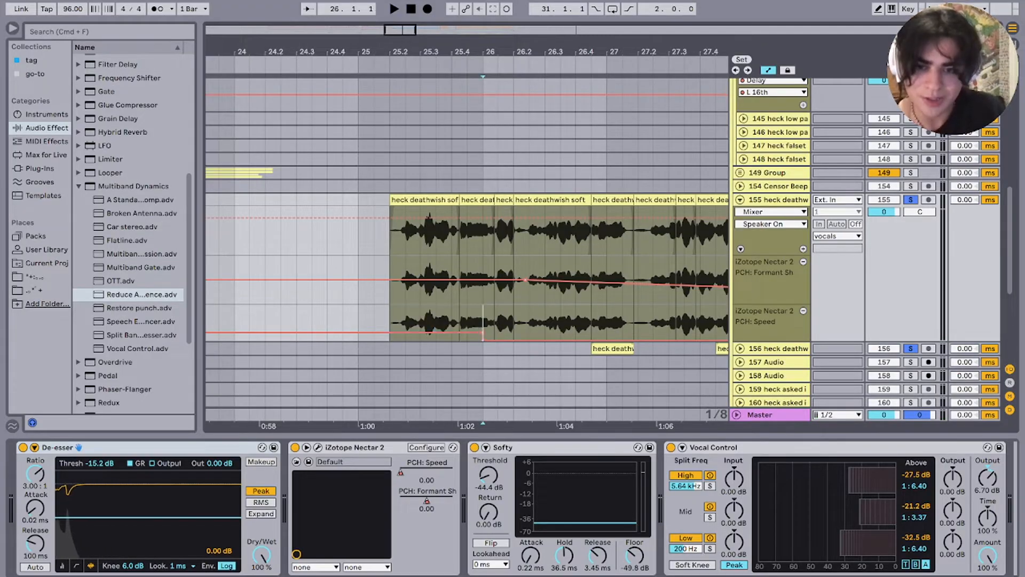
{"action": "key", "text": "space"}
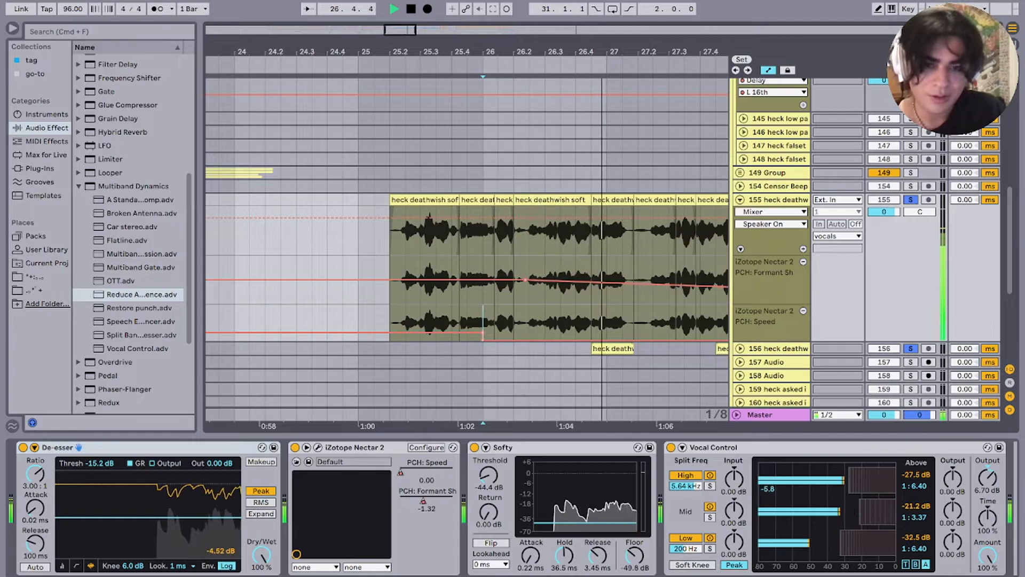
{"action": "key", "text": "space"}
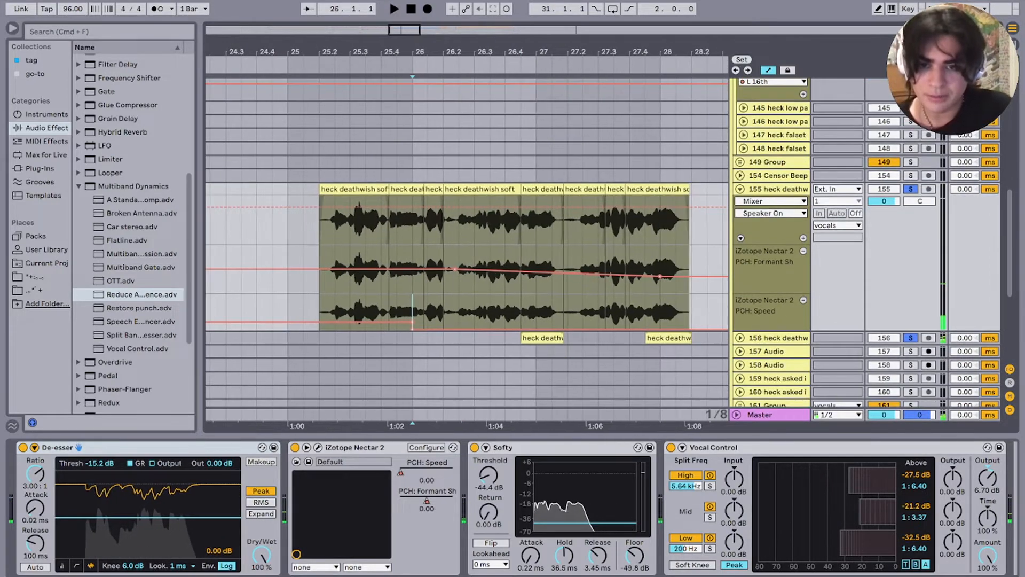
Step: Select the Formant Shift automation ramp on track 155 from 26.2.3 to the end of the clips and listen through to bar 28
{"action": "scroll", "coordinate": [469, 262], "scroll_direction": "right", "scroll_amount": 3}
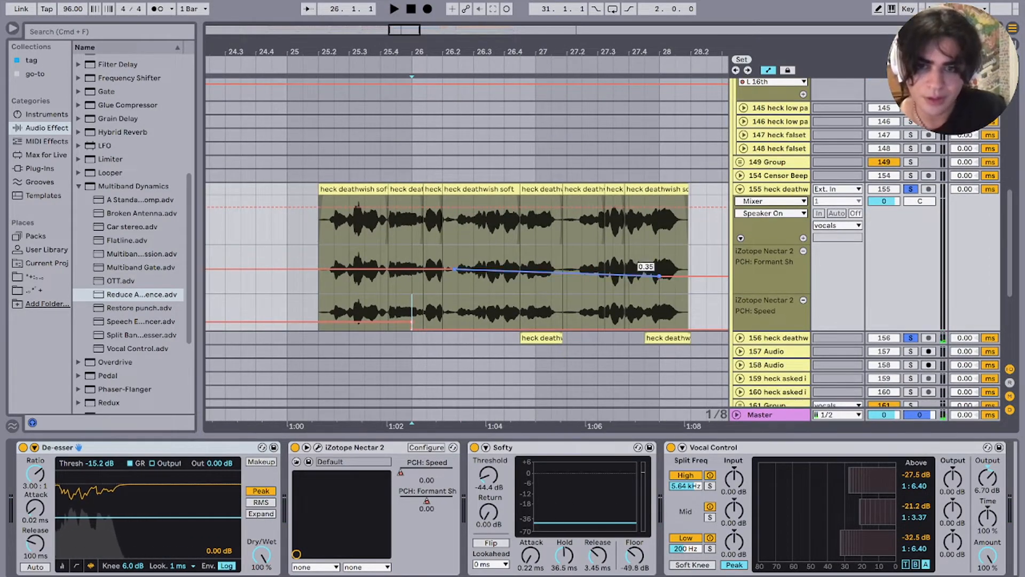
{"action": "left_click", "coordinate": [458, 225]}
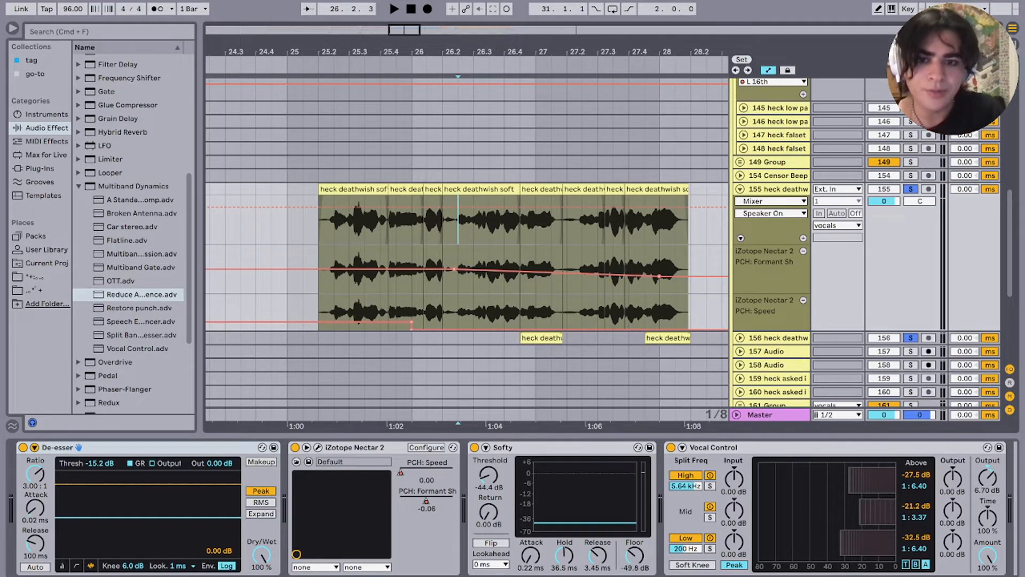
{"action": "left_click_drag", "start_coordinate": [458, 219], "coordinate": [582, 261]}
{"action": "left_click", "coordinate": [582, 262]}
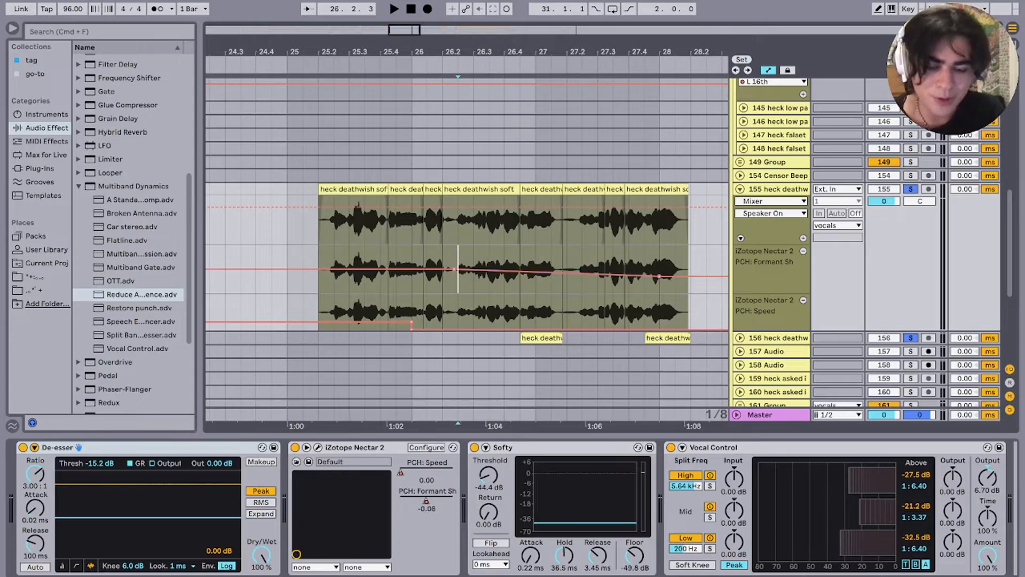
{"action": "left_click_drag", "start_coordinate": [458, 267], "coordinate": [689, 270]}
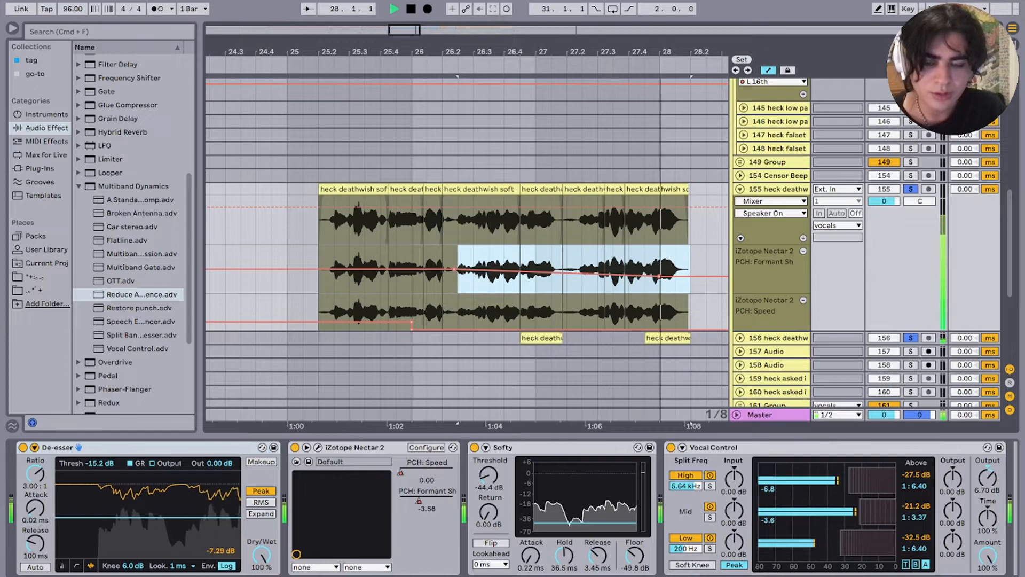
{"action": "key", "text": "space"}
{"action": "left_click", "coordinate": [659, 269]}
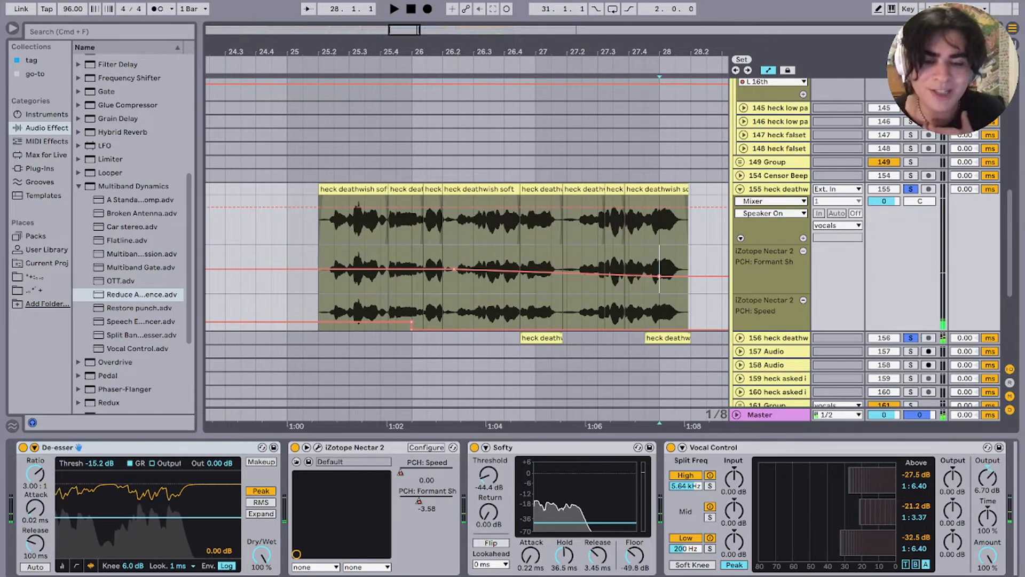
Step: Fold track 155 back up and move the track selection down to 157 Audio
{"action": "scroll", "coordinate": [518, 267], "scroll_direction": "down", "scroll_amount": 10}
{"action": "scroll", "coordinate": [497, 262], "scroll_direction": "right", "scroll_amount": 2}
{"action": "scroll", "coordinate": [497, 262], "scroll_direction": "down", "scroll_amount": 1}
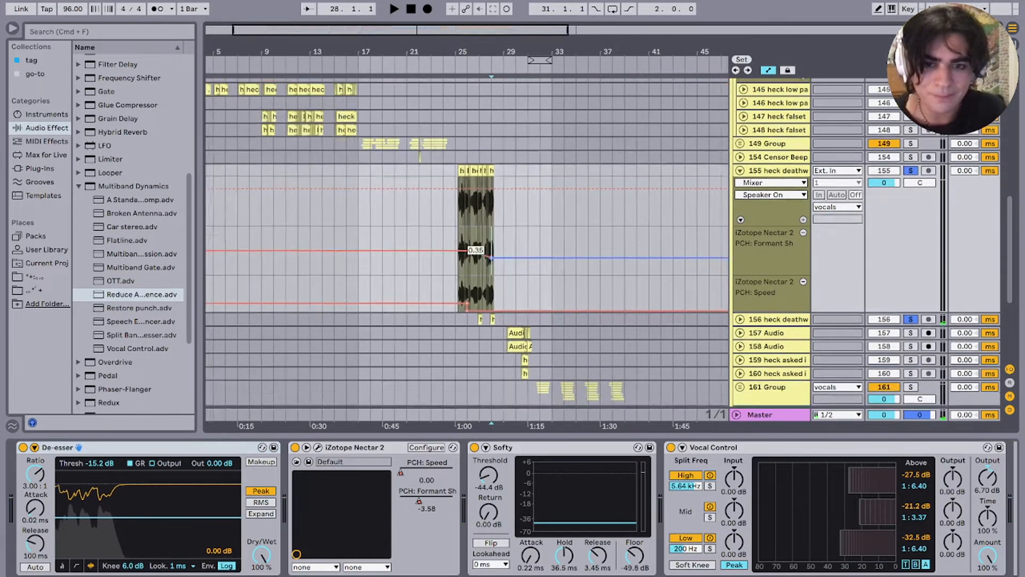
{"action": "scroll", "coordinate": [496, 259], "scroll_direction": "down", "scroll_amount": 3}
{"action": "scroll", "coordinate": [496, 259], "scroll_direction": "left", "scroll_amount": 2}
{"action": "scroll", "coordinate": [534, 240], "scroll_direction": "up", "scroll_amount": 5}
{"action": "key", "text": "u"}
{"action": "key", "text": "Down"}
{"action": "key", "text": "Down"}
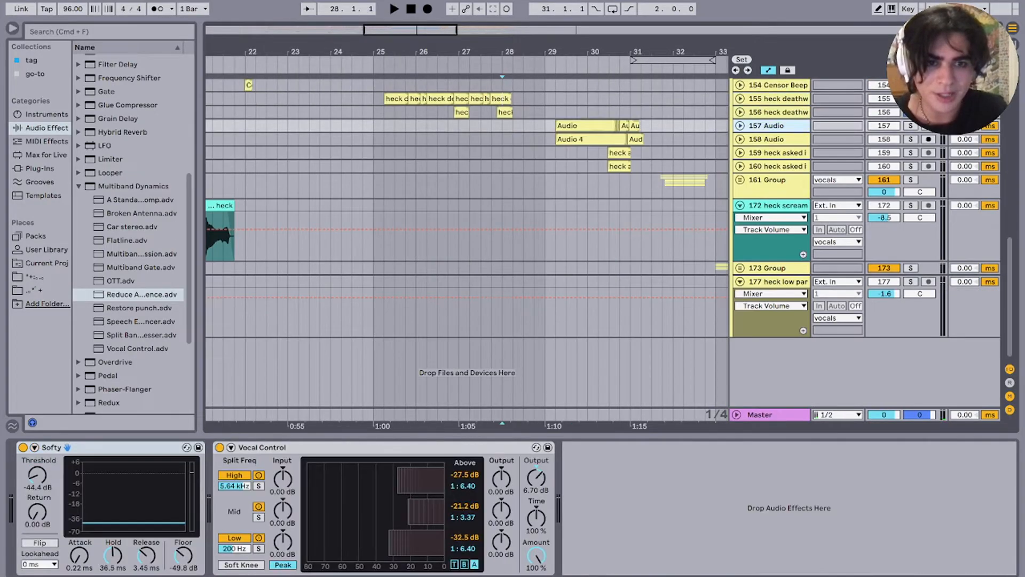
Step: Unfold tracks 157 Audio and 158 Audio to show their waveforms
{"action": "key", "text": "u"}
{"action": "key", "text": "u"}
{"action": "key", "text": "Down"}
{"action": "key", "text": "Up"}
{"action": "key", "text": "u"}
{"action": "key", "text": "Down"}
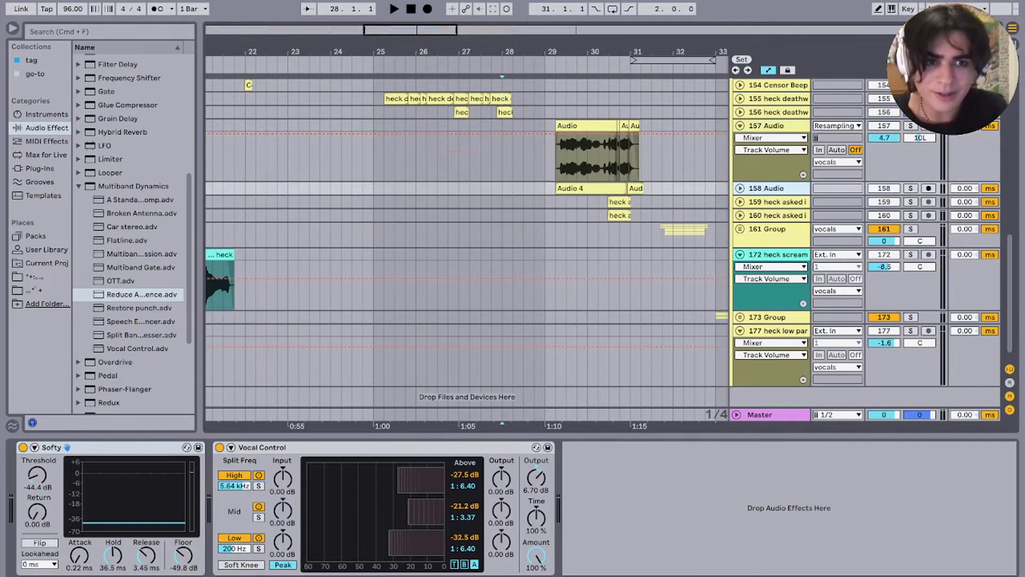
{"action": "key", "text": "Right"}
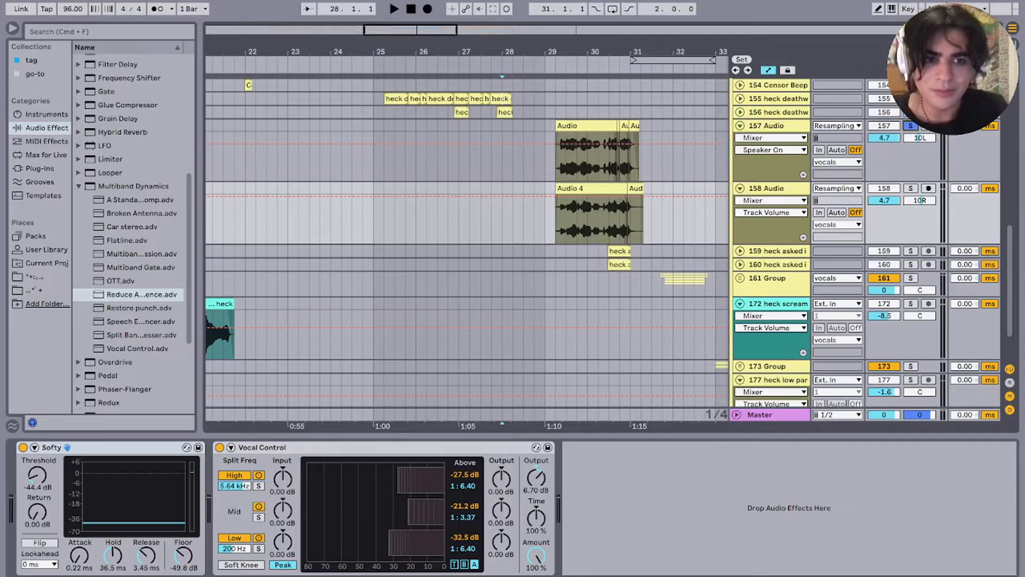
Step: Solo tracks 157 and 158 and play them from the start of their clips just after bar 29
{"action": "left_click", "coordinate": [556, 219]}
{"action": "key", "text": "plus"}
{"action": "key", "text": "plus"}
{"action": "key", "text": "space"}
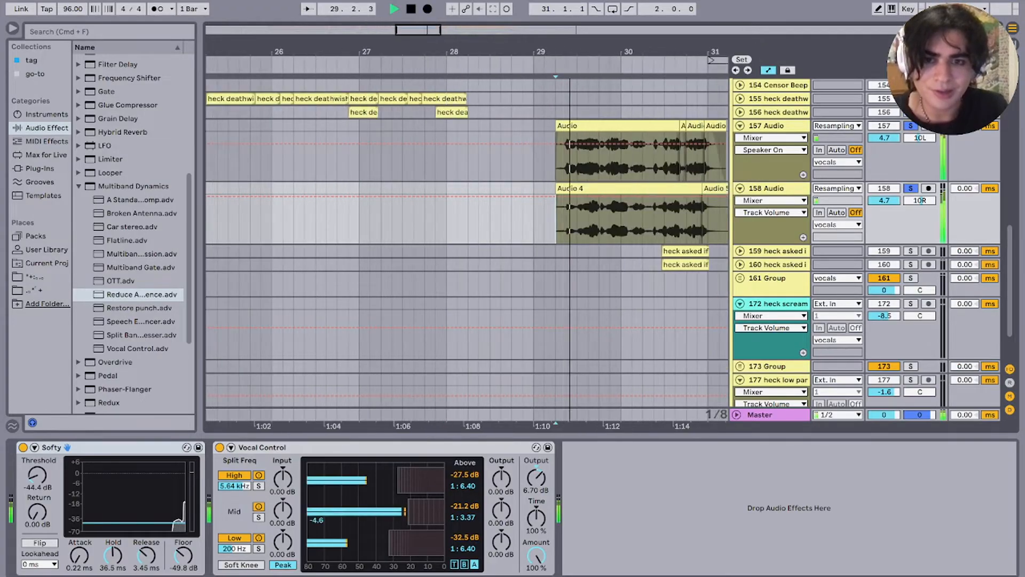
Step: Add tracks 159 and 160 to the solo, listen up to bar 31, and select track 160's clip
{"action": "scroll", "coordinate": [556, 219], "scroll_direction": "right", "scroll_amount": 3}
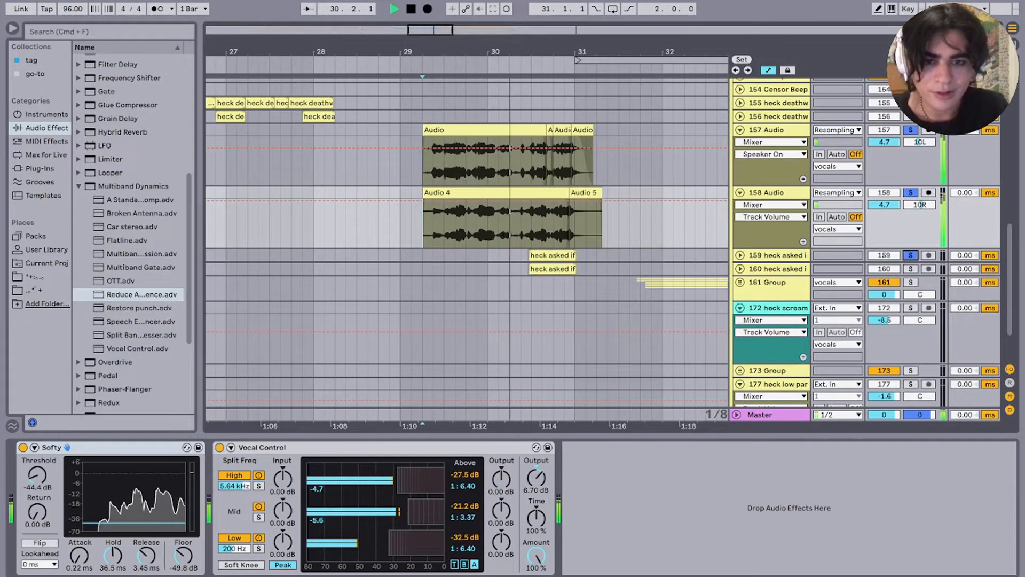
{"action": "left_click", "coordinate": [911, 255], "text": "super"}
{"action": "left_click", "coordinate": [910, 268], "text": "super"}
{"action": "left_click", "coordinate": [542, 269]}
{"action": "key", "text": "plus"}
{"action": "key", "text": "space"}
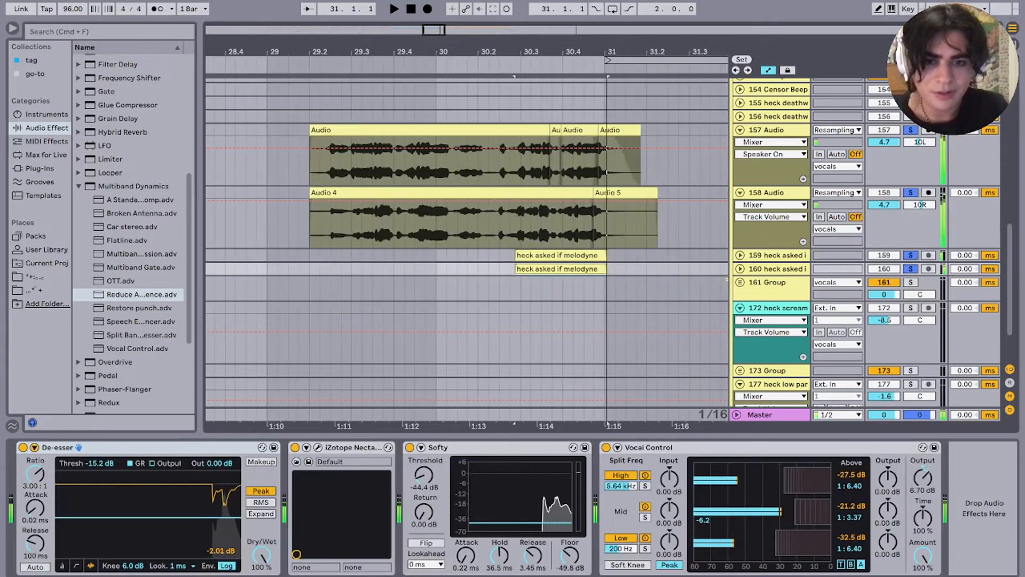
Step: Play track 159's clip on its own from bar 30, and replay the passage with tracks 157 to 160 all soloed
{"action": "left_click", "coordinate": [542, 255]}
{"action": "key", "text": "Up"}
{"action": "key", "text": "space"}
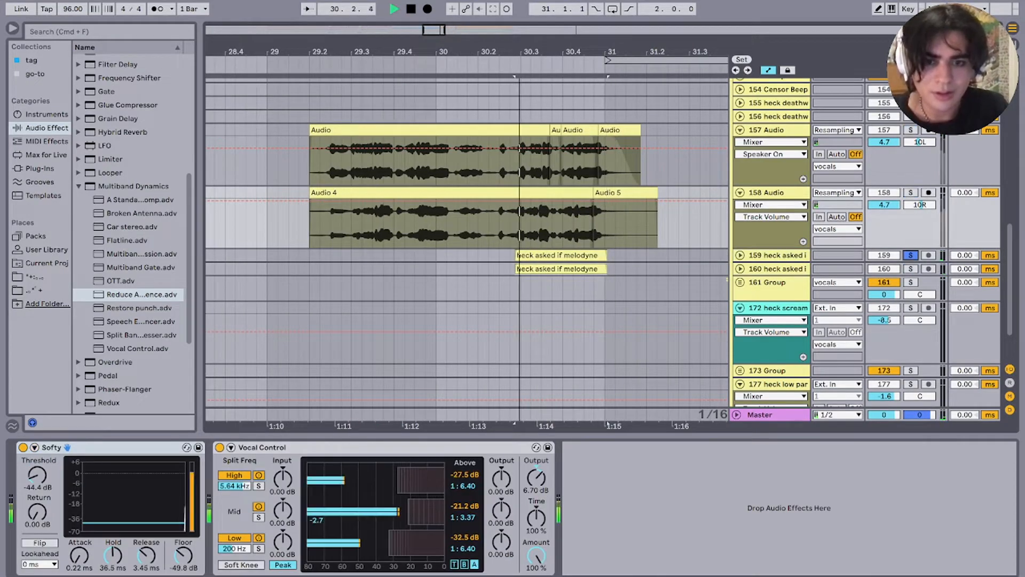
{"action": "key", "text": "s"}
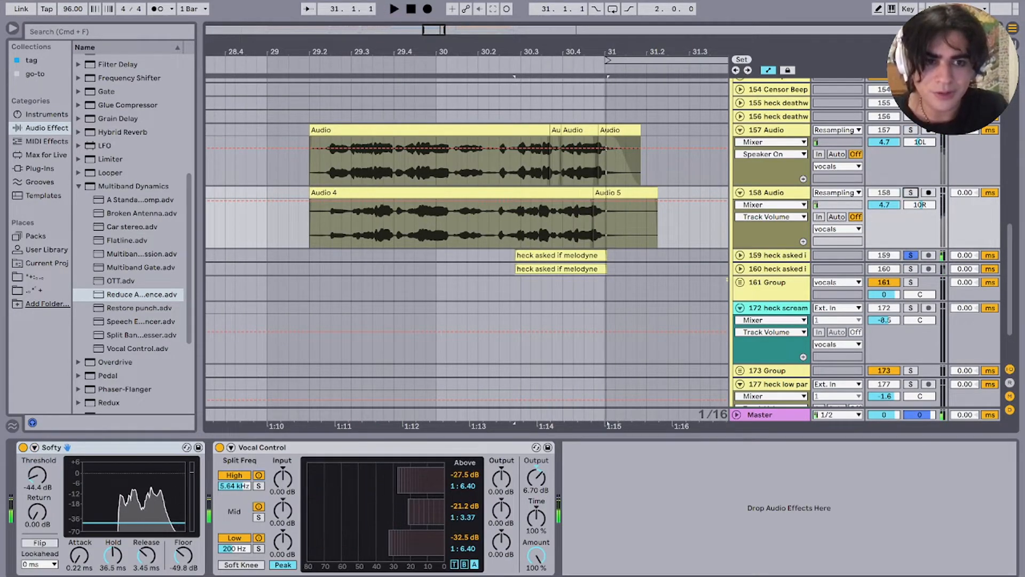
{"action": "left_click", "coordinate": [910, 131], "text": "super"}
{"action": "key", "text": "space"}
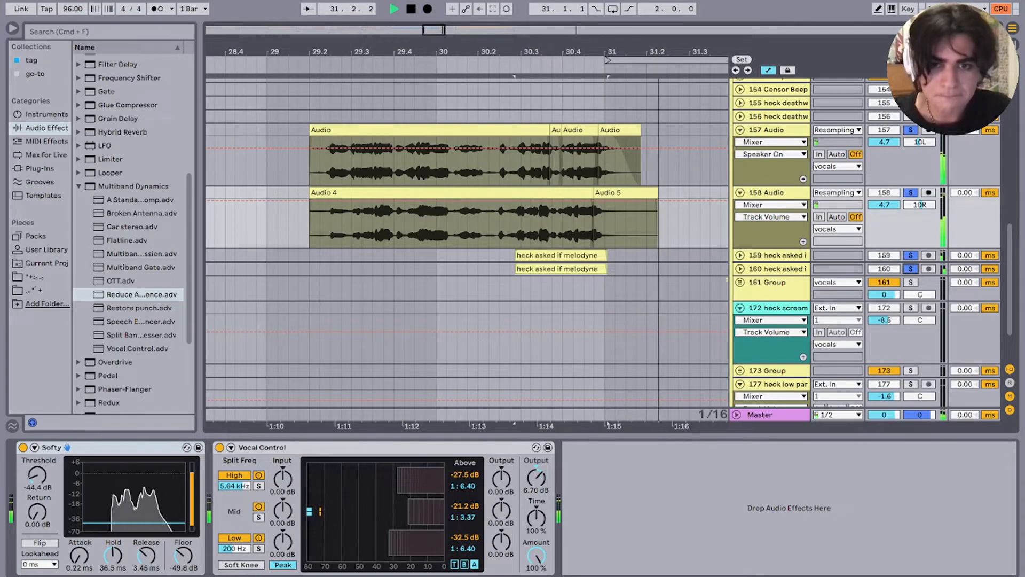
Step: Solo the 161 Group, unfold it to show its subgroups, and listen through bar 32 before stopping
{"action": "scroll", "coordinate": [616, 250], "scroll_direction": "down", "scroll_amount": 3}
{"action": "scroll", "coordinate": [616, 251], "scroll_direction": "right", "scroll_amount": 5}
{"action": "scroll", "coordinate": [616, 251], "scroll_direction": "down", "scroll_amount": 5}
{"action": "left_click", "coordinate": [911, 218]}
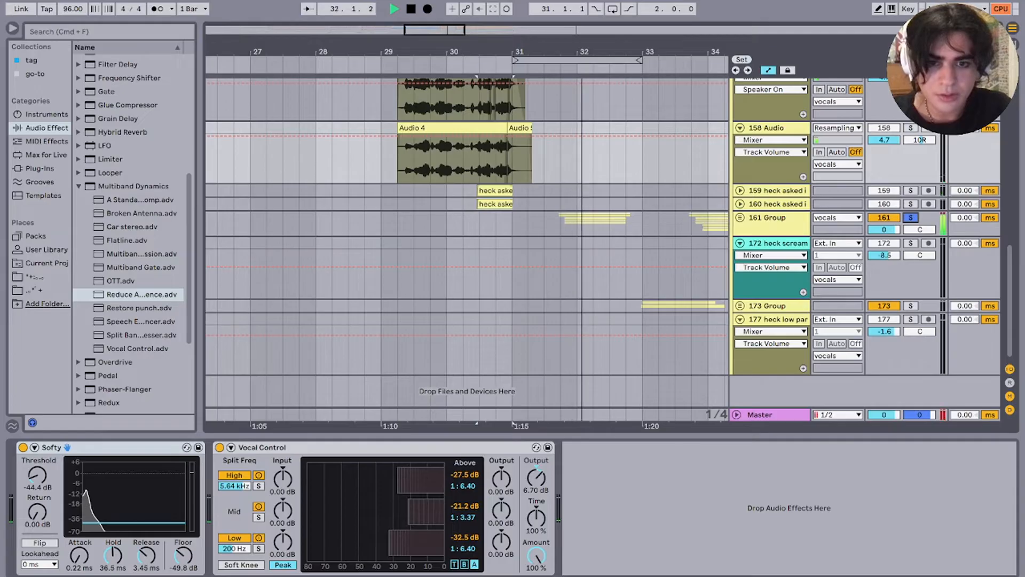
{"action": "left_click", "coordinate": [740, 218]}
{"action": "scroll", "coordinate": [604, 251], "scroll_direction": "right", "scroll_amount": 3}
{"action": "scroll", "coordinate": [603, 251], "scroll_direction": "down", "scroll_amount": 5}
{"action": "key", "text": "space"}
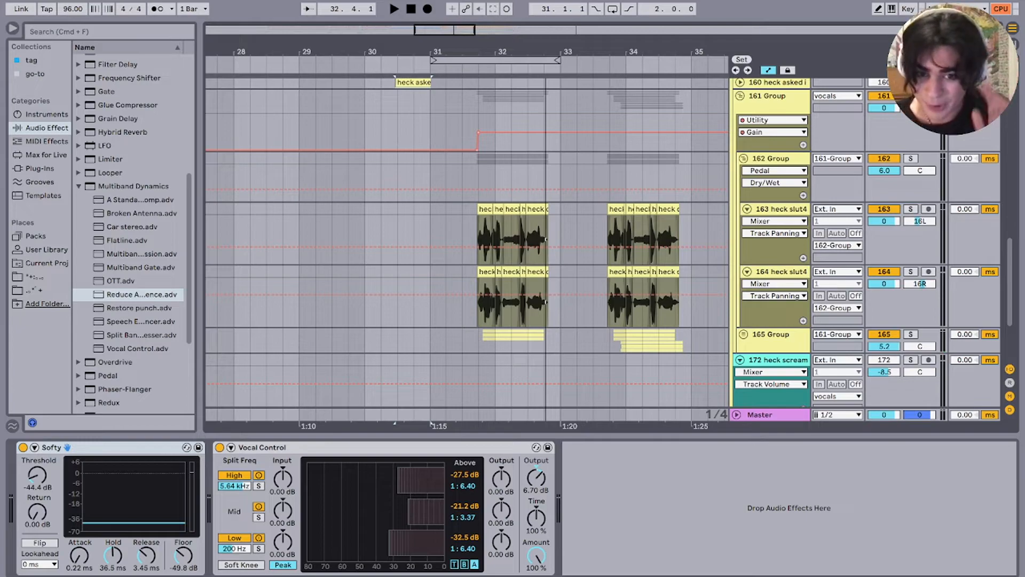
Step: Place the playback start at 33.4.1, unfold the 165 Group to view its layers, and fold it again
{"action": "scroll", "coordinate": [610, 340], "scroll_direction": "up", "scroll_amount": 3}
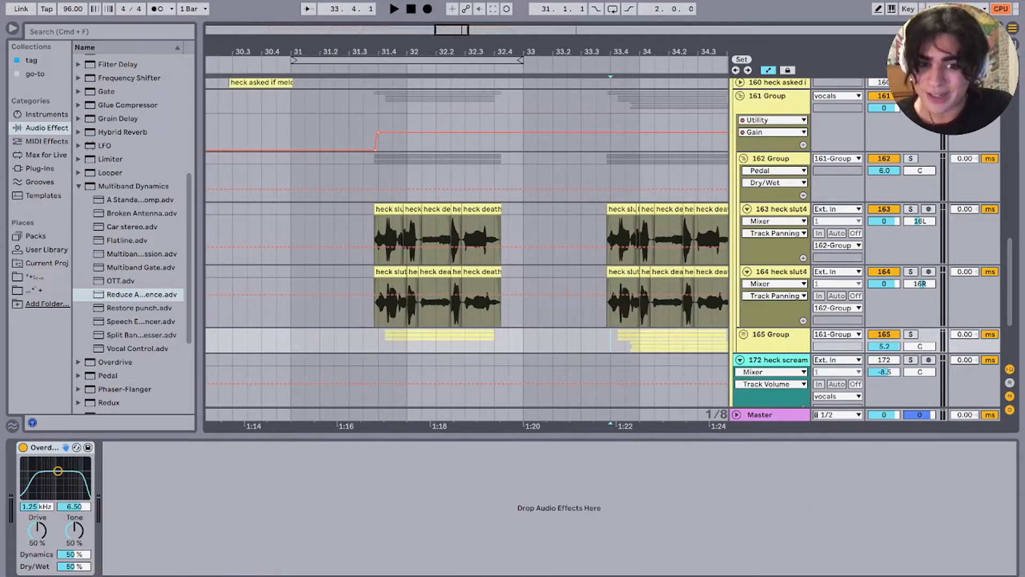
{"action": "key", "text": "u"}
{"action": "scroll", "coordinate": [467, 251], "scroll_direction": "down", "scroll_amount": 4}
{"action": "scroll", "coordinate": [467, 251], "scroll_direction": "right", "scroll_amount": 2}
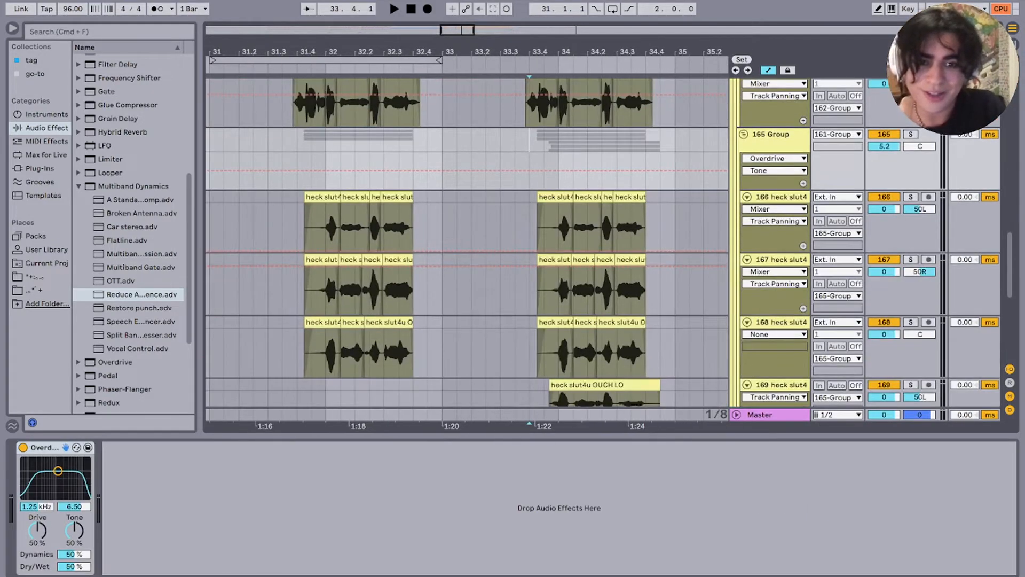
{"action": "scroll", "coordinate": [468, 250], "scroll_direction": "up", "scroll_amount": 2}
{"action": "scroll", "coordinate": [467, 251], "scroll_direction": "up", "scroll_amount": 3}
{"action": "scroll", "coordinate": [467, 251], "scroll_direction": "left", "scroll_amount": 1}
{"action": "key", "text": "u"}
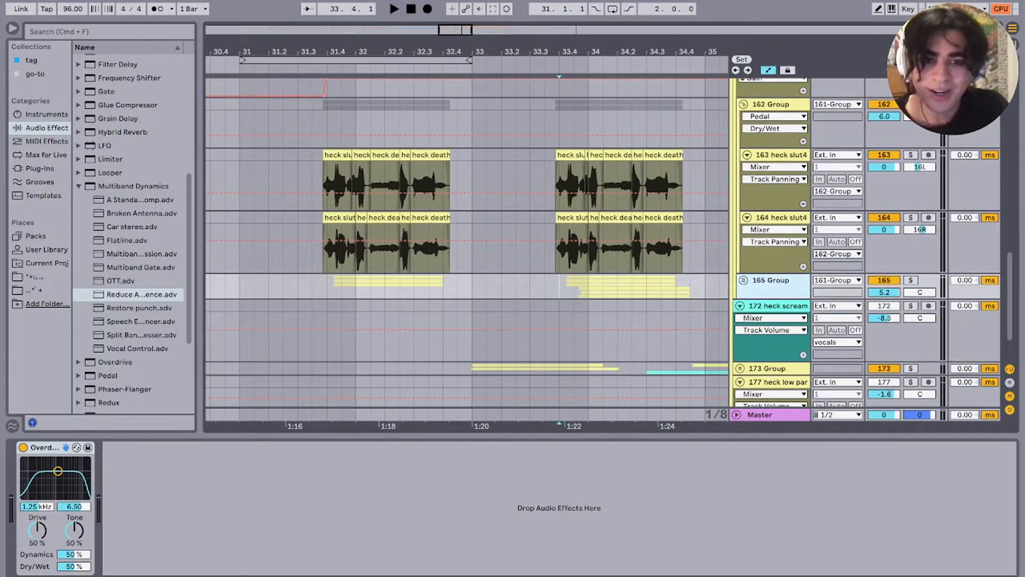
Step: Play the whole 161 Group from 33.4.1 into bar 34 and stop
{"action": "key", "text": "space"}
{"action": "scroll", "coordinate": [559, 238], "scroll_direction": "up", "scroll_amount": 4}
{"action": "scroll", "coordinate": [558, 238], "scroll_direction": "right", "scroll_amount": 2}
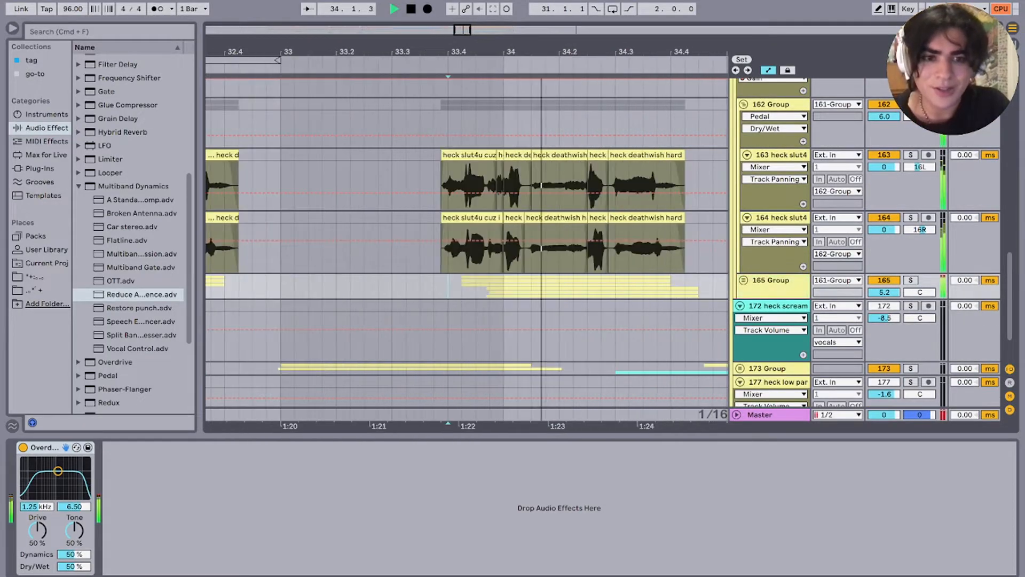
{"action": "key", "text": "space"}
Step: Solo the panned pair of tracks 163 and 164 and play them from 33.4.1
{"action": "left_click", "coordinate": [777, 154]}
{"action": "left_click", "coordinate": [776, 217], "text": "shift"}
{"action": "left_click", "coordinate": [910, 155]}
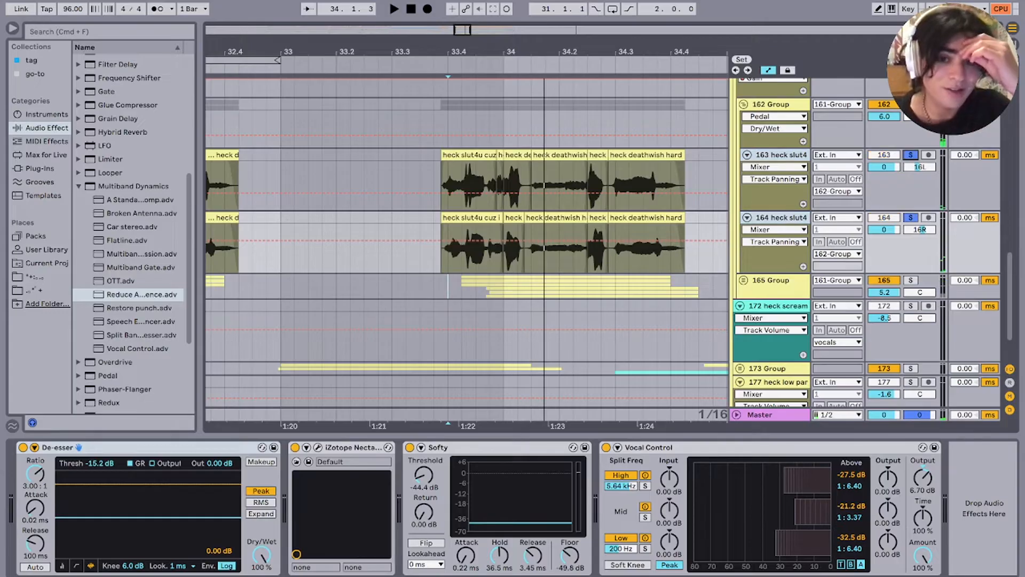
{"action": "key", "text": "space"}
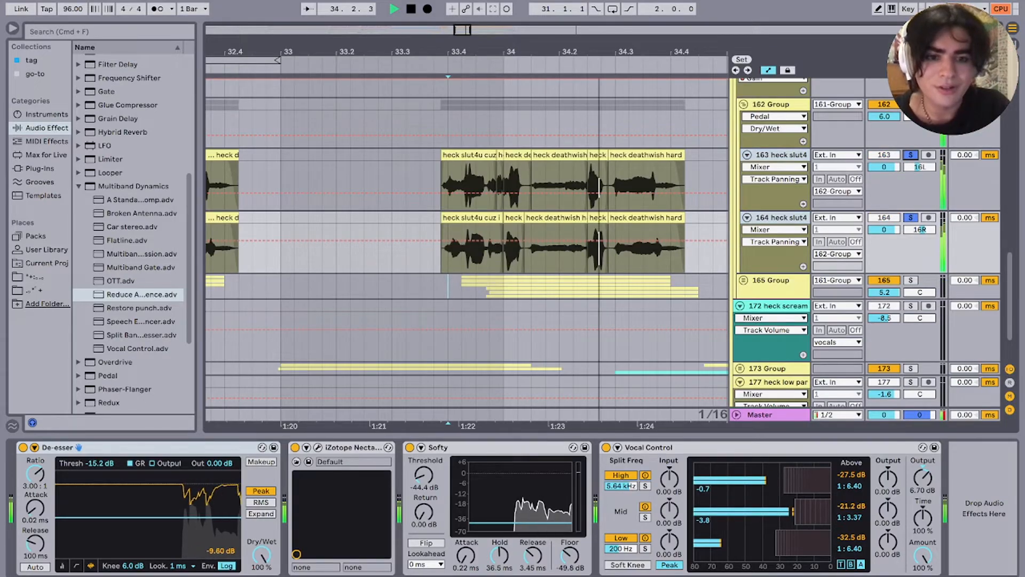
{"action": "key", "text": "space"}
Step: Unfold the 165 Group, solo its tracks 166 and 167, and play them around bar 34
{"action": "scroll", "coordinate": [467, 241], "scroll_direction": "down", "scroll_amount": 4}
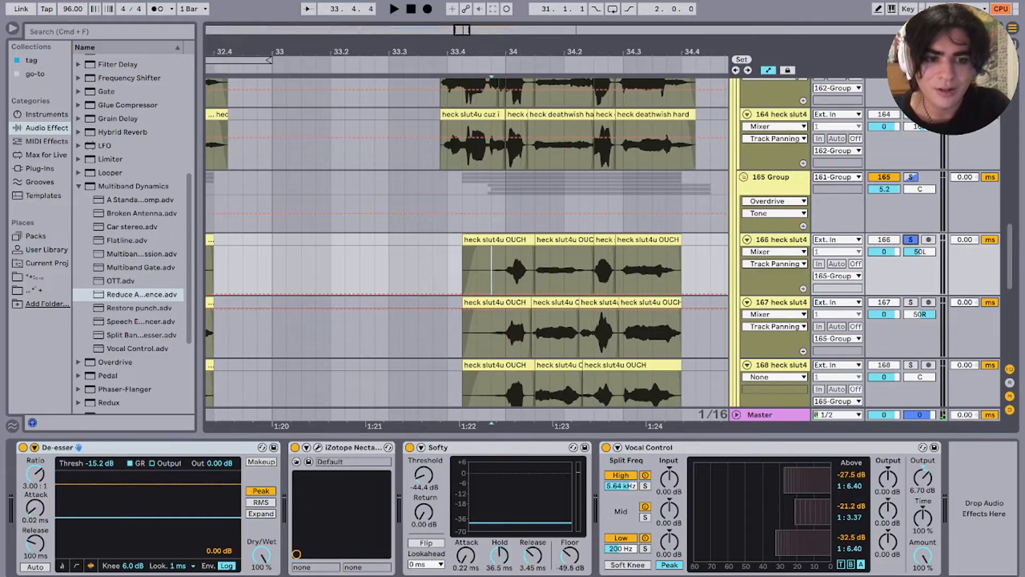
{"action": "key", "text": "space"}
{"action": "key", "text": "Down"}
{"action": "key", "text": "s"}
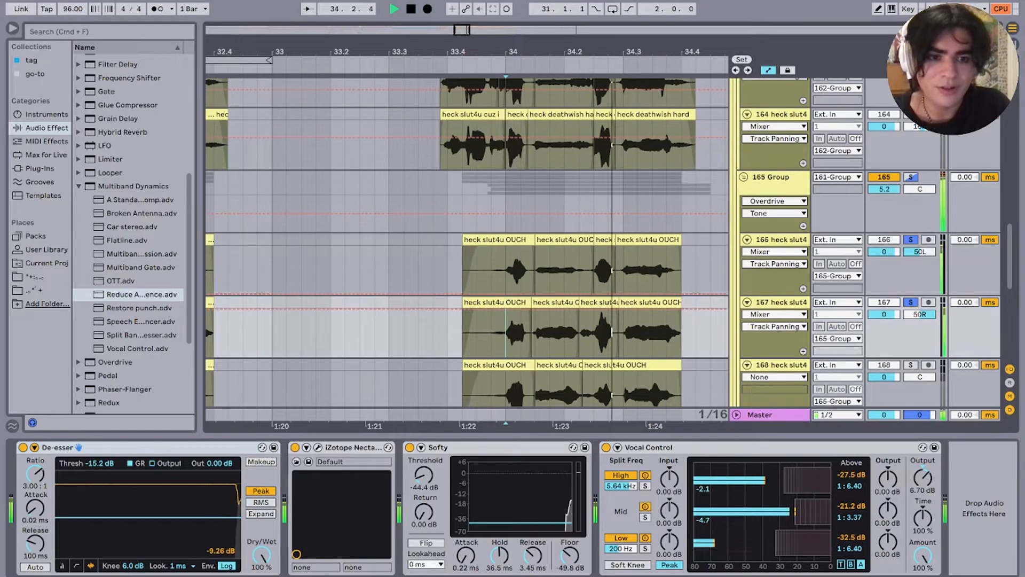
{"action": "key", "text": "space"}
Step: Solo the entire 165 Group, play it briefly from bar 34, and view its lower tracks 168 to 170
{"action": "left_click", "coordinate": [910, 176]}
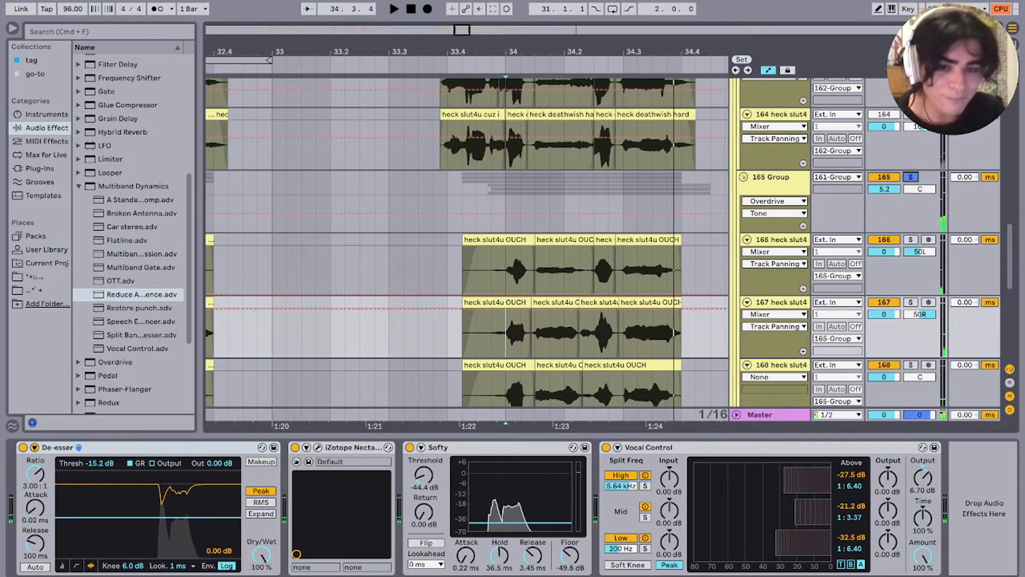
{"action": "key", "text": "space"}
{"action": "key", "text": "space"}
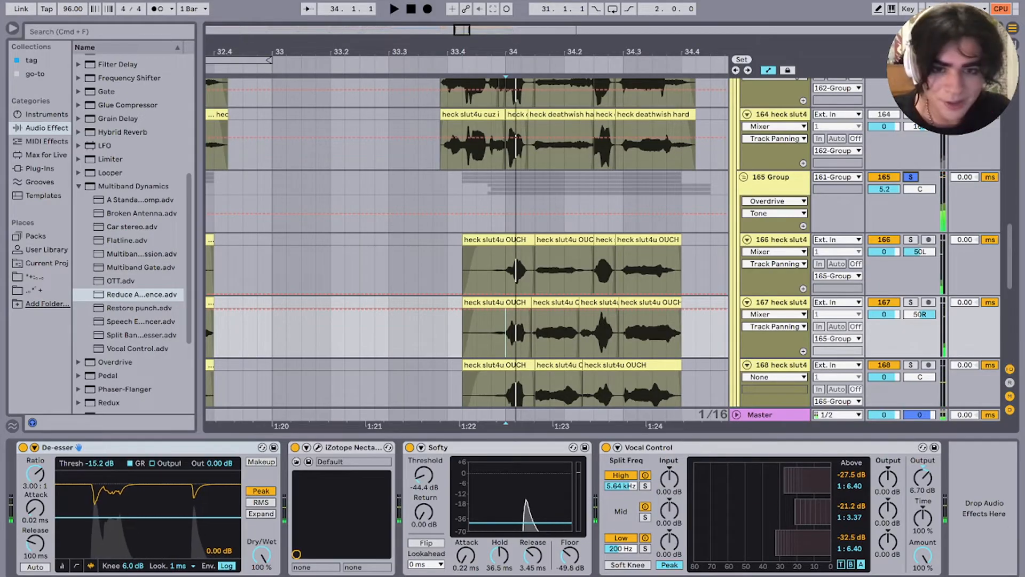
{"action": "scroll", "coordinate": [467, 240], "scroll_direction": "down", "scroll_amount": 3}
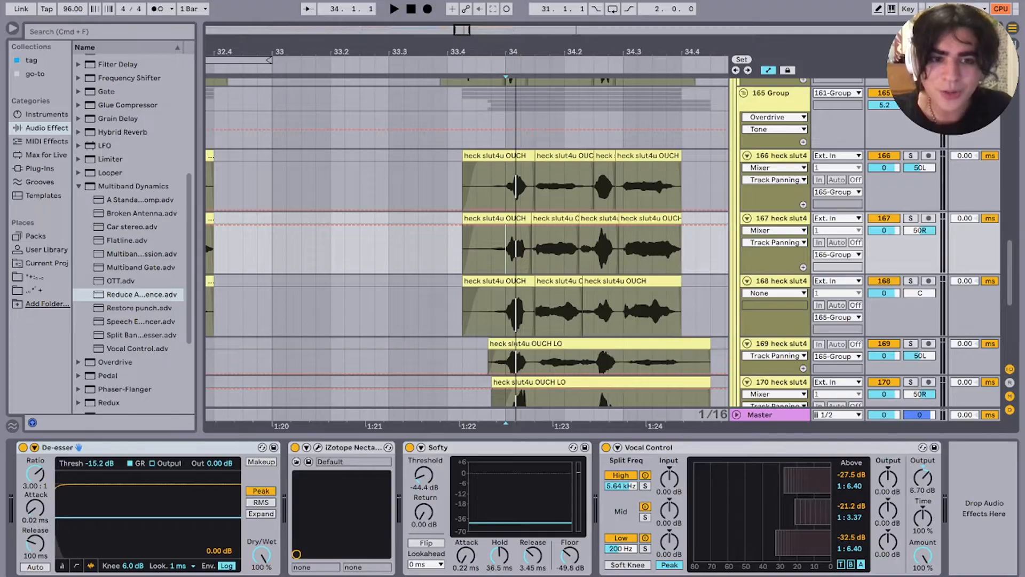
Step: Solo track 168 and play its clips from bar 34
{"action": "scroll", "coordinate": [467, 241], "scroll_direction": "down", "scroll_amount": 3}
{"action": "left_click", "coordinate": [503, 232]}
{"action": "key", "text": "s"}
{"action": "key", "text": "space"}
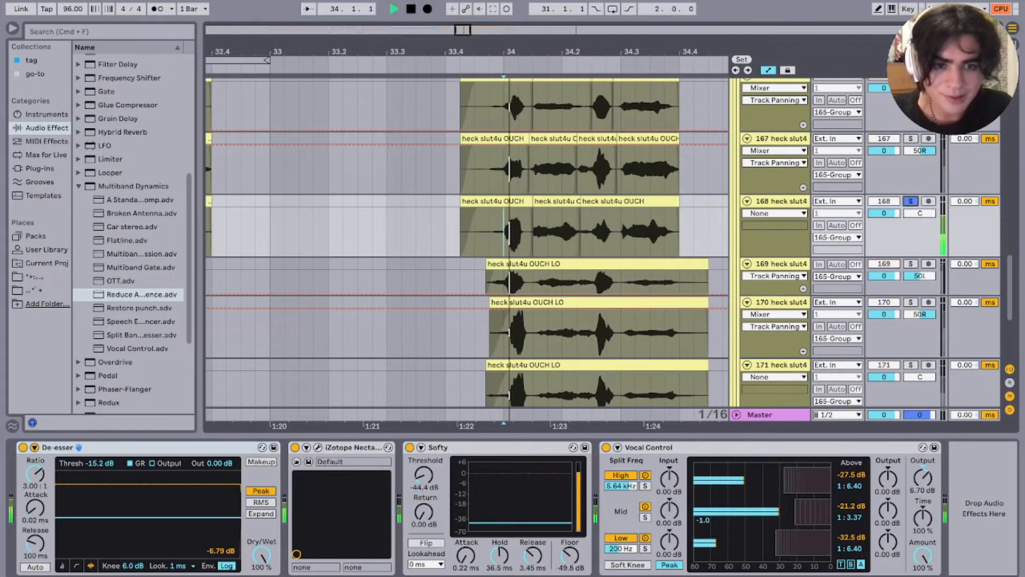
{"action": "key", "text": "space"}
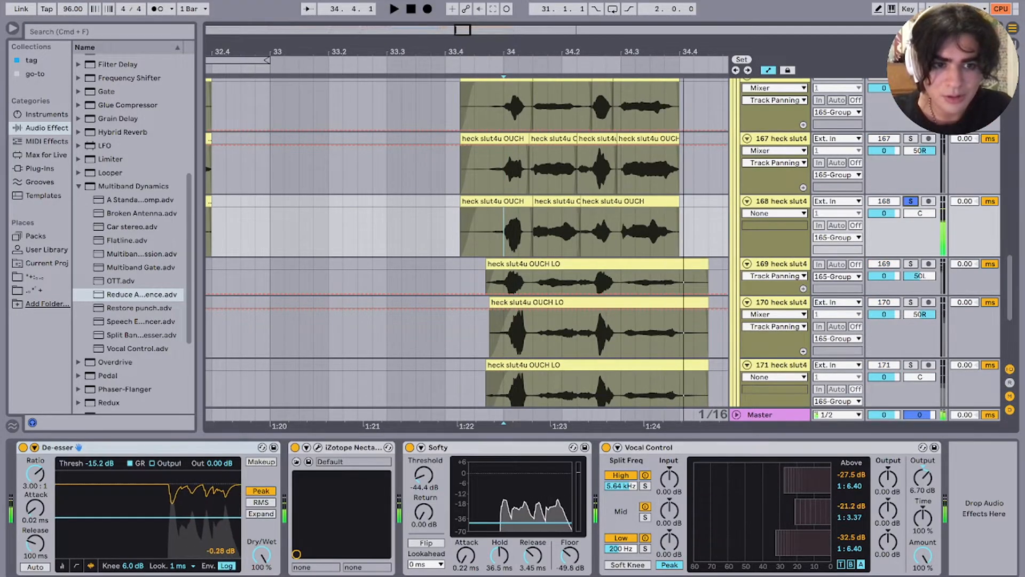
Step: Replay the whole 165 Group from bar 34 with all its layers together
{"action": "scroll", "coordinate": [467, 240], "scroll_direction": "up", "scroll_amount": 5}
{"action": "scroll", "coordinate": [467, 241], "scroll_direction": "down", "scroll_amount": 6}
{"action": "left_click", "coordinate": [911, 201]}
{"action": "key", "text": "space"}
{"action": "key", "text": "space"}
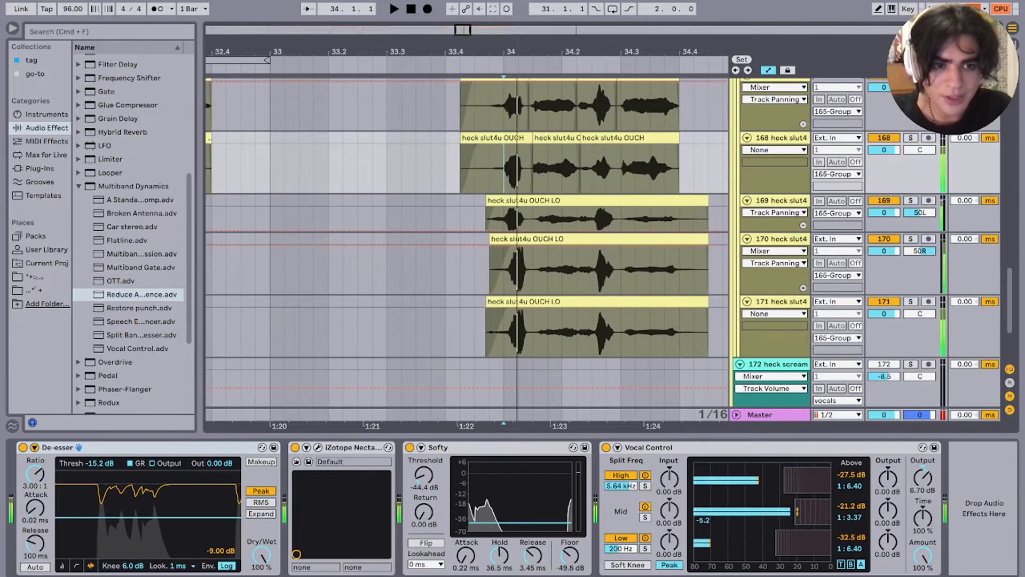
Step: Solo the low layer on track 169 and play it, switching the solo to track 170
{"action": "left_click", "coordinate": [566, 201]}
{"action": "key", "text": "space"}
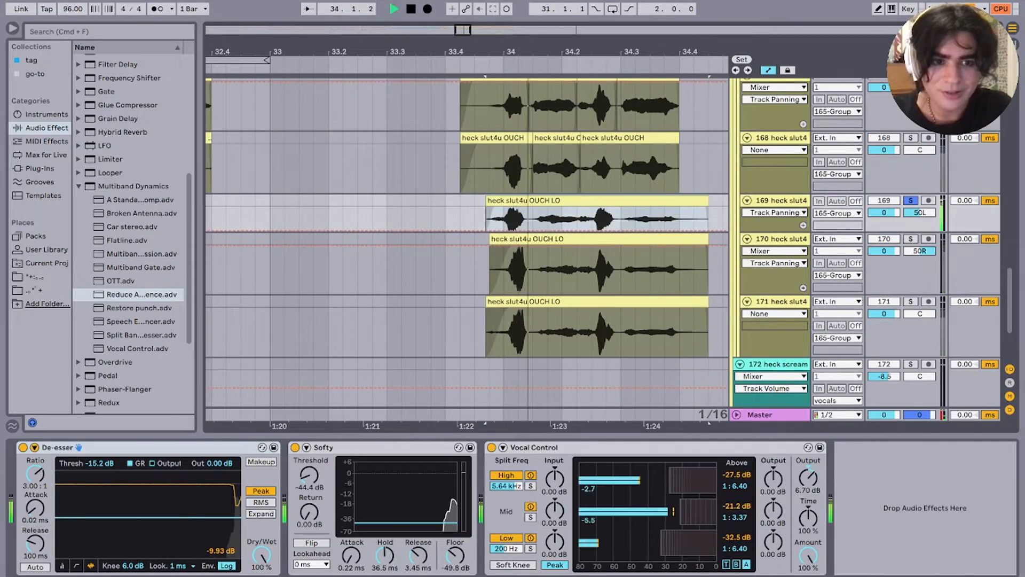
{"action": "key", "text": "space"}
{"action": "left_click", "coordinate": [910, 239]}
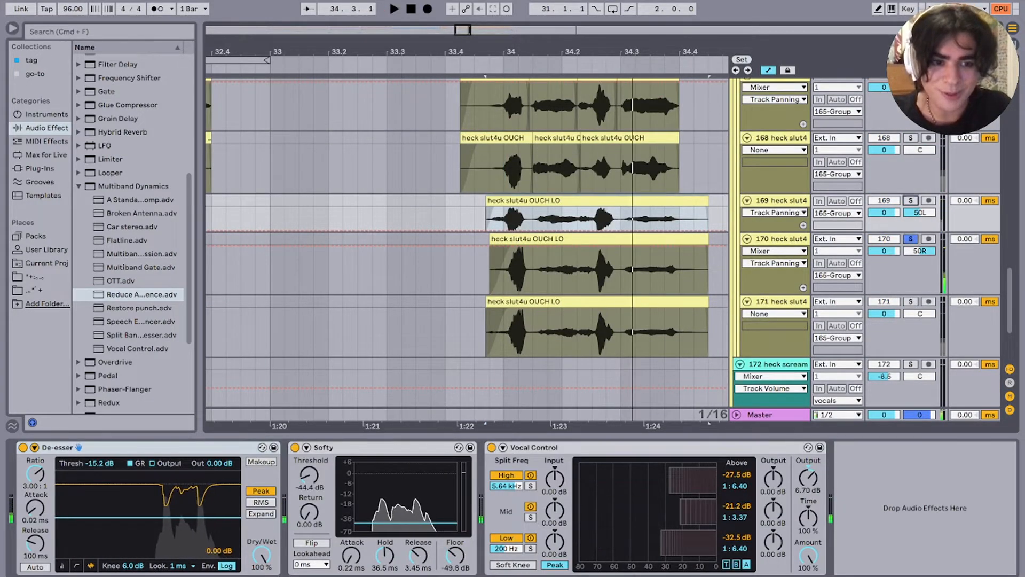
Step: Solo the three low-layer tracks 169, 170 and 171 together and play them from 33.4.4
{"action": "left_click", "coordinate": [911, 201]}
{"action": "left_click", "coordinate": [911, 238], "text": "super"}
{"action": "left_click", "coordinate": [910, 302], "text": "super"}
{"action": "left_click", "coordinate": [475, 331]}
{"action": "key", "text": "space"}
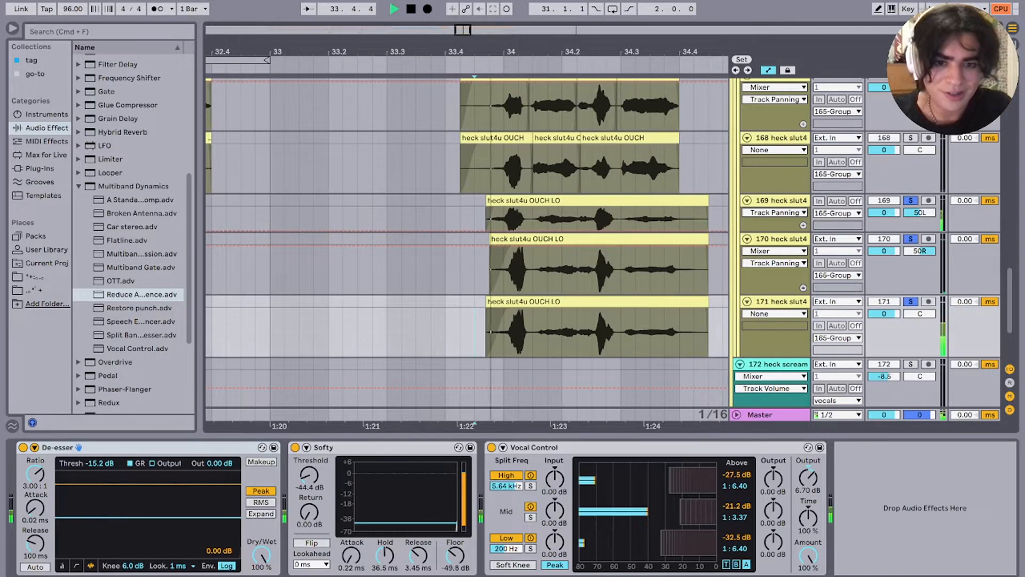
Step: Solo the entire 161 Group and play it from 33.4.4
{"action": "scroll", "coordinate": [912, 208], "scroll_direction": "up", "scroll_amount": 8}
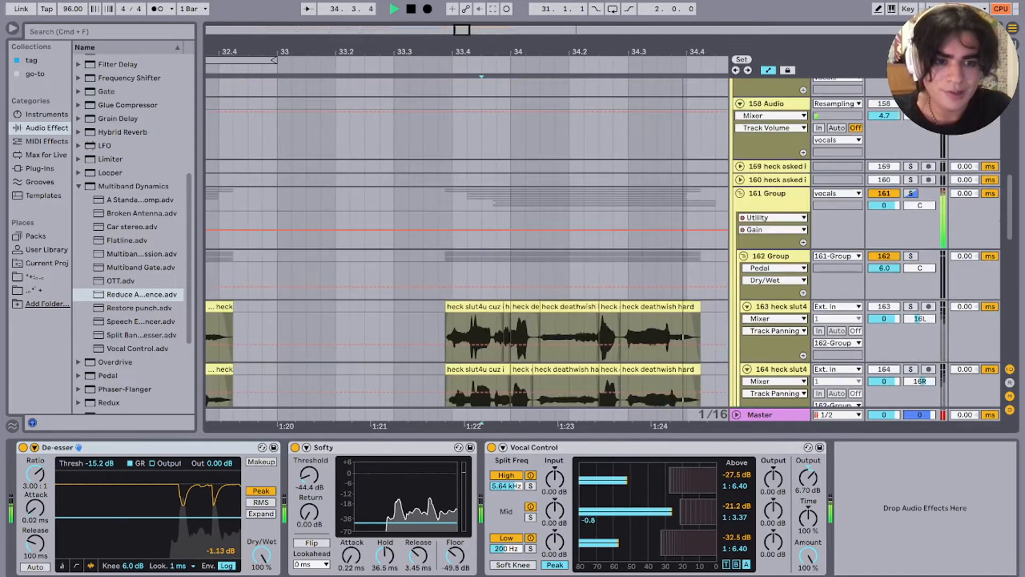
{"action": "key", "text": "space"}
{"action": "left_click", "coordinate": [910, 207], "text": "super"}
{"action": "key", "text": "space"}
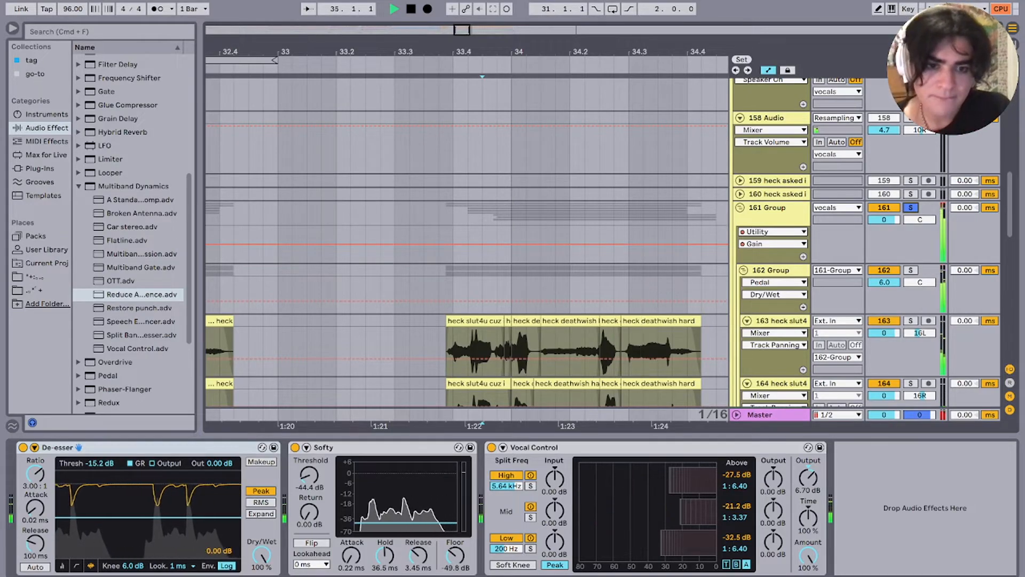
Step: Fold the 162 Group and the 165 Group
{"action": "left_click", "coordinate": [770, 270]}
{"action": "left_click", "coordinate": [744, 270]}
{"action": "left_click", "coordinate": [770, 284]}
{"action": "left_click", "coordinate": [743, 284]}
{"action": "scroll", "coordinate": [566, 321], "scroll_direction": "down", "scroll_amount": 10}
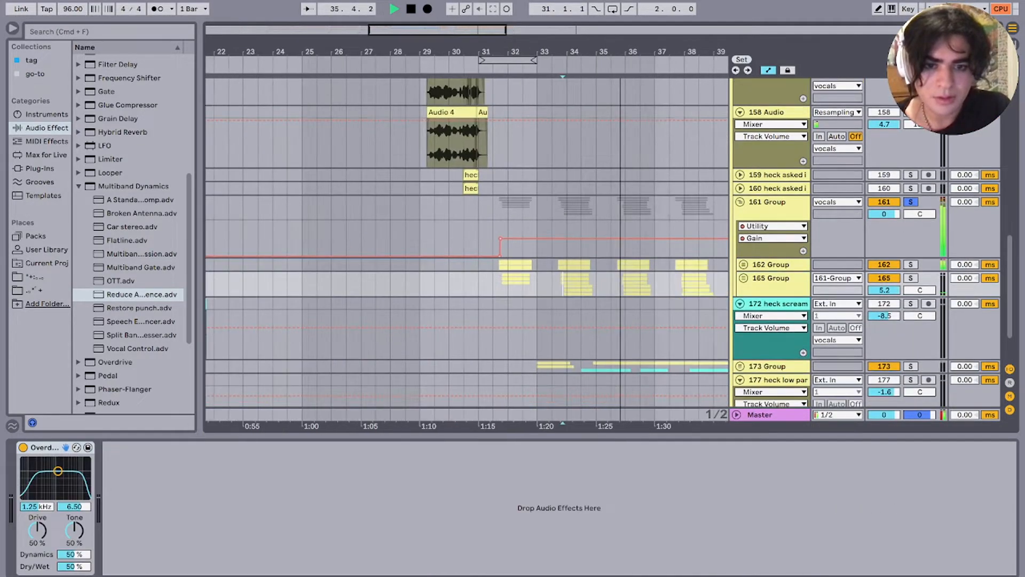
Step: Show the effects on track 172, stop playback, and fold the 161 Group
{"action": "left_click", "coordinate": [516, 326]}
{"action": "scroll", "coordinate": [515, 327], "scroll_direction": "up", "scroll_amount": 5}
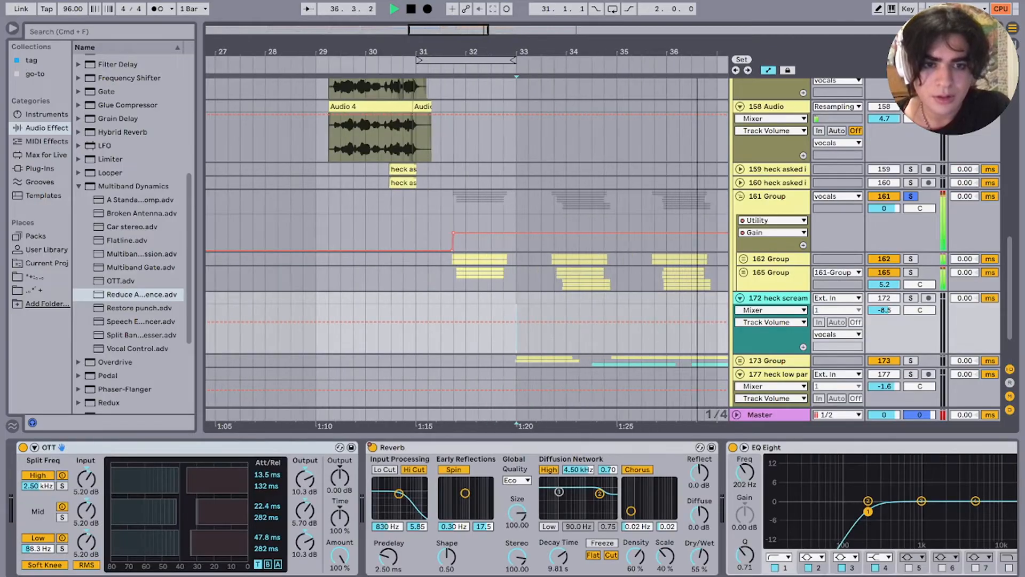
{"action": "left_click", "coordinate": [767, 197]}
{"action": "key", "text": "space"}
{"action": "left_click", "coordinate": [740, 196]}
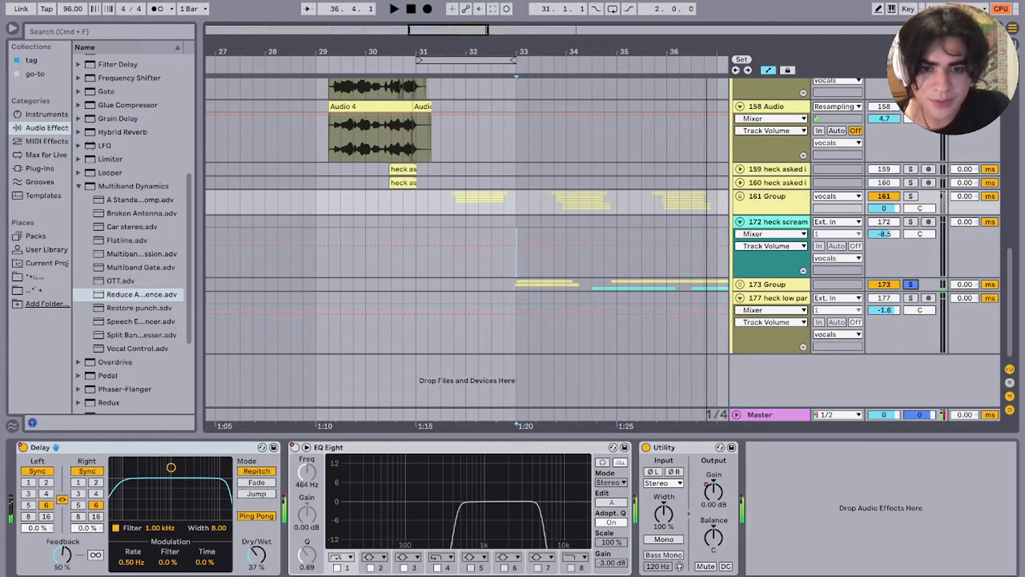
Step: Unfold the 173 Group, solo track 174, and play its "heck screams 2" clip from bar 33
{"action": "left_click", "coordinate": [740, 284]}
{"action": "scroll", "coordinate": [556, 331], "scroll_direction": "up", "scroll_amount": 5}
{"action": "scroll", "coordinate": [556, 320], "scroll_direction": "down", "scroll_amount": 2}
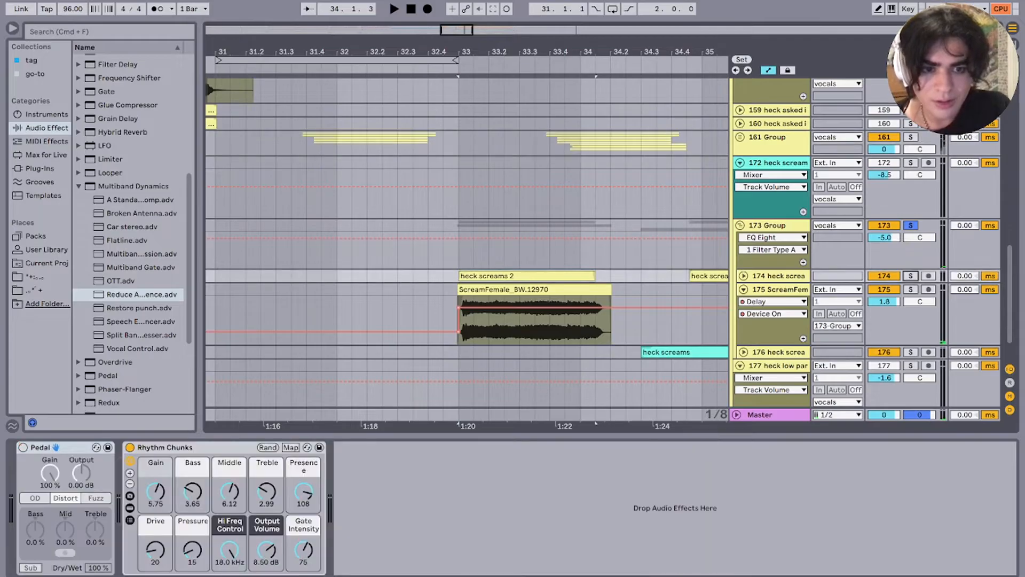
{"action": "key", "text": "space"}
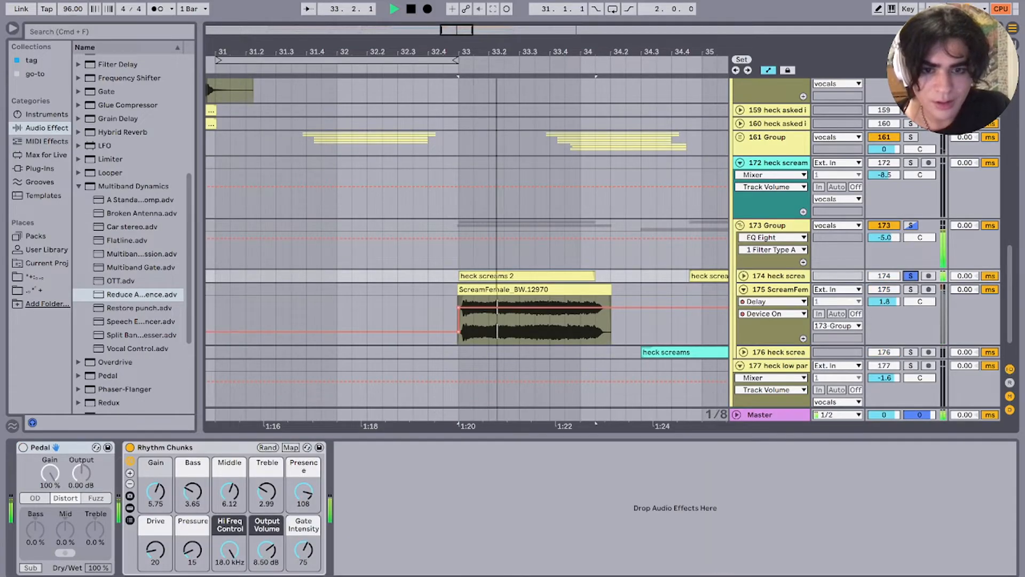
{"action": "key", "text": "Right"}
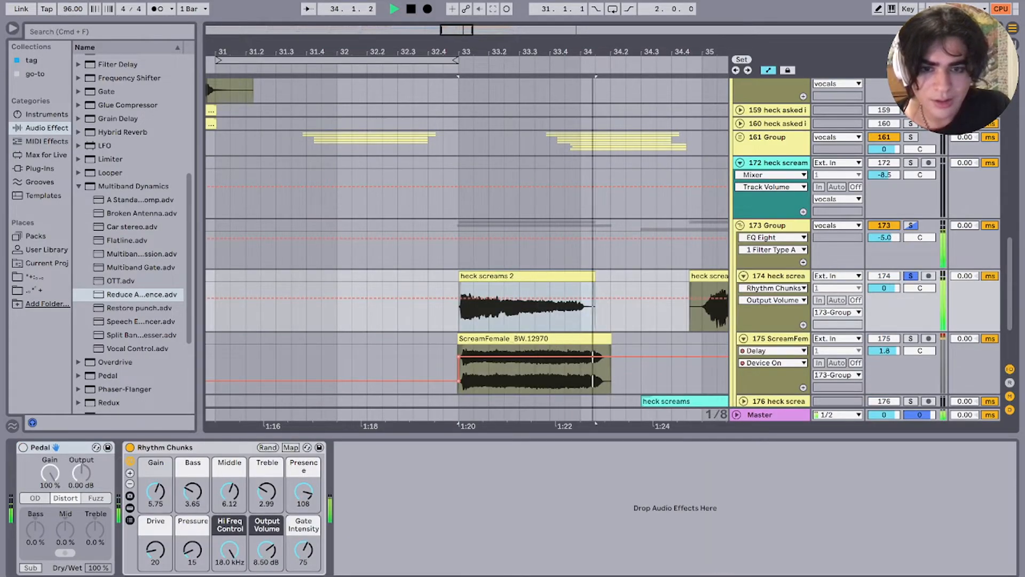
{"action": "key", "text": "space"}
Step: Solo the whole 173 Group and show its EQ Eight
{"action": "key", "text": "minus"}
{"action": "scroll", "coordinate": [602, 299], "scroll_direction": "right", "scroll_amount": 4}
{"action": "scroll", "coordinate": [602, 299], "scroll_direction": "down", "scroll_amount": 1}
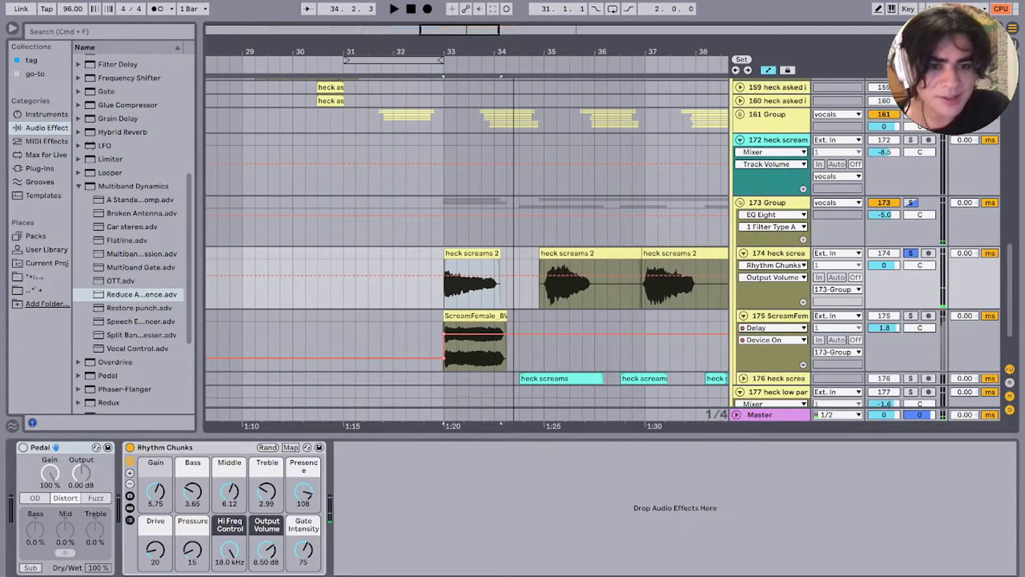
{"action": "key", "text": "Up"}
{"action": "key", "text": "Up"}
{"action": "key", "text": "Down"}
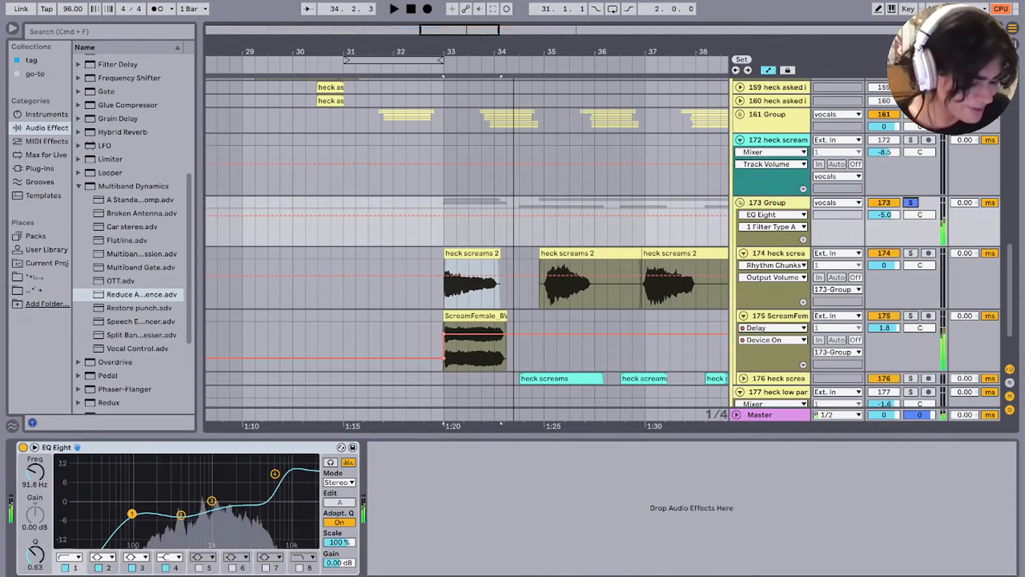
Step: Play the 173 Group's scream clips from the "heck screams 2" clip near bar 35 through to bar 40
{"action": "left_click", "coordinate": [590, 253]}
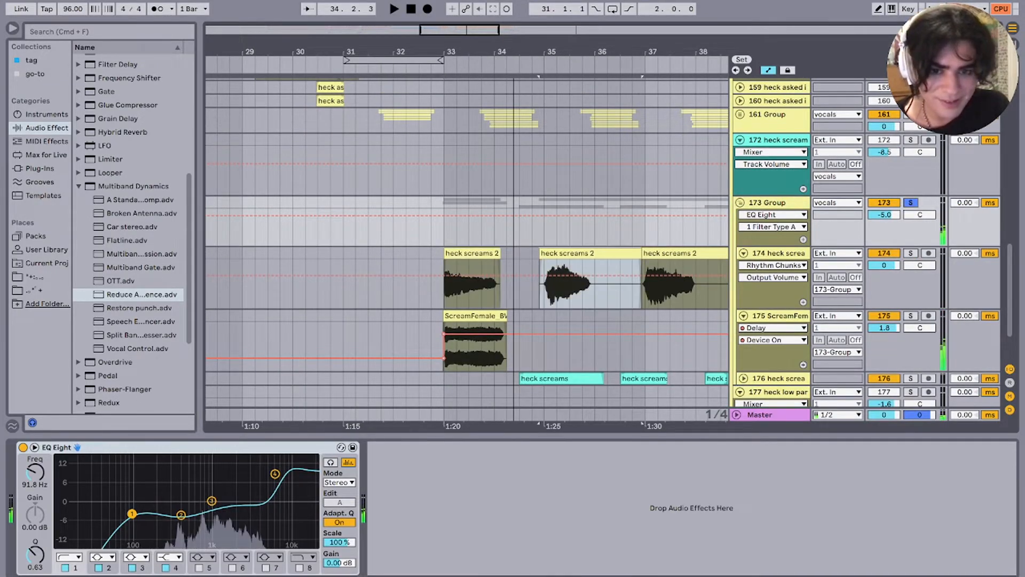
{"action": "key", "text": "space"}
{"action": "scroll", "coordinate": [467, 240], "scroll_direction": "down", "scroll_amount": 1}
{"action": "scroll", "coordinate": [467, 240], "scroll_direction": "right", "scroll_amount": 1}
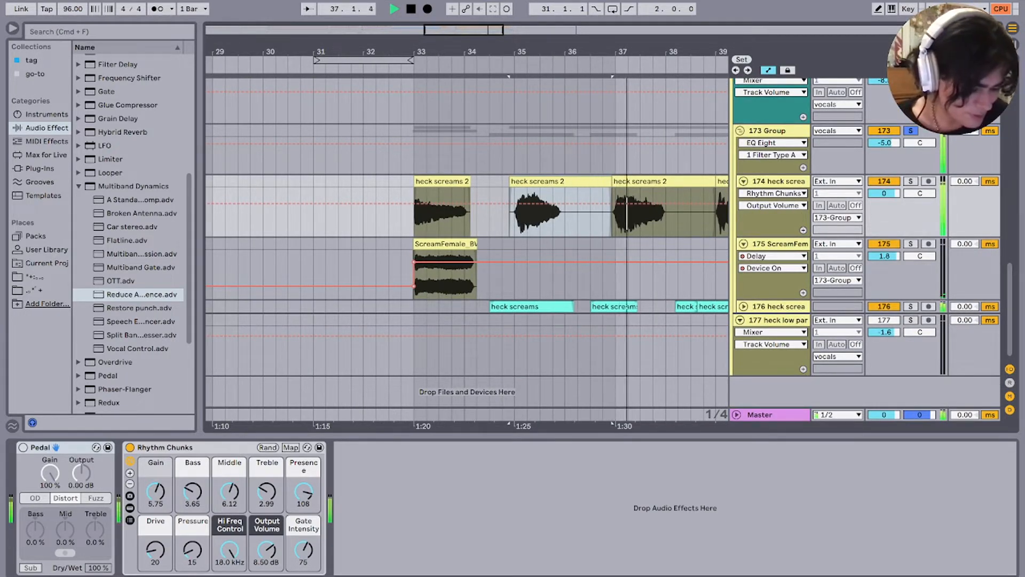
{"action": "scroll", "coordinate": [467, 240], "scroll_direction": "right", "scroll_amount": 3}
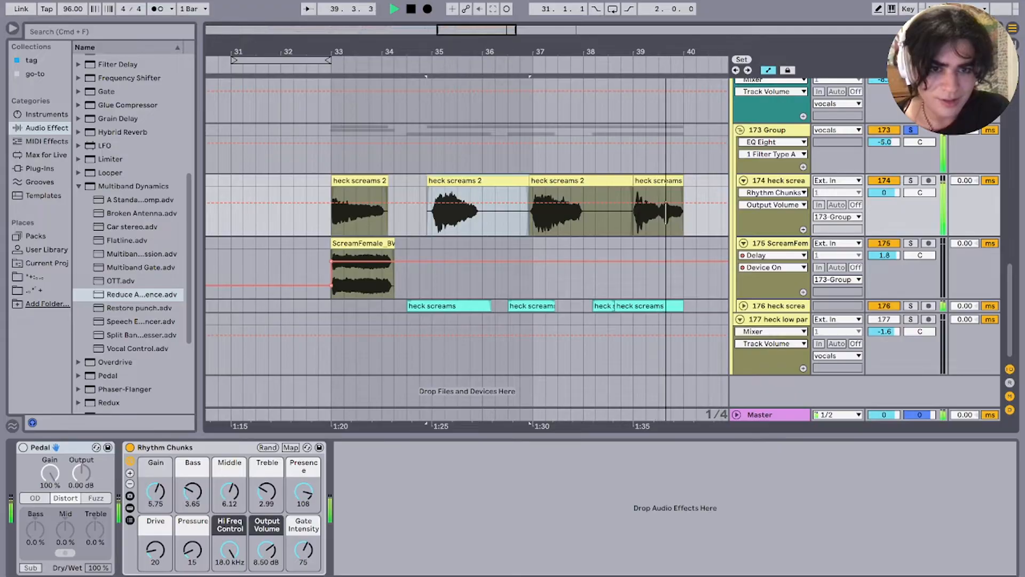
{"action": "key", "text": "space"}
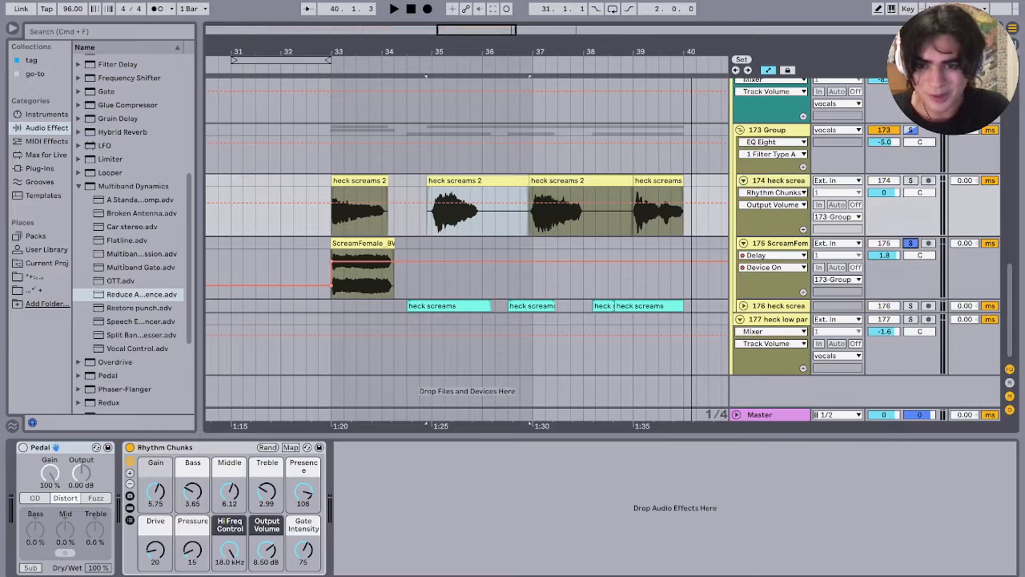
Step: Compare the ScreamFemale clip on track 175 with the scream on track 174 by soloing and playing each from bar 33
{"action": "left_click", "coordinate": [362, 243]}
{"action": "key", "text": "space"}
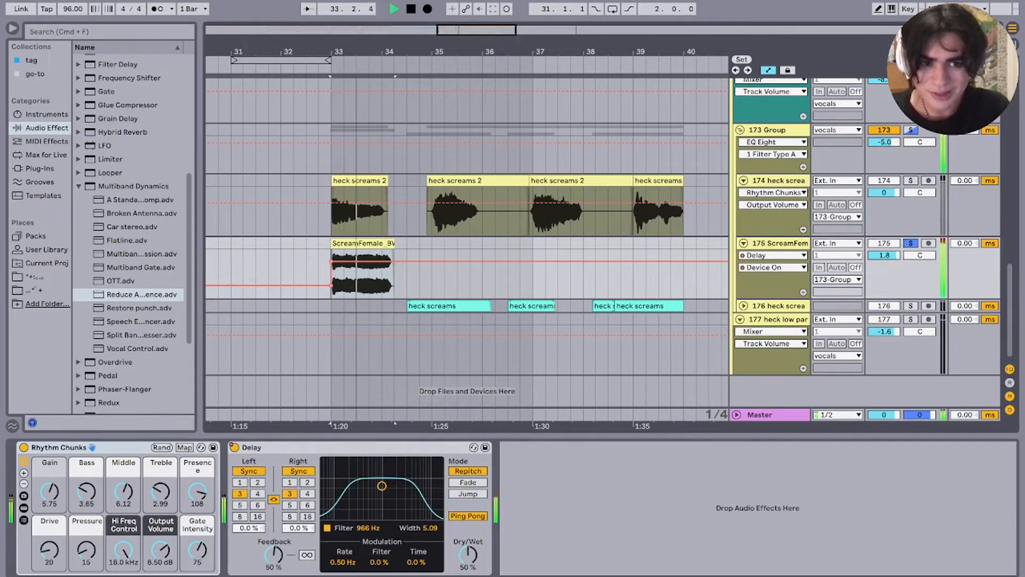
{"action": "key", "text": "space"}
{"action": "key", "text": "space"}
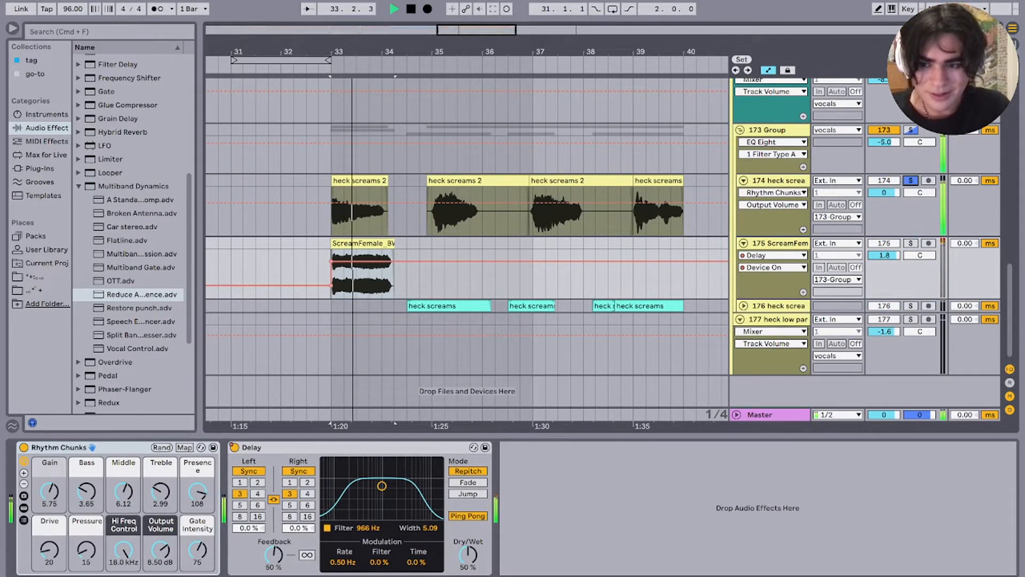
{"action": "key", "text": "space"}
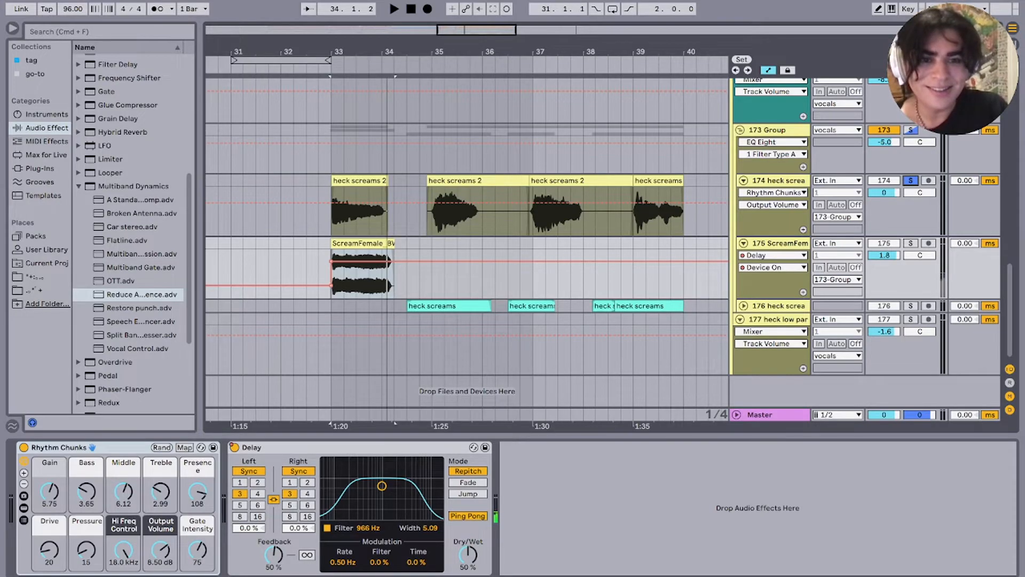
Step: Fold the 173 Group and select bars 33 to 41 across it and track 177
{"action": "left_click", "coordinate": [740, 129]}
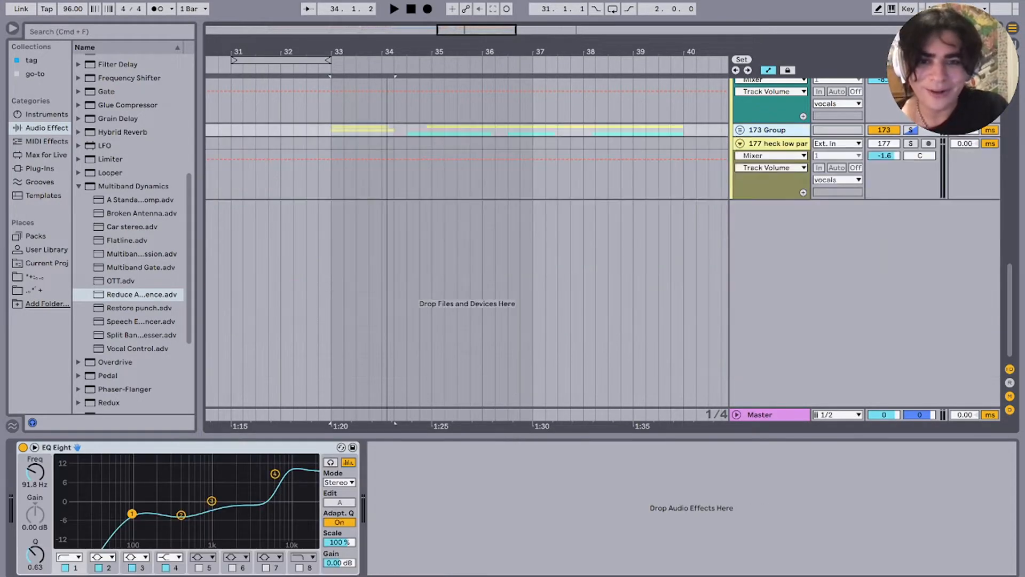
{"action": "key", "text": "minus"}
{"action": "left_click_drag", "start_coordinate": [462, 130], "coordinate": [382, 130]}
{"action": "left_click_drag", "start_coordinate": [493, 130], "coordinate": [559, 144]}
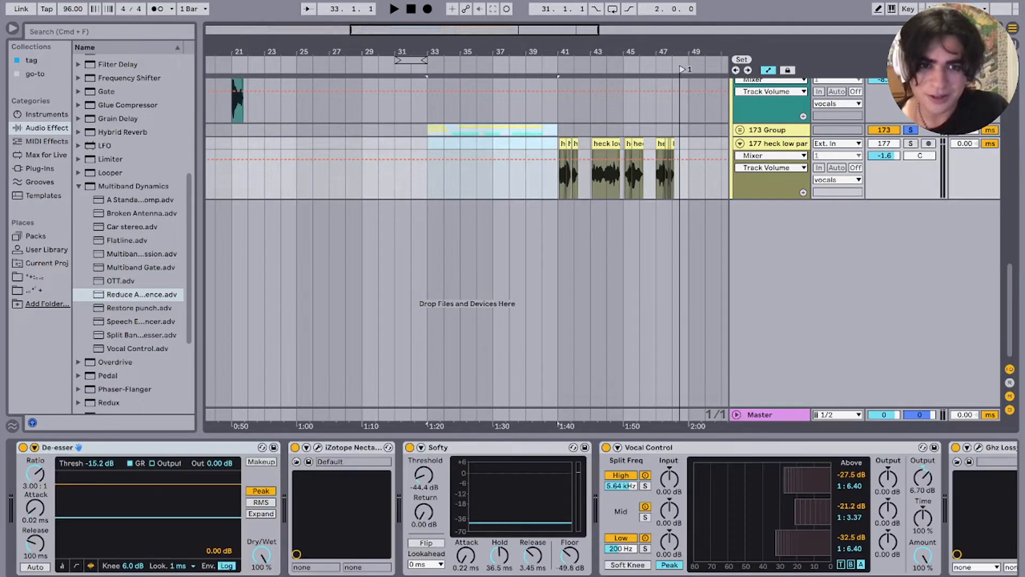
Step: Solo track 177 and play its first "heck low parts" clips from bar 41
{"action": "left_click", "coordinate": [559, 144]}
{"action": "left_click", "coordinate": [558, 130]}
{"action": "key", "text": "plus"}
{"action": "left_click", "coordinate": [569, 143]}
{"action": "scroll", "coordinate": [569, 161], "scroll_direction": "up", "scroll_amount": 4}
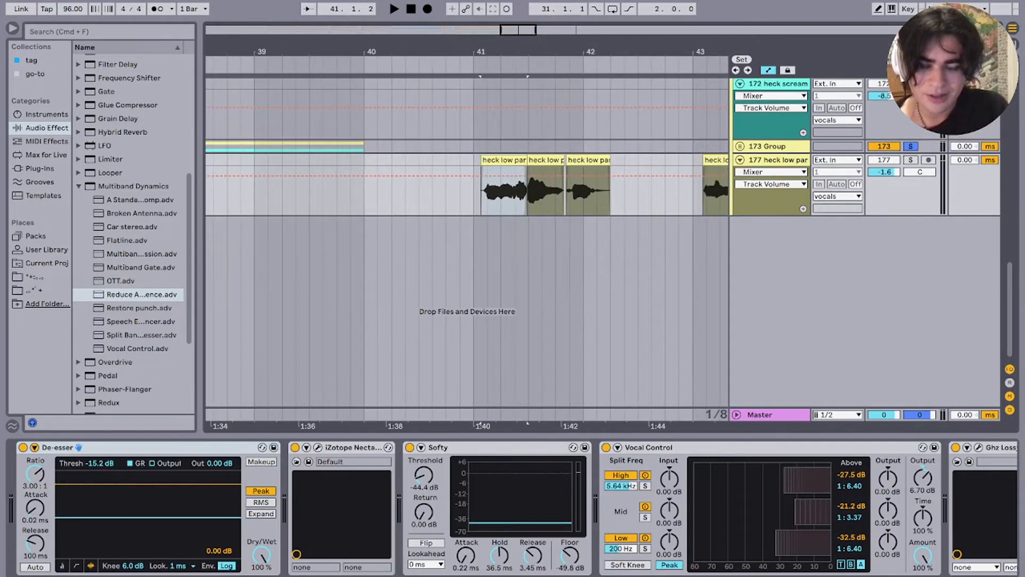
{"action": "scroll", "coordinate": [502, 171], "scroll_direction": "down", "scroll_amount": 4}
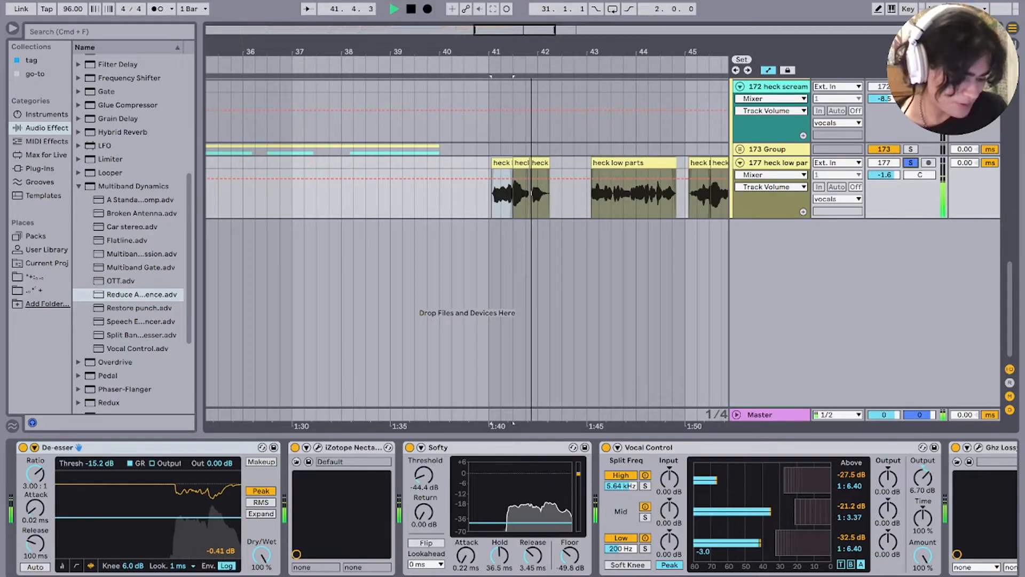
{"action": "key", "text": "space"}
Step: Select the "heck low parts" clip at bar 43 on track 177 and view its effect chain through Ghz Lossy 3
{"action": "scroll", "coordinate": [555, 186], "scroll_direction": "down", "scroll_amount": 5}
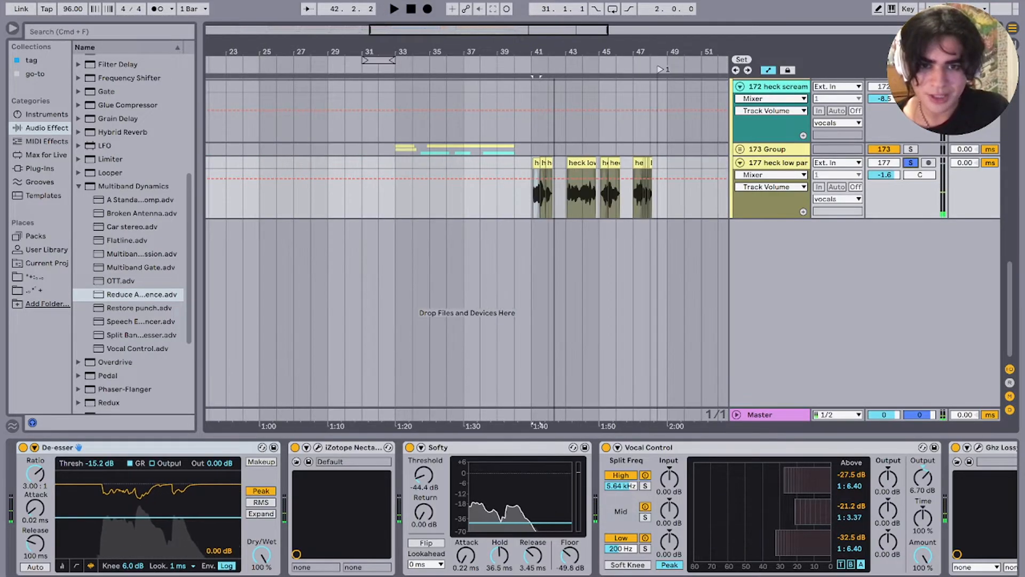
{"action": "left_click", "coordinate": [581, 163]}
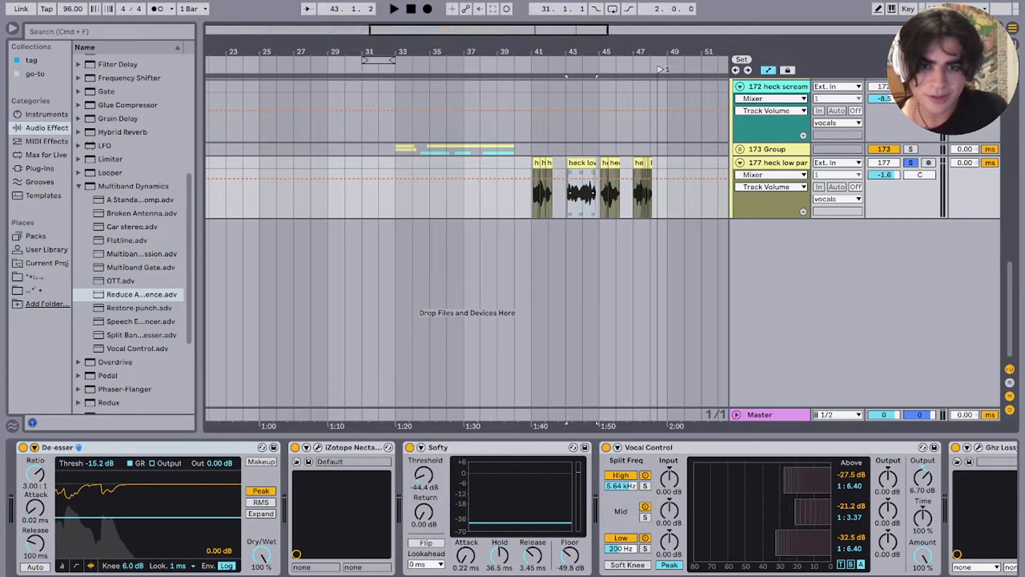
{"action": "key", "text": "plus"}
{"action": "scroll", "coordinate": [512, 507], "scroll_direction": "right", "scroll_amount": 4}
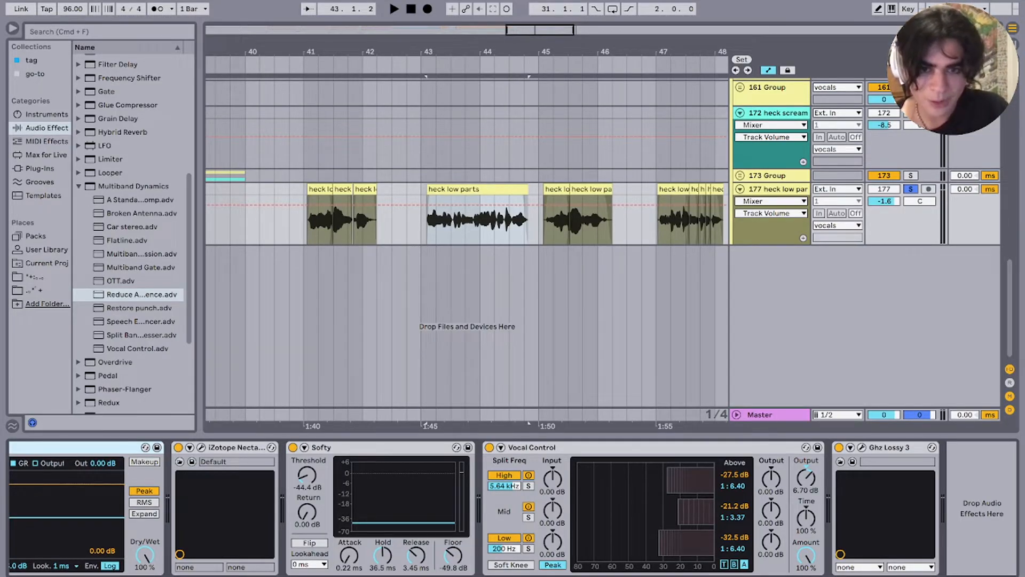
Step: Play the full mix without solo from bar 45 while reviewing the vocal tracks
{"action": "key", "text": "space"}
{"action": "key", "text": "minus"}
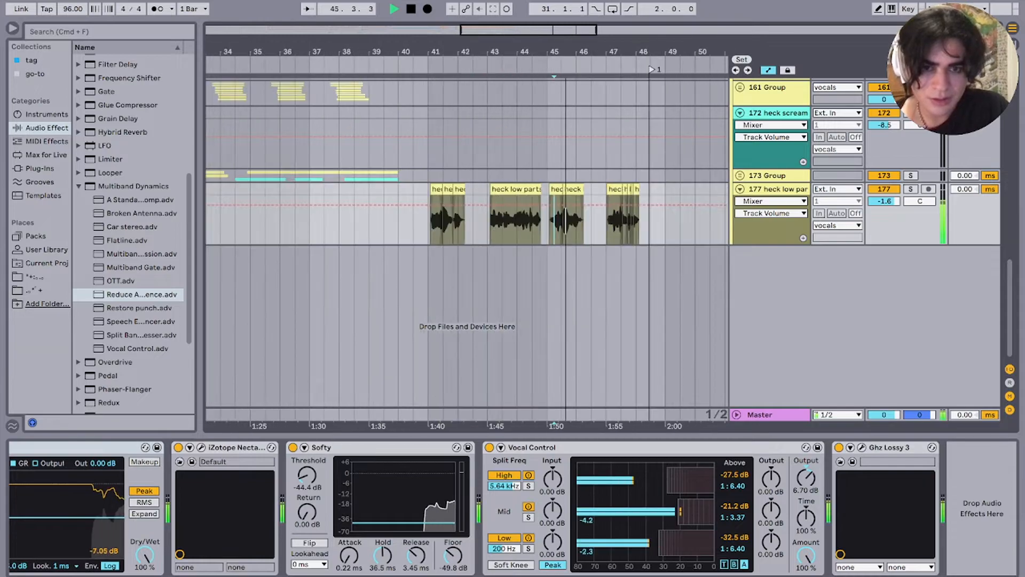
{"action": "scroll", "coordinate": [467, 240], "scroll_direction": "up", "scroll_amount": 5}
{"action": "scroll", "coordinate": [560, 246], "scroll_direction": "down", "scroll_amount": 10}
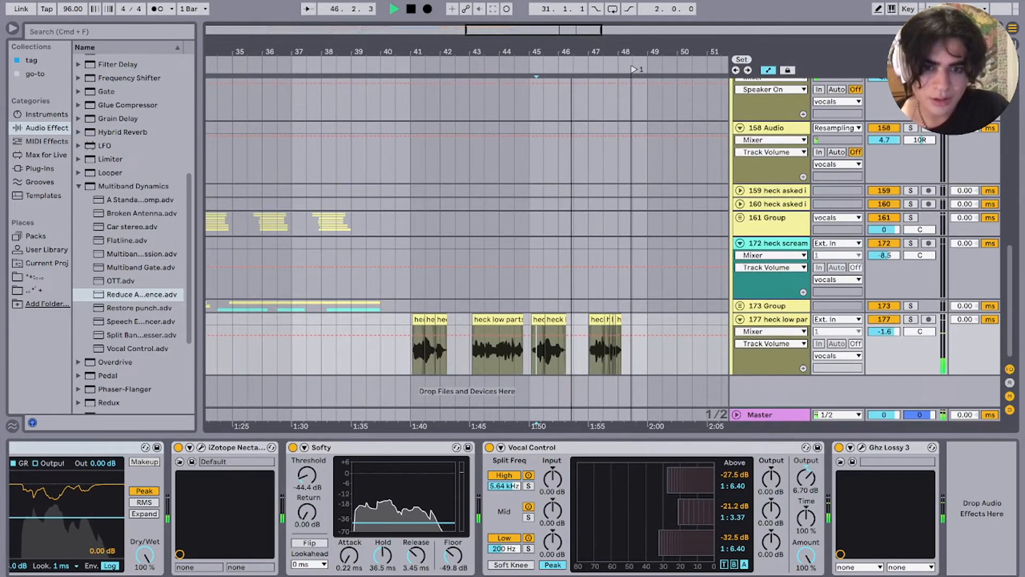
{"action": "scroll", "coordinate": [560, 245], "scroll_direction": "down", "scroll_amount": 5}
{"action": "scroll", "coordinate": [560, 246], "scroll_direction": "up", "scroll_amount": 2}
{"action": "scroll", "coordinate": [561, 246], "scroll_direction": "left", "scroll_amount": 2}
{"action": "scroll", "coordinate": [561, 246], "scroll_direction": "up", "scroll_amount": 8}
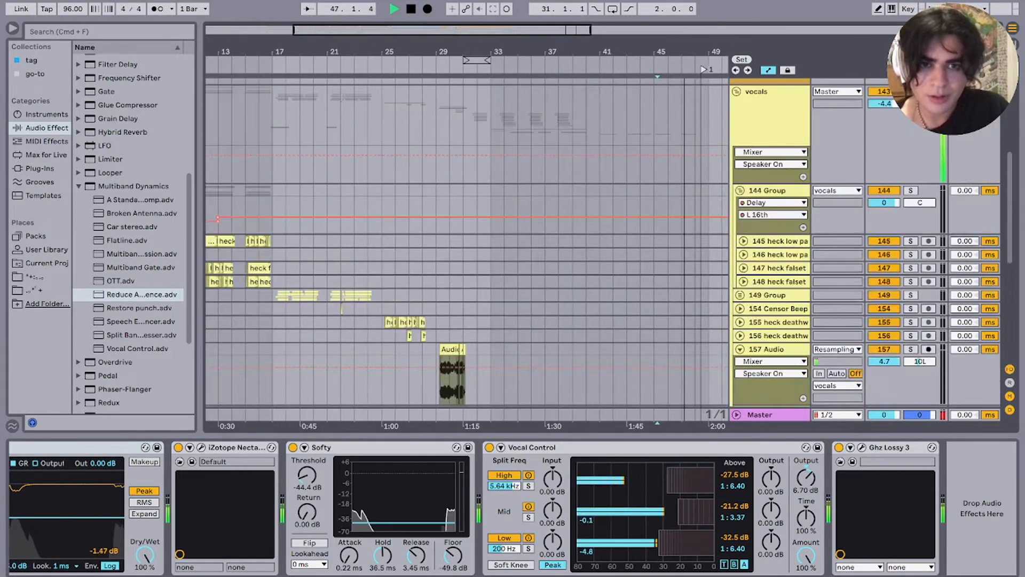
Step: Fold the vocals group, stop playback, and look over the whole arrangement
{"action": "left_click", "coordinate": [768, 91]}
{"action": "left_click", "coordinate": [737, 91]}
{"action": "scroll", "coordinate": [561, 246], "scroll_direction": "down", "scroll_amount": 5}
{"action": "scroll", "coordinate": [401, 246], "scroll_direction": "up", "scroll_amount": 10}
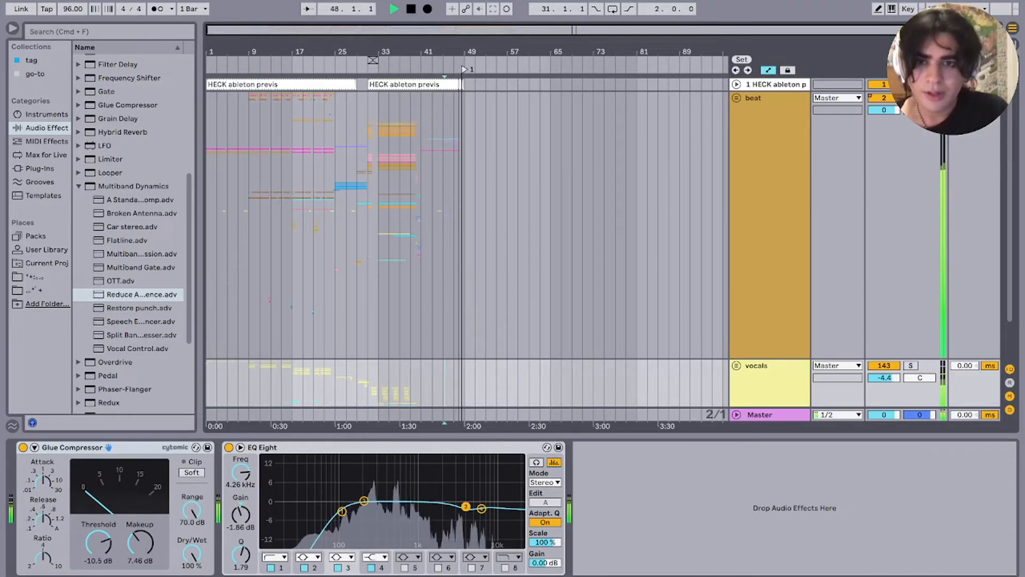
{"action": "key", "text": "space"}
{"action": "scroll", "coordinate": [400, 246], "scroll_direction": "up", "scroll_amount": 5}
{"action": "scroll", "coordinate": [467, 246], "scroll_direction": "down", "scroll_amount": 3}
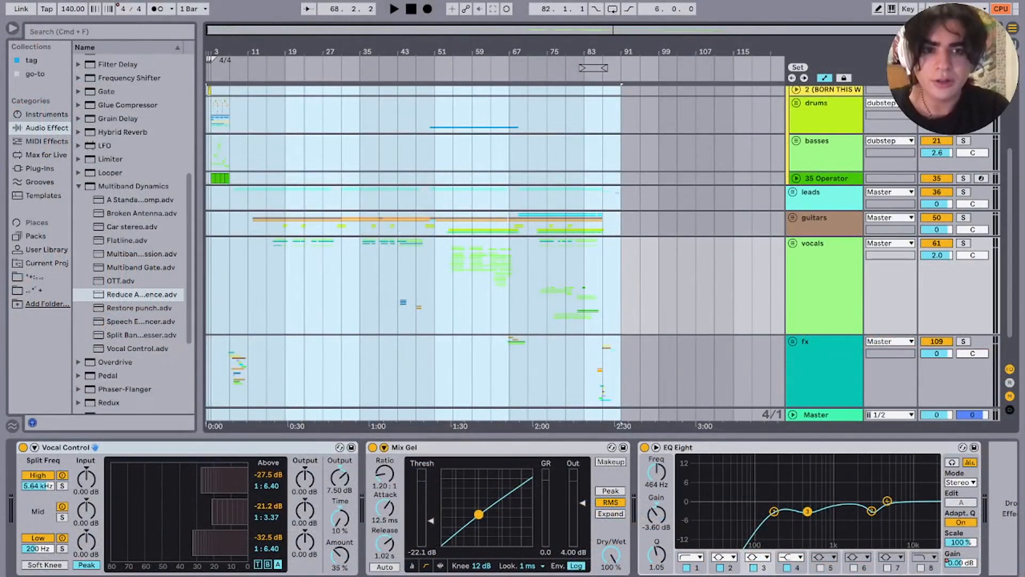
Step: Activate track 2 in the dubstep group, play its "(BORN THIS WAY)" clip at bar 2, and view its OTT and Chorus-Ensemble effects
{"action": "key", "text": "space"}
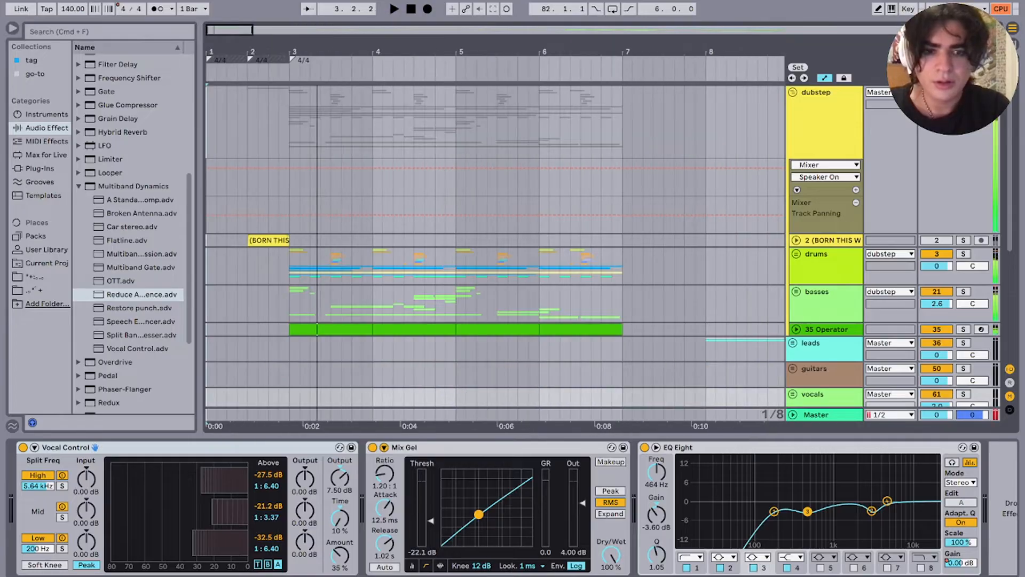
{"action": "left_click", "coordinate": [269, 241]}
{"action": "left_click", "coordinate": [936, 241]}
{"action": "key", "text": "space"}
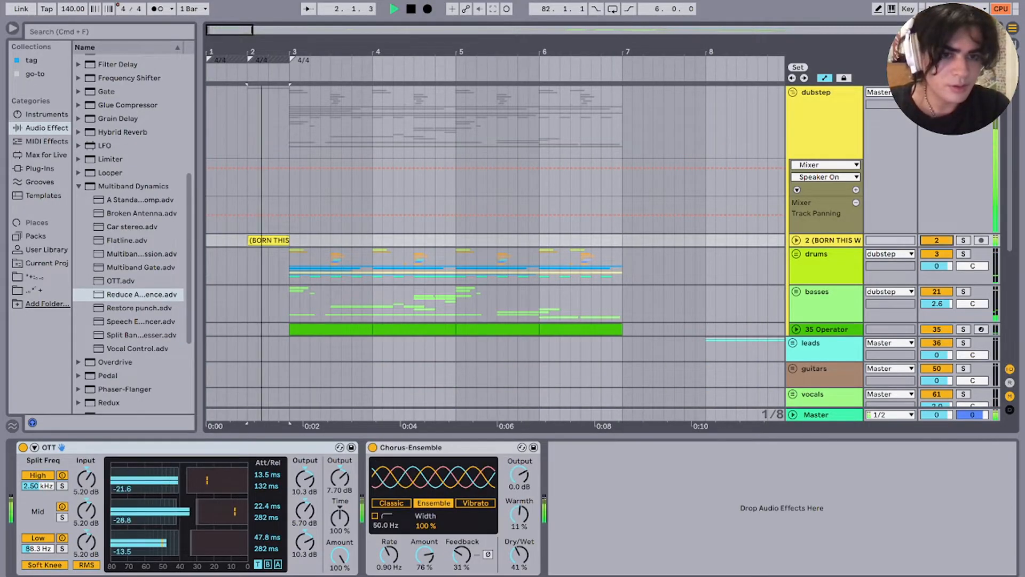
{"action": "key", "text": "space"}
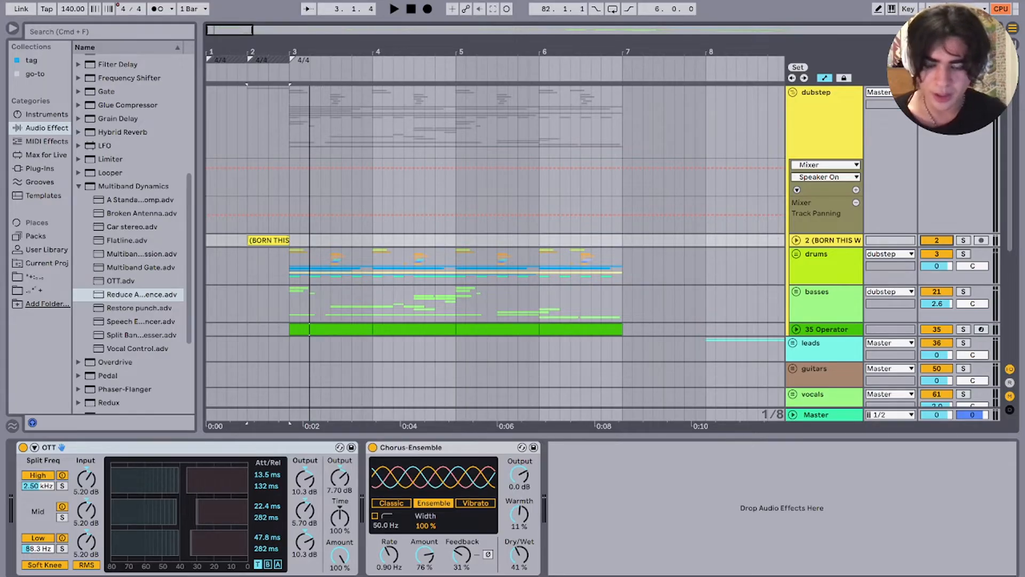
{"action": "scroll", "coordinate": [258, 240], "scroll_direction": "up", "scroll_amount": 5}
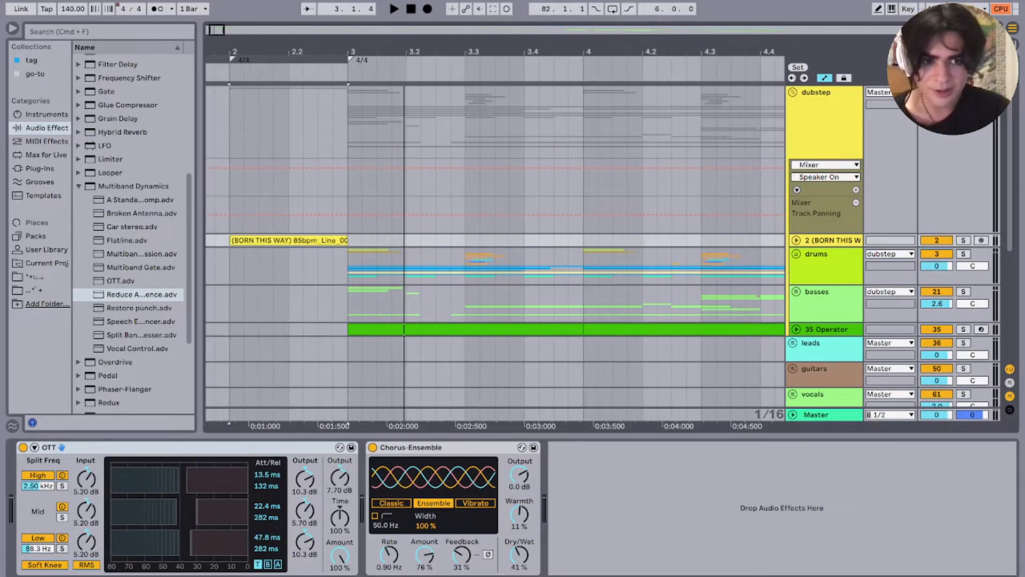
{"action": "key", "text": "space"}
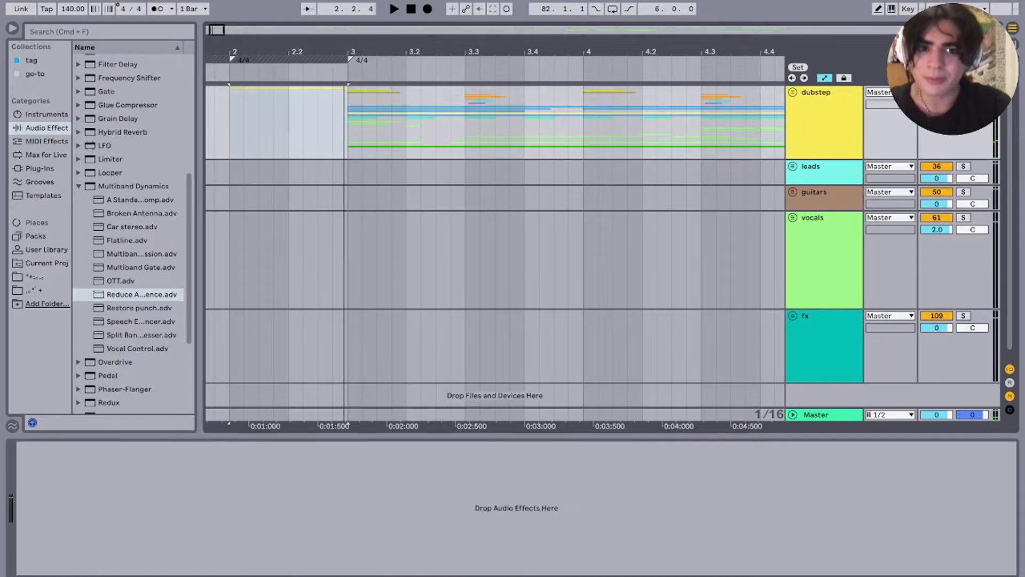
Step: Add an audio track below the dubstep group, place the "Born This Way (Skrillex's 'Died This Way'" audio in bar 2, unwarp it, and play it
{"action": "key", "text": "super+t"}
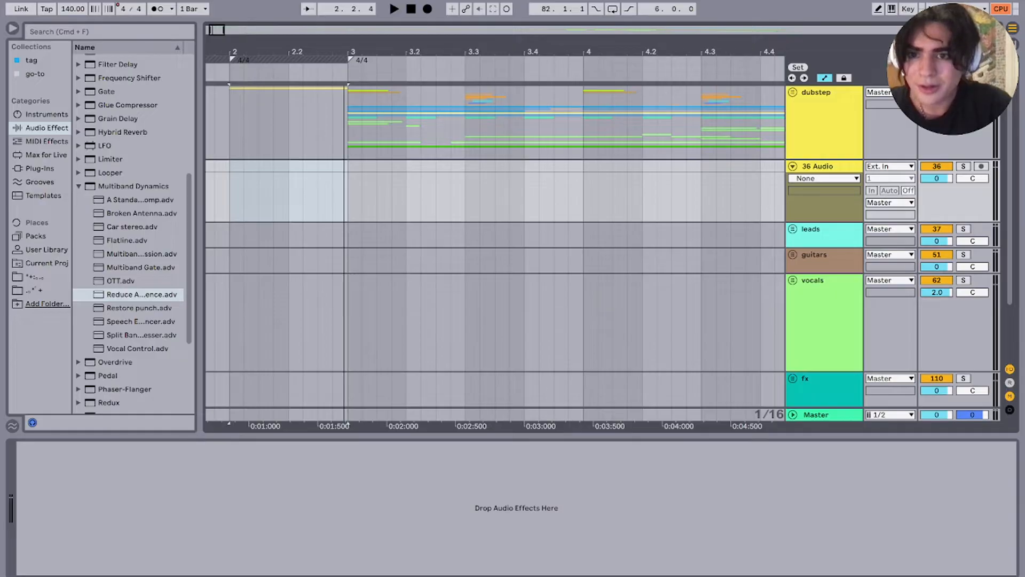
{"action": "left_click_drag", "start_coordinate": [290, 192], "coordinate": [273, 192]}
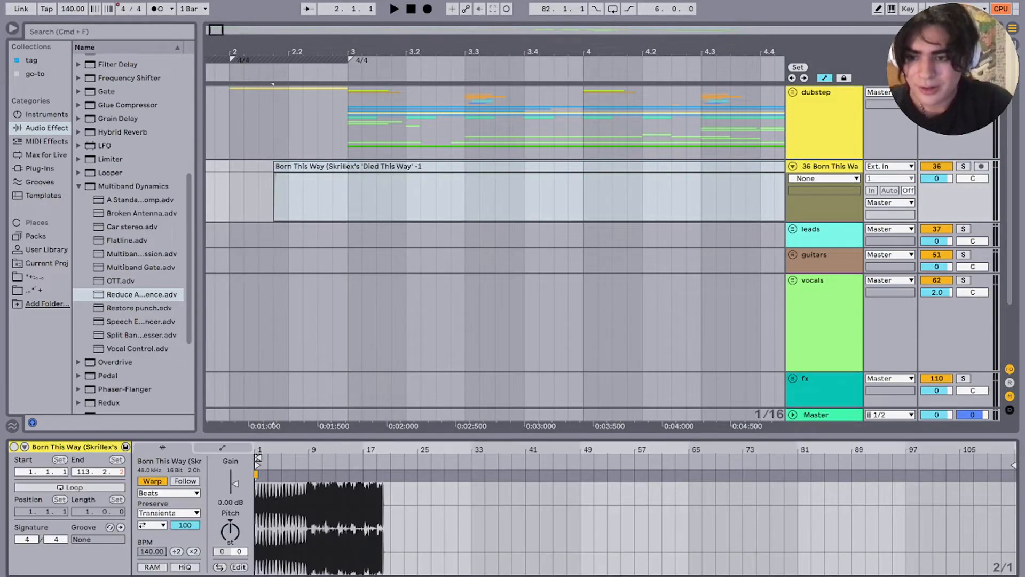
{"action": "key", "text": "space"}
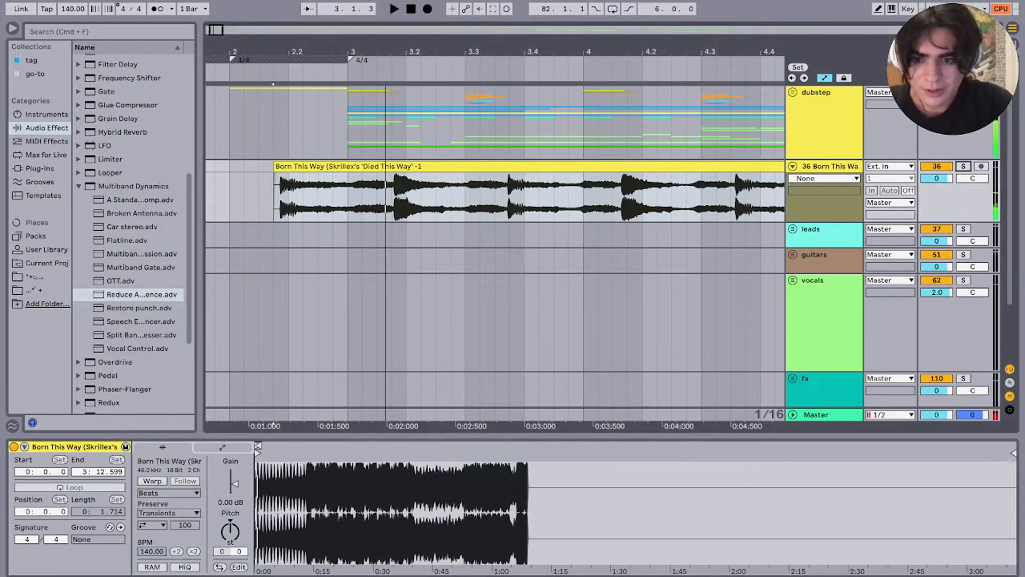
Step: Solo the Born This Way reference track, set its clip start to 1:4.380, and play it
{"action": "left_click", "coordinate": [963, 166]}
{"action": "key", "text": "space"}
{"action": "left_click_drag", "start_coordinate": [258, 452], "coordinate": [512, 452]}
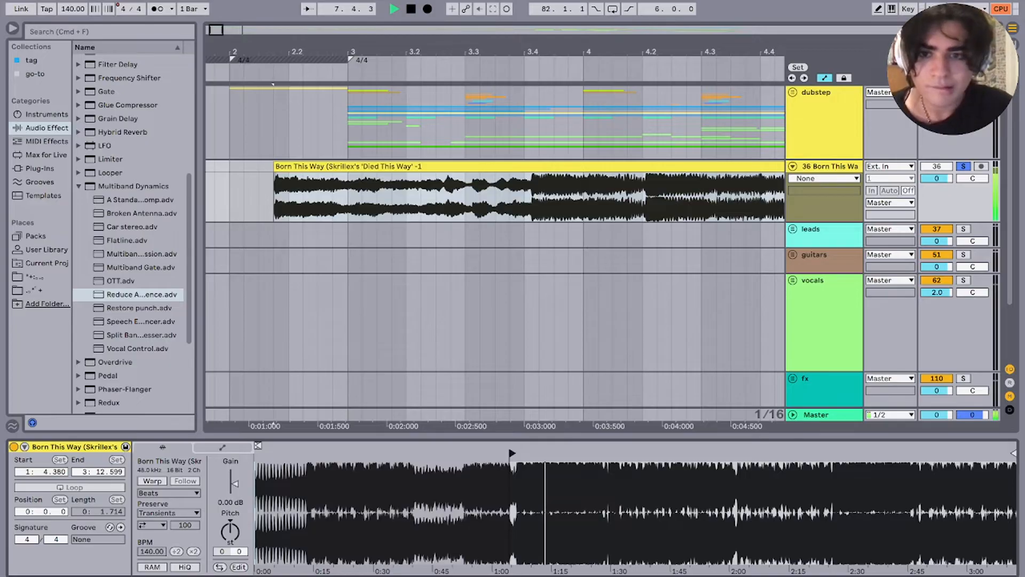
{"action": "key", "text": "space"}
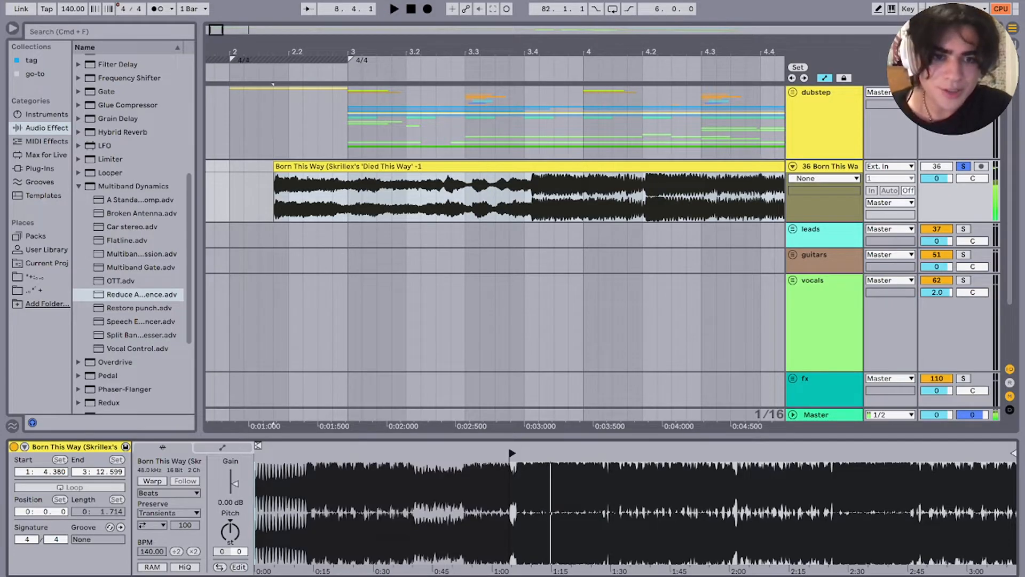
Step: Delete the Born This Way reference track
{"action": "scroll", "coordinate": [495, 246], "scroll_direction": "down", "scroll_amount": 5}
{"action": "left_click", "coordinate": [829, 166]}
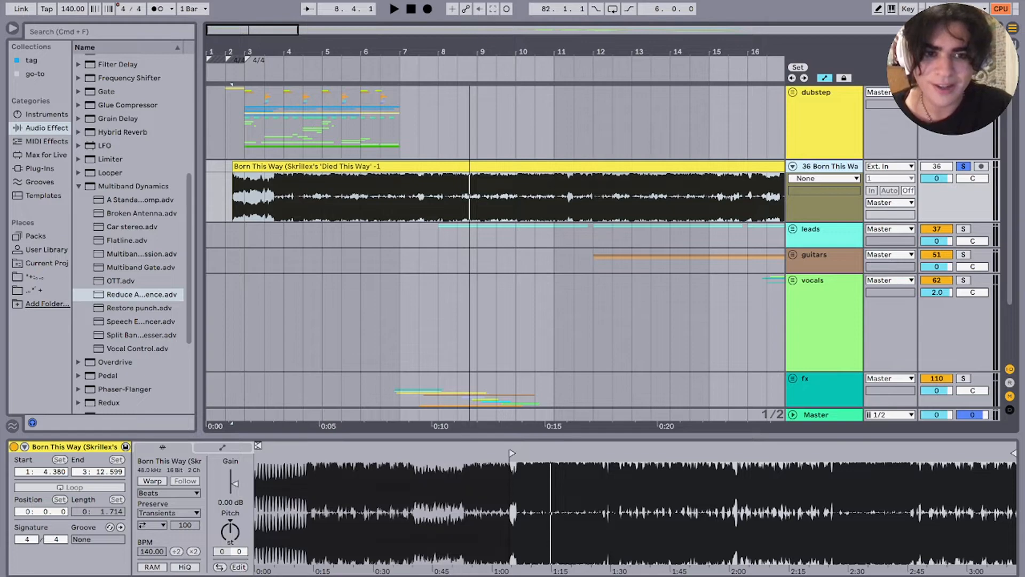
{"action": "key", "text": "Delete"}
Step: Play the dubstep intro through the start of its drop at bar 3
{"action": "left_click", "coordinate": [244, 123]}
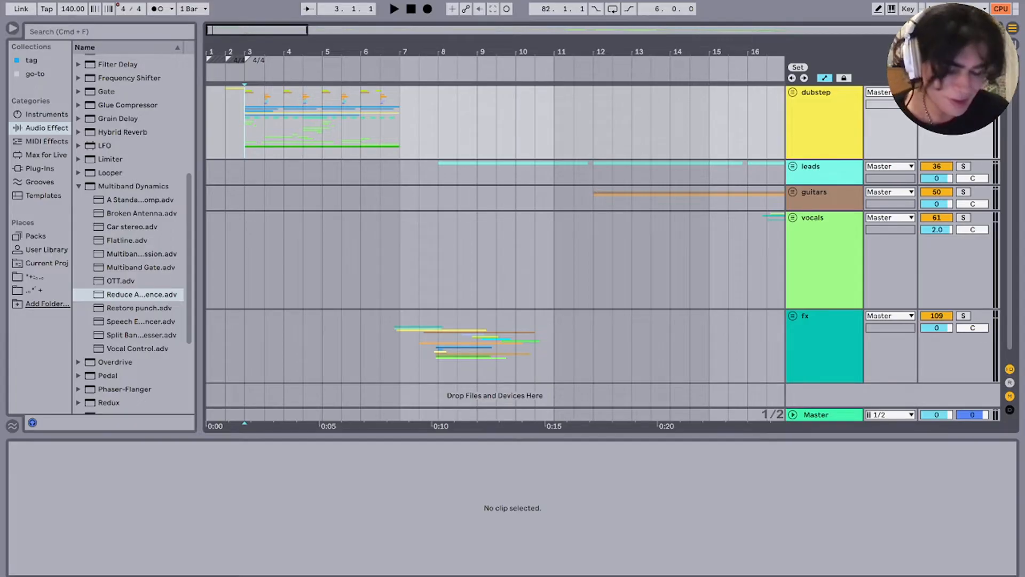
{"action": "key", "text": "space"}
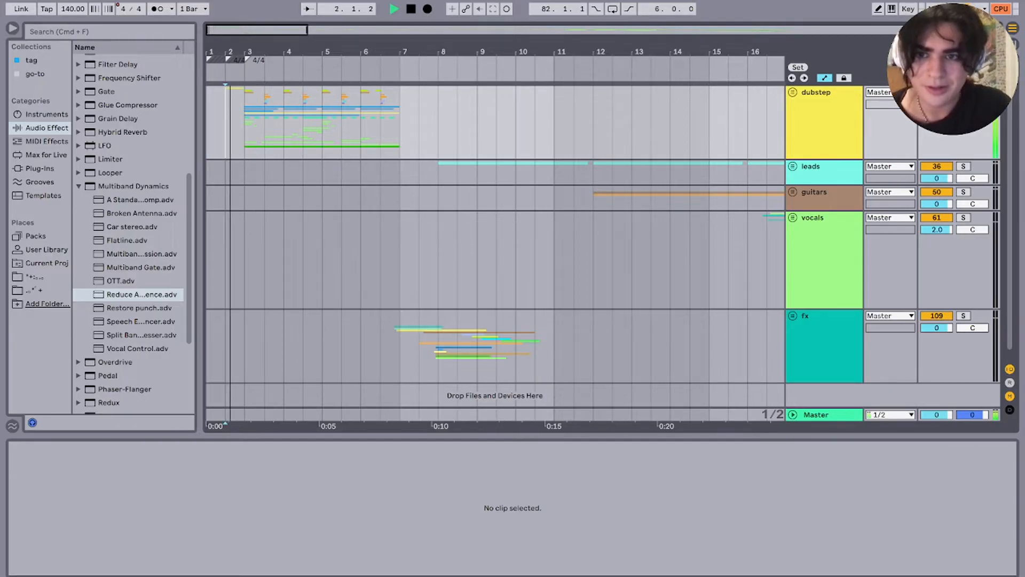
{"action": "key", "text": "space"}
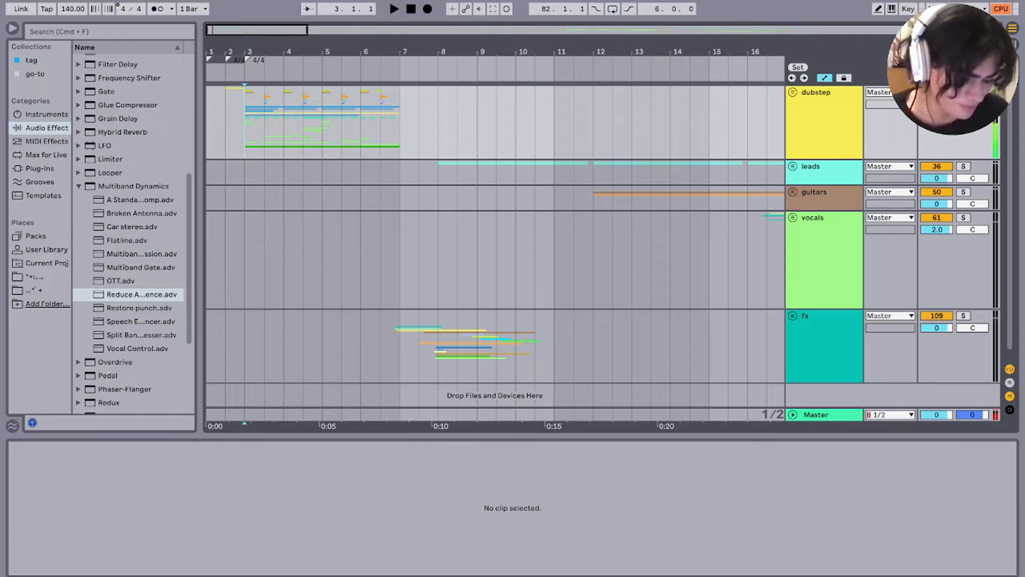
Step: Unfold the dubstep group and place the insertion point at bar 3 on the drums group
{"action": "scroll", "coordinate": [245, 123], "scroll_direction": "up", "scroll_amount": 5}
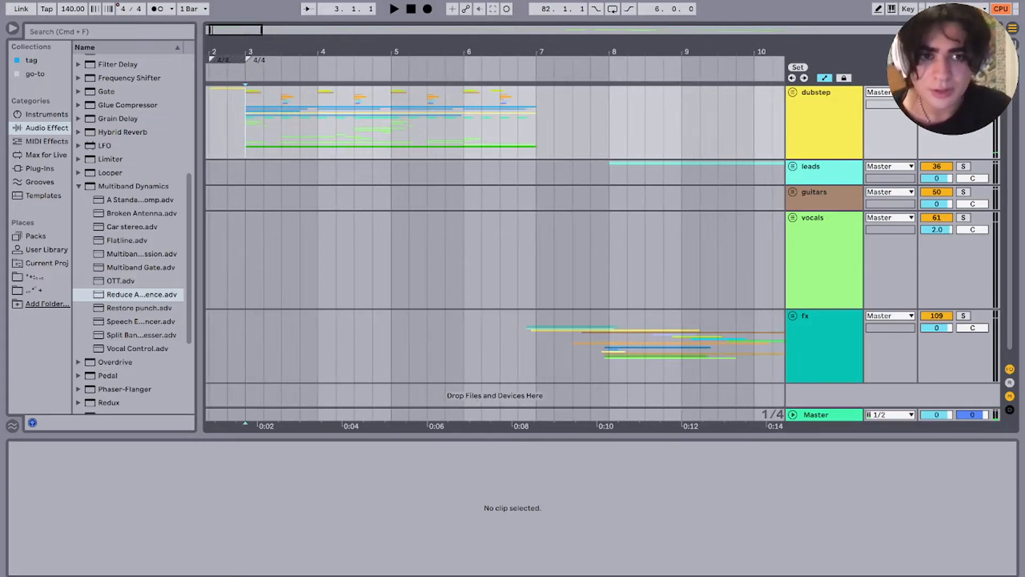
{"action": "scroll", "coordinate": [245, 122], "scroll_direction": "left", "scroll_amount": 2}
{"action": "left_click", "coordinate": [793, 93]}
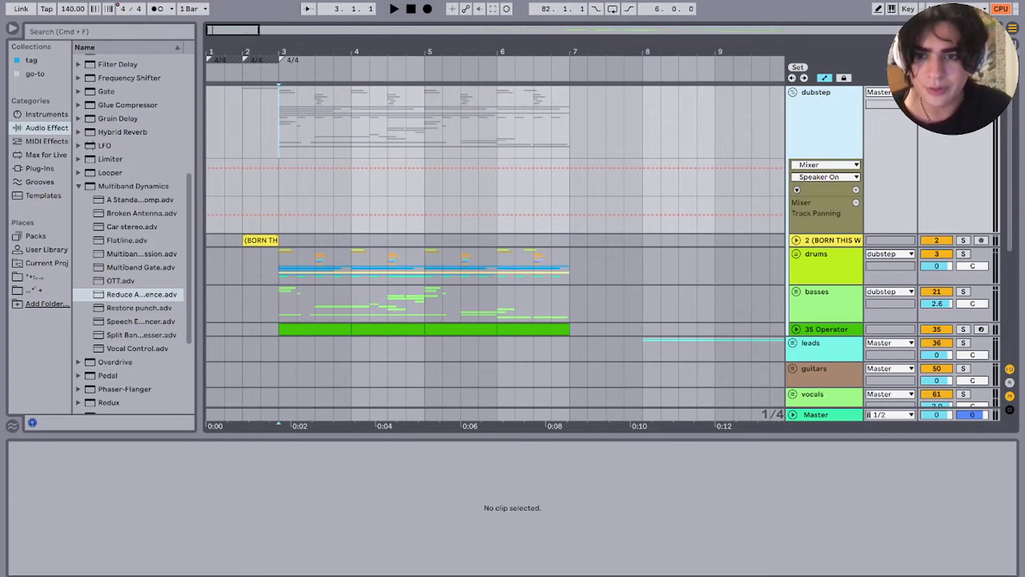
{"action": "mouse_move", "coordinate": [278, 266]}
{"action": "left_mouse_down"}
{"action": "mouse_move", "coordinate": [244, 243]}
{"action": "mouse_move", "coordinate": [263, 244]}
{"action": "mouse_move", "coordinate": [278, 213]}
{"action": "mouse_move", "coordinate": [207, 214]}
{"action": "mouse_move", "coordinate": [207, 240]}
{"action": "mouse_move", "coordinate": [587, 241]}
{"action": "mouse_move", "coordinate": [567, 267]}
{"action": "mouse_move", "coordinate": [279, 304]}
{"action": "left_mouse_up"}
{"action": "left_click", "coordinate": [279, 304]}
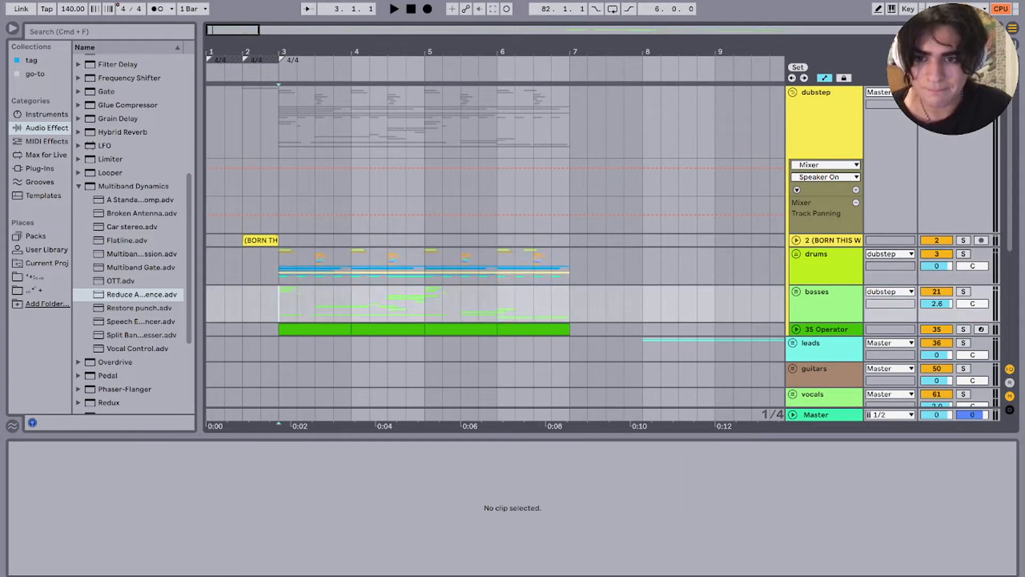
{"action": "key", "text": "Up"}
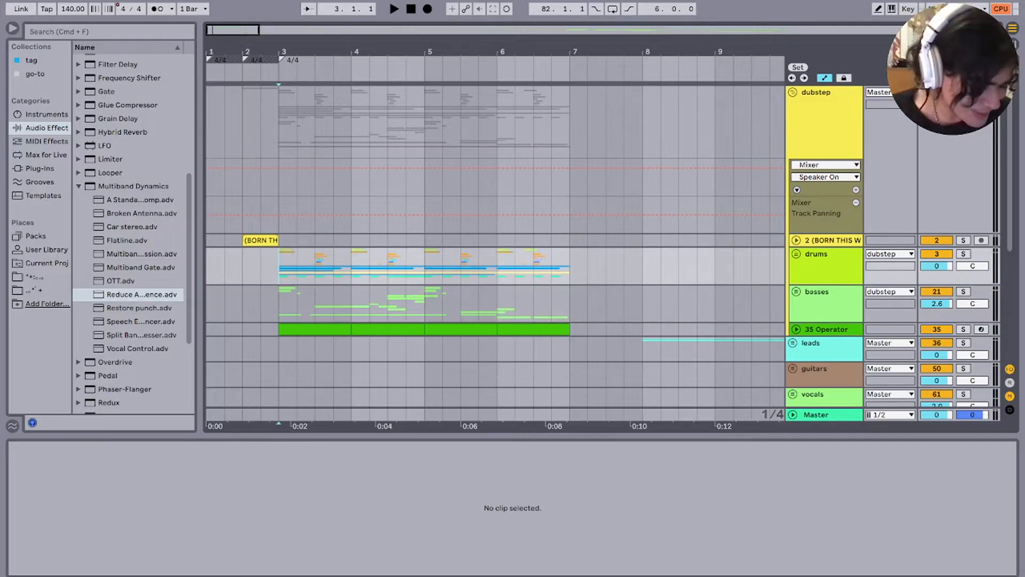
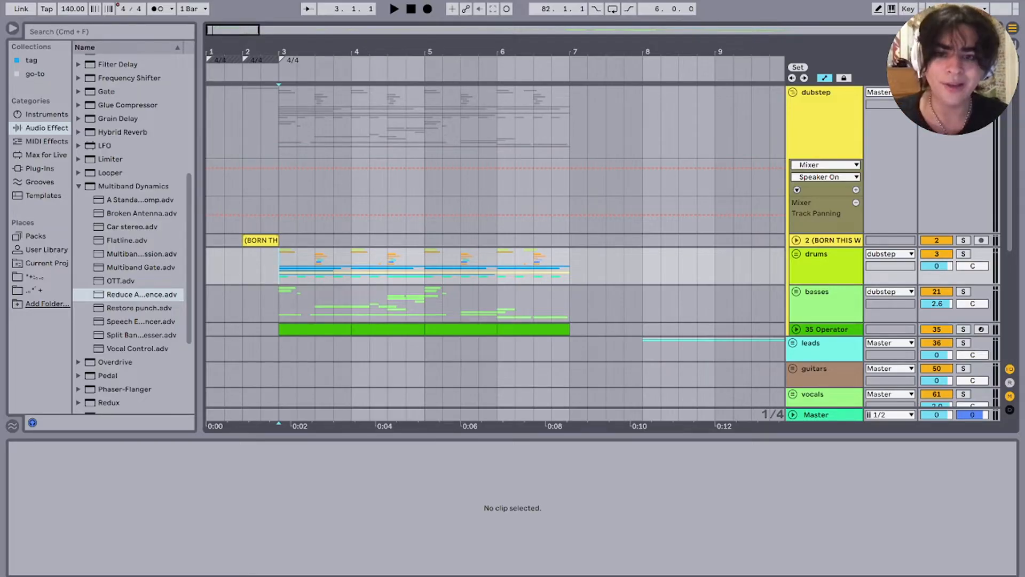
Step: Look over the leads, guitars, vocals and fx across the whole arrangement, and return to the dubstep section at the start
{"action": "scroll", "coordinate": [494, 245], "scroll_direction": "down", "scroll_amount": 5}
{"action": "scroll", "coordinate": [494, 245], "scroll_direction": "down", "scroll_amount": 5}
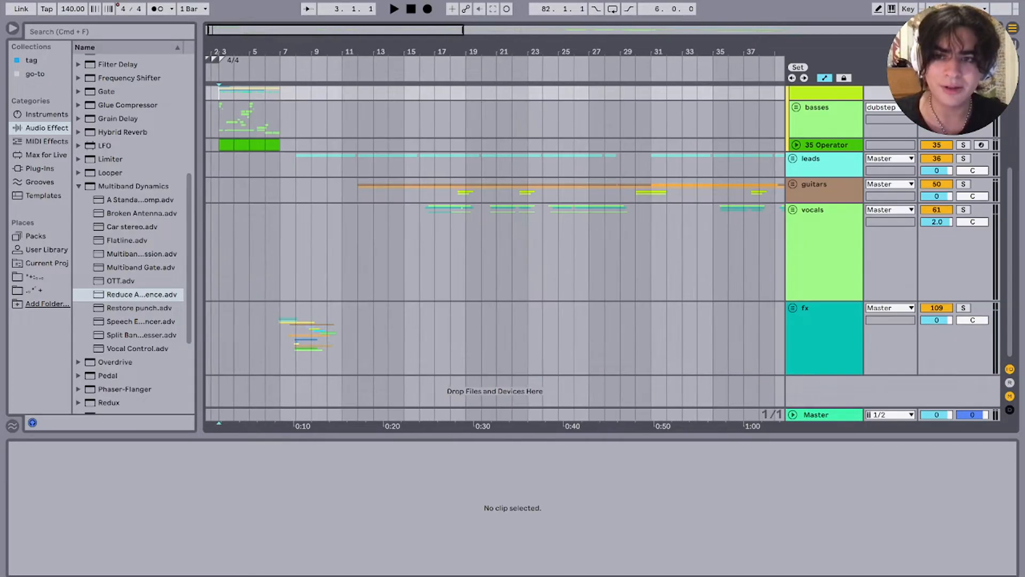
{"action": "scroll", "coordinate": [495, 246], "scroll_direction": "up", "scroll_amount": 3}
{"action": "scroll", "coordinate": [494, 246], "scroll_direction": "down", "scroll_amount": 3}
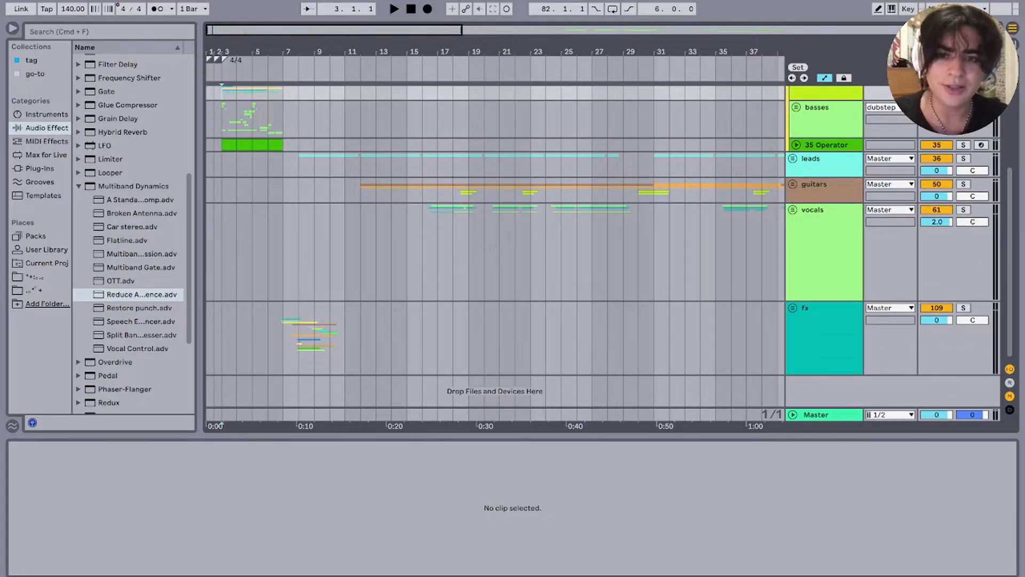
{"action": "key", "text": "minus"}
{"action": "key", "text": "minus"}
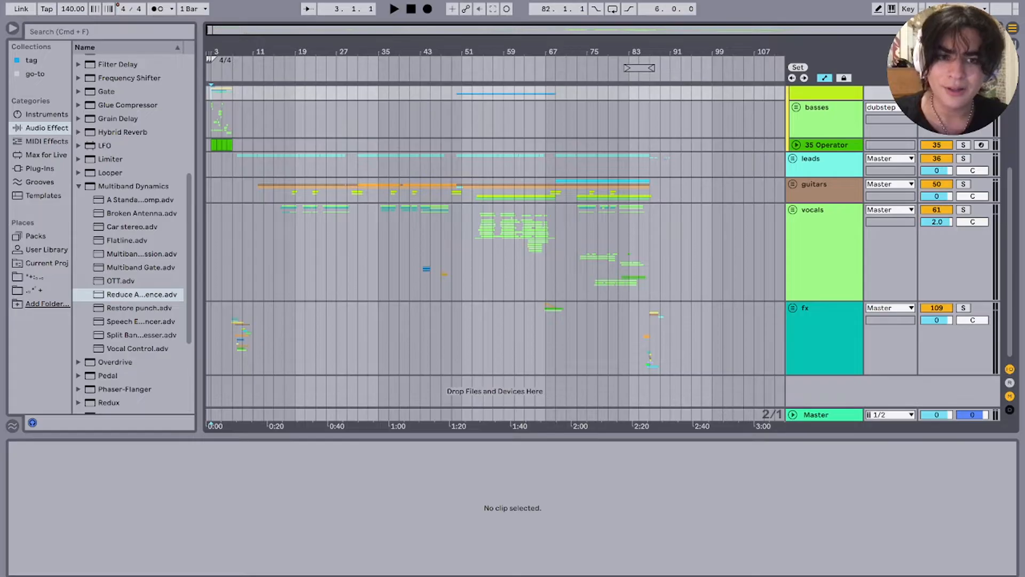
{"action": "scroll", "coordinate": [228, 245], "scroll_direction": "up", "scroll_amount": 10}
{"action": "scroll", "coordinate": [227, 245], "scroll_direction": "left", "scroll_amount": 5}
{"action": "scroll", "coordinate": [228, 246], "scroll_direction": "up", "scroll_amount": 5}
{"action": "scroll", "coordinate": [495, 245], "scroll_direction": "down", "scroll_amount": 1}
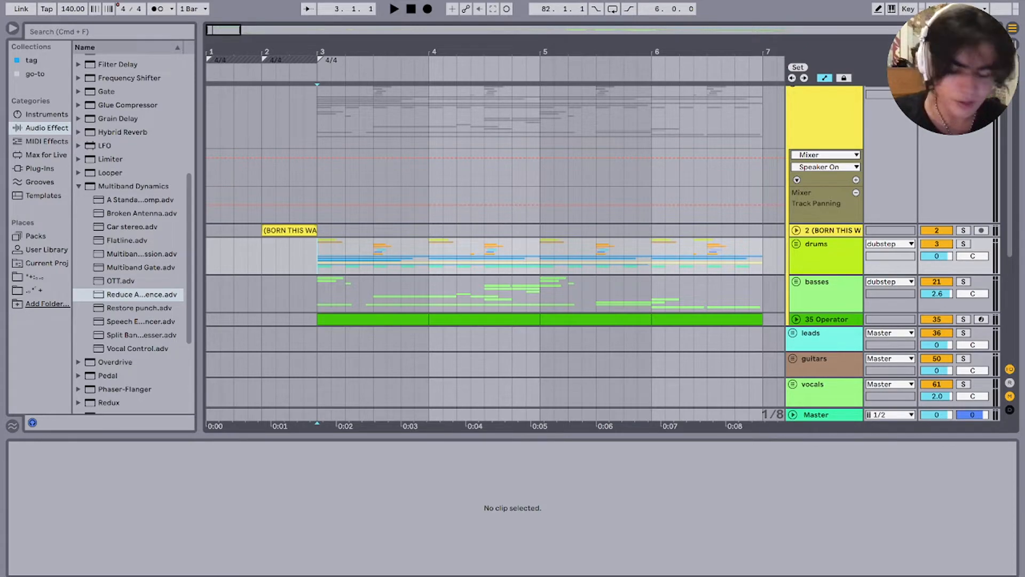
Step: Play the dubstep section from bar 3 and unfold the basses group to show its Serum tracks
{"action": "key", "text": "space"}
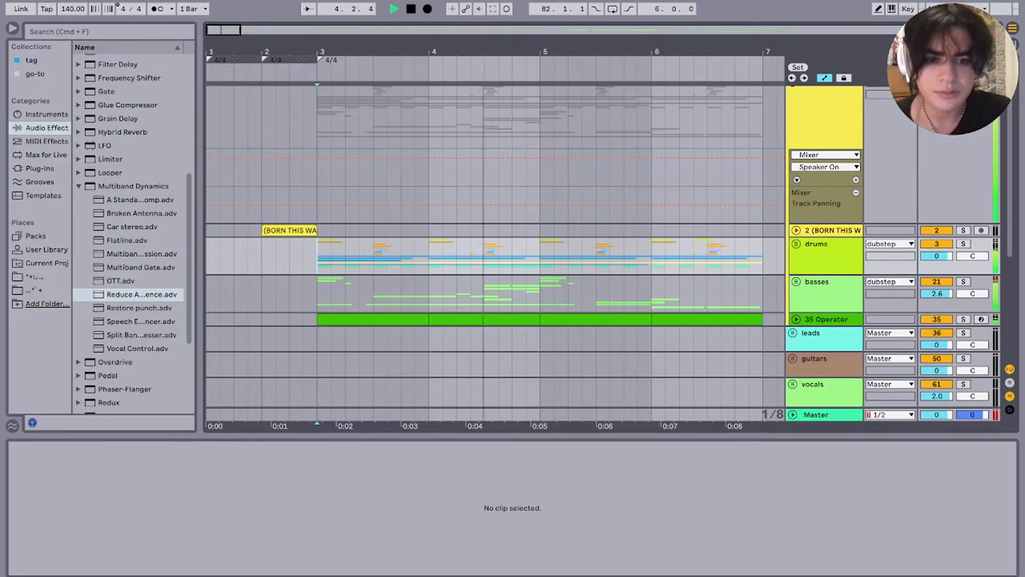
{"action": "left_click", "coordinate": [796, 320]}
{"action": "left_click", "coordinate": [796, 319]}
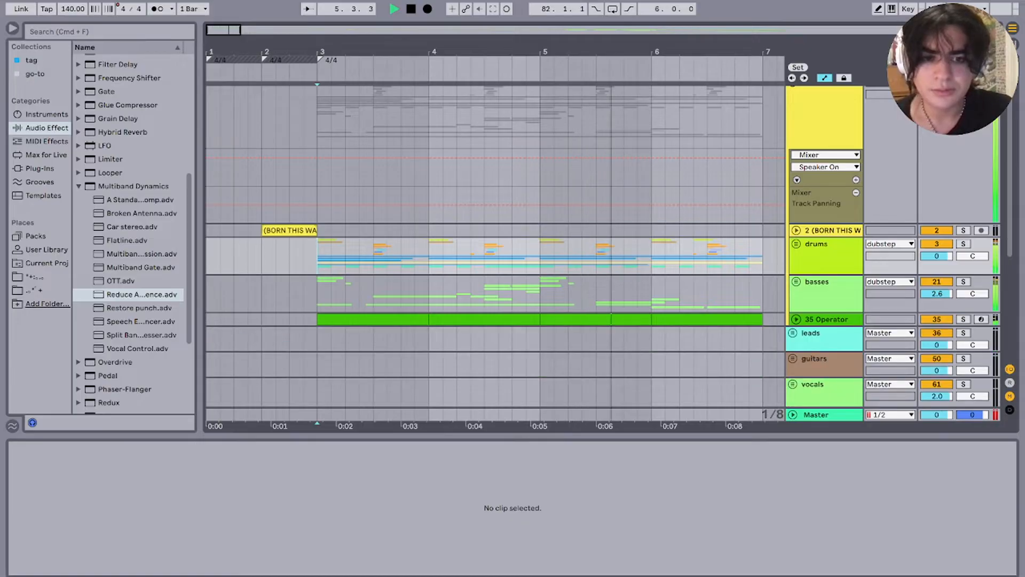
{"action": "left_click", "coordinate": [823, 293]}
{"action": "left_click", "coordinate": [796, 282]}
{"action": "scroll", "coordinate": [796, 281], "scroll_direction": "down", "scroll_amount": 5}
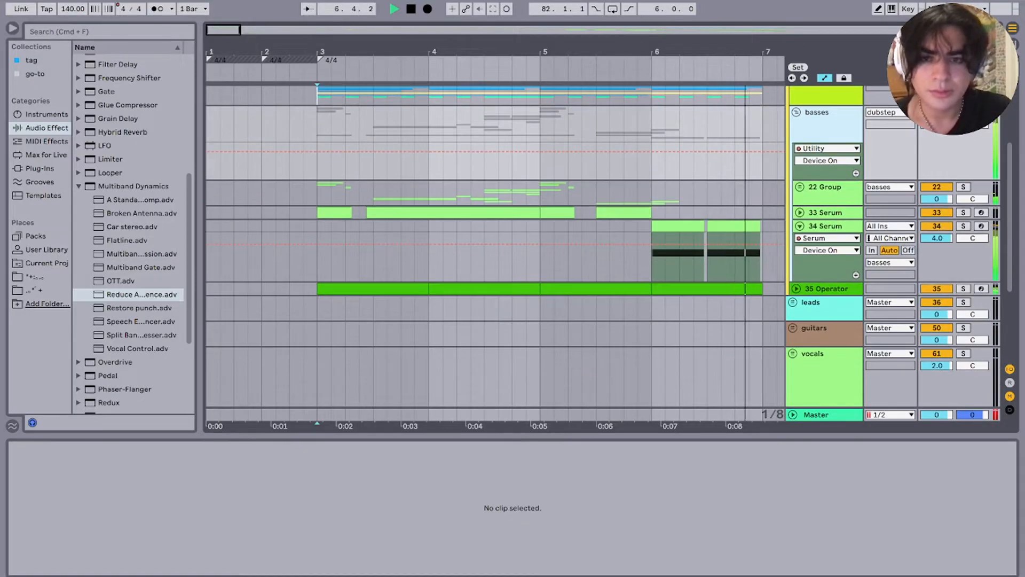
{"action": "key", "text": "space"}
Step: Solo the drums group, play it from bar 3, and unfold it to show its kick tracks
{"action": "left_click", "coordinate": [317, 196]}
{"action": "scroll", "coordinate": [317, 196], "scroll_direction": "up", "scroll_amount": 5}
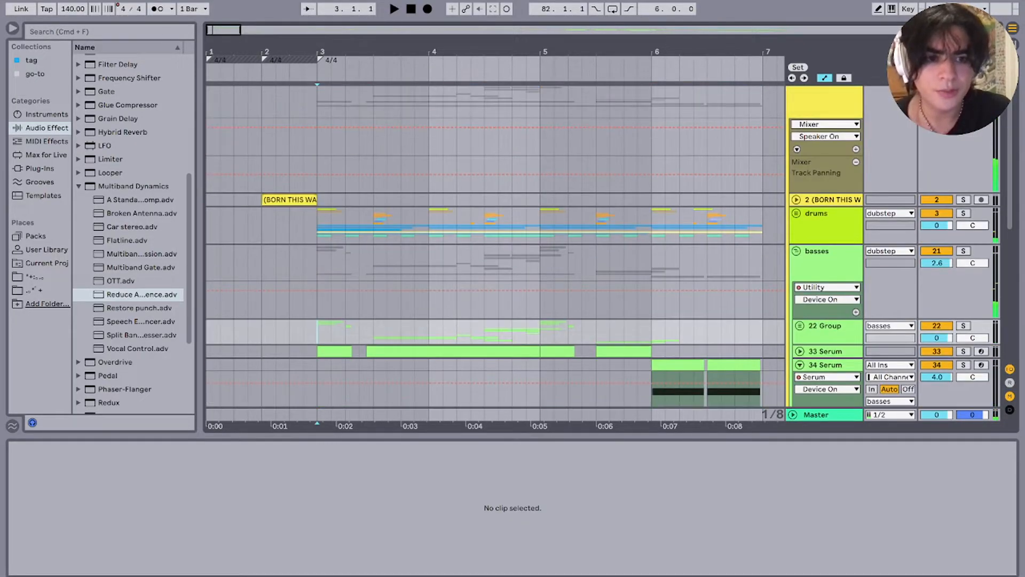
{"action": "left_click", "coordinate": [963, 213]}
{"action": "key", "text": "space"}
{"action": "left_click", "coordinate": [823, 224]}
{"action": "left_click", "coordinate": [796, 213]}
{"action": "key", "text": "space"}
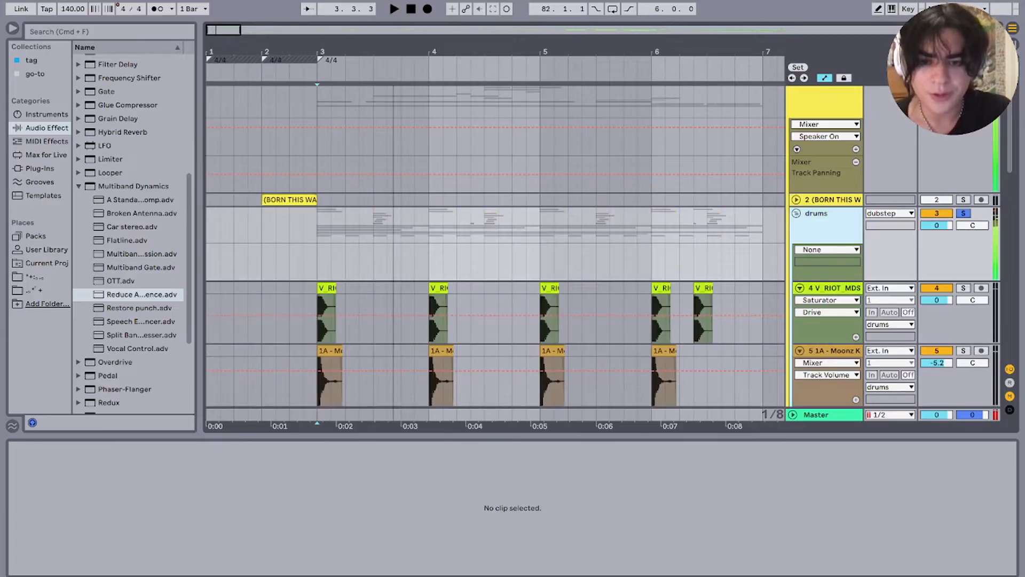
Step: Solo 6 Group within the drums, play its layered hits from bar 3.3, and fold the group
{"action": "scroll", "coordinate": [401, 315], "scroll_direction": "up", "scroll_amount": 5}
{"action": "scroll", "coordinate": [401, 315], "scroll_direction": "down", "scroll_amount": 4}
{"action": "scroll", "coordinate": [397, 299], "scroll_direction": "down", "scroll_amount": 3}
{"action": "scroll", "coordinate": [395, 291], "scroll_direction": "down", "scroll_amount": 1}
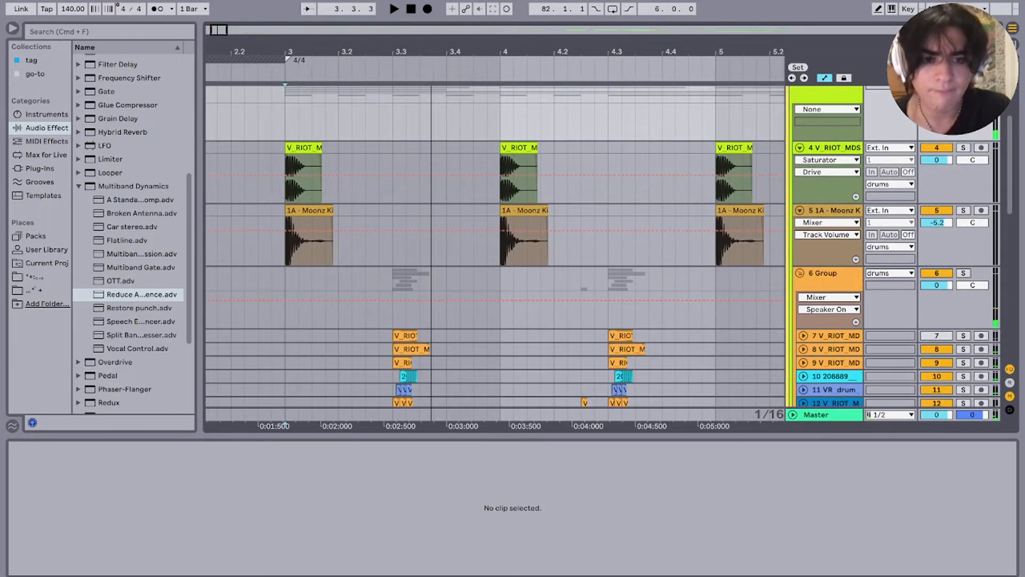
{"action": "left_click", "coordinate": [392, 280]}
{"action": "key", "text": "space"}
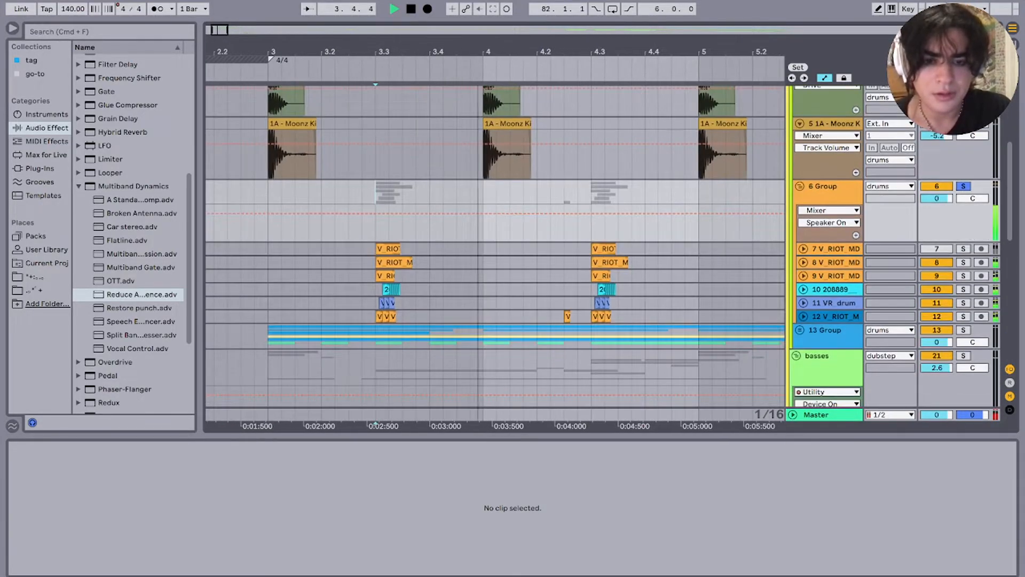
{"action": "scroll", "coordinate": [494, 251], "scroll_direction": "down", "scroll_amount": 3}
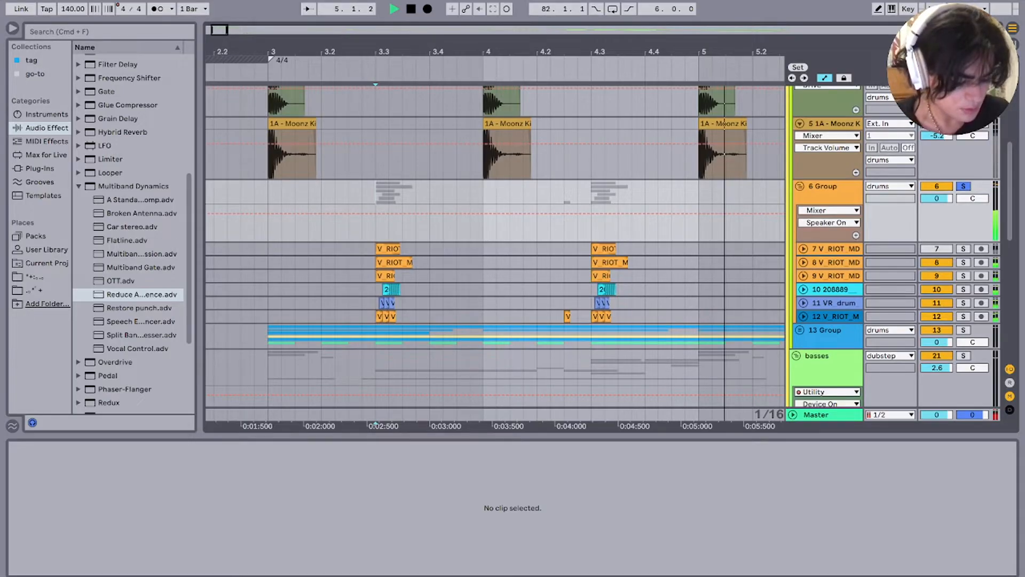
{"action": "scroll", "coordinate": [495, 251], "scroll_direction": "down", "scroll_amount": 6}
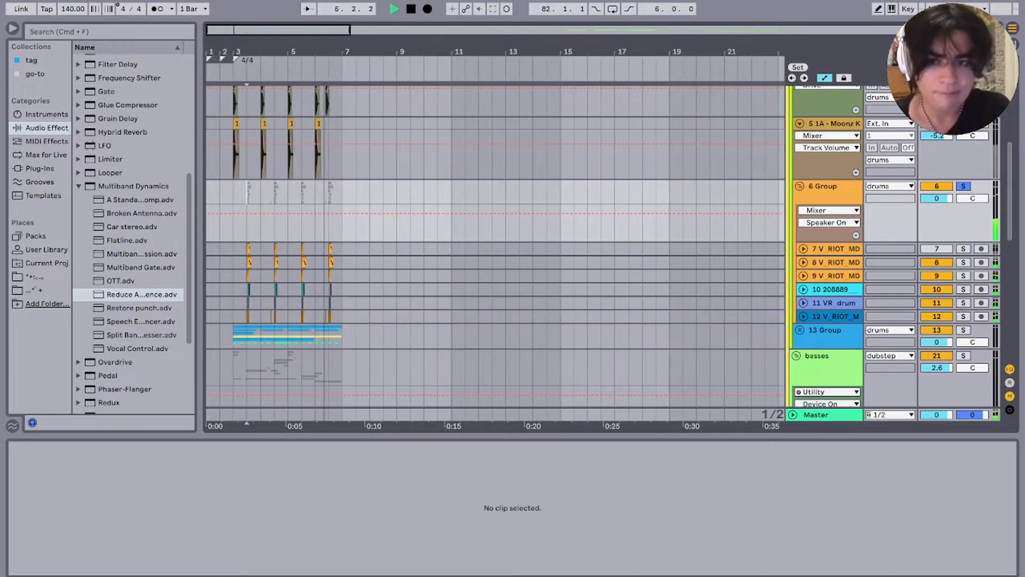
{"action": "scroll", "coordinate": [306, 251], "scroll_direction": "up", "scroll_amount": 3}
{"action": "key", "text": "space"}
{"action": "scroll", "coordinate": [306, 251], "scroll_direction": "left", "scroll_amount": 3}
{"action": "scroll", "coordinate": [306, 251], "scroll_direction": "up", "scroll_amount": 1}
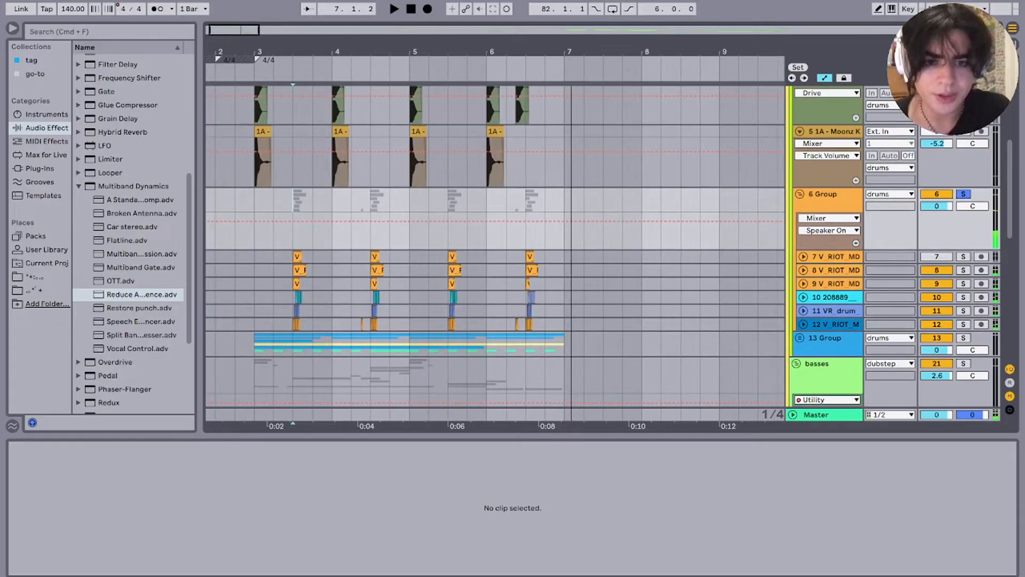
{"action": "left_click", "coordinate": [800, 194]}
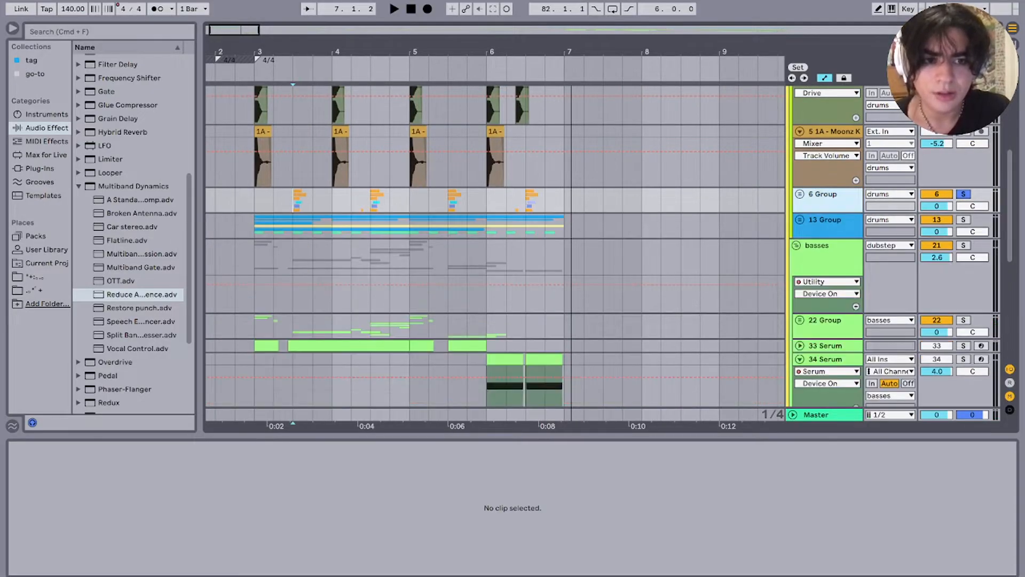
Step: Solo 13 Group within the drums and play it from bar 3
{"action": "left_click", "coordinate": [963, 219]}
{"action": "key", "text": "space"}
{"action": "left_click", "coordinate": [255, 226]}
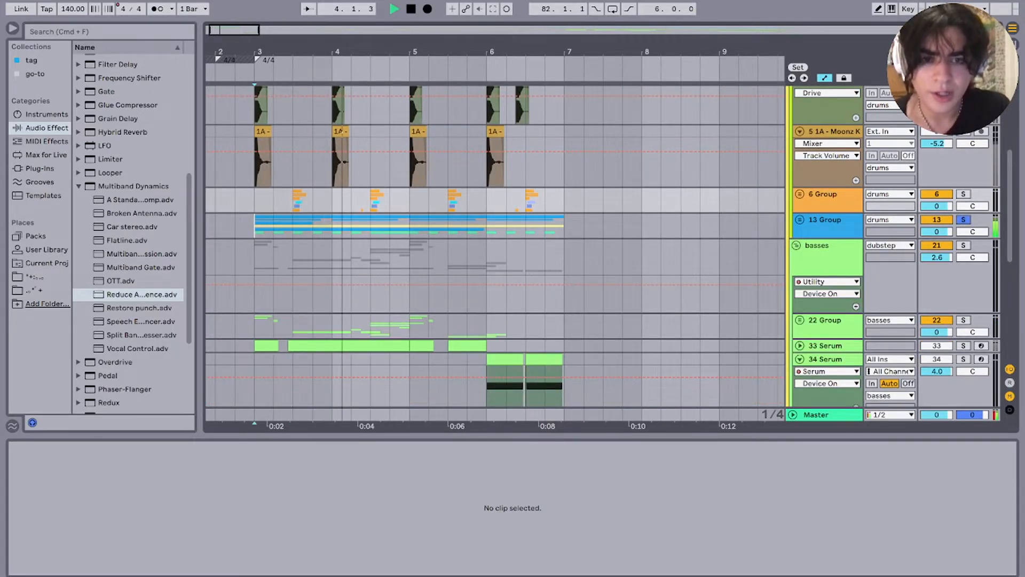
Step: Stop playback and fold the two kick tracks, 4 V_RIOT and 5 1A - Moonz Kick, inside the drums group
{"action": "scroll", "coordinate": [255, 226], "scroll_direction": "up", "scroll_amount": 2}
{"action": "key", "text": "space"}
{"action": "double_click", "coordinate": [825, 220]}
{"action": "scroll", "coordinate": [825, 226], "scroll_direction": "up", "scroll_amount": 2}
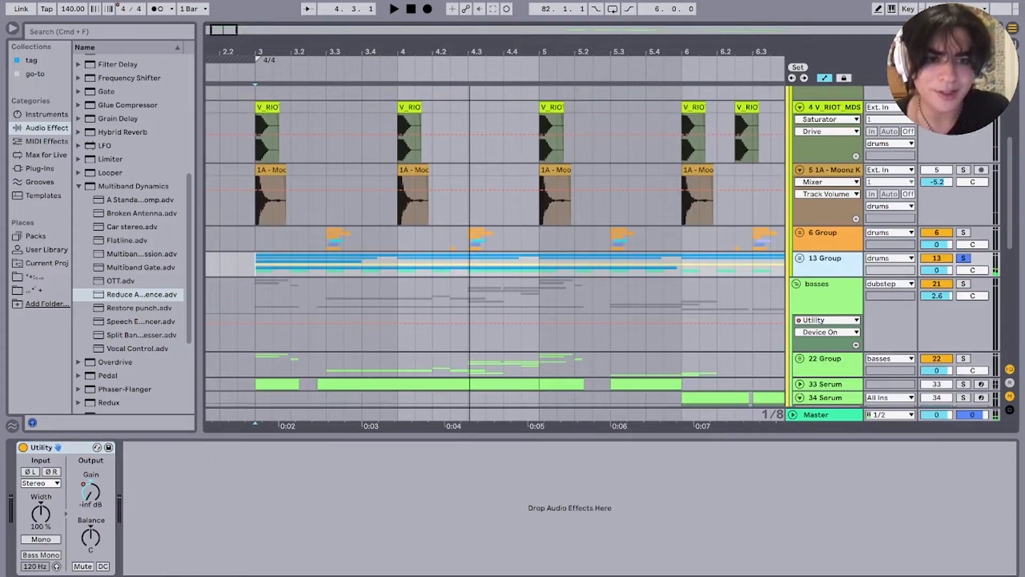
{"action": "scroll", "coordinate": [494, 251], "scroll_direction": "up", "scroll_amount": 2}
{"action": "left_click", "coordinate": [827, 99]}
{"action": "key", "text": "Down"}
{"action": "key", "text": "Left"}
{"action": "key", "text": "Down"}
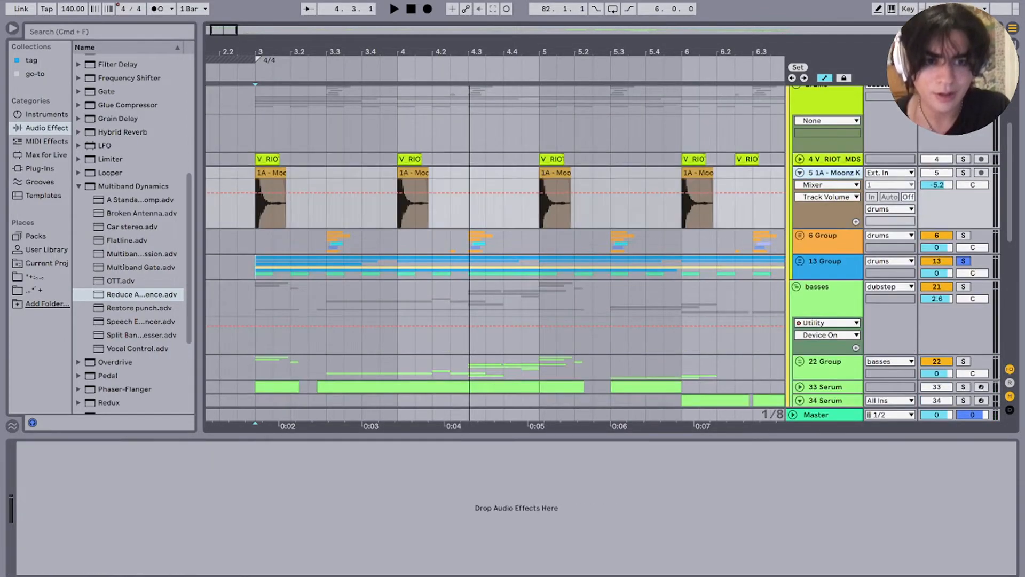
{"action": "key", "text": "Left"}
{"action": "key", "text": "Down"}
{"action": "key", "text": "Down"}
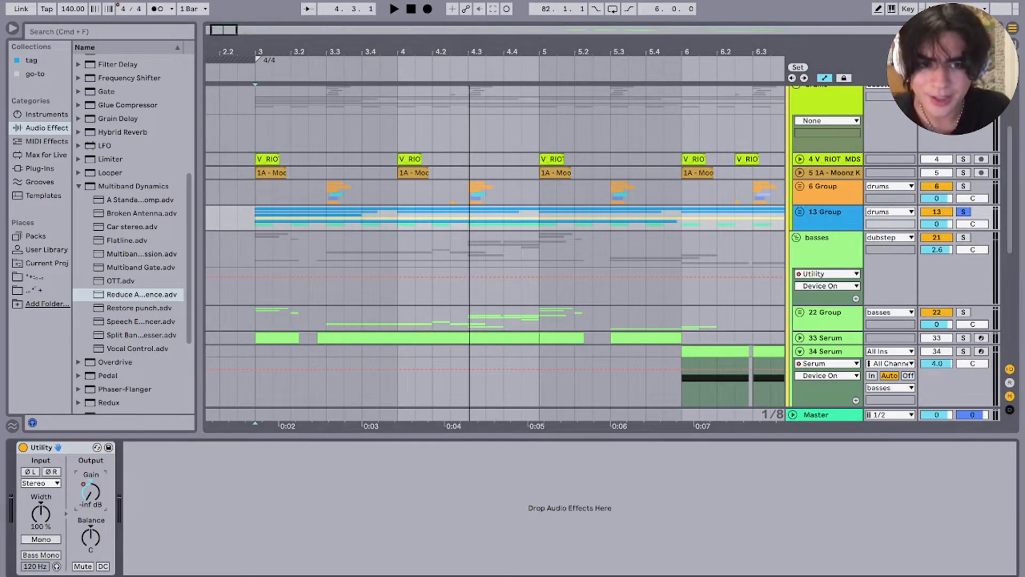
Step: Show the Utility Gain automation on the basses group and fold the group
{"action": "key", "text": "Right"}
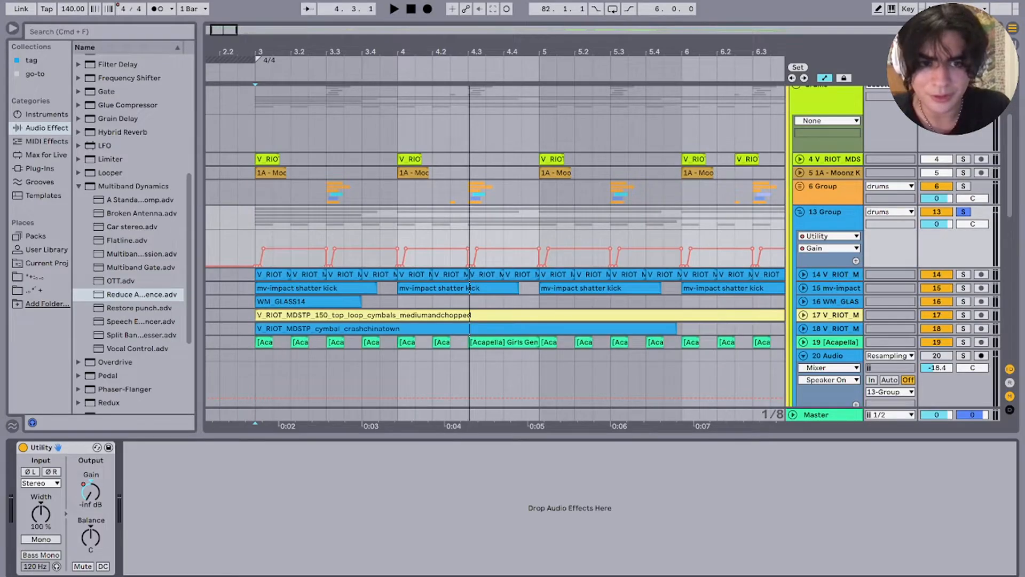
{"action": "key", "text": "Left"}
{"action": "key", "text": "Down"}
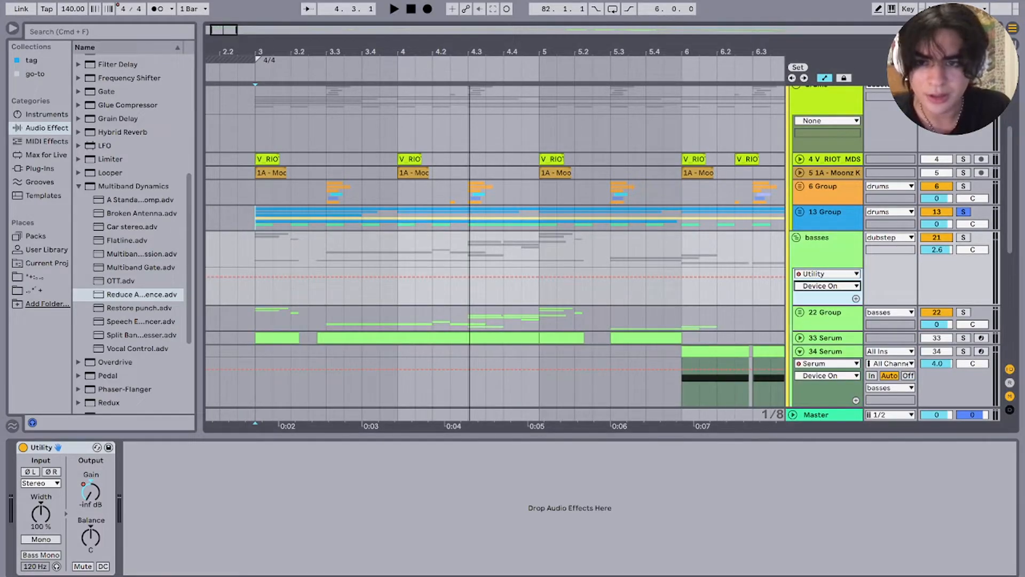
{"action": "left_click", "coordinate": [827, 286]}
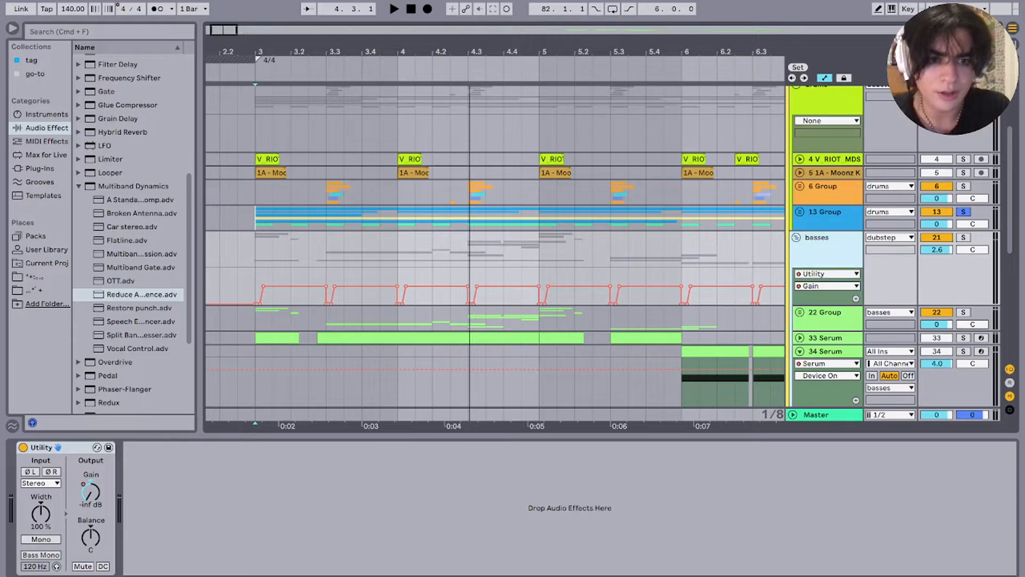
{"action": "key", "text": "Left"}
Step: Play the soloed 13 Group from within bar 3 and unfold it to show its loop, cymbal and kick layers
{"action": "key", "text": "space"}
{"action": "key", "text": "Up"}
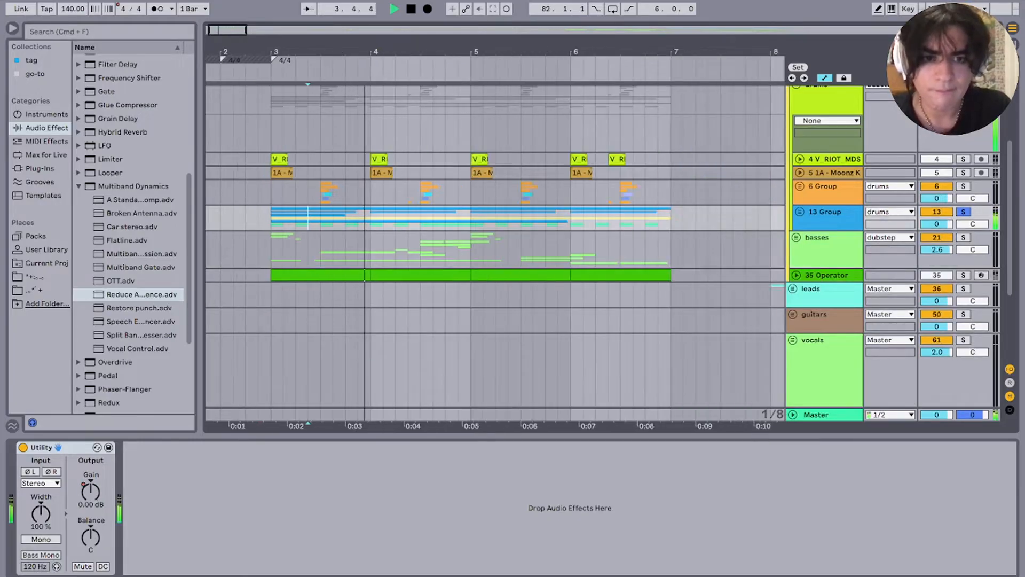
{"action": "key", "text": "Right"}
{"action": "key", "text": "minus"}
{"action": "key", "text": "plus"}
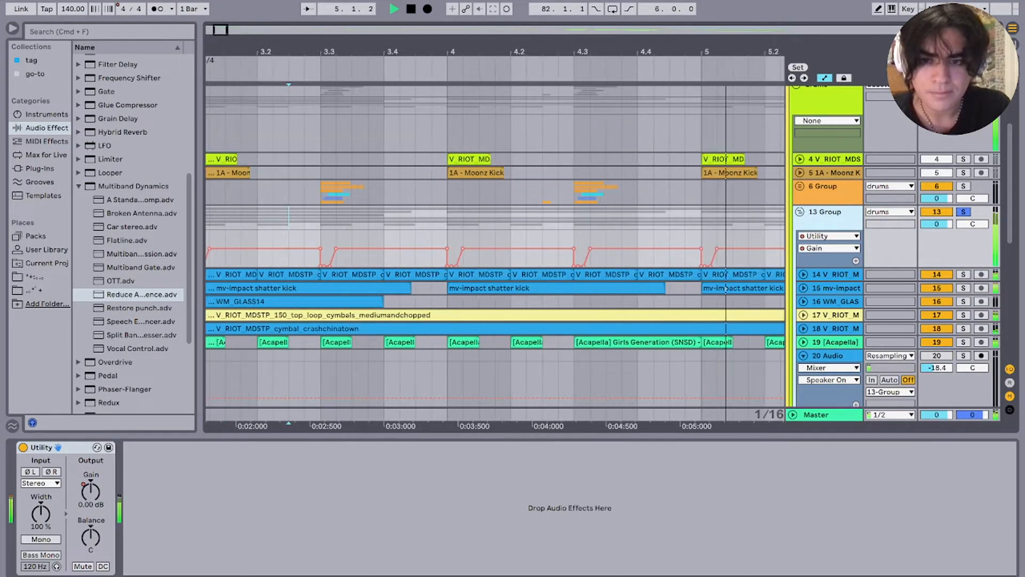
{"action": "key", "text": "minus"}
{"action": "key", "text": "minus"}
{"action": "key", "text": "minus"}
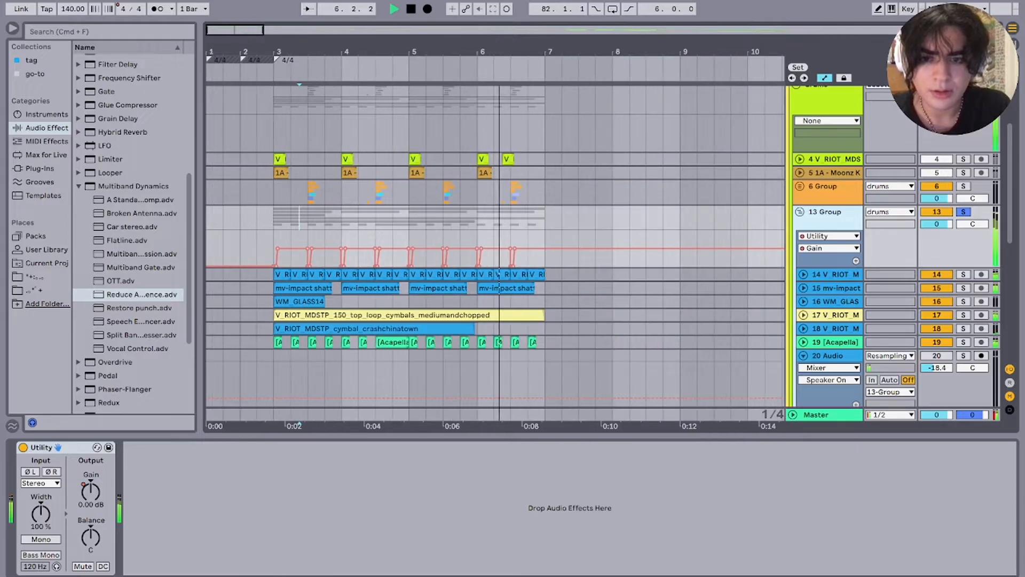
Step: Fold 13 Group and the drums group, and play the section from bar 3
{"action": "left_click", "coordinate": [409, 315]}
{"action": "scroll", "coordinate": [408, 315], "scroll_direction": "up", "scroll_amount": 1}
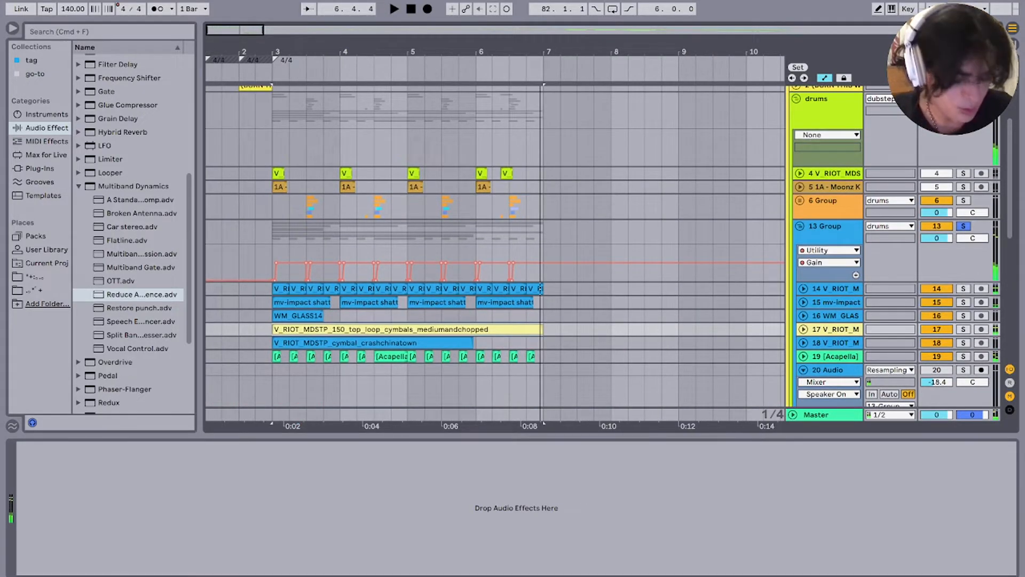
{"action": "left_click", "coordinate": [824, 226]}
{"action": "left_click", "coordinate": [799, 226]}
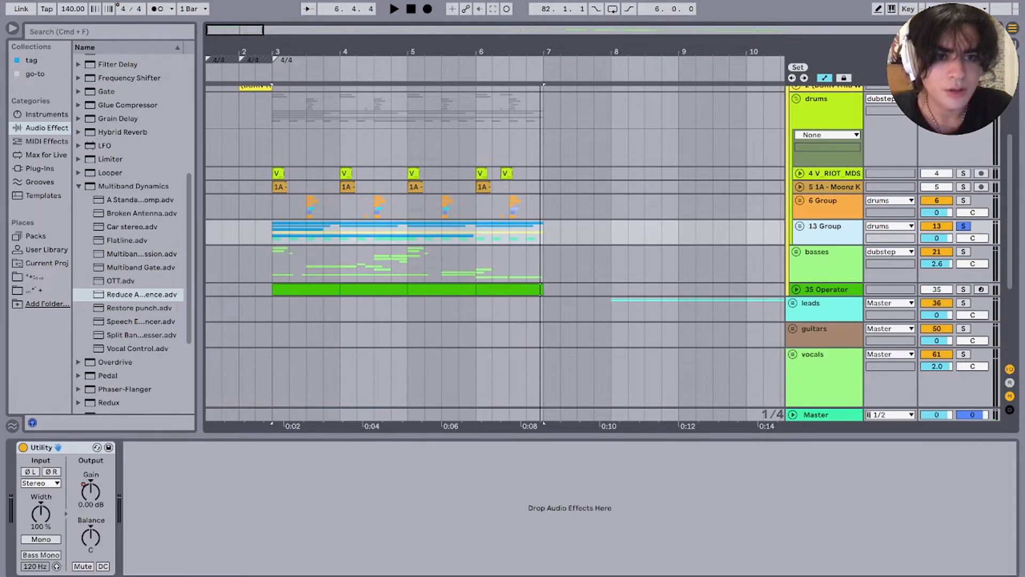
{"action": "key", "text": "space"}
{"action": "left_click", "coordinate": [796, 99]}
{"action": "key", "text": "Down"}
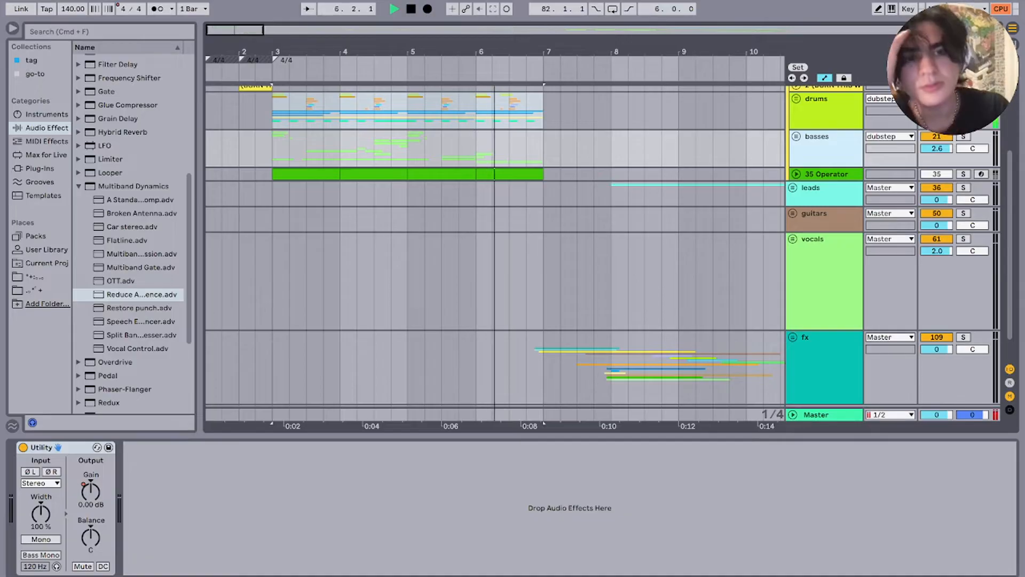
{"action": "key", "text": "space"}
Step: Solo the basses group, unfold it, and play it from bar 3
{"action": "left_click", "coordinate": [963, 137]}
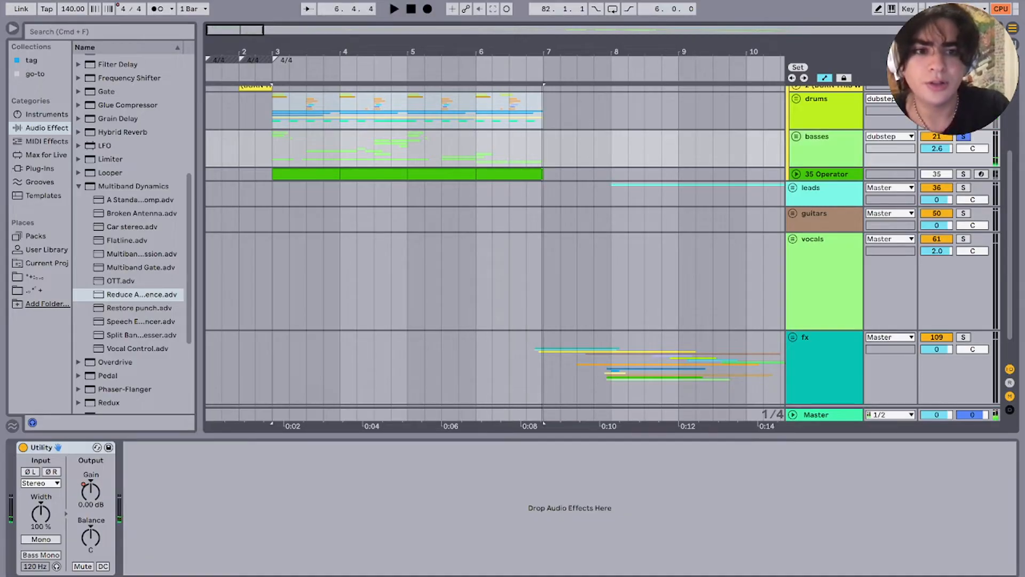
{"action": "left_click", "coordinate": [796, 137]}
{"action": "scroll", "coordinate": [318, 194], "scroll_direction": "up", "scroll_amount": 5}
{"action": "scroll", "coordinate": [495, 214], "scroll_direction": "left", "scroll_amount": 5}
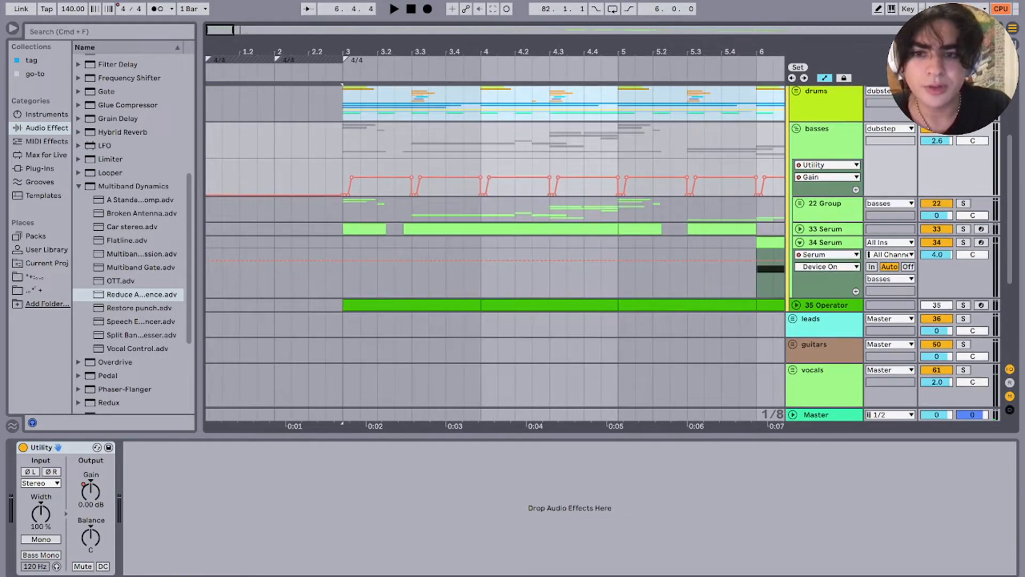
{"action": "key", "text": "space"}
{"action": "left_click", "coordinate": [343, 210]}
{"action": "scroll", "coordinate": [343, 210], "scroll_direction": "up", "scroll_amount": 3}
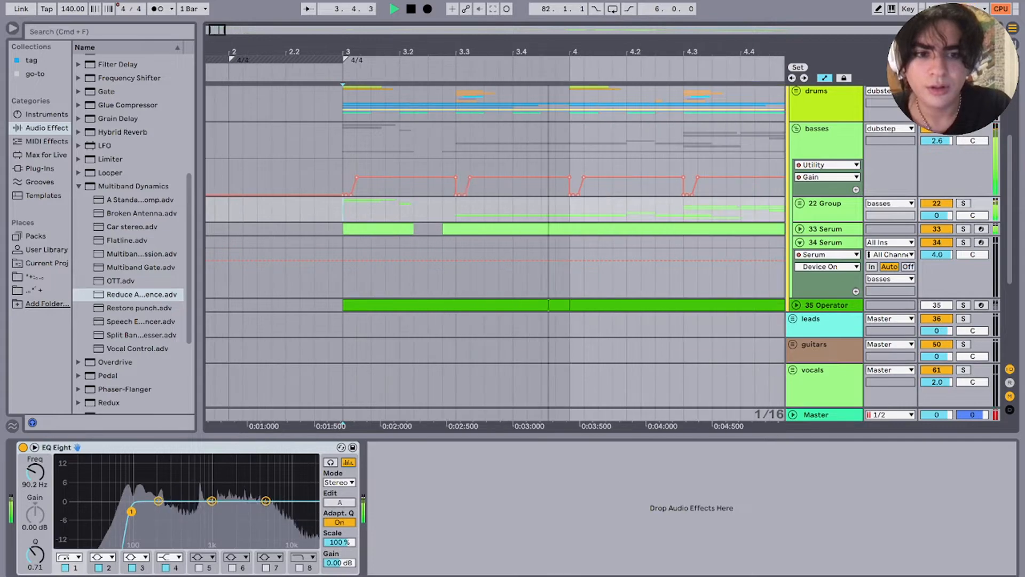
Step: Unfold 22 Group, solo its 23 Serum track, and play the bar 3 sound repeatedly
{"action": "left_click", "coordinate": [800, 204]}
{"action": "scroll", "coordinate": [799, 204], "scroll_direction": "down", "scroll_amount": 2}
{"action": "left_click", "coordinate": [829, 212]}
{"action": "key", "text": "s"}
{"action": "key", "text": "space"}
{"action": "key", "text": "space"}
{"action": "key", "text": "space"}
{"action": "key", "text": "space"}
{"action": "key", "text": "space"}
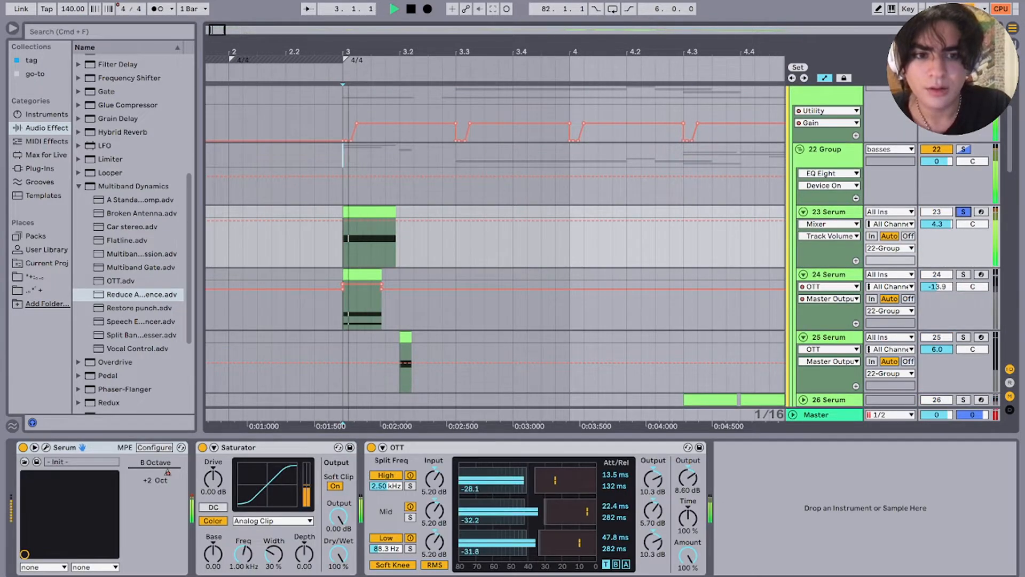
{"action": "key", "text": "space"}
{"action": "key", "text": "space"}
{"action": "key", "text": "space"}
{"action": "key", "text": "space"}
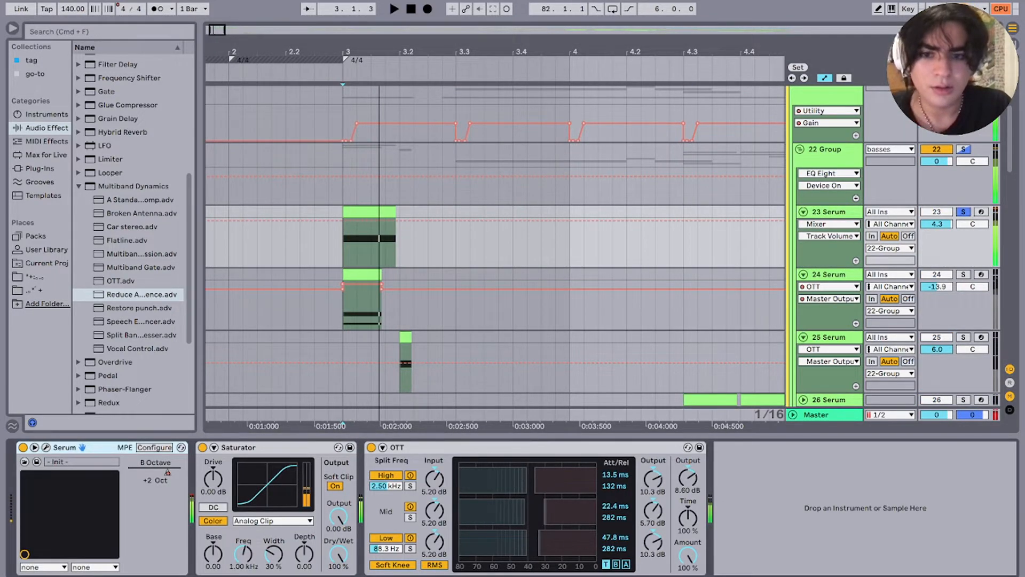
Step: Solo 24 Serum and play its bar 3 sound
{"action": "left_click", "coordinate": [963, 275]}
{"action": "key", "text": "space"}
{"action": "key", "text": "space"}
{"action": "key", "text": "space"}
{"action": "key", "text": "space"}
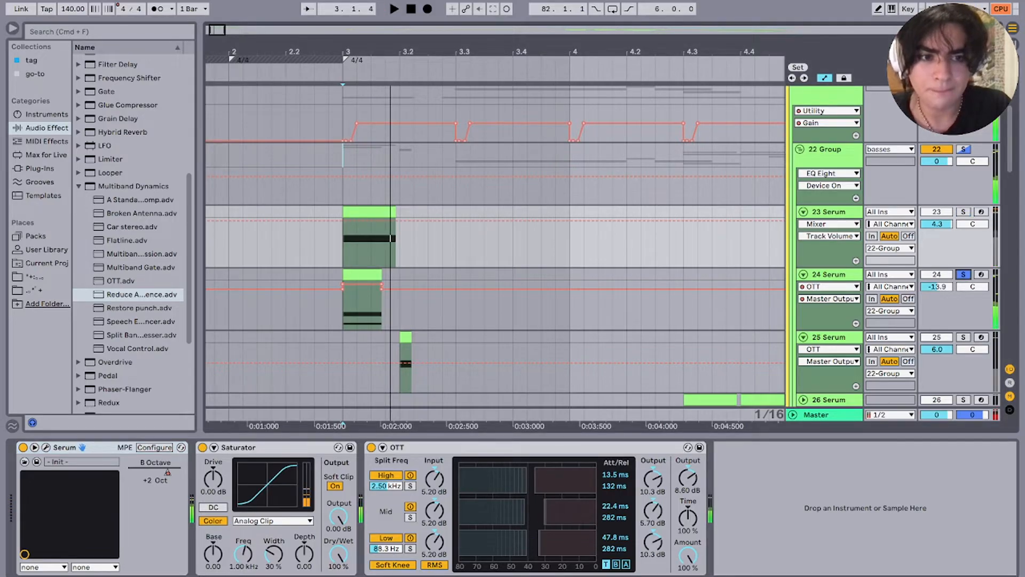
Step: Solo 23 Serum again and replay its sound from bar 3
{"action": "key", "text": "s"}
{"action": "key", "text": "space"}
{"action": "key", "text": "space"}
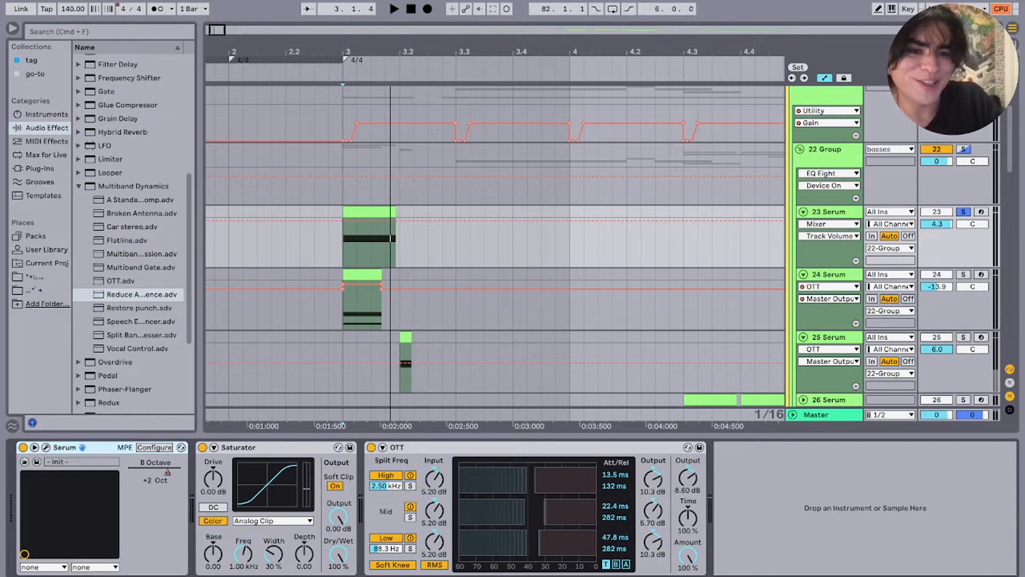
{"action": "key", "text": "space"}
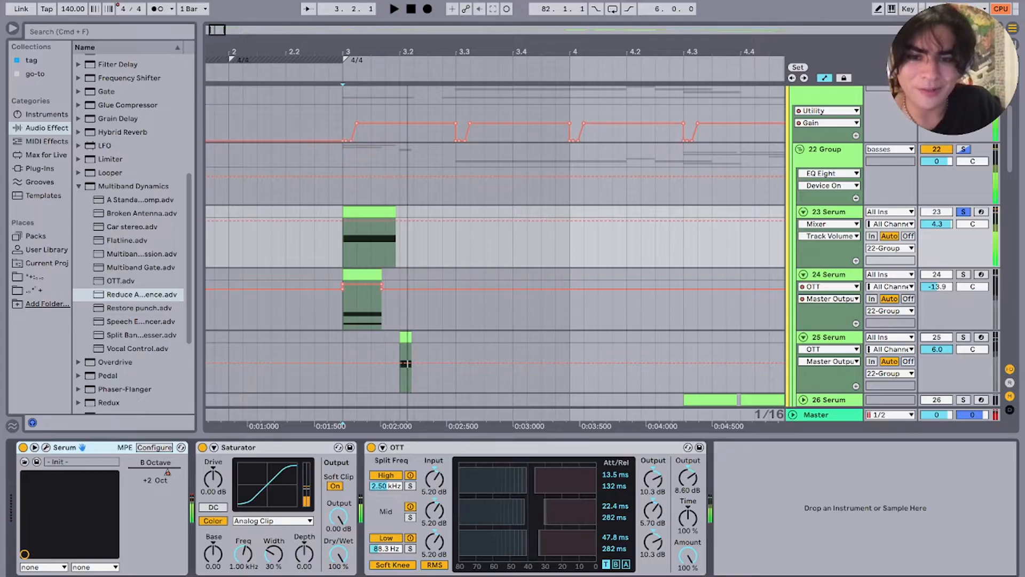
Step: Play 23 Serum's second clip at bar 5
{"action": "scroll", "coordinate": [520, 222], "scroll_direction": "down", "scroll_amount": 8}
{"action": "left_click", "coordinate": [321, 212]}
{"action": "key", "text": "space"}
{"action": "scroll", "coordinate": [326, 214], "scroll_direction": "up", "scroll_amount": 6}
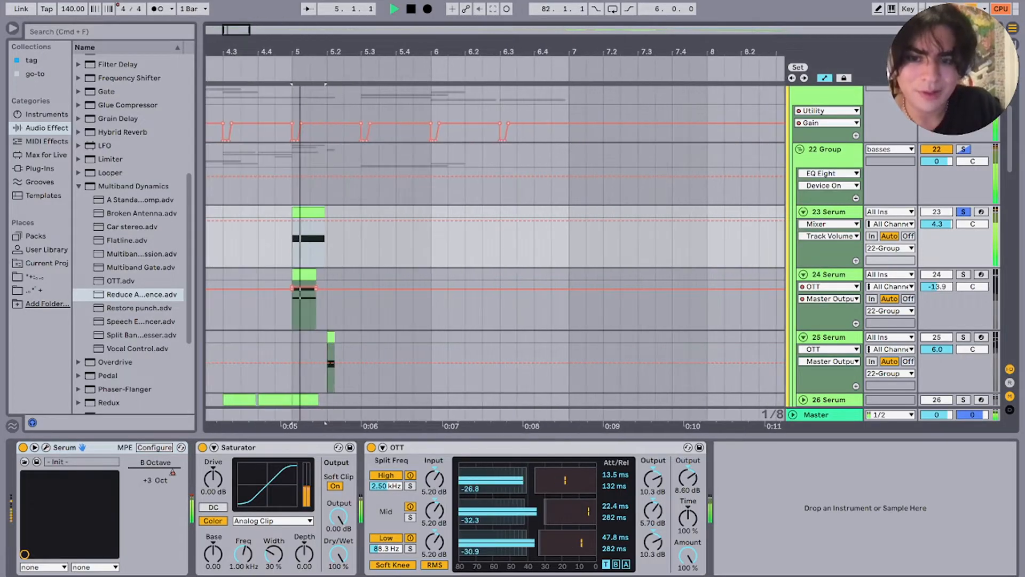
{"action": "scroll", "coordinate": [494, 241], "scroll_direction": "left", "scroll_amount": 5}
{"action": "key", "text": "space"}
Step: Select 23 Serum's time range from bar 3 to past bar 5.2 and play it
{"action": "scroll", "coordinate": [339, 240], "scroll_direction": "down", "scroll_amount": 3}
{"action": "scroll", "coordinate": [339, 240], "scroll_direction": "left", "scroll_amount": 2}
{"action": "left_click", "coordinate": [288, 254]}
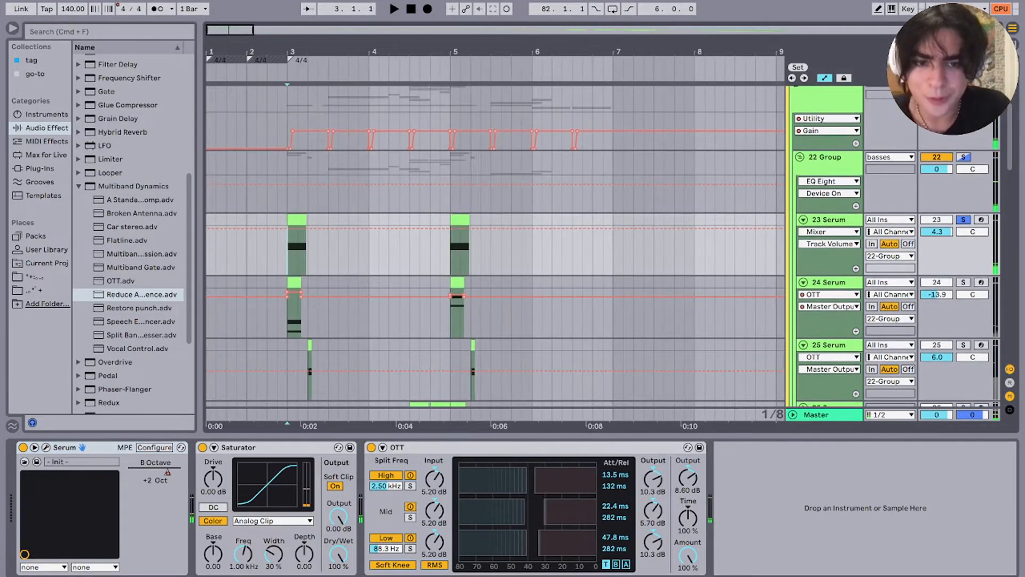
{"action": "scroll", "coordinate": [288, 254], "scroll_direction": "up", "scroll_amount": 3}
{"action": "left_click_drag", "start_coordinate": [288, 254], "coordinate": [709, 253]}
{"action": "key", "text": "space"}
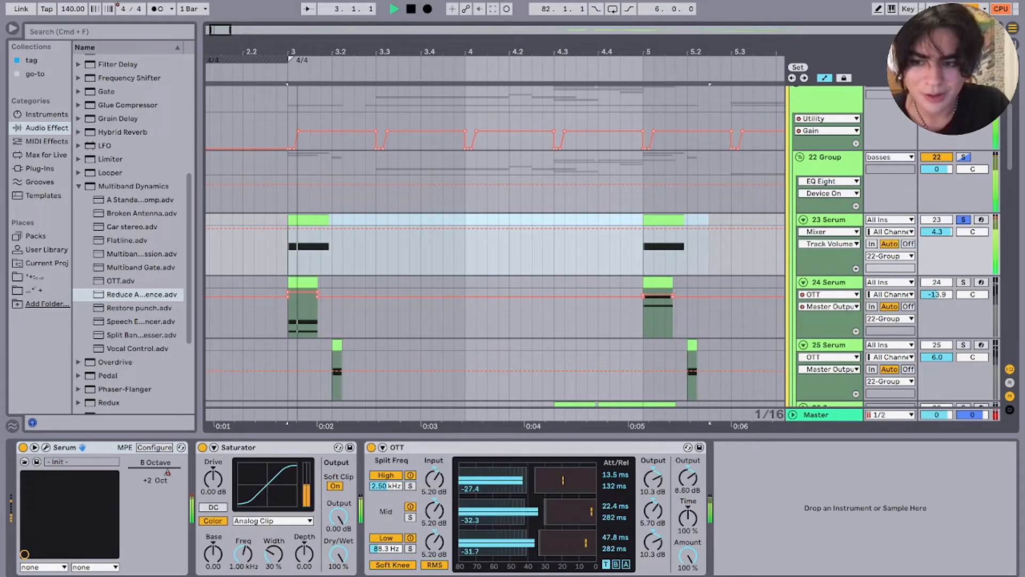
Step: Stop playback and audition only 23 Serum's bar 5 clip
{"action": "key", "text": "space"}
{"action": "left_click", "coordinate": [663, 219]}
{"action": "key", "text": "space"}
{"action": "key", "text": "space"}
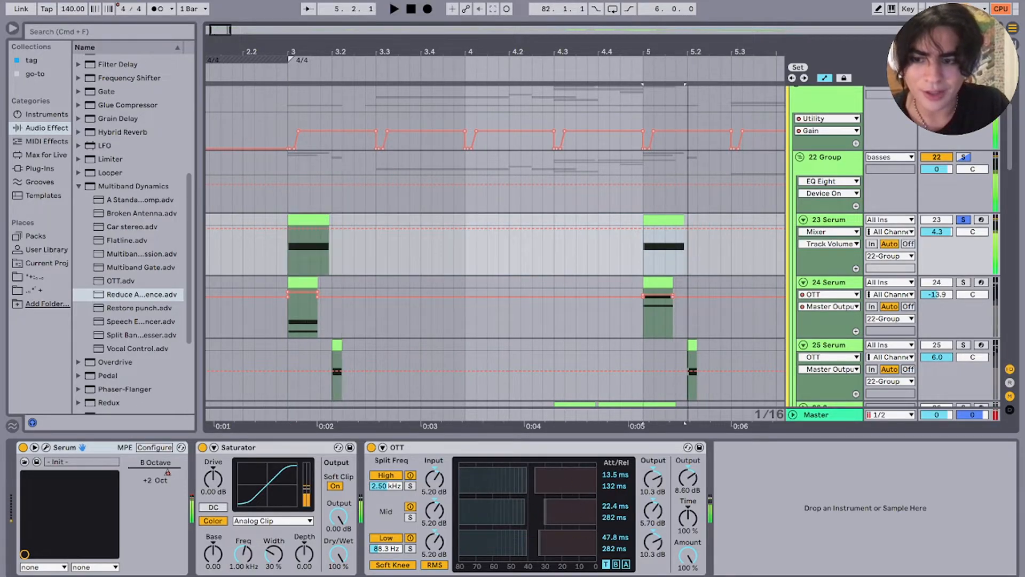
Step: Compare 23 Serum's two clips by playing the bar 3 clip and the bar 5 clip
{"action": "left_click", "coordinate": [312, 219]}
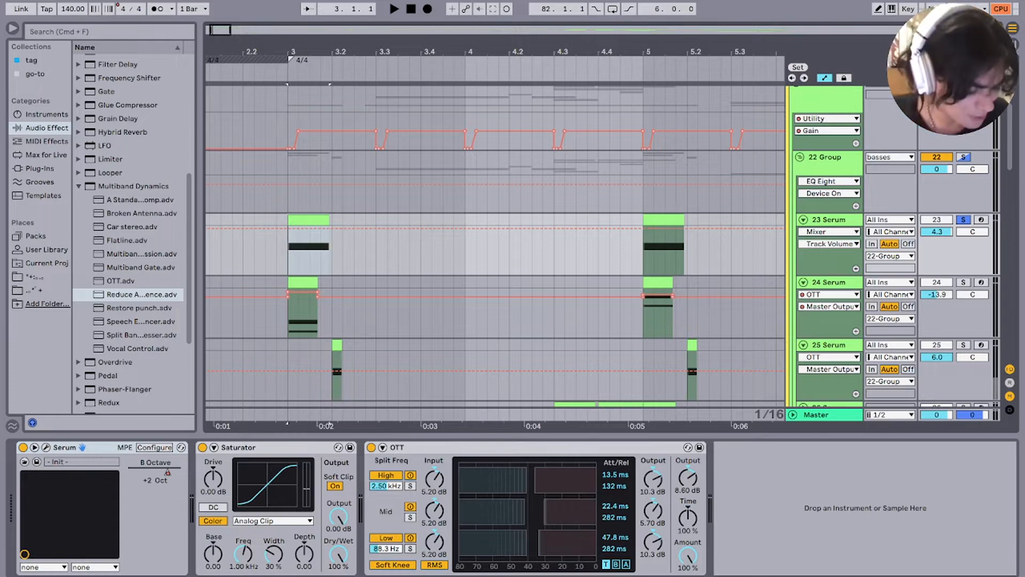
{"action": "key", "text": "space"}
{"action": "key", "text": "space"}
{"action": "key", "text": "space"}
{"action": "key", "text": "space"}
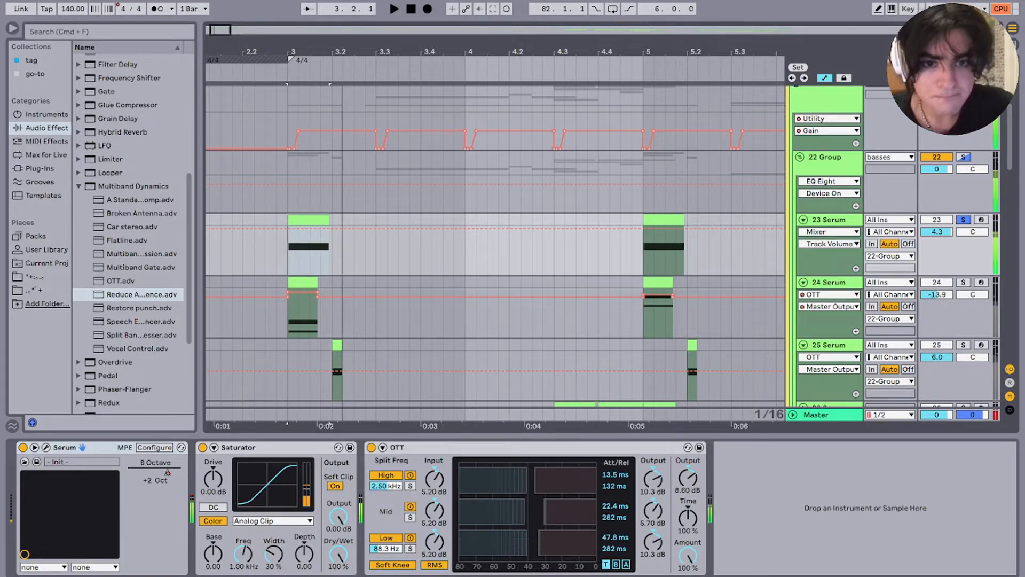
{"action": "left_click", "coordinate": [658, 220]}
{"action": "key", "text": "space"}
{"action": "key", "text": "space"}
Step: Solo 24 Serum, show its Track Panning automation, and play its clip at bar 3
{"action": "left_click", "coordinate": [300, 282]}
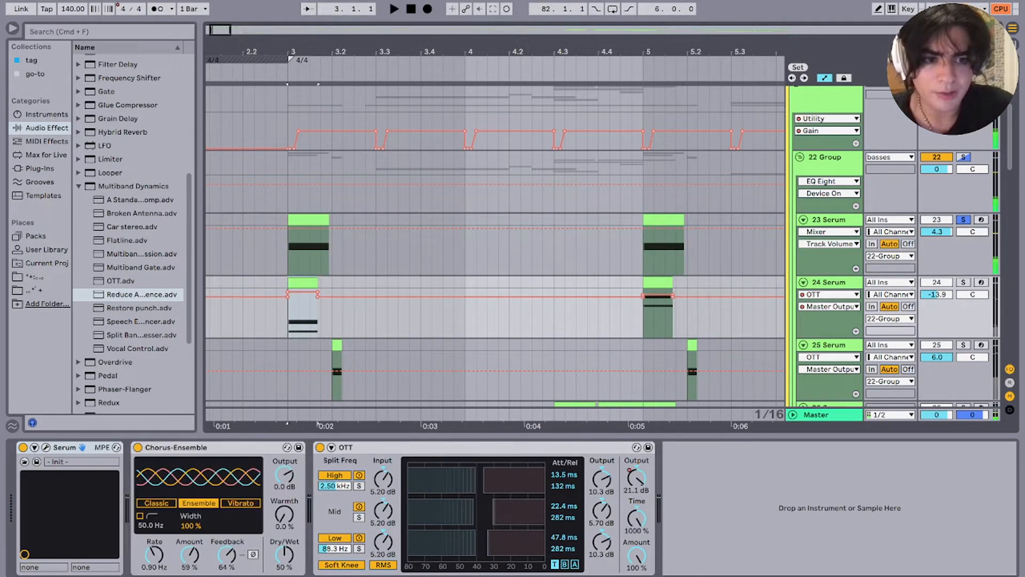
{"action": "left_click", "coordinate": [972, 294]}
{"action": "left_click", "coordinate": [963, 282]}
{"action": "key", "text": "space"}
{"action": "key", "text": "space"}
{"action": "key", "text": "space"}
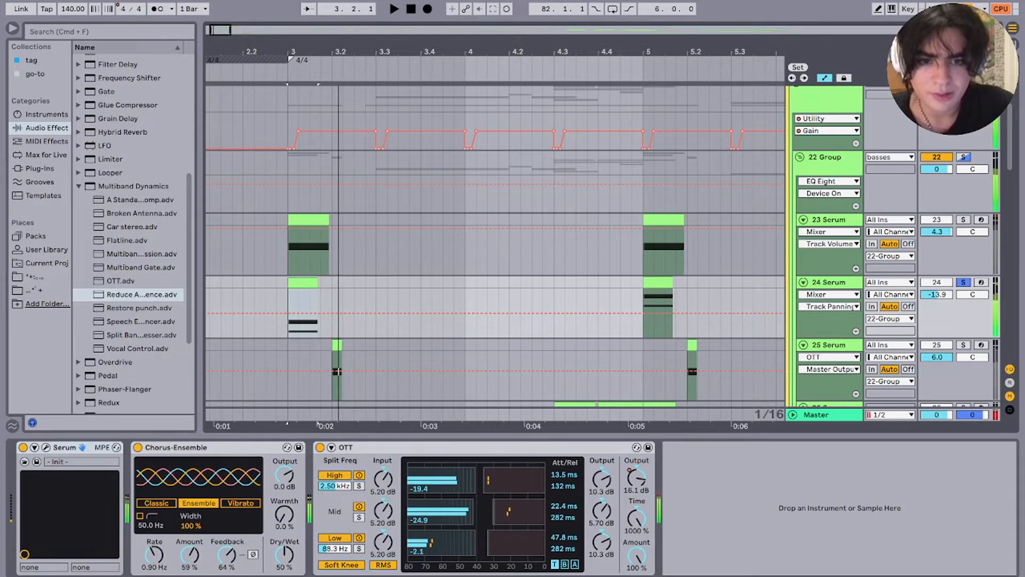
{"action": "key", "text": "space"}
Step: Show the notes of 24 Serum's clips, play the bar 5 clip, and select the bar 3 clip
{"action": "key", "text": "shift+Tab"}
{"action": "key", "text": "space"}
{"action": "key", "text": "space"}
{"action": "left_click", "coordinate": [657, 282]}
{"action": "key", "text": "space"}
{"action": "key", "text": "space"}
{"action": "left_click", "coordinate": [302, 283]}
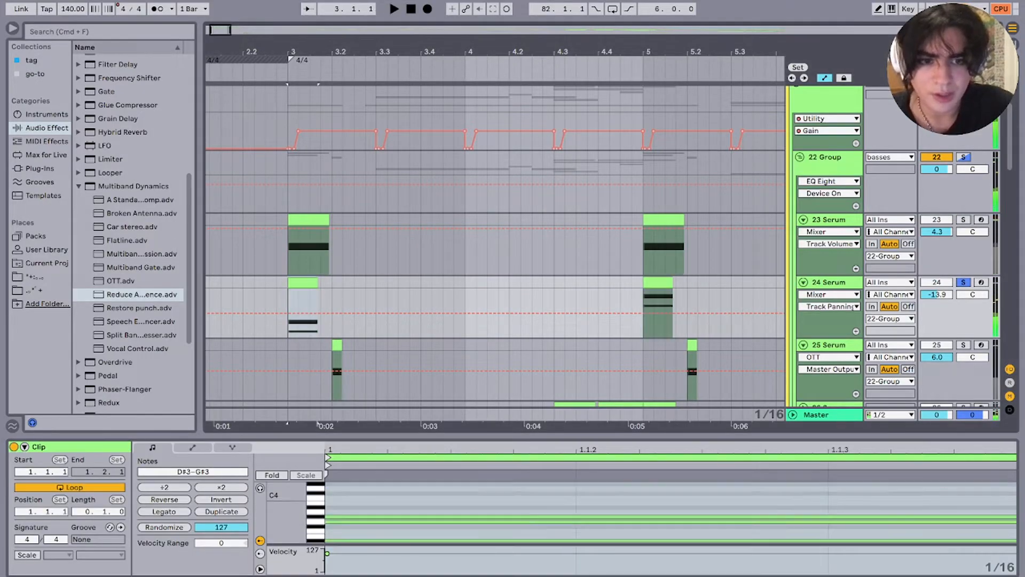
{"action": "key", "text": "shift+Tab"}
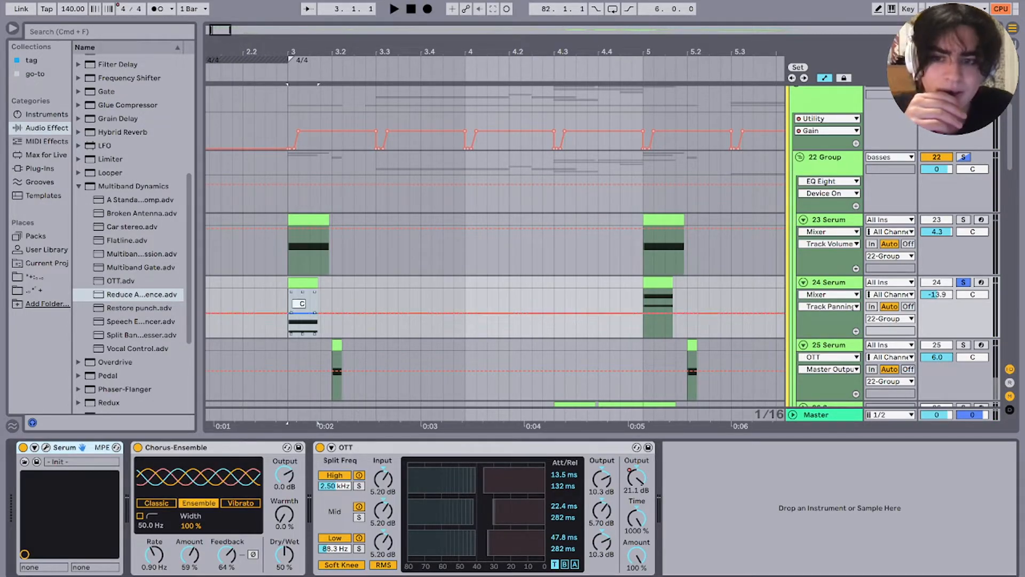
{"action": "key", "text": "space"}
{"action": "key", "text": "space"}
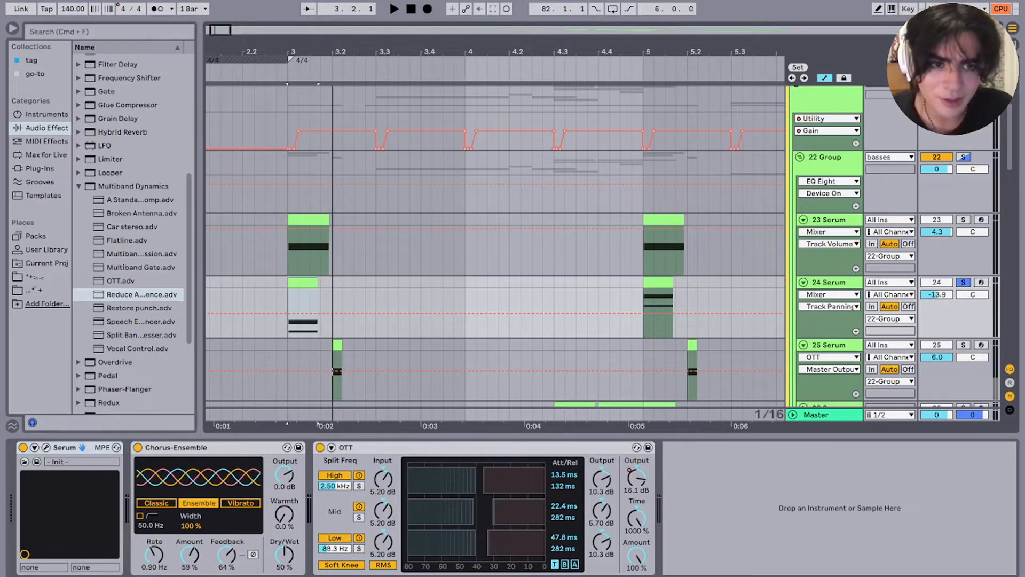
Step: Solo the whole 22 Group and play its combined bass layers from bar 3
{"action": "left_click", "coordinate": [963, 156]}
{"action": "key", "text": "space"}
{"action": "key", "text": "space"}
{"action": "key", "text": "space"}
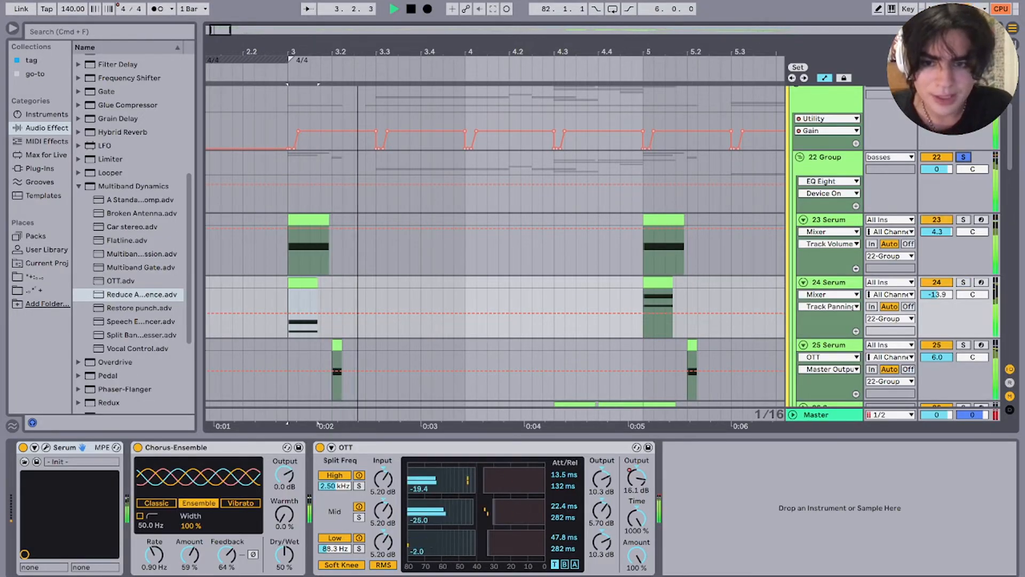
{"action": "key", "text": "space"}
Step: Solo 25 Serum and play its short clip at bar 3.2 repeatedly
{"action": "scroll", "coordinate": [495, 246], "scroll_direction": "down", "scroll_amount": 5}
{"action": "left_click", "coordinate": [365, 214]}
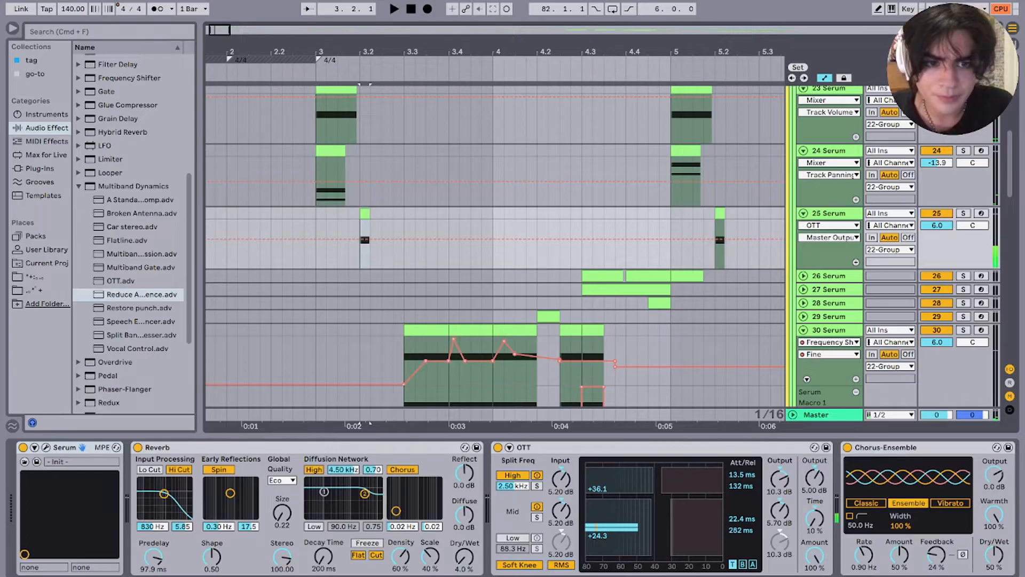
{"action": "left_click", "coordinate": [963, 213]}
{"action": "key", "text": "space"}
{"action": "key", "text": "space"}
{"action": "key", "text": "space"}
{"action": "left_click", "coordinate": [64, 447]}
{"action": "key", "text": "space"}
{"action": "key", "text": "space"}
{"action": "key", "text": "space"}
{"action": "key", "text": "space"}
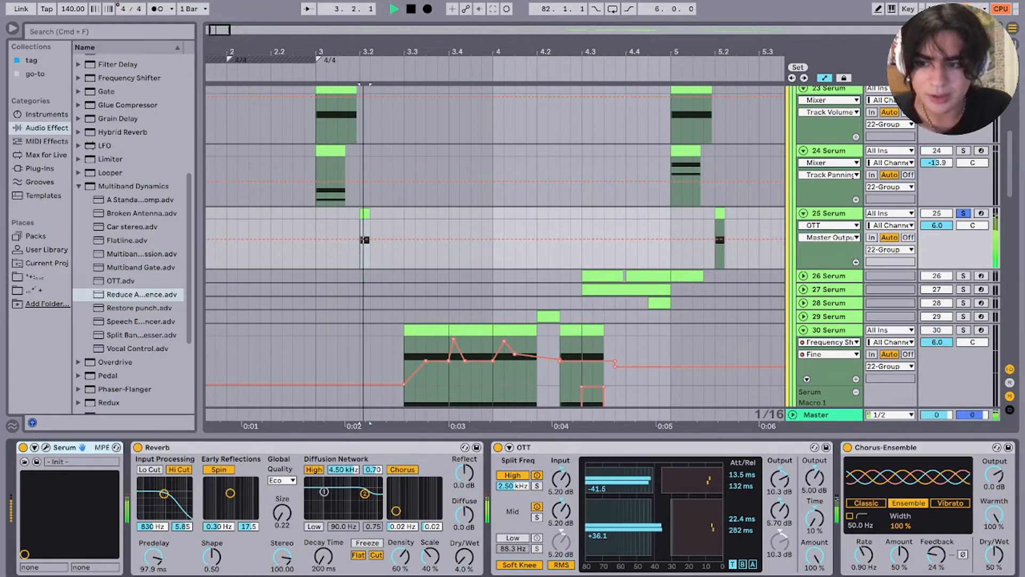
{"action": "key", "text": "space"}
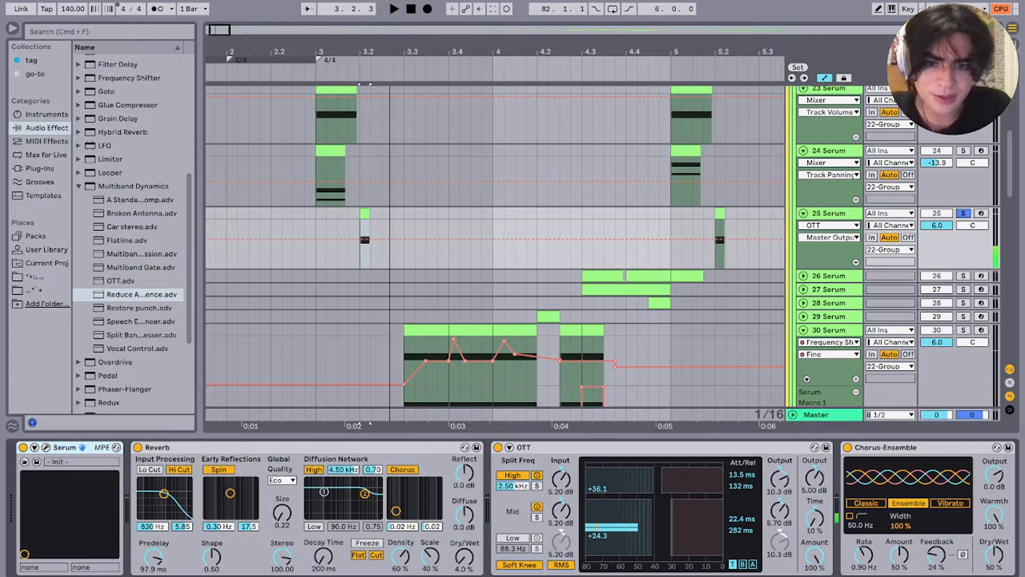
Step: Solo 30 Serum and play its clips from 3.3, bringing its automation lanes into view
{"action": "left_click", "coordinate": [426, 330]}
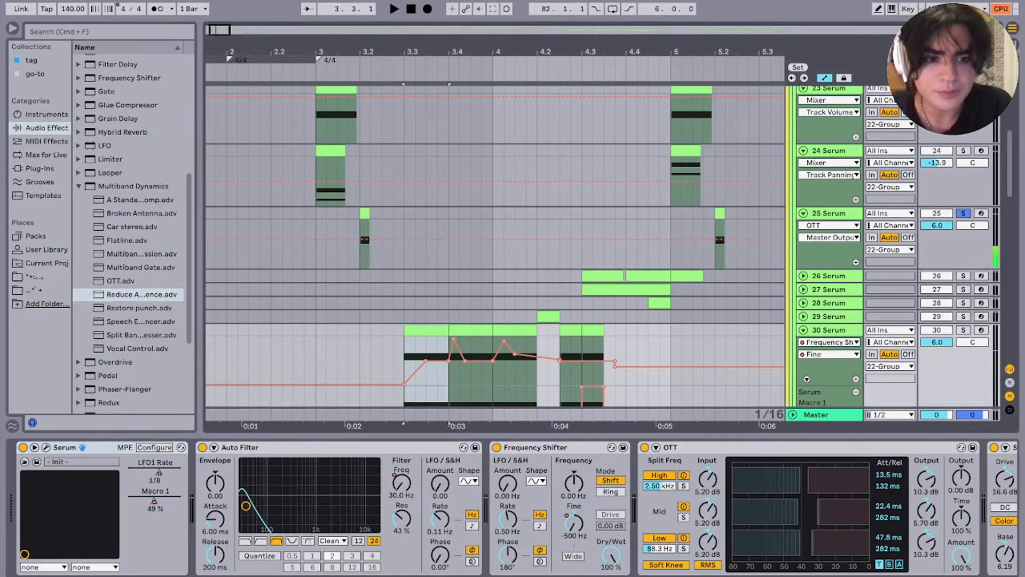
{"action": "key", "text": "space"}
{"action": "key", "text": "s"}
{"action": "scroll", "coordinate": [506, 350], "scroll_direction": "down", "scroll_amount": 4}
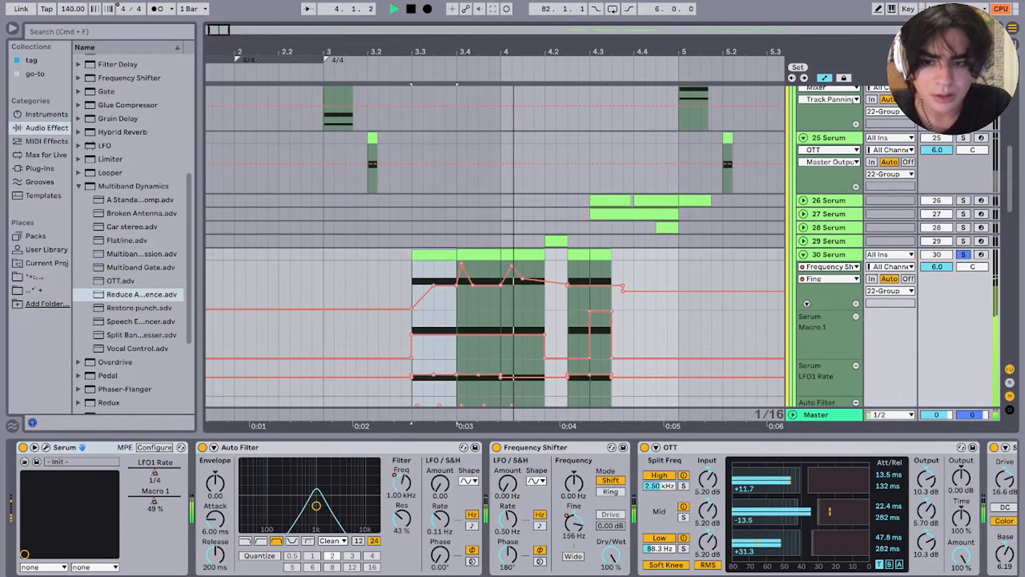
{"action": "scroll", "coordinate": [495, 251], "scroll_direction": "down", "scroll_amount": 1}
{"action": "key", "text": "space"}
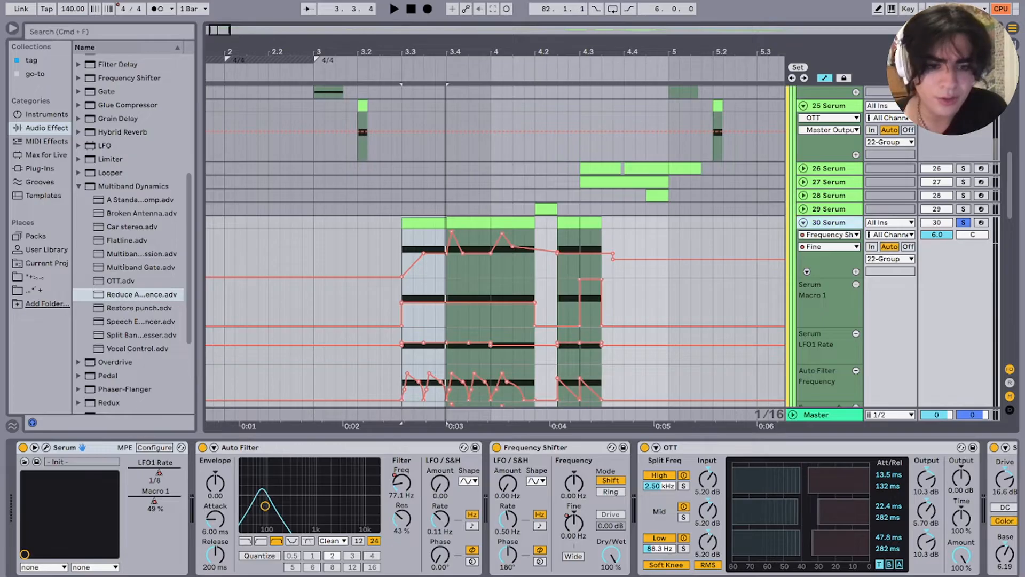
Step: Look through 30 Serum's effect chain and show the Auto Filter's Frequency automation on the track
{"action": "scroll", "coordinate": [513, 508], "scroll_direction": "right", "scroll_amount": 5}
{"action": "scroll", "coordinate": [512, 507], "scroll_direction": "right", "scroll_amount": 3}
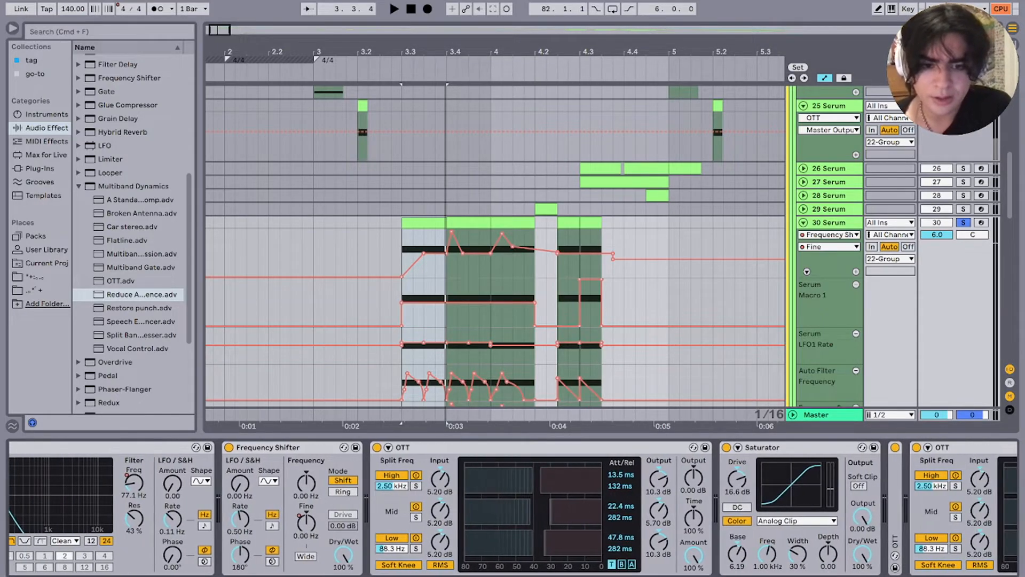
{"action": "scroll", "coordinate": [591, 447], "scroll_direction": "left", "scroll_amount": 9}
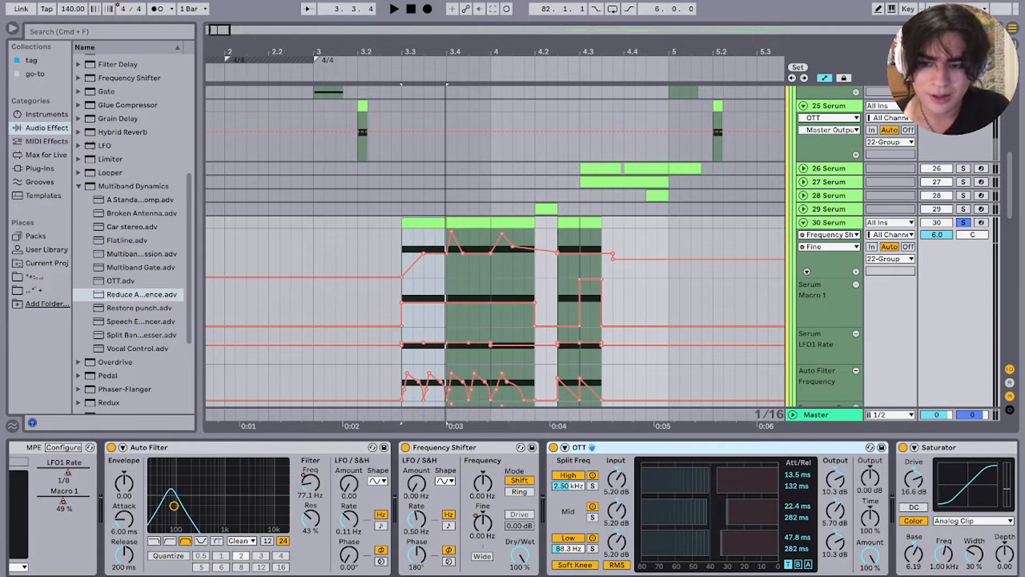
{"action": "left_click", "coordinate": [213, 447]}
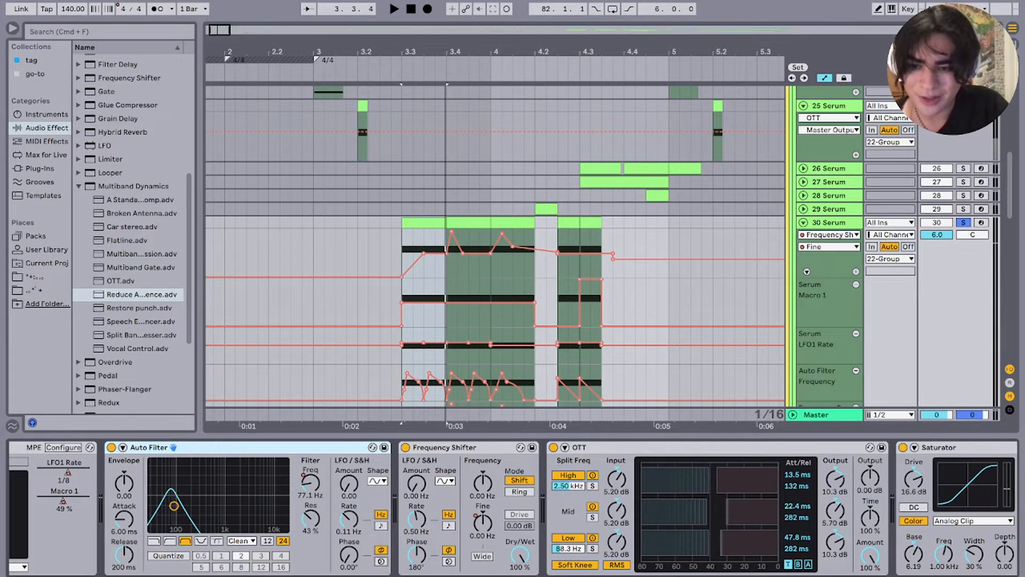
{"action": "left_click", "coordinate": [310, 482]}
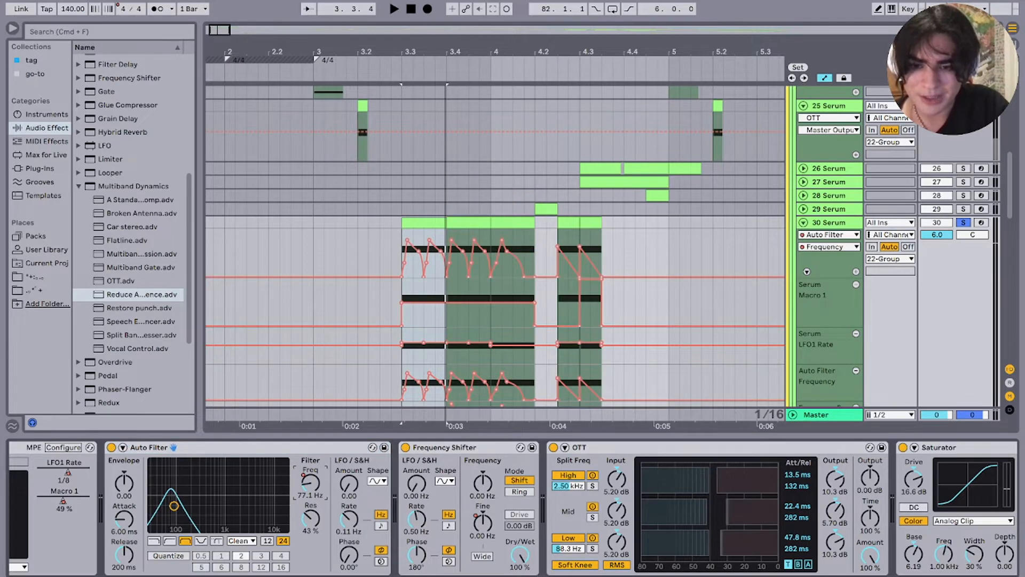
Step: Examine 30 Serum's Frequency Shifter, OTT and Saturator, and replay the bass from 3.3
{"action": "left_click", "coordinate": [453, 448]}
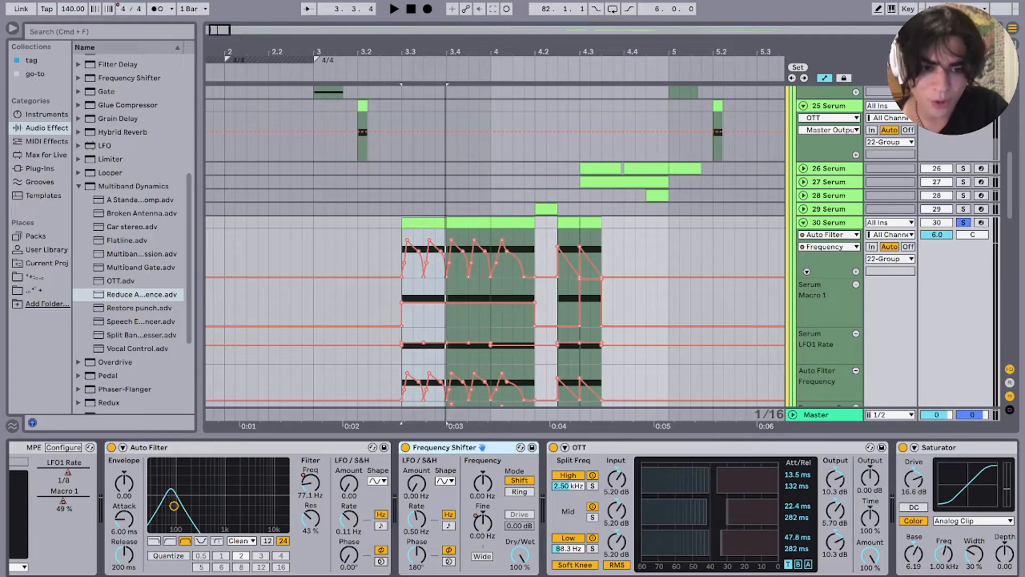
{"action": "left_click", "coordinate": [641, 448]}
{"action": "scroll", "coordinate": [513, 507], "scroll_direction": "right", "scroll_amount": 6}
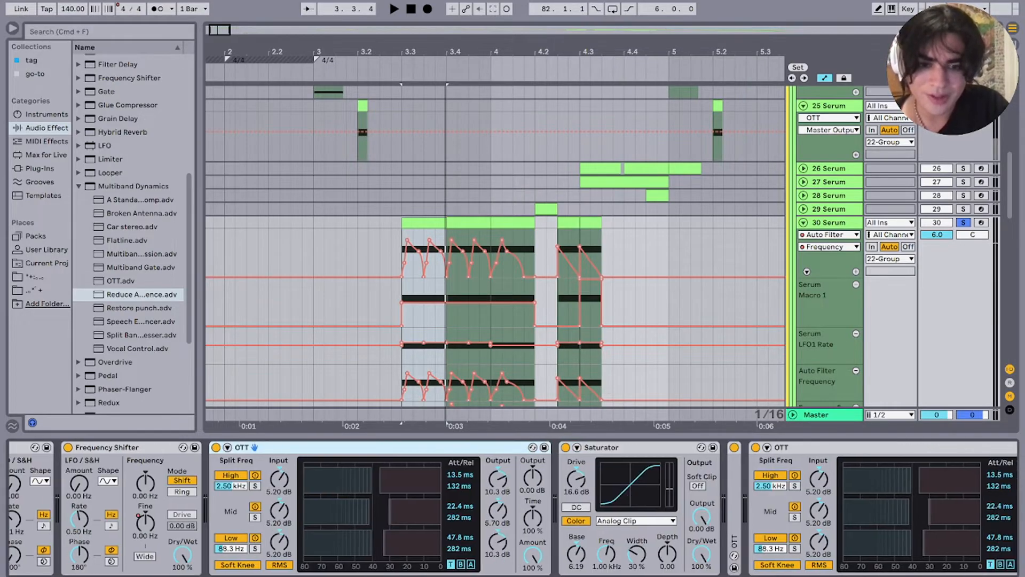
{"action": "scroll", "coordinate": [512, 507], "scroll_direction": "left", "scroll_amount": 1}
{"action": "scroll", "coordinate": [512, 508], "scroll_direction": "left", "scroll_amount": 1}
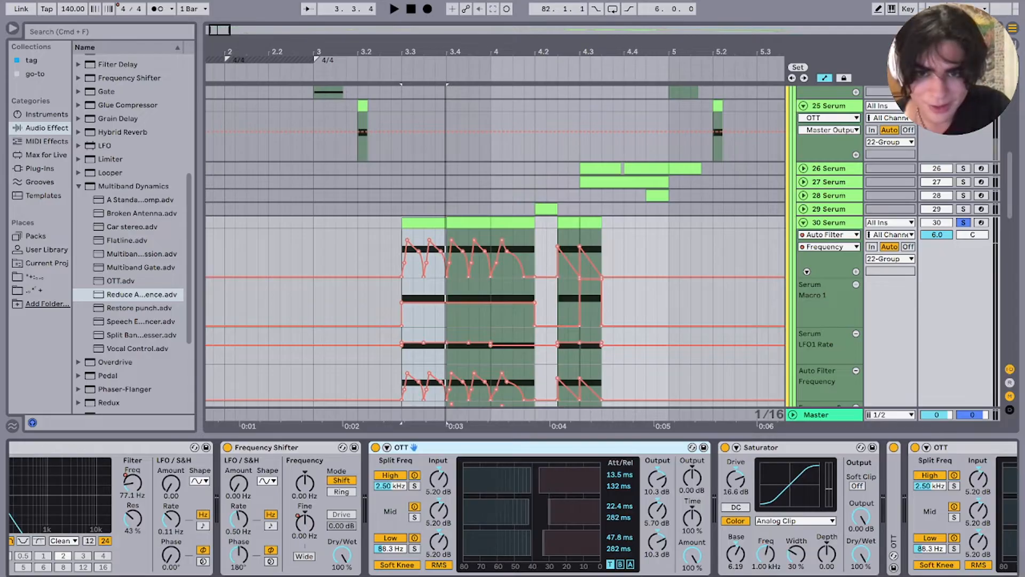
{"action": "key", "text": "space"}
{"action": "key", "text": "space"}
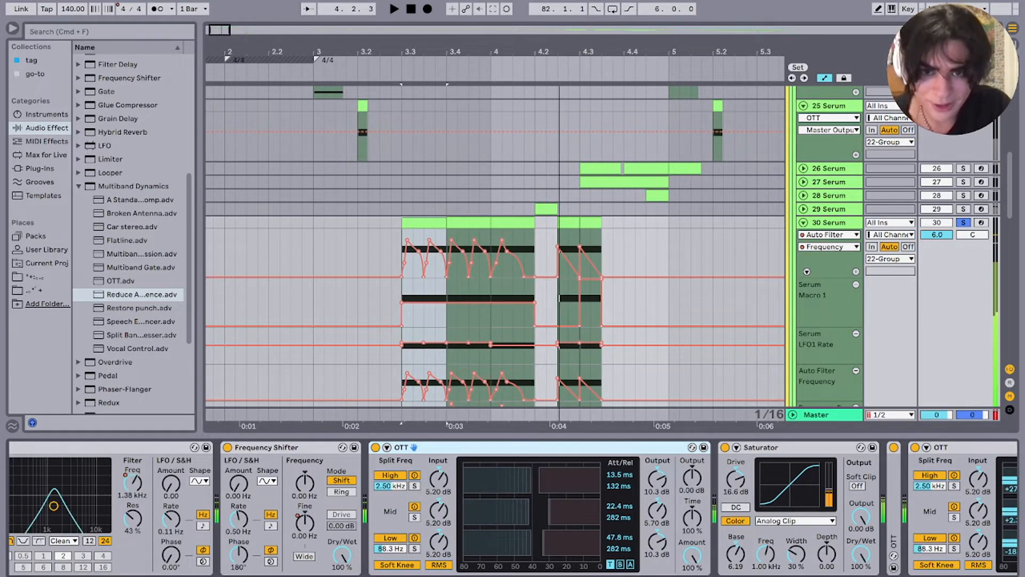
Step: Play the tail of 30 Serum's bar 4 clip repeatedly, starting just before 4.2
{"action": "left_click", "coordinate": [511, 255]}
{"action": "left_click", "coordinate": [512, 222]}
{"action": "key", "text": "space"}
{"action": "left_click", "coordinate": [523, 254]}
{"action": "key", "text": "space"}
{"action": "key", "text": "space"}
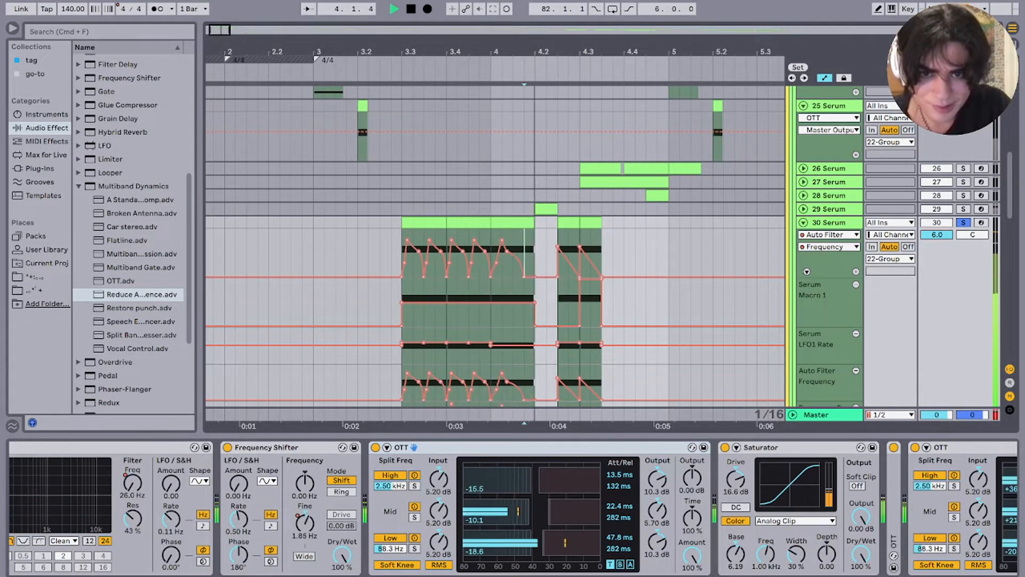
{"action": "key", "text": "space"}
{"action": "key", "text": "space"}
{"action": "key", "text": "space"}
{"action": "key", "text": "space"}
{"action": "key", "text": "space"}
{"action": "key", "text": "space"}
{"action": "key", "text": "space"}
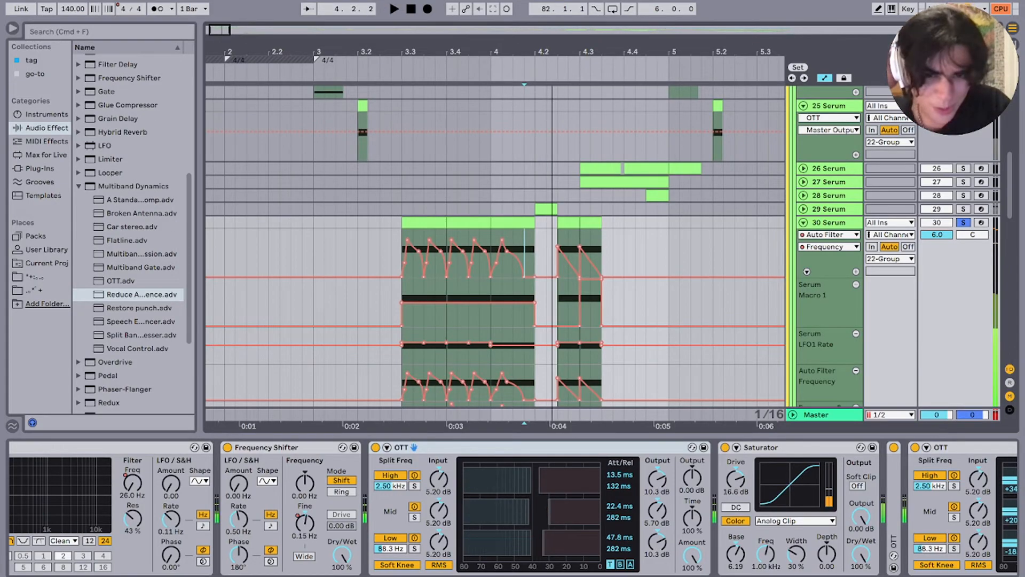
Step: Bypass 30 Serum's Auto Filter and Frequency Shifter, and play the bass from 3.3 without them
{"action": "left_click", "coordinate": [511, 223]}
{"action": "scroll", "coordinate": [513, 507], "scroll_direction": "left", "scroll_amount": 5}
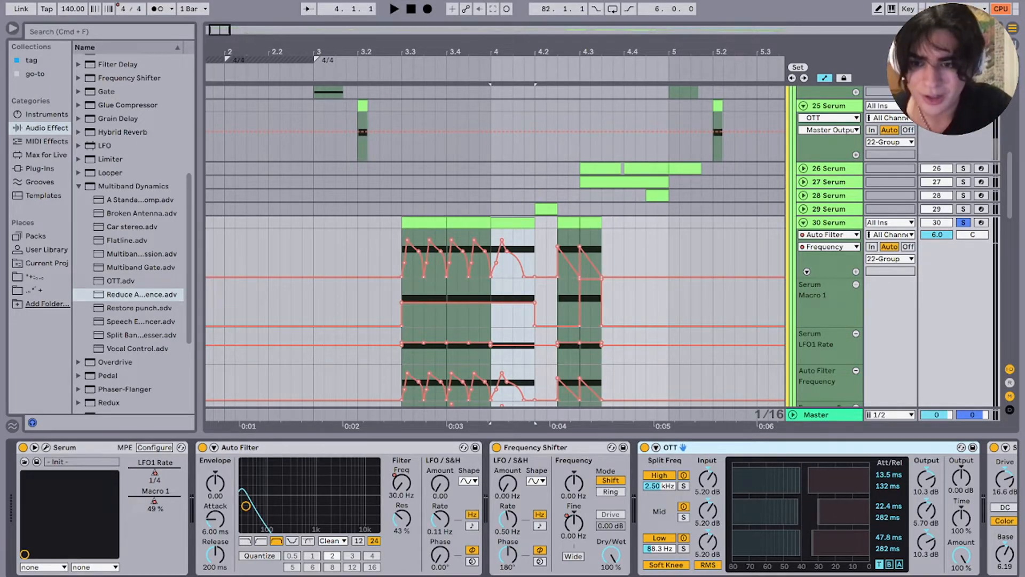
{"action": "left_click", "coordinate": [202, 448]}
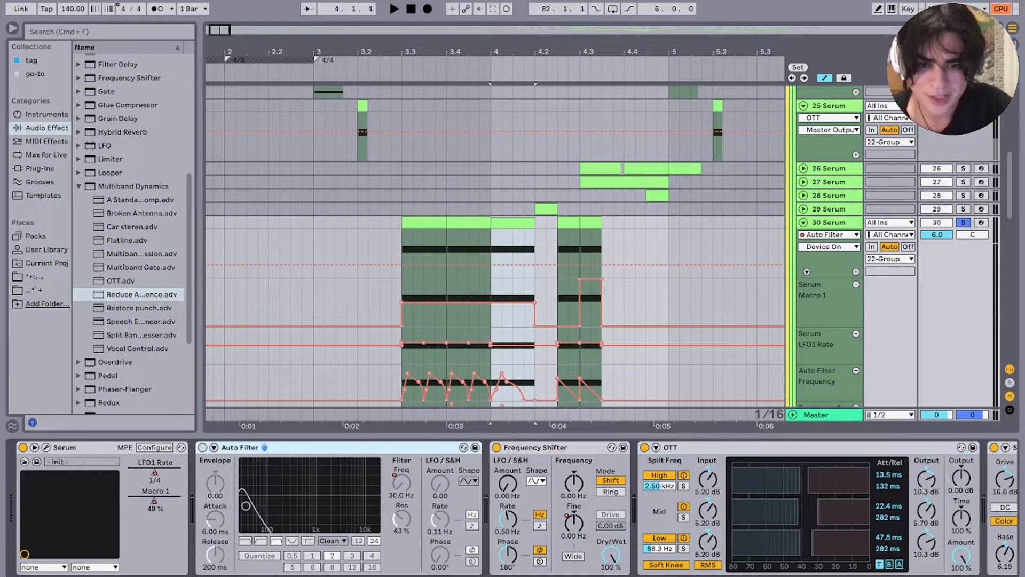
{"action": "left_click", "coordinate": [670, 447], "text": "shift"}
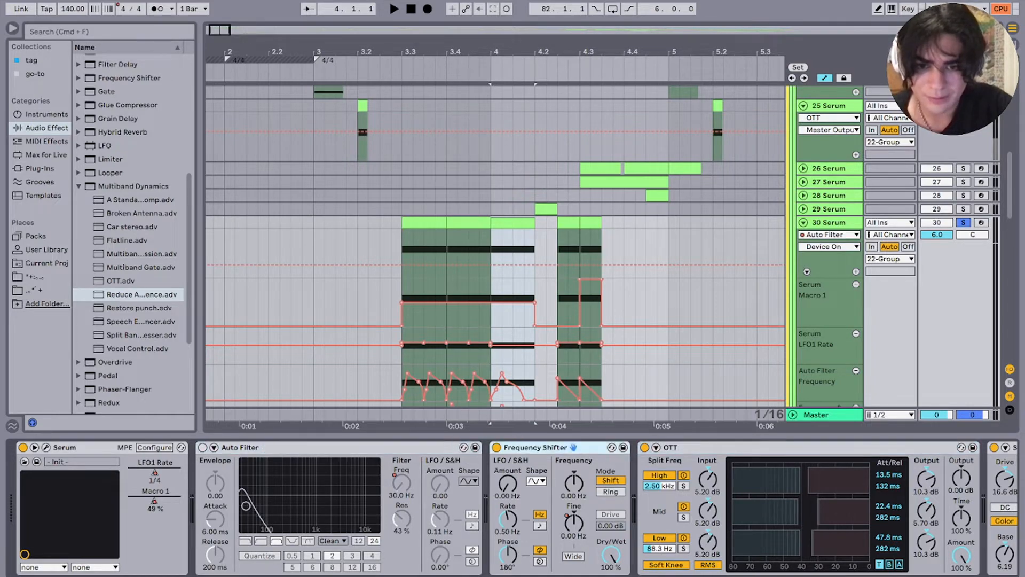
{"action": "left_click", "coordinate": [497, 447]}
{"action": "key", "text": "space"}
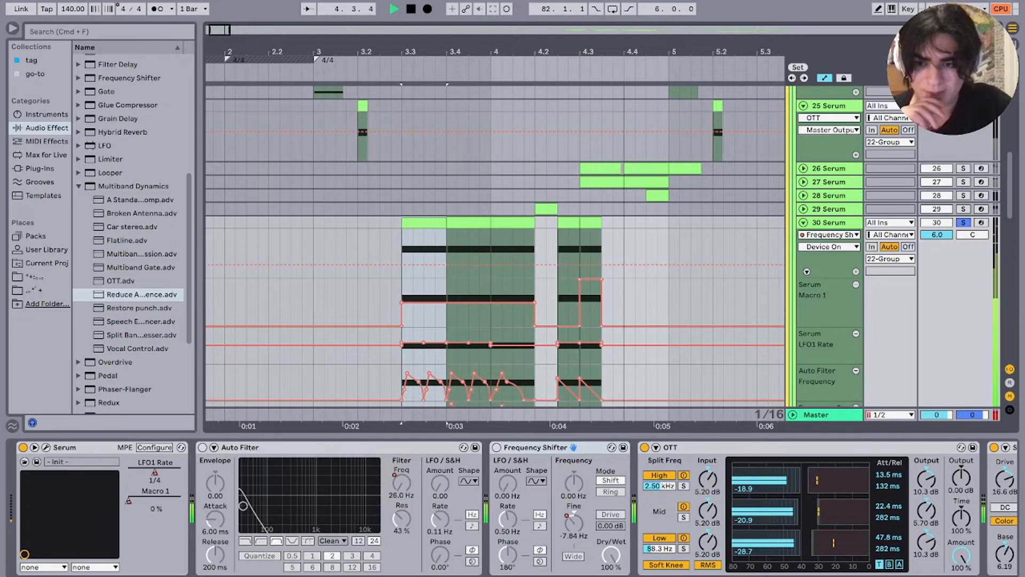
{"action": "key", "text": "space"}
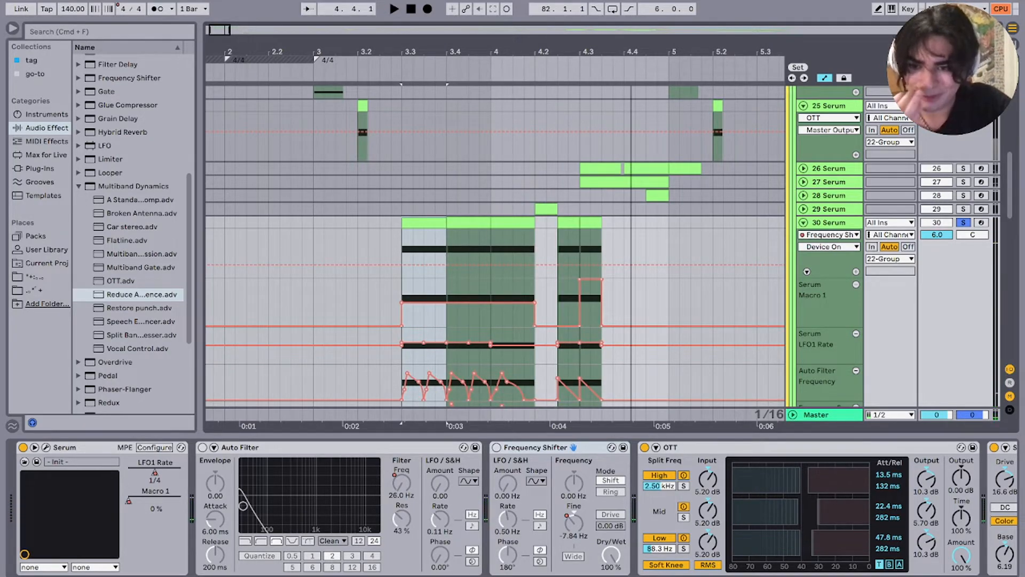
Step: Turn the Auto Filter back on, replay the bass from 3.3, and show the filter's Frequency automation
{"action": "left_click", "coordinate": [240, 447]}
{"action": "key", "text": "space"}
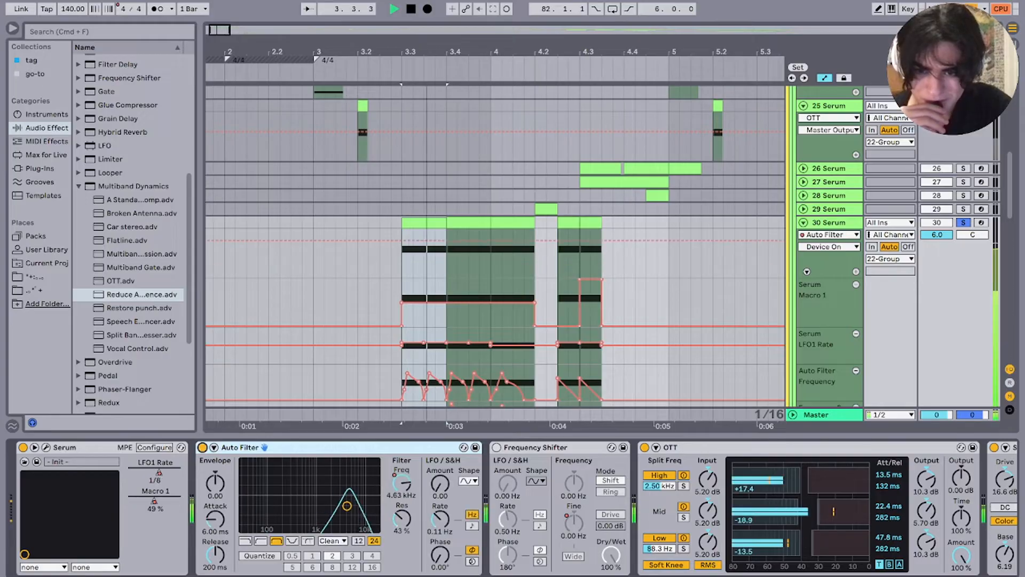
{"action": "left_click", "coordinate": [402, 483]}
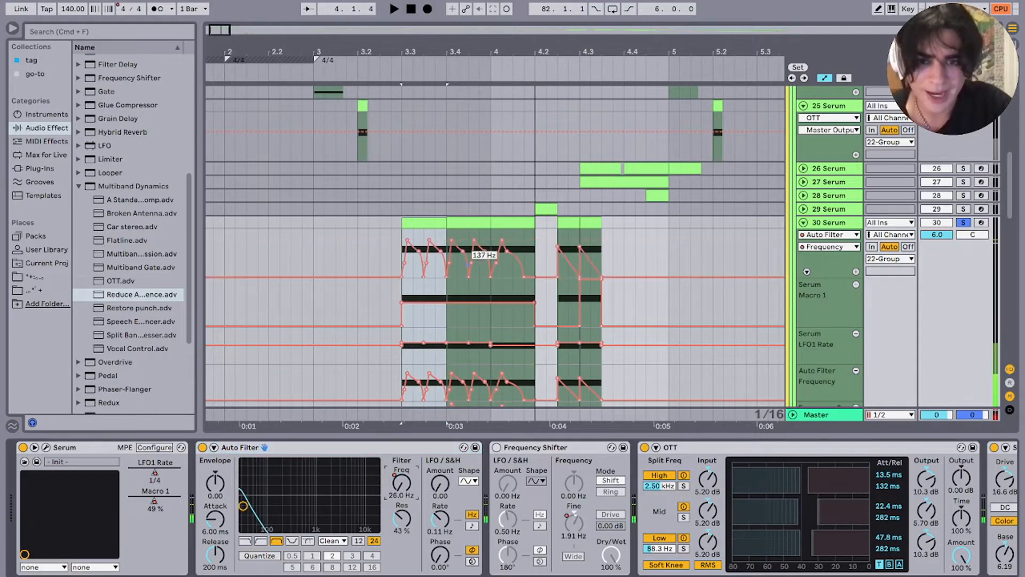
Step: Turn the Frequency Shifter back on, show its Fine automation, and play the bass from just before 3.3
{"action": "key", "text": "Right"}
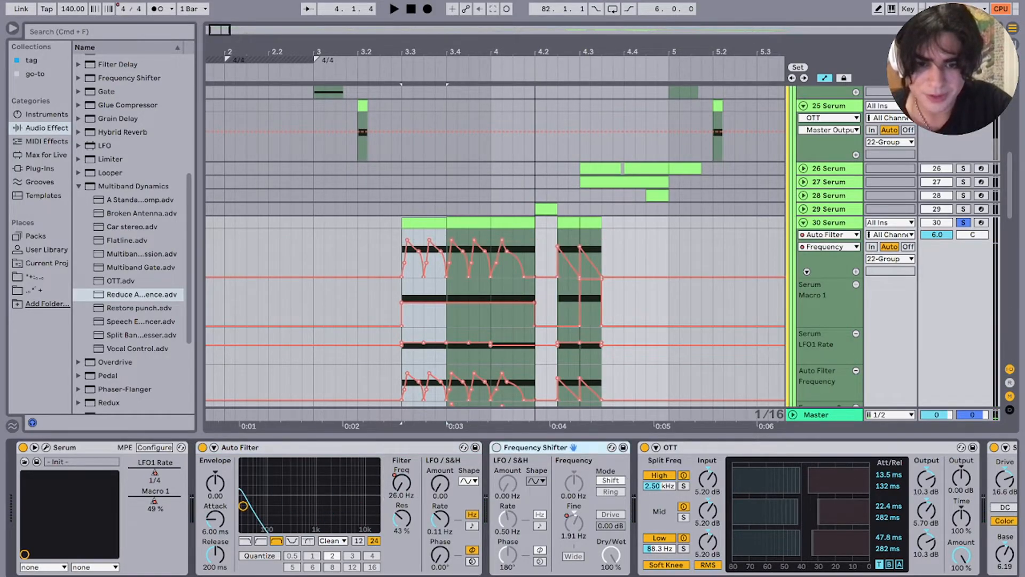
{"action": "key", "text": "Tab"}
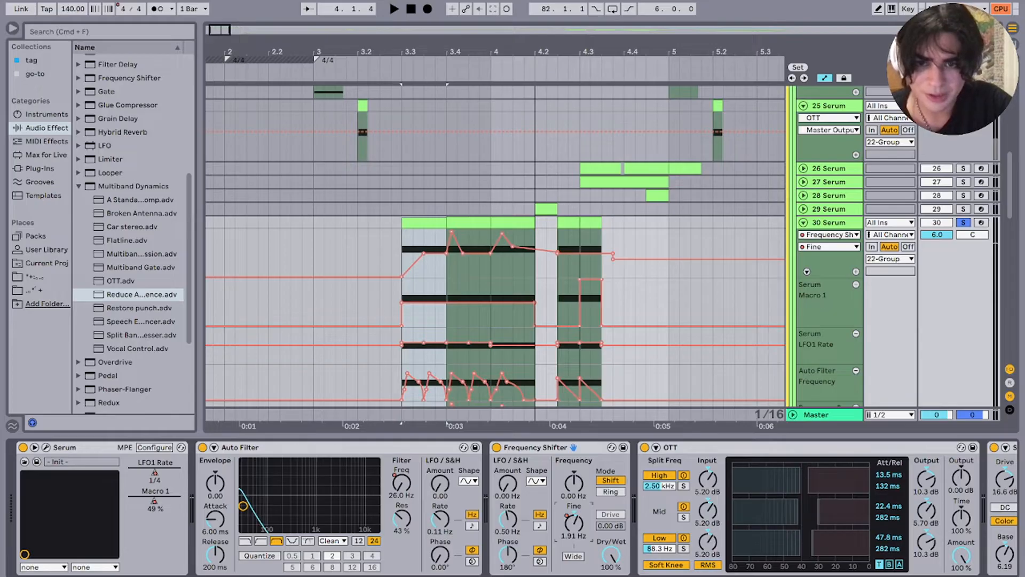
{"action": "key", "text": "space"}
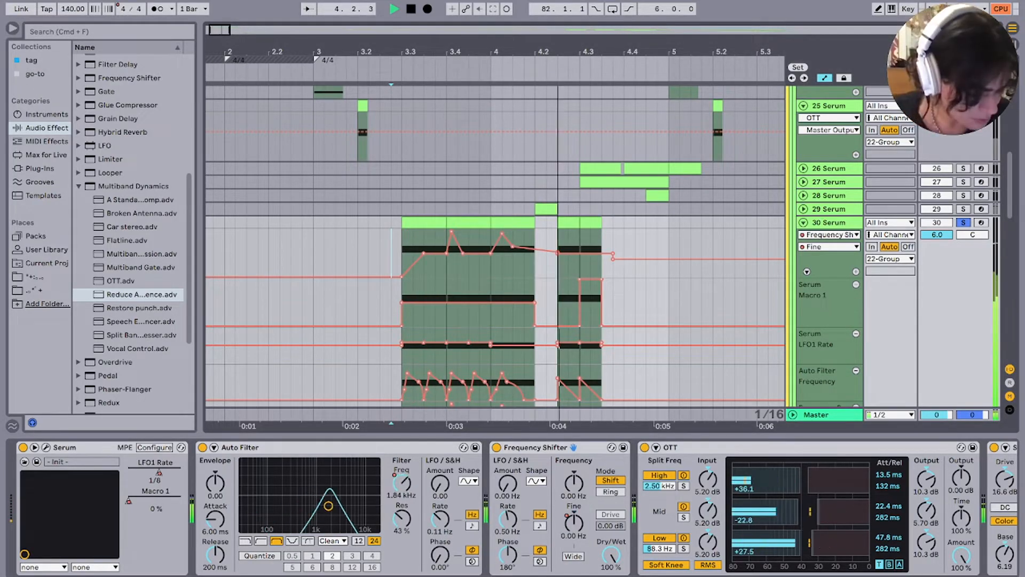
{"action": "key", "text": "space"}
Step: Solo 29 Serum and play its short clip just before 4.2
{"action": "scroll", "coordinate": [454, 248], "scroll_direction": "down", "scroll_amount": 2}
{"action": "scroll", "coordinate": [446, 248], "scroll_direction": "down", "scroll_amount": 1}
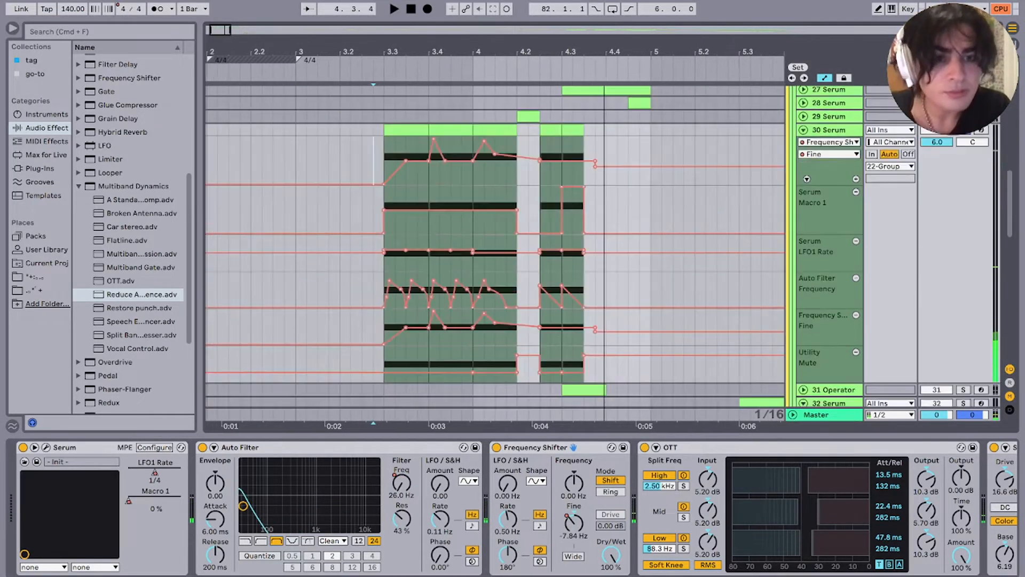
{"action": "scroll", "coordinate": [446, 248], "scroll_direction": "up", "scroll_amount": 2}
{"action": "left_click", "coordinate": [963, 189]}
{"action": "left_click", "coordinate": [521, 190]}
{"action": "key", "text": "space"}
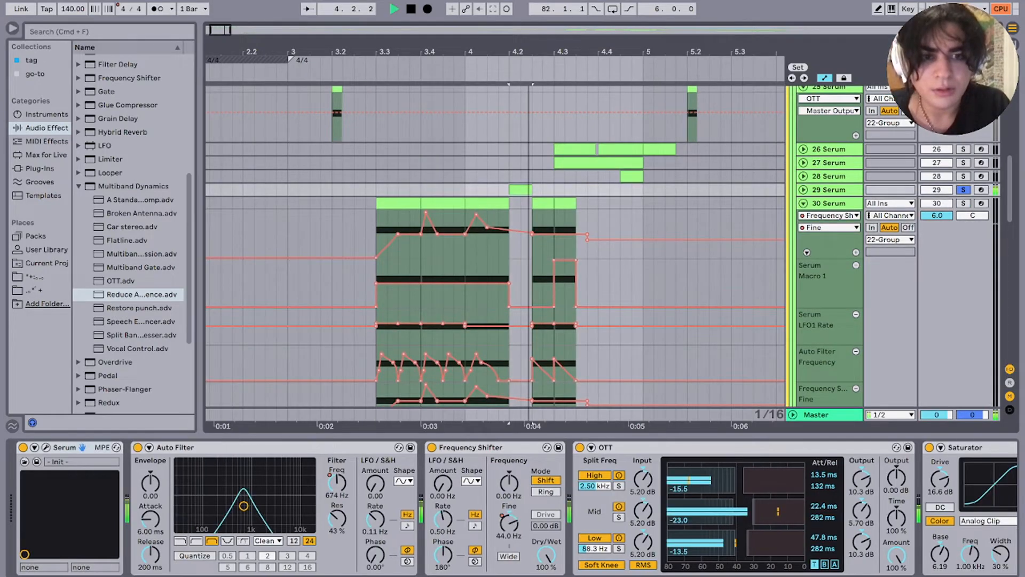
{"action": "key", "text": "space"}
Step: Collapse the 30 Serum track, unfold 29 Serum, replay its clip, and look through its device chain
{"action": "left_click", "coordinate": [803, 204]}
{"action": "left_click", "coordinate": [802, 190]}
{"action": "key", "text": "space"}
{"action": "key", "text": "space"}
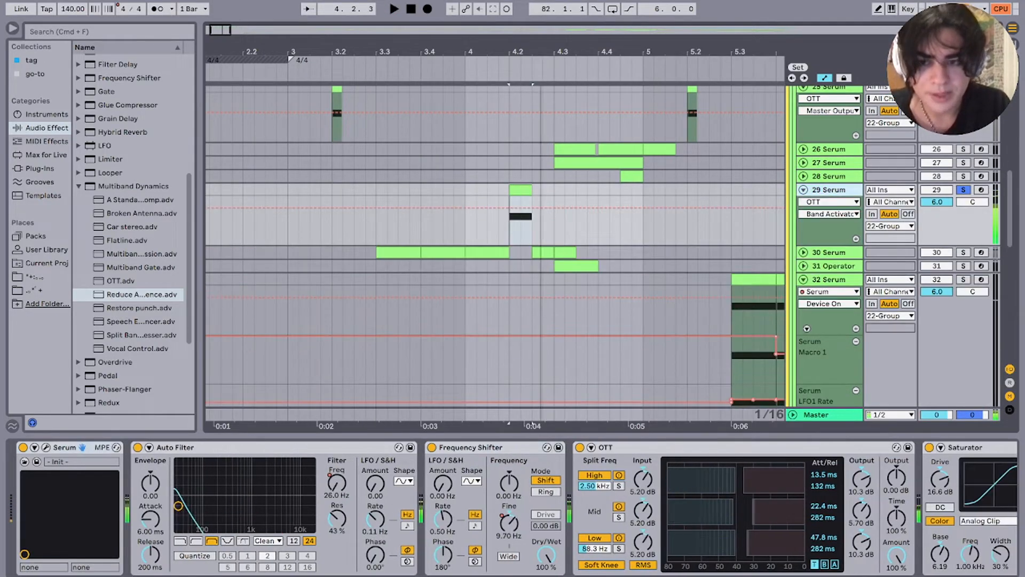
{"action": "left_click", "coordinate": [64, 447]}
{"action": "scroll", "coordinate": [512, 507], "scroll_direction": "right", "scroll_amount": 10}
{"action": "scroll", "coordinate": [512, 507], "scroll_direction": "left", "scroll_amount": 10}
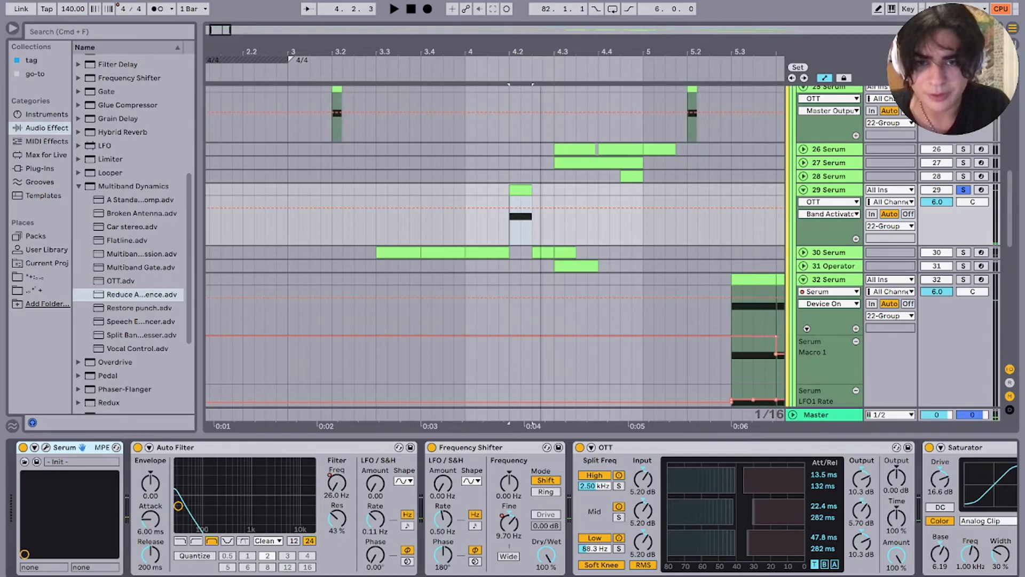
Step: Solo 31 Operator and play its clip at 4.3 repeatedly
{"action": "left_click", "coordinate": [963, 266]}
{"action": "left_click", "coordinate": [564, 252]}
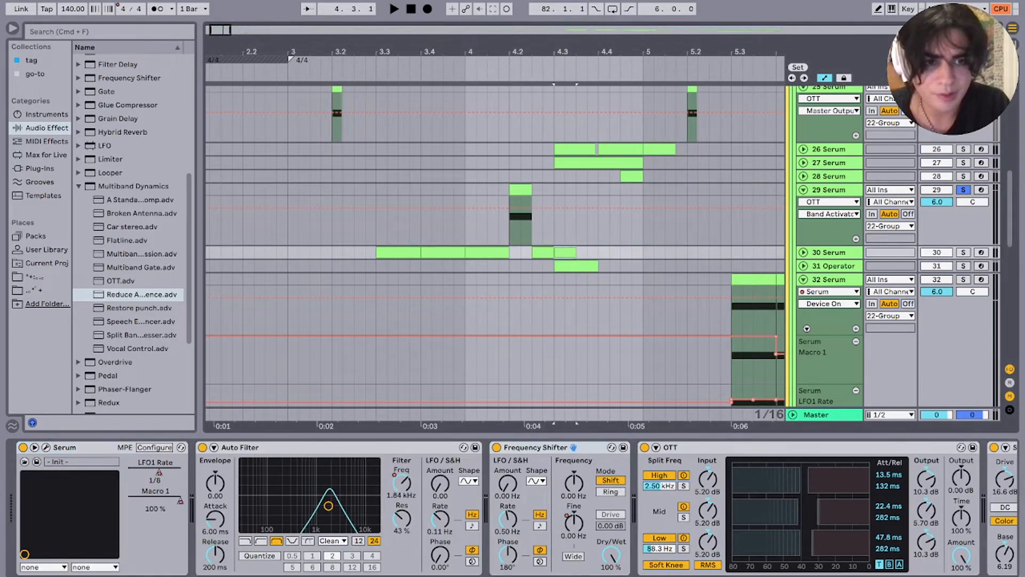
{"action": "key", "text": "space"}
{"action": "key", "text": "space"}
{"action": "key", "text": "space"}
{"action": "key", "text": "space"}
{"action": "key", "text": "space"}
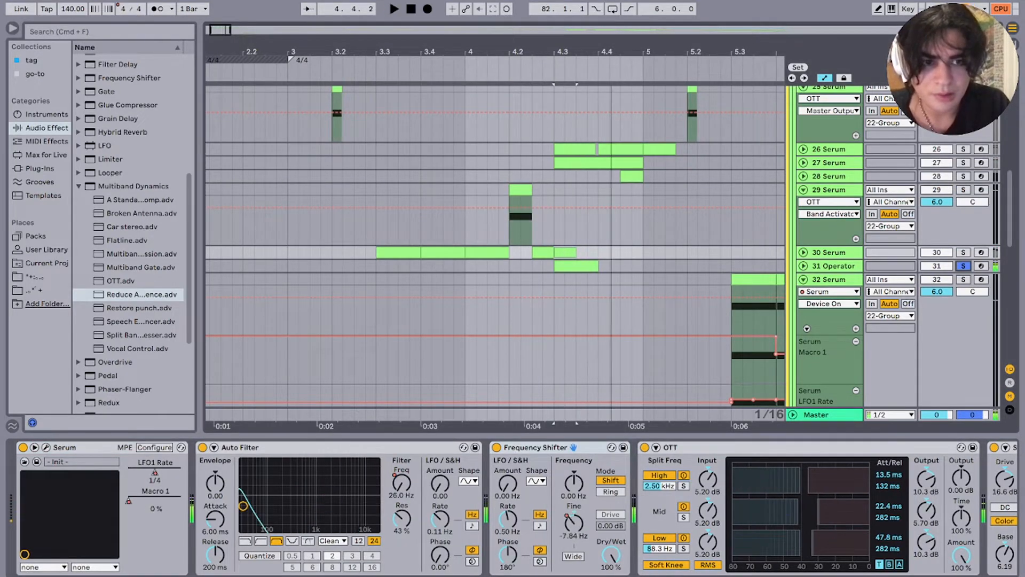
{"action": "key", "text": "space"}
{"action": "left_click", "coordinate": [833, 266]}
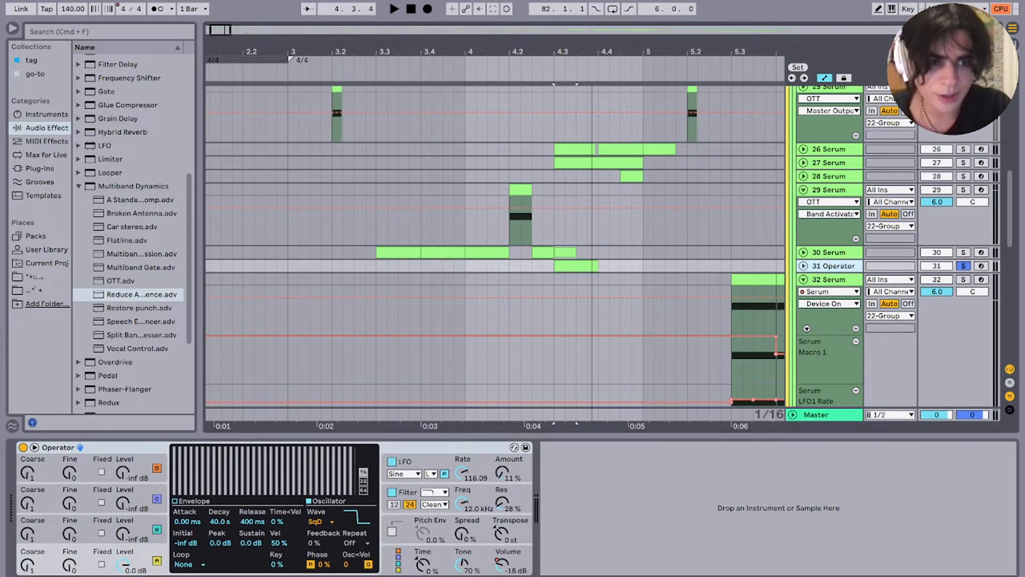
{"action": "left_click", "coordinate": [963, 252], "text": "super"}
{"action": "left_click", "coordinate": [577, 265]}
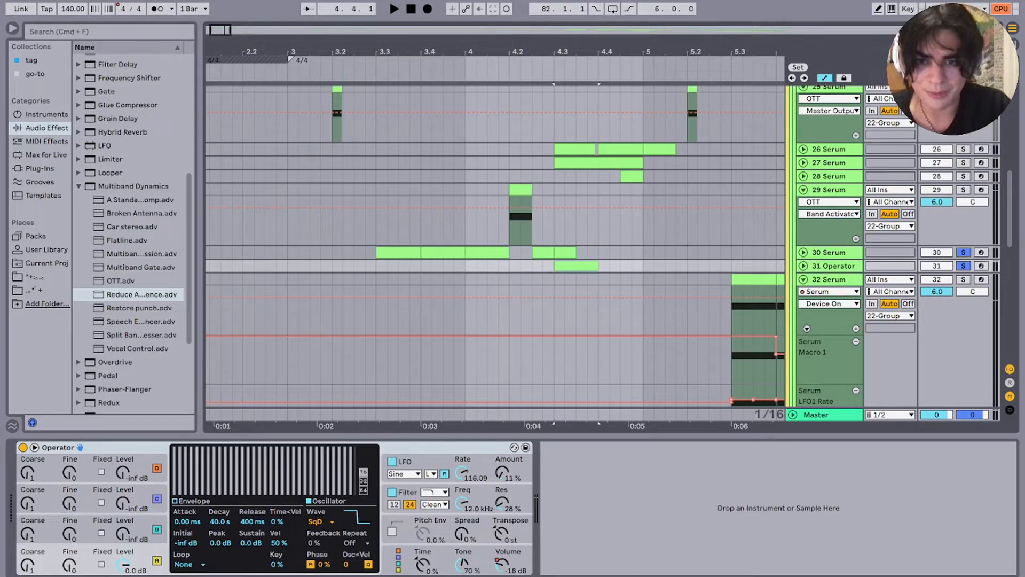
{"action": "left_click", "coordinate": [398, 252]}
{"action": "key", "text": "space"}
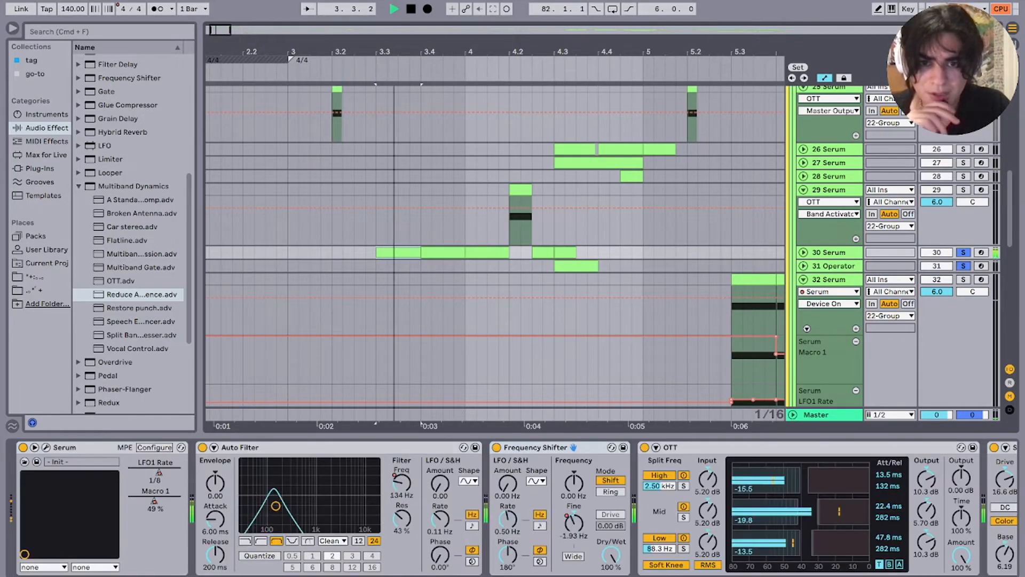
{"action": "scroll", "coordinate": [398, 251], "scroll_direction": "right", "scroll_amount": 3}
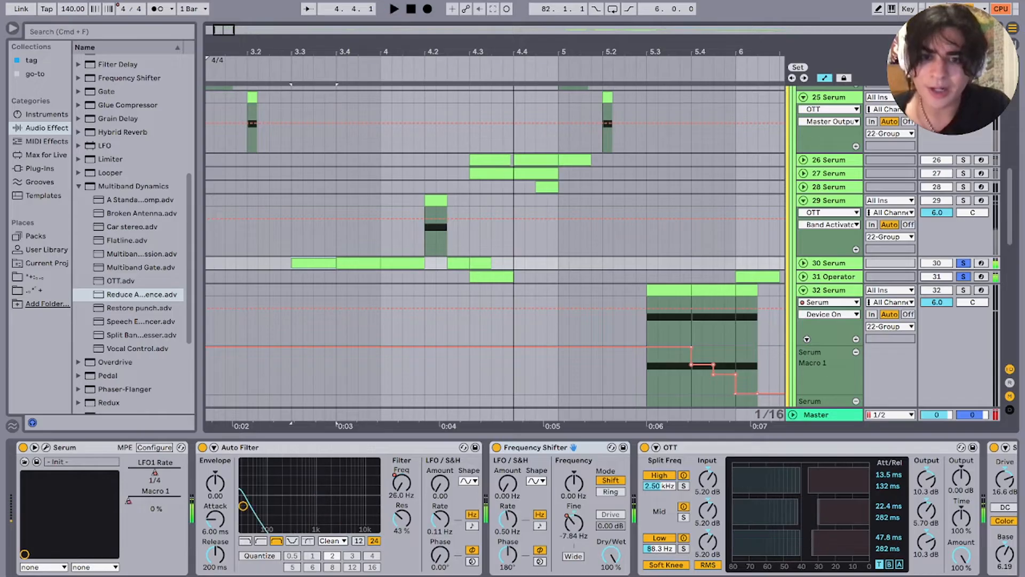
{"action": "key", "text": "space"}
Step: Solo only 30 Serum and play its last clip from 4.3 repeatedly
{"action": "left_click", "coordinate": [963, 263]}
{"action": "left_click", "coordinate": [963, 262]}
{"action": "key", "text": "space"}
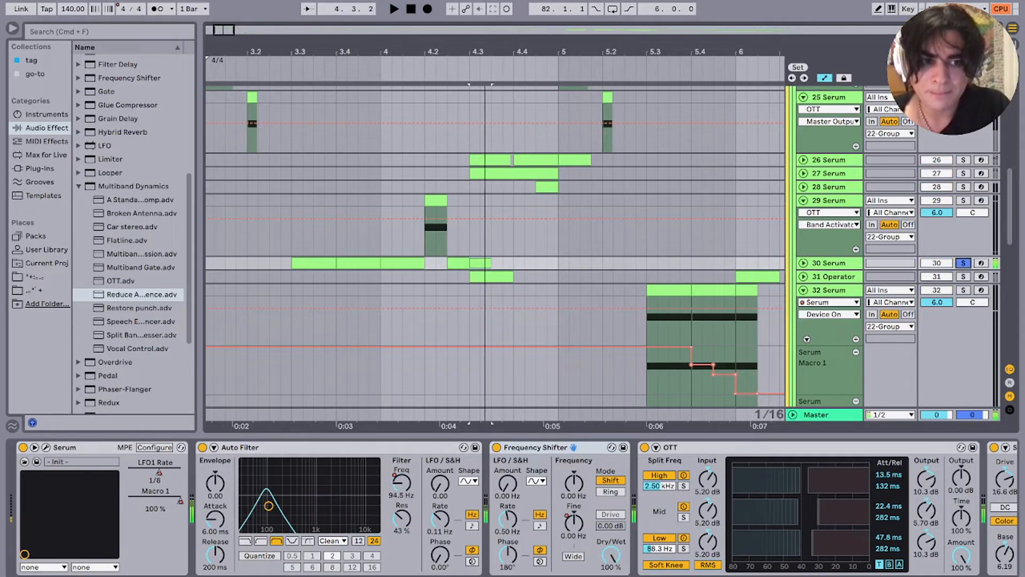
{"action": "key", "text": "space"}
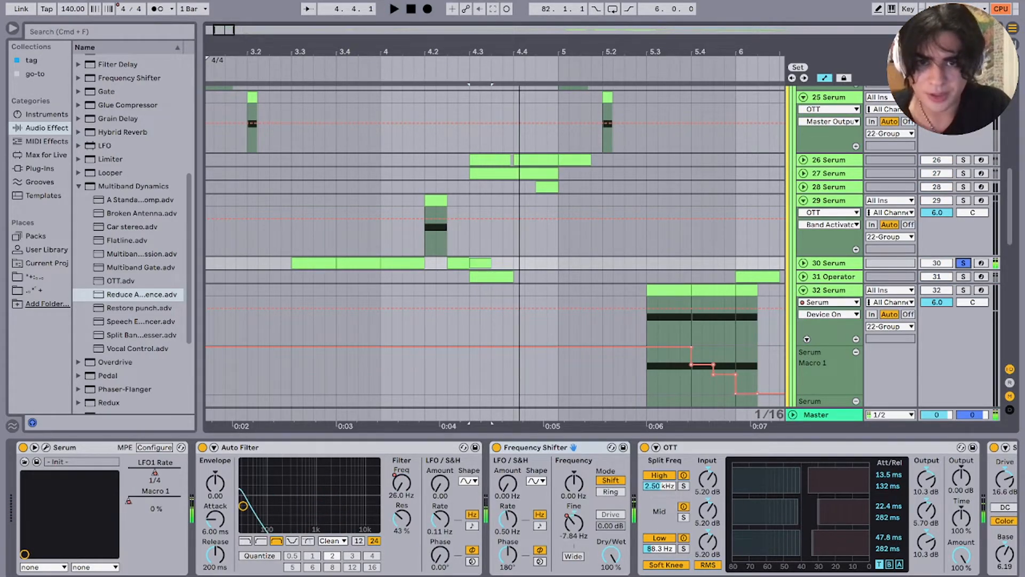
Step: Add 31 Operator to the 30 Serum solo, play both from 4.3, and show 30 Serum's devices
{"action": "left_click", "coordinate": [963, 276], "text": "super"}
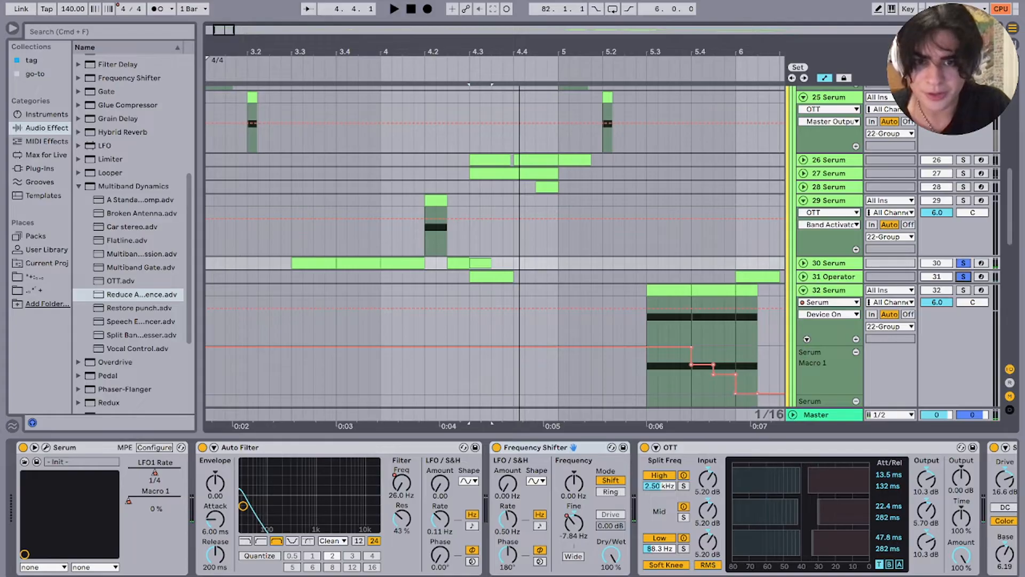
{"action": "left_click", "coordinate": [494, 276]}
{"action": "key", "text": "space"}
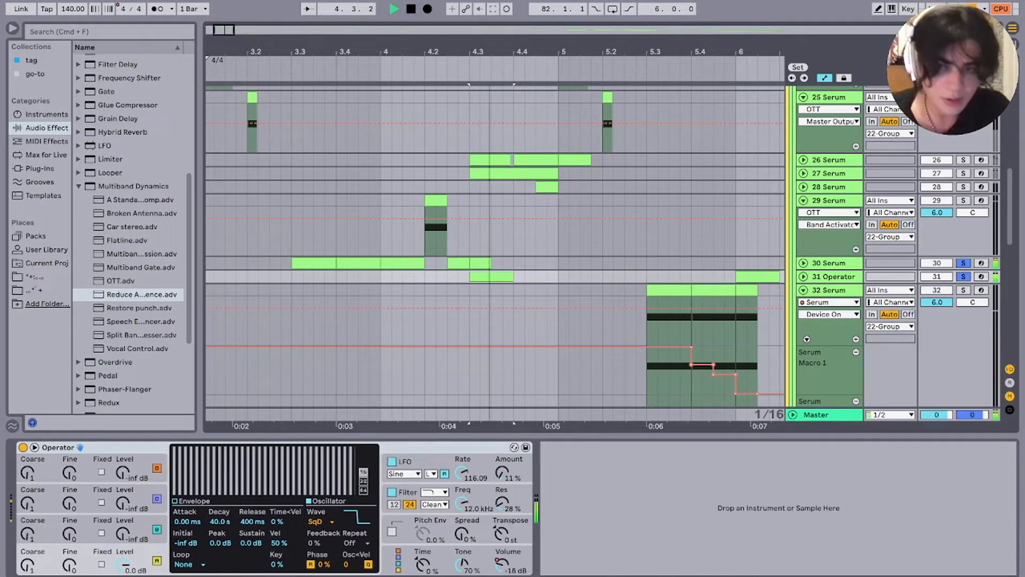
{"action": "key", "text": "Up"}
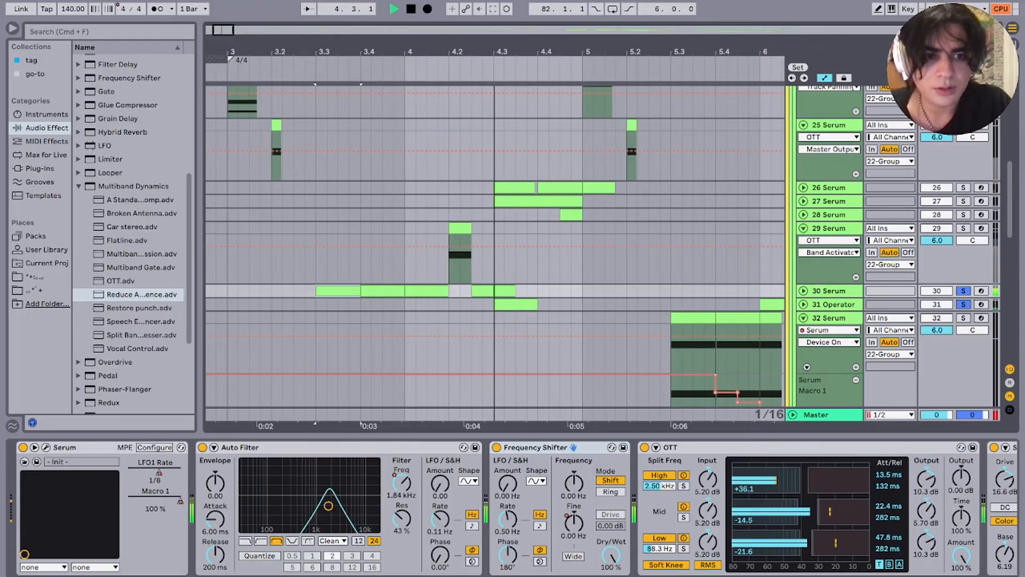
{"action": "key", "text": "space"}
Step: Solo 26 Serum, unfold it, and play its clips from 4.3 and from 4.4
{"action": "left_click", "coordinate": [514, 187]}
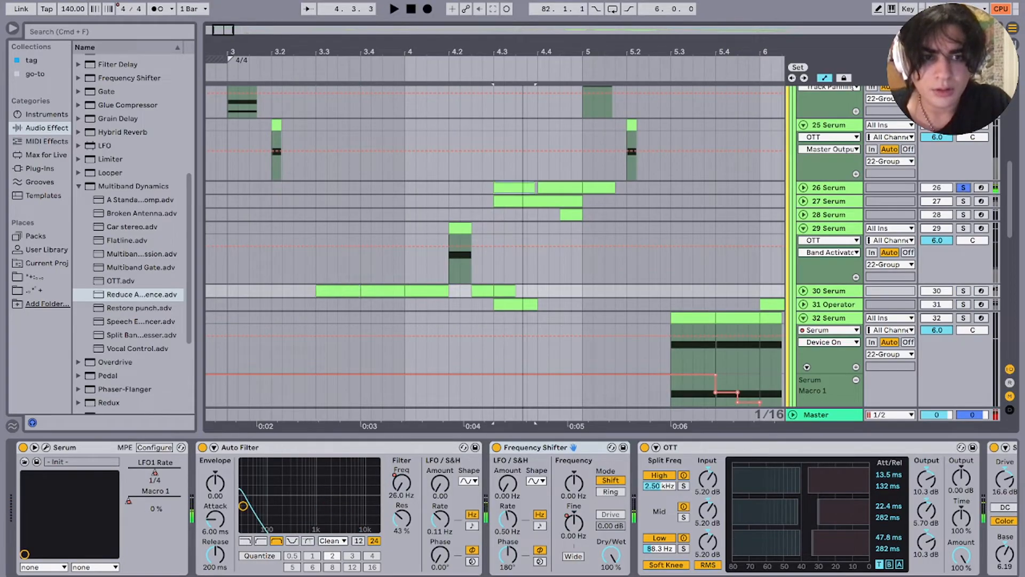
{"action": "key", "text": "space"}
{"action": "key", "text": "u"}
{"action": "key", "text": "space"}
{"action": "left_click", "coordinate": [829, 187]}
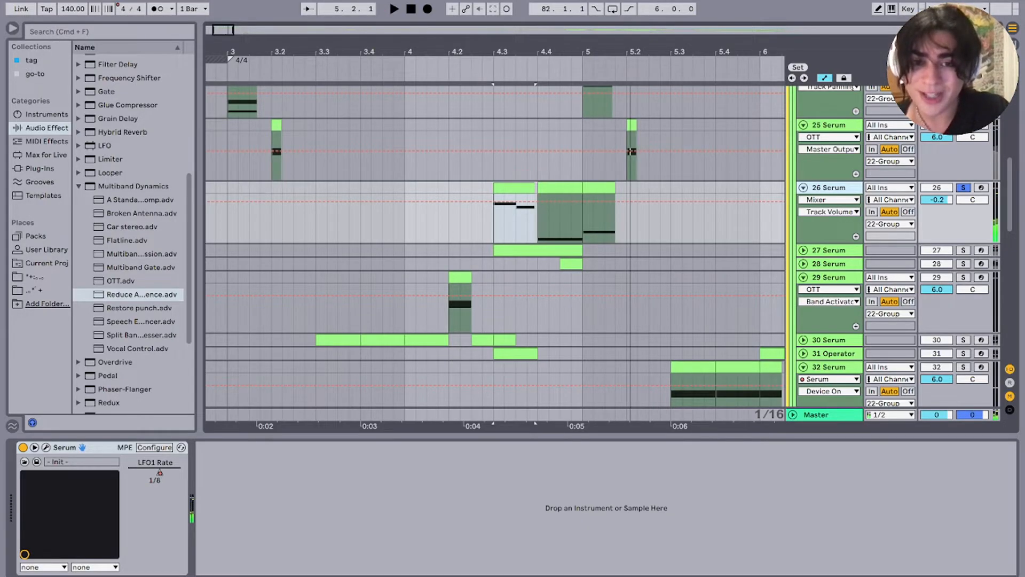
{"action": "left_click", "coordinate": [538, 219]}
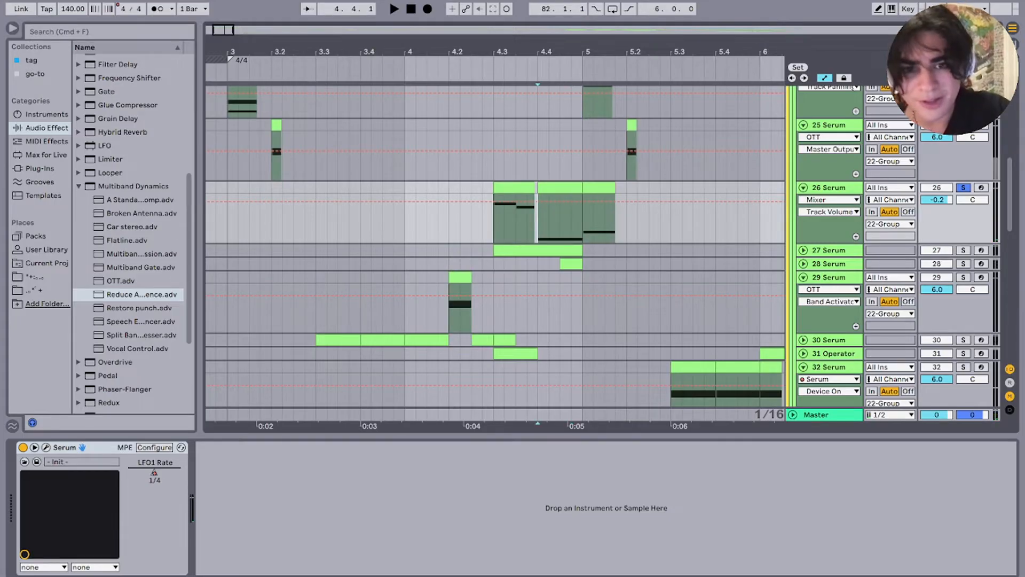
{"action": "key", "text": "space"}
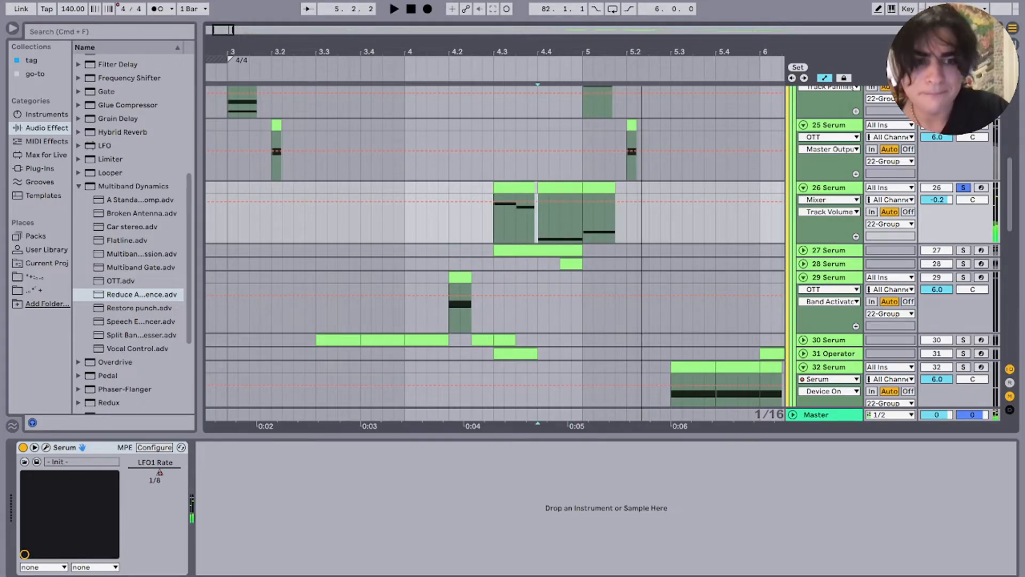
Step: Solo and unfold 27 Serum, and play 28 Serum soloed from 4.3
{"action": "left_click", "coordinate": [963, 249]}
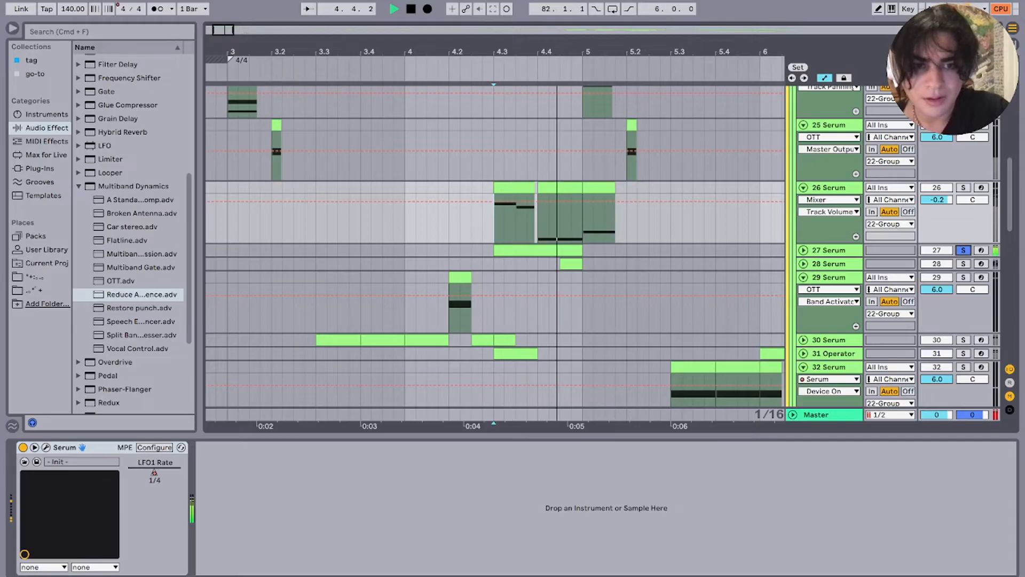
{"action": "left_click", "coordinate": [803, 249]}
{"action": "key", "text": "space"}
{"action": "left_click", "coordinate": [962, 313]}
{"action": "key", "text": "space"}
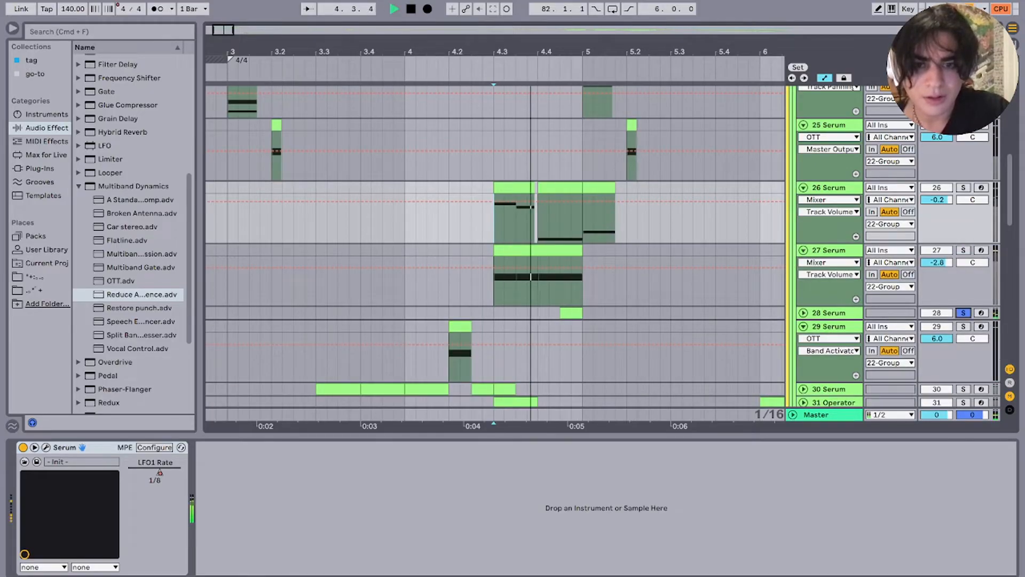
{"action": "key", "text": "space"}
Step: Add 27 Serum and 26 Serum to the 28 Serum solo and play the three layers from 4.3
{"action": "left_click", "coordinate": [963, 250], "text": "super"}
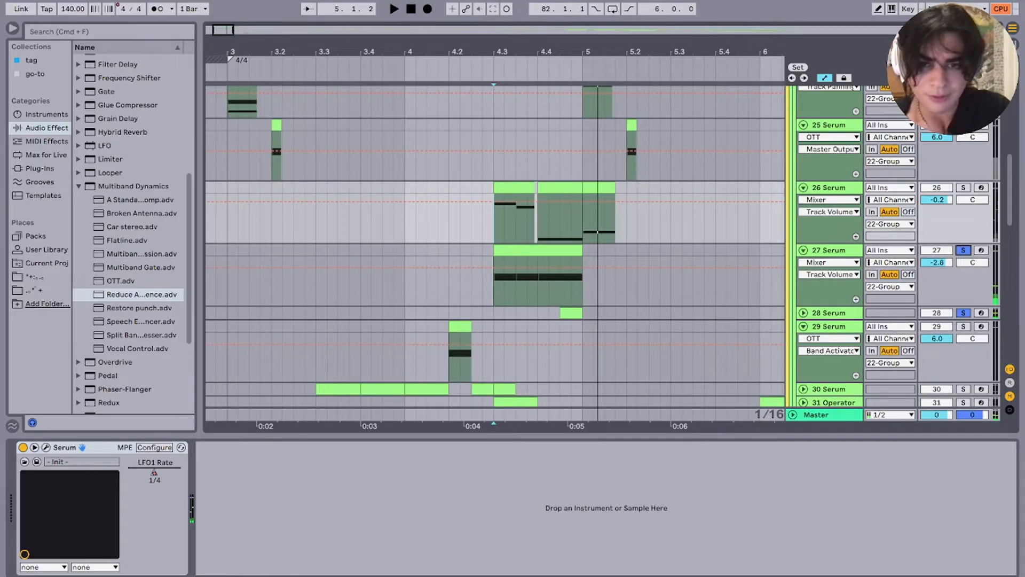
{"action": "left_click", "coordinate": [963, 187], "text": "super"}
{"action": "key", "text": "space"}
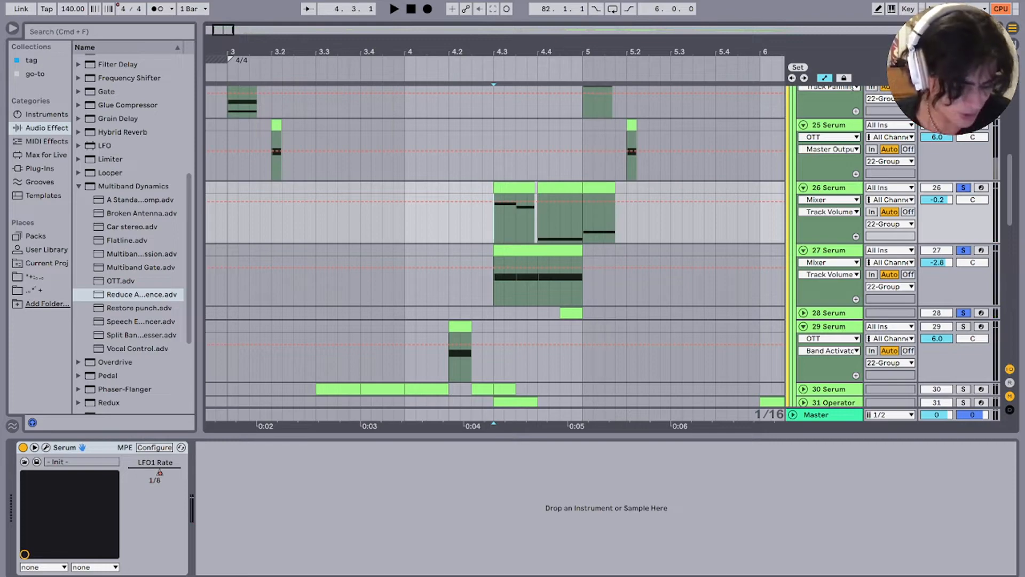
{"action": "key", "text": "space"}
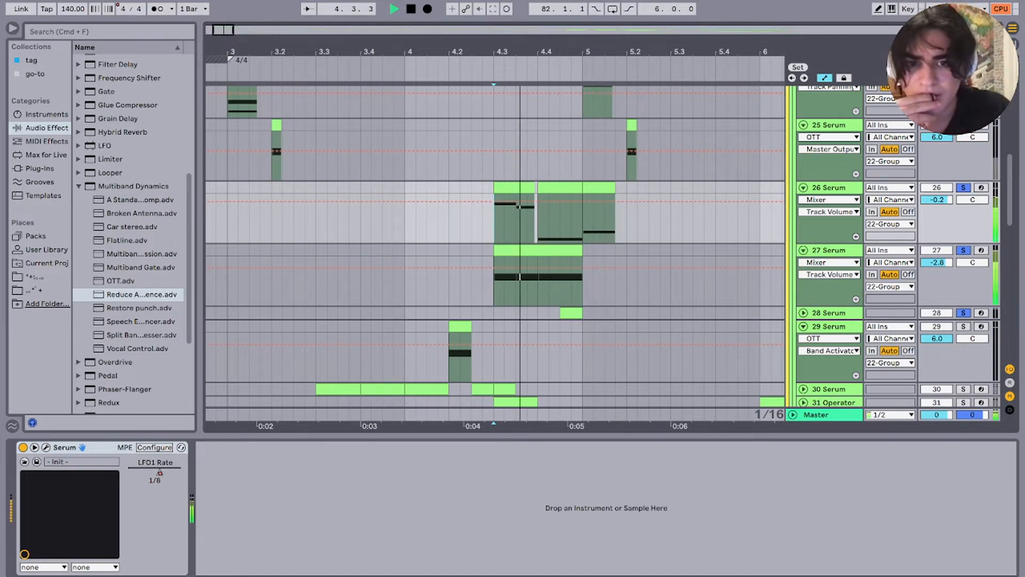
{"action": "key", "text": "space"}
Step: Solo only 27 Serum, play it from 4.3, and select its clip to show its devices
{"action": "scroll", "coordinate": [496, 245], "scroll_direction": "down", "scroll_amount": 8}
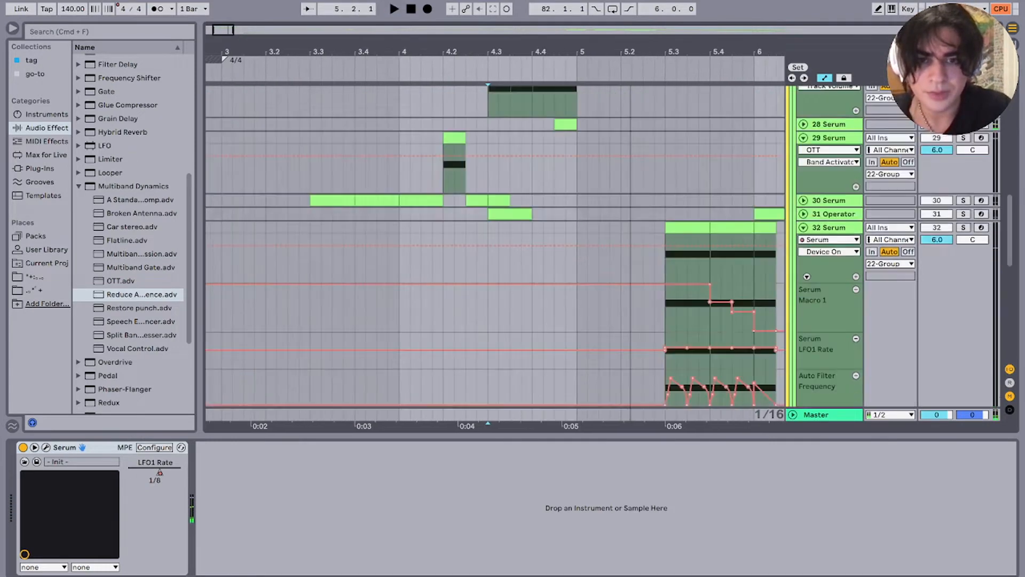
{"action": "scroll", "coordinate": [496, 246], "scroll_direction": "up", "scroll_amount": 7}
{"action": "left_click", "coordinate": [963, 205]}
{"action": "left_click", "coordinate": [963, 205]}
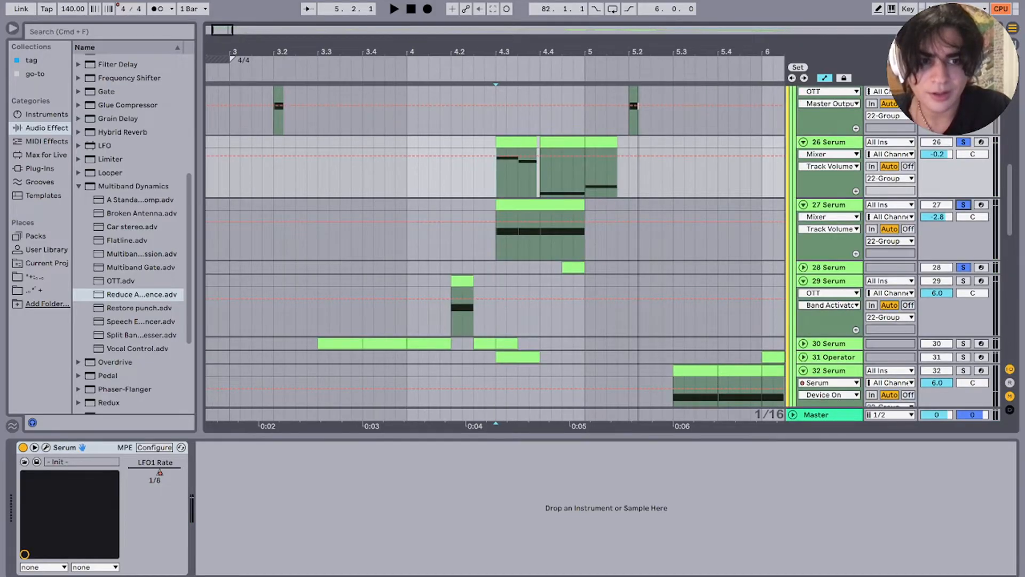
{"action": "key", "text": "space"}
{"action": "key", "text": "space"}
{"action": "left_click", "coordinate": [540, 205]}
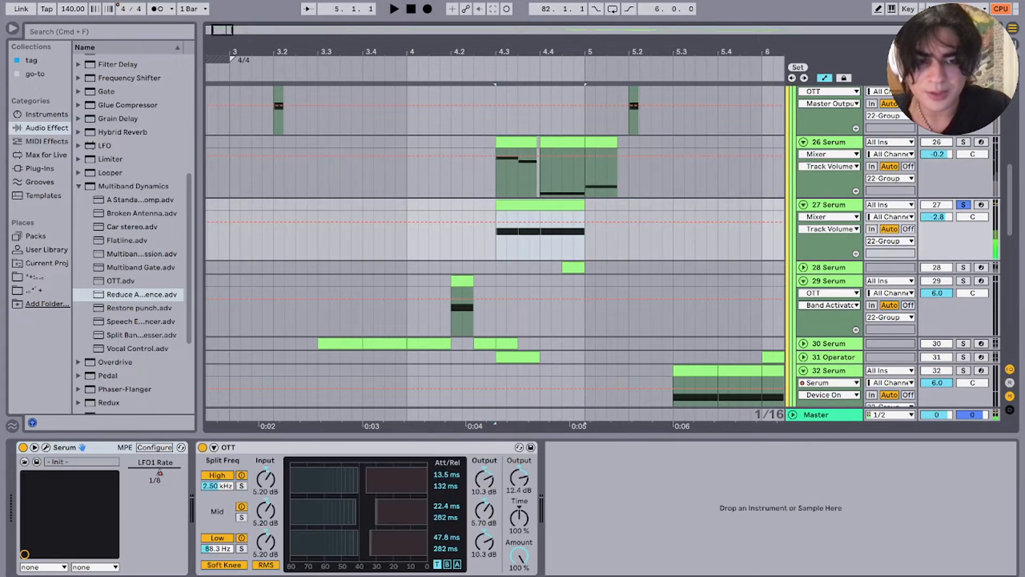
Step: Solo only 28 Serum and play its short clip before bar 5 repeatedly
{"action": "left_click", "coordinate": [963, 268]}
{"action": "left_click", "coordinate": [573, 268]}
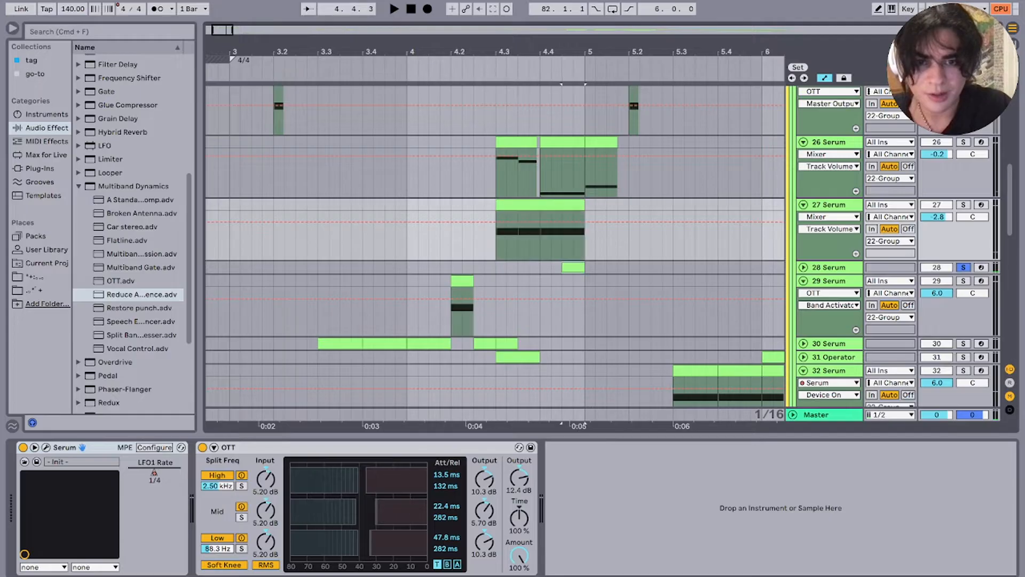
{"action": "key", "text": "space"}
{"action": "key", "text": "space"}
{"action": "key", "text": "space"}
{"action": "key", "text": "space"}
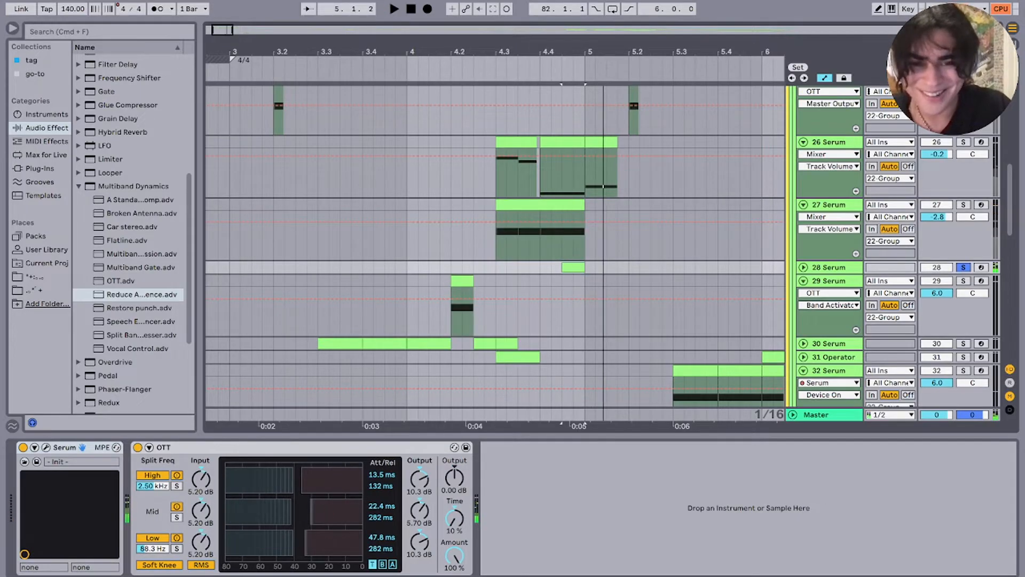
Step: Solo 26, 27 and 28 Serum together and play them from the start of 27 Serum's clip at 4.3
{"action": "left_click", "coordinate": [963, 142]}
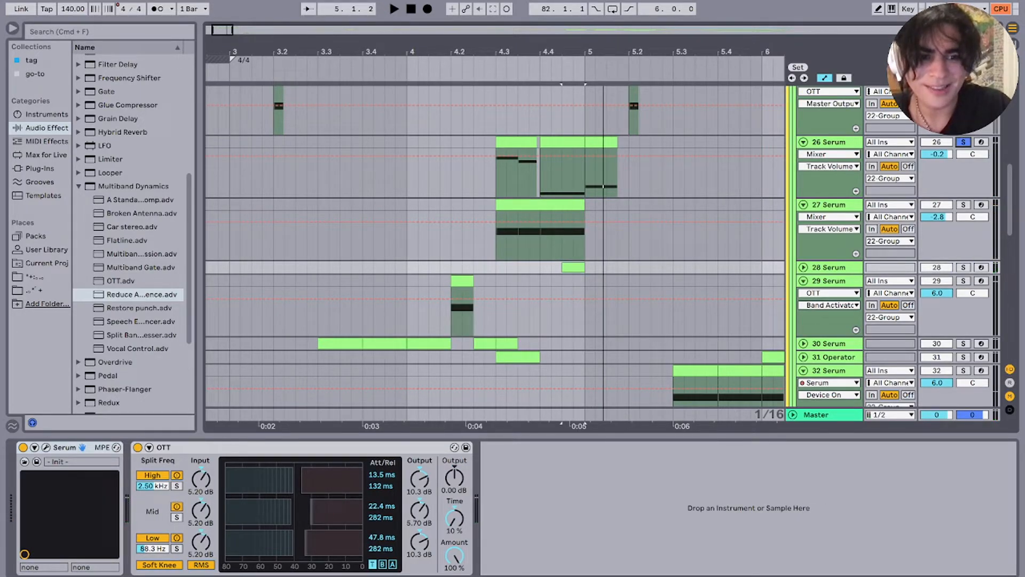
{"action": "left_click", "coordinate": [963, 205], "text": "super"}
{"action": "left_click", "coordinate": [963, 267], "text": "super"}
{"action": "scroll", "coordinate": [963, 268], "scroll_direction": "up", "scroll_amount": 2}
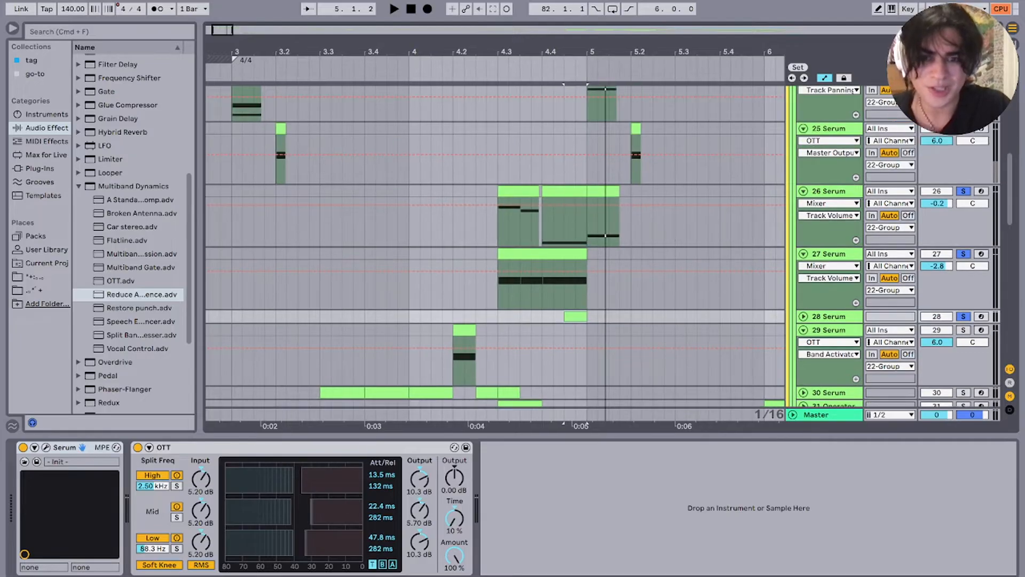
{"action": "left_click", "coordinate": [542, 289]}
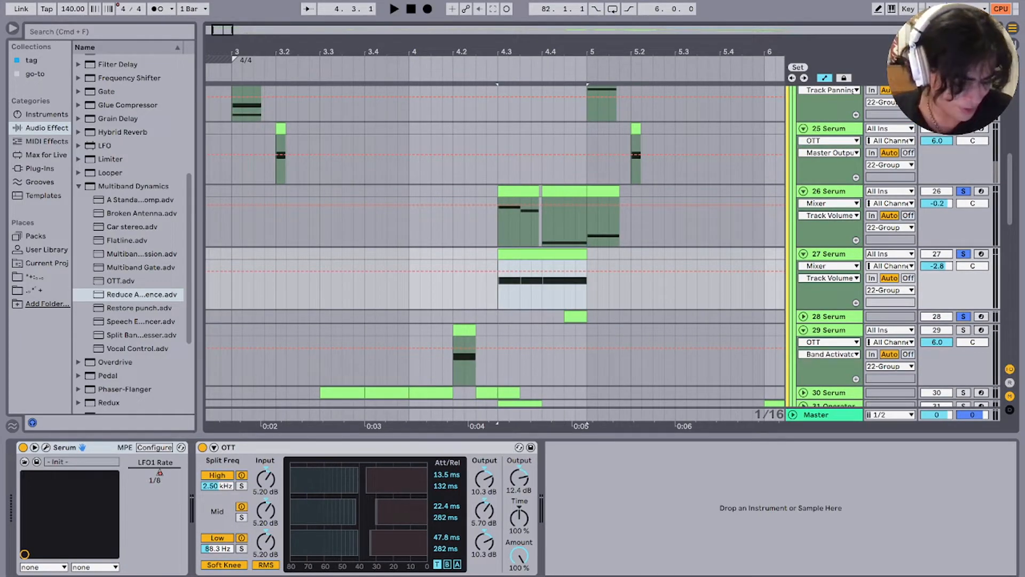
{"action": "key", "text": "space"}
{"action": "scroll", "coordinate": [494, 251], "scroll_direction": "up", "scroll_amount": 1}
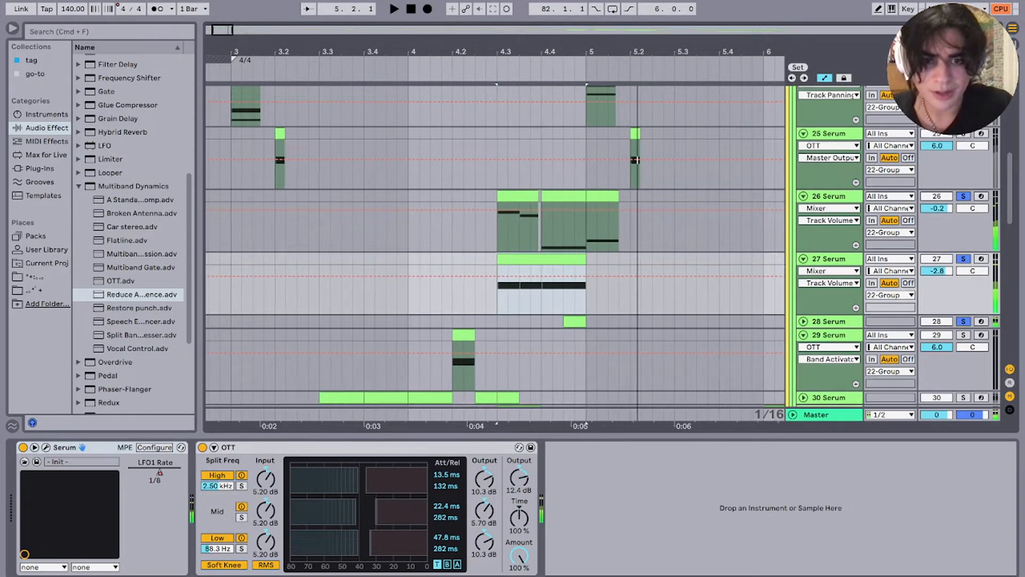
Step: Clear the track solos and play all layers together from 4.3
{"action": "scroll", "coordinate": [495, 251], "scroll_direction": "up", "scroll_amount": 10}
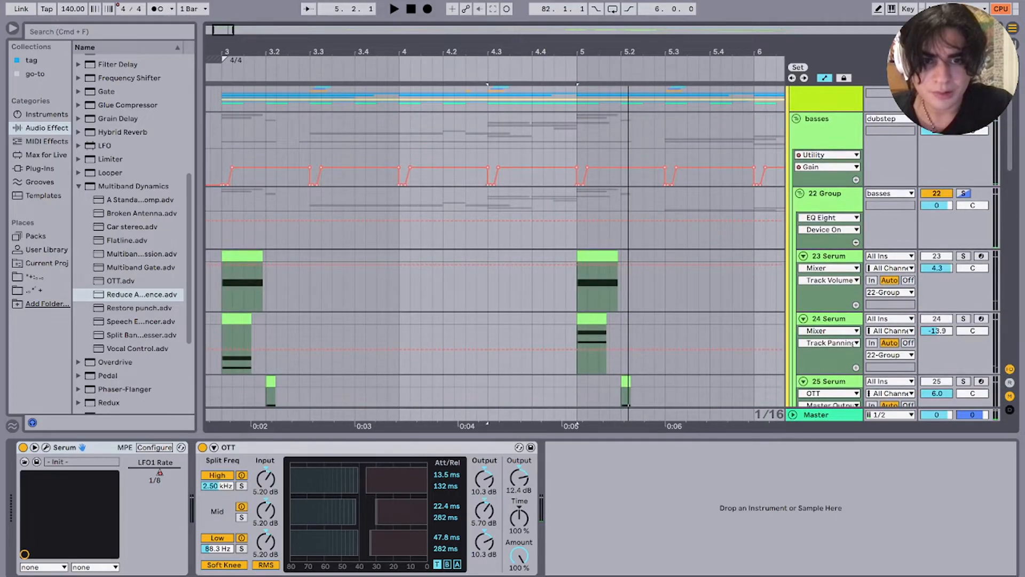
{"action": "scroll", "coordinate": [495, 251], "scroll_direction": "down", "scroll_amount": 10}
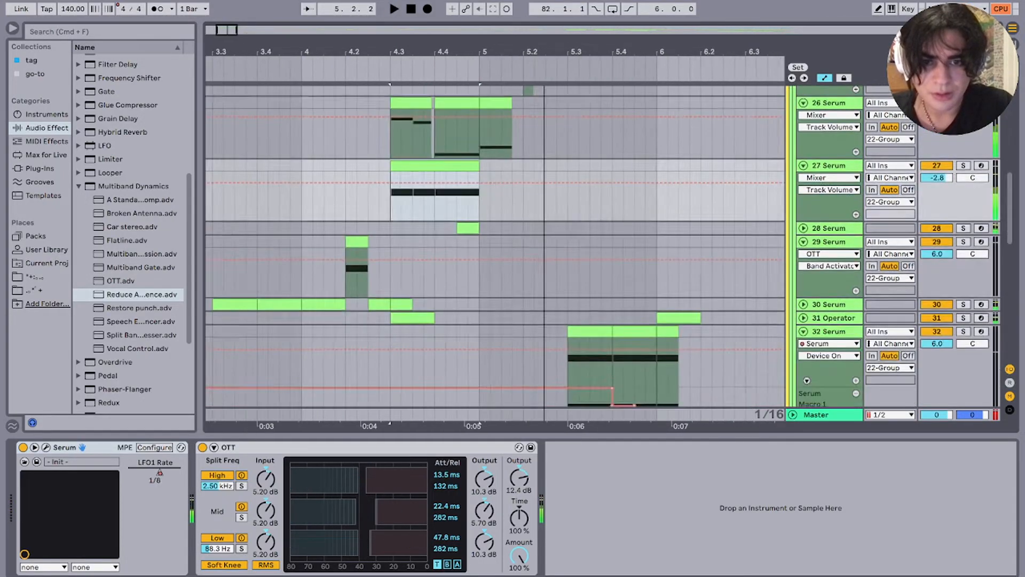
{"action": "key", "text": "space"}
Step: Select 32 Serum's first clip, solo the track, and play it from 5.3
{"action": "left_click", "coordinate": [589, 331]}
{"action": "scroll", "coordinate": [589, 332], "scroll_direction": "down", "scroll_amount": 5}
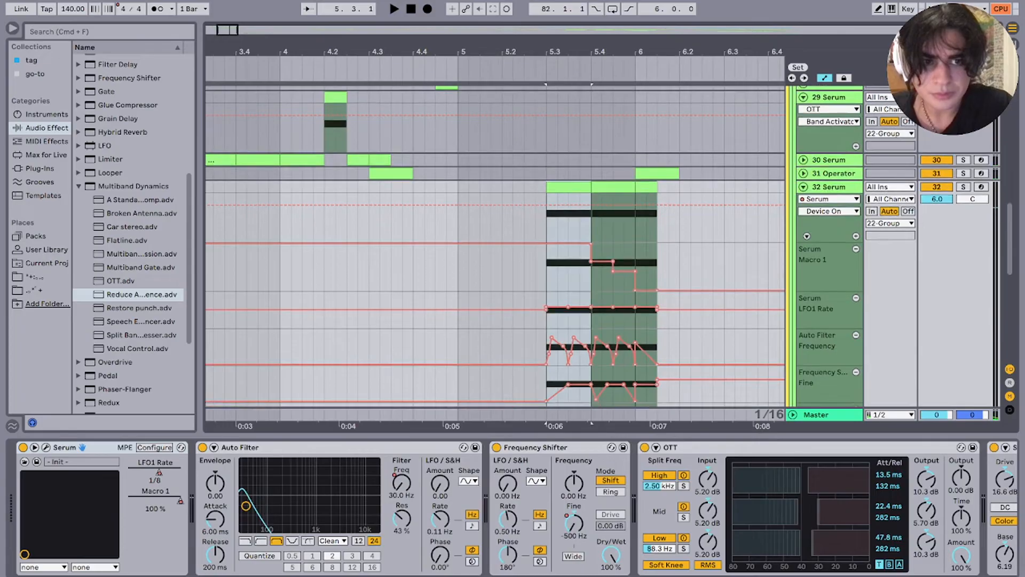
{"action": "key", "text": "space"}
{"action": "key", "text": "s"}
{"action": "scroll", "coordinate": [495, 251], "scroll_direction": "right", "scroll_amount": 3}
{"action": "scroll", "coordinate": [495, 250], "scroll_direction": "down", "scroll_amount": 1}
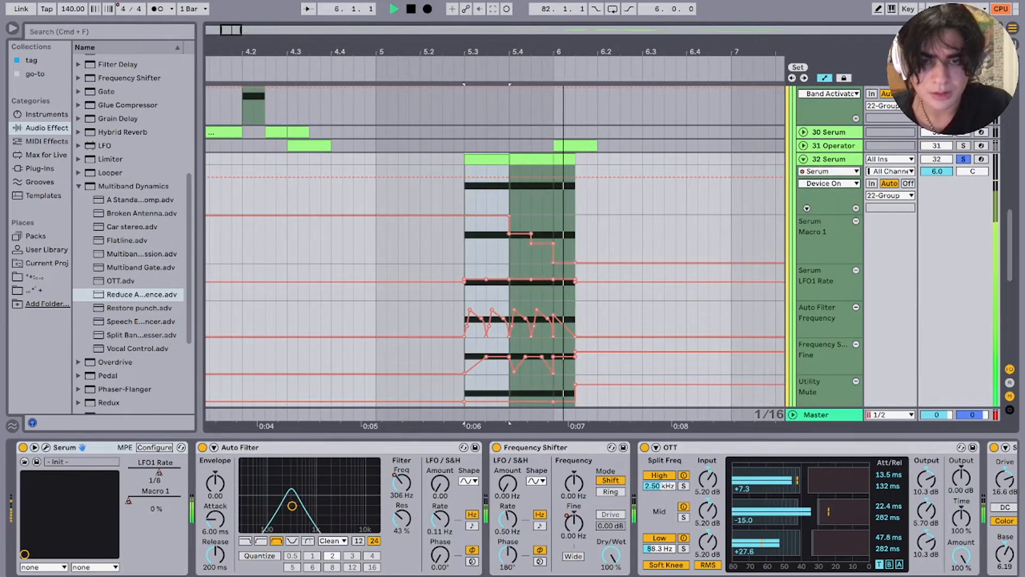
{"action": "key", "text": "space"}
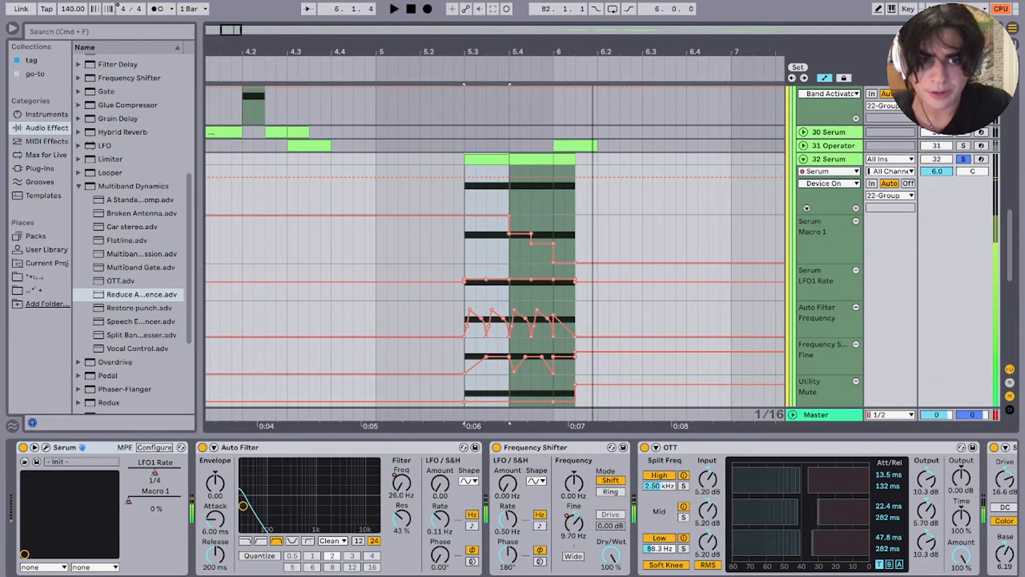
Step: Solo and unfold 31 Operator, play its clip at bar 6 repeatedly, and collapse the track
{"action": "left_click", "coordinate": [963, 145]}
{"action": "left_click", "coordinate": [802, 146]}
{"action": "left_click", "coordinate": [575, 145]}
{"action": "key", "text": "space"}
{"action": "key", "text": "space"}
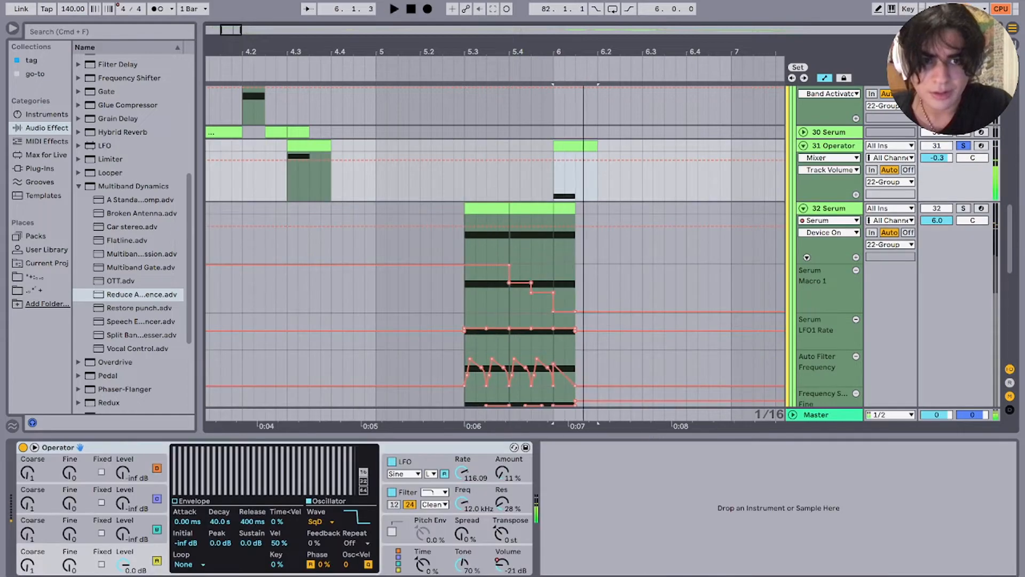
{"action": "key", "text": "space"}
{"action": "key", "text": "space"}
{"action": "left_click", "coordinate": [803, 145]}
Step: Solo 30 Serum and 32 Serum together and select 32 Serum's first clip at 5.3
{"action": "left_click", "coordinate": [829, 159]}
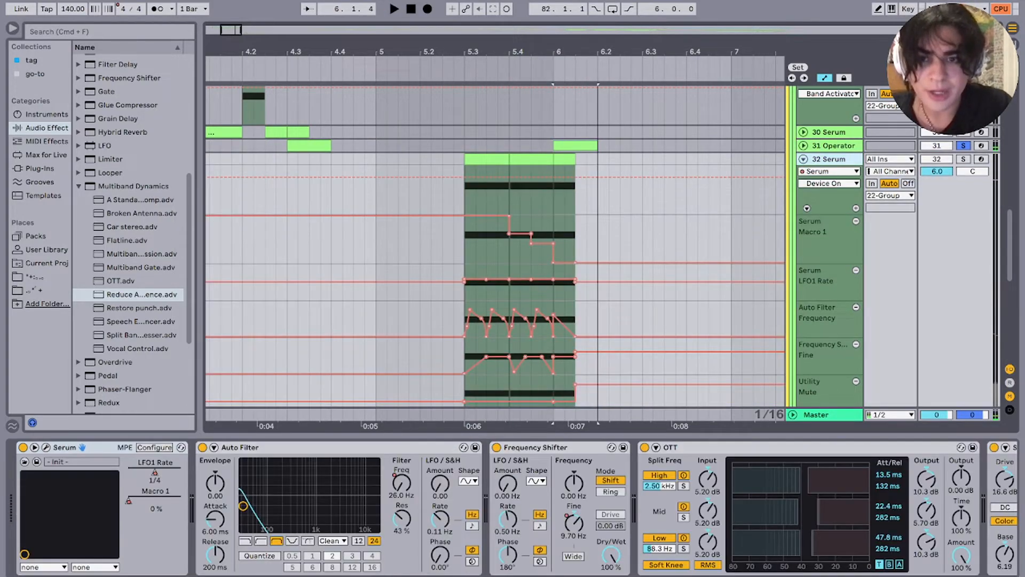
{"action": "scroll", "coordinate": [495, 245], "scroll_direction": "down", "scroll_amount": 8}
{"action": "scroll", "coordinate": [495, 245], "scroll_direction": "up", "scroll_amount": 3}
{"action": "scroll", "coordinate": [495, 246], "scroll_direction": "up", "scroll_amount": 4}
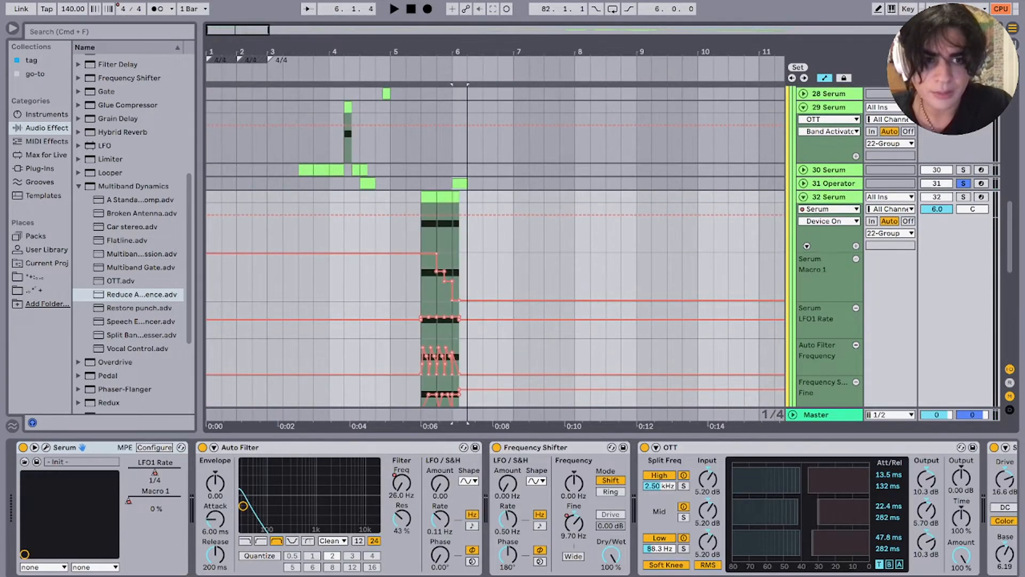
{"action": "left_click", "coordinate": [963, 170]}
{"action": "left_click", "coordinate": [963, 197], "text": "super"}
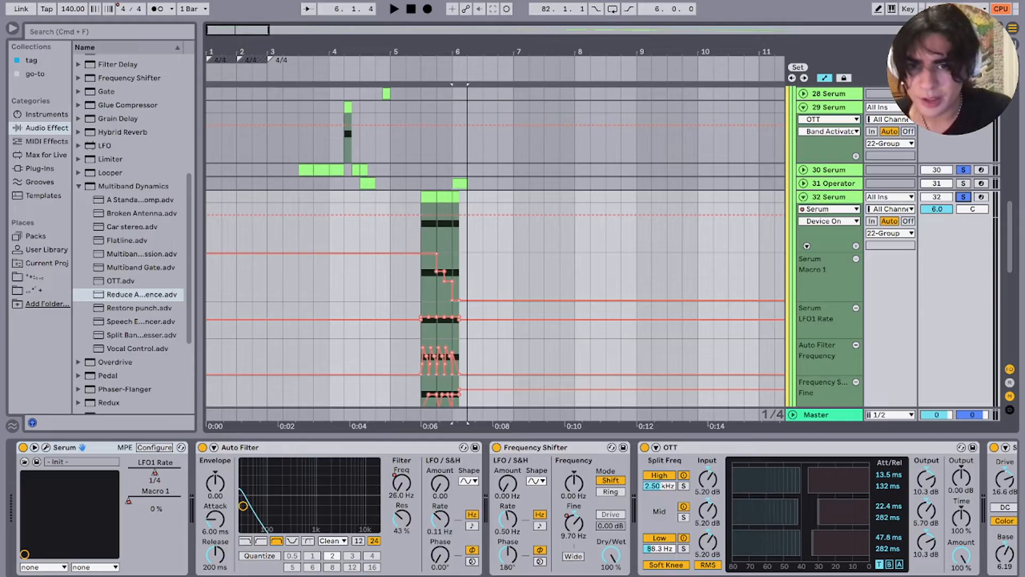
{"action": "left_click", "coordinate": [428, 197]}
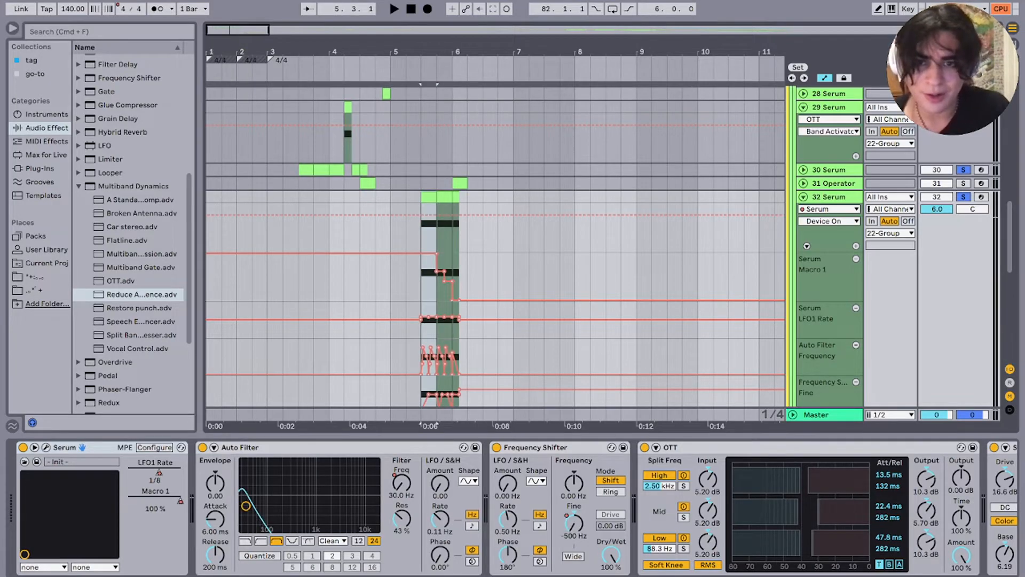
Step: Play 30 Serum's clips from 3.3, then 32 Serum's clips from 5.3, to compare the two basses
{"action": "left_click_drag", "start_coordinate": [422, 197], "coordinate": [375, 197]}
{"action": "left_click", "coordinate": [267, 197]}
{"action": "left_click", "coordinate": [299, 198]}
{"action": "key", "text": "plus"}
{"action": "left_click", "coordinate": [312, 169]}
{"action": "key", "text": "space"}
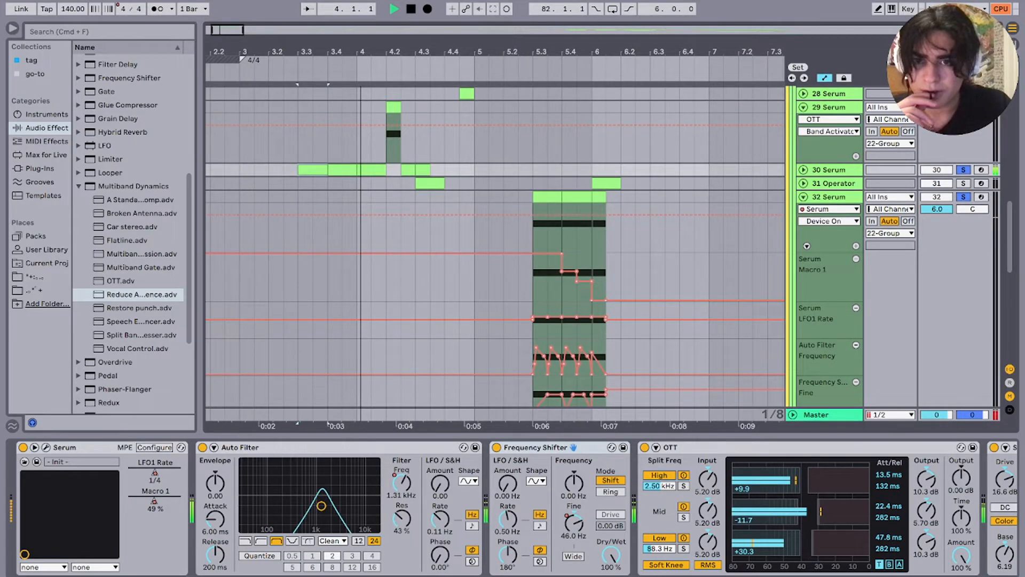
{"action": "key", "text": "space"}
{"action": "left_click", "coordinate": [547, 197]}
{"action": "key", "text": "space"}
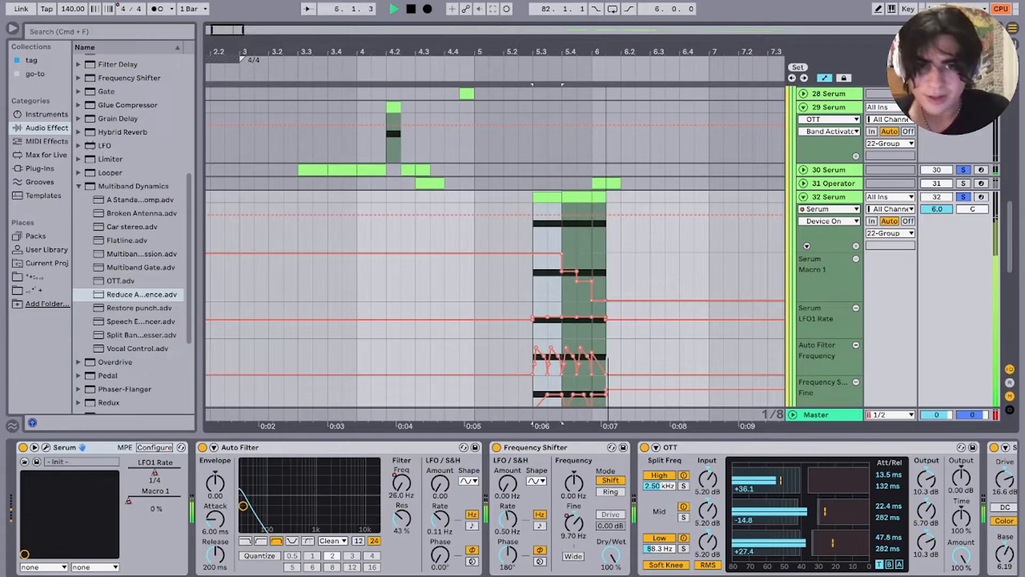
{"action": "key", "text": "space"}
Step: Collapse 32 Serum, solo 33 Serum, play its clips from bar 3, and unfold the track
{"action": "left_click", "coordinate": [803, 197]}
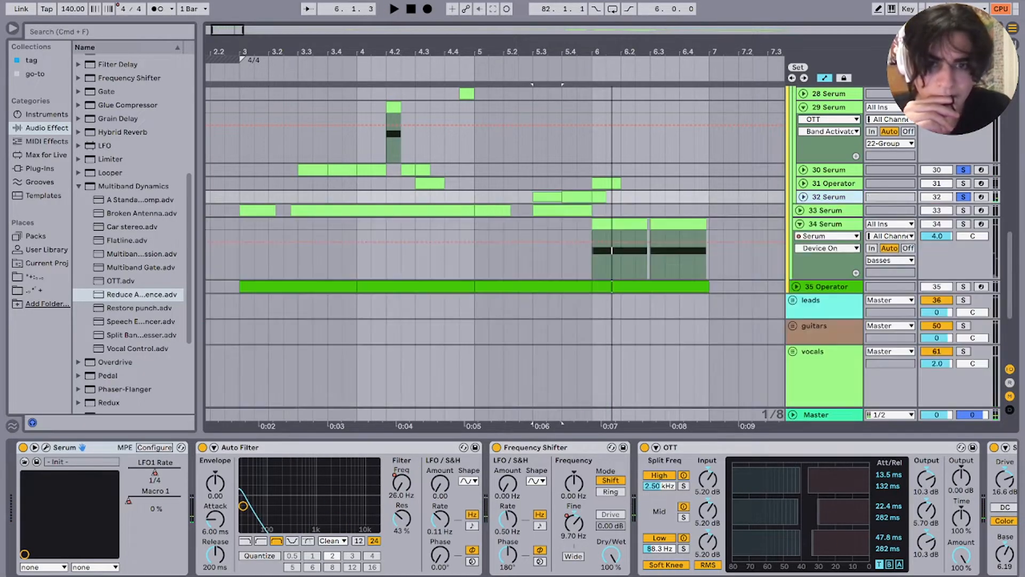
{"action": "left_click", "coordinate": [563, 211]}
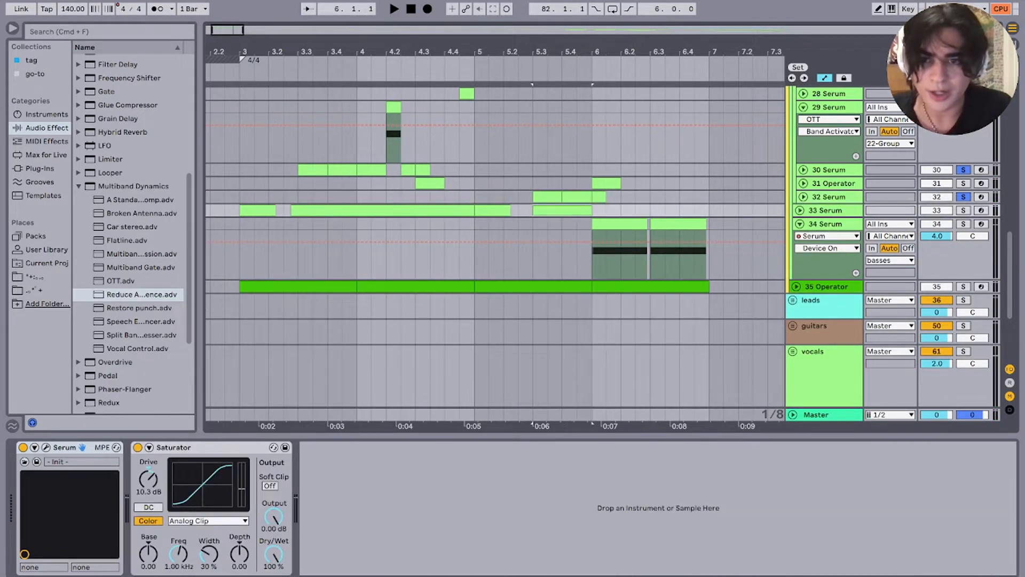
{"action": "key", "text": "s"}
{"action": "scroll", "coordinate": [562, 210], "scroll_direction": "left", "scroll_amount": 2}
{"action": "left_click", "coordinate": [317, 201]}
{"action": "key", "text": "space"}
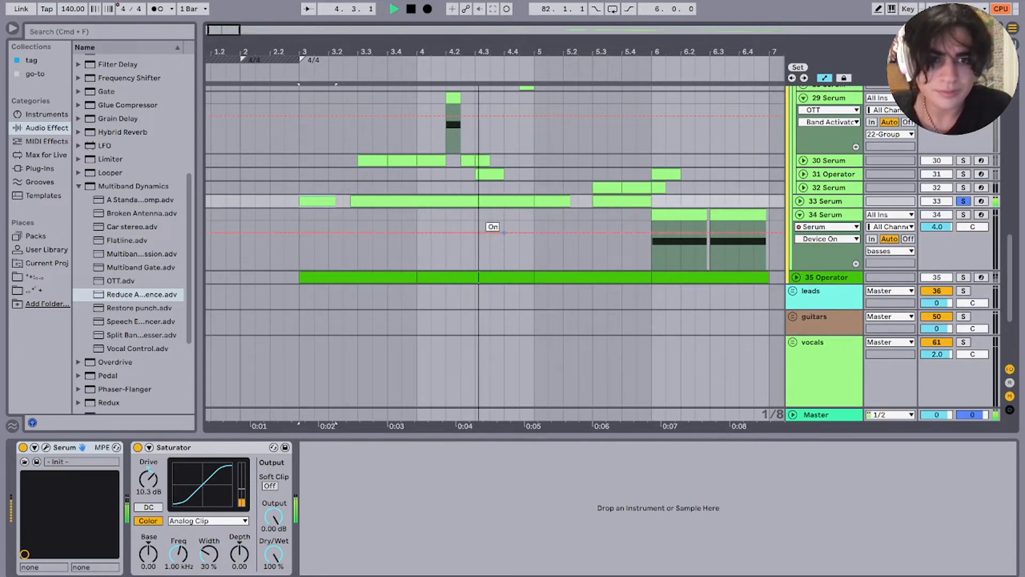
{"action": "key", "text": "space"}
{"action": "left_click", "coordinate": [799, 201]}
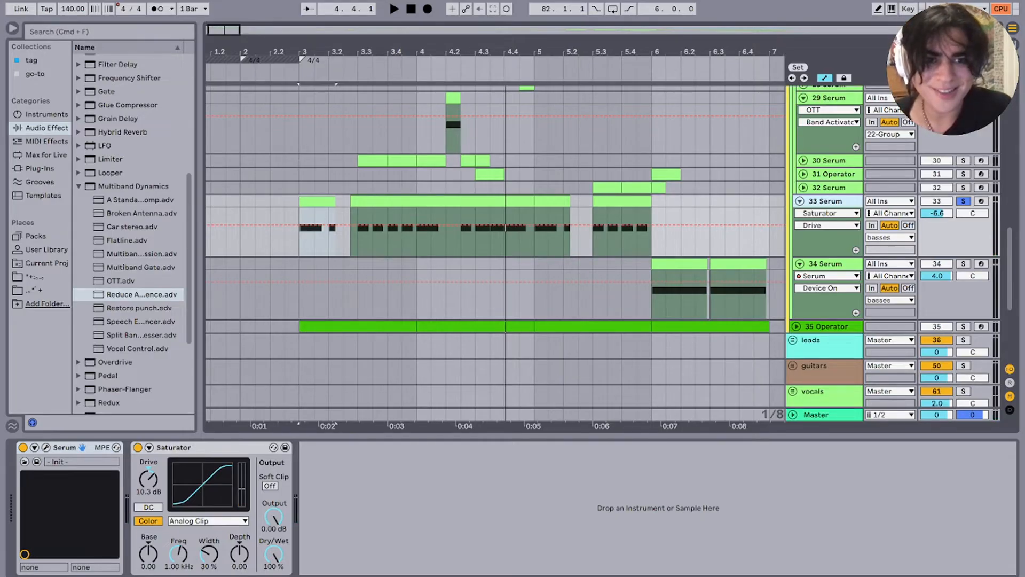
Step: Collapse 22 Group, solo it together with 33 Serum, and play both from bar 3
{"action": "left_click", "coordinate": [804, 99]}
{"action": "scroll", "coordinate": [804, 99], "scroll_direction": "up", "scroll_amount": 8}
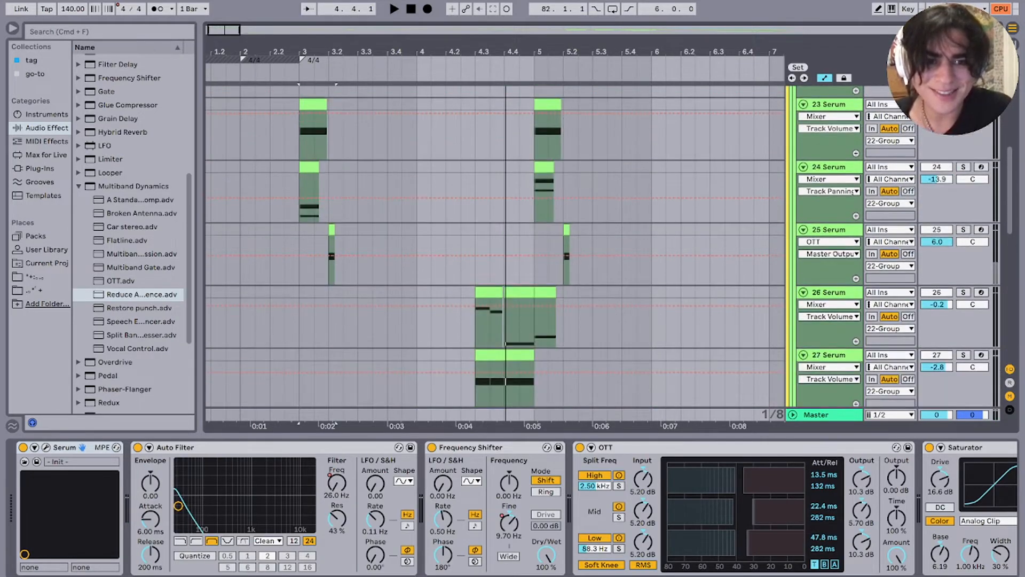
{"action": "scroll", "coordinate": [800, 211], "scroll_direction": "up", "scroll_amount": 5}
{"action": "left_click", "coordinate": [799, 211]}
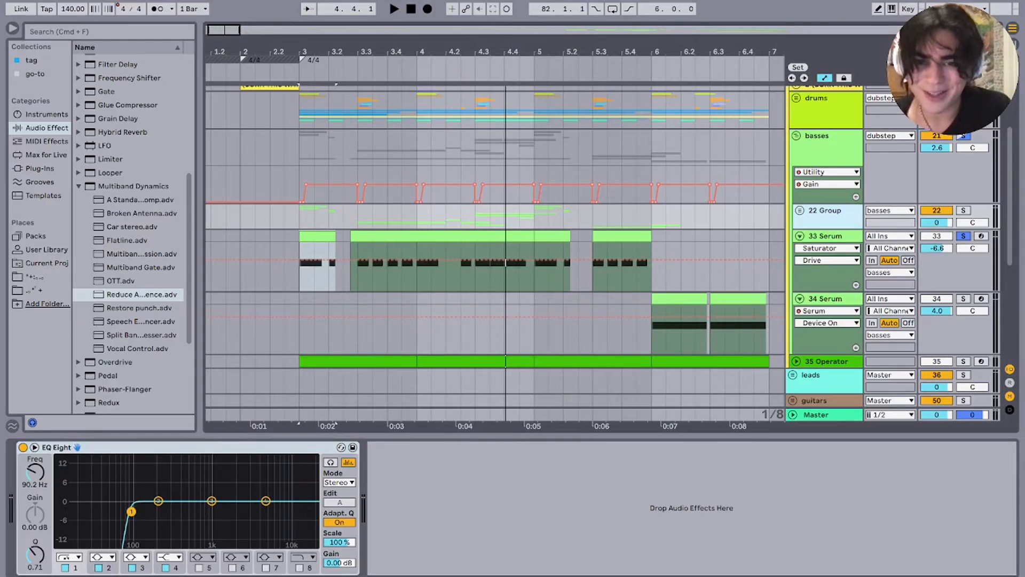
{"action": "key", "text": "Down"}
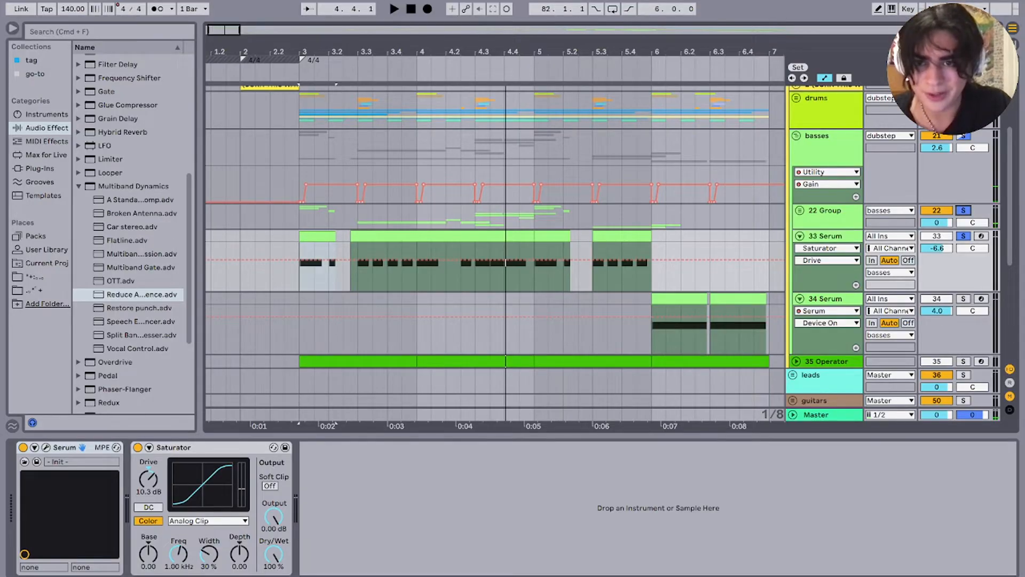
{"action": "left_click", "coordinate": [300, 217]}
{"action": "key", "text": "space"}
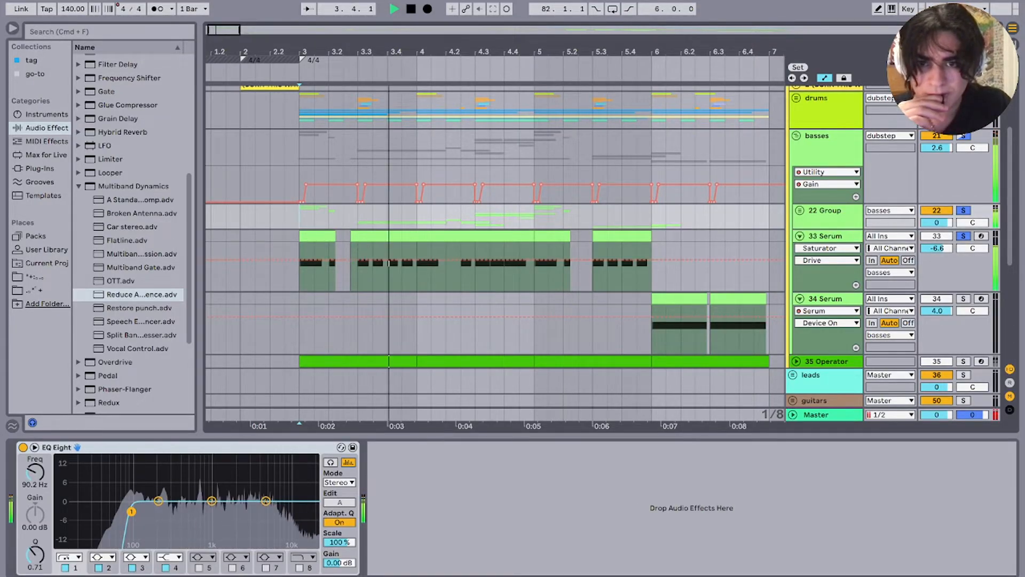
Step: Solo 34 Serum, play its first clip from bar 6, and collapse 33 Serum
{"action": "left_click", "coordinate": [563, 272]}
{"action": "scroll", "coordinate": [563, 273], "scroll_direction": "right", "scroll_amount": 3}
{"action": "scroll", "coordinate": [563, 272], "scroll_direction": "down", "scroll_amount": 1}
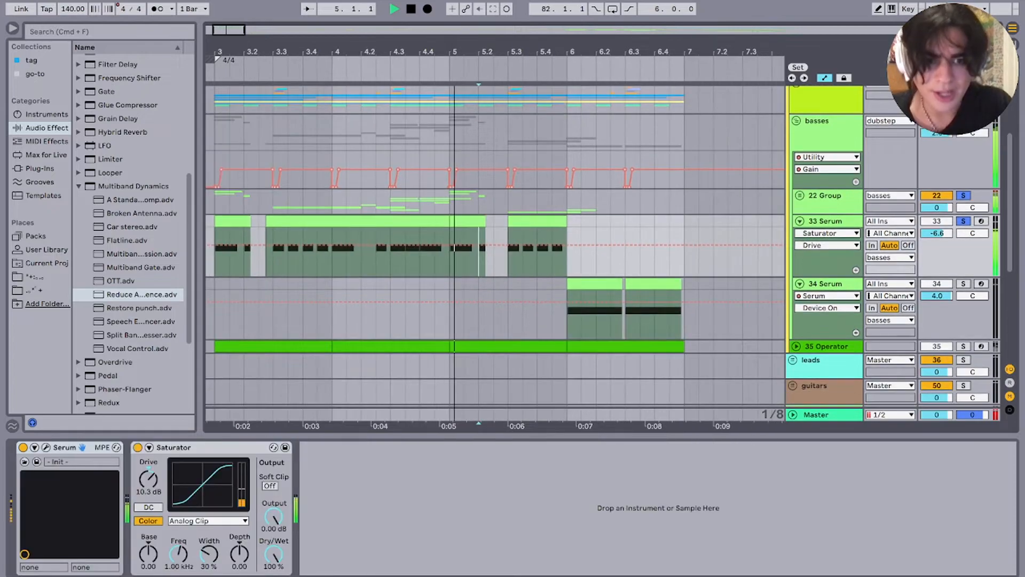
{"action": "left_click", "coordinate": [594, 283]}
{"action": "key", "text": "space"}
{"action": "left_click", "coordinate": [963, 283]}
{"action": "key", "text": "space"}
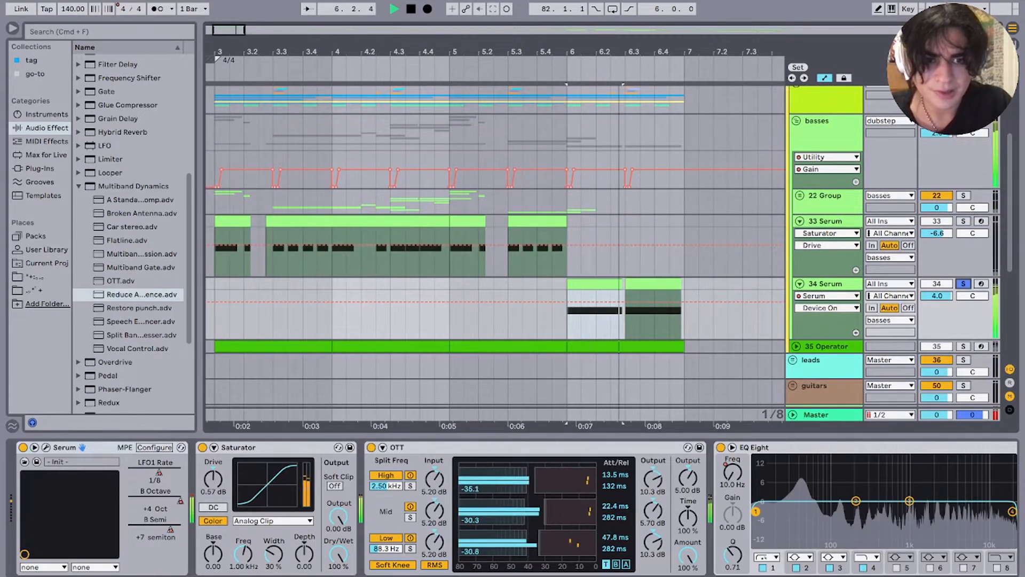
{"action": "left_click", "coordinate": [800, 221]}
{"action": "left_click", "coordinate": [824, 235]}
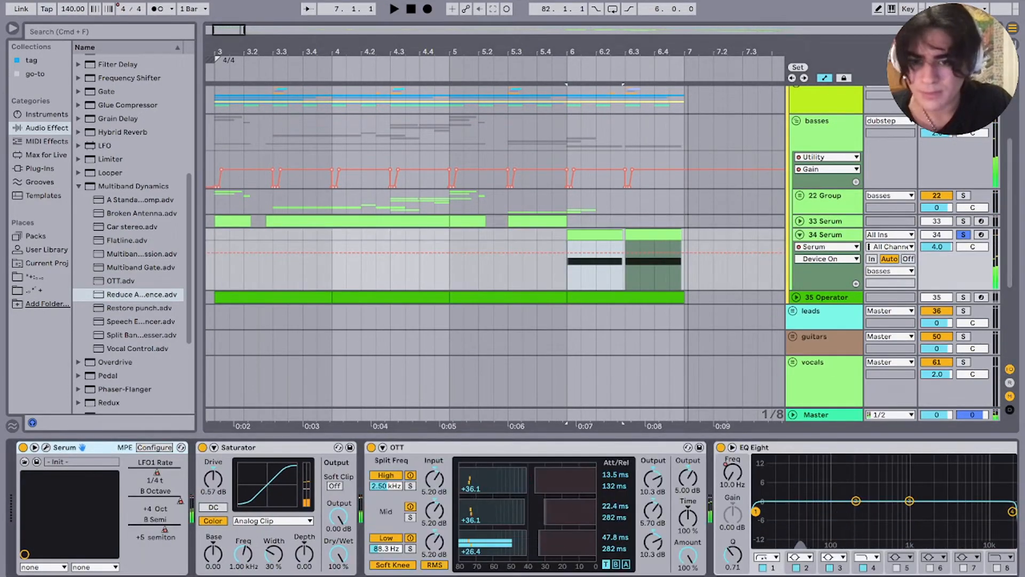
Step: Replay 34 Serum's soloed clips from bar 6
{"action": "scroll", "coordinate": [512, 507], "scroll_direction": "right", "scroll_amount": 5}
{"action": "scroll", "coordinate": [513, 507], "scroll_direction": "left", "scroll_amount": 5}
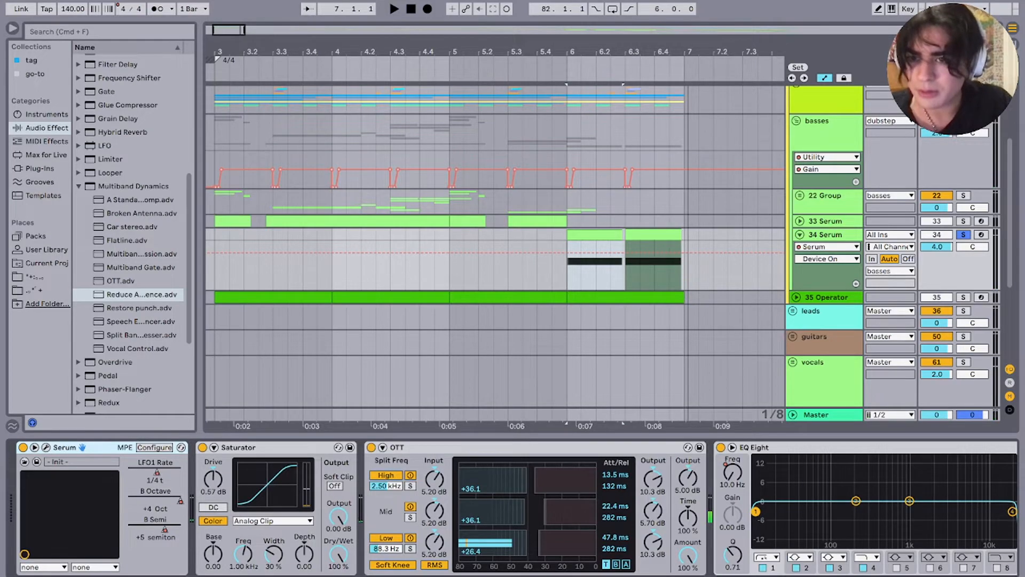
{"action": "key", "text": "space"}
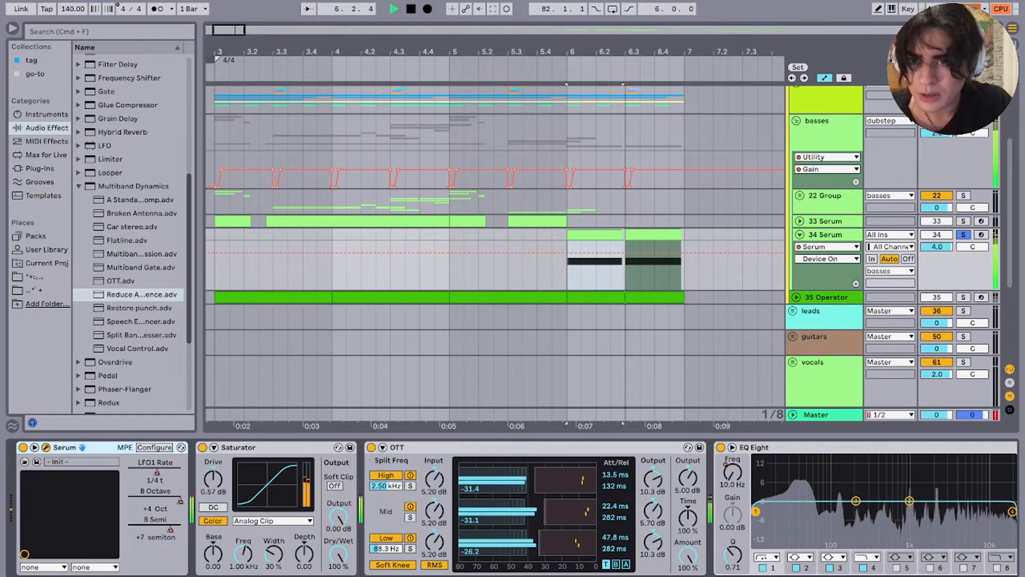
{"action": "key", "text": "space"}
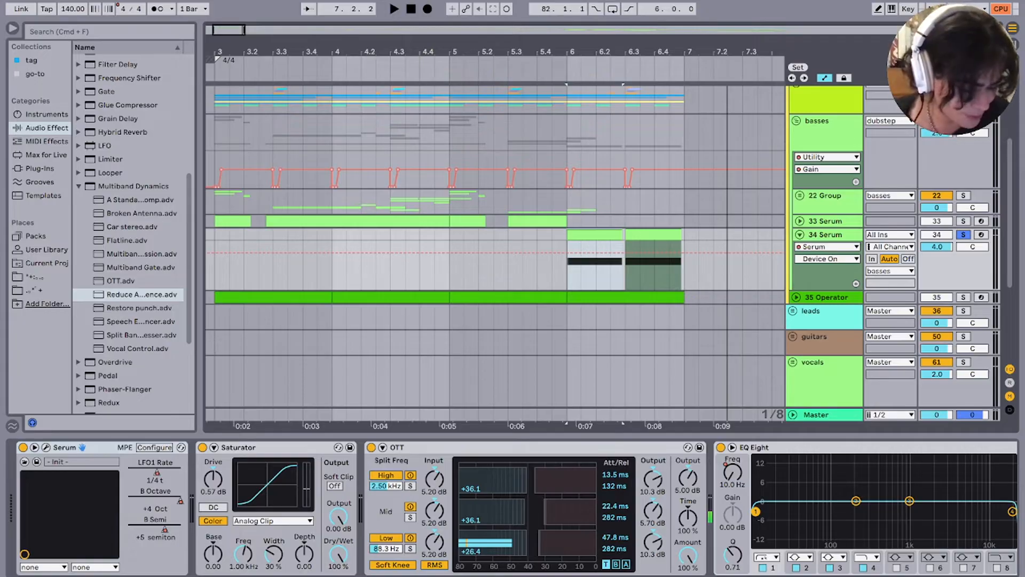
{"action": "key", "text": "space"}
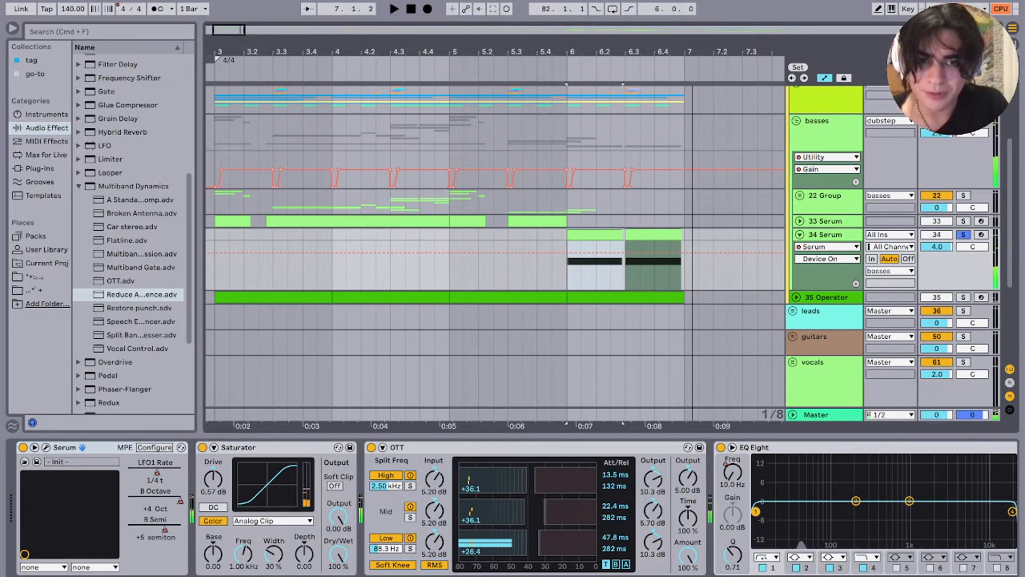
{"action": "key", "text": "space"}
Step: Play the basses together from bar 6 with 33 Serum deactivated
{"action": "left_click", "coordinate": [624, 221]}
{"action": "left_click", "coordinate": [963, 220]}
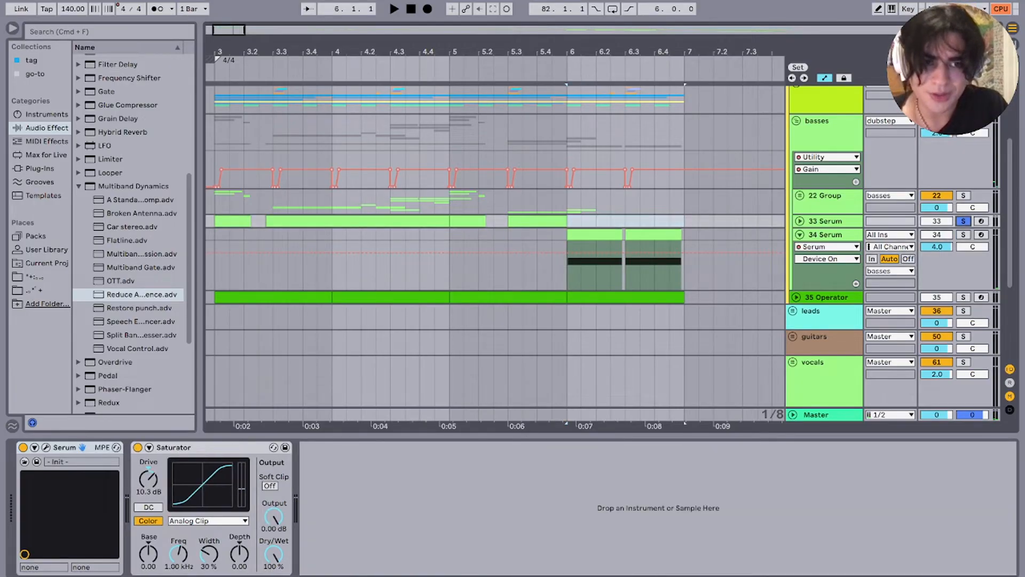
{"action": "left_click", "coordinate": [937, 297]}
{"action": "key", "text": "space"}
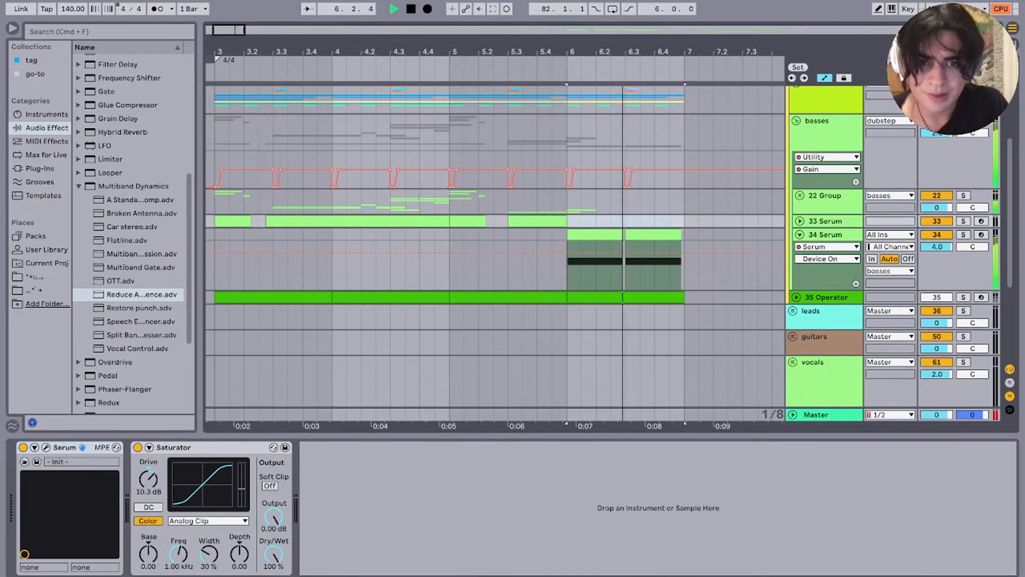
{"action": "left_click", "coordinate": [523, 201]}
{"action": "key", "text": "space"}
{"action": "key", "text": "space"}
{"action": "left_click", "coordinate": [525, 262]}
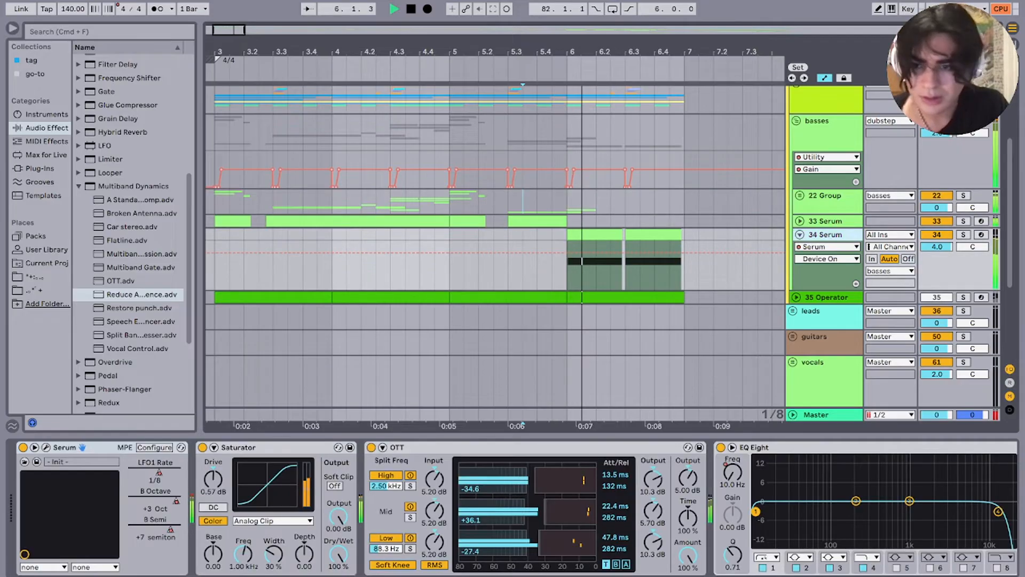
{"action": "left_click", "coordinate": [46, 447]}
{"action": "key", "text": "space"}
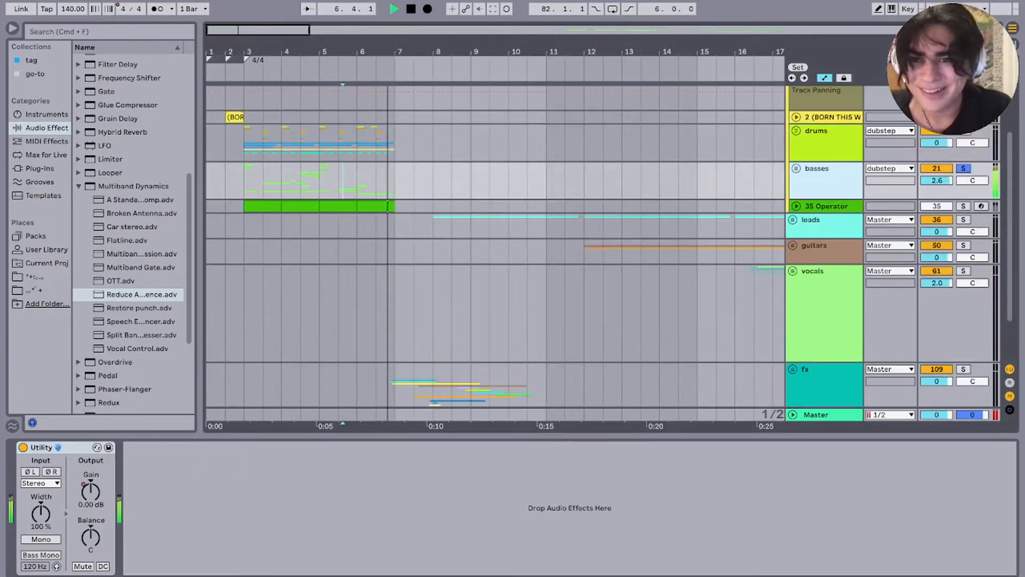
Step: Solo 35 Operator and play it from bar 3, and replay the full mix from there with the solo off
{"action": "scroll", "coordinate": [321, 186], "scroll_direction": "up", "scroll_amount": 1}
{"action": "key", "text": "space"}
{"action": "left_click_drag", "start_coordinate": [281, 182], "coordinate": [244, 182]}
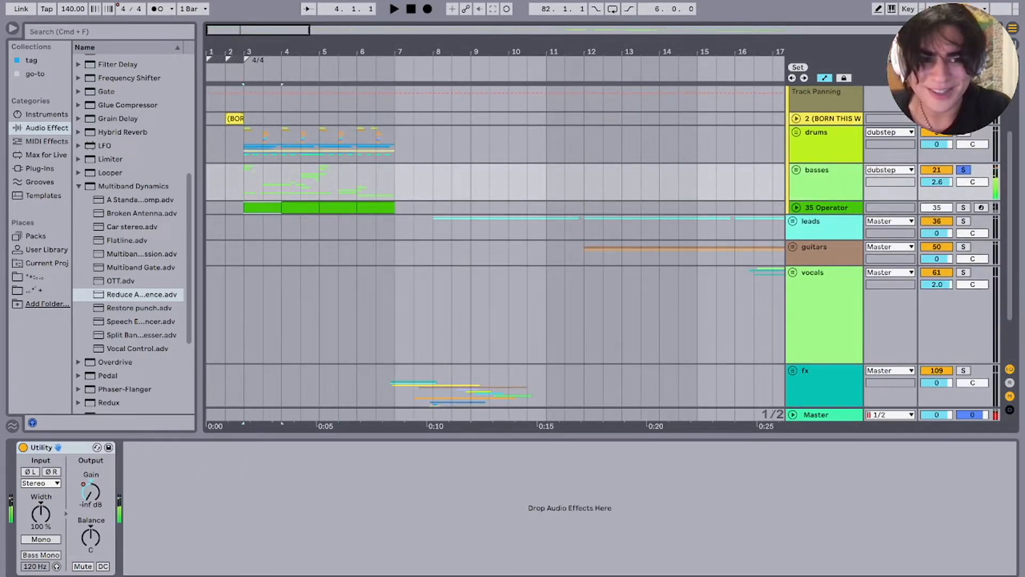
{"action": "left_click", "coordinate": [262, 207]}
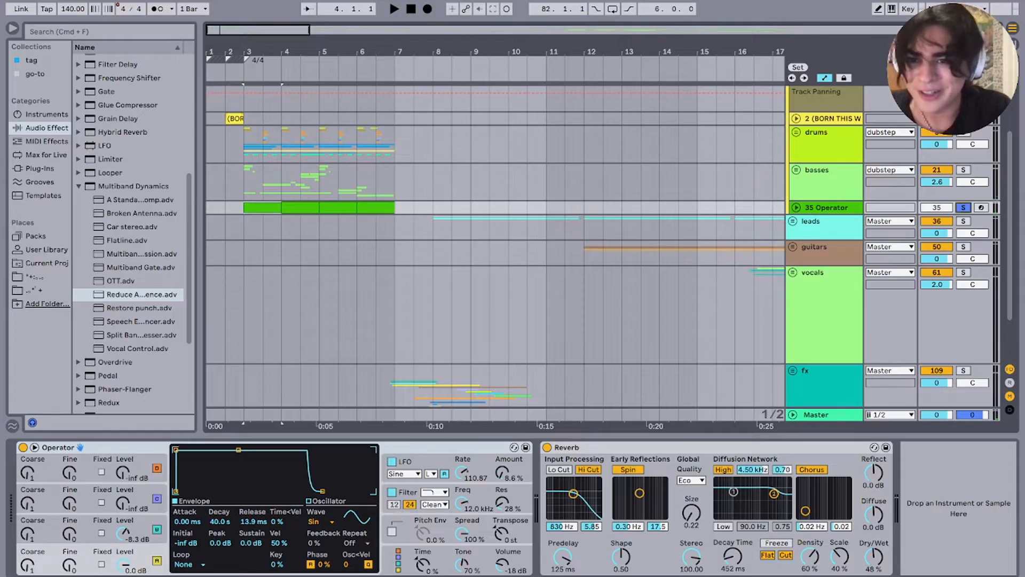
{"action": "scroll", "coordinate": [253, 207], "scroll_direction": "up", "scroll_amount": 2}
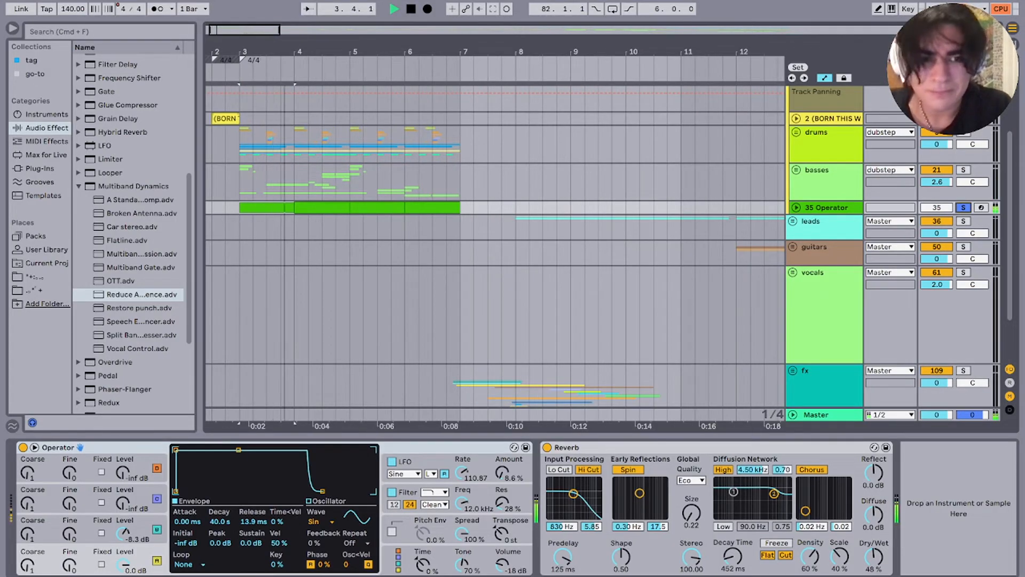
{"action": "scroll", "coordinate": [496, 251], "scroll_direction": "up", "scroll_amount": 4}
{"action": "key", "text": "space"}
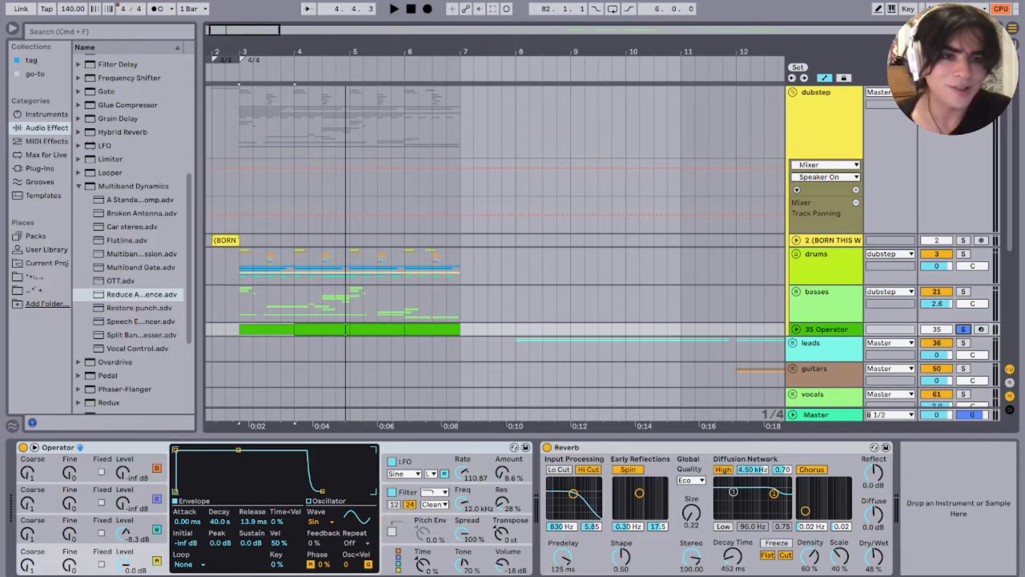
{"action": "key", "text": "space"}
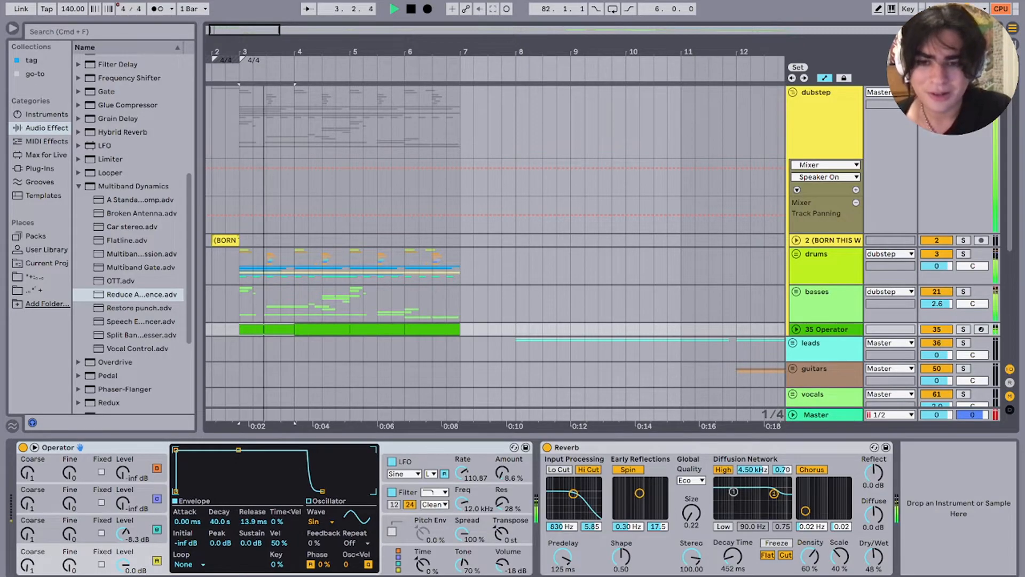
{"action": "key", "text": "space"}
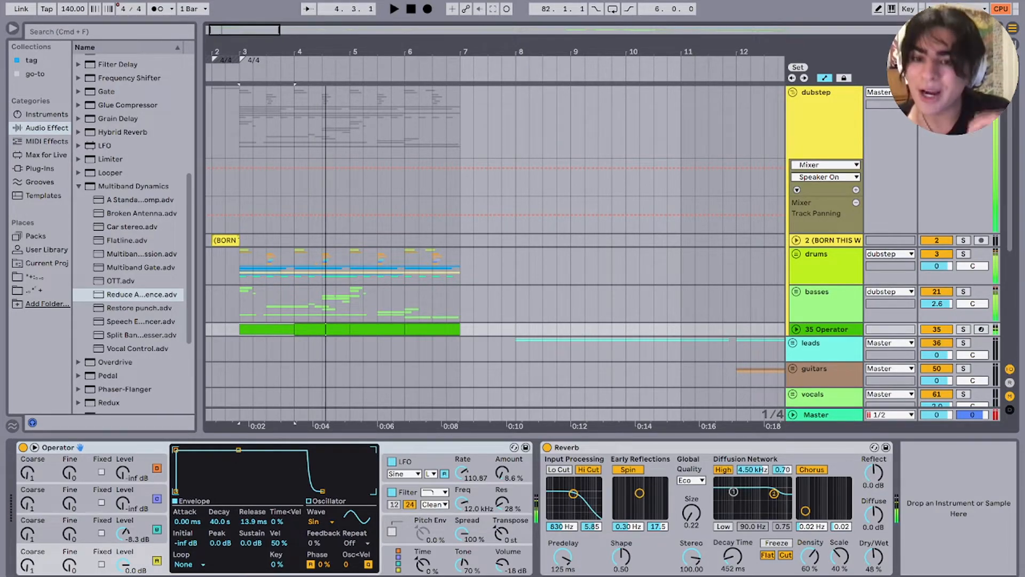
Step: Place the insert marker near 6.4 on the fx group and unfold the group
{"action": "scroll", "coordinate": [456, 277], "scroll_direction": "down", "scroll_amount": 5}
{"action": "left_click", "coordinate": [457, 277]}
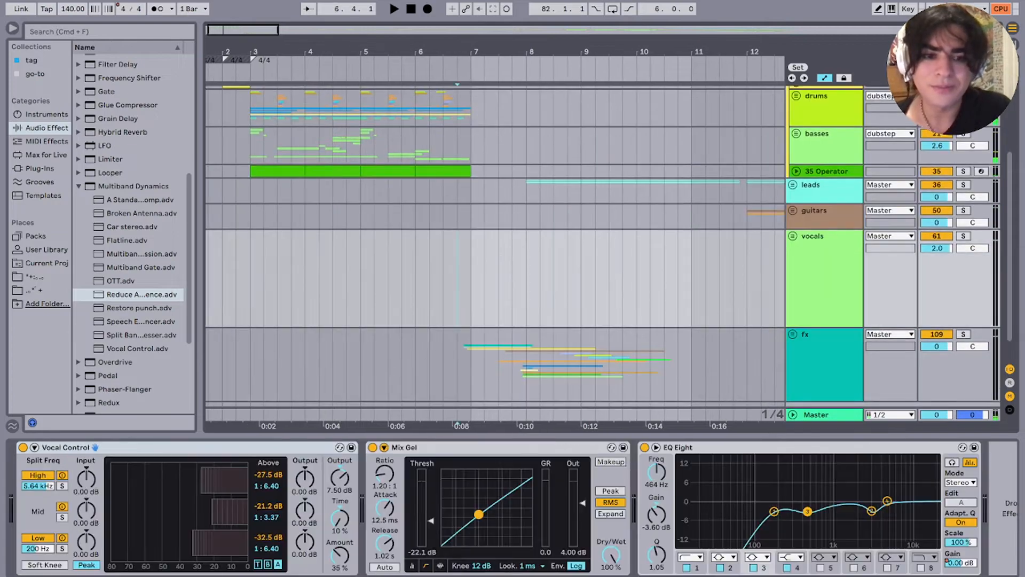
{"action": "scroll", "coordinate": [457, 278], "scroll_direction": "up", "scroll_amount": 5}
{"action": "scroll", "coordinate": [458, 331], "scroll_direction": "down", "scroll_amount": 2}
{"action": "left_click", "coordinate": [458, 339]}
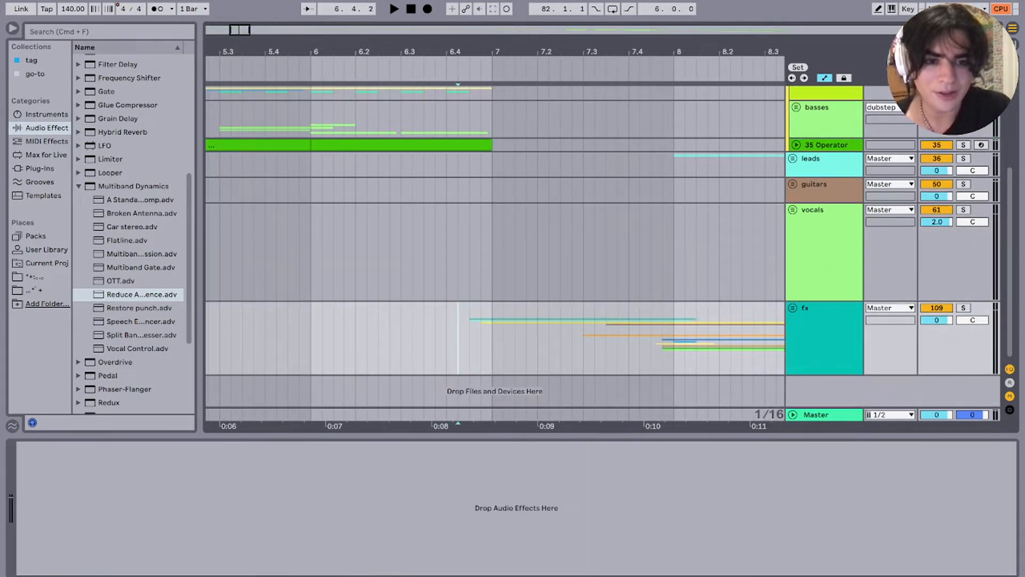
{"action": "key", "text": "u"}
{"action": "scroll", "coordinate": [458, 338], "scroll_direction": "down", "scroll_amount": 5}
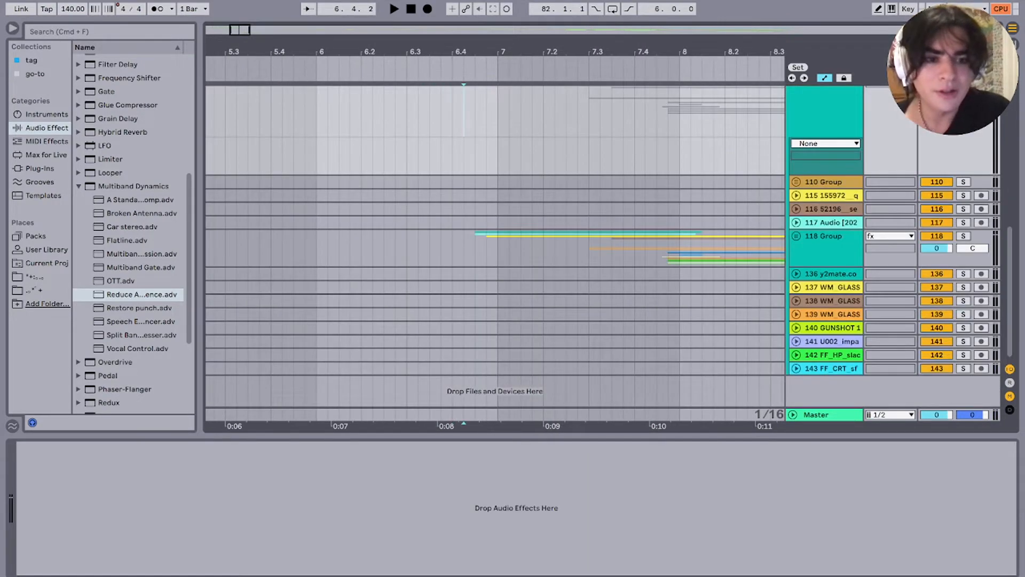
Step: Play the mix from 118 Group just after 6.4 and unfold that group to show its effect clips
{"action": "left_click", "coordinate": [463, 250]}
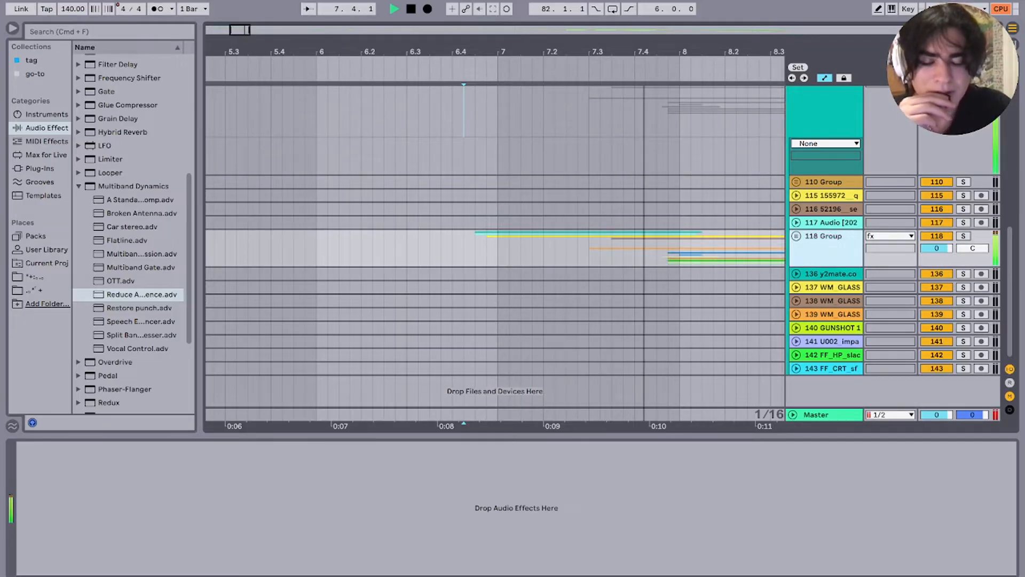
{"action": "key", "text": "u"}
{"action": "scroll", "coordinate": [464, 250], "scroll_direction": "down", "scroll_amount": 3}
{"action": "scroll", "coordinate": [463, 250], "scroll_direction": "down", "scroll_amount": 1}
{"action": "scroll", "coordinate": [463, 250], "scroll_direction": "right", "scroll_amount": 2}
{"action": "key", "text": "space"}
Step: Solo tracks 119 to 122 one at a time, playing the spin-stop and spinback effects and the ITS THE NEW WAVE OF THE FUTURE sample
{"action": "left_click", "coordinate": [419, 140]}
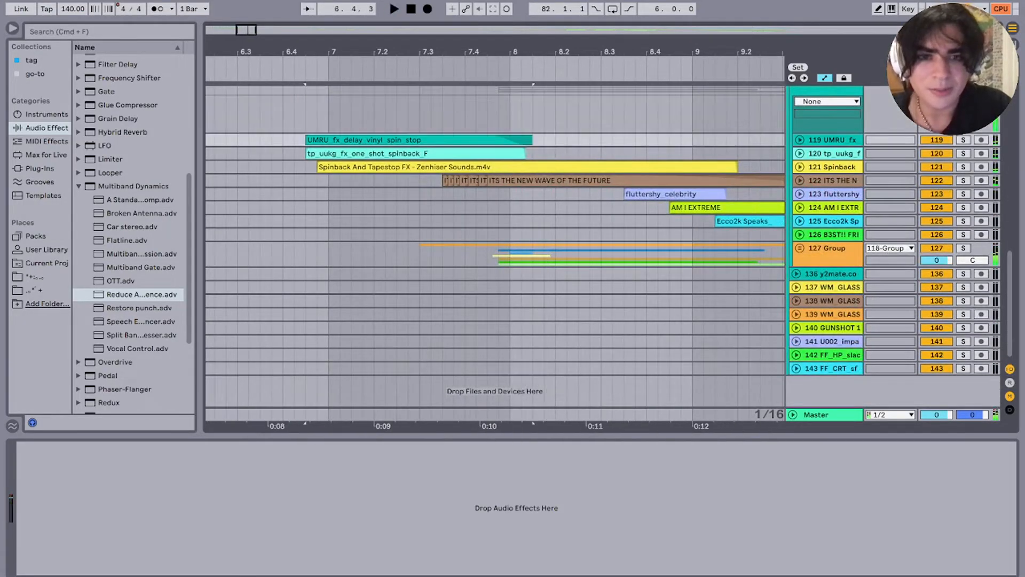
{"action": "left_click", "coordinate": [963, 140]}
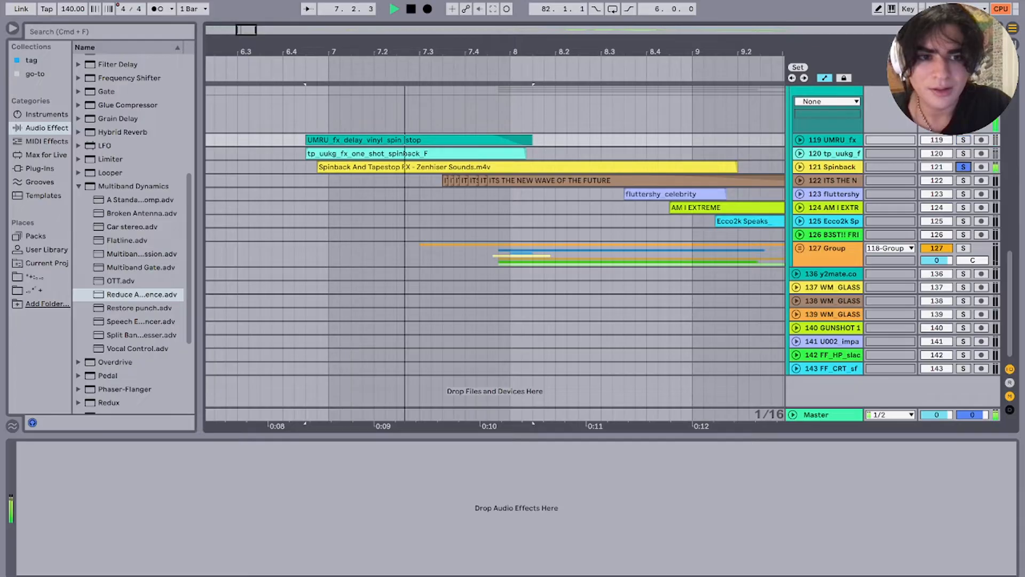
{"action": "left_click", "coordinate": [457, 180]}
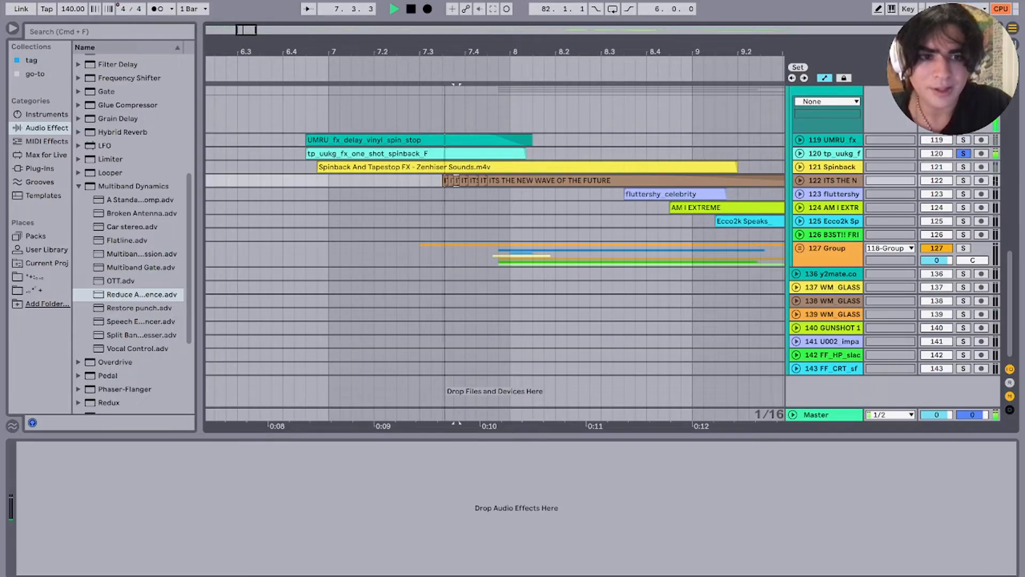
{"action": "left_click", "coordinate": [421, 207]}
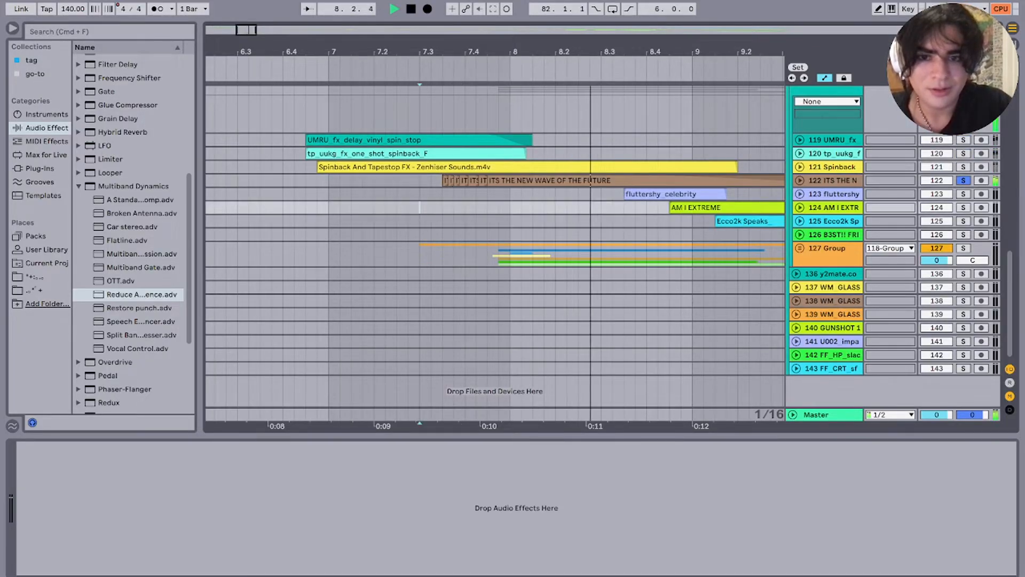
{"action": "scroll", "coordinate": [420, 207], "scroll_direction": "up", "scroll_amount": 3}
{"action": "scroll", "coordinate": [440, 214], "scroll_direction": "down", "scroll_amount": 5}
{"action": "key", "text": "space"}
Step: Unfold 127 Group, solo its 128 sm101 subdrop track, and play from 7.3
{"action": "left_click", "coordinate": [432, 254]}
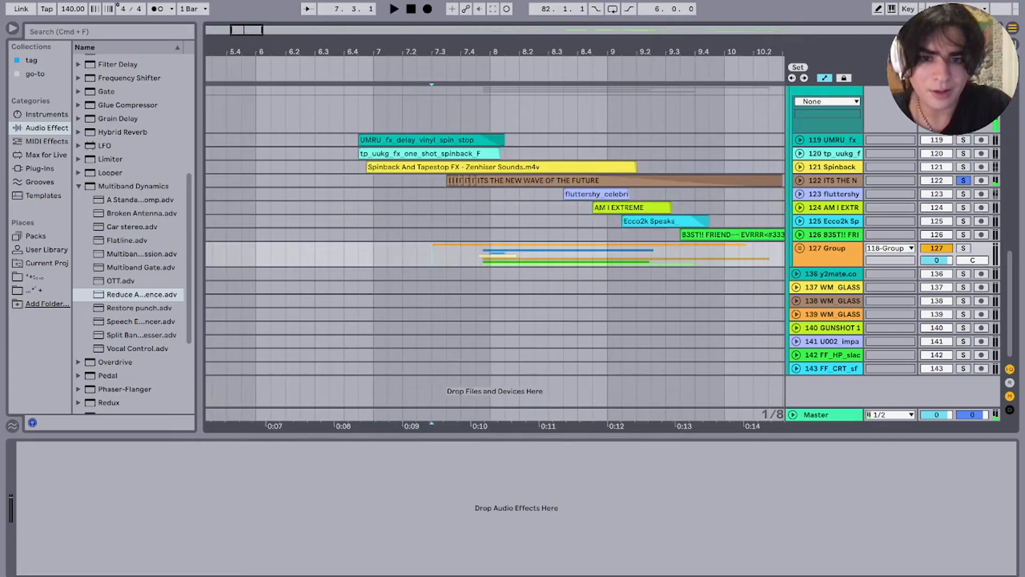
{"action": "key", "text": "u"}
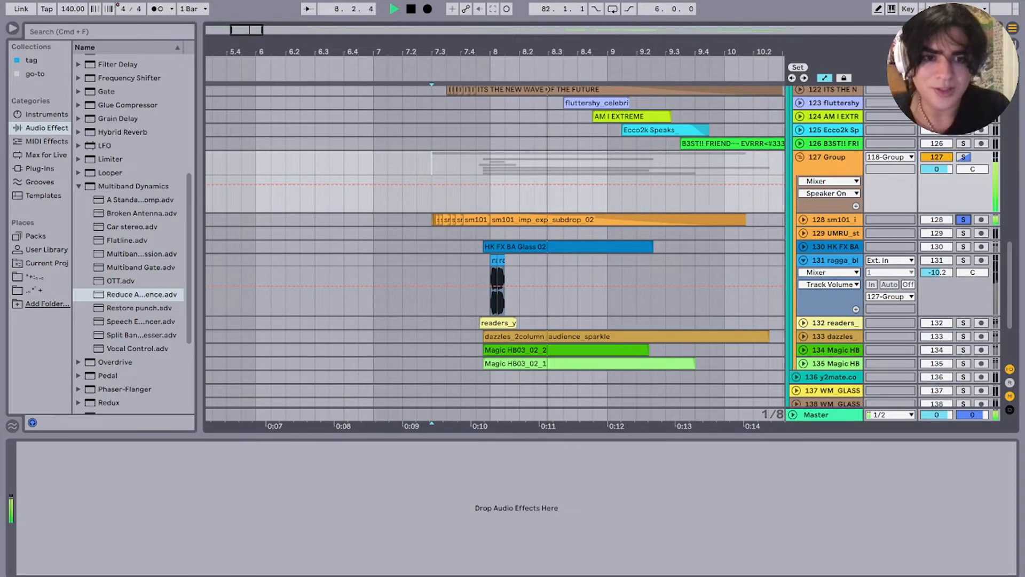
Step: Solo 127 Group, play its layered effects from 7.3, and fold track 131 ragga_bl
{"action": "left_click", "coordinate": [964, 157]}
{"action": "key", "text": "space"}
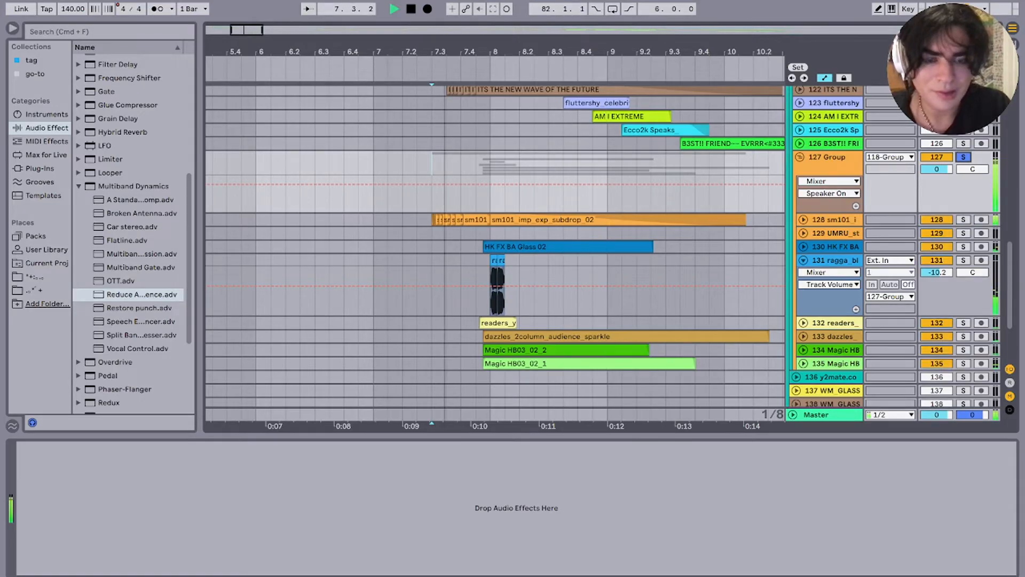
{"action": "left_click", "coordinate": [803, 260]}
{"action": "left_click", "coordinate": [490, 260]}
{"action": "key", "text": "space"}
{"action": "scroll", "coordinate": [490, 260], "scroll_direction": "up", "scroll_amount": 3}
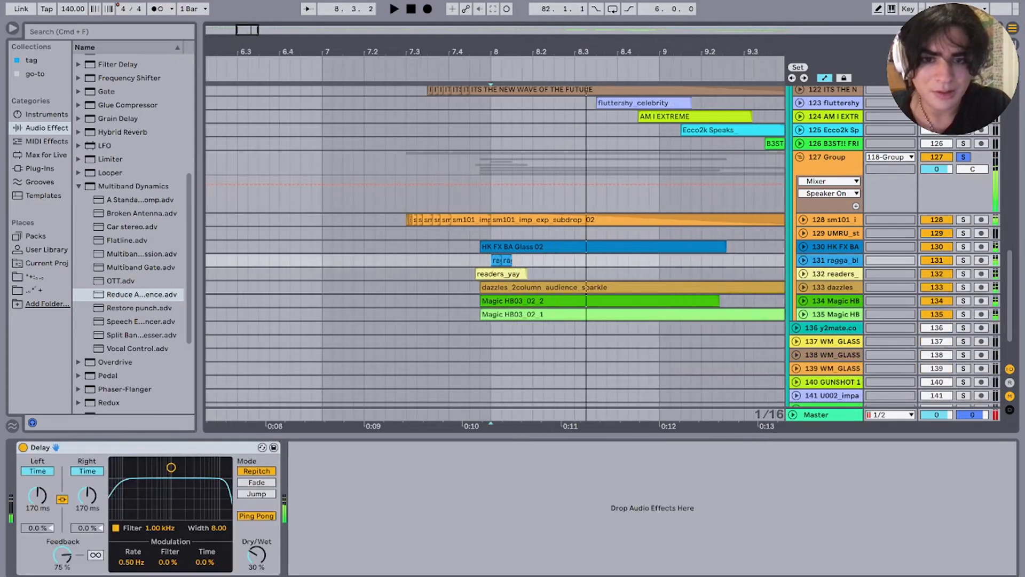
Step: Solo track 131 ragga_bl and play its short vocal clips near bar 8
{"action": "left_click", "coordinate": [478, 286]}
{"action": "left_click", "coordinate": [489, 260]}
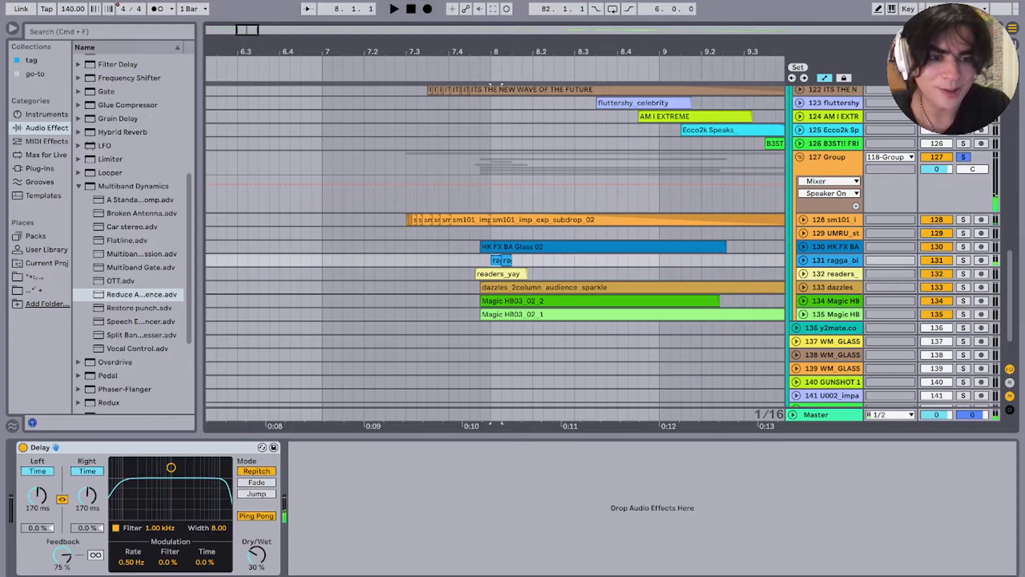
{"action": "left_click", "coordinate": [963, 260]}
{"action": "key", "text": "minus"}
{"action": "key", "text": "minus"}
{"action": "key", "text": "space"}
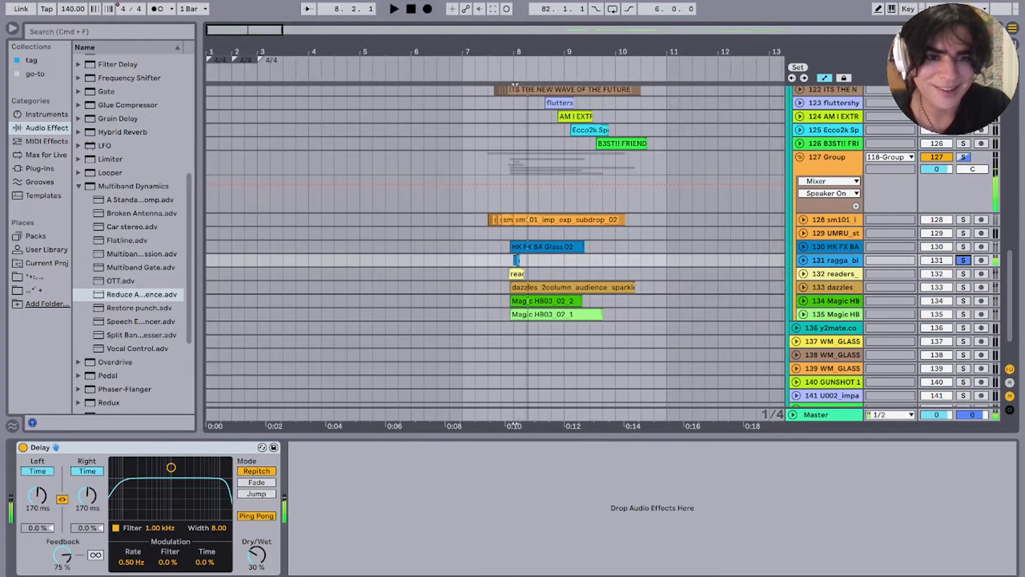
{"action": "key", "text": "space"}
Step: Fold 127 Group, clear its solo, and play 118 Group from the fluttershy clip through the remaining vocal samples
{"action": "left_click", "coordinate": [799, 156]}
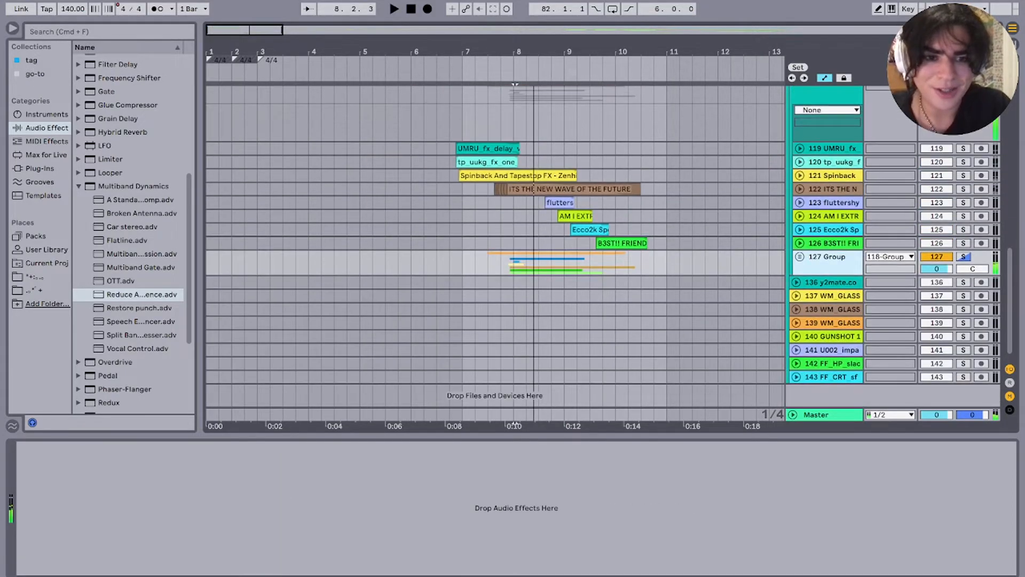
{"action": "left_click", "coordinate": [538, 203]}
{"action": "scroll", "coordinate": [538, 203], "scroll_direction": "up", "scroll_amount": 1}
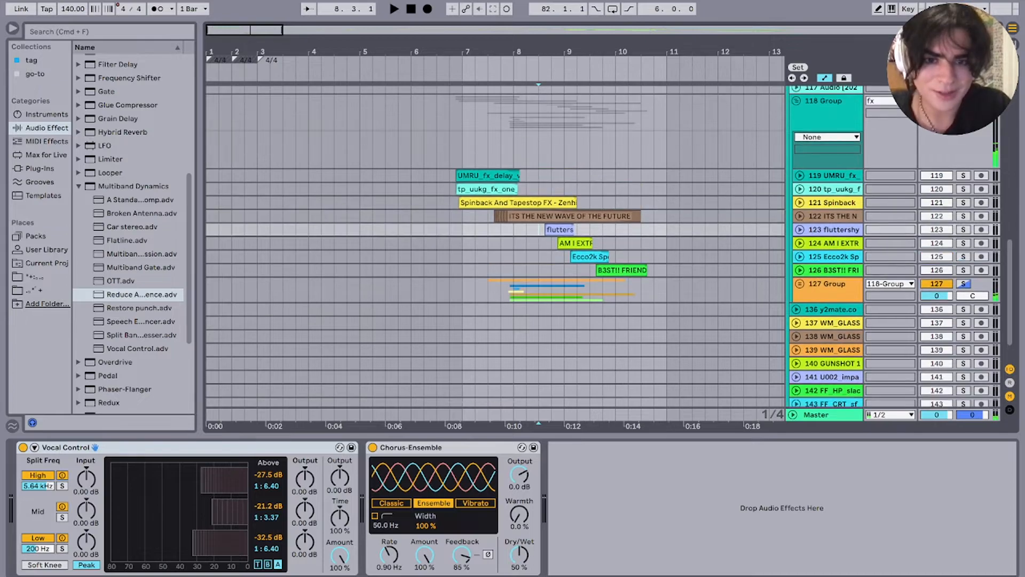
{"action": "left_click", "coordinate": [963, 284]}
{"action": "left_click", "coordinate": [544, 230]}
{"action": "key", "text": "space"}
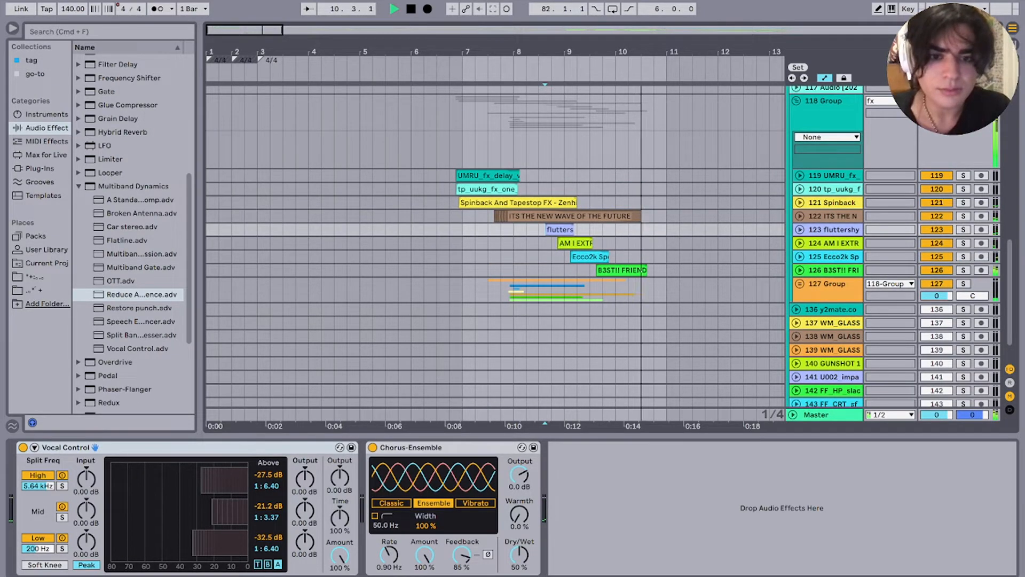
{"action": "scroll", "coordinate": [495, 246], "scroll_direction": "down", "scroll_amount": 2}
{"action": "scroll", "coordinate": [495, 245], "scroll_direction": "up", "scroll_amount": 7}
{"action": "scroll", "coordinate": [495, 246], "scroll_direction": "right", "scroll_amount": 3}
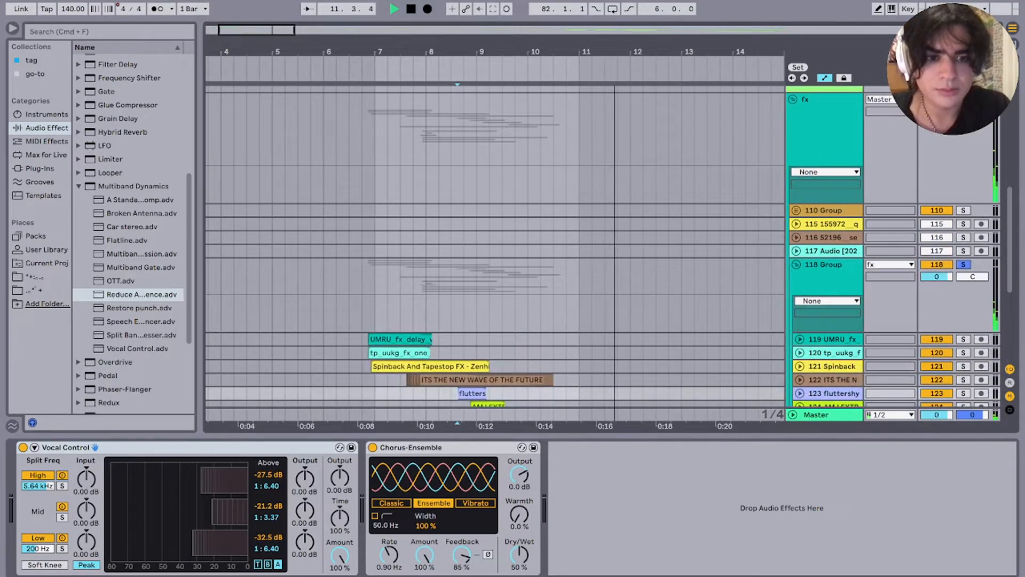
Step: Stop playback and fold 118 Group
{"action": "left_click", "coordinate": [796, 264]}
{"action": "scroll", "coordinate": [796, 264], "scroll_direction": "up", "scroll_amount": 6}
{"action": "key", "text": "space"}
{"action": "scroll", "coordinate": [796, 264], "scroll_direction": "down", "scroll_amount": 7}
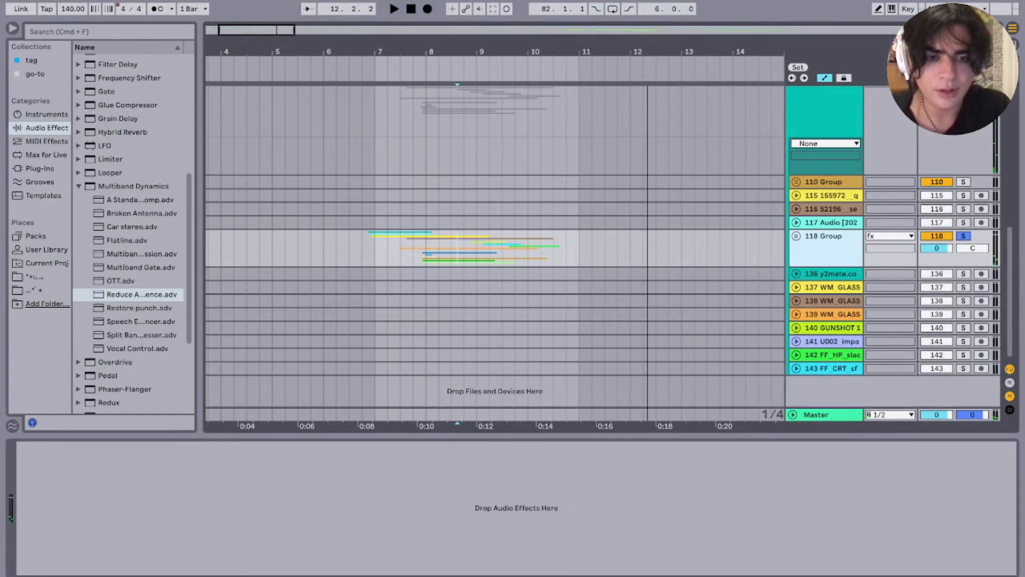
Step: Solo the leads group, play it from bar 9, and unfold it
{"action": "scroll", "coordinate": [603, 246], "scroll_direction": "up", "scroll_amount": 15}
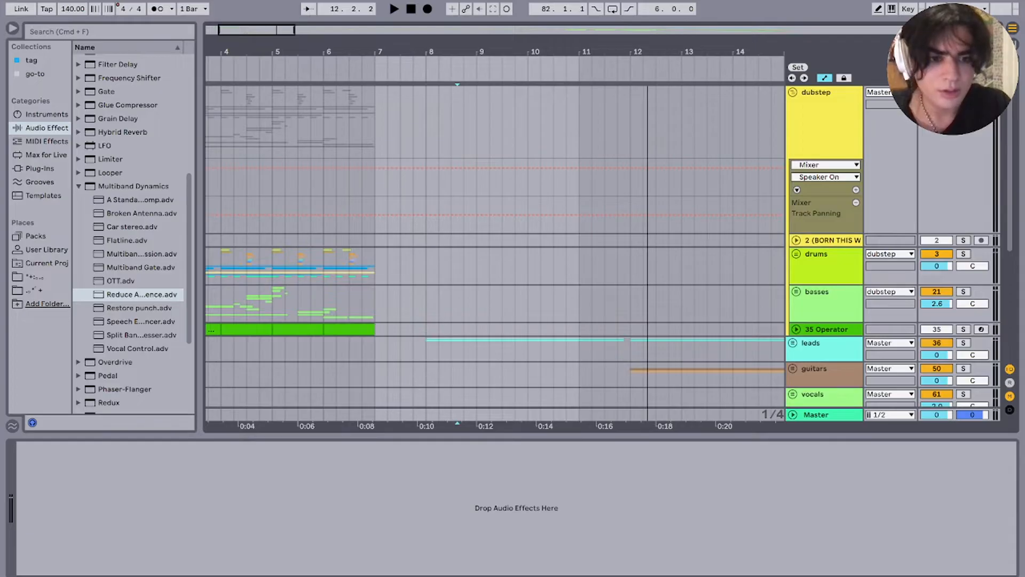
{"action": "left_click", "coordinate": [477, 351]}
{"action": "scroll", "coordinate": [495, 251], "scroll_direction": "down", "scroll_amount": 4}
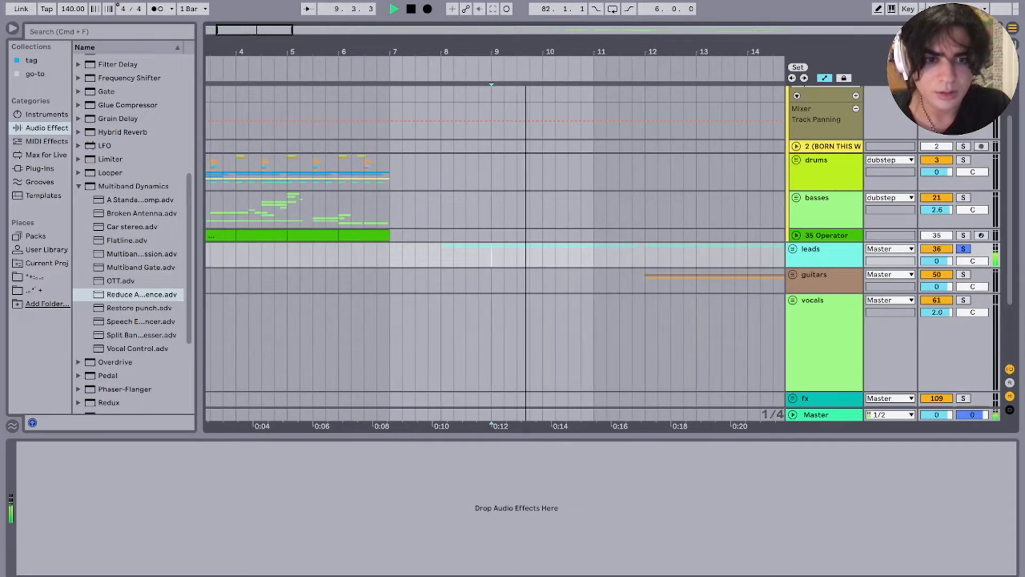
{"action": "left_click", "coordinate": [793, 249]}
{"action": "scroll", "coordinate": [795, 257], "scroll_direction": "down", "scroll_amount": 2}
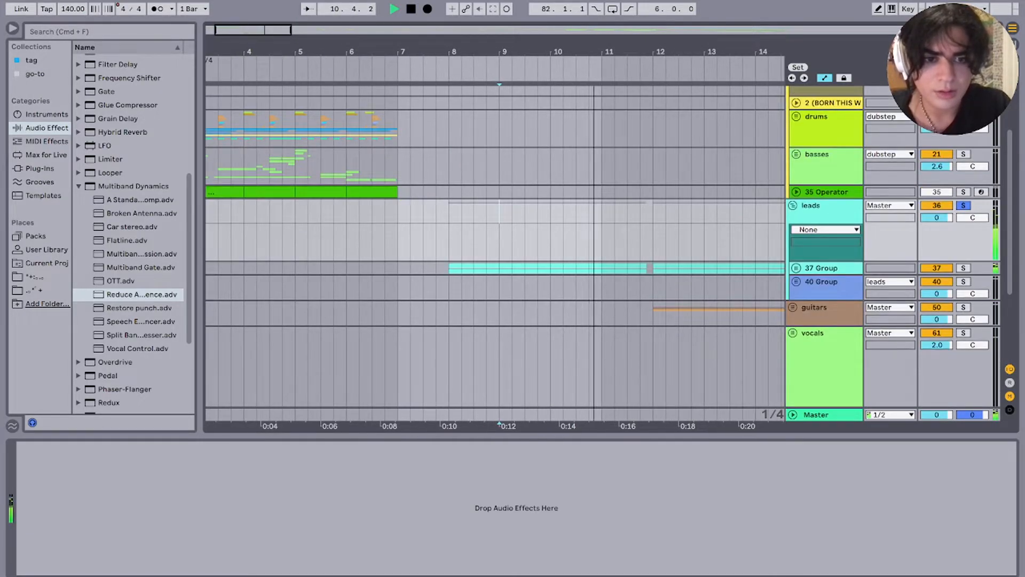
Step: Unfold 37 Group and play through its Redux, EQ Eight and Ghz Lossy 3 automation
{"action": "left_click", "coordinate": [796, 268]}
{"action": "scroll", "coordinate": [524, 261], "scroll_direction": "down", "scroll_amount": 6}
{"action": "scroll", "coordinate": [524, 261], "scroll_direction": "right", "scroll_amount": 5}
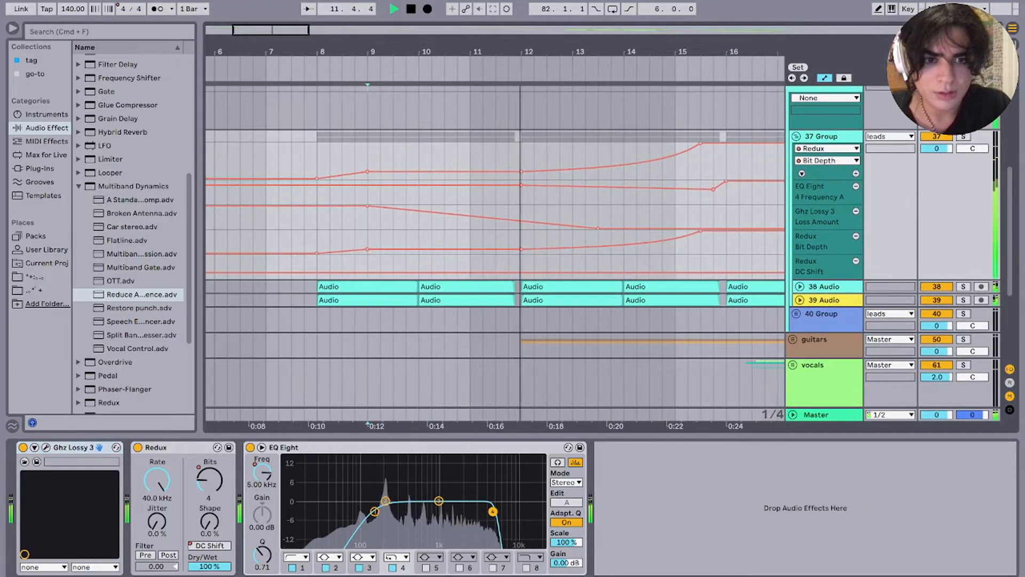
{"action": "scroll", "coordinate": [523, 261], "scroll_direction": "down", "scroll_amount": 4}
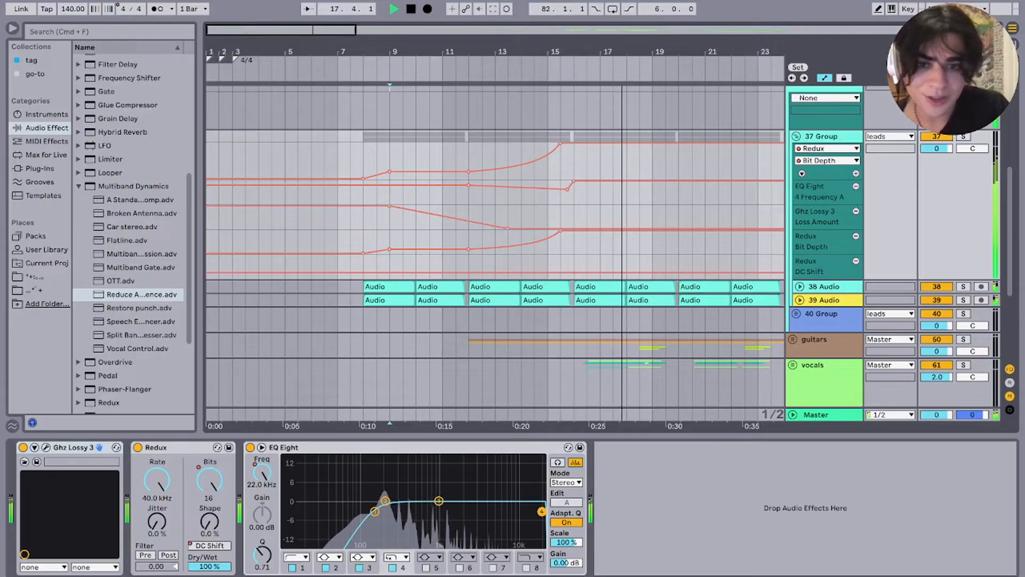
Step: Replay 37 Group from bar 8 to hear the full automation sweep, and fold the group
{"action": "key", "text": "space"}
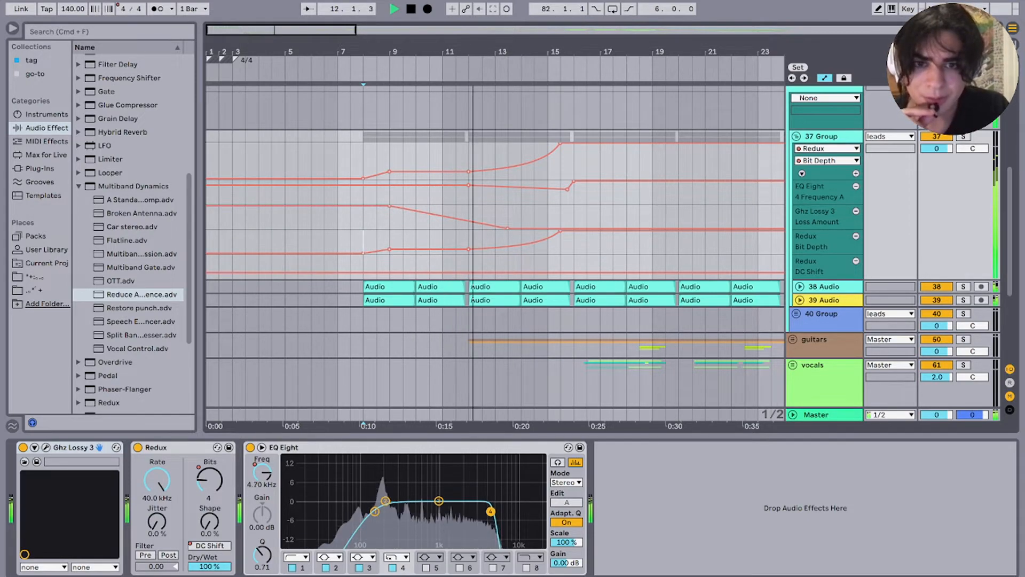
{"action": "left_click_drag", "start_coordinate": [574, 195], "coordinate": [371, 272]}
{"action": "left_click", "coordinate": [363, 270]}
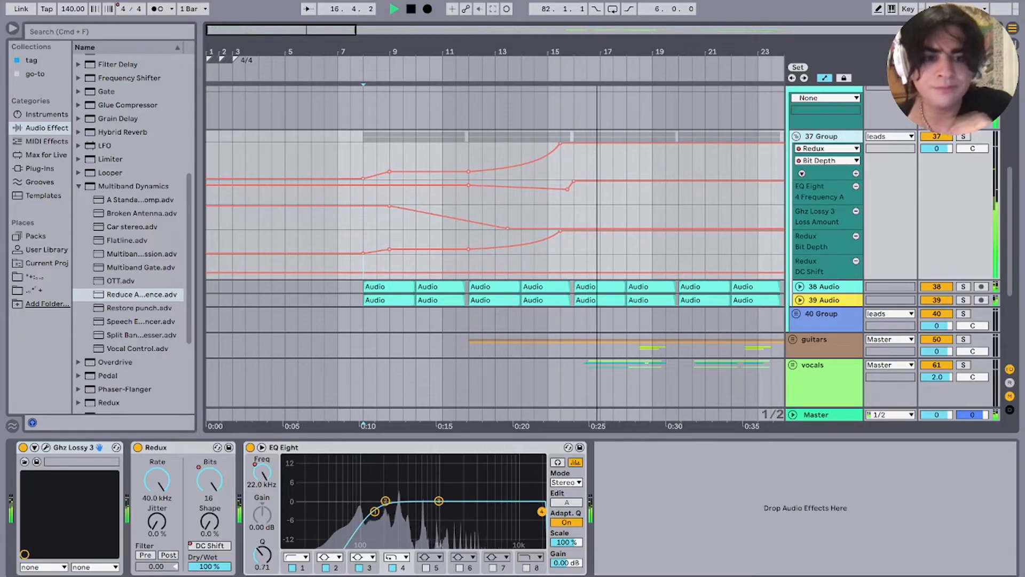
{"action": "key", "text": "u"}
{"action": "scroll", "coordinate": [495, 245], "scroll_direction": "down", "scroll_amount": 6}
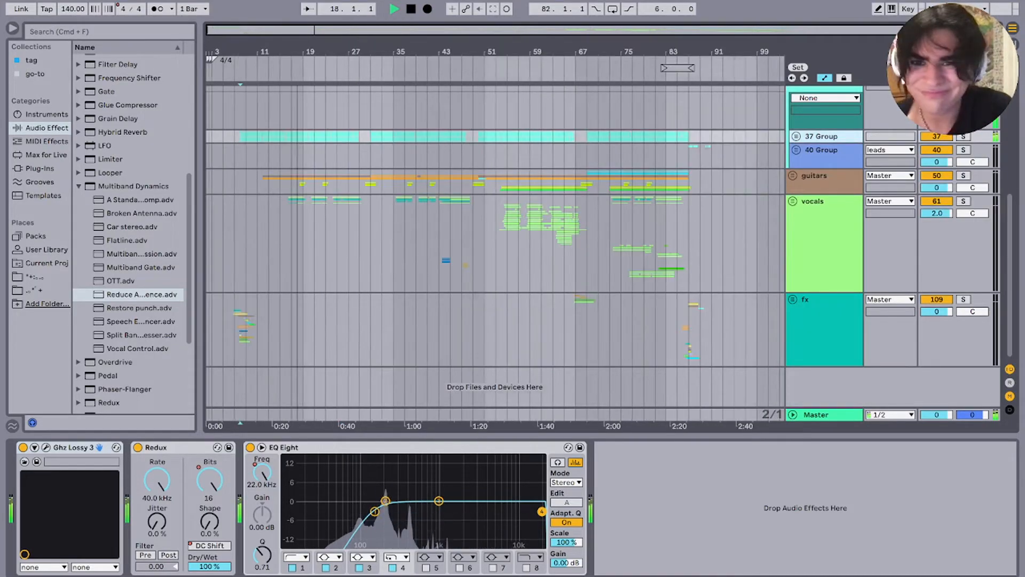
Step: Play the leads from about bar 33 and again from bar 35, and place the insert marker near bar 49
{"action": "left_click", "coordinate": [367, 155]}
{"action": "key", "text": "space"}
{"action": "key", "text": "space"}
{"action": "scroll", "coordinate": [368, 155], "scroll_direction": "up", "scroll_amount": 3}
{"action": "scroll", "coordinate": [368, 155], "scroll_direction": "down", "scroll_amount": 3}
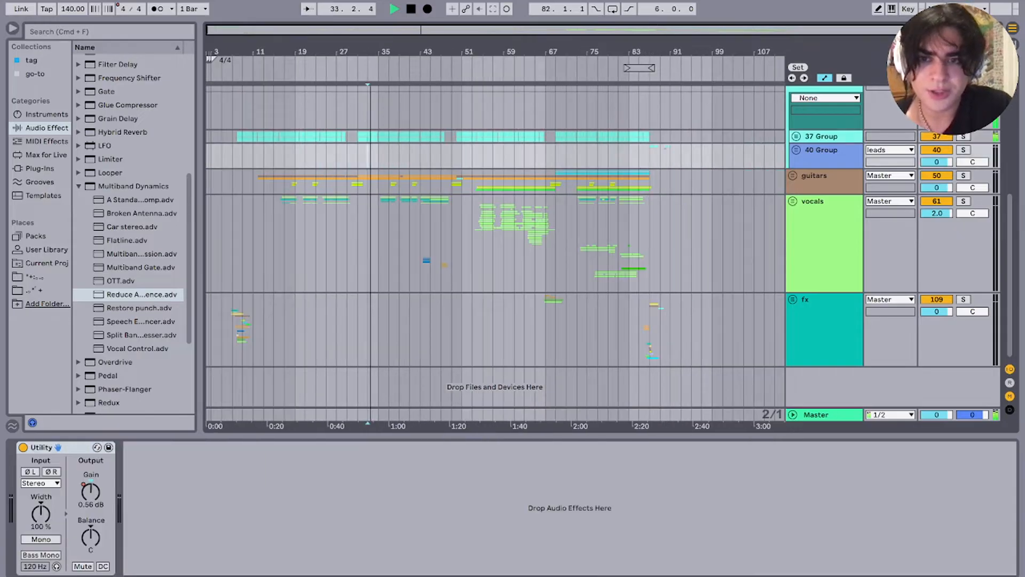
{"action": "left_click", "coordinate": [377, 136]}
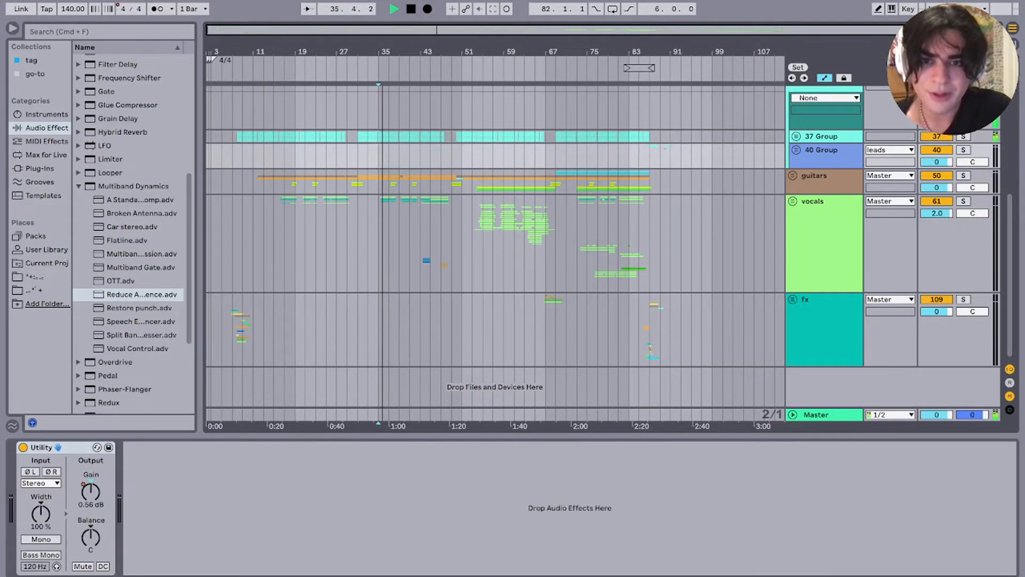
{"action": "scroll", "coordinate": [496, 251], "scroll_direction": "up", "scroll_amount": 3}
{"action": "scroll", "coordinate": [368, 235], "scroll_direction": "down", "scroll_amount": 1}
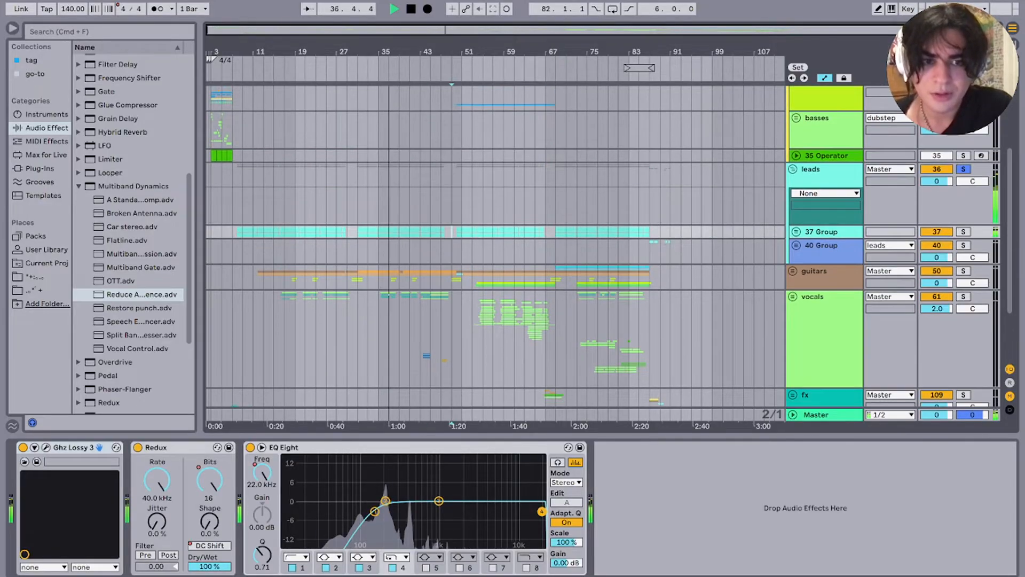
{"action": "scroll", "coordinate": [368, 234], "scroll_direction": "up", "scroll_amount": 3}
{"action": "key", "text": "space"}
{"action": "scroll", "coordinate": [369, 235], "scroll_direction": "down", "scroll_amount": 3}
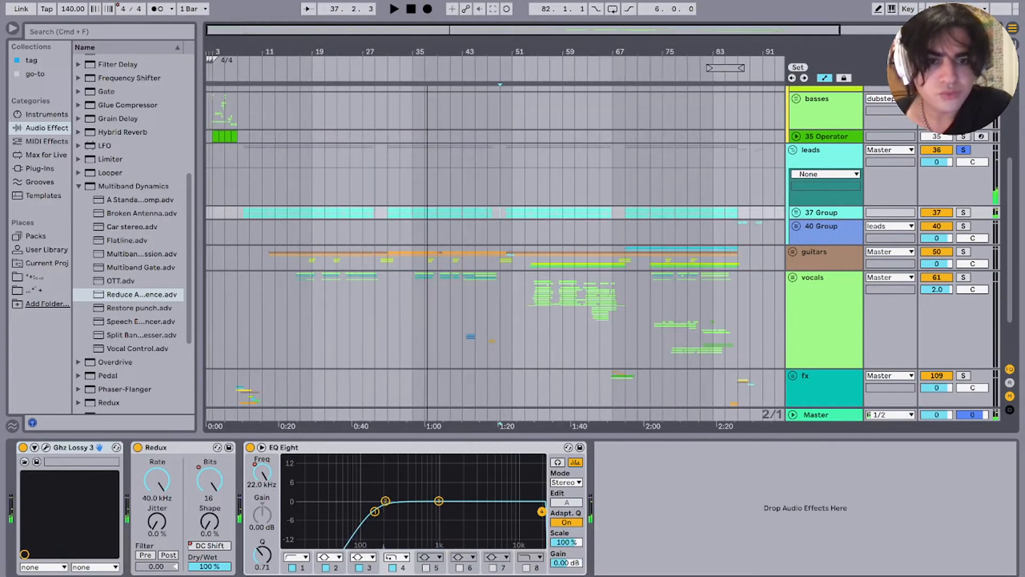
Step: Play the leads from bar 79 and again from just before bar 87, where the 40 Group clips start
{"action": "left_click", "coordinate": [501, 156]}
{"action": "left_click", "coordinate": [612, 157]}
{"action": "left_click", "coordinate": [685, 234]}
{"action": "key", "text": "space"}
{"action": "scroll", "coordinate": [686, 233], "scroll_direction": "right", "scroll_amount": 3}
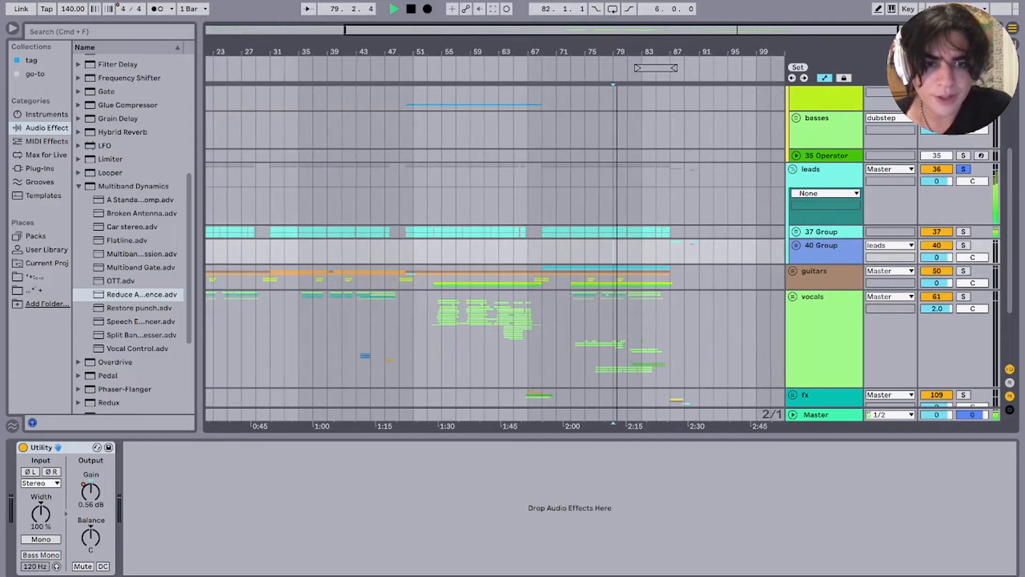
{"action": "scroll", "coordinate": [687, 240], "scroll_direction": "up", "scroll_amount": 2}
{"action": "scroll", "coordinate": [689, 241], "scroll_direction": "up", "scroll_amount": 3}
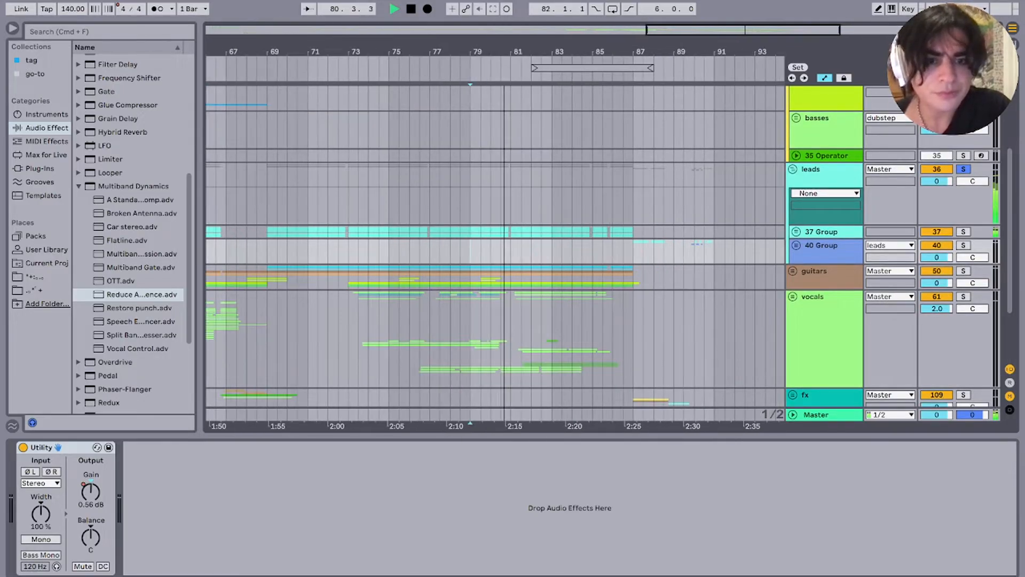
{"action": "scroll", "coordinate": [623, 251], "scroll_direction": "up", "scroll_amount": 3}
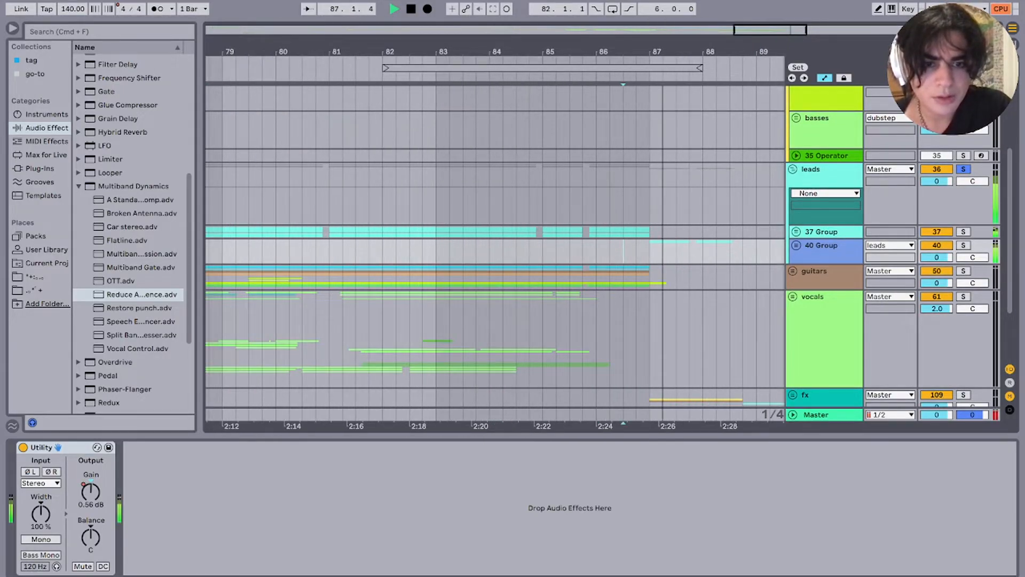
Step: Unfold 40 Group and show the effect chain of 41 Audio while its chopped clips play
{"action": "left_click", "coordinate": [795, 245]}
{"action": "scroll", "coordinate": [796, 245], "scroll_direction": "down", "scroll_amount": 2}
{"action": "left_click", "coordinate": [823, 248]}
{"action": "scroll", "coordinate": [623, 251], "scroll_direction": "right", "scroll_amount": 4}
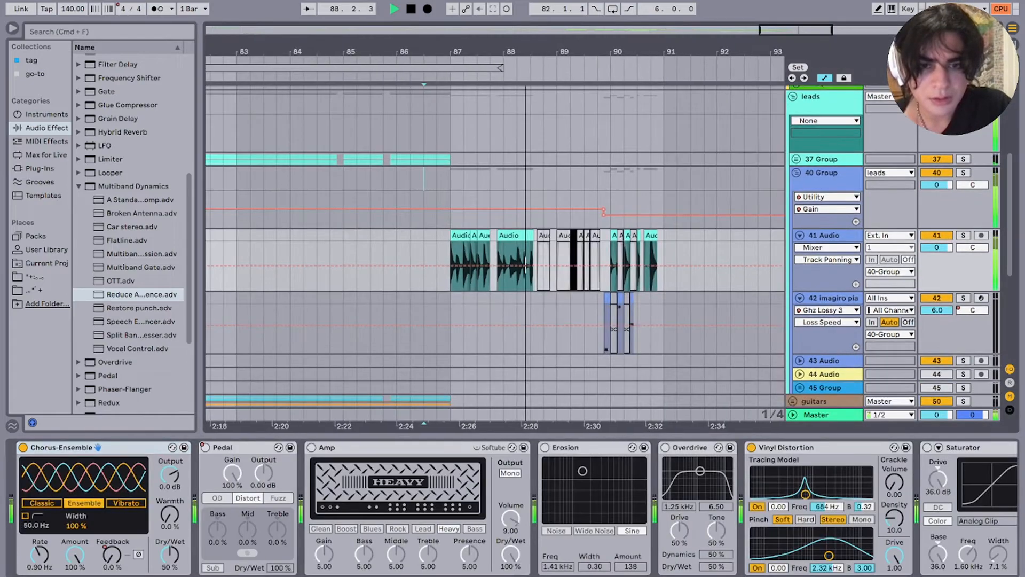
{"action": "scroll", "coordinate": [631, 315], "scroll_direction": "up", "scroll_amount": 3}
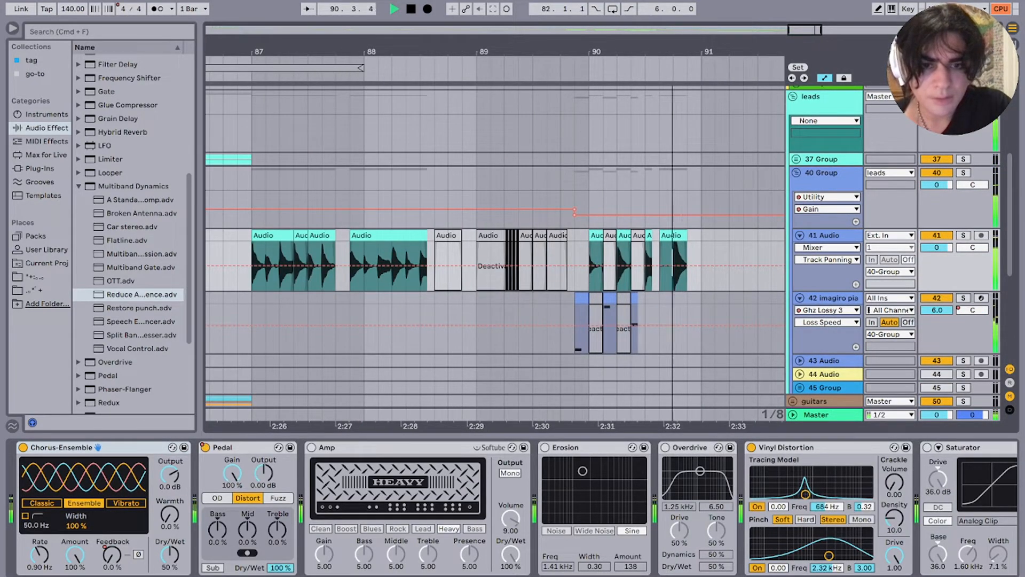
Step: Show the devices on track 42 imagiro piano and play from its first clip just before bar 90
{"action": "left_click", "coordinate": [575, 328]}
{"action": "scroll", "coordinate": [574, 328], "scroll_direction": "up", "scroll_amount": 3}
{"action": "key", "text": "space"}
{"action": "scroll", "coordinate": [495, 251], "scroll_direction": "right", "scroll_amount": 2}
{"action": "scroll", "coordinate": [495, 251], "scroll_direction": "down", "scroll_amount": 2}
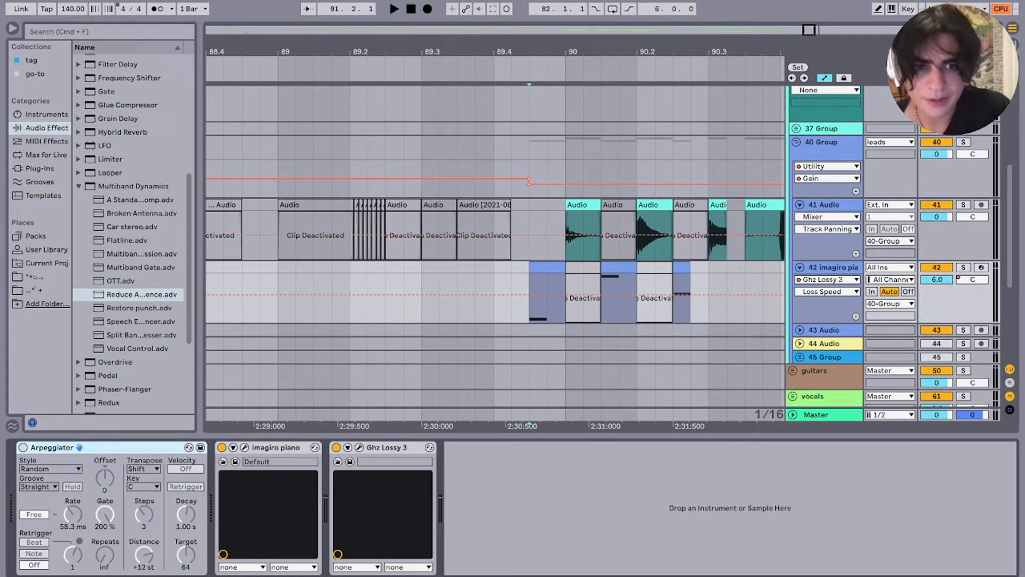
{"action": "key", "text": "space"}
{"action": "key", "text": "minus"}
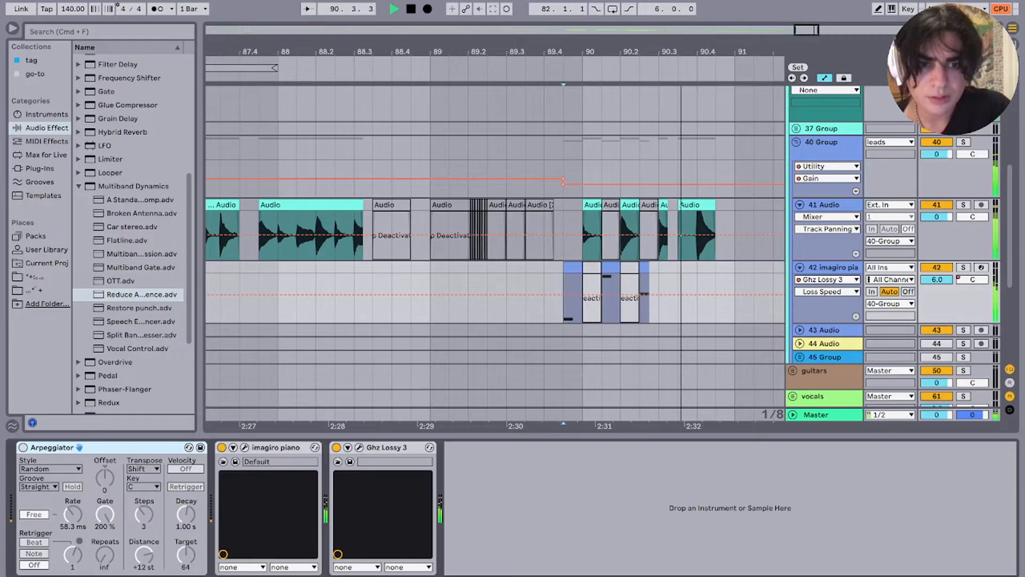
{"action": "key", "text": "space"}
Step: Fold 40 Group and the leads group in the full arrangement
{"action": "scroll", "coordinate": [603, 230], "scroll_direction": "down", "scroll_amount": 5}
{"action": "left_click", "coordinate": [796, 142]}
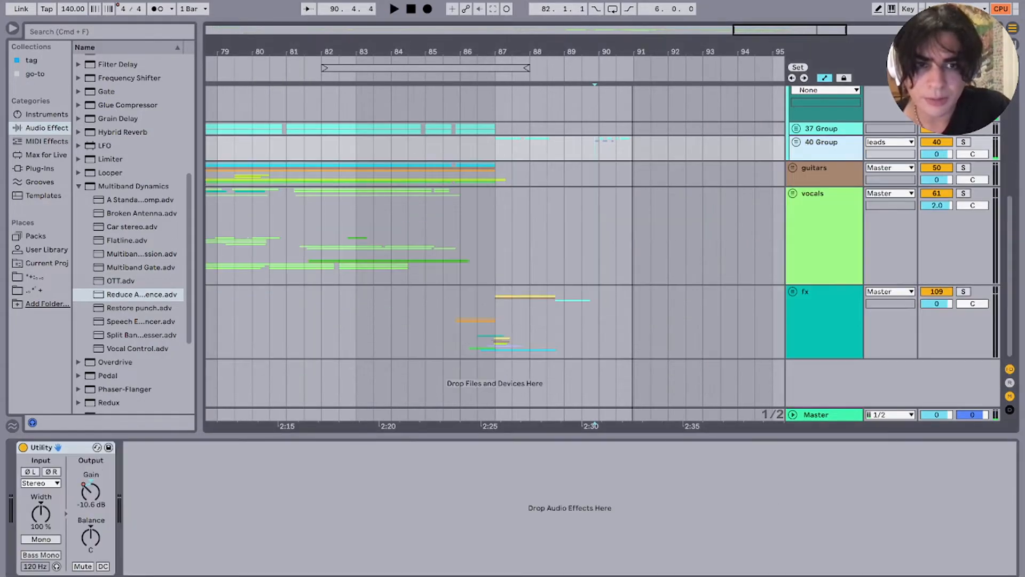
{"action": "scroll", "coordinate": [514, 224], "scroll_direction": "down", "scroll_amount": 5}
{"action": "left_click", "coordinate": [441, 174]}
{"action": "scroll", "coordinate": [441, 174], "scroll_direction": "down", "scroll_amount": 5}
{"action": "scroll", "coordinate": [440, 174], "scroll_direction": "up", "scroll_amount": 5}
{"action": "left_click", "coordinate": [792, 238]}
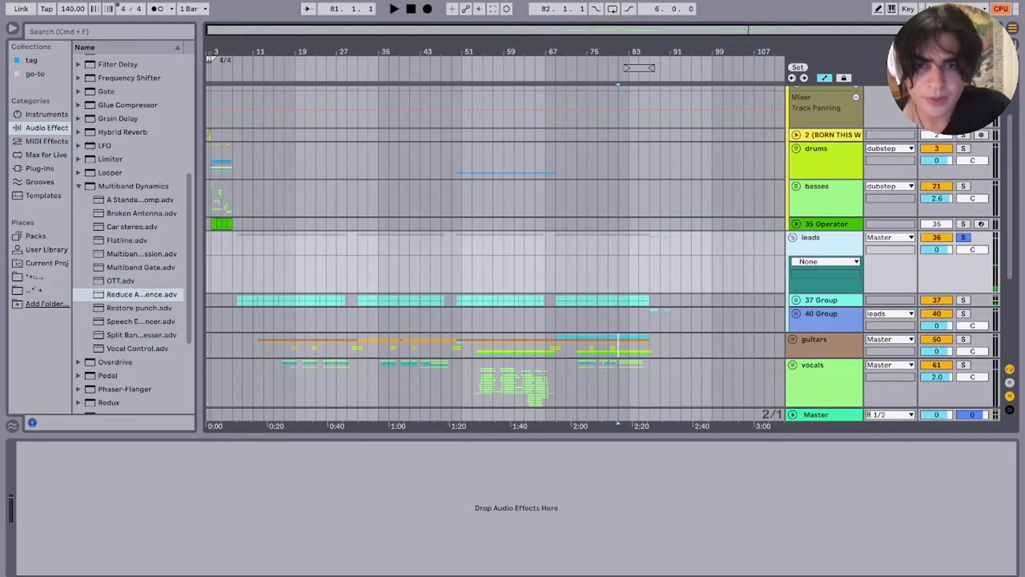
Step: Unfold the drums group and its 13 Group, solo 20 Audio, and play it from bar 51
{"action": "left_click", "coordinate": [463, 158]}
{"action": "scroll", "coordinate": [463, 159], "scroll_direction": "up", "scroll_amount": 3}
{"action": "left_click", "coordinate": [796, 148]}
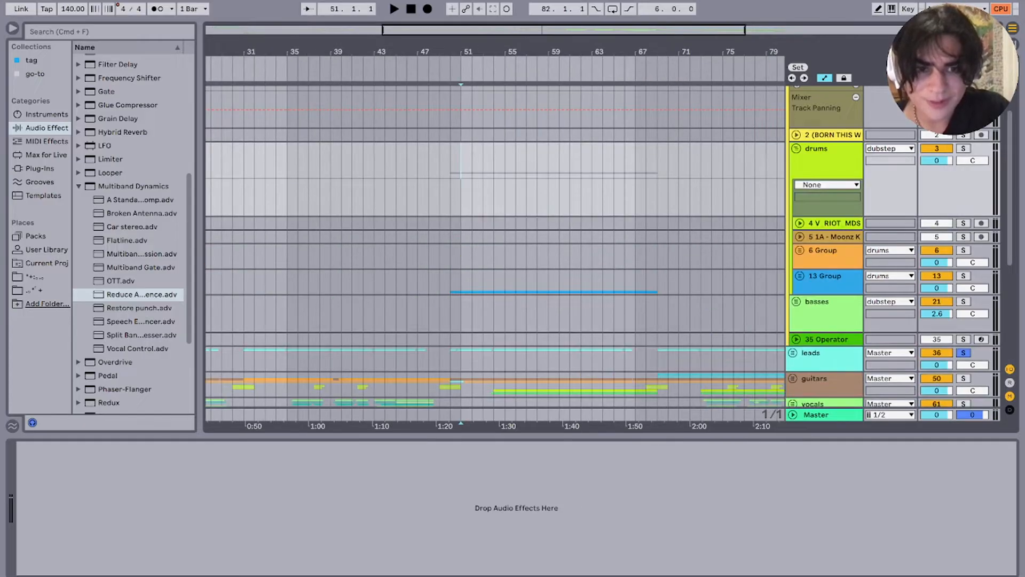
{"action": "scroll", "coordinate": [798, 176], "scroll_direction": "down", "scroll_amount": 3}
{"action": "left_click", "coordinate": [799, 191]}
{"action": "scroll", "coordinate": [800, 191], "scroll_direction": "down", "scroll_amount": 3}
{"action": "left_click", "coordinate": [803, 270]}
{"action": "left_click", "coordinate": [963, 270]}
{"action": "key", "text": "space"}
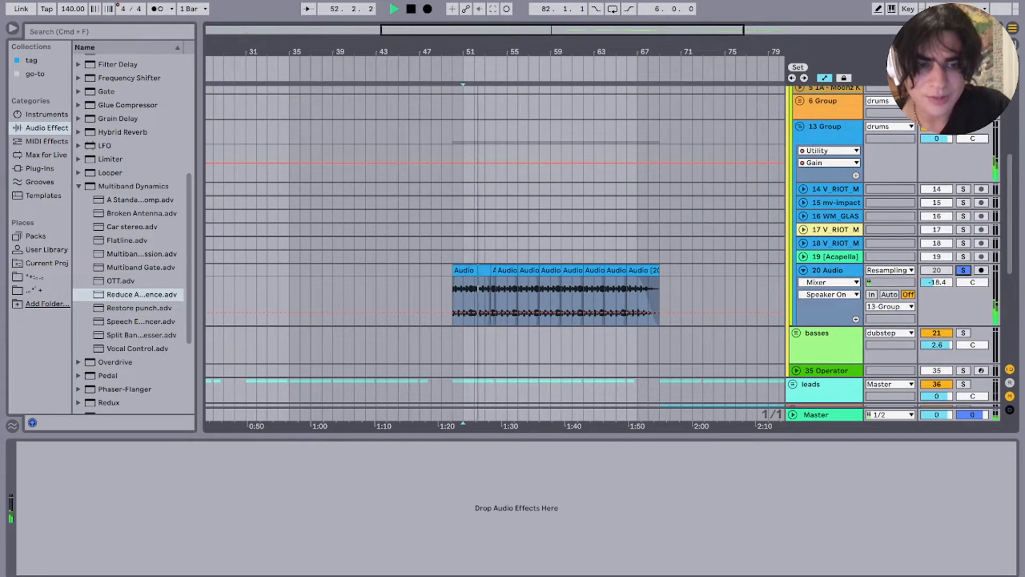
Step: Clear the solo on 20 Audio, stop playback, and fold the dubstep group
{"action": "left_click", "coordinate": [963, 270]}
{"action": "scroll", "coordinate": [963, 270], "scroll_direction": "up", "scroll_amount": 5}
{"action": "key", "text": "space"}
{"action": "left_click", "coordinate": [793, 92]}
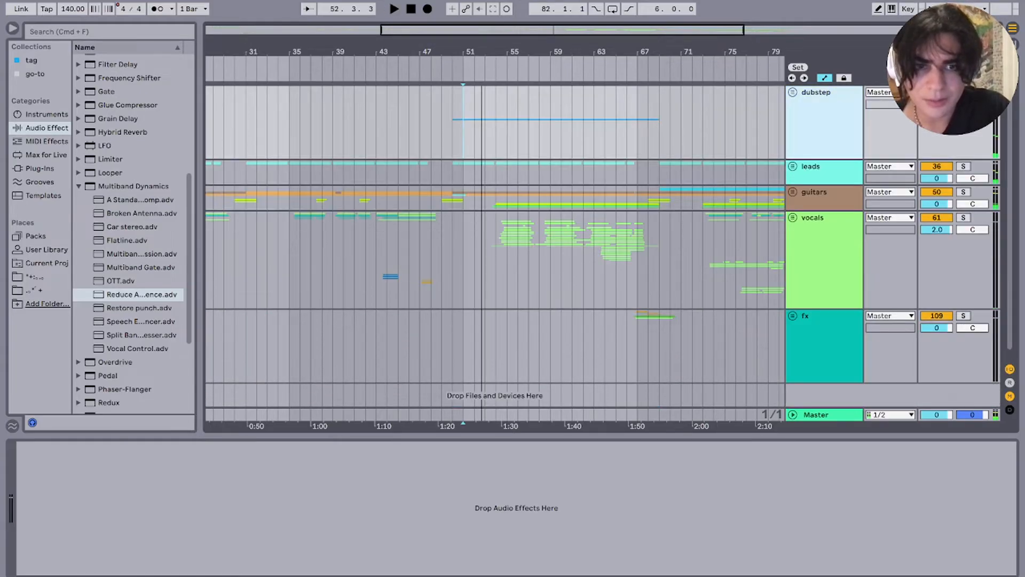
Step: Solo the guitars group, play it from bar 12, and unfold it to show its audio tracks
{"action": "scroll", "coordinate": [459, 192], "scroll_direction": "down", "scroll_amount": 3}
{"action": "left_click", "coordinate": [273, 196]}
{"action": "scroll", "coordinate": [273, 195], "scroll_direction": "up", "scroll_amount": 5}
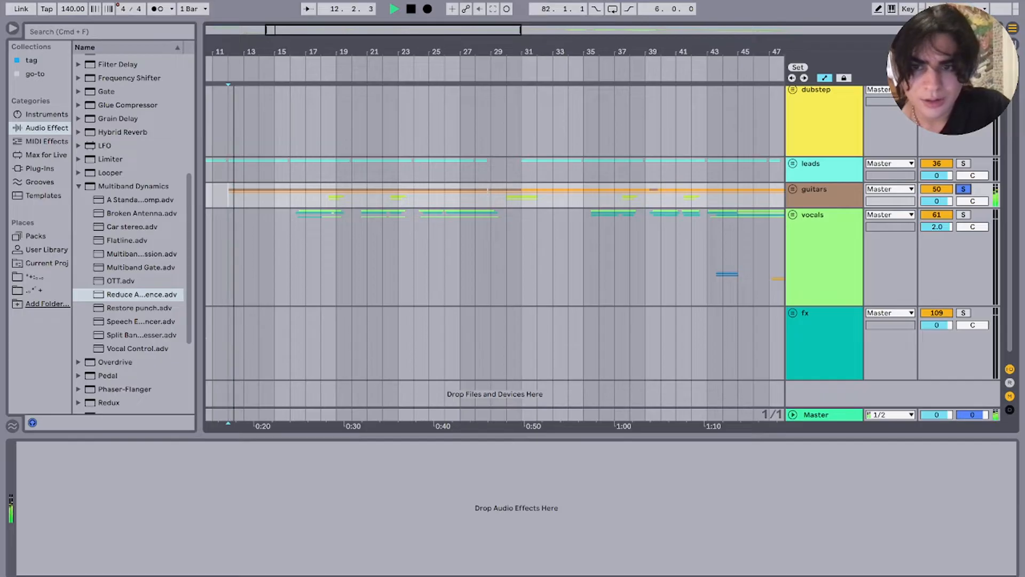
{"action": "left_click", "coordinate": [792, 189]}
{"action": "scroll", "coordinate": [385, 267], "scroll_direction": "left", "scroll_amount": 3}
{"action": "left_click", "coordinate": [384, 308]}
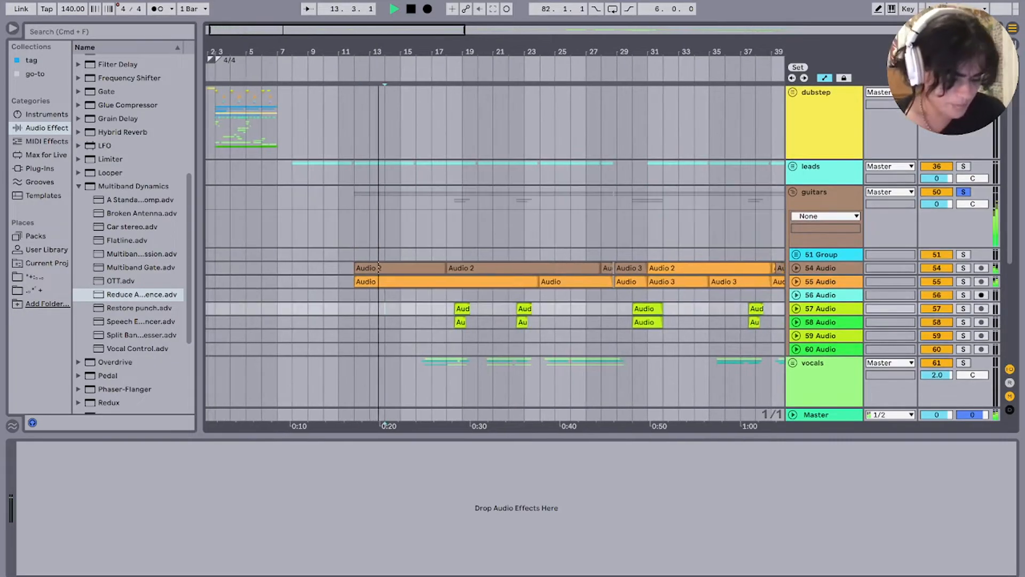
Step: Stop the guitars playback, solo 57 Audio and 58 Audio, and play them from their clips in bar 18
{"action": "key", "text": "space"}
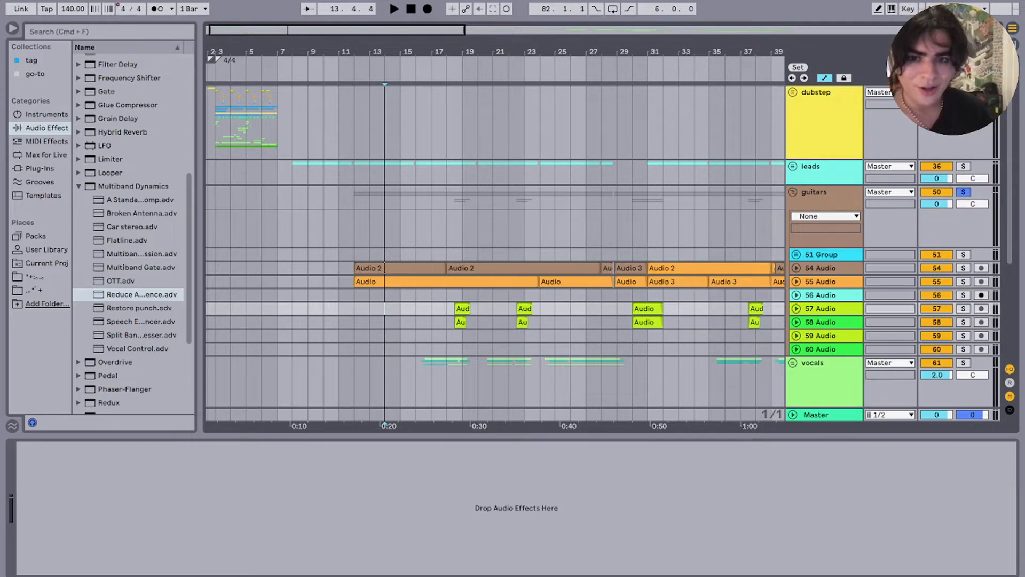
{"action": "scroll", "coordinate": [385, 308], "scroll_direction": "up", "scroll_amount": 5}
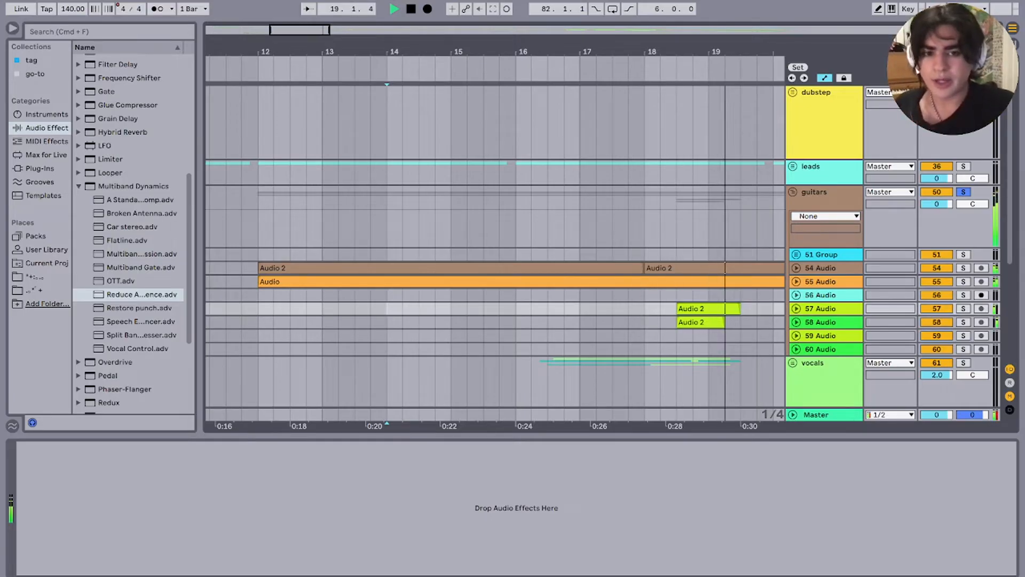
{"action": "key", "text": "space"}
{"action": "left_click", "coordinate": [693, 324]}
{"action": "left_click", "coordinate": [963, 308]}
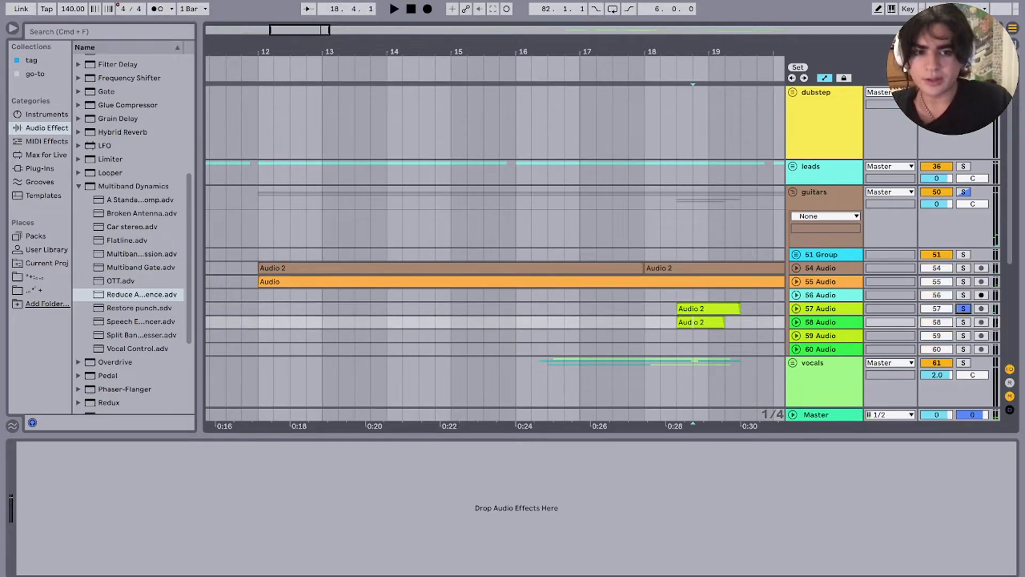
{"action": "left_click", "coordinate": [694, 308]}
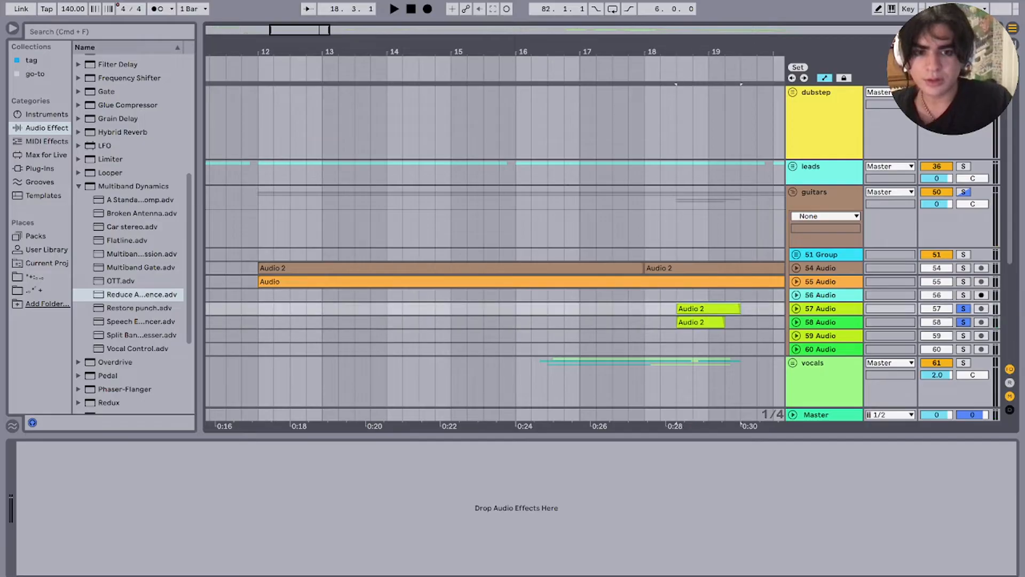
{"action": "key", "text": "space"}
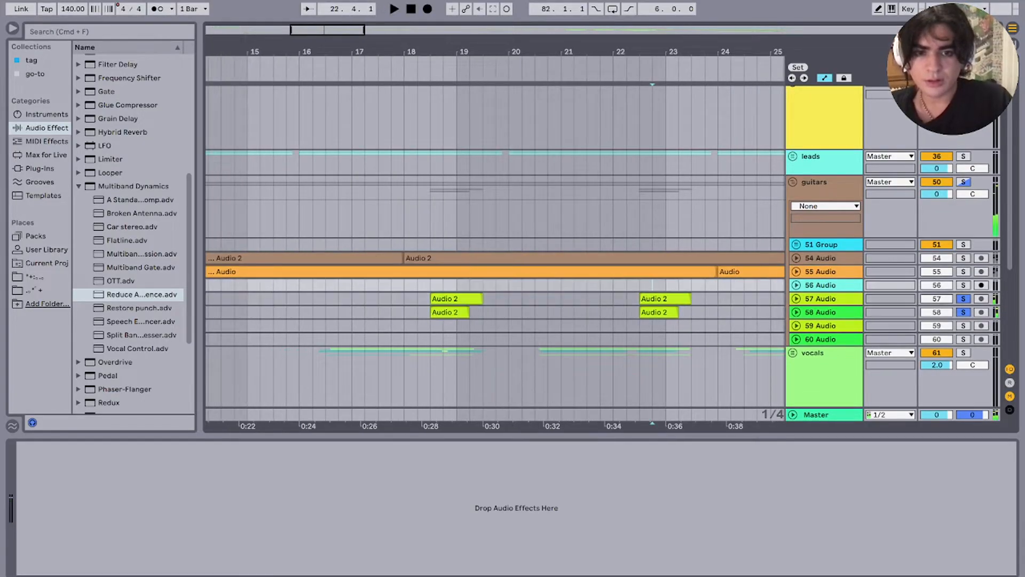
Step: Play the 57 Audio clip in bar 22, first soloed and then with the whole guitars group soloed
{"action": "left_click", "coordinate": [652, 299]}
{"action": "key", "text": "space"}
{"action": "scroll", "coordinate": [653, 299], "scroll_direction": "down", "scroll_amount": 5}
{"action": "key", "text": "space"}
{"action": "left_click", "coordinate": [963, 182]}
{"action": "key", "text": "space"}
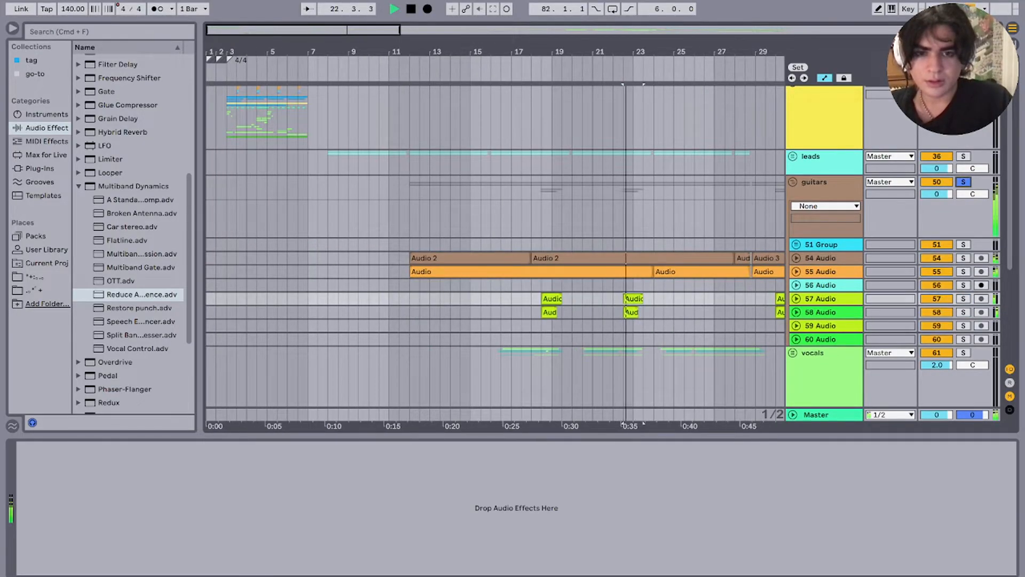
Step: Jump the guitars group playback ahead to bar 28
{"action": "scroll", "coordinate": [495, 256], "scroll_direction": "right", "scroll_amount": 3}
{"action": "scroll", "coordinate": [495, 256], "scroll_direction": "down", "scroll_amount": 1}
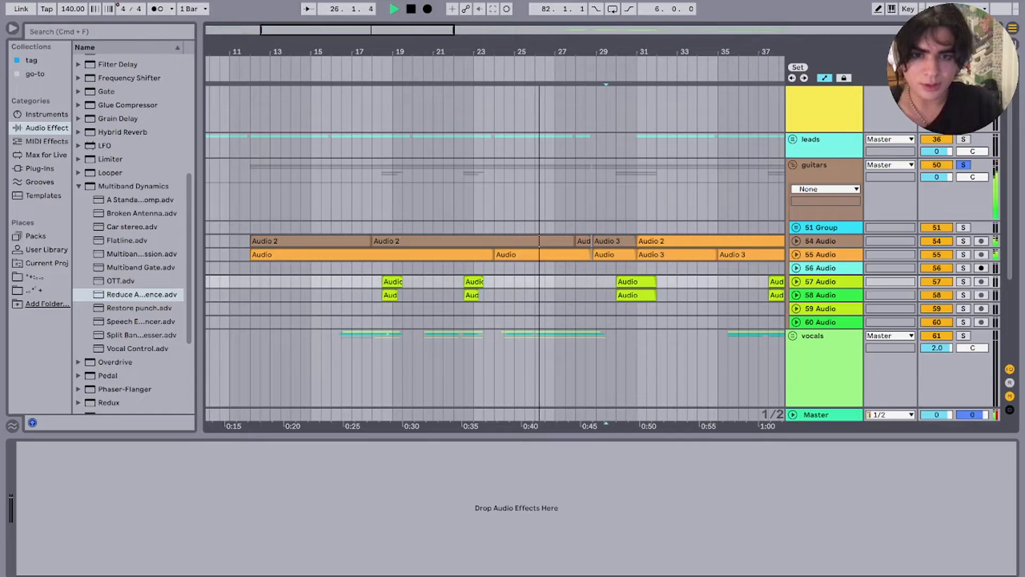
{"action": "scroll", "coordinate": [577, 282], "scroll_direction": "up", "scroll_amount": 5}
{"action": "left_click", "coordinate": [589, 282]}
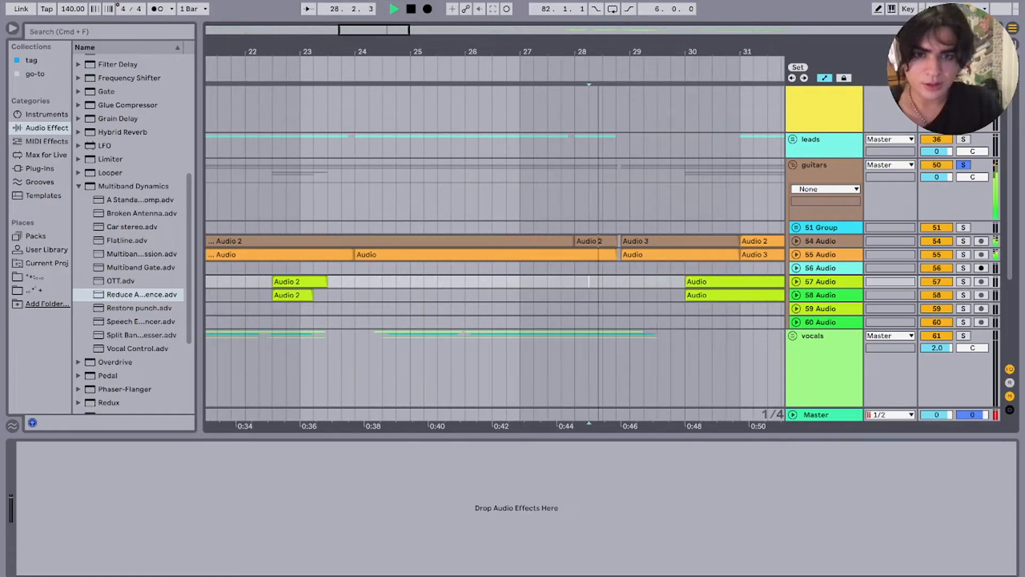
Step: Stop the guitars playback and restart it from bar 49
{"action": "key", "text": "minus"}
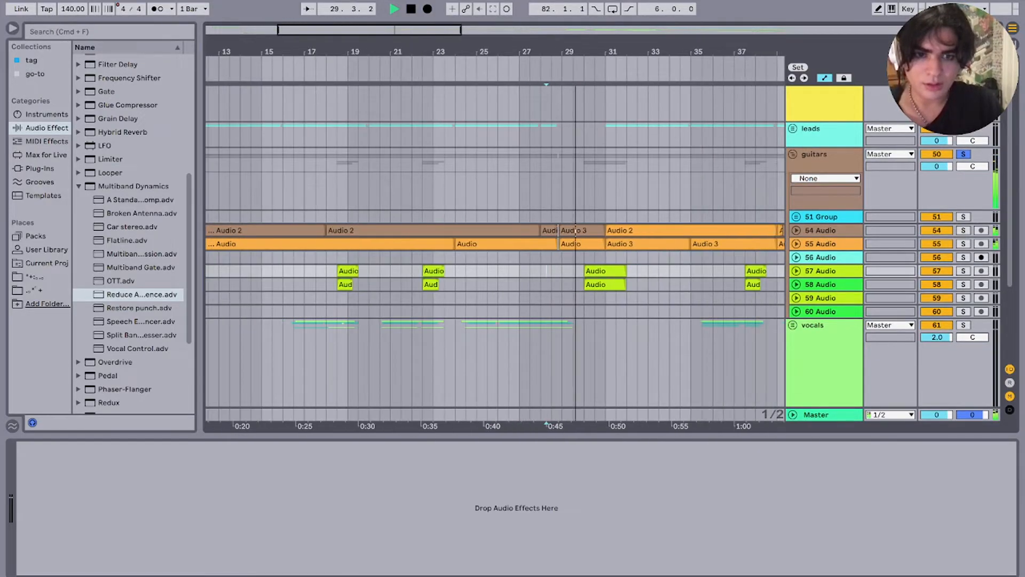
{"action": "key", "text": "minus"}
{"action": "key", "text": "minus"}
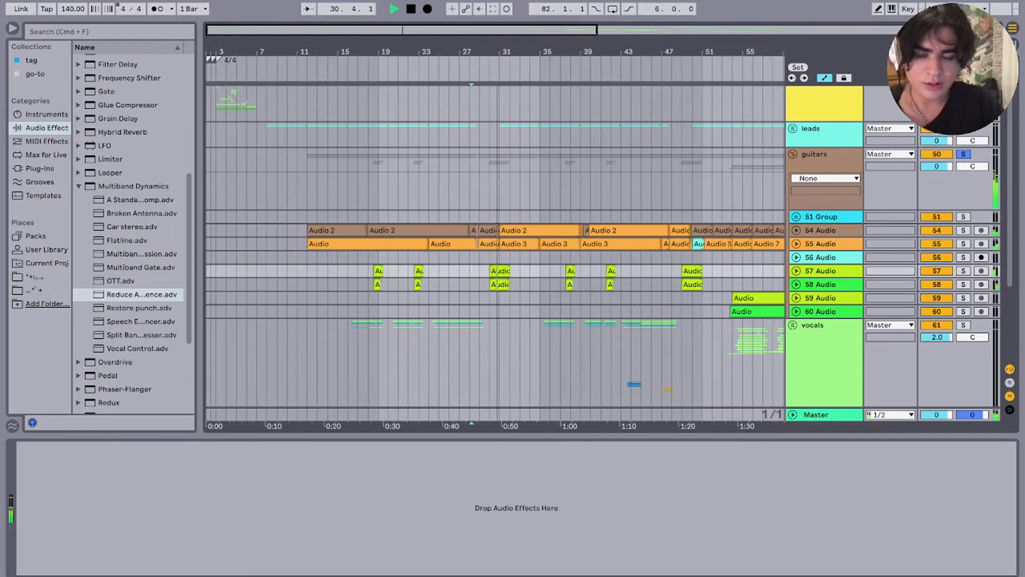
{"action": "key", "text": "plus"}
{"action": "key", "text": "plus"}
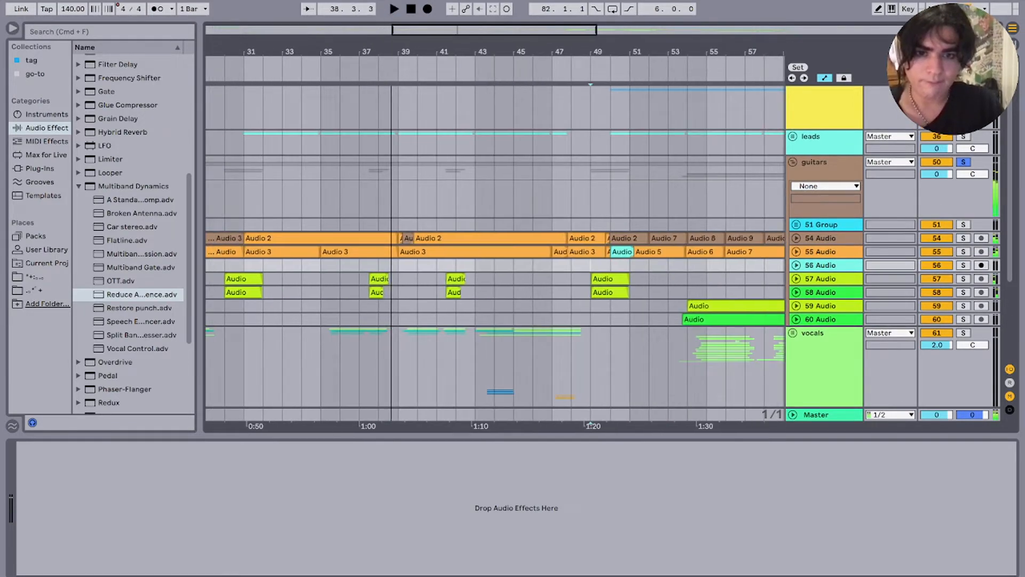
{"action": "key", "text": "plus"}
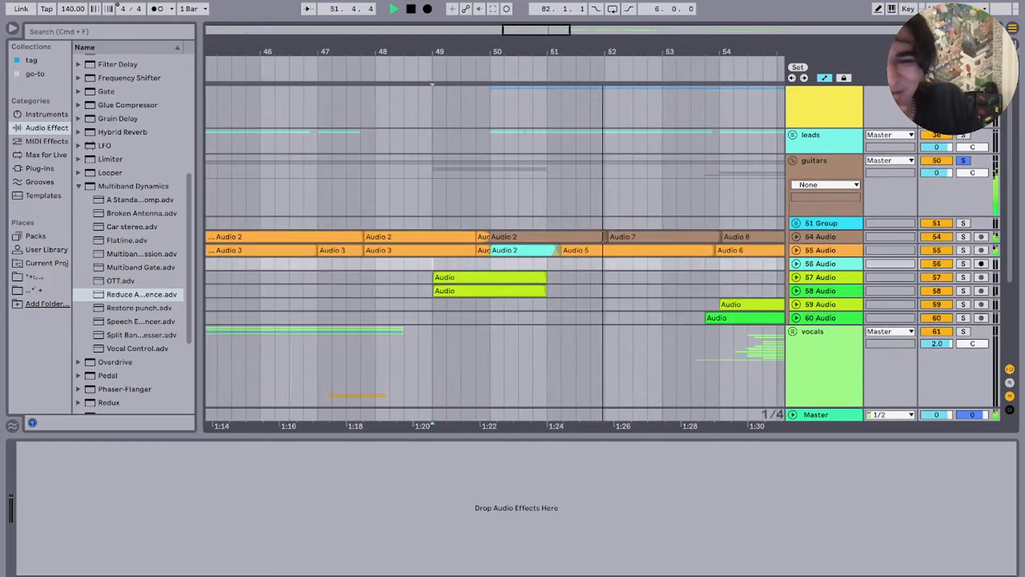
Step: Solo 59 Audio and 60 Audio together while the arrangement plays
{"action": "scroll", "coordinate": [585, 235], "scroll_direction": "right", "scroll_amount": 3}
{"action": "scroll", "coordinate": [586, 235], "scroll_direction": "down", "scroll_amount": 1}
{"action": "scroll", "coordinate": [585, 234], "scroll_direction": "down", "scroll_amount": 3}
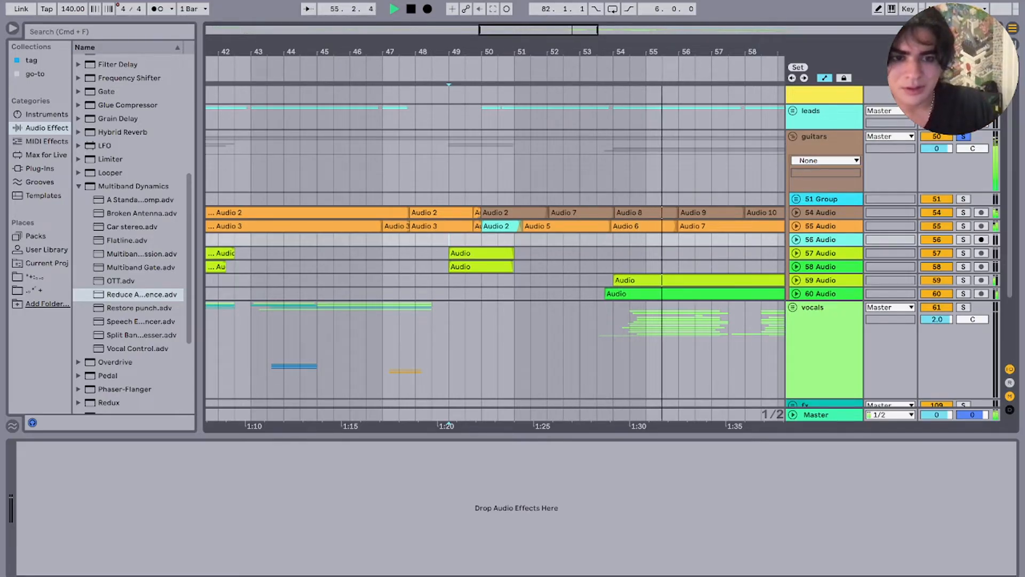
{"action": "left_click", "coordinate": [820, 281]}
{"action": "left_click", "coordinate": [820, 293], "text": "shift"}
{"action": "key", "text": "s"}
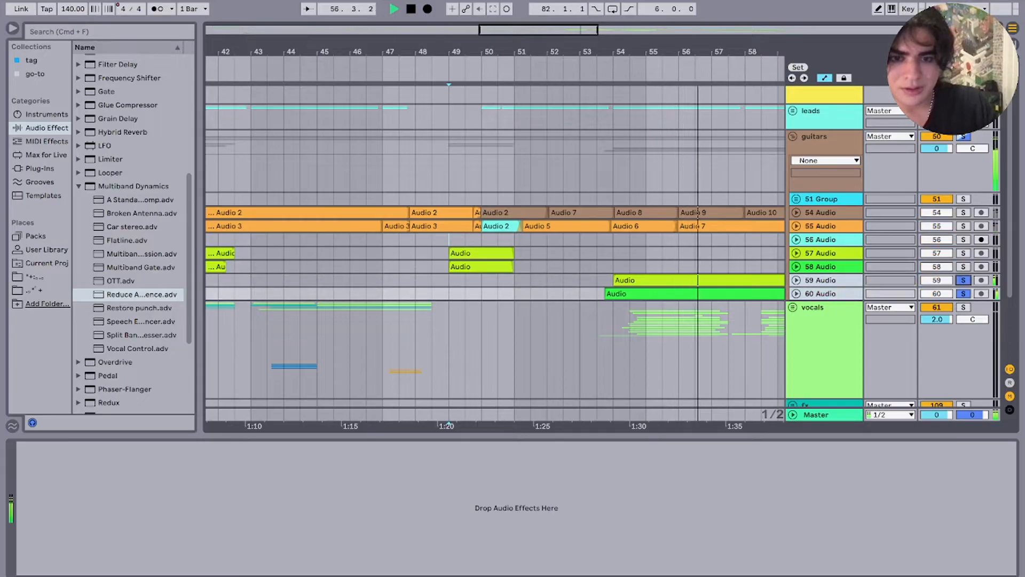
Step: Stop playback, clear the solos on 59 Audio and 60 Audio, and play all the guitars from bar 54
{"action": "scroll", "coordinate": [487, 248], "scroll_direction": "right", "scroll_amount": 4}
{"action": "scroll", "coordinate": [487, 249], "scroll_direction": "down", "scroll_amount": 1}
{"action": "key", "text": "space"}
{"action": "left_click", "coordinate": [487, 249]}
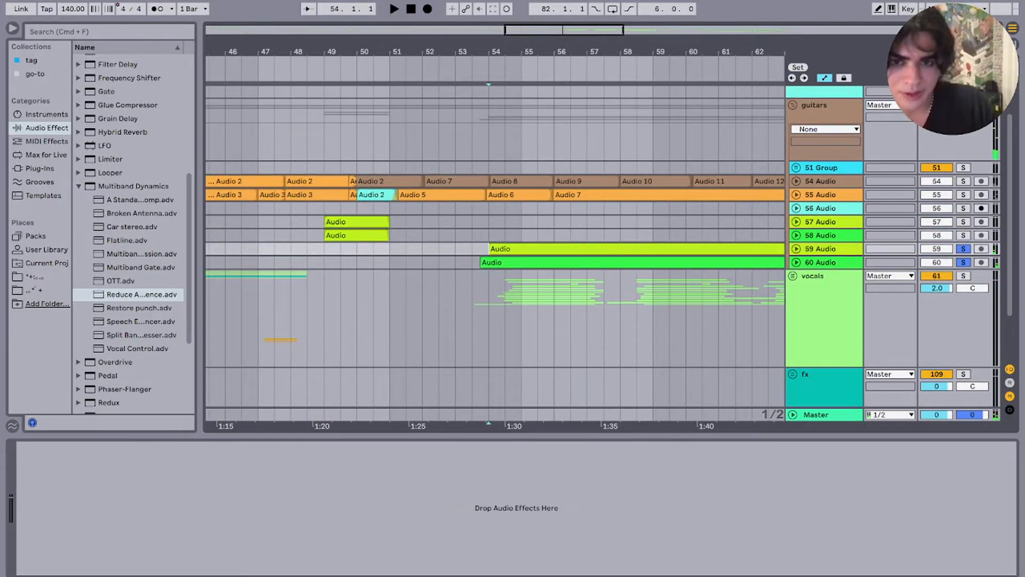
{"action": "scroll", "coordinate": [603, 248], "scroll_direction": "right", "scroll_amount": 3}
{"action": "scroll", "coordinate": [603, 249], "scroll_direction": "down", "scroll_amount": 3}
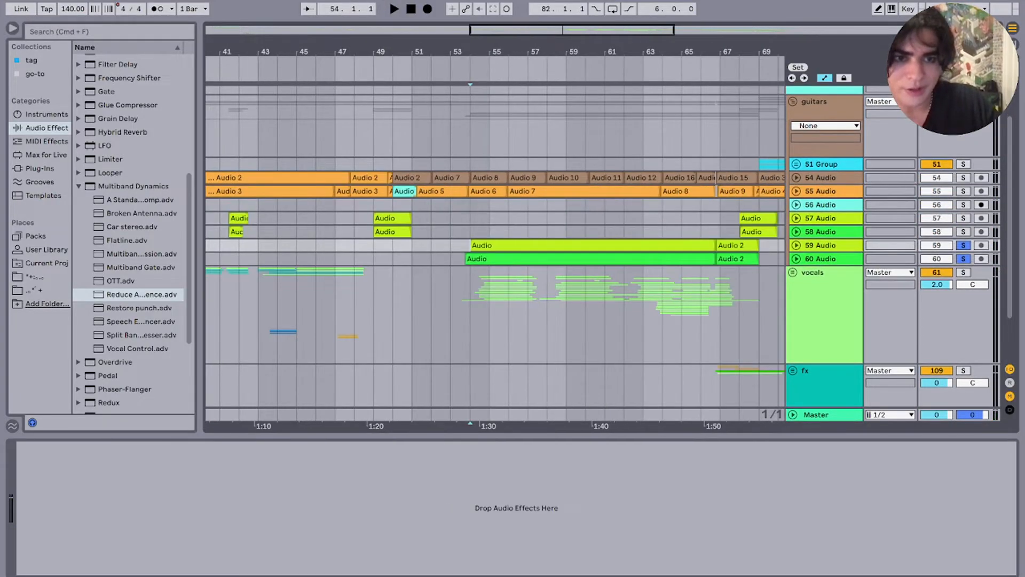
{"action": "key", "text": "space"}
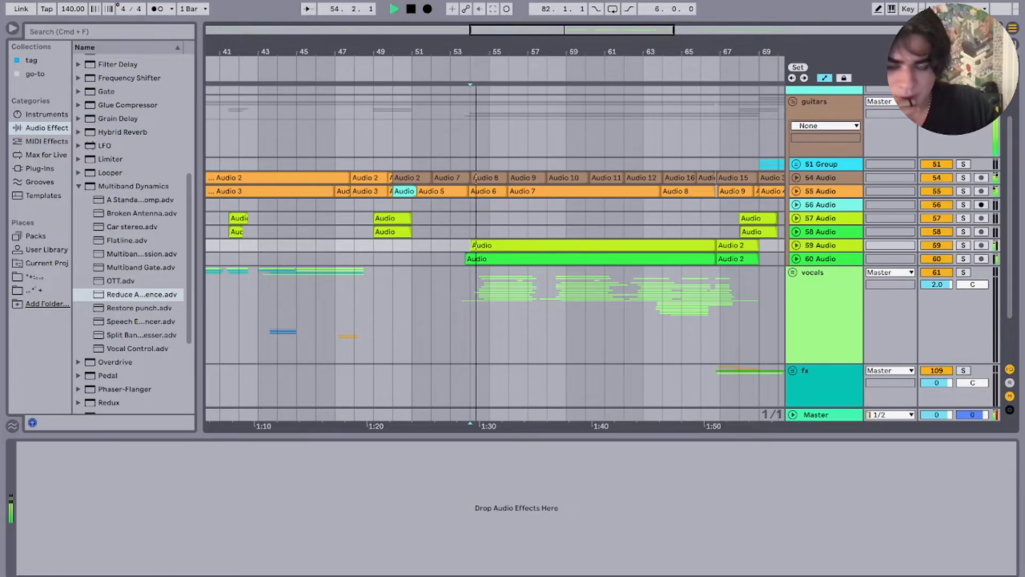
Step: Jump the guitars playback to about bar 66, listen through the transition, and stop
{"action": "key", "text": "plus"}
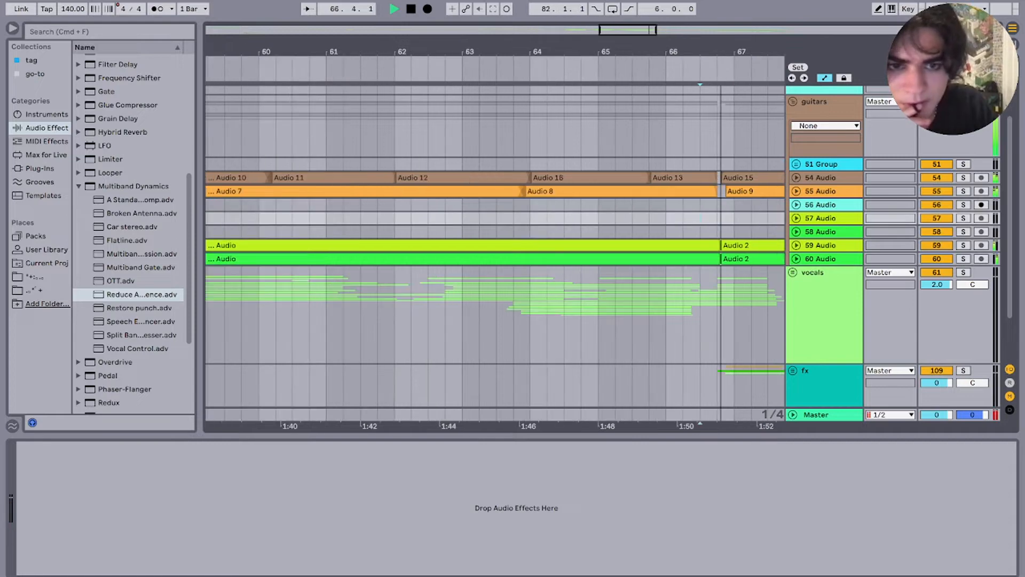
{"action": "scroll", "coordinate": [619, 229], "scroll_direction": "right", "scroll_amount": 4}
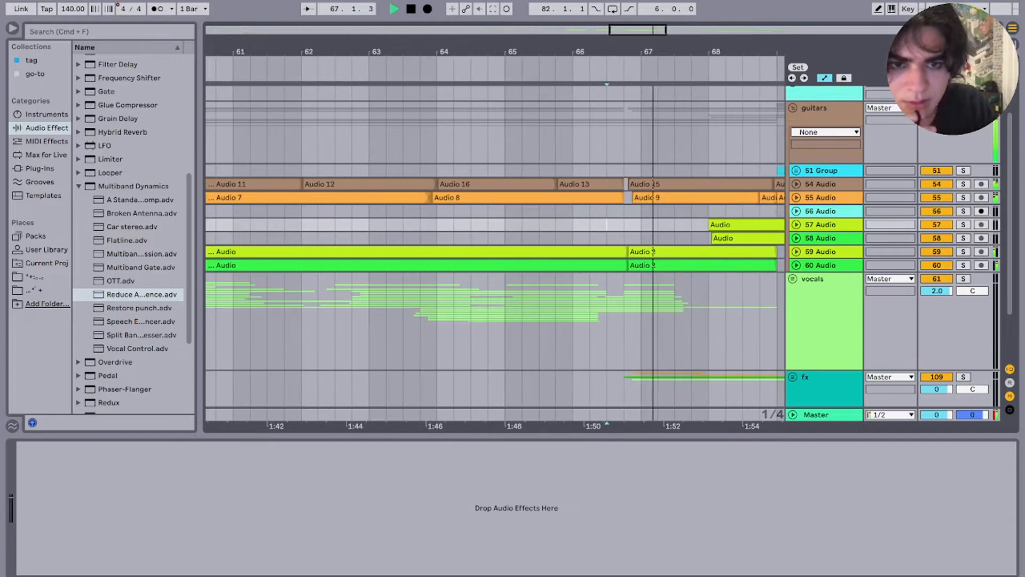
{"action": "scroll", "coordinate": [619, 229], "scroll_direction": "down", "scroll_amount": 5}
{"action": "scroll", "coordinate": [495, 253], "scroll_direction": "right", "scroll_amount": 4}
{"action": "key", "text": "space"}
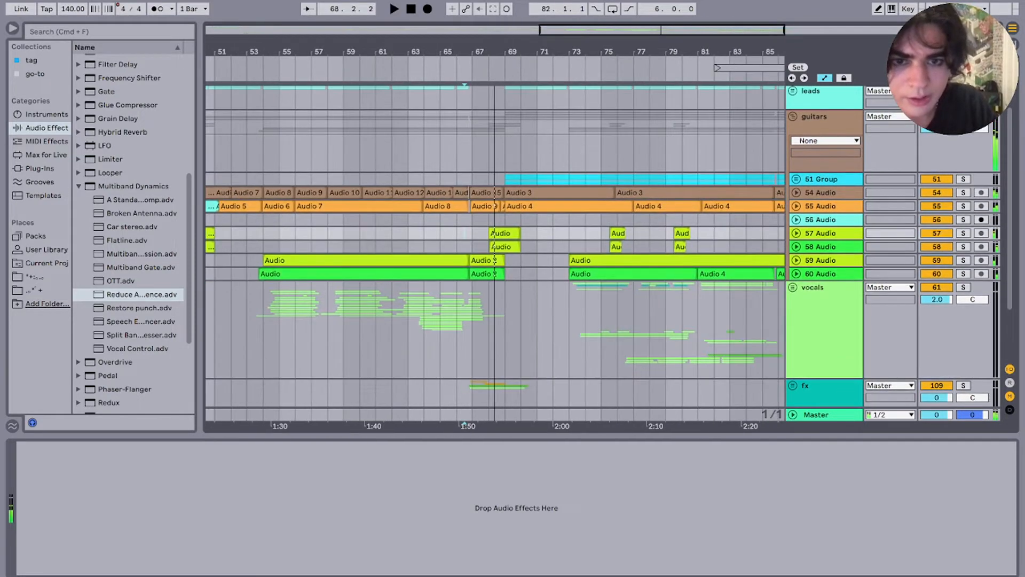
Step: Play the guitars from about bar 73 and solo 59 Audio and 60 Audio
{"action": "left_click", "coordinate": [585, 234]}
{"action": "key", "text": "space"}
{"action": "scroll", "coordinate": [585, 233], "scroll_direction": "up", "scroll_amount": 3}
{"action": "scroll", "coordinate": [585, 234], "scroll_direction": "right", "scroll_amount": 2}
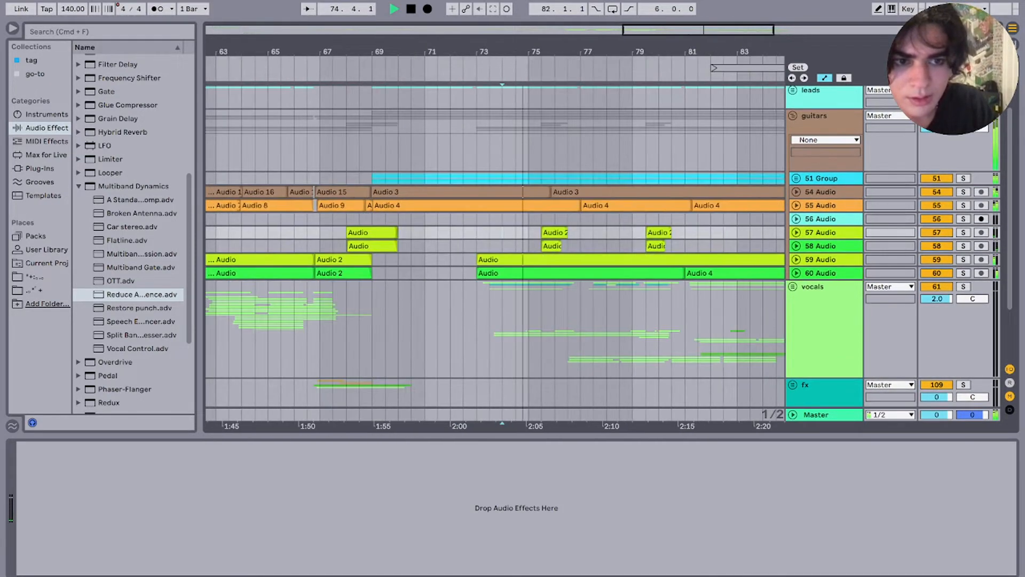
{"action": "left_click", "coordinate": [963, 260]}
{"action": "left_click", "coordinate": [963, 273], "text": "super"}
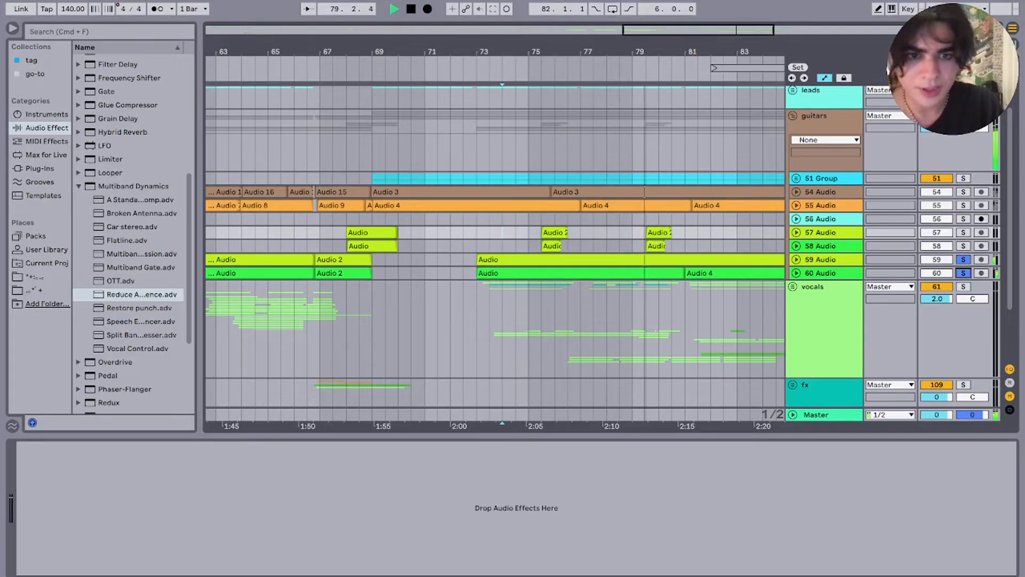
Step: Stop playback, solo 51 Group, unfold it to show its EQ Eight frequency automation, and play it from about bar 72
{"action": "scroll", "coordinate": [496, 240], "scroll_direction": "right", "scroll_amount": 5}
{"action": "scroll", "coordinate": [496, 241], "scroll_direction": "down", "scroll_amount": 1}
{"action": "key", "text": "space"}
{"action": "left_click", "coordinate": [963, 159]}
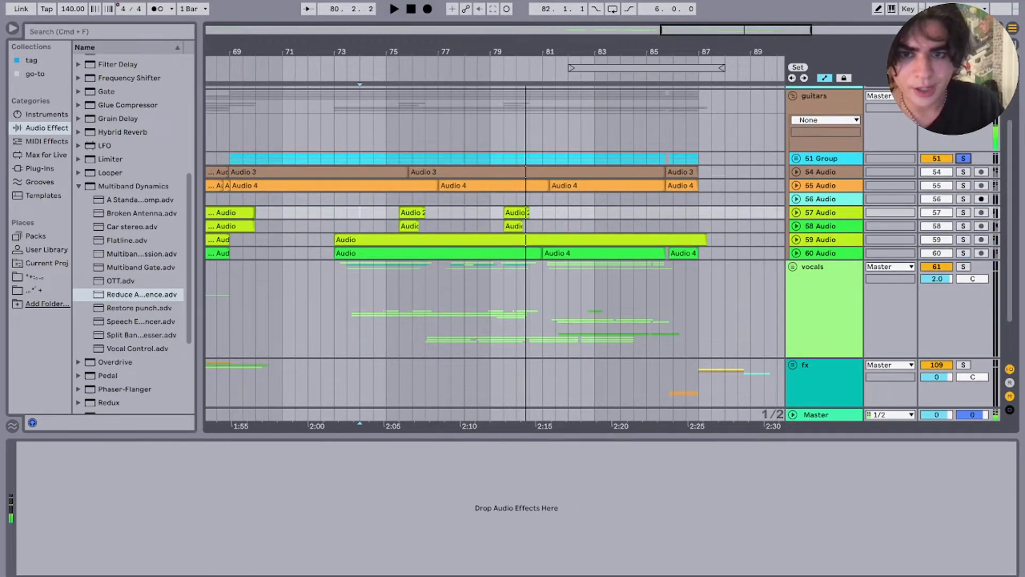
{"action": "scroll", "coordinate": [496, 240], "scroll_direction": "left", "scroll_amount": 4}
{"action": "scroll", "coordinate": [495, 240], "scroll_direction": "up", "scroll_amount": 1}
{"action": "left_click", "coordinate": [822, 167]}
{"action": "left_click", "coordinate": [796, 167]}
{"action": "key", "text": "space"}
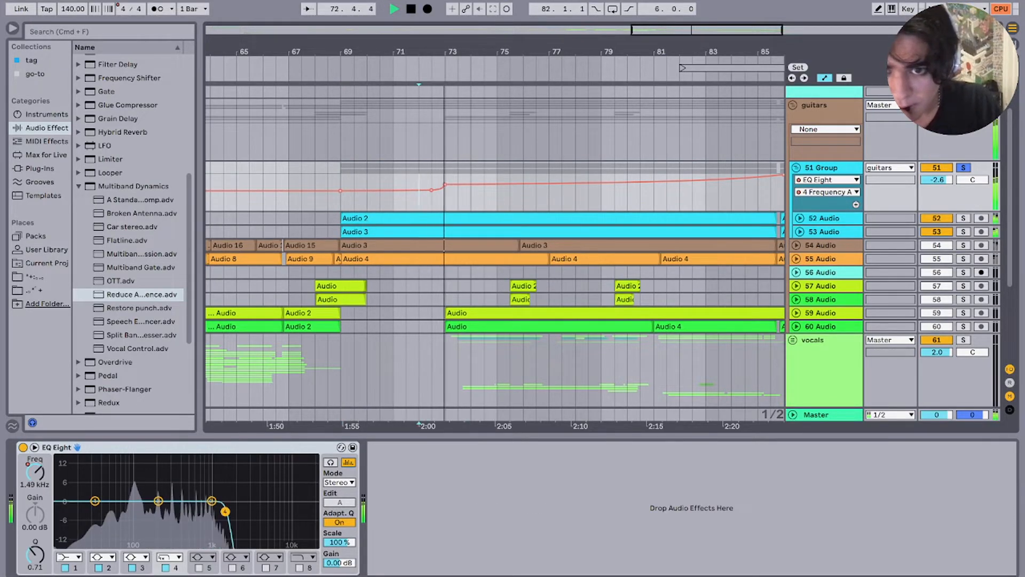
Step: Play the end of 51 Group from bar 85, fold the group, and stop playback
{"action": "scroll", "coordinate": [496, 240], "scroll_direction": "right", "scroll_amount": 3}
{"action": "scroll", "coordinate": [495, 241], "scroll_direction": "down", "scroll_amount": 1}
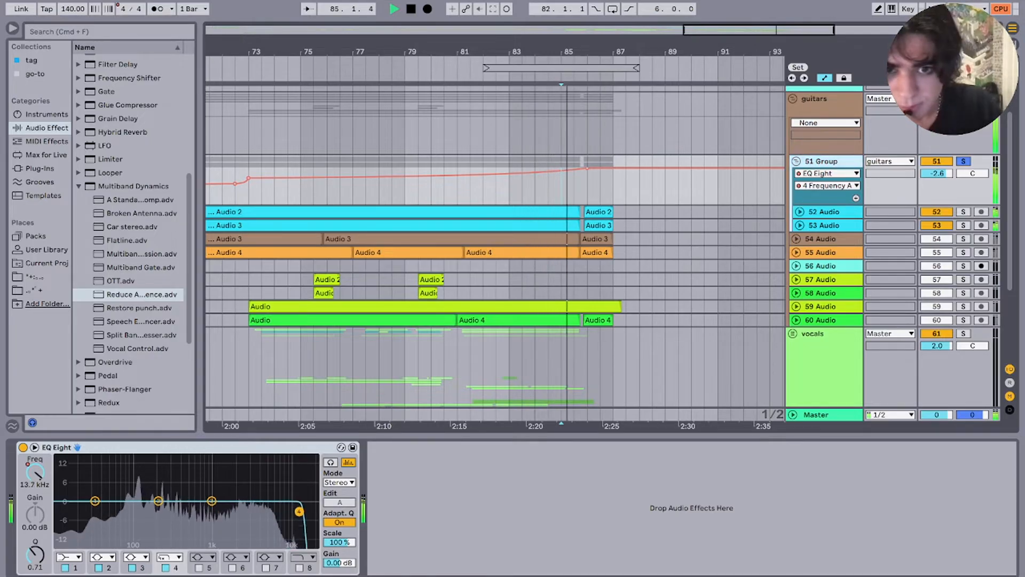
{"action": "key", "text": "u"}
{"action": "left_click", "coordinate": [822, 99]}
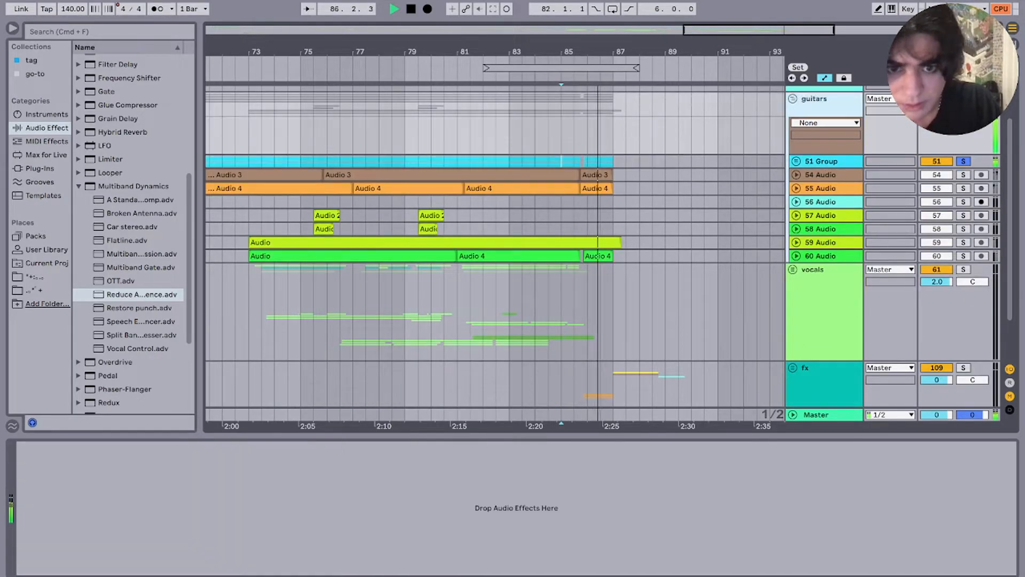
{"action": "scroll", "coordinate": [640, 213], "scroll_direction": "down", "scroll_amount": 3}
{"action": "key", "text": "space"}
{"action": "scroll", "coordinate": [449, 213], "scroll_direction": "down", "scroll_amount": 3}
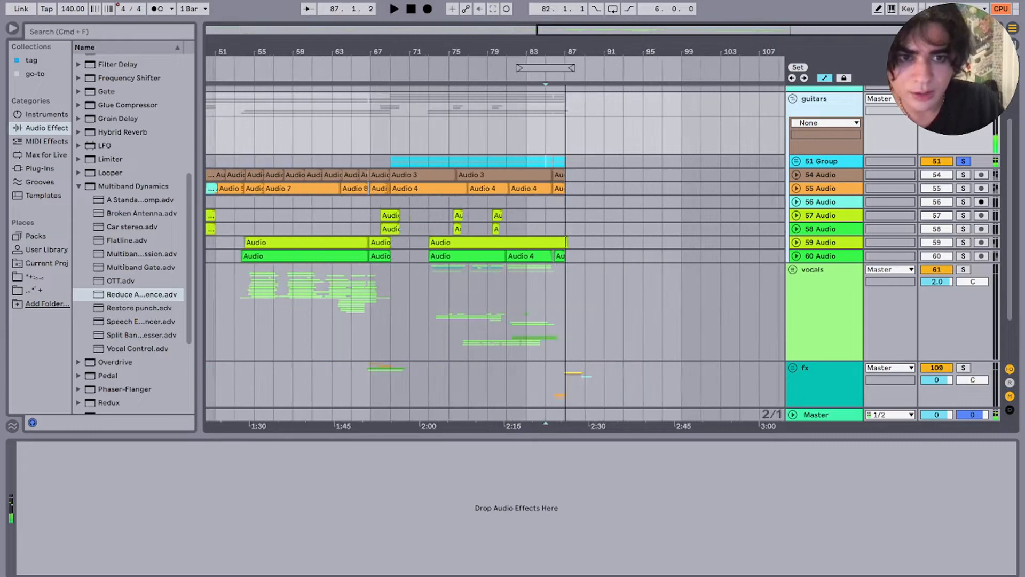
Step: Fold the guitars group and show the full arrangement
{"action": "scroll", "coordinate": [448, 213], "scroll_direction": "up", "scroll_amount": 3}
{"action": "scroll", "coordinate": [448, 214], "scroll_direction": "left", "scroll_amount": 3}
{"action": "key", "text": "u"}
{"action": "key", "text": "minus"}
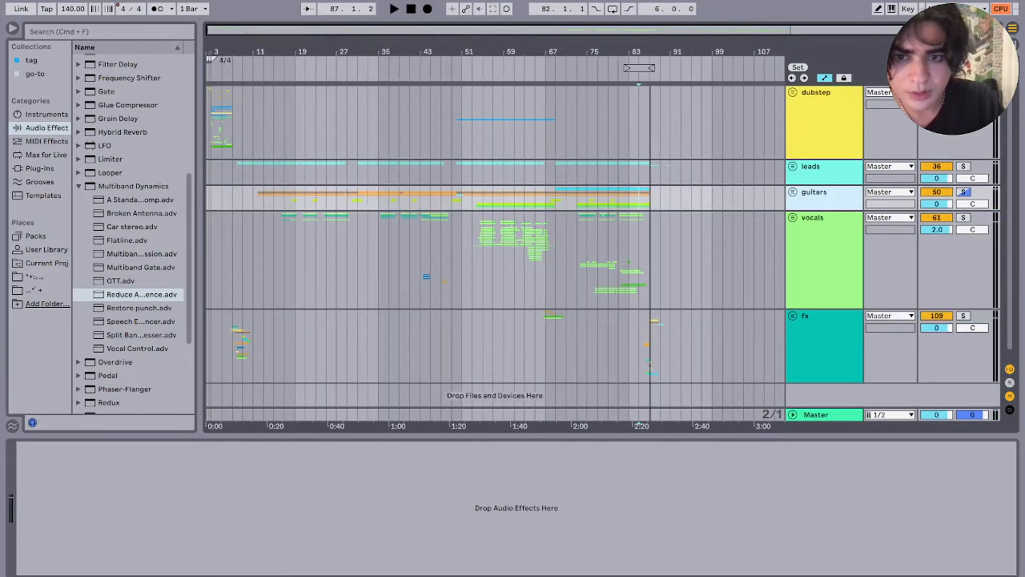
Step: Solo the vocals group, unfold it to show its audio tracks, and play it from bar 21
{"action": "left_click", "coordinate": [304, 260]}
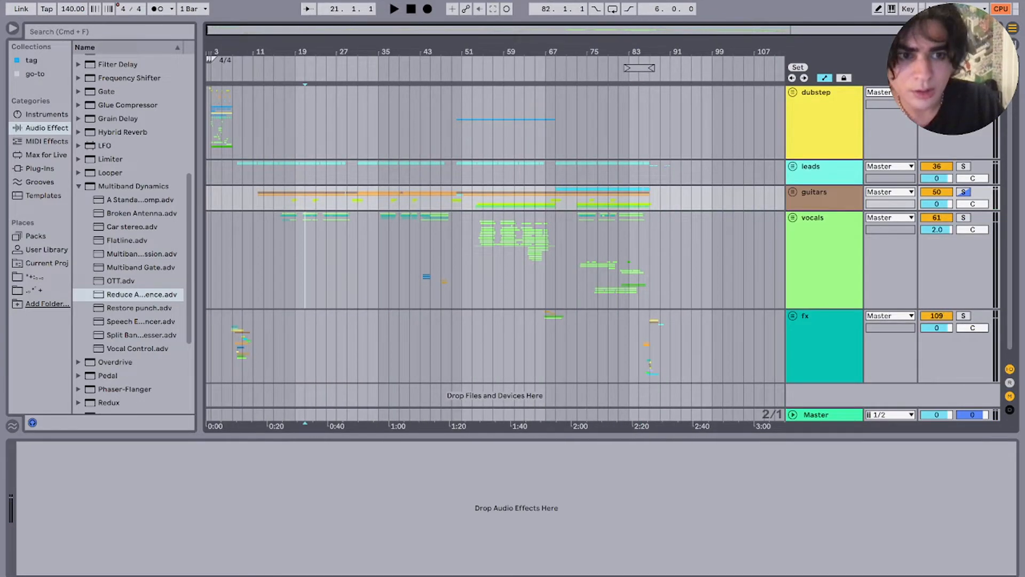
{"action": "key", "text": "s"}
{"action": "key", "text": "u"}
{"action": "key", "text": "space"}
{"action": "scroll", "coordinate": [304, 260], "scroll_direction": "up", "scroll_amount": 3}
{"action": "scroll", "coordinate": [305, 260], "scroll_direction": "down", "scroll_amount": 4}
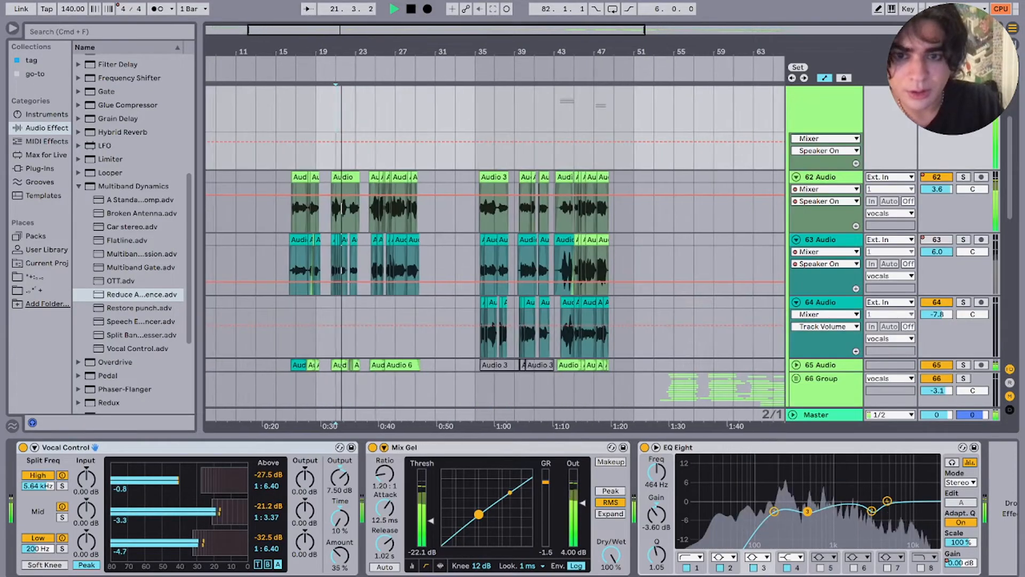
{"action": "scroll", "coordinate": [304, 260], "scroll_direction": "up", "scroll_amount": 5}
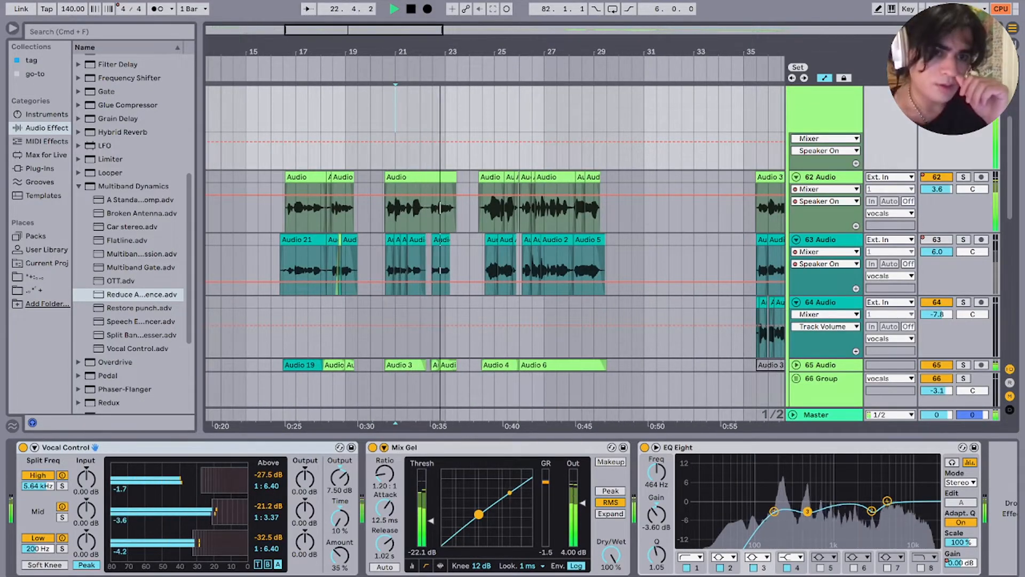
Step: Stop the vocals, play them from the 62 Audio clip starting in bar 24, and stop again
{"action": "key", "text": "space"}
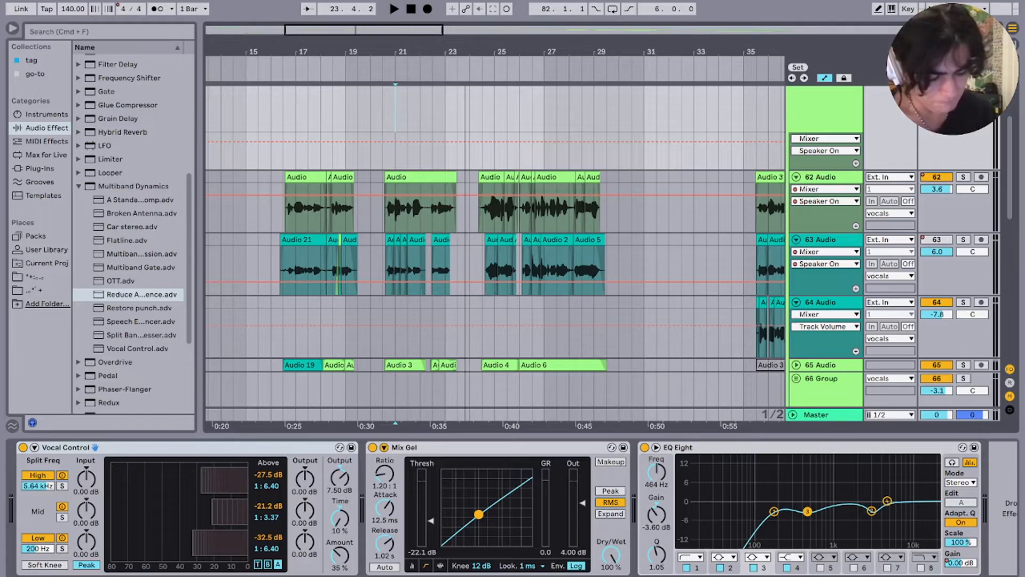
{"action": "left_click", "coordinate": [490, 176]}
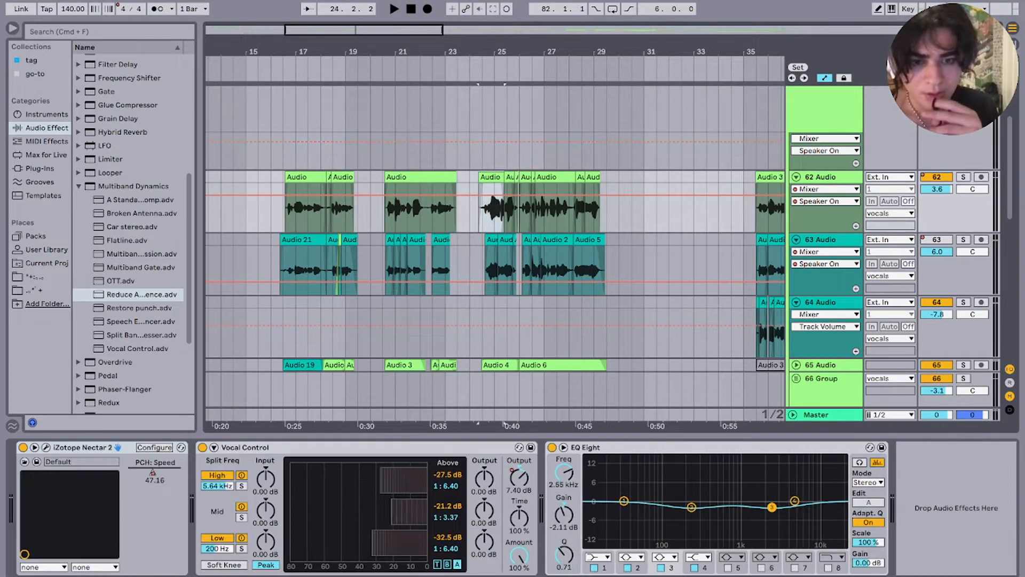
{"action": "key", "text": "space"}
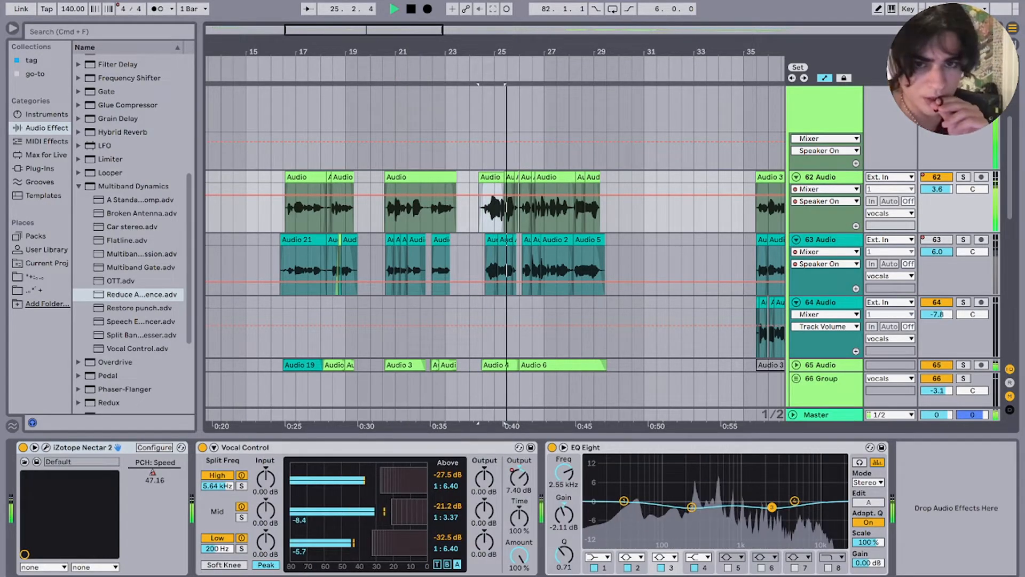
{"action": "key", "text": "space"}
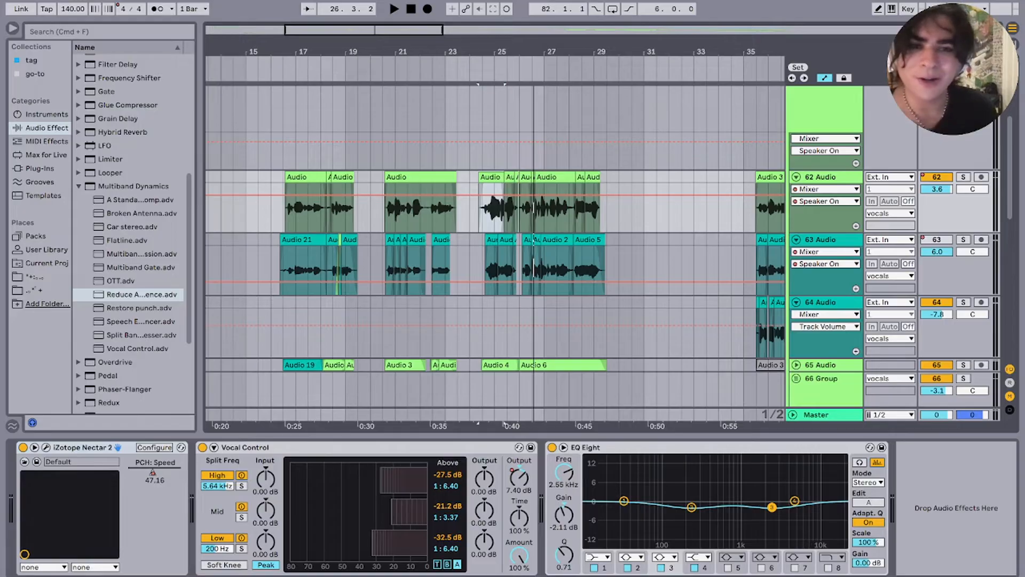
Step: Play the vocals from the start of the 62 Audio clip in bar 35 and stop playback
{"action": "scroll", "coordinate": [590, 205], "scroll_direction": "right", "scroll_amount": 5}
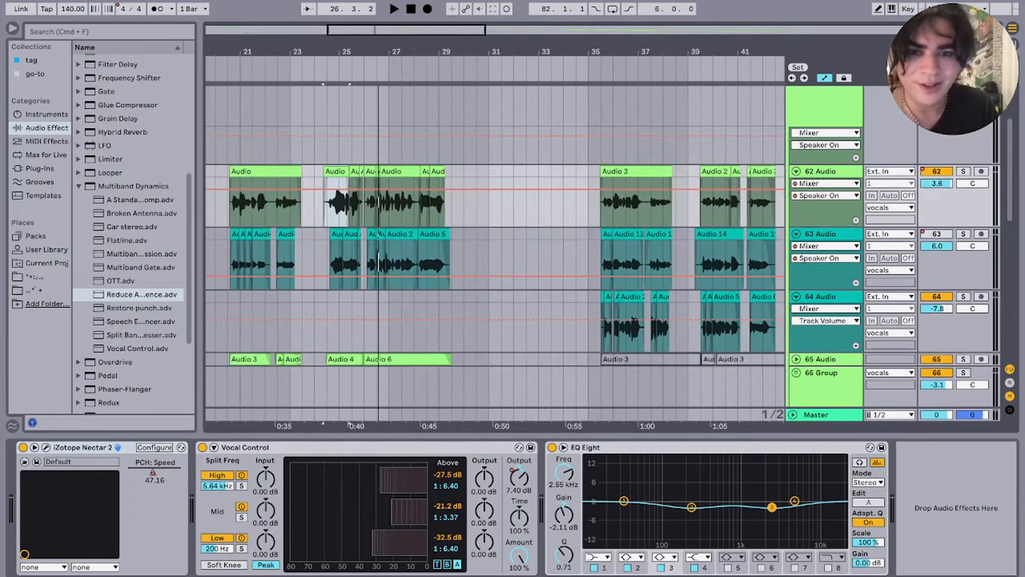
{"action": "left_click", "coordinate": [589, 205]}
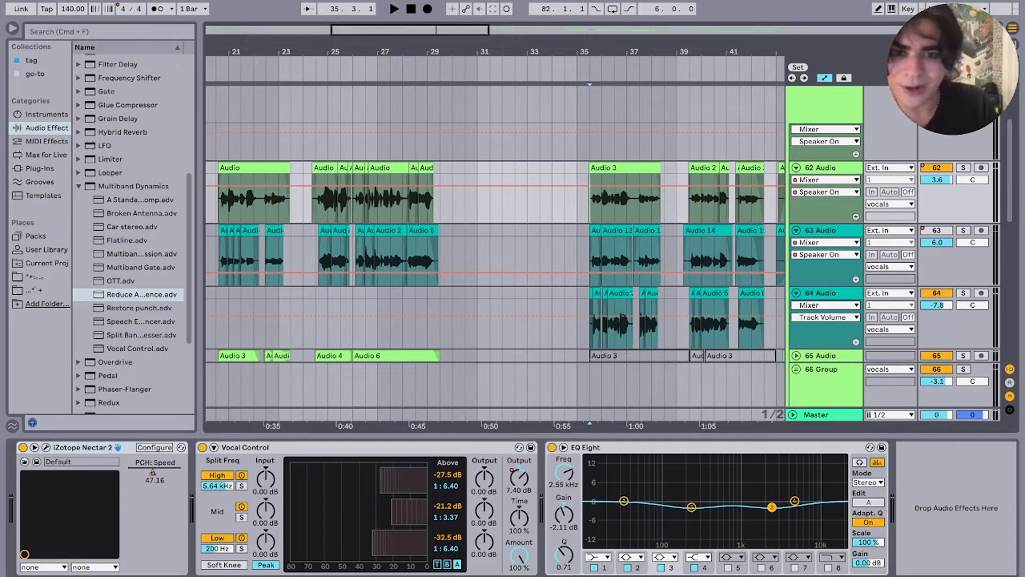
{"action": "scroll", "coordinate": [585, 206], "scroll_direction": "up", "scroll_amount": 5}
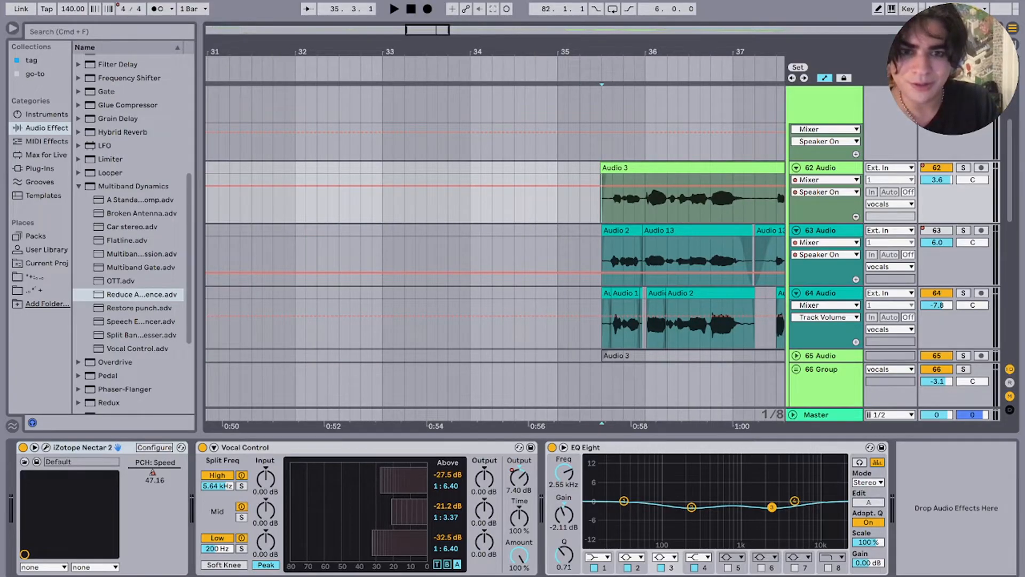
{"action": "scroll", "coordinate": [602, 206], "scroll_direction": "down", "scroll_amount": 5}
{"action": "scroll", "coordinate": [601, 205], "scroll_direction": "right", "scroll_amount": 3}
{"action": "scroll", "coordinate": [602, 205], "scroll_direction": "down", "scroll_amount": 1}
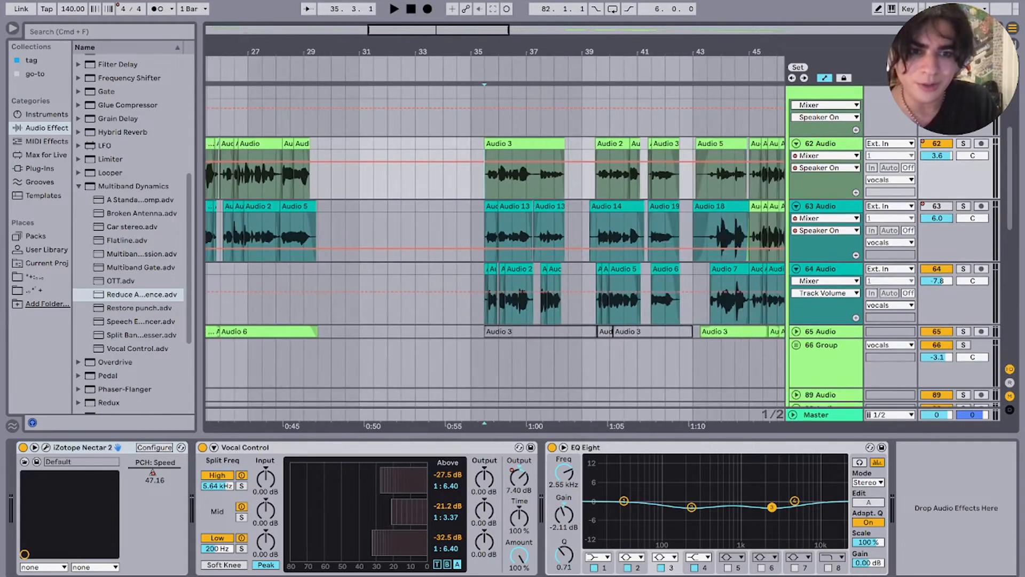
{"action": "key", "text": "space"}
{"action": "key", "text": "minus"}
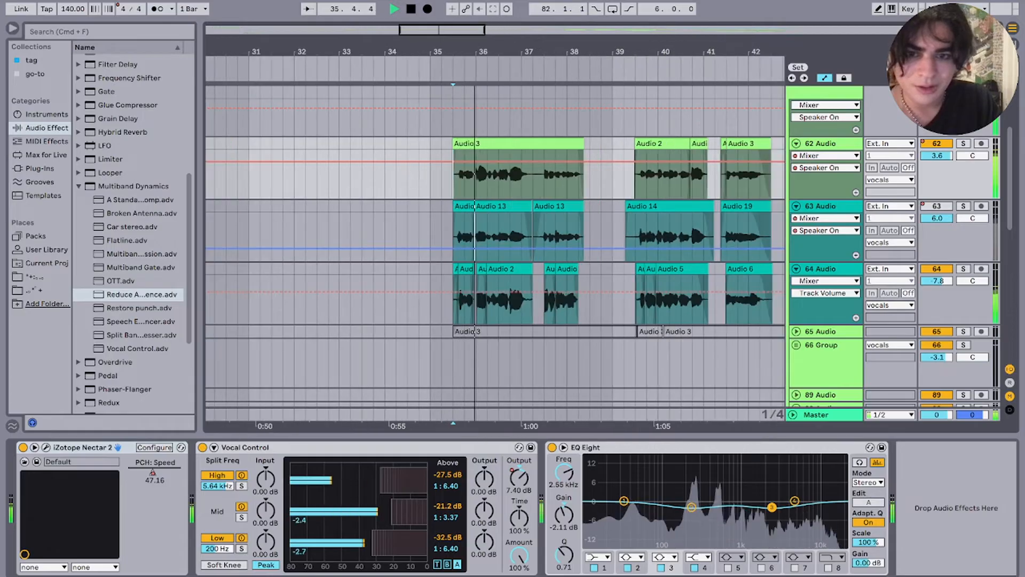
{"action": "key", "text": "minus"}
{"action": "scroll", "coordinate": [515, 240], "scroll_direction": "right", "scroll_amount": 3}
{"action": "scroll", "coordinate": [516, 240], "scroll_direction": "up", "scroll_amount": 1}
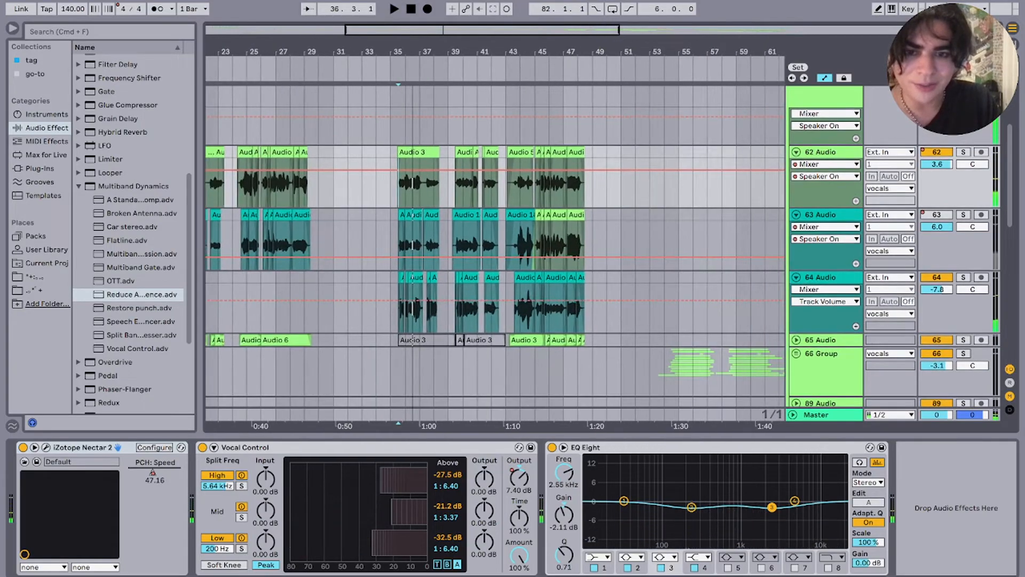
Step: Play the vocals from the middle of bar 43, stop, replay the passage from the same point, and stop again
{"action": "left_click", "coordinate": [516, 308]}
{"action": "scroll", "coordinate": [516, 308], "scroll_direction": "up", "scroll_amount": 4}
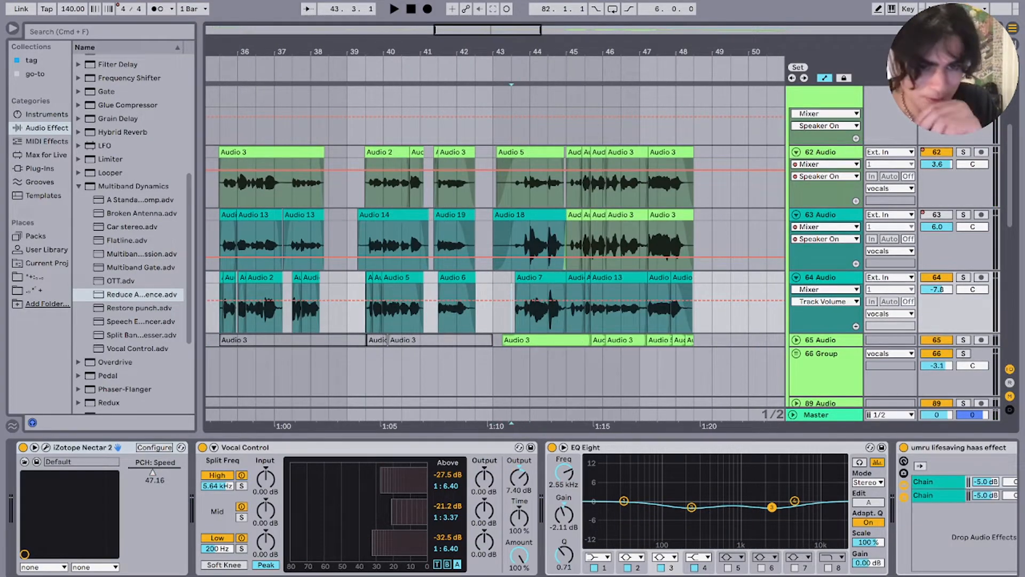
{"action": "key", "text": "space"}
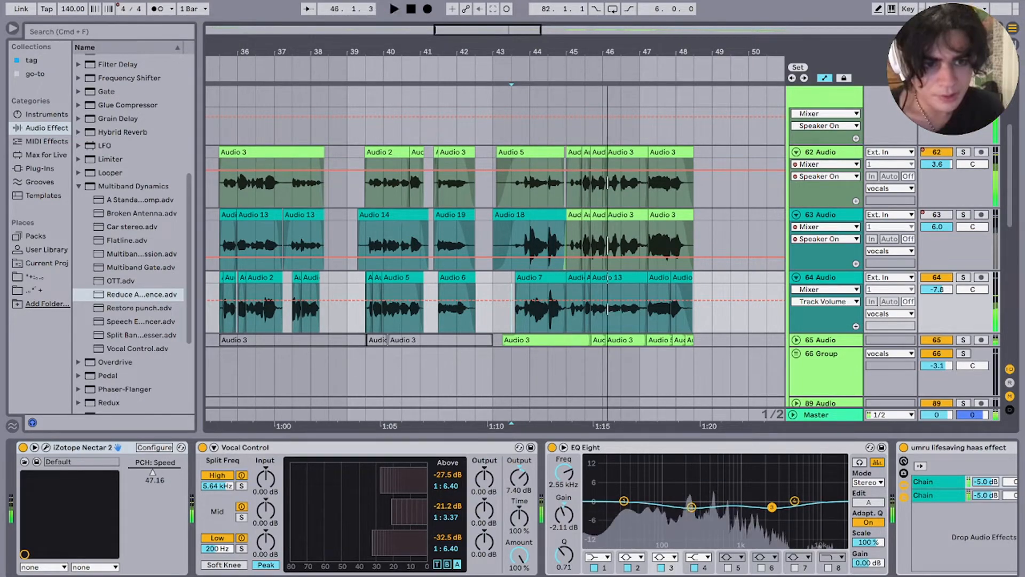
{"action": "key", "text": "space"}
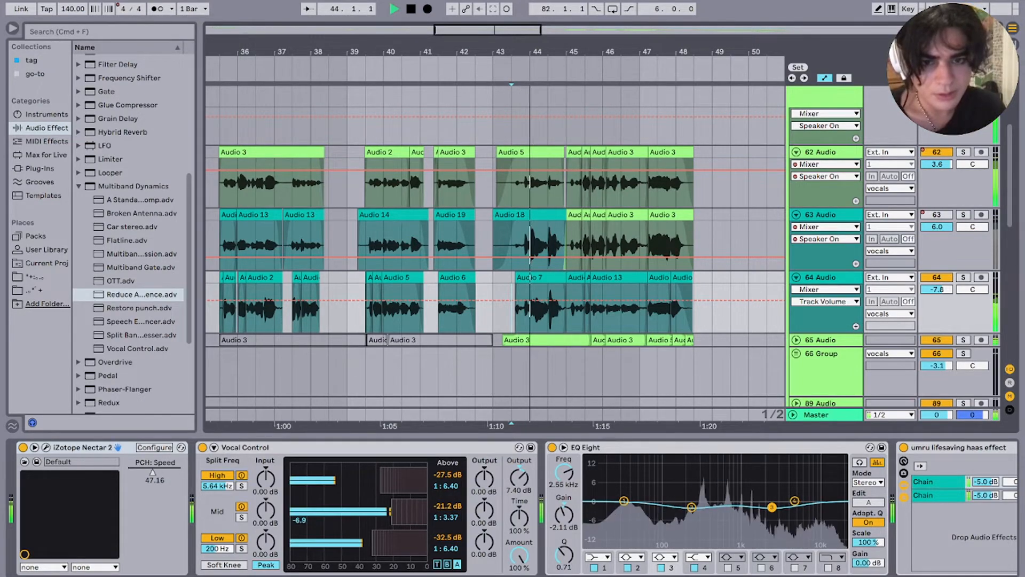
{"action": "scroll", "coordinate": [495, 253], "scroll_direction": "down", "scroll_amount": 5}
{"action": "key", "text": "space"}
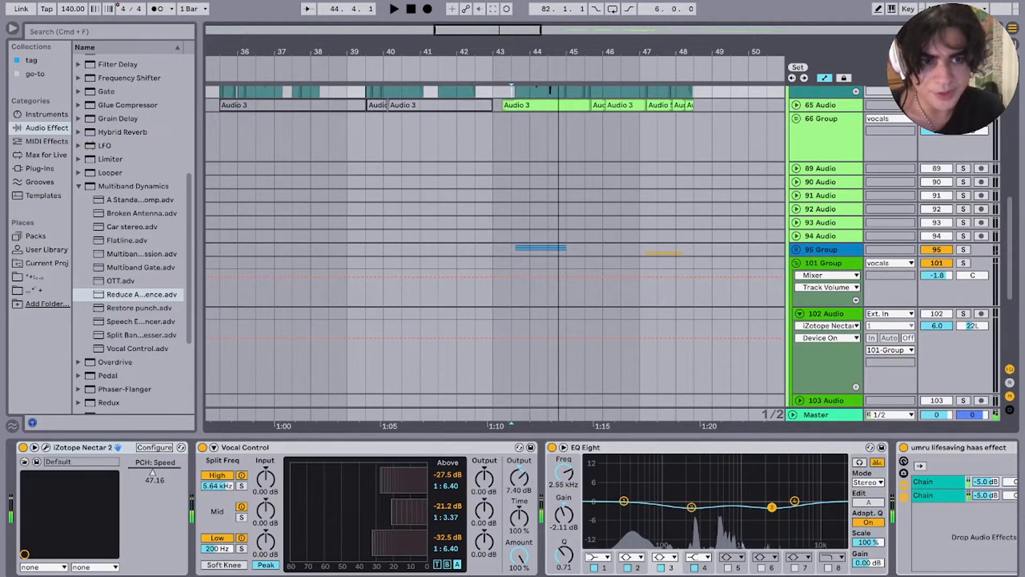
Step: Solo 95 Group, play its clips from bar 43 and from bar 47, and stop playback
{"action": "left_click", "coordinate": [823, 236]}
{"action": "left_click", "coordinate": [823, 249]}
{"action": "key", "text": "space"}
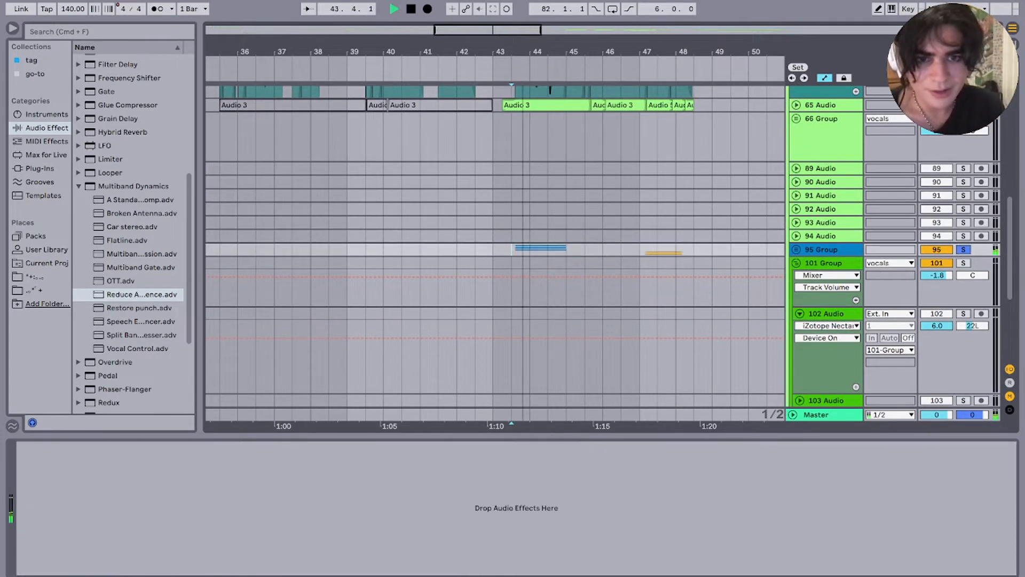
{"action": "scroll", "coordinate": [495, 253], "scroll_direction": "up", "scroll_amount": 1}
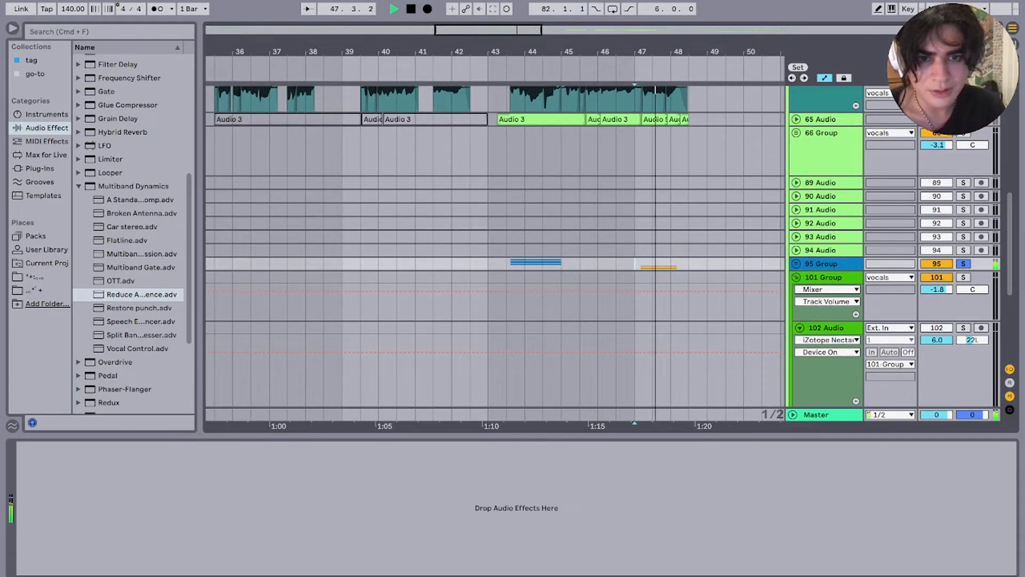
{"action": "scroll", "coordinate": [494, 246], "scroll_direction": "up", "scroll_amount": 10}
{"action": "key", "text": "space"}
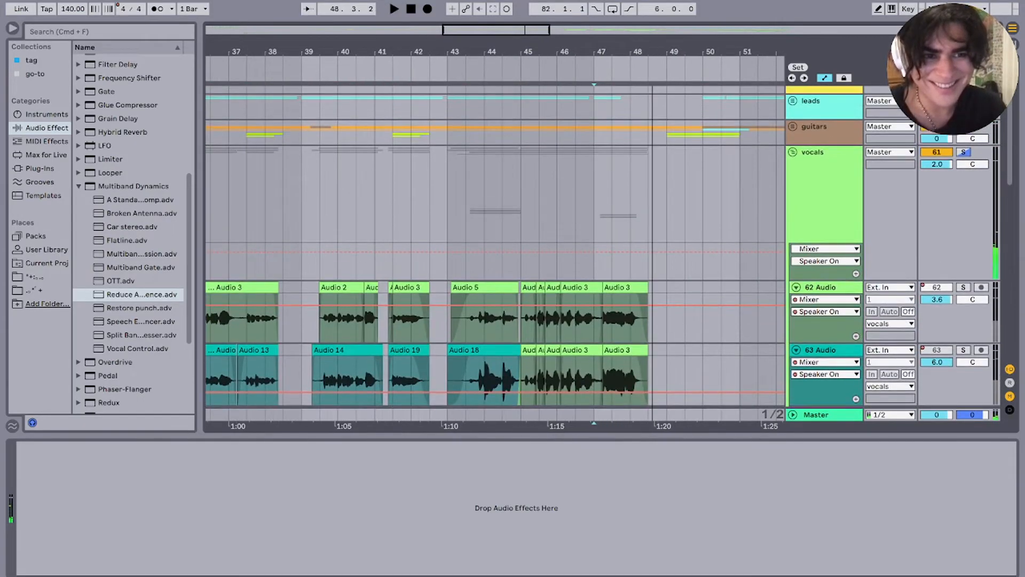
Step: Bring the whole vocals group back into the solo and play it from bar 47
{"action": "scroll", "coordinate": [495, 246], "scroll_direction": "down", "scroll_amount": 9}
{"action": "scroll", "coordinate": [495, 245], "scroll_direction": "up", "scroll_amount": 3}
{"action": "key", "text": "space"}
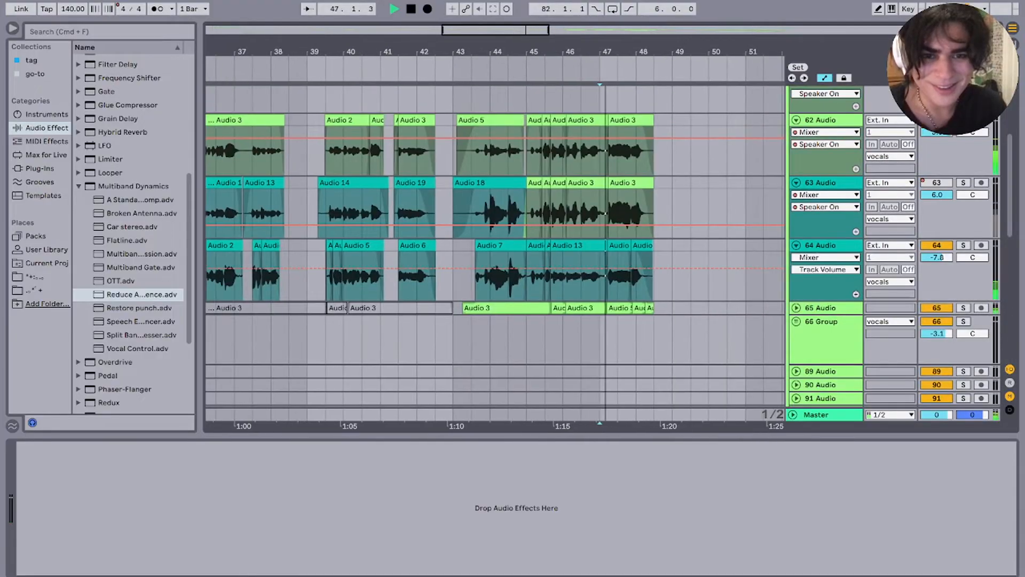
{"action": "scroll", "coordinate": [495, 246], "scroll_direction": "down", "scroll_amount": 5}
{"action": "scroll", "coordinate": [495, 245], "scroll_direction": "down", "scroll_amount": 1}
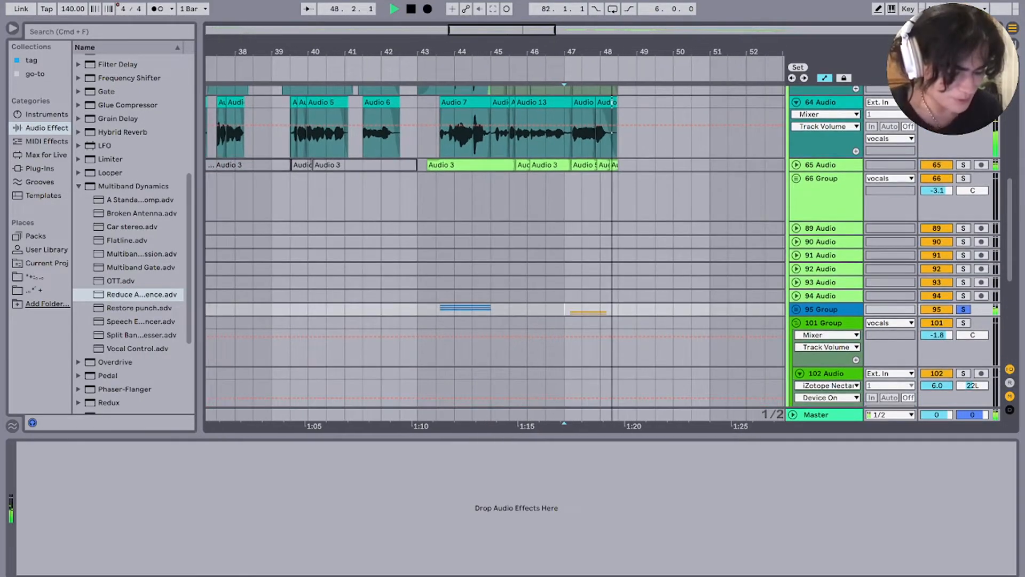
Step: Play the vocals from just before the first 95 Group clip in bar 43, stop, and show the wider arrangement
{"action": "left_click", "coordinate": [436, 309]}
{"action": "key", "text": "space"}
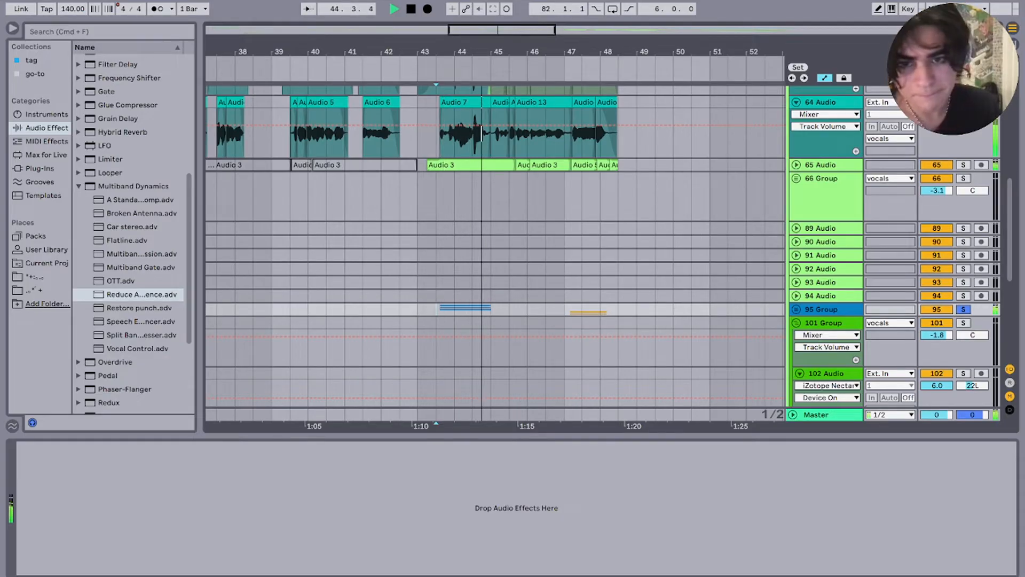
{"action": "scroll", "coordinate": [427, 299], "scroll_direction": "down", "scroll_amount": 5}
{"action": "scroll", "coordinate": [430, 256], "scroll_direction": "up", "scroll_amount": 5}
{"action": "key", "text": "space"}
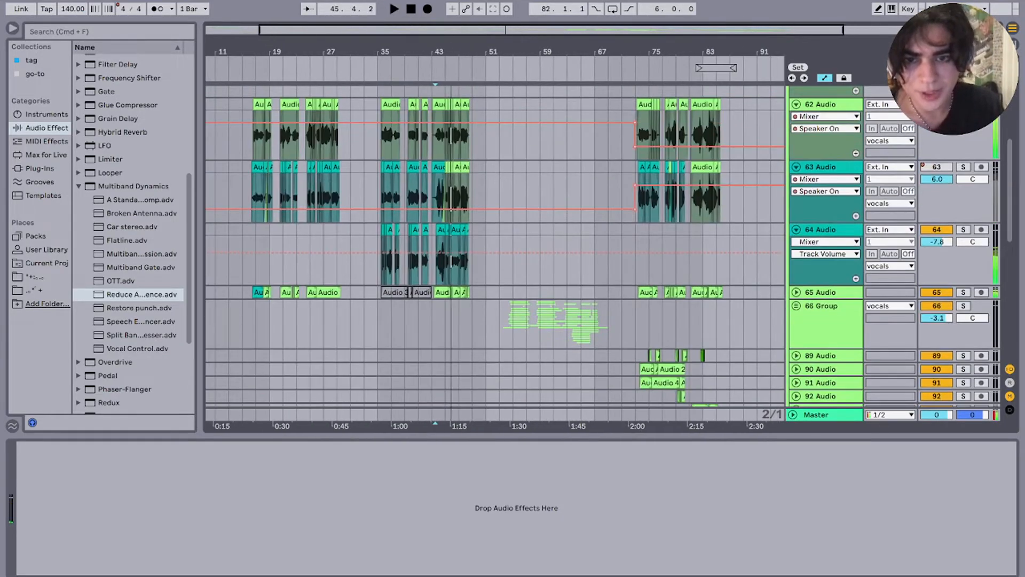
Step: Solo the 65 Audio track and play its vocal clips from around bar 43 and from around bar 45
{"action": "scroll", "coordinate": [432, 243], "scroll_direction": "up", "scroll_amount": 4}
{"action": "left_click", "coordinate": [487, 292]}
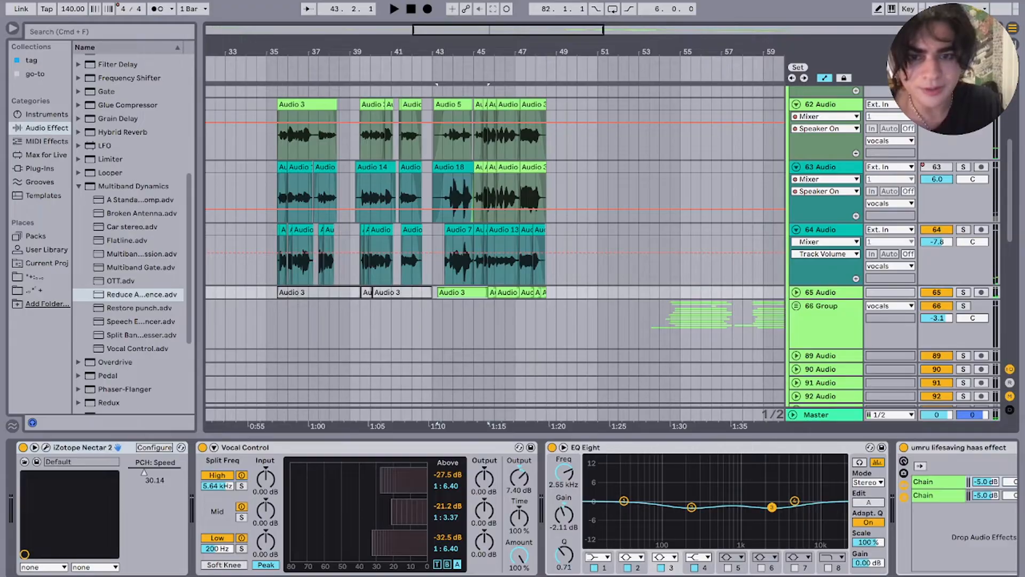
{"action": "key", "text": "s"}
{"action": "key", "text": "space"}
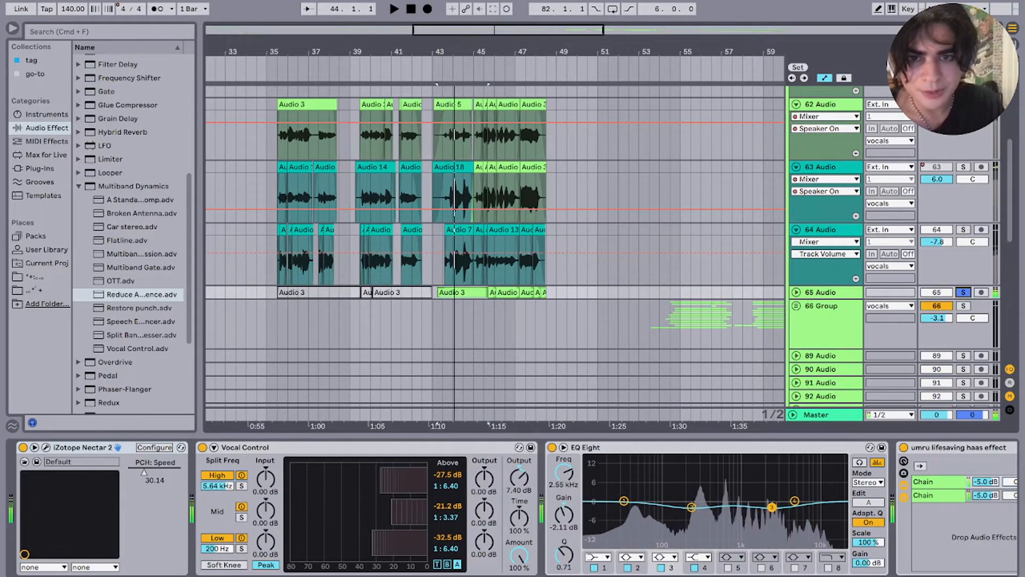
{"action": "key", "text": "space"}
{"action": "left_click", "coordinate": [492, 292]}
{"action": "key", "text": "space"}
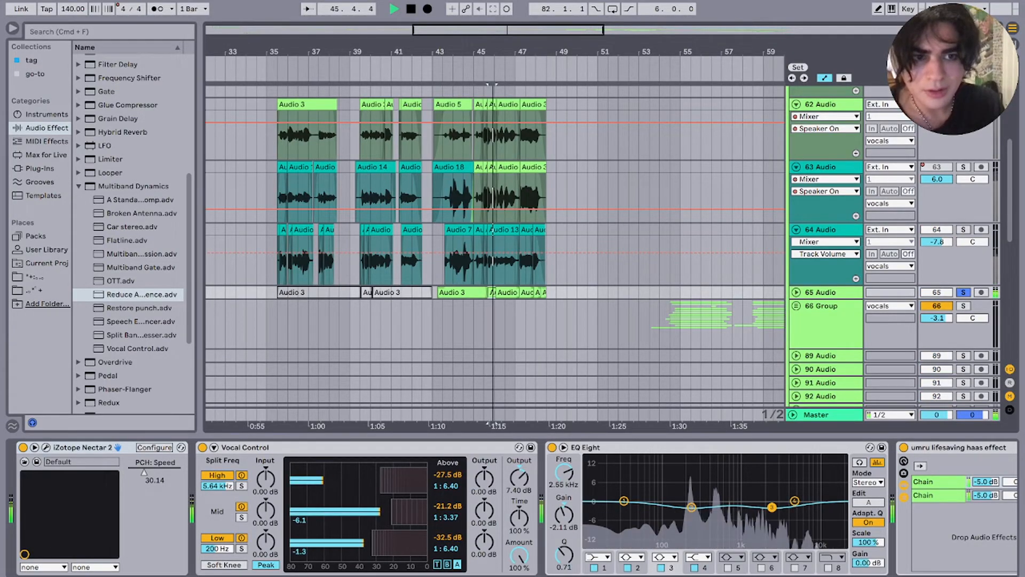
Step: Audition the 64 Audio and 63 Audio tracks soloed in turn, and clear the solo to hear all vocals together
{"action": "left_click", "coordinate": [963, 229]}
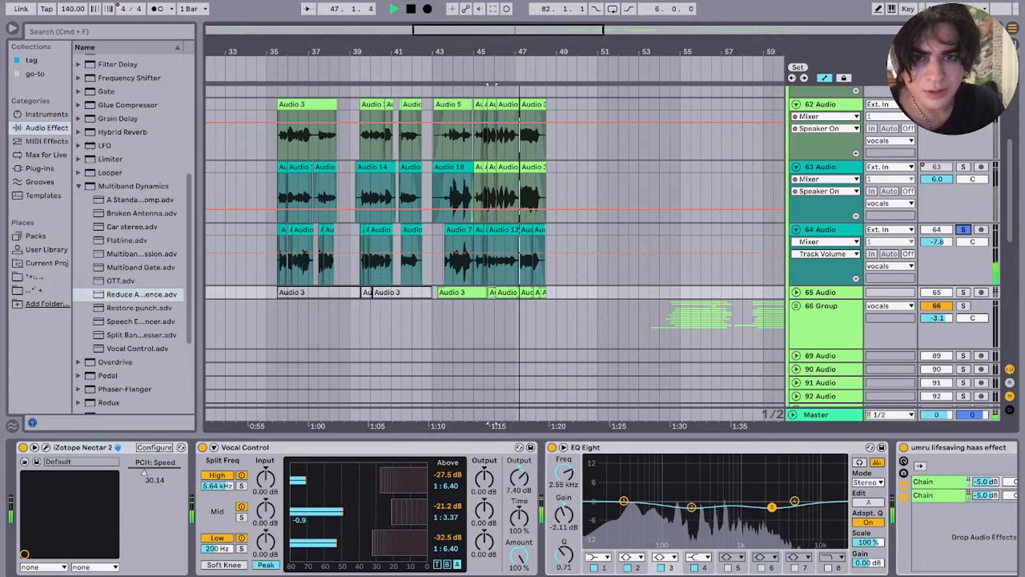
{"action": "left_click", "coordinate": [963, 167]}
{"action": "key", "text": "space"}
{"action": "key", "text": "space"}
{"action": "left_click", "coordinate": [963, 167]}
{"action": "scroll", "coordinate": [963, 167], "scroll_direction": "up", "scroll_amount": 5}
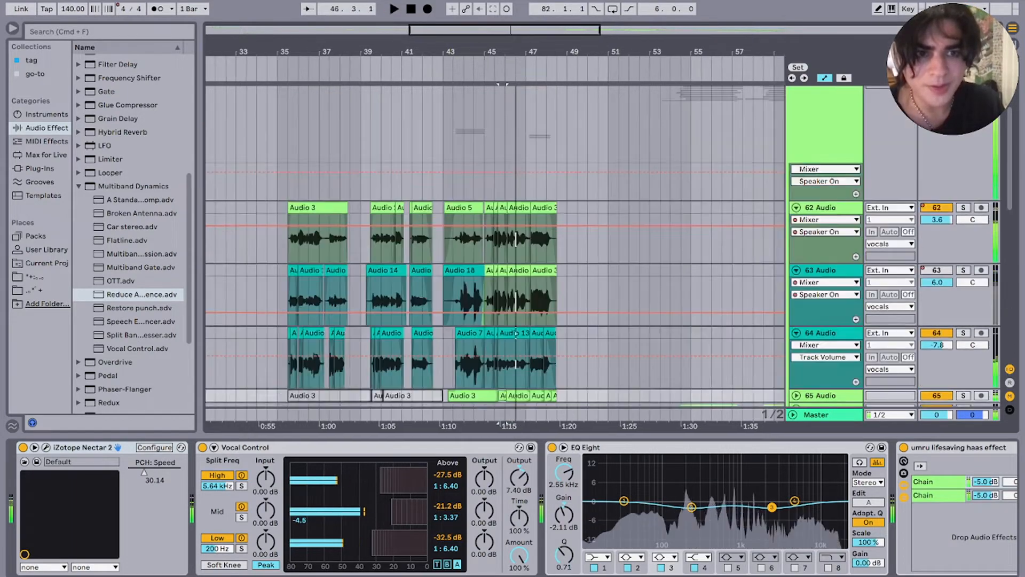
{"action": "key", "text": "space"}
Step: Play the full mix from around bar 47 to the end of the vocal phrase
{"action": "scroll", "coordinate": [495, 245], "scroll_direction": "down", "scroll_amount": 4}
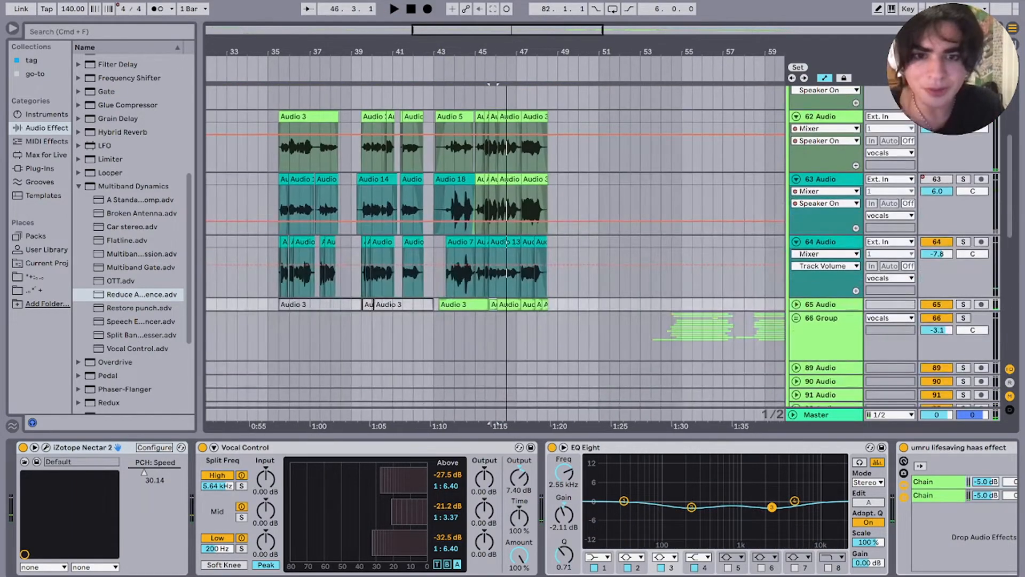
{"action": "left_click", "coordinate": [516, 336]}
{"action": "key", "text": "space"}
{"action": "scroll", "coordinate": [516, 337], "scroll_direction": "right", "scroll_amount": 5}
{"action": "scroll", "coordinate": [516, 336], "scroll_direction": "down", "scroll_amount": 3}
{"action": "scroll", "coordinate": [516, 337], "scroll_direction": "up", "scroll_amount": 1}
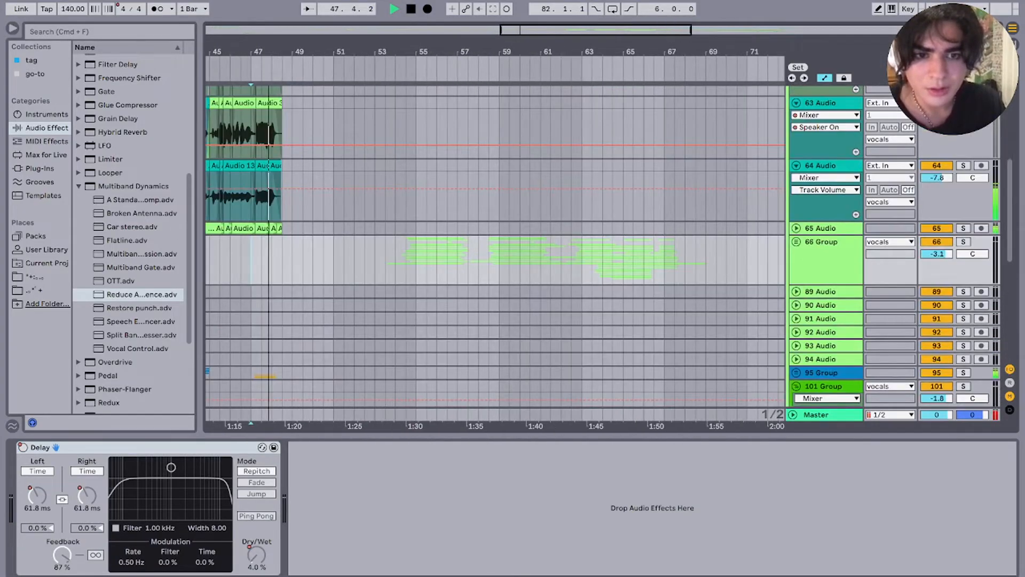
{"action": "scroll", "coordinate": [516, 336], "scroll_direction": "down", "scroll_amount": 5}
{"action": "key", "text": "space"}
Step: Unfold the 66 Group and play its stacked vocal tracks from their first clips near bar 54
{"action": "left_click", "coordinate": [796, 242]}
{"action": "key", "text": "plus"}
{"action": "key", "text": "plus"}
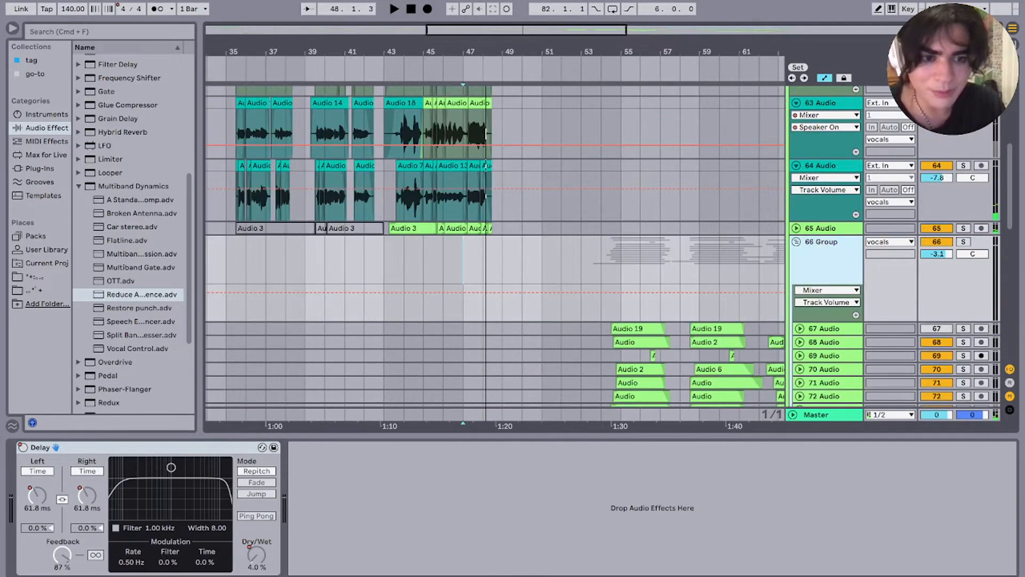
{"action": "left_click", "coordinate": [611, 262]}
{"action": "left_click", "coordinate": [611, 328]}
{"action": "key", "text": "plus"}
{"action": "scroll", "coordinate": [611, 329], "scroll_direction": "down", "scroll_amount": 4}
{"action": "key", "text": "space"}
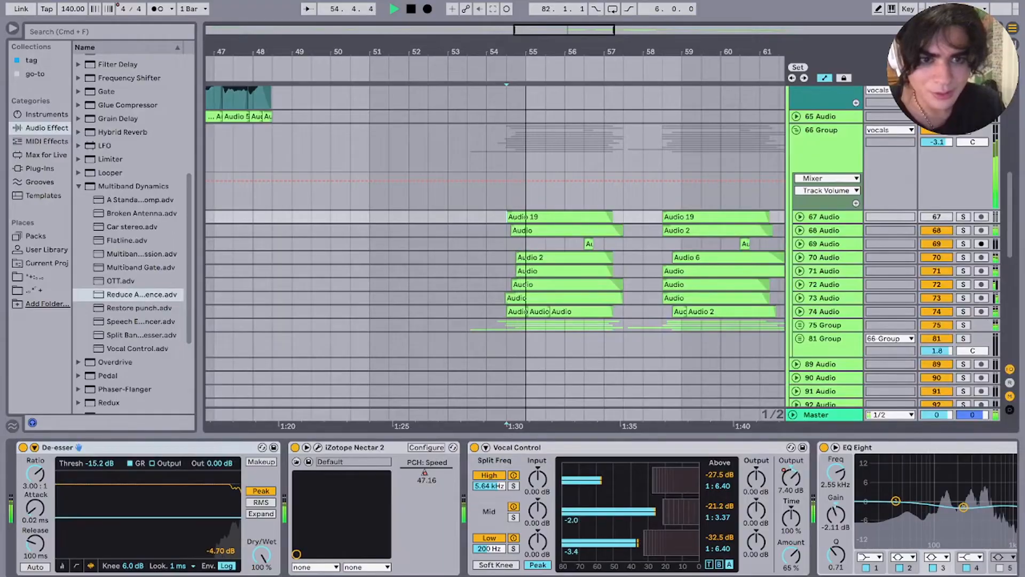
Step: Show the effect chain of the 68 Audio track while the first phrase plays
{"action": "scroll", "coordinate": [506, 217], "scroll_direction": "right", "scroll_amount": 4}
{"action": "scroll", "coordinate": [506, 217], "scroll_direction": "down", "scroll_amount": 1}
{"action": "left_click", "coordinate": [824, 219]}
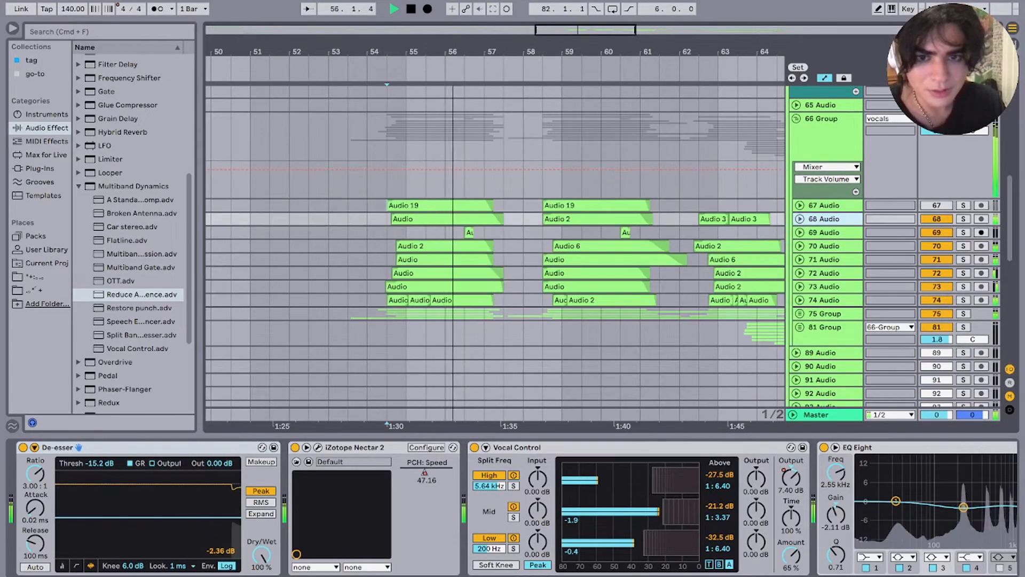
{"action": "key", "text": "space"}
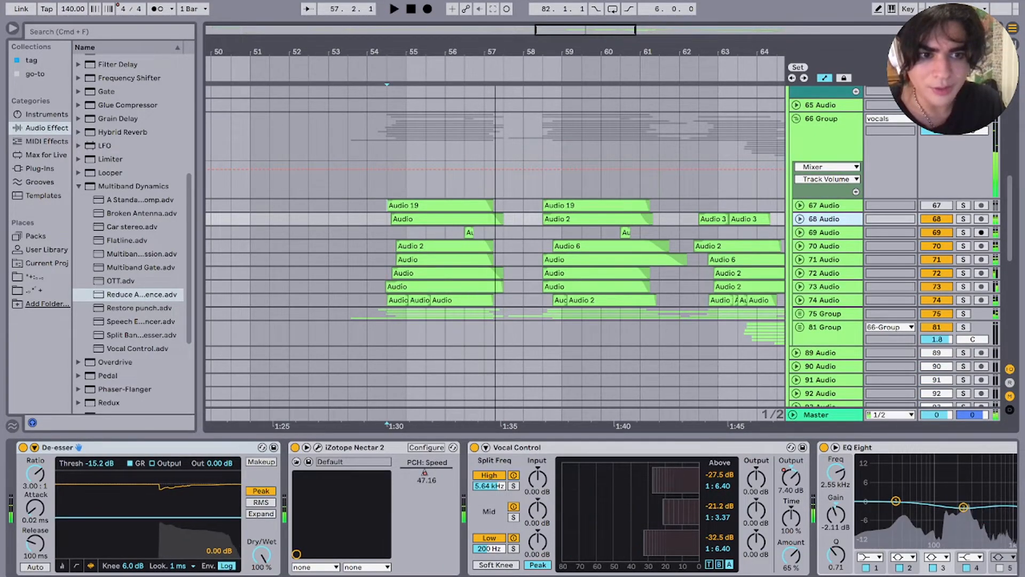
Step: Audition 68 Audio soloed, 70 Audio soloed, and 68 Audio together with 69 Audio
{"action": "left_click", "coordinate": [963, 219]}
{"action": "key", "text": "space"}
{"action": "left_click", "coordinate": [963, 246]}
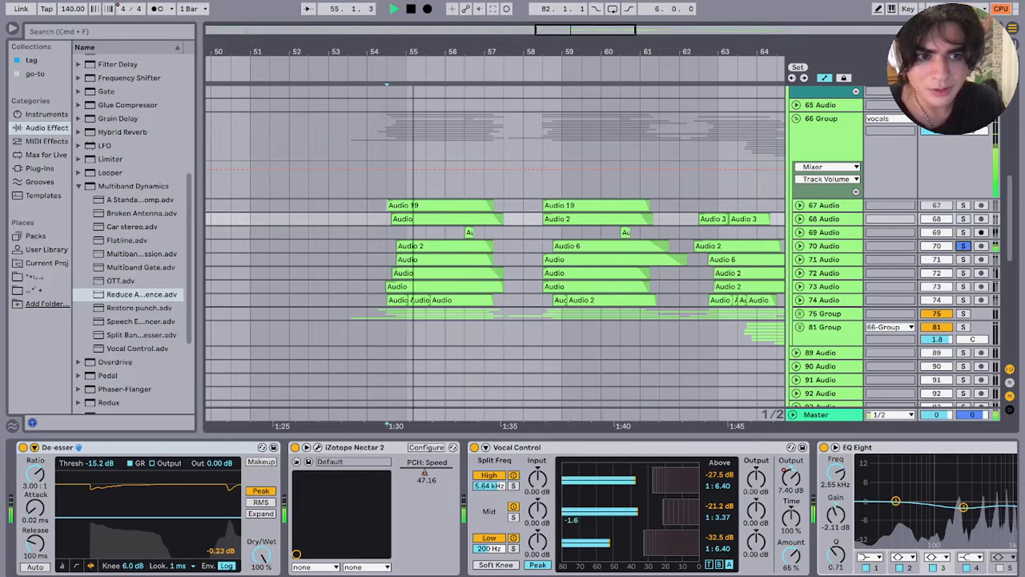
{"action": "left_click", "coordinate": [963, 219]}
{"action": "left_click", "coordinate": [963, 232], "text": "super"}
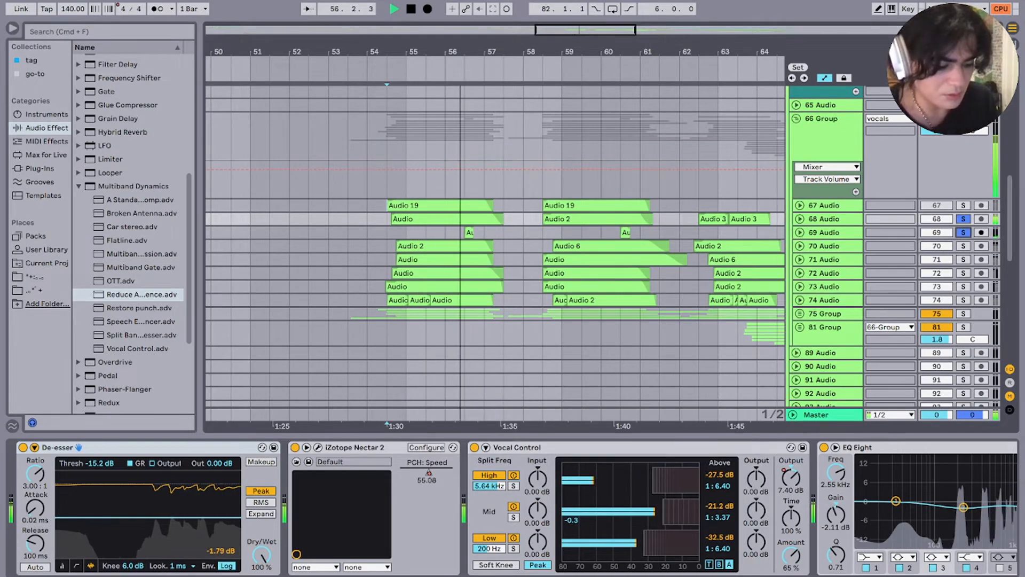
{"action": "key", "text": "space"}
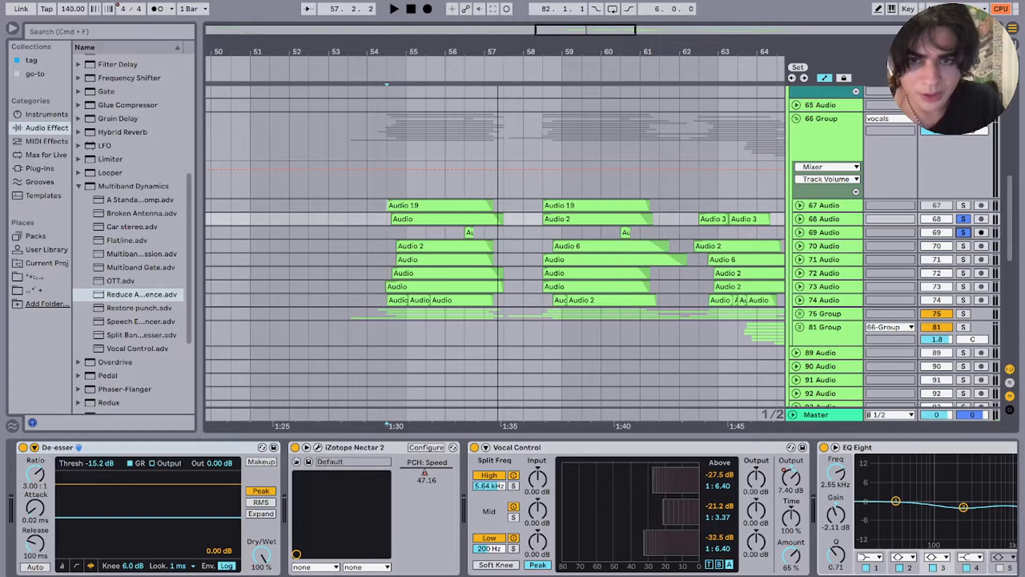
Step: Show the 69 Audio track's Delay and Reverb and play its short clip near bar 56
{"action": "left_click", "coordinate": [445, 233]}
{"action": "key", "text": "space"}
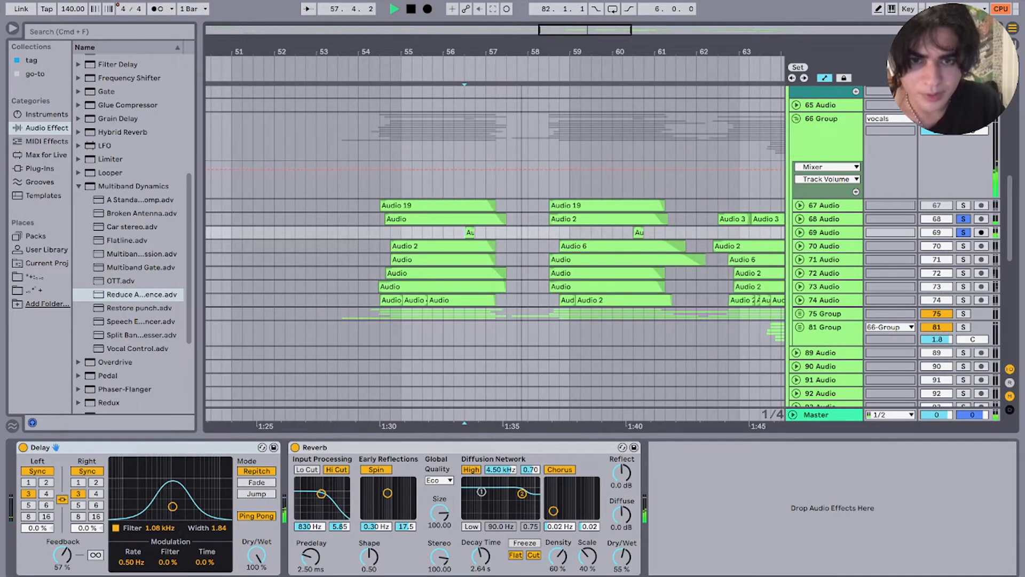
{"action": "key", "text": "space"}
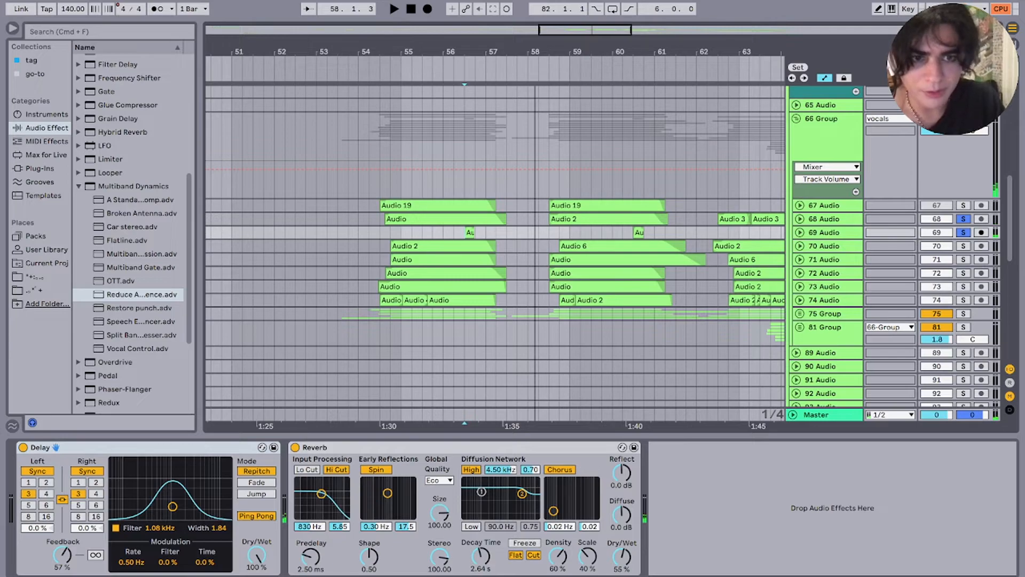
Step: Play the soloed 70 Audio track from around bar 58 with its effects shown, and add 71 Audio to the solo
{"action": "key", "text": "space"}
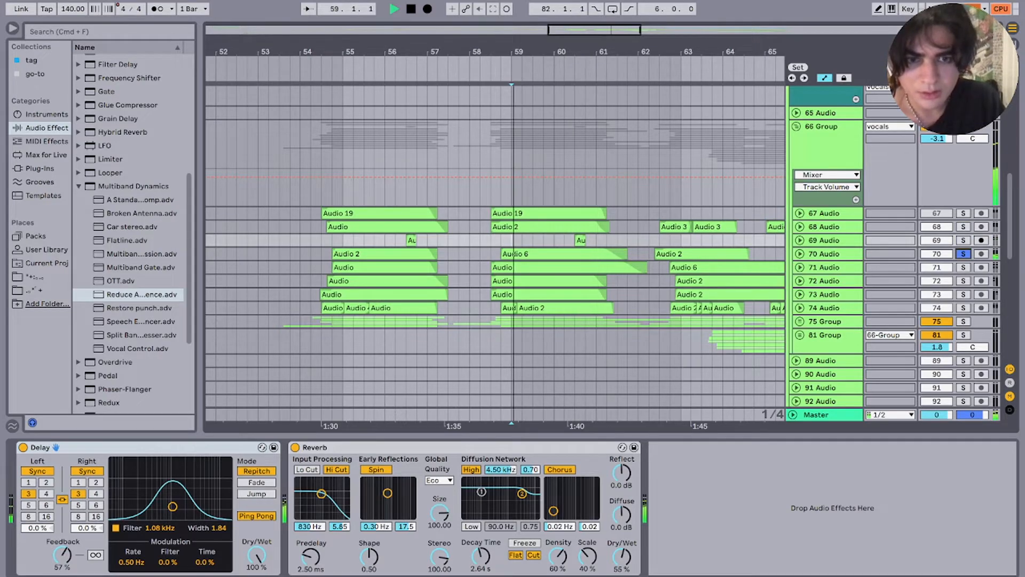
{"action": "left_click", "coordinate": [824, 254]}
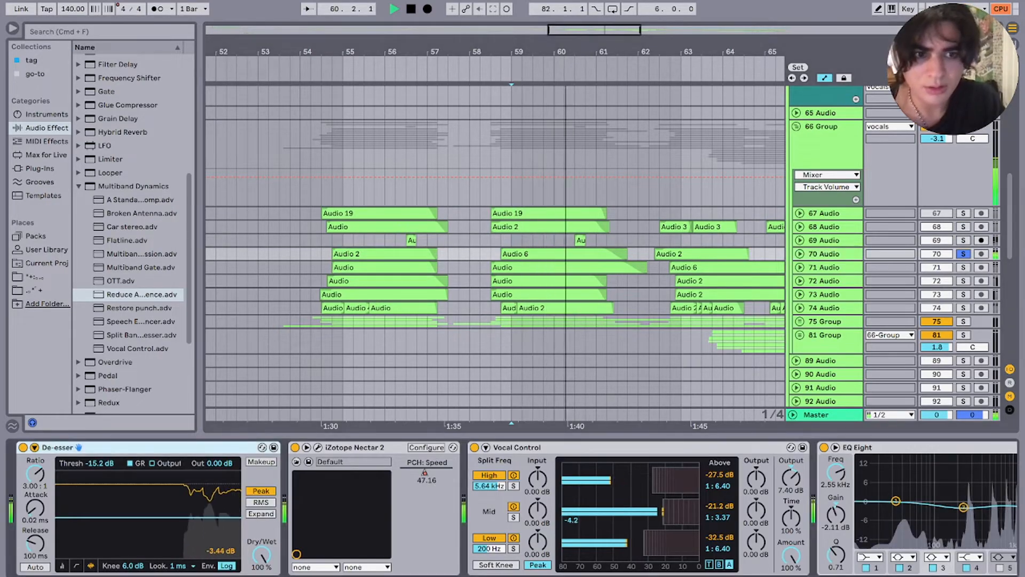
{"action": "left_click", "coordinate": [963, 268], "text": "super"}
{"action": "key", "text": "space"}
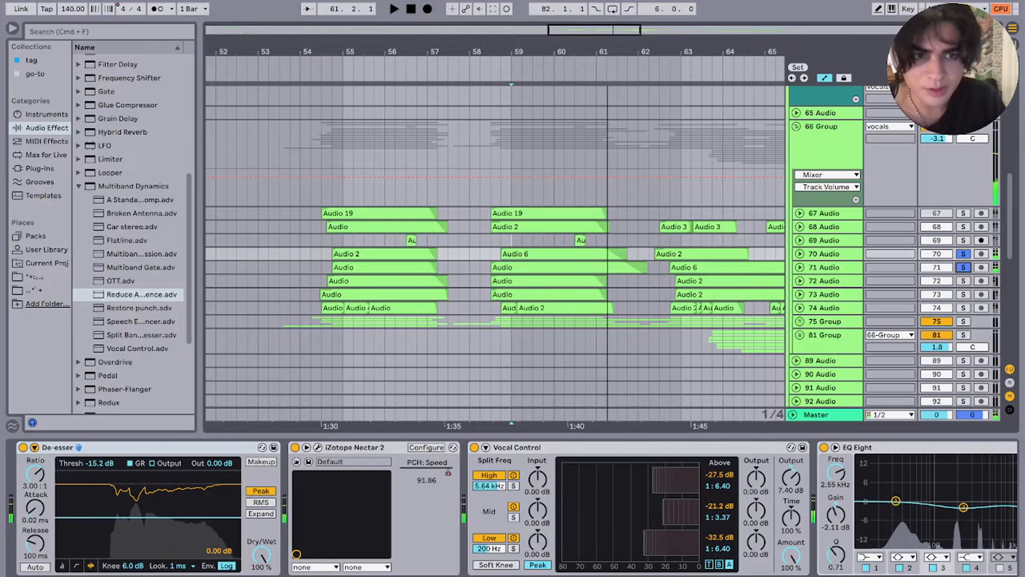
Step: Play 71 Audio alone on the first phrase, unfold the track and examine the end of the effect chain
{"action": "left_click", "coordinate": [376, 254]}
{"action": "key", "text": "space"}
{"action": "left_click", "coordinate": [963, 254]}
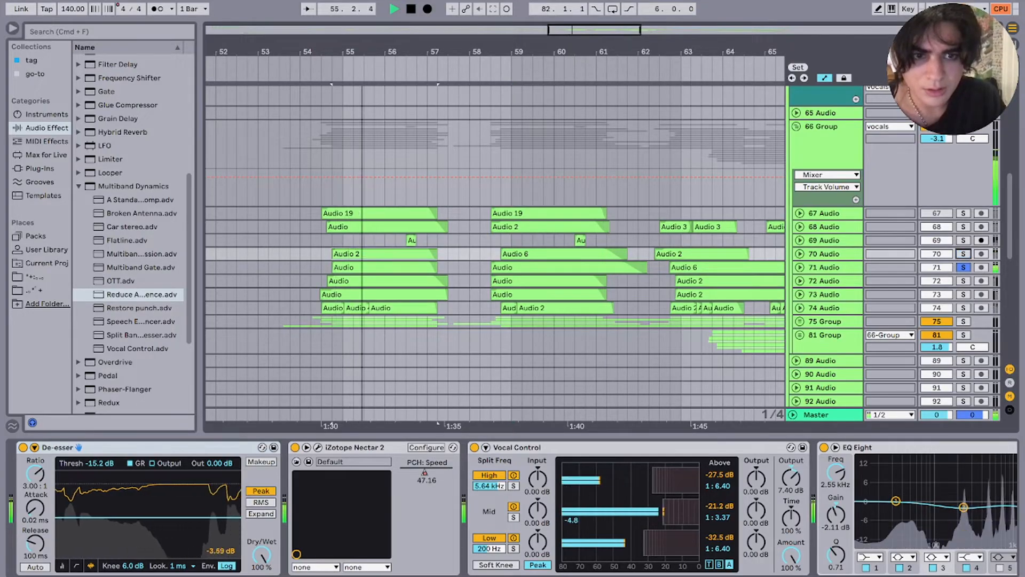
{"action": "left_click", "coordinate": [800, 267]}
{"action": "key", "text": "space"}
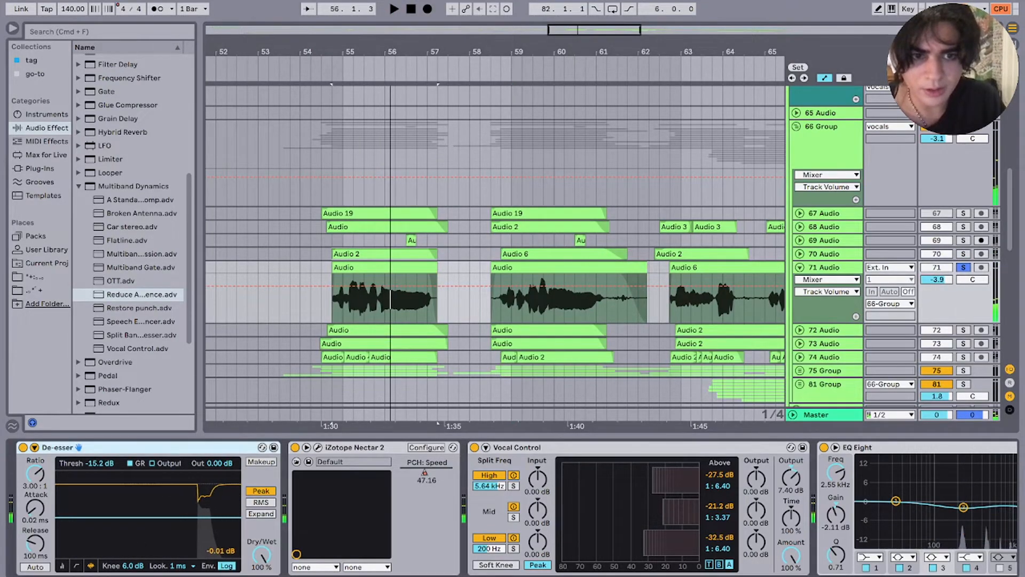
{"action": "scroll", "coordinate": [512, 507], "scroll_direction": "right", "scroll_amount": 10}
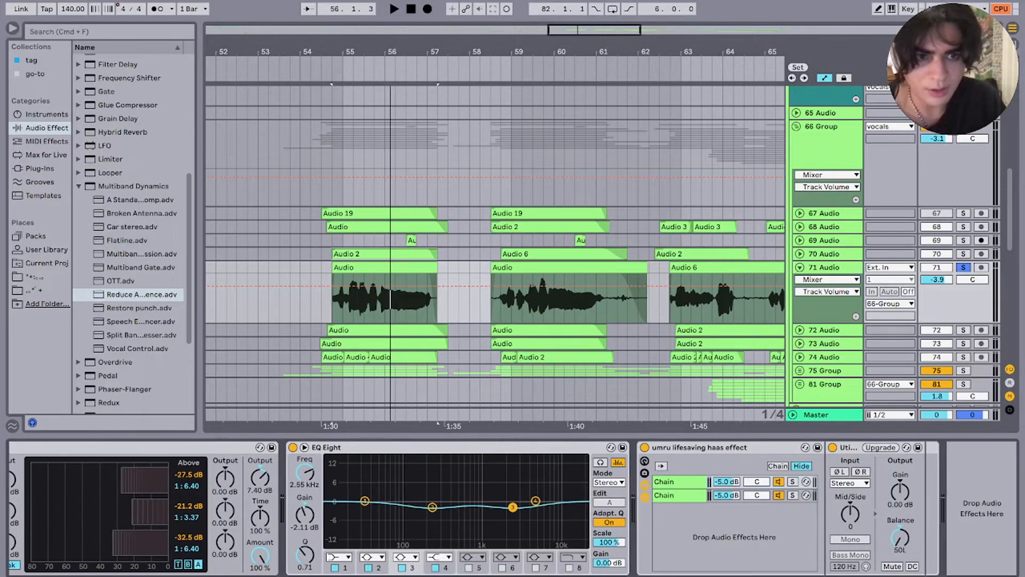
Step: Play the first phrase with 72 Audio and 73 Audio soloed together
{"action": "key", "text": "space"}
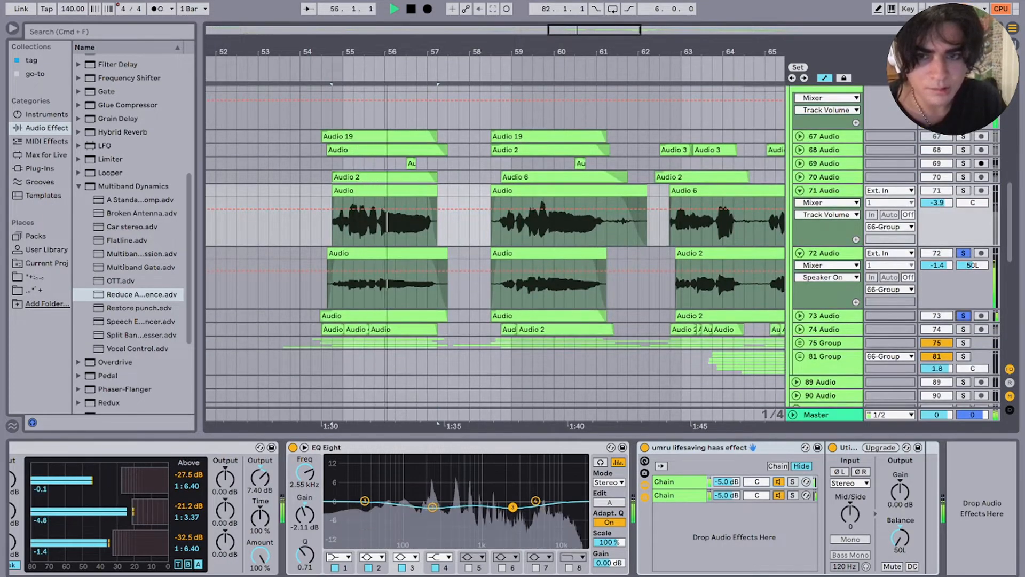
{"action": "left_click", "coordinate": [963, 315], "text": "super"}
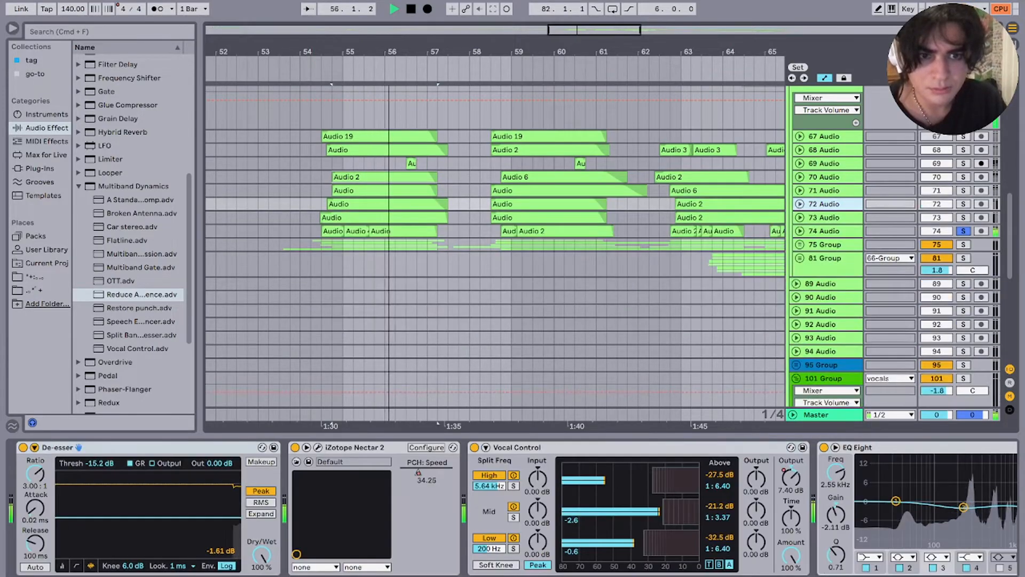
Step: Show the effect chain of the soloed 74 Audio track and examine its Reverb
{"action": "left_click", "coordinate": [823, 297]}
{"action": "key", "text": "space"}
{"action": "scroll", "coordinate": [513, 507], "scroll_direction": "right", "scroll_amount": 2}
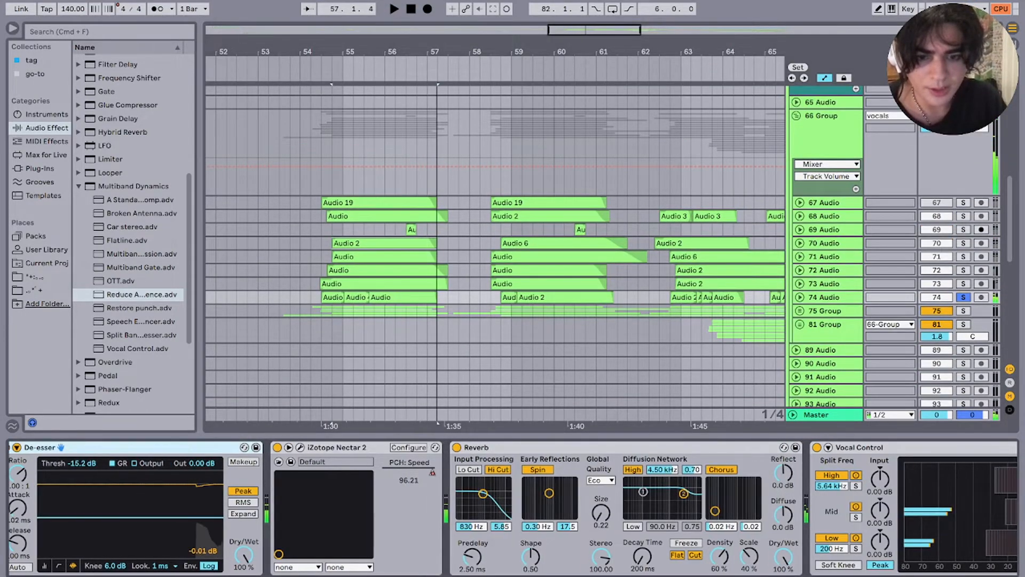
{"action": "left_click", "coordinate": [442, 447]}
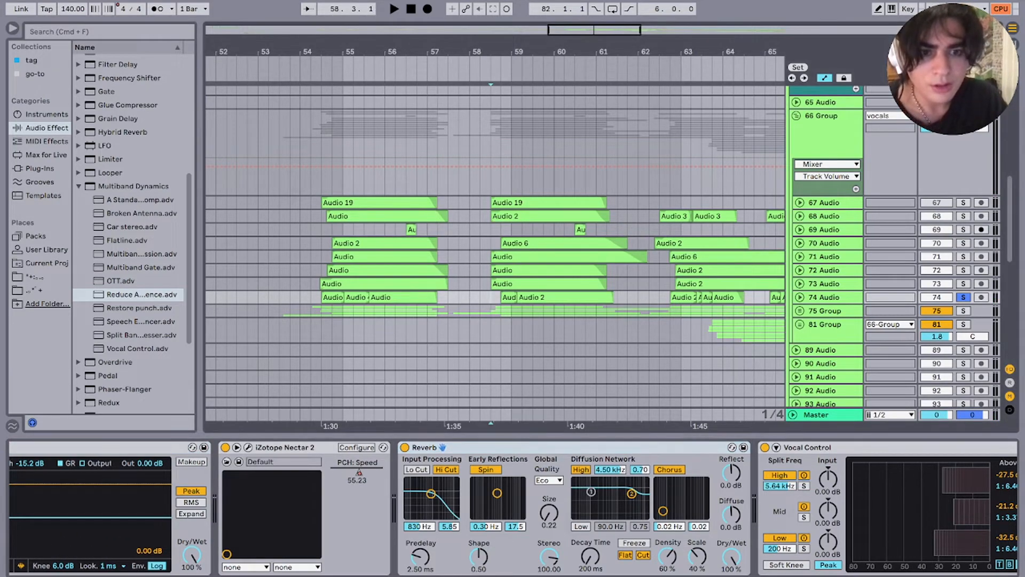
{"action": "key", "text": "space"}
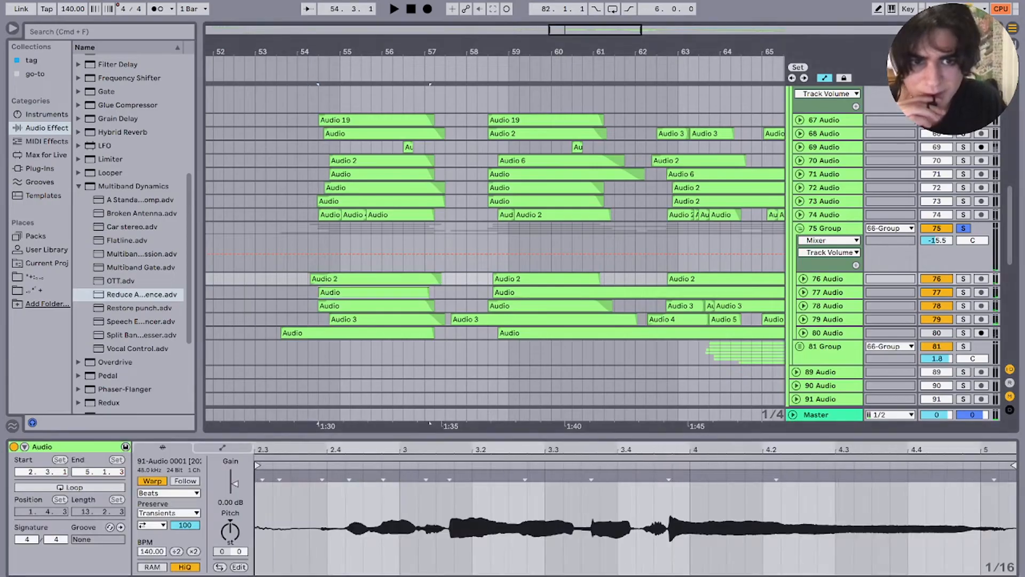
Step: Show the 76 Audio track's effects while the 75 Group plays soloed, and fold the group
{"action": "left_click", "coordinate": [827, 279]}
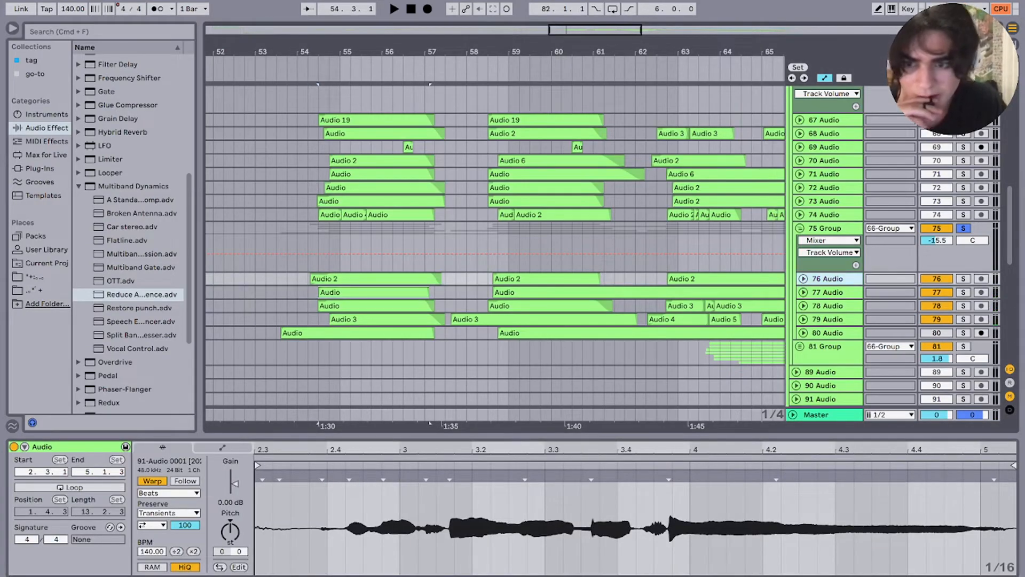
{"action": "key", "text": "shift+Tab"}
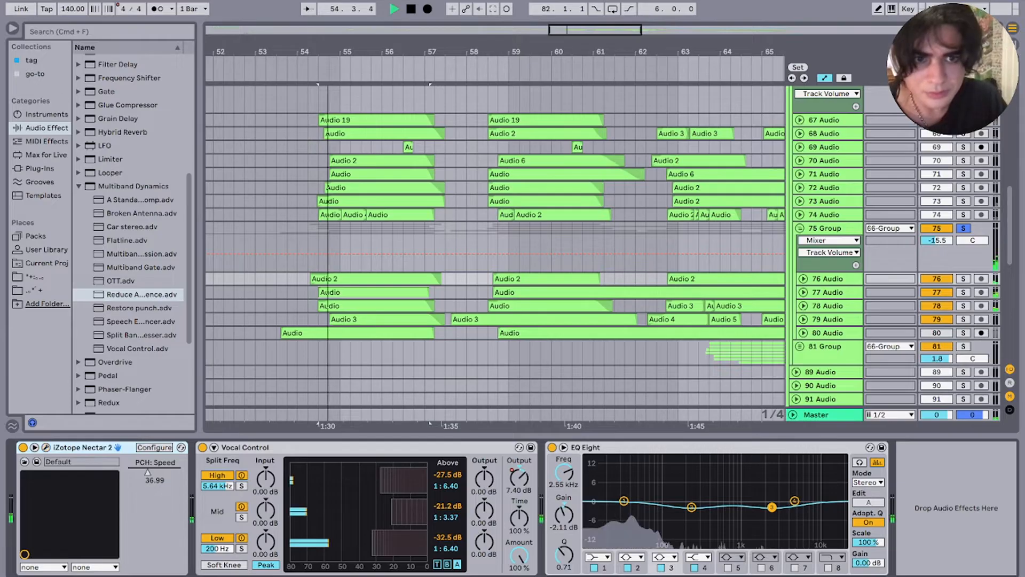
{"action": "left_click", "coordinate": [799, 228]}
{"action": "scroll", "coordinate": [495, 251], "scroll_direction": "up", "scroll_amount": 4}
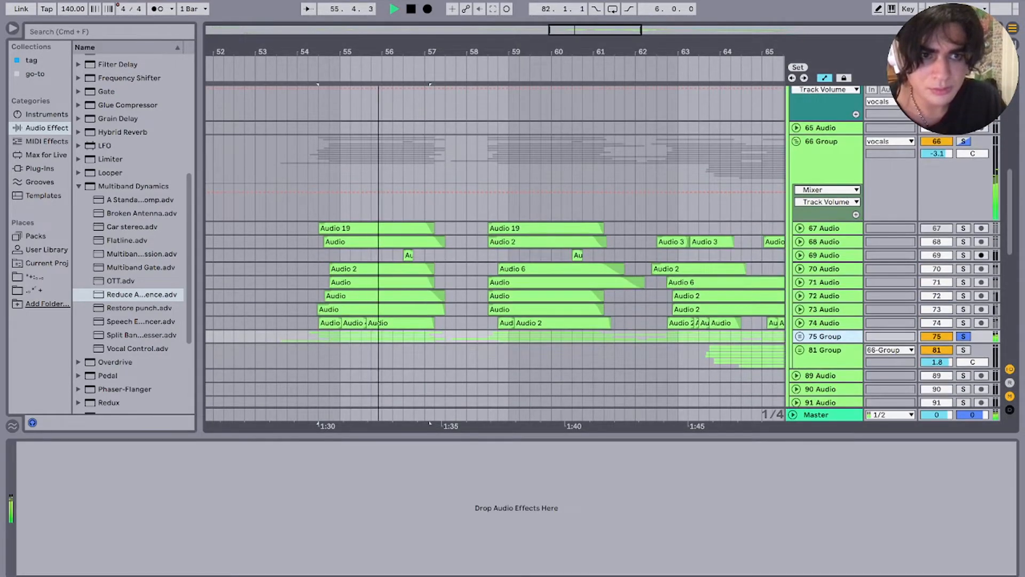
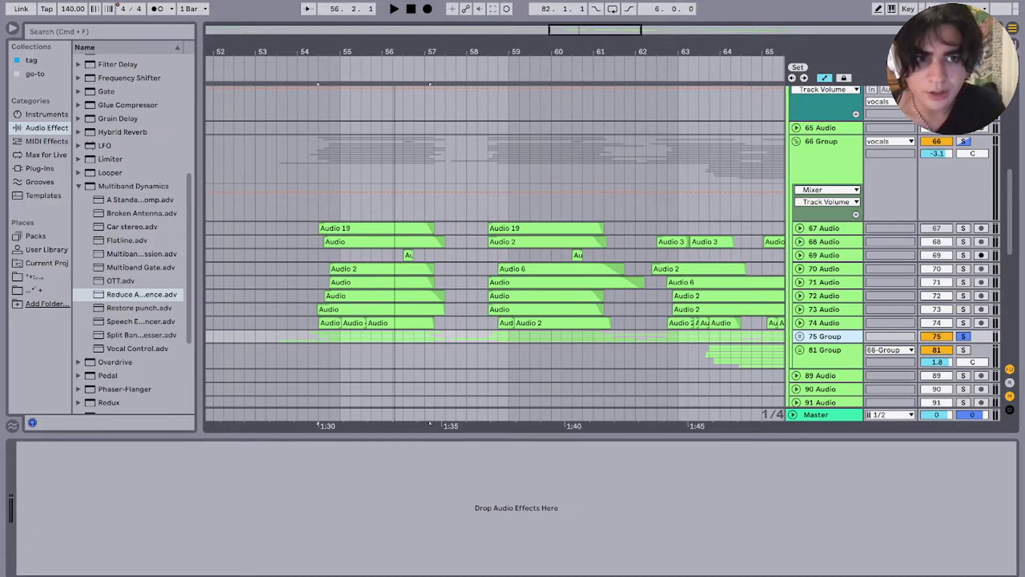
Step: Play all tracks of the 66 Group together around bar 63
{"action": "key", "text": "space"}
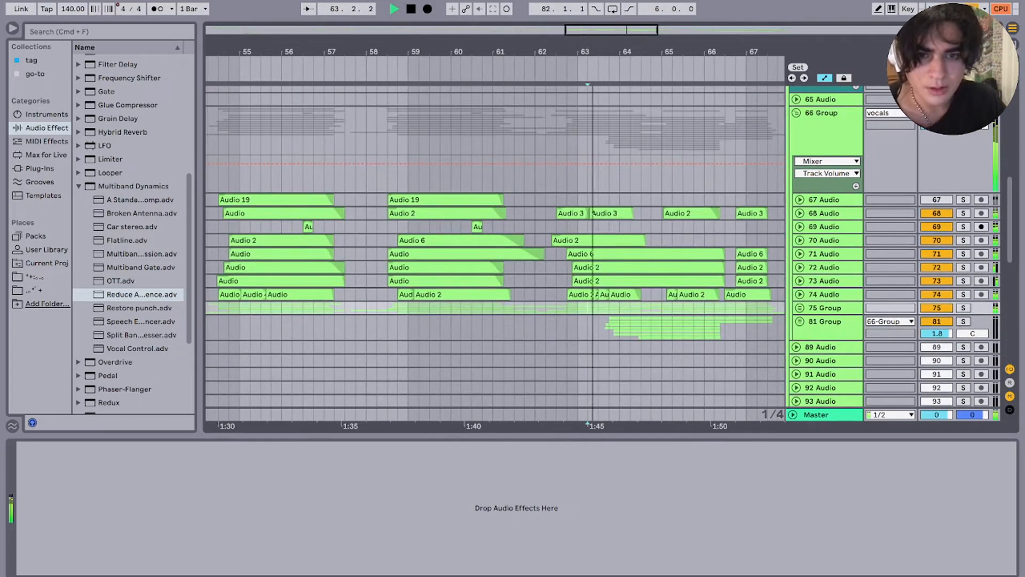
{"action": "key", "text": "space"}
Step: Solo 72 Audio and 73 Audio together and play them from around bar 62
{"action": "scroll", "coordinate": [519, 310], "scroll_direction": "up", "scroll_amount": 4}
{"action": "left_click", "coordinate": [506, 309]}
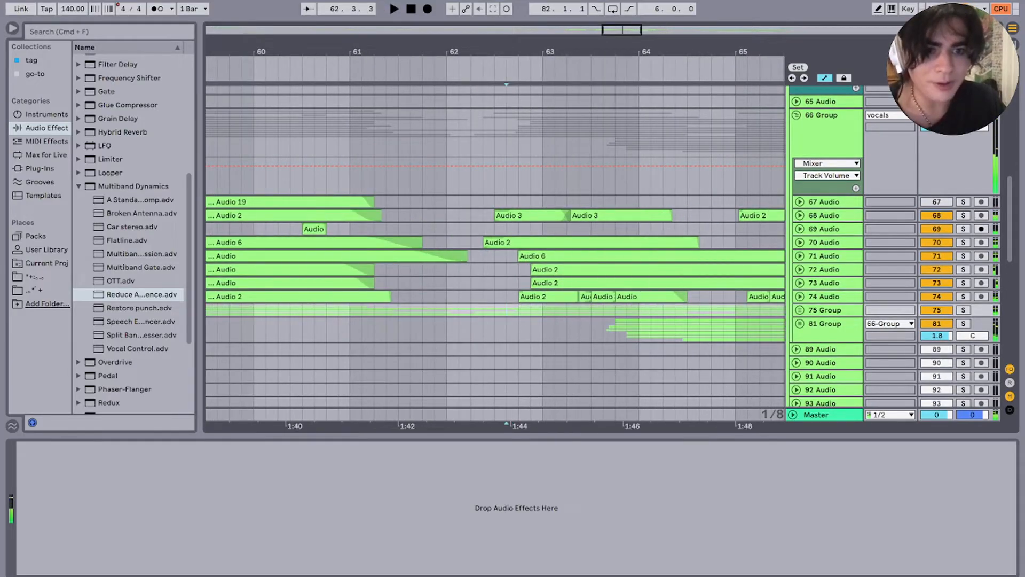
{"action": "left_click", "coordinate": [963, 270]}
{"action": "left_click", "coordinate": [963, 283], "text": "super"}
{"action": "key", "text": "space"}
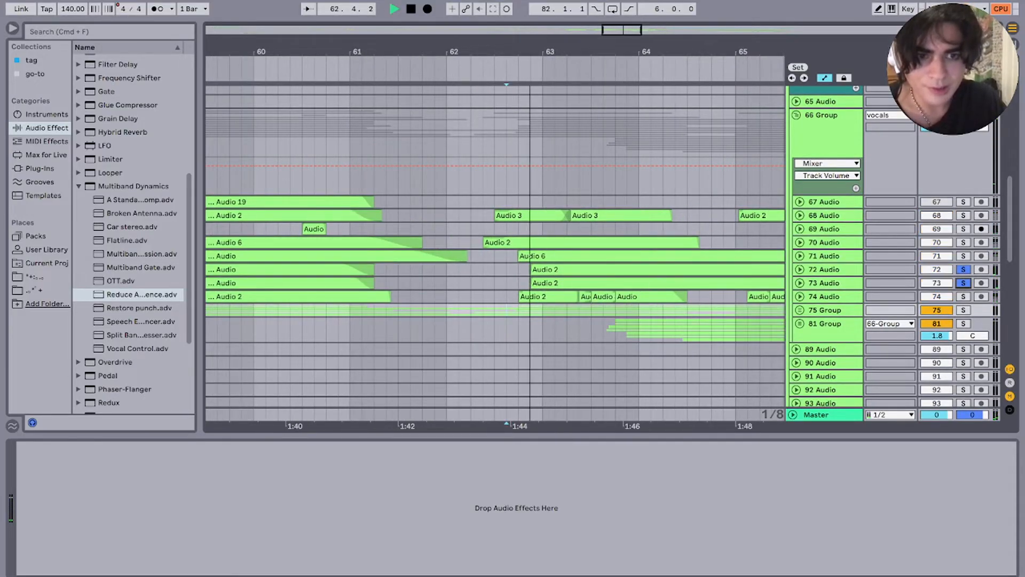
Step: Unfold the 72 Audio and 73 Audio tracks to examine their waveforms and panning
{"action": "left_click", "coordinate": [799, 283]}
{"action": "left_click", "coordinate": [800, 269]}
{"action": "scroll", "coordinate": [555, 272], "scroll_direction": "right", "scroll_amount": 2}
{"action": "scroll", "coordinate": [555, 273], "scroll_direction": "down", "scroll_amount": 1}
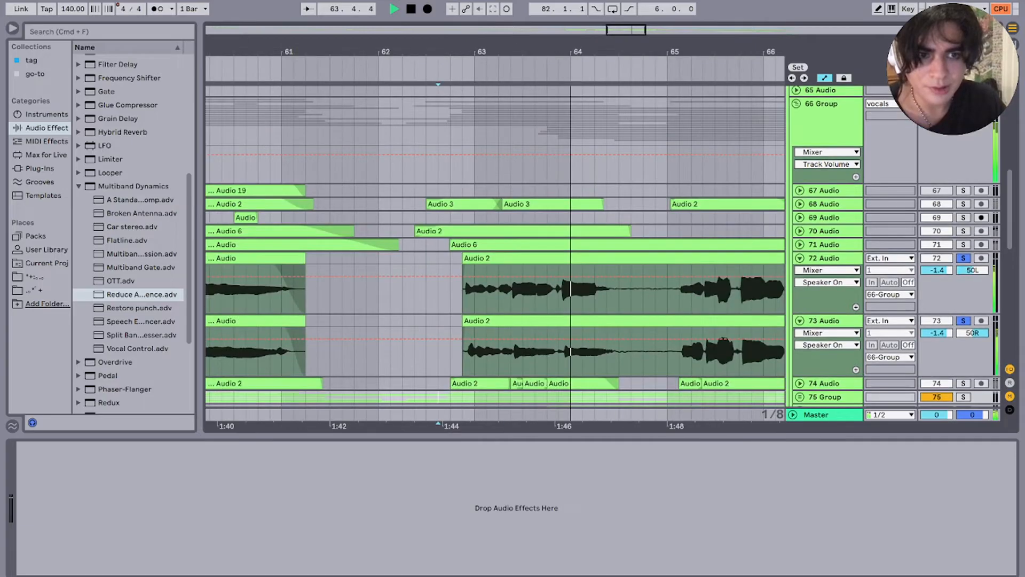
Step: Solo 70 Audio and 71 Audio together and play them from between bars 62 and 63
{"action": "key", "text": "space"}
{"action": "key", "text": "space"}
{"action": "left_click", "coordinate": [963, 218]}
{"action": "left_click", "coordinate": [962, 231], "text": "super"}
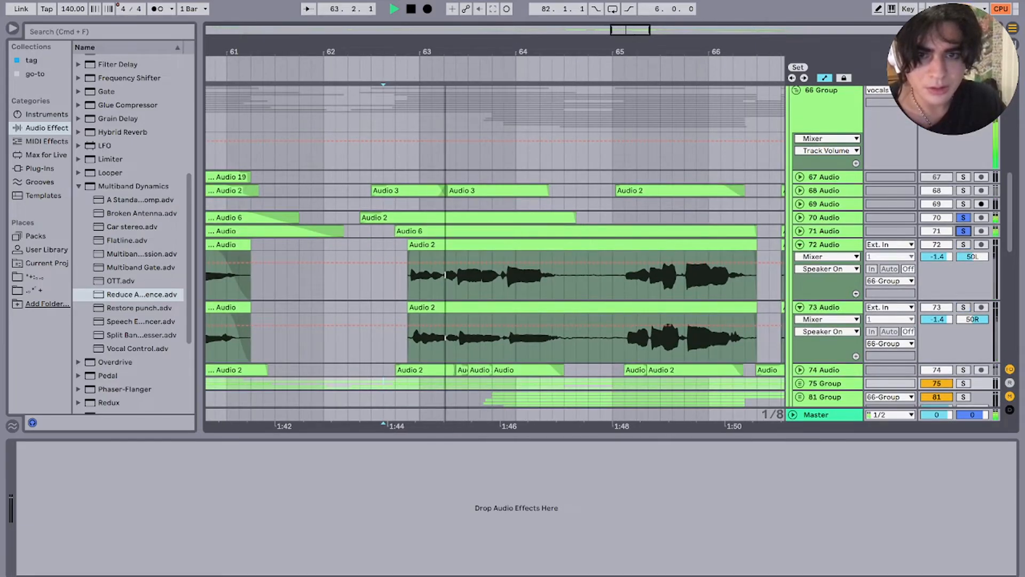
Step: Solo 68 Audio and 74 Audio together and play them from the same spot before bar 63
{"action": "scroll", "coordinate": [800, 235], "scroll_direction": "down", "scroll_amount": 1}
{"action": "left_click", "coordinate": [963, 153]}
{"action": "key", "text": "space"}
{"action": "key", "text": "space"}
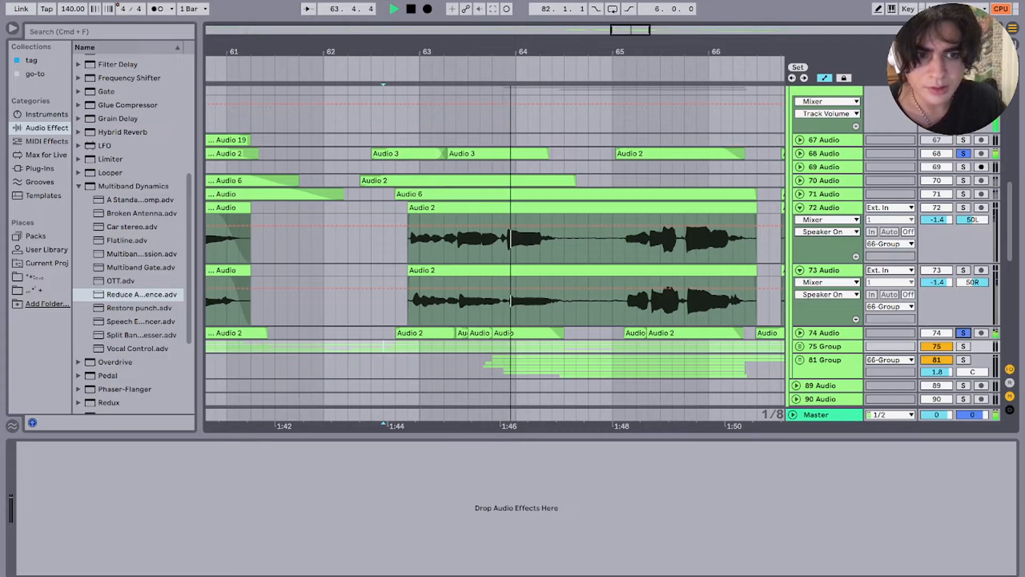
Step: Solo 73 Audio and 72 Audio one after the other and play each to compare the two sides
{"action": "key", "text": "space"}
{"action": "left_click", "coordinate": [963, 332]}
{"action": "left_click", "coordinate": [963, 333]}
{"action": "key", "text": "space"}
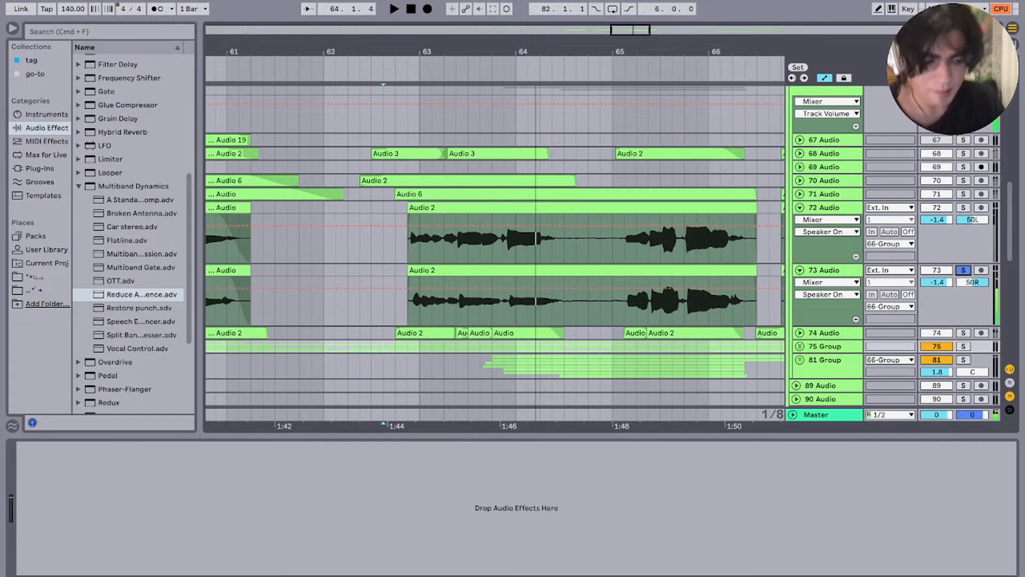
{"action": "left_click", "coordinate": [963, 207]}
{"action": "key", "text": "space"}
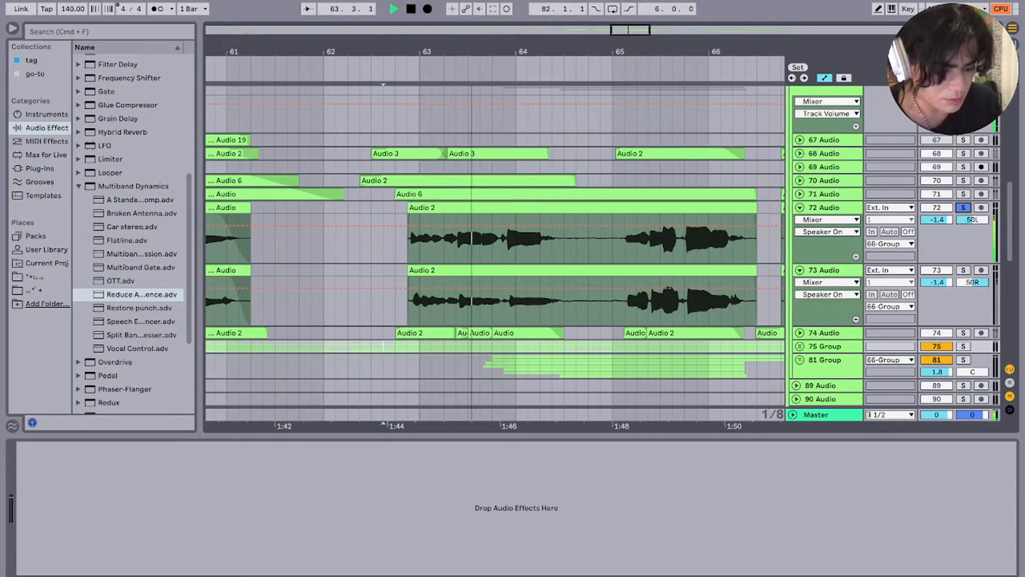
{"action": "key", "text": "space"}
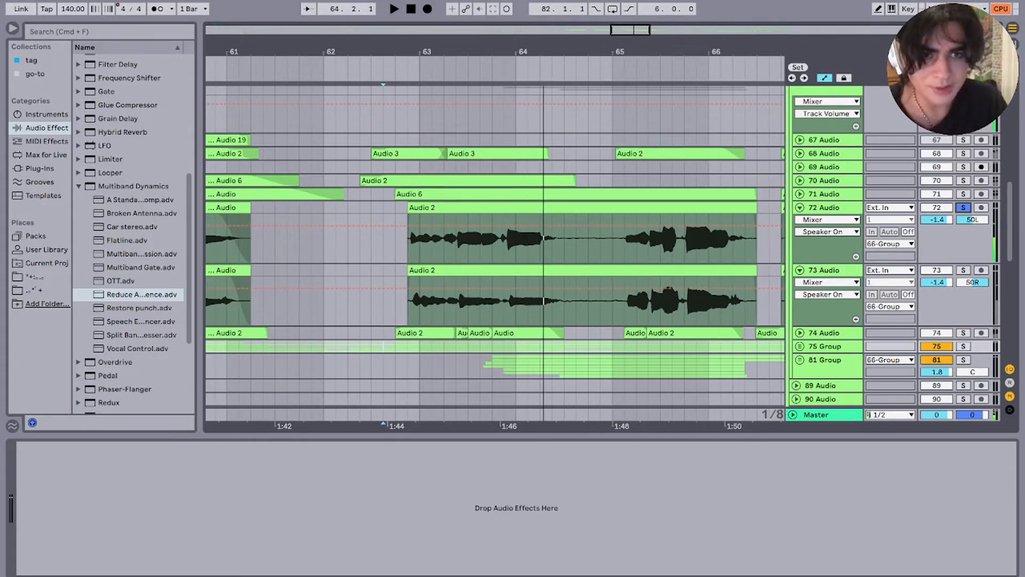
Step: Clear the 72 Audio solo and play the 66 Group's layers together from the clip start just before bar 63
{"action": "scroll", "coordinate": [495, 270], "scroll_direction": "up", "scroll_amount": 3}
{"action": "left_click", "coordinate": [963, 298]}
{"action": "scroll", "coordinate": [495, 269], "scroll_direction": "down", "scroll_amount": 2}
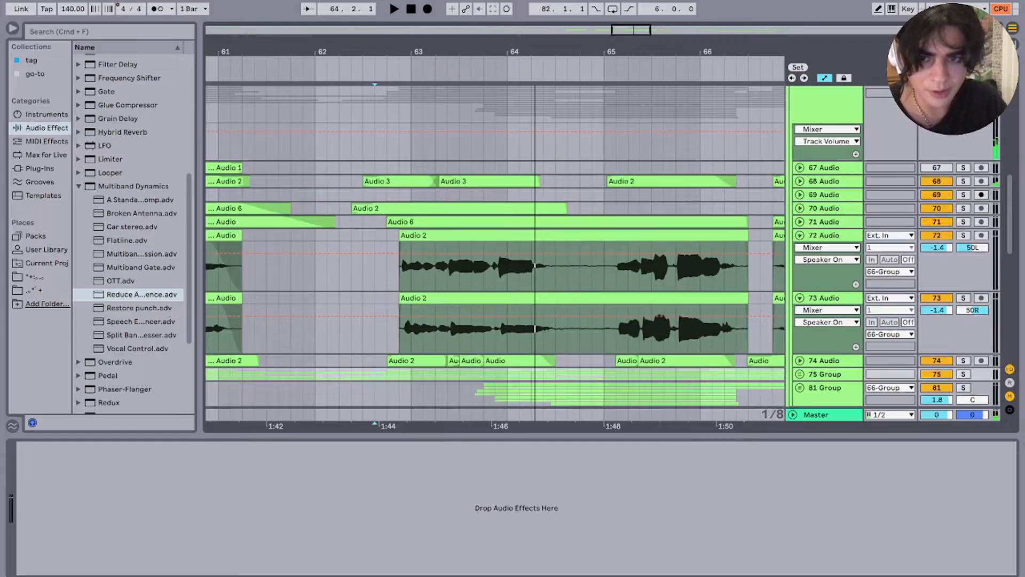
{"action": "left_click", "coordinate": [398, 265]}
{"action": "key", "text": "space"}
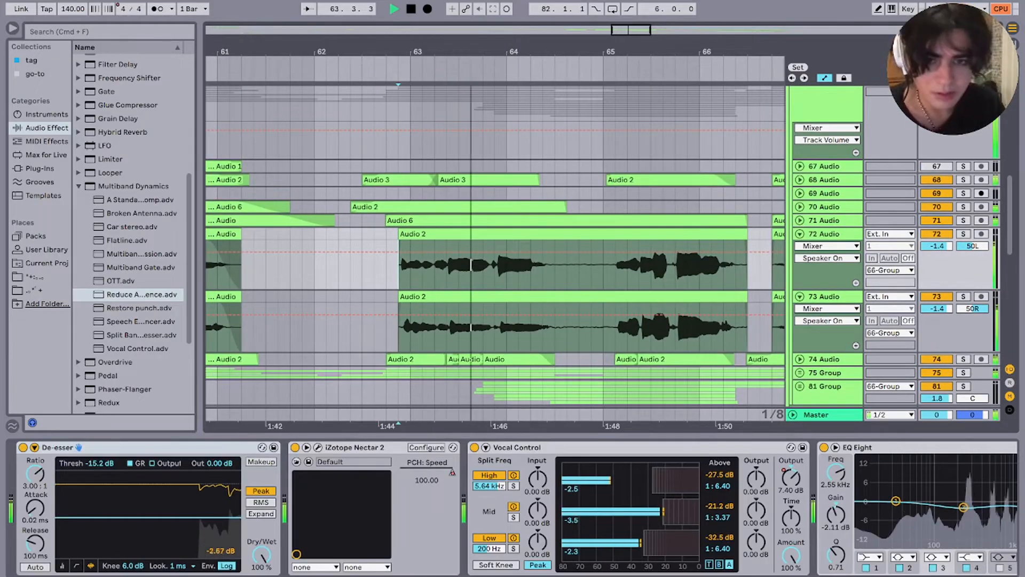
Step: Solo the 75 Group and play it from just before bar 63
{"action": "scroll", "coordinate": [495, 250], "scroll_direction": "down", "scroll_amount": 2}
{"action": "key", "text": "space"}
{"action": "left_click", "coordinate": [963, 300]}
{"action": "key", "text": "space"}
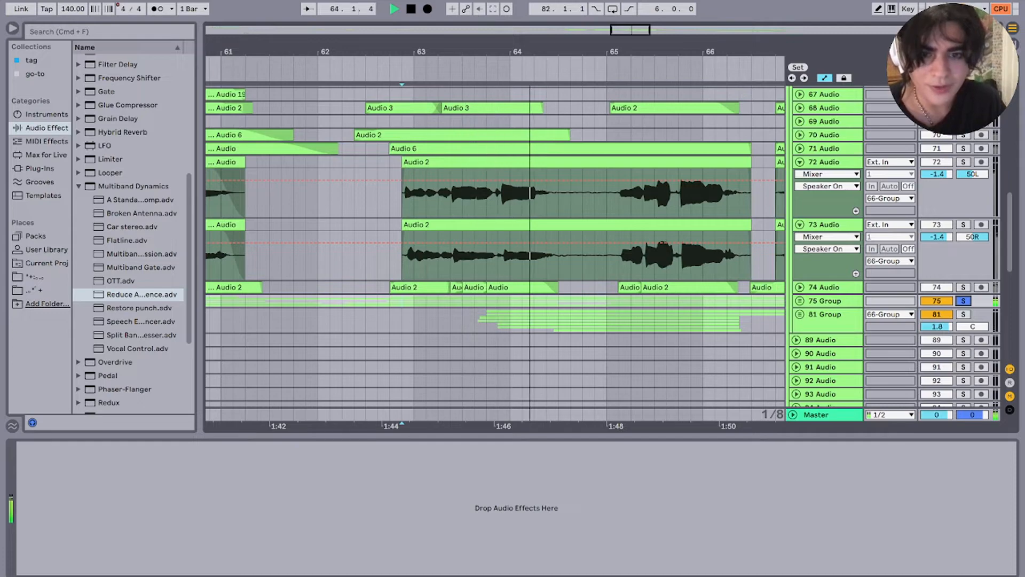
Step: Solo the 81 Group, play it from just before bar 64, and unfold it to show its tracks
{"action": "left_click", "coordinate": [487, 321]}
{"action": "key", "text": "space"}
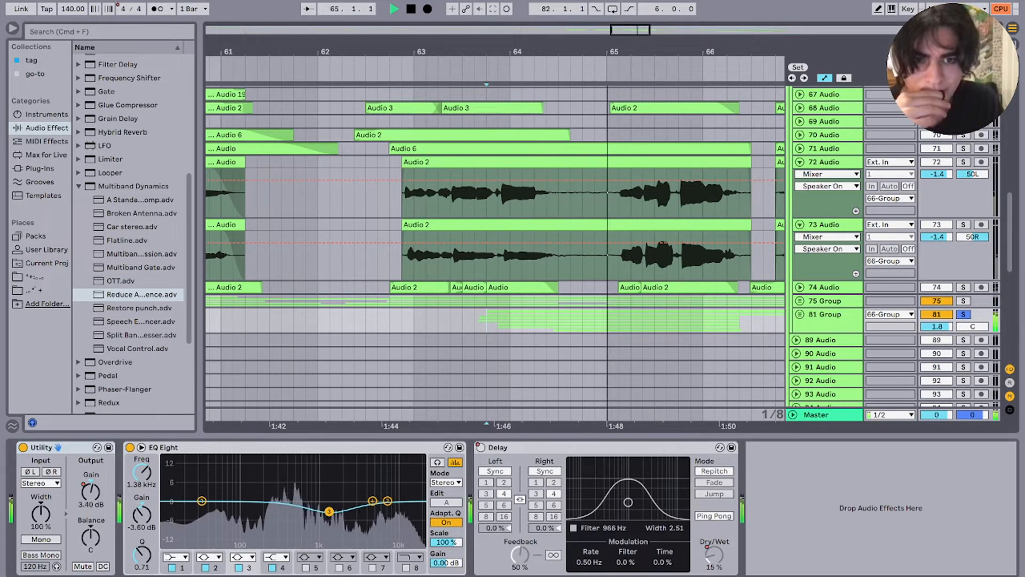
{"action": "left_click", "coordinate": [799, 314]}
{"action": "scroll", "coordinate": [494, 253], "scroll_direction": "down", "scroll_amount": 5}
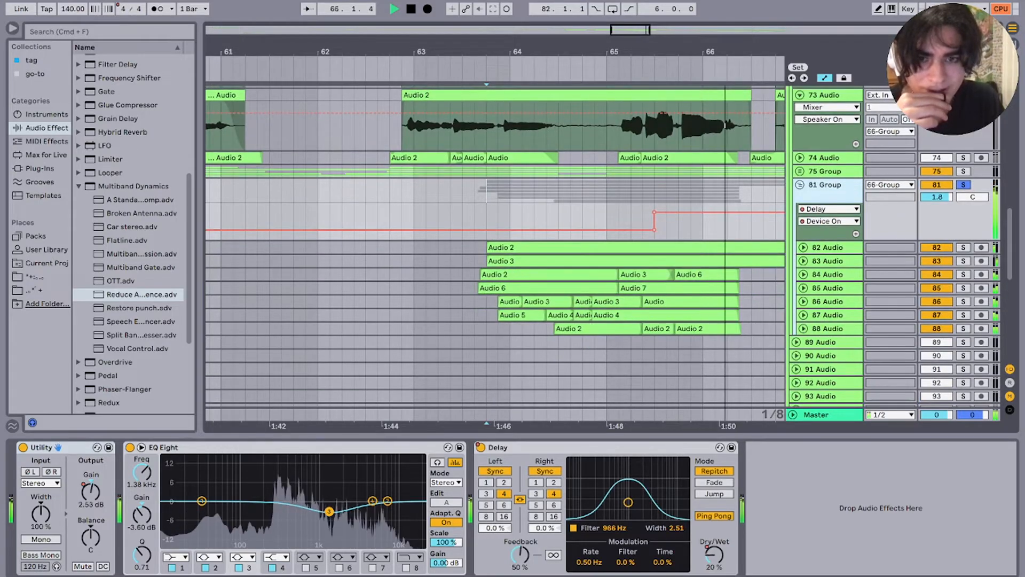
Step: Solo 83 Audio and 82 Audio together inside the 81 Group and play them from just before bar 64
{"action": "key", "text": "space"}
{"action": "left_click", "coordinate": [475, 261]}
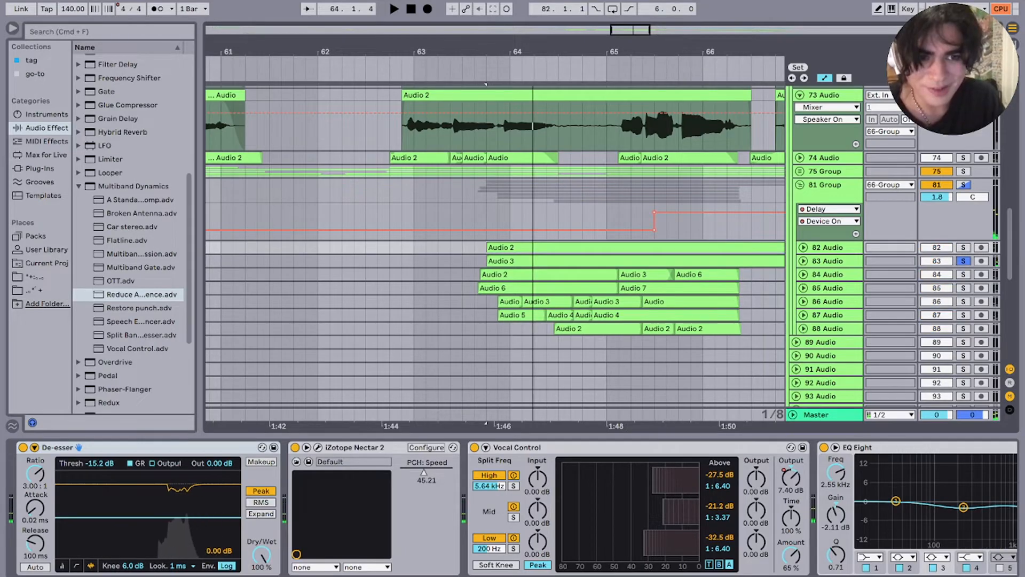
{"action": "left_click", "coordinate": [963, 247], "text": "super"}
{"action": "key", "text": "space"}
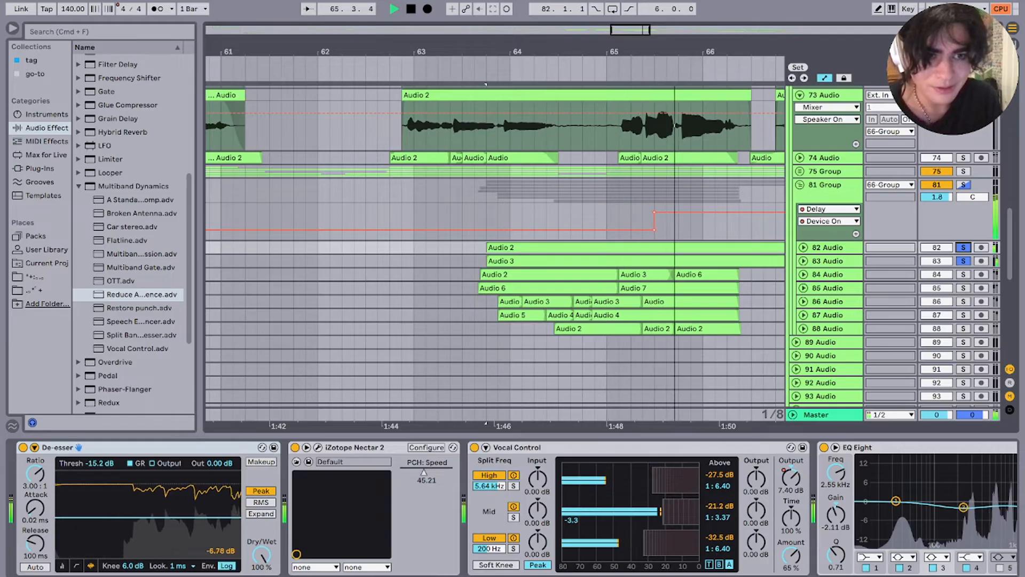
Step: Add tracks 84 to 88 Audio to the solo in stages, playing the passage again after each addition
{"action": "key", "text": "space"}
{"action": "left_click", "coordinate": [963, 275], "text": "super"}
{"action": "left_click", "coordinate": [963, 288], "text": "super"}
{"action": "key", "text": "space"}
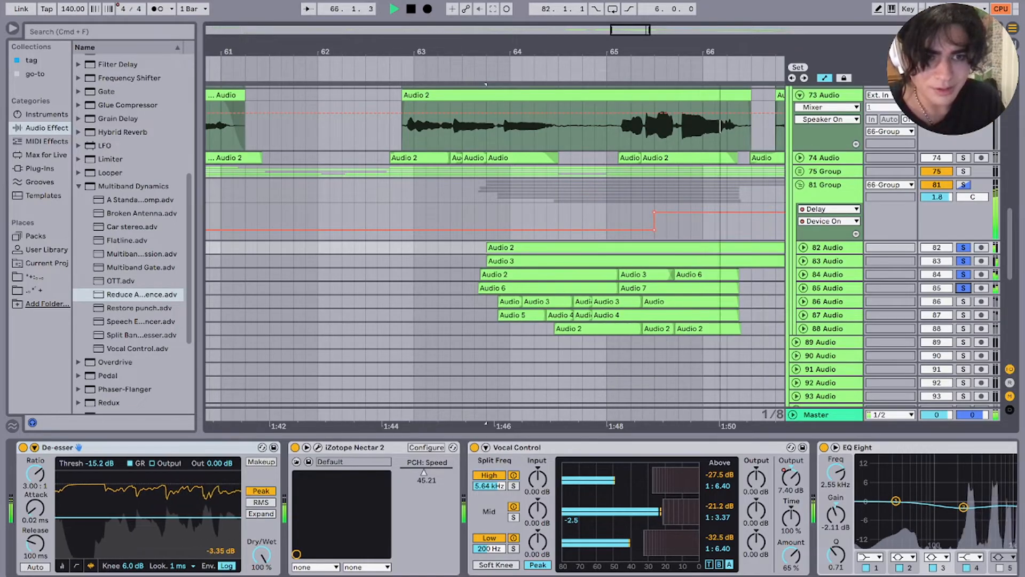
{"action": "key", "text": "space"}
{"action": "left_click", "coordinate": [963, 315]}
{"action": "key", "text": "space"}
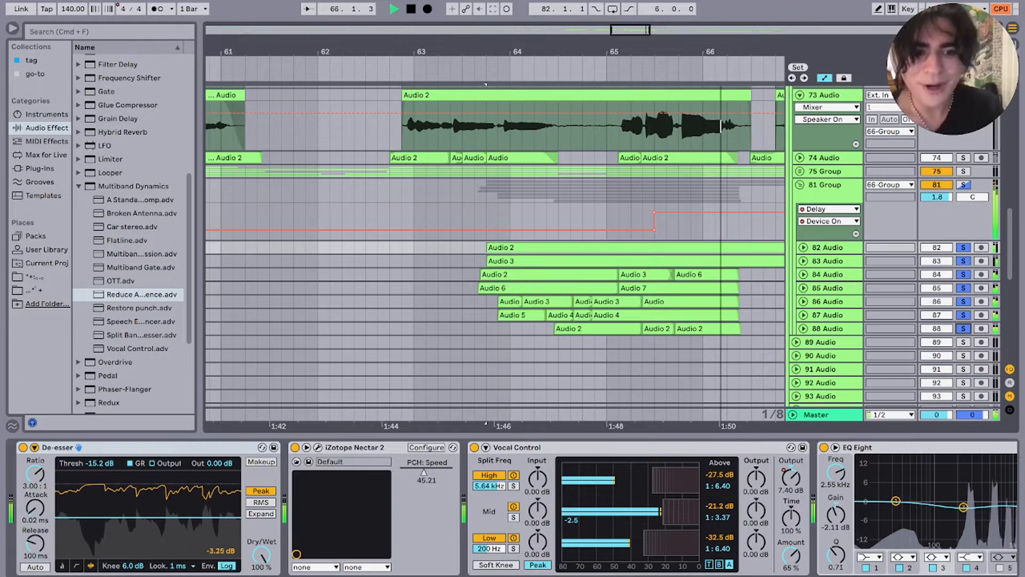
Step: Select the 86, 87 and 88 Audio tracks, solo them, and play from the start of their clips near bar 64
{"action": "key", "text": "space"}
{"action": "left_click", "coordinate": [828, 302]}
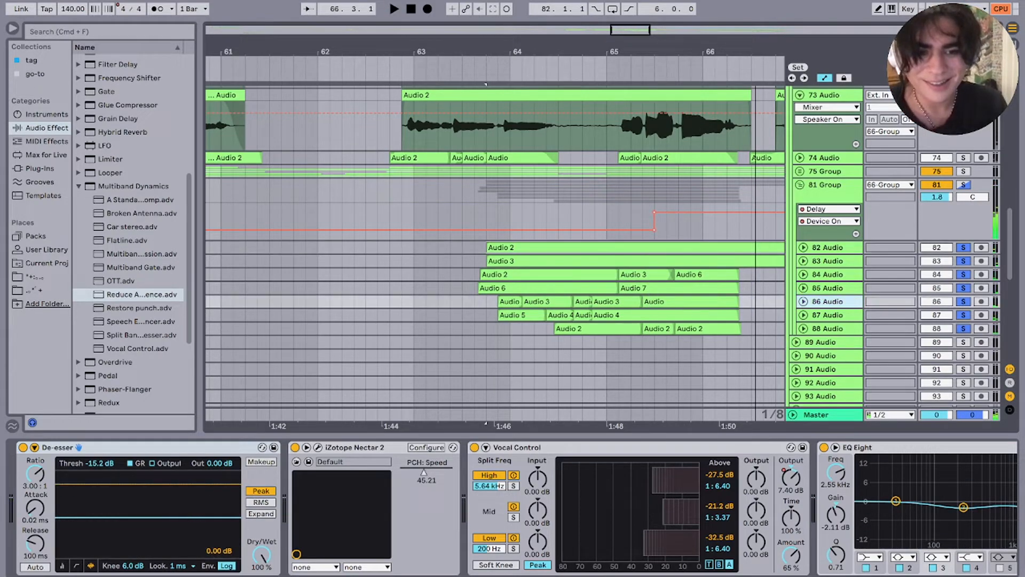
{"action": "left_click", "coordinate": [828, 315]}
{"action": "left_click", "coordinate": [827, 302]}
{"action": "left_click", "coordinate": [827, 329], "text": "shift"}
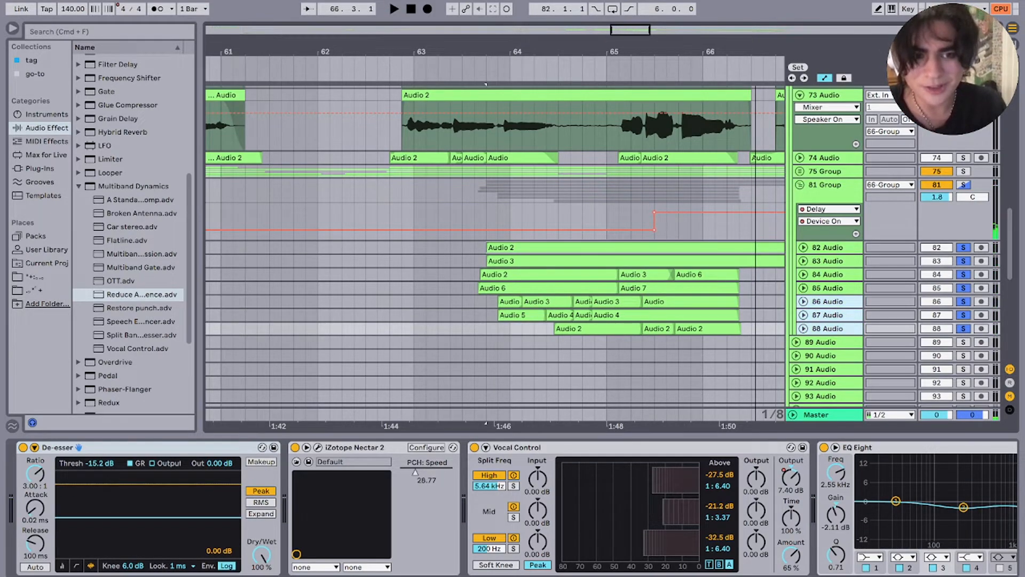
{"action": "left_click", "coordinate": [963, 301]}
{"action": "left_click", "coordinate": [510, 302]}
{"action": "key", "text": "space"}
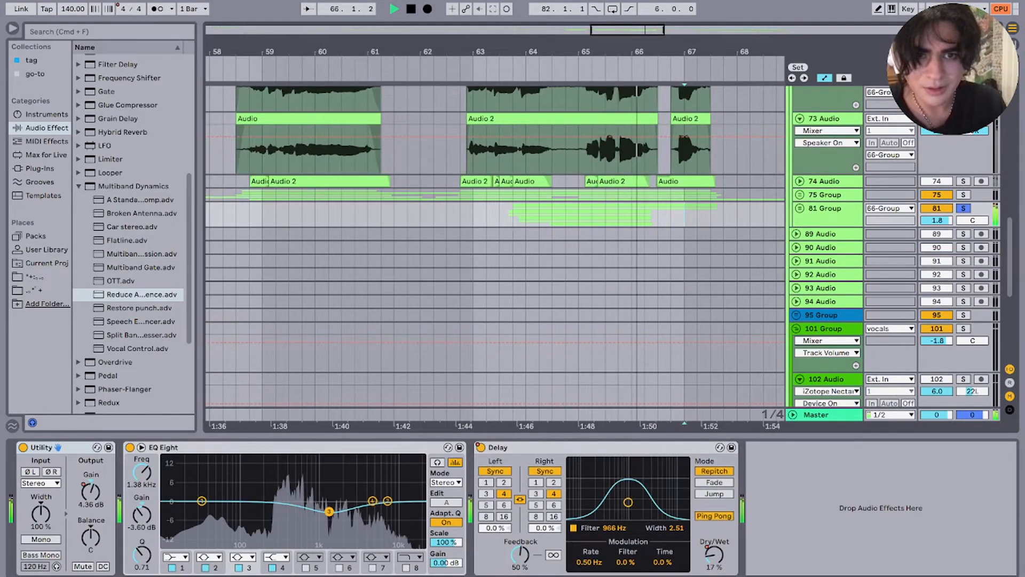
Step: Show the 66 Group's Delay effect while the group plays soloed, stop playback, and fold the group
{"action": "scroll", "coordinate": [495, 245], "scroll_direction": "up", "scroll_amount": 5}
{"action": "scroll", "coordinate": [495, 246], "scroll_direction": "up", "scroll_amount": 5}
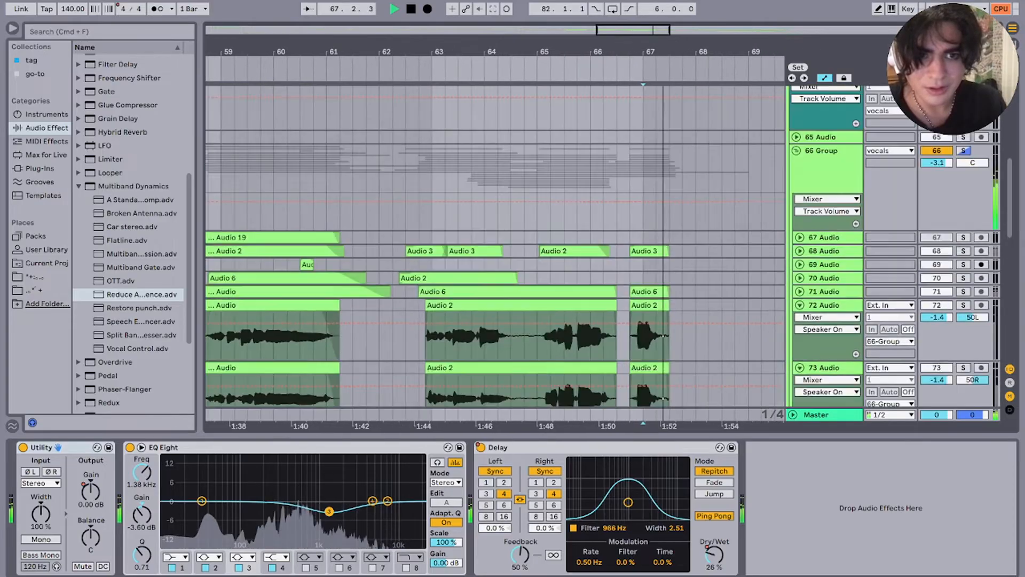
{"action": "left_click", "coordinate": [822, 178]}
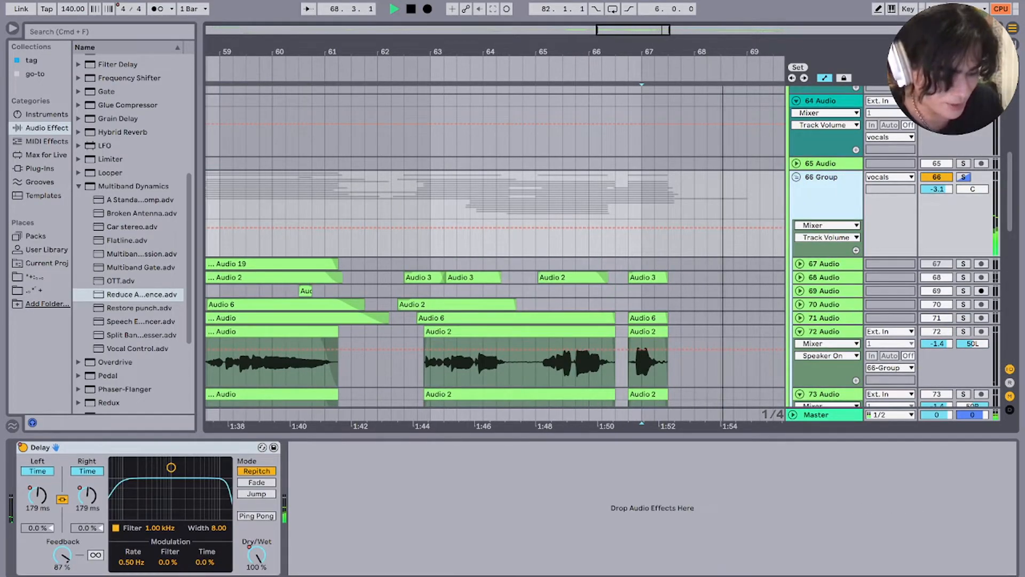
{"action": "key", "text": "space"}
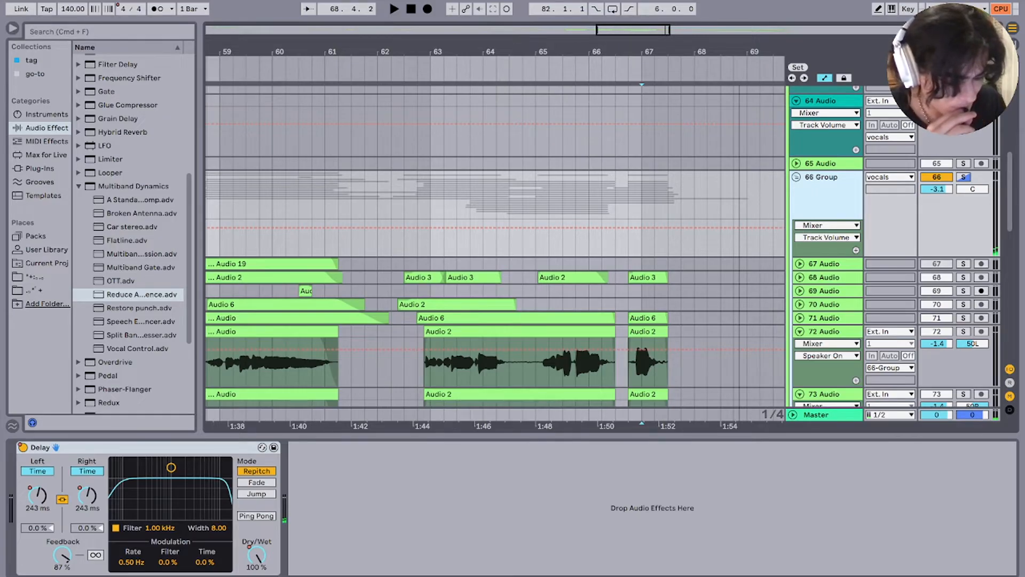
{"action": "scroll", "coordinate": [495, 240], "scroll_direction": "down", "scroll_amount": 10}
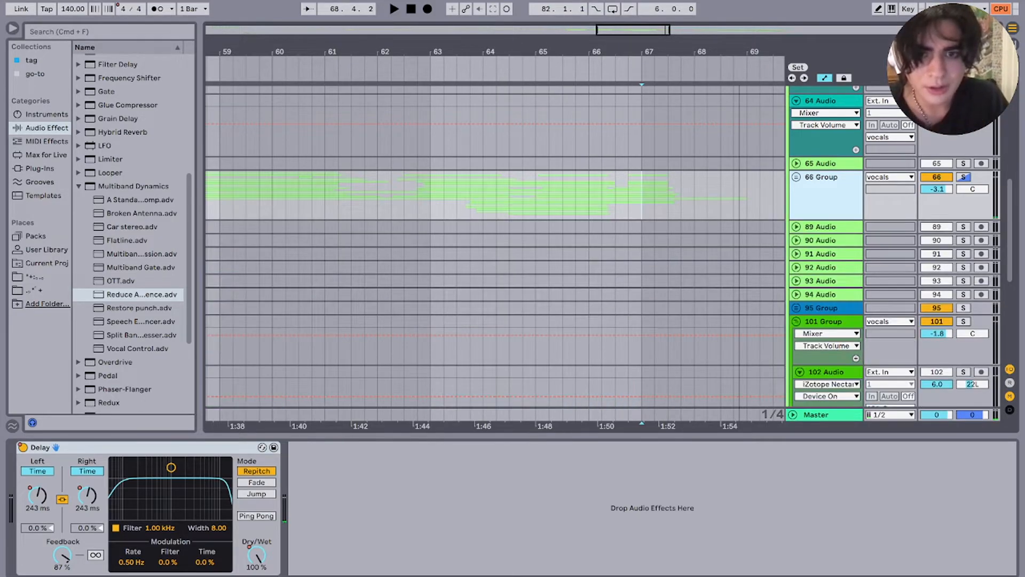
Step: Solo the fx group and play it from just before bar 67
{"action": "scroll", "coordinate": [495, 240], "scroll_direction": "right", "scroll_amount": 3}
{"action": "scroll", "coordinate": [347, 320], "scroll_direction": "left", "scroll_amount": 2}
{"action": "scroll", "coordinate": [347, 320], "scroll_direction": "down", "scroll_amount": 1}
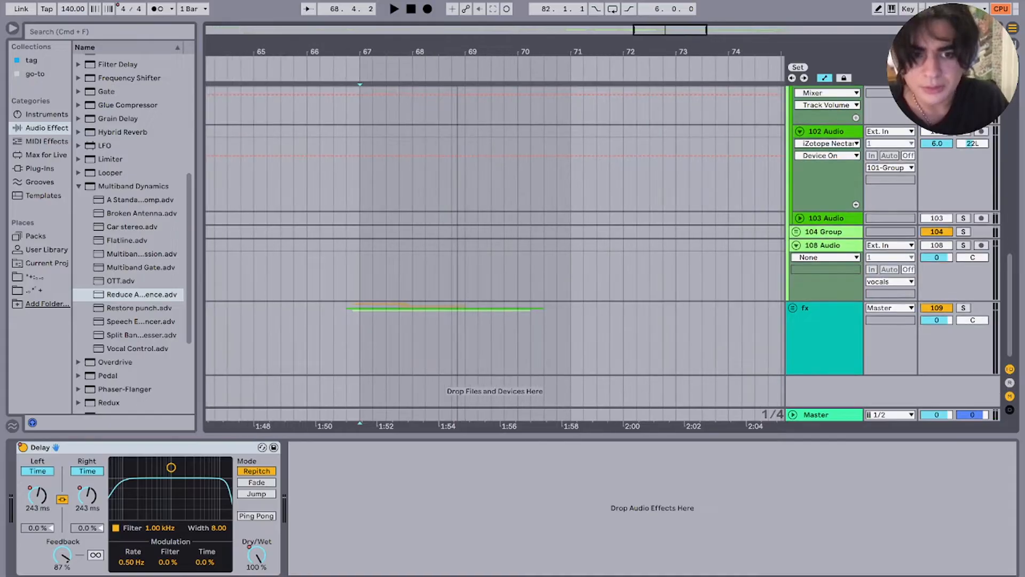
{"action": "left_click", "coordinate": [347, 337]}
{"action": "key", "text": "s"}
{"action": "key", "text": "space"}
{"action": "key", "text": "space"}
{"action": "key", "text": "space"}
{"action": "scroll", "coordinate": [430, 321], "scroll_direction": "down", "scroll_amount": 5}
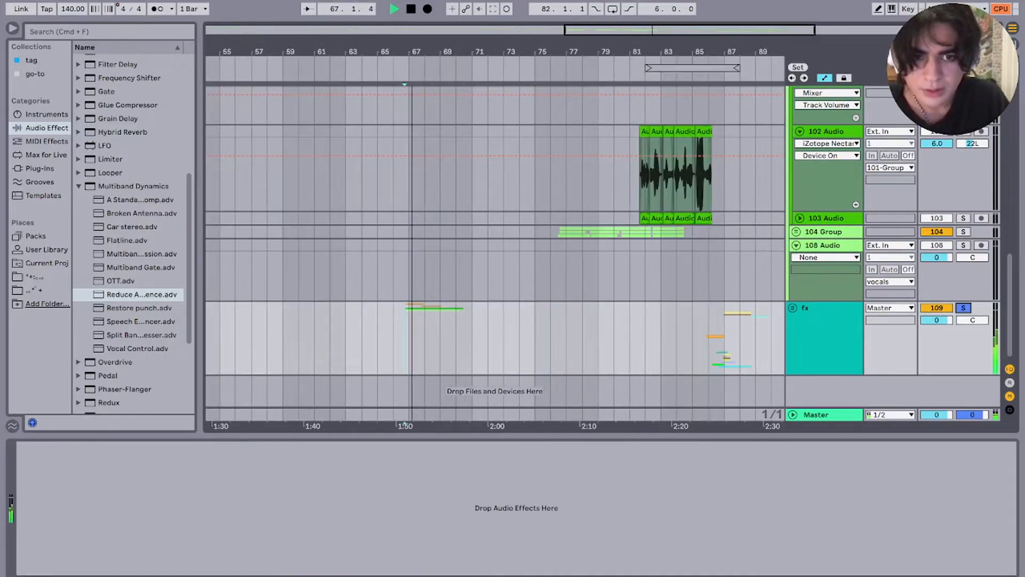
Step: Unfold the fx group and its 110 Group to show the string sample tracks
{"action": "key", "text": "u"}
{"action": "scroll", "coordinate": [495, 250], "scroll_direction": "down", "scroll_amount": 10}
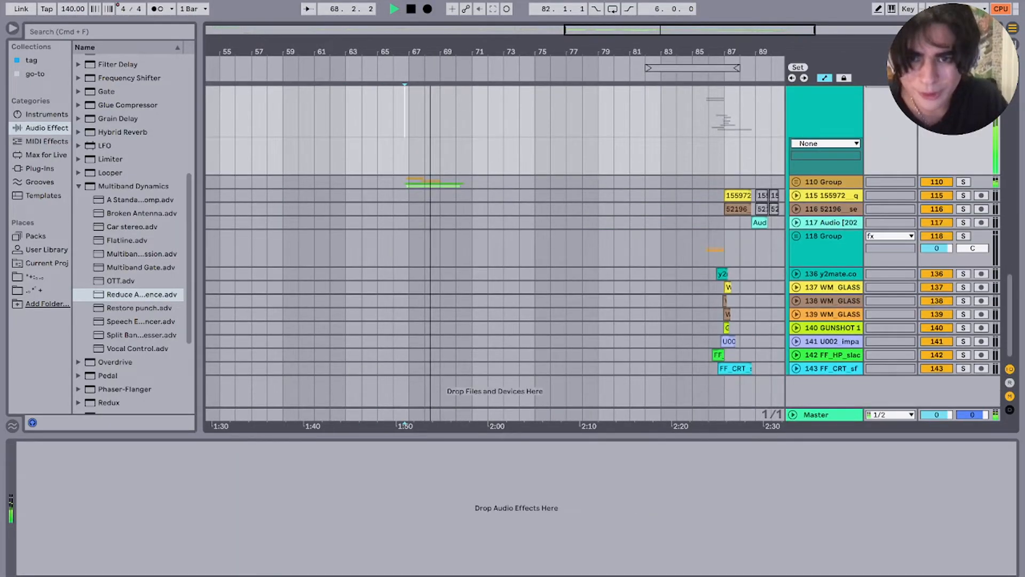
{"action": "scroll", "coordinate": [495, 251], "scroll_direction": "up", "scroll_amount": 5}
{"action": "left_click", "coordinate": [796, 182]}
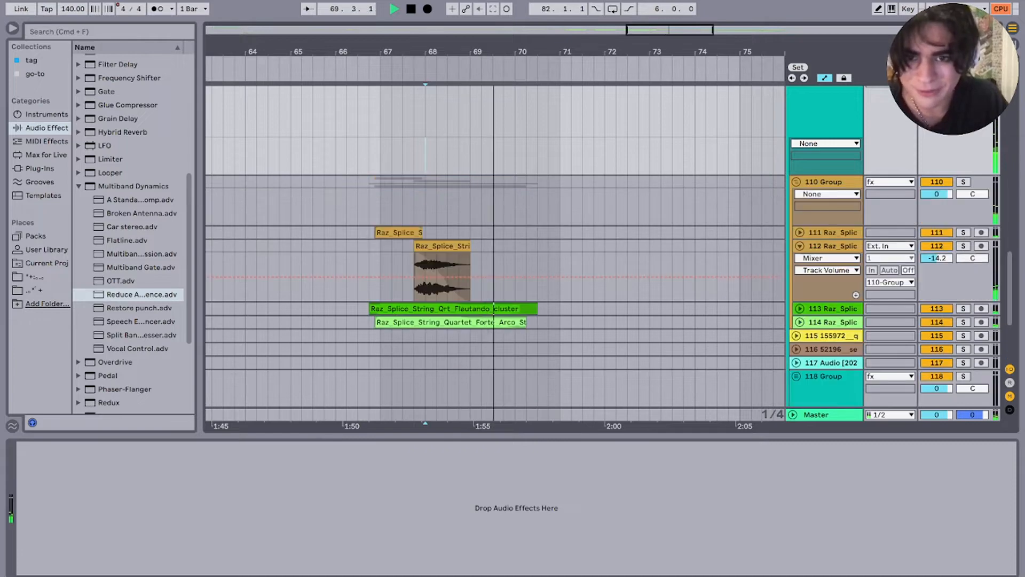
Step: Open the Raz_Splice_String_Quartet clip on track 111 and play the string layers from its start
{"action": "double_click", "coordinate": [407, 233]}
{"action": "scroll", "coordinate": [406, 232], "scroll_direction": "up", "scroll_amount": 4}
{"action": "key", "text": "space"}
{"action": "key", "text": "space"}
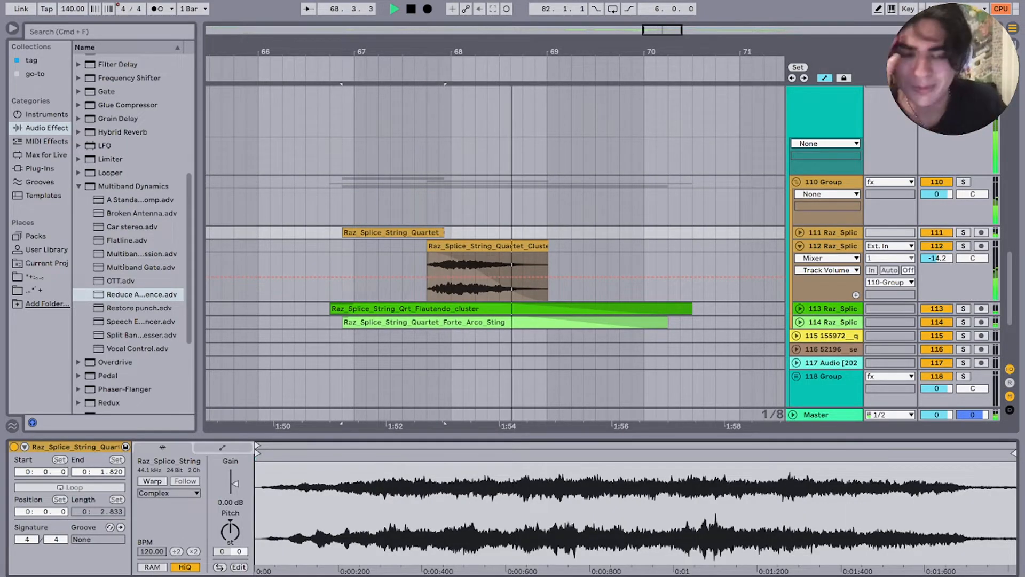
{"action": "key", "text": "space"}
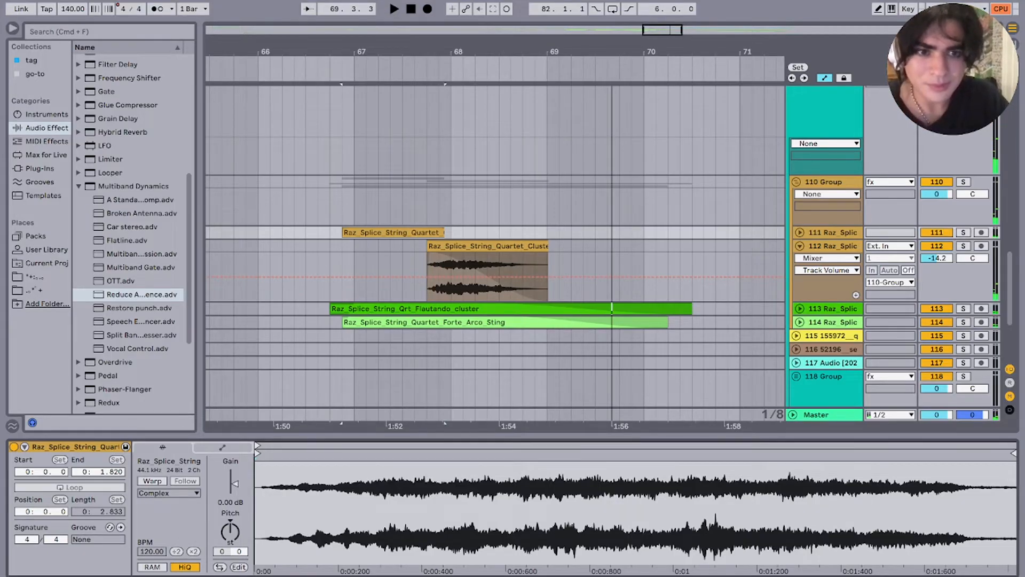
Step: Fold the 110 Group and the fx group again
{"action": "left_click", "coordinate": [796, 182]}
{"action": "scroll", "coordinate": [493, 160], "scroll_direction": "down", "scroll_amount": 10}
{"action": "left_click", "coordinate": [525, 161]}
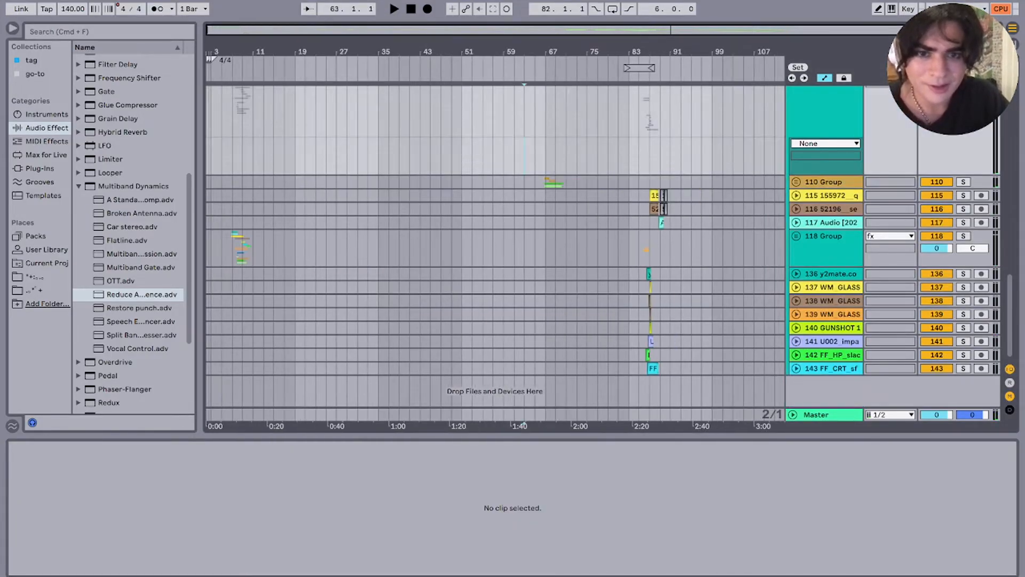
{"action": "left_click", "coordinate": [546, 182]}
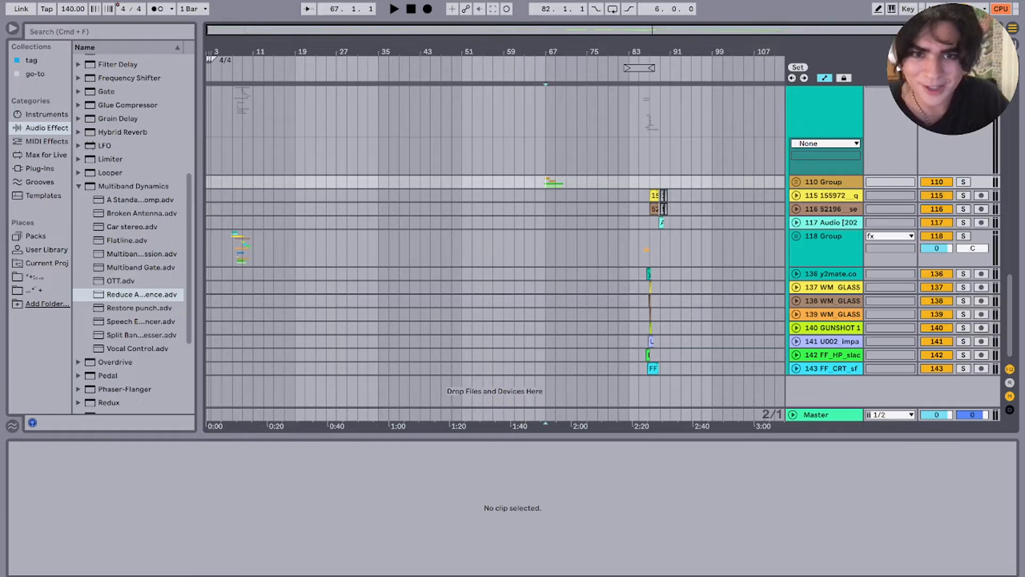
{"action": "left_click_drag", "start_coordinate": [546, 195], "coordinate": [586, 196]}
{"action": "left_click", "coordinate": [577, 182]}
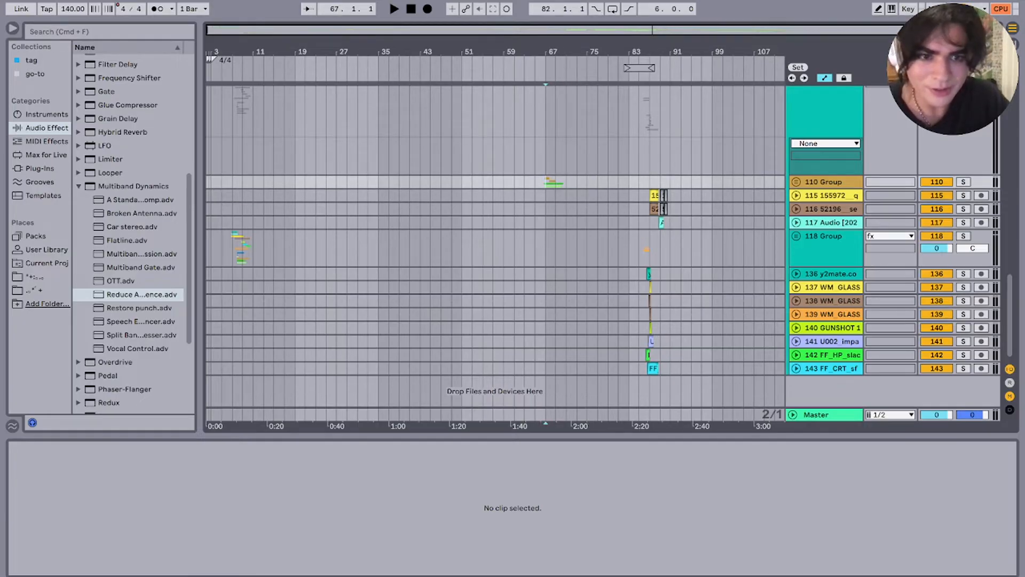
{"action": "scroll", "coordinate": [639, 248], "scroll_direction": "up", "scroll_amount": 8}
{"action": "scroll", "coordinate": [644, 248], "scroll_direction": "up", "scroll_amount": 10}
{"action": "scroll", "coordinate": [647, 248], "scroll_direction": "down", "scroll_amount": 4}
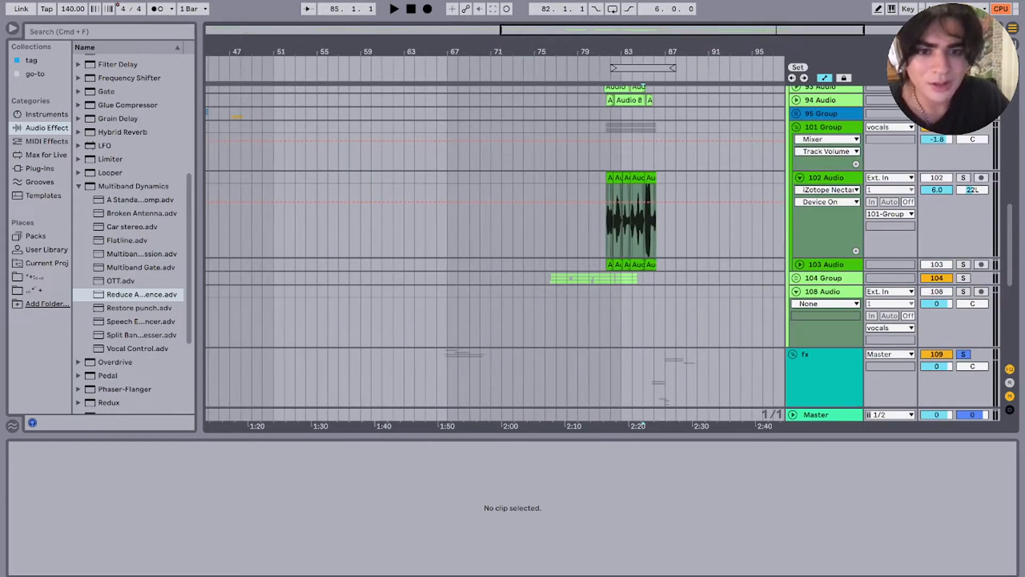
{"action": "left_click", "coordinate": [793, 354]}
Step: Play from around bar 76 and solo the 104 Group
{"action": "left_click", "coordinate": [545, 278]}
{"action": "key", "text": "space"}
{"action": "scroll", "coordinate": [545, 277], "scroll_direction": "up", "scroll_amount": 6}
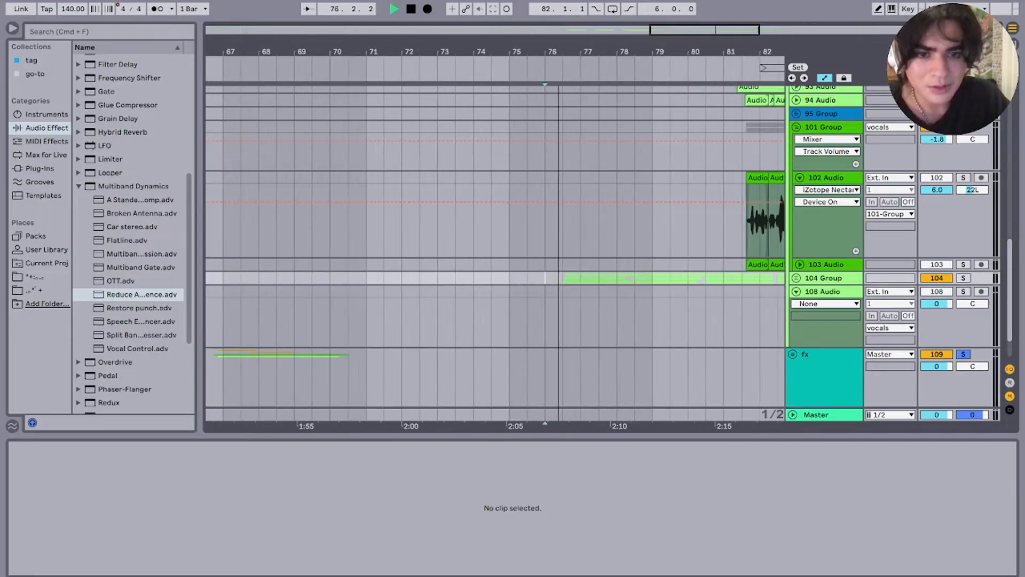
{"action": "key", "text": "s"}
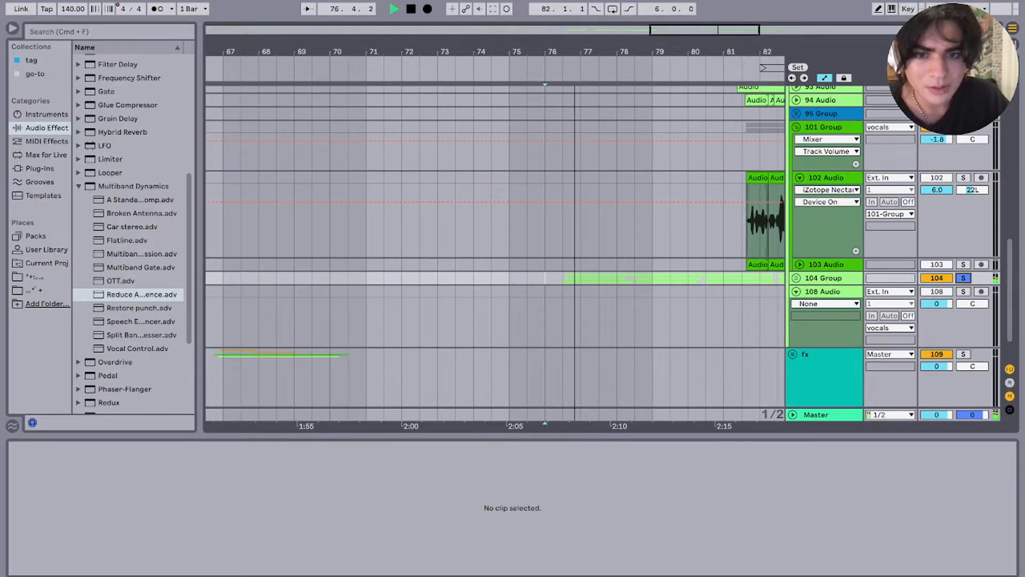
{"action": "scroll", "coordinate": [495, 240], "scroll_direction": "up", "scroll_amount": 10}
{"action": "key", "text": "space"}
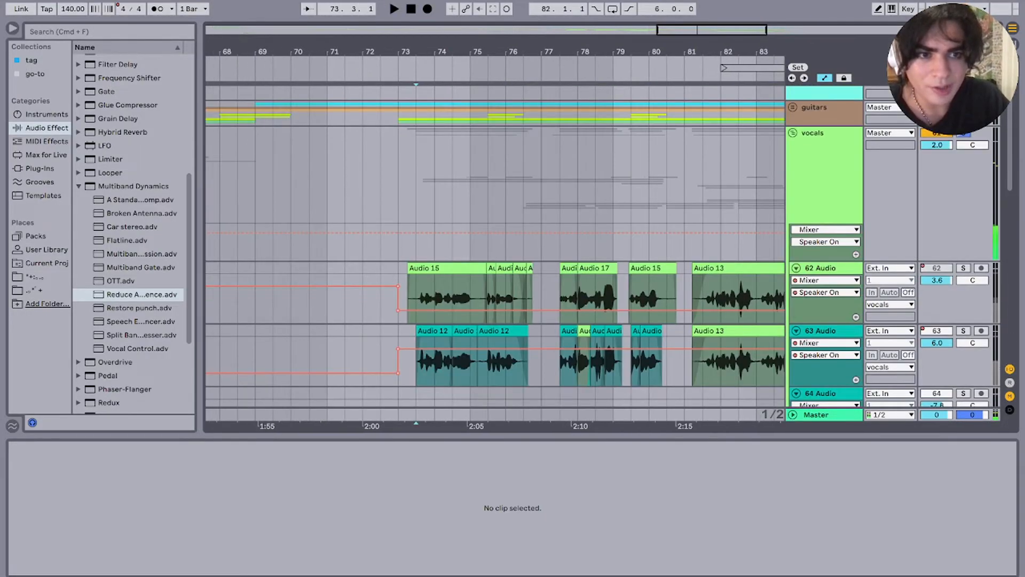
Step: Play the vocals from around bar 73 and open the Audio 2 clip on track 90
{"action": "key", "text": "space"}
{"action": "scroll", "coordinate": [414, 301], "scroll_direction": "down", "scroll_amount": 8}
{"action": "left_click", "coordinate": [449, 312]}
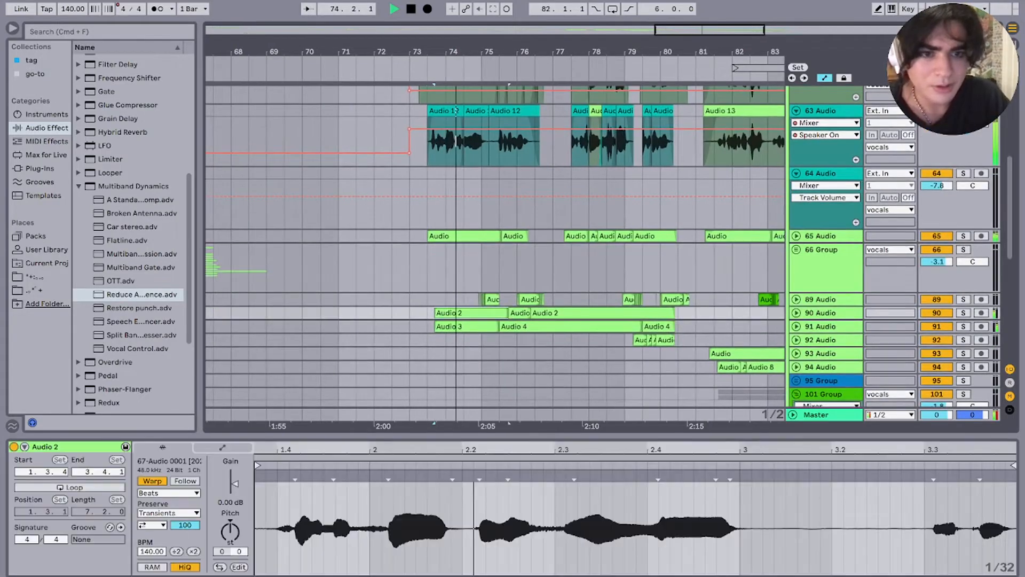
{"action": "left_click", "coordinate": [825, 249]}
{"action": "key", "text": "space"}
Step: Solo the 65 Audio track, unfold it to show its waveforms, and play its first clip near bar 73
{"action": "left_click", "coordinate": [825, 236]}
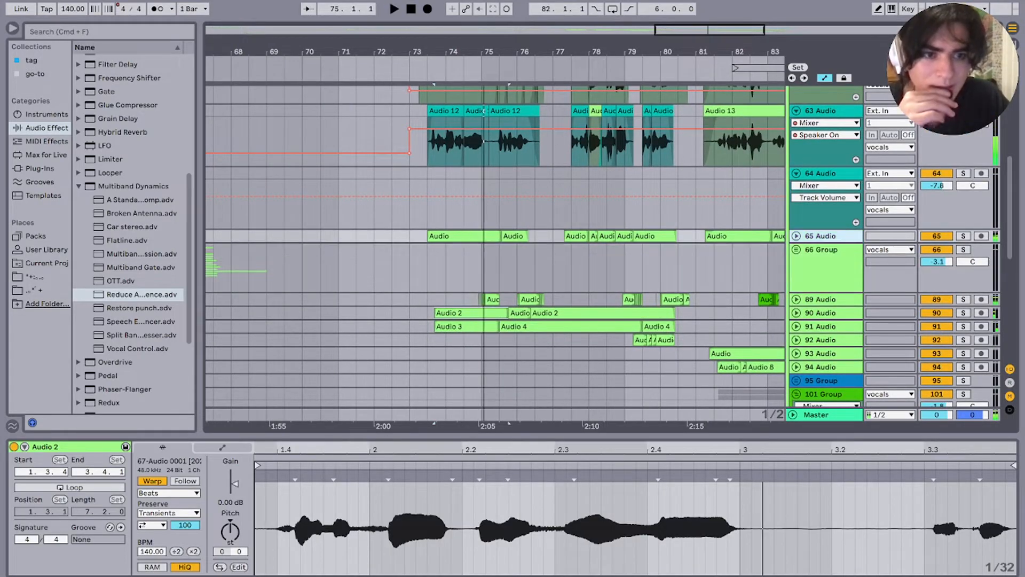
{"action": "key", "text": "s"}
{"action": "key", "text": "u"}
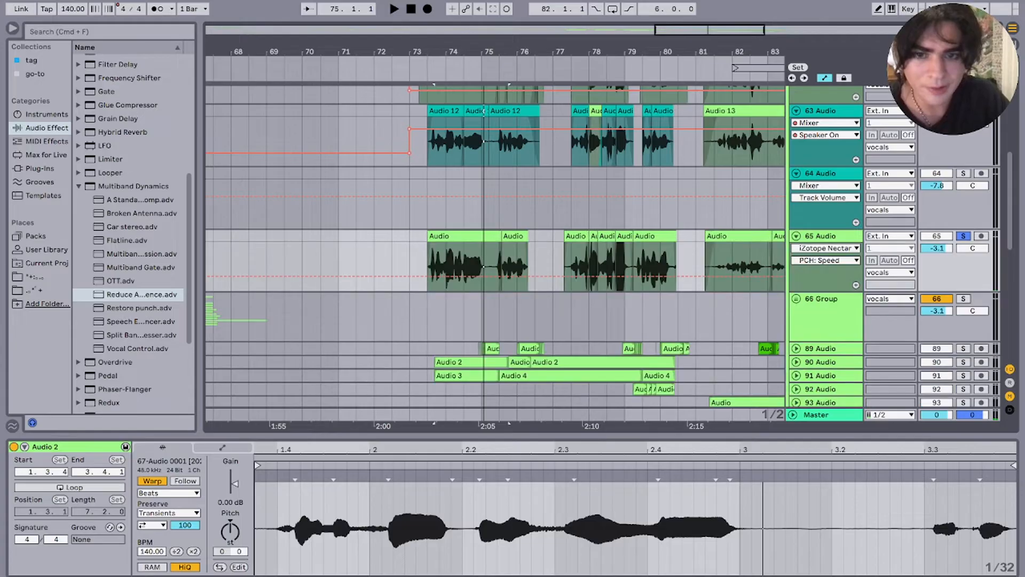
{"action": "left_click", "coordinate": [454, 236]}
{"action": "key", "text": "space"}
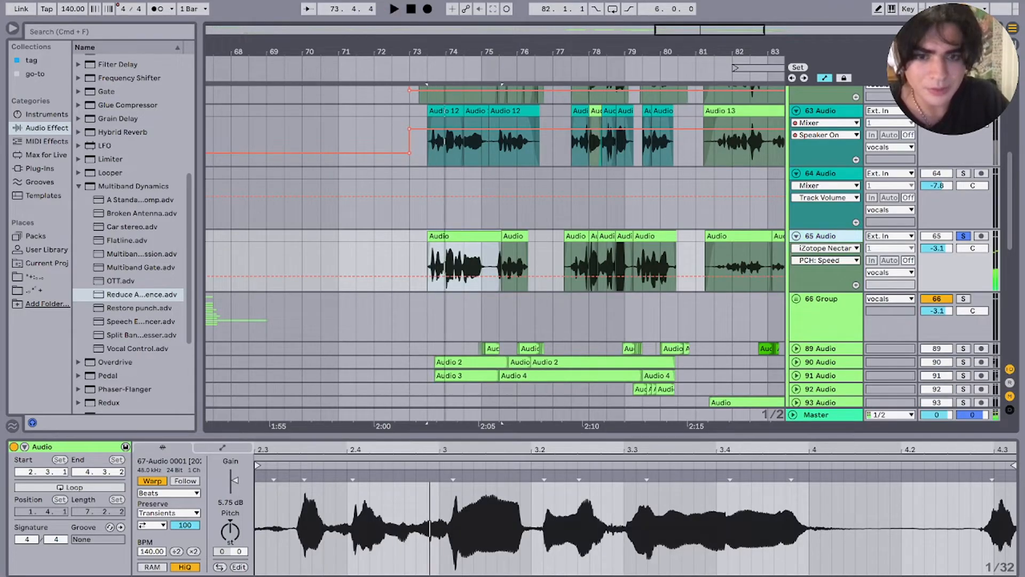
{"action": "key", "text": "Left"}
Step: Solo tracks 90 and 91 instead of 65 Audio and play both layers together from bar 77
{"action": "left_click", "coordinate": [962, 312]}
{"action": "left_click", "coordinate": [963, 326]}
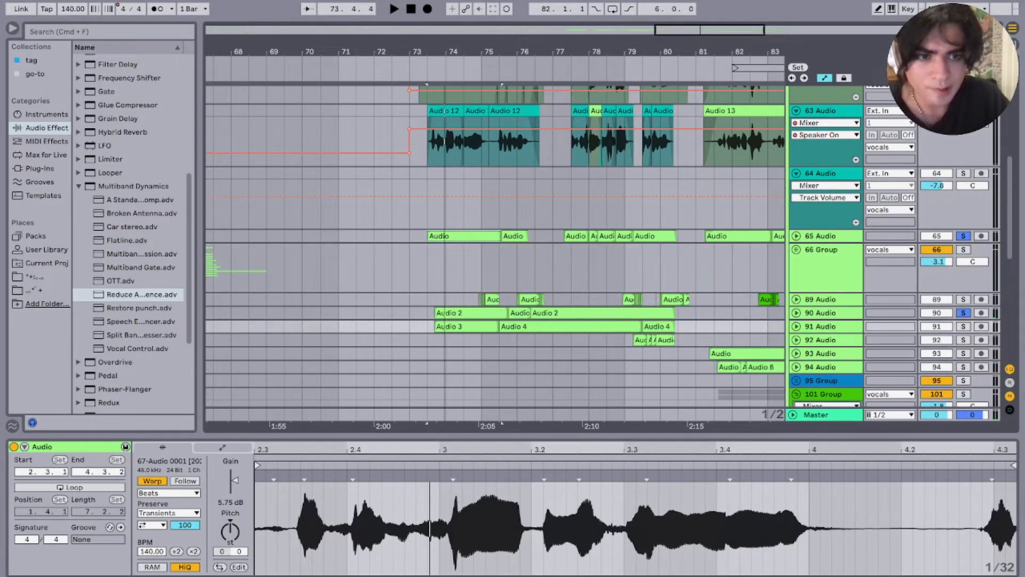
{"action": "key", "text": "space"}
{"action": "left_click", "coordinate": [963, 236]}
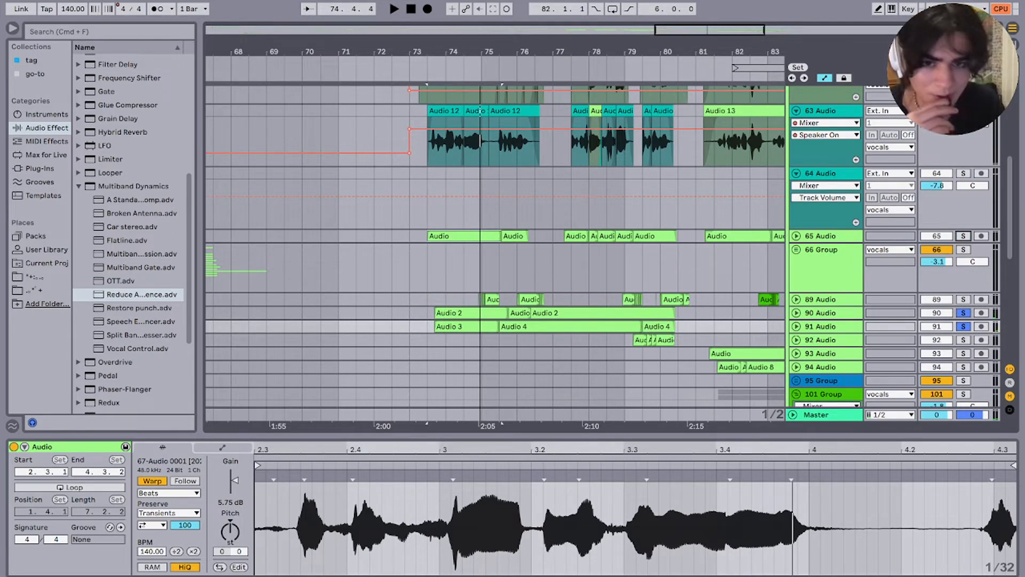
{"action": "left_click", "coordinate": [517, 268]}
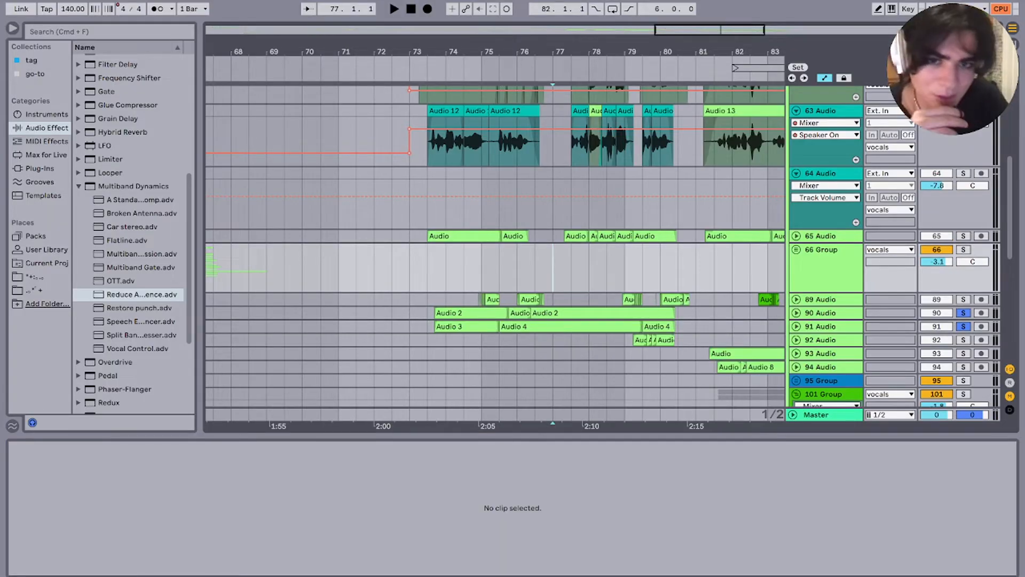
{"action": "key", "text": "space"}
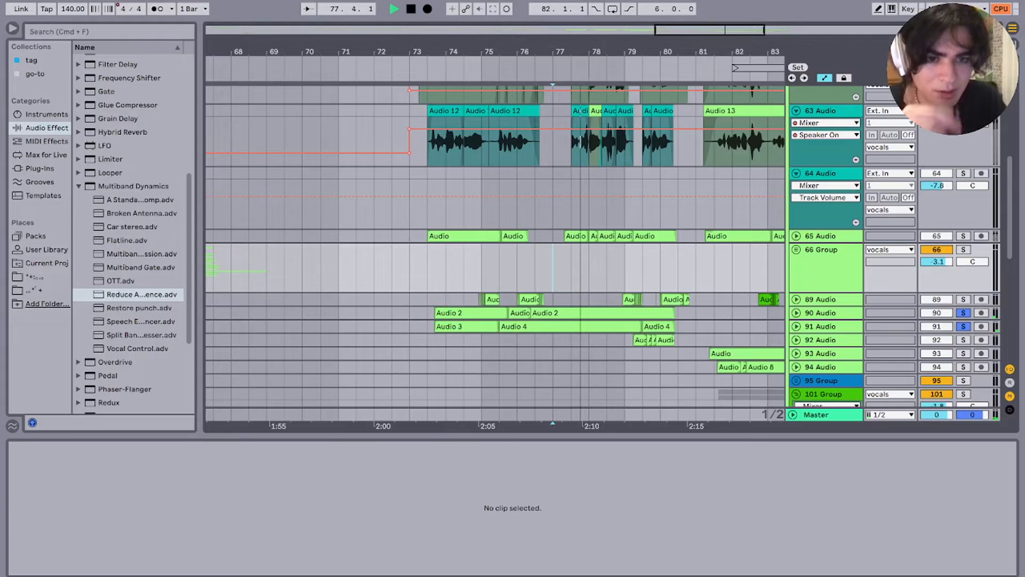
{"action": "scroll", "coordinate": [495, 251], "scroll_direction": "up", "scroll_amount": 3}
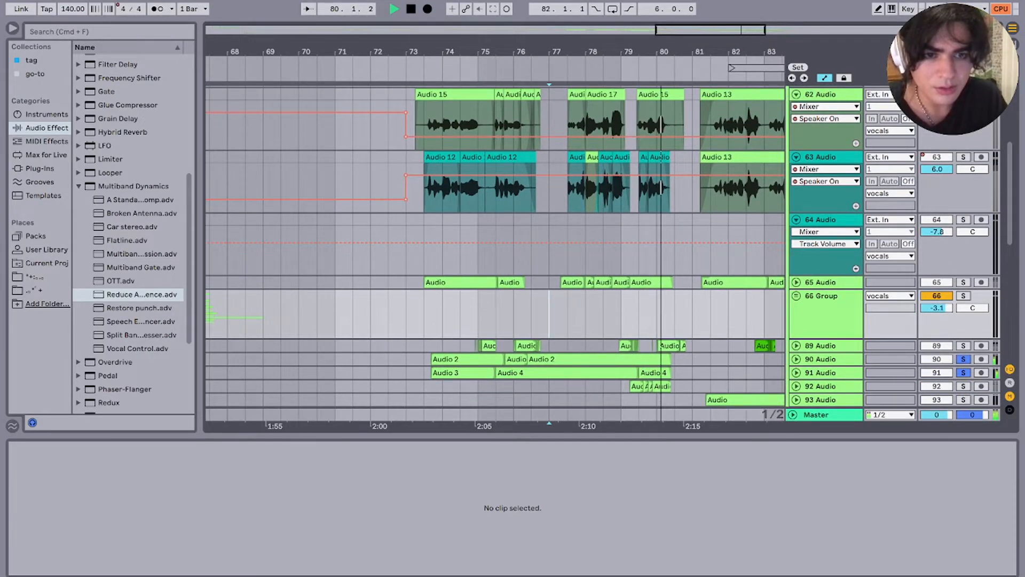
{"action": "scroll", "coordinate": [494, 251], "scroll_direction": "up", "scroll_amount": 3}
Step: Return the solo to the whole vocals group and play it from around bar 74
{"action": "key", "text": "space"}
{"action": "key", "text": "space"}
{"action": "left_click", "coordinate": [963, 124]}
{"action": "scroll", "coordinate": [495, 251], "scroll_direction": "down", "scroll_amount": 4}
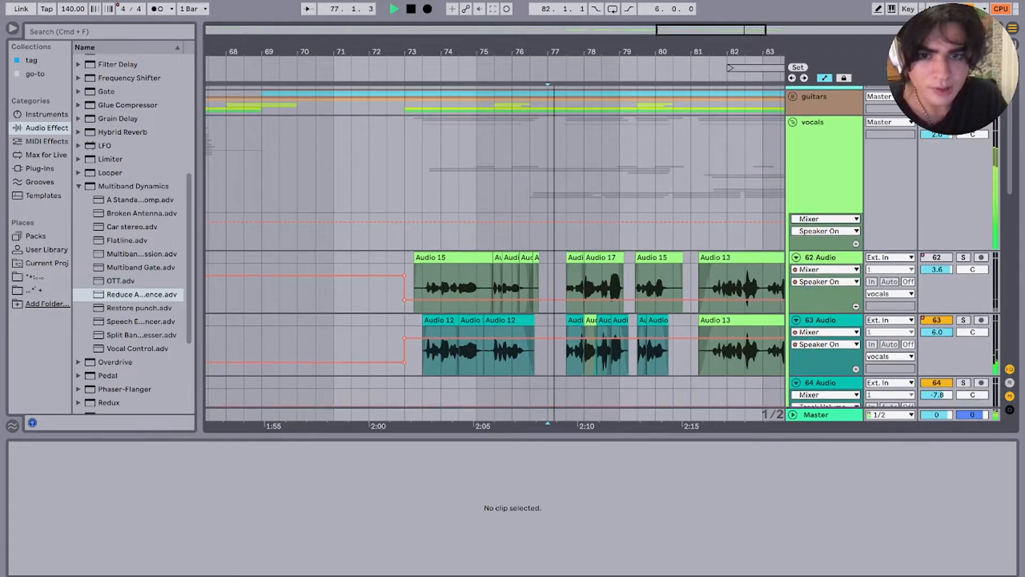
{"action": "left_click", "coordinate": [471, 279]}
{"action": "key", "text": "space"}
{"action": "key", "text": "space"}
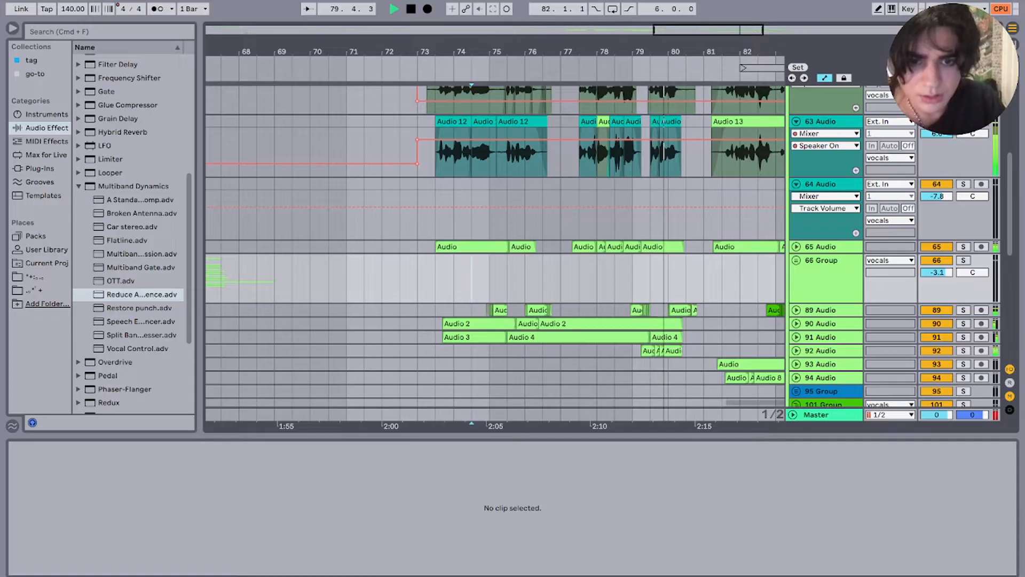
Step: Open the first clip on track 92 and play tracks 90, 91 and 92 soloed from around bar 79
{"action": "left_click", "coordinate": [648, 351]}
{"action": "key", "text": "space"}
{"action": "left_click", "coordinate": [963, 337]}
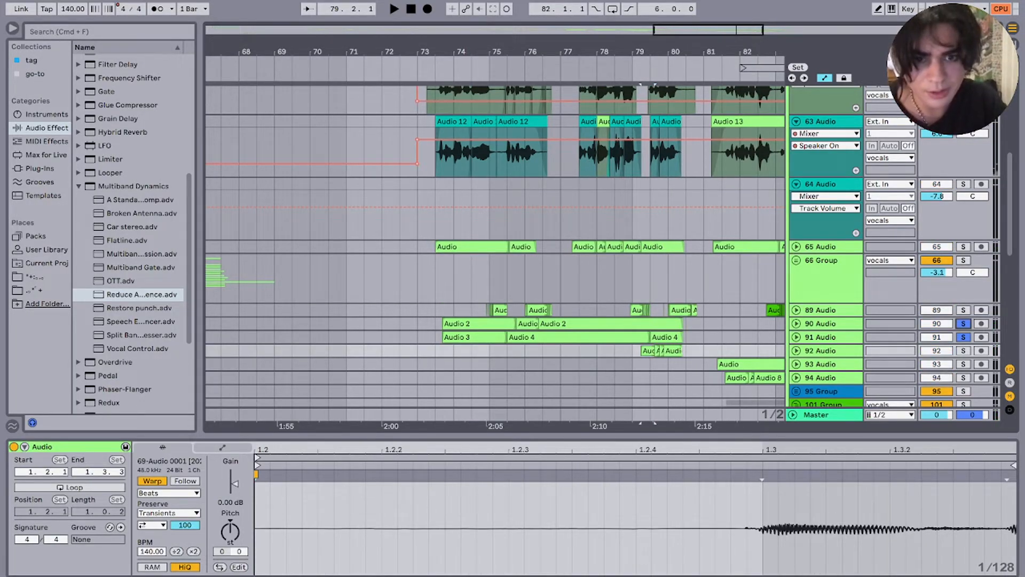
{"action": "left_click", "coordinate": [649, 279]}
{"action": "key", "text": "space"}
{"action": "scroll", "coordinate": [651, 279], "scroll_direction": "up", "scroll_amount": 5}
{"action": "scroll", "coordinate": [651, 279], "scroll_direction": "down", "scroll_amount": 3}
{"action": "scroll", "coordinate": [651, 278], "scroll_direction": "right", "scroll_amount": 1}
{"action": "left_click", "coordinate": [963, 282]}
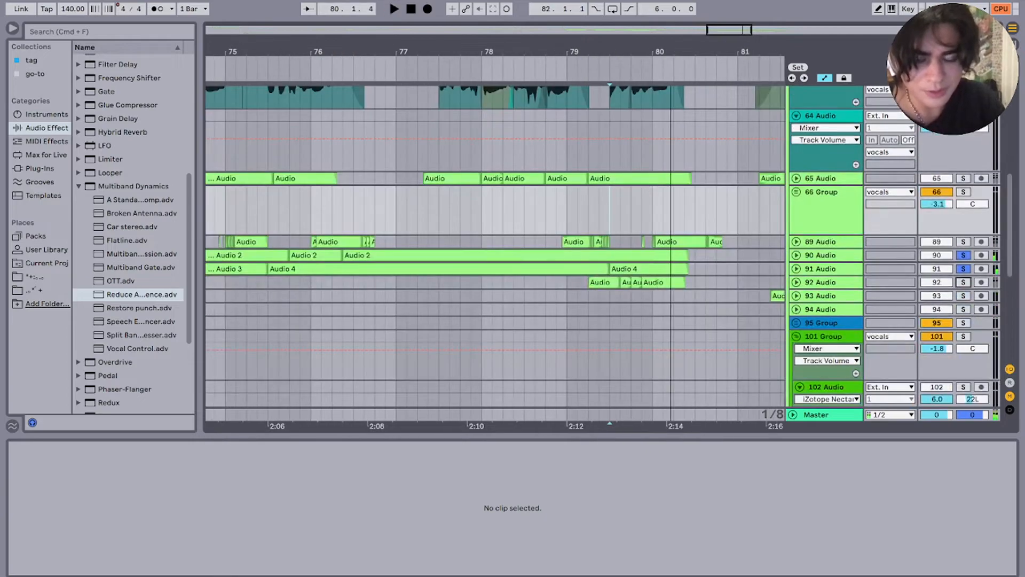
{"action": "key", "text": "space"}
Step: Solo the whole vocals group again and play the layers from around bar 81
{"action": "scroll", "coordinate": [963, 282], "scroll_direction": "up", "scroll_amount": 8}
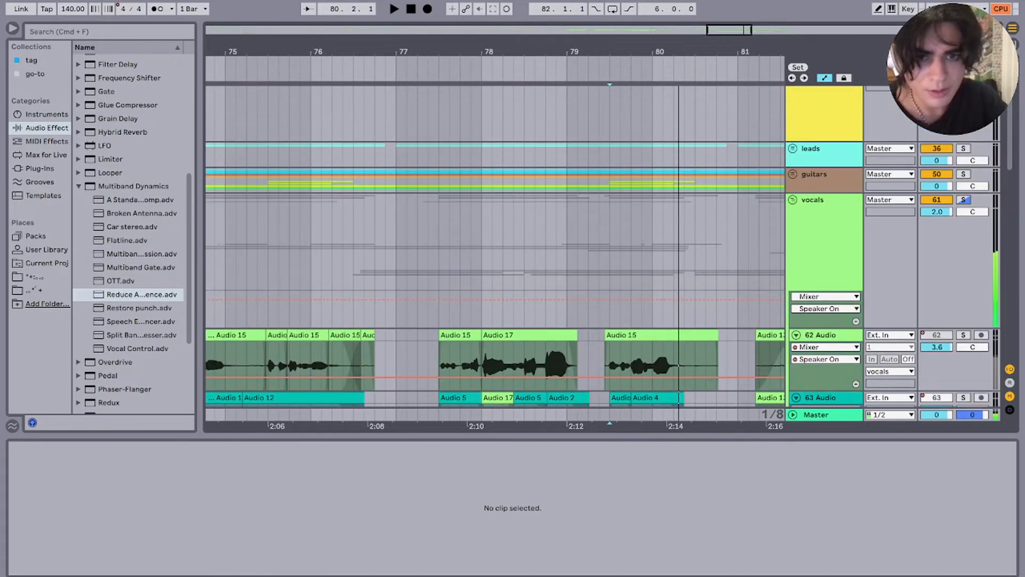
{"action": "scroll", "coordinate": [641, 307], "scroll_direction": "down", "scroll_amount": 10}
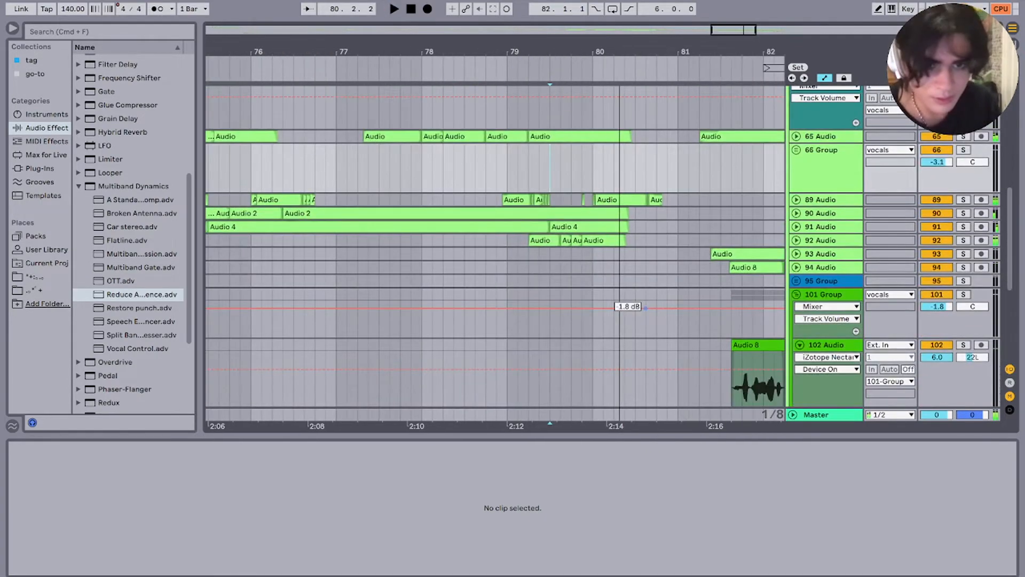
{"action": "left_click", "coordinate": [688, 294]}
{"action": "key", "text": "space"}
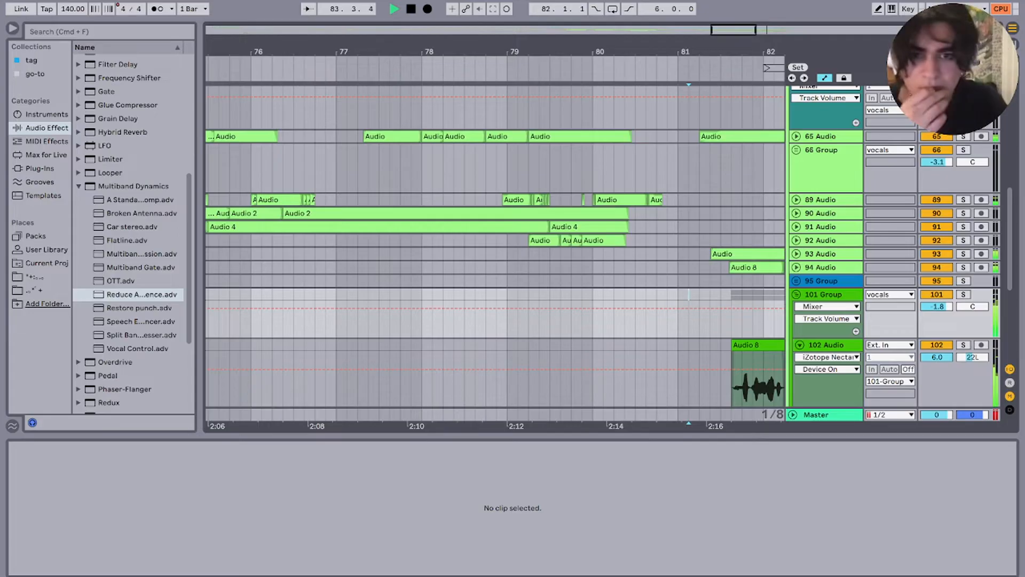
{"action": "key", "text": "space"}
Step: Play the 104 Group soloed from around bar 76, unfold it, and solo its 105 Audio track
{"action": "scroll", "coordinate": [494, 235], "scroll_direction": "down", "scroll_amount": 4}
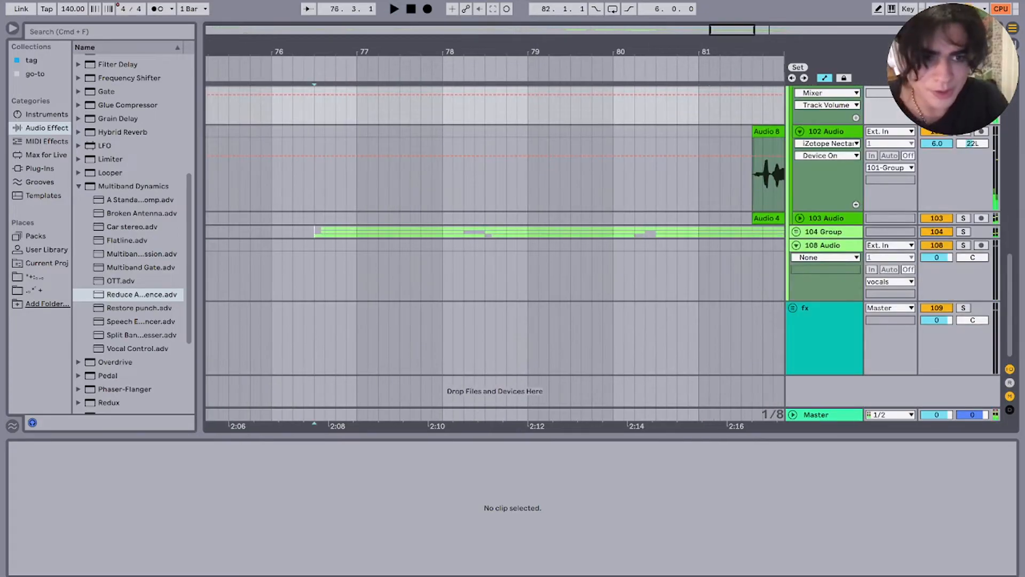
{"action": "left_click", "coordinate": [314, 232]}
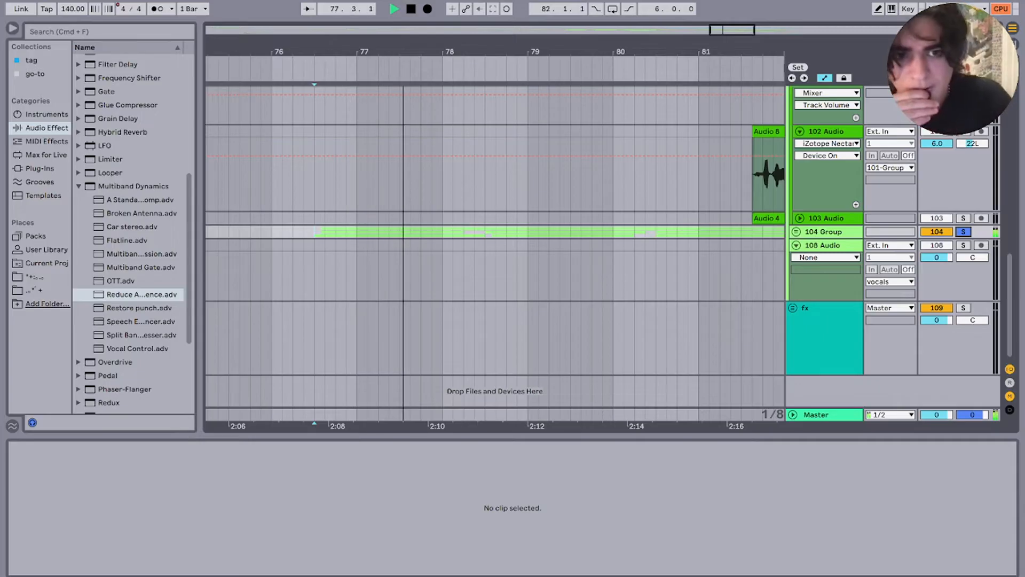
{"action": "key", "text": "u"}
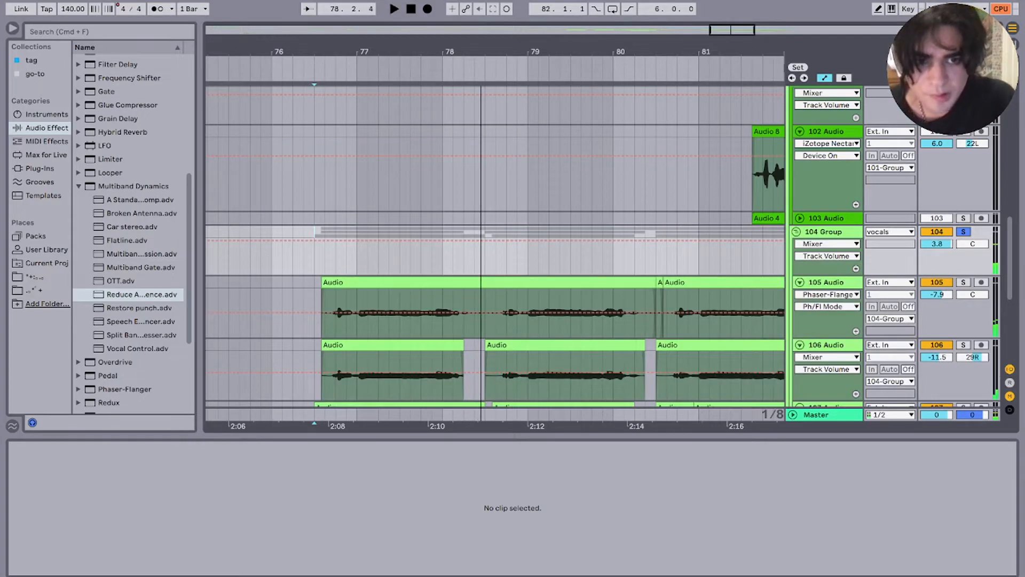
{"action": "left_click", "coordinate": [963, 282]}
{"action": "key", "text": "space"}
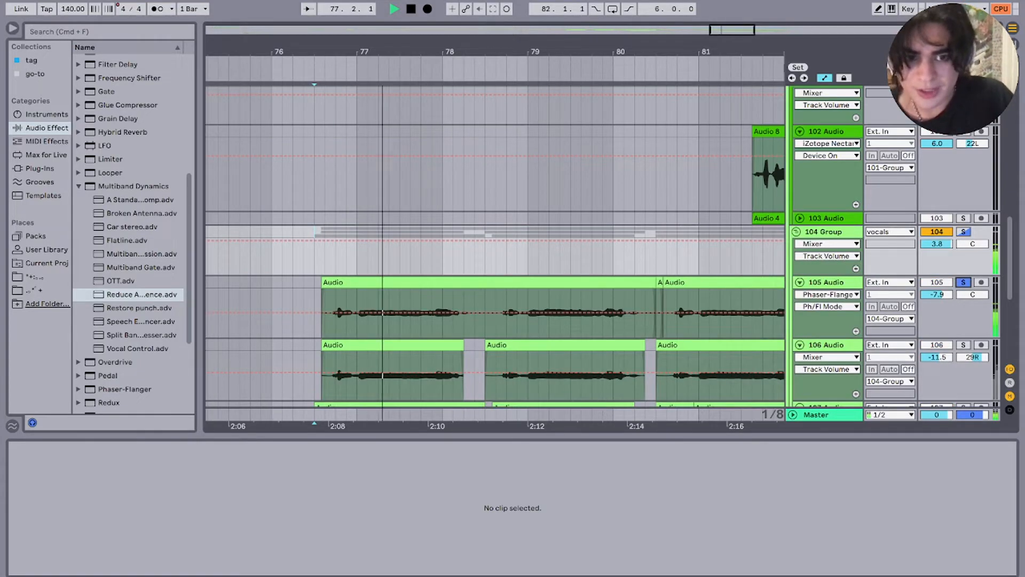
Step: Show the effects chain of 105 Audio and play the track from around bar 76 to examine its processing
{"action": "left_click", "coordinate": [827, 294]}
{"action": "double_click", "coordinate": [826, 282]}
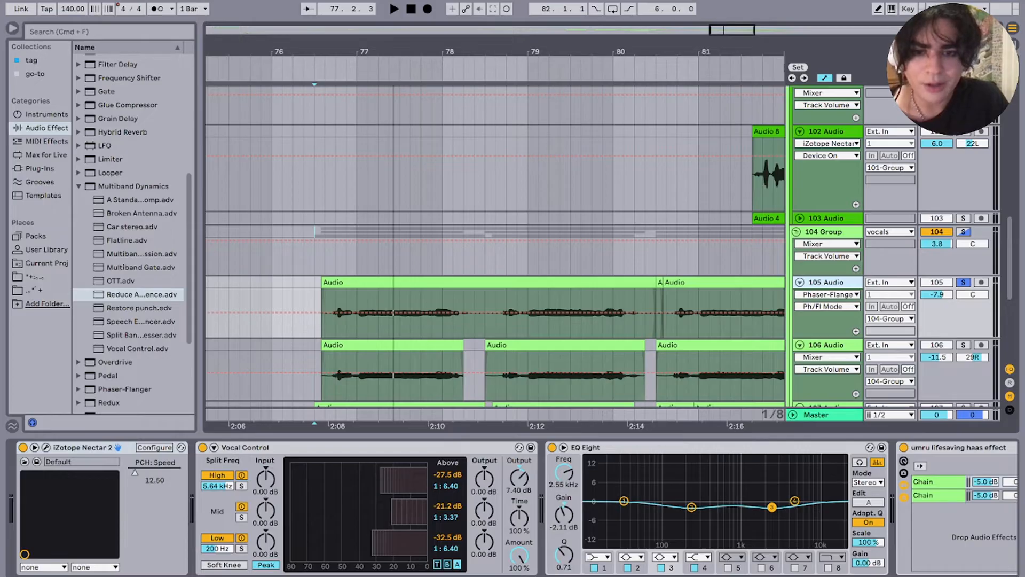
{"action": "left_click", "coordinate": [337, 317]}
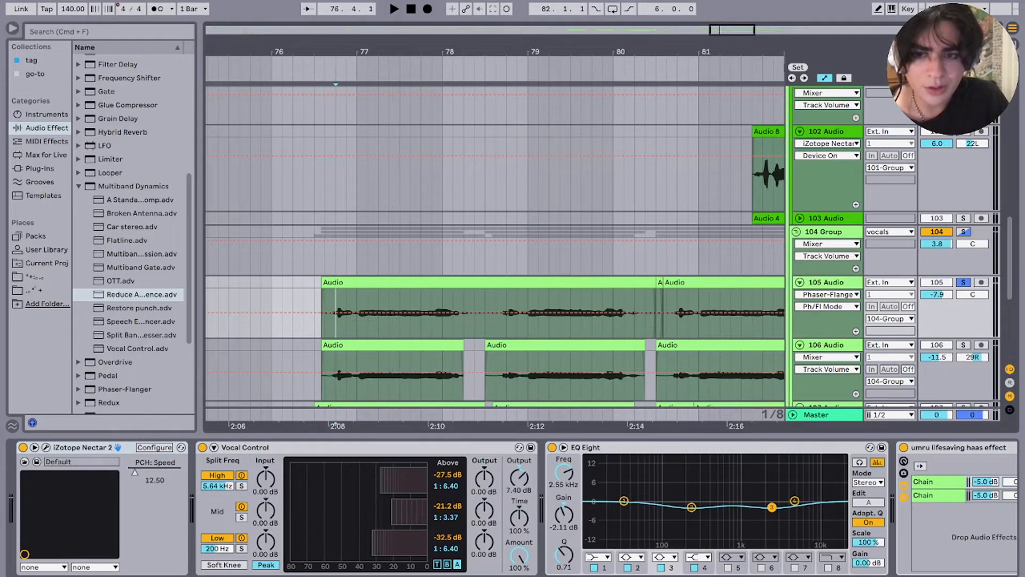
{"action": "key", "text": "space"}
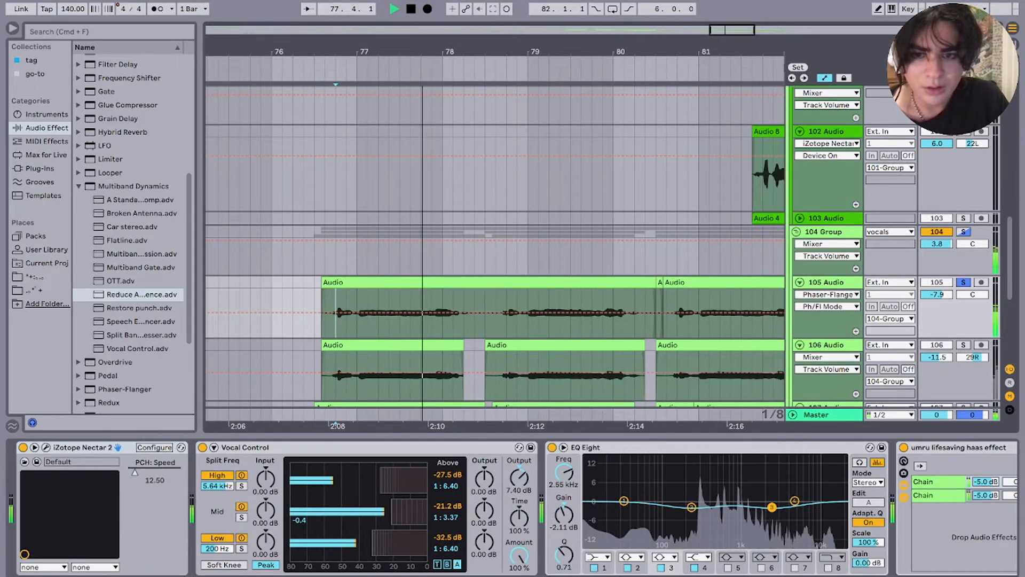
{"action": "key", "text": "space"}
Step: Play the soloed 105 Audio track from around bar 78 to hear its second phrase
{"action": "scroll", "coordinate": [495, 251], "scroll_direction": "down", "scroll_amount": 3}
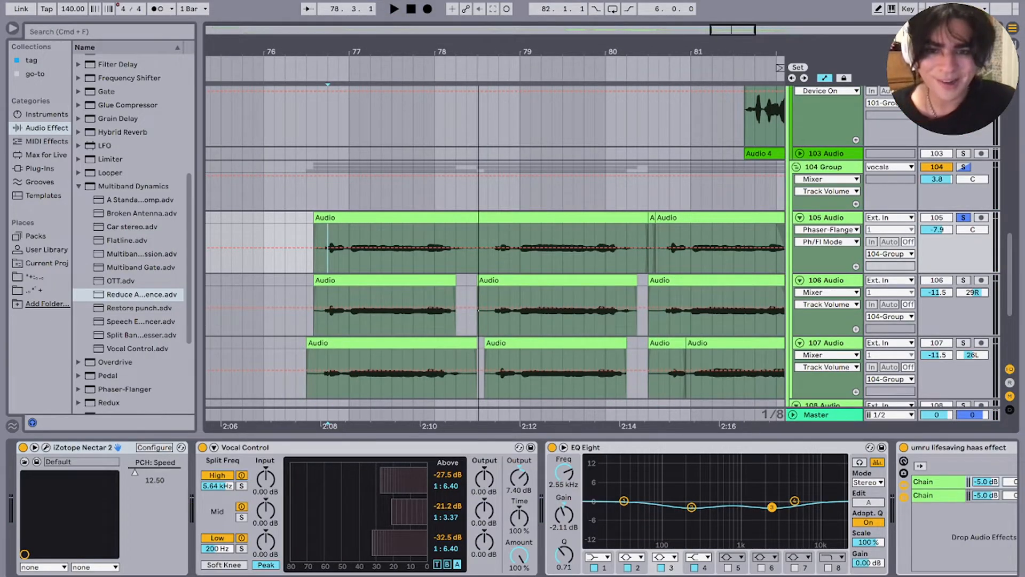
{"action": "left_click_drag", "start_coordinate": [488, 251], "coordinate": [498, 251]}
{"action": "key", "text": "space"}
{"action": "left_click", "coordinate": [489, 250]}
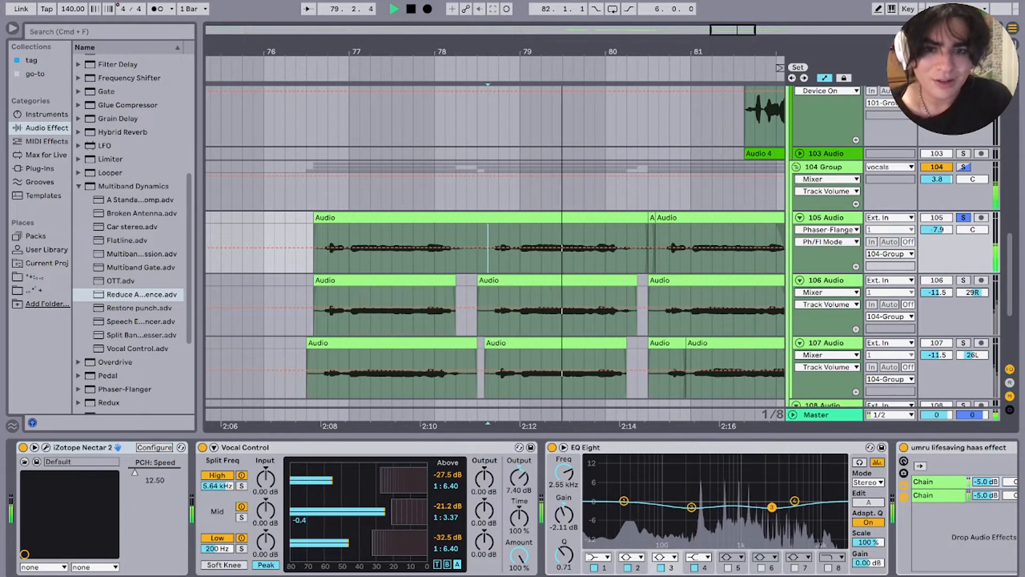
{"action": "key", "text": "minus"}
{"action": "key", "text": "minus"}
{"action": "key", "text": "space"}
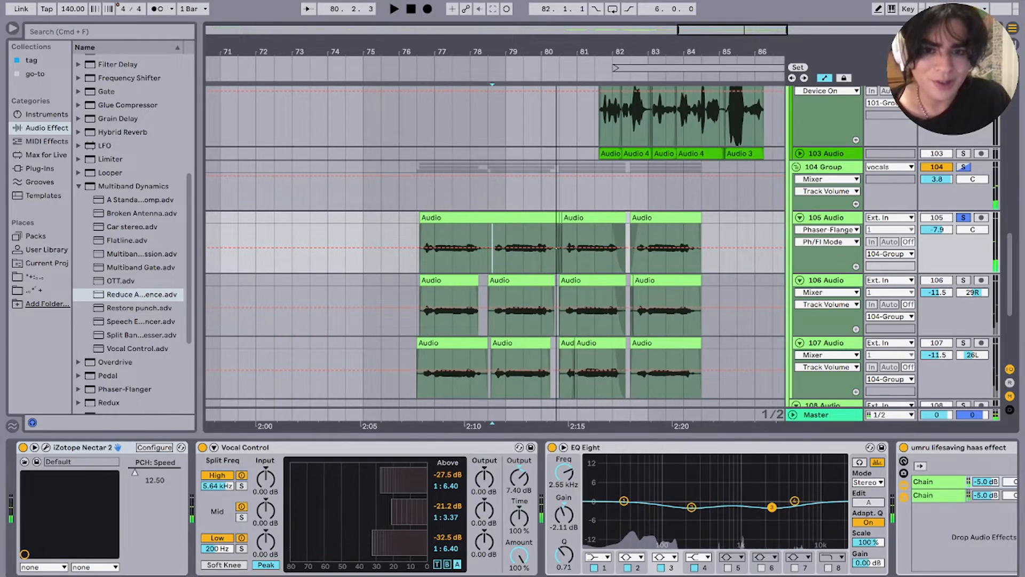
Step: Select the 105 Audio clip that starts near bar 80 and play it from its start
{"action": "left_click", "coordinate": [577, 235]}
{"action": "left_click", "coordinate": [576, 218]}
{"action": "key", "text": "space"}
{"action": "scroll", "coordinate": [575, 240], "scroll_direction": "right", "scroll_amount": 3}
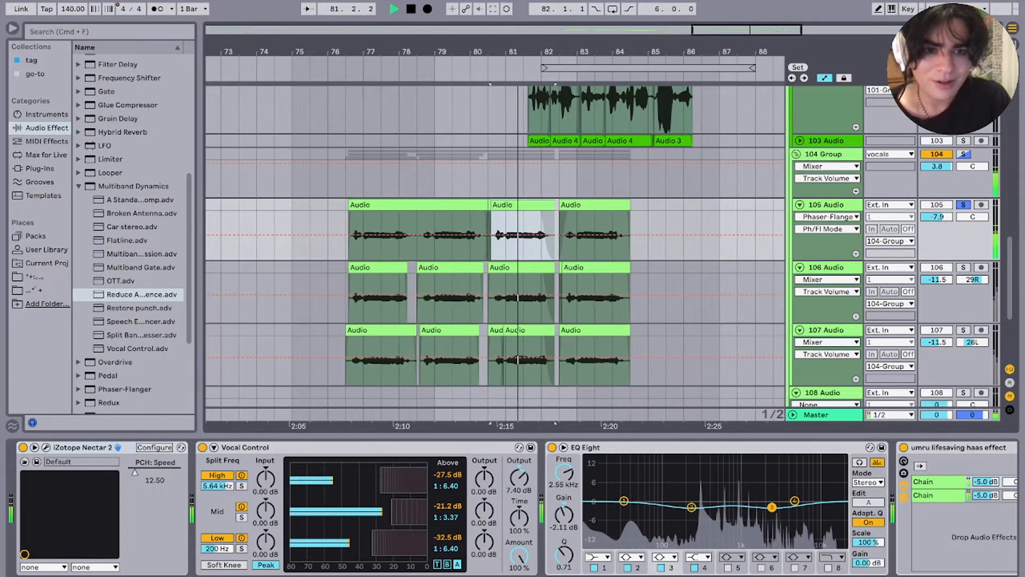
{"action": "scroll", "coordinate": [575, 240], "scroll_direction": "down", "scroll_amount": 3}
{"action": "scroll", "coordinate": [576, 240], "scroll_direction": "left", "scroll_amount": 2}
{"action": "key", "text": "space"}
Step: Solo 106 Audio and 107 Audio instead of 105 Audio and play the panned layers from around bar 76
{"action": "left_click", "coordinate": [962, 207]}
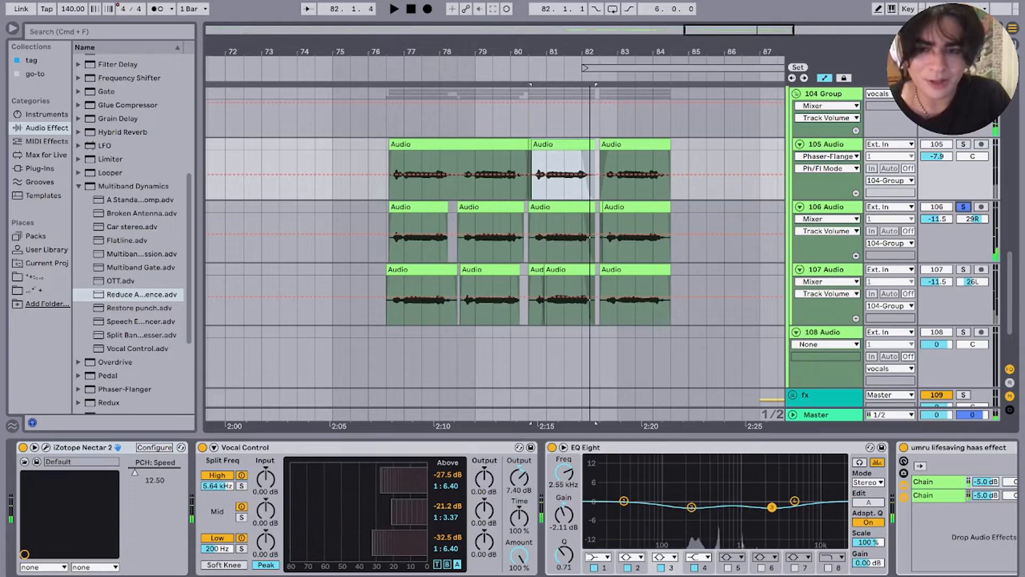
{"action": "left_click", "coordinate": [387, 300]}
{"action": "key", "text": "plus"}
{"action": "key", "text": "plus"}
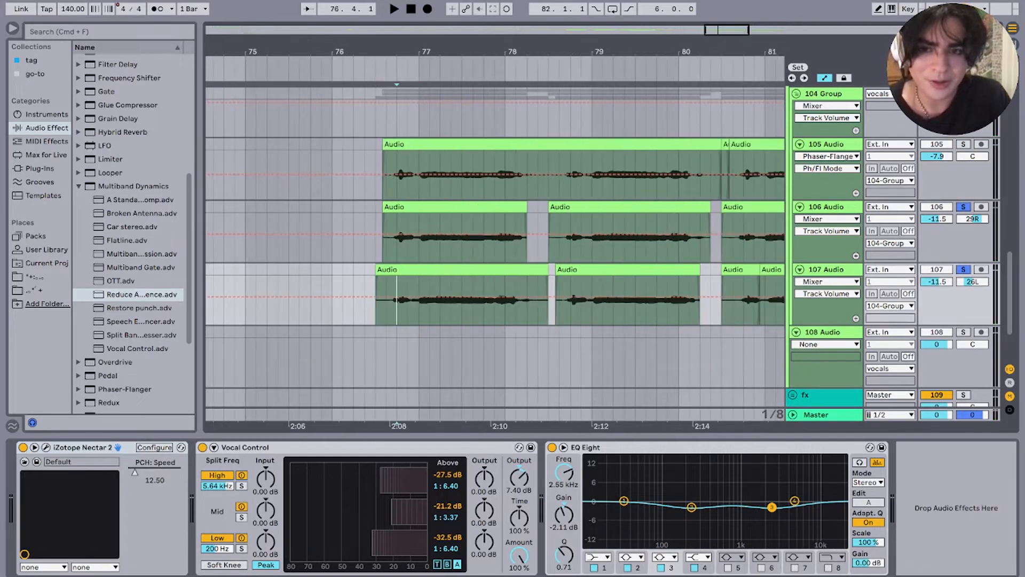
{"action": "key", "text": "space"}
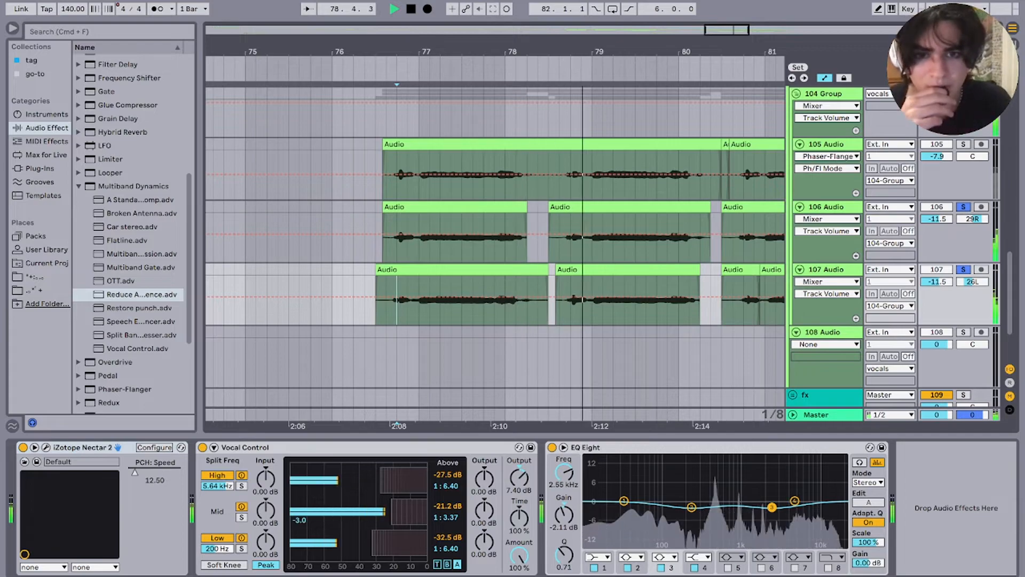
Step: Follow the panned layers through the following bars and add 105 Audio to the solo of 106 and 107
{"action": "scroll", "coordinate": [494, 241], "scroll_direction": "right", "scroll_amount": 3}
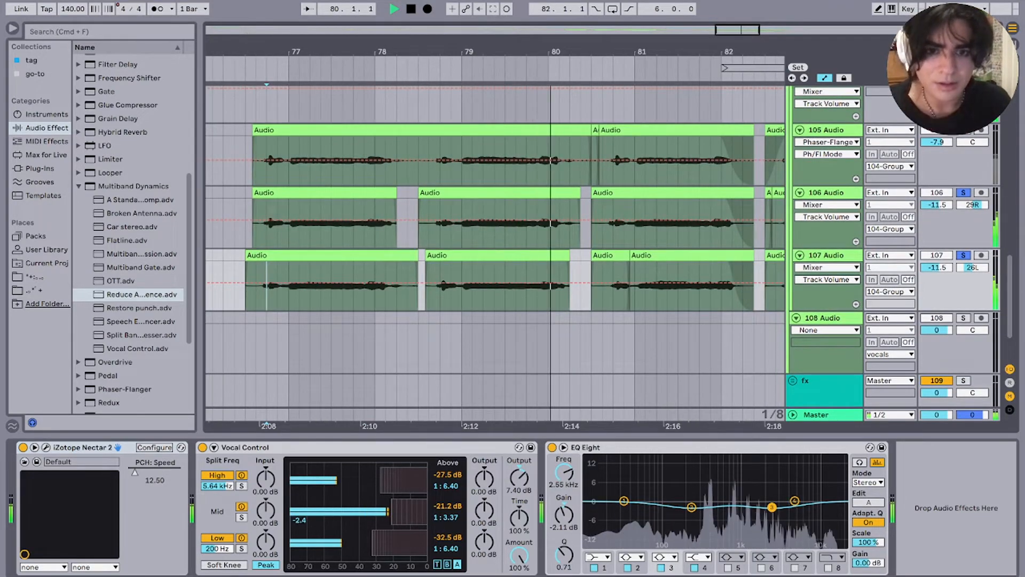
{"action": "scroll", "coordinate": [494, 240], "scroll_direction": "right", "scroll_amount": 5}
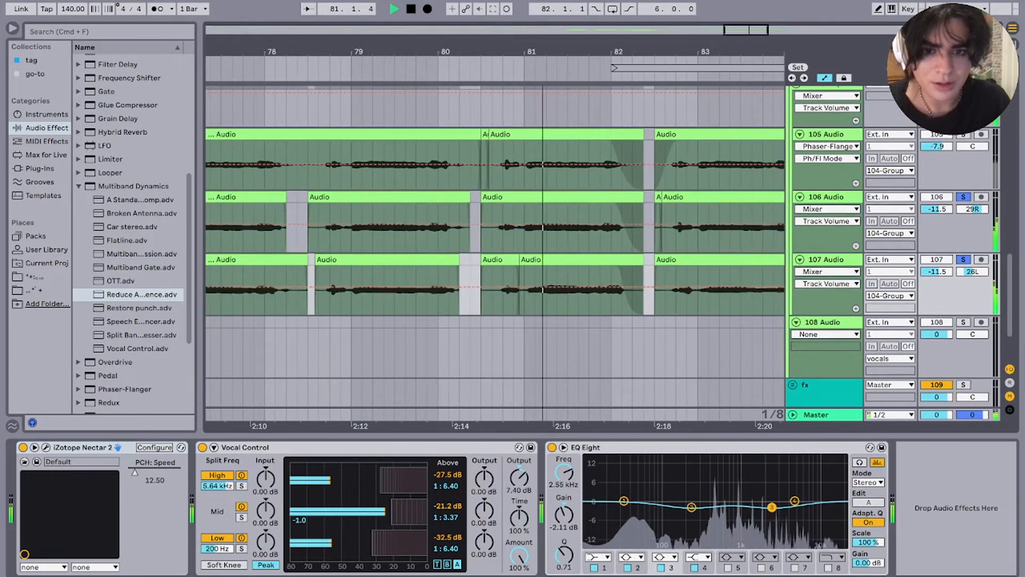
{"action": "key", "text": "minus"}
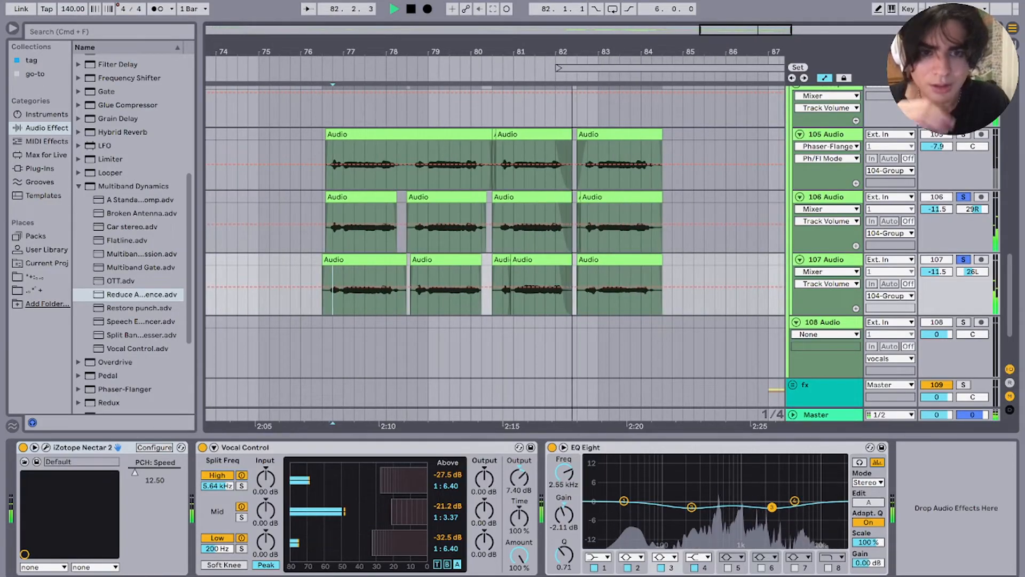
{"action": "left_click", "coordinate": [963, 135], "text": "super"}
{"action": "scroll", "coordinate": [963, 134], "scroll_direction": "up", "scroll_amount": 3}
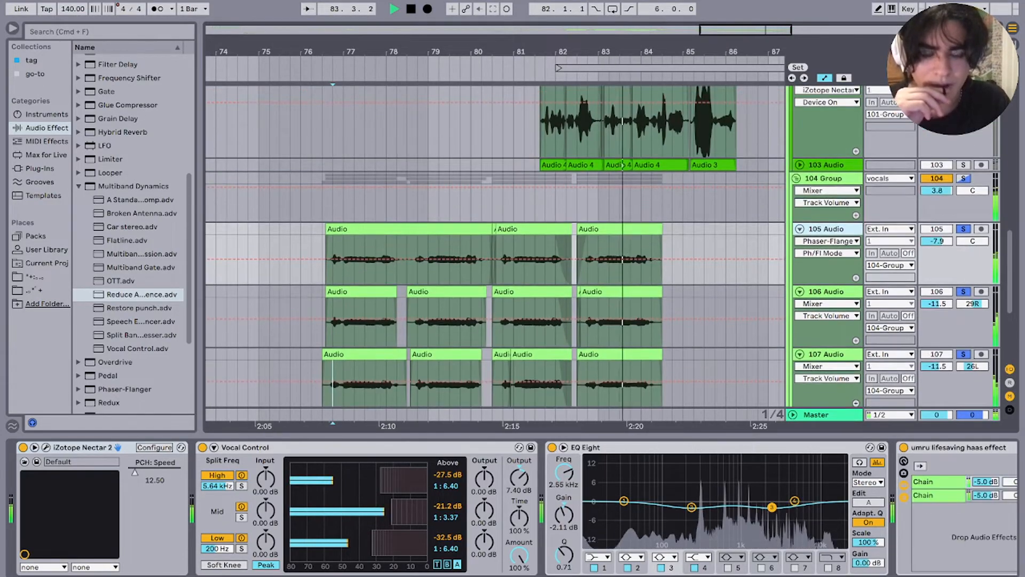
Step: Fold the 104 Group and stop the playback
{"action": "left_click", "coordinate": [796, 178]}
{"action": "key", "text": "minus"}
{"action": "key", "text": "space"}
{"action": "scroll", "coordinate": [796, 178], "scroll_direction": "up", "scroll_amount": 1}
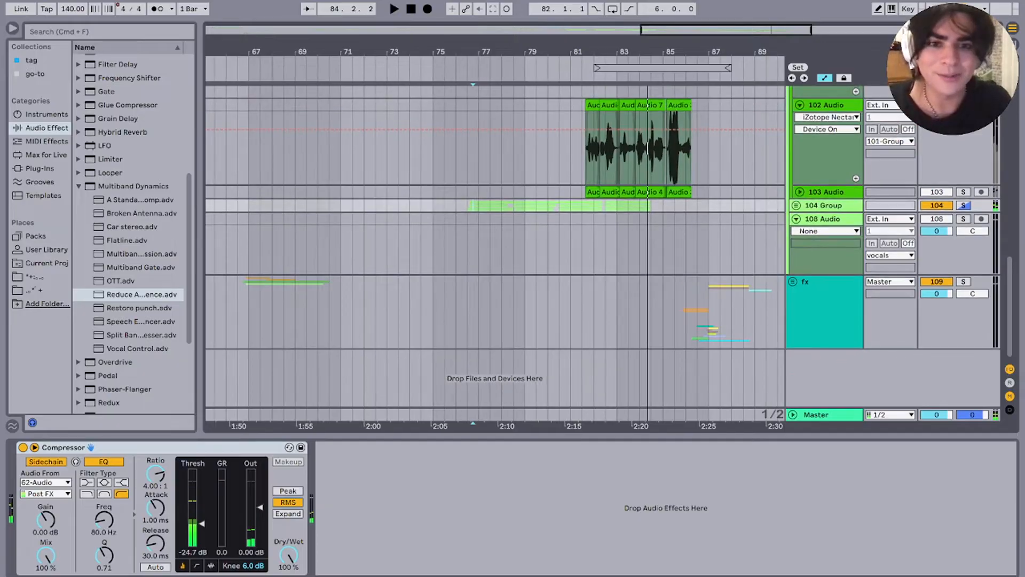
Step: Solo the 101 Group, play it from around bar 81, and fold the group
{"action": "left_click", "coordinate": [593, 192]}
{"action": "scroll", "coordinate": [592, 192], "scroll_direction": "up", "scroll_amount": 3}
{"action": "scroll", "coordinate": [593, 191], "scroll_direction": "up", "scroll_amount": 8}
{"action": "scroll", "coordinate": [592, 192], "scroll_direction": "down", "scroll_amount": 1}
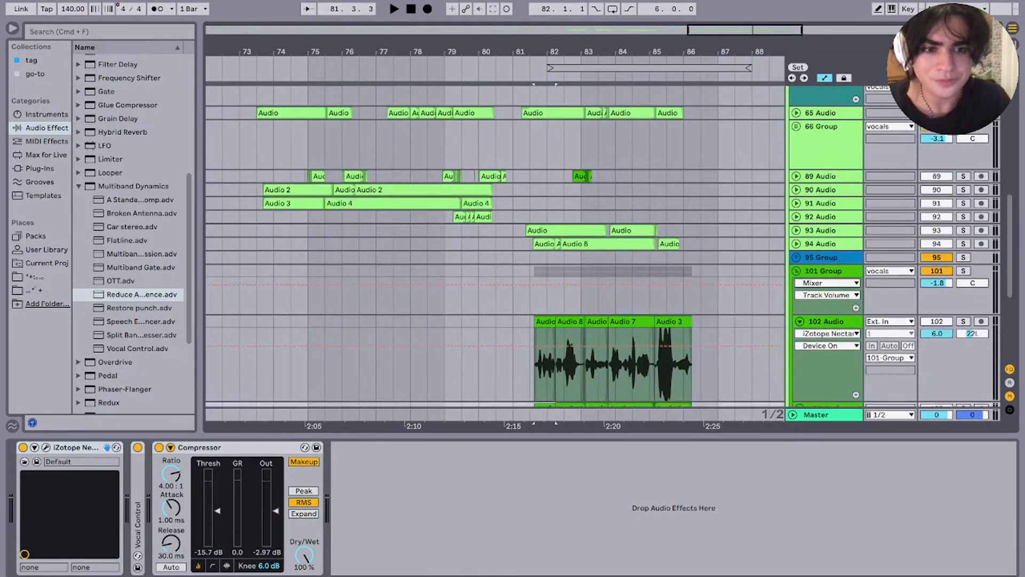
{"action": "left_click", "coordinate": [963, 260]}
{"action": "key", "text": "space"}
{"action": "left_click", "coordinate": [796, 260]}
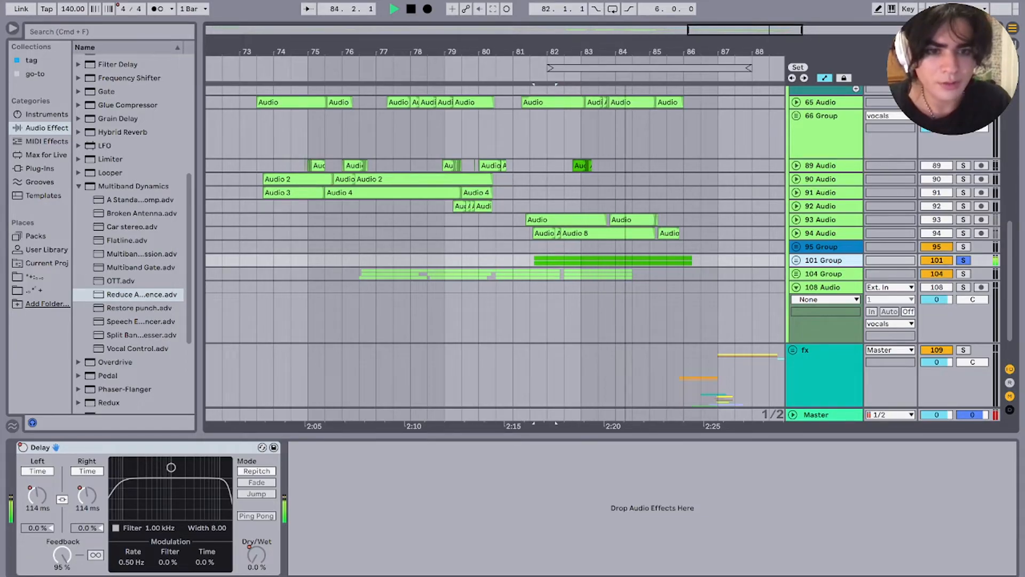
Step: Unfold the 101 Group to examine its clips during playback, stop the playback, and fold the group again
{"action": "left_click", "coordinate": [795, 260]}
{"action": "scroll", "coordinate": [701, 342], "scroll_direction": "up", "scroll_amount": 5}
{"action": "scroll", "coordinate": [702, 342], "scroll_direction": "down", "scroll_amount": 3}
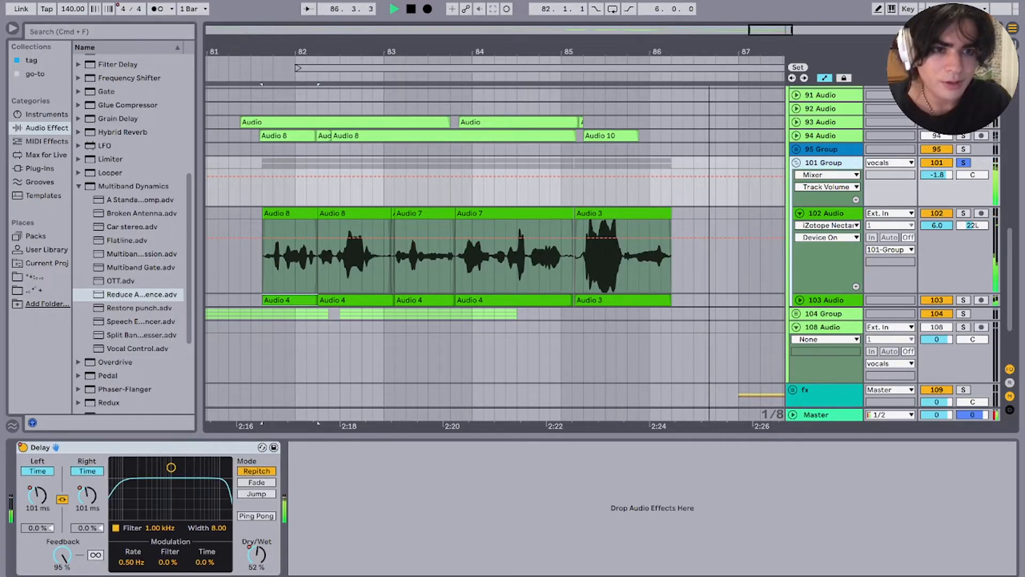
{"action": "key", "text": "space"}
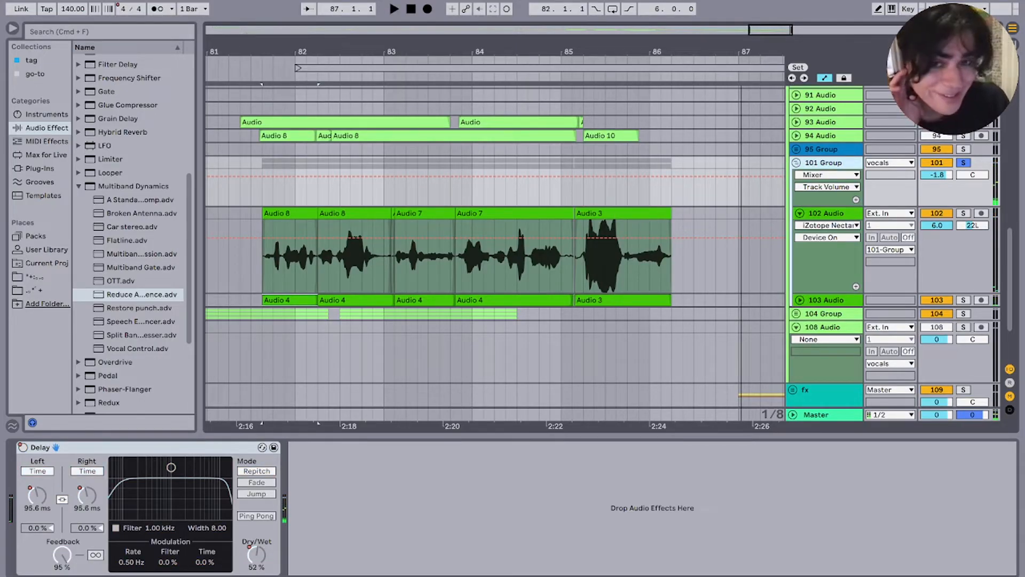
{"action": "left_click", "coordinate": [796, 163]}
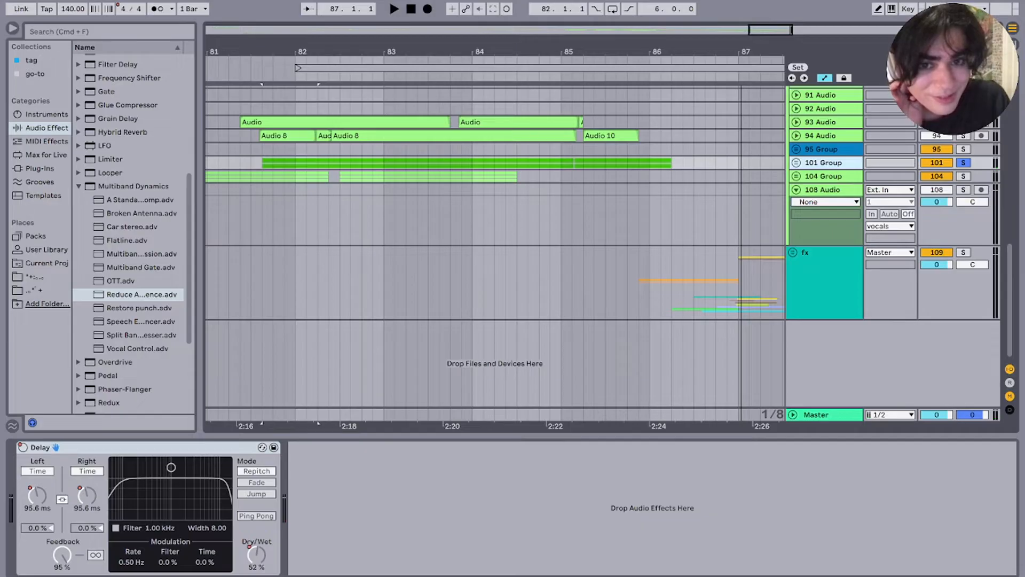
Step: Play a short passage from around bar 85 with the 101 Group's solo turned off
{"action": "key", "text": "space"}
{"action": "key", "text": "space"}
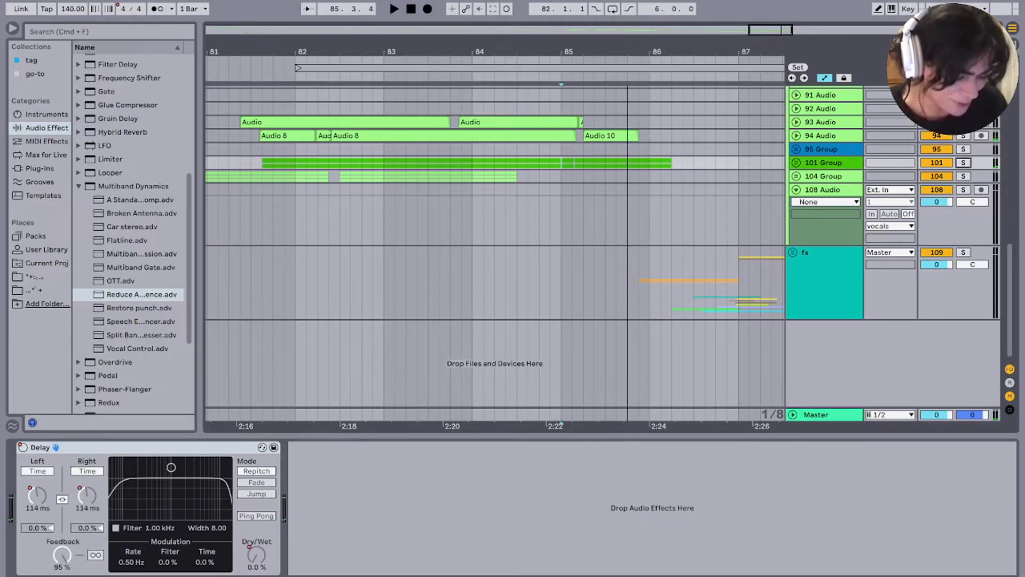
{"action": "scroll", "coordinate": [495, 251], "scroll_direction": "up", "scroll_amount": 10}
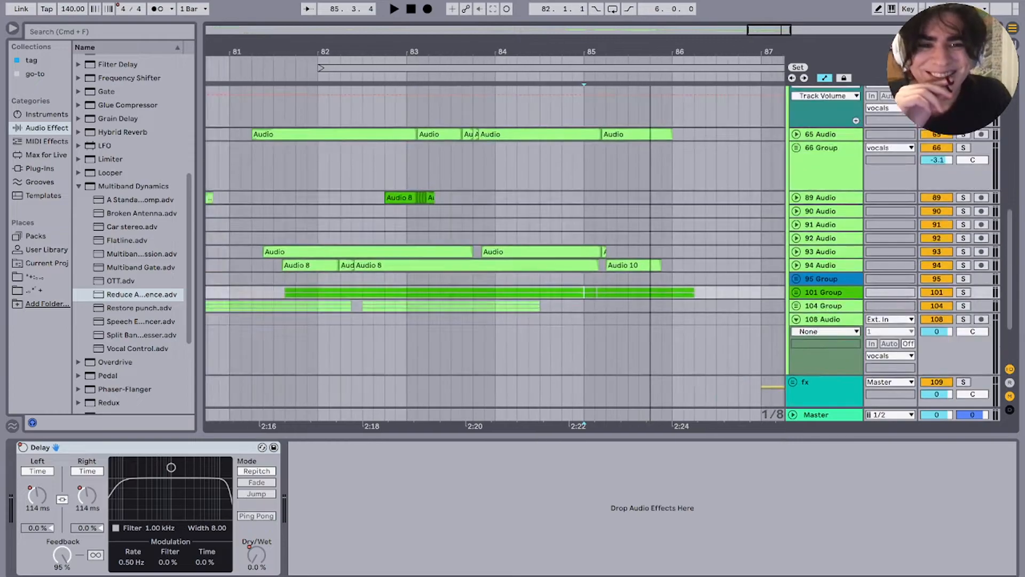
Step: Select the last 94 Audio clip, which starts just after bar 85, and play it to examine its effects
{"action": "left_click", "coordinate": [824, 264]}
{"action": "left_click", "coordinate": [824, 294]}
{"action": "left_click", "coordinate": [825, 264]}
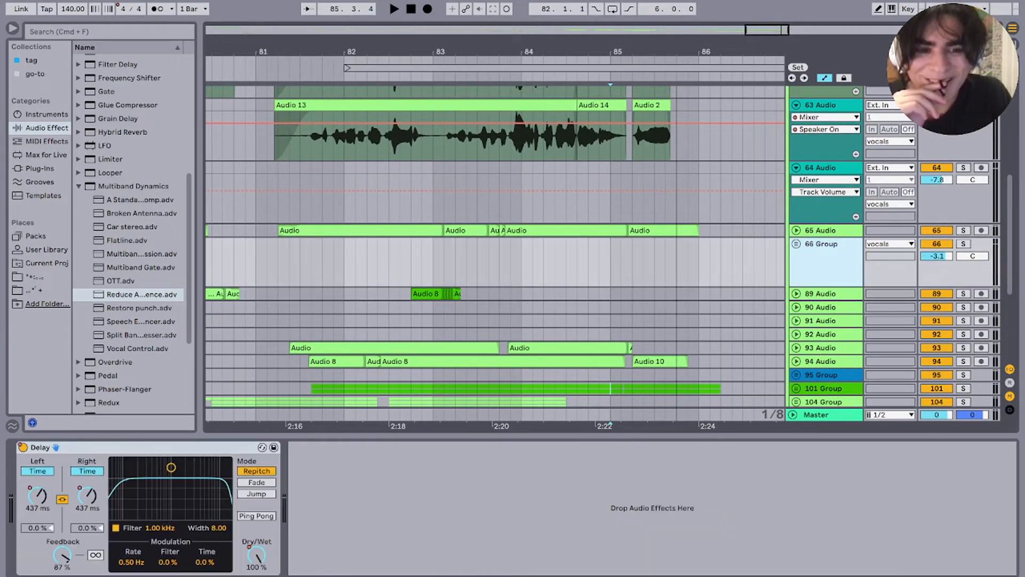
{"action": "left_click", "coordinate": [654, 361]}
{"action": "scroll", "coordinate": [655, 361], "scroll_direction": "down", "scroll_amount": 5}
{"action": "key", "text": "space"}
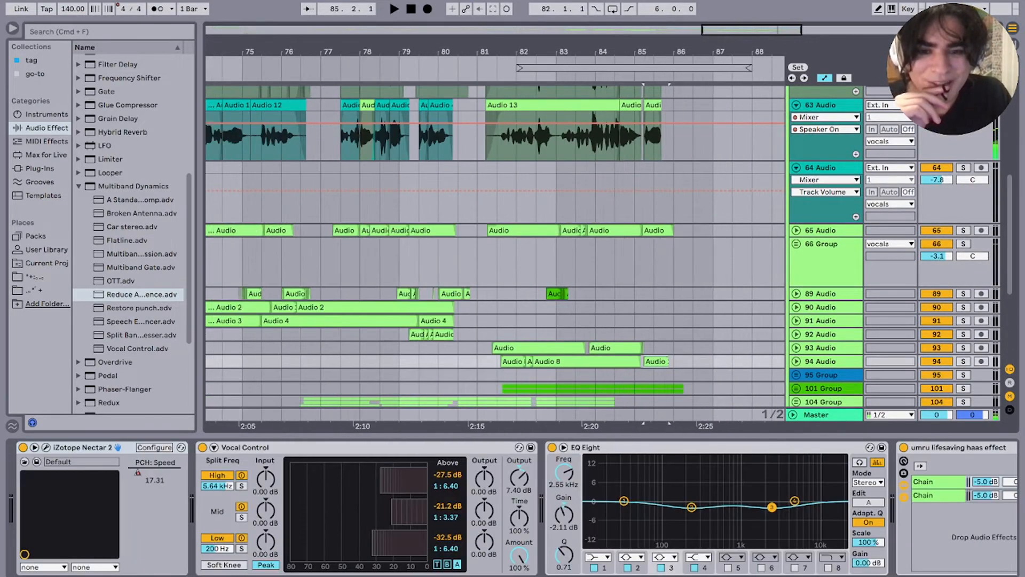
Step: Play the soloed vocals group from around bar 81.3
{"action": "left_click", "coordinate": [497, 334]}
{"action": "scroll", "coordinate": [494, 334], "scroll_direction": "up", "scroll_amount": 4}
{"action": "scroll", "coordinate": [494, 320], "scroll_direction": "up", "scroll_amount": 10}
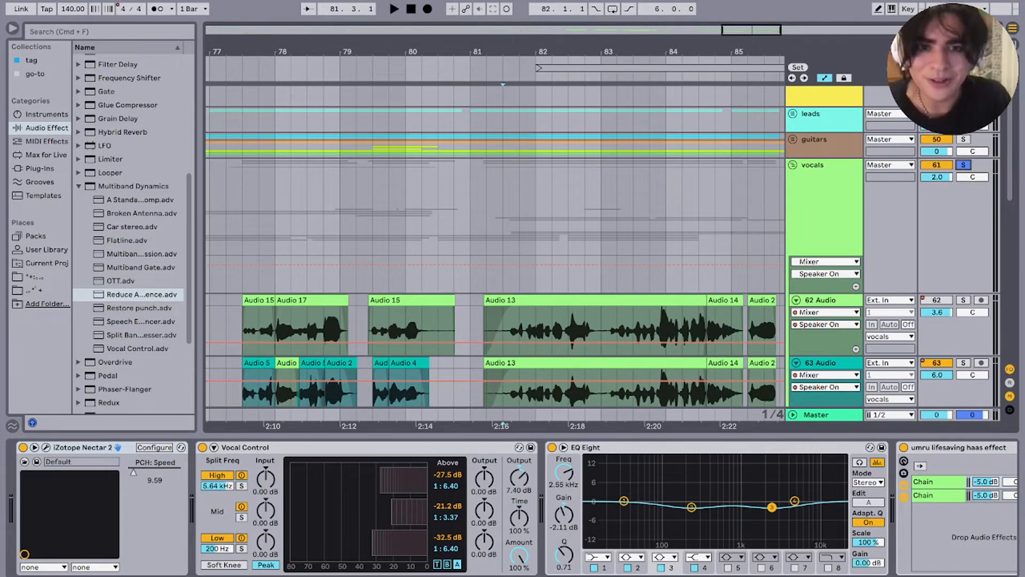
{"action": "key", "text": "space"}
{"action": "scroll", "coordinate": [717, 243], "scroll_direction": "down", "scroll_amount": 5}
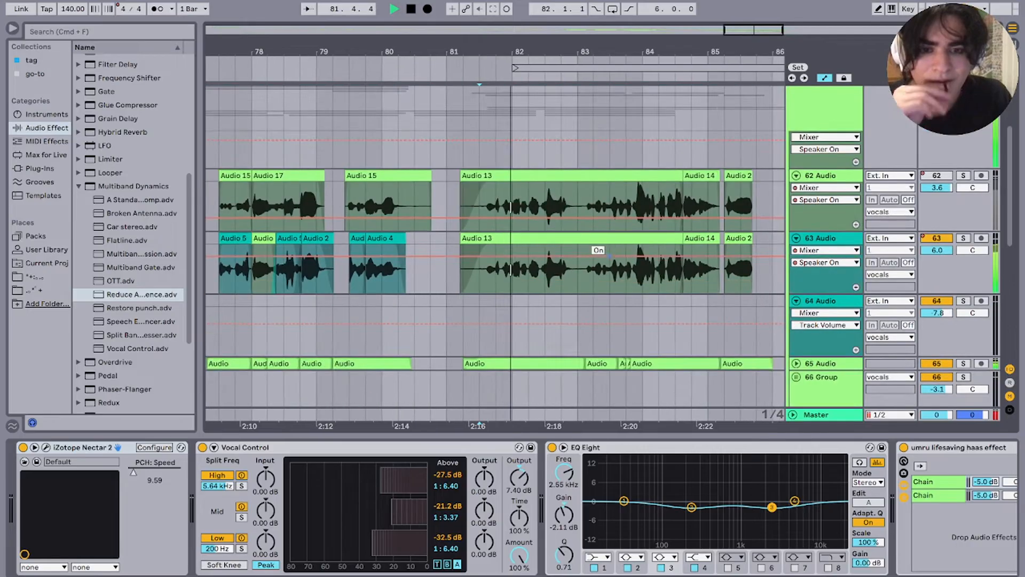
Step: Fold the 62, 63 and 64 Audio tracks while the vocals keep playing
{"action": "key", "text": "minus"}
{"action": "left_click", "coordinate": [624, 262]}
{"action": "key", "text": "plus"}
{"action": "key", "text": "plus"}
{"action": "key", "text": "plus"}
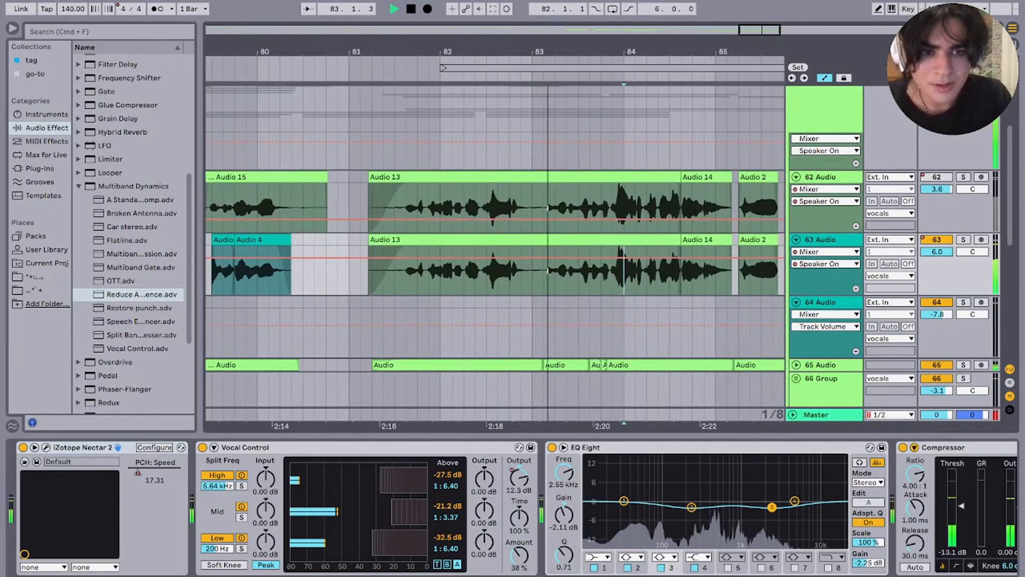
{"action": "key", "text": "Up"}
{"action": "key", "text": "u"}
{"action": "key", "text": "Down"}
{"action": "key", "text": "u"}
{"action": "key", "text": "Down"}
{"action": "key", "text": "u"}
{"action": "key", "text": "Down"}
{"action": "key", "text": "Down"}
{"action": "key", "text": "Down"}
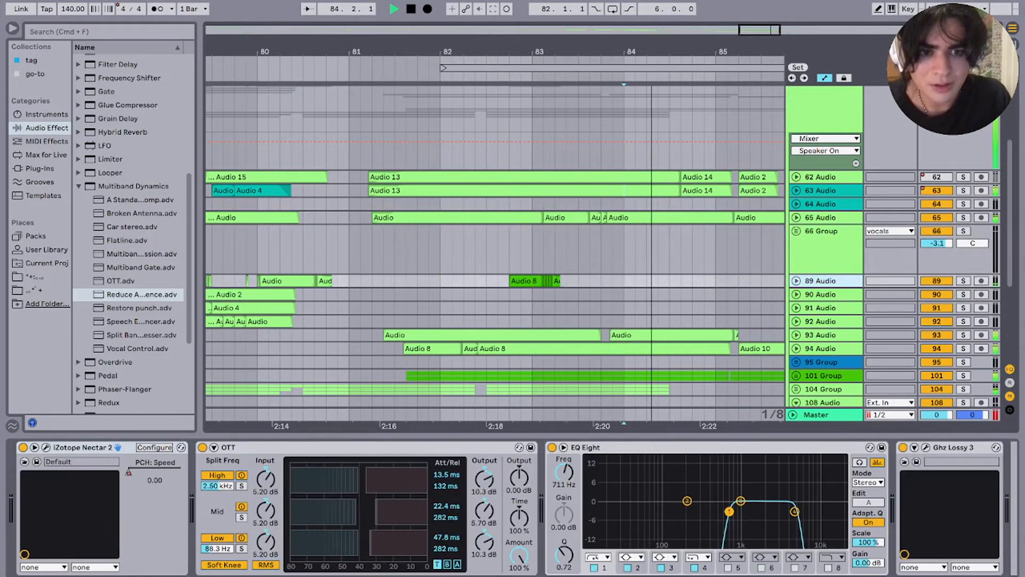
{"action": "scroll", "coordinate": [495, 243], "scroll_direction": "right", "scroll_amount": 3}
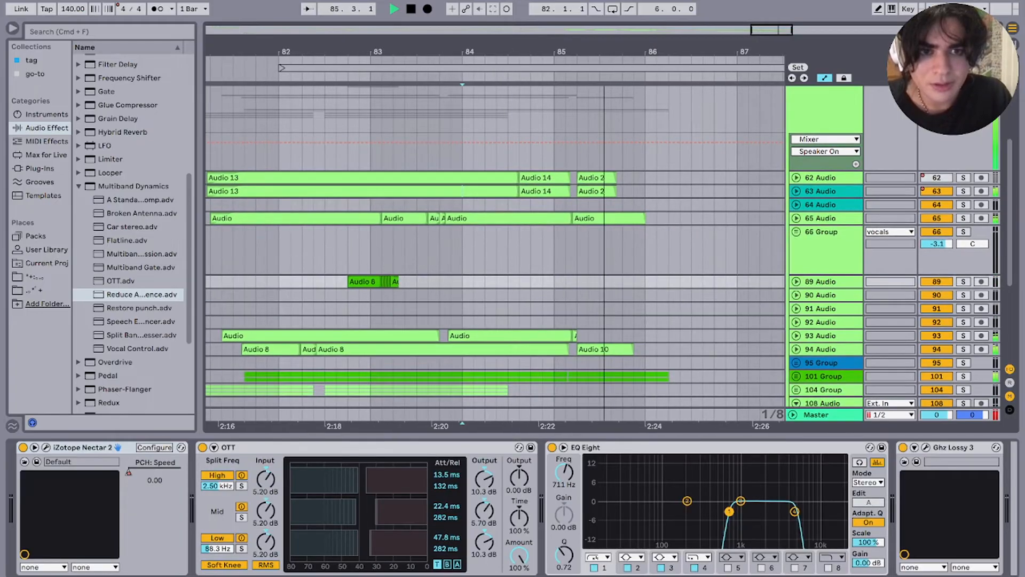
Step: Select and fold the vocals group and stop the playback
{"action": "scroll", "coordinate": [495, 242], "scroll_direction": "up", "scroll_amount": 3}
{"action": "left_click", "coordinate": [822, 192]}
{"action": "key", "text": "Left"}
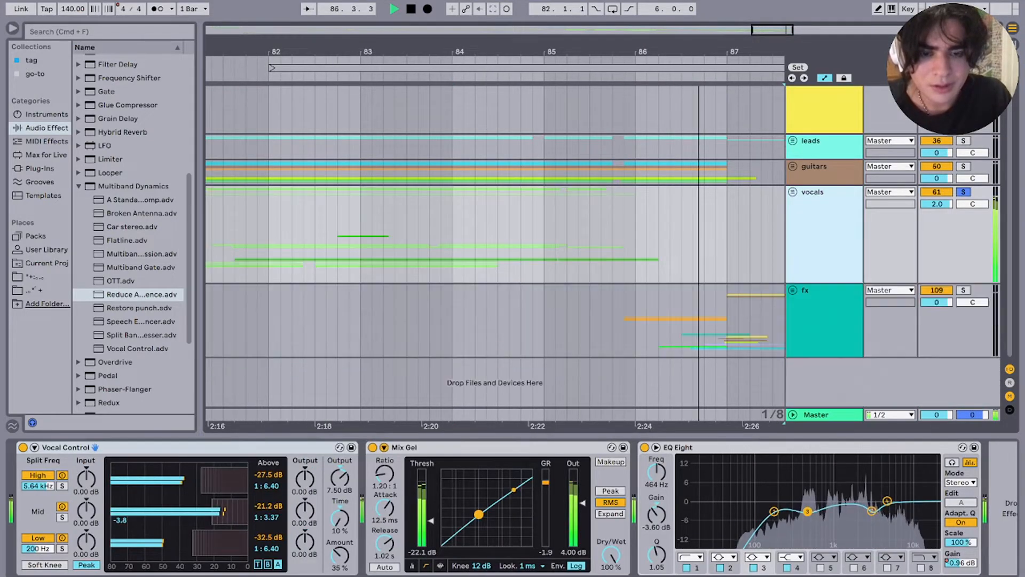
{"action": "key", "text": "minus"}
{"action": "key", "text": "minus"}
{"action": "key", "text": "space"}
Step: Unfold the fx group and the 118 Group inside it, and play the effects from around bar 86
{"action": "left_click", "coordinate": [615, 320]}
{"action": "key", "text": "plus"}
{"action": "key", "text": "plus"}
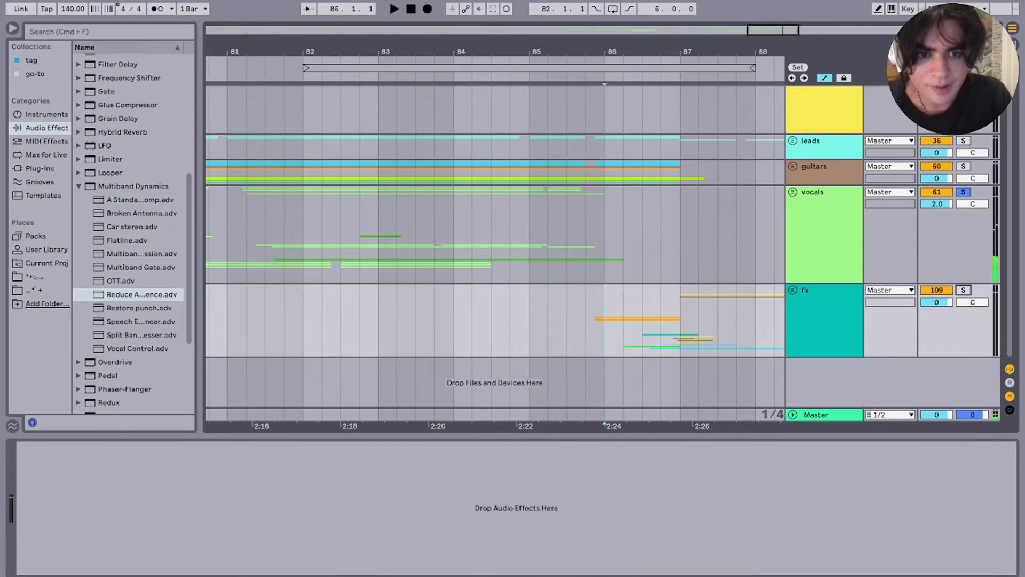
{"action": "key", "text": "Right"}
{"action": "key", "text": "plus"}
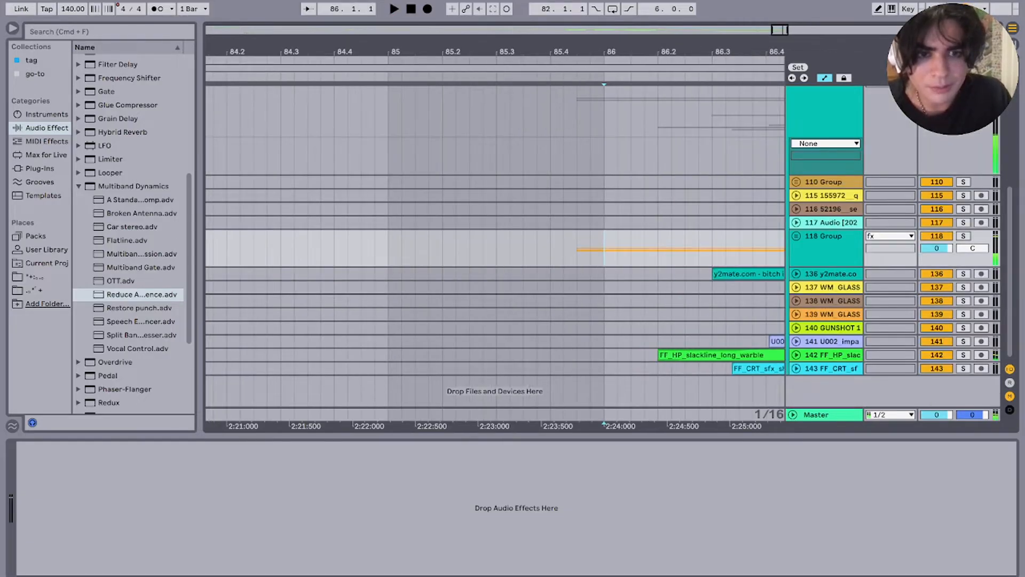
{"action": "key", "text": "Right"}
{"action": "scroll", "coordinate": [576, 248], "scroll_direction": "down", "scroll_amount": 4}
{"action": "scroll", "coordinate": [577, 248], "scroll_direction": "right", "scroll_amount": 4}
{"action": "key", "text": "space"}
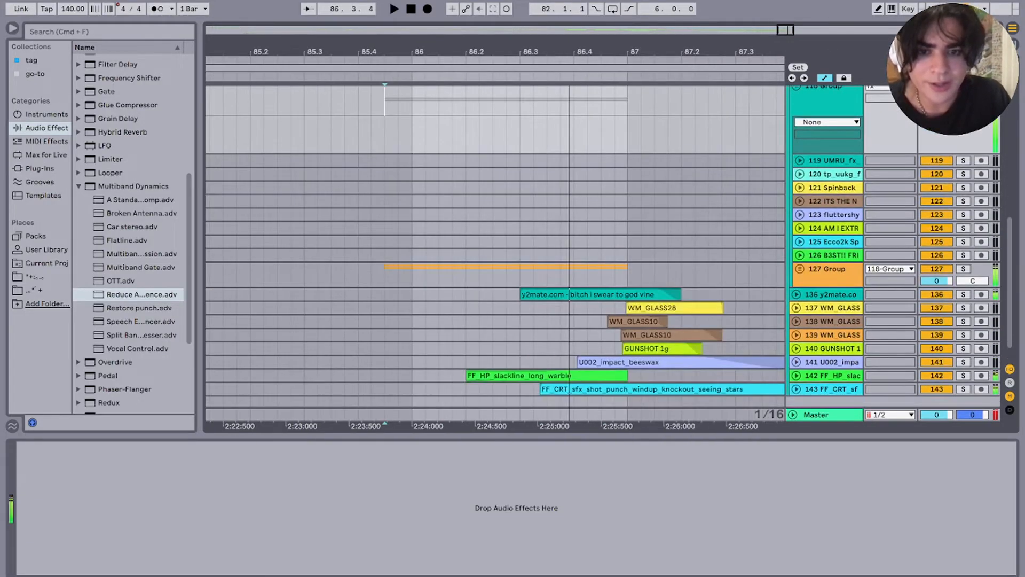
Step: Select the y2mate.com clip on track 136, unfold and solo its track, and show the clip's sample details
{"action": "left_click_drag", "start_coordinate": [717, 51], "coordinate": [717, 29]}
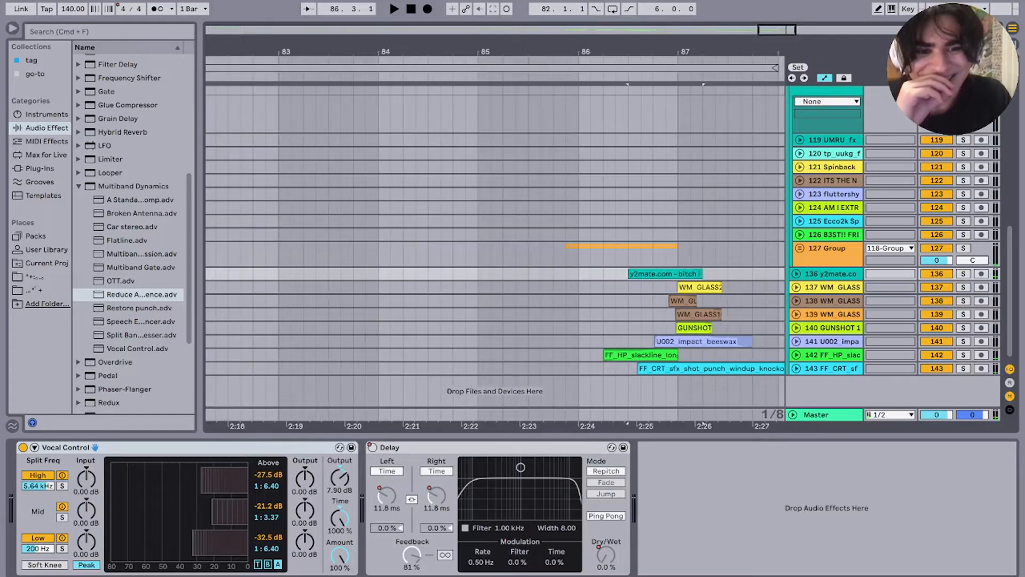
{"action": "key", "text": "u"}
{"action": "key", "text": "s"}
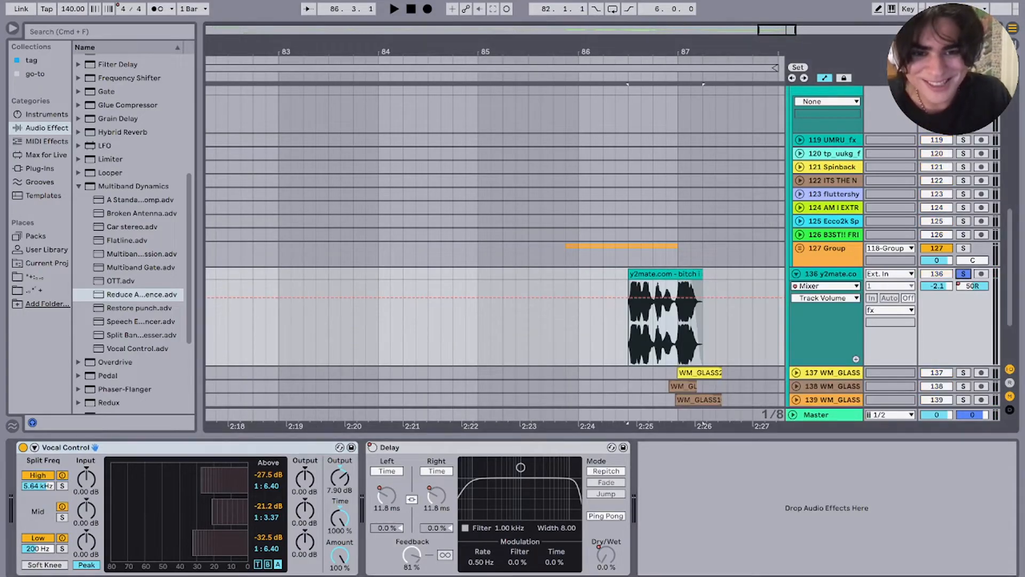
{"action": "key", "text": "shift+Tab"}
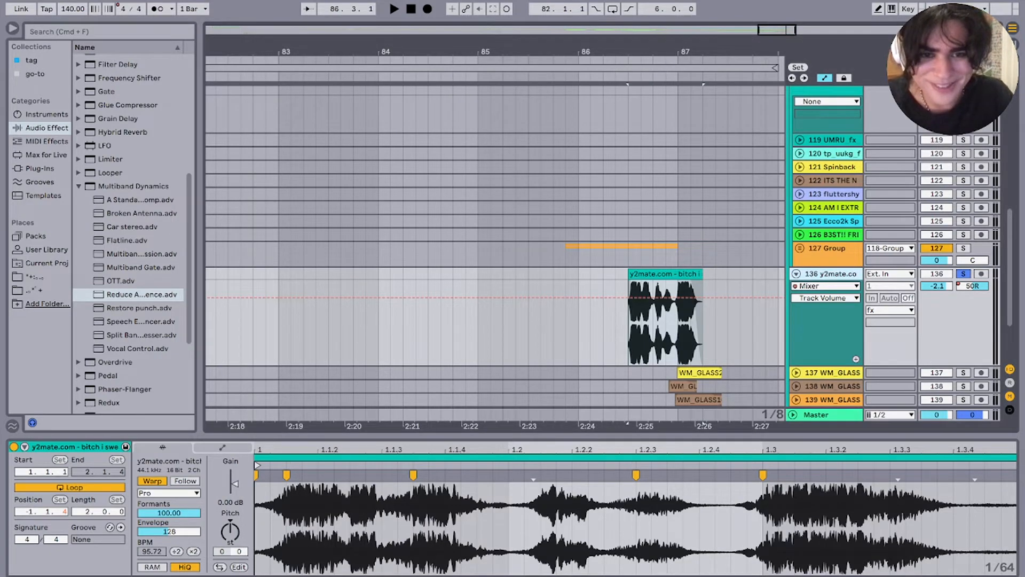
Step: Copy the y2mate.com clip to a new soloed track below, extend it back to around bar 85.4, and play it
{"action": "key", "text": "super+t"}
{"action": "left_click_drag", "start_coordinate": [664, 252], "coordinate": [965, 351]}
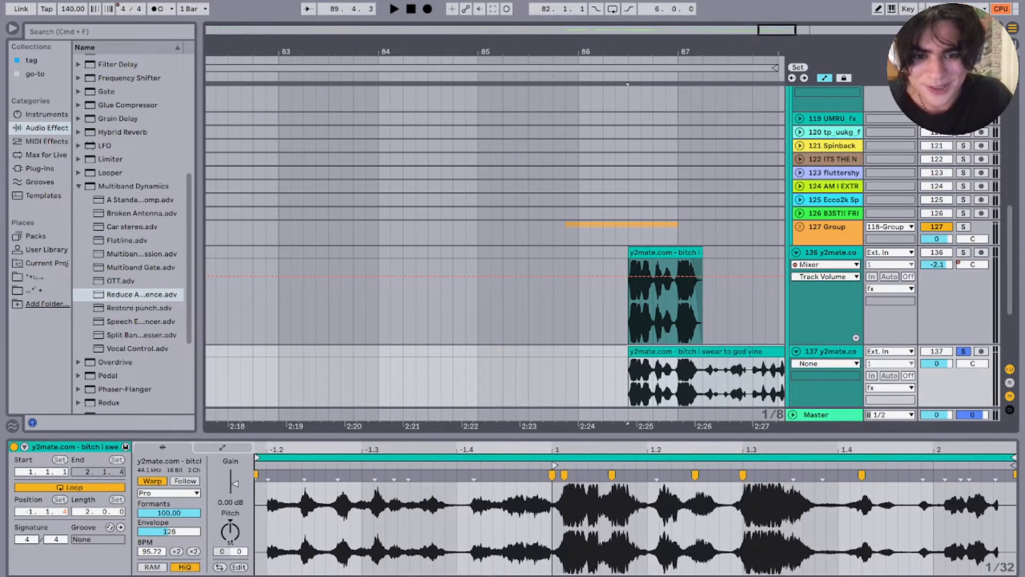
{"action": "left_click_drag", "start_coordinate": [629, 351], "coordinate": [553, 351]}
{"action": "key", "text": "space"}
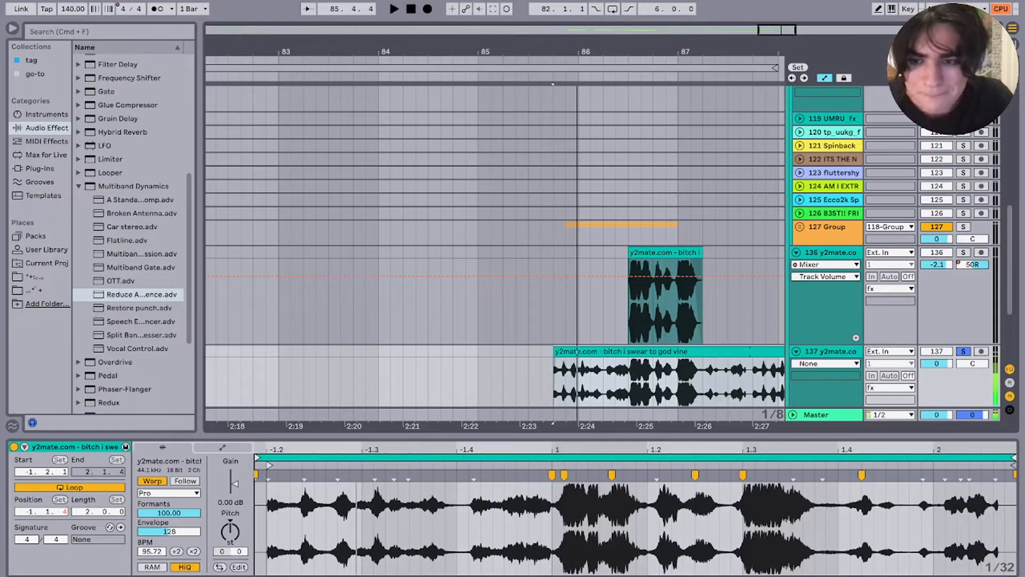
Step: Play the extended clip copy to its end with Warp turned off, and delete its track
{"action": "left_click", "coordinate": [152, 481]}
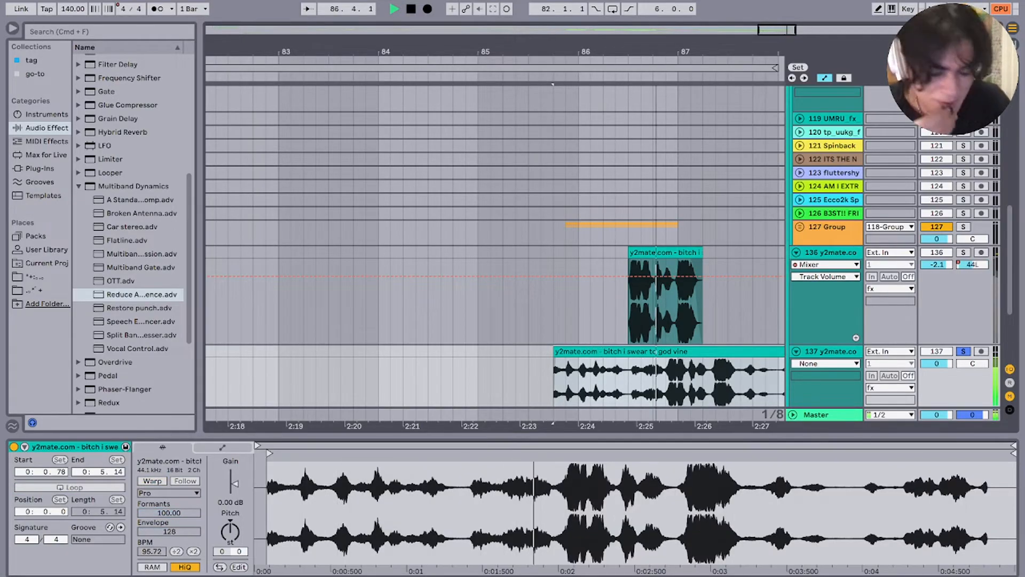
{"action": "scroll", "coordinate": [495, 251], "scroll_direction": "right", "scroll_amount": 3}
{"action": "scroll", "coordinate": [495, 250], "scroll_direction": "down", "scroll_amount": 1}
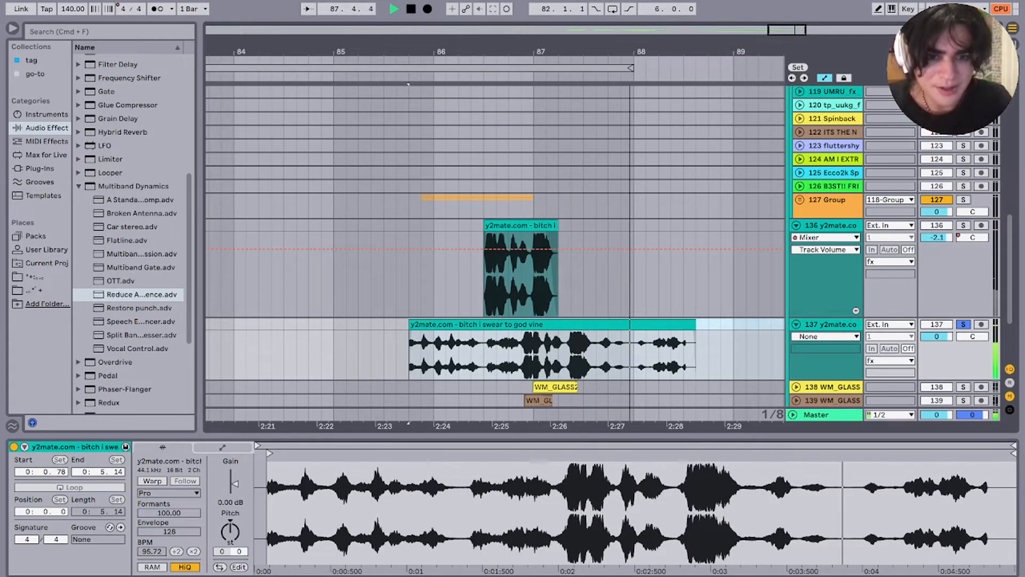
{"action": "key", "text": "space"}
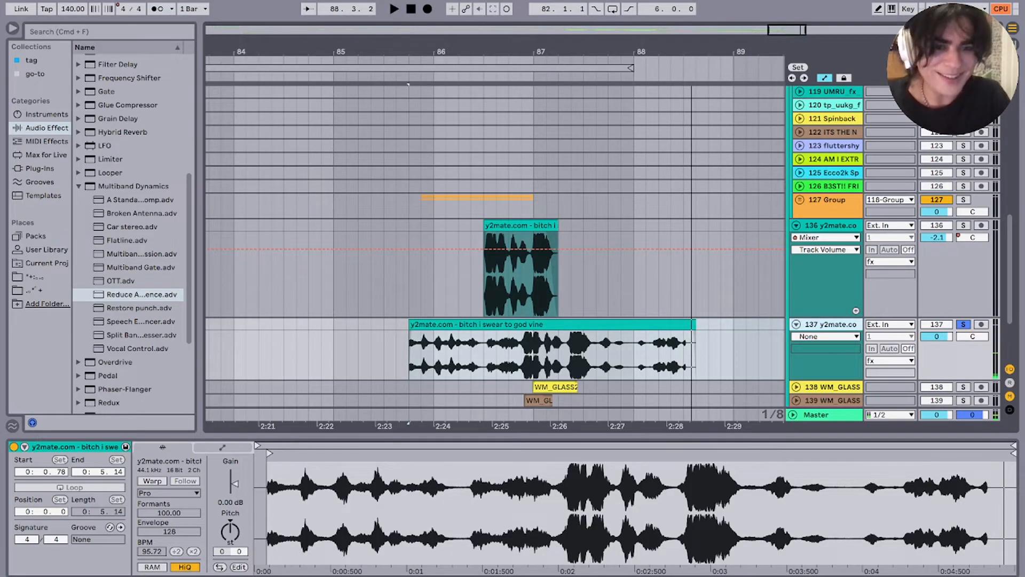
{"action": "key", "text": "Delete"}
Step: Solo track 136 and play its trimmed y2mate.com clip
{"action": "left_click", "coordinate": [520, 226]}
{"action": "left_click", "coordinate": [962, 225]}
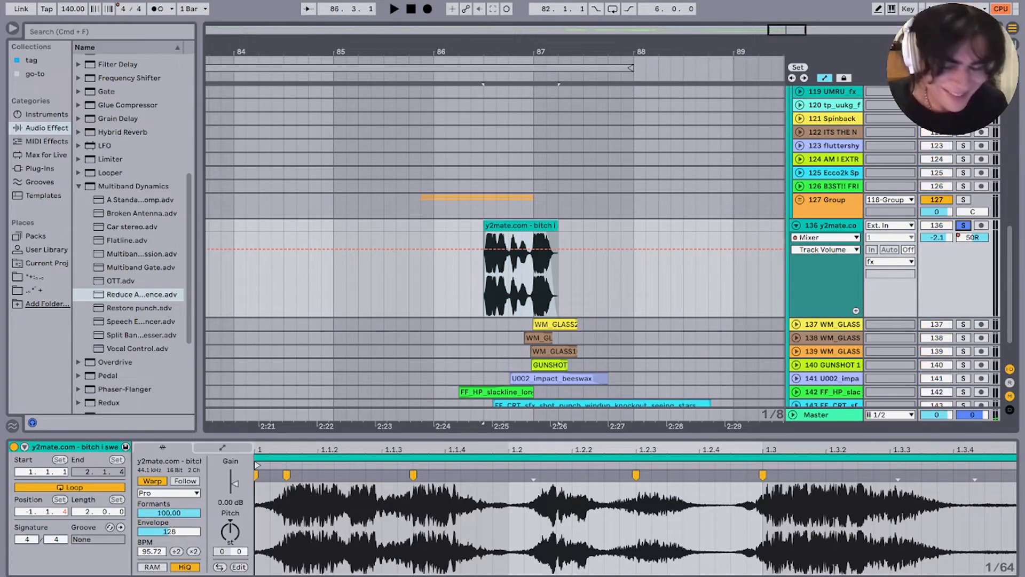
{"action": "key", "text": "super+z"}
{"action": "key", "text": "space"}
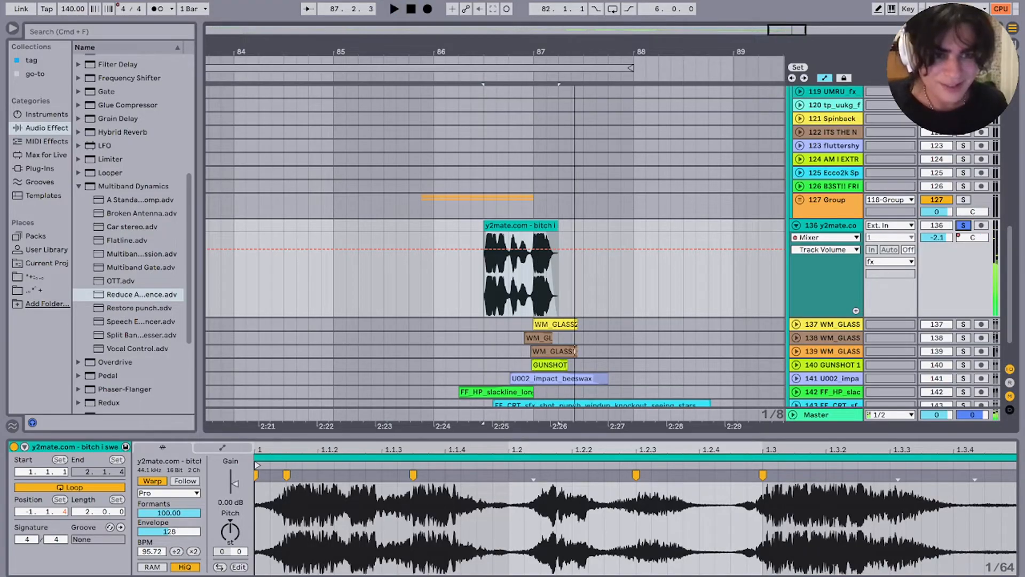
Step: Turn off track 136's solo and replay its y2mate.com clip together with the full mix
{"action": "key", "text": "space"}
{"action": "left_click", "coordinate": [963, 225]}
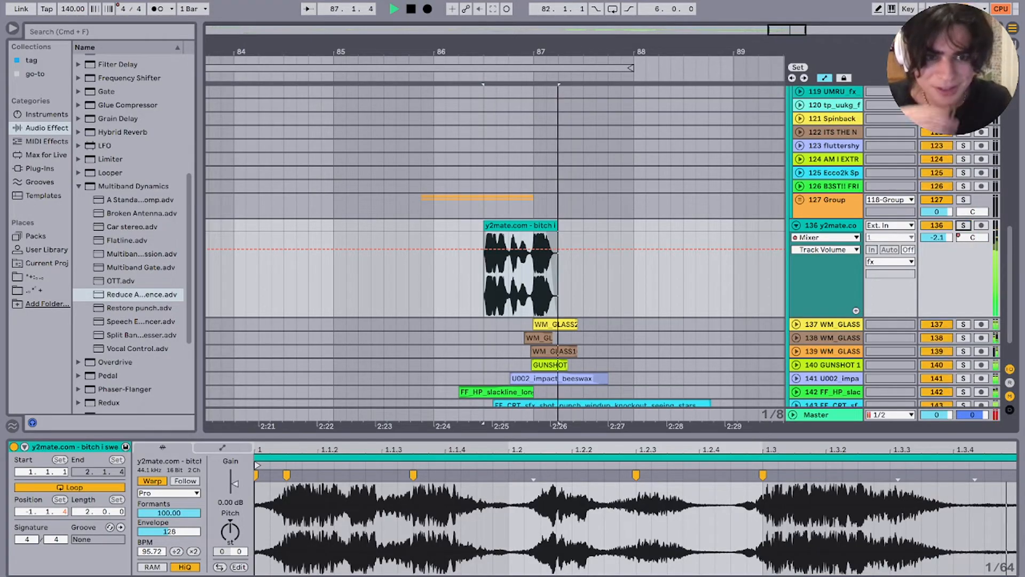
{"action": "key", "text": "space"}
{"action": "key", "text": "space"}
{"action": "key", "text": "space"}
{"action": "key", "text": "space"}
{"action": "key", "text": "space"}
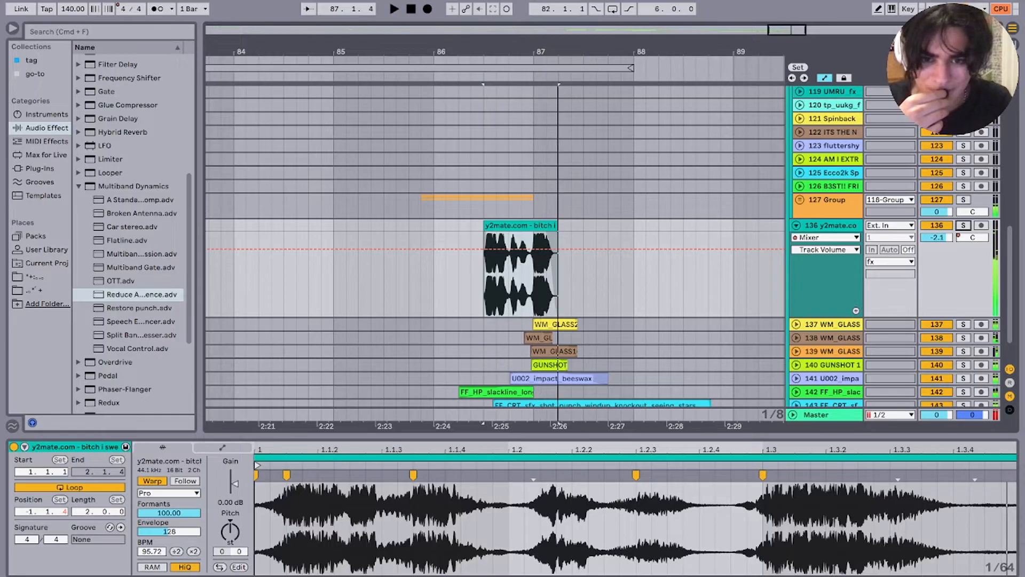
Step: Play the full mix from just before the GUNSHOT clip near bar 87 and select track 136
{"action": "left_click", "coordinate": [521, 364]}
{"action": "key", "text": "space"}
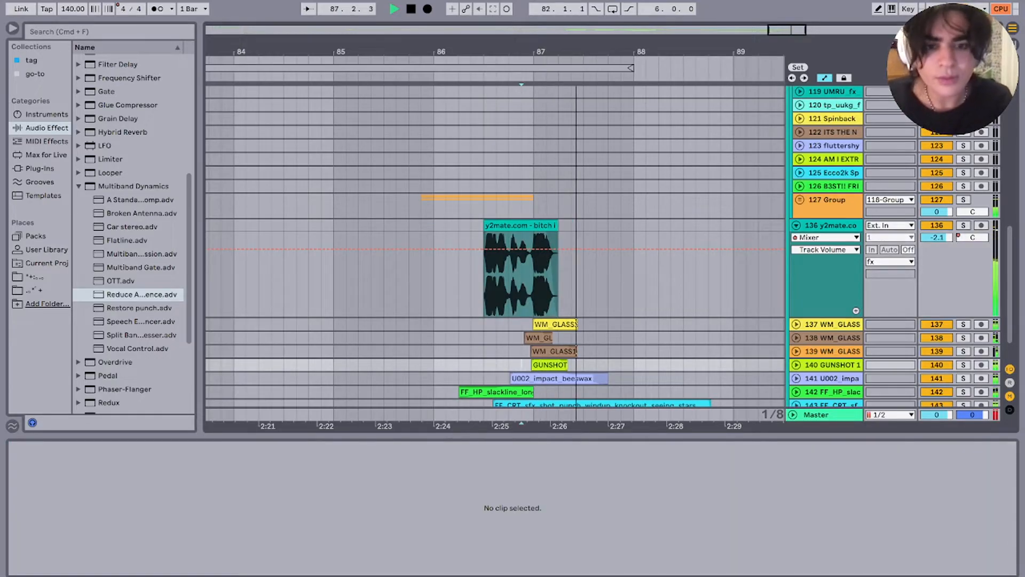
{"action": "scroll", "coordinate": [495, 245], "scroll_direction": "down", "scroll_amount": 2}
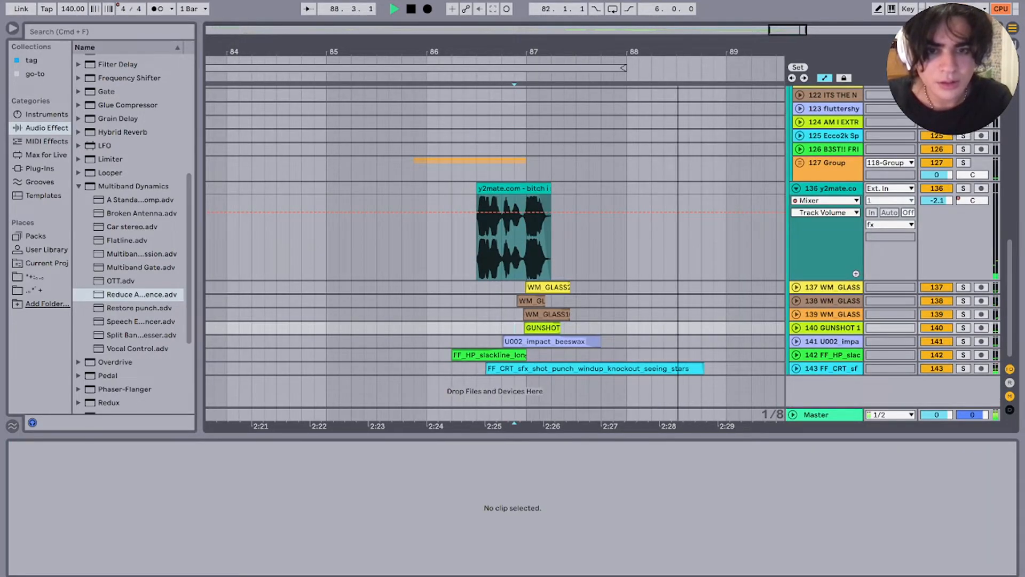
{"action": "left_click", "coordinate": [830, 188]}
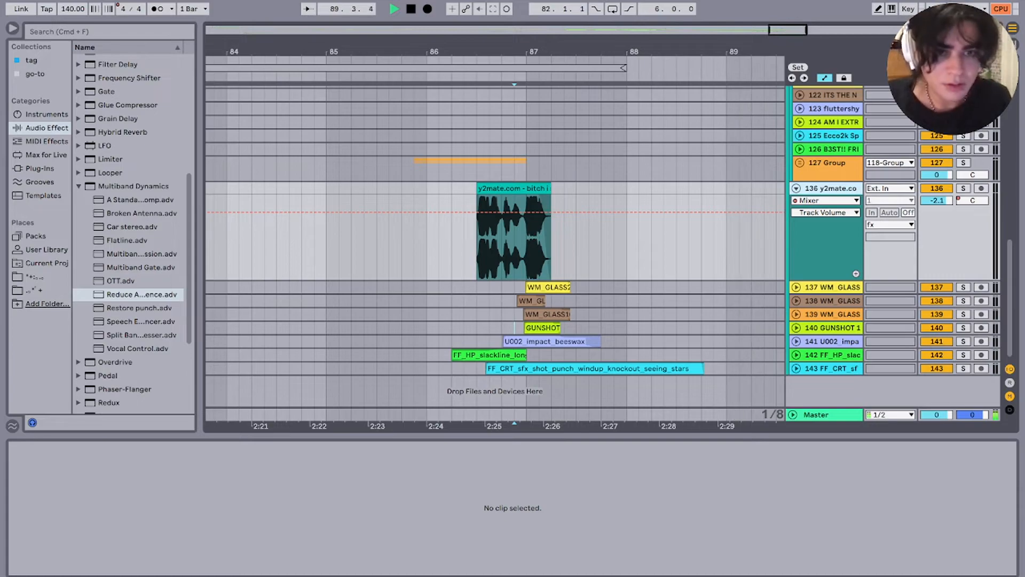
Step: Select the 117 Audio clip that starts before bar 89, solo its track, and play it from its start
{"action": "scroll", "coordinate": [494, 246], "scroll_direction": "up", "scroll_amount": 10}
{"action": "scroll", "coordinate": [495, 246], "scroll_direction": "right", "scroll_amount": 4}
{"action": "scroll", "coordinate": [495, 245], "scroll_direction": "down", "scroll_amount": 5}
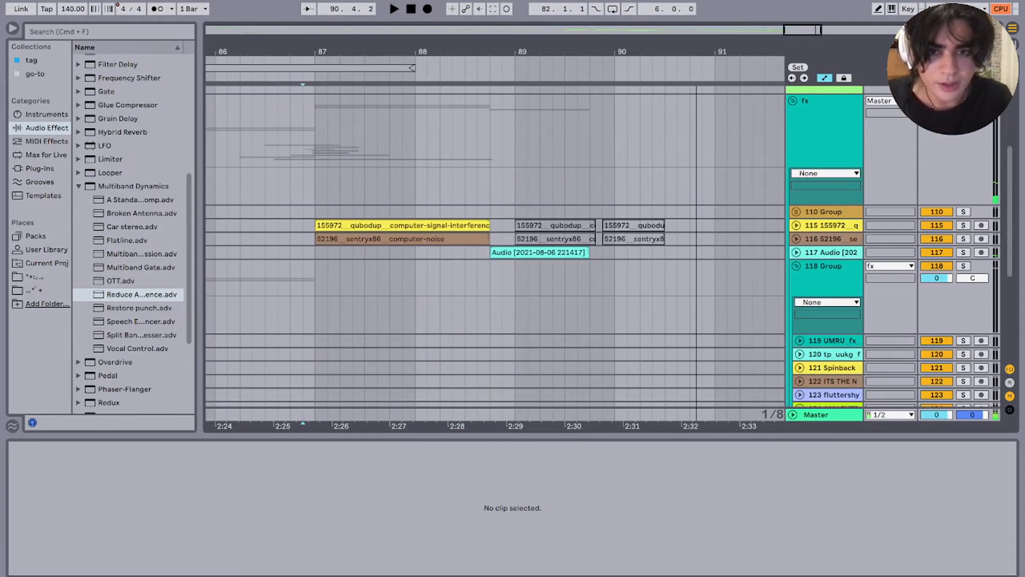
{"action": "left_click", "coordinate": [539, 234]}
{"action": "key", "text": "space"}
{"action": "key", "text": "space"}
{"action": "left_click", "coordinate": [963, 235]}
{"action": "key", "text": "space"}
{"action": "key", "text": "space"}
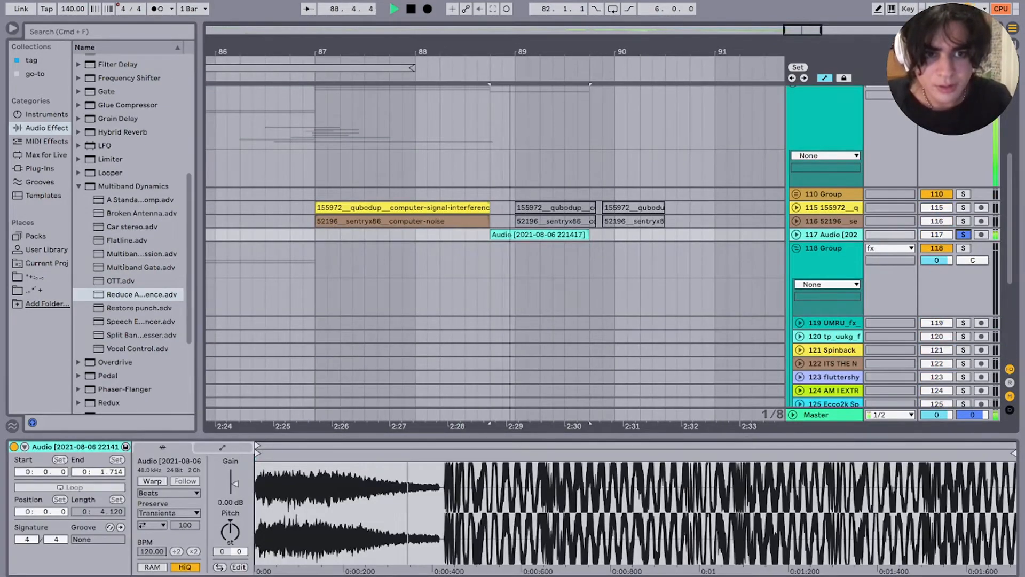
Step: Unfold the 117 Audio track to view its Ghz Lossy 3 automation and open its device chain
{"action": "left_click", "coordinate": [796, 234]}
{"action": "double_click", "coordinate": [830, 235]}
{"action": "key", "text": "space"}
{"action": "double_click", "coordinate": [540, 235]}
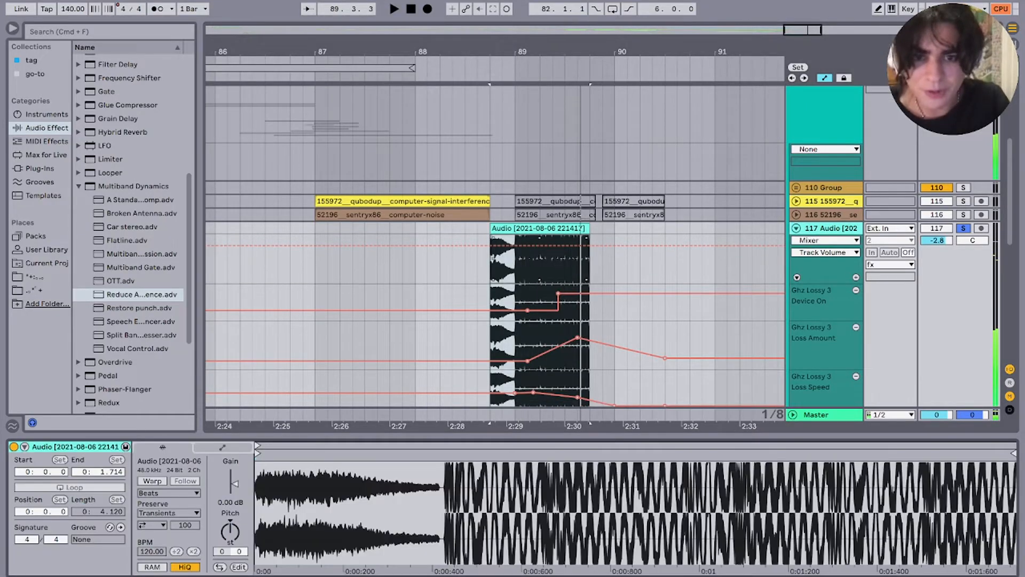
{"action": "left_click", "coordinate": [540, 264]}
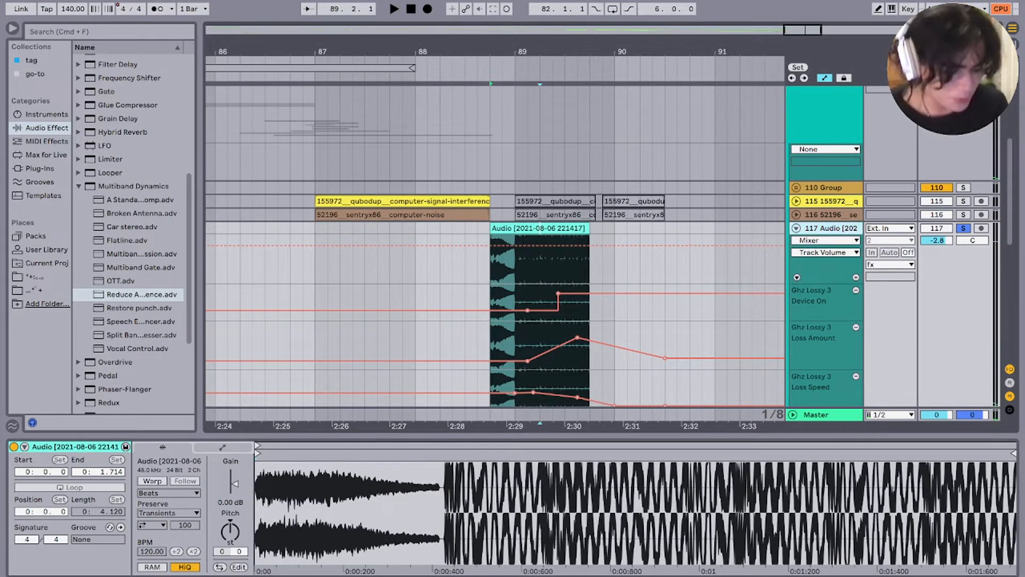
{"action": "key", "text": "shift+Tab"}
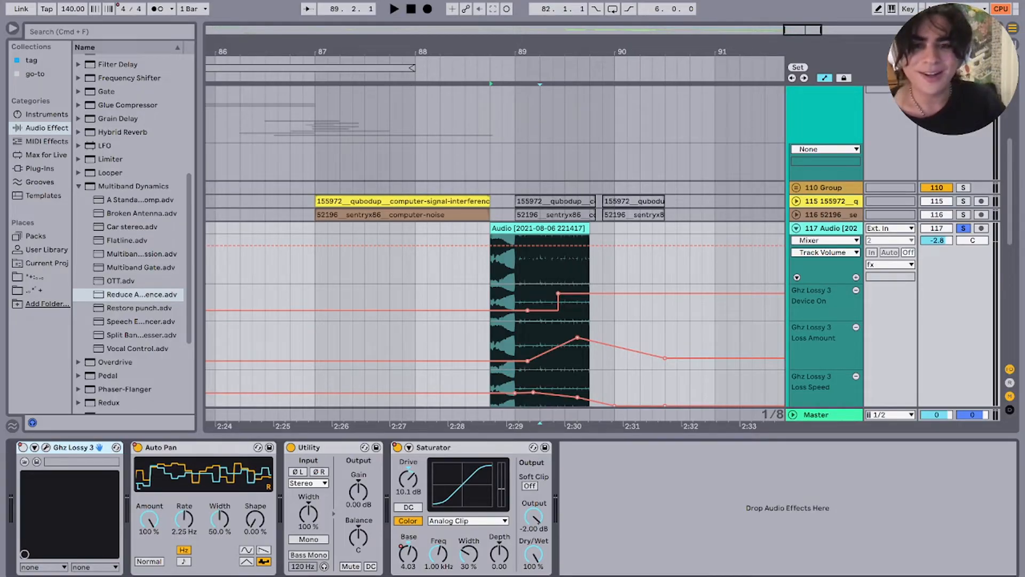
Step: Select the first half of bar 89 on the 117 Audio clip and play it through the effect chain
{"action": "left_click_drag", "start_coordinate": [565, 265], "coordinate": [515, 265]}
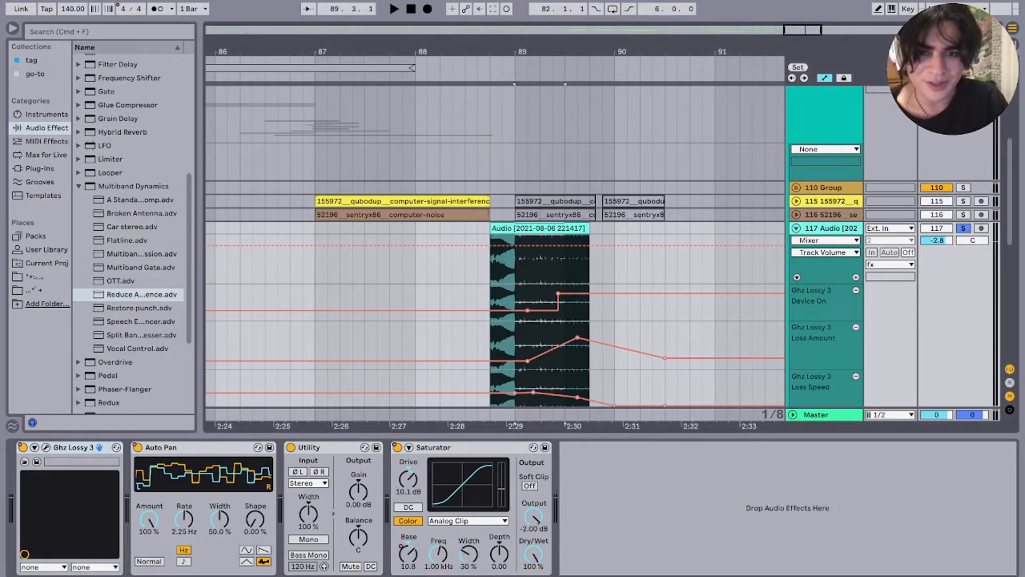
{"action": "key", "text": "space"}
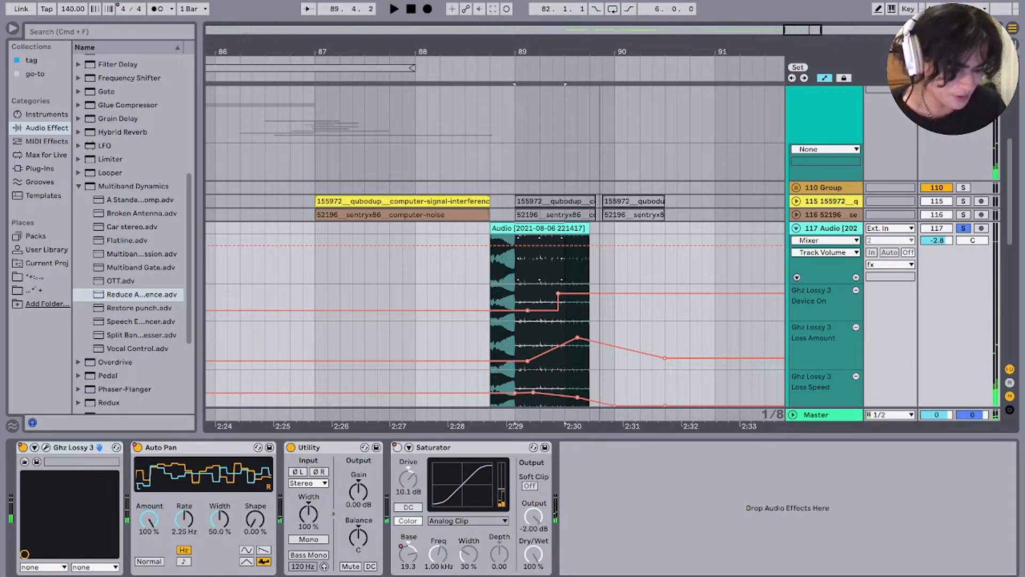
{"action": "key", "text": "space"}
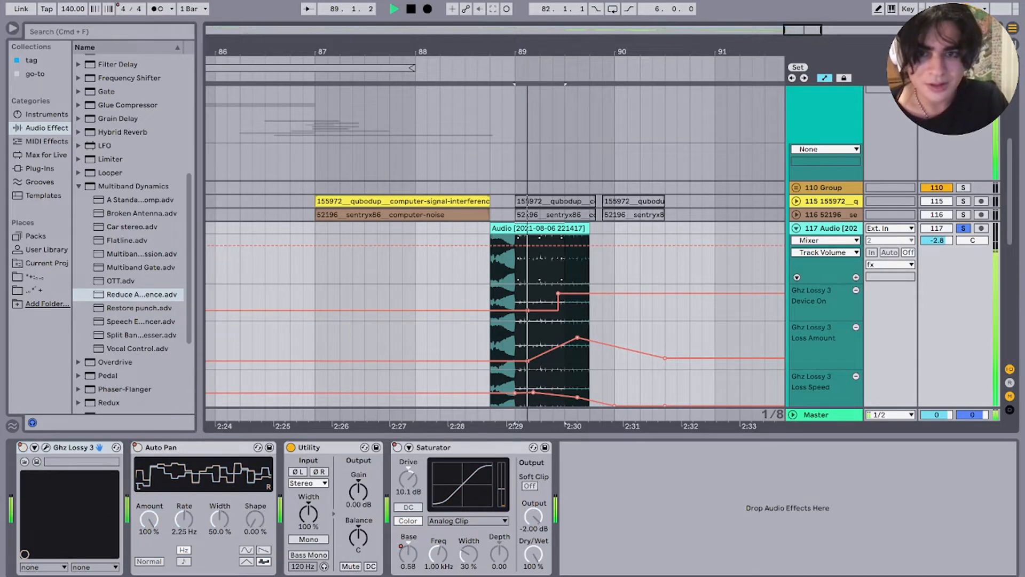
Step: Play from the computer-noise clip at bar 87 and solo the whole fx group
{"action": "left_click", "coordinate": [431, 214]}
{"action": "key", "text": "space"}
{"action": "key", "text": "space"}
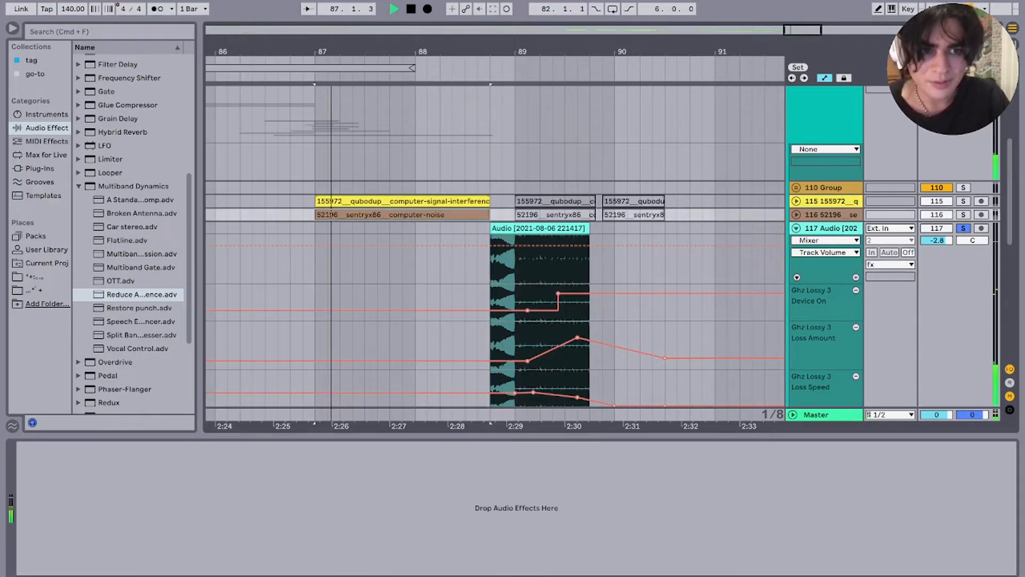
{"action": "scroll", "coordinate": [495, 246], "scroll_direction": "up", "scroll_amount": 4}
{"action": "key", "text": "space"}
{"action": "key", "text": "space"}
{"action": "left_click", "coordinate": [963, 170]}
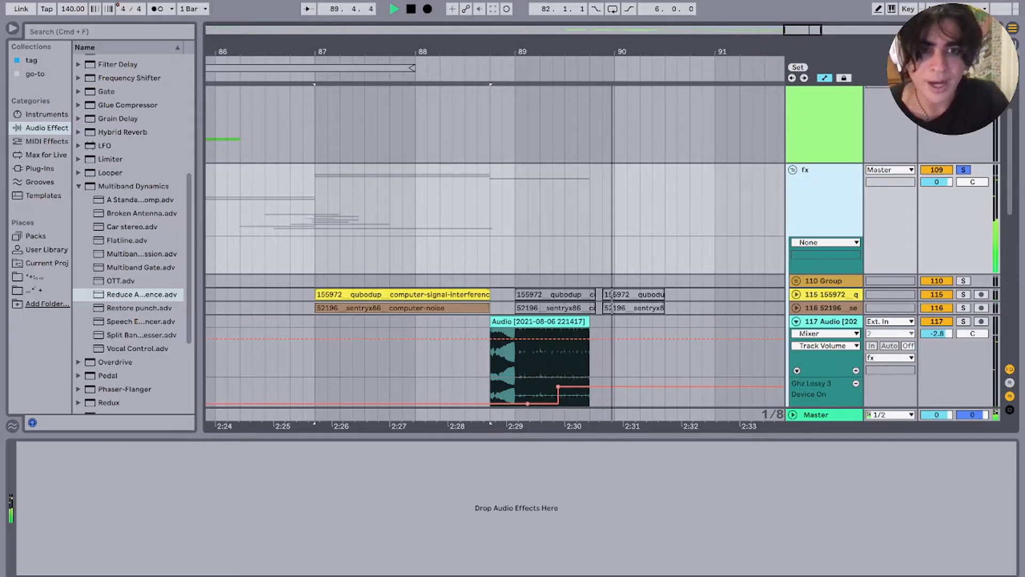
{"action": "key", "text": "space"}
Step: Fold the fx group and turn off its solo
{"action": "left_click", "coordinate": [792, 170]}
{"action": "scroll", "coordinate": [719, 208], "scroll_direction": "down", "scroll_amount": 5}
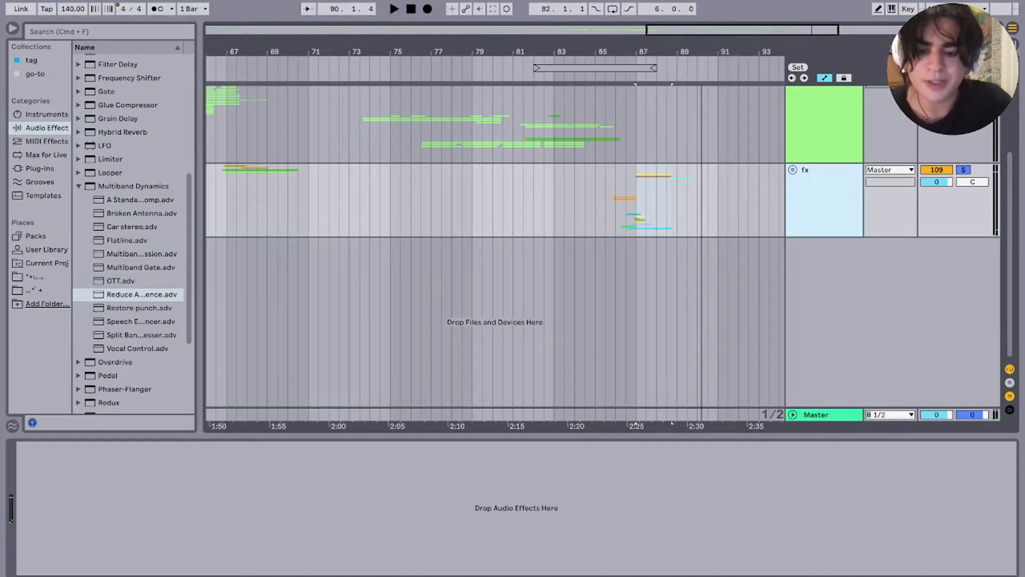
{"action": "key", "text": "s"}
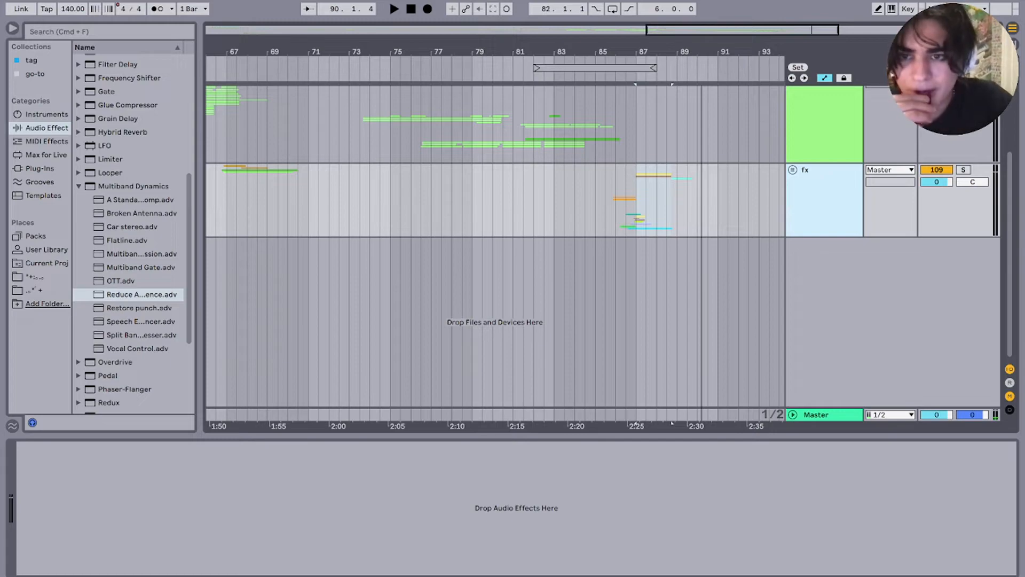
Step: Add an audio track, then import the Gunk ALT file at 91.3.1 below it with Warp turned off
{"action": "key", "text": "super+t"}
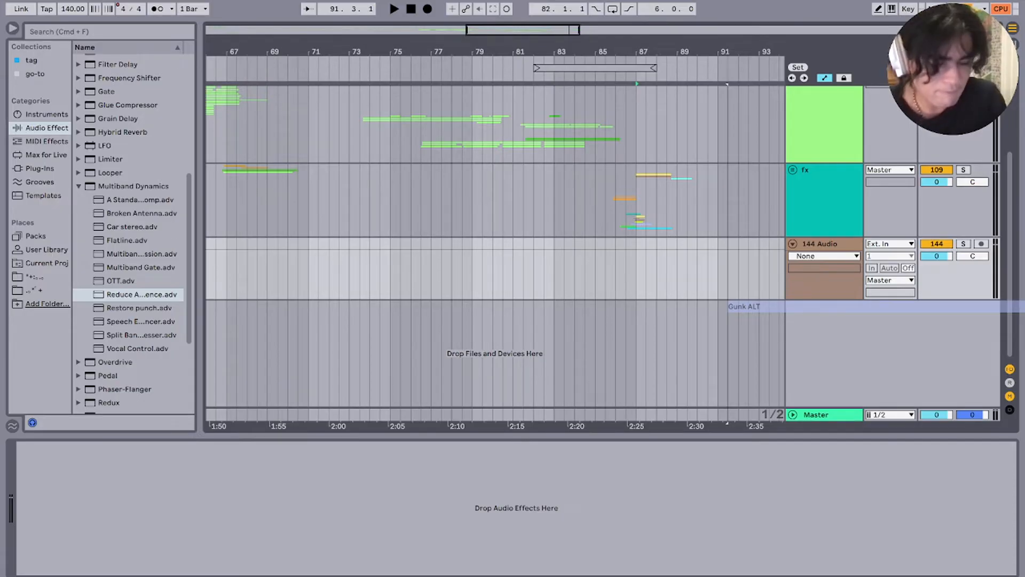
{"action": "left_click_drag", "start_coordinate": [728, 315], "coordinate": [728, 315]}
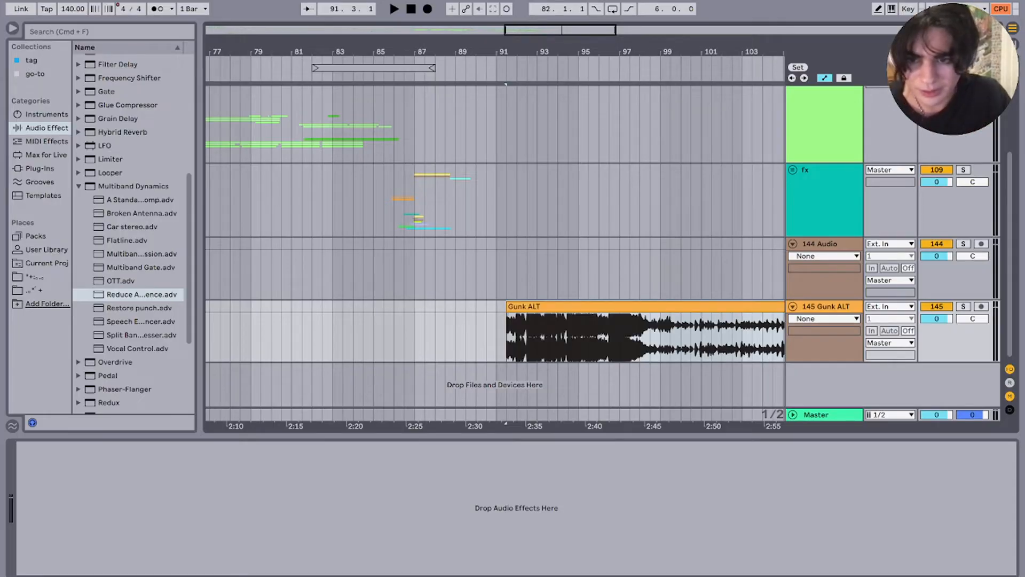
{"action": "key", "text": "shift+Tab"}
{"action": "left_click", "coordinate": [153, 481]}
Step: Solo the Gunk ALT track and move the clip's start marker to 1:51.979
{"action": "scroll", "coordinate": [523, 337], "scroll_direction": "down", "scroll_amount": 5}
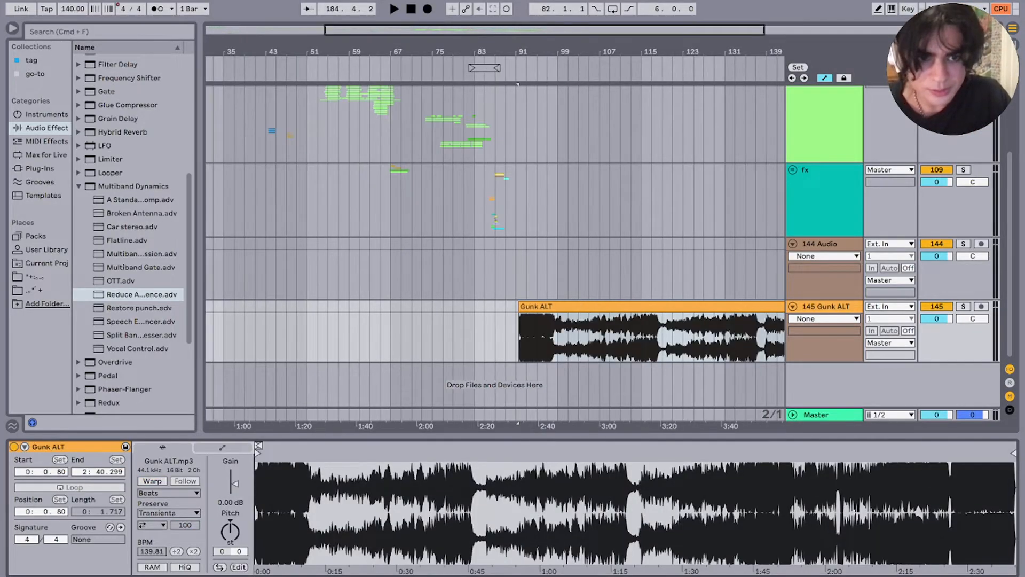
{"action": "key", "text": "s"}
{"action": "key", "text": "space"}
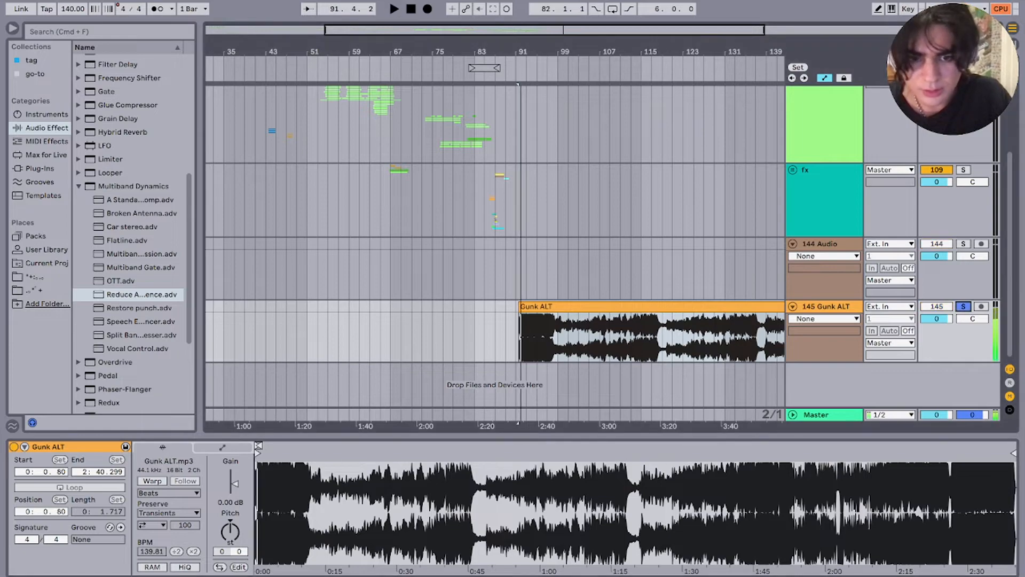
{"action": "mouse_move", "coordinate": [257, 452]}
{"action": "left_mouse_down"}
{"action": "mouse_move", "coordinate": [802, 453]}
{"action": "mouse_move", "coordinate": [777, 453]}
{"action": "mouse_move", "coordinate": [790, 453]}
{"action": "left_mouse_up"}
{"action": "scroll", "coordinate": [566, 337], "scroll_direction": "up", "scroll_amount": 4}
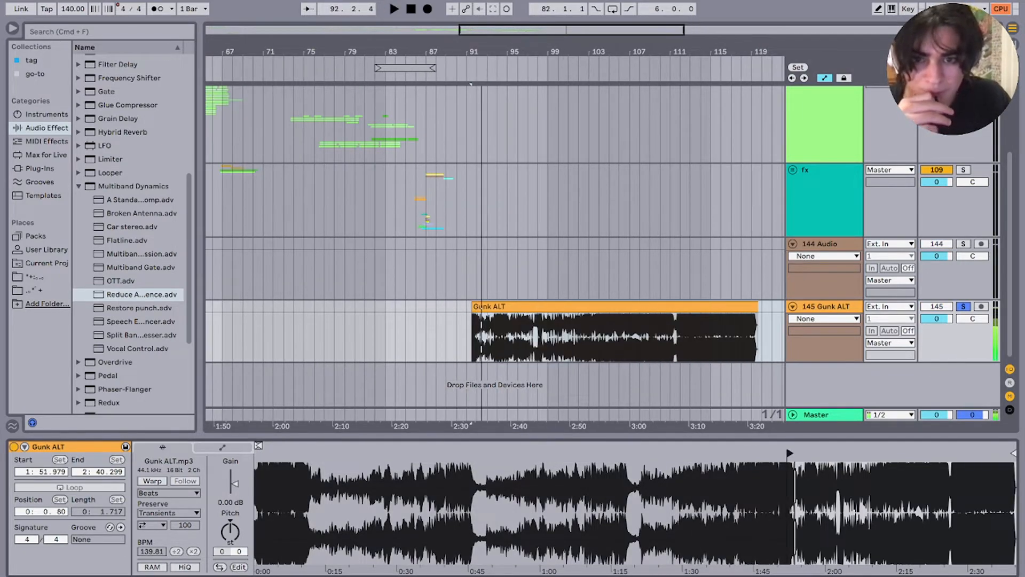
Step: Play the trimmed Gunk ALT clip through to its end with Follow turned on
{"action": "key", "text": "space"}
{"action": "scroll", "coordinate": [513, 337], "scroll_direction": "up", "scroll_amount": 5}
{"action": "key", "text": "space"}
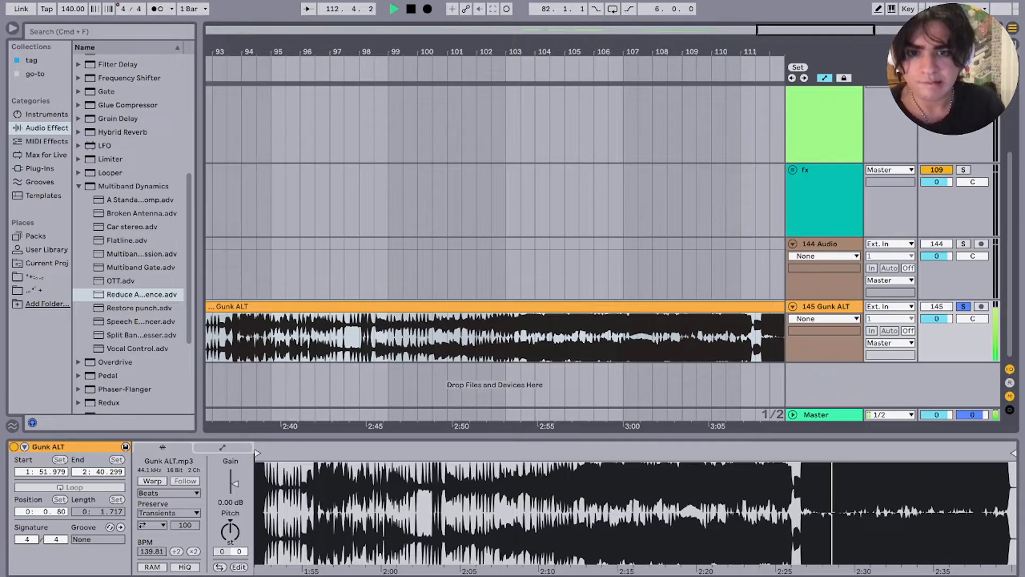
{"action": "key", "text": "super+shift+f"}
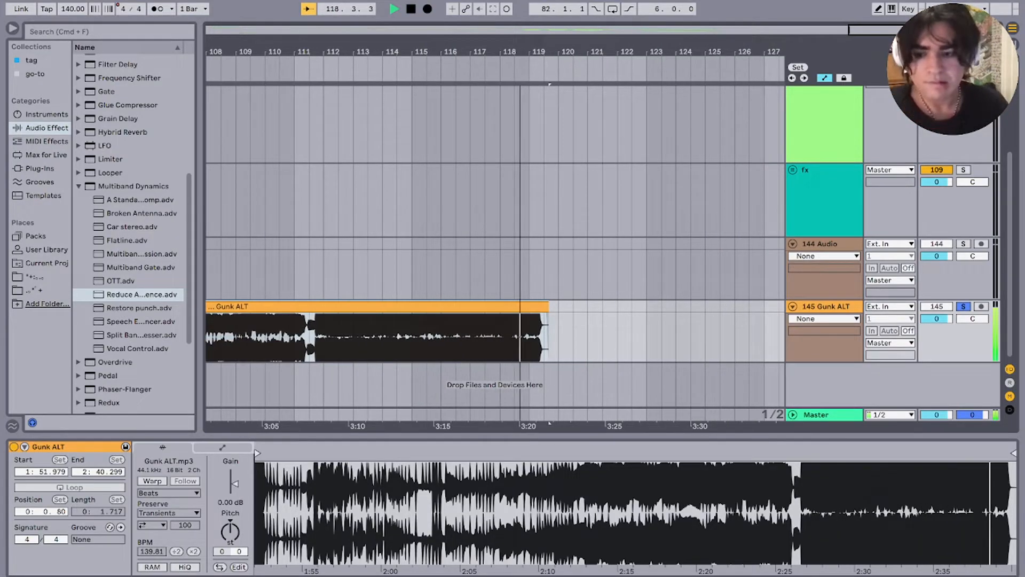
{"action": "key", "text": "space"}
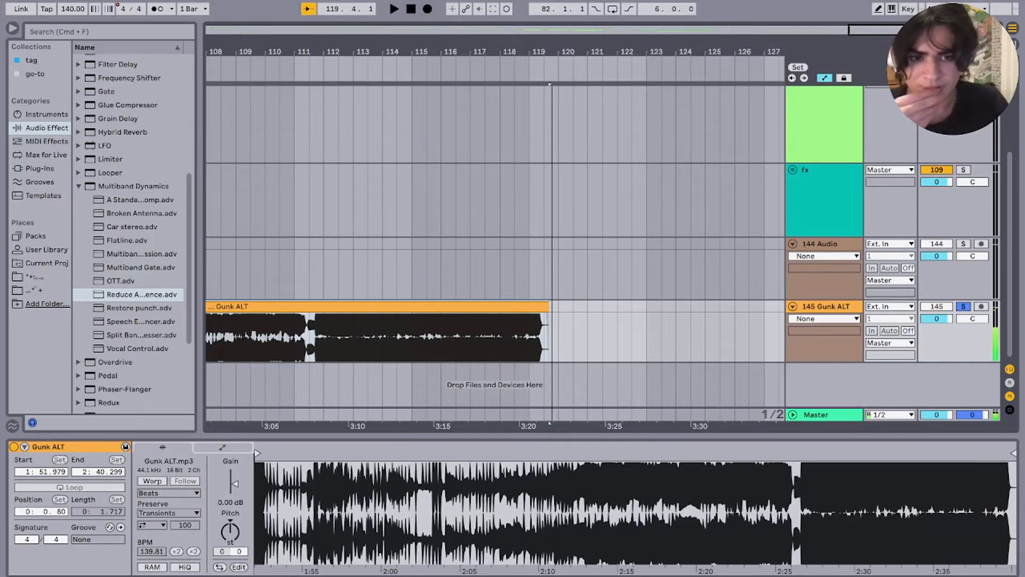
Step: Delete the Gunk ALT track and the empty 144 Audio track
{"action": "scroll", "coordinate": [495, 245], "scroll_direction": "left", "scroll_amount": 4}
{"action": "scroll", "coordinate": [495, 245], "scroll_direction": "up", "scroll_amount": 1}
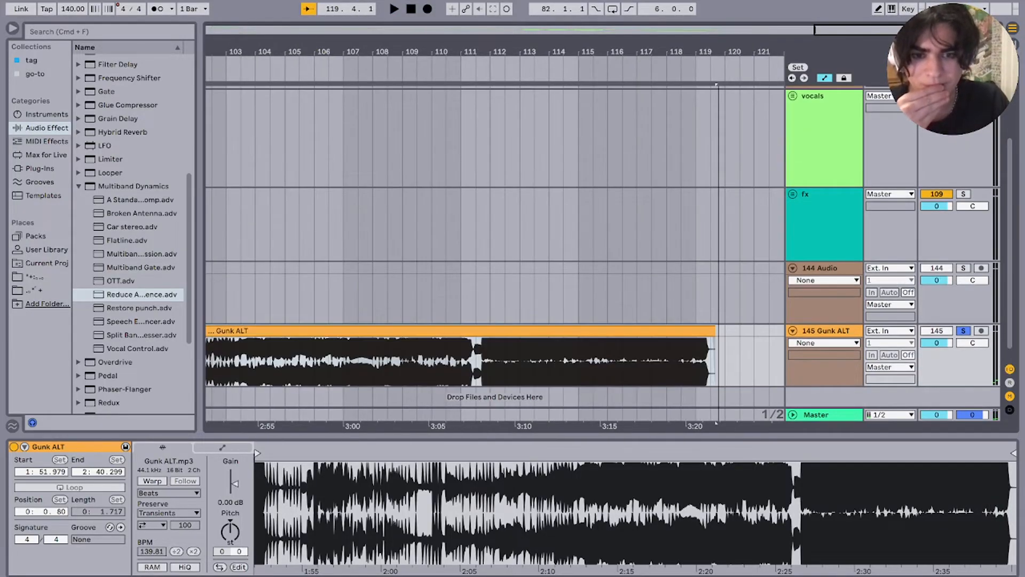
{"action": "scroll", "coordinate": [495, 245], "scroll_direction": "down", "scroll_amount": 5}
{"action": "left_click", "coordinate": [826, 331]}
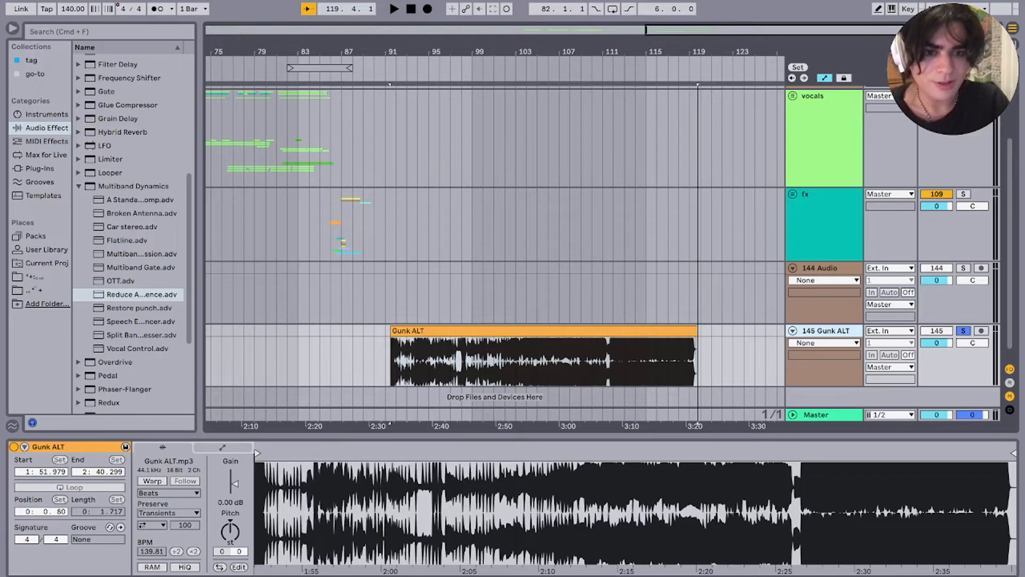
{"action": "key", "text": "Delete"}
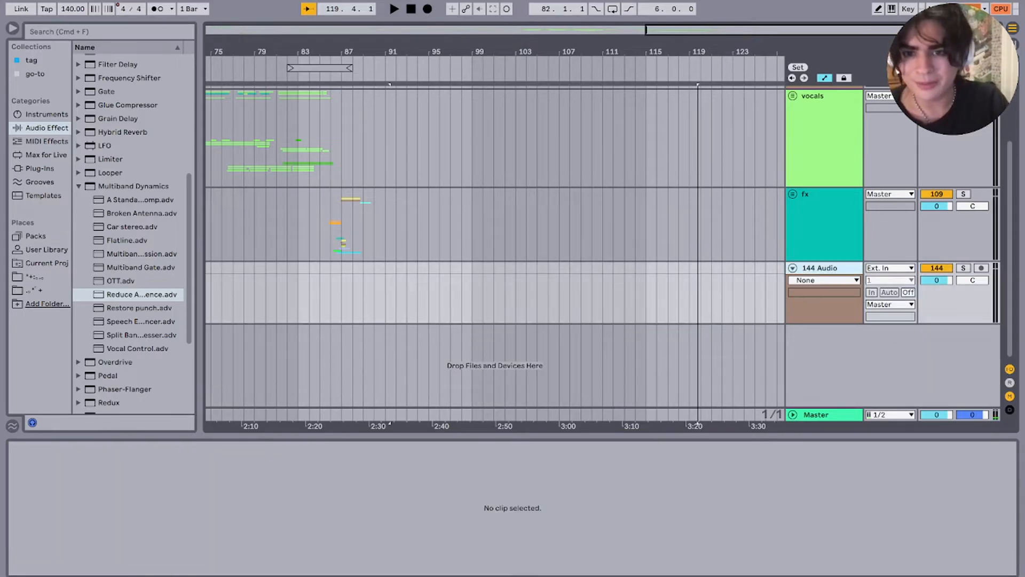
{"action": "key", "text": "Delete"}
{"action": "left_click", "coordinate": [331, 226]}
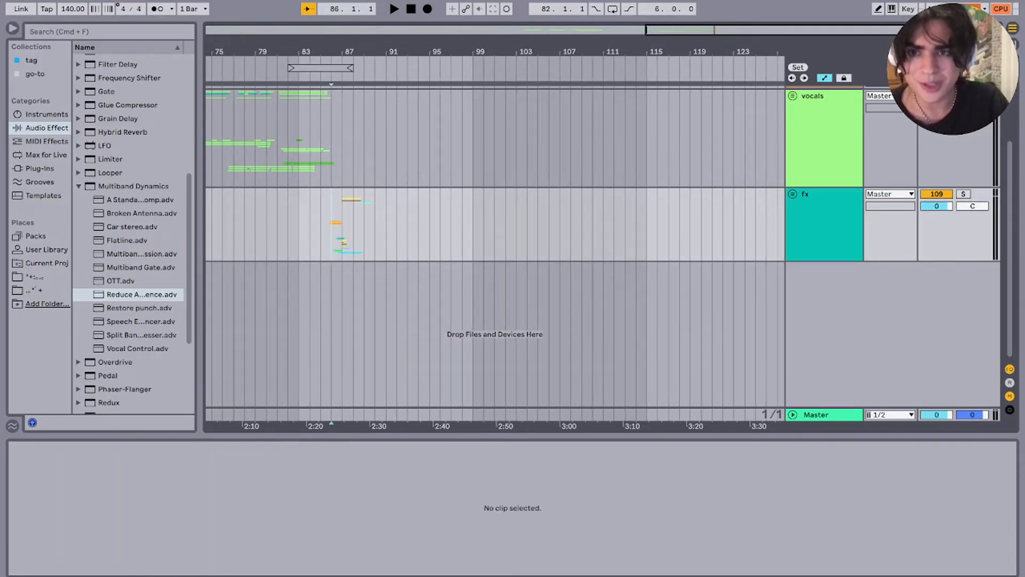
{"action": "scroll", "coordinate": [331, 227], "scroll_direction": "left", "scroll_amount": 10}
{"action": "scroll", "coordinate": [332, 227], "scroll_direction": "up", "scroll_amount": 3}
{"action": "scroll", "coordinate": [331, 227], "scroll_direction": "down", "scroll_amount": 4}
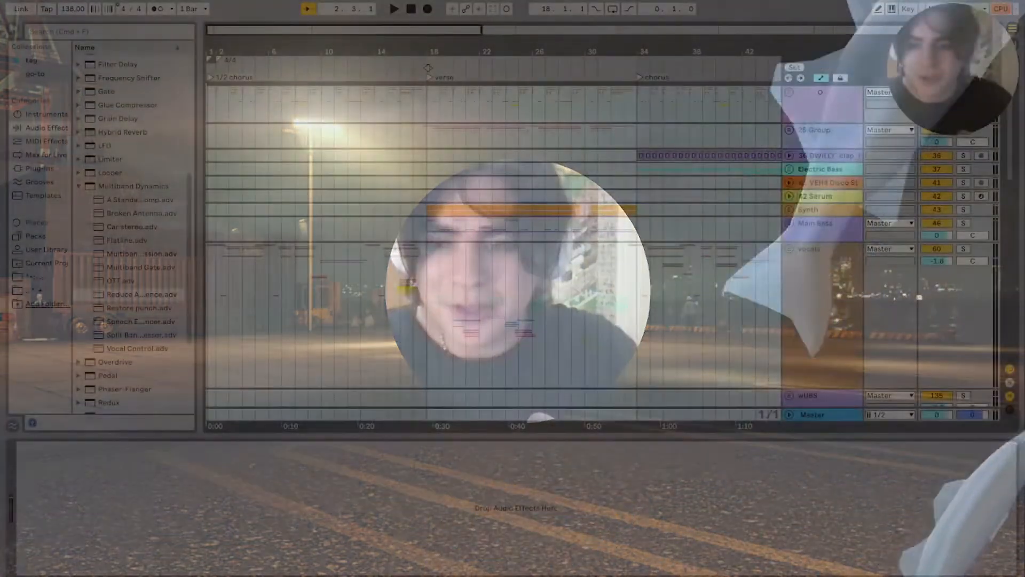
Step: Play the 138 BPM song's opening briefly and examine its arrangement from the 1/2 chorus to the DUBSTEP section
{"action": "key", "text": "space"}
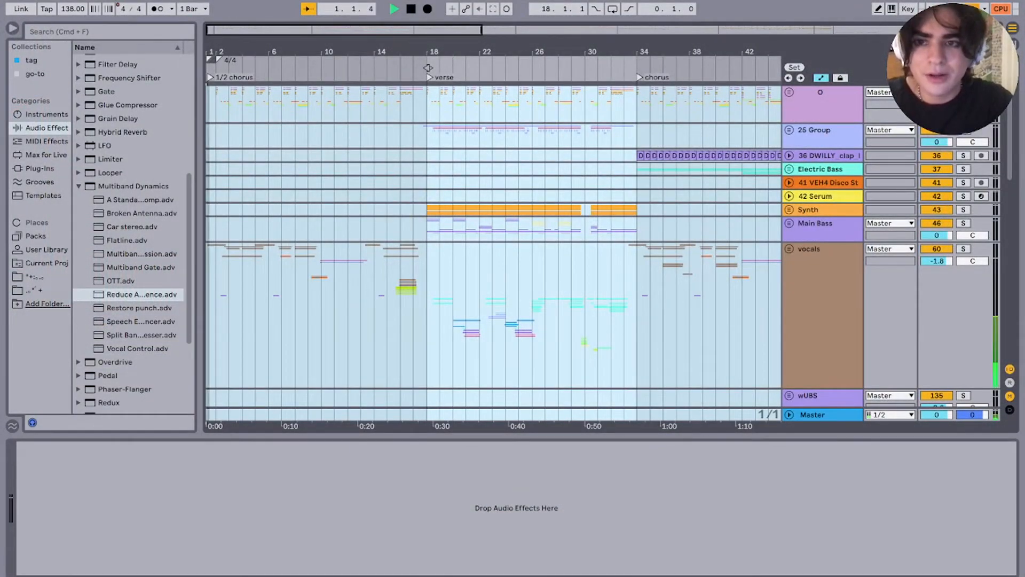
{"action": "scroll", "coordinate": [214, 240], "scroll_direction": "up", "scroll_amount": 10}
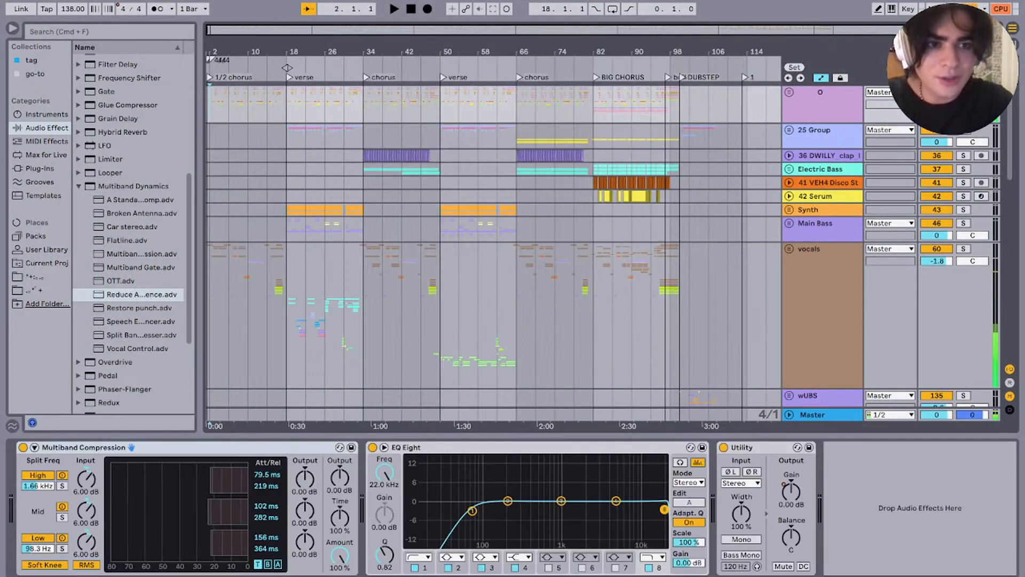
{"action": "scroll", "coordinate": [383, 240], "scroll_direction": "up", "scroll_amount": 10}
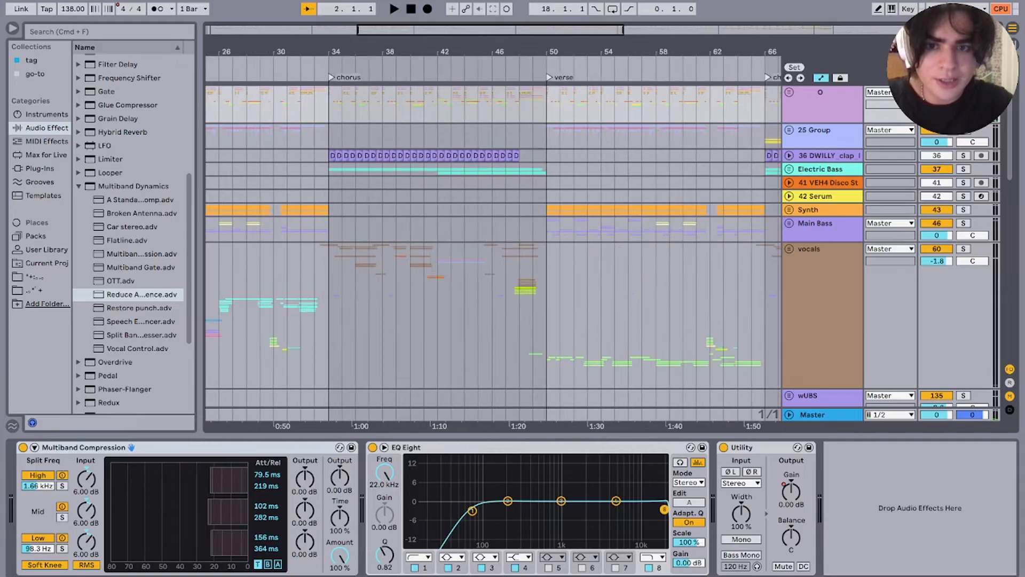
{"action": "scroll", "coordinate": [383, 240], "scroll_direction": "left", "scroll_amount": 15}
{"action": "scroll", "coordinate": [383, 240], "scroll_direction": "down", "scroll_amount": 10}
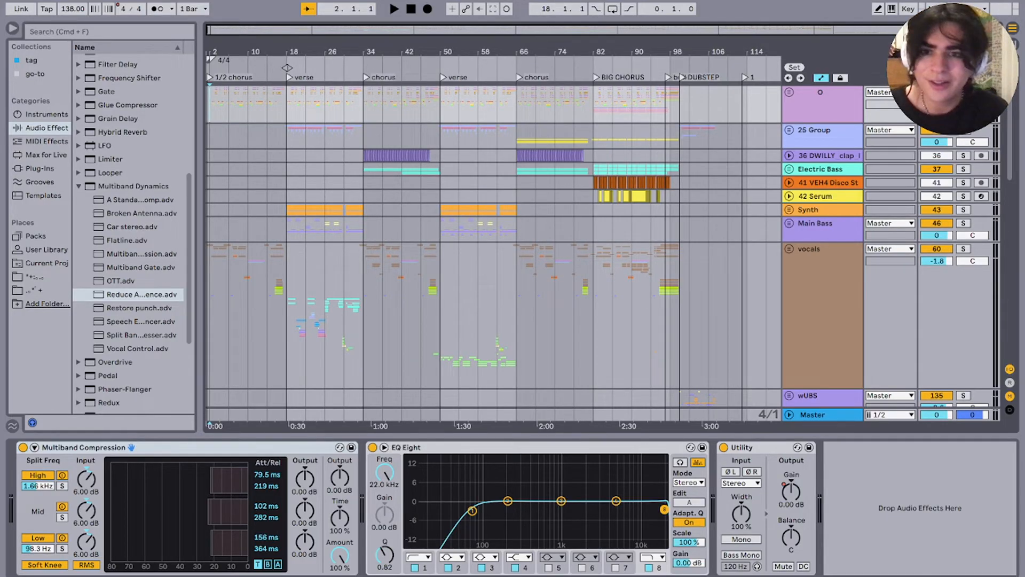
{"action": "scroll", "coordinate": [493, 240], "scroll_direction": "up", "scroll_amount": 5}
{"action": "scroll", "coordinate": [493, 240], "scroll_direction": "left", "scroll_amount": 3}
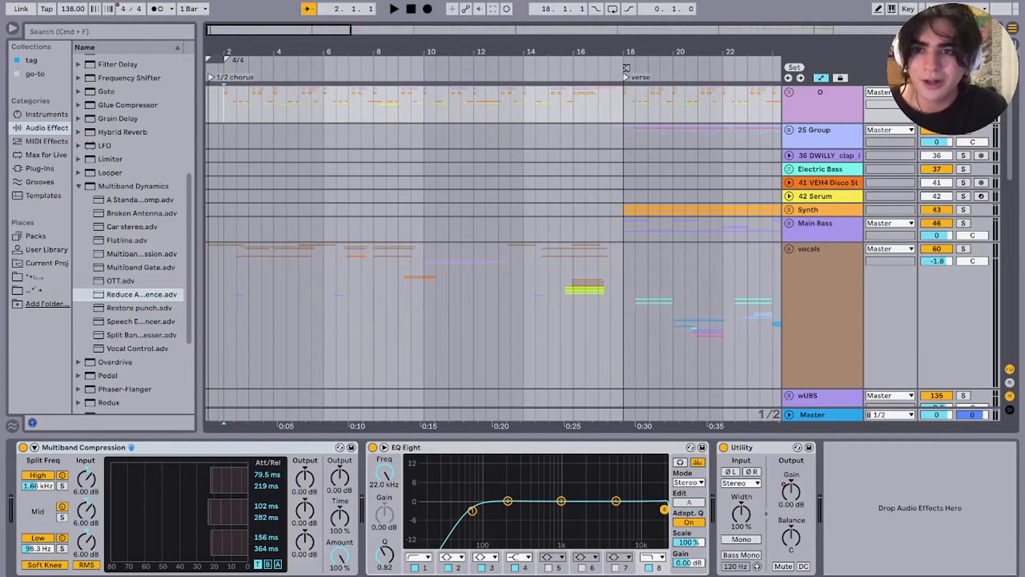
{"action": "scroll", "coordinate": [493, 240], "scroll_direction": "down", "scroll_amount": 5}
{"action": "scroll", "coordinate": [694, 77], "scroll_direction": "down", "scroll_amount": 2}
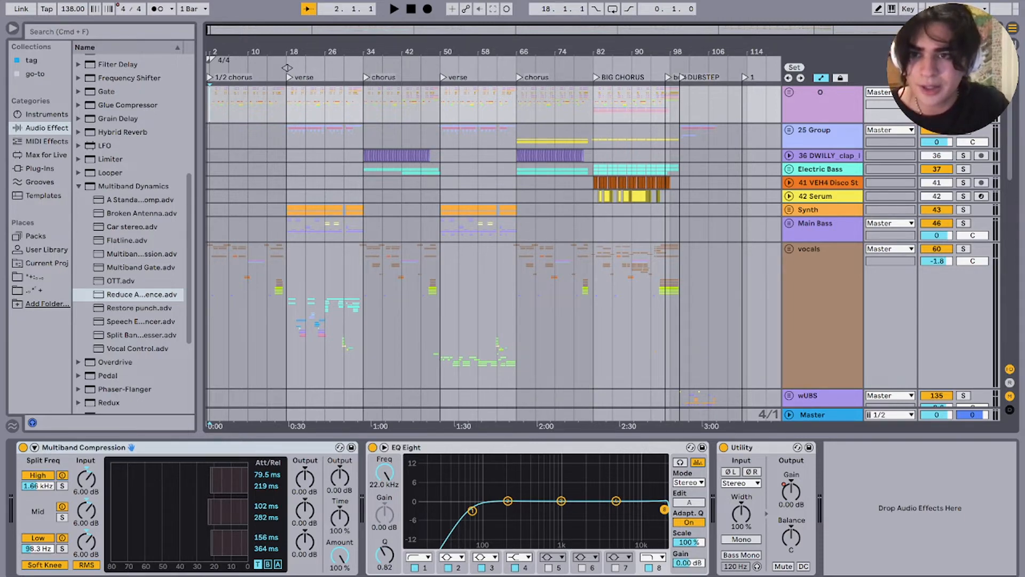
Step: Play the 1/2 chorus from bar 2, and unfold the O group for another playback
{"action": "scroll", "coordinate": [211, 214], "scroll_direction": "up", "scroll_amount": 10}
{"action": "scroll", "coordinate": [212, 213], "scroll_direction": "left", "scroll_amount": 2}
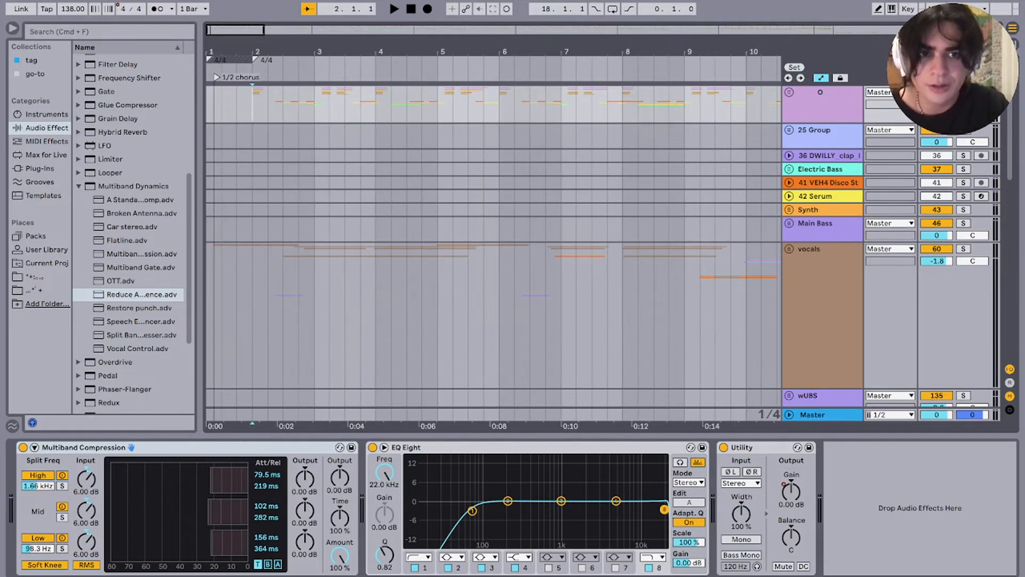
{"action": "key", "text": "space"}
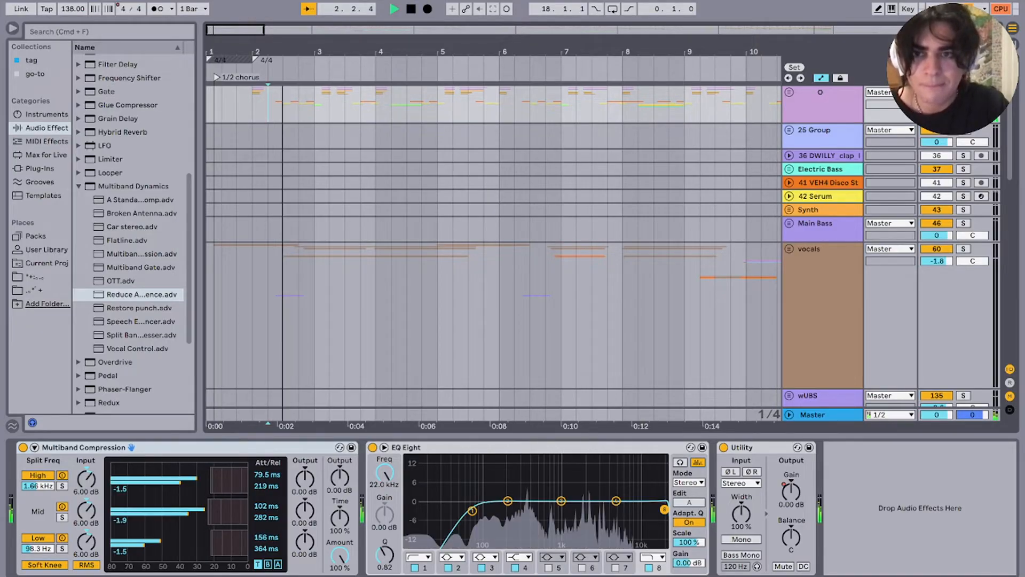
{"action": "left_click", "coordinate": [789, 92]}
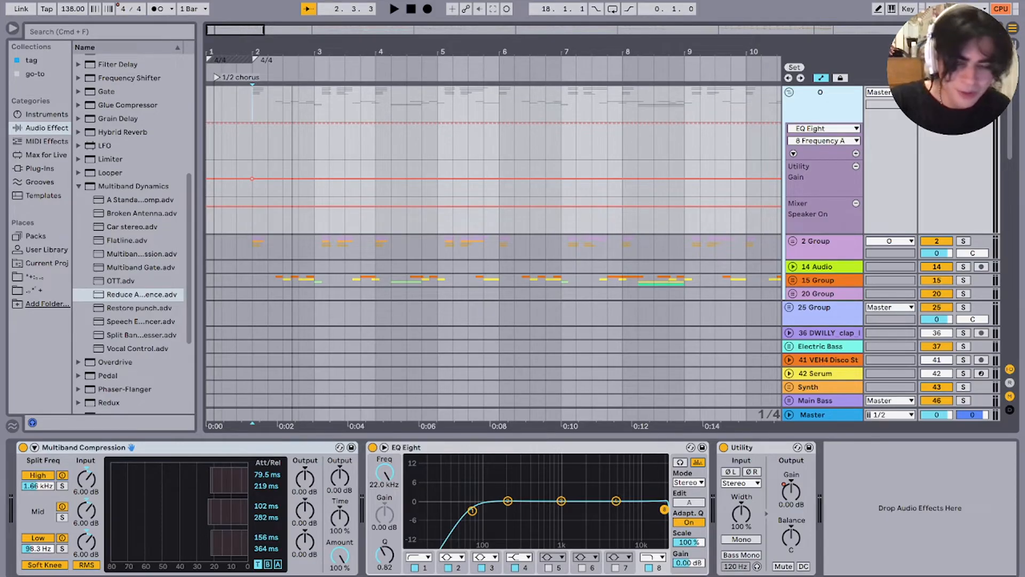
{"action": "key", "text": "space"}
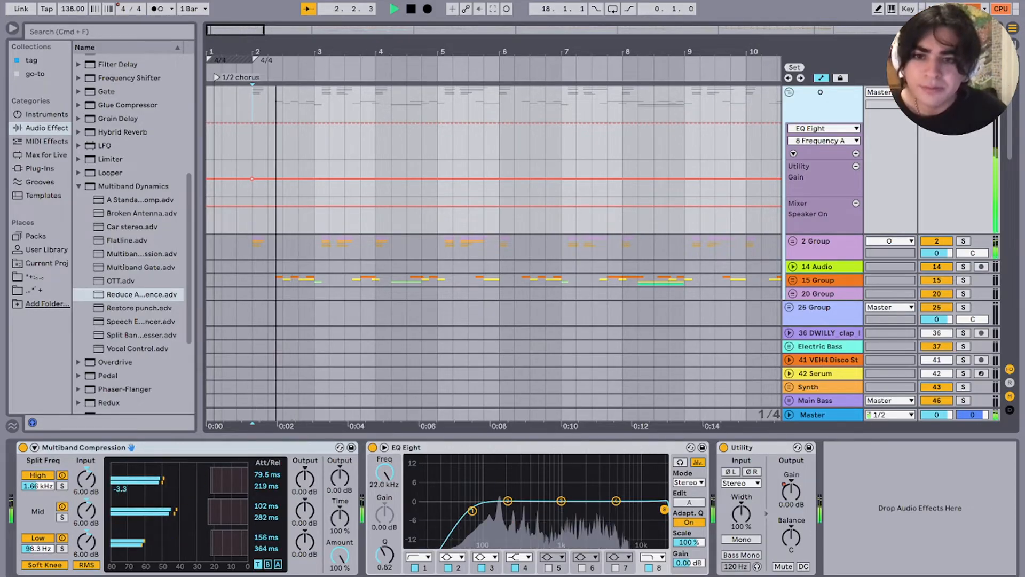
{"action": "key", "text": "space"}
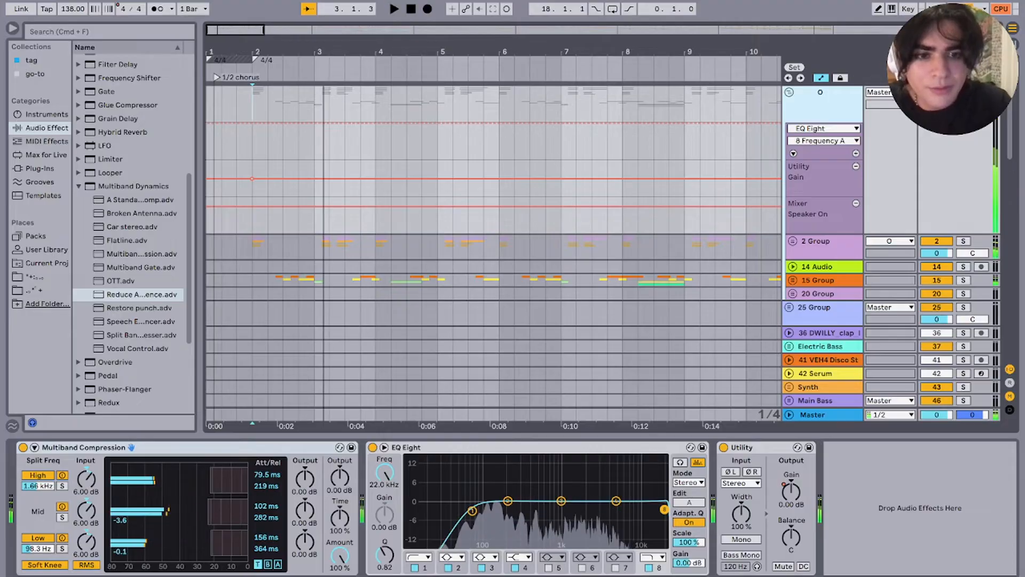
Step: Play the 1/2 chorus from bar 2 up to bar 17, just before the verse, with the 2 Group selected
{"action": "mouse_move", "coordinate": [253, 246]}
{"action": "left_mouse_down"}
{"action": "mouse_move", "coordinate": [407, 280]}
{"action": "mouse_move", "coordinate": [237, 248]}
{"action": "left_mouse_up"}
{"action": "left_click", "coordinate": [253, 247]}
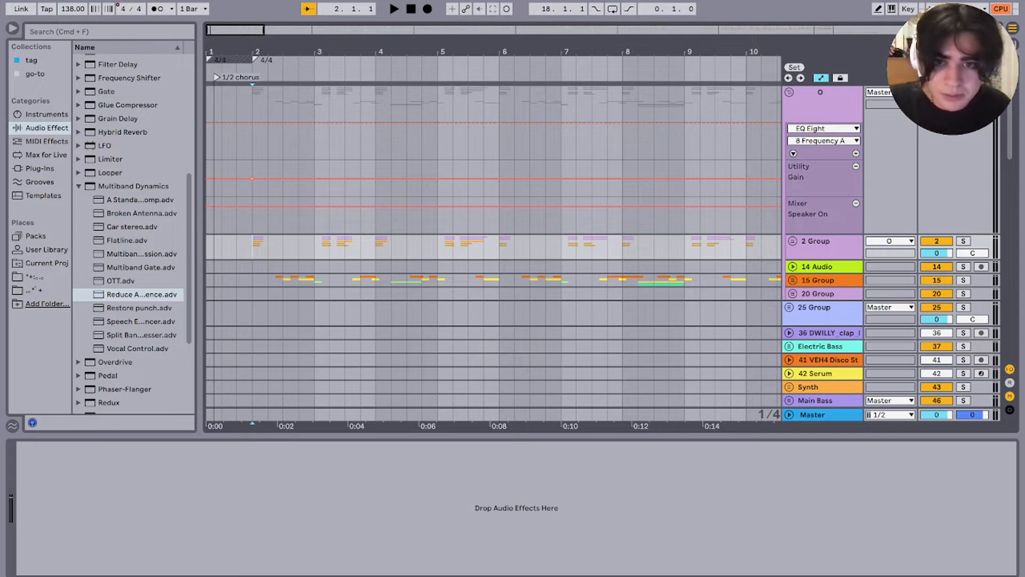
{"action": "key", "text": "space"}
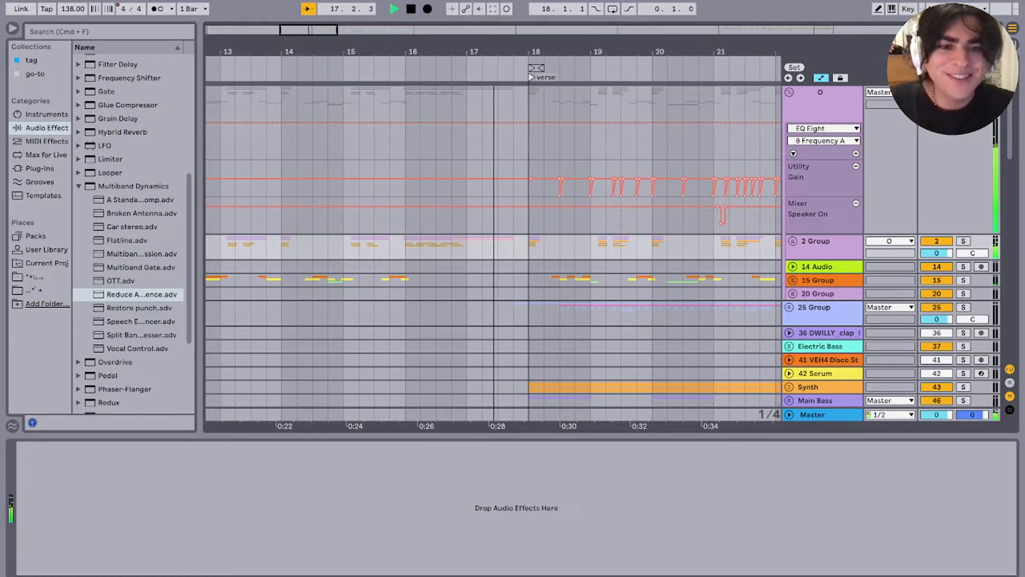
{"action": "key", "text": "x"}
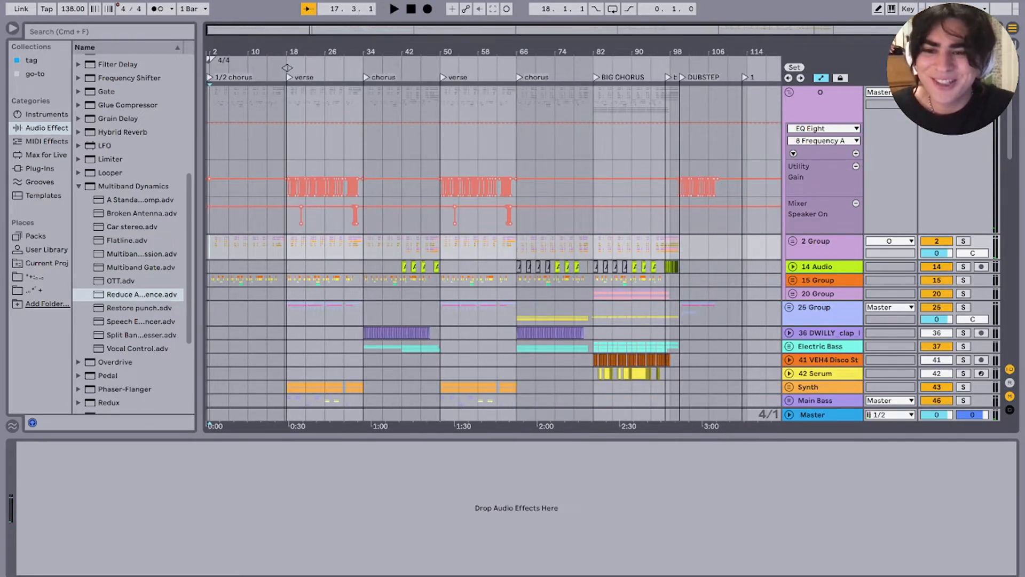
Step: Solo and unfold the 15 Group, and place the playback start at its first clips in bar 2
{"action": "scroll", "coordinate": [219, 246], "scroll_direction": "up", "scroll_amount": 10}
{"action": "scroll", "coordinate": [219, 246], "scroll_direction": "left", "scroll_amount": 2}
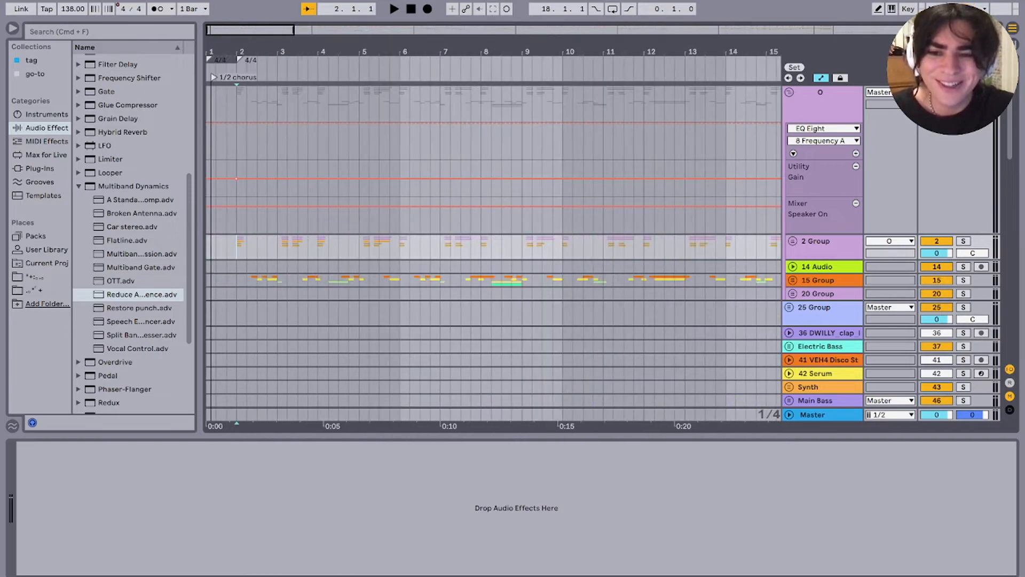
{"action": "left_click", "coordinate": [237, 280]}
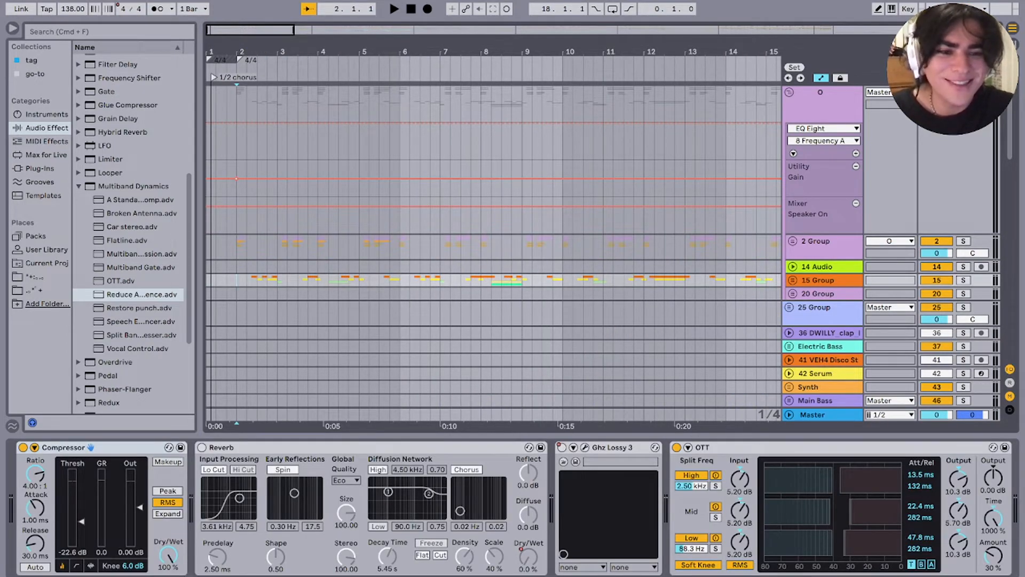
{"action": "key", "text": "s"}
{"action": "key", "text": "u"}
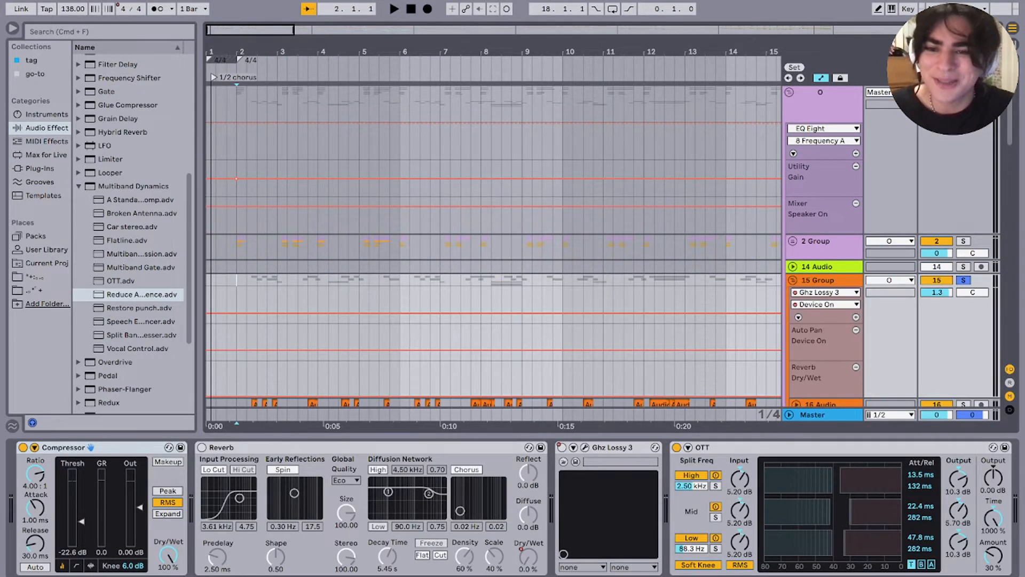
{"action": "scroll", "coordinate": [494, 246], "scroll_direction": "down", "scroll_amount": 5}
{"action": "left_click", "coordinate": [247, 236]}
{"action": "key", "text": "plus"}
{"action": "key", "text": "plus"}
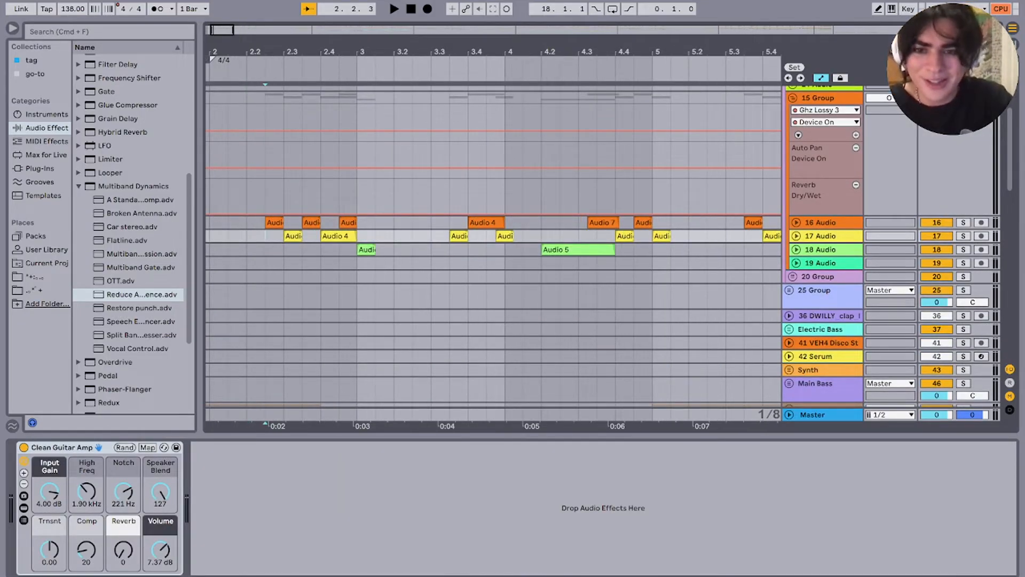
Step: Play the 15 Group's opening clips, soloing the 17 Audio and 18 Audio tracks in turn, and end with both solos off
{"action": "key", "text": "space"}
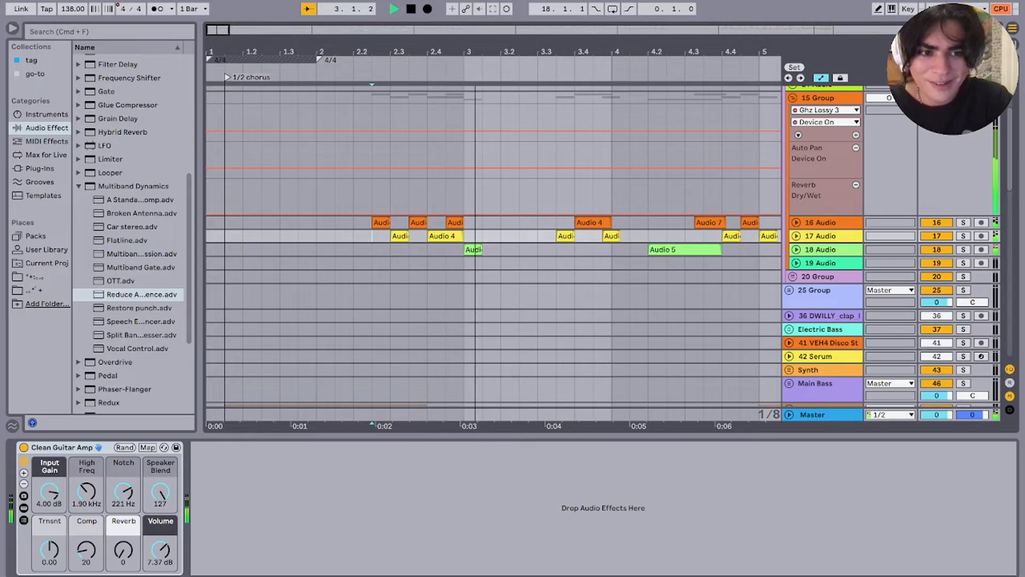
{"action": "key", "text": "space"}
{"action": "key", "text": "space"}
{"action": "key", "text": "s"}
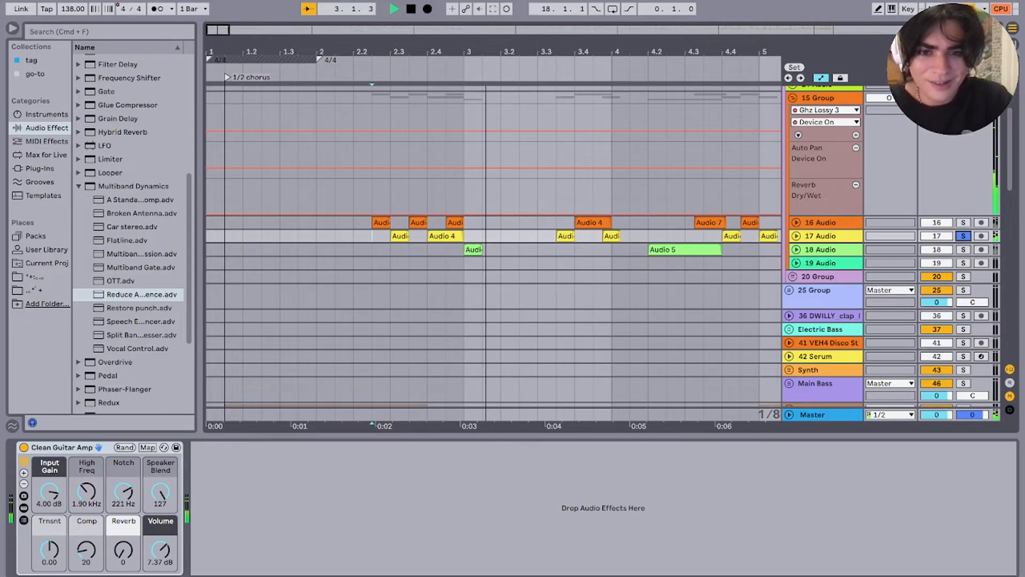
{"action": "key", "text": "space"}
{"action": "key", "text": "space"}
{"action": "left_click", "coordinate": [963, 249]}
{"action": "key", "text": "space"}
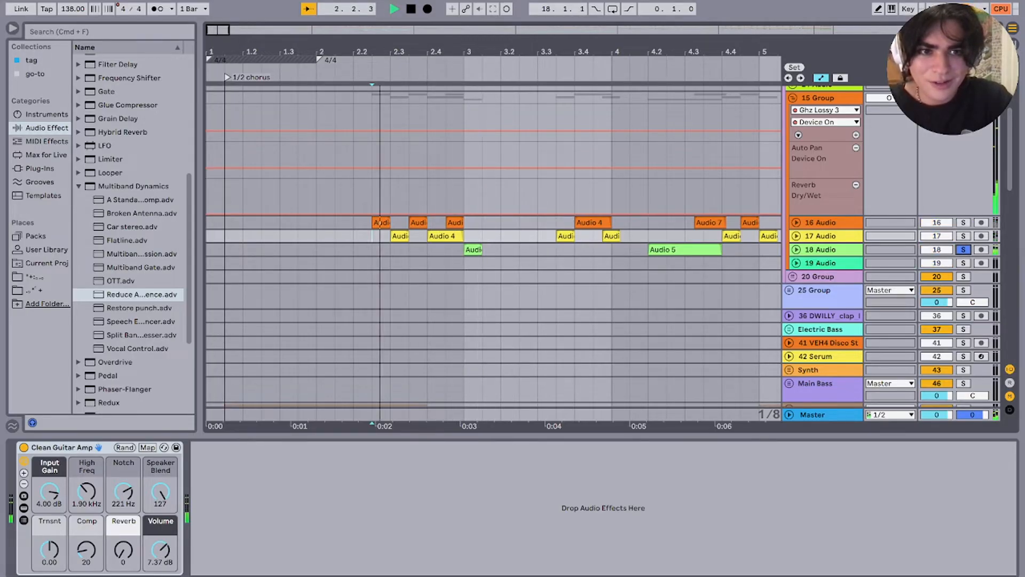
{"action": "key", "text": "space"}
{"action": "left_click", "coordinate": [963, 249]}
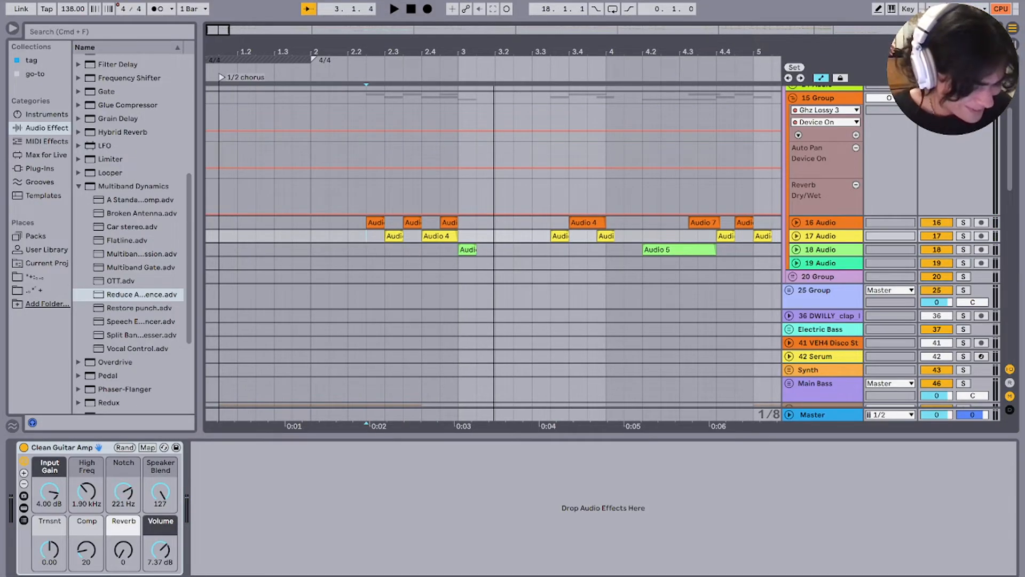
Step: Play the soloed 15 Group's clips together from bar 2
{"action": "key", "text": "space"}
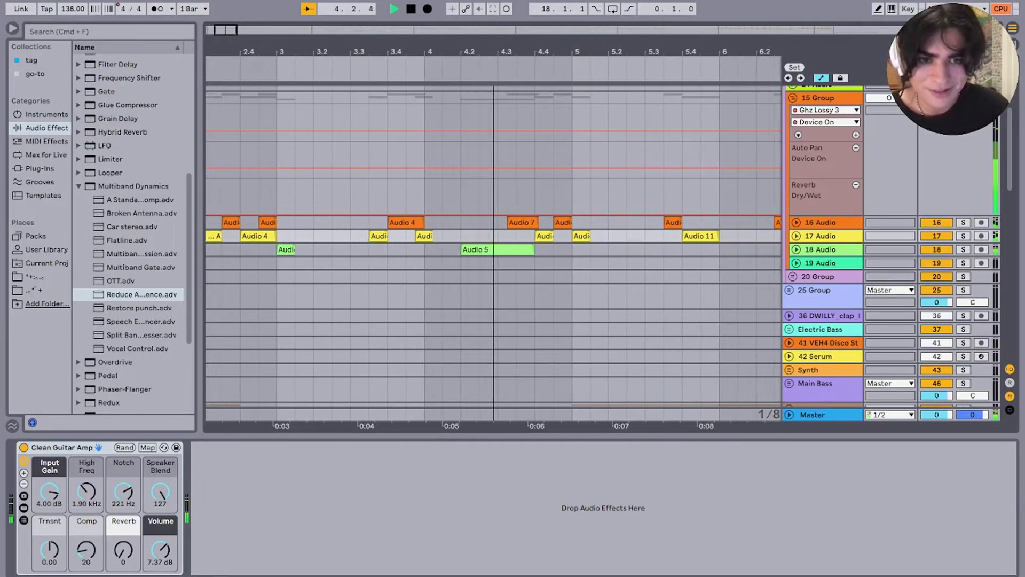
{"action": "key", "text": "space"}
{"action": "key", "text": "space"}
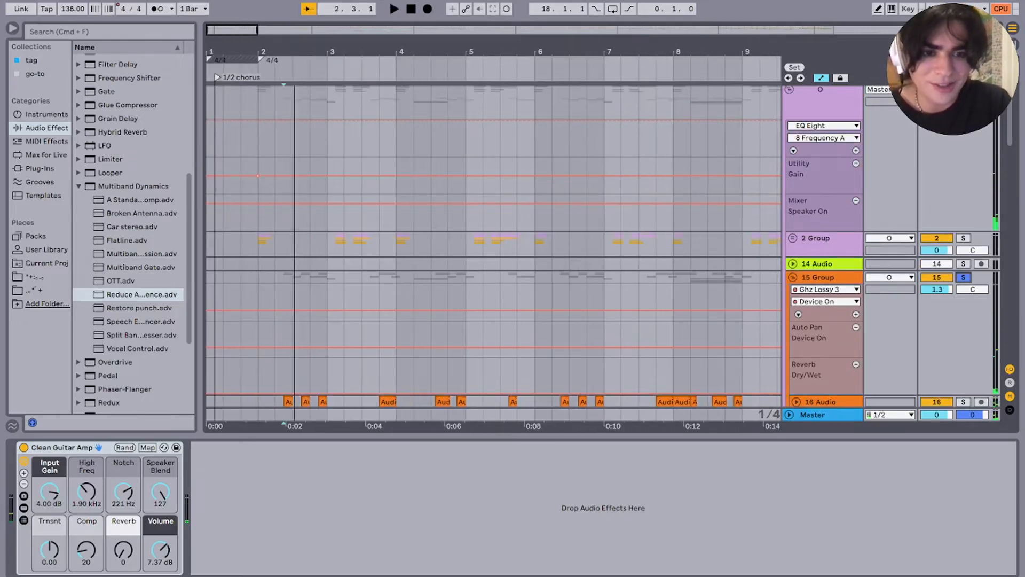
Step: Fold the 15 Group, turn off its solo, and play the full mix from bar 8 through bar 11
{"action": "left_click", "coordinate": [822, 277]}
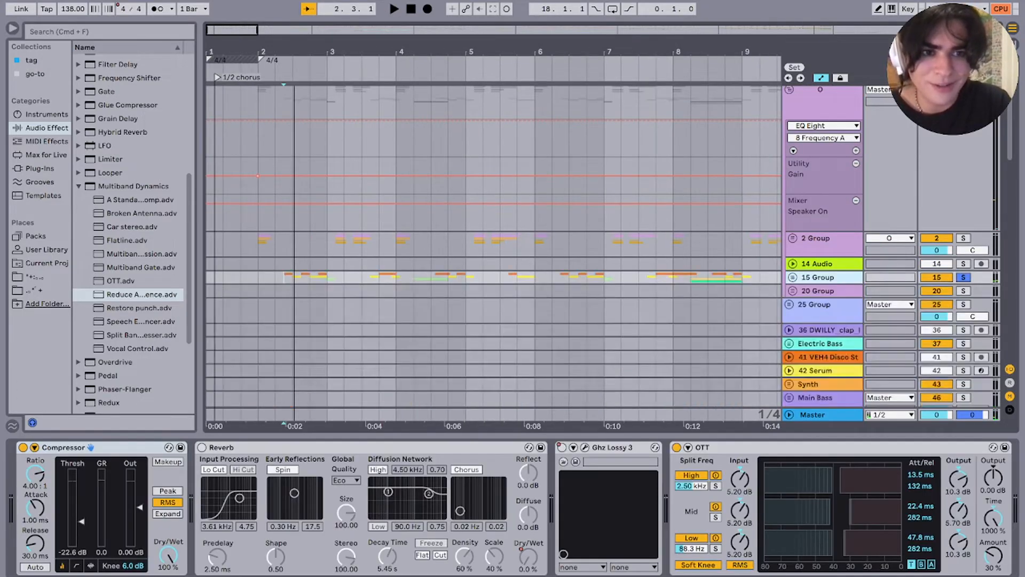
{"action": "scroll", "coordinate": [963, 277], "scroll_direction": "up", "scroll_amount": 1}
{"action": "left_click", "coordinate": [963, 279]}
{"action": "left_click", "coordinate": [936, 266]}
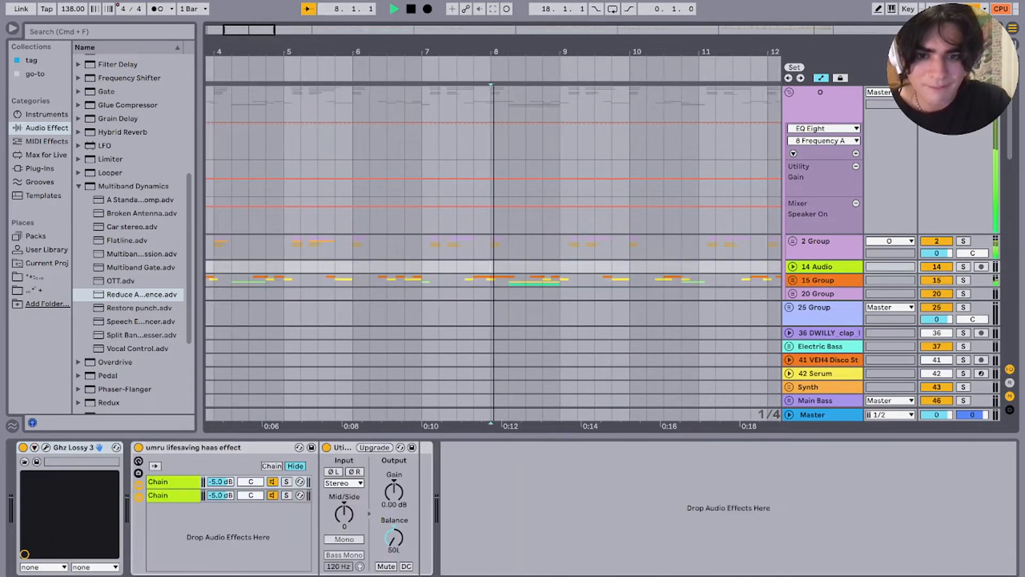
{"action": "left_click", "coordinate": [822, 280]}
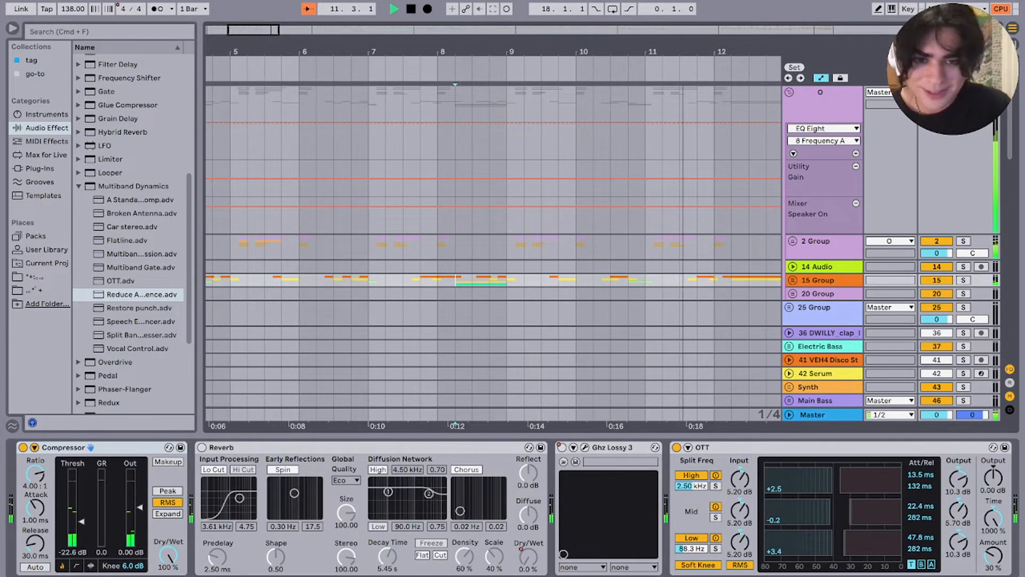
{"action": "key", "text": "space"}
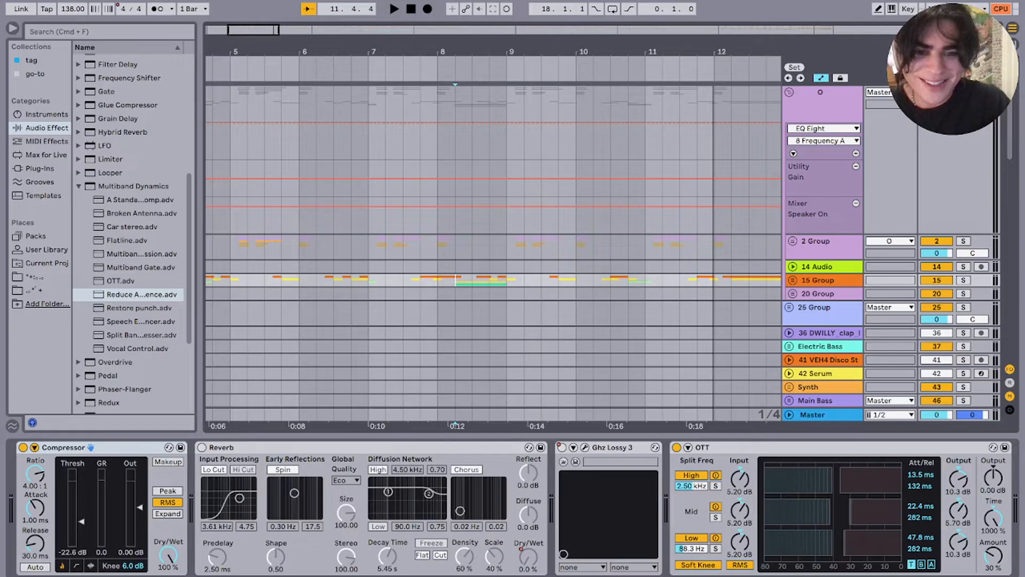
Step: Compare the 2 Group and 15 Group clips around bars 10 to 12, and play on from bar 14 with the 15 Group selected
{"action": "left_click_drag", "start_coordinate": [628, 280], "coordinate": [697, 247]}
{"action": "left_click_drag", "start_coordinate": [593, 246], "coordinate": [731, 293]}
{"action": "left_click", "coordinate": [645, 247]}
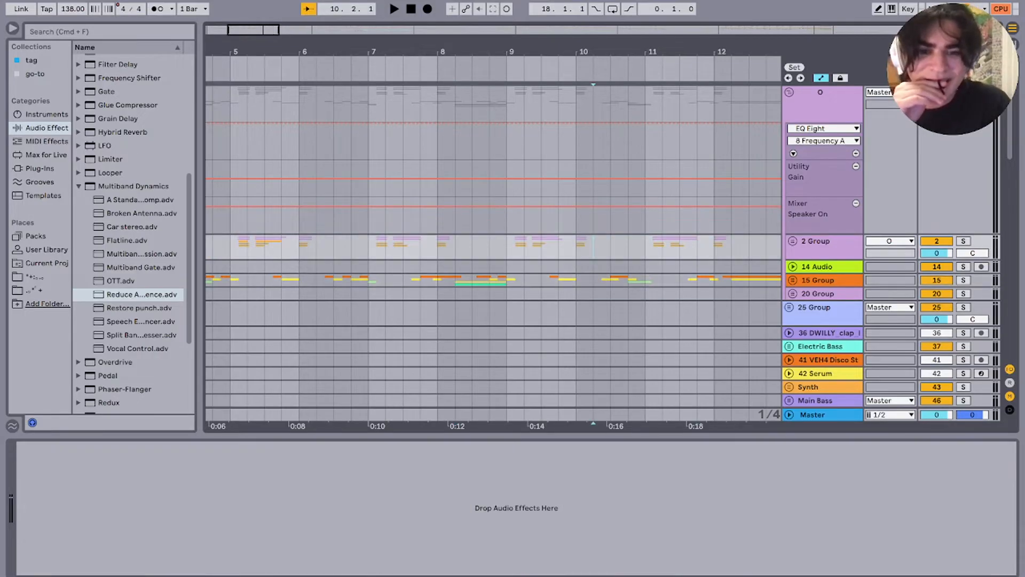
{"action": "left_click_drag", "start_coordinate": [644, 247], "coordinate": [576, 280]}
{"action": "left_click", "coordinate": [646, 280]}
{"action": "key", "text": "minus"}
{"action": "scroll", "coordinate": [489, 280], "scroll_direction": "right", "scroll_amount": 5}
{"action": "left_click", "coordinate": [489, 279]}
{"action": "key", "text": "space"}
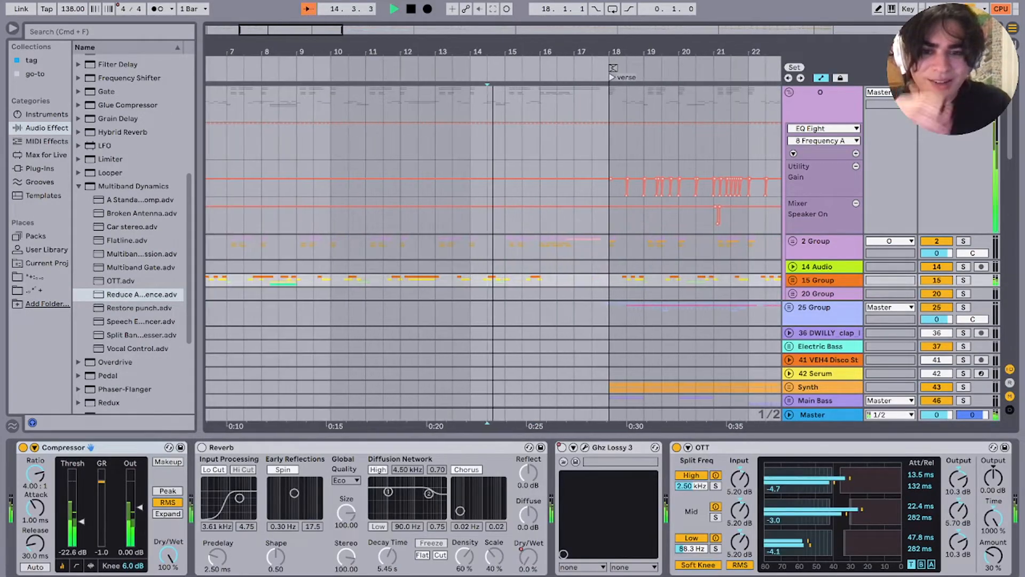
{"action": "scroll", "coordinate": [489, 280], "scroll_direction": "right", "scroll_amount": 2}
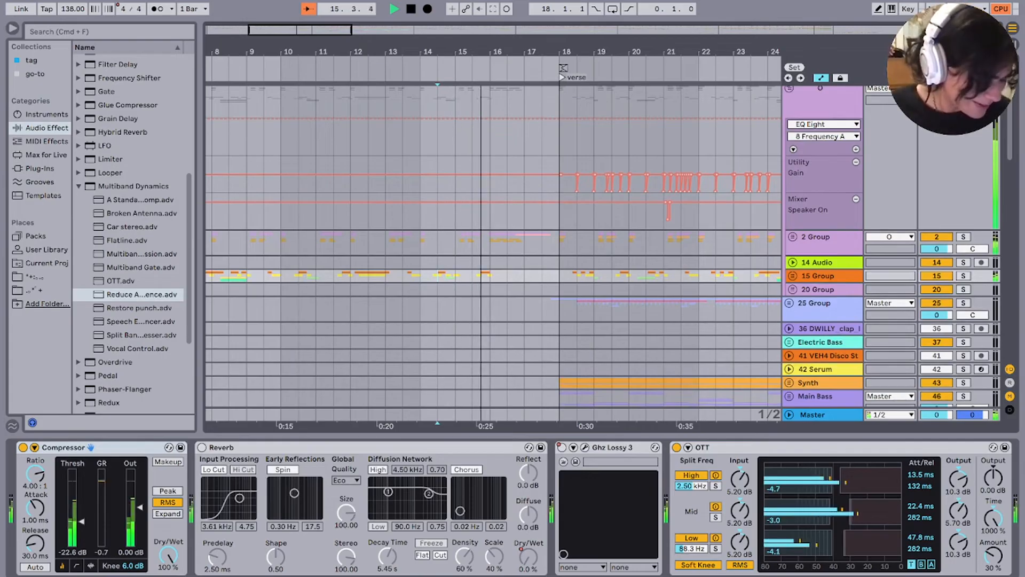
{"action": "key", "text": "space"}
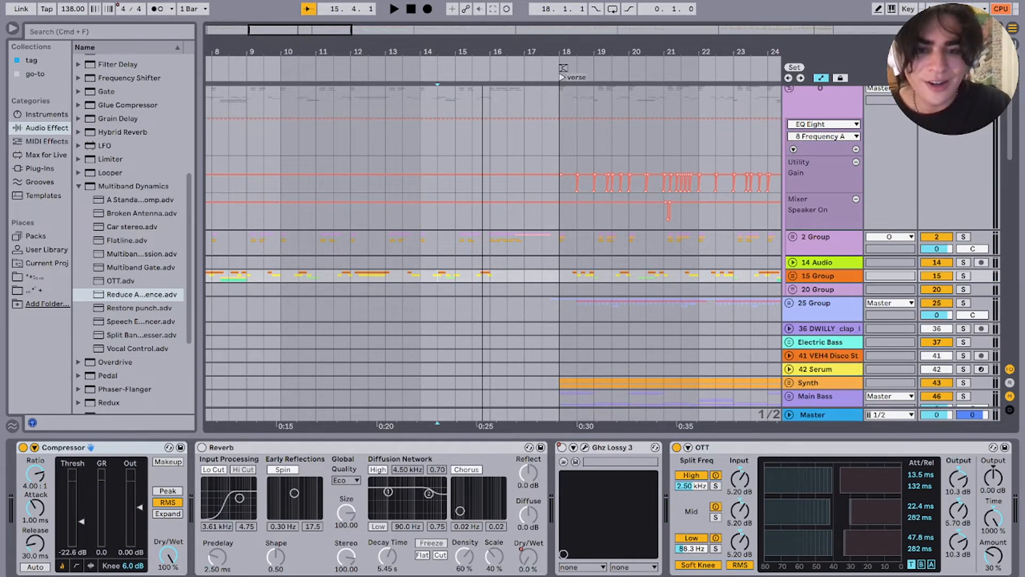
Step: Play the first verse from bar 18 for about two bars with the 2 Group selected
{"action": "left_click", "coordinate": [559, 243]}
{"action": "key", "text": "space"}
{"action": "scroll", "coordinate": [560, 243], "scroll_direction": "down", "scroll_amount": 5}
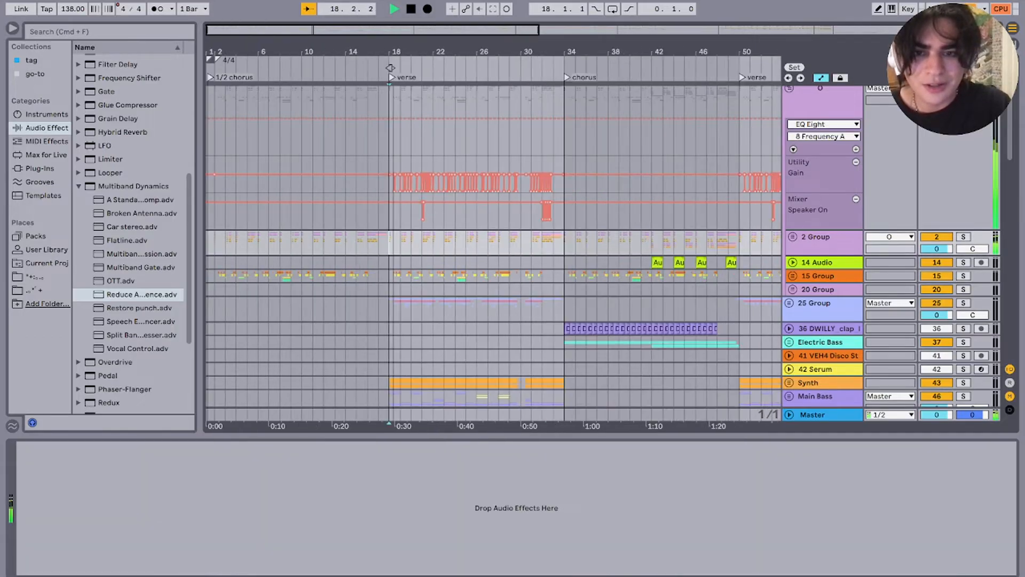
{"action": "left_click_drag", "start_coordinate": [362, 68], "coordinate": [225, 68]}
{"action": "key", "text": "space"}
Step: Play a short passage at bar 78 near the end of the chorus before the BIG CHORUS
{"action": "scroll", "coordinate": [491, 240], "scroll_direction": "right", "scroll_amount": 5}
{"action": "scroll", "coordinate": [491, 240], "scroll_direction": "down", "scroll_amount": 1}
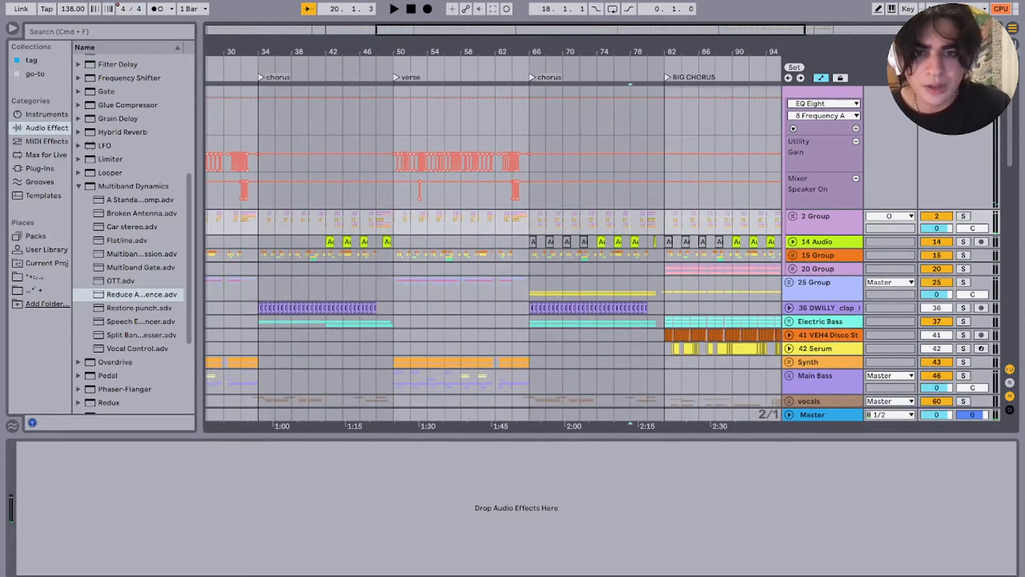
{"action": "scroll", "coordinate": [494, 240], "scroll_direction": "up", "scroll_amount": 5}
{"action": "key", "text": "space"}
{"action": "scroll", "coordinate": [494, 240], "scroll_direction": "down", "scroll_amount": 8}
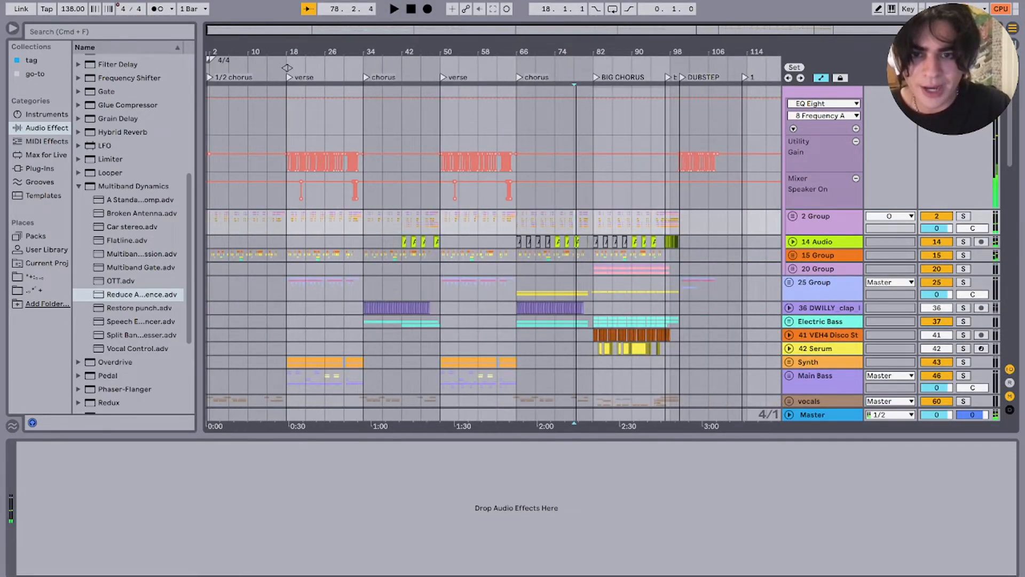
Step: Unfold the 2 Group, play the first chorus briefly from bar 42, and solo the 10 Group
{"action": "key", "text": "u"}
{"action": "scroll", "coordinate": [574, 225], "scroll_direction": "down", "scroll_amount": 4}
{"action": "left_click", "coordinate": [402, 214]}
{"action": "scroll", "coordinate": [402, 215], "scroll_direction": "up", "scroll_amount": 5}
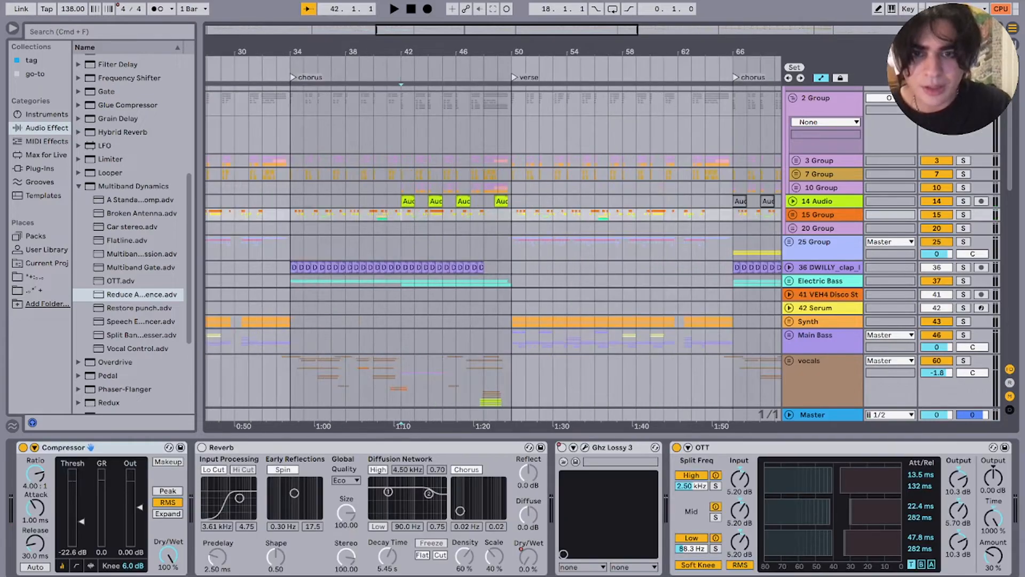
{"action": "key", "text": "space"}
{"action": "scroll", "coordinate": [402, 214], "scroll_direction": "up", "scroll_amount": 5}
{"action": "scroll", "coordinate": [494, 240], "scroll_direction": "up", "scroll_amount": 5}
{"action": "left_click", "coordinate": [937, 201]}
{"action": "left_click", "coordinate": [963, 187]}
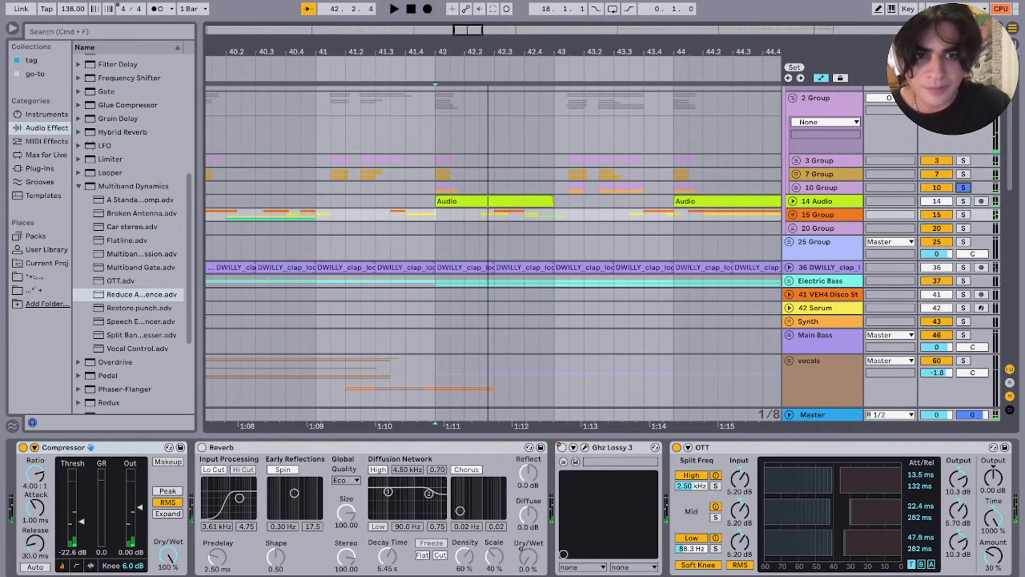
Step: Unfold the 10 Group and inspect the effects on the group and on its 11 Audio and 13 Audio tracks
{"action": "left_click", "coordinate": [796, 188]}
{"action": "left_click", "coordinate": [822, 188]}
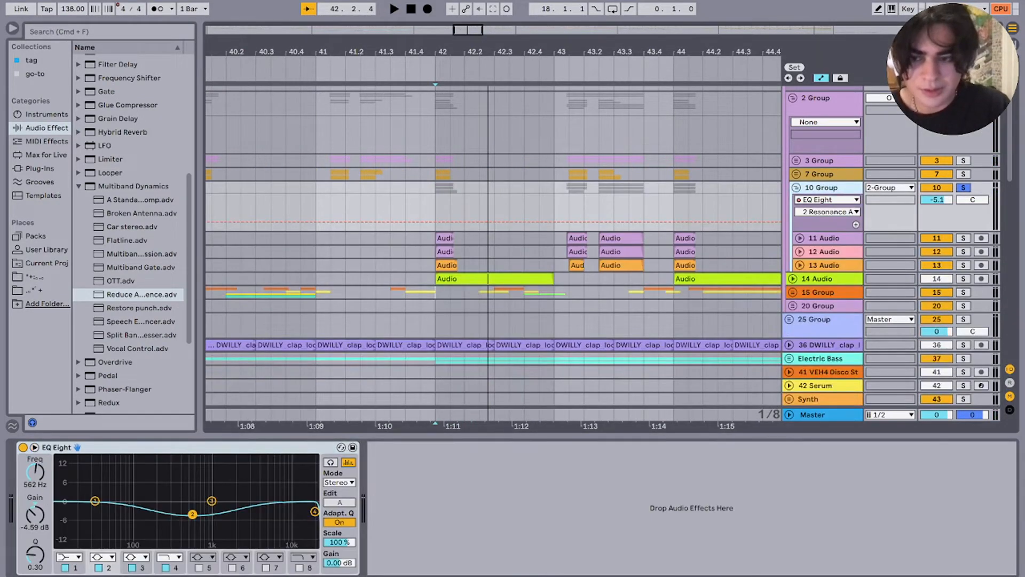
{"action": "left_click", "coordinate": [825, 238]}
{"action": "left_click", "coordinate": [825, 265]}
{"action": "key", "text": "Up"}
{"action": "key", "text": "Up"}
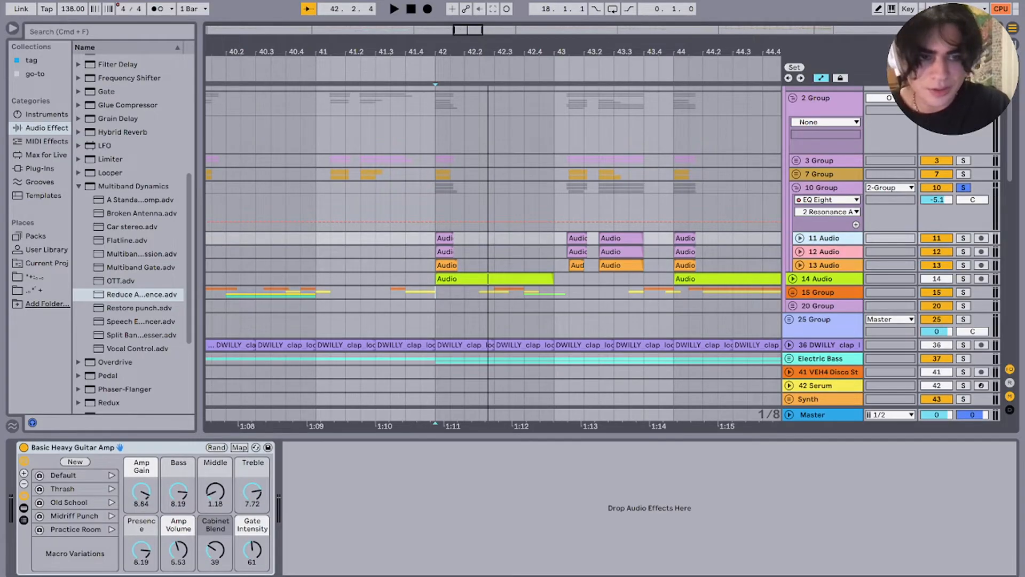
Step: Fold the 10 Group and play it soloed from bar 42
{"action": "key", "text": "Up"}
{"action": "key", "text": "Left"}
{"action": "key", "text": "space"}
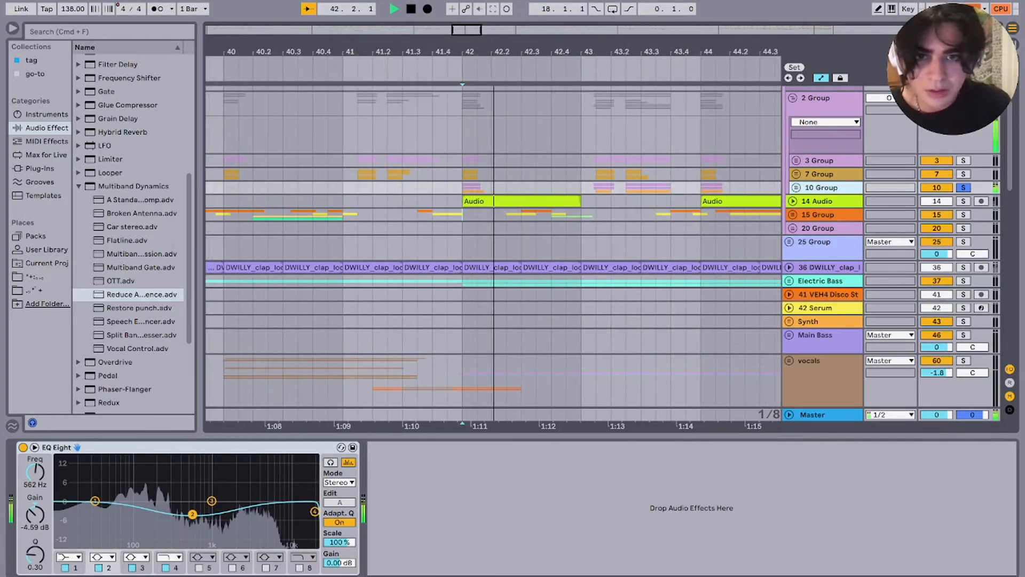
Step: Solo the 14 Audio track instead and play its clip at bar 46
{"action": "left_click", "coordinate": [386, 201]}
{"action": "scroll", "coordinate": [385, 202], "scroll_direction": "down", "scroll_amount": 5}
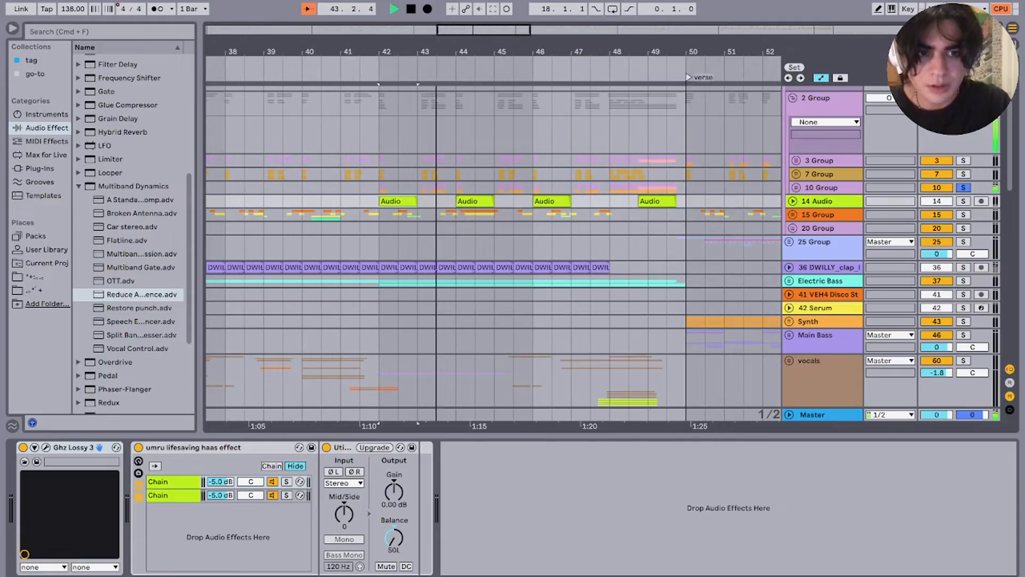
{"action": "key", "text": "s"}
{"action": "key", "text": "space"}
{"action": "key", "text": "space"}
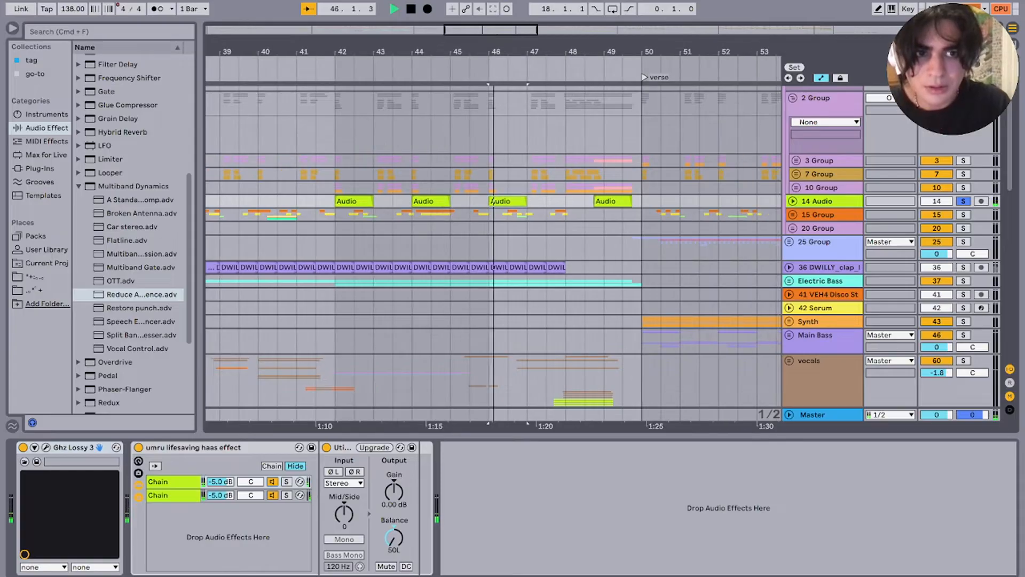
Step: Turn off the 14 Audio solo and play the full mix through bar 49, examining the clips up to the BIG CHORUS
{"action": "scroll", "coordinate": [494, 277], "scroll_direction": "up", "scroll_amount": 3}
{"action": "scroll", "coordinate": [495, 277], "scroll_direction": "up", "scroll_amount": 3}
{"action": "scroll", "coordinate": [495, 277], "scroll_direction": "down", "scroll_amount": 5}
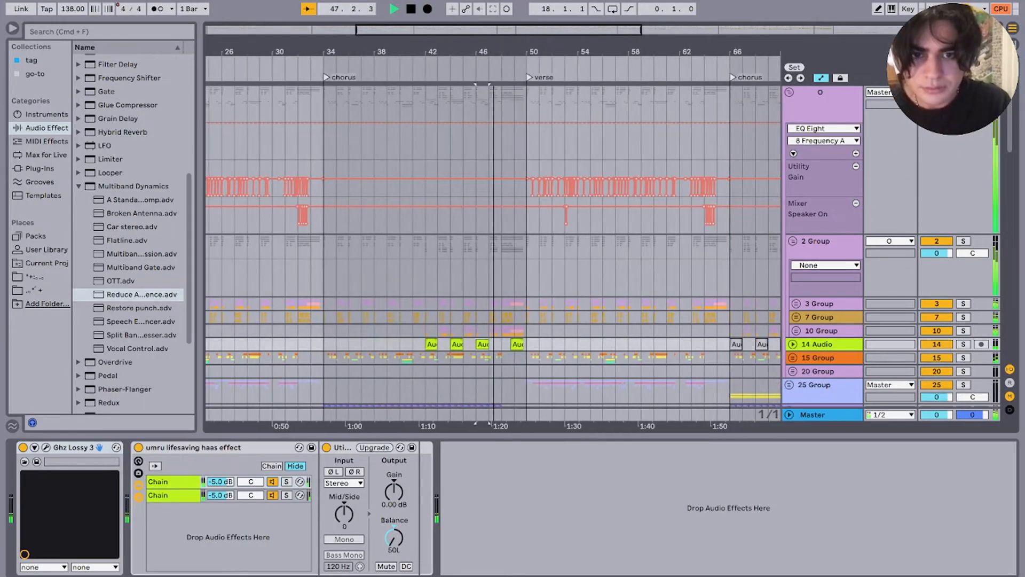
{"action": "scroll", "coordinate": [494, 277], "scroll_direction": "down", "scroll_amount": 4}
{"action": "scroll", "coordinate": [495, 278], "scroll_direction": "right", "scroll_amount": 4}
{"action": "key", "text": "s"}
{"action": "scroll", "coordinate": [494, 277], "scroll_direction": "right", "scroll_amount": 6}
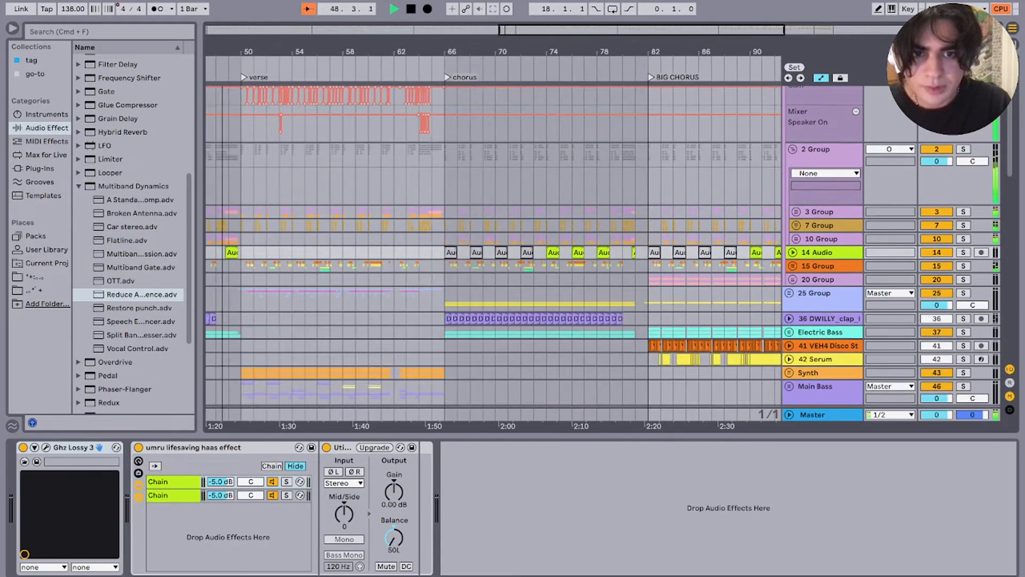
{"action": "scroll", "coordinate": [495, 241], "scroll_direction": "right", "scroll_amount": 5}
{"action": "key", "text": "space"}
Step: Select the 2 Group with the whole arrangement from the 1/2 chorus to the DUBSTEP section in view
{"action": "scroll", "coordinate": [495, 240], "scroll_direction": "down", "scroll_amount": 5}
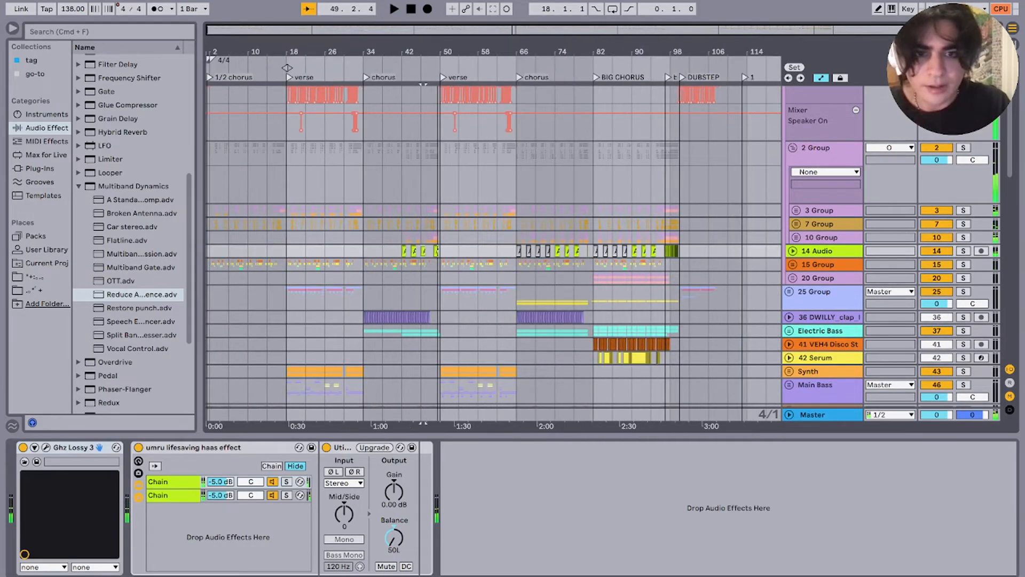
{"action": "scroll", "coordinate": [494, 240], "scroll_direction": "up", "scroll_amount": 1}
{"action": "left_click", "coordinate": [824, 157]}
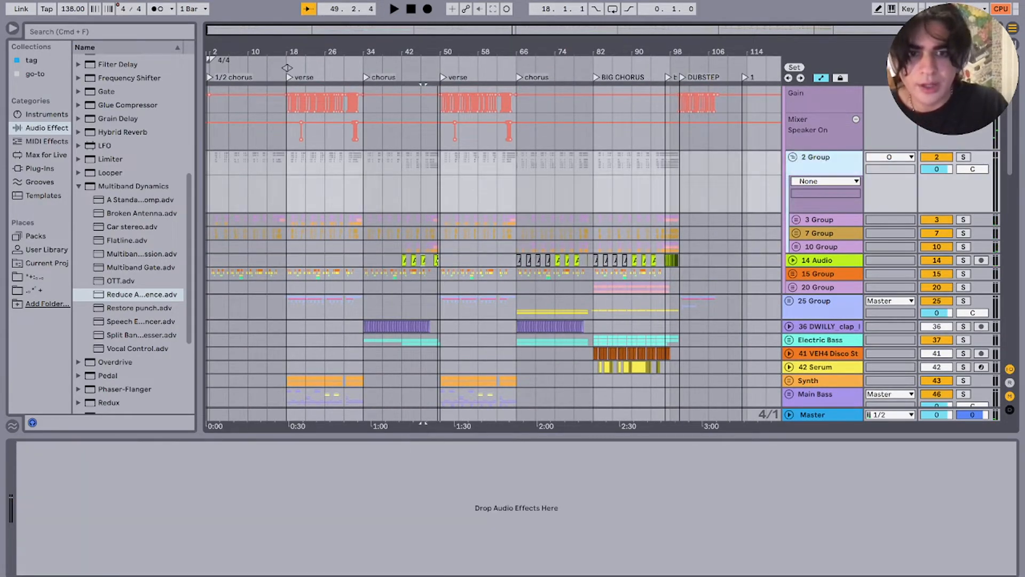
Step: Fold the O group and place the insertion marker at the first verse's start, bar 18, on the 25 Group track
{"action": "key", "text": "Up"}
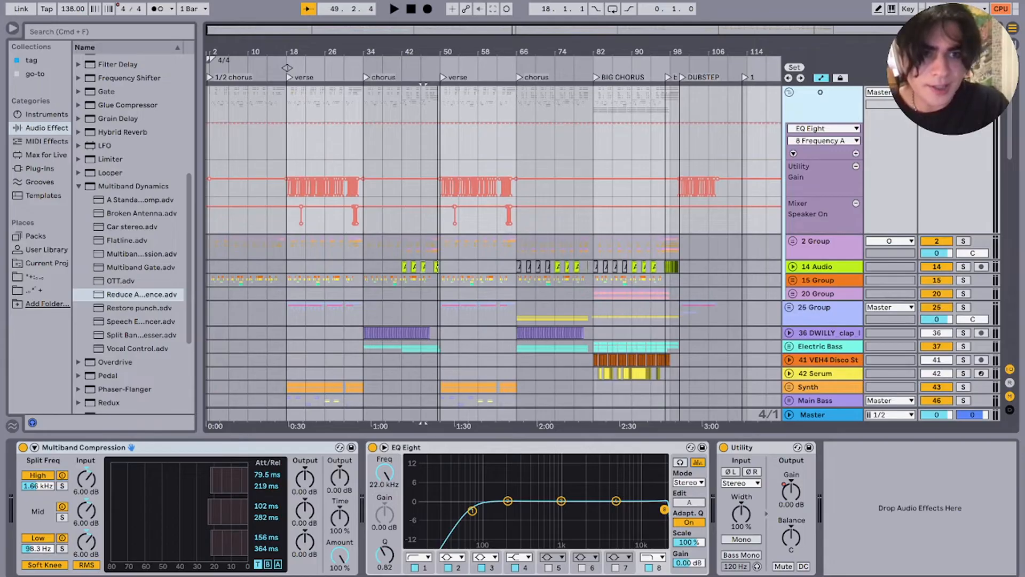
{"action": "scroll", "coordinate": [287, 67], "scroll_direction": "down", "scroll_amount": 5}
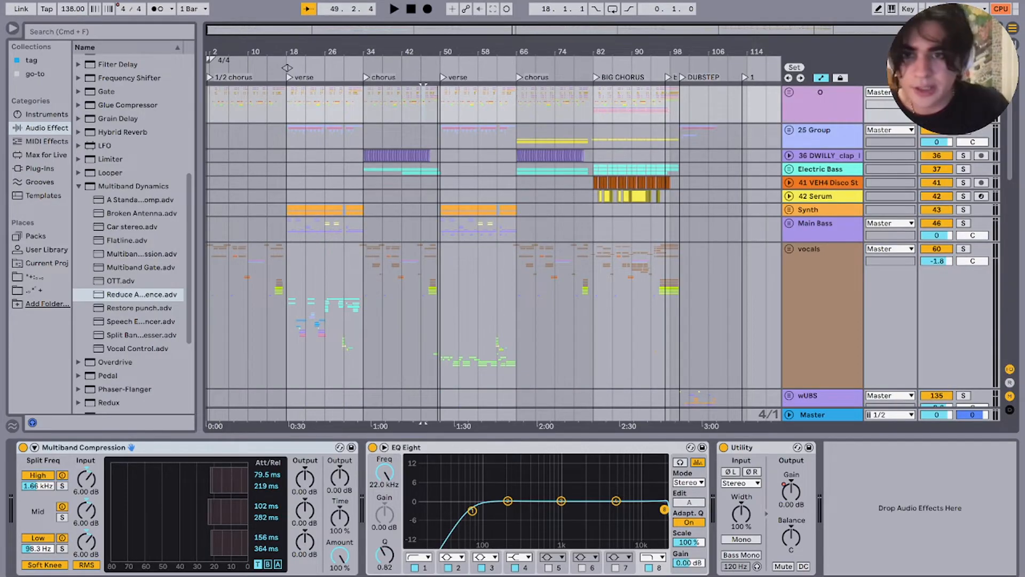
{"action": "left_click", "coordinate": [287, 137]}
{"action": "scroll", "coordinate": [287, 137], "scroll_direction": "up", "scroll_amount": 5}
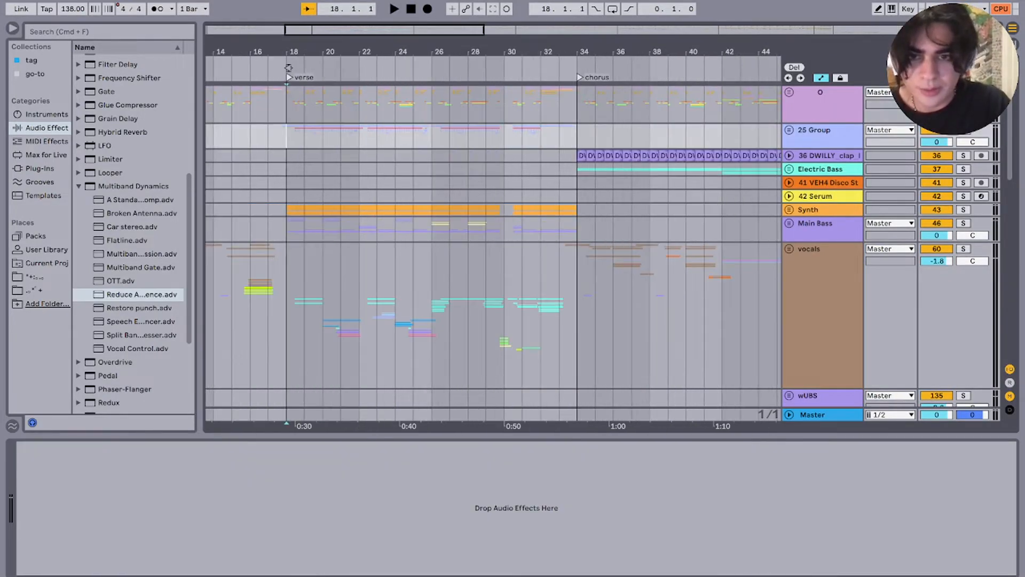
Step: Examine the Synth, Main Bass and vocals material in the first verse, placing the insertion marker on Main Bass at bar 18
{"action": "mouse_move", "coordinate": [287, 229]}
{"action": "left_mouse_down"}
{"action": "mouse_move", "coordinate": [574, 212]}
{"action": "mouse_move", "coordinate": [287, 211]}
{"action": "left_mouse_up"}
{"action": "left_click", "coordinate": [576, 230]}
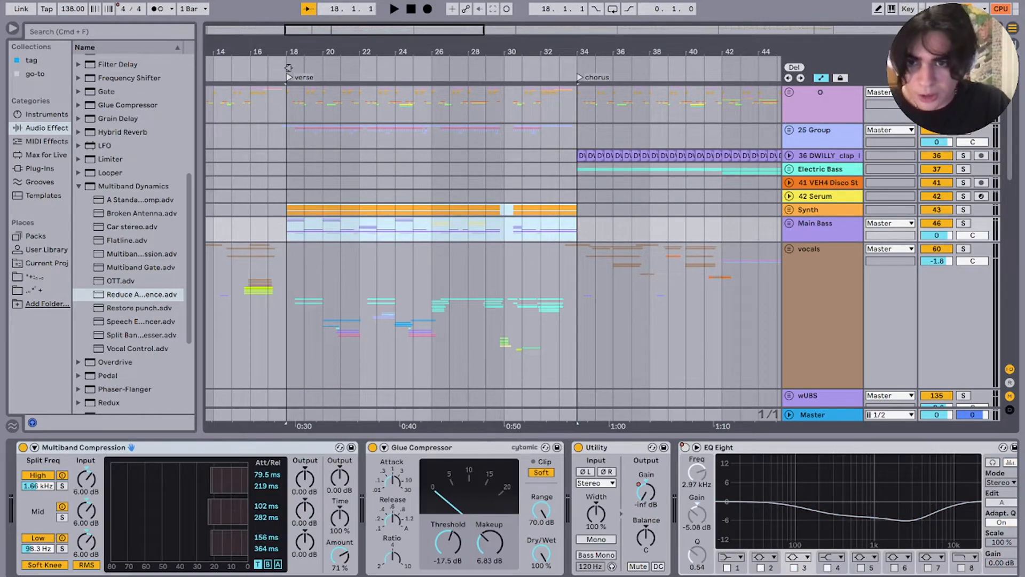
{"action": "left_click", "coordinate": [287, 211]}
{"action": "left_click", "coordinate": [289, 299]}
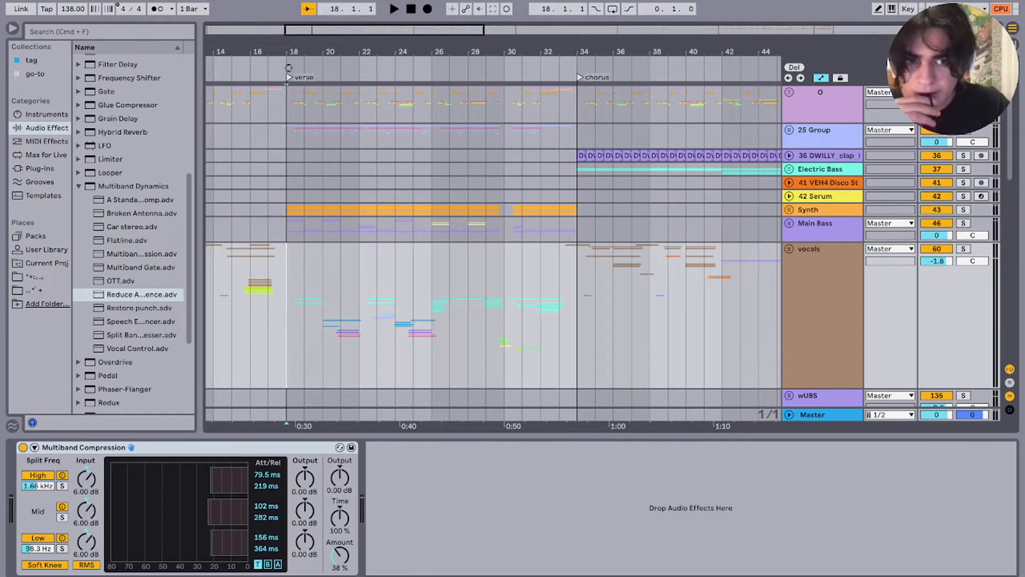
{"action": "scroll", "coordinate": [296, 277], "scroll_direction": "up", "scroll_amount": 5}
{"action": "left_click", "coordinate": [280, 229]}
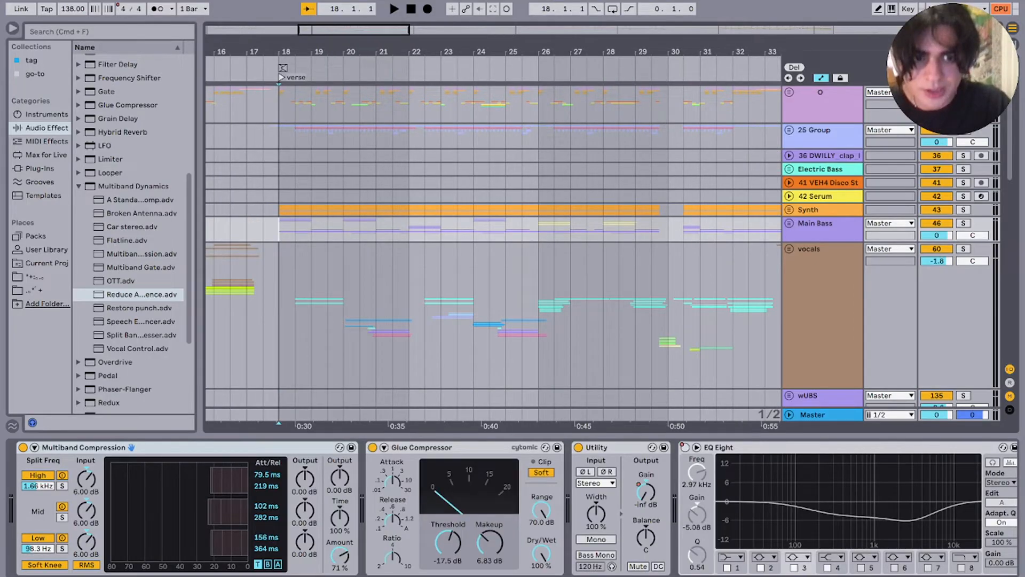
Step: Unfold the Main Bass group and play it soloed from bar 18, examining its Bass Stab, Serum and 808 tracks
{"action": "double_click", "coordinate": [281, 221]}
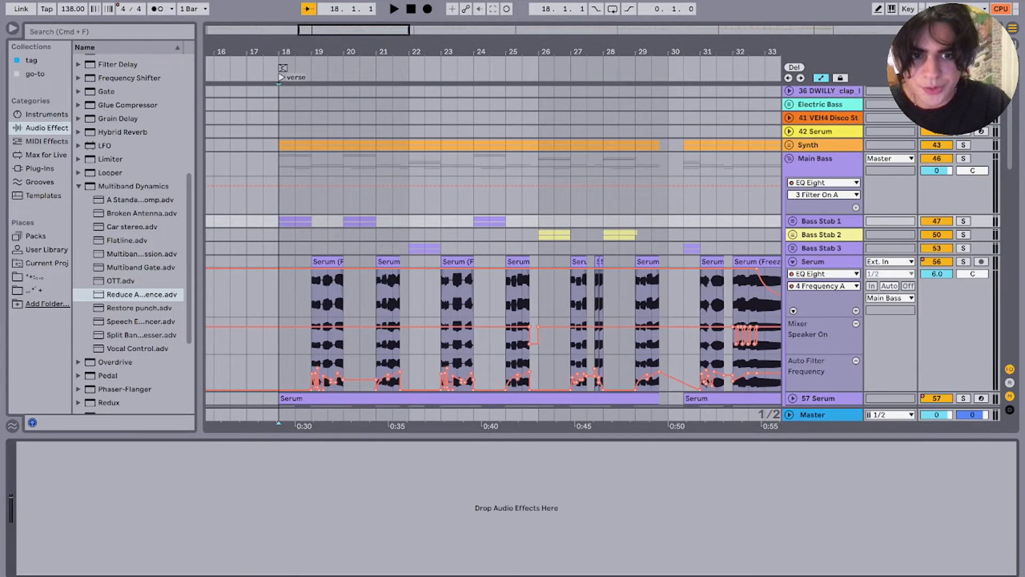
{"action": "left_click", "coordinate": [813, 261]}
{"action": "left_click", "coordinate": [280, 221]}
{"action": "key", "text": "plus"}
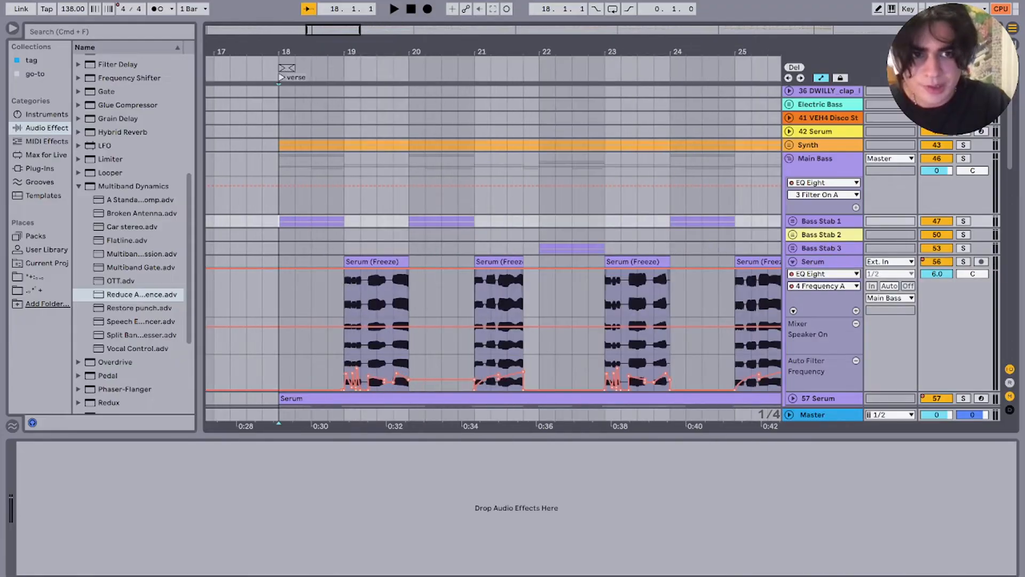
{"action": "key", "text": "space"}
{"action": "left_click", "coordinate": [963, 158]}
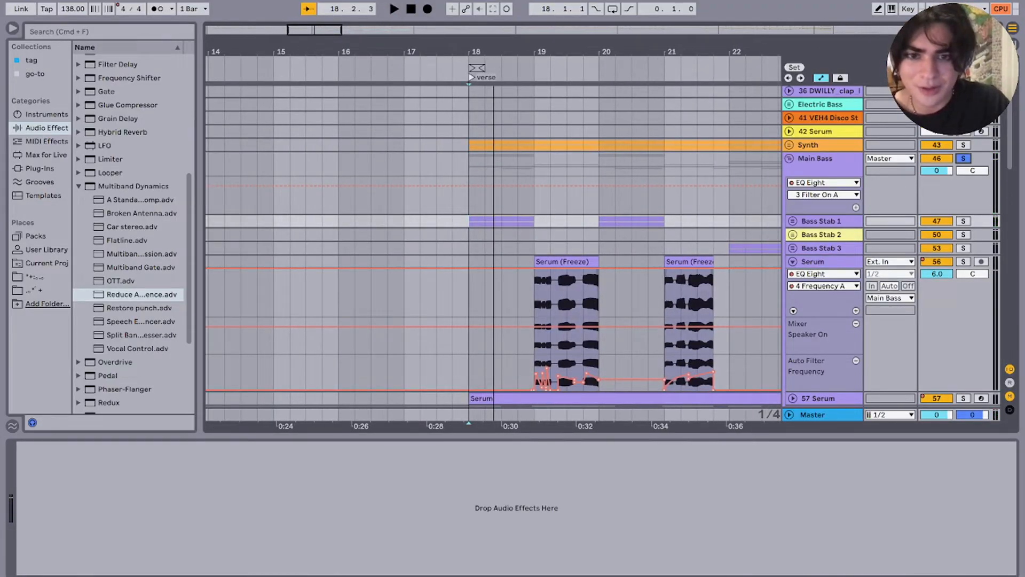
{"action": "scroll", "coordinate": [494, 246], "scroll_direction": "down", "scroll_amount": 5}
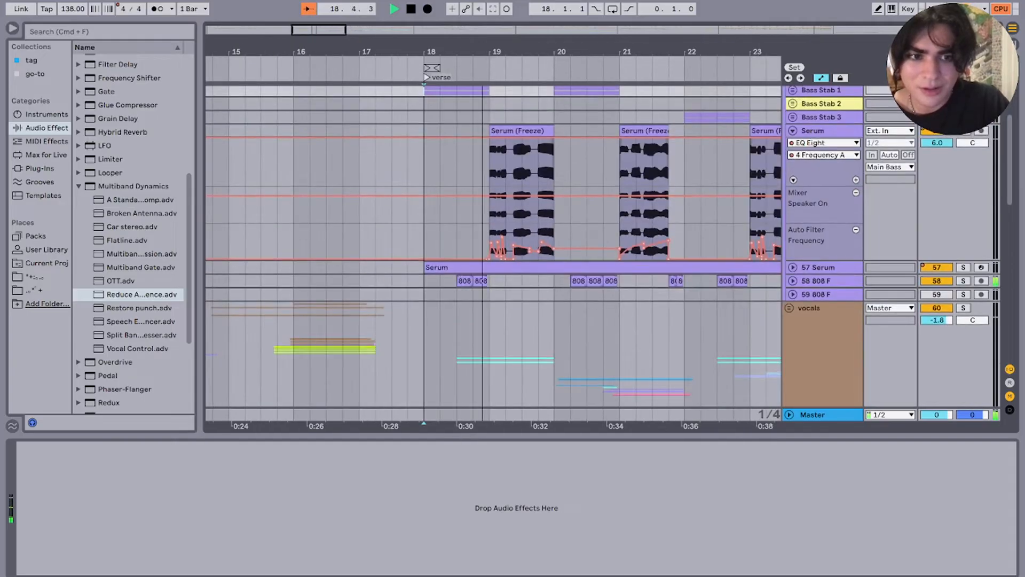
{"action": "scroll", "coordinate": [494, 245], "scroll_direction": "up", "scroll_amount": 2}
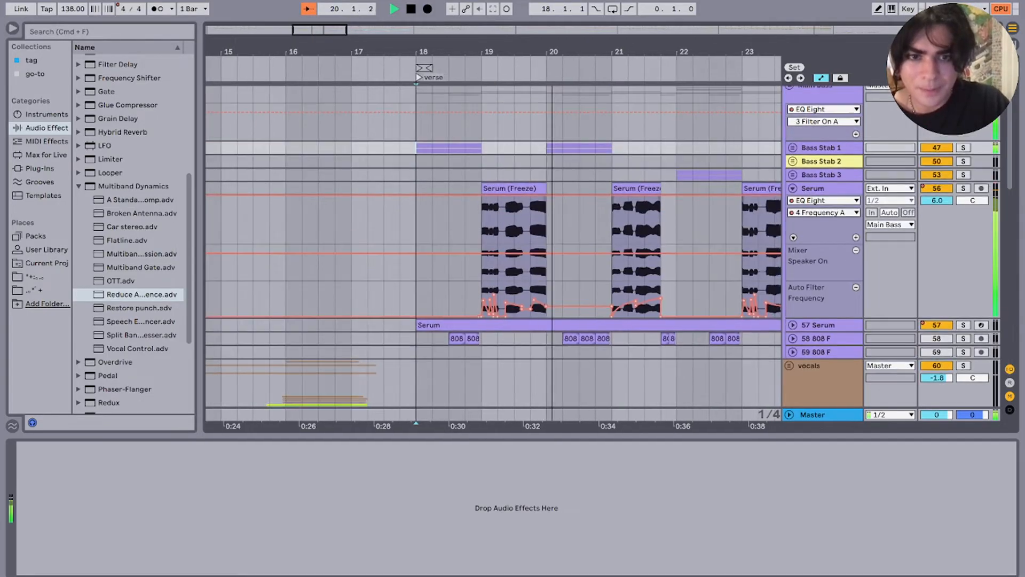
Step: Compare the Serum track's sound from its frozen clip at bar 19 with the Auto Filter off and back on, playing through bar 30
{"action": "left_click", "coordinate": [498, 218]}
{"action": "left_click", "coordinate": [823, 188]}
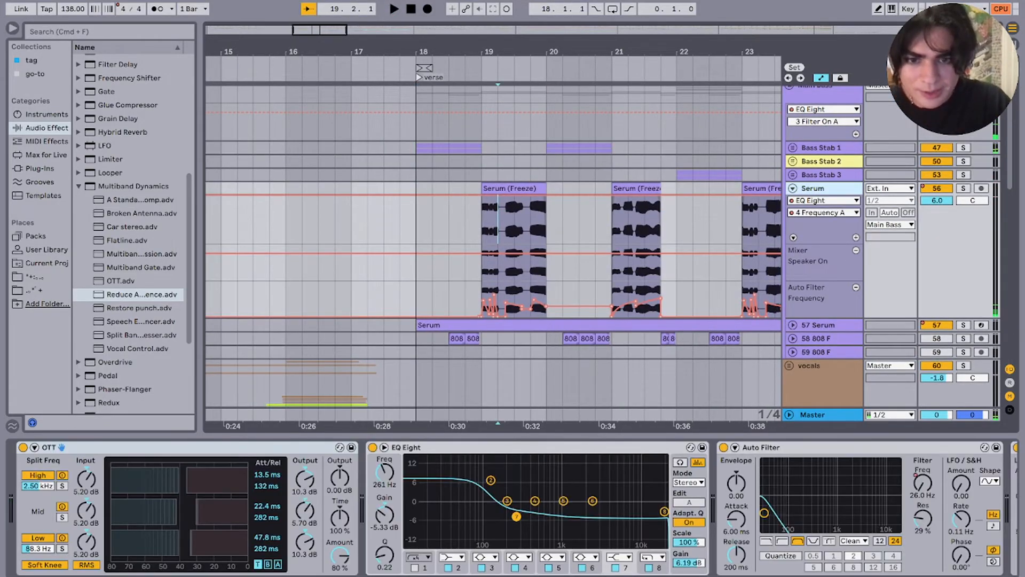
{"action": "left_click", "coordinate": [502, 189]}
{"action": "scroll", "coordinate": [555, 481], "scroll_direction": "right", "scroll_amount": 3}
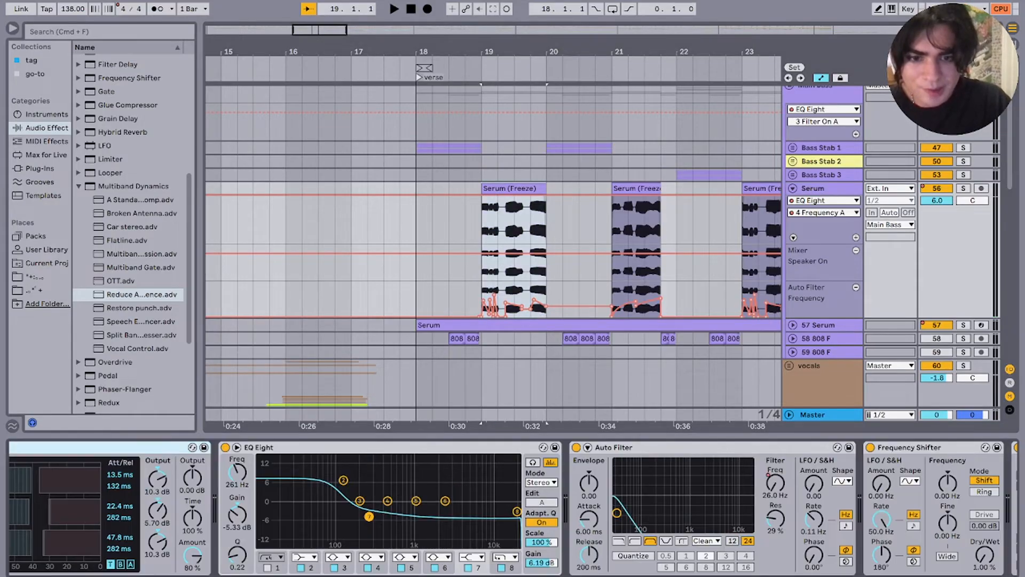
{"action": "left_click", "coordinate": [560, 447]}
{"action": "key", "text": "space"}
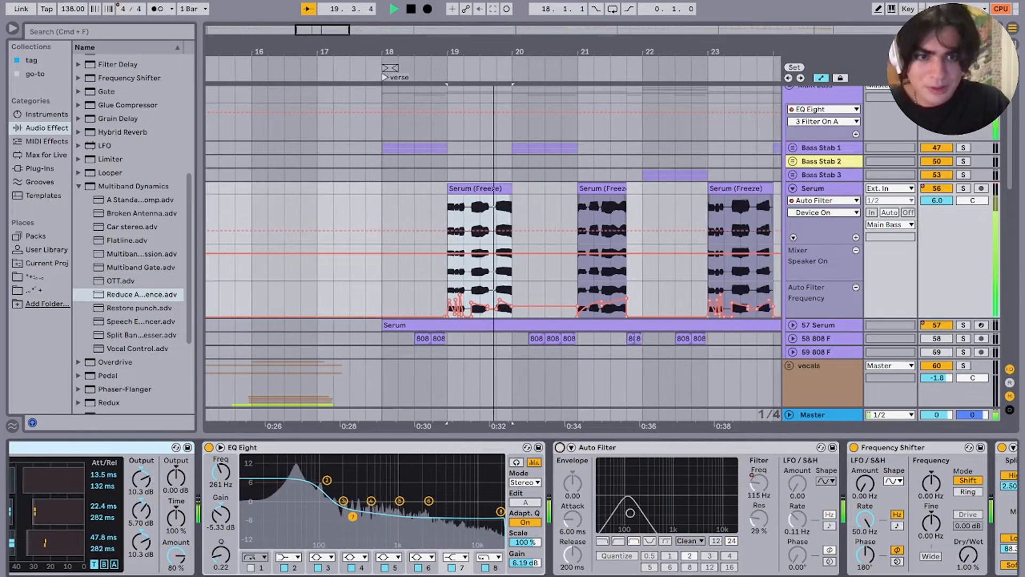
{"action": "left_click", "coordinate": [559, 447]}
{"action": "key", "text": "space"}
{"action": "key", "text": "space"}
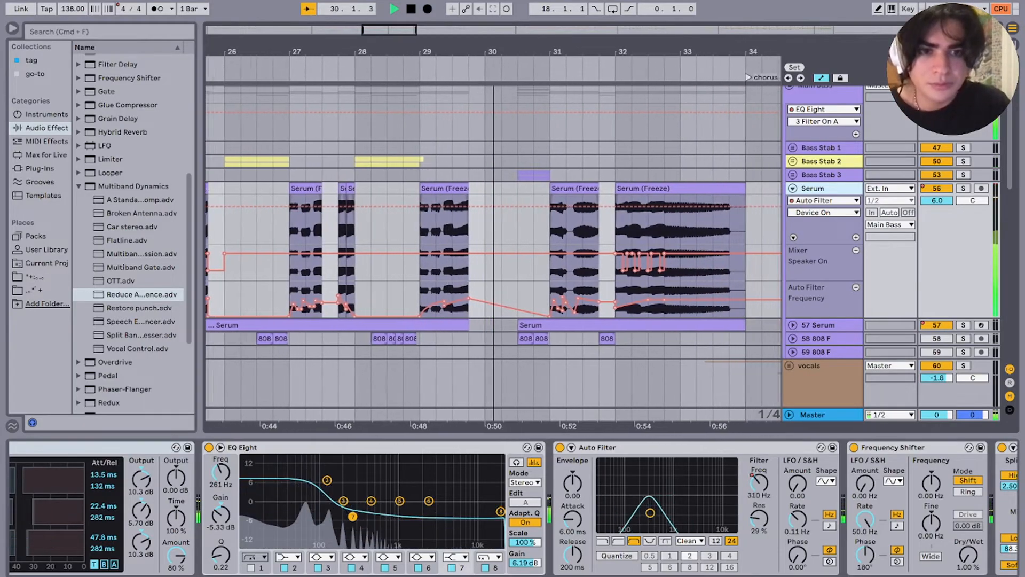
Step: Fold the Main Bass group and place the insertion marker on it at the first verse's start, bar 18
{"action": "scroll", "coordinate": [822, 214], "scroll_direction": "up", "scroll_amount": 4}
{"action": "left_click", "coordinate": [789, 193]}
{"action": "scroll", "coordinate": [489, 213], "scroll_direction": "down", "scroll_amount": 5}
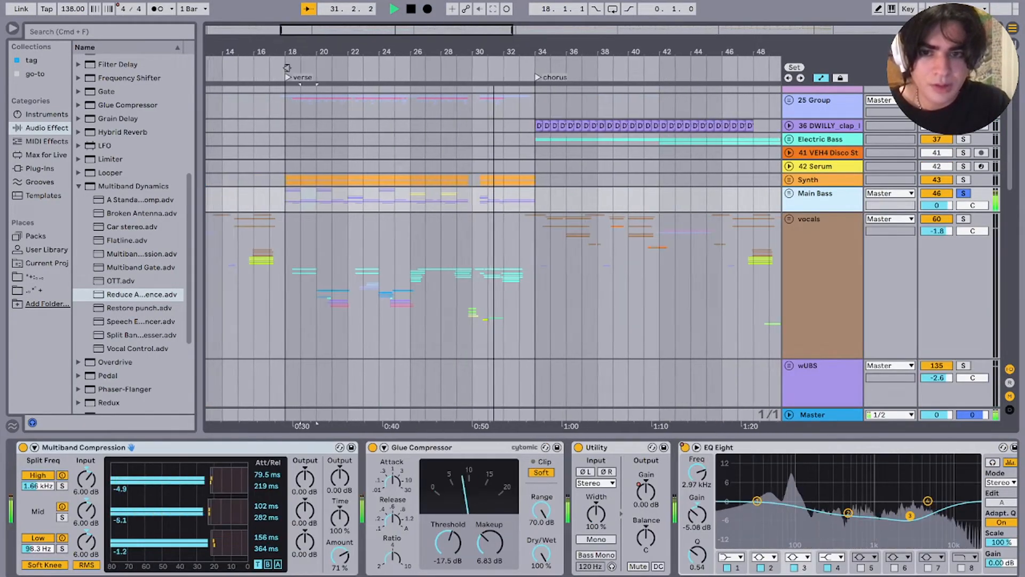
{"action": "scroll", "coordinate": [438, 224], "scroll_direction": "left", "scroll_amount": 3}
{"action": "scroll", "coordinate": [438, 224], "scroll_direction": "up", "scroll_amount": 1}
{"action": "left_click", "coordinate": [377, 228]}
{"action": "scroll", "coordinate": [377, 227], "scroll_direction": "up", "scroll_amount": 2}
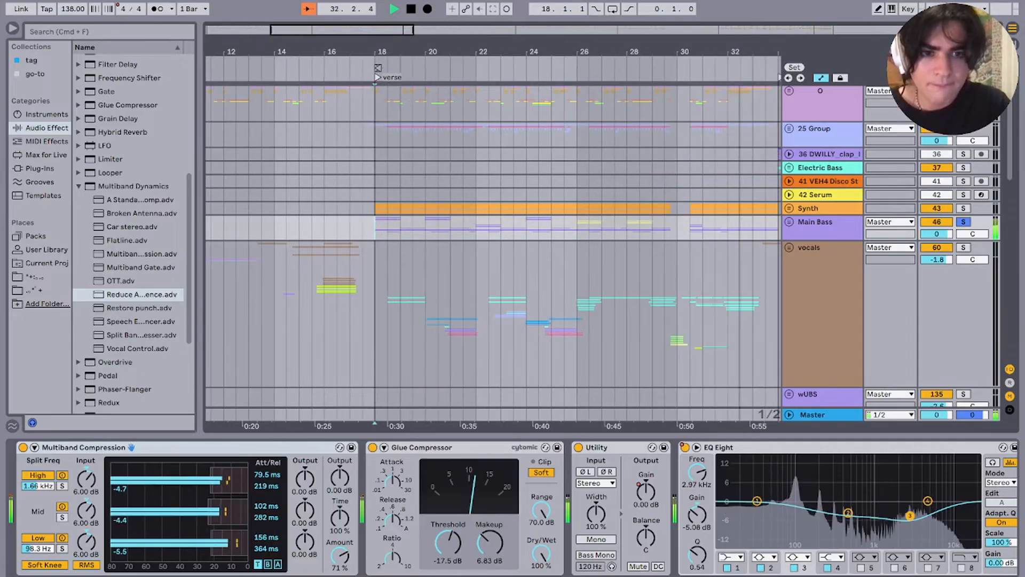
Step: Unfold the Synth group, expand its 45 Serum track and play the group soloed from bar 20
{"action": "left_click", "coordinate": [789, 208]}
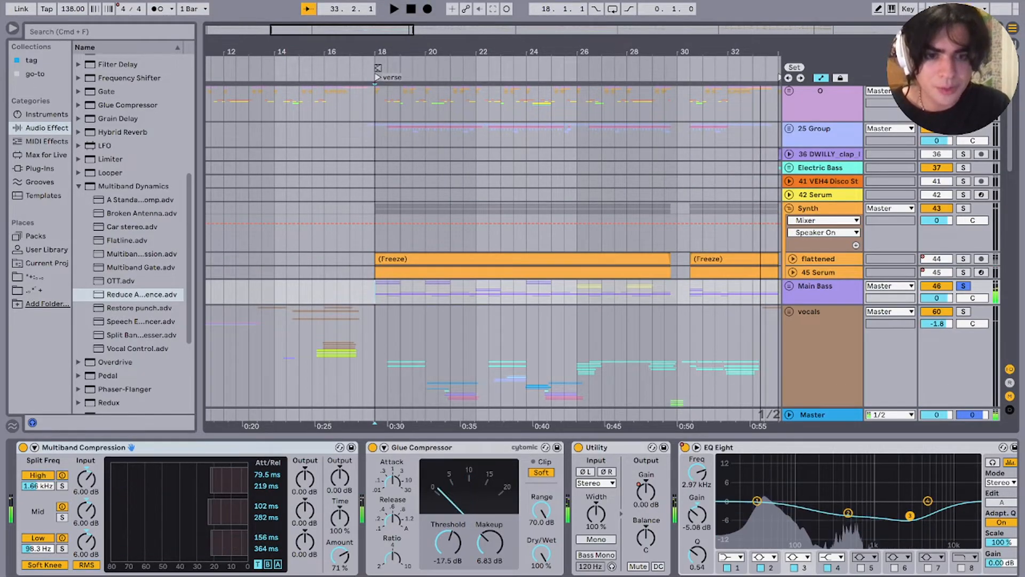
{"action": "left_click", "coordinate": [818, 259]}
{"action": "left_click", "coordinate": [793, 272]}
{"action": "left_click", "coordinate": [438, 301]}
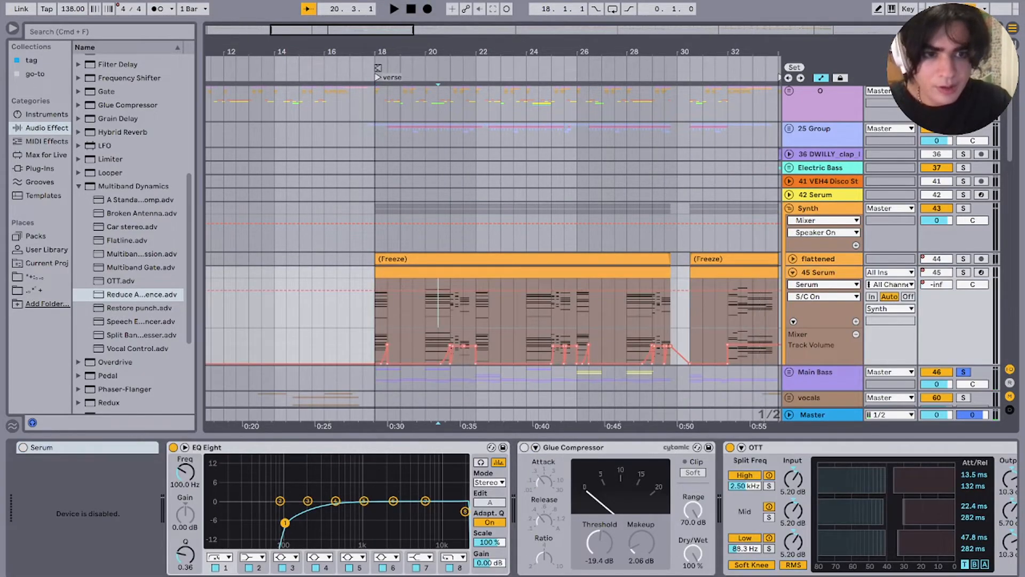
{"action": "scroll", "coordinate": [439, 302], "scroll_direction": "up", "scroll_amount": 3}
{"action": "left_click", "coordinate": [426, 302]}
{"action": "key", "text": "space"}
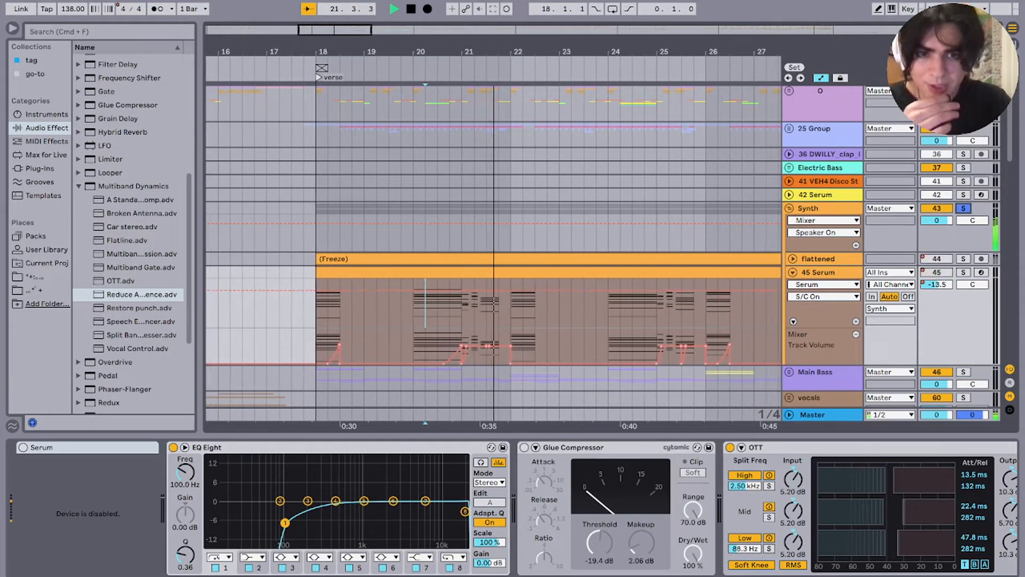
Step: Stop playback, fold the Synth group and return the insertion marker to the first verse's start at bar 18
{"action": "left_click", "coordinate": [789, 208]}
{"action": "key", "text": "space"}
{"action": "scroll", "coordinate": [427, 246], "scroll_direction": "down", "scroll_amount": 6}
{"action": "scroll", "coordinate": [427, 245], "scroll_direction": "right", "scroll_amount": 10}
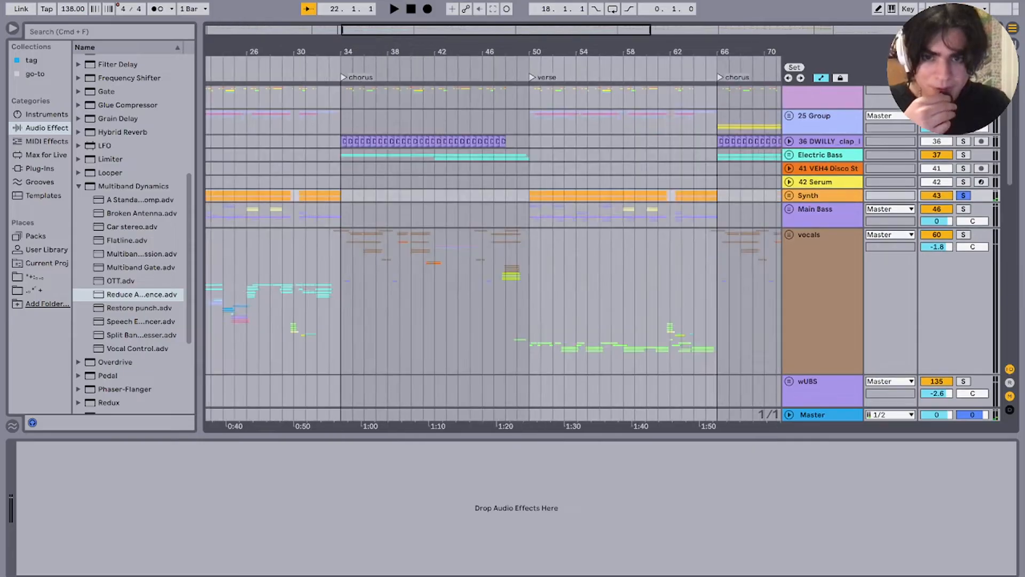
{"action": "scroll", "coordinate": [427, 245], "scroll_direction": "left", "scroll_amount": 7}
{"action": "scroll", "coordinate": [390, 68], "scroll_direction": "left", "scroll_amount": 6}
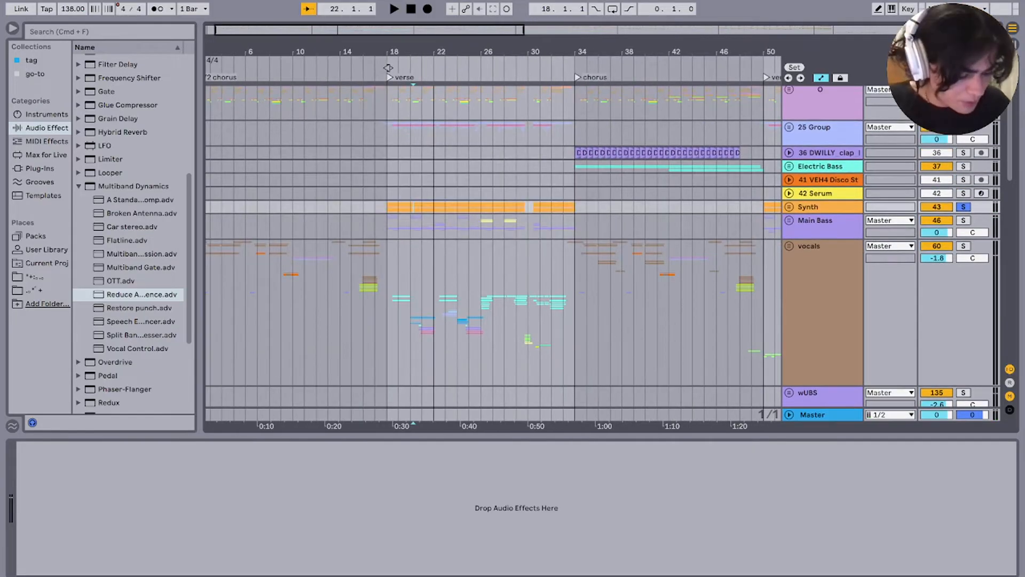
{"action": "left_click", "coordinate": [388, 67]}
{"action": "key", "text": "Down"}
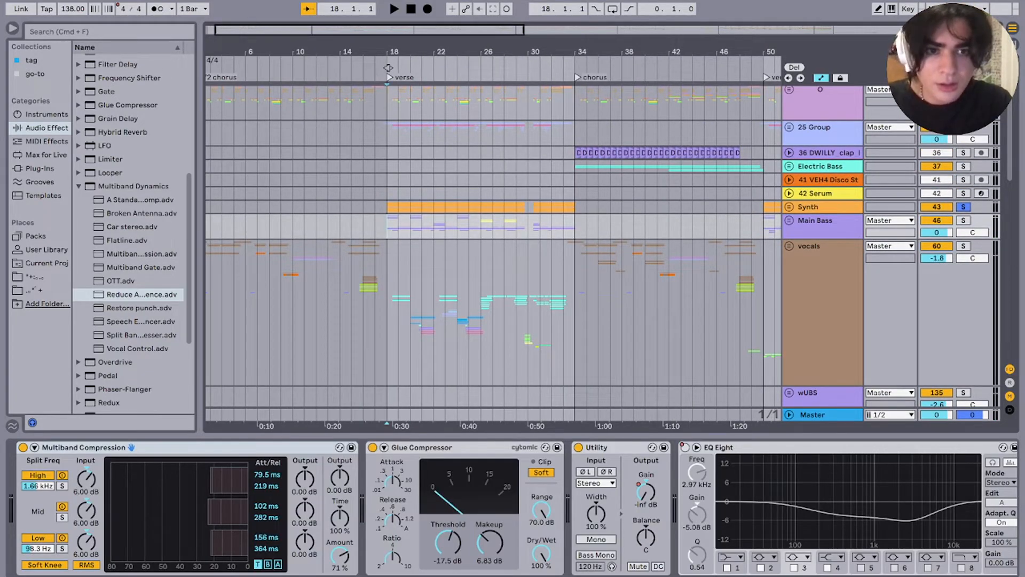
{"action": "left_click_drag", "start_coordinate": [388, 68], "coordinate": [480, 68]}
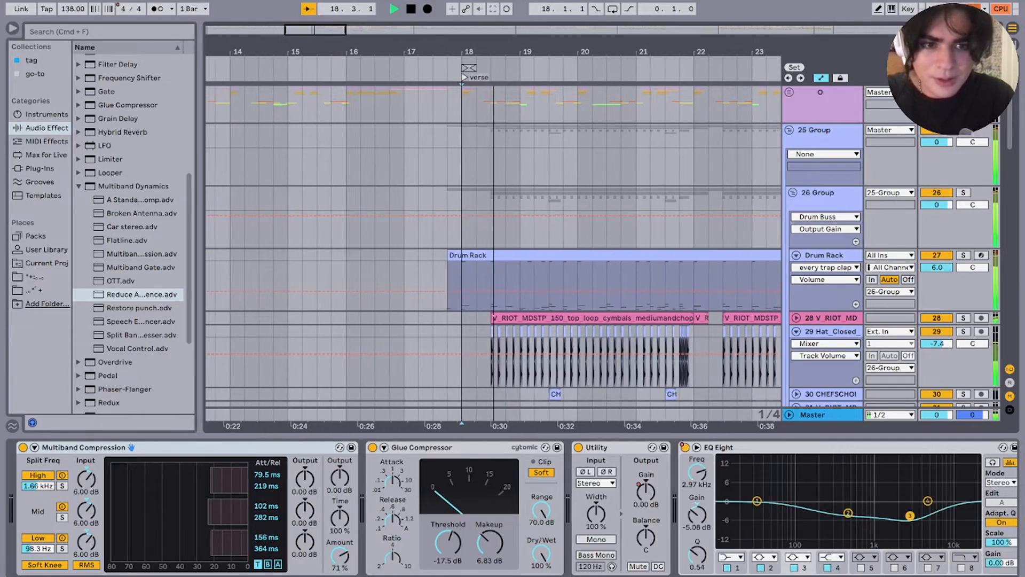
Step: Stop playback and select the Drum Rack track to examine its pads, chains and snare sample
{"action": "scroll", "coordinate": [493, 245], "scroll_direction": "down", "scroll_amount": 2}
{"action": "key", "text": "space"}
{"action": "left_click", "coordinate": [824, 205]}
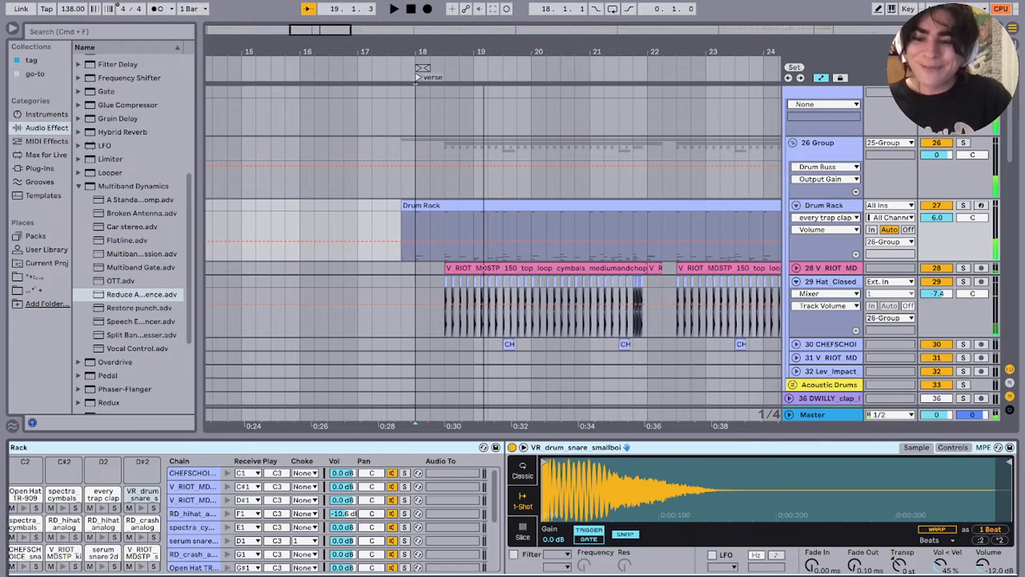
{"action": "scroll", "coordinate": [512, 507], "scroll_direction": "left", "scroll_amount": 2}
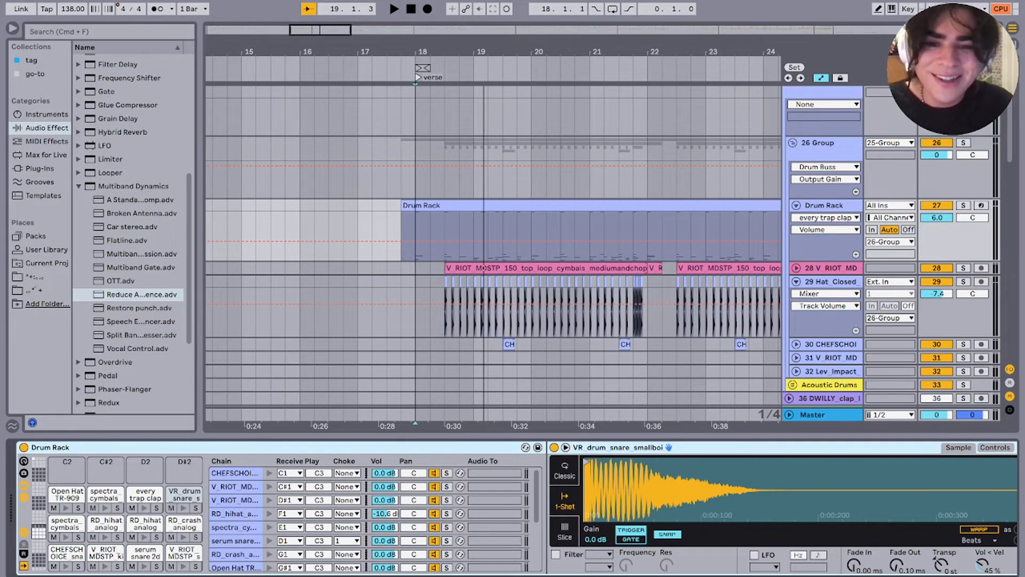
Step: Play the drum tracks from the first V_RIOT cymbal loop clip past bar 22, examining the layered hats, and stop playback
{"action": "left_click", "coordinate": [445, 268]}
{"action": "scroll", "coordinate": [445, 268], "scroll_direction": "up", "scroll_amount": 5}
{"action": "key", "text": "space"}
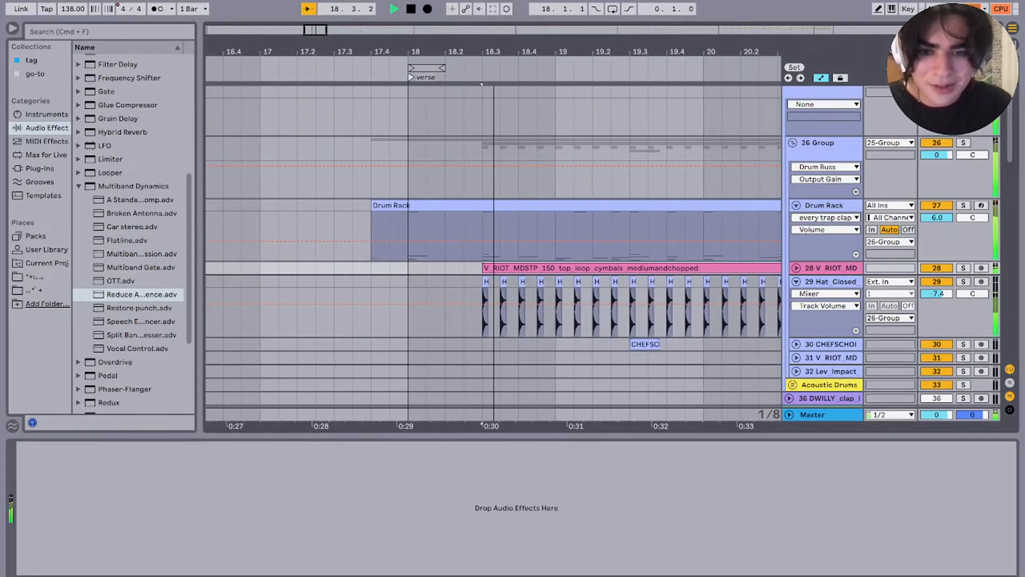
{"action": "scroll", "coordinate": [454, 268], "scroll_direction": "down", "scroll_amount": 10}
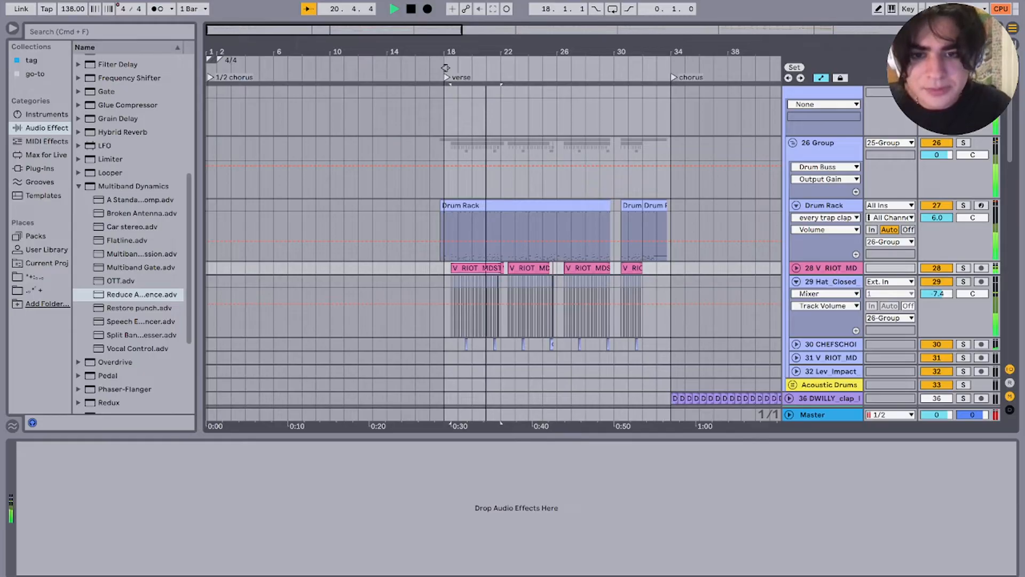
{"action": "key", "text": "plus"}
{"action": "key", "text": "plus"}
{"action": "scroll", "coordinate": [493, 267], "scroll_direction": "down", "scroll_amount": 2}
{"action": "scroll", "coordinate": [493, 267], "scroll_direction": "up", "scroll_amount": 5}
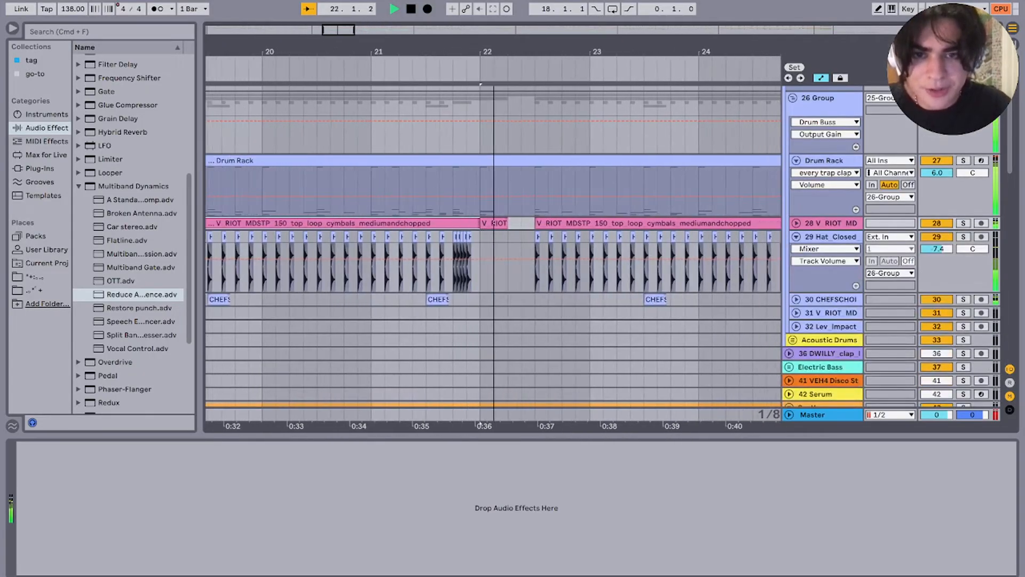
{"action": "scroll", "coordinate": [493, 267], "scroll_direction": "down", "scroll_amount": 6}
{"action": "key", "text": "space"}
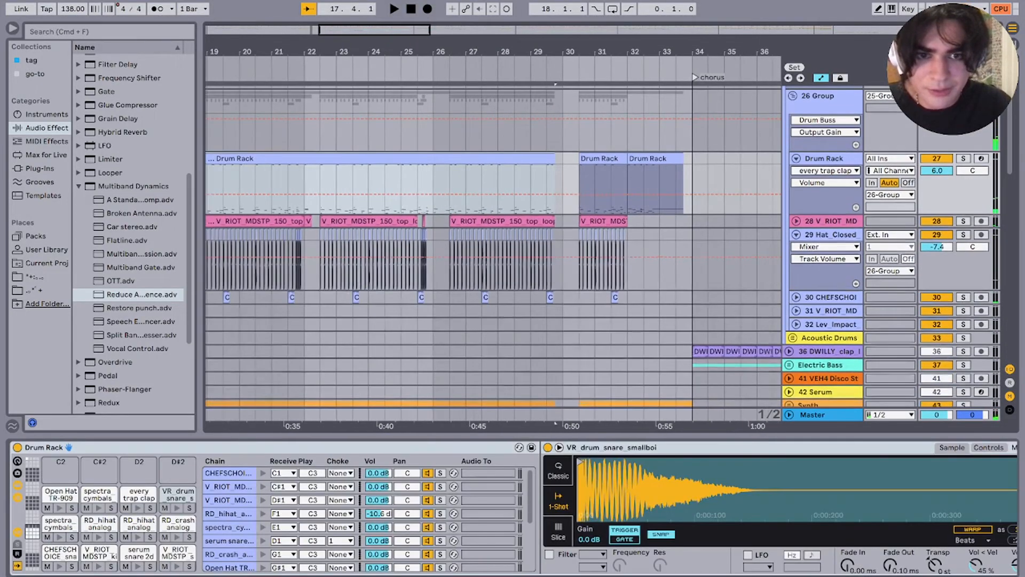
Step: Place the insertion marker at the BIG CHORUS, bar 82, unfold the Acoustic Drums group and solo its flattened track
{"action": "scroll", "coordinate": [483, 267], "scroll_direction": "down", "scroll_amount": 8}
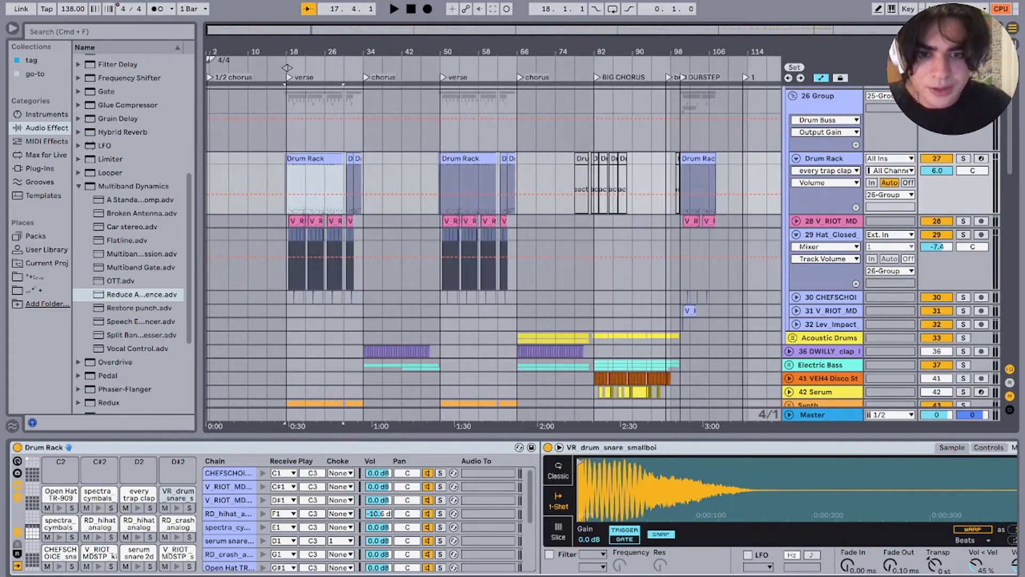
{"action": "left_click", "coordinate": [594, 338]}
{"action": "scroll", "coordinate": [594, 338], "scroll_direction": "up", "scroll_amount": 4}
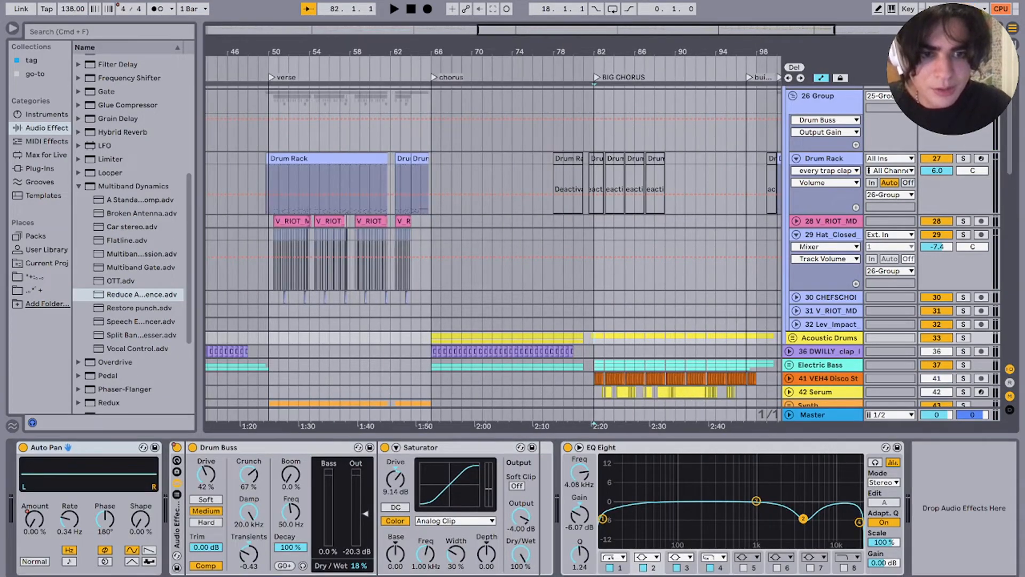
{"action": "key", "text": "u"}
{"action": "scroll", "coordinate": [594, 338], "scroll_direction": "down", "scroll_amount": 5}
{"action": "left_click", "coordinate": [963, 233]}
{"action": "scroll", "coordinate": [671, 267], "scroll_direction": "up", "scroll_amount": 5}
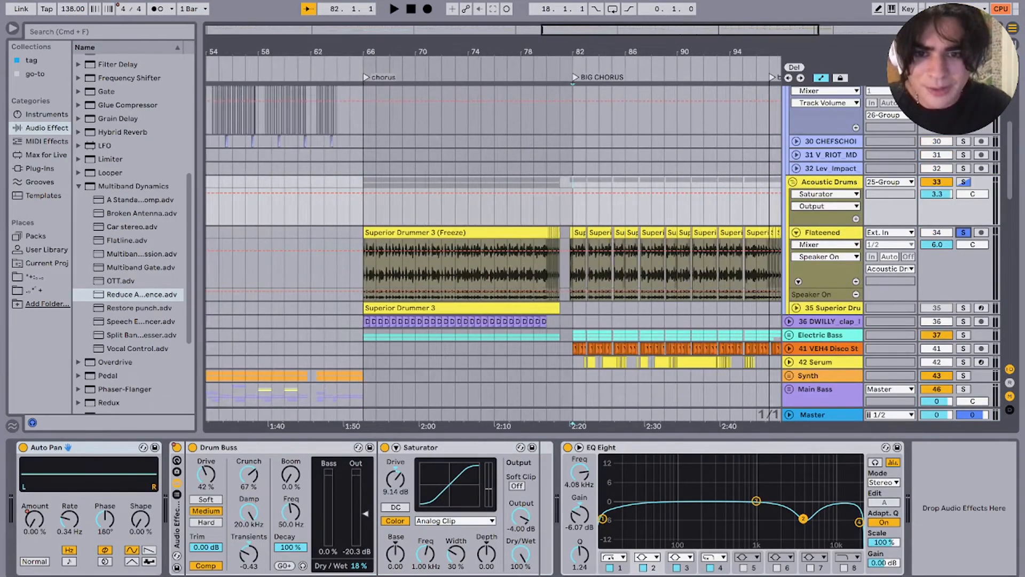
Step: Play the soloed acoustic drums from the BIG CHORUS to bar 90, then stop playback
{"action": "scroll", "coordinate": [536, 267], "scroll_direction": "down", "scroll_amount": 4}
{"action": "key", "text": "space"}
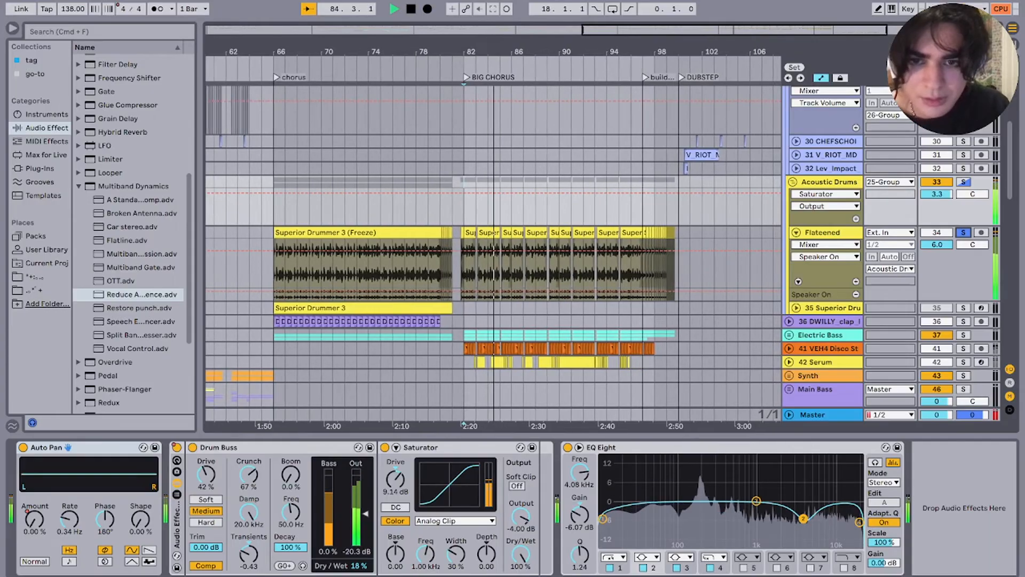
{"action": "scroll", "coordinate": [494, 267], "scroll_direction": "up", "scroll_amount": 5}
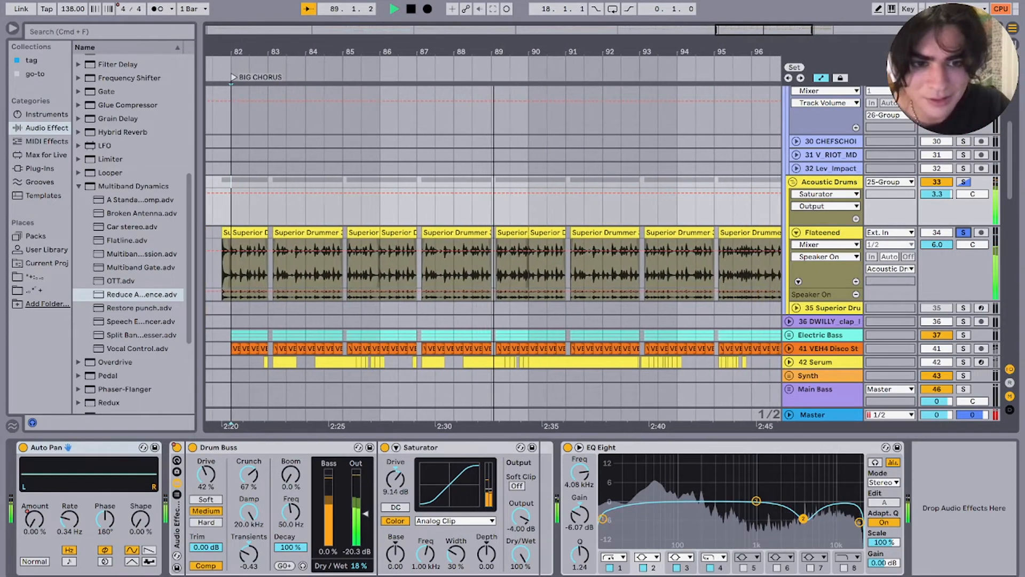
{"action": "key", "text": "minus"}
{"action": "key", "text": "minus"}
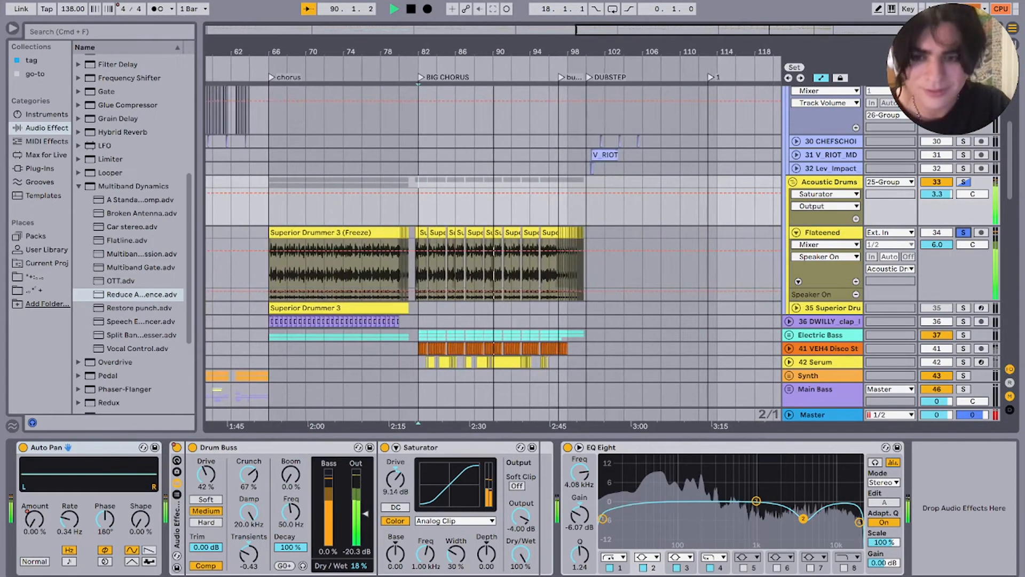
{"action": "key", "text": "space"}
Step: Fold the Acoustic Drums group and place the insertion marker at bar 38 in the first chorus
{"action": "scroll", "coordinate": [494, 251], "scroll_direction": "left", "scroll_amount": 3}
{"action": "scroll", "coordinate": [493, 250], "scroll_direction": "up", "scroll_amount": 1}
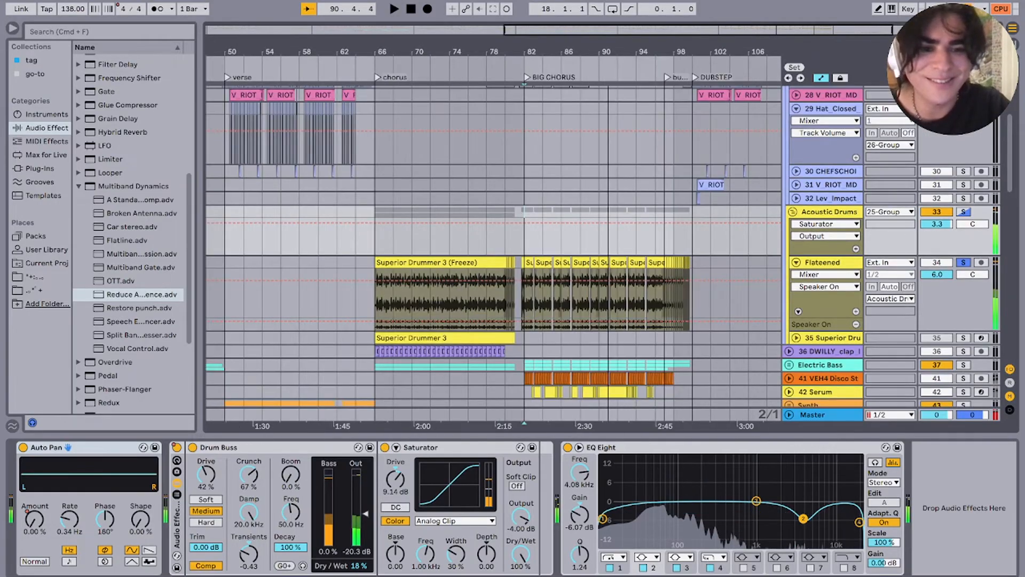
{"action": "left_click", "coordinate": [793, 240]}
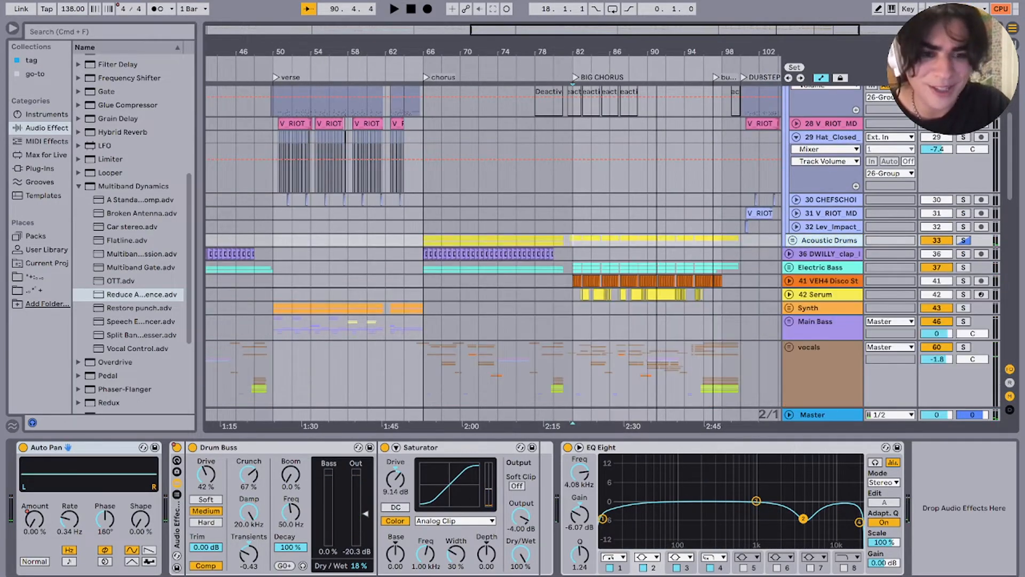
{"action": "left_click", "coordinate": [426, 77]}
{"action": "scroll", "coordinate": [559, 246], "scroll_direction": "down", "scroll_amount": 5}
{"action": "scroll", "coordinate": [559, 246], "scroll_direction": "up", "scroll_amount": 3}
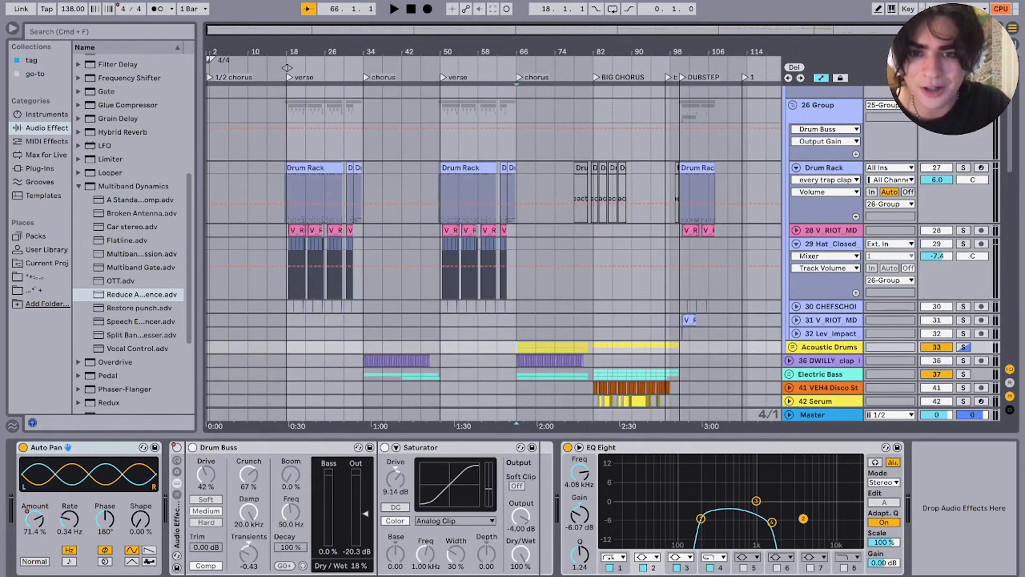
{"action": "left_click", "coordinate": [382, 334]}
{"action": "scroll", "coordinate": [382, 334], "scroll_direction": "up", "scroll_amount": 4}
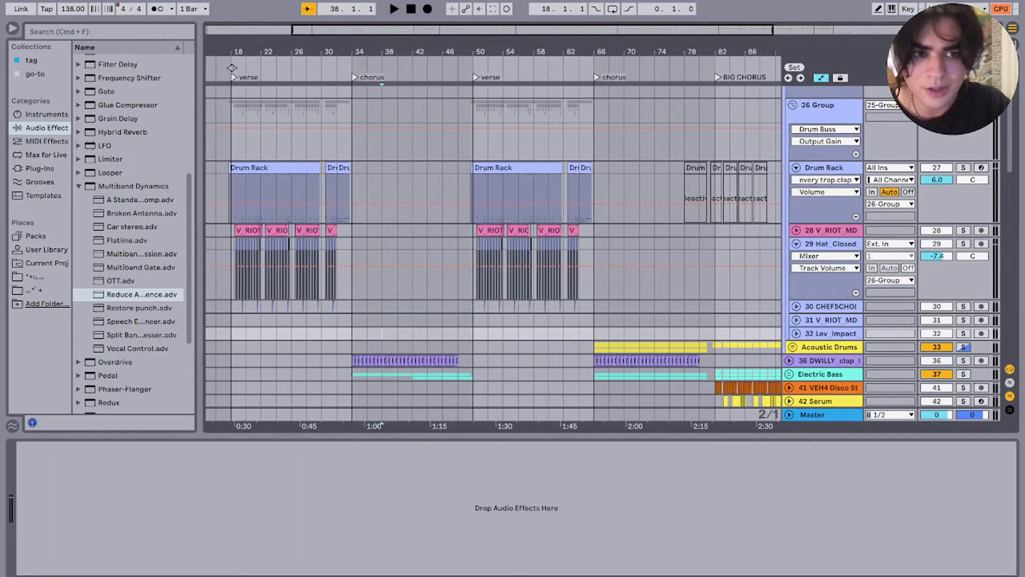
Step: Fold the whole 25 Group of drums and stop playback
{"action": "left_click", "coordinate": [826, 129]}
{"action": "scroll", "coordinate": [602, 238], "scroll_direction": "up", "scroll_amount": 4}
{"action": "scroll", "coordinate": [602, 239], "scroll_direction": "left", "scroll_amount": 4}
{"action": "key", "text": "space"}
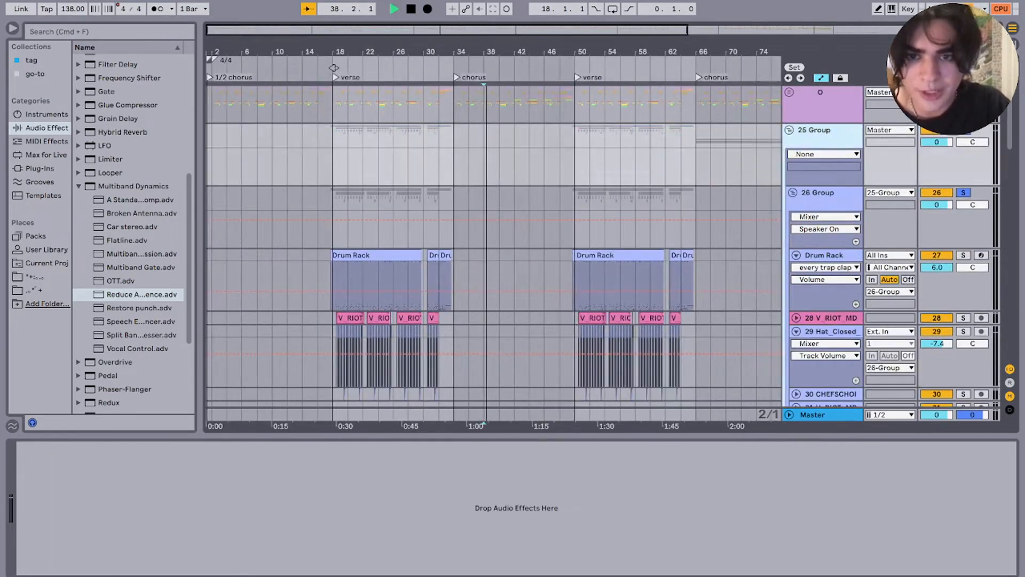
{"action": "left_click", "coordinate": [789, 130]}
{"action": "key", "text": "space"}
Step: Select the Main Bass group and place the insertion marker at bar 36 to show its device chain
{"action": "left_click", "coordinate": [379, 183]}
{"action": "scroll", "coordinate": [378, 183], "scroll_direction": "up", "scroll_amount": 1}
{"action": "scroll", "coordinate": [379, 182], "scroll_direction": "down", "scroll_amount": 3}
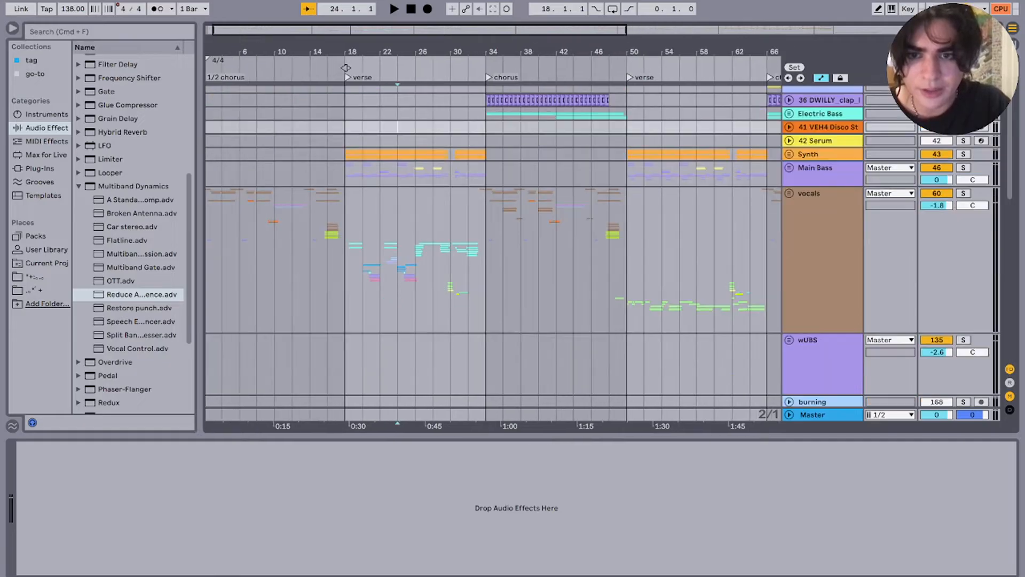
{"action": "scroll", "coordinate": [379, 182], "scroll_direction": "left", "scroll_amount": 1}
{"action": "left_click", "coordinate": [336, 235]}
{"action": "left_click", "coordinate": [371, 235]}
{"action": "left_click", "coordinate": [511, 166]}
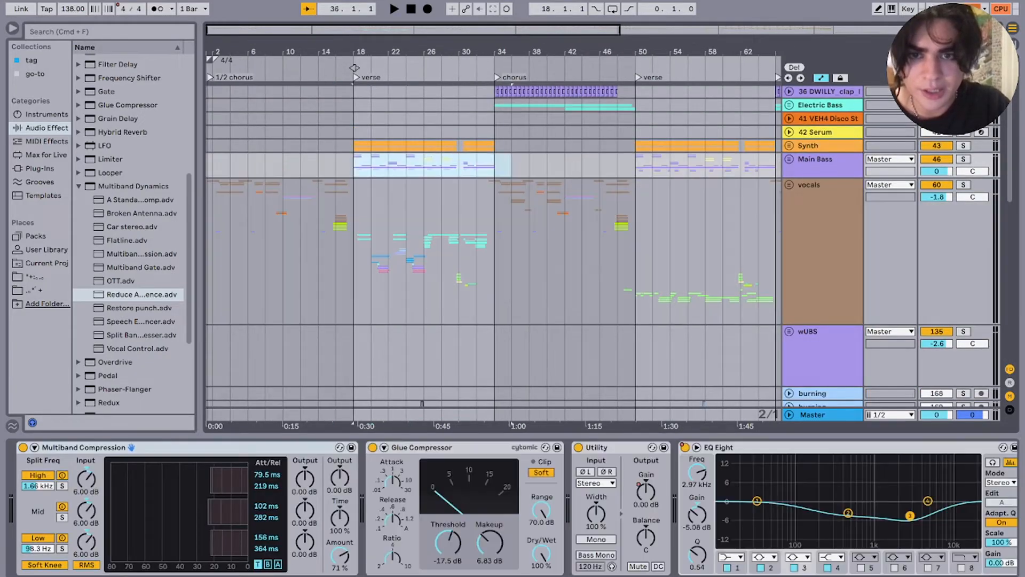
Step: Survey the folded groups across the arrangement and select the vocals group to show its Multiband Compression
{"action": "scroll", "coordinate": [512, 167], "scroll_direction": "right", "scroll_amount": 3}
{"action": "scroll", "coordinate": [512, 167], "scroll_direction": "up", "scroll_amount": 2}
{"action": "scroll", "coordinate": [512, 166], "scroll_direction": "left", "scroll_amount": 1}
{"action": "left_click_drag", "start_coordinate": [240, 68], "coordinate": [254, 68]}
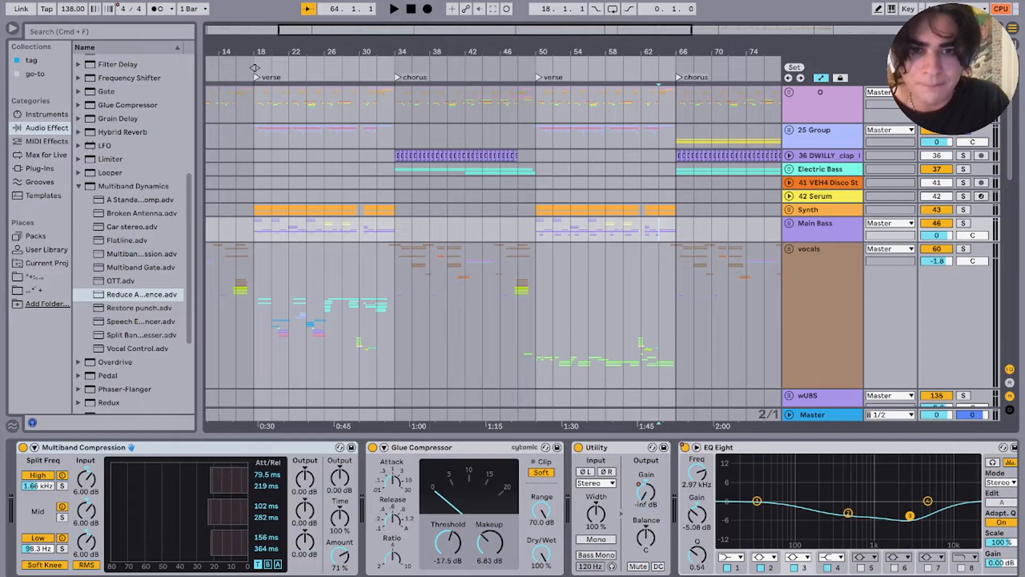
{"action": "scroll", "coordinate": [493, 230], "scroll_direction": "right", "scroll_amount": 10}
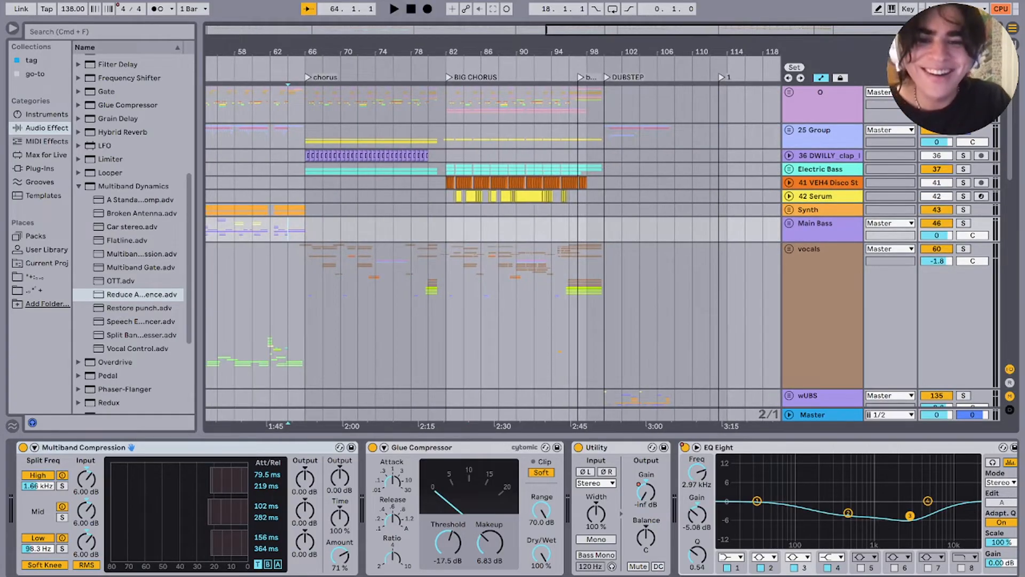
{"action": "left_click", "coordinate": [822, 299]}
{"action": "scroll", "coordinate": [493, 229], "scroll_direction": "left", "scroll_amount": 10}
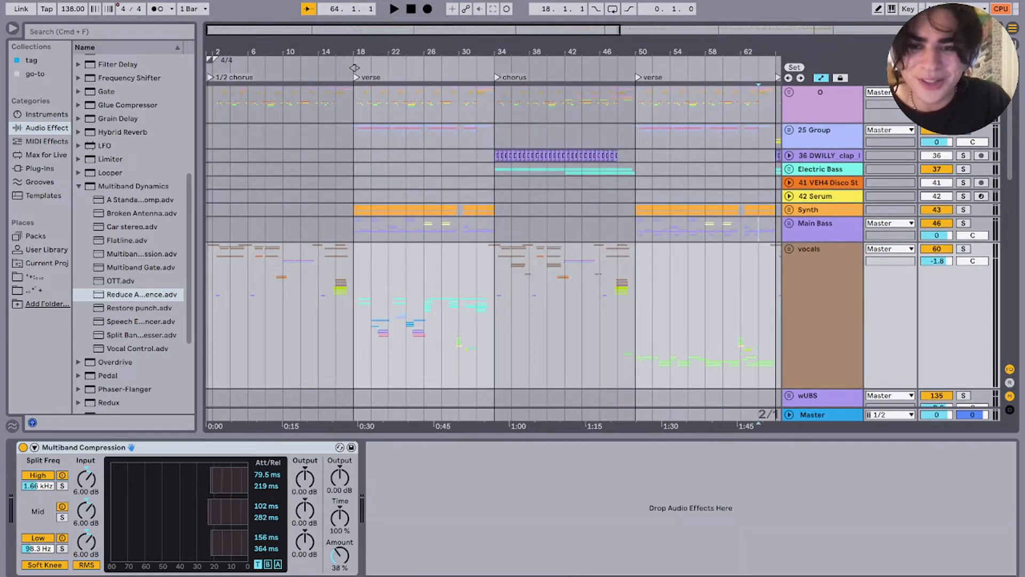
{"action": "left_click_drag", "start_coordinate": [353, 67], "coordinate": [287, 67]}
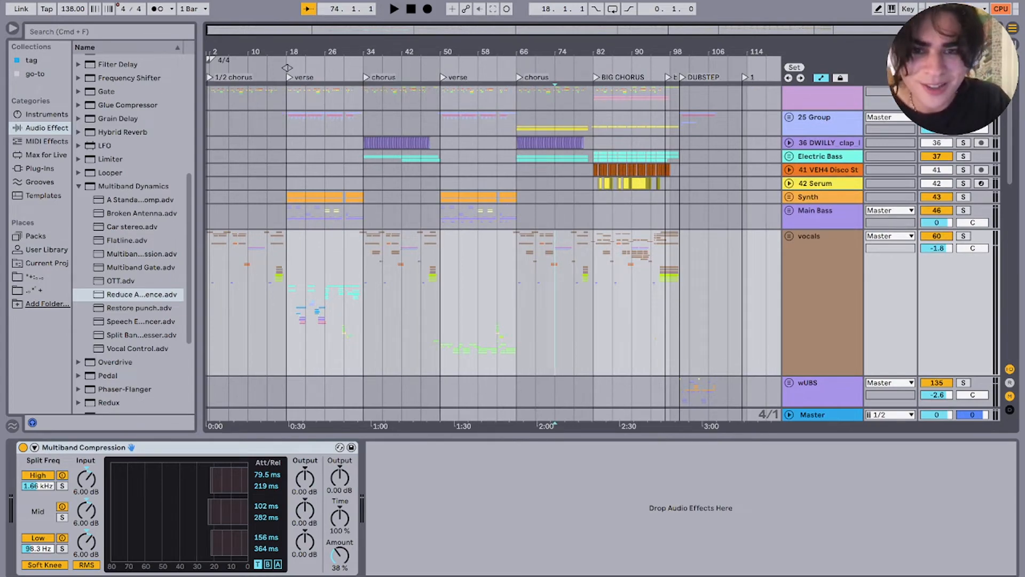
Step: Place the insertion marker on the O group at bar 79, just before the BIG CHORUS
{"action": "left_click", "coordinate": [536, 302]}
{"action": "scroll", "coordinate": [535, 302], "scroll_direction": "up", "scroll_amount": 1}
{"action": "scroll", "coordinate": [535, 301], "scroll_direction": "up", "scroll_amount": 5}
{"action": "scroll", "coordinate": [535, 302], "scroll_direction": "right", "scroll_amount": 8}
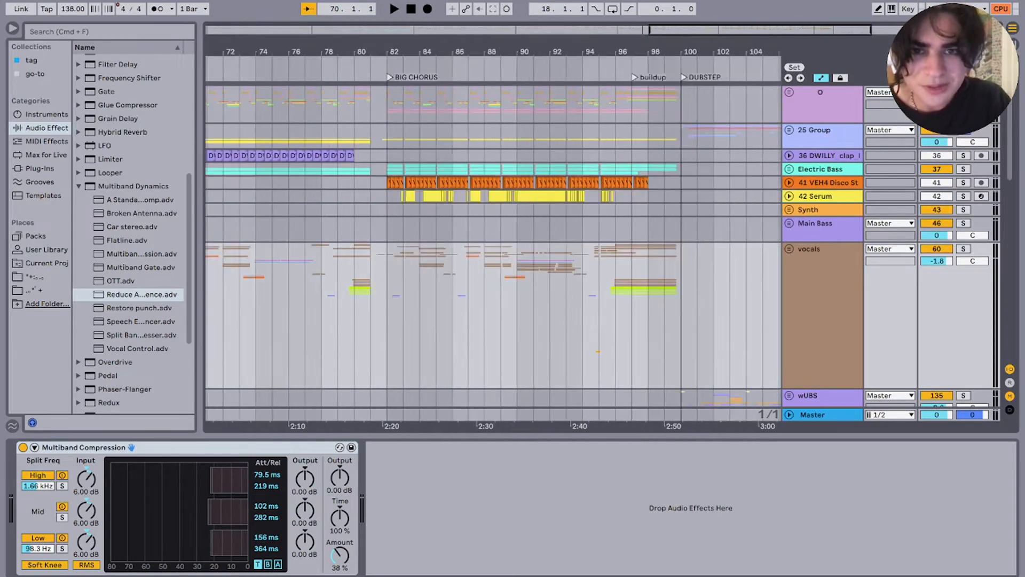
{"action": "scroll", "coordinate": [670, 302], "scroll_direction": "down", "scroll_amount": 5}
{"action": "left_click", "coordinate": [591, 229]}
{"action": "key", "text": "plus"}
{"action": "key", "text": "plus"}
{"action": "key", "text": "plus"}
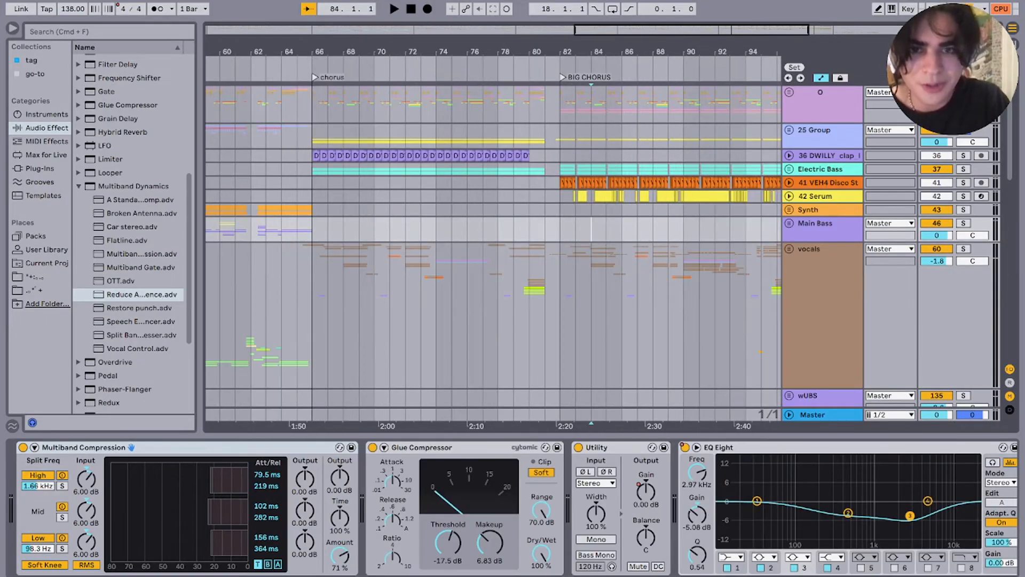
{"action": "left_click", "coordinate": [469, 108]}
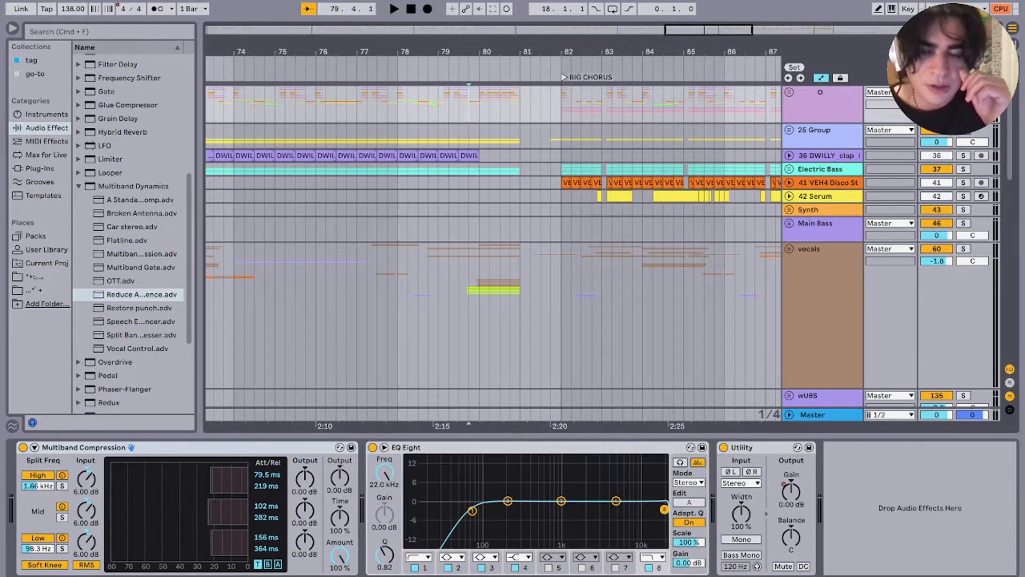
Step: Play from bar 79, unfold the O group and select its 20 Group before the BIG CHORUS
{"action": "key", "text": "space"}
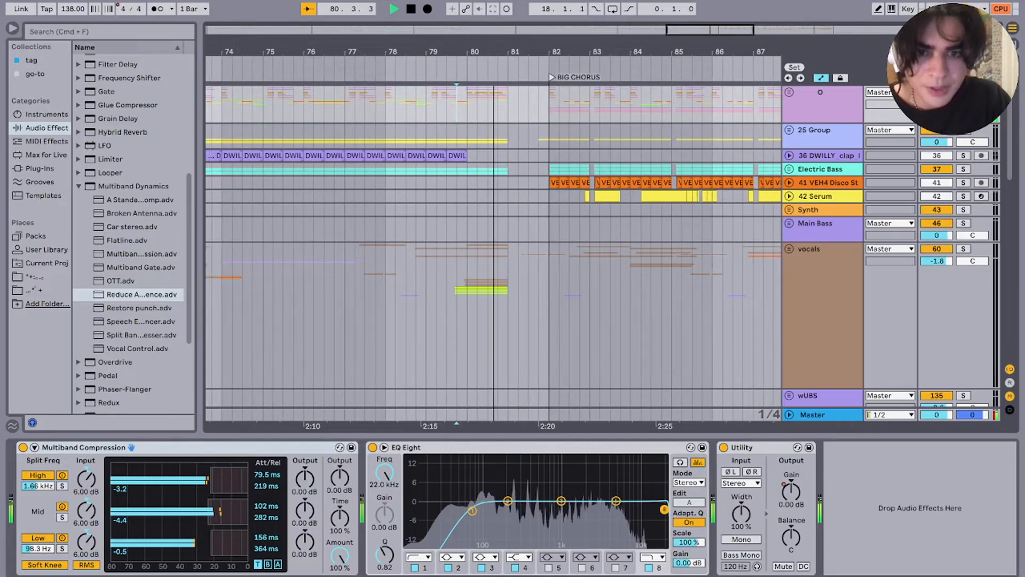
{"action": "left_click", "coordinate": [789, 92]}
{"action": "scroll", "coordinate": [507, 200], "scroll_direction": "down", "scroll_amount": 1}
{"action": "left_click", "coordinate": [508, 200]}
{"action": "key", "text": "plus"}
{"action": "key", "text": "plus"}
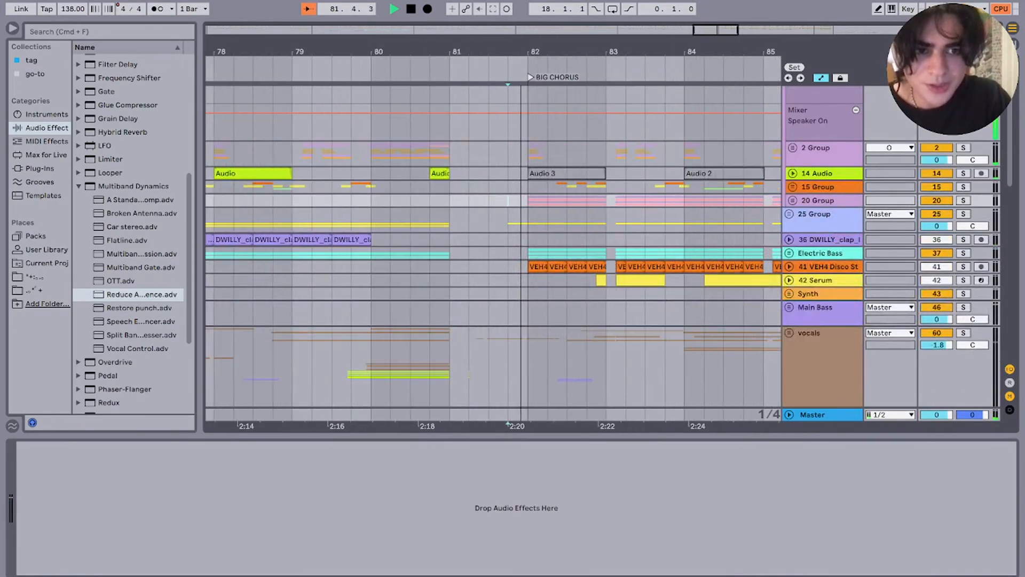
Step: Unfold and solo the 20 Group, listen to its layered audio tracks through bar 86 and stop playback
{"action": "key", "text": "u"}
{"action": "key", "text": "s"}
{"action": "scroll", "coordinate": [507, 200], "scroll_direction": "right", "scroll_amount": 3}
{"action": "scroll", "coordinate": [508, 200], "scroll_direction": "down", "scroll_amount": 1}
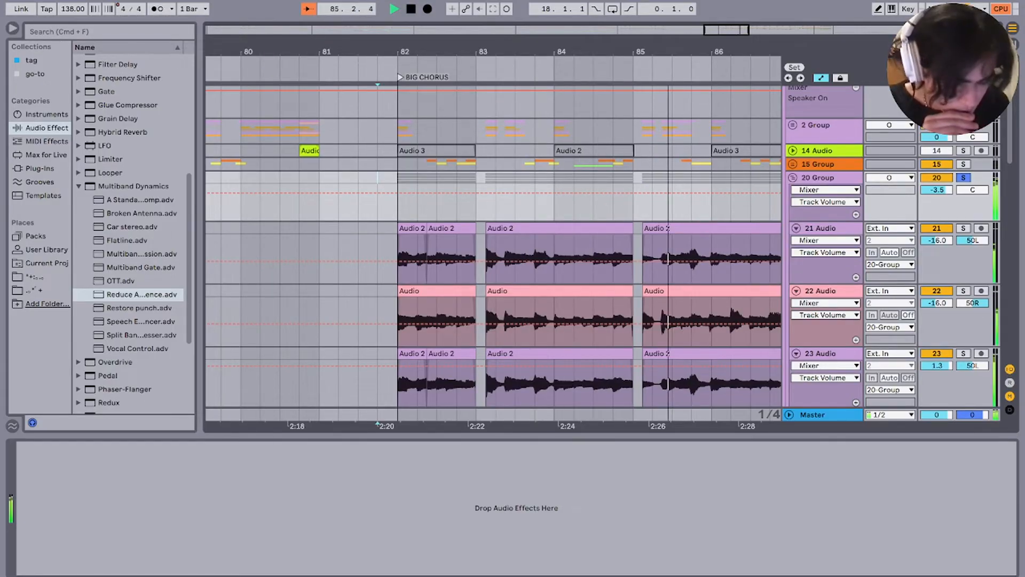
{"action": "key", "text": "space"}
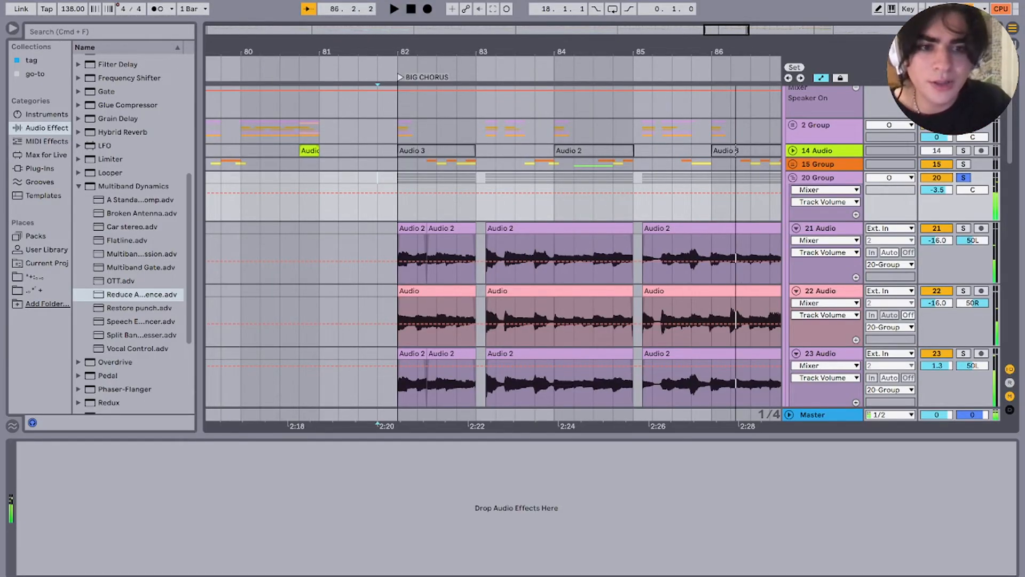
Step: Fold the 20 Group and play the soloed 41 VEH4 Disco track from the BIG CHORUS, bar 82
{"action": "left_click", "coordinate": [792, 177]}
{"action": "scroll", "coordinate": [551, 217], "scroll_direction": "down", "scroll_amount": 5}
{"action": "left_click", "coordinate": [505, 217]}
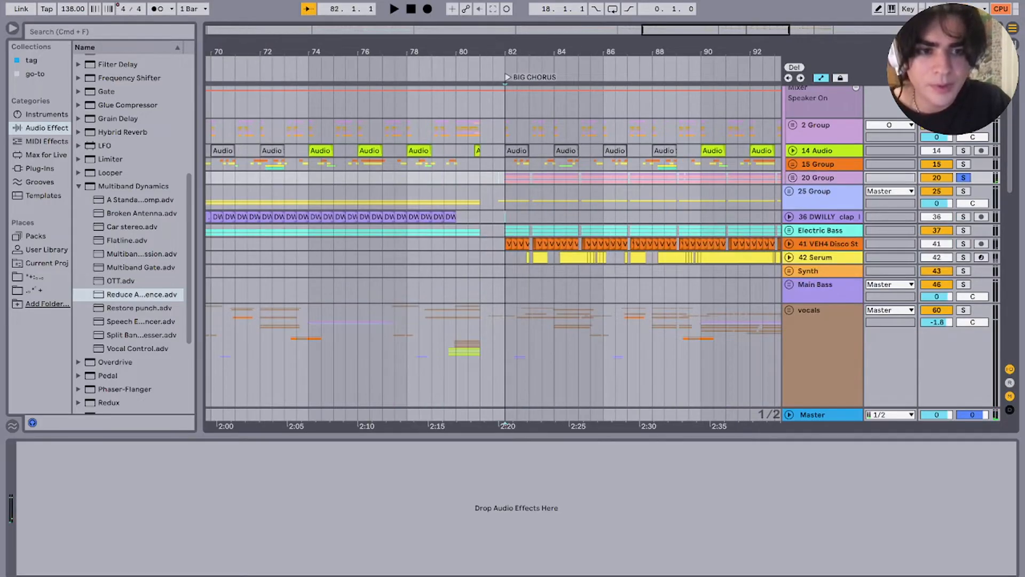
{"action": "scroll", "coordinate": [505, 217], "scroll_direction": "up", "scroll_amount": 4}
{"action": "left_click", "coordinate": [963, 244]}
{"action": "key", "text": "space"}
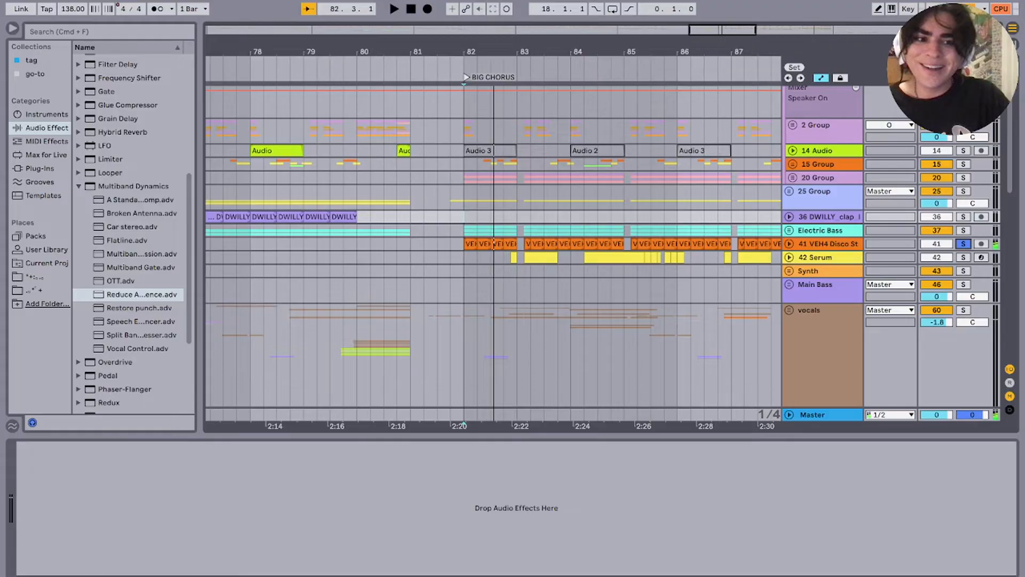
Step: Solo the Electric Bass group, play it from the BIG CHORUS and unfold it to show its tracks
{"action": "left_click", "coordinate": [963, 230]}
{"action": "key", "text": "space"}
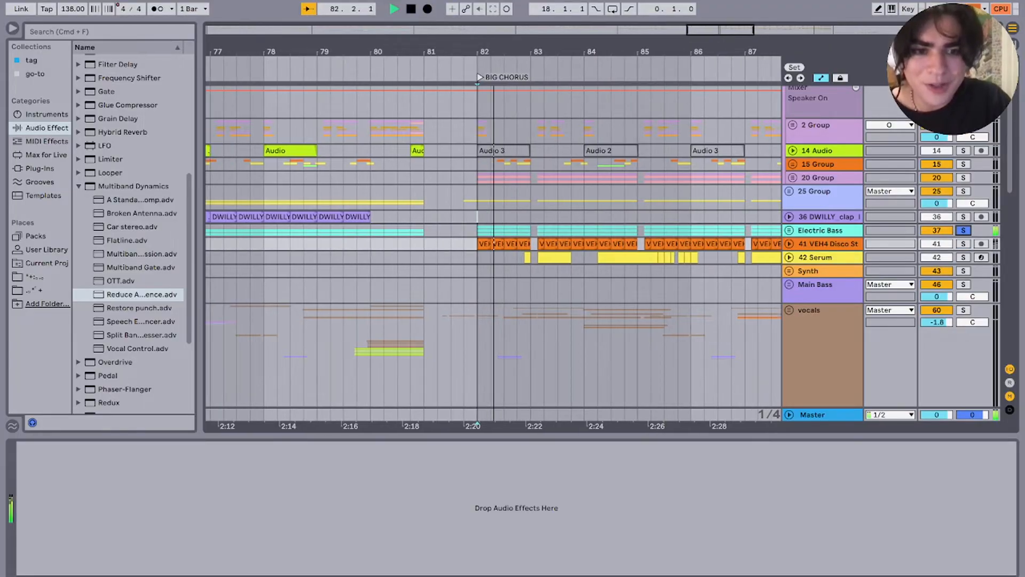
{"action": "scroll", "coordinate": [494, 243], "scroll_direction": "down", "scroll_amount": 10}
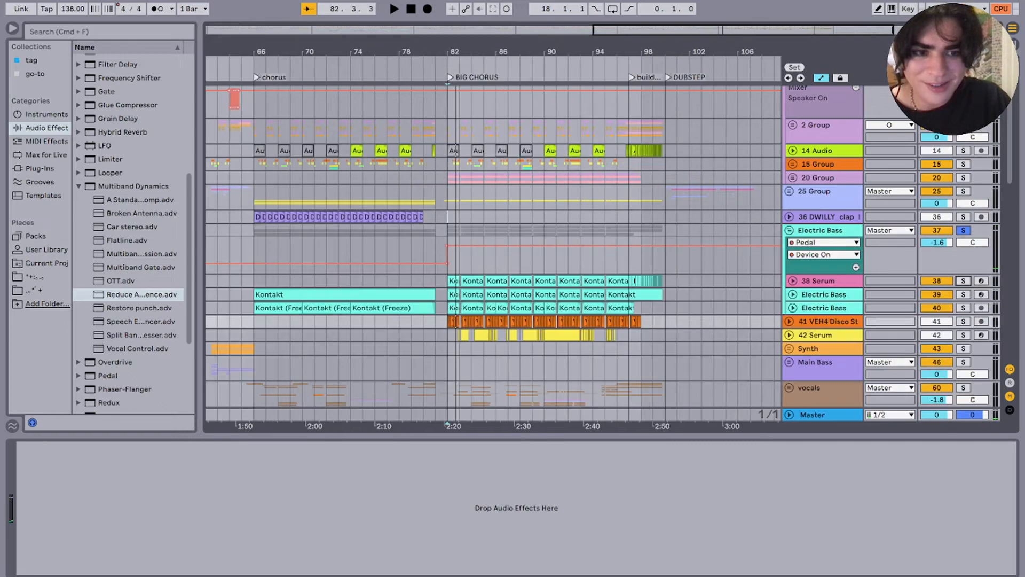
Step: Play the soloed 38 Serum layer from bar 82, then solo the whole Electric Bass group and fold it
{"action": "left_click", "coordinate": [963, 281]}
{"action": "key", "text": "space"}
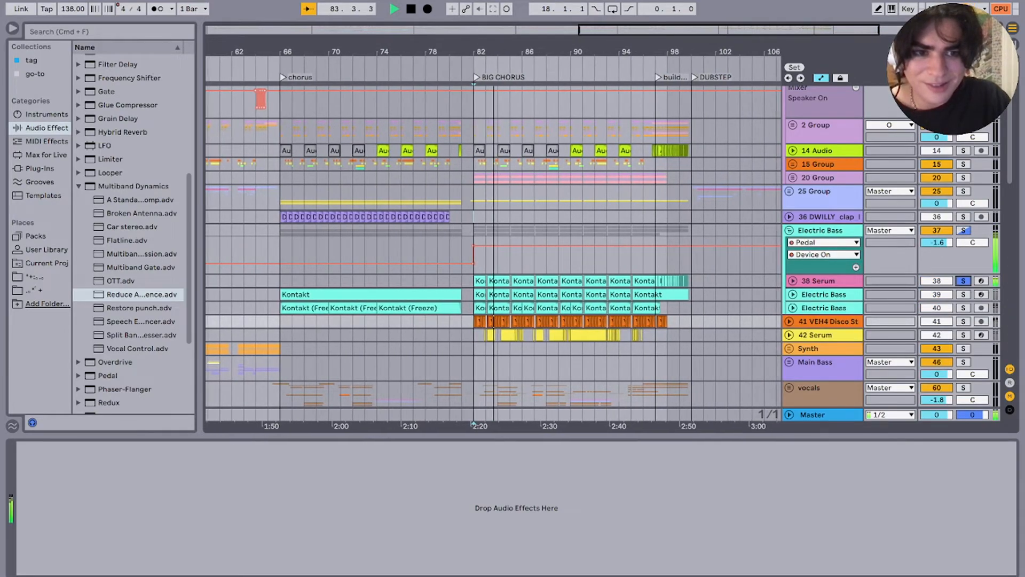
{"action": "left_click", "coordinate": [963, 230]}
{"action": "left_click", "coordinate": [789, 230]}
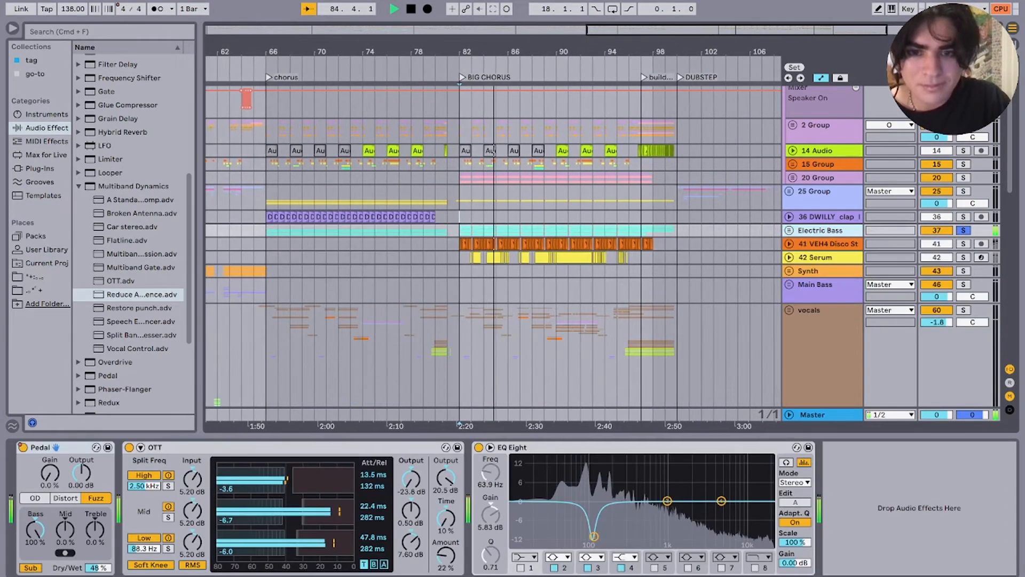
Step: Unfold the Electric Bass group and play its frozen Kontakt clips from the second chorus, bar 66
{"action": "left_click", "coordinate": [789, 230]}
{"action": "left_click", "coordinate": [283, 308]}
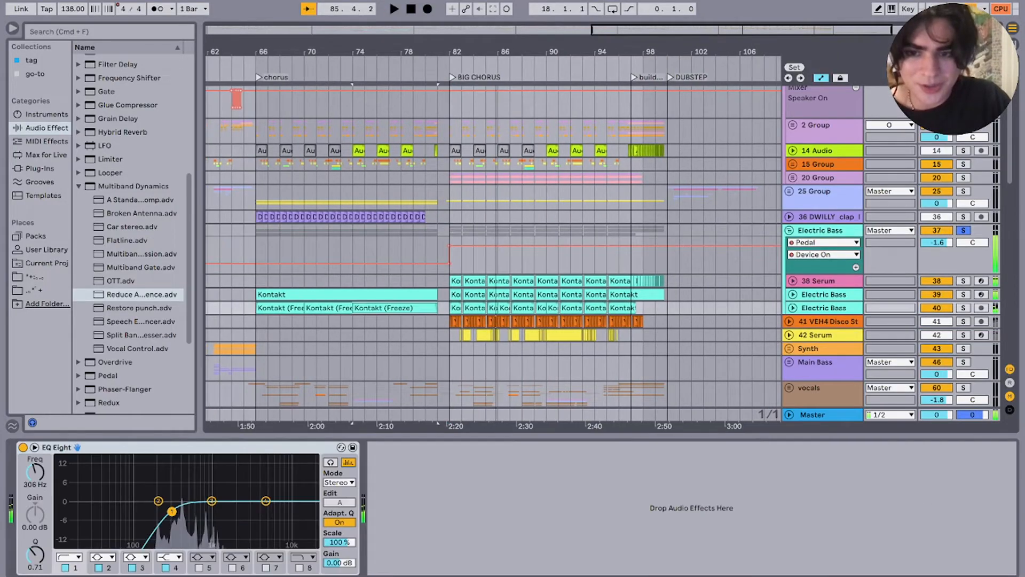
{"action": "key", "text": "space"}
{"action": "scroll", "coordinate": [491, 240], "scroll_direction": "down", "scroll_amount": 1}
{"action": "scroll", "coordinate": [491, 240], "scroll_direction": "left", "scroll_amount": 5}
{"action": "key", "text": "space"}
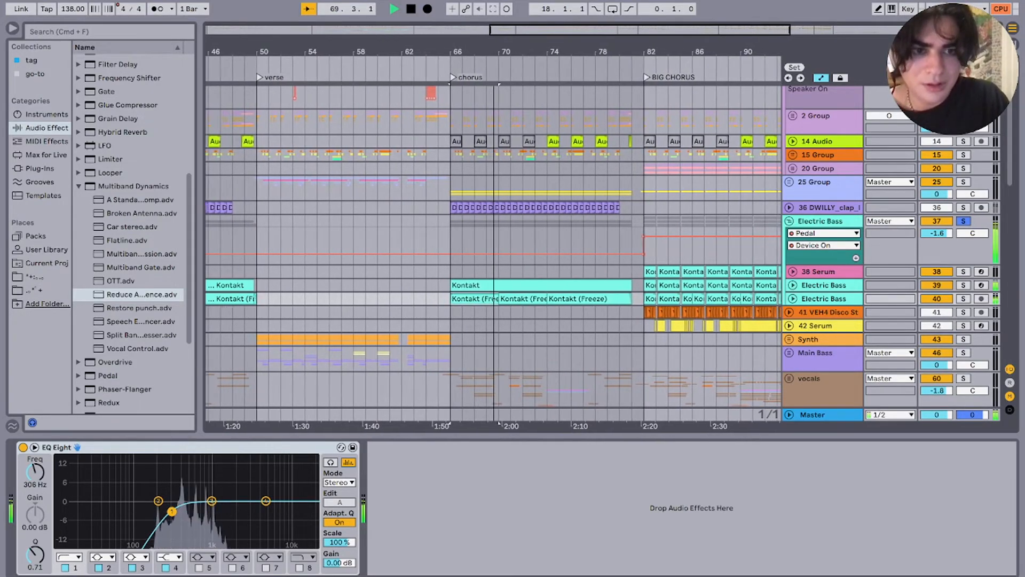
Step: Play the Electric Bass group from bar 89 in the BIG CHORUS for comparison, then fold the group
{"action": "scroll", "coordinate": [491, 241], "scroll_direction": "up", "scroll_amount": 2}
{"action": "scroll", "coordinate": [491, 240], "scroll_direction": "right", "scroll_amount": 8}
{"action": "left_click", "coordinate": [562, 245]}
{"action": "key", "text": "space"}
{"action": "key", "text": "space"}
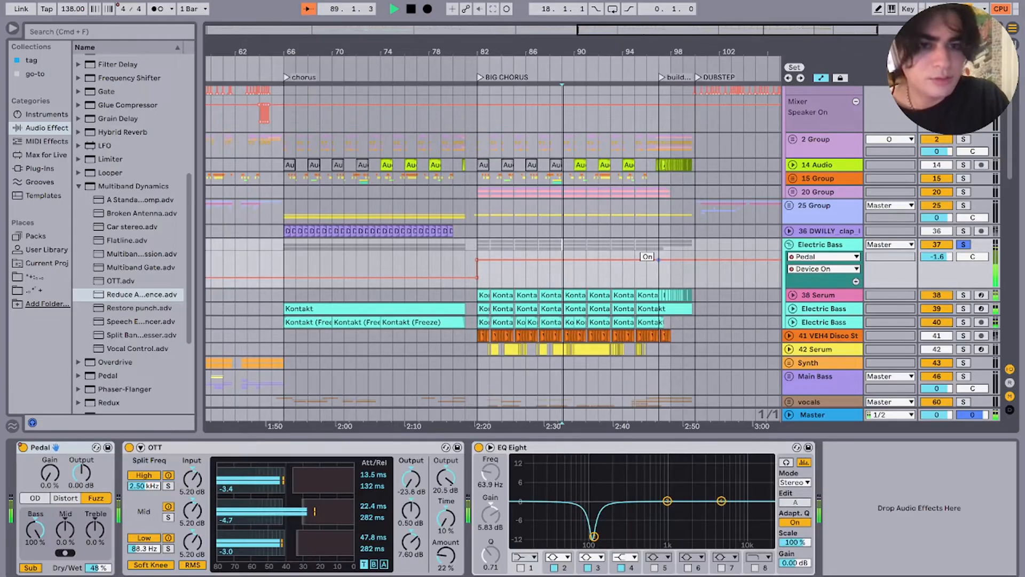
{"action": "left_click", "coordinate": [789, 245]}
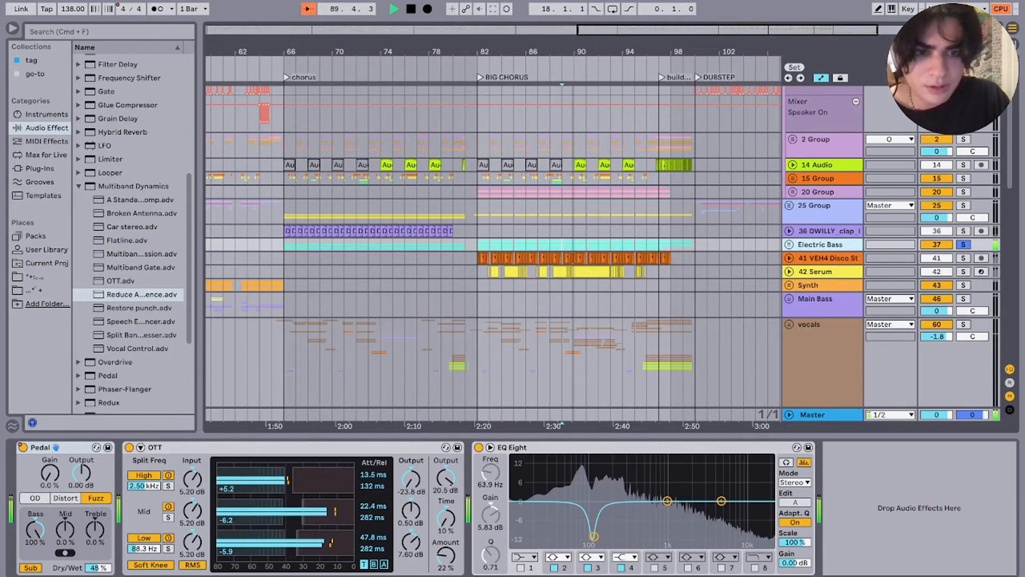
Step: Solo the 42 Serum track, examine its device chain and play from just before its first BIG CHORUS clip
{"action": "left_click", "coordinate": [963, 272]}
{"action": "key", "text": "space"}
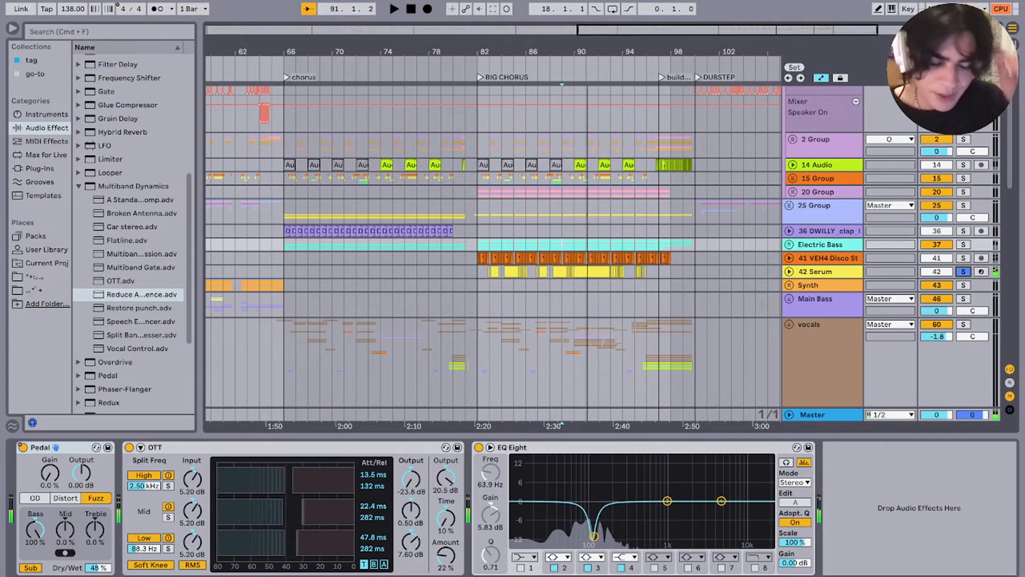
{"action": "left_click", "coordinate": [490, 272]}
{"action": "scroll", "coordinate": [490, 272], "scroll_direction": "up", "scroll_amount": 5}
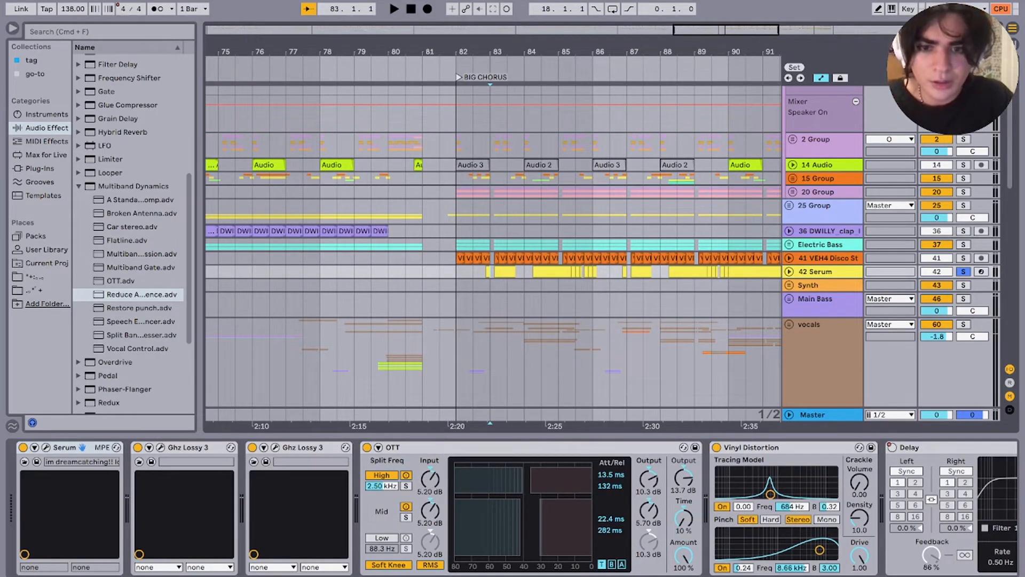
{"action": "key", "text": "plus"}
{"action": "left_click", "coordinate": [474, 304]}
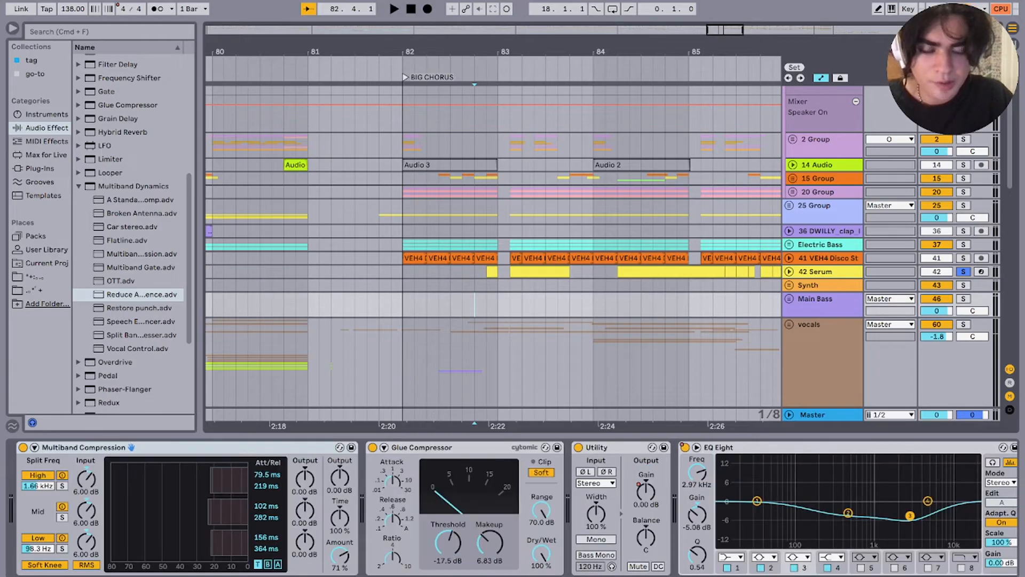
{"action": "key", "text": "space"}
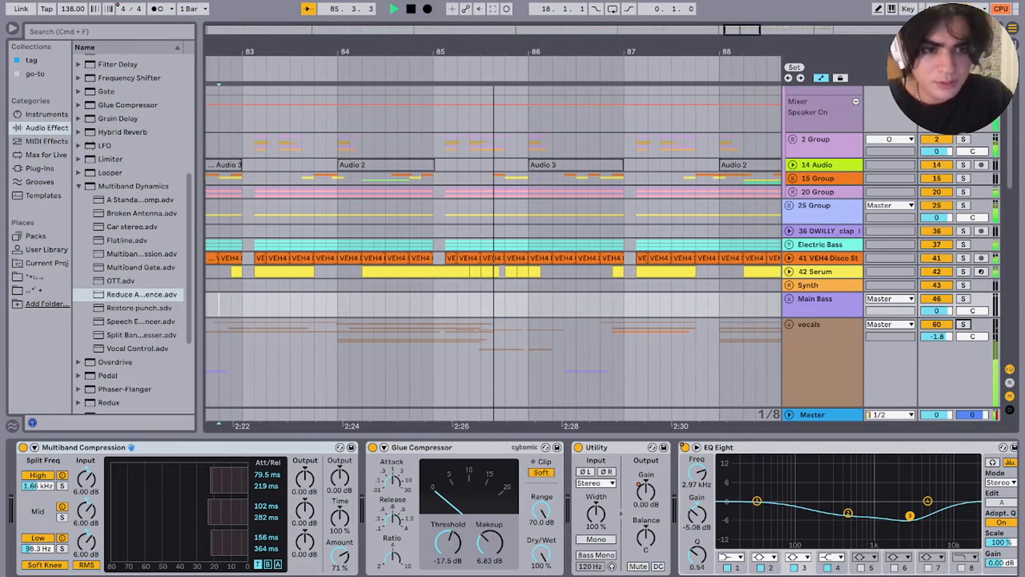
Step: Solo the 42 Serum track and play its clip that starts in bar 84 of the BIG CHORUS
{"action": "key", "text": "space"}
{"action": "left_click", "coordinate": [416, 272]}
{"action": "key", "text": "s"}
{"action": "key", "text": "space"}
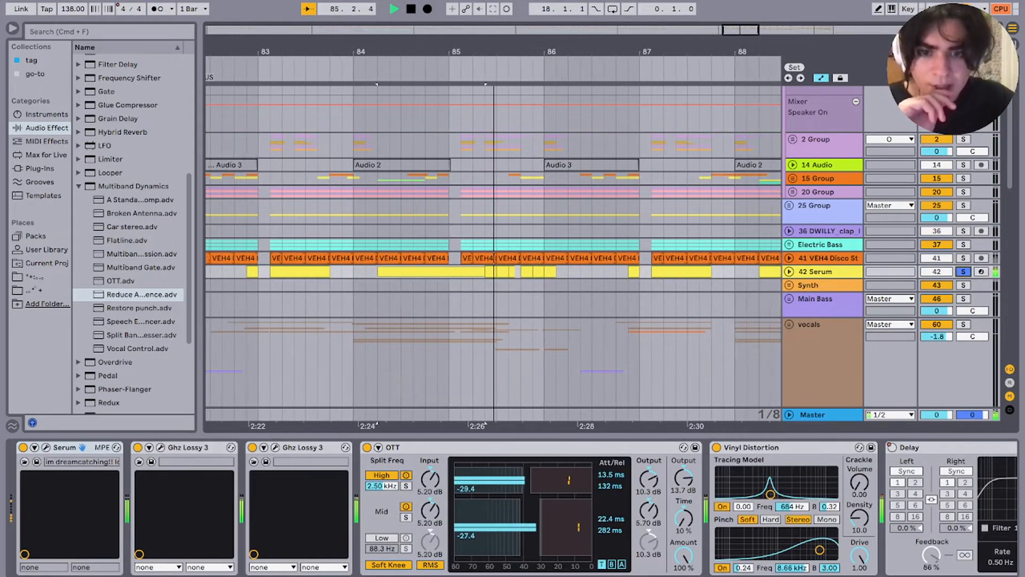
Step: Stop playback and unfold the 42 Serum track to examine its clips across the BIG CHORUS, then fold it
{"action": "key", "text": "u"}
{"action": "key", "text": "space"}
{"action": "key", "text": "minus"}
{"action": "key", "text": "minus"}
{"action": "key", "text": "minus"}
{"action": "key", "text": "minus"}
{"action": "key", "text": "minus"}
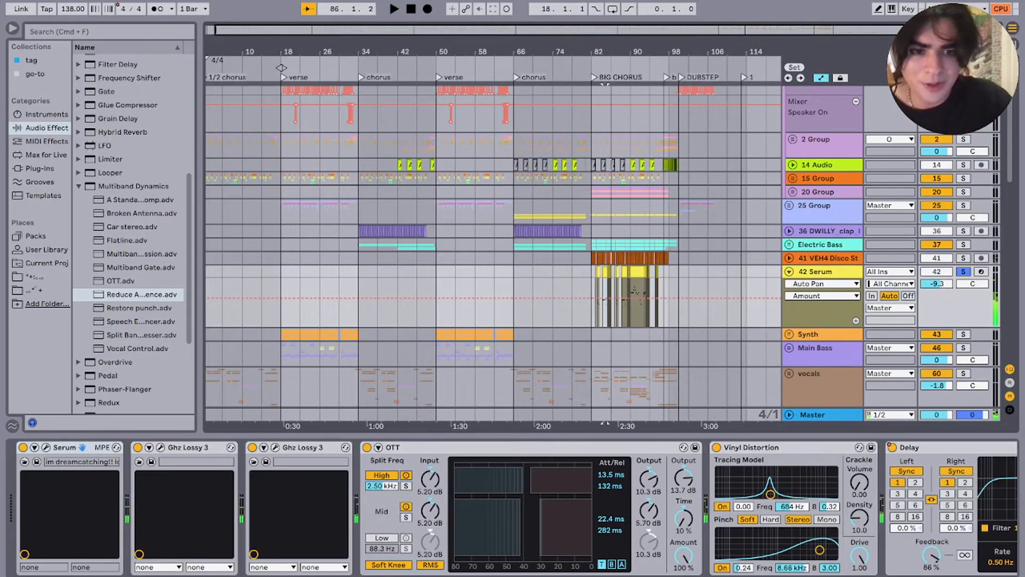
{"action": "key", "text": "plus"}
{"action": "key", "text": "plus"}
{"action": "left_click", "coordinate": [611, 307]}
{"action": "left_click", "coordinate": [822, 283]}
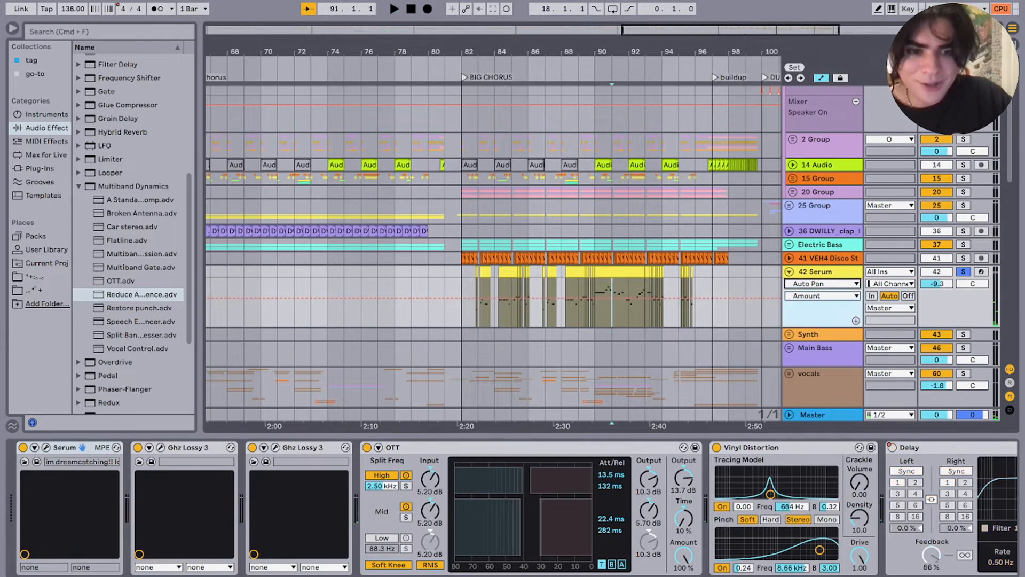
{"action": "key", "text": "u"}
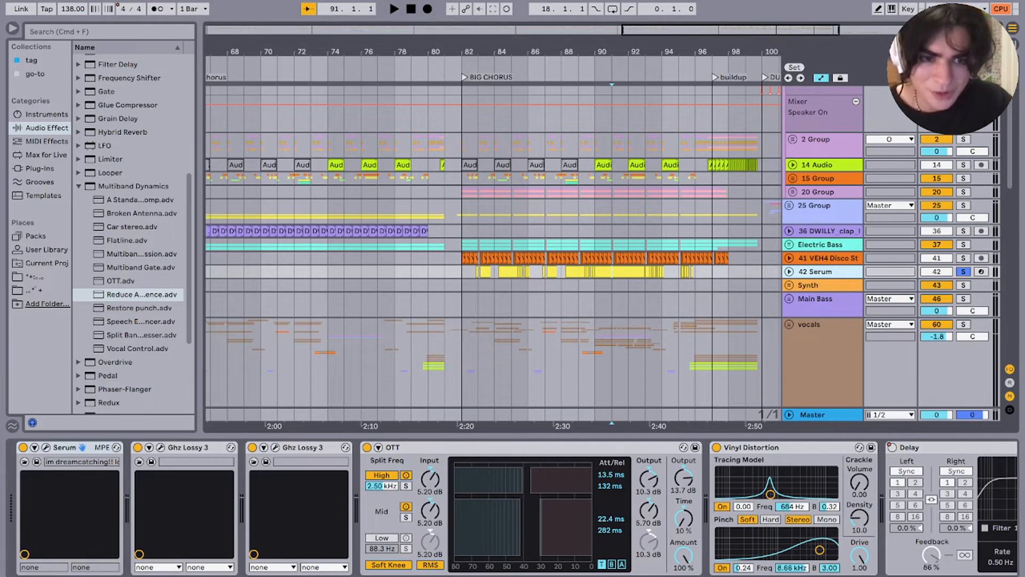
Step: Solo the 25 Group and play it from the start of the DUBSTEP section at bar 100
{"action": "left_click", "coordinate": [696, 374]}
{"action": "scroll", "coordinate": [695, 373], "scroll_direction": "right", "scroll_amount": 5}
{"action": "scroll", "coordinate": [696, 373], "scroll_direction": "down", "scroll_amount": 1}
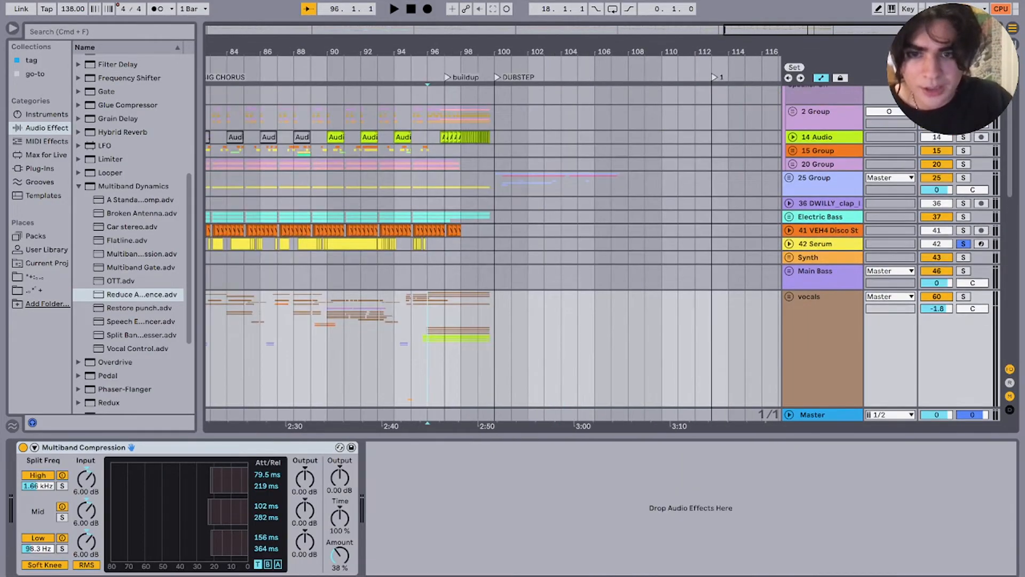
{"action": "left_click", "coordinate": [490, 279]}
{"action": "left_click_drag", "start_coordinate": [373, 279], "coordinate": [423, 279]}
{"action": "left_click", "coordinate": [423, 259]}
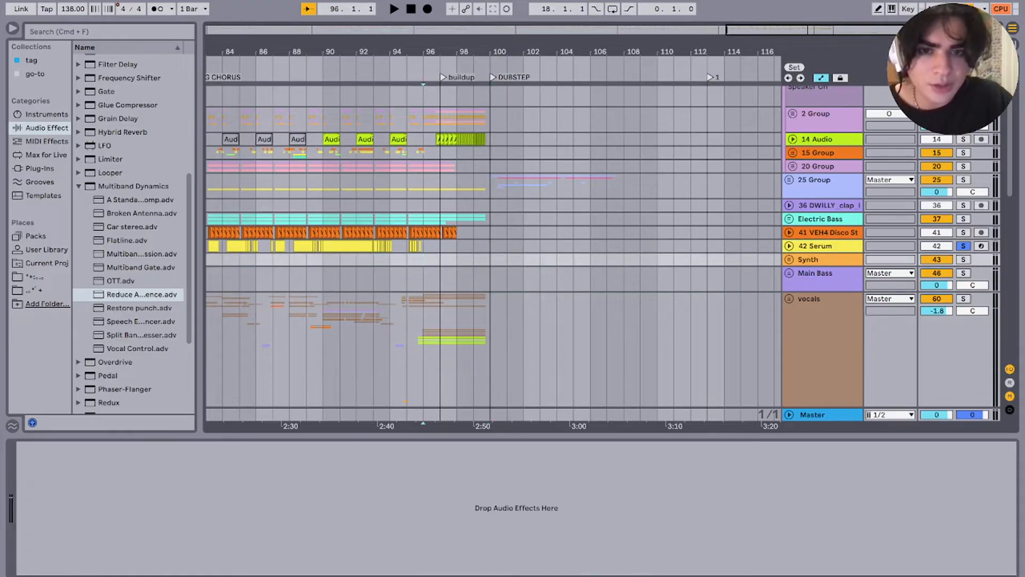
{"action": "scroll", "coordinate": [429, 259], "scroll_direction": "up", "scroll_amount": 4}
{"action": "left_click", "coordinate": [589, 186]}
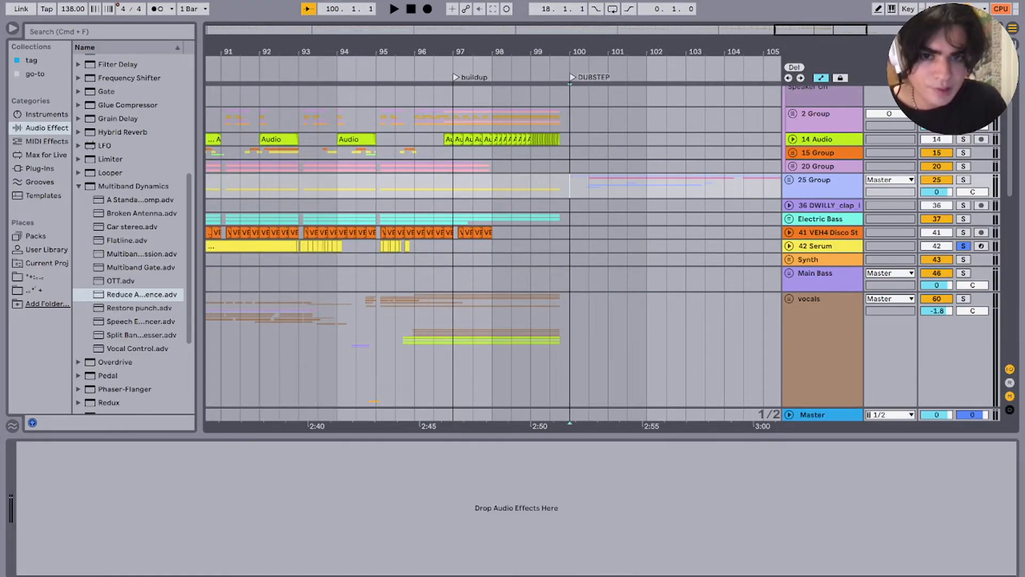
{"action": "left_click", "coordinate": [963, 180]}
{"action": "key", "text": "space"}
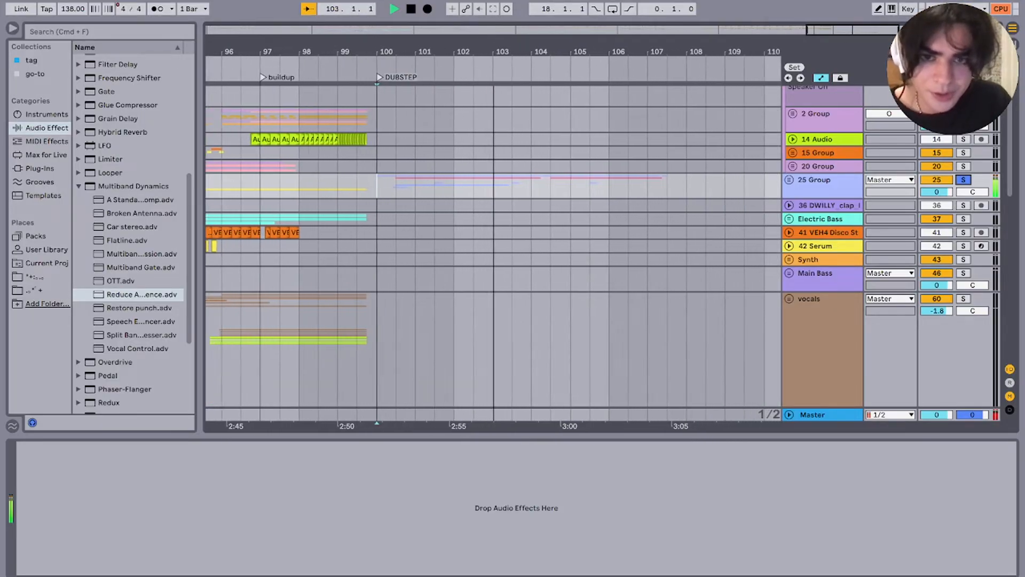
{"action": "left_click", "coordinate": [822, 185]}
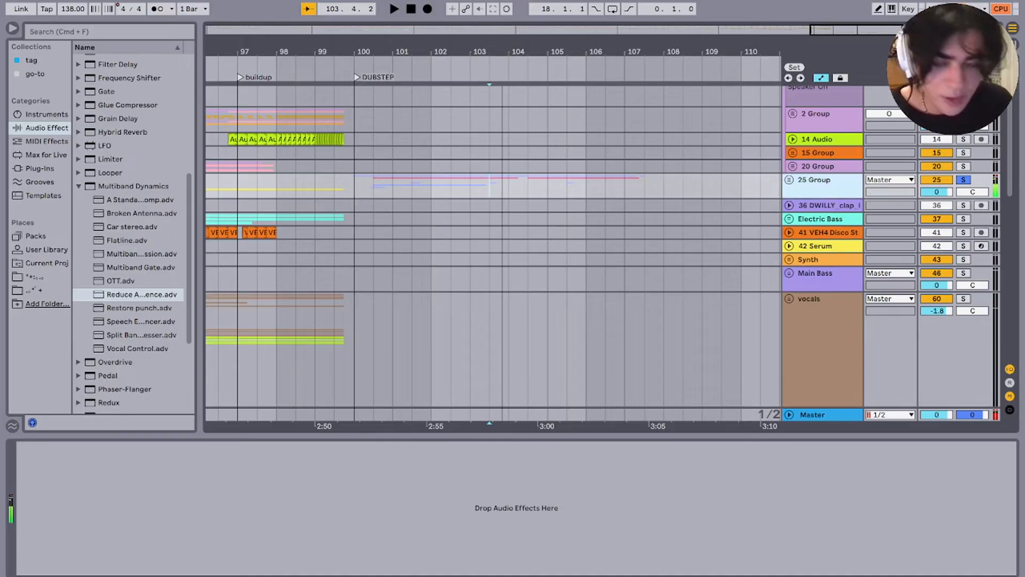
Step: Unfold and solo the wUBS group, and play it from the start of the DUBSTEP section at bar 100
{"action": "scroll", "coordinate": [604, 246], "scroll_direction": "down", "scroll_amount": 15}
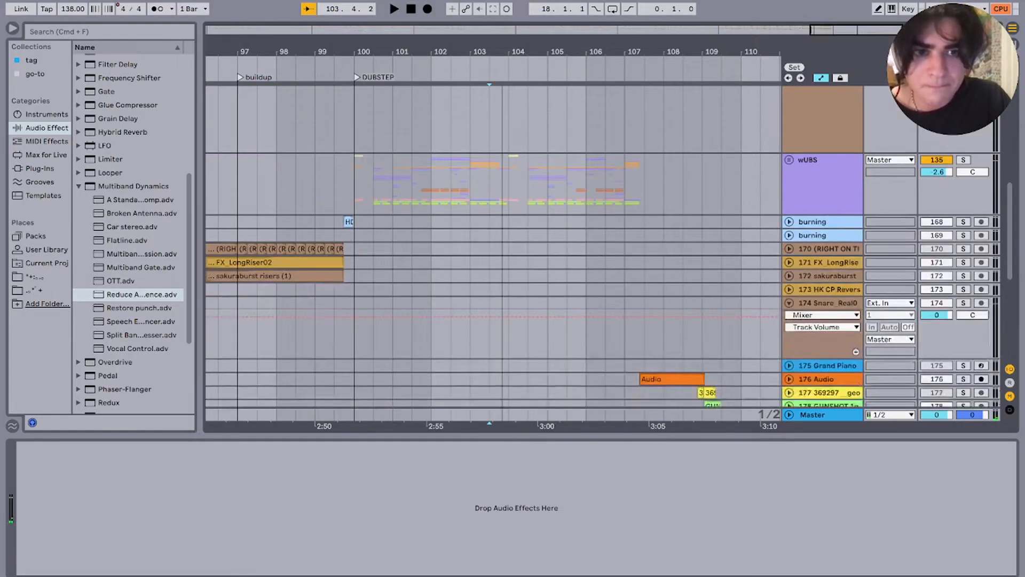
{"action": "left_click", "coordinate": [355, 174]}
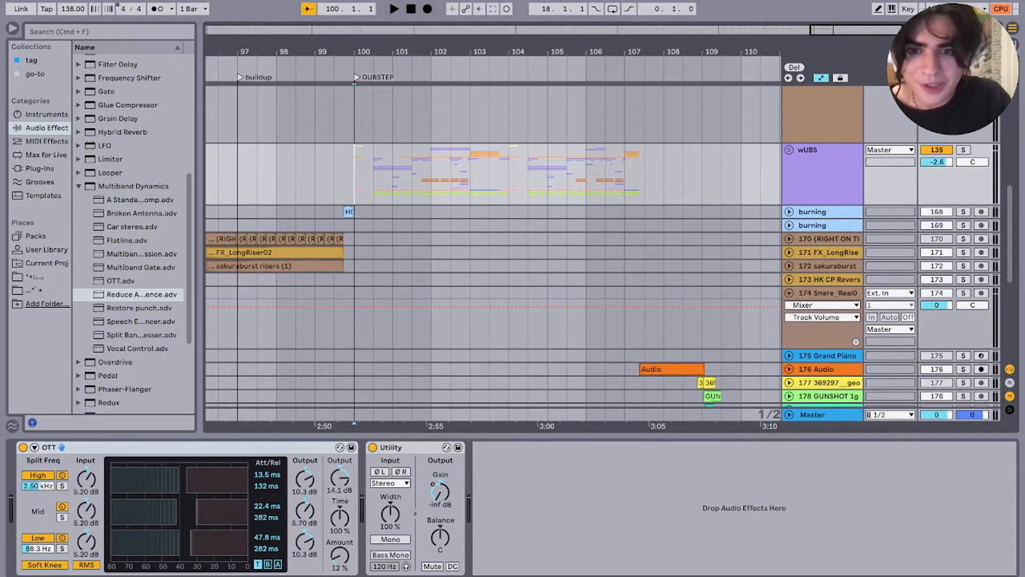
{"action": "left_click", "coordinate": [789, 150]}
{"action": "key", "text": "s"}
{"action": "key", "text": "space"}
{"action": "key", "text": "plus"}
{"action": "key", "text": "plus"}
{"action": "key", "text": "plus"}
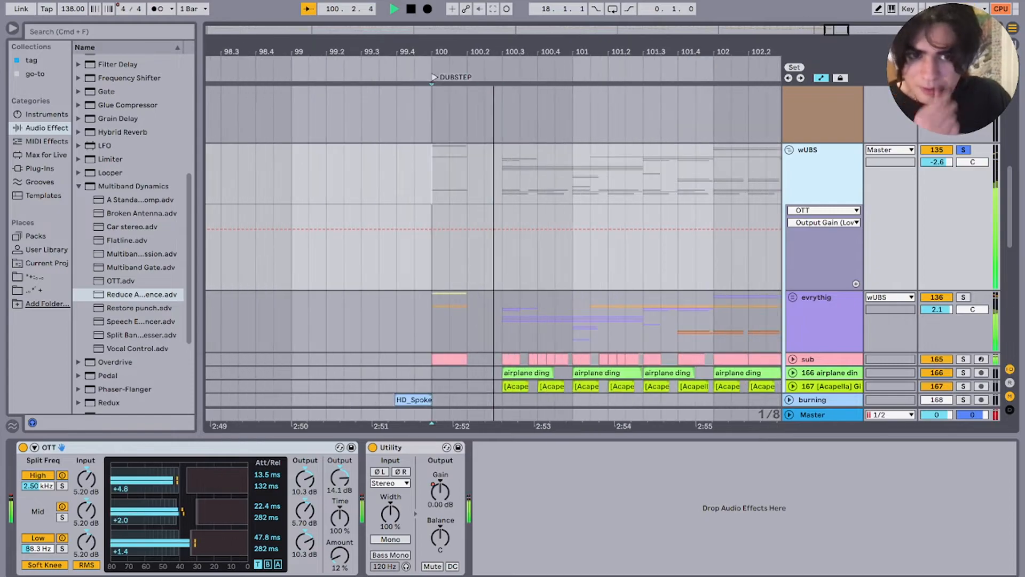
Step: Play the evrythig subgroup from bar 100 and unfold it to show its individual tracks
{"action": "key", "text": "space"}
{"action": "left_click", "coordinate": [412, 320]}
{"action": "key", "text": "space"}
{"action": "left_click", "coordinate": [793, 297]}
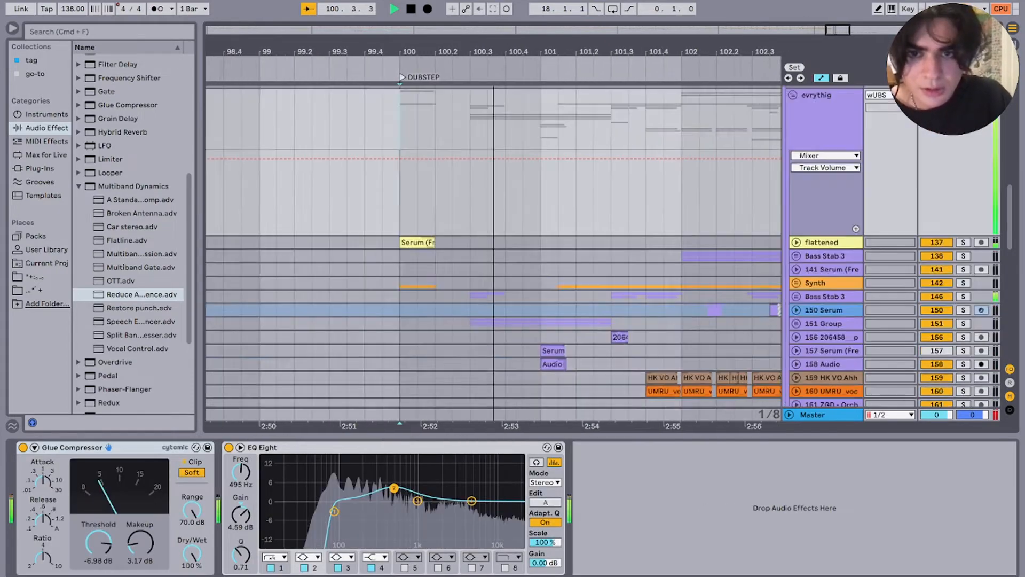
{"action": "key", "text": "space"}
Step: Unfold the 151 Group, solo its 152 Serum layer and play it from bar 100.3
{"action": "scroll", "coordinate": [493, 246], "scroll_direction": "down", "scroll_amount": 5}
{"action": "scroll", "coordinate": [494, 246], "scroll_direction": "right", "scroll_amount": 2}
{"action": "left_click", "coordinate": [406, 173]}
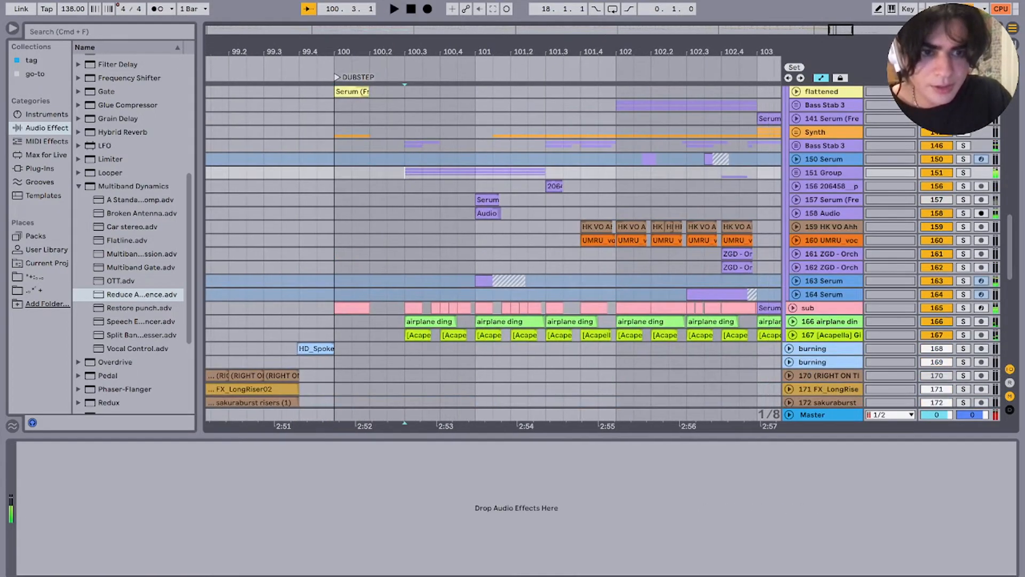
{"action": "key", "text": "u"}
{"action": "left_click", "coordinate": [963, 173]}
{"action": "left_click", "coordinate": [963, 235]}
{"action": "key", "text": "space"}
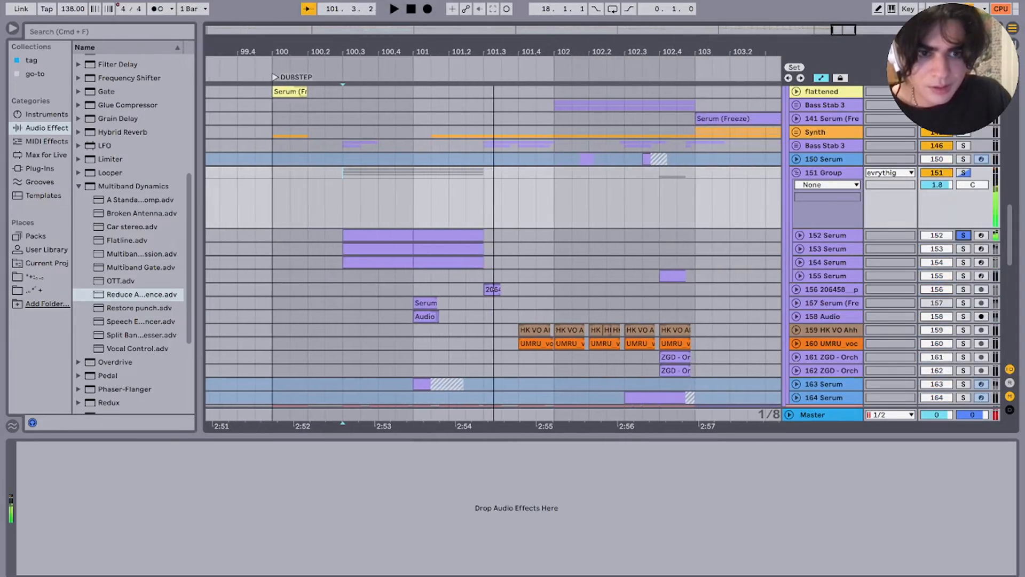
{"action": "key", "text": "space"}
Step: Solo the 153 Serum and 154 Serum layers one after the other and play each from bar 100.3
{"action": "key", "text": "space"}
{"action": "left_click", "coordinate": [963, 249]}
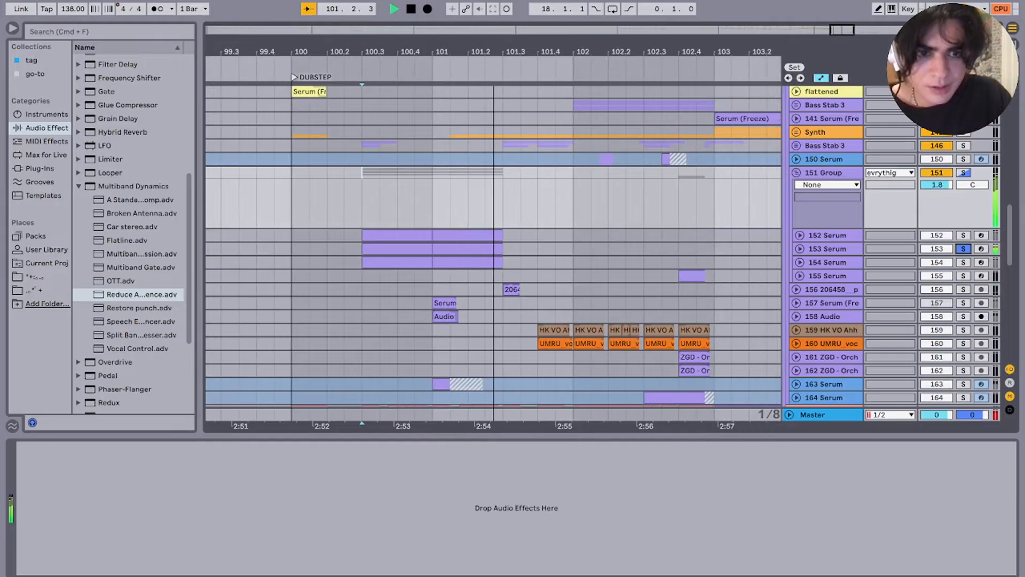
{"action": "key", "text": "space"}
{"action": "left_click", "coordinate": [963, 262]}
{"action": "key", "text": "space"}
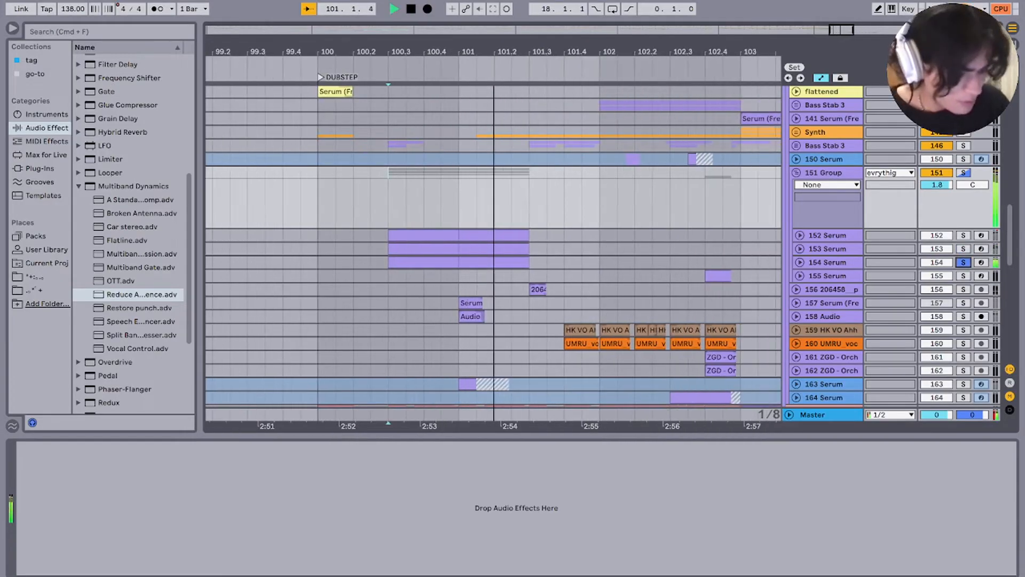
Step: Solo the whole 151 Group and play its layers together from bar 100.3, then fold the group
{"action": "left_click", "coordinate": [963, 173]}
{"action": "key", "text": "space"}
{"action": "key", "text": "space"}
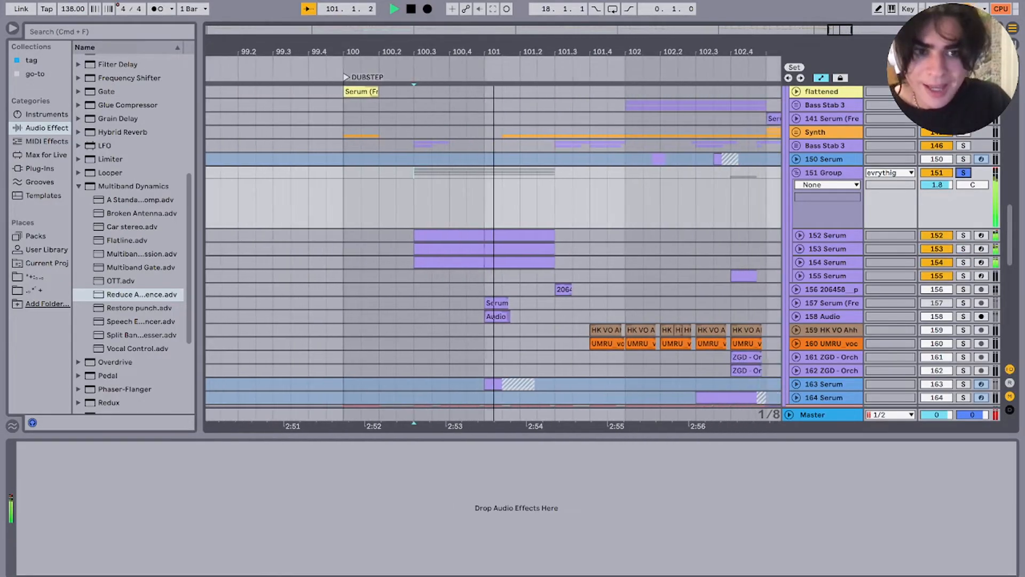
{"action": "key", "text": "space"}
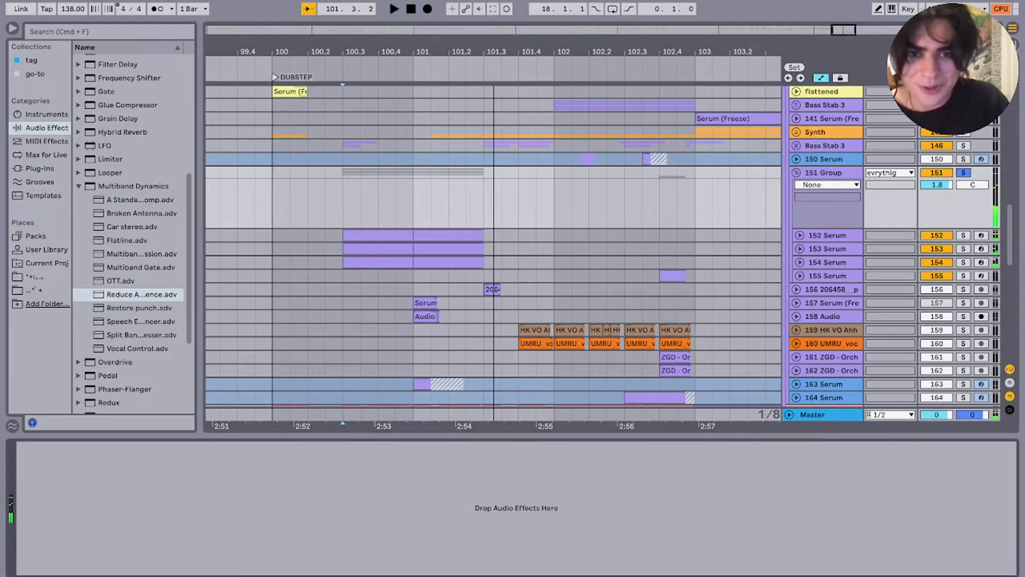
{"action": "left_click", "coordinate": [795, 172]}
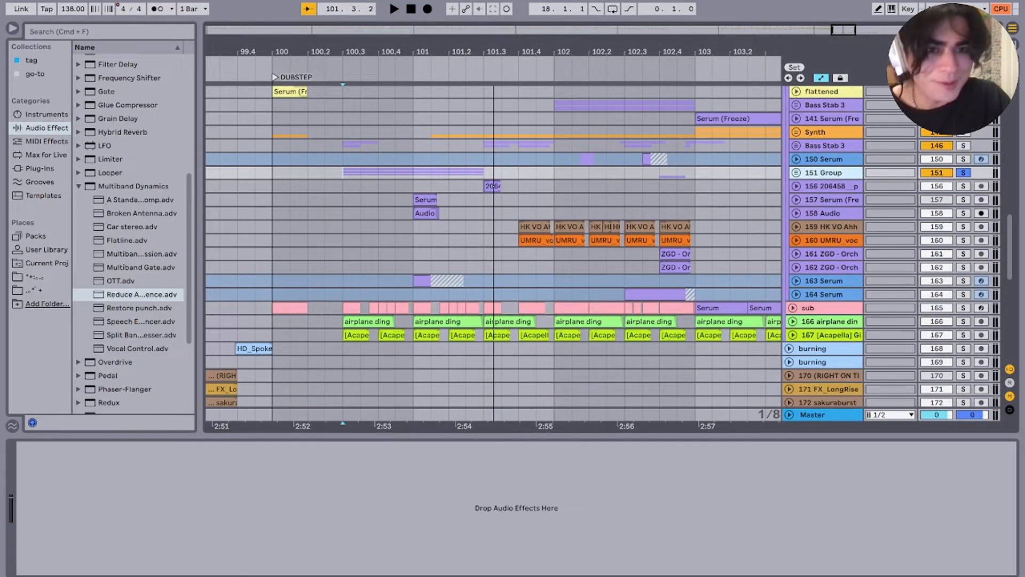
Step: Solo and play the 158 Audio clip at bar 101, then the 156 track's clip at bar 101.3
{"action": "left_click", "coordinate": [831, 186]}
{"action": "left_click", "coordinate": [414, 213]}
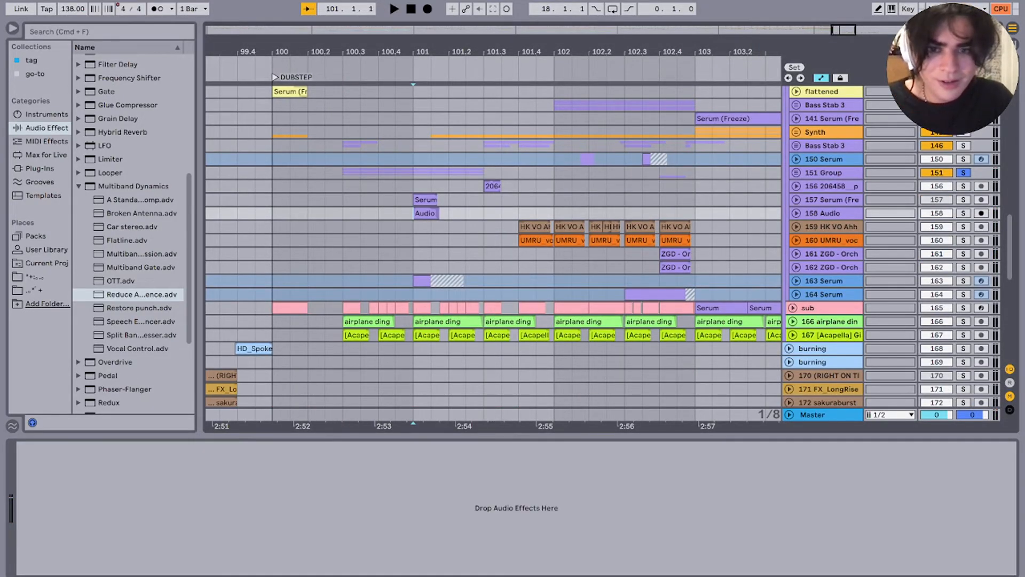
{"action": "key", "text": "space"}
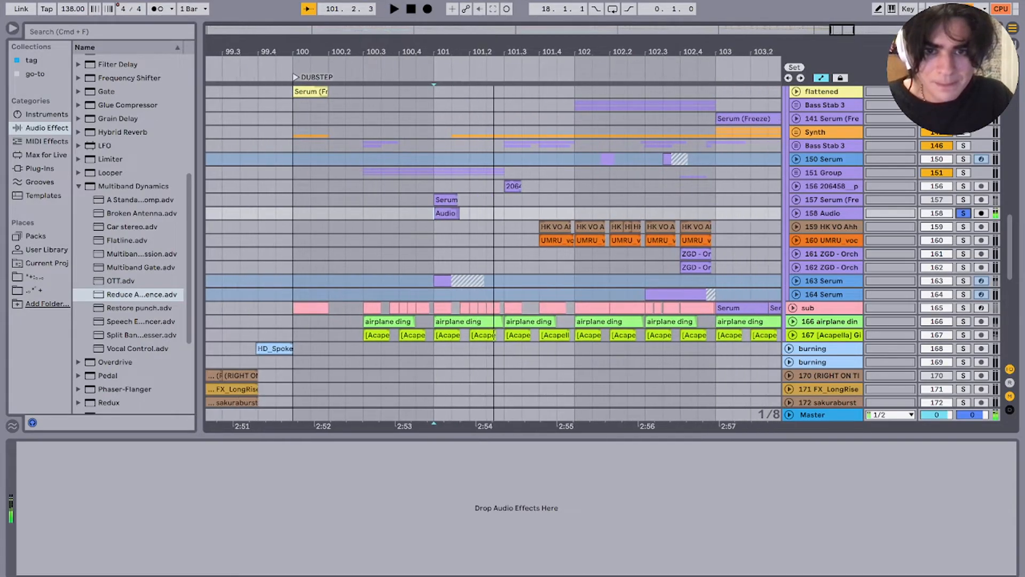
{"action": "key", "text": "Up"}
{"action": "key", "text": "Up"}
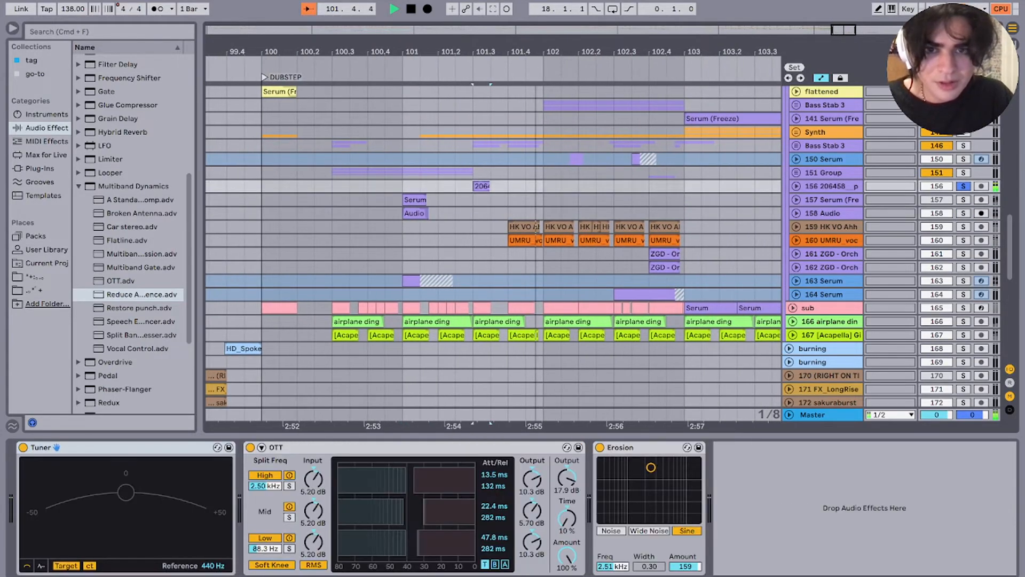
{"action": "key", "text": "space"}
{"action": "key", "text": "space"}
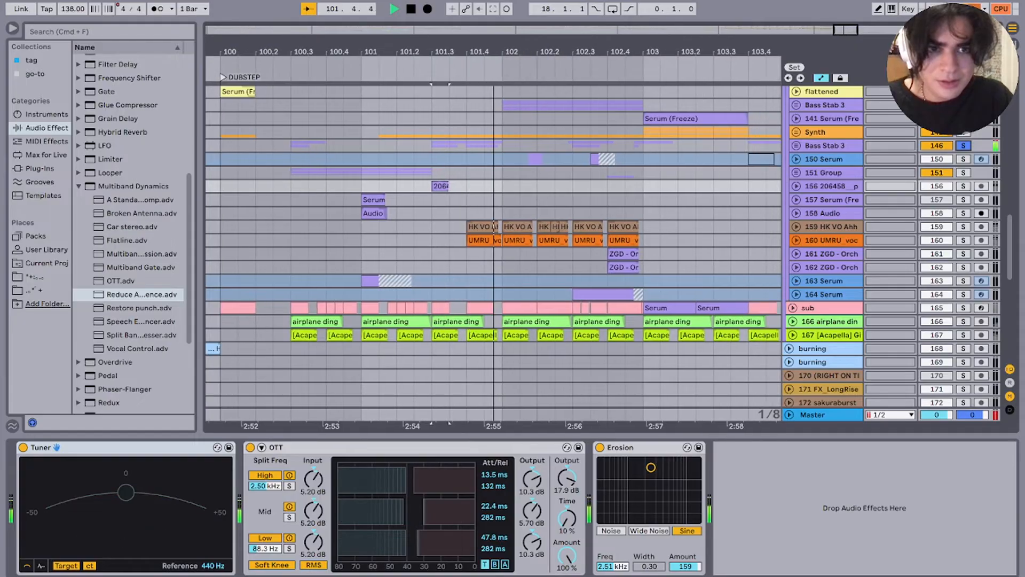
Step: Solo the Bass Stab 3 group on track 146 and play it from bar 101.3
{"action": "left_click", "coordinate": [963, 146]}
{"action": "left_click", "coordinate": [963, 145]}
{"action": "key", "text": "space"}
{"action": "key", "text": "space"}
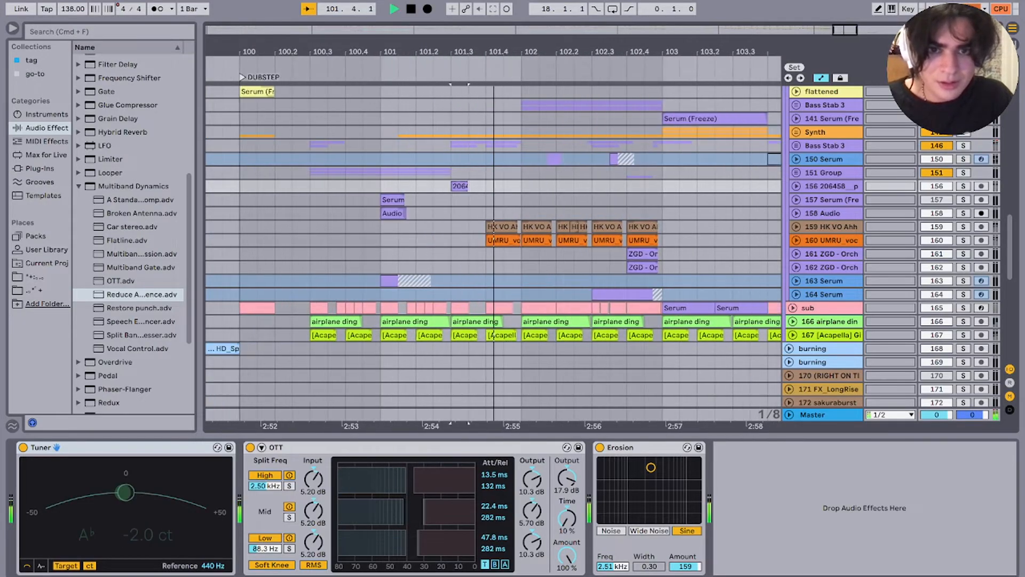
Step: Solo the Bass Stab 3 group on track 138 and play it from bar 102
{"action": "left_click", "coordinate": [502, 105]}
{"action": "key", "text": "space"}
{"action": "key", "text": "space"}
{"action": "scroll", "coordinate": [494, 251], "scroll_direction": "up", "scroll_amount": 3}
{"action": "key", "text": "s"}
{"action": "key", "text": "space"}
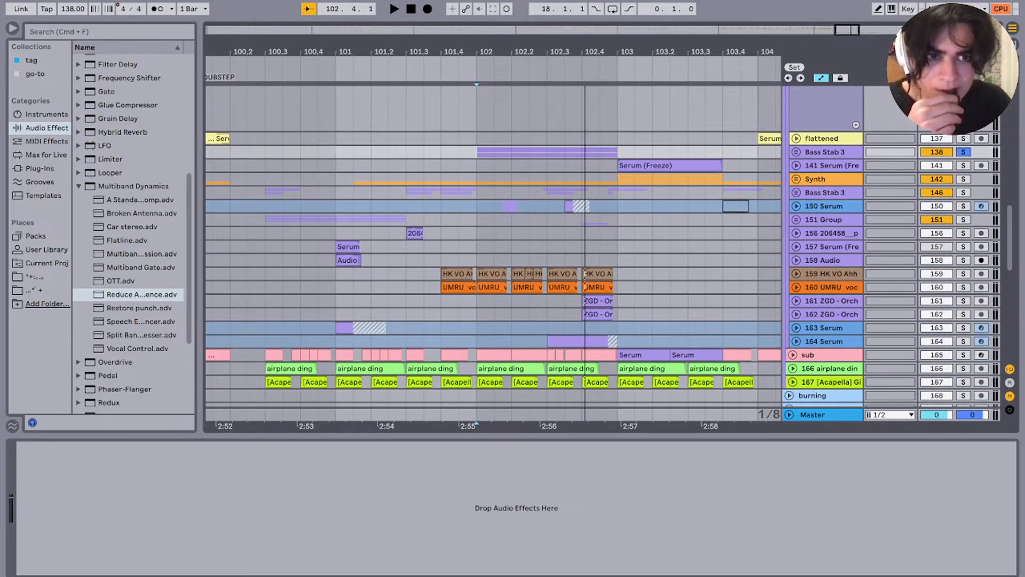
Step: Solo the whole evrythig group and play it from bar 102 to the end of the DUBSTEP section
{"action": "scroll", "coordinate": [493, 251], "scroll_direction": "up", "scroll_amount": 5}
{"action": "left_click", "coordinate": [963, 192]}
{"action": "key", "text": "space"}
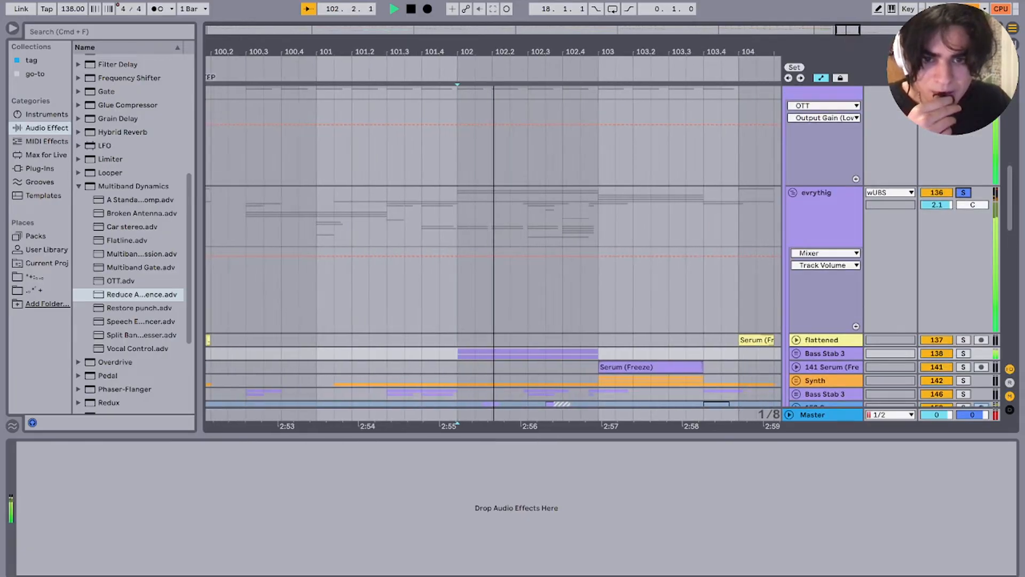
{"action": "scroll", "coordinate": [493, 251], "scroll_direction": "down", "scroll_amount": 5}
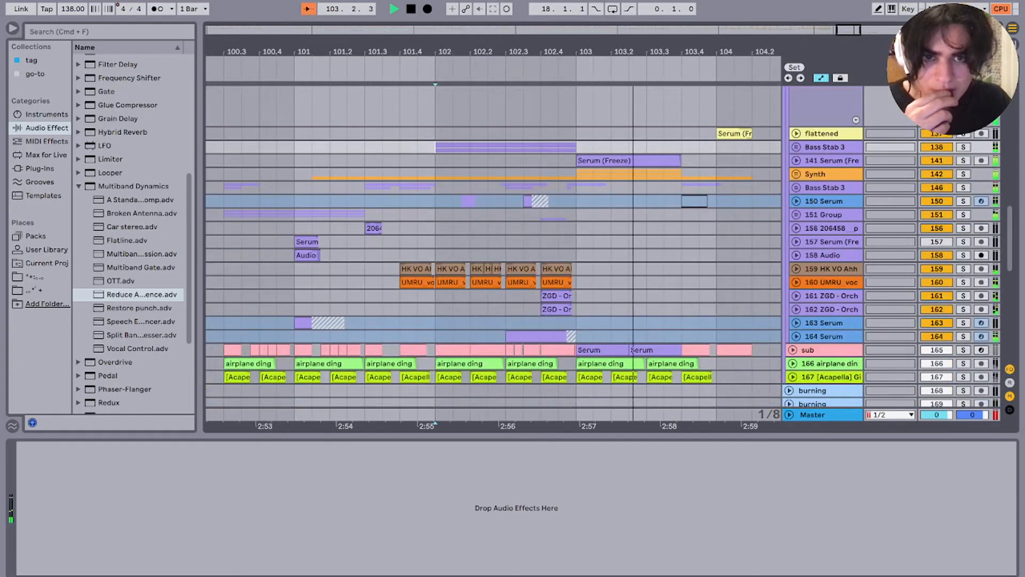
{"action": "scroll", "coordinate": [493, 251], "scroll_direction": "right", "scroll_amount": 5}
{"action": "scroll", "coordinate": [493, 251], "scroll_direction": "up", "scroll_amount": 1}
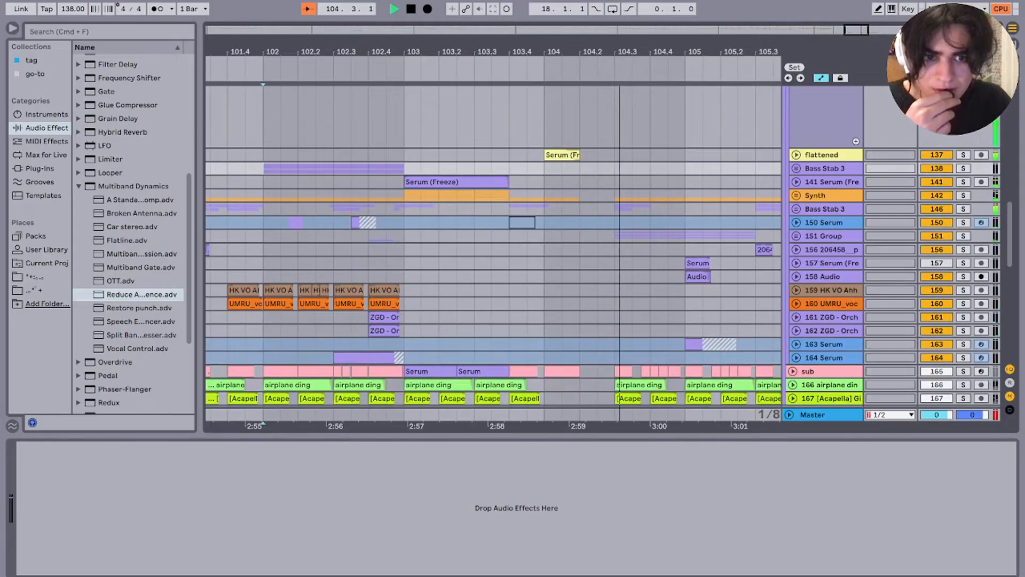
{"action": "scroll", "coordinate": [494, 251], "scroll_direction": "right", "scroll_amount": 5}
{"action": "scroll", "coordinate": [493, 251], "scroll_direction": "down", "scroll_amount": 1}
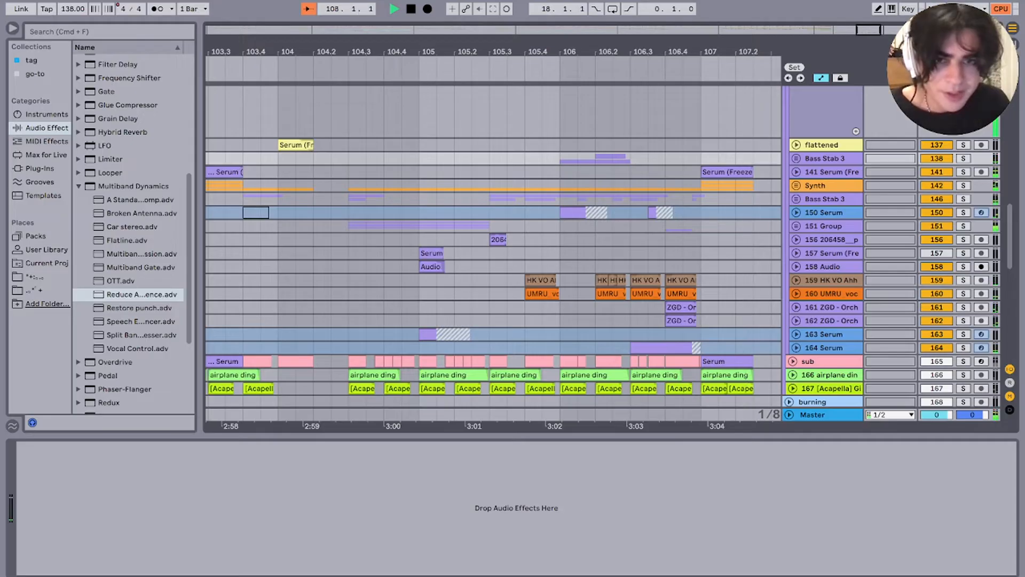
Step: Stop playback, highlight the DUBSTEP clips across the evrythig tracks, and place the insertion point at bar 100 on 163 Serum
{"action": "scroll", "coordinate": [670, 251], "scroll_direction": "down", "scroll_amount": 10}
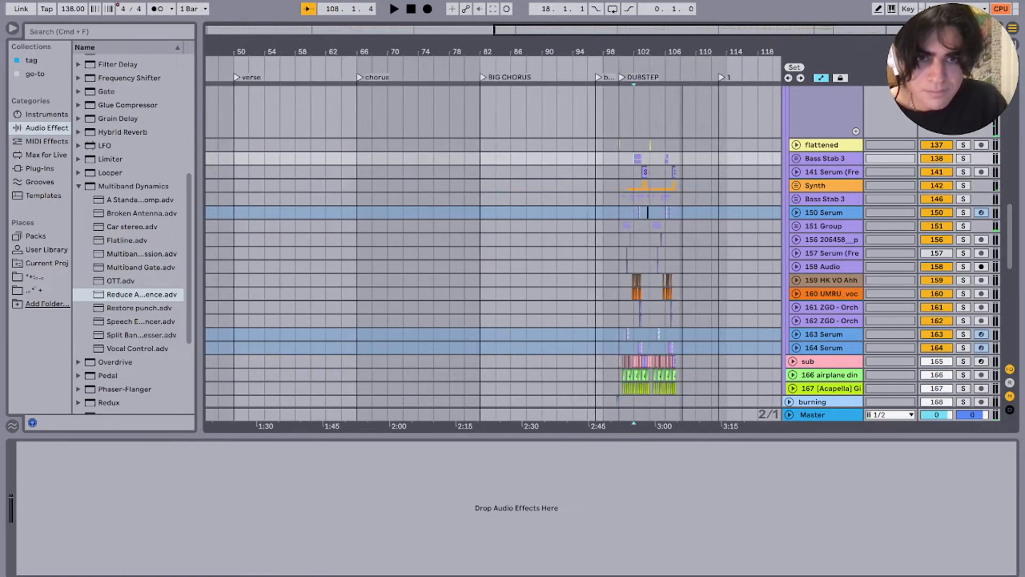
{"action": "scroll", "coordinate": [671, 250], "scroll_direction": "up", "scroll_amount": 4}
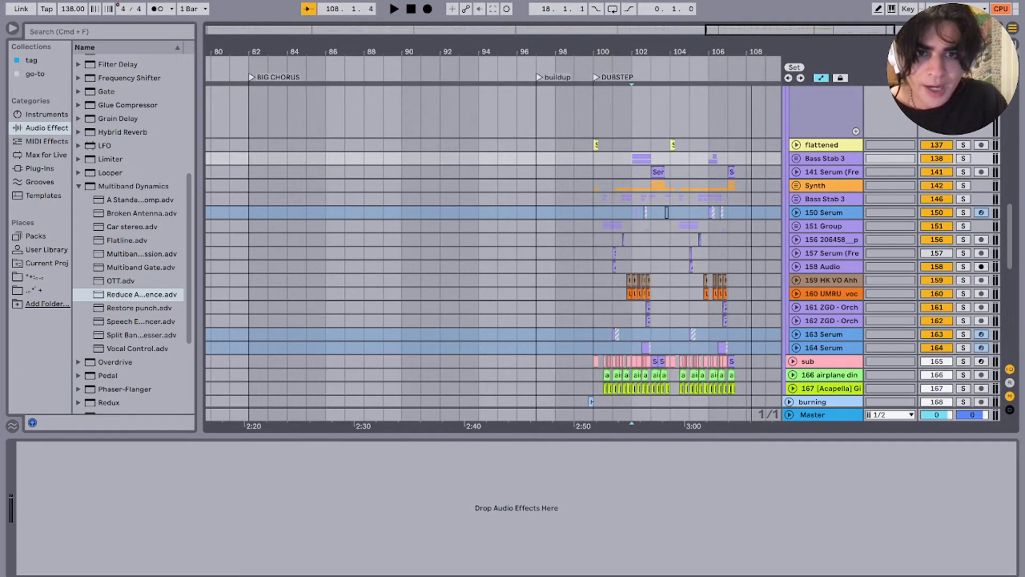
{"action": "left_click_drag", "start_coordinate": [656, 154], "coordinate": [505, 369]}
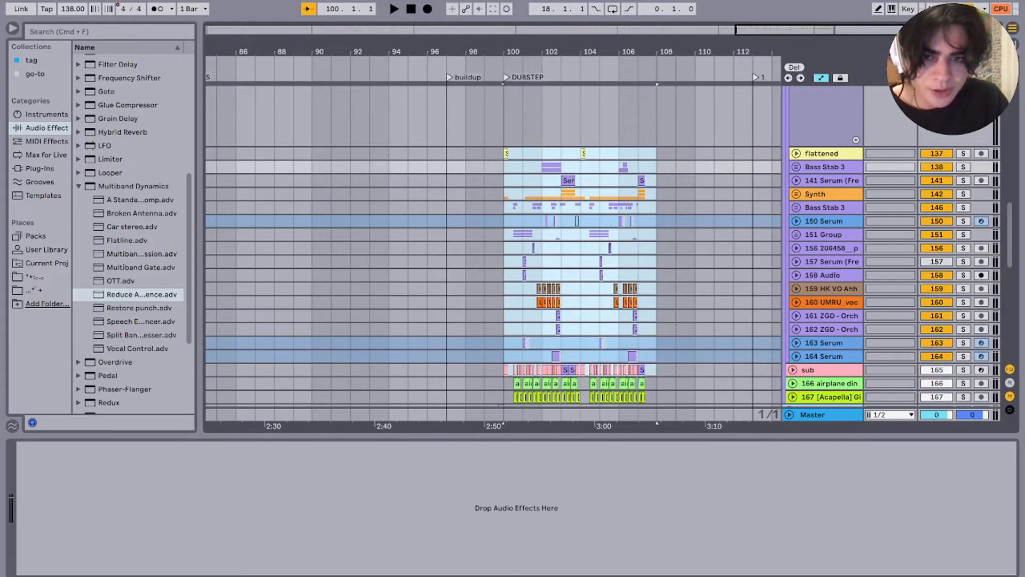
{"action": "left_click", "coordinate": [504, 343]}
{"action": "scroll", "coordinate": [504, 343], "scroll_direction": "up", "scroll_amount": 5}
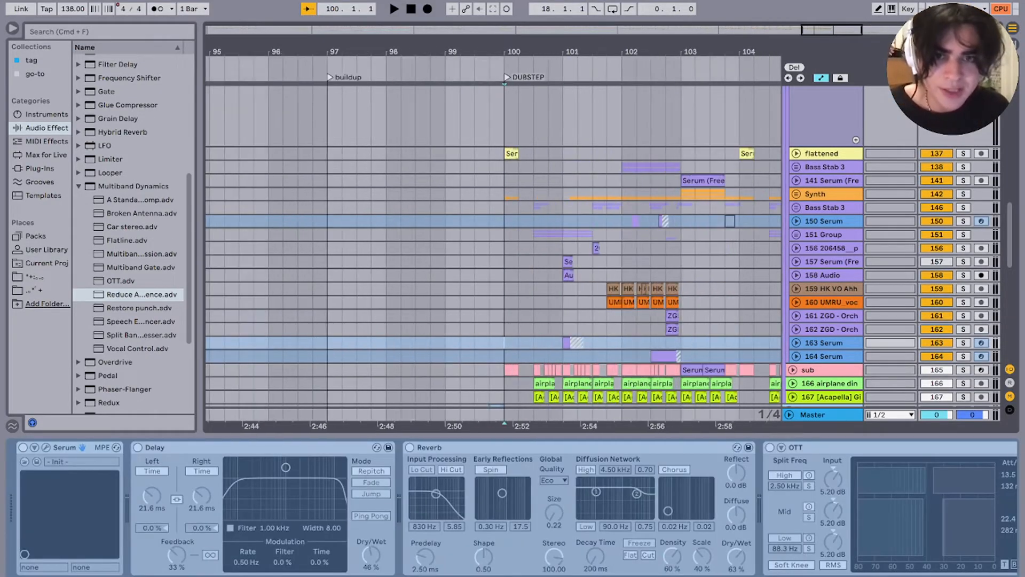
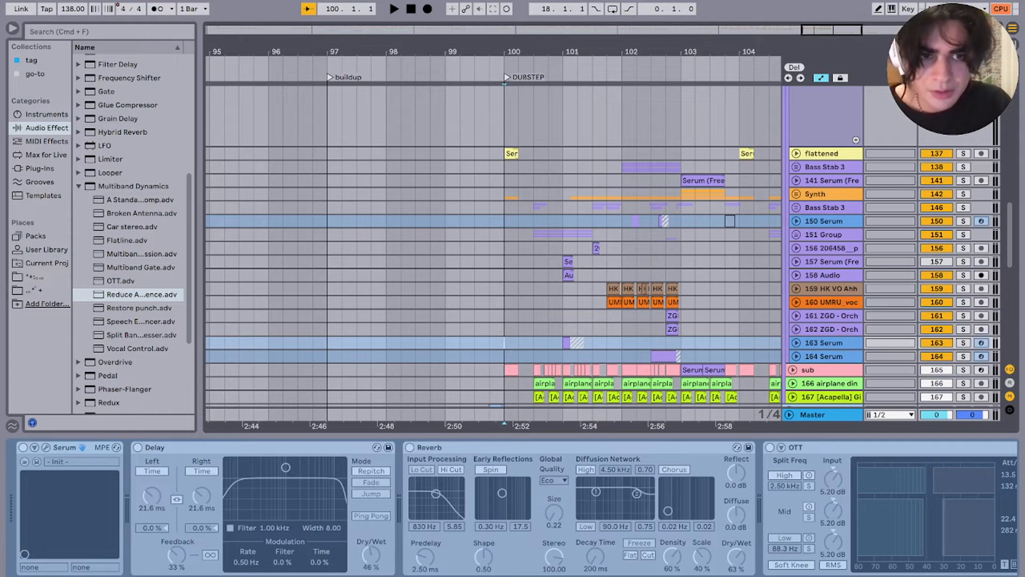
Step: Play the evrythig group from bar 100 and select the 157 Serum clip at bar 101
{"action": "key", "text": "space"}
{"action": "key", "text": "plus"}
{"action": "key", "text": "plus"}
{"action": "key", "text": "plus"}
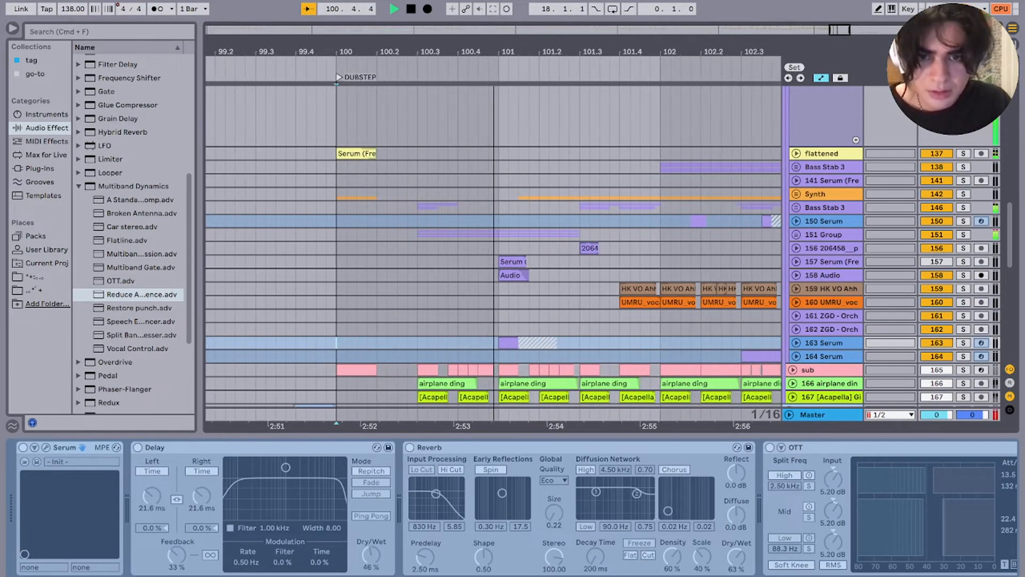
{"action": "scroll", "coordinate": [493, 256], "scroll_direction": "left", "scroll_amount": 2}
{"action": "left_click", "coordinate": [502, 278]}
{"action": "key", "text": "space"}
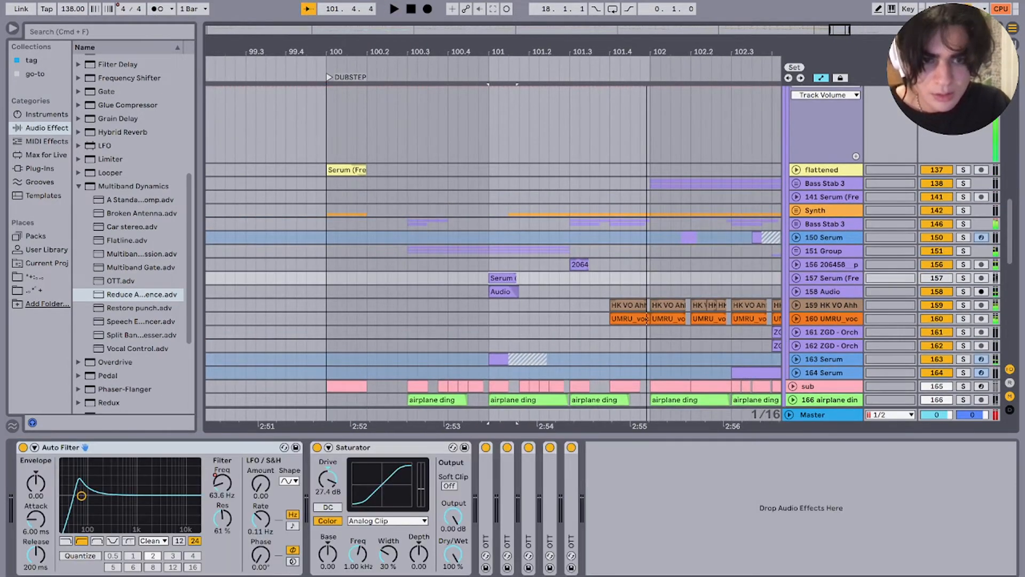
Step: Solo the 158 Audio track and play its clip from bar 101
{"action": "key", "text": "Down"}
{"action": "key", "text": "space"}
{"action": "key", "text": "s"}
{"action": "key", "text": "space"}
{"action": "key", "text": "space"}
{"action": "key", "text": "space"}
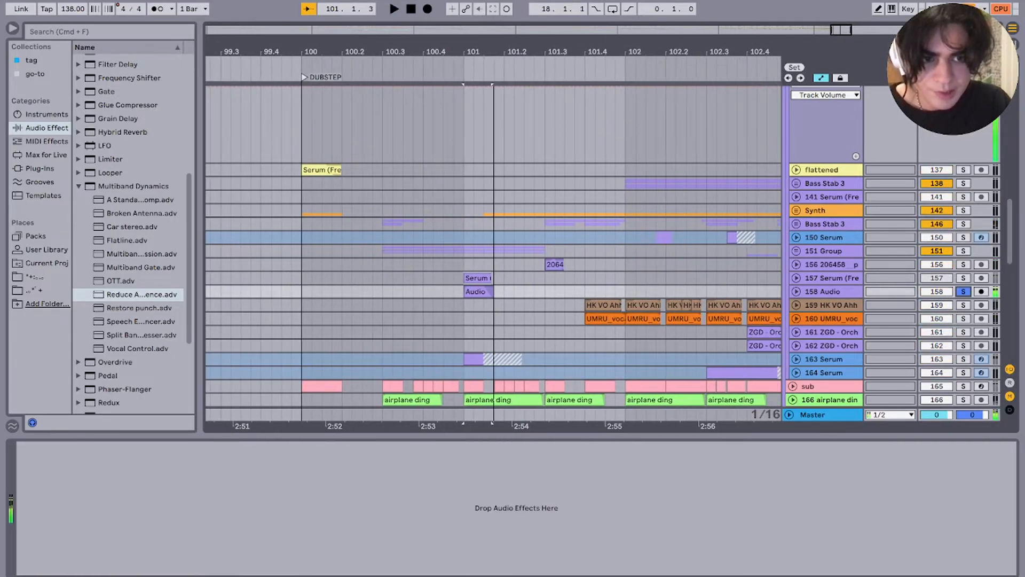
Step: Solo the 163 Serum track, bring the end of its device chain into view, and play it from bar 101
{"action": "key", "text": "space"}
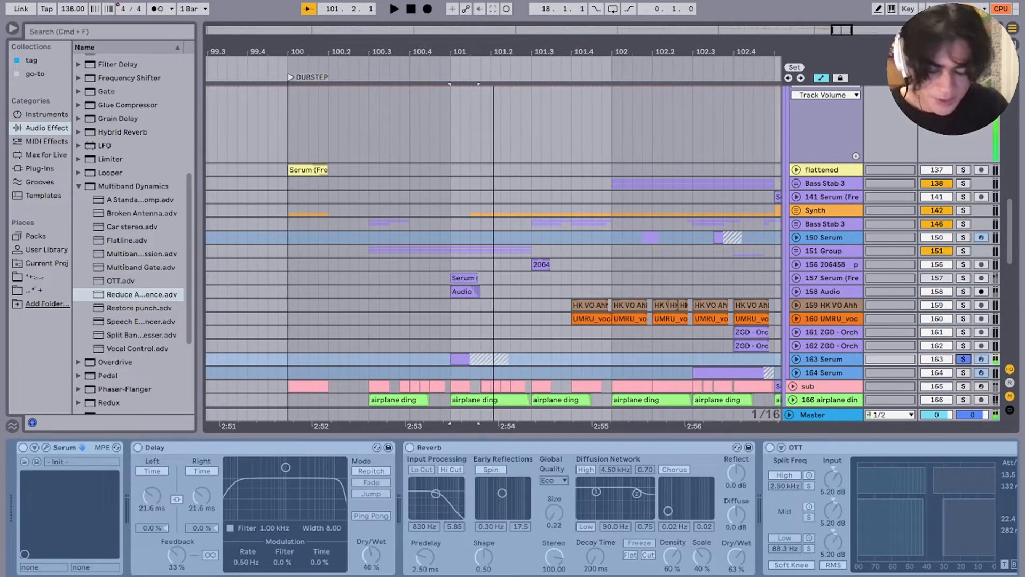
{"action": "scroll", "coordinate": [512, 507], "scroll_direction": "right", "scroll_amount": 3}
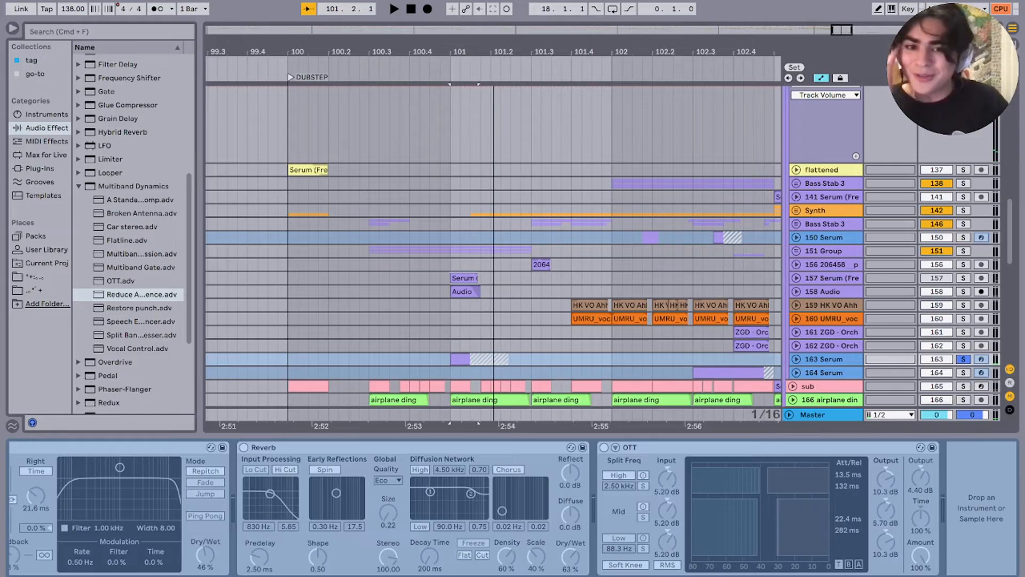
{"action": "key", "text": "space"}
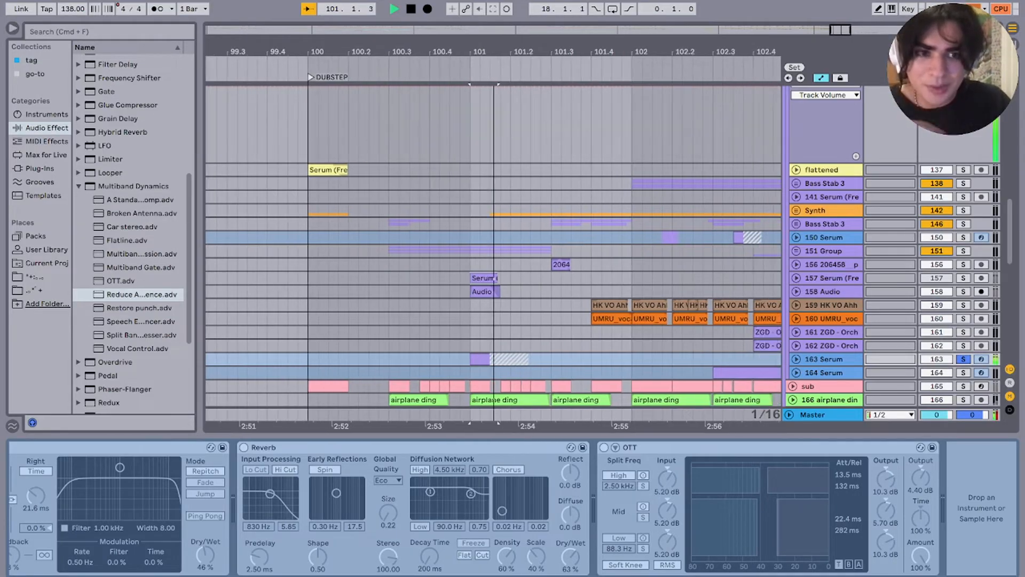
{"action": "key", "text": "space"}
Step: Solo the evrythig group and play its combined layers from bar 101 to about bar 102.3
{"action": "scroll", "coordinate": [493, 251], "scroll_direction": "up", "scroll_amount": 3}
{"action": "left_click", "coordinate": [963, 174]}
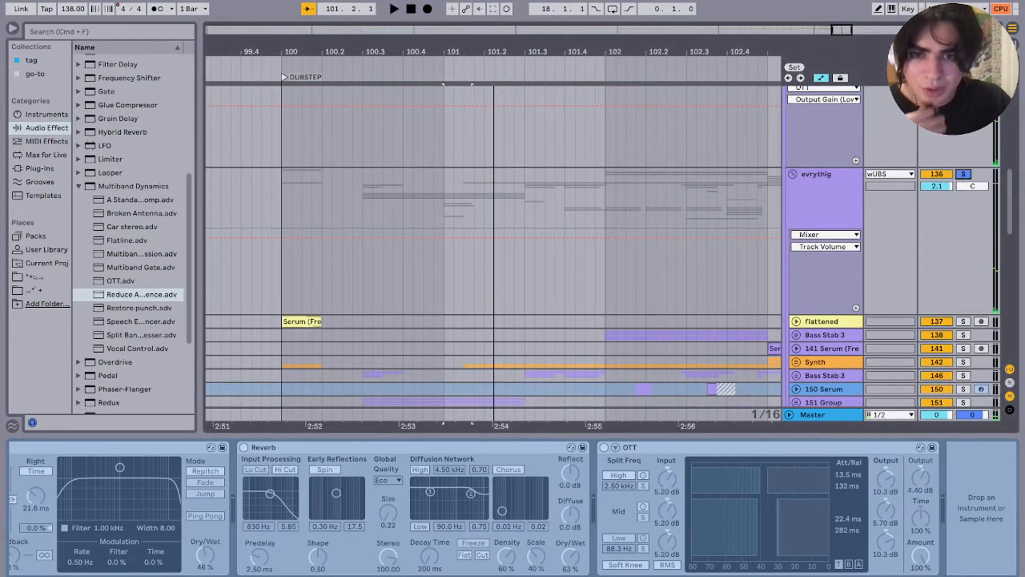
{"action": "scroll", "coordinate": [493, 250], "scroll_direction": "down", "scroll_amount": 4}
{"action": "key", "text": "space"}
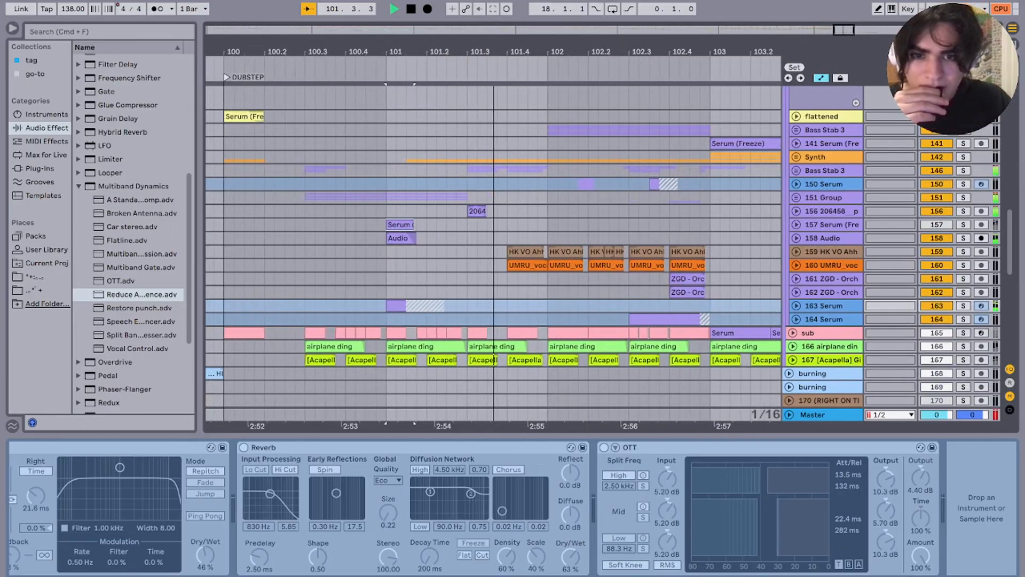
{"action": "key", "text": "space"}
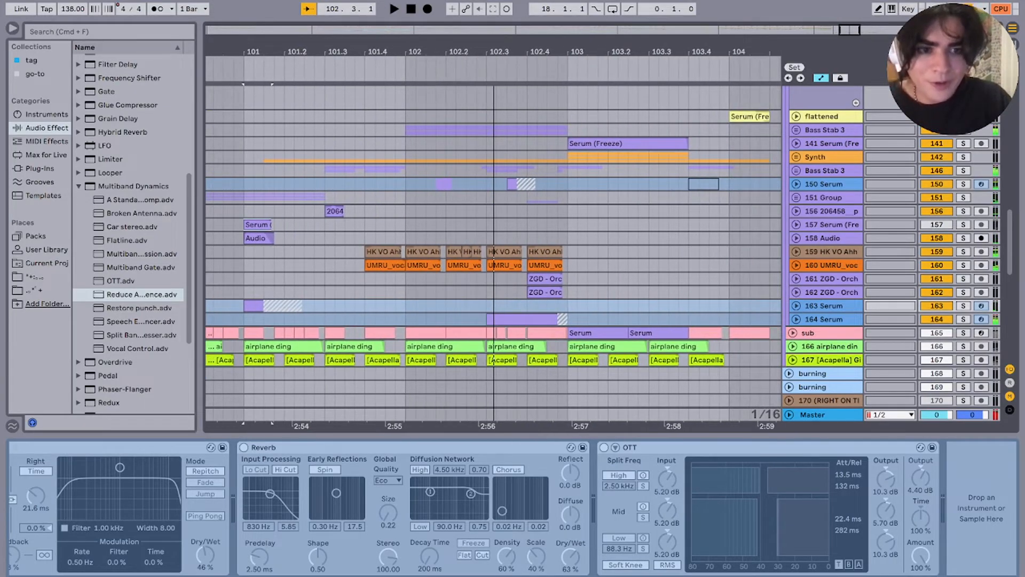
Step: Solo the 159 HK VO Ahh and 160 UMRU vocal tracks together and play them from bar 101.4
{"action": "left_click", "coordinate": [385, 265]}
{"action": "key", "text": "s"}
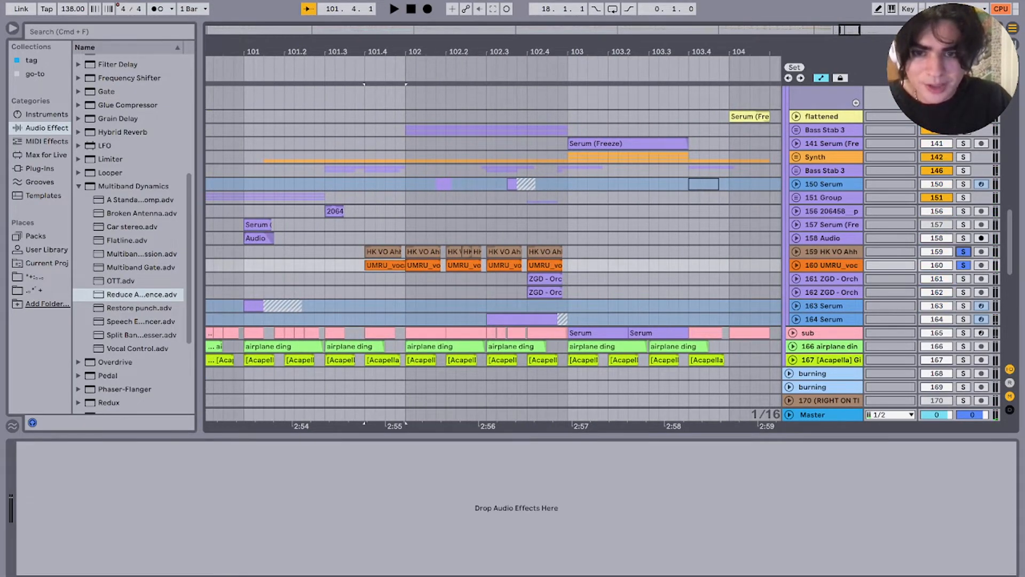
{"action": "scroll", "coordinate": [405, 259], "scroll_direction": "up", "scroll_amount": 5}
{"action": "scroll", "coordinate": [407, 258], "scroll_direction": "down", "scroll_amount": 5}
{"action": "left_click", "coordinate": [396, 251]}
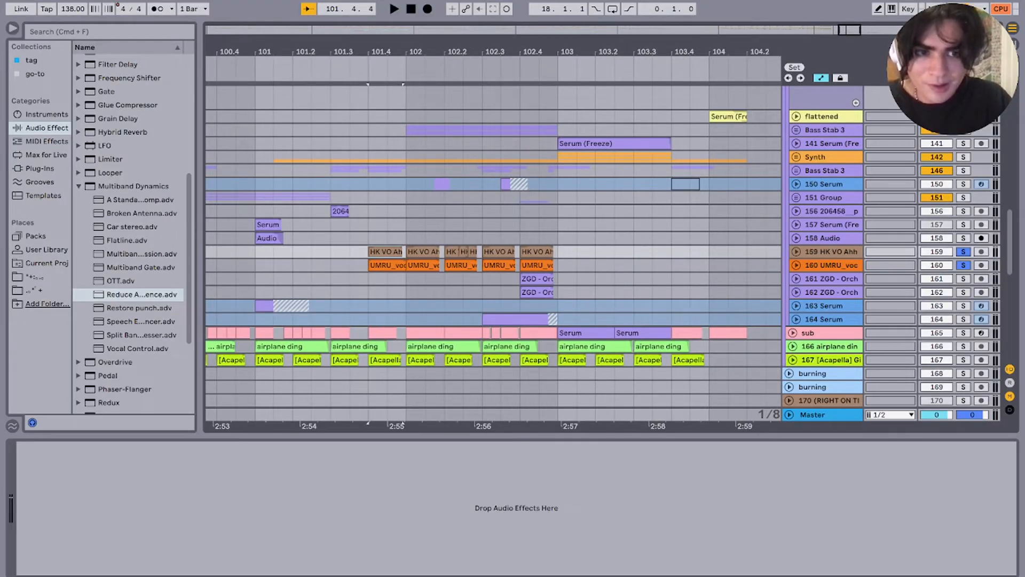
{"action": "key", "text": "space"}
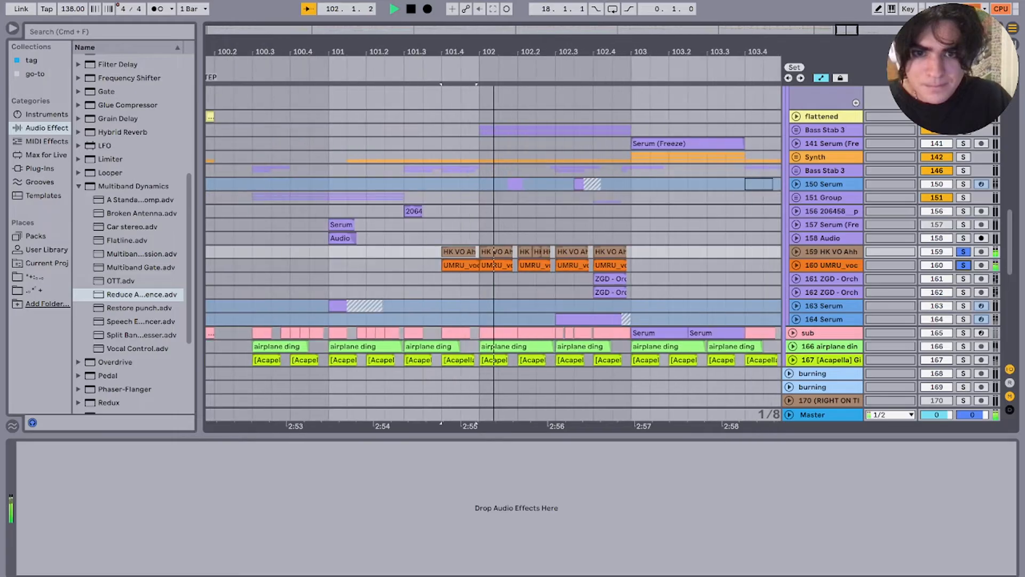
{"action": "key", "text": "space"}
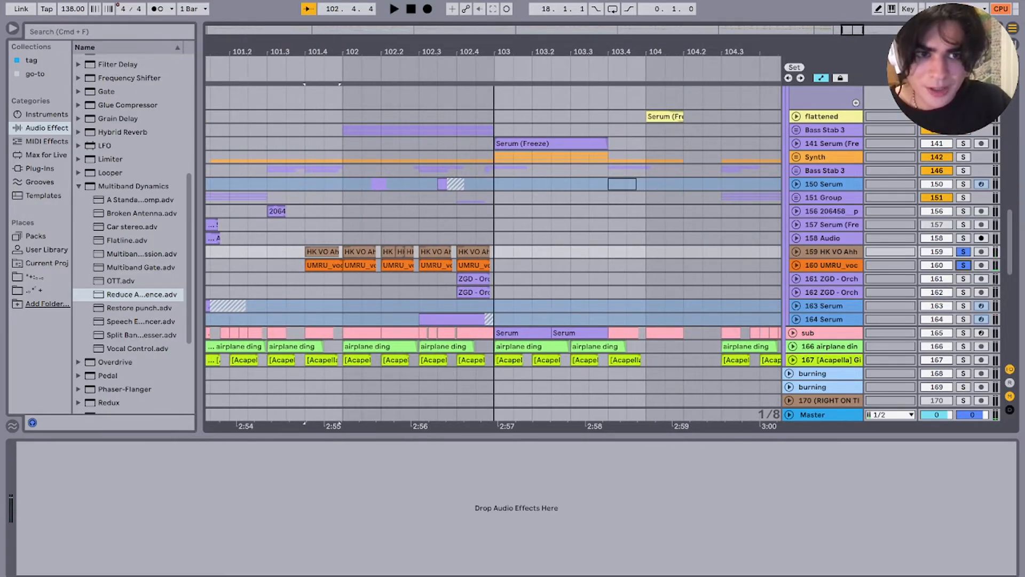
Step: Solo the evrythig group again and play the vocal chops in context from bar 101.4
{"action": "scroll", "coordinate": [493, 240], "scroll_direction": "up", "scroll_amount": 5}
{"action": "key", "text": "space"}
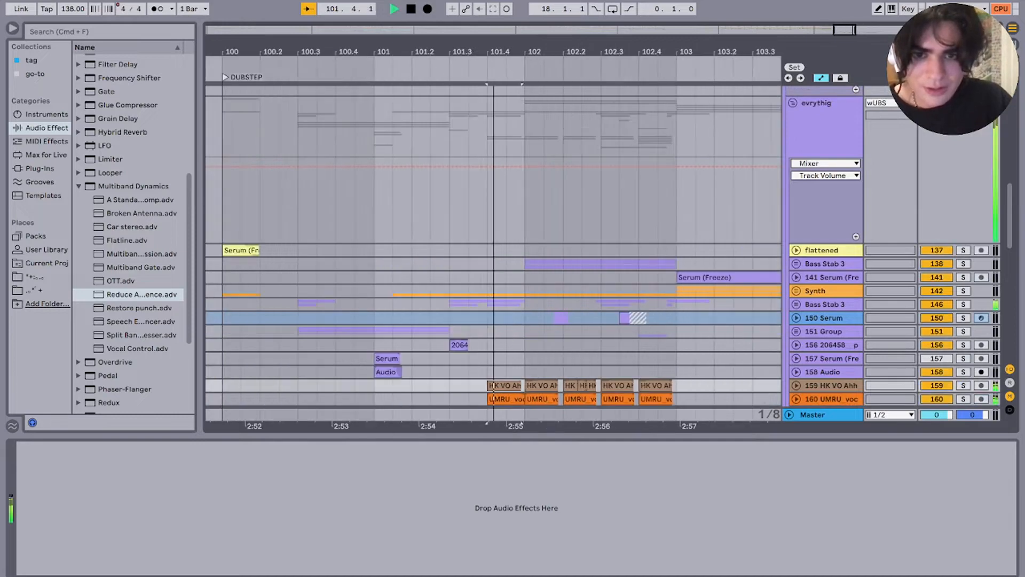
{"action": "scroll", "coordinate": [487, 258], "scroll_direction": "down", "scroll_amount": 5}
{"action": "left_click", "coordinate": [487, 258]}
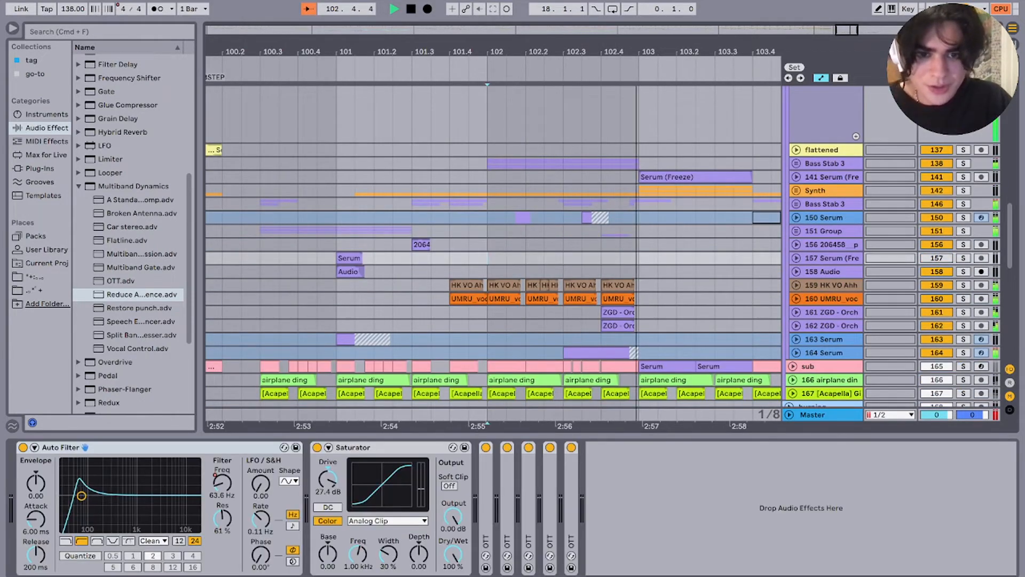
{"action": "key", "text": "space"}
Step: Solo the 161 and 162 ZGD - Orch tracks together and play them from bar 102.4
{"action": "left_click", "coordinate": [617, 312]}
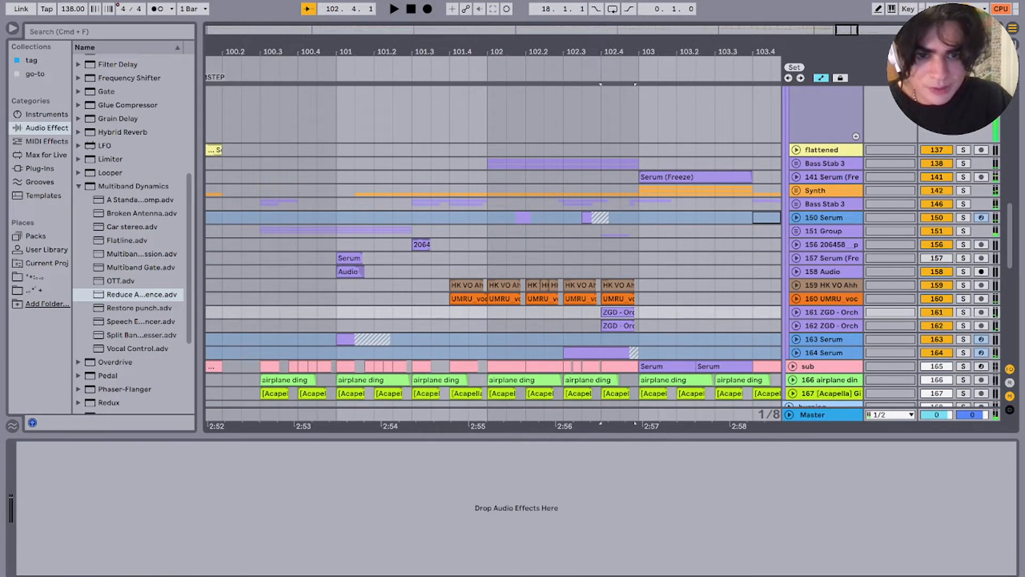
{"action": "left_click", "coordinate": [963, 312]}
{"action": "left_click", "coordinate": [963, 326], "text": "super"}
{"action": "key", "text": "space"}
{"action": "key", "text": "space"}
{"action": "key", "text": "space"}
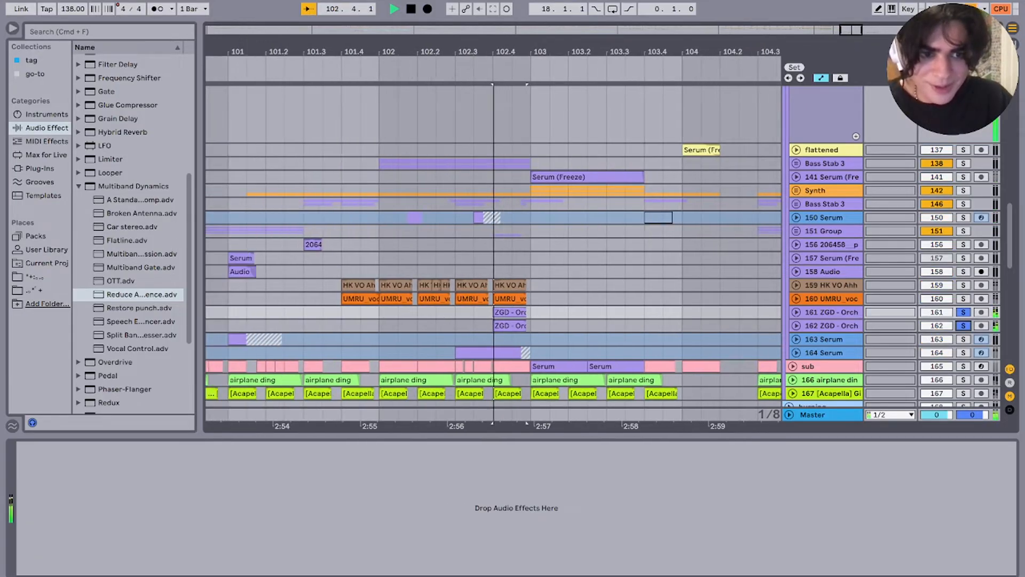
Step: Solo the 164 Serum track and play its clip from bar 102.3
{"action": "left_click", "coordinate": [450, 352]}
{"action": "key", "text": "space"}
{"action": "key", "text": "s"}
{"action": "key", "text": "space"}
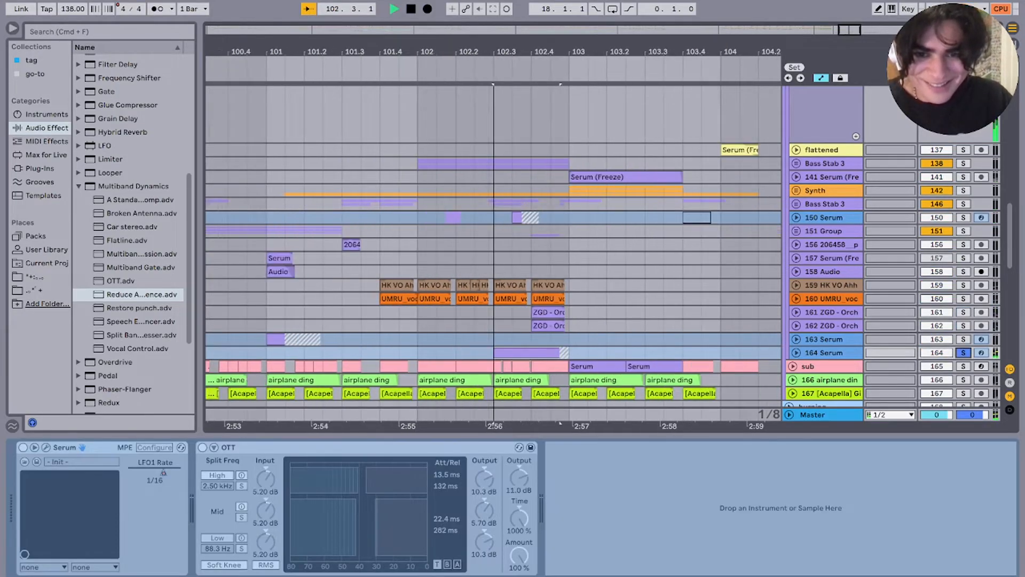
{"action": "scroll", "coordinate": [493, 251], "scroll_direction": "down", "scroll_amount": 3}
{"action": "scroll", "coordinate": [494, 250], "scroll_direction": "left", "scroll_amount": 2}
{"action": "key", "text": "space"}
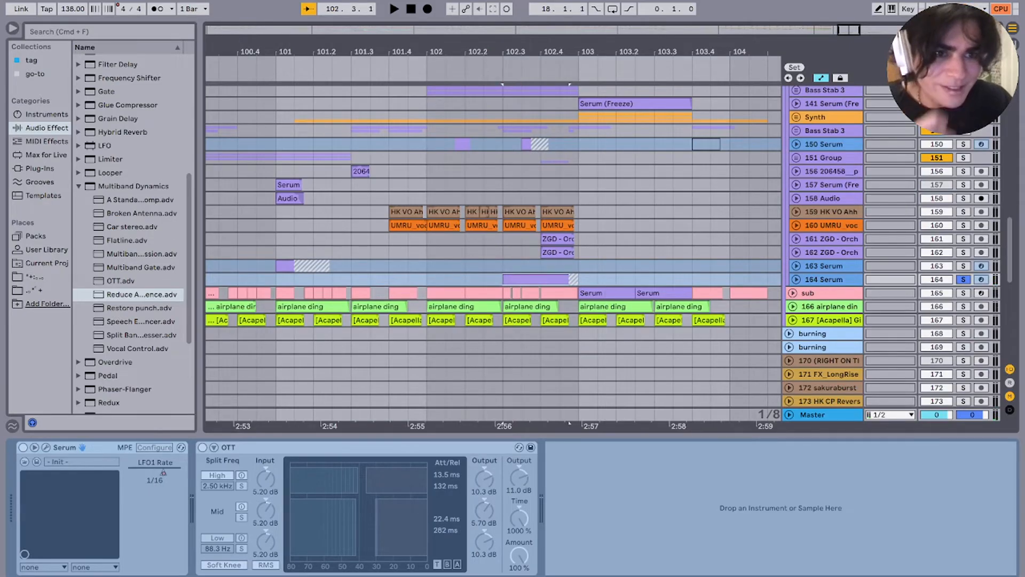
Step: Solo the evrythig group and play all its layers from bar 102.3 through bar 107
{"action": "scroll", "coordinate": [493, 246], "scroll_direction": "up", "scroll_amount": 5}
{"action": "key", "text": "space"}
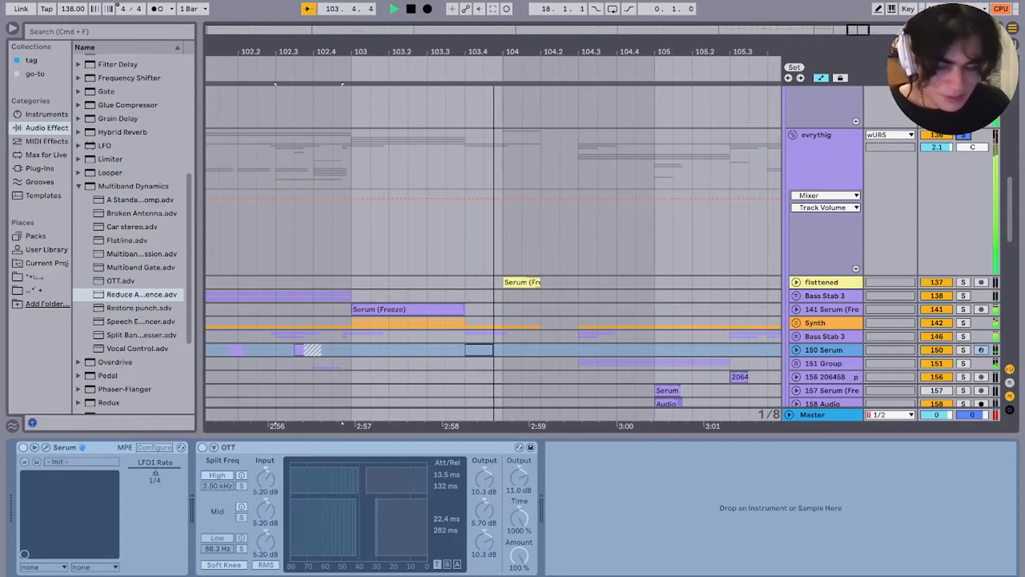
{"action": "scroll", "coordinate": [853, 84], "scroll_direction": "down", "scroll_amount": 5}
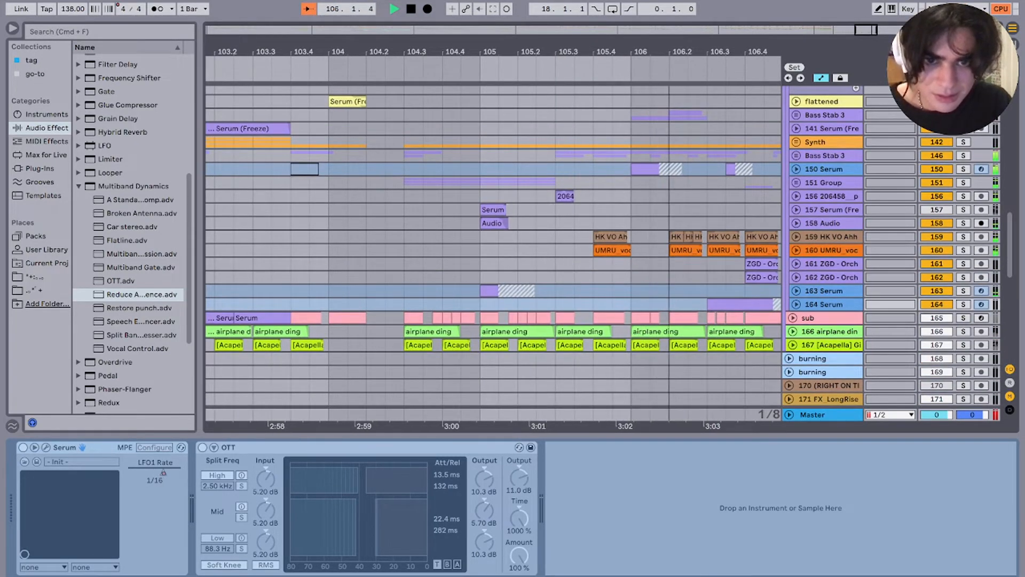
{"action": "scroll", "coordinate": [493, 246], "scroll_direction": "right", "scroll_amount": 3}
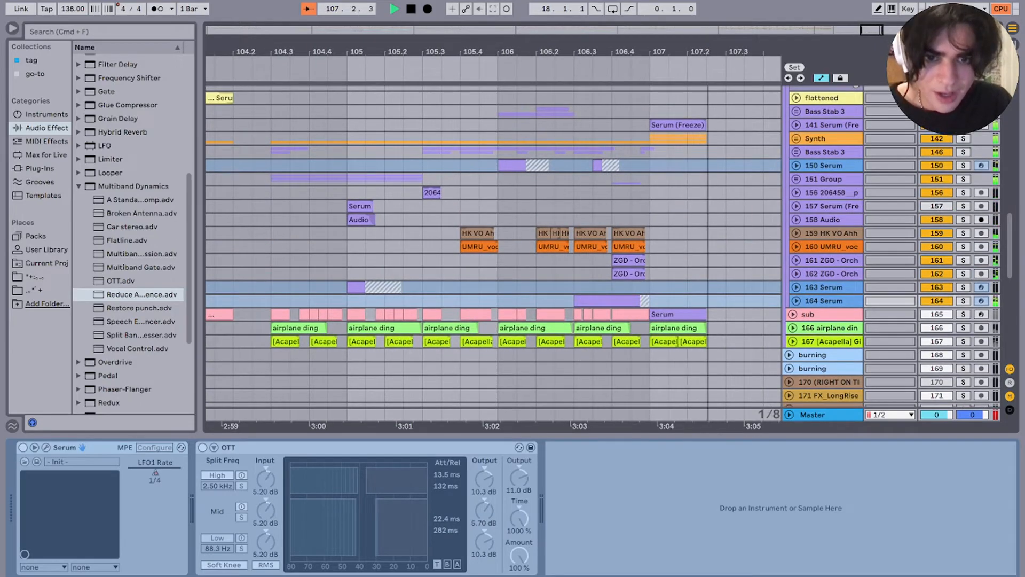
{"action": "scroll", "coordinate": [493, 246], "scroll_direction": "right", "scroll_amount": 2}
Step: Solo the 166 airplane ding and 167 [Acapella] tracks together and play them from bar 100.3
{"action": "key", "text": "w"}
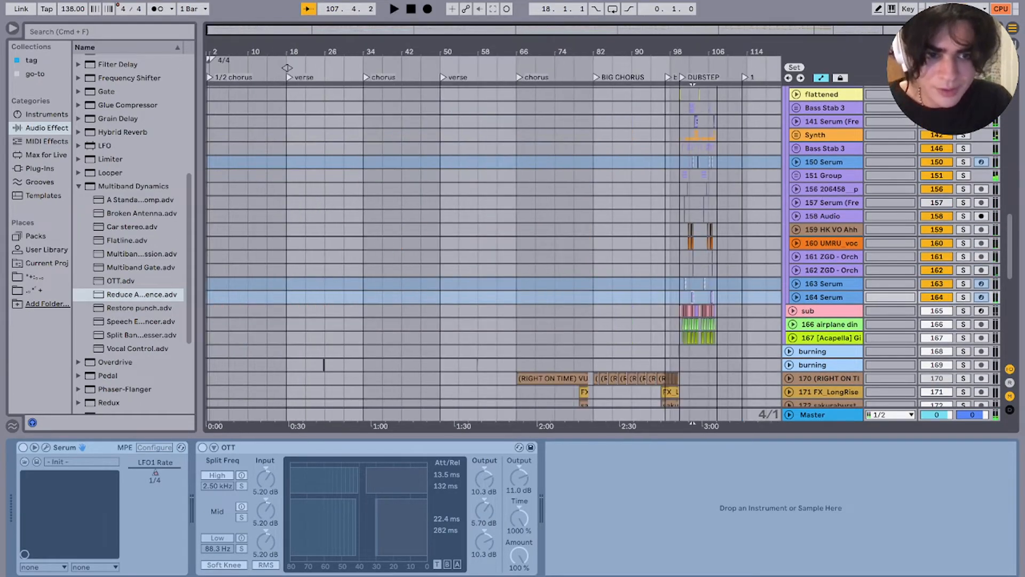
{"action": "left_click", "coordinate": [831, 338]}
{"action": "left_click", "coordinate": [963, 324]}
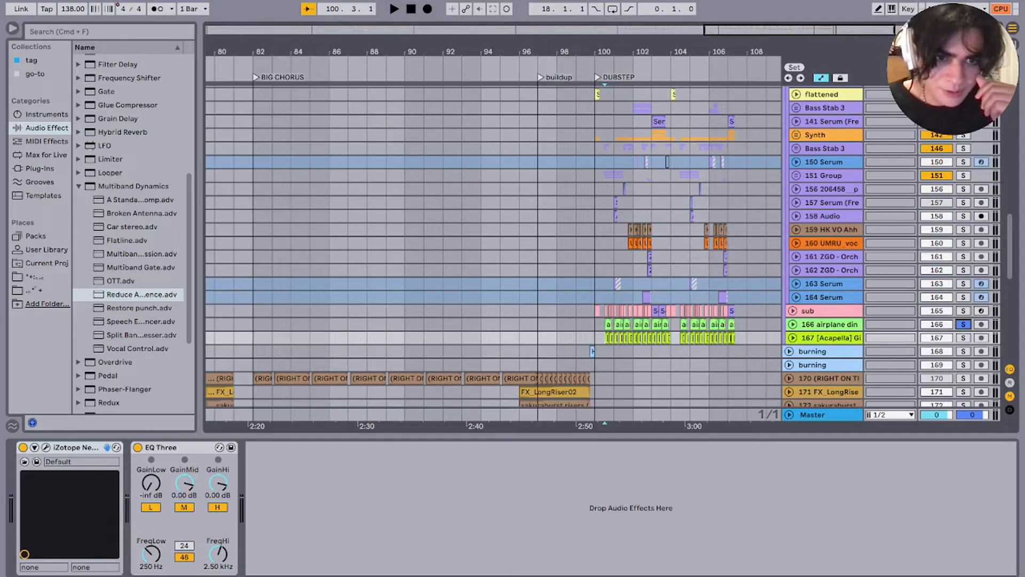
{"action": "left_click", "coordinate": [963, 338], "text": "super"}
{"action": "key", "text": "space"}
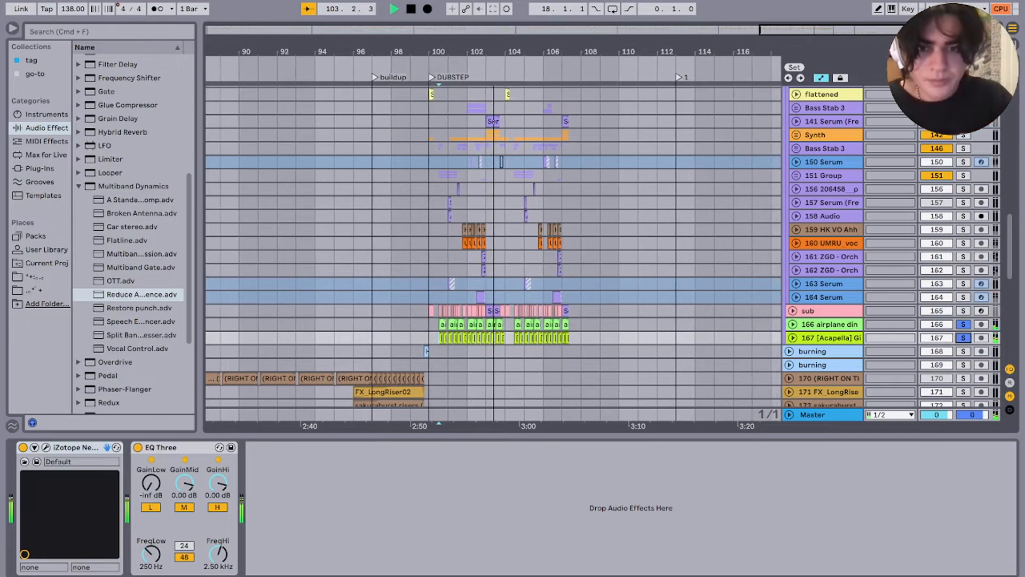
{"action": "key", "text": "space"}
Step: Solo the evrythig group, play it from bar 100.3, and collapse its tracks
{"action": "scroll", "coordinate": [603, 246], "scroll_direction": "up", "scroll_amount": 4}
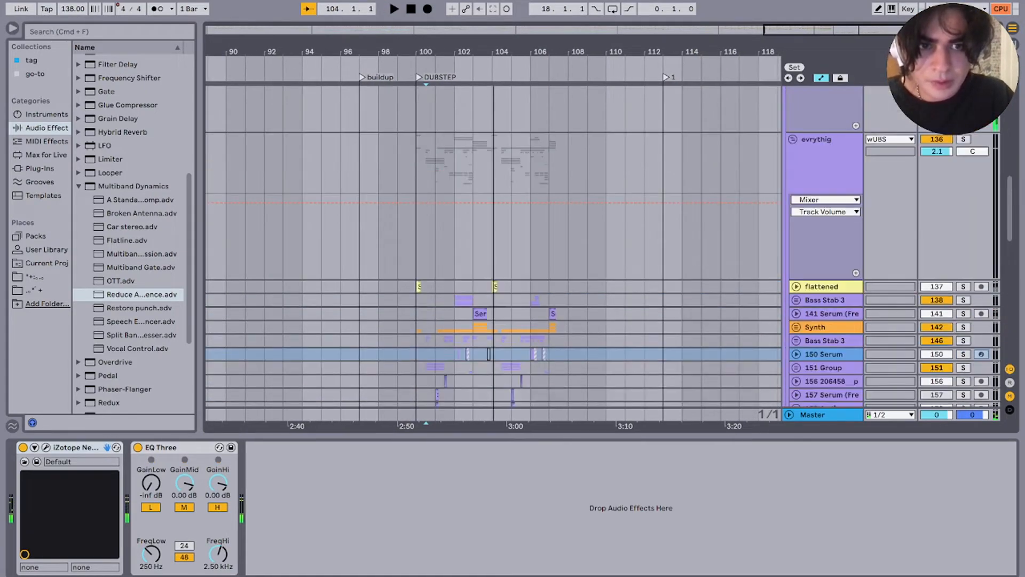
{"action": "left_click", "coordinate": [963, 139]}
{"action": "key", "text": "space"}
{"action": "left_click", "coordinate": [792, 139]}
Step: Solo the sub track and play it from bar 100.3
{"action": "scroll", "coordinate": [801, 161], "scroll_direction": "up", "scroll_amount": 4}
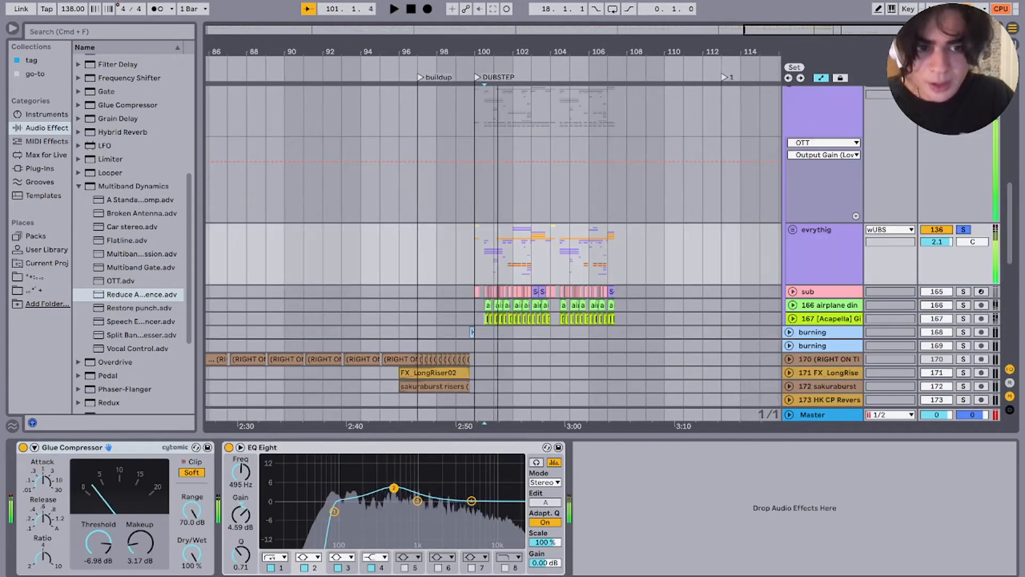
{"action": "left_click", "coordinate": [963, 360]}
{"action": "key", "text": "space"}
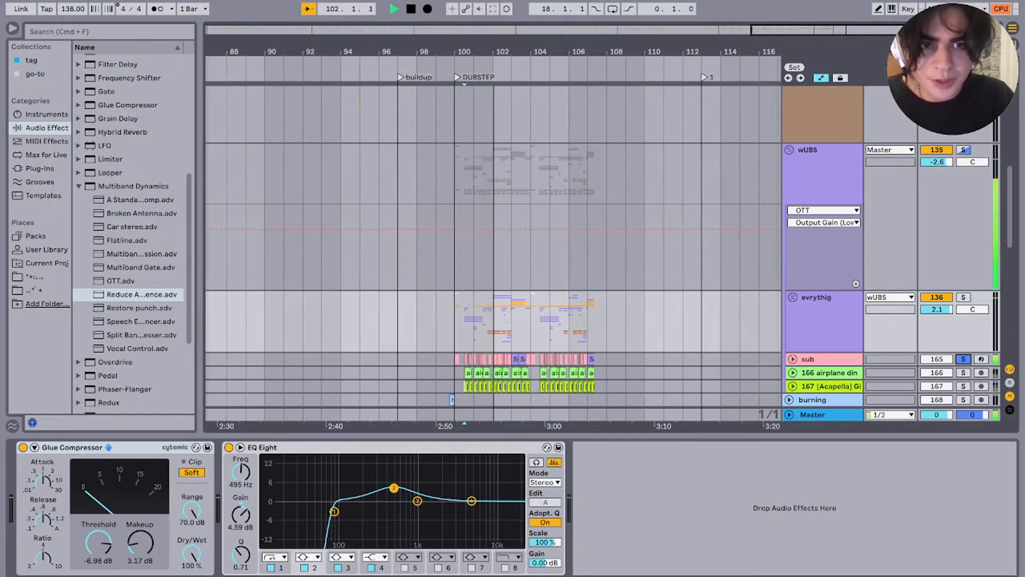
Step: Collapse the wUBS group and solo it as a whole to hear all of its layers through bar 103
{"action": "left_click", "coordinate": [822, 151]}
{"action": "left_click", "coordinate": [789, 150]}
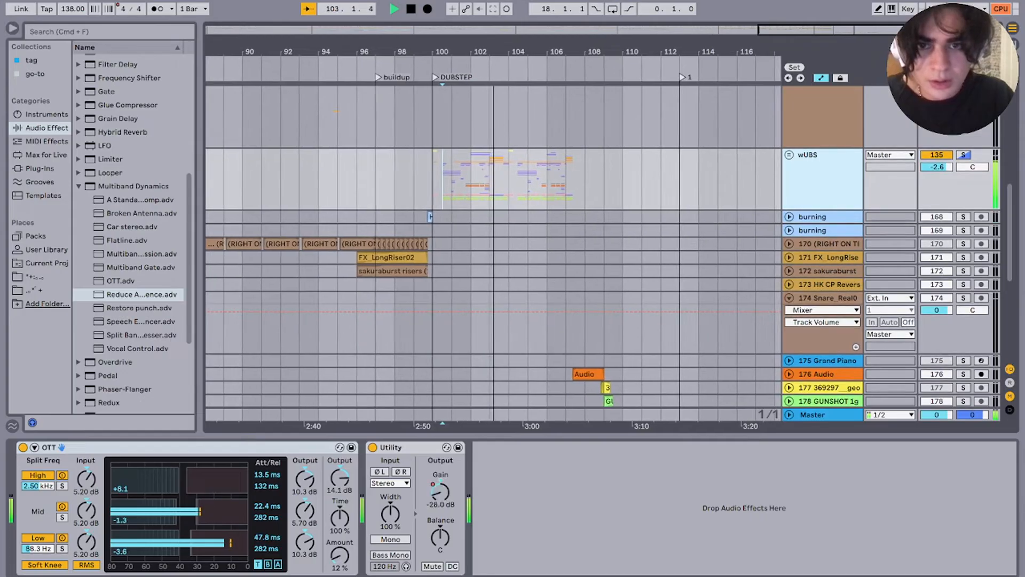
{"action": "left_click", "coordinate": [963, 154]}
{"action": "scroll", "coordinate": [493, 246], "scroll_direction": "up", "scroll_amount": 1}
{"action": "scroll", "coordinate": [494, 246], "scroll_direction": "up", "scroll_amount": 6}
{"action": "scroll", "coordinate": [494, 245], "scroll_direction": "left", "scroll_amount": 3}
{"action": "key", "text": "space"}
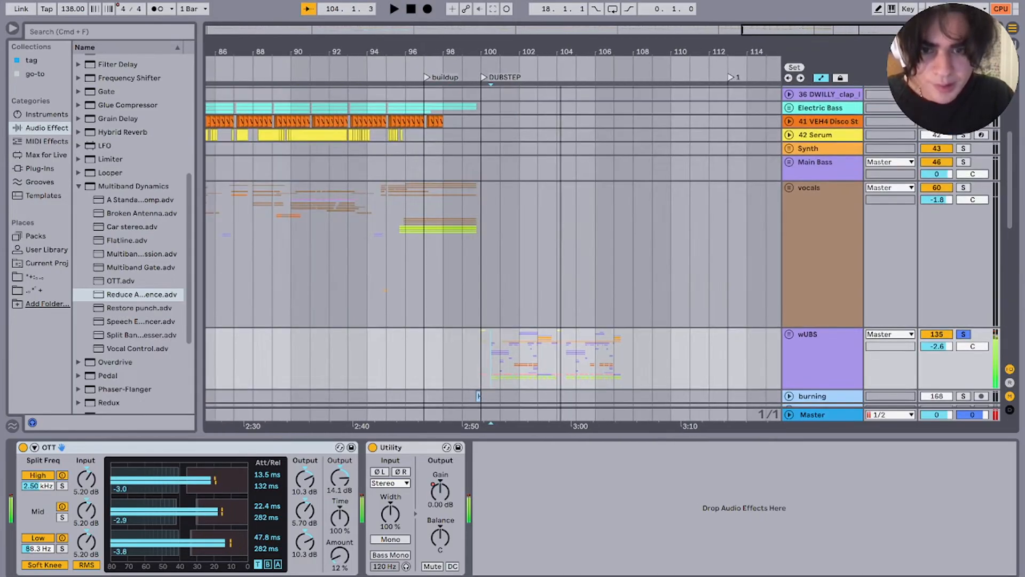
Step: Unsolo the wUBS group and play the full mix of the DUBSTEP section from bar 100.3
{"action": "key", "text": "space"}
{"action": "scroll", "coordinate": [493, 245], "scroll_direction": "right", "scroll_amount": 1}
{"action": "scroll", "coordinate": [494, 246], "scroll_direction": "down", "scroll_amount": 15}
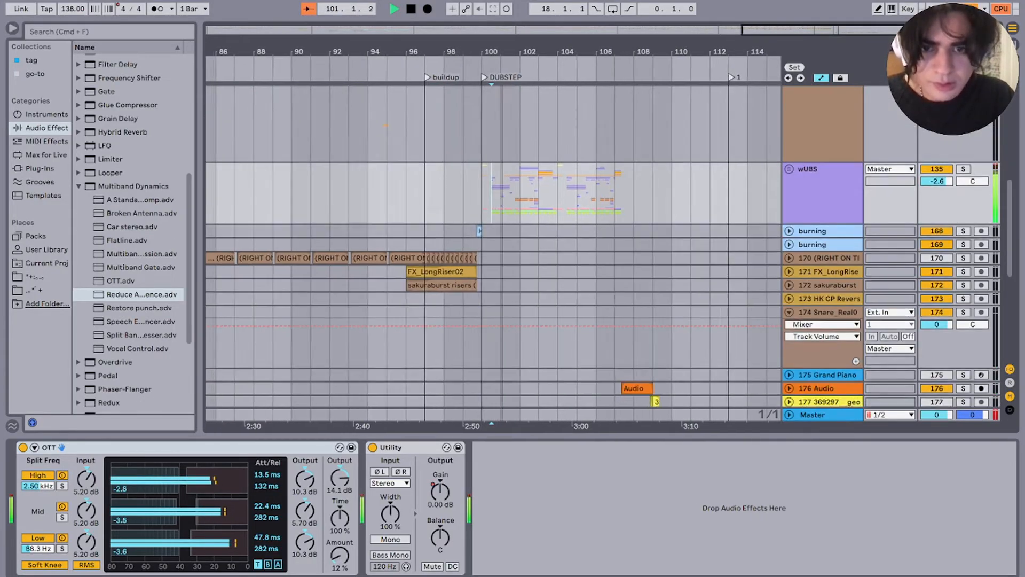
{"action": "scroll", "coordinate": [494, 245], "scroll_direction": "down", "scroll_amount": 2}
{"action": "scroll", "coordinate": [493, 245], "scroll_direction": "left", "scroll_amount": 1}
{"action": "scroll", "coordinate": [494, 246], "scroll_direction": "up", "scroll_amount": 16}
{"action": "scroll", "coordinate": [494, 245], "scroll_direction": "down", "scroll_amount": 8}
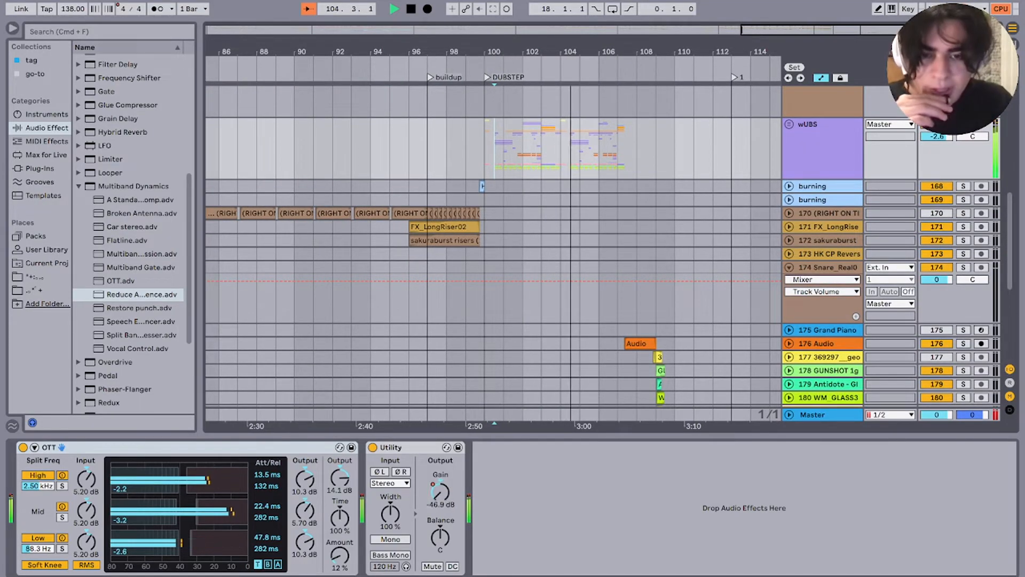
{"action": "key", "text": "space"}
Step: Place the insertion point at bar 107 on the wUBS group and play the end of the DUBSTEP section
{"action": "left_click", "coordinate": [610, 149]}
{"action": "scroll", "coordinate": [610, 150], "scroll_direction": "up", "scroll_amount": 5}
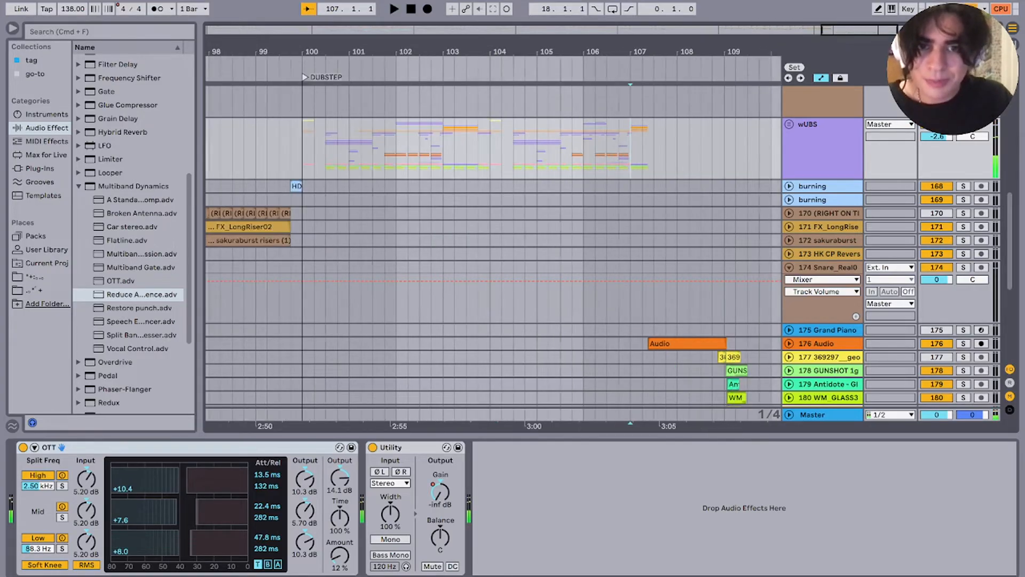
{"action": "key", "text": "space"}
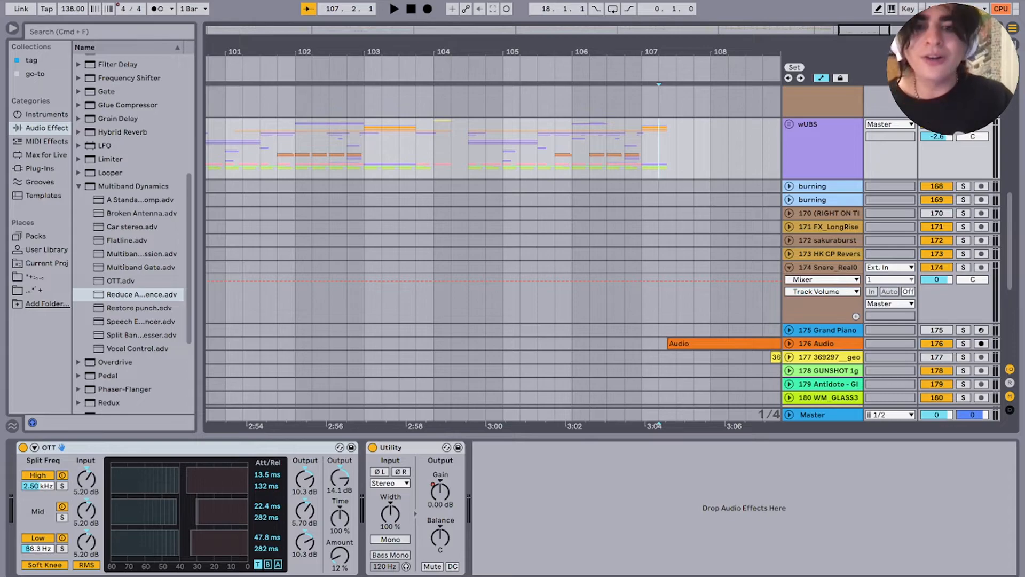
Step: Select the Audio clip on track 176 that follows the end of the wUBS group
{"action": "scroll", "coordinate": [534, 241], "scroll_direction": "right", "scroll_amount": 3}
{"action": "scroll", "coordinate": [534, 240], "scroll_direction": "down", "scroll_amount": 3}
{"action": "scroll", "coordinate": [533, 240], "scroll_direction": "left", "scroll_amount": 1}
{"action": "left_click", "coordinate": [579, 226]}
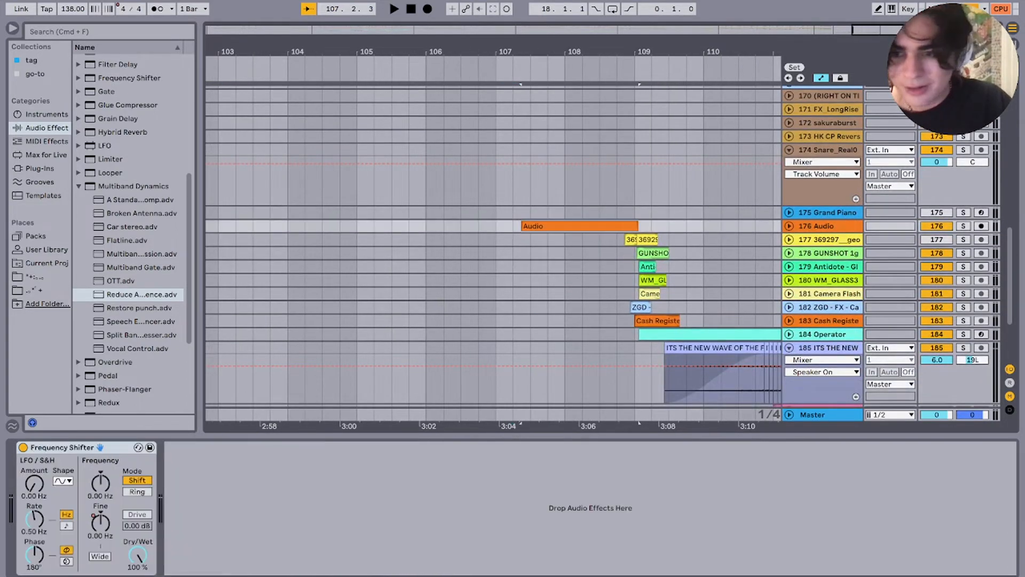
Step: Play the Audio clip on track 176 and unfold the track to show its Frequency Shifter Fine automation
{"action": "key", "text": "space"}
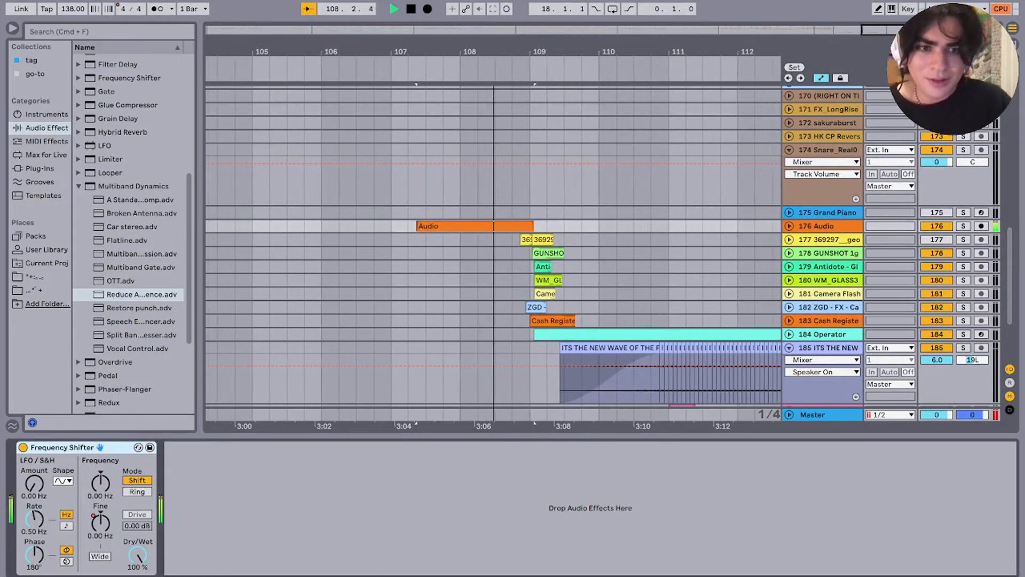
{"action": "key", "text": "u"}
{"action": "key", "text": "space"}
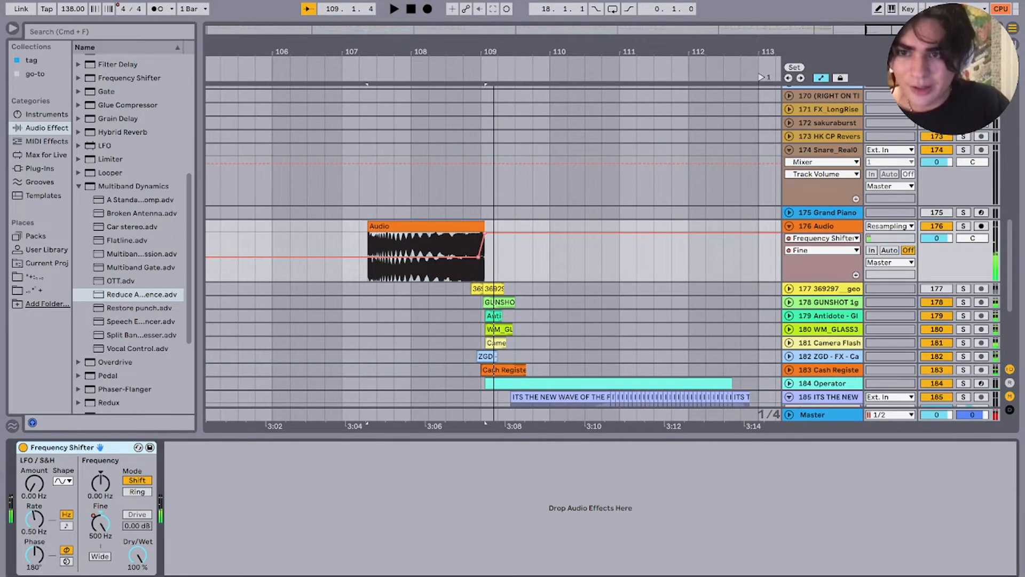
Step: Add an Auto Pan after the Frequency Shifter on track 176
{"action": "scroll", "coordinate": [128, 235], "scroll_direction": "up", "scroll_amount": 6}
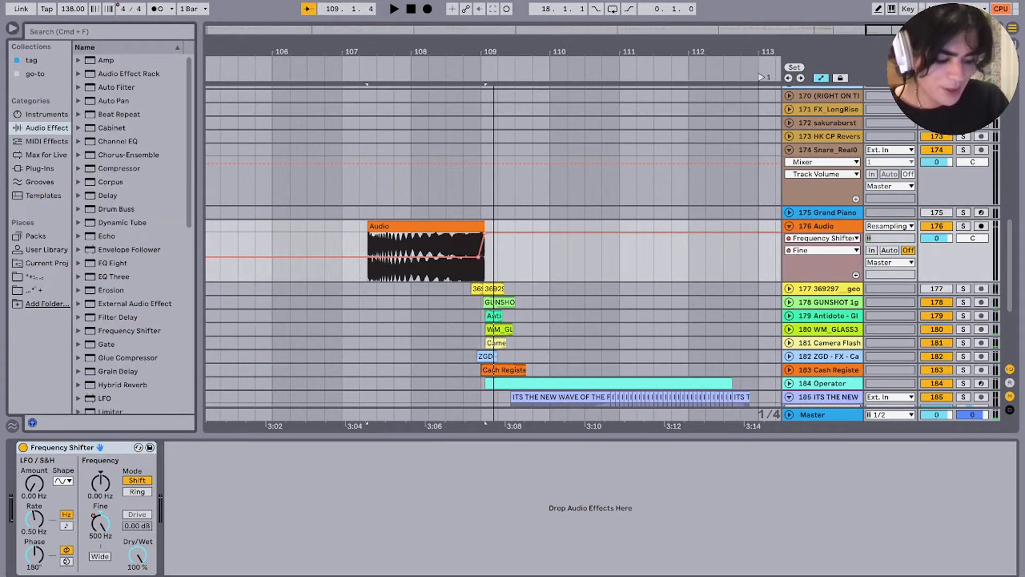
{"action": "left_click", "coordinate": [113, 101]}
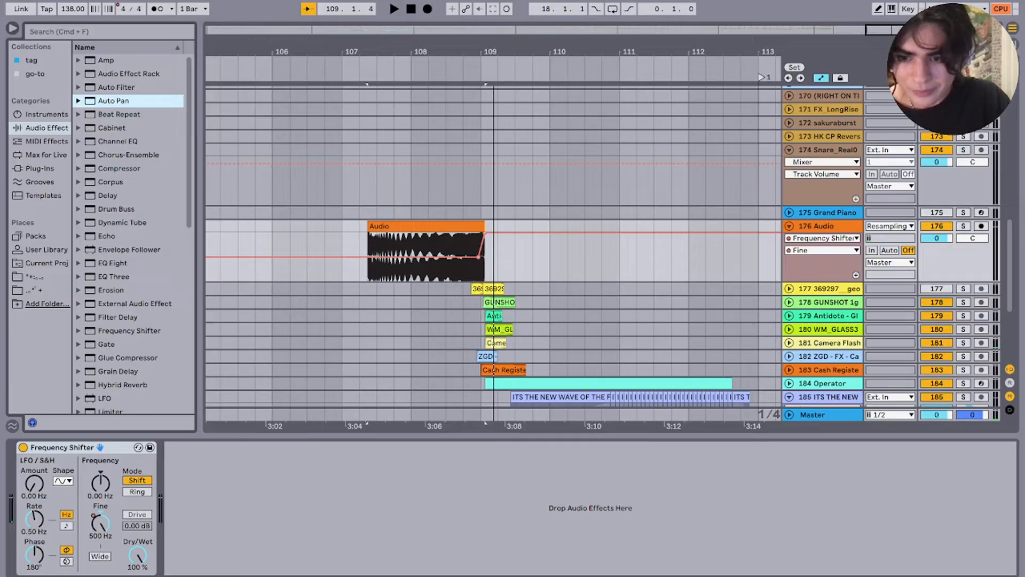
{"action": "key", "text": "Return"}
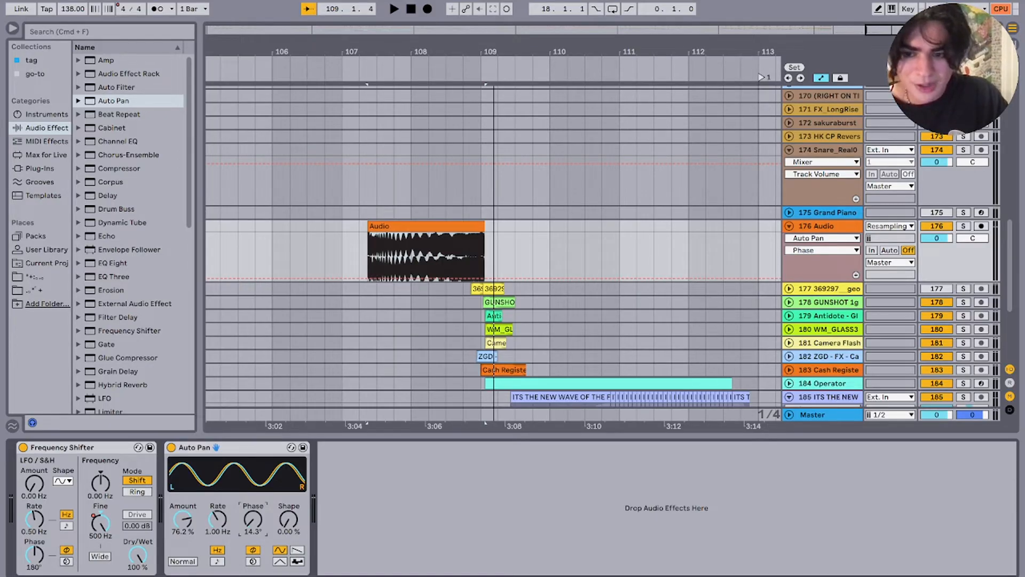
Step: Raise the Auto Pan's rate to 90 Hz, playing the Audio clip in between to hear the fast modulation
{"action": "left_click_drag", "start_coordinate": [217, 519], "coordinate": [217, 489]}
{"action": "key", "text": "space"}
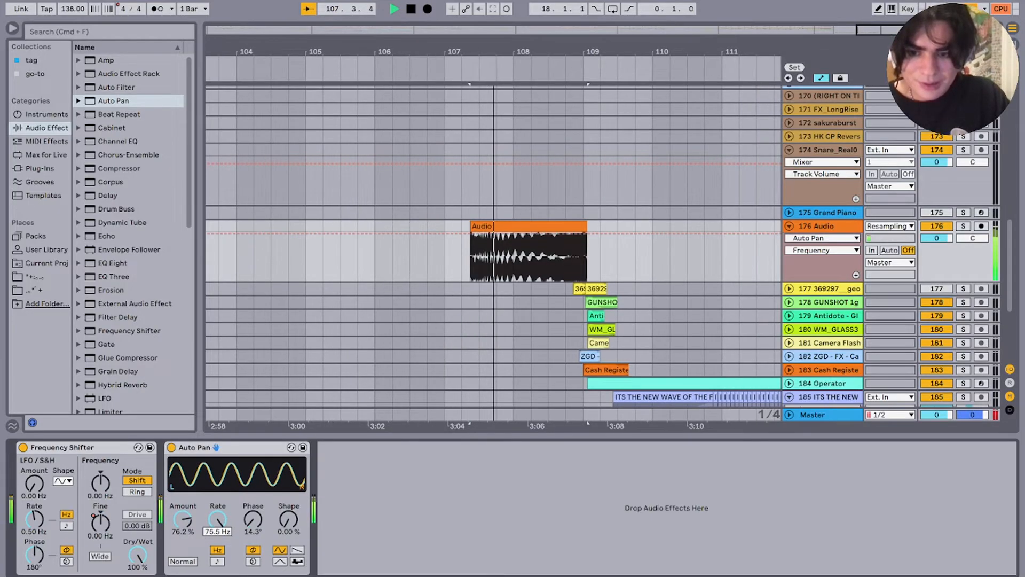
{"action": "key", "text": "space"}
{"action": "left_click_drag", "start_coordinate": [217, 519], "coordinate": [218, 481]}
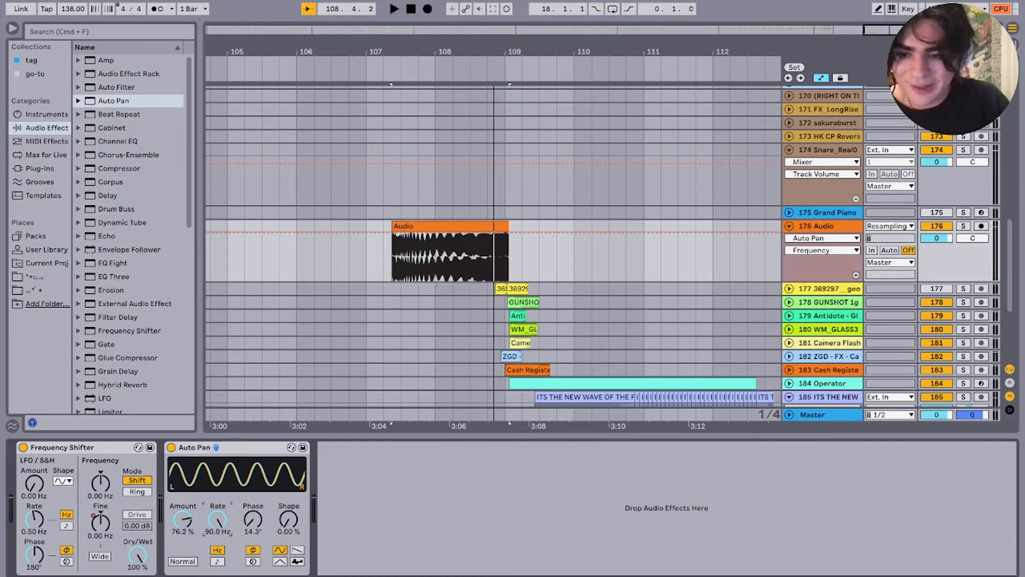
Step: Set the Auto Pan to 0° phase and 100% amount, and slow its rate to 0.69 Hz
{"action": "left_click_drag", "start_coordinate": [253, 519], "coordinate": [253, 529]}
{"action": "left_click_drag", "start_coordinate": [182, 518], "coordinate": [217, 516]}
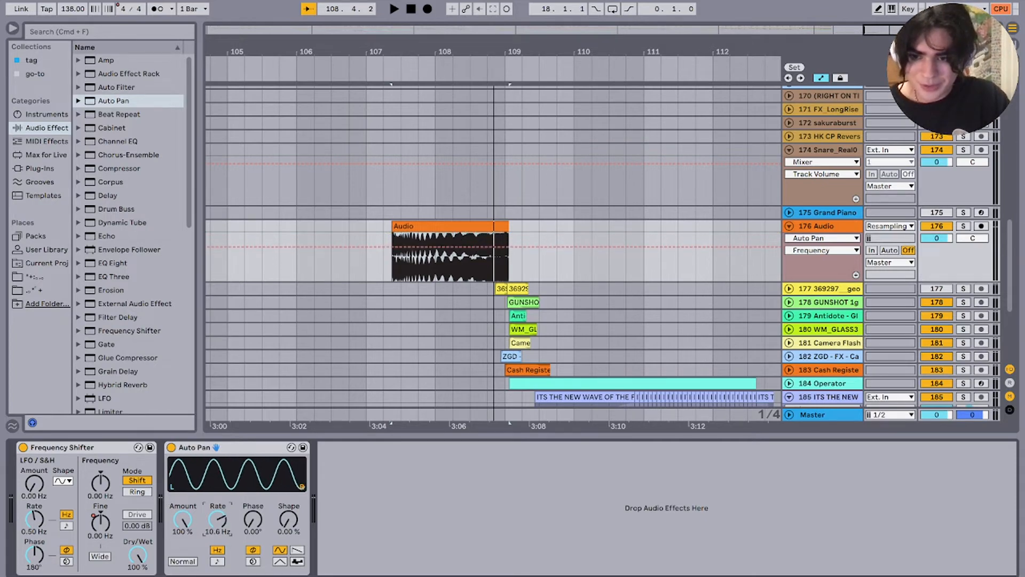
{"action": "mouse_move", "coordinate": [218, 519]}
{"action": "left_mouse_down"}
{"action": "mouse_move", "coordinate": [217, 487]}
{"action": "mouse_move", "coordinate": [217, 536]}
{"action": "left_mouse_up"}
Step: Switch off the Auto Pan, play the Audio clip without it, and delete the device from track 176
{"action": "left_click", "coordinate": [171, 447]}
{"action": "key", "text": "space"}
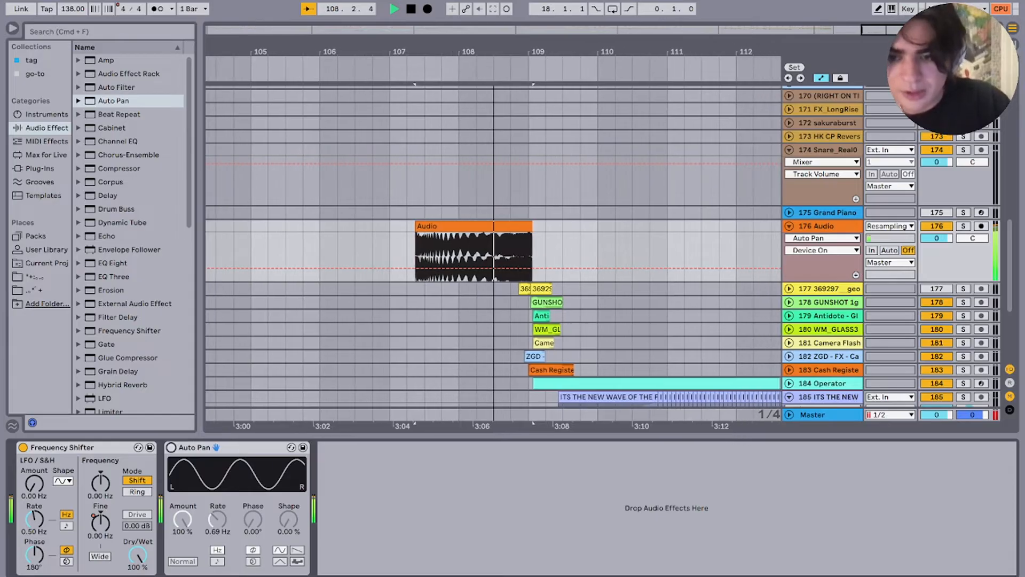
{"action": "key", "text": "space"}
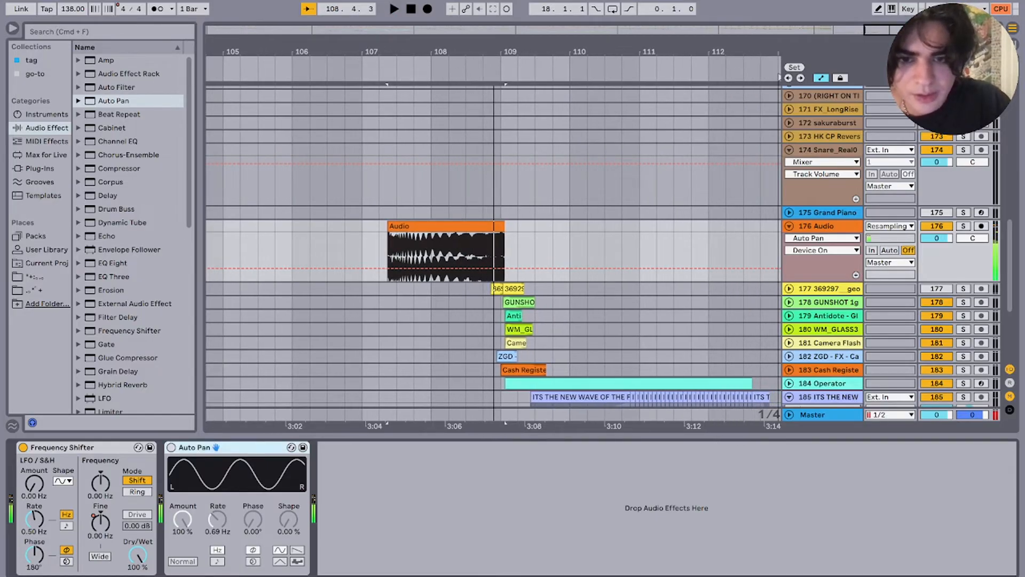
{"action": "key", "text": "Delete"}
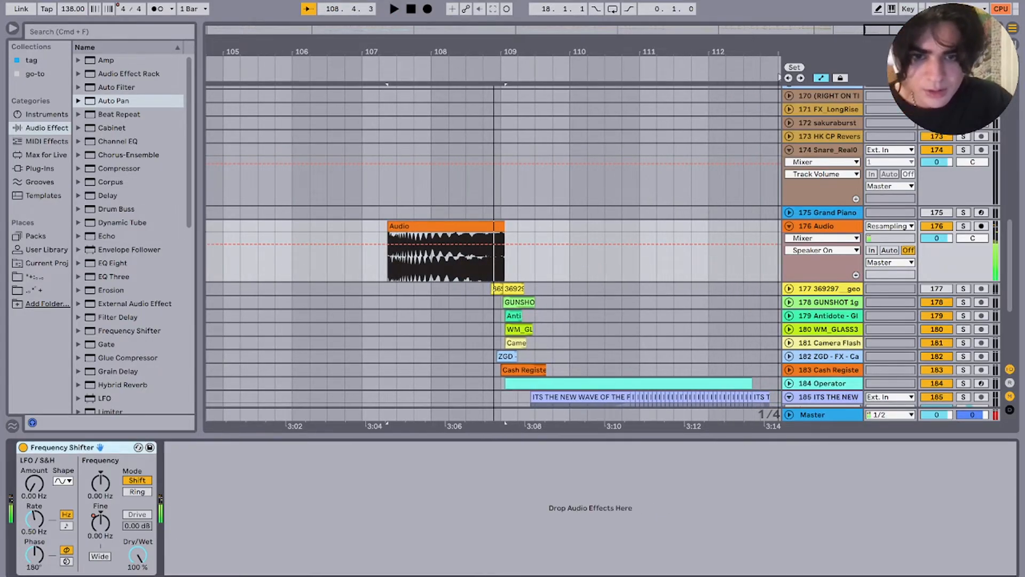
Step: Select the ZGD - FX - Camera clip near bar 109 and play from it with the Cash Register track soloed
{"action": "left_click", "coordinate": [500, 343]}
{"action": "scroll", "coordinate": [499, 343], "scroll_direction": "up", "scroll_amount": 5}
{"action": "key", "text": "space"}
{"action": "key", "text": "space"}
{"action": "left_click", "coordinate": [419, 356]}
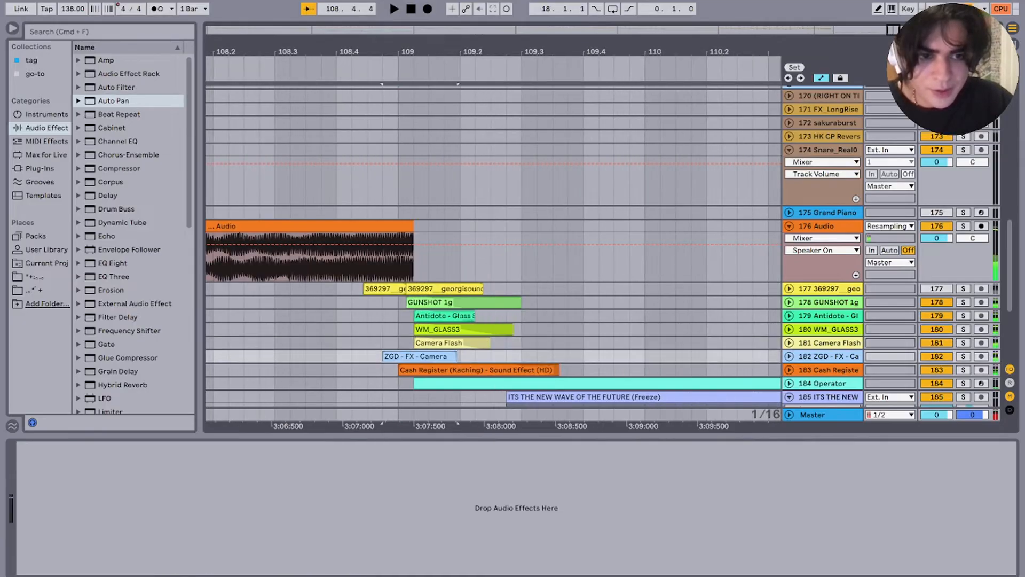
{"action": "key", "text": "space"}
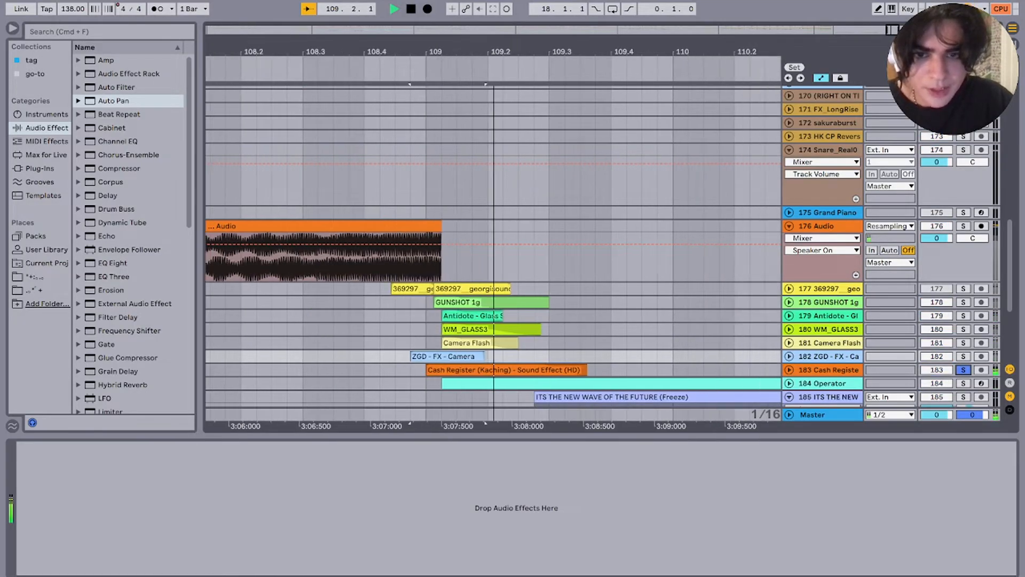
Step: Unsolo the Cash Register track, play the full mix through bar 109, and select the Operator clip on track 184
{"action": "key", "text": "s"}
{"action": "key", "text": "space"}
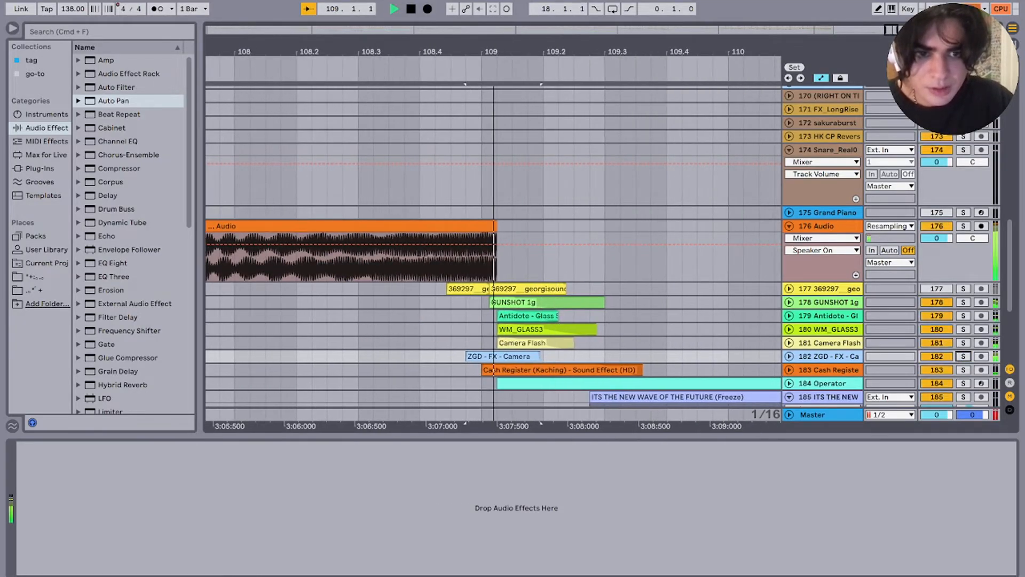
{"action": "scroll", "coordinate": [523, 283], "scroll_direction": "down", "scroll_amount": 3}
{"action": "left_click", "coordinate": [523, 283]}
{"action": "scroll", "coordinate": [523, 284], "scroll_direction": "down", "scroll_amount": 6}
{"action": "scroll", "coordinate": [686, 307], "scroll_direction": "down", "scroll_amount": 4}
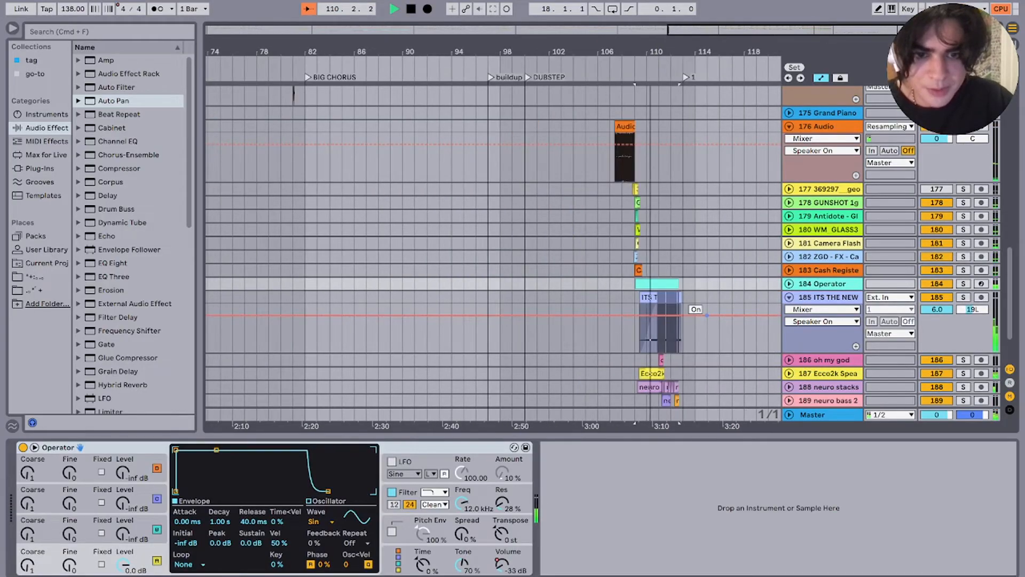
{"action": "scroll", "coordinate": [640, 307], "scroll_direction": "up", "scroll_amount": 10}
{"action": "scroll", "coordinate": [641, 307], "scroll_direction": "right", "scroll_amount": 5}
{"action": "scroll", "coordinate": [641, 307], "scroll_direction": "down", "scroll_amount": 2}
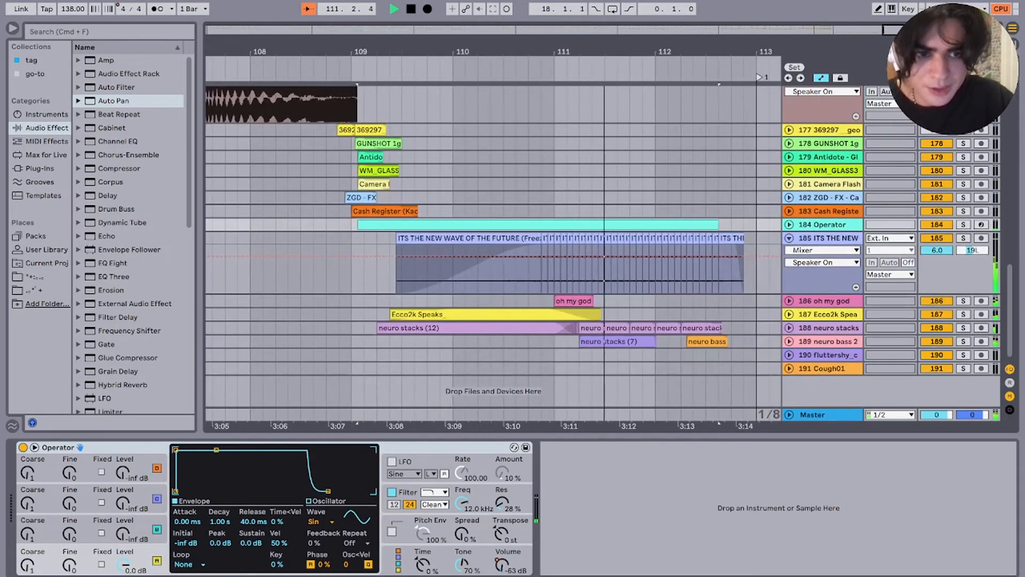
Step: Solo the neuro stacks and neuro bass tracks, play them from bar 111, and unsolo both
{"action": "left_click", "coordinate": [475, 328]}
{"action": "left_click", "coordinate": [963, 328]}
{"action": "left_click", "coordinate": [963, 341], "text": "super"}
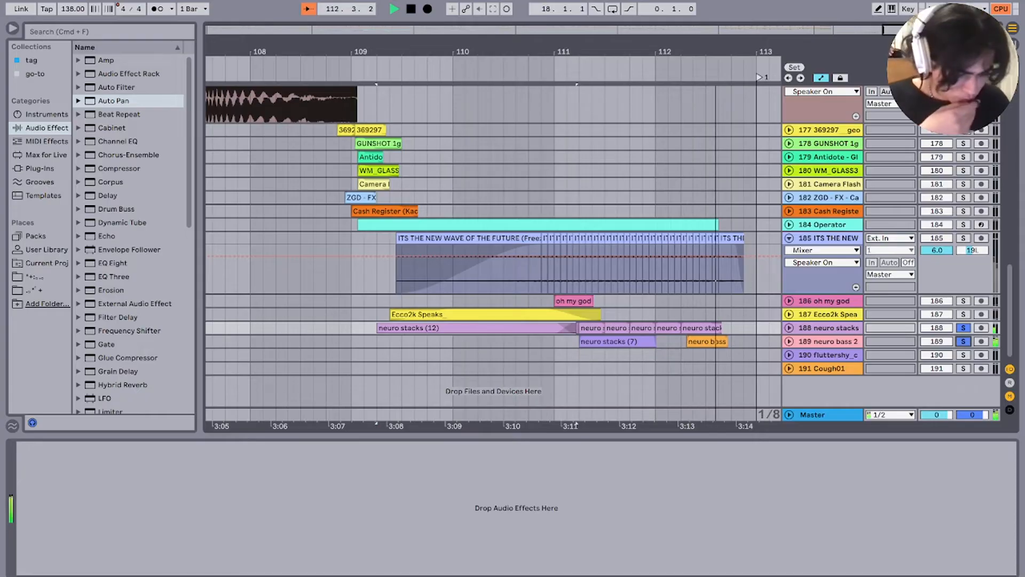
{"action": "left_click", "coordinate": [567, 369]}
{"action": "key", "text": "space"}
{"action": "key", "text": "space"}
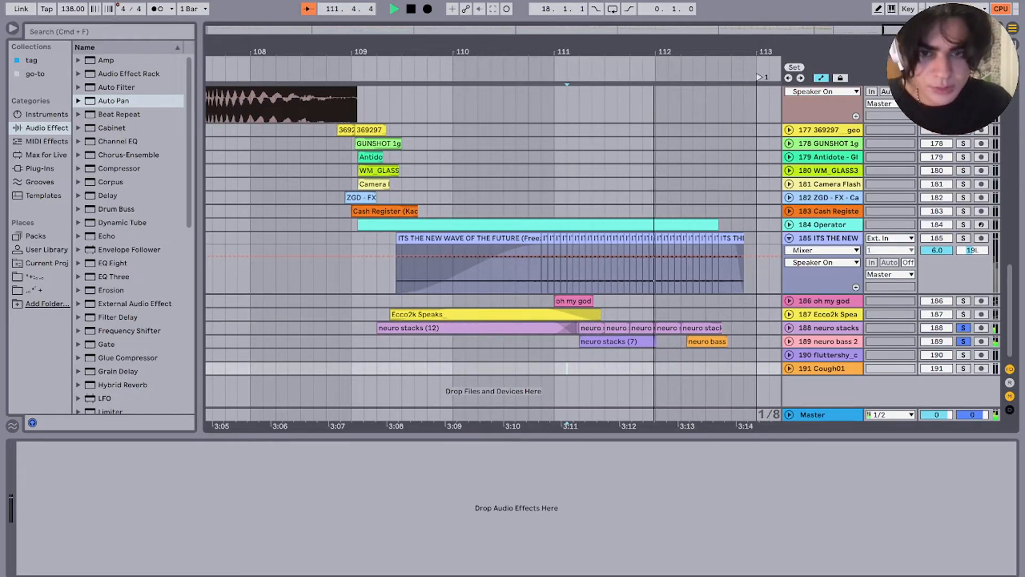
{"action": "key", "text": "space"}
{"action": "key", "text": "s"}
{"action": "key", "text": "s"}
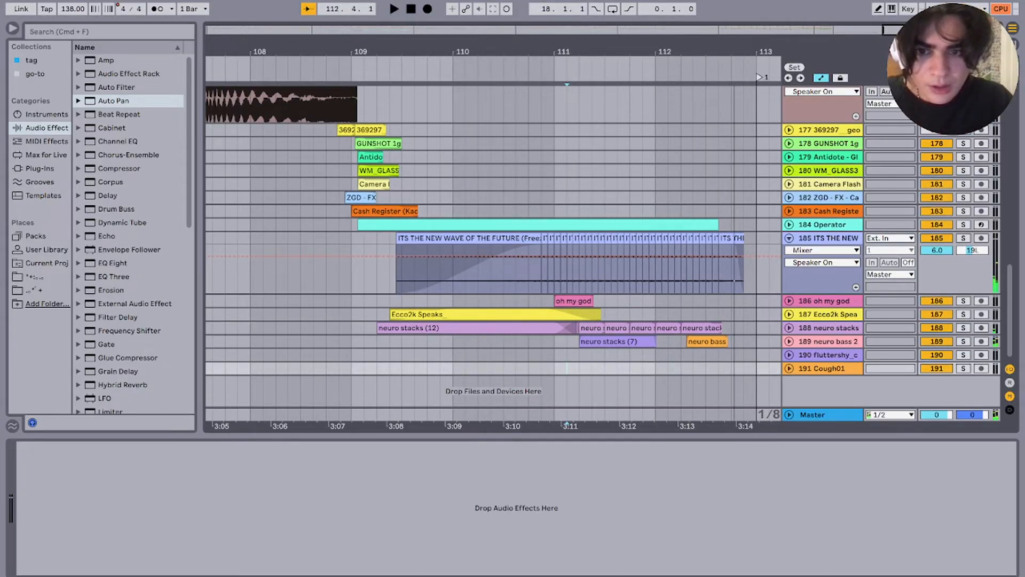
Step: Show the full song in the arrangement and hide the device view to survey the tracks
{"action": "scroll", "coordinate": [474, 267], "scroll_direction": "down", "scroll_amount": 2}
{"action": "key", "text": "w"}
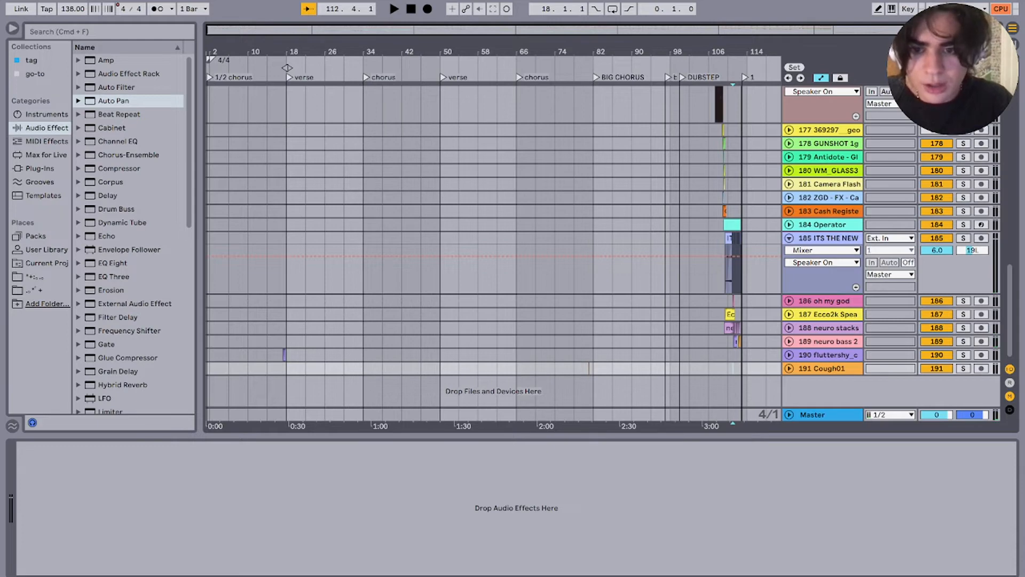
{"action": "scroll", "coordinate": [493, 246], "scroll_direction": "up", "scroll_amount": 20}
{"action": "key", "text": "super+alt+l"}
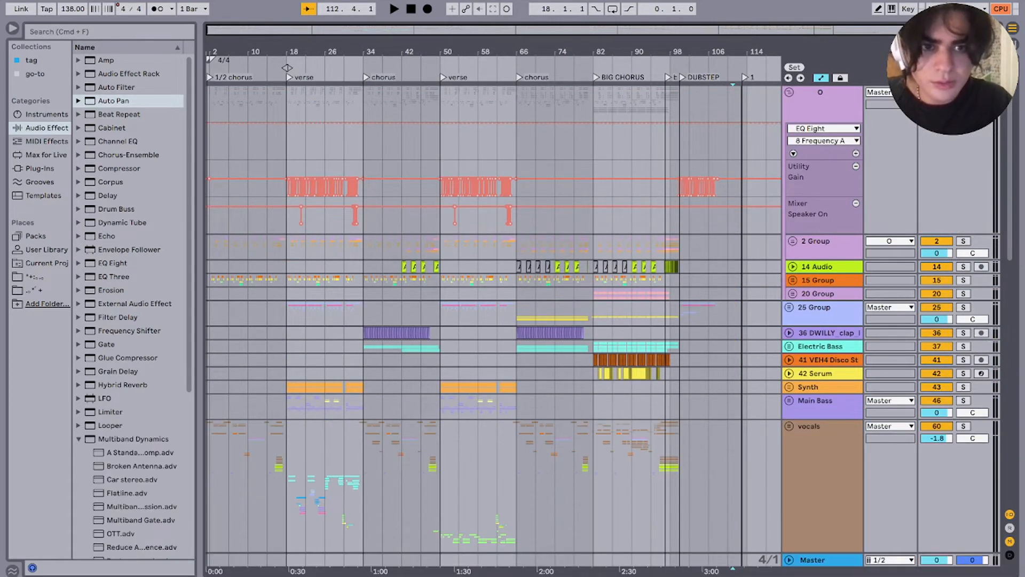
{"action": "scroll", "coordinate": [493, 321], "scroll_direction": "down", "scroll_amount": 5}
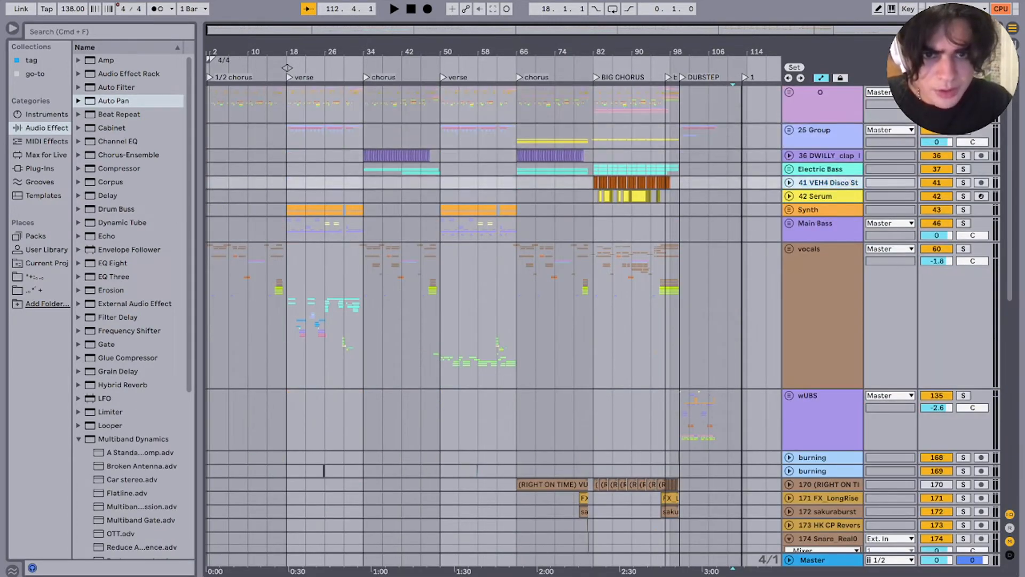
Step: Set the insertion point at the first verse (bar 18) and unfold the vocals group
{"action": "left_click", "coordinate": [815, 223]}
{"action": "left_click", "coordinate": [594, 209]}
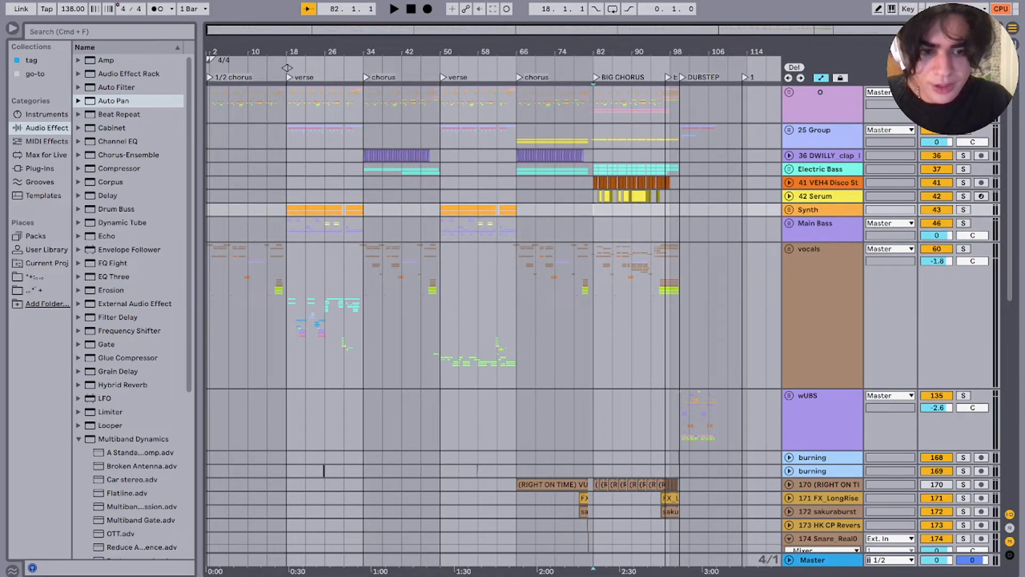
{"action": "left_click", "coordinate": [401, 321]}
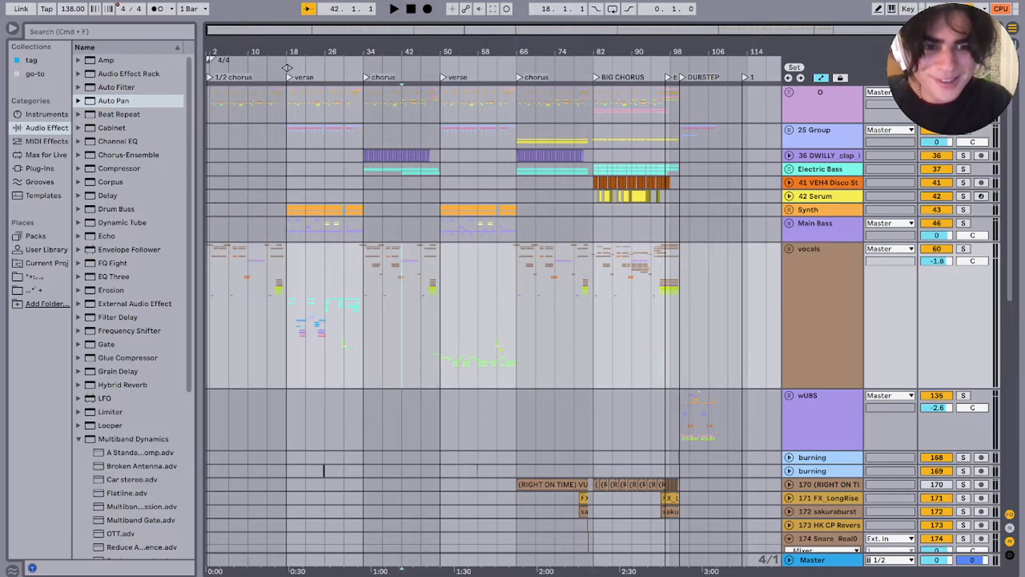
{"action": "left_click", "coordinate": [283, 320]}
{"action": "scroll", "coordinate": [279, 320], "scroll_direction": "up", "scroll_amount": 5}
{"action": "left_click", "coordinate": [789, 248]}
{"action": "scroll", "coordinate": [795, 267], "scroll_direction": "down", "scroll_amount": 6}
{"action": "scroll", "coordinate": [796, 267], "scroll_direction": "up", "scroll_amount": 6}
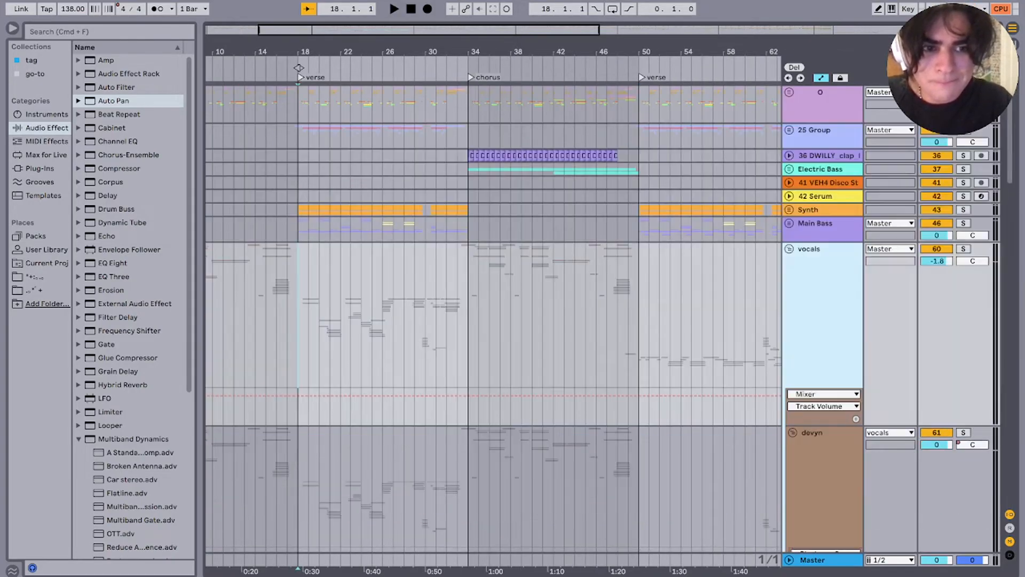
Step: Solo the vocals group and play the vocals from the verse at bar 18
{"action": "left_click", "coordinate": [815, 224]}
{"action": "left_click", "coordinate": [809, 249]}
{"action": "key", "text": "space"}
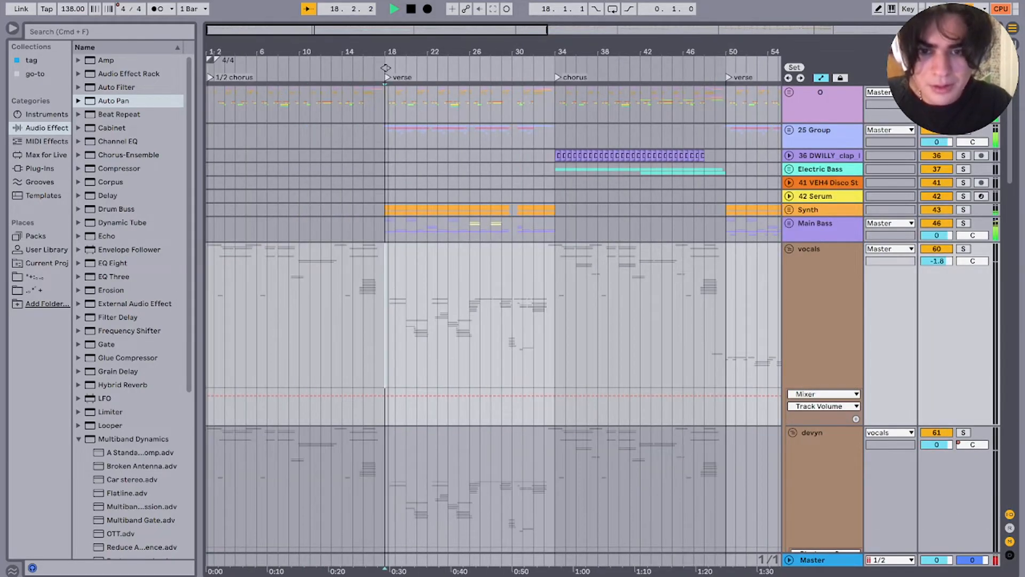
{"action": "key", "text": "s"}
{"action": "key", "text": "plus"}
{"action": "scroll", "coordinate": [414, 374], "scroll_direction": "up", "scroll_amount": 3}
{"action": "scroll", "coordinate": [414, 374], "scroll_direction": "left", "scroll_amount": 8}
{"action": "scroll", "coordinate": [414, 374], "scroll_direction": "down", "scroll_amount": 20}
{"action": "scroll", "coordinate": [414, 374], "scroll_direction": "up", "scroll_amount": 14}
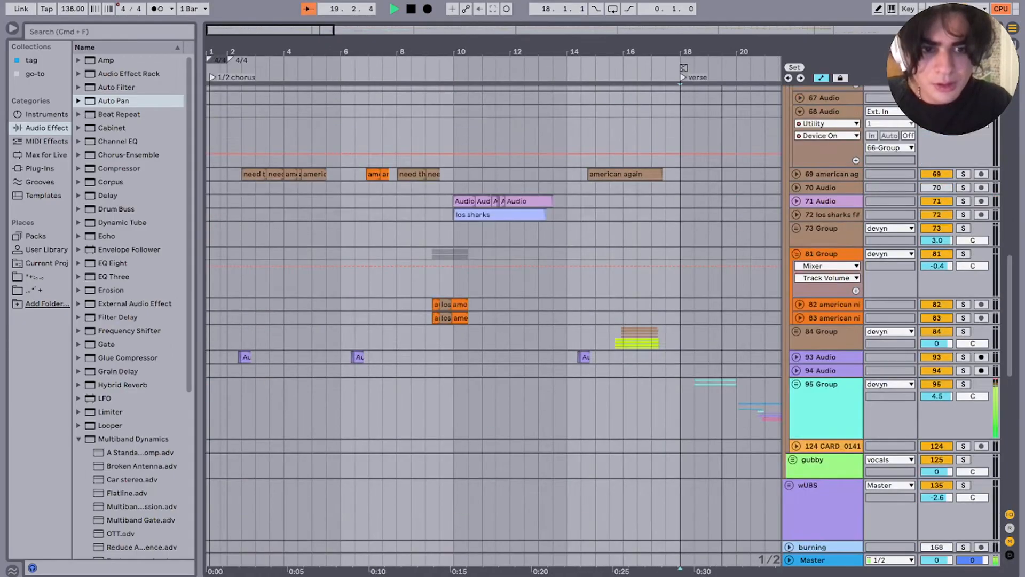
{"action": "key", "text": "space"}
Step: Fold the 62 los sharks f# and 64 Audio tracks in the vocals
{"action": "left_click", "coordinate": [830, 298]}
{"action": "key", "text": "u"}
{"action": "key", "text": "Down"}
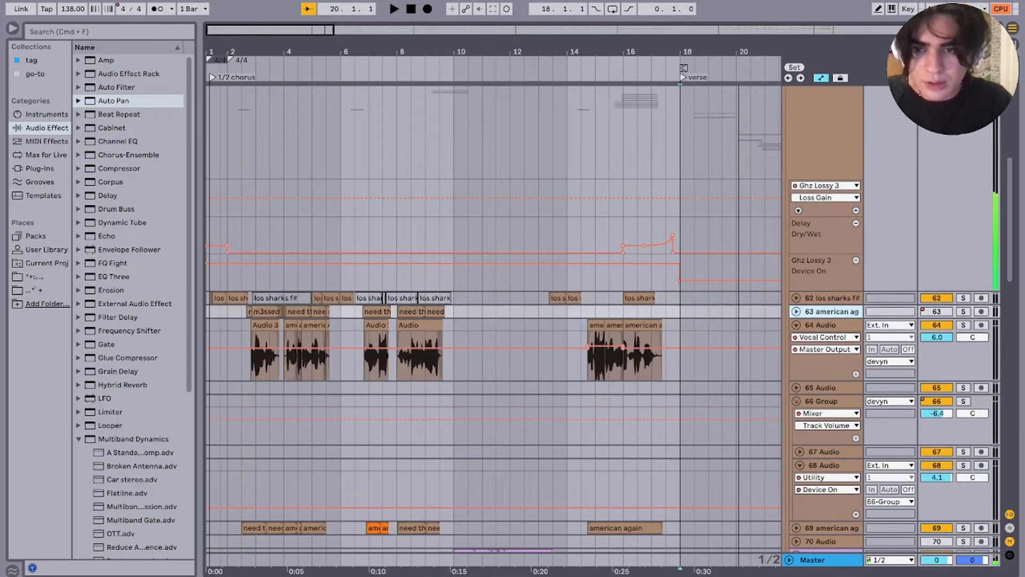
{"action": "key", "text": "Down"}
{"action": "key", "text": "u"}
Step: Play the 1/2 chorus vocals from the first los sharks f# clip on track 62
{"action": "left_click", "coordinate": [219, 298]}
{"action": "key", "text": "space"}
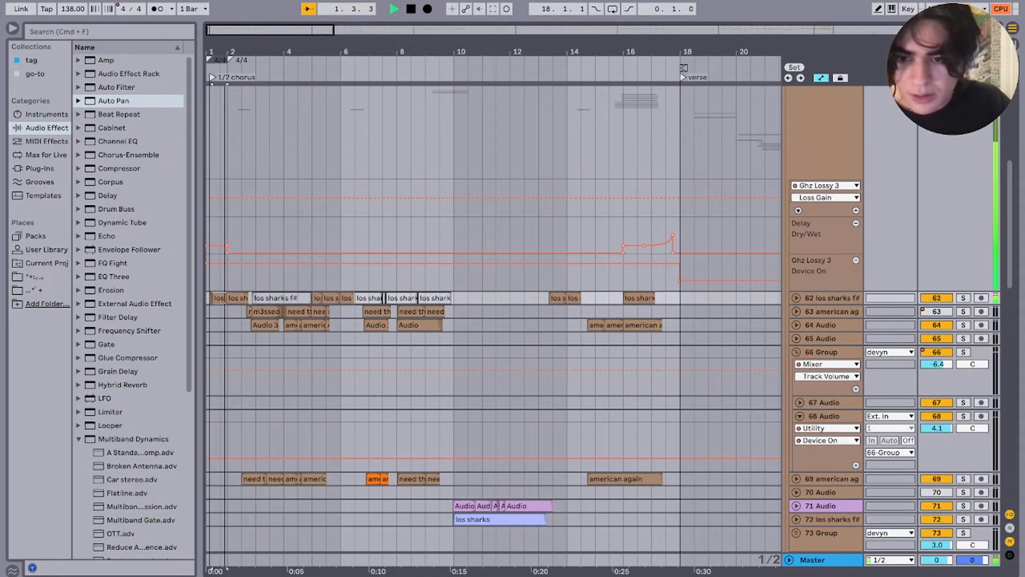
{"action": "scroll", "coordinate": [219, 298], "scroll_direction": "up", "scroll_amount": 5}
{"action": "key", "text": "space"}
{"action": "scroll", "coordinate": [219, 298], "scroll_direction": "down", "scroll_amount": 5}
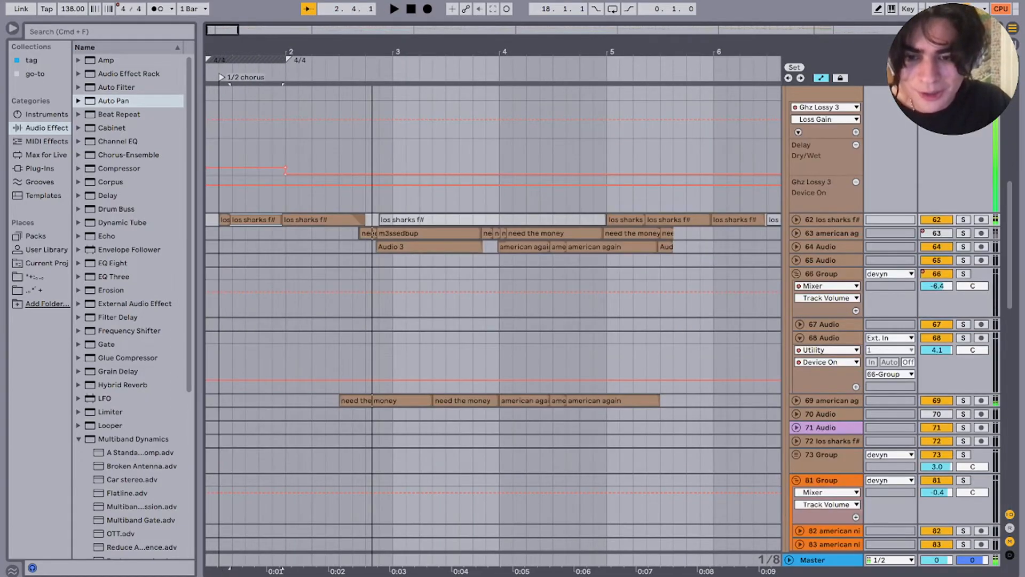
Step: Solo the 93 Audio track and play its clips at the chorus starting at bar 34
{"action": "scroll", "coordinate": [220, 297], "scroll_direction": "down", "scroll_amount": 12}
{"action": "left_click", "coordinate": [367, 485]}
{"action": "scroll", "coordinate": [367, 486], "scroll_direction": "up", "scroll_amount": 10}
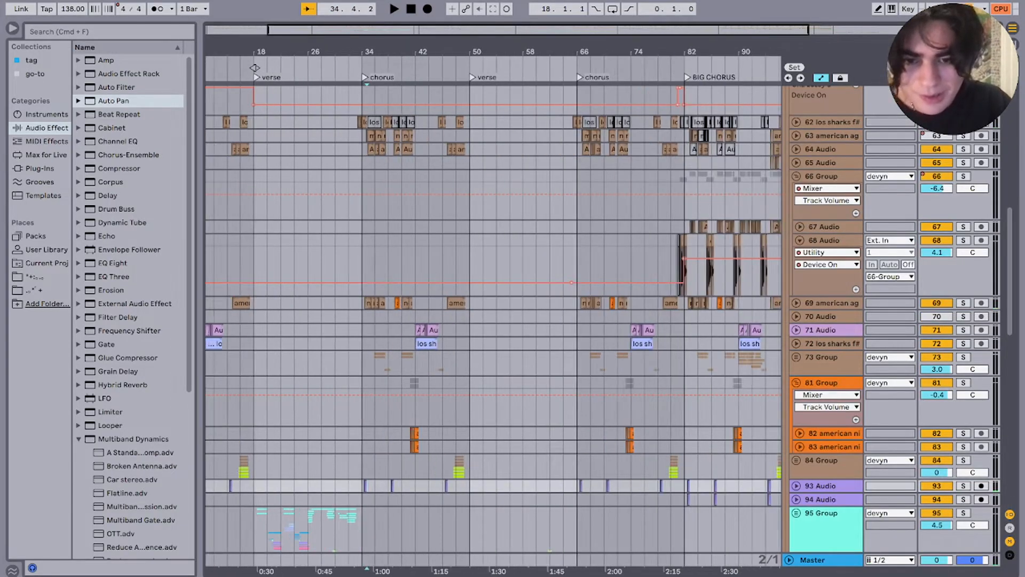
{"action": "key", "text": "space"}
{"action": "scroll", "coordinate": [367, 485], "scroll_direction": "up", "scroll_amount": 5}
{"action": "key", "text": "space"}
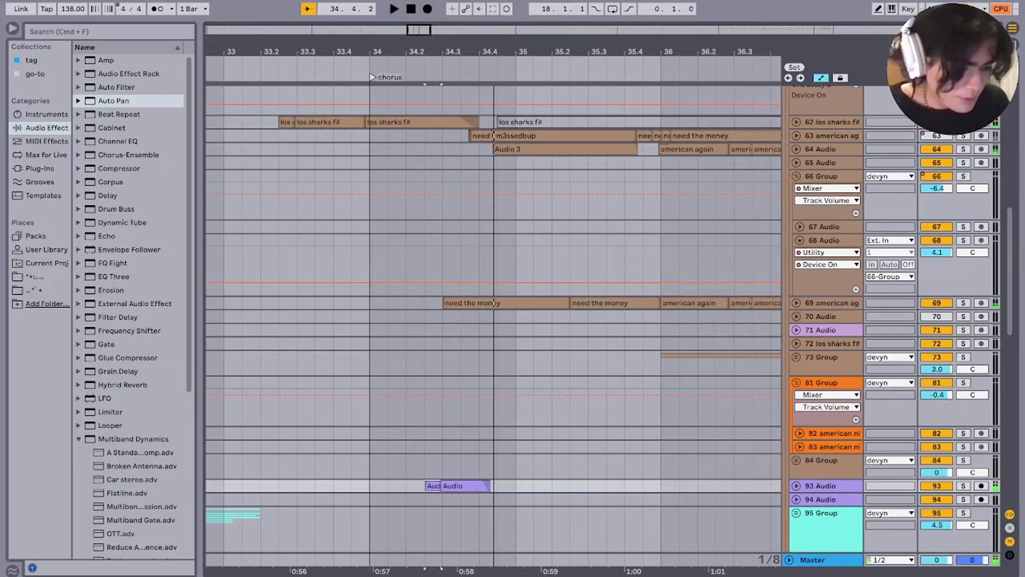
{"action": "key", "text": "s"}
{"action": "key", "text": "space"}
{"action": "key", "text": "space"}
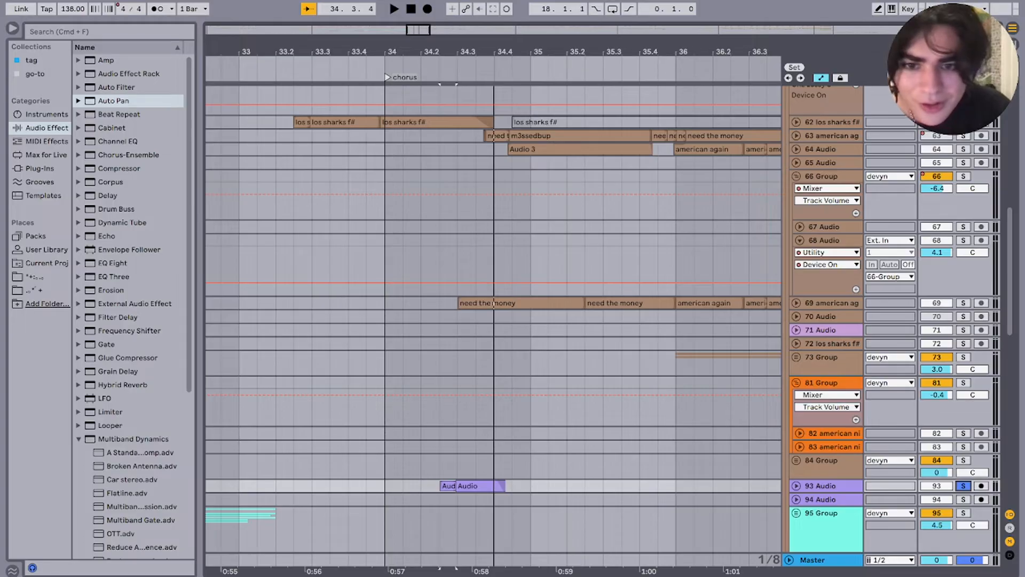
Step: Fold and solo vocal subgroup 61, and play it from just before the chorus at bar 34
{"action": "scroll", "coordinate": [493, 321], "scroll_direction": "up", "scroll_amount": 5}
{"action": "left_click", "coordinate": [367, 317]}
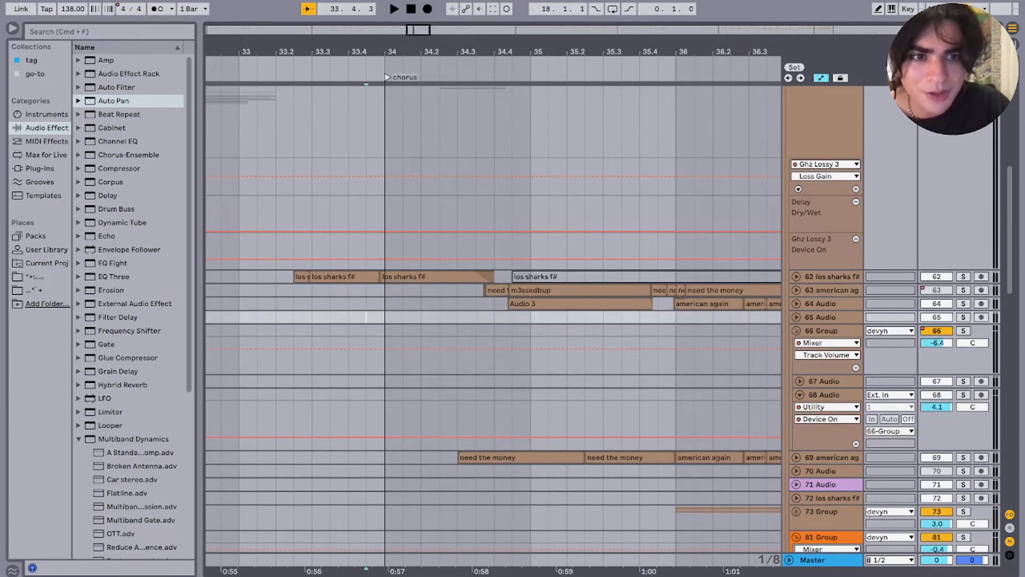
{"action": "scroll", "coordinate": [369, 317], "scroll_direction": "up", "scroll_amount": 2}
{"action": "scroll", "coordinate": [369, 317], "scroll_direction": "down", "scroll_amount": 5}
{"action": "left_click", "coordinate": [825, 160]}
{"action": "left_click", "coordinate": [792, 112]}
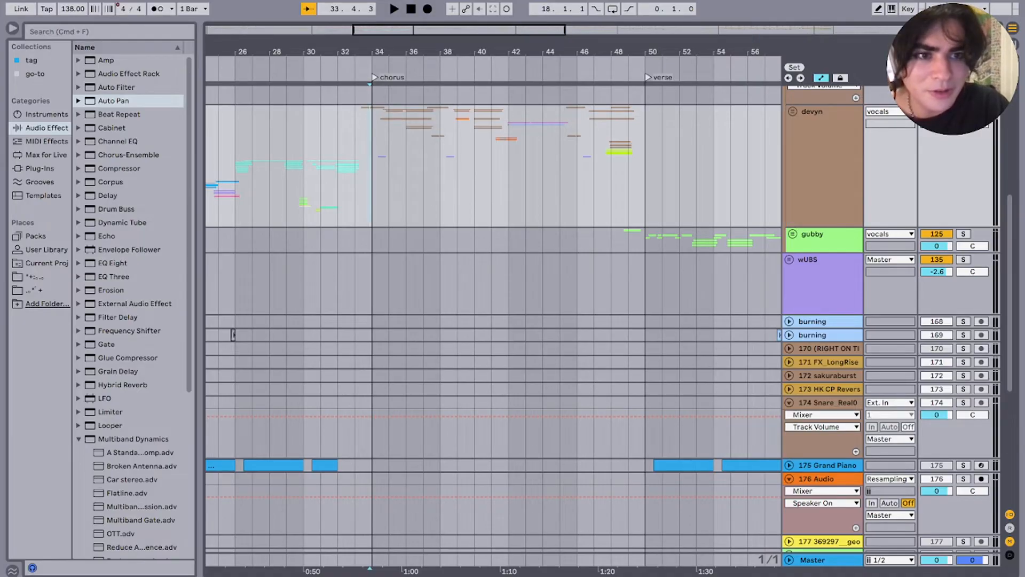
{"action": "left_click", "coordinate": [963, 234]}
{"action": "left_click", "coordinate": [963, 112]}
{"action": "key", "text": "space"}
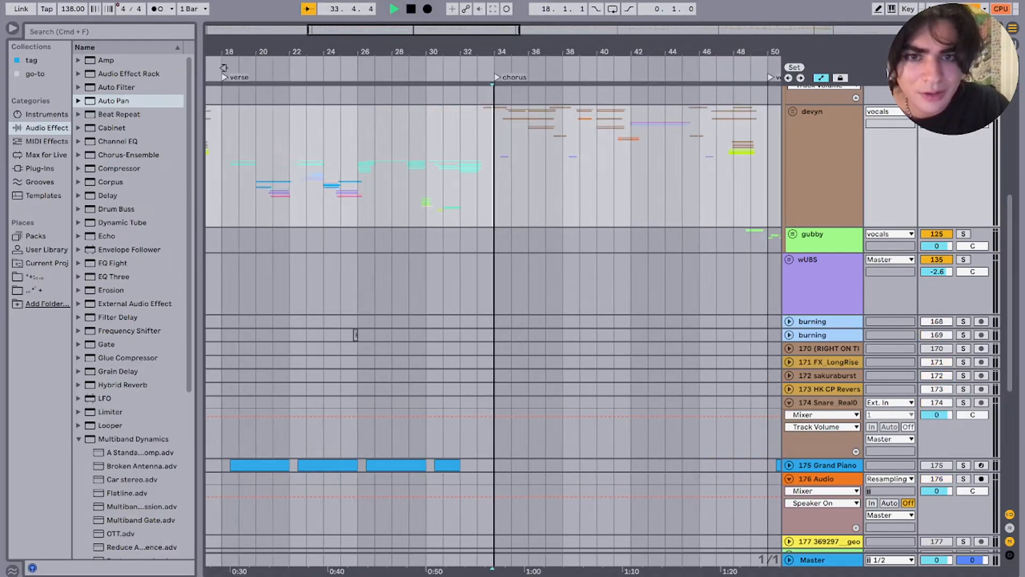
{"action": "scroll", "coordinate": [493, 166], "scroll_direction": "up", "scroll_amount": 5}
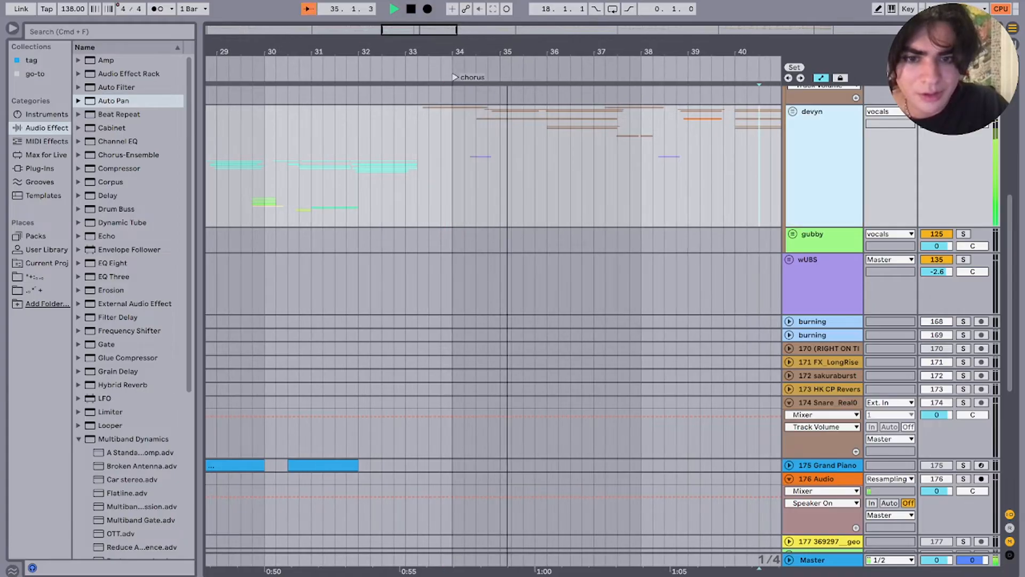
{"action": "scroll", "coordinate": [496, 403], "scroll_direction": "up", "scroll_amount": 15}
{"action": "scroll", "coordinate": [496, 404], "scroll_direction": "up", "scroll_amount": 4}
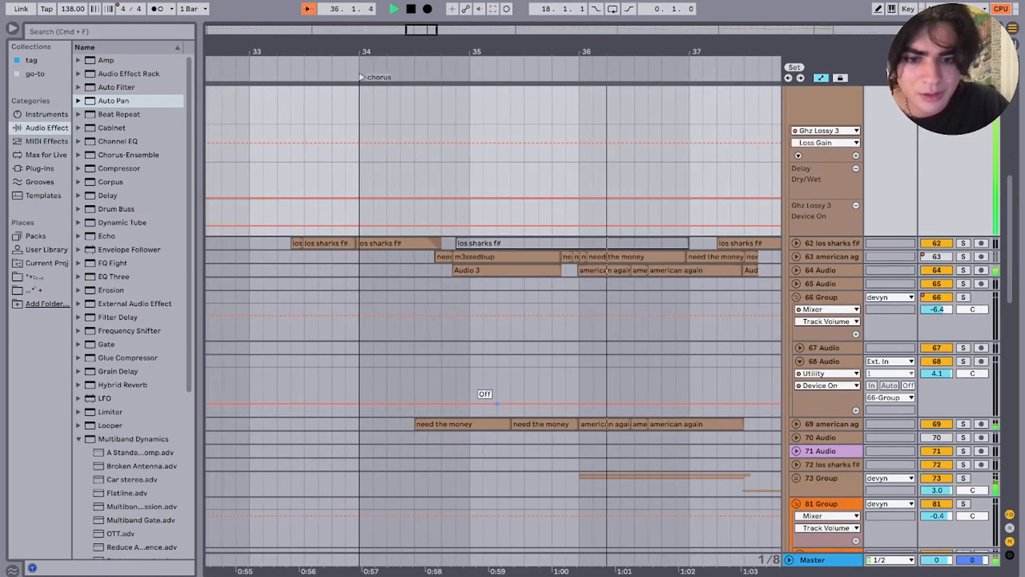
Step: Solo the 73 Group and play its clips from bar 36
{"action": "scroll", "coordinate": [496, 403], "scroll_direction": "down", "scroll_amount": 7}
{"action": "scroll", "coordinate": [497, 403], "scroll_direction": "up", "scroll_amount": 4}
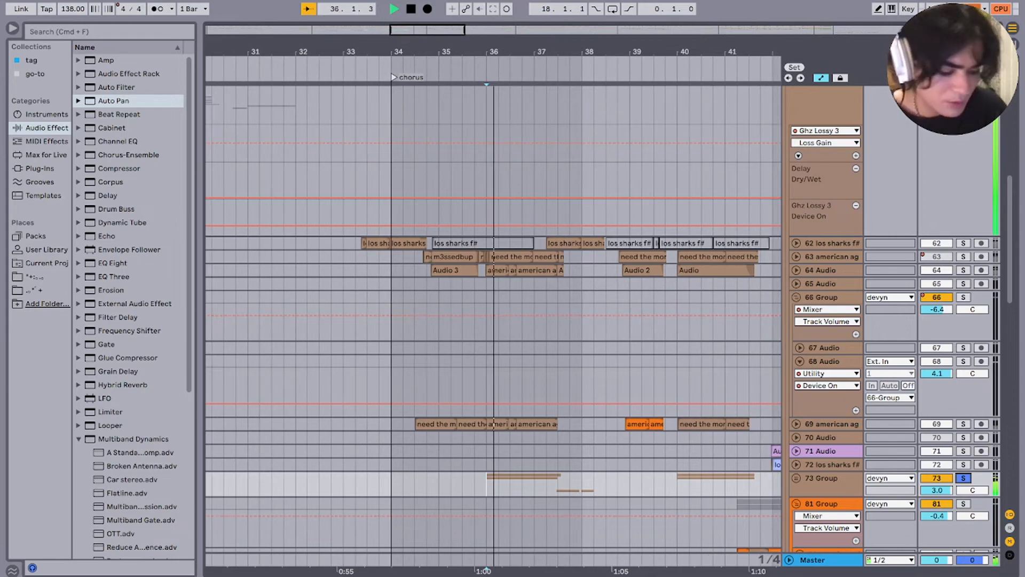
{"action": "scroll", "coordinate": [592, 435], "scroll_direction": "down", "scroll_amount": 4}
{"action": "scroll", "coordinate": [593, 435], "scroll_direction": "down", "scroll_amount": 1}
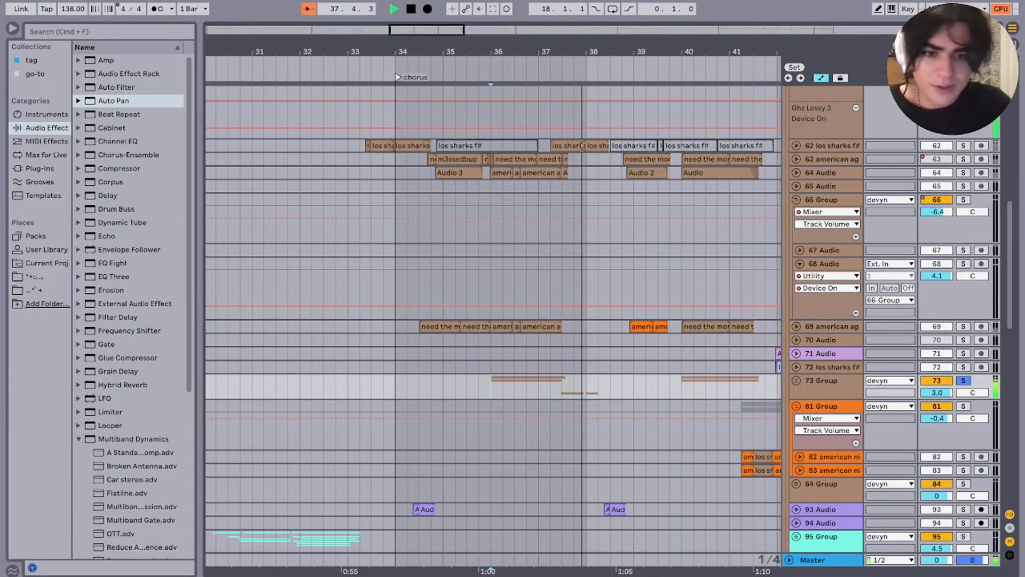
{"action": "key", "text": "space"}
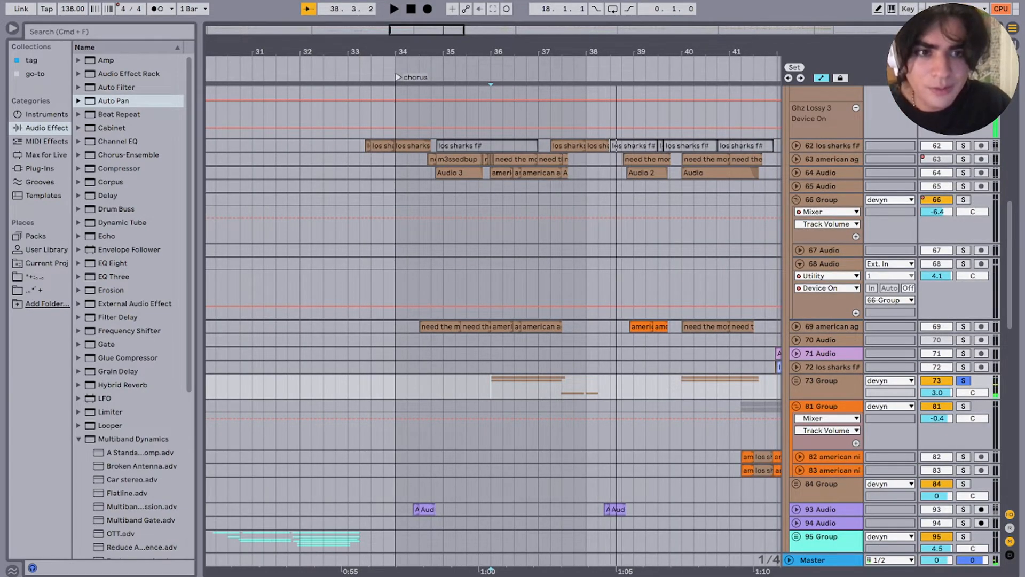
Step: Solo vocal subgroup 61 and play the layered chorus vocals on from bar 38
{"action": "key", "text": "space"}
{"action": "scroll", "coordinate": [493, 309], "scroll_direction": "up", "scroll_amount": 10}
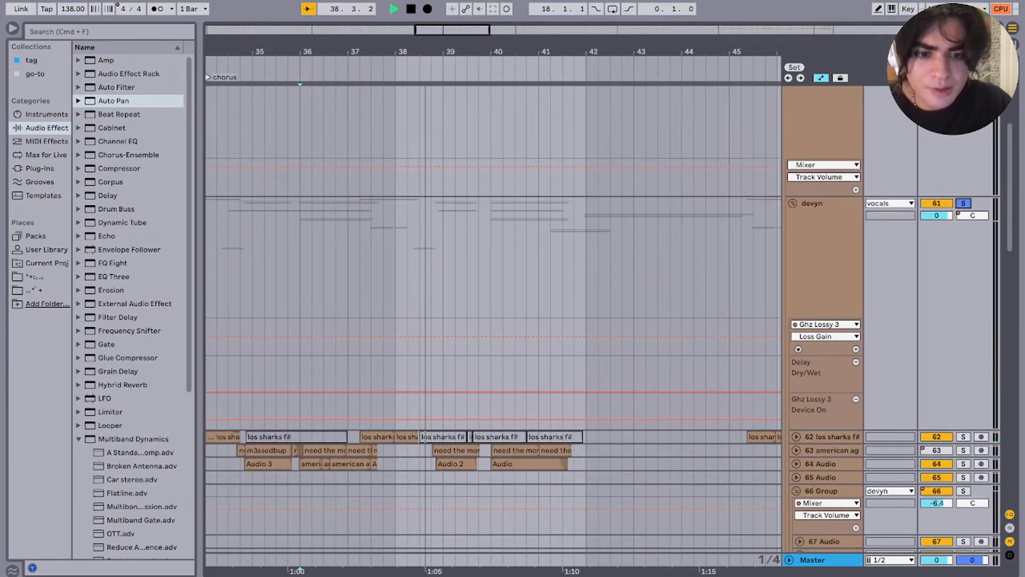
{"action": "scroll", "coordinate": [493, 310], "scroll_direction": "down", "scroll_amount": 10}
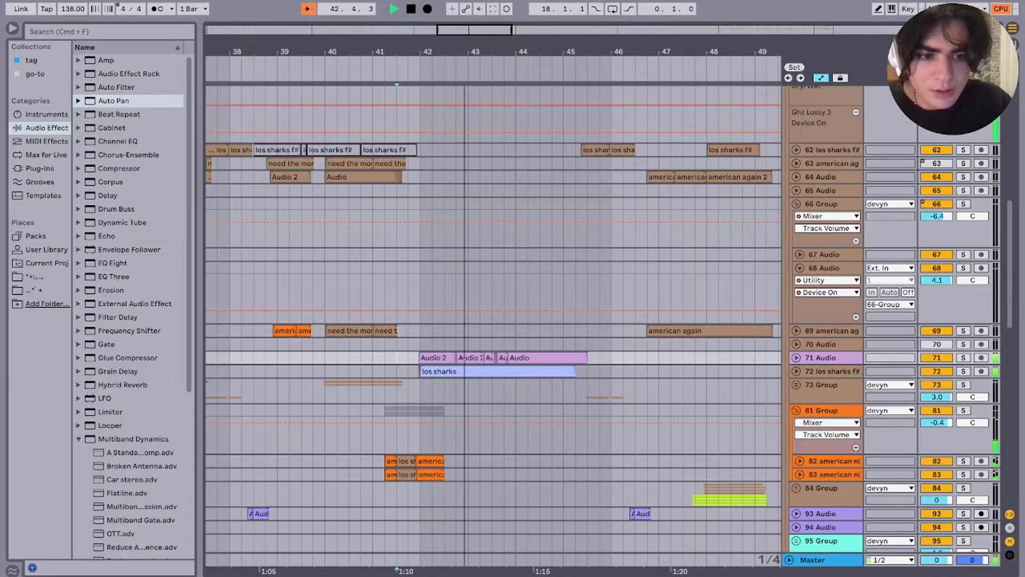
Step: Solo the 81 Group, play its clips from bar 41, and show its OTT and Redux devices
{"action": "left_click", "coordinate": [391, 461]}
{"action": "key", "text": "space"}
{"action": "key", "text": "space"}
{"action": "left_click", "coordinate": [963, 410]}
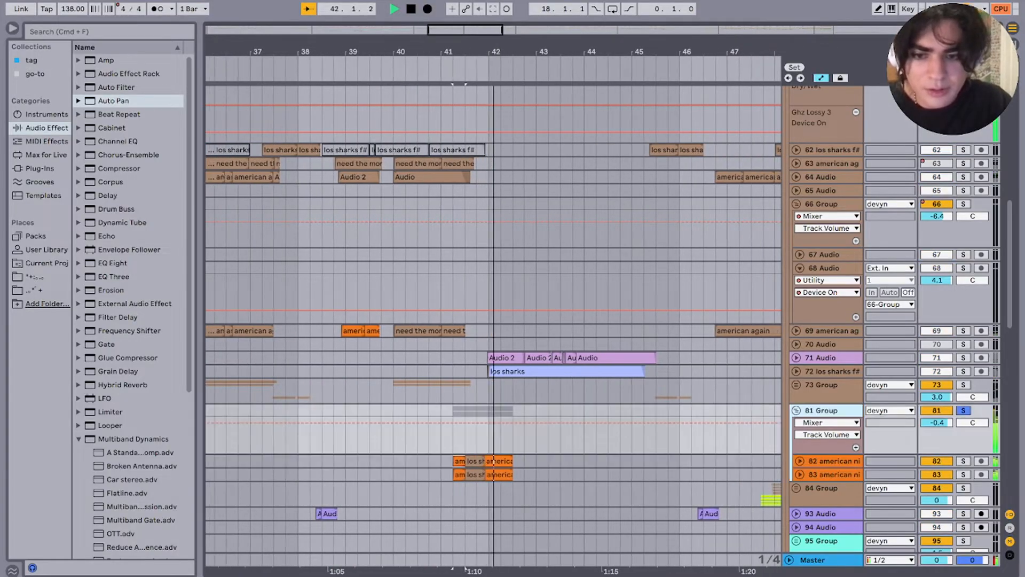
{"action": "key", "text": "shift+Tab"}
{"action": "key", "text": "space"}
{"action": "key", "text": "space"}
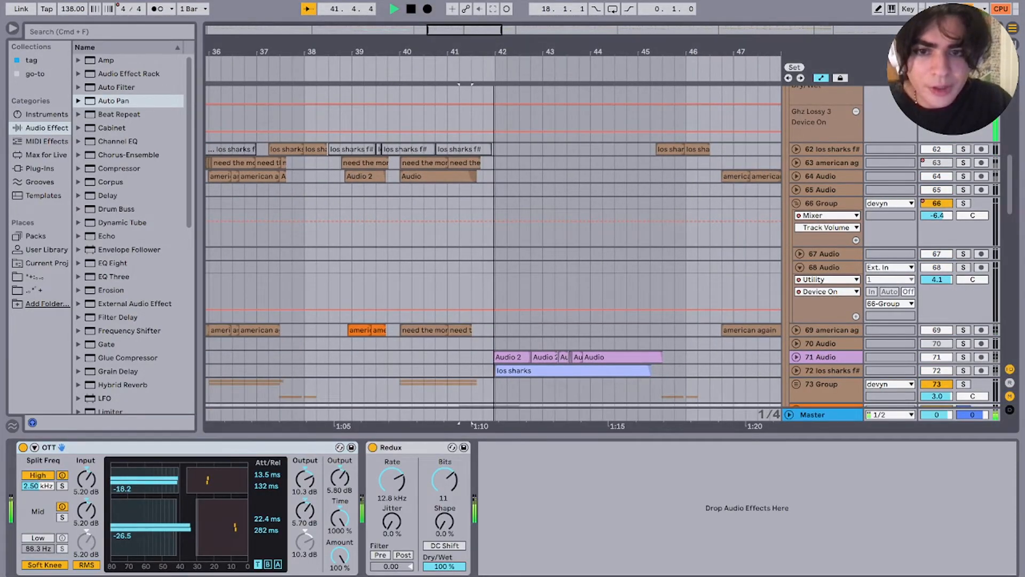
{"action": "scroll", "coordinate": [493, 251], "scroll_direction": "down", "scroll_amount": 3}
{"action": "key", "text": "space"}
Step: Show the device chain of track 69 and play the vocals from its orange clips at bar 38
{"action": "scroll", "coordinate": [493, 251], "scroll_direction": "left", "scroll_amount": 2}
{"action": "left_click", "coordinate": [434, 243]}
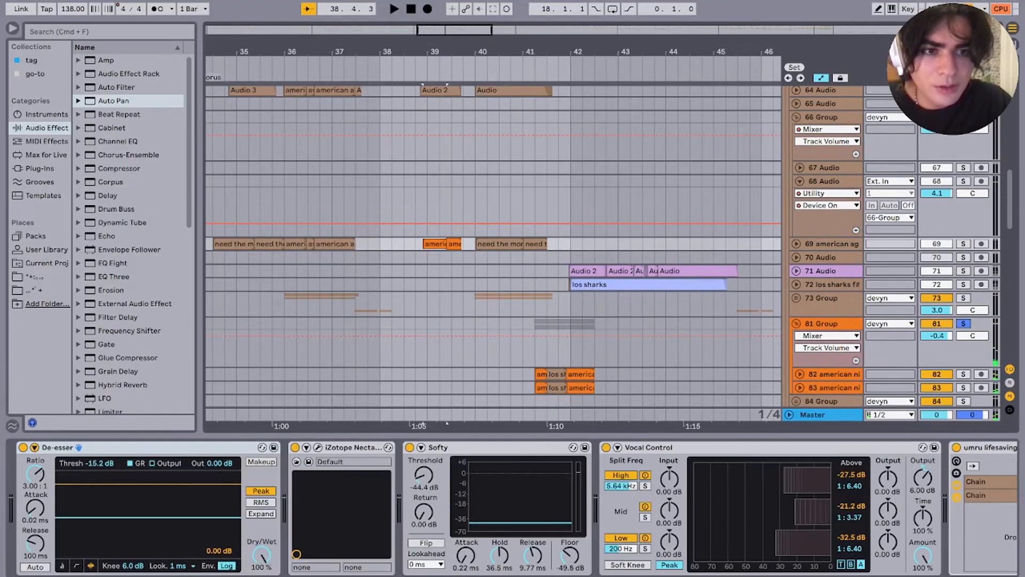
{"action": "scroll", "coordinate": [491, 240], "scroll_direction": "up", "scroll_amount": 5}
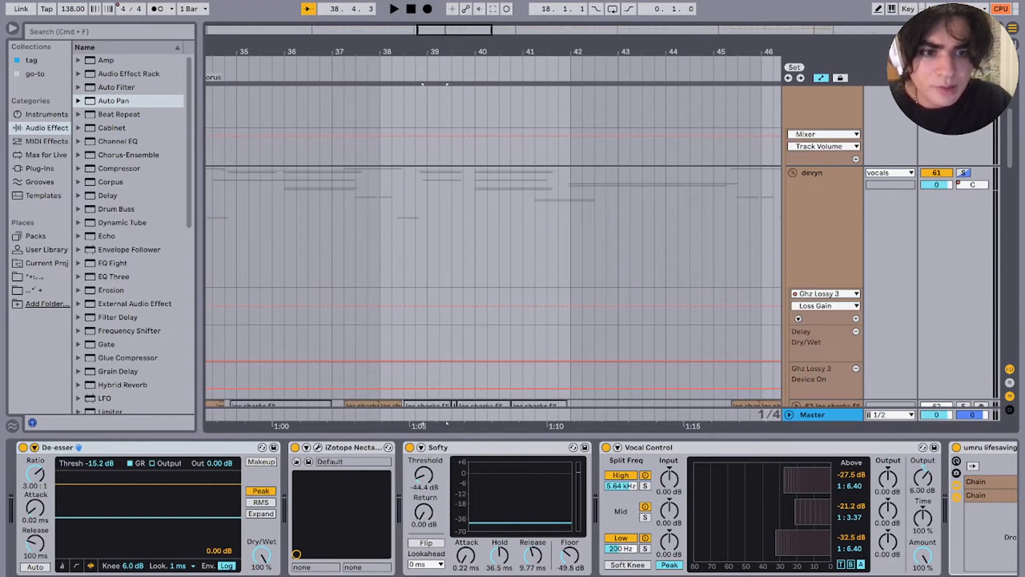
{"action": "key", "text": "space"}
{"action": "scroll", "coordinate": [493, 251], "scroll_direction": "left", "scroll_amount": 2}
{"action": "scroll", "coordinate": [494, 251], "scroll_direction": "down", "scroll_amount": 8}
Step: Inspect the devices on the 84 Group, 93 Audio, 94 Audio and 95 Group tracks during playback
{"action": "left_click", "coordinate": [825, 273]}
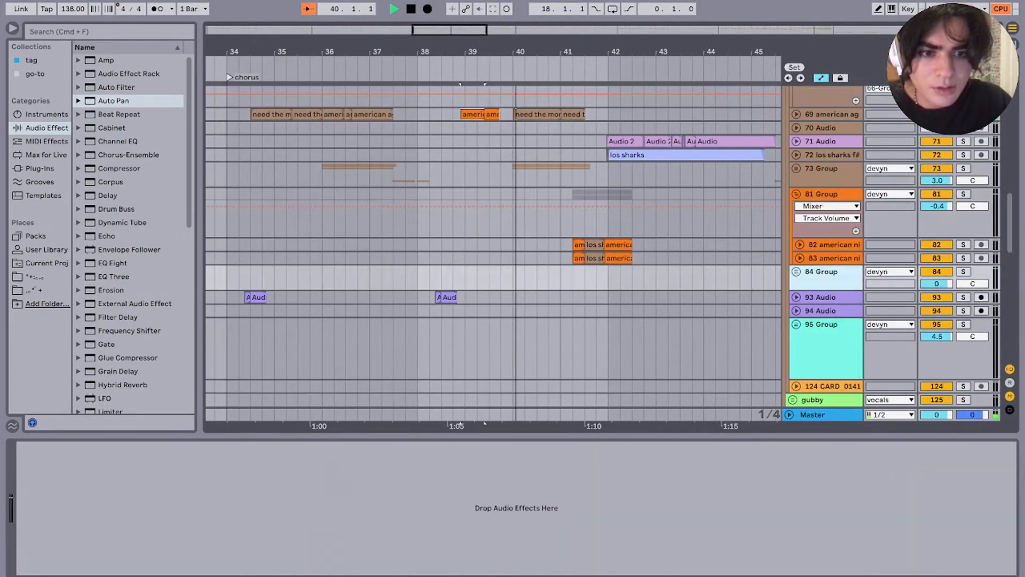
{"action": "key", "text": "Down"}
{"action": "key", "text": "Down"}
{"action": "key", "text": "Down"}
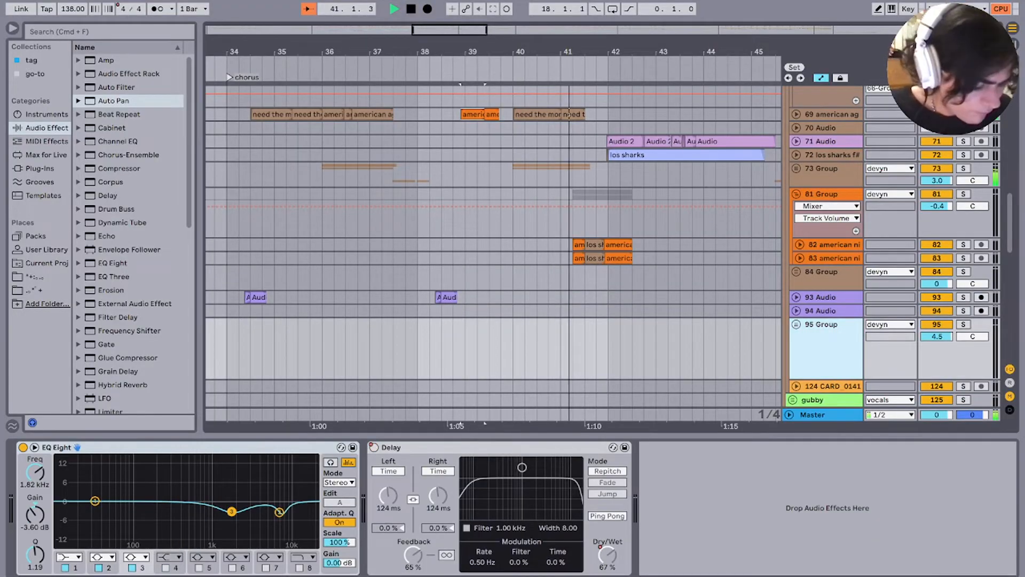
Step: Fold the 81 Group and listen to the chorus vocals up to the next verse
{"action": "left_click", "coordinate": [796, 193]}
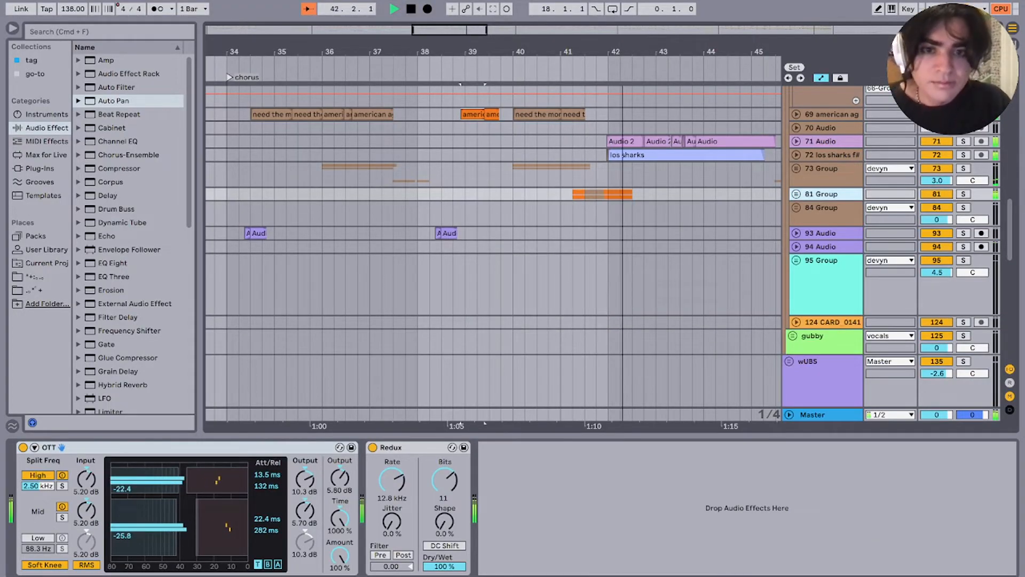
{"action": "scroll", "coordinate": [494, 251], "scroll_direction": "right", "scroll_amount": 3}
{"action": "scroll", "coordinate": [493, 251], "scroll_direction": "up", "scroll_amount": 1}
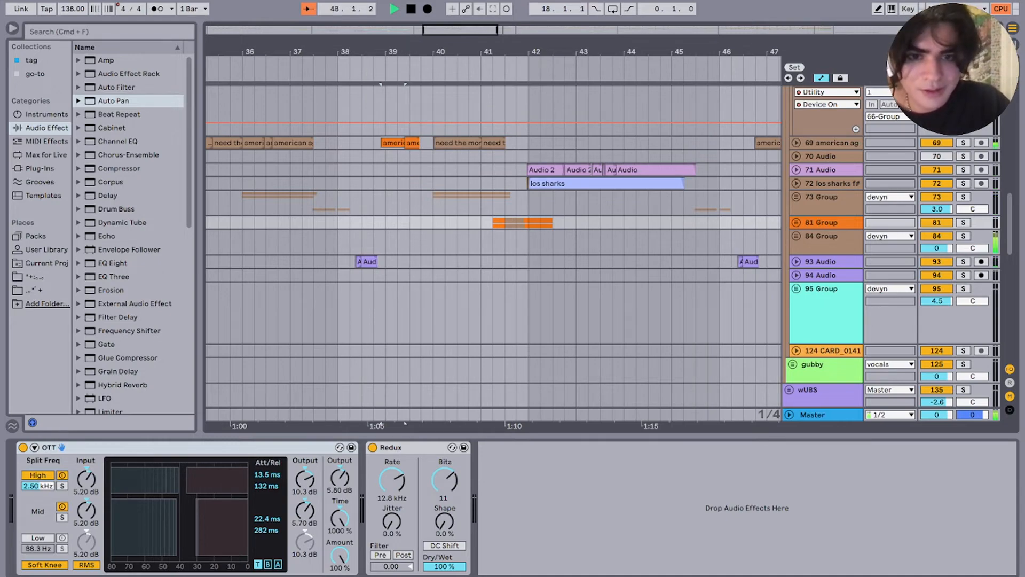
{"action": "scroll", "coordinate": [517, 234], "scroll_direction": "right", "scroll_amount": 6}
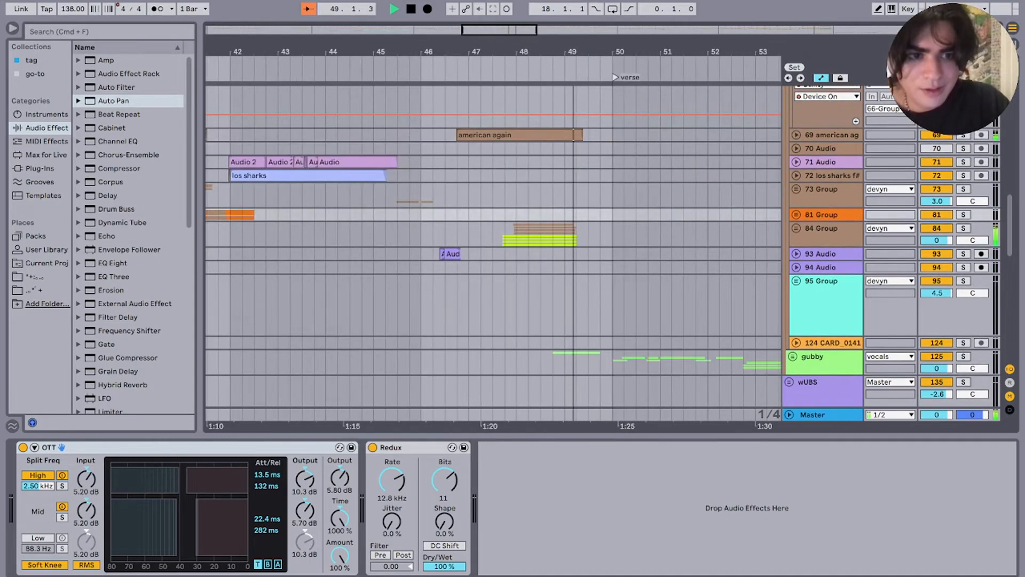
Step: Solo the 84 Group and play its stacked clips from bar 47
{"action": "left_click", "coordinate": [516, 234]}
{"action": "key", "text": "space"}
{"action": "key", "text": "s"}
{"action": "key", "text": "space"}
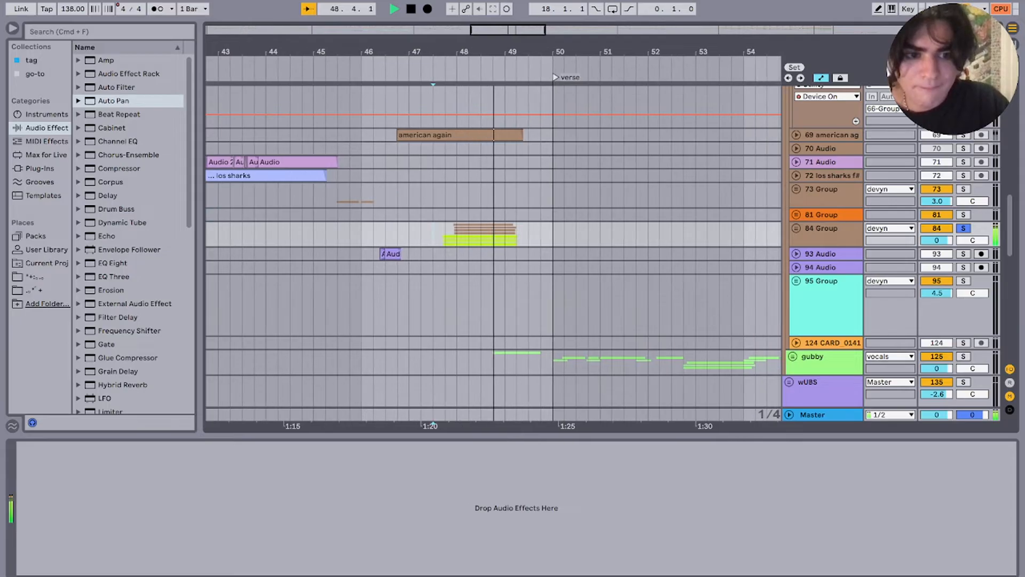
{"action": "key", "text": "space"}
Step: Solo the green vocal group 125 and start playback from bar 47
{"action": "left_click", "coordinate": [963, 356]}
{"action": "key", "text": "space"}
{"action": "key", "text": "space"}
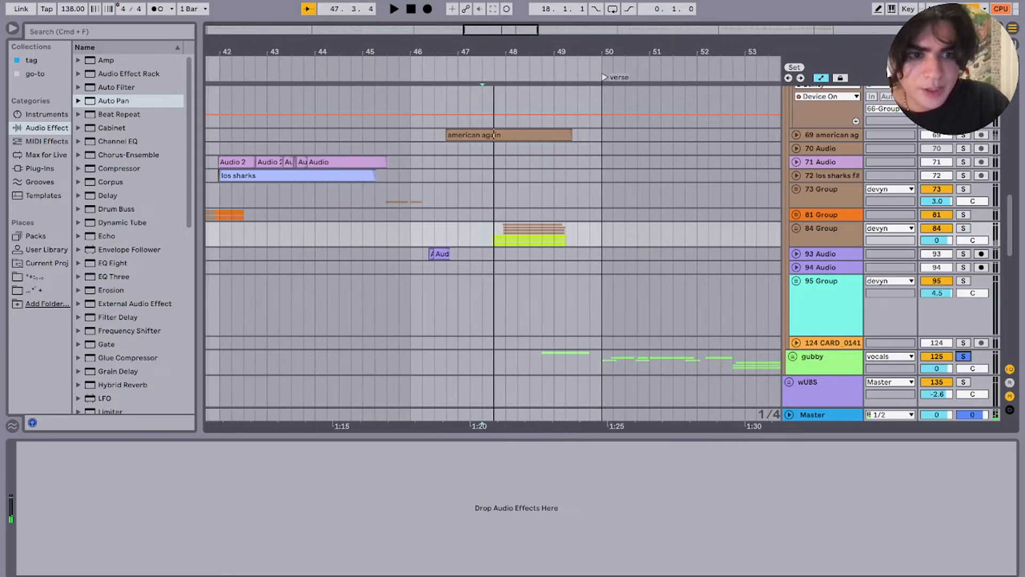
Step: Solo the 69 american again track, play it from bar 47, and fold the devyn group
{"action": "scroll", "coordinate": [493, 246], "scroll_direction": "up", "scroll_amount": 4}
{"action": "key", "text": "space"}
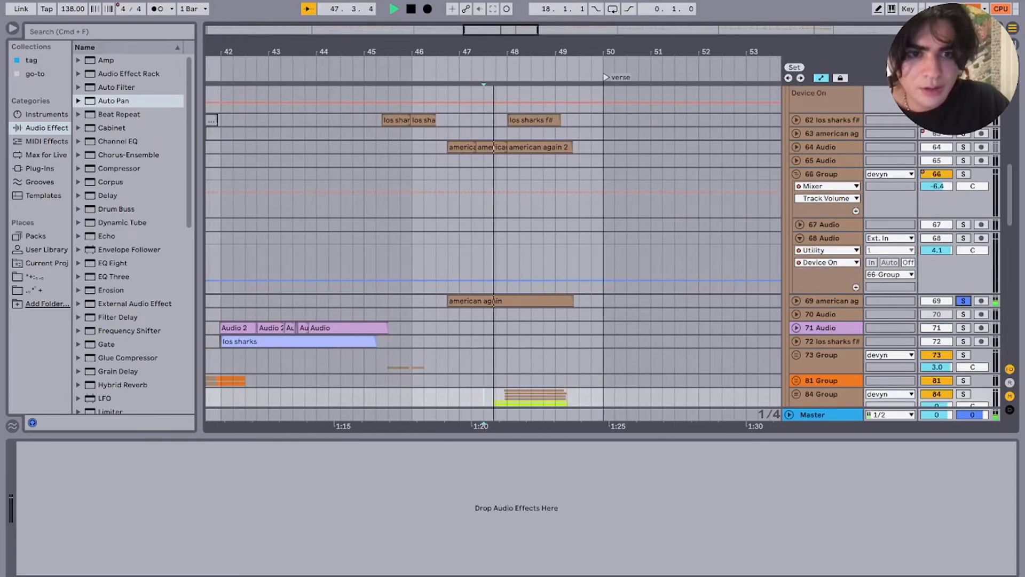
{"action": "scroll", "coordinate": [487, 301], "scroll_direction": "up", "scroll_amount": 5}
{"action": "left_click", "coordinate": [793, 94]}
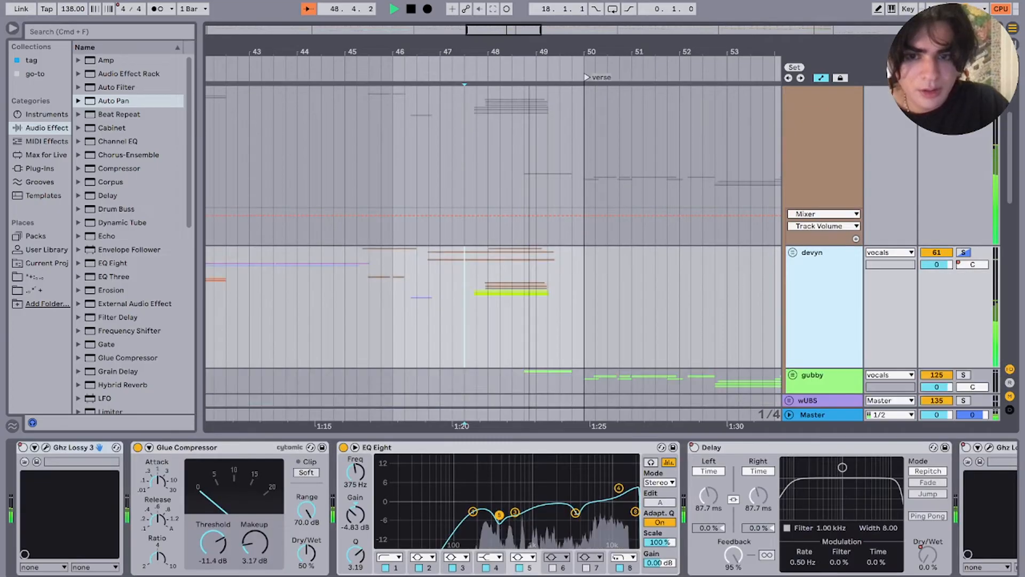
{"action": "scroll", "coordinate": [469, 299], "scroll_direction": "down", "scroll_amount": 8}
{"action": "key", "text": "space"}
Step: Compare the devyn group's first-verse clips with the gubby group's second-verse clips and their group effects
{"action": "left_click", "coordinate": [415, 306]}
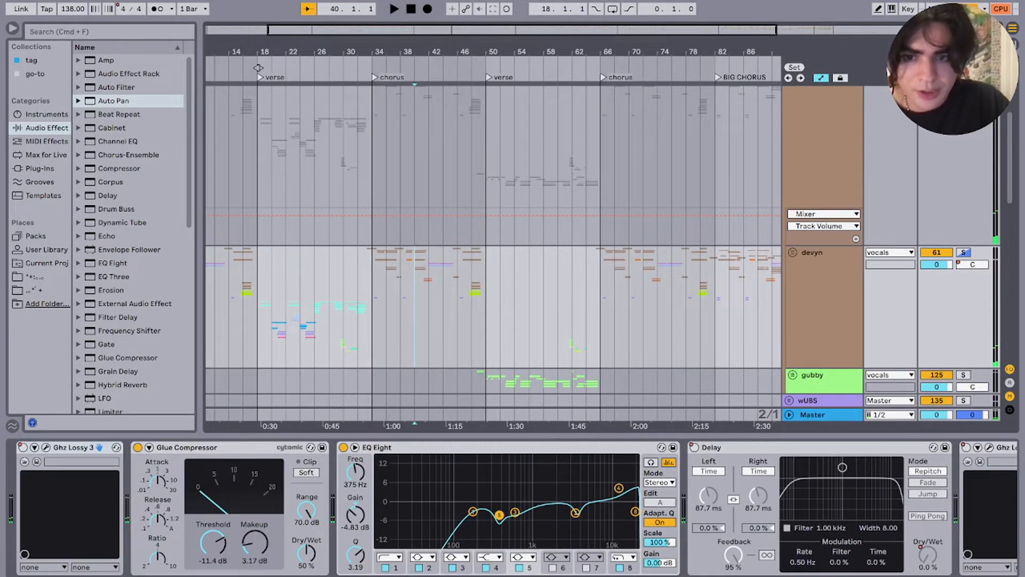
{"action": "left_click_drag", "start_coordinate": [258, 68], "coordinate": [400, 68]}
{"action": "key", "text": "space"}
{"action": "scroll", "coordinate": [494, 241], "scroll_direction": "down", "scroll_amount": 4}
{"action": "scroll", "coordinate": [494, 240], "scroll_direction": "right", "scroll_amount": 4}
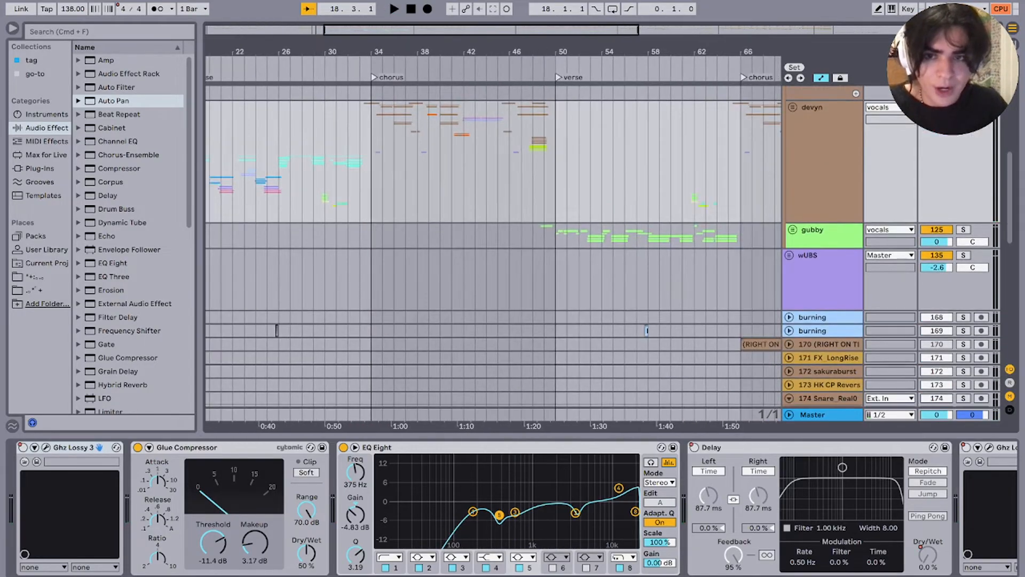
{"action": "left_click", "coordinate": [555, 235]}
{"action": "left_click", "coordinate": [823, 165]}
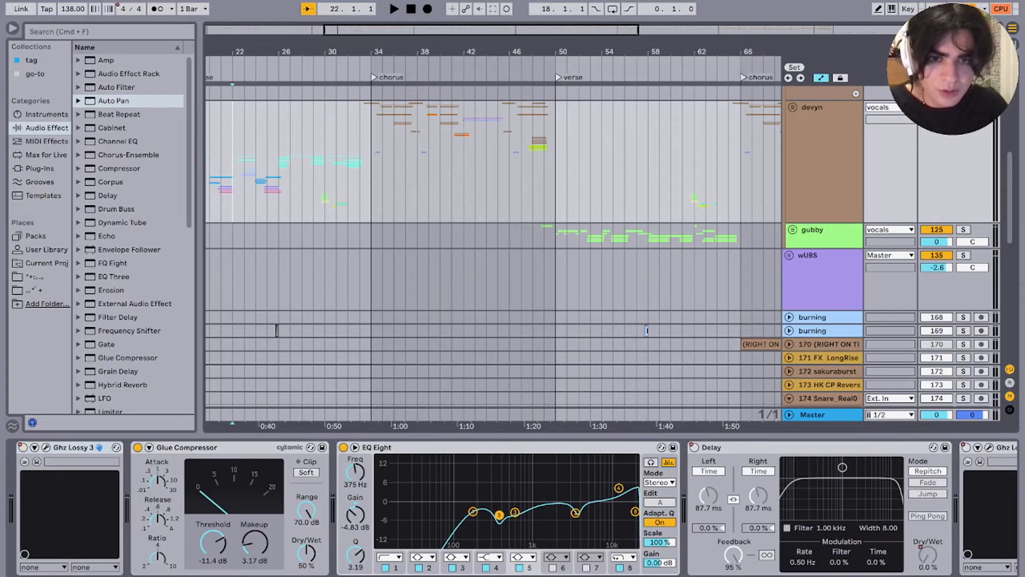
{"action": "left_click", "coordinate": [823, 233]}
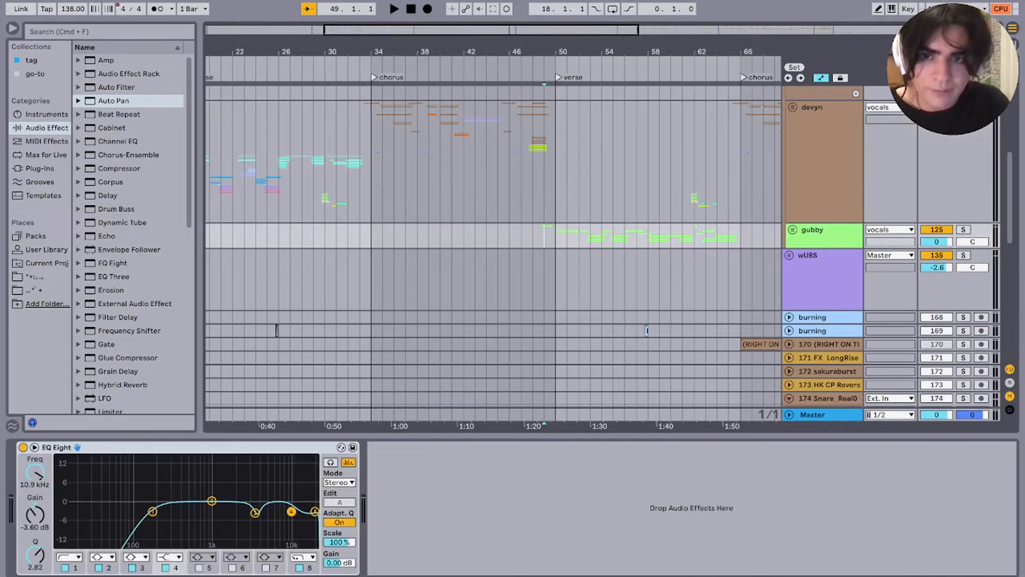
{"action": "left_click_drag", "start_coordinate": [370, 160], "coordinate": [246, 160]}
{"action": "left_click", "coordinate": [348, 160]}
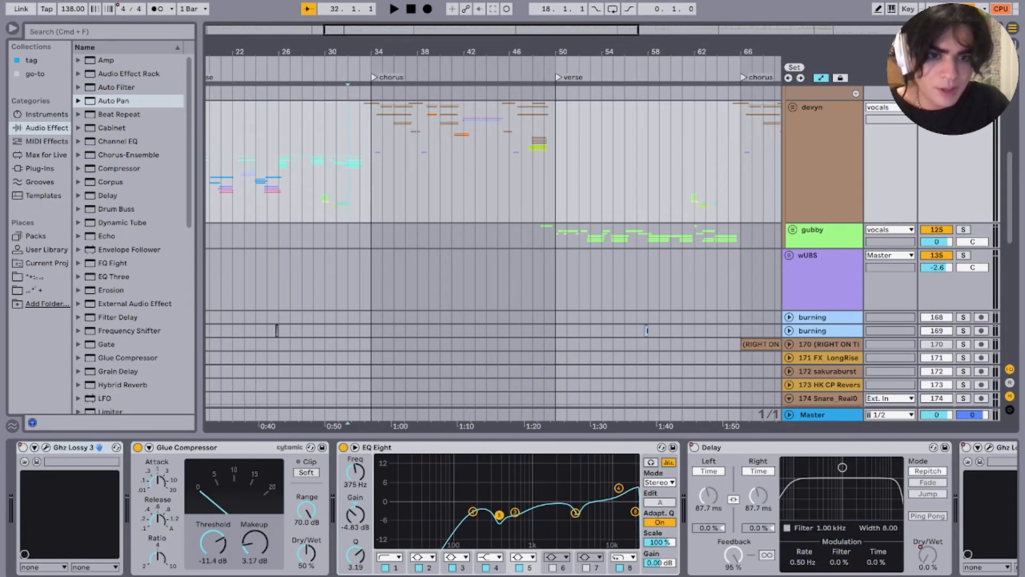
{"action": "mouse_move", "coordinate": [556, 236]}
{"action": "left_mouse_down"}
{"action": "mouse_move", "coordinate": [774, 235]}
{"action": "mouse_move", "coordinate": [567, 235]}
{"action": "left_mouse_up"}
{"action": "left_click", "coordinate": [728, 235]}
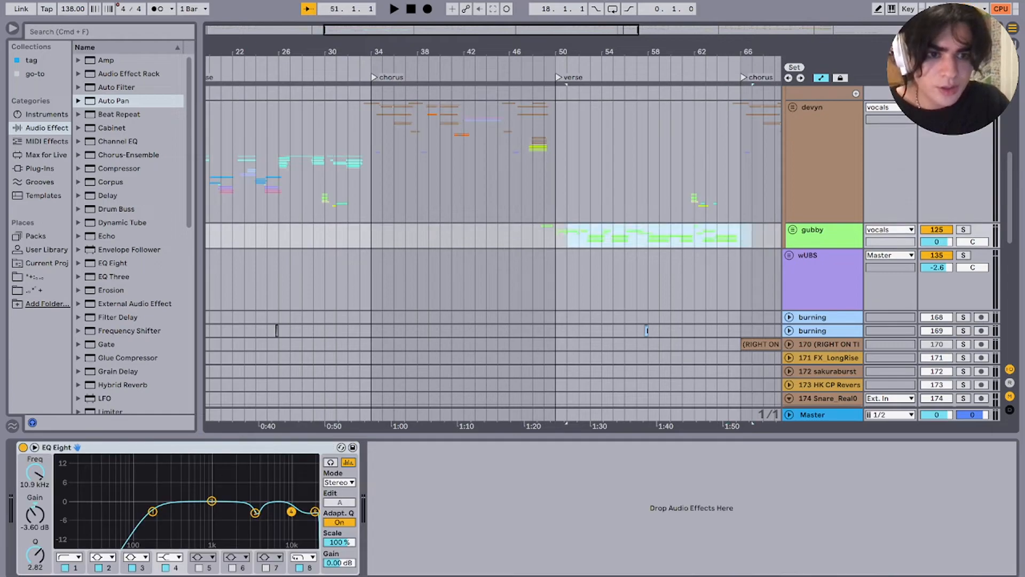
Step: Solo the gubby group, play it from the verse at bar 50, and unfold it and its 126 Group to follow the layers
{"action": "left_click", "coordinate": [566, 236]}
{"action": "left_click", "coordinate": [792, 229]}
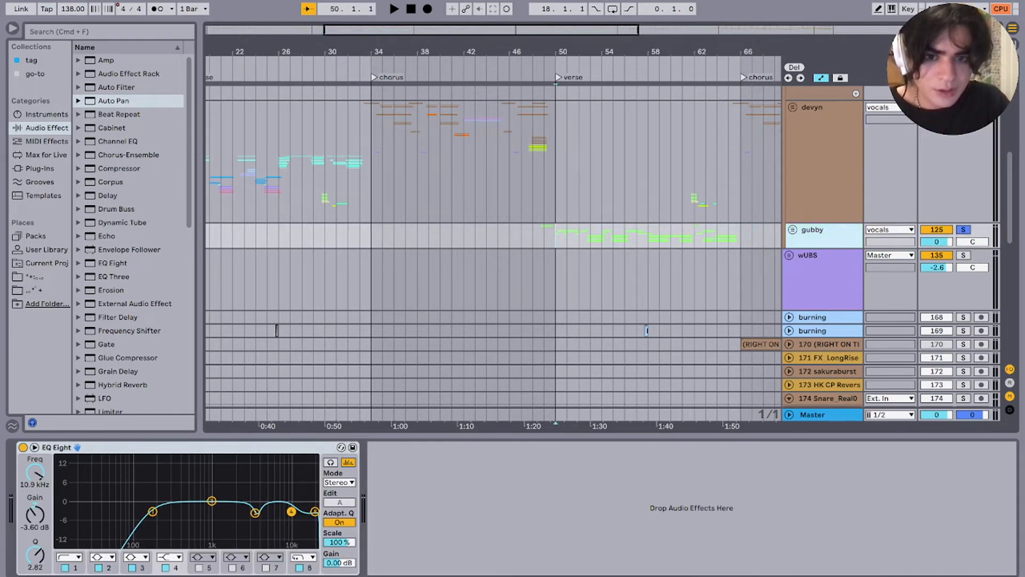
{"action": "key", "text": "space"}
{"action": "key", "text": "plus"}
{"action": "left_click", "coordinate": [796, 292]}
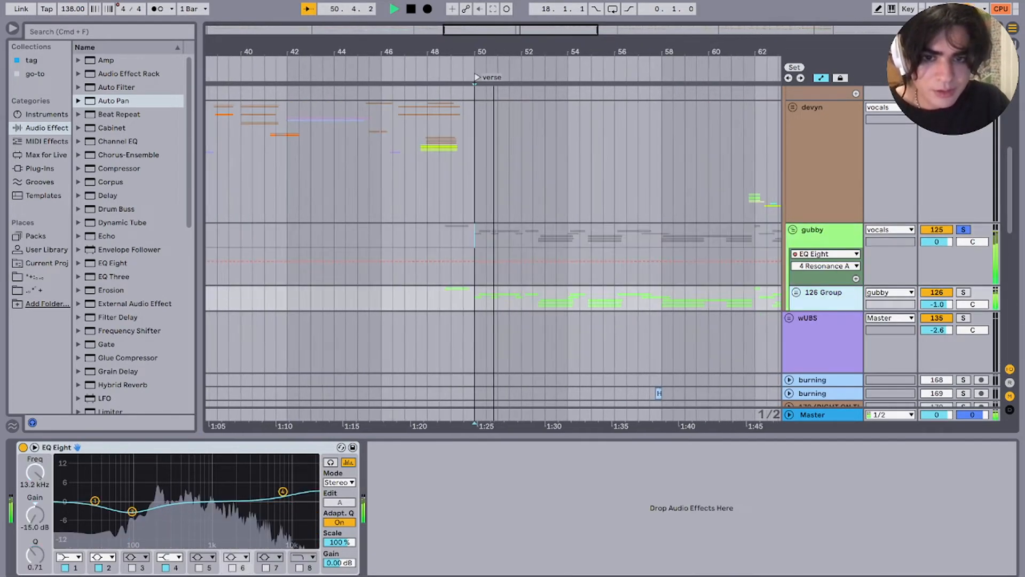
{"action": "scroll", "coordinate": [493, 251], "scroll_direction": "down", "scroll_amount": 8}
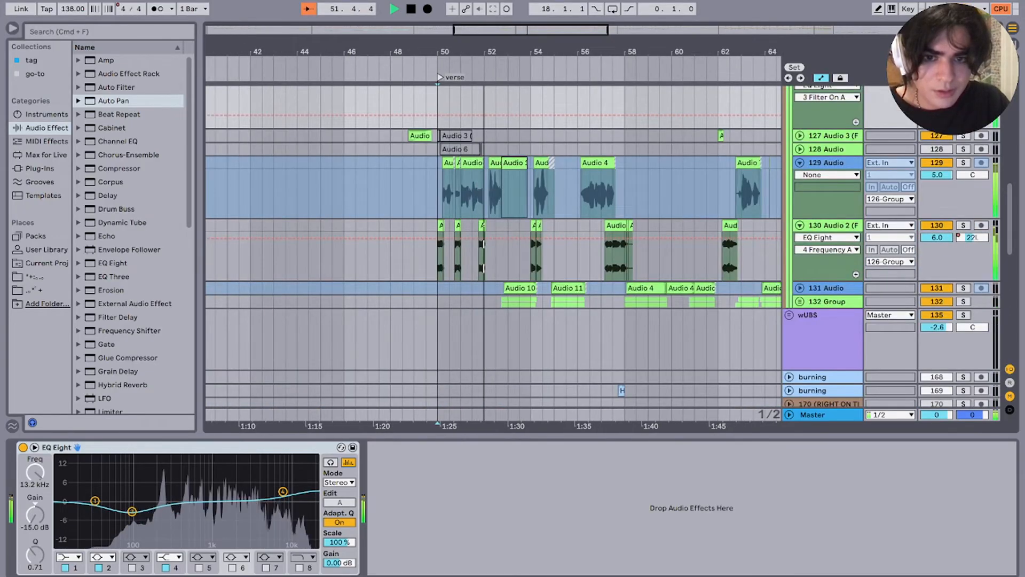
{"action": "key", "text": "plus"}
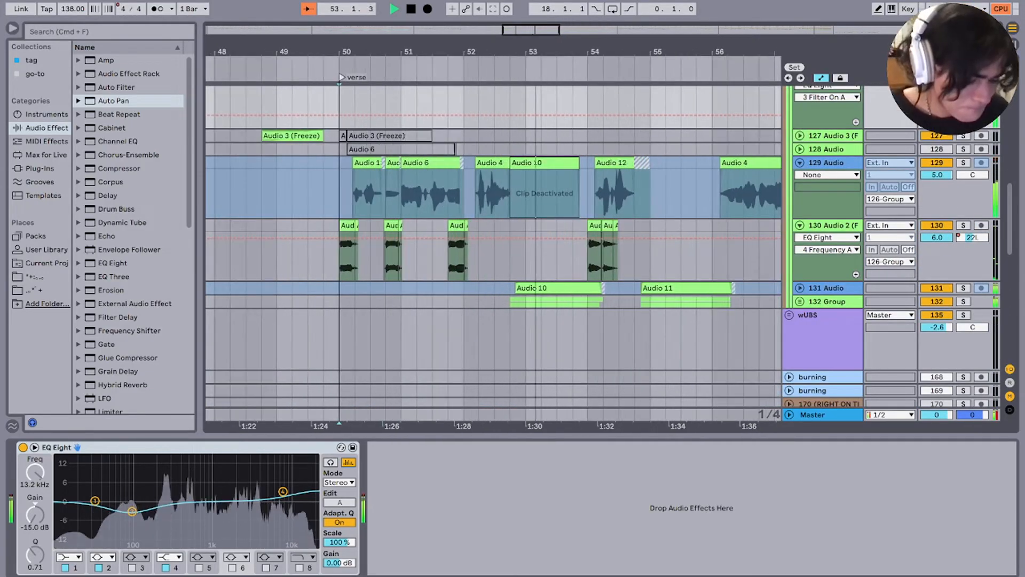
{"action": "scroll", "coordinate": [493, 251], "scroll_direction": "right", "scroll_amount": 2}
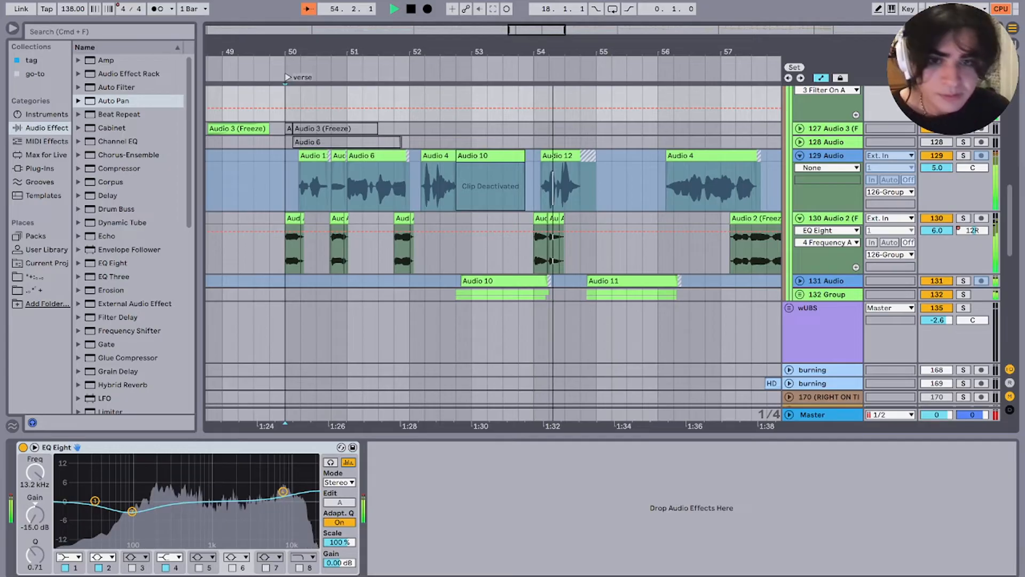
{"action": "key", "text": "space"}
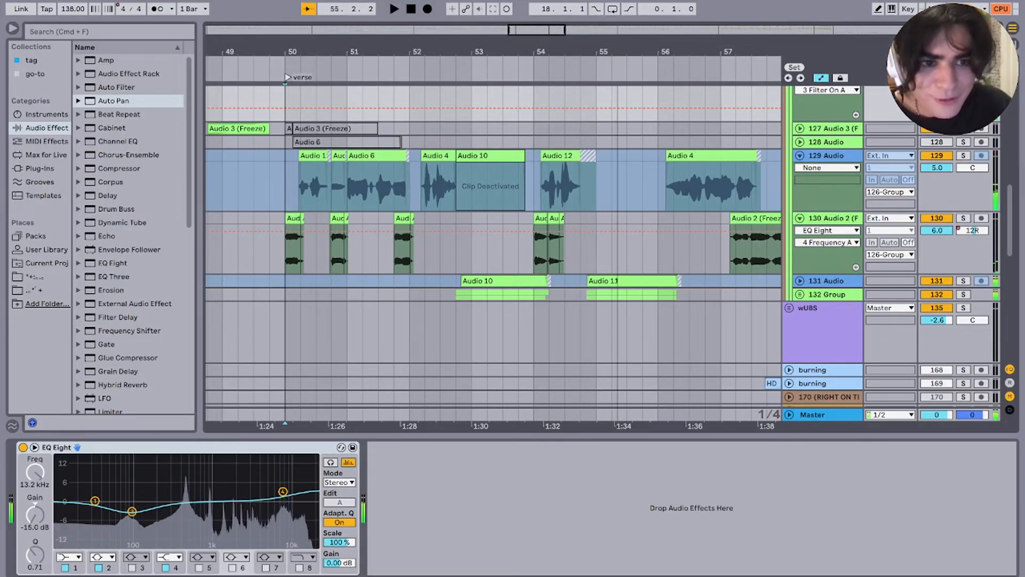
Step: Solo the 130 Audio 2 track and play its clips from bar 54
{"action": "left_click", "coordinate": [540, 218]}
{"action": "key", "text": "s"}
{"action": "key", "text": "space"}
{"action": "scroll", "coordinate": [493, 251], "scroll_direction": "right", "scroll_amount": 2}
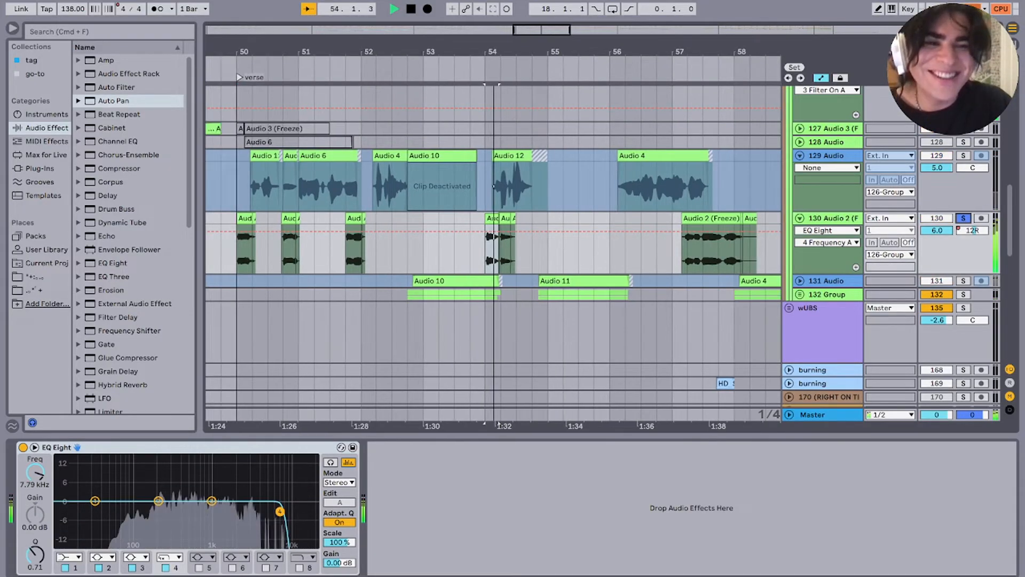
Step: Solo the whole gubby group again and follow its clips from bar 54 through the verse to bar 63
{"action": "scroll", "coordinate": [493, 250], "scroll_direction": "up", "scroll_amount": 4}
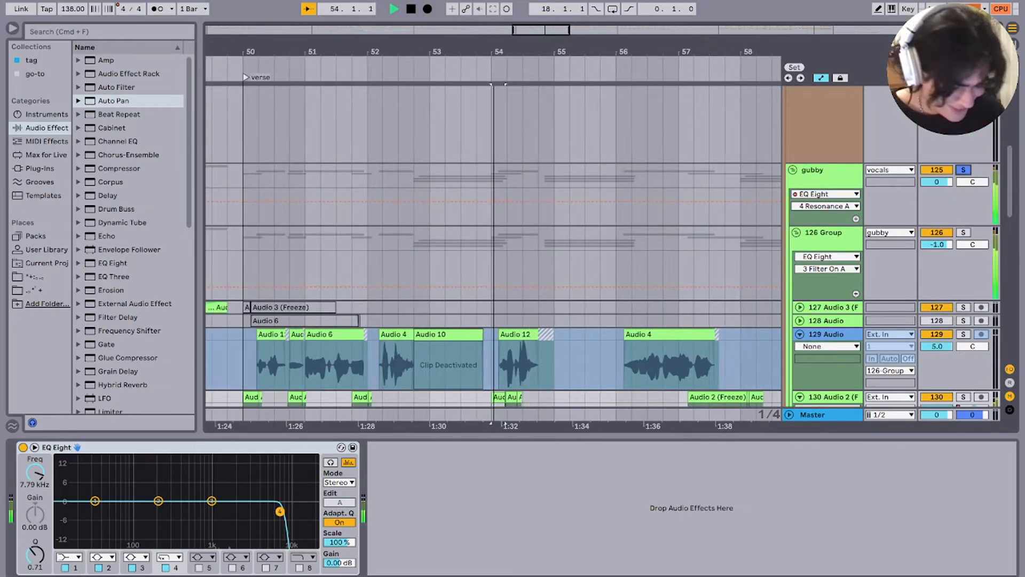
{"action": "scroll", "coordinate": [495, 364], "scroll_direction": "down", "scroll_amount": 3}
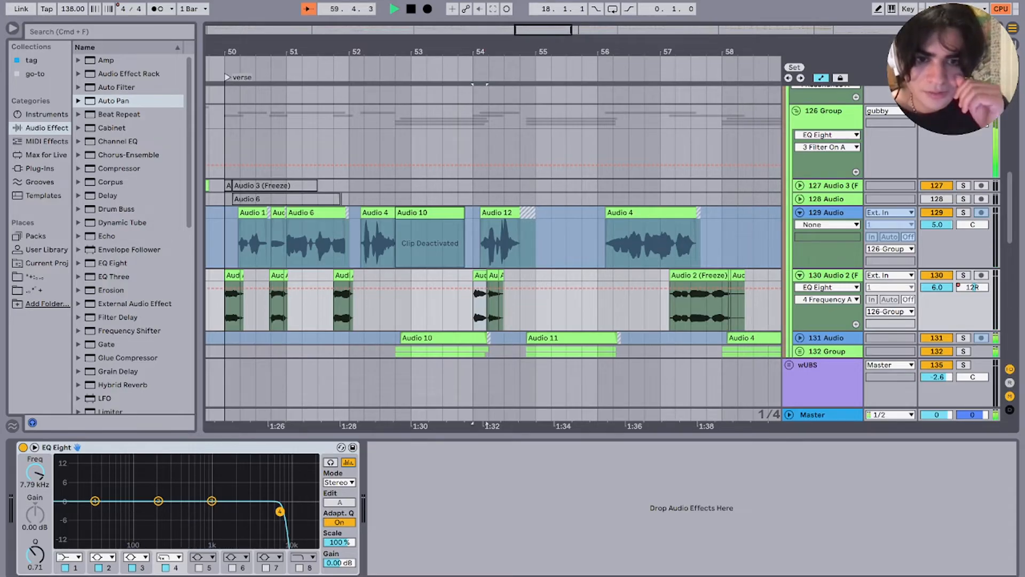
{"action": "scroll", "coordinate": [493, 251], "scroll_direction": "right", "scroll_amount": 5}
{"action": "scroll", "coordinate": [493, 251], "scroll_direction": "down", "scroll_amount": 1}
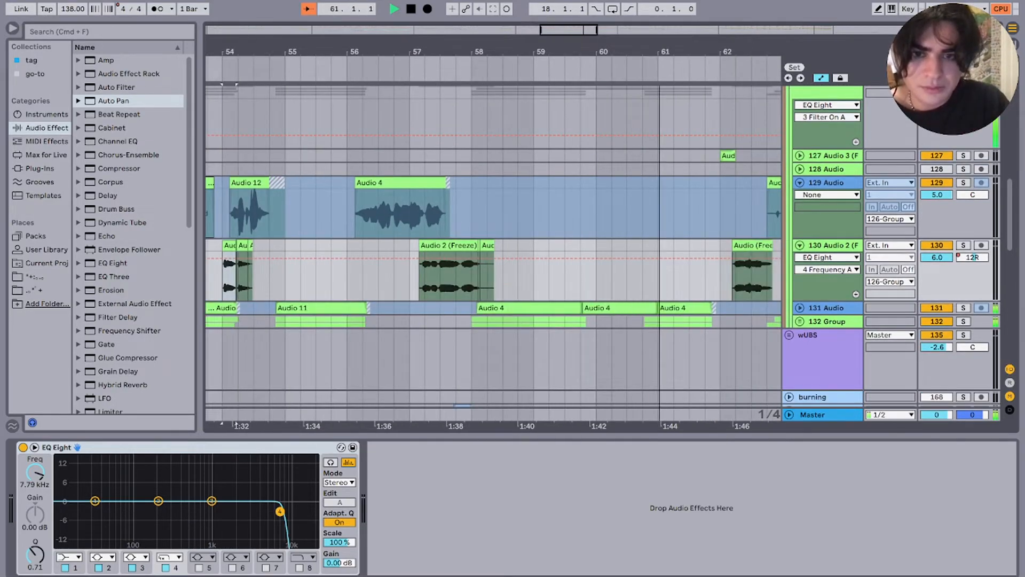
{"action": "scroll", "coordinate": [493, 246], "scroll_direction": "down", "scroll_amount": 1}
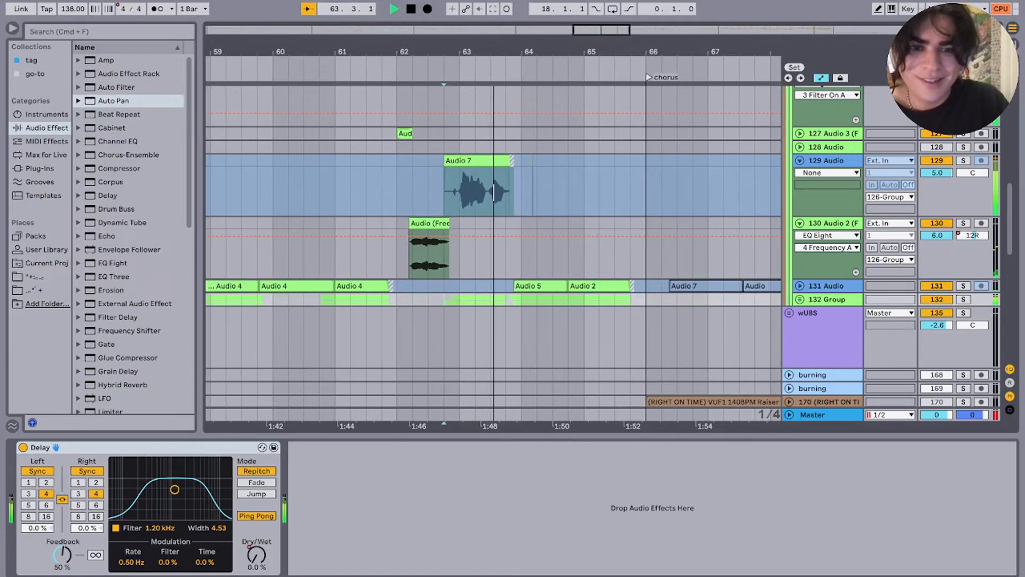
Step: Fold the gubby group and listen to the end of the verse up to the chorus at bar 66
{"action": "scroll", "coordinate": [494, 245], "scroll_direction": "up", "scroll_amount": 5}
{"action": "left_click", "coordinate": [528, 219]}
{"action": "key", "text": "u"}
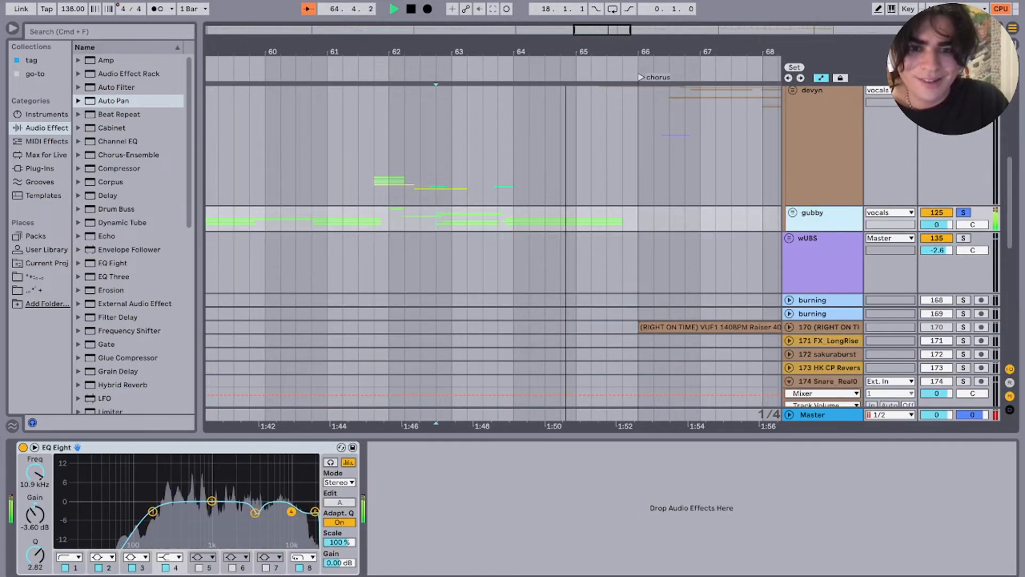
{"action": "scroll", "coordinate": [523, 219], "scroll_direction": "down", "scroll_amount": 8}
{"action": "key", "text": "plus"}
{"action": "key", "text": "plus"}
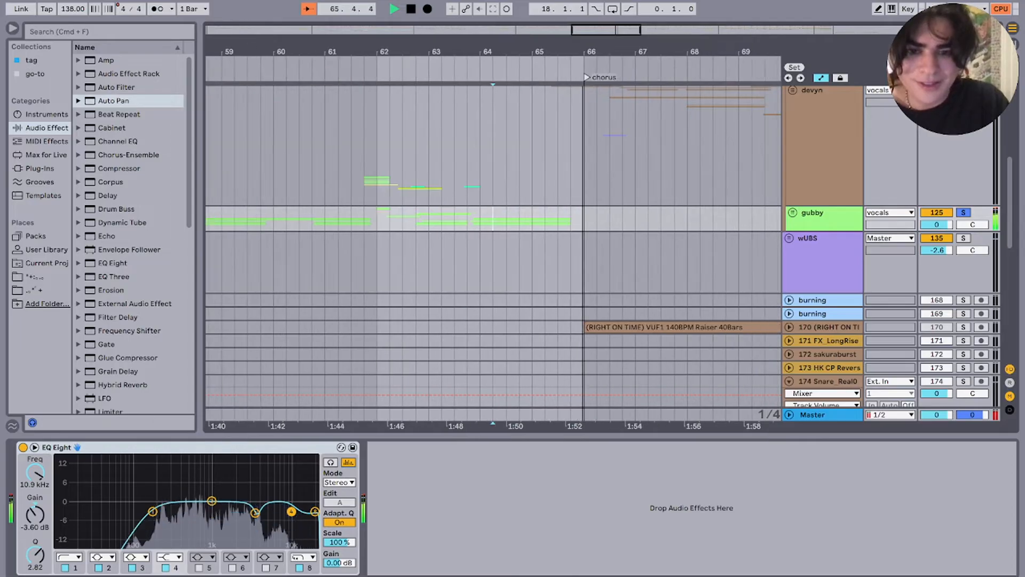
{"action": "key", "text": "space"}
Step: Unfold the gubby group, solo the 131 Audio track, and play its clips from bar 64 to the chorus
{"action": "left_click", "coordinate": [792, 212]}
{"action": "scroll", "coordinate": [493, 246], "scroll_direction": "down", "scroll_amount": 5}
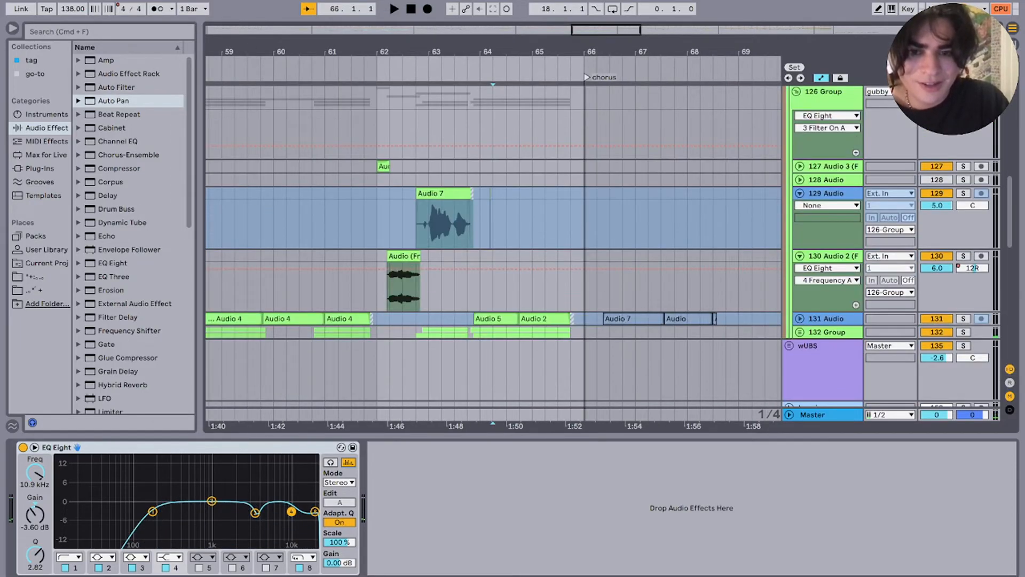
{"action": "key", "text": "space"}
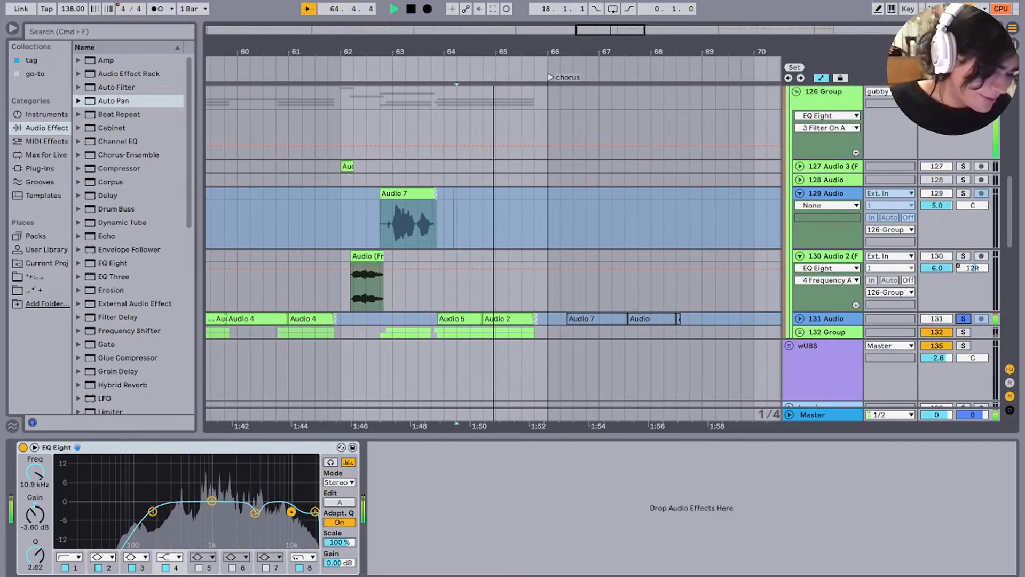
{"action": "key", "text": "space"}
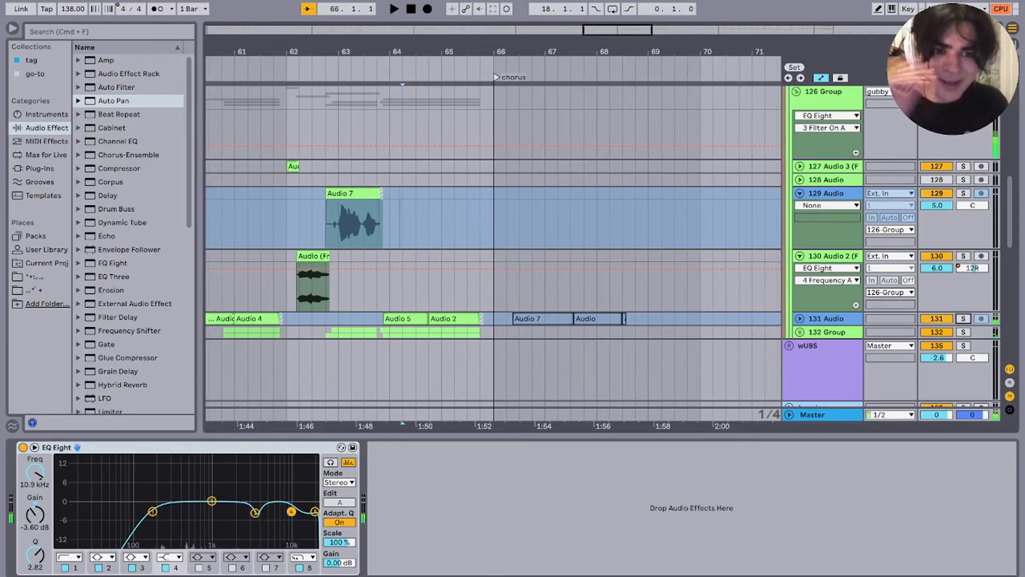
Step: Fold the 126 Group and the gubby group, leaving gubby unsoloed
{"action": "scroll", "coordinate": [493, 246], "scroll_direction": "up", "scroll_amount": 3}
{"action": "left_click", "coordinate": [796, 213]}
{"action": "left_click", "coordinate": [812, 151]}
{"action": "left_click", "coordinate": [792, 152]}
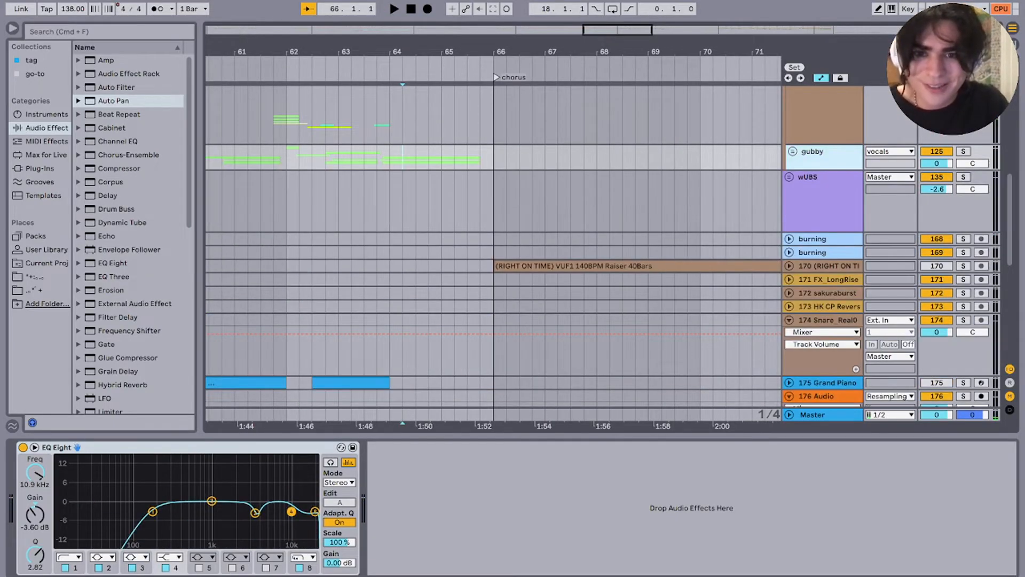
Step: Examine the devyn and gubby clips around bar 63, along with the effects on the wUBS and gubby groups
{"action": "left_click", "coordinate": [403, 158]}
{"action": "scroll", "coordinate": [422, 214], "scroll_direction": "up", "scroll_amount": 3}
{"action": "scroll", "coordinate": [422, 213], "scroll_direction": "left", "scroll_amount": 3}
{"action": "left_click", "coordinate": [428, 273]}
{"action": "scroll", "coordinate": [428, 273], "scroll_direction": "down", "scroll_amount": 5}
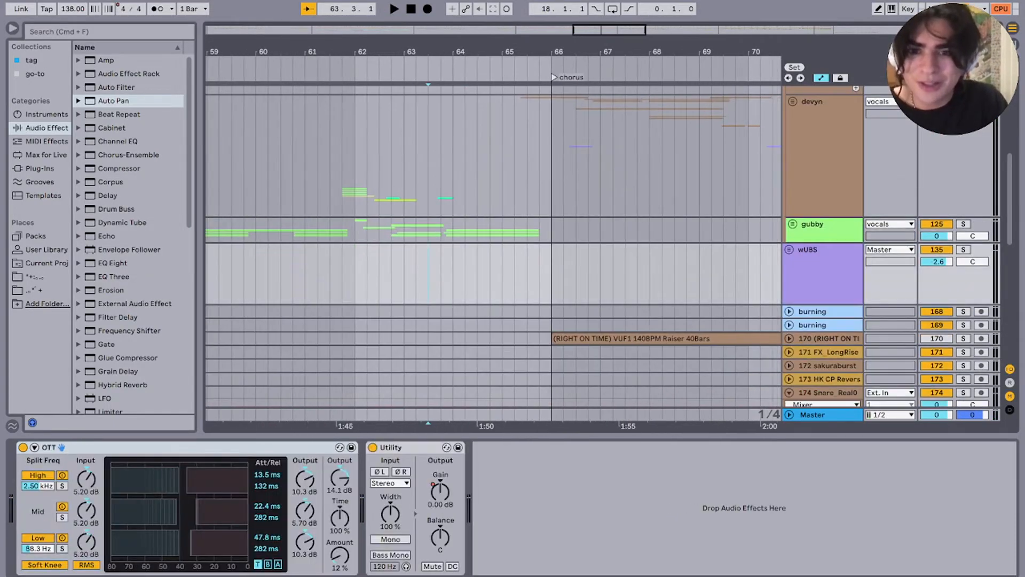
{"action": "left_click", "coordinate": [418, 230]}
{"action": "scroll", "coordinate": [419, 231], "scroll_direction": "left", "scroll_amount": 7}
{"action": "scroll", "coordinate": [419, 231], "scroll_direction": "up", "scroll_amount": 2}
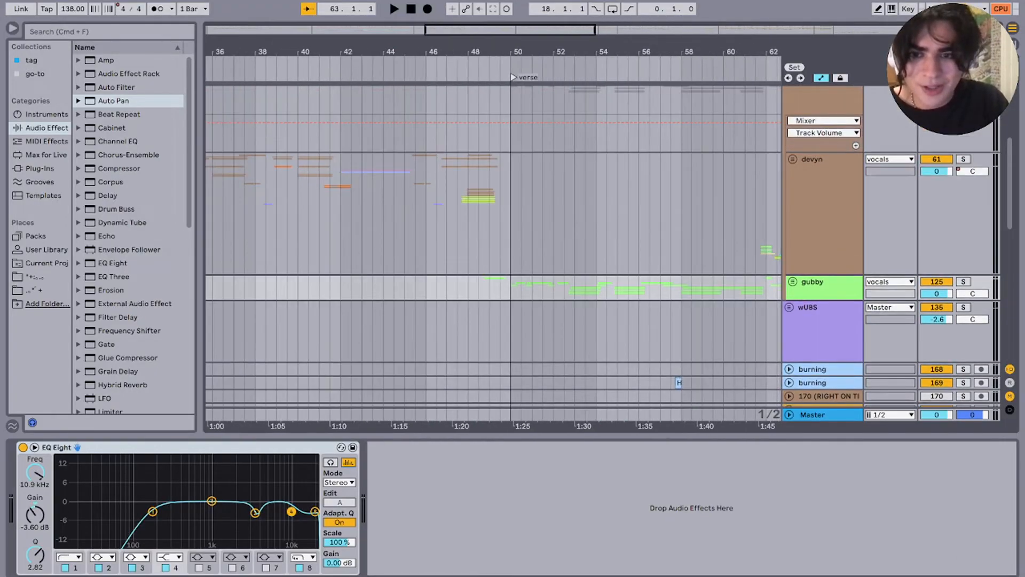
Step: Review the gubby group's second-verse clips and select the range from about bar 61 to the chorus at bar 66
{"action": "scroll", "coordinate": [418, 231], "scroll_direction": "right", "scroll_amount": 5}
{"action": "left_click_drag", "start_coordinate": [262, 268], "coordinate": [434, 269]}
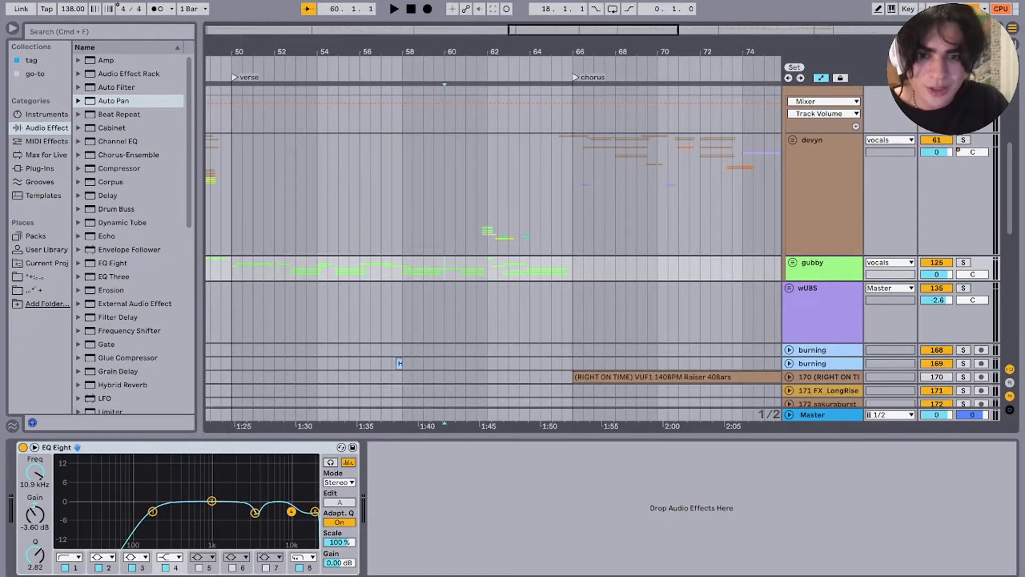
{"action": "left_click_drag", "start_coordinate": [582, 268], "coordinate": [381, 269]}
{"action": "left_click", "coordinate": [382, 268]}
{"action": "scroll", "coordinate": [381, 269], "scroll_direction": "left", "scroll_amount": 5}
{"action": "scroll", "coordinate": [381, 269], "scroll_direction": "up", "scroll_amount": 1}
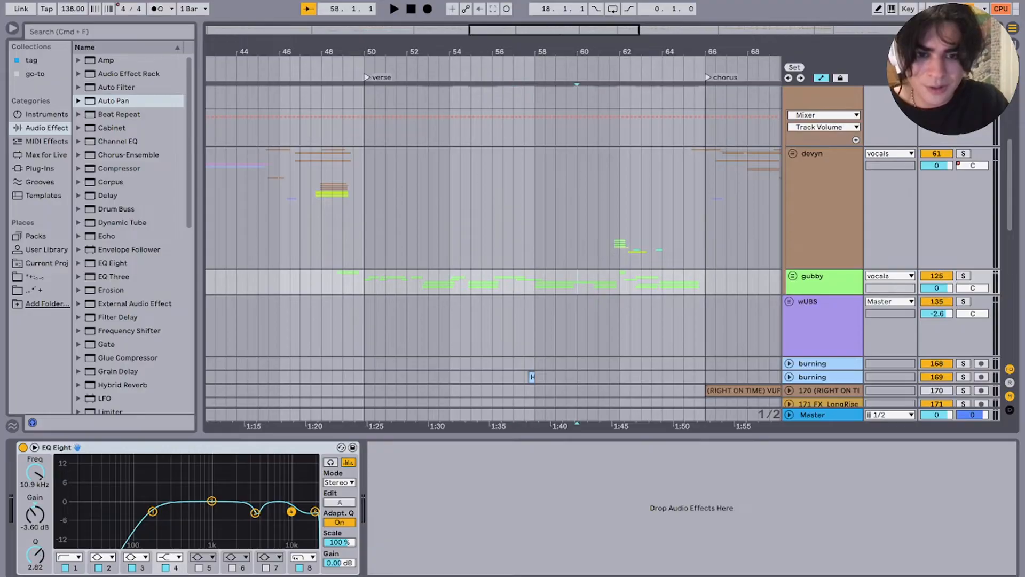
{"action": "left_click_drag", "start_coordinate": [631, 259], "coordinate": [705, 283]}
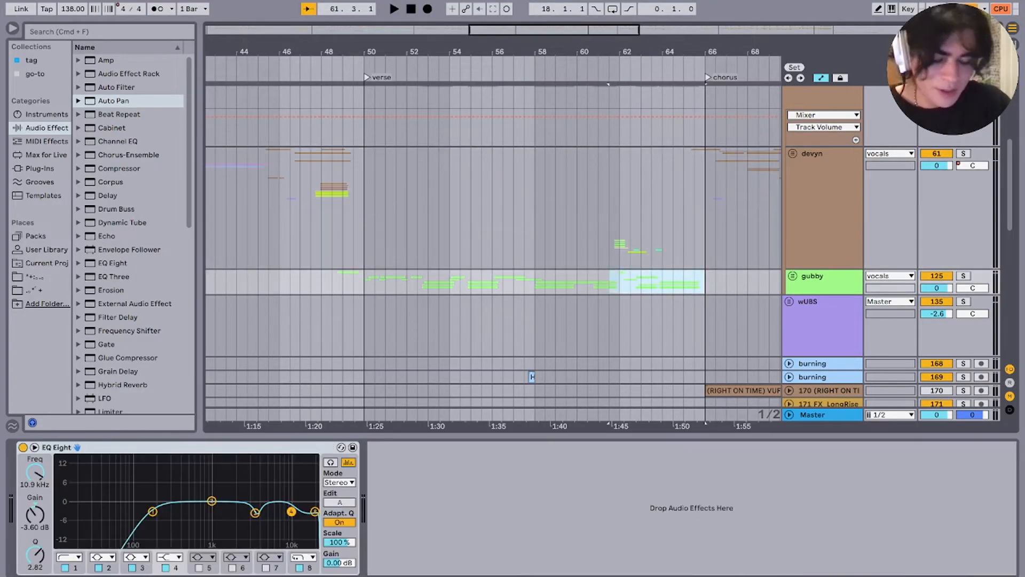
Step: Solo the devyn group and play its first-verse clips from bar 26 and again from bar 31
{"action": "scroll", "coordinate": [609, 282], "scroll_direction": "left", "scroll_amount": 12}
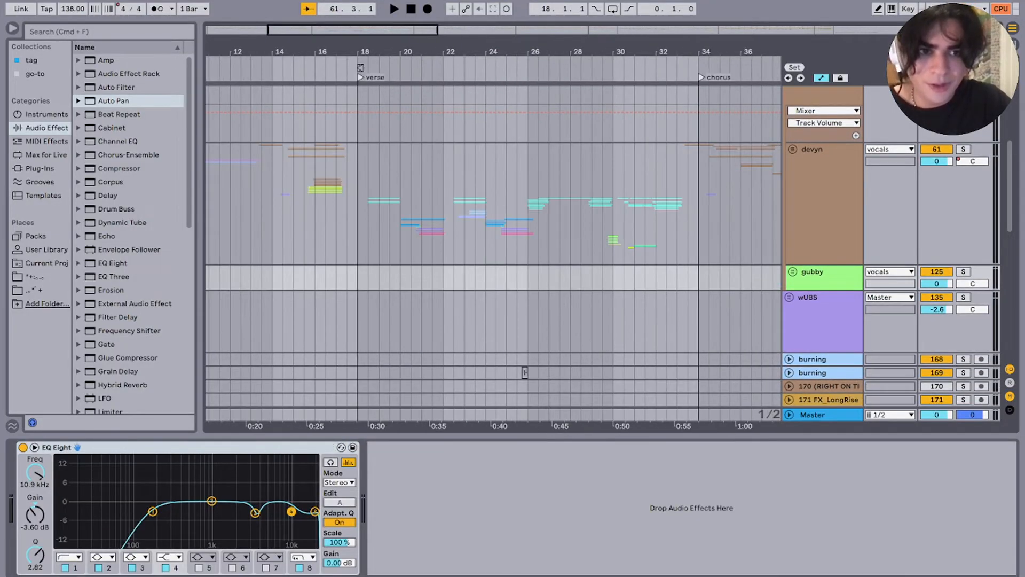
{"action": "left_click", "coordinate": [528, 218]}
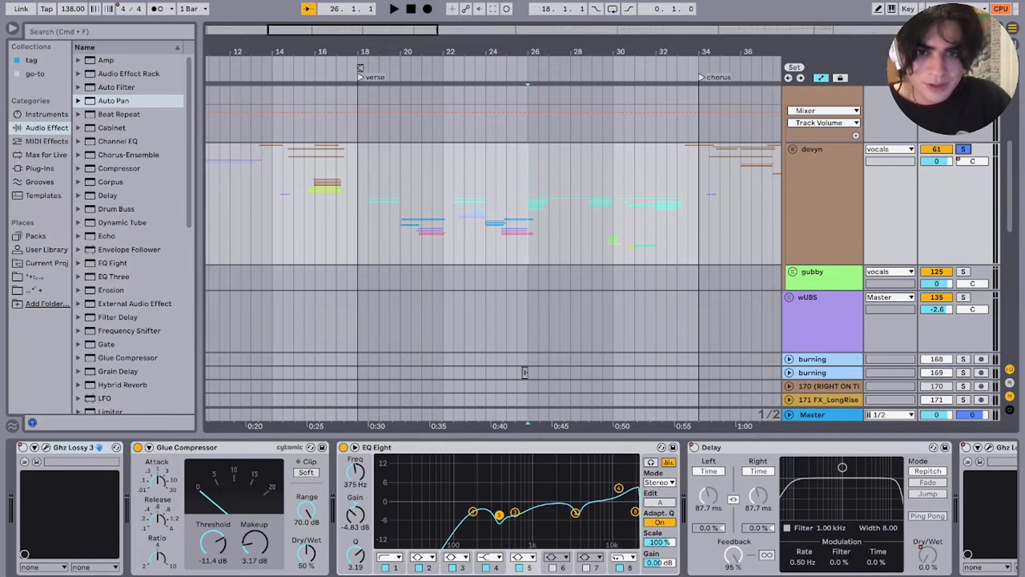
{"action": "key", "text": "space"}
{"action": "scroll", "coordinate": [528, 219], "scroll_direction": "up", "scroll_amount": 5}
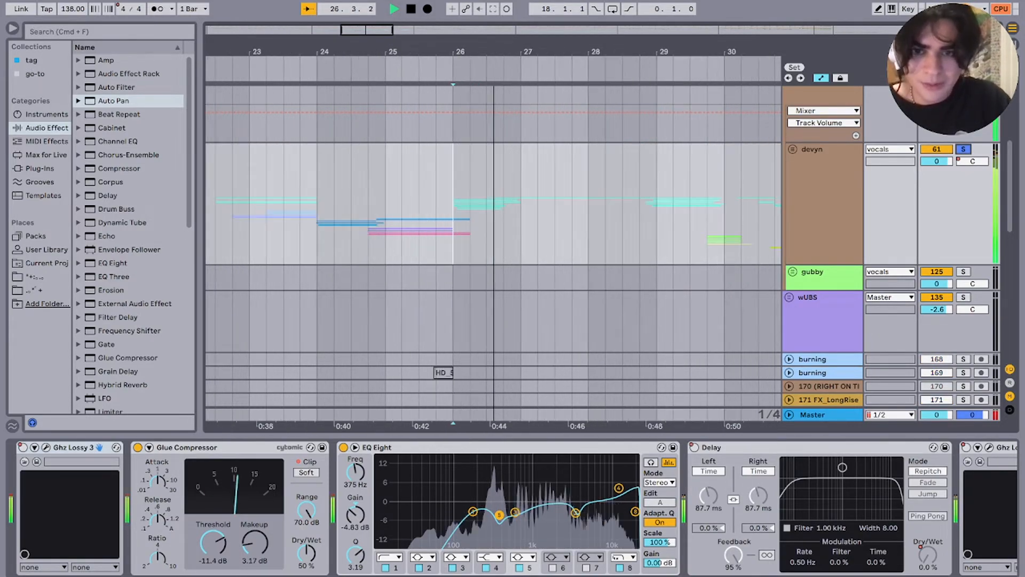
{"action": "key", "text": "minus"}
{"action": "key", "text": "minus"}
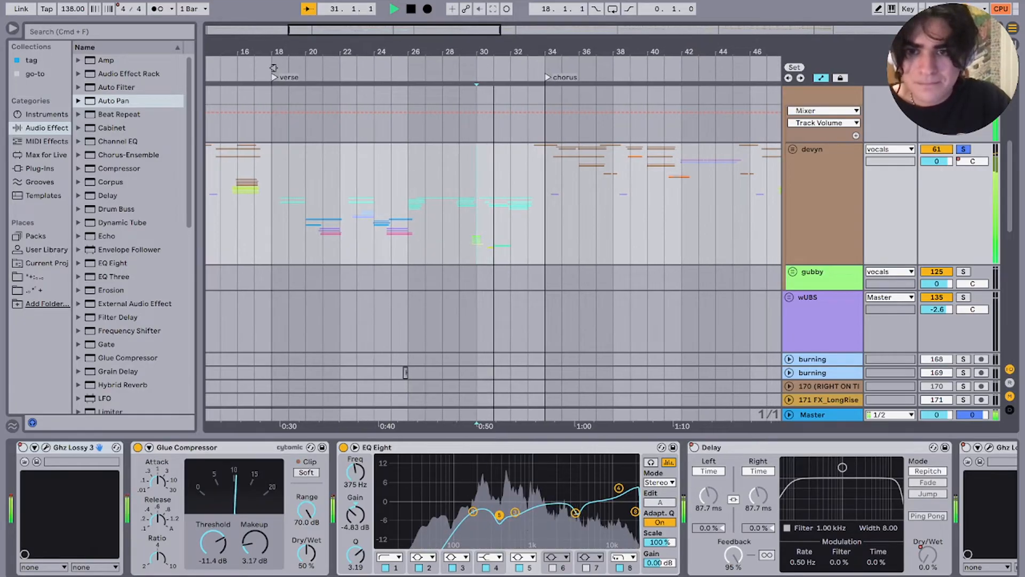
{"action": "scroll", "coordinate": [299, 213], "scroll_direction": "left", "scroll_amount": 1}
{"action": "scroll", "coordinate": [283, 213], "scroll_direction": "up", "scroll_amount": 4}
{"action": "key", "text": "space"}
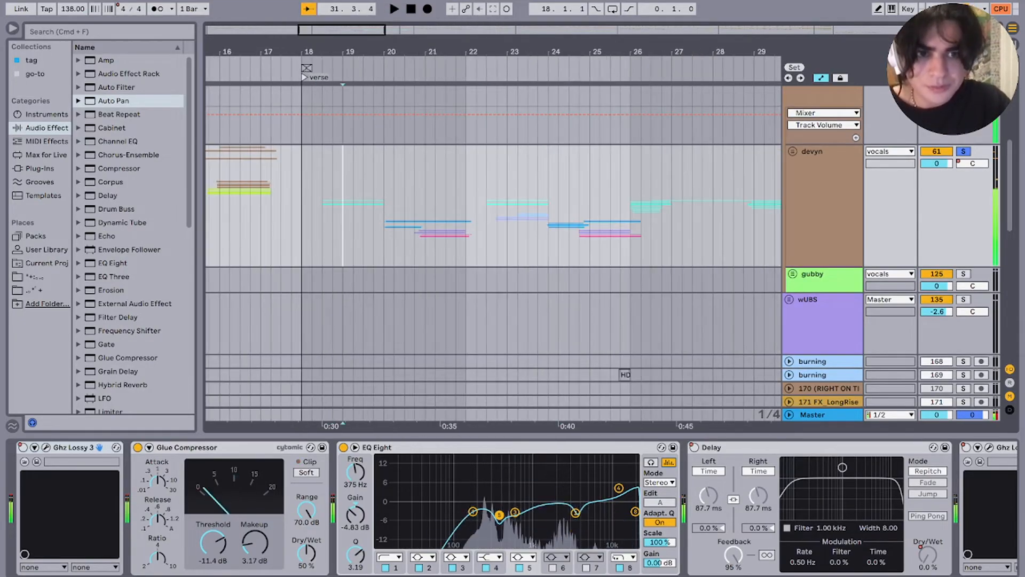
Step: Play the soloed devyn group from about bar 19 and unfold it along with its 95 Group
{"action": "left_click", "coordinate": [323, 213]}
{"action": "key", "text": "space"}
{"action": "left_click", "coordinate": [793, 152]}
{"action": "scroll", "coordinate": [793, 160], "scroll_direction": "down", "scroll_amount": 12}
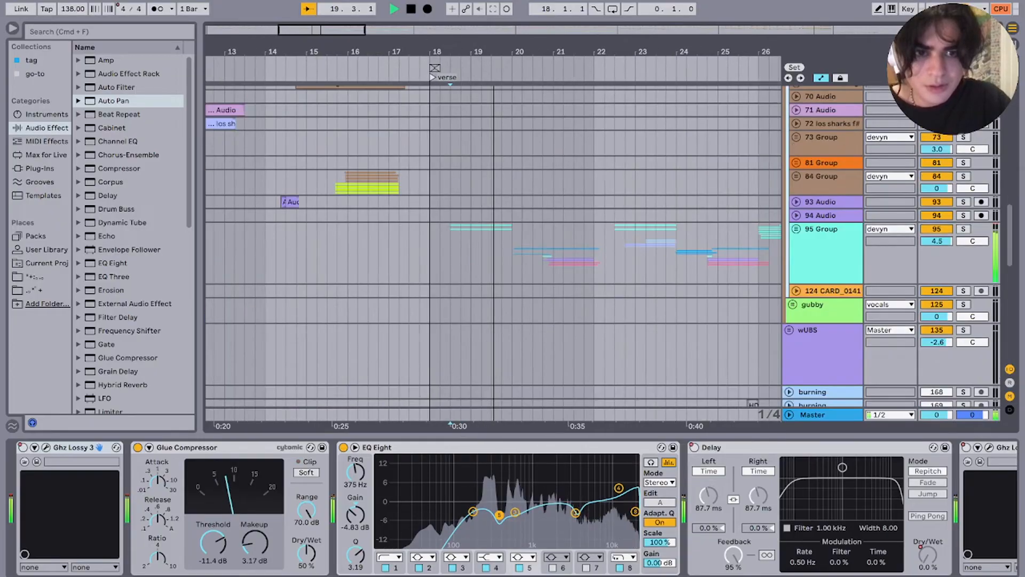
{"action": "left_click", "coordinate": [542, 208]}
{"action": "scroll", "coordinate": [542, 208], "scroll_direction": "up", "scroll_amount": 5}
{"action": "left_click", "coordinate": [796, 185]}
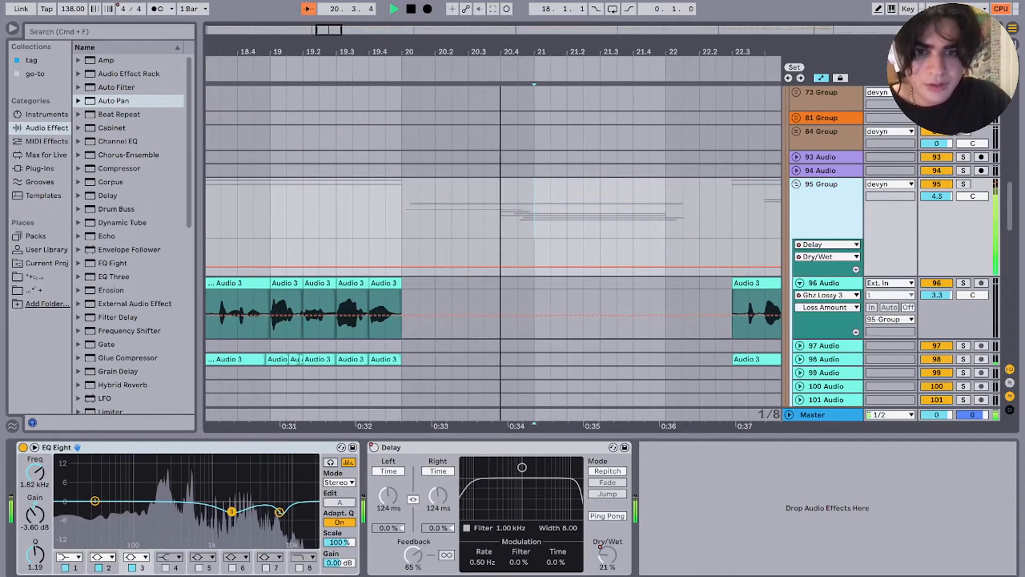
Step: Solo tracks 112 and 113 in the 95 Group and play their clips from just before bar 21
{"action": "scroll", "coordinate": [796, 187], "scroll_direction": "down", "scroll_amount": 10}
{"action": "left_click", "coordinate": [519, 221]}
{"action": "left_click", "coordinate": [518, 248]}
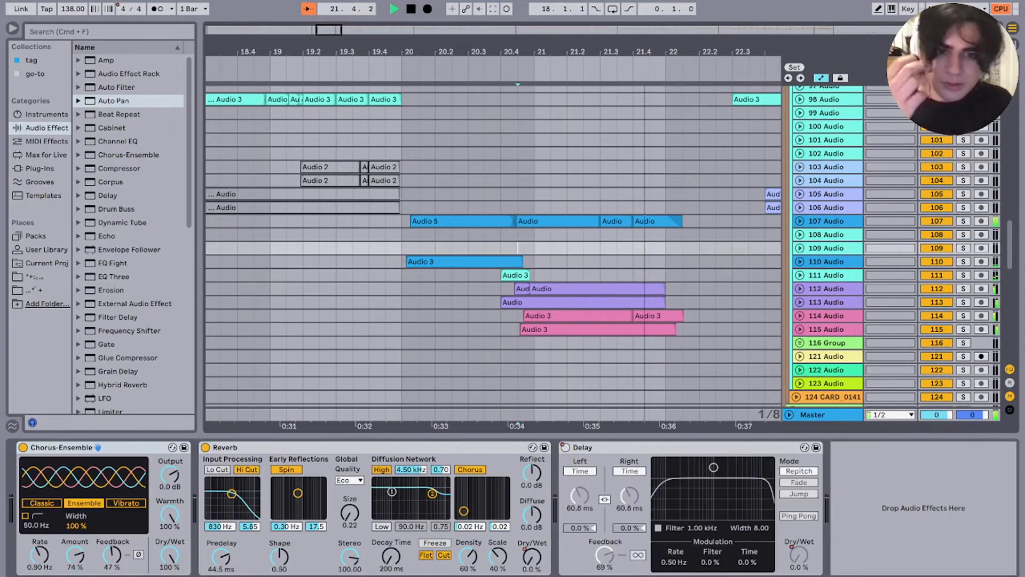
{"action": "key", "text": "space"}
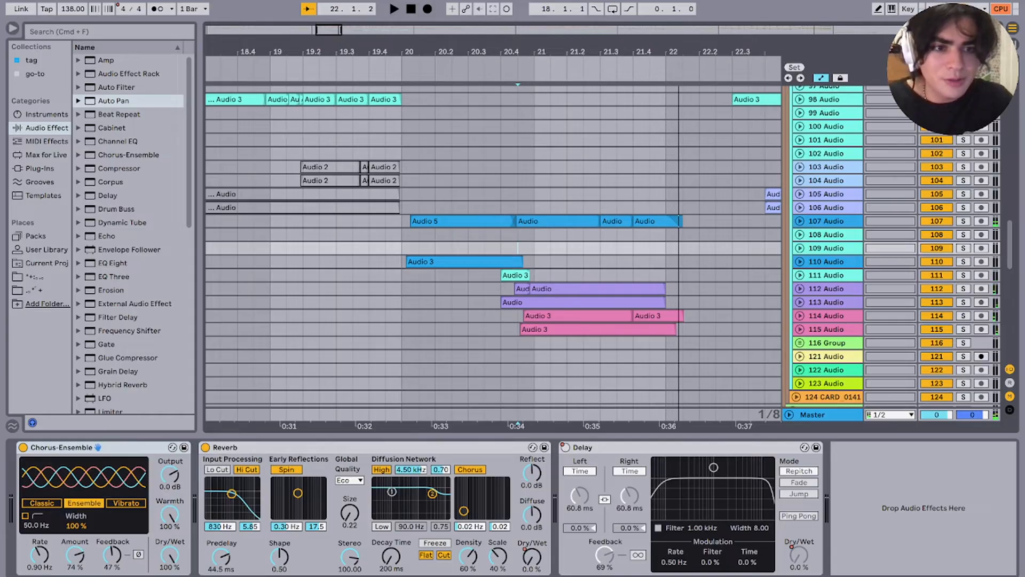
{"action": "left_click", "coordinate": [827, 289]}
{"action": "left_click", "coordinate": [826, 302], "text": "shift"}
{"action": "key", "text": "s"}
{"action": "key", "text": "space"}
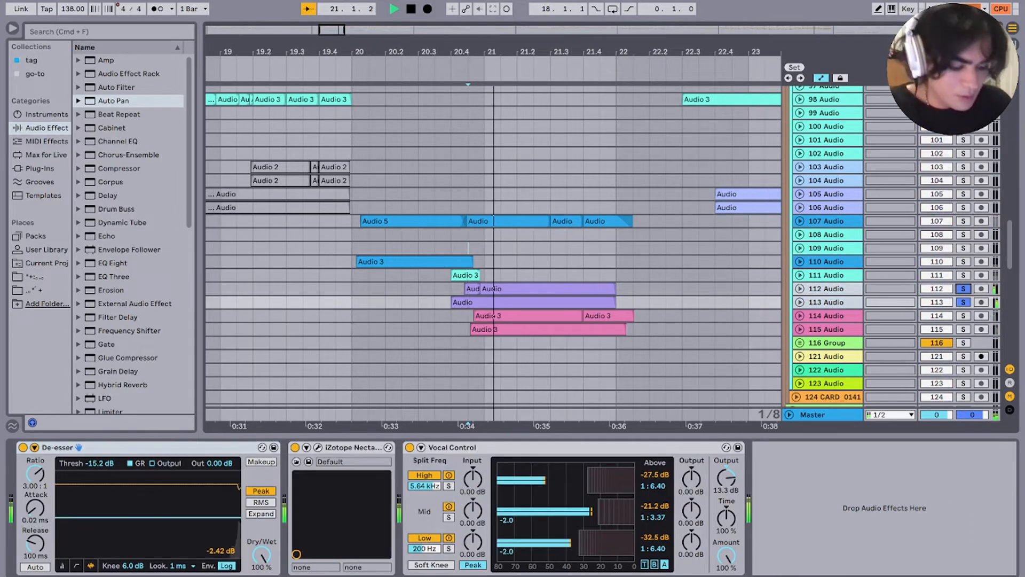
{"action": "key", "text": "space"}
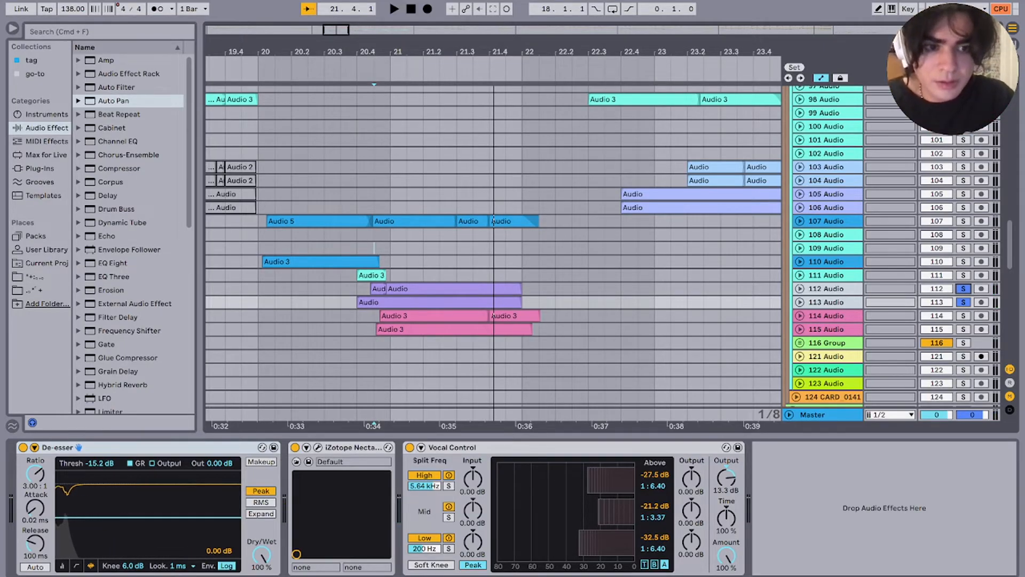
Step: Play tracks 112 to 115 soloed together from just before bar 21
{"action": "key", "text": "space"}
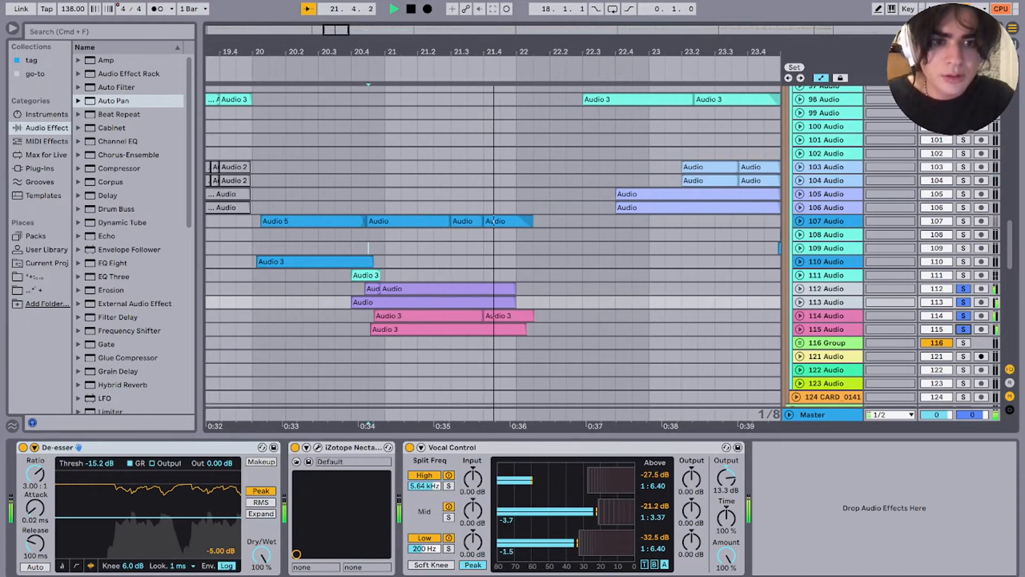
{"action": "scroll", "coordinate": [493, 246], "scroll_direction": "up", "scroll_amount": 10}
{"action": "key", "text": "space"}
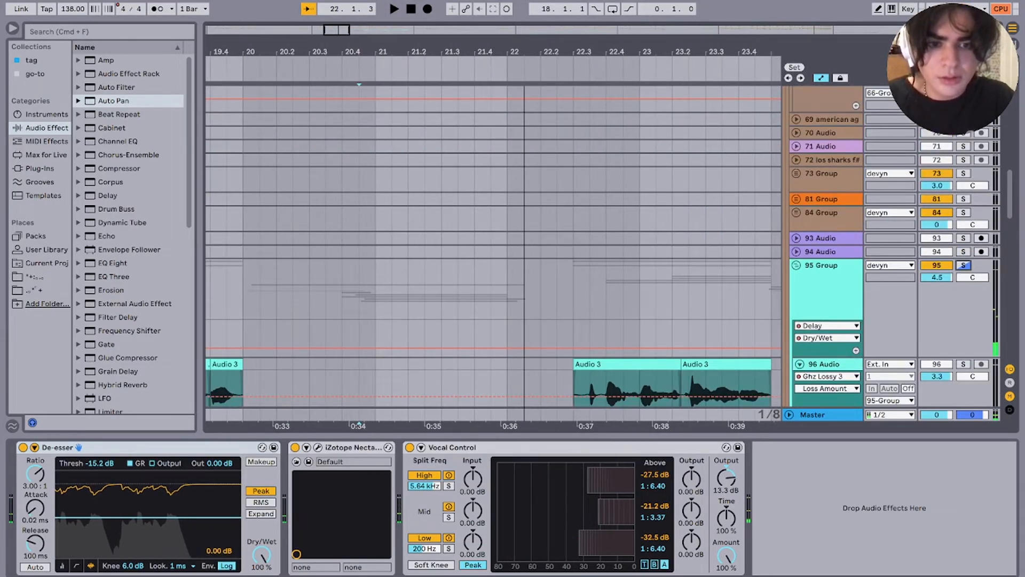
Step: Solo and fold the 95 Group, play its first-verse layers, and place the playback start at bar 23
{"action": "key", "text": "space"}
{"action": "left_click", "coordinate": [963, 265]}
{"action": "left_click", "coordinate": [796, 265]}
{"action": "scroll", "coordinate": [493, 246], "scroll_direction": "down", "scroll_amount": 2}
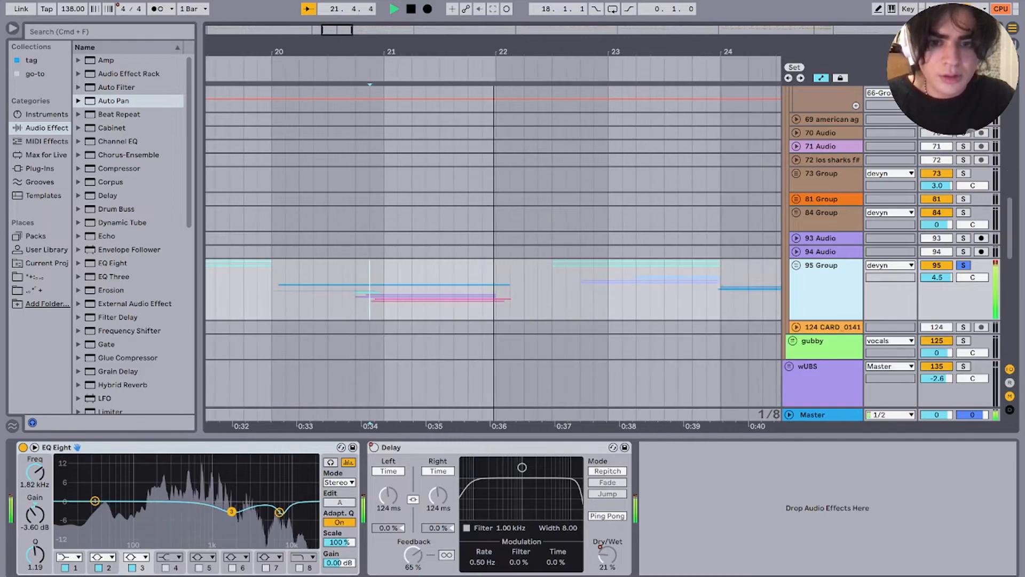
{"action": "scroll", "coordinate": [488, 288], "scroll_direction": "down", "scroll_amount": 5}
{"action": "left_click", "coordinate": [507, 288]}
{"action": "scroll", "coordinate": [507, 288], "scroll_direction": "up", "scroll_amount": 3}
{"action": "mouse_move", "coordinate": [491, 291]}
{"action": "left_mouse_down"}
{"action": "mouse_move", "coordinate": [600, 294]}
{"action": "mouse_move", "coordinate": [504, 294]}
{"action": "left_mouse_up"}
{"action": "left_click_drag", "start_coordinate": [516, 293], "coordinate": [552, 294]}
{"action": "left_click", "coordinate": [504, 294]}
{"action": "key", "text": "space"}
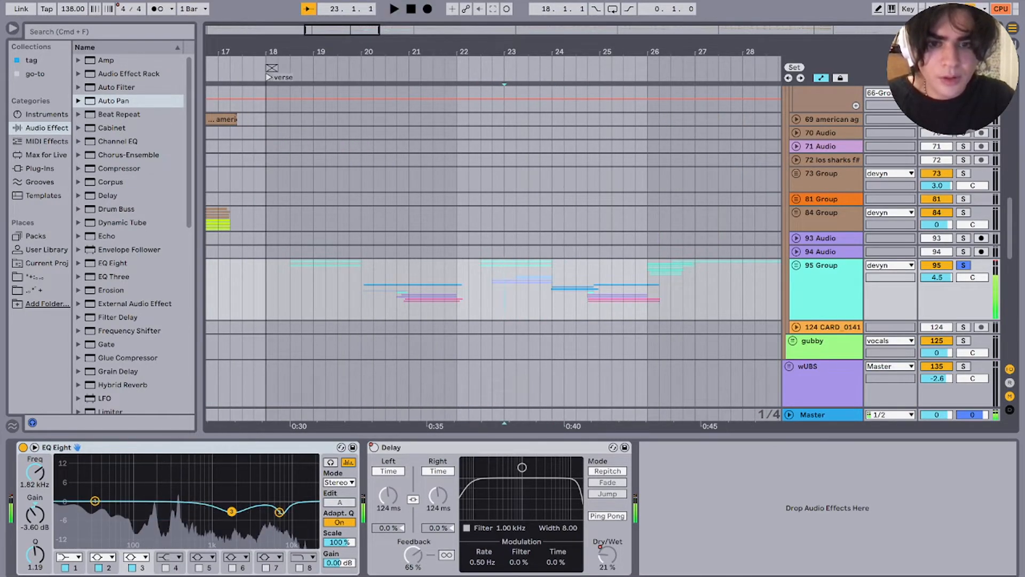
Step: Unfold the 95 Group and play its clips from bar 23
{"action": "scroll", "coordinate": [504, 294], "scroll_direction": "up", "scroll_amount": 3}
{"action": "left_click", "coordinate": [796, 266]}
{"action": "scroll", "coordinate": [796, 265], "scroll_direction": "down", "scroll_amount": 5}
{"action": "key", "text": "space"}
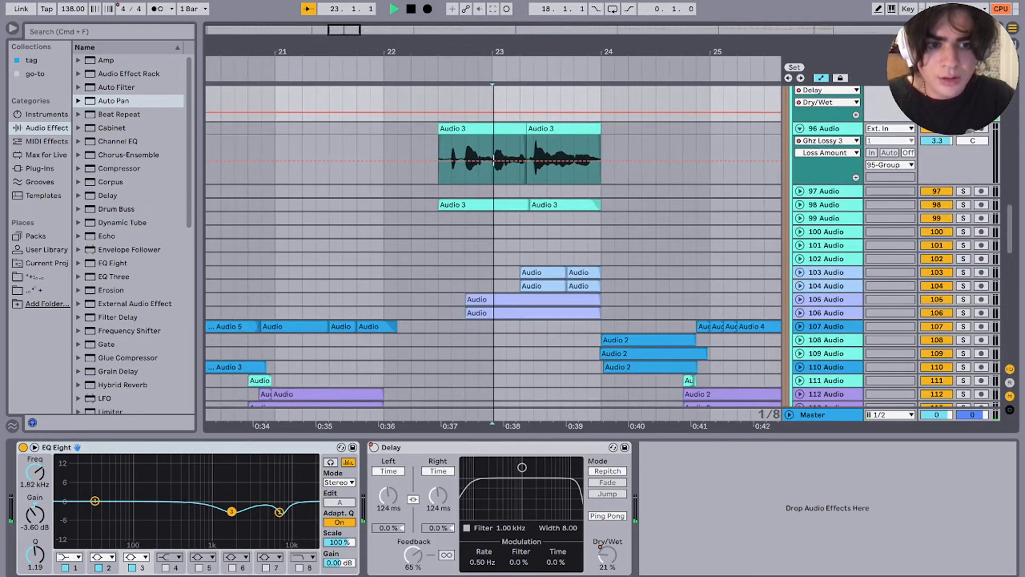
Step: Solo tracks 105 and 106 and play their clips from about bar 22.4
{"action": "left_click", "coordinate": [963, 300]}
{"action": "left_click", "coordinate": [963, 313]}
{"action": "key", "text": "space"}
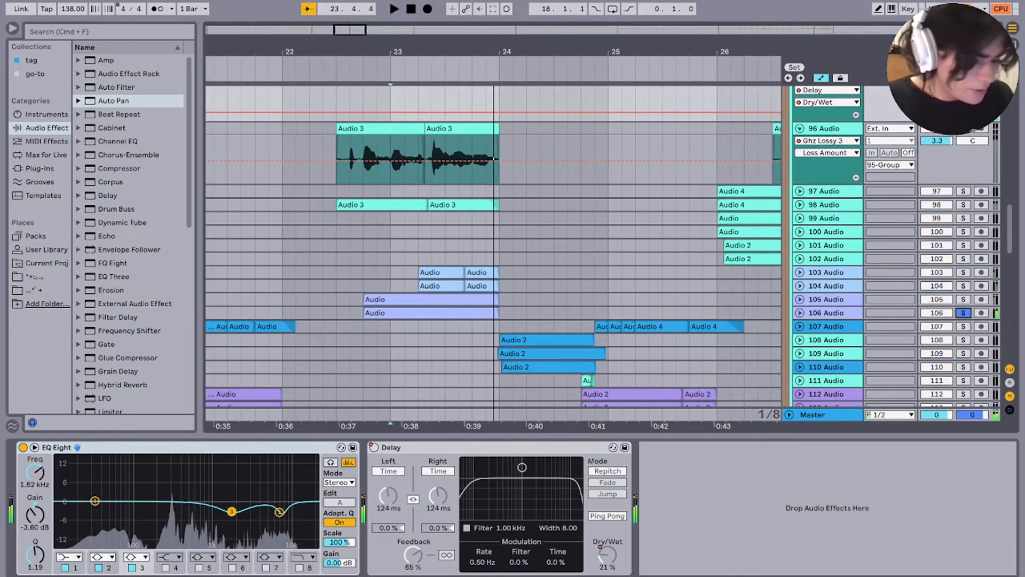
{"action": "left_click", "coordinate": [431, 298]}
{"action": "left_click", "coordinate": [963, 299], "text": "super"}
{"action": "key", "text": "space"}
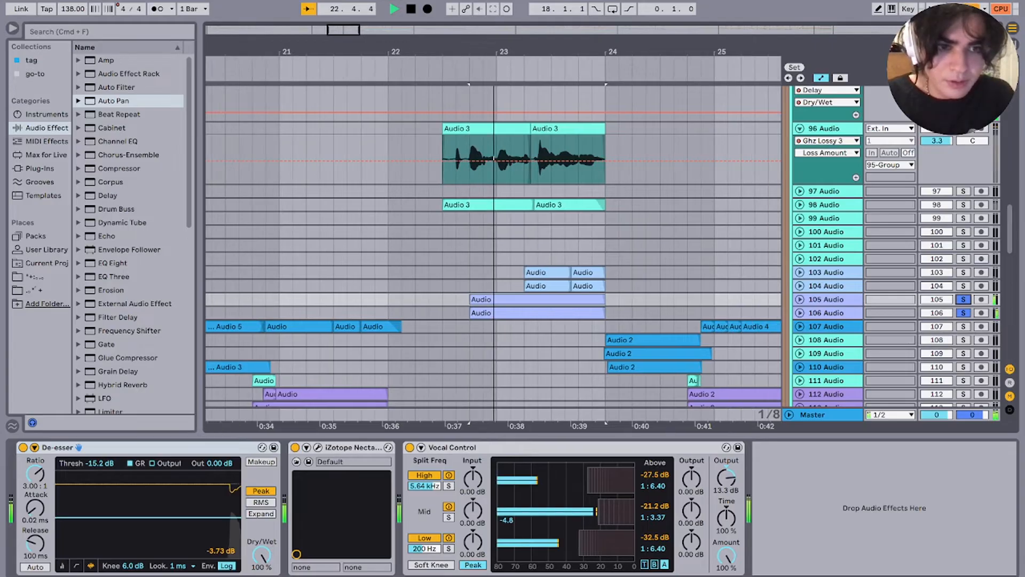
{"action": "key", "text": "space"}
Step: Solo tracks 103 and 104 and play their clips from about bar 23.2
{"action": "left_click", "coordinate": [963, 272]}
{"action": "left_click", "coordinate": [963, 285], "text": "super"}
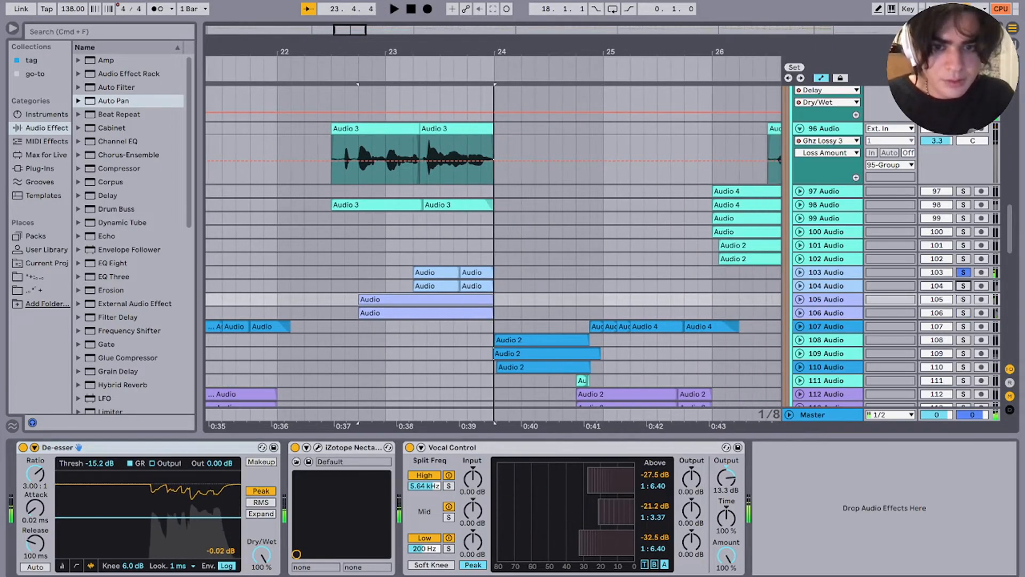
{"action": "key", "text": "space"}
{"action": "scroll", "coordinate": [507, 321], "scroll_direction": "up", "scroll_amount": 3}
{"action": "left_click", "coordinate": [505, 351]}
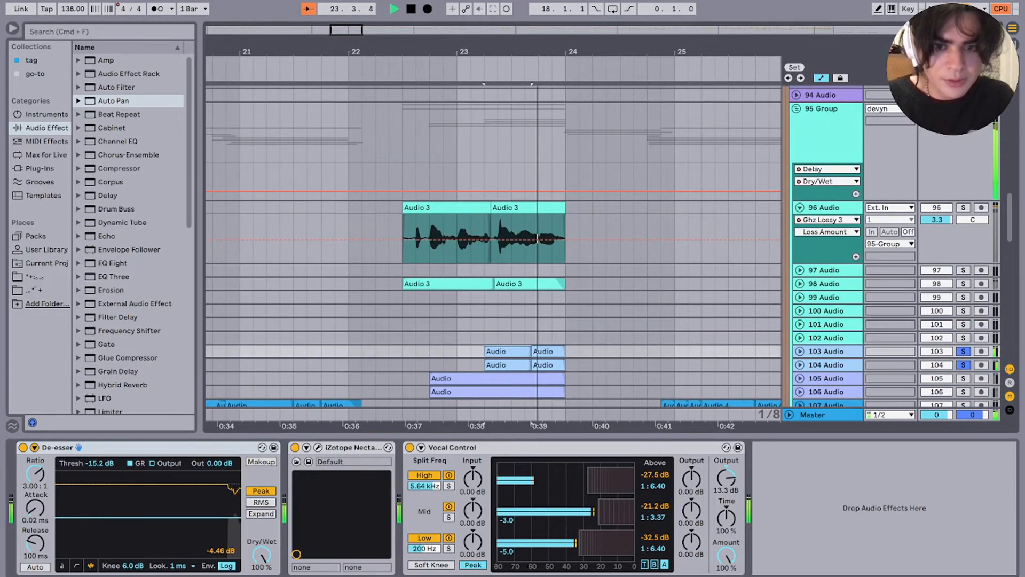
{"action": "scroll", "coordinate": [507, 245], "scroll_direction": "up", "scroll_amount": 3}
{"action": "key", "text": "space"}
Step: Solo the whole 95 Group, play it from the middle of bar 22, and fold its tracks
{"action": "left_click", "coordinate": [963, 194]}
{"action": "scroll", "coordinate": [507, 246], "scroll_direction": "down", "scroll_amount": 6}
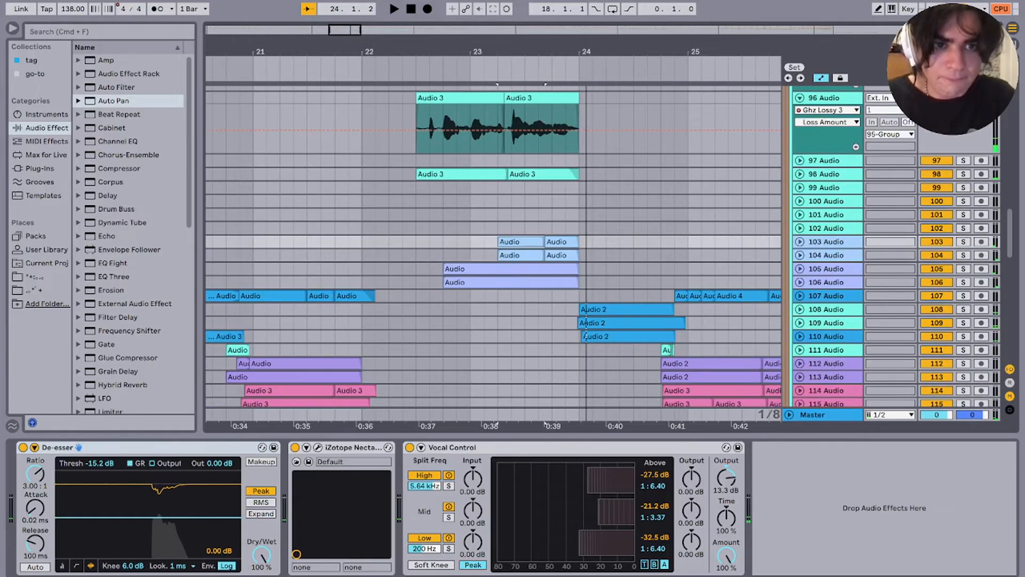
{"action": "left_click", "coordinate": [422, 242]}
{"action": "key", "text": "space"}
{"action": "scroll", "coordinate": [427, 240], "scroll_direction": "up", "scroll_amount": 3}
{"action": "left_click", "coordinate": [796, 113]}
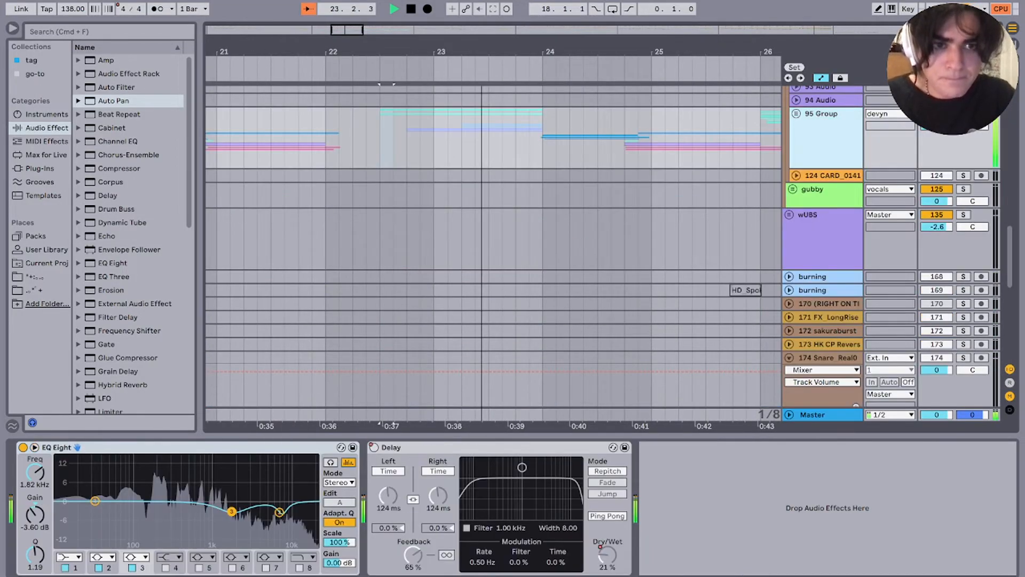
Step: Play the 95 Group from bar 24 with its tracks unfolded, examining the layers up to bar 26
{"action": "left_click", "coordinate": [542, 195]}
{"action": "left_click", "coordinate": [796, 113]}
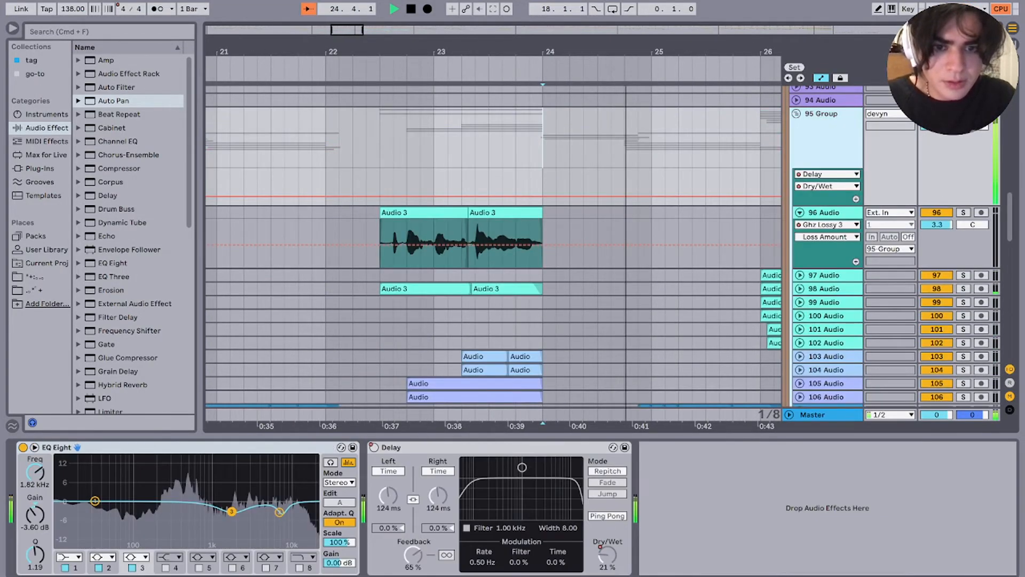
{"action": "scroll", "coordinate": [494, 246], "scroll_direction": "down", "scroll_amount": 8}
{"action": "scroll", "coordinate": [494, 245], "scroll_direction": "right", "scroll_amount": 4}
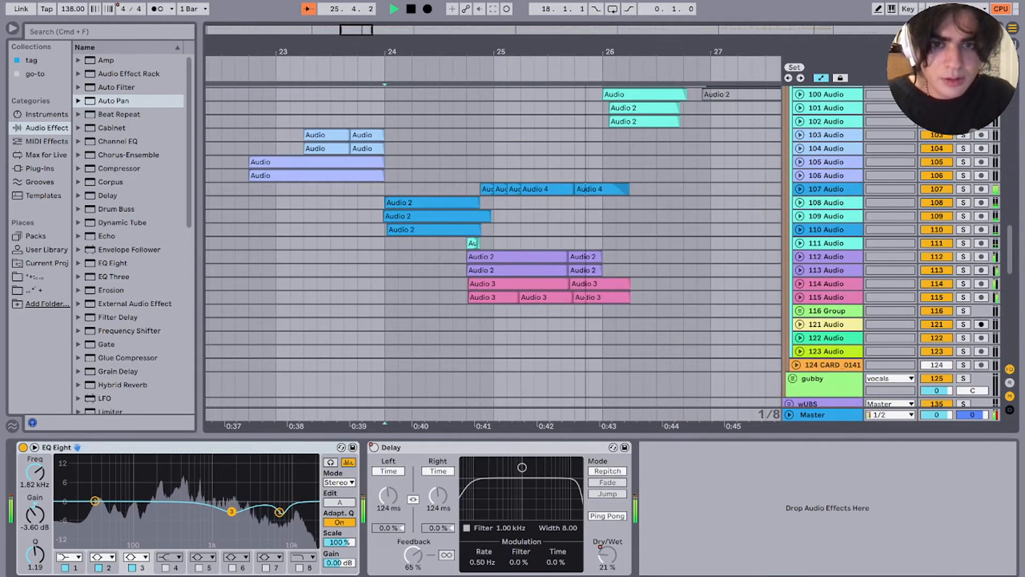
{"action": "scroll", "coordinate": [584, 297], "scroll_direction": "up", "scroll_amount": 5}
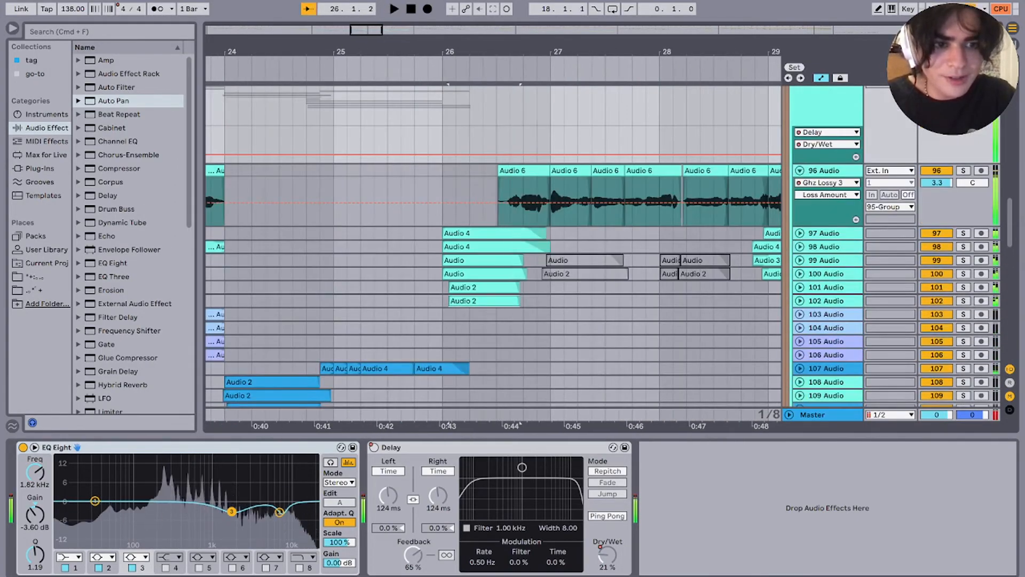
Step: Solo tracks 97 and 98 and play their clips from bar 26
{"action": "left_click", "coordinate": [484, 301]}
{"action": "left_click", "coordinate": [963, 234]}
{"action": "left_click", "coordinate": [963, 246], "text": "super"}
{"action": "key", "text": "space"}
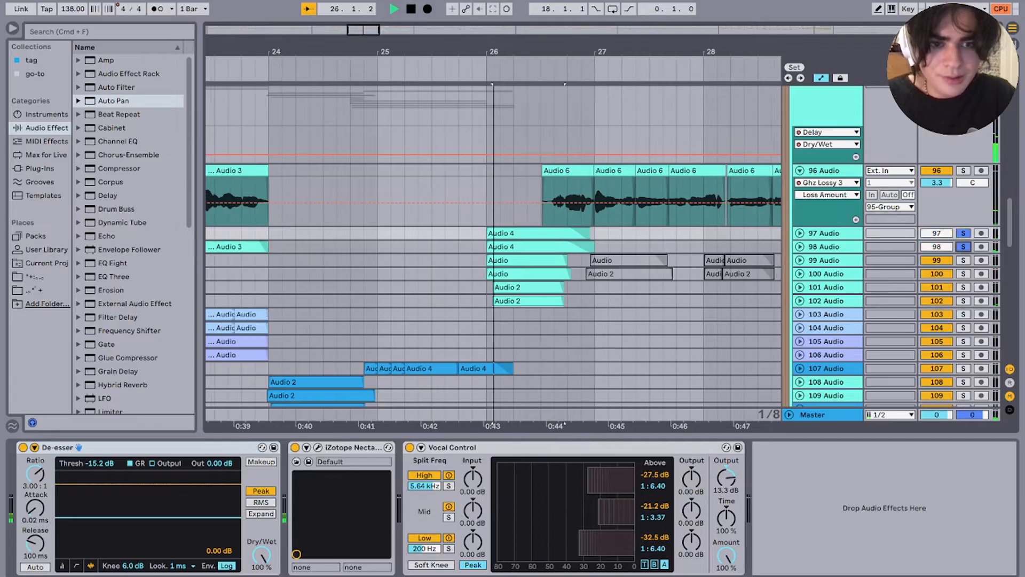
{"action": "key", "text": "space"}
Step: Solo tracks 99 and 100 and play their clips from bar 26
{"action": "left_click", "coordinate": [963, 261]}
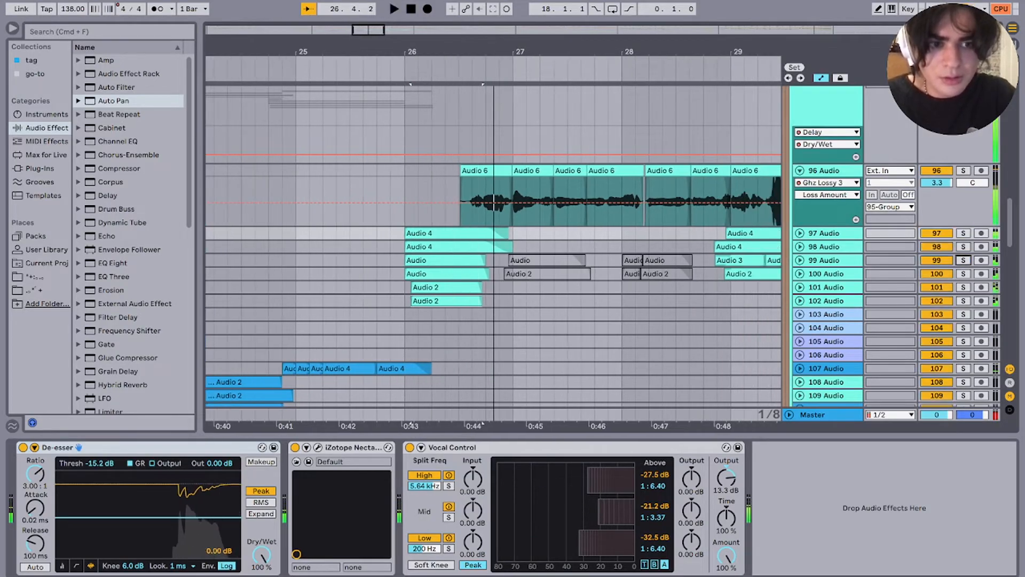
{"action": "left_click", "coordinate": [963, 274], "text": "super"}
{"action": "key", "text": "space"}
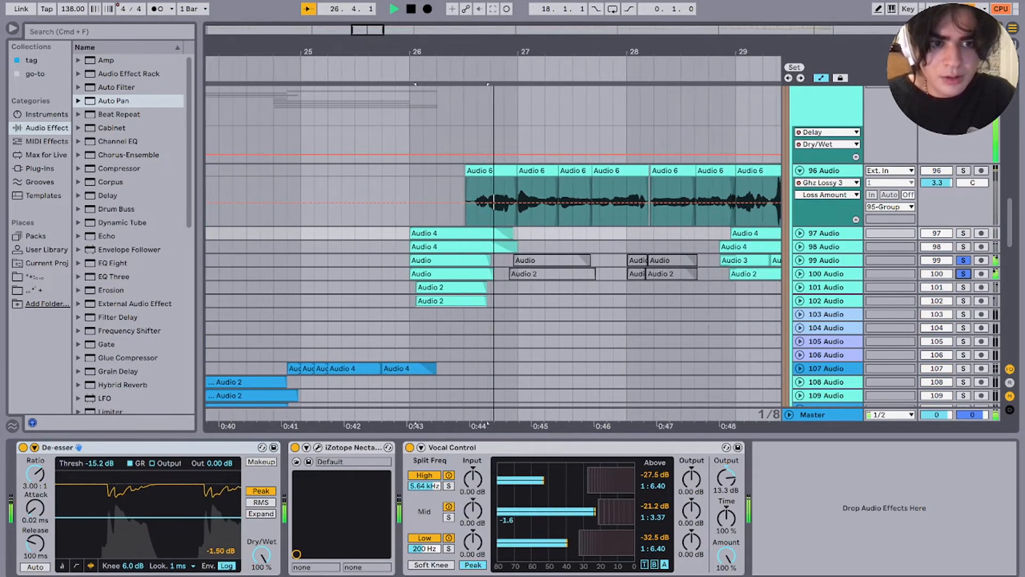
{"action": "key", "text": "space"}
Step: Audition tracks 98 and 97 at bar 26, leaving only track 97 soloed
{"action": "left_click", "coordinate": [963, 247]}
{"action": "key", "text": "space"}
{"action": "left_click", "coordinate": [963, 233], "text": "super"}
{"action": "left_click", "coordinate": [963, 233]}
{"action": "key", "text": "space"}
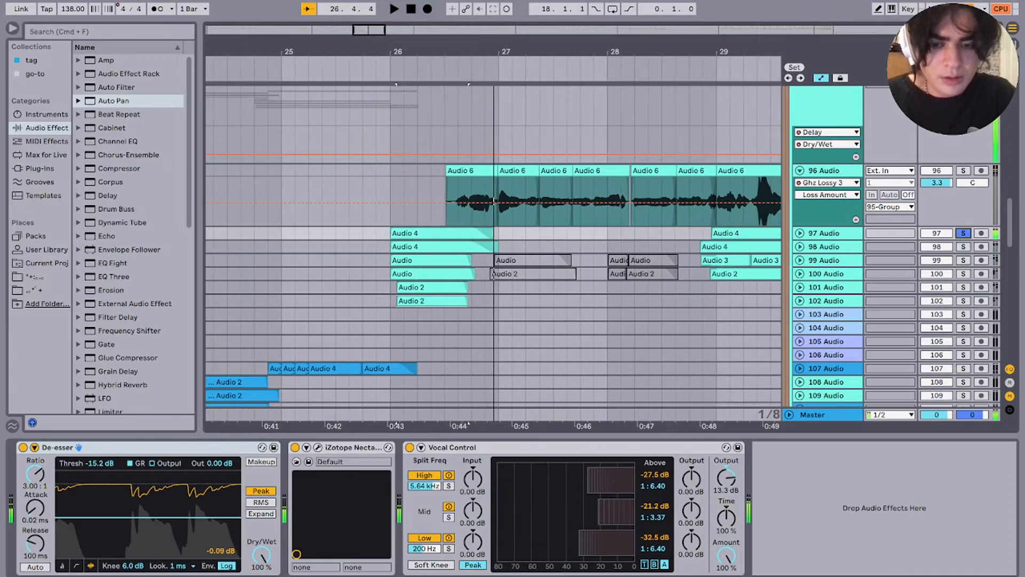
Step: Play tracks 97, 101 and 102 soloed together from bar 26, and play track 102 on its own
{"action": "left_click", "coordinate": [963, 300], "text": "super"}
{"action": "key", "text": "space"}
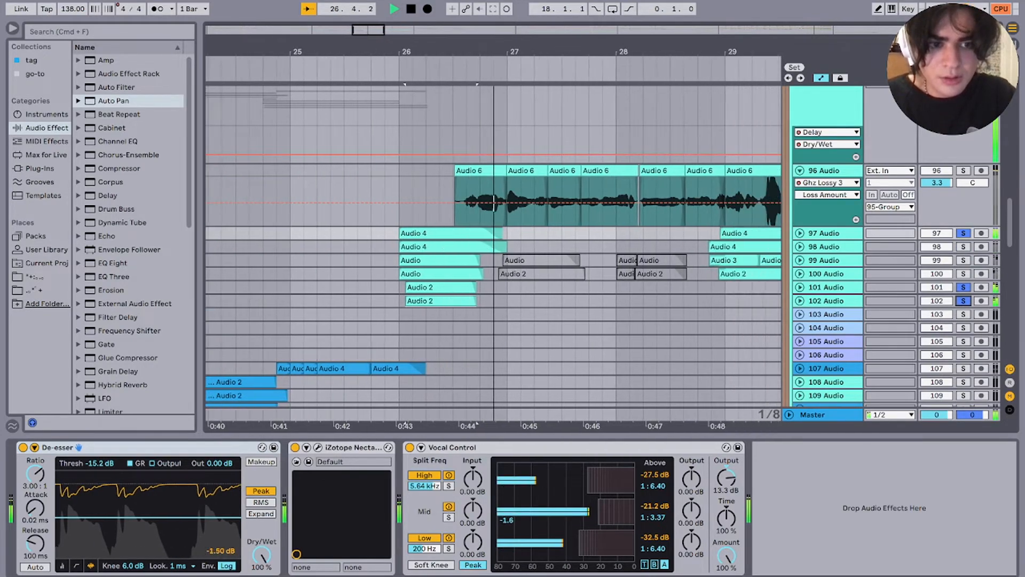
{"action": "key", "text": "space"}
{"action": "left_click", "coordinate": [963, 300]}
{"action": "left_click", "coordinate": [963, 301]}
{"action": "key", "text": "space"}
{"action": "key", "text": "space"}
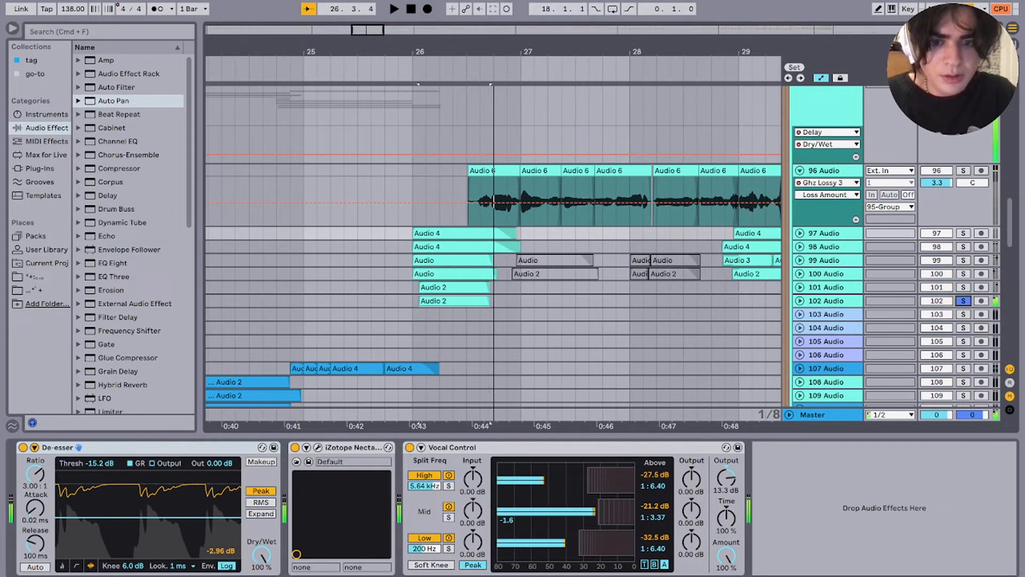
Step: Solo the 95 Group and play its layers from bar 26 through the end of the first verse, examining the stacked clips
{"action": "key", "text": "space"}
{"action": "scroll", "coordinate": [963, 267], "scroll_direction": "up", "scroll_amount": 3}
{"action": "left_click", "coordinate": [963, 142]}
{"action": "key", "text": "space"}
{"action": "key", "text": "space"}
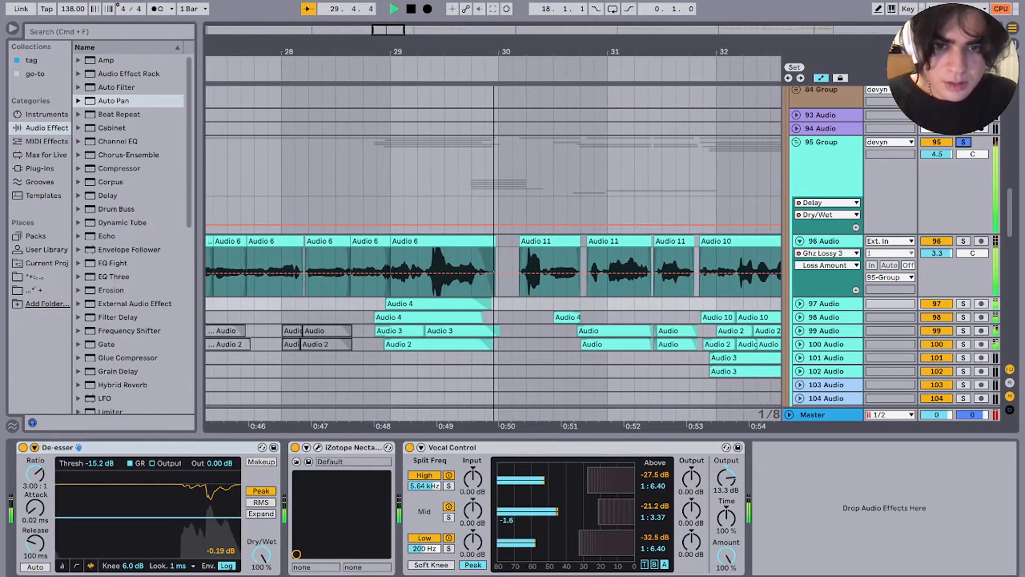
{"action": "scroll", "coordinate": [569, 206], "scroll_direction": "down", "scroll_amount": 3}
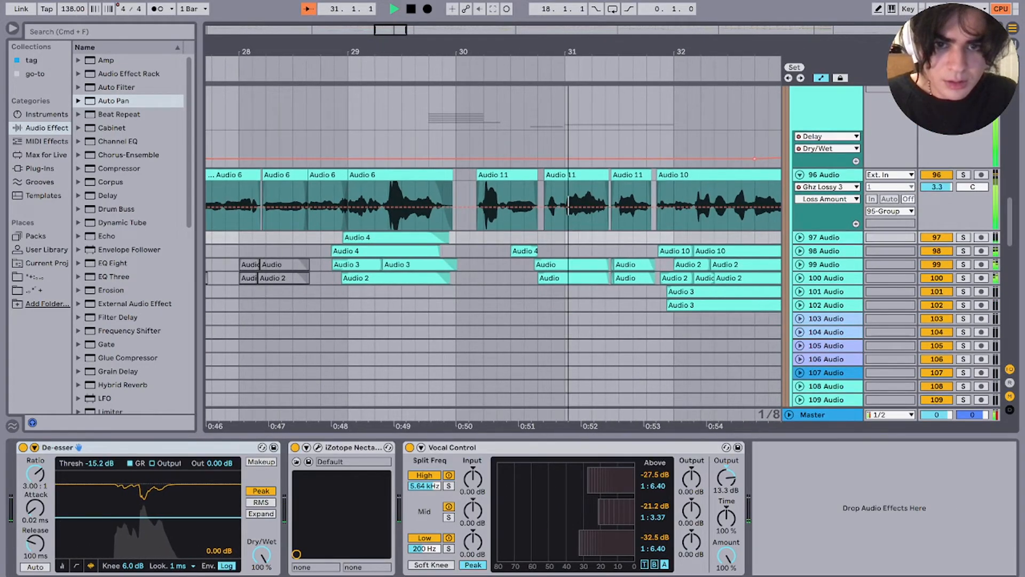
{"action": "scroll", "coordinate": [494, 245], "scroll_direction": "down", "scroll_amount": 12}
{"action": "scroll", "coordinate": [493, 246], "scroll_direction": "up", "scroll_amount": 9}
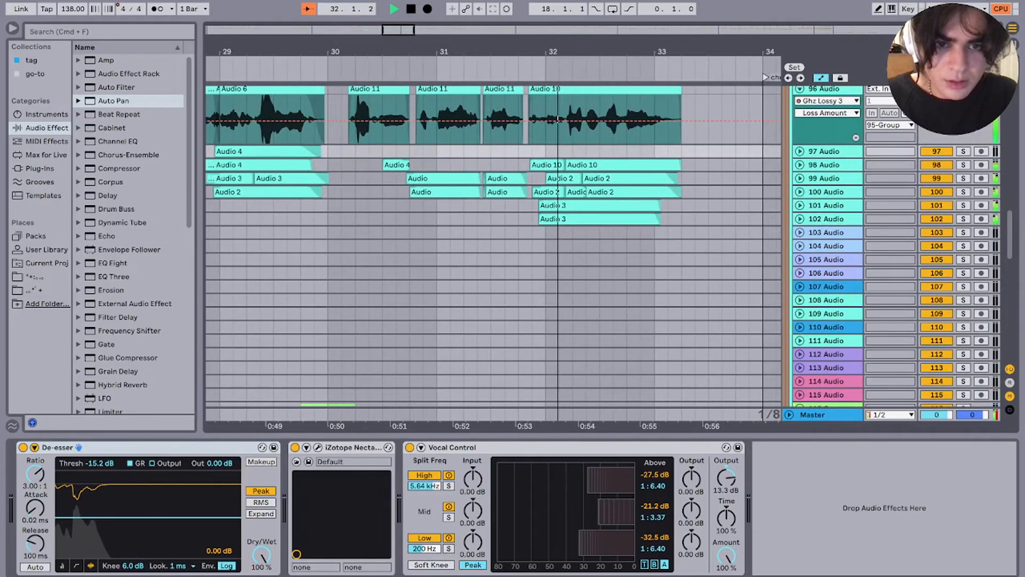
{"action": "scroll", "coordinate": [561, 160], "scroll_direction": "up", "scroll_amount": 3}
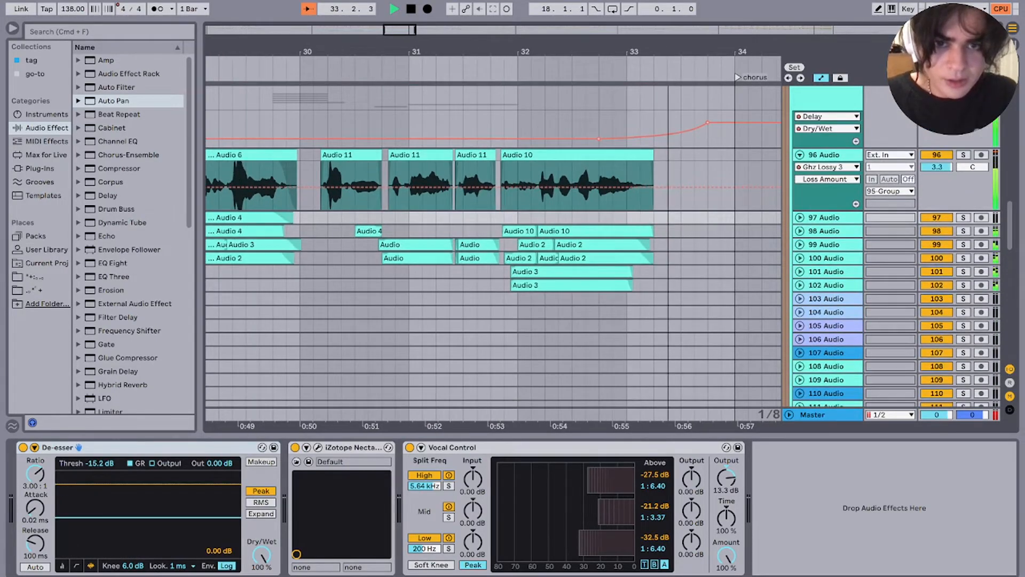
{"action": "key", "text": "space"}
Step: Play from the big chorus at bar 82 and fold the devyn group
{"action": "scroll", "coordinate": [517, 230], "scroll_direction": "down", "scroll_amount": 10}
{"action": "left_click", "coordinate": [516, 231]}
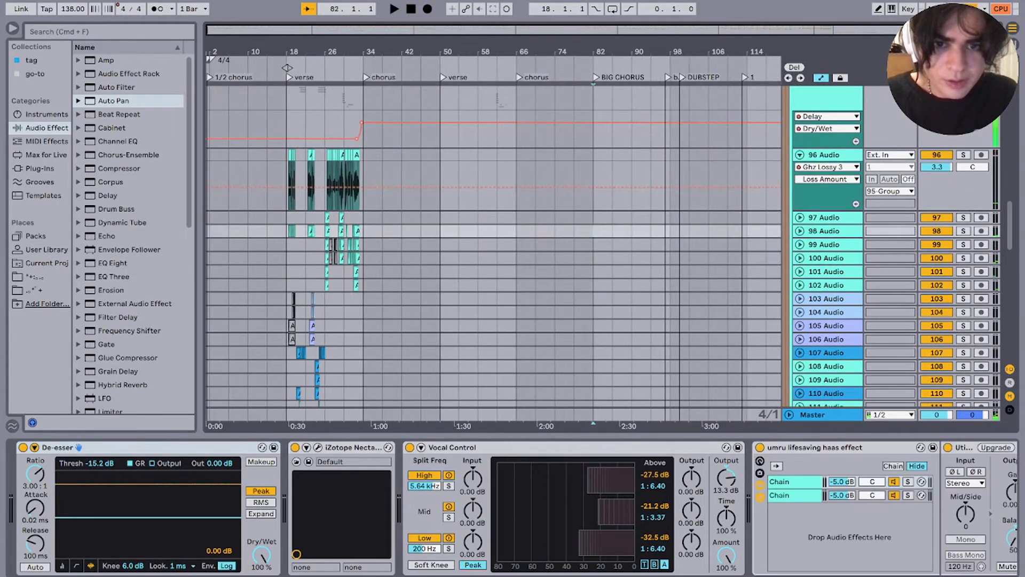
{"action": "scroll", "coordinate": [594, 231], "scroll_direction": "up", "scroll_amount": 8}
{"action": "key", "text": "space"}
{"action": "scroll", "coordinate": [593, 231], "scroll_direction": "down", "scroll_amount": 20}
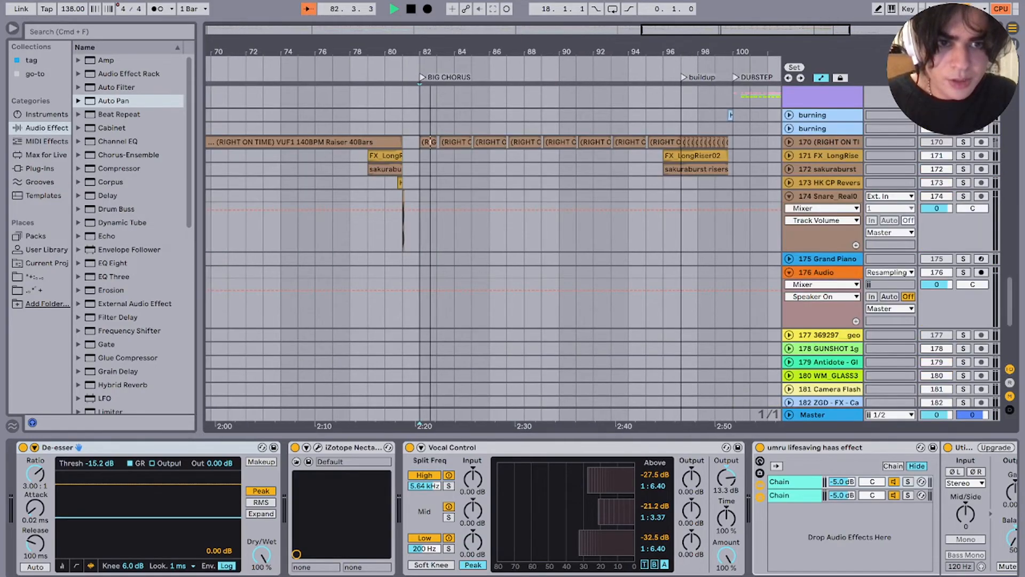
{"action": "scroll", "coordinate": [593, 231], "scroll_direction": "up", "scroll_amount": 20}
{"action": "left_click", "coordinate": [793, 120]}
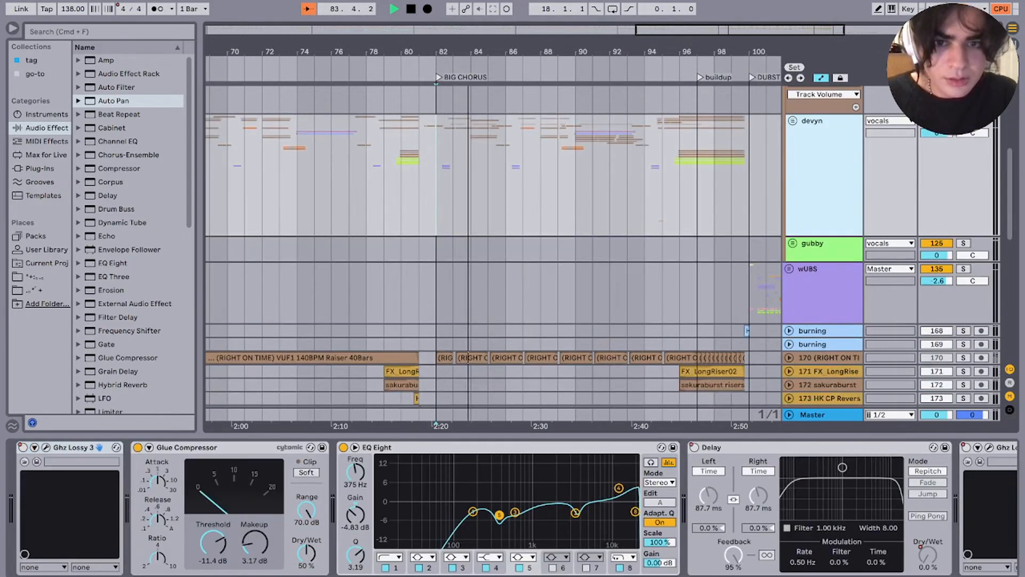
Step: Solo the devyn group and review its clips through the big chorus during playback
{"action": "scroll", "coordinate": [468, 358], "scroll_direction": "up", "scroll_amount": 5}
{"action": "left_click", "coordinate": [963, 227]}
{"action": "scroll", "coordinate": [427, 257], "scroll_direction": "up", "scroll_amount": 5}
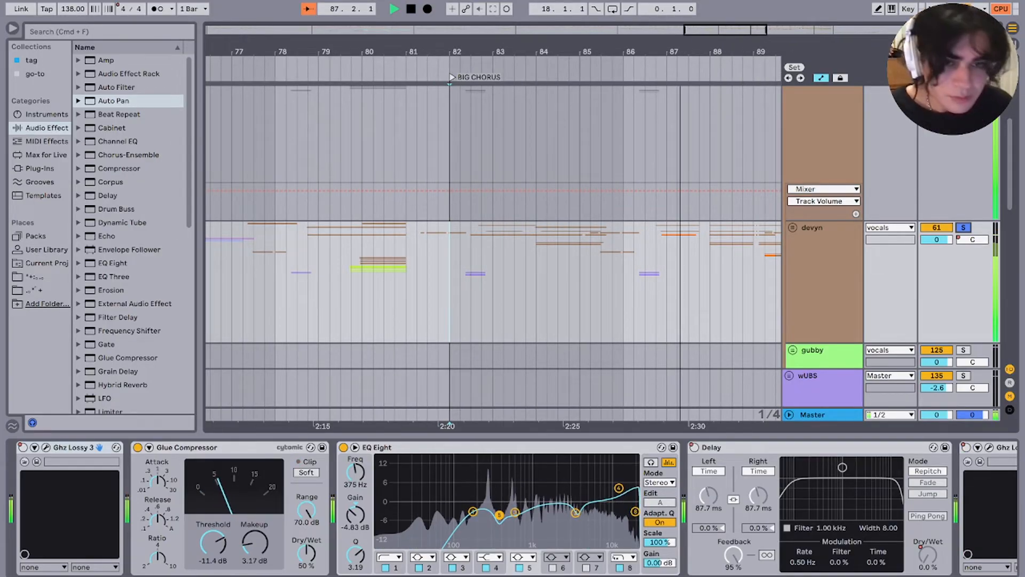
{"action": "scroll", "coordinate": [493, 256], "scroll_direction": "right", "scroll_amount": 5}
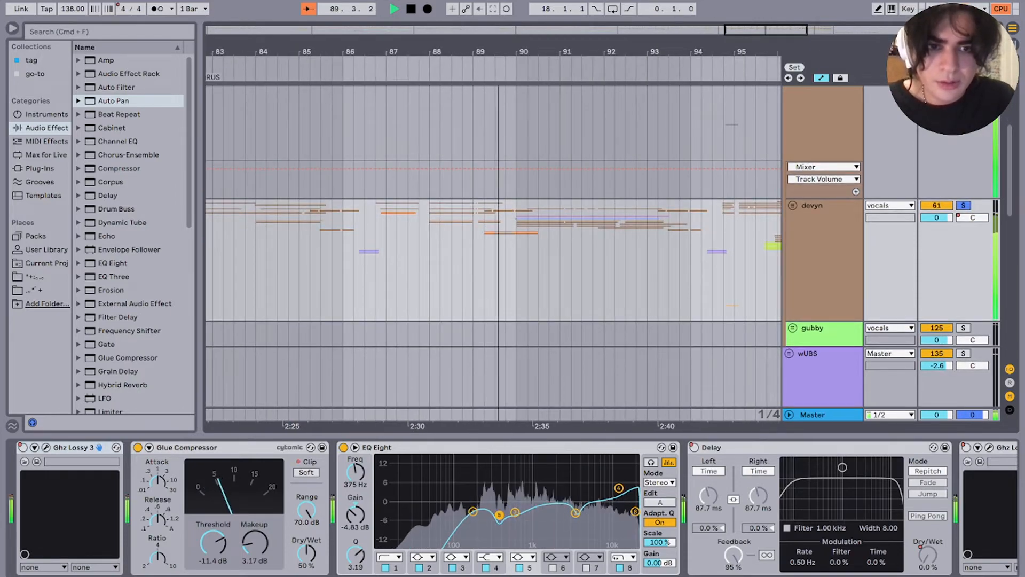
Step: Unfold the devyn group and follow its individual vocal clips from bar 84 into the buildup during playback
{"action": "key", "text": "a"}
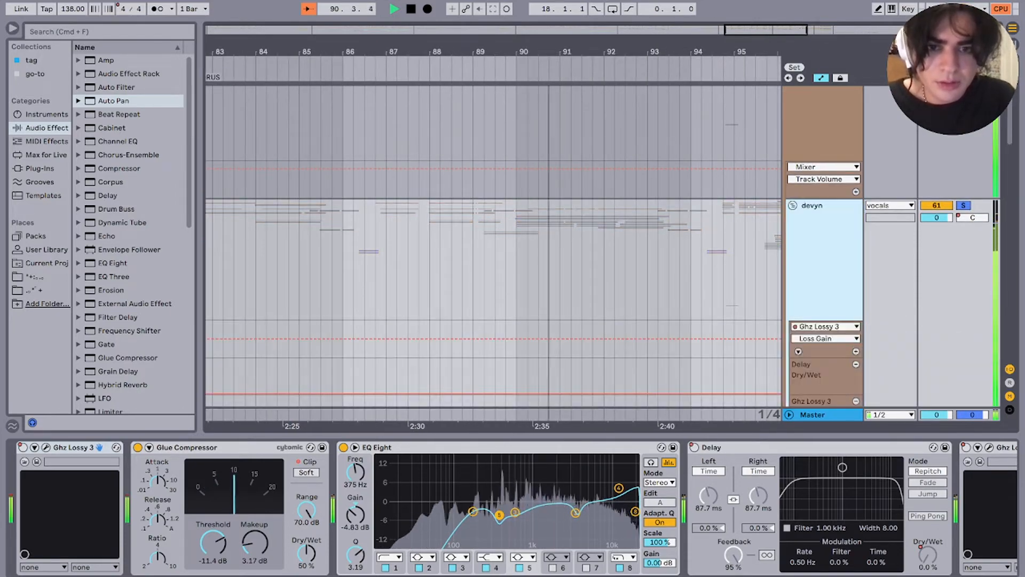
{"action": "key", "text": "a"}
{"action": "scroll", "coordinate": [493, 254], "scroll_direction": "down", "scroll_amount": 3}
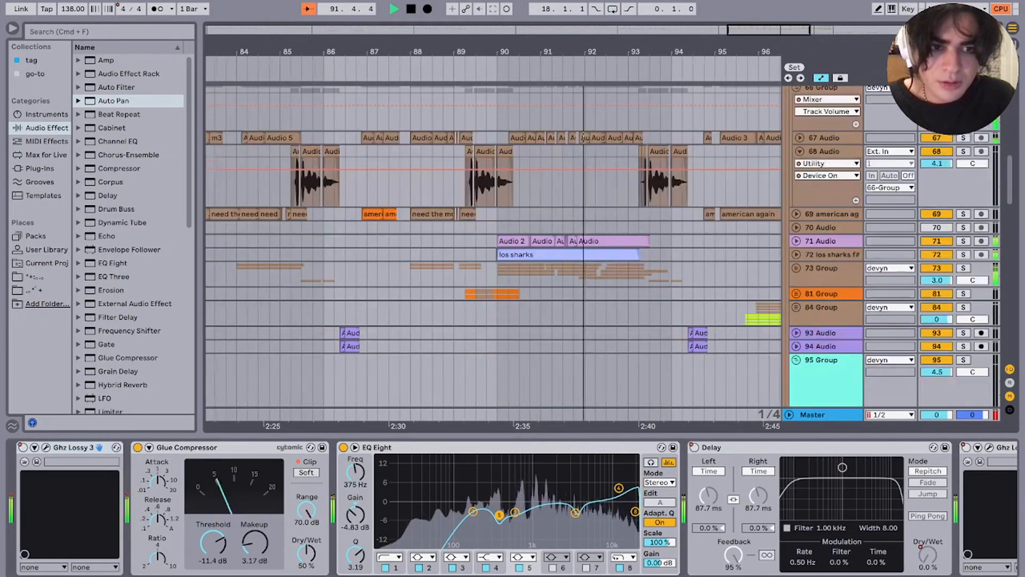
{"action": "scroll", "coordinate": [493, 253], "scroll_direction": "left", "scroll_amount": 1}
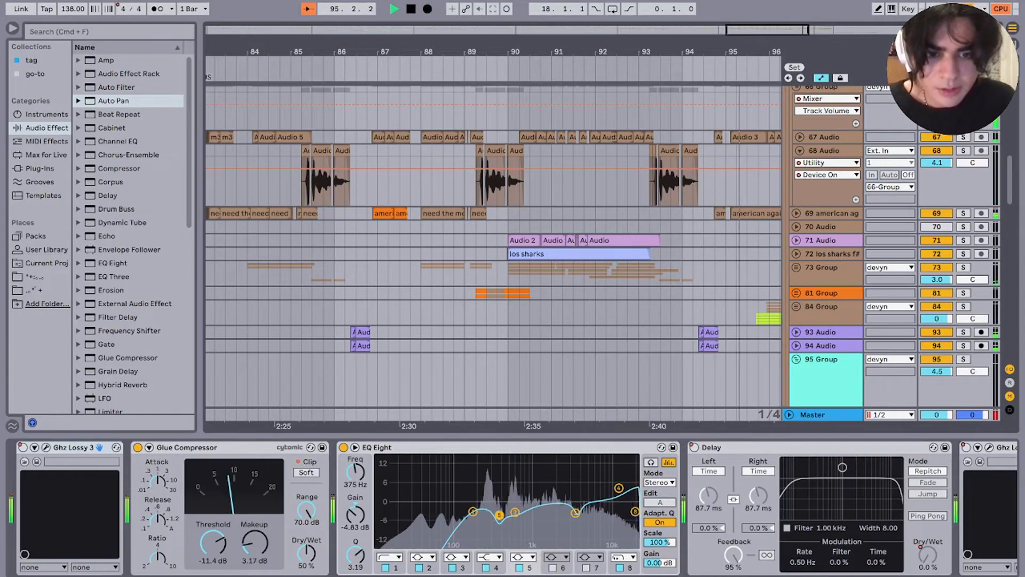
{"action": "scroll", "coordinate": [512, 507], "scroll_direction": "right", "scroll_amount": 7}
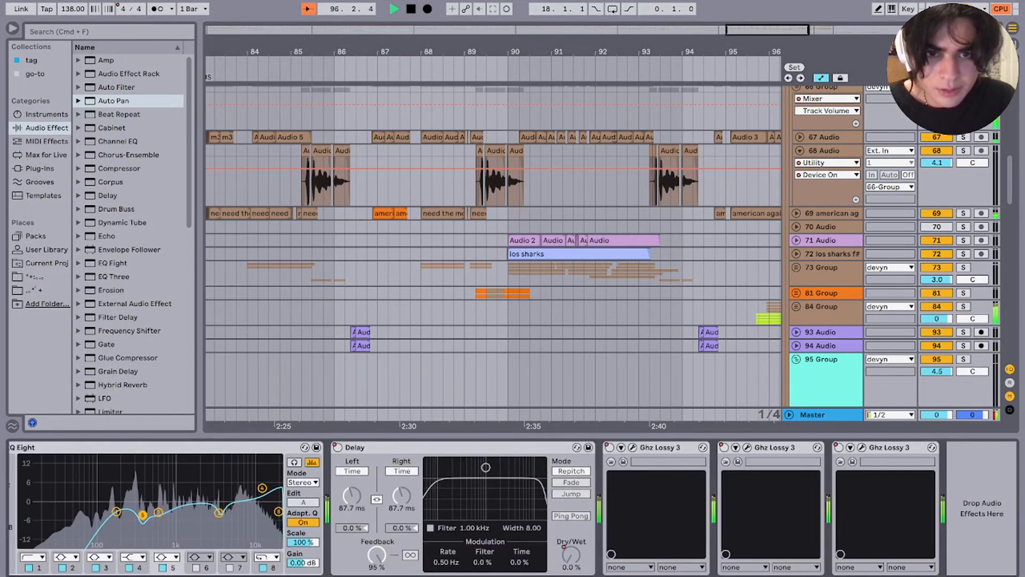
{"action": "scroll", "coordinate": [493, 253], "scroll_direction": "right", "scroll_amount": 5}
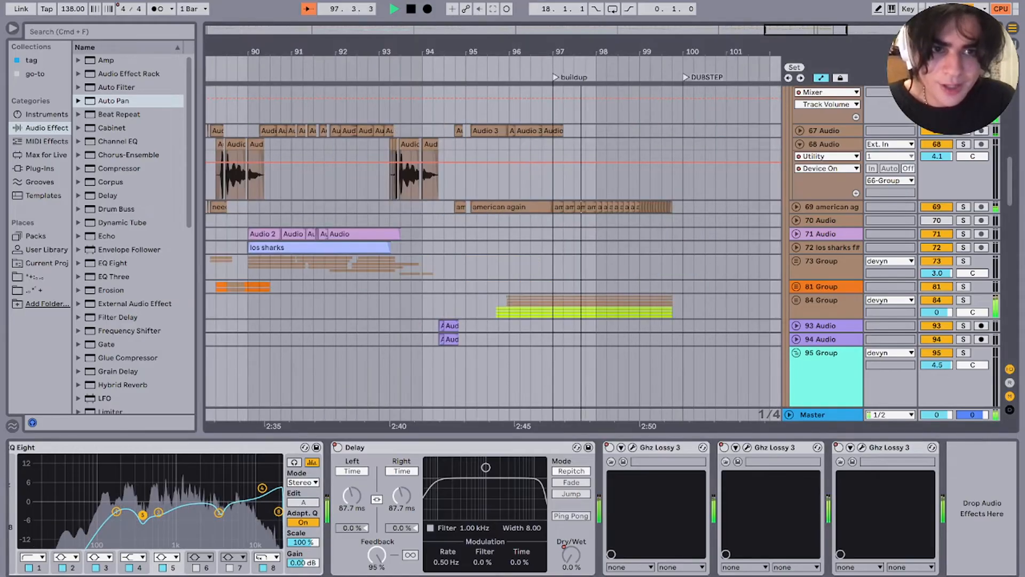
{"action": "key", "text": "space"}
Step: Fold the devyn group and audition its soloed vocals from bar 91 and further points leading to the buildup
{"action": "scroll", "coordinate": [491, 240], "scroll_direction": "up", "scroll_amount": 5}
{"action": "scroll", "coordinate": [640, 240], "scroll_direction": "up", "scroll_amount": 5}
{"action": "left_click", "coordinate": [793, 144]}
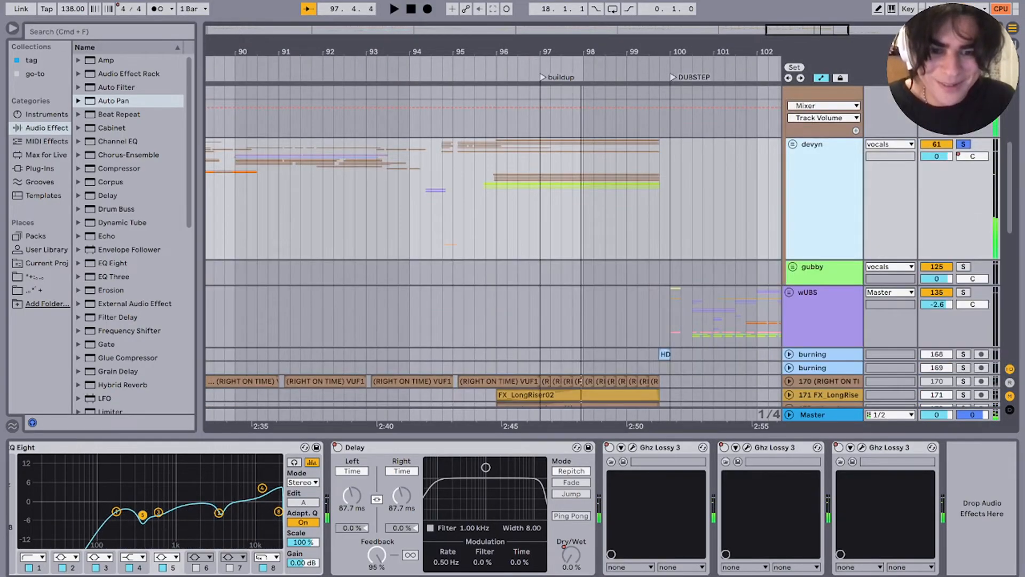
{"action": "left_click", "coordinate": [344, 198]}
{"action": "scroll", "coordinate": [344, 198], "scroll_direction": "left", "scroll_amount": 5}
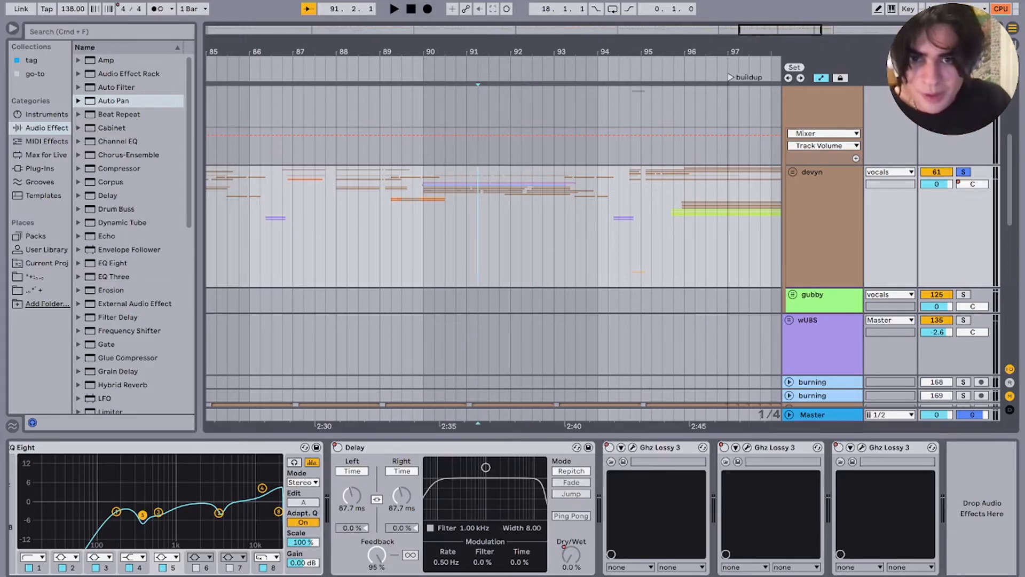
{"action": "key", "text": "space"}
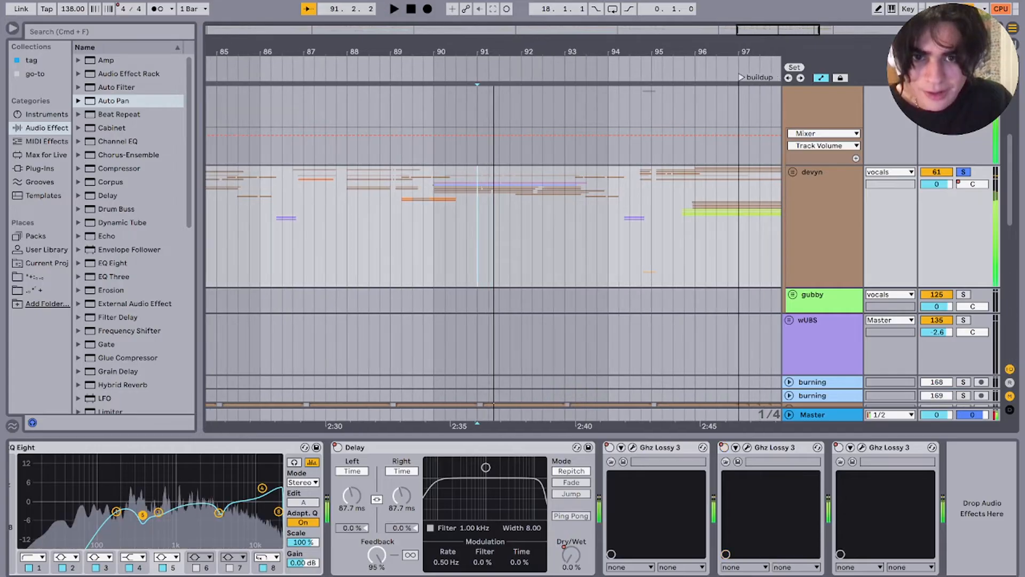
{"action": "key", "text": "space"}
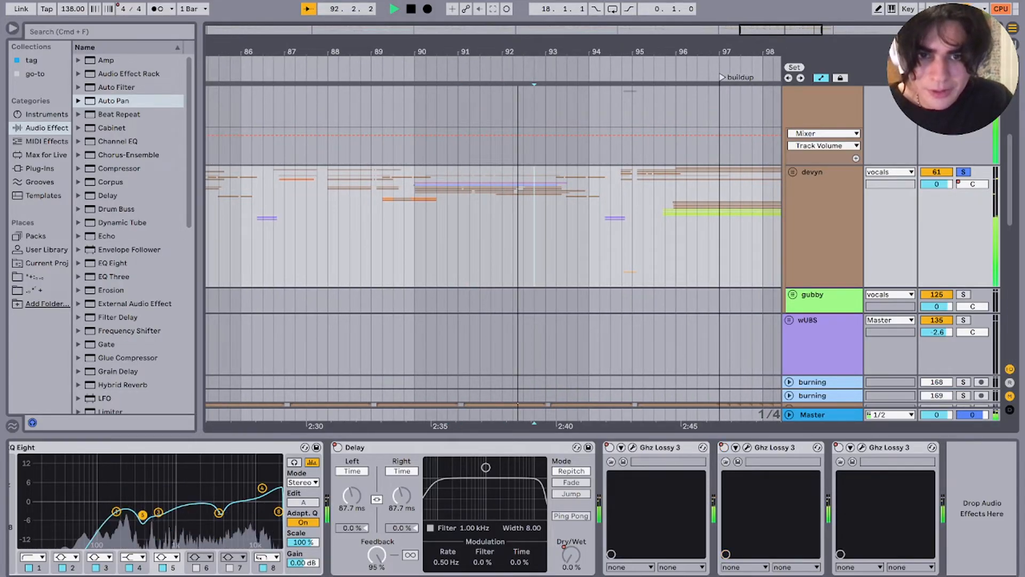
{"action": "key", "text": "space"}
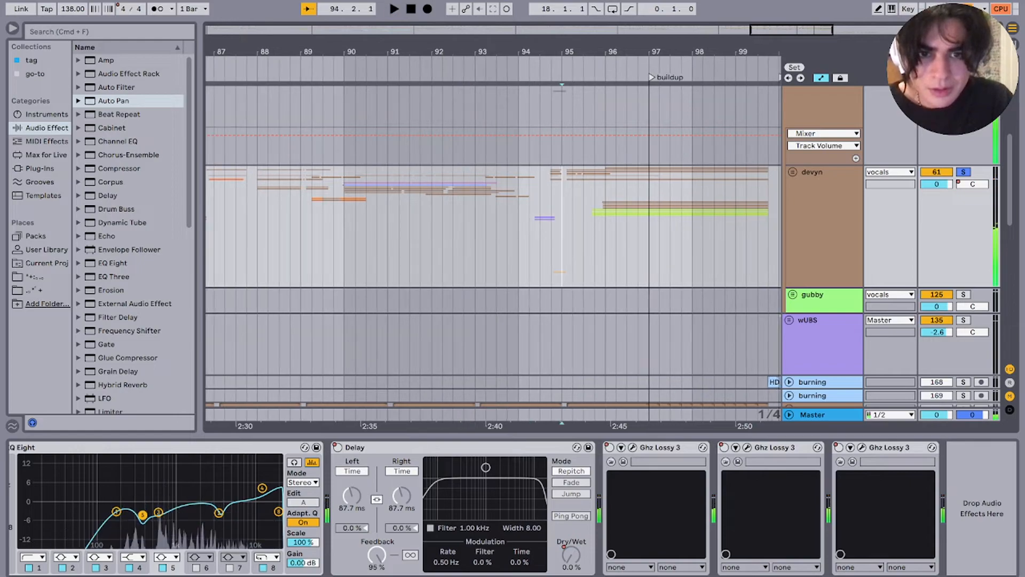
{"action": "key", "text": "space"}
Step: Show the whole arrangement, stop playback, look over the tracks and fold the vocals group
{"action": "key", "text": "w"}
{"action": "scroll", "coordinate": [493, 251], "scroll_direction": "up", "scroll_amount": 2}
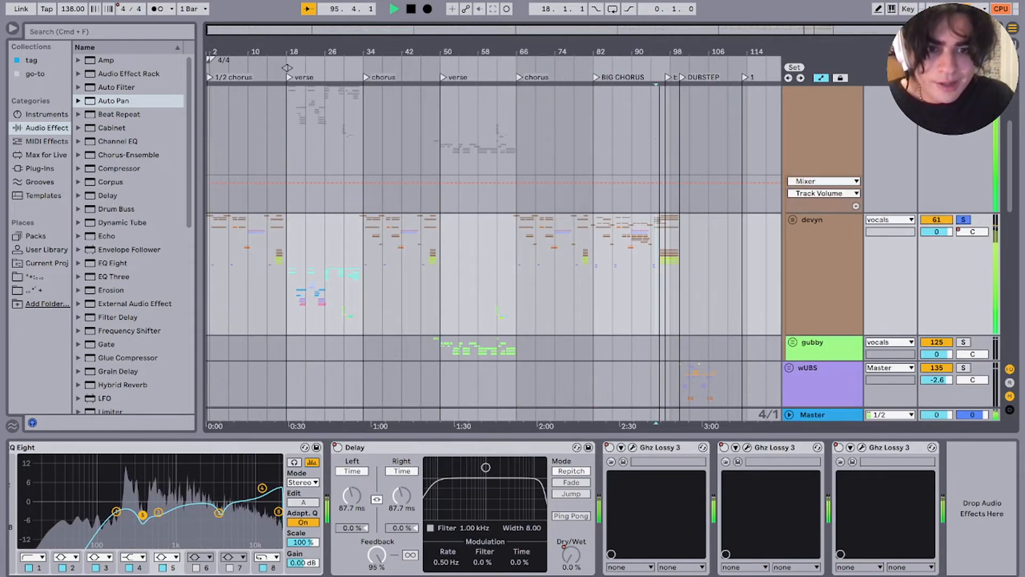
{"action": "key", "text": "space"}
{"action": "scroll", "coordinate": [493, 246], "scroll_direction": "down", "scroll_amount": 5}
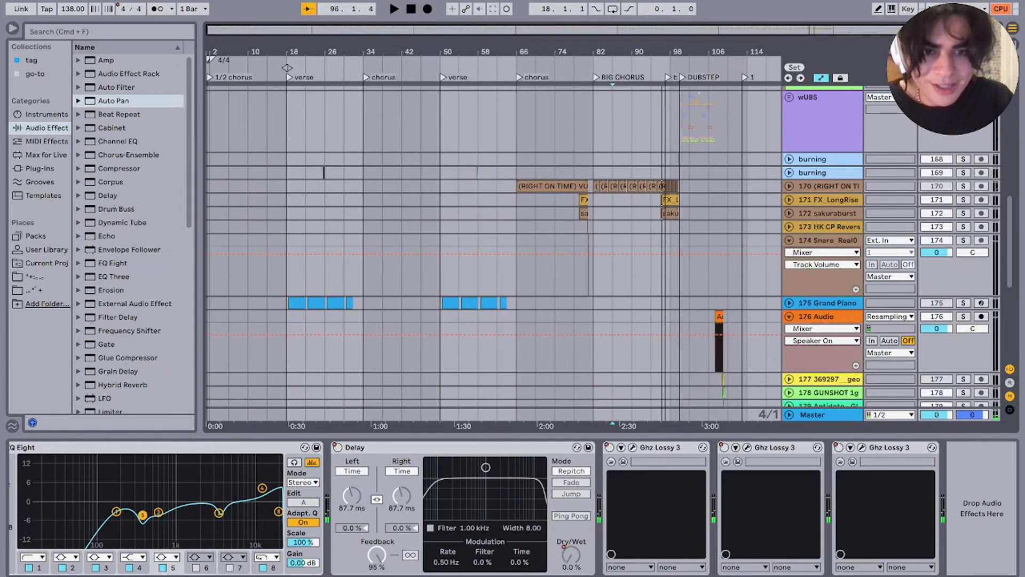
{"action": "scroll", "coordinate": [595, 250], "scroll_direction": "down", "scroll_amount": 5}
{"action": "scroll", "coordinate": [595, 249], "scroll_direction": "up", "scroll_amount": 13}
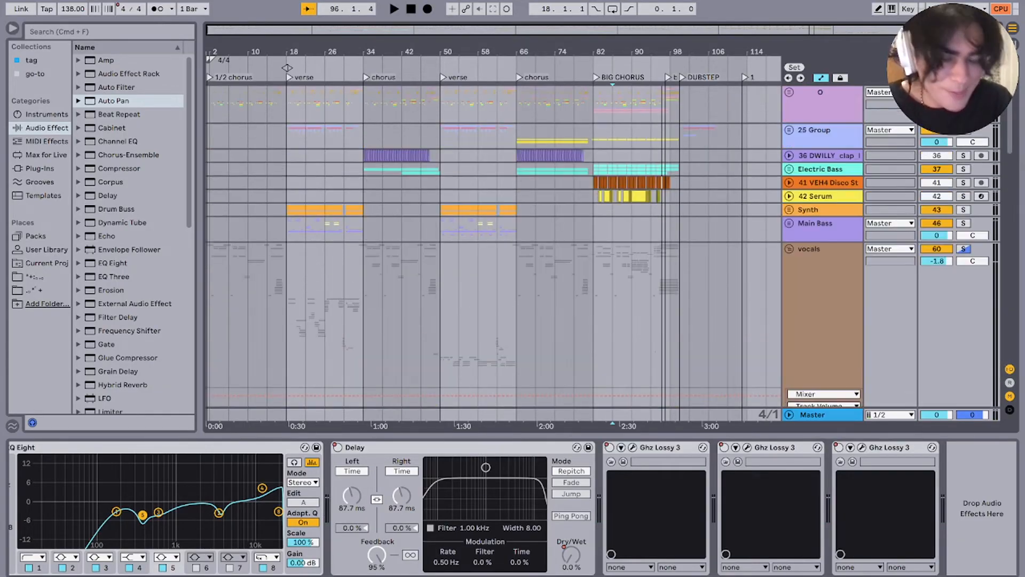
{"action": "left_click", "coordinate": [789, 248]}
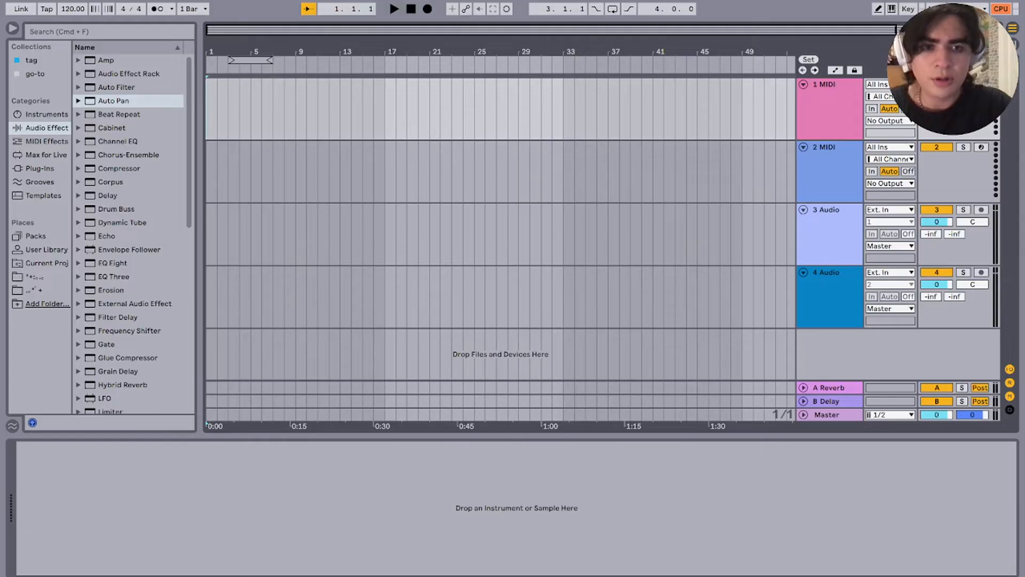
Step: In a new set, place fff_Loansharks_instrumental on the third track at bar 1 and set its warp mode to Complex Pro
{"action": "left_click_drag", "start_coordinate": [1003, 213], "coordinate": [202, 210]}
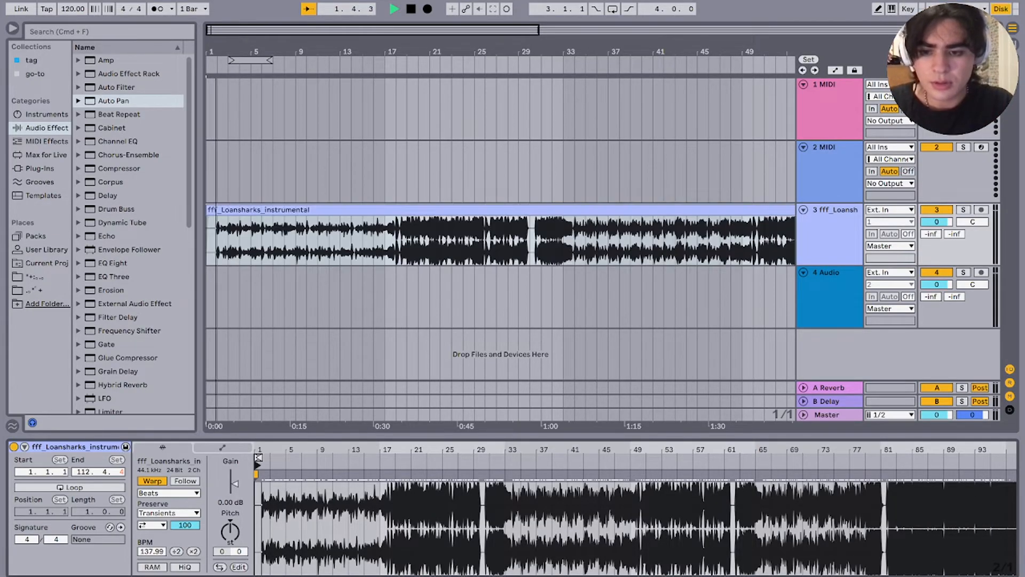
{"action": "left_click_drag", "start_coordinate": [258, 450], "coordinate": [267, 546]}
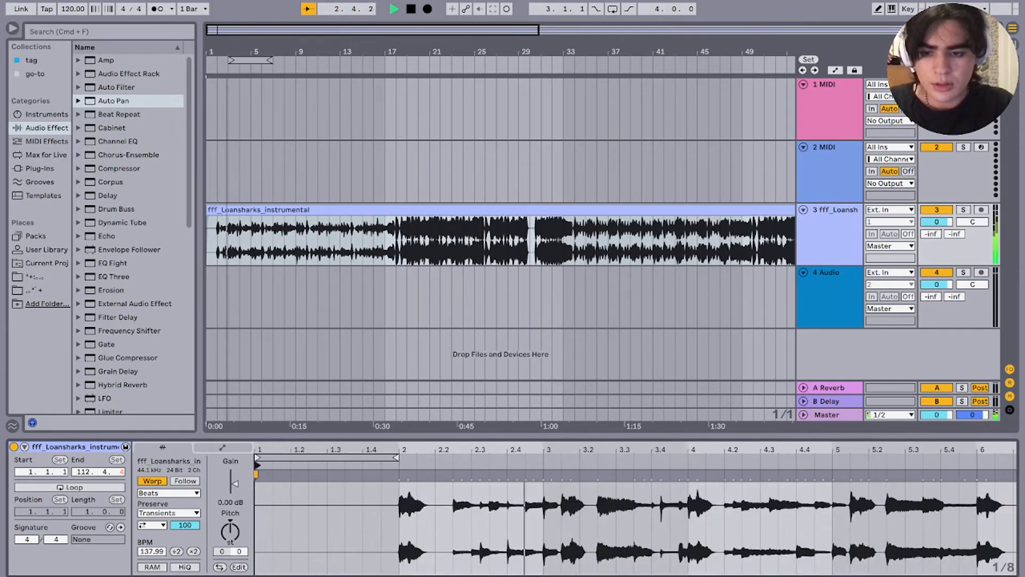
{"action": "key", "text": "space"}
{"action": "key", "text": "space"}
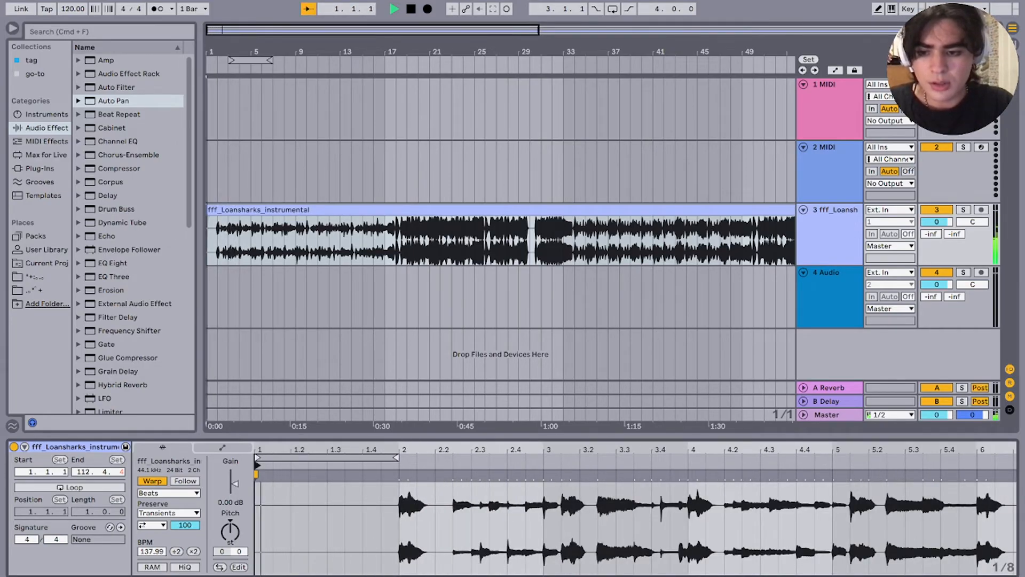
{"action": "left_click", "coordinate": [169, 493]}
{"action": "left_click", "coordinate": [169, 557]}
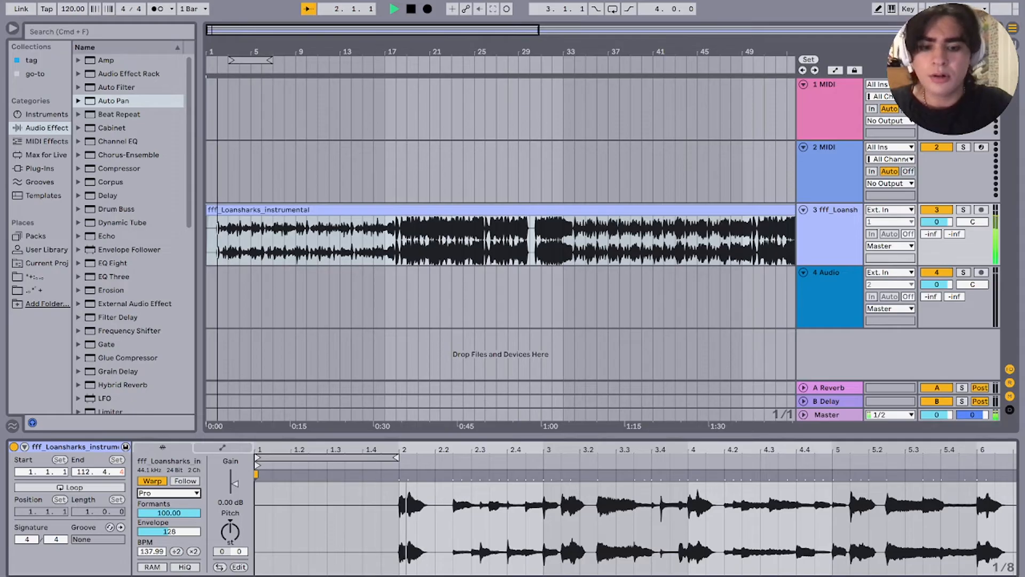
Step: Set the project tempo to 138 BPM and play the instrumental's opening bars
{"action": "left_click", "coordinate": [72, 9]}
{"action": "type", "text": "138"}
{"action": "key", "text": "Return"}
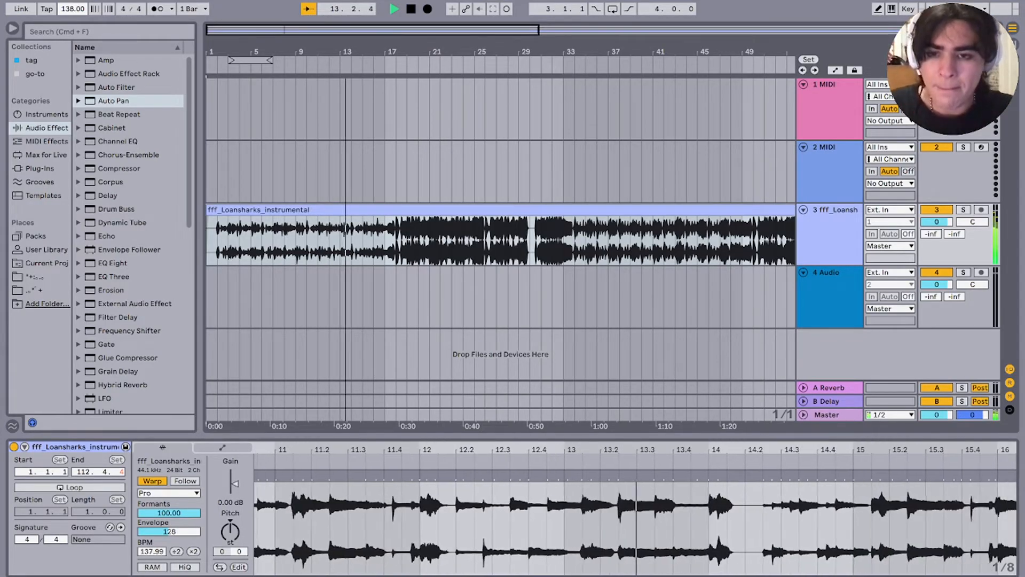
{"action": "key", "text": "space"}
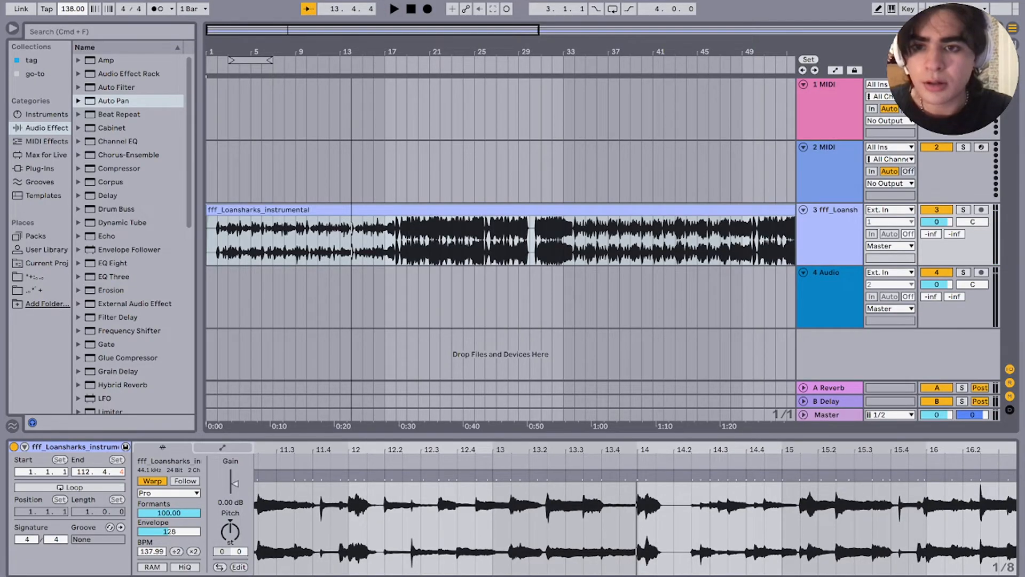
Step: Place the Primadonna studio acapella on the fourth track at bar 1, transpose it +4 semitones and set its warp mode to Complex Pro
{"action": "left_click_drag", "start_coordinate": [1014, 291], "coordinate": [230, 272]}
{"action": "scroll", "coordinate": [229, 272], "scroll_direction": "up", "scroll_amount": 10}
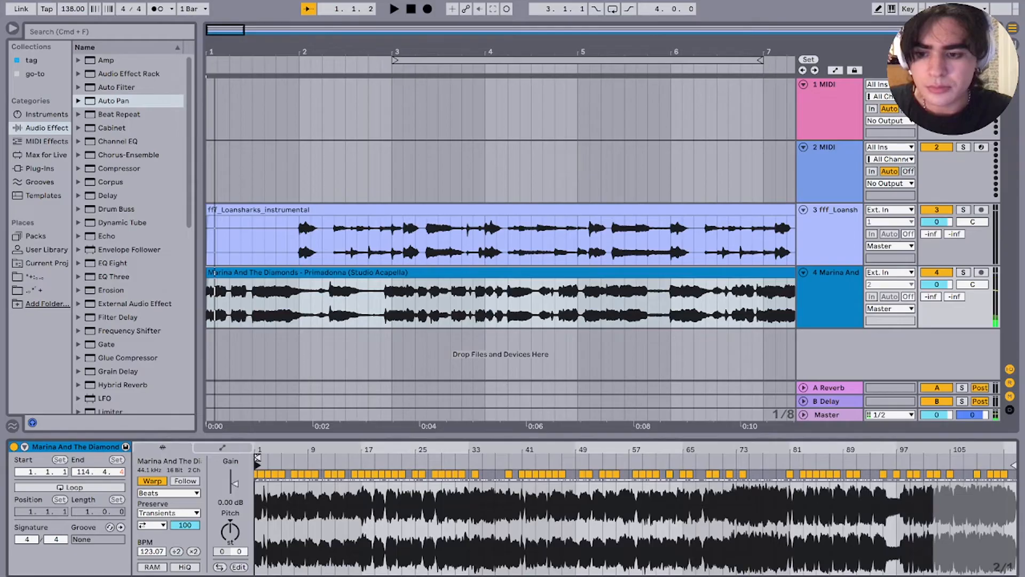
{"action": "key", "text": "space"}
{"action": "key", "text": "space"}
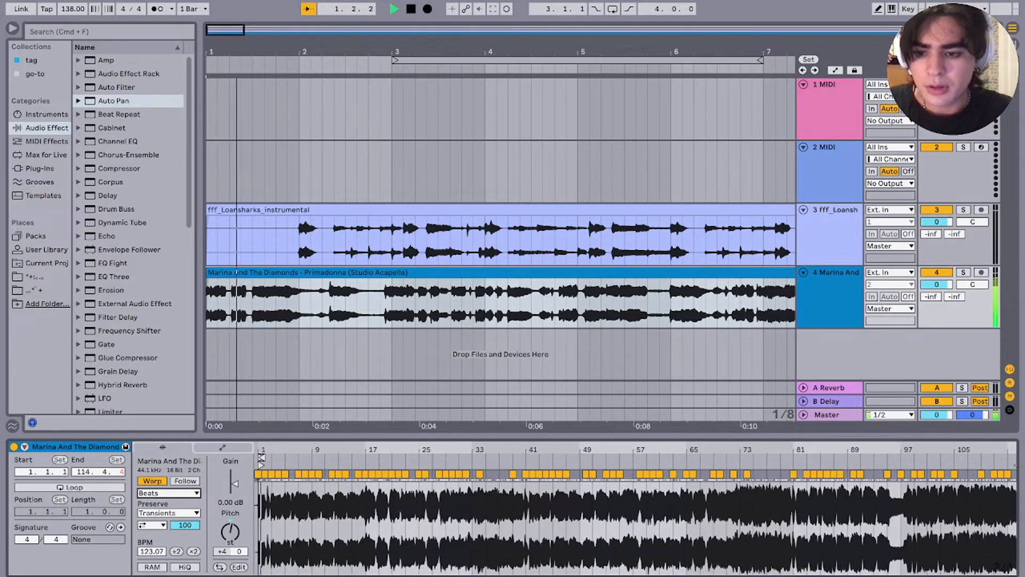
{"action": "key", "text": "space"}
Step: Move the acapella clip to beat 1.3 with its start extended back to bar 1, and set its Formants to 0
{"action": "left_click_drag", "start_coordinate": [264, 272], "coordinate": [310, 272]}
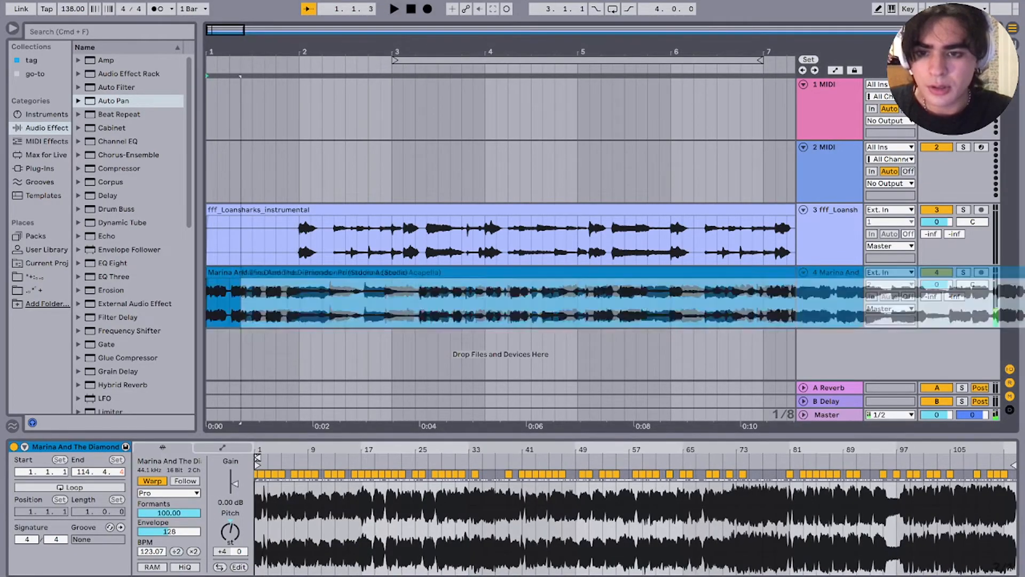
{"action": "key", "text": "space"}
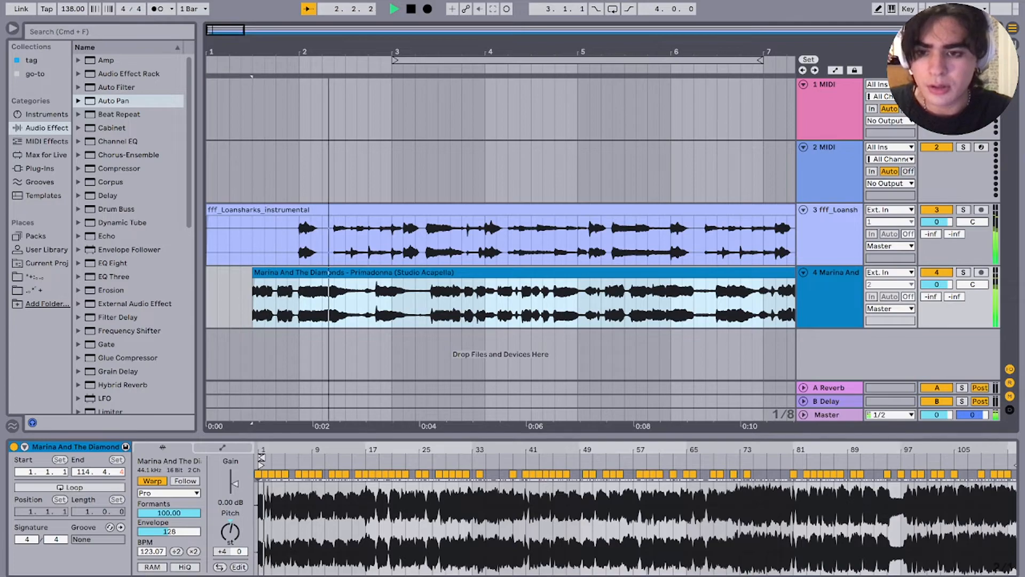
{"action": "left_click_drag", "start_coordinate": [170, 512], "coordinate": [170, 566]}
{"action": "left_click_drag", "start_coordinate": [254, 272], "coordinate": [207, 272]}
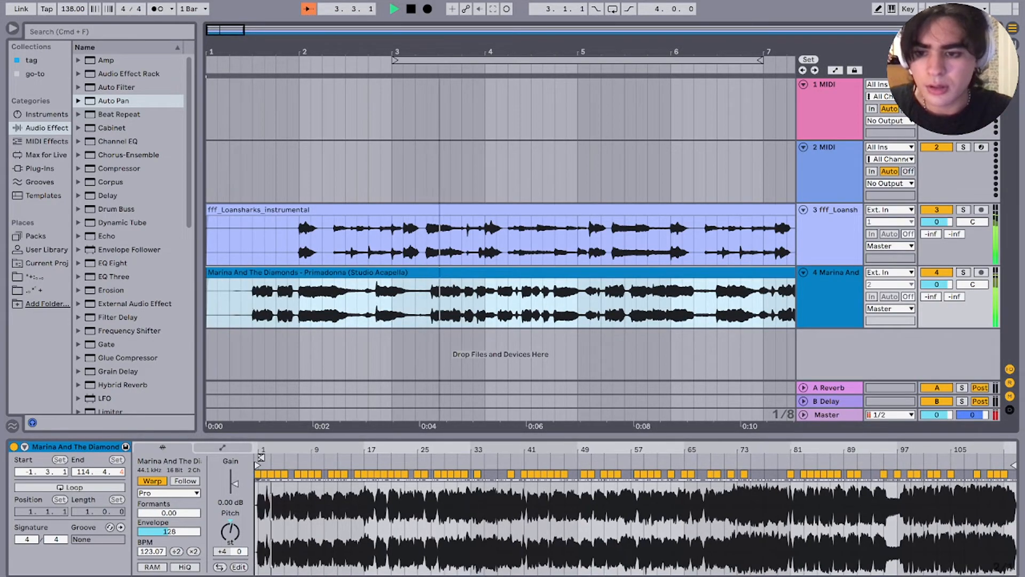
Step: Reset the acapella clip's warping to clear its warp markers and set the clip's BPM to 128
{"action": "key", "text": "space"}
{"action": "double_click", "coordinate": [152, 481]}
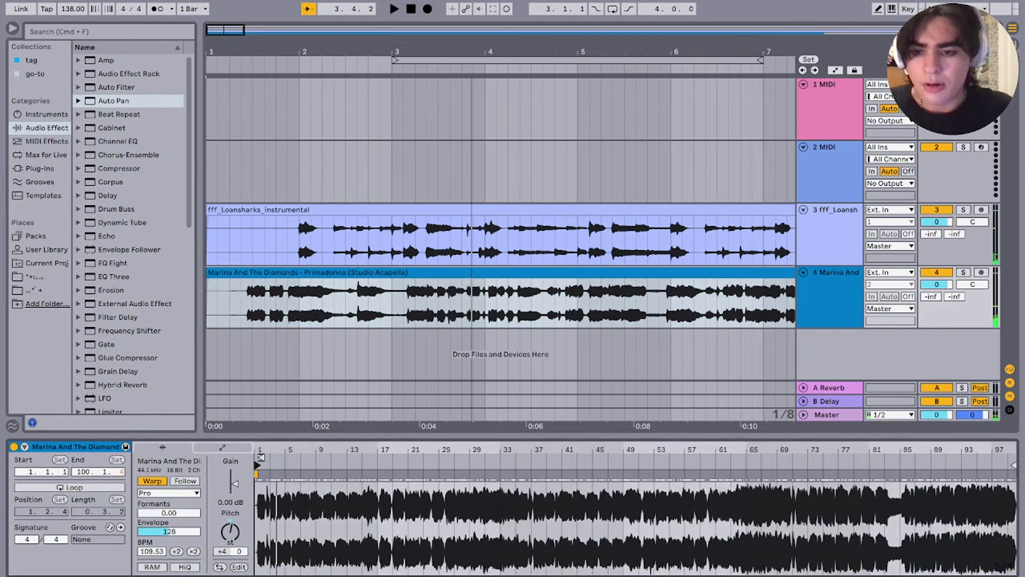
{"action": "type", "text": "128"}
{"action": "key", "text": "Return"}
{"action": "key", "text": "space"}
Step: Split the acapella at beat 1.3, align its vocals with the instrumental's first hit at bar 2, and restore the clip's start to bar 1
{"action": "left_click", "coordinate": [252, 302]}
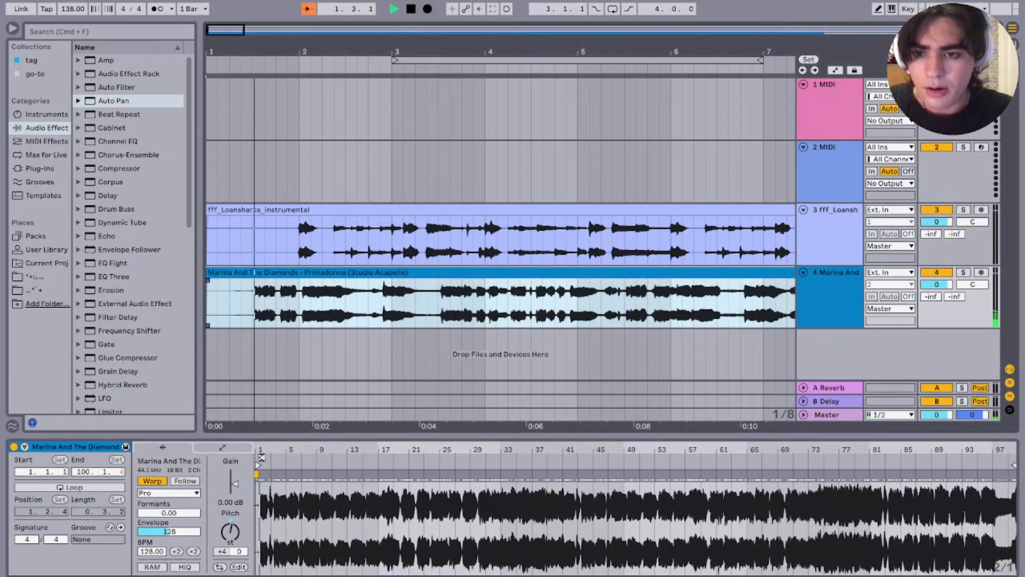
{"action": "key", "text": "plus"}
{"action": "key", "text": "super+e"}
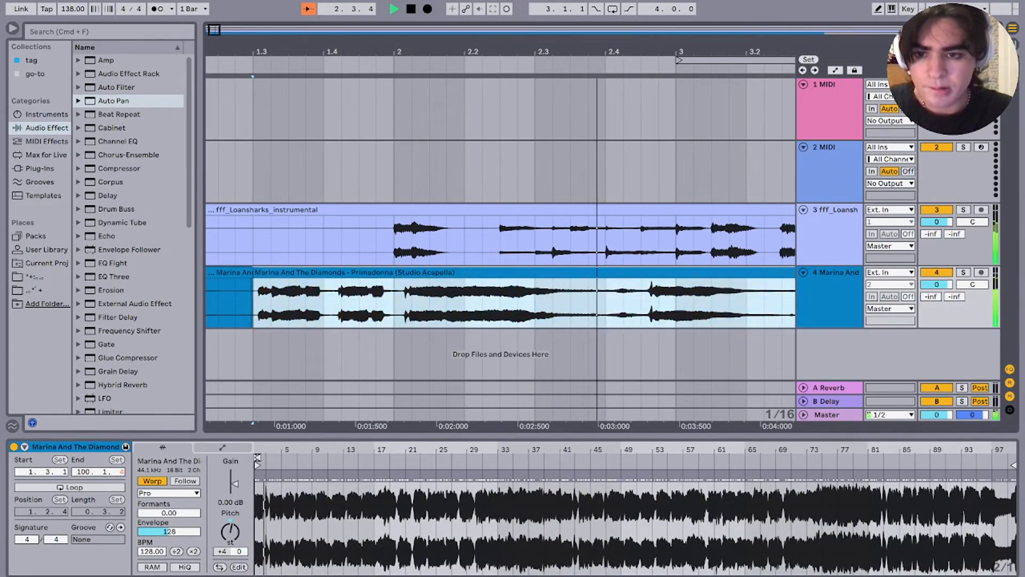
{"action": "key", "text": "plus"}
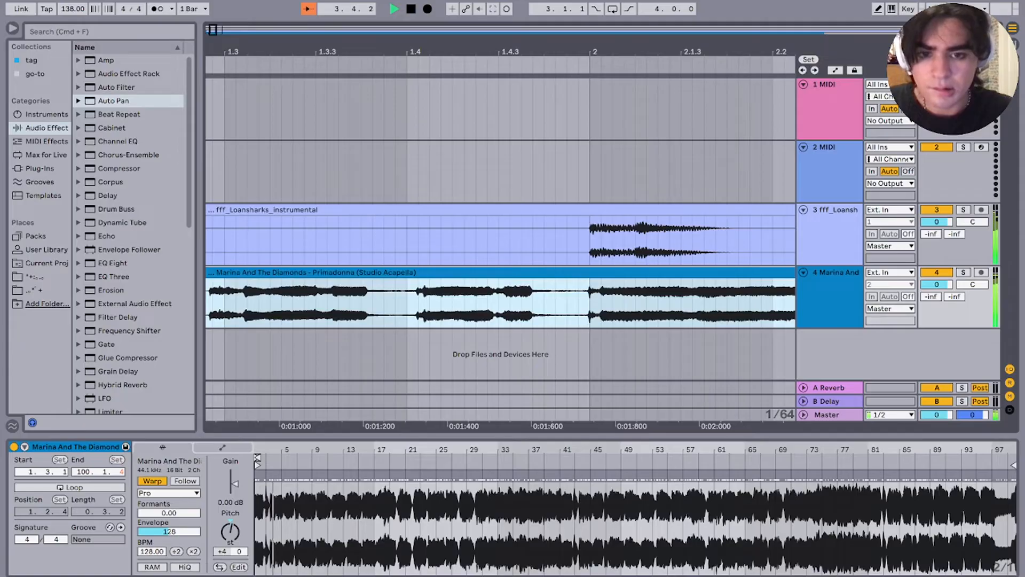
{"action": "key", "text": "minus"}
{"action": "key", "text": "minus"}
{"action": "key", "text": "minus"}
{"action": "key", "text": "minus"}
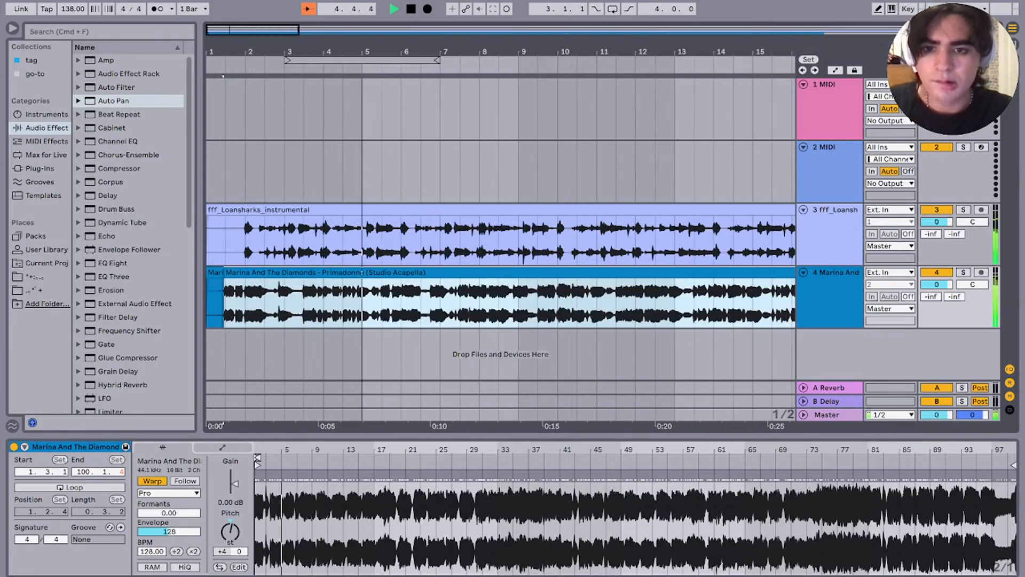
{"action": "key", "text": "super+z"}
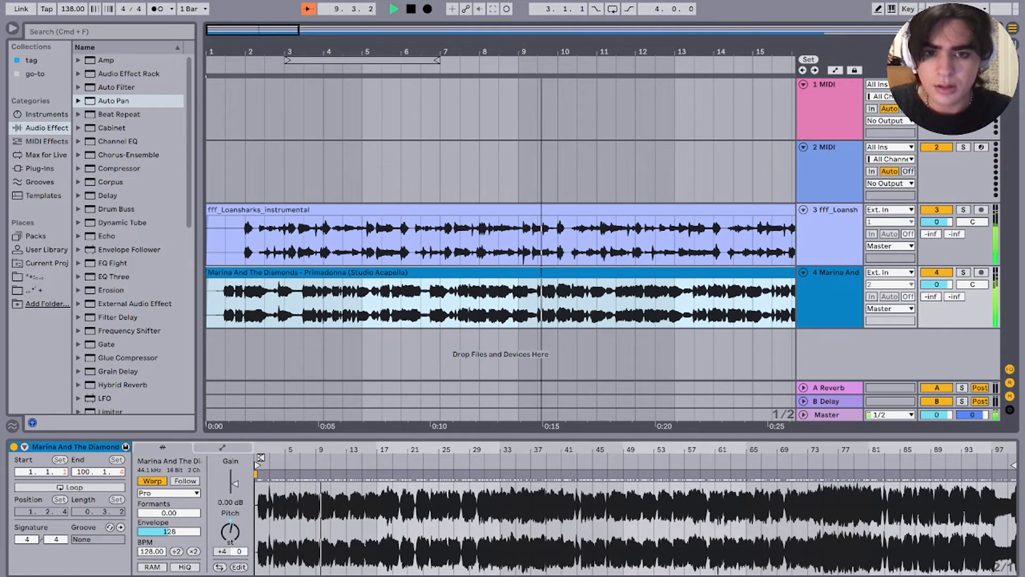
Step: Delete the two empty MIDI tracks above the instrumental
{"action": "key", "text": "minus"}
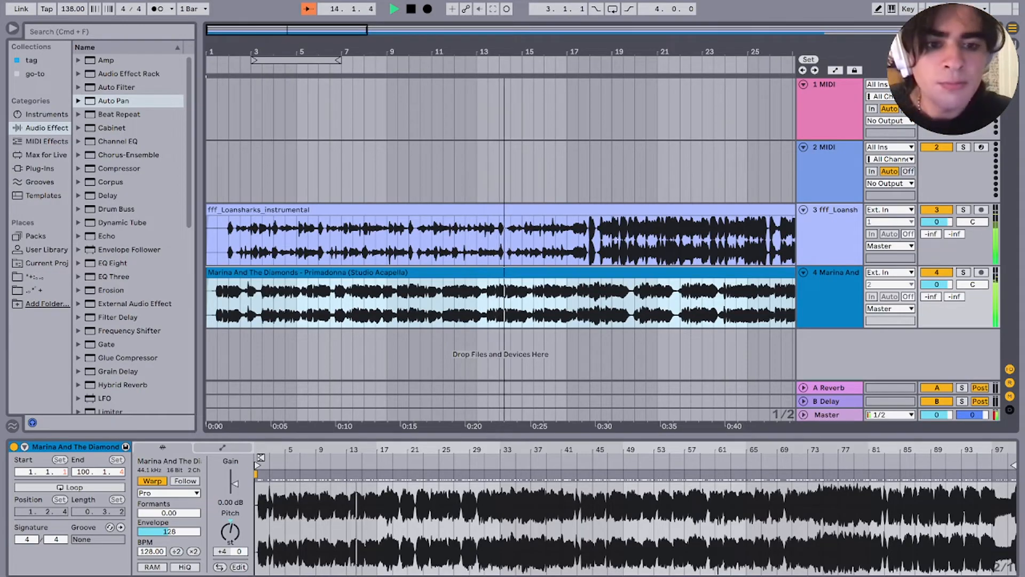
{"action": "left_click", "coordinate": [830, 147]}
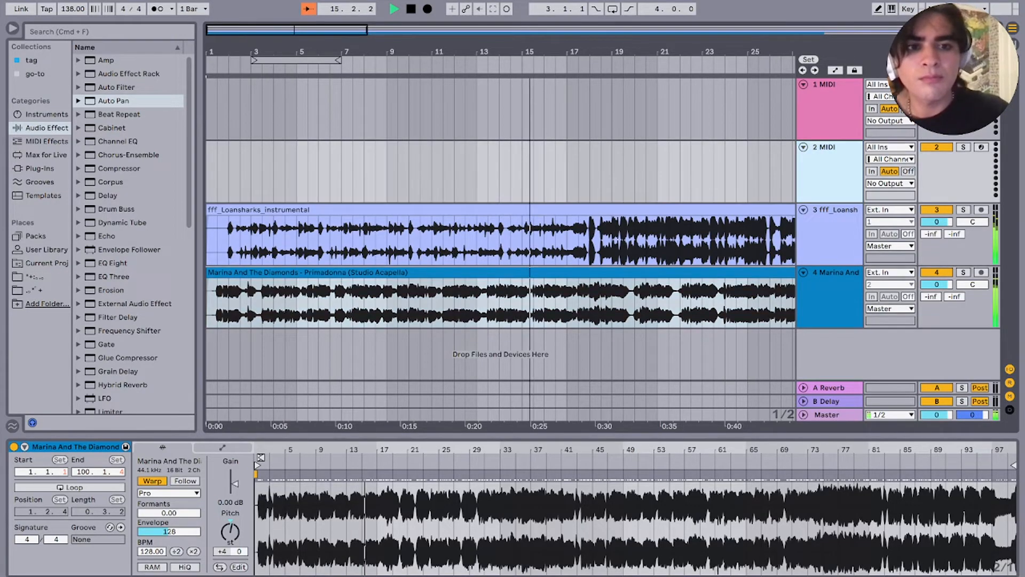
{"action": "left_click", "coordinate": [830, 85]}
{"action": "key", "text": "Delete"}
{"action": "key", "text": "Delete"}
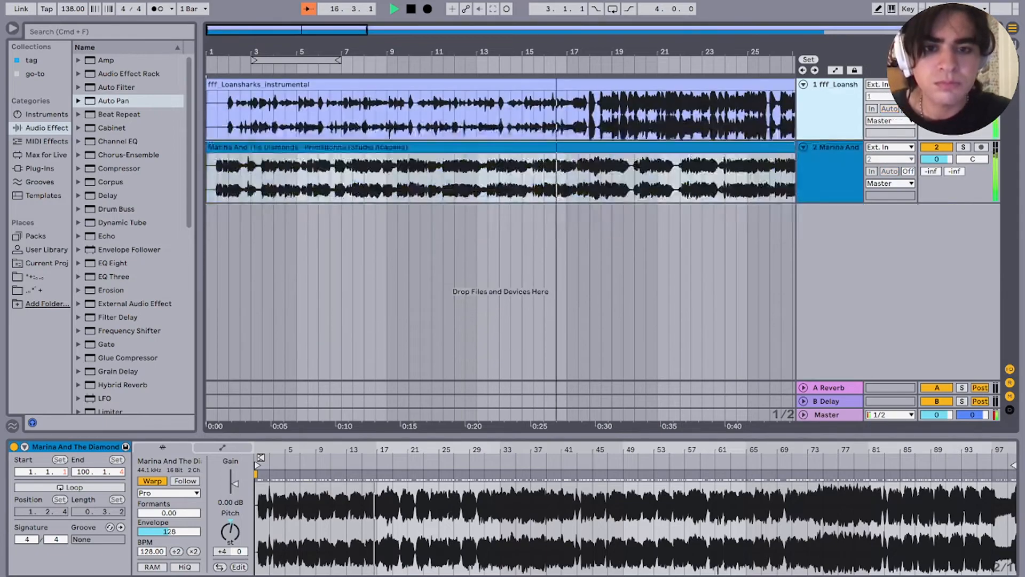
Step: Examine how the acapella lines up with the instrumental's drop around bars 18 to 21
{"action": "left_click", "coordinate": [567, 178]}
{"action": "key", "text": "plus"}
{"action": "key", "text": "plus"}
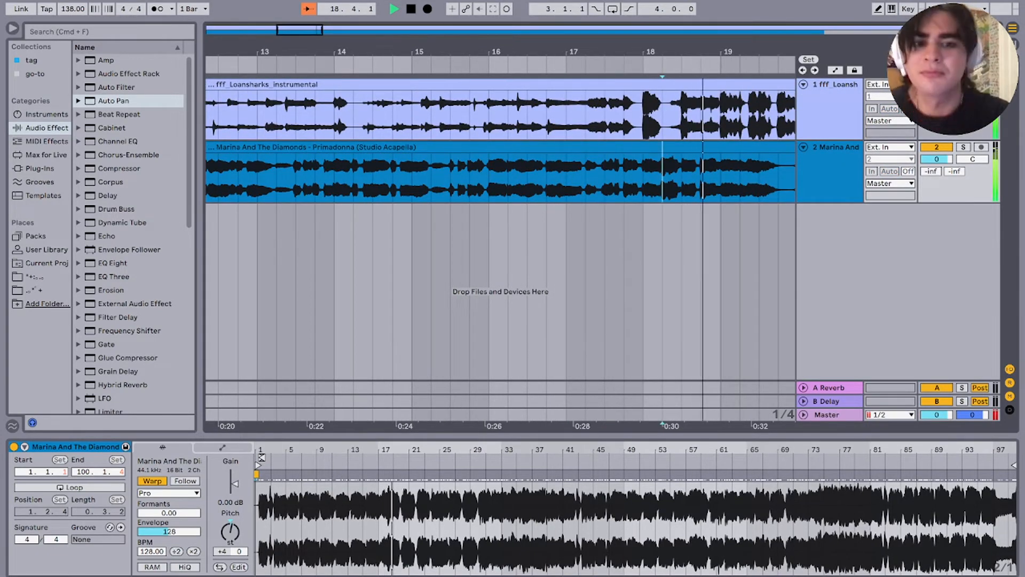
{"action": "key", "text": "minus"}
{"action": "key", "text": "minus"}
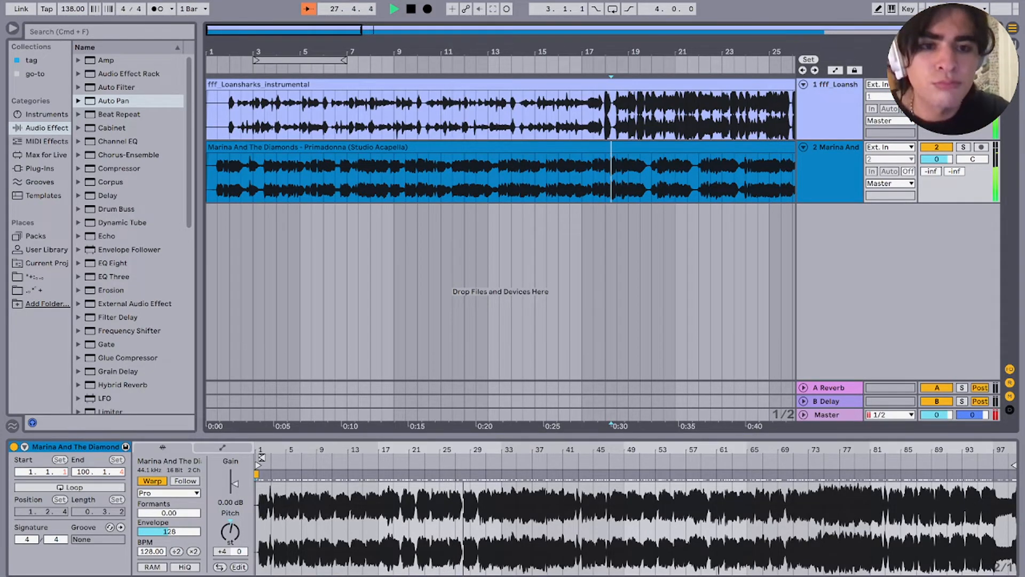
{"action": "scroll", "coordinate": [356, 115], "scroll_direction": "down", "scroll_amount": 5}
{"action": "left_click", "coordinate": [356, 114]}
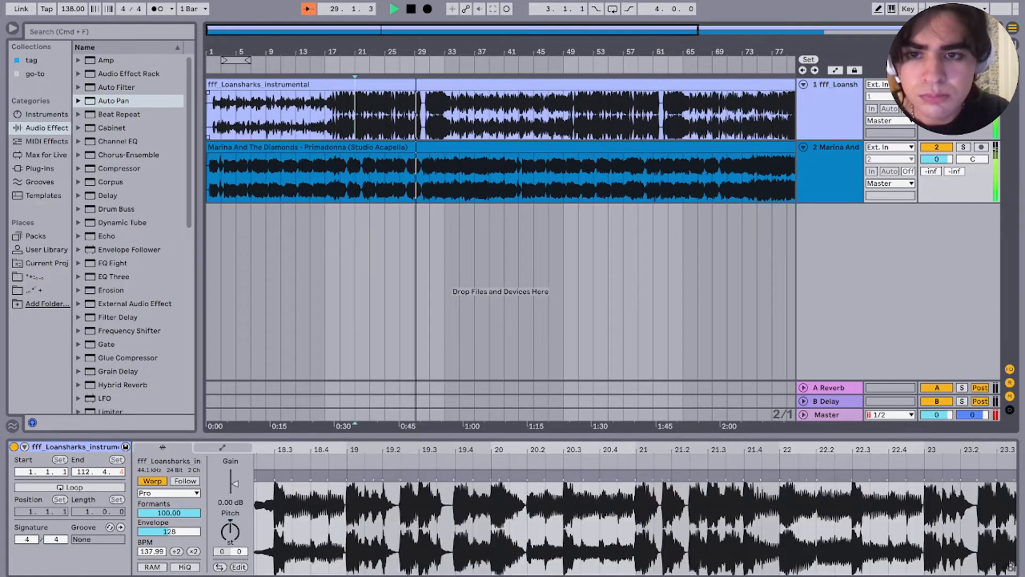
Step: Try duplicating the instrumental's section from bar 19 to bar 25
{"action": "scroll", "coordinate": [356, 114], "scroll_direction": "up", "scroll_amount": 3}
{"action": "left_click", "coordinate": [324, 115]}
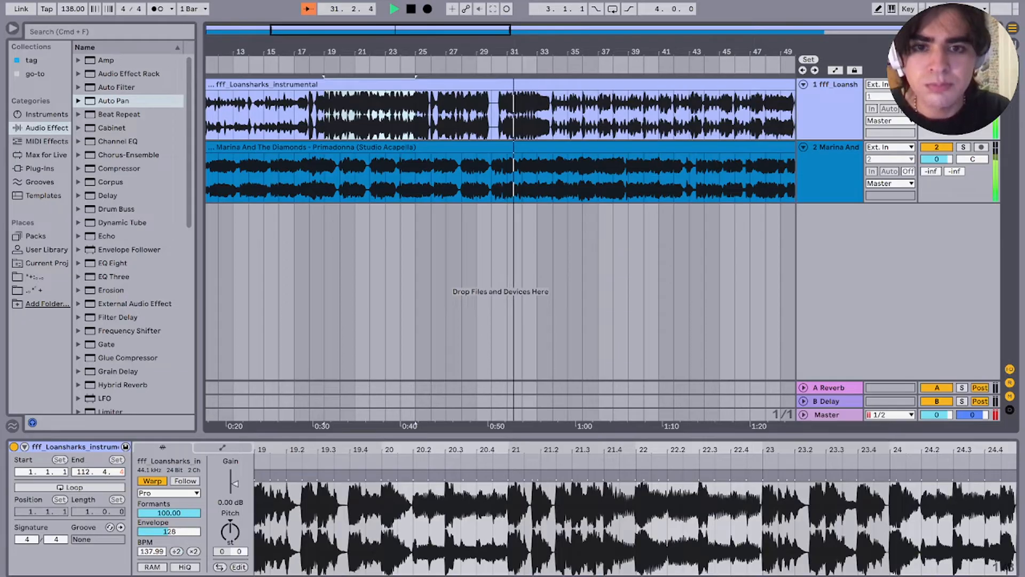
{"action": "key", "text": "super+d"}
{"action": "key", "text": "super+d"}
{"action": "key", "text": "super+z"}
{"action": "key", "text": "super+z"}
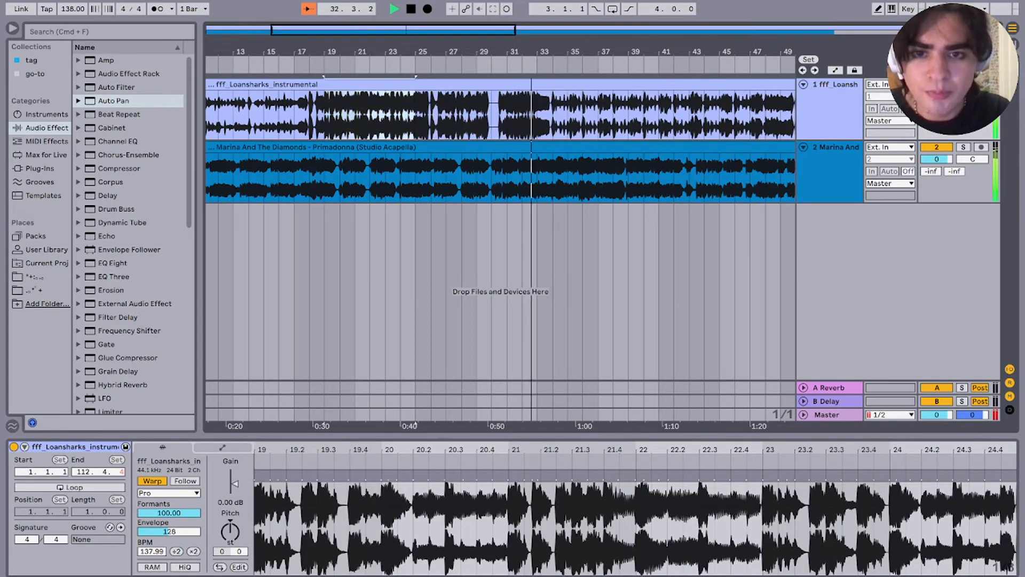
Step: Duplicate the instrumental's bars 19 to 27 at bar 27, then copy the duplicate's first seven bars to bar 34
{"action": "key", "text": "shift+Right"}
{"action": "key", "text": "shift+Right"}
{"action": "key", "text": "super+d"}
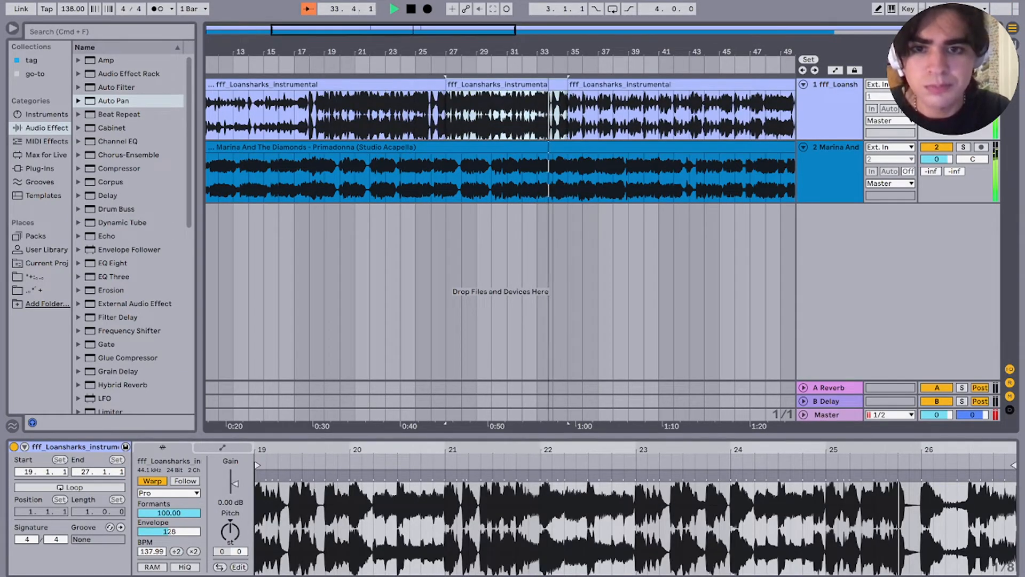
{"action": "key", "text": "shift+Left"}
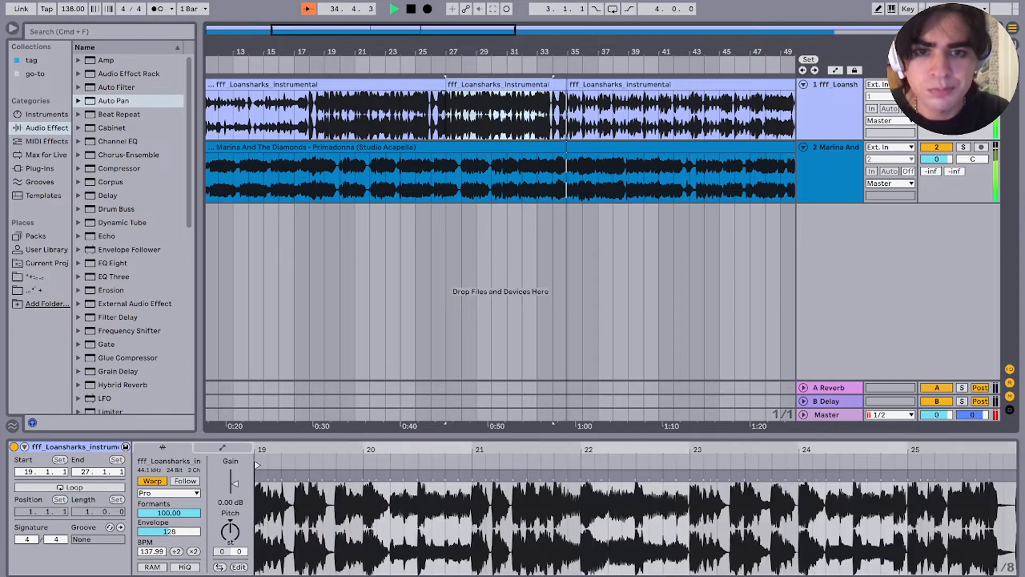
{"action": "key", "text": "super+d"}
Step: Extend the instrumental copy at bar 34 to clip position 50.1.1 and make it start from clip position 18.1.1
{"action": "left_click_drag", "start_coordinate": [658, 85], "coordinate": [1024, 84]}
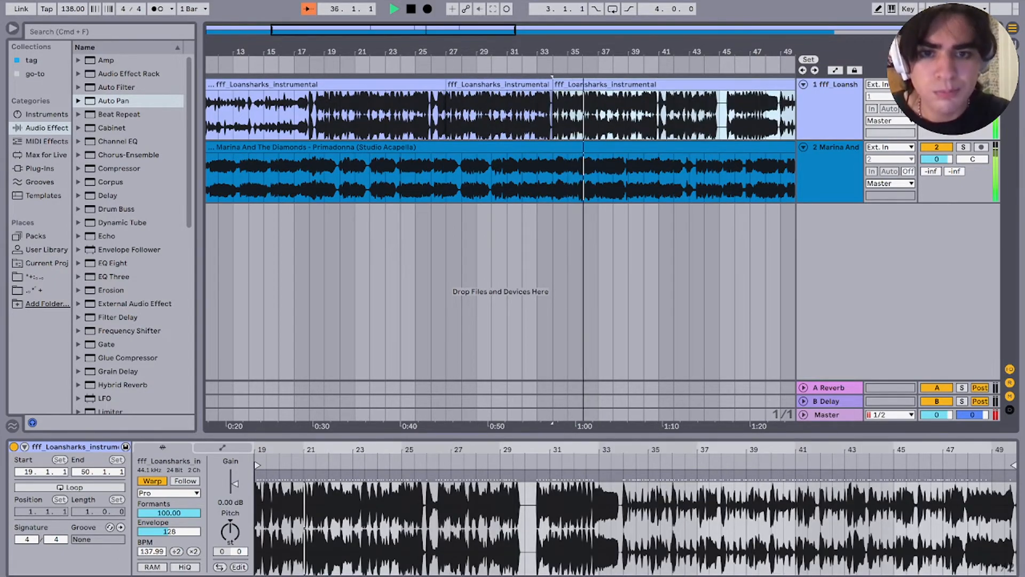
{"action": "mouse_move", "coordinate": [608, 84]}
{"action": "left_mouse_down"}
{"action": "mouse_move", "coordinate": [623, 85]}
{"action": "mouse_move", "coordinate": [553, 85]}
{"action": "left_mouse_up"}
{"action": "scroll", "coordinate": [609, 115], "scroll_direction": "right", "scroll_amount": 3}
Step: Split the instrumental at bar 47 and move the part after the silent gap back to bar 39
{"action": "left_click", "coordinate": [611, 115]}
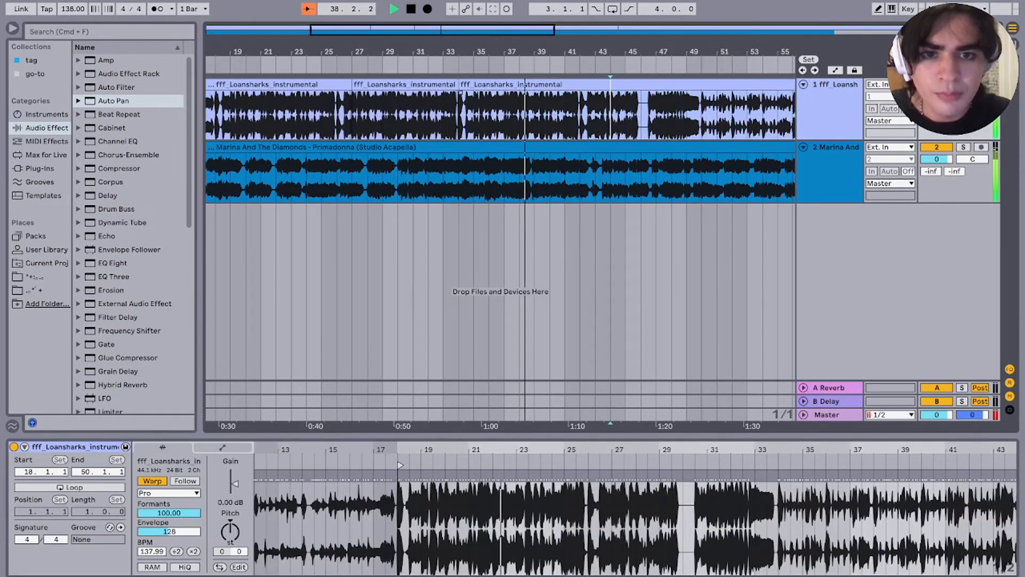
{"action": "scroll", "coordinate": [610, 115], "scroll_direction": "up", "scroll_amount": 3}
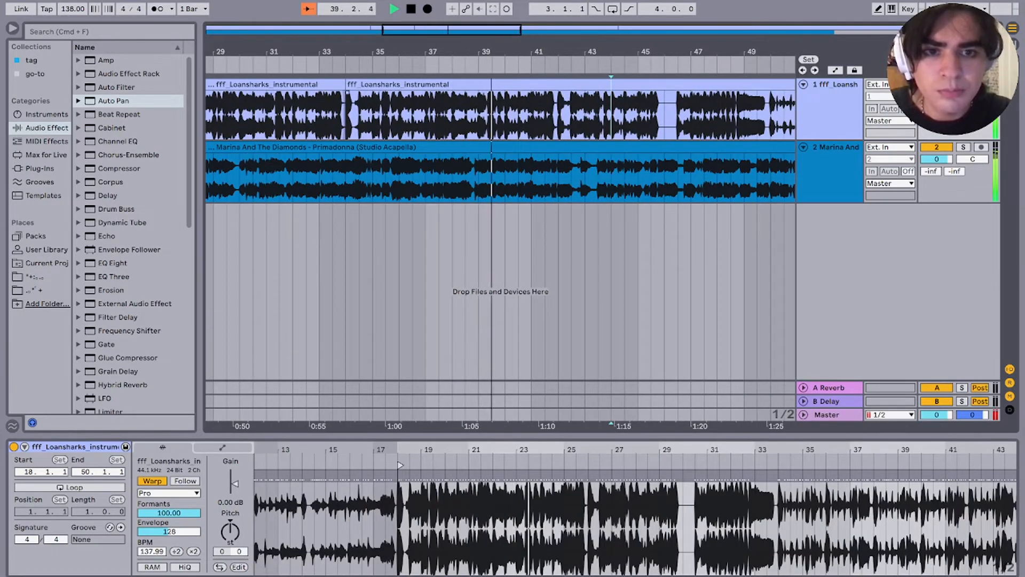
{"action": "left_click", "coordinate": [691, 115]}
{"action": "key", "text": "super+e"}
{"action": "left_click_drag", "start_coordinate": [721, 84], "coordinate": [508, 84]}
{"action": "left_click", "coordinate": [519, 115]}
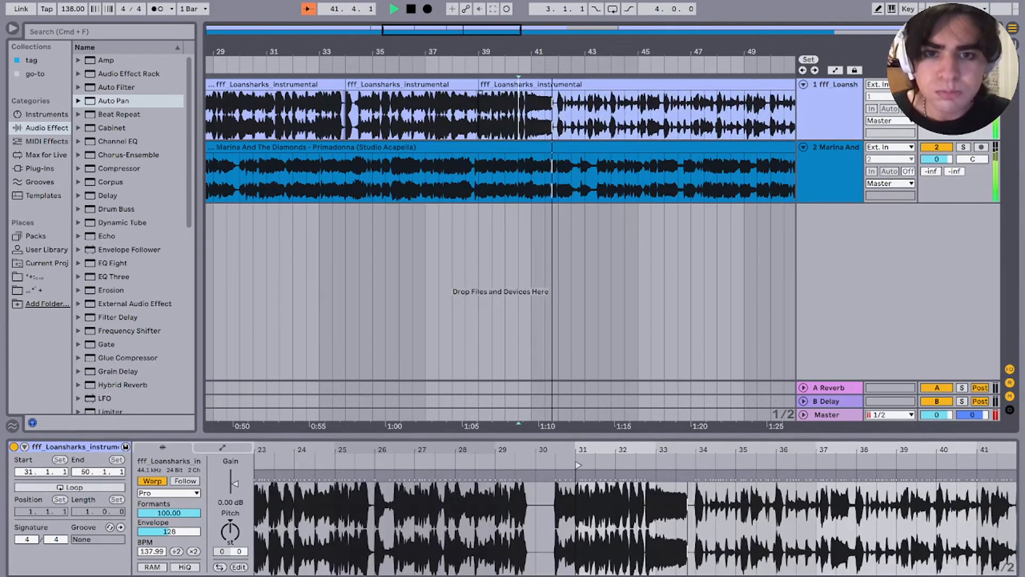
Step: Extend the end of the moved instrumental part to clip position 80.1.1, closing the gap after bar 58
{"action": "scroll", "coordinate": [519, 115], "scroll_direction": "down", "scroll_amount": 2}
{"action": "key", "text": "super+z"}
{"action": "key", "text": "super+z"}
{"action": "key", "text": "super+z"}
{"action": "key", "text": "super+z"}
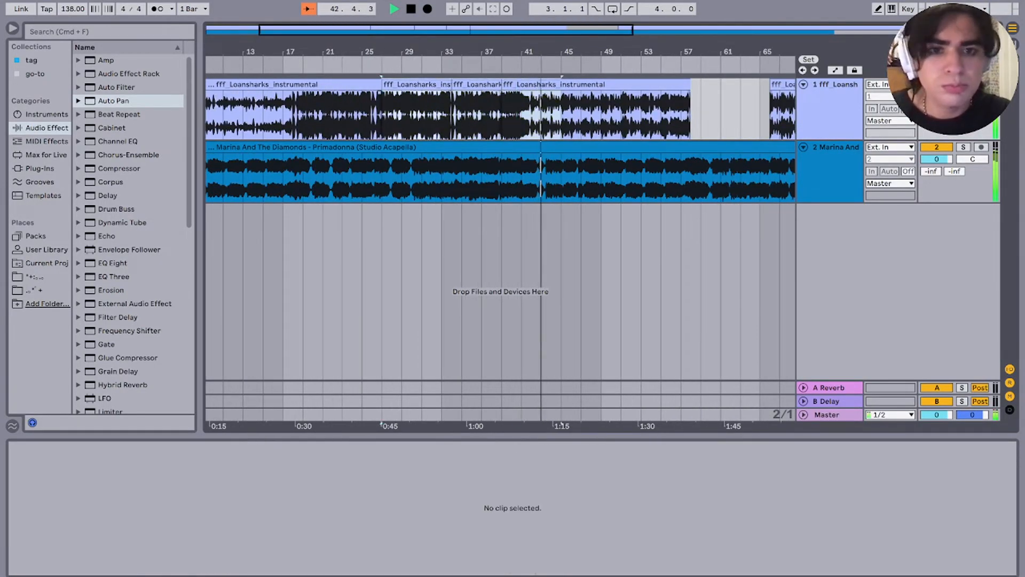
{"action": "key", "text": "super+z"}
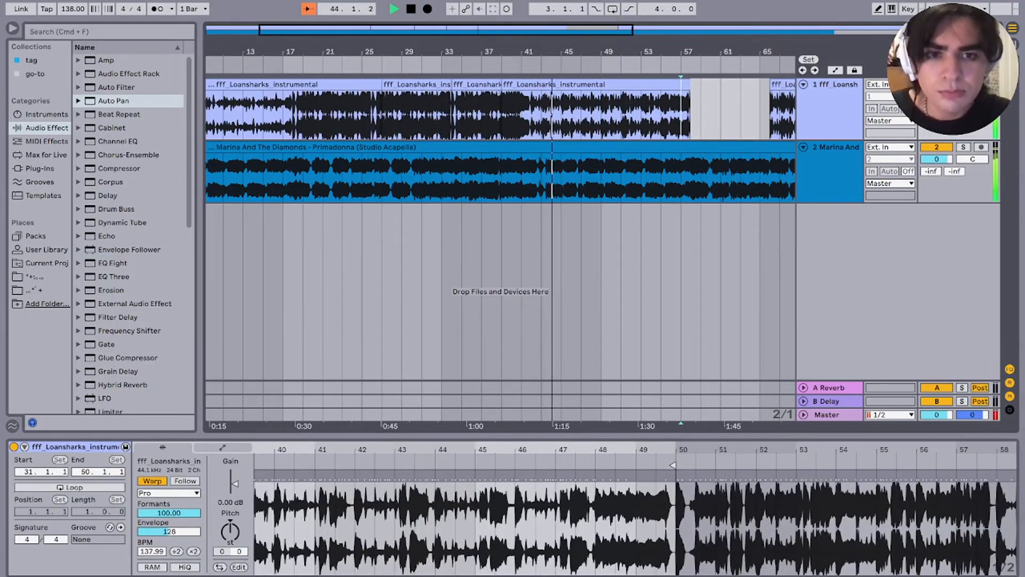
{"action": "key", "text": "super+z"}
{"action": "key", "text": "super+z"}
{"action": "key", "text": "super+z"}
{"action": "key", "text": "super+z"}
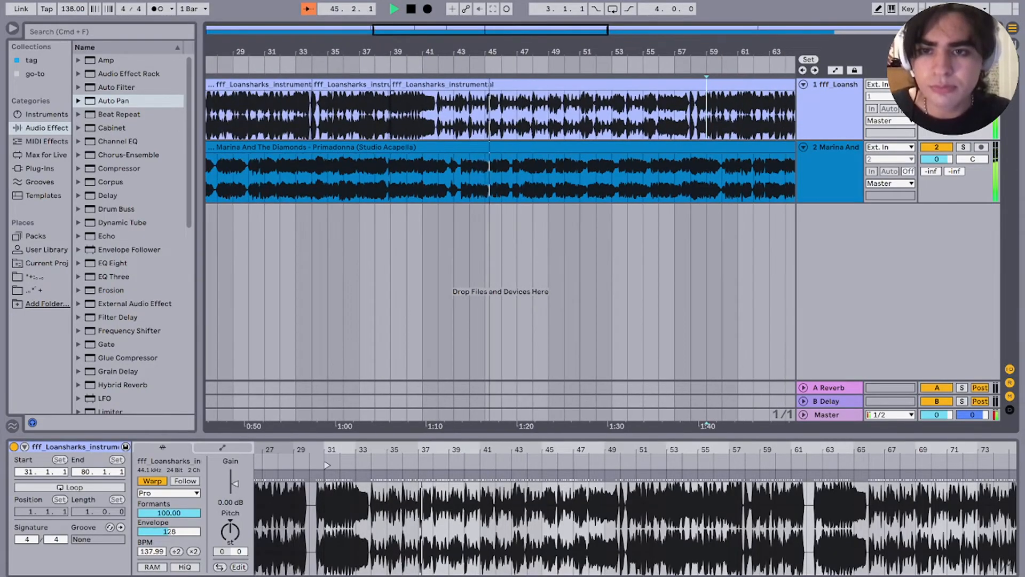
Step: Examine the instrumental's edit points at bars 34 and 39 and the section that follows
{"action": "key", "text": "super+z"}
{"action": "key", "text": "super+z"}
{"action": "key", "text": "super+z"}
{"action": "key", "text": "super+z"}
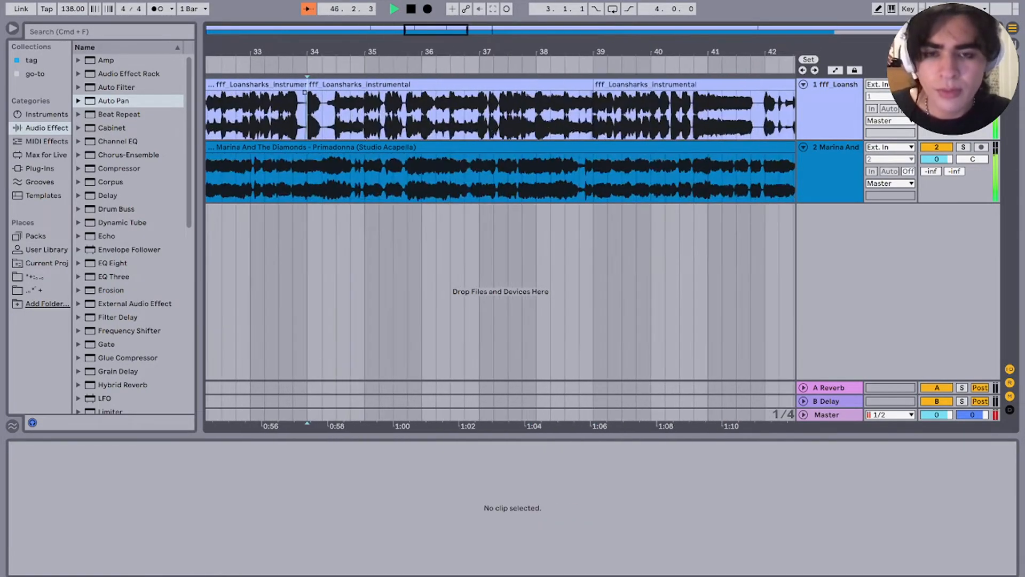
{"action": "key", "text": "super+z"}
{"action": "key", "text": "super+z"}
{"action": "key", "text": "super+z"}
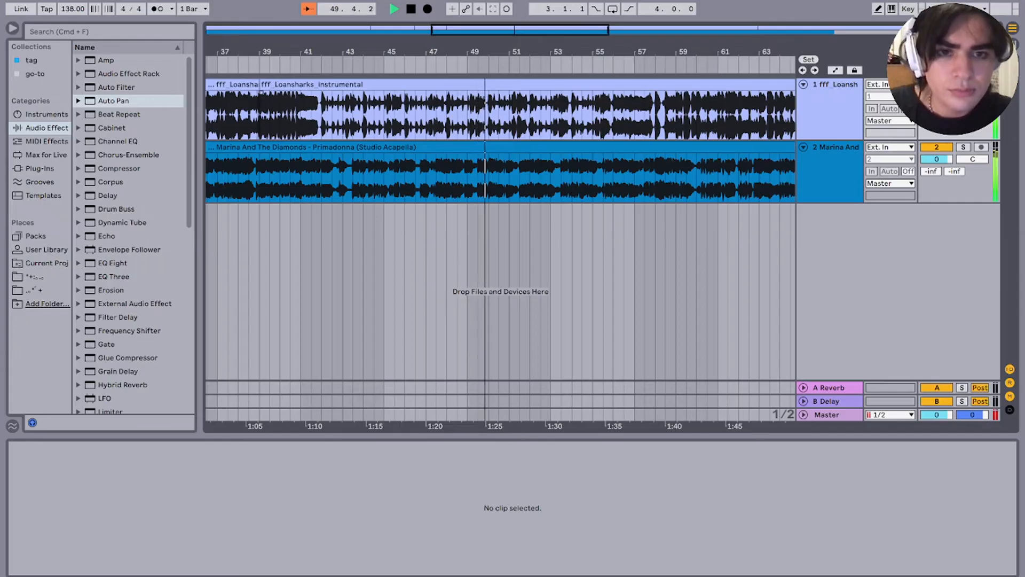
Step: Split the extended instrumental clip at bar 58, where the next drop begins
{"action": "key", "text": "super+z"}
{"action": "key", "text": "super+z"}
{"action": "key", "text": "super+z"}
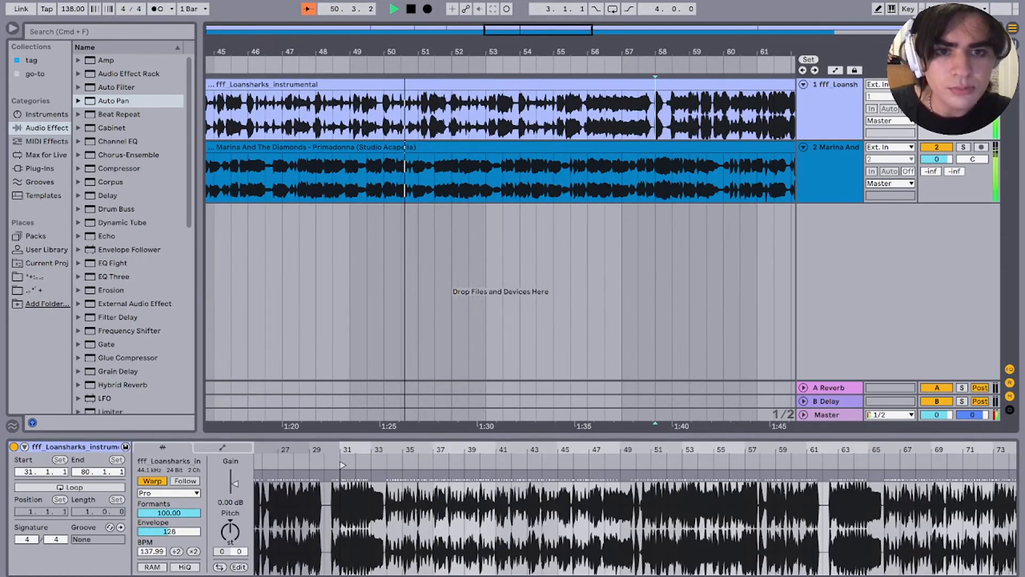
{"action": "key", "text": "super+z"}
{"action": "key", "text": "super+z"}
{"action": "key", "text": "super+z"}
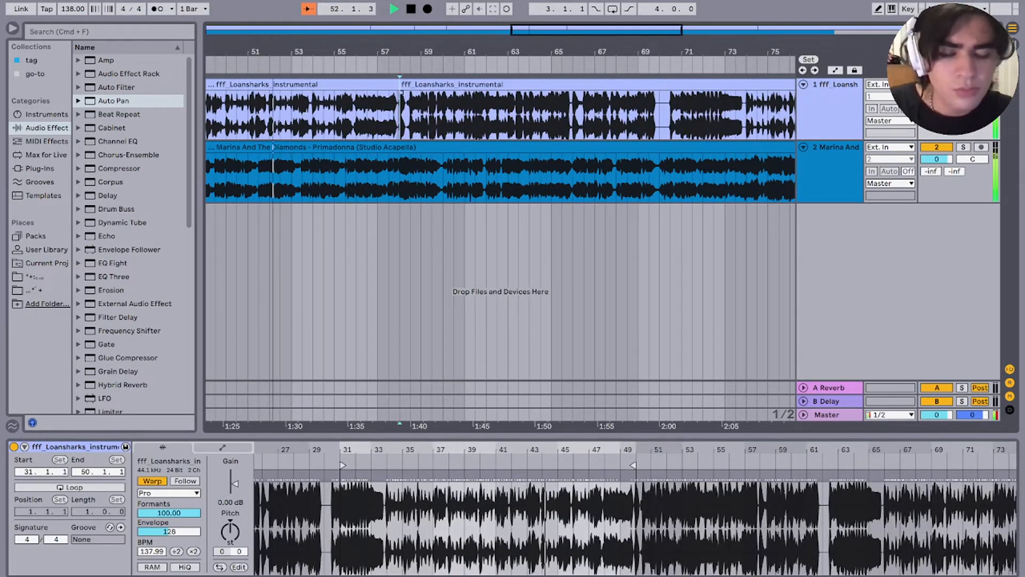
Step: Split the instrumental at bar 73 and select the section from bar 58 up to that cut
{"action": "key", "text": "super+z"}
{"action": "key", "text": "super+z"}
{"action": "key", "text": "super+z"}
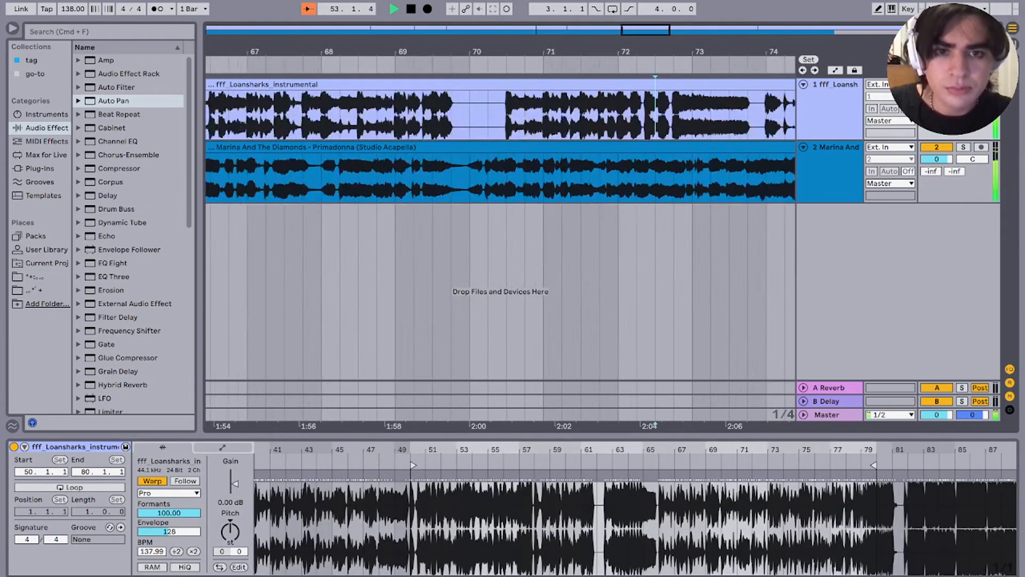
{"action": "key", "text": "super+z"}
{"action": "key", "text": "super+z"}
{"action": "key", "text": "super+z"}
{"action": "key", "text": "super+z"}
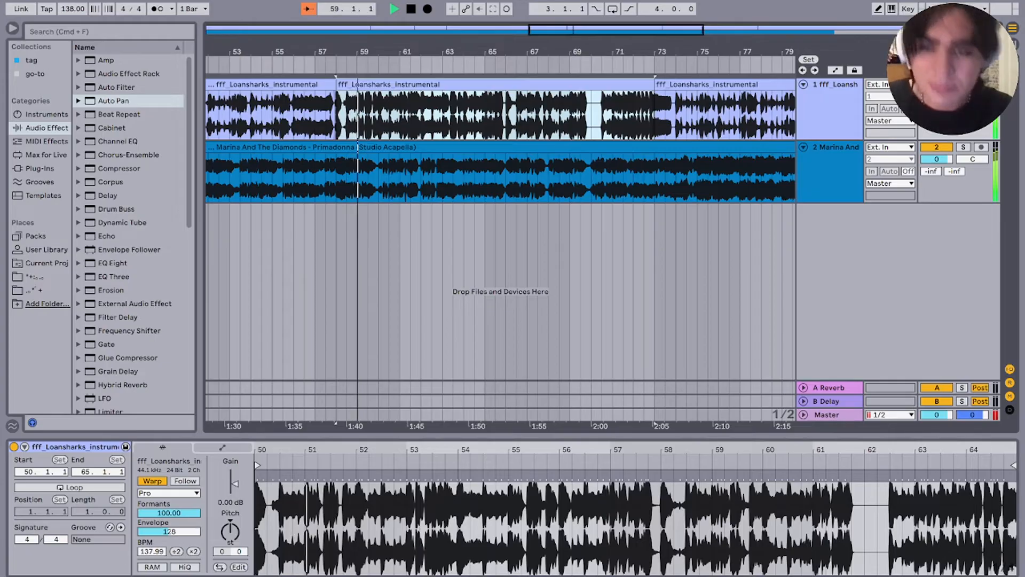
Step: Duplicate the instrumental's eight-bar drop section from bar 58 to bar 66 directly after itself
{"action": "left_click_drag", "start_coordinate": [338, 114], "coordinate": [422, 115]}
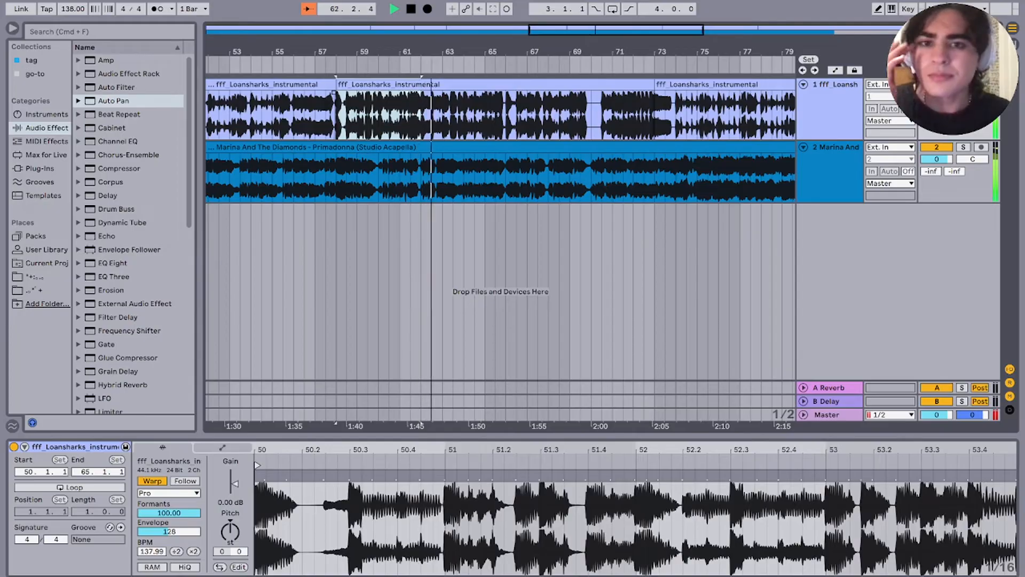
{"action": "left_click_drag", "start_coordinate": [422, 115], "coordinate": [506, 115]}
{"action": "key", "text": "super+d"}
{"action": "scroll", "coordinate": [506, 114], "scroll_direction": "right", "scroll_amount": 4}
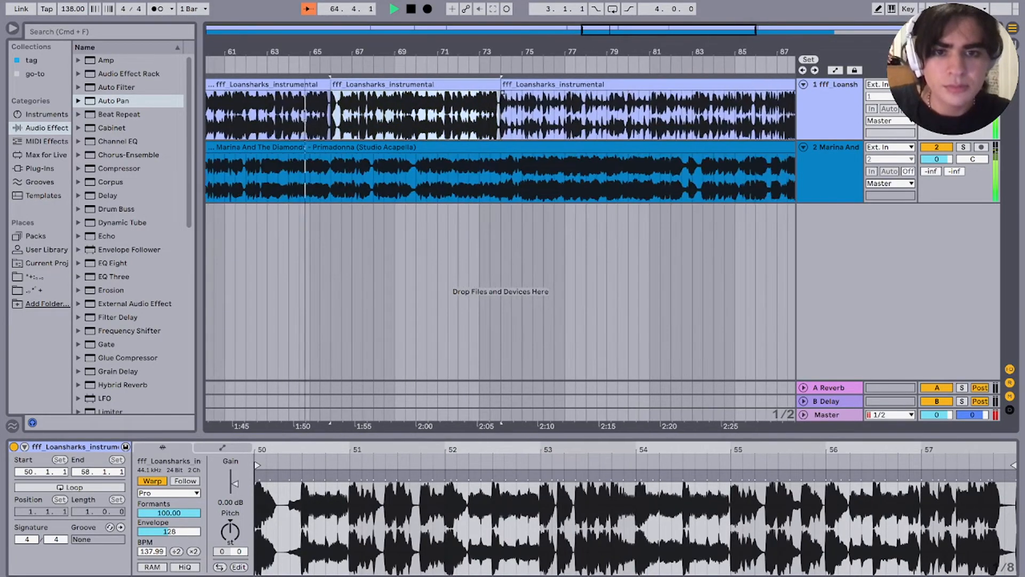
Step: Extend the duplicated drop clip at bar 66 to the instrumental's full ending at clip position 112.4.4
{"action": "scroll", "coordinate": [506, 115], "scroll_direction": "down", "scroll_amount": 4}
{"action": "left_click_drag", "start_coordinate": [600, 84], "coordinate": [1020, 85]}
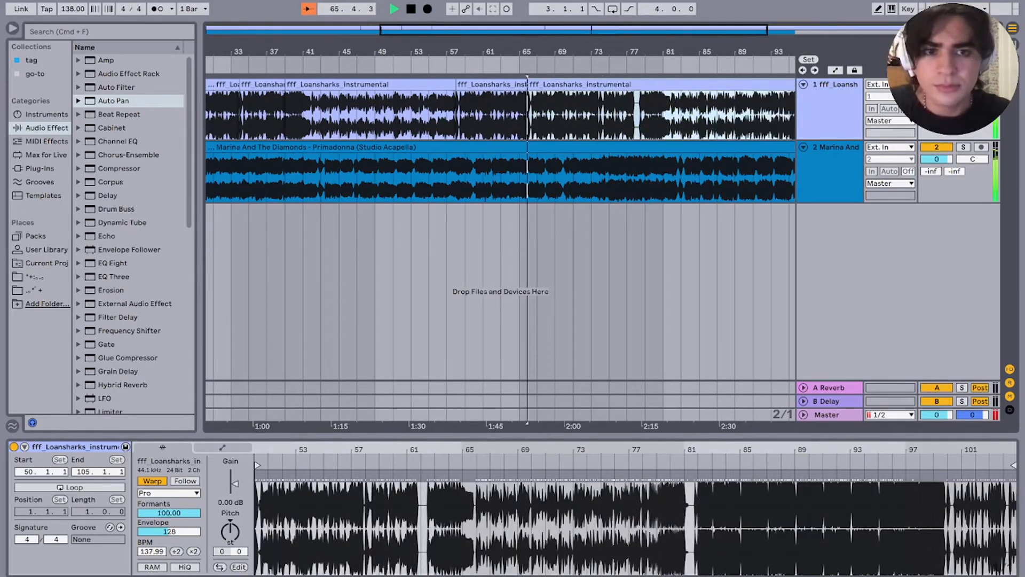
{"action": "scroll", "coordinate": [641, 114], "scroll_direction": "right", "scroll_amount": 5}
{"action": "left_click_drag", "start_coordinate": [722, 85], "coordinate": [795, 85]}
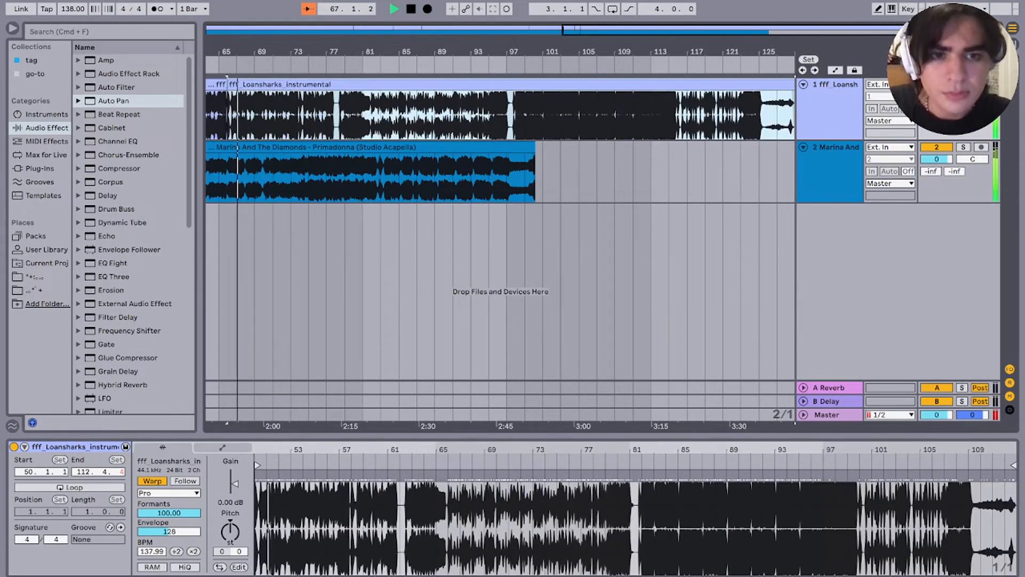
{"action": "scroll", "coordinate": [768, 114], "scroll_direction": "right", "scroll_amount": 2}
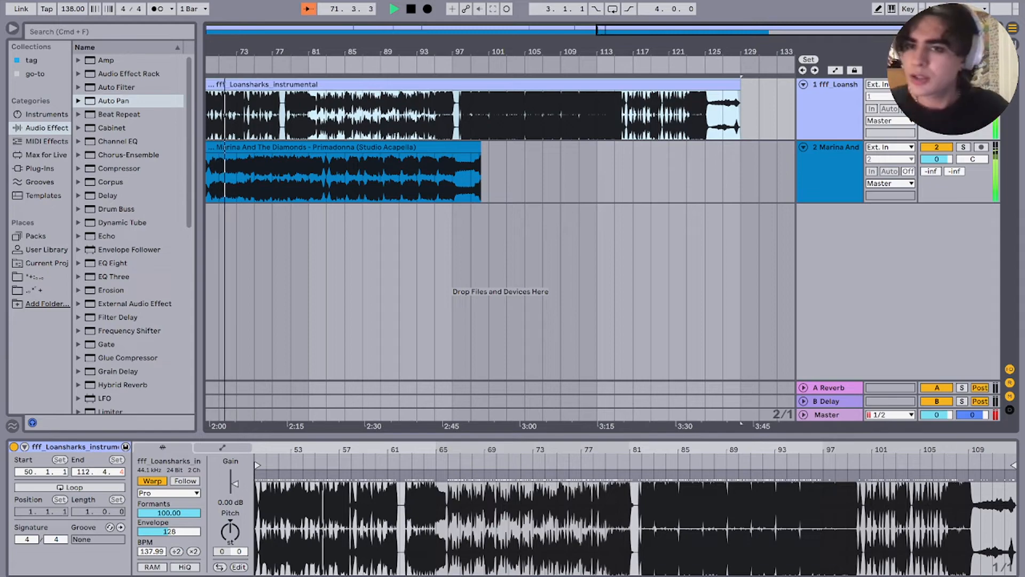
Step: Extend the acapella clip's end to 116.4.4 and check it against the instrumental's break at bar 97
{"action": "scroll", "coordinate": [500, 229], "scroll_direction": "left", "scroll_amount": 3}
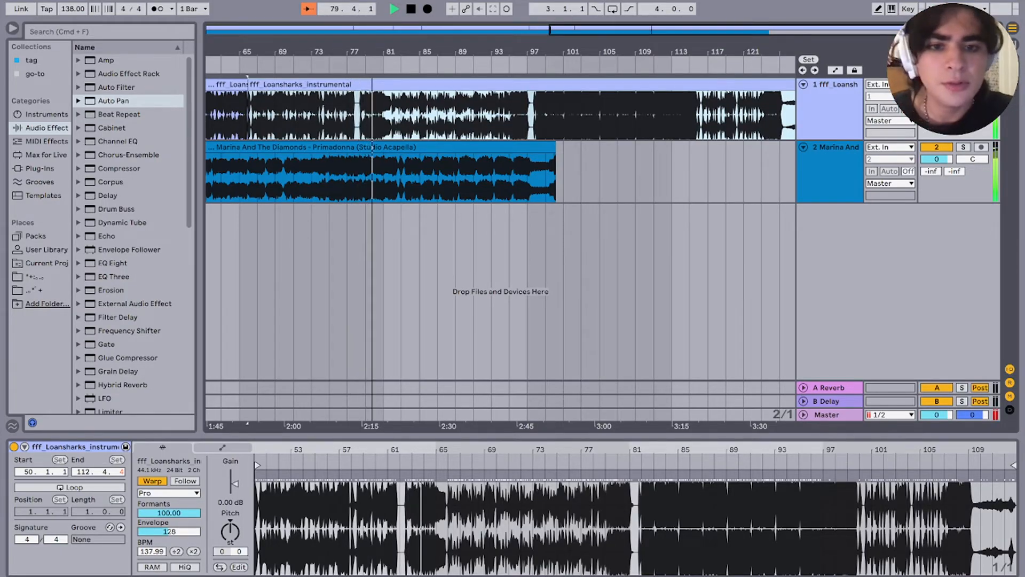
{"action": "left_click_drag", "start_coordinate": [555, 148], "coordinate": [706, 147]}
{"action": "left_click", "coordinate": [528, 178]}
{"action": "scroll", "coordinate": [528, 177], "scroll_direction": "up", "scroll_amount": 5}
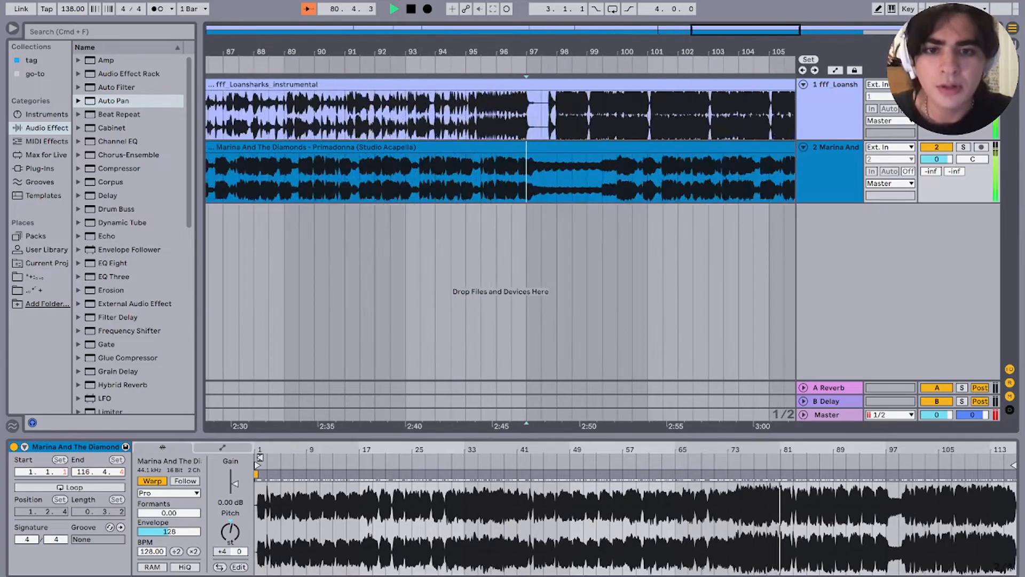
{"action": "scroll", "coordinate": [528, 178], "scroll_direction": "down", "scroll_amount": 3}
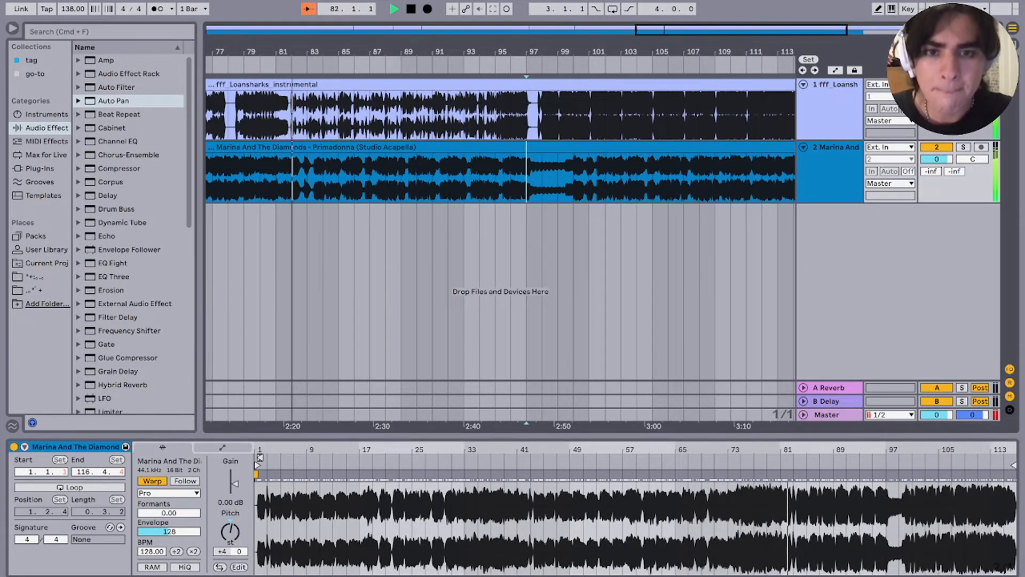
{"action": "scroll", "coordinate": [536, 178], "scroll_direction": "up", "scroll_amount": 3}
{"action": "scroll", "coordinate": [532, 173], "scroll_direction": "down", "scroll_amount": 5}
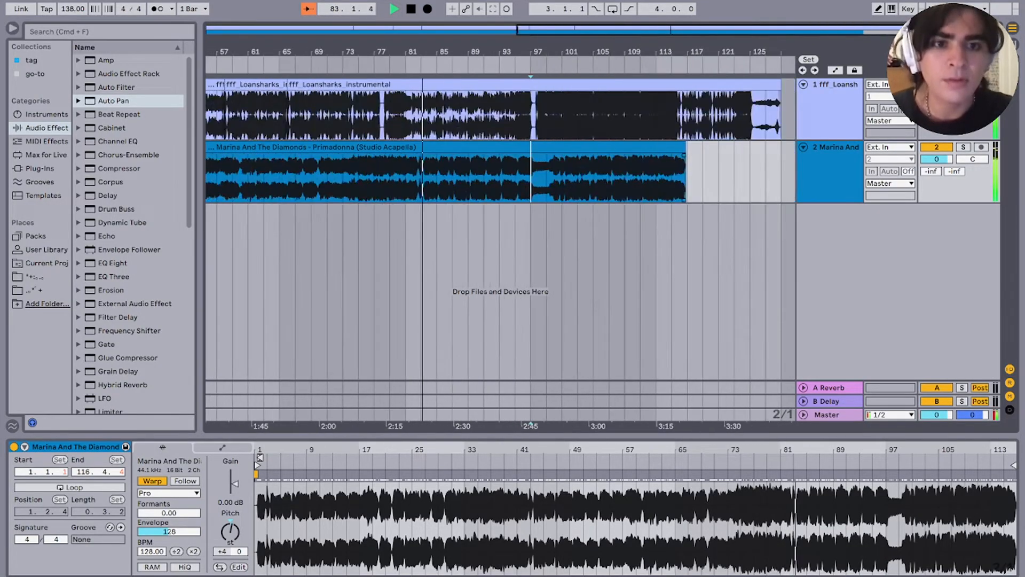
Step: Examine the instrumental's transition around bars 114 to 117 near the end of the acapella
{"action": "left_click", "coordinate": [729, 115]}
{"action": "scroll", "coordinate": [728, 115], "scroll_direction": "up", "scroll_amount": 5}
{"action": "left_click", "coordinate": [541, 115]}
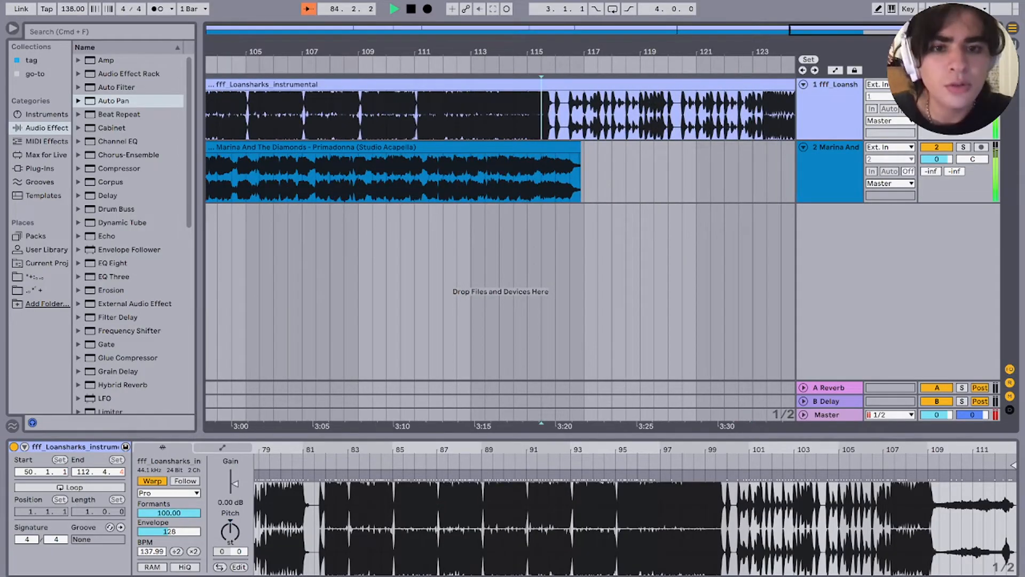
{"action": "scroll", "coordinate": [541, 116], "scroll_direction": "up", "scroll_amount": 5}
{"action": "left_click", "coordinate": [575, 115]}
{"action": "scroll", "coordinate": [574, 115], "scroll_direction": "down", "scroll_amount": 5}
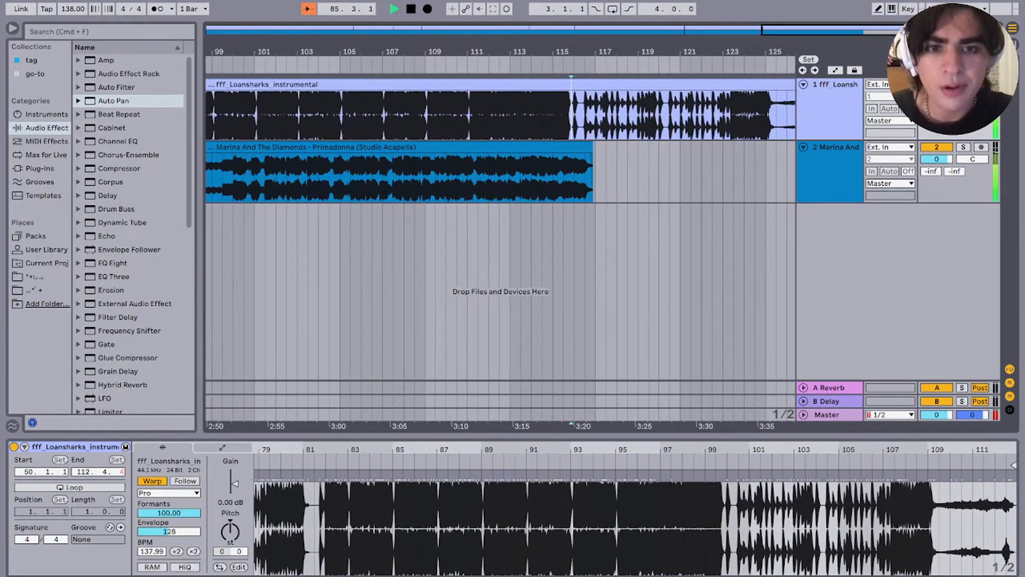
{"action": "left_click", "coordinate": [575, 116]}
{"action": "scroll", "coordinate": [574, 115], "scroll_direction": "up", "scroll_amount": 5}
{"action": "left_click", "coordinate": [472, 115]}
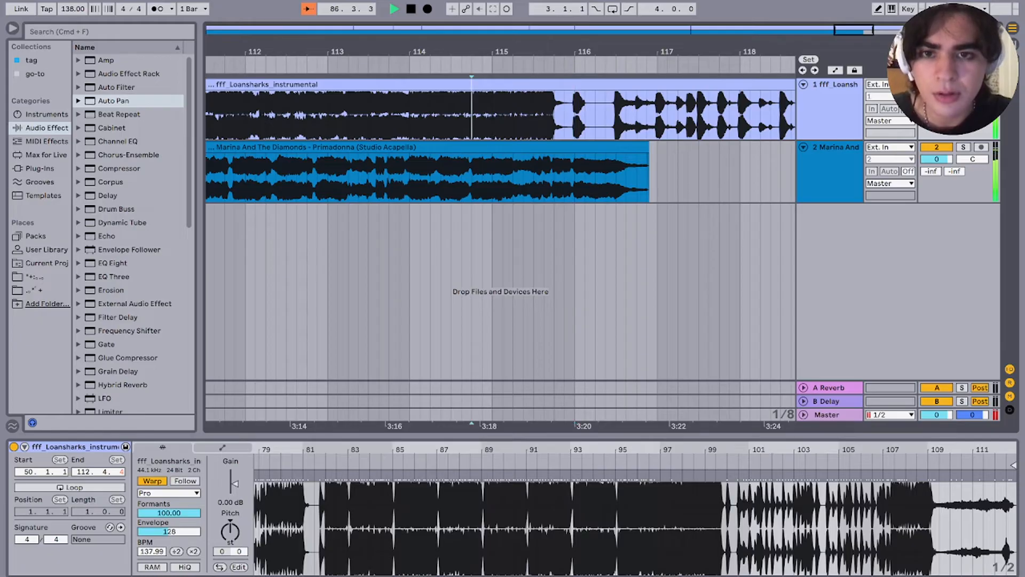
{"action": "left_click", "coordinate": [492, 115]}
Step: Examine the instrumental's build-up and break around bars 95 to 98 against the acapella
{"action": "scroll", "coordinate": [492, 115], "scroll_direction": "down", "scroll_amount": 5}
{"action": "scroll", "coordinate": [492, 115], "scroll_direction": "left", "scroll_amount": 6}
{"action": "scroll", "coordinate": [443, 116], "scroll_direction": "left", "scroll_amount": 1}
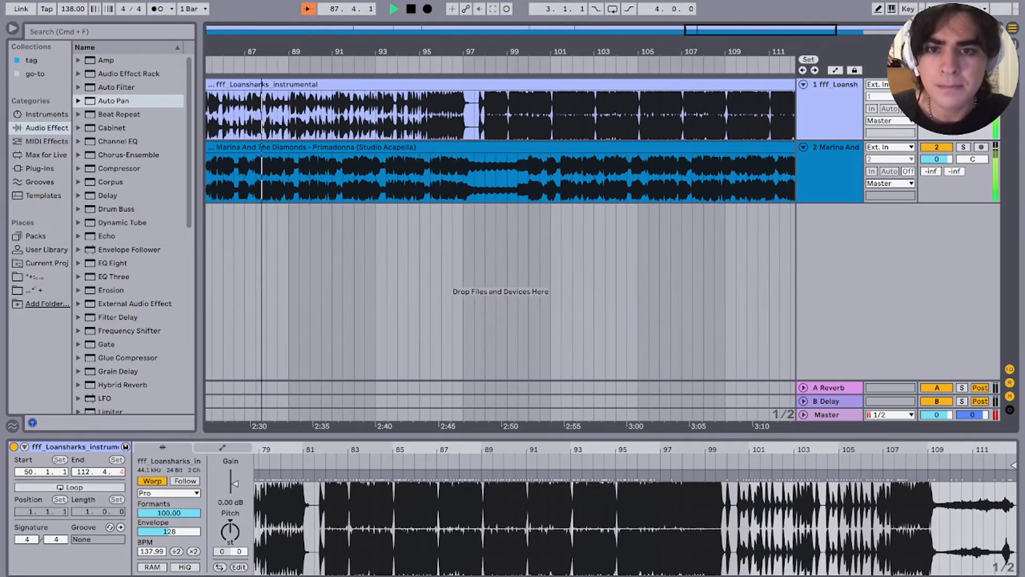
{"action": "left_click", "coordinate": [443, 116]}
{"action": "scroll", "coordinate": [443, 115], "scroll_direction": "up", "scroll_amount": 5}
{"action": "scroll", "coordinate": [443, 115], "scroll_direction": "left", "scroll_amount": 4}
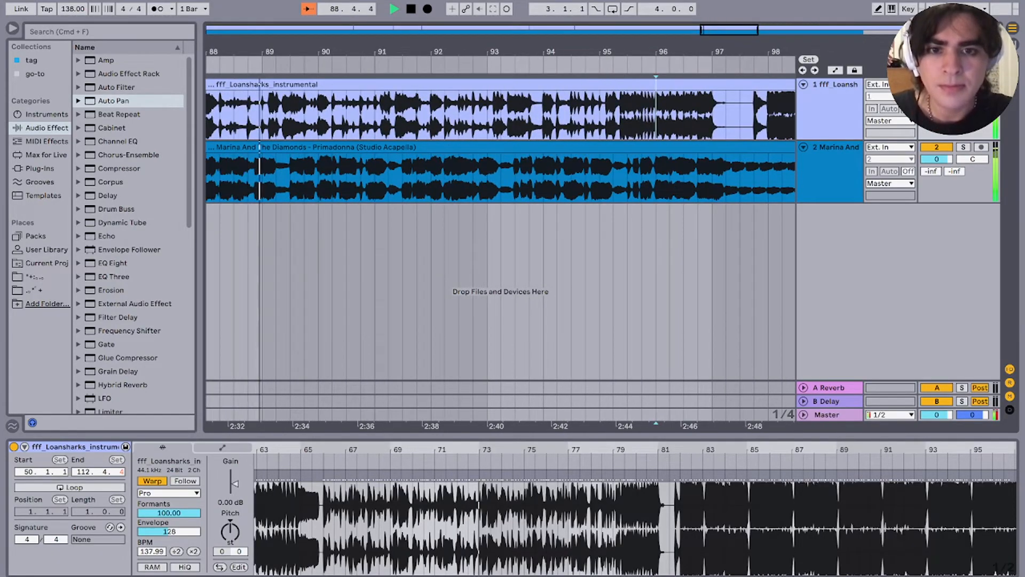
{"action": "scroll", "coordinate": [500, 140], "scroll_direction": "right", "scroll_amount": 2}
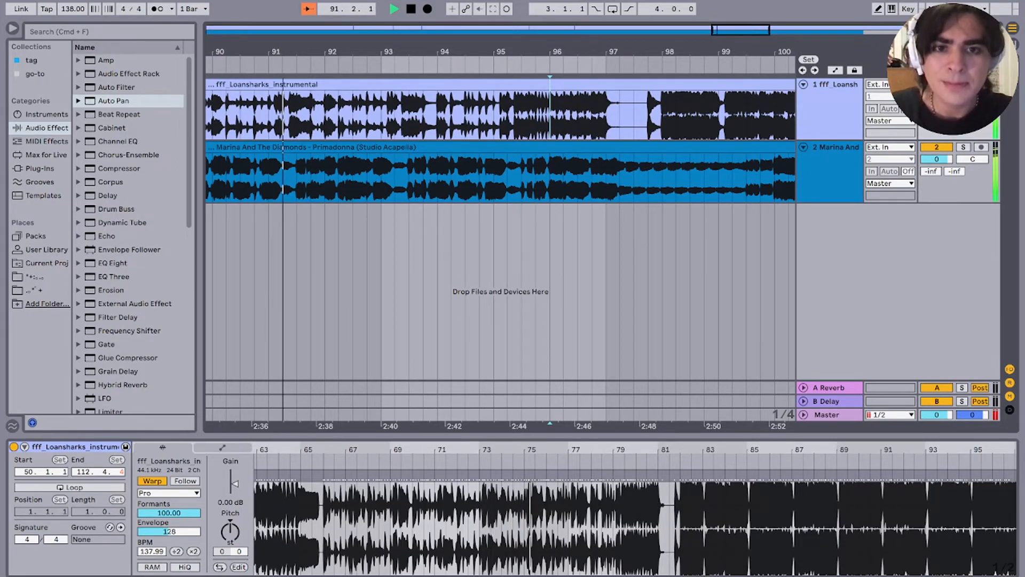
Step: Split off the instrumental's last beat before the break, 96.4 to 97, and duplicate it at bar 97
{"action": "scroll", "coordinate": [591, 114], "scroll_direction": "up", "scroll_amount": 3}
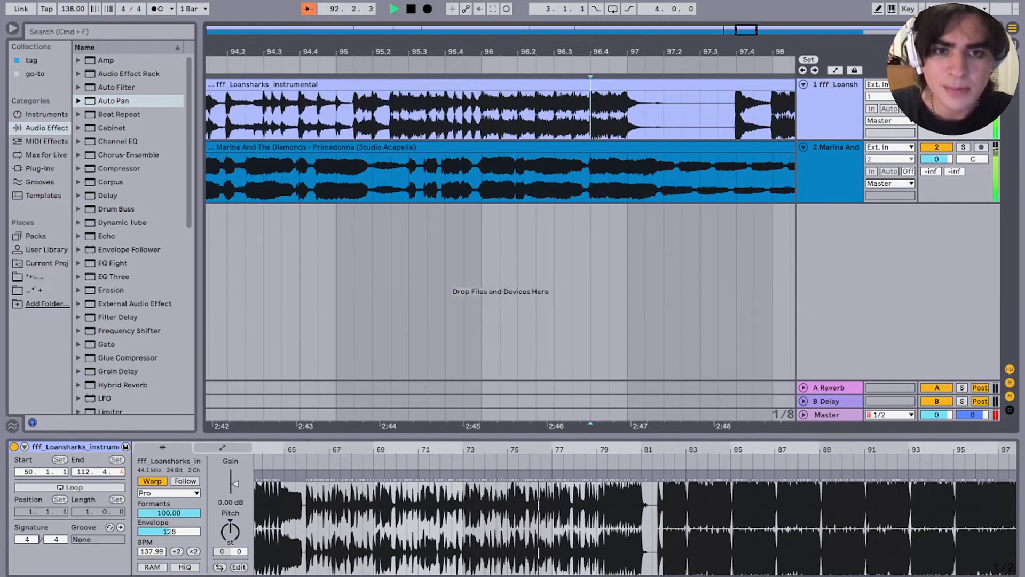
{"action": "left_click_drag", "start_coordinate": [591, 115], "coordinate": [628, 114]}
{"action": "scroll", "coordinate": [628, 114], "scroll_direction": "right", "scroll_amount": 2}
{"action": "key", "text": "super+d"}
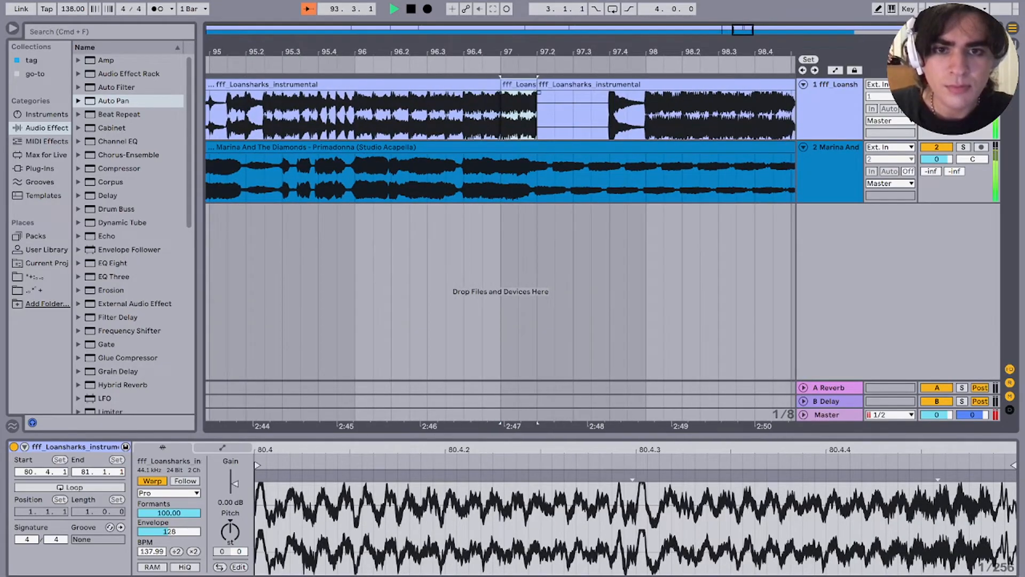
Step: Move the instrumental after the break two bars later so its pickup starts at 99.4 and the drop lands on bar 100
{"action": "left_click", "coordinate": [572, 84]}
{"action": "scroll", "coordinate": [572, 85], "scroll_direction": "down", "scroll_amount": 3}
{"action": "left_click_drag", "start_coordinate": [553, 85], "coordinate": [769, 84]}
Step: Repeat the one-beat instrumental slice from bar 97 up to bar 99 to fill the gap under the vocal break
{"action": "left_click", "coordinate": [543, 84]}
{"action": "key", "text": "super+d"}
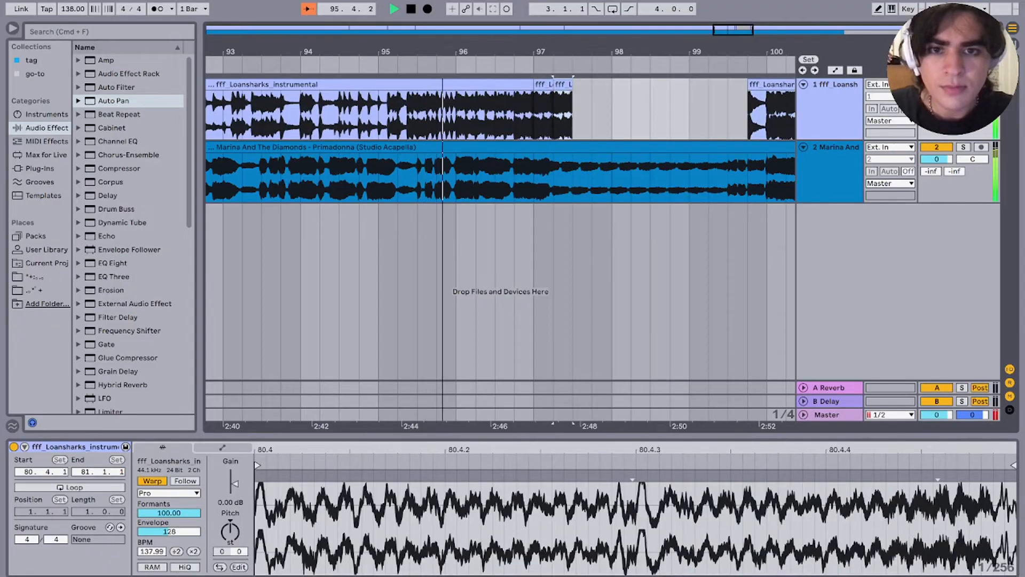
{"action": "scroll", "coordinate": [571, 91], "scroll_direction": "up", "scroll_amount": 3}
{"action": "key", "text": "super+d"}
{"action": "scroll", "coordinate": [571, 91], "scroll_direction": "right", "scroll_amount": 3}
{"action": "key", "text": "super+d"}
{"action": "key", "text": "super+d"}
{"action": "key", "text": "super+d"}
{"action": "key", "text": "super+d"}
{"action": "key", "text": "super+d"}
{"action": "key", "text": "super+d"}
{"action": "key", "text": "super+d"}
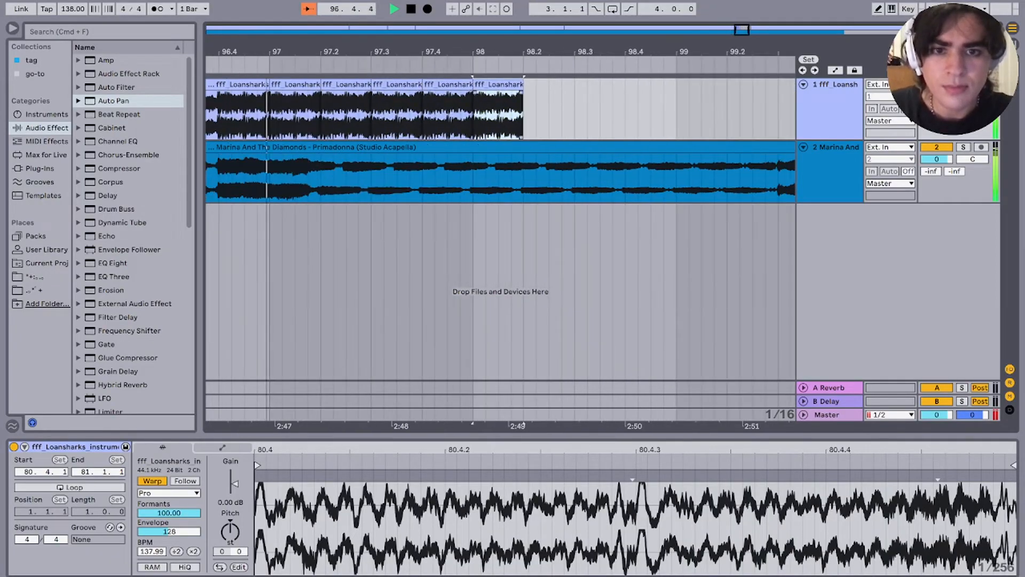
{"action": "key", "text": "super+d"}
Step: Shorten the repeated instrumental slice to half a beat and duplicate it from bar 99 up to 99.4
{"action": "left_click_drag", "start_coordinate": [495, 115], "coordinate": [517, 115]}
{"action": "key", "text": "super+d"}
{"action": "key", "text": "super+d"}
{"action": "key", "text": "super+d"}
{"action": "key", "text": "super+d"}
{"action": "key", "text": "super+d"}
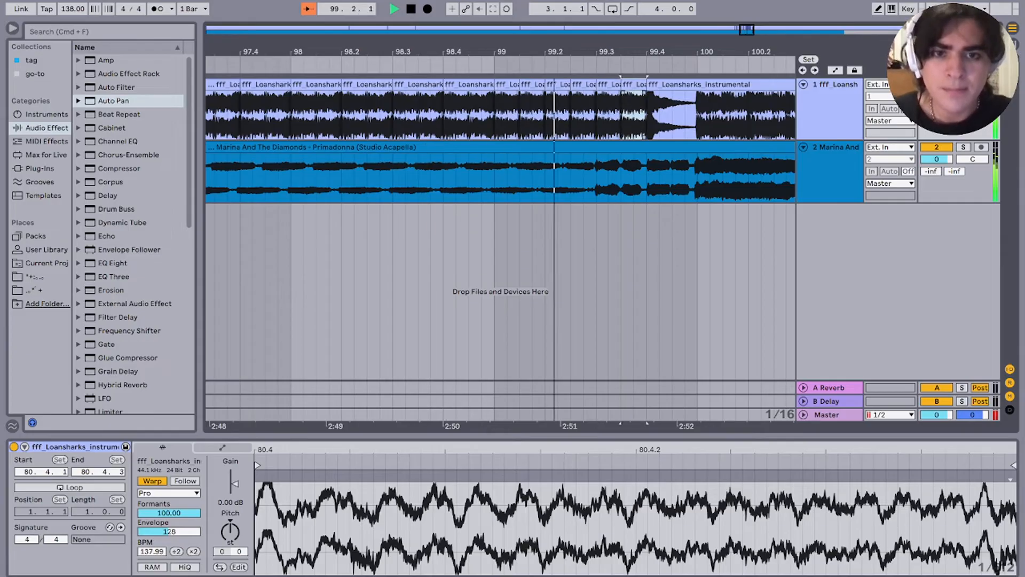
Step: Delete the final two half-beat slices between 99.3 and 99.4 to leave a short silence before the drop's pickup
{"action": "left_click", "coordinate": [601, 85], "text": "shift"}
{"action": "key", "text": "Delete"}
{"action": "scroll", "coordinate": [576, 107], "scroll_direction": "down", "scroll_amount": 5}
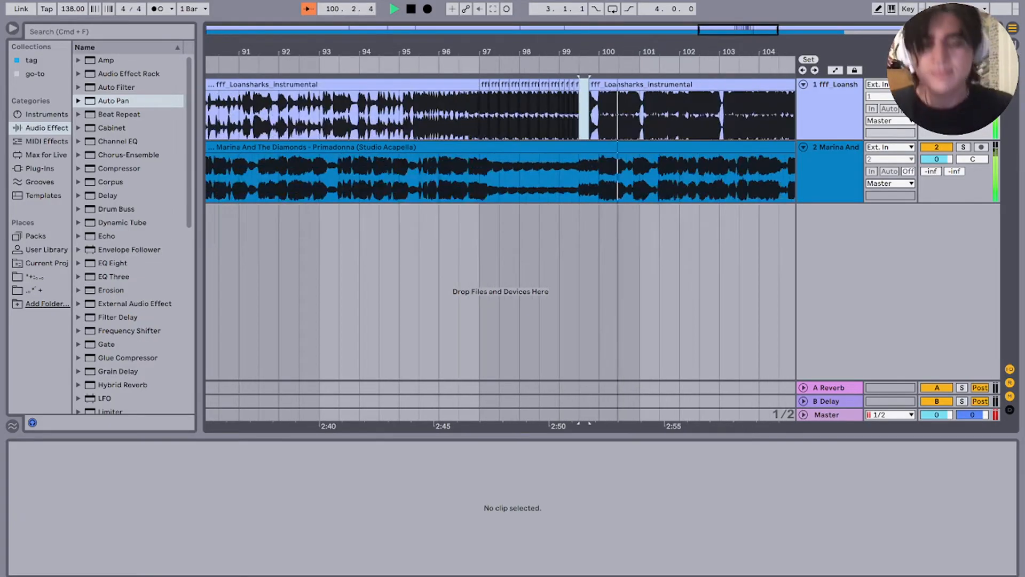
{"action": "key", "text": "minus"}
{"action": "key", "text": "minus"}
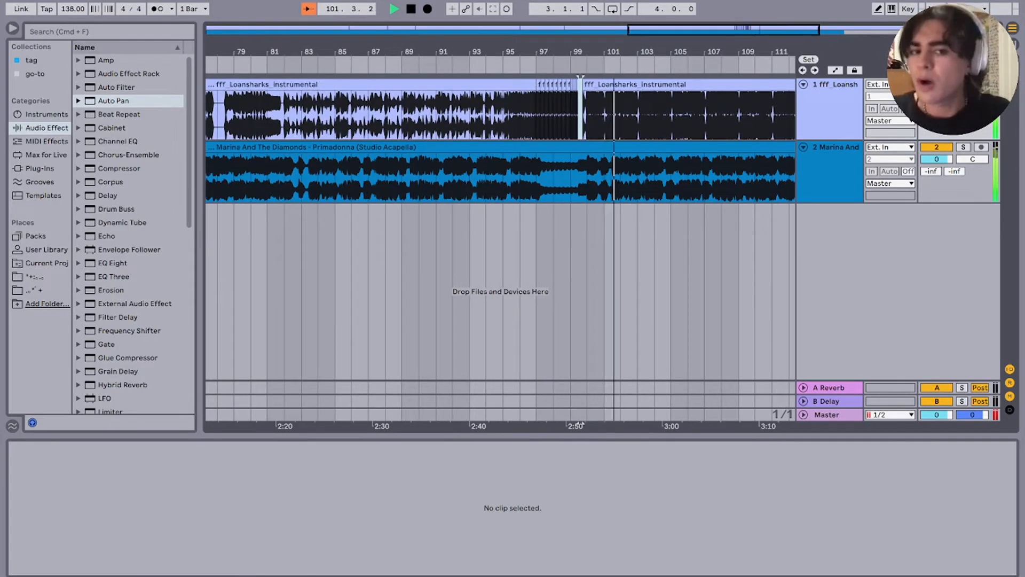
Step: Examine the end of the acapella around bar 116 against the instrumental's transition near bar 118
{"action": "scroll", "coordinate": [595, 114], "scroll_direction": "right", "scroll_amount": 4}
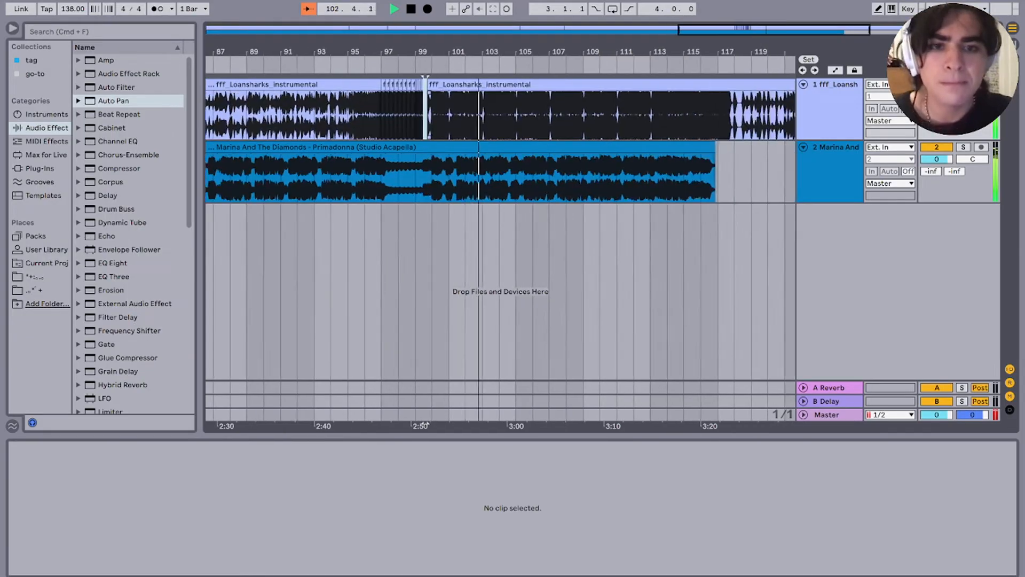
{"action": "scroll", "coordinate": [594, 115], "scroll_direction": "down", "scroll_amount": 5}
{"action": "scroll", "coordinate": [630, 115], "scroll_direction": "up", "scroll_amount": 6}
{"action": "key", "text": "plus"}
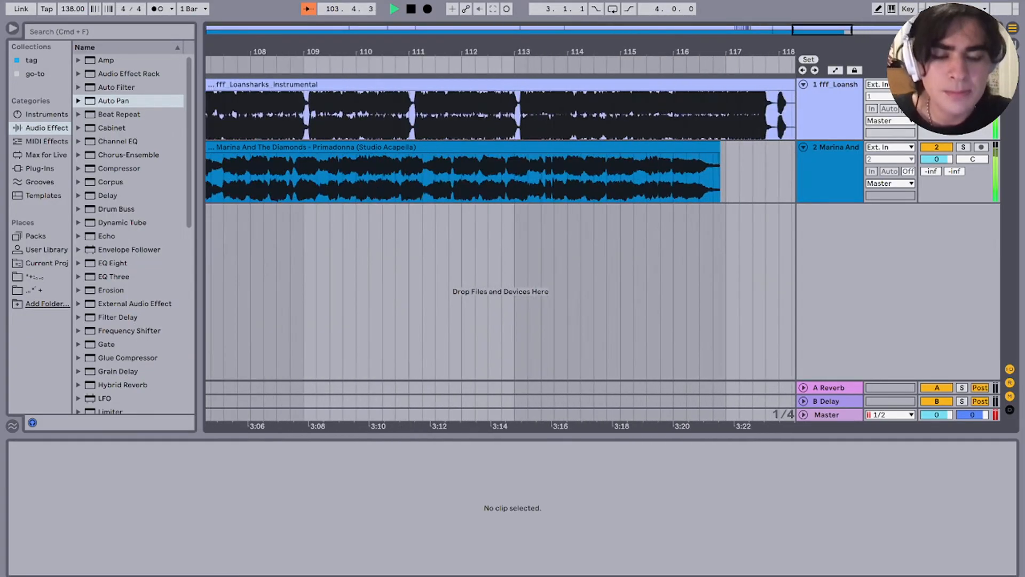
{"action": "left_click", "coordinate": [700, 177]}
{"action": "scroll", "coordinate": [700, 176], "scroll_direction": "up", "scroll_amount": 4}
{"action": "scroll", "coordinate": [700, 176], "scroll_direction": "down", "scroll_amount": 2}
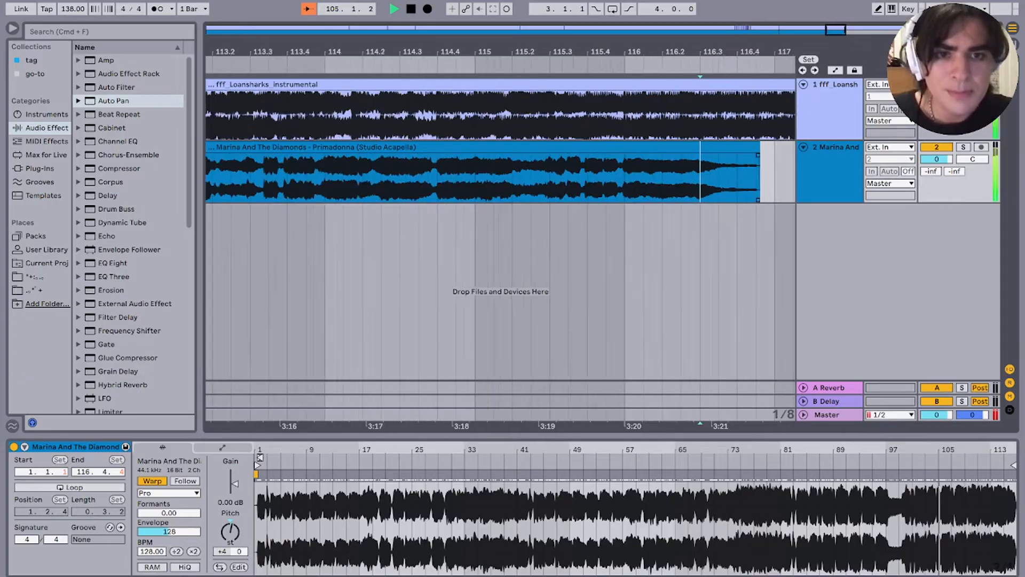
{"action": "scroll", "coordinate": [698, 171], "scroll_direction": "right", "scroll_amount": 3}
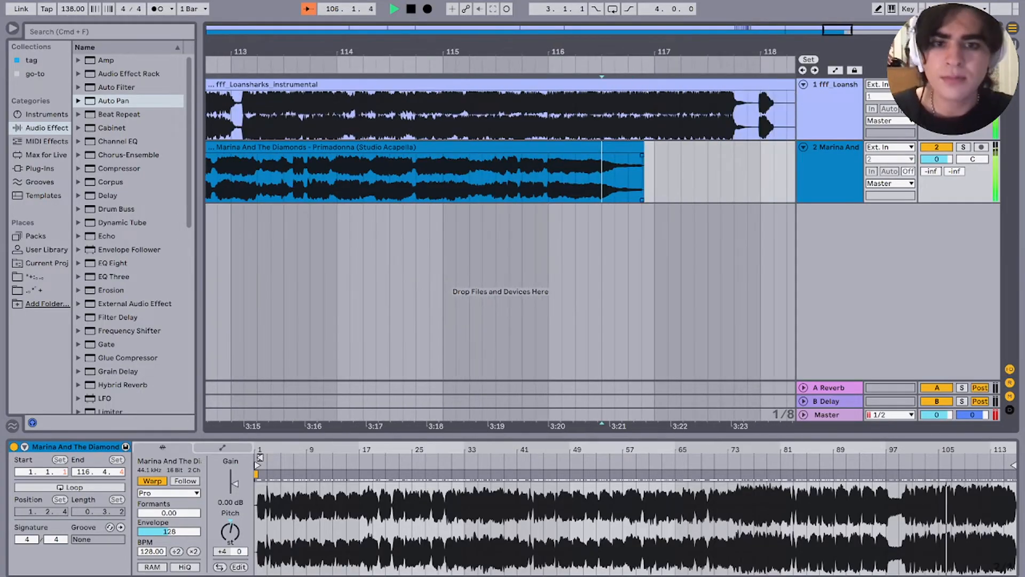
Step: Repeat the acapella's held note from 116.2 as one-beat slices from 116.3 to bar 117, followed by half-beat slices
{"action": "left_click", "coordinate": [548, 171]}
{"action": "left_click_drag", "start_coordinate": [548, 170], "coordinate": [575, 171]}
{"action": "key", "text": "super+d"}
{"action": "key", "text": "super+d"}
{"action": "key", "text": "super+d"}
{"action": "key", "text": "super+d"}
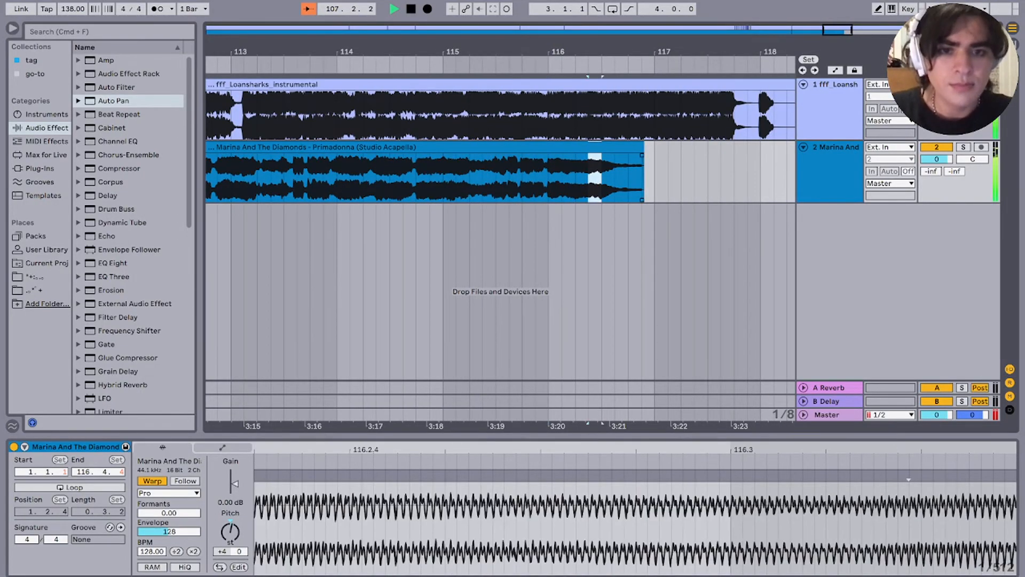
{"action": "key", "text": "shift+Left"}
{"action": "key", "text": "super+d"}
{"action": "key", "text": "super+d"}
{"action": "key", "text": "super+d"}
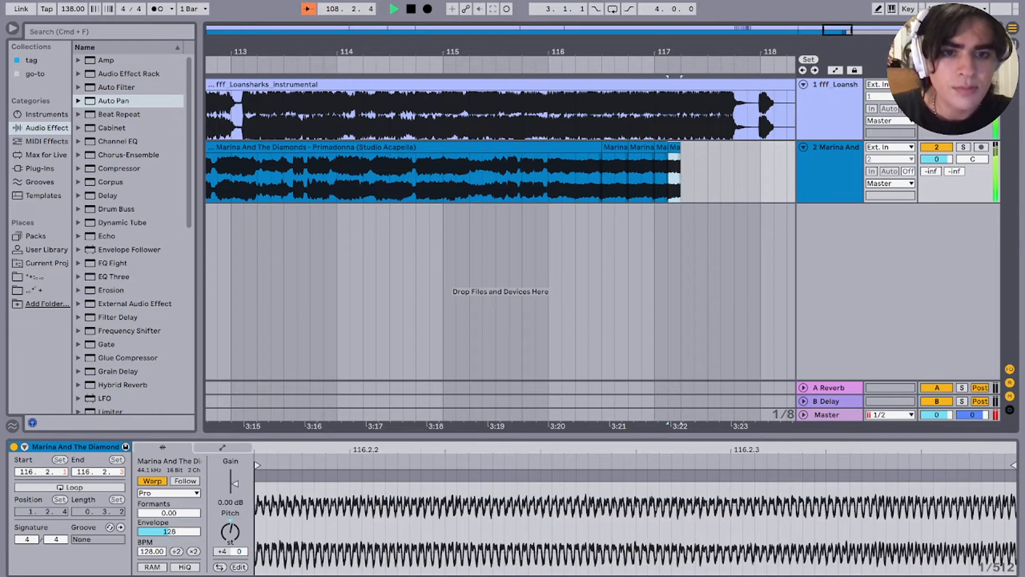
Step: Continue the acapella stutter with half-beat slices up to 117.3 and quarter-beat slices up to the instrumental's break at 117.4
{"action": "key", "text": "plus"}
{"action": "key", "text": "super+d"}
{"action": "key", "text": "shift+Left"}
{"action": "key", "text": "super+d"}
{"action": "key", "text": "super+d"}
{"action": "key", "text": "super+d"}
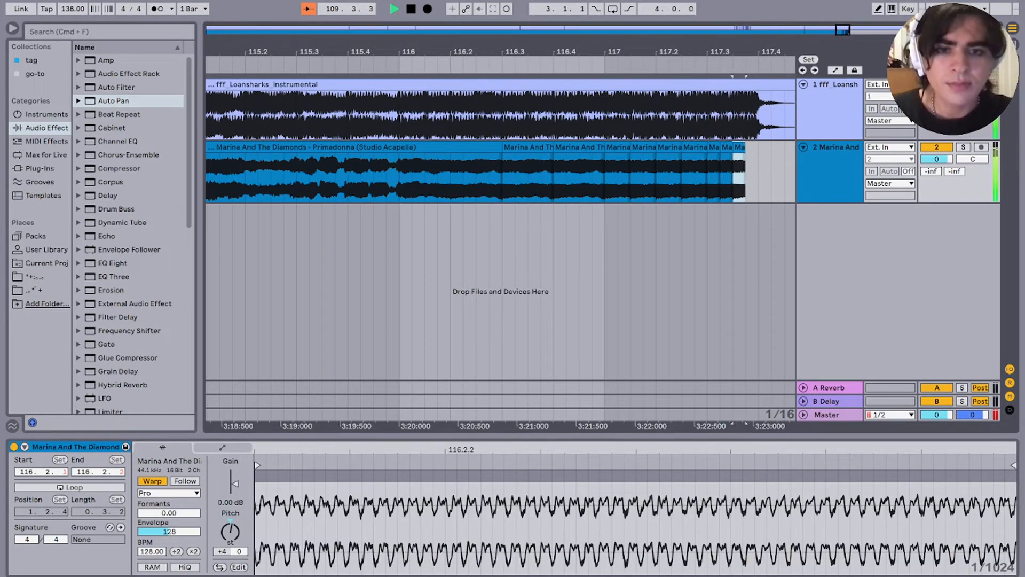
{"action": "scroll", "coordinate": [713, 176], "scroll_direction": "right", "scroll_amount": 3}
{"action": "scroll", "coordinate": [713, 176], "scroll_direction": "down", "scroll_amount": 3}
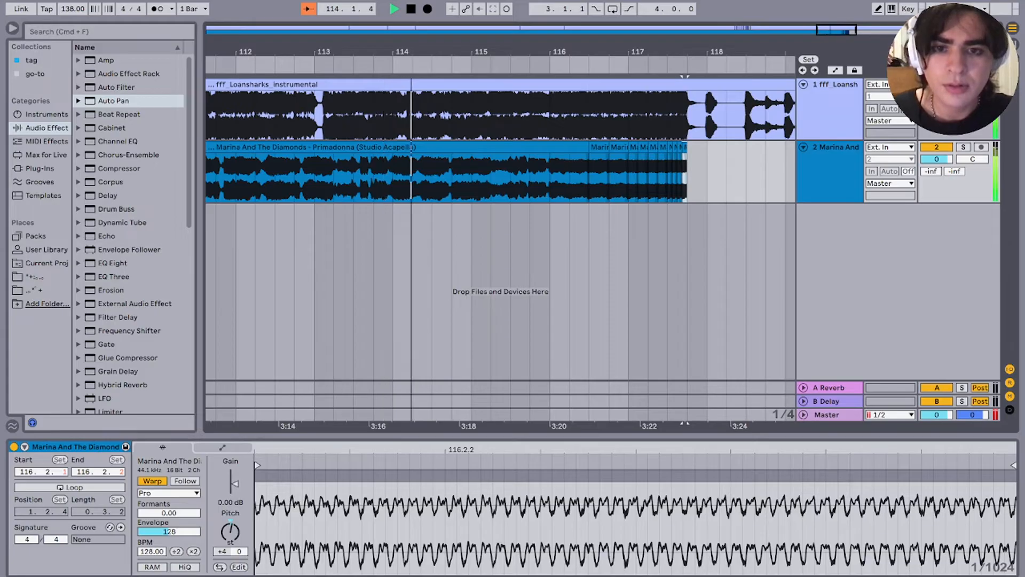
Step: Listen to the stuttered acapella ending through the instrumental's break near bar 118, and stop playback
{"action": "left_click", "coordinate": [510, 178]}
{"action": "left_click", "coordinate": [550, 171]}
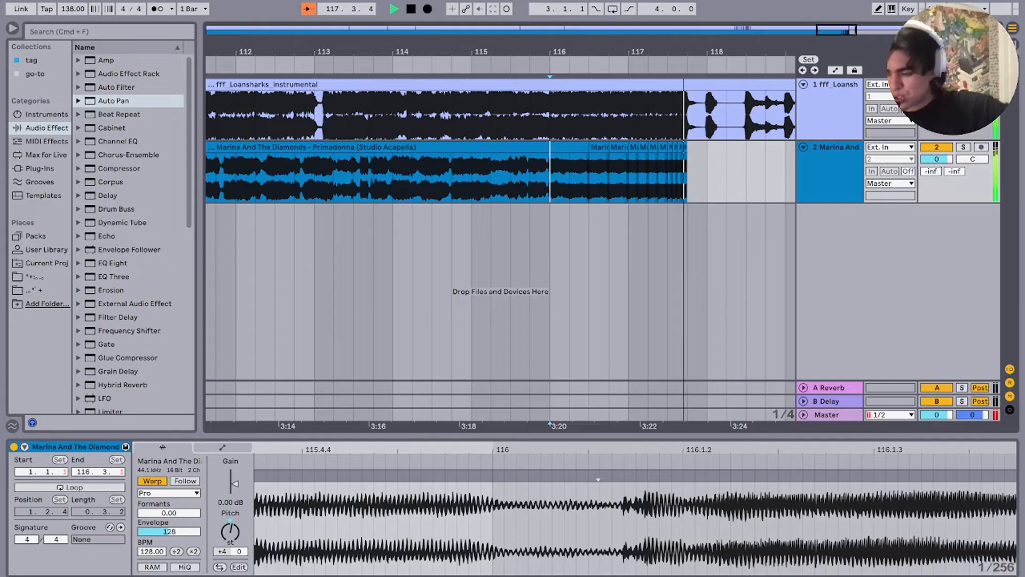
{"action": "scroll", "coordinate": [635, 171], "scroll_direction": "down", "scroll_amount": 8}
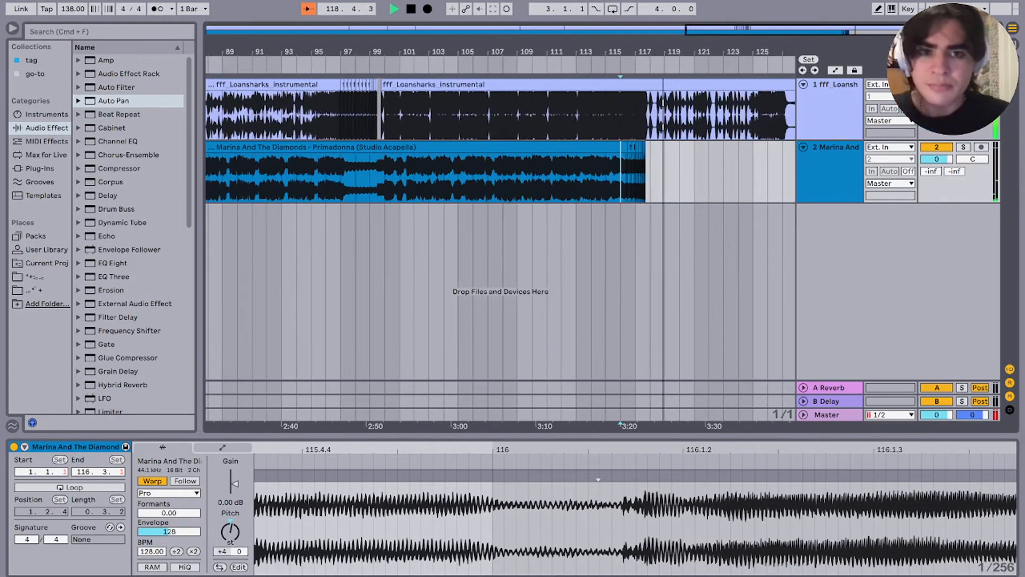
{"action": "scroll", "coordinate": [636, 170], "scroll_direction": "right", "scroll_amount": 4}
{"action": "key", "text": "space"}
{"action": "left_click", "coordinate": [530, 173]}
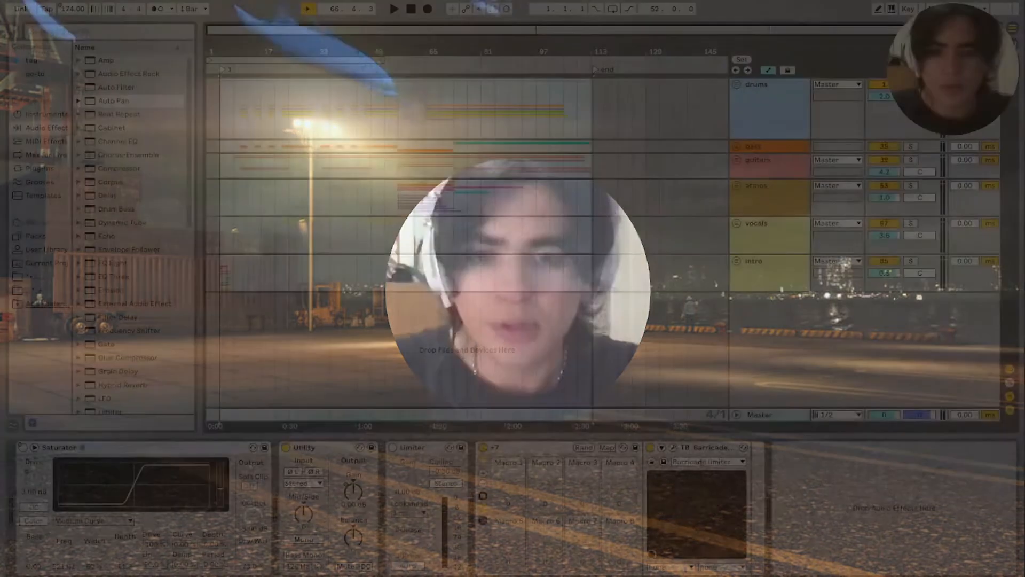
Step: Play the opening of the 174 BPM project and look over its whole arrangement from the intro to the end marker
{"action": "key", "text": "space"}
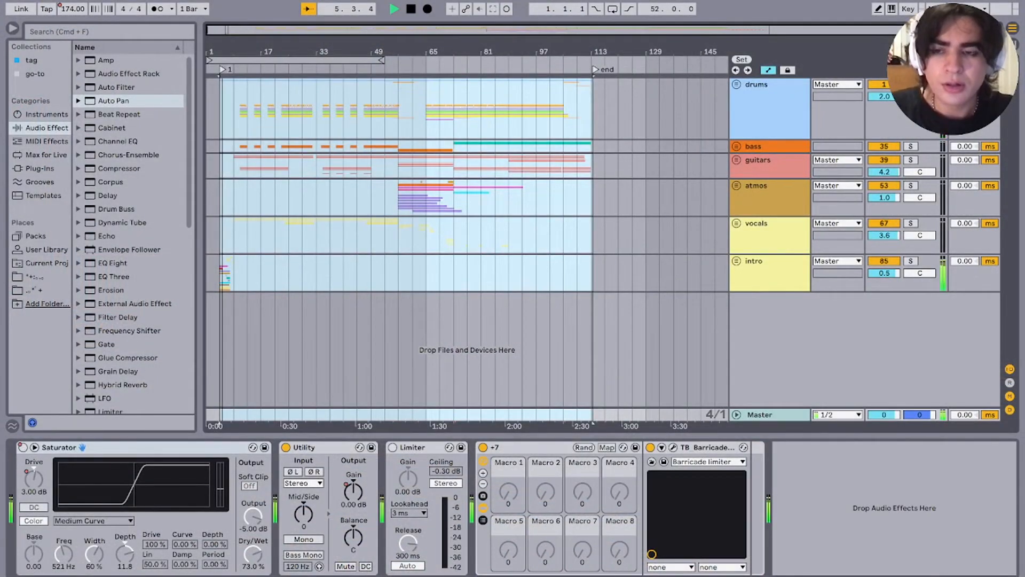
{"action": "key", "text": "plus"}
{"action": "key", "text": "plus"}
{"action": "key", "text": "space"}
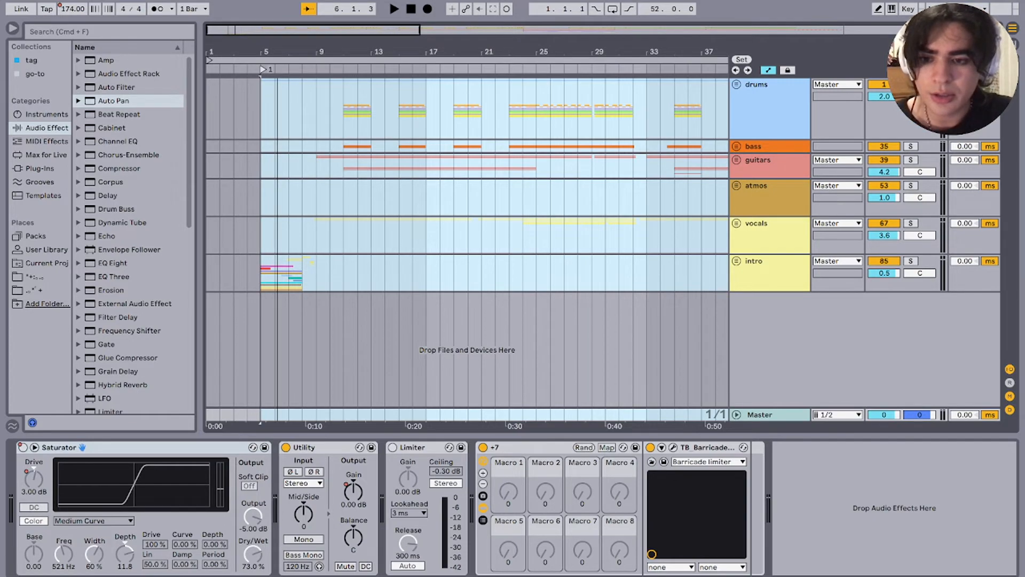
{"action": "scroll", "coordinate": [234, 185], "scroll_direction": "up", "scroll_amount": 10}
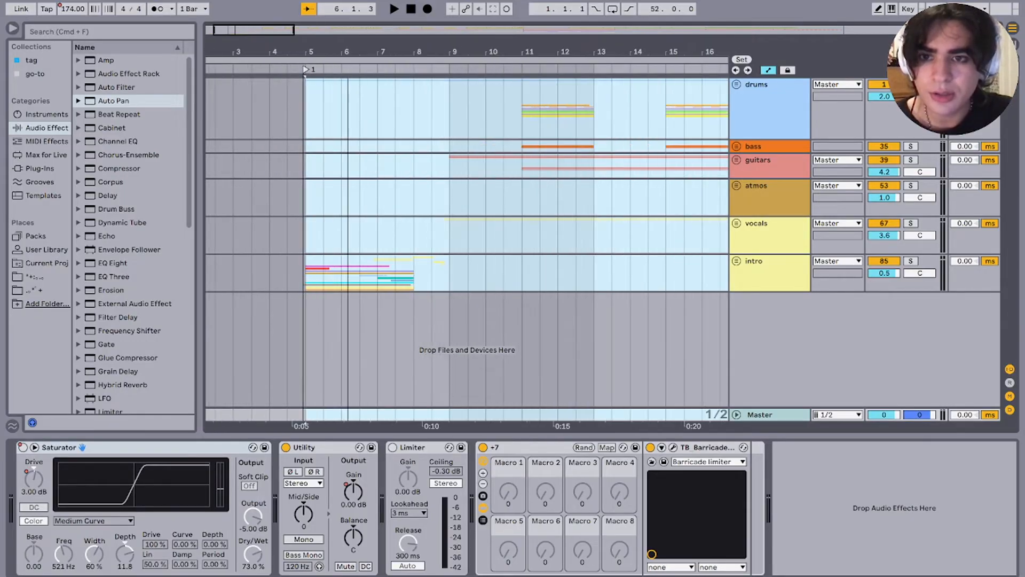
{"action": "scroll", "coordinate": [234, 185], "scroll_direction": "down", "scroll_amount": 10}
{"action": "scroll", "coordinate": [234, 184], "scroll_direction": "down", "scroll_amount": 10}
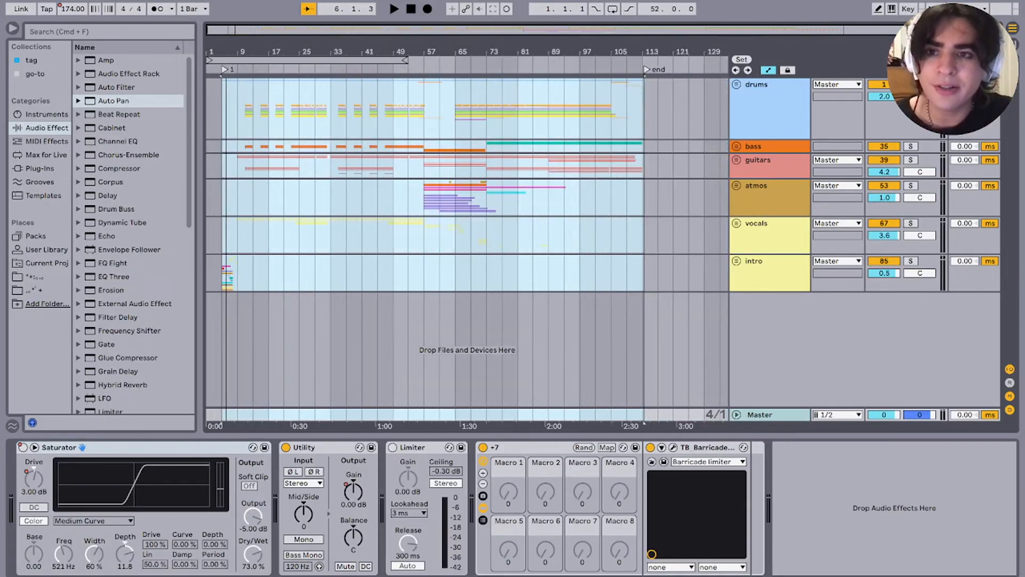
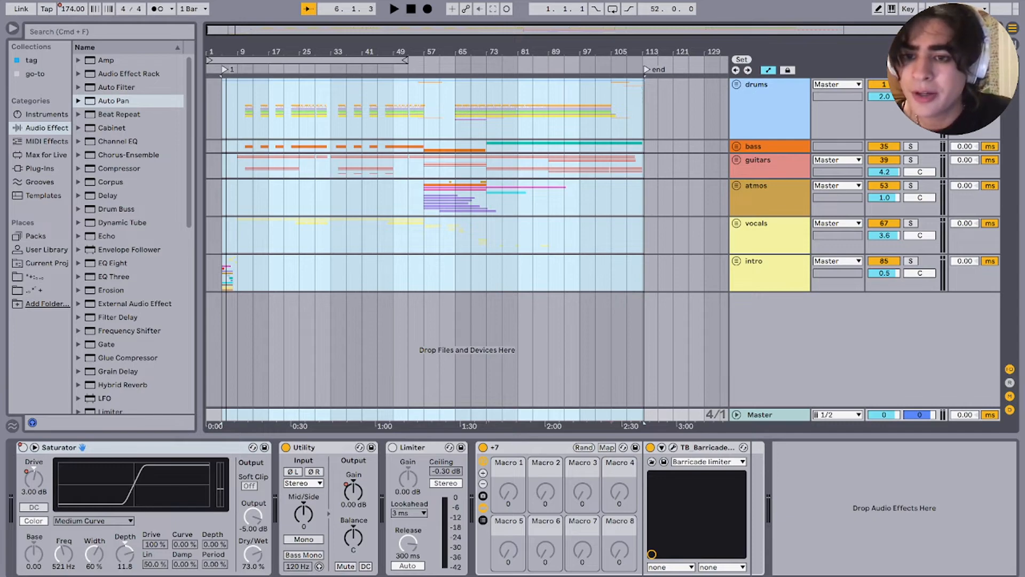
{"action": "key", "text": "plus"}
{"action": "key", "text": "plus"}
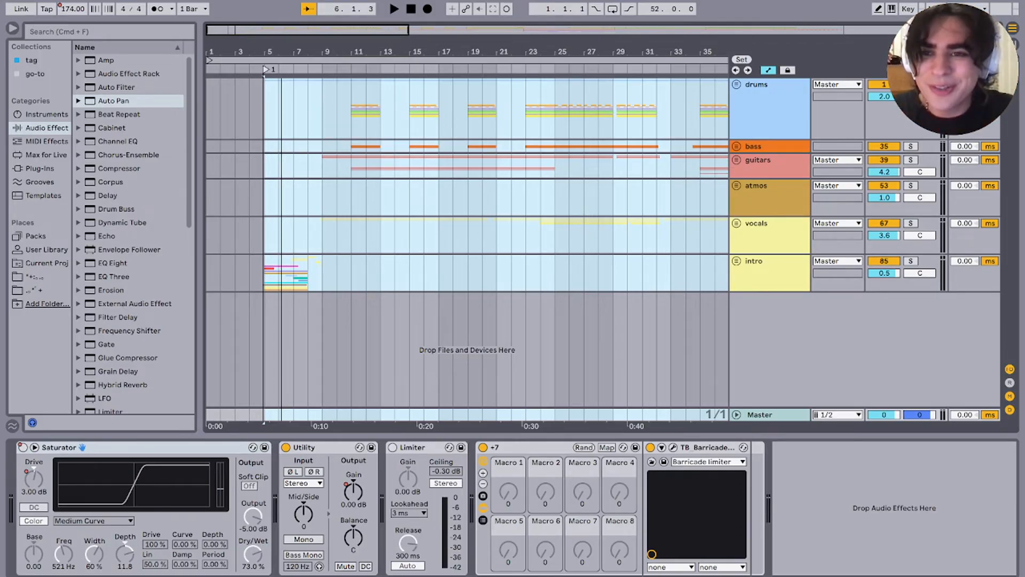
{"action": "key", "text": "minus"}
{"action": "key", "text": "plus"}
{"action": "key", "text": "plus"}
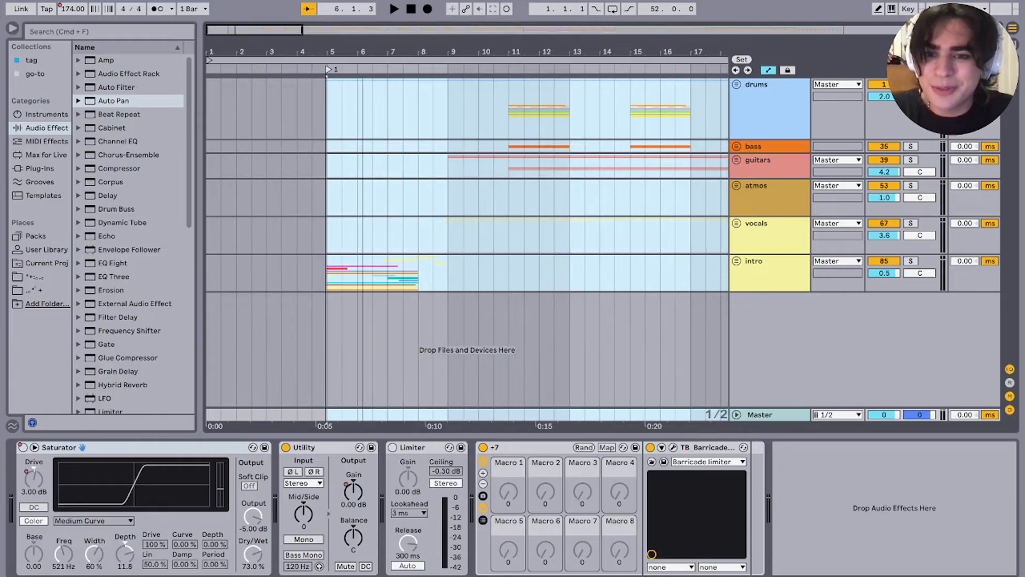
{"action": "key", "text": "minus"}
{"action": "key", "text": "minus"}
{"action": "key", "text": "minus"}
Step: Unfold the intro group's tracks around bars 5 to 8 and play the intro
{"action": "left_click", "coordinate": [224, 273]}
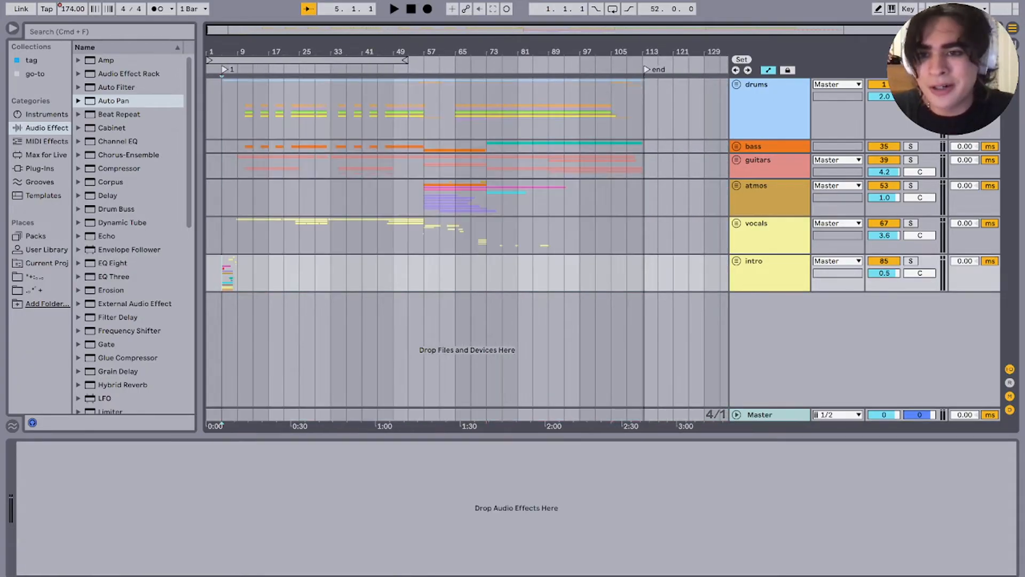
{"action": "key", "text": "plus"}
{"action": "key", "text": "plus"}
{"action": "key", "text": "plus"}
{"action": "key", "text": "plus"}
{"action": "scroll", "coordinate": [467, 272], "scroll_direction": "left", "scroll_amount": 5}
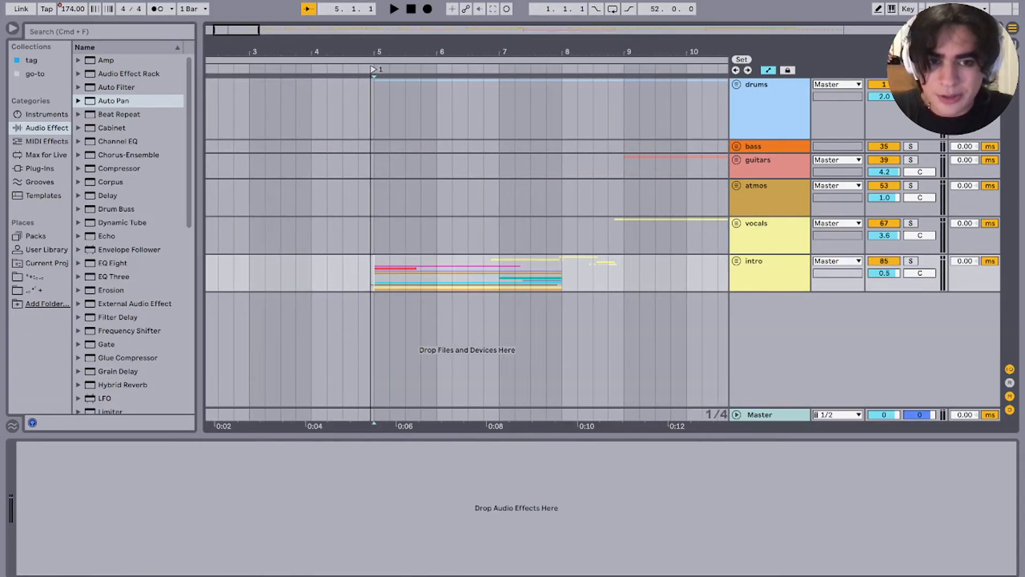
{"action": "key", "text": "u"}
{"action": "scroll", "coordinate": [467, 240], "scroll_direction": "down", "scroll_amount": 5}
{"action": "key", "text": "space"}
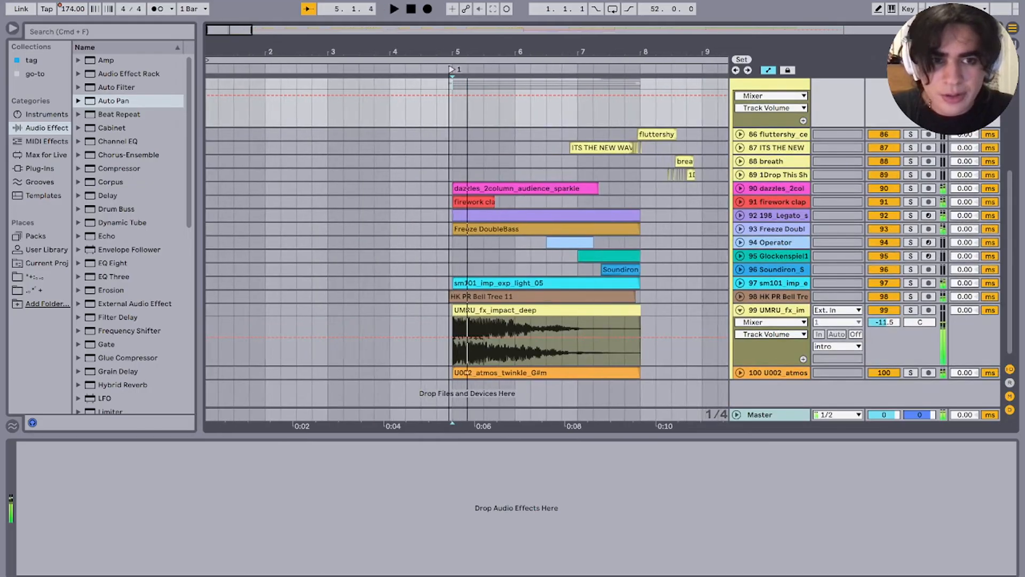
{"action": "key", "text": "space"}
{"action": "key", "text": "space"}
Step: Solo the dazzles audience sparkle and firework clap tracks in turn and listen to each from bar 5
{"action": "left_click", "coordinate": [911, 188]}
{"action": "key", "text": "space"}
{"action": "key", "text": "space"}
{"action": "left_click", "coordinate": [910, 201]}
{"action": "key", "text": "space"}
{"action": "key", "text": "space"}
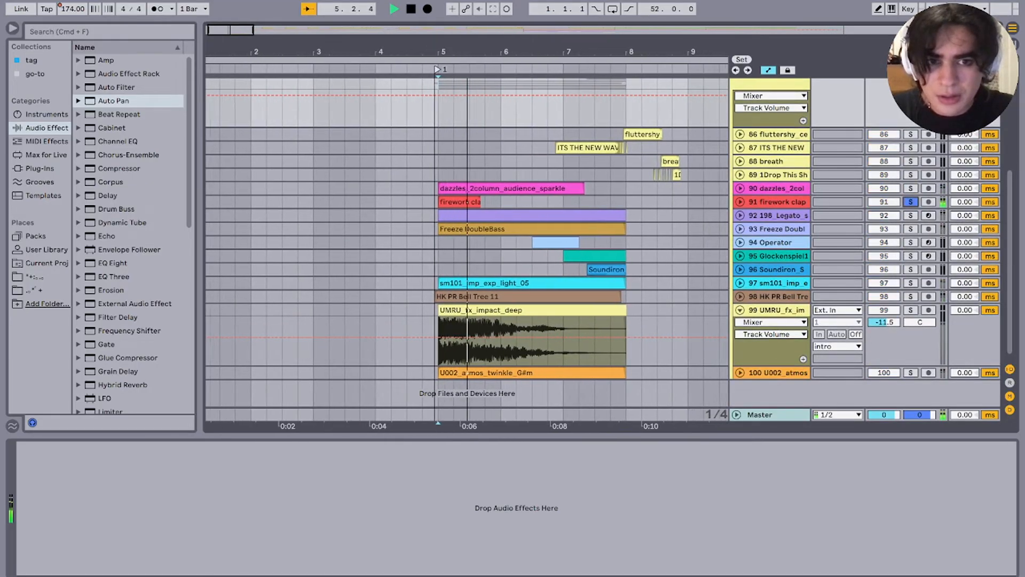
Step: Solo the 198 Legato strings track, play it from bar 5 and show its sampler instrument
{"action": "left_click", "coordinate": [911, 215]}
{"action": "key", "text": "space"}
{"action": "key", "text": "space"}
{"action": "left_click", "coordinate": [778, 215]}
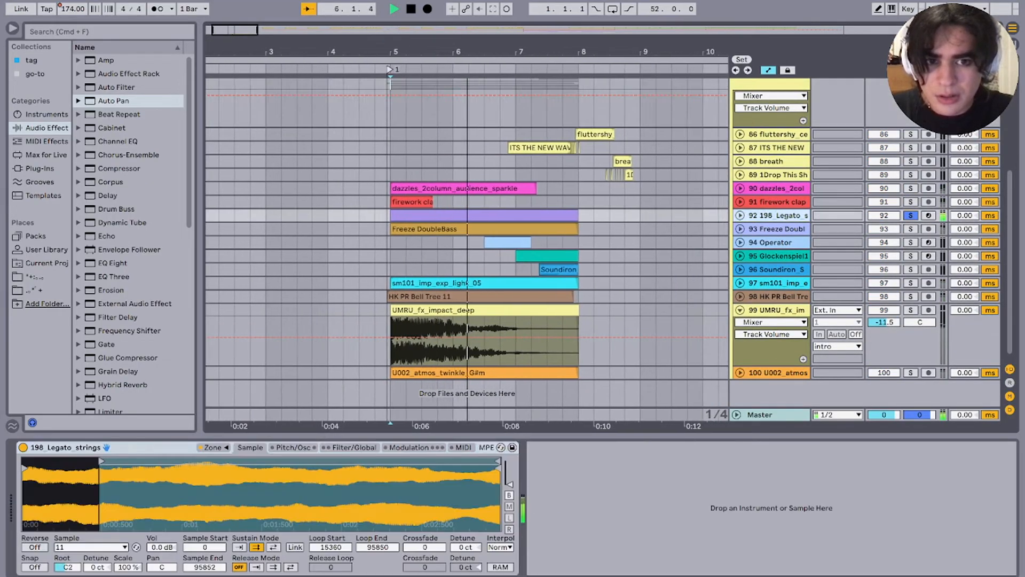
{"action": "key", "text": "Down"}
{"action": "key", "text": "Up"}
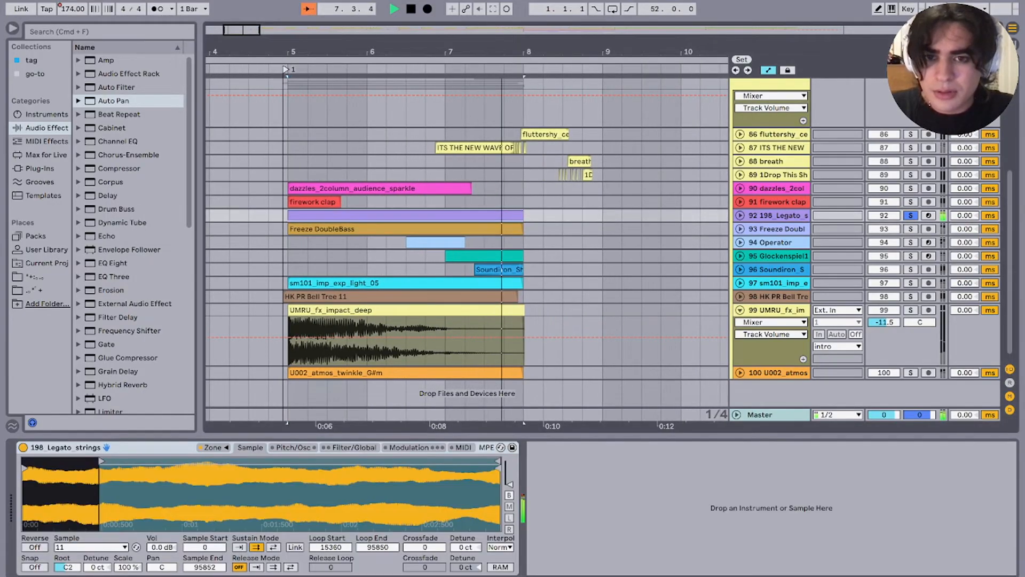
Step: Stop playback and open the legato strings' MIDI clip to examine its notes
{"action": "key", "text": "minus"}
{"action": "key", "text": "space"}
{"action": "key", "text": "shift+Tab"}
{"action": "scroll", "coordinate": [667, 513], "scroll_direction": "down", "scroll_amount": 5}
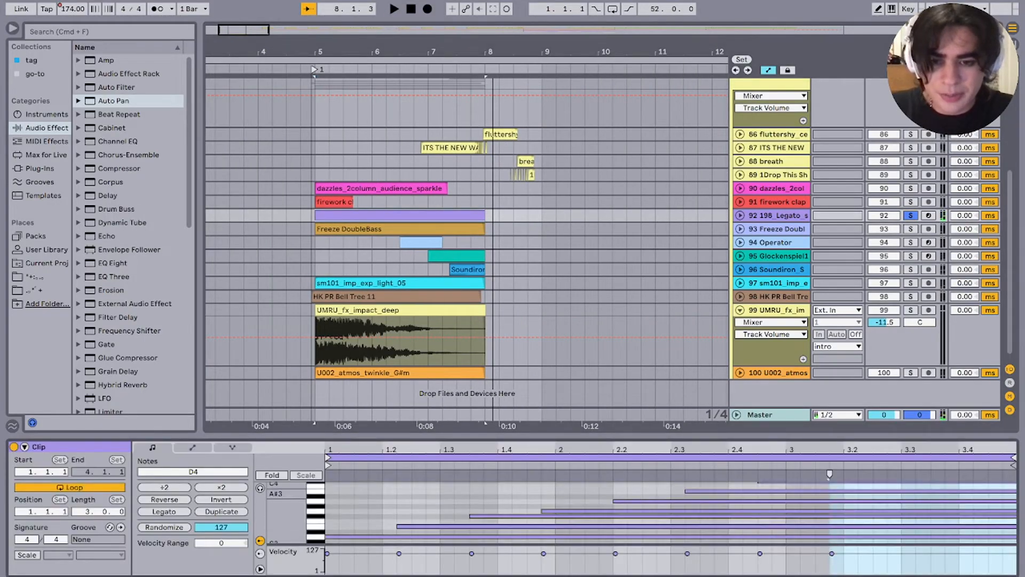
{"action": "scroll", "coordinate": [667, 513], "scroll_direction": "up", "scroll_amount": 3}
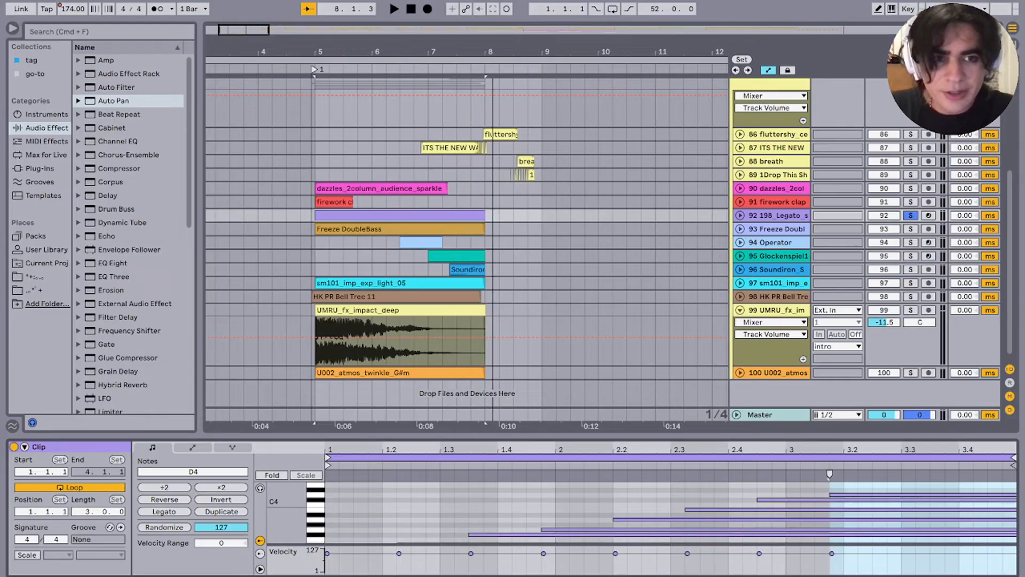
Step: Solo the Freeze DoubleBass track and play it from bar 5
{"action": "left_click", "coordinate": [911, 229]}
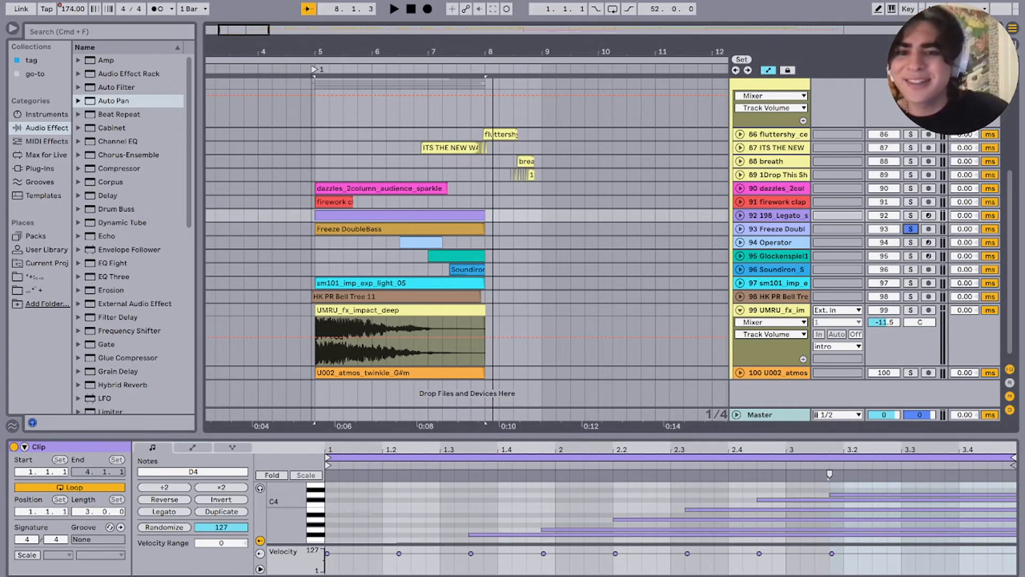
{"action": "key", "text": "space"}
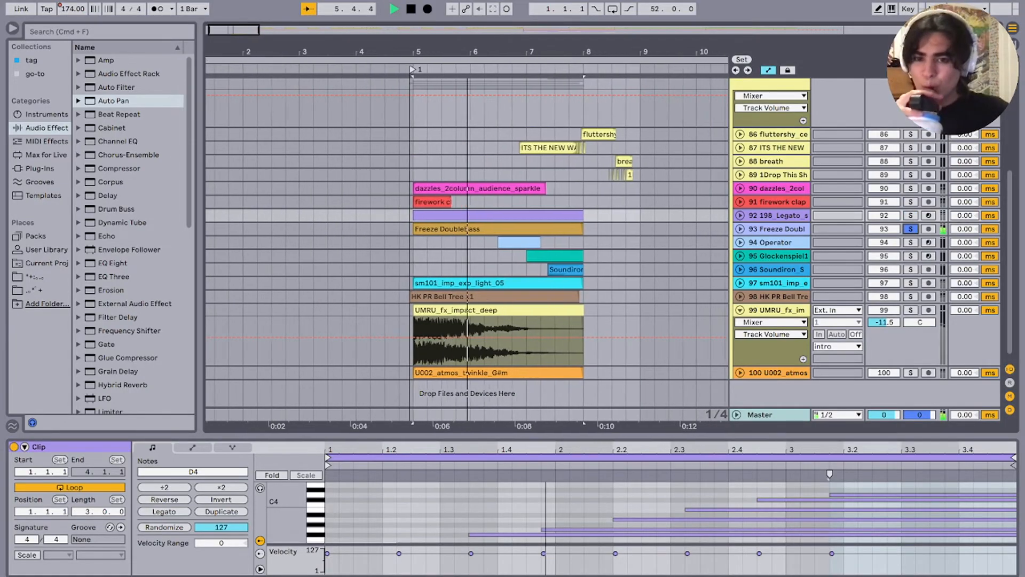
Step: Stop playback and unfold the Freeze DoubleBass track to view its audio waveform
{"action": "key", "text": "space"}
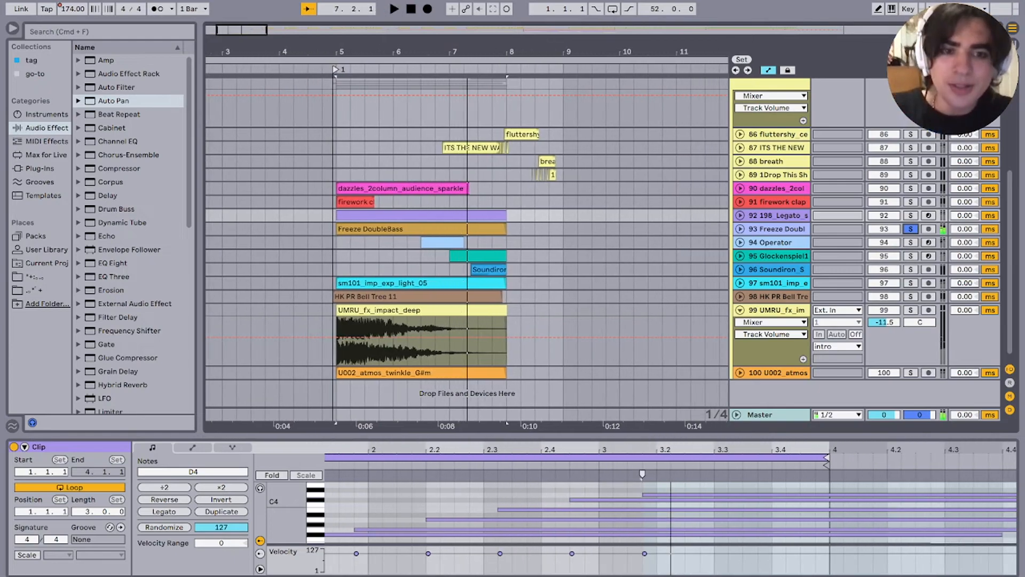
{"action": "left_click", "coordinate": [739, 229]}
{"action": "double_click", "coordinate": [777, 229]}
{"action": "left_click", "coordinate": [421, 229]}
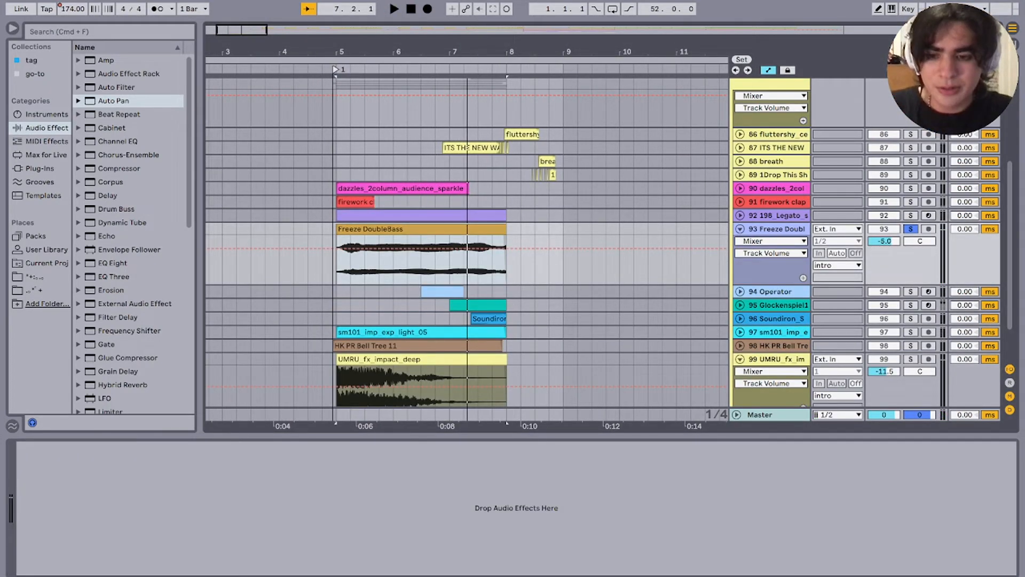
Step: Solo the Operator track and play its clip with its device chain in view
{"action": "left_click", "coordinate": [911, 291]}
{"action": "left_click", "coordinate": [450, 291]}
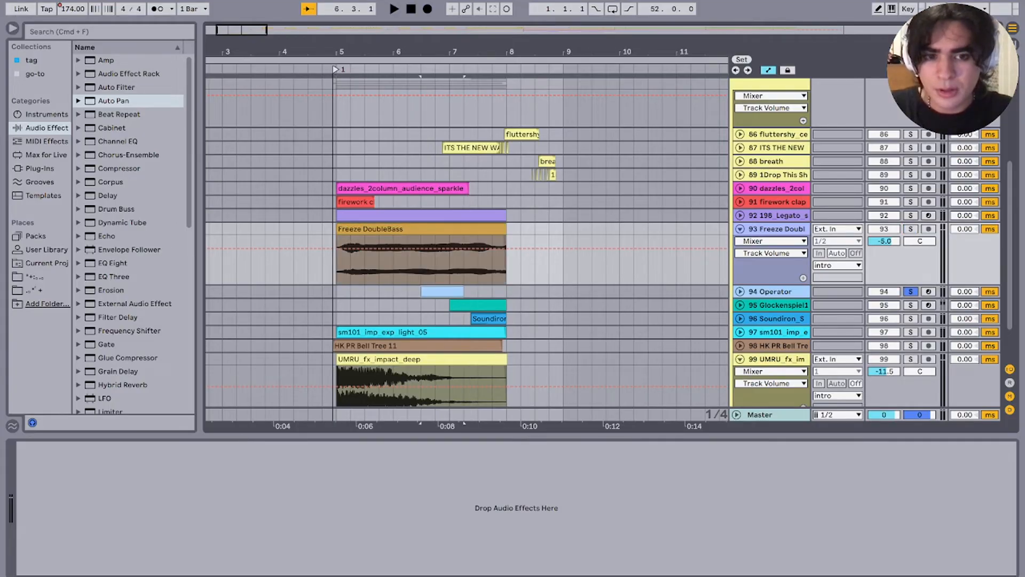
{"action": "key", "text": "space"}
{"action": "scroll", "coordinate": [450, 291], "scroll_direction": "up", "scroll_amount": 3}
{"action": "key", "text": "minus"}
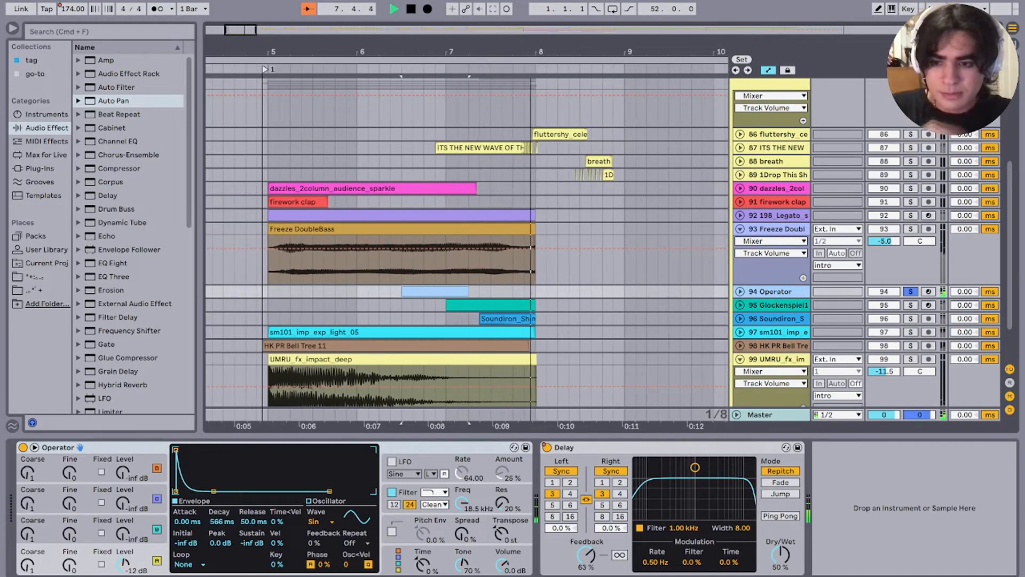
Step: Bypass the Delay on the Operator track, re-enable it and replay the clip
{"action": "key", "text": "0"}
{"action": "key", "text": "space"}
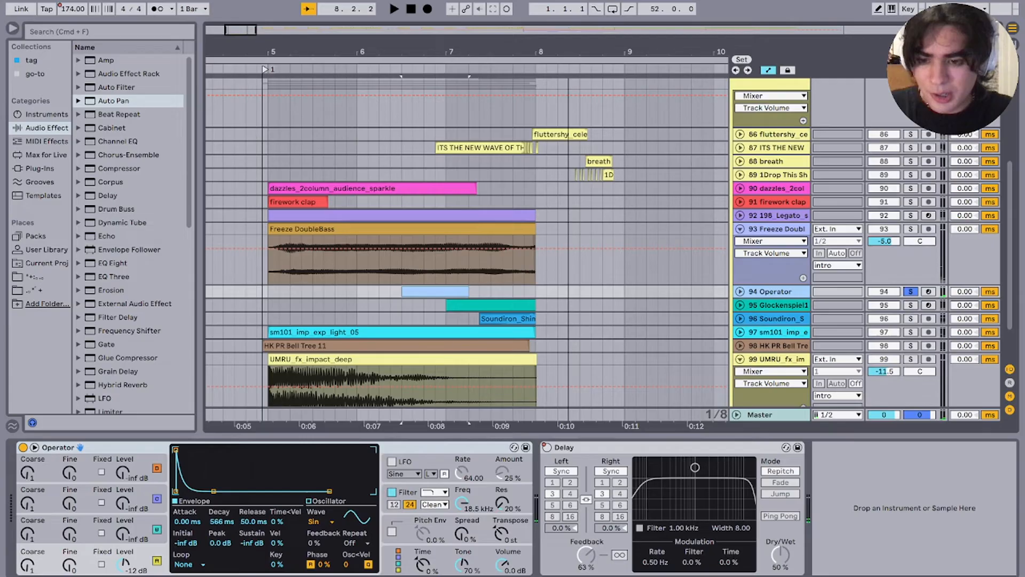
{"action": "key", "text": "0"}
{"action": "key", "text": "space"}
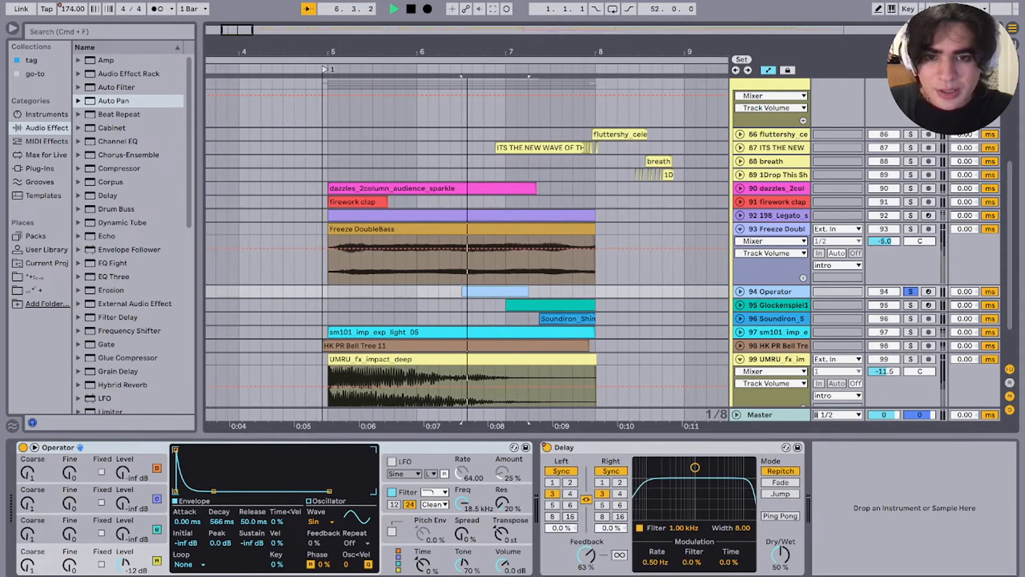
Step: Solo the Glockenspiel1 track during playback and unfold it to show its automation lane
{"action": "left_click", "coordinate": [526, 305]}
{"action": "key", "text": "s"}
{"action": "key", "text": "u"}
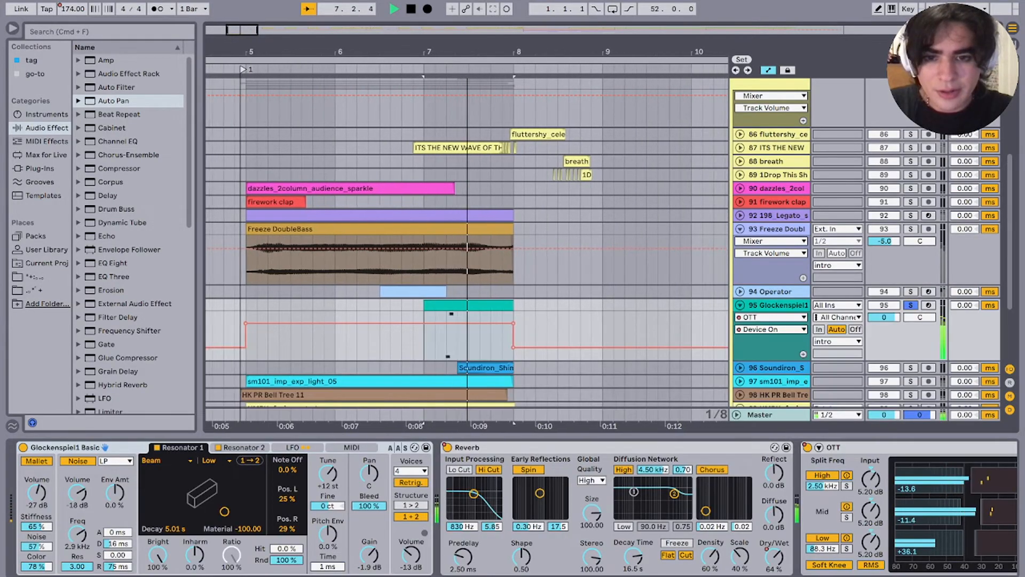
Step: Stop playback and open the glockenspiel's MIDI clip to examine its notes
{"action": "key", "text": "space"}
{"action": "key", "text": "shift+Tab"}
{"action": "scroll", "coordinate": [469, 278], "scroll_direction": "down", "scroll_amount": 4}
{"action": "scroll", "coordinate": [468, 278], "scroll_direction": "left", "scroll_amount": 1}
{"action": "scroll", "coordinate": [469, 277], "scroll_direction": "up", "scroll_amount": 2}
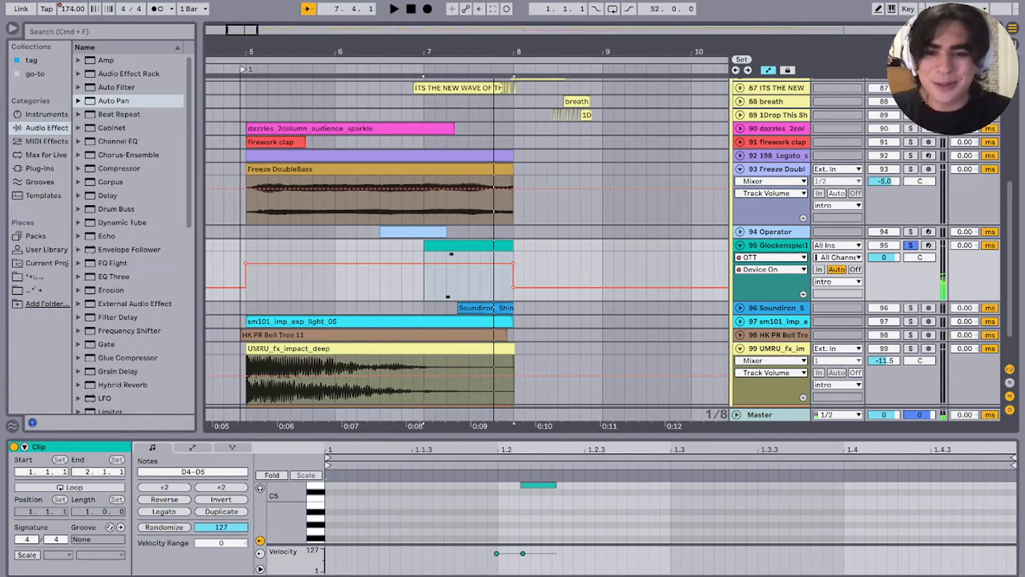
Step: Replay the glockenspiel clip from bar 7 and show its device chain through Reverb and OTT
{"action": "key", "text": "space"}
{"action": "key", "text": "space"}
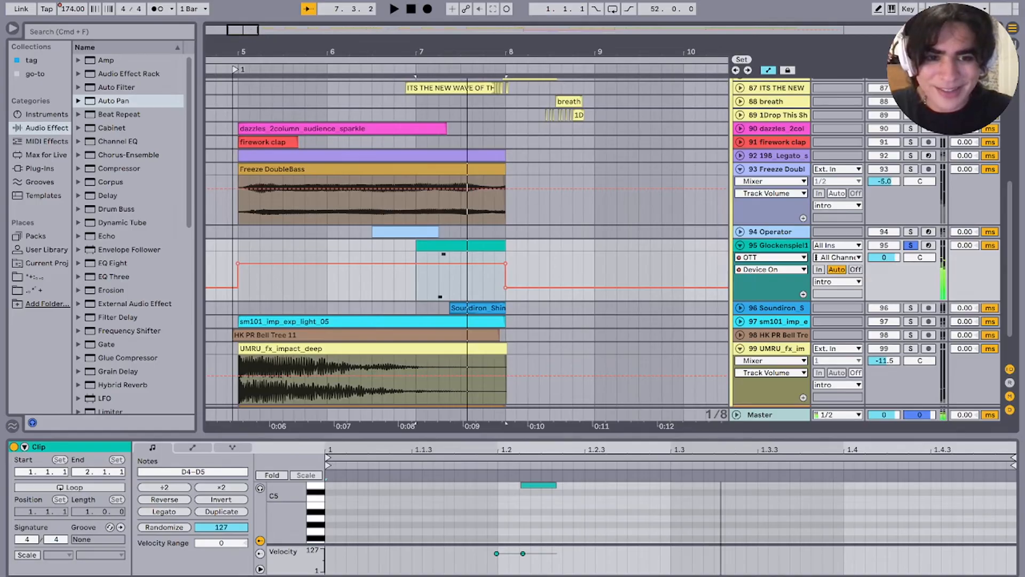
{"action": "key", "text": "shift+Tab"}
{"action": "scroll", "coordinate": [513, 507], "scroll_direction": "right", "scroll_amount": 5}
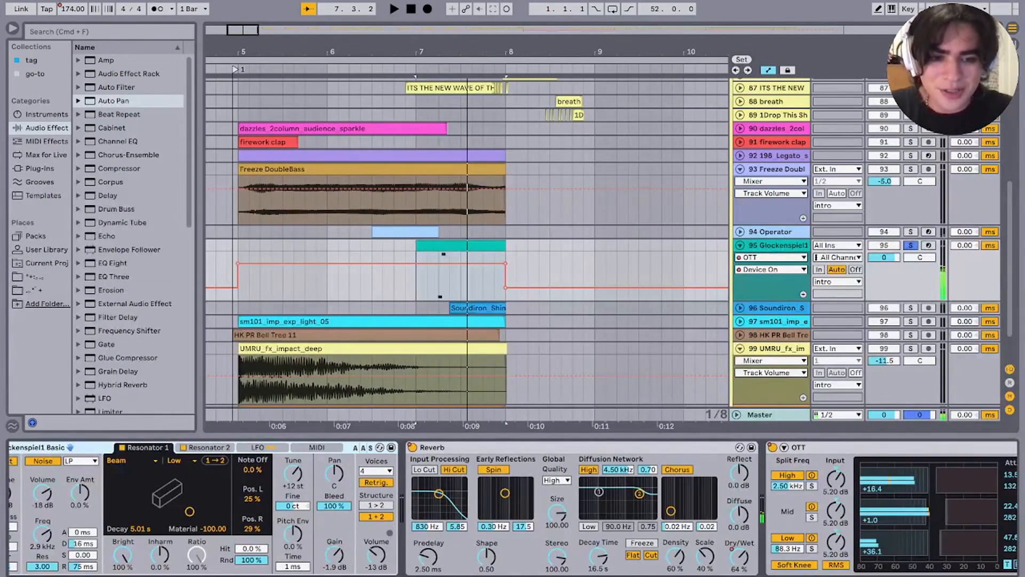
Step: Solo the Soundiron Shimmer Riser track, look closely at its clip and listen to it up to bar 8
{"action": "left_click", "coordinate": [910, 308]}
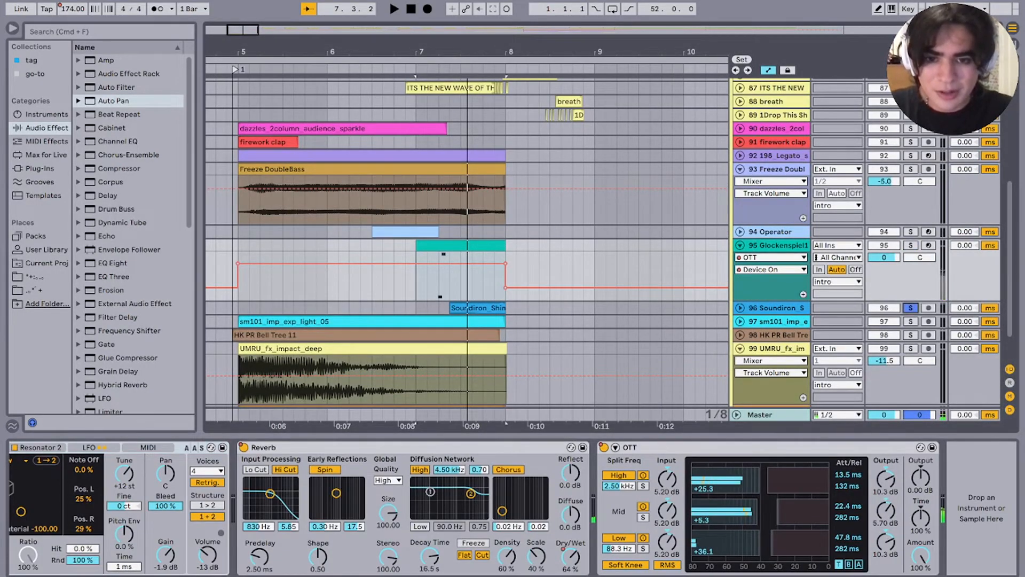
{"action": "left_click", "coordinate": [475, 308]}
{"action": "key", "text": "space"}
{"action": "key", "text": "space"}
{"action": "key", "text": "Down"}
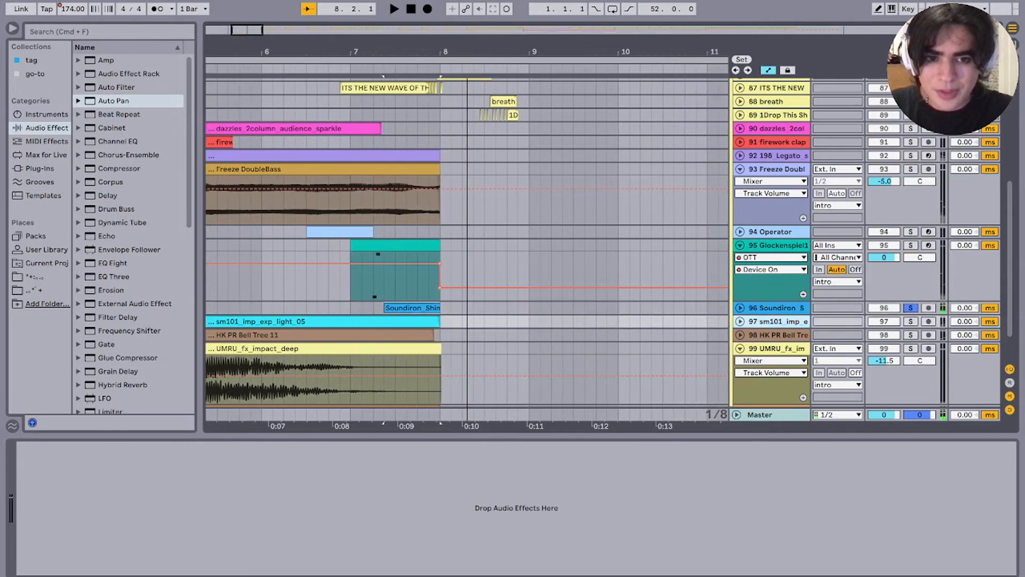
{"action": "scroll", "coordinate": [405, 308], "scroll_direction": "up", "scroll_amount": 10}
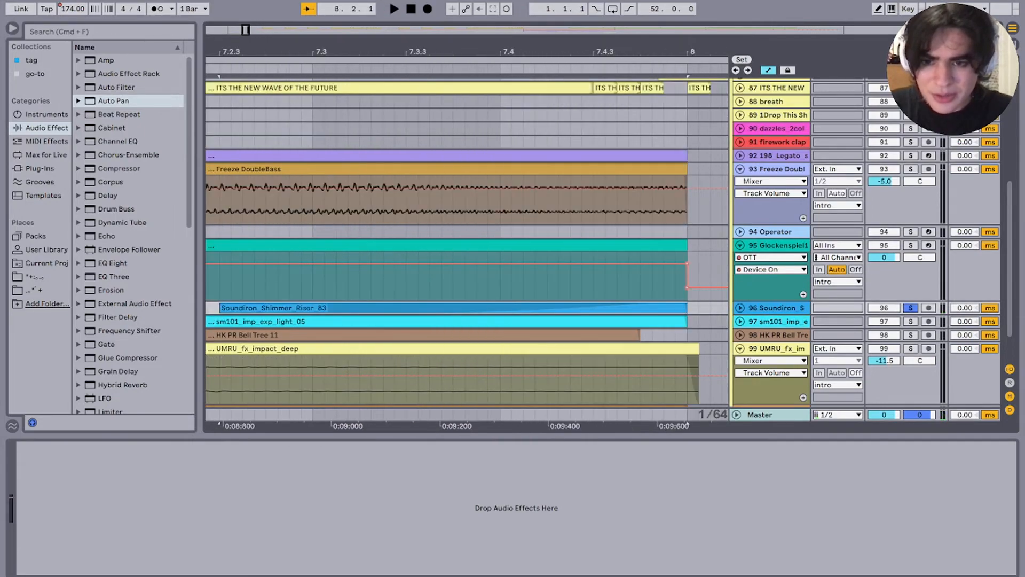
{"action": "left_click", "coordinate": [406, 308]}
{"action": "scroll", "coordinate": [406, 308], "scroll_direction": "down", "scroll_amount": 12}
{"action": "key", "text": "space"}
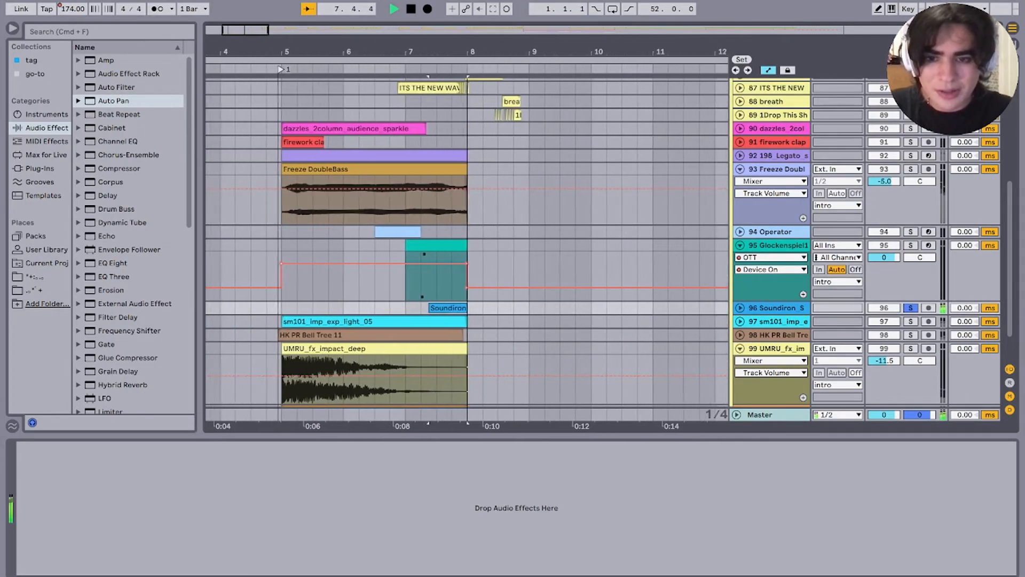
{"action": "key", "text": "space"}
Step: Solo the HK PR Bell Tree and UMRU_fx_impact_deep tracks in turn and listen to each from bar 5
{"action": "key", "text": "Down"}
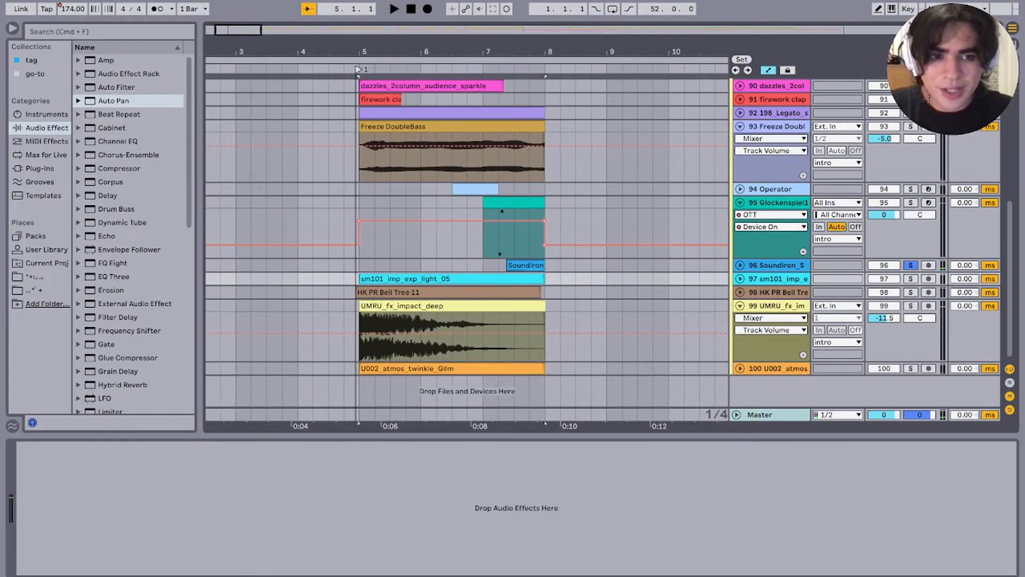
{"action": "key", "text": "Down"}
{"action": "key", "text": "space"}
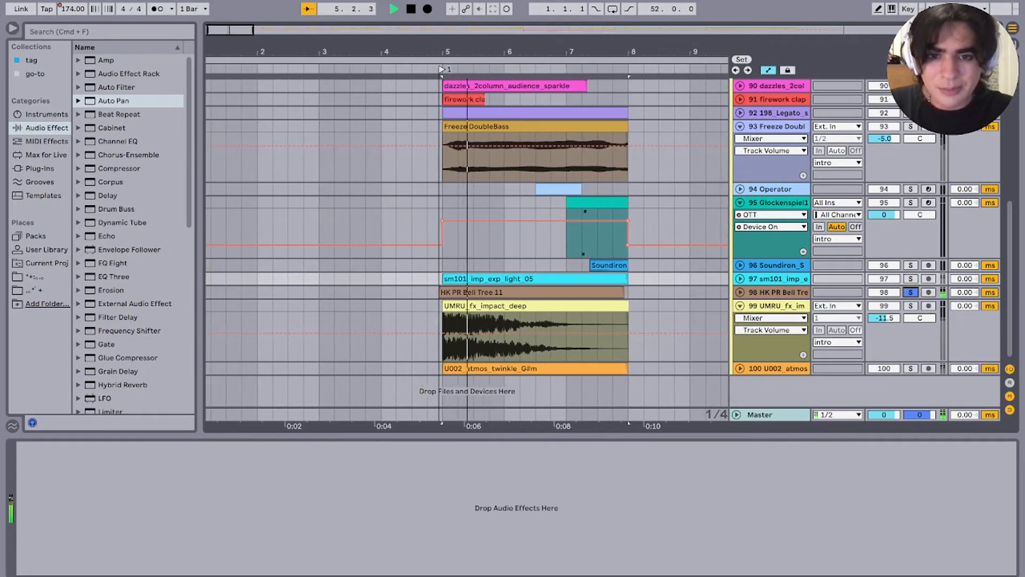
{"action": "left_click", "coordinate": [911, 306]}
{"action": "key", "text": "space"}
{"action": "key", "text": "space"}
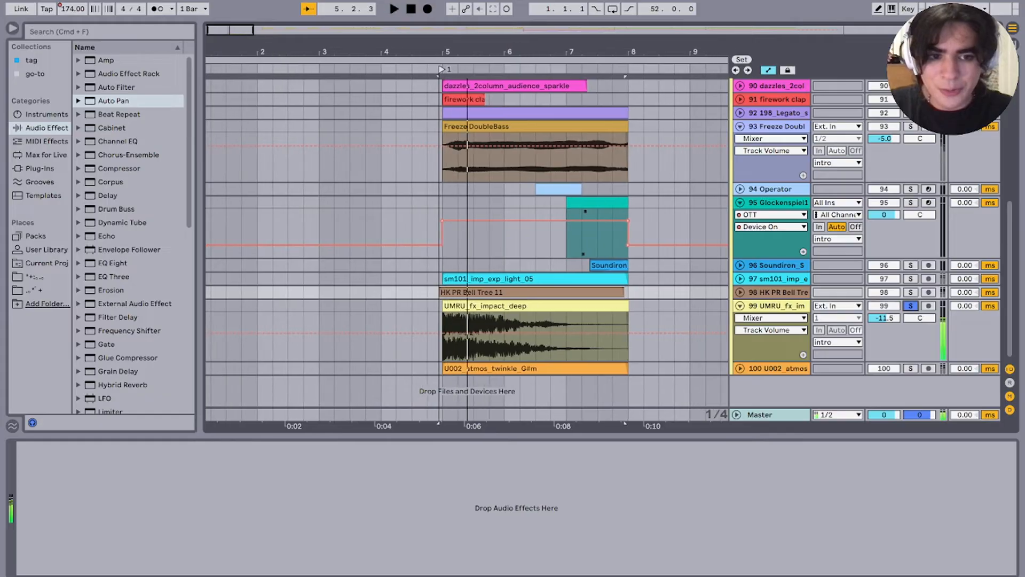
Step: Solo the U002_atmos_twinkle track, play it from bar 5 and show its sample and unfolded waveform
{"action": "left_click", "coordinate": [911, 368]}
{"action": "key", "text": "space"}
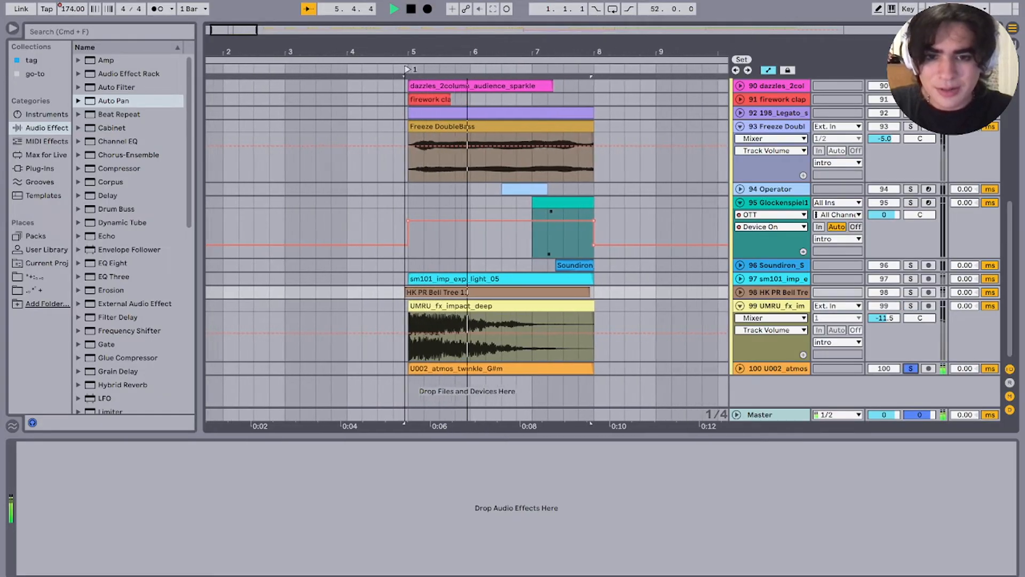
{"action": "double_click", "coordinate": [463, 368]}
{"action": "left_click", "coordinate": [740, 368]}
{"action": "scroll", "coordinate": [740, 368], "scroll_direction": "down", "scroll_amount": 2}
{"action": "key", "text": "space"}
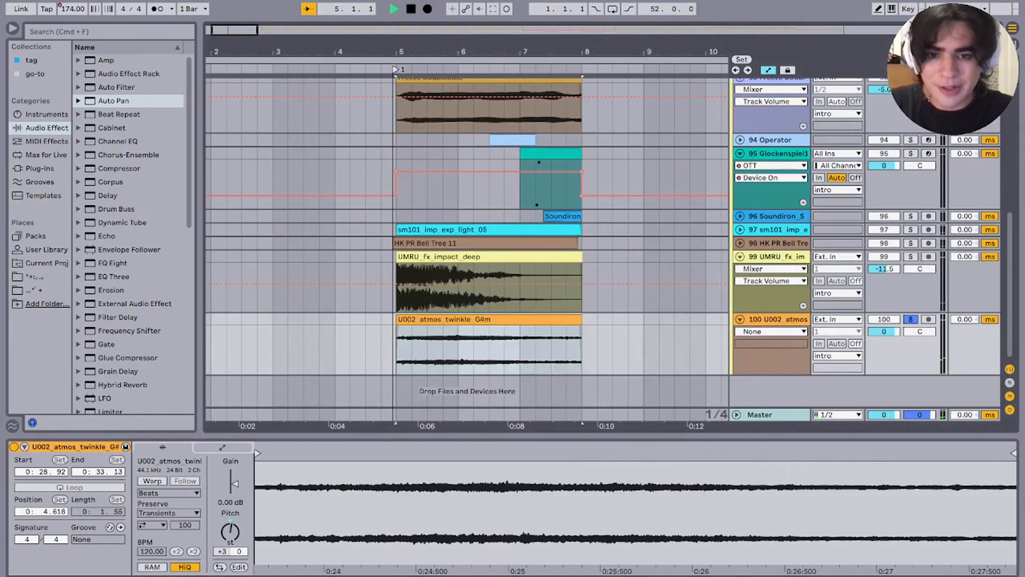
Step: Solo the whole intro group and play all its layers together past bar 8
{"action": "scroll", "coordinate": [467, 240], "scroll_direction": "down", "scroll_amount": 5}
{"action": "scroll", "coordinate": [468, 240], "scroll_direction": "up", "scroll_amount": 5}
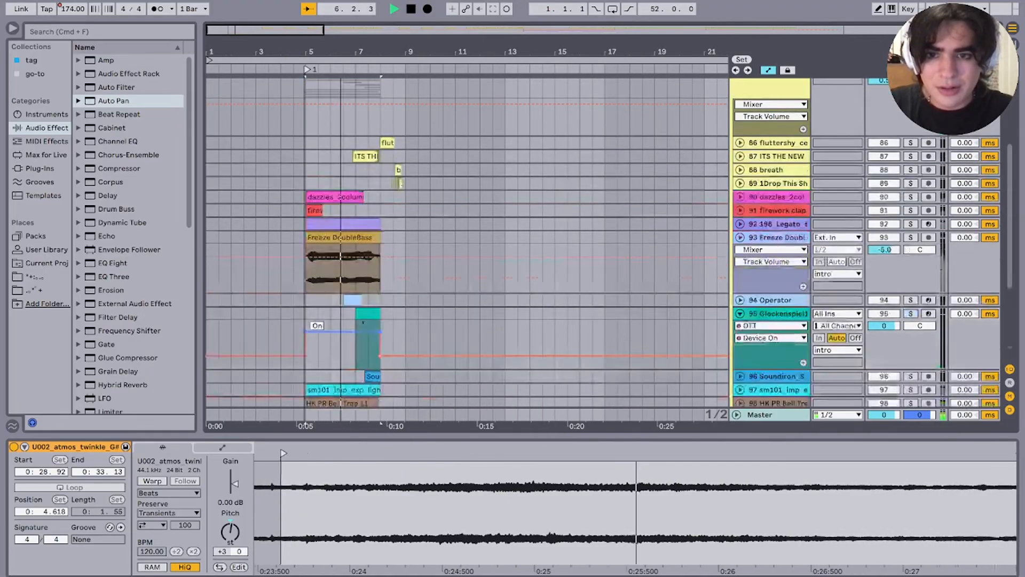
{"action": "left_click", "coordinate": [294, 261]}
{"action": "key", "text": "plus"}
{"action": "key", "text": "plus"}
{"action": "key", "text": "plus"}
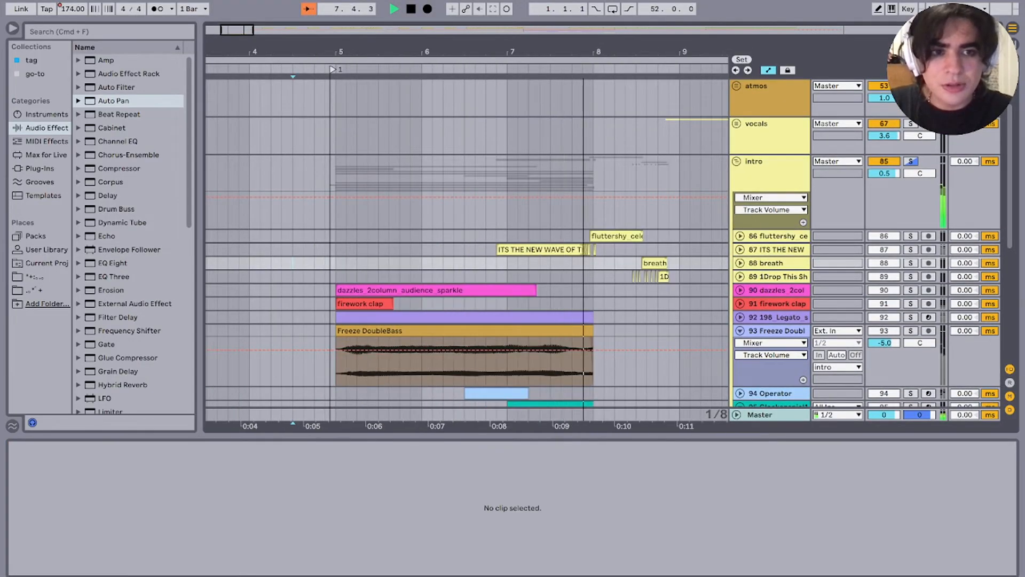
{"action": "key", "text": "space"}
{"action": "key", "text": "space"}
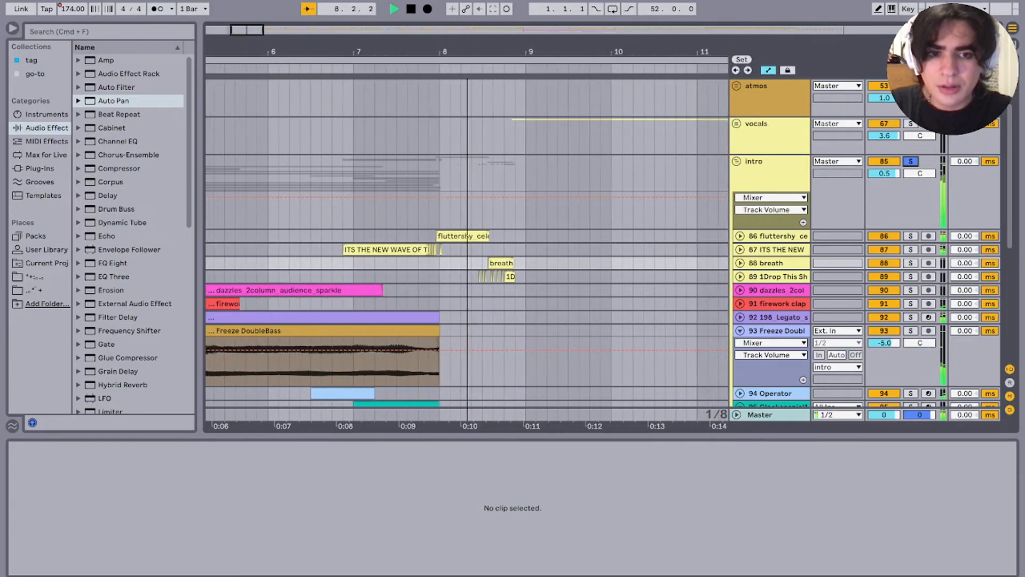
{"action": "key", "text": "space"}
Step: Collapse the intro group and turn off its solo
{"action": "left_click", "coordinate": [736, 161]}
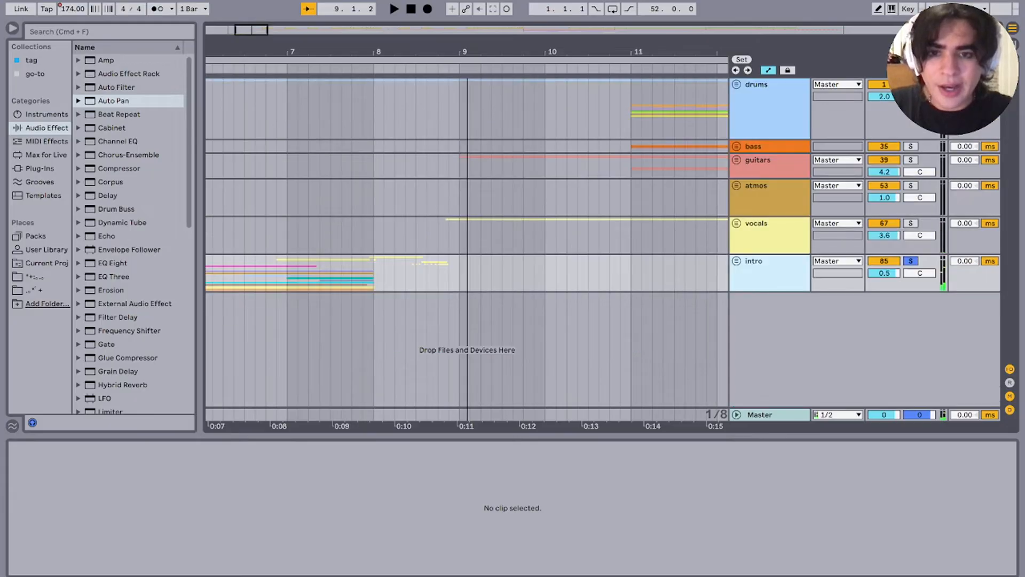
{"action": "scroll", "coordinate": [467, 273], "scroll_direction": "left", "scroll_amount": 1}
{"action": "scroll", "coordinate": [411, 235], "scroll_direction": "down", "scroll_amount": 5}
{"action": "left_click", "coordinate": [426, 235]}
{"action": "left_click", "coordinate": [910, 261]}
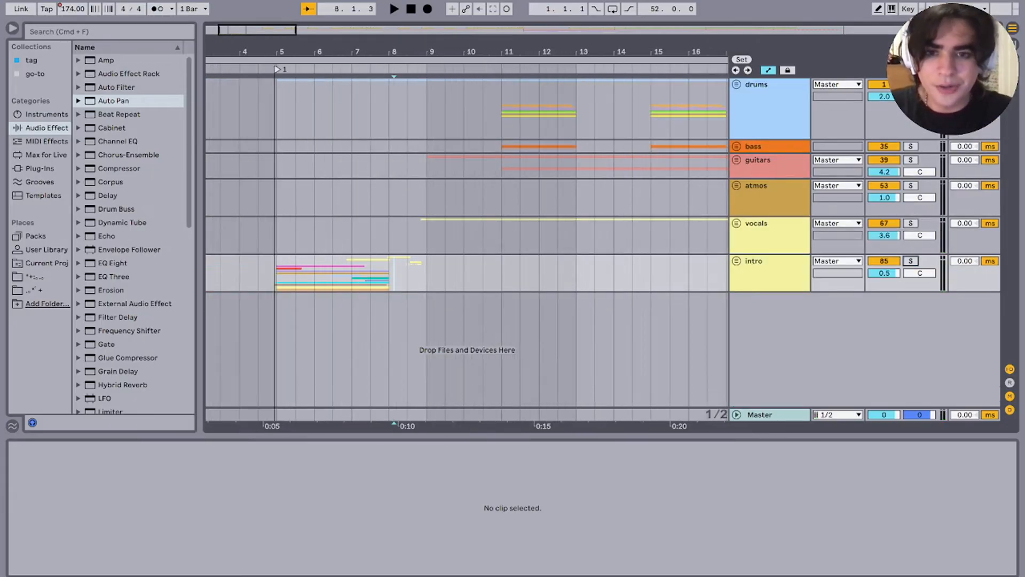
Step: Look over the arrangement following the intro and expand the guitars group at bar 9
{"action": "left_click", "coordinate": [426, 234]}
{"action": "scroll", "coordinate": [426, 235], "scroll_direction": "down", "scroll_amount": 5}
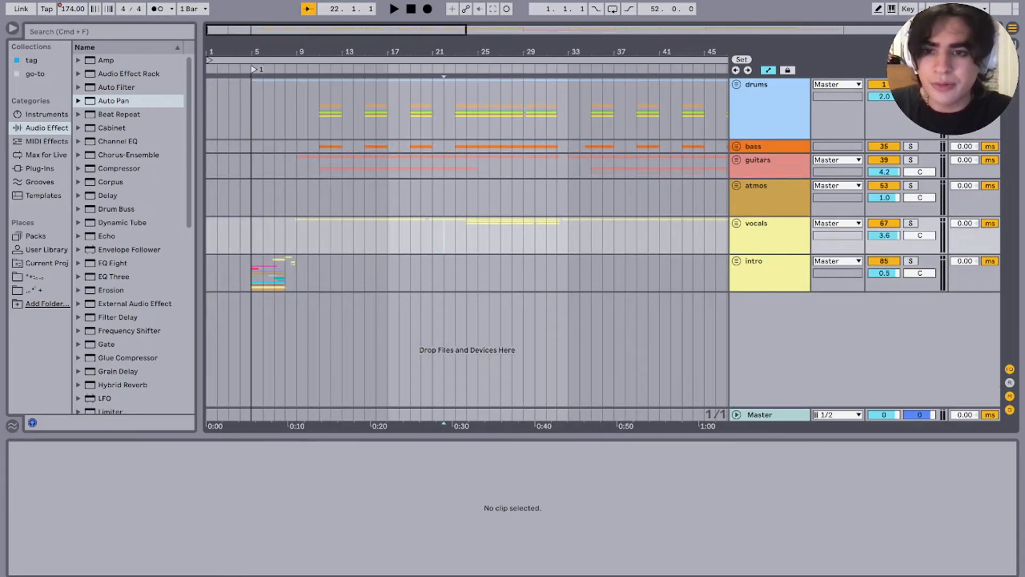
{"action": "left_click", "coordinate": [285, 275]}
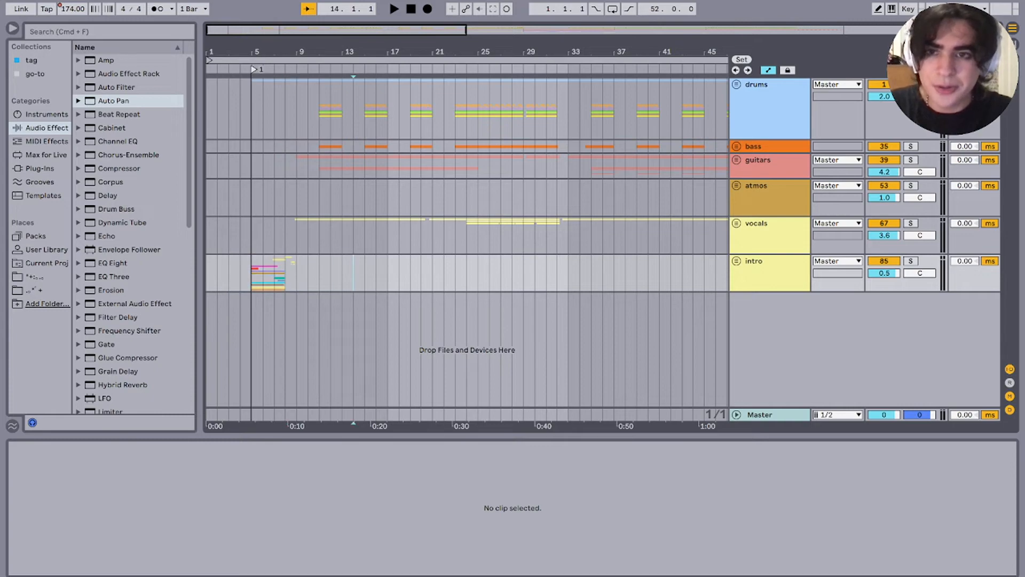
{"action": "scroll", "coordinate": [296, 167], "scroll_direction": "up", "scroll_amount": 5}
{"action": "left_click", "coordinate": [295, 167]}
{"action": "scroll", "coordinate": [295, 166], "scroll_direction": "up", "scroll_amount": 5}
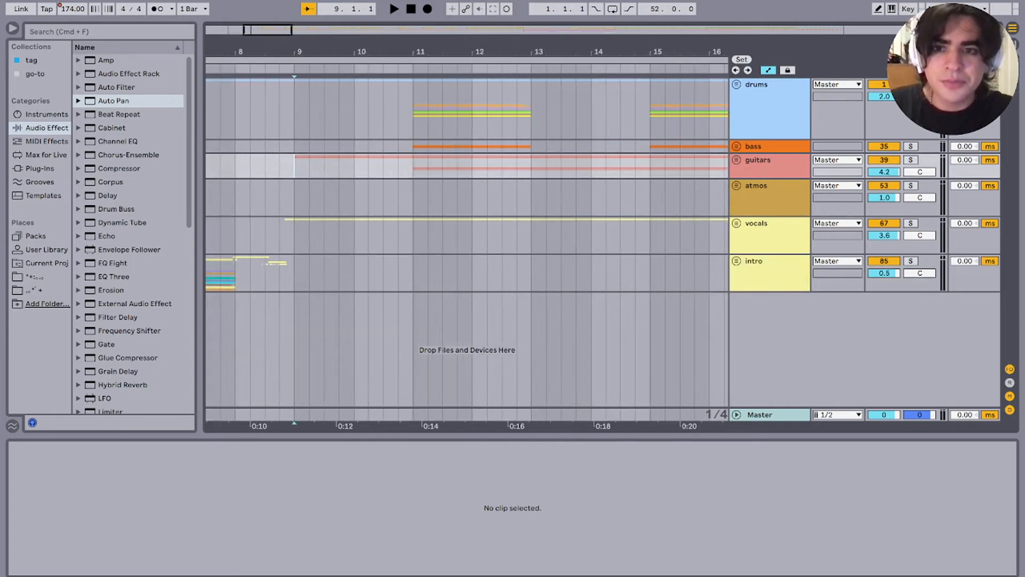
{"action": "scroll", "coordinate": [295, 167], "scroll_direction": "down", "scroll_amount": 7}
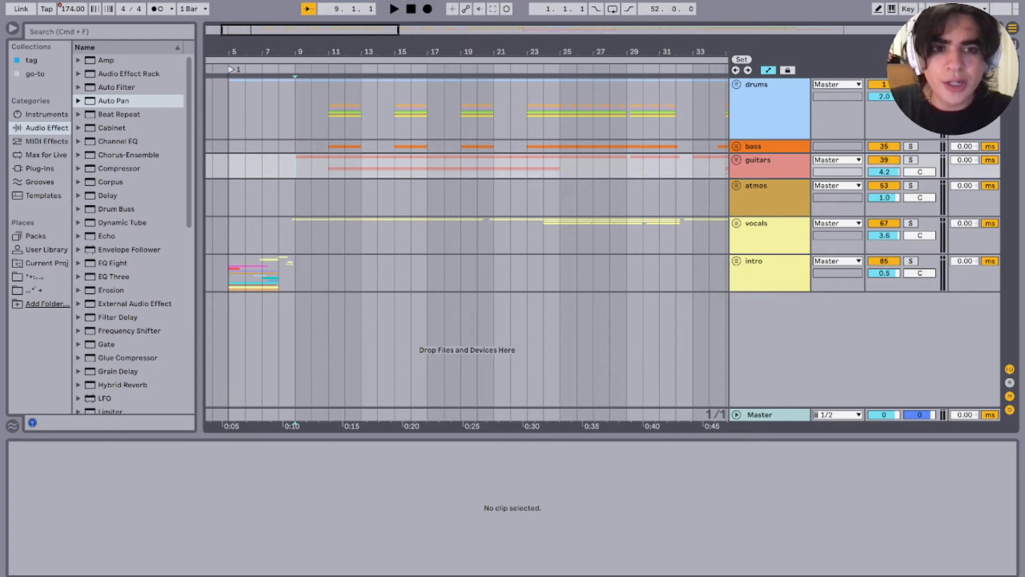
{"action": "key", "text": "u"}
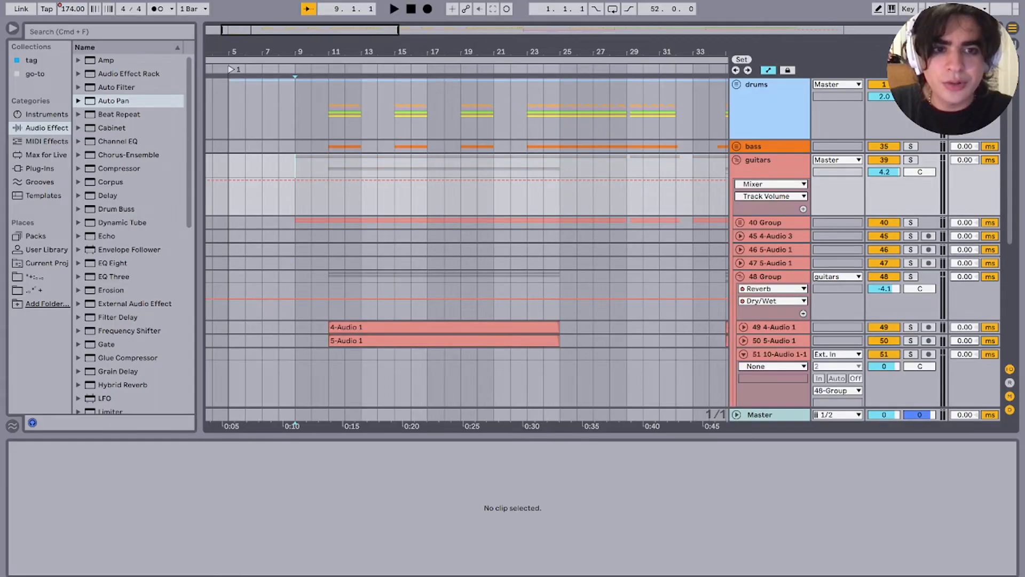
Step: Expand the drums group and look through its tracks down to the 0ld drums subgroup
{"action": "left_click", "coordinate": [736, 84]}
{"action": "scroll", "coordinate": [736, 84], "scroll_direction": "down", "scroll_amount": 10}
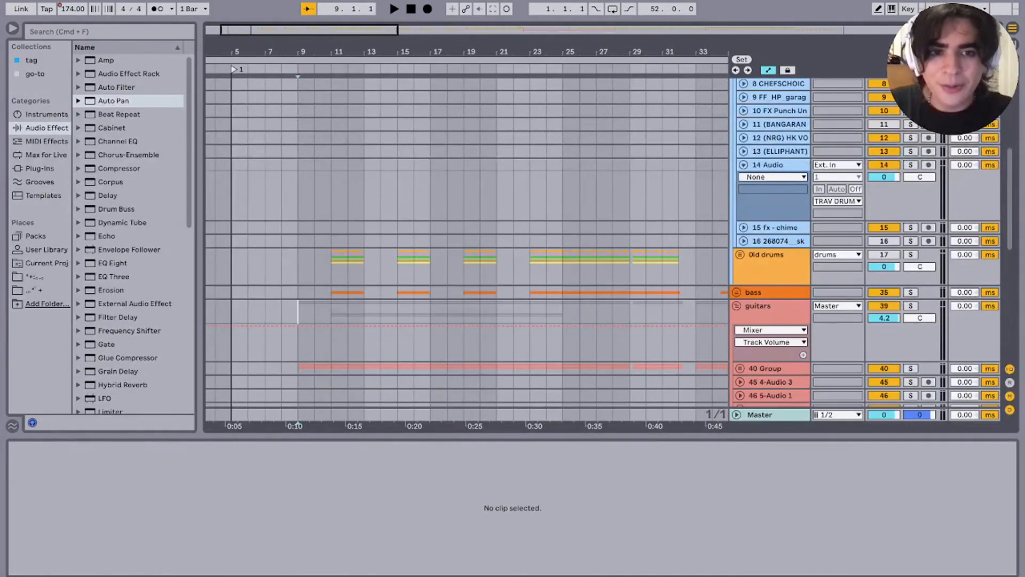
{"action": "scroll", "coordinate": [736, 84], "scroll_direction": "up", "scroll_amount": 8}
{"action": "scroll", "coordinate": [736, 85], "scroll_direction": "down", "scroll_amount": 12}
{"action": "scroll", "coordinate": [604, 242], "scroll_direction": "up", "scroll_amount": 2}
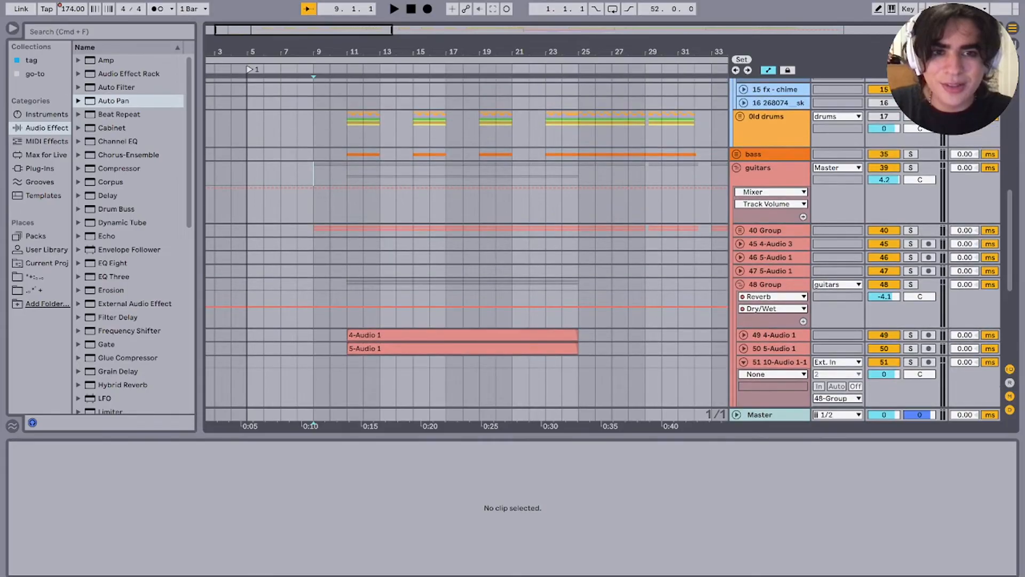
Step: Solo the 0ld drums group and play it from bar 11
{"action": "left_click", "coordinate": [909, 116]}
{"action": "scroll", "coordinate": [346, 214], "scroll_direction": "up", "scroll_amount": 5}
{"action": "left_click", "coordinate": [348, 133]}
{"action": "key", "text": "space"}
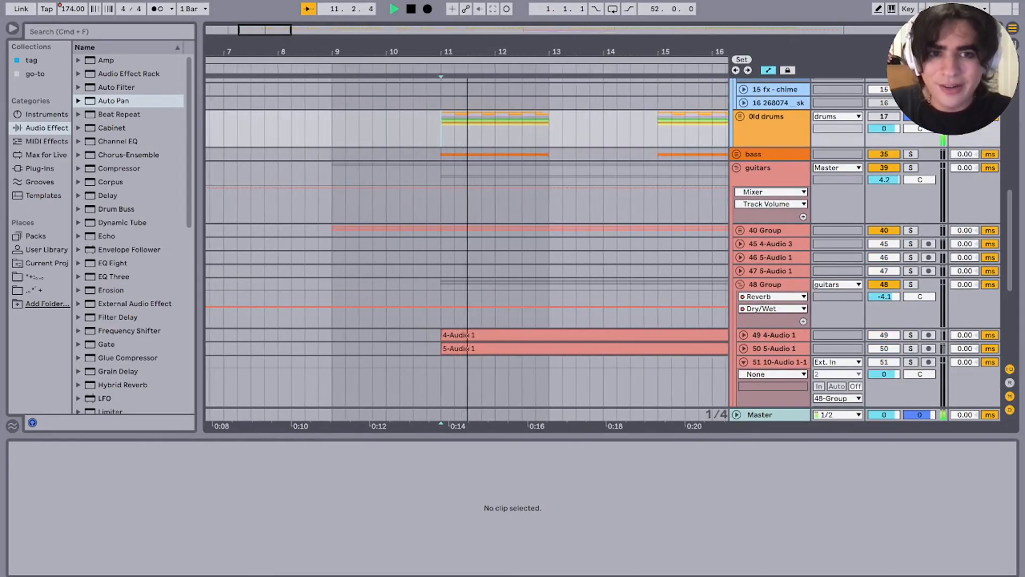
Step: Expand the 0ld drums group to examine its nested groups and audio tracks, then stop playback
{"action": "left_click", "coordinate": [740, 116]}
{"action": "scroll", "coordinate": [430, 290], "scroll_direction": "up", "scroll_amount": 5}
{"action": "scroll", "coordinate": [435, 279], "scroll_direction": "down", "scroll_amount": 4}
{"action": "key", "text": "space"}
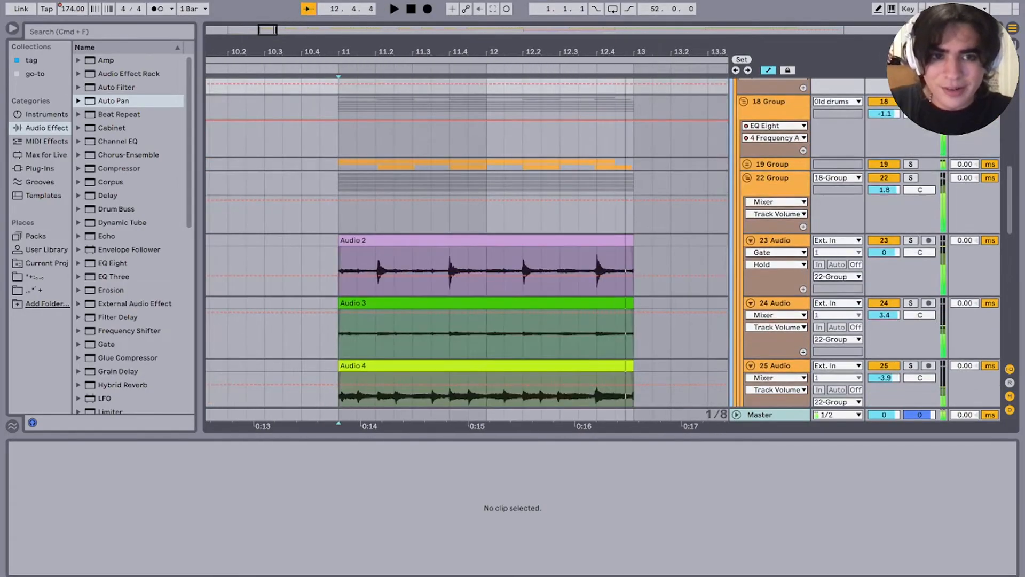
Step: Collapse 22 Group, expand 19 Group to show its kick and snare tracks, and play from bar 11
{"action": "left_click", "coordinate": [747, 178]}
{"action": "left_click", "coordinate": [747, 164]}
{"action": "key", "text": "space"}
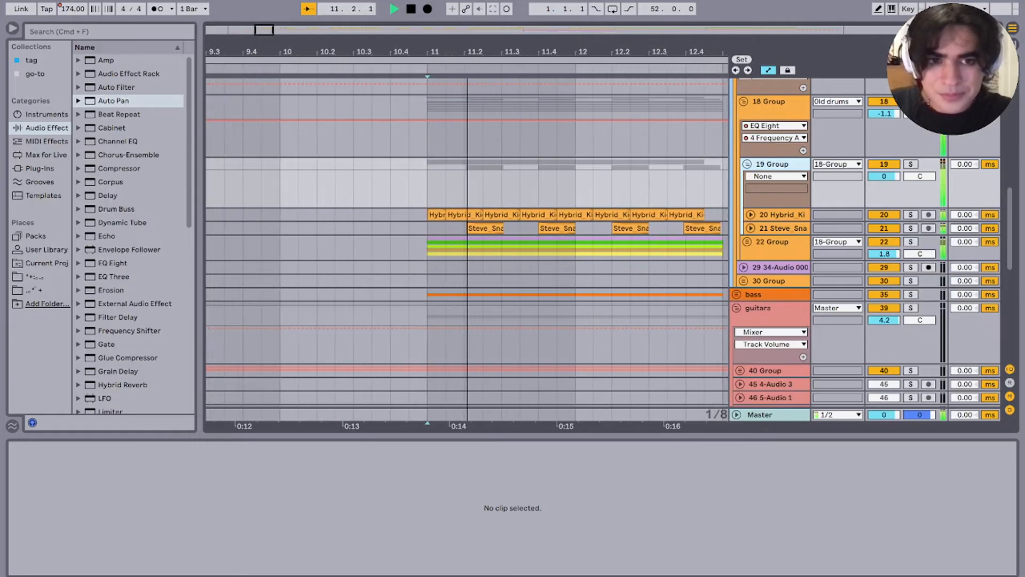
Step: Collapse 19 Group and select the neighbouring 22 Group with more of the arrangement in view
{"action": "key", "text": "Left"}
{"action": "key", "text": "minus"}
{"action": "key", "text": "minus"}
{"action": "key", "text": "Down"}
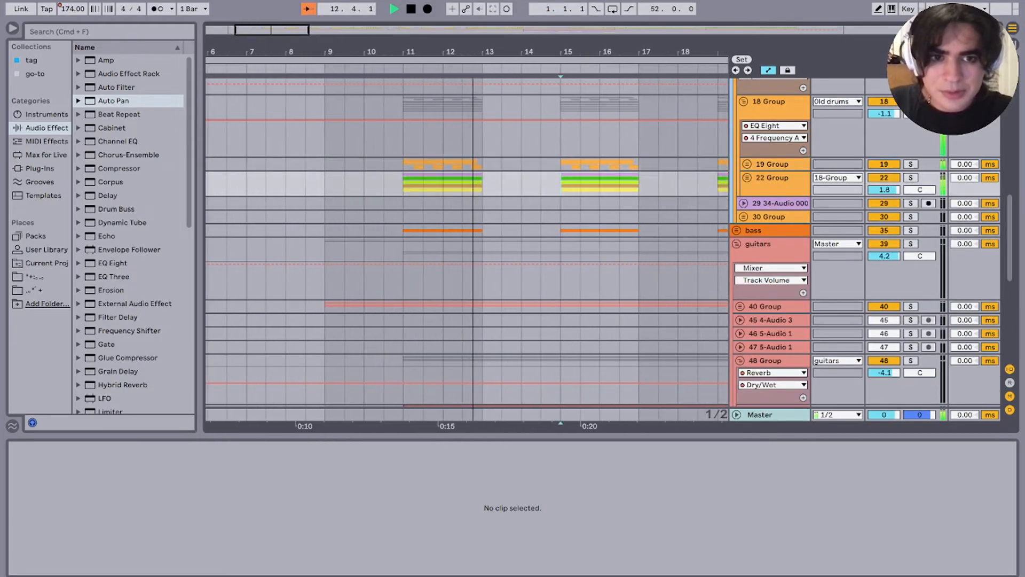
Step: Stop playback, expand 22 Group to examine its audio tracks, and collapse it again
{"action": "key", "text": "minus"}
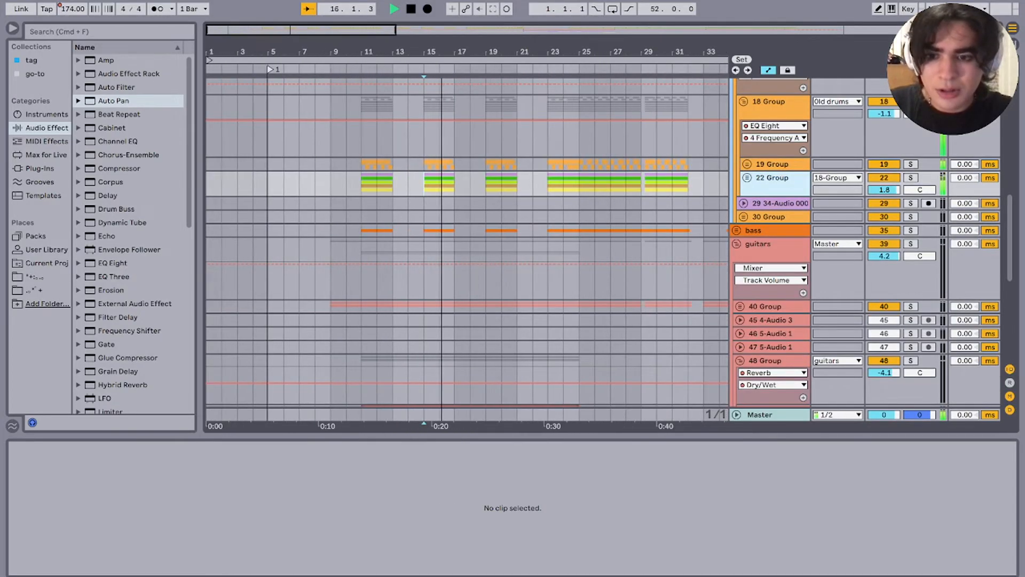
{"action": "key", "text": "space"}
{"action": "key", "text": "Right"}
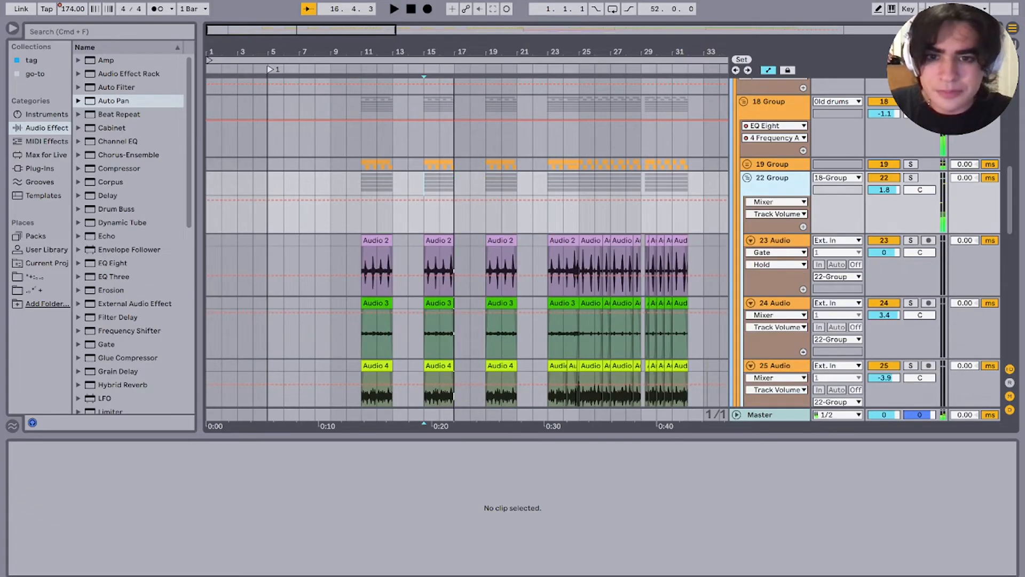
{"action": "scroll", "coordinate": [552, 307], "scroll_direction": "up", "scroll_amount": 10}
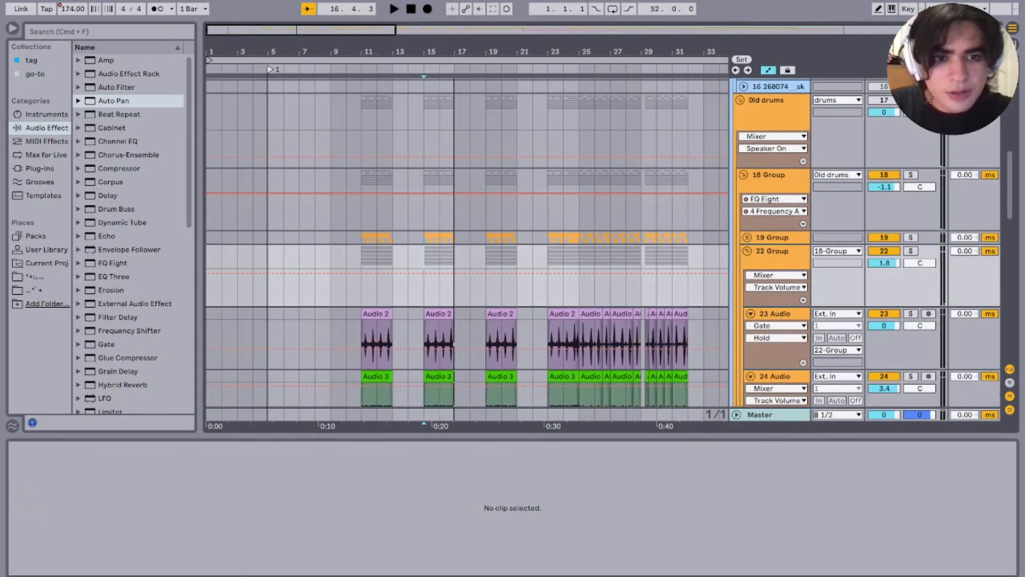
{"action": "left_click", "coordinate": [747, 251]}
Step: Solo 19 Group and play it from bar 15
{"action": "left_click", "coordinate": [747, 238]}
{"action": "left_click", "coordinate": [747, 237]}
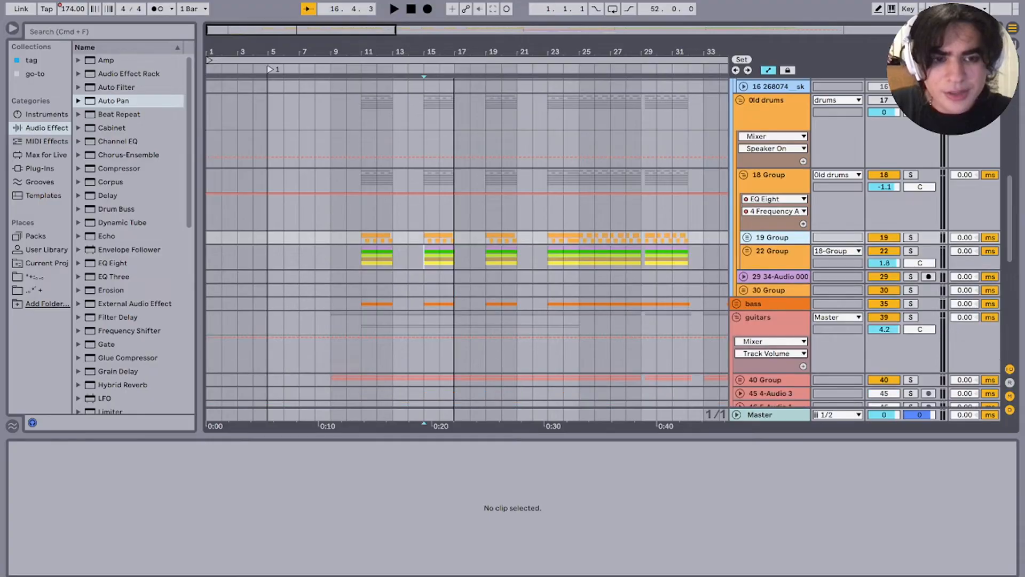
{"action": "left_click", "coordinate": [746, 238]}
{"action": "left_click", "coordinate": [747, 237]}
{"action": "key", "text": "s"}
{"action": "key", "text": "space"}
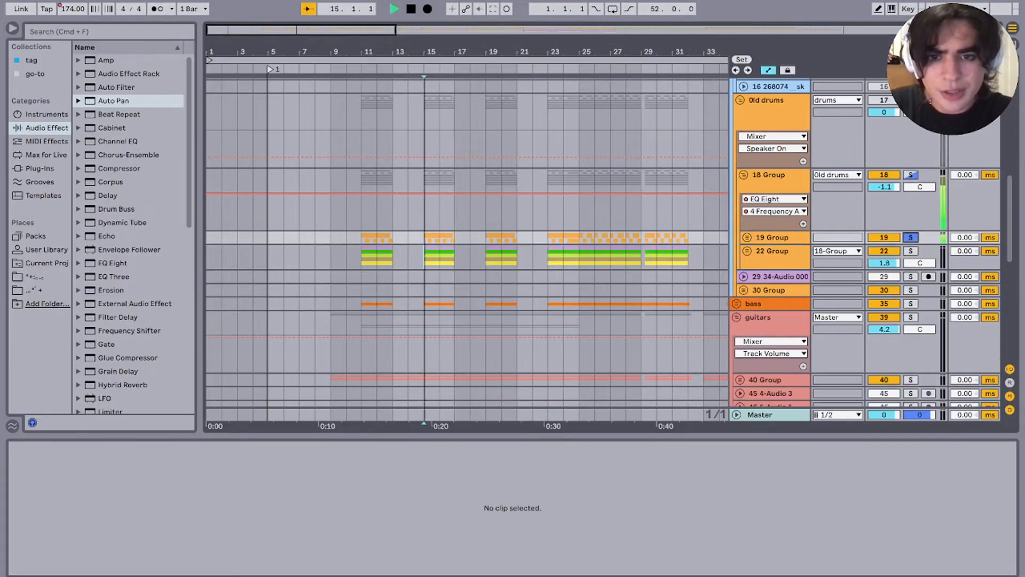
Step: Stop playback, clear the solos on 18 Group and 19 Group, and play again from bar 15
{"action": "key", "text": "plus"}
{"action": "key", "text": "plus"}
{"action": "key", "text": "plus"}
{"action": "key", "text": "space"}
{"action": "left_click", "coordinate": [910, 174]}
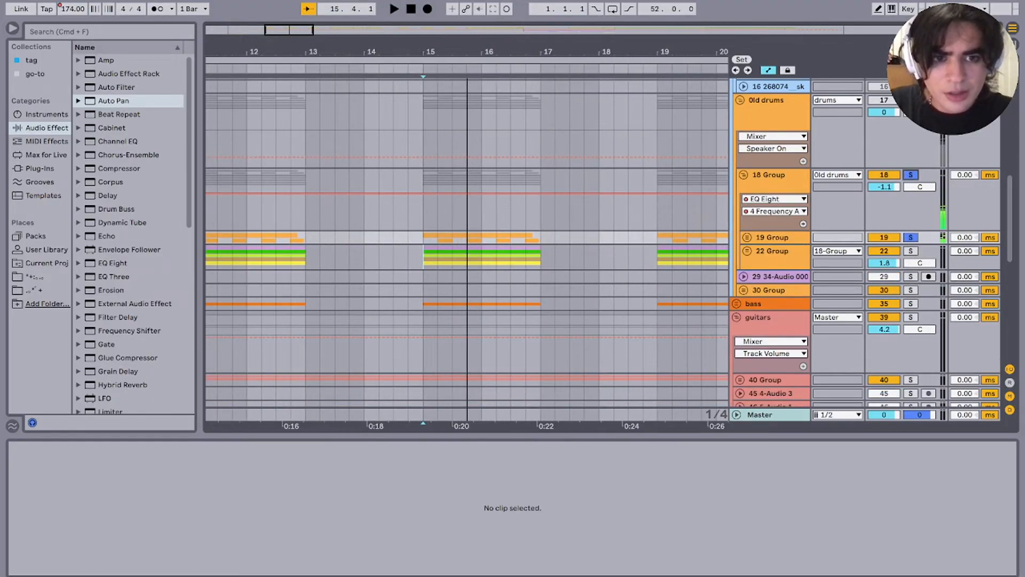
{"action": "key", "text": "space"}
{"action": "key", "text": "s"}
{"action": "key", "text": "space"}
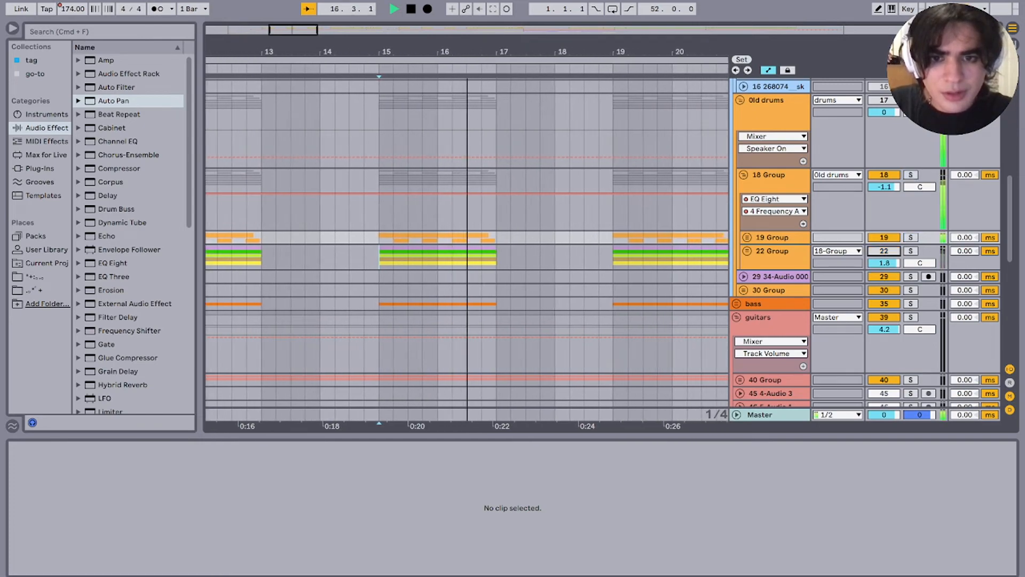
Step: Compare 19 Group and 22 Group by muting them in turn during playback from bar 19, leaving both active
{"action": "key", "text": "minus"}
{"action": "left_click", "coordinate": [884, 226]}
{"action": "key", "text": "space"}
{"action": "left_click", "coordinate": [884, 237]}
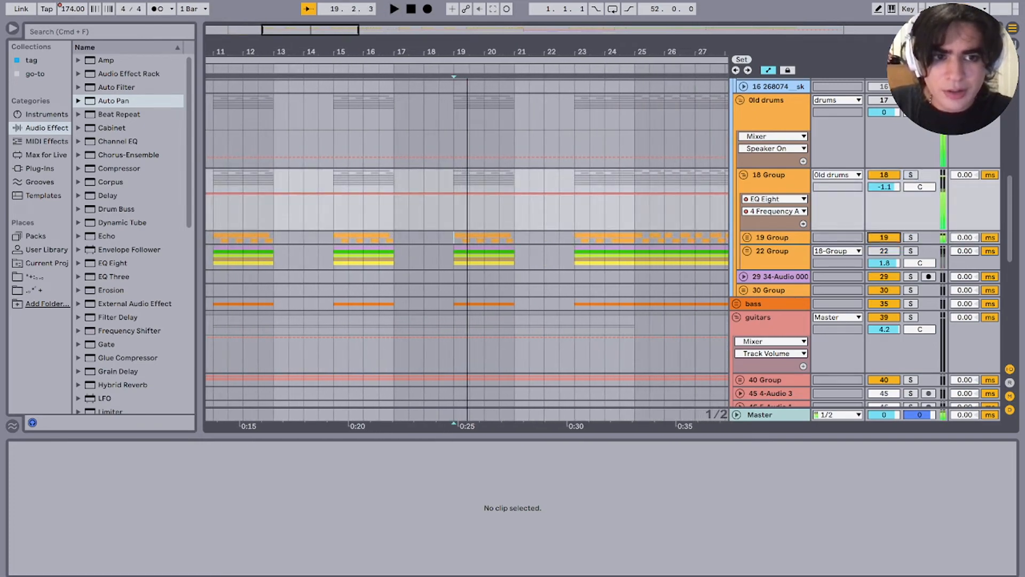
{"action": "left_click", "coordinate": [884, 251]}
{"action": "key", "text": "space"}
{"action": "key", "text": "space"}
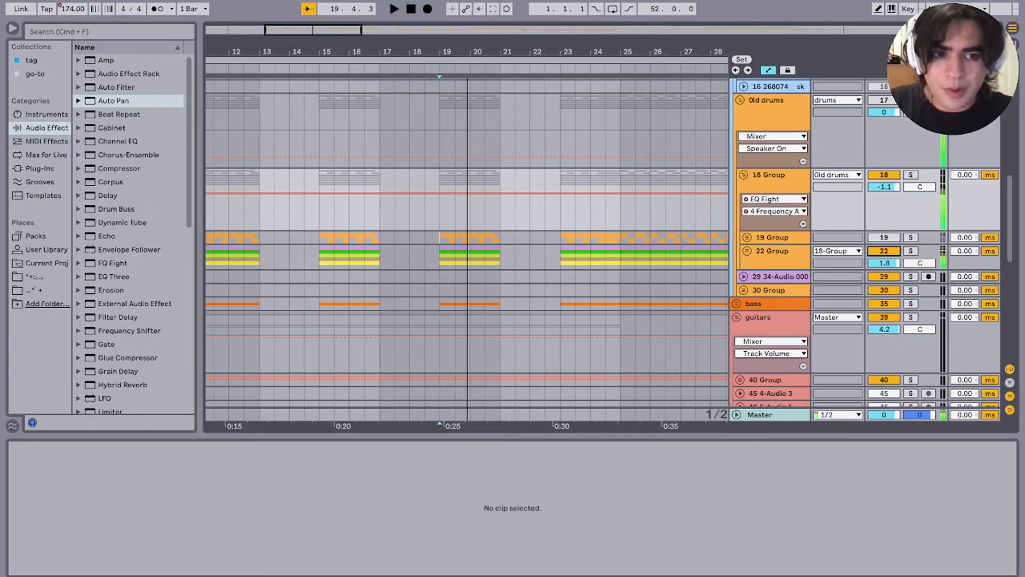
{"action": "left_click", "coordinate": [884, 238]}
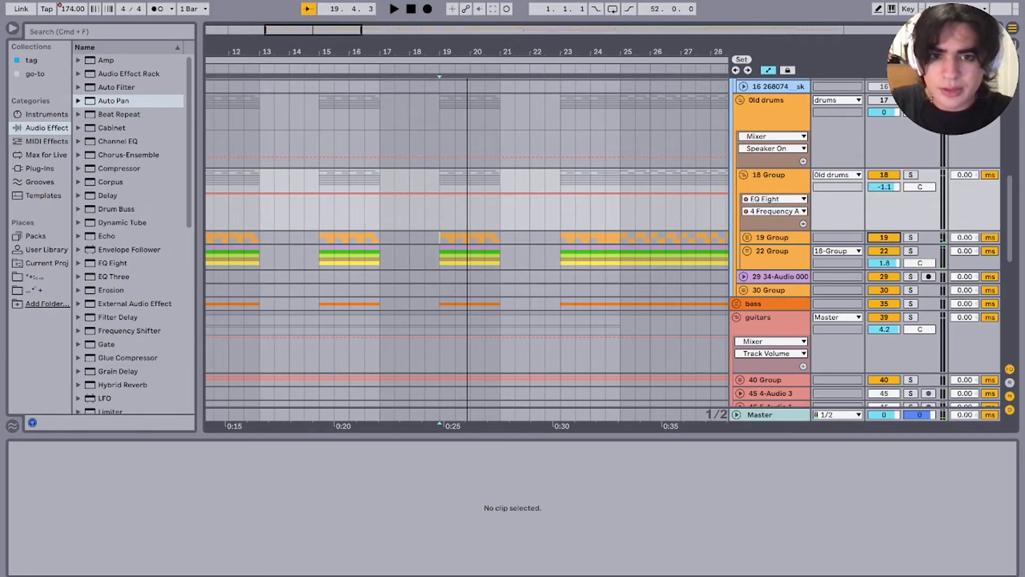
Step: Play the drum groups from bar 23, collapse 18 Group, and stop playback
{"action": "left_click", "coordinate": [575, 259]}
{"action": "key", "text": "space"}
{"action": "scroll", "coordinate": [575, 258], "scroll_direction": "down", "scroll_amount": 5}
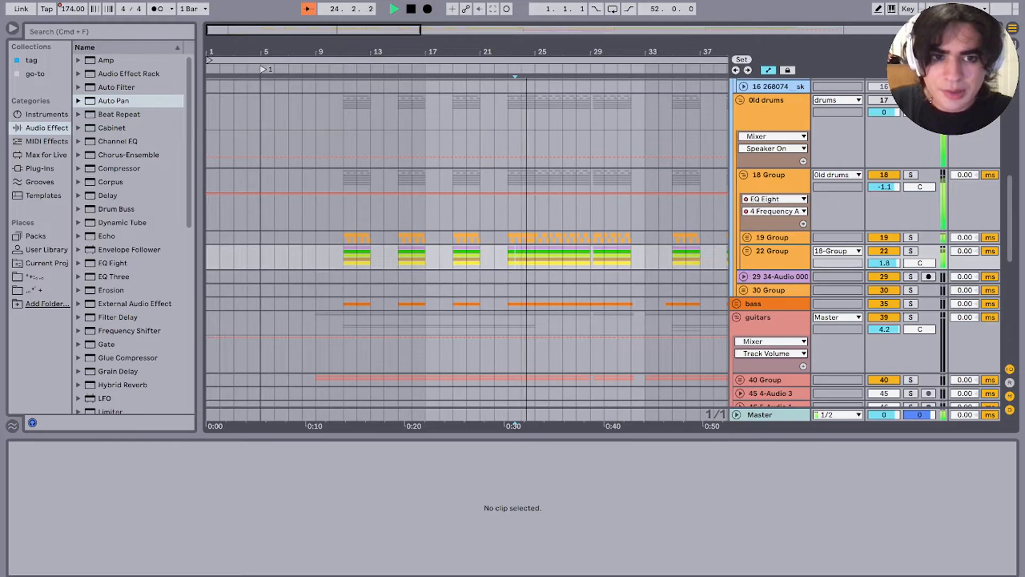
{"action": "scroll", "coordinate": [575, 259], "scroll_direction": "down", "scroll_amount": 2}
{"action": "left_click", "coordinate": [743, 175]}
{"action": "key", "text": "space"}
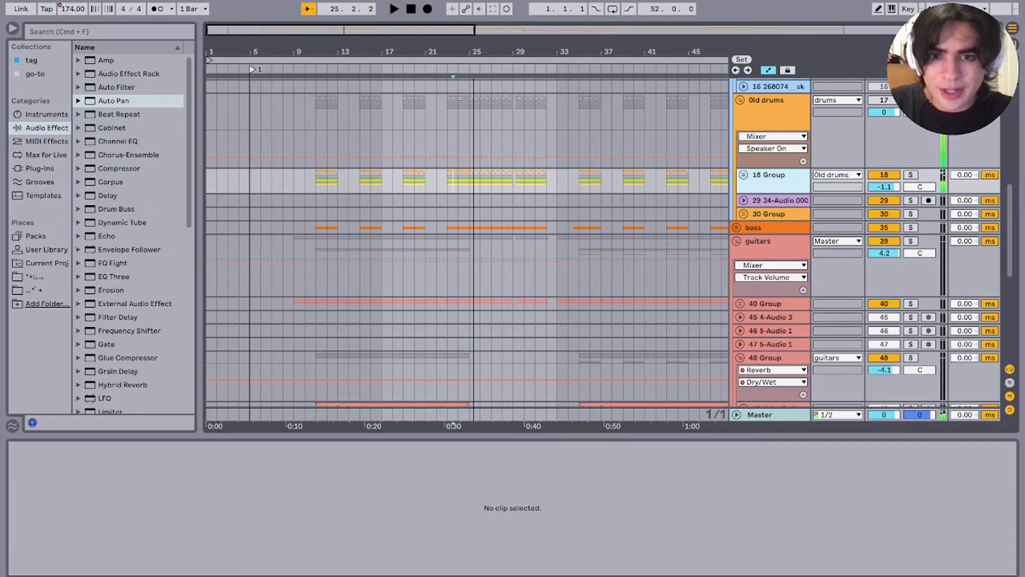
Step: Point out the drum sections of the collapsed 18 Group along the timeline, ending at bar 23
{"action": "left_click", "coordinate": [447, 181]}
{"action": "left_click", "coordinate": [436, 182]}
{"action": "left_click", "coordinate": [568, 182]}
{"action": "left_click", "coordinate": [492, 182]}
{"action": "left_click_drag", "start_coordinate": [623, 181], "coordinate": [448, 182]}
{"action": "left_click", "coordinate": [589, 181]}
{"action": "left_click", "coordinate": [447, 181]}
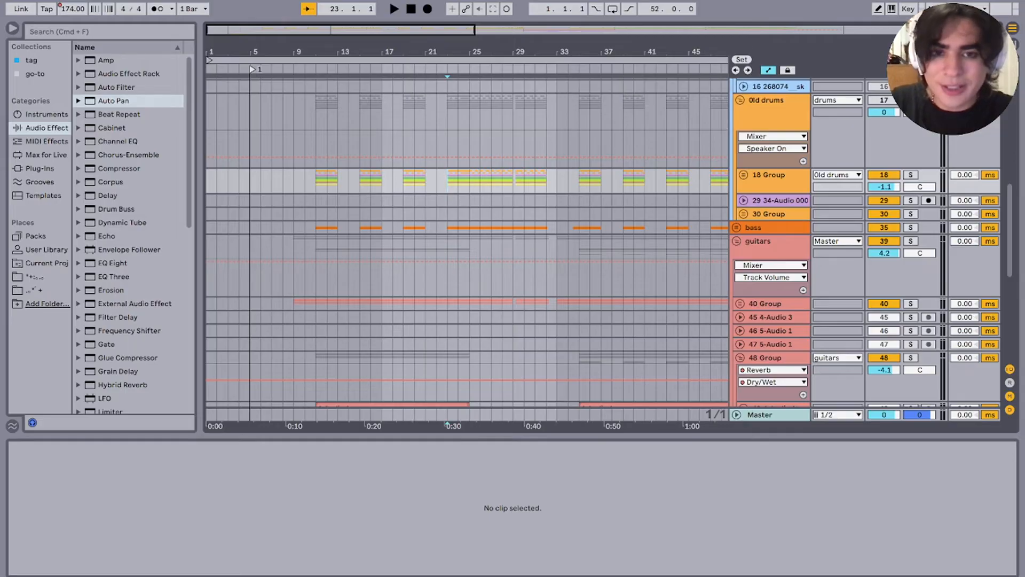
Step: Solo the TONGUE - 5_DRUMS track in TRAV DRUMS and play it from bar 11
{"action": "scroll", "coordinate": [448, 184], "scroll_direction": "up", "scroll_amount": 2}
{"action": "left_click", "coordinate": [469, 229]}
{"action": "scroll", "coordinate": [470, 229], "scroll_direction": "up", "scroll_amount": 10}
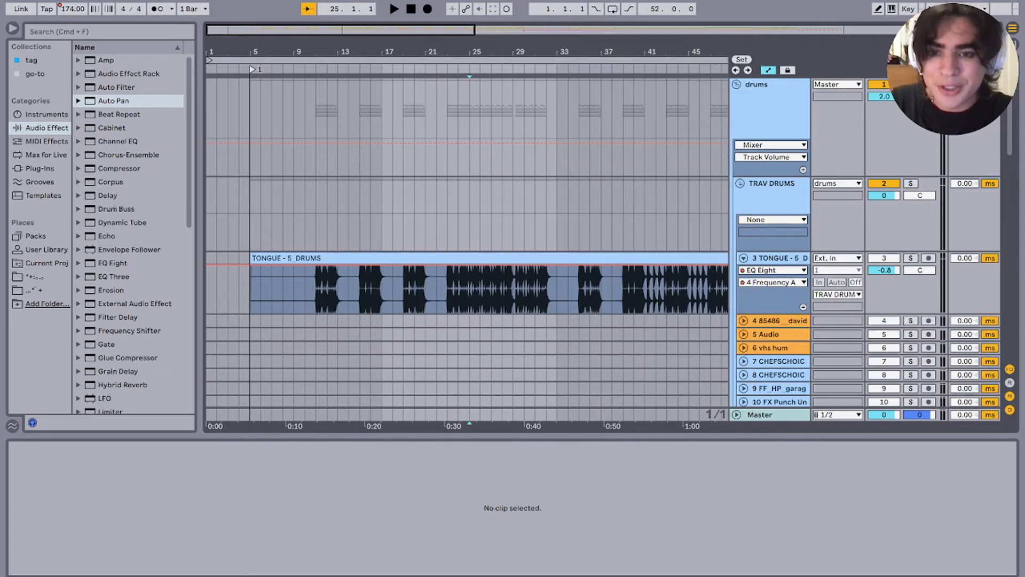
{"action": "left_click", "coordinate": [315, 288]}
{"action": "key", "text": "s"}
{"action": "key", "text": "space"}
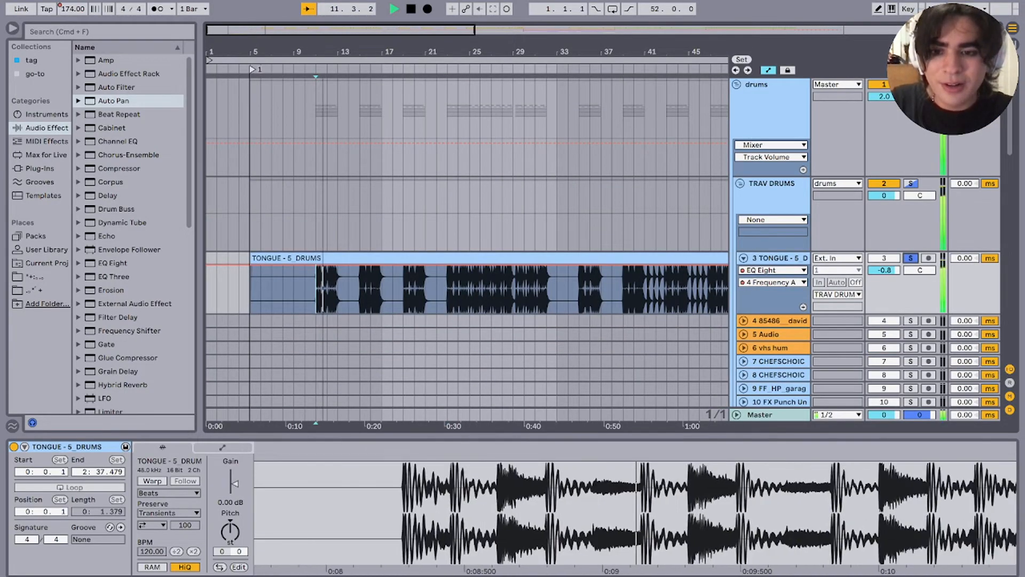
Step: Listen to the TONGUE - 5_DRUMS section beginning around bar 23, stop playback, and collapse the track
{"action": "scroll", "coordinate": [316, 288], "scroll_direction": "up", "scroll_amount": 5}
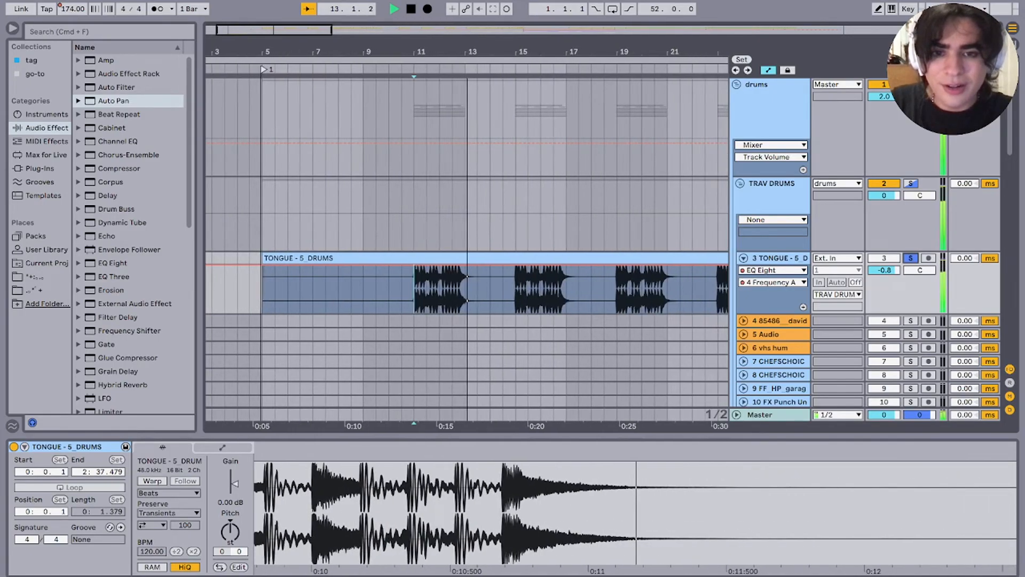
{"action": "scroll", "coordinate": [467, 240], "scroll_direction": "down", "scroll_amount": 4}
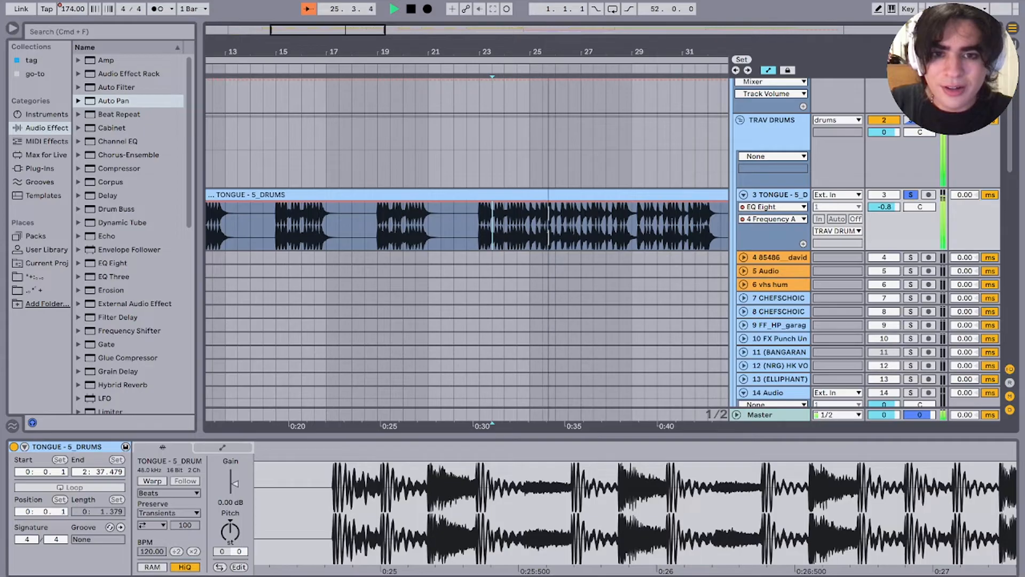
{"action": "scroll", "coordinate": [467, 240], "scroll_direction": "right", "scroll_amount": 3}
{"action": "key", "text": "space"}
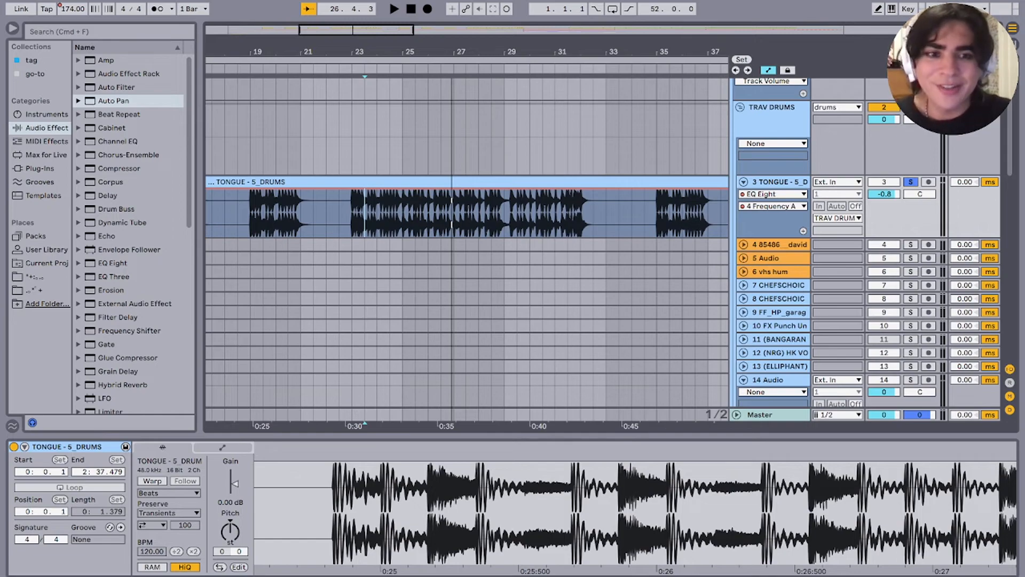
{"action": "left_click", "coordinate": [743, 182]}
{"action": "scroll", "coordinate": [481, 240], "scroll_direction": "down", "scroll_amount": 6}
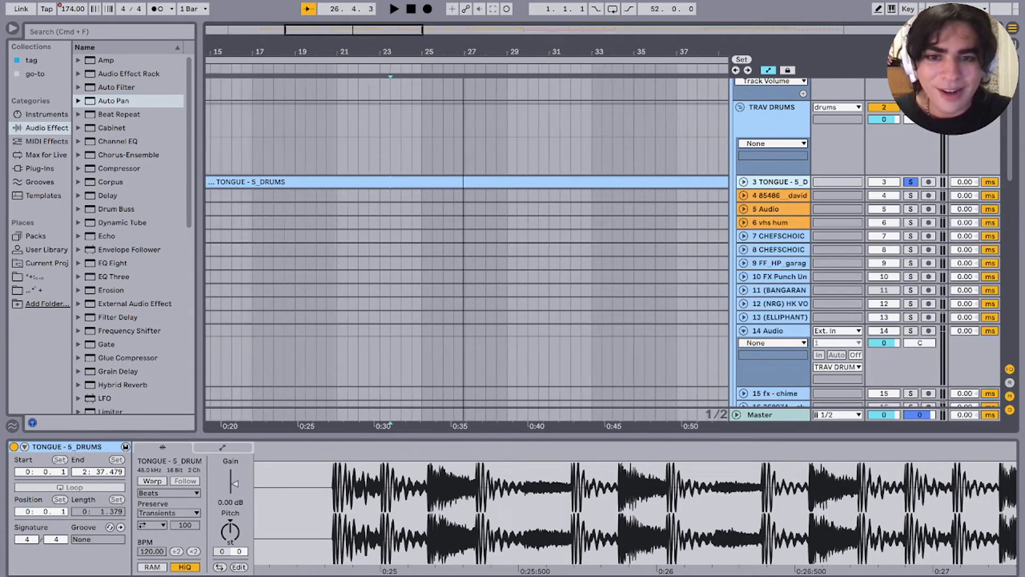
Step: Expand the TONGUE - 5_DRUMS track again and play its section from about bar 39
{"action": "left_click", "coordinate": [400, 209]}
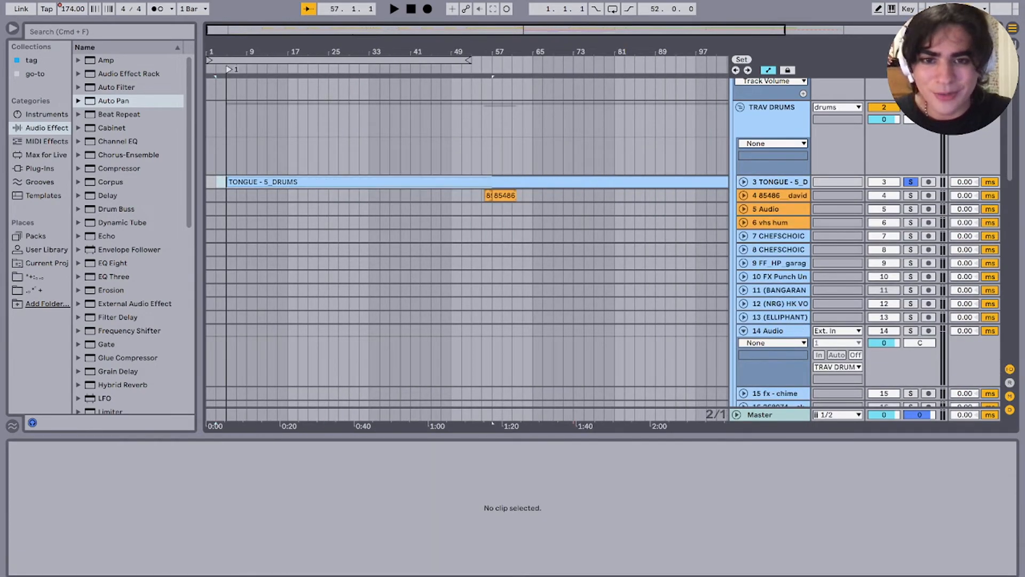
{"action": "left_click", "coordinate": [400, 182]}
{"action": "left_click", "coordinate": [400, 209]}
{"action": "scroll", "coordinate": [400, 208], "scroll_direction": "up", "scroll_amount": 4}
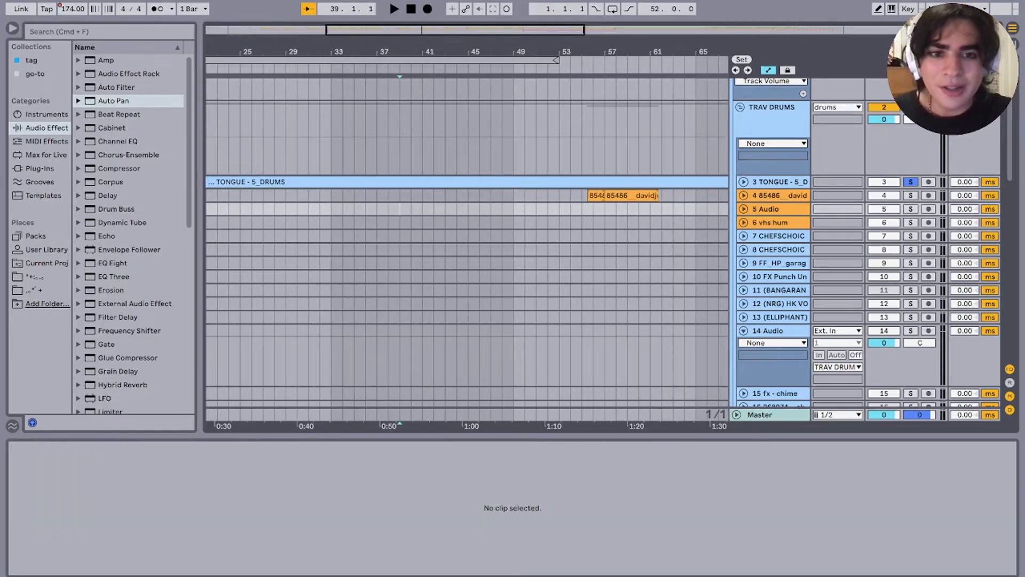
{"action": "left_click", "coordinate": [743, 181]}
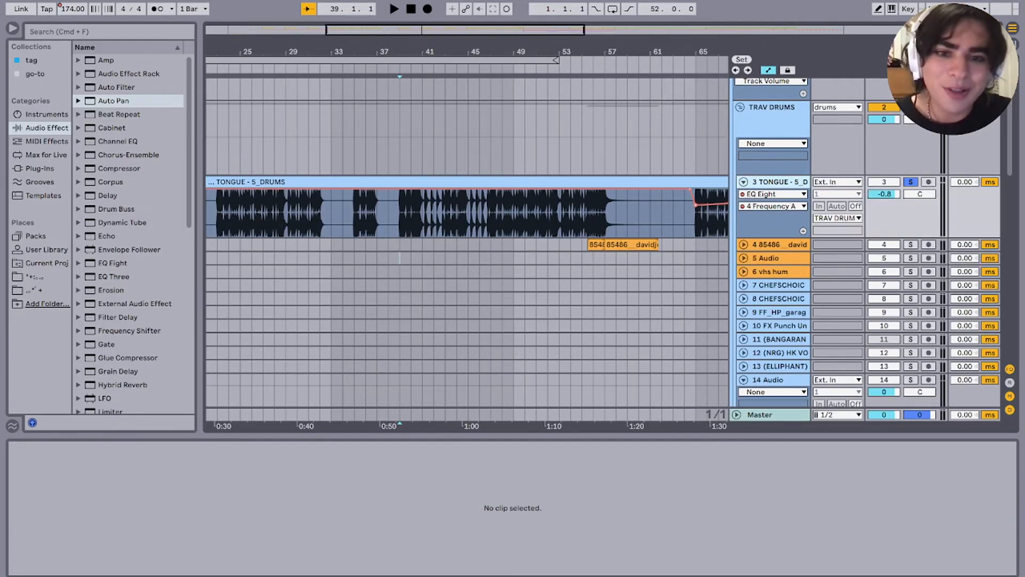
{"action": "left_click", "coordinate": [410, 213]}
{"action": "key", "text": "space"}
{"action": "key", "text": "plus"}
{"action": "key", "text": "plus"}
{"action": "key", "text": "plus"}
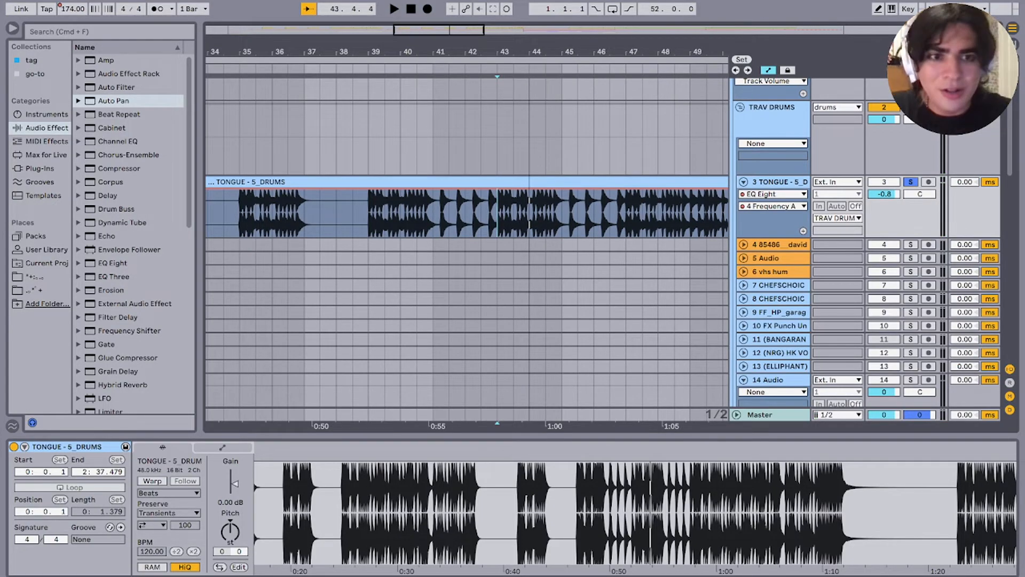
Step: Collapse the TRAV DRUMS group and select its bars 77 to 81 in the overall arrangement
{"action": "left_click", "coordinate": [739, 107]}
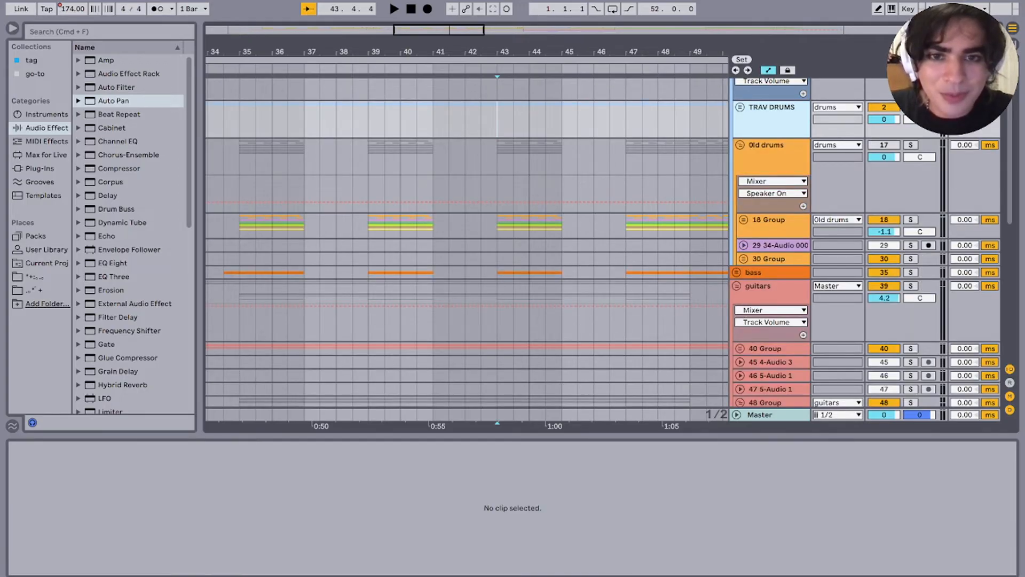
{"action": "scroll", "coordinate": [497, 158], "scroll_direction": "down", "scroll_amount": 5}
{"action": "left_click", "coordinate": [596, 157]}
{"action": "scroll", "coordinate": [596, 157], "scroll_direction": "up", "scroll_amount": 3}
{"action": "scroll", "coordinate": [596, 158], "scroll_direction": "right", "scroll_amount": 6}
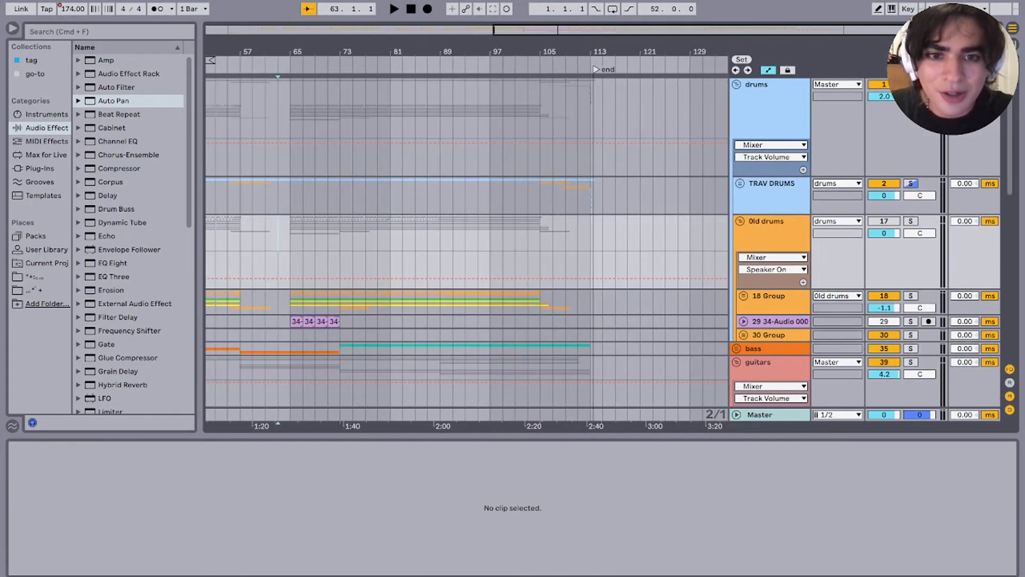
{"action": "scroll", "coordinate": [427, 198], "scroll_direction": "down", "scroll_amount": 3}
{"action": "left_click", "coordinate": [423, 197]}
{"action": "left_click_drag", "start_coordinate": [503, 196], "coordinate": [517, 197]}
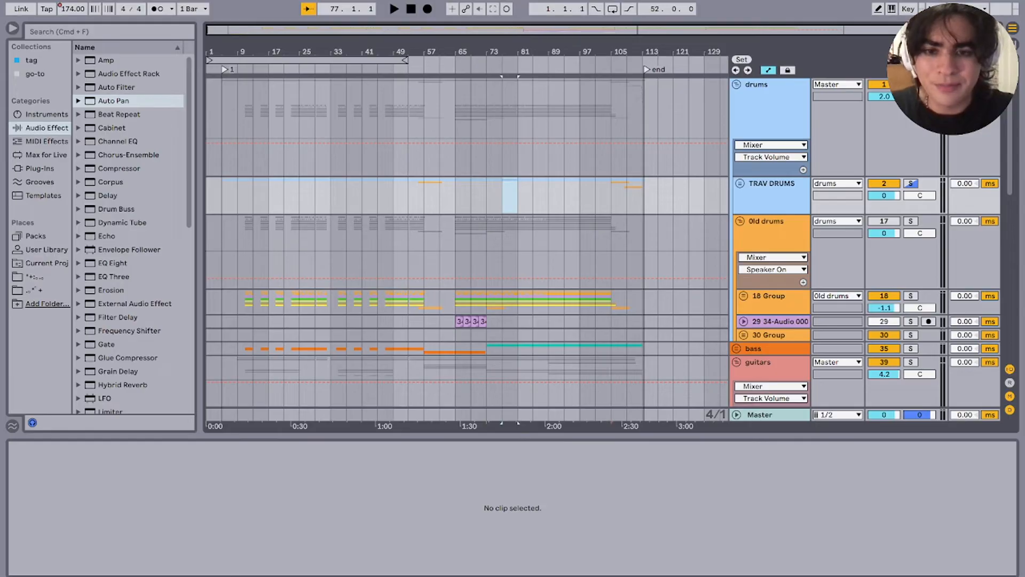
{"action": "key", "text": "plus"}
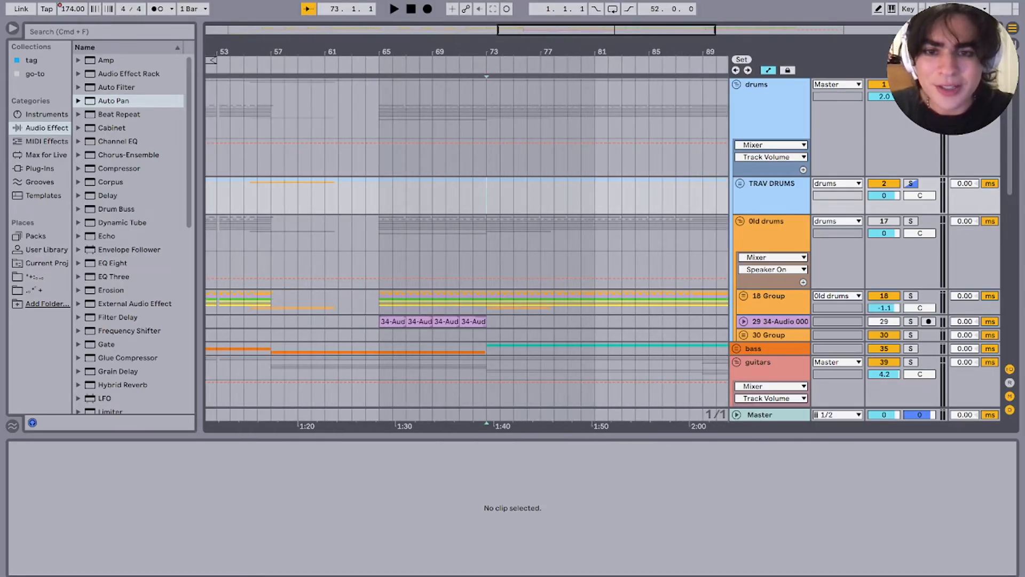
Step: Collapse the 0ld drums group and the parent drums group
{"action": "left_click", "coordinate": [594, 240]}
{"action": "key", "text": "minus"}
{"action": "left_click", "coordinate": [740, 221]}
{"action": "key", "text": "Left"}
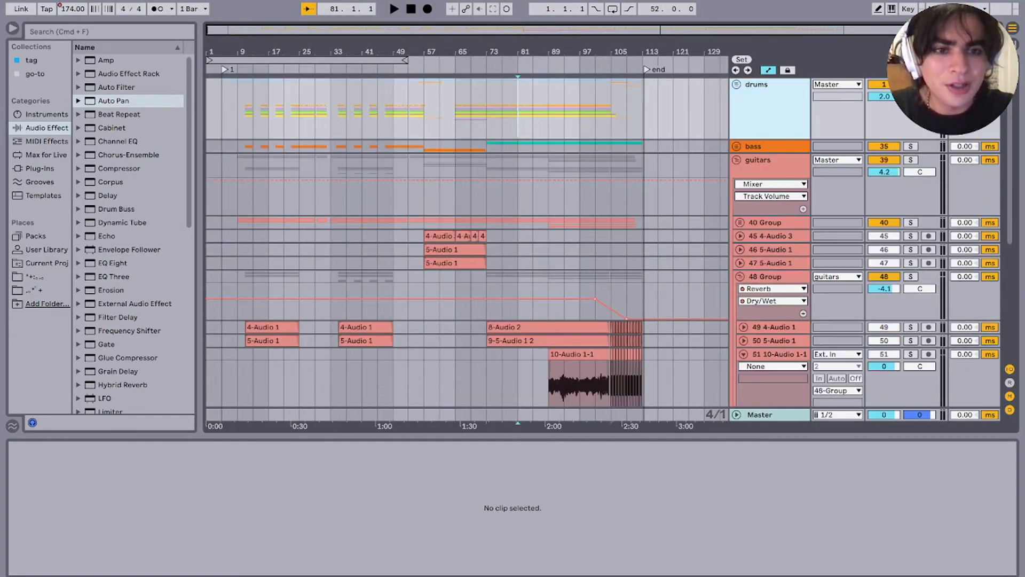
Step: Solo the bass group and play it from bar 9 and from bar 11
{"action": "left_click", "coordinate": [910, 146]}
{"action": "left_click", "coordinate": [241, 146]}
{"action": "key", "text": "space"}
{"action": "scroll", "coordinate": [242, 147], "scroll_direction": "up", "scroll_amount": 5}
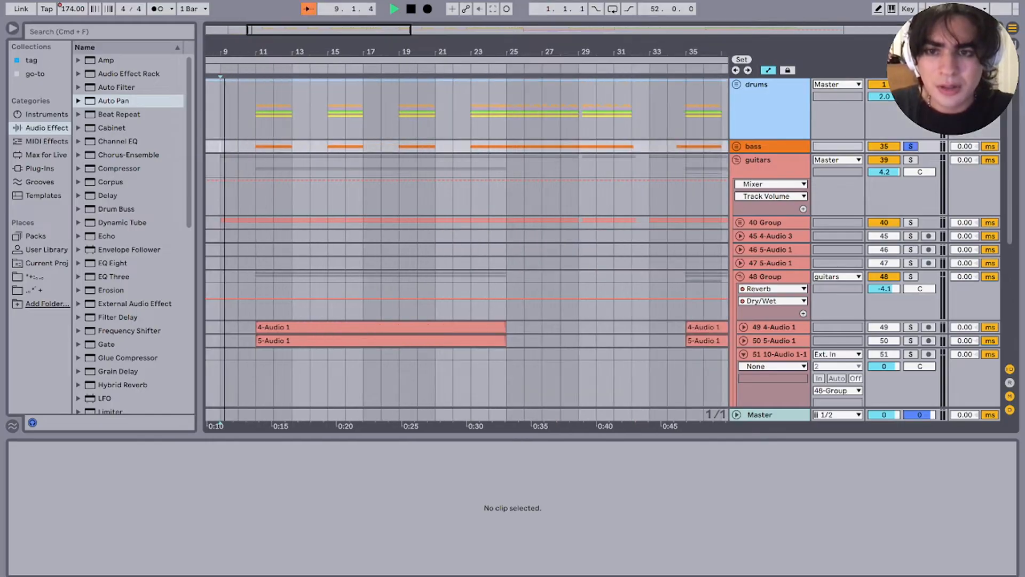
{"action": "key", "text": "space"}
{"action": "scroll", "coordinate": [321, 147], "scroll_direction": "left", "scroll_amount": 3}
{"action": "left_click", "coordinate": [385, 147]}
{"action": "key", "text": "space"}
Step: Expand the bass and drums groups to examine their tracks across the full arrangement
{"action": "scroll", "coordinate": [385, 146], "scroll_direction": "down", "scroll_amount": 3}
{"action": "key", "text": "Right"}
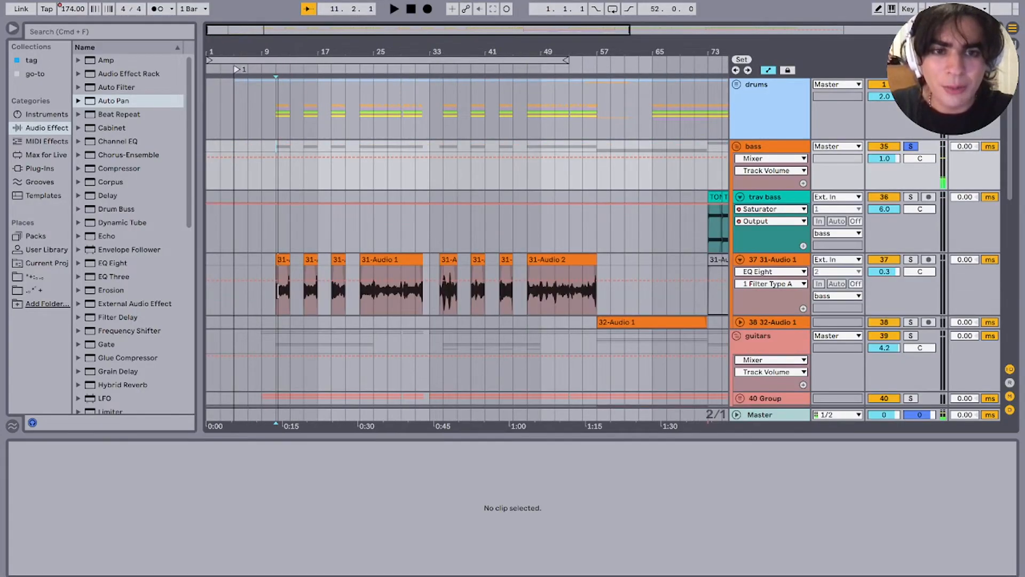
{"action": "key", "text": "minus"}
{"action": "key", "text": "Right"}
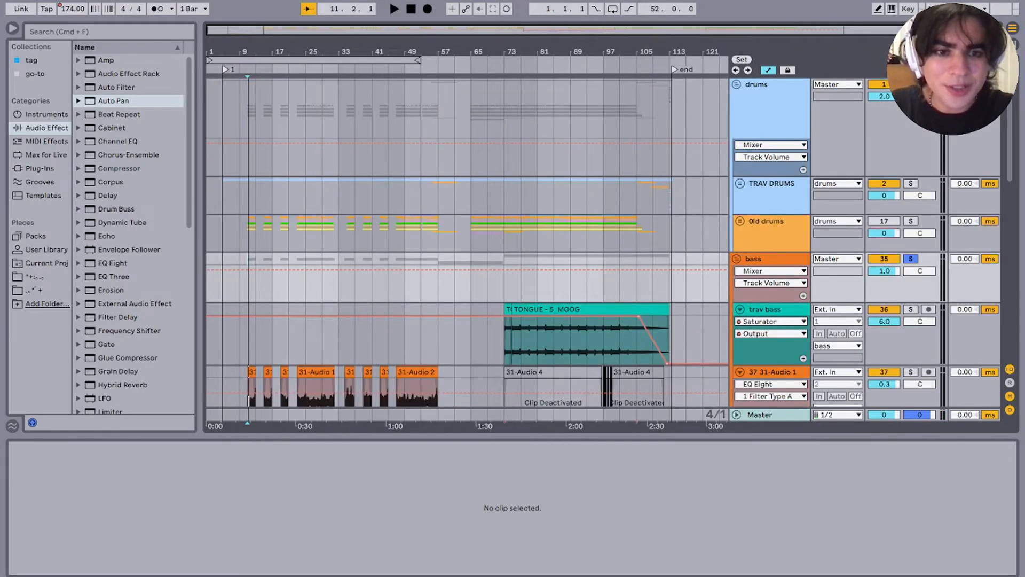
{"action": "key", "text": "Right"}
Step: Play the TONGUE - 5_DRUMS track around bar 72, at the end of its EQ Eight filter automation rise
{"action": "scroll", "coordinate": [494, 291], "scroll_direction": "up", "scroll_amount": 5}
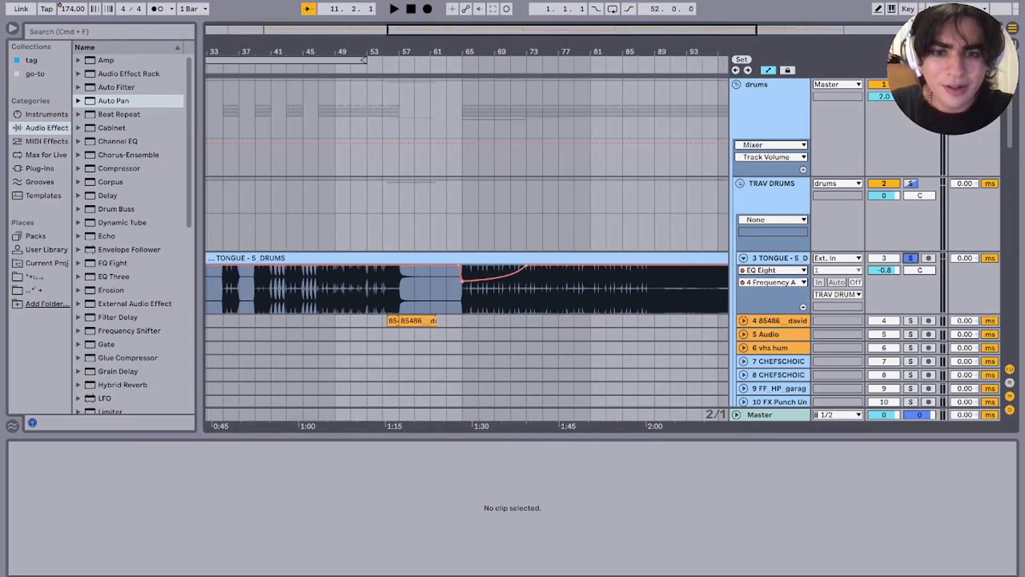
{"action": "left_click", "coordinate": [496, 291]}
{"action": "key", "text": "space"}
{"action": "scroll", "coordinate": [496, 291], "scroll_direction": "up", "scroll_amount": 6}
{"action": "left_click", "coordinate": [575, 291]}
{"action": "key", "text": "space"}
{"action": "key", "text": "space"}
{"action": "scroll", "coordinate": [577, 291], "scroll_direction": "right", "scroll_amount": 5}
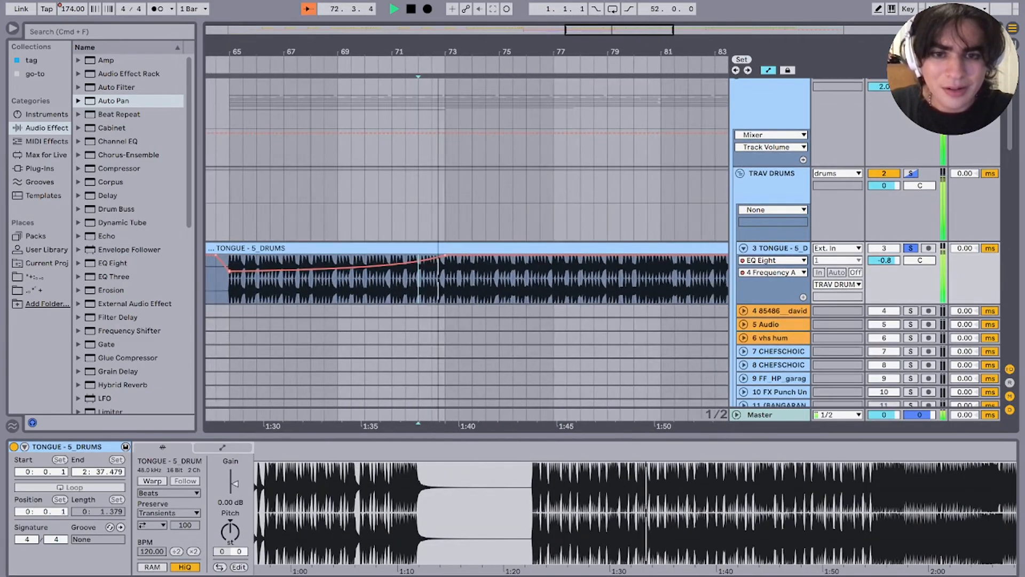
Step: Stop playback and view the device chain of the parent drums group
{"action": "scroll", "coordinate": [576, 291], "scroll_direction": "down", "scroll_amount": 5}
{"action": "double_click", "coordinate": [774, 248]}
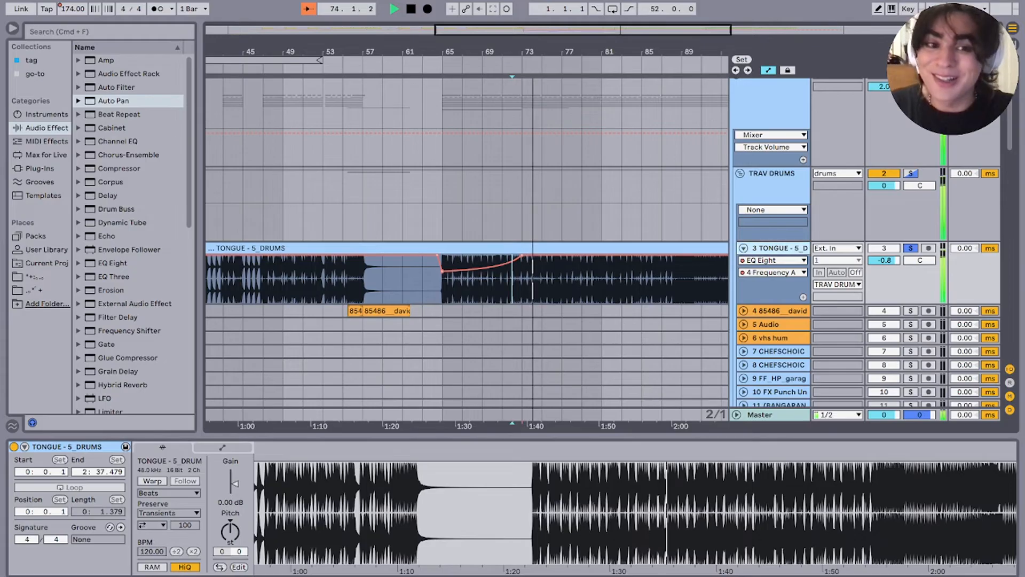
{"action": "key", "text": "space"}
{"action": "key", "text": "Up"}
{"action": "key", "text": "Up"}
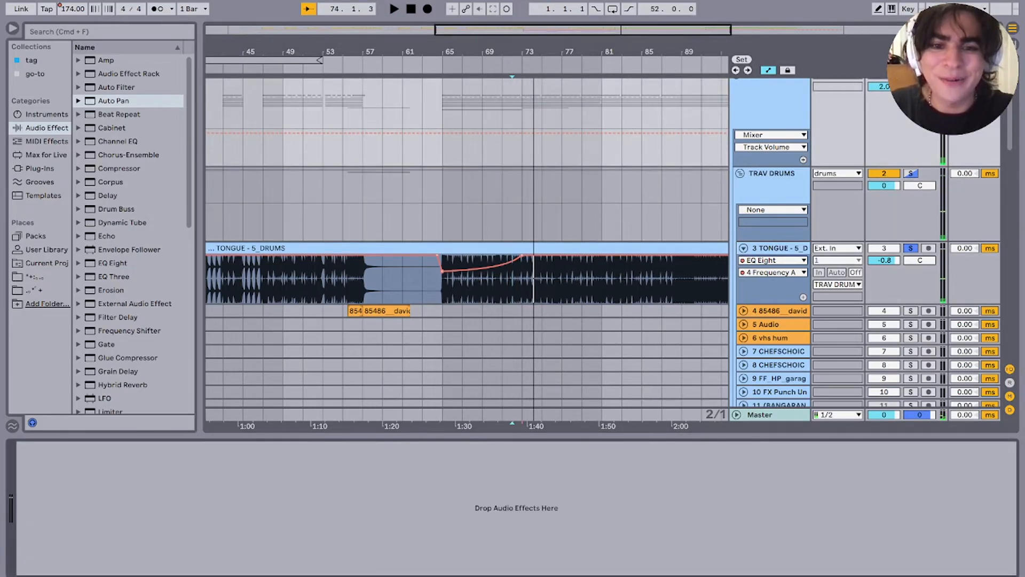
Step: Play the TONGUE - 5_DRUMS track from bar 74 through the later part of the section
{"action": "left_click", "coordinate": [532, 278]}
{"action": "scroll", "coordinate": [532, 278], "scroll_direction": "up", "scroll_amount": 5}
{"action": "scroll", "coordinate": [534, 235], "scroll_direction": "right", "scroll_amount": 5}
{"action": "scroll", "coordinate": [534, 235], "scroll_direction": "down", "scroll_amount": 3}
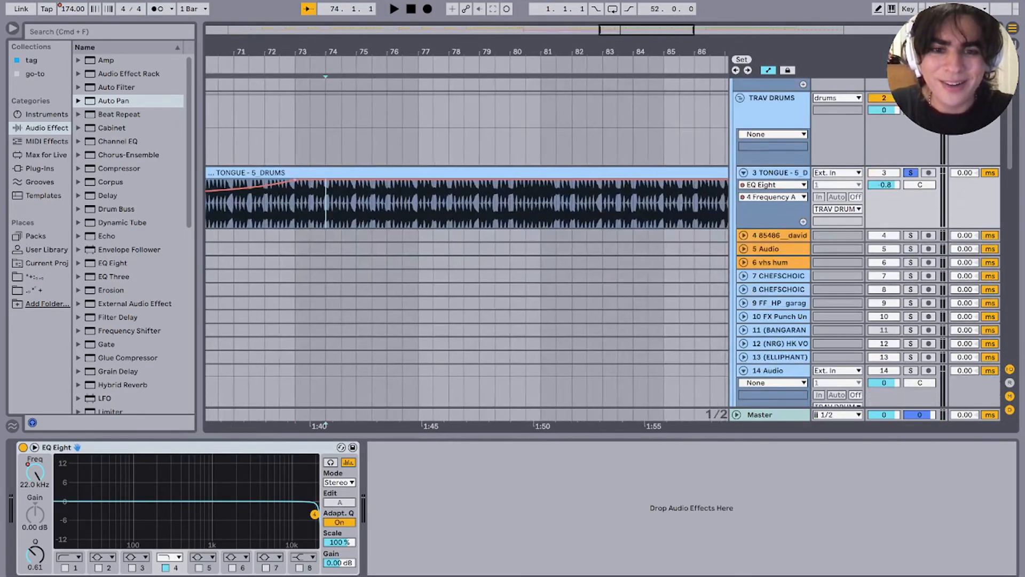
{"action": "scroll", "coordinate": [534, 184], "scroll_direction": "down", "scroll_amount": 2}
{"action": "key", "text": "space"}
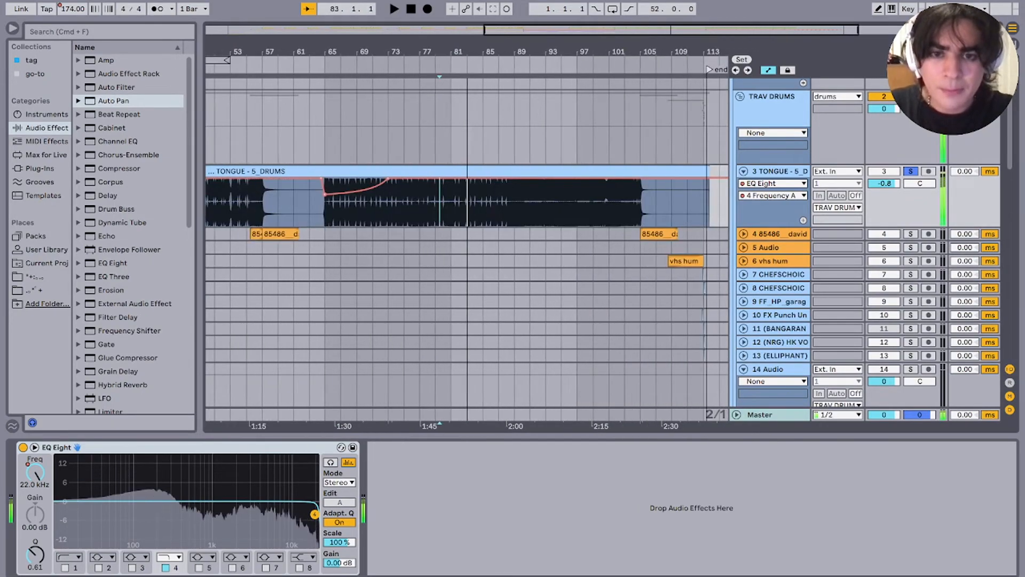
{"action": "key", "text": "space"}
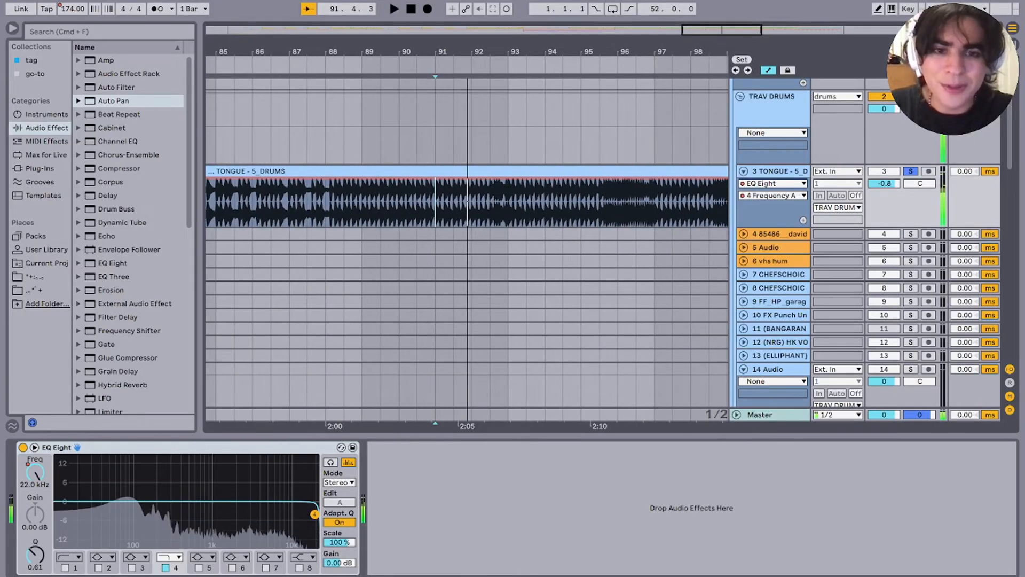
Step: Play the TONGUE - 5_DRUMS track from bar 95 toward its final bars
{"action": "left_click", "coordinate": [600, 203]}
{"action": "scroll", "coordinate": [600, 202], "scroll_direction": "up", "scroll_amount": 5}
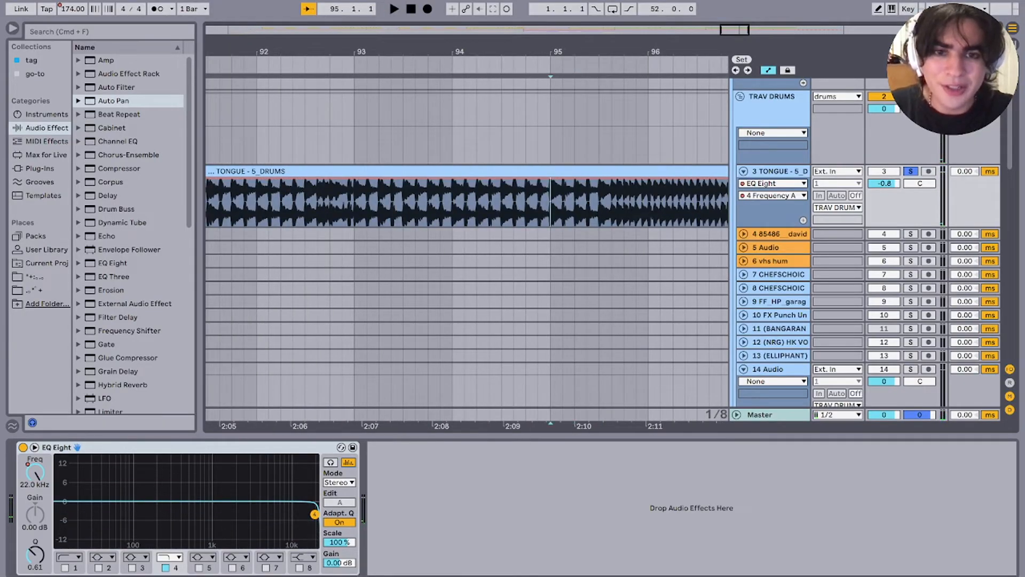
{"action": "key", "text": "space"}
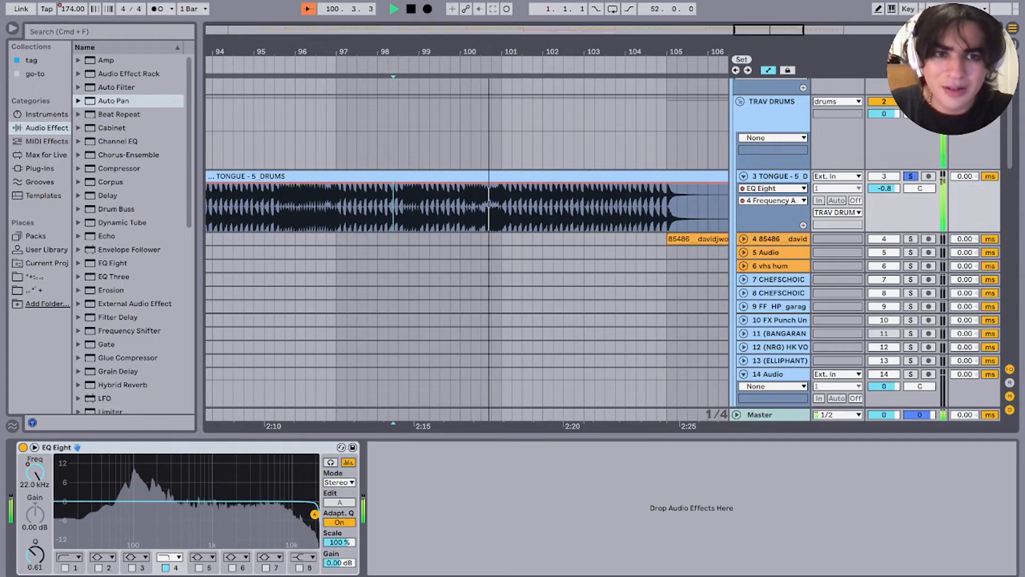
{"action": "key", "text": "space"}
Step: Collapse the TONGUE - 5_DRUMS track, the TRAV DRUMS group and the parent drums group
{"action": "left_click", "coordinate": [744, 176]}
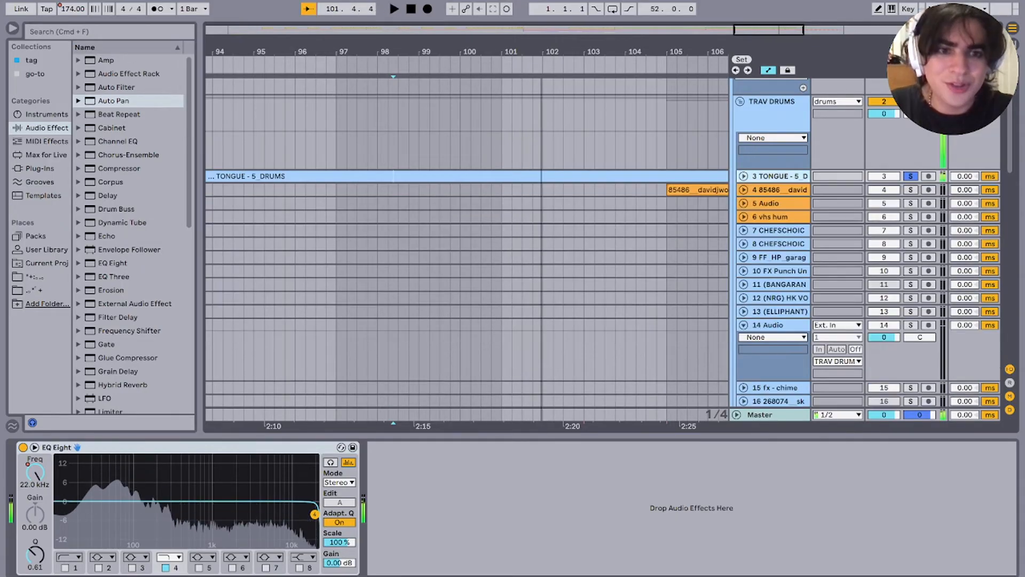
{"action": "left_click", "coordinate": [759, 102]}
{"action": "left_click", "coordinate": [740, 101]}
{"action": "scroll", "coordinate": [747, 107], "scroll_direction": "up", "scroll_amount": 3}
{"action": "left_click", "coordinate": [736, 85]}
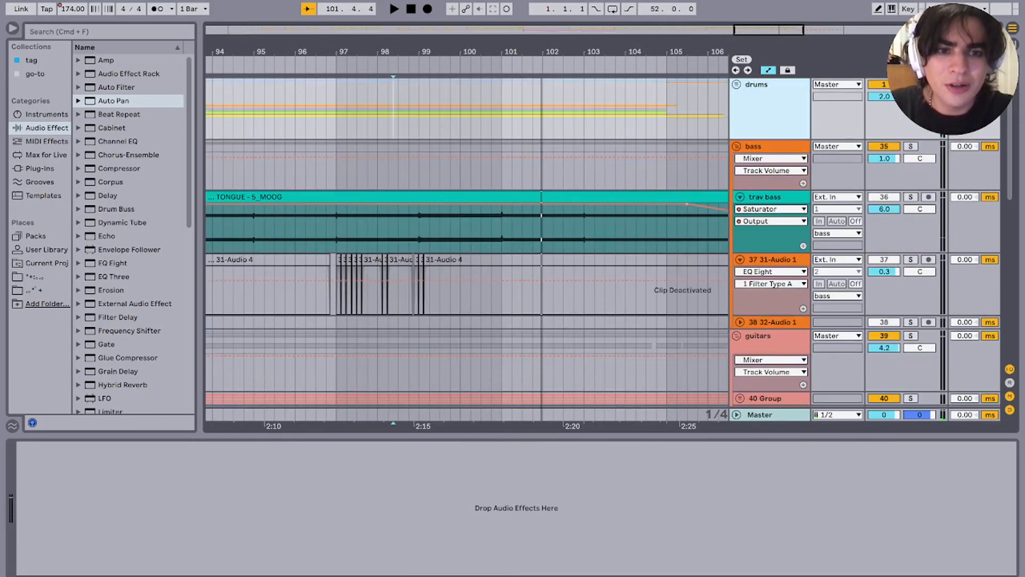
Step: Solo the 31-Audio 1 bass track and play its first clip from bar 11
{"action": "scroll", "coordinate": [506, 203], "scroll_direction": "down", "scroll_amount": 5}
{"action": "scroll", "coordinate": [361, 280], "scroll_direction": "left", "scroll_amount": 7}
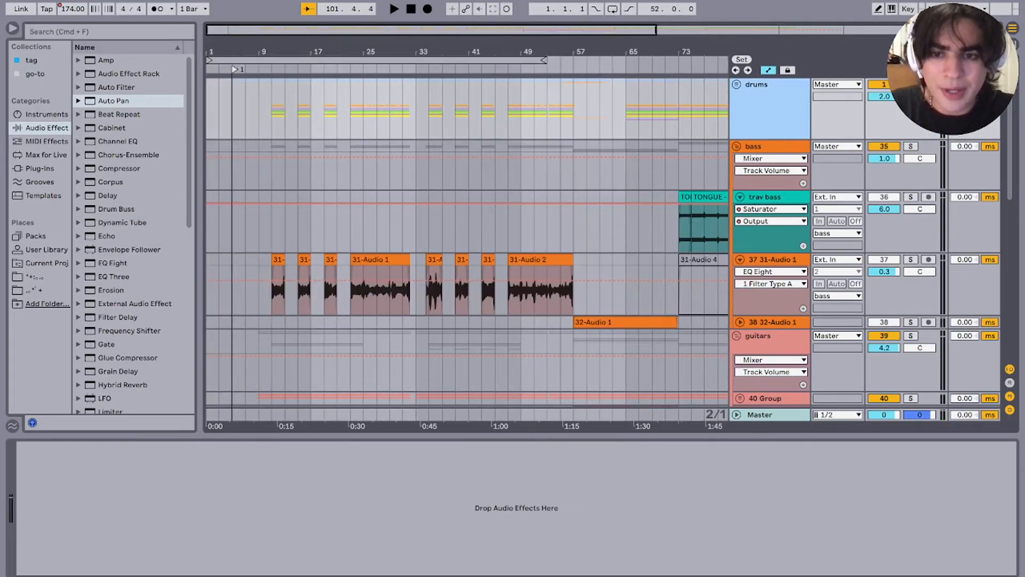
{"action": "left_click", "coordinate": [278, 259]}
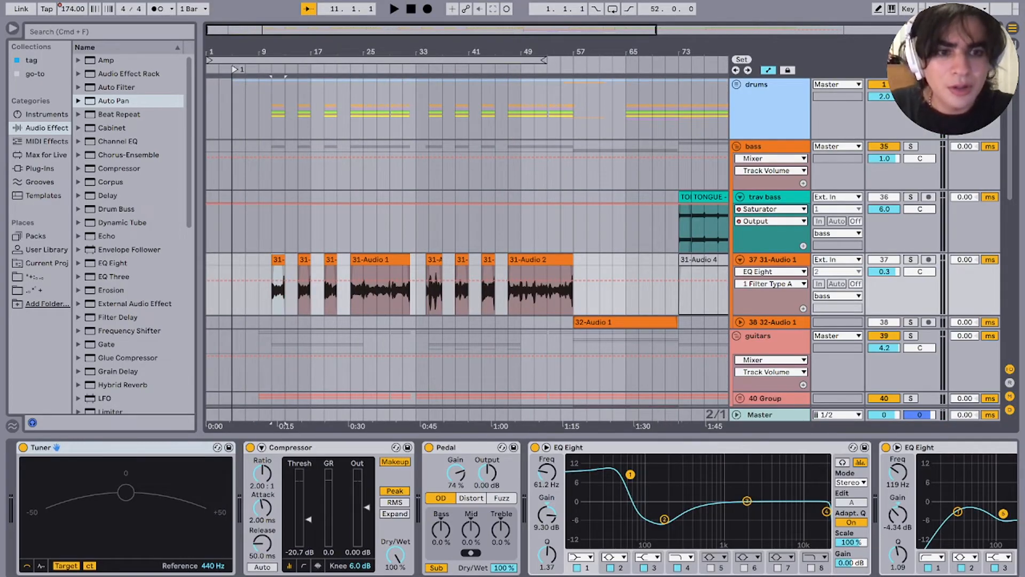
{"action": "key", "text": "space"}
{"action": "key", "text": "s"}
{"action": "key", "text": "plus"}
{"action": "key", "text": "plus"}
{"action": "key", "text": "plus"}
{"action": "key", "text": "plus"}
{"action": "key", "text": "plus"}
{"action": "key", "text": "plus"}
{"action": "key", "text": "plus"}
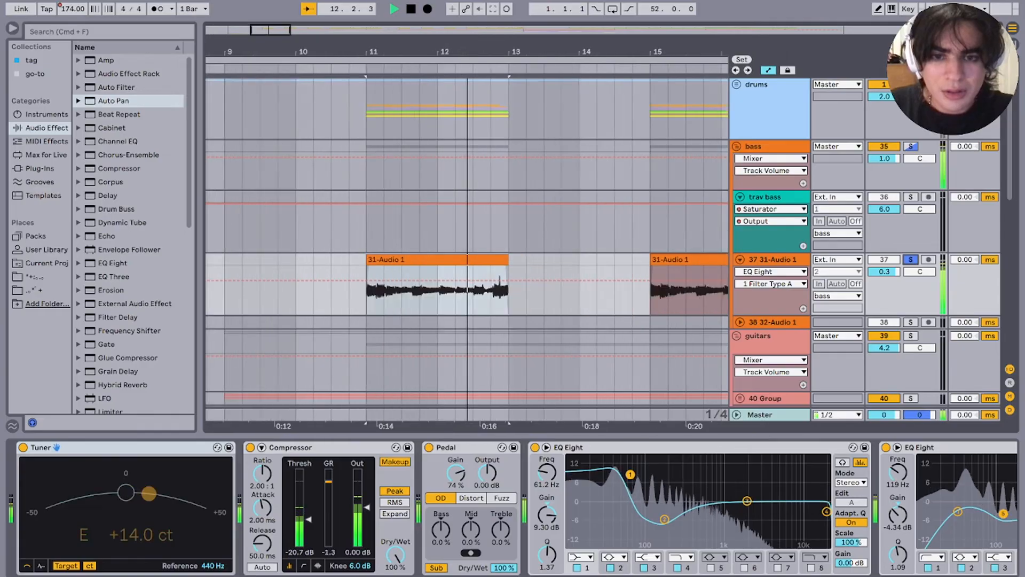
Step: Play the 31-Audio 1 bass clips that start at bars 15 and 23
{"action": "scroll", "coordinate": [413, 288], "scroll_direction": "up", "scroll_amount": 2}
{"action": "scroll", "coordinate": [414, 288], "scroll_direction": "down", "scroll_amount": 5}
{"action": "left_click", "coordinate": [489, 223]}
{"action": "key", "text": "space"}
{"action": "key", "text": "space"}
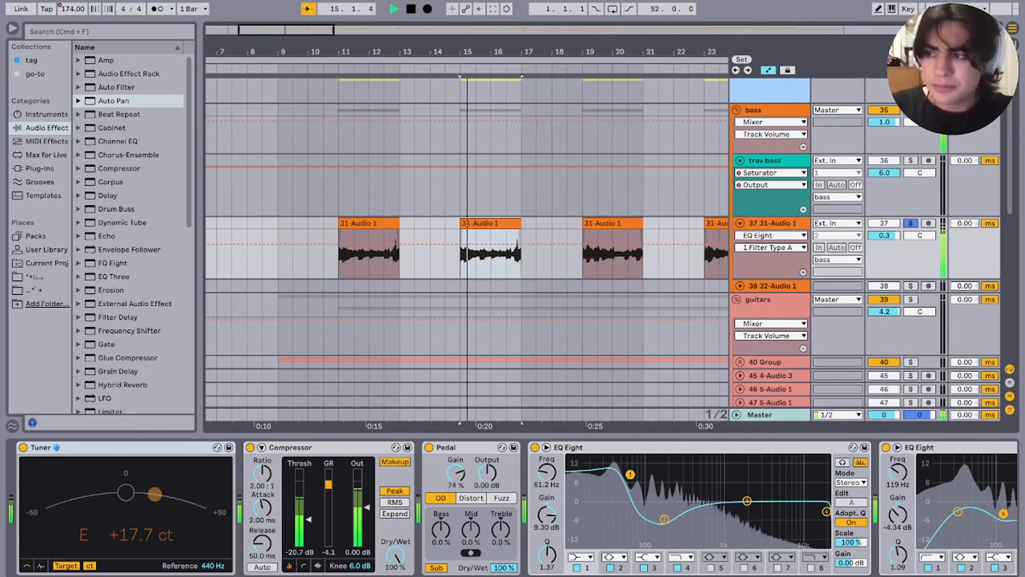
{"action": "scroll", "coordinate": [480, 232], "scroll_direction": "right", "scroll_amount": 5}
{"action": "key", "text": "space"}
{"action": "left_click", "coordinate": [481, 212]}
{"action": "key", "text": "space"}
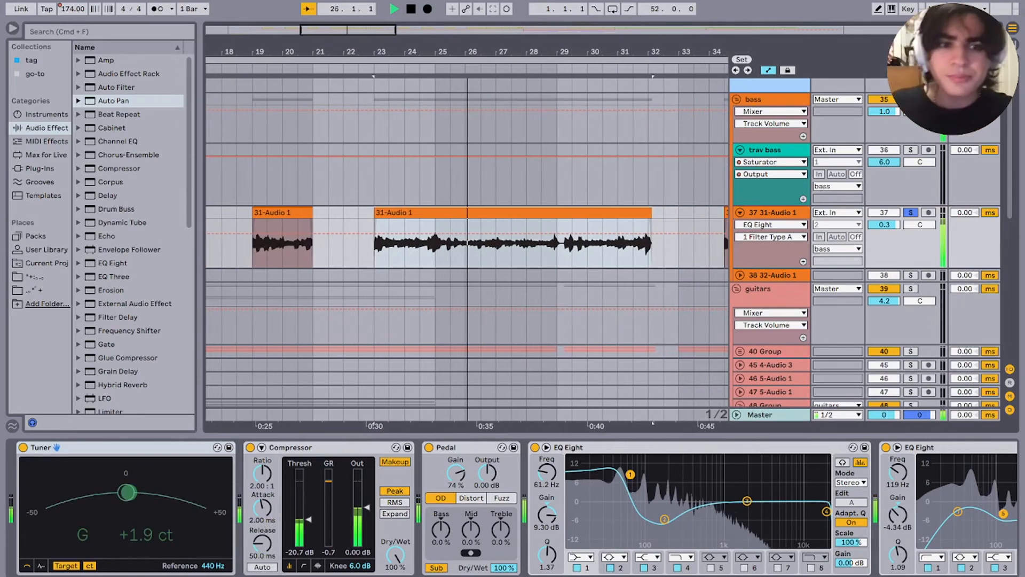
{"action": "key", "text": "space"}
Step: Solo the 32-Audio 1 bass track, play its clip from bar 57 and unfold the track
{"action": "scroll", "coordinate": [481, 233], "scroll_direction": "down", "scroll_amount": 5}
{"action": "scroll", "coordinate": [480, 233], "scroll_direction": "right", "scroll_amount": 4}
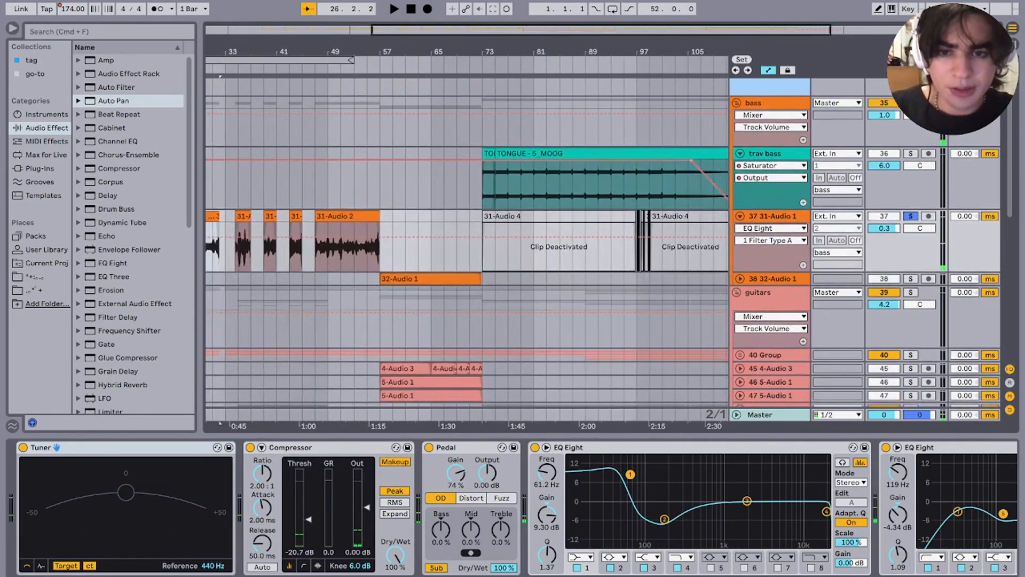
{"action": "left_click", "coordinate": [427, 291]}
{"action": "left_click", "coordinate": [427, 278]}
{"action": "key", "text": "s"}
{"action": "key", "text": "space"}
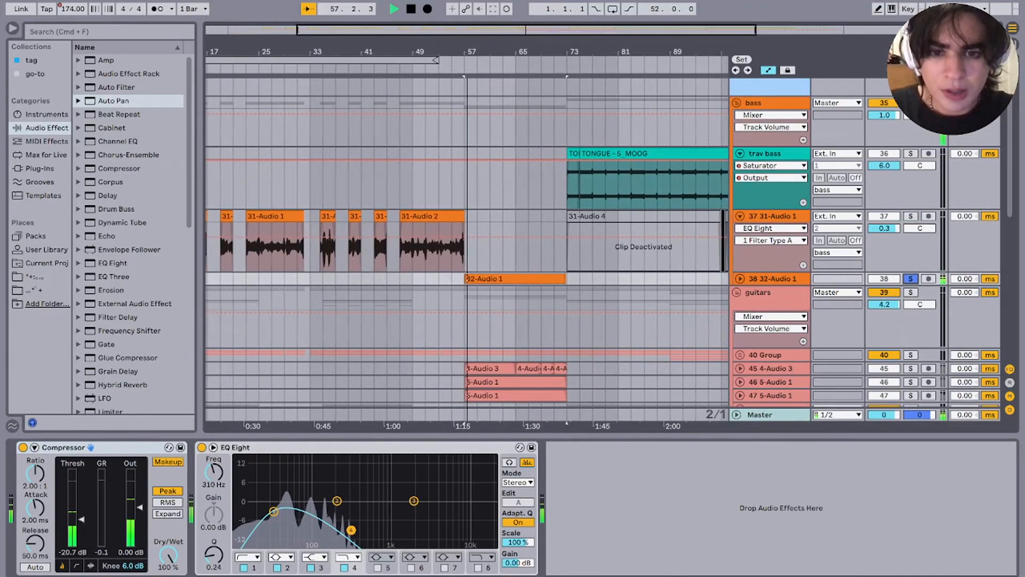
{"action": "key", "text": "u"}
{"action": "key", "text": "plus"}
{"action": "key", "text": "plus"}
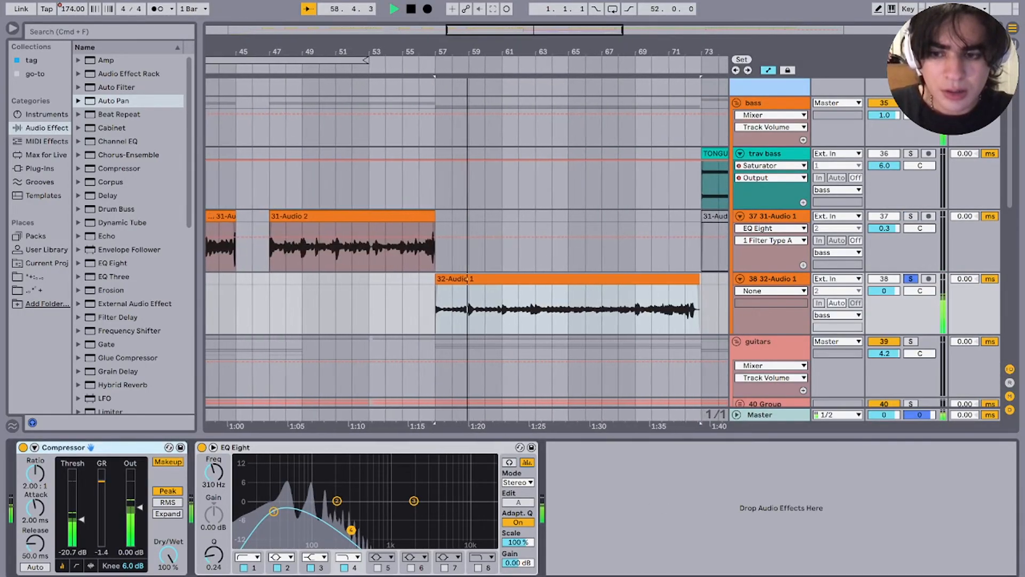
Step: Play the 32-Audio 1 clip from bar 68 and stop playback
{"action": "scroll", "coordinate": [467, 243], "scroll_direction": "right", "scroll_amount": 3}
{"action": "scroll", "coordinate": [467, 243], "scroll_direction": "down", "scroll_amount": 1}
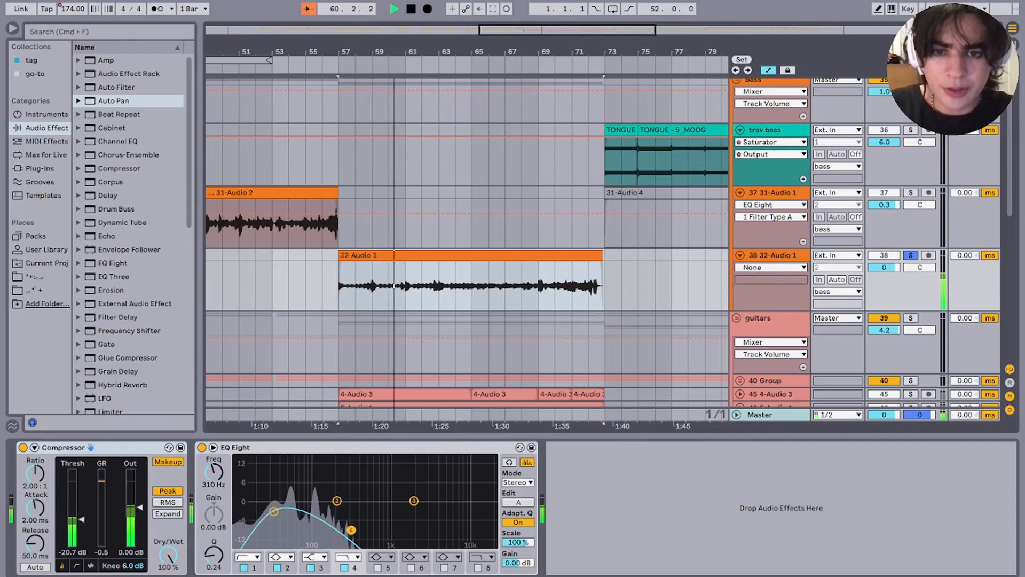
{"action": "left_click", "coordinate": [553, 285]}
{"action": "left_click", "coordinate": [522, 285]}
{"action": "key", "text": "plus"}
{"action": "key", "text": "plus"}
{"action": "key", "text": "space"}
{"action": "key", "text": "space"}
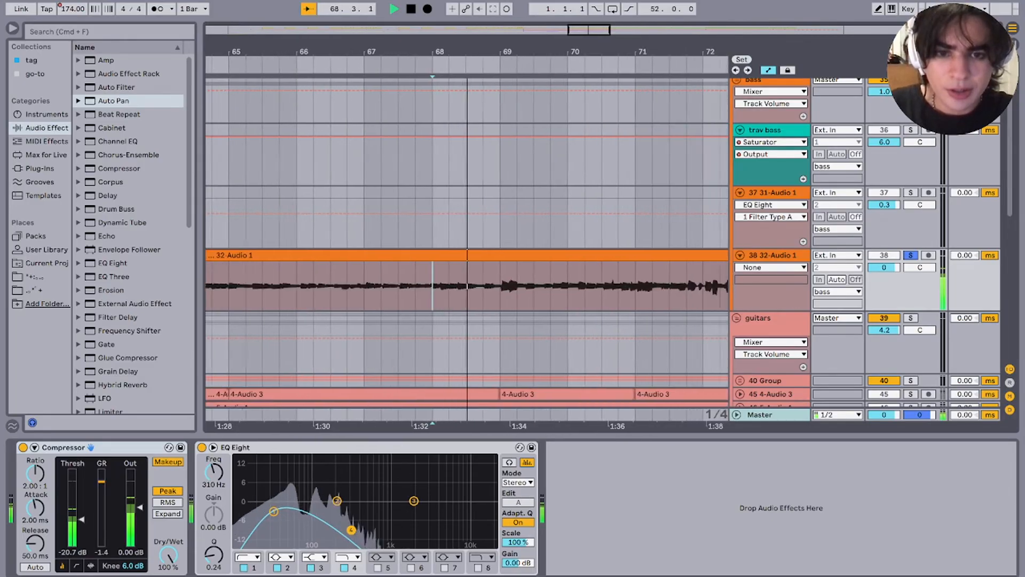
{"action": "scroll", "coordinate": [630, 286], "scroll_direction": "down", "scroll_amount": 5}
{"action": "scroll", "coordinate": [630, 286], "scroll_direction": "right", "scroll_amount": 6}
{"action": "scroll", "coordinate": [630, 285], "scroll_direction": "down", "scroll_amount": 1}
{"action": "key", "text": "space"}
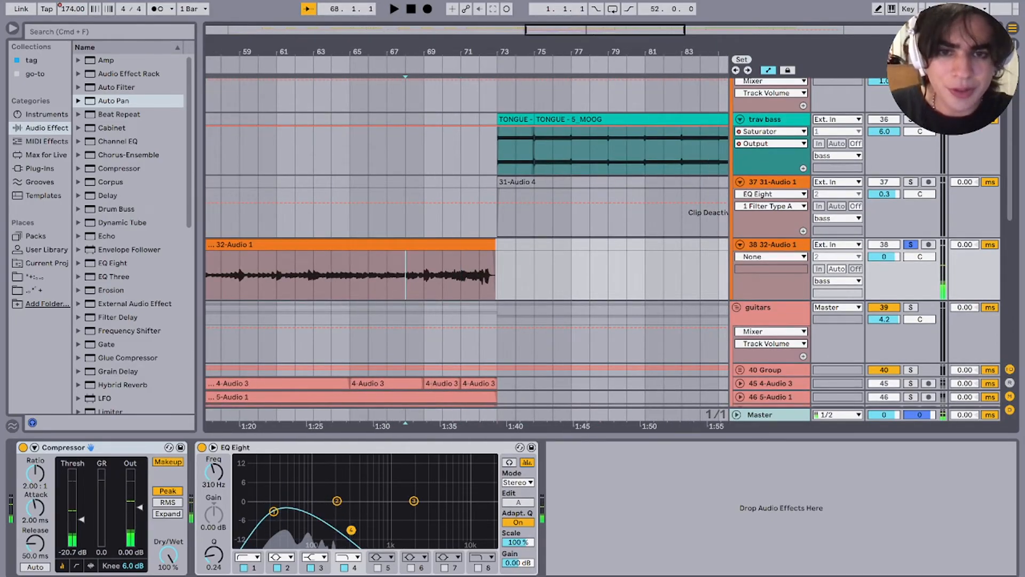
Step: View the device chain of the 31-Audio 1 track and its deactivated clip at bar 73
{"action": "left_click", "coordinate": [442, 275]}
{"action": "scroll", "coordinate": [442, 275], "scroll_direction": "left", "scroll_amount": 9}
{"action": "left_click", "coordinate": [773, 178]}
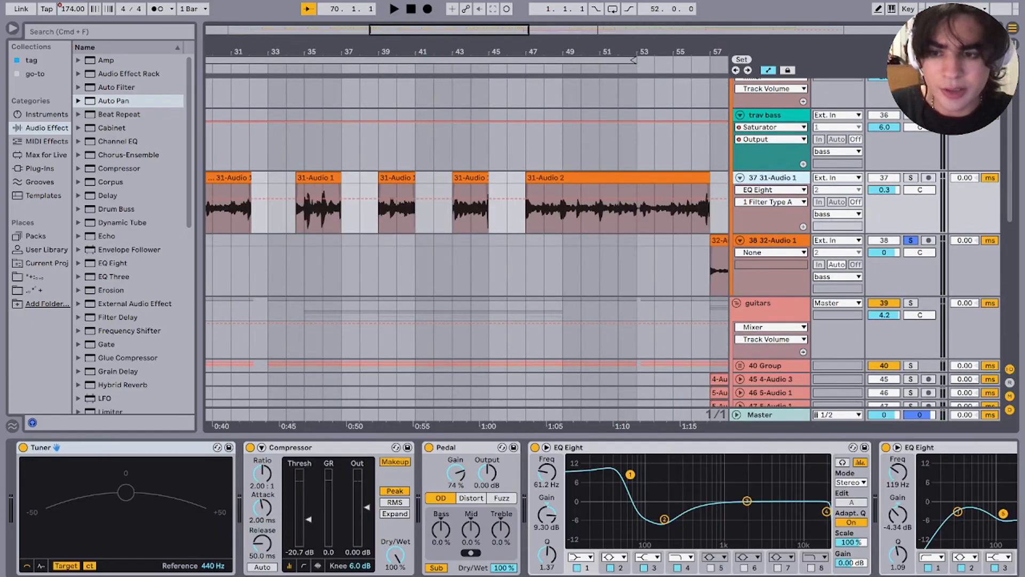
{"action": "scroll", "coordinate": [481, 240], "scroll_direction": "down", "scroll_amount": 1}
{"action": "scroll", "coordinate": [480, 241], "scroll_direction": "right", "scroll_amount": 9}
{"action": "scroll", "coordinate": [480, 241], "scroll_direction": "up", "scroll_amount": 1}
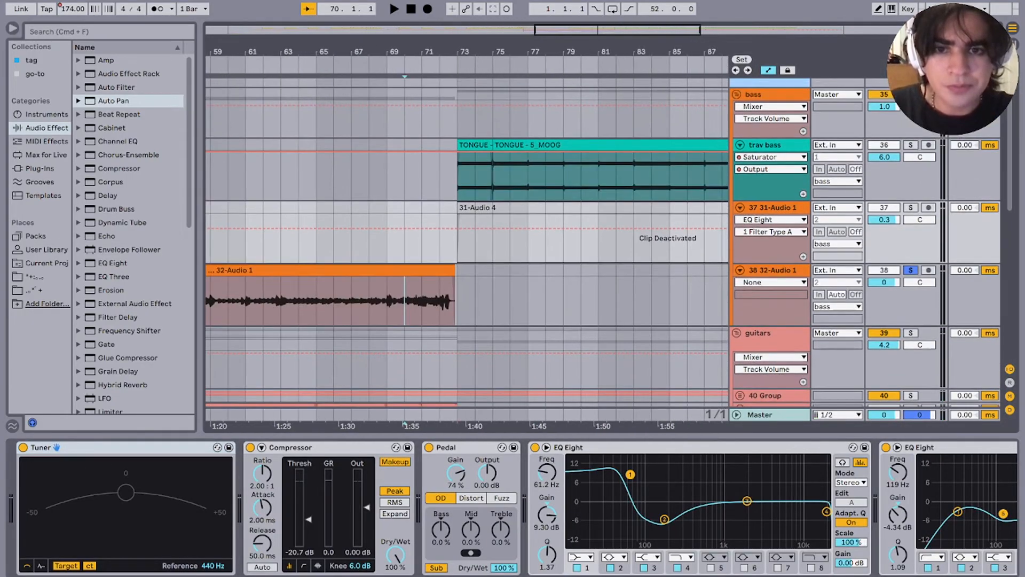
Step: Solo the trav bass track and play its TONGUE - 5_MOOG clips from bars 73 and 75
{"action": "left_click", "coordinate": [455, 176]}
{"action": "key", "text": "s"}
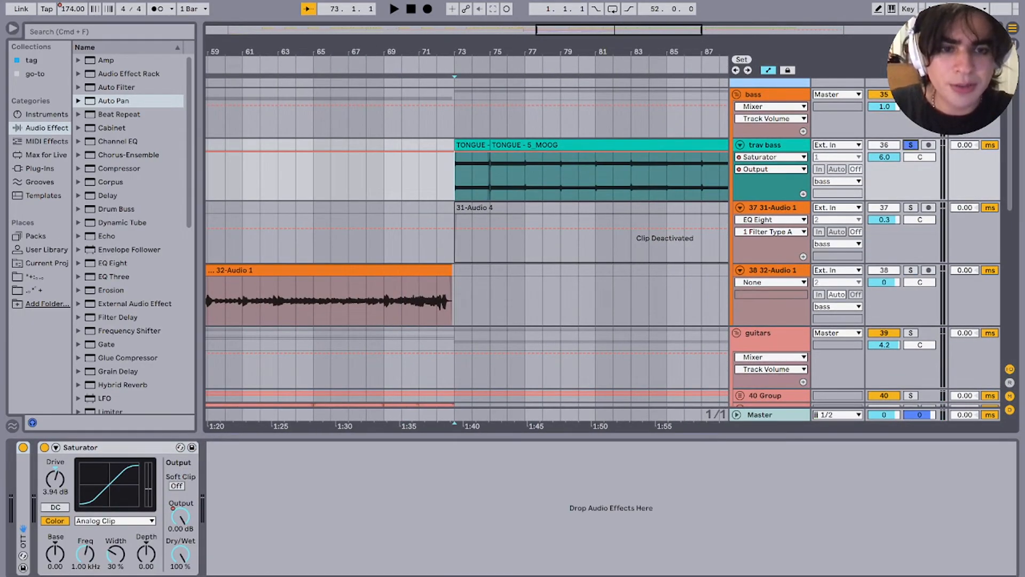
{"action": "scroll", "coordinate": [459, 207], "scroll_direction": "up", "scroll_amount": 2}
{"action": "scroll", "coordinate": [466, 208], "scroll_direction": "down", "scroll_amount": 8}
{"action": "key", "text": "space"}
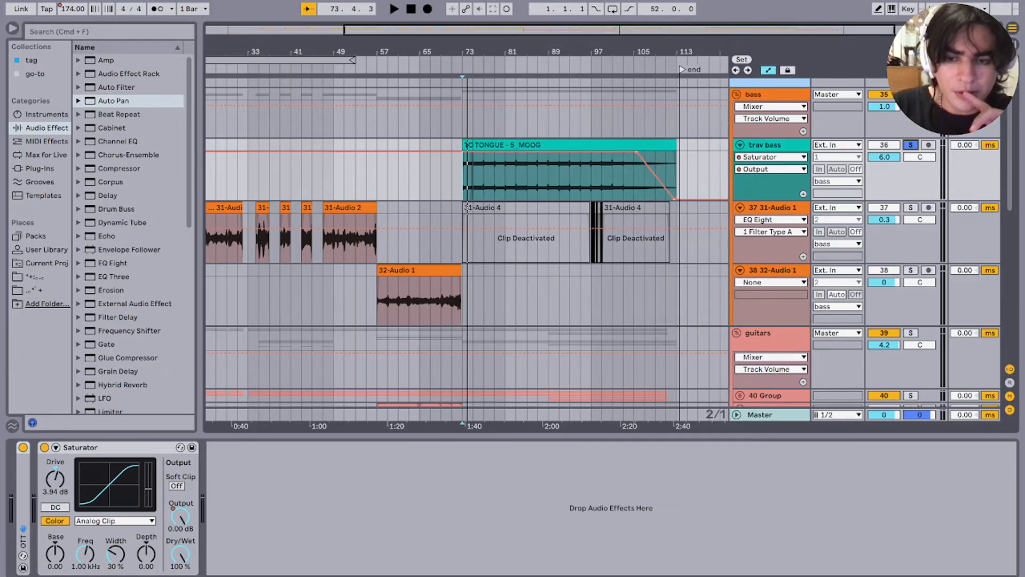
{"action": "key", "text": "space"}
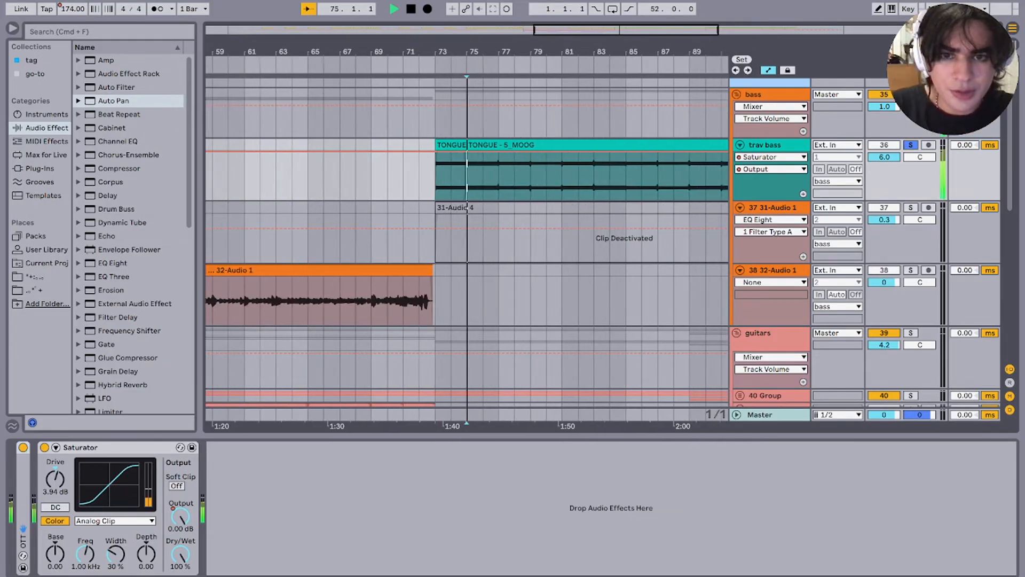
{"action": "scroll", "coordinate": [497, 179], "scroll_direction": "down", "scroll_amount": 5}
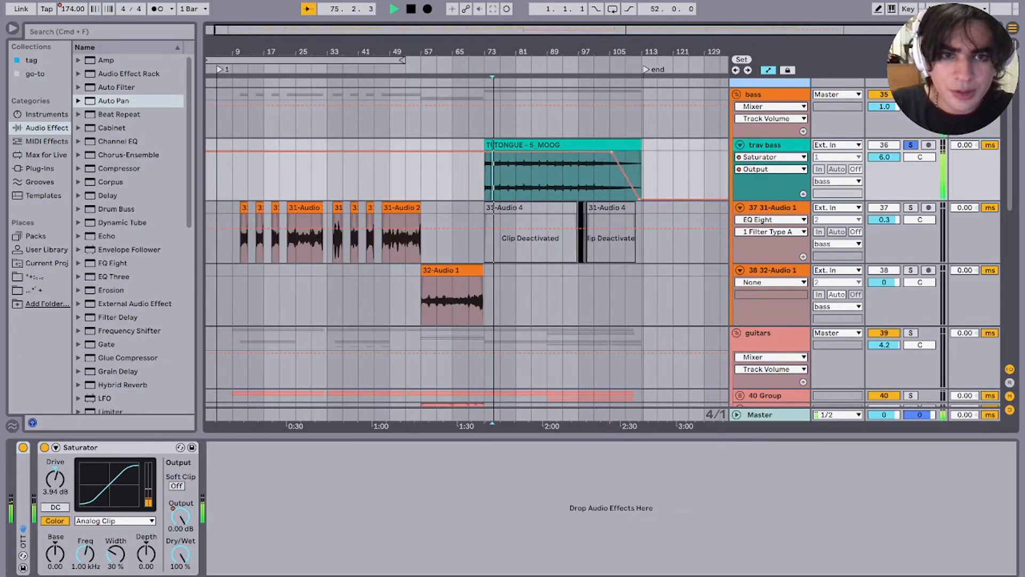
{"action": "scroll", "coordinate": [497, 179], "scroll_direction": "up", "scroll_amount": 2}
Step: Stop playback, collapse the trav bass track and the bass group, and solo the whole bass group
{"action": "left_click", "coordinate": [740, 197]}
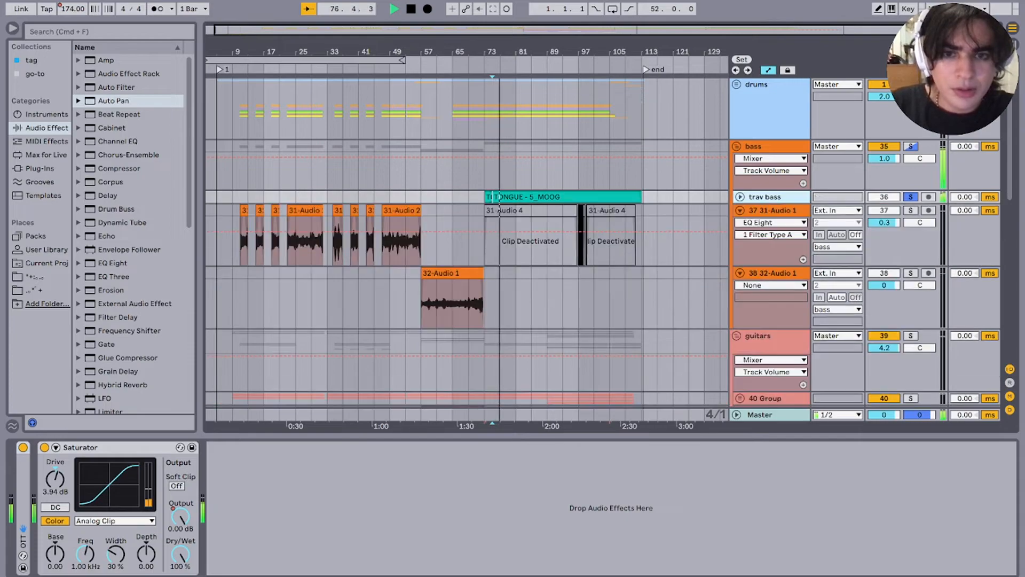
{"action": "key", "text": "space"}
{"action": "left_click", "coordinate": [769, 146]}
{"action": "key", "text": "Left"}
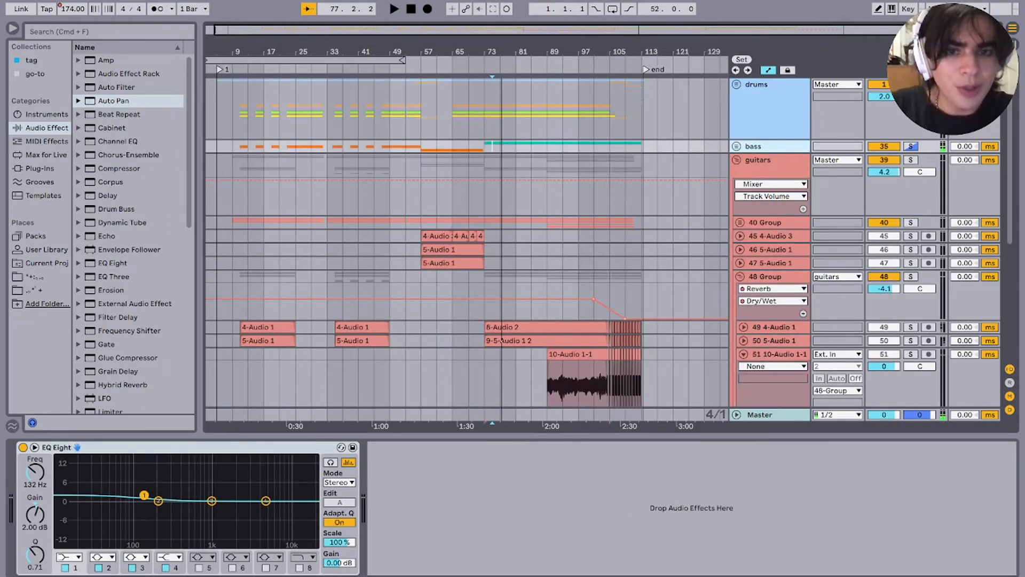
{"action": "key", "text": "s"}
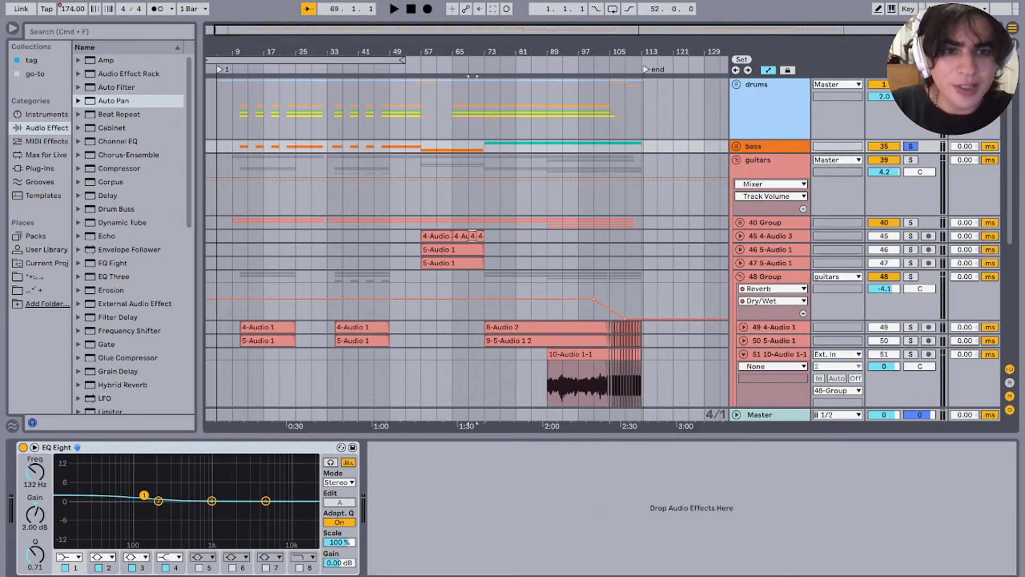
Step: Solo the guitars group and play it from bar 11, where the 4-Audio 1 and 5-Audio 1 clips start
{"action": "key", "text": "Down"}
{"action": "key", "text": "Down"}
{"action": "key", "text": "Down"}
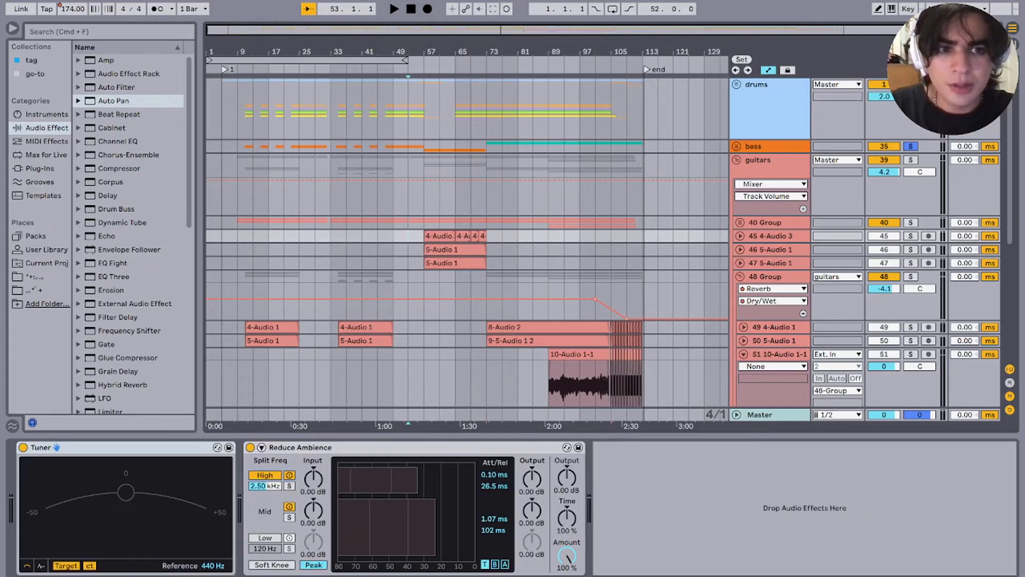
{"action": "left_click", "coordinate": [911, 160]}
{"action": "scroll", "coordinate": [245, 334], "scroll_direction": "up", "scroll_amount": 5}
{"action": "left_click", "coordinate": [244, 340]}
{"action": "key", "text": "space"}
{"action": "scroll", "coordinate": [245, 333], "scroll_direction": "down", "scroll_amount": 4}
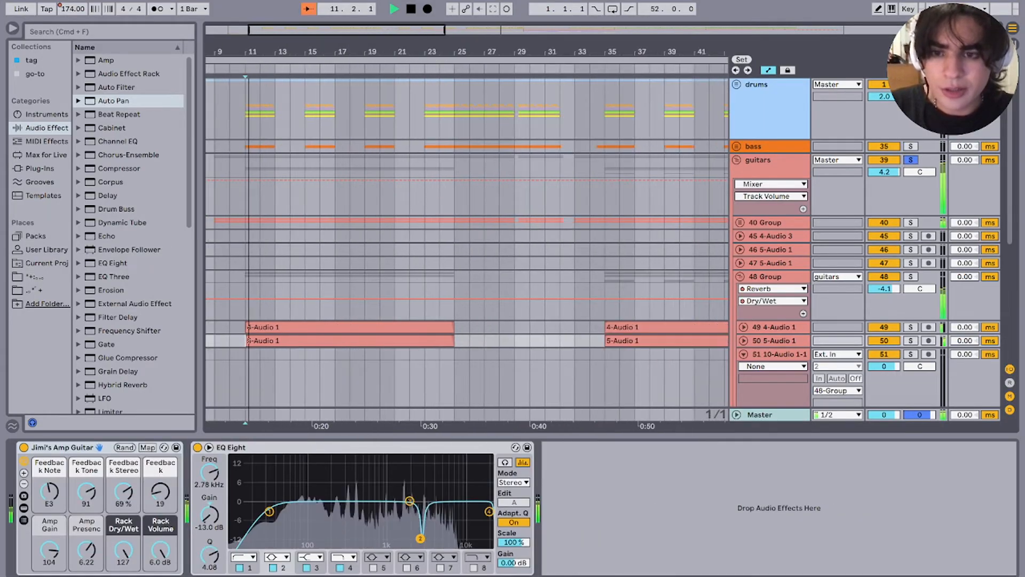
Step: Replay the soloed guitars around the start of the 4-Audio 1 and 5-Audio 1 clips, then from bar 7
{"action": "left_click", "coordinate": [270, 326]}
{"action": "key", "text": "space"}
{"action": "key", "text": "space"}
{"action": "left_click", "coordinate": [245, 338]}
{"action": "scroll", "coordinate": [246, 338], "scroll_direction": "up", "scroll_amount": 4}
{"action": "key", "text": "space"}
{"action": "key", "text": "space"}
{"action": "key", "text": "space"}
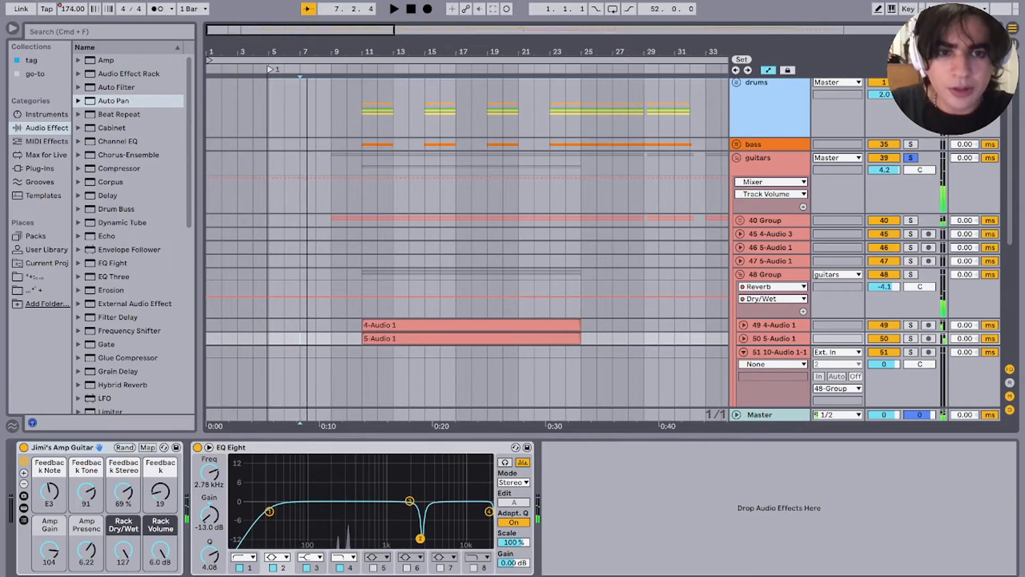
Step: Expand the 40 Group inside guitars to view its tracks, solo it and collapse it again
{"action": "left_click", "coordinate": [765, 221]}
{"action": "left_click", "coordinate": [740, 220]}
{"action": "left_click", "coordinate": [883, 220]}
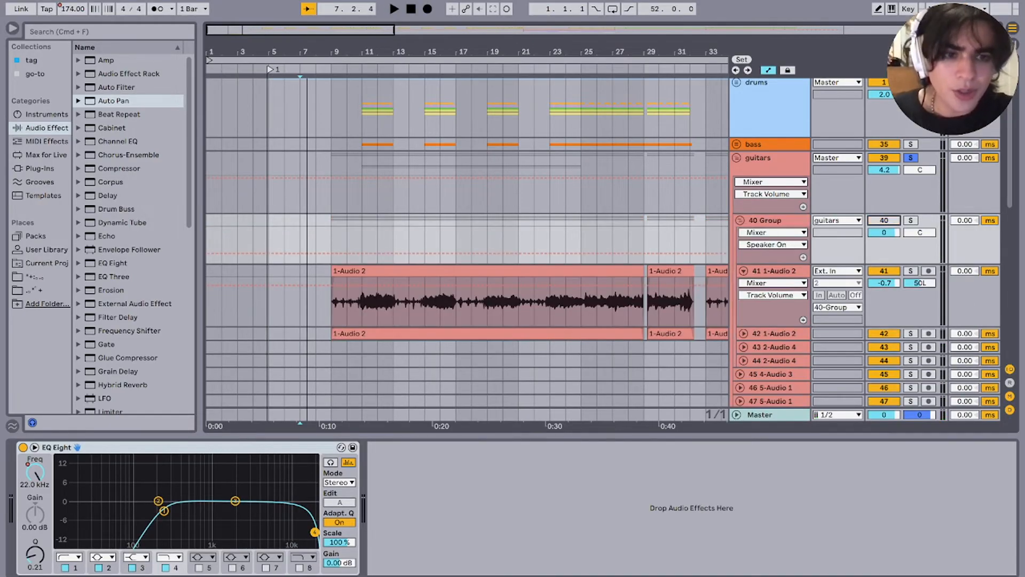
{"action": "key", "text": "s"}
{"action": "left_click", "coordinate": [883, 221]}
{"action": "left_click", "coordinate": [740, 220]}
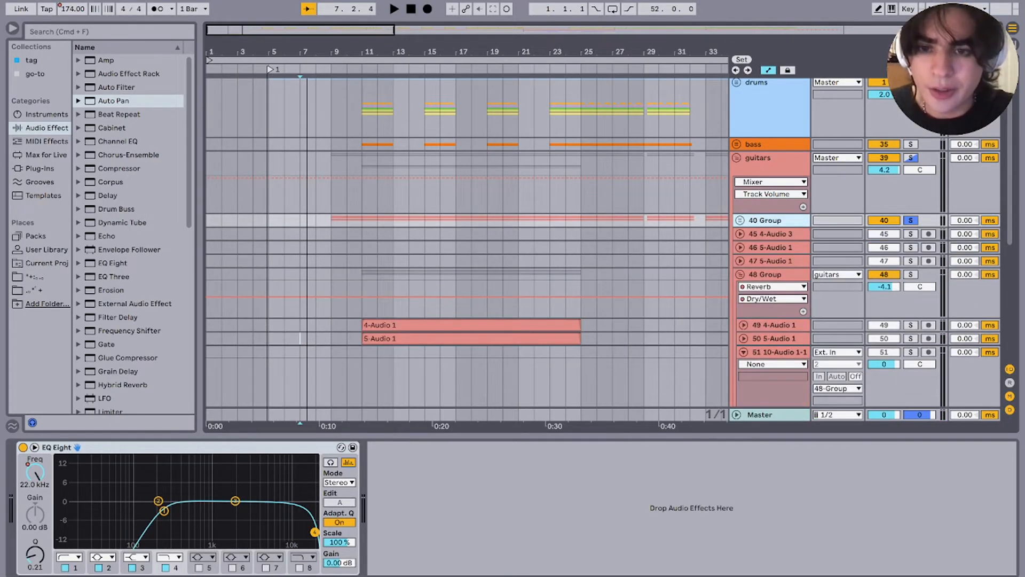
Step: Play the soloed 40 Group guitars from bar 9, stop, and select the group's first bar there
{"action": "left_click", "coordinate": [332, 221]}
{"action": "scroll", "coordinate": [345, 221], "scroll_direction": "up", "scroll_amount": 5}
{"action": "key", "text": "space"}
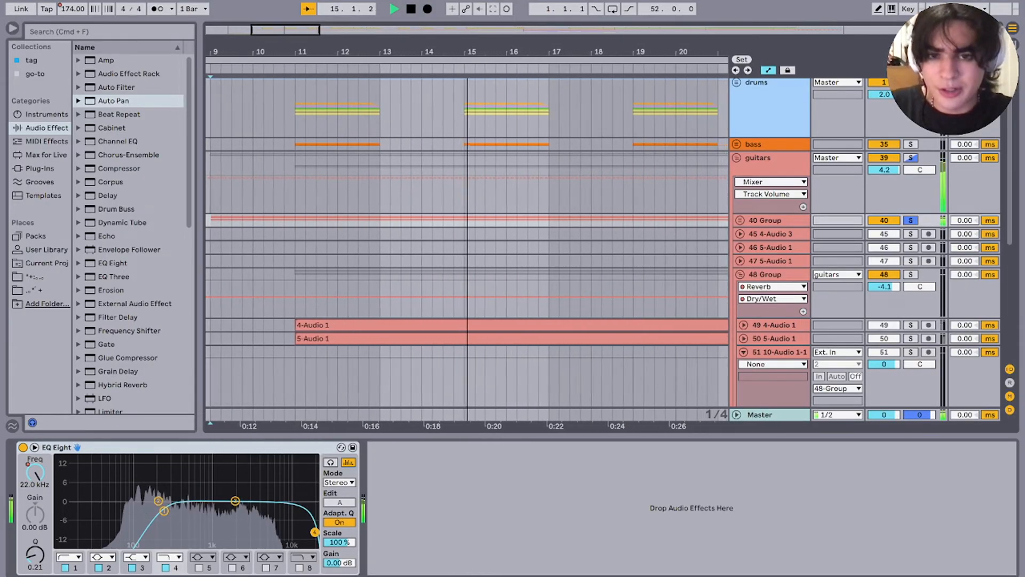
{"action": "key", "text": "space"}
{"action": "key", "text": "minus"}
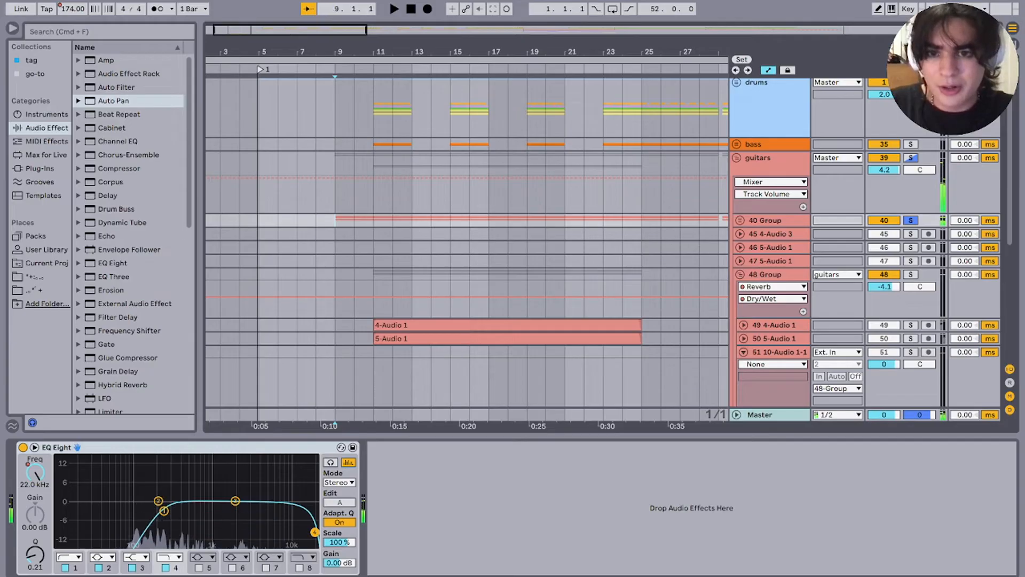
{"action": "key", "text": "shift+Right"}
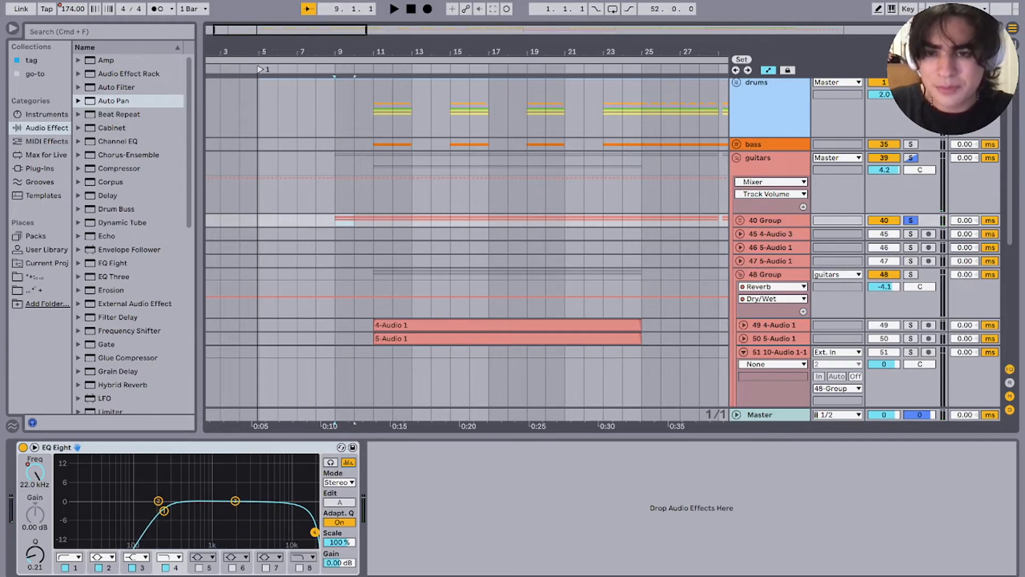
Step: Mark the stretch from bar 11 to bar 13 on the 40 Group and the guitar tracks beneath it
{"action": "key", "text": "plus"}
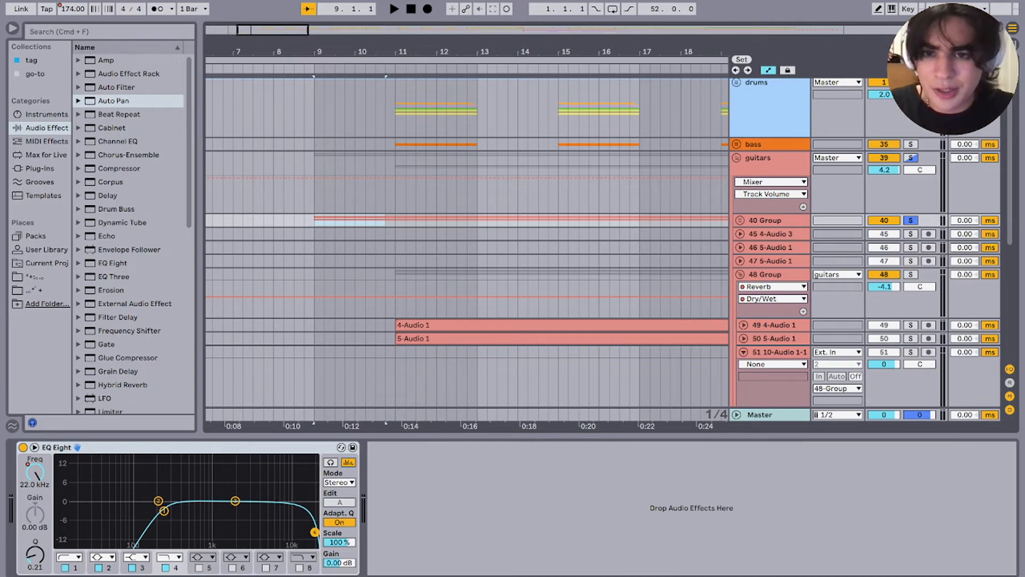
{"action": "mouse_move", "coordinate": [395, 222]}
{"action": "left_mouse_down"}
{"action": "mouse_move", "coordinate": [305, 221]}
{"action": "mouse_move", "coordinate": [477, 222]}
{"action": "left_mouse_up"}
{"action": "left_click", "coordinate": [395, 221]}
{"action": "left_click_drag", "start_coordinate": [385, 220], "coordinate": [457, 359]}
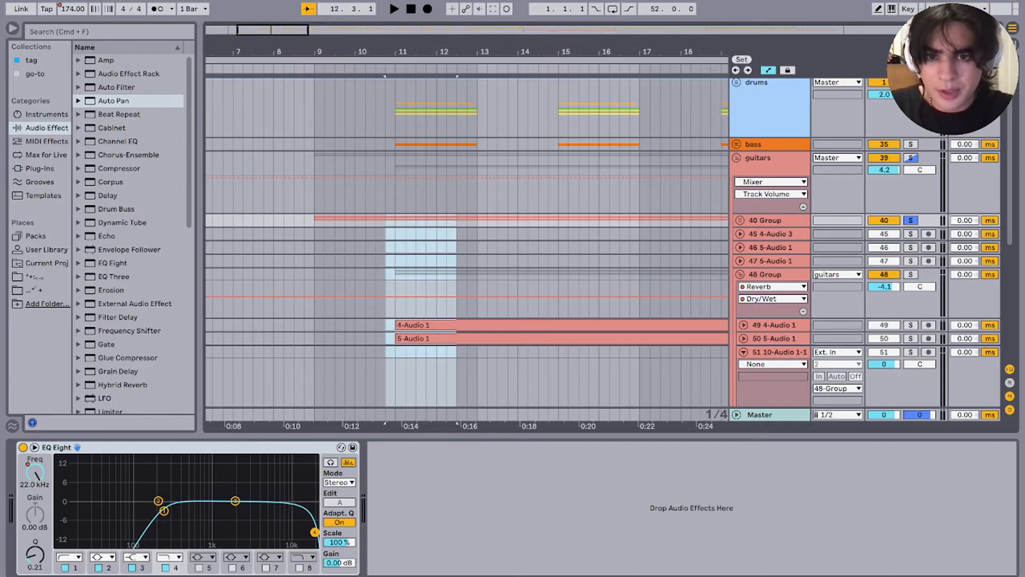
{"action": "left_click", "coordinate": [466, 274]}
{"action": "left_click", "coordinate": [406, 248]}
{"action": "mouse_move", "coordinate": [487, 275]}
{"action": "left_mouse_down"}
{"action": "mouse_move", "coordinate": [385, 247]}
{"action": "mouse_move", "coordinate": [477, 221]}
{"action": "mouse_move", "coordinate": [456, 234]}
{"action": "mouse_move", "coordinate": [406, 221]}
{"action": "left_mouse_up"}
{"action": "left_click_drag", "start_coordinate": [406, 220], "coordinate": [486, 247]}
{"action": "left_click", "coordinate": [395, 233]}
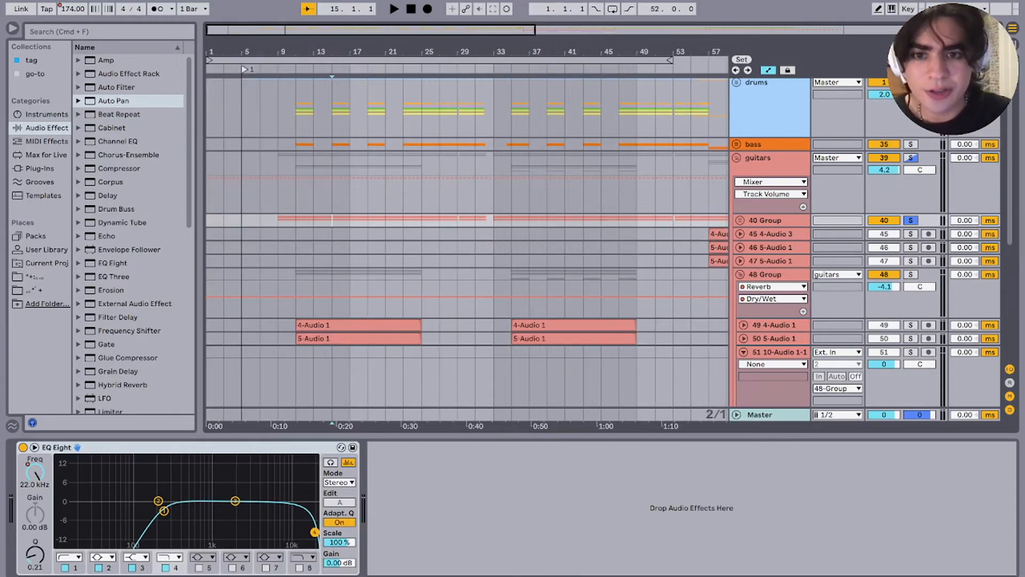
Step: Play the soloed 40 Group guitars through bar 19 and mark bar 23, where the longer drum section starts
{"action": "key", "text": "space"}
{"action": "left_click", "coordinate": [396, 220]}
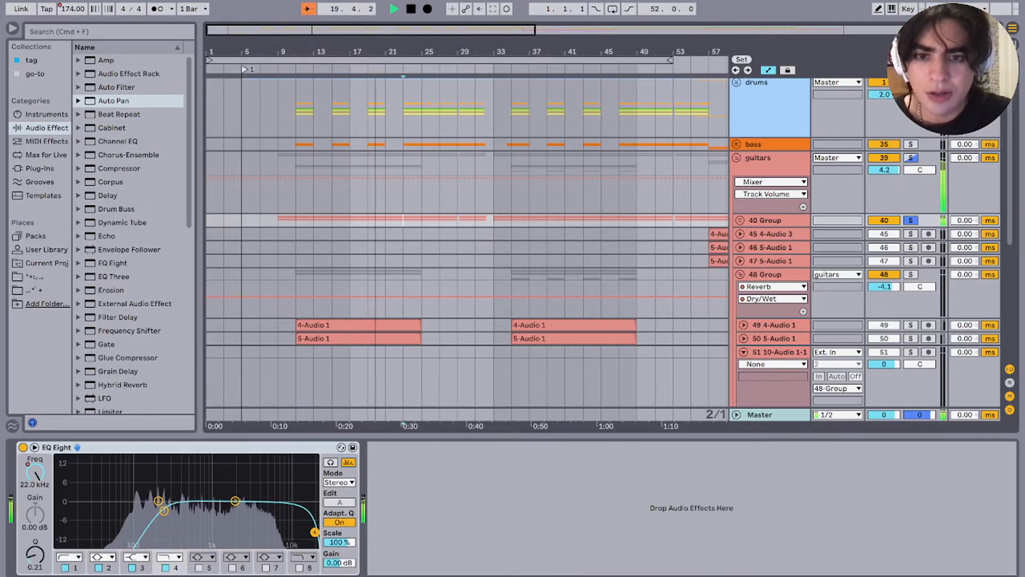
{"action": "scroll", "coordinate": [397, 220], "scroll_direction": "up", "scroll_amount": 5}
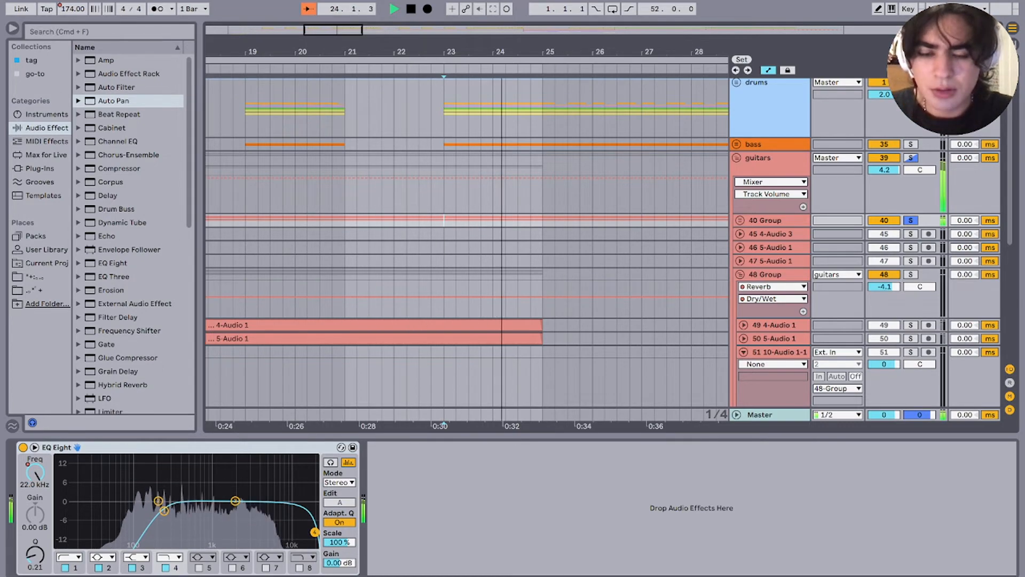
Step: Examine the arrangement around bar 25, where the first 4-Audio 1 and 5-Audio 1 clips end, while the 40 Group plays
{"action": "key", "text": "minus"}
{"action": "key", "text": "minus"}
{"action": "key", "text": "minus"}
{"action": "key", "text": "Right"}
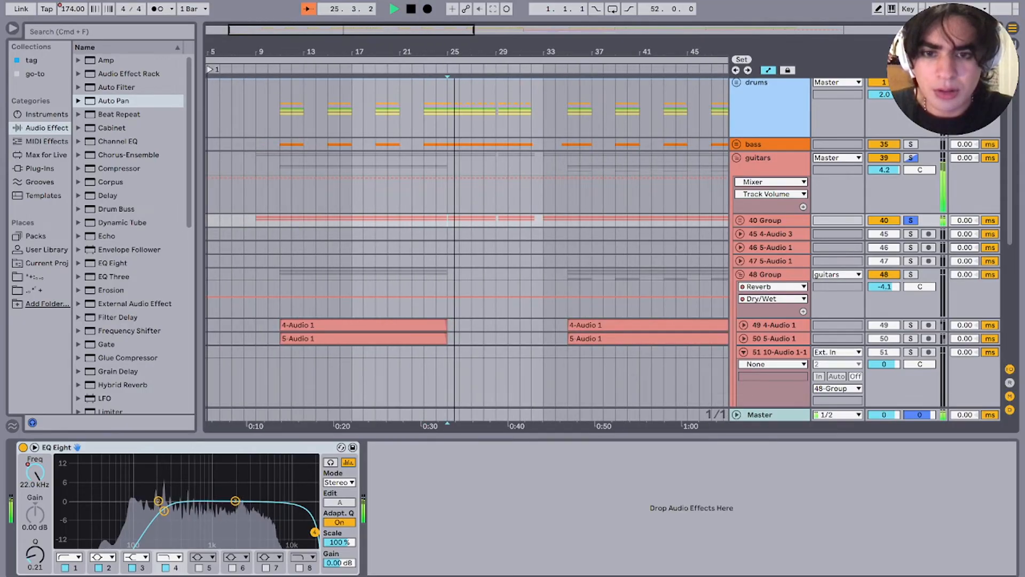
{"action": "key", "text": "plus"}
{"action": "key", "text": "plus"}
{"action": "key", "text": "minus"}
{"action": "key", "text": "minus"}
{"action": "key", "text": "plus"}
{"action": "key", "text": "plus"}
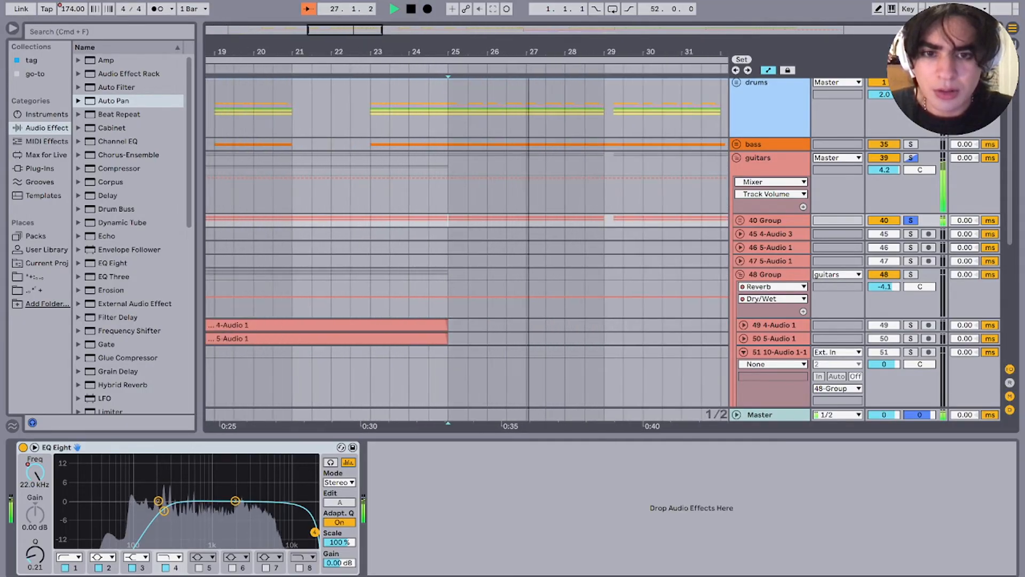
{"action": "scroll", "coordinate": [466, 241], "scroll_direction": "right", "scroll_amount": 2}
{"action": "scroll", "coordinate": [467, 240], "scroll_direction": "right", "scroll_amount": 2}
{"action": "scroll", "coordinate": [467, 240], "scroll_direction": "down", "scroll_amount": 1}
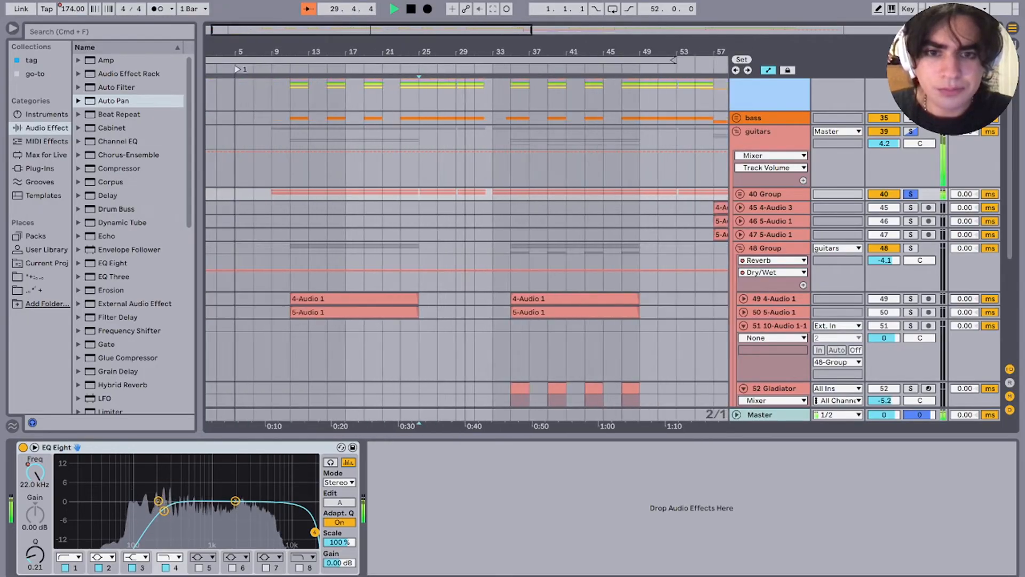
{"action": "key", "text": "minus"}
{"action": "key", "text": "minus"}
{"action": "key", "text": "plus"}
{"action": "key", "text": "plus"}
{"action": "key", "text": "minus"}
{"action": "key", "text": "minus"}
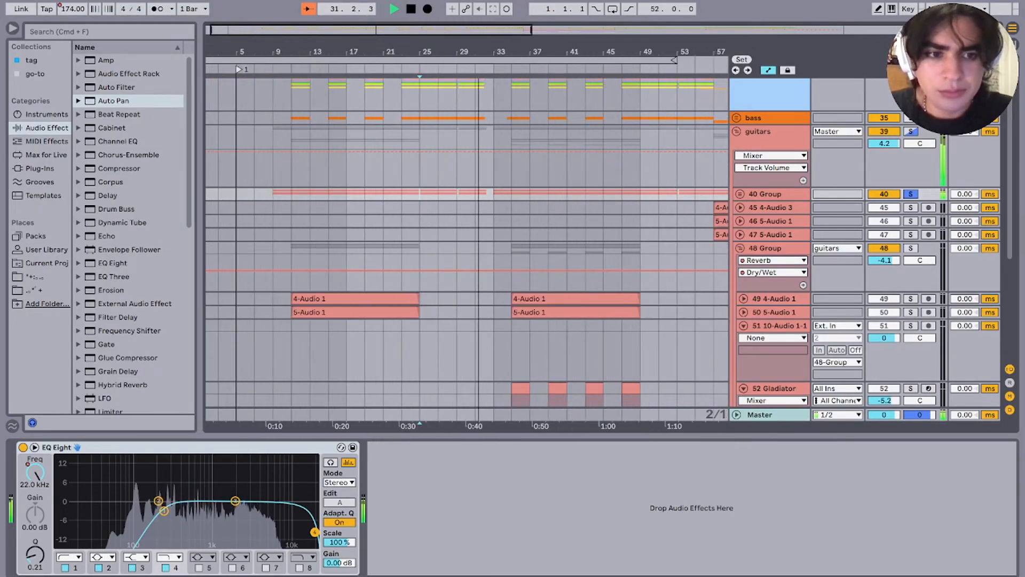
Step: Solo the 48 Group alongside the 40 Group and play from the second 4-Audio 1 clip at bar 35
{"action": "left_click", "coordinate": [911, 248]}
{"action": "key", "text": "space"}
{"action": "left_click", "coordinate": [509, 299]}
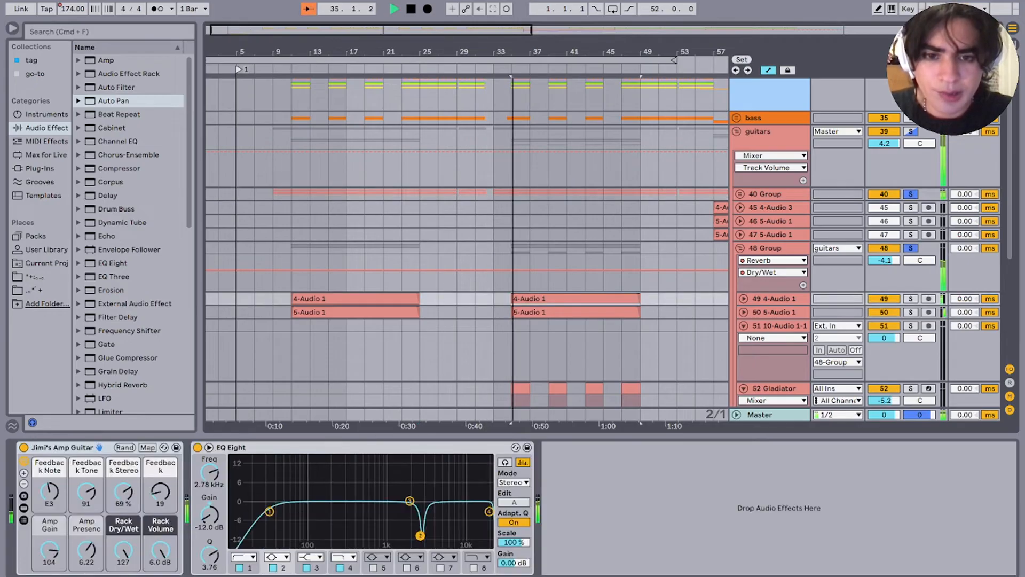
{"action": "key", "text": "space"}
Step: Solo track 49 4-Audio 1, play it from bar 35 and unfold it to view its waveform
{"action": "key", "text": "plus"}
{"action": "key", "text": "plus"}
{"action": "scroll", "coordinate": [509, 299], "scroll_direction": "down", "scroll_amount": 5}
{"action": "scroll", "coordinate": [509, 298], "scroll_direction": "right", "scroll_amount": 1}
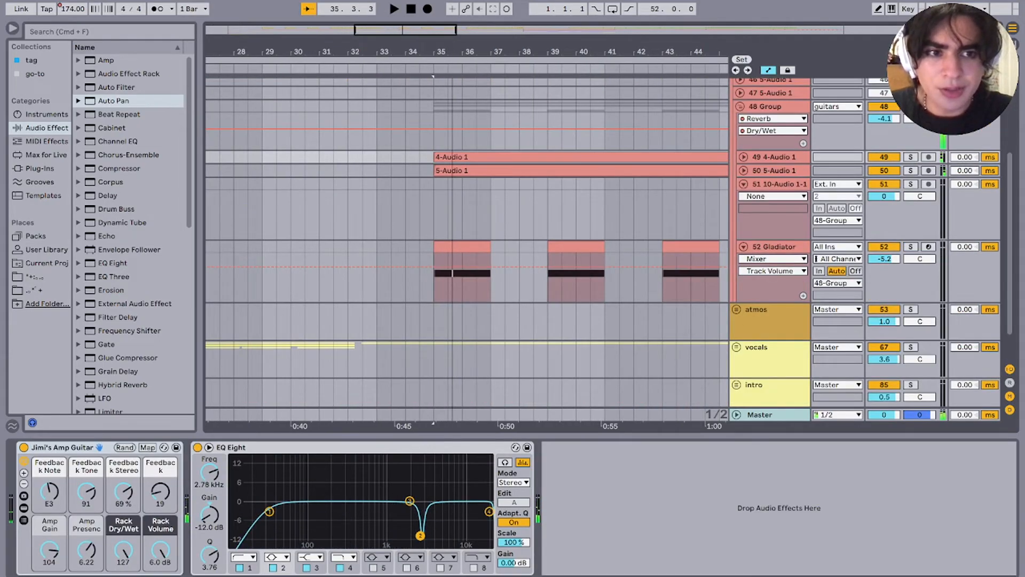
{"action": "key", "text": "s"}
{"action": "key", "text": "space"}
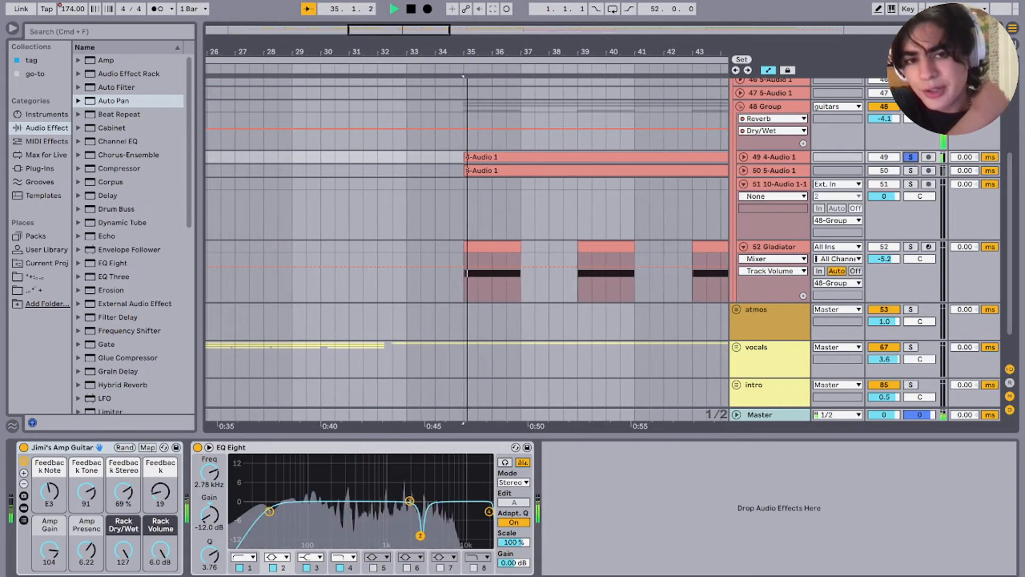
{"action": "key", "text": "u"}
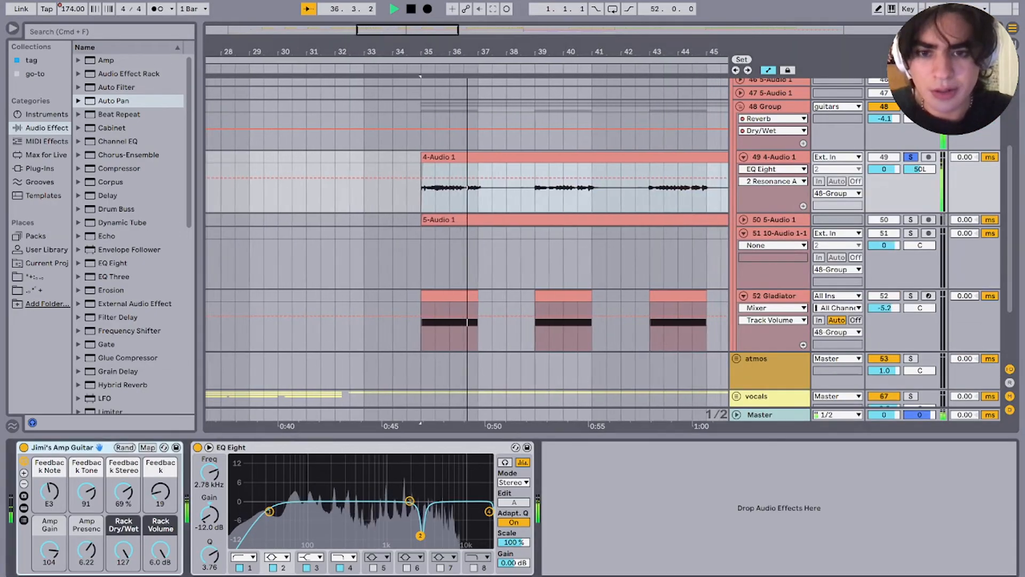
{"action": "key", "text": "space"}
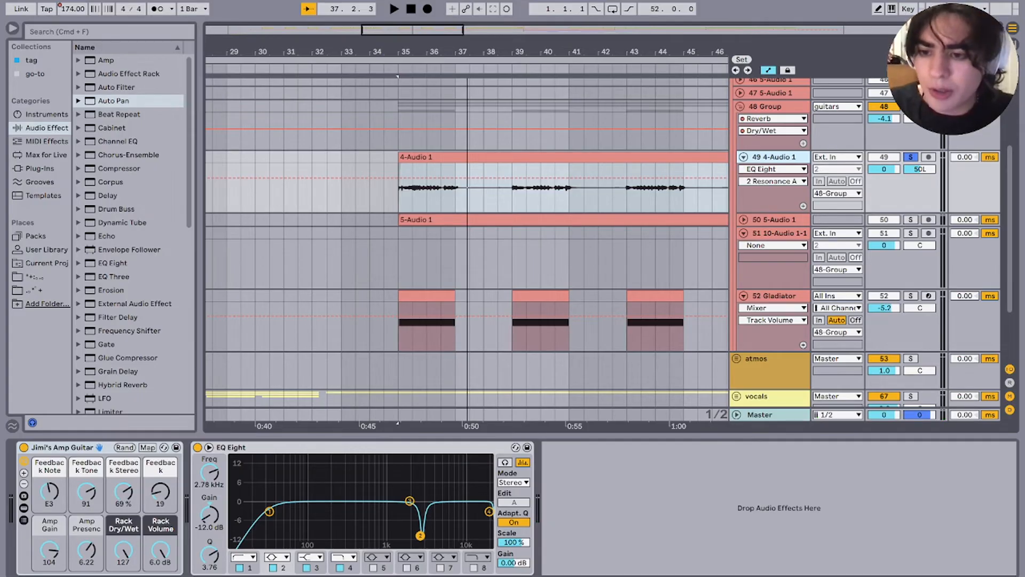
Step: Show the Feedback Note automation of the Jimi's Amp Guitar rack on track 49, folding and reopening the rack
{"action": "left_click", "coordinate": [49, 491]}
{"action": "double_click", "coordinate": [61, 447]}
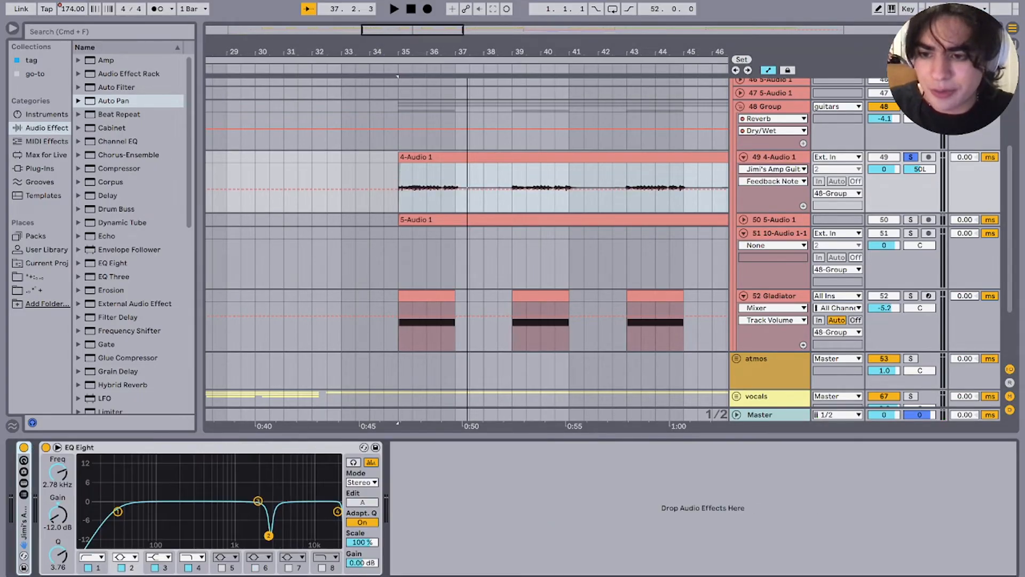
{"action": "double_click", "coordinate": [24, 521]}
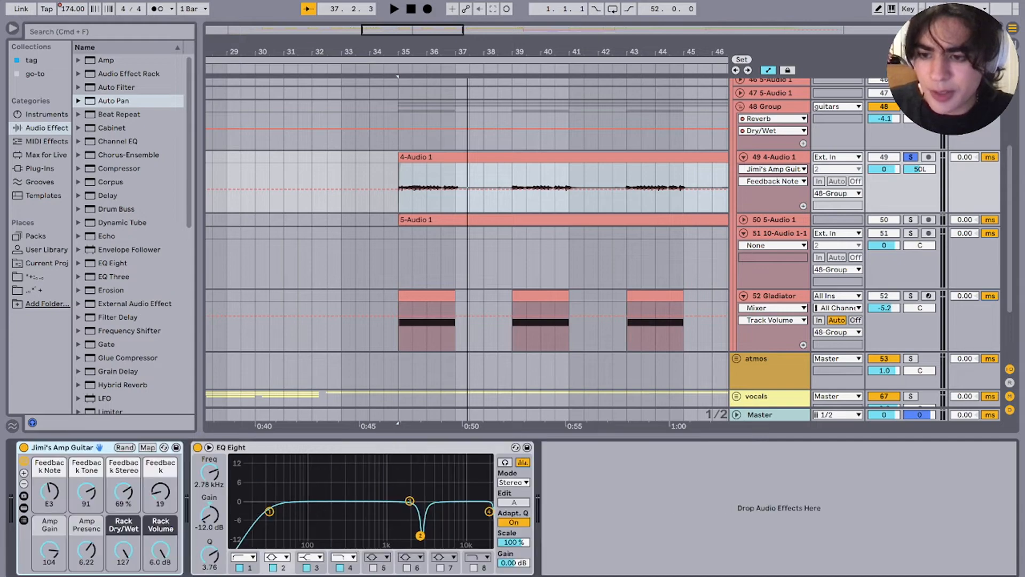
{"action": "left_click", "coordinate": [49, 491]}
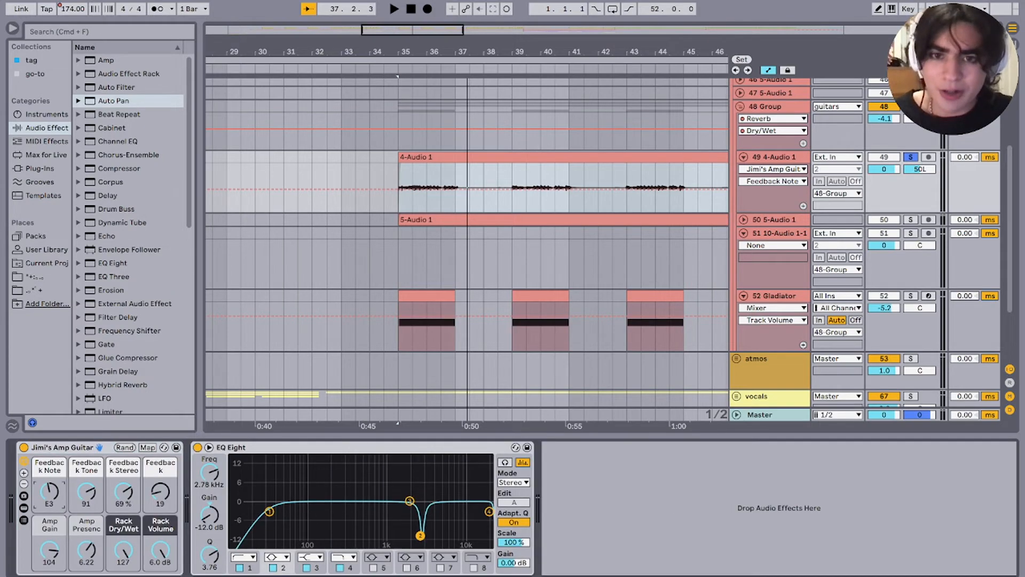
Step: Play the soloed 49 4-Audio 1 track briefly from bar 37 and view the 48 Group's effect chain
{"action": "key", "text": "space"}
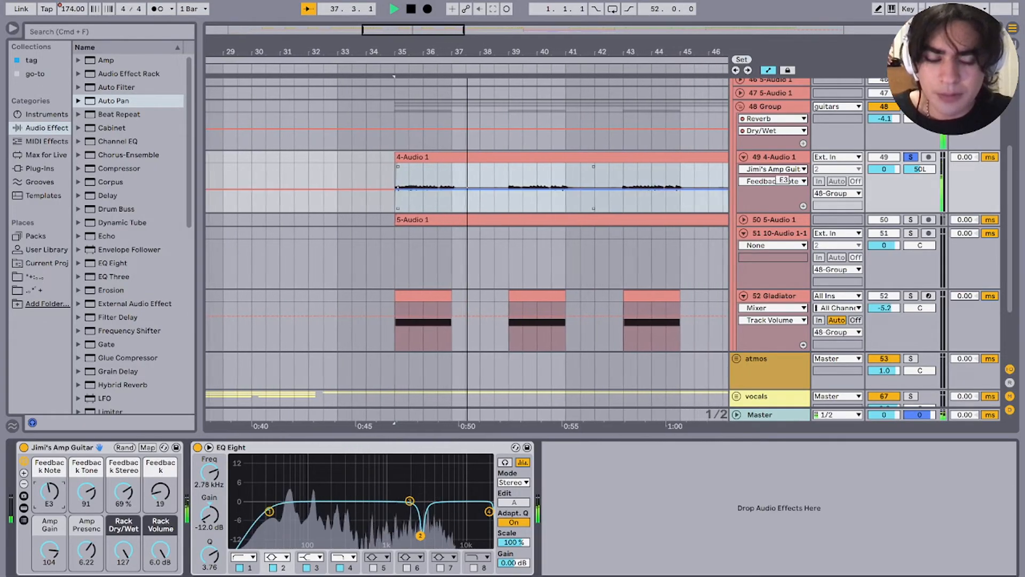
{"action": "key", "text": "space"}
{"action": "left_click", "coordinate": [765, 106]}
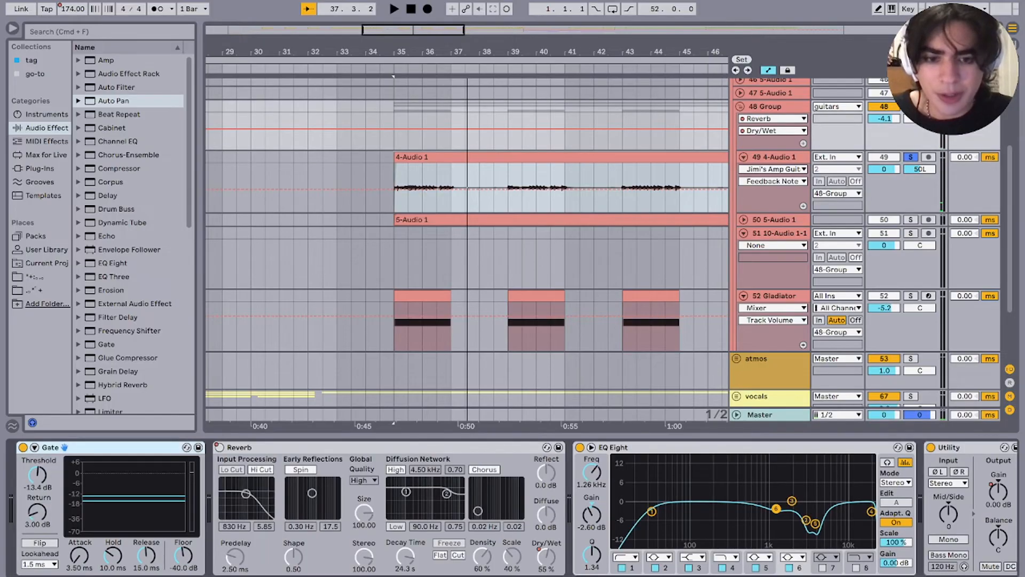
Step: Solo and unfold track 50 5-Audio 1, play it from bar 35 and view its effect chain
{"action": "key", "text": "Down"}
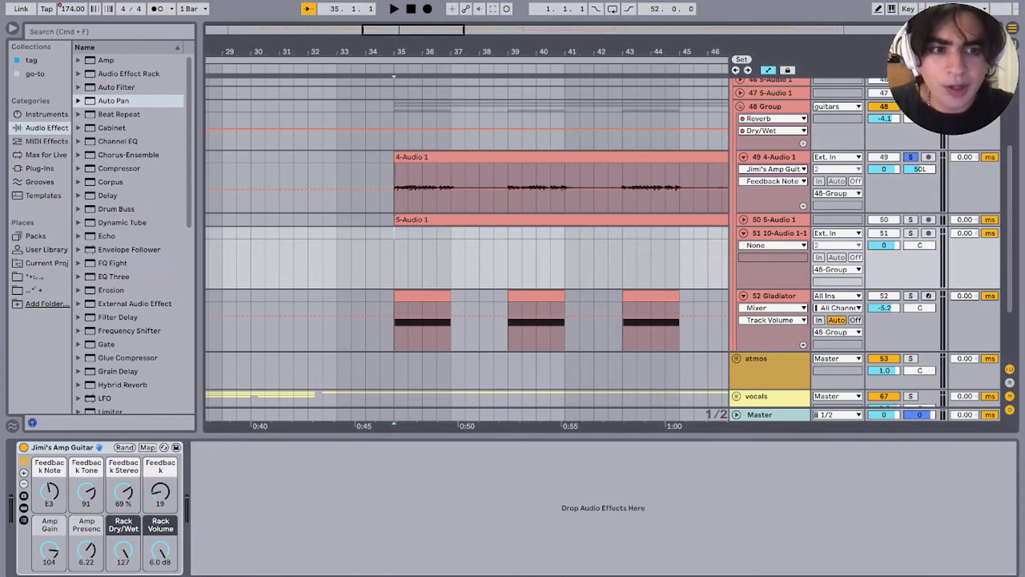
{"action": "left_click", "coordinate": [911, 220]}
{"action": "left_click", "coordinate": [743, 220]}
{"action": "key", "text": "space"}
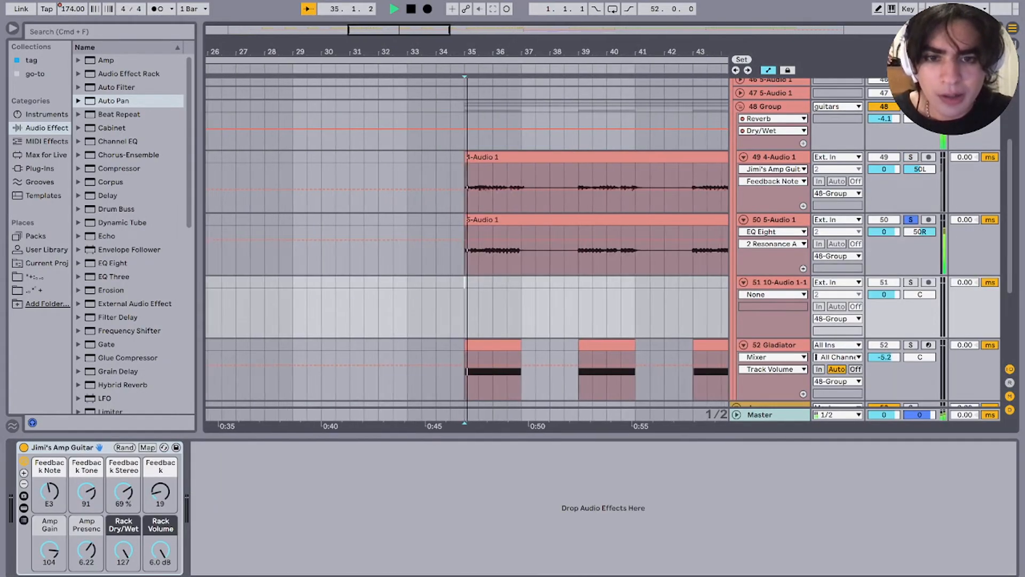
{"action": "left_click", "coordinate": [774, 219]}
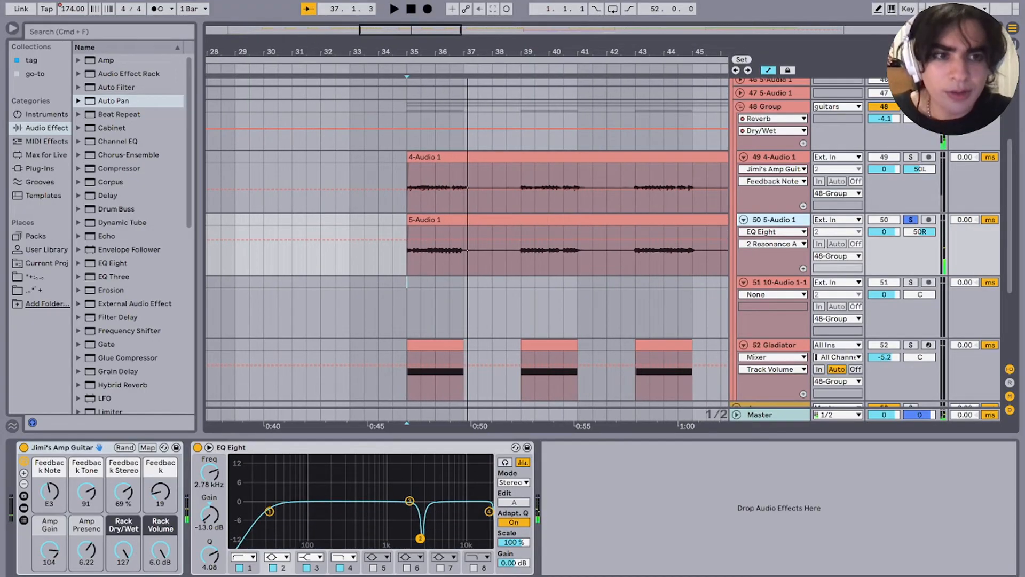
Step: Unsolo track 50, play the 48 Group's guitars together from bar 35 and view the 52 Gladiator track's devices
{"action": "key", "text": "s"}
{"action": "key", "text": "space"}
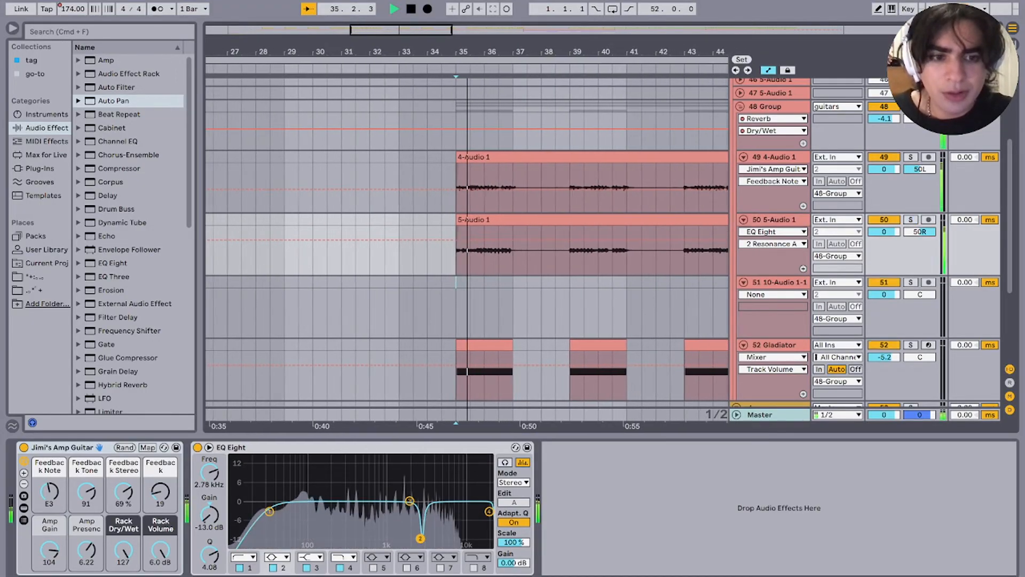
{"action": "scroll", "coordinate": [523, 256], "scroll_direction": "down", "scroll_amount": 5}
{"action": "left_click", "coordinate": [774, 260]}
{"action": "key", "text": "space"}
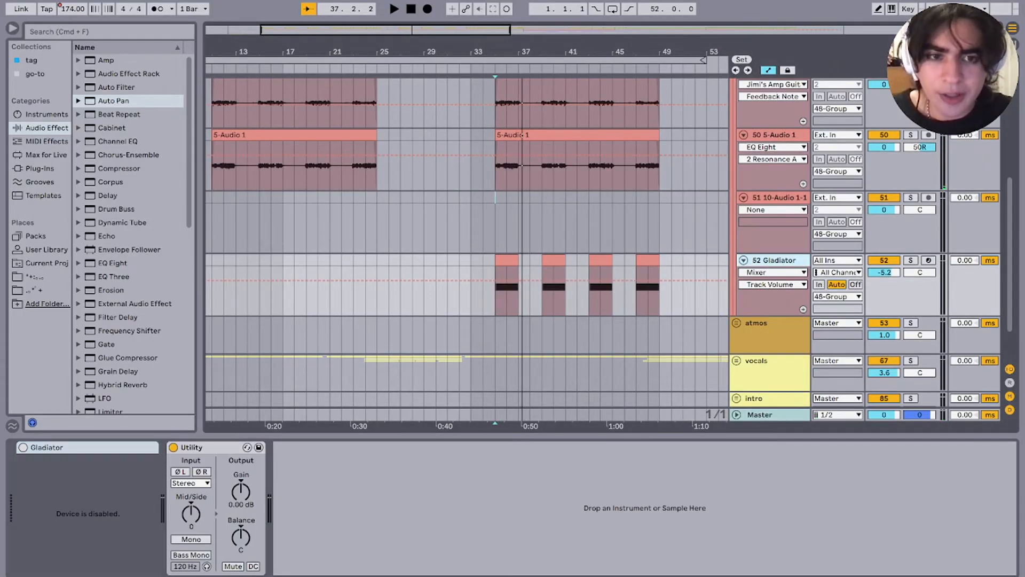
Step: Fold tracks 49 through 52 in the 48 Group and select the 52 Gladiator track
{"action": "left_click", "coordinate": [495, 227]}
{"action": "scroll", "coordinate": [534, 227], "scroll_direction": "up", "scroll_amount": 2}
{"action": "left_click", "coordinate": [743, 251]}
{"action": "left_click", "coordinate": [743, 265]}
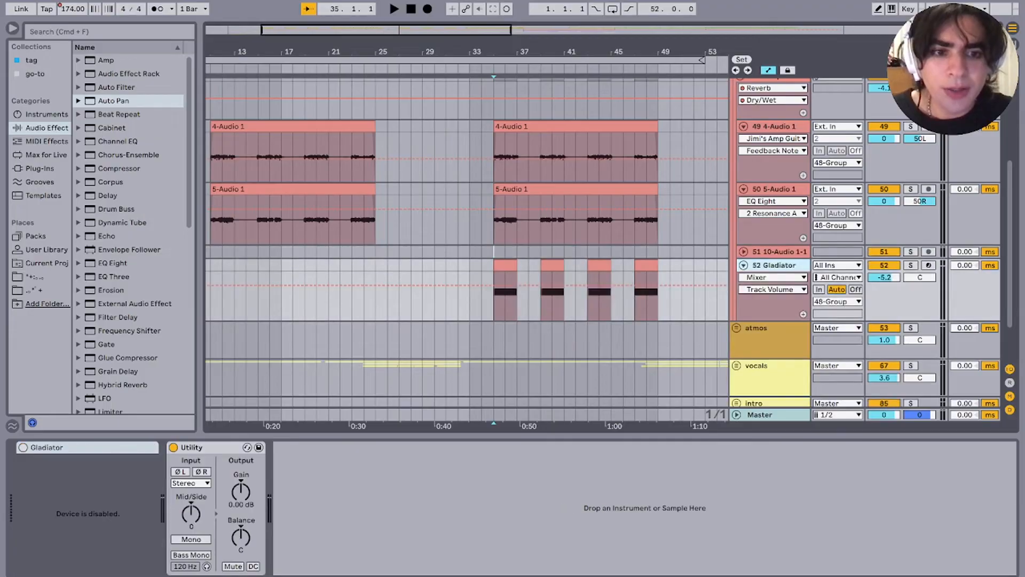
{"action": "left_click", "coordinate": [744, 189]}
{"action": "left_click", "coordinate": [774, 127]}
{"action": "left_click", "coordinate": [774, 189]}
{"action": "left_click", "coordinate": [774, 126]}
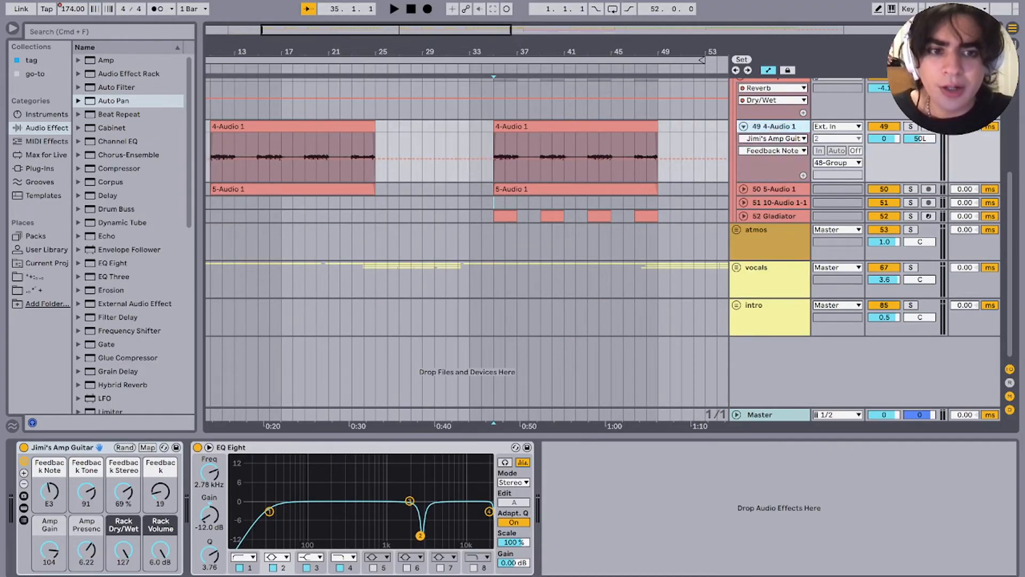
{"action": "key", "text": "Left"}
{"action": "key", "text": "Down"}
{"action": "key", "text": "Down"}
{"action": "key", "text": "Down"}
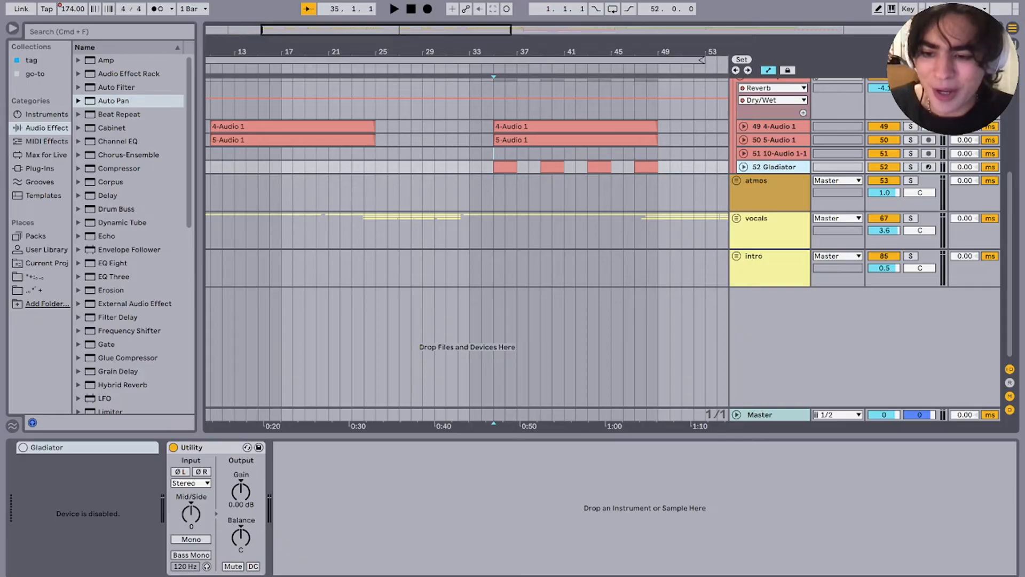
Step: Point out the disabled Gladiator instrument and mark the track's four clips between bars 34 and 50
{"action": "left_click", "coordinate": [70, 447]}
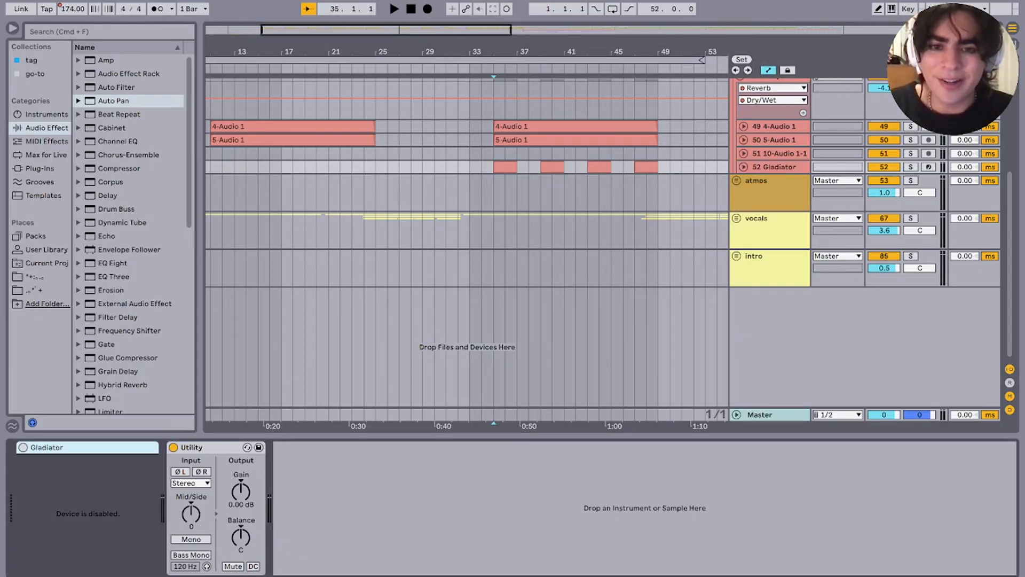
{"action": "left_click", "coordinate": [494, 192]}
{"action": "left_click_drag", "start_coordinate": [482, 167], "coordinate": [599, 167]}
{"action": "left_click", "coordinate": [694, 167]}
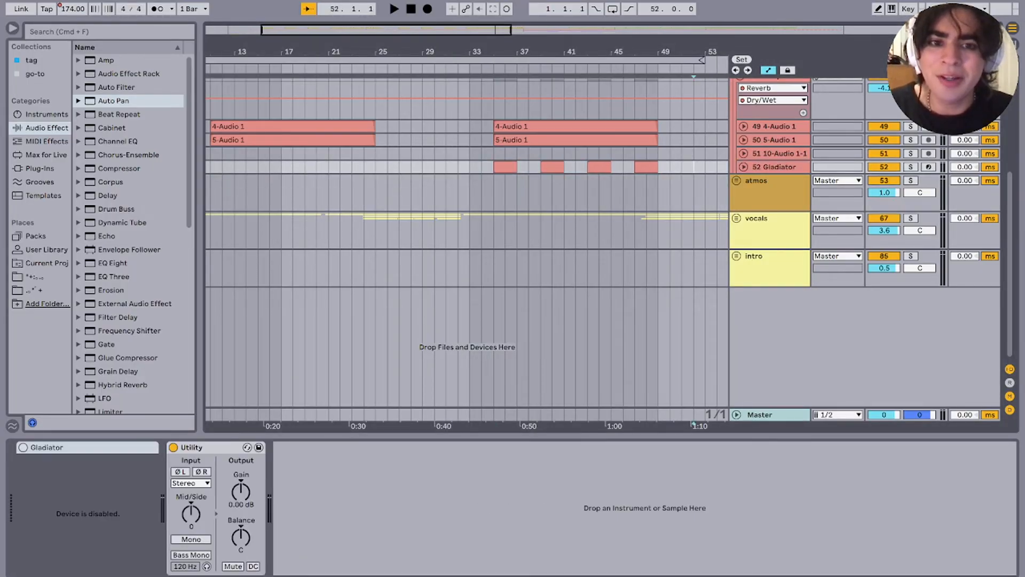
{"action": "left_click_drag", "start_coordinate": [671, 167], "coordinate": [481, 167]}
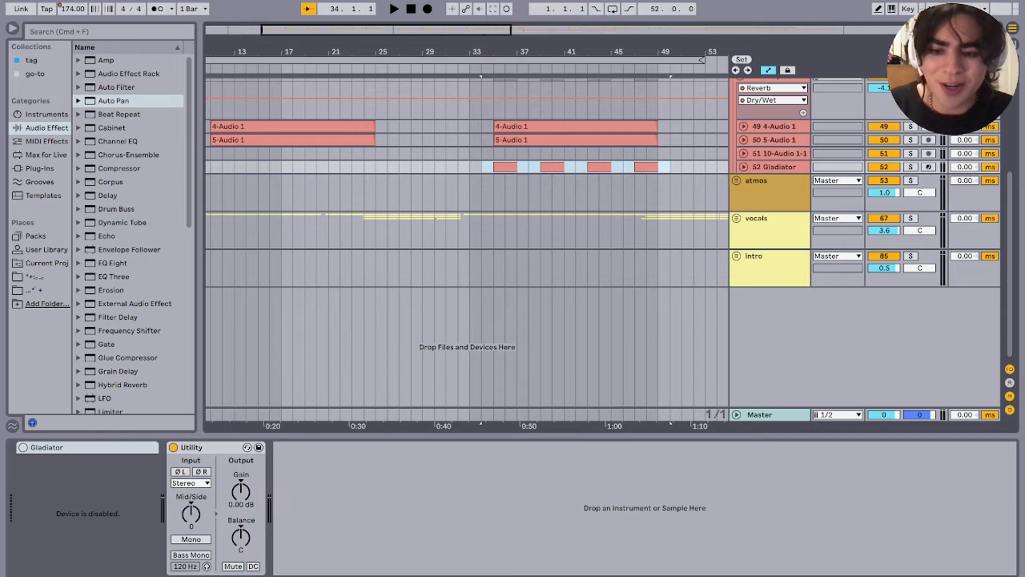
{"action": "left_click", "coordinate": [482, 167]}
{"action": "scroll", "coordinate": [481, 167], "scroll_direction": "up", "scroll_amount": 1}
{"action": "scroll", "coordinate": [482, 167], "scroll_direction": "right", "scroll_amount": 1}
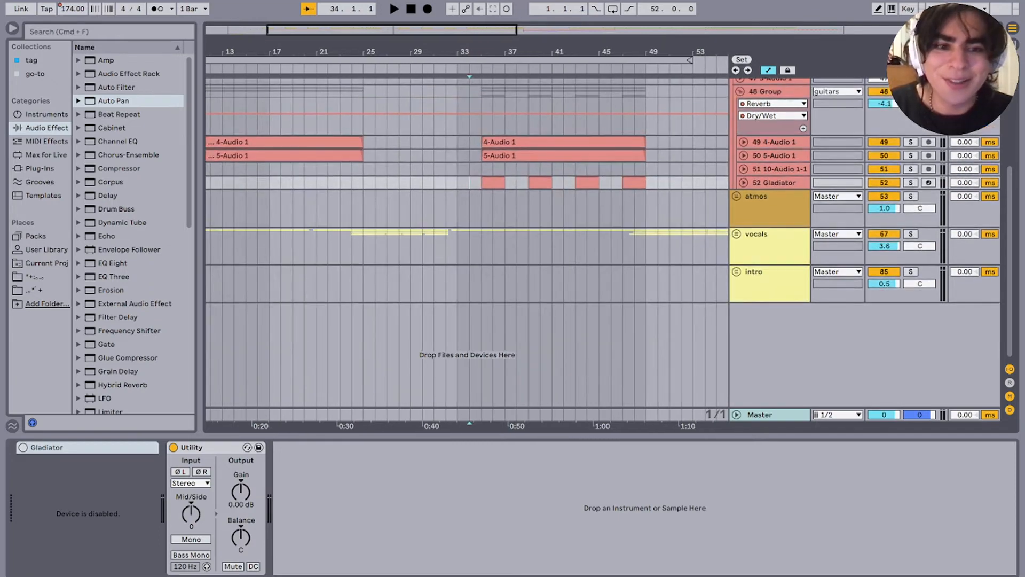
Step: Unfold the 52 Gladiator track, open its first clip's MIDI notes, and fold the track again
{"action": "left_click", "coordinate": [743, 183]}
{"action": "double_click", "coordinate": [493, 183]}
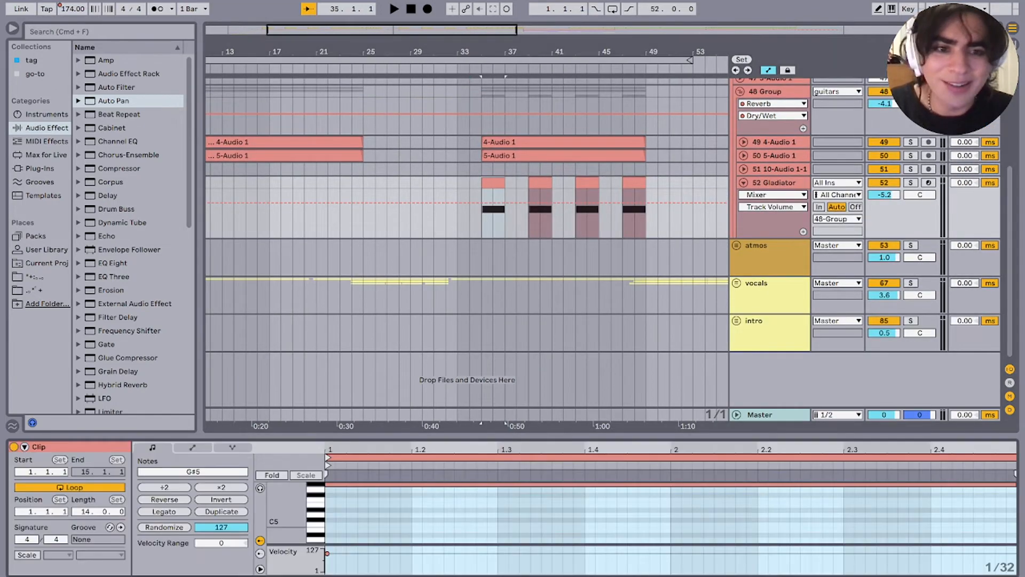
{"action": "left_click", "coordinate": [743, 183]}
Step: Collapse the 48 Group and solo the whole guitars group
{"action": "scroll", "coordinate": [742, 180], "scroll_direction": "up", "scroll_amount": 3}
{"action": "left_click", "coordinate": [740, 170]}
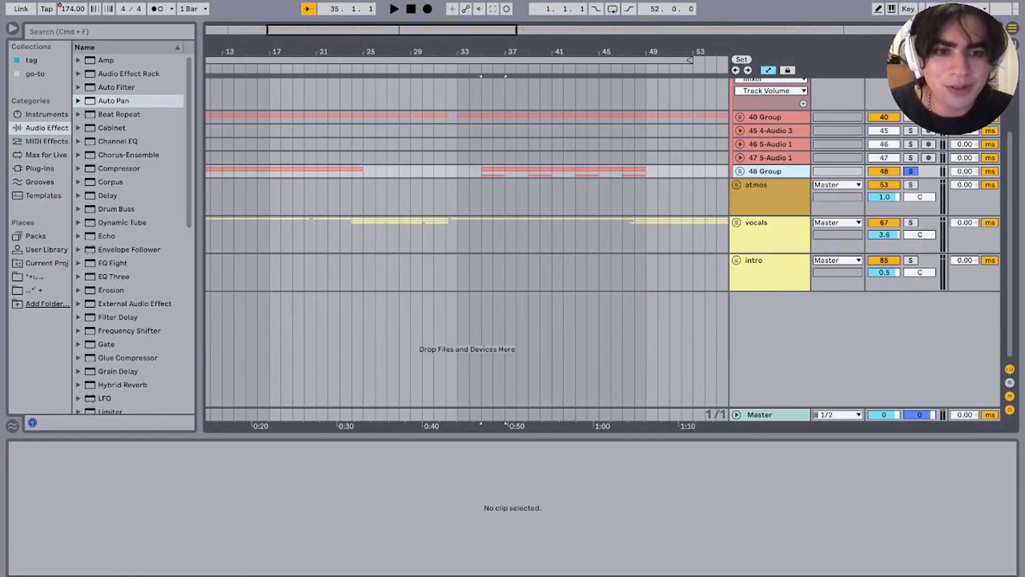
{"action": "scroll", "coordinate": [740, 170], "scroll_direction": "up", "scroll_amount": 4}
{"action": "left_click", "coordinate": [910, 159]}
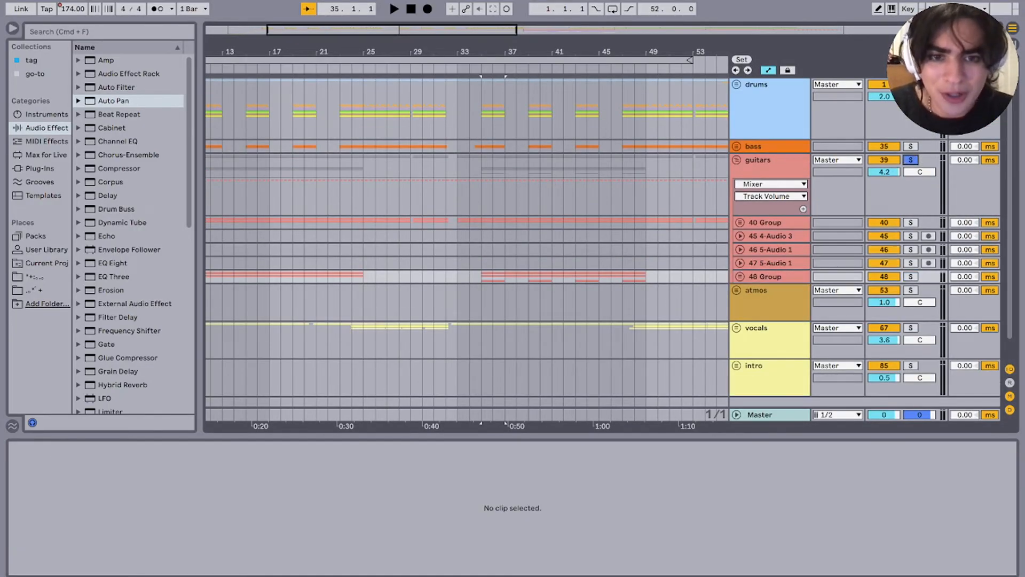
Step: Play the soloed guitars group from bar 51, leading into the 4-Audio 3 and 5-Audio 1 clips at bar 57
{"action": "scroll", "coordinate": [470, 222], "scroll_direction": "down", "scroll_amount": 4}
{"action": "left_click", "coordinate": [488, 222]}
{"action": "key", "text": "space"}
{"action": "scroll", "coordinate": [470, 222], "scroll_direction": "up", "scroll_amount": 5}
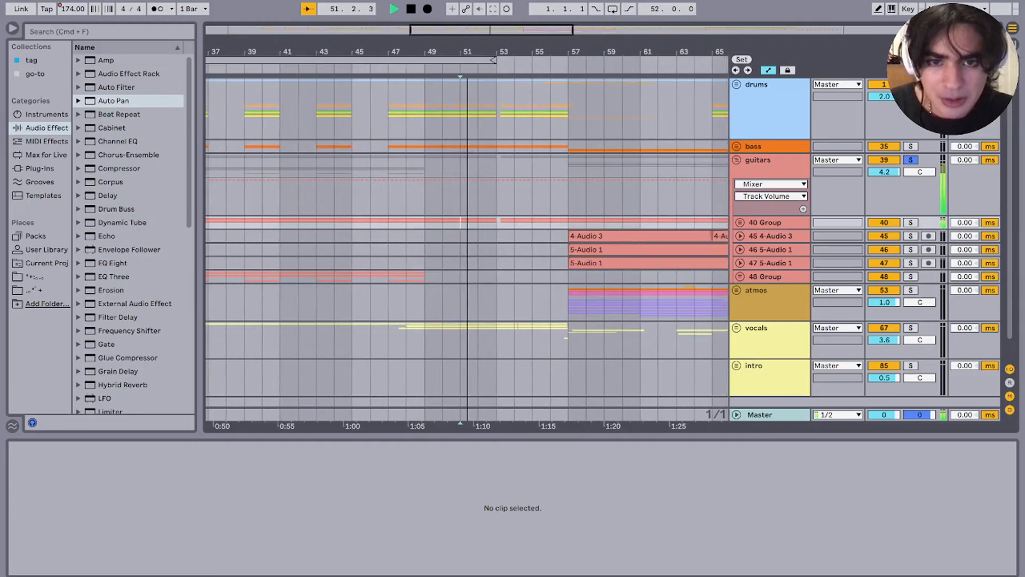
Step: Play the soloed guitars group from bar 57, where the 4-Audio 3 and 5-Audio 1 clips begin
{"action": "left_click", "coordinate": [567, 222]}
{"action": "key", "text": "space"}
{"action": "scroll", "coordinate": [567, 235], "scroll_direction": "up", "scroll_amount": 3}
{"action": "key", "text": "space"}
{"action": "scroll", "coordinate": [467, 235], "scroll_direction": "down", "scroll_amount": 5}
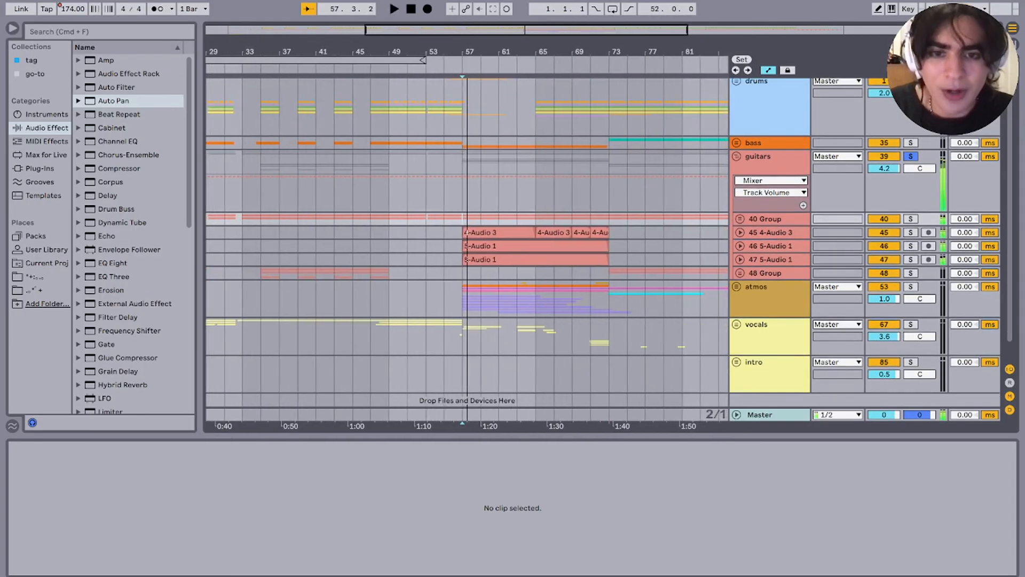
Step: Unfold and solo the 45 4-Audio 3 track, select its first clip from bar 57, and play it
{"action": "left_click", "coordinate": [512, 246]}
{"action": "left_click", "coordinate": [534, 219]}
{"action": "left_click", "coordinate": [520, 232]}
{"action": "scroll", "coordinate": [550, 233], "scroll_direction": "up", "scroll_amount": 4}
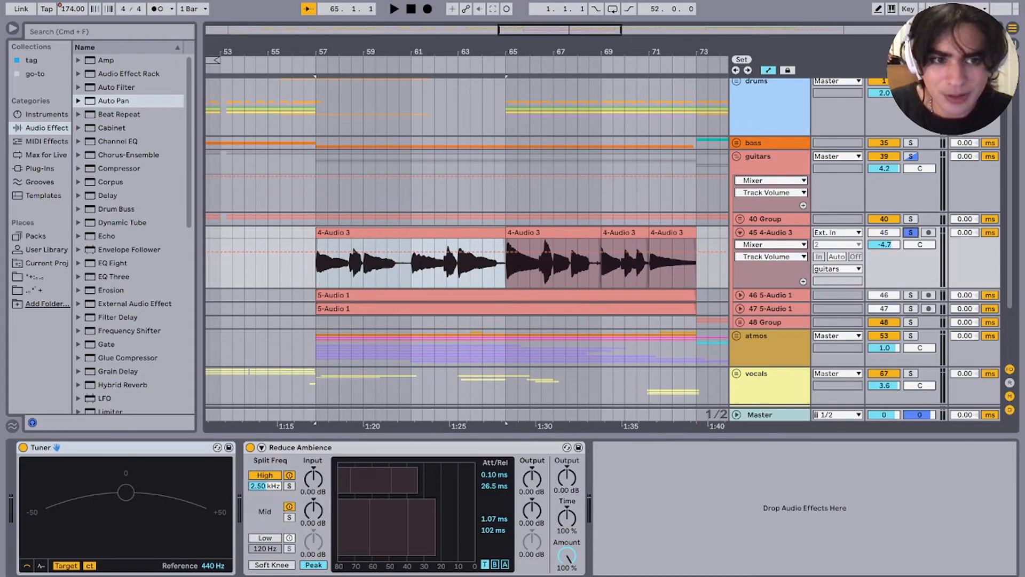
{"action": "key", "text": "space"}
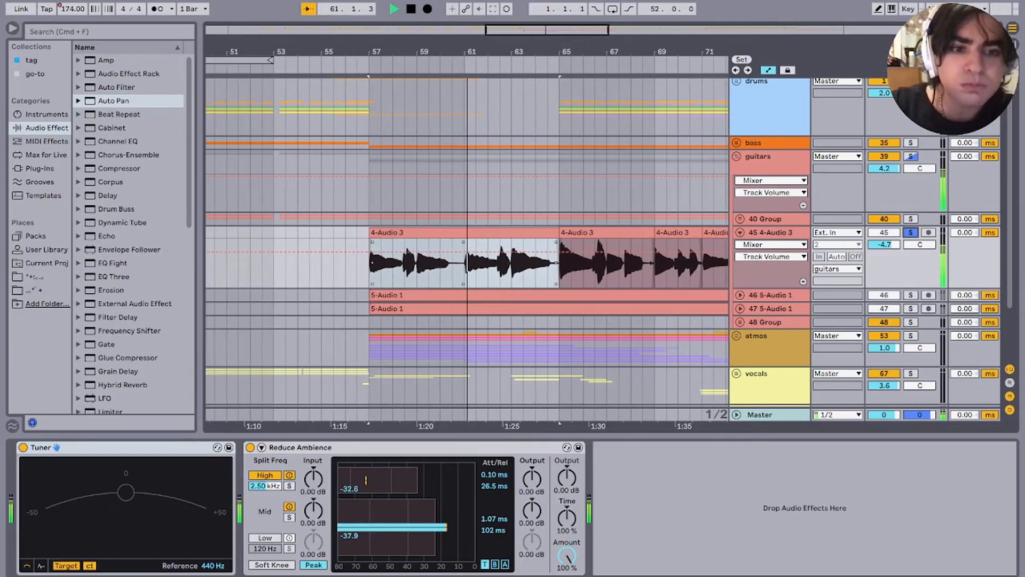
Step: Fold the 45 4-Audio 3 track, unfold 46 5-Audio 1, select its clip, and solo that track instead
{"action": "left_click", "coordinate": [740, 232]}
{"action": "left_click", "coordinate": [740, 247]}
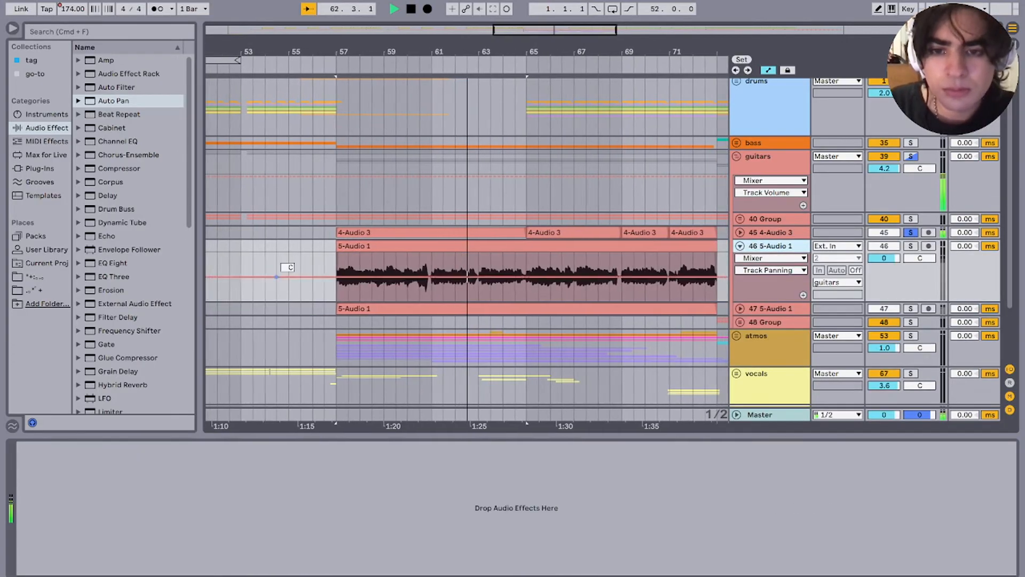
{"action": "left_click", "coordinate": [359, 246]}
{"action": "left_click", "coordinate": [910, 246]}
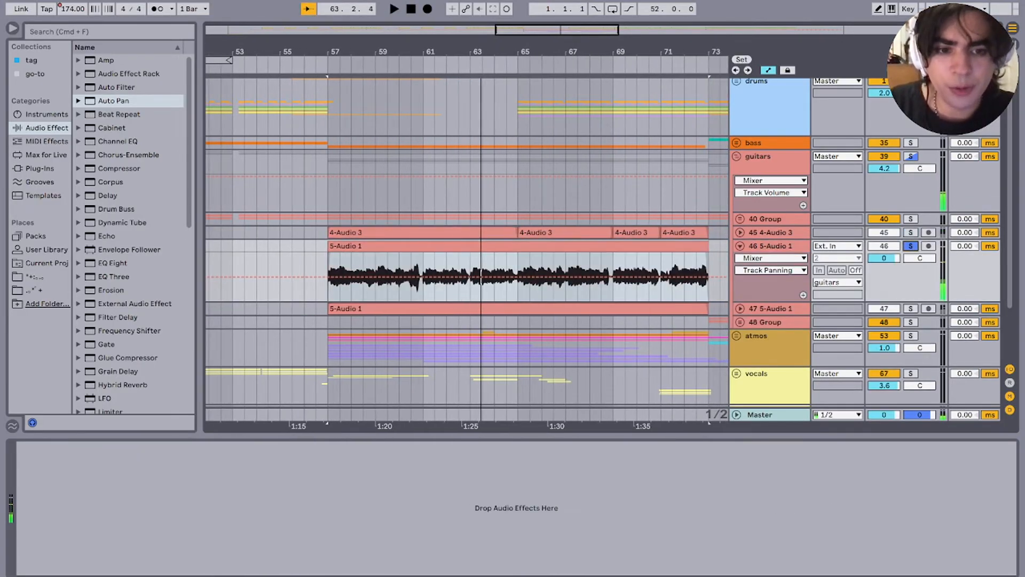
Step: Unfold the 47 5-Audio 1 track with its reverb chain, add it to the solo, and play both 5-Audio 1 layers together
{"action": "left_click", "coordinate": [740, 309]}
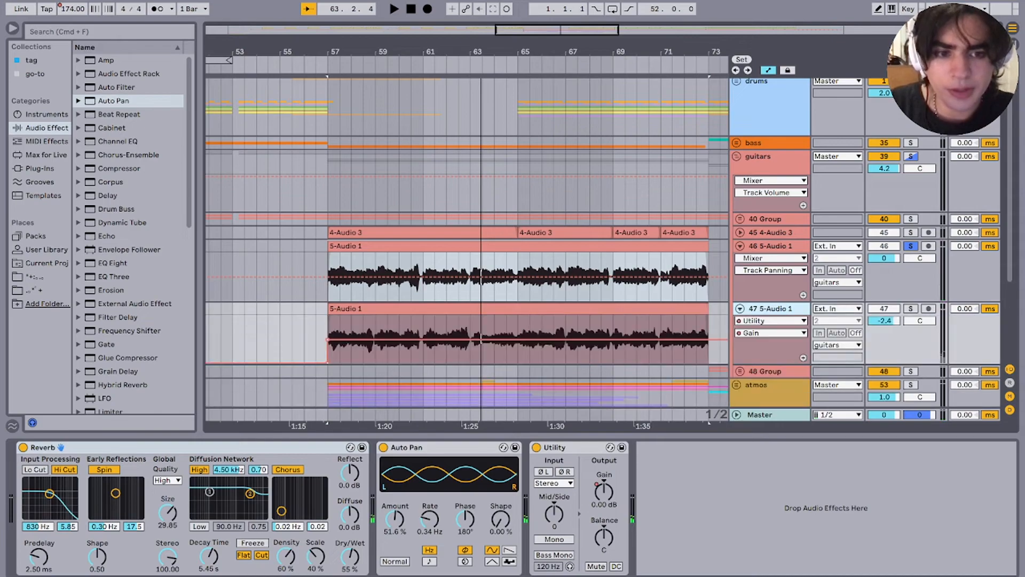
{"action": "left_click", "coordinate": [910, 308], "text": "super"}
{"action": "key", "text": "space"}
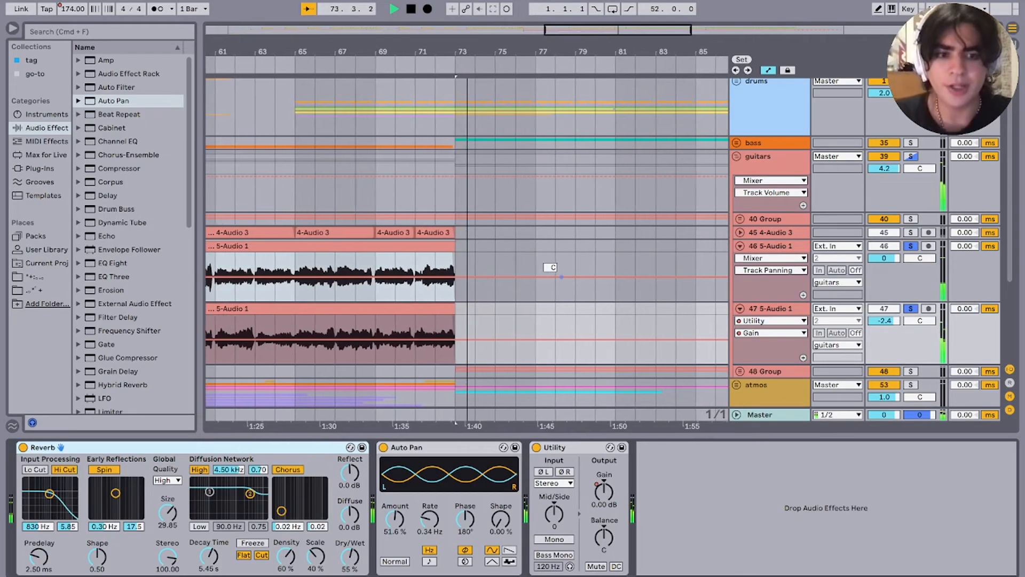
{"action": "key", "text": "space"}
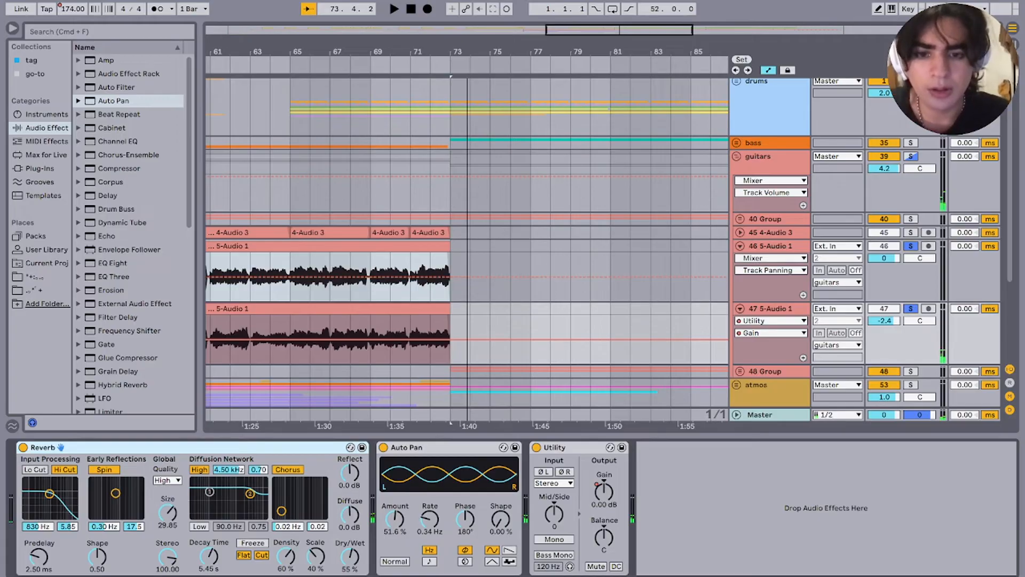
Step: Show the 48 Group's effect chain, solo the 40 Group, and play it from bar 73
{"action": "left_click", "coordinate": [765, 371]}
{"action": "left_click", "coordinate": [910, 219]}
{"action": "key", "text": "space"}
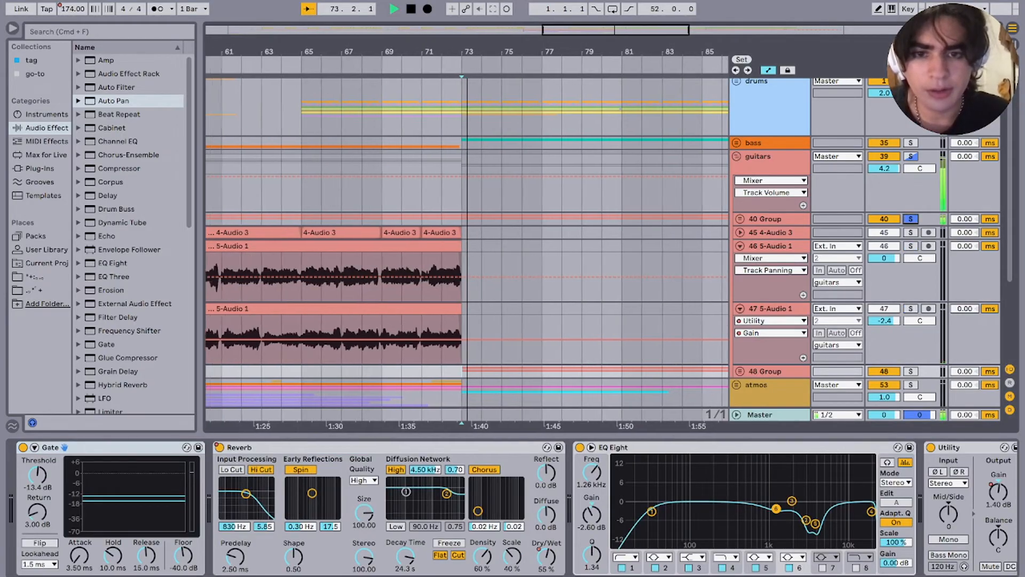
{"action": "key", "text": "minus"}
{"action": "key", "text": "minus"}
{"action": "key", "text": "minus"}
{"action": "key", "text": "minus"}
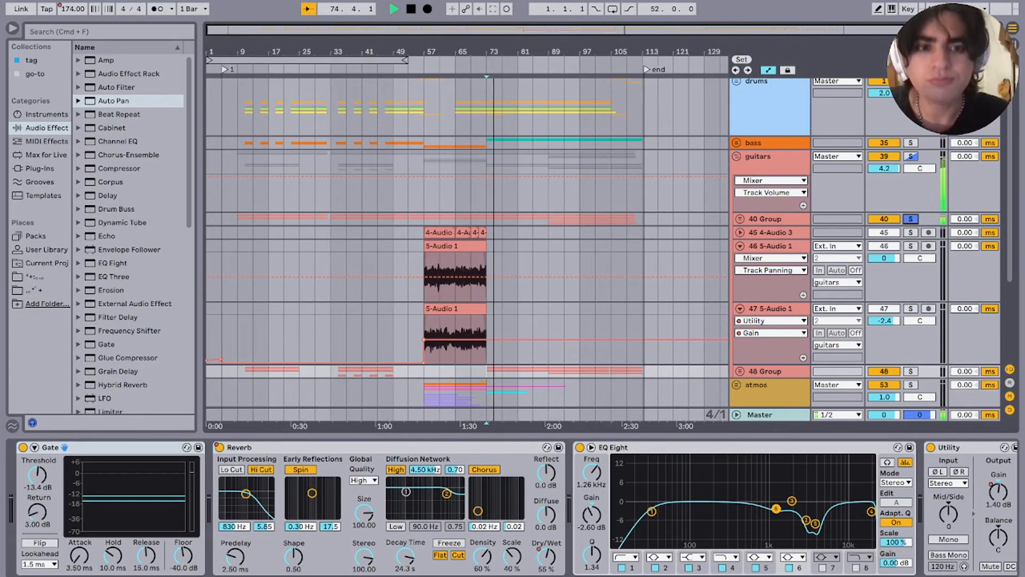
Step: Unfold the 40 Group and open the 2-Audio 4 clip at bar 89 on the 41 1-Audio 2 track
{"action": "left_click", "coordinate": [739, 219]}
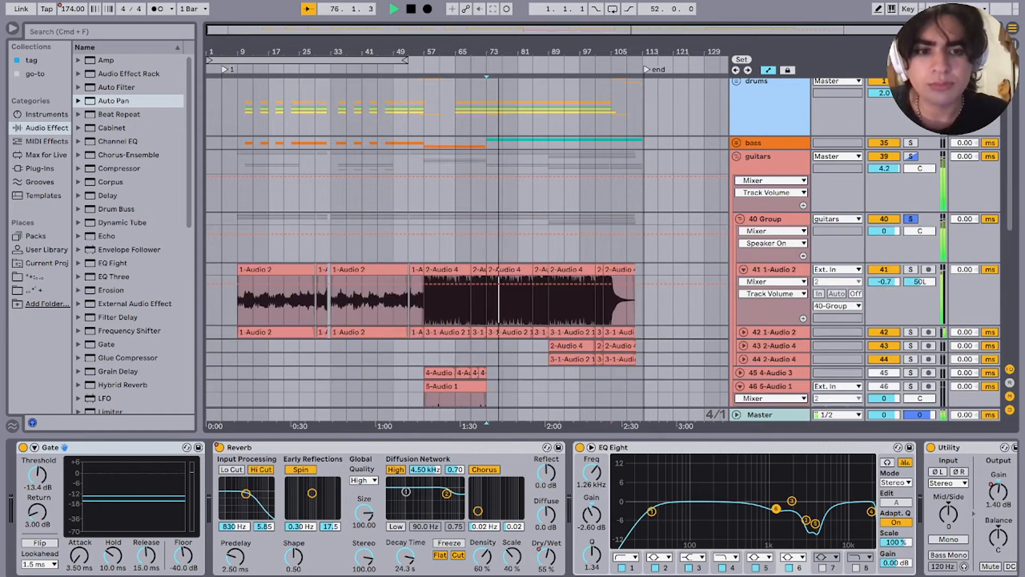
{"action": "key", "text": "space"}
{"action": "left_click", "coordinate": [425, 304]}
{"action": "key", "text": "plus"}
{"action": "key", "text": "plus"}
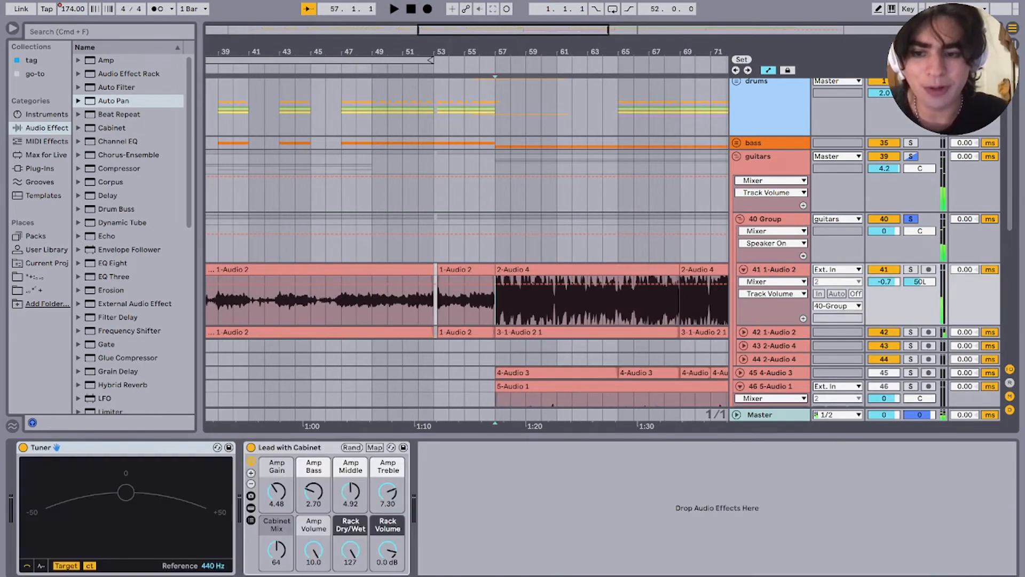
{"action": "scroll", "coordinate": [467, 299], "scroll_direction": "right", "scroll_amount": 10}
{"action": "double_click", "coordinate": [597, 267]}
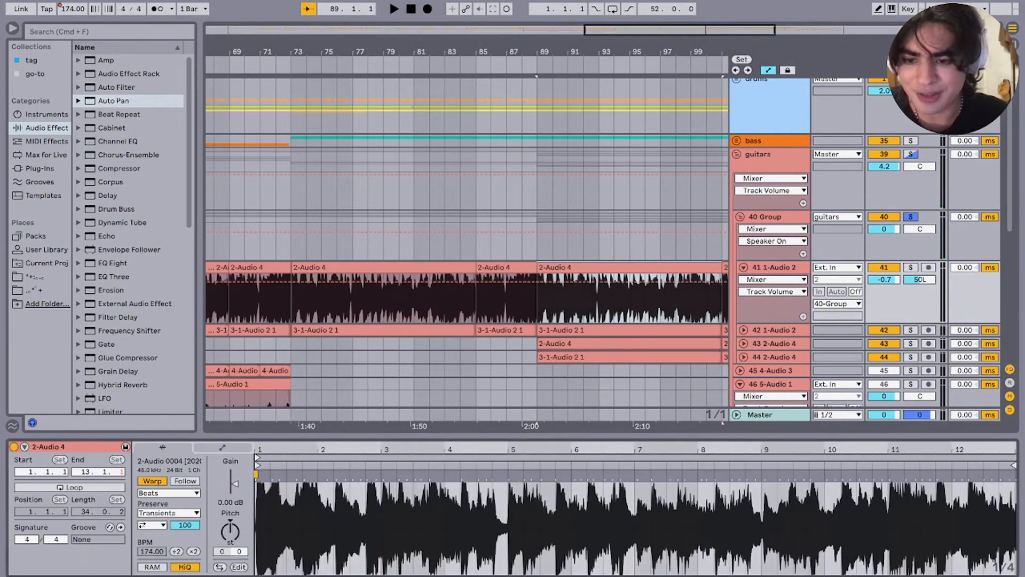
Step: Play the soloed 40 Group around bar 87, just before the additional guitar clips enter at bar 89
{"action": "scroll", "coordinate": [480, 299], "scroll_direction": "down", "scroll_amount": 3}
{"action": "left_click", "coordinate": [494, 299]}
{"action": "key", "text": "space"}
{"action": "scroll", "coordinate": [494, 299], "scroll_direction": "up", "scroll_amount": 5}
{"action": "key", "text": "space"}
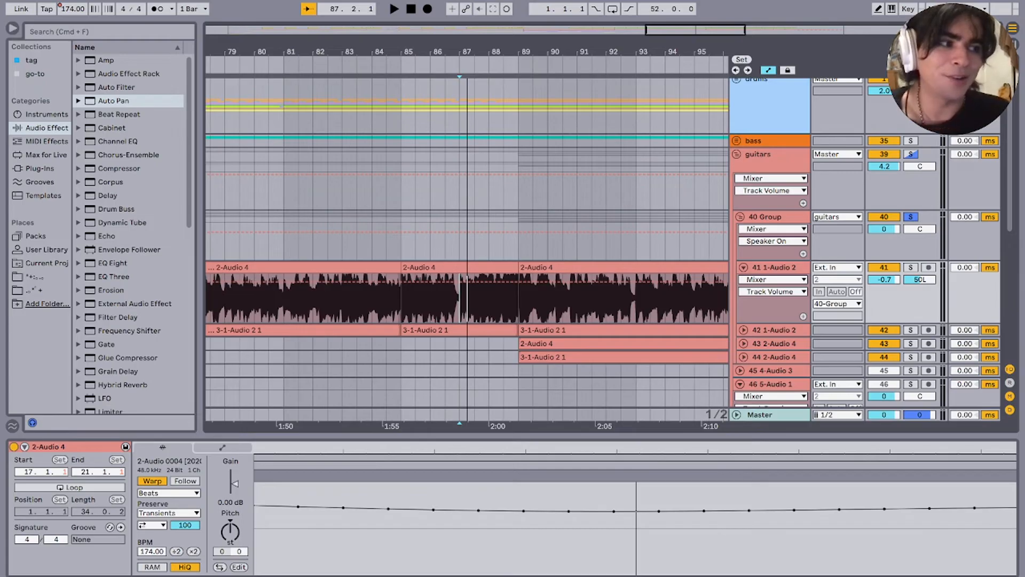
{"action": "key", "text": "space"}
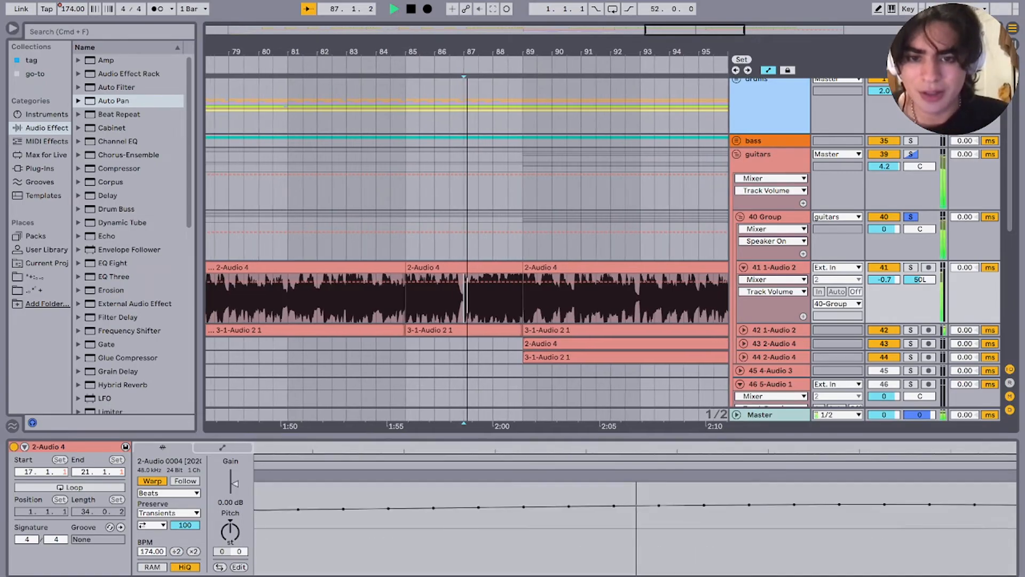
{"action": "key", "text": "space"}
{"action": "key", "text": "space"}
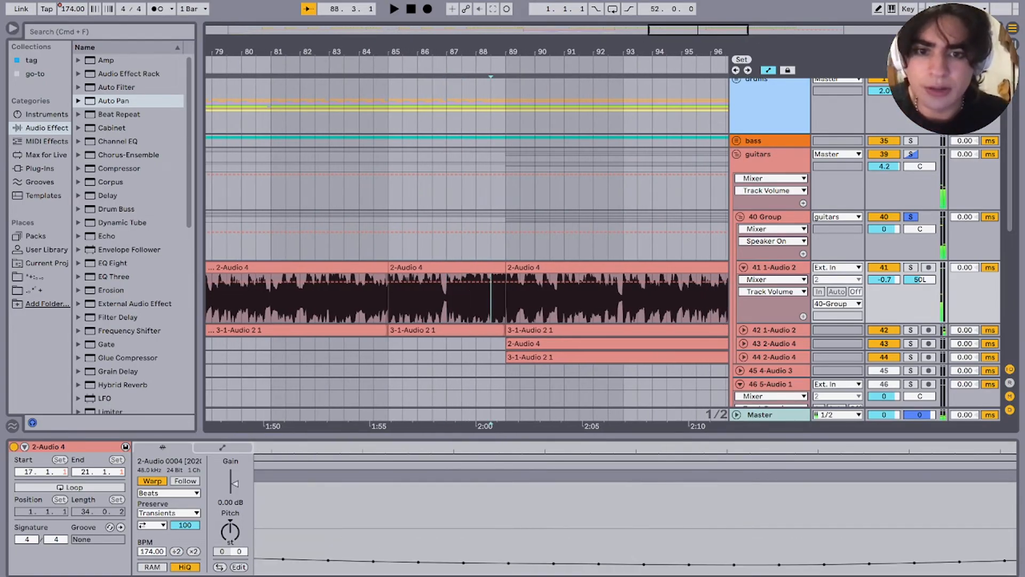
Step: Solo tracks 43 and 44 inside the 40 Group and open the first 2-Audio 4 clip on track 43
{"action": "key", "text": "minus"}
{"action": "key", "text": "minus"}
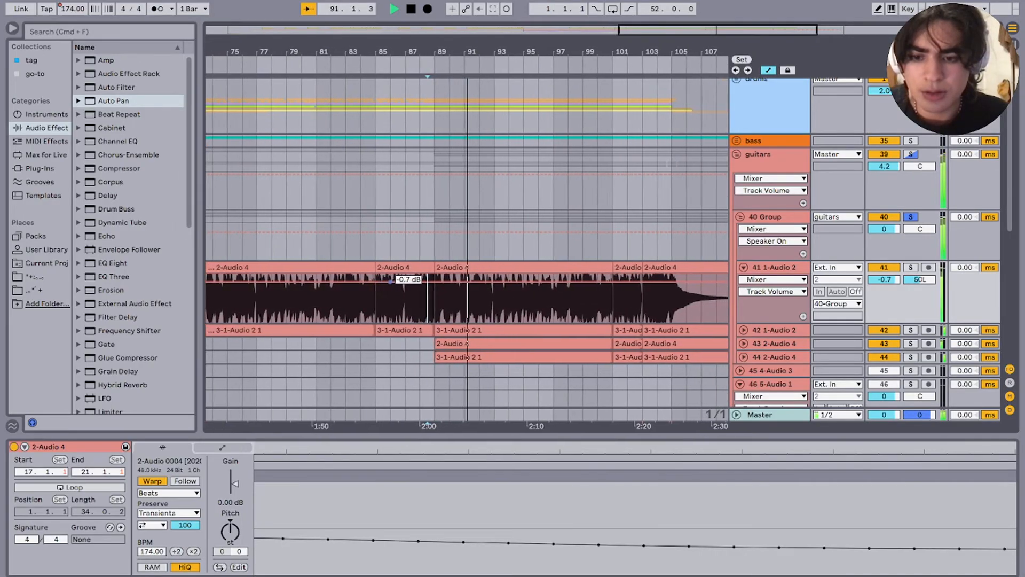
{"action": "key", "text": "minus"}
{"action": "key", "text": "minus"}
{"action": "key", "text": "minus"}
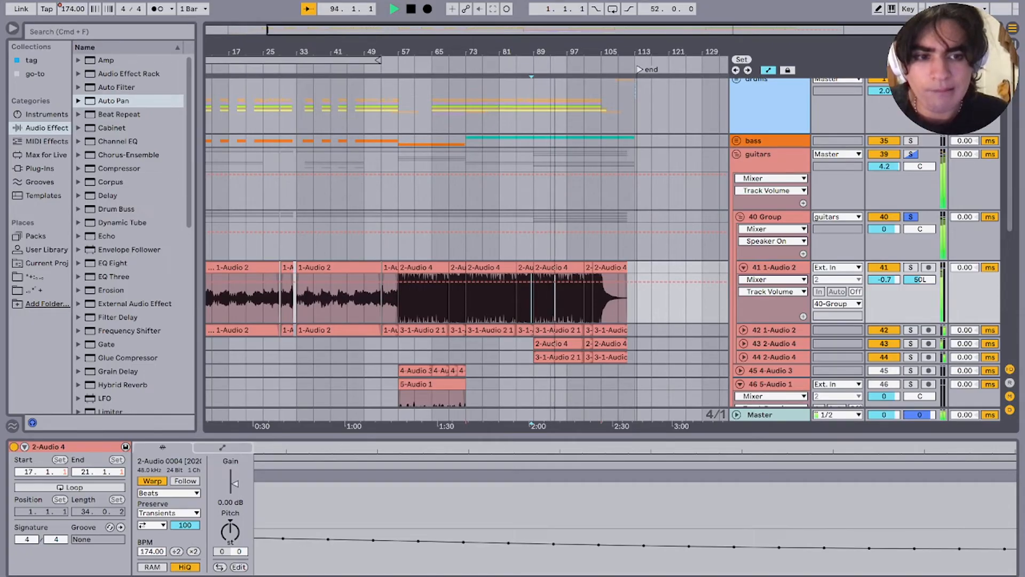
{"action": "left_click", "coordinate": [910, 344]}
{"action": "left_click", "coordinate": [910, 358], "text": "super"}
{"action": "left_click", "coordinate": [557, 343]}
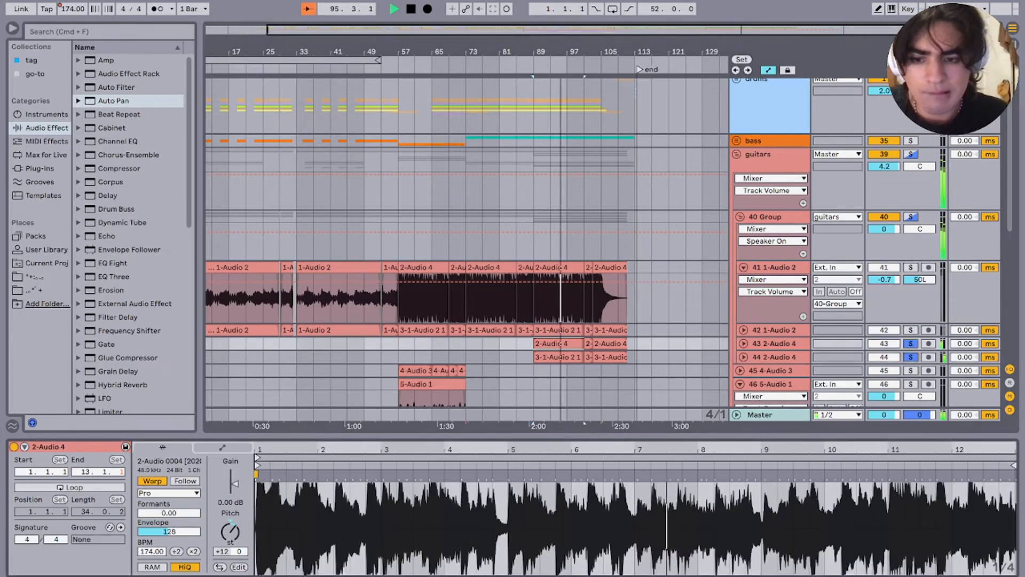
Step: Select all the clips on tracks 43 and 44 together to inspect their shared clip settings
{"action": "left_click", "coordinate": [609, 357]}
{"action": "left_click", "coordinate": [558, 357]}
{"action": "left_click", "coordinate": [558, 343]}
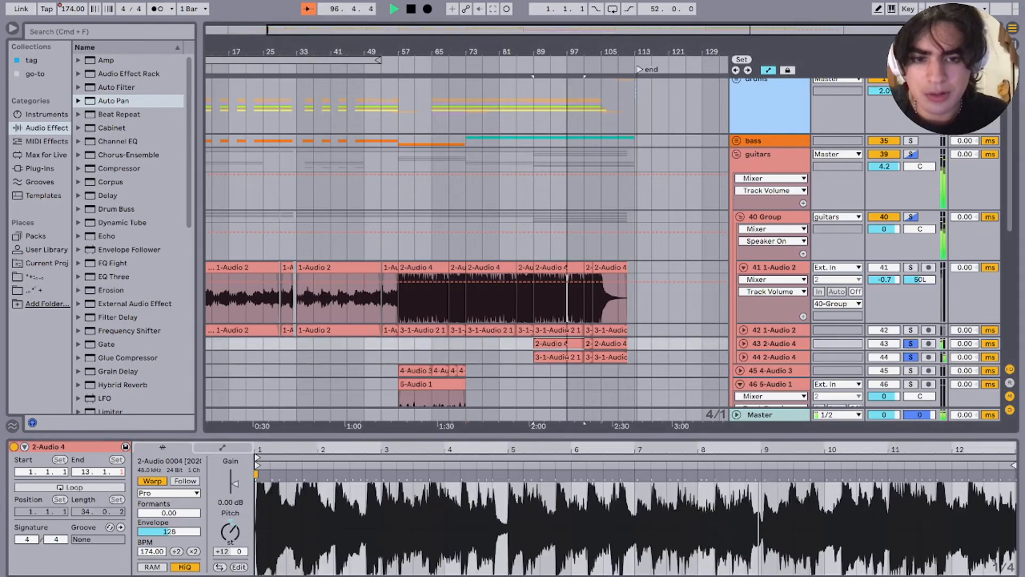
{"action": "left_click", "coordinate": [610, 343], "text": "shift"}
{"action": "left_click", "coordinate": [610, 357], "text": "shift"}
Step: Solo track 42, then solo the whole 40 Group and collapse it
{"action": "left_click", "coordinate": [910, 330]}
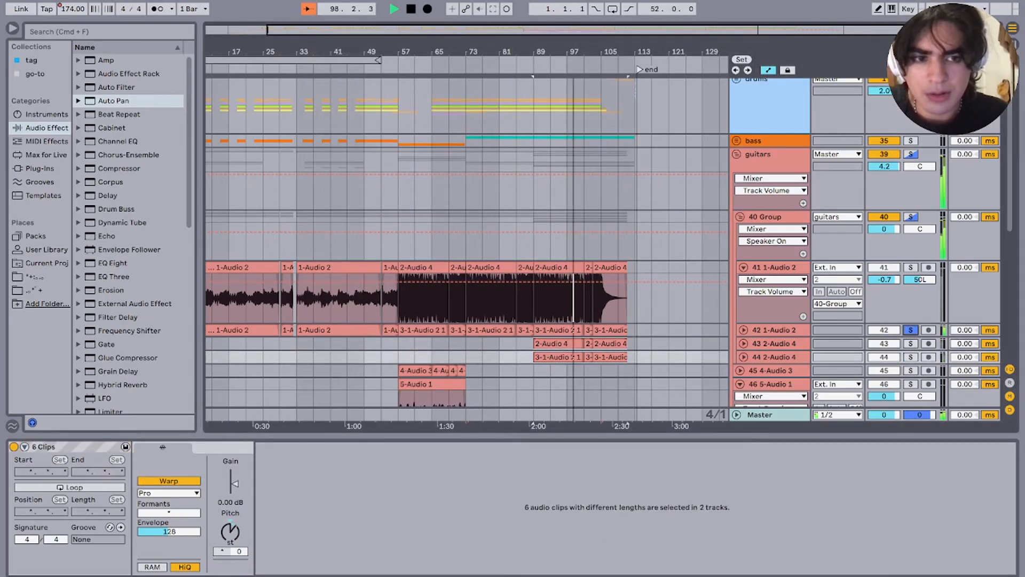
{"action": "left_click", "coordinate": [910, 217]}
{"action": "left_click", "coordinate": [739, 217]}
{"action": "key", "text": "Up"}
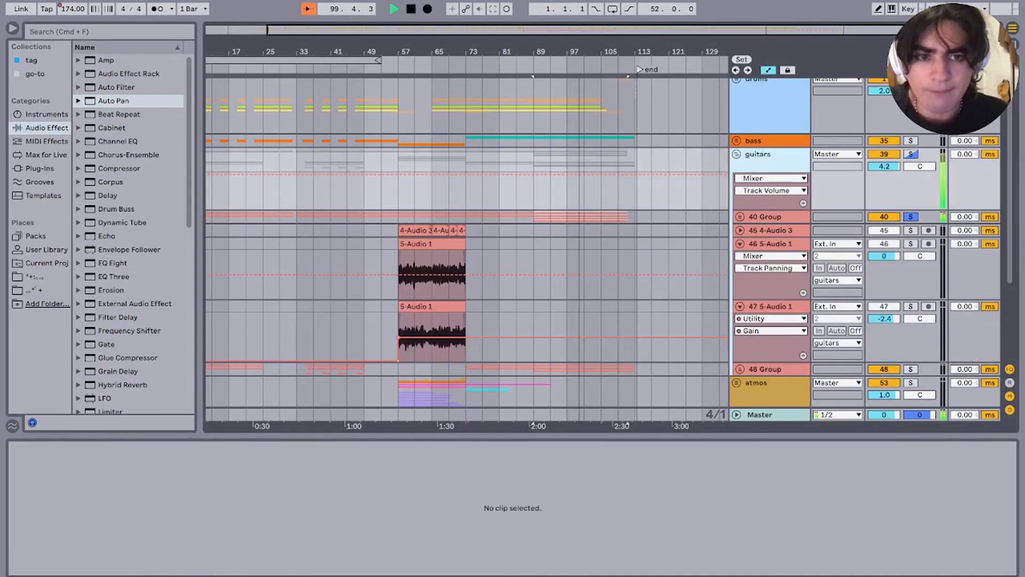
Step: Solo the 48 Group and play it from bar 73
{"action": "key", "text": "Left"}
{"action": "key", "text": "Right"}
{"action": "scroll", "coordinate": [467, 240], "scroll_direction": "down", "scroll_amount": 5}
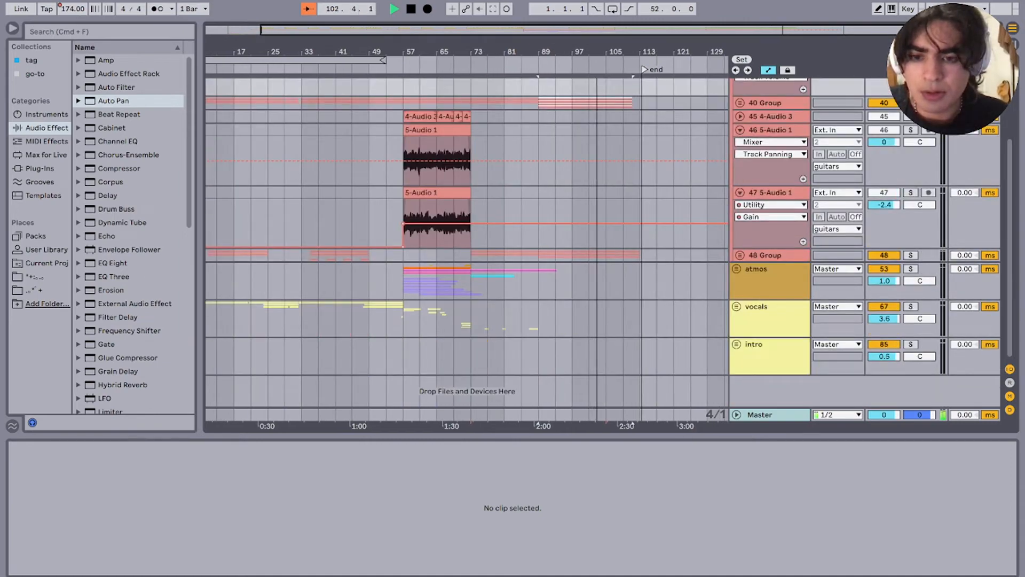
{"action": "left_click", "coordinate": [471, 256]}
{"action": "key", "text": "plus"}
{"action": "key", "text": "plus"}
{"action": "key", "text": "minus"}
{"action": "key", "text": "minus"}
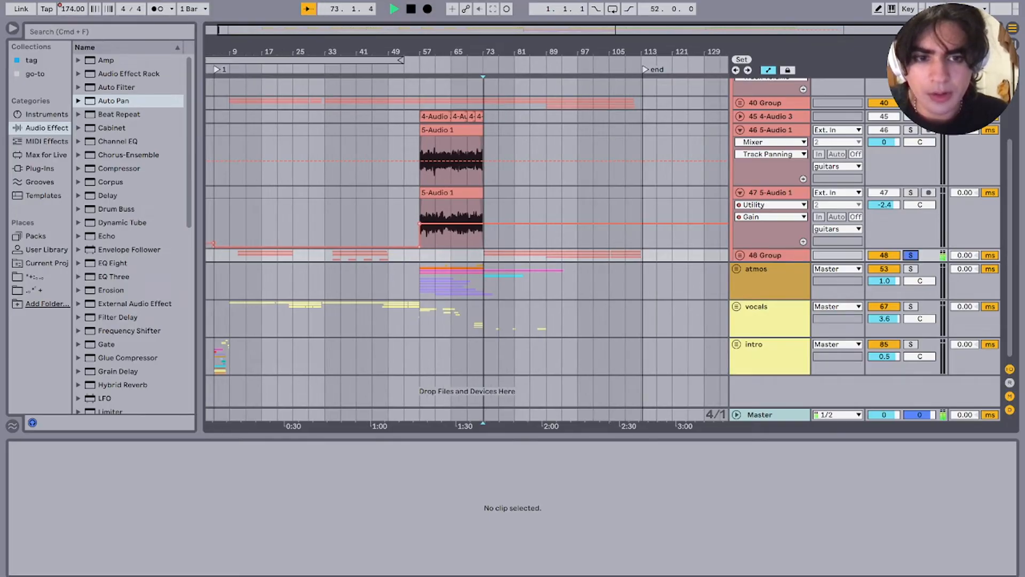
Step: Expand the 48 Group and inspect the 8-Audio 2 clip and the effect devices on tracks 49 and 50
{"action": "key", "text": "u"}
{"action": "key", "text": "plus"}
{"action": "key", "text": "plus"}
{"action": "left_click", "coordinate": [544, 319]}
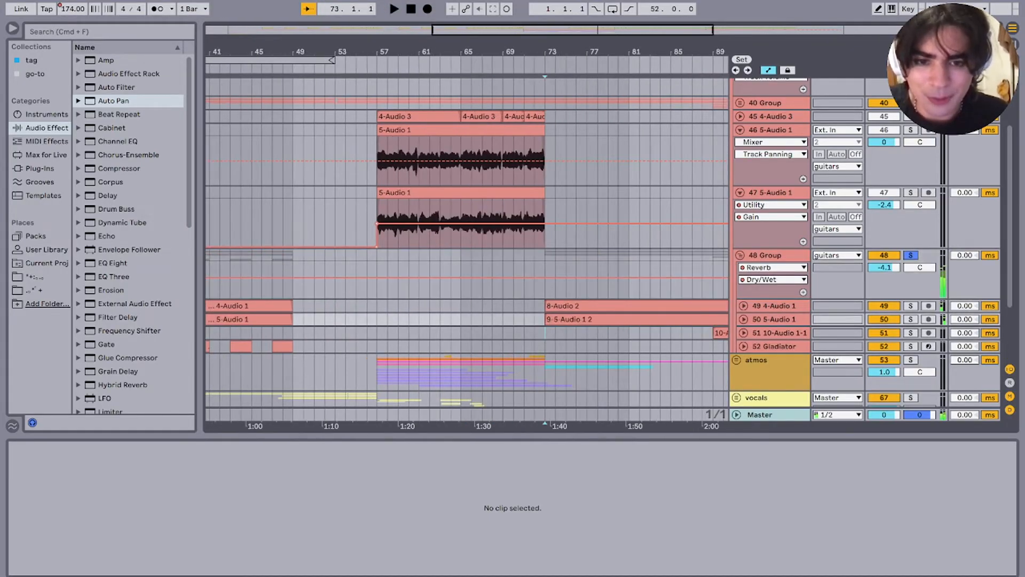
{"action": "left_click", "coordinate": [562, 306]}
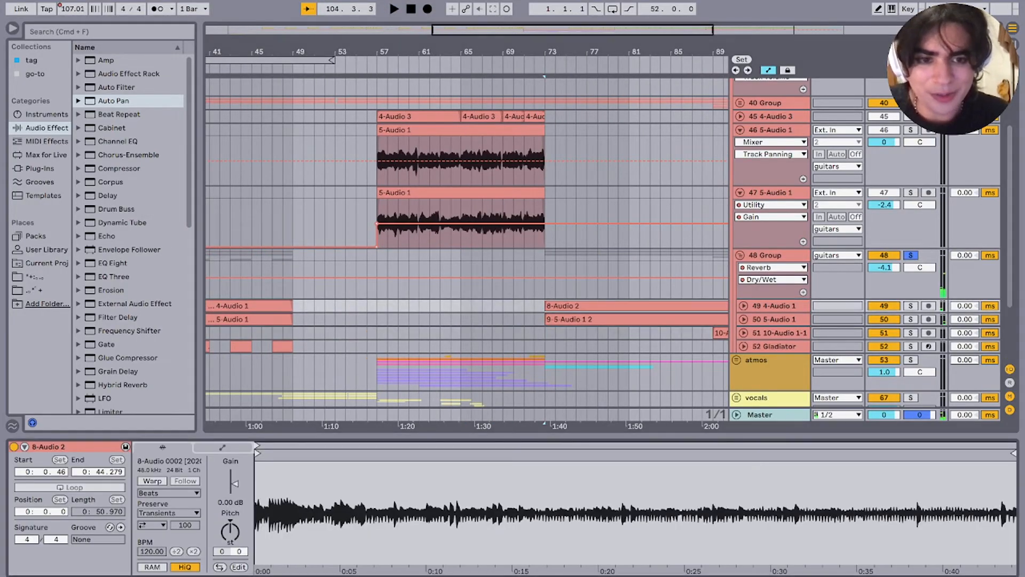
{"action": "double_click", "coordinate": [774, 306]}
{"action": "left_click", "coordinate": [774, 319]}
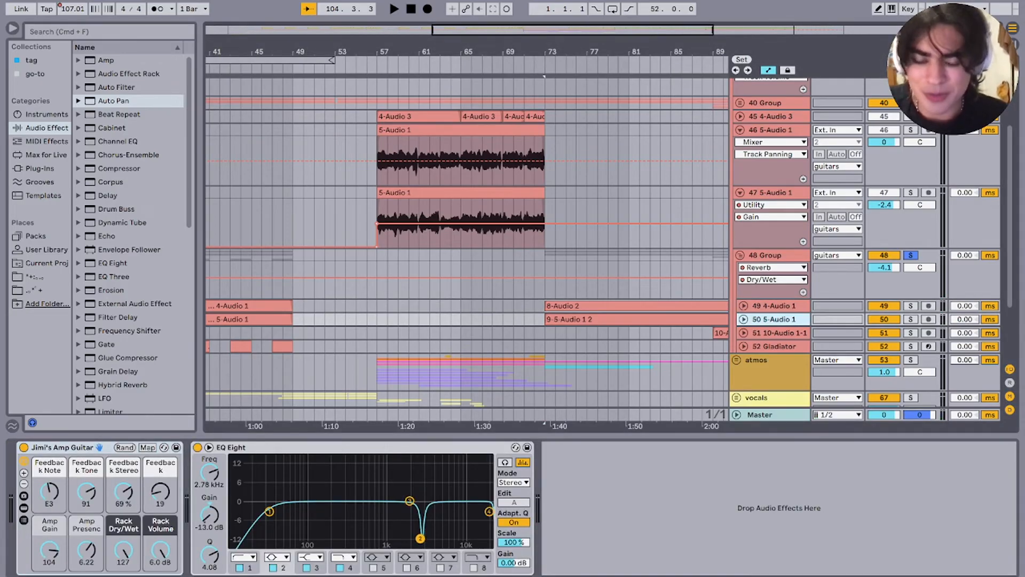
Step: Play the 48 Group from bar 73 and examine its chopped clips near the end of the song
{"action": "key", "text": "space"}
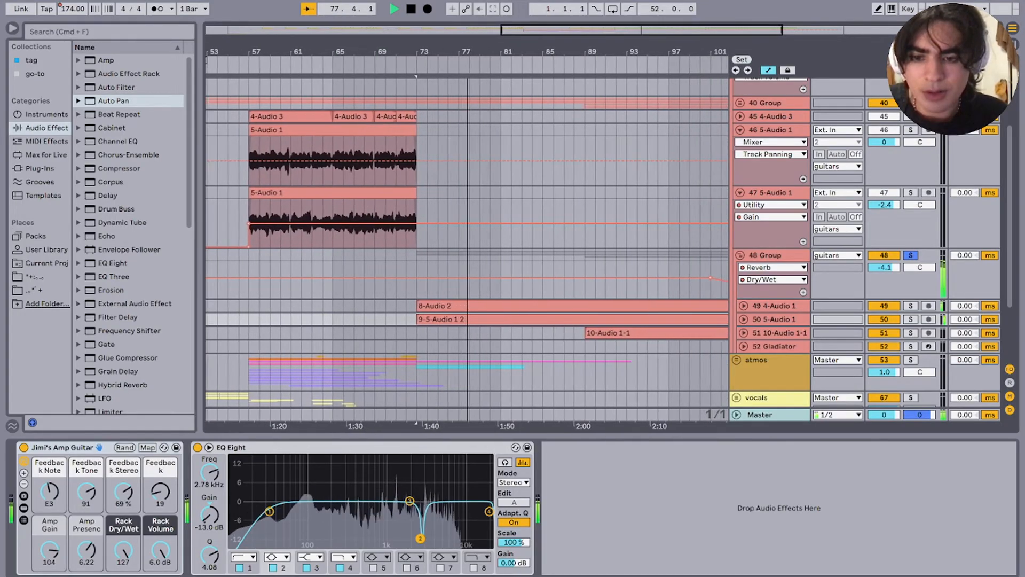
{"action": "scroll", "coordinate": [467, 246], "scroll_direction": "right", "scroll_amount": 4}
{"action": "scroll", "coordinate": [467, 245], "scroll_direction": "down", "scroll_amount": 1}
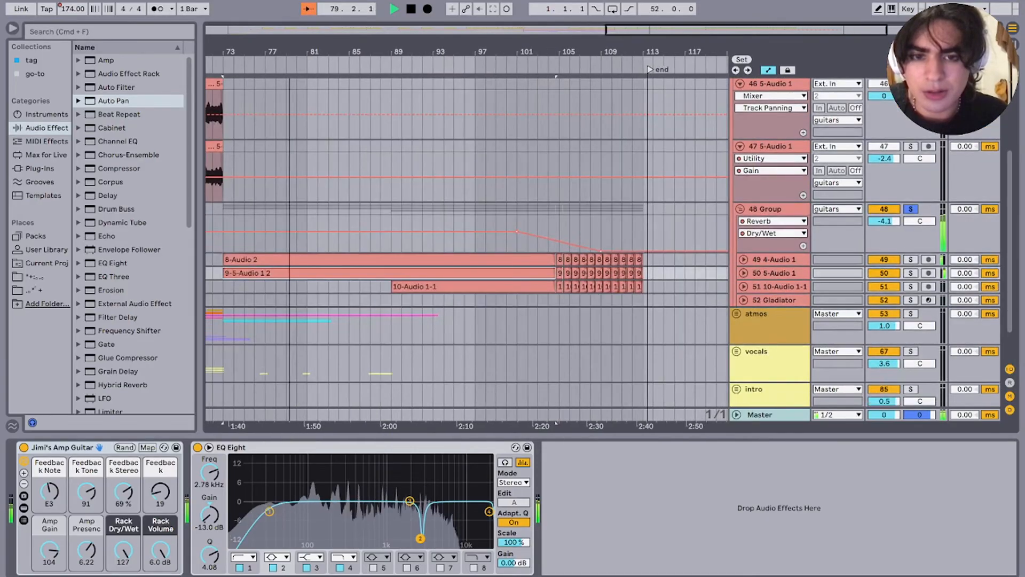
{"action": "scroll", "coordinate": [475, 246], "scroll_direction": "up", "scroll_amount": 5}
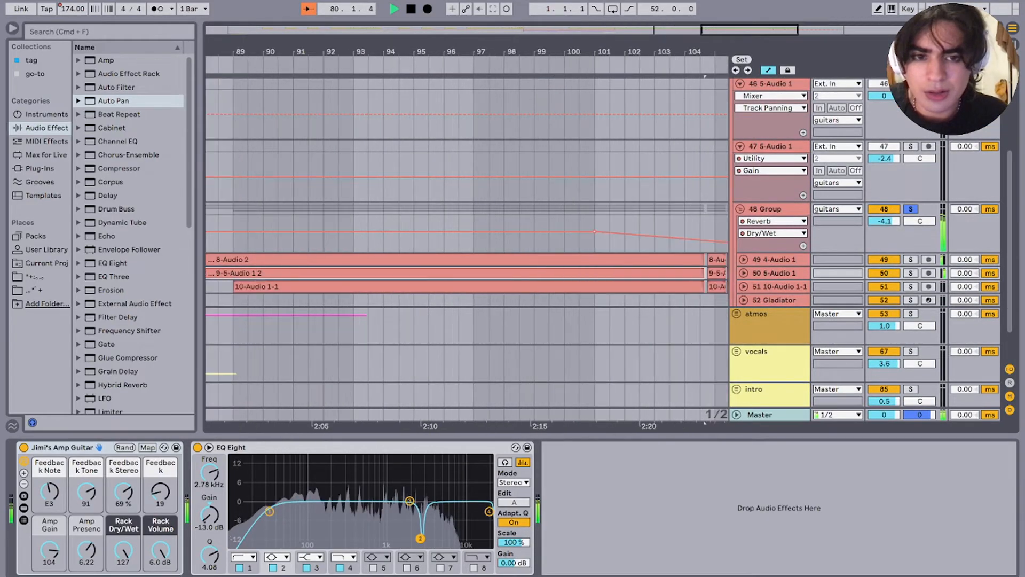
{"action": "key", "text": "space"}
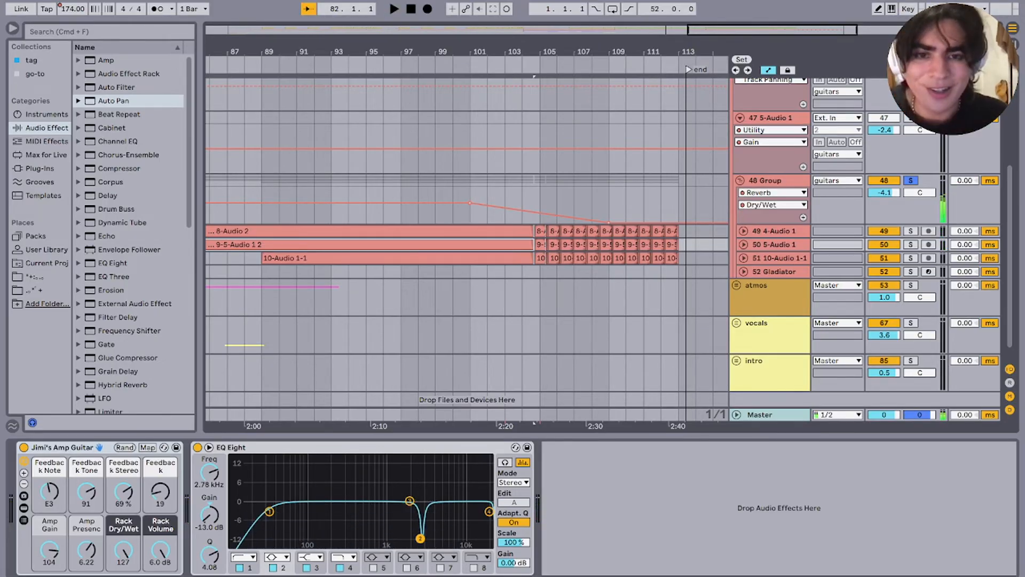
Step: Play the 48 Group's chopped ending from bar 103 and move the insert marker to bar 113
{"action": "left_click", "coordinate": [452, 271]}
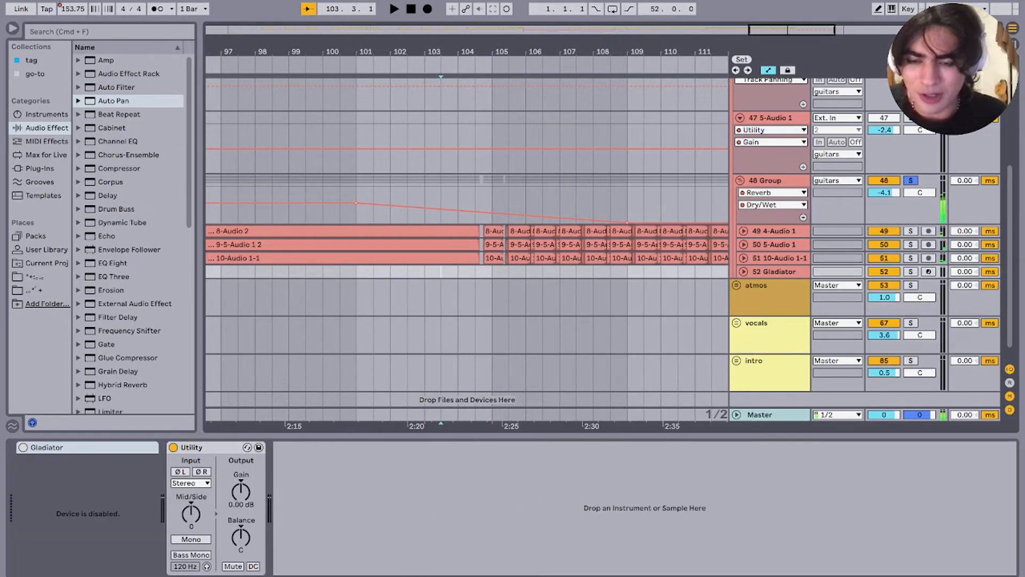
{"action": "key", "text": "space"}
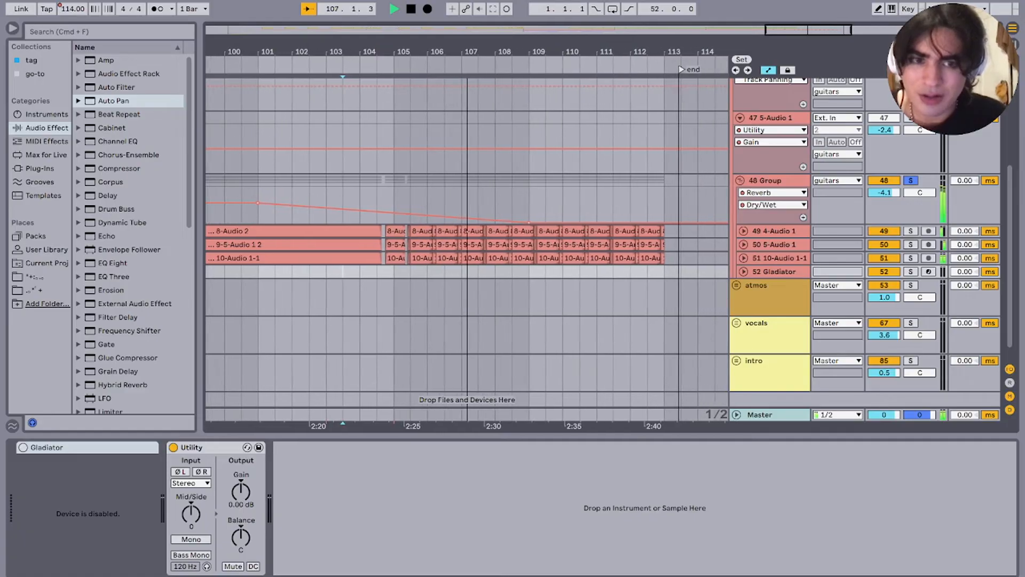
{"action": "key", "text": "space"}
{"action": "left_click", "coordinate": [474, 297]}
{"action": "key", "text": "minus"}
{"action": "key", "text": "minus"}
{"action": "key", "text": "minus"}
{"action": "key", "text": "minus"}
{"action": "key", "text": "minus"}
{"action": "left_click", "coordinate": [490, 272]}
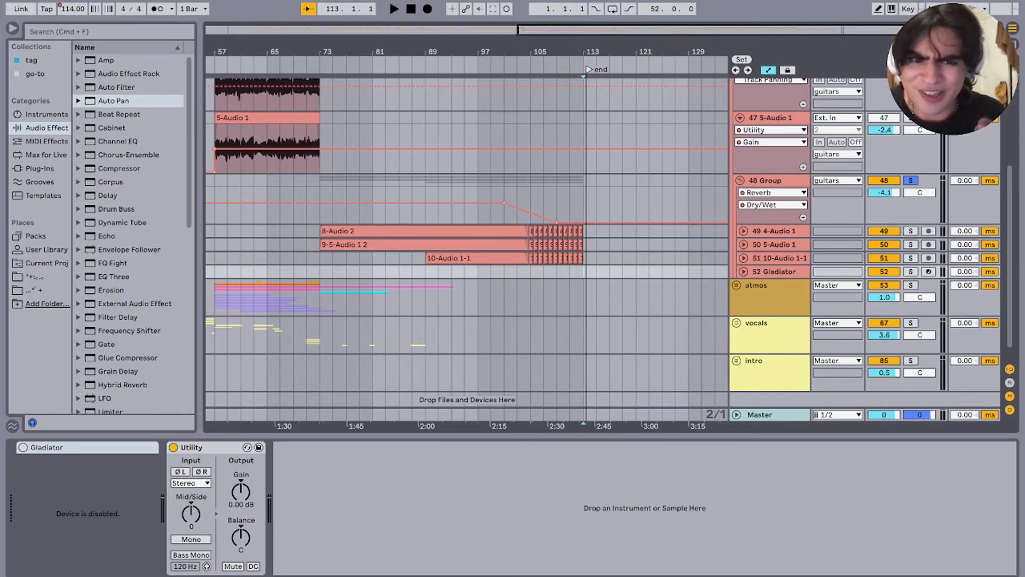
Step: Show the effect chain of the 48 Group and collapse the group
{"action": "left_click", "coordinate": [766, 181]}
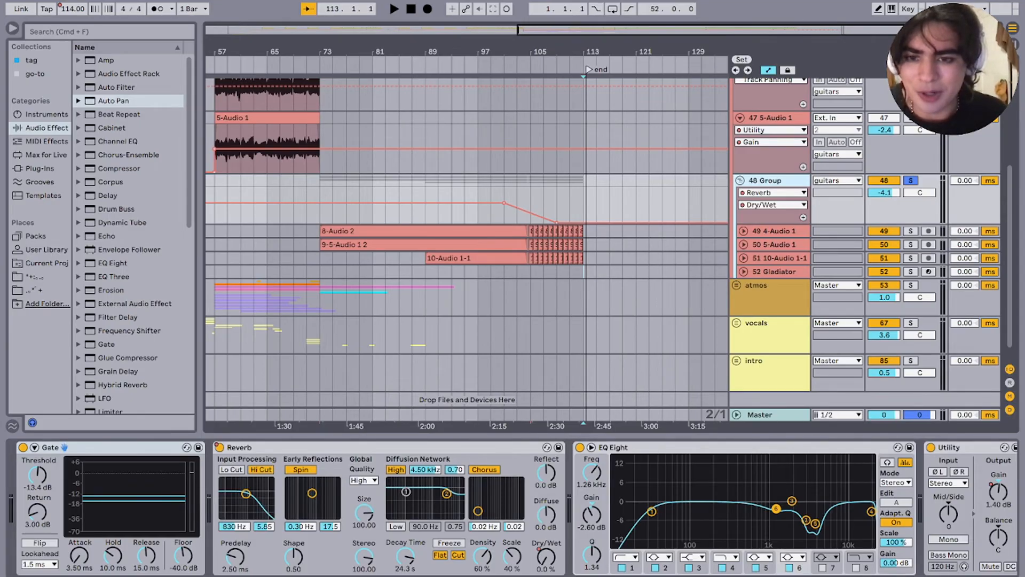
{"action": "scroll", "coordinate": [467, 241], "scroll_direction": "up", "scroll_amount": 2}
{"action": "scroll", "coordinate": [468, 240], "scroll_direction": "left", "scroll_amount": 5}
{"action": "left_click", "coordinate": [769, 206]}
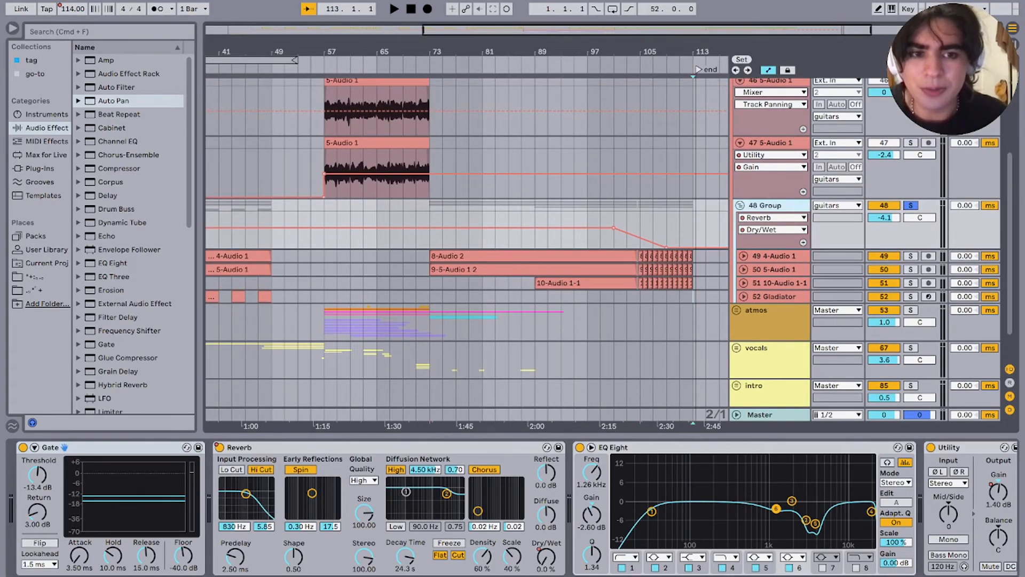
Step: Collapse the whole guitars group
{"action": "scroll", "coordinate": [467, 240], "scroll_direction": "up", "scroll_amount": 6}
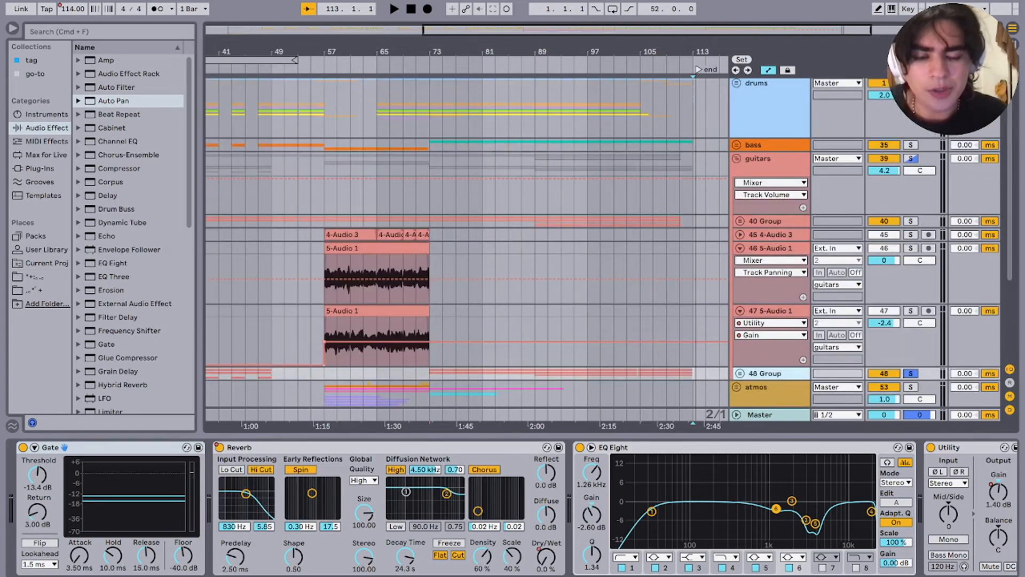
{"action": "left_click", "coordinate": [740, 248]}
{"action": "left_click", "coordinate": [740, 261]}
{"action": "left_click", "coordinate": [737, 159]}
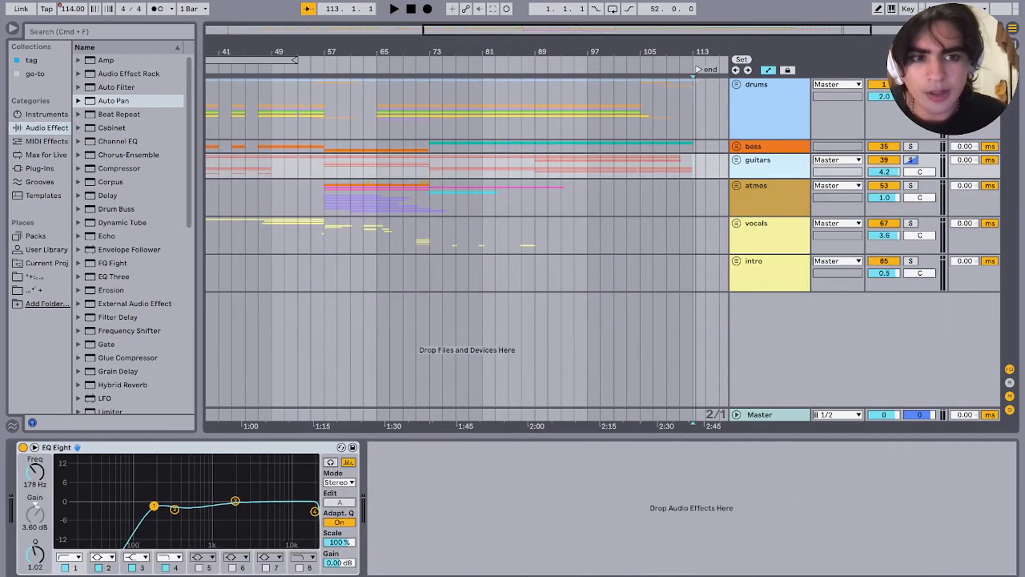
Step: Solo the atmos group and play it briefly from bar 57
{"action": "left_click", "coordinate": [911, 186]}
{"action": "left_click", "coordinate": [324, 198]}
{"action": "key", "text": "space"}
{"action": "scroll", "coordinate": [324, 198], "scroll_direction": "up", "scroll_amount": 3}
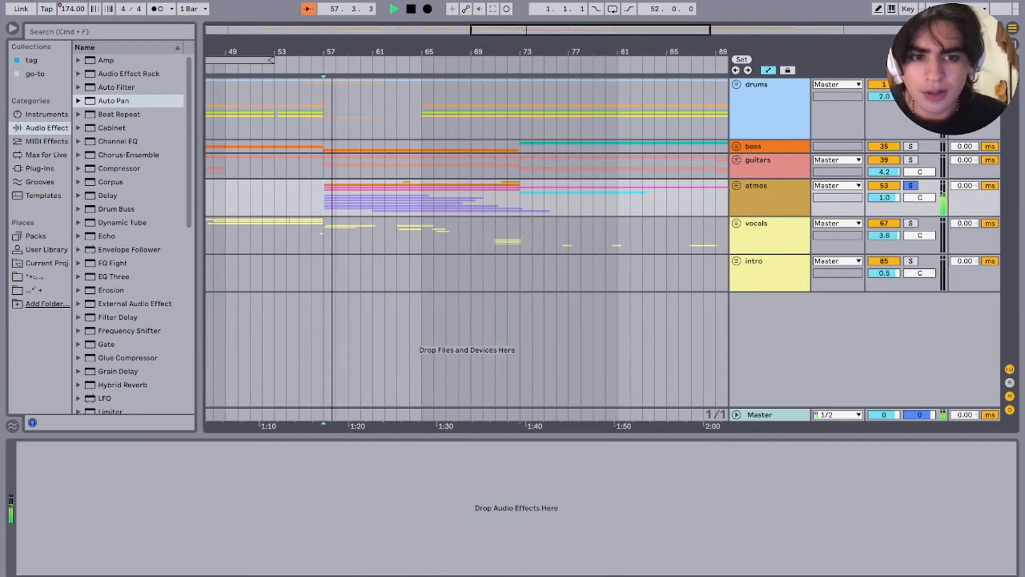
{"action": "key", "text": "space"}
Step: Expand the atmos group and select the first clip on track 55, +377 y0ur fr3, at bar 57
{"action": "left_click", "coordinate": [736, 186]}
{"action": "scroll", "coordinate": [467, 240], "scroll_direction": "down", "scroll_amount": 3}
{"action": "left_click", "coordinate": [357, 243]}
{"action": "scroll", "coordinate": [357, 214], "scroll_direction": "up", "scroll_amount": 3}
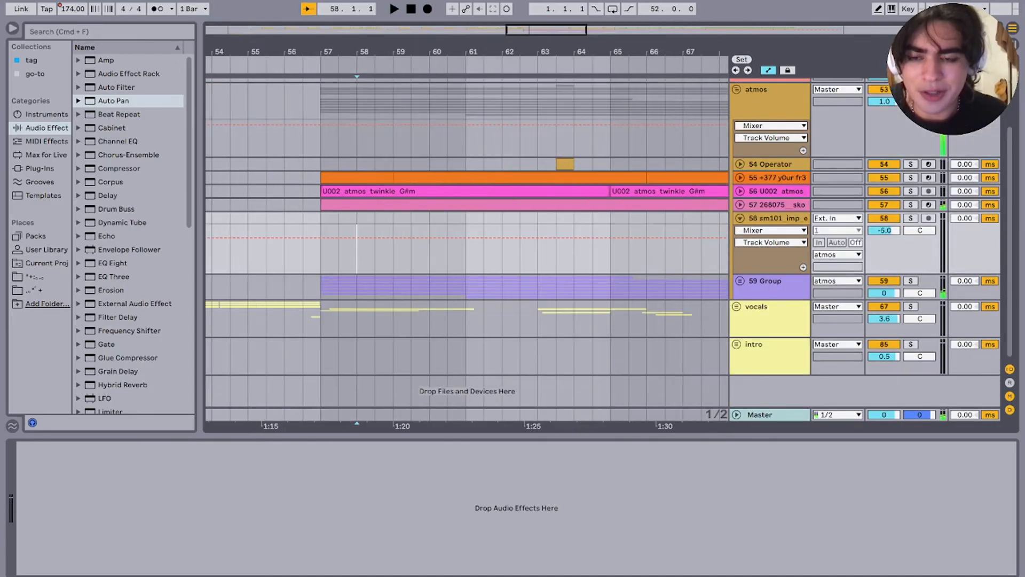
{"action": "left_click", "coordinate": [349, 177]}
{"action": "scroll", "coordinate": [342, 181], "scroll_direction": "down", "scroll_amount": 2}
{"action": "scroll", "coordinate": [342, 182], "scroll_direction": "up", "scroll_amount": 2}
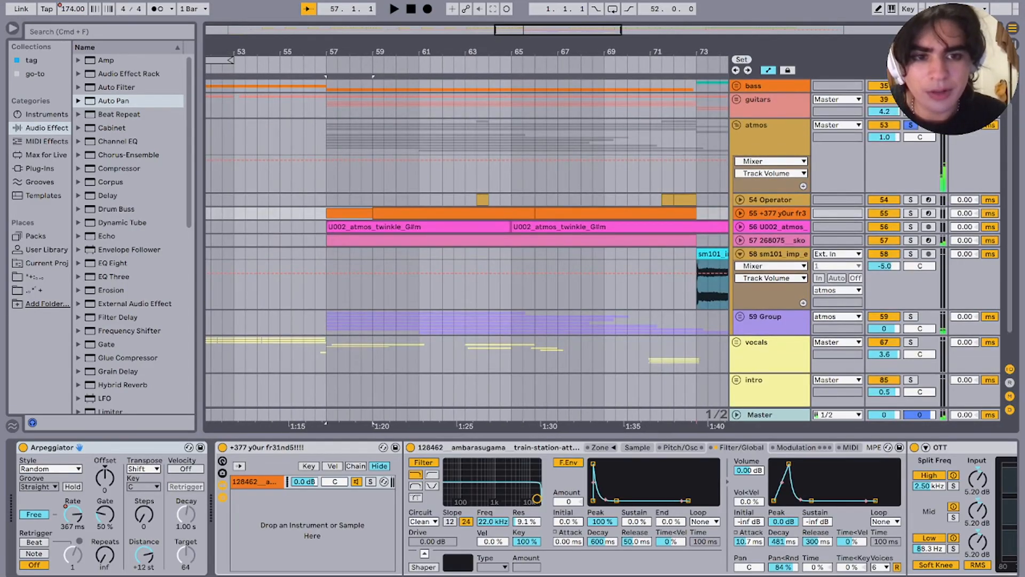
Step: Solo and play track 55 from bar 57, unfolding it to show the Arpeggiator's Free Rate automation
{"action": "key", "text": "s"}
{"action": "key", "text": "space"}
{"action": "key", "text": "u"}
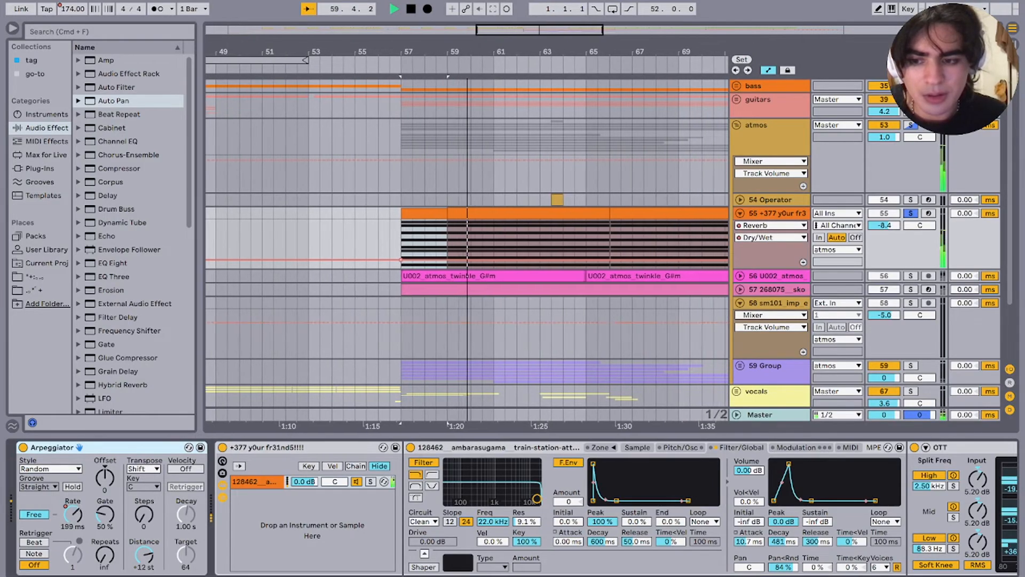
{"action": "left_click", "coordinate": [73, 515]}
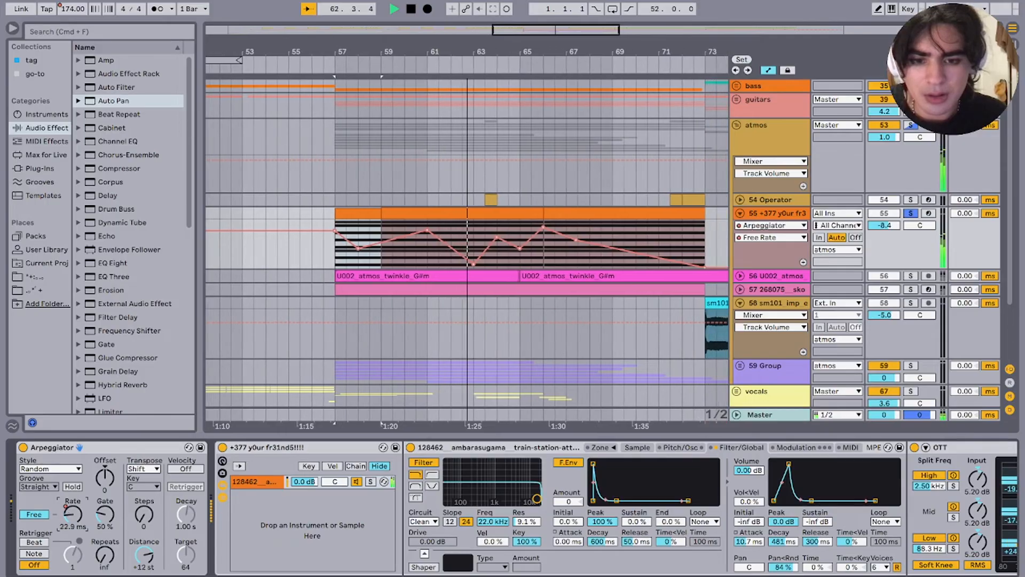
Step: Examine track 55's device chain and the notes of its last MIDI clip during playback, then stop
{"action": "scroll", "coordinate": [512, 507], "scroll_direction": "right", "scroll_amount": 15}
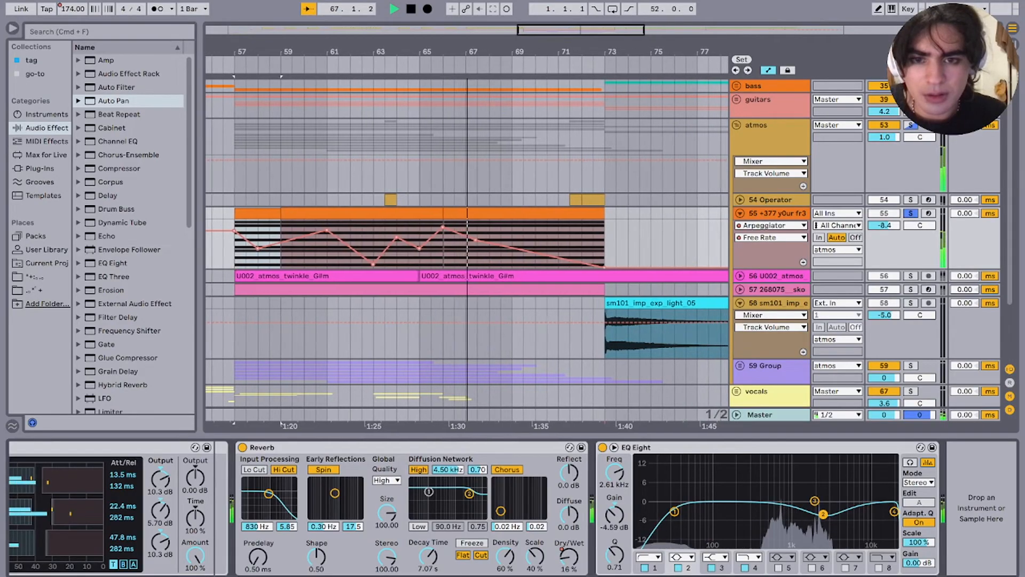
{"action": "double_click", "coordinate": [507, 213]}
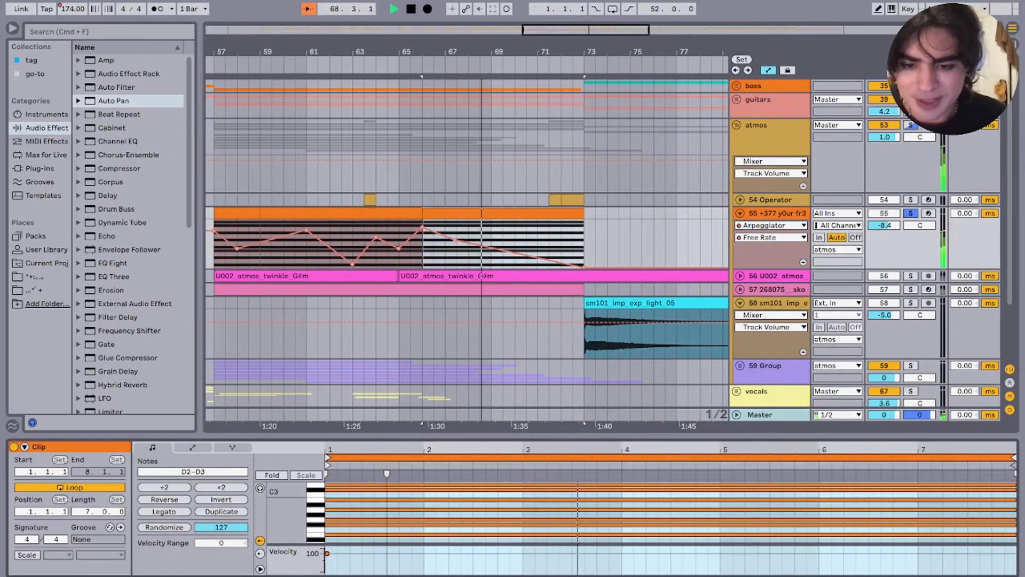
{"action": "scroll", "coordinate": [383, 513], "scroll_direction": "down", "scroll_amount": 3}
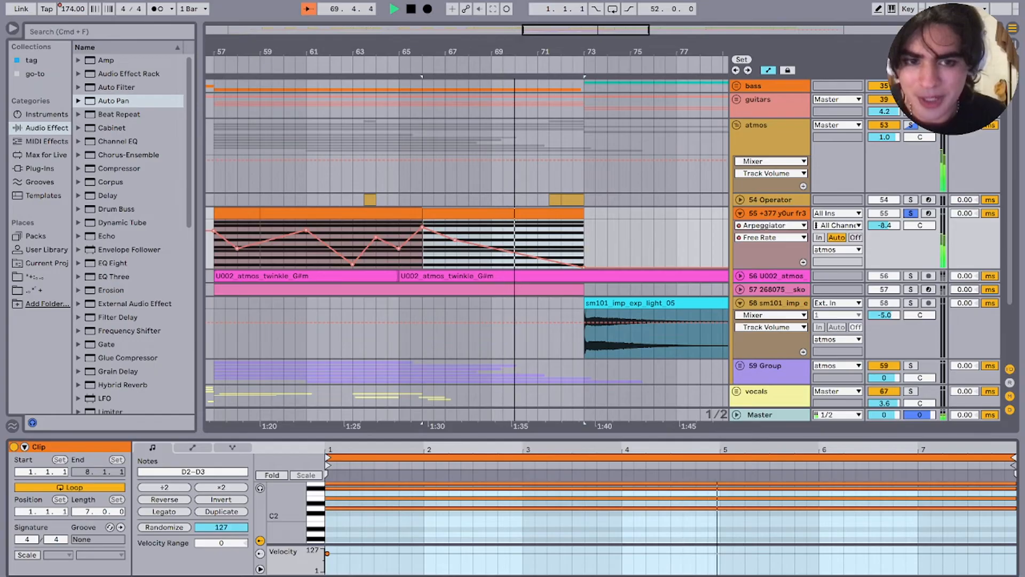
{"action": "key", "text": "shift+Tab"}
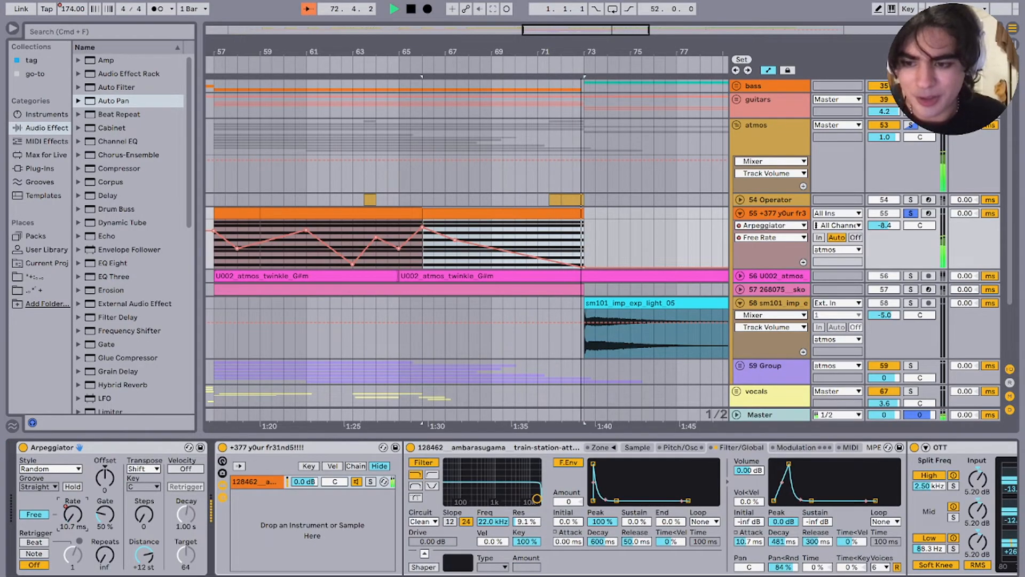
{"action": "key", "text": "space"}
{"action": "key", "text": "minus"}
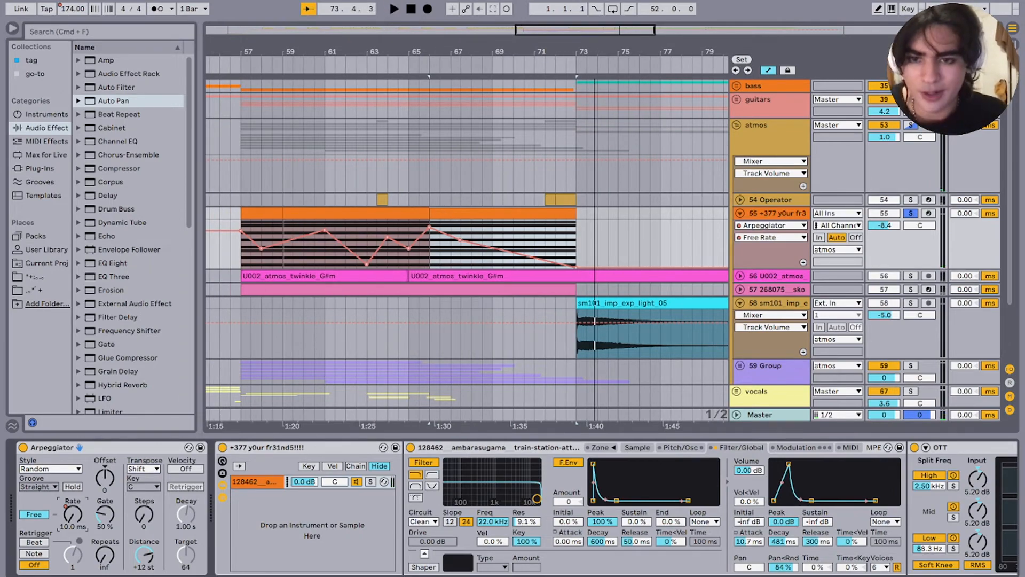
Step: Solo track 56 and play its first U002_atmos_twinkle_G#m clip from bar 57
{"action": "left_click", "coordinate": [324, 276]}
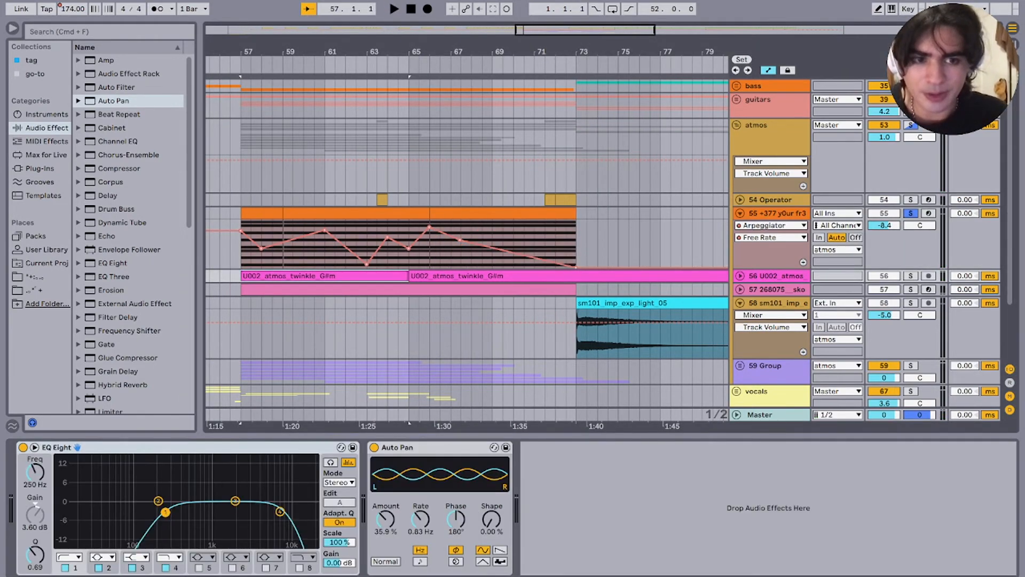
{"action": "key", "text": "space"}
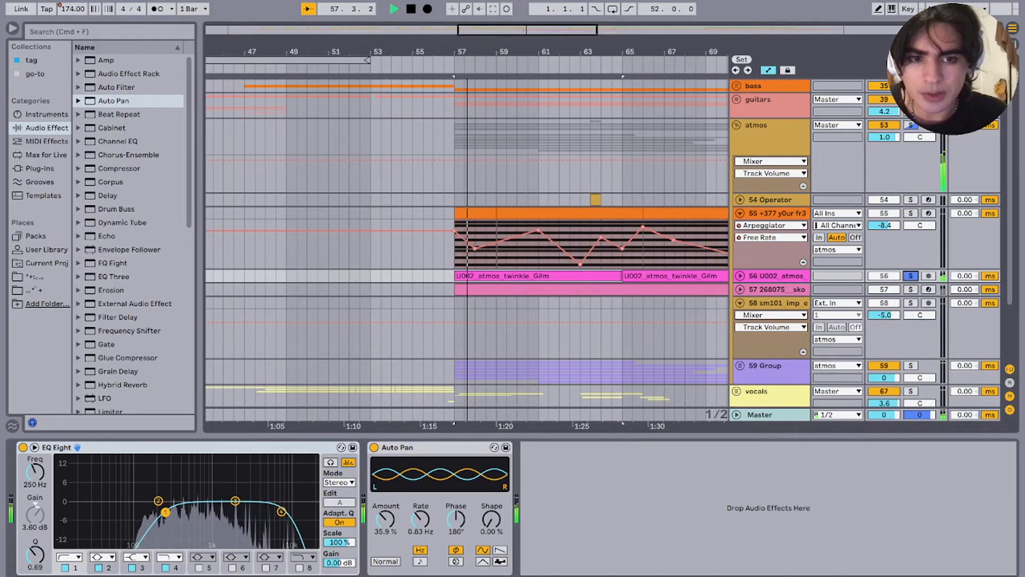
{"action": "key", "text": "space"}
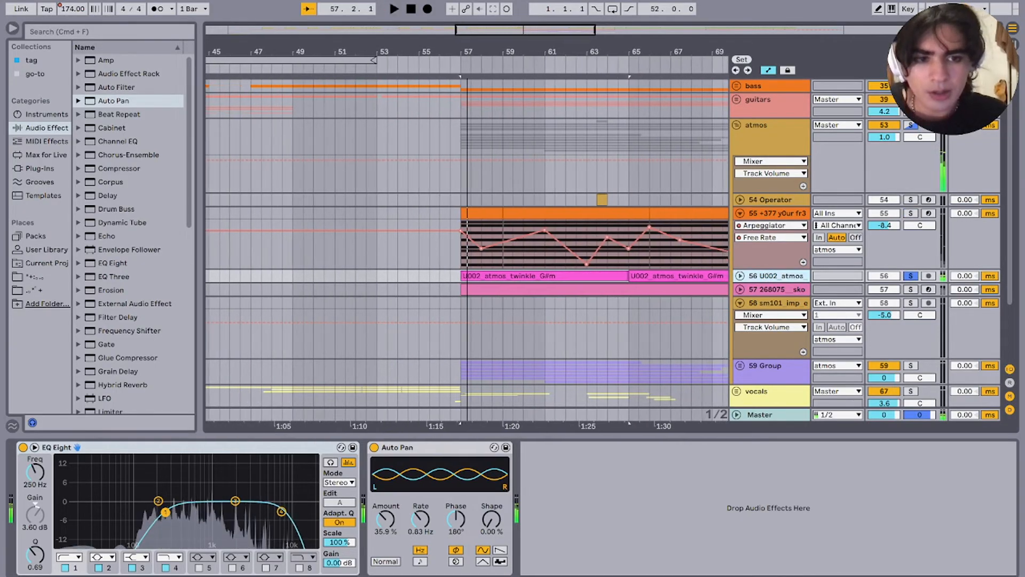
Step: Solo and play track 57, unfolding it to show its clip and Auto Pan Amount automation
{"action": "left_click", "coordinate": [911, 290]}
{"action": "key", "text": "space"}
{"action": "left_click", "coordinate": [777, 303]}
{"action": "left_click", "coordinate": [740, 289]}
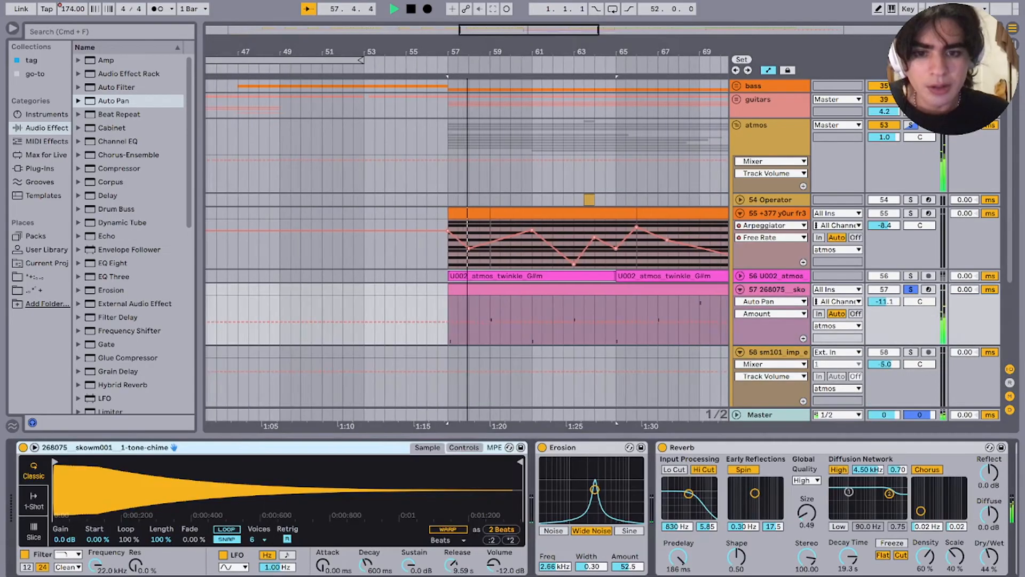
Step: Examine track 57's MIDI clip notes, device chain and arrangement up to bar 74 during playback, then stop
{"action": "double_click", "coordinate": [588, 289]}
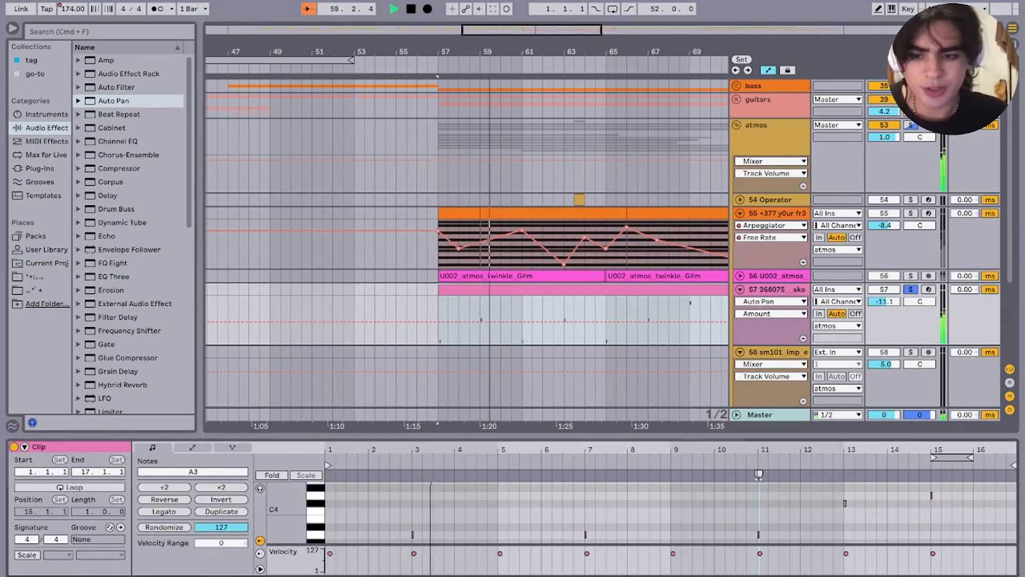
{"action": "key", "text": "shift+Tab"}
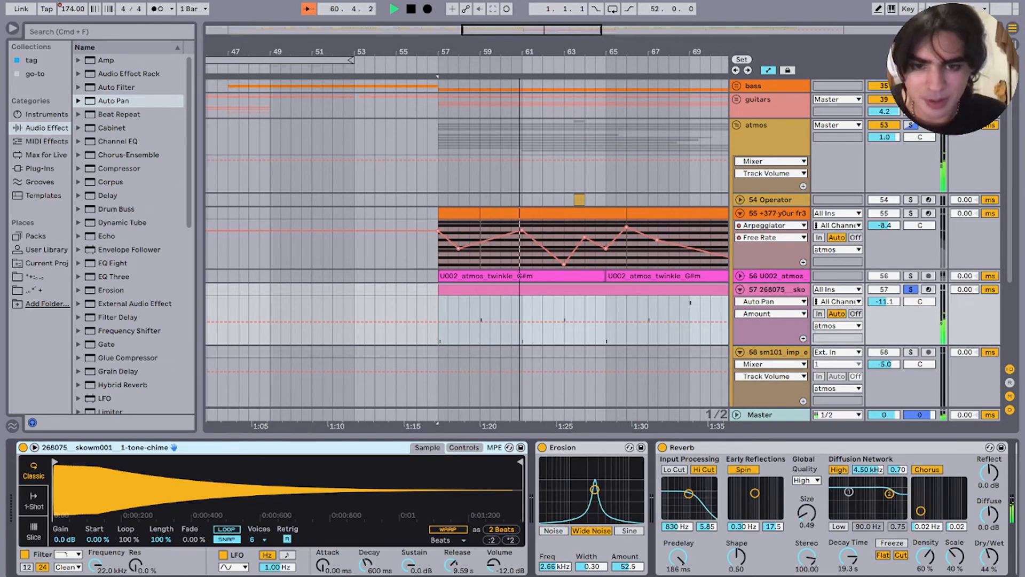
{"action": "scroll", "coordinate": [640, 319], "scroll_direction": "up", "scroll_amount": 5}
{"action": "scroll", "coordinate": [640, 319], "scroll_direction": "down", "scroll_amount": 1}
{"action": "scroll", "coordinate": [640, 319], "scroll_direction": "right", "scroll_amount": 3}
{"action": "scroll", "coordinate": [641, 320], "scroll_direction": "down", "scroll_amount": 1}
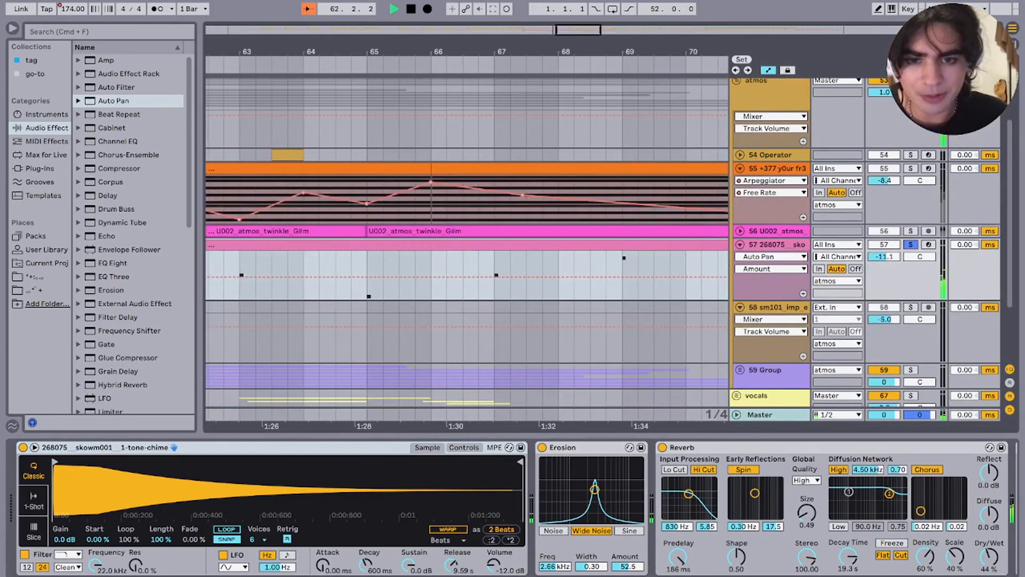
{"action": "key", "text": "minus"}
{"action": "key", "text": "space"}
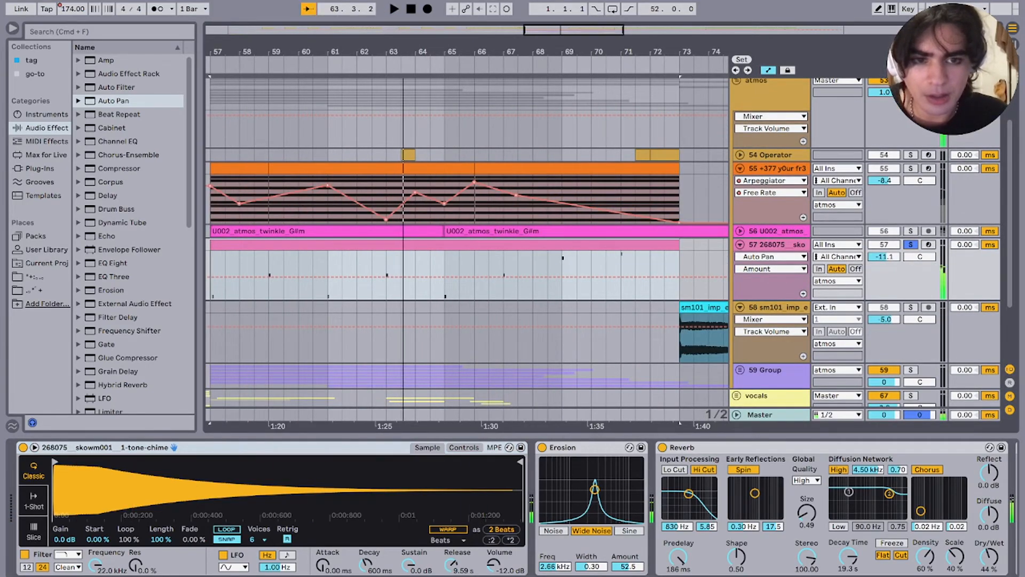
Step: Fold track 57, add tracks 54, 55 and 56 to the solo, and play the layers together
{"action": "left_click", "coordinate": [774, 257]}
{"action": "key", "text": "u"}
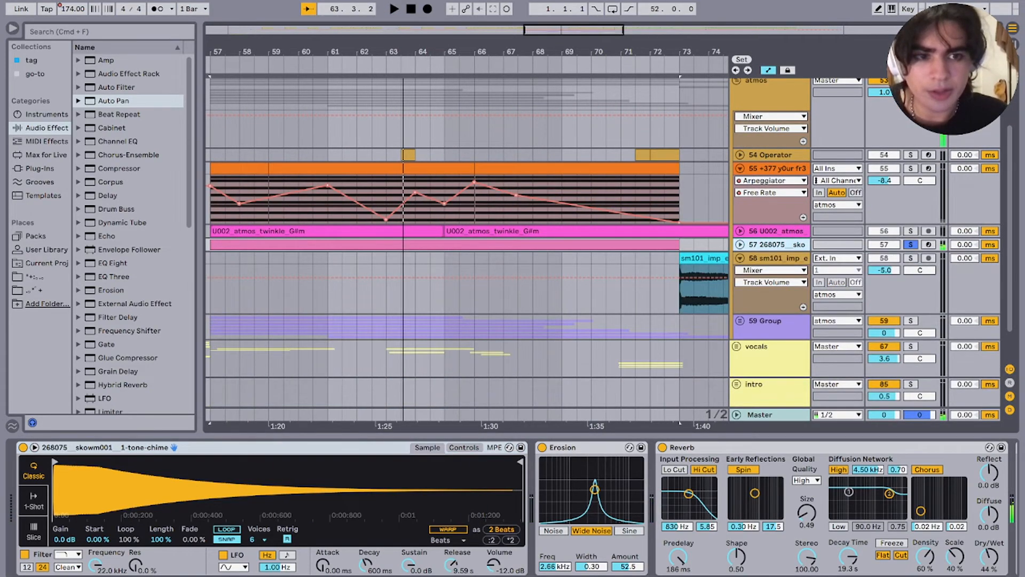
{"action": "left_click", "coordinate": [911, 168], "text": "super"}
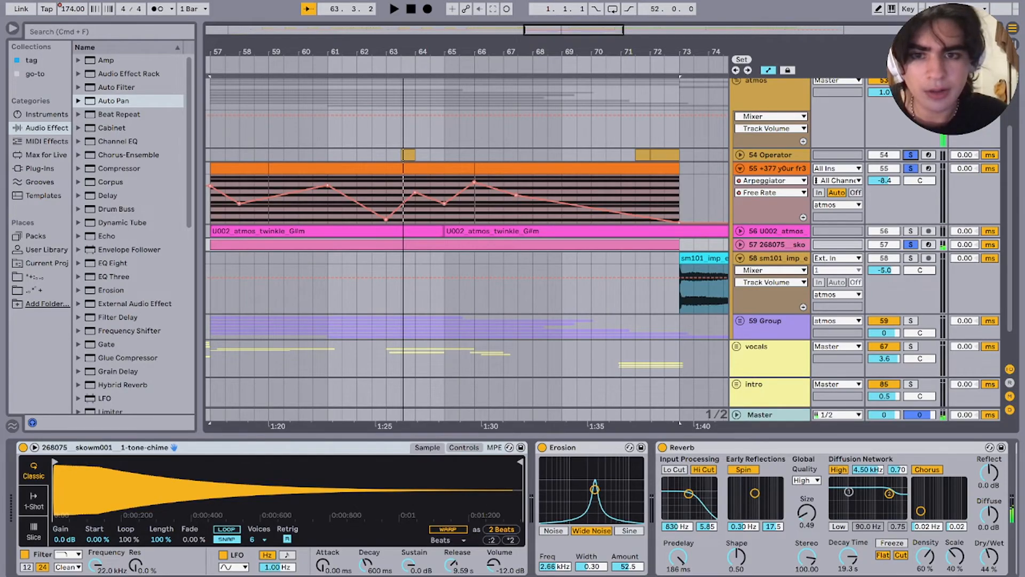
{"action": "left_click", "coordinate": [911, 231], "text": "super"}
{"action": "key", "text": "space"}
{"action": "scroll", "coordinate": [468, 241], "scroll_direction": "down", "scroll_amount": 3}
{"action": "scroll", "coordinate": [467, 240], "scroll_direction": "right", "scroll_amount": 3}
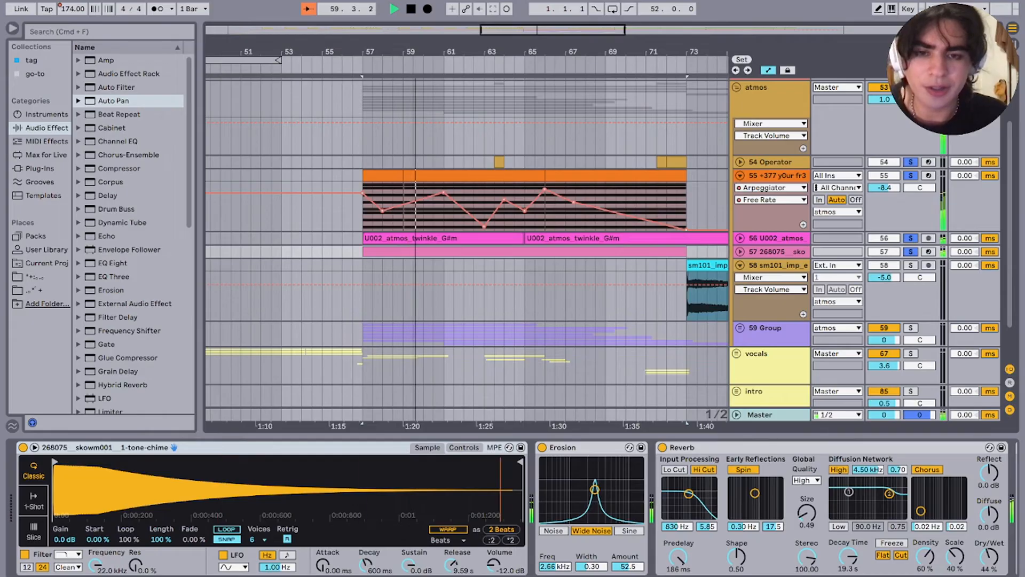
Step: Select track 54's Operator clip near bar 63, unfold the track and play it soloed
{"action": "left_click", "coordinate": [499, 162]}
{"action": "key", "text": "plus"}
{"action": "key", "text": "plus"}
{"action": "key", "text": "plus"}
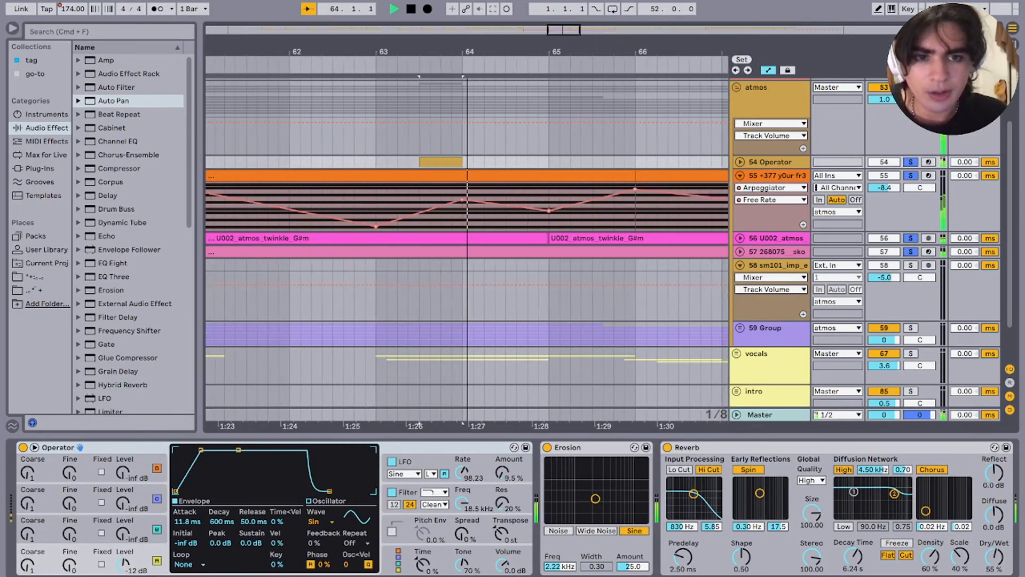
{"action": "key", "text": "space"}
{"action": "left_click", "coordinate": [740, 162]}
{"action": "key", "text": "minus"}
{"action": "key", "text": "minus"}
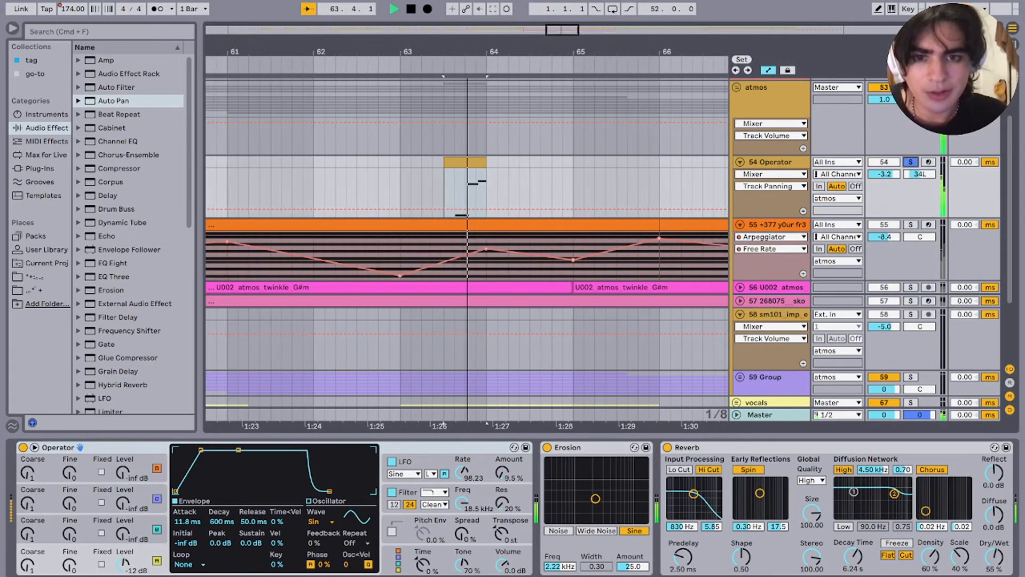
{"action": "key", "text": "space"}
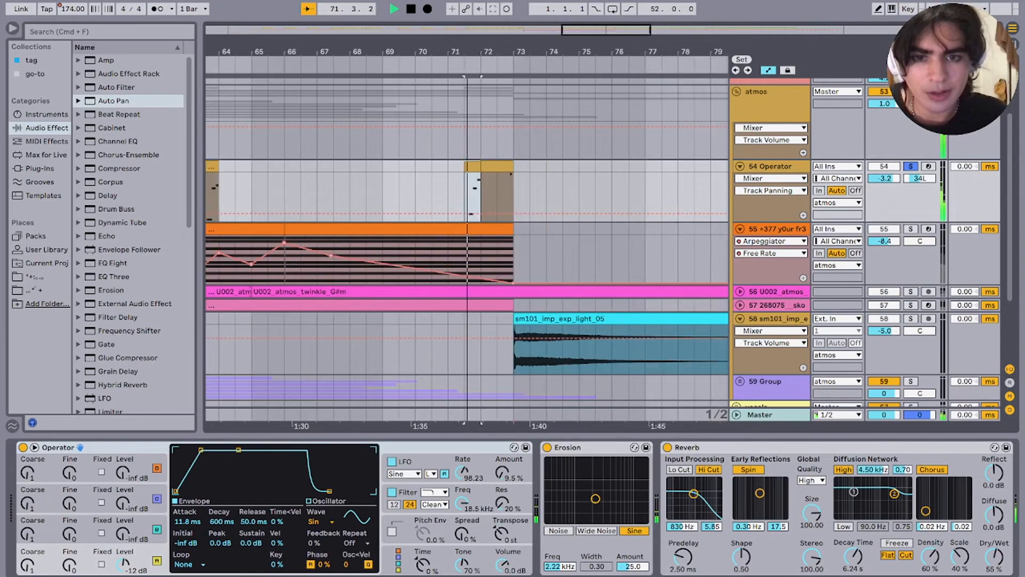
Step: Examine track 54's Operator clips between bars 71 and 73 during playback, then stop
{"action": "key", "text": "plus"}
{"action": "key", "text": "plus"}
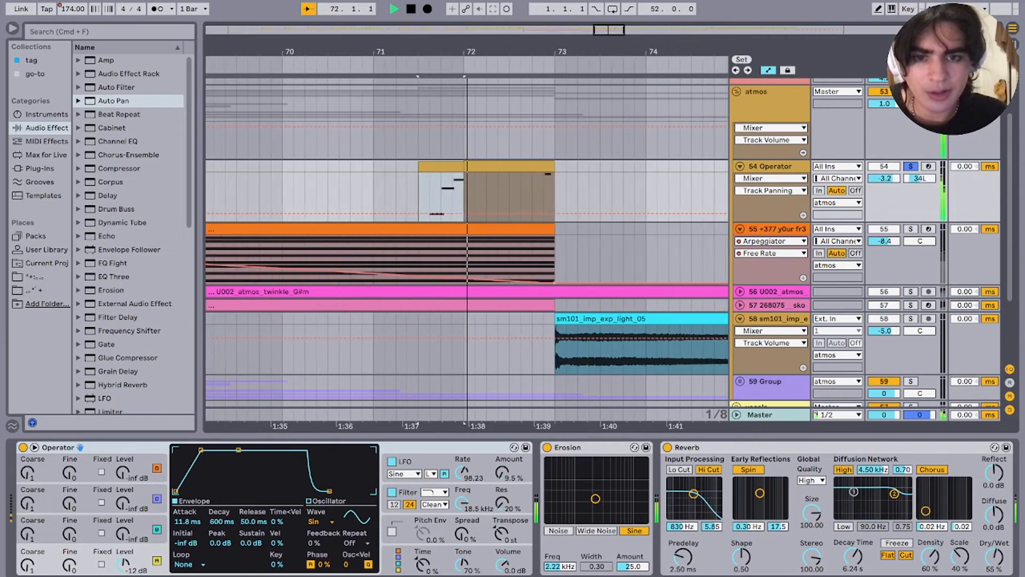
{"action": "key", "text": "minus"}
{"action": "key", "text": "minus"}
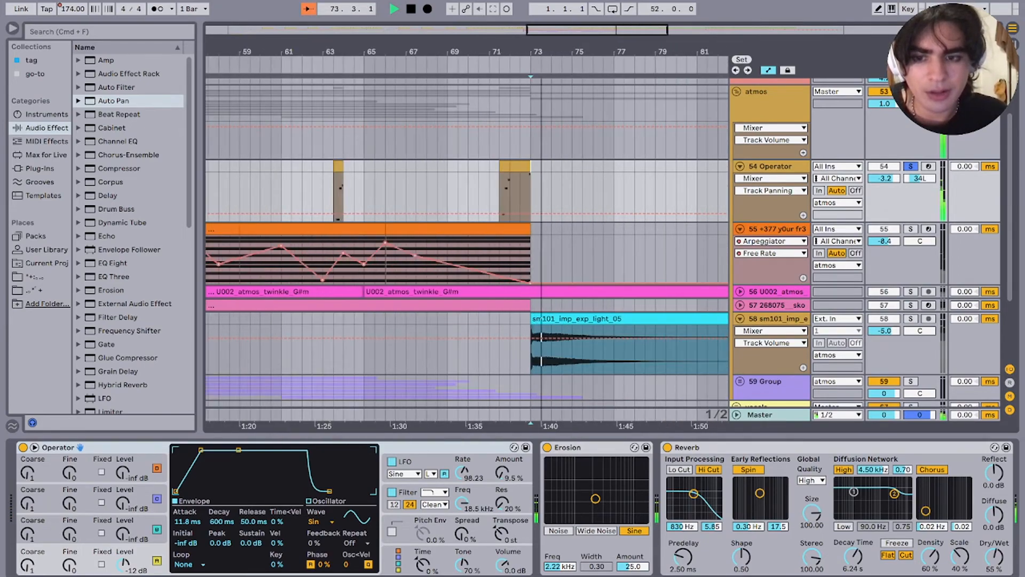
{"action": "key", "text": "space"}
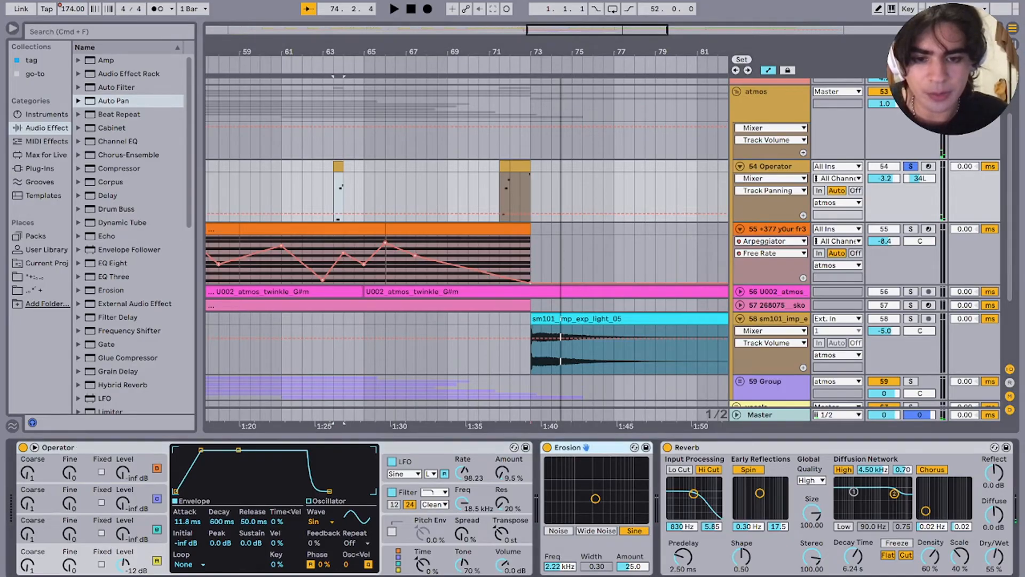
Step: Solo 59 Group, play it from bar 57 and unfold it to show its Lev_Atmosphere tracks
{"action": "scroll", "coordinate": [512, 447], "scroll_direction": "right", "scroll_amount": 3}
{"action": "scroll", "coordinate": [443, 262], "scroll_direction": "left", "scroll_amount": 7}
{"action": "scroll", "coordinate": [443, 261], "scroll_direction": "down", "scroll_amount": 1}
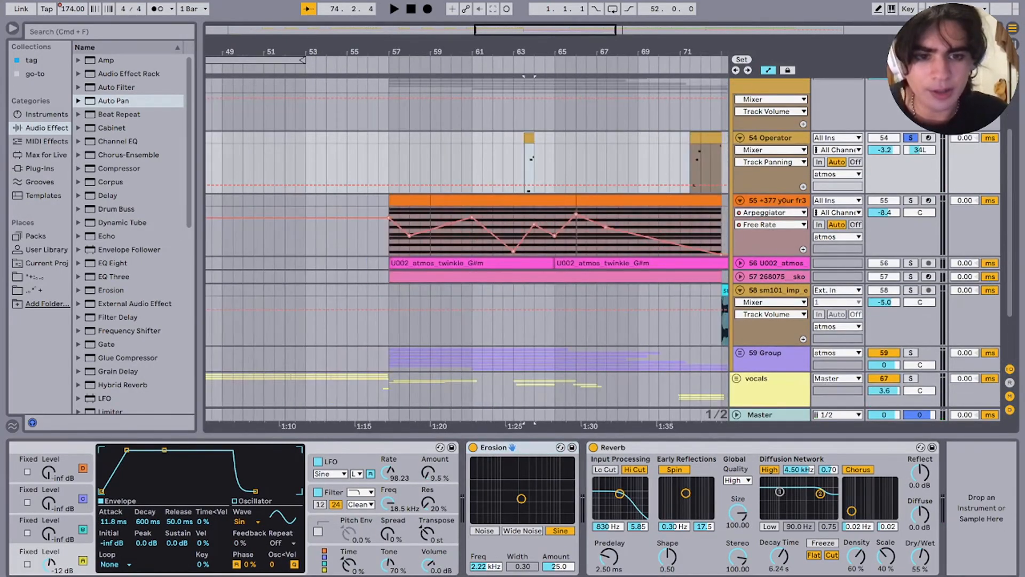
{"action": "scroll", "coordinate": [467, 240], "scroll_direction": "down", "scroll_amount": 3}
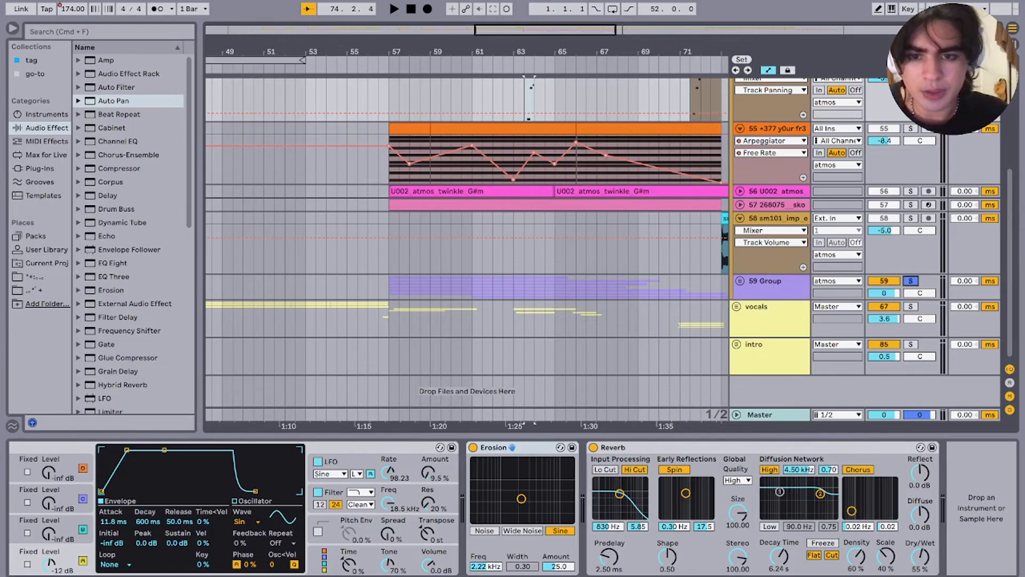
{"action": "left_click", "coordinate": [459, 287]}
{"action": "key", "text": "space"}
{"action": "key", "text": "u"}
{"action": "scroll", "coordinate": [467, 240], "scroll_direction": "down", "scroll_amount": 5}
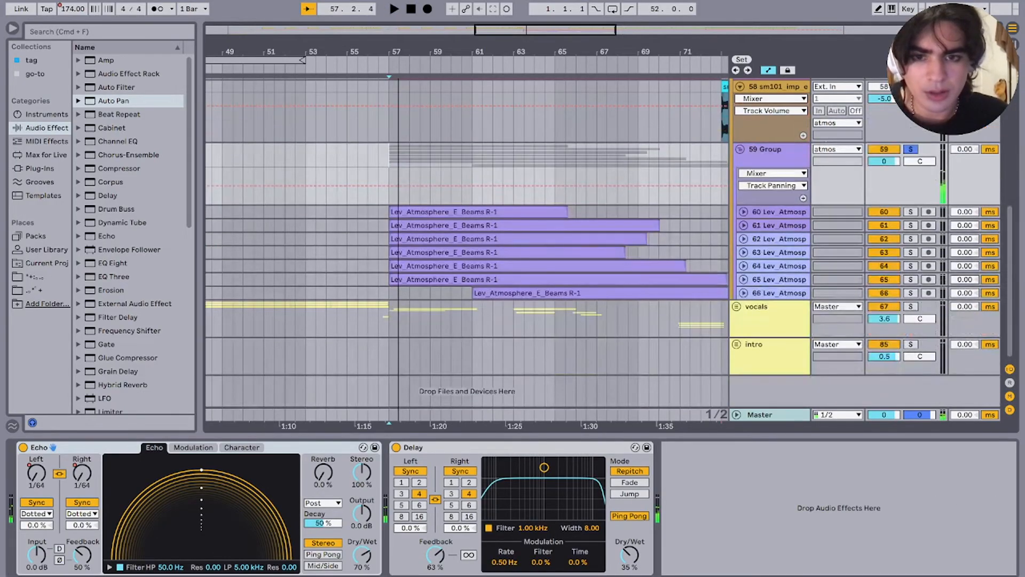
Step: Open the Lev_Atmosphere_E_Beams R-1 clip on track 60 and bring it closer in the arrangement
{"action": "scroll", "coordinate": [481, 211], "scroll_direction": "up", "scroll_amount": 3}
{"action": "double_click", "coordinate": [443, 212]}
{"action": "scroll", "coordinate": [429, 212], "scroll_direction": "down", "scroll_amount": 5}
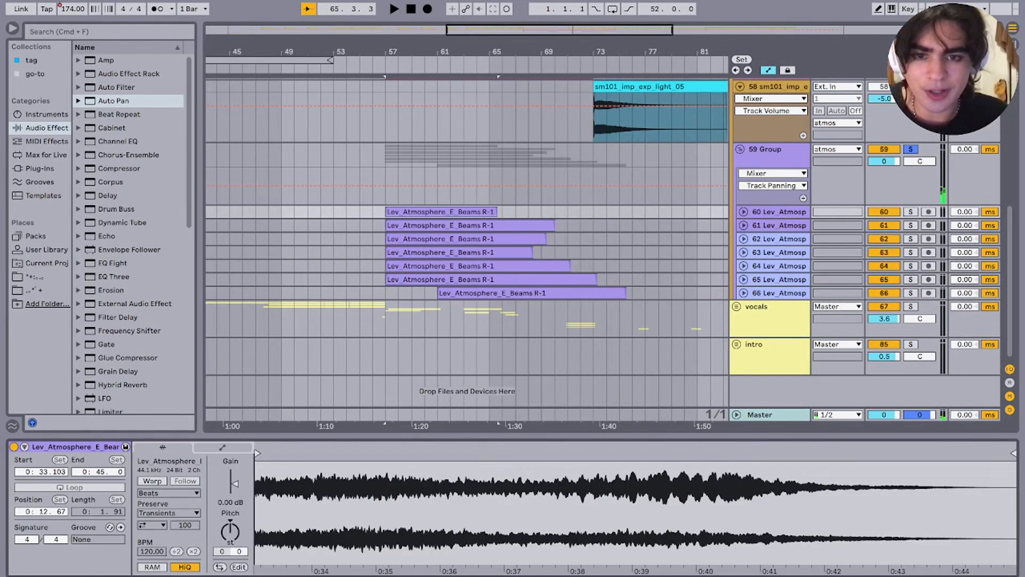
{"action": "key", "text": "plus"}
{"action": "key", "text": "plus"}
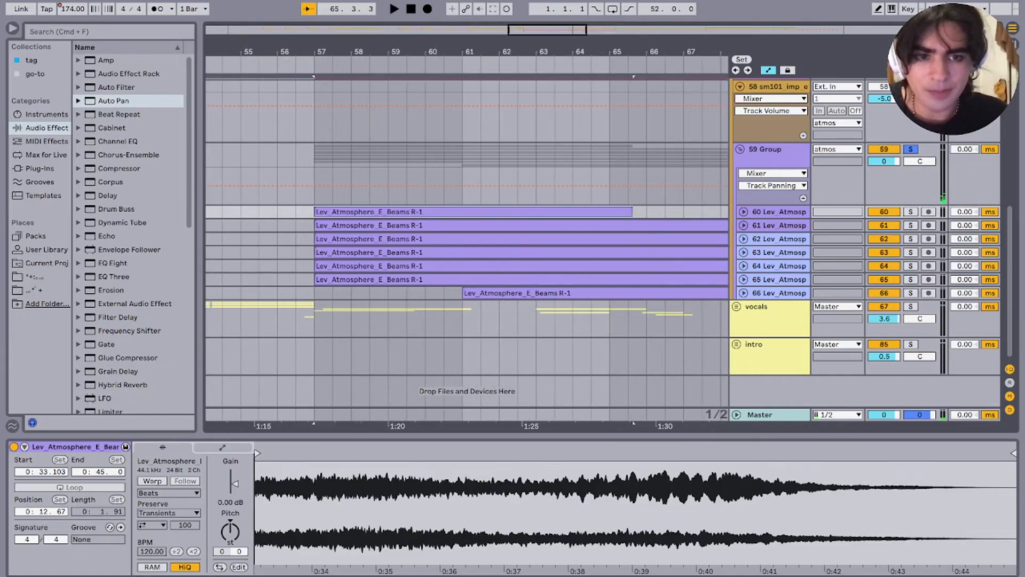
Step: Unfold track 60, check its device chain and reopen its Lev_Atmosphere_E_Beams R-1 clip's waveform
{"action": "left_click", "coordinate": [743, 211]}
{"action": "double_click", "coordinate": [778, 212]}
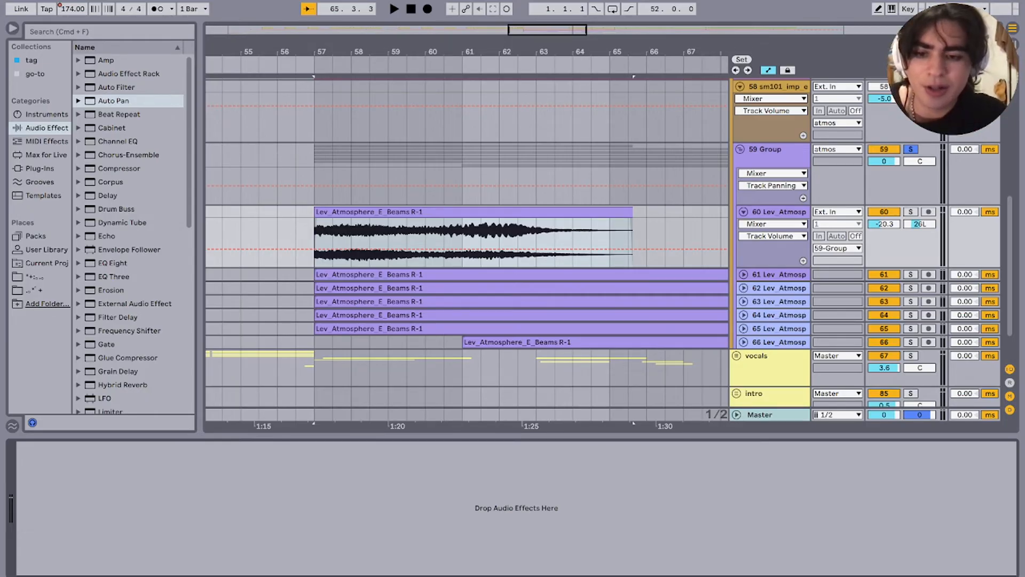
{"action": "double_click", "coordinate": [778, 212]}
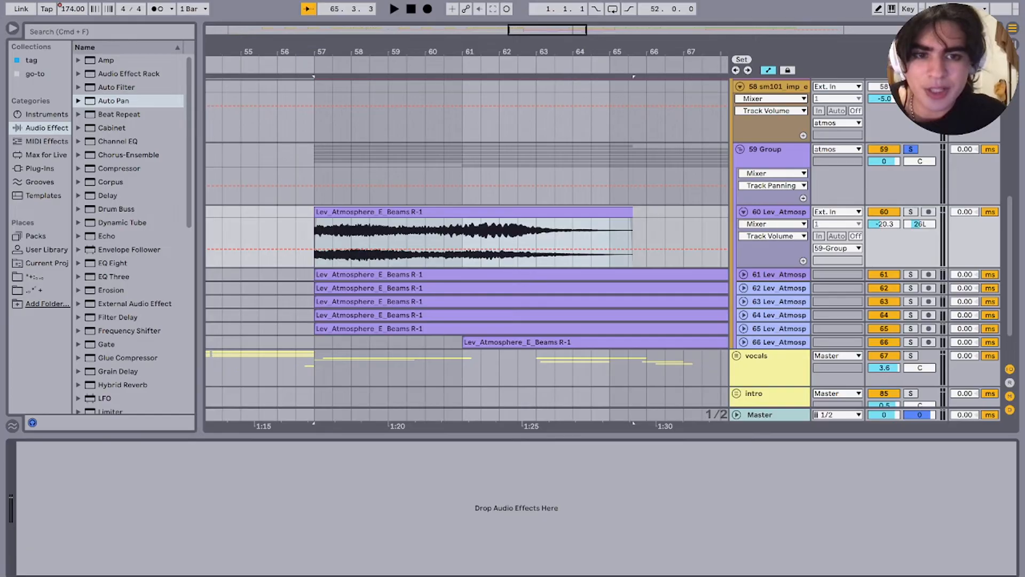
{"action": "double_click", "coordinate": [779, 212]}
{"action": "double_click", "coordinate": [555, 211]}
{"action": "left_click", "coordinate": [315, 240]}
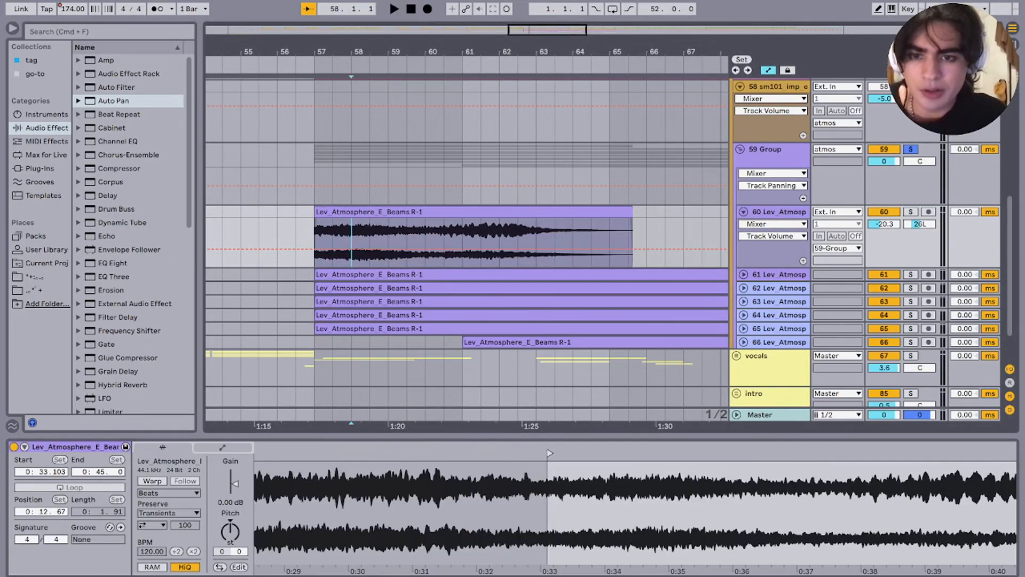
Step: Hide the automation lanes and examine track 60's clip, stepping down through the layered clips to track 65
{"action": "key", "text": "a"}
{"action": "mouse_move", "coordinate": [314, 241]}
{"action": "left_mouse_down"}
{"action": "mouse_move", "coordinate": [476, 240]}
{"action": "mouse_move", "coordinate": [427, 240]}
{"action": "left_mouse_up"}
{"action": "left_click", "coordinate": [426, 240]}
{"action": "left_click_drag", "start_coordinate": [432, 240], "coordinate": [353, 240]}
{"action": "left_click", "coordinate": [352, 241]}
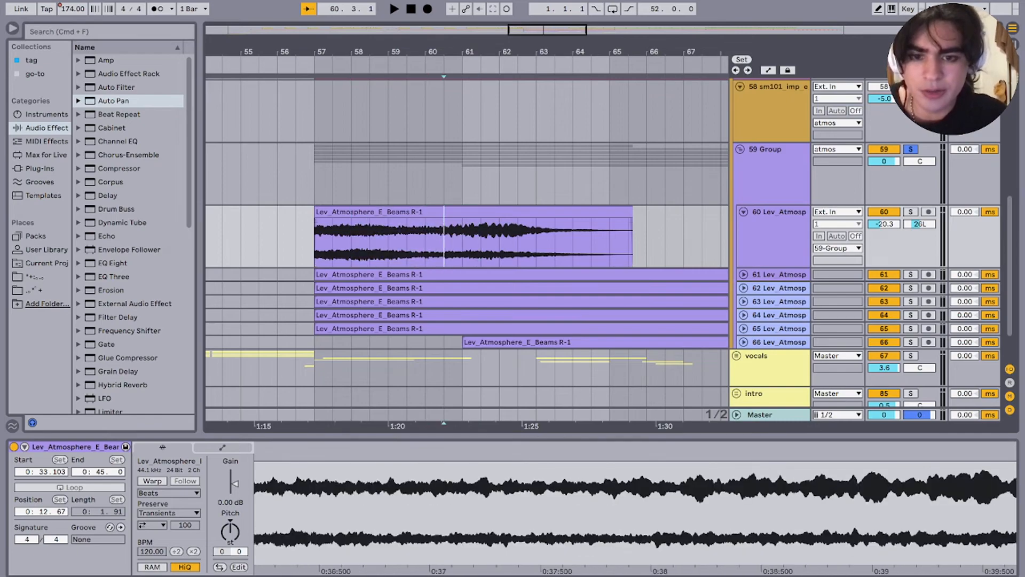
{"action": "left_click", "coordinate": [369, 241]}
{"action": "key", "text": "Down"}
{"action": "key", "text": "Down"}
{"action": "key", "text": "Down"}
{"action": "key", "text": "Down"}
{"action": "key", "text": "Down"}
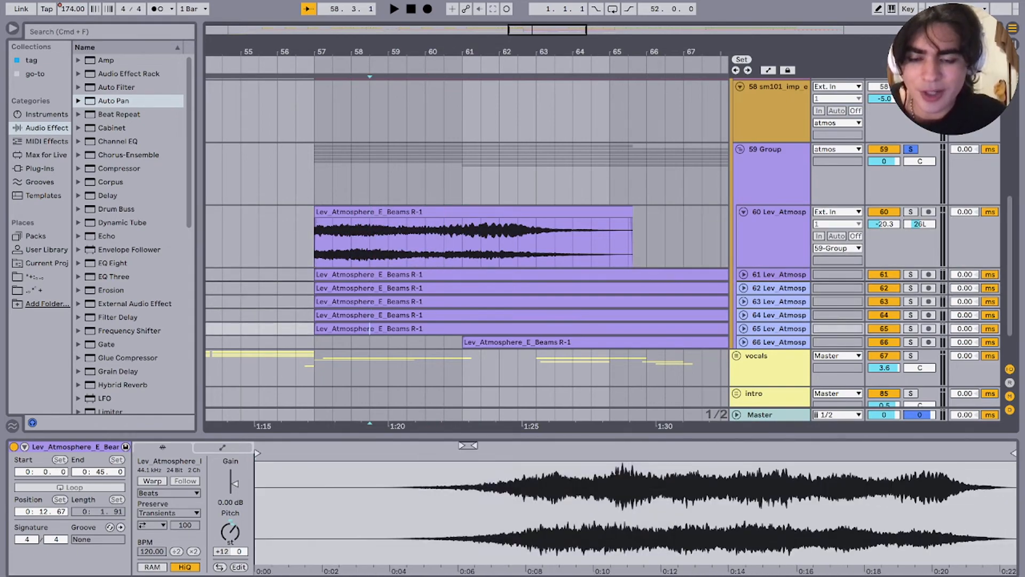
Step: Compare the start points and pitch settings of the Lev_Atmosphere clips, starting again from tracks 60 and 61
{"action": "left_click_drag", "start_coordinate": [425, 342], "coordinate": [537, 275]}
{"action": "left_click", "coordinate": [518, 240]}
{"action": "scroll", "coordinate": [521, 240], "scroll_direction": "down", "scroll_amount": 5}
{"action": "left_click", "coordinate": [518, 274], "text": "shift"}
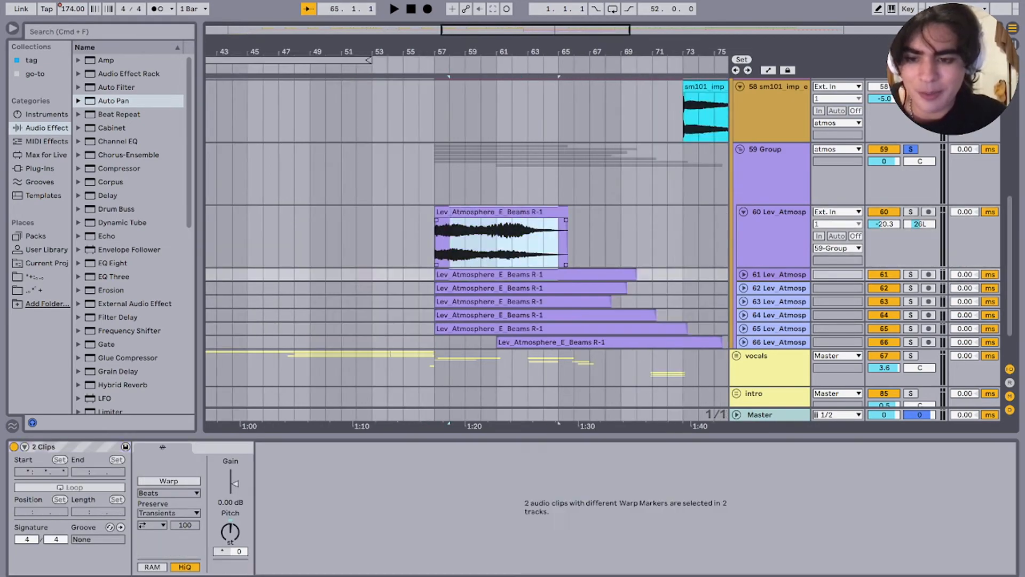
{"action": "left_click", "coordinate": [518, 275]}
{"action": "key", "text": "Down"}
{"action": "key", "text": "Down"}
{"action": "key", "text": "Down"}
{"action": "key", "text": "Down"}
{"action": "key", "text": "Down"}
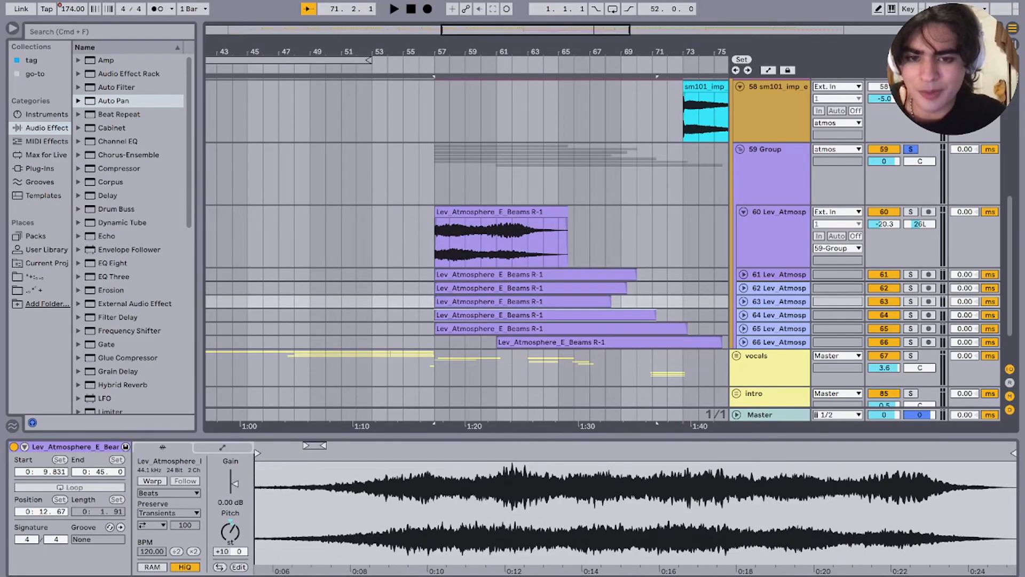
Step: Play 59 Group from bar 59, inspect track 66's clip and bring up the group's Echo and Delay devices
{"action": "left_click", "coordinate": [465, 342]}
{"action": "key", "text": "space"}
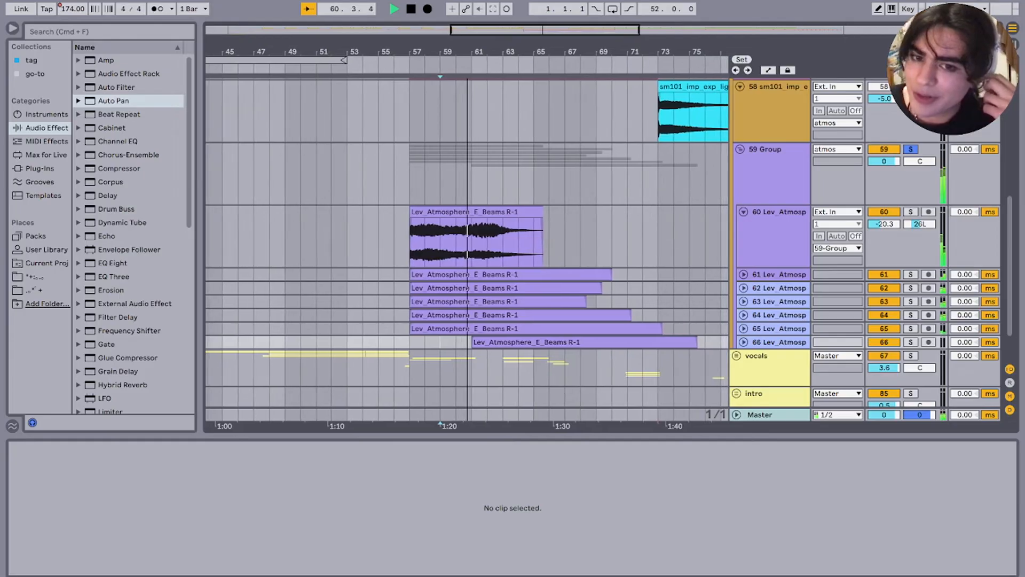
{"action": "left_click", "coordinate": [503, 342]}
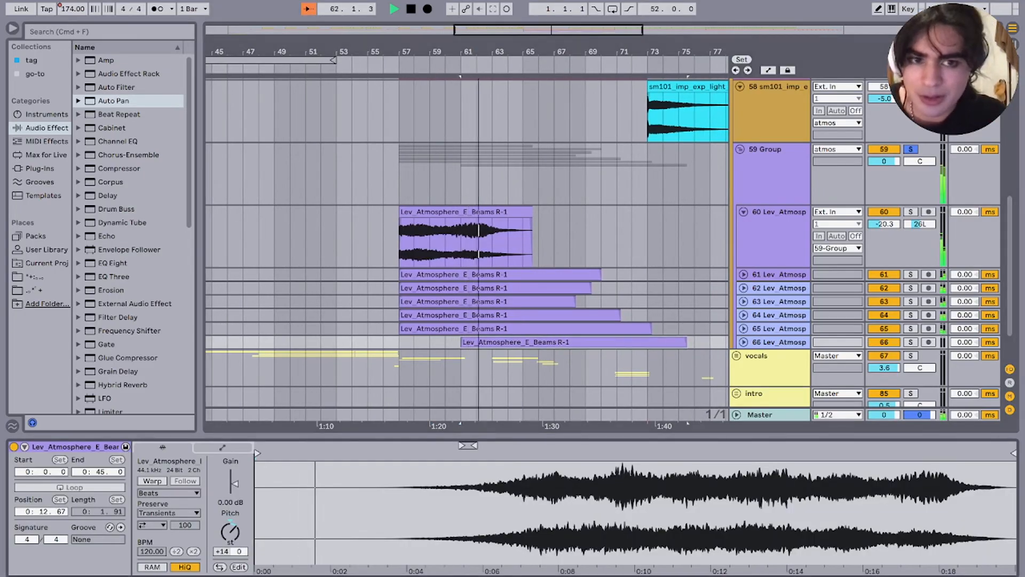
{"action": "double_click", "coordinate": [766, 149]}
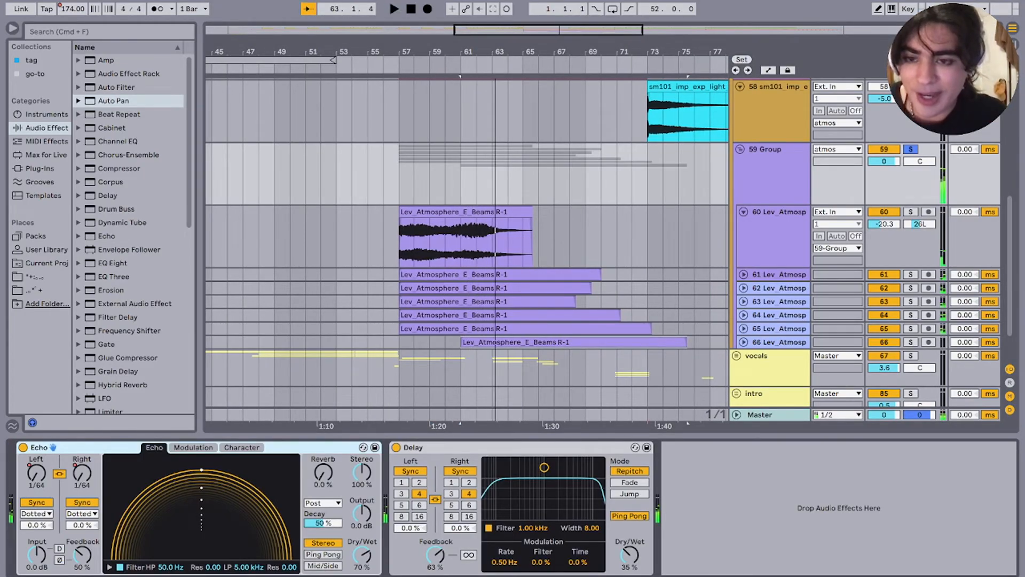
Step: Show the automation lanes and play from bar 61 to demonstrate 59 Group's Echo L Division automation
{"action": "key", "text": "a"}
{"action": "scroll", "coordinate": [462, 191], "scroll_direction": "up", "scroll_amount": 5}
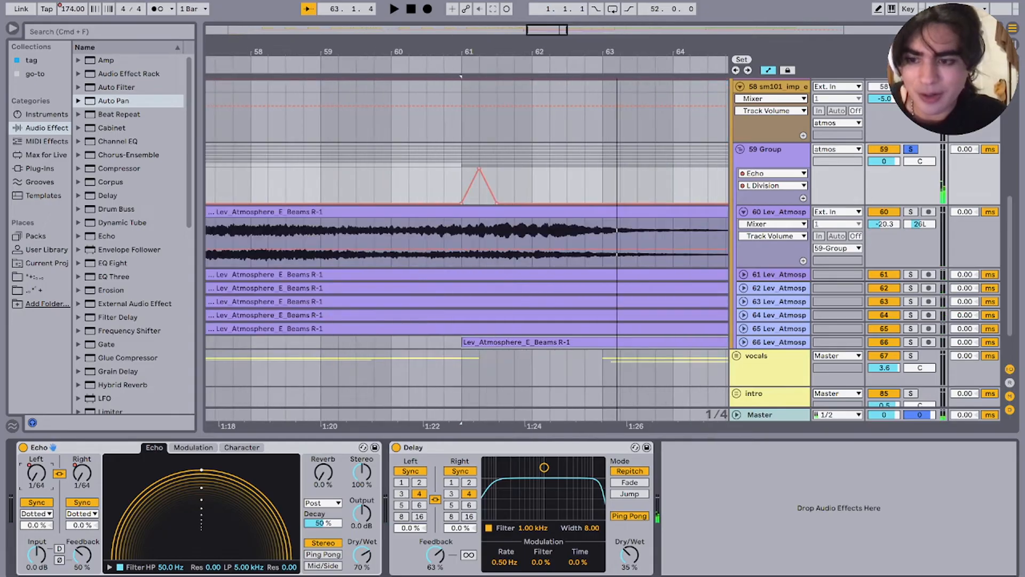
{"action": "key", "text": "space"}
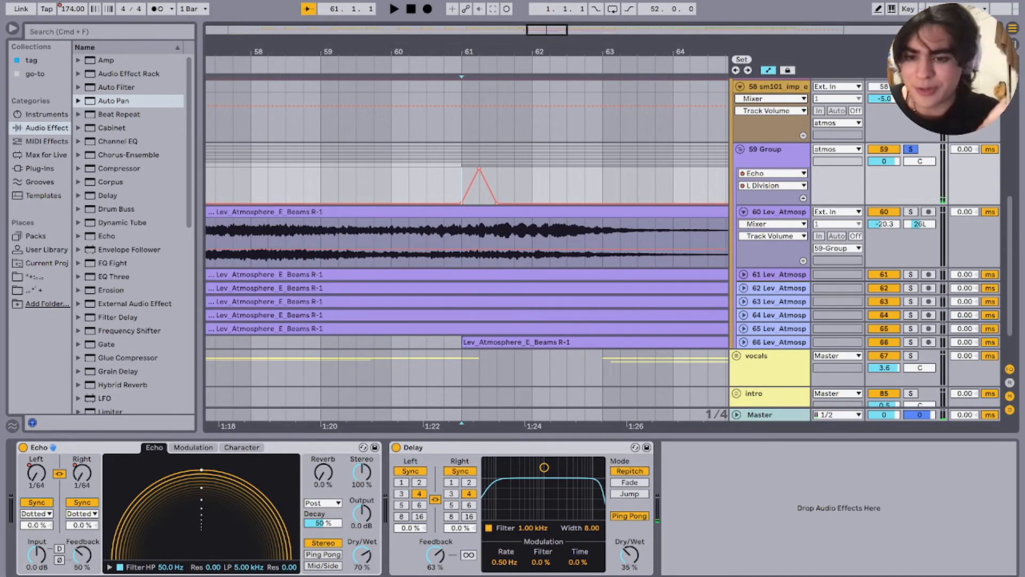
{"action": "key", "text": "space"}
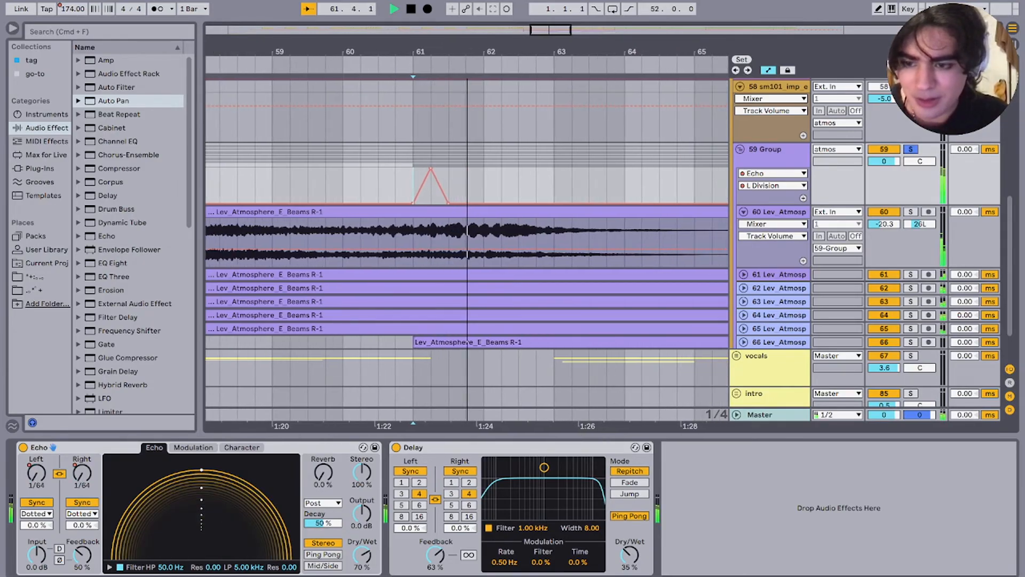
{"action": "scroll", "coordinate": [462, 190], "scroll_direction": "down", "scroll_amount": 5}
{"action": "scroll", "coordinate": [462, 190], "scroll_direction": "up", "scroll_amount": 4}
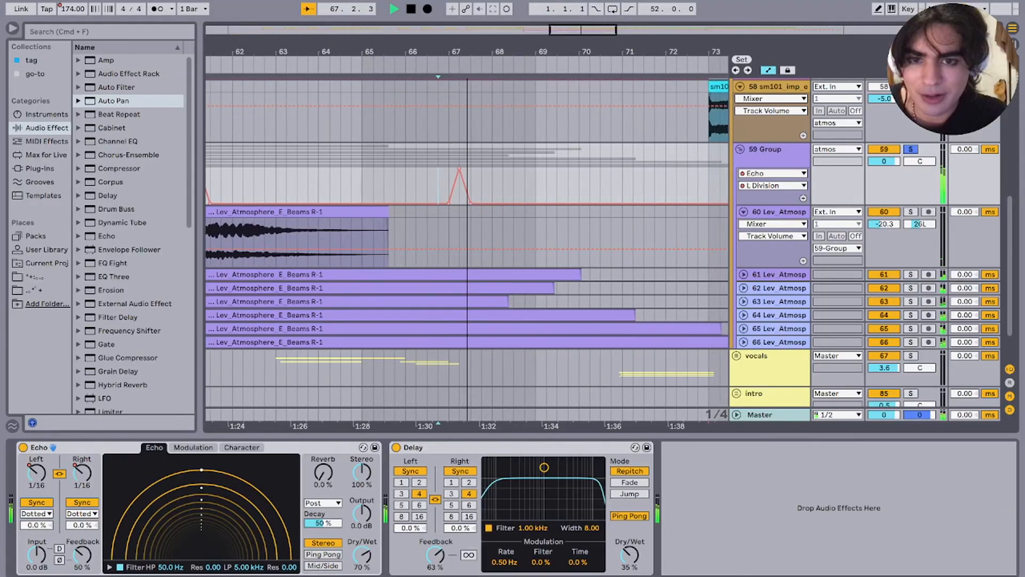
Step: Fold 59 Group and bring the other atmos tracks back into view during playback
{"action": "left_click", "coordinate": [739, 149]}
{"action": "scroll", "coordinate": [467, 191], "scroll_direction": "down", "scroll_amount": 5}
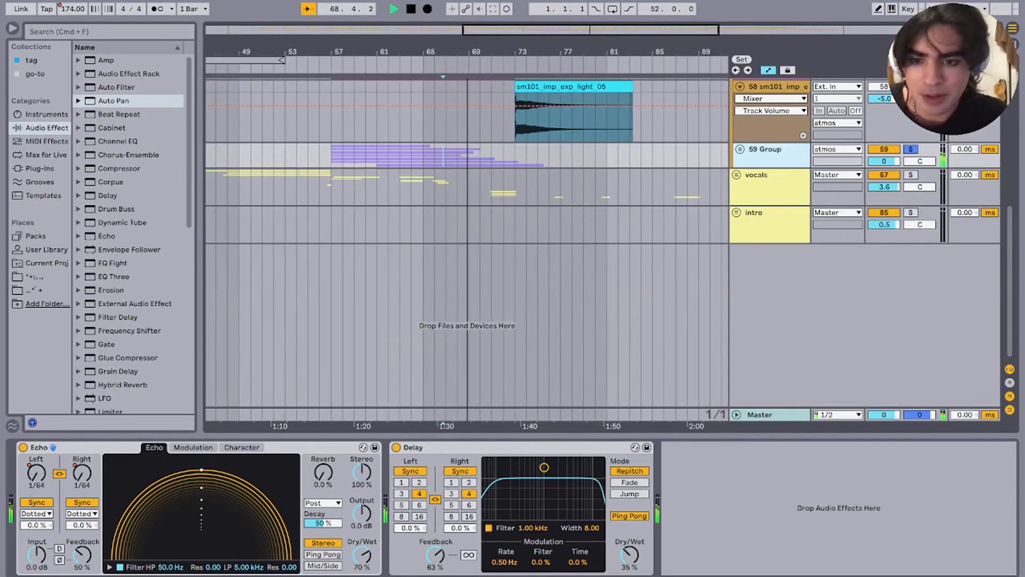
{"action": "scroll", "coordinate": [467, 191], "scroll_direction": "up", "scroll_amount": 5}
{"action": "scroll", "coordinate": [467, 190], "scroll_direction": "left", "scroll_amount": 3}
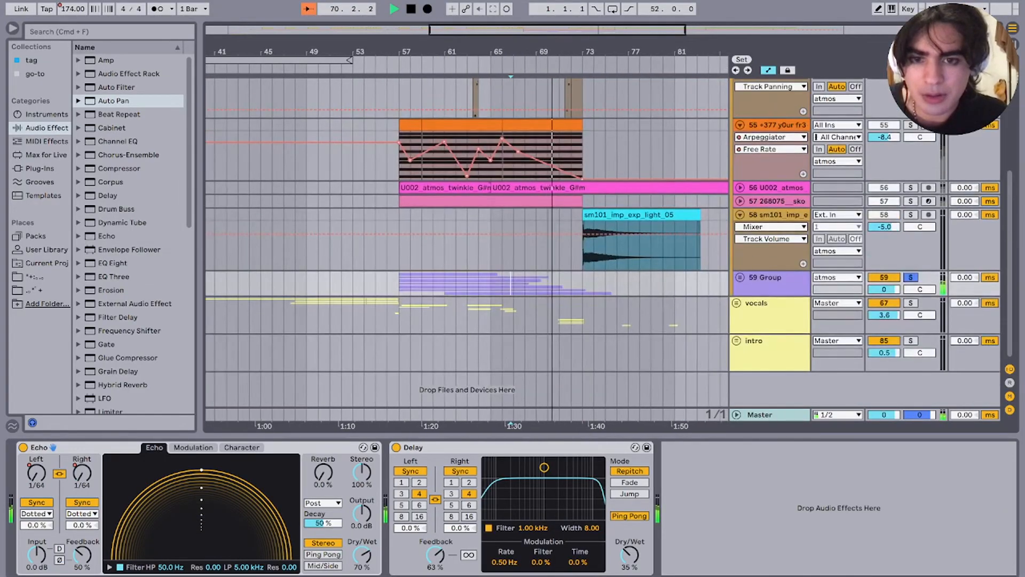
Step: Turn off 59 Group's solo and play the full arrangement from bar 57 with the vocals group muted
{"action": "left_click", "coordinate": [911, 277]}
{"action": "key", "text": "space"}
{"action": "left_click", "coordinate": [399, 283]}
{"action": "key", "text": "space"}
{"action": "scroll", "coordinate": [467, 243], "scroll_direction": "up", "scroll_amount": 5}
{"action": "scroll", "coordinate": [467, 243], "scroll_direction": "down", "scroll_amount": 4}
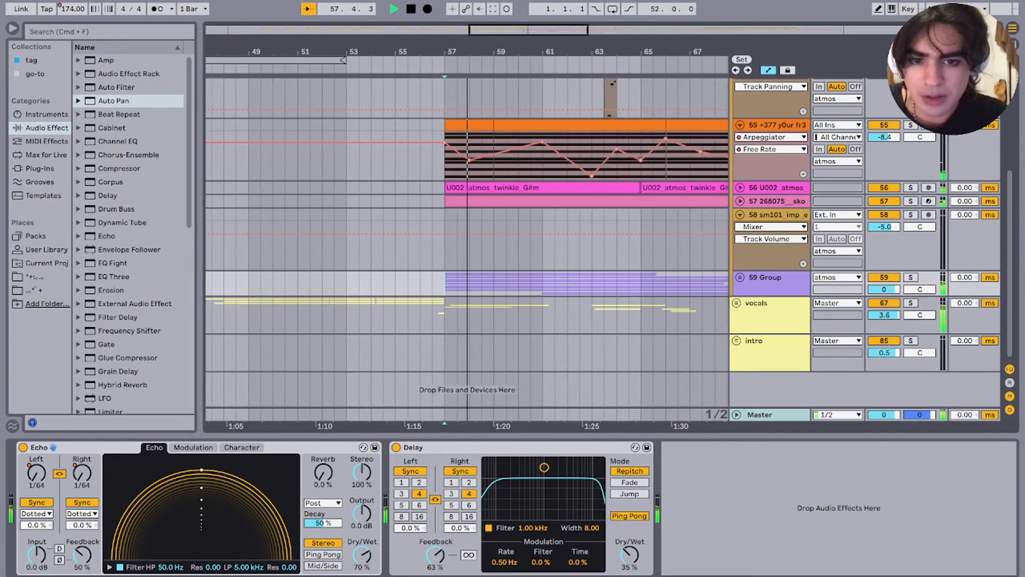
{"action": "scroll", "coordinate": [467, 243], "scroll_direction": "down", "scroll_amount": 2}
{"action": "scroll", "coordinate": [467, 243], "scroll_direction": "up", "scroll_amount": 5}
{"action": "scroll", "coordinate": [467, 243], "scroll_direction": "down", "scroll_amount": 5}
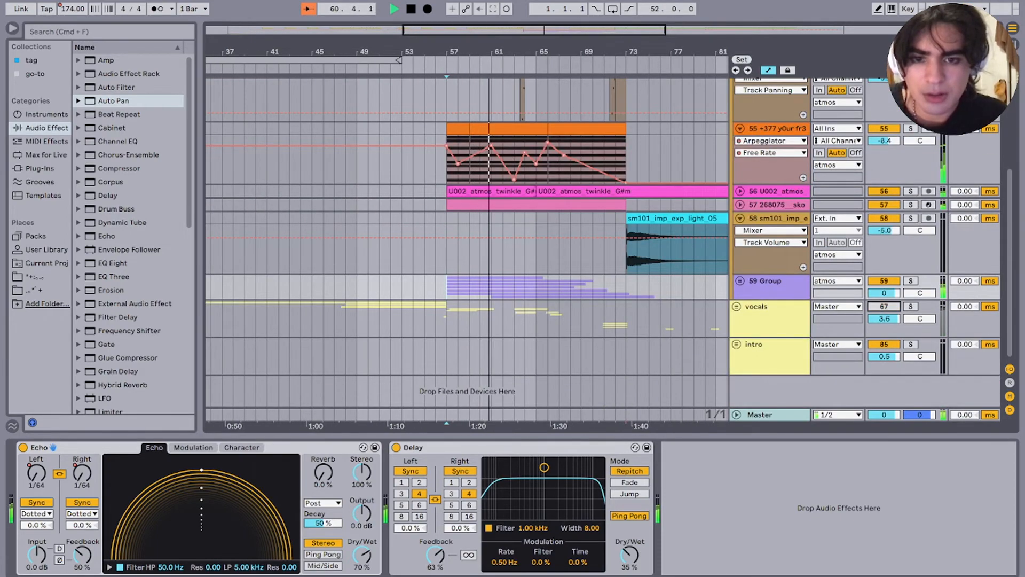
{"action": "key", "text": "plus"}
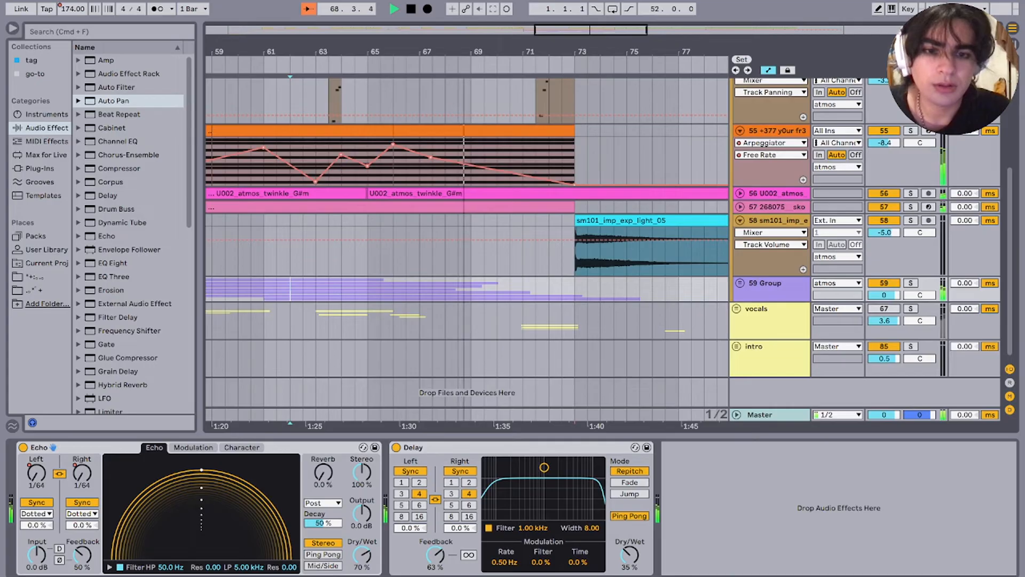
Step: Fold the atmos group during playback and select the vocals group to show its EQ Eight in the song overview
{"action": "left_click", "coordinate": [510, 320]}
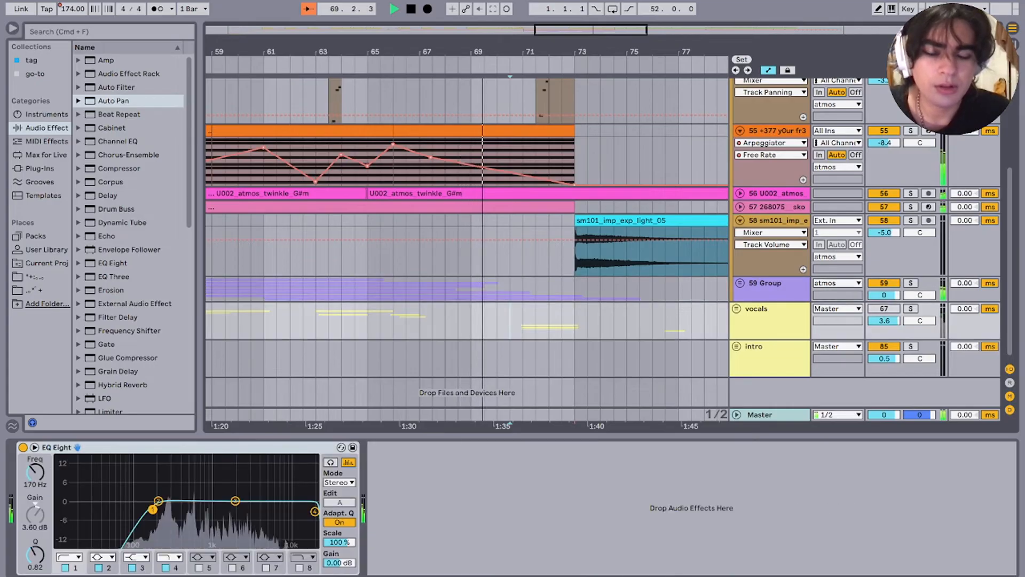
{"action": "scroll", "coordinate": [511, 321], "scroll_direction": "down", "scroll_amount": 5}
{"action": "scroll", "coordinate": [512, 320], "scroll_direction": "up", "scroll_amount": 3}
{"action": "scroll", "coordinate": [511, 320], "scroll_direction": "up", "scroll_amount": 5}
{"action": "left_click", "coordinate": [736, 185]}
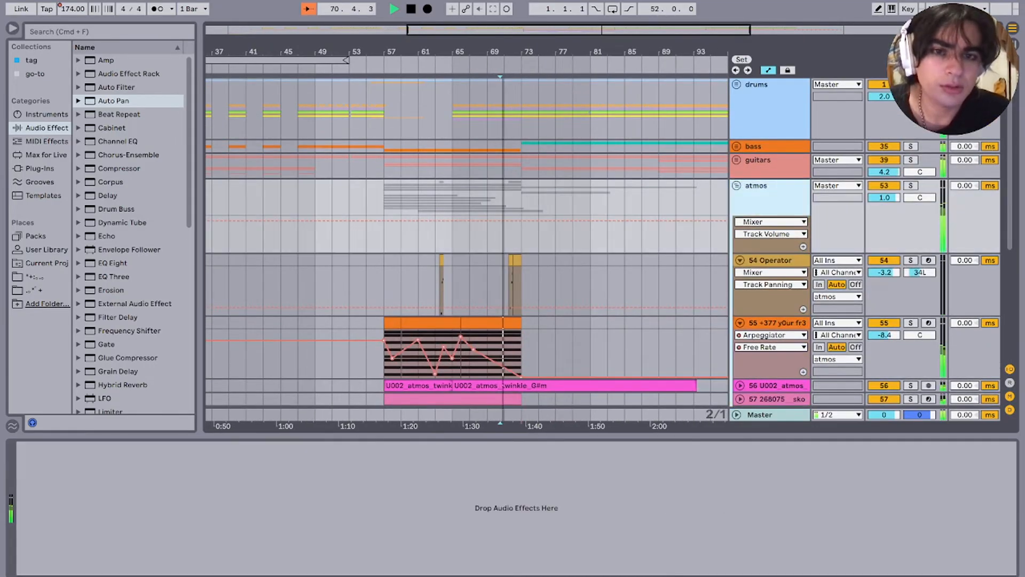
{"action": "left_click", "coordinate": [504, 235]}
{"action": "key", "text": "Down"}
{"action": "key", "text": "plus"}
{"action": "key", "text": "plus"}
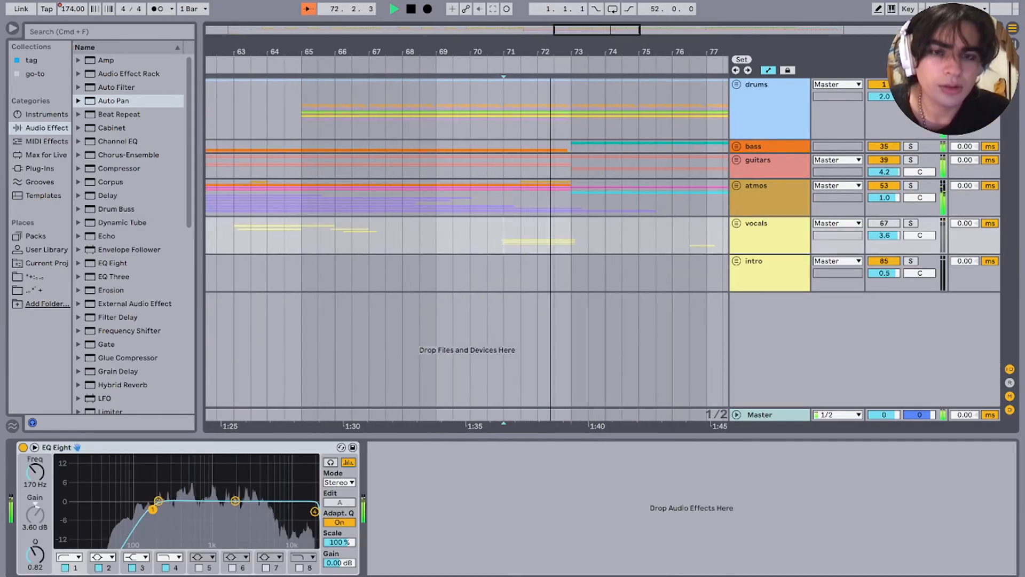
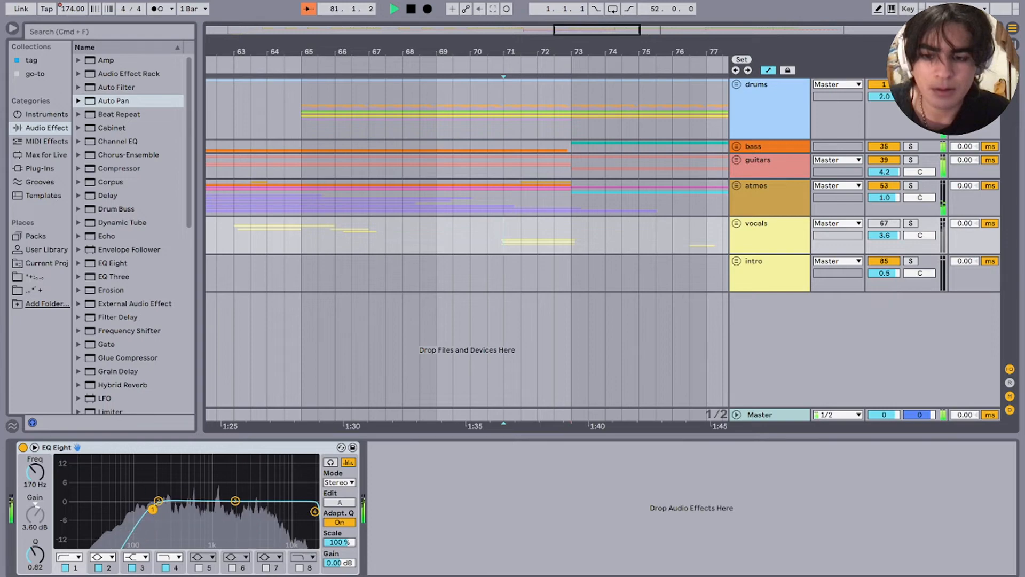
{"action": "key", "text": "minus"}
{"action": "key", "text": "minus"}
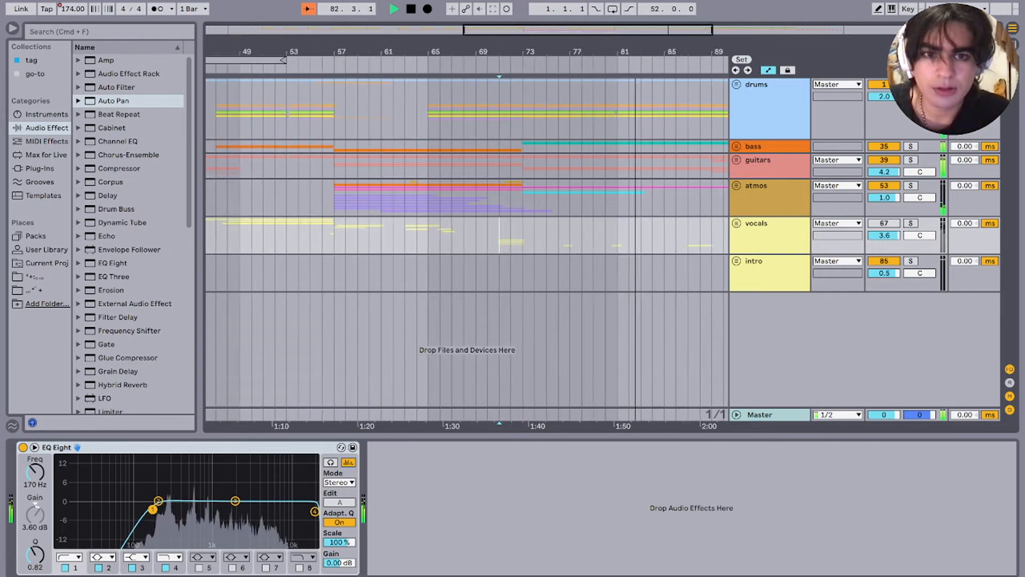
Step: Stop playback, solo the vocals group and unfold it to reveal its tracks
{"action": "left_click", "coordinate": [454, 235]}
{"action": "key", "text": "space"}
{"action": "left_click", "coordinate": [420, 234]}
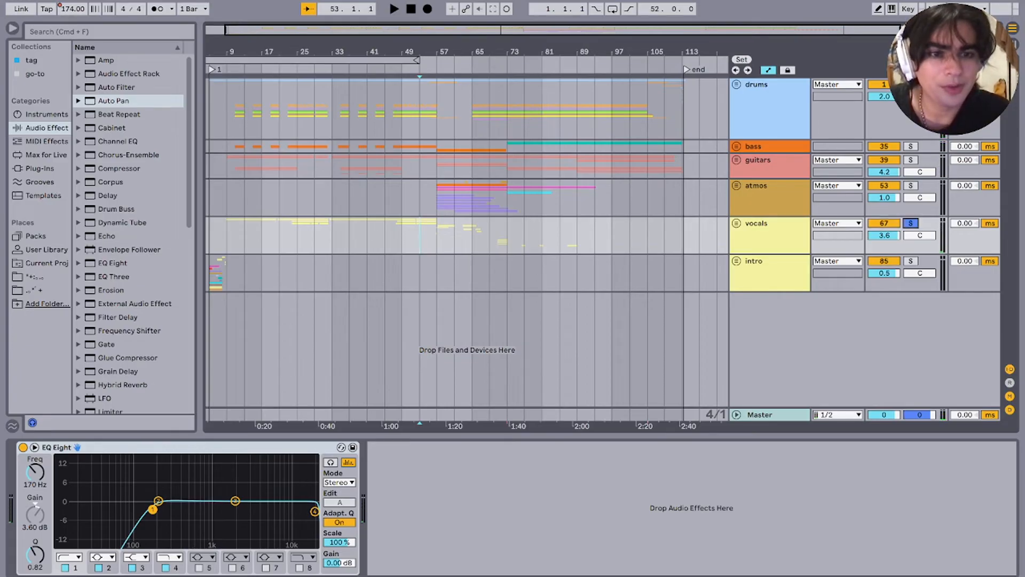
{"action": "key", "text": "u"}
{"action": "scroll", "coordinate": [347, 310], "scroll_direction": "down", "scroll_amount": 5}
{"action": "scroll", "coordinate": [347, 309], "scroll_direction": "left", "scroll_amount": 1}
Step: Play the vocals from bar 9 and unfold track 69 to show its waveform and device chain
{"action": "left_click", "coordinate": [241, 229]}
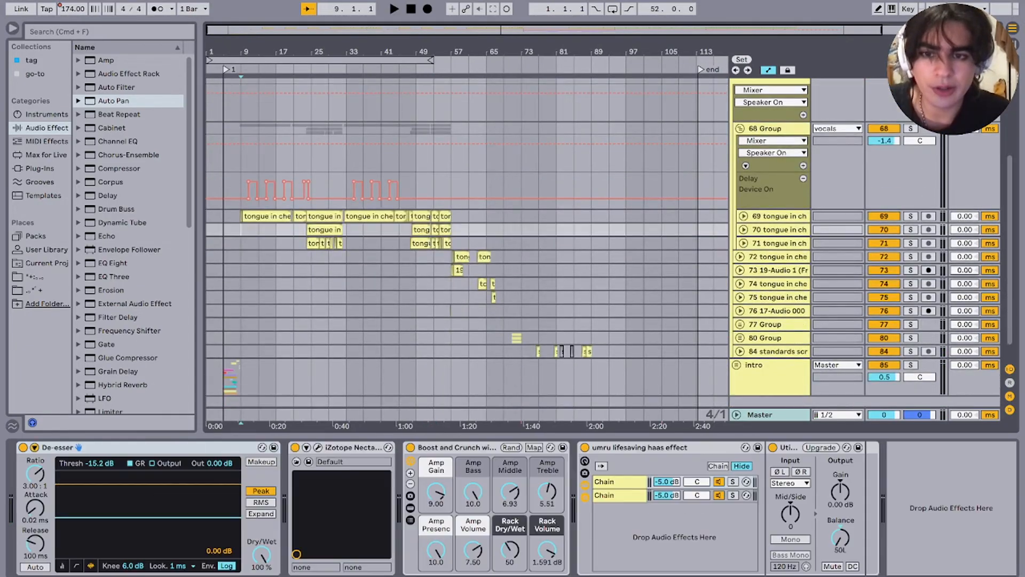
{"action": "key", "text": "space"}
{"action": "key", "text": "plus"}
{"action": "key", "text": "plus"}
{"action": "key", "text": "plus"}
{"action": "key", "text": "plus"}
{"action": "key", "text": "plus"}
{"action": "left_click", "coordinate": [391, 229]}
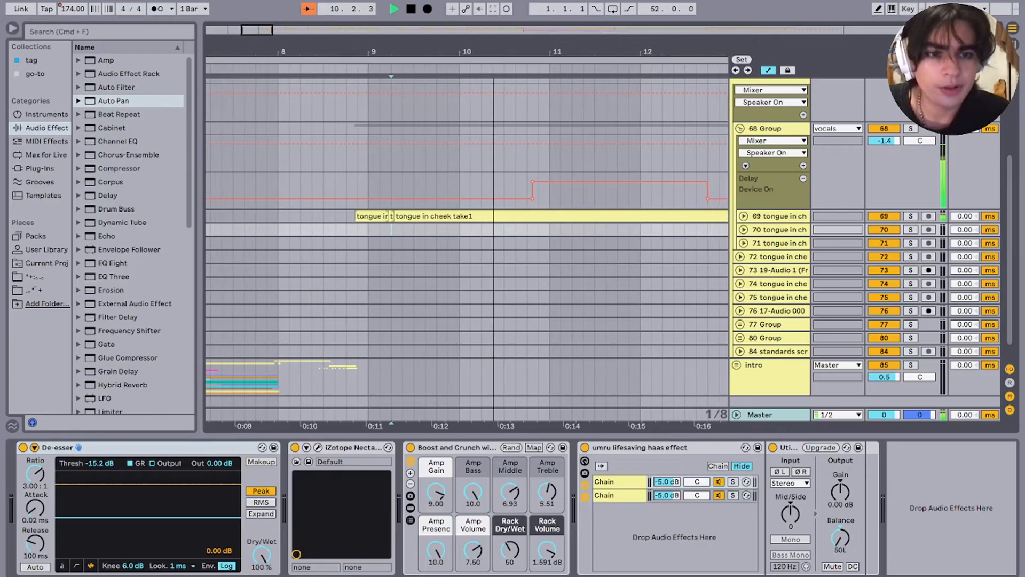
{"action": "left_click", "coordinate": [743, 216]}
{"action": "double_click", "coordinate": [778, 217]}
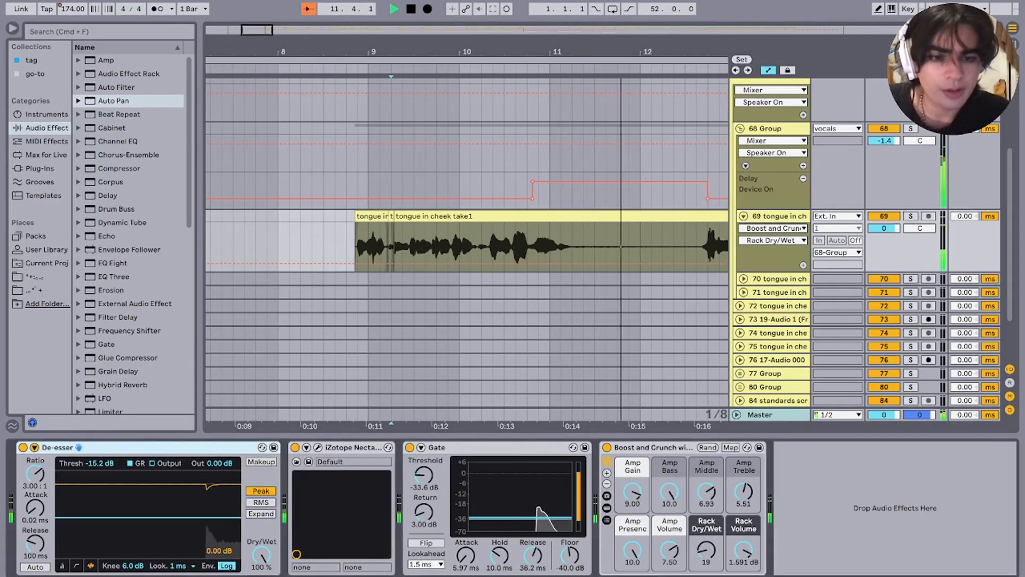
{"action": "key", "text": "space"}
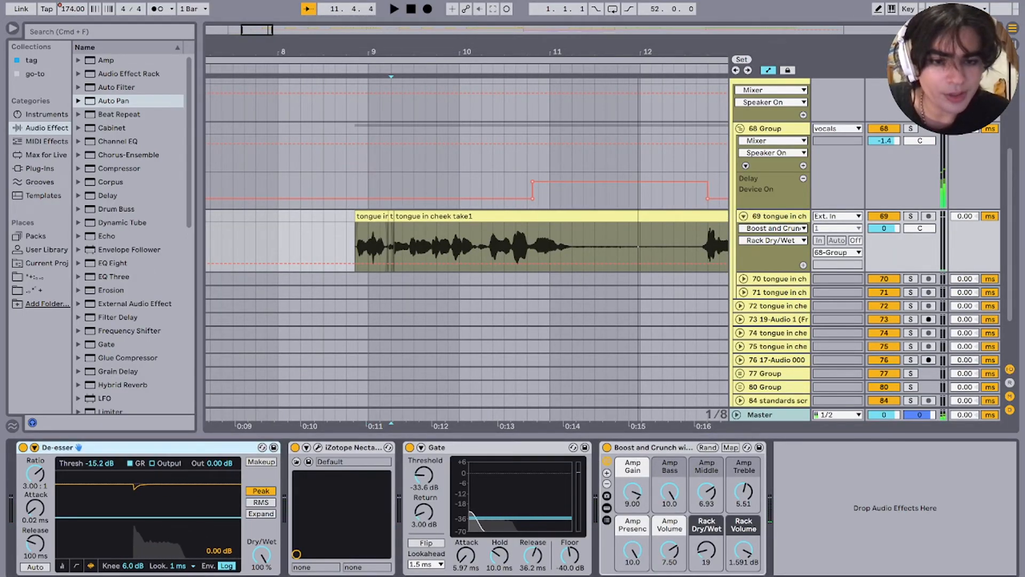
Step: Inspect the Boost and Crunch rack on track 69, showing its chains and collapsing and expanding the device
{"action": "left_click", "coordinate": [607, 507]}
{"action": "left_click", "coordinate": [606, 508]}
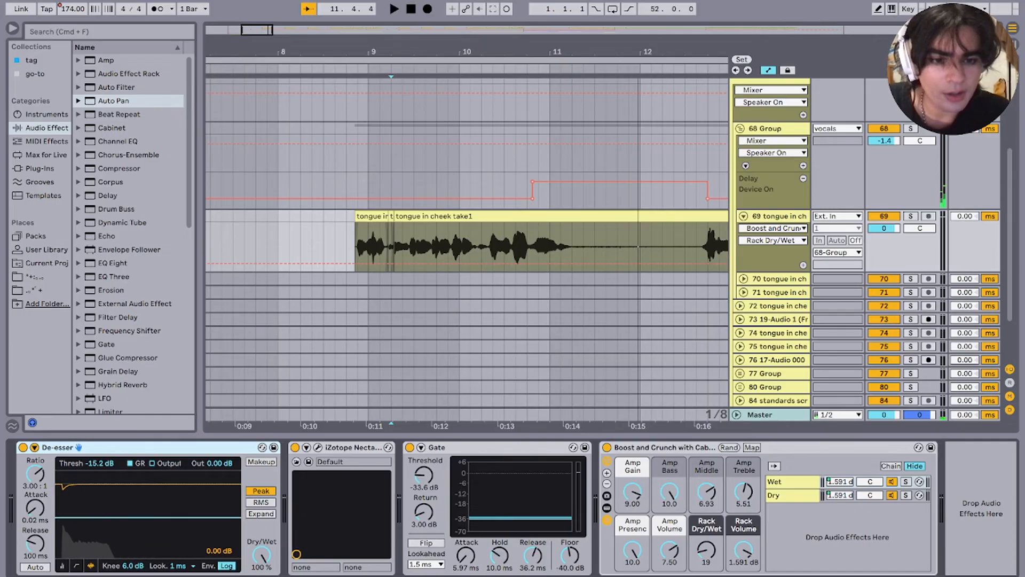
{"action": "left_click", "coordinate": [607, 520]}
{"action": "double_click", "coordinate": [638, 447]}
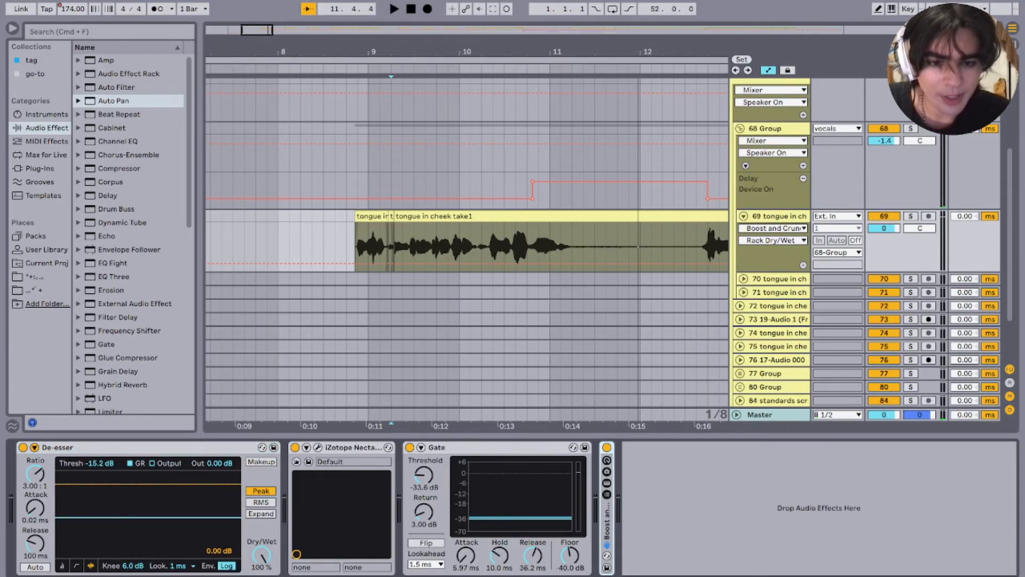
{"action": "left_click", "coordinate": [607, 460]}
{"action": "double_click", "coordinate": [648, 448]}
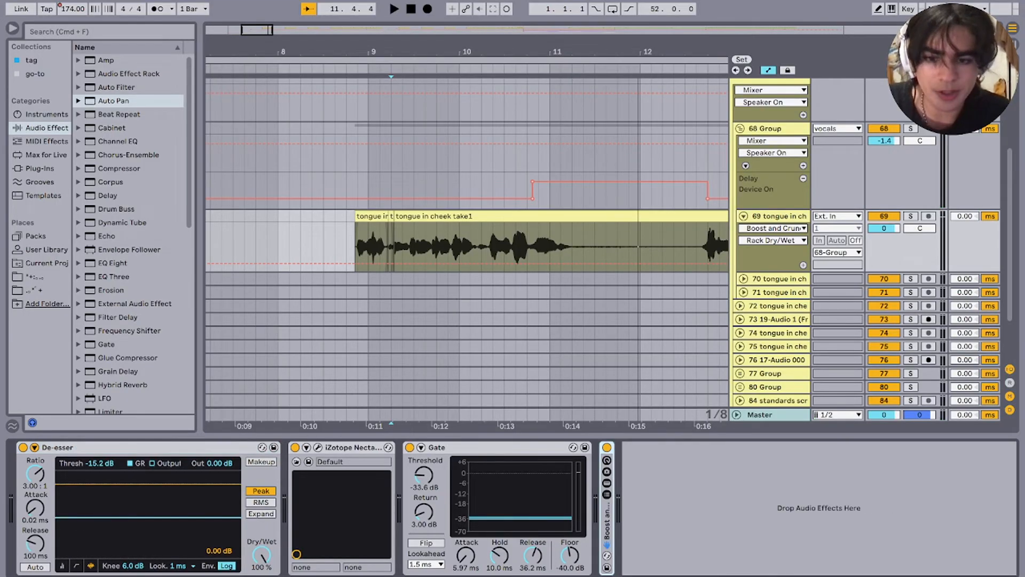
{"action": "double_click", "coordinate": [606, 545]}
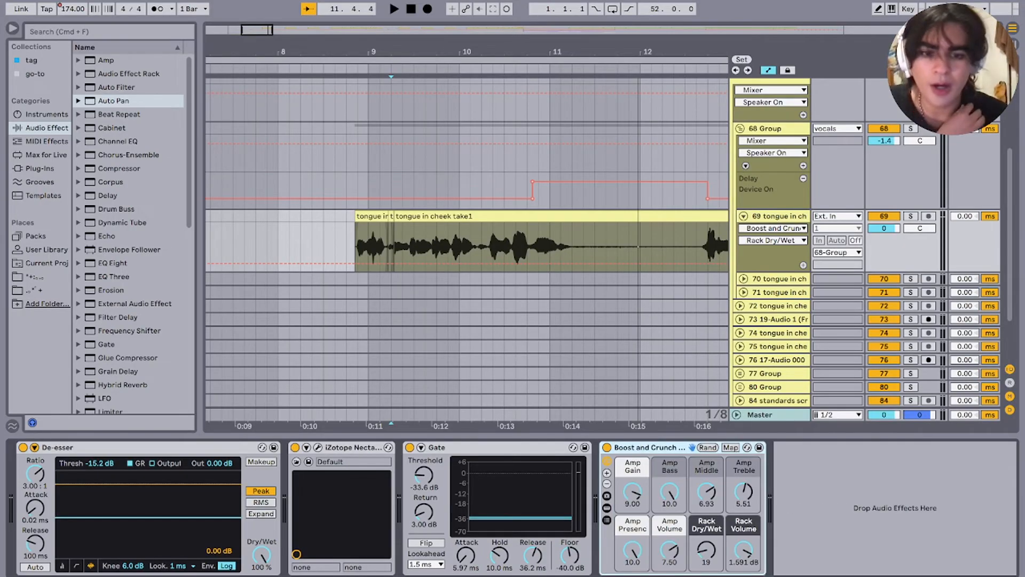
Step: Browse the Amp Simulation presets of Audio Effect Rack in the browser
{"action": "left_click", "coordinate": [78, 74]}
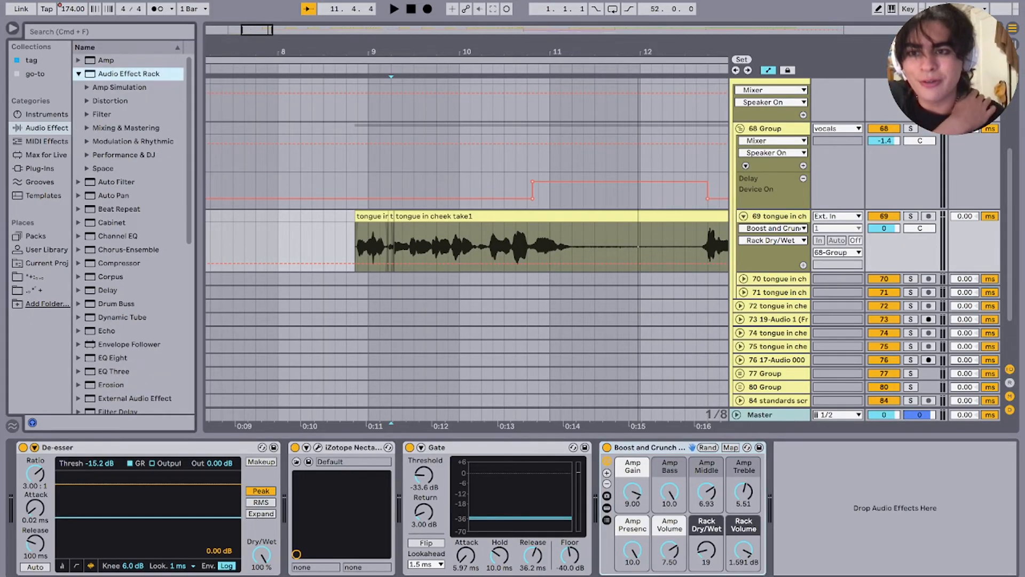
{"action": "left_click", "coordinate": [87, 87]}
{"action": "left_click", "coordinate": [143, 100]}
{"action": "left_click", "coordinate": [119, 87]}
{"action": "key", "text": "Up"}
{"action": "key", "text": "Up"}
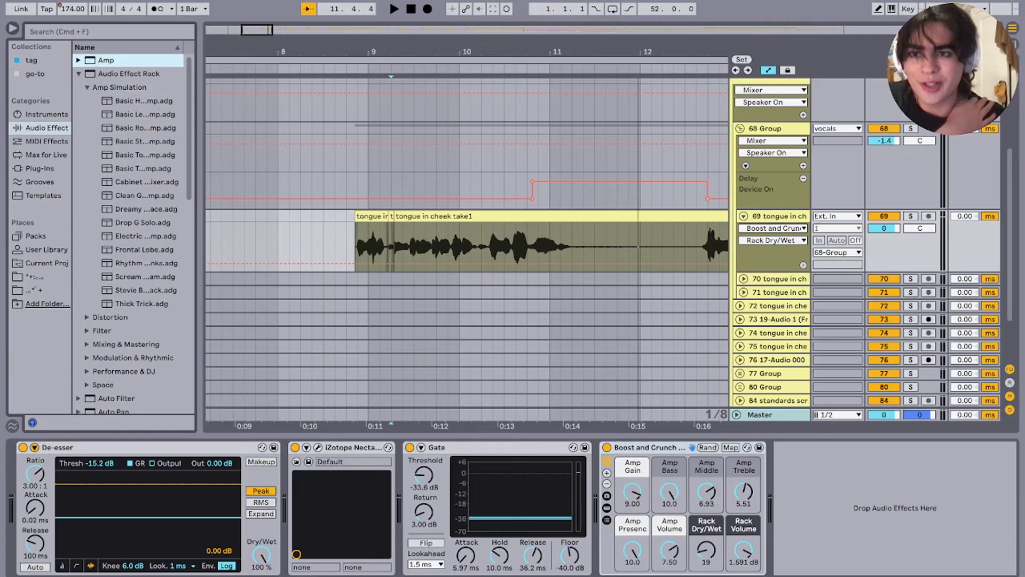
{"action": "key", "text": "Right"}
{"action": "key", "text": "Left"}
{"action": "key", "text": "Down"}
{"action": "key", "text": "Right"}
{"action": "key", "text": "Down"}
{"action": "key", "text": "Left"}
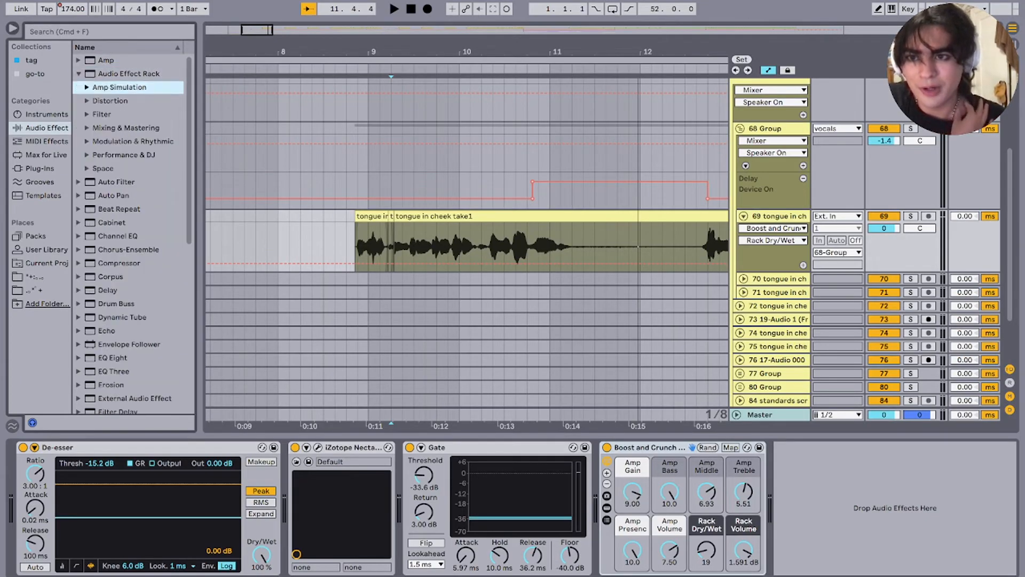
{"action": "key", "text": "Up"}
{"action": "key", "text": "Left"}
{"action": "key", "text": "Right"}
{"action": "key", "text": "Left"}
{"action": "key", "text": "Right"}
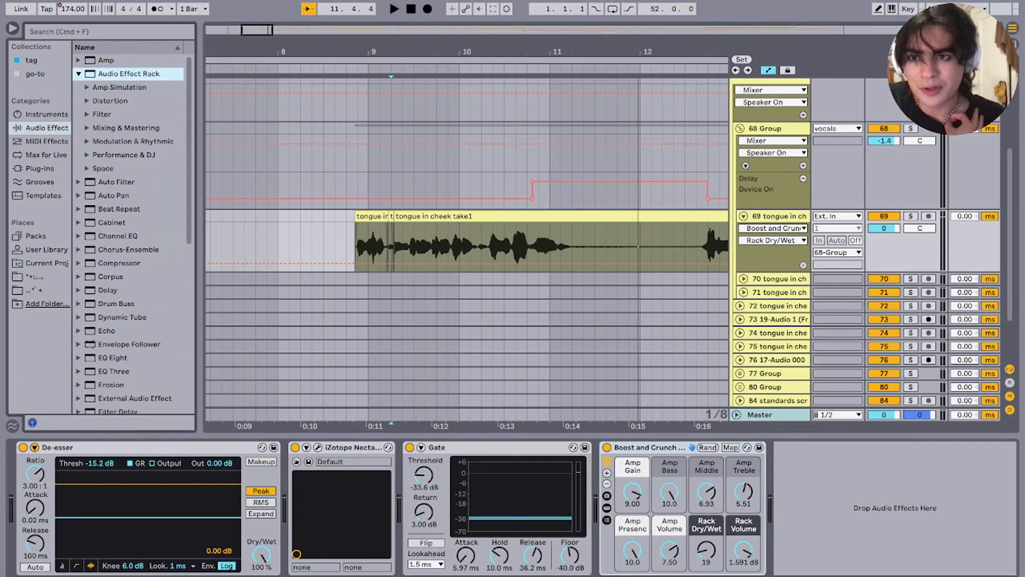
{"action": "key", "text": "Down"}
{"action": "key", "text": "Right"}
{"action": "key", "text": "Left"}
{"action": "key", "text": "Up"}
{"action": "key", "text": "Left"}
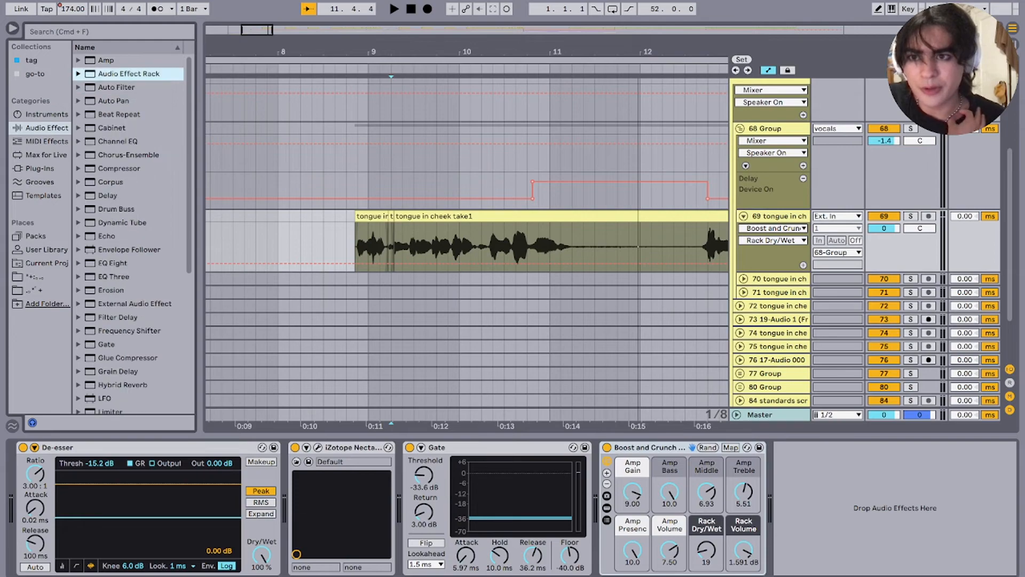
{"action": "key", "text": "Up"}
{"action": "key", "text": "Right"}
{"action": "key", "text": "Left"}
{"action": "key", "text": "Right"}
{"action": "key", "text": "Left"}
{"action": "key", "text": "Down"}
{"action": "key", "text": "Right"}
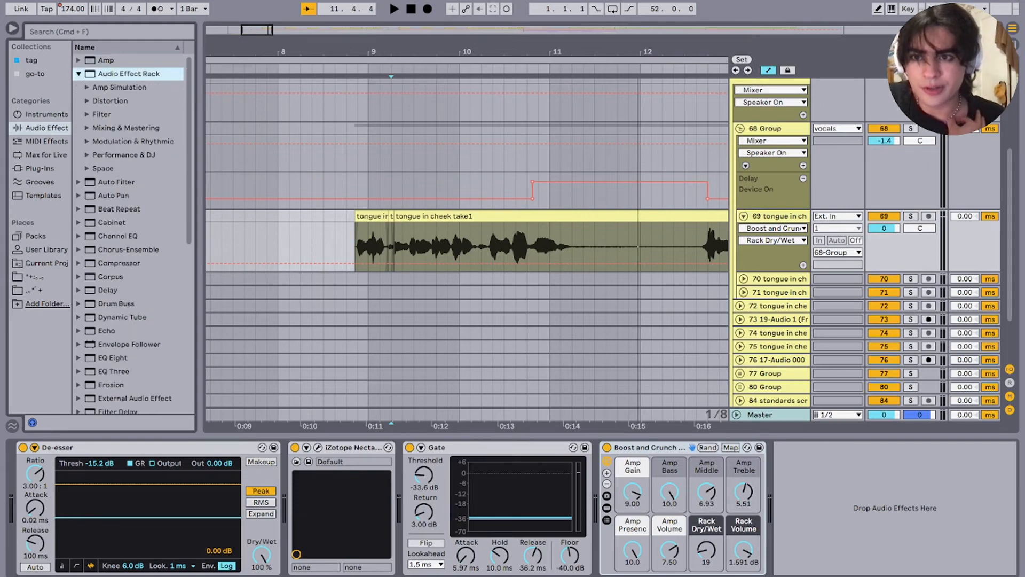
Step: Widen the browser to show the full Amp Simulation preset names, and collapse the Audio Effect Rack folder
{"action": "key", "text": "Down"}
{"action": "key", "text": "Right"}
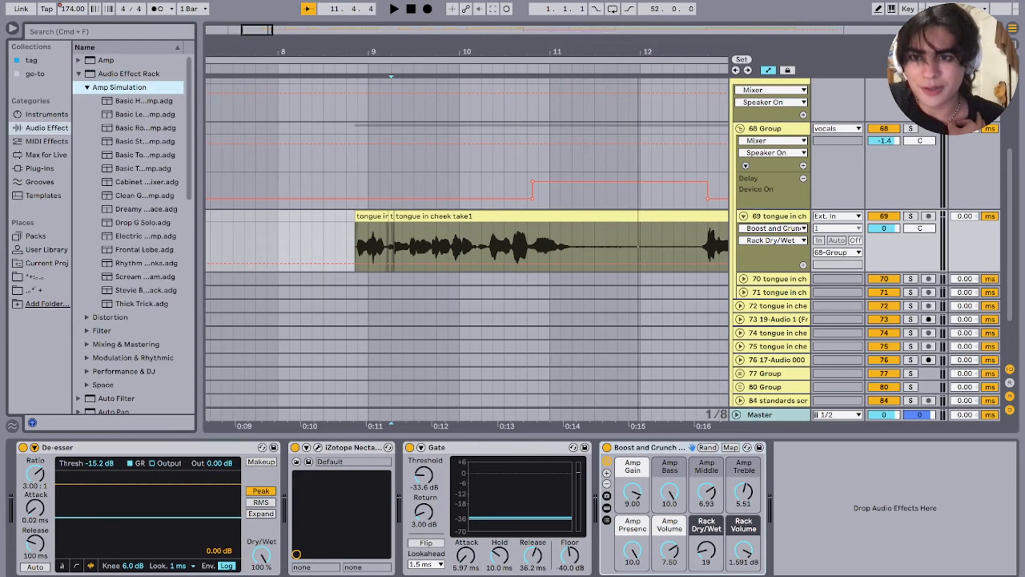
{"action": "left_click_drag", "start_coordinate": [199, 230], "coordinate": [252, 230]}
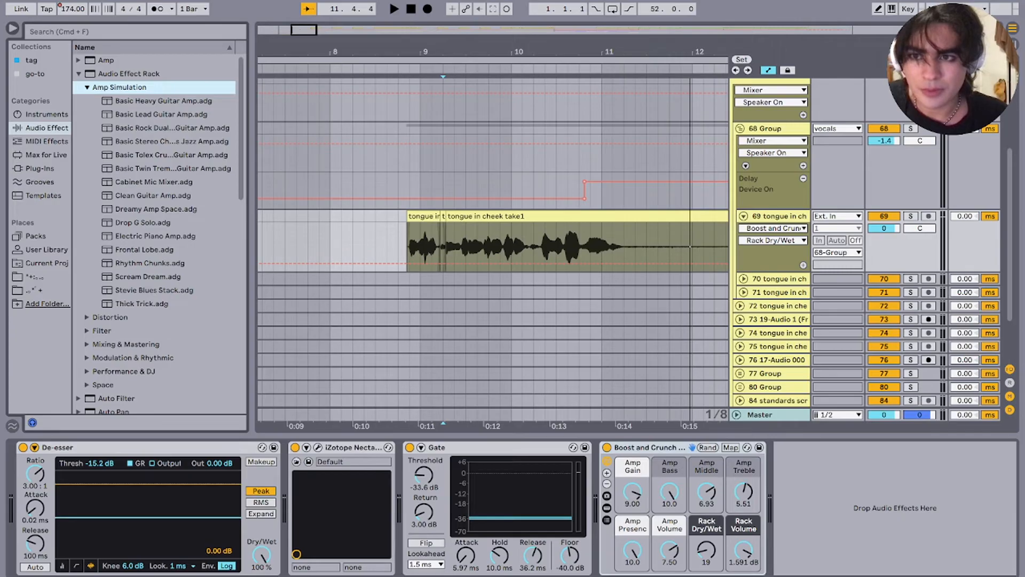
{"action": "key", "text": "Left"}
{"action": "key", "text": "Up"}
{"action": "key", "text": "Left"}
Step: Play track 69's vocal in short passages from bar 9, stopping around bar 12
{"action": "key", "text": "space"}
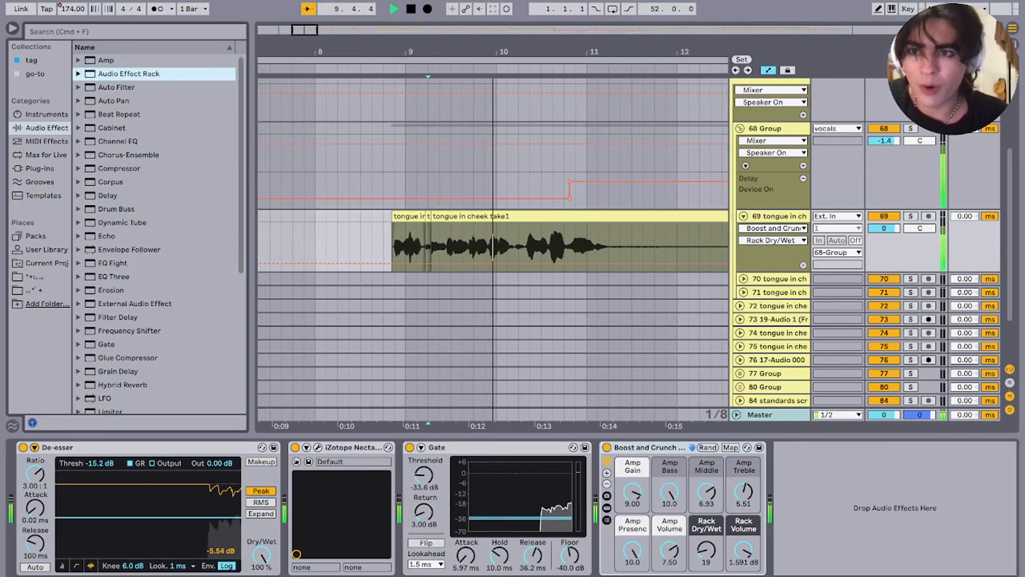
{"action": "key", "text": "space"}
{"action": "key", "text": "Up"}
{"action": "key", "text": "Right"}
{"action": "key", "text": "Left"}
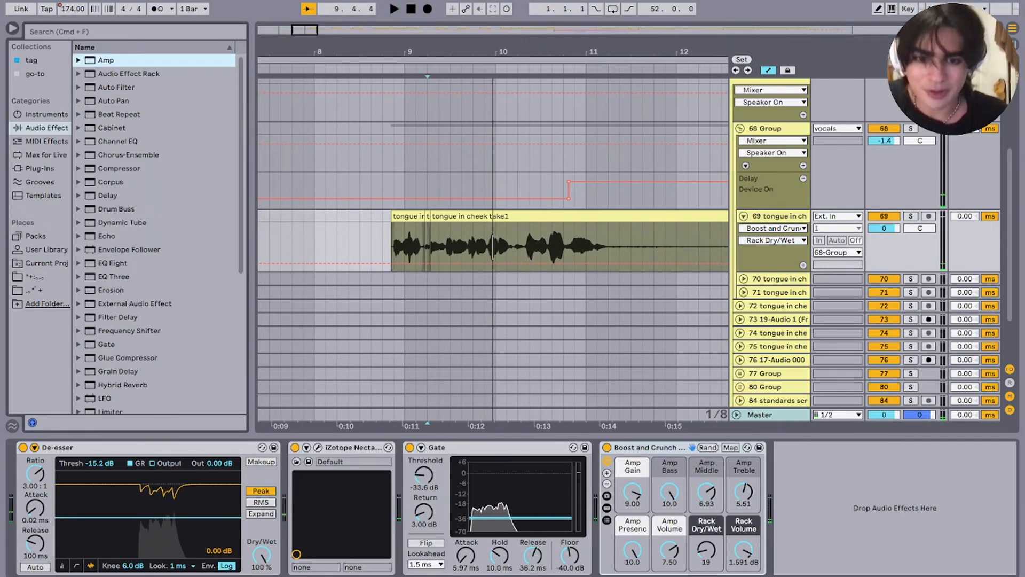
{"action": "key", "text": "space"}
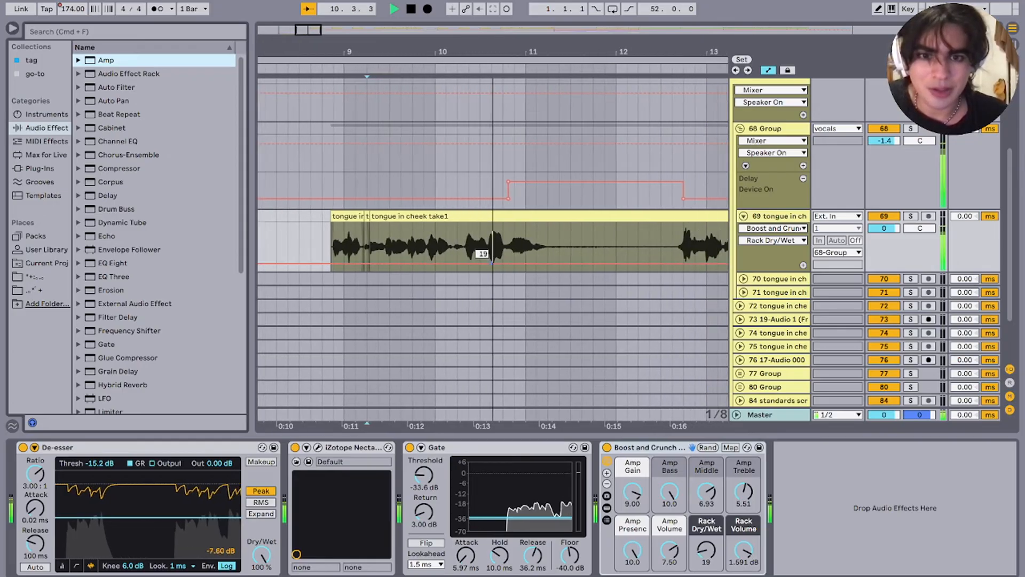
{"action": "left_click", "coordinate": [491, 246]}
{"action": "key", "text": "minus"}
{"action": "key", "text": "minus"}
{"action": "key", "text": "plus"}
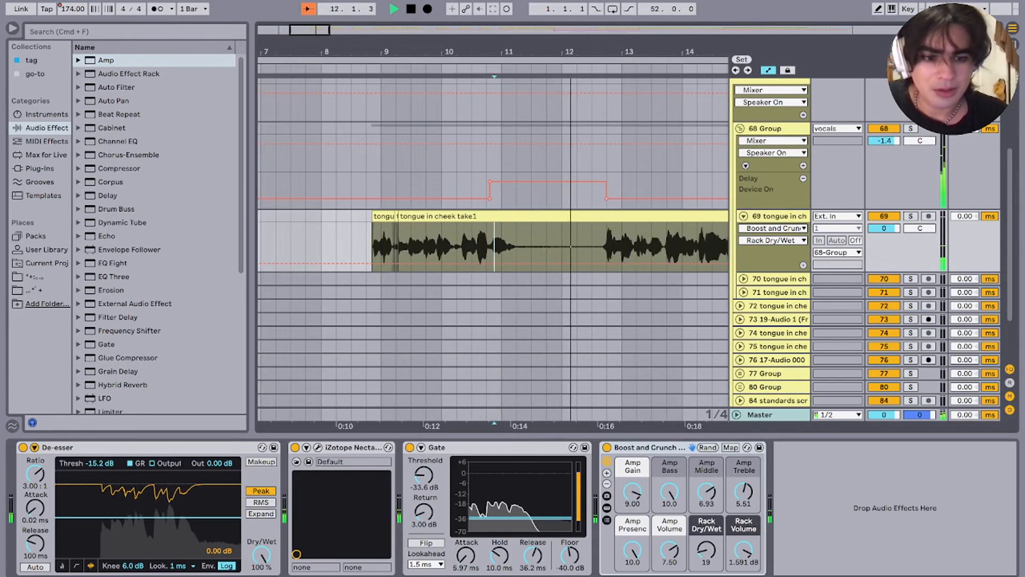
{"action": "scroll", "coordinate": [493, 247], "scroll_direction": "right", "scroll_amount": 3}
{"action": "scroll", "coordinate": [493, 247], "scroll_direction": "down", "scroll_amount": 1}
{"action": "key", "text": "space"}
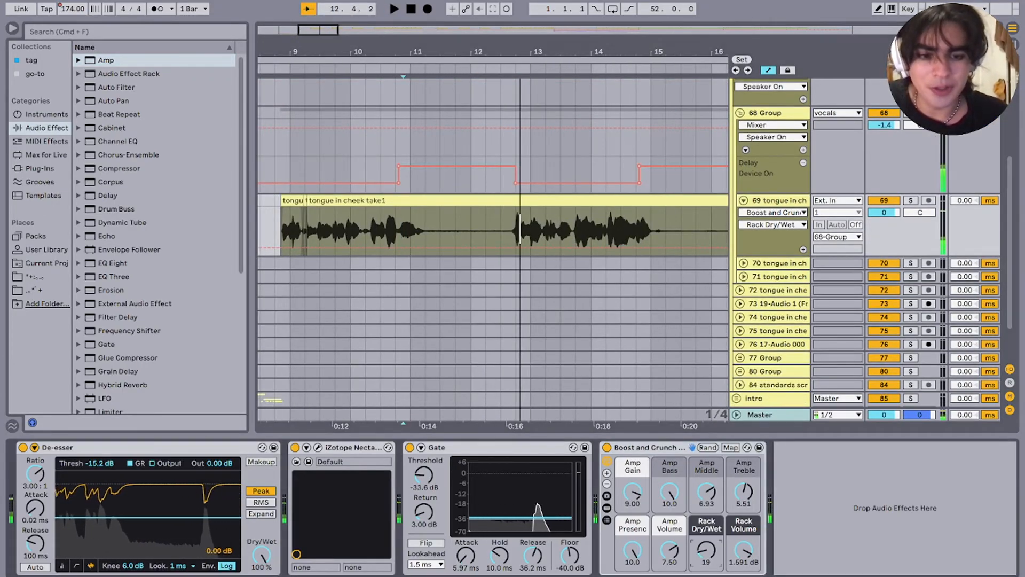
Step: Audition track 69 from bar 9 with the Boost and Crunch rack's Dry/Wet at 127, and restore it to 19
{"action": "left_click_drag", "start_coordinate": [707, 550], "coordinate": [707, 497]}
{"action": "key", "text": "space"}
{"action": "left_click", "coordinate": [373, 235]}
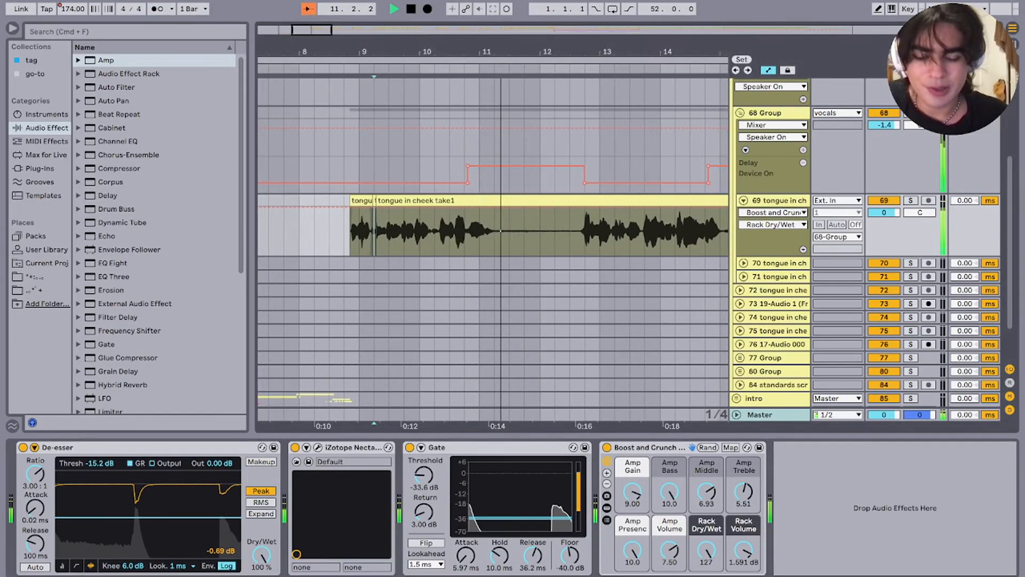
{"action": "key", "text": "space"}
{"action": "key", "text": "space"}
{"action": "key", "text": "space"}
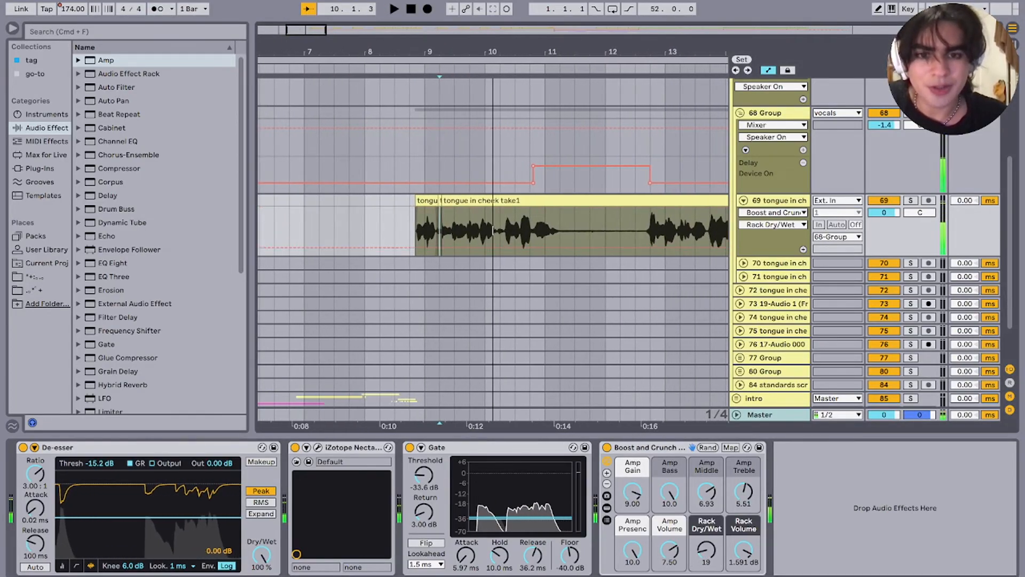
Step: Play track 69 onward and hide the automation lanes to show the vocal take clips up to about bar 39
{"action": "key", "text": "space"}
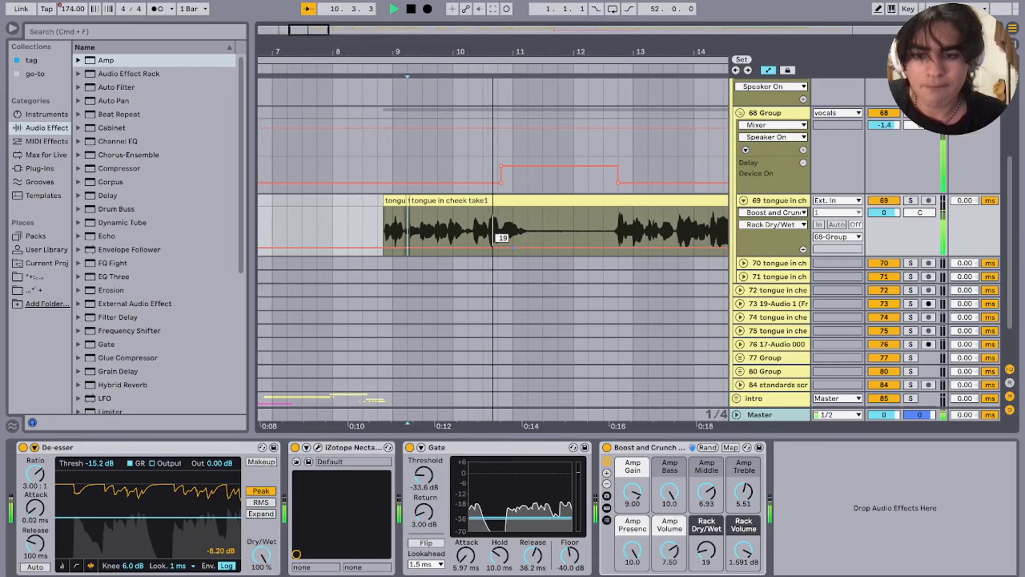
{"action": "scroll", "coordinate": [512, 245], "scroll_direction": "right", "scroll_amount": 3}
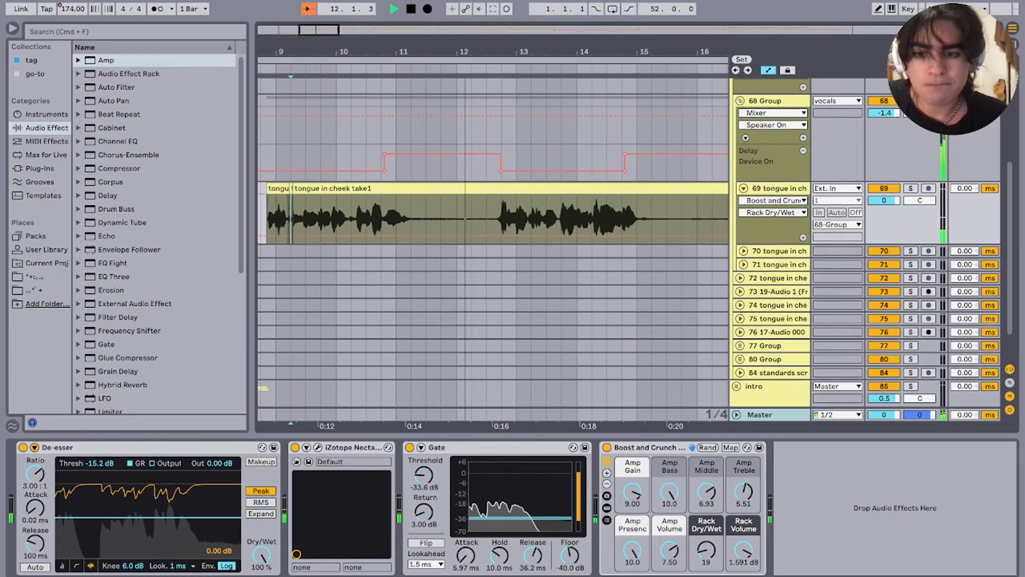
{"action": "scroll", "coordinate": [506, 238], "scroll_direction": "right", "scroll_amount": 3}
{"action": "scroll", "coordinate": [506, 238], "scroll_direction": "down", "scroll_amount": 3}
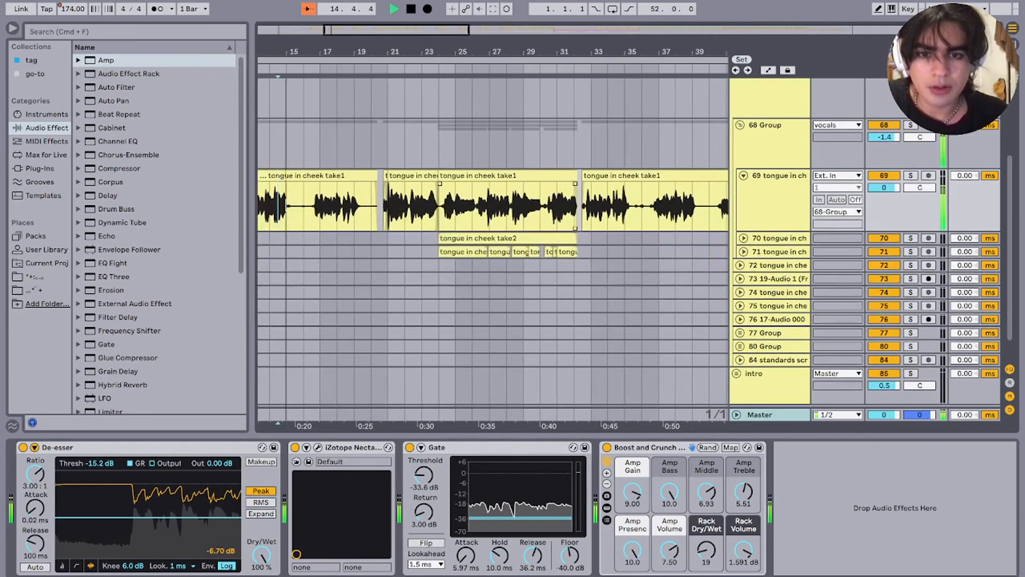
Step: Play the vocals from about bar 24 and show the effect chains of tracks 69, 70 and 71 in turn
{"action": "scroll", "coordinate": [469, 264], "scroll_direction": "up", "scroll_amount": 2}
{"action": "key", "text": "space"}
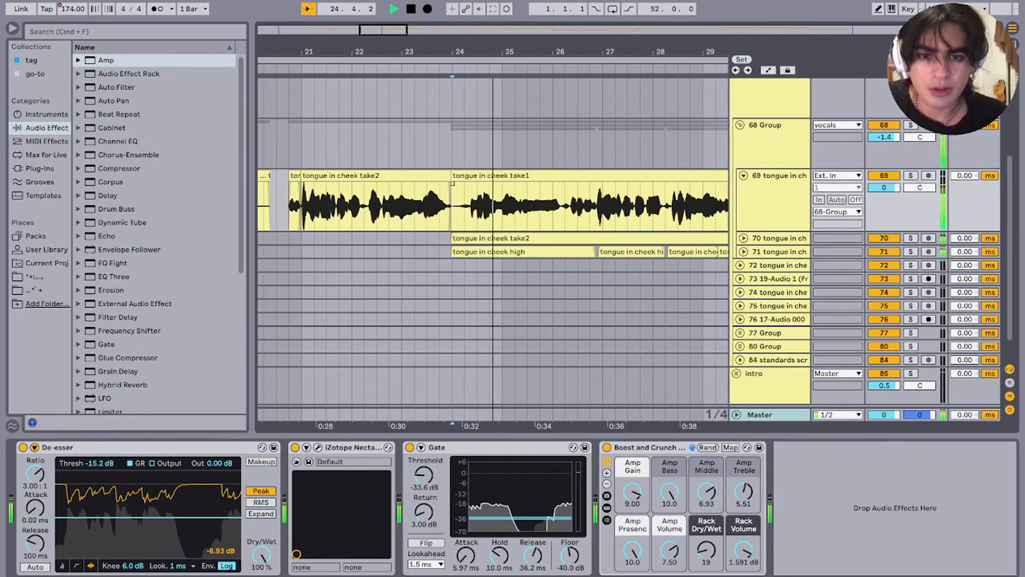
{"action": "left_click", "coordinate": [468, 264]}
{"action": "left_click", "coordinate": [779, 175]}
{"action": "left_click", "coordinate": [779, 238]}
{"action": "left_click", "coordinate": [779, 251]}
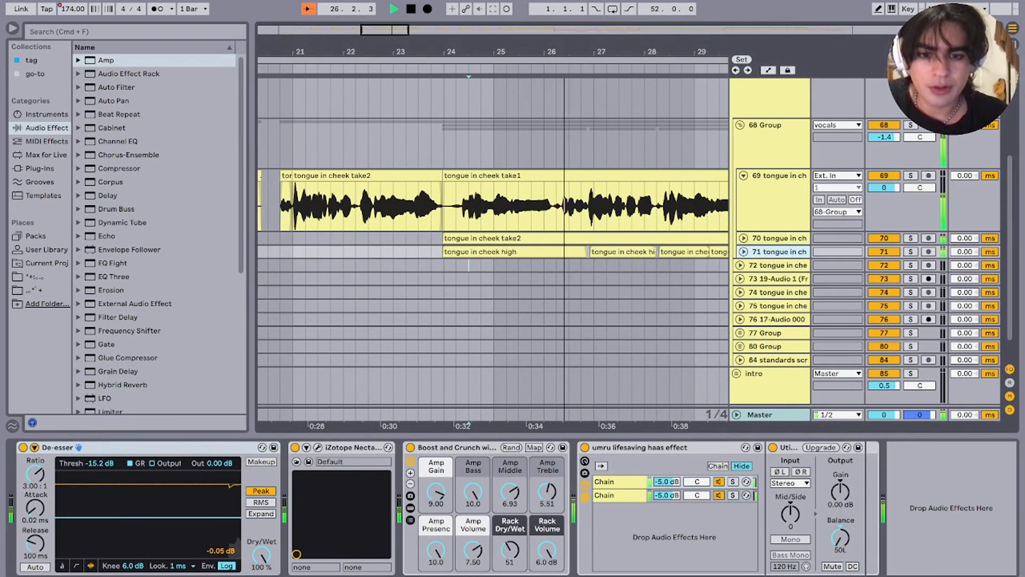
Step: Collapse track 69, stop playback, and select the stacked vocal takes from bar 24 to about bar 32 to point them out
{"action": "key", "text": "minus"}
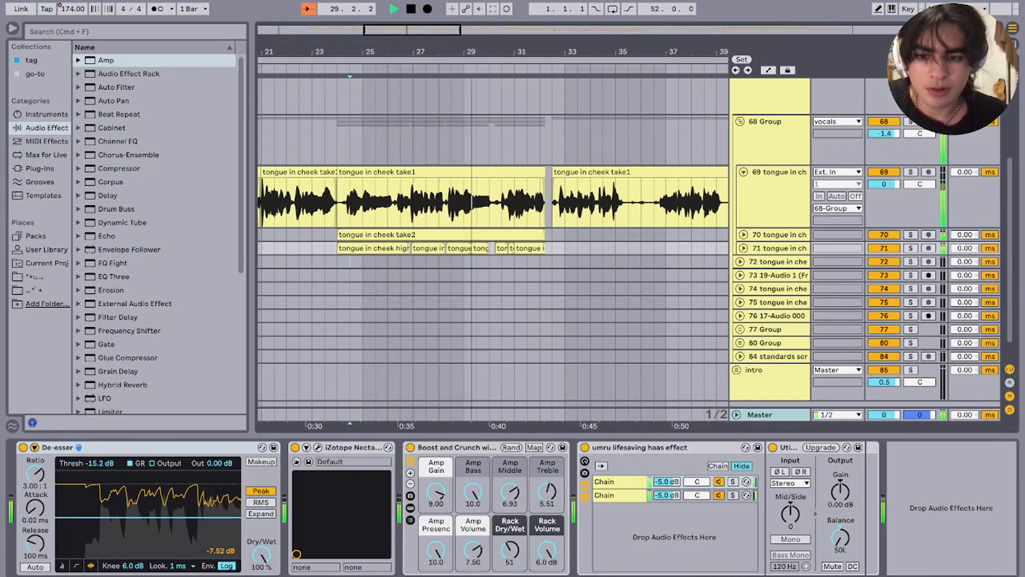
{"action": "left_click", "coordinate": [743, 172]}
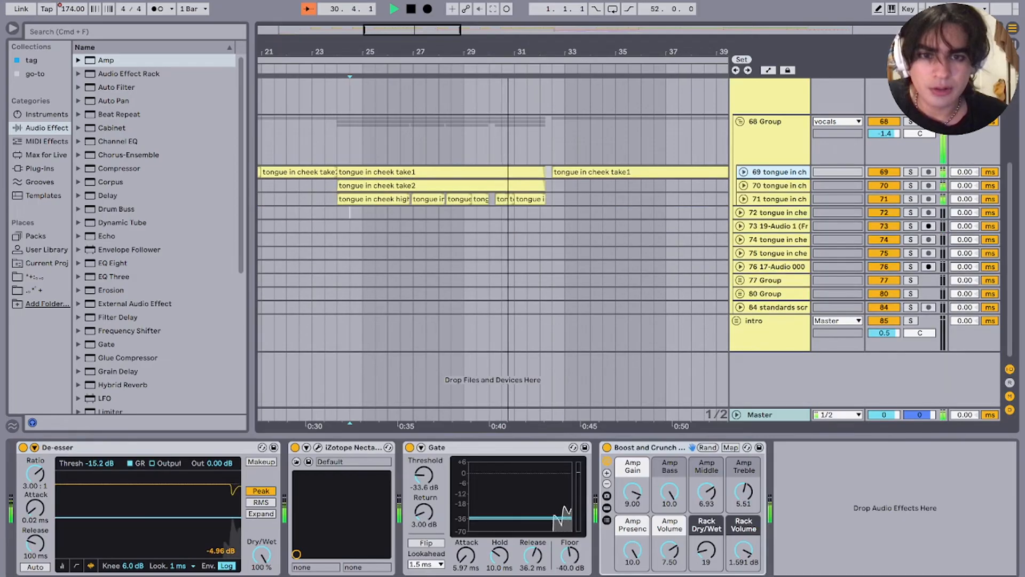
{"action": "left_click", "coordinate": [515, 225]}
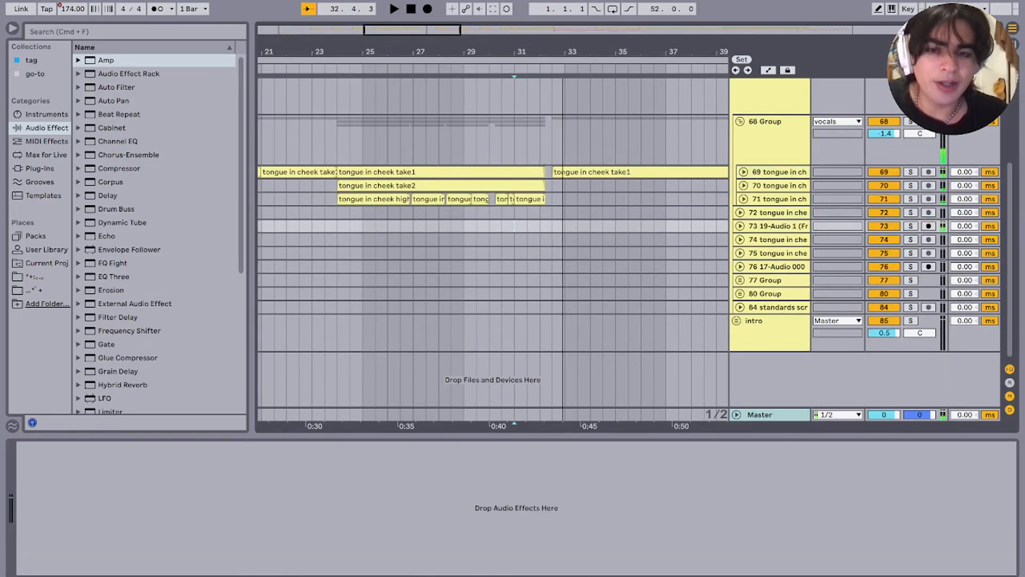
{"action": "left_click_drag", "start_coordinate": [337, 239], "coordinate": [552, 172]}
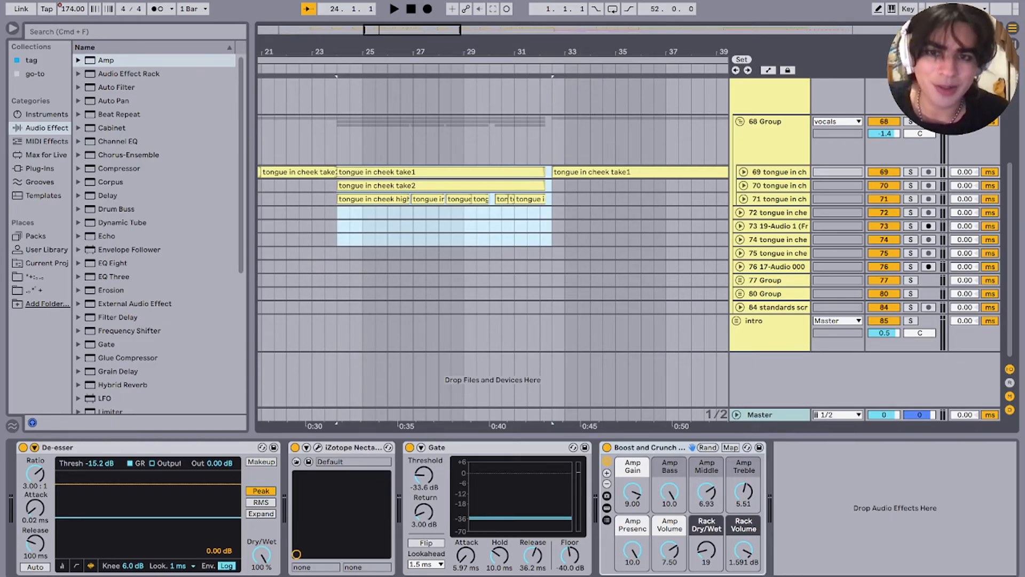
{"action": "left_click_drag", "start_coordinate": [337, 225], "coordinate": [553, 172]}
{"action": "left_click", "coordinate": [552, 212]}
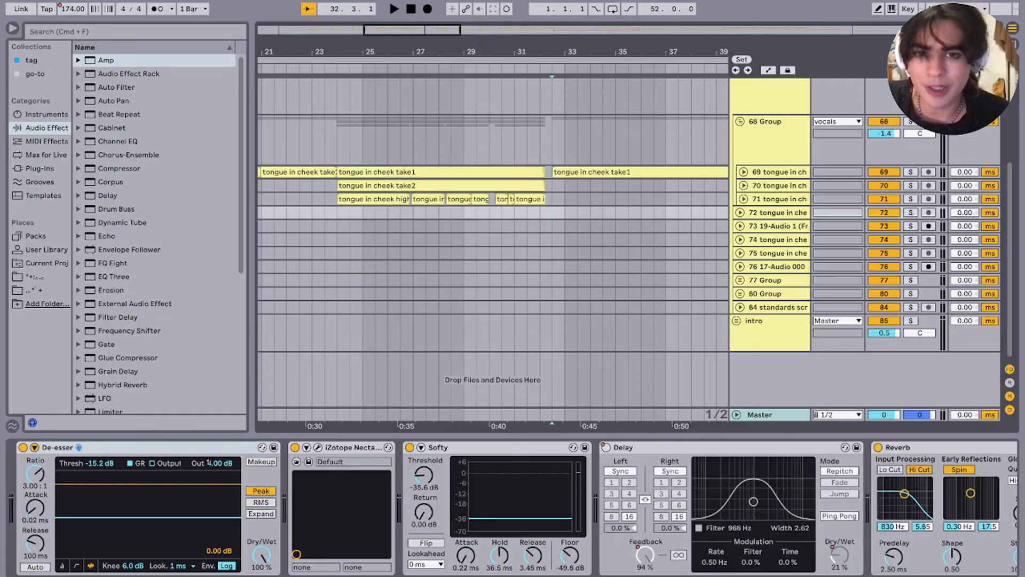
Step: Play the vocals from about bar 45 and show track 72's effect chain
{"action": "scroll", "coordinate": [552, 213], "scroll_direction": "down", "scroll_amount": 5}
{"action": "scroll", "coordinate": [552, 212], "scroll_direction": "right", "scroll_amount": 5}
{"action": "scroll", "coordinate": [552, 212], "scroll_direction": "up", "scroll_amount": 3}
{"action": "left_click", "coordinate": [543, 283]}
{"action": "key", "text": "space"}
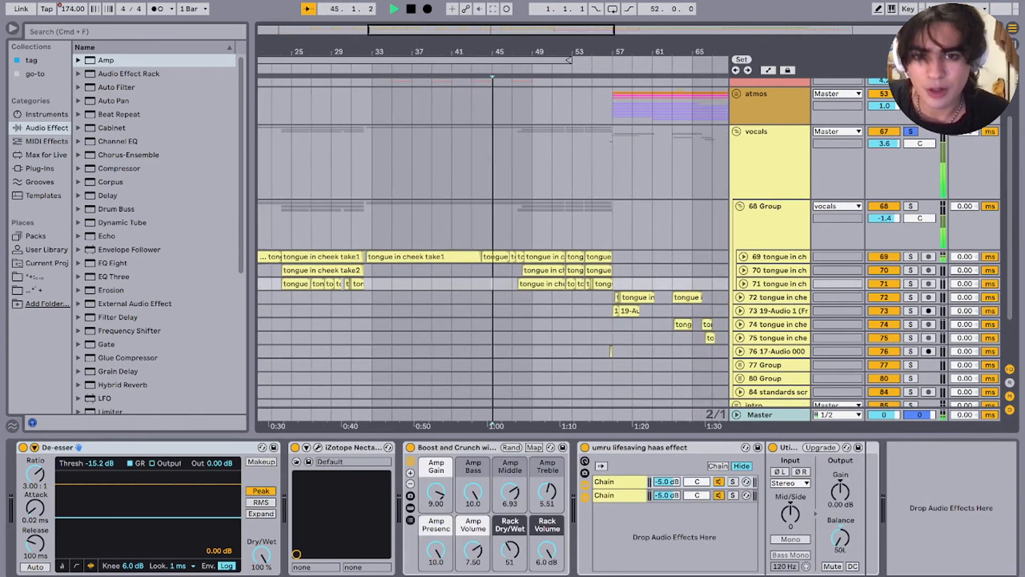
{"action": "scroll", "coordinate": [493, 240], "scroll_direction": "up", "scroll_amount": 5}
{"action": "left_click", "coordinate": [778, 297]}
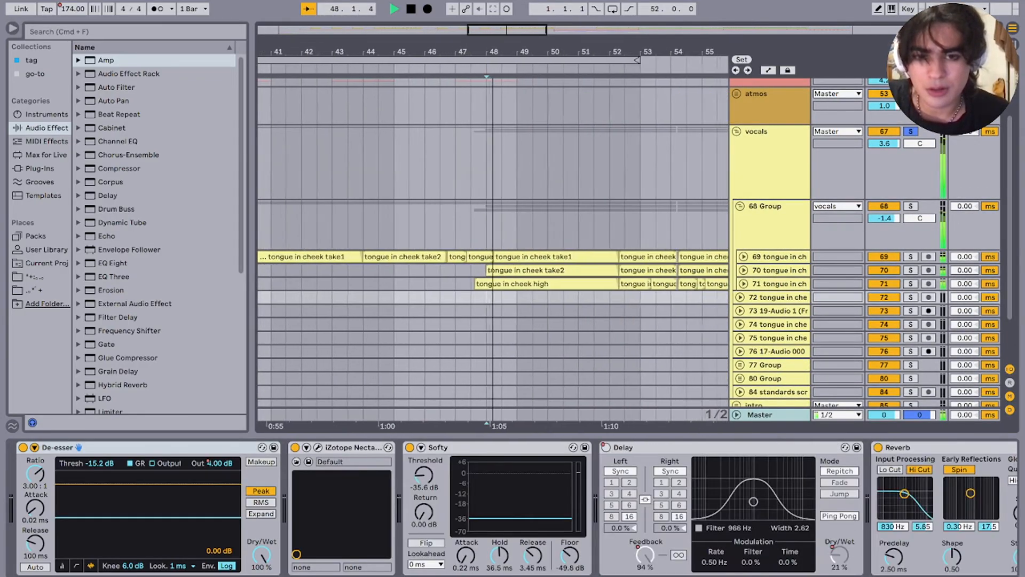
Step: Play the layered takes onward into the higher clips on tracks 72 and 73, stopping around bar 61
{"action": "scroll", "coordinate": [492, 240], "scroll_direction": "right", "scroll_amount": 5}
{"action": "scroll", "coordinate": [492, 240], "scroll_direction": "down", "scroll_amount": 2}
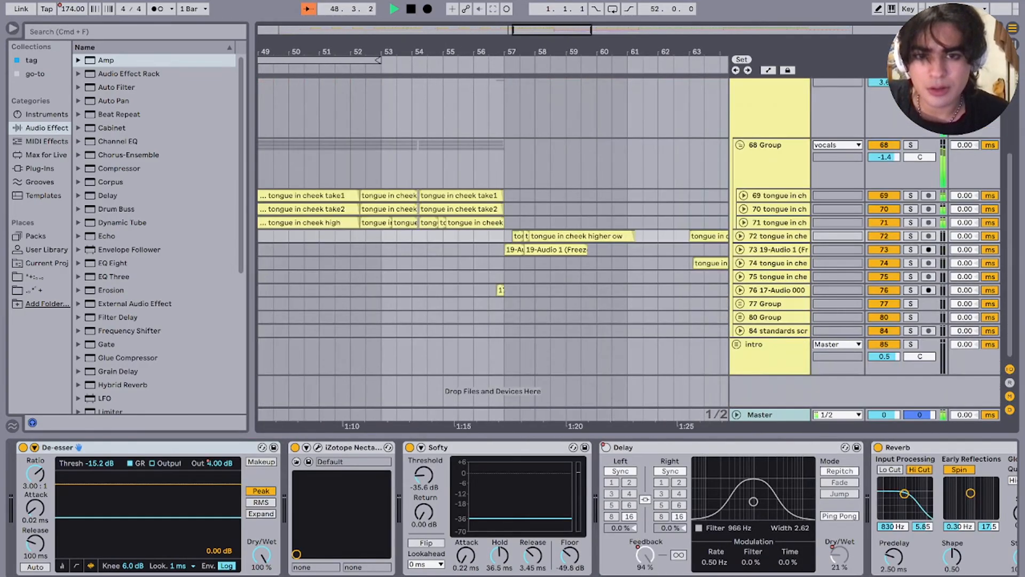
{"action": "left_click", "coordinate": [461, 276]}
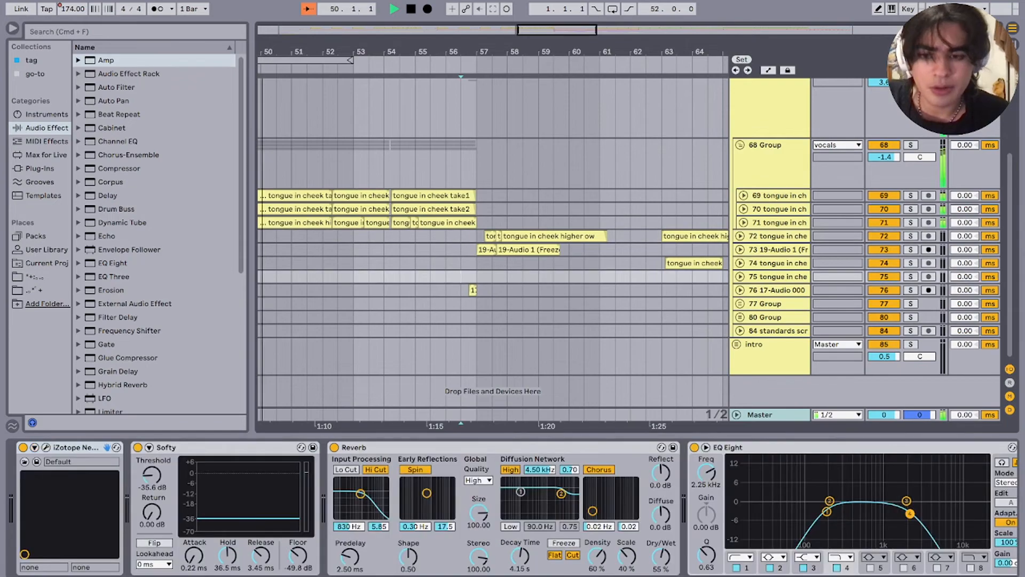
{"action": "scroll", "coordinate": [461, 277], "scroll_direction": "up", "scroll_amount": 3}
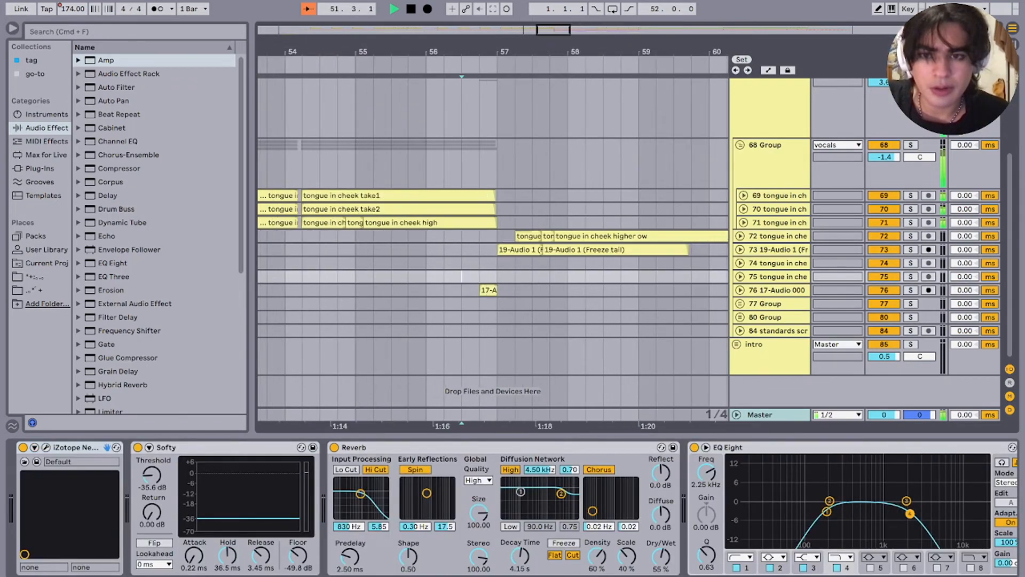
{"action": "scroll", "coordinate": [460, 277], "scroll_direction": "down", "scroll_amount": 5}
{"action": "key", "text": "plus"}
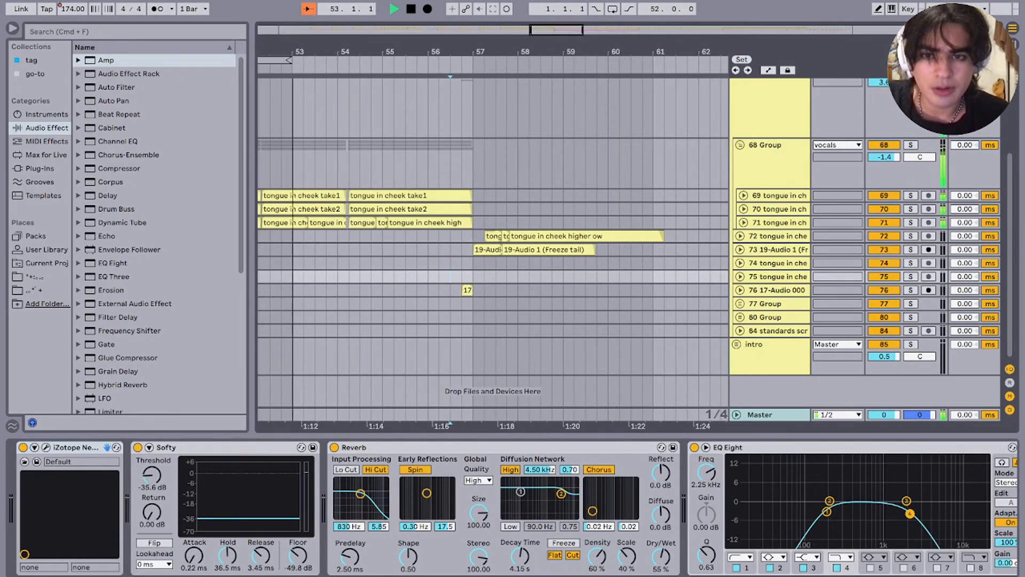
{"action": "key", "text": "minus"}
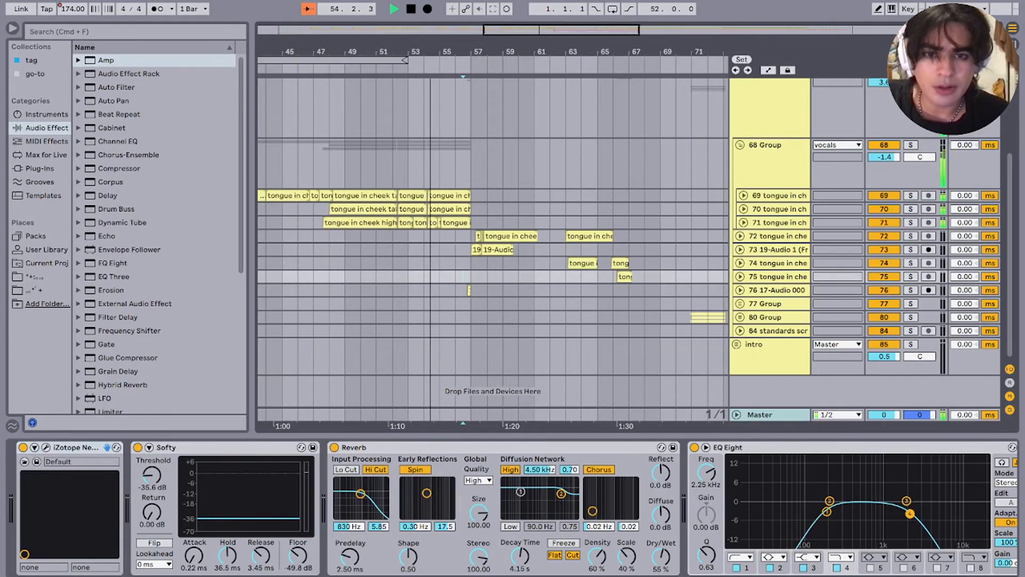
{"action": "key", "text": "plus"}
{"action": "key", "text": "plus"}
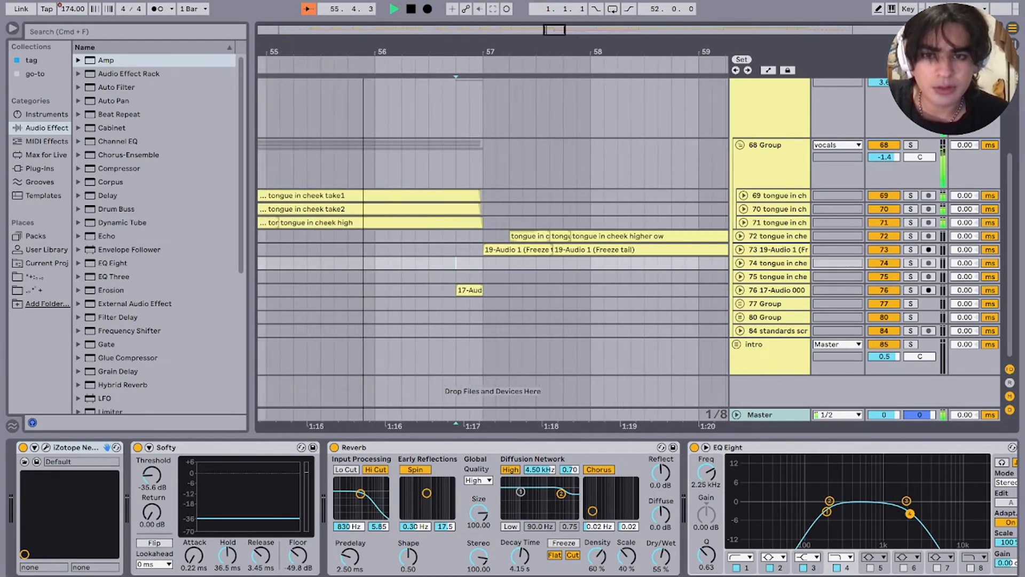
{"action": "key", "text": "minus"}
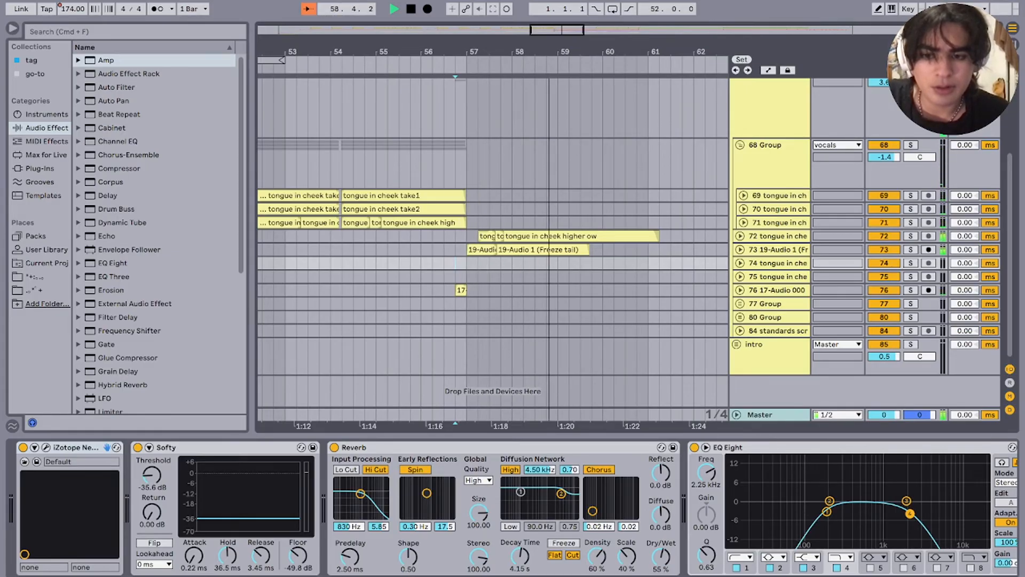
{"action": "scroll", "coordinate": [488, 289], "scroll_direction": "right", "scroll_amount": 5}
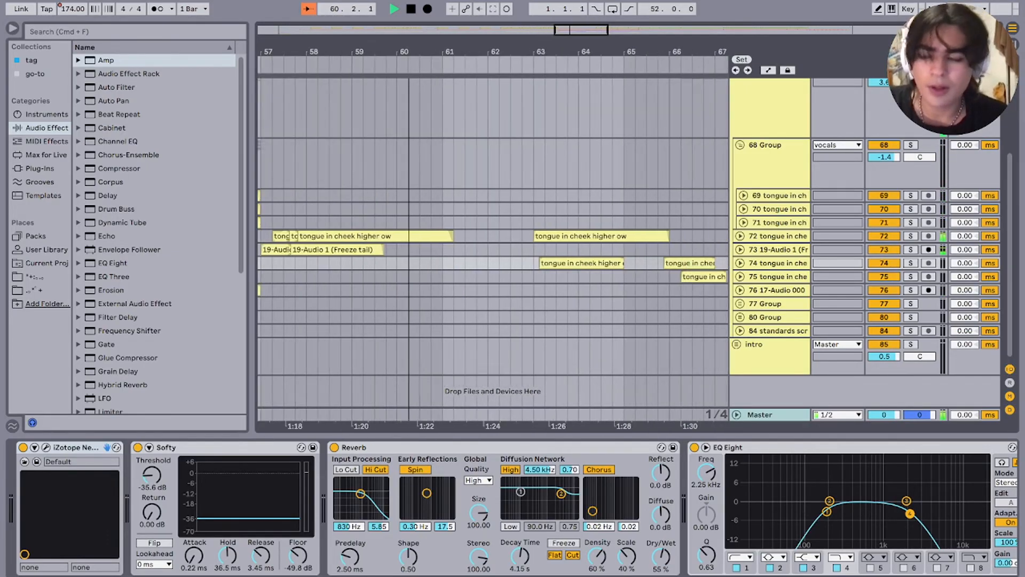
{"action": "key", "text": "space"}
{"action": "left_click", "coordinate": [488, 290]}
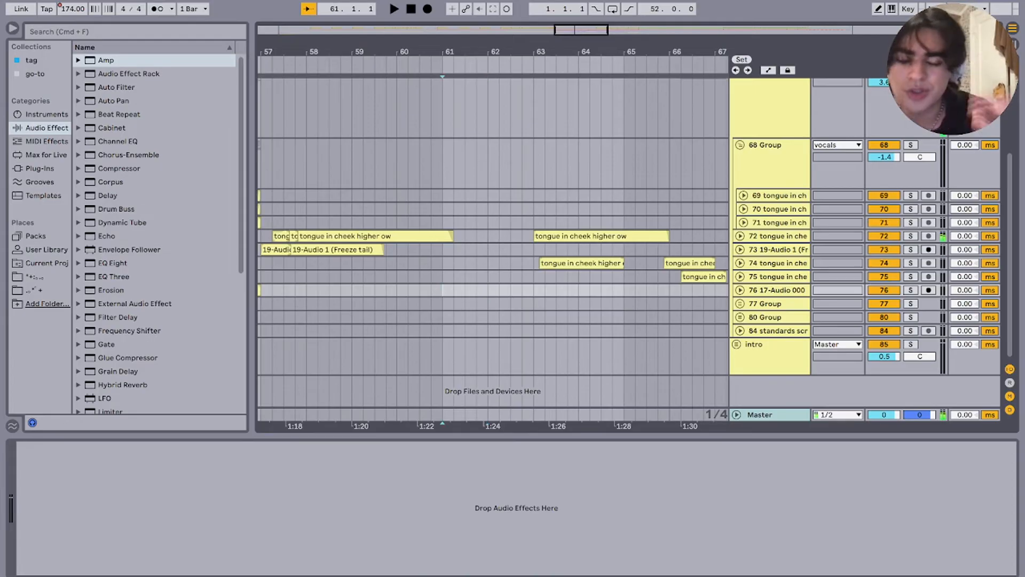
Step: Play the higher takes on tracks 72, 74 and 75 from bar 62 to about bar 67
{"action": "key", "text": "minus"}
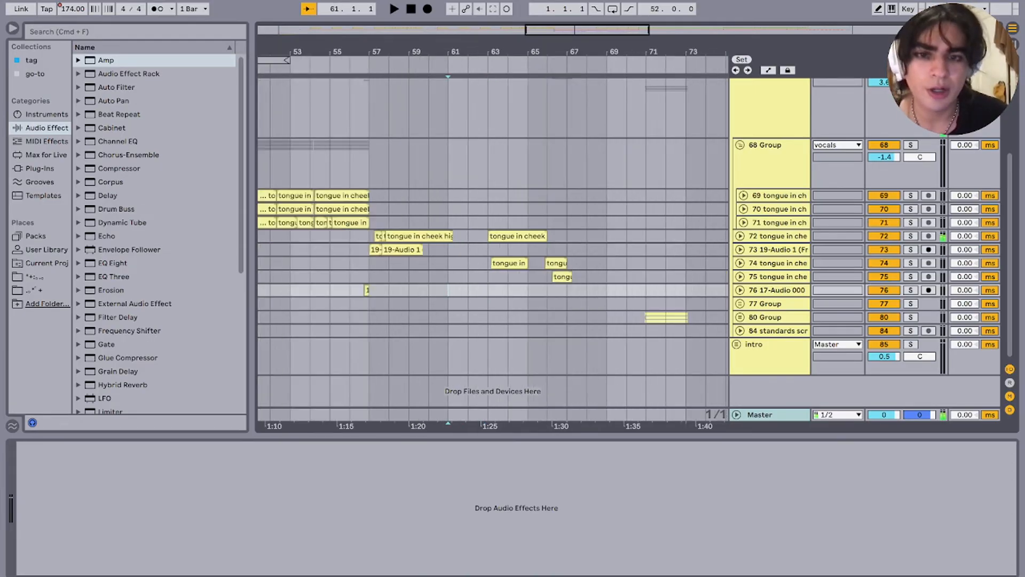
{"action": "left_click", "coordinate": [448, 276]}
{"action": "left_click", "coordinate": [329, 290]}
{"action": "left_click", "coordinate": [389, 277]}
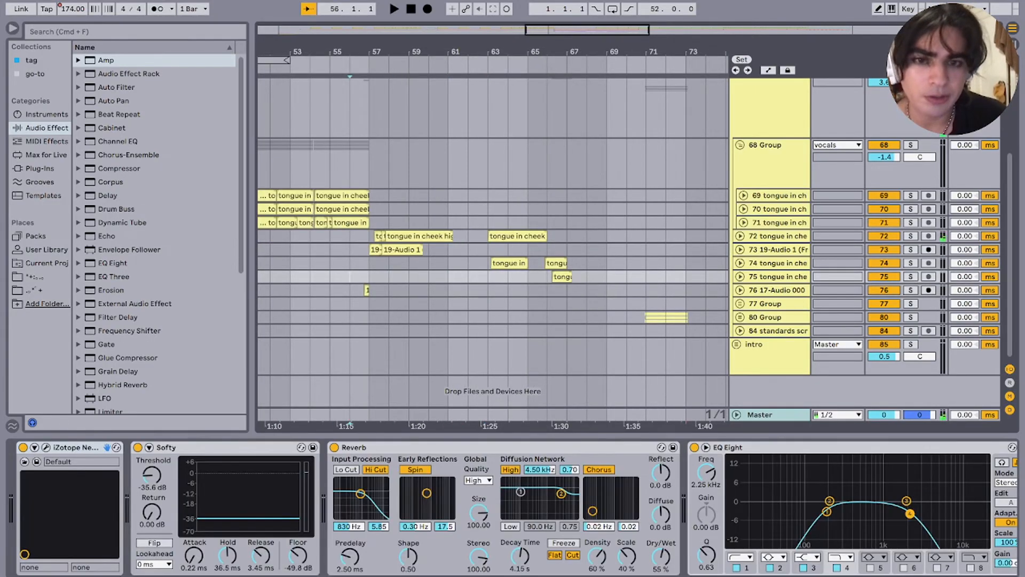
{"action": "left_click", "coordinate": [469, 263]}
{"action": "key", "text": "space"}
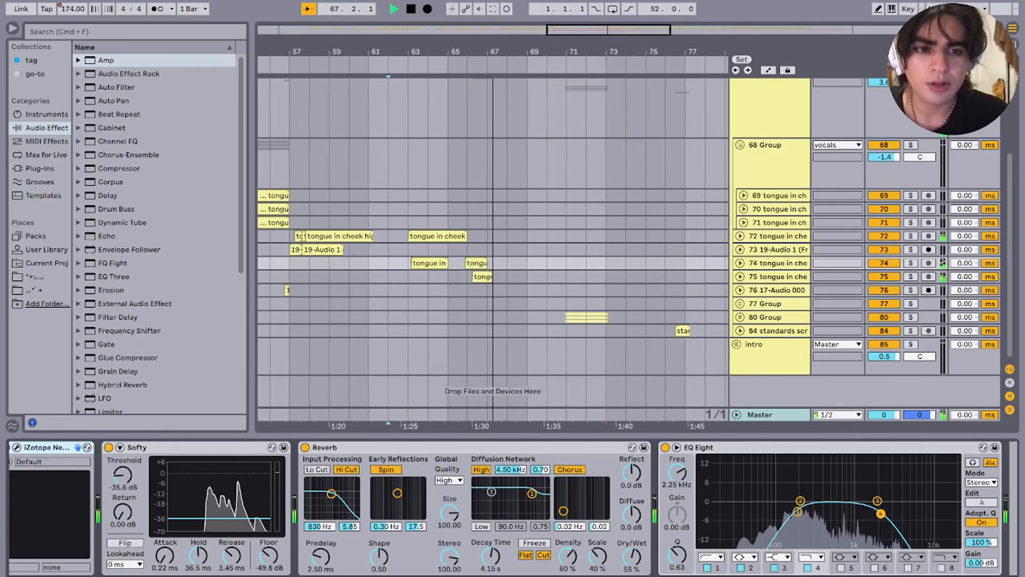
{"action": "key", "text": "Down"}
{"action": "key", "text": "Down"}
{"action": "key", "text": "space"}
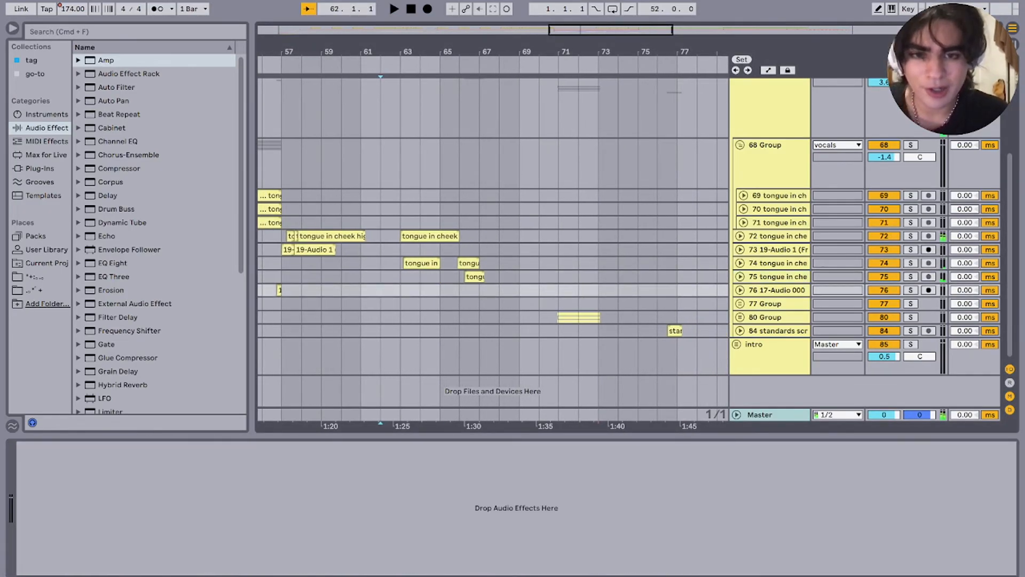
Step: Expand tracks 74 and 75 to show their overlapping waveforms, and play them briefly from about bar 65
{"action": "left_click", "coordinate": [461, 263]}
{"action": "scroll", "coordinate": [461, 263], "scroll_direction": "up", "scroll_amount": 5}
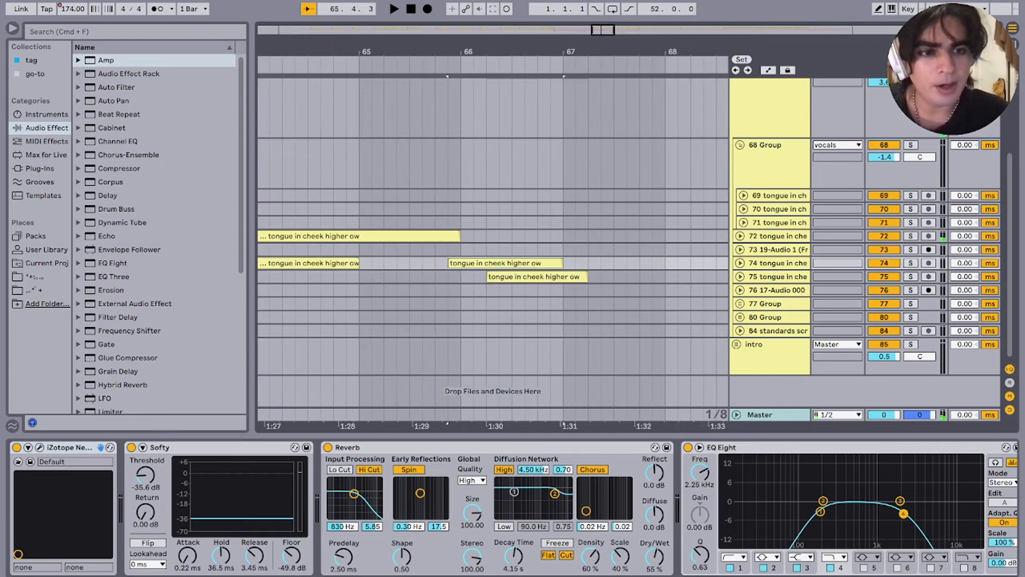
{"action": "key", "text": "Right"}
{"action": "key", "text": "Down"}
{"action": "key", "text": "Right"}
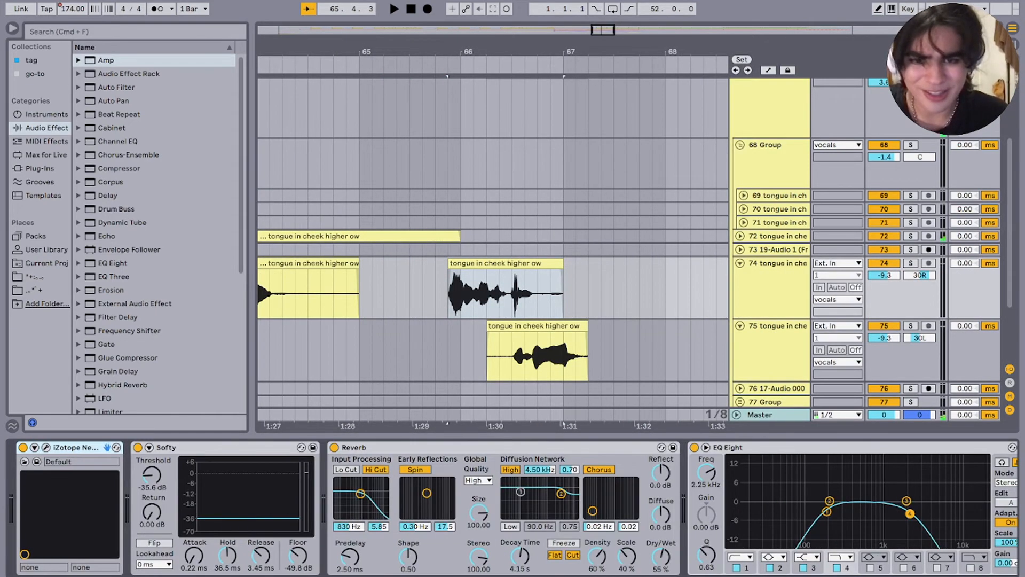
{"action": "key", "text": "space"}
{"action": "key", "text": "space"}
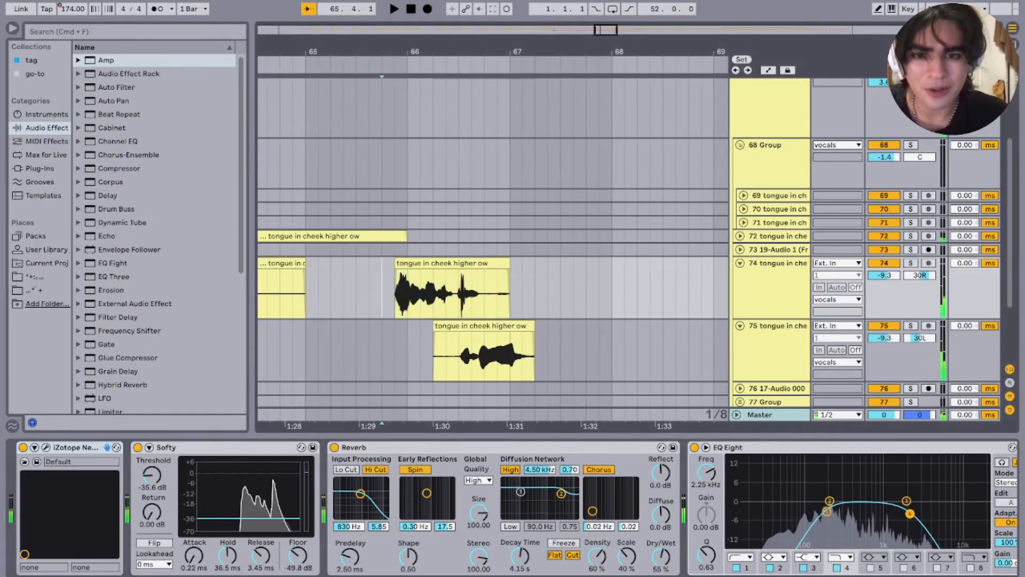
Step: Solo tracks 74 and 75 together and play their overlapping clips from late in bar 65 to about bar 67
{"action": "key", "text": "shift+Down"}
{"action": "key", "text": "s"}
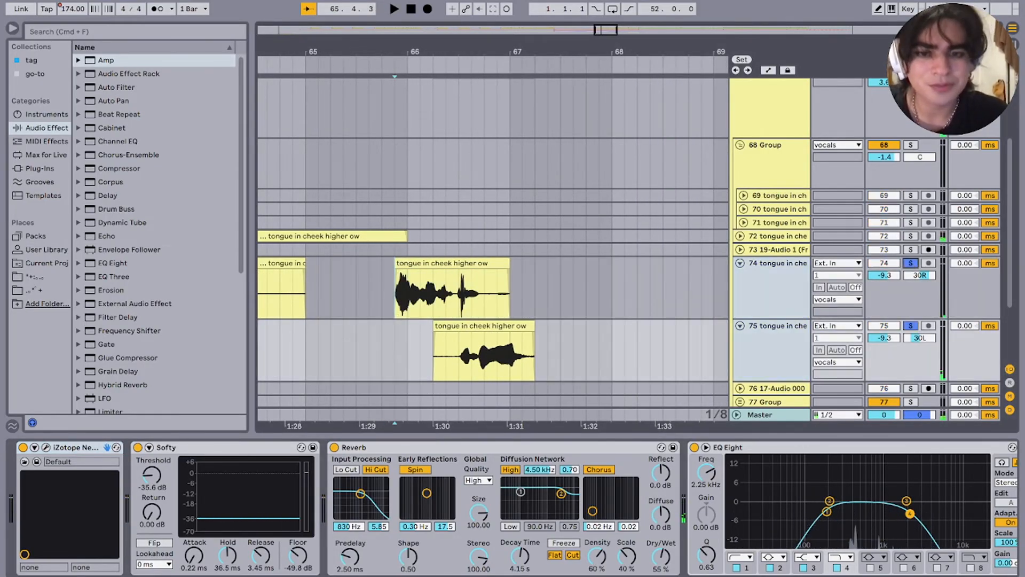
{"action": "key", "text": "minus"}
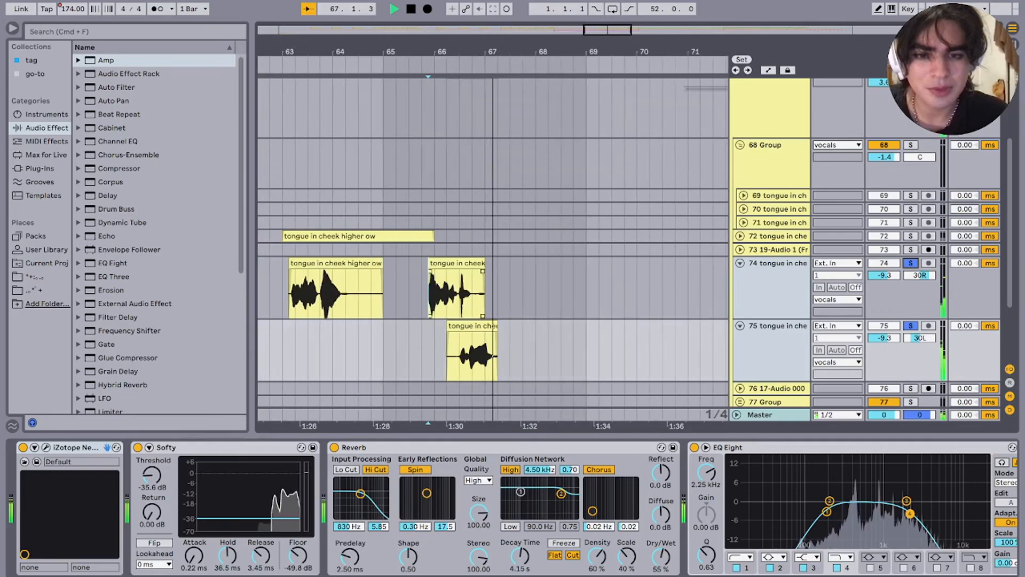
{"action": "key", "text": "space"}
Step: Play track 74's earlier clip from bar 63 with tracks 74 and 75 soloed
{"action": "scroll", "coordinate": [362, 297], "scroll_direction": "up", "scroll_amount": 1}
{"action": "left_click", "coordinate": [362, 298]}
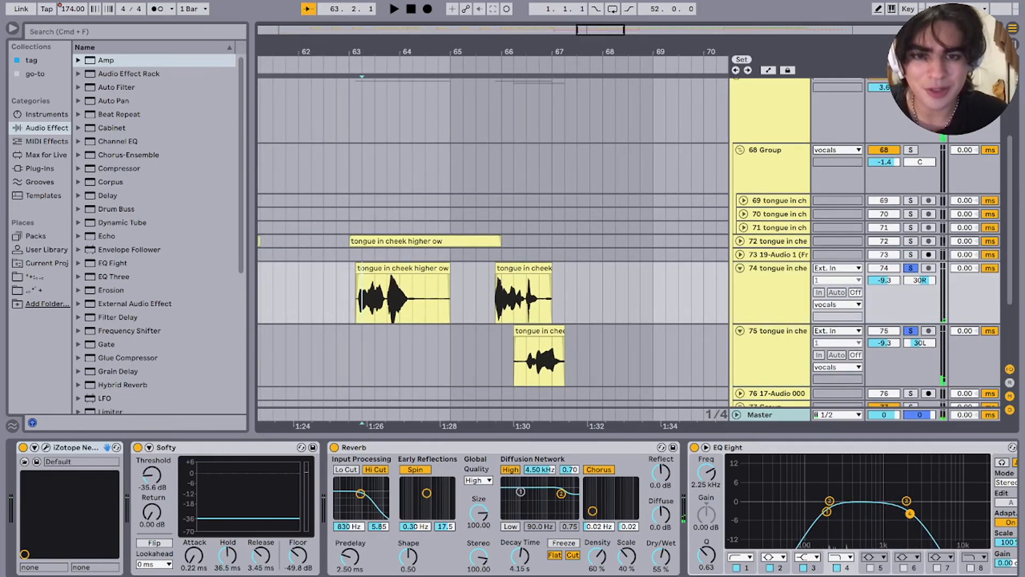
{"action": "key", "text": "space"}
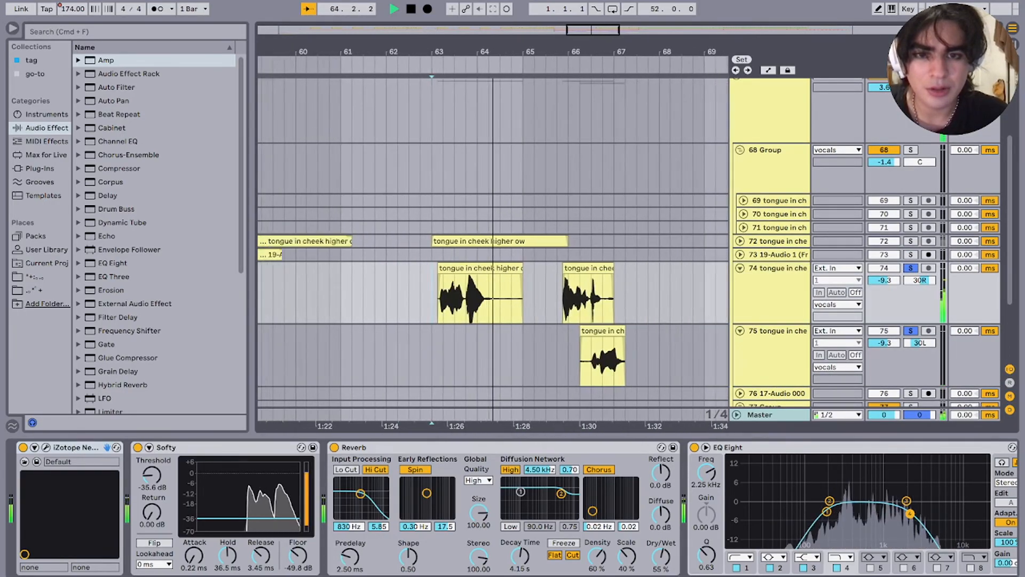
{"action": "key", "text": "minus"}
{"action": "key", "text": "space"}
Step: Solo and expand track 72, play it from bar 63, and look through its Delay, Reverb and Echo chain
{"action": "left_click", "coordinate": [911, 241]}
{"action": "key", "text": "space"}
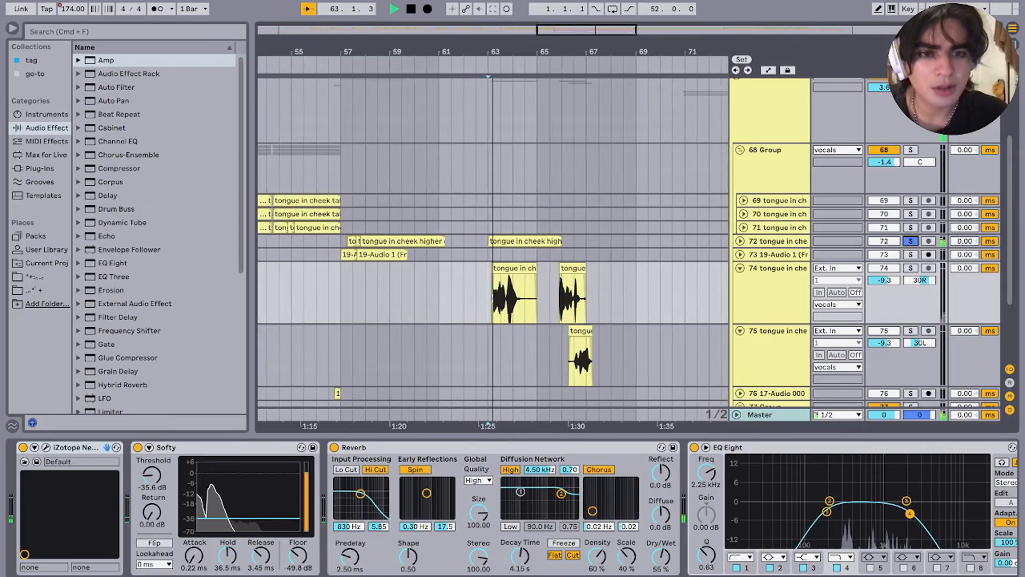
{"action": "left_click", "coordinate": [740, 241]}
{"action": "left_click", "coordinate": [777, 240]}
{"action": "scroll", "coordinate": [484, 502], "scroll_direction": "right", "scroll_amount": 10}
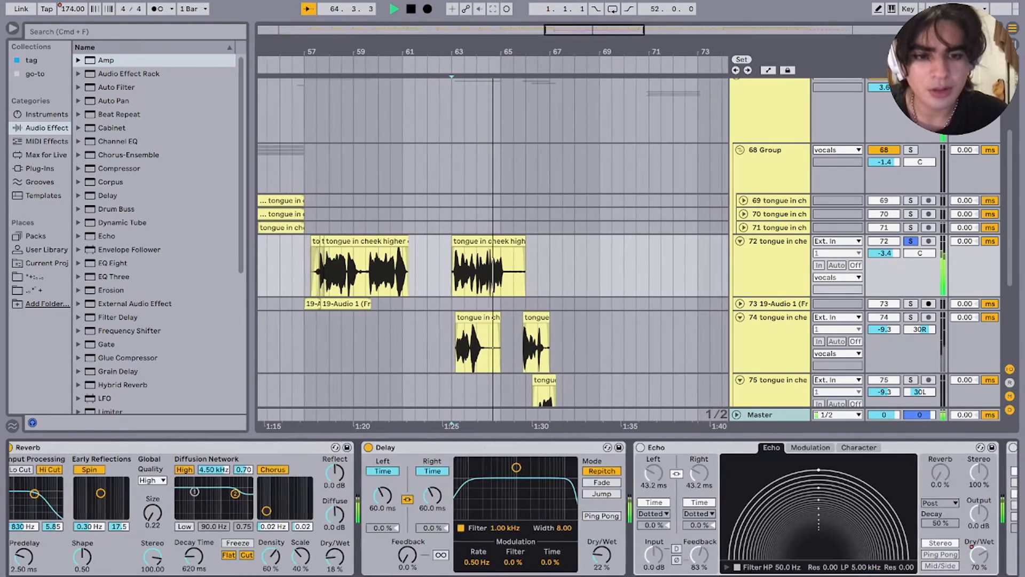
{"action": "scroll", "coordinate": [512, 507], "scroll_direction": "right", "scroll_amount": 5}
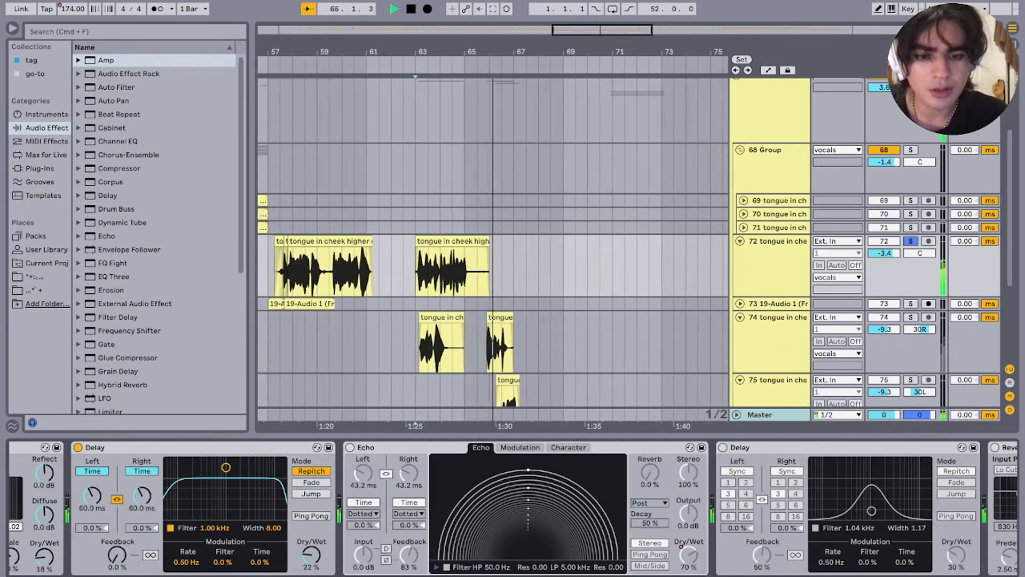
{"action": "scroll", "coordinate": [512, 507], "scroll_direction": "right", "scroll_amount": 5}
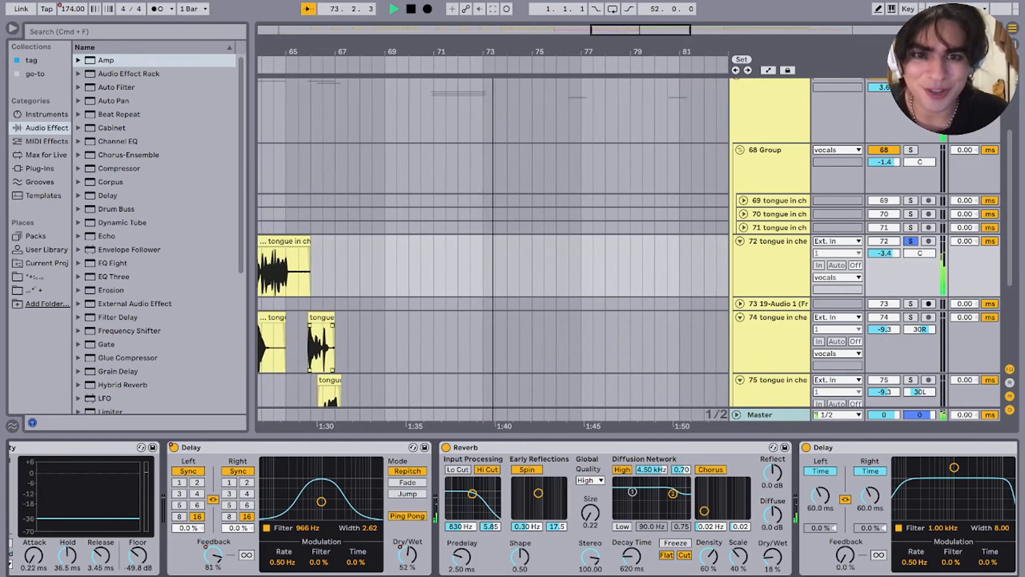
Step: Move the playback position to about bar 72, then unsolo and collapse track 72
{"action": "left_click", "coordinate": [480, 267]}
{"action": "scroll", "coordinate": [480, 267], "scroll_direction": "down", "scroll_amount": 2}
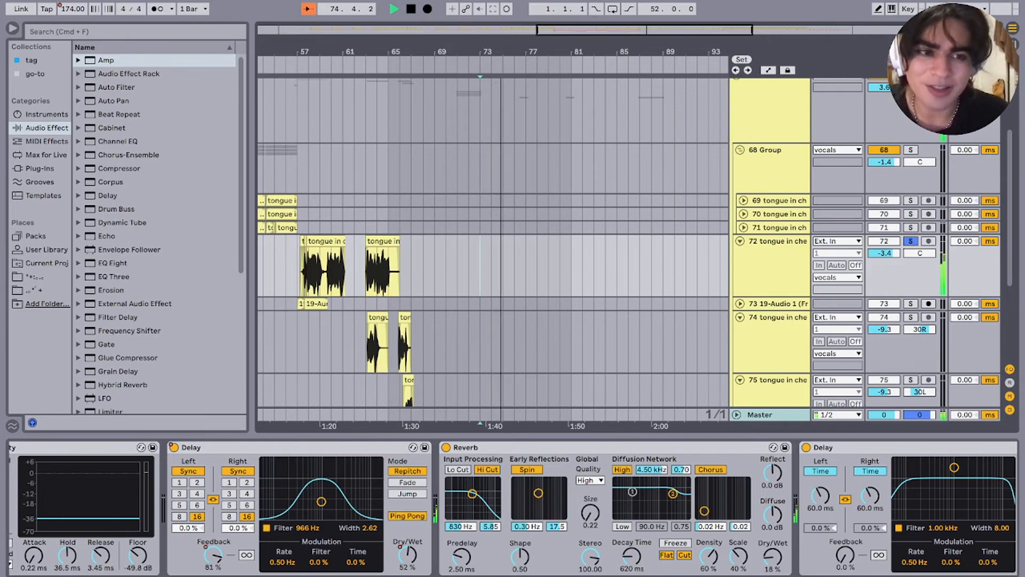
{"action": "left_click", "coordinate": [911, 242]}
{"action": "left_click", "coordinate": [740, 241]}
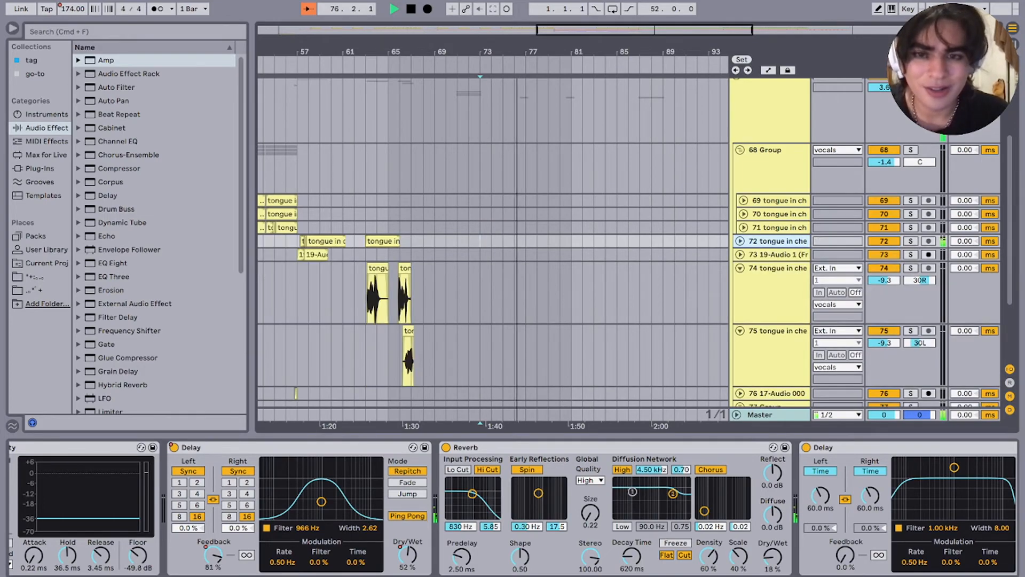
Step: Unfold and solo 80 Group in the vocals group, focusing on its clips around bars 71 to 73
{"action": "left_click", "coordinate": [368, 298]}
{"action": "scroll", "coordinate": [368, 298], "scroll_direction": "down", "scroll_amount": 4}
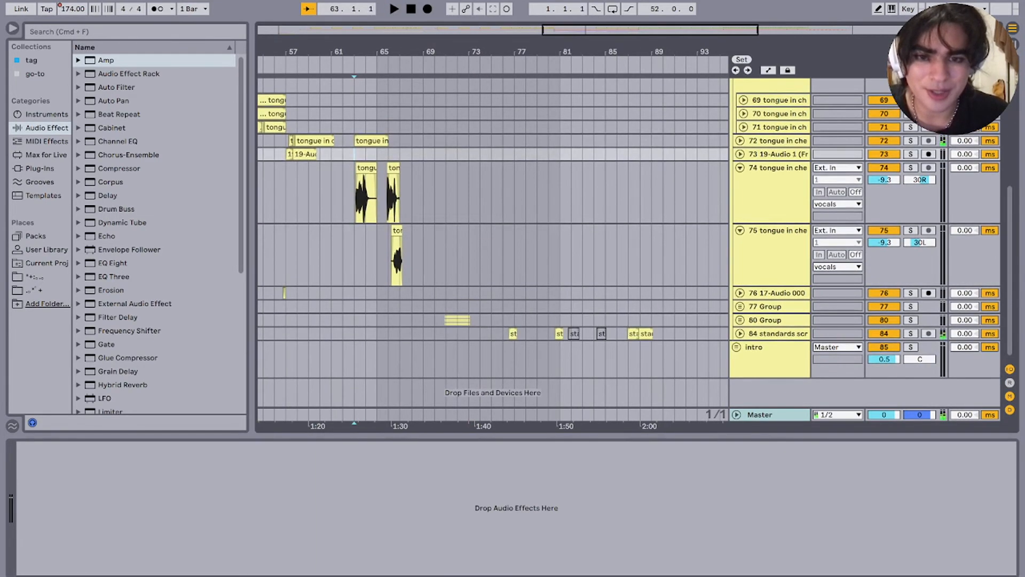
{"action": "left_click", "coordinate": [437, 333]}
{"action": "scroll", "coordinate": [437, 334], "scroll_direction": "up", "scroll_amount": 5}
{"action": "key", "text": "Up"}
{"action": "key", "text": "Right"}
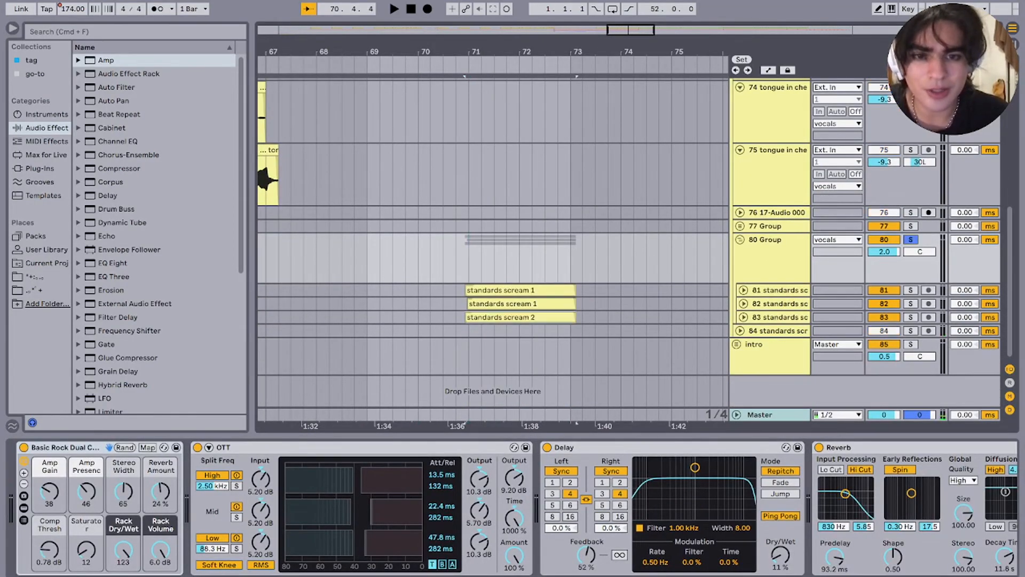
Step: Play the soloed scream layers of 80 Group from about bar 71 and show the details of track 81's clip
{"action": "key", "text": "Down"}
{"action": "key", "text": "Down"}
{"action": "key", "text": "Down"}
{"action": "key", "text": "space"}
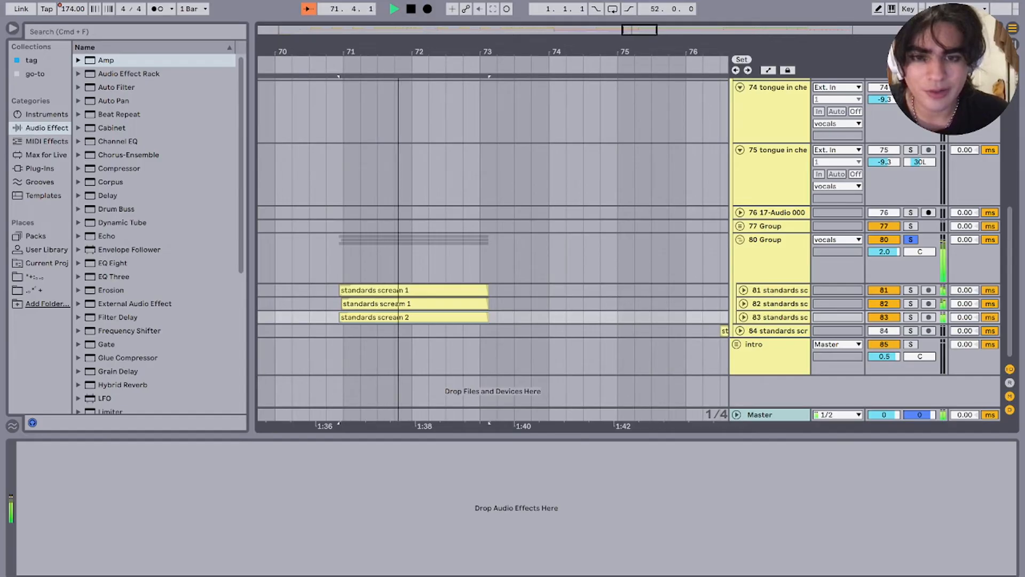
{"action": "key", "text": "Up"}
{"action": "key", "text": "Up"}
{"action": "key", "text": "shift+Tab"}
{"action": "key", "text": "space"}
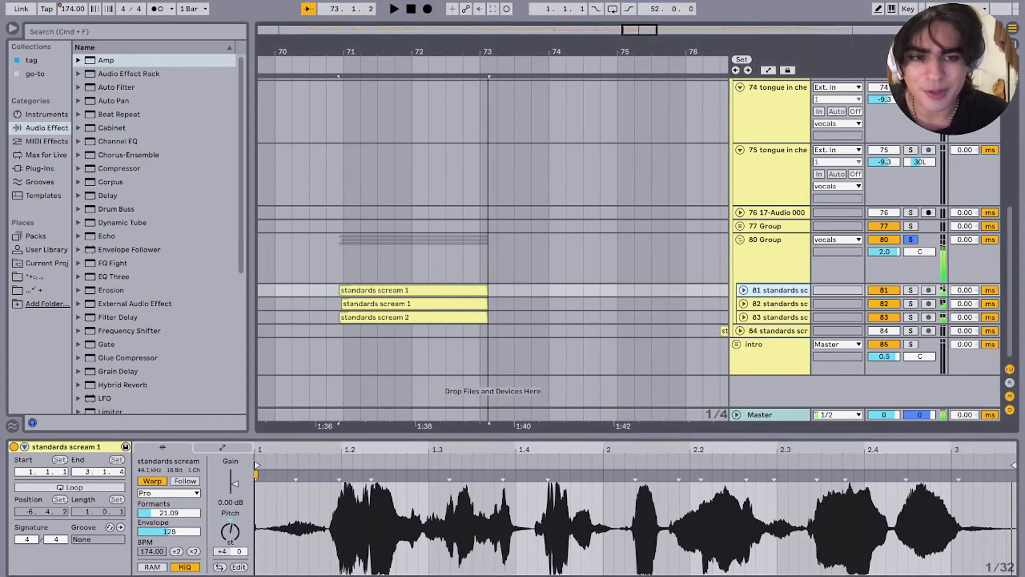
Step: Replay the soloed screams from about bar 71 with 80 Group's own effect chain displayed
{"action": "key", "text": "shift+Tab"}
{"action": "key", "text": "Down"}
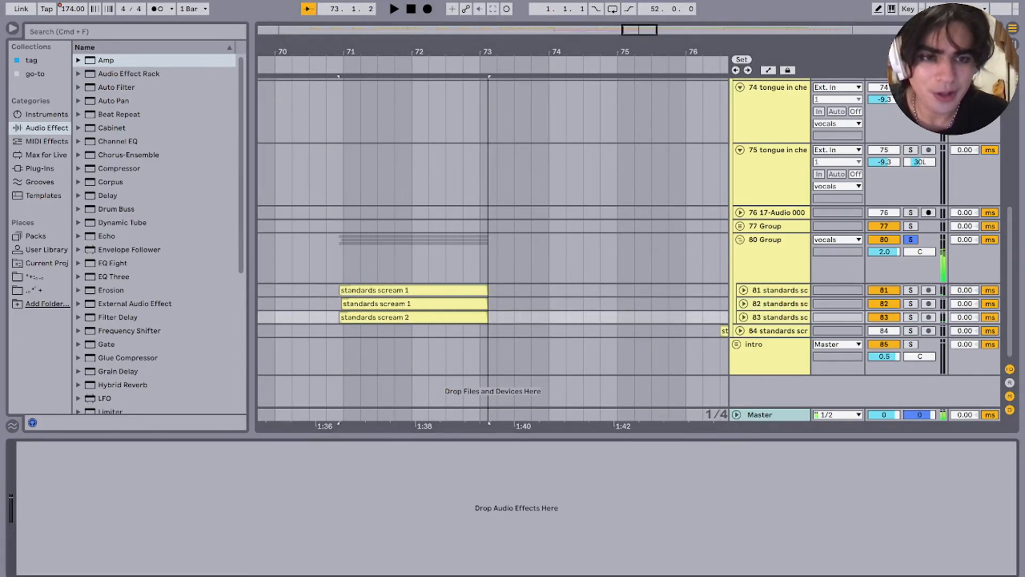
{"action": "key", "text": "Up"}
{"action": "key", "text": "Up"}
{"action": "key", "text": "space"}
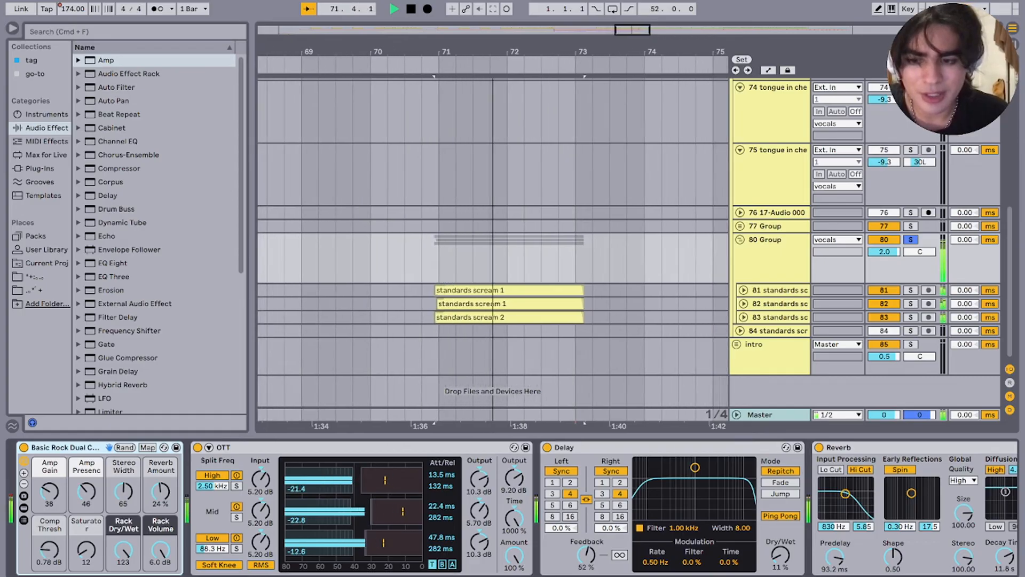
{"action": "key", "text": "space"}
{"action": "key", "text": "space"}
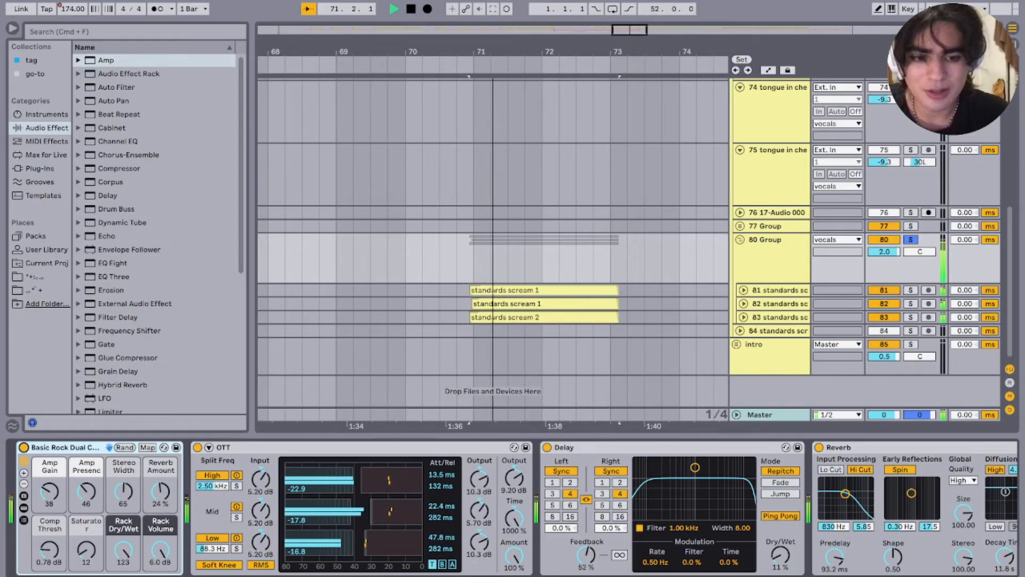
Step: Look through the Delay, Reverb, Echo and EQ Eight of 80 Group while playback continues past bar 73
{"action": "scroll", "coordinate": [513, 507], "scroll_direction": "right", "scroll_amount": 10}
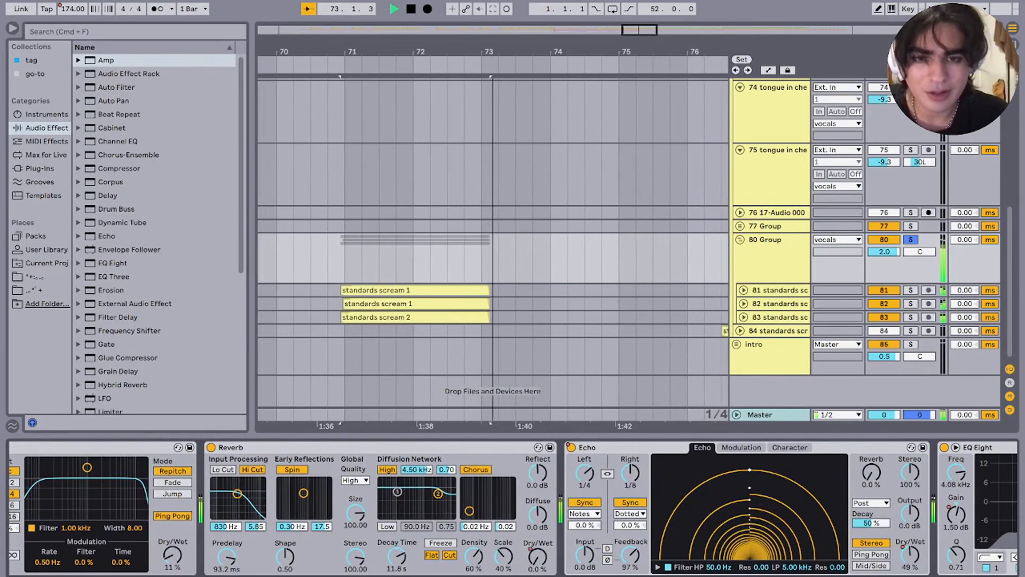
{"action": "key", "text": "minus"}
{"action": "key", "text": "minus"}
{"action": "key", "text": "minus"}
{"action": "scroll", "coordinate": [513, 507], "scroll_direction": "right", "scroll_amount": 5}
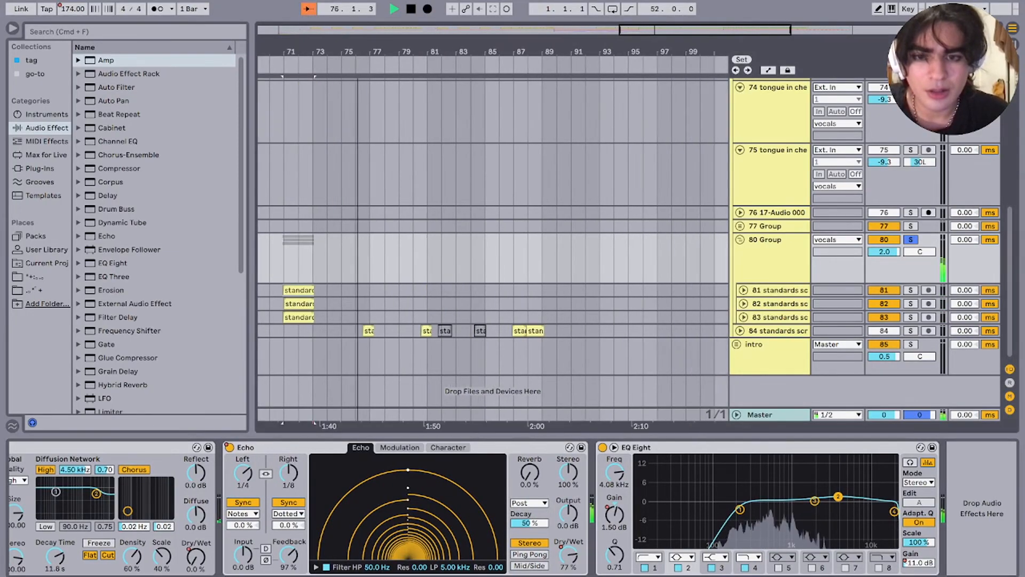
Step: Solo track 84 and play its first scream clip around bar 76
{"action": "left_click", "coordinate": [911, 331]}
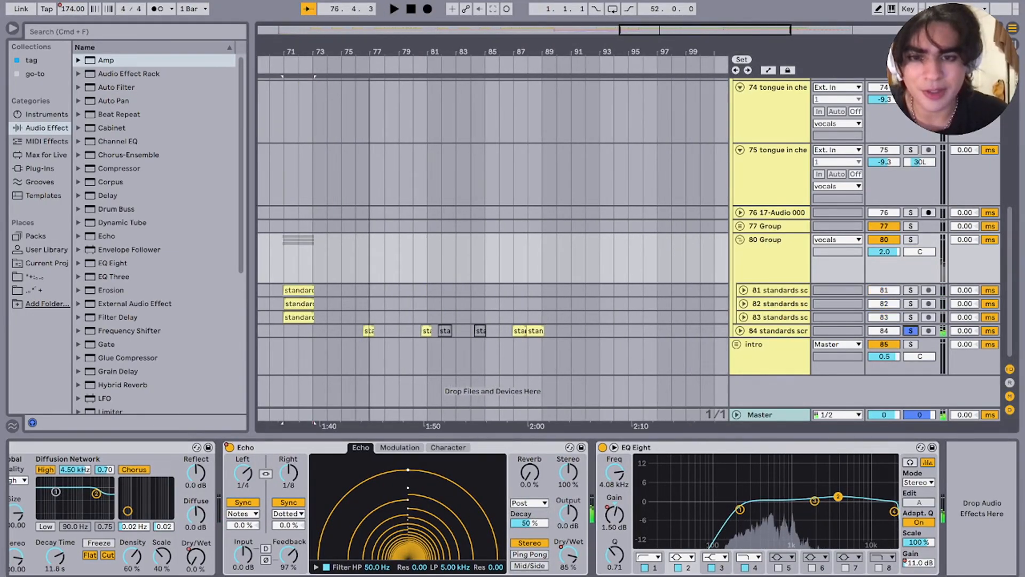
{"action": "left_click", "coordinate": [368, 331]}
{"action": "key", "text": "space"}
{"action": "scroll", "coordinate": [493, 331], "scroll_direction": "up", "scroll_amount": 5}
{"action": "scroll", "coordinate": [493, 330], "scroll_direction": "right", "scroll_amount": 3}
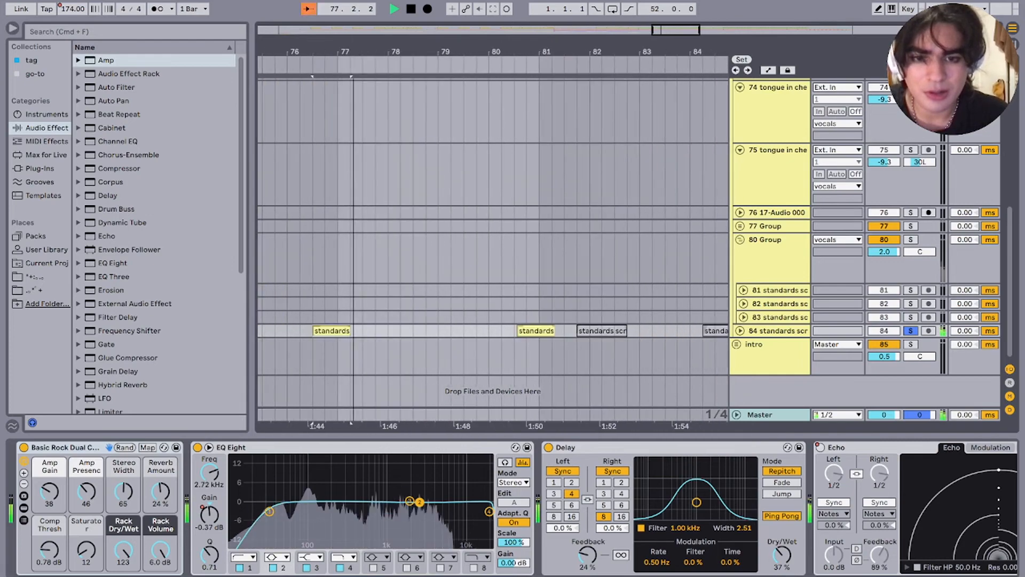
{"action": "key", "text": "space"}
Step: Play track 84's last two scream clips from about bar 87, then unsolo the track
{"action": "left_click", "coordinate": [536, 331]}
{"action": "key", "text": "space"}
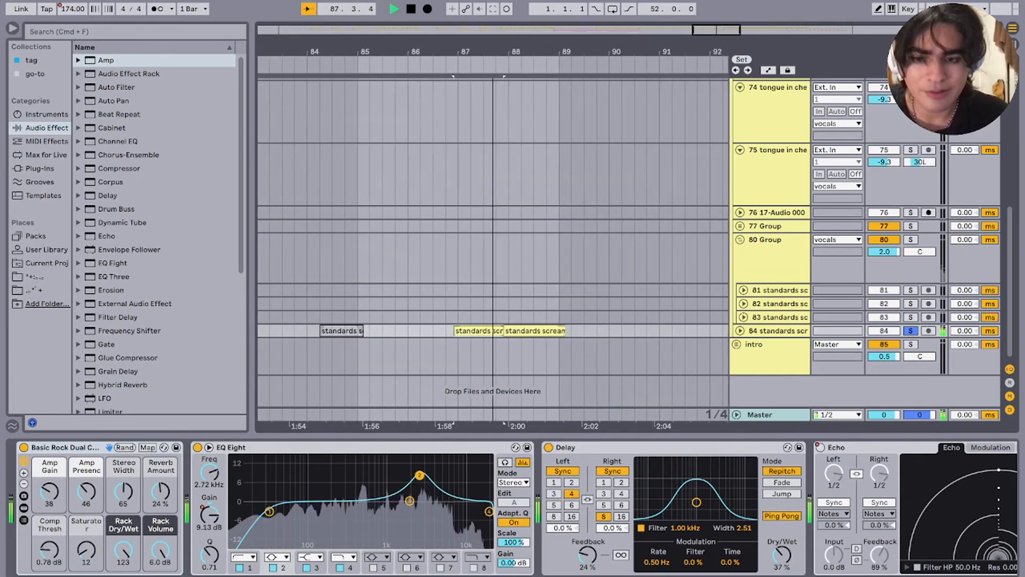
{"action": "scroll", "coordinate": [435, 330], "scroll_direction": "down", "scroll_amount": 4}
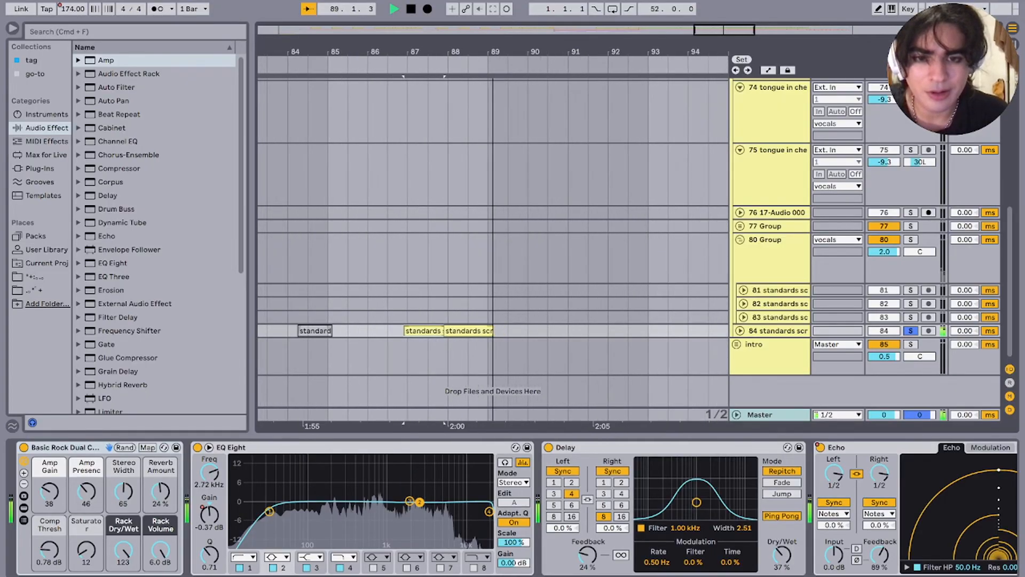
{"action": "scroll", "coordinate": [435, 331], "scroll_direction": "right", "scroll_amount": 4}
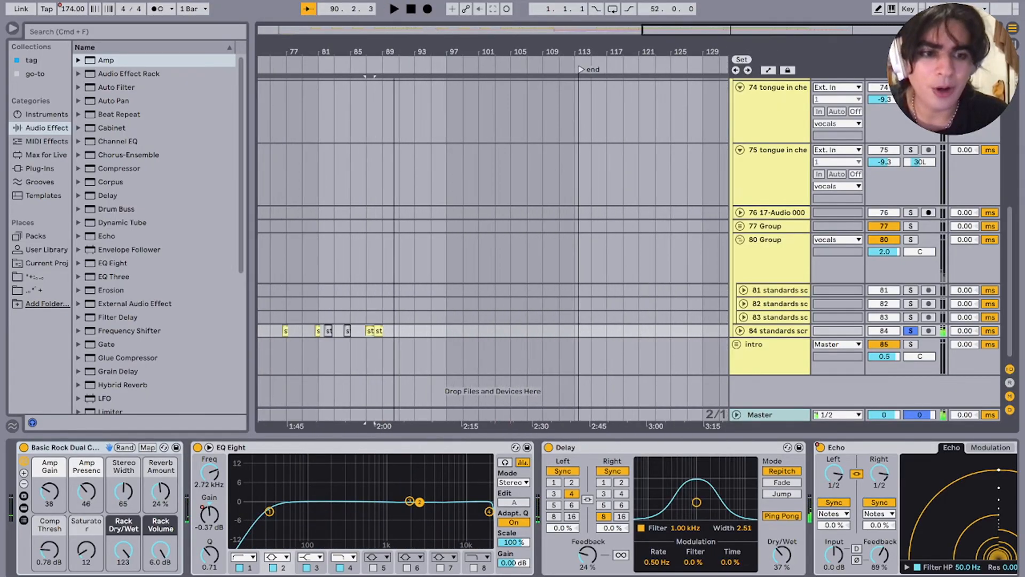
{"action": "left_click", "coordinate": [910, 331]}
{"action": "scroll", "coordinate": [910, 330], "scroll_direction": "up", "scroll_amount": 1}
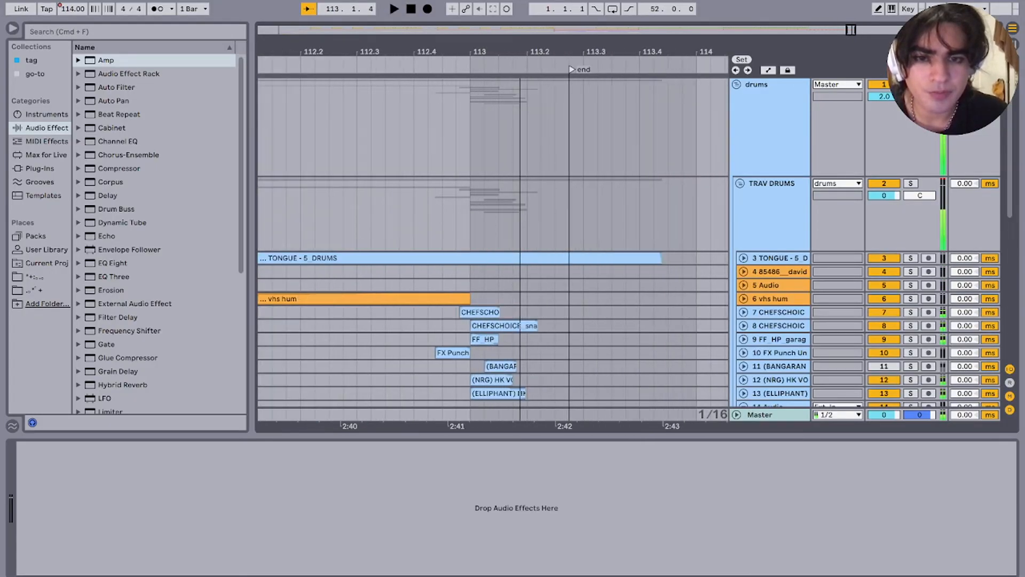
Step: Solo the TRAV DRUMS group and play the song's ending from late in bar 112
{"action": "left_click", "coordinate": [774, 325]}
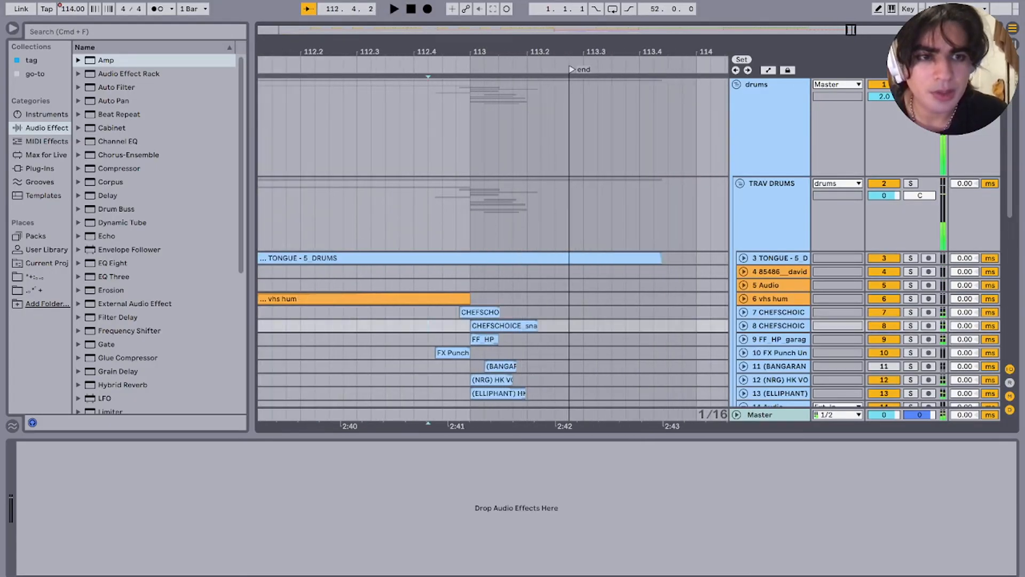
{"action": "left_click", "coordinate": [910, 183]}
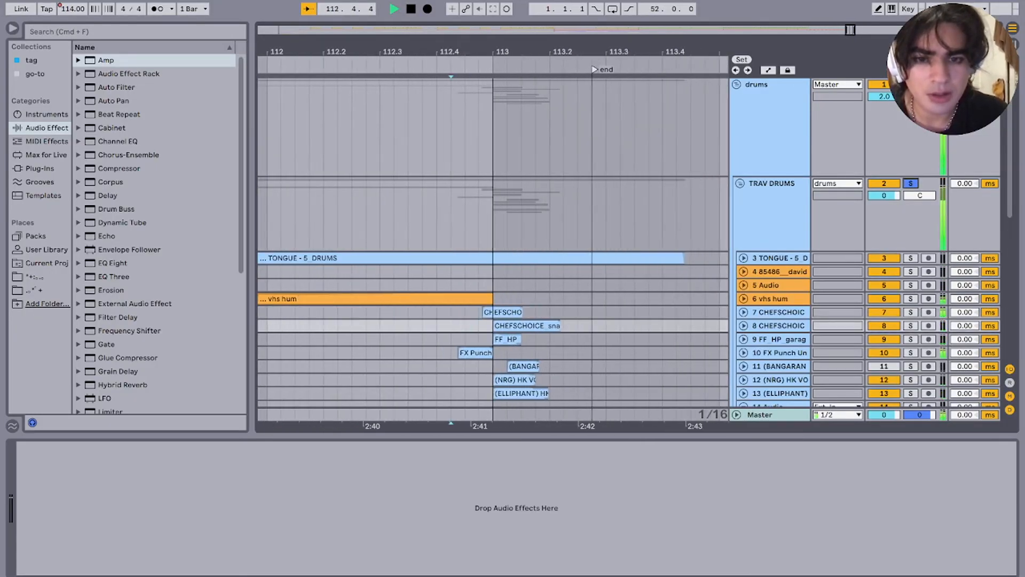
{"action": "scroll", "coordinate": [492, 246], "scroll_direction": "down", "scroll_amount": 3}
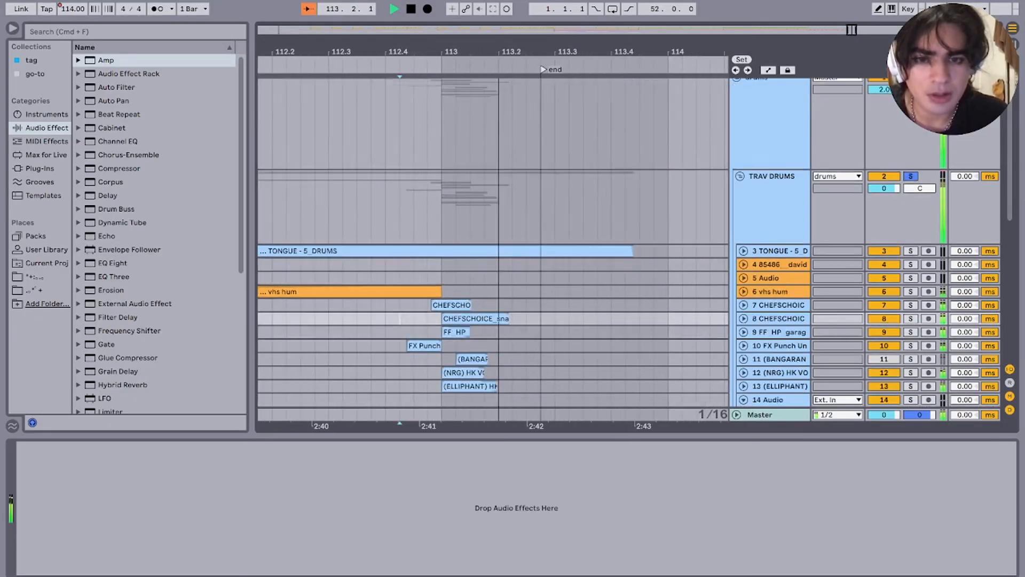
{"action": "key", "text": "space"}
{"action": "scroll", "coordinate": [472, 245], "scroll_direction": "up", "scroll_amount": 4}
Step: Play the layered ending hit from bar 113, starting at track 13's (ELLIPHANT) clip, with TRAV DRUMS soloed
{"action": "left_click", "coordinate": [480, 304]}
{"action": "key", "text": "space"}
{"action": "key", "text": "space"}
{"action": "key", "text": "space"}
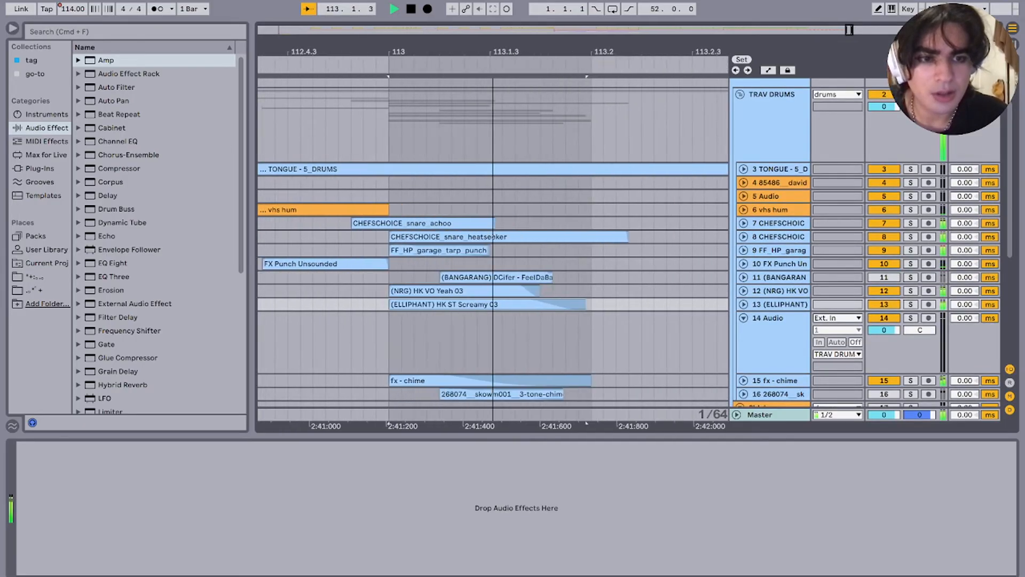
{"action": "key", "text": "space"}
Step: Solo tracks 13 and 12 one after the other and play each one's vocal clip from bar 113
{"action": "left_click", "coordinate": [910, 304]}
{"action": "key", "text": "space"}
{"action": "key", "text": "space"}
{"action": "left_click", "coordinate": [910, 291]}
{"action": "key", "text": "space"}
{"action": "key", "text": "space"}
{"action": "key", "text": "space"}
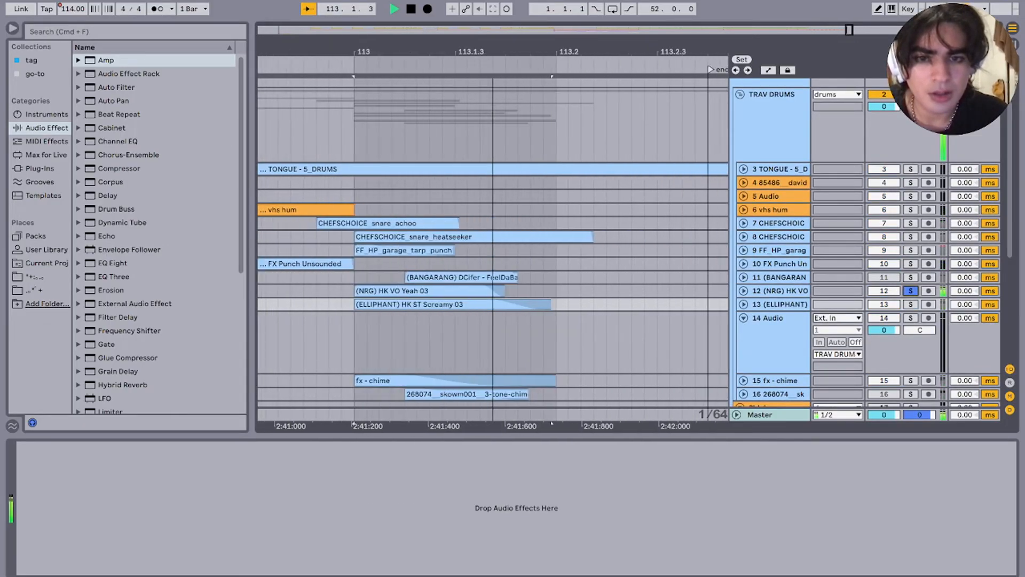
{"action": "key", "text": "space"}
Step: Solo track 11 and play its (BANGARANG) clip, repeating it from the clip's own start
{"action": "left_click", "coordinate": [910, 277]}
{"action": "key", "text": "space"}
{"action": "key", "text": "space"}
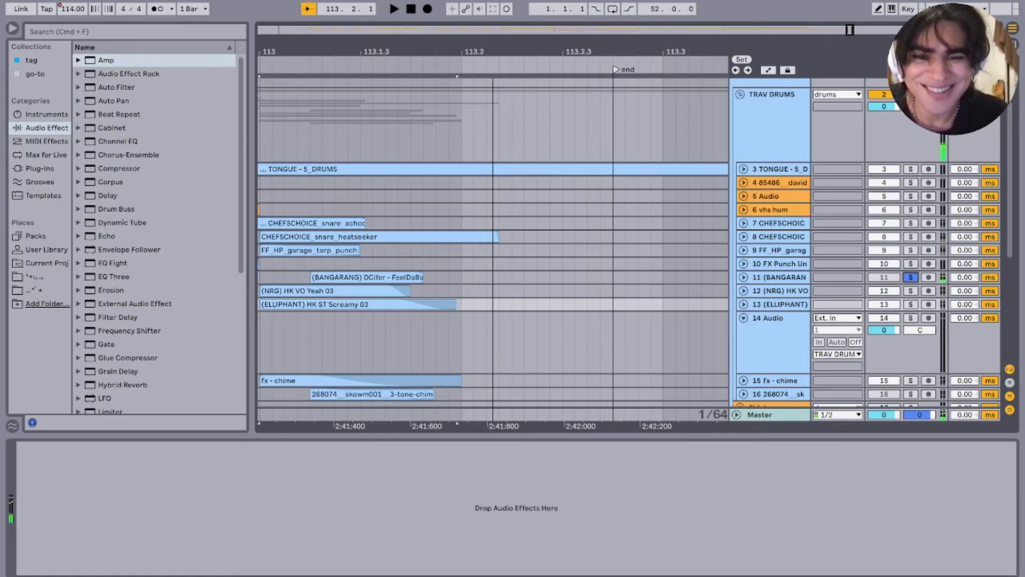
{"action": "scroll", "coordinate": [487, 246], "scroll_direction": "left", "scroll_amount": 4}
{"action": "scroll", "coordinate": [487, 245], "scroll_direction": "down", "scroll_amount": 2}
{"action": "left_click", "coordinate": [487, 236]}
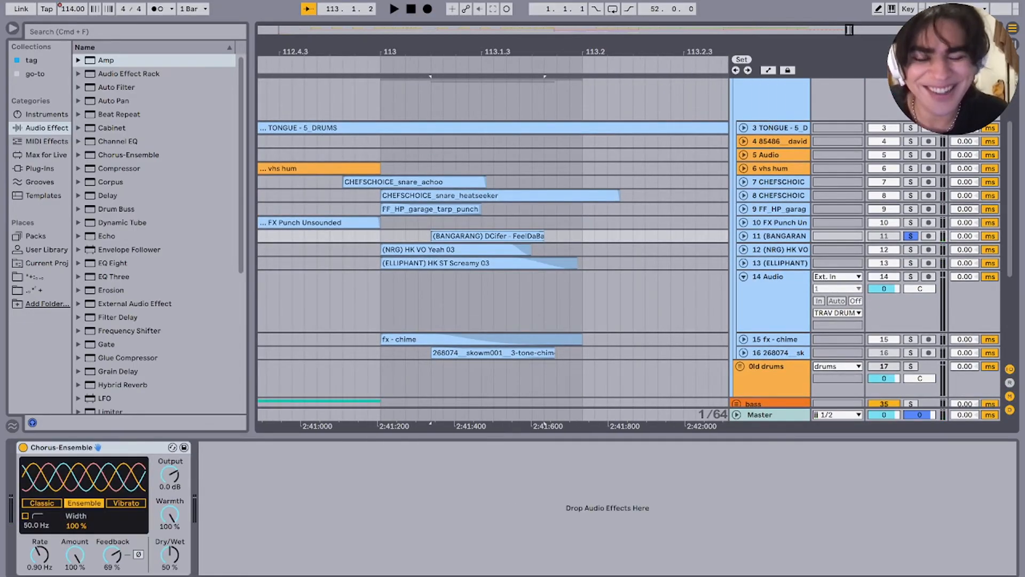
{"action": "key", "text": "space"}
{"action": "key", "text": "space"}
{"action": "key", "text": "space"}
{"action": "key", "text": "space"}
Step: Solo track 15 and play its fx - chime clip from bar 113
{"action": "left_click", "coordinate": [341, 353]}
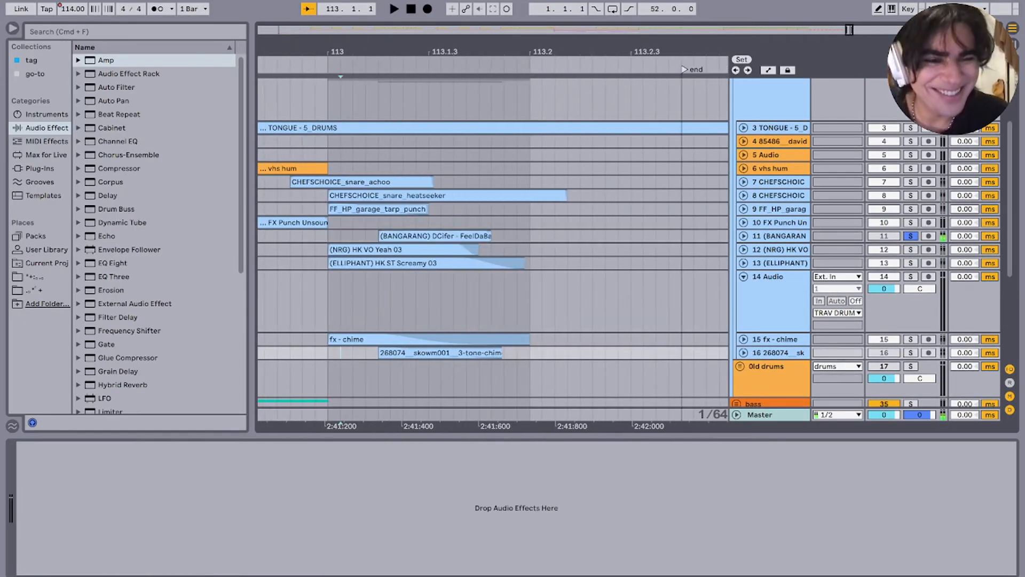
{"action": "left_click", "coordinate": [910, 339]}
{"action": "key", "text": "space"}
{"action": "key", "text": "space"}
{"action": "key", "text": "space"}
{"action": "key", "text": "space"}
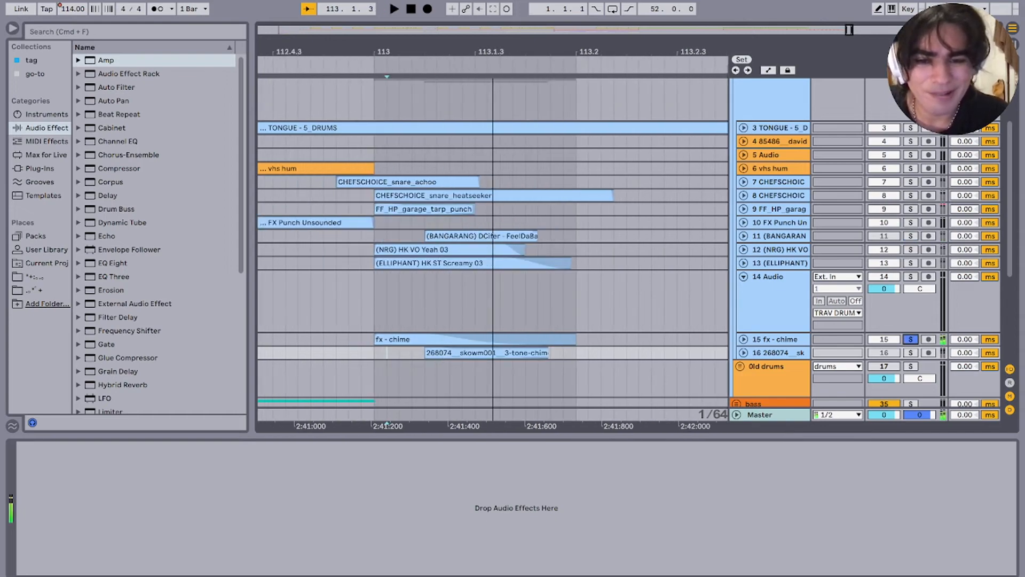
Step: Solo TRAV DRUMS again and play all layers of the ending hit from just before bar 113
{"action": "left_click", "coordinate": [347, 339]}
{"action": "key", "text": "space"}
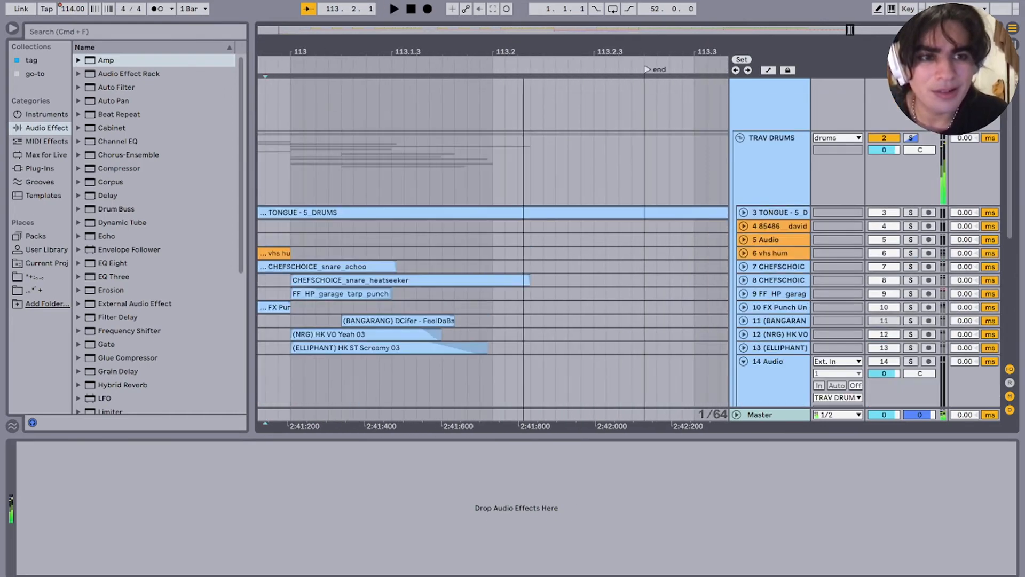
{"action": "key", "text": "space"}
{"action": "key", "text": "space"}
{"action": "key", "text": "space"}
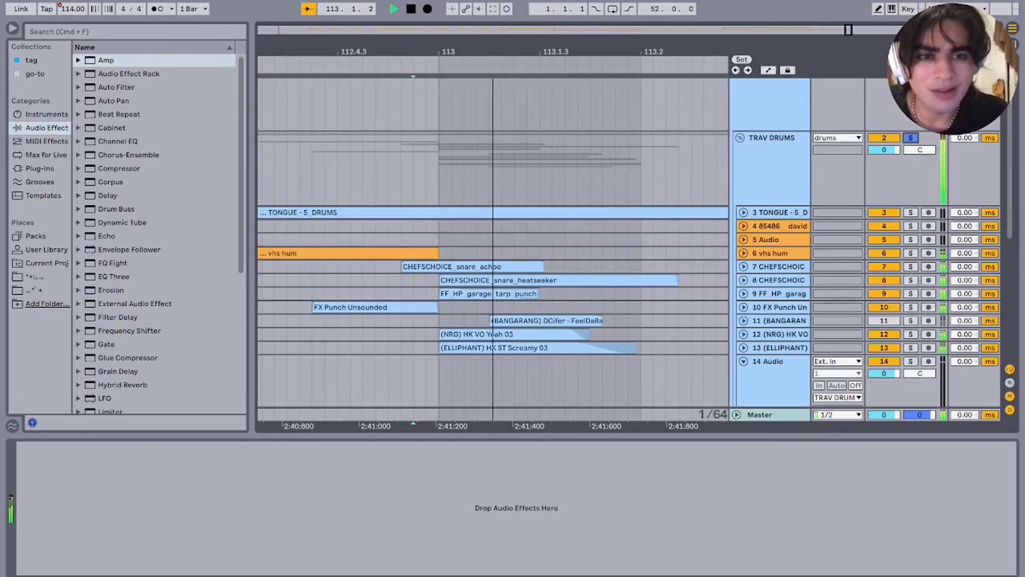
Step: Stop playback, unsolo TRAV DRUMS, and fold both that group and the drums group
{"action": "left_click", "coordinate": [740, 138]}
{"action": "key", "text": "space"}
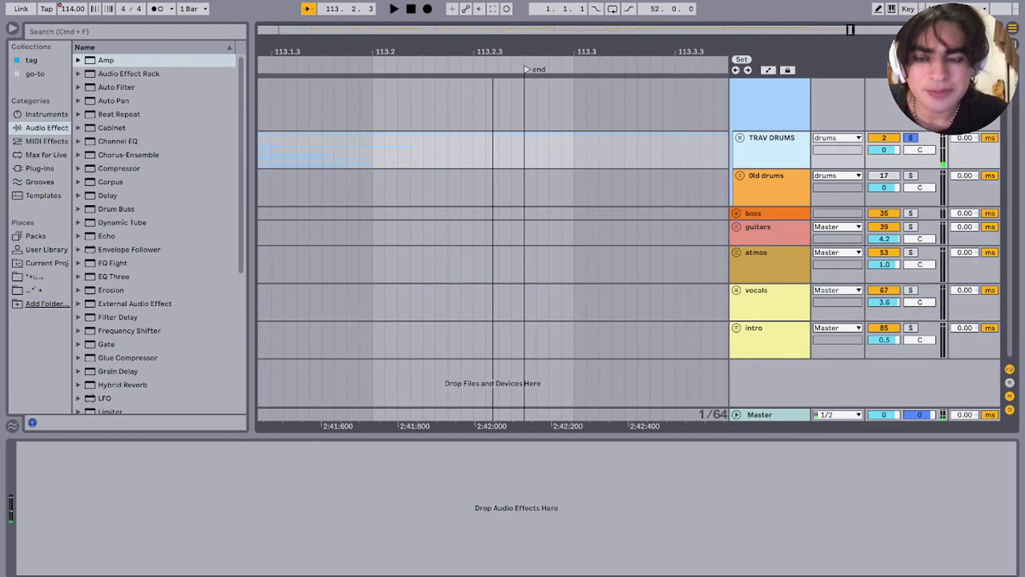
{"action": "scroll", "coordinate": [508, 160], "scroll_direction": "down", "scroll_amount": 10}
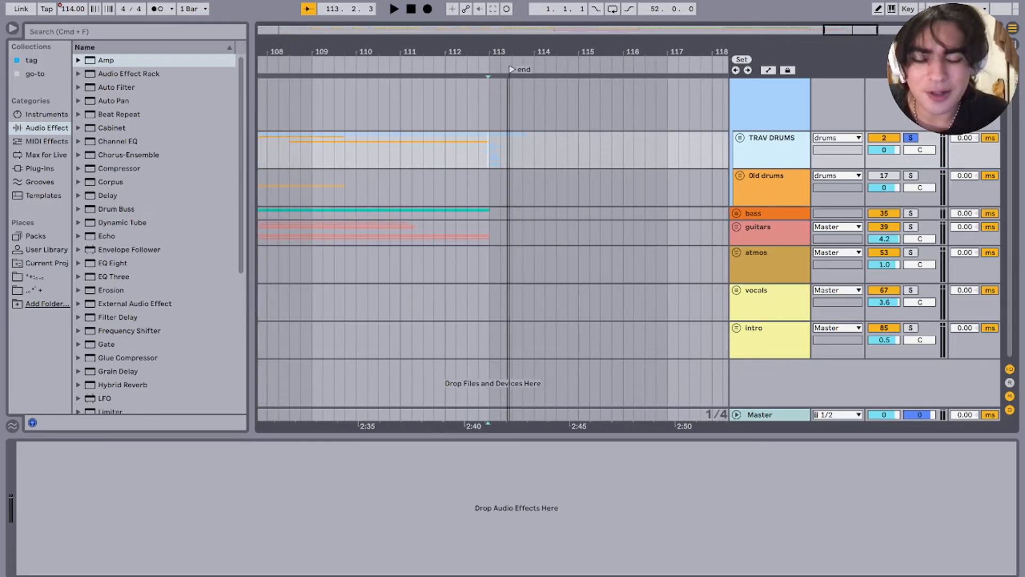
{"action": "key", "text": "minus"}
{"action": "key", "text": "minus"}
{"action": "left_click", "coordinate": [770, 105]}
{"action": "key", "text": "u"}
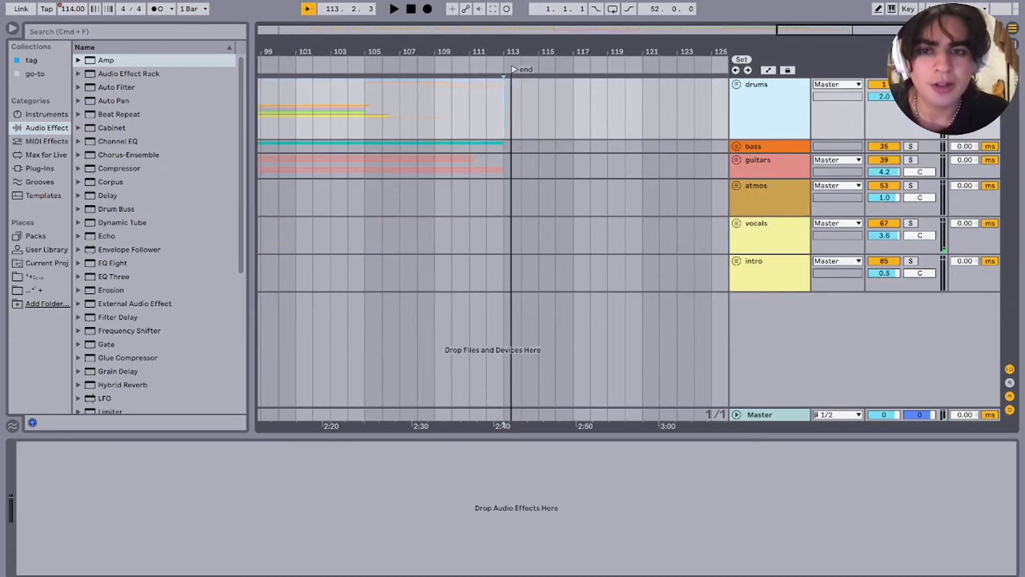
Step: Show the whole arrangement from the start to the end marker and set the playback position to bar 45
{"action": "scroll", "coordinate": [503, 160], "scroll_direction": "down", "scroll_amount": 5}
{"action": "left_click", "coordinate": [376, 117]}
{"action": "scroll", "coordinate": [415, 118], "scroll_direction": "left", "scroll_amount": 2}
{"action": "scroll", "coordinate": [415, 117], "scroll_direction": "down", "scroll_amount": 5}
{"action": "mouse_move", "coordinate": [316, 109]}
{"action": "left_mouse_down"}
{"action": "mouse_move", "coordinate": [495, 271]}
{"action": "mouse_move", "coordinate": [430, 198]}
{"action": "left_mouse_up"}
{"action": "left_click", "coordinate": [412, 166]}
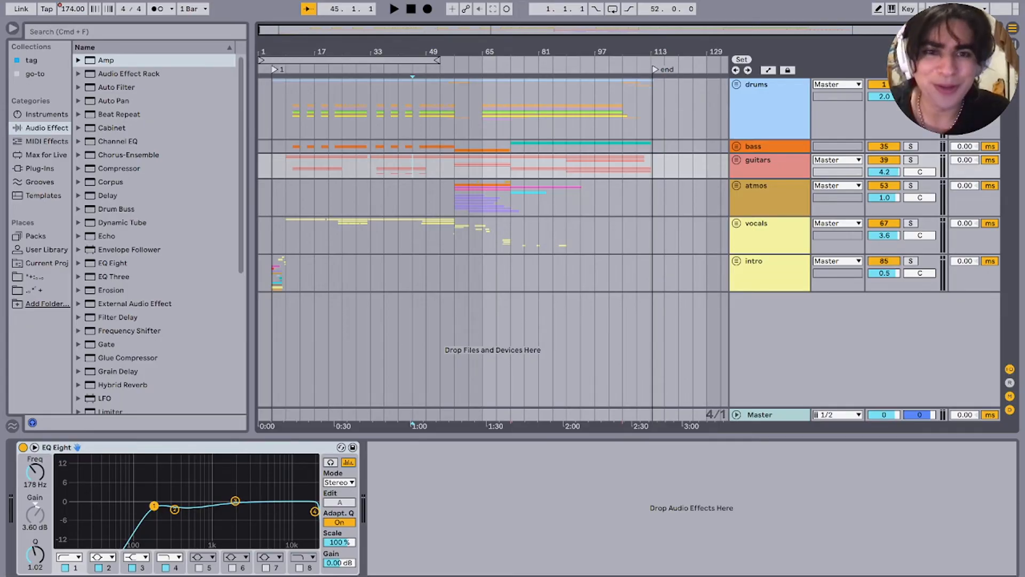
Step: Unfold the drums and TRAV DRUMS groups and play the ending from beat 4 of bar 112
{"action": "left_click", "coordinate": [646, 115]}
{"action": "scroll", "coordinate": [645, 115], "scroll_direction": "up", "scroll_amount": 5}
{"action": "left_click", "coordinate": [736, 85]}
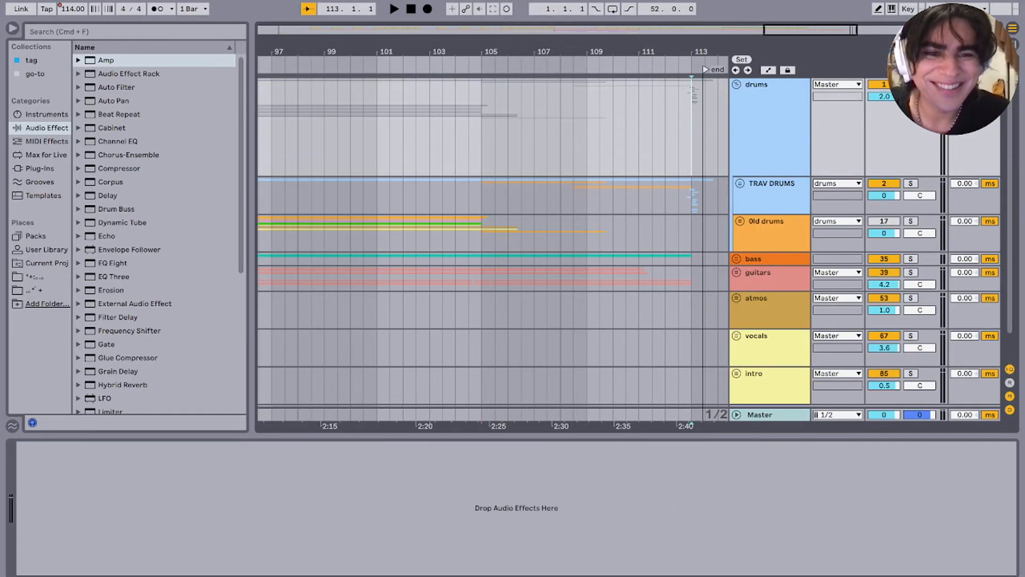
{"action": "left_click", "coordinate": [678, 234]}
{"action": "key", "text": "plus"}
{"action": "key", "text": "plus"}
{"action": "key", "text": "plus"}
{"action": "key", "text": "space"}
{"action": "left_click", "coordinate": [740, 183]}
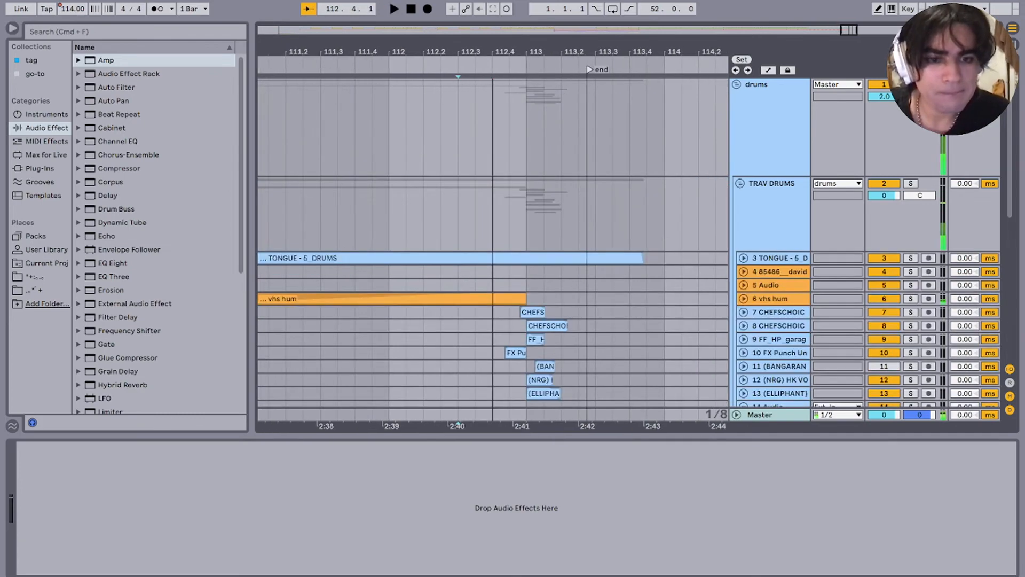
Step: Activate and expand track 11, then play the ending with its (BANGARANG) clip included
{"action": "left_click", "coordinate": [884, 366]}
{"action": "left_click", "coordinate": [743, 366]}
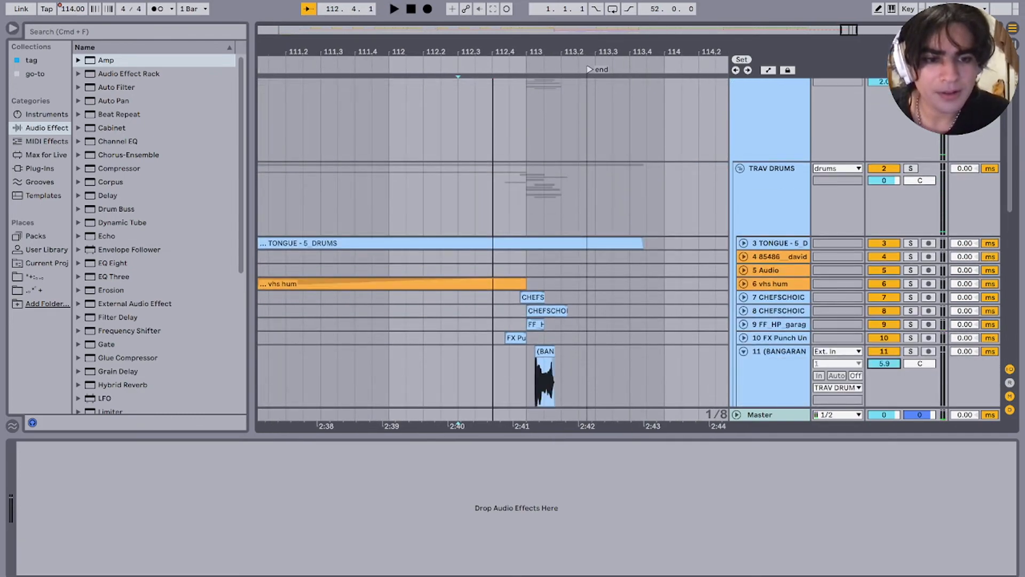
{"action": "key", "text": "space"}
{"action": "key", "text": "space"}
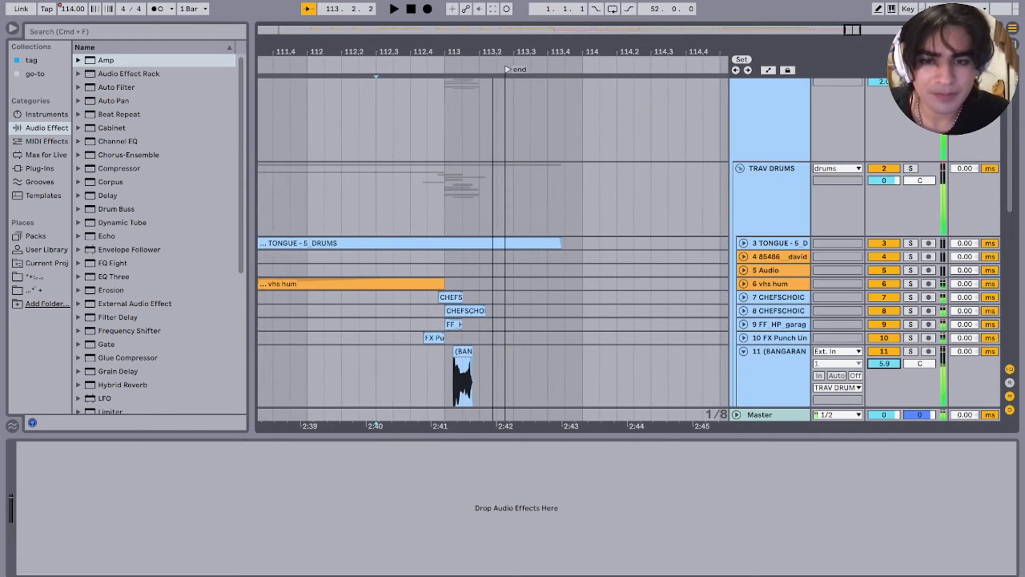
Step: Move track 11's (BANGARANG) clip earlier to start at bar 113 and play the ending hit
{"action": "left_click", "coordinate": [462, 351]}
{"action": "key", "text": "plus"}
{"action": "key", "text": "plus"}
{"action": "key", "text": "Left"}
{"action": "key", "text": "Left"}
{"action": "key", "text": "space"}
{"action": "scroll", "coordinate": [470, 299], "scroll_direction": "down", "scroll_amount": 4}
{"action": "key", "text": "space"}
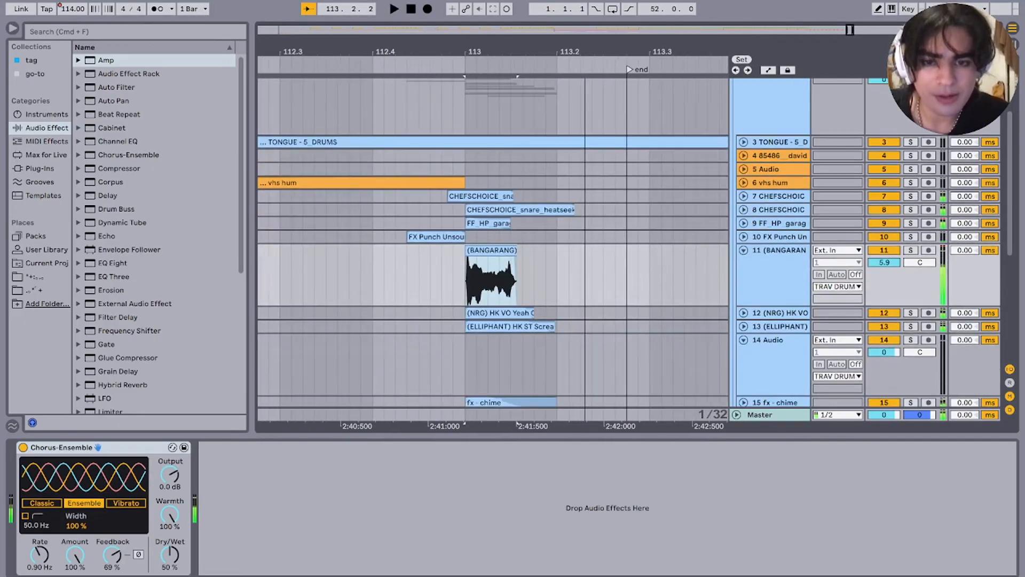
Step: Move track 11's (BANGARANG) clip 1/32 later and play the ending hit from just before bar 113
{"action": "key", "text": "Right"}
{"action": "left_click", "coordinate": [361, 280]}
{"action": "key", "text": "space"}
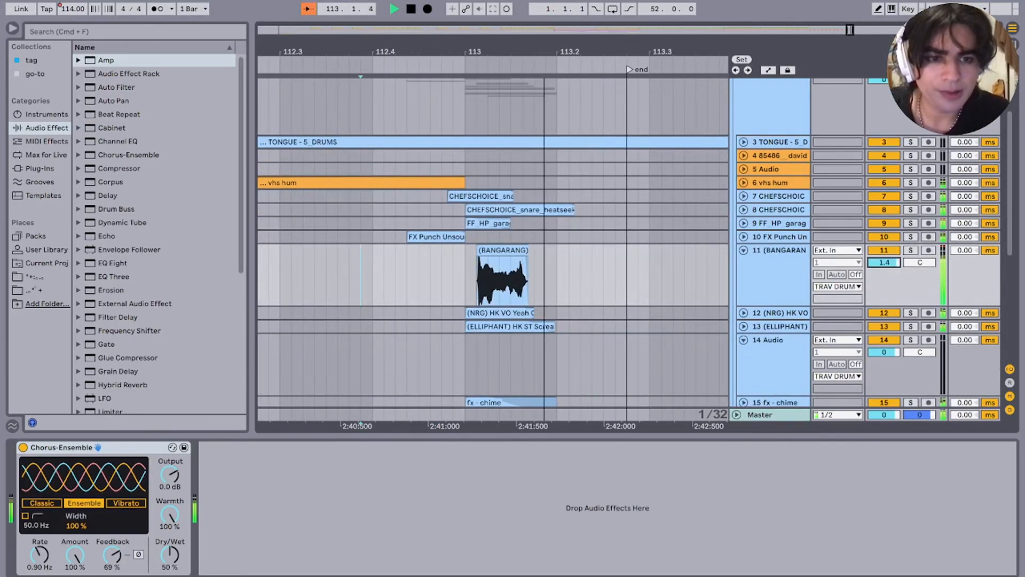
Step: Collapse track 11, replay the ending hit, and fold the TRAV DRUMS and drums groups
{"action": "left_click", "coordinate": [743, 249]}
{"action": "key", "text": "space"}
{"action": "key", "text": "space"}
{"action": "scroll", "coordinate": [491, 245], "scroll_direction": "up", "scroll_amount": 4}
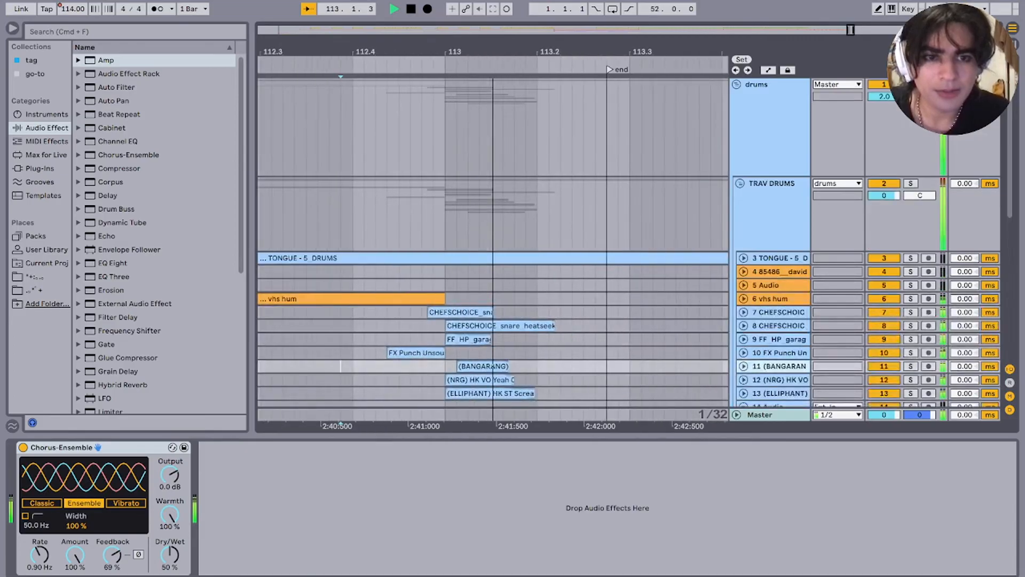
{"action": "left_click", "coordinate": [740, 183]}
{"action": "key", "text": "space"}
{"action": "left_click", "coordinate": [736, 85]}
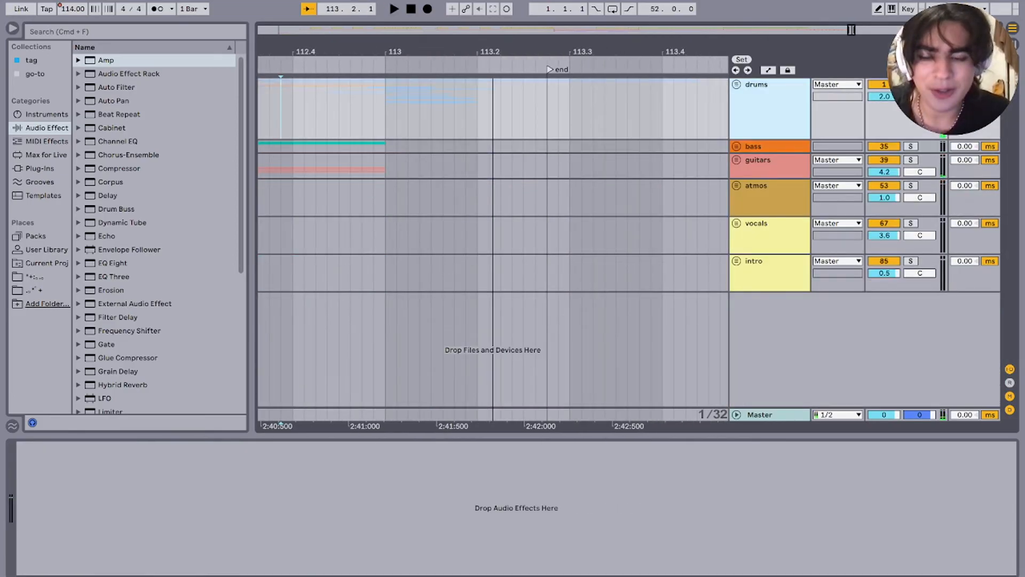
Step: Set the playback position to bar 109 in the intro group and show the whole arrangement
{"action": "scroll", "coordinate": [428, 241], "scroll_direction": "down", "scroll_amount": 10}
{"action": "left_click", "coordinate": [367, 272]}
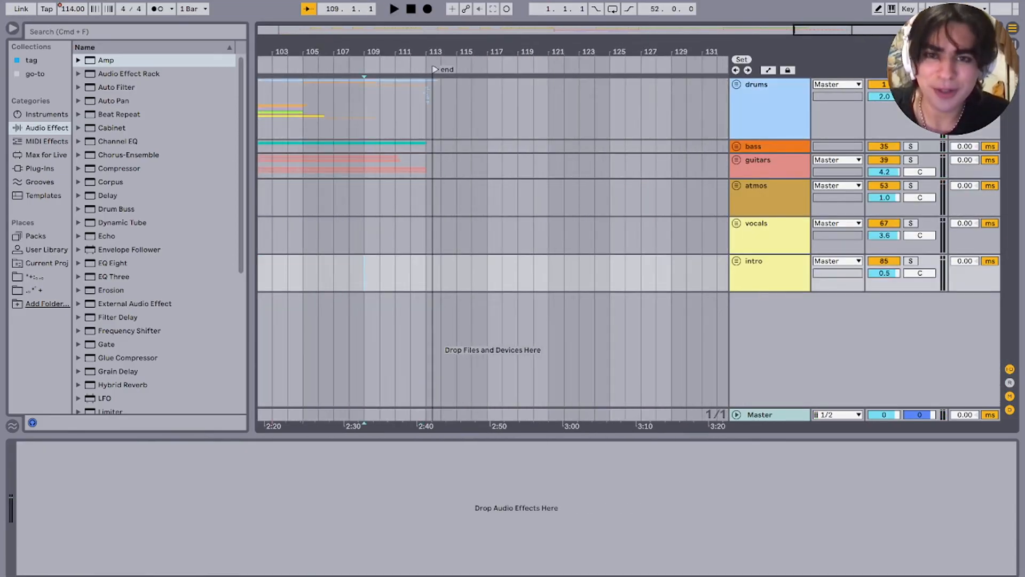
{"action": "scroll", "coordinate": [366, 273], "scroll_direction": "left", "scroll_amount": 15}
{"action": "key", "text": "minus"}
{"action": "key", "text": "minus"}
{"action": "key", "text": "minus"}
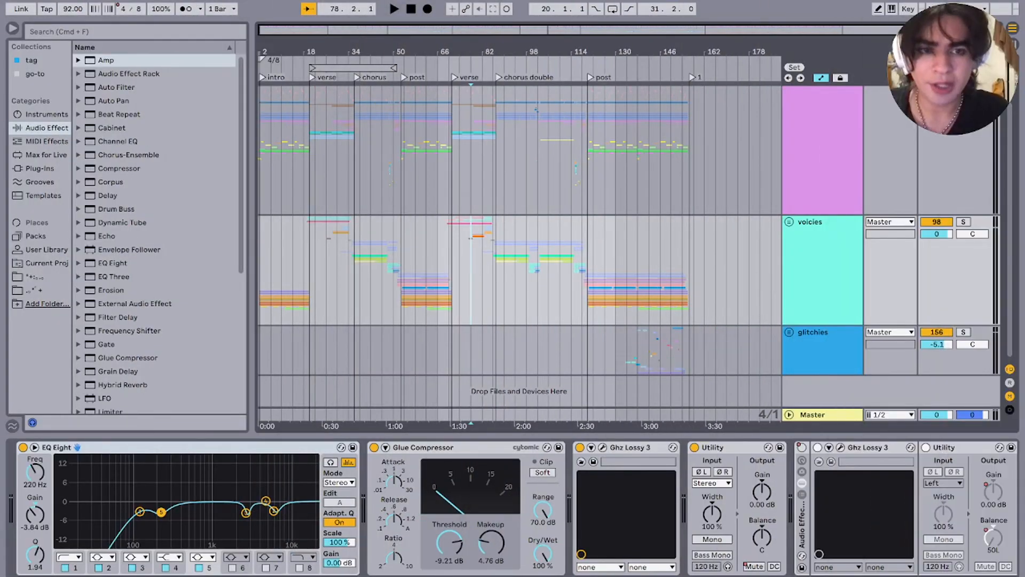
Step: Return to the start of the song, inspect the opening bars, and show the full arrangement under the beaties group
{"action": "key", "text": "Home"}
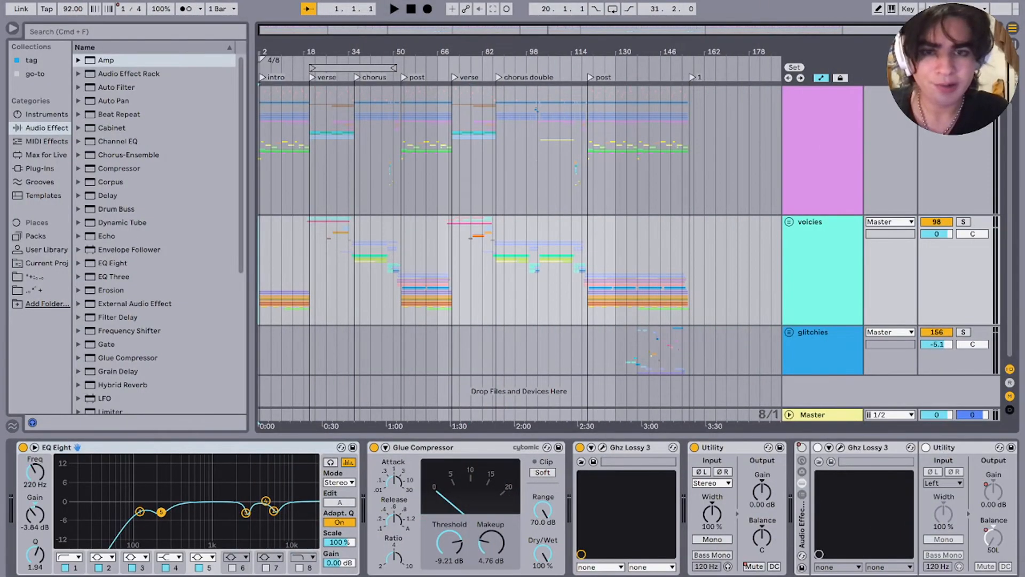
{"action": "key", "text": "space"}
{"action": "key", "text": "plus"}
{"action": "key", "text": "plus"}
{"action": "key", "text": "plus"}
{"action": "key", "text": "plus"}
{"action": "key", "text": "plus"}
{"action": "key", "text": "plus"}
{"action": "key", "text": "plus"}
{"action": "key", "text": "minus"}
{"action": "key", "text": "minus"}
{"action": "key", "text": "minus"}
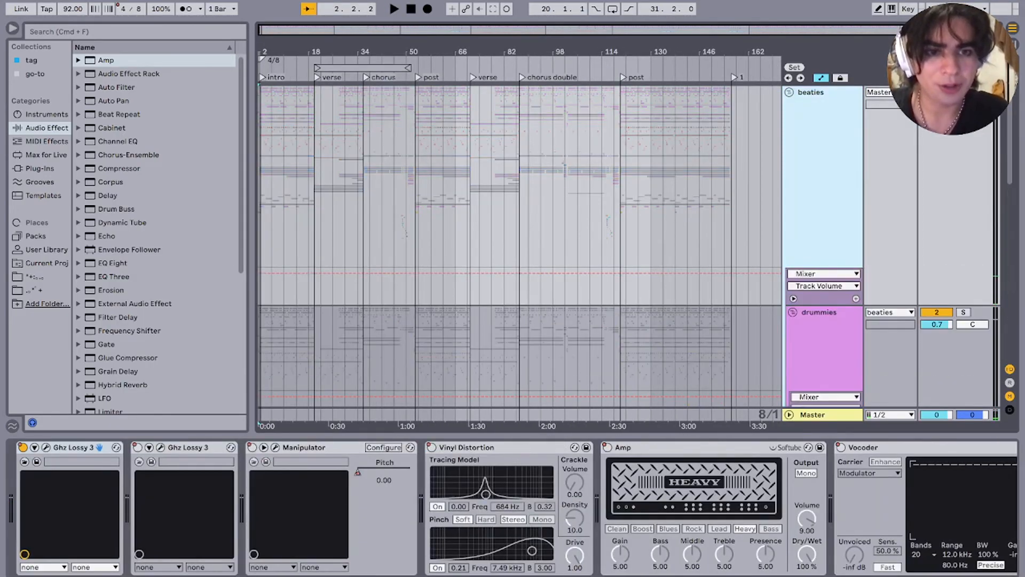
Step: Fold the drummies group and look over the subgroups of beaties during the intro
{"action": "scroll", "coordinate": [629, 246], "scroll_direction": "down", "scroll_amount": 5}
{"action": "scroll", "coordinate": [629, 246], "scroll_direction": "up", "scroll_amount": 4}
{"action": "left_click", "coordinate": [792, 277]}
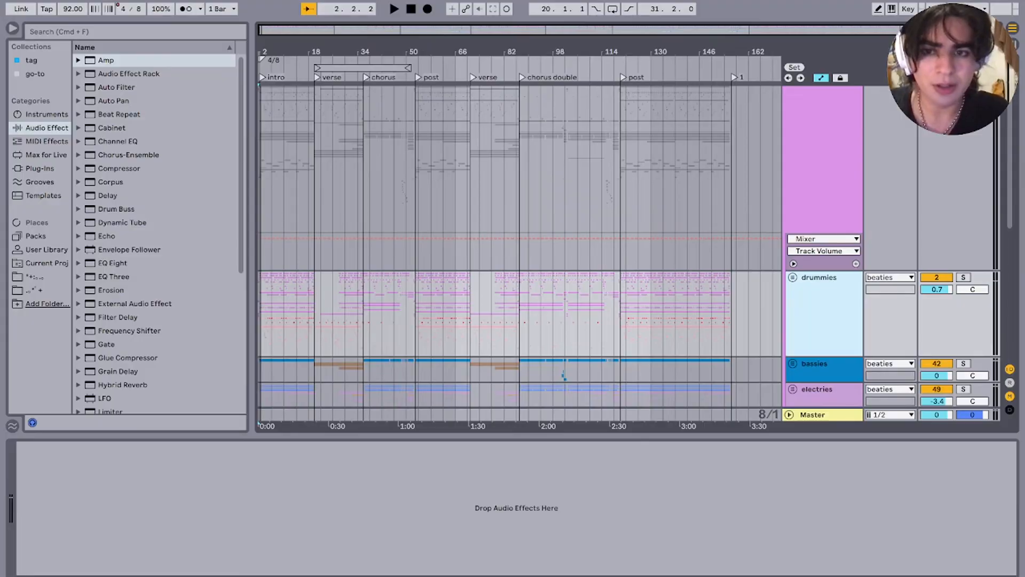
{"action": "scroll", "coordinate": [629, 245], "scroll_direction": "down", "scroll_amount": 5}
{"action": "scroll", "coordinate": [307, 246], "scroll_direction": "up", "scroll_amount": 5}
{"action": "scroll", "coordinate": [308, 246], "scroll_direction": "left", "scroll_amount": 10}
{"action": "scroll", "coordinate": [308, 246], "scroll_direction": "up", "scroll_amount": 6}
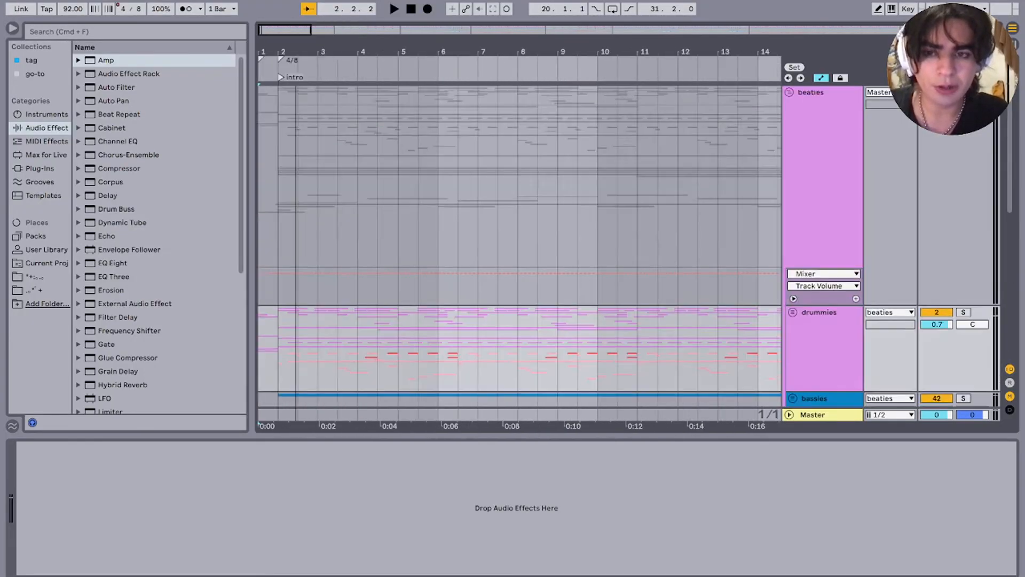
{"action": "scroll", "coordinate": [307, 246], "scroll_direction": "down", "scroll_amount": 2}
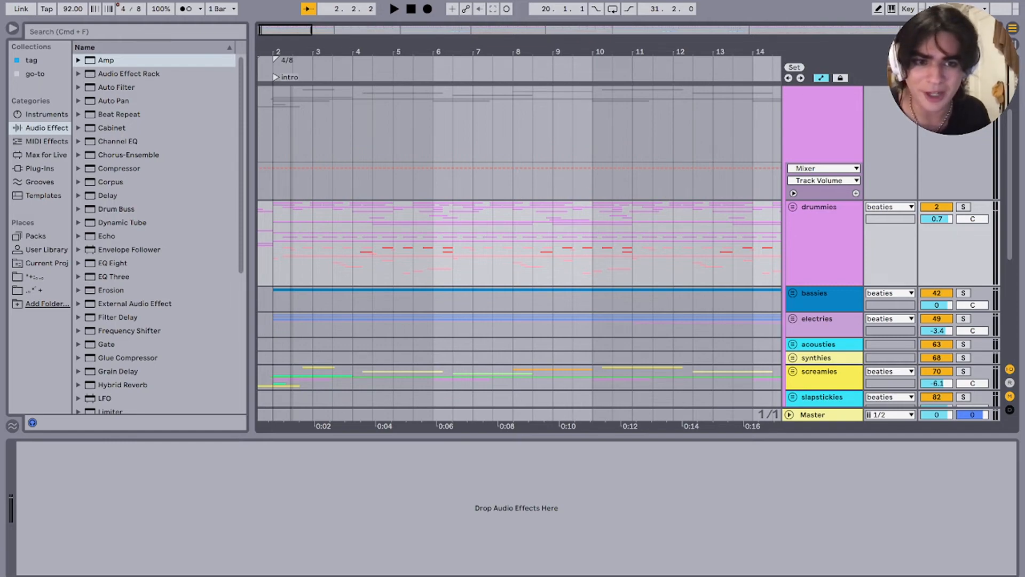
{"action": "scroll", "coordinate": [519, 251], "scroll_direction": "left", "scroll_amount": 1}
{"action": "scroll", "coordinate": [519, 251], "scroll_direction": "down", "scroll_amount": 1}
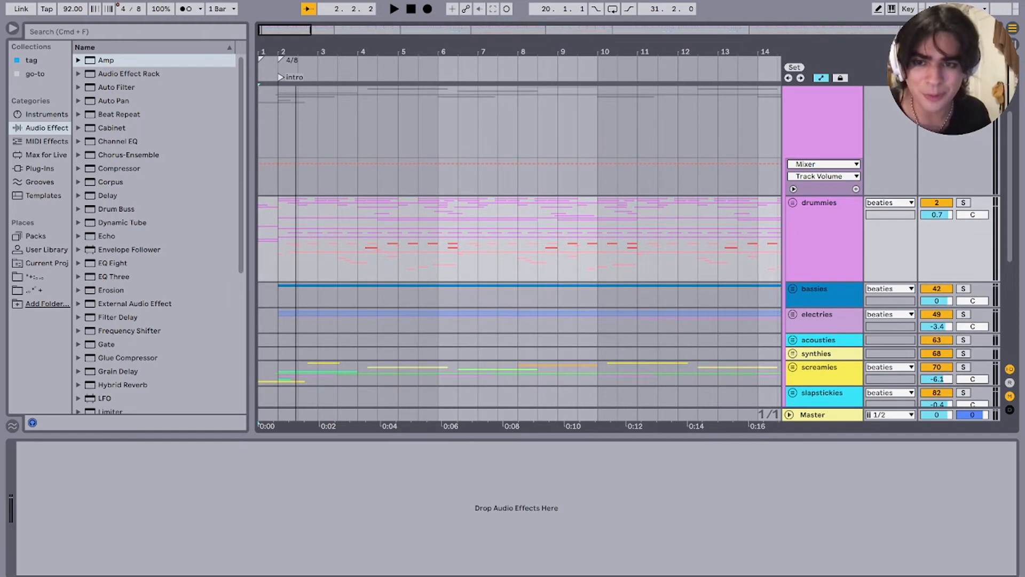
Step: Reset the playback position to bar 1 and bring the opening bars of the beaties subgroups into close view
{"action": "key", "text": "Home"}
{"action": "scroll", "coordinate": [518, 241], "scroll_direction": "down", "scroll_amount": 8}
{"action": "scroll", "coordinate": [518, 240], "scroll_direction": "up", "scroll_amount": 5}
{"action": "scroll", "coordinate": [518, 240], "scroll_direction": "right", "scroll_amount": 1}
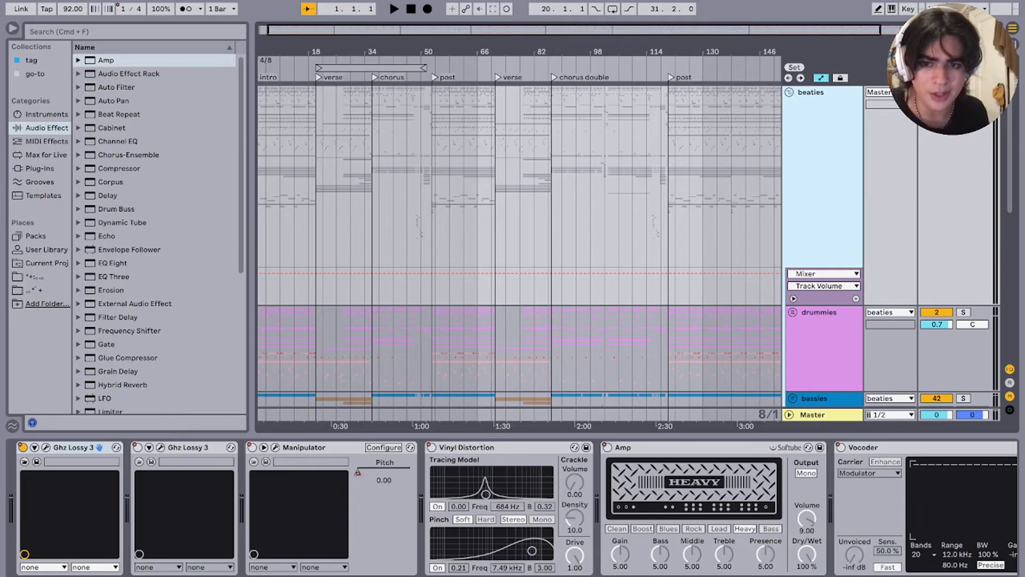
{"action": "scroll", "coordinate": [518, 241], "scroll_direction": "up", "scroll_amount": 8}
{"action": "scroll", "coordinate": [518, 240], "scroll_direction": "left", "scroll_amount": 2}
{"action": "scroll", "coordinate": [518, 240], "scroll_direction": "up", "scroll_amount": 5}
{"action": "scroll", "coordinate": [518, 240], "scroll_direction": "down", "scroll_amount": 2}
{"action": "scroll", "coordinate": [518, 240], "scroll_direction": "left", "scroll_amount": 10}
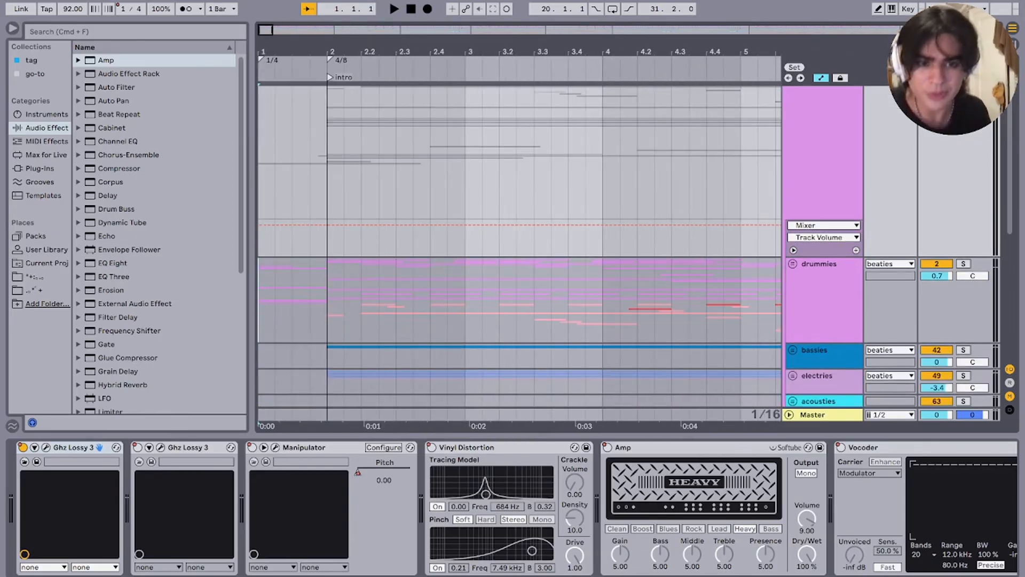
Step: Unfold the drummies group, play the song from the start, and select 3 Group at bar 2
{"action": "left_click", "coordinate": [822, 278]}
{"action": "key", "text": "u"}
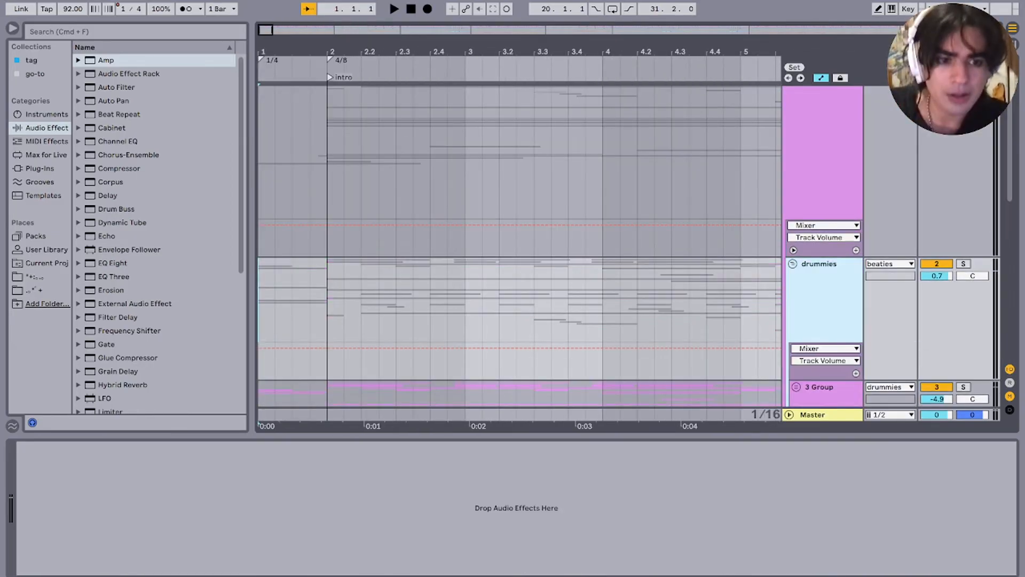
{"action": "key", "text": "space"}
{"action": "left_click", "coordinate": [344, 304]}
{"action": "scroll", "coordinate": [344, 246], "scroll_direction": "down", "scroll_amount": 8}
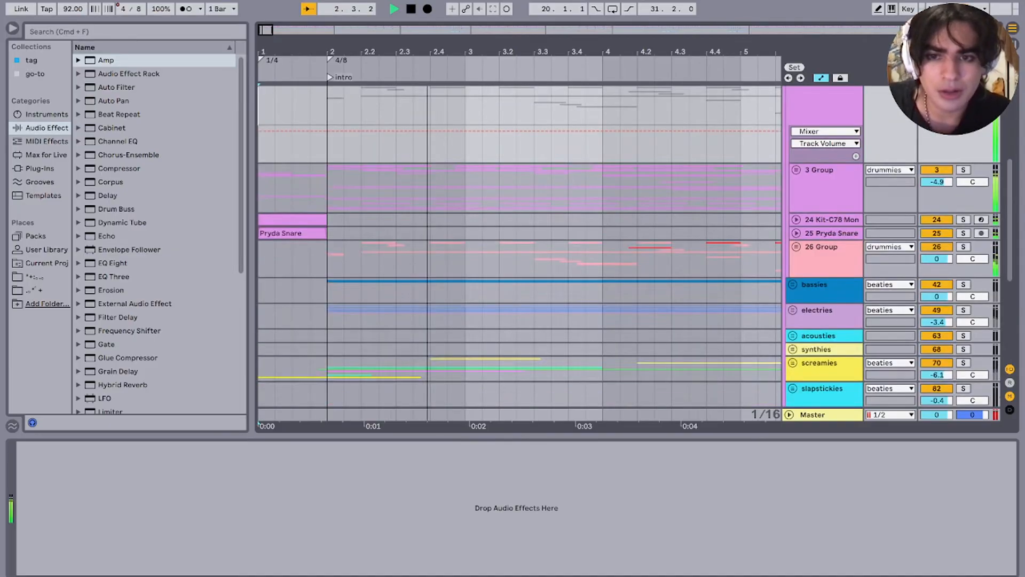
{"action": "left_click", "coordinate": [344, 183]}
{"action": "key", "text": "minus"}
{"action": "scroll", "coordinate": [519, 253], "scroll_direction": "up", "scroll_amount": 3}
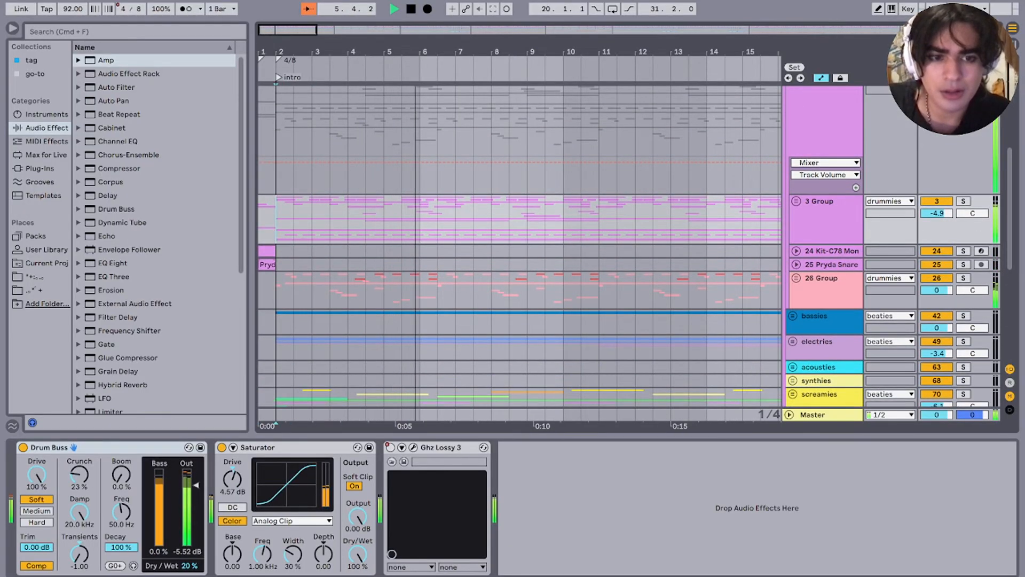
Step: Unfold 3 Group to show its TRAVIS BARKER tracks, stop playback, and set the start position to bar 2
{"action": "left_click", "coordinate": [796, 202]}
{"action": "scroll", "coordinate": [796, 245], "scroll_direction": "down", "scroll_amount": 4}
{"action": "key", "text": "space"}
{"action": "scroll", "coordinate": [519, 253], "scroll_direction": "up", "scroll_amount": 2}
{"action": "left_click", "coordinate": [277, 142]}
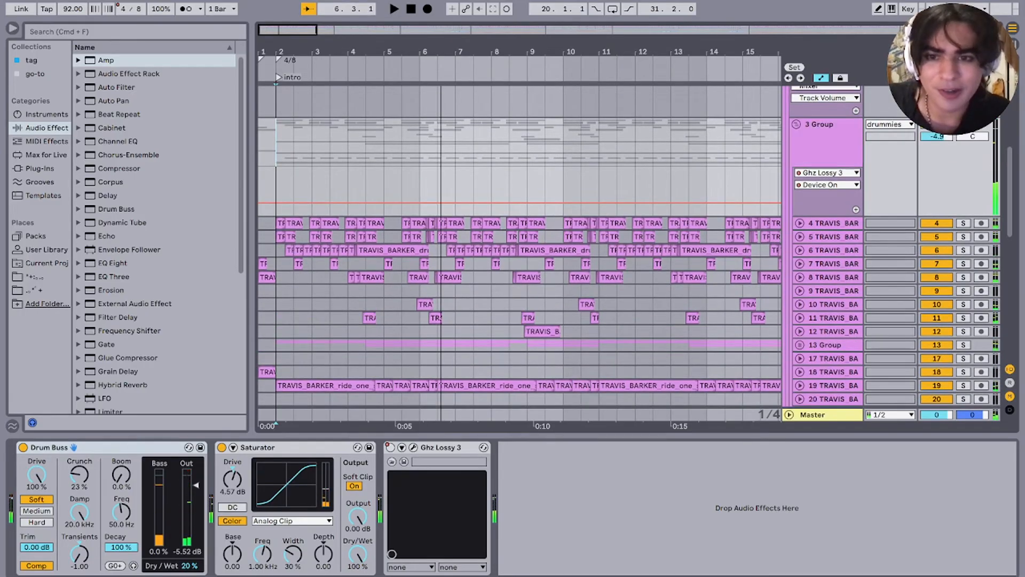
Step: Play the intro drums from bar 2 and look over 3 Group's clips from the intro to the verse
{"action": "key", "text": "space"}
{"action": "key", "text": "plus"}
{"action": "key", "text": "plus"}
{"action": "left_click", "coordinate": [308, 264]}
{"action": "key", "text": "space"}
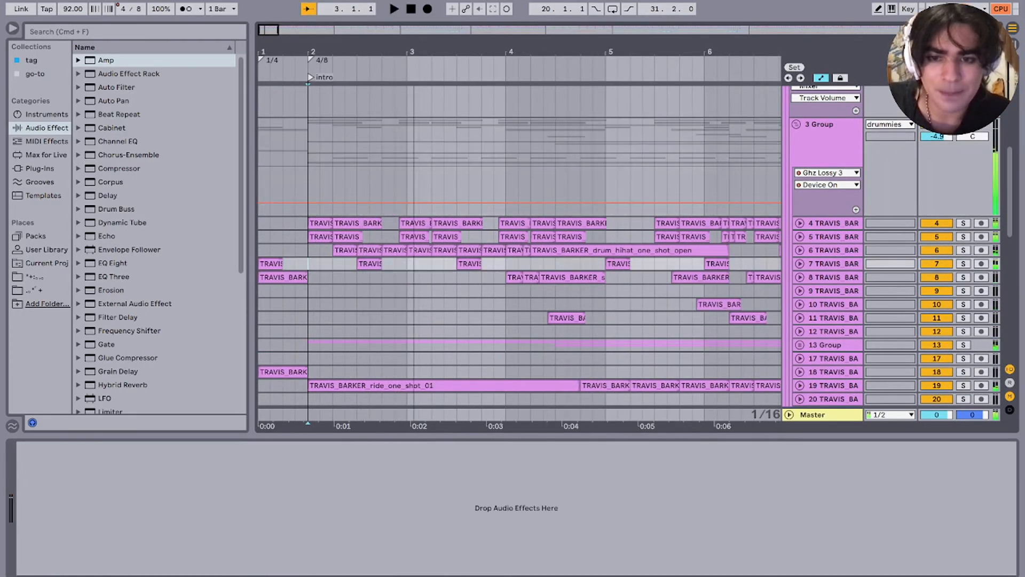
{"action": "key", "text": "plus"}
{"action": "key", "text": "plus"}
{"action": "key", "text": "minus"}
{"action": "key", "text": "minus"}
{"action": "key", "text": "minus"}
{"action": "key", "text": "minus"}
{"action": "key", "text": "minus"}
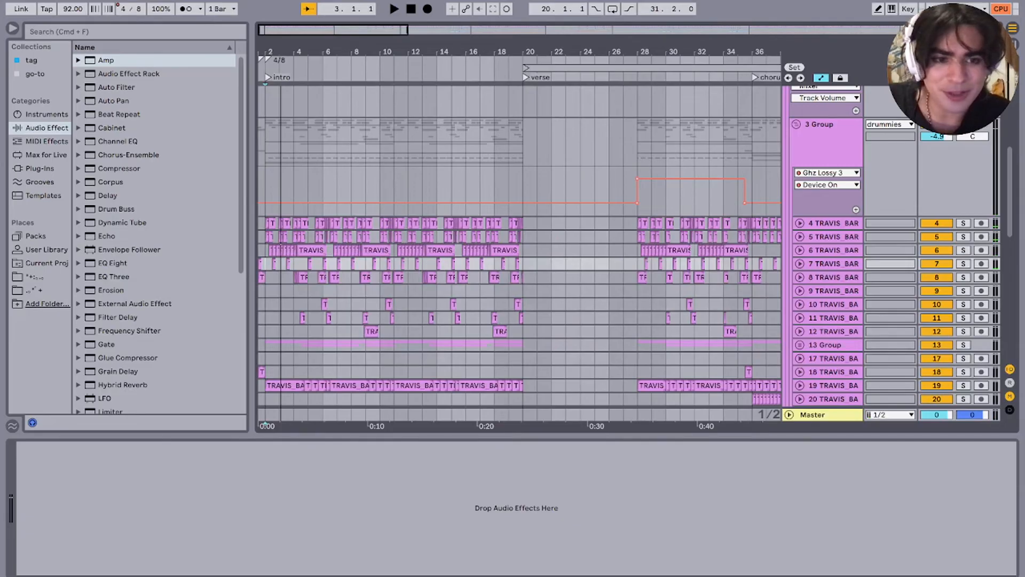
Step: Unfold 13 Group and play the intro with its crash cymbal tracks in view
{"action": "scroll", "coordinate": [306, 264], "scroll_direction": "up", "scroll_amount": 5}
{"action": "scroll", "coordinate": [306, 264], "scroll_direction": "left", "scroll_amount": 3}
{"action": "scroll", "coordinate": [306, 263], "scroll_direction": "down", "scroll_amount": 4}
{"action": "left_click", "coordinate": [826, 281]}
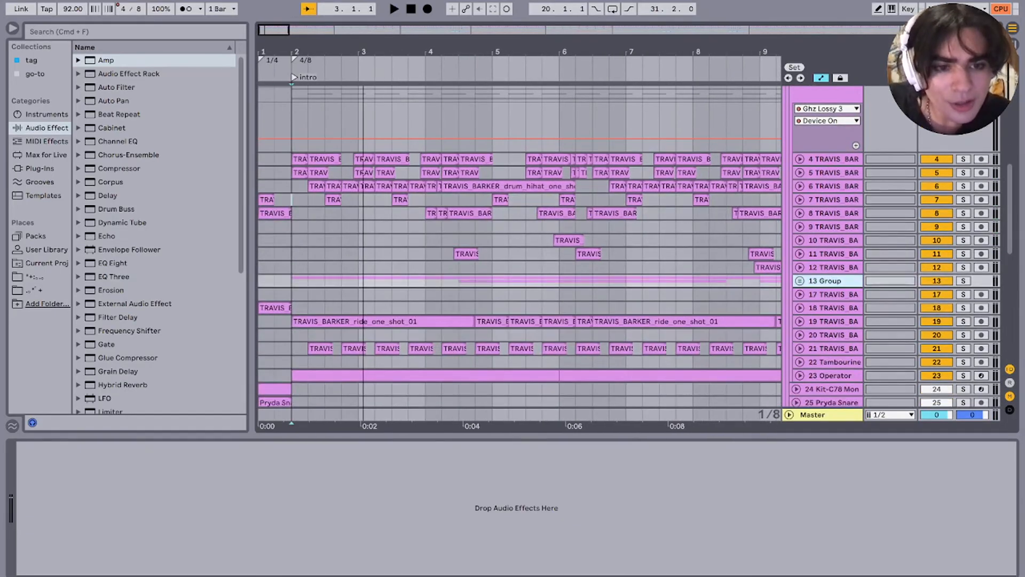
{"action": "left_click", "coordinate": [799, 280]}
{"action": "scroll", "coordinate": [799, 281], "scroll_direction": "down", "scroll_amount": 4}
{"action": "key", "text": "space"}
{"action": "scroll", "coordinate": [306, 264], "scroll_direction": "up", "scroll_amount": 2}
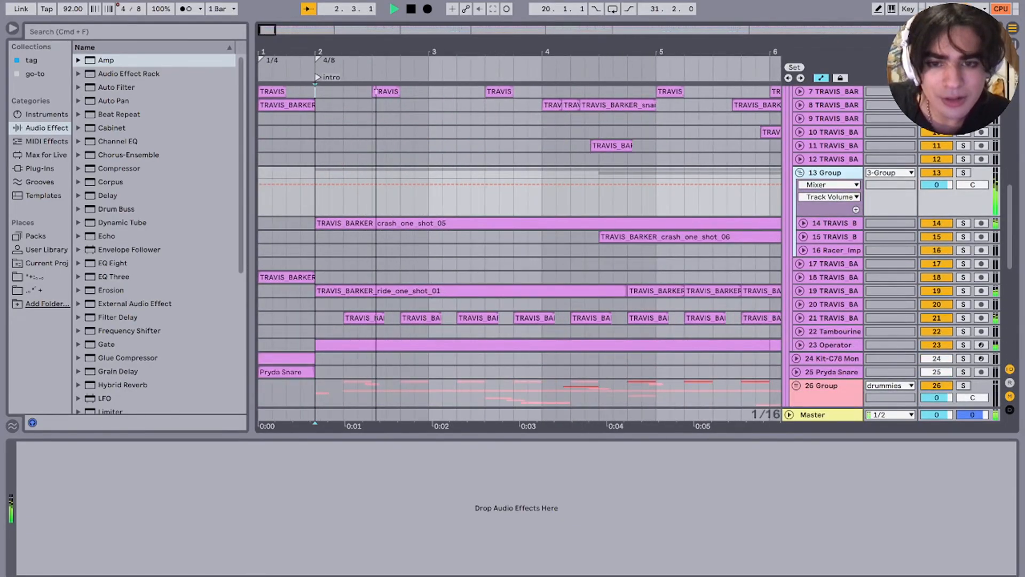
{"action": "scroll", "coordinate": [519, 253], "scroll_direction": "down", "scroll_amount": 2}
{"action": "scroll", "coordinate": [520, 253], "scroll_direction": "right", "scroll_amount": 2}
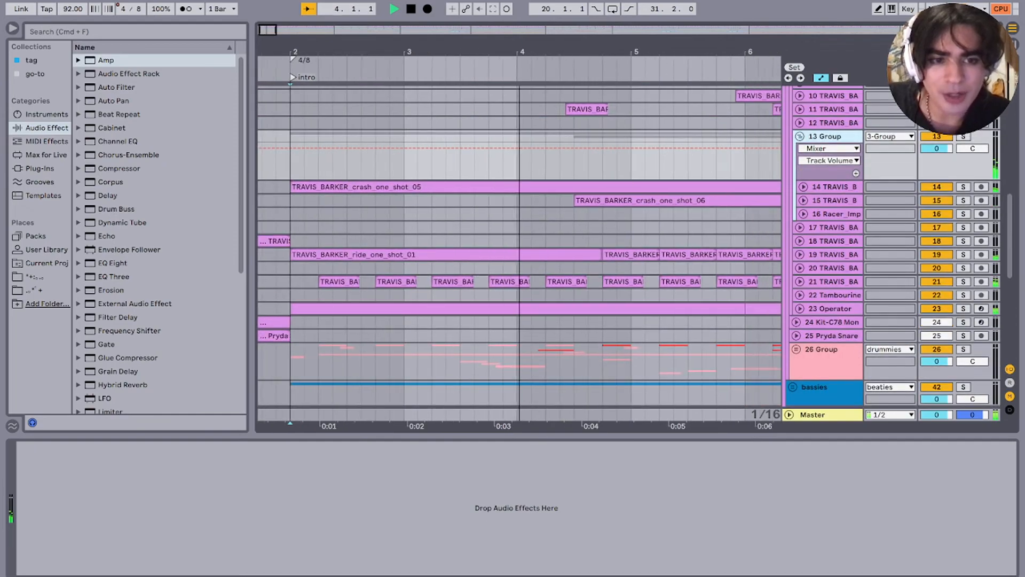
{"action": "key", "text": "space"}
Step: Show the devices of track 23 (Operator) and play the intro drums again
{"action": "left_click", "coordinate": [830, 309]}
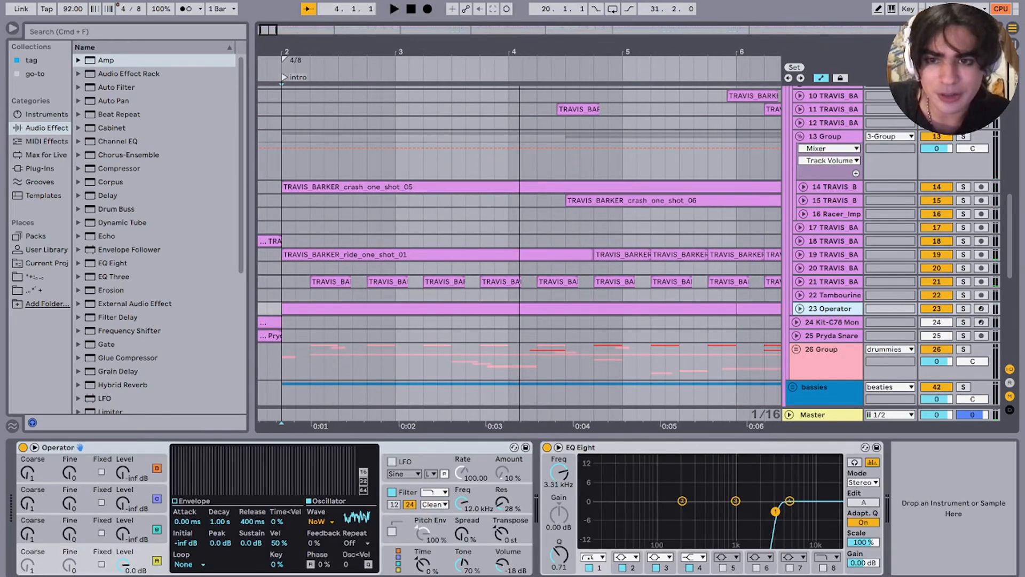
{"action": "scroll", "coordinate": [519, 253], "scroll_direction": "up", "scroll_amount": 10}
{"action": "key", "text": "space"}
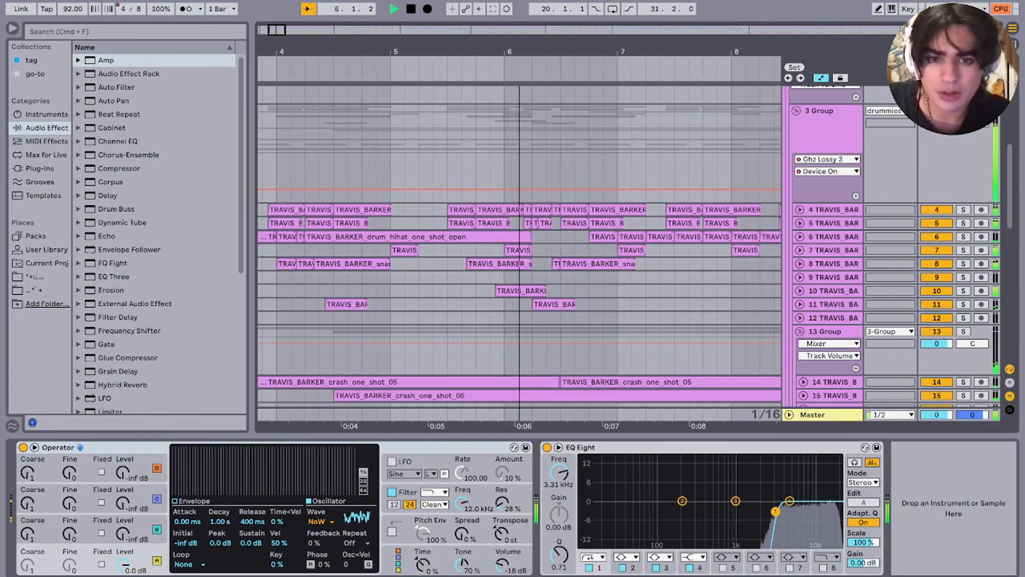
{"action": "scroll", "coordinate": [519, 253], "scroll_direction": "down", "scroll_amount": 5}
{"action": "key", "text": "space"}
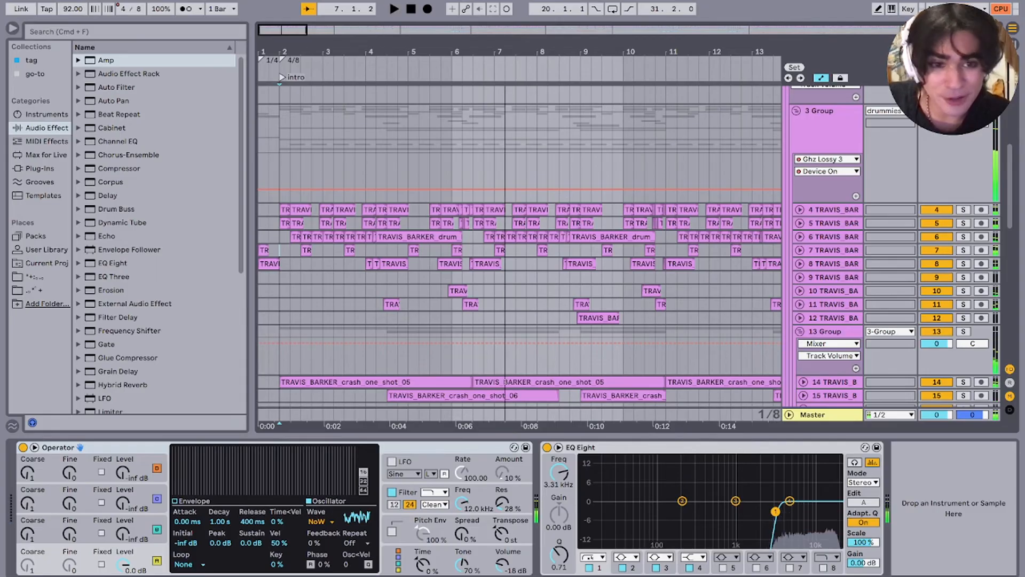
Step: Examine track 6's closed hi-hat clips at 2.2 and 2.3 up close and within the surrounding intro bars
{"action": "left_click", "coordinate": [295, 237]}
{"action": "key", "text": "plus"}
{"action": "key", "text": "plus"}
{"action": "key", "text": "plus"}
{"action": "key", "text": "plus"}
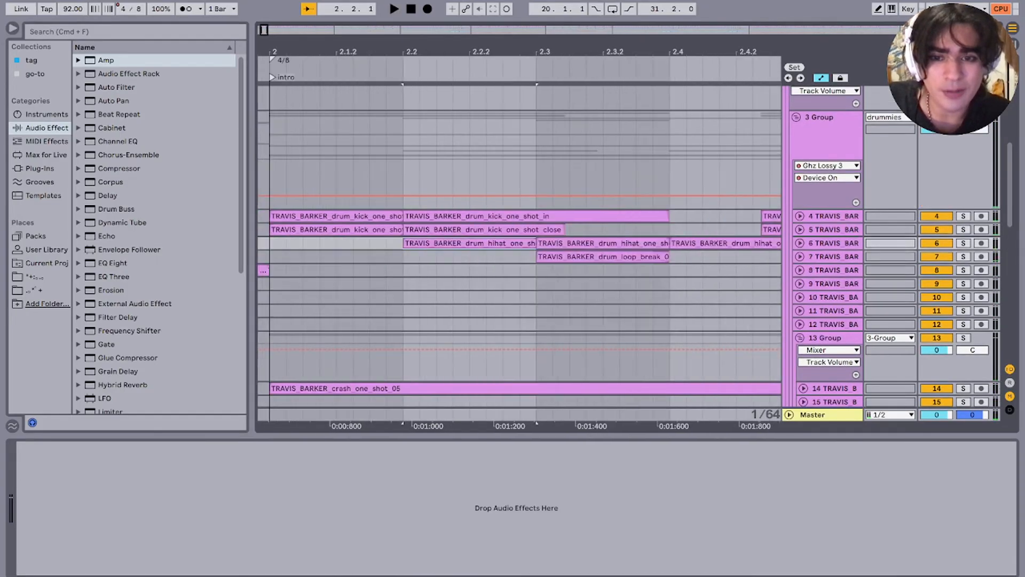
{"action": "key", "text": "plus"}
{"action": "key", "text": "plus"}
{"action": "left_click", "coordinate": [628, 243]}
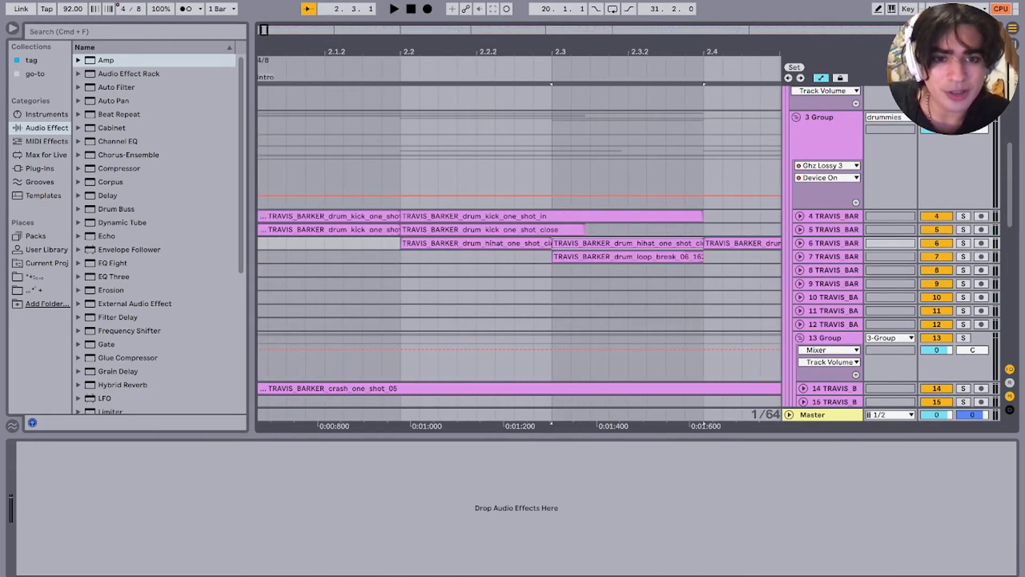
{"action": "key", "text": "minus"}
{"action": "key", "text": "minus"}
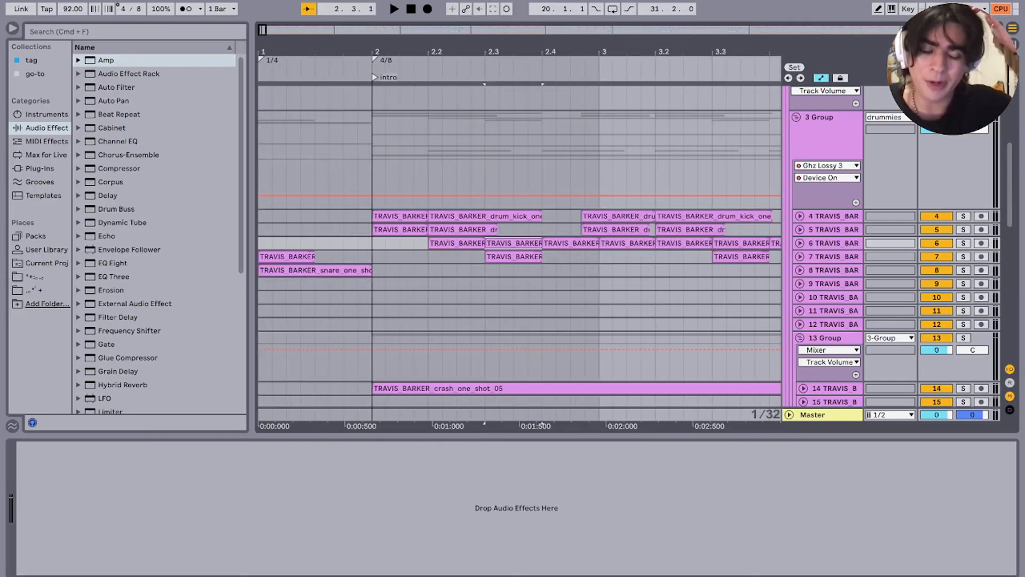
{"action": "key", "text": "minus"}
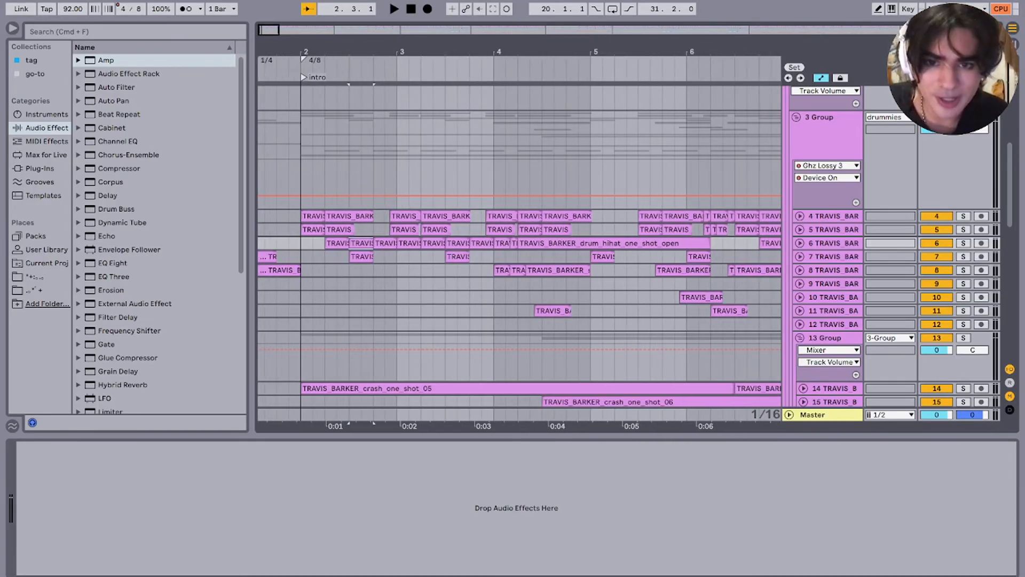
Step: Select the drum loop break clip from 2.3 to 2.4 on track 7, below the hi-hats
{"action": "scroll", "coordinate": [519, 246], "scroll_direction": "up", "scroll_amount": 1}
{"action": "key", "text": "plus"}
{"action": "key", "text": "plus"}
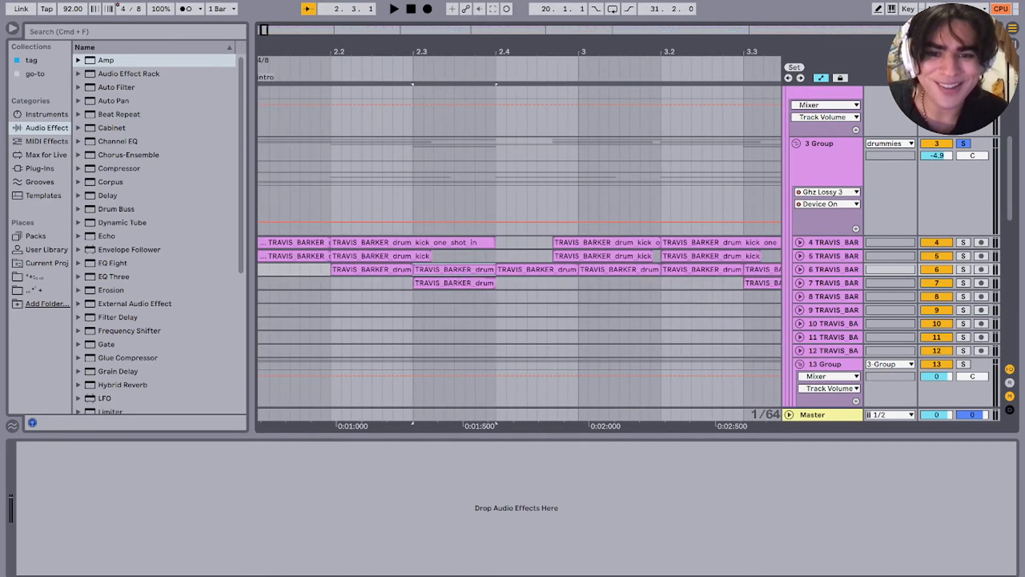
{"action": "key", "text": "Down"}
{"action": "key", "text": "plus"}
{"action": "key", "text": "minus"}
{"action": "key", "text": "minus"}
{"action": "key", "text": "minus"}
{"action": "key", "text": "minus"}
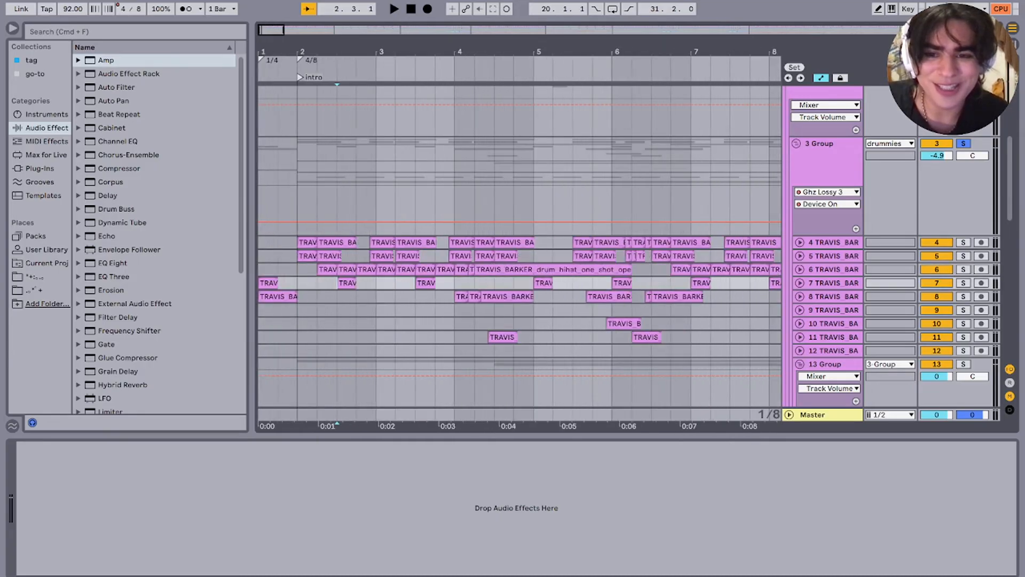
{"action": "key", "text": "Up"}
{"action": "key", "text": "shift+Right"}
{"action": "key", "text": "Down"}
{"action": "key", "text": "Down"}
{"action": "key", "text": "Up"}
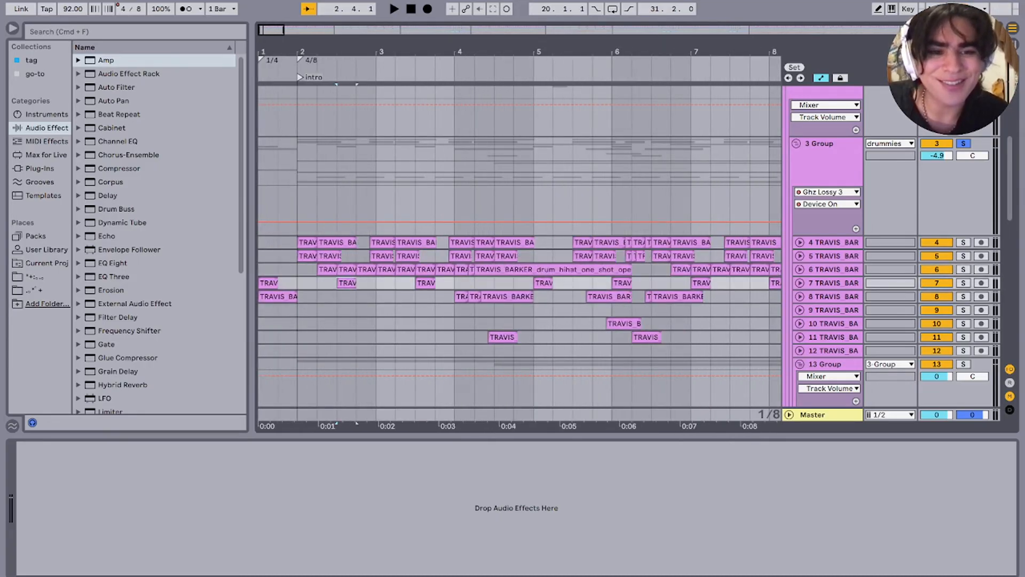
Step: Expand track 7, play its drum loop break clip soloed, and unsolo the track to hear it with the other drums
{"action": "key", "text": "u"}
{"action": "key", "text": "s"}
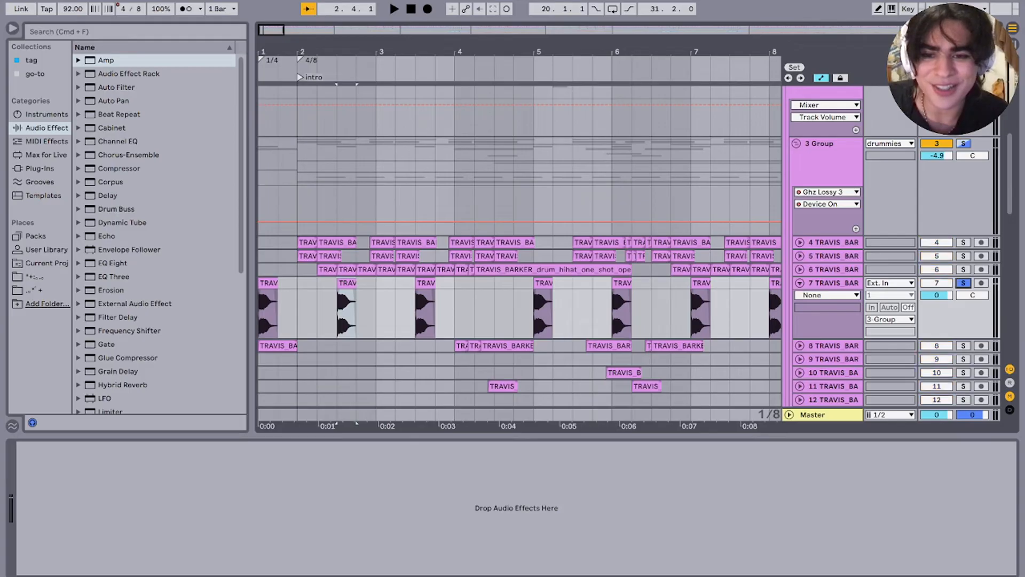
{"action": "key", "text": "space"}
{"action": "key", "text": "space"}
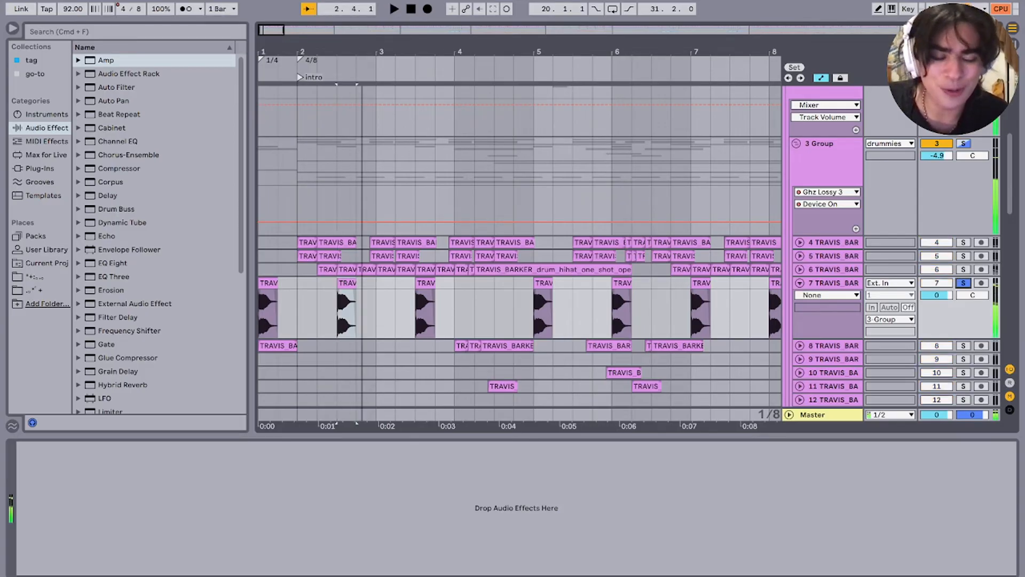
{"action": "key", "text": "s"}
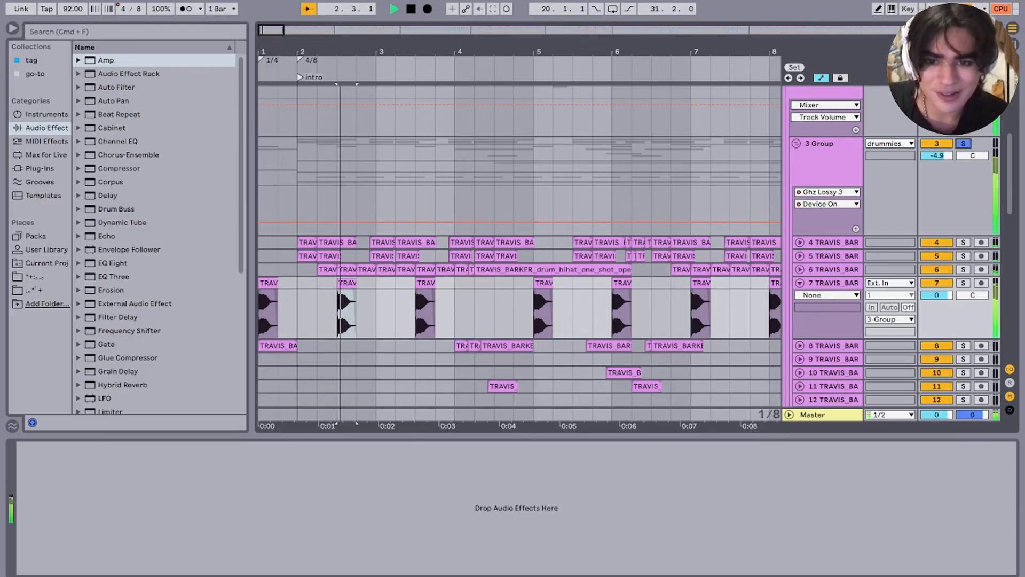
Step: Keep the intro playing, unfold 26 Group and look over its tracks
{"action": "key", "text": "space"}
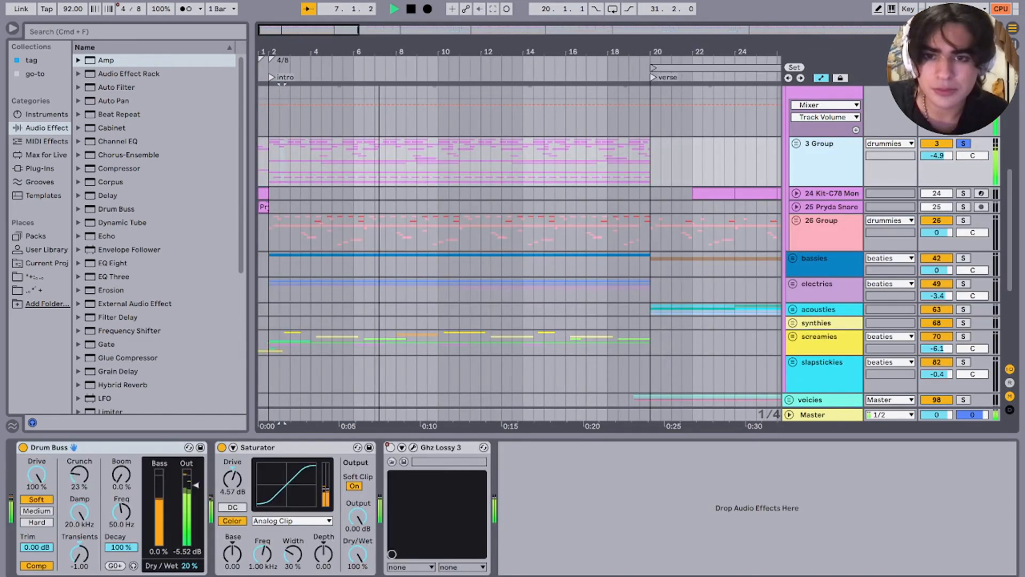
{"action": "left_click", "coordinate": [796, 221]}
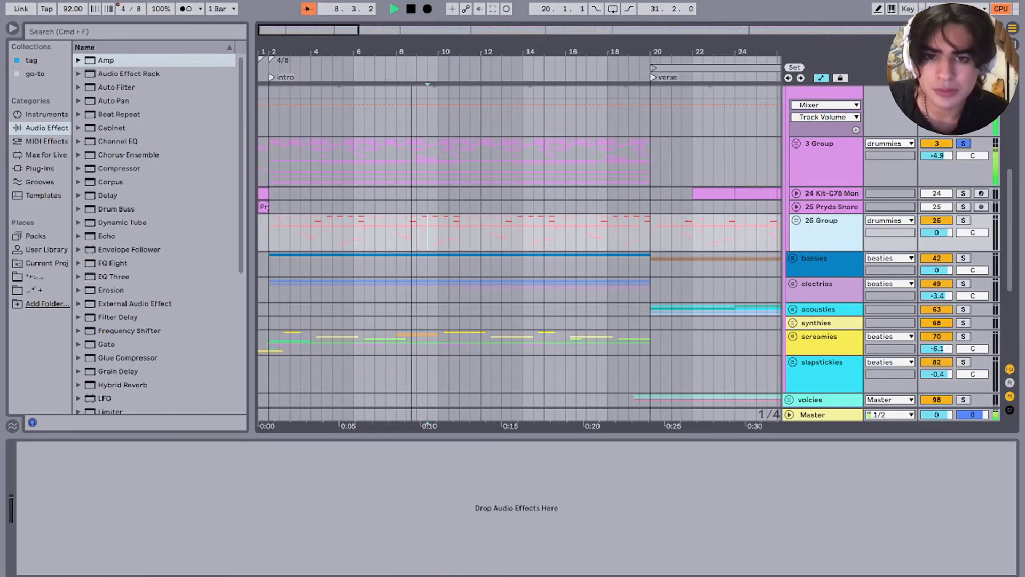
{"action": "scroll", "coordinate": [519, 246], "scroll_direction": "down", "scroll_amount": 5}
{"action": "scroll", "coordinate": [427, 245], "scroll_direction": "up", "scroll_amount": 5}
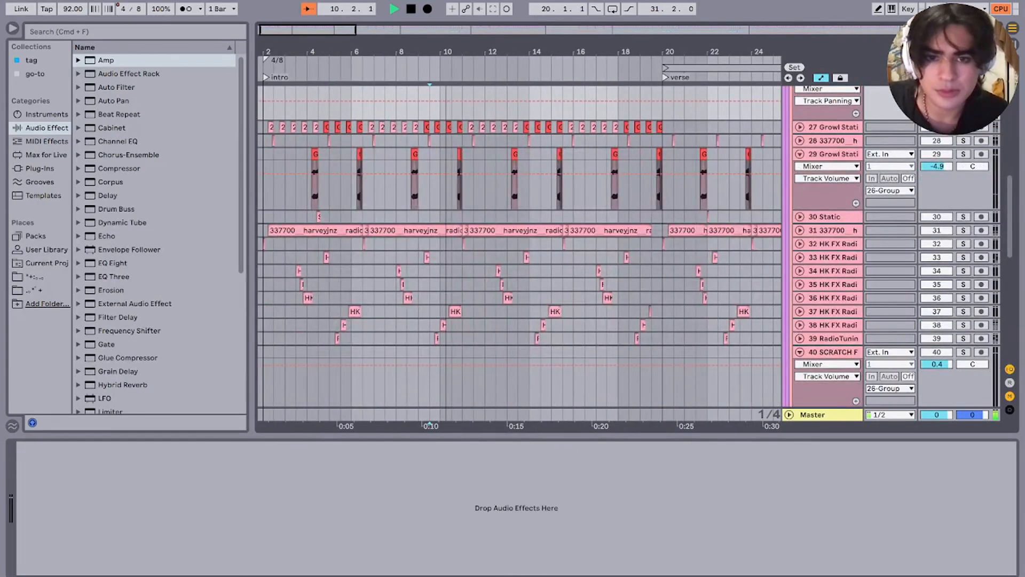
{"action": "scroll", "coordinate": [520, 246], "scroll_direction": "up", "scroll_amount": 6}
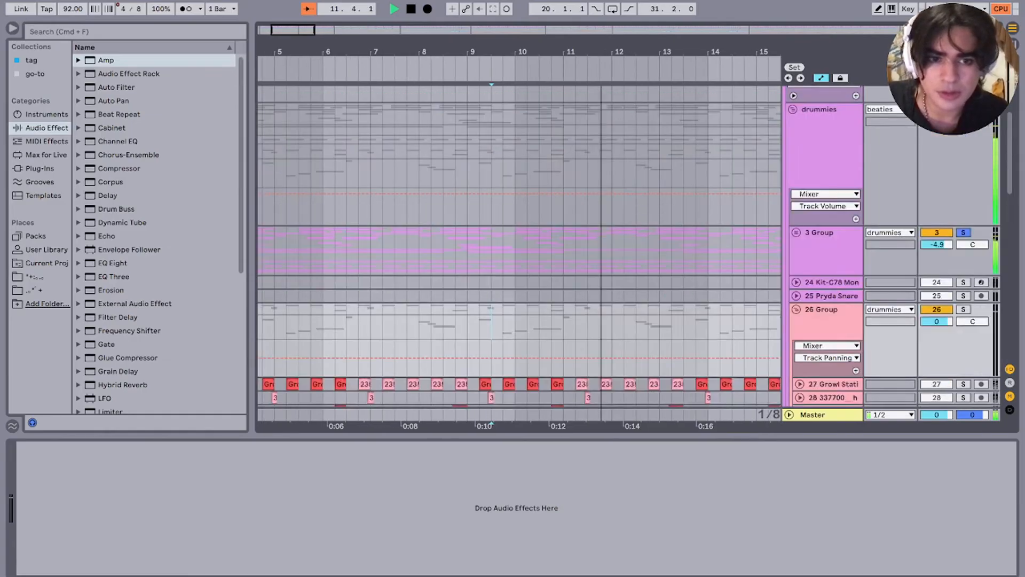
Step: Unfold 3 Group, stop playback around bar 13 and open the snare clip on track 8 at bar 13
{"action": "left_click", "coordinate": [795, 270]}
{"action": "scroll", "coordinate": [677, 342], "scroll_direction": "down", "scroll_amount": 5}
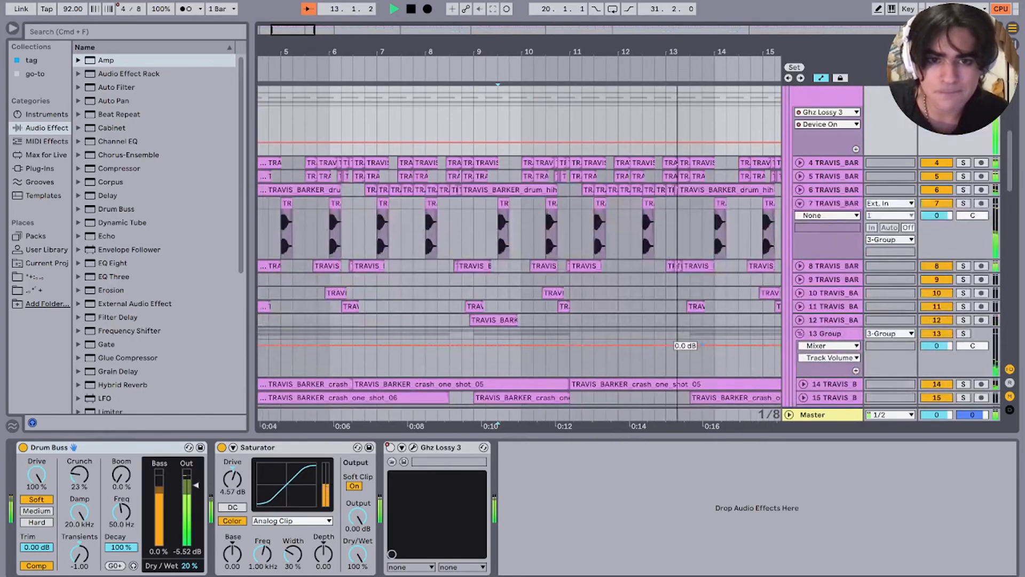
{"action": "scroll", "coordinate": [678, 342], "scroll_direction": "right", "scroll_amount": 3}
{"action": "scroll", "coordinate": [678, 342], "scroll_direction": "up", "scroll_amount": 3}
{"action": "key", "text": "space"}
{"action": "scroll", "coordinate": [577, 249], "scroll_direction": "up", "scroll_amount": 3}
{"action": "left_click", "coordinate": [468, 248]}
{"action": "scroll", "coordinate": [469, 249], "scroll_direction": "up", "scroll_amount": 4}
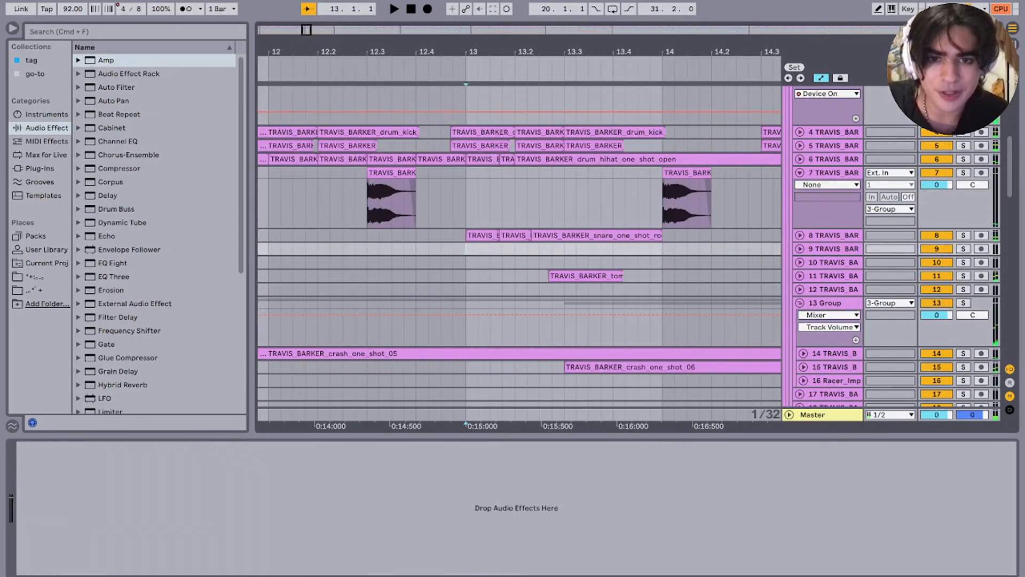
{"action": "scroll", "coordinate": [488, 248], "scroll_direction": "down", "scroll_amount": 5}
{"action": "double_click", "coordinate": [492, 236]}
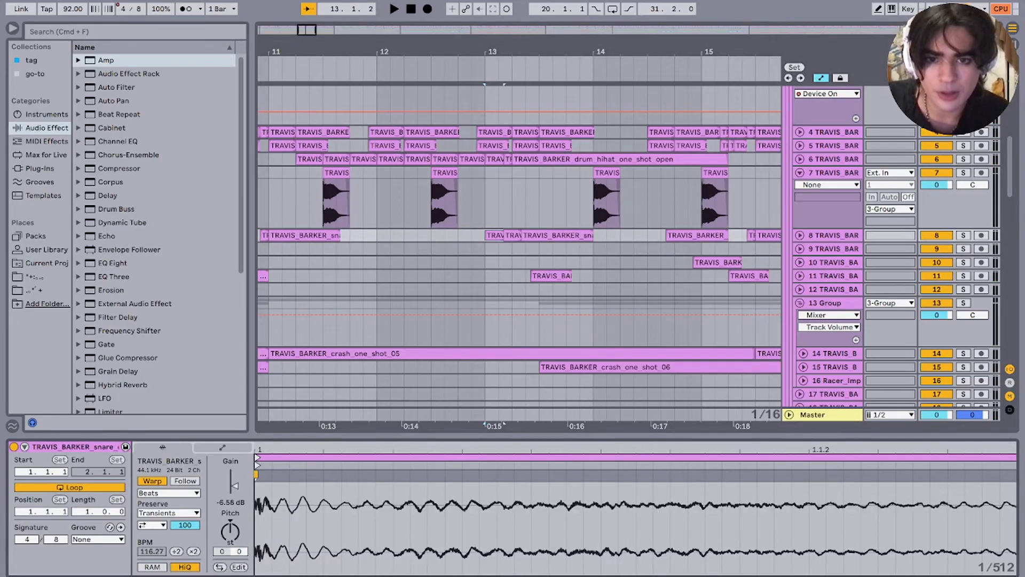
Step: Play the drums from bar 13 and look over the tom, crash, ride and lower tracks of 3 Group
{"action": "left_click", "coordinate": [489, 263]}
{"action": "key", "text": "space"}
{"action": "scroll", "coordinate": [519, 246], "scroll_direction": "down", "scroll_amount": 6}
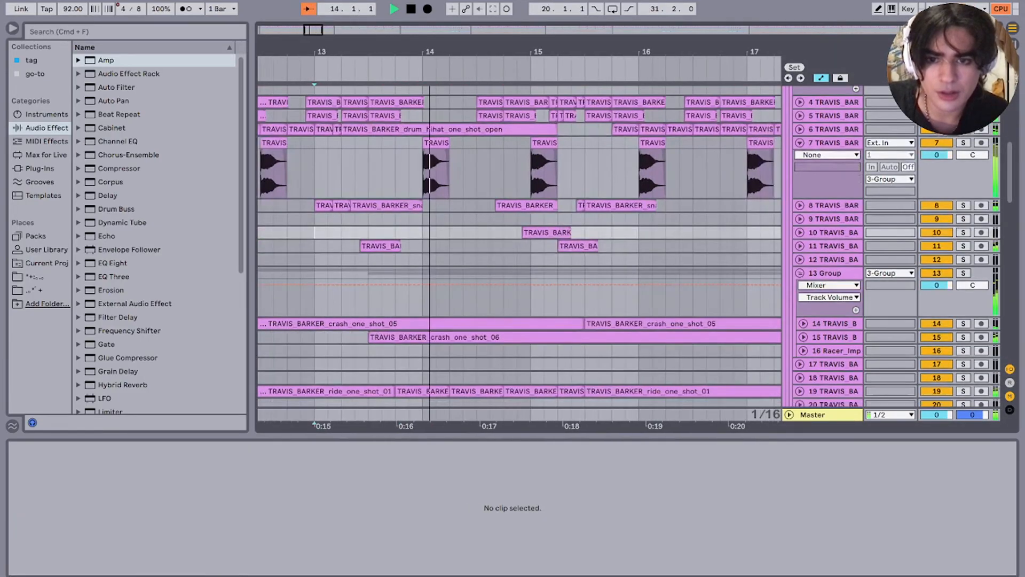
{"action": "scroll", "coordinate": [519, 246], "scroll_direction": "up", "scroll_amount": 2}
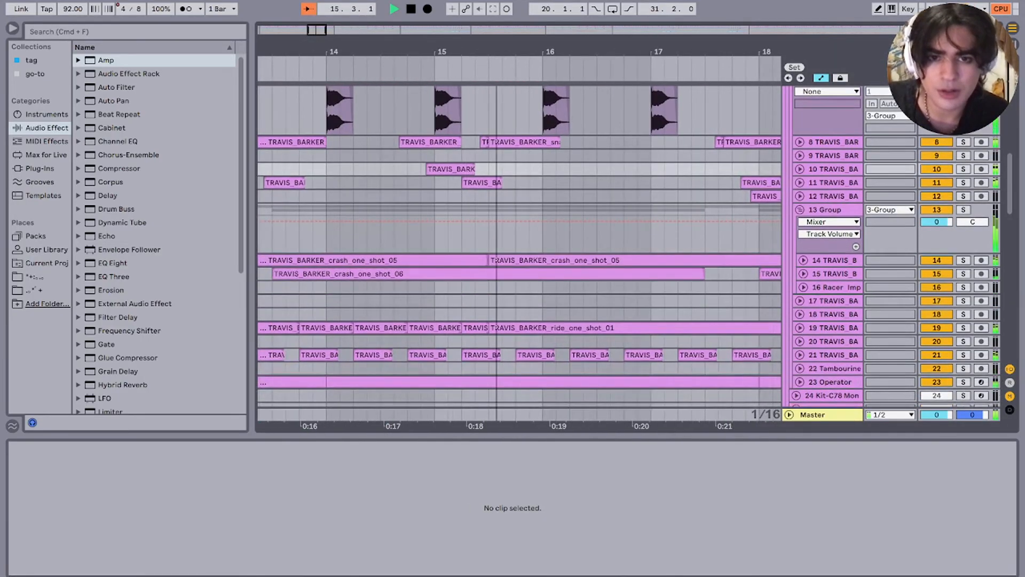
{"action": "scroll", "coordinate": [520, 245], "scroll_direction": "down", "scroll_amount": 5}
{"action": "scroll", "coordinate": [520, 245], "scroll_direction": "up", "scroll_amount": 10}
Step: Collapse track 7 and fold 3 Group to see the drum tracks across the whole song
{"action": "left_click", "coordinate": [799, 266]}
{"action": "left_click", "coordinate": [827, 176]}
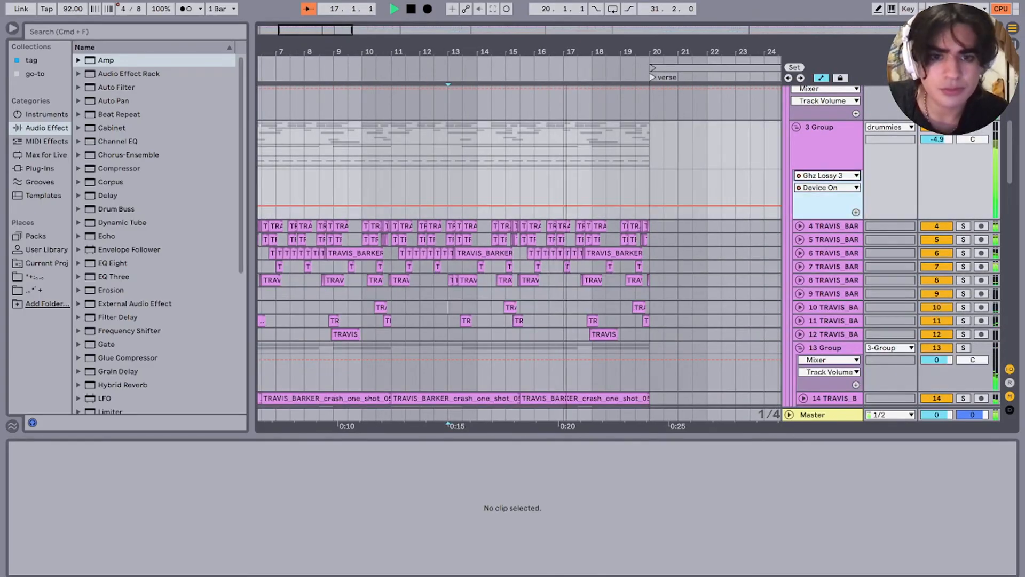
{"action": "left_click", "coordinate": [822, 138]}
{"action": "left_click", "coordinate": [795, 127]}
{"action": "scroll", "coordinate": [520, 246], "scroll_direction": "down", "scroll_amount": 8}
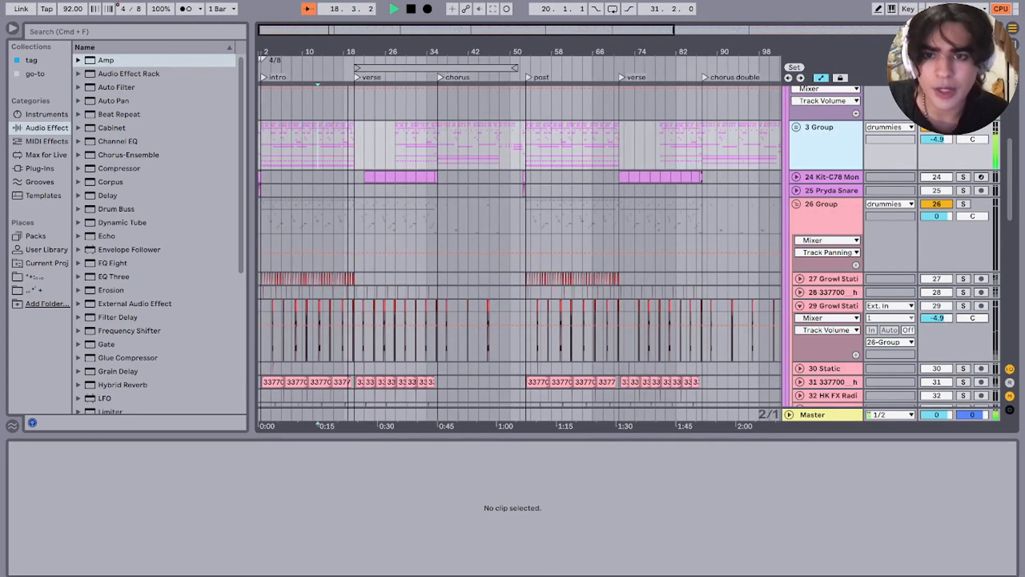
Step: Open track 24's Kit-C78 clip at bar 22 in the verse and play the track soloed
{"action": "left_click", "coordinate": [369, 177]}
{"action": "key", "text": "plus"}
{"action": "key", "text": "plus"}
{"action": "key", "text": "space"}
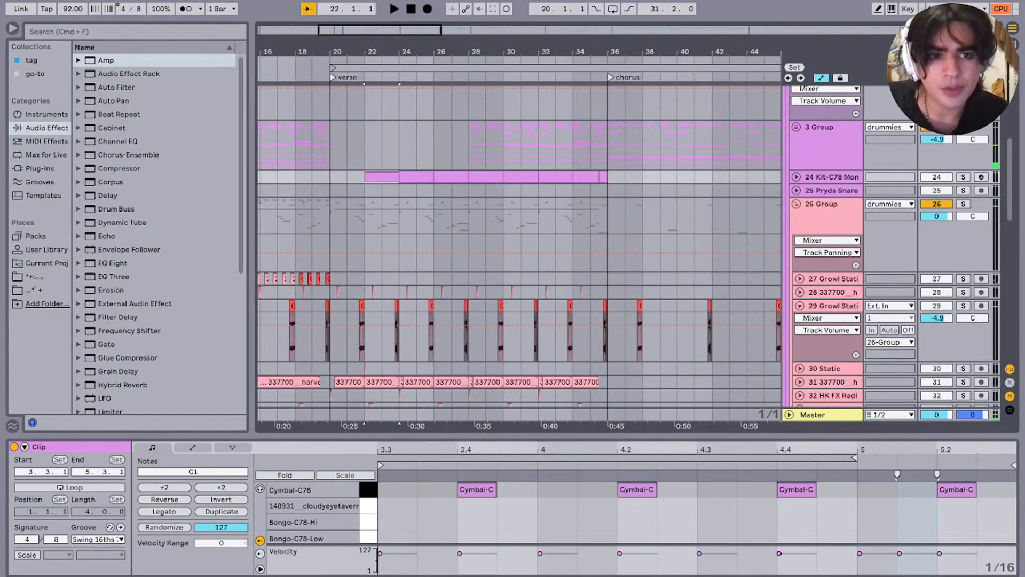
{"action": "key", "text": "space"}
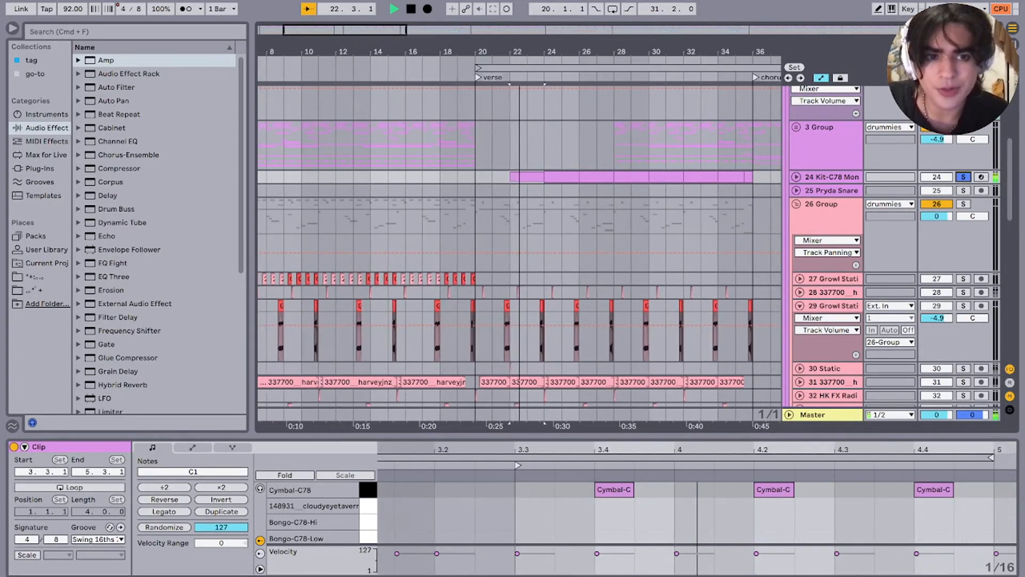
Step: Expand track 24, show its Kit-C78 Montrose device chain and continue playing it soloed
{"action": "left_click", "coordinate": [796, 177]}
{"action": "double_click", "coordinate": [832, 177]}
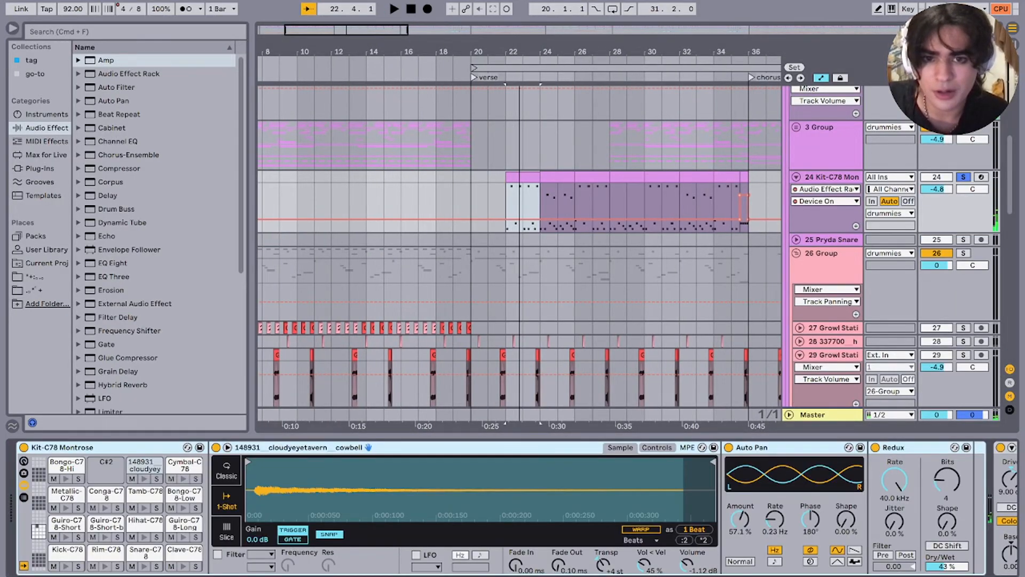
{"action": "key", "text": "space"}
{"action": "key", "text": "plus"}
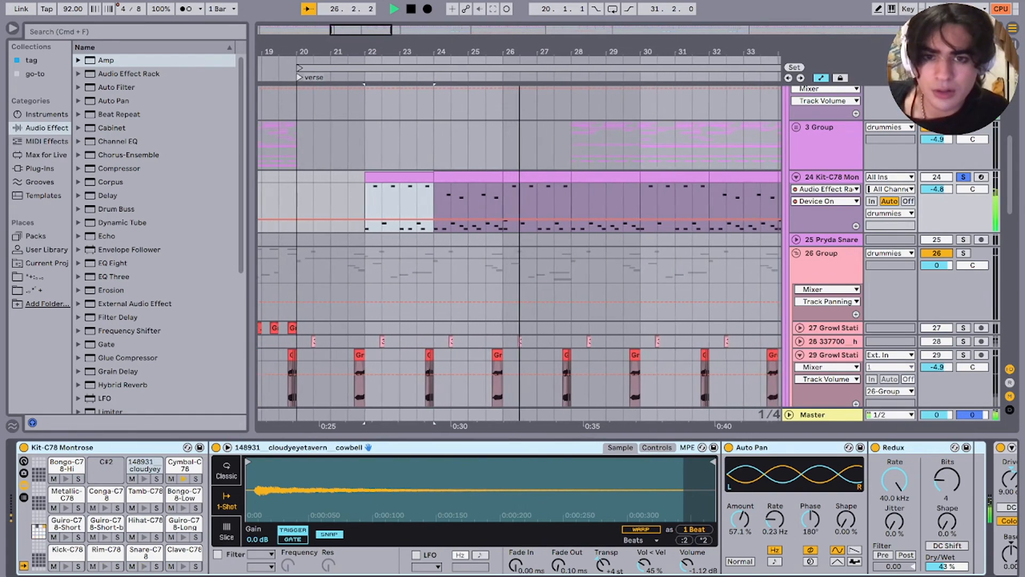
Step: Compare the notes of track 24's clips at bars 24 and 22 while it plays
{"action": "double_click", "coordinate": [450, 177]}
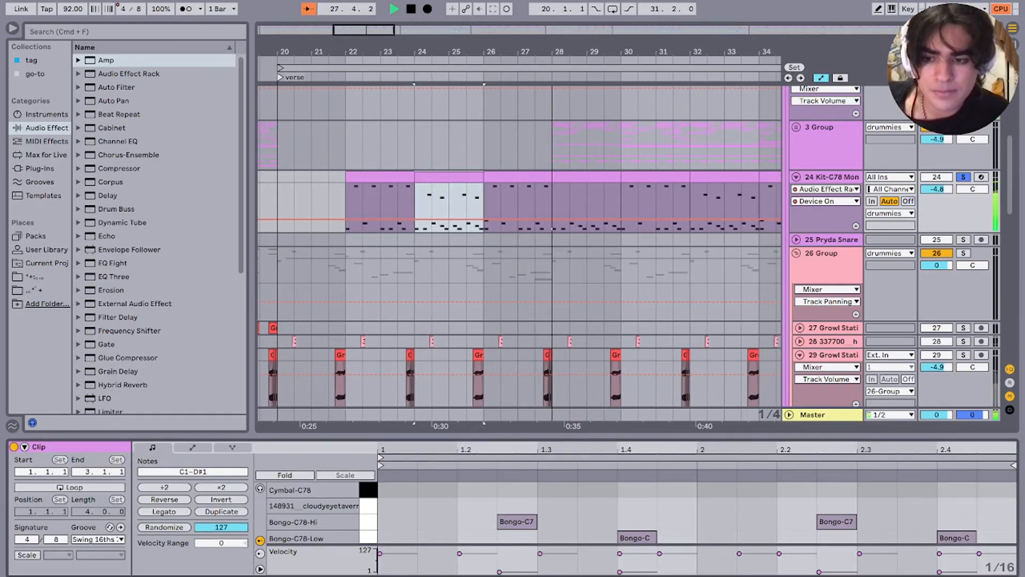
{"action": "left_click", "coordinate": [379, 177]}
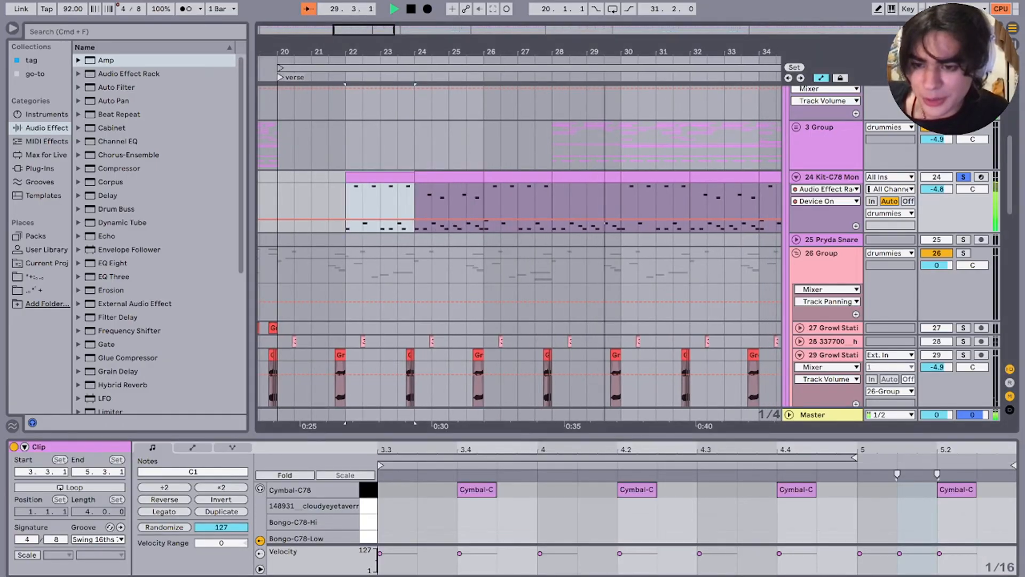
{"action": "left_click", "coordinate": [328, 202]}
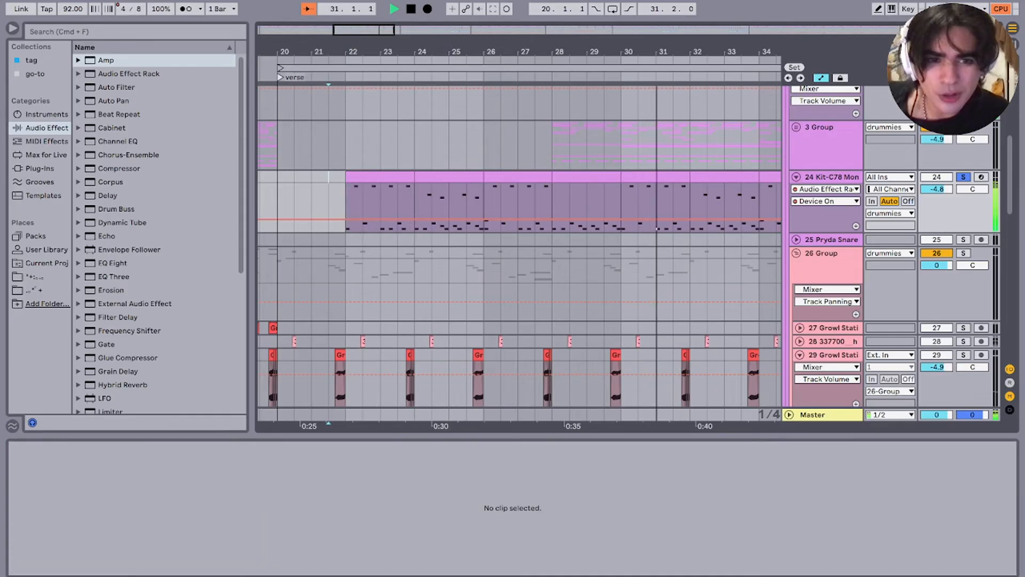
Step: Select the cowbell pad in track 24's drum rack, inspect the notes of its clip at bar 32 and stop playback
{"action": "double_click", "coordinate": [830, 177]}
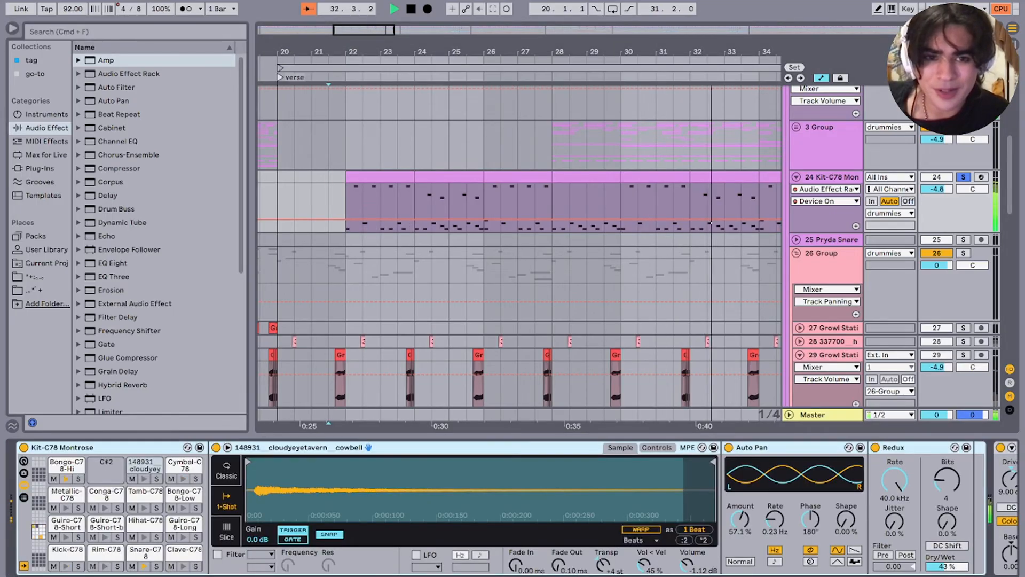
{"action": "left_click", "coordinate": [144, 465]}
{"action": "double_click", "coordinate": [724, 177]}
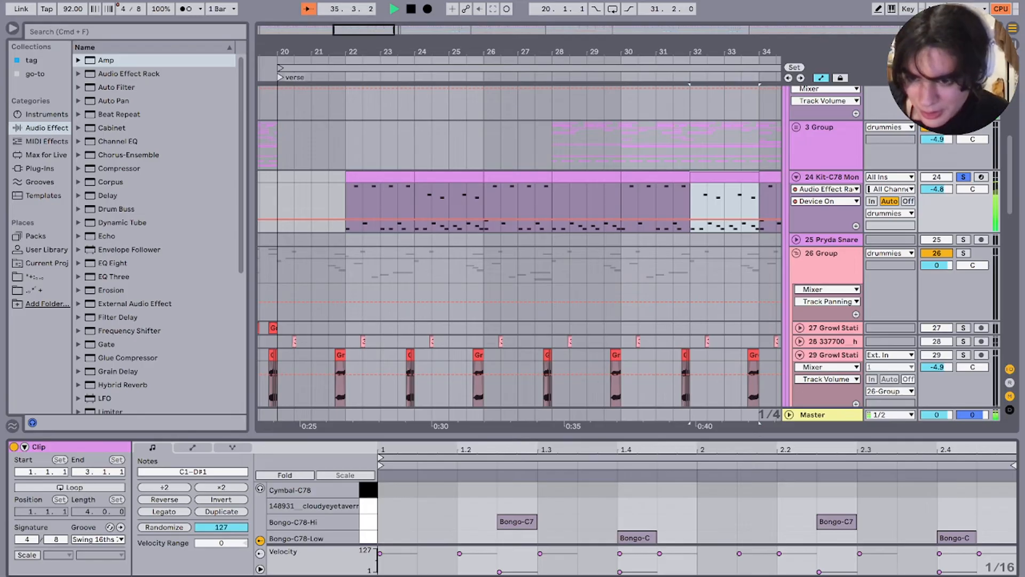
{"action": "left_click", "coordinate": [232, 447]}
{"action": "left_click", "coordinate": [152, 448]}
{"action": "key", "text": "space"}
{"action": "key", "text": "minus"}
{"action": "key", "text": "minus"}
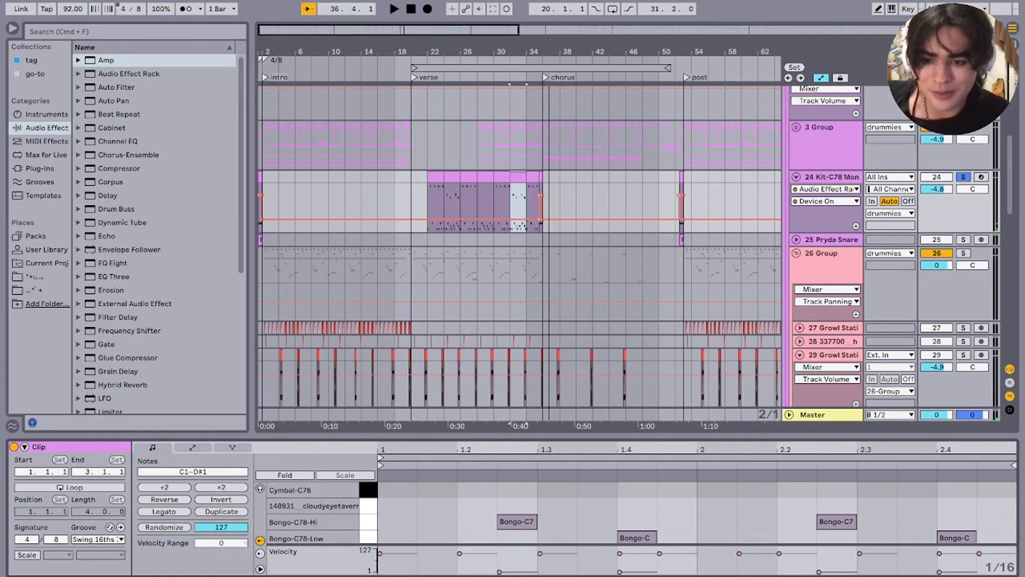
Step: Set the playback start at bar 22, then collapse and unsolo track 24
{"action": "scroll", "coordinate": [412, 203], "scroll_direction": "up", "scroll_amount": 5}
{"action": "left_click", "coordinate": [448, 205]}
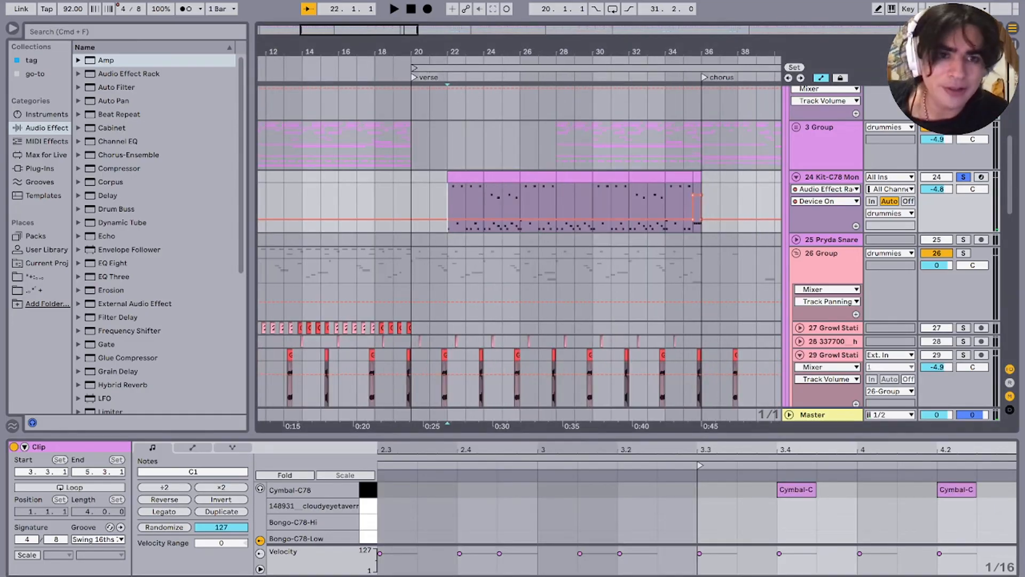
{"action": "left_click", "coordinate": [796, 176]}
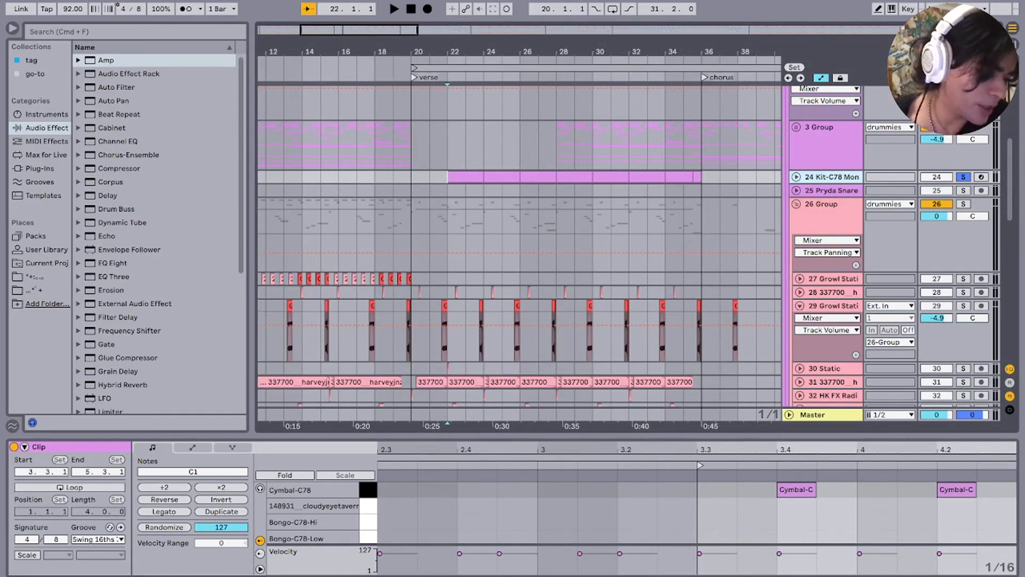
{"action": "left_click", "coordinate": [963, 177]}
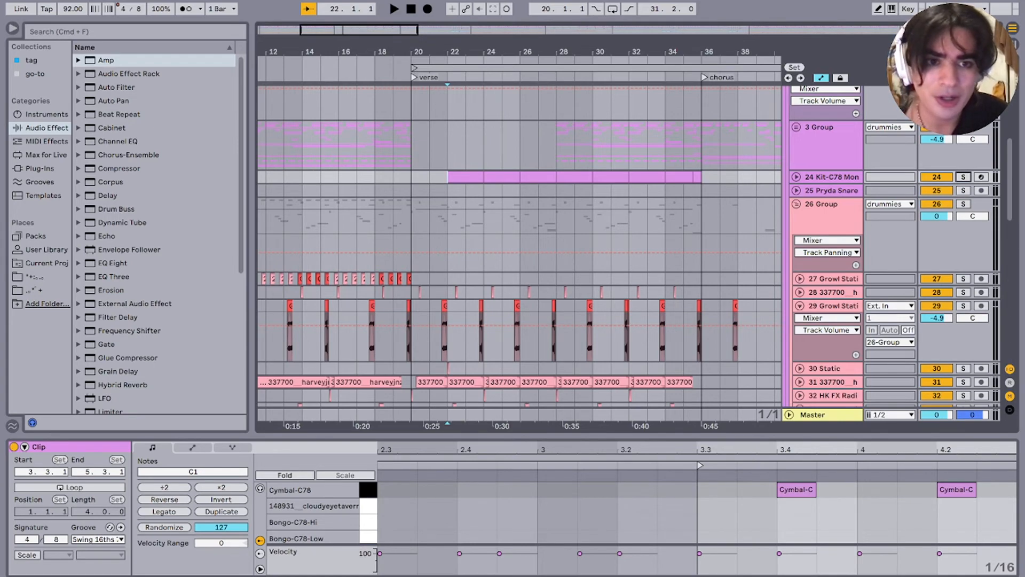
Step: Play the Pryda Snare clip at 52.3 on track 25 soloed, just before the post section
{"action": "scroll", "coordinate": [519, 239], "scroll_direction": "right", "scroll_amount": 10}
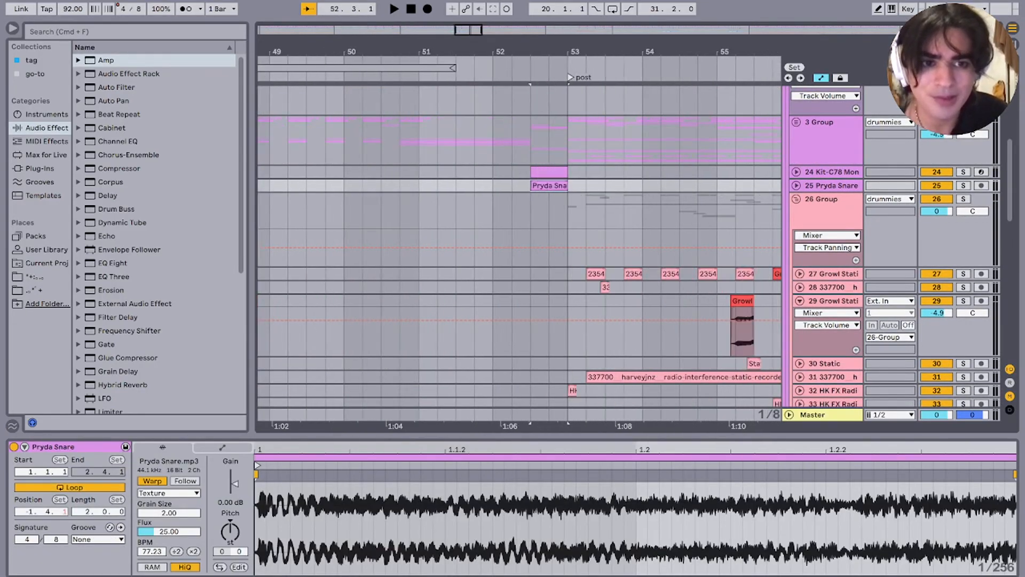
{"action": "key", "text": "s"}
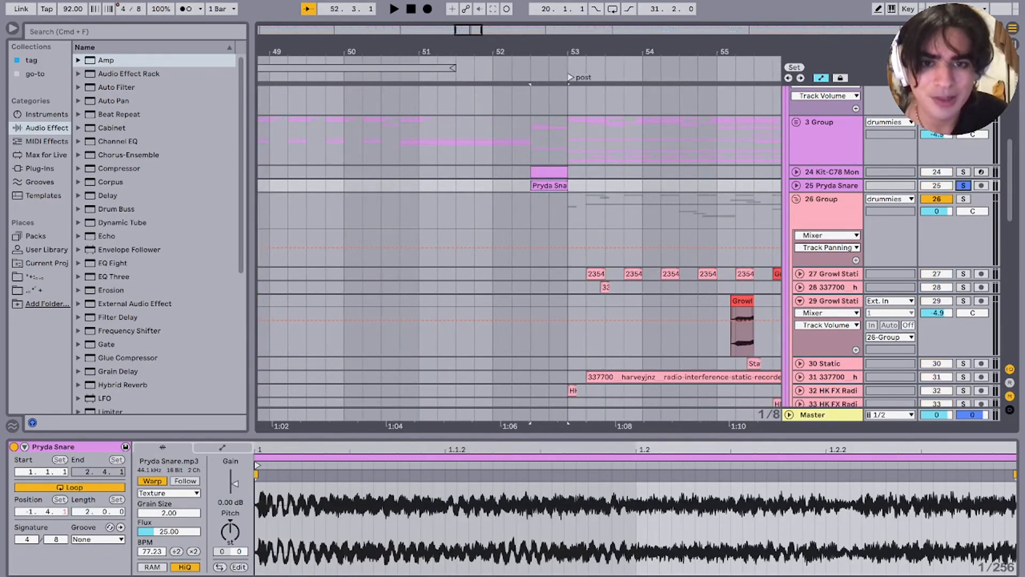
{"action": "key", "text": "space"}
{"action": "key", "text": "space"}
{"action": "left_click", "coordinate": [963, 185]}
{"action": "left_click", "coordinate": [963, 186]}
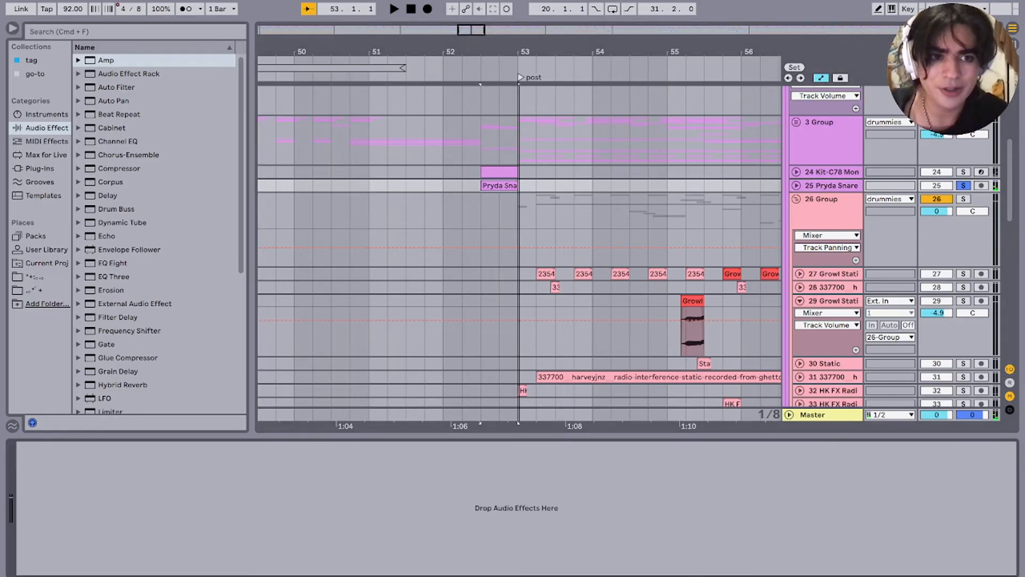
Step: Play track 24's clip at 52.3 soloed, then unsolo the track and replay the passage
{"action": "left_click", "coordinate": [831, 172]}
{"action": "left_click", "coordinate": [963, 172]}
{"action": "key", "text": "space"}
{"action": "key", "text": "space"}
{"action": "left_click", "coordinate": [963, 172]}
{"action": "key", "text": "space"}
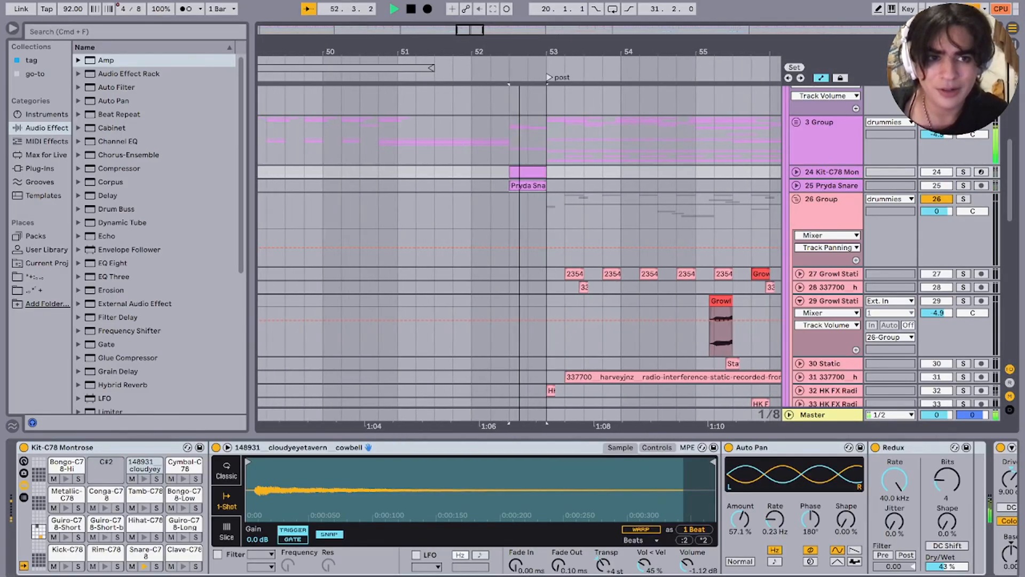
Step: Clear the solo on 3 Group and replay the transition into the post section with all the drum tracks
{"action": "scroll", "coordinate": [519, 246], "scroll_direction": "up", "scroll_amount": 5}
{"action": "key", "text": "space"}
{"action": "left_click", "coordinate": [832, 318], "text": "shift"}
{"action": "left_click", "coordinate": [937, 319]}
{"action": "key", "text": "space"}
{"action": "scroll", "coordinate": [519, 246], "scroll_direction": "down", "scroll_amount": 5}
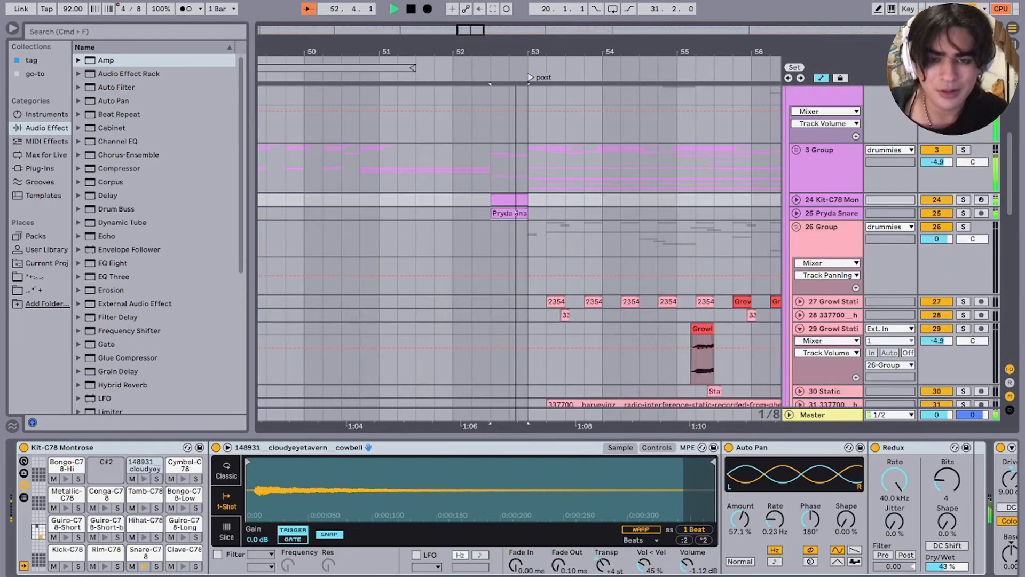
Step: Stop playback, return to the intro's start at bar 2 and solo 26 Group
{"action": "key", "text": "space"}
{"action": "scroll", "coordinate": [519, 245], "scroll_direction": "down", "scroll_amount": 5}
{"action": "scroll", "coordinate": [519, 246], "scroll_direction": "left", "scroll_amount": 8}
{"action": "left_click", "coordinate": [796, 225]}
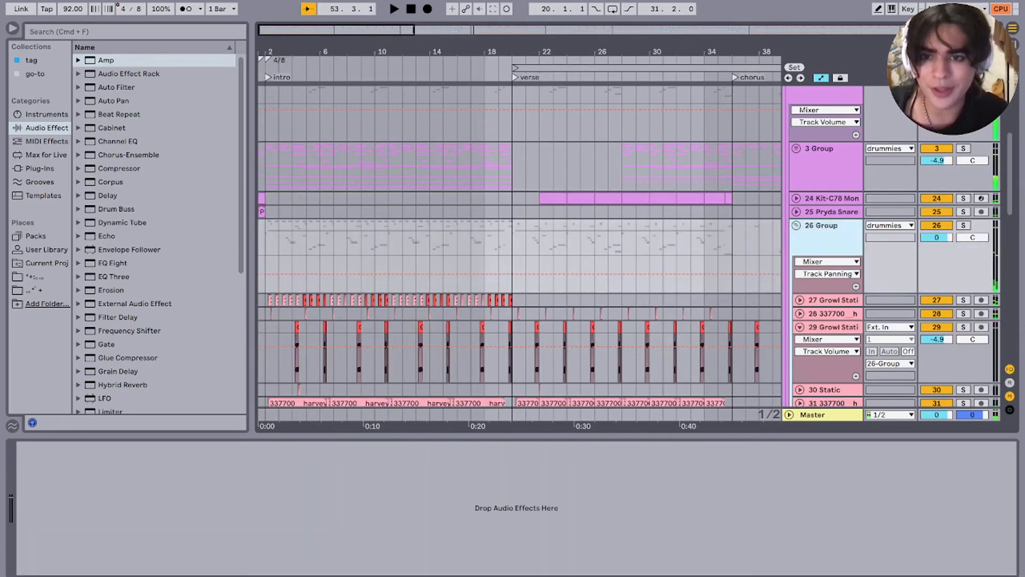
{"action": "left_click", "coordinate": [265, 238]}
{"action": "scroll", "coordinate": [265, 238], "scroll_direction": "up", "scroll_amount": 5}
{"action": "key", "text": "plus"}
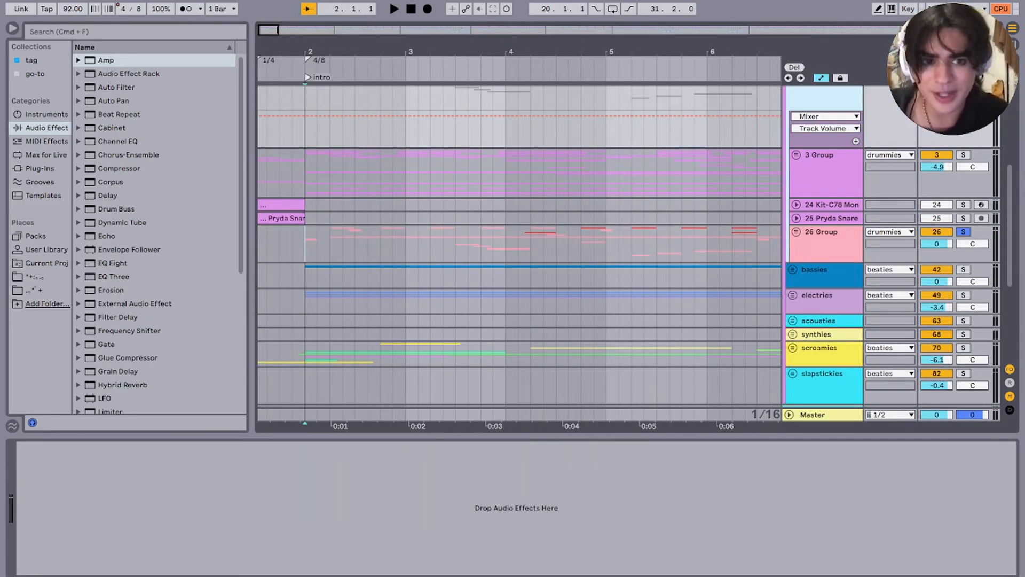
Step: Unfold 26 Group and play its soloed tracks from bar 2
{"action": "key", "text": "Right"}
{"action": "scroll", "coordinate": [519, 246], "scroll_direction": "down", "scroll_amount": 3}
{"action": "left_click", "coordinate": [308, 245]}
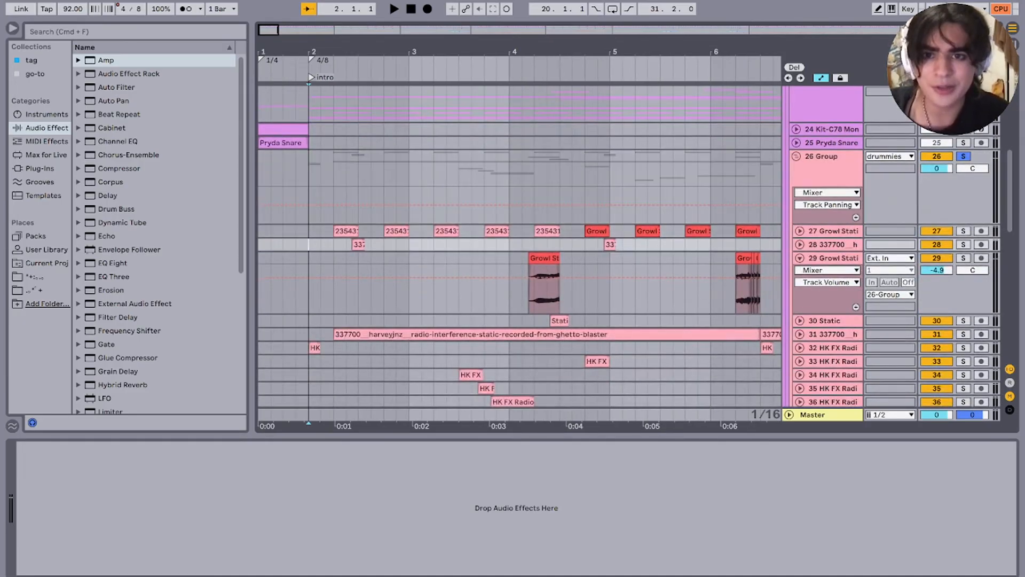
{"action": "scroll", "coordinate": [308, 245], "scroll_direction": "up", "scroll_amount": 5}
{"action": "scroll", "coordinate": [307, 245], "scroll_direction": "down", "scroll_amount": 5}
{"action": "scroll", "coordinate": [520, 245], "scroll_direction": "down", "scroll_amount": 5}
{"action": "key", "text": "space"}
Step: Examine the growl, static and HK FX radio clips of 26 Group around bars 3 to 5 as they play
{"action": "scroll", "coordinate": [519, 246], "scroll_direction": "down", "scroll_amount": 3}
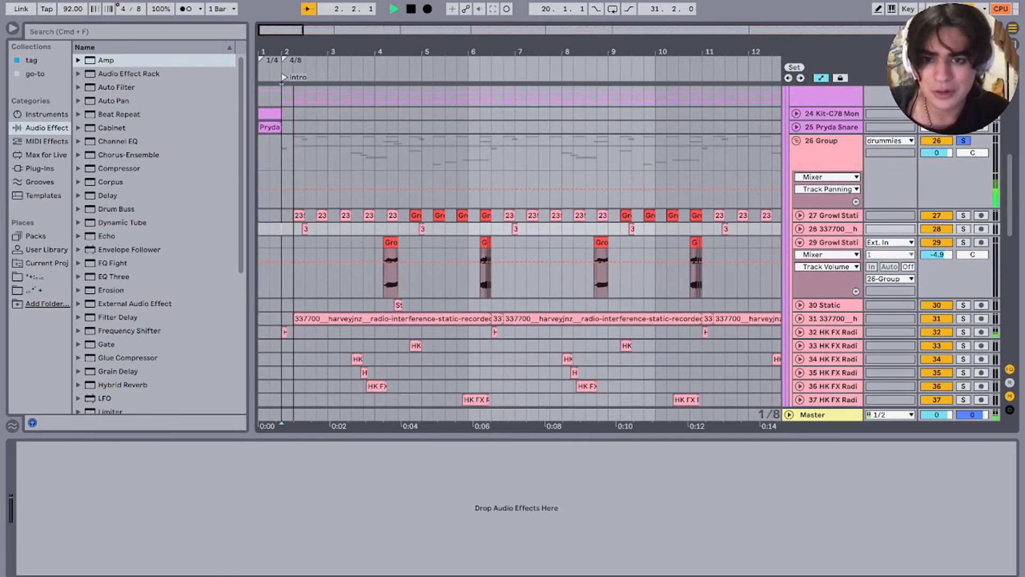
{"action": "scroll", "coordinate": [520, 245], "scroll_direction": "up", "scroll_amount": 5}
{"action": "scroll", "coordinate": [519, 246], "scroll_direction": "down", "scroll_amount": 3}
{"action": "scroll", "coordinate": [519, 246], "scroll_direction": "right", "scroll_amount": 2}
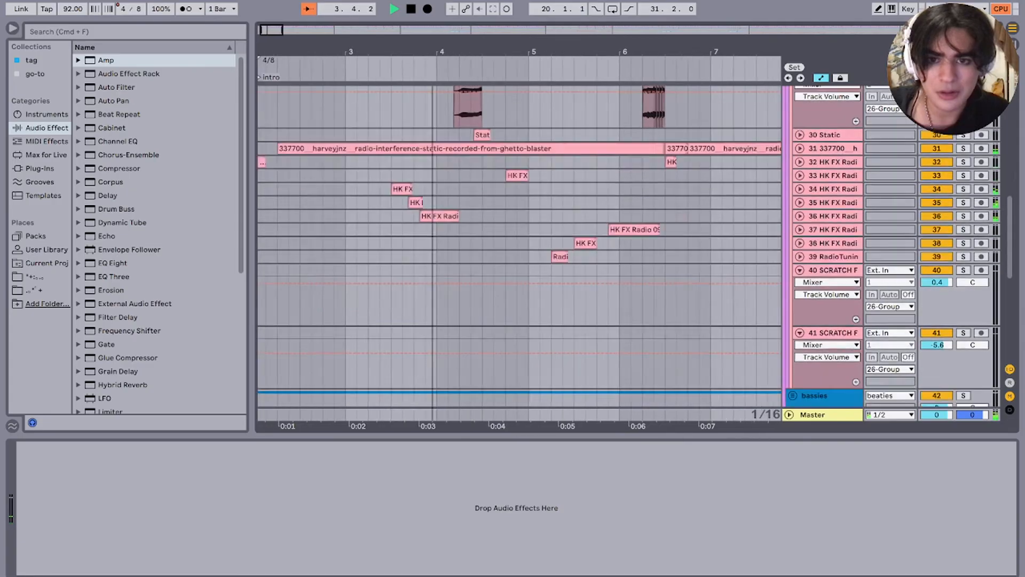
{"action": "scroll", "coordinate": [519, 245], "scroll_direction": "up", "scroll_amount": 3}
{"action": "scroll", "coordinate": [518, 251], "scroll_direction": "down", "scroll_amount": 1}
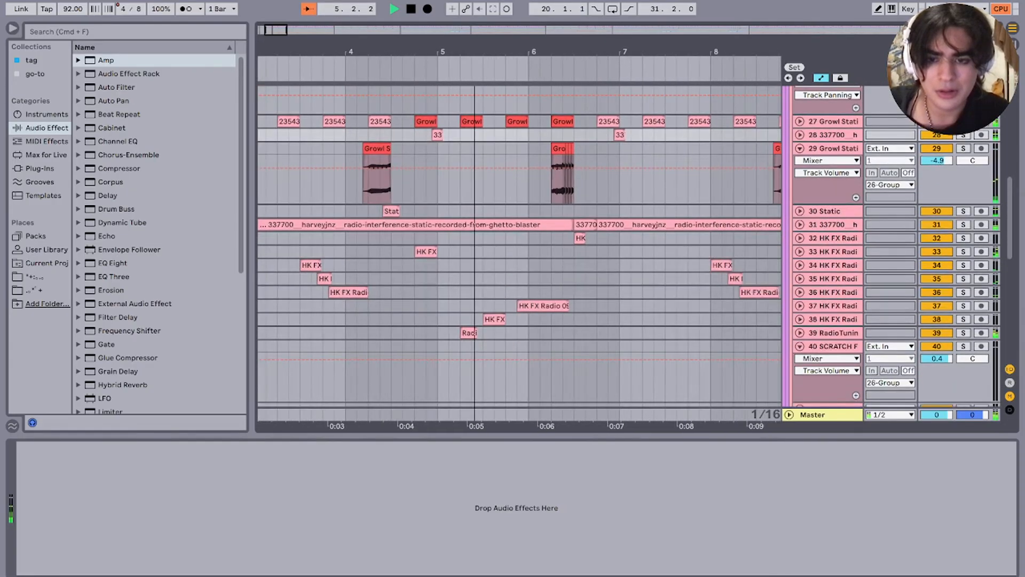
Step: Follow the radio clips of 26 Group through bars 5 to 11 as they play, and stop playback
{"action": "scroll", "coordinate": [518, 251], "scroll_direction": "down", "scroll_amount": 1}
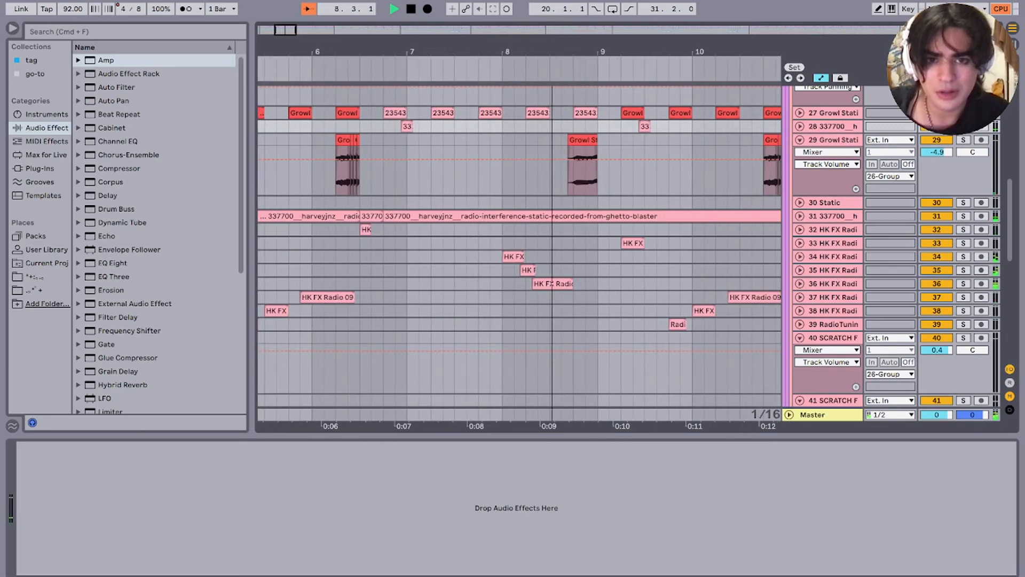
{"action": "scroll", "coordinate": [517, 251], "scroll_direction": "right", "scroll_amount": 3}
{"action": "scroll", "coordinate": [518, 251], "scroll_direction": "down", "scroll_amount": 8}
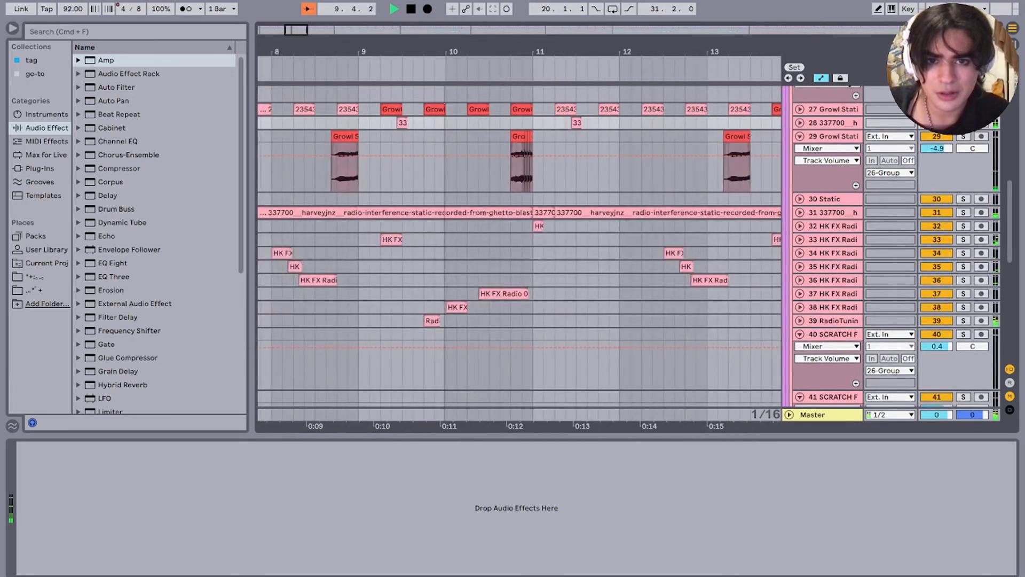
{"action": "scroll", "coordinate": [347, 229], "scroll_direction": "down", "scroll_amount": 5}
{"action": "scroll", "coordinate": [347, 229], "scroll_direction": "up", "scroll_amount": 10}
{"action": "key", "text": "space"}
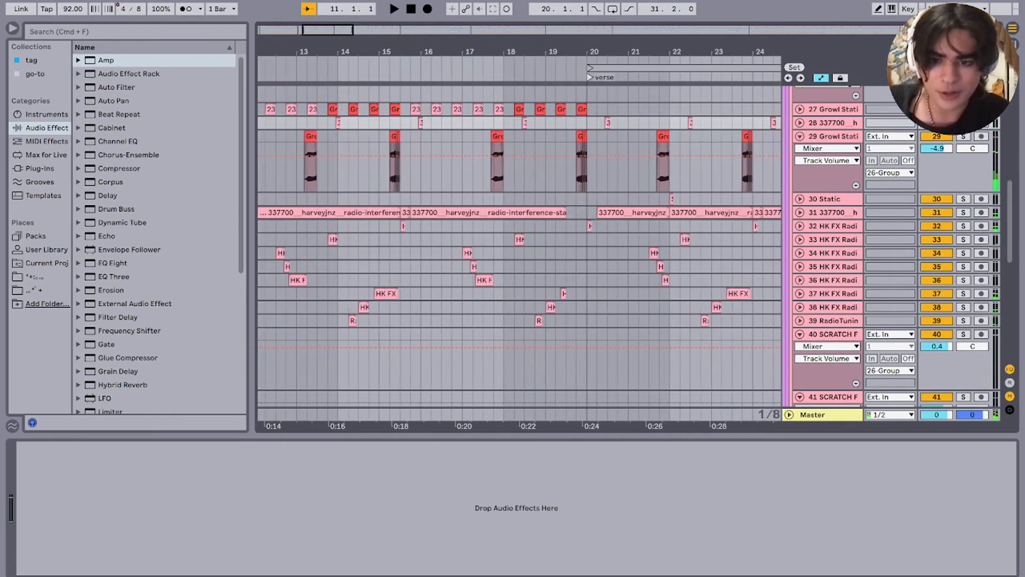
Step: Examine the repeating radio and HK FX clip pattern of 26 Group in the intro, from bar 3 on
{"action": "scroll", "coordinate": [347, 230], "scroll_direction": "left", "scroll_amount": 5}
{"action": "scroll", "coordinate": [518, 246], "scroll_direction": "left", "scroll_amount": 5}
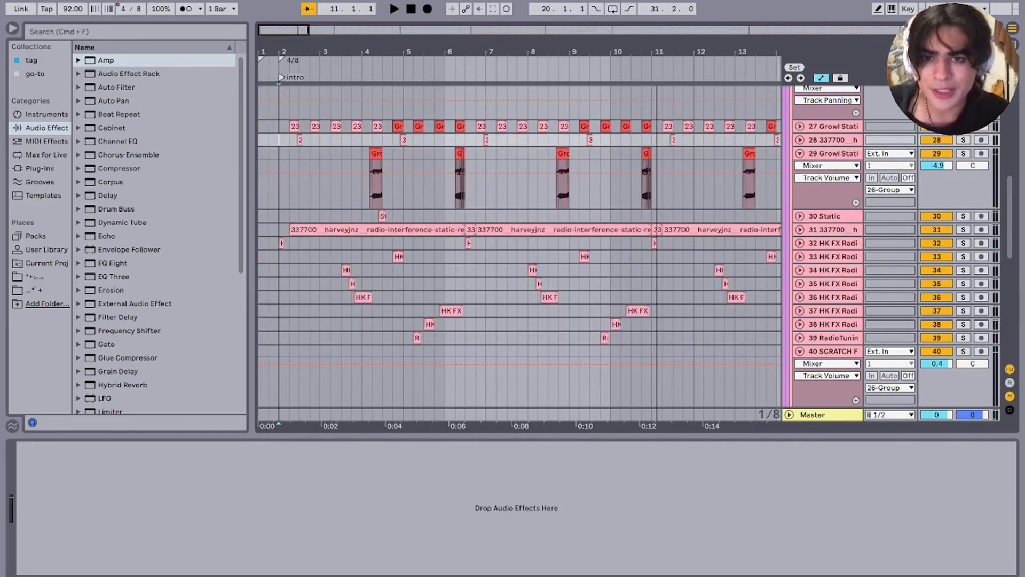
{"action": "left_click", "coordinate": [341, 127]}
{"action": "scroll", "coordinate": [341, 127], "scroll_direction": "up", "scroll_amount": 5}
{"action": "key", "text": "minus"}
{"action": "key", "text": "minus"}
{"action": "key", "text": "minus"}
{"action": "key", "text": "minus"}
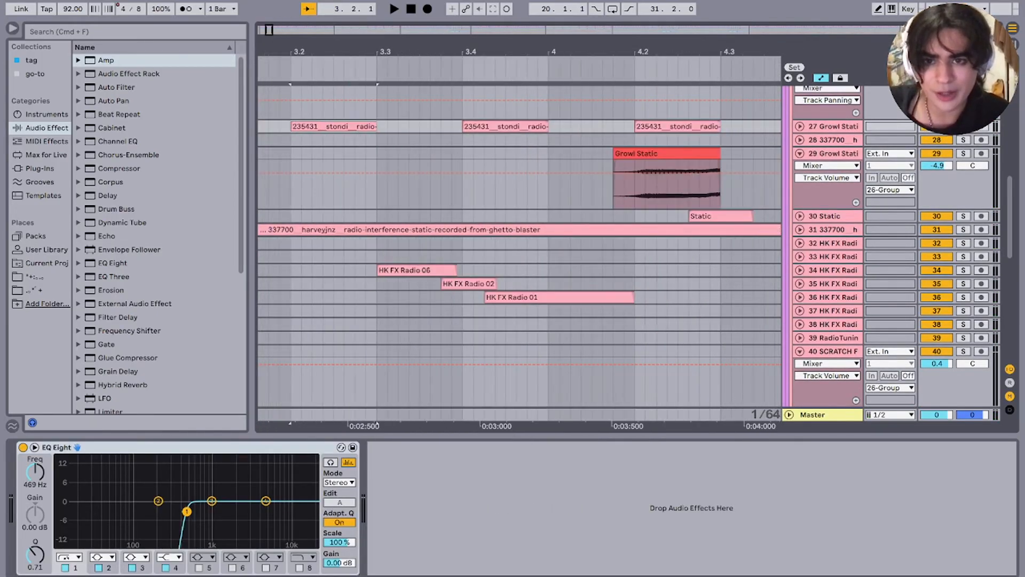
{"action": "key", "text": "plus"}
{"action": "key", "text": "plus"}
{"action": "key", "text": "plus"}
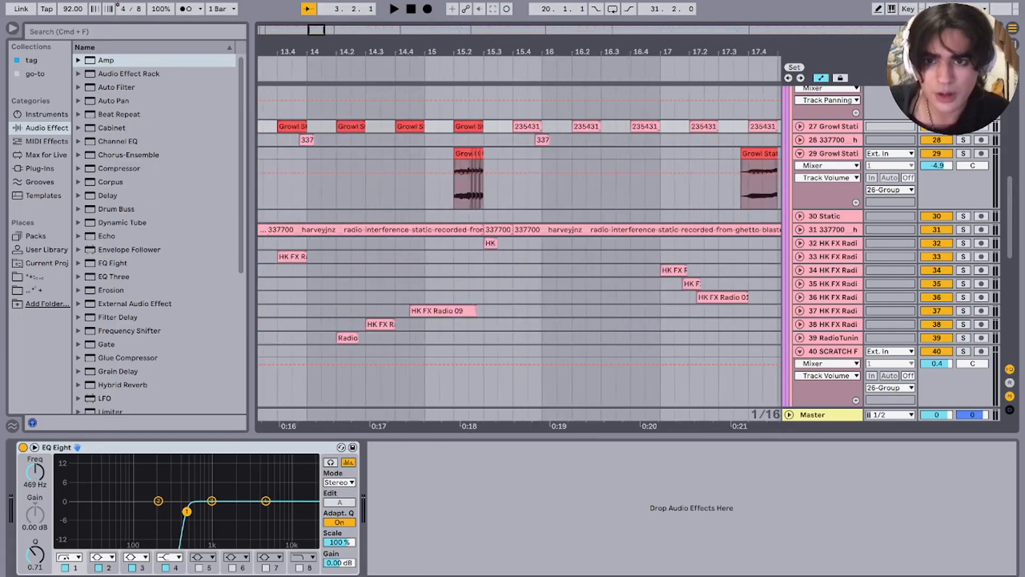
{"action": "left_click", "coordinate": [385, 329]}
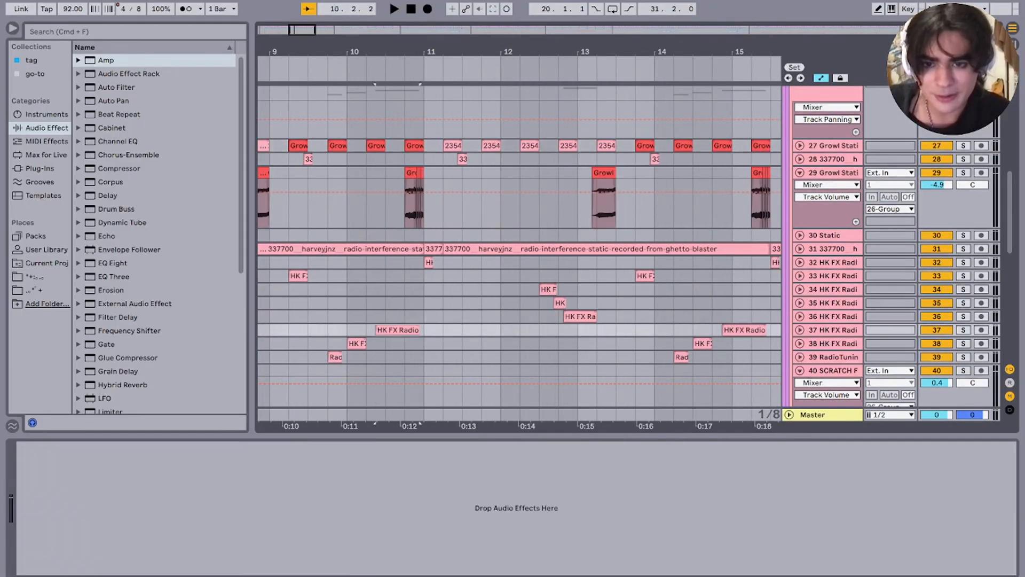
Step: Examine the chopped Growl Static clip on track 29 just before bar 11, alongside the neighbouring radio clips
{"action": "scroll", "coordinate": [386, 330], "scroll_direction": "up", "scroll_amount": 5}
{"action": "scroll", "coordinate": [385, 330], "scroll_direction": "down", "scroll_amount": 8}
{"action": "left_click", "coordinate": [386, 173]}
{"action": "key", "text": "plus"}
{"action": "key", "text": "plus"}
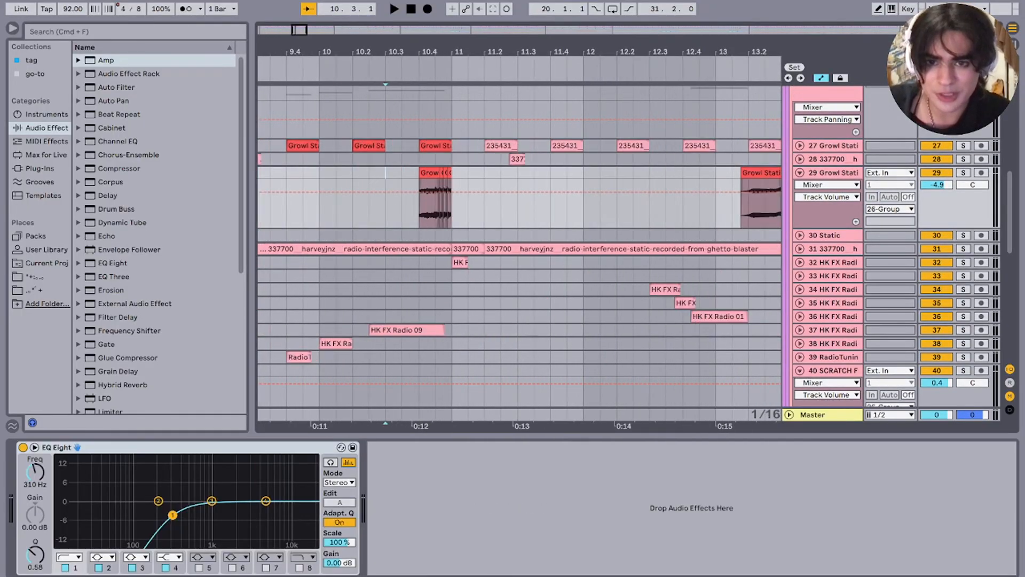
{"action": "left_click_drag", "start_coordinate": [402, 159], "coordinate": [402, 146]}
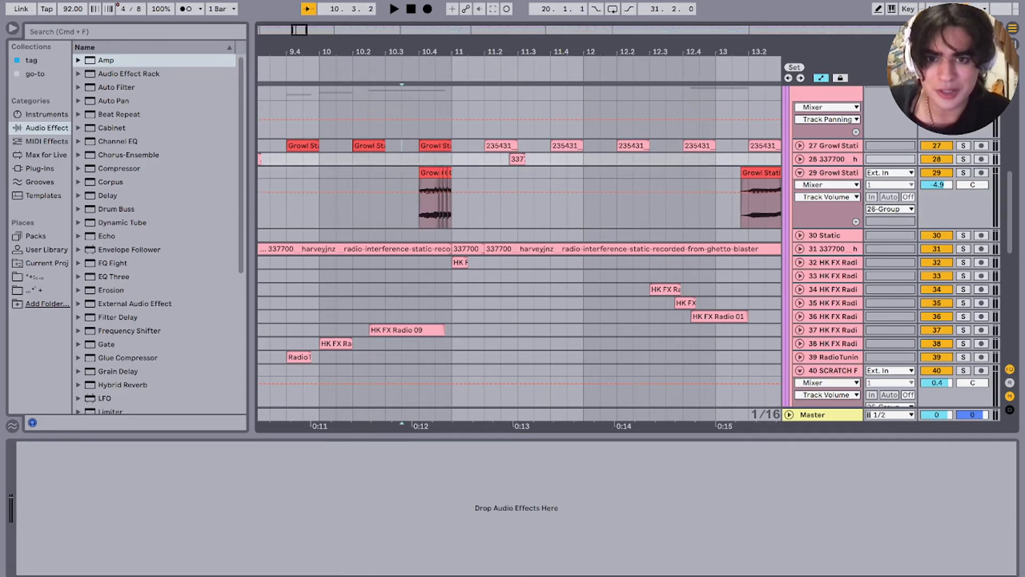
{"action": "left_click_drag", "start_coordinate": [465, 187], "coordinate": [464, 190]}
{"action": "key", "text": "minus"}
{"action": "key", "text": "minus"}
{"action": "key", "text": "minus"}
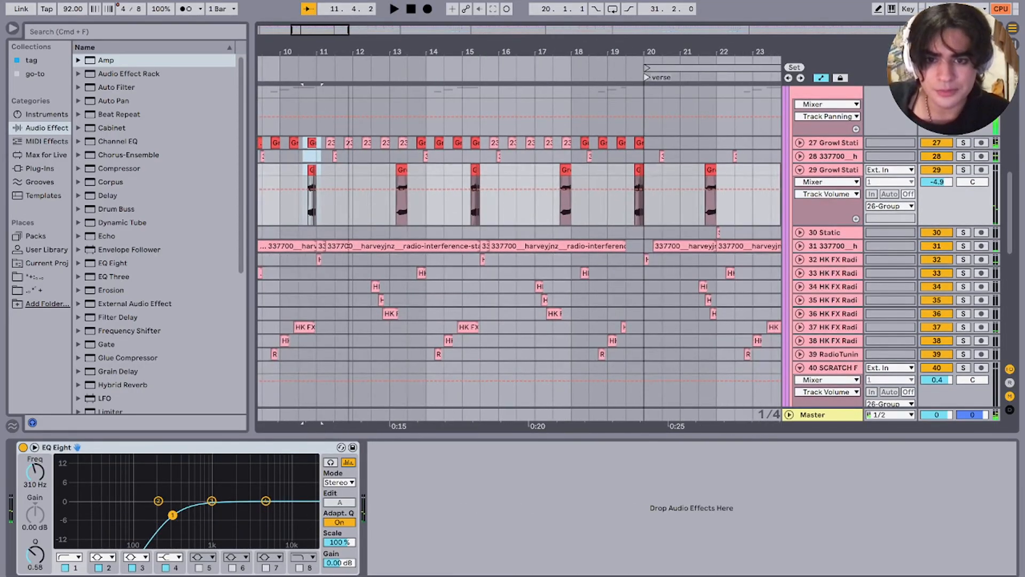
Step: Solo track 29 and play its Growl Static clip at bar 13
{"action": "left_click", "coordinate": [397, 206]}
{"action": "key", "text": "space"}
{"action": "key", "text": "space"}
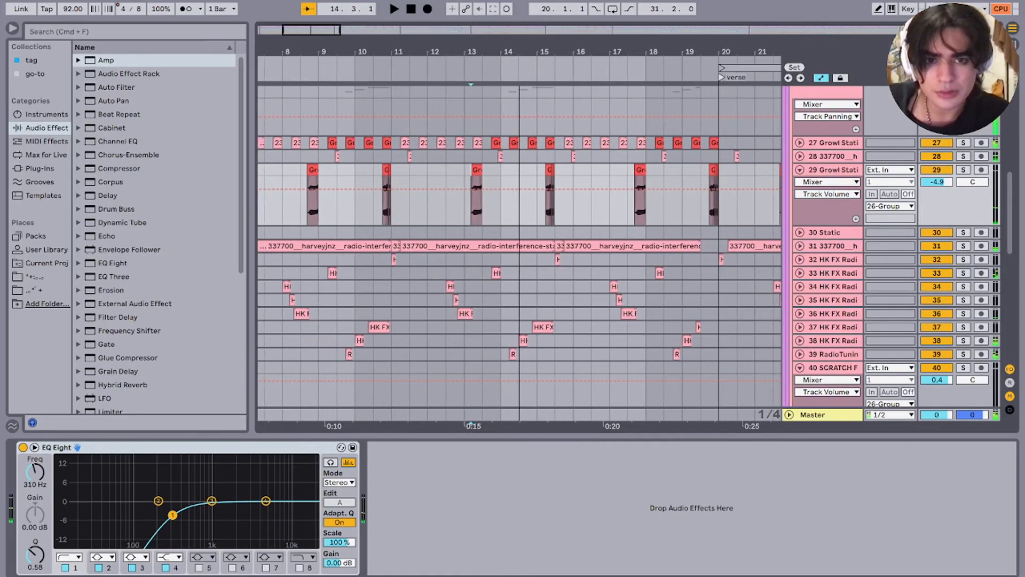
{"action": "key", "text": "space"}
{"action": "key", "text": "space"}
{"action": "key", "text": "plus"}
{"action": "key", "text": "plus"}
{"action": "key", "text": "space"}
{"action": "key", "text": "s"}
{"action": "key", "text": "space"}
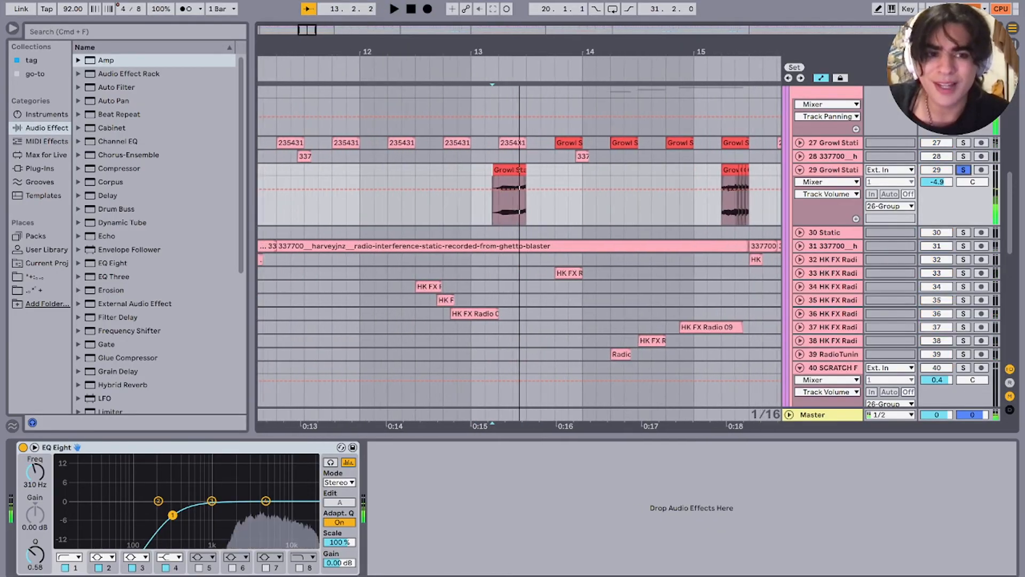
Step: Return to the solo of 26 Group, inspect the Growl Static clip at bar 13 and play from it
{"action": "scroll", "coordinate": [519, 245], "scroll_direction": "up", "scroll_amount": 3}
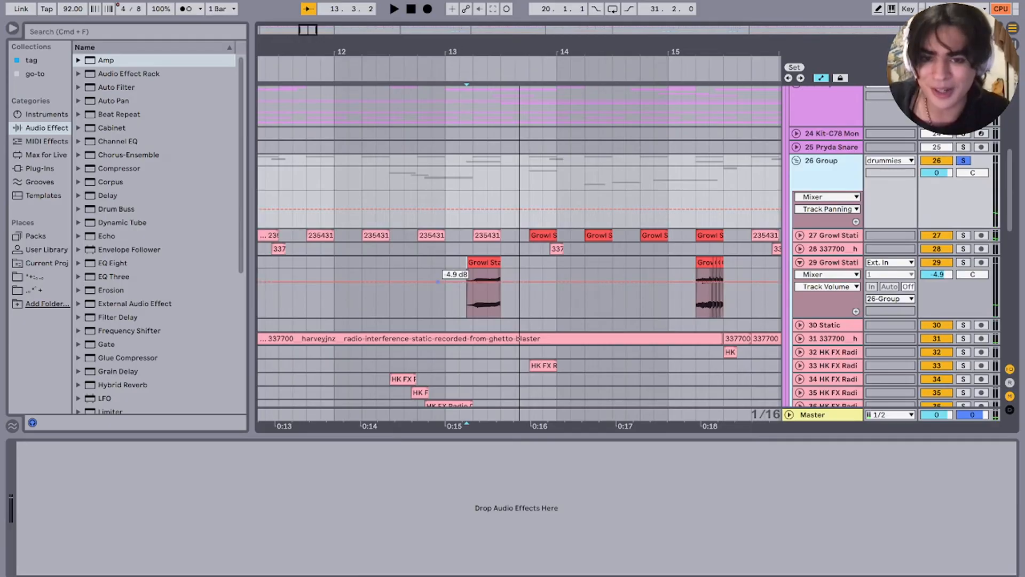
{"action": "left_click", "coordinate": [459, 249]}
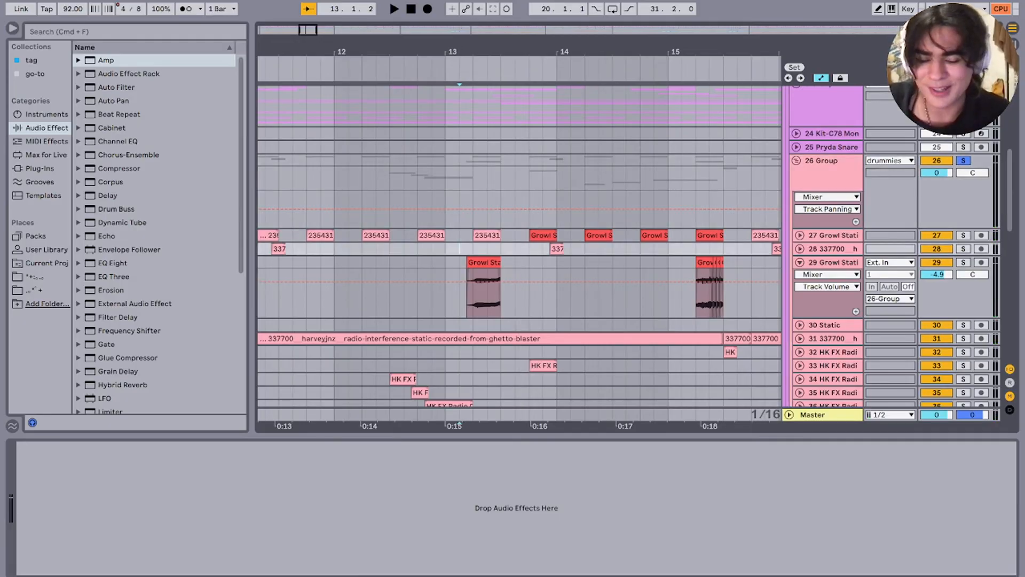
{"action": "left_click", "coordinate": [486, 262]}
{"action": "scroll", "coordinate": [486, 262], "scroll_direction": "up", "scroll_amount": 5}
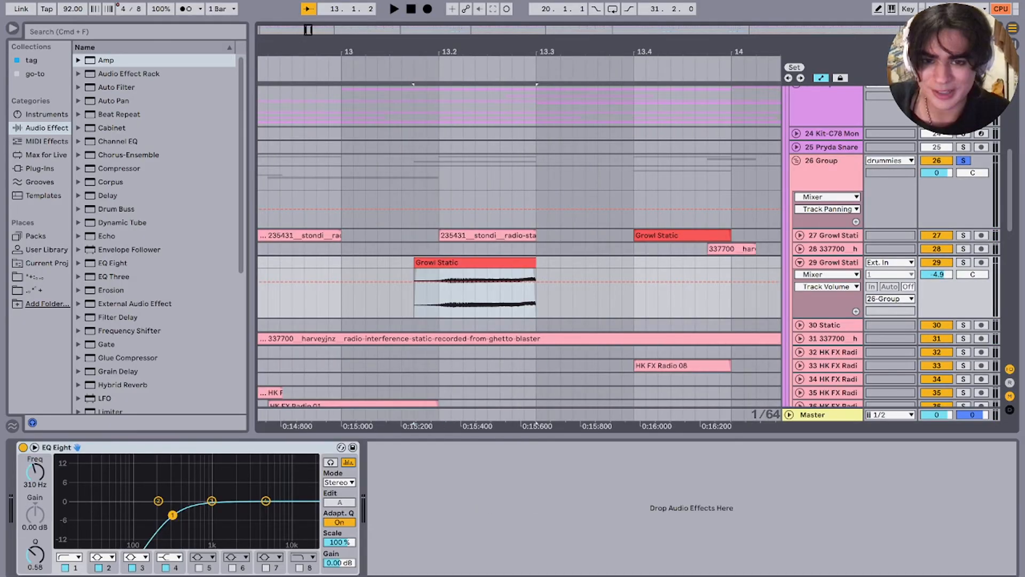
{"action": "scroll", "coordinate": [484, 260], "scroll_direction": "down", "scroll_amount": 5}
{"action": "key", "text": "space"}
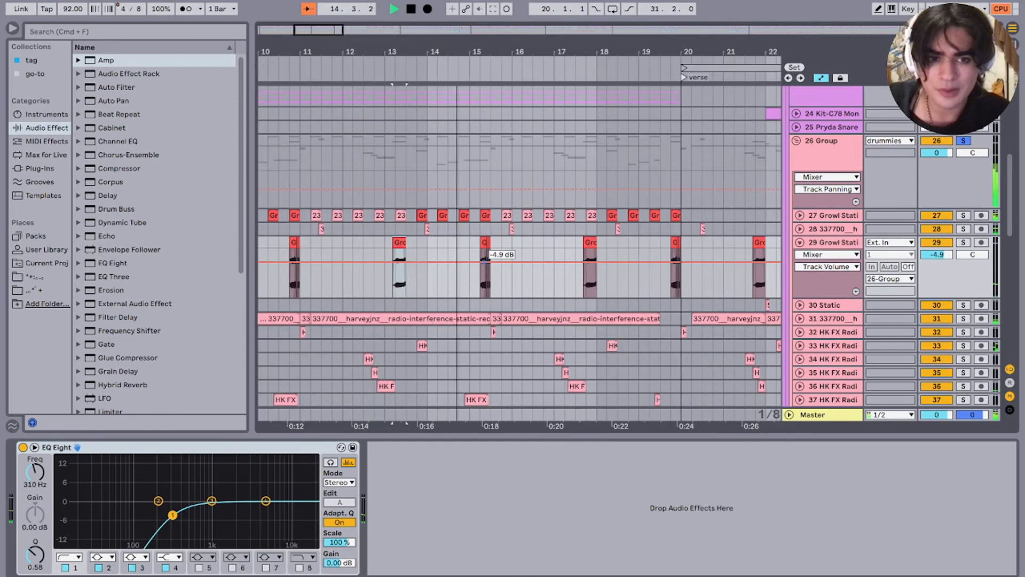
Step: Play 26 Group from bar 19 through the transition into the verse
{"action": "scroll", "coordinate": [484, 262], "scroll_direction": "right", "scroll_amount": 5}
{"action": "scroll", "coordinate": [484, 262], "scroll_direction": "down", "scroll_amount": 1}
{"action": "left_click", "coordinate": [534, 209]}
{"action": "scroll", "coordinate": [533, 209], "scroll_direction": "up", "scroll_amount": 1}
{"action": "key", "text": "space"}
{"action": "key", "text": "space"}
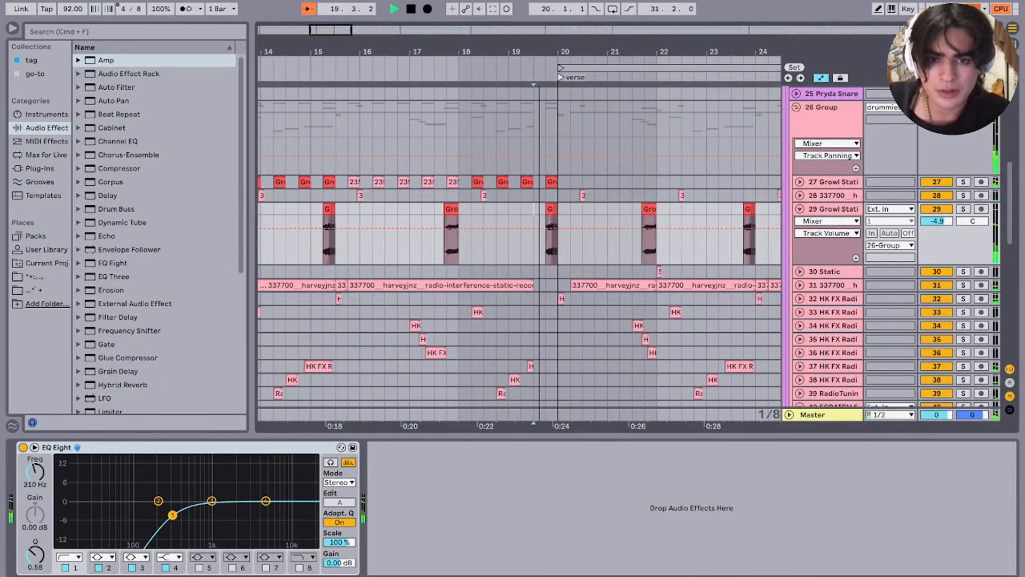
{"action": "scroll", "coordinate": [534, 234], "scroll_direction": "up", "scroll_amount": 5}
{"action": "scroll", "coordinate": [534, 235], "scroll_direction": "down", "scroll_amount": 5}
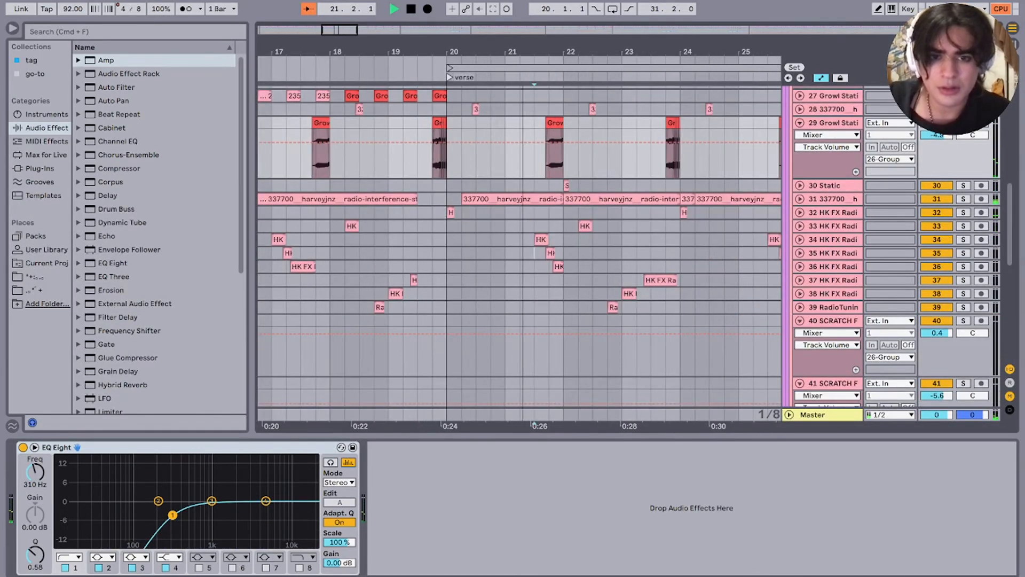
Step: Examine the verse's radio clips around bars 21 to 24 as they play, and stop playback
{"action": "left_click", "coordinate": [533, 253]}
{"action": "scroll", "coordinate": [534, 253], "scroll_direction": "up", "scroll_amount": 3}
{"action": "scroll", "coordinate": [534, 253], "scroll_direction": "right", "scroll_amount": 3}
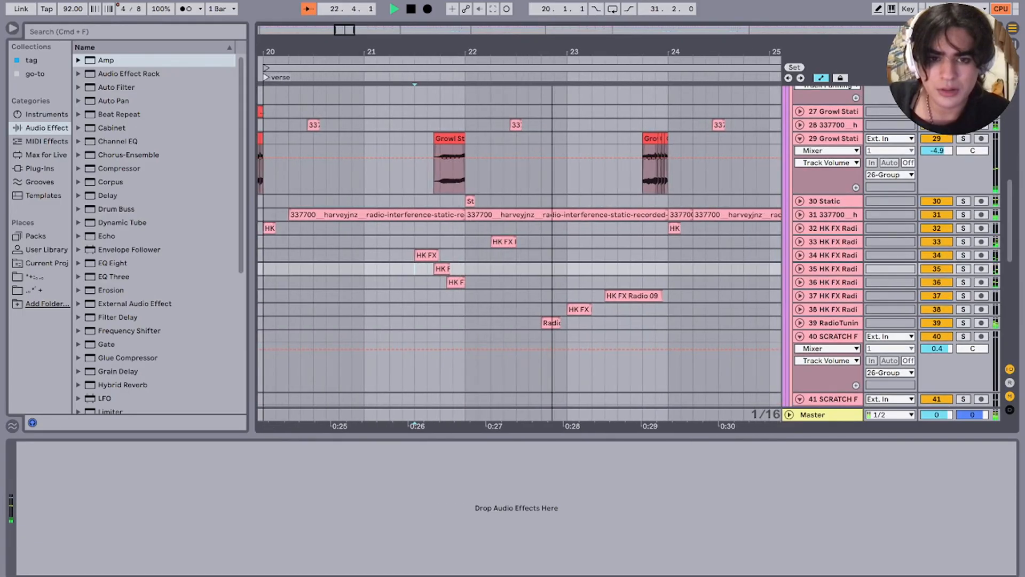
{"action": "scroll", "coordinate": [520, 245], "scroll_direction": "up", "scroll_amount": 4}
{"action": "key", "text": "space"}
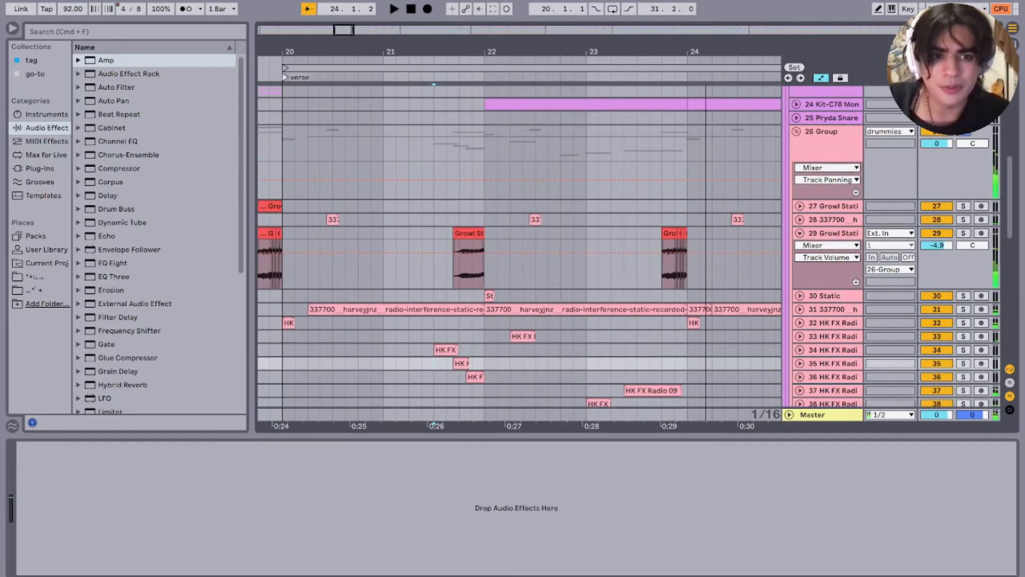
Step: Replay the verse from bar 21 while viewing the drummies group and its Kit-C78 track
{"action": "scroll", "coordinate": [520, 246], "scroll_direction": "up", "scroll_amount": 10}
{"action": "scroll", "coordinate": [520, 245], "scroll_direction": "up", "scroll_amount": 1}
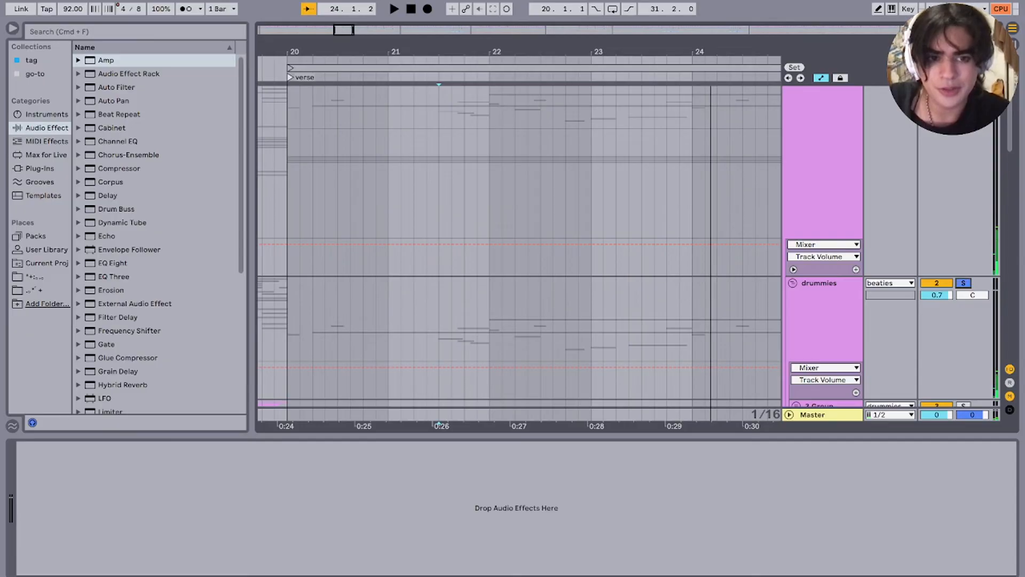
{"action": "key", "text": "space"}
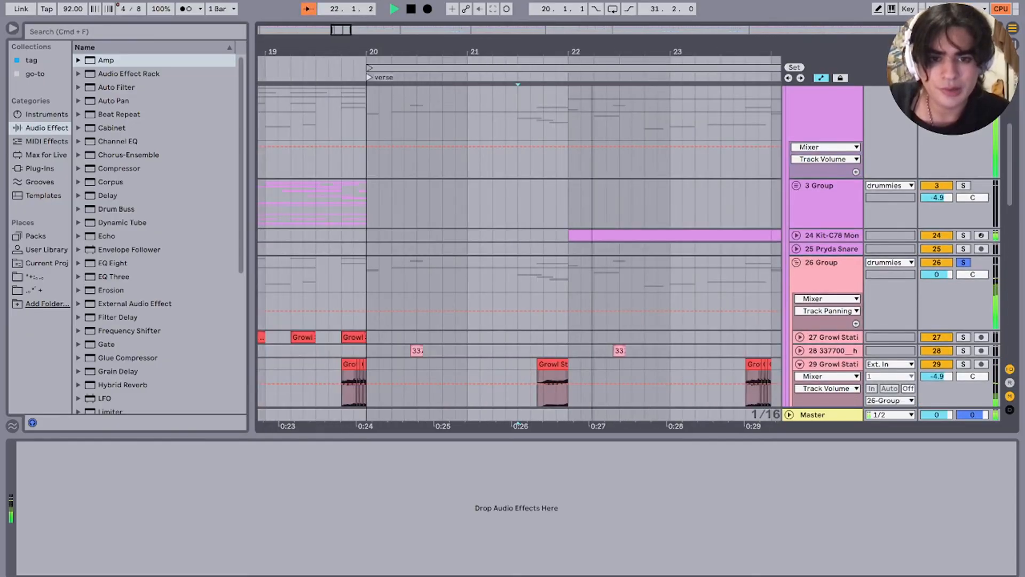
{"action": "scroll", "coordinate": [520, 245], "scroll_direction": "up", "scroll_amount": 3}
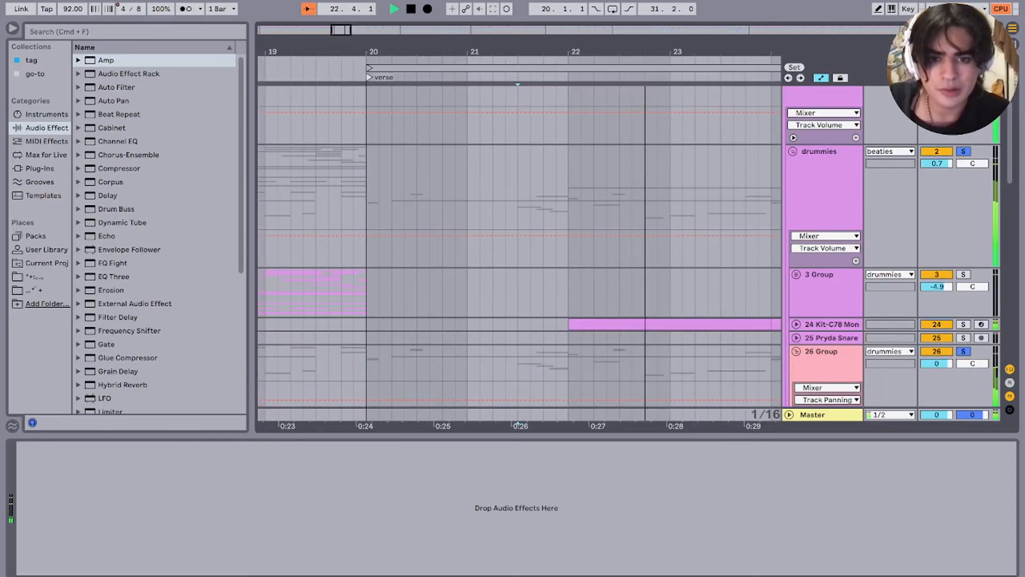
Step: Look through 26 Group's clips across the verse, chorus and post sections, down to the two SCRATCH tracks
{"action": "scroll", "coordinate": [520, 245], "scroll_direction": "down", "scroll_amount": 10}
{"action": "scroll", "coordinate": [520, 246], "scroll_direction": "right", "scroll_amount": 3}
{"action": "scroll", "coordinate": [520, 245], "scroll_direction": "down", "scroll_amount": 10}
{"action": "scroll", "coordinate": [520, 245], "scroll_direction": "right", "scroll_amount": 5}
{"action": "scroll", "coordinate": [519, 246], "scroll_direction": "down", "scroll_amount": 1}
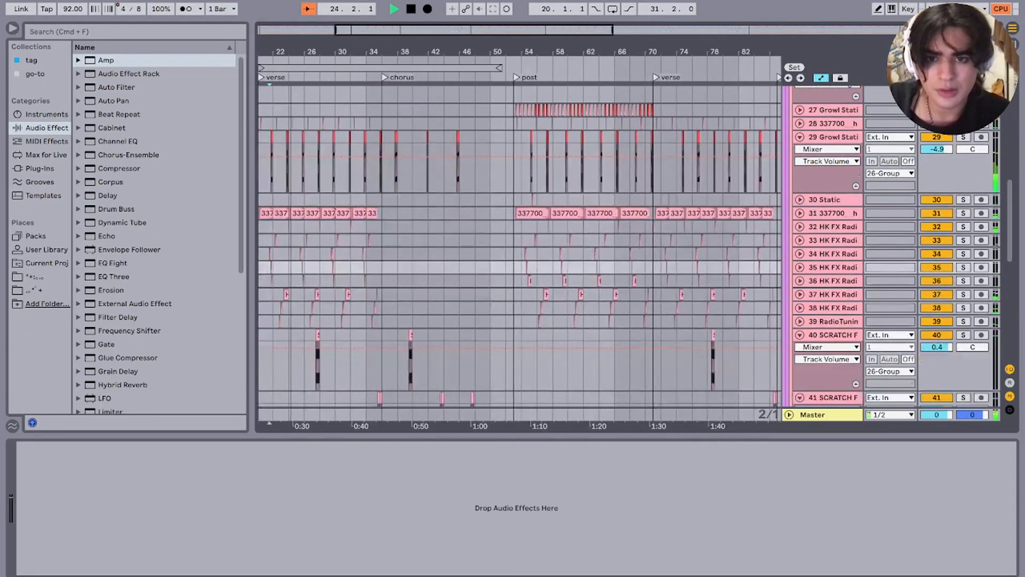
{"action": "scroll", "coordinate": [420, 246], "scroll_direction": "left", "scroll_amount": 3}
{"action": "scroll", "coordinate": [421, 245], "scroll_direction": "down", "scroll_amount": 3}
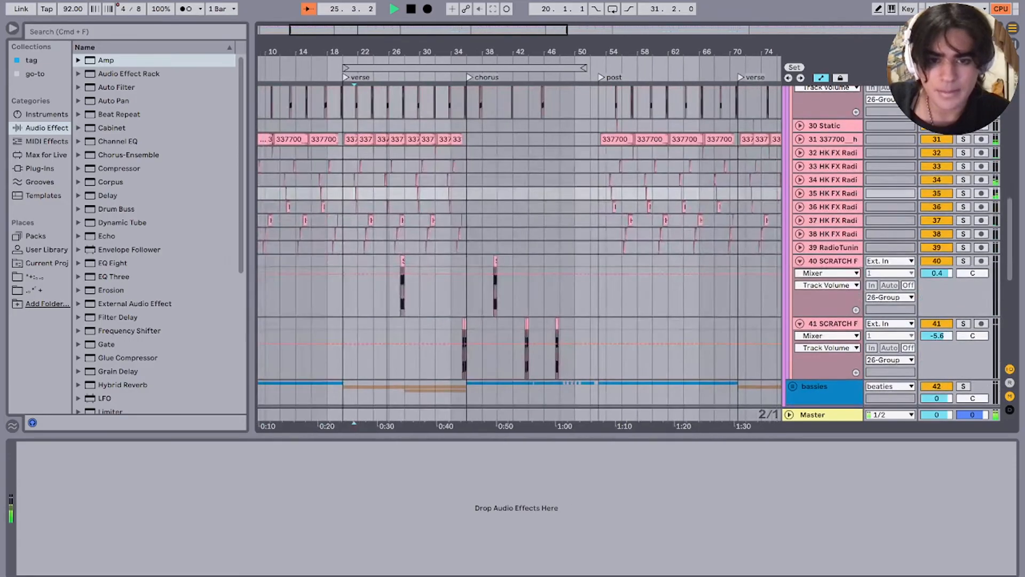
Step: Play the SCRATCH clip on track 40 just before bar 28 together with the radio clips, and stop
{"action": "scroll", "coordinate": [421, 246], "scroll_direction": "up", "scroll_amount": 5}
{"action": "scroll", "coordinate": [426, 245], "scroll_direction": "up", "scroll_amount": 3}
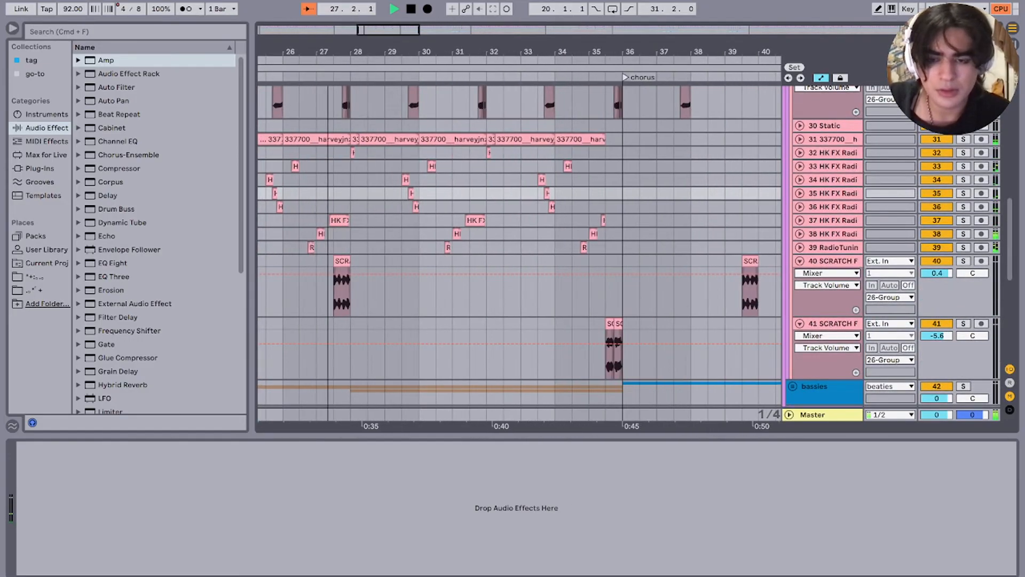
{"action": "scroll", "coordinate": [519, 238], "scroll_direction": "down", "scroll_amount": 5}
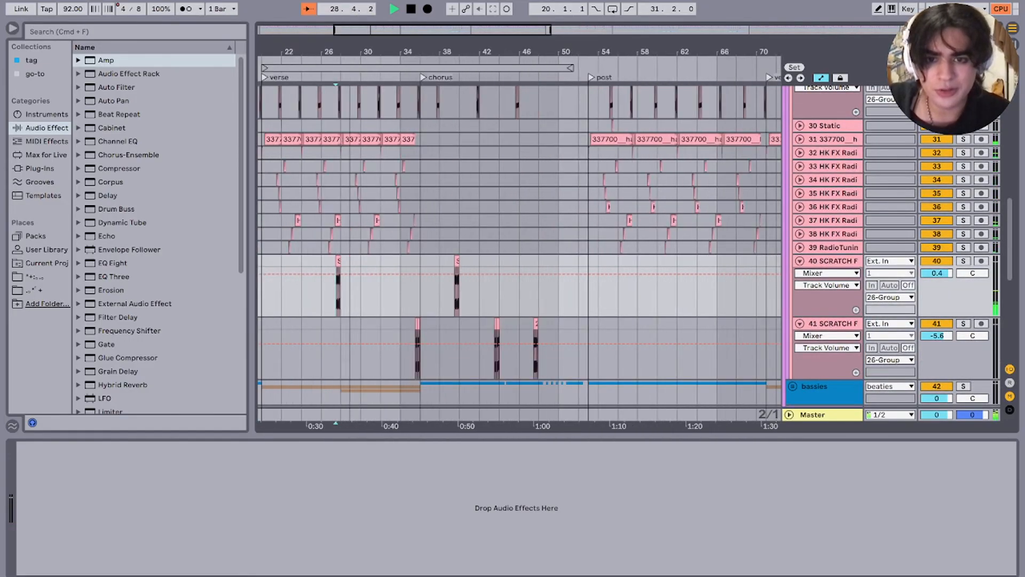
{"action": "scroll", "coordinate": [519, 238], "scroll_direction": "up", "scroll_amount": 1}
{"action": "scroll", "coordinate": [583, 239], "scroll_direction": "up", "scroll_amount": 7}
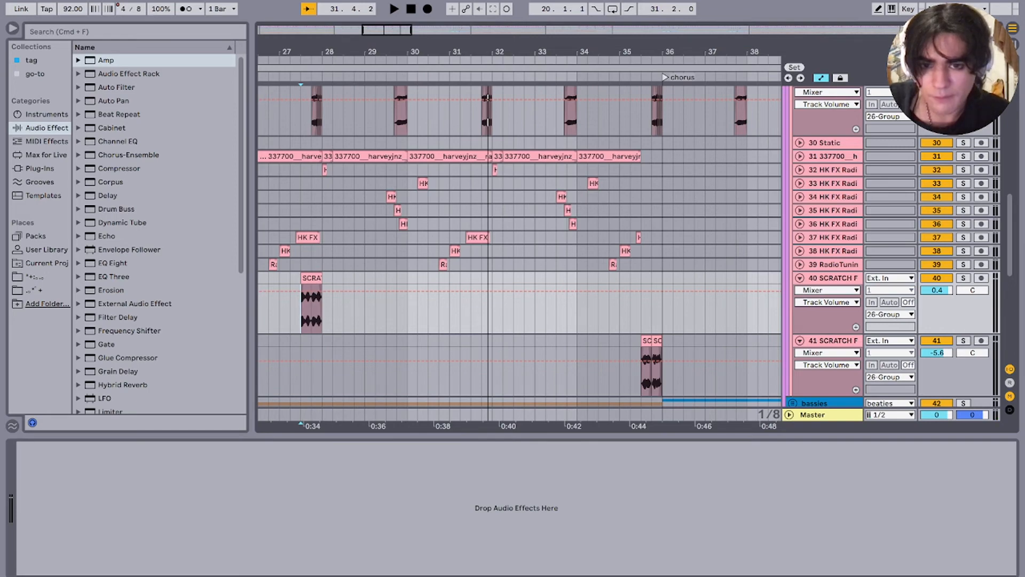
{"action": "key", "text": "space"}
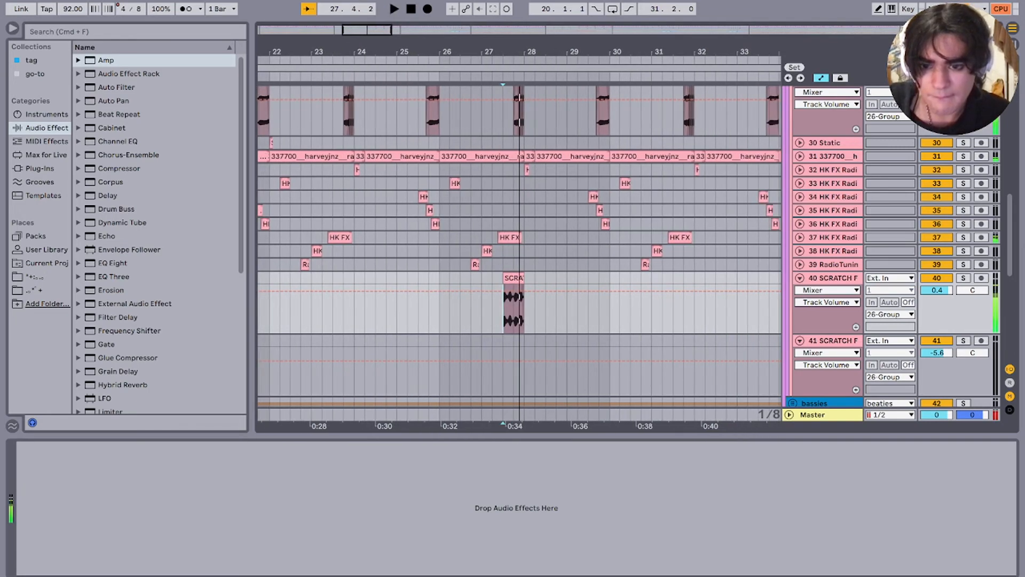
{"action": "key", "text": "space"}
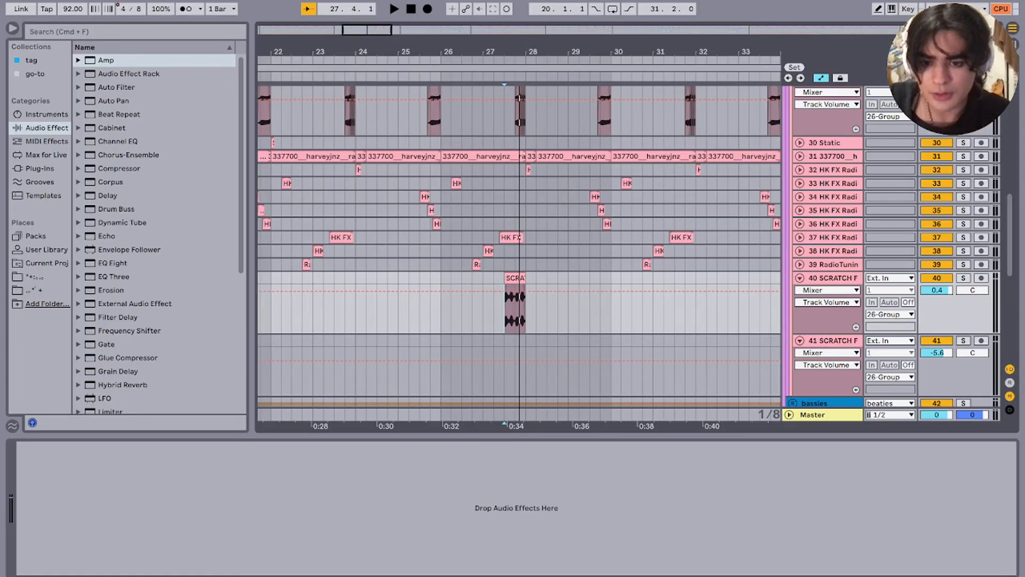
{"action": "key", "text": "minus"}
{"action": "key", "text": "minus"}
{"action": "key", "text": "minus"}
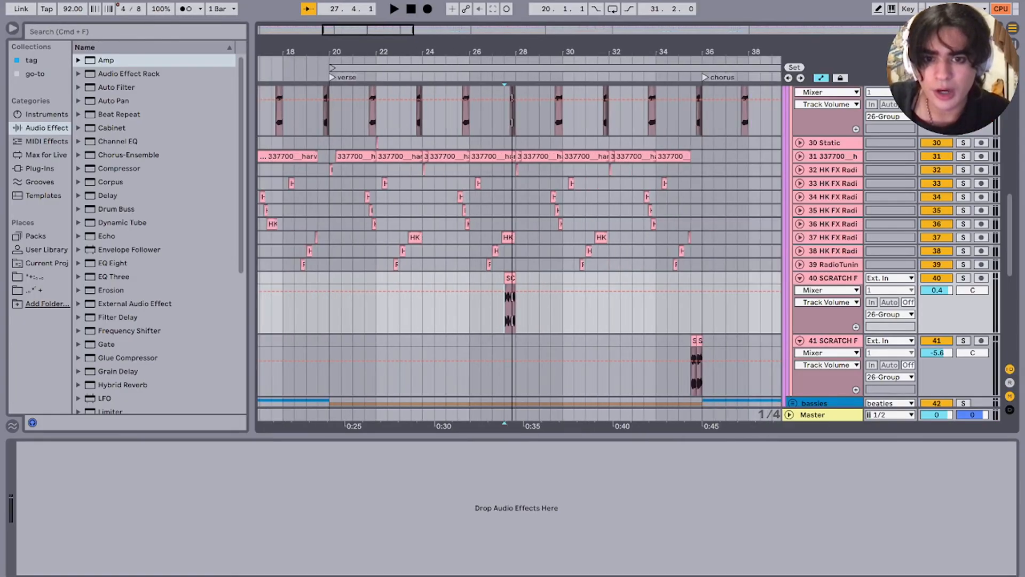
{"action": "key", "text": "plus"}
{"action": "key", "text": "plus"}
{"action": "key", "text": "plus"}
{"action": "key", "text": "plus"}
{"action": "key", "text": "plus"}
{"action": "key", "text": "plus"}
{"action": "key", "text": "plus"}
{"action": "key", "text": "plus"}
{"action": "key", "text": "plus"}
{"action": "key", "text": "plus"}
{"action": "key", "text": "plus"}
{"action": "key", "text": "minus"}
{"action": "key", "text": "minus"}
{"action": "key", "text": "minus"}
{"action": "key", "text": "minus"}
{"action": "key", "text": "minus"}
{"action": "key", "text": "minus"}
{"action": "key", "text": "minus"}
{"action": "key", "text": "minus"}
{"action": "key", "text": "minus"}
{"action": "key", "text": "minus"}
{"action": "key", "text": "minus"}
{"action": "key", "text": "minus"}
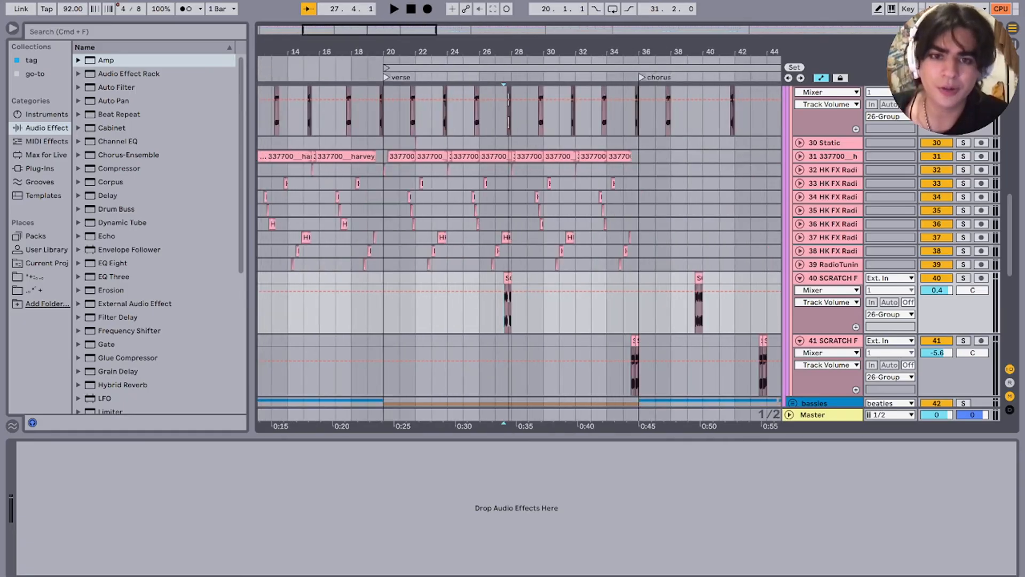
Step: Play the verse from bar 28 and look from 26 Group down through the remaining groups to glitchies
{"action": "scroll", "coordinate": [504, 245], "scroll_direction": "up", "scroll_amount": 5}
{"action": "left_click", "coordinate": [508, 246]}
{"action": "key", "text": "space"}
{"action": "scroll", "coordinate": [512, 245], "scroll_direction": "up", "scroll_amount": 5}
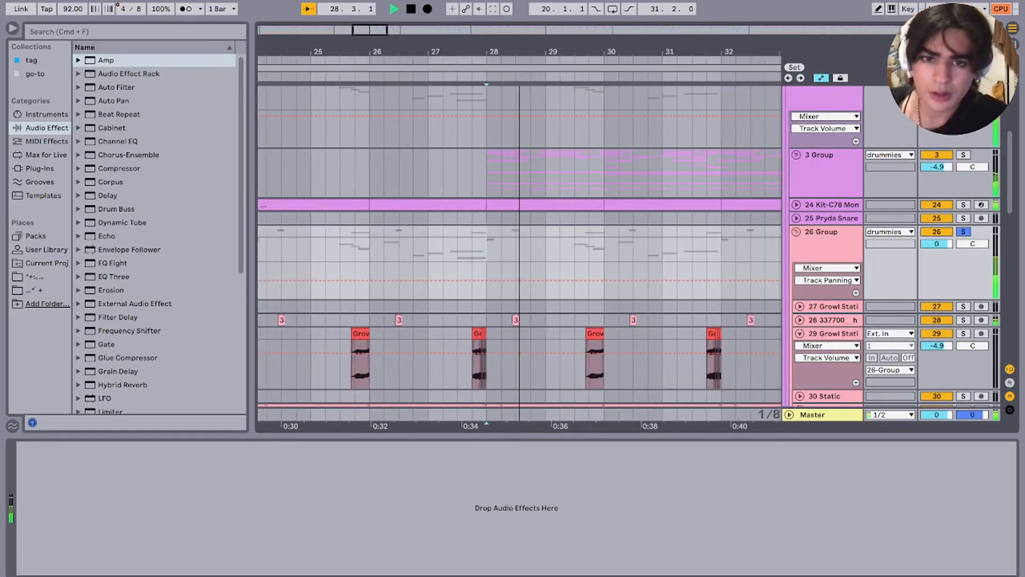
{"action": "scroll", "coordinate": [512, 246], "scroll_direction": "down", "scroll_amount": 5}
{"action": "scroll", "coordinate": [513, 246], "scroll_direction": "right", "scroll_amount": 1}
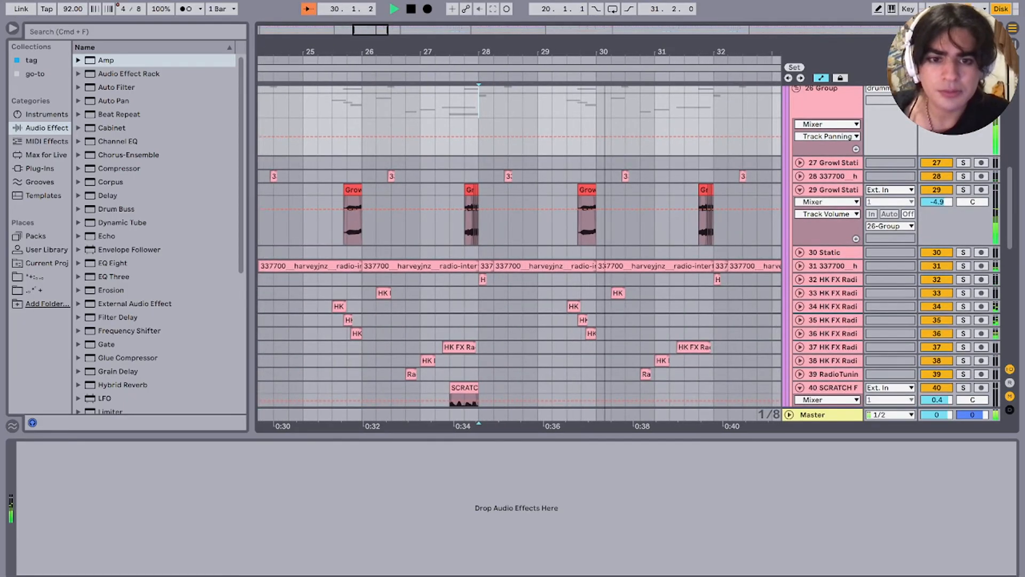
{"action": "scroll", "coordinate": [519, 246], "scroll_direction": "down", "scroll_amount": 3}
{"action": "scroll", "coordinate": [519, 245], "scroll_direction": "down", "scroll_amount": 15}
{"action": "scroll", "coordinate": [519, 245], "scroll_direction": "right", "scroll_amount": 1}
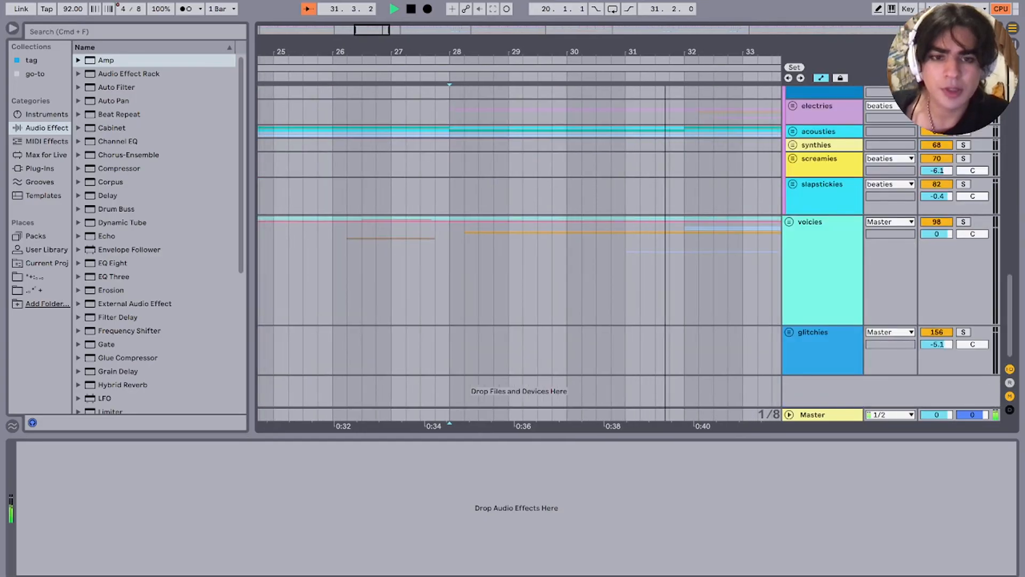
Step: Follow the verse's playback up to the chorus at bar 36, viewing 26 Group's radio and SCRATCH clips, and stop
{"action": "scroll", "coordinate": [519, 245], "scroll_direction": "right", "scroll_amount": 4}
{"action": "scroll", "coordinate": [519, 245], "scroll_direction": "up", "scroll_amount": 6}
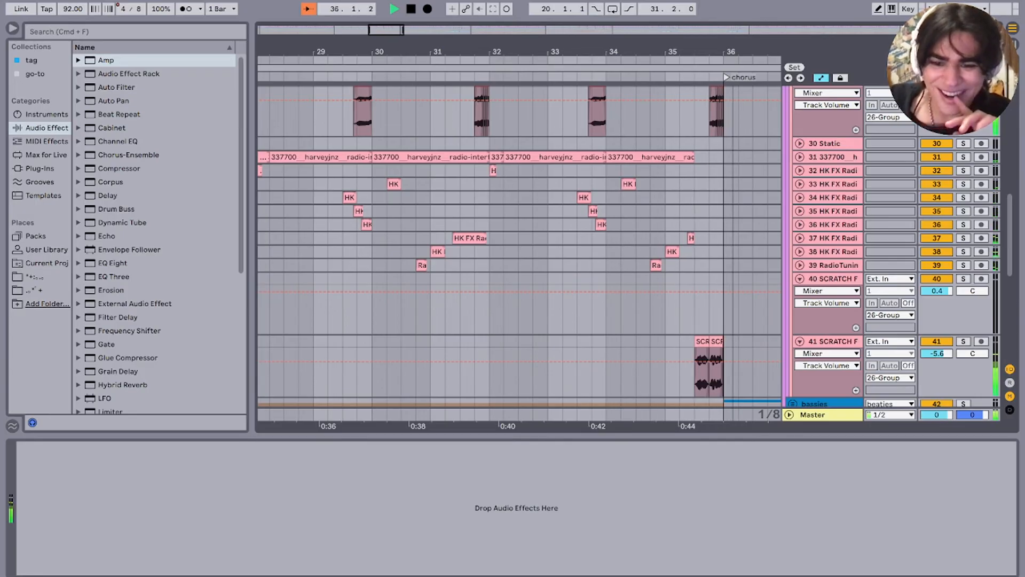
{"action": "key", "text": "space"}
Step: Fold the drummies group and play the opening of the chorus from bar 36, then stop
{"action": "scroll", "coordinate": [518, 246], "scroll_direction": "up", "scroll_amount": 15}
{"action": "left_click", "coordinate": [793, 220]}
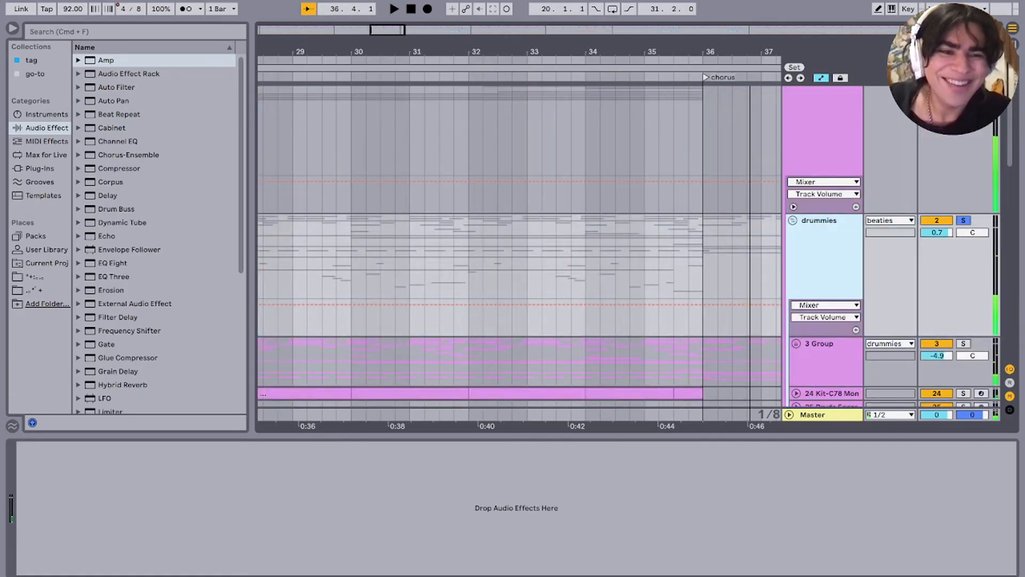
{"action": "left_click", "coordinate": [659, 256]}
{"action": "key", "text": "space"}
{"action": "key", "text": "minus"}
{"action": "key", "text": "minus"}
{"action": "key", "text": "minus"}
{"action": "key", "text": "minus"}
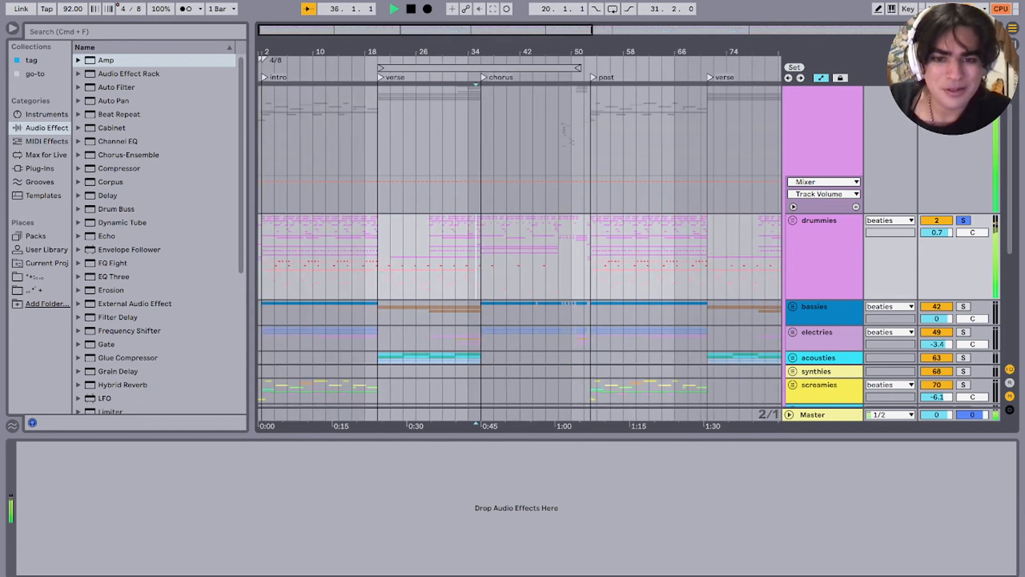
{"action": "left_click", "coordinate": [469, 313]}
{"action": "scroll", "coordinate": [468, 313], "scroll_direction": "up", "scroll_amount": 5}
{"action": "key", "text": "space"}
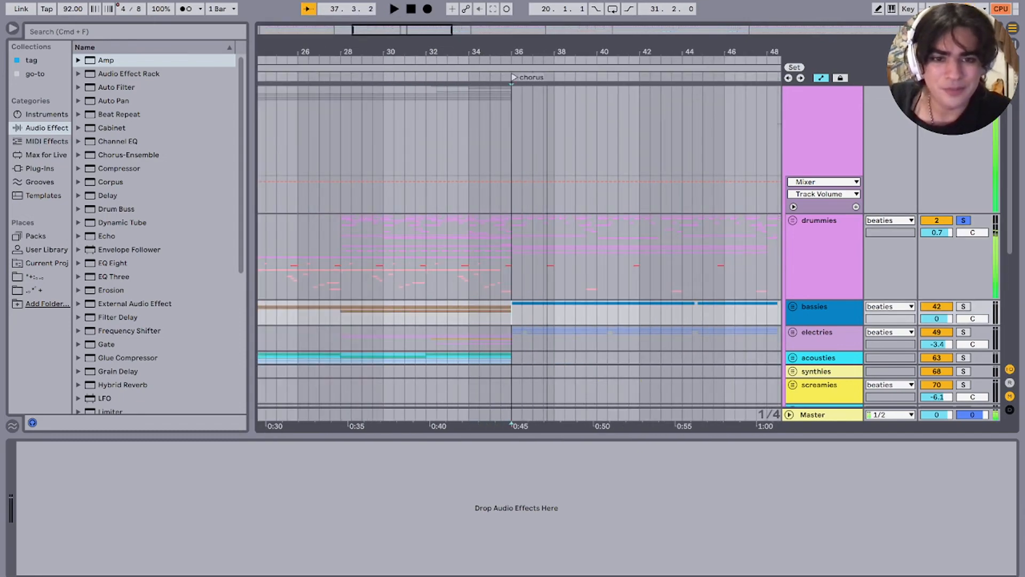
Step: Play the second verse from about bar 81, continue with the double chorus break from bar 101, and stop
{"action": "scroll", "coordinate": [694, 256], "scroll_direction": "down", "scroll_amount": 3}
{"action": "scroll", "coordinate": [693, 256], "scroll_direction": "right", "scroll_amount": 8}
{"action": "key", "text": "space"}
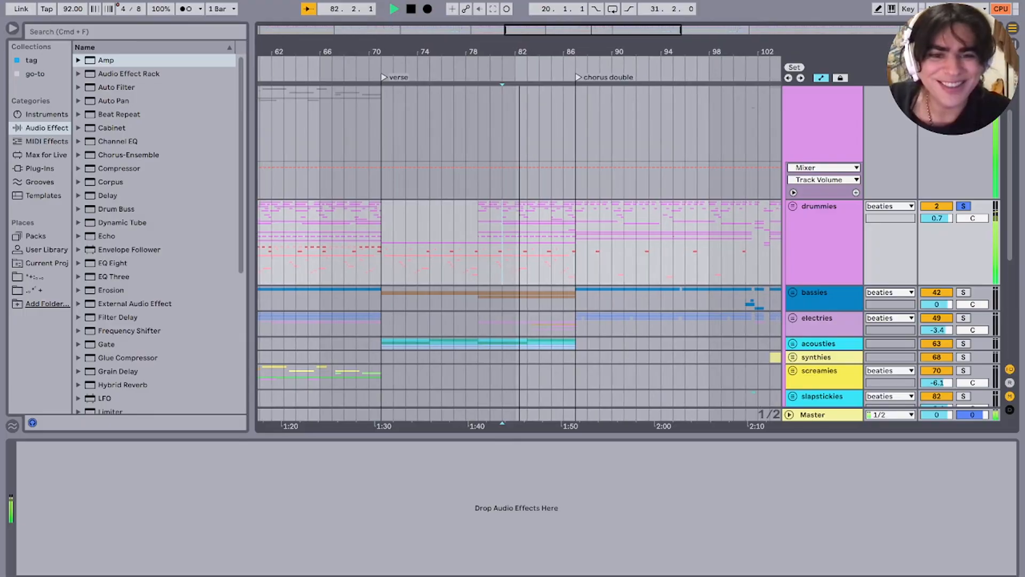
{"action": "key", "text": "space"}
{"action": "scroll", "coordinate": [519, 239], "scroll_direction": "right", "scroll_amount": 5}
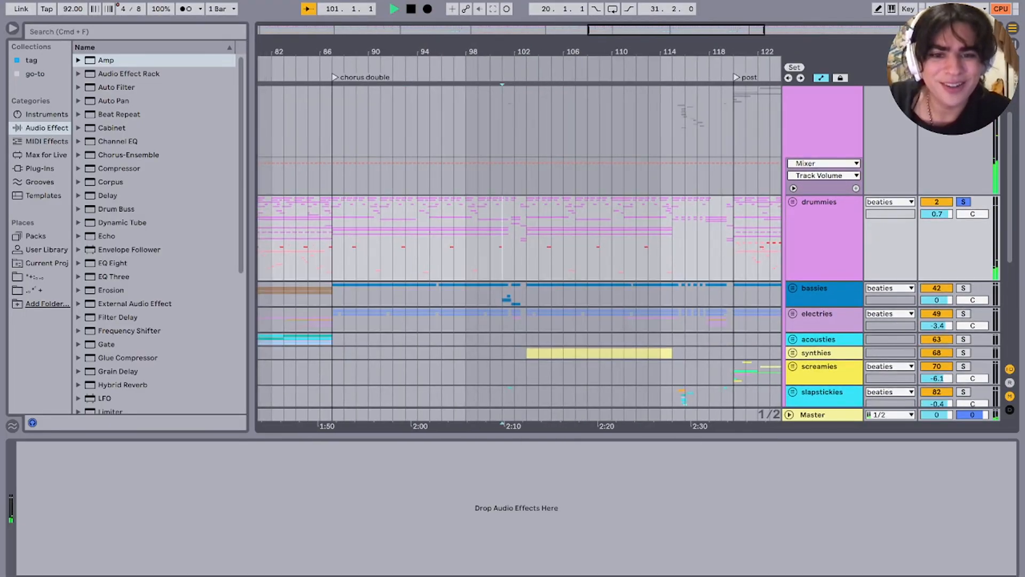
{"action": "scroll", "coordinate": [503, 239], "scroll_direction": "up", "scroll_amount": 10}
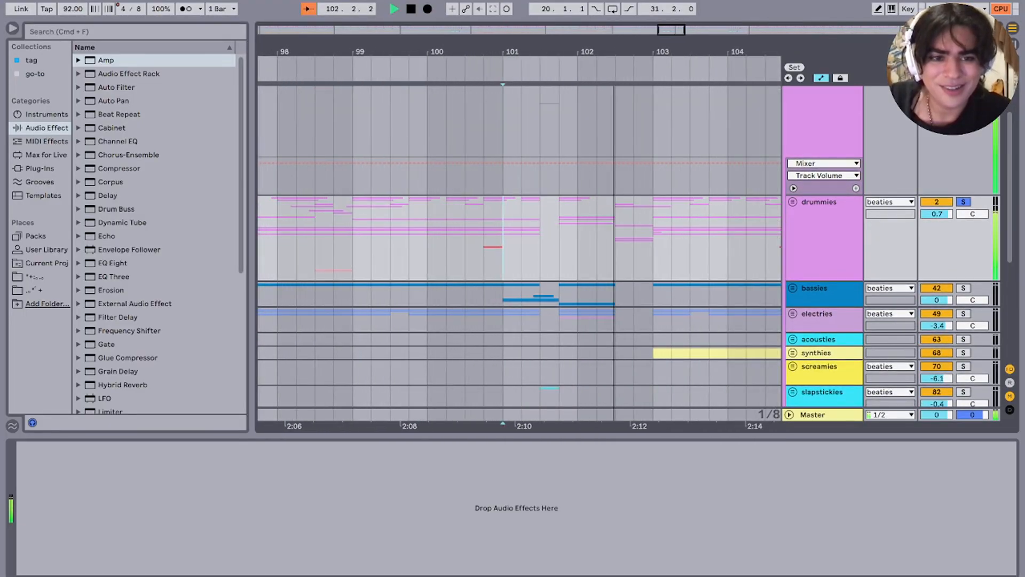
{"action": "key", "text": "space"}
Step: Unfold drummies and 3 Group at bar 101, solo the drum fill on track 17 and play it from 101.4
{"action": "key", "text": "u"}
{"action": "left_click", "coordinate": [559, 204]}
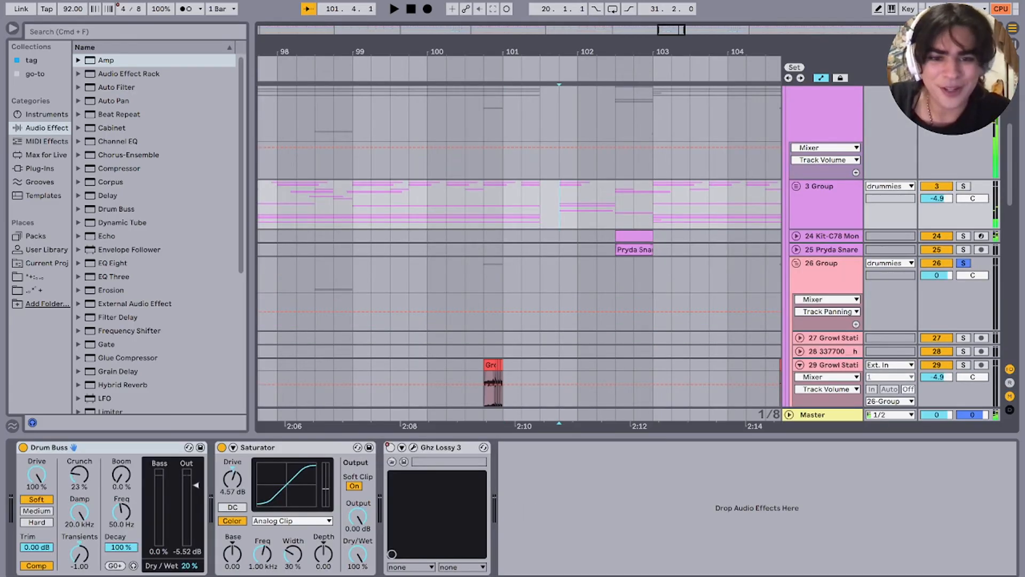
{"action": "key", "text": "u"}
{"action": "key", "text": "plus"}
{"action": "key", "text": "plus"}
{"action": "scroll", "coordinate": [559, 241], "scroll_direction": "down", "scroll_amount": 5}
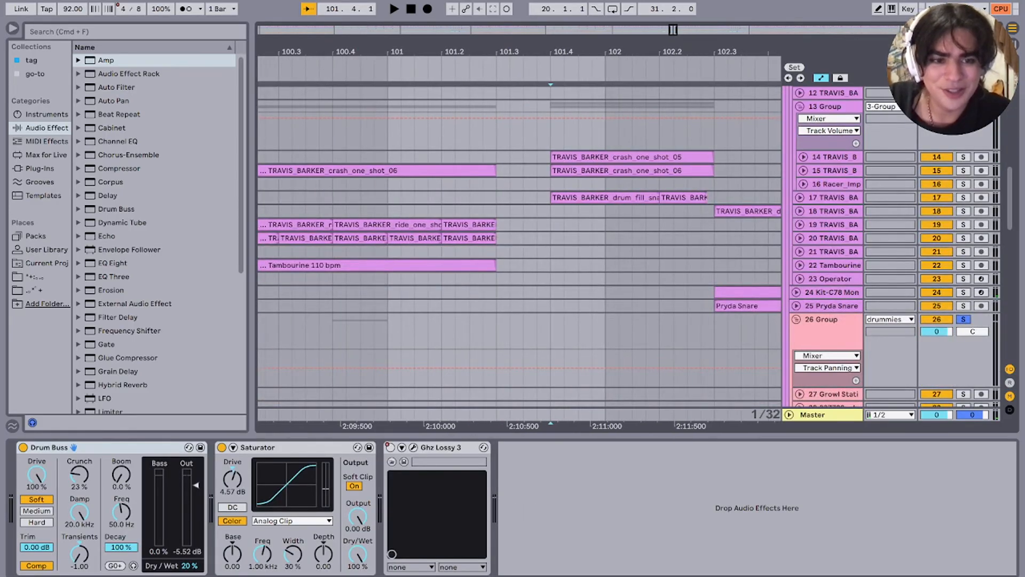
{"action": "left_click", "coordinate": [616, 171]}
{"action": "scroll", "coordinate": [616, 171], "scroll_direction": "up", "scroll_amount": 2}
{"action": "key", "text": "space"}
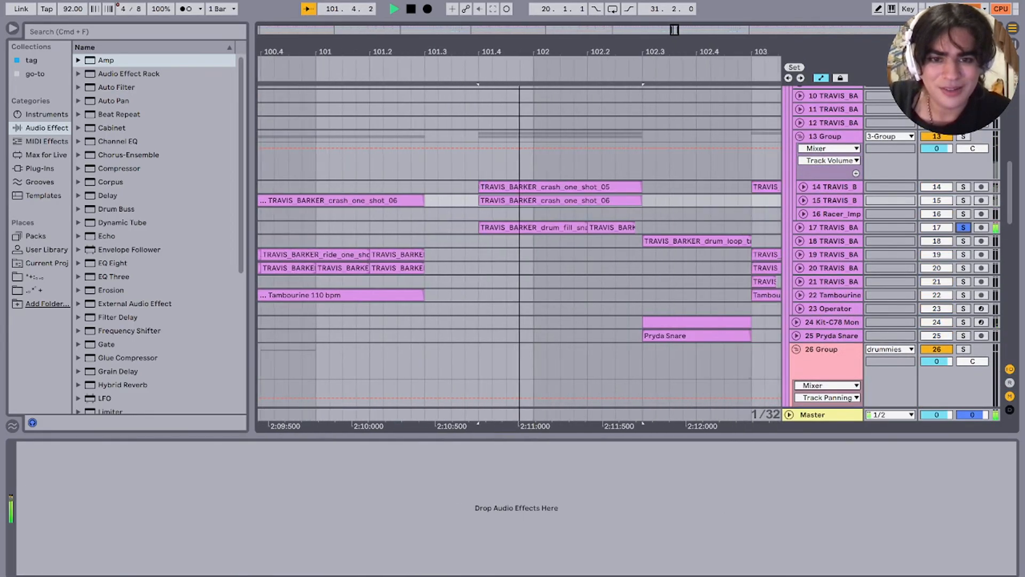
{"action": "key", "text": "space"}
Step: Look at 3 Group's snare clips around 102.3, then fold the drummies group and solo it
{"action": "scroll", "coordinate": [519, 246], "scroll_direction": "up", "scroll_amount": 8}
{"action": "scroll", "coordinate": [519, 246], "scroll_direction": "down", "scroll_amount": 4}
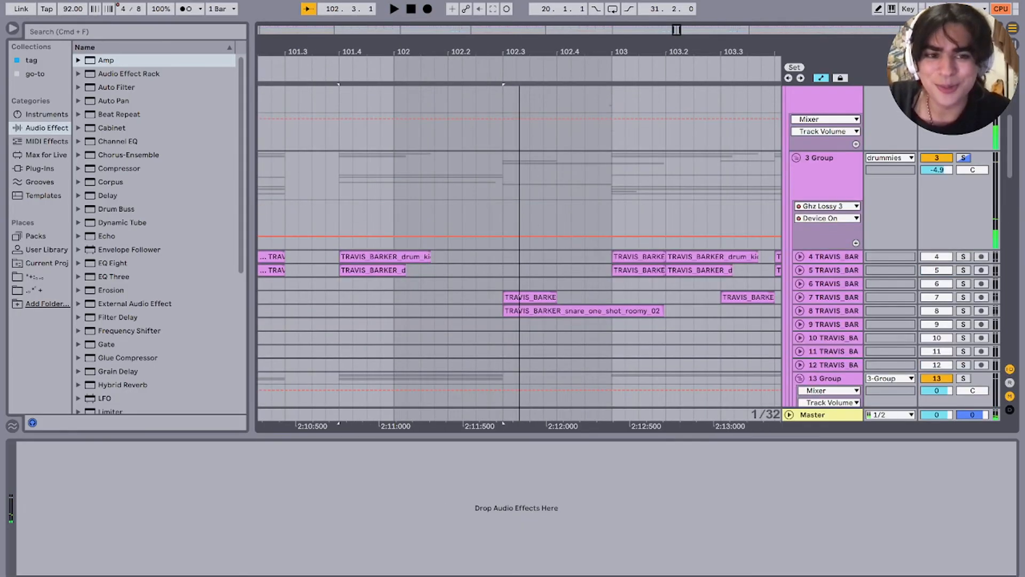
{"action": "scroll", "coordinate": [519, 245], "scroll_direction": "up", "scroll_amount": 4}
{"action": "left_click", "coordinate": [819, 176]}
{"action": "key", "text": "u"}
{"action": "left_click", "coordinate": [963, 176]}
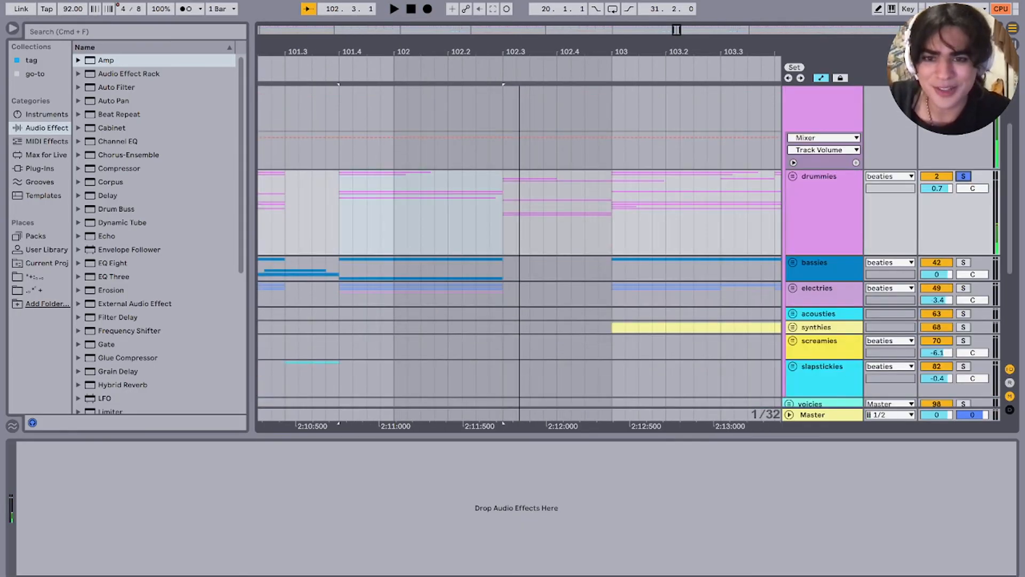
Step: Solo the bassies group and play it from 101.4, then add drummies to the solo and replay both together
{"action": "key", "text": "Down"}
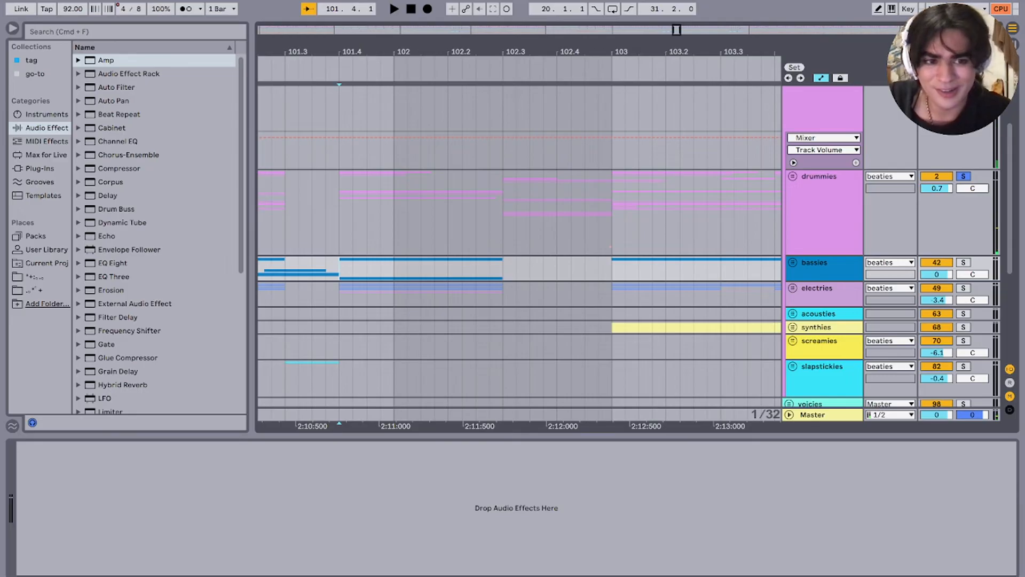
{"action": "left_click", "coordinate": [963, 262]}
{"action": "key", "text": "space"}
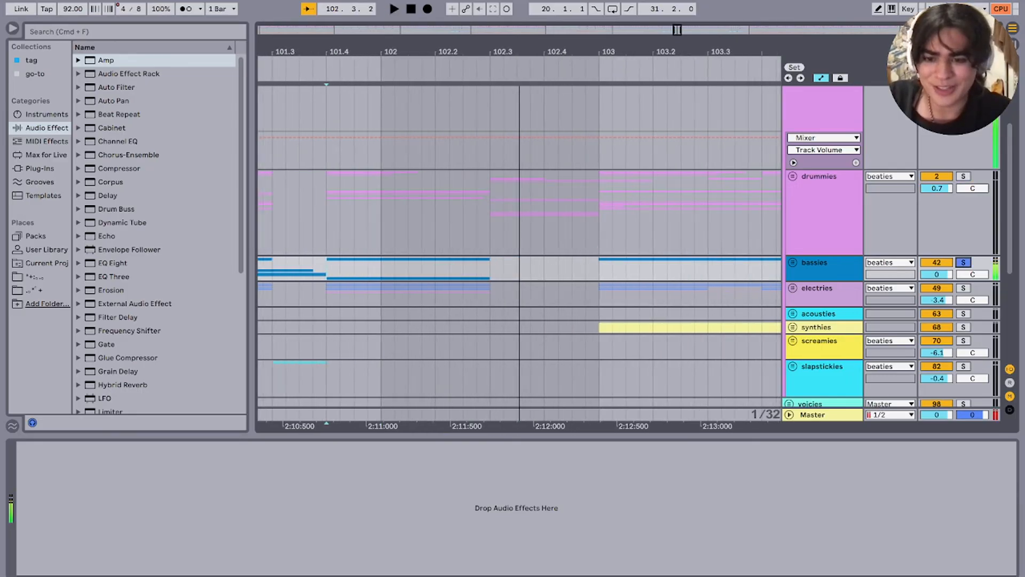
{"action": "left_click", "coordinate": [963, 176], "text": "super"}
{"action": "key", "text": "space"}
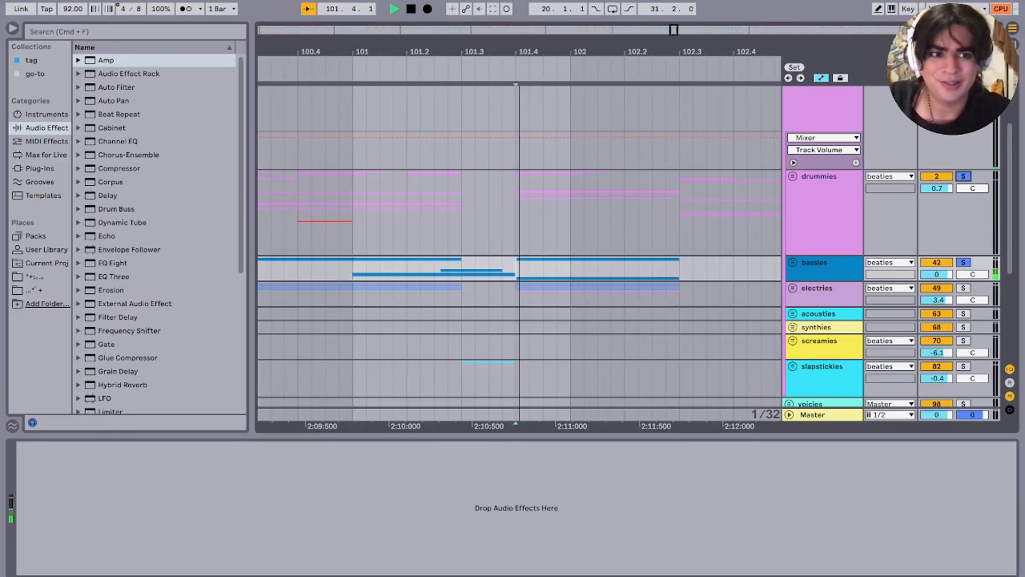
{"action": "scroll", "coordinate": [519, 246], "scroll_direction": "up", "scroll_amount": 4}
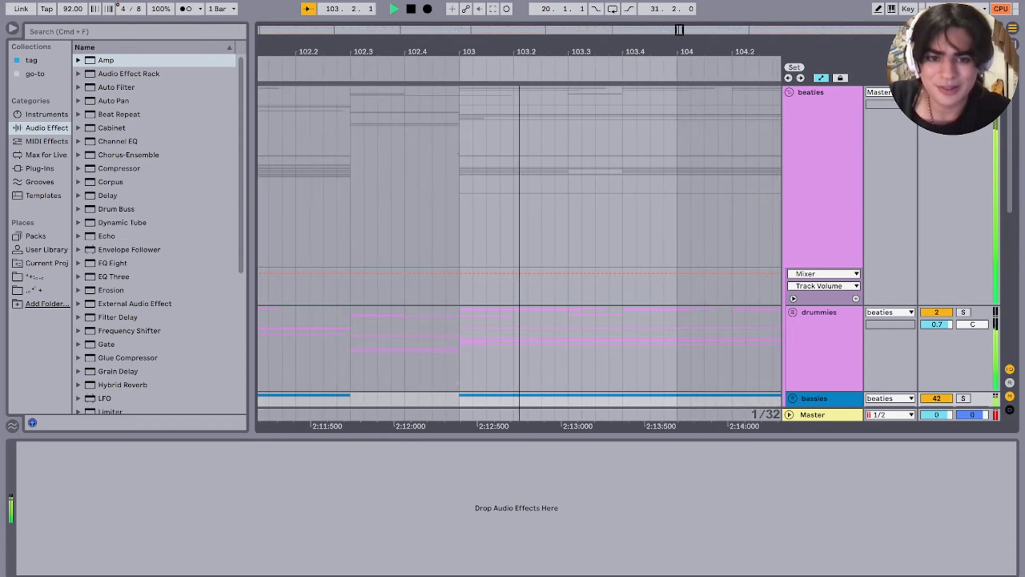
Step: Clear the drummies and bassies solos to hear all groups through bar 104, then stop
{"action": "left_click", "coordinate": [963, 313]}
{"action": "scroll", "coordinate": [519, 245], "scroll_direction": "down", "scroll_amount": 8}
{"action": "scroll", "coordinate": [560, 246], "scroll_direction": "up", "scroll_amount": 1}
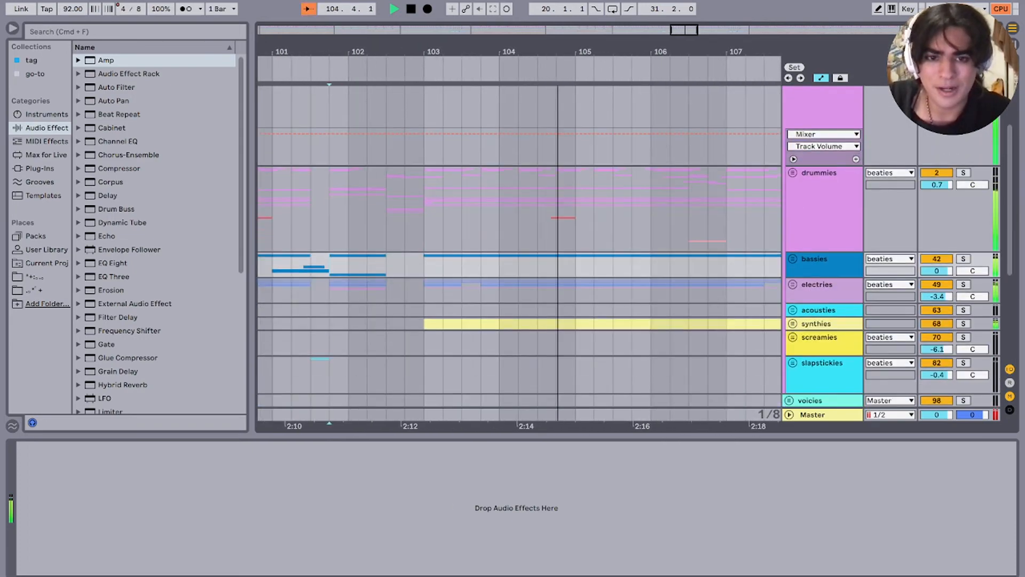
{"action": "key", "text": "space"}
Step: View the whole arrangement from intro to final post section and the effect chain on the beaties group
{"action": "scroll", "coordinate": [560, 246], "scroll_direction": "down", "scroll_amount": 10}
{"action": "left_click", "coordinate": [651, 225]}
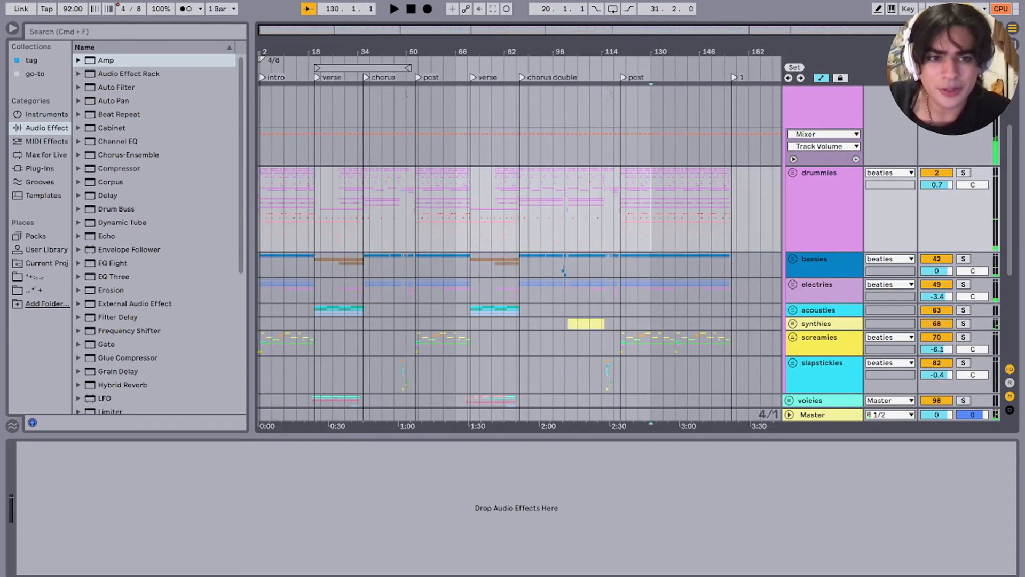
{"action": "scroll", "coordinate": [650, 225], "scroll_direction": "up", "scroll_amount": 5}
{"action": "left_click", "coordinate": [651, 224]}
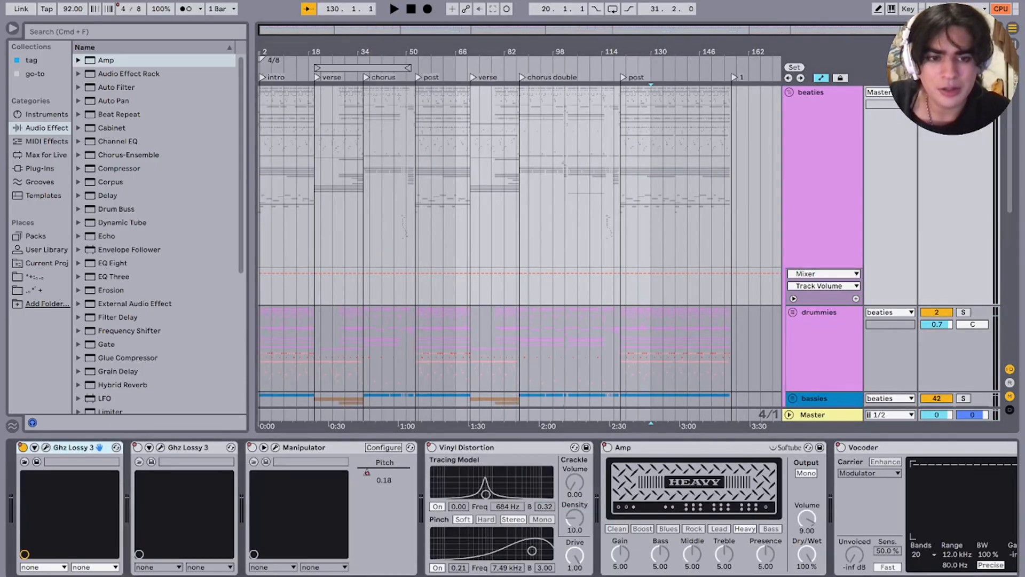
{"action": "left_click", "coordinate": [825, 342]}
{"action": "scroll", "coordinate": [747, 267], "scroll_direction": "down", "scroll_amount": 5}
{"action": "scroll", "coordinate": [742, 240], "scroll_direction": "up", "scroll_amount": 2}
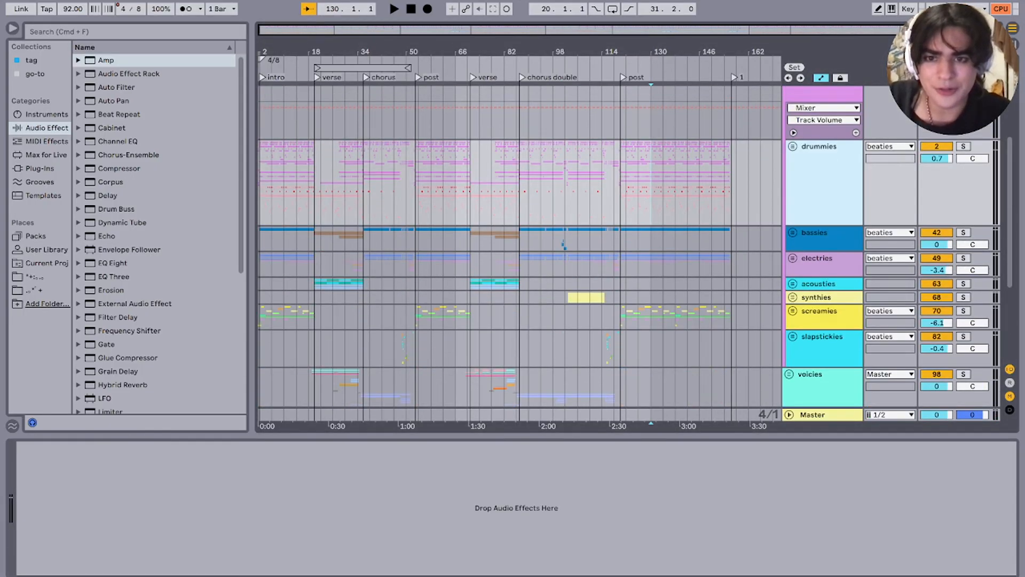
Step: Look over the drummies group across the song, unfold it, and fold its 3 Group and 26 Group subgroups
{"action": "left_click_drag", "start_coordinate": [731, 187], "coordinate": [442, 187]}
{"action": "left_click", "coordinate": [295, 181]}
{"action": "scroll", "coordinate": [295, 182], "scroll_direction": "up", "scroll_amount": 5}
{"action": "left_click", "coordinate": [793, 146]}
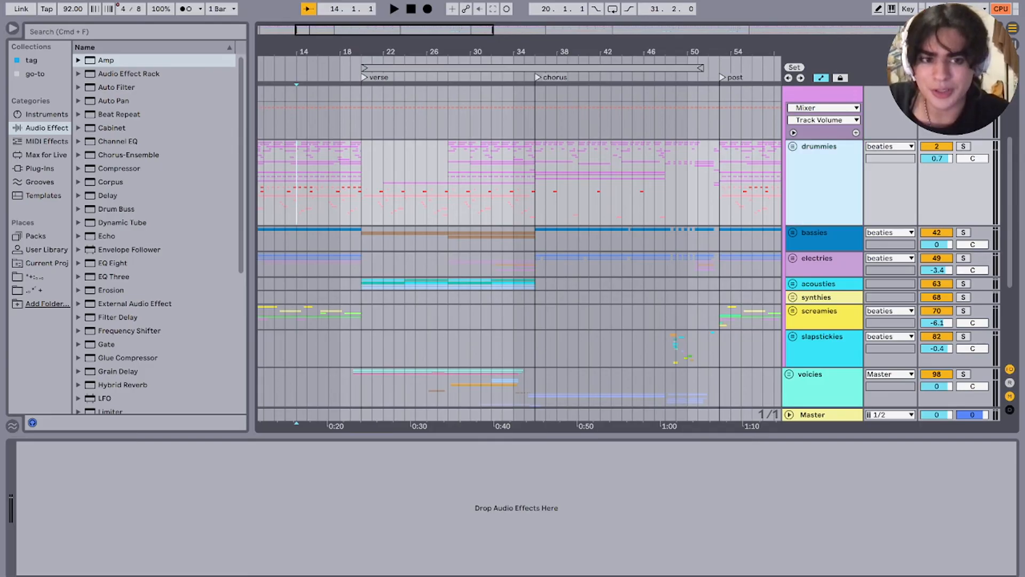
{"action": "scroll", "coordinate": [793, 214], "scroll_direction": "down", "scroll_amount": 5}
{"action": "scroll", "coordinate": [793, 214], "scroll_direction": "up", "scroll_amount": 3}
{"action": "scroll", "coordinate": [796, 256], "scroll_direction": "up", "scroll_amount": 6}
{"action": "scroll", "coordinate": [796, 256], "scroll_direction": "down", "scroll_amount": 3}
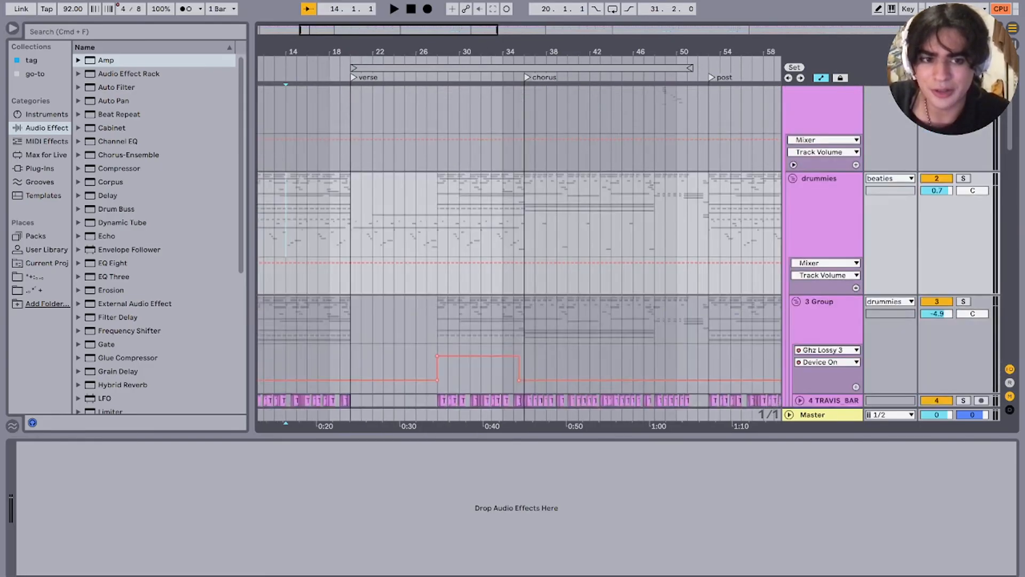
{"action": "left_click", "coordinate": [796, 262]}
{"action": "left_click", "coordinate": [830, 312]}
{"action": "left_click", "coordinate": [796, 340]}
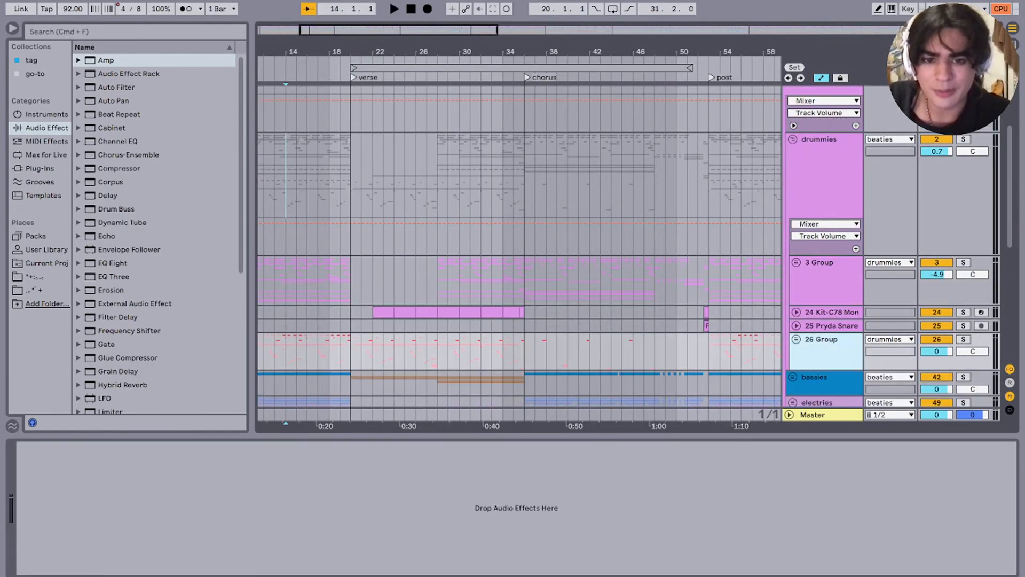
Step: Solo 26 Group and play the end of the intro from bar 17 into the verse, then stop
{"action": "left_click", "coordinate": [963, 339]}
{"action": "scroll", "coordinate": [518, 246], "scroll_direction": "up", "scroll_amount": 3}
{"action": "scroll", "coordinate": [518, 246], "scroll_direction": "left", "scroll_amount": 5}
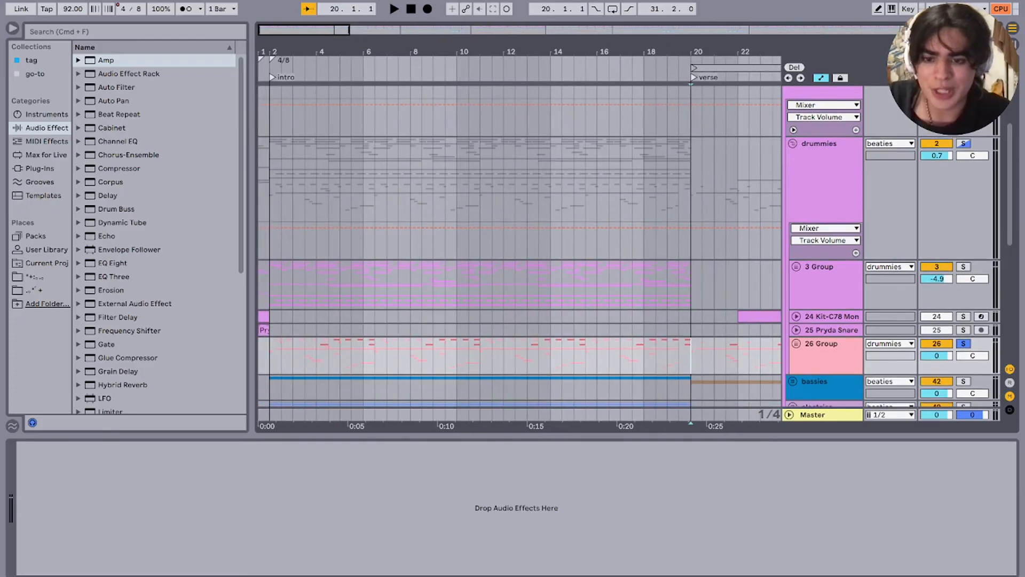
{"action": "left_click", "coordinate": [620, 356]}
{"action": "key", "text": "plus"}
{"action": "key", "text": "space"}
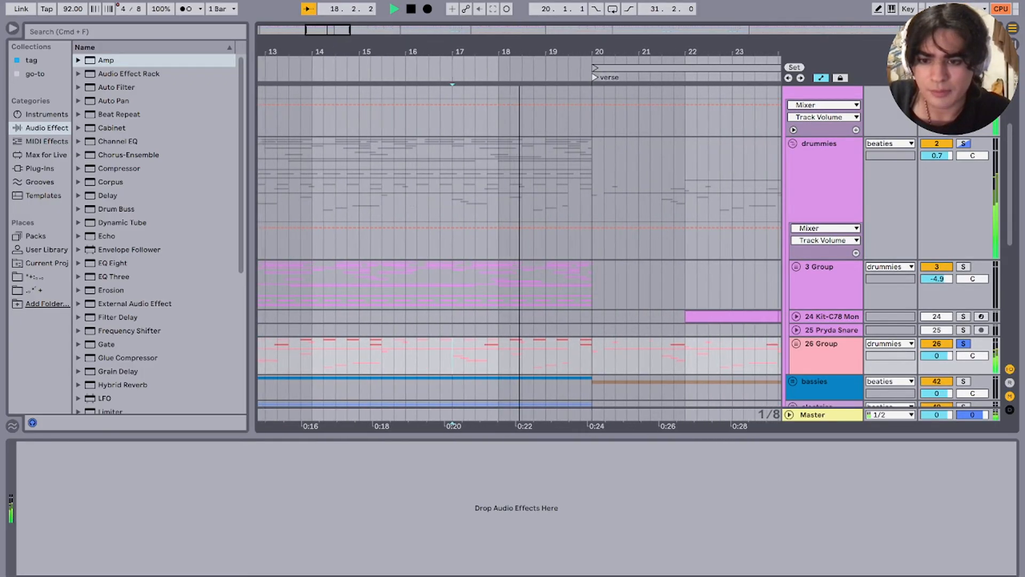
{"action": "scroll", "coordinate": [517, 245], "scroll_direction": "down", "scroll_amount": 5}
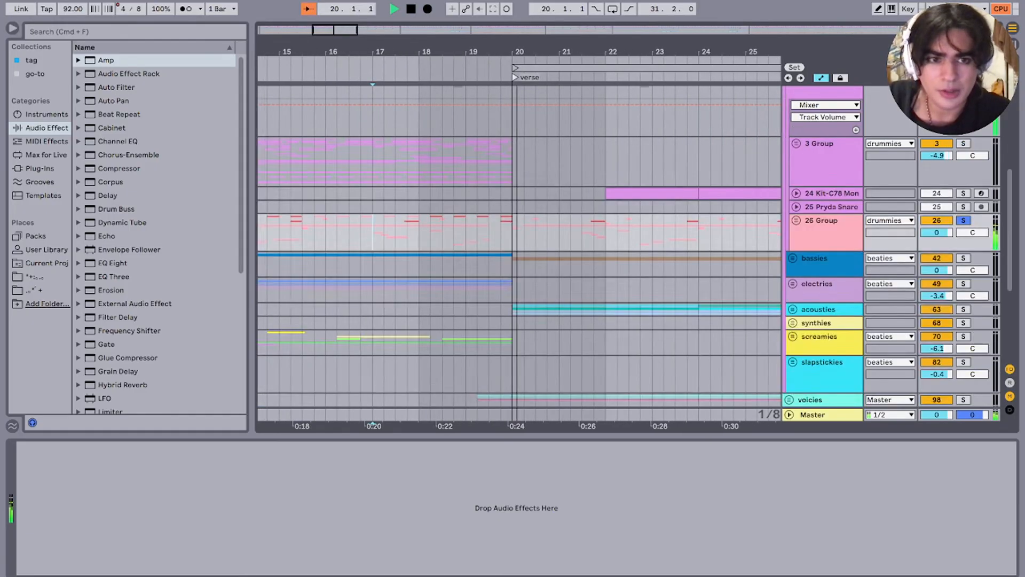
{"action": "key", "text": "space"}
Step: Solo and unfold the bassies group, and play the intro bass from bar 5
{"action": "left_click", "coordinate": [824, 191]}
{"action": "left_click", "coordinate": [824, 219]}
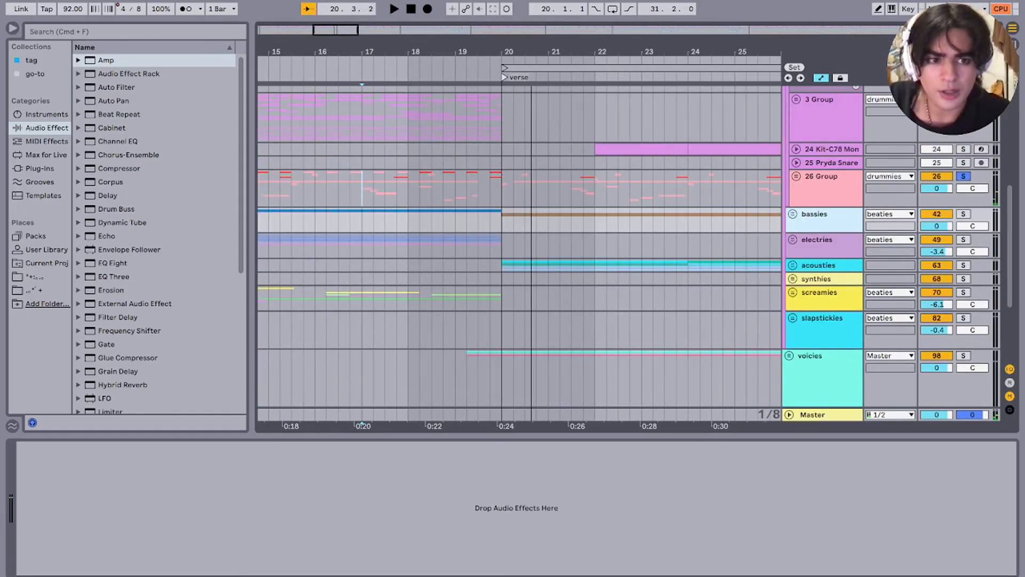
{"action": "key", "text": "s"}
{"action": "key", "text": "minus"}
{"action": "key", "text": "minus"}
{"action": "scroll", "coordinate": [518, 245], "scroll_direction": "up", "scroll_amount": 1}
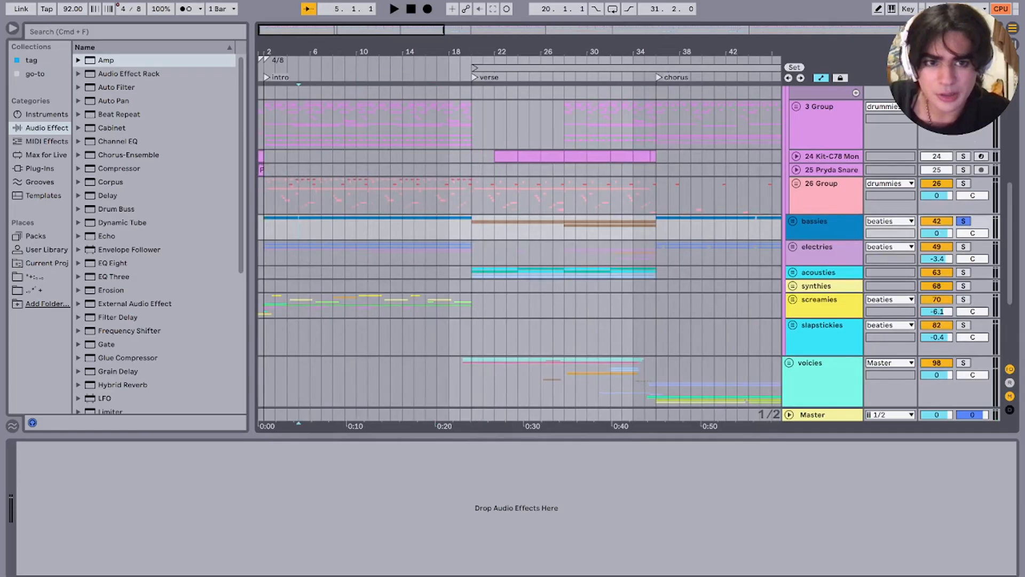
{"action": "key", "text": "u"}
{"action": "scroll", "coordinate": [517, 253], "scroll_direction": "down", "scroll_amount": 2}
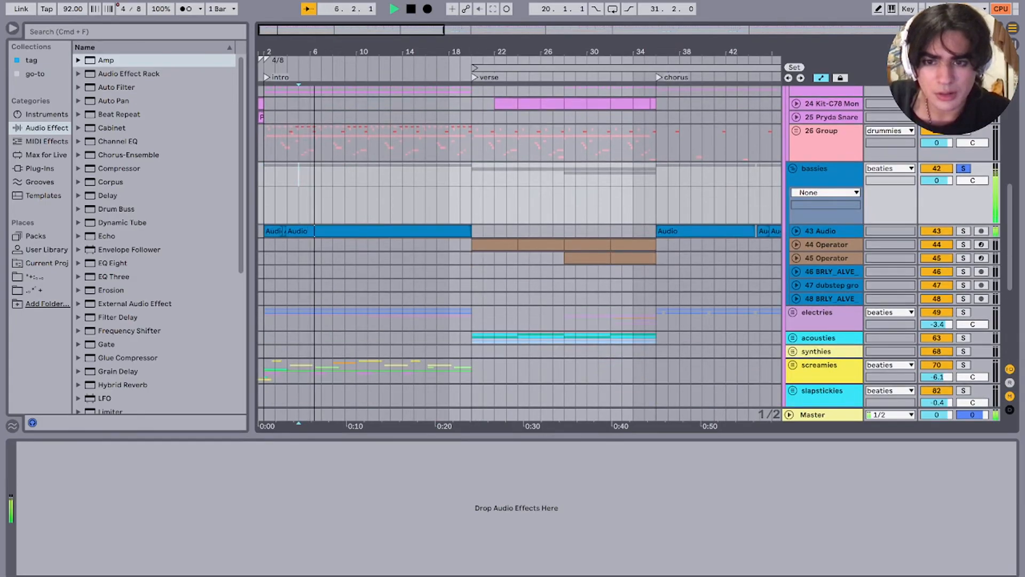
Step: Unfold the 43 Audio bass track and examine its waveform and effect chain during playback, then stop
{"action": "left_click", "coordinate": [796, 231]}
{"action": "left_click", "coordinate": [368, 262]}
{"action": "key", "text": "plus"}
{"action": "key", "text": "plus"}
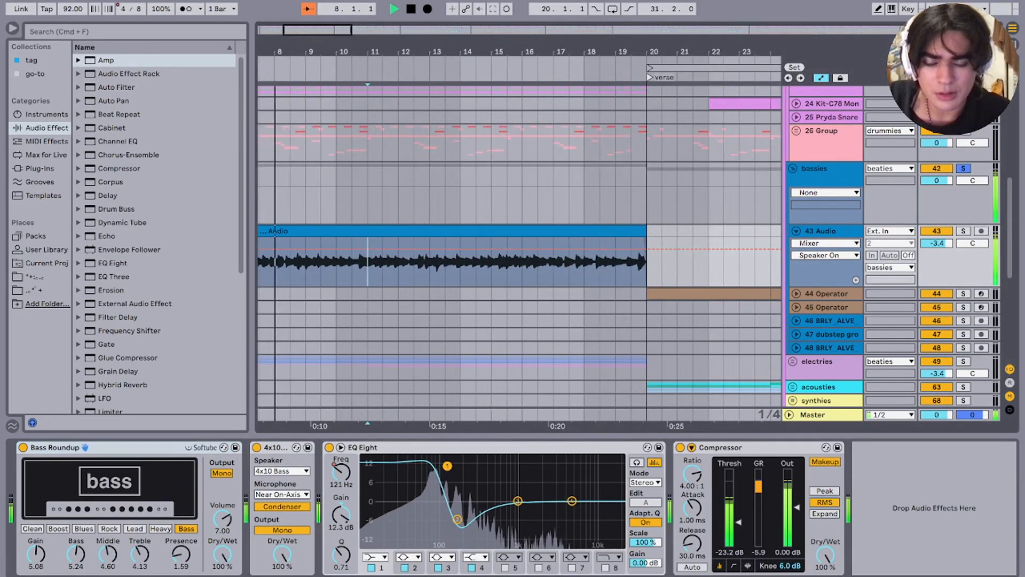
{"action": "key", "text": "minus"}
{"action": "key", "text": "minus"}
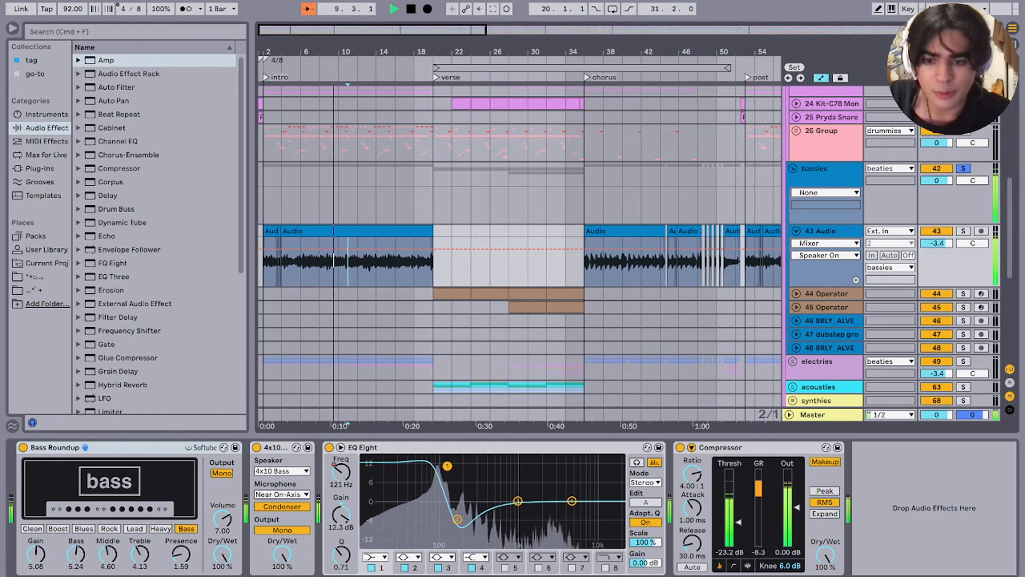
{"action": "key", "text": "space"}
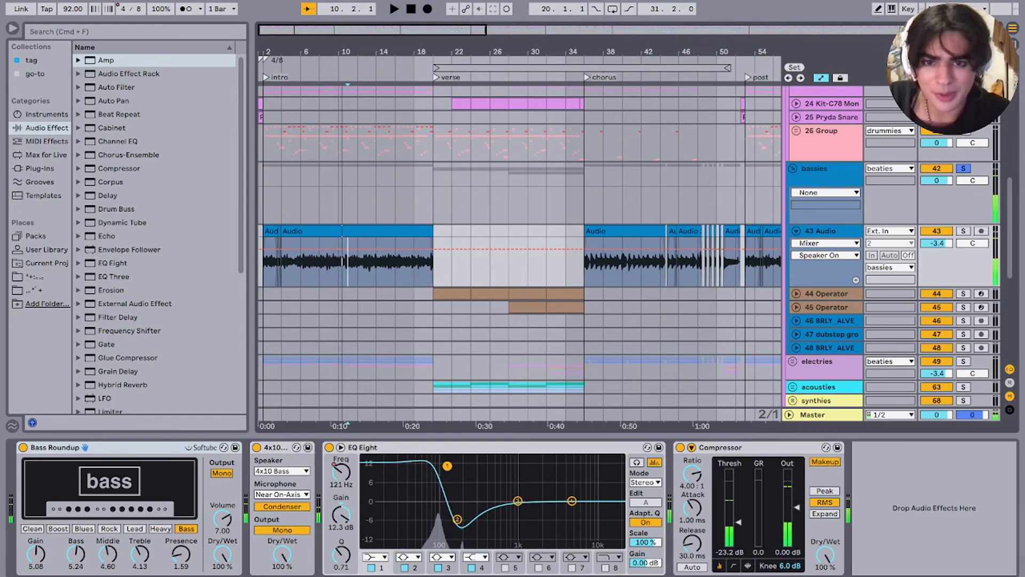
Step: Play the last part of the intro's bass audio, just before the verse at bar 20, and stop
{"action": "left_click", "coordinate": [420, 262]}
{"action": "scroll", "coordinate": [422, 262], "scroll_direction": "up", "scroll_amount": 10}
{"action": "key", "text": "space"}
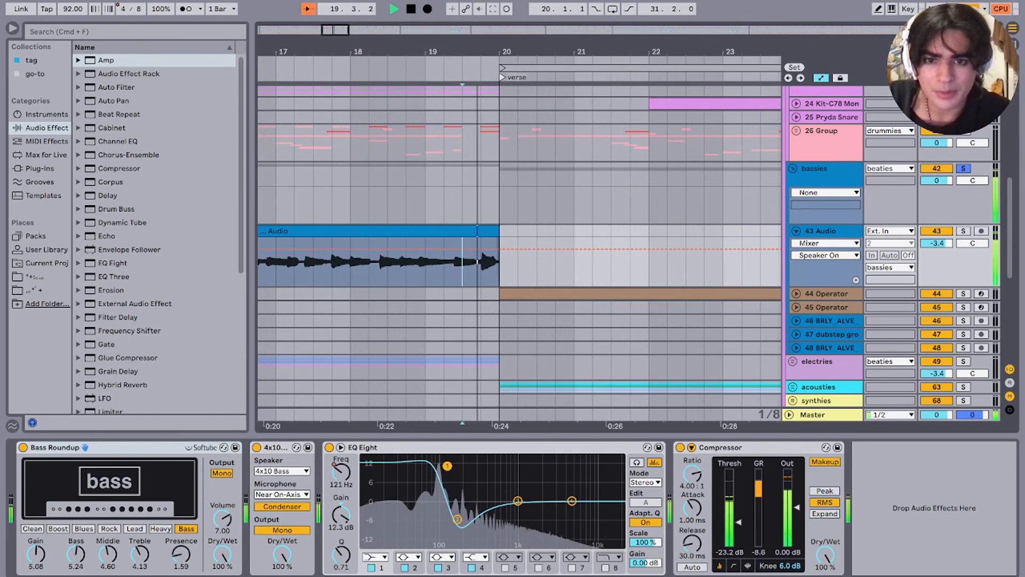
{"action": "key", "text": "space"}
Step: Select the 44 Operator bass clip at the verse's start and examine the track's clips, Operator and Overdrive devices
{"action": "scroll", "coordinate": [342, 261], "scroll_direction": "down", "scroll_amount": 12}
{"action": "left_click", "coordinate": [315, 231]}
{"action": "left_click", "coordinate": [344, 294]}
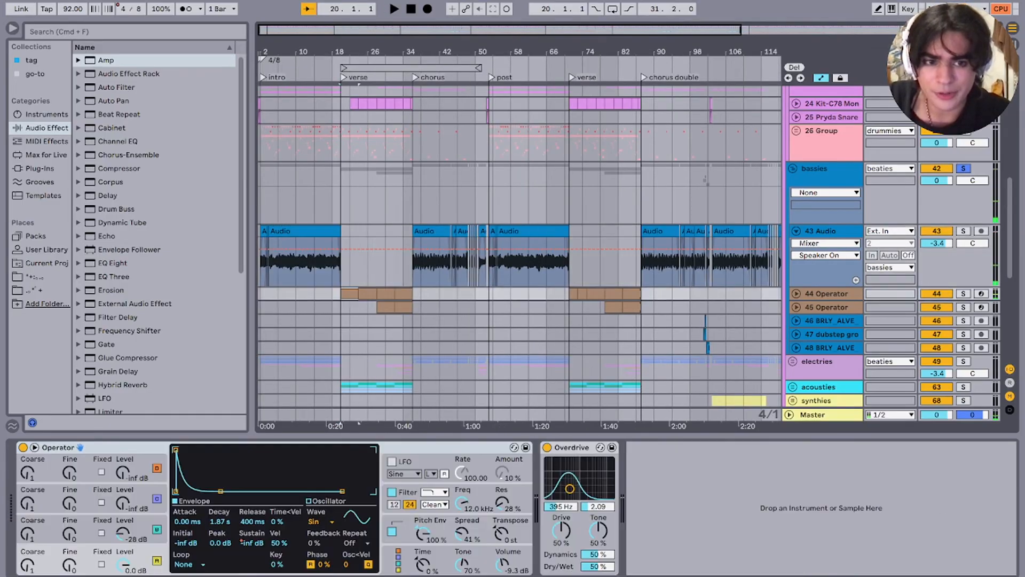
{"action": "scroll", "coordinate": [342, 294], "scroll_direction": "up", "scroll_amount": 5}
{"action": "scroll", "coordinate": [548, 293], "scroll_direction": "up", "scroll_amount": 5}
{"action": "scroll", "coordinate": [513, 293], "scroll_direction": "left", "scroll_amount": 5}
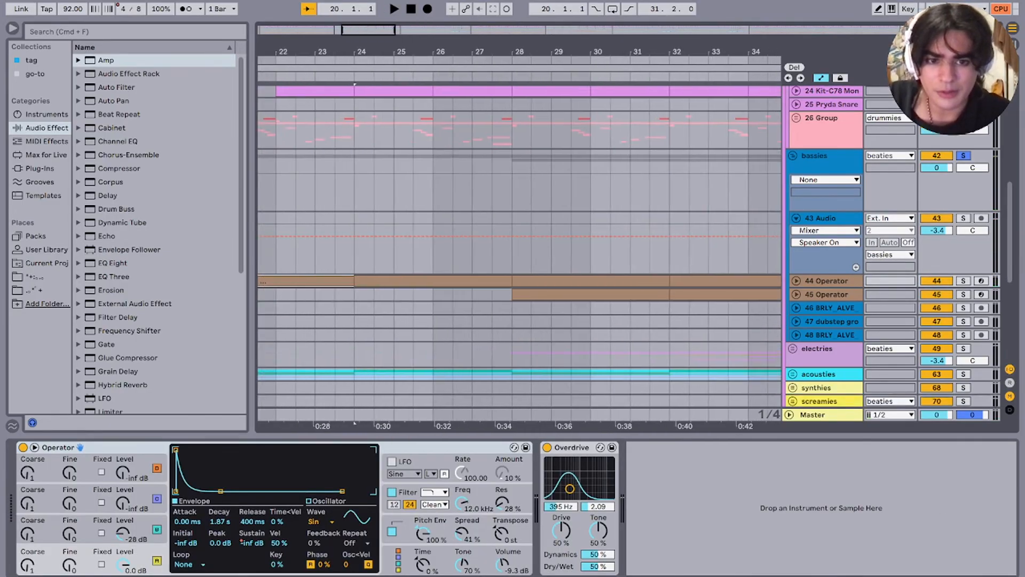
Step: Solo and unfold the 44 Operator track and play its bass clip from the verse's start at bar 20
{"action": "scroll", "coordinate": [496, 293], "scroll_direction": "down", "scroll_amount": 1}
{"action": "scroll", "coordinate": [490, 293], "scroll_direction": "down", "scroll_amount": 7}
{"action": "key", "text": "s"}
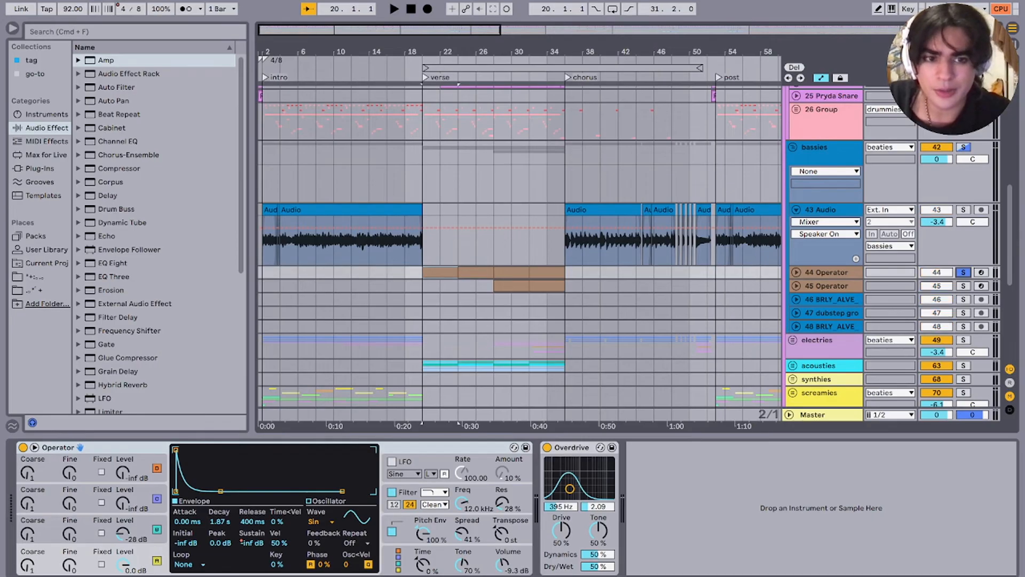
{"action": "left_click", "coordinate": [796, 273]}
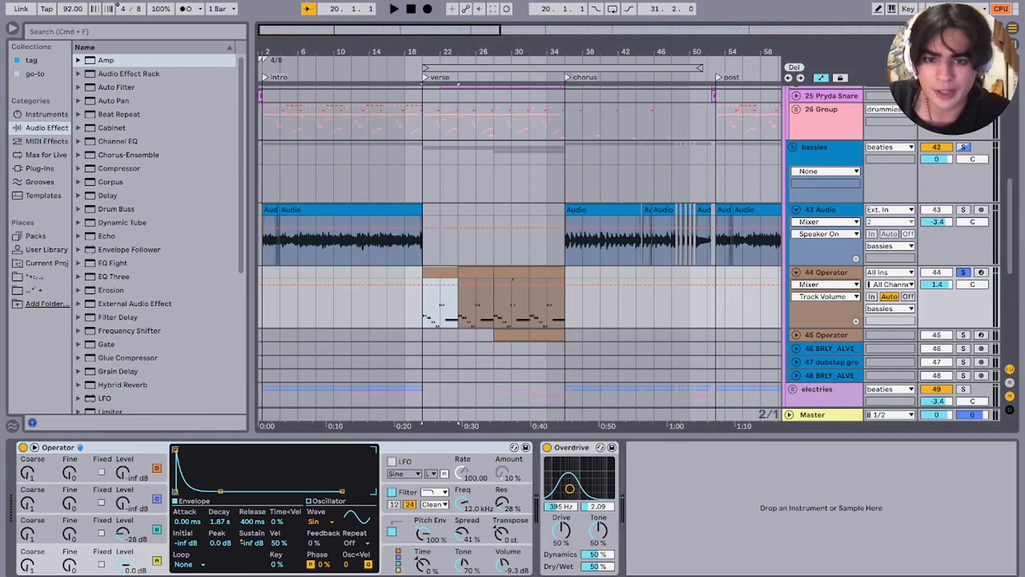
{"action": "scroll", "coordinate": [440, 299], "scroll_direction": "up", "scroll_amount": 5}
{"action": "scroll", "coordinate": [438, 240], "scroll_direction": "up", "scroll_amount": 5}
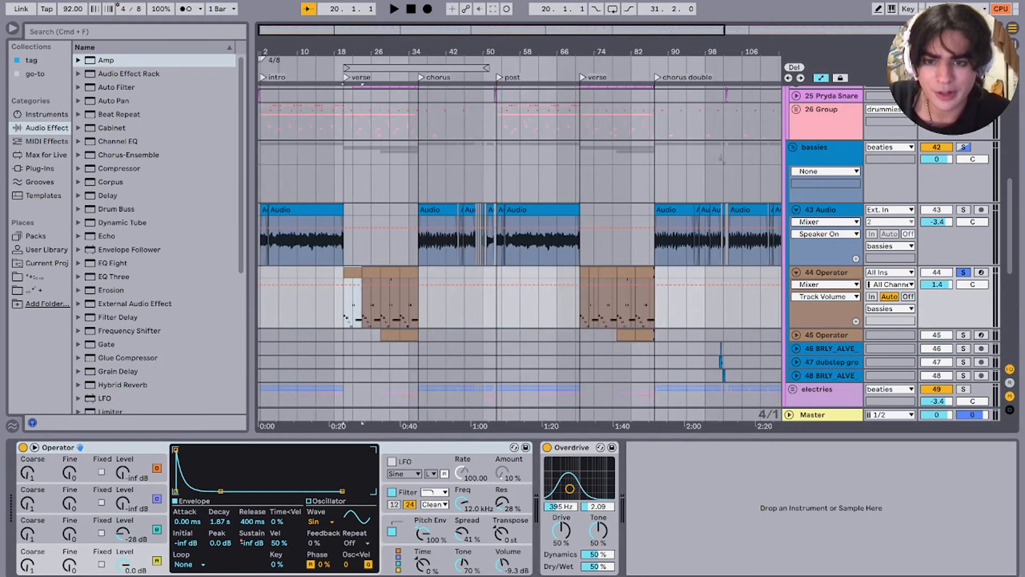
{"action": "scroll", "coordinate": [439, 299], "scroll_direction": "up", "scroll_amount": 5}
{"action": "scroll", "coordinate": [440, 299], "scroll_direction": "up", "scroll_amount": 5}
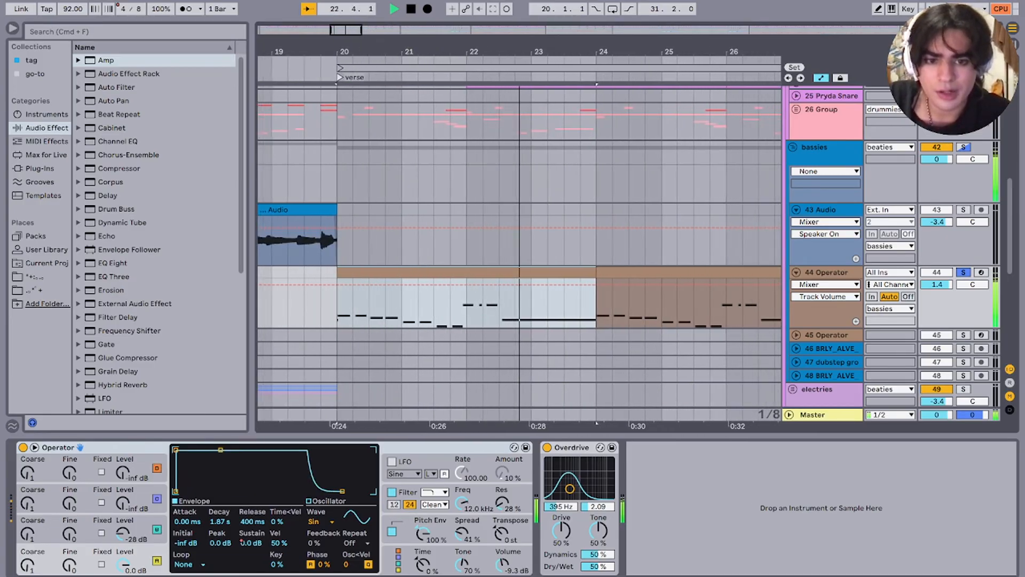
Step: Select the 45 Operator clip at bar 28, unfold its track, and play it soloed together with 44 Operator
{"action": "scroll", "coordinate": [645, 243], "scroll_direction": "right", "scroll_amount": 5}
{"action": "scroll", "coordinate": [645, 243], "scroll_direction": "down", "scroll_amount": 2}
{"action": "scroll", "coordinate": [645, 243], "scroll_direction": "down", "scroll_amount": 3}
{"action": "key", "text": "space"}
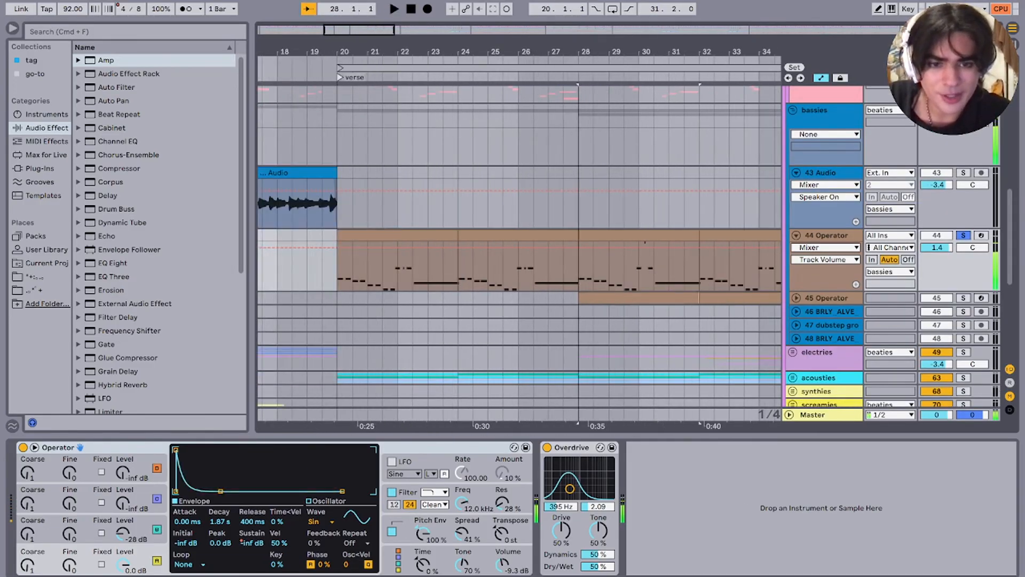
{"action": "left_click", "coordinate": [645, 298]}
{"action": "key", "text": "u"}
{"action": "key", "text": "space"}
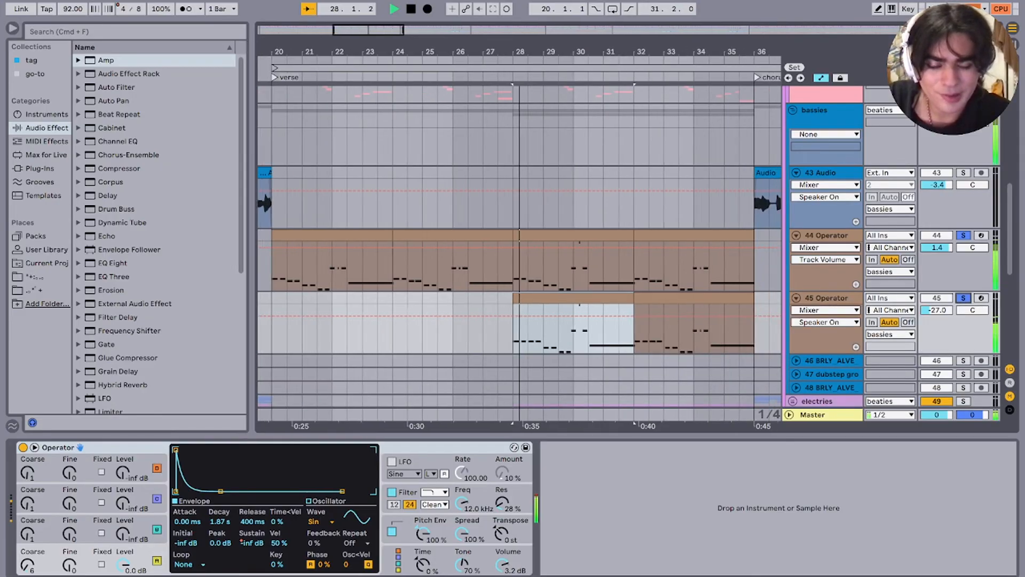
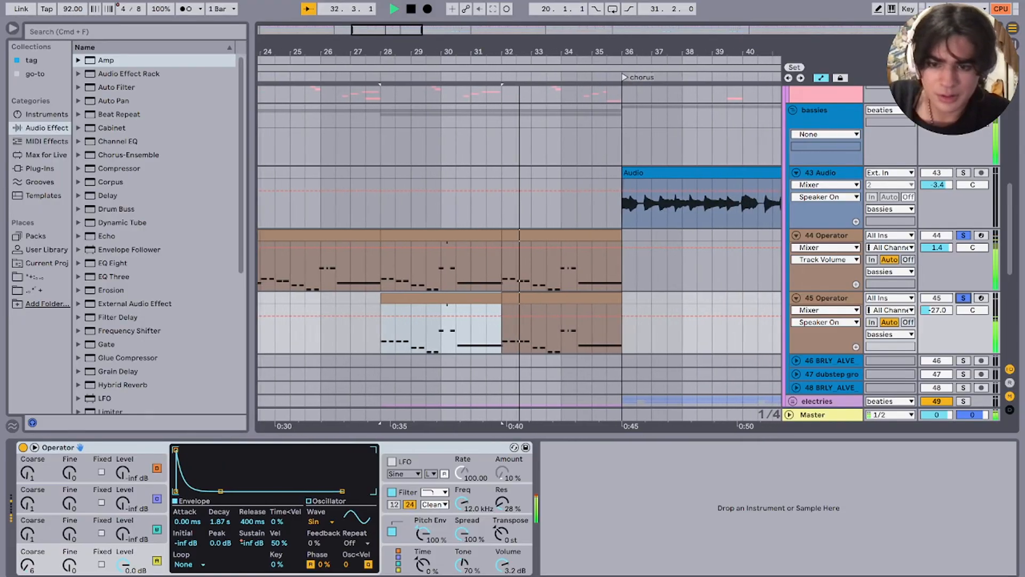
Step: Turn off the Operator tracks' solos and play the verse from bar 28 in the full mix
{"action": "left_click", "coordinate": [963, 298]}
{"action": "key", "text": "space"}
{"action": "key", "text": "space"}
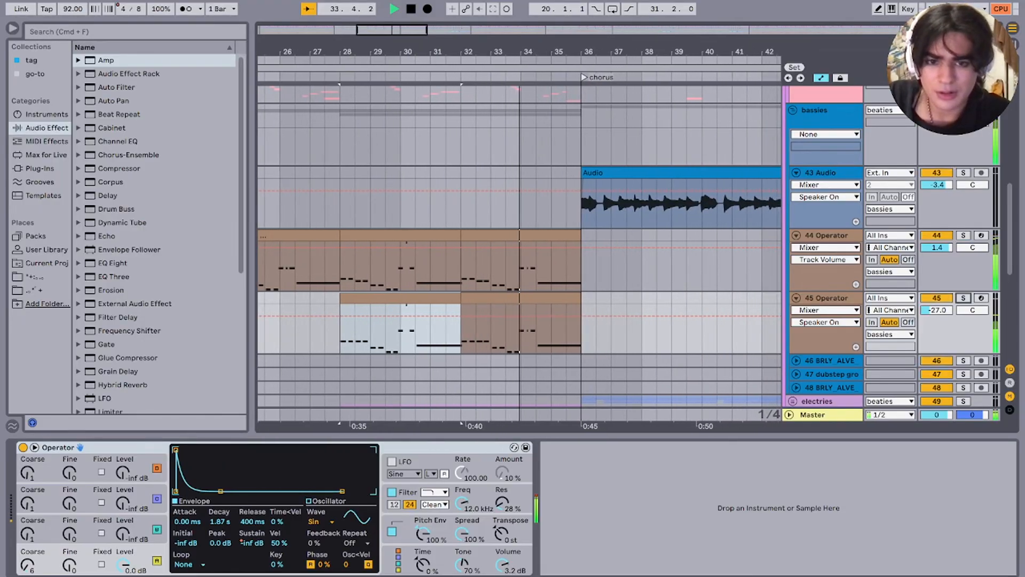
{"action": "scroll", "coordinate": [801, 160], "scroll_direction": "up", "scroll_amount": 2}
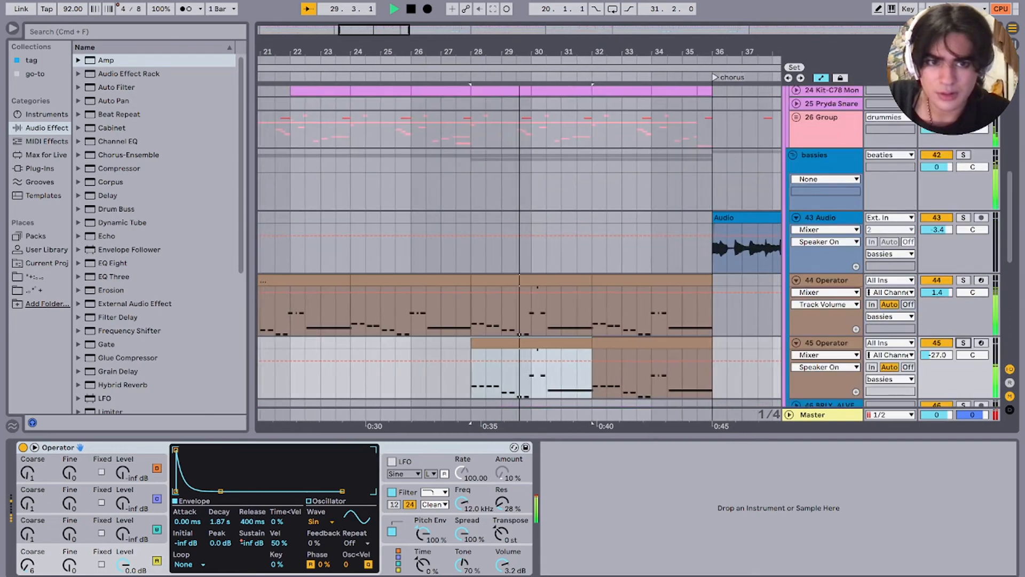
Step: Fold the bassies group, stop playback, and solo the group for a brief listen from bar 28
{"action": "left_click", "coordinate": [792, 155]}
{"action": "left_click", "coordinate": [683, 77]}
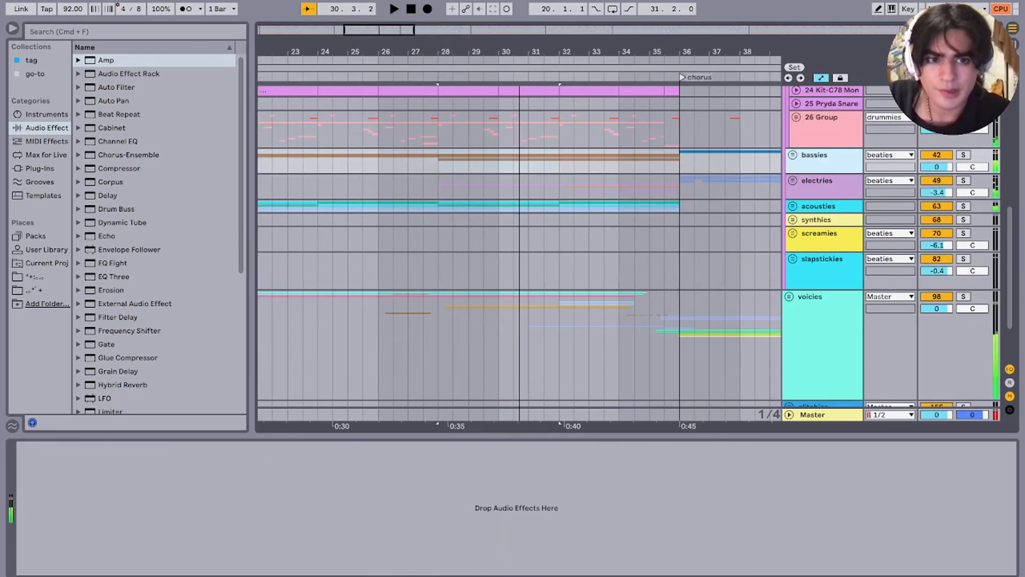
{"action": "left_click", "coordinate": [822, 160]}
{"action": "key", "text": "space"}
{"action": "left_click", "coordinate": [963, 181]}
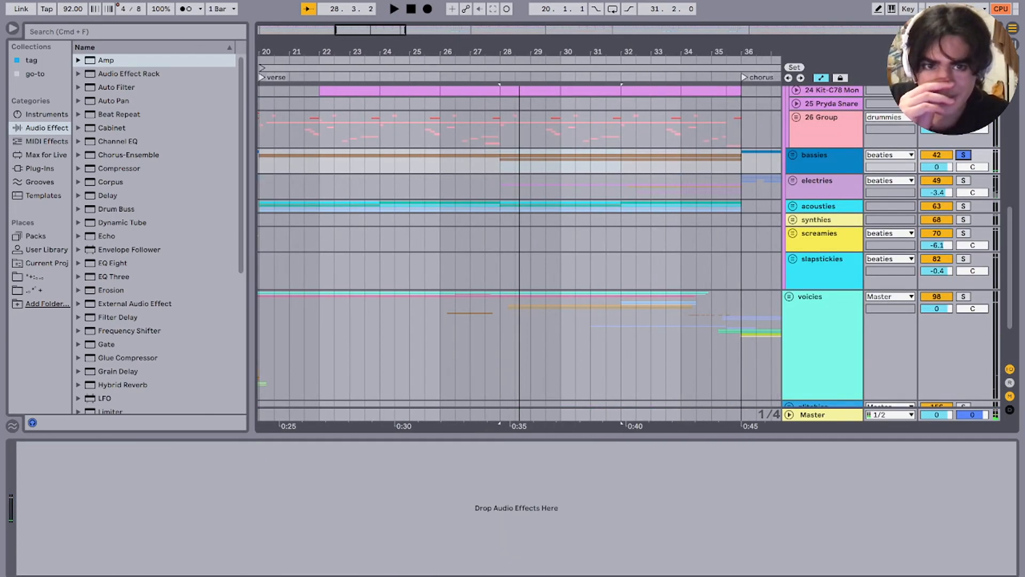
Step: Unfold the bassies group again and play the dubstep growl 1 section at bar 101, in the double chorus
{"action": "left_click", "coordinate": [793, 155]}
{"action": "scroll", "coordinate": [519, 257], "scroll_direction": "down", "scroll_amount": 6}
{"action": "scroll", "coordinate": [519, 257], "scroll_direction": "down", "scroll_amount": 4}
{"action": "scroll", "coordinate": [519, 257], "scroll_direction": "right", "scroll_amount": 5}
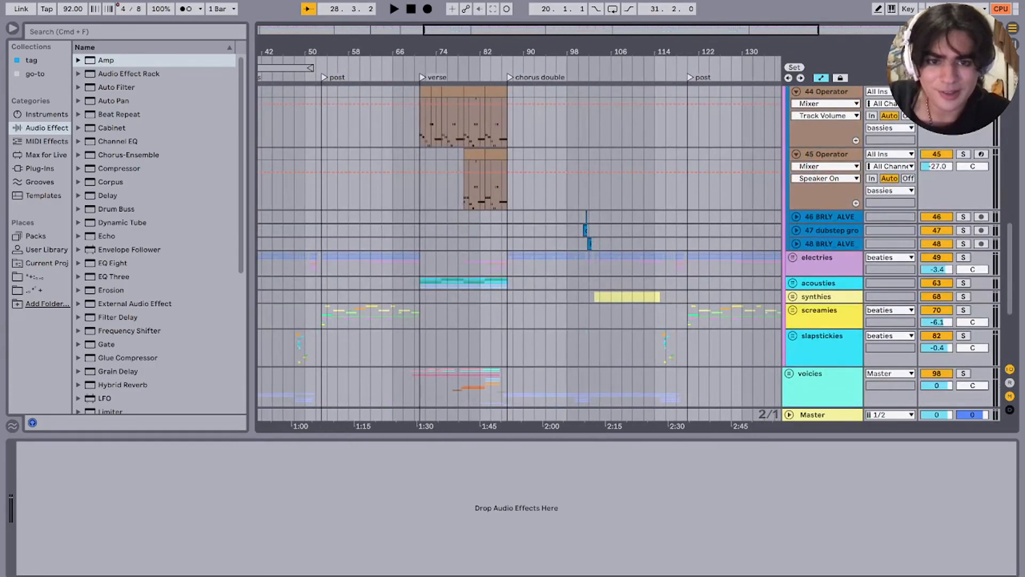
{"action": "left_click", "coordinate": [580, 230]}
{"action": "scroll", "coordinate": [580, 230], "scroll_direction": "up", "scroll_amount": 5}
{"action": "scroll", "coordinate": [623, 230], "scroll_direction": "up", "scroll_amount": 9}
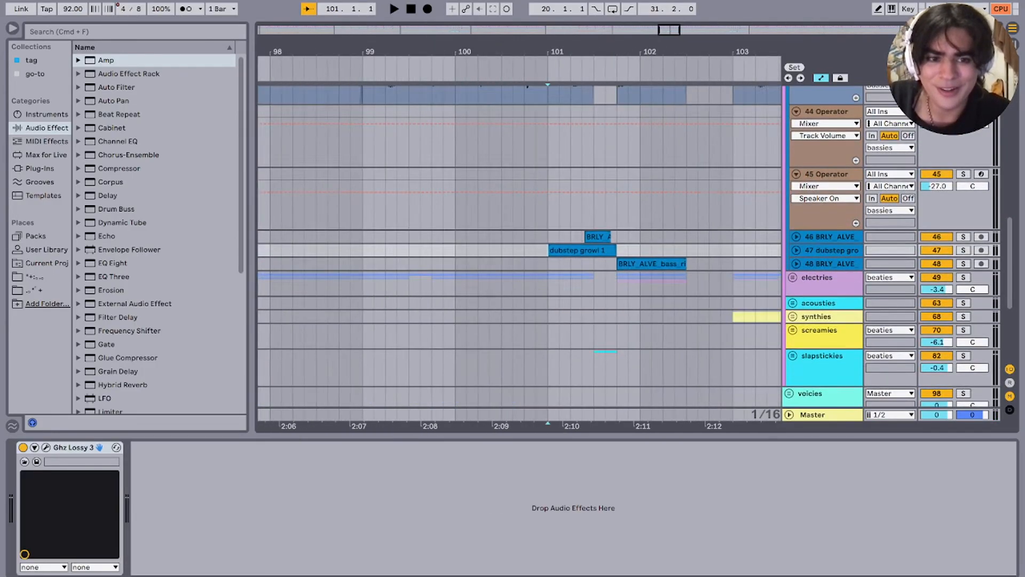
{"action": "scroll", "coordinate": [624, 230], "scroll_direction": "right", "scroll_amount": 1}
{"action": "key", "text": "space"}
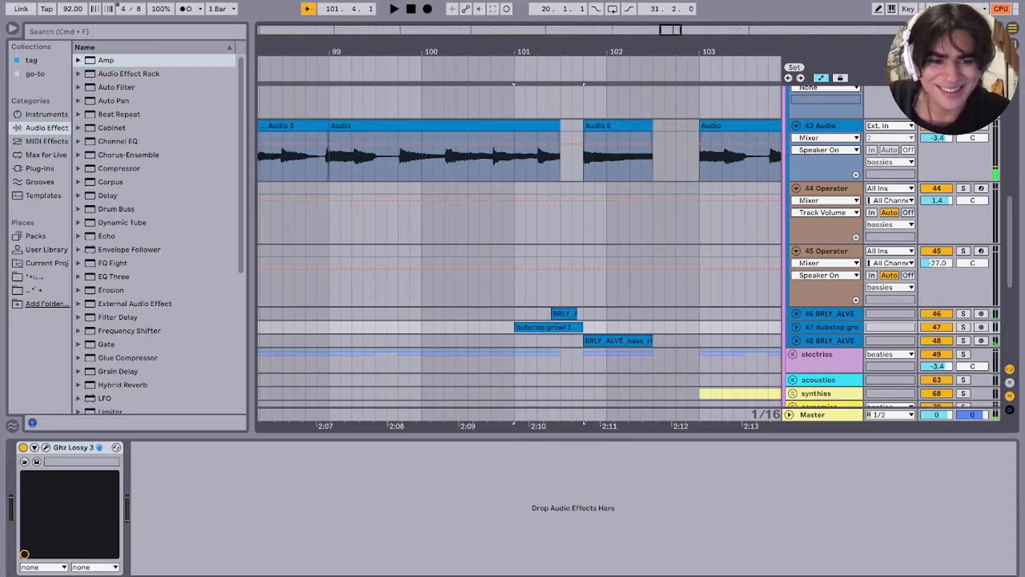
Step: Solo the 47 dubstep growl track and replay its clip from bar 101
{"action": "key", "text": "s"}
{"action": "key", "text": "space"}
{"action": "key", "text": "space"}
{"action": "key", "text": "space"}
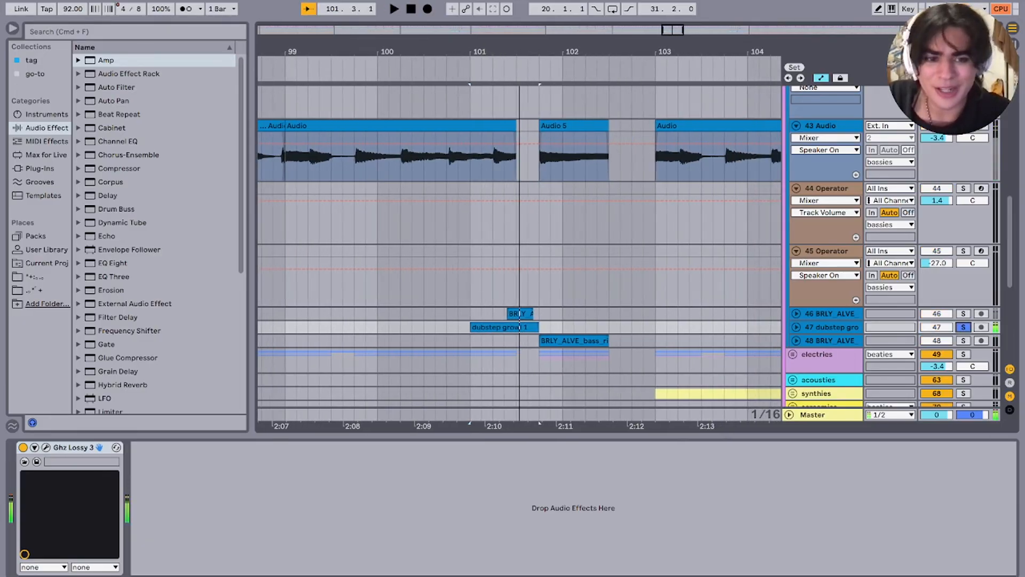
Step: Unfold and solo the 46 BRLY_ALVE track, zoom to its short bass clip, and play it
{"action": "left_click", "coordinate": [796, 313]}
{"action": "left_click", "coordinate": [827, 313]}
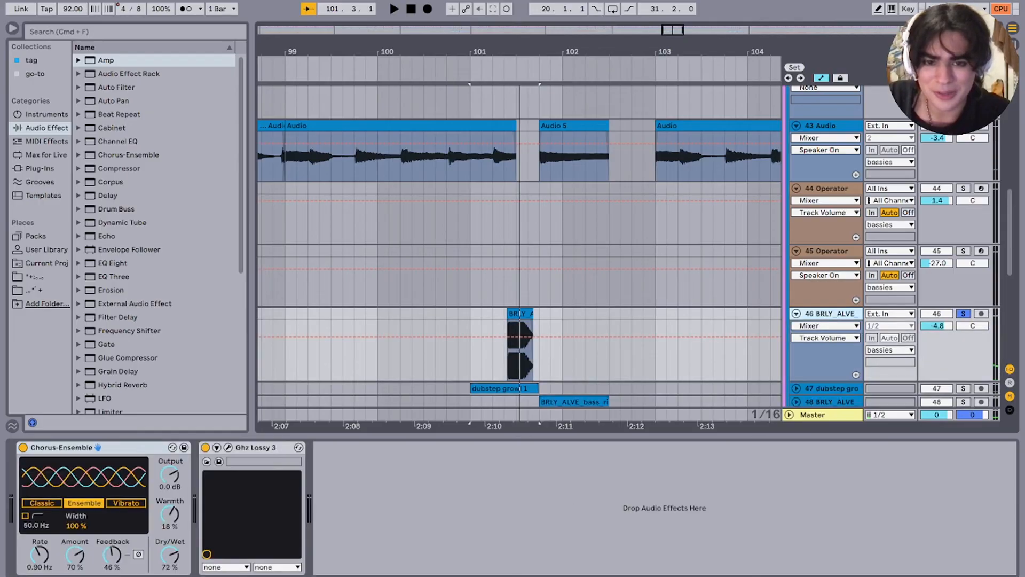
{"action": "left_click", "coordinate": [520, 314]}
{"action": "key", "text": "z"}
{"action": "key", "text": "space"}
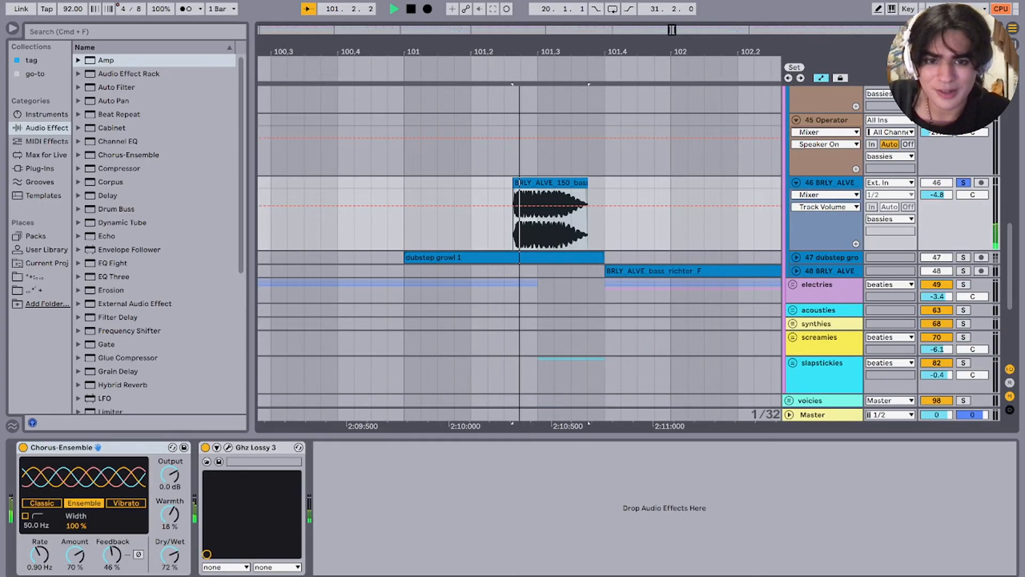
{"action": "key", "text": "space"}
Step: Solo the 48 BRLY_ALVE bass_richter clip, play it, and replay it with the track's Auto Pan switched on
{"action": "left_click", "coordinate": [629, 271]}
{"action": "key", "text": "s"}
{"action": "key", "text": "space"}
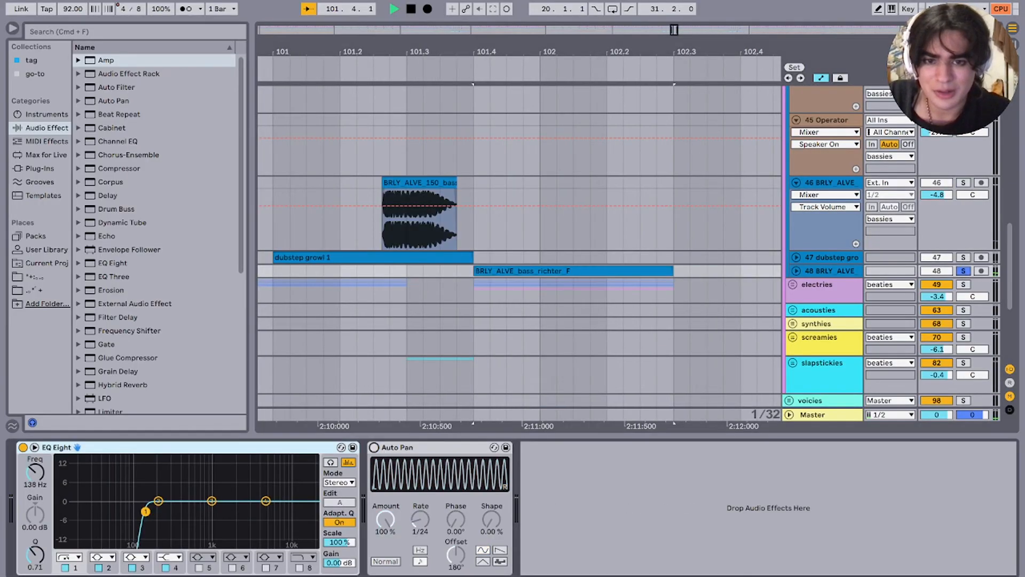
{"action": "key", "text": "space"}
{"action": "left_click", "coordinate": [373, 448]}
{"action": "key", "text": "space"}
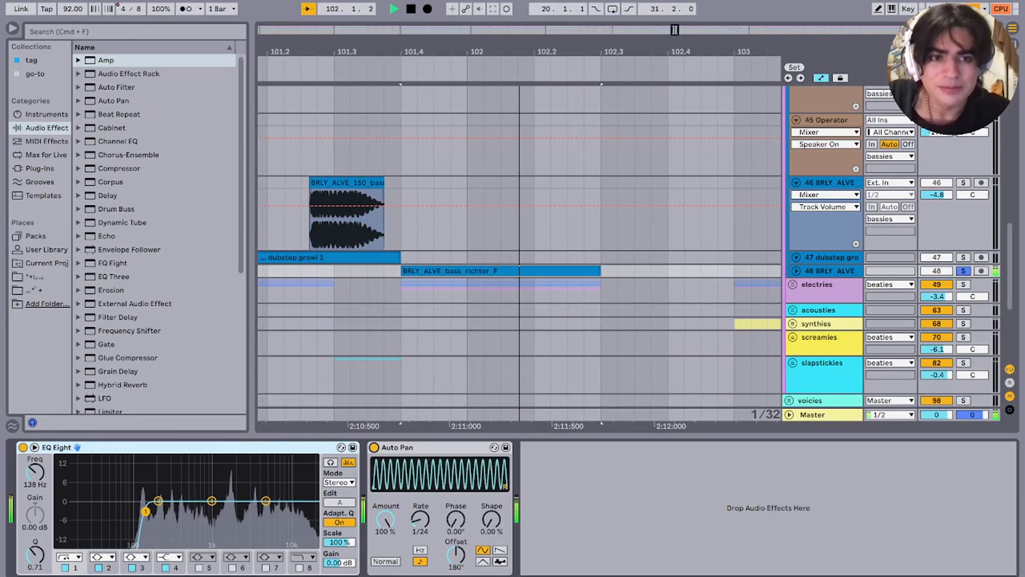
{"action": "key", "text": "space"}
Step: Fold the bassies group and clear its remaining solo
{"action": "scroll", "coordinate": [519, 245], "scroll_direction": "up", "scroll_amount": 5}
{"action": "scroll", "coordinate": [519, 246], "scroll_direction": "up", "scroll_amount": 4}
{"action": "left_click", "coordinate": [793, 235]}
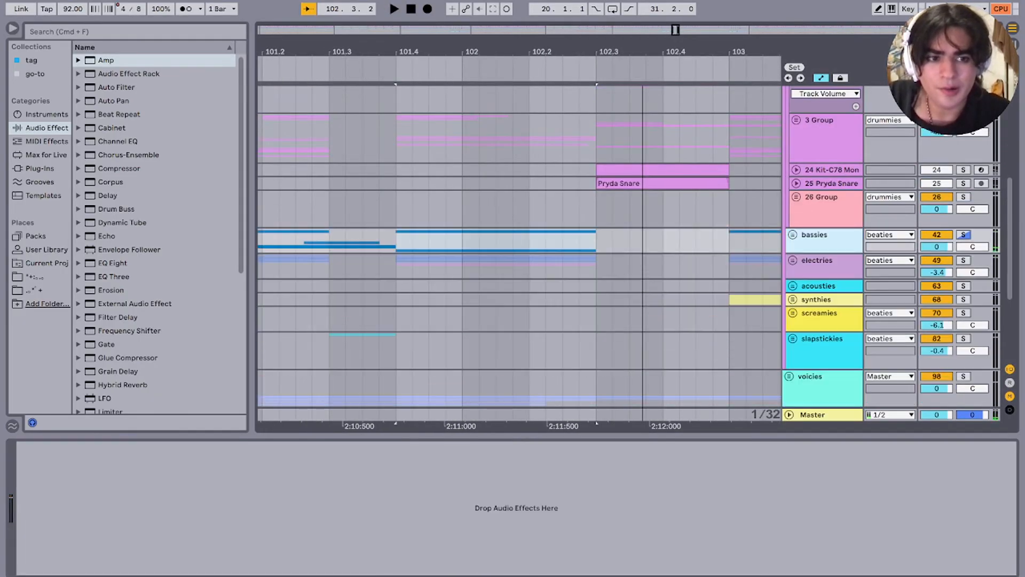
{"action": "key", "text": "s"}
{"action": "key", "text": "s"}
Step: Play the growl bass passage in the full mix from just before bar 101, and stop
{"action": "scroll", "coordinate": [519, 245], "scroll_direction": "left", "scroll_amount": 3}
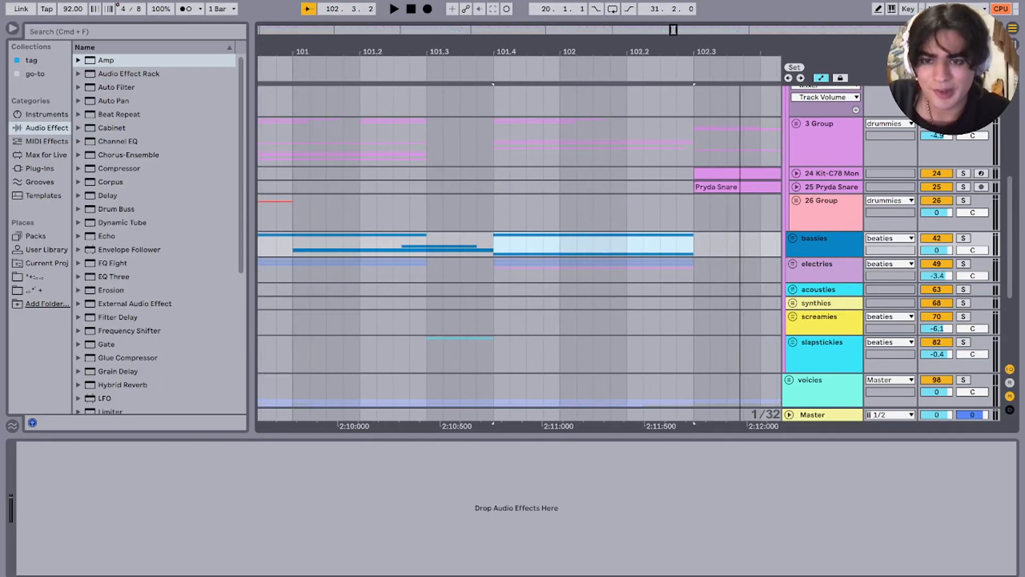
{"action": "left_click", "coordinate": [262, 244]}
{"action": "key", "text": "space"}
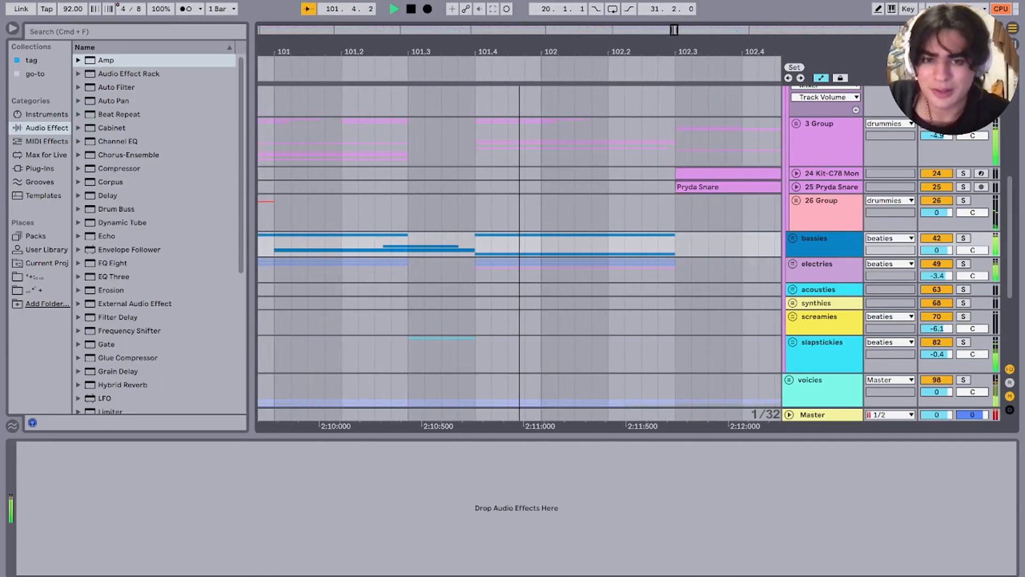
{"action": "scroll", "coordinate": [490, 244], "scroll_direction": "down", "scroll_amount": 5}
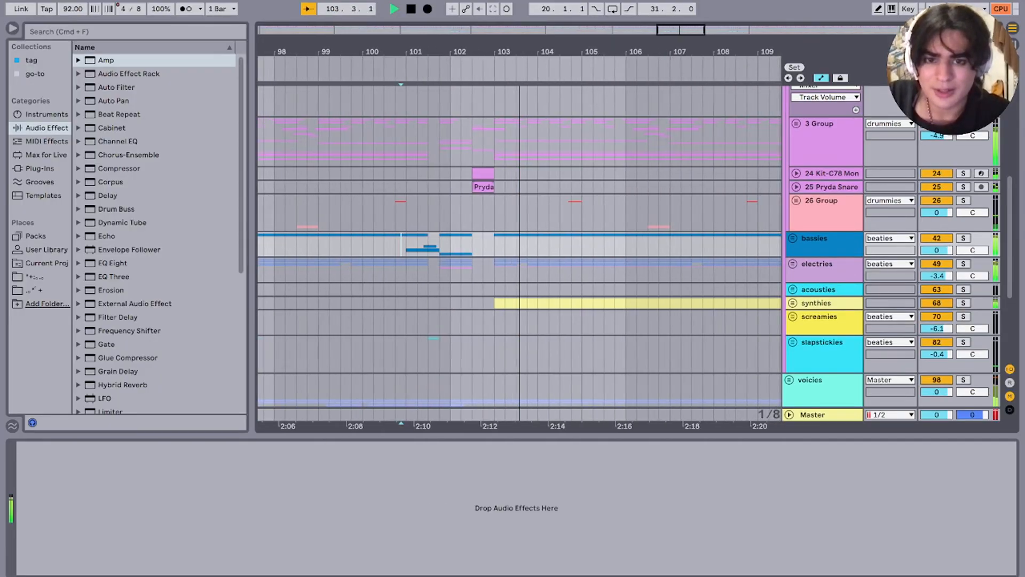
{"action": "key", "text": "space"}
Step: Solo the electries group and unfold it to show its subgroups
{"action": "scroll", "coordinate": [490, 245], "scroll_direction": "down", "scroll_amount": 6}
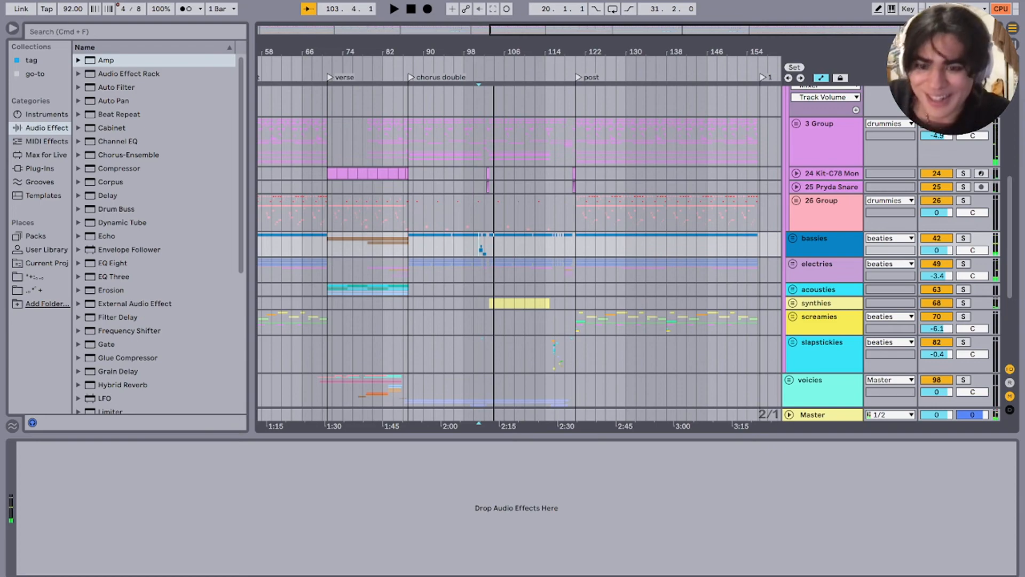
{"action": "key", "text": "minus"}
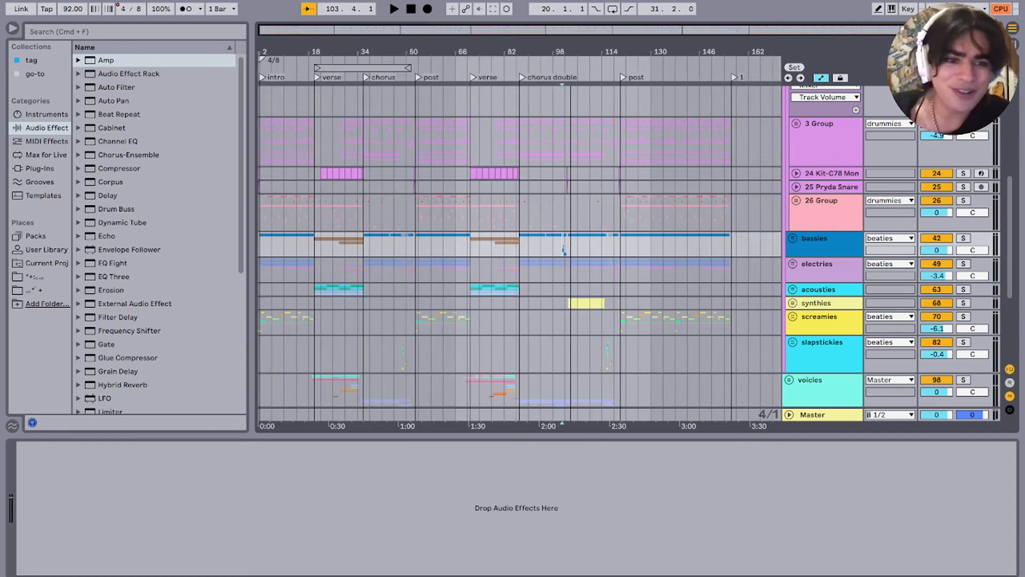
{"action": "scroll", "coordinate": [518, 245], "scroll_direction": "up", "scroll_amount": 1}
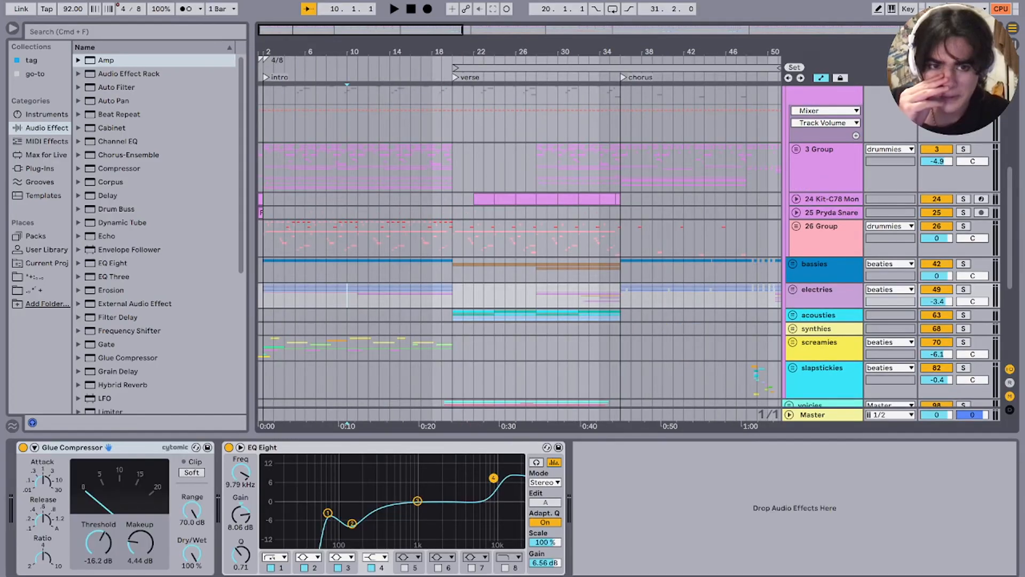
{"action": "left_click", "coordinate": [793, 290]}
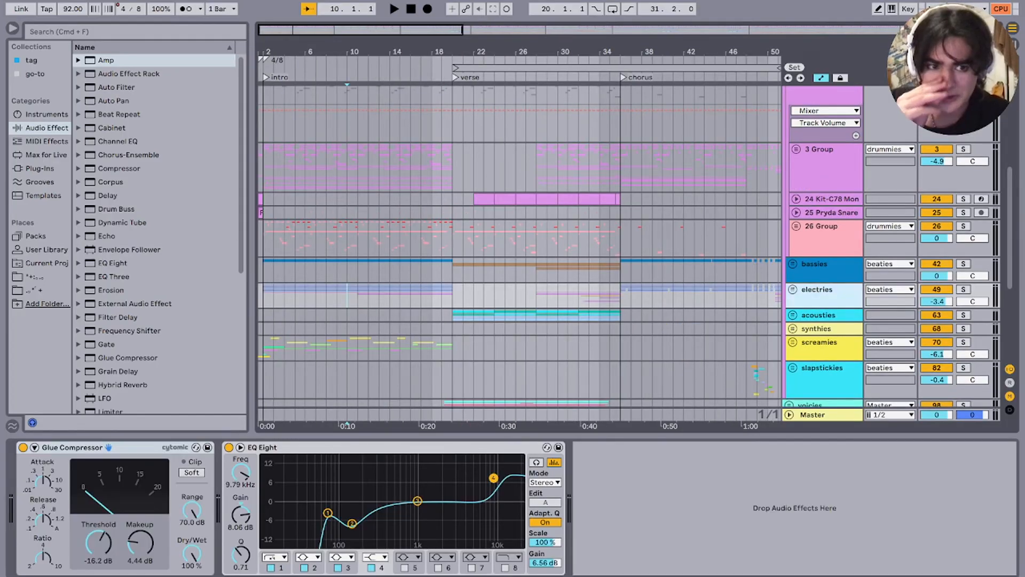
{"action": "left_click", "coordinate": [963, 289]}
{"action": "scroll", "coordinate": [518, 246], "scroll_direction": "down", "scroll_amount": 5}
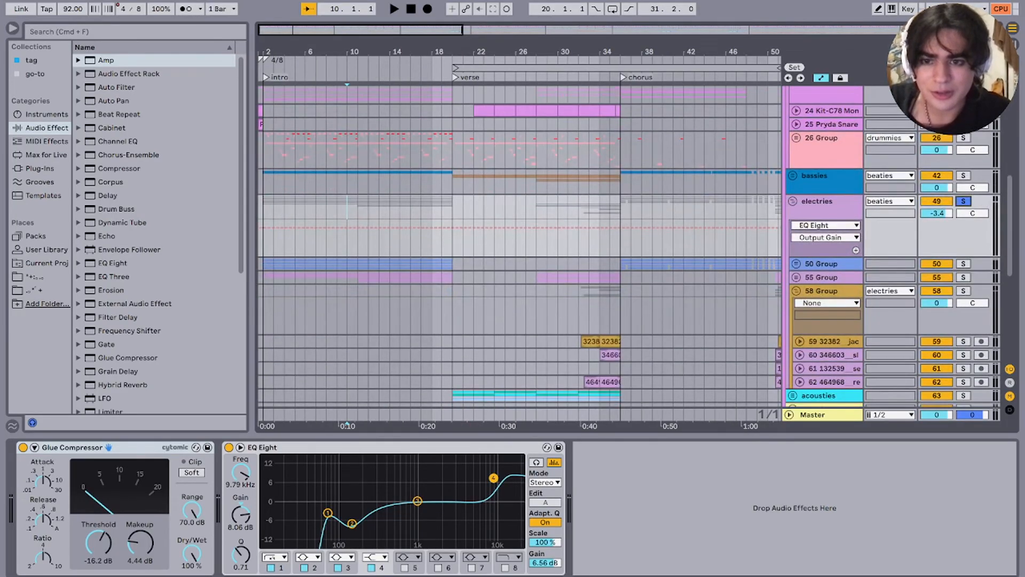
Step: Play the soloed electries from the intro's start at bar 2 and isolate the 50 Group
{"action": "left_click", "coordinate": [273, 260]}
{"action": "key", "text": "space"}
{"action": "key", "text": "plus"}
{"action": "key", "text": "plus"}
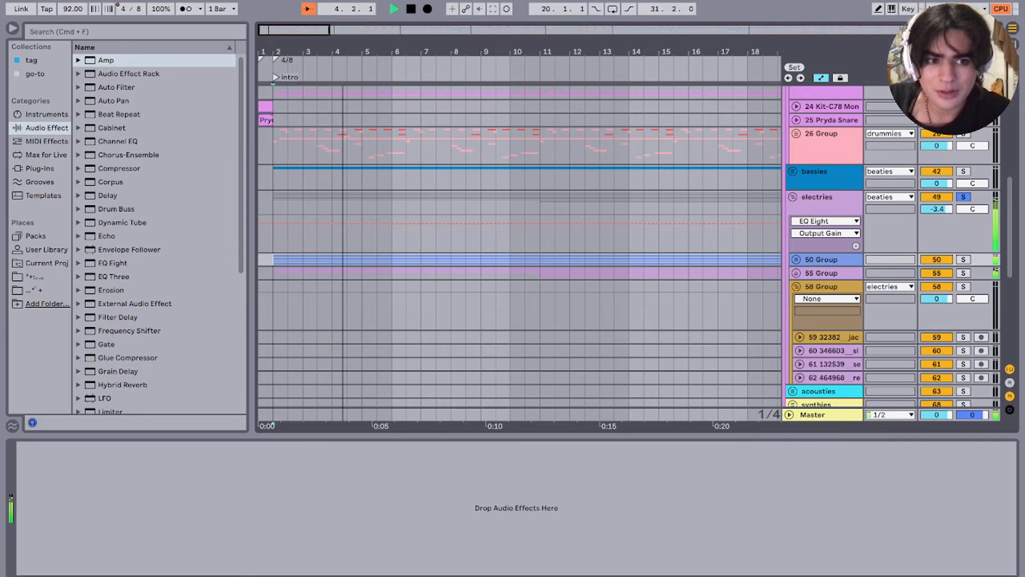
{"action": "left_click", "coordinate": [963, 273]}
{"action": "left_click", "coordinate": [963, 259]}
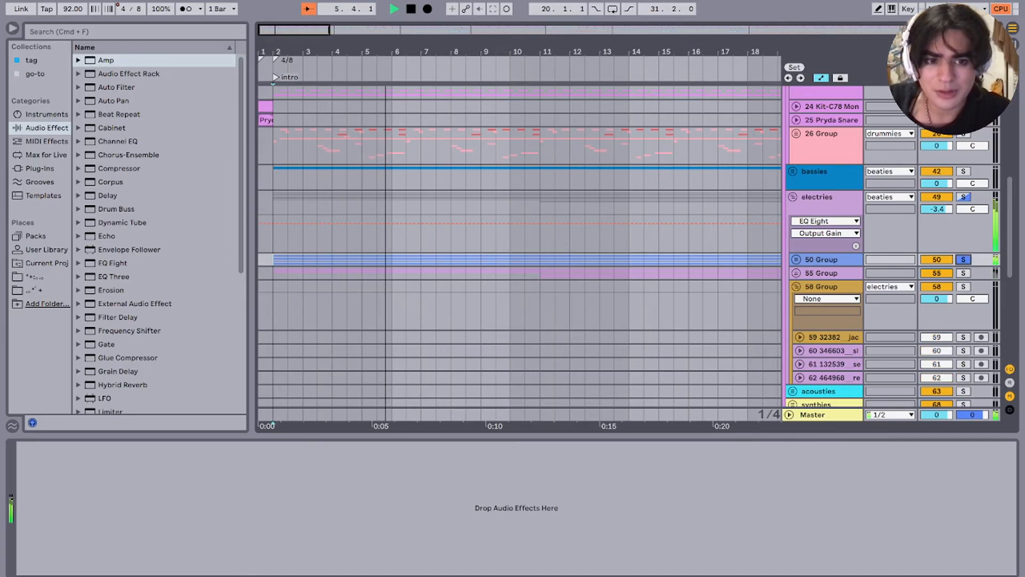
Step: Unfold the 50 Group and examine its four guitar tracks and 51 Audio's Dreamy Amp Space rack, then stop playback
{"action": "left_click", "coordinate": [796, 259]}
{"action": "left_click", "coordinate": [824, 309]}
{"action": "scroll", "coordinate": [823, 309], "scroll_direction": "down", "scroll_amount": 3}
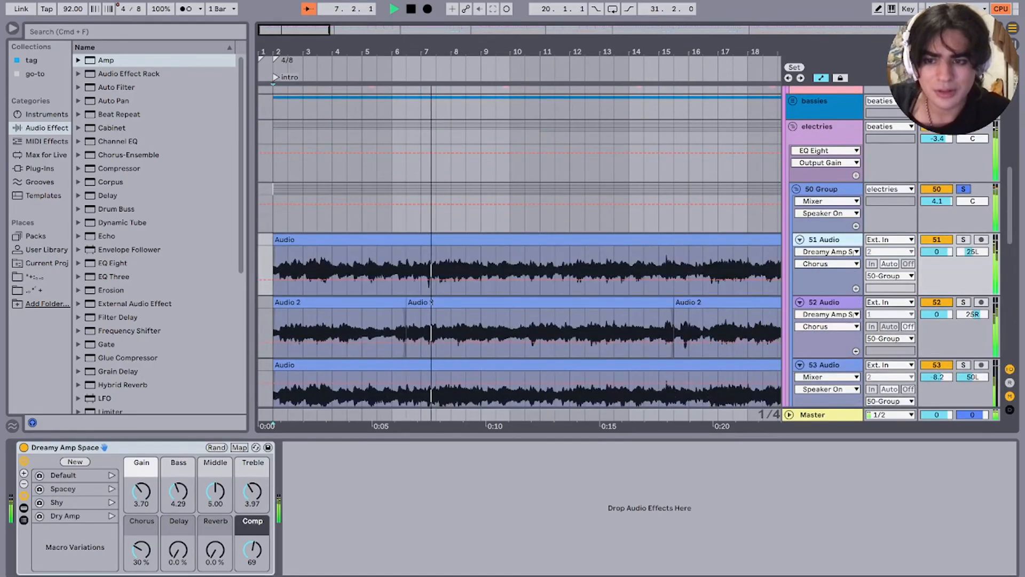
{"action": "scroll", "coordinate": [518, 253], "scroll_direction": "down", "scroll_amount": 2}
{"action": "key", "text": "space"}
{"action": "key", "text": "minus"}
{"action": "key", "text": "minus"}
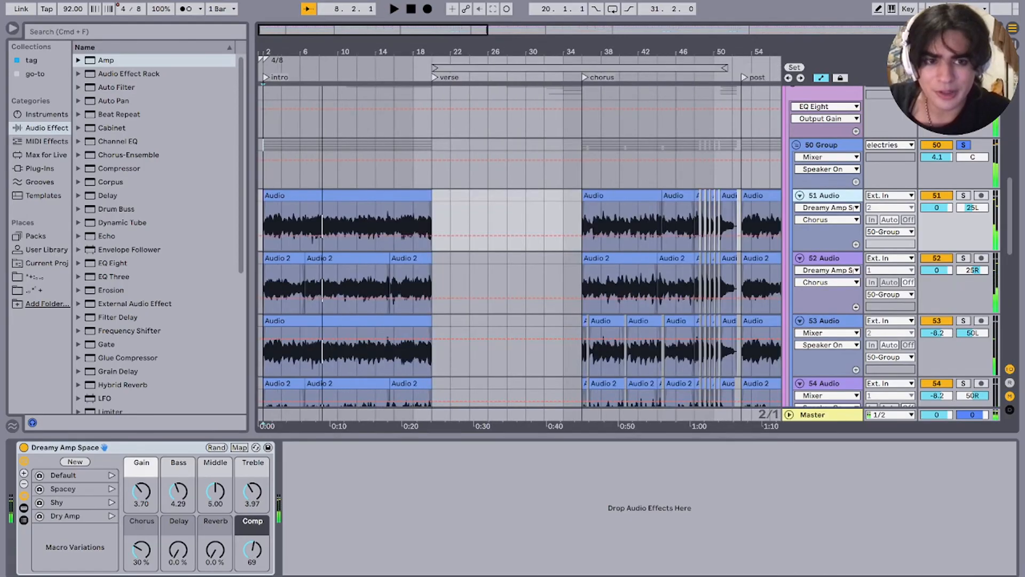
Step: Compare the Dreamy Amp Space racks on the 51 Audio and 52 Audio tracks
{"action": "left_click", "coordinate": [824, 237]}
{"action": "double_click", "coordinate": [823, 196]}
{"action": "double_click", "coordinate": [823, 258]}
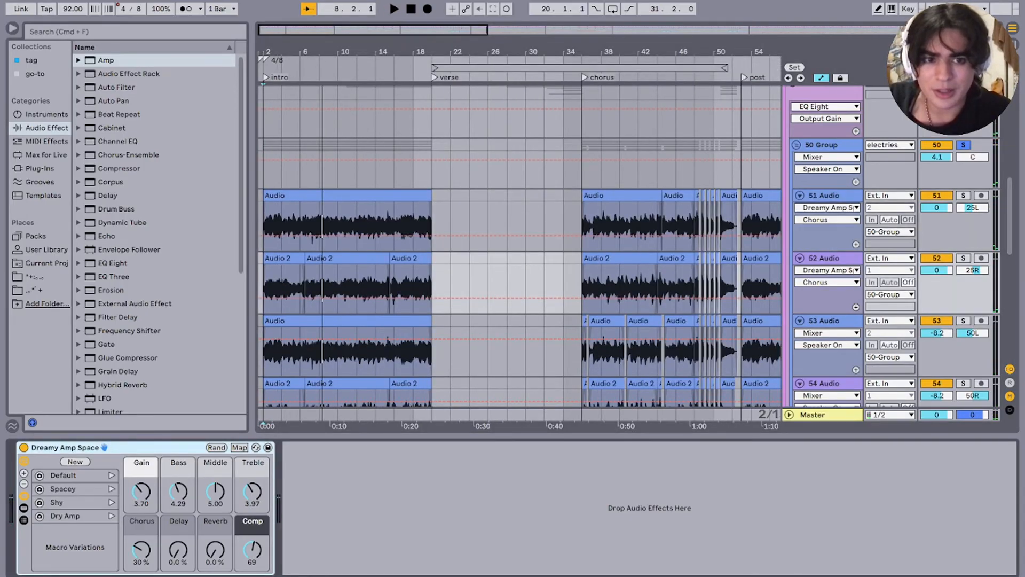
{"action": "left_click", "coordinate": [824, 195]}
{"action": "left_click", "coordinate": [824, 258]}
Step: Solo the 51 Audio and 52 Audio tracks together and play them from the intro's start
{"action": "left_click", "coordinate": [963, 195]}
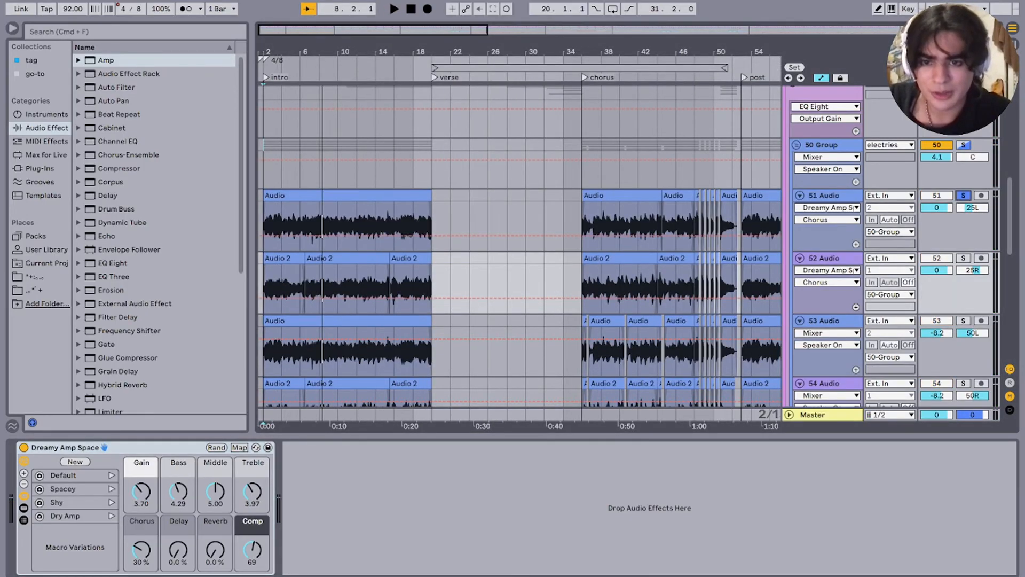
{"action": "key", "text": "space"}
{"action": "scroll", "coordinate": [520, 253], "scroll_direction": "up", "scroll_amount": 5}
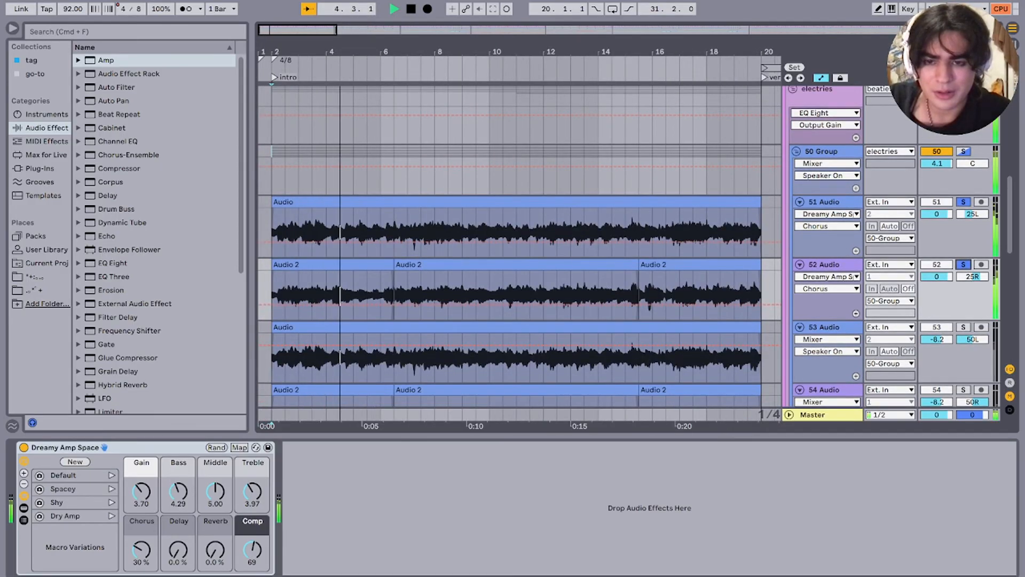
Step: Solo the 53 Audio and 54 Audio tracks together and play them from the intro's start at bar 2
{"action": "scroll", "coordinate": [519, 254], "scroll_direction": "down", "scroll_amount": 3}
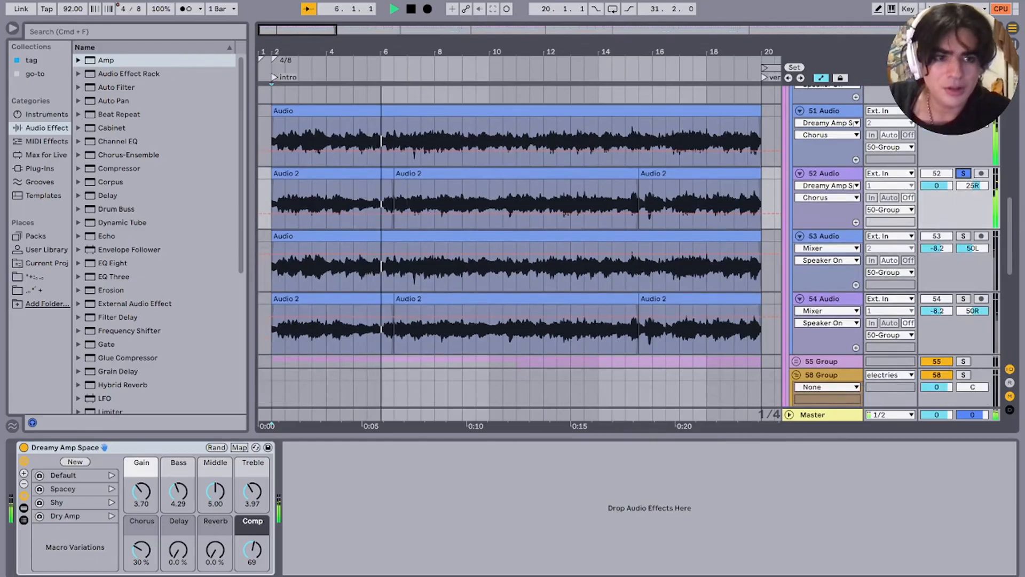
{"action": "left_click", "coordinate": [520, 236]}
{"action": "key", "text": "space"}
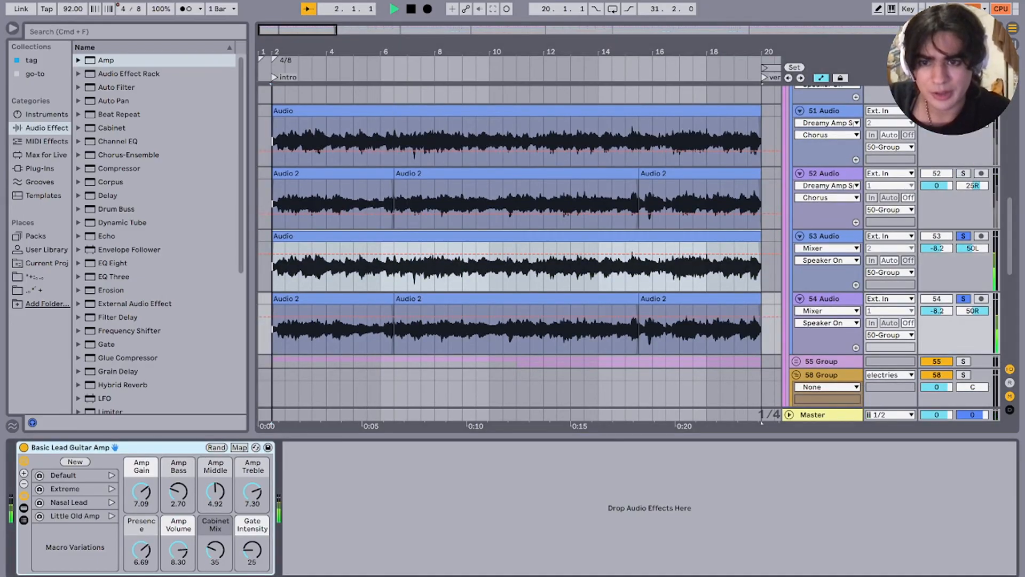
{"action": "key", "text": "space"}
{"action": "scroll", "coordinate": [448, 275], "scroll_direction": "up", "scroll_amount": 2}
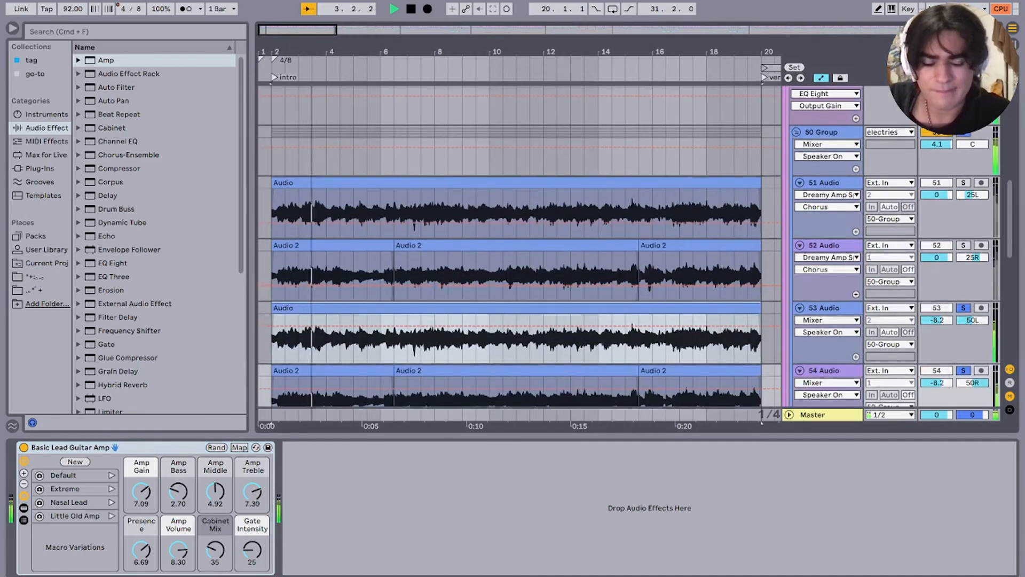
{"action": "scroll", "coordinate": [520, 251], "scroll_direction": "up", "scroll_amount": 2}
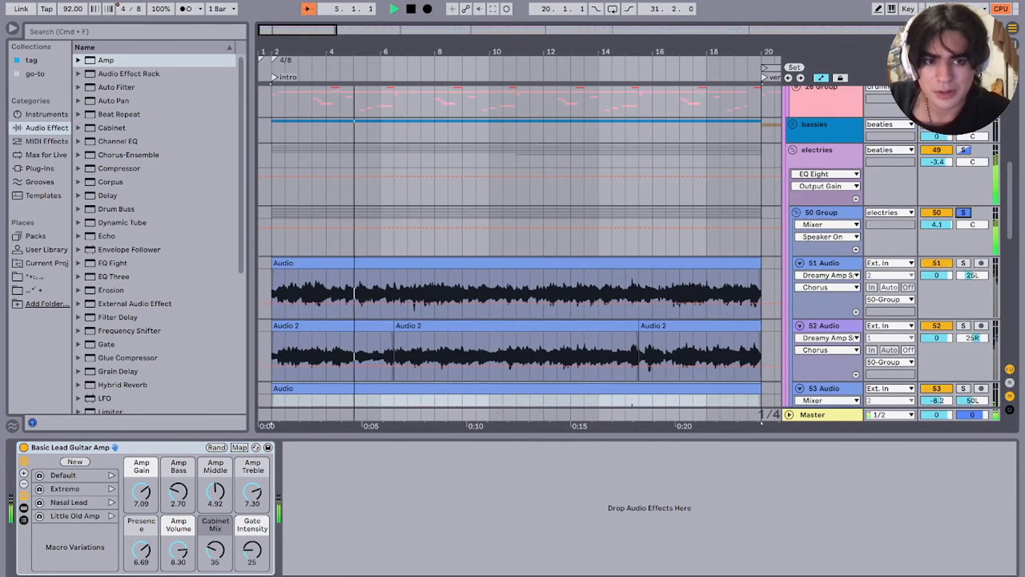
Step: Solo the whole 50 Group instead, stop playback and step through the amp racks on its guitar tracks
{"action": "left_click", "coordinate": [963, 212]}
{"action": "key", "text": "Down"}
{"action": "key", "text": "Down"}
{"action": "key", "text": "Down"}
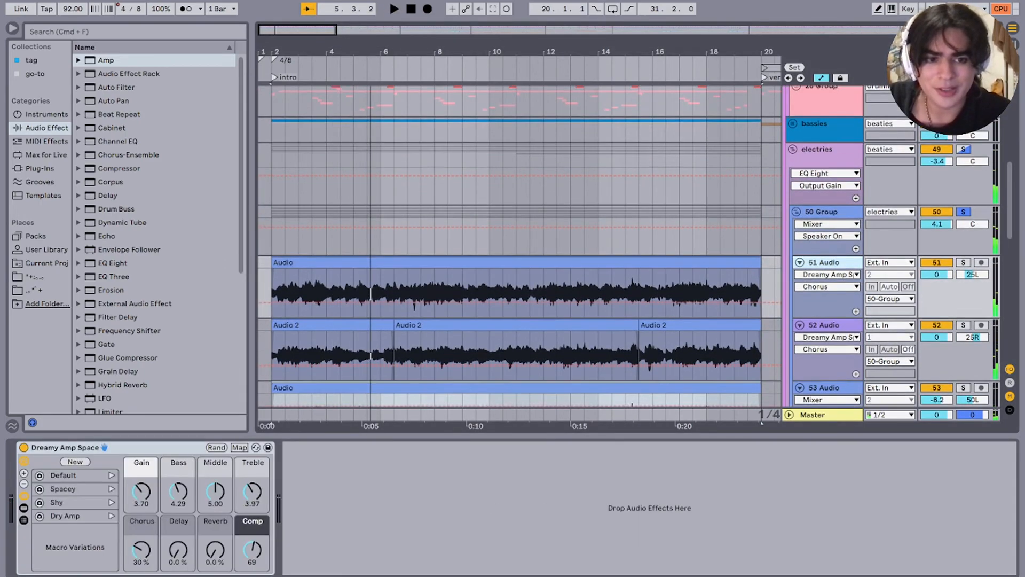
{"action": "key", "text": "Down"}
{"action": "key", "text": "Up"}
{"action": "key", "text": "Up"}
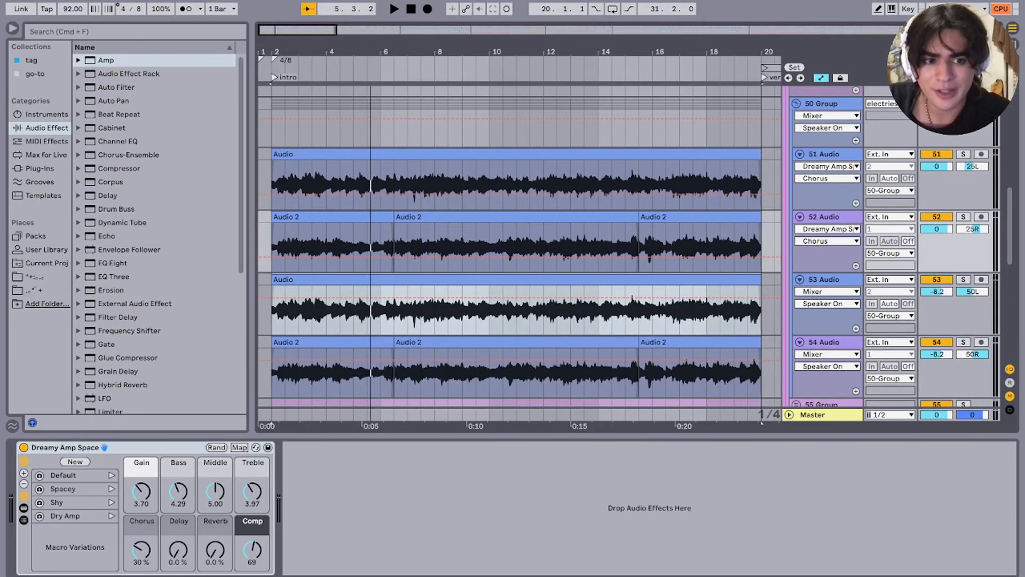
Step: Play the four guitar tracks of the 50 Group from the intro's start and select the 51 Audio and 52 Audio tracks
{"action": "key", "text": "space"}
{"action": "left_click", "coordinate": [963, 279]}
{"action": "left_click", "coordinate": [823, 154]}
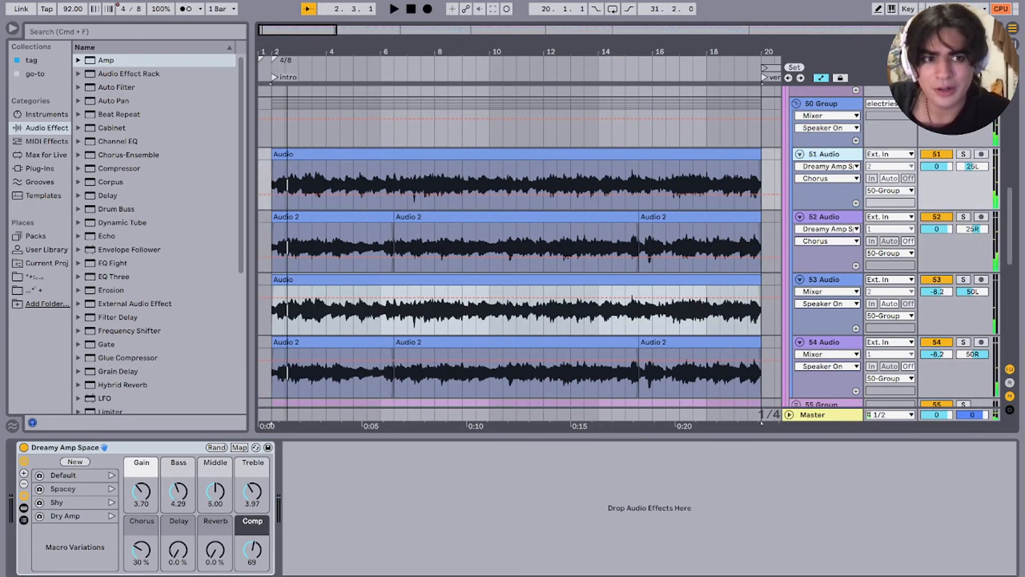
{"action": "left_click", "coordinate": [824, 217], "text": "shift"}
{"action": "key", "text": "space"}
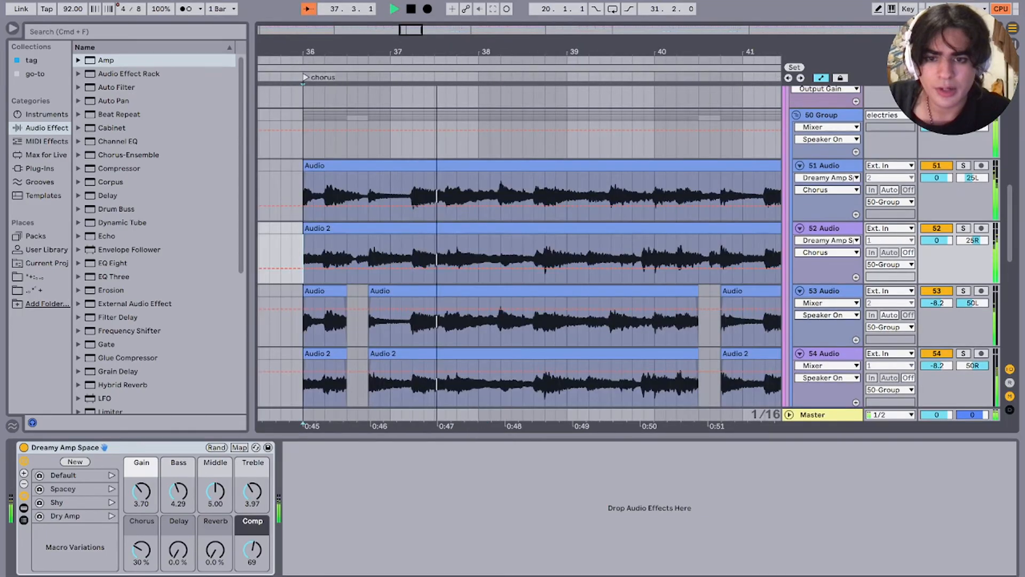
Step: Stop the chorus playback and examine the gap in the 53 Audio and 54 Audio clips at 36.3
{"action": "scroll", "coordinate": [388, 320], "scroll_direction": "down", "scroll_amount": 5}
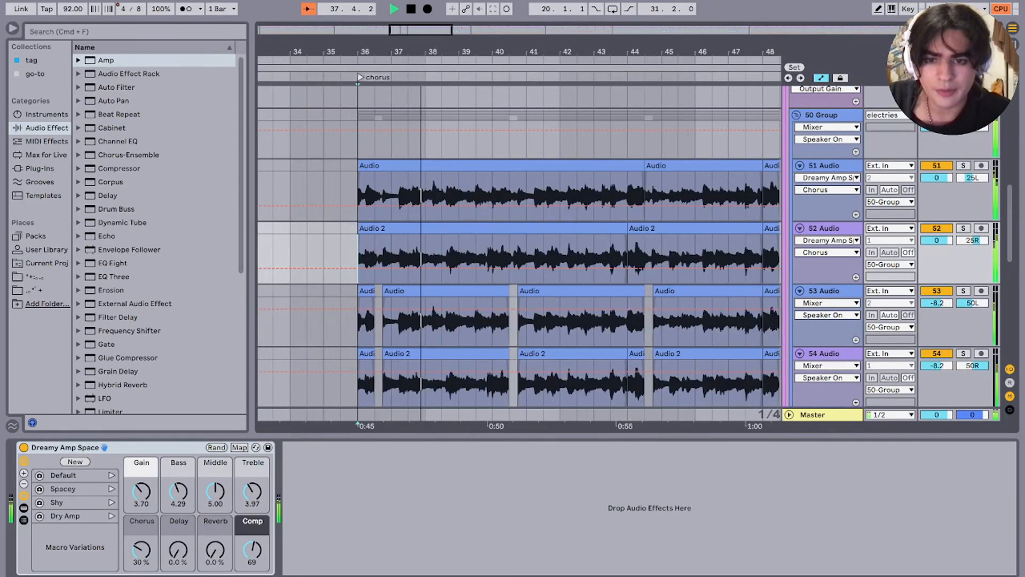
{"action": "key", "text": "space"}
{"action": "scroll", "coordinate": [387, 321], "scroll_direction": "up", "scroll_amount": 4}
{"action": "left_click", "coordinate": [387, 321]}
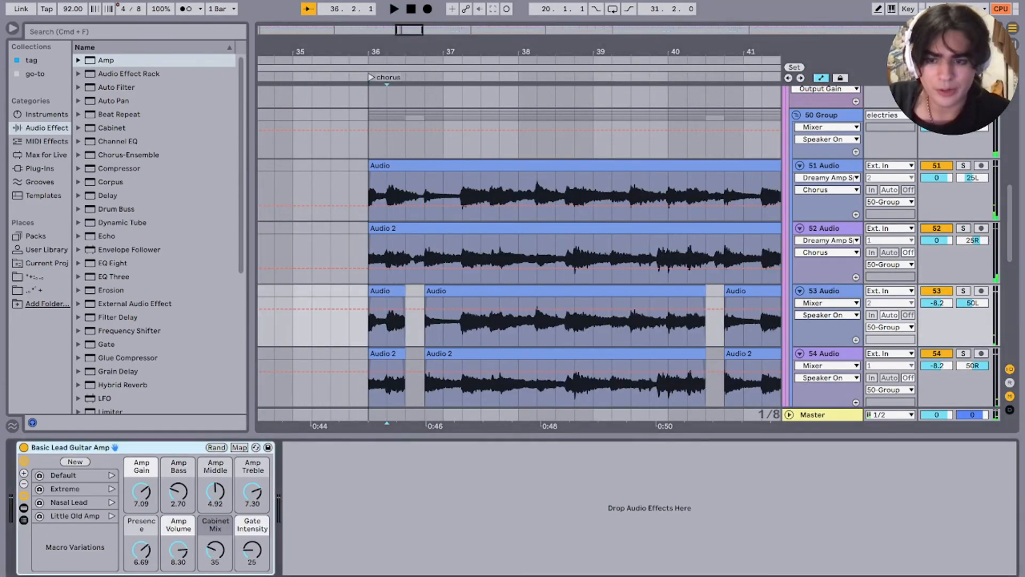
{"action": "left_click", "coordinate": [824, 353], "text": "shift"}
{"action": "left_click", "coordinate": [404, 322]}
{"action": "scroll", "coordinate": [398, 322], "scroll_direction": "up", "scroll_amount": 4}
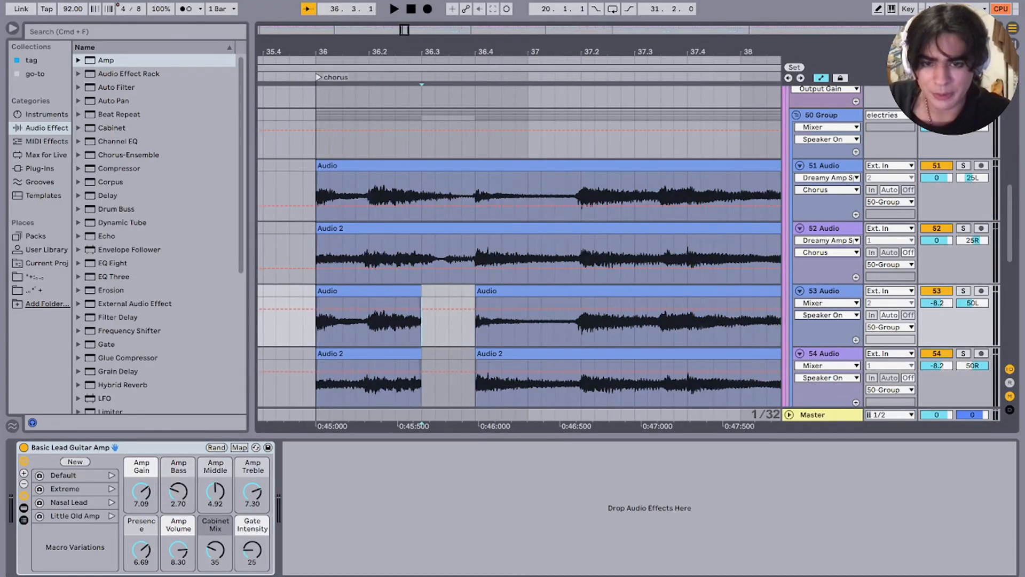
Step: Hide the automation lanes, mark the 36.3 to 36.4 gap on 53 Audio and 54 Audio, and play the chorus from bar 36
{"action": "key", "text": "a"}
{"action": "left_click_drag", "start_coordinate": [422, 326], "coordinate": [473, 377]}
{"action": "scroll", "coordinate": [470, 377], "scroll_direction": "down", "scroll_amount": 5}
{"action": "key", "text": "space"}
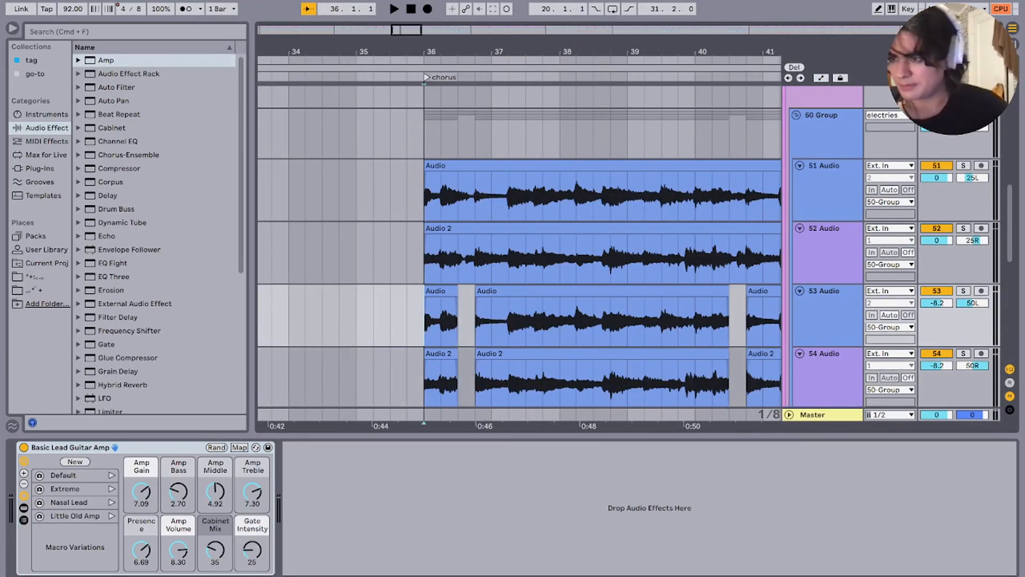
Step: Survey the 50 Group's guitar clips and gaps across the whole arrangement, focusing on the chorus's end and the post section
{"action": "scroll", "coordinate": [475, 368], "scroll_direction": "down", "scroll_amount": 3}
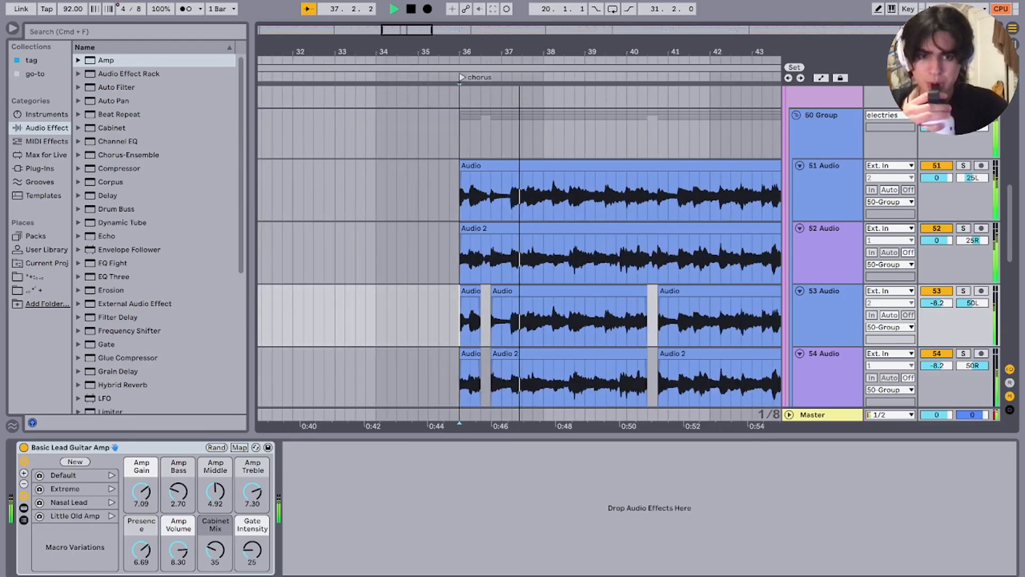
{"action": "scroll", "coordinate": [475, 369], "scroll_direction": "down", "scroll_amount": 8}
{"action": "scroll", "coordinate": [475, 368], "scroll_direction": "down", "scroll_amount": 8}
{"action": "scroll", "coordinate": [450, 320], "scroll_direction": "up", "scroll_amount": 8}
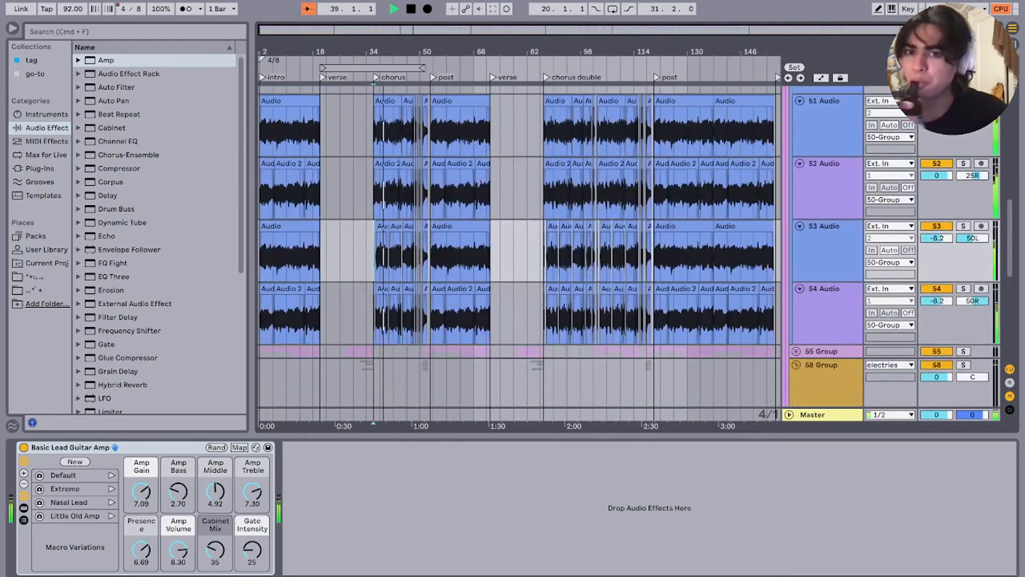
{"action": "scroll", "coordinate": [450, 320], "scroll_direction": "up", "scroll_amount": 2}
{"action": "scroll", "coordinate": [450, 320], "scroll_direction": "up", "scroll_amount": 5}
{"action": "scroll", "coordinate": [450, 320], "scroll_direction": "left", "scroll_amount": 5}
{"action": "scroll", "coordinate": [450, 321], "scroll_direction": "up", "scroll_amount": 1}
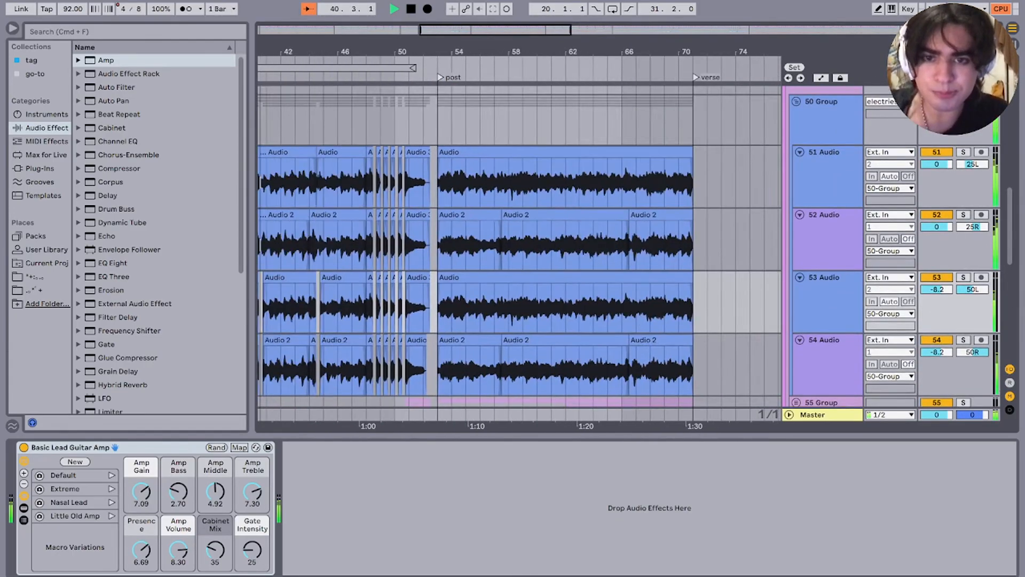
Step: Play the guitar tracks of 50 Group from bar 48 up to the post section
{"action": "left_click", "coordinate": [476, 207]}
{"action": "scroll", "coordinate": [475, 207], "scroll_direction": "up", "scroll_amount": 5}
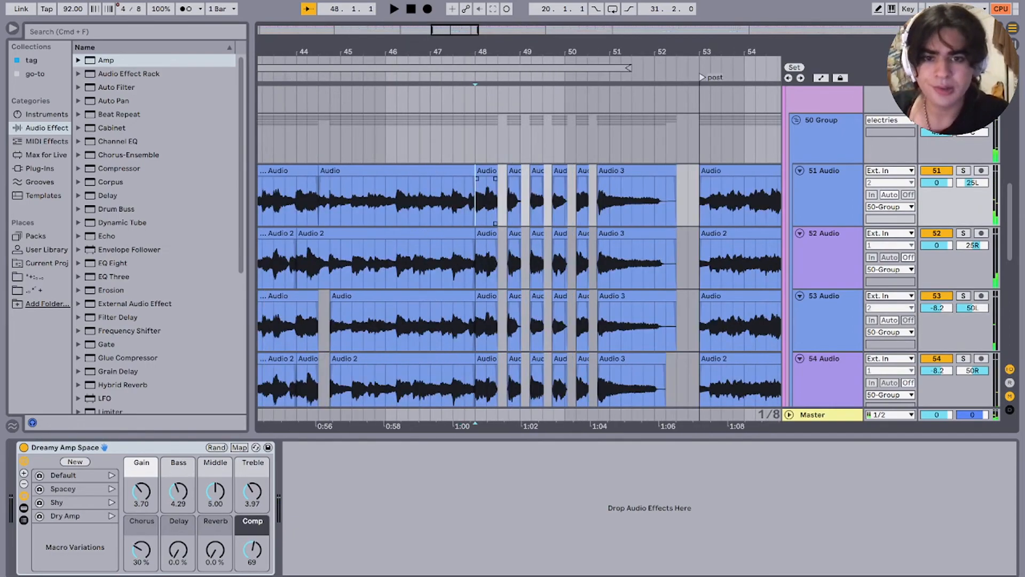
{"action": "key", "text": "space"}
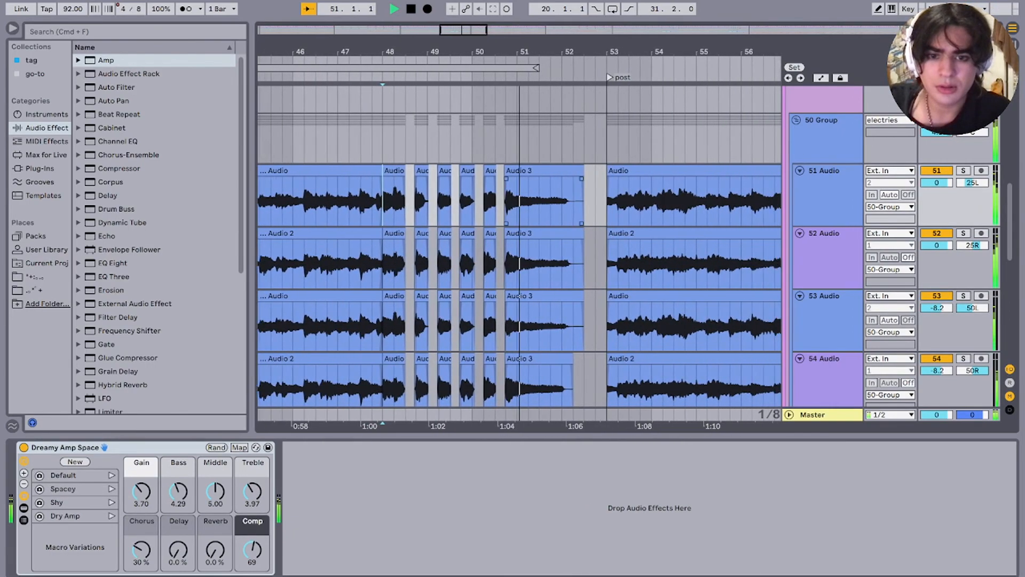
{"action": "key", "text": "minus"}
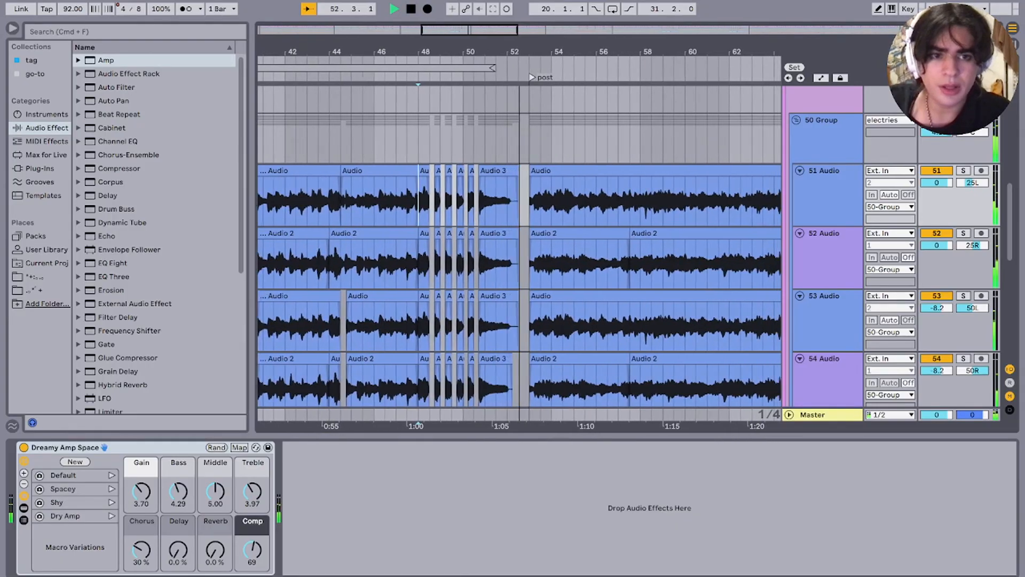
Step: Fold 50 Group and solo 55 Group instead
{"action": "left_click", "coordinate": [796, 120]}
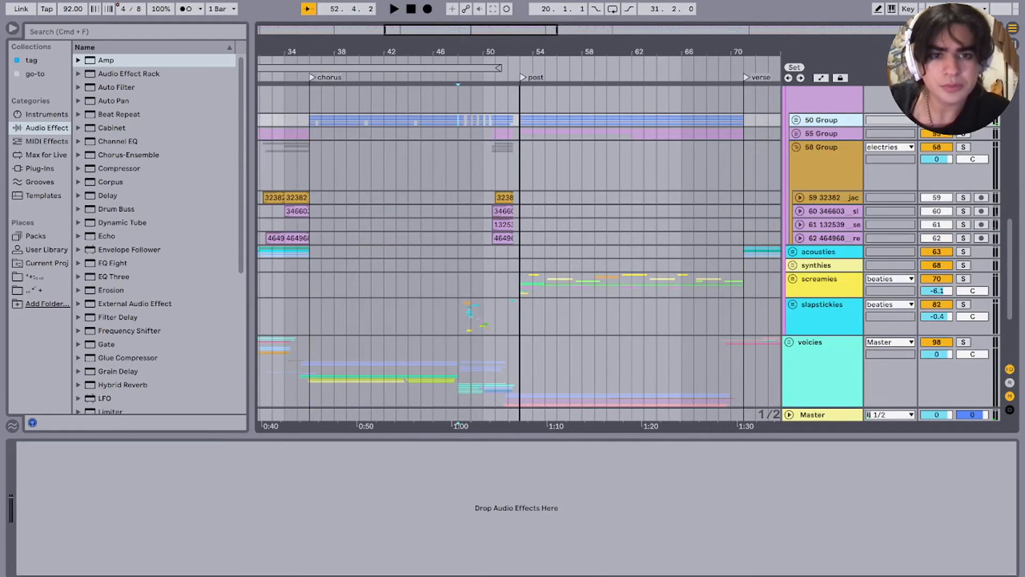
{"action": "scroll", "coordinate": [525, 214], "scroll_direction": "up", "scroll_amount": 5}
{"action": "scroll", "coordinate": [519, 214], "scroll_direction": "left", "scroll_amount": 7}
{"action": "scroll", "coordinate": [520, 213], "scroll_direction": "up", "scroll_amount": 1}
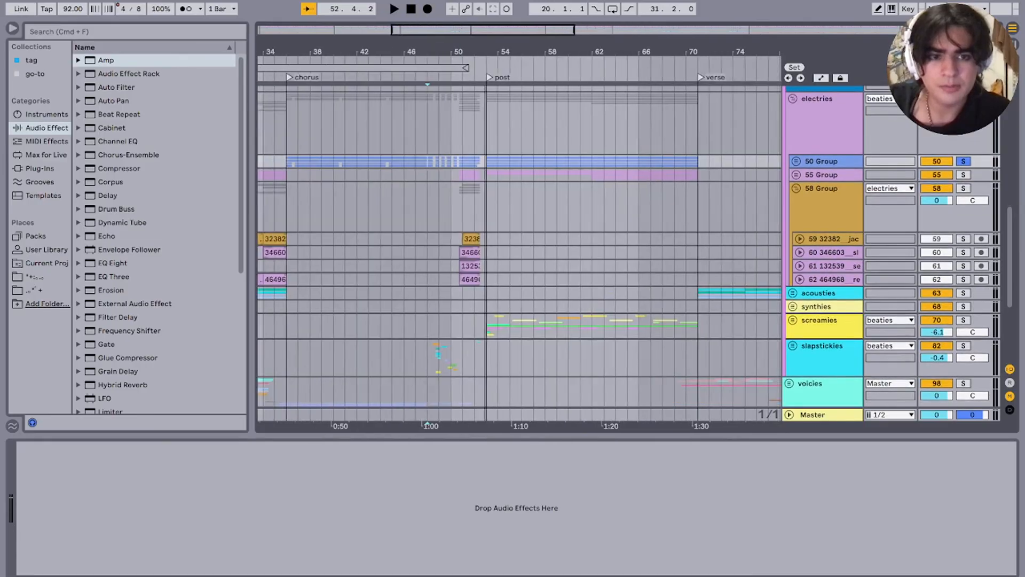
{"action": "left_click", "coordinate": [462, 171]}
{"action": "key", "text": "Down"}
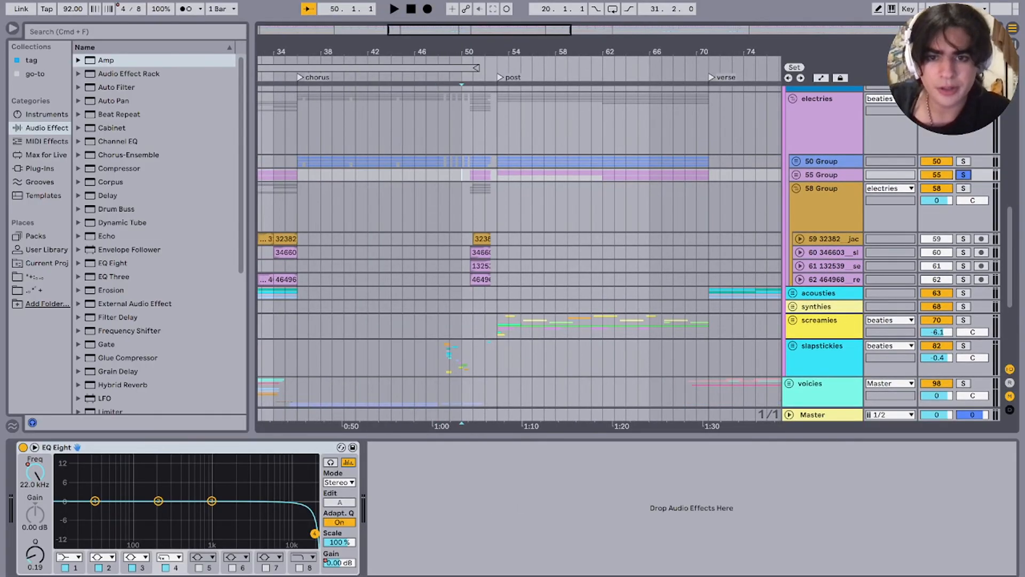
Step: Unfold 55 Group to play its intro guitars, and audition 57 Audio in solo from bar 11
{"action": "key", "text": "u"}
{"action": "scroll", "coordinate": [520, 214], "scroll_direction": "left", "scroll_amount": 7}
{"action": "scroll", "coordinate": [520, 214], "scroll_direction": "up", "scroll_amount": 1}
{"action": "key", "text": "space"}
{"action": "scroll", "coordinate": [290, 248], "scroll_direction": "up", "scroll_amount": 5}
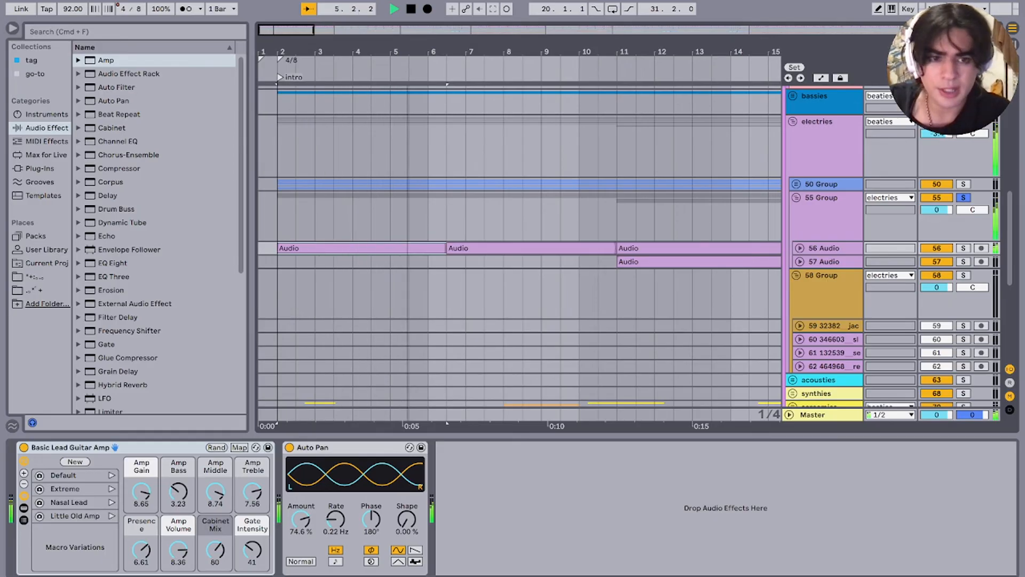
{"action": "key", "text": "Right"}
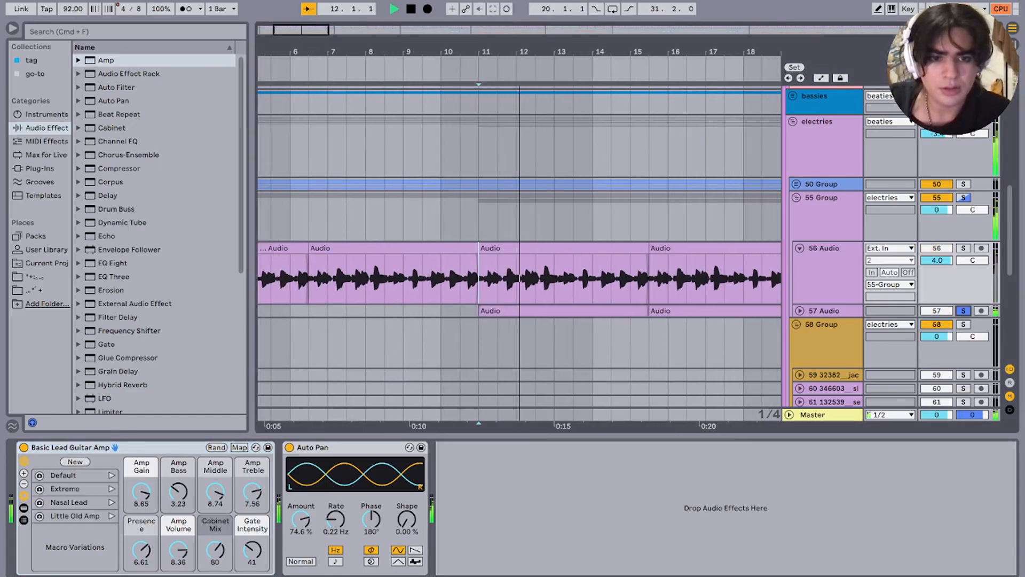
{"action": "key", "text": "Down"}
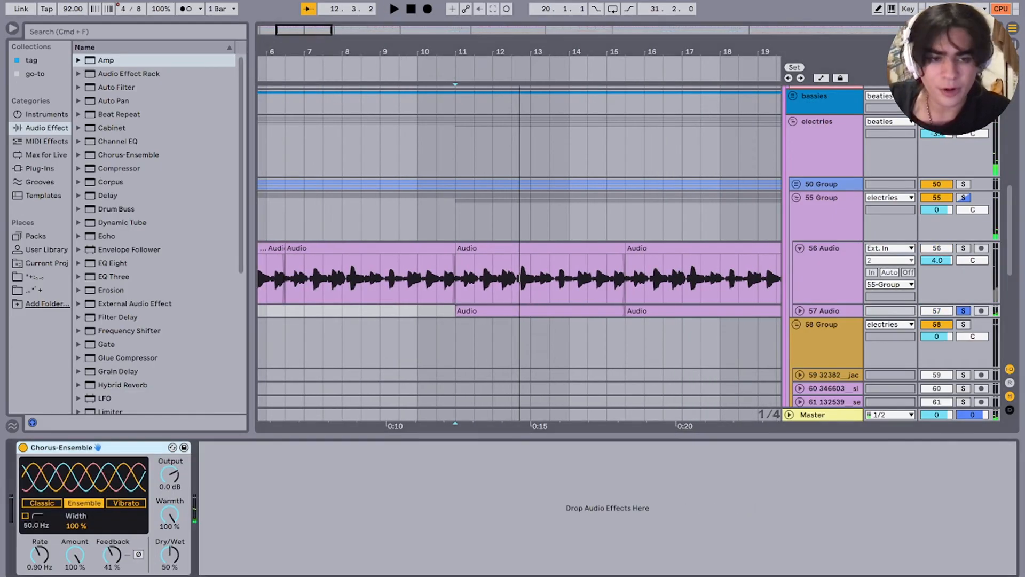
Step: Solo the whole 55 Group together with 50 Group and play the intro from bar 11
{"action": "left_click", "coordinate": [822, 198]}
{"action": "left_click", "coordinate": [963, 197]}
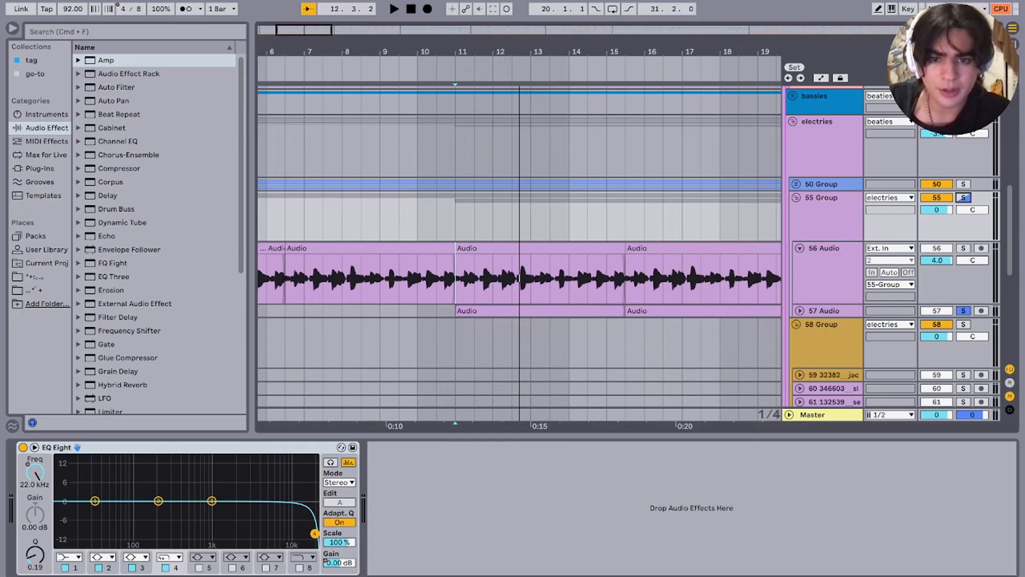
{"action": "key", "text": "space"}
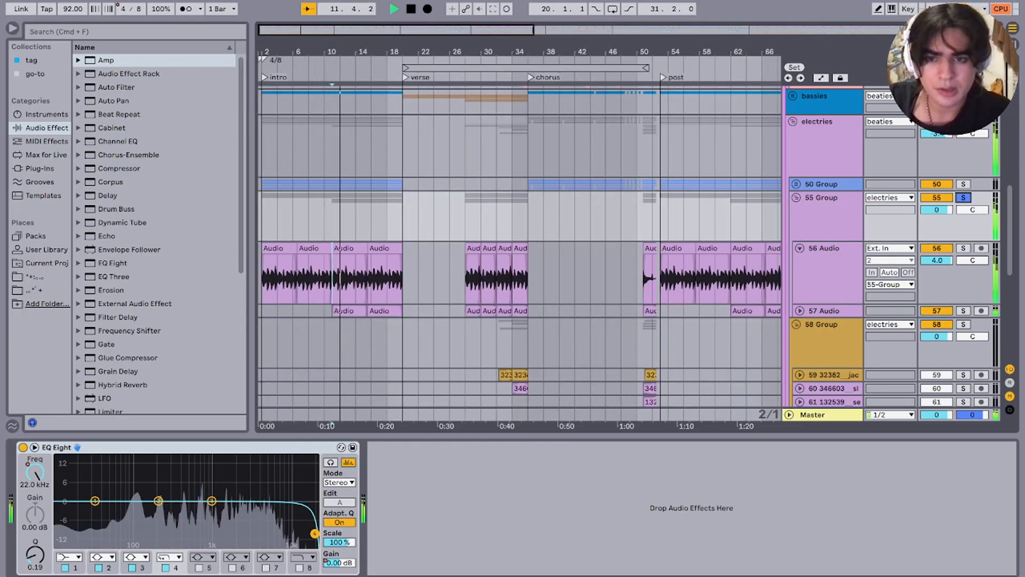
{"action": "key", "text": "plus"}
{"action": "key", "text": "plus"}
{"action": "key", "text": "plus"}
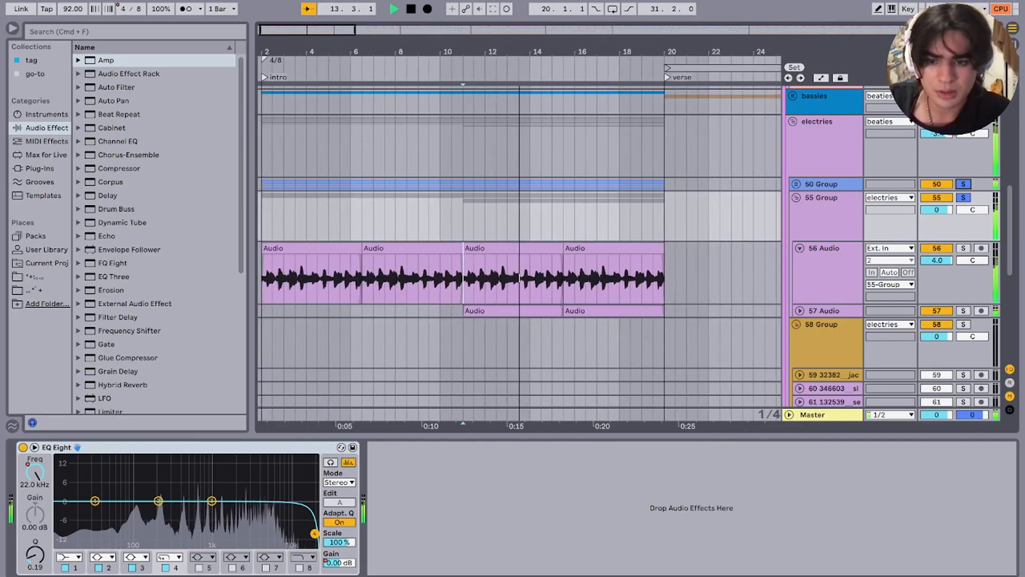
Step: Play the two soloed guitar groups in the first verse from bar 30
{"action": "scroll", "coordinate": [498, 262], "scroll_direction": "right", "scroll_amount": 7}
{"action": "scroll", "coordinate": [498, 262], "scroll_direction": "down", "scroll_amount": 1}
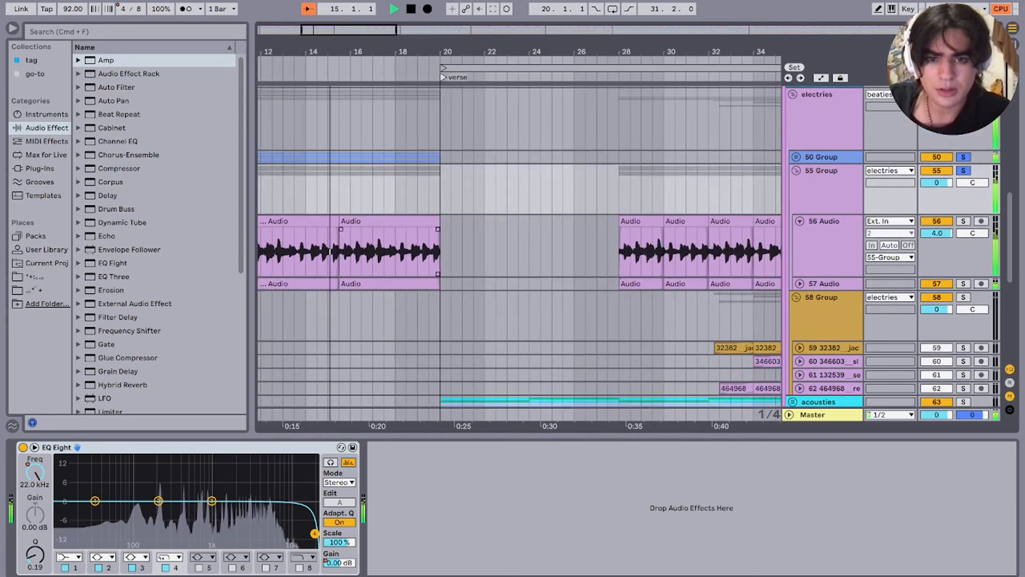
{"action": "left_click", "coordinate": [519, 192]}
{"action": "key", "text": "space"}
{"action": "key", "text": "space"}
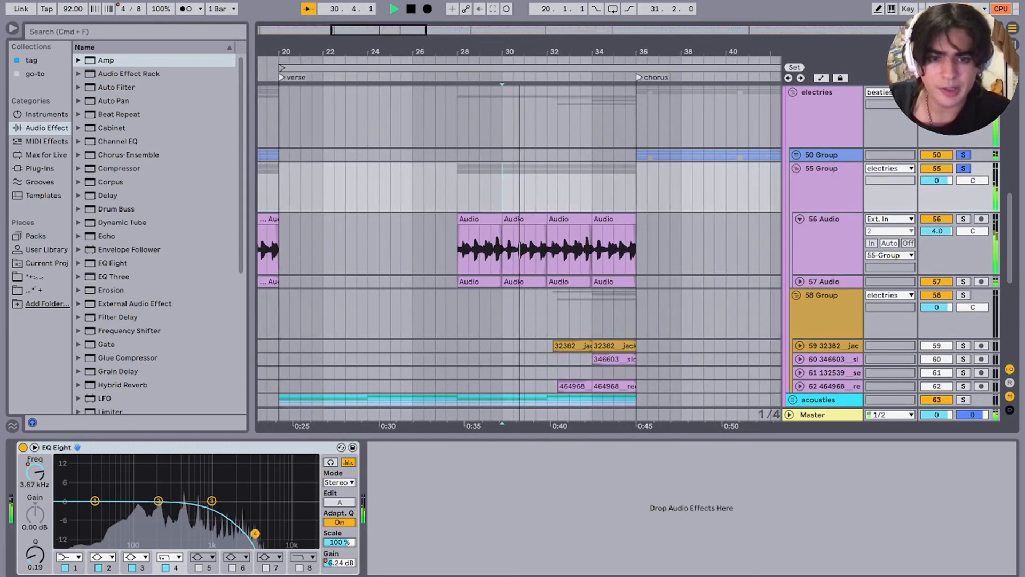
Step: Play the end of the first verse from bar 35 into the chorus
{"action": "left_click", "coordinate": [591, 188]}
{"action": "key", "text": "space"}
{"action": "key", "text": "plus"}
{"action": "key", "text": "plus"}
{"action": "key", "text": "plus"}
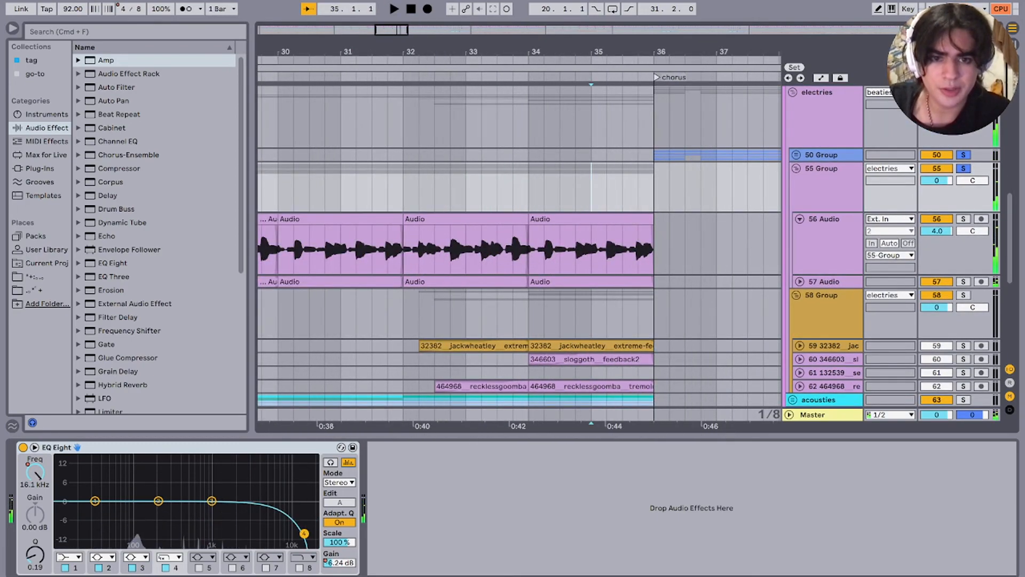
{"action": "key", "text": "space"}
{"action": "key", "text": "minus"}
{"action": "key", "text": "minus"}
{"action": "key", "text": "minus"}
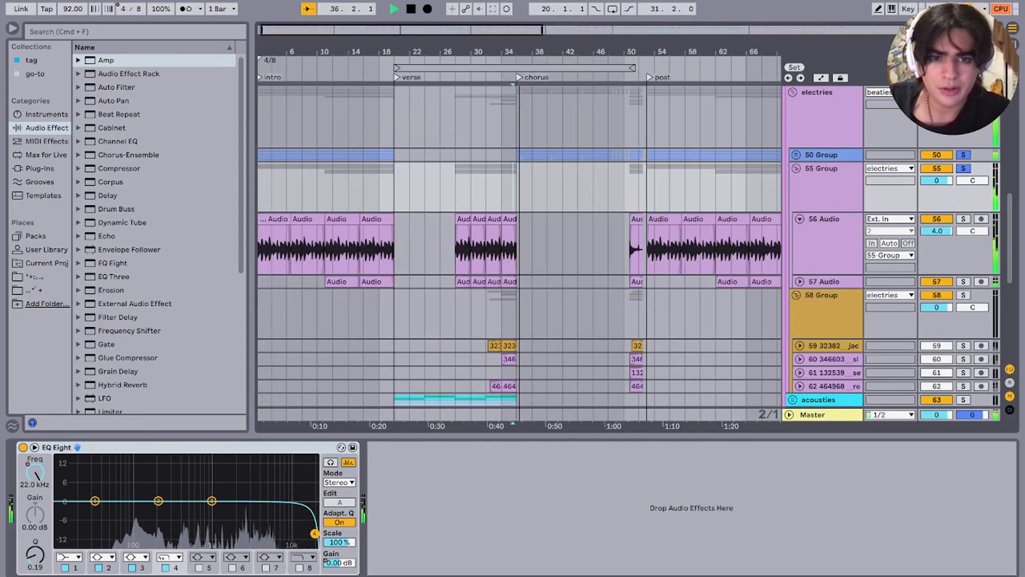
Step: Play 50 Group and 55 Group across the transition from the first chorus into the post section
{"action": "key", "text": "minus"}
{"action": "key", "text": "minus"}
{"action": "key", "text": "minus"}
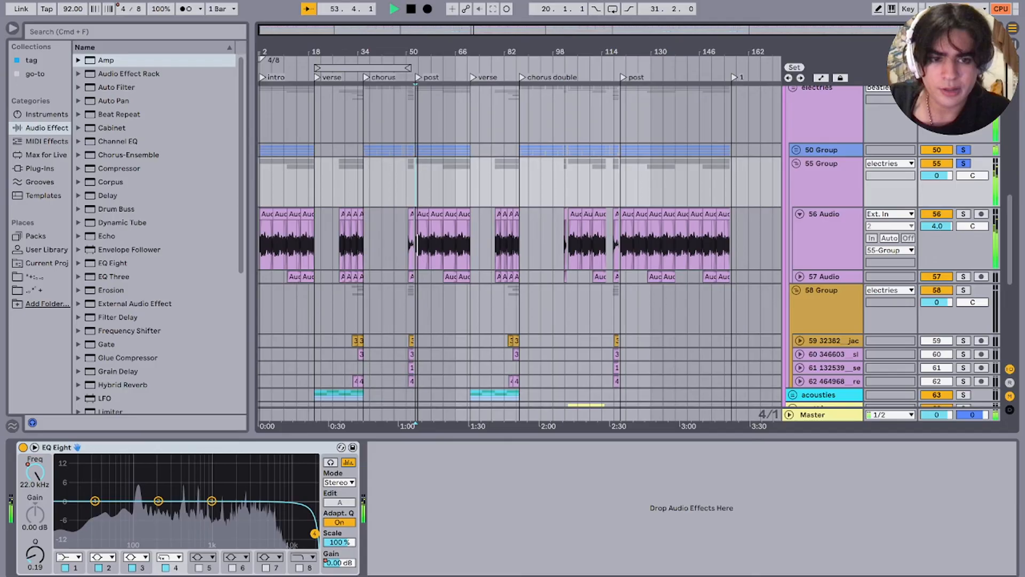
{"action": "key", "text": "plus"}
{"action": "key", "text": "space"}
Step: Fold 55 Group and solo the unfolded 58 Group during the end of the first verse
{"action": "left_click", "coordinate": [796, 290]}
{"action": "left_click", "coordinate": [796, 164]}
{"action": "left_click", "coordinate": [796, 177]}
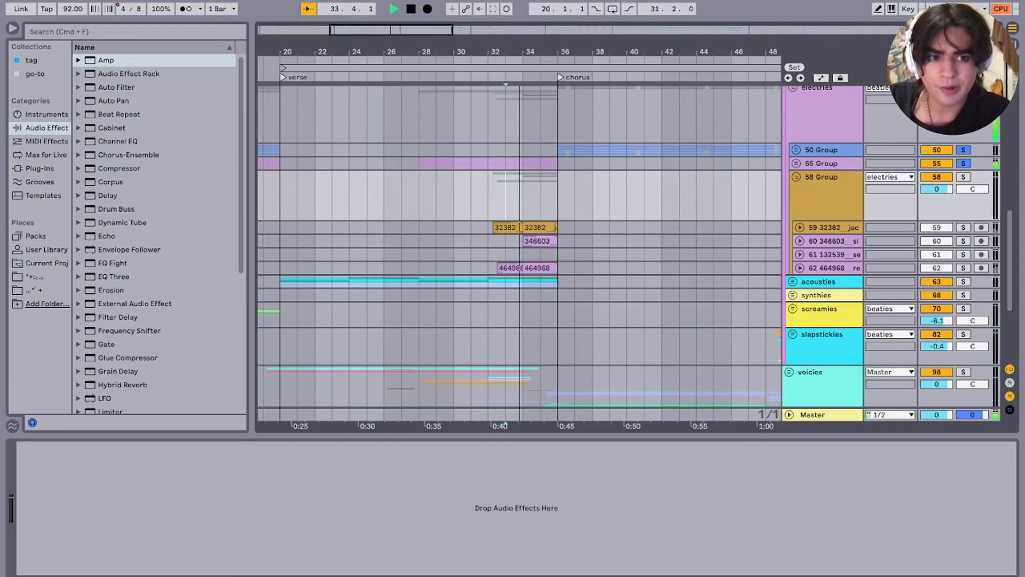
{"action": "left_click", "coordinate": [963, 177]}
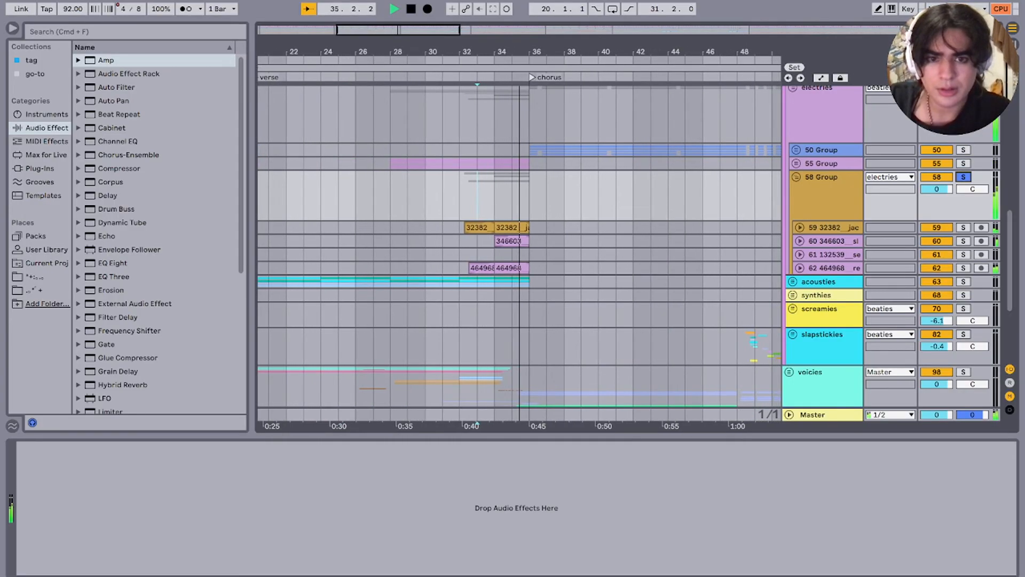
Step: Play the 58 Group samples before the post section, starting at bar 50, beat 4
{"action": "left_click", "coordinate": [618, 182]}
{"action": "key", "text": "plus"}
{"action": "key", "text": "plus"}
{"action": "key", "text": "plus"}
{"action": "key", "text": "plus"}
{"action": "left_click", "coordinate": [607, 183]}
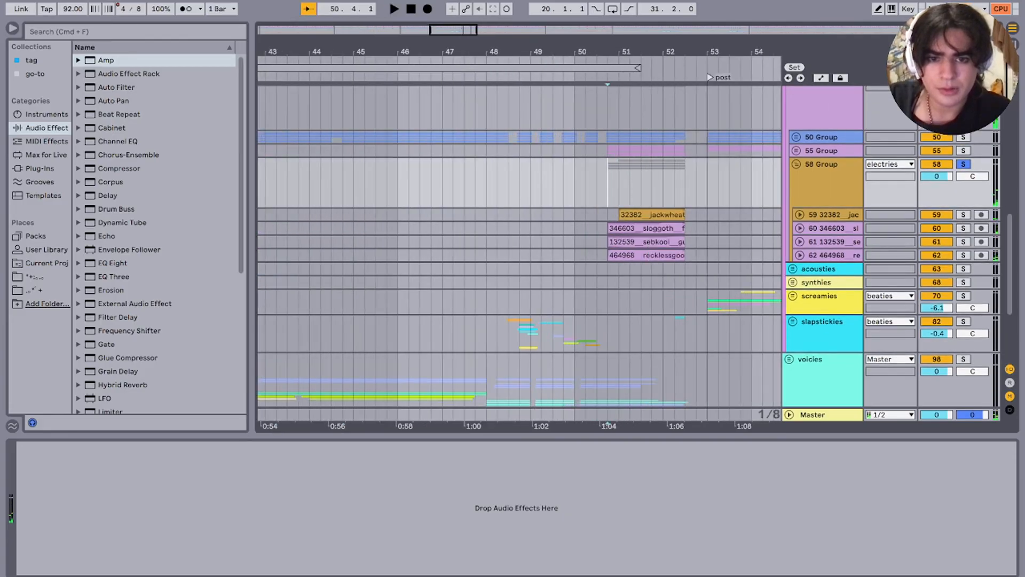
{"action": "key", "text": "space"}
{"action": "key", "text": "space"}
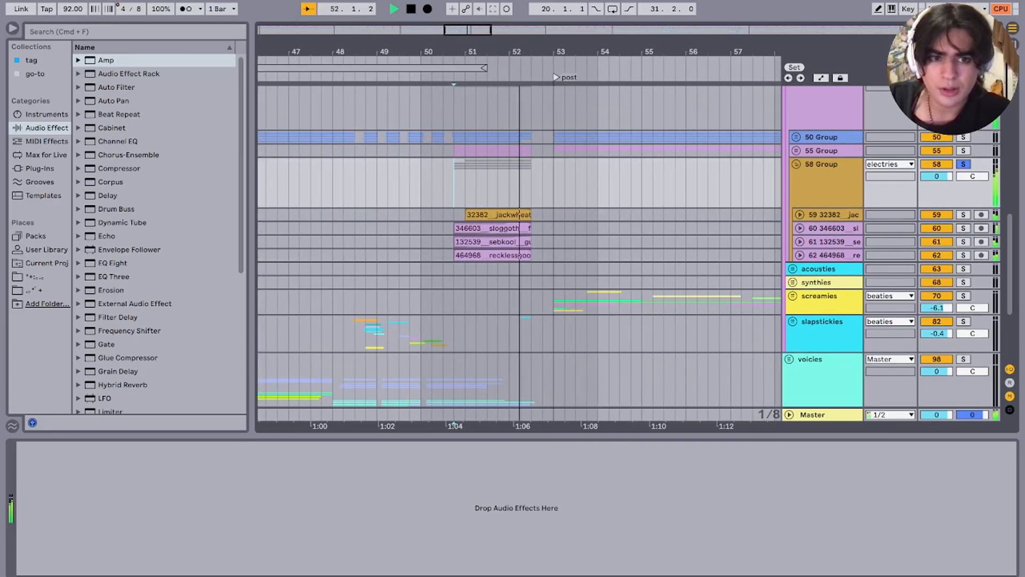
Step: Stop playback and fold 58 Group
{"action": "left_click", "coordinate": [826, 183]}
{"action": "key", "text": "space"}
{"action": "left_click", "coordinate": [796, 164]}
{"action": "key", "text": "minus"}
{"action": "key", "text": "minus"}
{"action": "key", "text": "minus"}
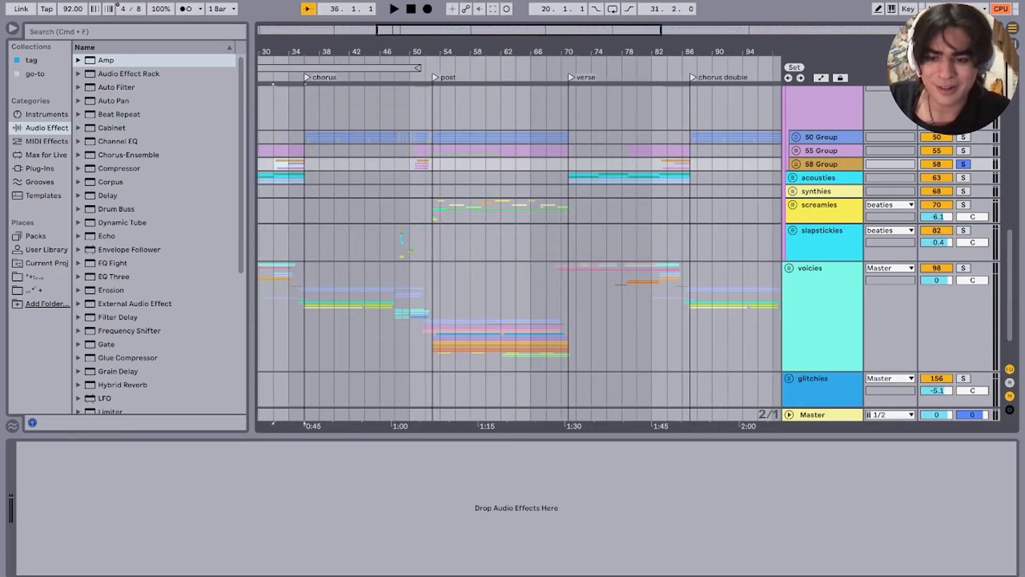
Step: Audition the electric groups at the end of the verses and from bar 51 into the post section
{"action": "scroll", "coordinate": [518, 246], "scroll_direction": "left", "scroll_amount": 5}
{"action": "scroll", "coordinate": [519, 246], "scroll_direction": "up", "scroll_amount": 1}
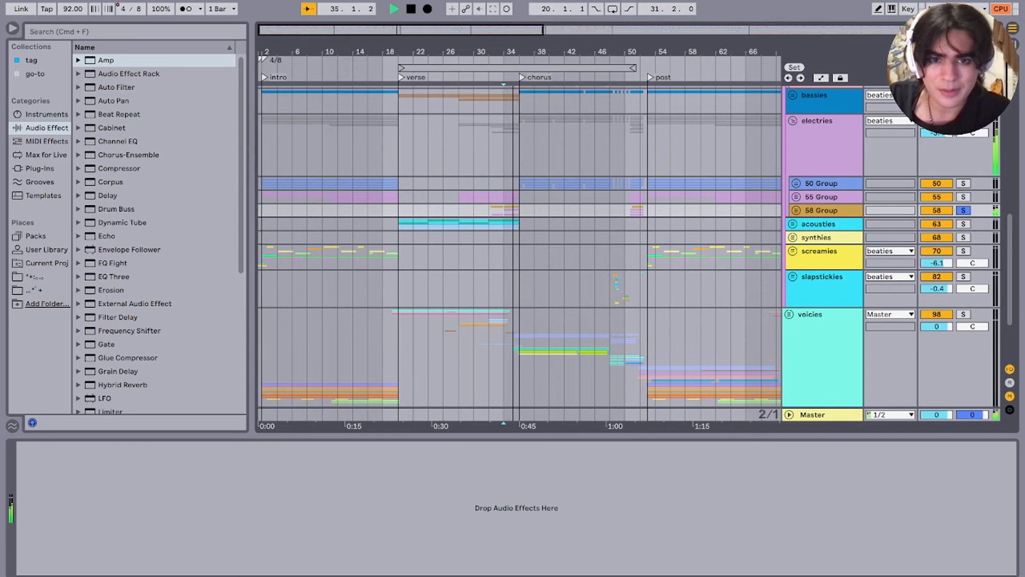
{"action": "scroll", "coordinate": [517, 240], "scroll_direction": "right", "scroll_amount": 14}
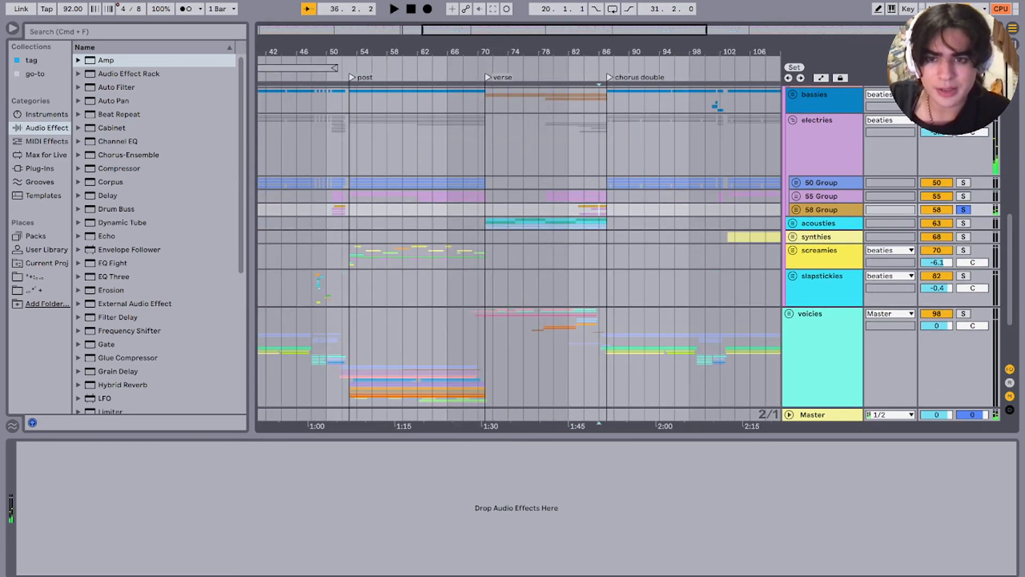
{"action": "scroll", "coordinate": [334, 209], "scroll_direction": "up", "scroll_amount": 8}
{"action": "left_click", "coordinate": [336, 210]}
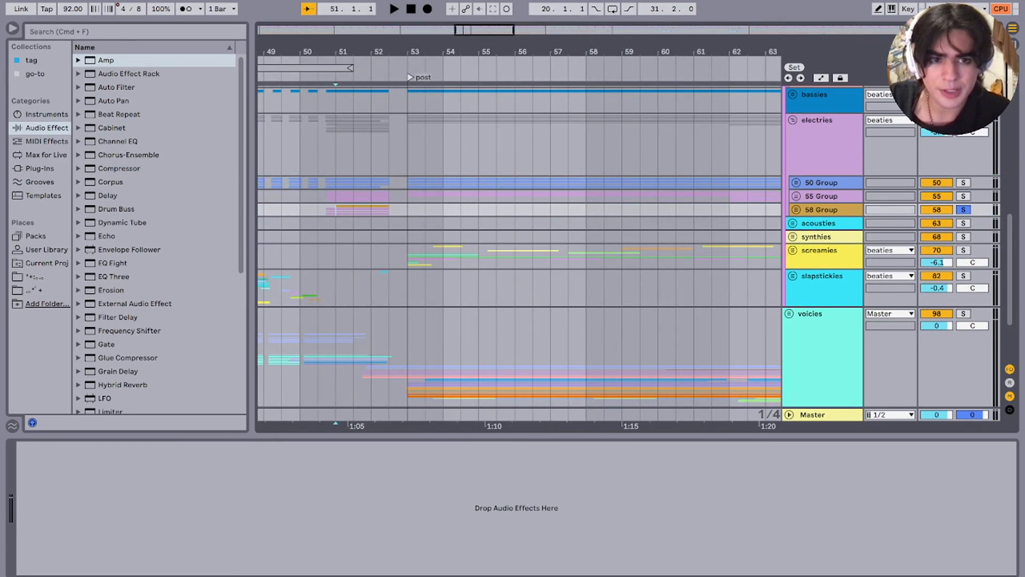
{"action": "key", "text": "space"}
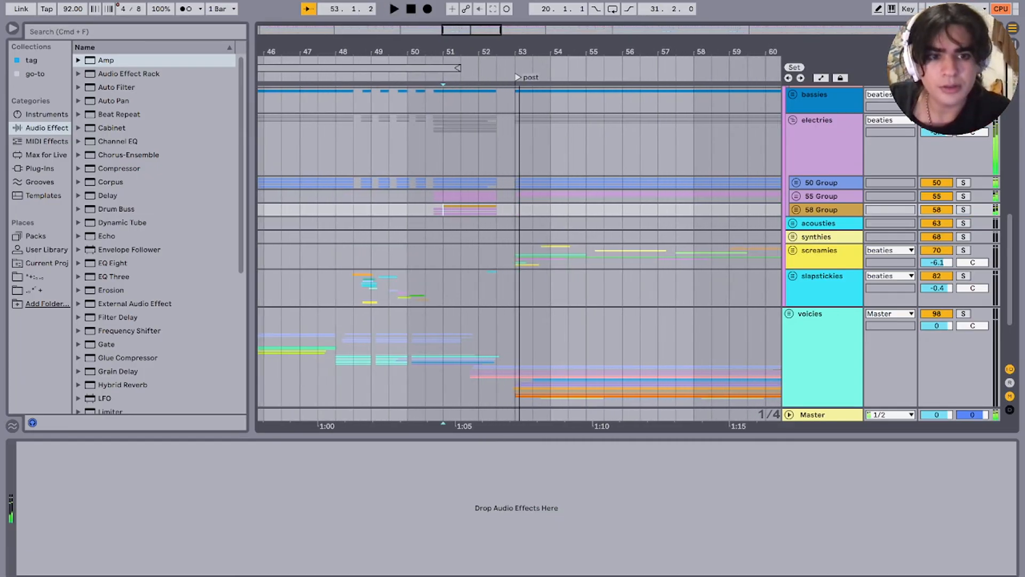
Step: Solo the acousties group and unfold its tracks
{"action": "left_click", "coordinate": [963, 223]}
{"action": "key", "text": "space"}
{"action": "left_click", "coordinate": [792, 223]}
{"action": "scroll", "coordinate": [507, 315], "scroll_direction": "down", "scroll_amount": 10}
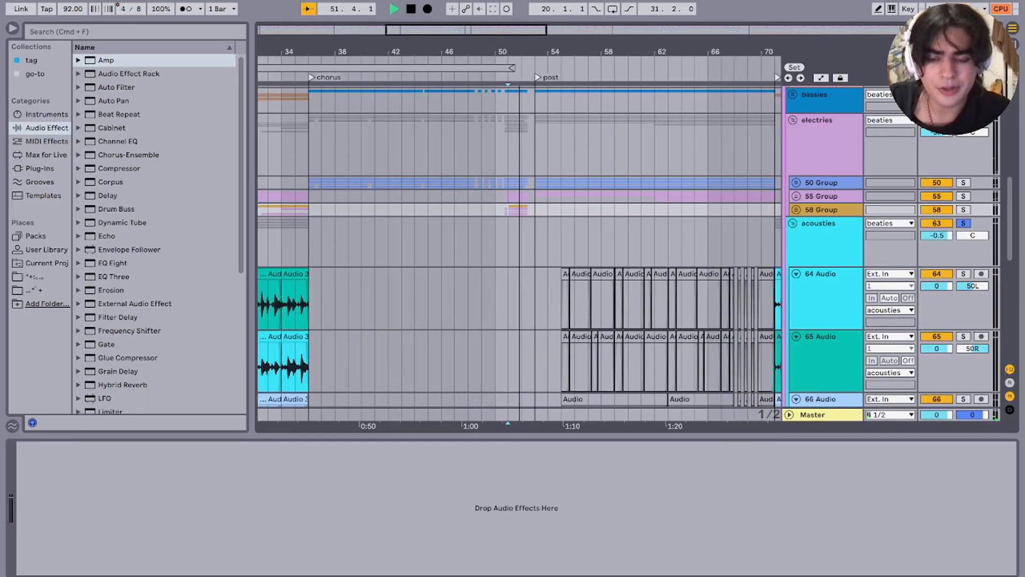
Step: Play the acoustic guitar tracks from the start of the first verse at bar 20
{"action": "scroll", "coordinate": [518, 251], "scroll_direction": "down", "scroll_amount": 3}
{"action": "left_click", "coordinate": [330, 254]}
{"action": "key", "text": "space"}
{"action": "scroll", "coordinate": [330, 254], "scroll_direction": "up", "scroll_amount": 10}
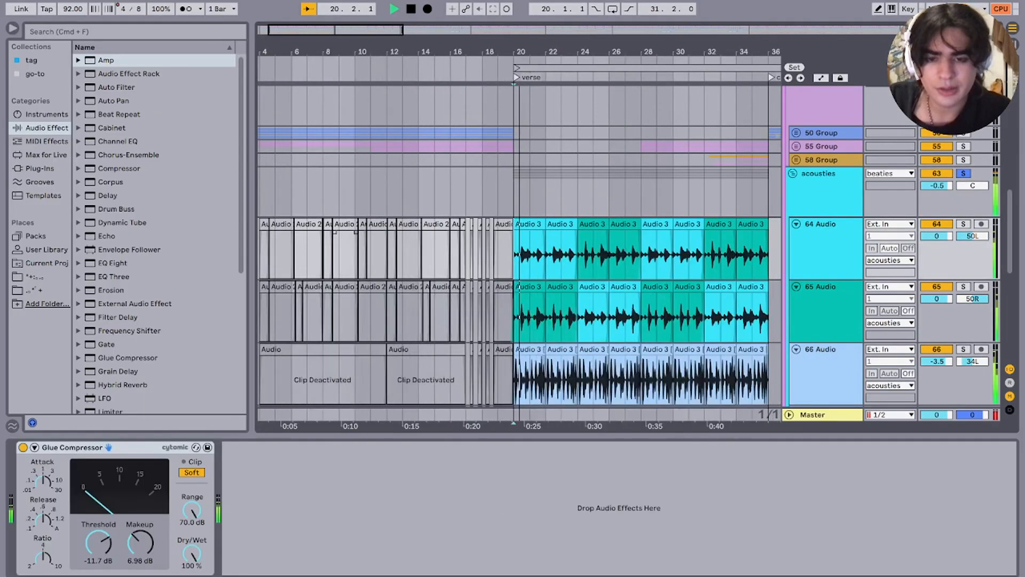
{"action": "scroll", "coordinate": [517, 251], "scroll_direction": "down", "scroll_amount": 7}
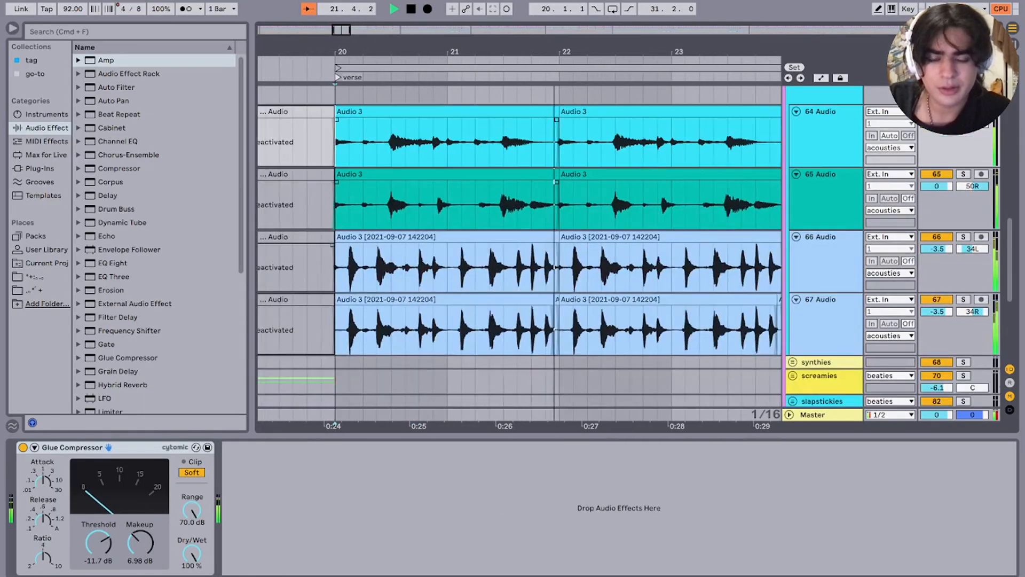
Step: Solo 64 Audio and 65 Audio together and listen to their verse clips
{"action": "left_click", "coordinate": [826, 174]}
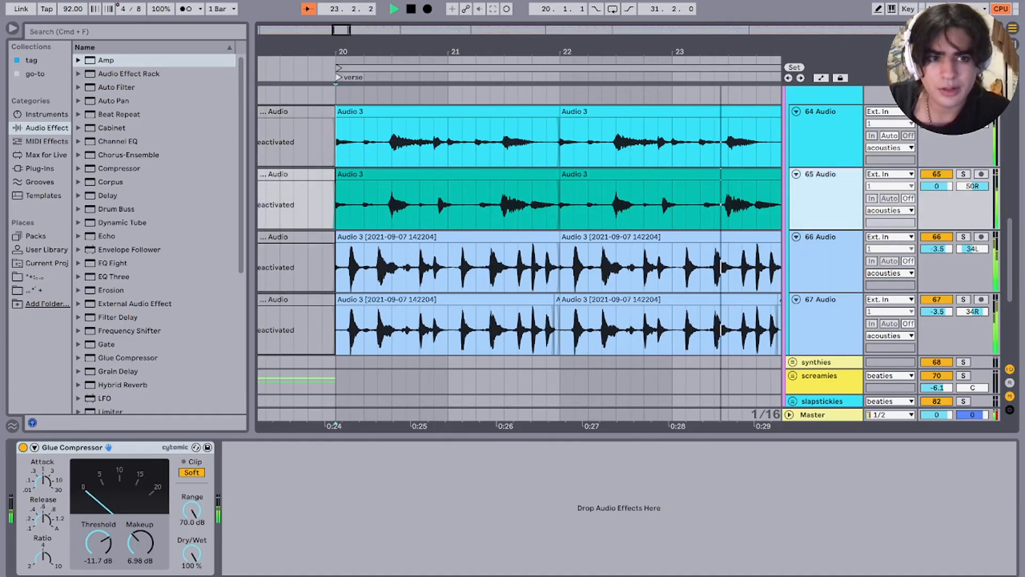
{"action": "left_click", "coordinate": [826, 112], "text": "shift"}
{"action": "key", "text": "x"}
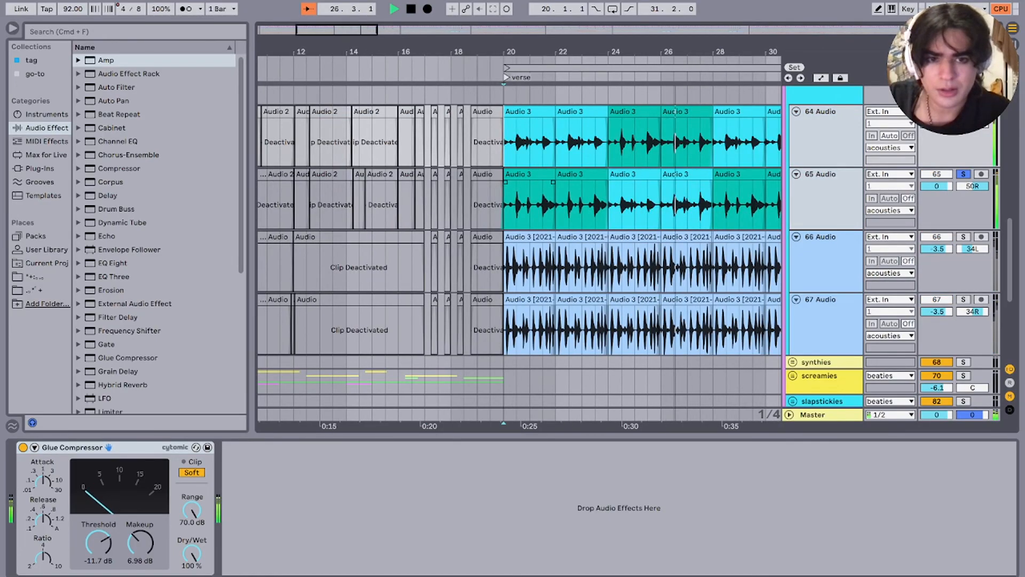
{"action": "scroll", "coordinate": [518, 239], "scroll_direction": "right", "scroll_amount": 3}
{"action": "scroll", "coordinate": [519, 239], "scroll_direction": "up", "scroll_amount": 1}
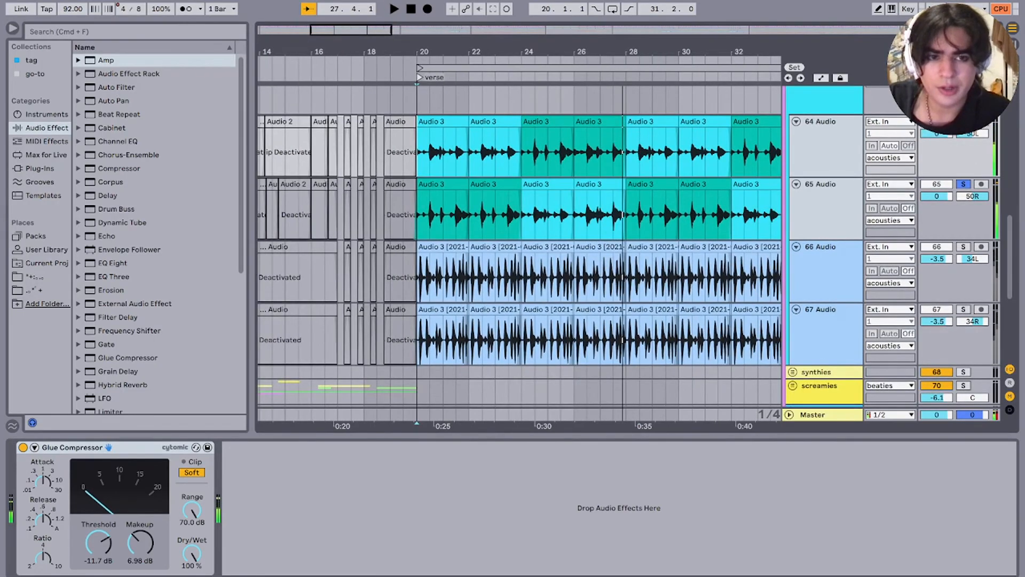
Step: Select the first verse clips on 64 Audio and 65 Audio, from bar 20 to bar 22
{"action": "left_click", "coordinate": [825, 185]}
{"action": "left_click_drag", "start_coordinate": [417, 154], "coordinate": [468, 211]}
{"action": "scroll", "coordinate": [469, 211], "scroll_direction": "up", "scroll_amount": 5}
{"action": "left_click_drag", "start_coordinate": [468, 160], "coordinate": [342, 210]}
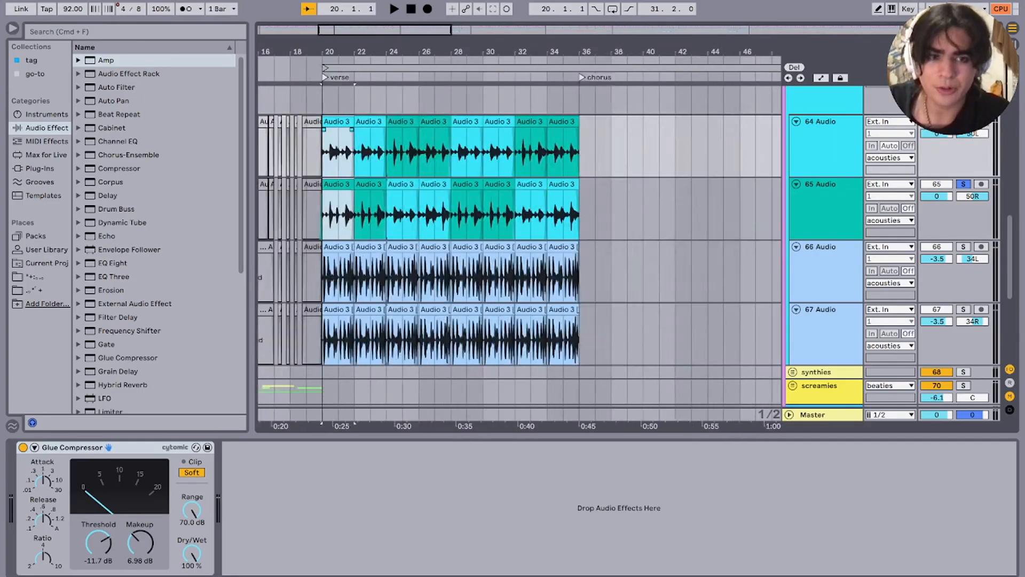
{"action": "key", "text": "x"}
Step: Solo 66 Audio and 67 Audio together instead and play them from bar 20
{"action": "left_click", "coordinate": [825, 248]}
{"action": "left_click", "coordinate": [825, 309], "text": "shift"}
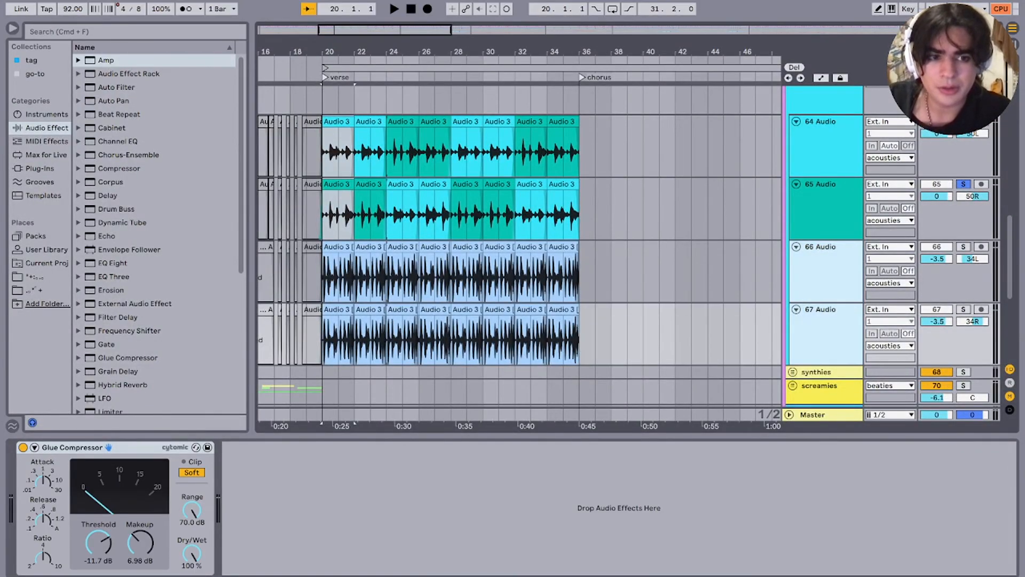
{"action": "left_click", "coordinate": [963, 247]}
{"action": "key", "text": "space"}
{"action": "key", "text": "plus"}
{"action": "key", "text": "plus"}
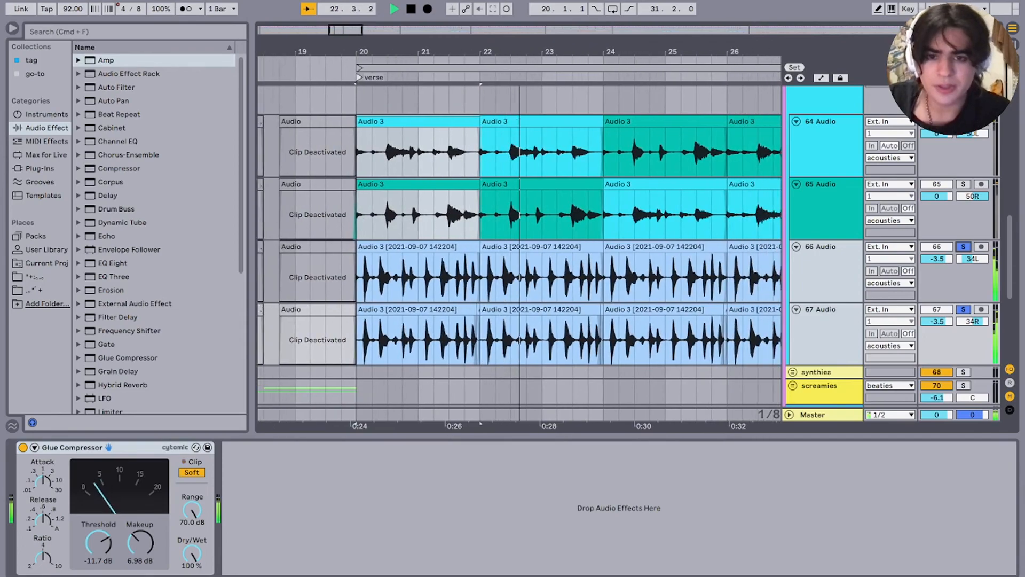
Step: Stop playback and select the verse clips on 66 Audio and 67 Audio from bar 22 to bar 24
{"action": "left_click_drag", "start_coordinate": [549, 334], "coordinate": [453, 283]}
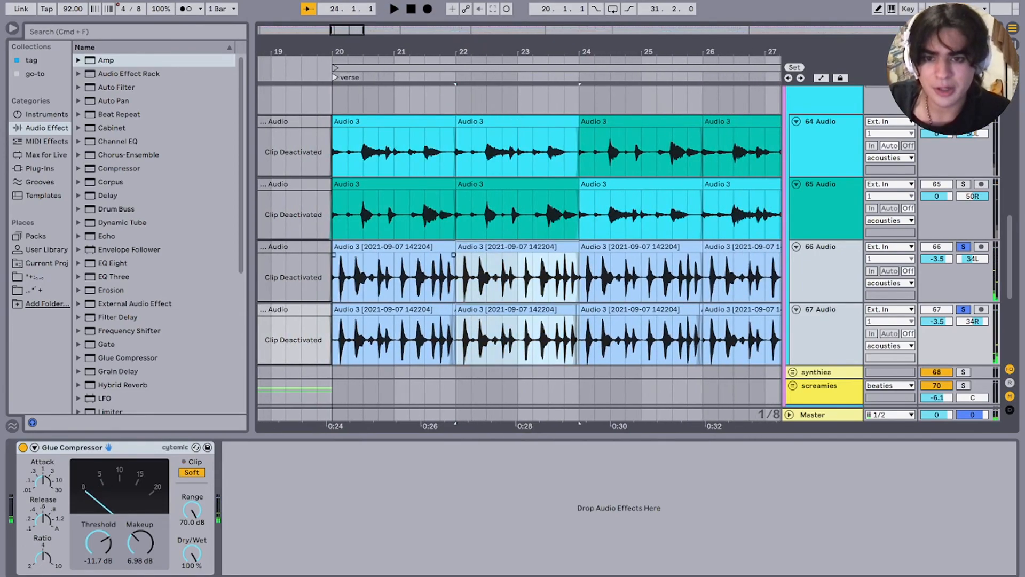
{"action": "left_click_drag", "start_coordinate": [582, 338], "coordinate": [565, 339]}
{"action": "left_click_drag", "start_coordinate": [364, 289], "coordinate": [333, 289]}
{"action": "left_click", "coordinate": [334, 290]}
{"action": "scroll", "coordinate": [334, 292], "scroll_direction": "up", "scroll_amount": 4}
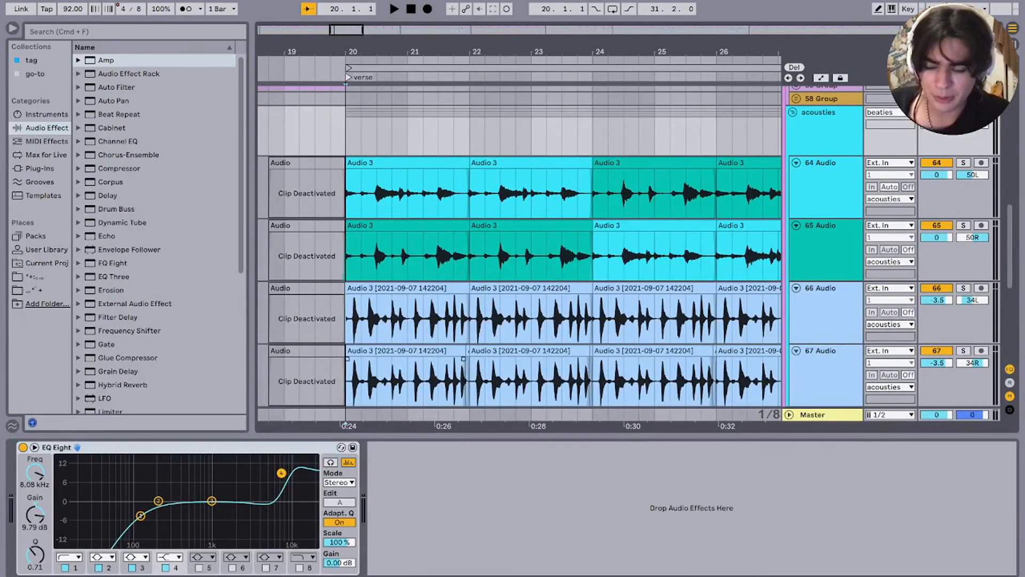
Step: Solo the whole acousties group and play its four guitar tracks from the verse start at bar 20
{"action": "left_click", "coordinate": [307, 318]}
{"action": "key", "text": "space"}
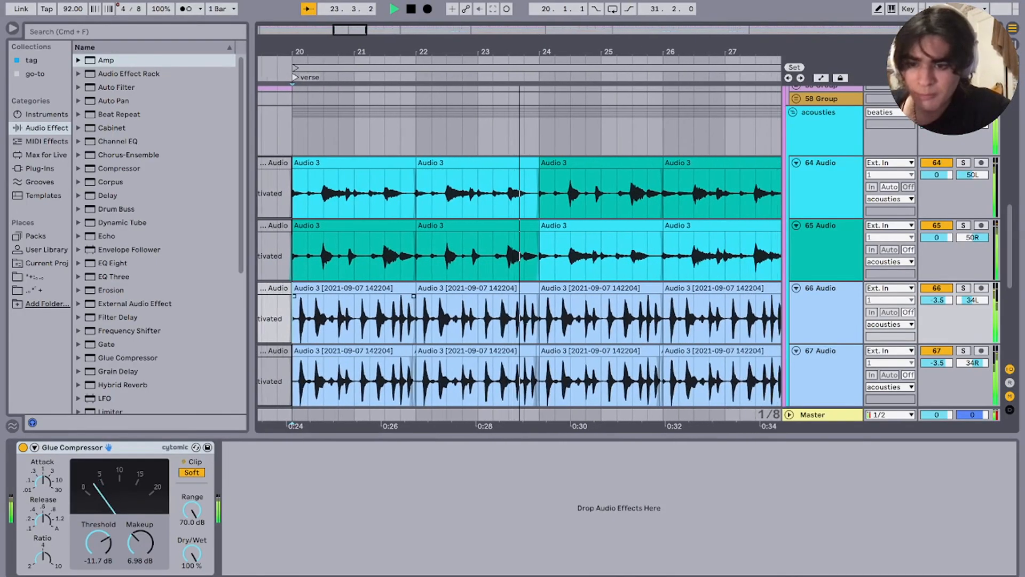
{"action": "key", "text": "minus"}
{"action": "key", "text": "minus"}
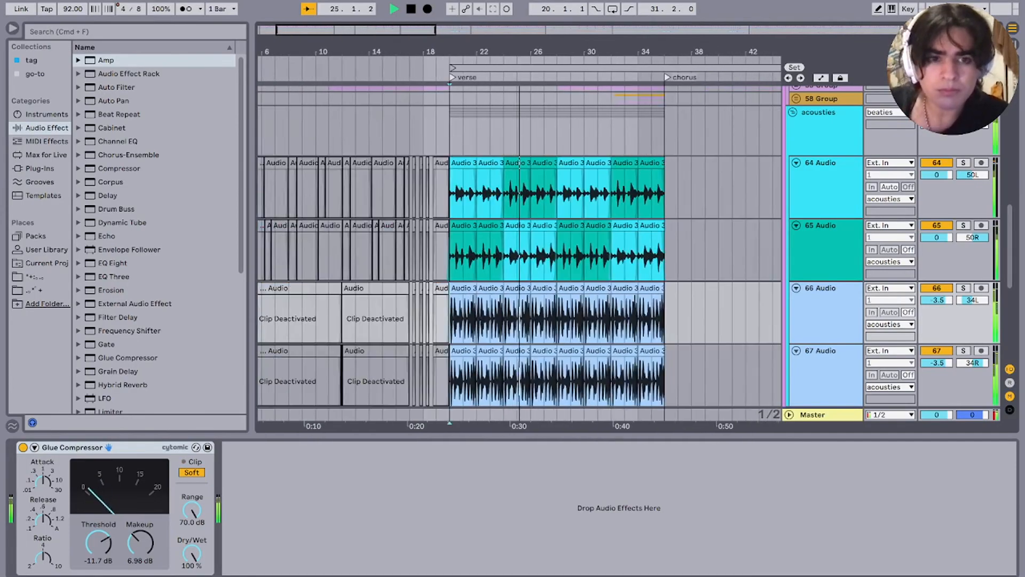
Step: Fold the acousties group and stop playback with the whole song arrangement in view
{"action": "left_click", "coordinate": [792, 112]}
{"action": "scroll", "coordinate": [519, 251], "scroll_direction": "up", "scroll_amount": 2}
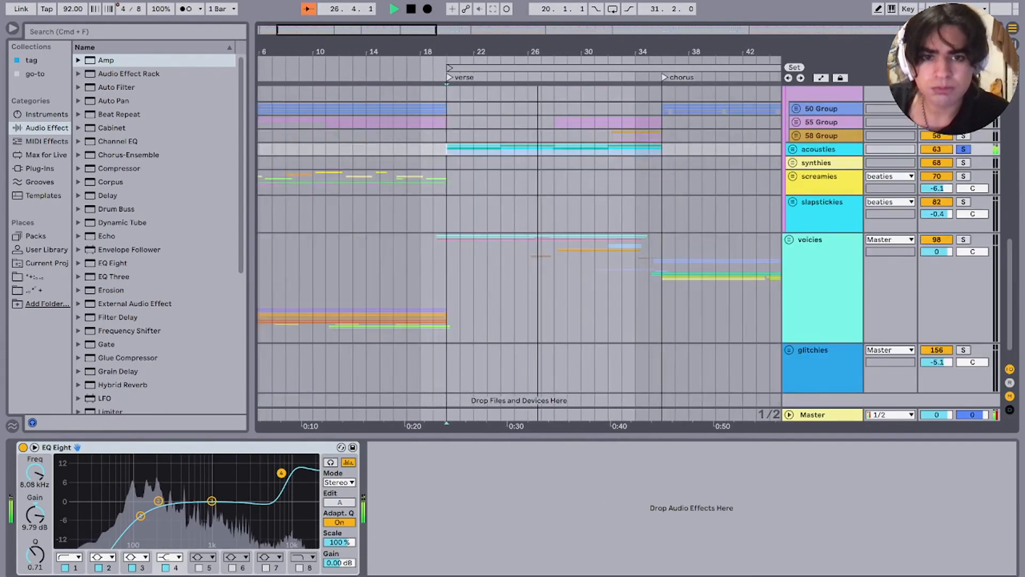
{"action": "scroll", "coordinate": [518, 251], "scroll_direction": "right", "scroll_amount": 4}
{"action": "key", "text": "minus"}
{"action": "key", "text": "minus"}
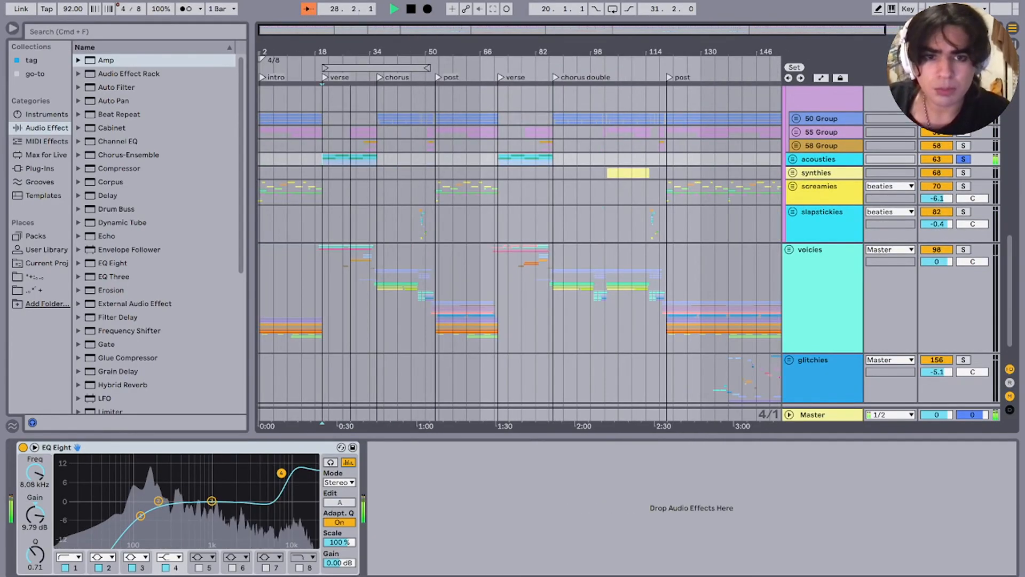
{"action": "scroll", "coordinate": [377, 251], "scroll_direction": "up", "scroll_amount": 3}
{"action": "key", "text": "space"}
Step: Locate the acousties clips in the second verse and set the start position on the synthies group at bar 103
{"action": "scroll", "coordinate": [377, 251], "scroll_direction": "down", "scroll_amount": 2}
{"action": "left_click", "coordinate": [653, 172]}
{"action": "scroll", "coordinate": [653, 172], "scroll_direction": "up", "scroll_amount": 3}
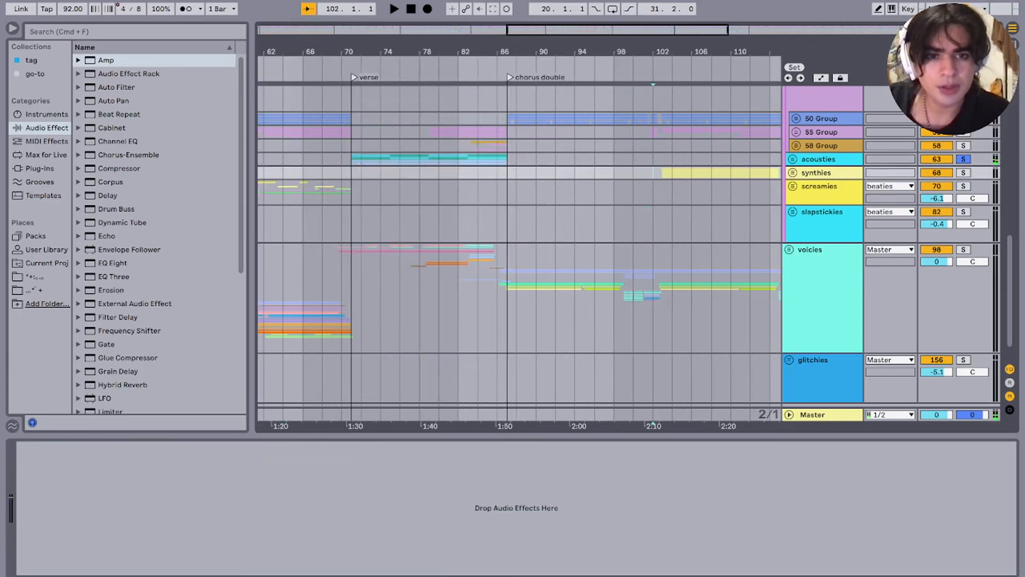
{"action": "scroll", "coordinate": [652, 172], "scroll_direction": "down", "scroll_amount": 5}
{"action": "left_click_drag", "start_coordinate": [528, 159], "coordinate": [479, 159]}
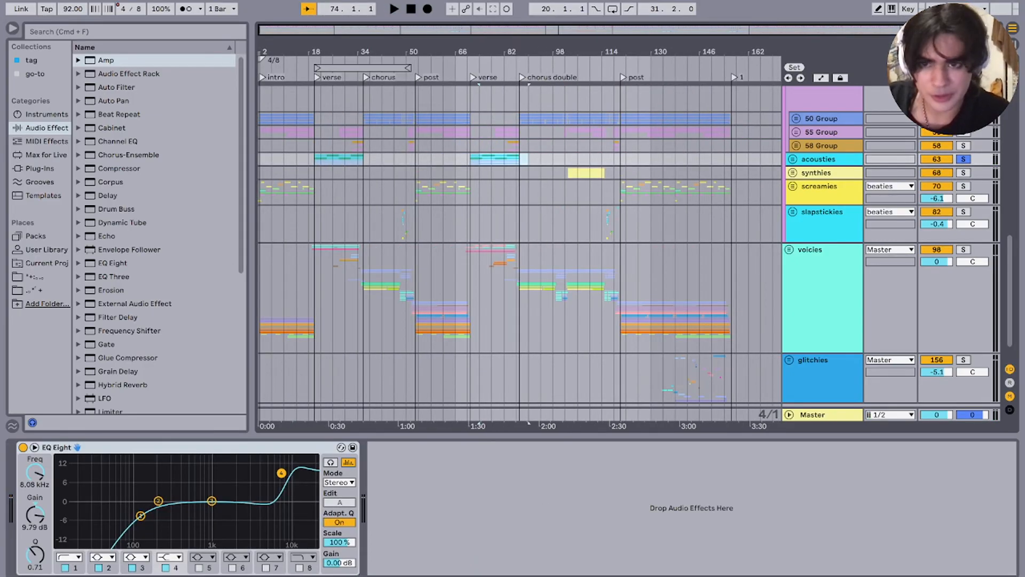
{"action": "left_click", "coordinate": [578, 172]}
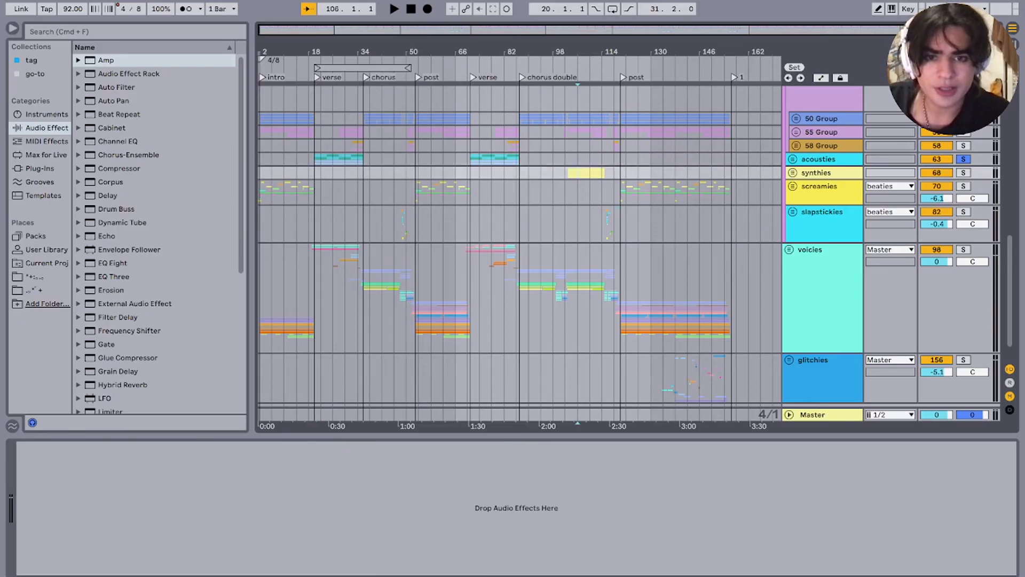
{"action": "scroll", "coordinate": [578, 172], "scroll_direction": "up", "scroll_amount": 3}
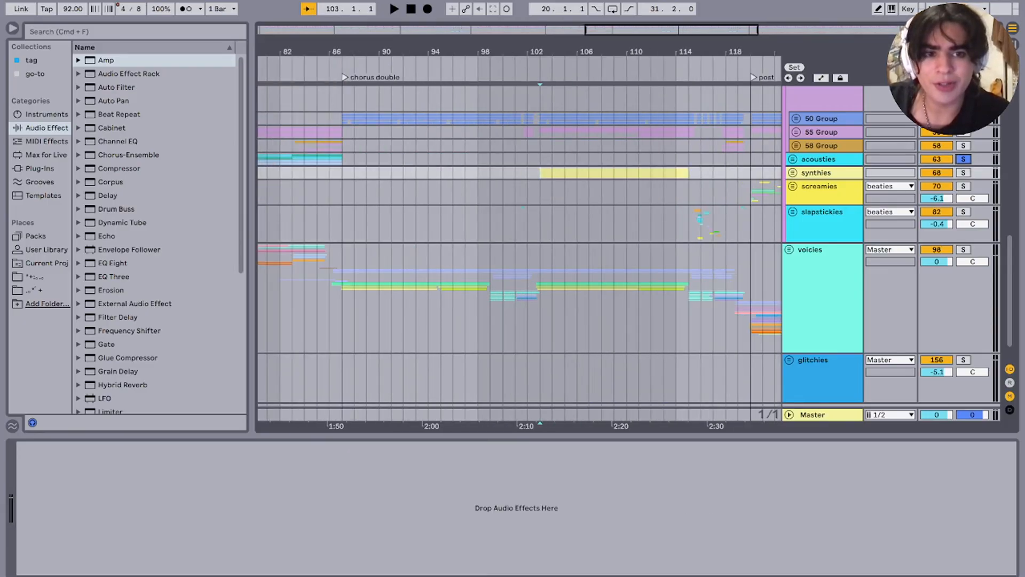
Step: Unfold and solo the synthies group, show the 69 Serum track's devices, and select its first clip at bar 103
{"action": "key", "text": "u"}
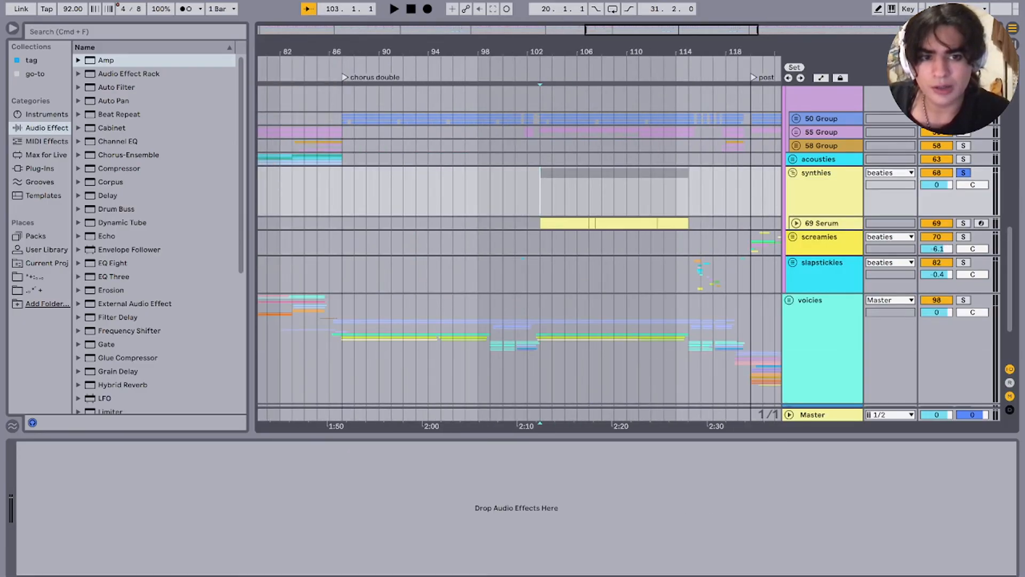
{"action": "left_click", "coordinate": [796, 223]}
{"action": "left_click", "coordinate": [796, 223]}
{"action": "double_click", "coordinate": [822, 223]}
{"action": "left_click", "coordinate": [552, 223]}
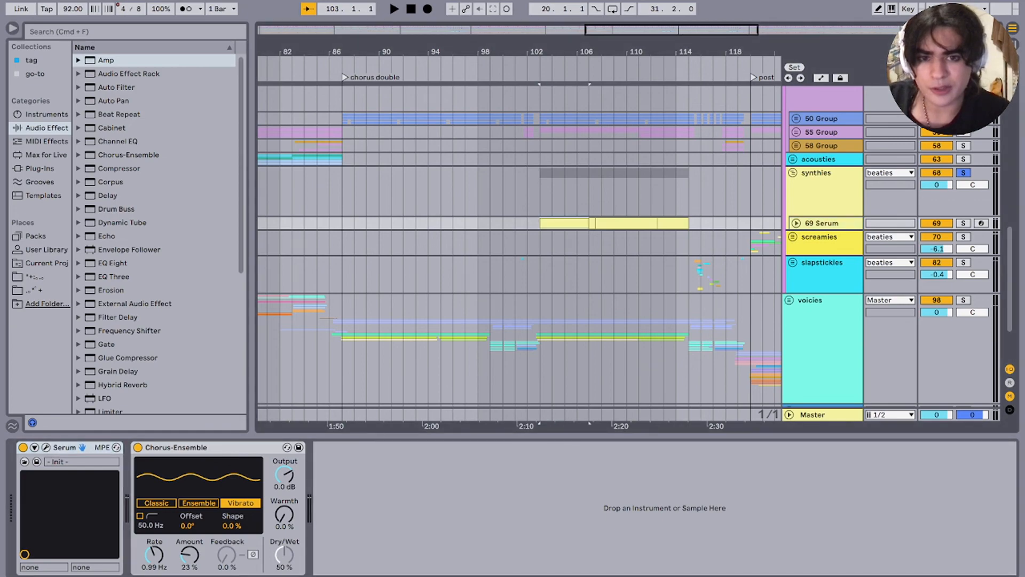
Step: Play the soloed synthies group from bar 103 in the double chorus
{"action": "key", "text": "minus"}
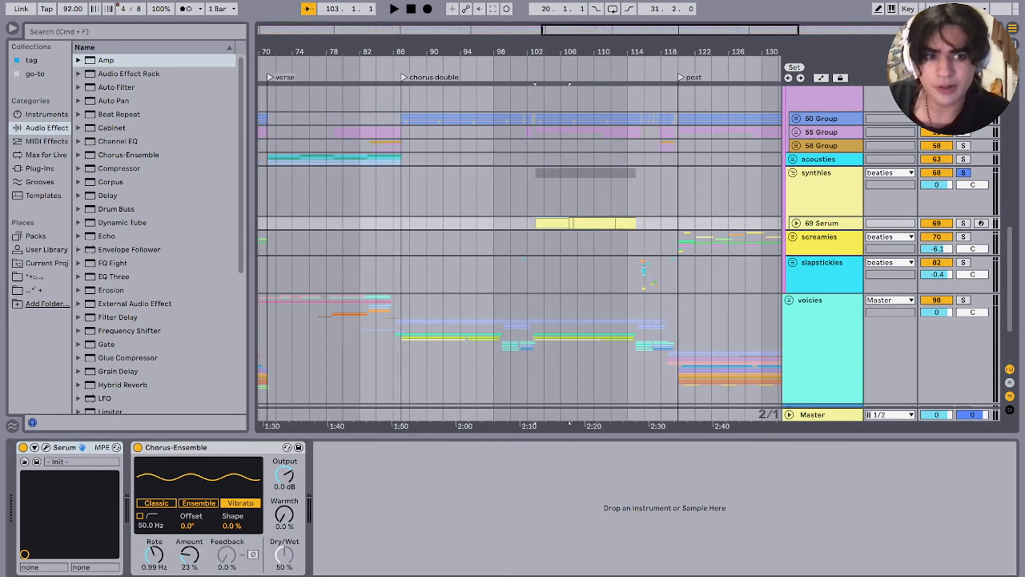
{"action": "key", "text": "space"}
{"action": "left_click", "coordinate": [822, 173]}
{"action": "scroll", "coordinate": [822, 172], "scroll_direction": "up", "scroll_amount": 5}
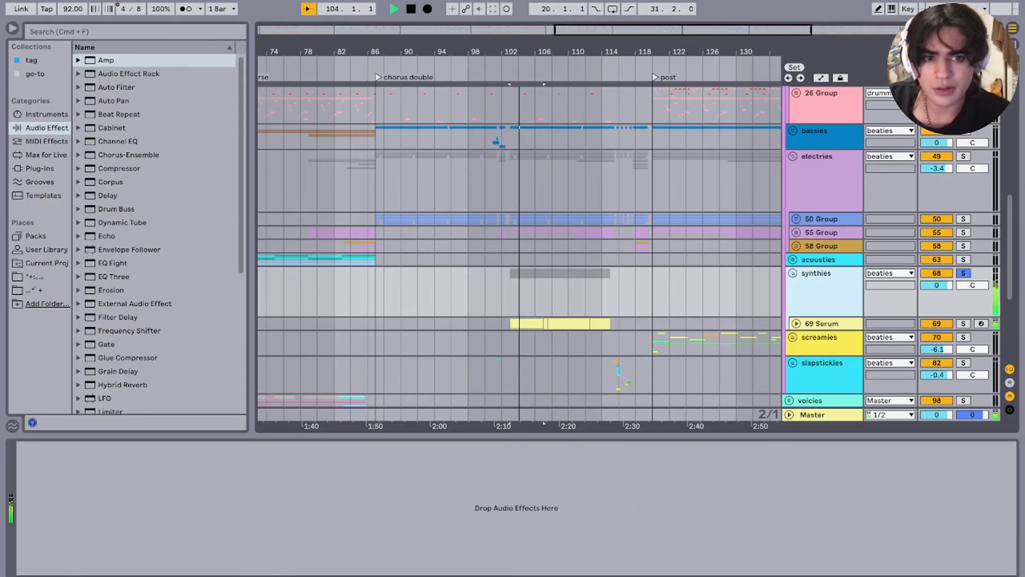
Step: Fold the electries and synthies groups
{"action": "scroll", "coordinate": [793, 235], "scroll_direction": "up", "scroll_amount": 3}
{"action": "left_click", "coordinate": [792, 234]}
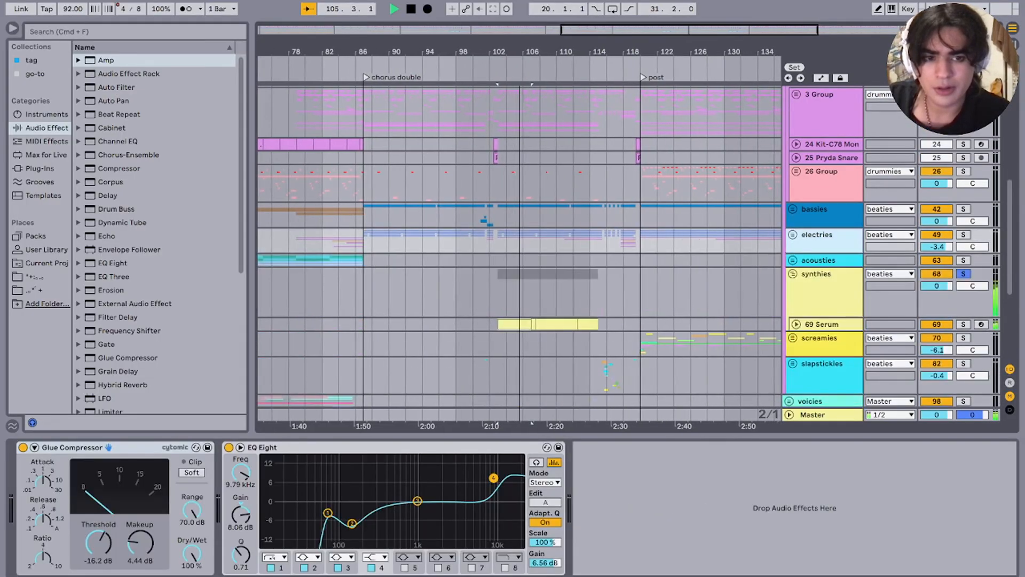
{"action": "left_click", "coordinate": [817, 273]}
{"action": "scroll", "coordinate": [822, 123], "scroll_direction": "up", "scroll_amount": 3}
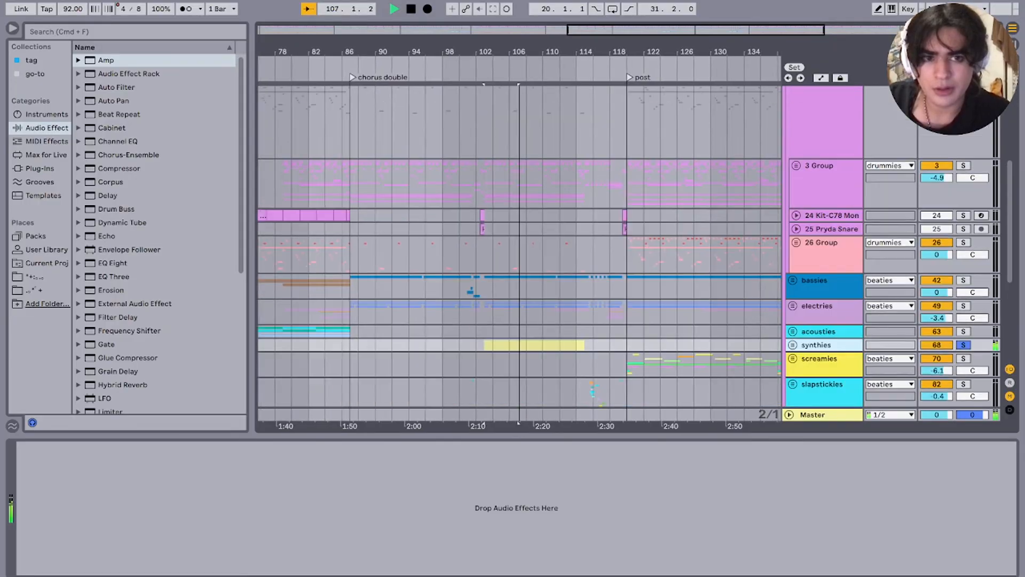
Step: Fold the drummies group and solo drummies, bassies, electries and acousties along with synthies
{"action": "double_click", "coordinate": [822, 123]}
{"action": "scroll", "coordinate": [822, 123], "scroll_direction": "up", "scroll_amount": 2}
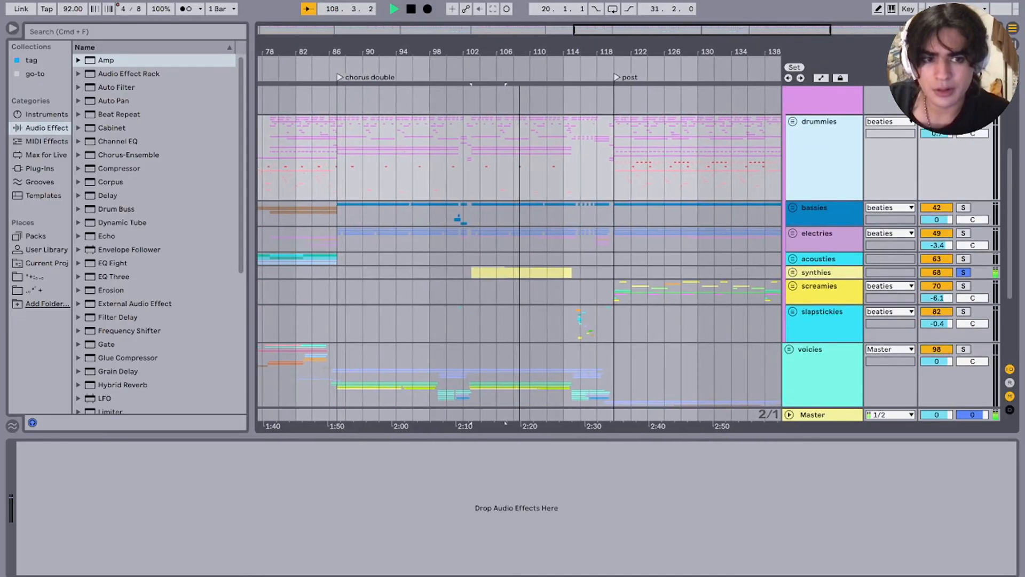
{"action": "left_click", "coordinate": [963, 259], "text": "super"}
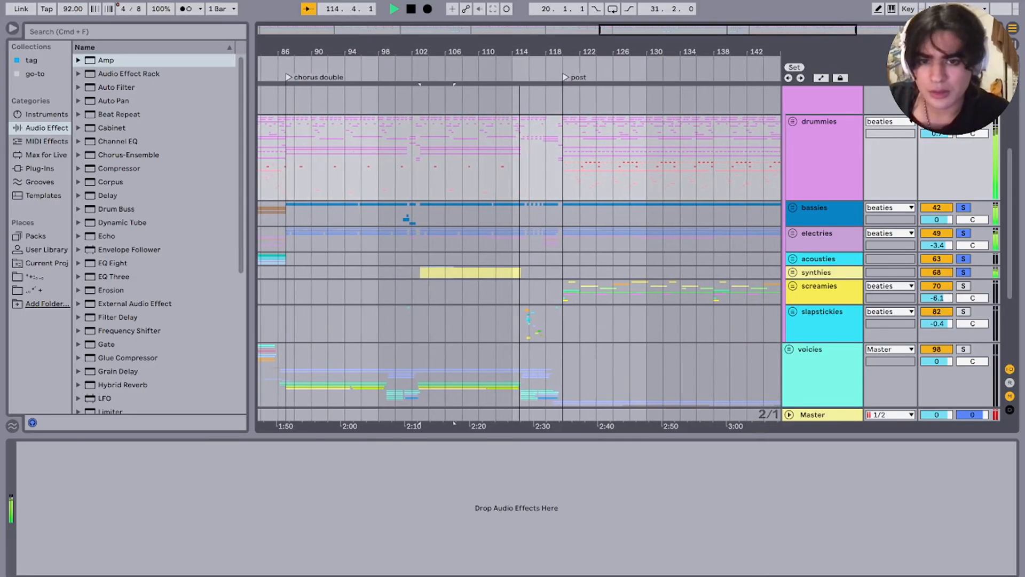
Step: Stop playback, return to the intro at bar 2, and unfold and solo the screamies group
{"action": "scroll", "coordinate": [519, 246], "scroll_direction": "left", "scroll_amount": 4}
{"action": "scroll", "coordinate": [518, 245], "scroll_direction": "down", "scroll_amount": 1}
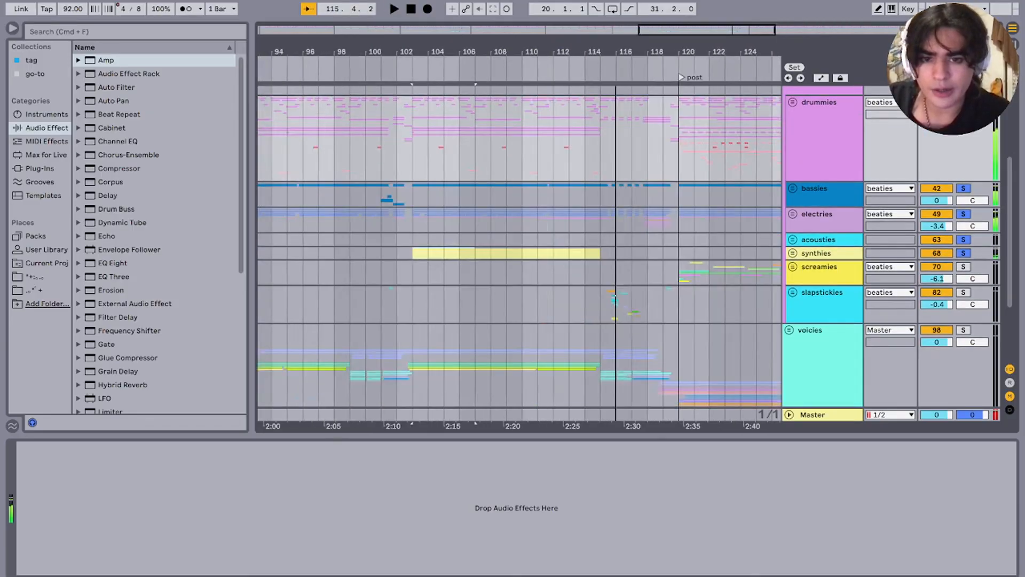
{"action": "scroll", "coordinate": [518, 240], "scroll_direction": "left", "scroll_amount": 10}
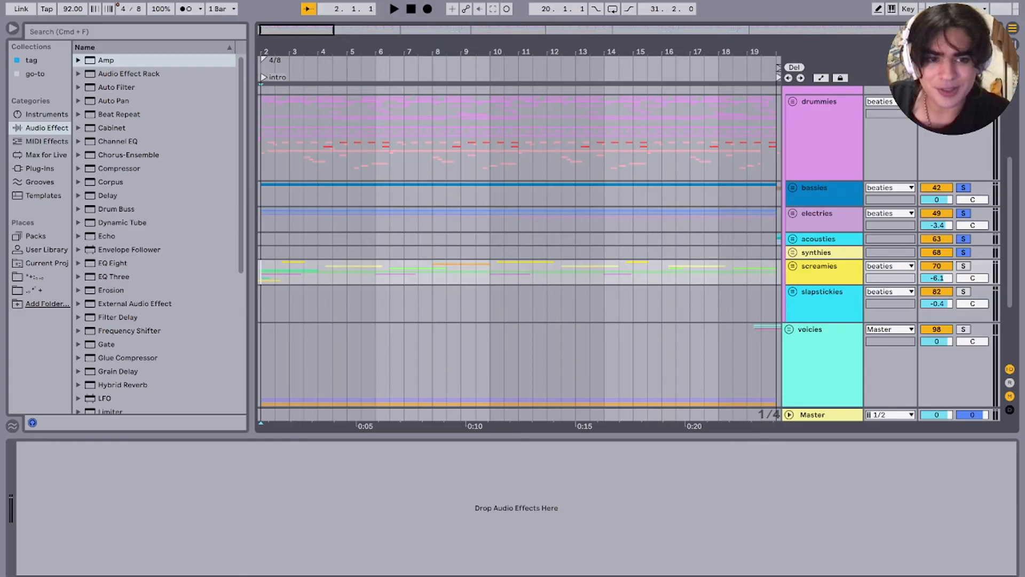
{"action": "scroll", "coordinate": [517, 240], "scroll_direction": "left", "scroll_amount": 1}
{"action": "scroll", "coordinate": [518, 240], "scroll_direction": "up", "scroll_amount": 1}
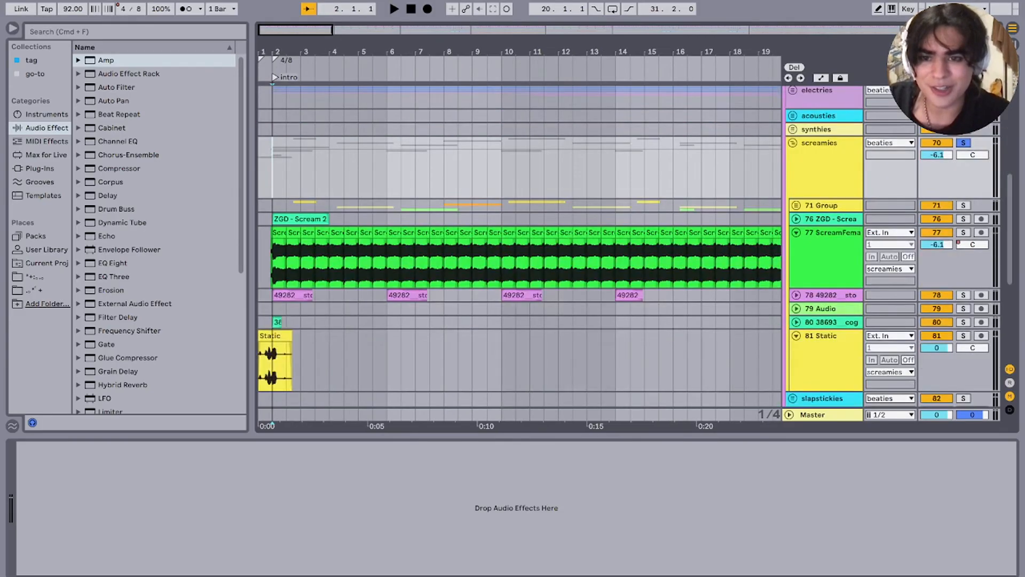
Step: Select the clip on 81 Static at bar 1 and play the soloed screamies group from there
{"action": "left_click", "coordinate": [267, 290]}
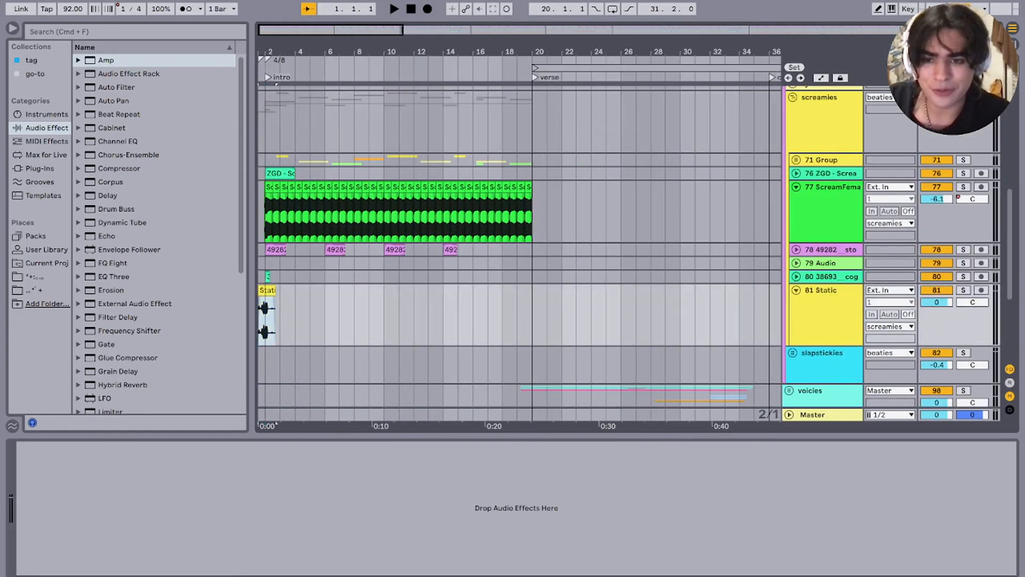
{"action": "scroll", "coordinate": [518, 240], "scroll_direction": "left", "scroll_amount": 2}
{"action": "scroll", "coordinate": [518, 240], "scroll_direction": "up", "scroll_amount": 1}
{"action": "scroll", "coordinate": [518, 240], "scroll_direction": "up", "scroll_amount": 1}
{"action": "key", "text": "space"}
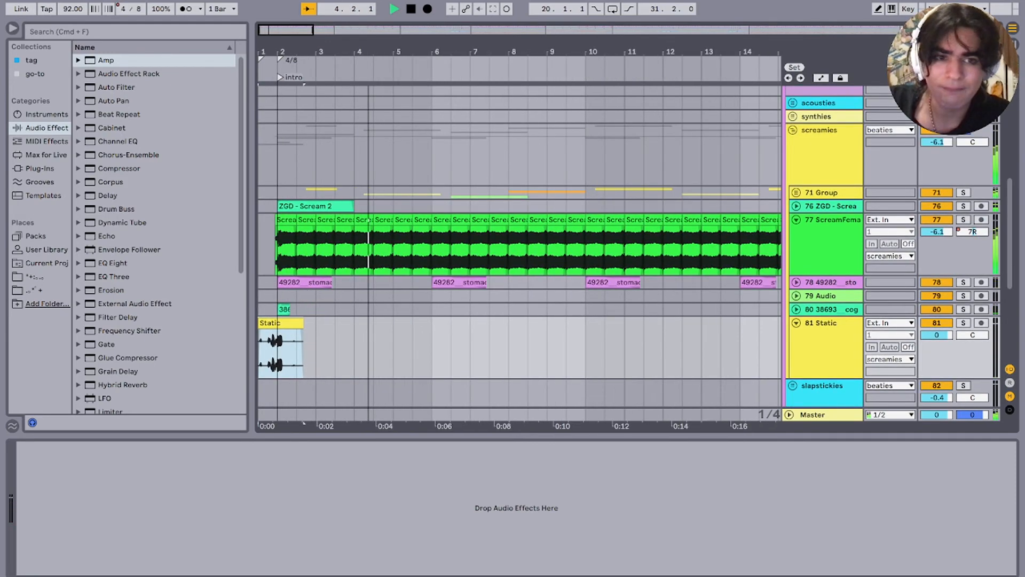
{"action": "scroll", "coordinate": [517, 240], "scroll_direction": "up", "scroll_amount": 1}
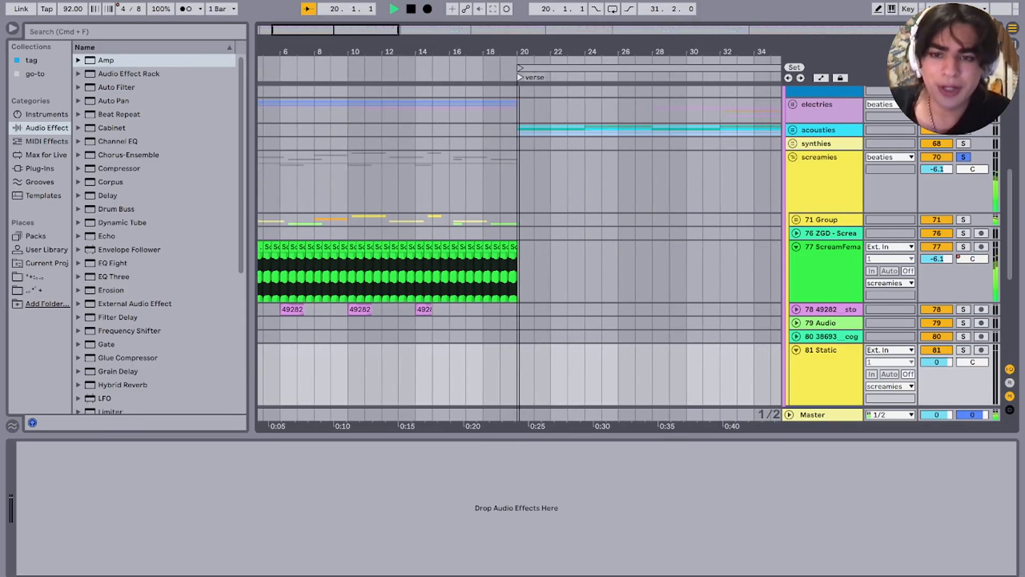
Step: Stop playback, point out the intro clips on 71 Group, and set the start position back to bar 2
{"action": "key", "text": "space"}
{"action": "left_click", "coordinate": [419, 219]}
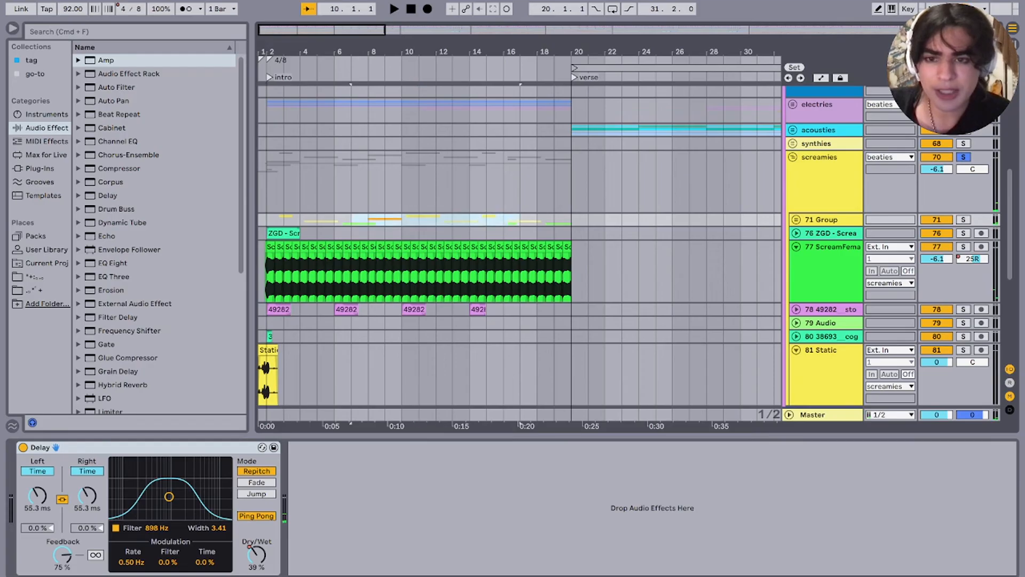
{"action": "scroll", "coordinate": [317, 219], "scroll_direction": "down", "scroll_amount": 3}
{"action": "left_click", "coordinate": [264, 187]}
Step: Fold the screamies group and solo the drummies group together with it
{"action": "scroll", "coordinate": [265, 186], "scroll_direction": "up", "scroll_amount": 8}
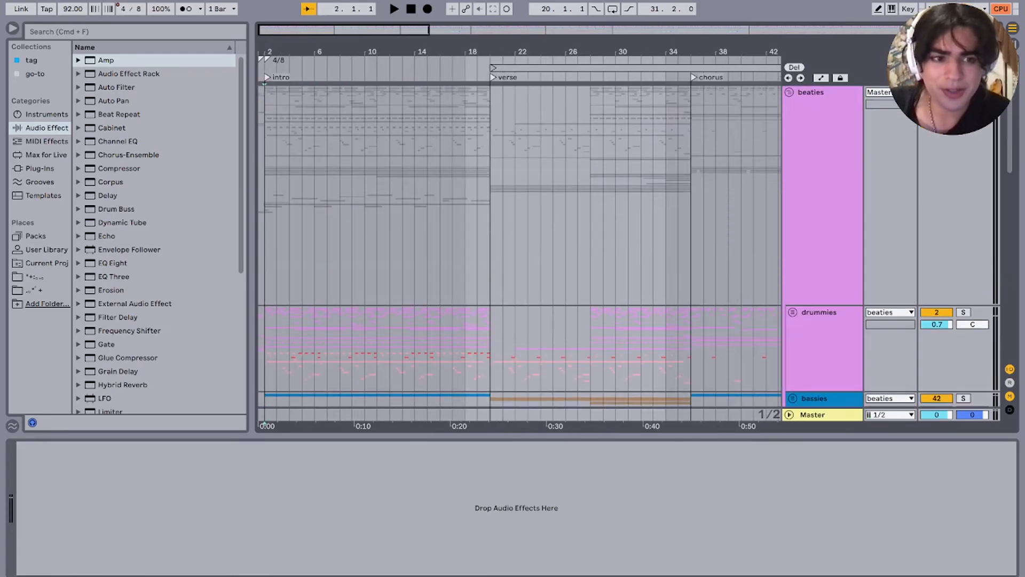
{"action": "scroll", "coordinate": [265, 187], "scroll_direction": "down", "scroll_amount": 6}
{"action": "scroll", "coordinate": [520, 240], "scroll_direction": "up", "scroll_amount": 5}
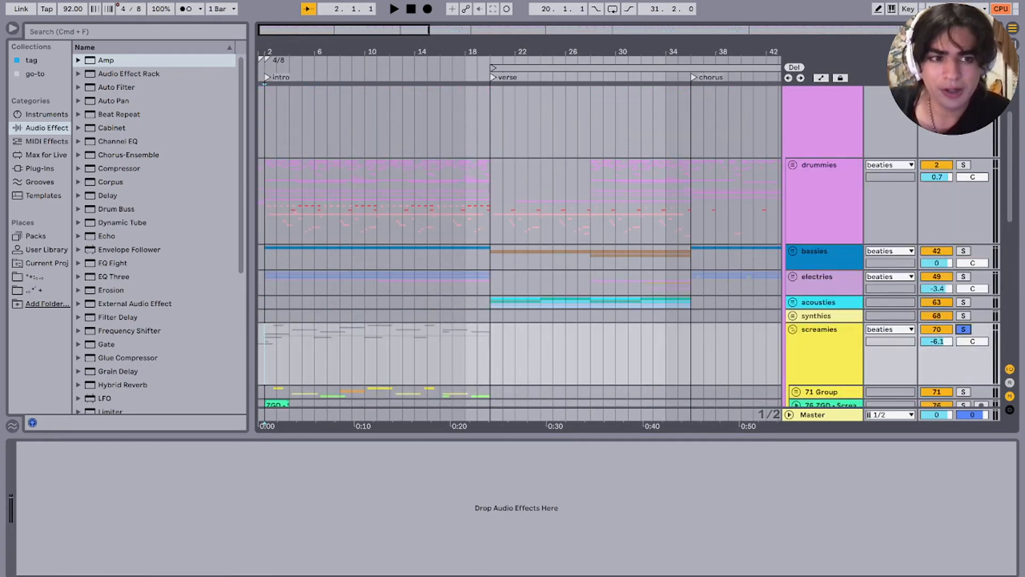
{"action": "left_click", "coordinate": [793, 367]}
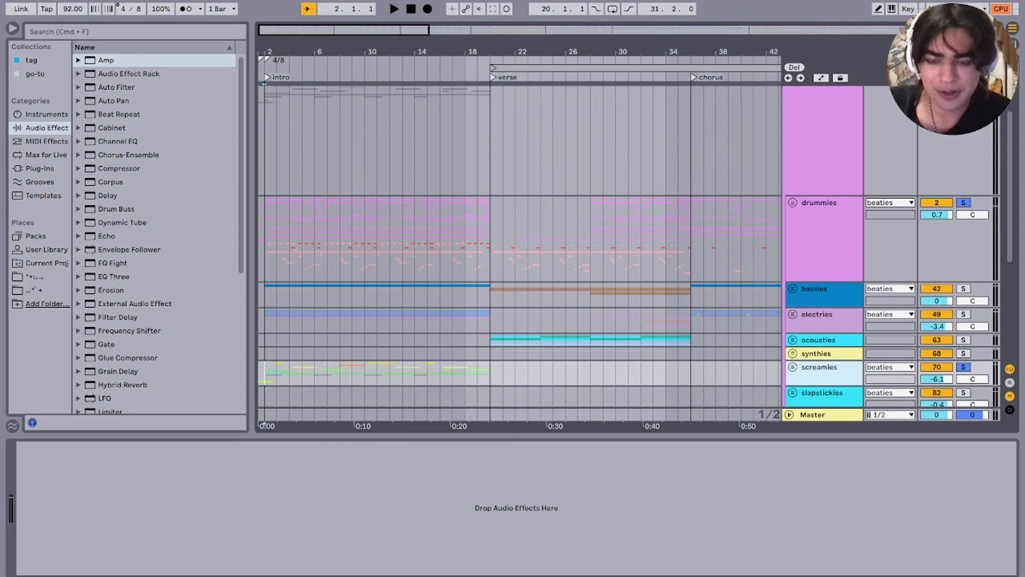
Step: Play the drummies and screamies groups together from the intro at bar 2
{"action": "key", "text": "space"}
{"action": "key", "text": "plus"}
{"action": "key", "text": "plus"}
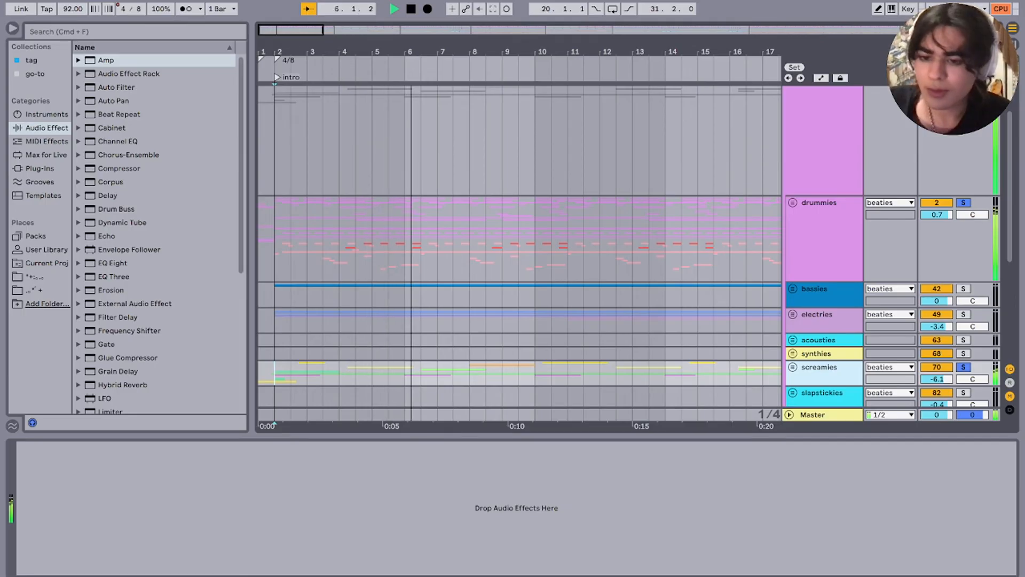
{"action": "key", "text": "minus"}
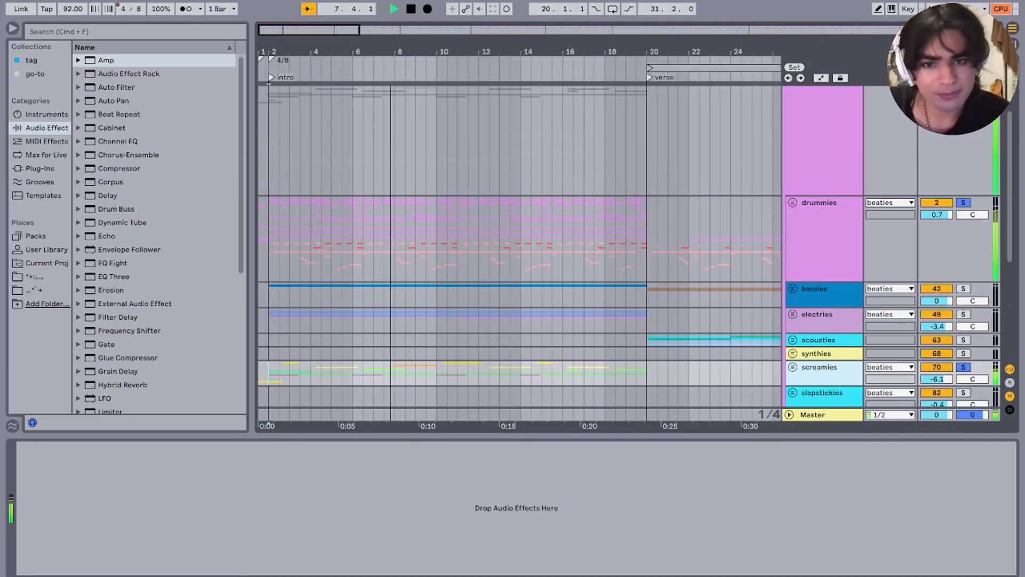
Step: Set the start position on the slapstickies group at bar 48 and play the full mix without solos from there
{"action": "scroll", "coordinate": [518, 251], "scroll_direction": "down", "scroll_amount": 3}
{"action": "scroll", "coordinate": [518, 251], "scroll_direction": "down", "scroll_amount": 1}
{"action": "left_click", "coordinate": [344, 347]}
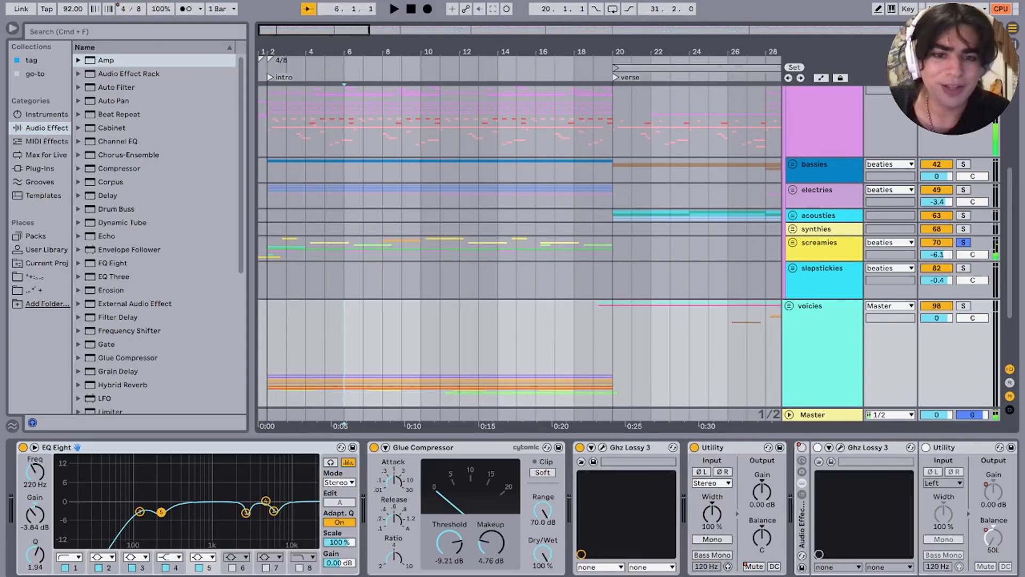
{"action": "scroll", "coordinate": [344, 347], "scroll_direction": "down", "scroll_amount": 5}
{"action": "left_click", "coordinate": [500, 281]}
{"action": "scroll", "coordinate": [499, 280], "scroll_direction": "up", "scroll_amount": 8}
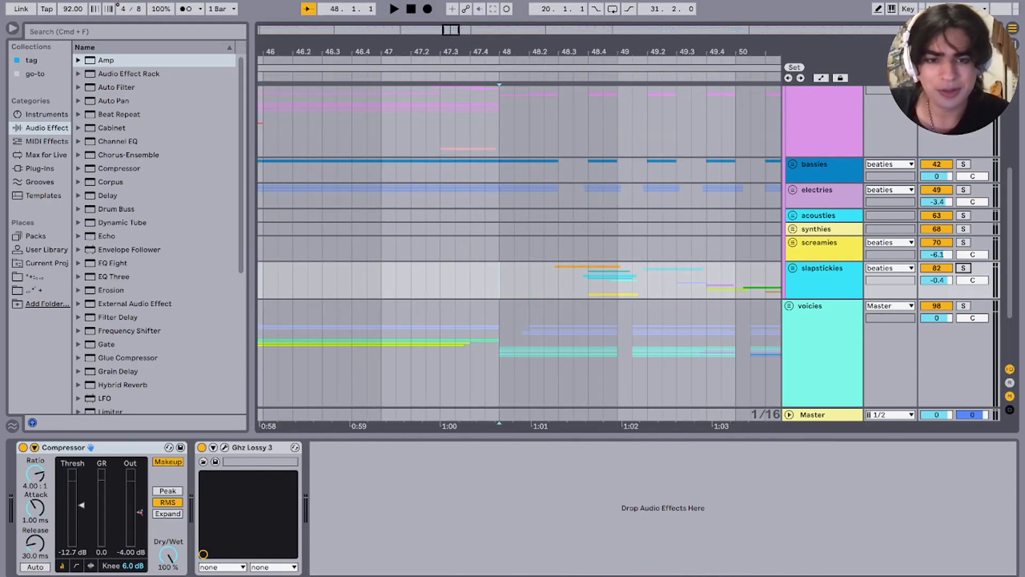
{"action": "key", "text": "space"}
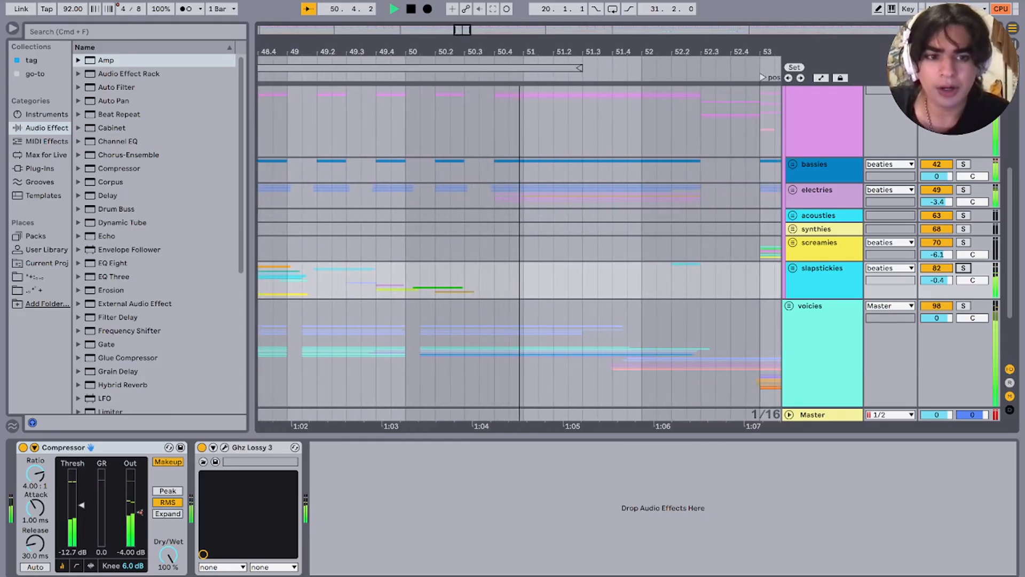
{"action": "key", "text": "space"}
Step: Solo the slapstickies group and unfold it to show its tracks
{"action": "left_click", "coordinate": [963, 267]}
{"action": "left_click", "coordinate": [785, 268]}
{"action": "left_click", "coordinate": [792, 268]}
{"action": "scroll", "coordinate": [520, 257], "scroll_direction": "left", "scroll_amount": 3}
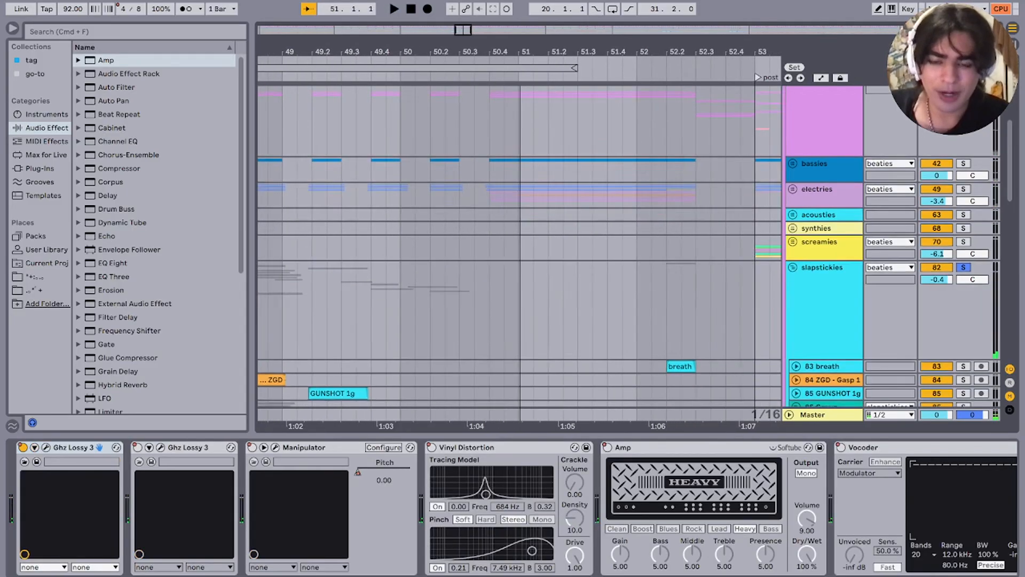
Step: Set the start position to bar 48.3 within slapstickies and select the unfolded 86 Group with its glass and impact tracks
{"action": "scroll", "coordinate": [521, 256], "scroll_direction": "down", "scroll_amount": 4}
{"action": "left_click", "coordinate": [342, 261]}
{"action": "scroll", "coordinate": [520, 256], "scroll_direction": "left", "scroll_amount": 3}
{"action": "left_click", "coordinate": [829, 232]}
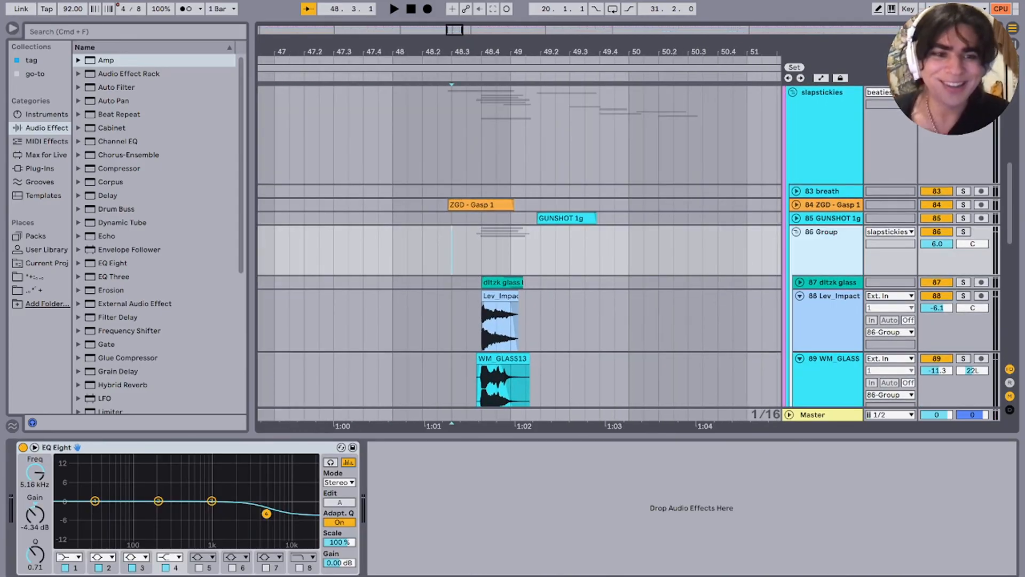
Step: Fold the 86 Group and the UMRU_kick track at the end of the slapstickies group
{"action": "key", "text": "Left"}
{"action": "key", "text": "Down"}
{"action": "key", "text": "Down"}
{"action": "key", "text": "Down"}
{"action": "key", "text": "Down"}
{"action": "key", "text": "Down"}
{"action": "key", "text": "Down"}
{"action": "key", "text": "Left"}
{"action": "key", "text": "Down"}
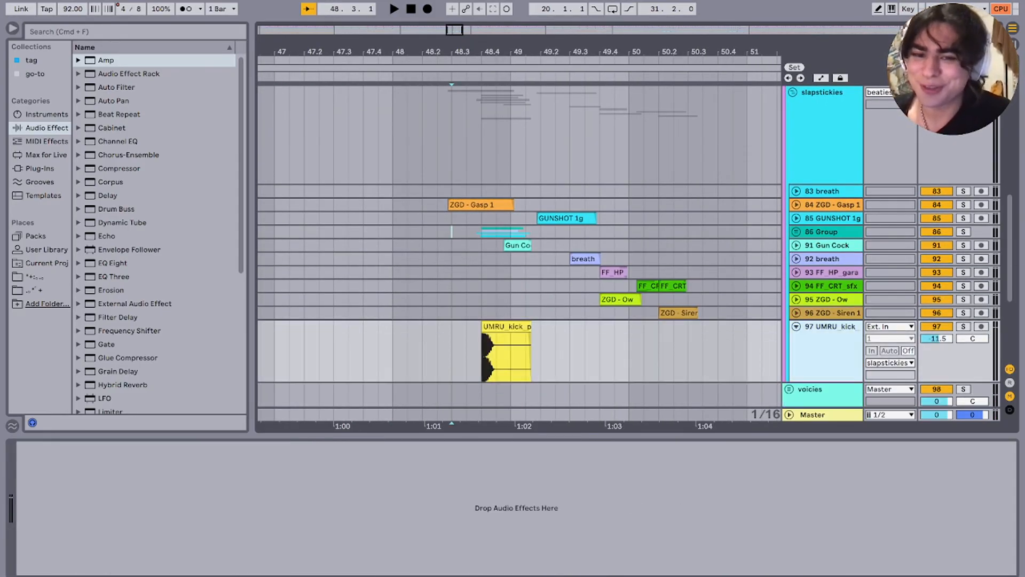
{"action": "key", "text": "Left"}
Step: Play the slapstickies effects from bar 48.3 and stop at about bar 50
{"action": "key", "text": "space"}
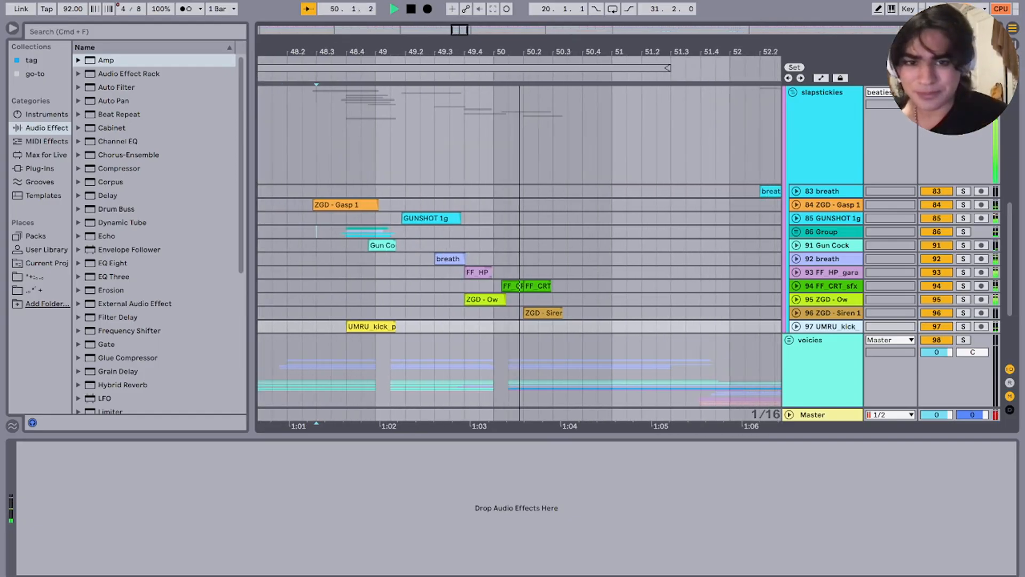
{"action": "key", "text": "space"}
{"action": "scroll", "coordinate": [521, 257], "scroll_direction": "left", "scroll_amount": 2}
{"action": "left_click", "coordinate": [422, 208]}
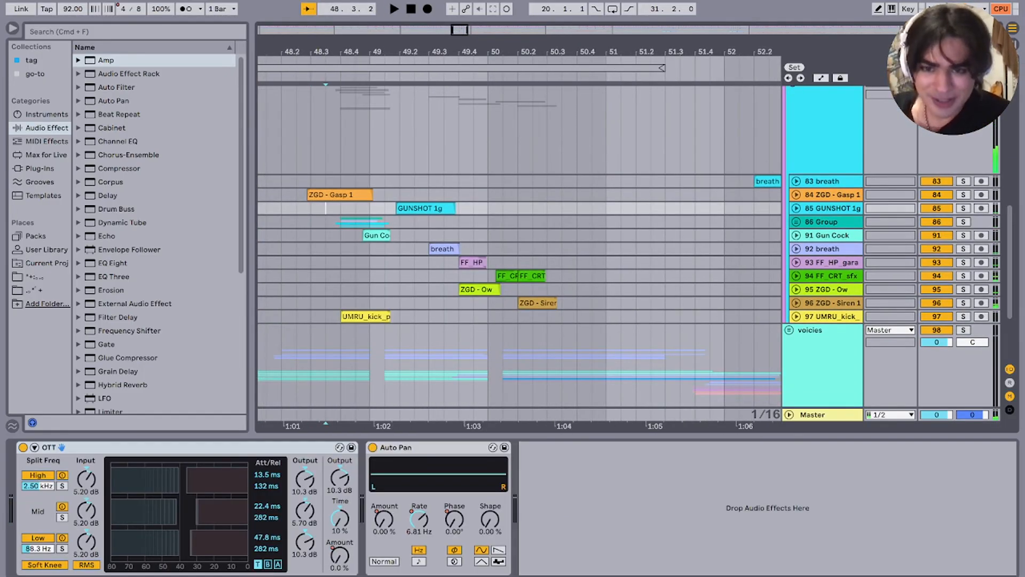
Step: Play the slapstickies effects again from the start of the ZGD - Gasp 1 clip, stopping after the Gun Cock clip
{"action": "left_click", "coordinate": [329, 195]}
{"action": "scroll", "coordinate": [328, 194], "scroll_direction": "up", "scroll_amount": 5}
{"action": "scroll", "coordinate": [328, 194], "scroll_direction": "left", "scroll_amount": 3}
{"action": "key", "text": "space"}
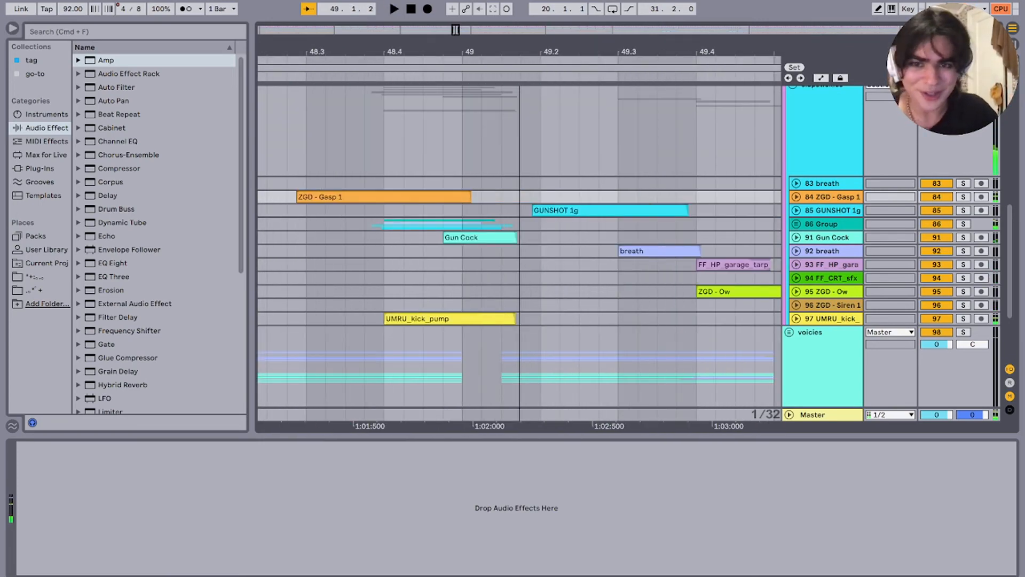
{"action": "left_click", "coordinate": [366, 210]}
{"action": "left_click", "coordinate": [366, 197]}
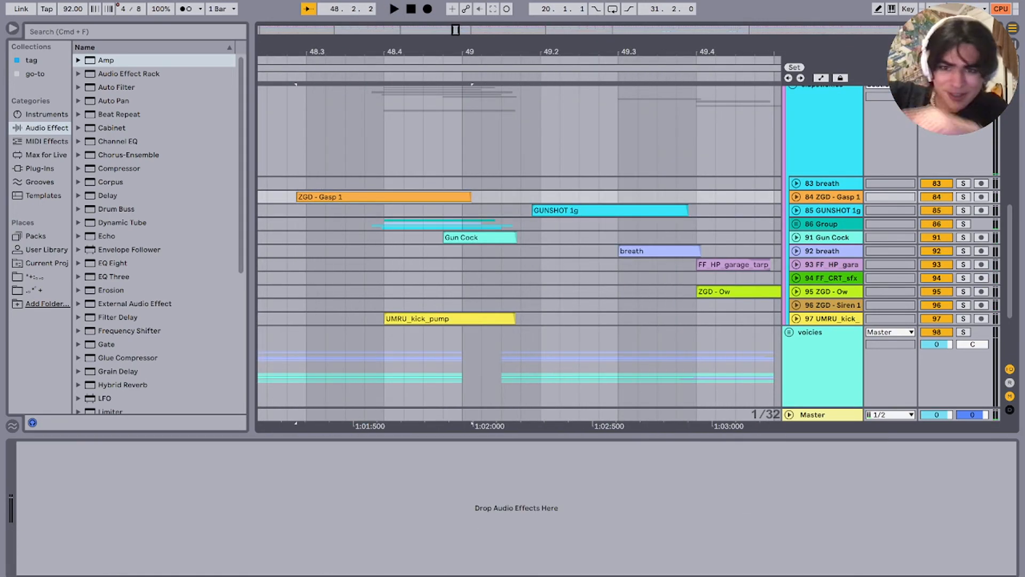
{"action": "key", "text": "space"}
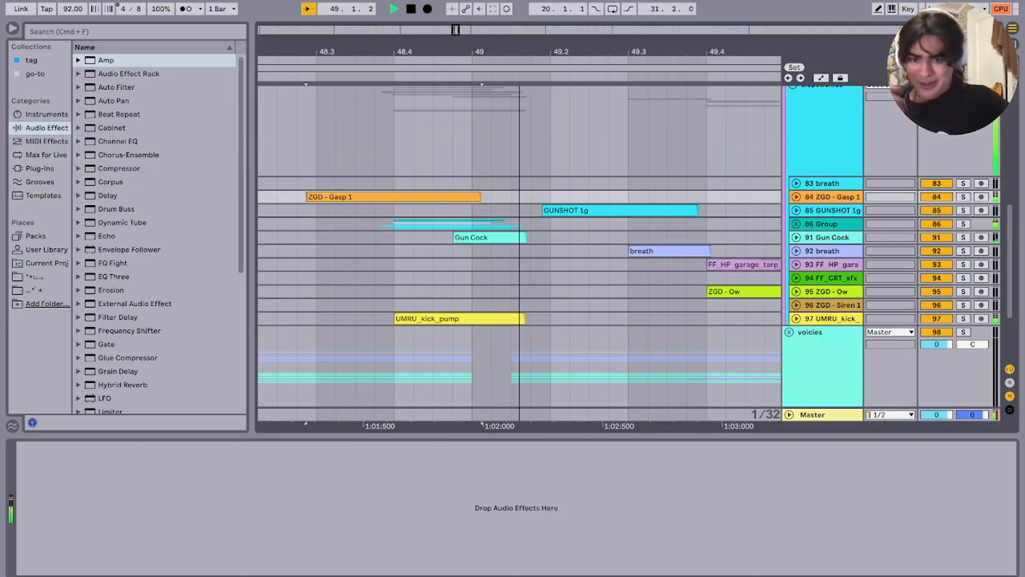
{"action": "key", "text": "space"}
Step: Solo the Gun Cock track, play its clip near bar 49, and remove the solo
{"action": "left_click", "coordinate": [349, 251]}
{"action": "left_click_drag", "start_coordinate": [349, 224], "coordinate": [389, 237]}
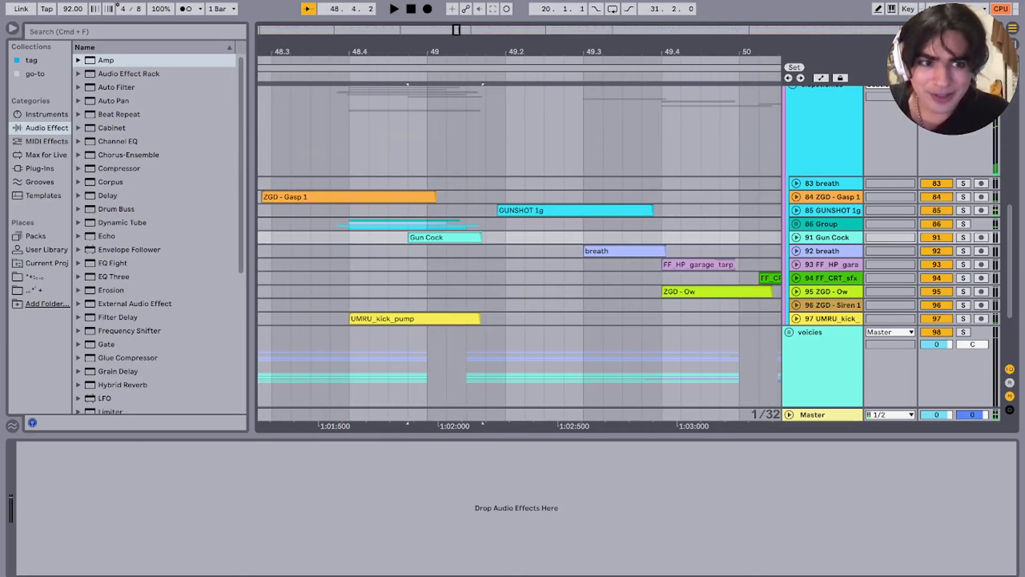
{"action": "left_click", "coordinate": [963, 237]}
{"action": "key", "text": "space"}
{"action": "key", "text": "space"}
{"action": "left_click", "coordinate": [963, 237]}
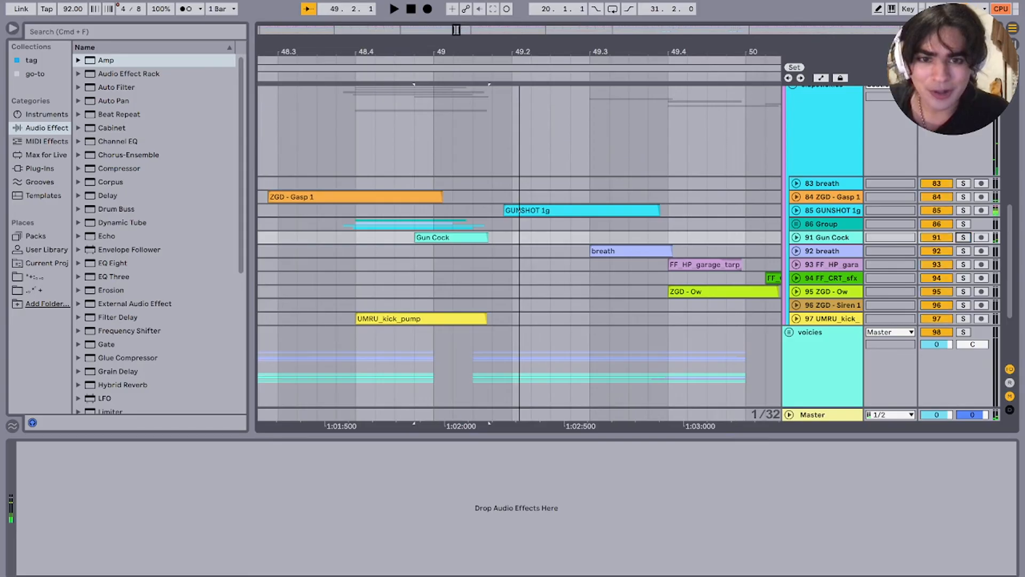
Step: Solo the GUNSHOT 1g track, play its clip, and remove the solo
{"action": "left_click", "coordinate": [963, 211]}
{"action": "left_click", "coordinate": [581, 210]}
{"action": "key", "text": "space"}
{"action": "scroll", "coordinate": [582, 210], "scroll_direction": "up", "scroll_amount": 2}
{"action": "key", "text": "space"}
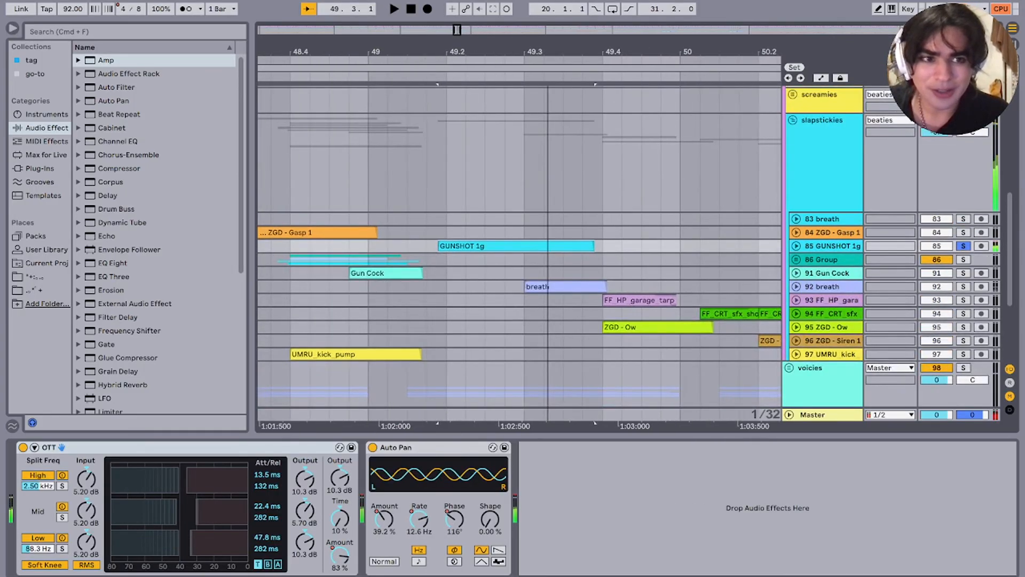
{"action": "key", "text": "s"}
Step: Play the effects from the breath, ZGD - Ow and FF_CRT_sfx clips in turn
{"action": "left_click", "coordinate": [548, 286]}
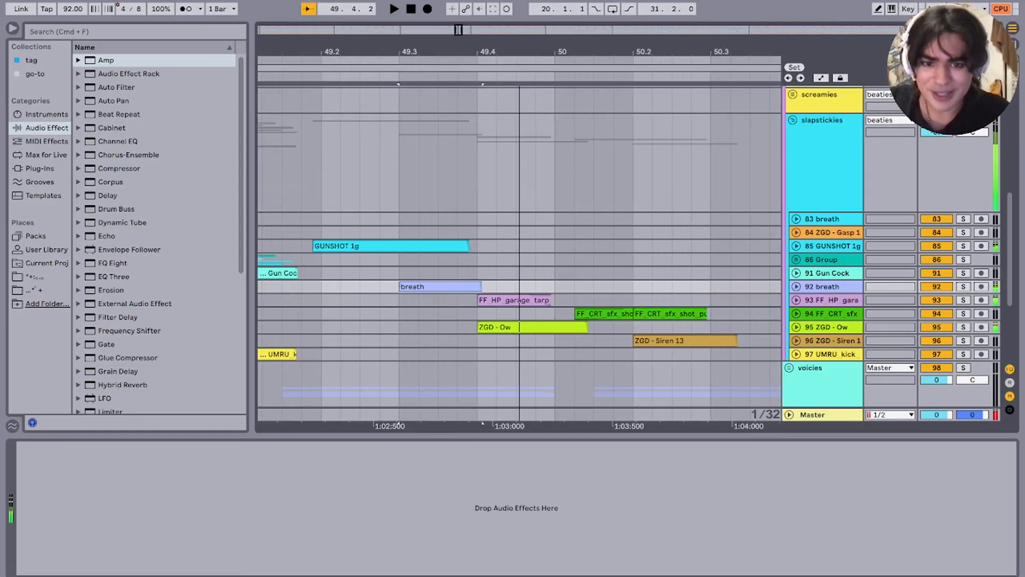
{"action": "left_click", "coordinate": [496, 340]}
{"action": "left_click", "coordinate": [499, 327]}
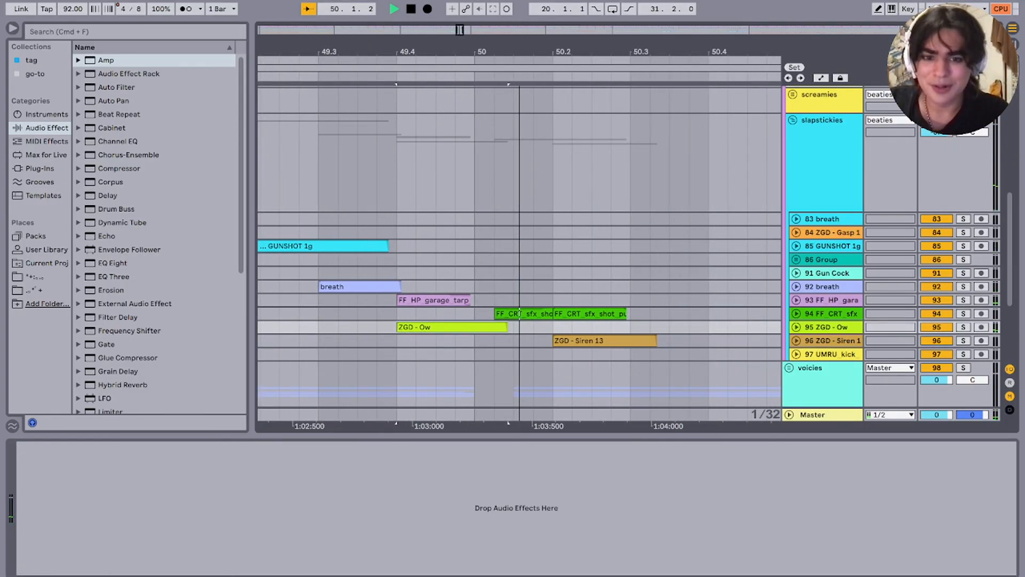
{"action": "left_click", "coordinate": [517, 313]}
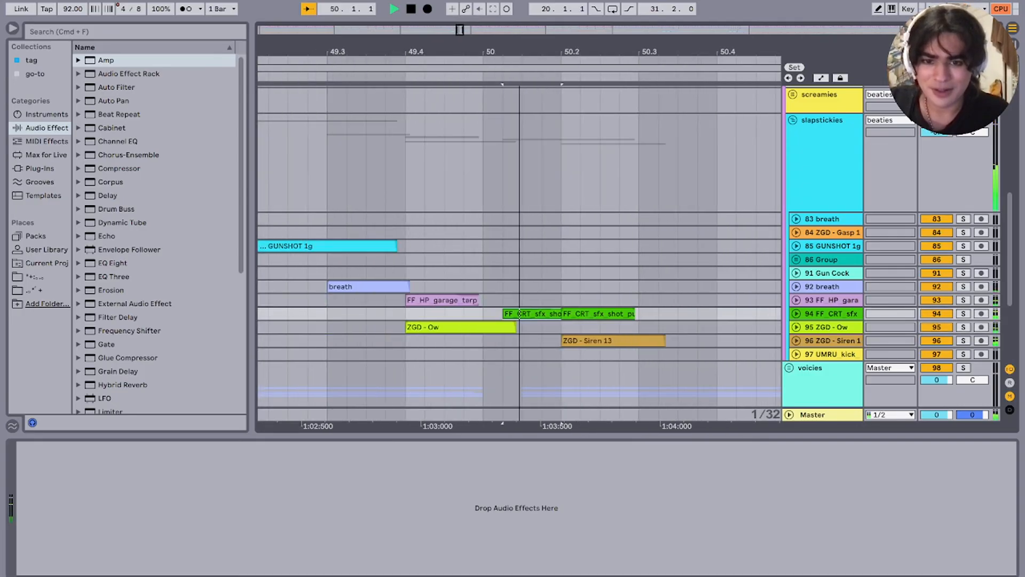
{"action": "scroll", "coordinate": [502, 314], "scroll_direction": "up", "scroll_amount": 4}
{"action": "key", "text": "space"}
Step: Select the time range around the ZGD - Siren 13 clip between bars 50.1 and 50.4
{"action": "scroll", "coordinate": [489, 314], "scroll_direction": "down", "scroll_amount": 5}
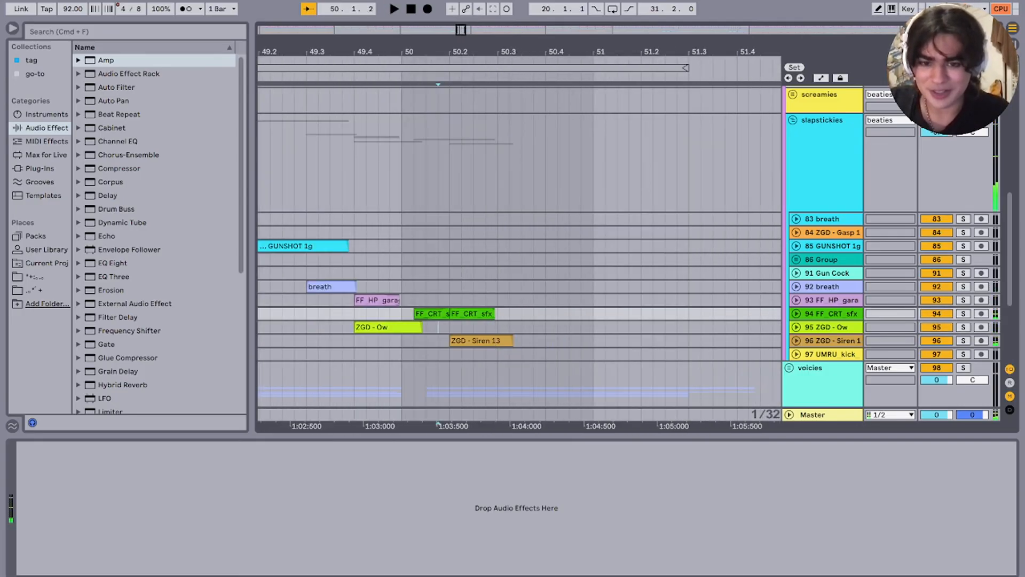
{"action": "left_click_drag", "start_coordinate": [438, 327], "coordinate": [580, 344]}
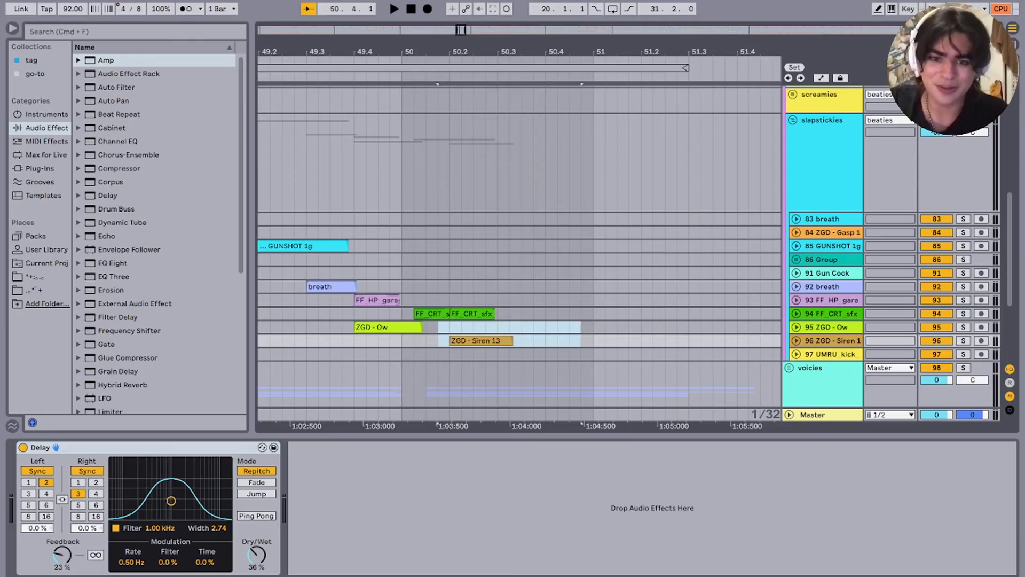
{"action": "left_click", "coordinate": [577, 326]}
Step: Play the whole slapstickies effect sequence together from about bar 48.3
{"action": "scroll", "coordinate": [576, 327], "scroll_direction": "down", "scroll_amount": 5}
{"action": "left_click", "coordinate": [426, 287]}
{"action": "key", "text": "space"}
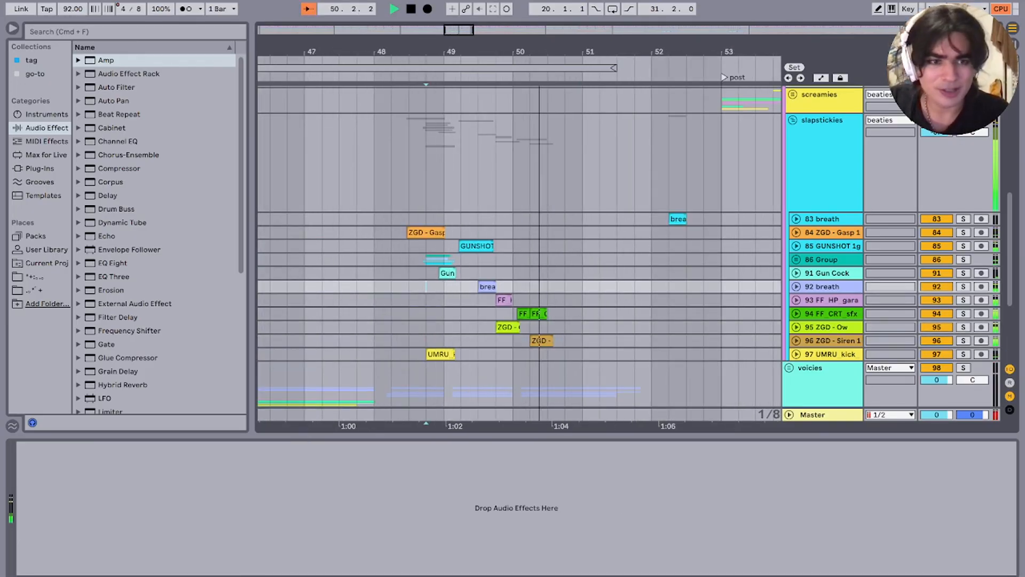
{"action": "key", "text": "space"}
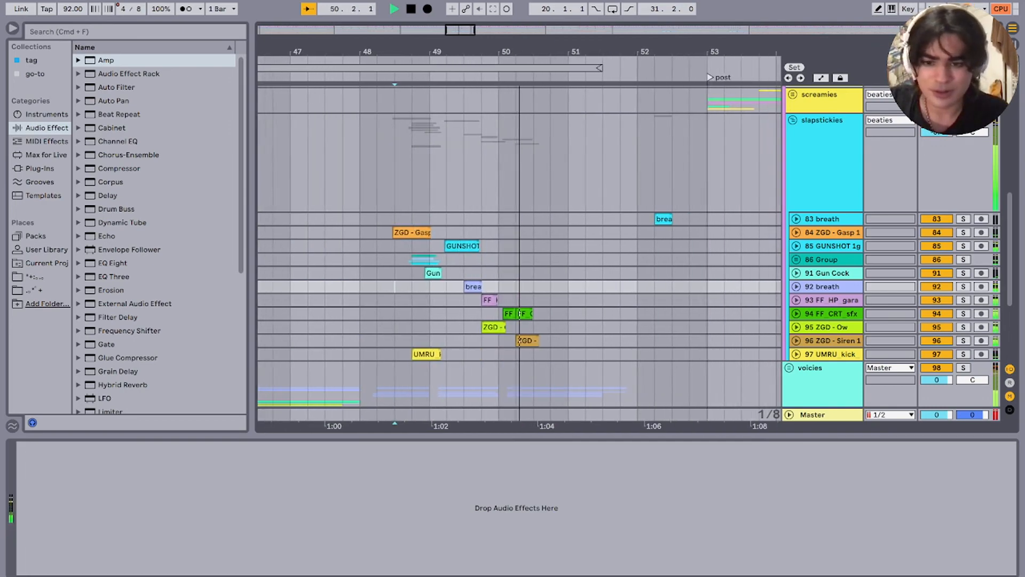
Step: Fold the slapstickies group, stop playback, and set the start position to bar 48 on it
{"action": "left_click", "coordinate": [823, 155]}
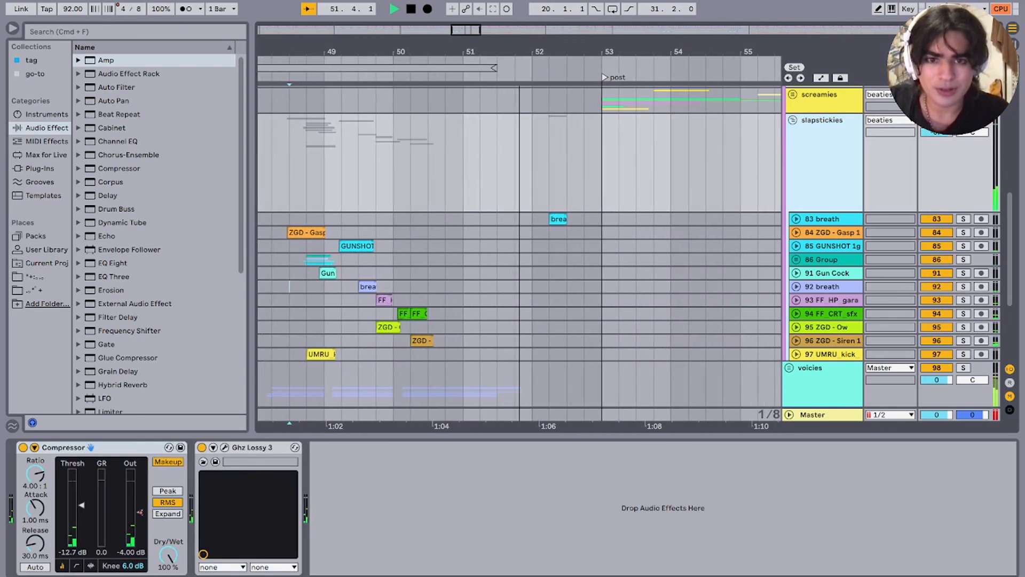
{"action": "left_click", "coordinate": [792, 120]}
{"action": "scroll", "coordinate": [510, 130], "scroll_direction": "down", "scroll_amount": 5}
{"action": "left_click", "coordinate": [510, 131]}
{"action": "key", "text": "space"}
{"action": "scroll", "coordinate": [510, 130], "scroll_direction": "down", "scroll_amount": 1}
{"action": "left_click", "coordinate": [472, 131]}
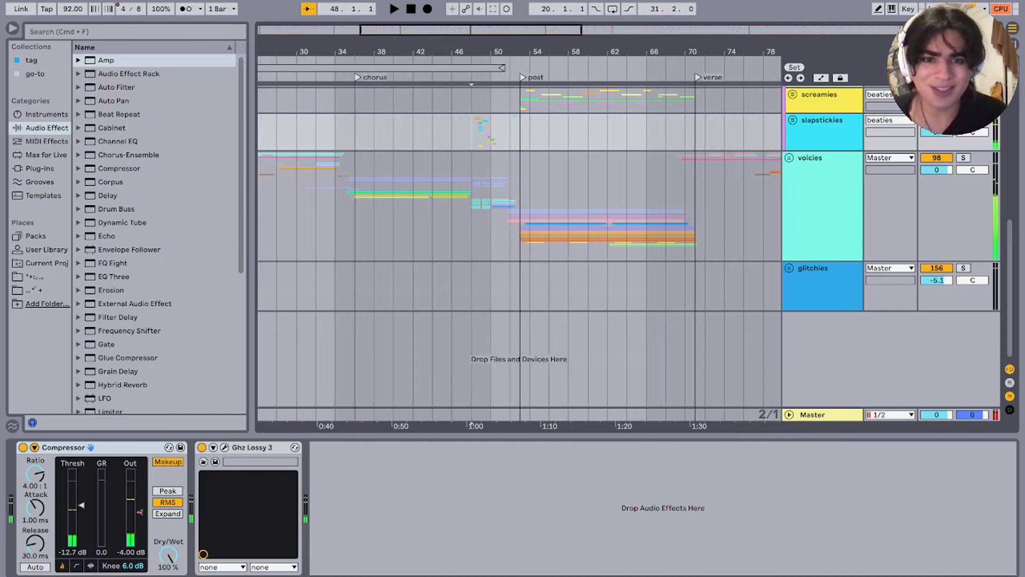
Step: Set the start position on the slapstickies group to bar 50.3
{"action": "scroll", "coordinate": [472, 131], "scroll_direction": "up", "scroll_amount": 5}
{"action": "left_click_drag", "start_coordinate": [589, 132], "coordinate": [471, 132]}
{"action": "left_click_drag", "start_coordinate": [538, 132], "coordinate": [488, 132]}
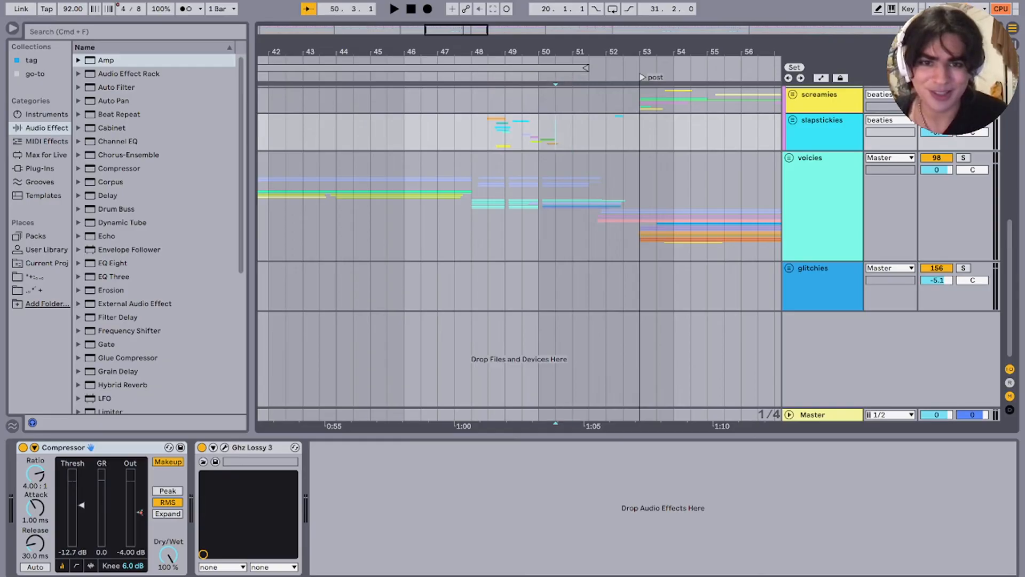
{"action": "left_click", "coordinate": [623, 132]}
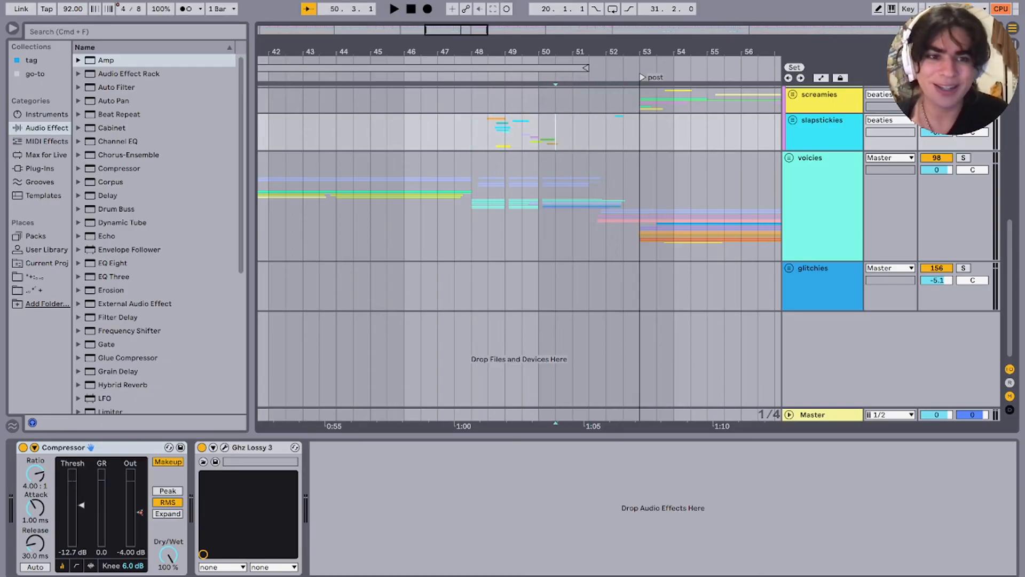
Step: Select the beaties group and play the song from about bar 56 in the post section
{"action": "scroll", "coordinate": [518, 240], "scroll_direction": "down", "scroll_amount": 5}
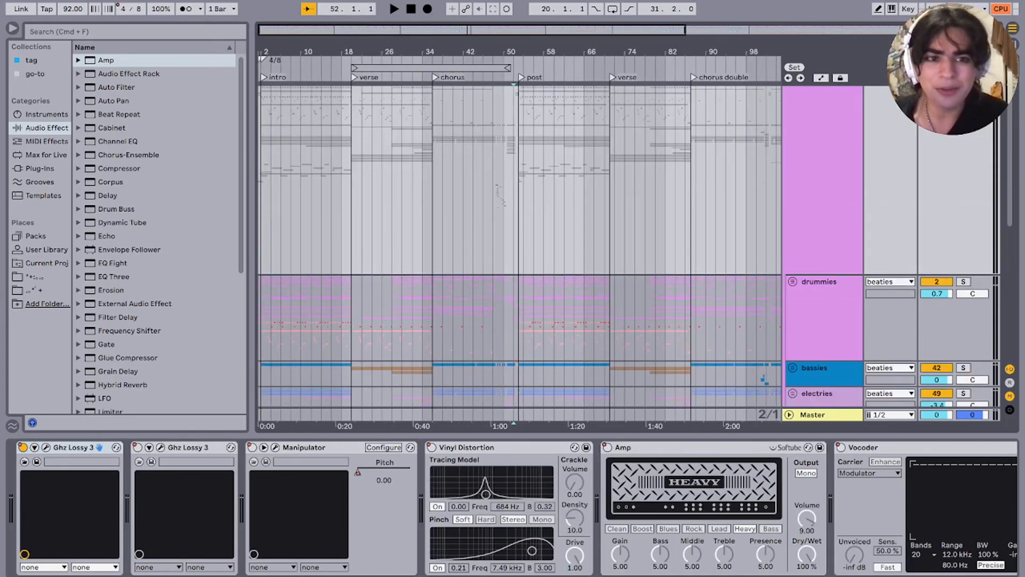
{"action": "scroll", "coordinate": [519, 240], "scroll_direction": "down", "scroll_amount": 3}
{"action": "scroll", "coordinate": [519, 241], "scroll_direction": "up", "scroll_amount": 2}
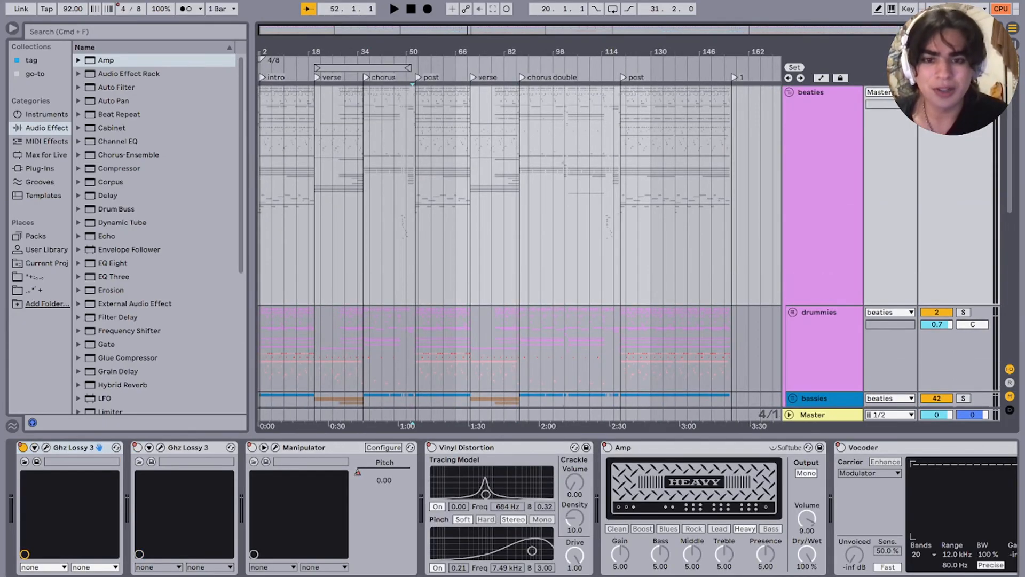
{"action": "left_click", "coordinate": [822, 195]}
{"action": "left_click", "coordinate": [430, 240]}
{"action": "key", "text": "space"}
Step: Unfold the voicies group and its posties subgroup to show the vocal tracks of the 143 Group
{"action": "scroll", "coordinate": [430, 240], "scroll_direction": "down", "scroll_amount": 10}
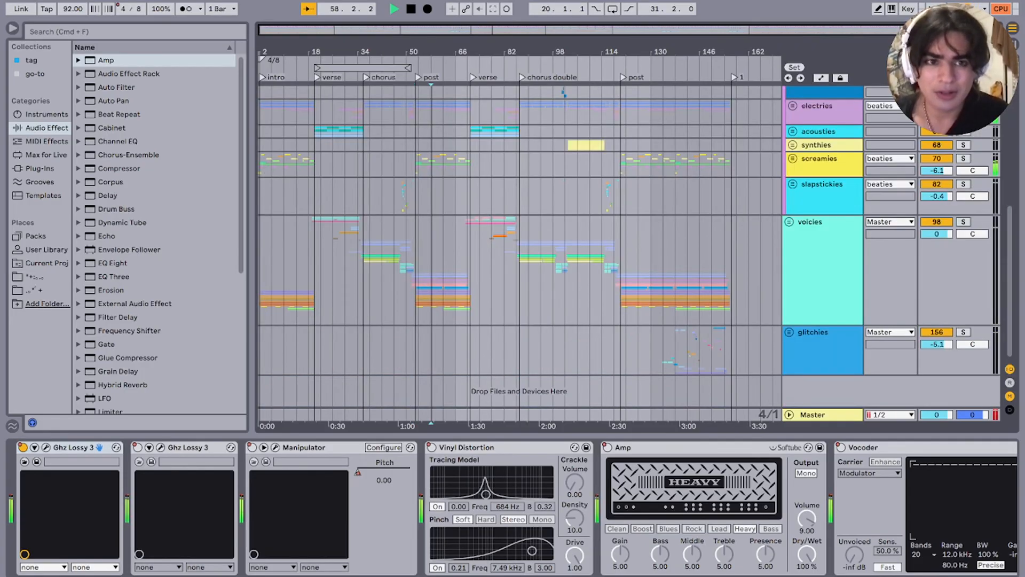
{"action": "scroll", "coordinate": [519, 240], "scroll_direction": "up", "scroll_amount": 5}
{"action": "left_click", "coordinate": [789, 92]}
{"action": "left_click", "coordinate": [816, 275]}
{"action": "left_click", "coordinate": [817, 385]}
{"action": "scroll", "coordinate": [817, 363], "scroll_direction": "down", "scroll_amount": 2}
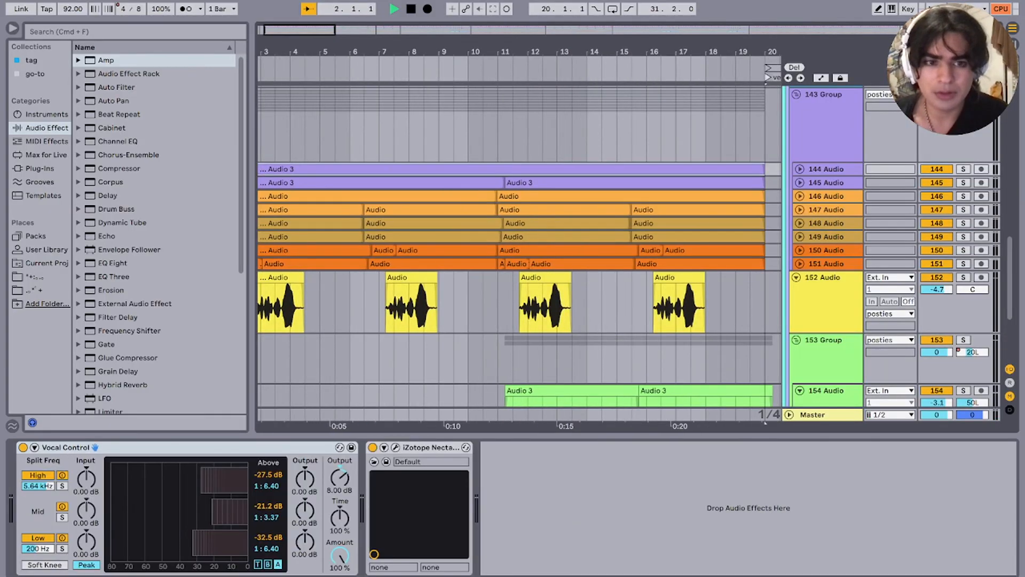
Step: Play the 143 Group's vocal stack in the post section, and again from the intro at bar 2
{"action": "scroll", "coordinate": [519, 240], "scroll_direction": "down", "scroll_amount": 10}
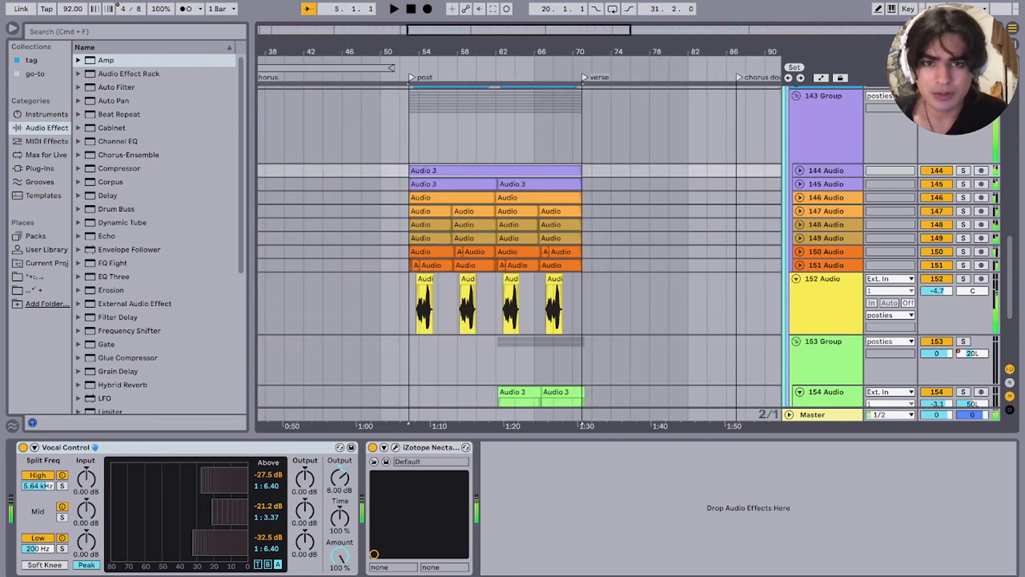
{"action": "scroll", "coordinate": [519, 240], "scroll_direction": "up", "scroll_amount": 4}
{"action": "key", "text": "space"}
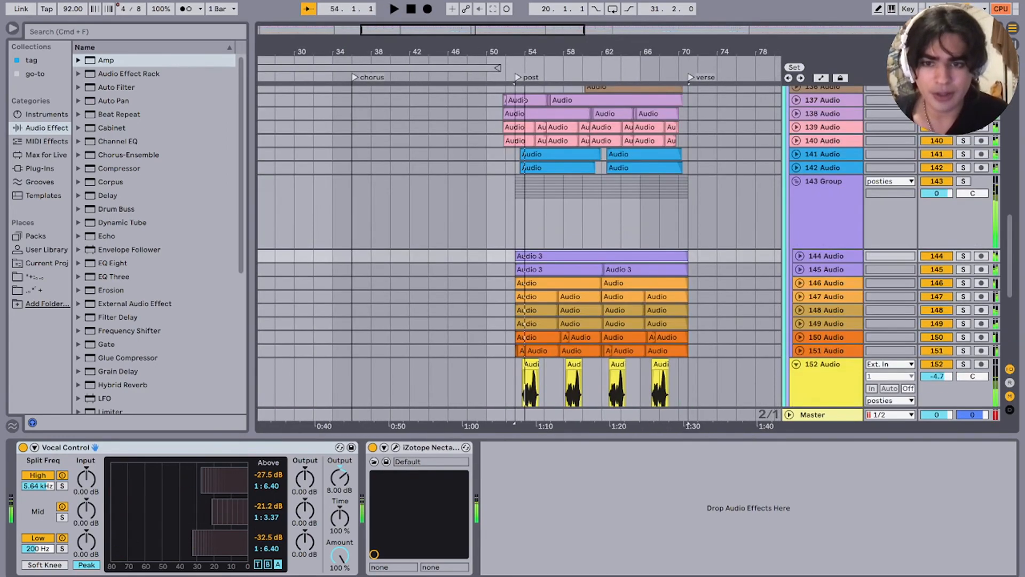
{"action": "scroll", "coordinate": [519, 240], "scroll_direction": "left", "scroll_amount": 10}
{"action": "left_click", "coordinate": [331, 249]}
{"action": "key", "text": "space"}
{"action": "scroll", "coordinate": [519, 240], "scroll_direction": "up", "scroll_amount": 5}
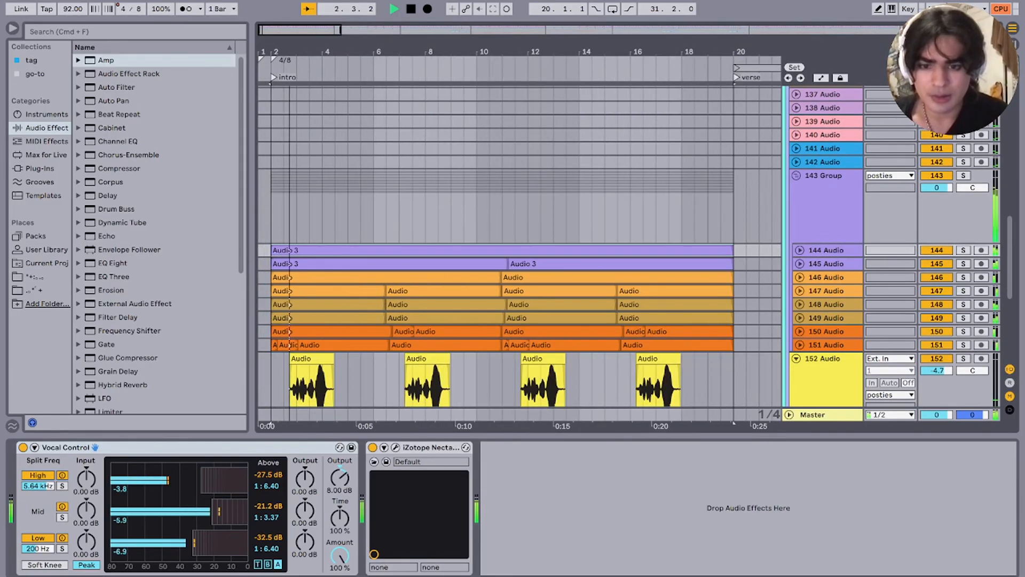
Step: Turn off the 143 Group's effect rack with Auto Pan, Flanger Warm and Pedal, and play the vocals without it
{"action": "left_click", "coordinate": [825, 205]}
{"action": "key", "text": "space"}
{"action": "left_click", "coordinate": [24, 447]}
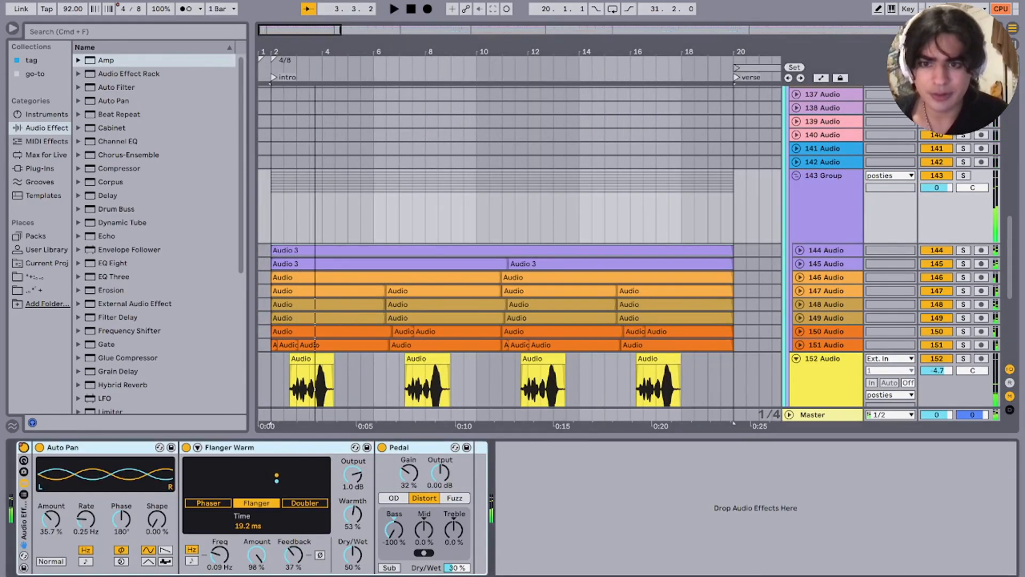
{"action": "key", "text": "space"}
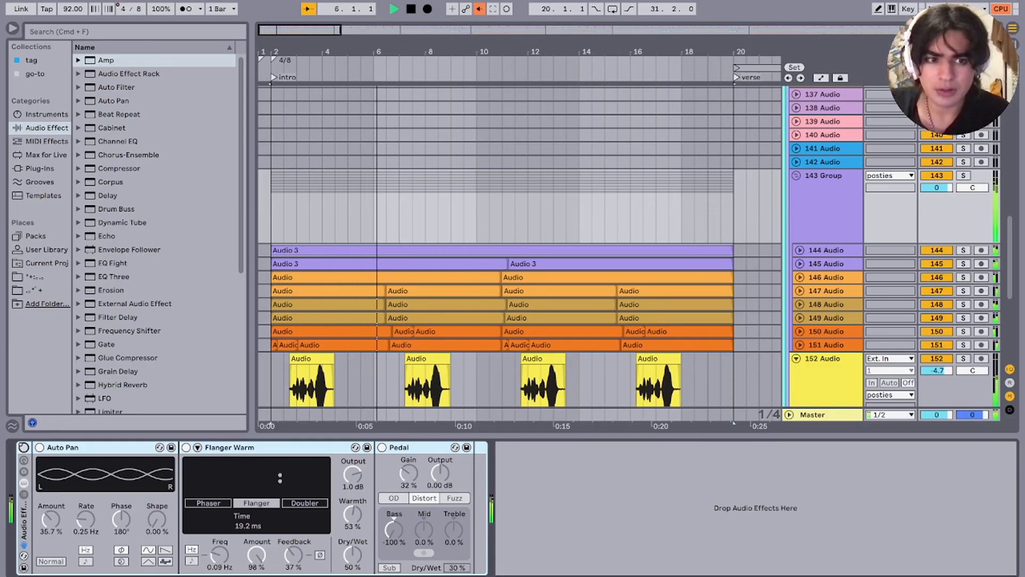
Step: Solo vocal tracks 144 and 145 together and play them from bar 2
{"action": "key", "text": "space"}
{"action": "left_click", "coordinate": [963, 250]}
{"action": "left_click", "coordinate": [963, 264], "text": "super"}
{"action": "key", "text": "space"}
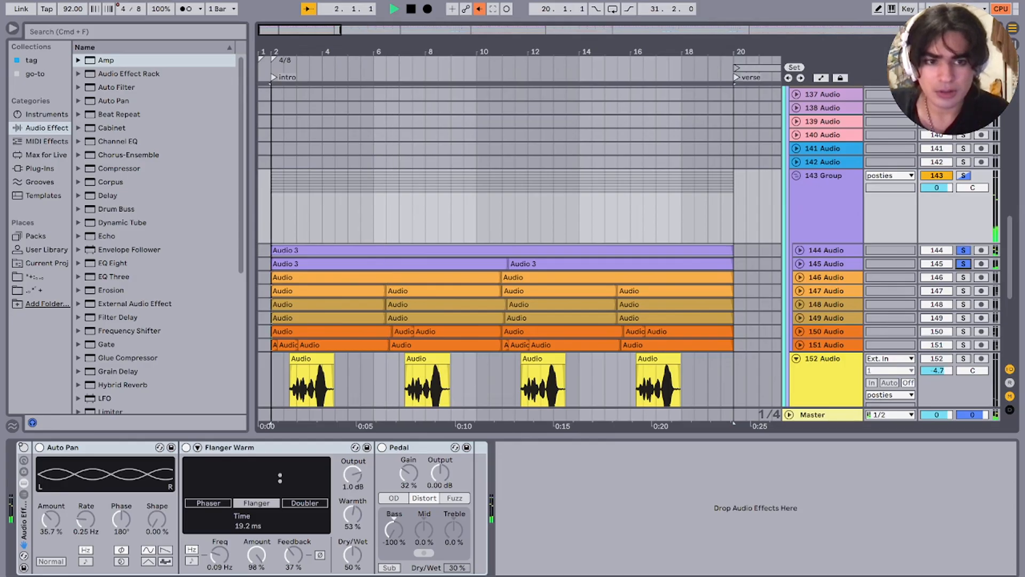
Step: Unfold vocal track 145 to show its waveform, leaving track 144 folded
{"action": "left_click", "coordinate": [799, 250]}
{"action": "left_click", "coordinate": [799, 313]}
{"action": "left_click", "coordinate": [799, 250]}
{"action": "scroll", "coordinate": [799, 250], "scroll_direction": "down", "scroll_amount": 3}
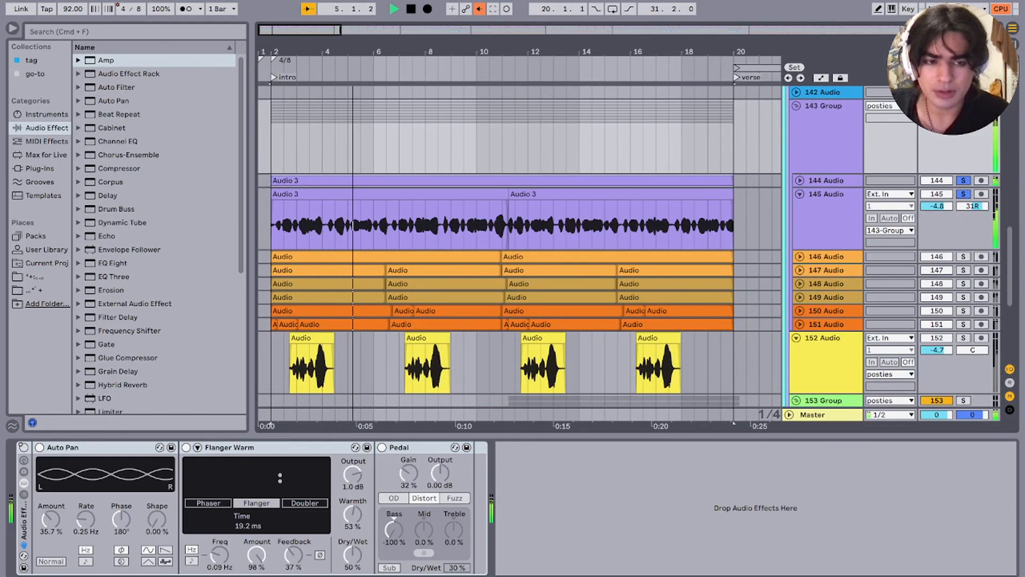
Step: Add vocal tracks 146 and 147 to the solo, unfold both, and select them together
{"action": "left_click", "coordinate": [963, 257], "text": "super"}
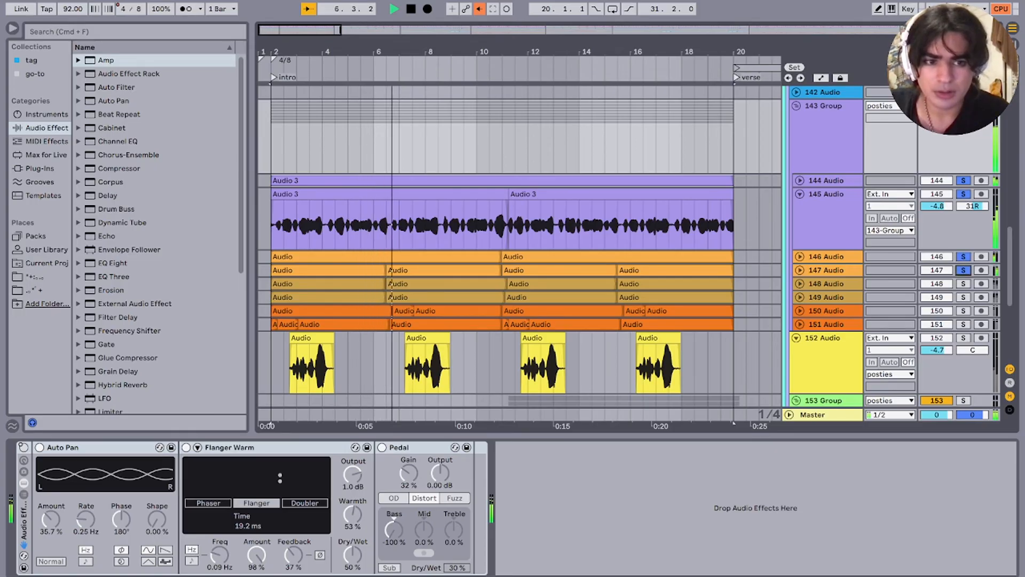
{"action": "left_click", "coordinate": [963, 270], "text": "super"}
{"action": "left_click", "coordinate": [826, 270]}
{"action": "left_click", "coordinate": [799, 270]}
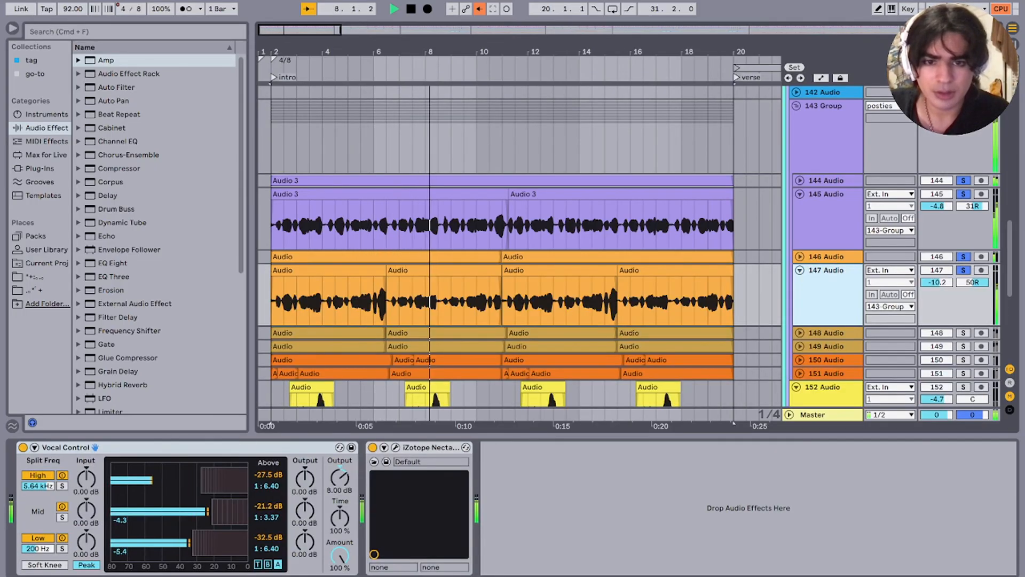
{"action": "left_click", "coordinate": [800, 257]}
{"action": "left_click", "coordinate": [826, 257], "text": "shift"}
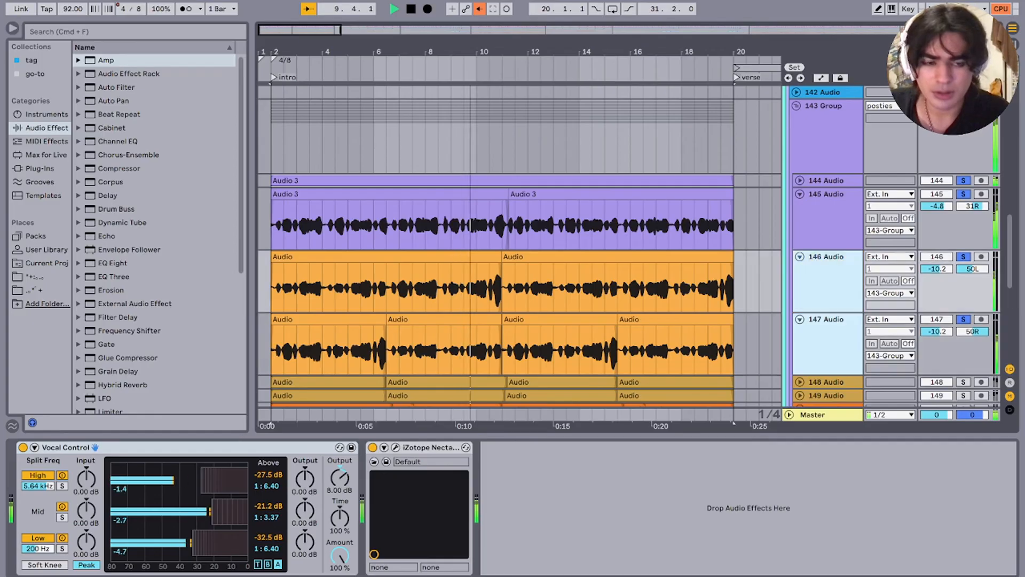
{"action": "scroll", "coordinate": [502, 267], "scroll_direction": "down", "scroll_amount": 5}
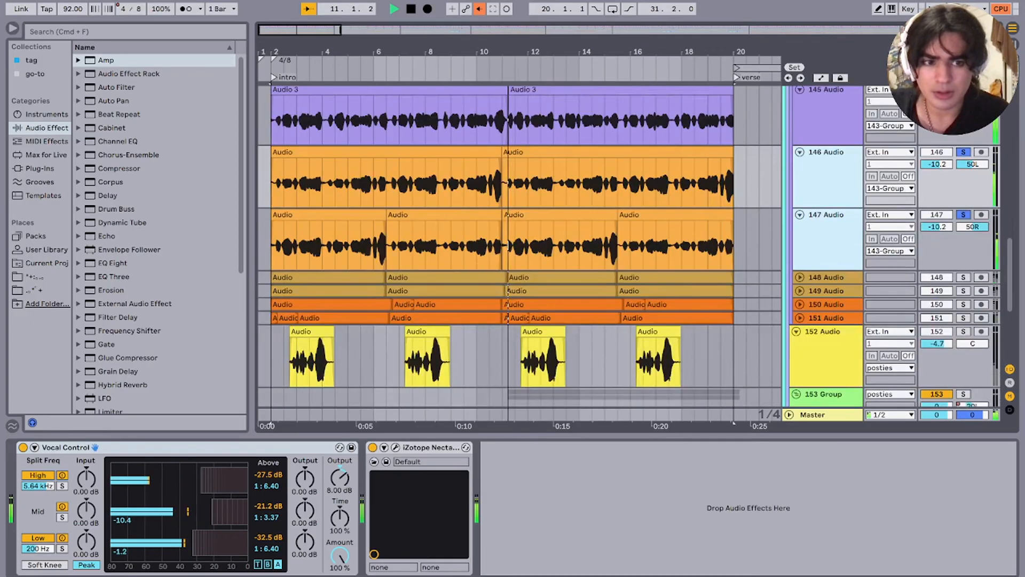
Step: Add vocal tracks 148 and 149 to the solo and unfold both to show their waveforms
{"action": "left_click", "coordinate": [799, 277]}
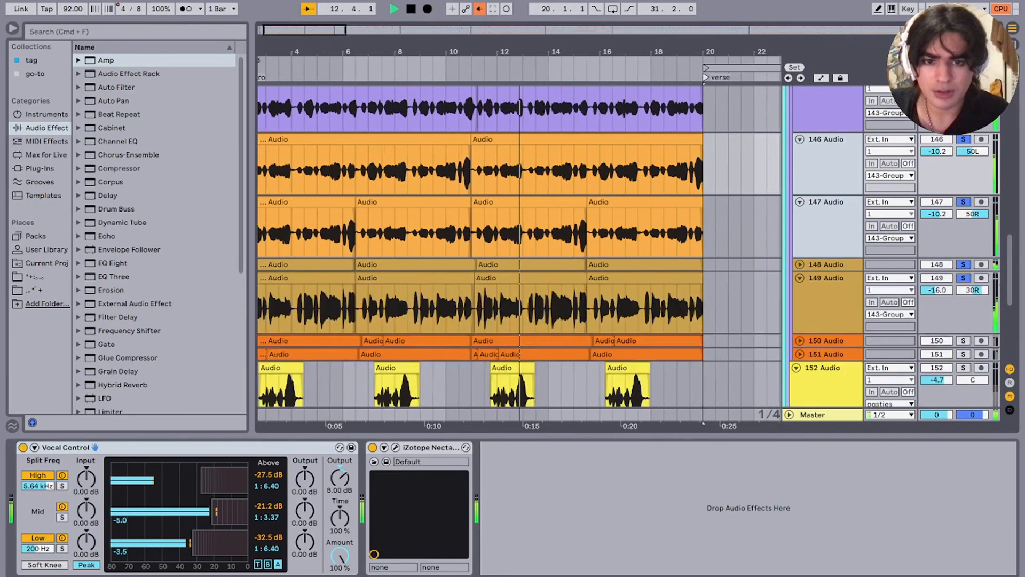
{"action": "left_click", "coordinate": [799, 264]}
{"action": "scroll", "coordinate": [560, 282], "scroll_direction": "down", "scroll_amount": 3}
{"action": "scroll", "coordinate": [560, 283], "scroll_direction": "left", "scroll_amount": 2}
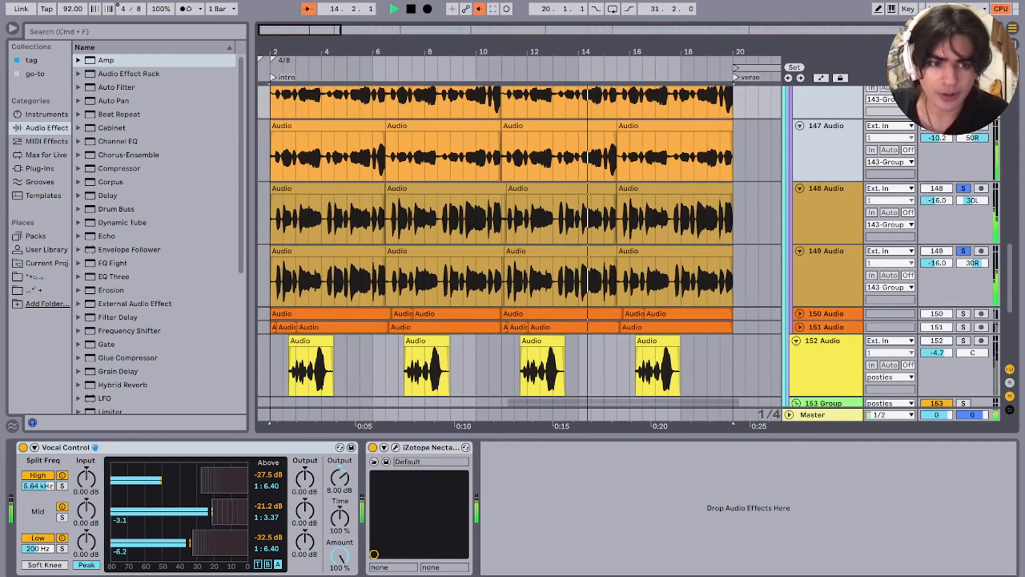
Step: Add vocal tracks 150 and 151 to the solo and unfold both to show their waveforms
{"action": "left_click", "coordinate": [963, 313], "text": "super"}
{"action": "left_click", "coordinate": [963, 327], "text": "super"}
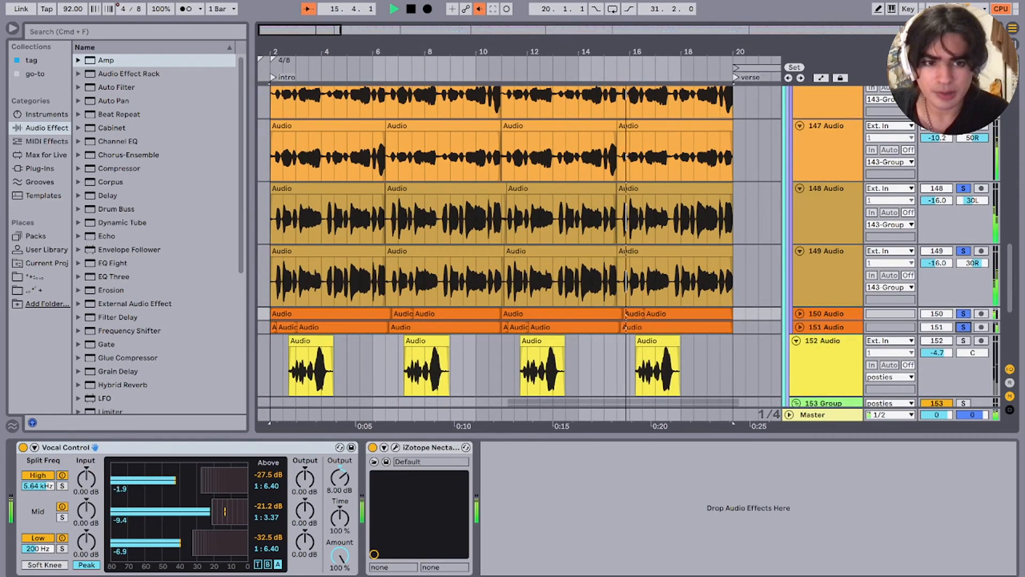
{"action": "left_click", "coordinate": [799, 314]}
{"action": "left_click", "coordinate": [799, 327]}
{"action": "left_click", "coordinate": [963, 376]}
{"action": "scroll", "coordinate": [657, 246], "scroll_direction": "down", "scroll_amount": 4}
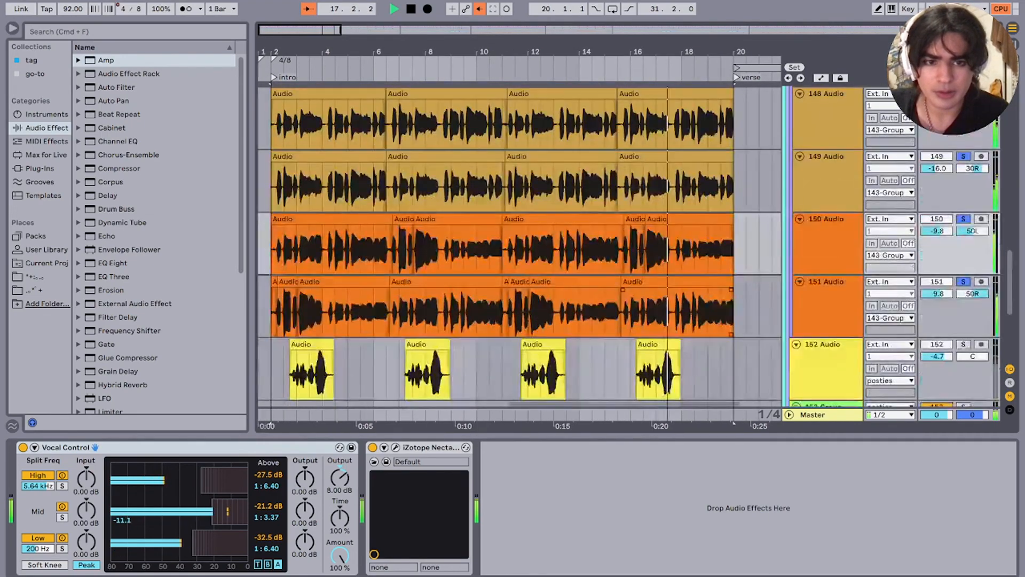
Step: Solo track 152 alone and play it from its first clip in the intro
{"action": "scroll", "coordinate": [667, 245], "scroll_direction": "up", "scroll_amount": 3}
{"action": "scroll", "coordinate": [668, 246], "scroll_direction": "right", "scroll_amount": 3}
{"action": "scroll", "coordinate": [667, 246], "scroll_direction": "down", "scroll_amount": 1}
{"action": "scroll", "coordinate": [533, 245], "scroll_direction": "down", "scroll_amount": 4}
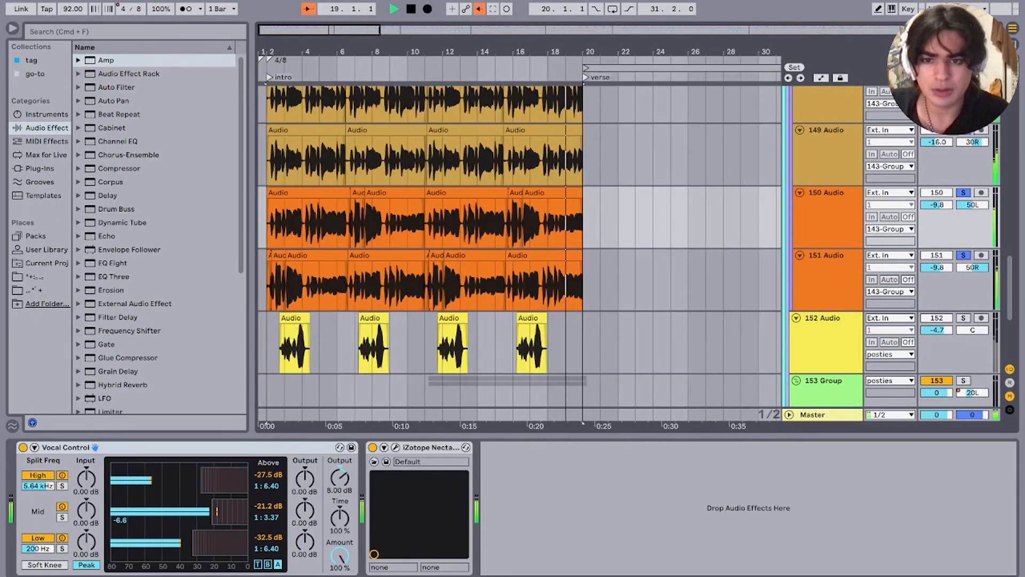
{"action": "left_click", "coordinate": [271, 284]}
{"action": "scroll", "coordinate": [271, 284], "scroll_direction": "up", "scroll_amount": 5}
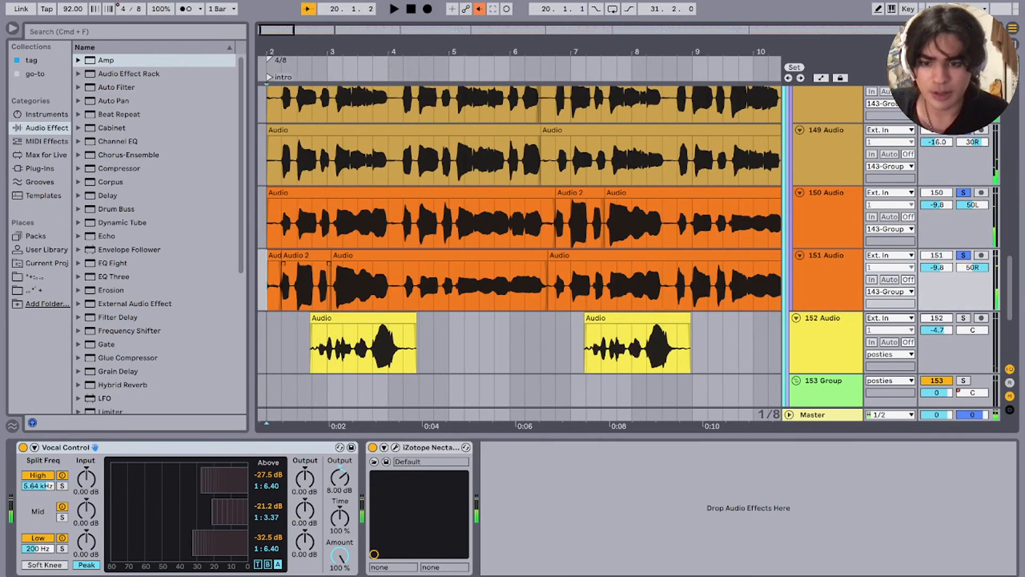
{"action": "left_click", "coordinate": [341, 318]}
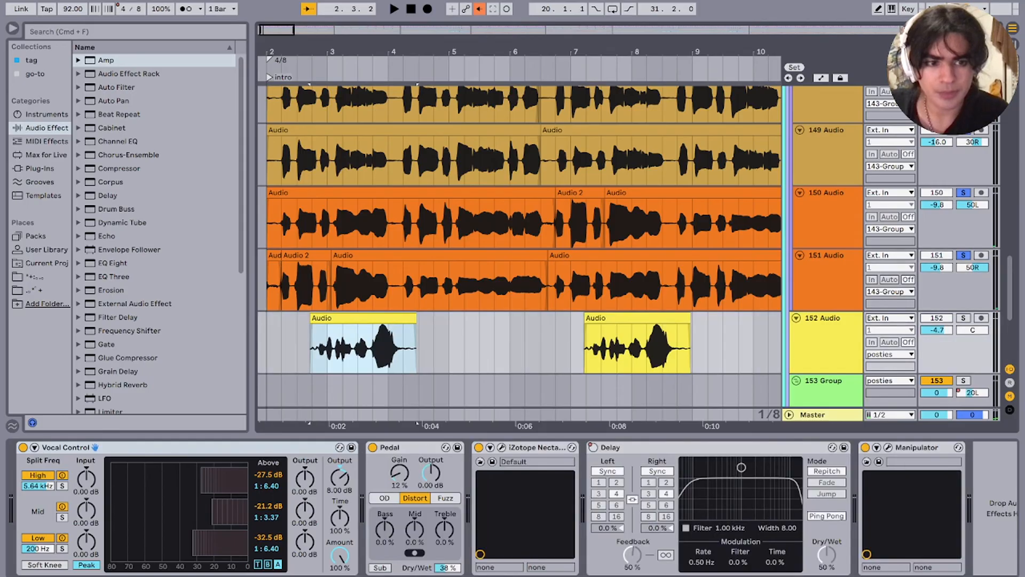
{"action": "key", "text": "s"}
{"action": "key", "text": "space"}
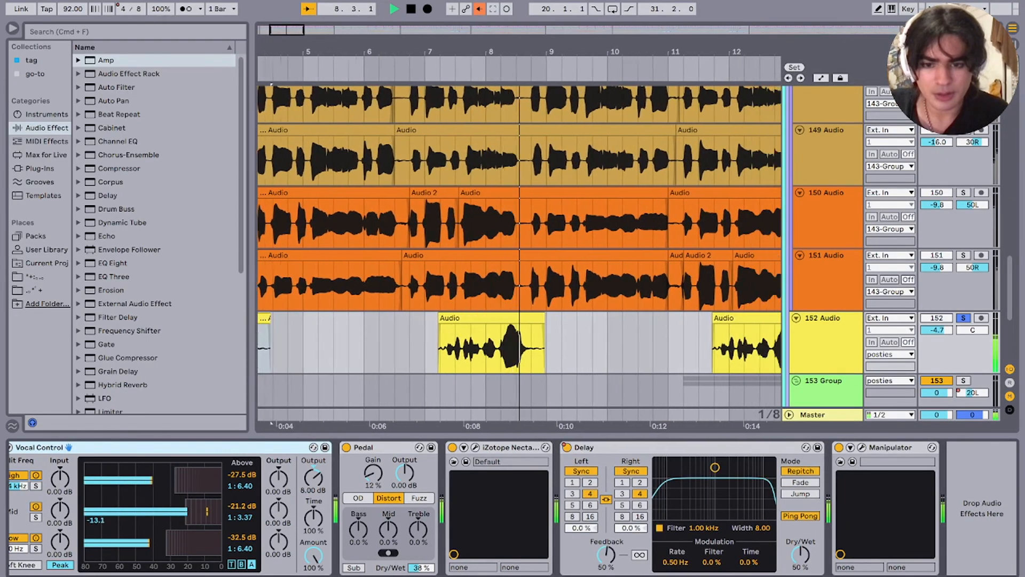
{"action": "scroll", "coordinate": [512, 507], "scroll_direction": "left", "scroll_amount": 1}
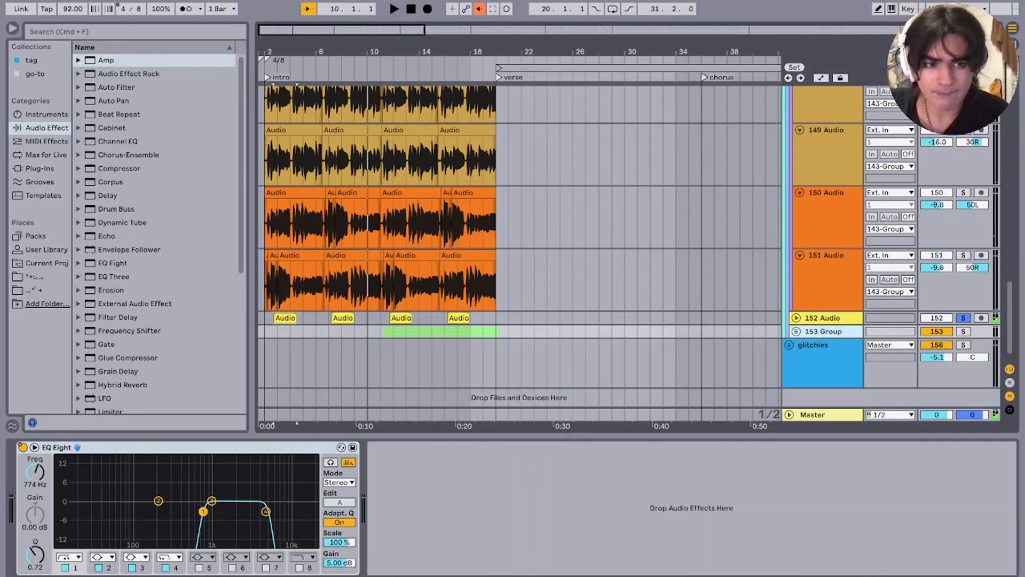
Step: Solo the 153 Group alone and play it from the start of its intro clips
{"action": "left_click", "coordinate": [381, 332]}
{"action": "key", "text": "s"}
{"action": "key", "text": "space"}
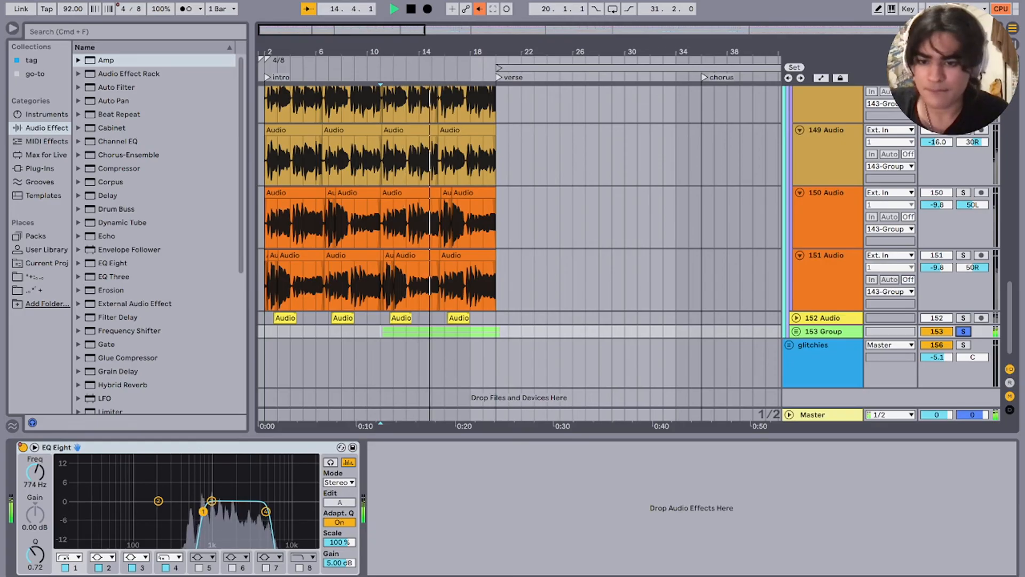
{"action": "scroll", "coordinate": [520, 251], "scroll_direction": "up", "scroll_amount": 6}
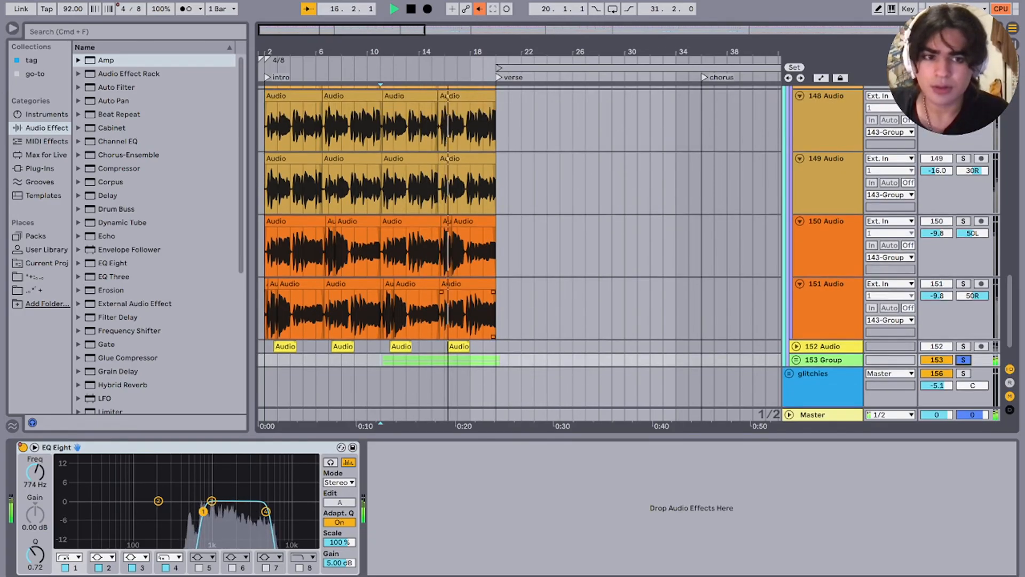
Step: Fold vocal tracks 145 through 151 one after another, and collapse the 143 Group that holds them
{"action": "left_click", "coordinate": [826, 194]}
{"action": "key", "text": "Left"}
{"action": "key", "text": "Down"}
{"action": "key", "text": "Left"}
{"action": "key", "text": "Down"}
{"action": "key", "text": "Left"}
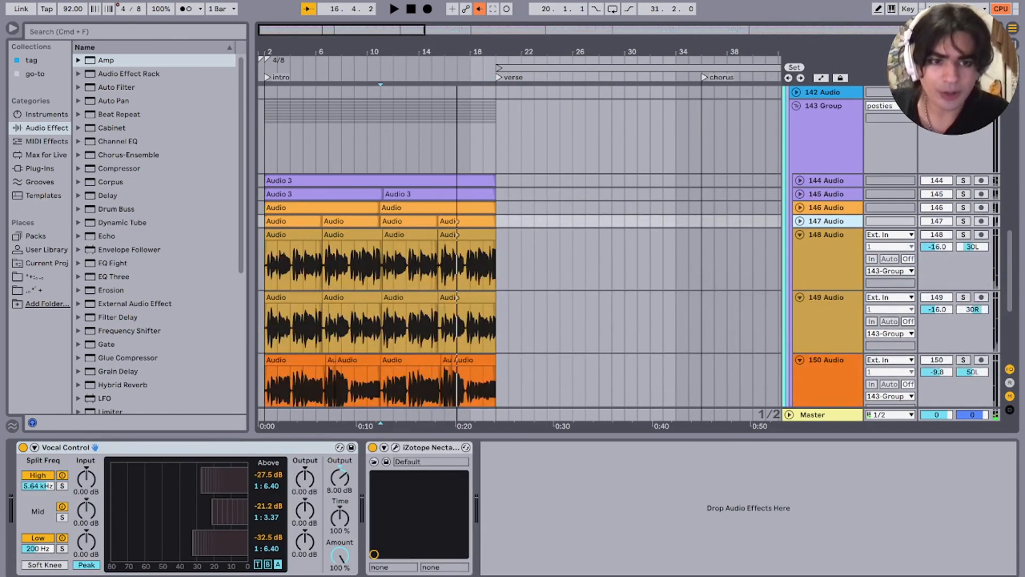
{"action": "key", "text": "Down"}
{"action": "key", "text": "Left"}
{"action": "key", "text": "Down"}
{"action": "key", "text": "Left"}
{"action": "key", "text": "Down"}
{"action": "key", "text": "Left"}
{"action": "key", "text": "Down"}
{"action": "key", "text": "Left"}
{"action": "key", "text": "Down"}
{"action": "left_click", "coordinate": [322, 207]}
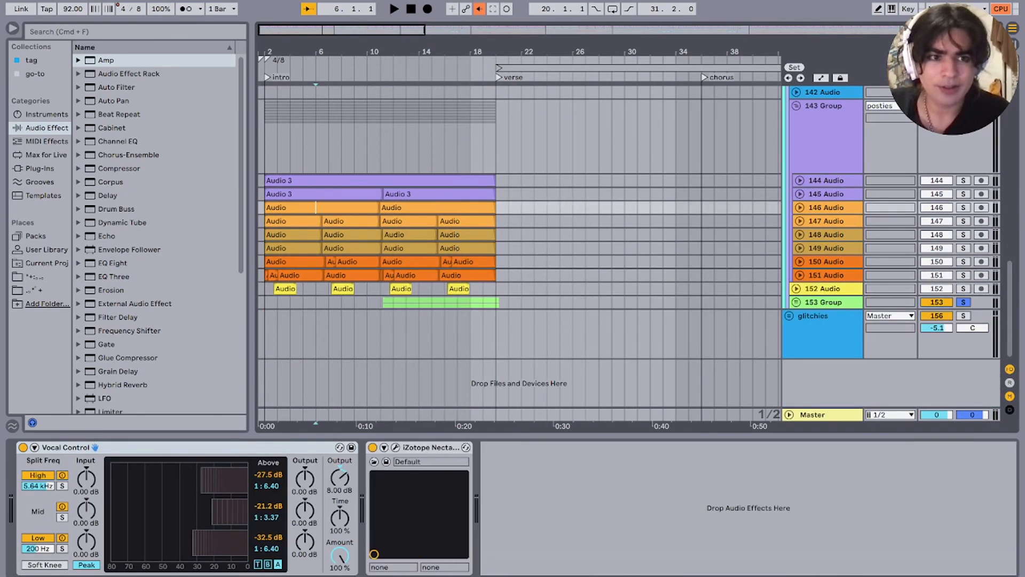
{"action": "left_click", "coordinate": [963, 105]}
{"action": "left_click", "coordinate": [796, 106]}
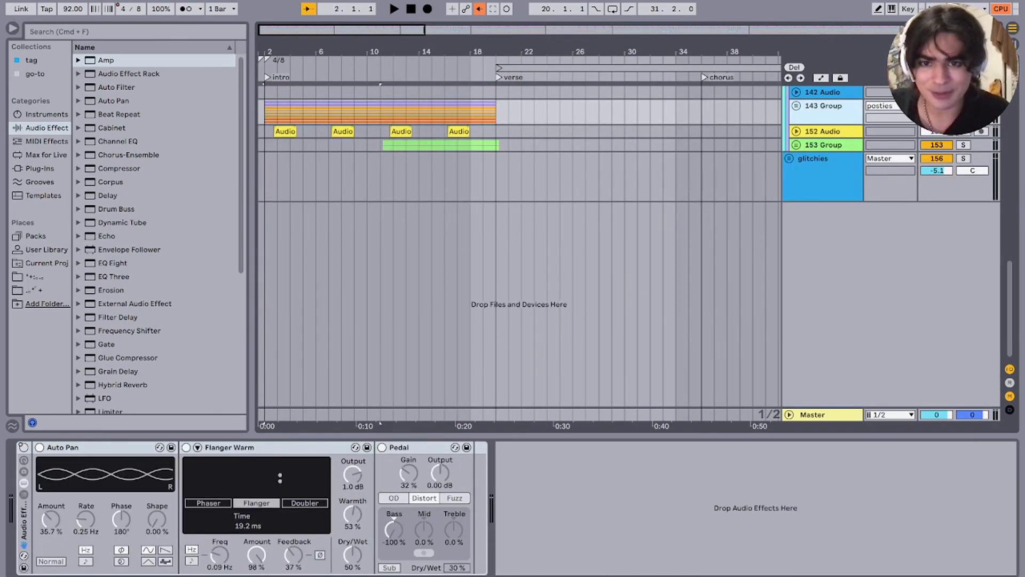
Step: Place the playback start at the first verse marker on bar 20 and solo the versies group
{"action": "scroll", "coordinate": [326, 200], "scroll_direction": "down", "scroll_amount": 4}
{"action": "scroll", "coordinate": [326, 201], "scroll_direction": "up", "scroll_amount": 5}
{"action": "left_click", "coordinate": [326, 200]}
{"action": "scroll", "coordinate": [359, 205], "scroll_direction": "up", "scroll_amount": 5}
{"action": "left_click", "coordinate": [359, 204]}
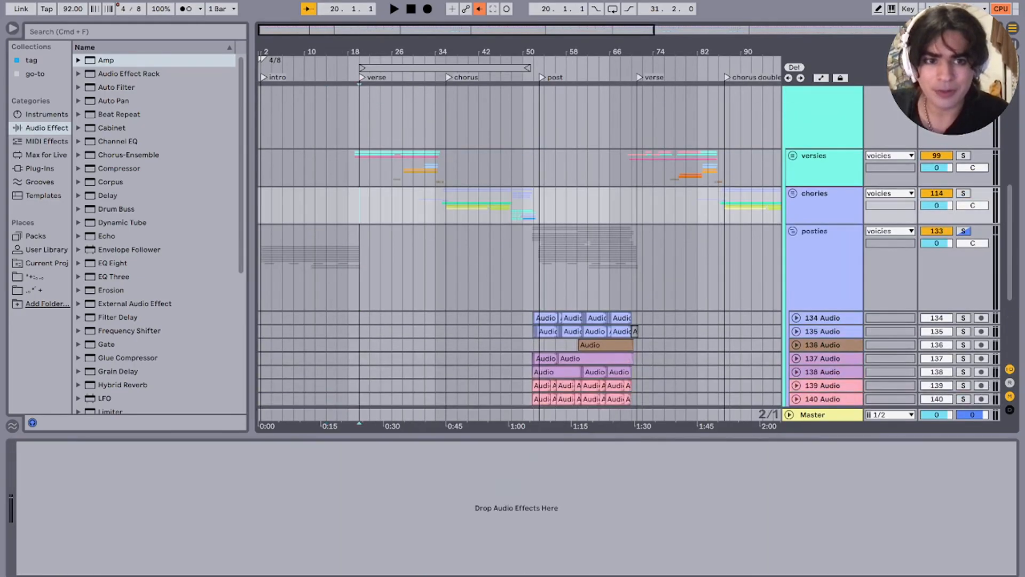
{"action": "scroll", "coordinate": [359, 205], "scroll_direction": "up", "scroll_amount": 5}
{"action": "scroll", "coordinate": [422, 241], "scroll_direction": "up", "scroll_amount": 3}
{"action": "left_click", "coordinate": [962, 282]}
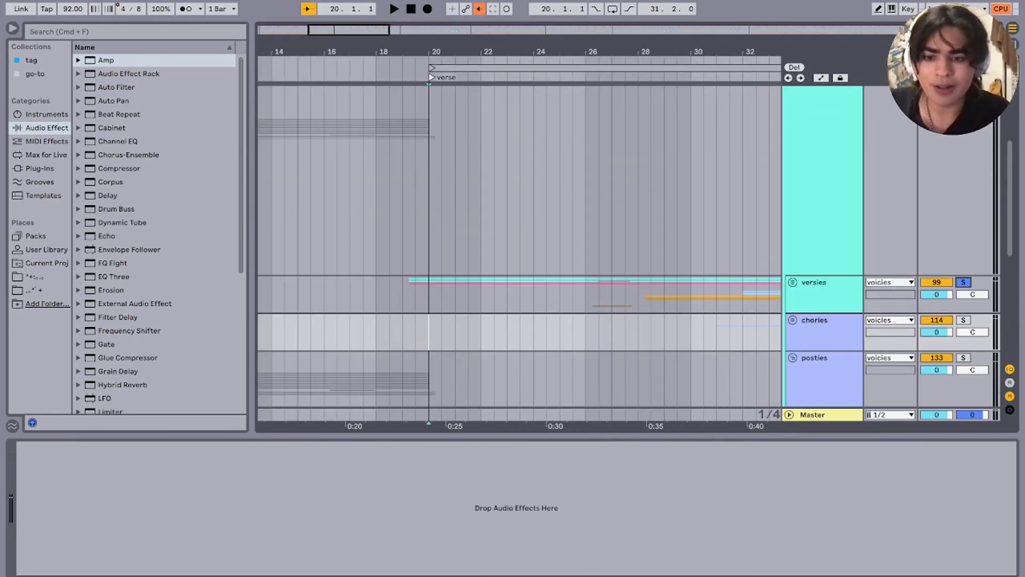
Step: Play the soloed versies group in the first verse from bar 22
{"action": "key", "text": "minus"}
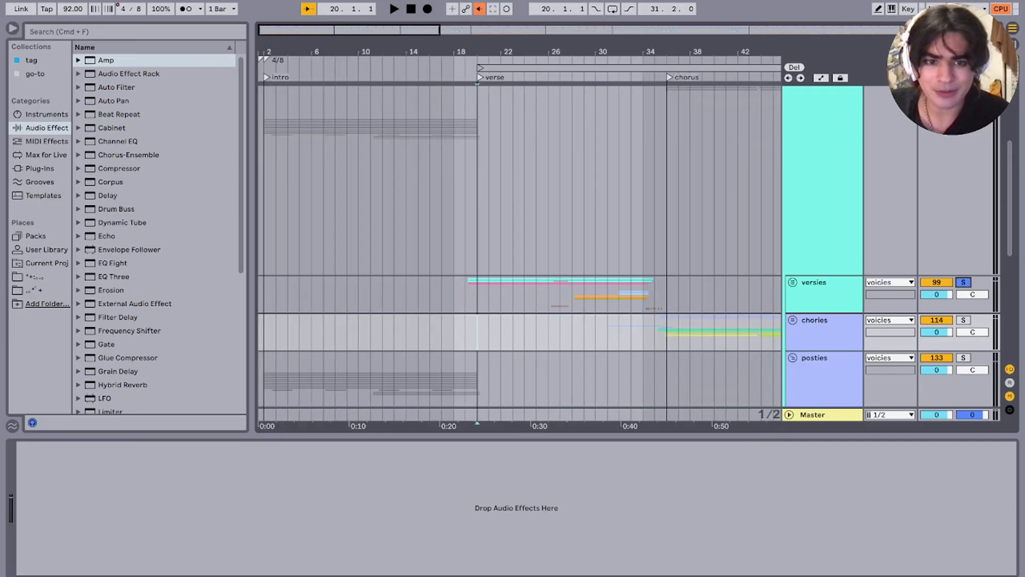
{"action": "mouse_move", "coordinate": [477, 294]}
{"action": "left_mouse_down"}
{"action": "mouse_move", "coordinate": [666, 294]}
{"action": "mouse_move", "coordinate": [442, 295]}
{"action": "mouse_move", "coordinate": [465, 295]}
{"action": "left_mouse_up"}
{"action": "key", "text": "plus"}
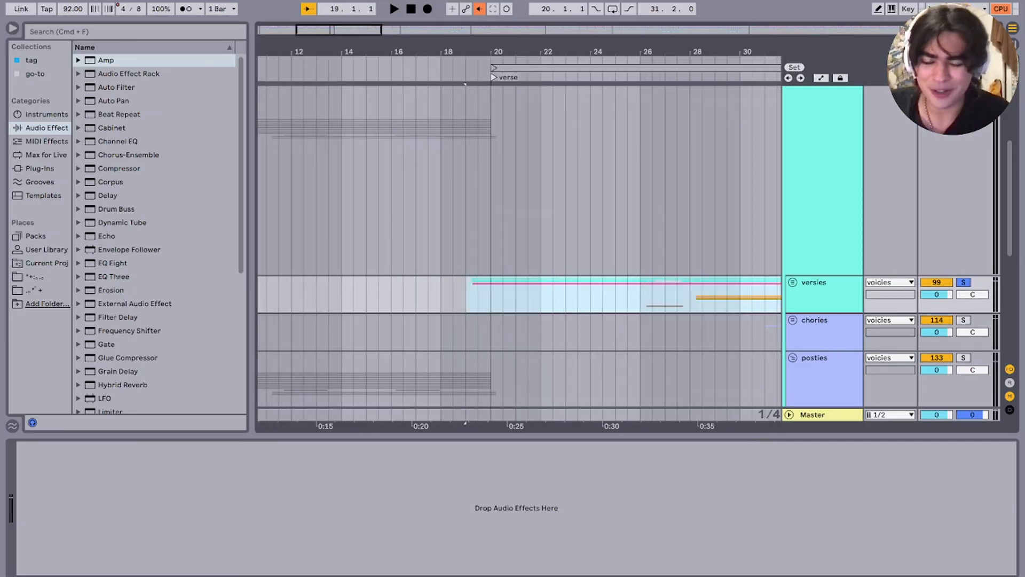
{"action": "left_click", "coordinate": [465, 294]}
{"action": "key", "text": "minus"}
{"action": "key", "text": "minus"}
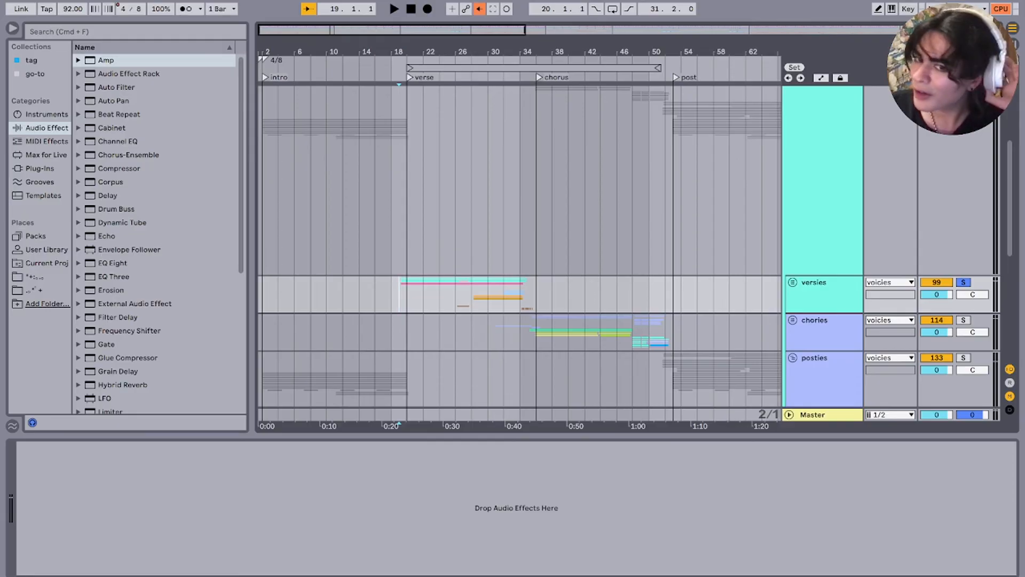
{"action": "left_click", "coordinate": [427, 294]}
{"action": "key", "text": "space"}
{"action": "scroll", "coordinate": [429, 293], "scroll_direction": "up", "scroll_amount": 5}
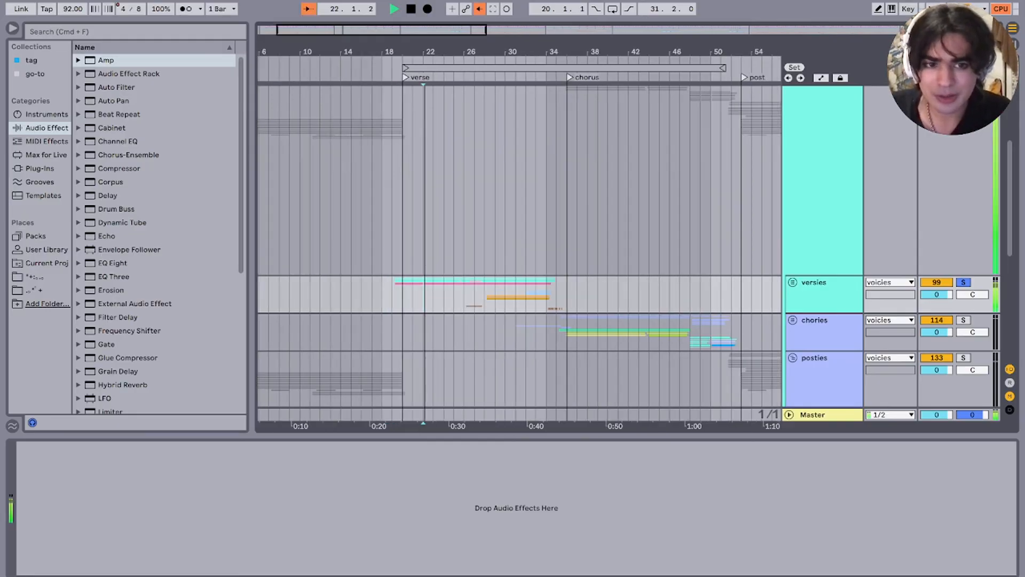
Step: Unfold the versies group to show the mainies group and its vocal tracks, leaving the chories group collapsed
{"action": "left_click", "coordinate": [824, 295]}
{"action": "left_click", "coordinate": [824, 332]}
{"action": "left_click", "coordinate": [825, 369], "text": "shift"}
{"action": "left_click", "coordinate": [825, 332]}
{"action": "scroll", "coordinate": [792, 299], "scroll_direction": "down", "scroll_amount": 1}
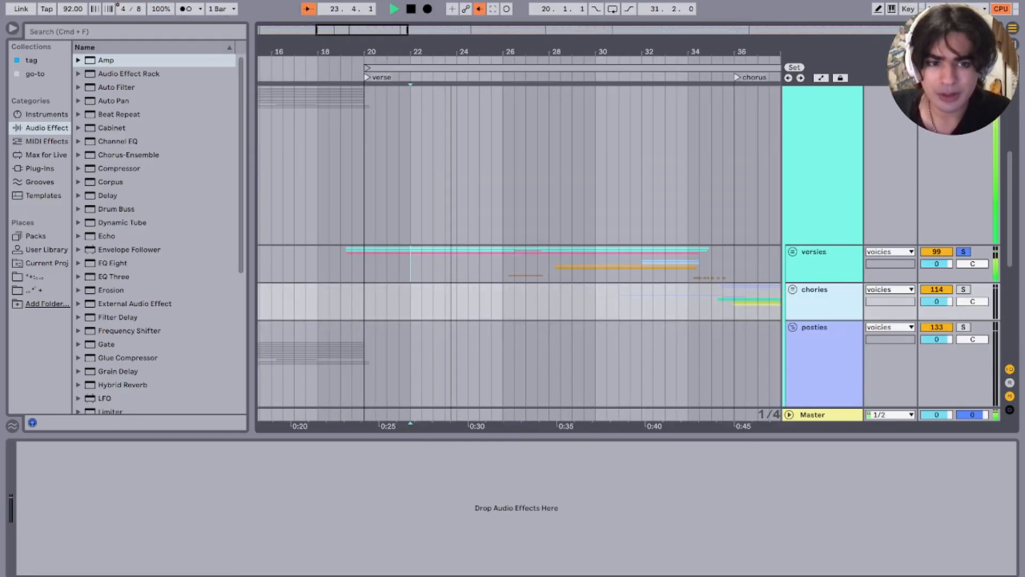
{"action": "left_click", "coordinate": [792, 289]}
{"action": "left_click", "coordinate": [792, 289]}
{"action": "left_click", "coordinate": [792, 252]}
{"action": "scroll", "coordinate": [792, 257], "scroll_direction": "down", "scroll_amount": 2}
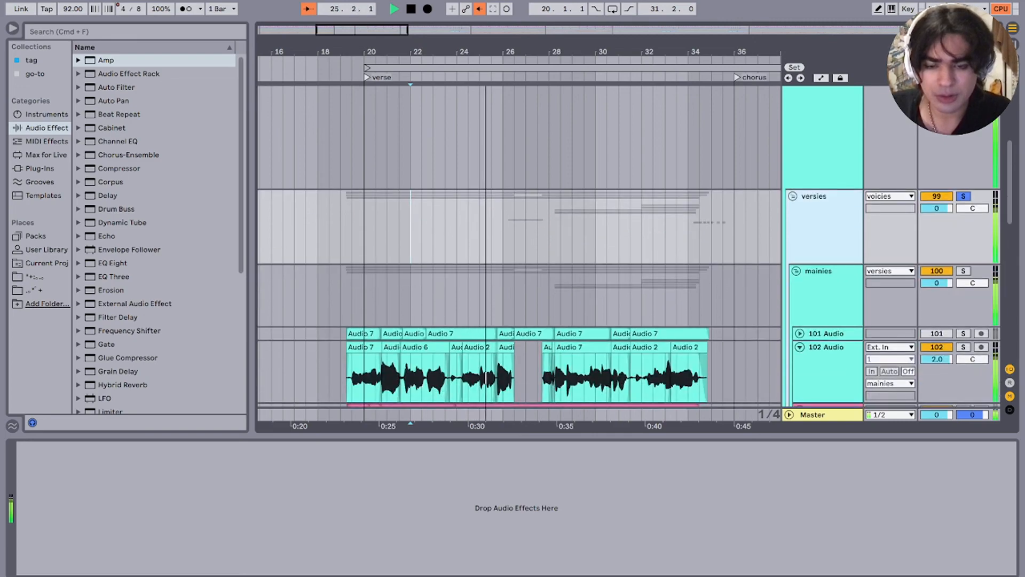
Step: Select the clip on track 112 at bar 26, stop playback and unfold the track to show its waveform
{"action": "left_click", "coordinate": [503, 376]}
{"action": "scroll", "coordinate": [503, 376], "scroll_direction": "down", "scroll_amount": 6}
{"action": "left_click", "coordinate": [510, 327]}
{"action": "scroll", "coordinate": [510, 326], "scroll_direction": "up", "scroll_amount": 5}
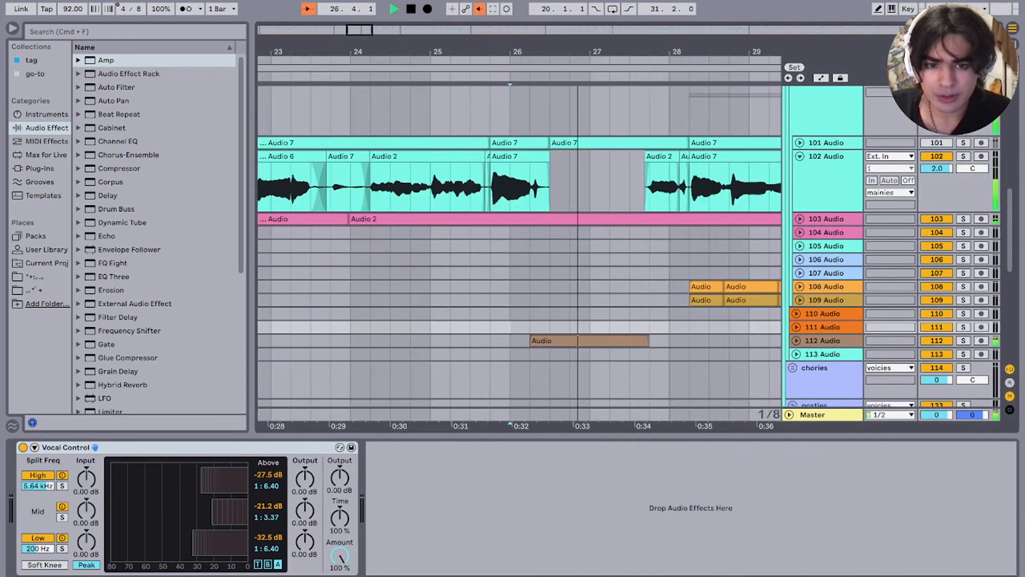
{"action": "left_click", "coordinate": [548, 340]}
{"action": "scroll", "coordinate": [550, 341], "scroll_direction": "down", "scroll_amount": 5}
{"action": "scroll", "coordinate": [556, 341], "scroll_direction": "up", "scroll_amount": 3}
{"action": "key", "text": "space"}
{"action": "key", "text": "plus"}
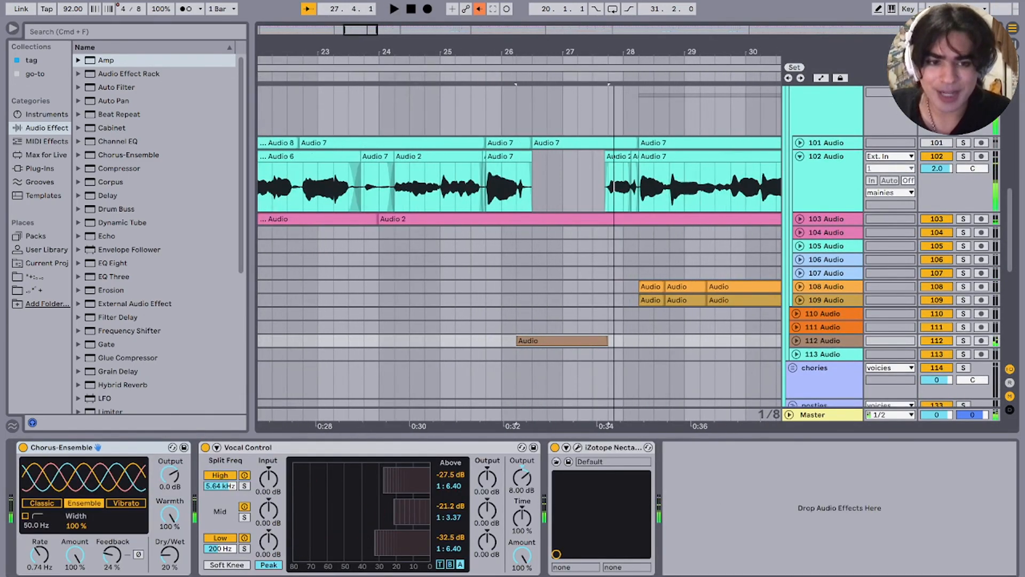
{"action": "key", "text": "Right"}
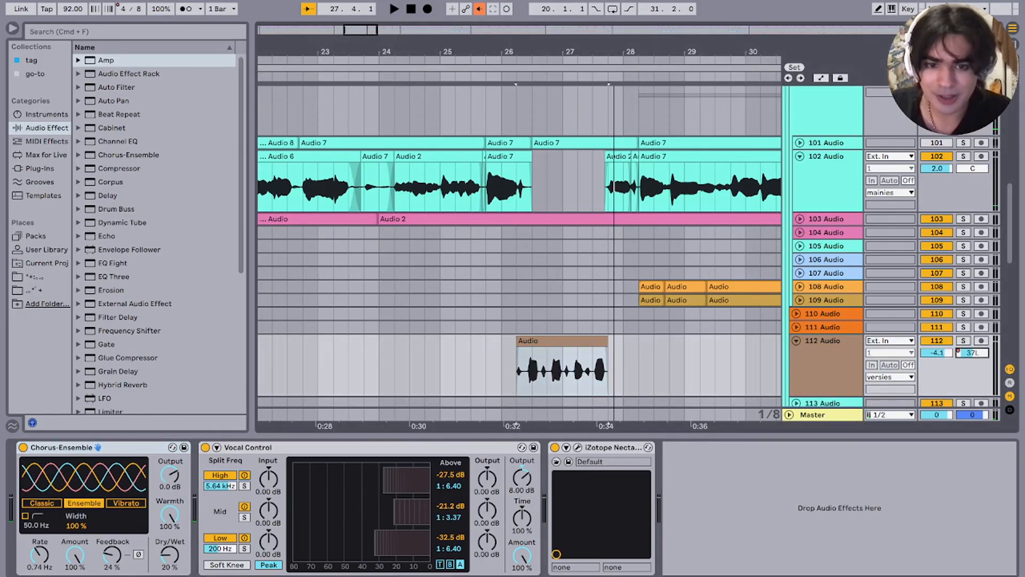
Step: Play the first verse's vocals from the start of the track 112 clip
{"action": "key", "text": "a"}
{"action": "key", "text": "a"}
{"action": "key", "text": "space"}
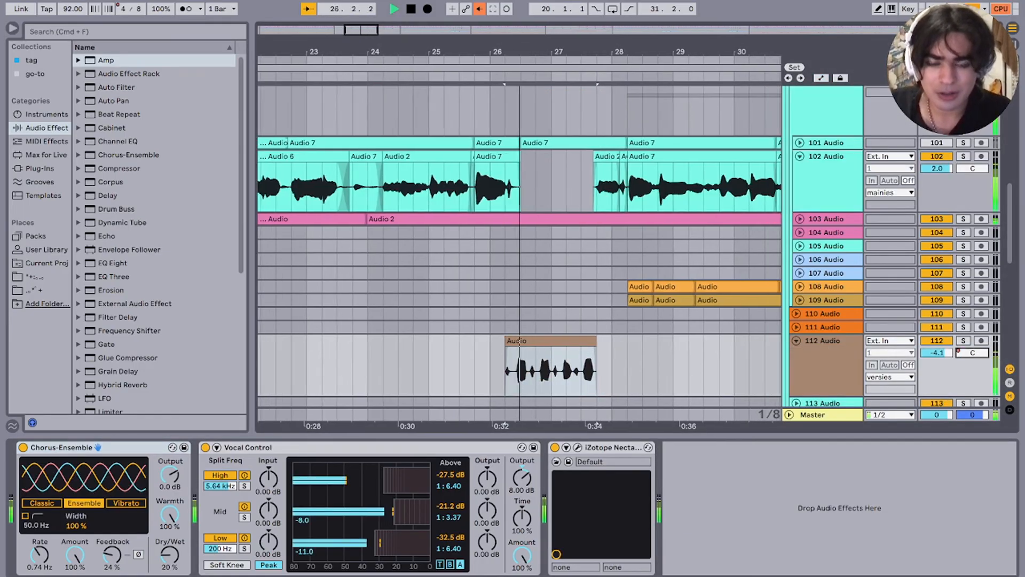
{"action": "left_click", "coordinate": [514, 246]}
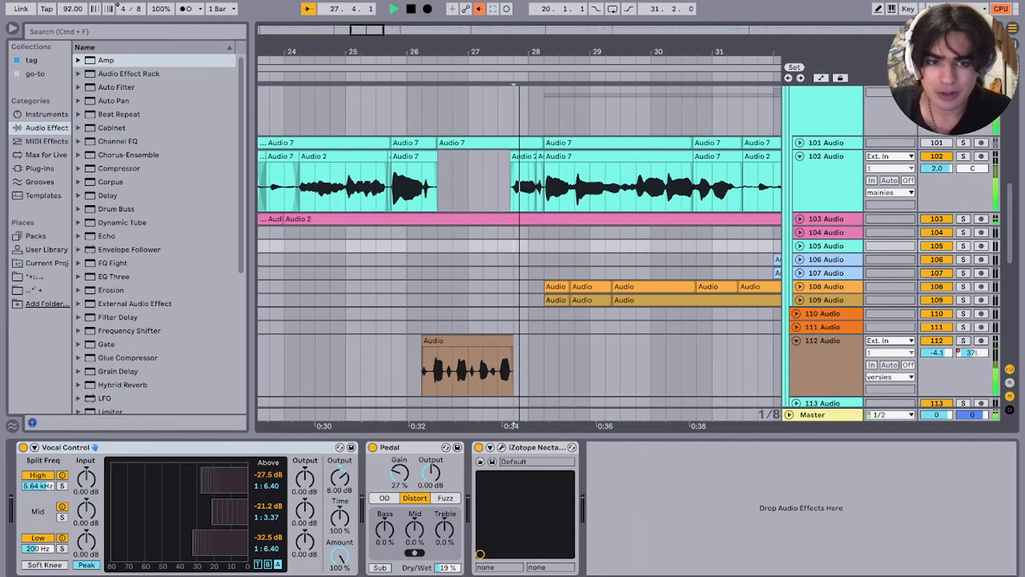
{"action": "scroll", "coordinate": [593, 245], "scroll_direction": "right", "scroll_amount": 3}
{"action": "scroll", "coordinate": [594, 245], "scroll_direction": "down", "scroll_amount": 5}
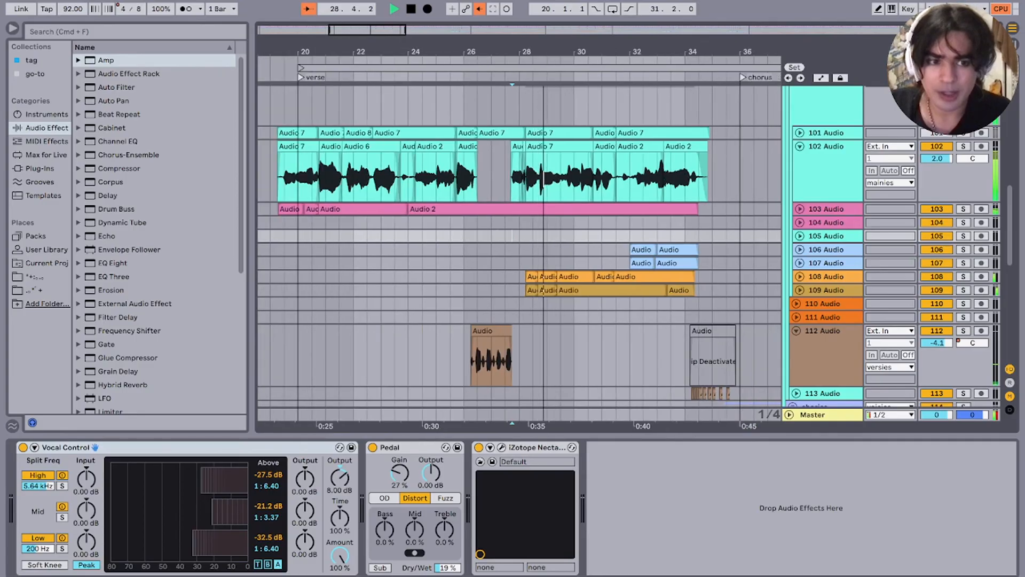
Step: Solo vocal tracks 108 and 109 together and play them from their first clips at bar 28
{"action": "key", "text": "space"}
{"action": "left_click", "coordinate": [963, 277]}
{"action": "left_click", "coordinate": [963, 290], "text": "super"}
{"action": "left_click", "coordinate": [531, 290]}
{"action": "key", "text": "space"}
{"action": "scroll", "coordinate": [554, 290], "scroll_direction": "up", "scroll_amount": 5}
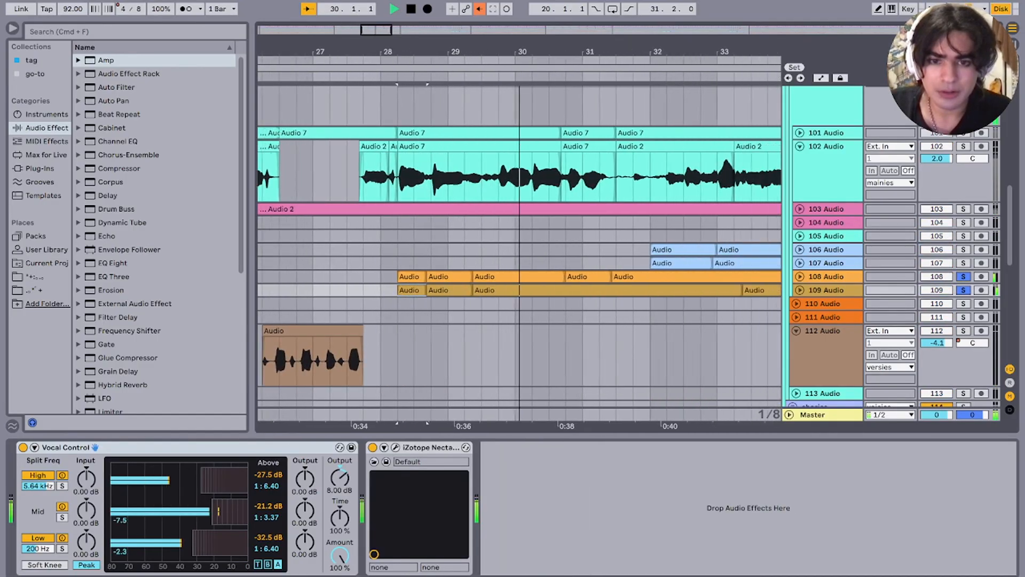
Step: Add vocal tracks 106 and 107 to the solo while playback continues
{"action": "key", "text": "minus"}
{"action": "scroll", "coordinate": [518, 240], "scroll_direction": "up", "scroll_amount": 4}
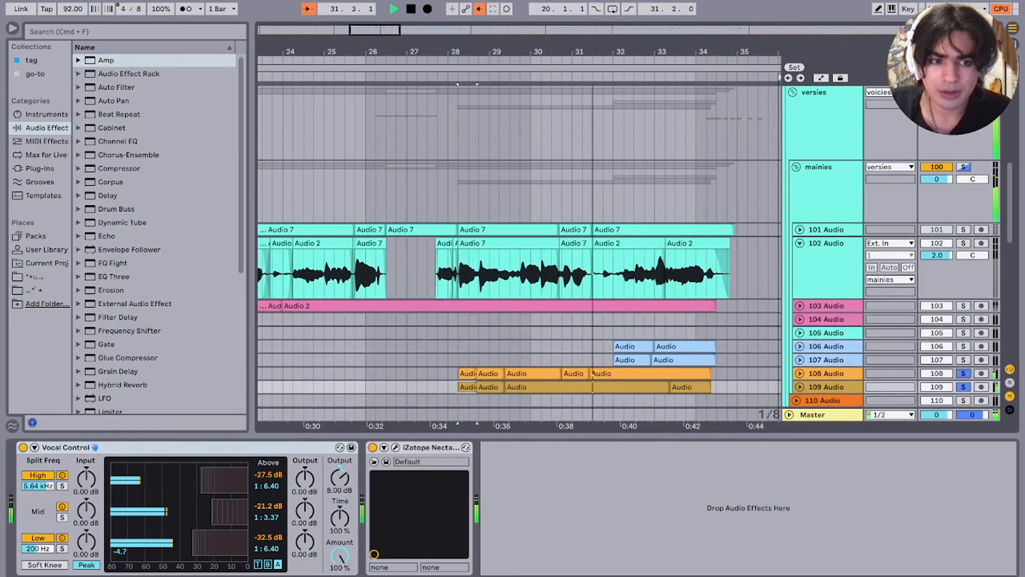
{"action": "left_click", "coordinate": [963, 346], "text": "super"}
{"action": "left_click", "coordinate": [963, 360], "text": "super"}
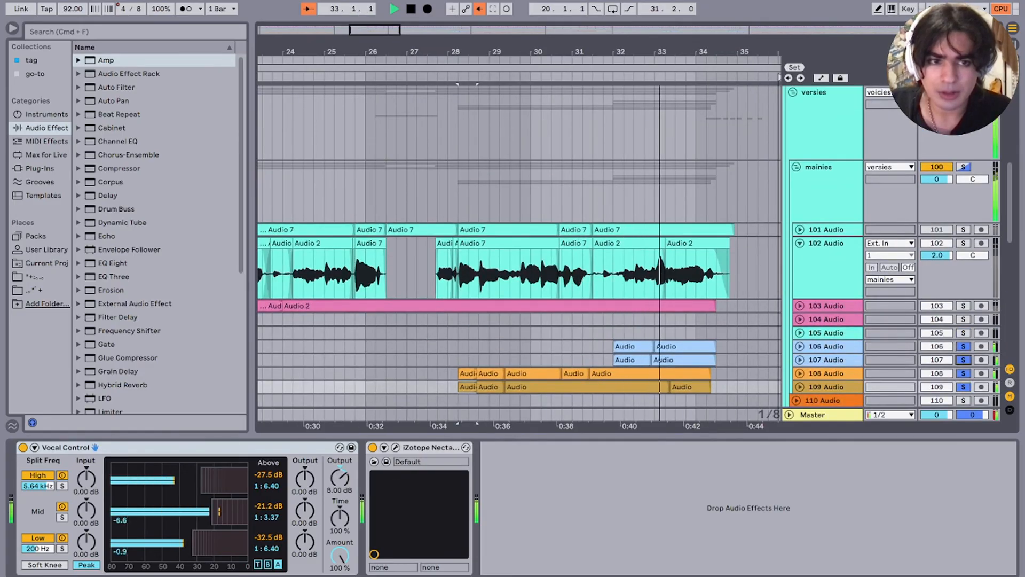
Step: Go to the second verse and play its main vocals from bar 72
{"action": "scroll", "coordinate": [518, 240], "scroll_direction": "up", "scroll_amount": 1}
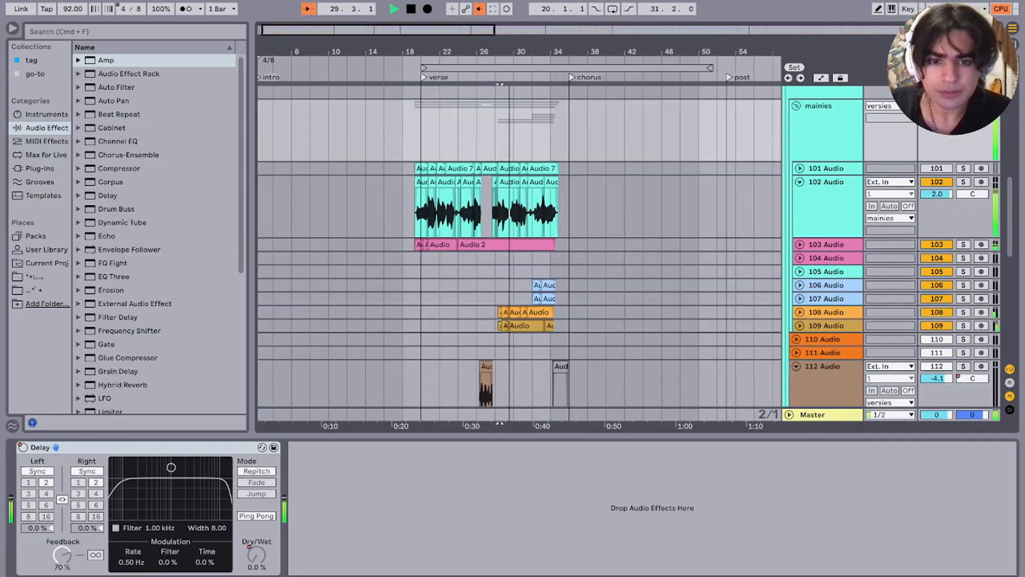
{"action": "scroll", "coordinate": [518, 240], "scroll_direction": "right", "scroll_amount": 20}
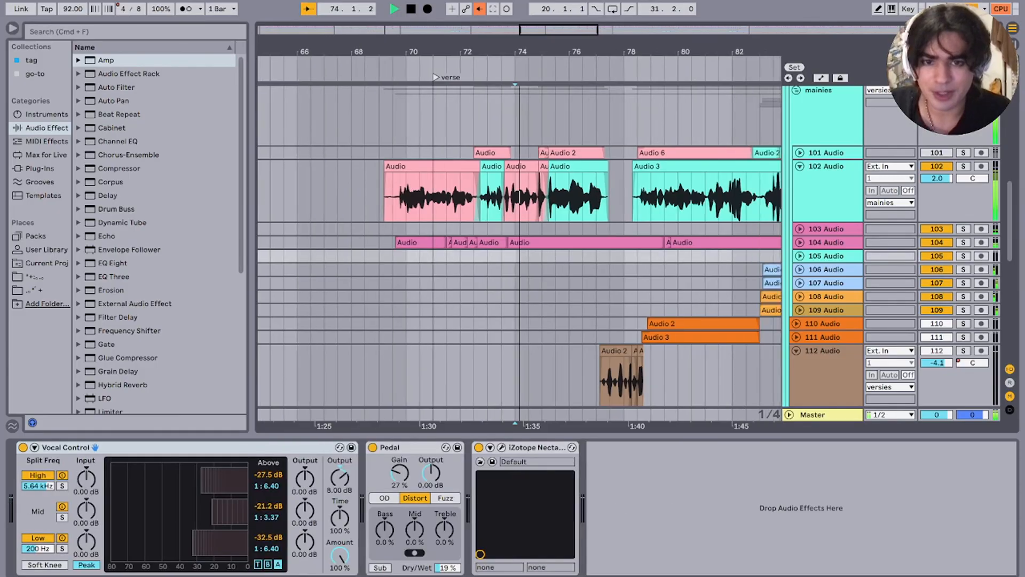
{"action": "scroll", "coordinate": [519, 196], "scroll_direction": "right", "scroll_amount": 5}
{"action": "left_click", "coordinate": [459, 233]}
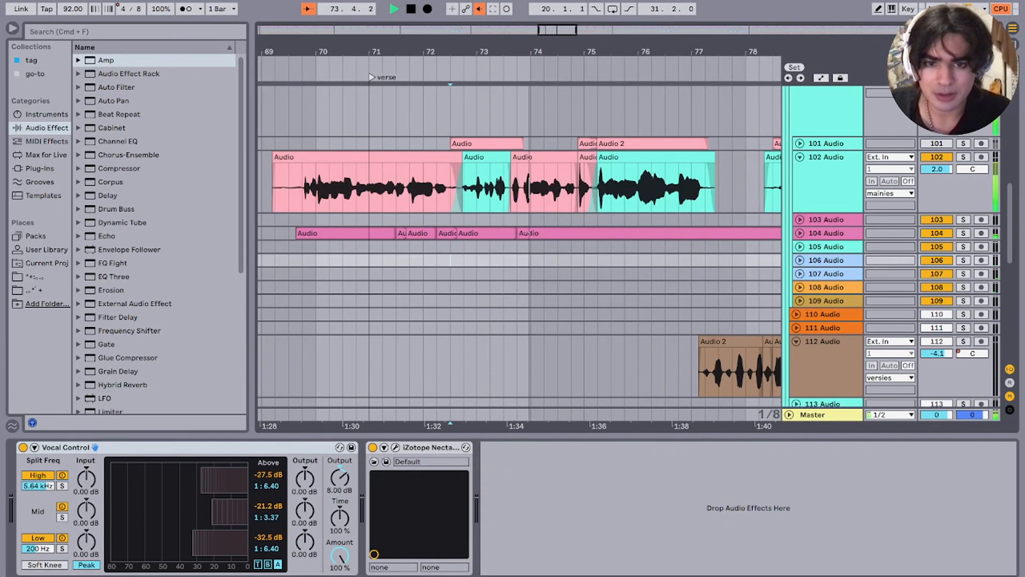
Step: Play the second verse's vocals from bar 77, where track 112 comes in
{"action": "scroll", "coordinate": [519, 245], "scroll_direction": "right", "scroll_amount": 5}
{"action": "left_click", "coordinate": [457, 263]}
{"action": "key", "text": "space"}
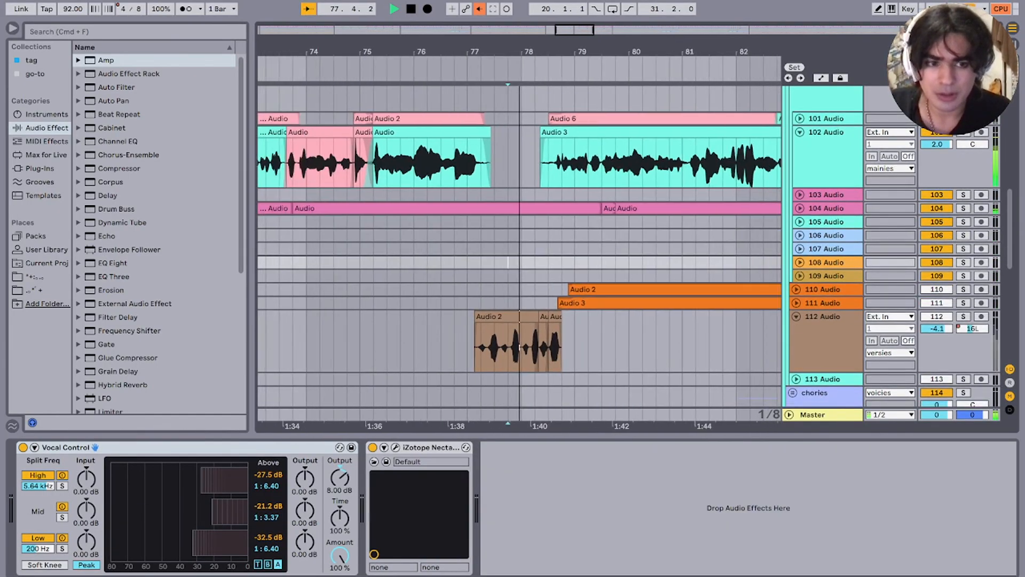
Step: Solo vocal tracks 110 and 111 together and play their clips in the second verse
{"action": "scroll", "coordinate": [519, 346], "scroll_direction": "up", "scroll_amount": 3}
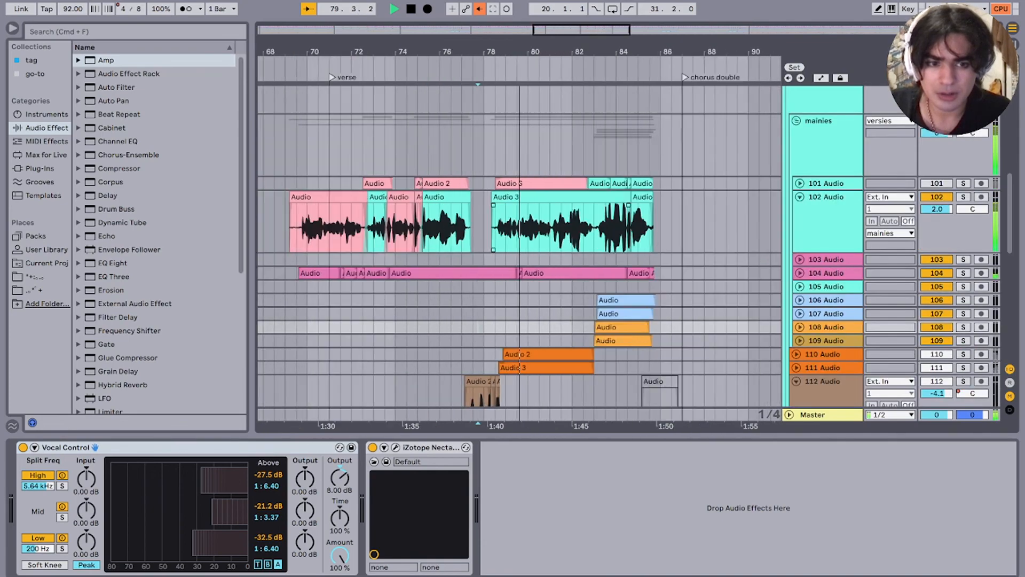
{"action": "left_click", "coordinate": [963, 354]}
{"action": "left_click", "coordinate": [963, 368], "text": "super"}
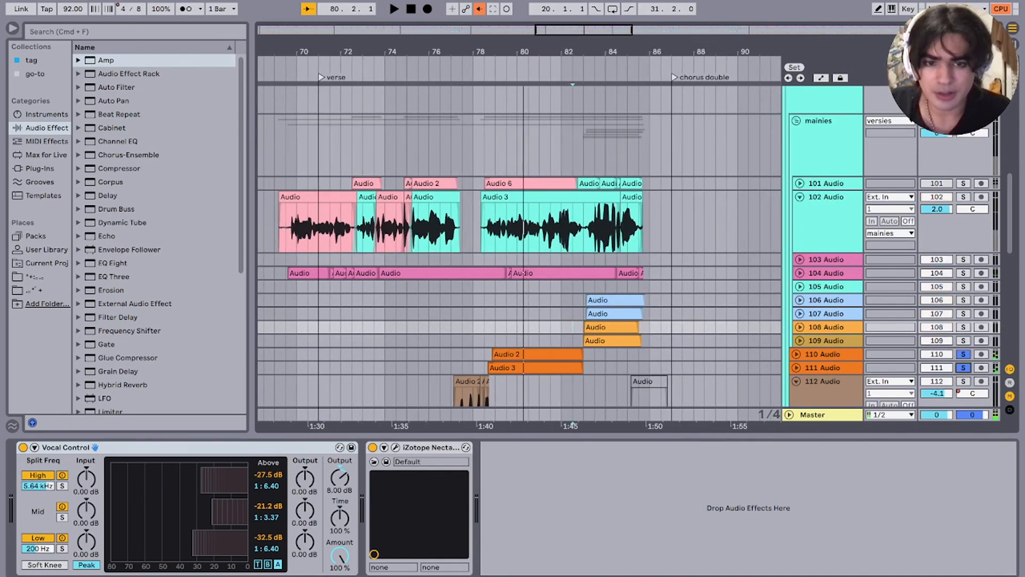
{"action": "left_click", "coordinate": [526, 367]}
{"action": "key", "text": "space"}
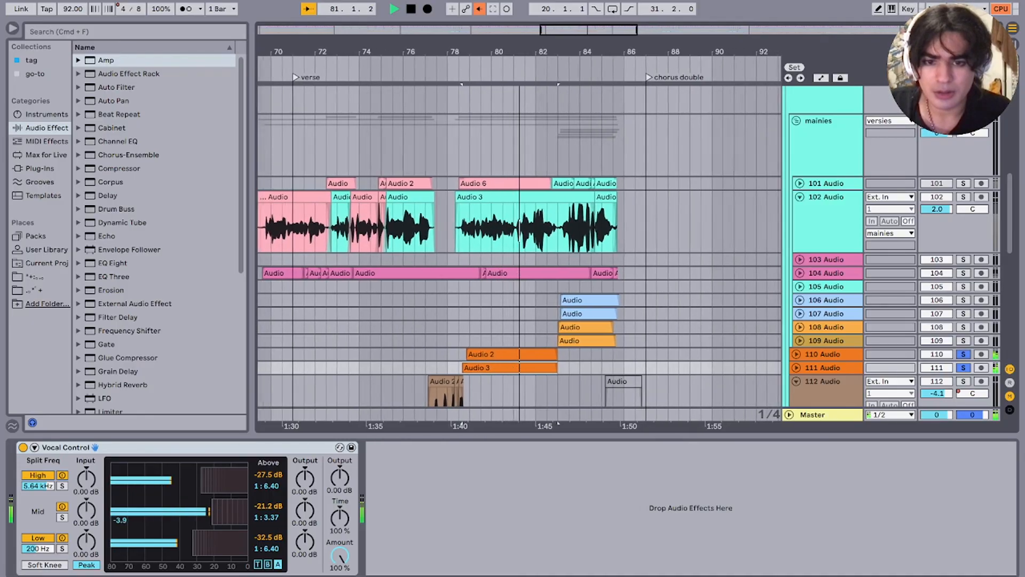
Step: Solo the whole versies group, play it from about bar 78, and collapse the group
{"action": "left_click", "coordinate": [444, 354]}
{"action": "scroll", "coordinate": [444, 350], "scroll_direction": "up", "scroll_amount": 3}
{"action": "scroll", "coordinate": [519, 241], "scroll_direction": "up", "scroll_amount": 3}
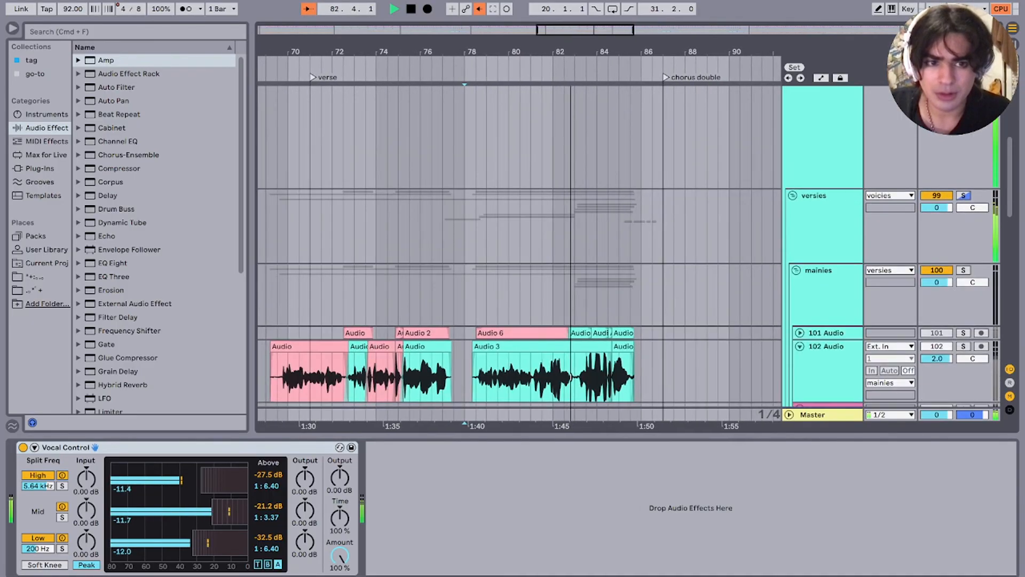
{"action": "key", "text": "space"}
{"action": "left_click", "coordinate": [963, 195]}
{"action": "key", "text": "space"}
{"action": "left_click", "coordinate": [793, 195]}
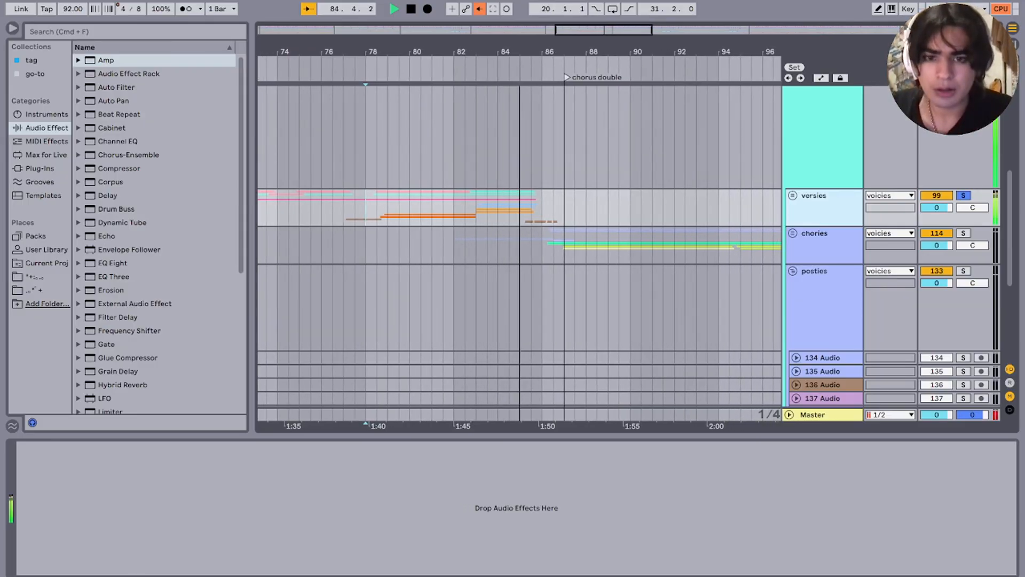
Step: Stop playback and return to bar 35 on the chories group, just before the first chorus
{"action": "left_click", "coordinate": [439, 245]}
{"action": "scroll", "coordinate": [439, 245], "scroll_direction": "down", "scroll_amount": 5}
{"action": "scroll", "coordinate": [439, 246], "scroll_direction": "left", "scroll_amount": 5}
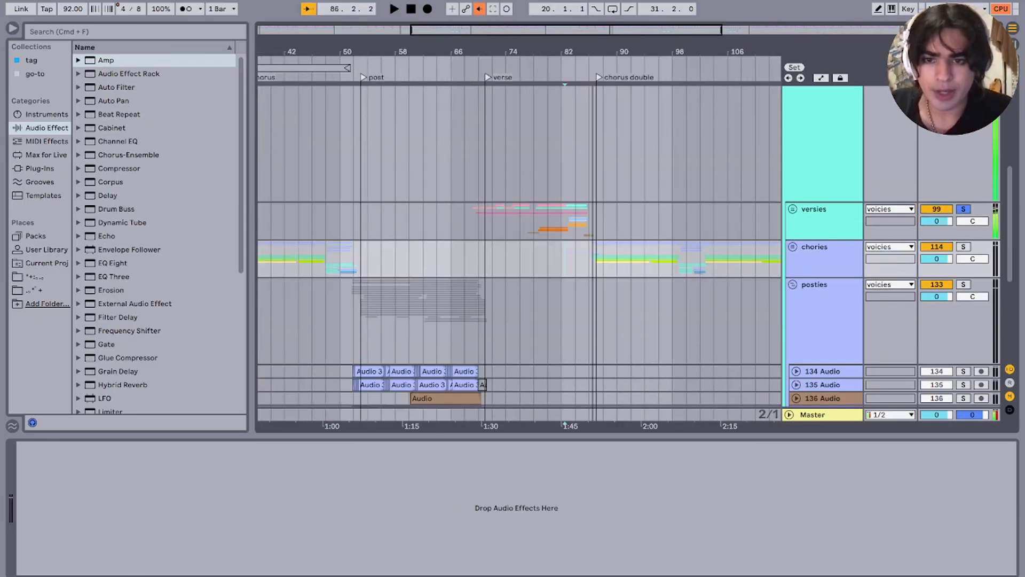
{"action": "left_click", "coordinate": [323, 262]}
{"action": "key", "text": "space"}
{"action": "scroll", "coordinate": [390, 240], "scroll_direction": "left", "scroll_amount": 3}
{"action": "scroll", "coordinate": [389, 240], "scroll_direction": "down", "scroll_amount": 1}
{"action": "left_click", "coordinate": [390, 240]}
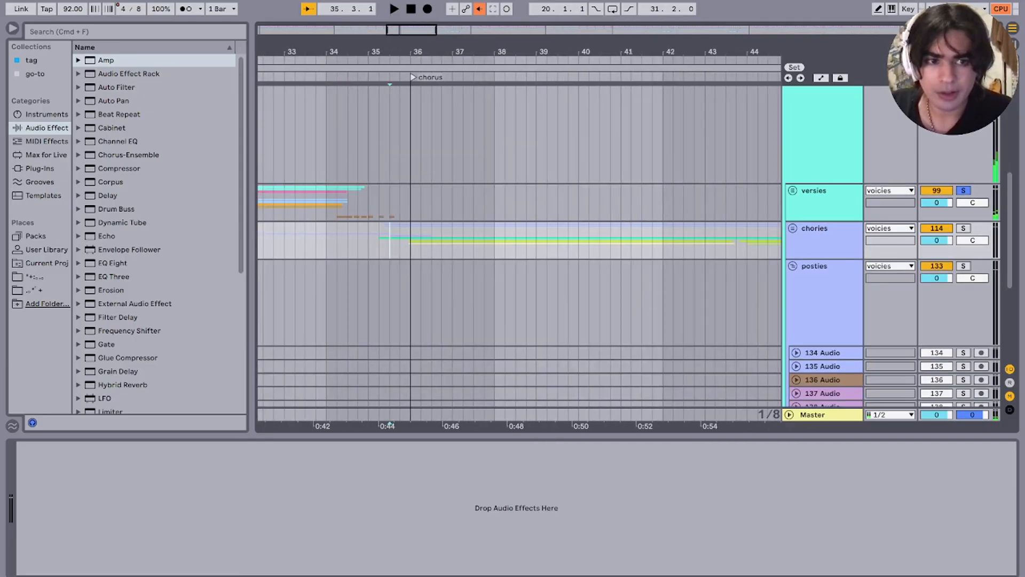
Step: Expand the versies group, unfold track 113, and play it soloed from bar 34
{"action": "left_click", "coordinate": [793, 190]}
{"action": "scroll", "coordinate": [519, 245], "scroll_direction": "down", "scroll_amount": 8}
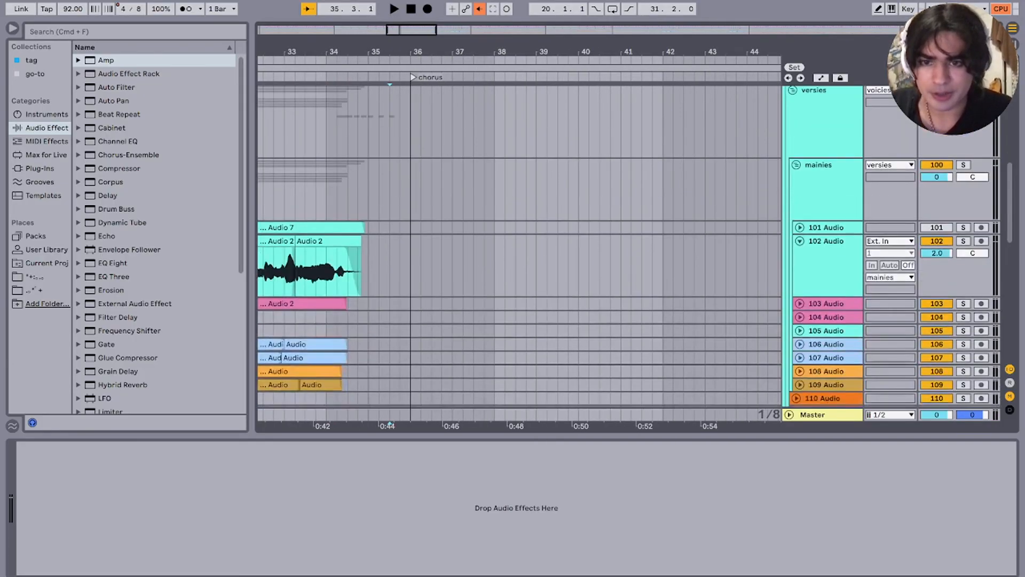
{"action": "key", "text": "plus"}
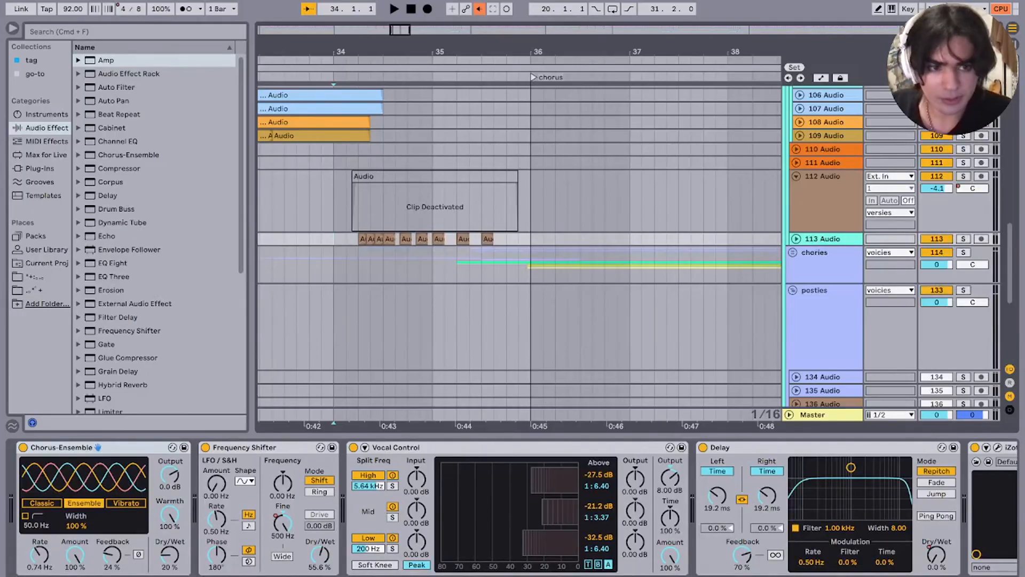
{"action": "key", "text": "u"}
{"action": "key", "text": "space"}
{"action": "key", "text": "s"}
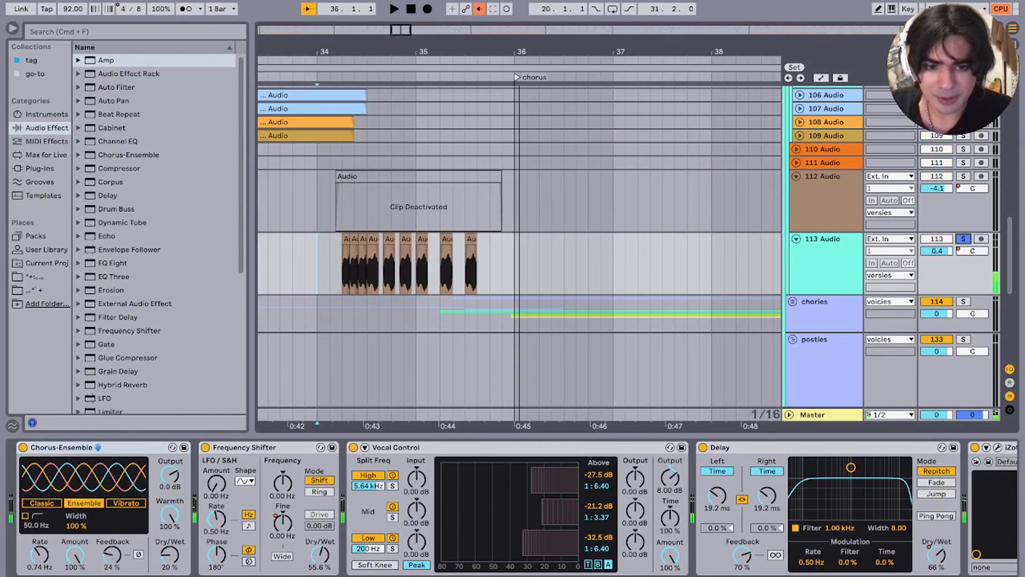
Step: Show the automation lanes and replay track 113's chopped vocals from bar 34 to hear the frequency shifter and delay changes
{"action": "key", "text": "a"}
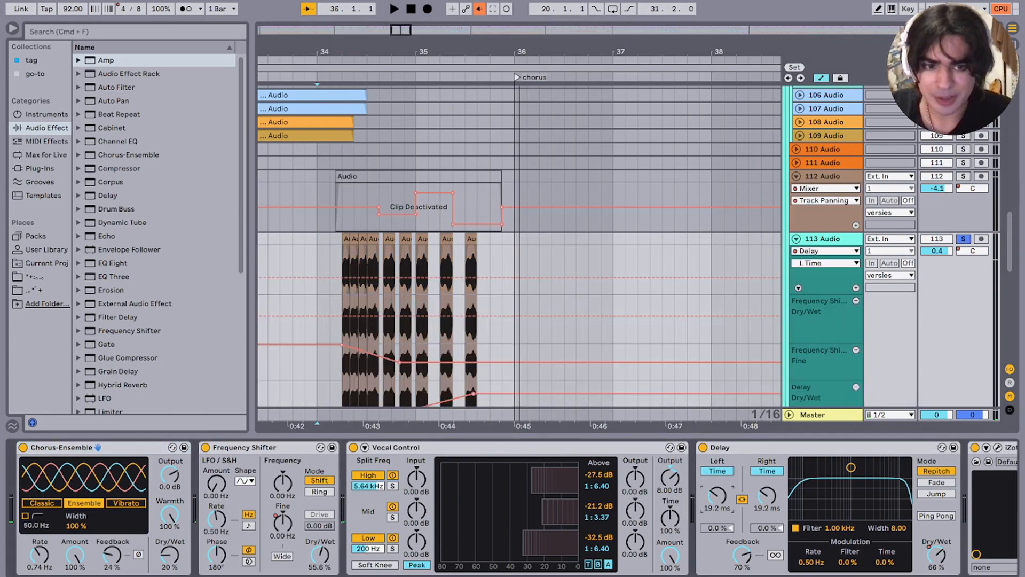
{"action": "key", "text": "space"}
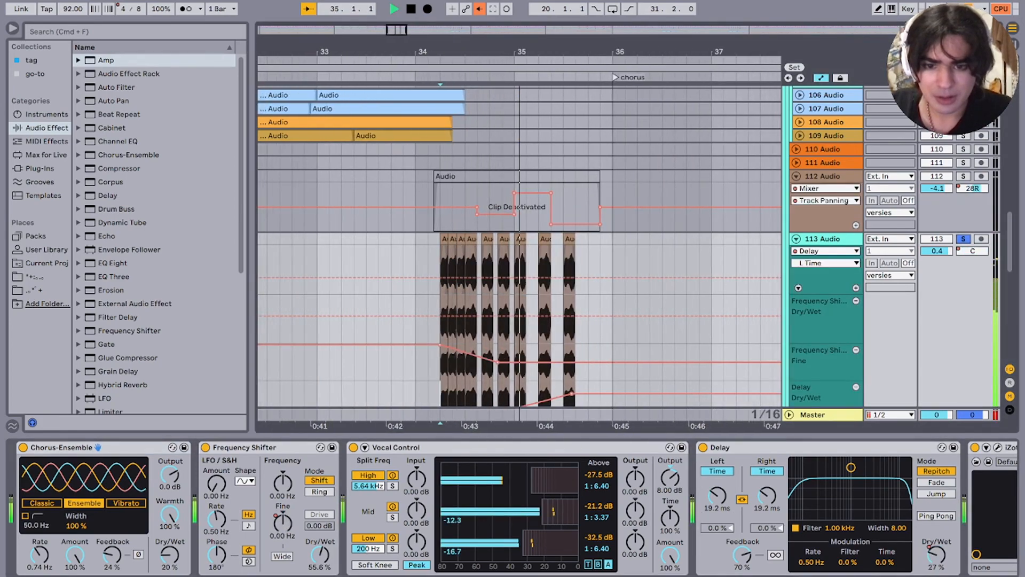
{"action": "key", "text": "space"}
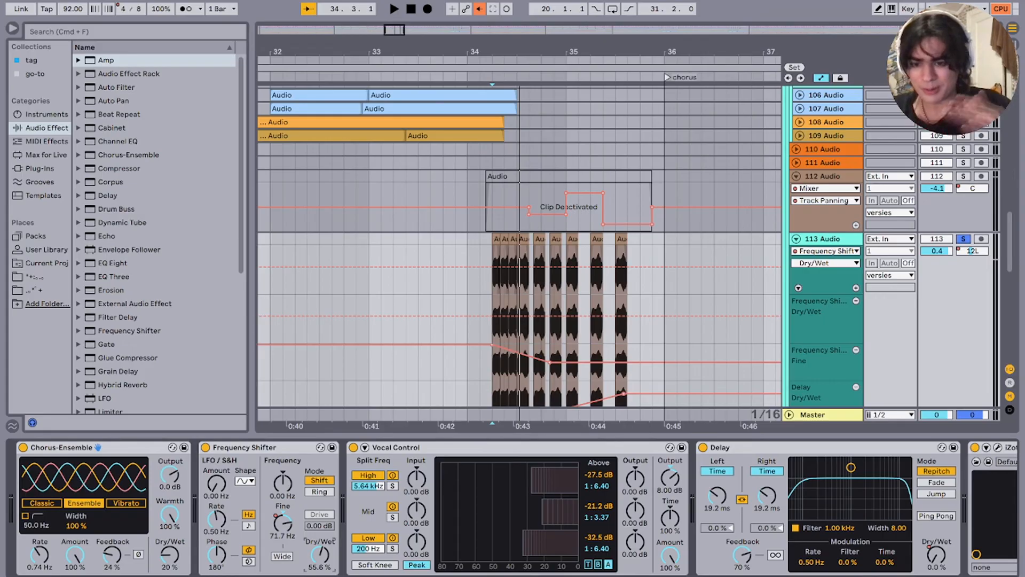
{"action": "key", "text": "space"}
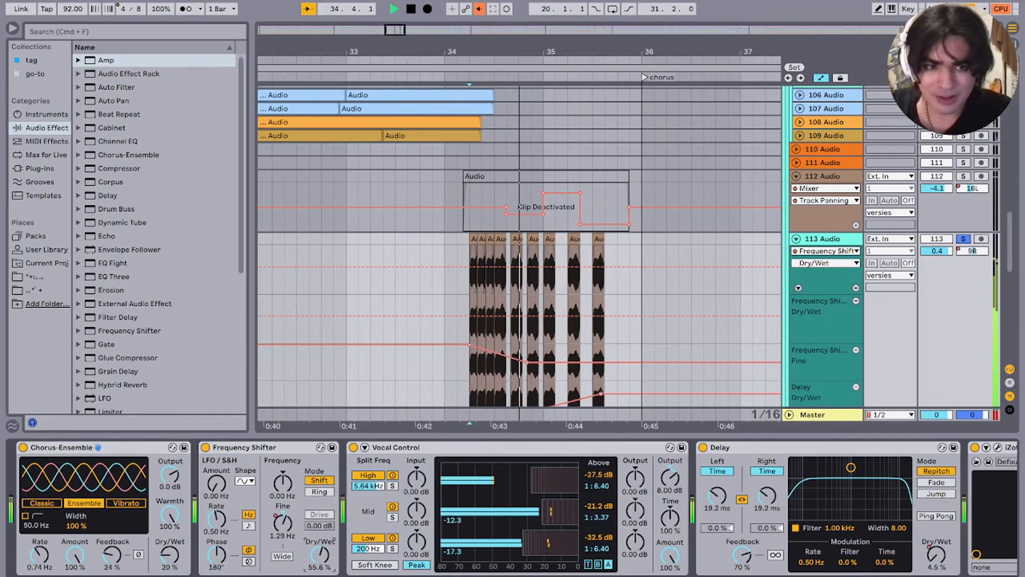
{"action": "key", "text": "space"}
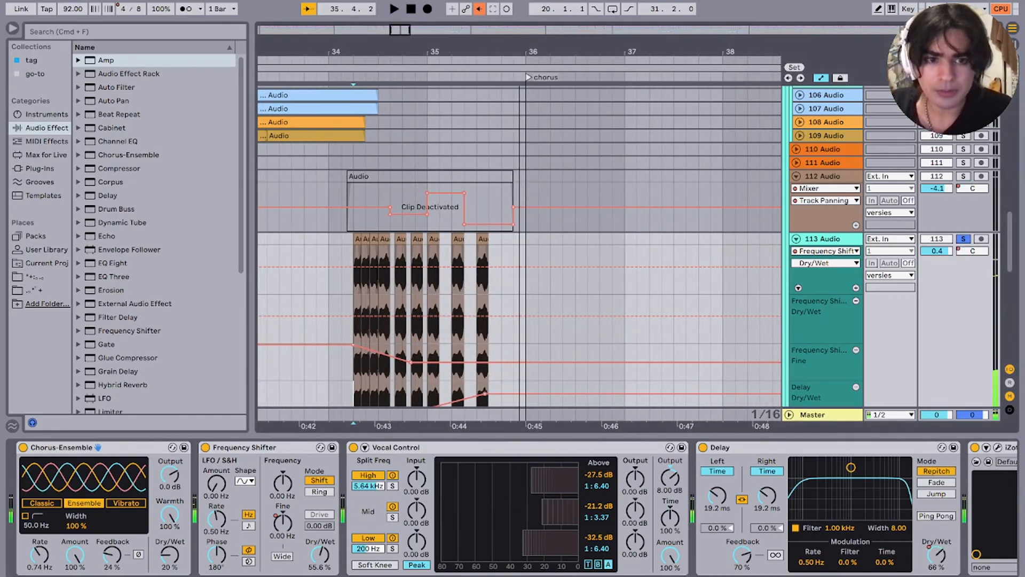
Step: Unsolo and collapse track 113, and solo and expand the chories group
{"action": "left_click", "coordinate": [963, 238]}
{"action": "left_click", "coordinate": [796, 238]}
{"action": "left_click", "coordinate": [489, 264]}
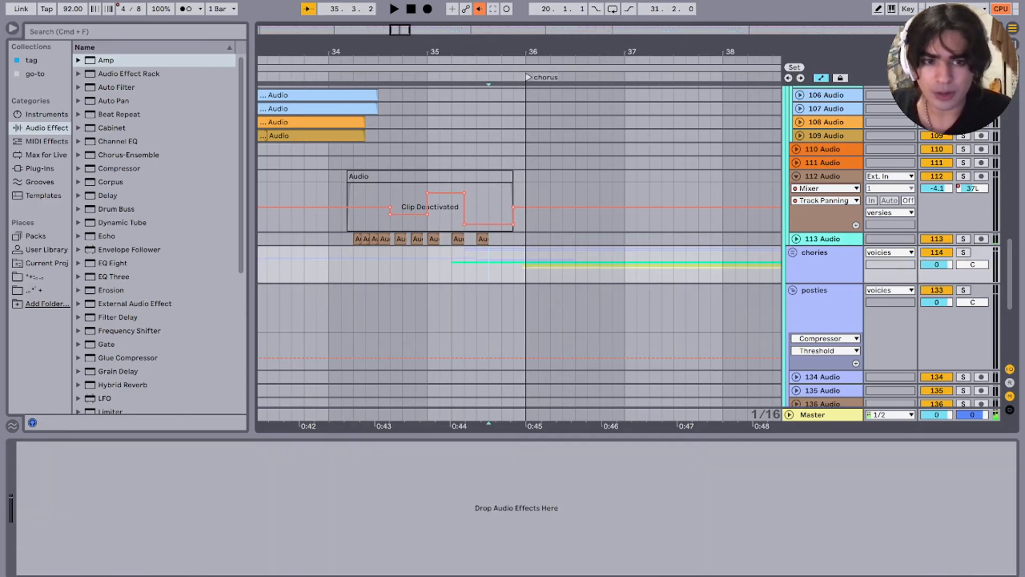
{"action": "key", "text": "s"}
{"action": "key", "text": "u"}
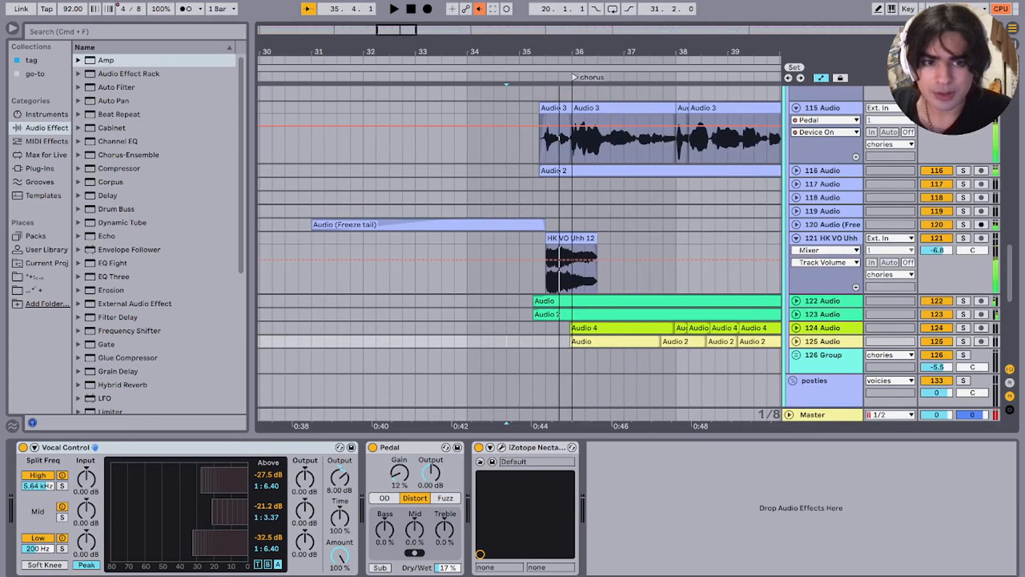
Step: Play the chories group from around bar 31, unfold track 120 and open its Freeze tail clip
{"action": "left_click", "coordinate": [336, 272]}
{"action": "key", "text": "space"}
{"action": "left_click", "coordinate": [796, 225]}
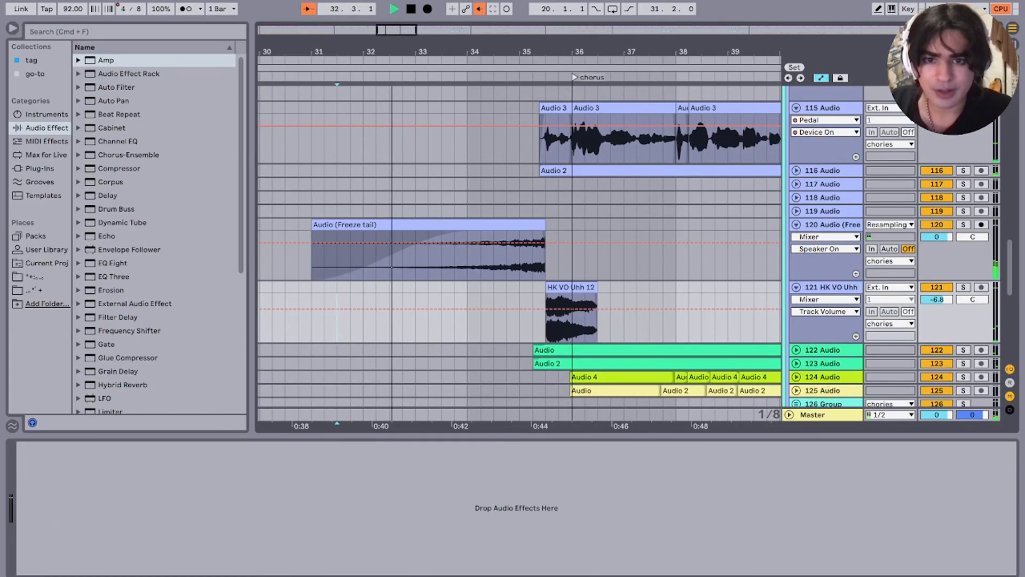
{"action": "left_click", "coordinate": [428, 259]}
{"action": "double_click", "coordinate": [428, 225]}
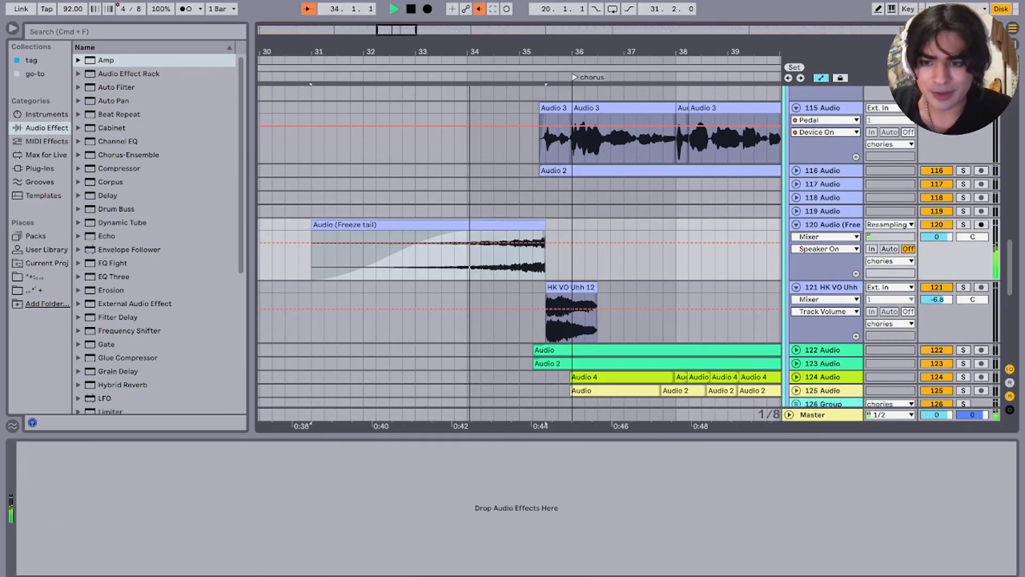
{"action": "key", "text": "space"}
Step: Display the Transposition envelope of the Freeze tail clip and mark the point where its pitch starts to fall
{"action": "left_click", "coordinate": [222, 447]}
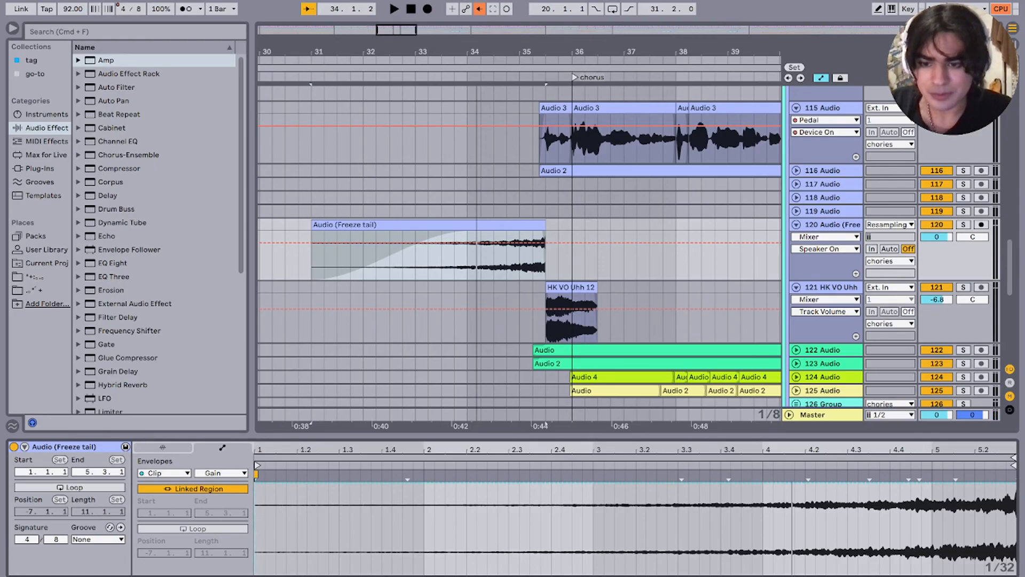
{"action": "left_click", "coordinate": [222, 473]}
{"action": "left_click", "coordinate": [221, 488]}
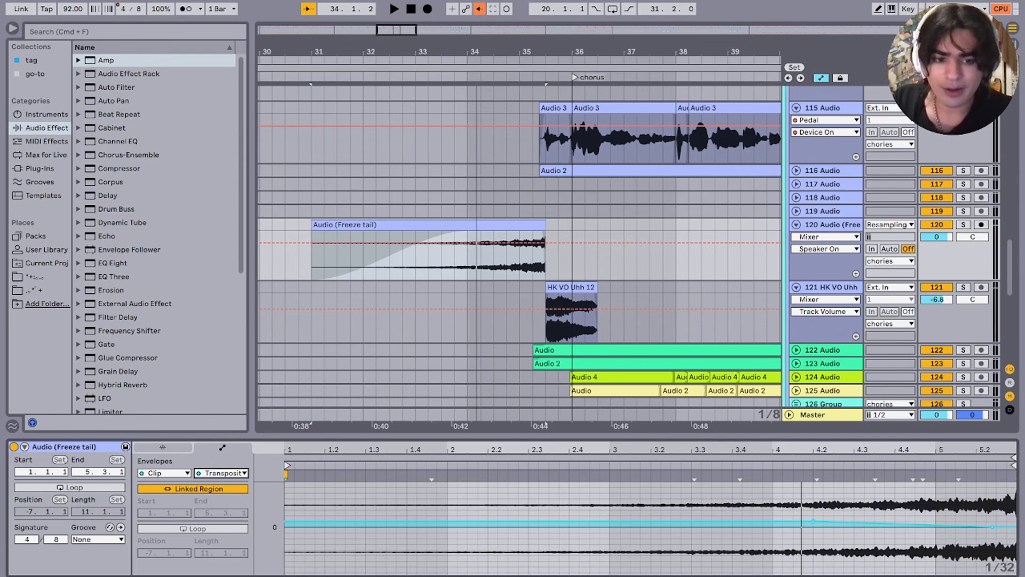
{"action": "left_click", "coordinate": [813, 521]}
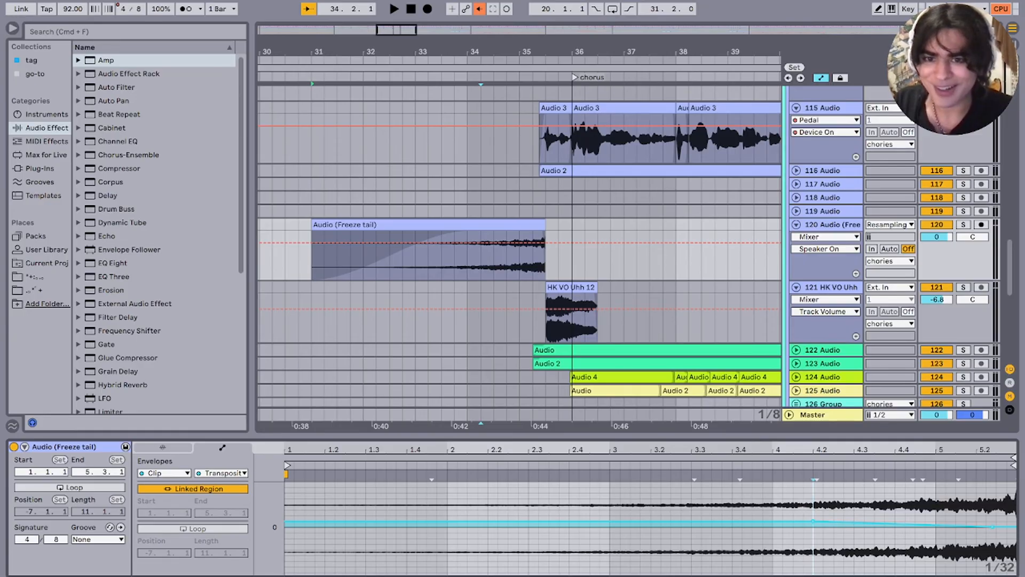
Step: Play the soloed chories group from bar 32 into the first chorus
{"action": "left_click", "coordinate": [364, 198]}
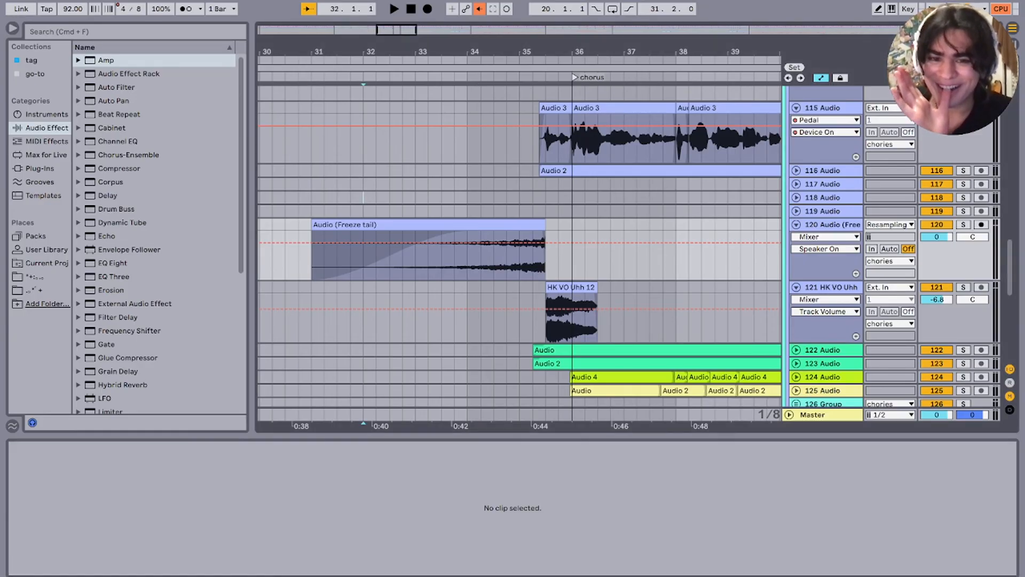
{"action": "key", "text": "space"}
{"action": "scroll", "coordinate": [364, 197], "scroll_direction": "up", "scroll_amount": 3}
{"action": "scroll", "coordinate": [518, 248], "scroll_direction": "up", "scroll_amount": 1}
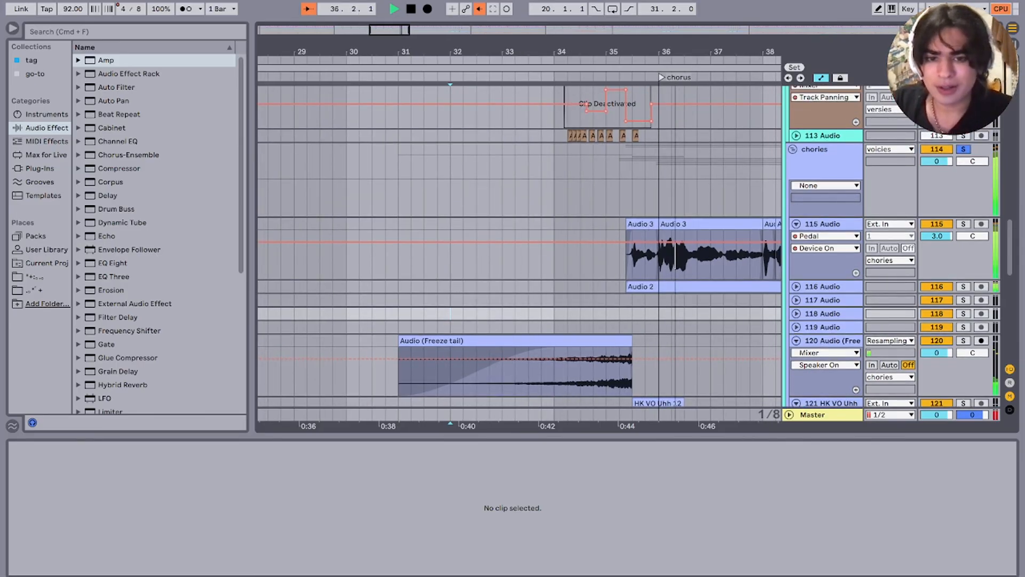
{"action": "key", "text": "space"}
Step: Play the Freeze tail riser from late bar 32 into the chorus with the chories group unsoloed
{"action": "left_click", "coordinate": [490, 300]}
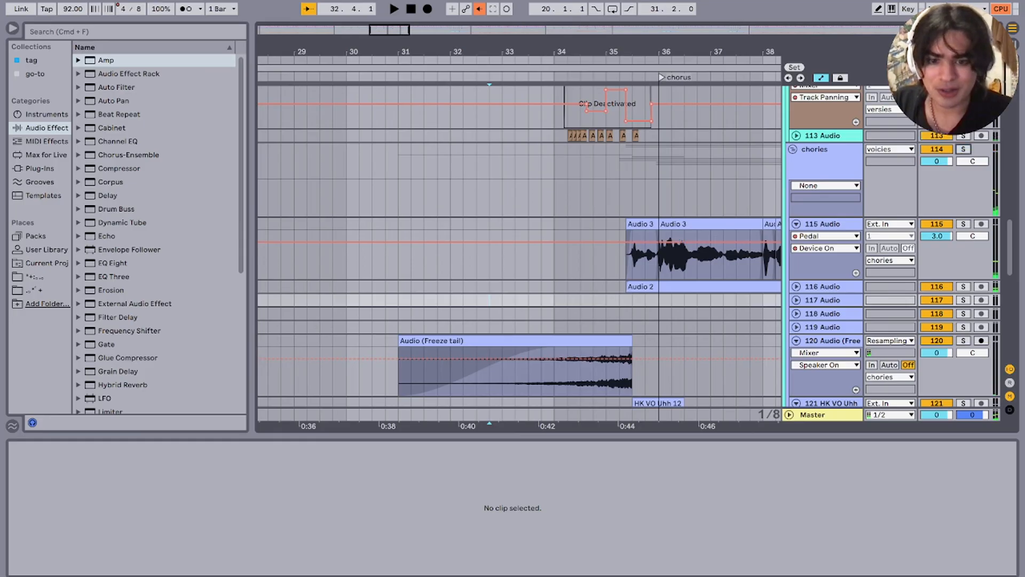
{"action": "key", "text": "space"}
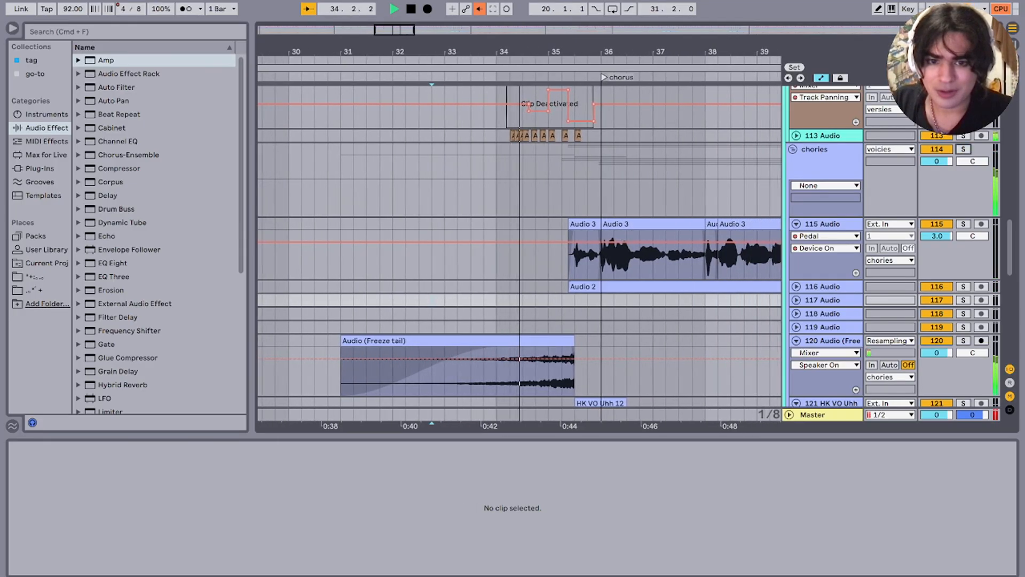
{"action": "left_click", "coordinate": [458, 341]}
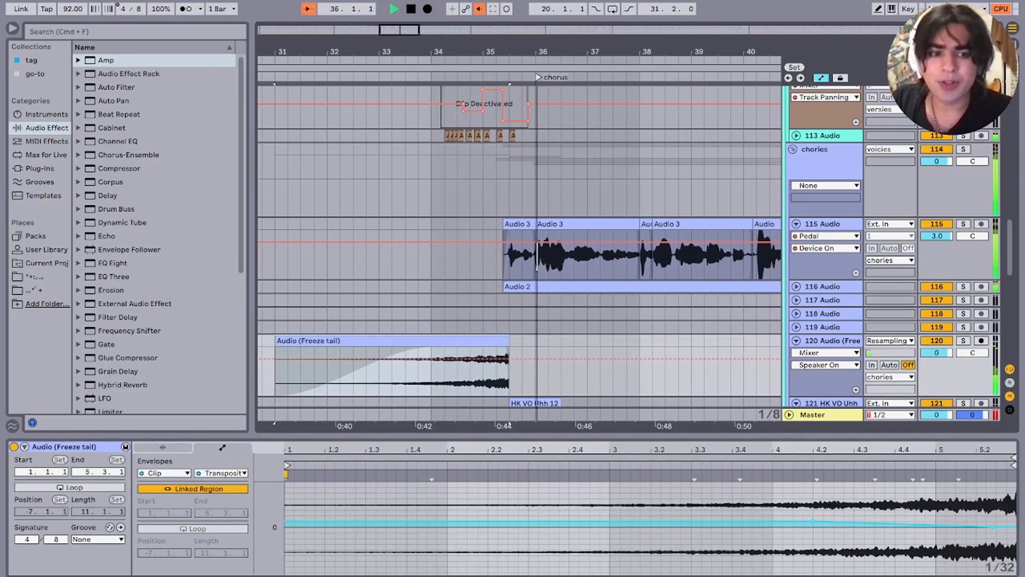
{"action": "scroll", "coordinate": [458, 340], "scroll_direction": "down", "scroll_amount": 5}
{"action": "key", "text": "space"}
Step: Solo track 120 and play the end of its Freeze tail clip from bar 35
{"action": "left_click", "coordinate": [964, 150]}
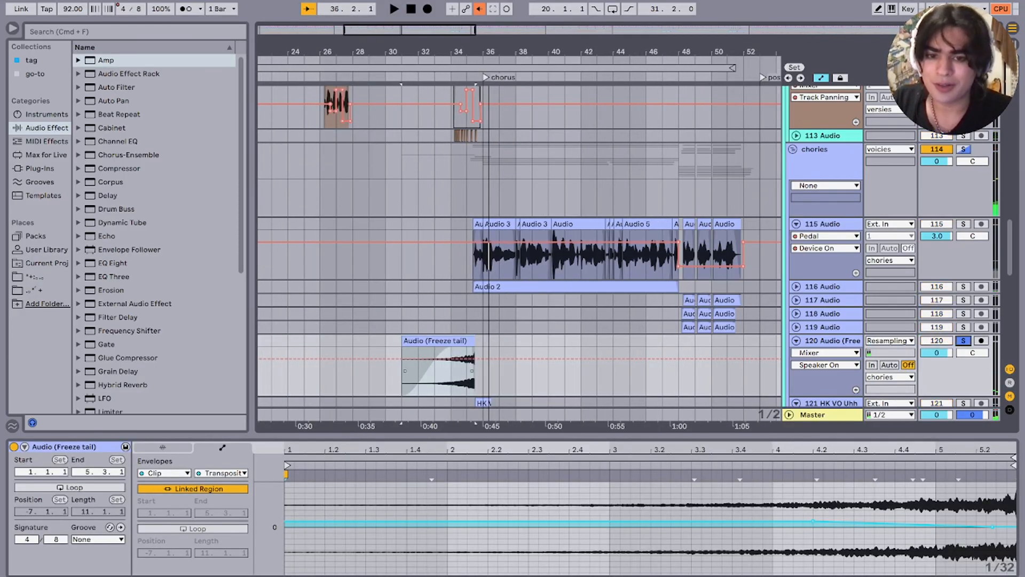
{"action": "left_click", "coordinate": [456, 371]}
{"action": "scroll", "coordinate": [457, 371], "scroll_direction": "up", "scroll_amount": 5}
{"action": "scroll", "coordinate": [477, 371], "scroll_direction": "up", "scroll_amount": 5}
{"action": "left_click", "coordinate": [487, 371]}
{"action": "key", "text": "space"}
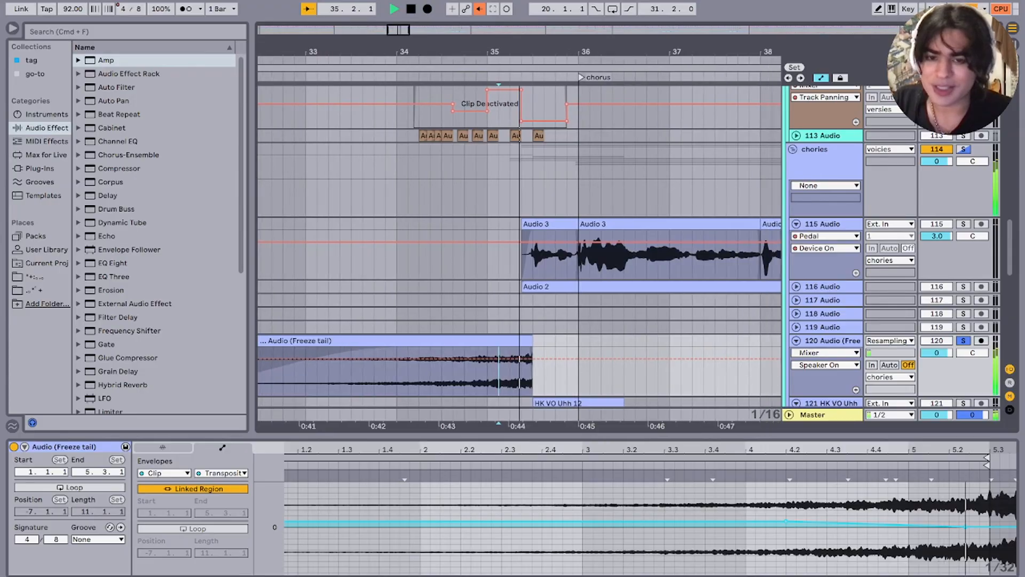
{"action": "key", "text": "space"}
Step: Hide the automation, select bars 32 to 34 of the Freeze tail clip, and play it into the chorus with track 120 unsoloed
{"action": "scroll", "coordinate": [487, 371], "scroll_direction": "left", "scroll_amount": 5}
{"action": "key", "text": "minus"}
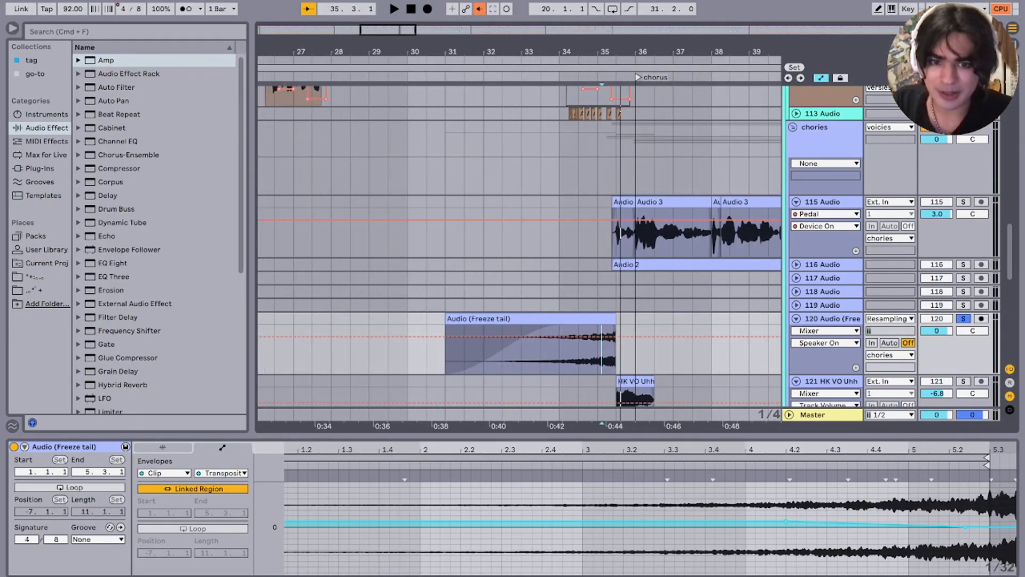
{"action": "left_click_drag", "start_coordinate": [502, 352], "coordinate": [578, 353]}
{"action": "key", "text": "a"}
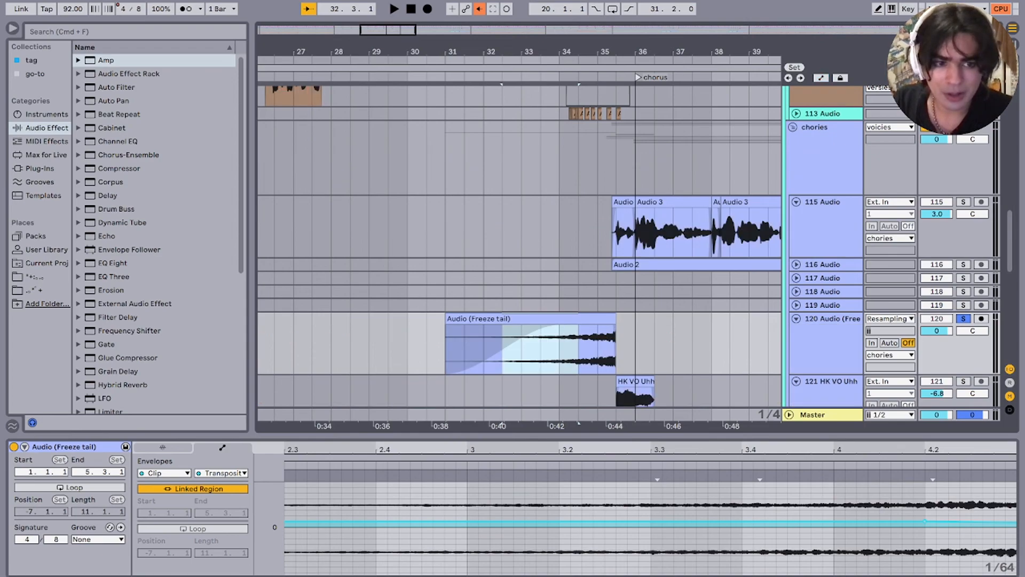
{"action": "key", "text": "space"}
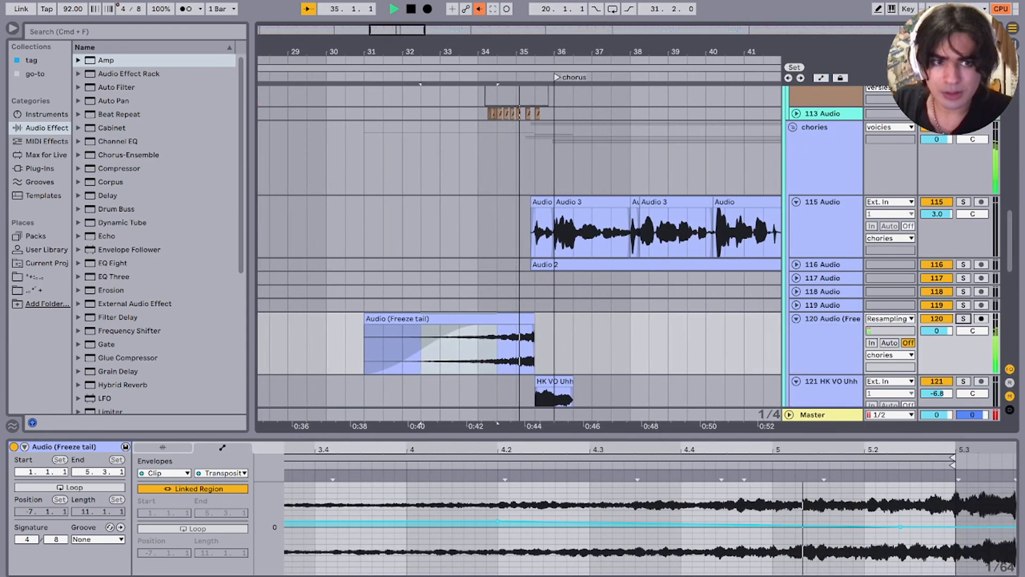
Step: Solo chorus vocal track 115 in the expanded chories group and play it from bar 36
{"action": "left_click", "coordinate": [792, 127]}
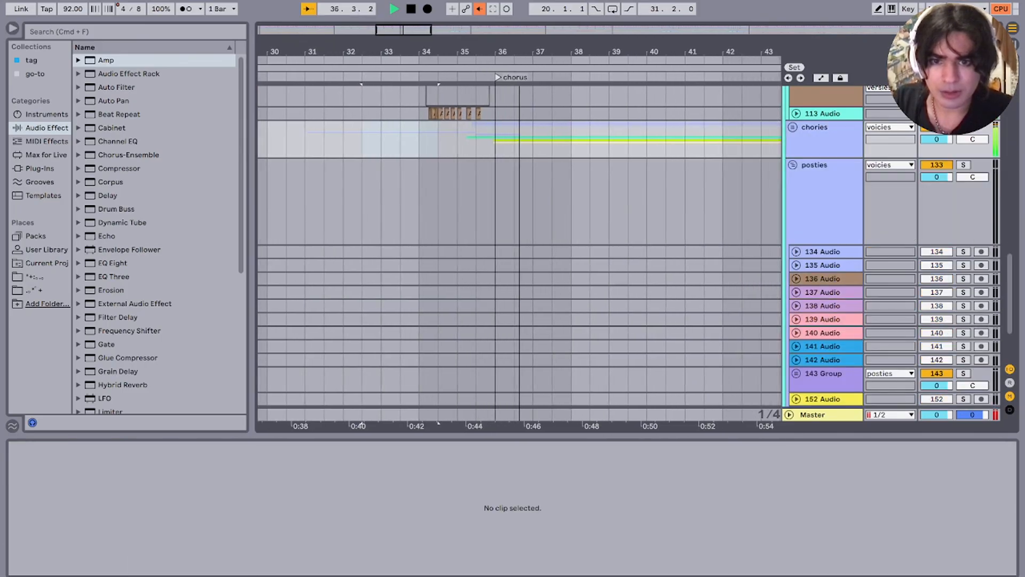
{"action": "key", "text": "super+z"}
{"action": "key", "text": "space"}
{"action": "left_click", "coordinate": [963, 202]}
{"action": "key", "text": "space"}
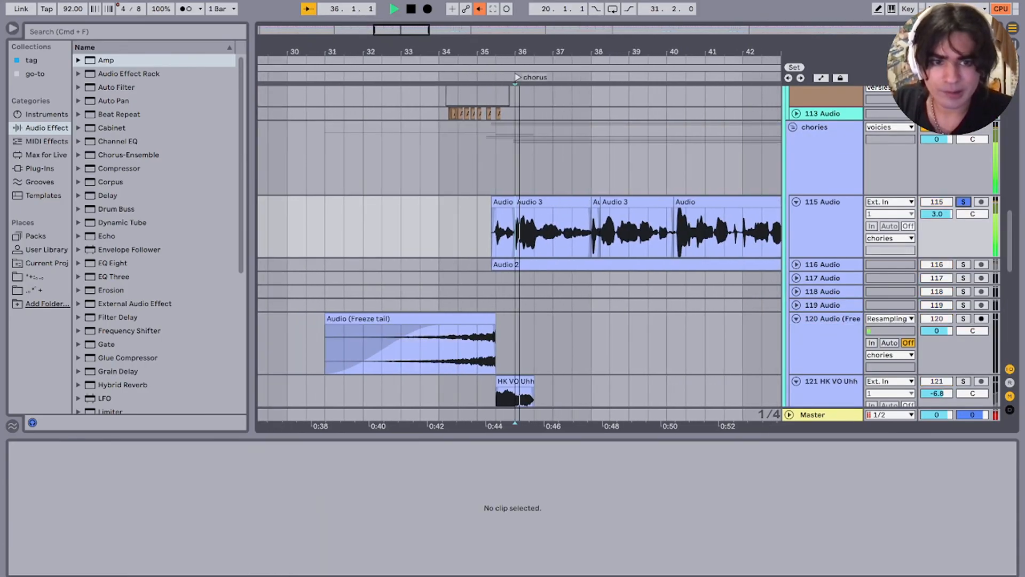
Step: Add vocal track 116 to the solo and unfold it while playback continues
{"action": "left_click", "coordinate": [963, 265], "text": "super"}
{"action": "left_click", "coordinate": [796, 265]}
{"action": "scroll", "coordinate": [510, 235], "scroll_direction": "right", "scroll_amount": 1}
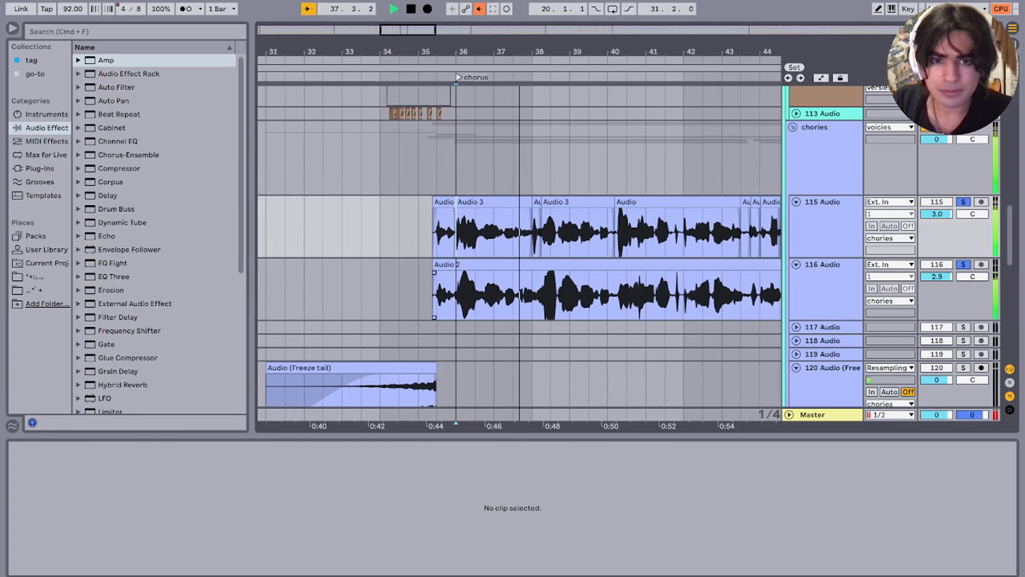
Step: Solo chorus vocal tracks 122 and 123 together and play them from bar 36
{"action": "scroll", "coordinate": [510, 235], "scroll_direction": "down", "scroll_amount": 5}
{"action": "scroll", "coordinate": [510, 235], "scroll_direction": "down", "scroll_amount": 5}
{"action": "scroll", "coordinate": [510, 235], "scroll_direction": "up", "scroll_amount": 2}
{"action": "scroll", "coordinate": [595, 235], "scroll_direction": "up", "scroll_amount": 3}
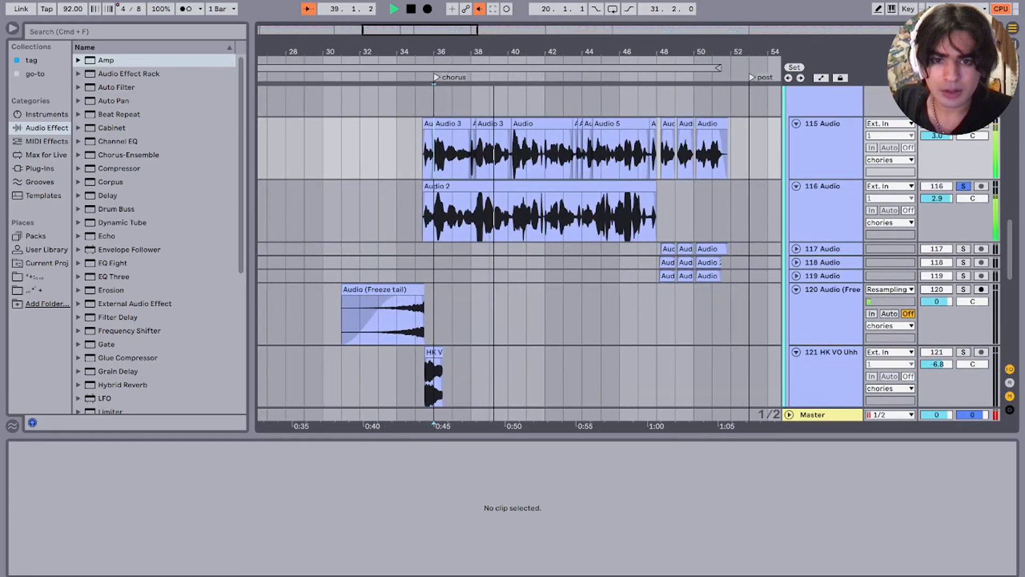
{"action": "scroll", "coordinate": [595, 235], "scroll_direction": "down", "scroll_amount": 5}
{"action": "scroll", "coordinate": [595, 235], "scroll_direction": "left", "scroll_amount": 2}
{"action": "key", "text": "space"}
{"action": "key", "text": "plus"}
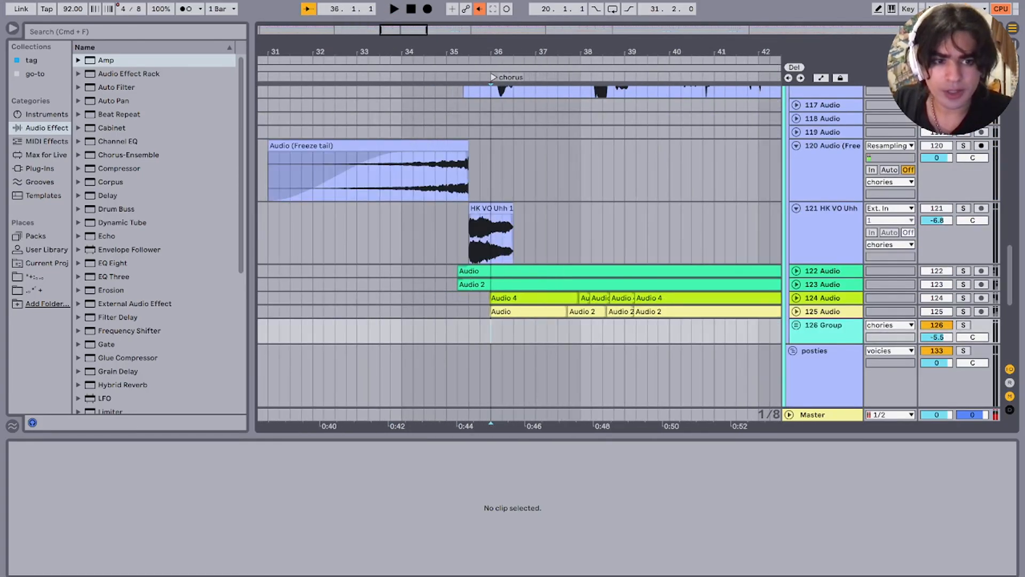
{"action": "left_click", "coordinate": [963, 271]}
{"action": "left_click", "coordinate": [963, 284]}
{"action": "key", "text": "space"}
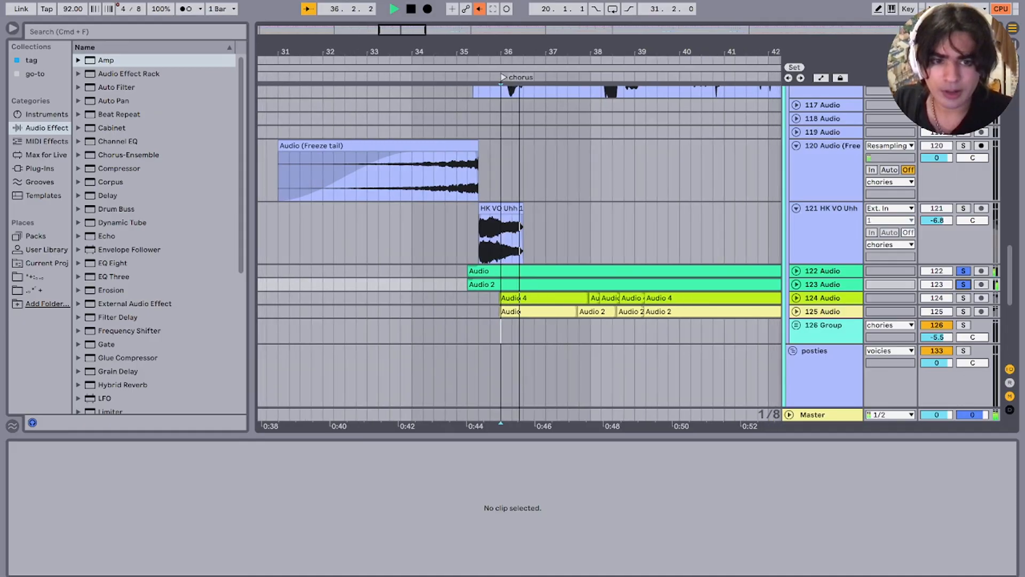
Step: Unfold tracks 122 and 123 and play their clips from the middle of bar 35
{"action": "left_click", "coordinate": [795, 284]}
{"action": "left_click", "coordinate": [796, 271]}
{"action": "left_click", "coordinate": [450, 278]}
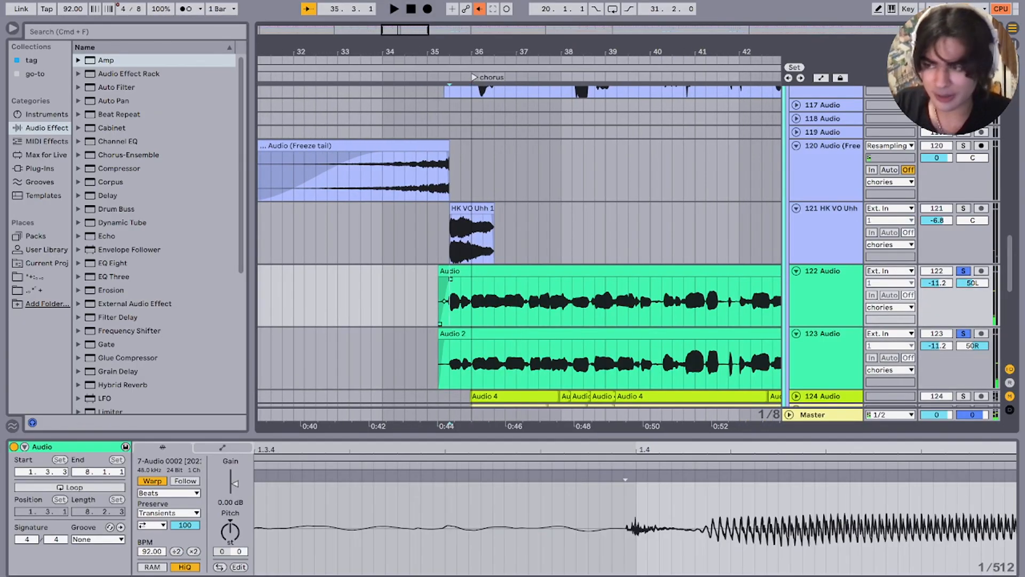
{"action": "key", "text": "space"}
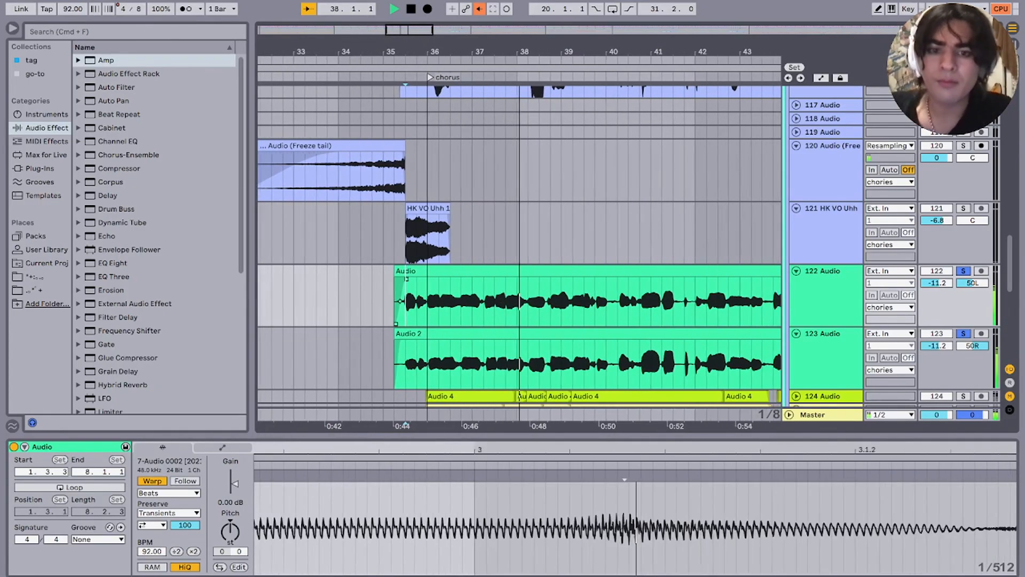
Step: Solo tracks 124 and 125, unfold track 124, and play the pair from just before the chorus marker
{"action": "scroll", "coordinate": [518, 240], "scroll_direction": "down", "scroll_amount": 3}
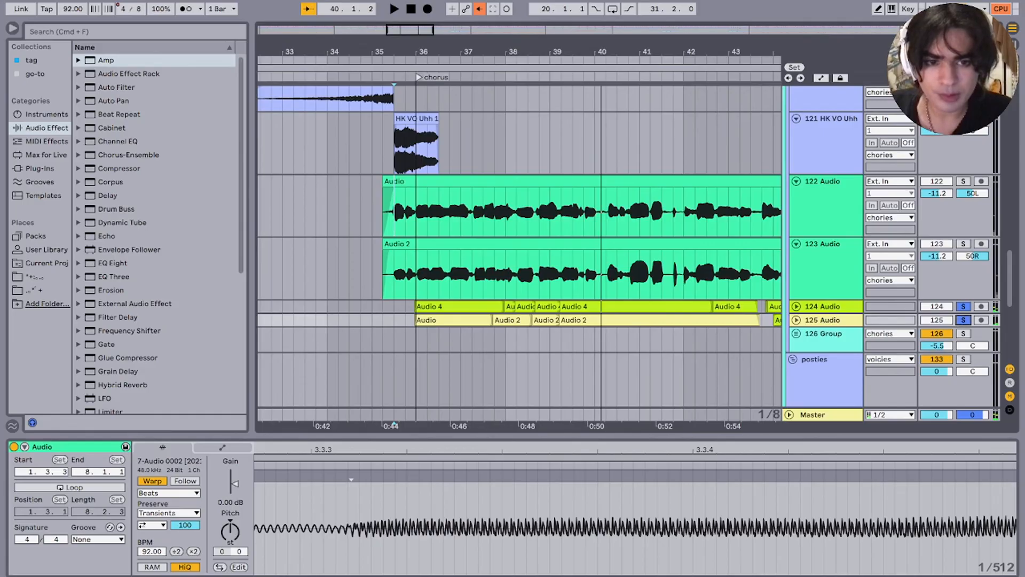
{"action": "key", "text": "space"}
{"action": "key", "text": "space"}
{"action": "left_click", "coordinate": [796, 306]}
{"action": "scroll", "coordinate": [796, 307], "scroll_direction": "down", "scroll_amount": 2}
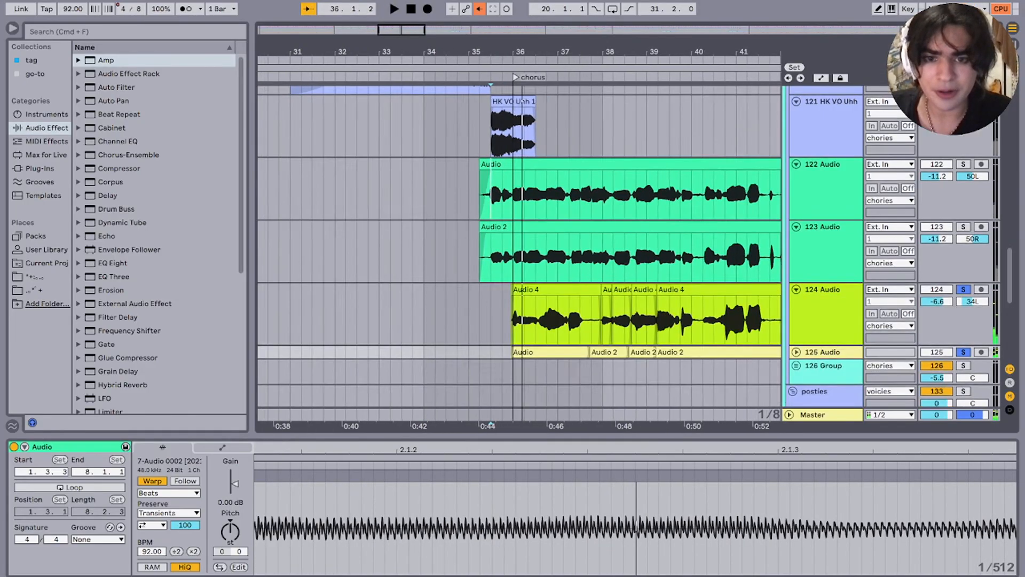
{"action": "scroll", "coordinate": [515, 288], "scroll_direction": "down", "scroll_amount": 1}
{"action": "left_click", "coordinate": [515, 288]}
{"action": "key", "text": "space"}
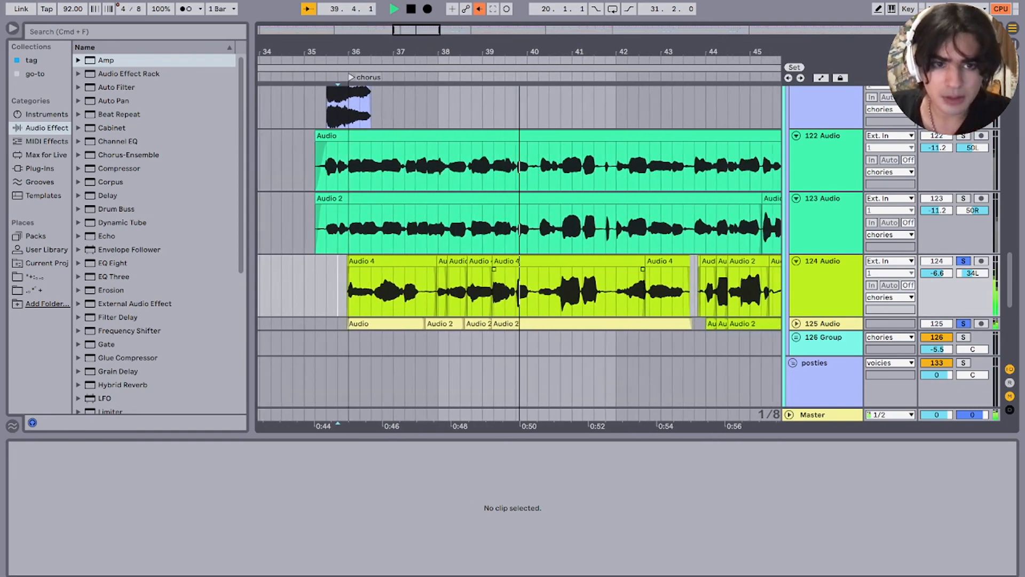
Step: Play the chorus with tracks 122 and 123 soloed, adding tracks 124 and 125 to the solo during playback
{"action": "scroll", "coordinate": [517, 245], "scroll_direction": "up", "scroll_amount": 5}
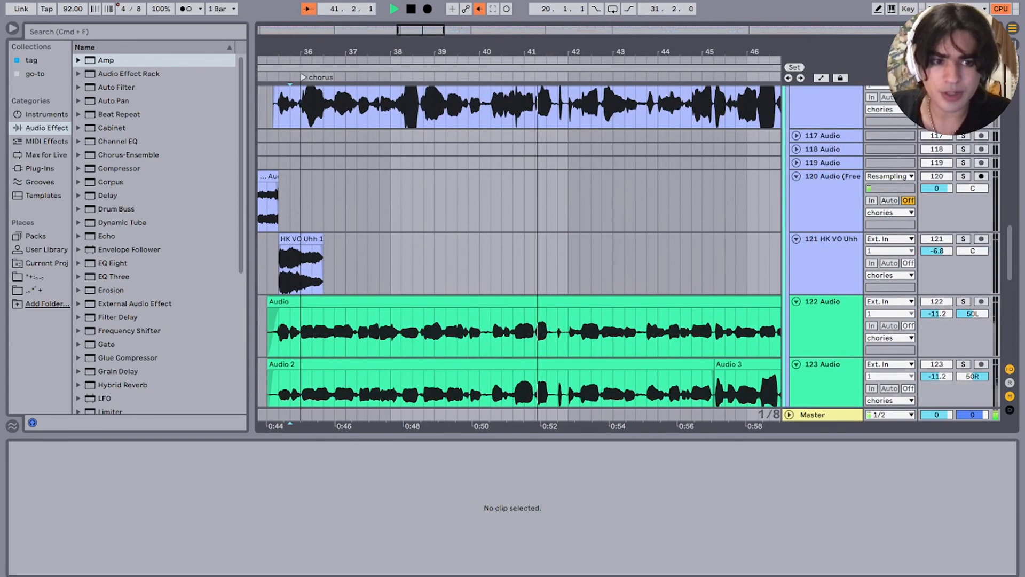
{"action": "scroll", "coordinate": [518, 246], "scroll_direction": "up", "scroll_amount": 3}
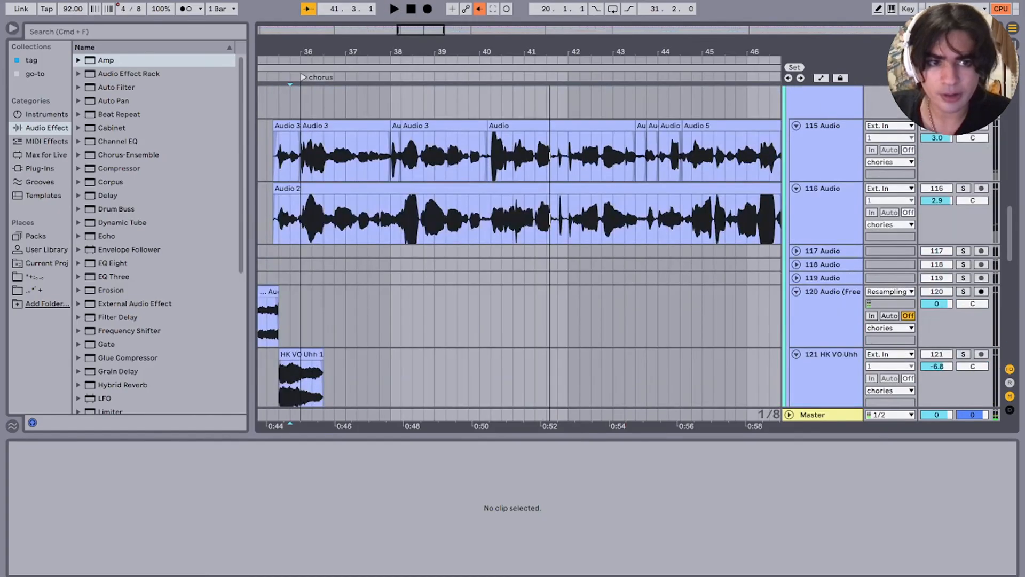
{"action": "key", "text": "space"}
{"action": "scroll", "coordinate": [518, 246], "scroll_direction": "down", "scroll_amount": 5}
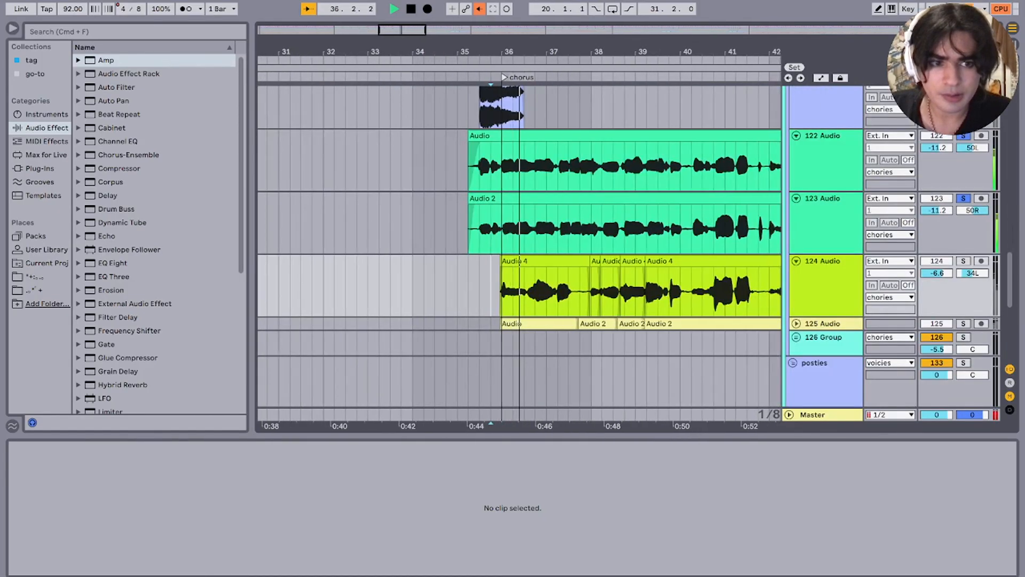
{"action": "left_click", "coordinate": [963, 324]}
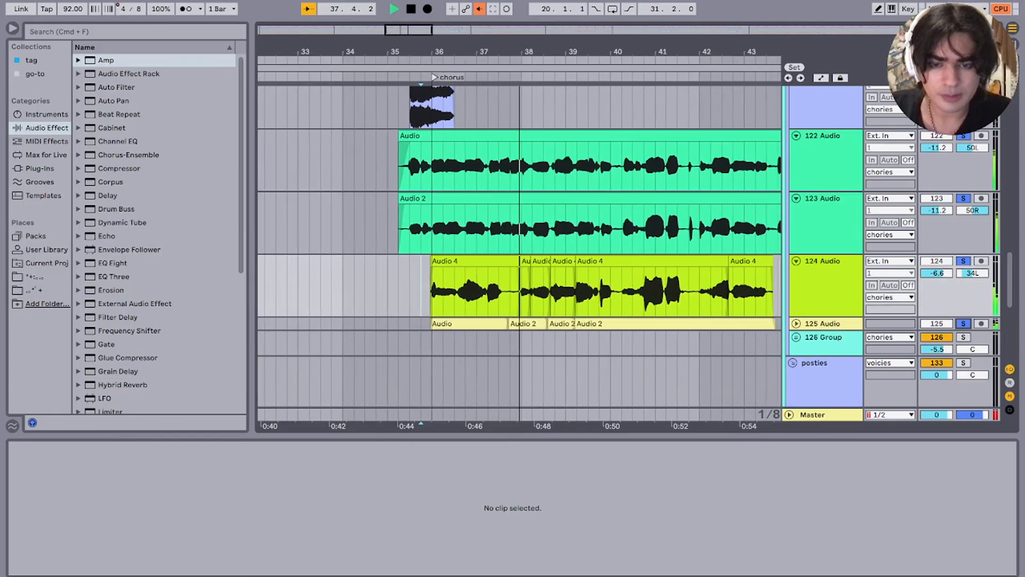
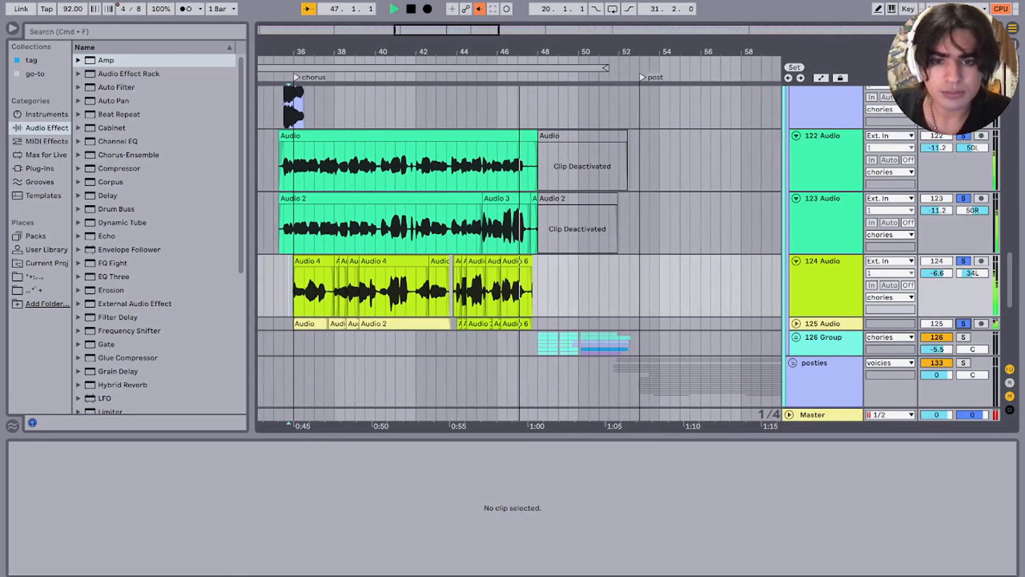
Step: Play the end of the chorus from bar 48 with only track 115 soloed
{"action": "scroll", "coordinate": [534, 342], "scroll_direction": "up", "scroll_amount": 2}
{"action": "left_click", "coordinate": [527, 343]}
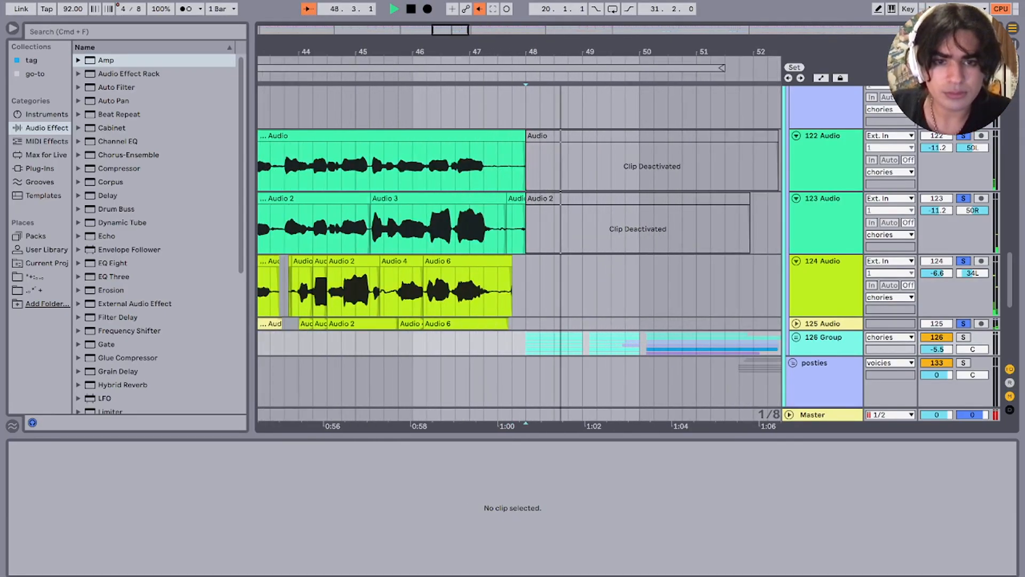
{"action": "scroll", "coordinate": [518, 246], "scroll_direction": "up", "scroll_amount": 8}
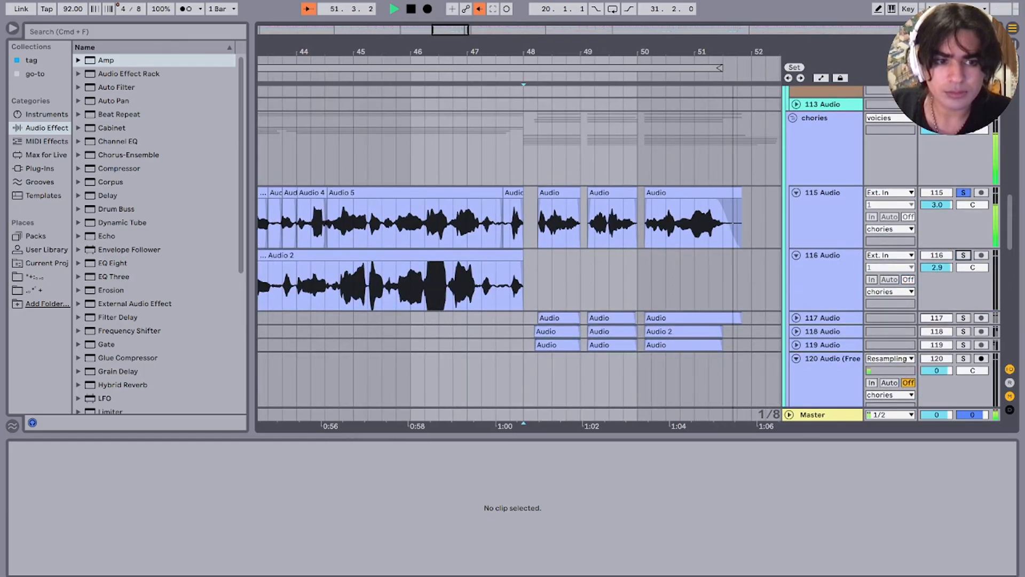
Step: Solo tracks 117, 118 and 119 individually and together while playing their clips from bar 48
{"action": "left_click", "coordinate": [963, 317]}
{"action": "left_click", "coordinate": [963, 331]}
{"action": "key", "text": "space"}
{"action": "key", "text": "space"}
{"action": "left_click", "coordinate": [963, 345]}
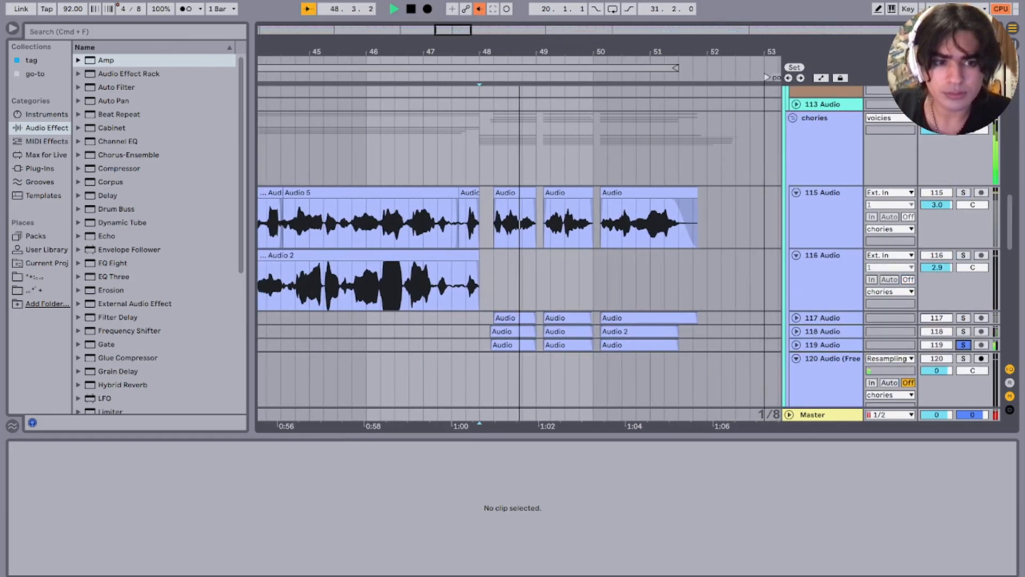
{"action": "left_click", "coordinate": [963, 318]}
{"action": "left_click", "coordinate": [963, 331]}
{"action": "left_click", "coordinate": [963, 344], "text": "super"}
{"action": "left_click", "coordinate": [963, 317], "text": "super"}
{"action": "left_click", "coordinate": [441, 344]}
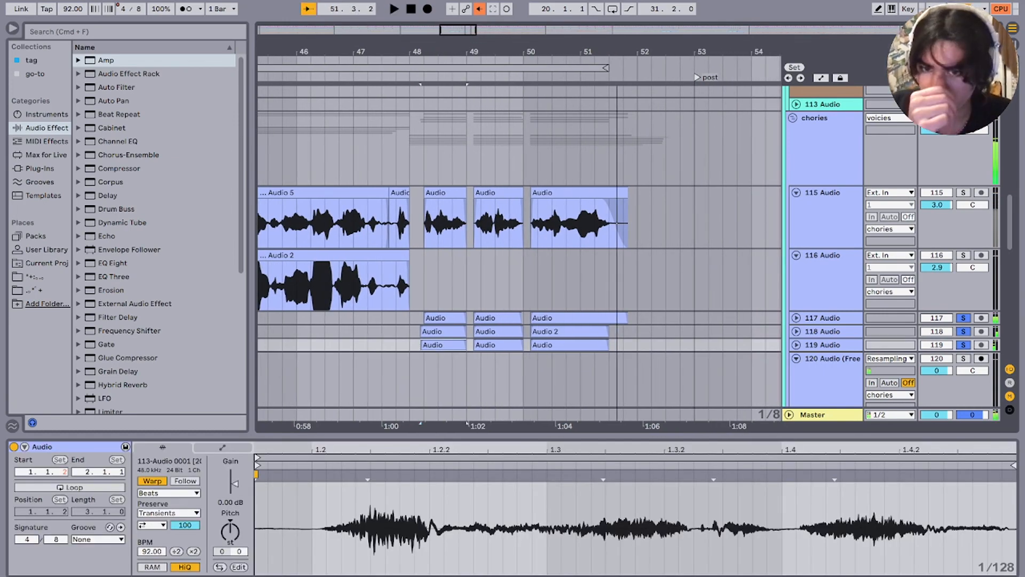
Step: Set the playback start to bar 48, clear the solos on tracks 117 to 119, and play the section
{"action": "left_click", "coordinate": [410, 345]}
{"action": "left_click", "coordinate": [963, 332]}
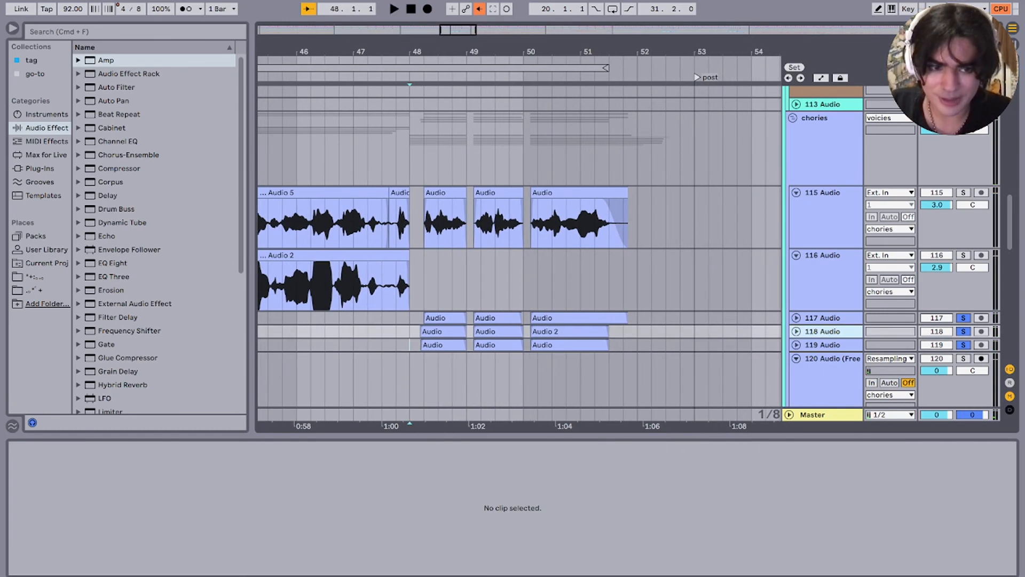
{"action": "left_click", "coordinate": [963, 345]}
{"action": "left_click", "coordinate": [963, 331], "text": "super"}
{"action": "left_click", "coordinate": [963, 331]}
{"action": "left_click", "coordinate": [963, 331]}
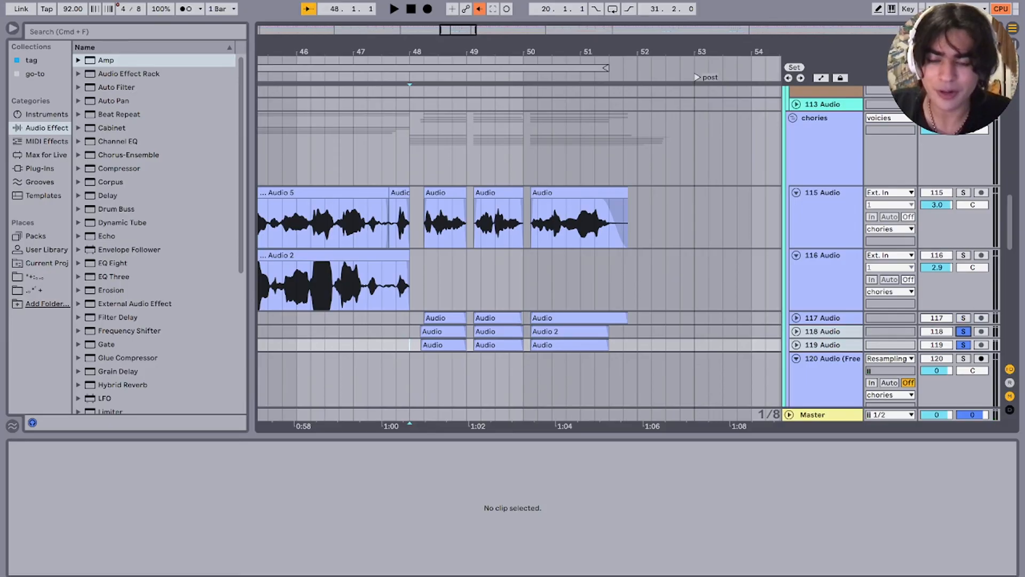
{"action": "key", "text": "space"}
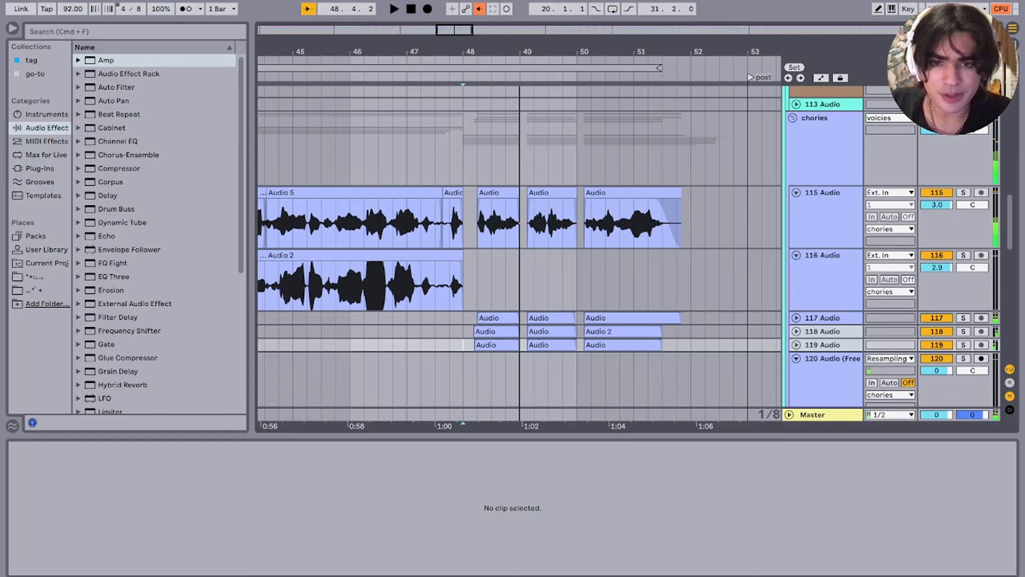
Step: Replay the chorus vocals from bar 48 on track 116 without individual track solos
{"action": "left_click", "coordinate": [463, 284]}
{"action": "scroll", "coordinate": [463, 284], "scroll_direction": "up", "scroll_amount": 3}
{"action": "scroll", "coordinate": [519, 284], "scroll_direction": "down", "scroll_amount": 6}
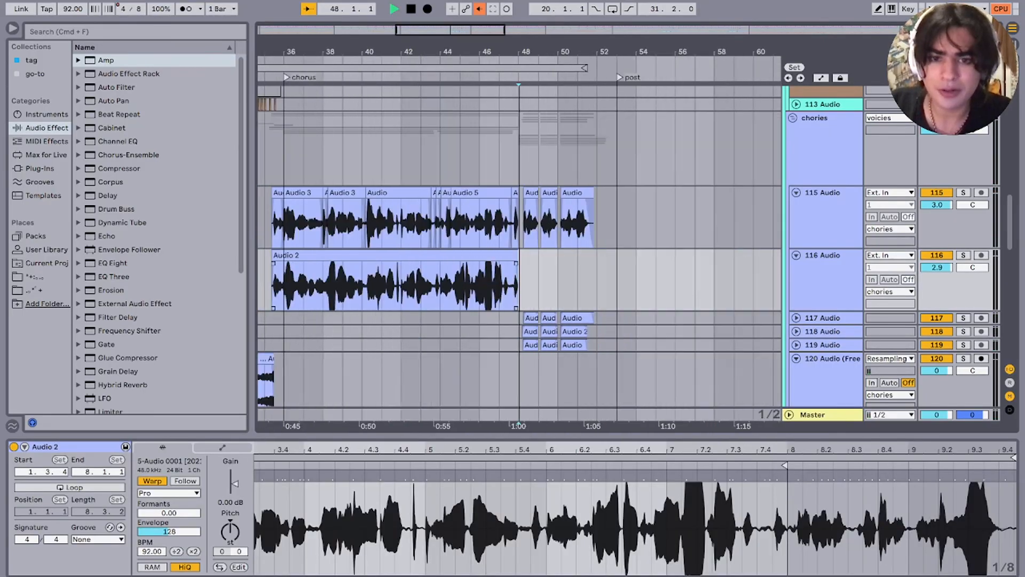
{"action": "key", "text": "space"}
{"action": "scroll", "coordinate": [504, 284], "scroll_direction": "down", "scroll_amount": 3}
{"action": "key", "text": "plus"}
{"action": "key", "text": "plus"}
{"action": "key", "text": "space"}
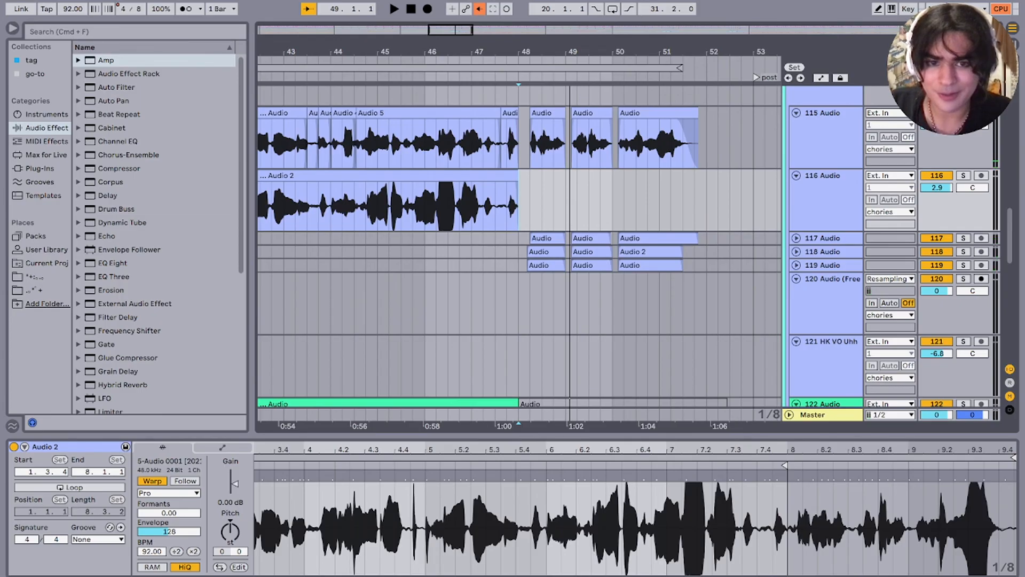
Step: Select areas between bars 48 and 52 across tracks 116 to 120 to point out the late-chorus vocal layers
{"action": "left_click_drag", "start_coordinate": [518, 206], "coordinate": [694, 265]}
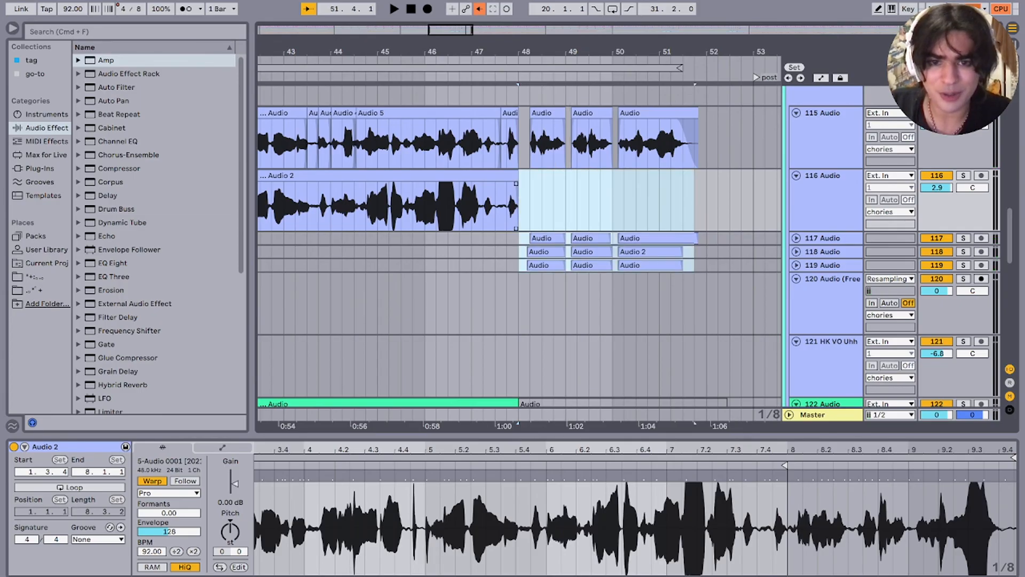
{"action": "scroll", "coordinate": [533, 256], "scroll_direction": "down", "scroll_amount": 6}
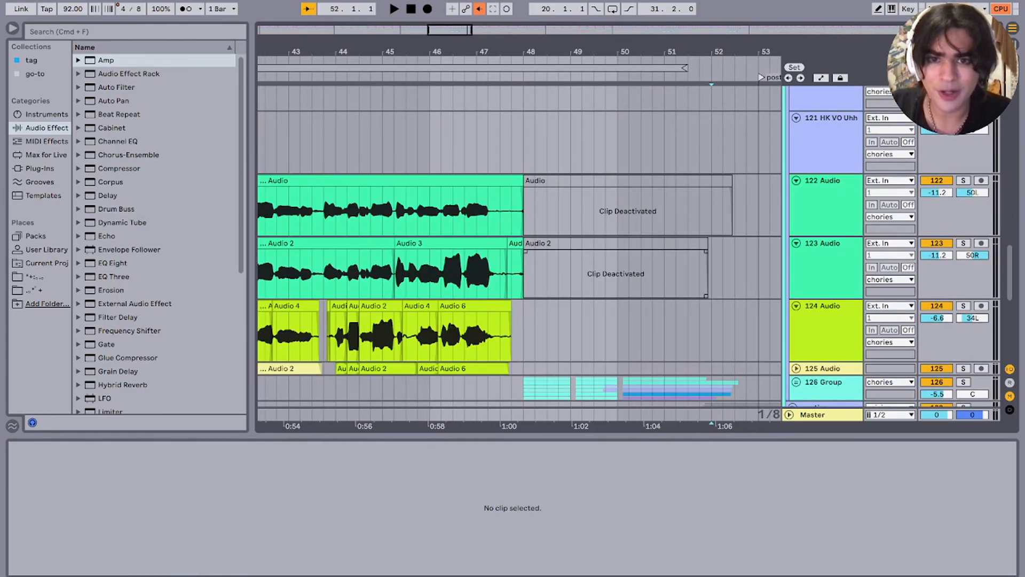
{"action": "left_click", "coordinate": [523, 143]}
{"action": "scroll", "coordinate": [519, 251], "scroll_direction": "up", "scroll_amount": 6}
{"action": "left_click_drag", "start_coordinate": [749, 267], "coordinate": [525, 213]}
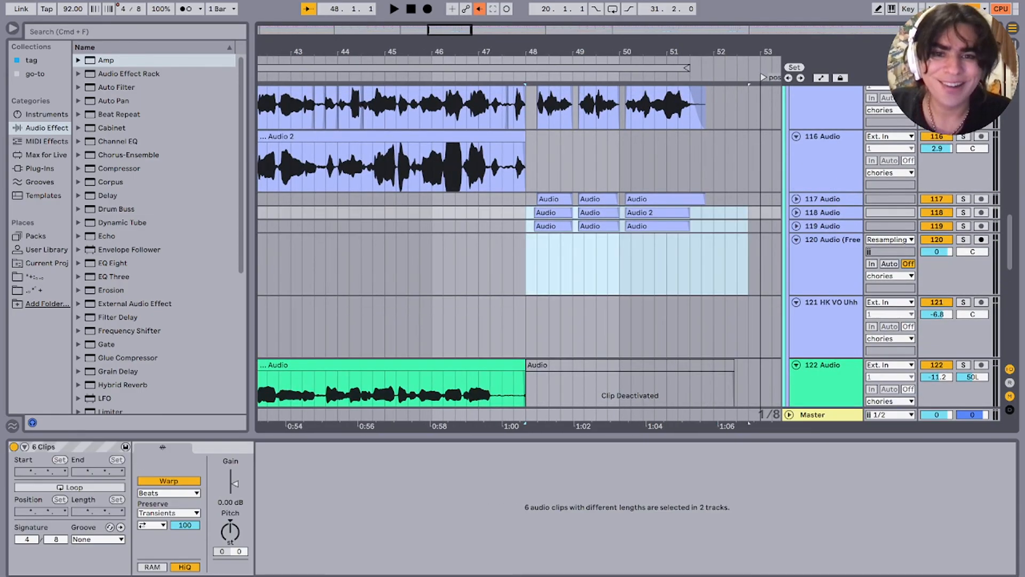
{"action": "left_click_drag", "start_coordinate": [714, 267], "coordinate": [572, 110]}
{"action": "mouse_move", "coordinate": [561, 163]}
{"action": "left_mouse_down"}
{"action": "mouse_move", "coordinate": [525, 109]}
{"action": "mouse_move", "coordinate": [584, 264]}
{"action": "left_mouse_up"}
{"action": "left_click", "coordinate": [584, 264]}
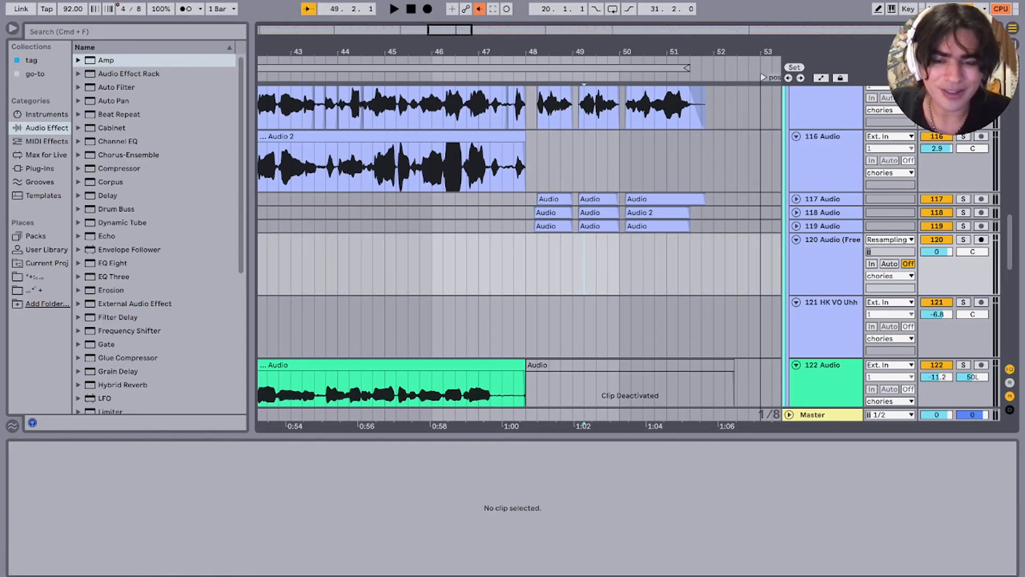
Step: Solo the 126 Group within the chories and play it from bar 48
{"action": "scroll", "coordinate": [519, 245], "scroll_direction": "down", "scroll_amount": 6}
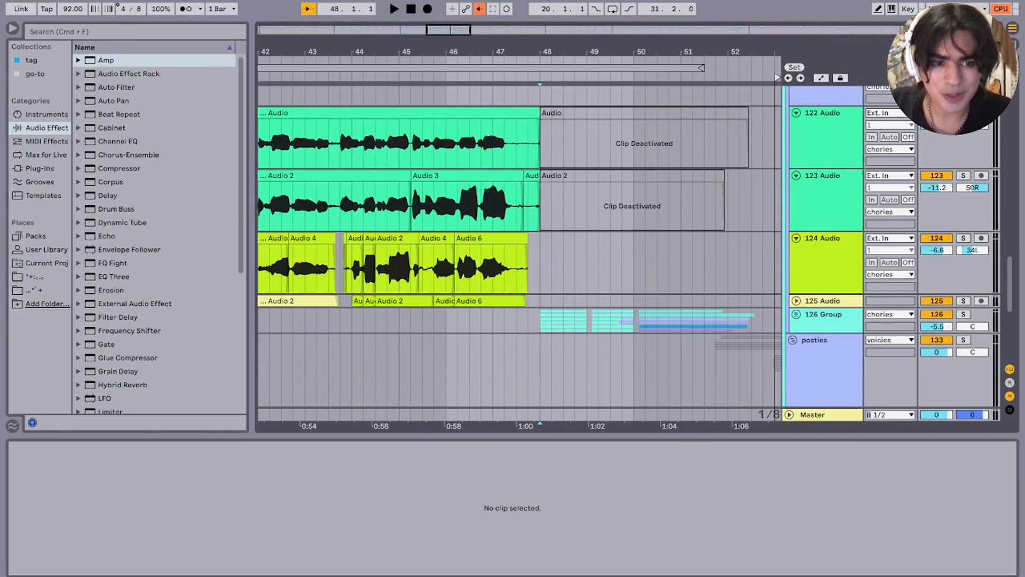
{"action": "key", "text": "space"}
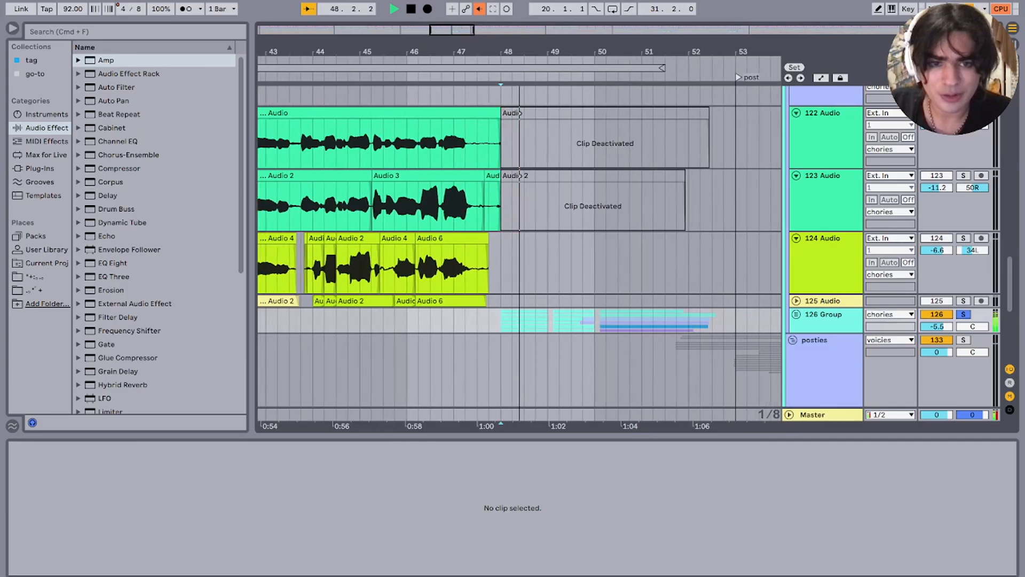
{"action": "scroll", "coordinate": [519, 245], "scroll_direction": "down", "scroll_amount": 6}
{"action": "scroll", "coordinate": [519, 245], "scroll_direction": "up", "scroll_amount": 3}
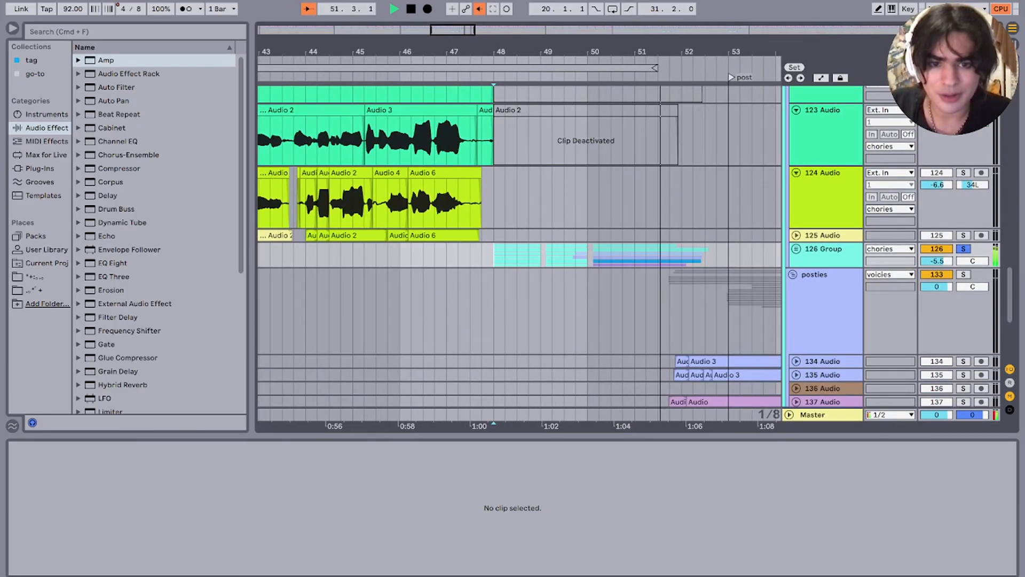
Step: Unfold the 126 Group and examine the vocal layers on tracks 127 to 132 during playback
{"action": "key", "text": "u"}
{"action": "scroll", "coordinate": [519, 246], "scroll_direction": "down", "scroll_amount": 4}
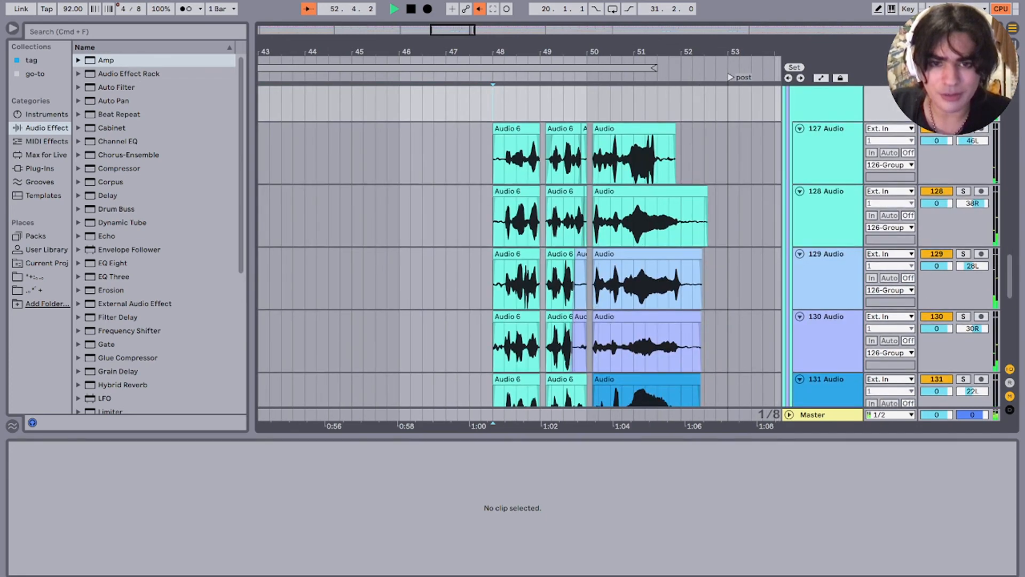
{"action": "scroll", "coordinate": [519, 246], "scroll_direction": "down", "scroll_amount": 3}
{"action": "scroll", "coordinate": [518, 246], "scroll_direction": "up", "scroll_amount": 3}
{"action": "scroll", "coordinate": [519, 245], "scroll_direction": "down", "scroll_amount": 2}
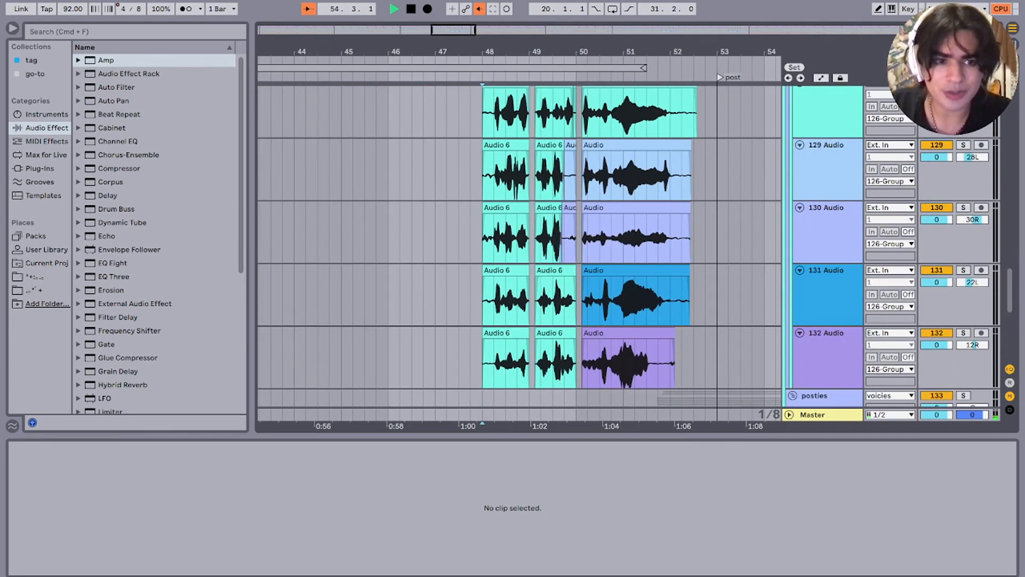
{"action": "key", "text": "space"}
{"action": "scroll", "coordinate": [518, 246], "scroll_direction": "up", "scroll_amount": 5}
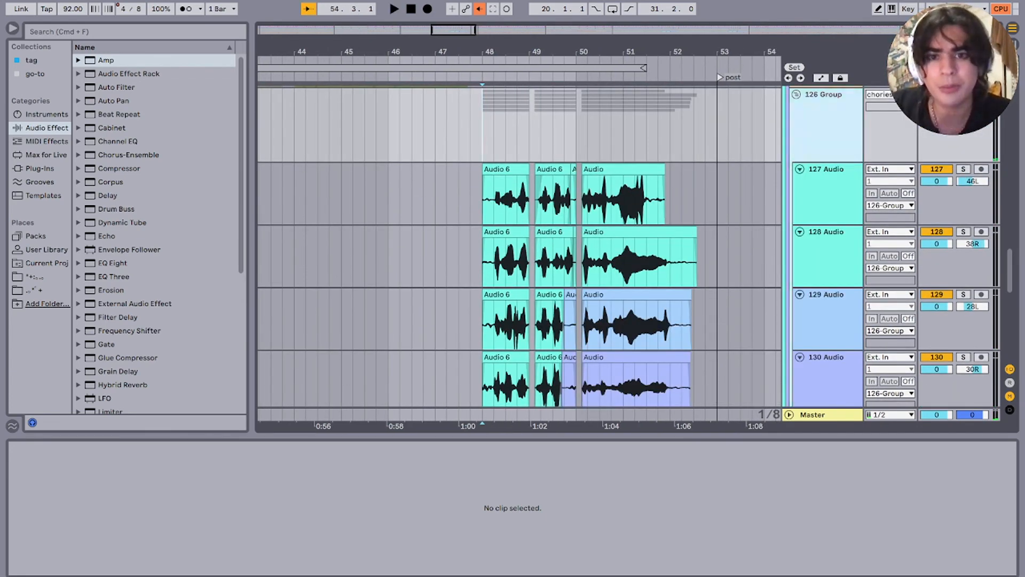
Step: Fold the 126 Group and replay it soloed from bar 48
{"action": "key", "text": "Left"}
{"action": "key", "text": "space"}
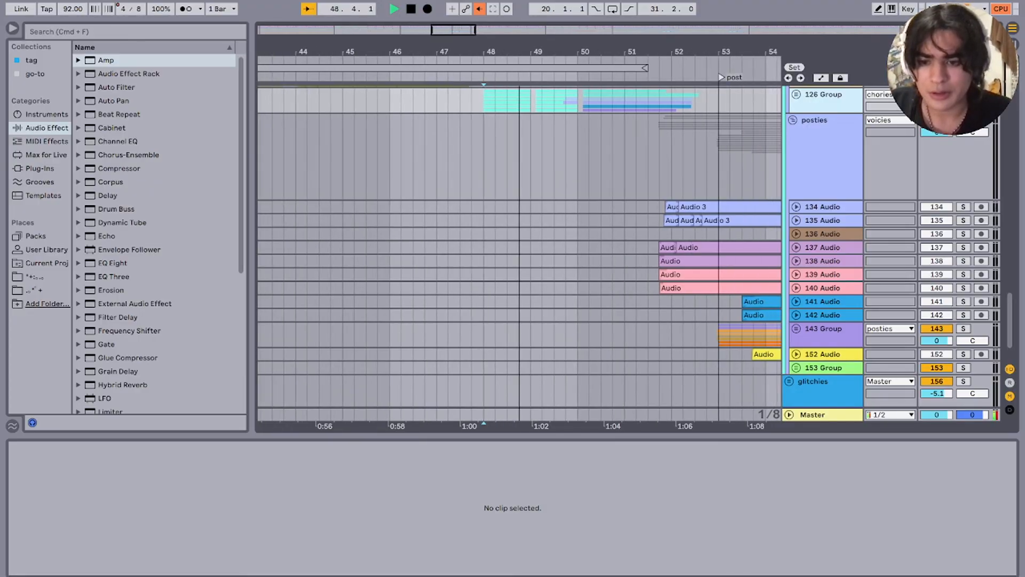
{"action": "scroll", "coordinate": [519, 245], "scroll_direction": "up", "scroll_amount": 2}
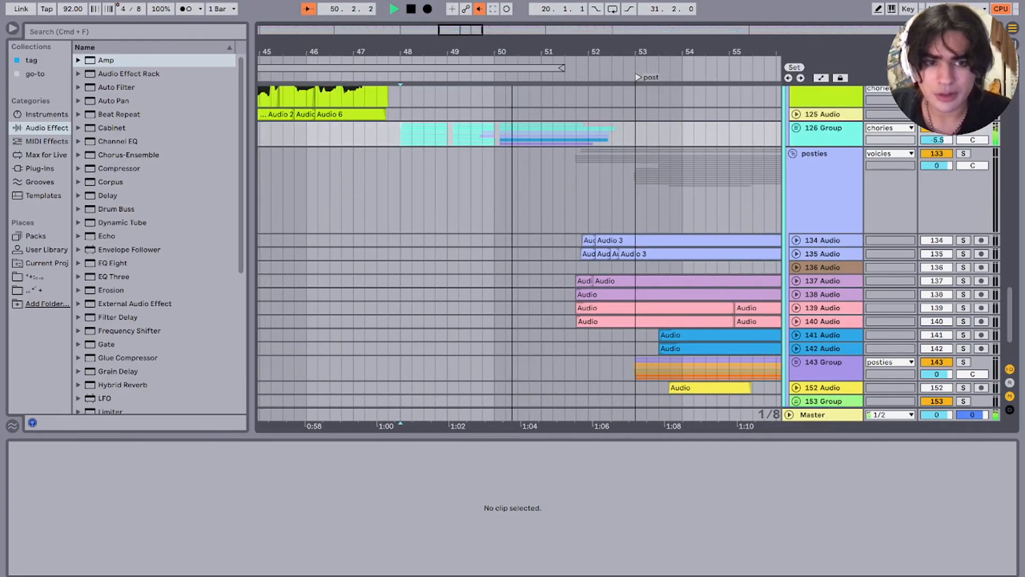
{"action": "scroll", "coordinate": [519, 245], "scroll_direction": "up", "scroll_amount": 20}
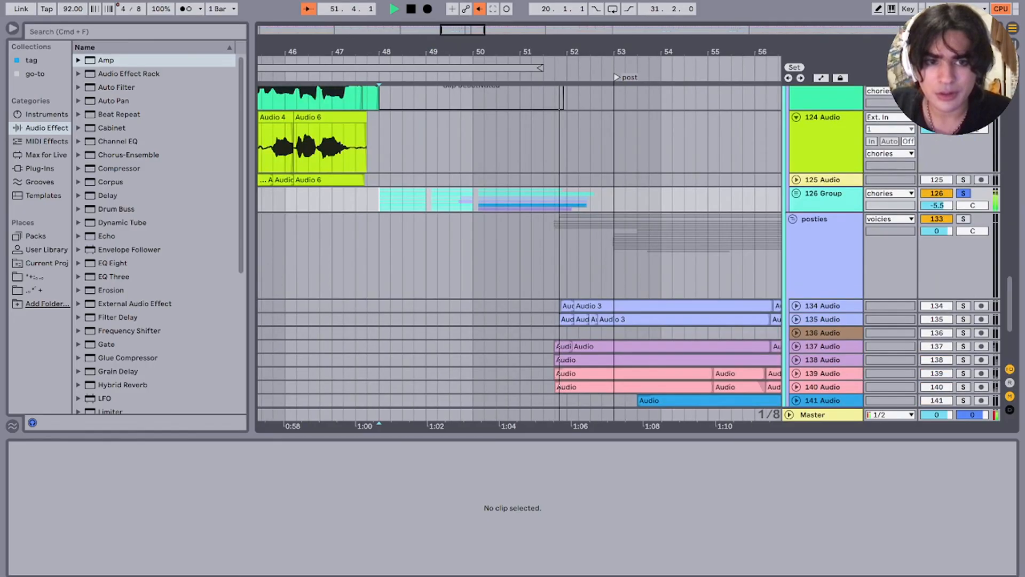
Step: Stop playback and fold the chories and versies groups
{"action": "scroll", "coordinate": [519, 245], "scroll_direction": "down", "scroll_amount": 2}
{"action": "scroll", "coordinate": [793, 273], "scroll_direction": "down", "scroll_amount": 1}
{"action": "key", "text": "space"}
{"action": "left_click", "coordinate": [793, 273]}
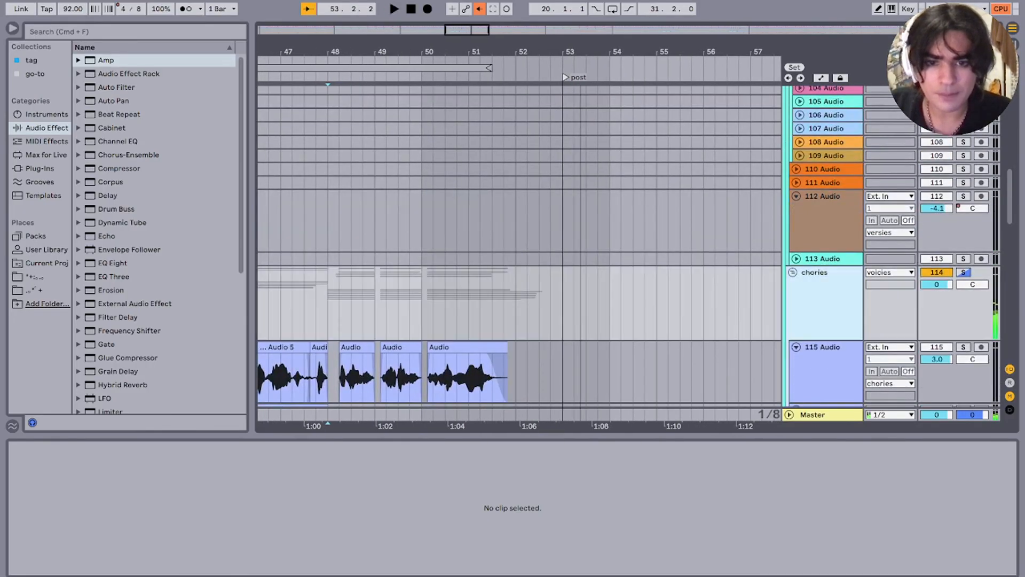
{"action": "scroll", "coordinate": [603, 272], "scroll_direction": "down", "scroll_amount": 10}
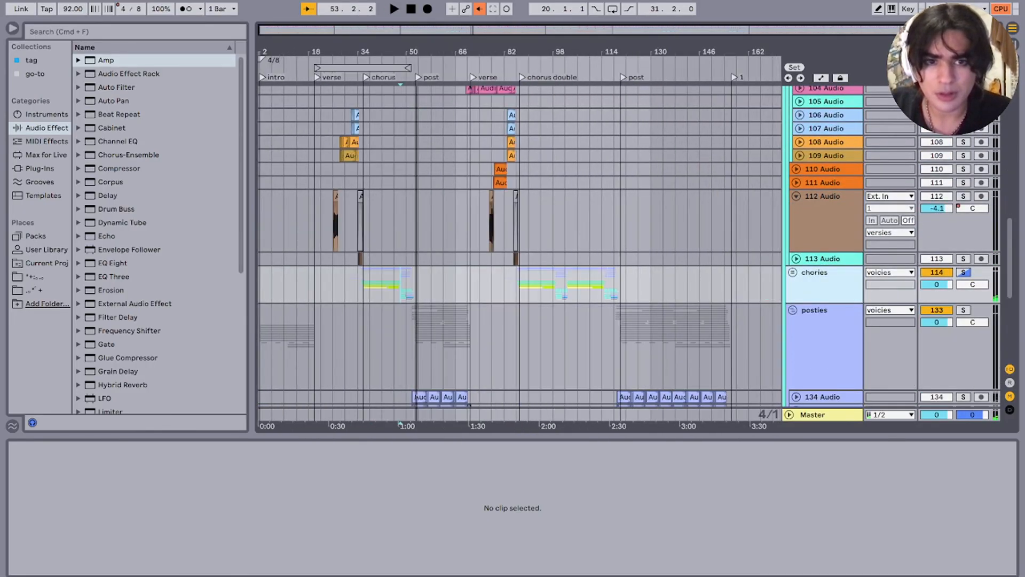
{"action": "scroll", "coordinate": [519, 245], "scroll_direction": "up", "scroll_amount": 10}
{"action": "left_click", "coordinate": [793, 136]}
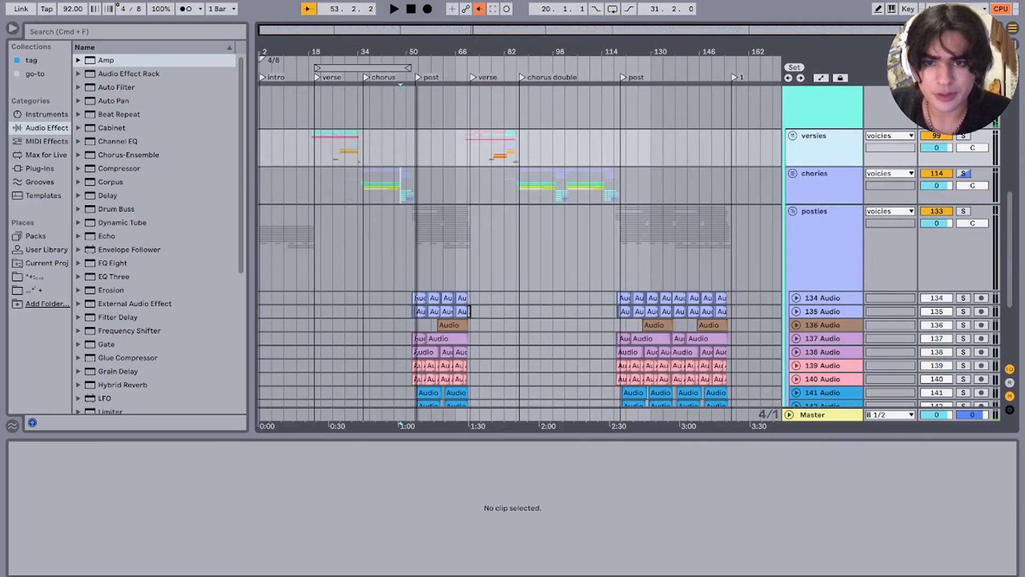
Step: Solo the posties group and start playing it in the first post section
{"action": "key", "text": "Down"}
{"action": "key", "text": "Down"}
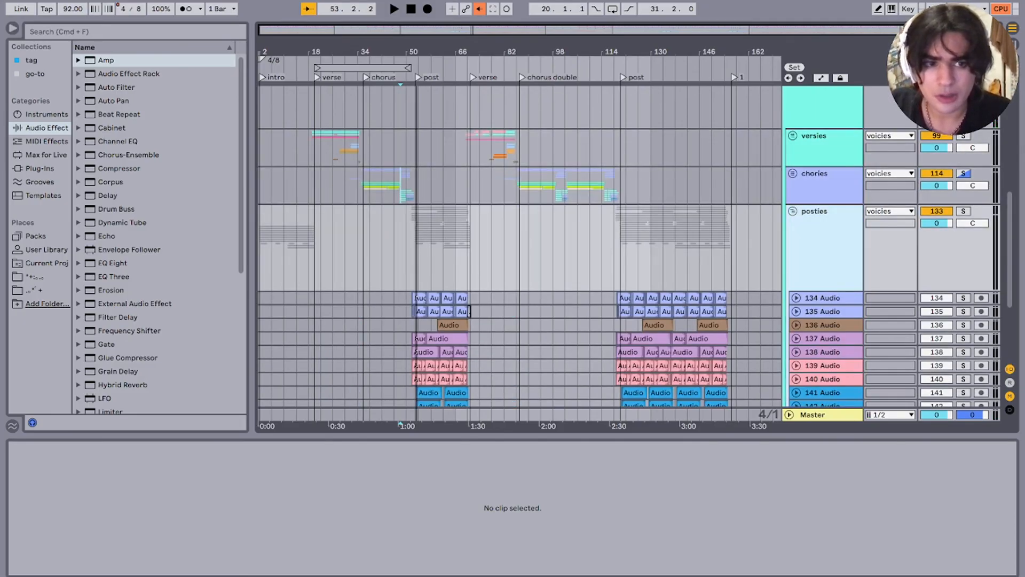
{"action": "left_click", "coordinate": [963, 210]}
{"action": "key", "text": "space"}
{"action": "key", "text": "space"}
{"action": "left_click", "coordinate": [431, 267]}
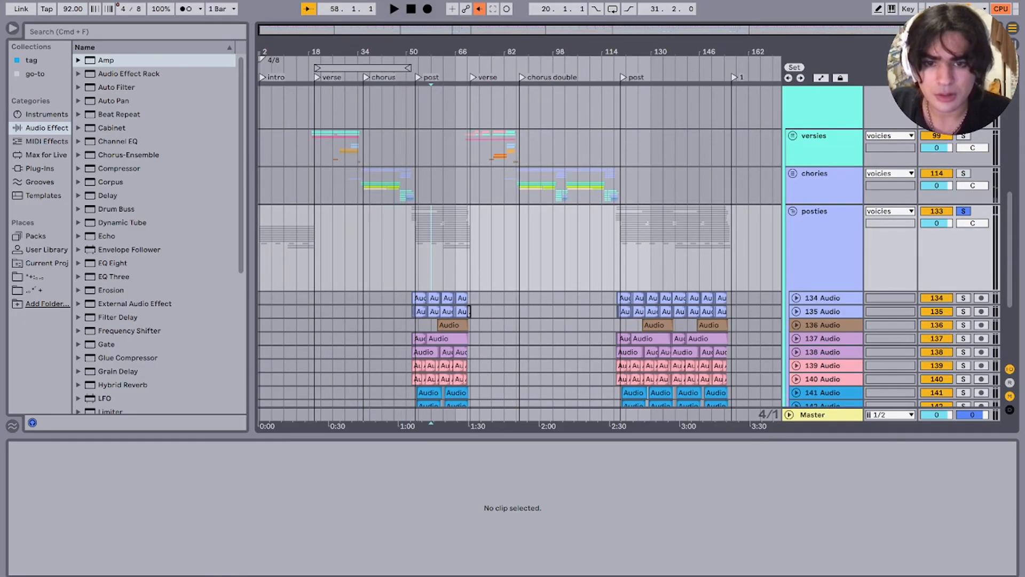
{"action": "left_click", "coordinate": [419, 267]}
{"action": "key", "text": "space"}
Step: Replay the soloed posties group from the post marker at bar 53 and look over its tracks
{"action": "key", "text": "plus"}
{"action": "scroll", "coordinate": [524, 267], "scroll_direction": "up", "scroll_amount": 5}
{"action": "scroll", "coordinate": [524, 267], "scroll_direction": "down", "scroll_amount": 5}
{"action": "scroll", "coordinate": [427, 283], "scroll_direction": "down", "scroll_amount": 3}
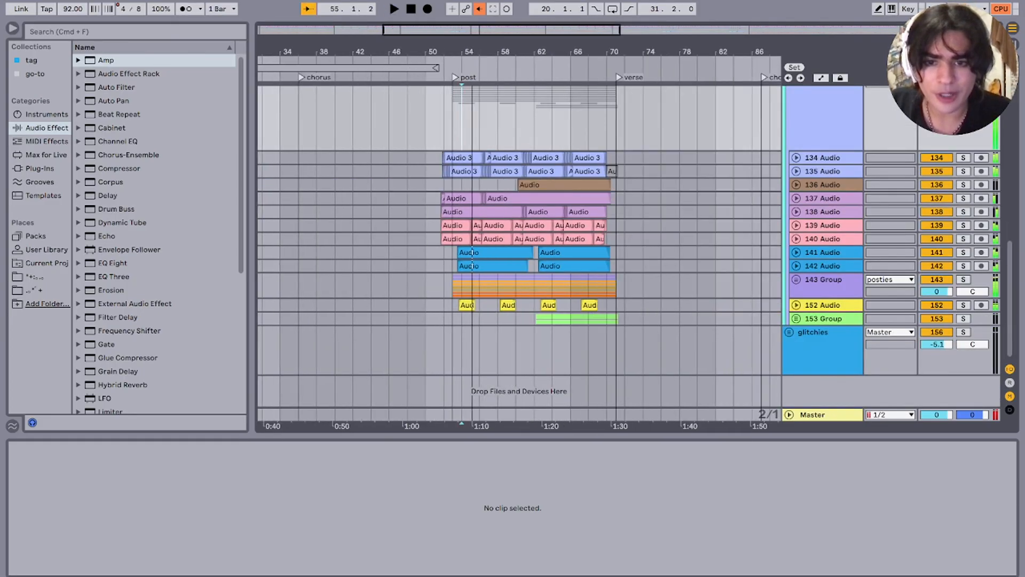
{"action": "left_click", "coordinate": [453, 286]}
{"action": "key", "text": "space"}
{"action": "scroll", "coordinate": [519, 245], "scroll_direction": "right", "scroll_amount": 4}
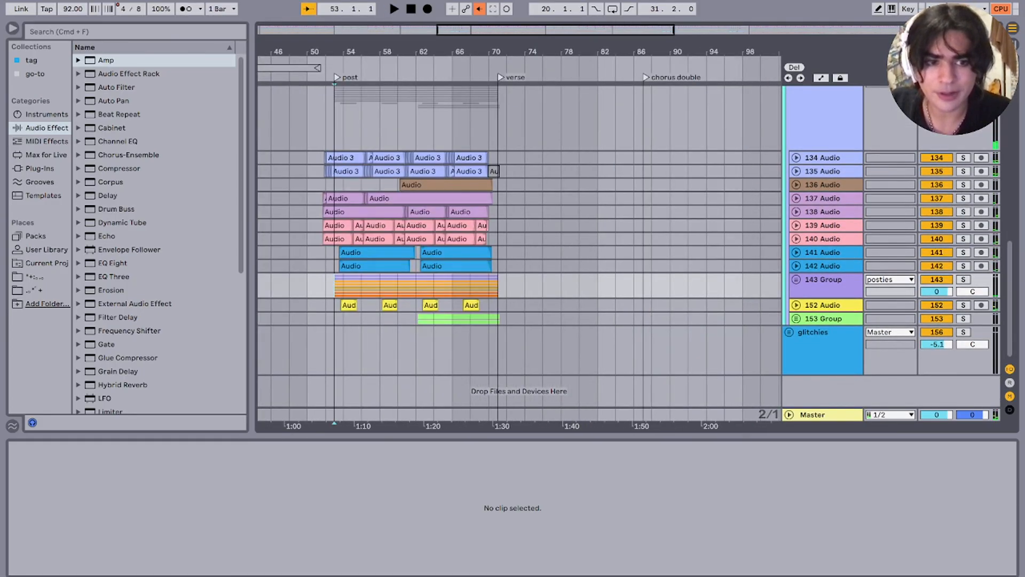
Step: Solo the 143 Group, track 152 and the 153 Group together and play them from bar 53
{"action": "left_click", "coordinate": [824, 280]}
{"action": "left_click", "coordinate": [824, 319], "text": "shift"}
{"action": "key", "text": "s"}
{"action": "key", "text": "space"}
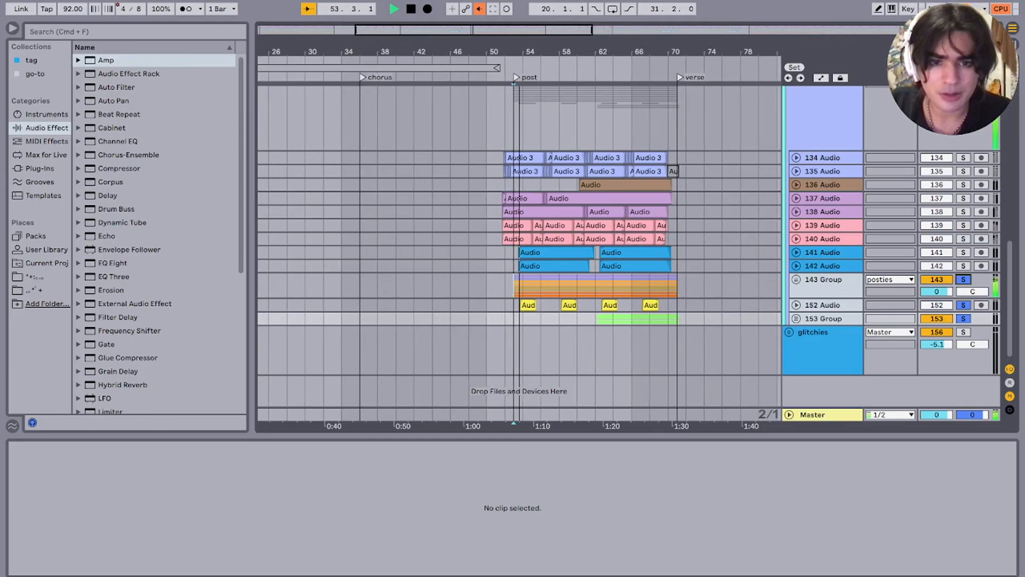
{"action": "left_click", "coordinate": [510, 286]}
{"action": "scroll", "coordinate": [511, 286], "scroll_direction": "up", "scroll_amount": 5}
{"action": "key", "text": "space"}
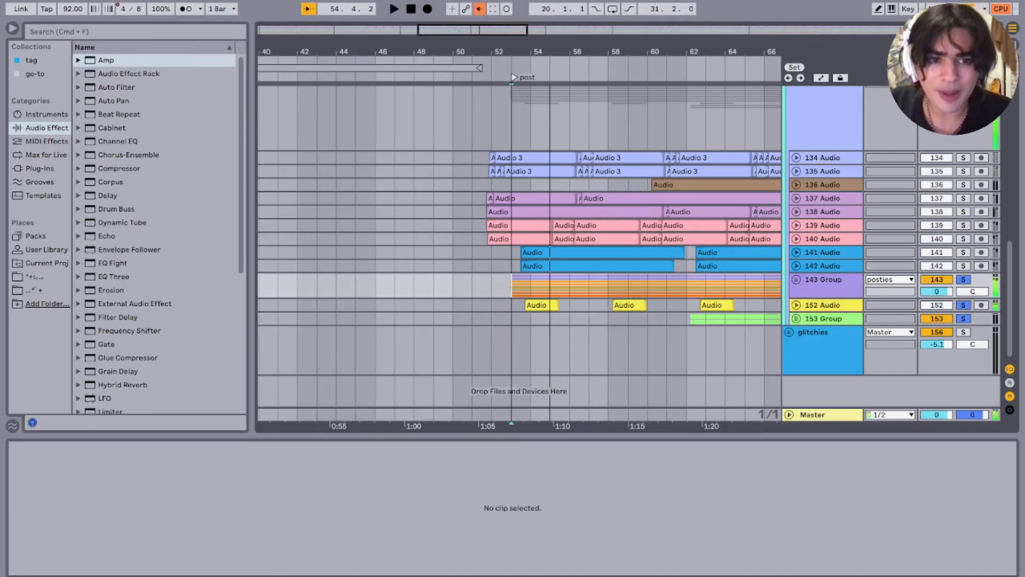
Step: Clear those solos, solo tracks 134 and 135, and play them from just before the post marker
{"action": "key", "text": "s"}
{"action": "left_click", "coordinate": [823, 158]}
{"action": "left_click", "coordinate": [823, 171], "text": "shift"}
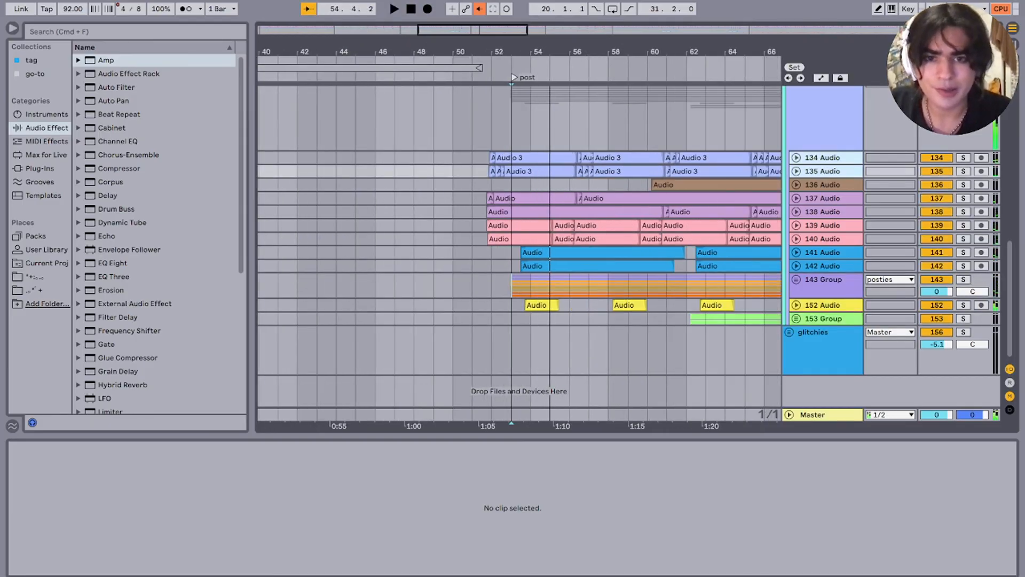
{"action": "key", "text": "s"}
{"action": "scroll", "coordinate": [491, 185], "scroll_direction": "up", "scroll_amount": 2}
{"action": "left_click", "coordinate": [491, 185]}
{"action": "key", "text": "space"}
{"action": "scroll", "coordinate": [491, 184], "scroll_direction": "up", "scroll_amount": 3}
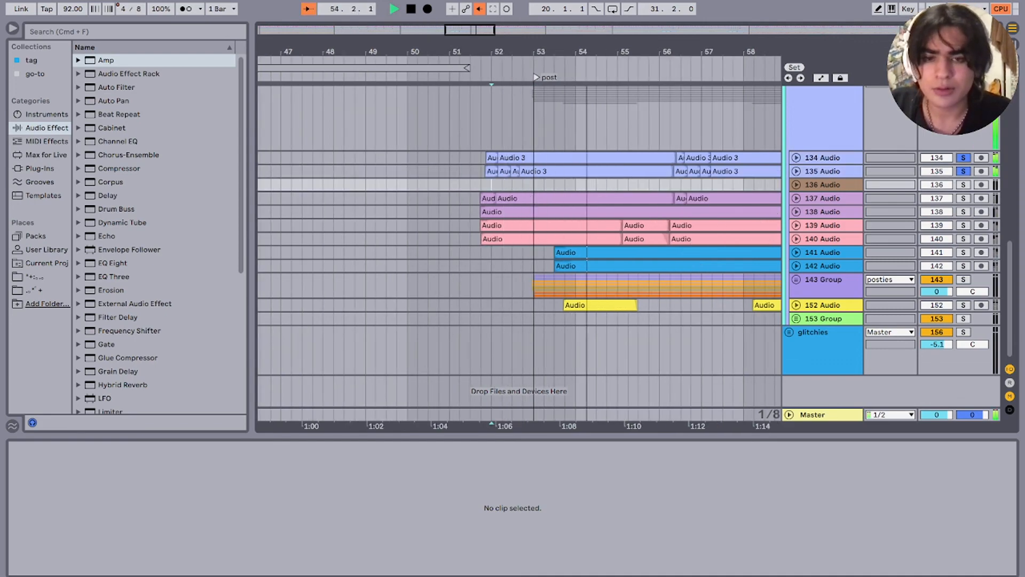
{"action": "key", "text": "minus"}
{"action": "key", "text": "minus"}
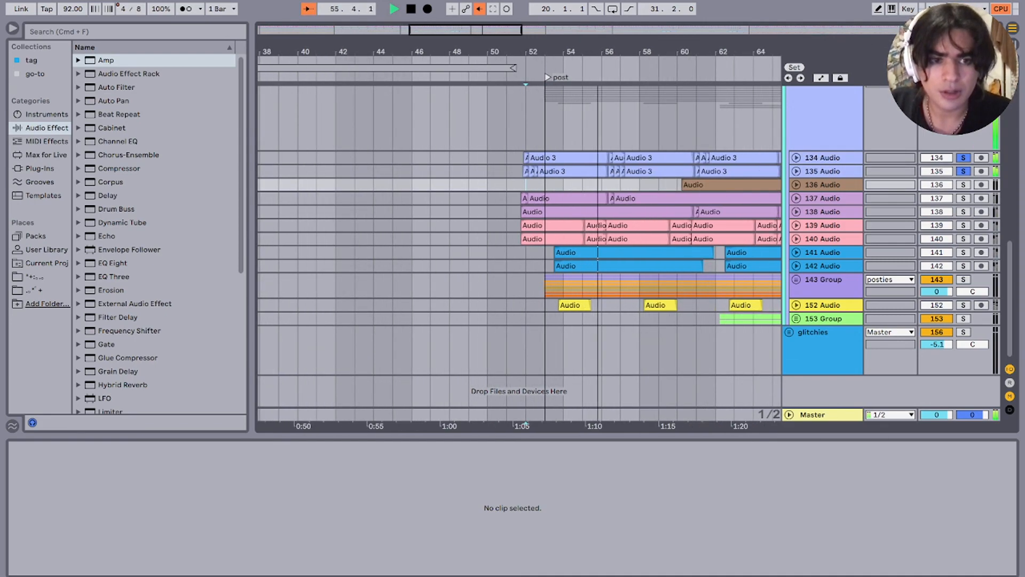
Step: Unfold tracks 137 and 139 and play tracks 137 to 140 soloed together with 134 and 135
{"action": "left_click", "coordinate": [796, 198]}
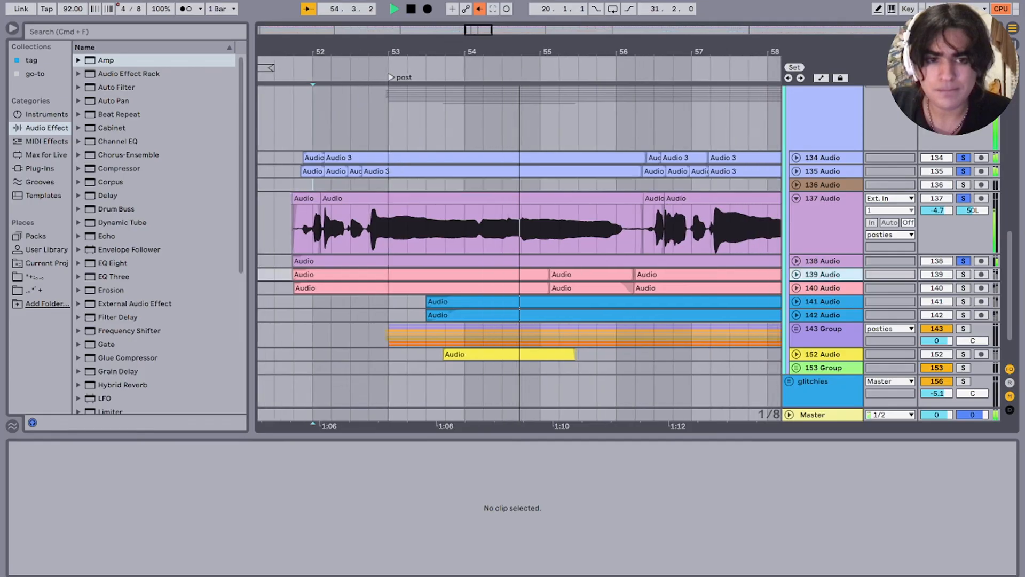
{"action": "left_click", "coordinate": [796, 274]}
{"action": "scroll", "coordinate": [625, 245], "scroll_direction": "down", "scroll_amount": 3}
{"action": "key", "text": "space"}
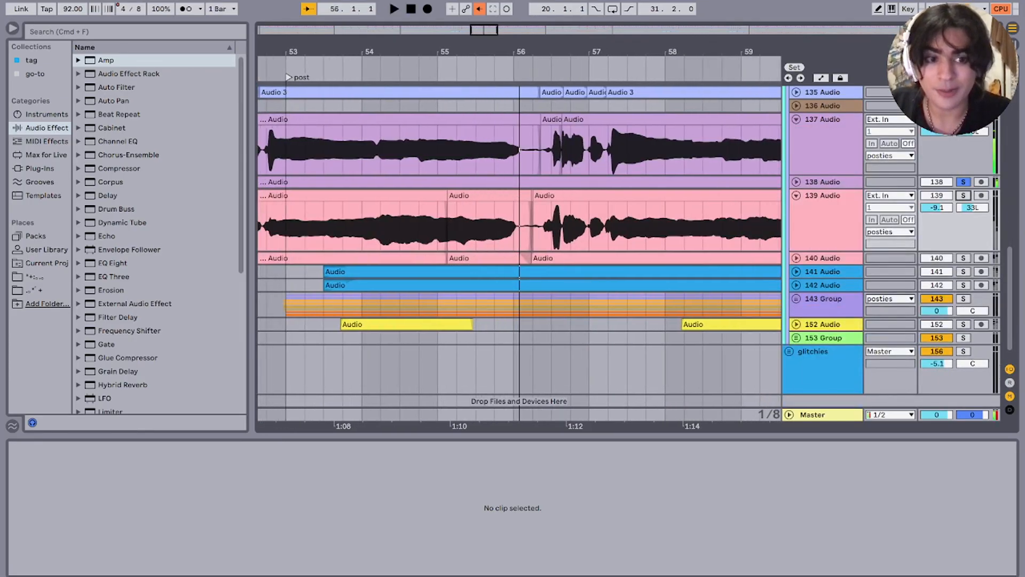
{"action": "key", "text": "space"}
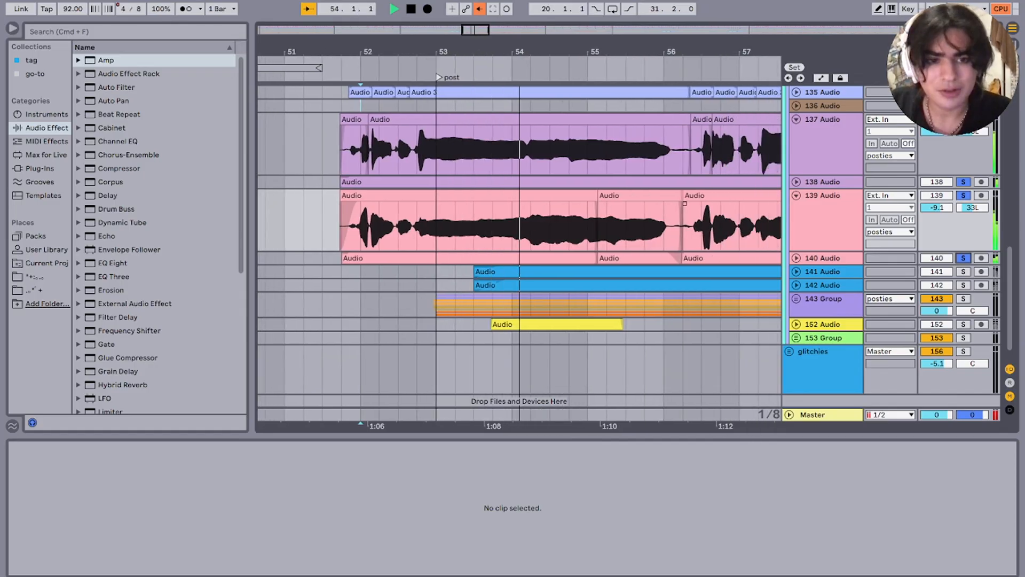
Step: Unfold track 141, solo only tracks 141 and 142, and play them from the start of their clips after bar 53
{"action": "left_click", "coordinate": [796, 272]}
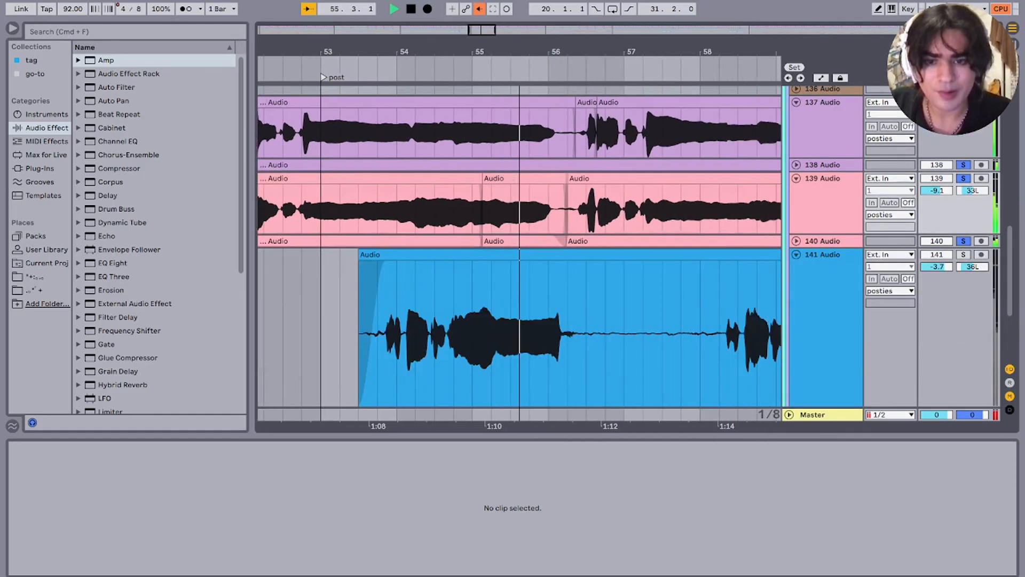
{"action": "scroll", "coordinate": [519, 246], "scroll_direction": "down", "scroll_amount": 4}
{"action": "key", "text": "space"}
{"action": "scroll", "coordinate": [519, 246], "scroll_direction": "up", "scroll_amount": 6}
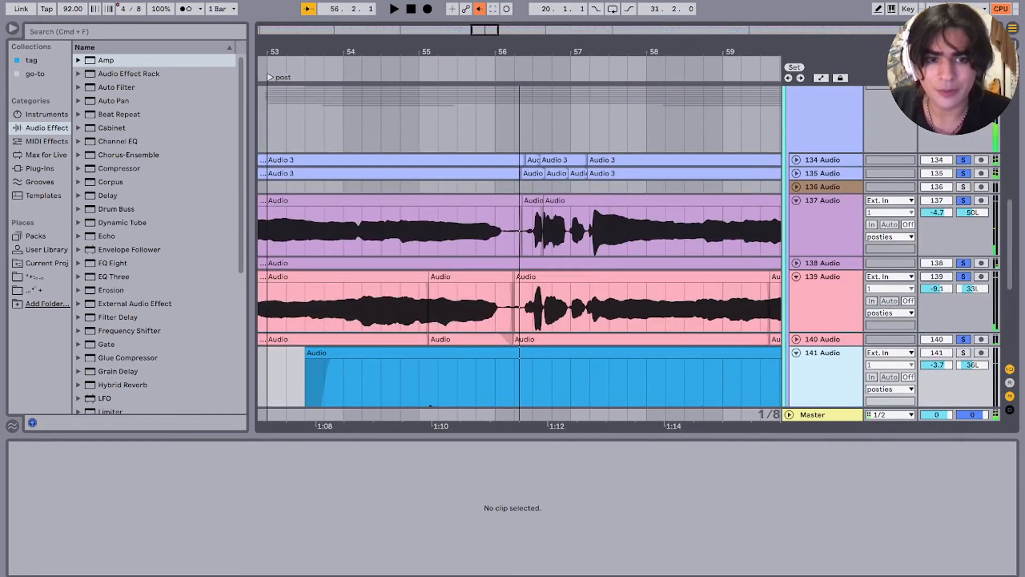
{"action": "scroll", "coordinate": [519, 245], "scroll_direction": "down", "scroll_amount": 5}
{"action": "left_click", "coordinate": [822, 337], "text": "shift"}
{"action": "left_click", "coordinate": [963, 336]}
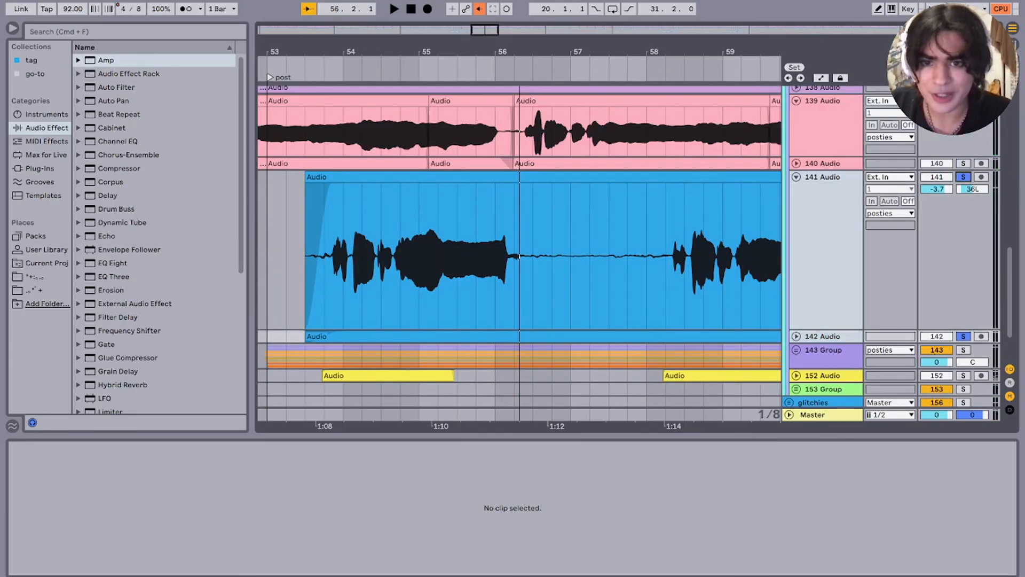
{"action": "scroll", "coordinate": [519, 245], "scroll_direction": "left", "scroll_amount": 4}
{"action": "left_click", "coordinate": [333, 251]}
{"action": "key", "text": "space"}
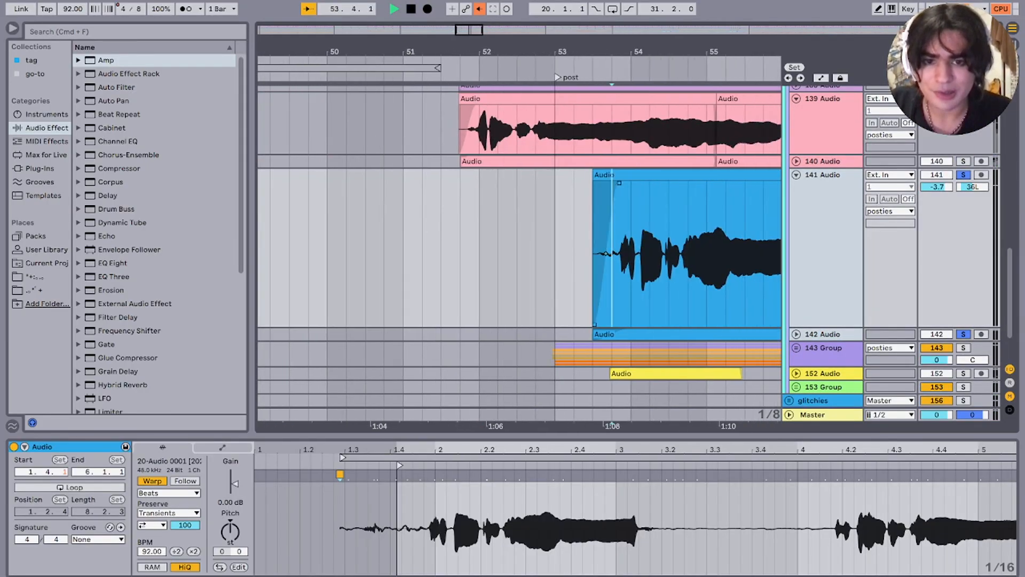
Step: Add the solos of the other post vocal tracks from 134 to 140 and play the stack from just before bar 52
{"action": "scroll", "coordinate": [518, 246], "scroll_direction": "up", "scroll_amount": 6}
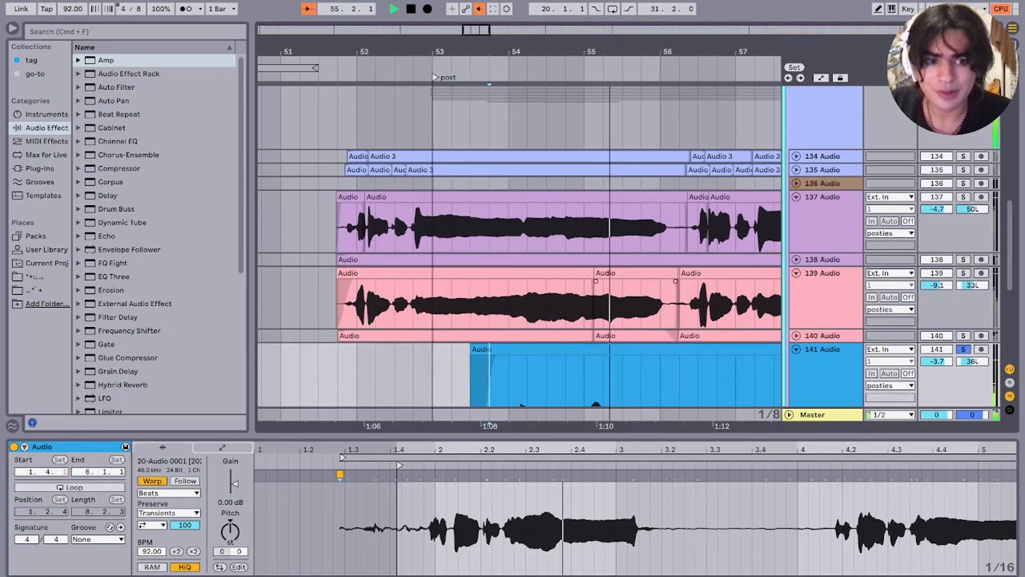
{"action": "key", "text": "space"}
{"action": "left_click", "coordinate": [963, 336], "text": "super"}
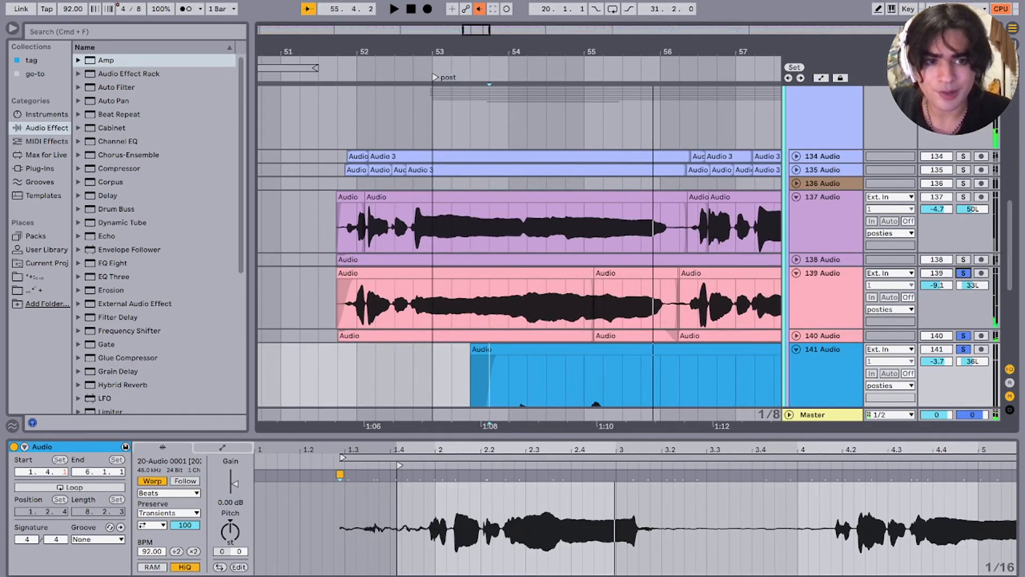
{"action": "left_click", "coordinate": [963, 259], "text": "super"}
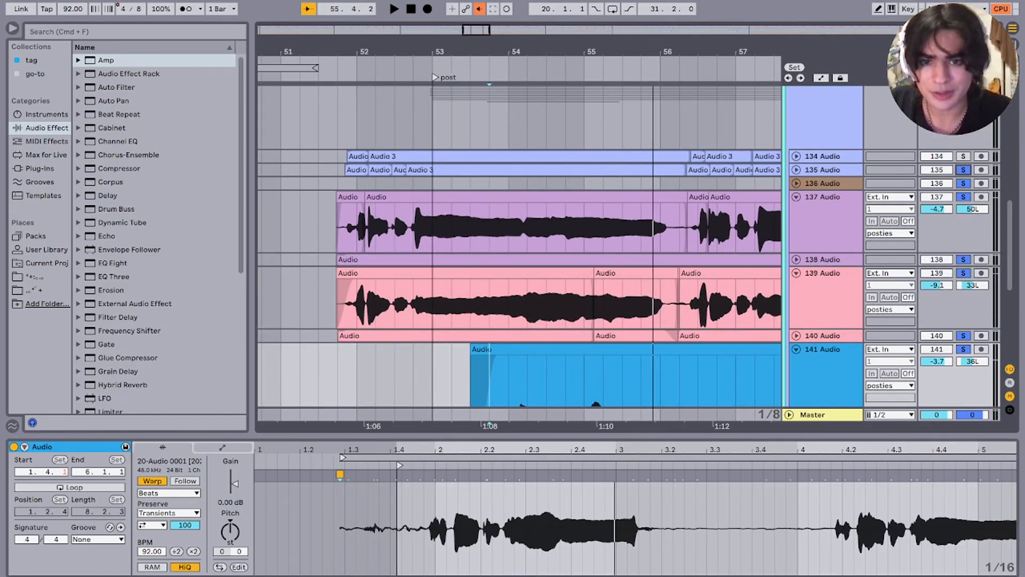
{"action": "left_click", "coordinate": [963, 156], "text": "super"}
{"action": "left_click", "coordinate": [337, 303]}
{"action": "key", "text": "space"}
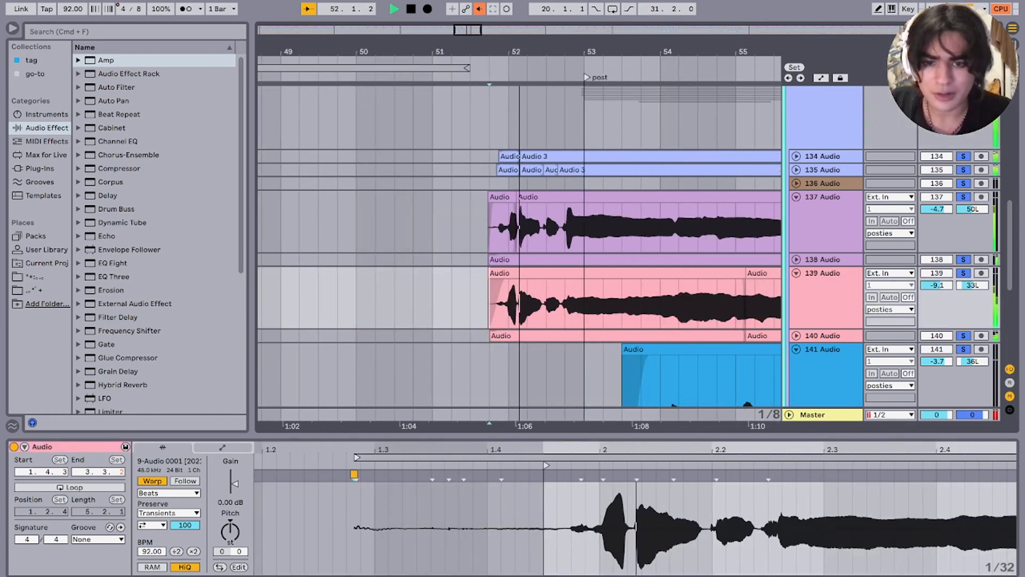
{"action": "scroll", "coordinate": [337, 303], "scroll_direction": "down", "scroll_amount": 4}
{"action": "scroll", "coordinate": [518, 251], "scroll_direction": "down", "scroll_amount": 2}
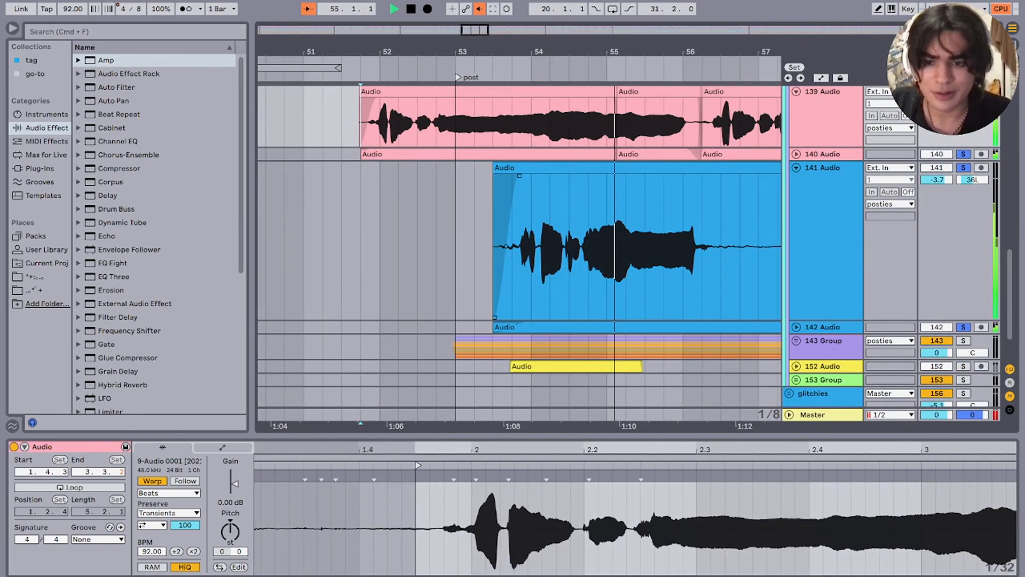
Step: Unfold track 136, solo it alone and play it from bar 61
{"action": "scroll", "coordinate": [518, 251], "scroll_direction": "up", "scroll_amount": 5}
{"action": "scroll", "coordinate": [517, 250], "scroll_direction": "right", "scroll_amount": 8}
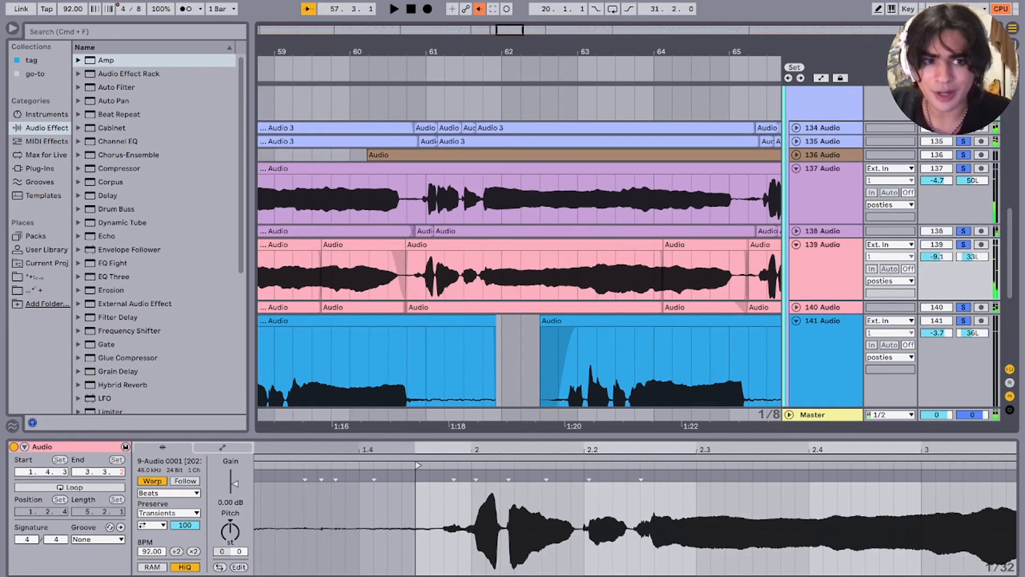
{"action": "left_click", "coordinate": [796, 155]}
{"action": "left_click", "coordinate": [963, 155]}
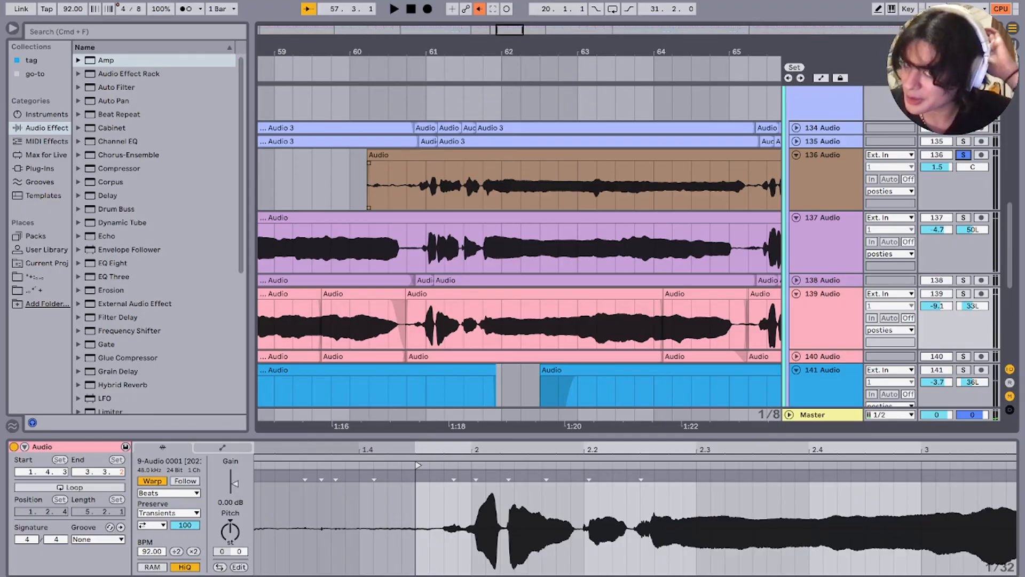
{"action": "left_click", "coordinate": [426, 186]}
{"action": "key", "text": "plus"}
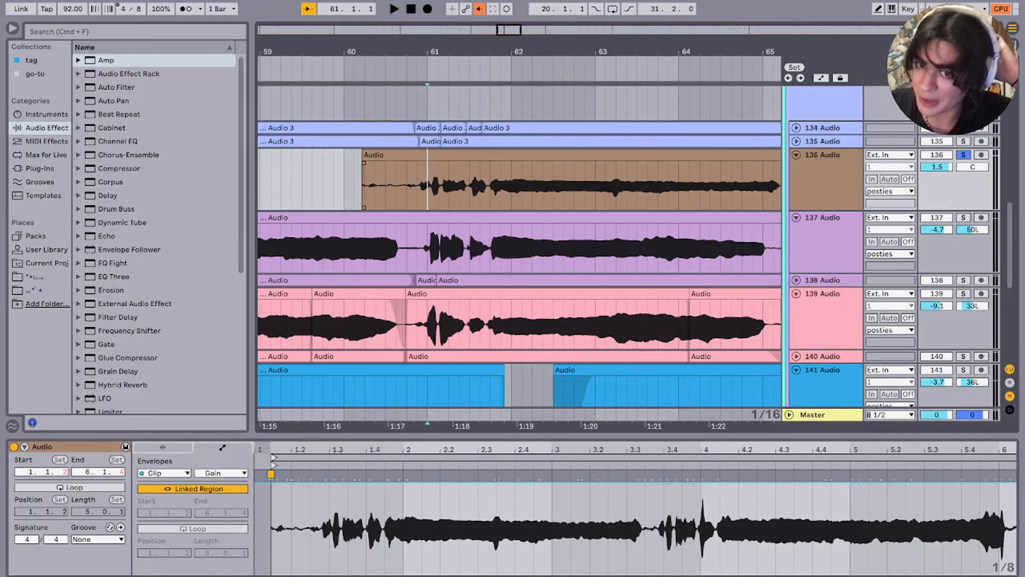
{"action": "key", "text": "space"}
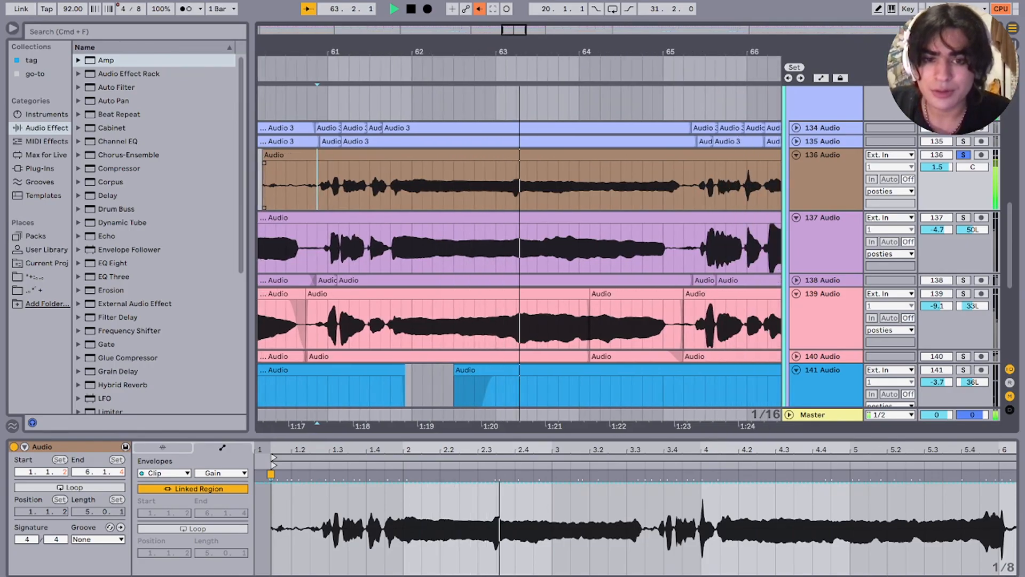
{"action": "scroll", "coordinate": [475, 245], "scroll_direction": "up", "scroll_amount": 4}
{"action": "key", "text": "minus"}
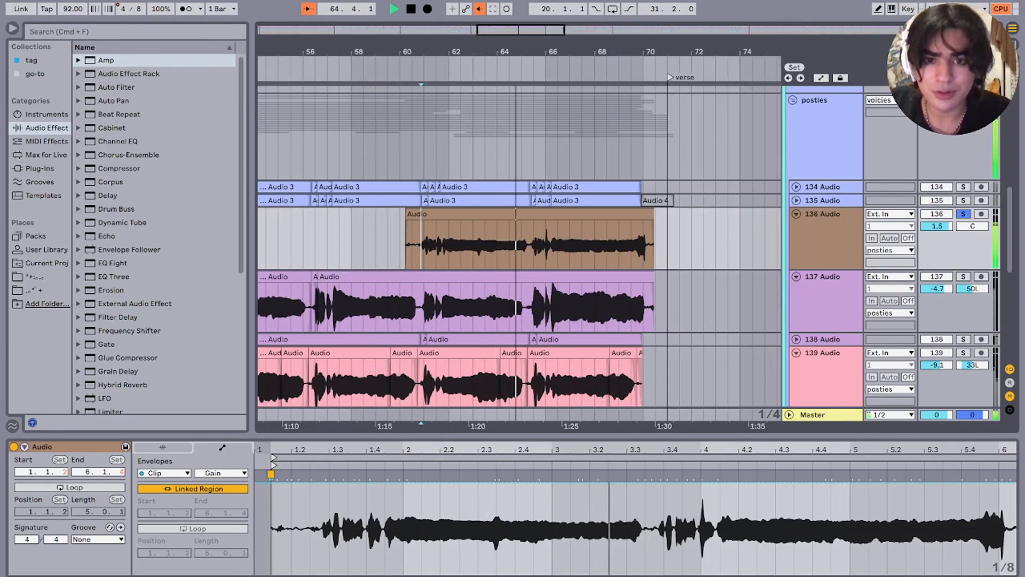
{"action": "key", "text": "plus"}
{"action": "key", "text": "plus"}
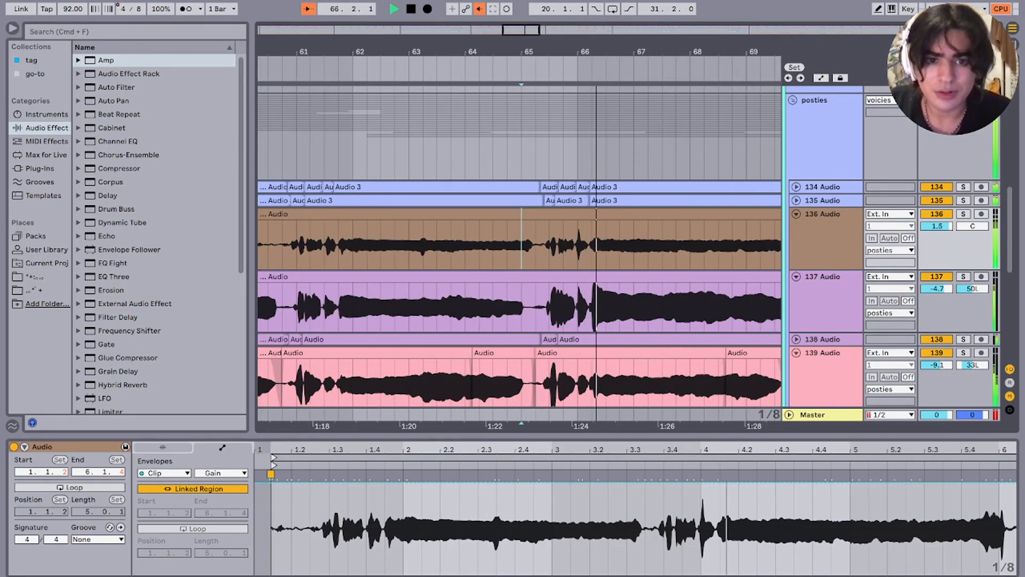
Step: Fold tracks 136, 137, 139 and 141 while the whole posties group plays
{"action": "key", "text": "Left"}
{"action": "key", "text": "Down"}
{"action": "key", "text": "Left"}
{"action": "key", "text": "Down"}
{"action": "key", "text": "Down"}
{"action": "key", "text": "Left"}
{"action": "key", "text": "Down"}
{"action": "key", "text": "Down"}
{"action": "key", "text": "Left"}
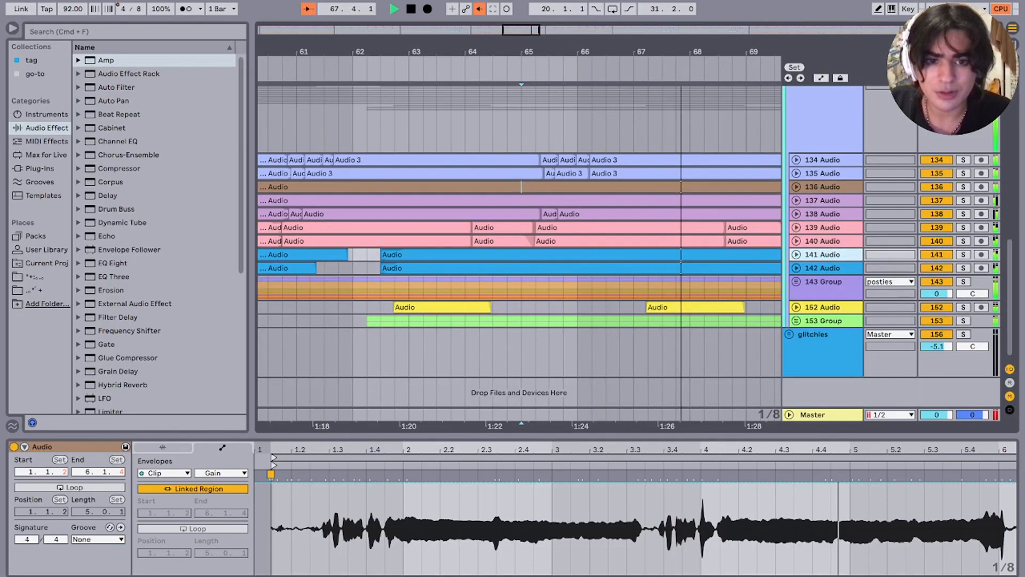
{"action": "key", "text": "Down"}
{"action": "key", "text": "Down"}
Step: Play the posties group to the end of the first post section, stop playback and fold the group
{"action": "key", "text": "minus"}
{"action": "key", "text": "minus"}
{"action": "key", "text": "minus"}
{"action": "key", "text": "minus"}
{"action": "key", "text": "minus"}
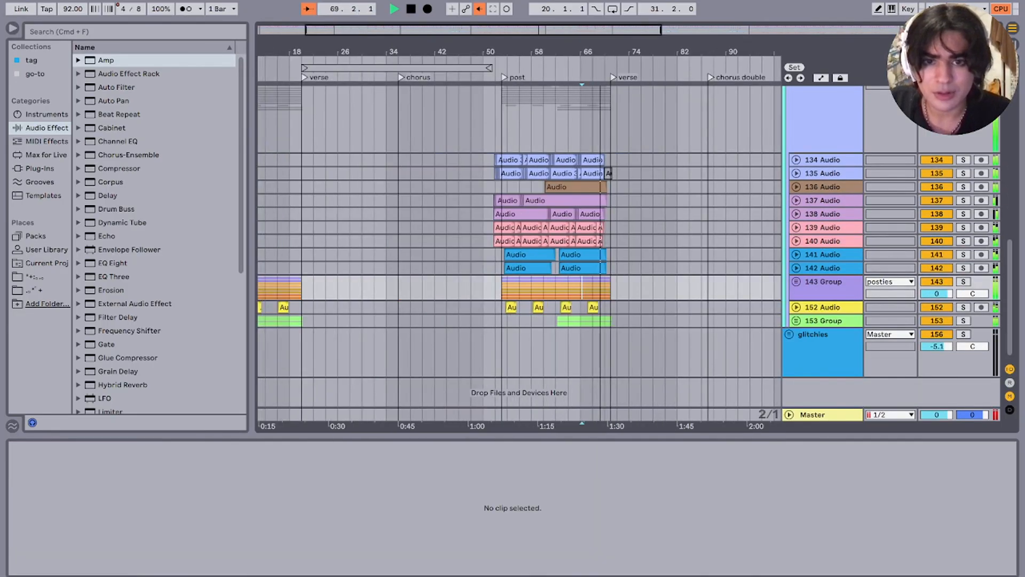
{"action": "scroll", "coordinate": [792, 251], "scroll_direction": "up", "scroll_amount": 5}
{"action": "left_click", "coordinate": [792, 330]}
{"action": "key", "text": "plus"}
{"action": "key", "text": "plus"}
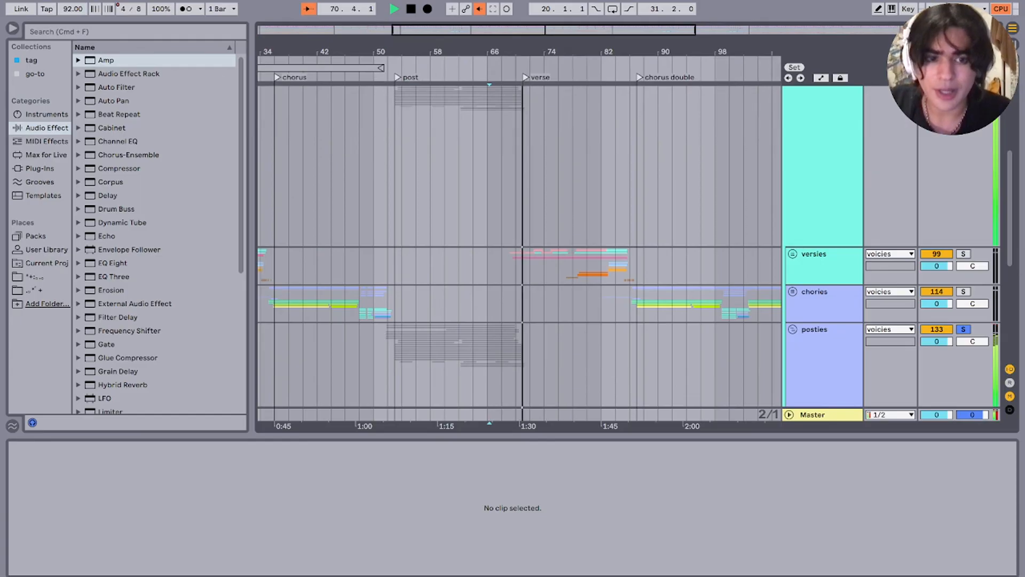
{"action": "left_click", "coordinate": [815, 330]}
{"action": "key", "text": "space"}
{"action": "key", "text": "Left"}
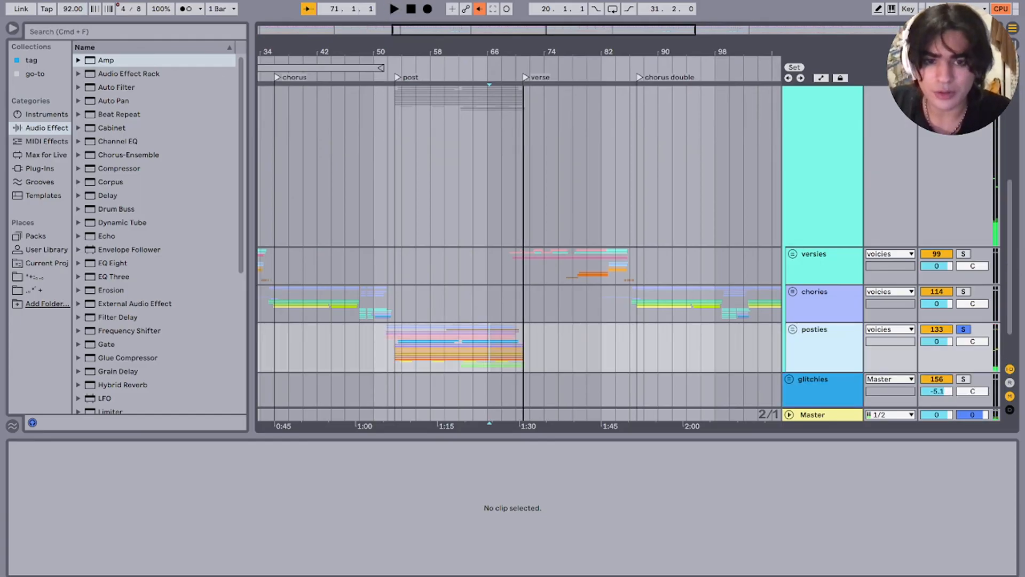
Step: Set the playback position to bar 118 on the posties group and clear the group's solo
{"action": "key", "text": "minus"}
{"action": "key", "text": "minus"}
{"action": "left_click", "coordinate": [615, 347]}
{"action": "key", "text": "s"}
{"action": "scroll", "coordinate": [614, 320], "scroll_direction": "up", "scroll_amount": 8}
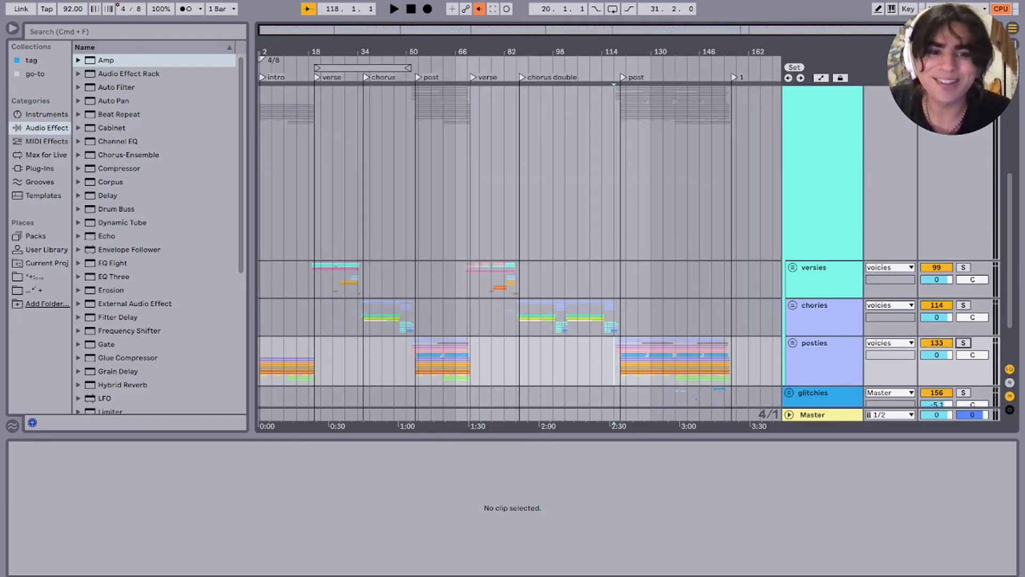
Step: Fold the voicies group, play the beaties group briefly from bar 130 and unfold it
{"action": "left_click", "coordinate": [789, 275]}
{"action": "left_click", "coordinate": [651, 240]}
{"action": "key", "text": "plus"}
{"action": "key", "text": "plus"}
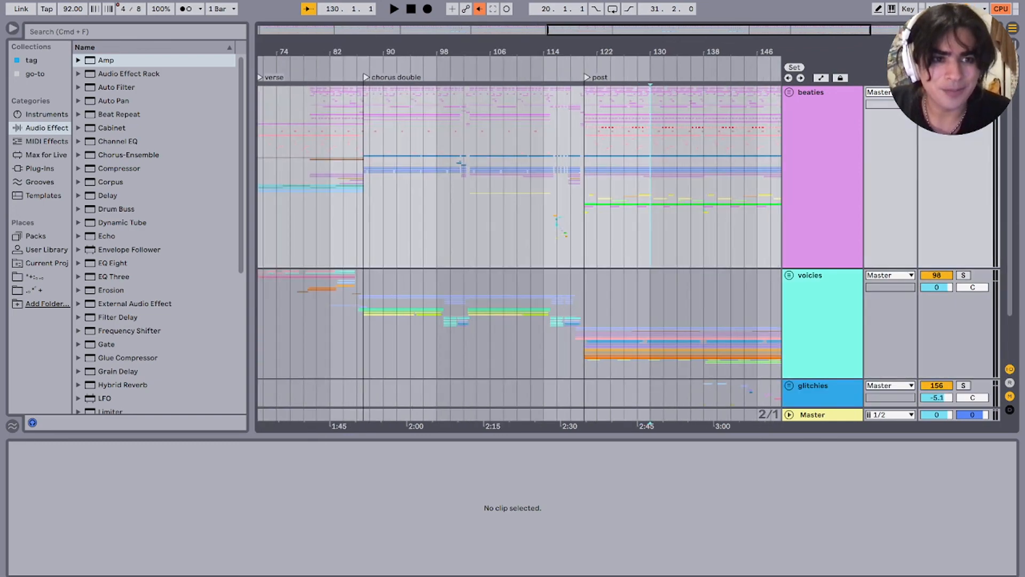
{"action": "key", "text": "s"}
{"action": "key", "text": "space"}
{"action": "left_click", "coordinate": [789, 93]}
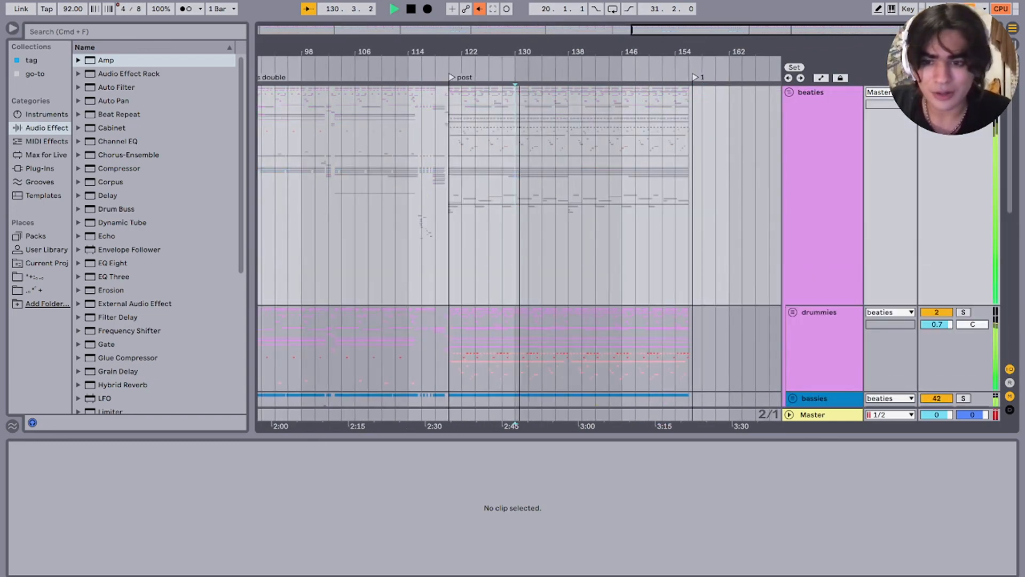
{"action": "key", "text": "space"}
Step: Show the beaties group's device chain and automation lanes, and play the group from bar 120
{"action": "key", "text": "shift+Tab"}
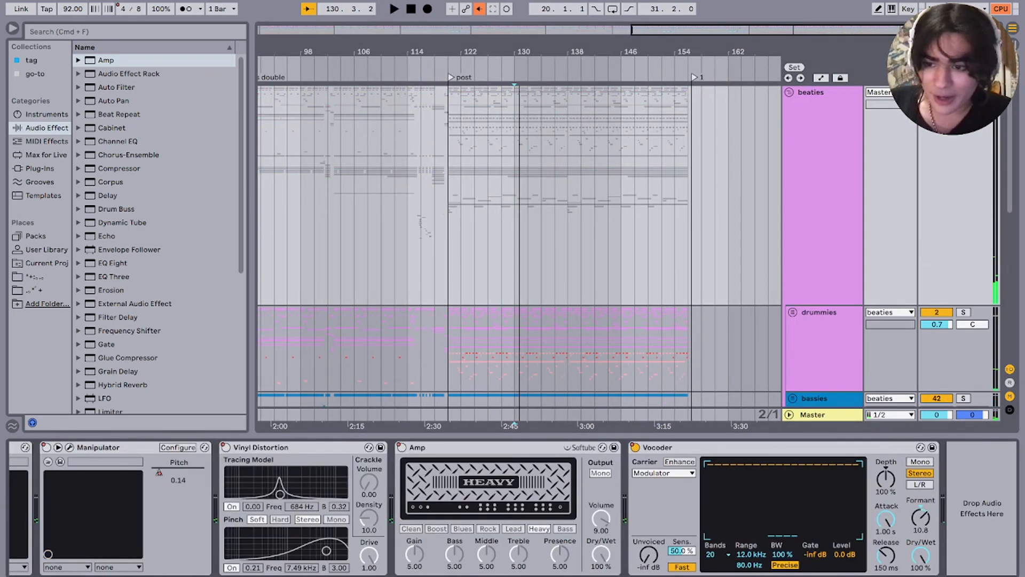
{"action": "scroll", "coordinate": [513, 507], "scroll_direction": "left", "scroll_amount": 4}
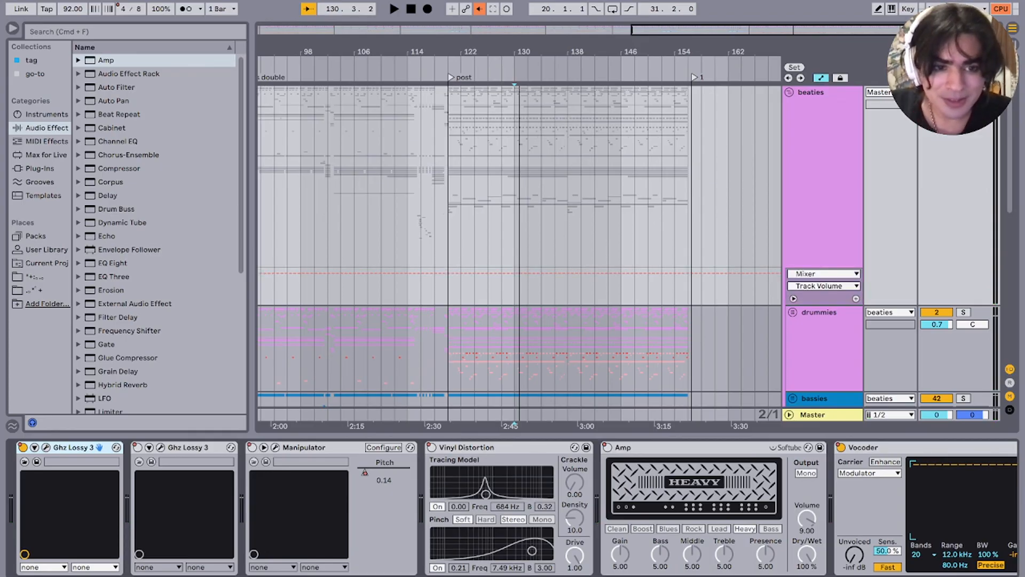
{"action": "key", "text": "a"}
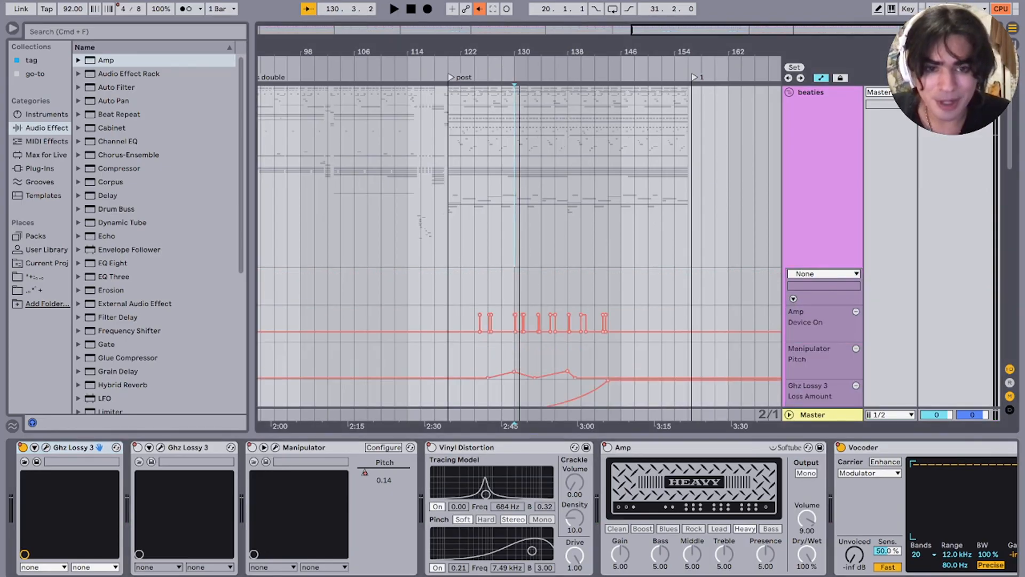
{"action": "scroll", "coordinate": [518, 246], "scroll_direction": "down", "scroll_amount": 10}
{"action": "left_click", "coordinate": [464, 264]}
{"action": "key", "text": "space"}
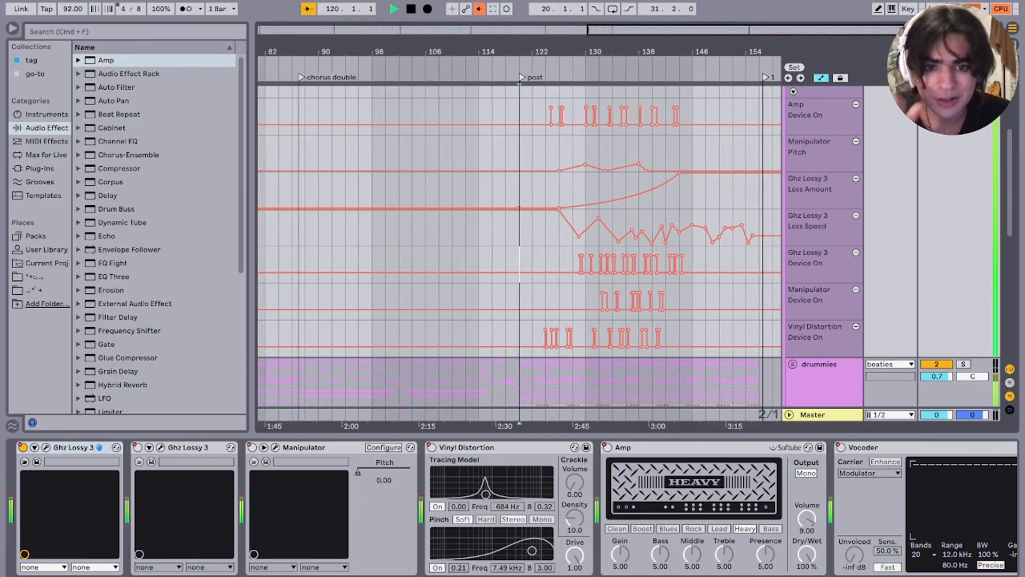
Step: Play the beaties group through the Vinyl Distortion on/off automation between about bars 123 and 125
{"action": "scroll", "coordinate": [464, 265], "scroll_direction": "up", "scroll_amount": 8}
{"action": "scroll", "coordinate": [464, 265], "scroll_direction": "right", "scroll_amount": 4}
{"action": "left_click", "coordinate": [460, 229]}
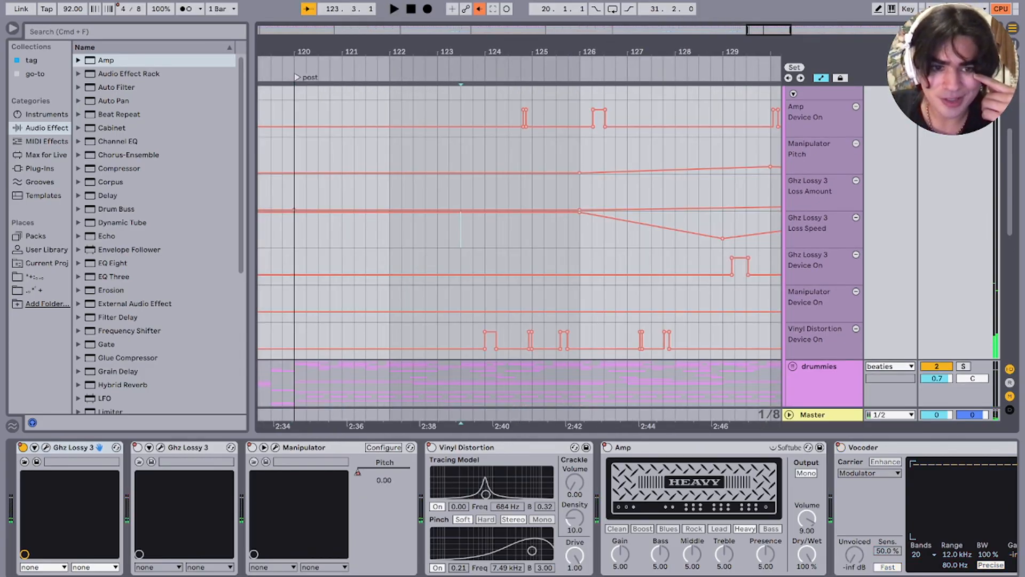
{"action": "key", "text": "space"}
{"action": "scroll", "coordinate": [460, 229], "scroll_direction": "up", "scroll_amount": 5}
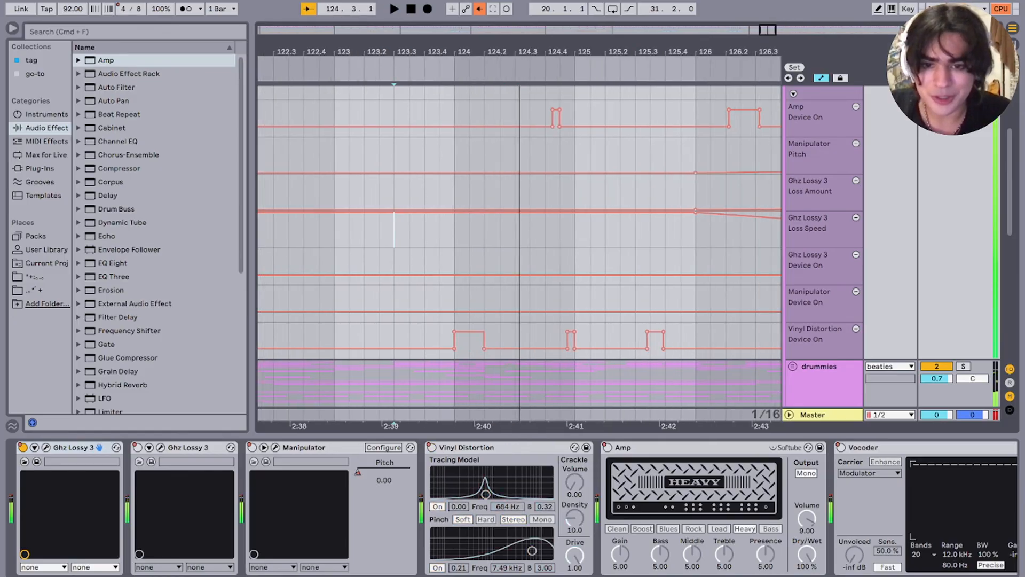
{"action": "left_click", "coordinate": [454, 341]}
{"action": "left_click_drag", "start_coordinate": [454, 341], "coordinate": [650, 341]}
{"action": "left_click", "coordinate": [618, 341]}
Step: Play the Manipulator's on/off automation on the beaties group from about bar 132
{"action": "key", "text": "minus"}
{"action": "key", "text": "minus"}
{"action": "scroll", "coordinate": [374, 318], "scroll_direction": "right", "scroll_amount": 15}
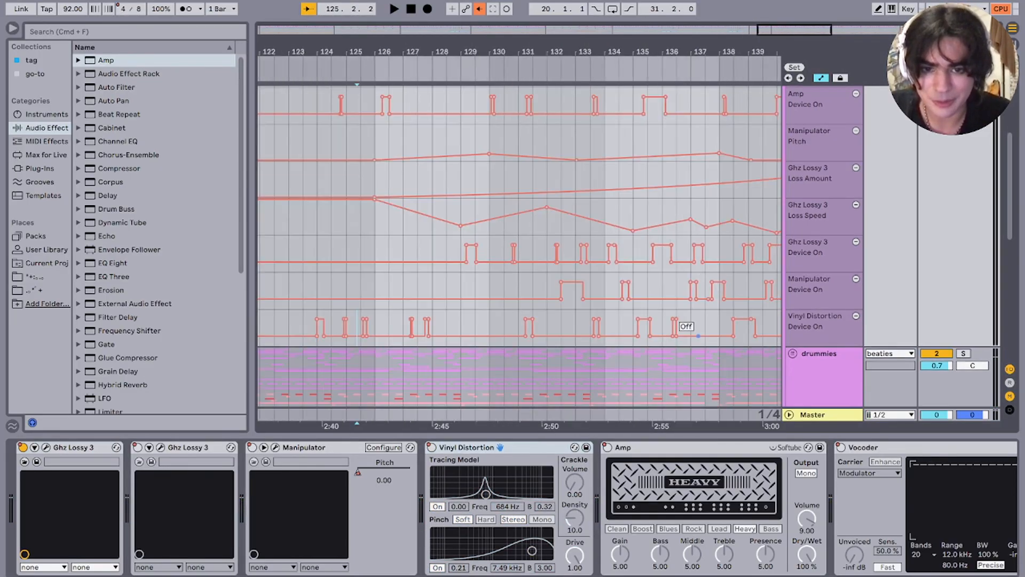
{"action": "scroll", "coordinate": [519, 245], "scroll_direction": "left", "scroll_amount": 10}
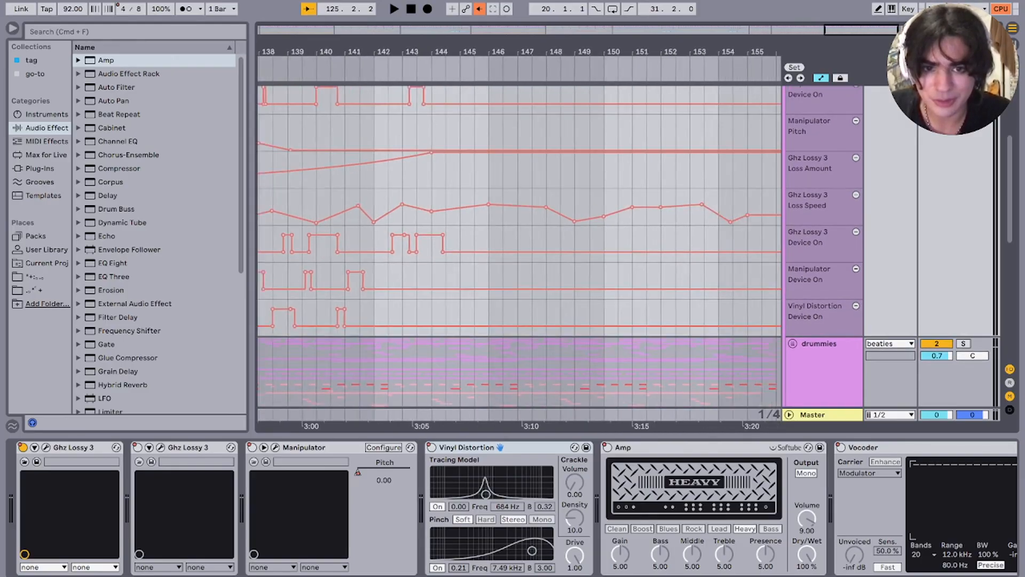
{"action": "scroll", "coordinate": [581, 319], "scroll_direction": "left", "scroll_amount": 3}
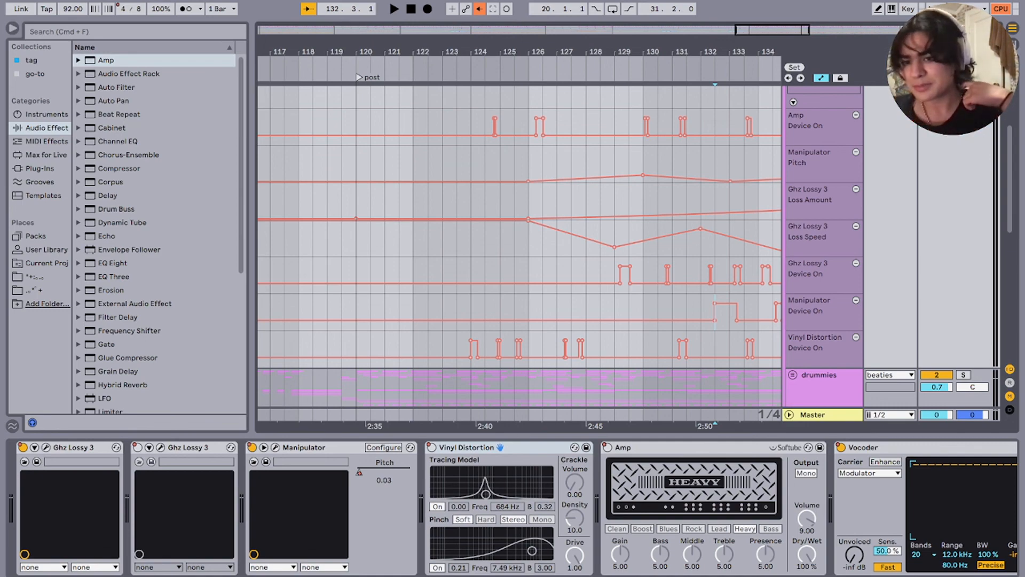
{"action": "key", "text": "space"}
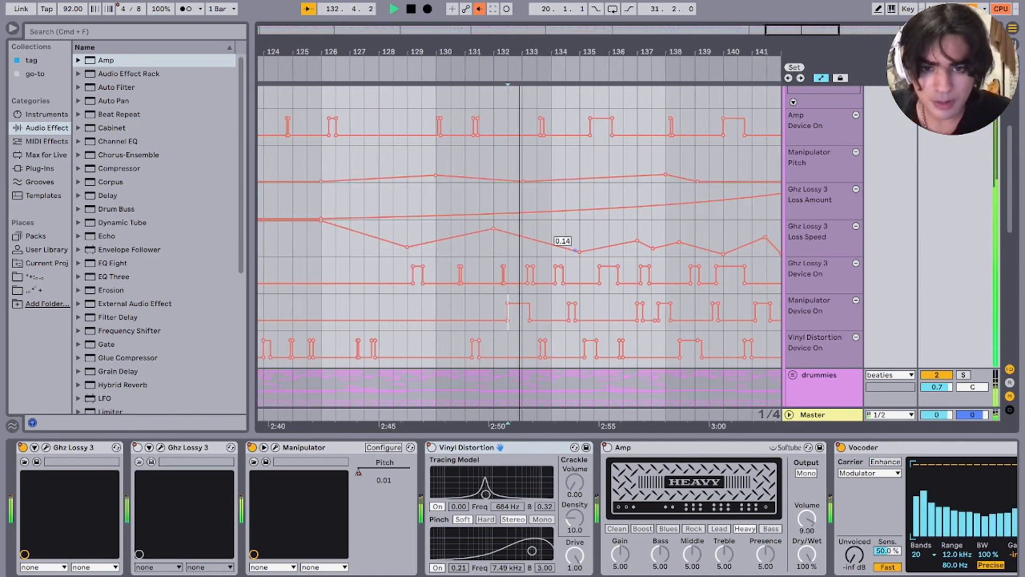
{"action": "scroll", "coordinate": [489, 299], "scroll_direction": "up", "scroll_amount": 5}
{"action": "key", "text": "space"}
{"action": "key", "text": "space"}
{"action": "key", "text": "minus"}
{"action": "key", "text": "minus"}
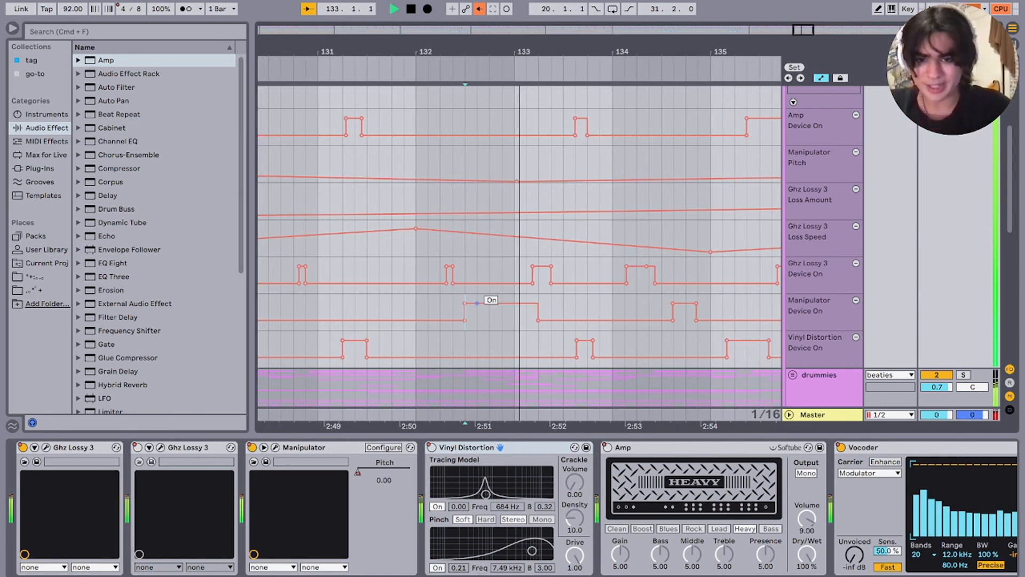
{"action": "key", "text": "space"}
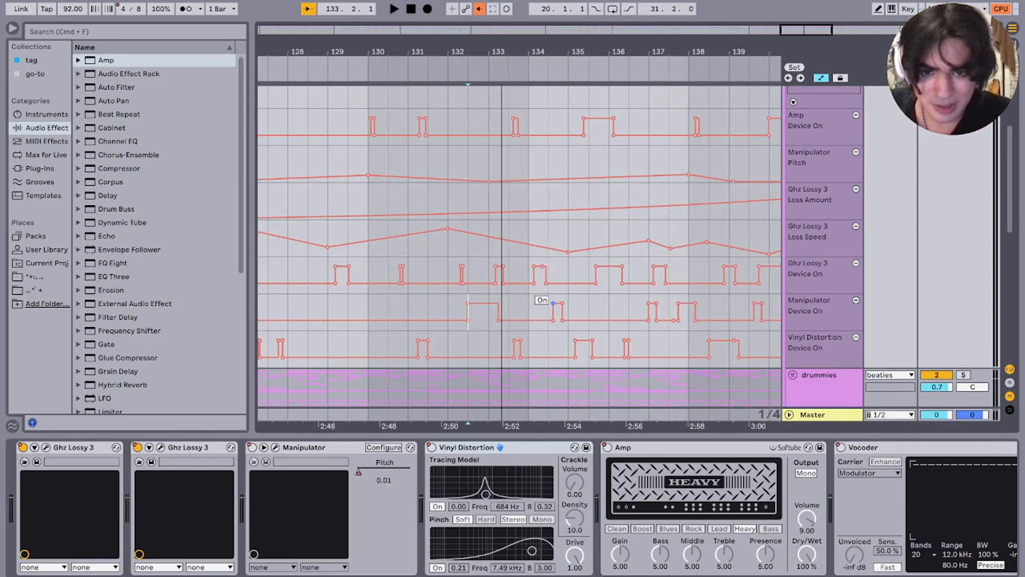
Step: Play the following Manipulator on/off switches from about bars 134 and 137, and stop playback
{"action": "key", "text": "space"}
{"action": "key", "text": "plus"}
{"action": "key", "text": "plus"}
{"action": "left_click", "coordinate": [473, 312]}
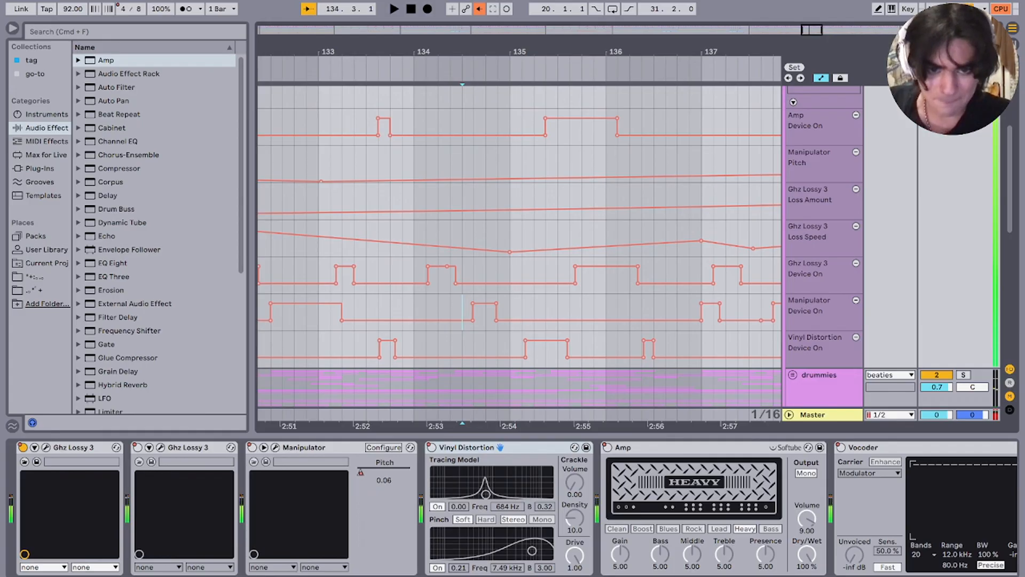
{"action": "key", "text": "space"}
{"action": "key", "text": "space"}
{"action": "left_click", "coordinate": [711, 311]}
{"action": "key", "text": "space"}
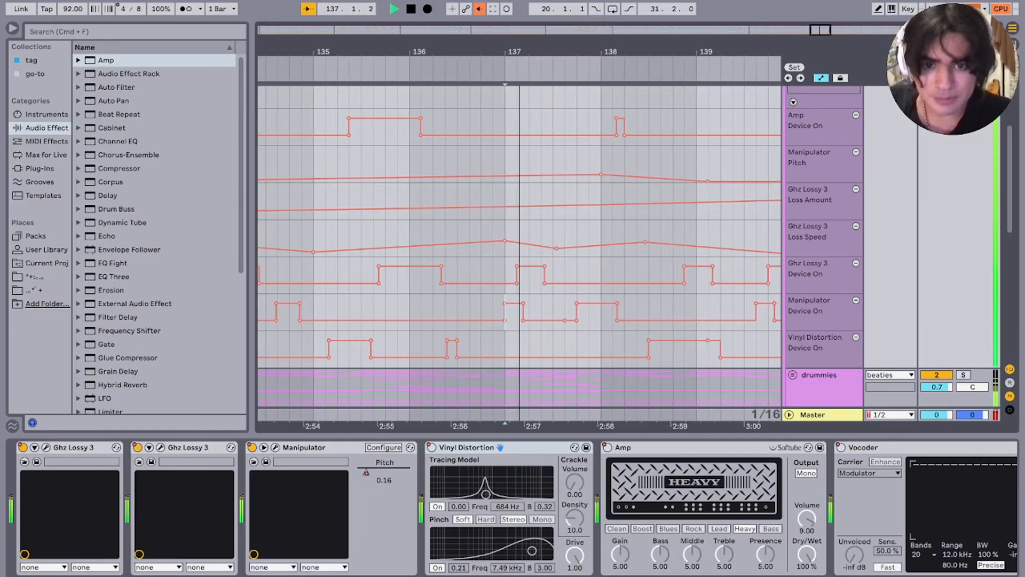
{"action": "scroll", "coordinate": [619, 310], "scroll_direction": "down", "scroll_amount": 6}
{"action": "scroll", "coordinate": [641, 310], "scroll_direction": "left", "scroll_amount": 4}
{"action": "key", "text": "space"}
Step: Play the Amp's on/off automation from the short activation before bar 125 and the one just after bar 126
{"action": "left_click", "coordinate": [663, 305]}
{"action": "scroll", "coordinate": [663, 306], "scroll_direction": "up", "scroll_amount": 4}
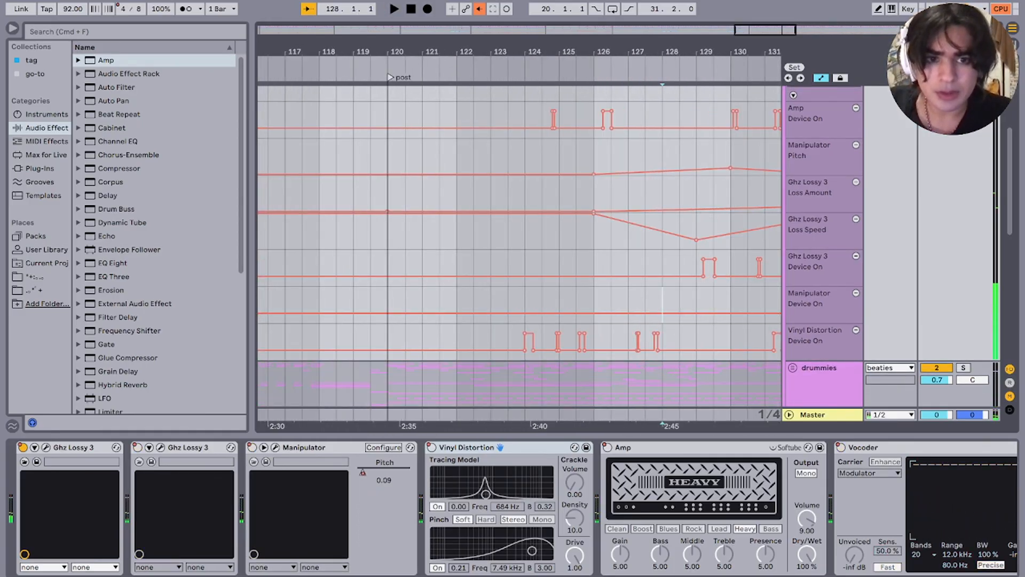
{"action": "scroll", "coordinate": [651, 296], "scroll_direction": "up", "scroll_amount": 3}
{"action": "scroll", "coordinate": [651, 296], "scroll_direction": "right", "scroll_amount": 3}
{"action": "scroll", "coordinate": [464, 289], "scroll_direction": "up", "scroll_amount": 3}
{"action": "scroll", "coordinate": [470, 192], "scroll_direction": "up", "scroll_amount": 3}
{"action": "left_click", "coordinate": [468, 191]}
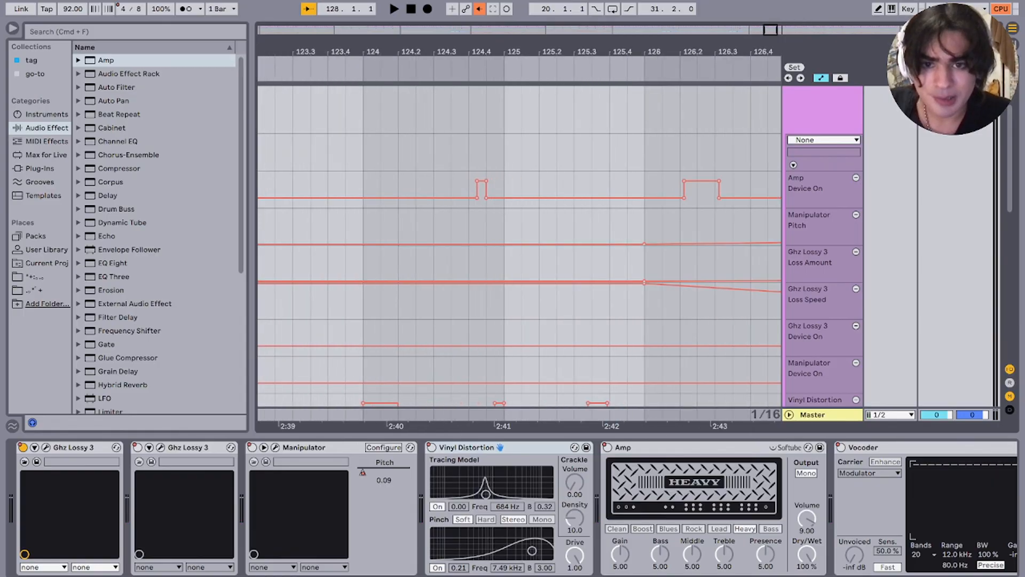
{"action": "key", "text": "space"}
{"action": "key", "text": "space"}
{"action": "key", "text": "space"}
{"action": "key", "text": "space"}
{"action": "key", "text": "space"}
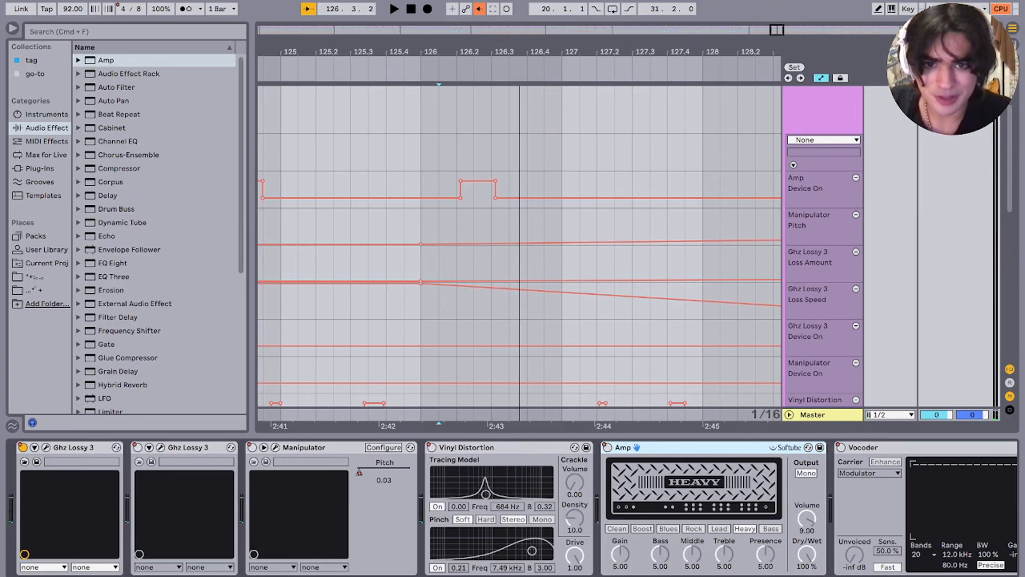
Step: Play the beaties group from bar 130 to hear the Amp's activation there
{"action": "scroll", "coordinate": [522, 192], "scroll_direction": "right", "scroll_amount": 5}
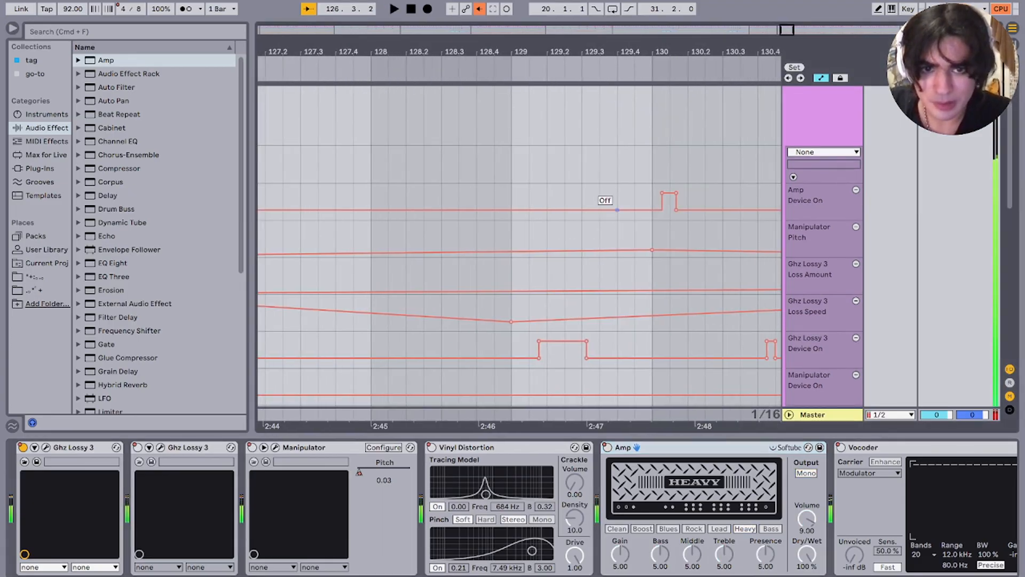
{"action": "left_click", "coordinate": [649, 193]}
{"action": "key", "text": "space"}
{"action": "key", "text": "space"}
{"action": "key", "text": "space"}
Step: Show the Manipulator's Pitch automation in the main lane of the beaties group and play it from around bar 135
{"action": "scroll", "coordinate": [633, 191], "scroll_direction": "down", "scroll_amount": 5}
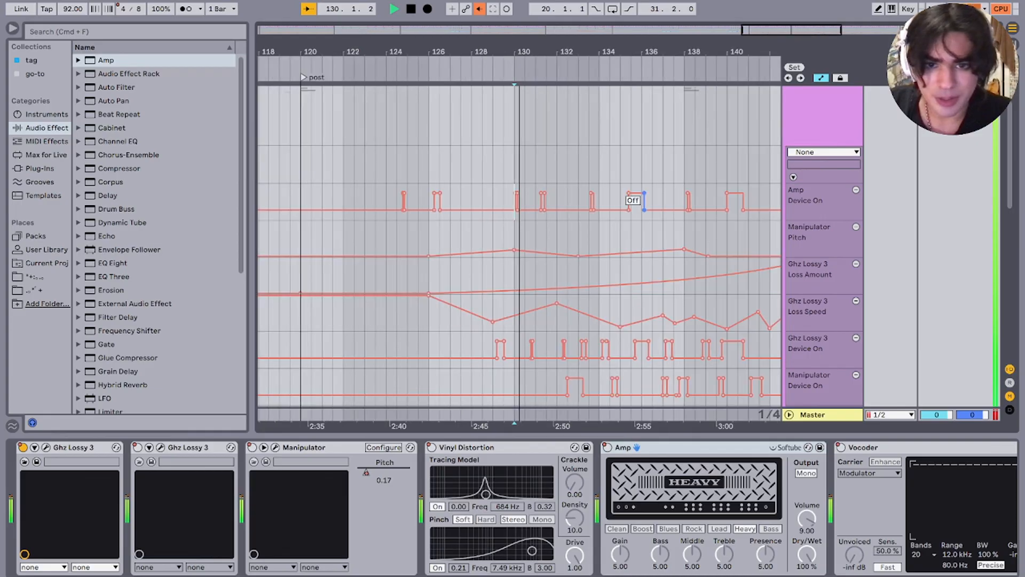
{"action": "key", "text": "space"}
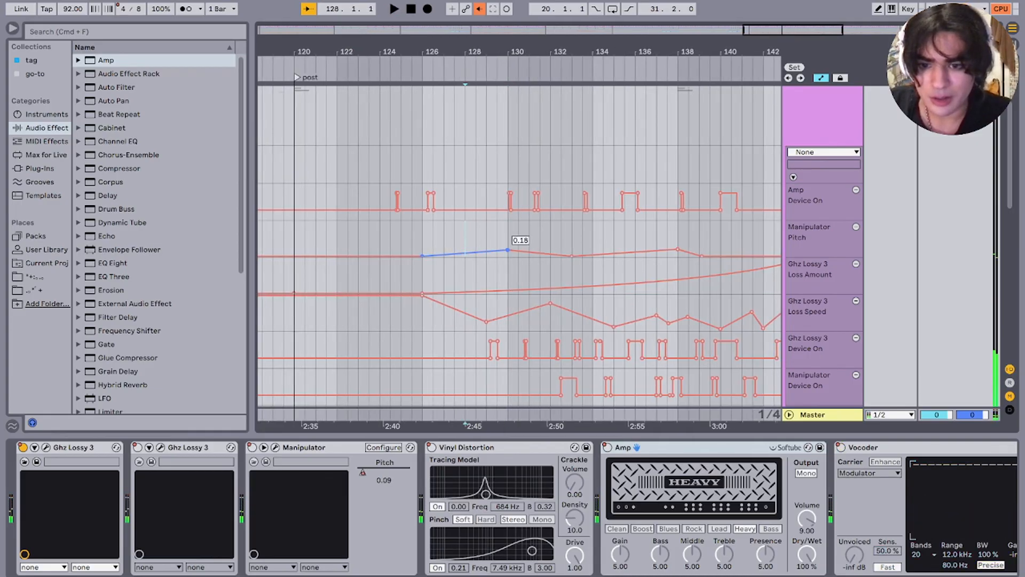
{"action": "left_click", "coordinate": [383, 473]}
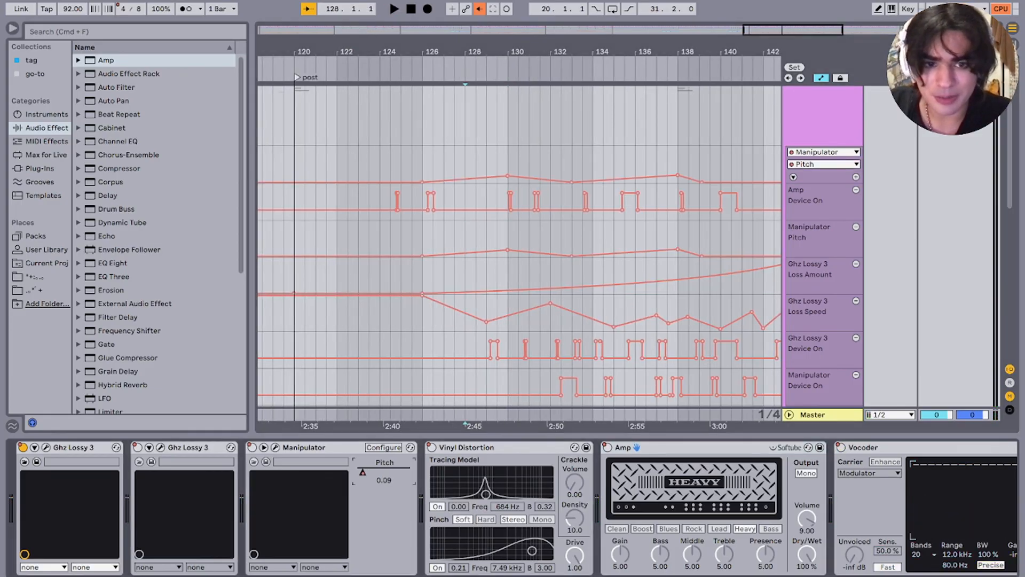
{"action": "scroll", "coordinate": [576, 297], "scroll_direction": "up", "scroll_amount": 5}
{"action": "scroll", "coordinate": [576, 297], "scroll_direction": "down", "scroll_amount": 6}
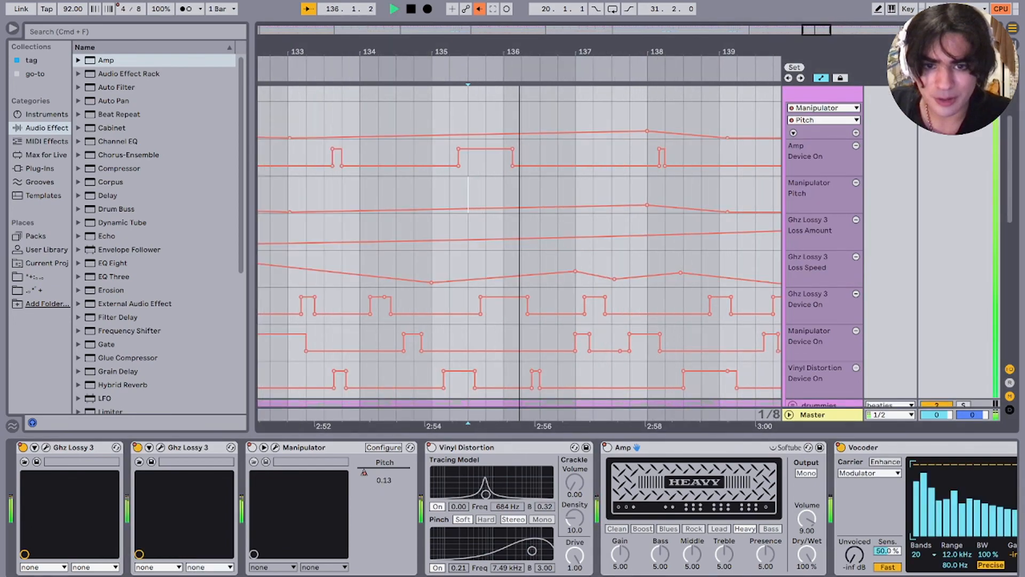
{"action": "key", "text": "space"}
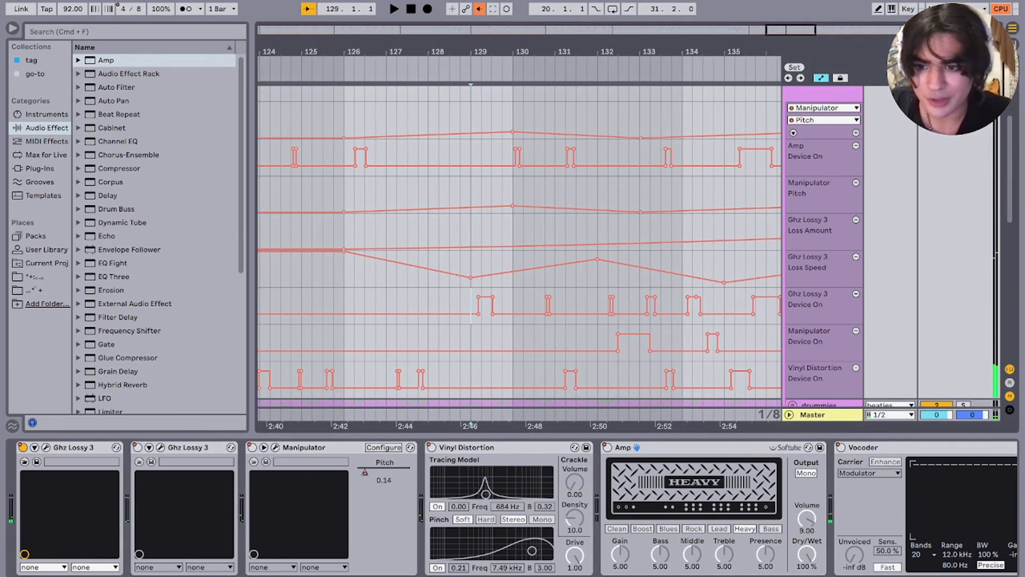
Step: Play the second Ghz Lossy 3's on/off automation from bar 129
{"action": "key", "text": "plus"}
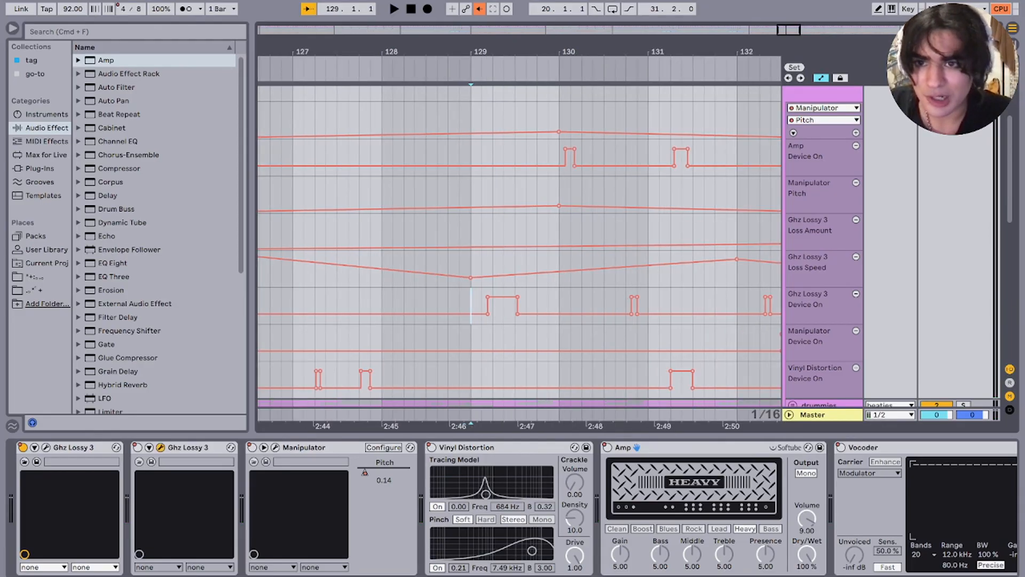
{"action": "left_click", "coordinate": [44, 47]}
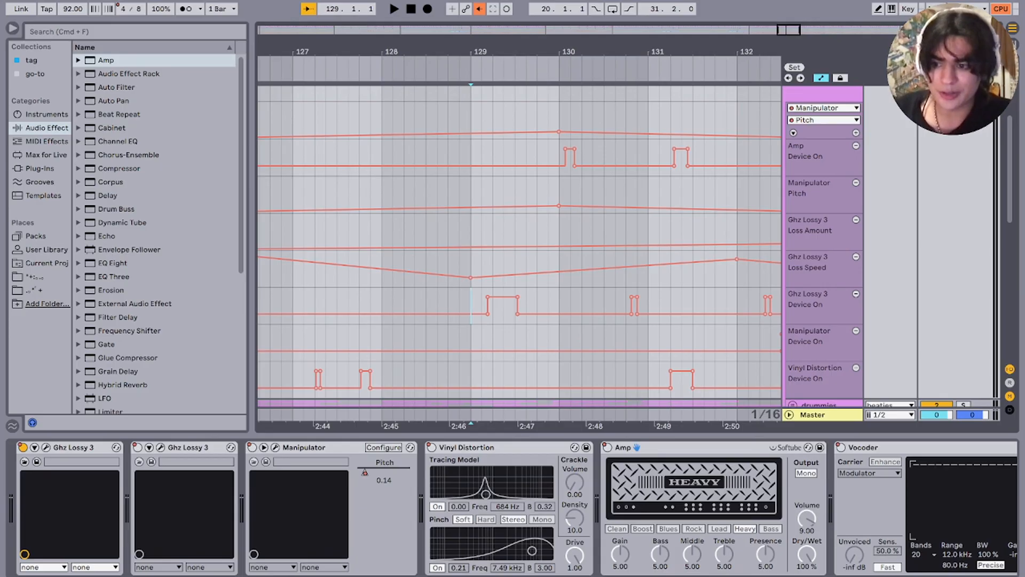
{"action": "key", "text": "space"}
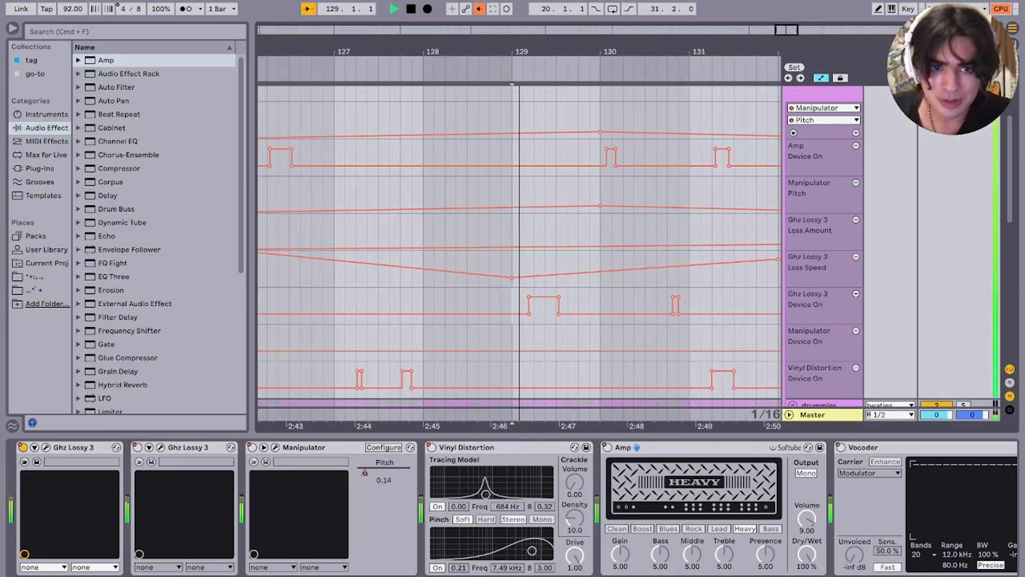
{"action": "scroll", "coordinate": [595, 309], "scroll_direction": "right", "scroll_amount": 1}
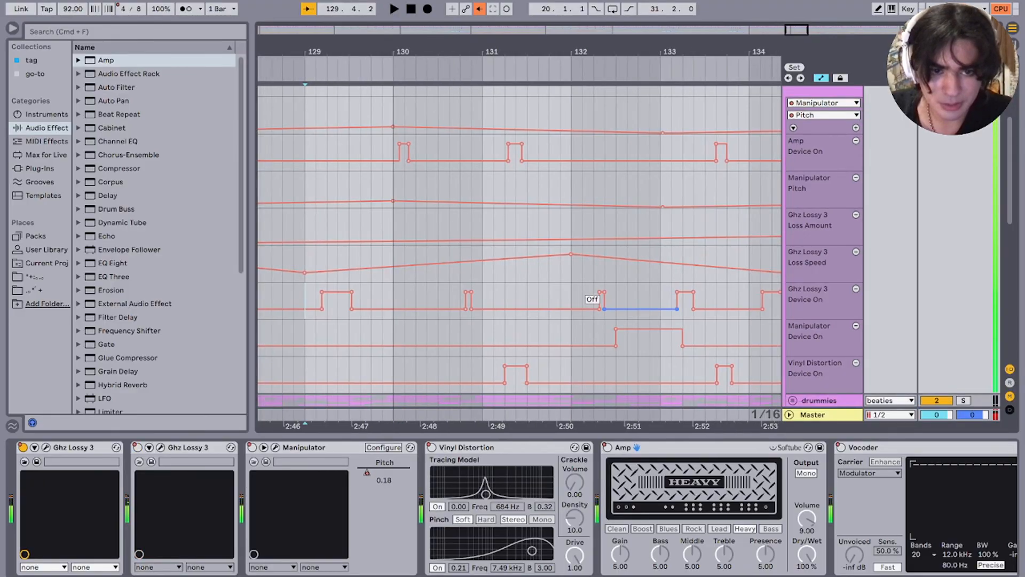
Step: Examine the effect automation lanes across the last post section and show the first Ghz Lossy 3's Device On automation
{"action": "scroll", "coordinate": [596, 309], "scroll_direction": "down", "scroll_amount": 10}
{"action": "scroll", "coordinate": [596, 310], "scroll_direction": "right", "scroll_amount": 2}
{"action": "scroll", "coordinate": [596, 311], "scroll_direction": "down", "scroll_amount": 2}
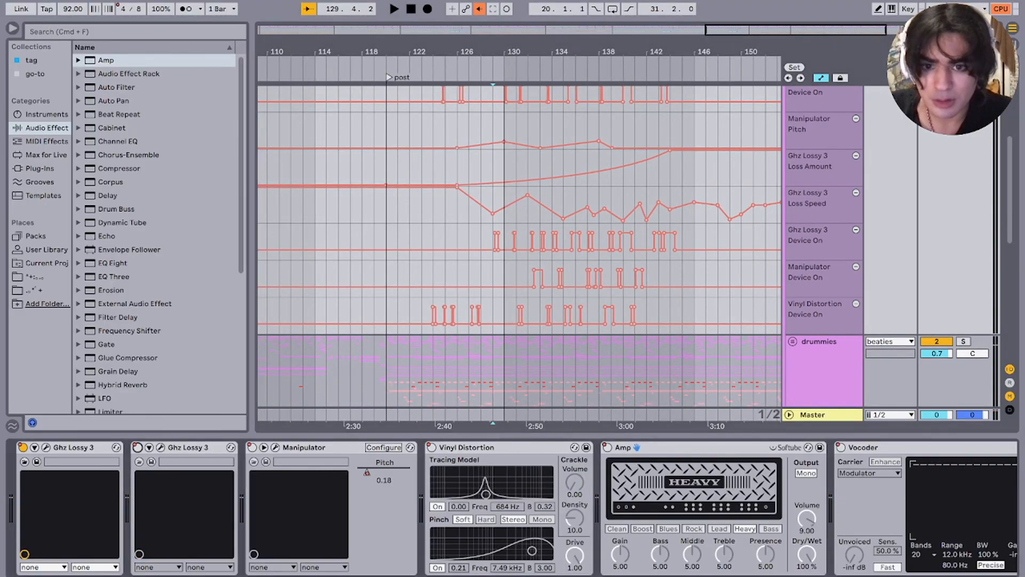
{"action": "scroll", "coordinate": [470, 312], "scroll_direction": "up", "scroll_amount": 5}
{"action": "scroll", "coordinate": [464, 313], "scroll_direction": "up", "scroll_amount": 4}
{"action": "scroll", "coordinate": [465, 314], "scroll_direction": "down", "scroll_amount": 5}
{"action": "scroll", "coordinate": [464, 313], "scroll_direction": "right", "scroll_amount": 1}
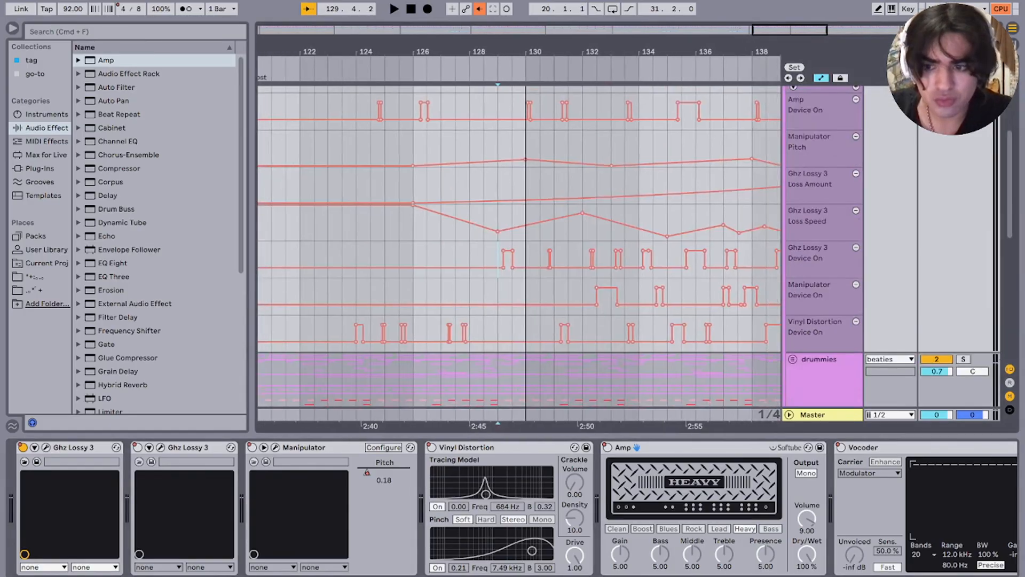
{"action": "scroll", "coordinate": [469, 302], "scroll_direction": "right", "scroll_amount": 3}
{"action": "scroll", "coordinate": [470, 302], "scroll_direction": "up", "scroll_amount": 1}
{"action": "scroll", "coordinate": [469, 302], "scroll_direction": "up", "scroll_amount": 6}
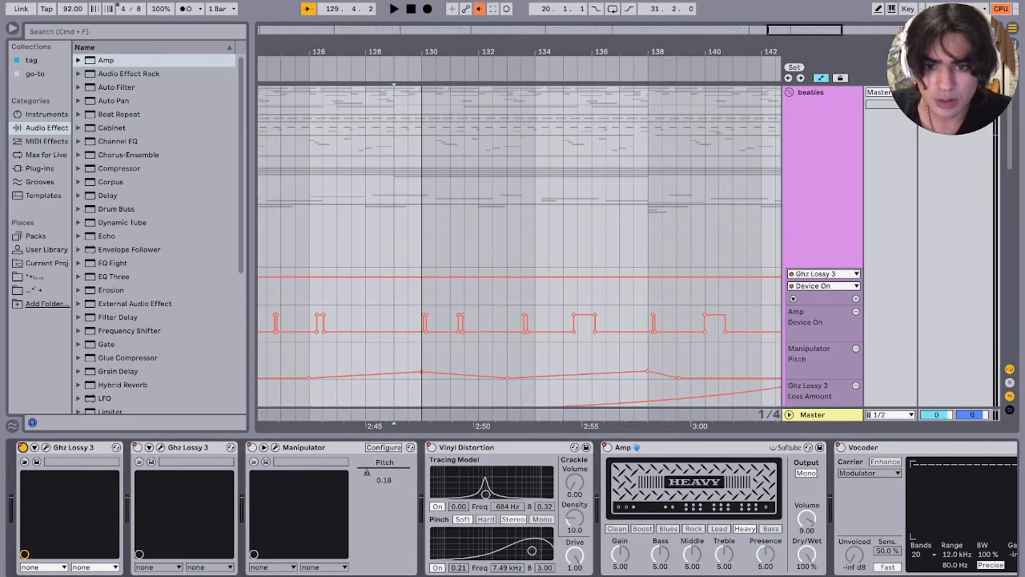
Step: Play the beaties group from bar 129, stop, and set the playback position to bar 145 at the Ghz Lossy 3 Device On automation
{"action": "scroll", "coordinate": [470, 302], "scroll_direction": "down", "scroll_amount": 5}
{"action": "key", "text": "space"}
{"action": "scroll", "coordinate": [469, 302], "scroll_direction": "down", "scroll_amount": 2}
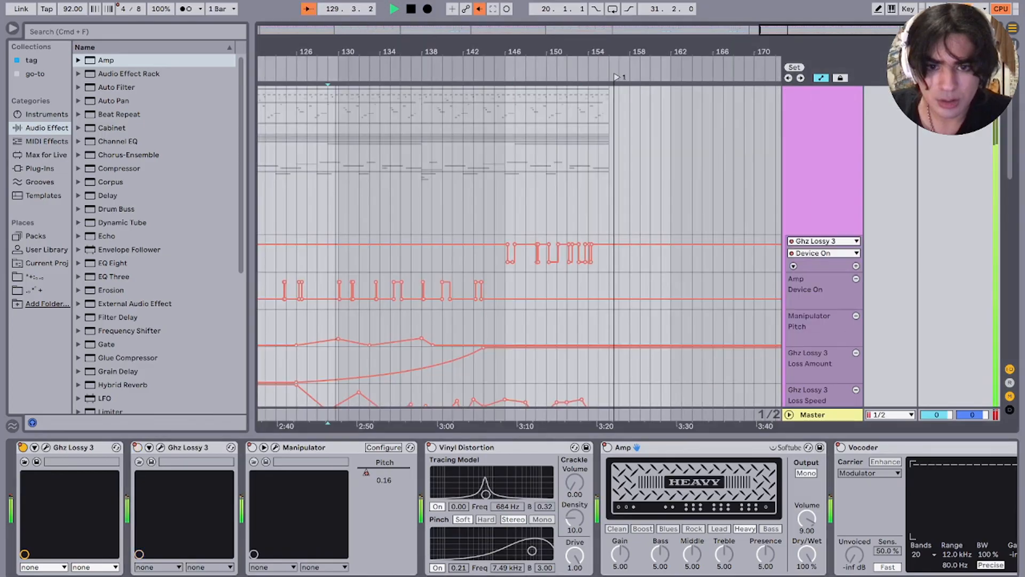
{"action": "scroll", "coordinate": [519, 246], "scroll_direction": "down", "scroll_amount": 5}
{"action": "scroll", "coordinate": [519, 246], "scroll_direction": "up", "scroll_amount": 4}
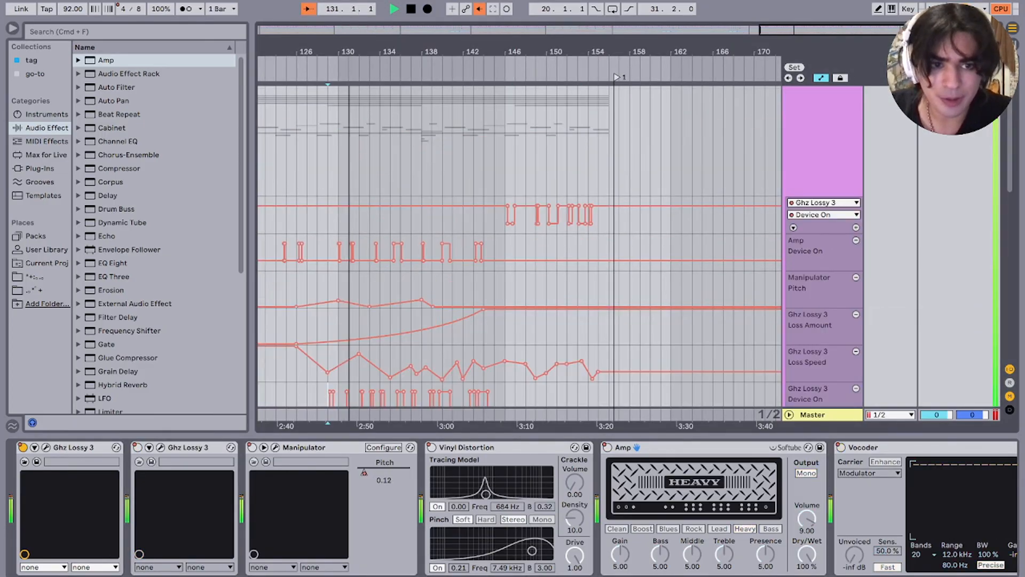
{"action": "left_click", "coordinate": [495, 220]}
{"action": "key", "text": "space"}
{"action": "left_click", "coordinate": [855, 228]}
{"action": "scroll", "coordinate": [518, 245], "scroll_direction": "down", "scroll_amount": 5}
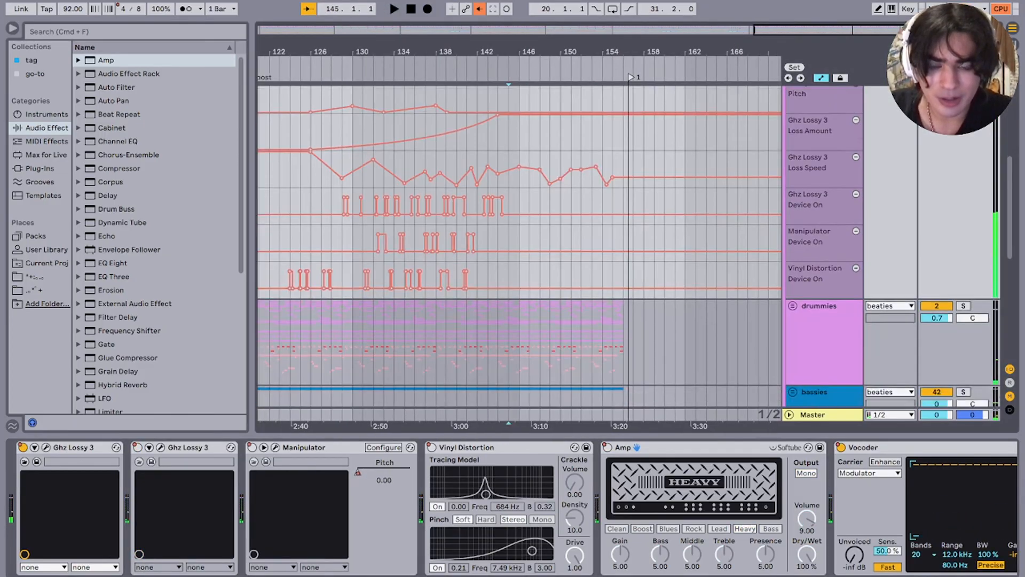
Step: Play the beaties group's first Ghz Lossy 3 on/off automation from bar 146 and stop
{"action": "scroll", "coordinate": [519, 246], "scroll_direction": "up", "scroll_amount": 4}
{"action": "scroll", "coordinate": [504, 266], "scroll_direction": "up", "scroll_amount": 5}
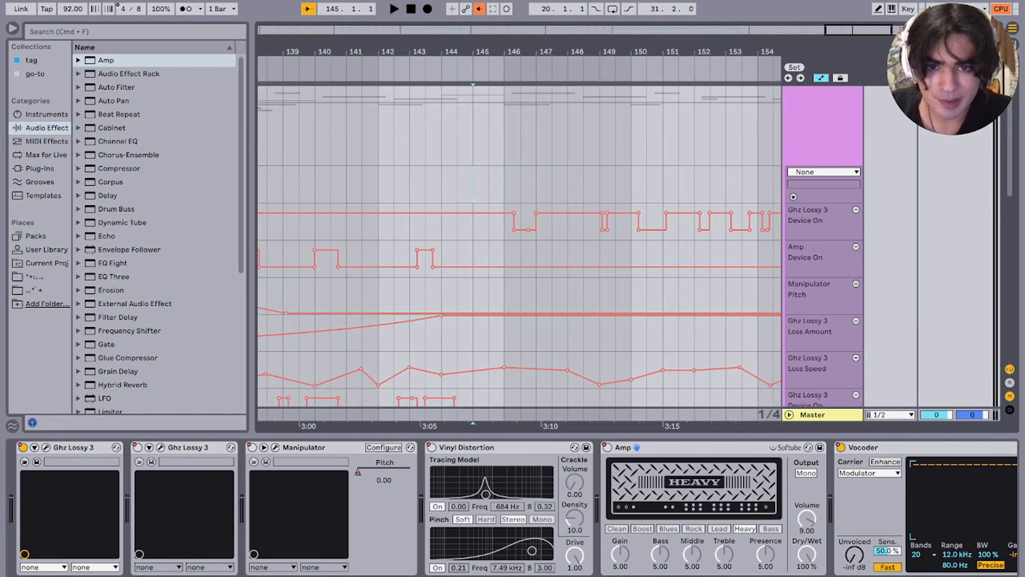
{"action": "left_click", "coordinate": [505, 228]}
{"action": "key", "text": "space"}
{"action": "scroll", "coordinate": [504, 228], "scroll_direction": "up", "scroll_amount": 5}
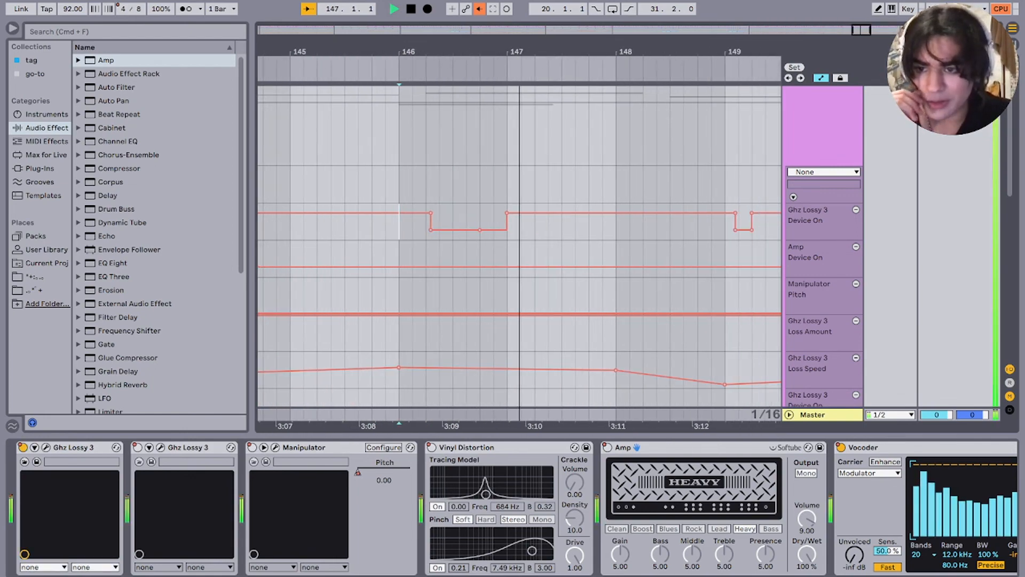
{"action": "key", "text": "space"}
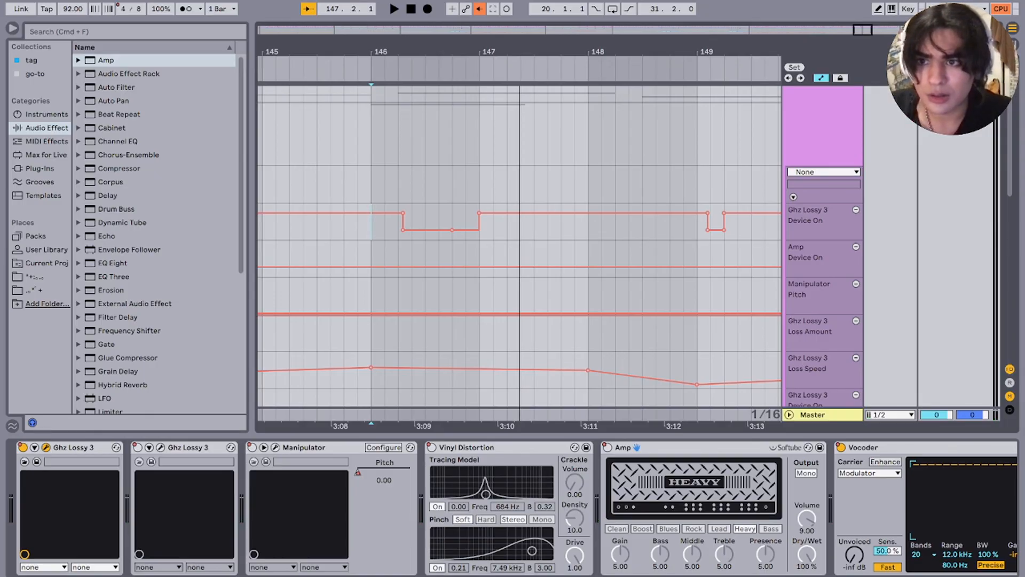
Step: Play the first Ghz Lossy 3's Device On automation from bar 150 and stop
{"action": "scroll", "coordinate": [504, 229], "scroll_direction": "down", "scroll_amount": 10}
{"action": "key", "text": "space"}
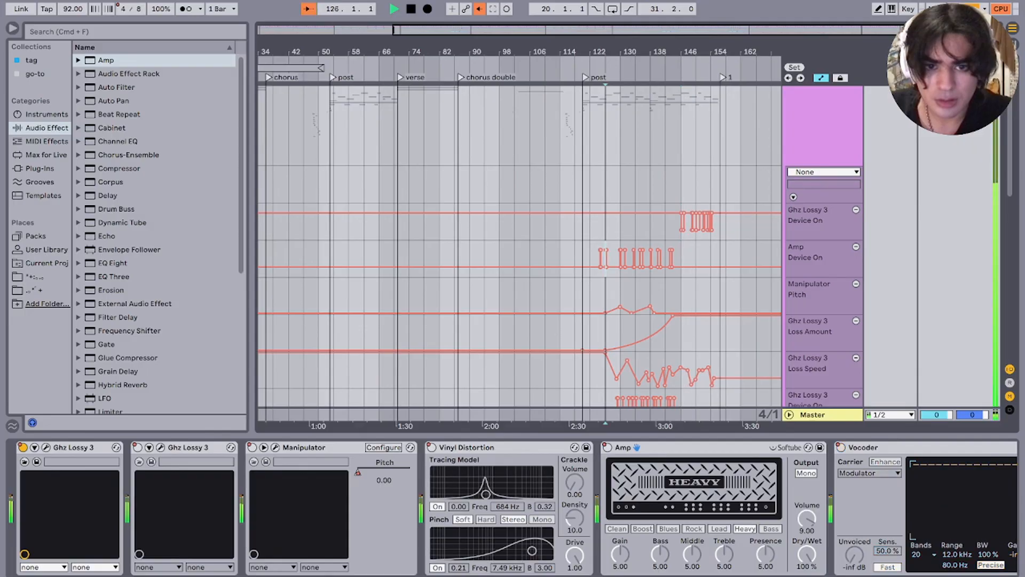
{"action": "scroll", "coordinate": [609, 221], "scroll_direction": "up", "scroll_amount": 5}
{"action": "scroll", "coordinate": [603, 221], "scroll_direction": "right", "scroll_amount": 5}
{"action": "key", "text": "space"}
{"action": "scroll", "coordinate": [598, 220], "scroll_direction": "up", "scroll_amount": 6}
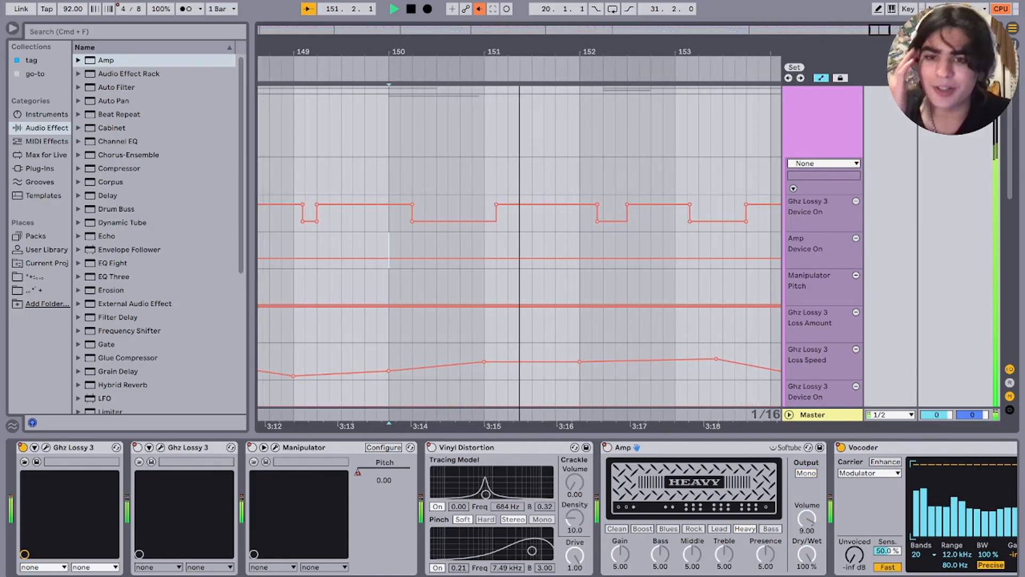
{"action": "key", "text": "space"}
{"action": "scroll", "coordinate": [374, 203], "scroll_direction": "down", "scroll_amount": 4}
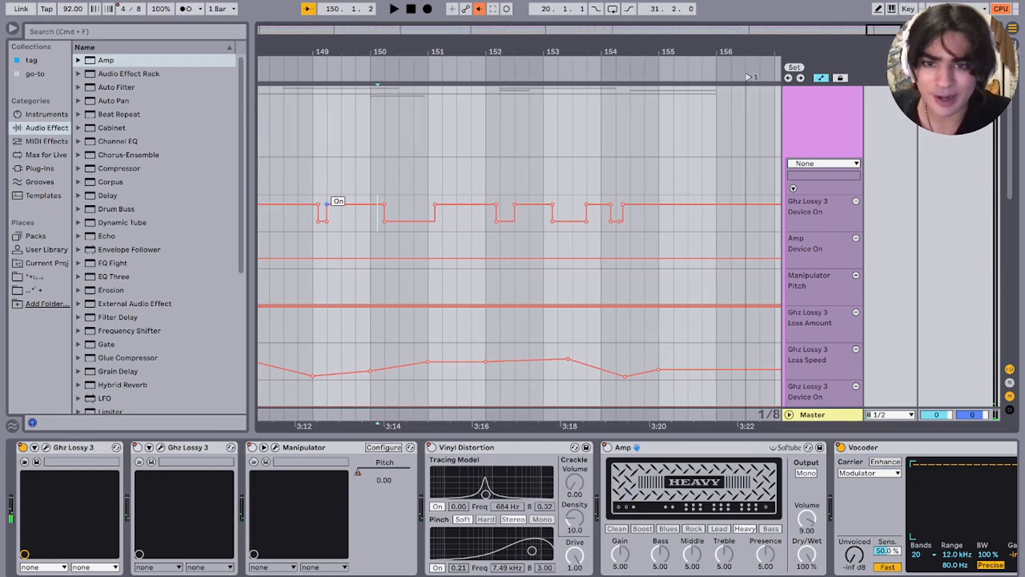
Step: Examine where the first Ghz Lossy 3 switches off between bars 146 and 155, and highlight that stretch of Device On automation
{"action": "scroll", "coordinate": [330, 202], "scroll_direction": "up", "scroll_amount": 5}
{"action": "scroll", "coordinate": [330, 202], "scroll_direction": "left", "scroll_amount": 5}
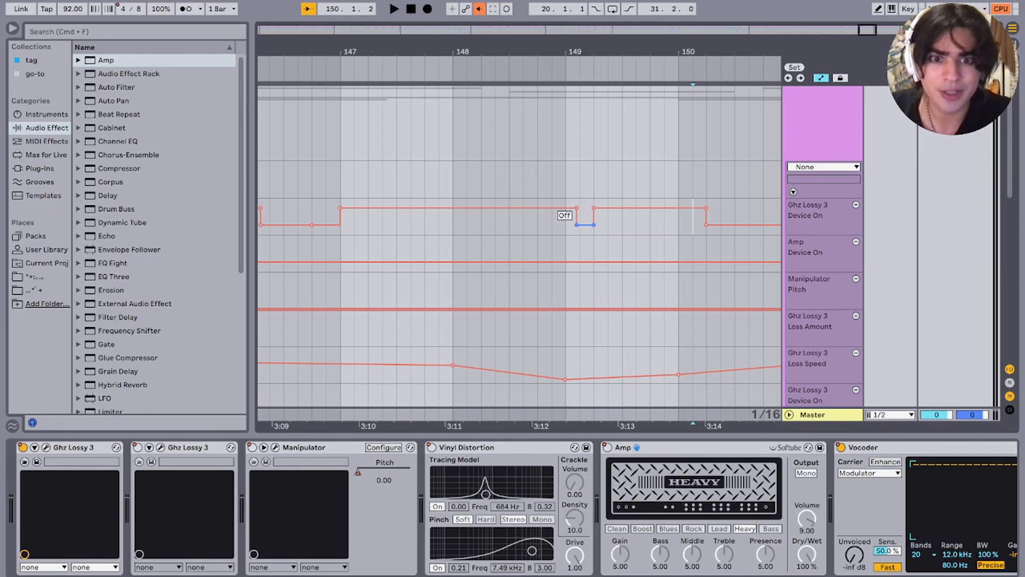
{"action": "scroll", "coordinate": [565, 215], "scroll_direction": "down", "scroll_amount": 5}
{"action": "scroll", "coordinate": [565, 215], "scroll_direction": "right", "scroll_amount": 5}
{"action": "scroll", "coordinate": [565, 215], "scroll_direction": "up", "scroll_amount": 3}
{"action": "scroll", "coordinate": [466, 246], "scroll_direction": "up", "scroll_amount": 5}
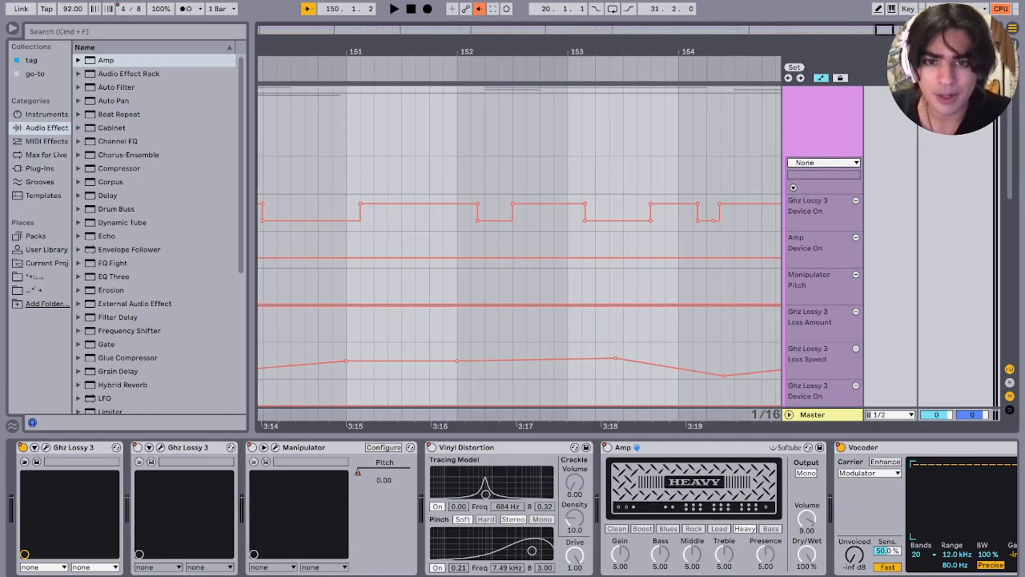
{"action": "scroll", "coordinate": [476, 224], "scroll_direction": "down", "scroll_amount": 7}
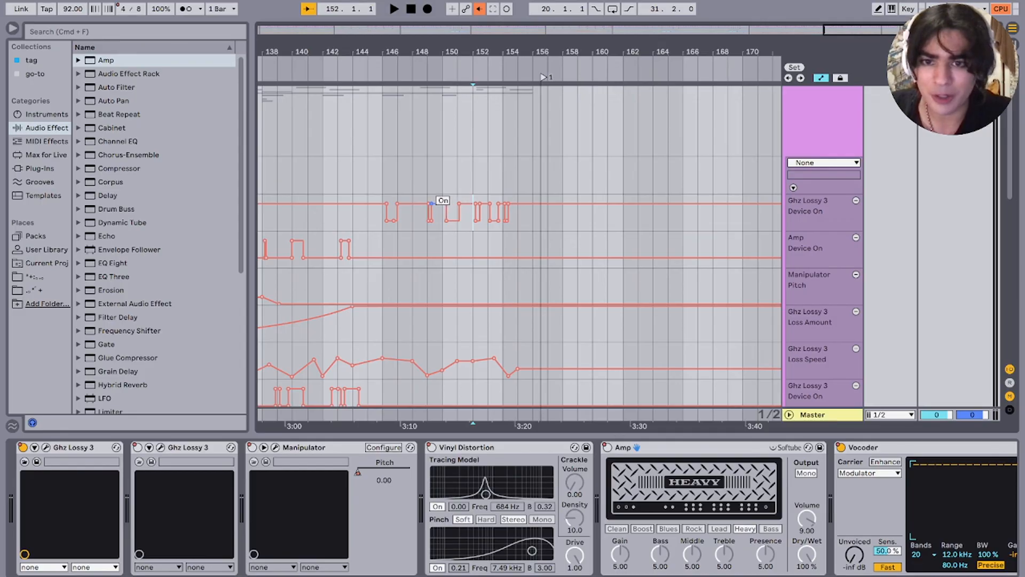
{"action": "left_click_drag", "start_coordinate": [532, 214], "coordinate": [383, 215]}
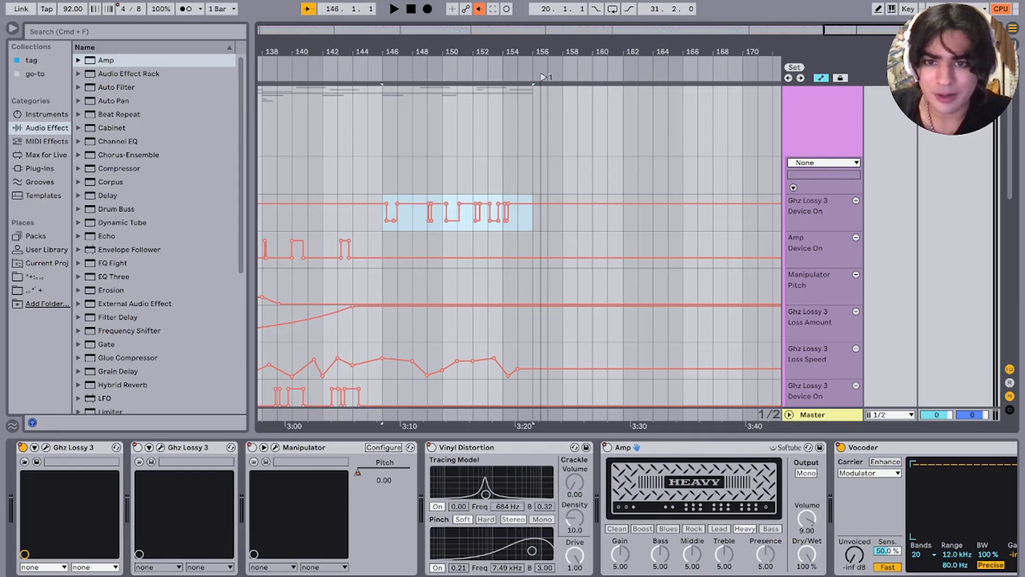
{"action": "left_click", "coordinate": [368, 217]}
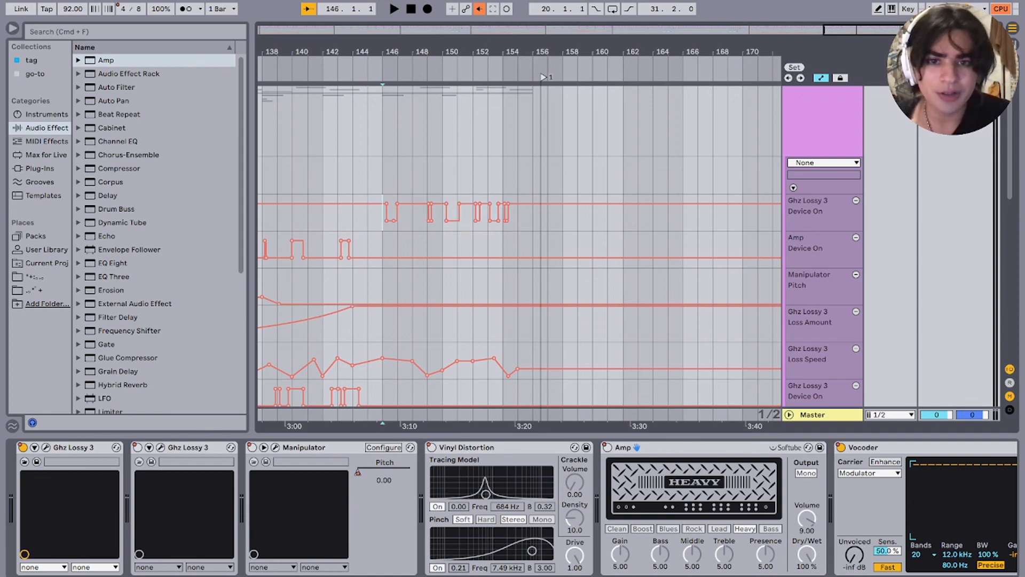
Step: Hide the automation lanes and solo the voicies group
{"action": "key", "text": "a"}
{"action": "scroll", "coordinate": [592, 213], "scroll_direction": "down", "scroll_amount": 4}
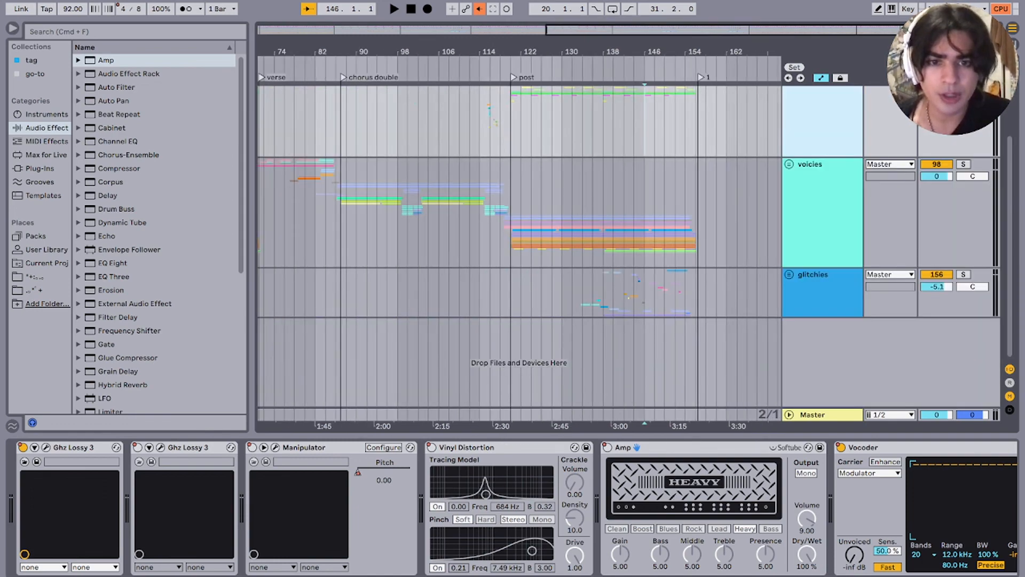
{"action": "scroll", "coordinate": [591, 213], "scroll_direction": "up", "scroll_amount": 1}
{"action": "left_click", "coordinate": [593, 208]}
{"action": "scroll", "coordinate": [593, 208], "scroll_direction": "up", "scroll_amount": 4}
{"action": "scroll", "coordinate": [592, 208], "scroll_direction": "down", "scroll_amount": 5}
{"action": "key", "text": "s"}
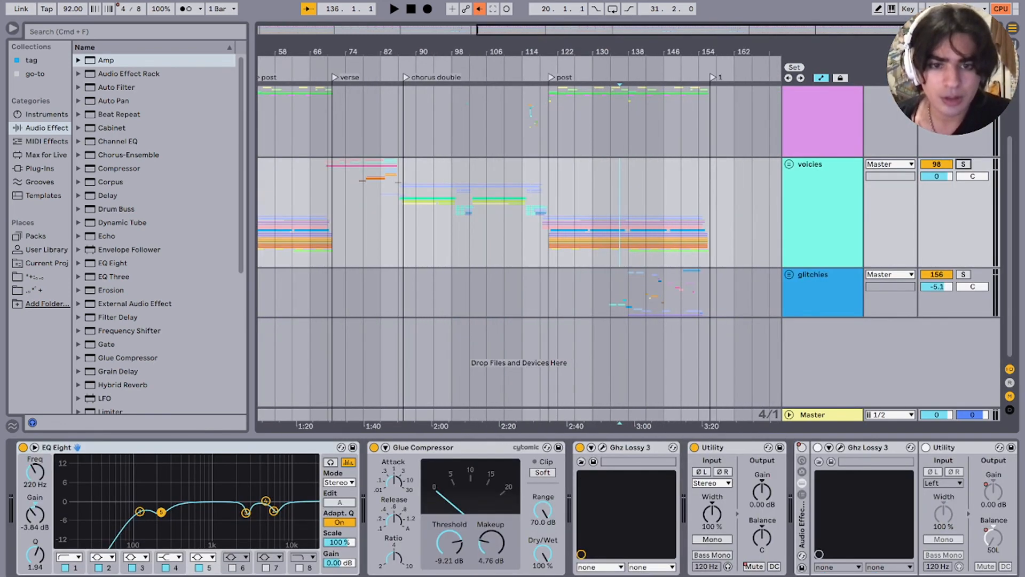
Step: Play the soloed voicies group from bar 126 and stop
{"action": "left_click", "coordinate": [575, 208]}
{"action": "key", "text": "space"}
{"action": "scroll", "coordinate": [519, 246], "scroll_direction": "up", "scroll_amount": 5}
{"action": "scroll", "coordinate": [513, 507], "scroll_direction": "right", "scroll_amount": 20}
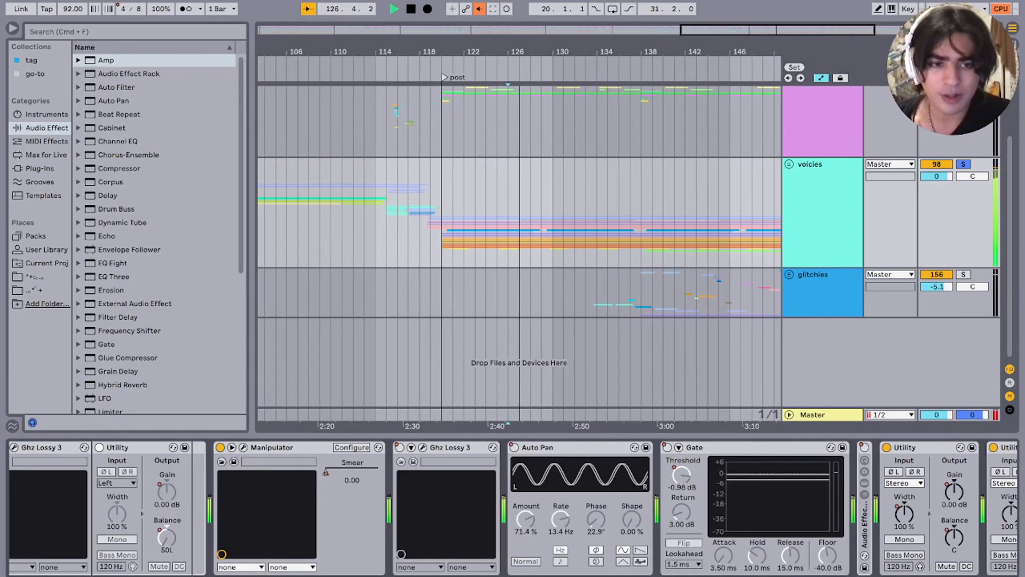
{"action": "key", "text": "space"}
Step: Unfold the voicies group, show its automated parameters in separate lanes, and remove the Mixer Speaker On lane
{"action": "key", "text": "u"}
{"action": "scroll", "coordinate": [518, 245], "scroll_direction": "down", "scroll_amount": 5}
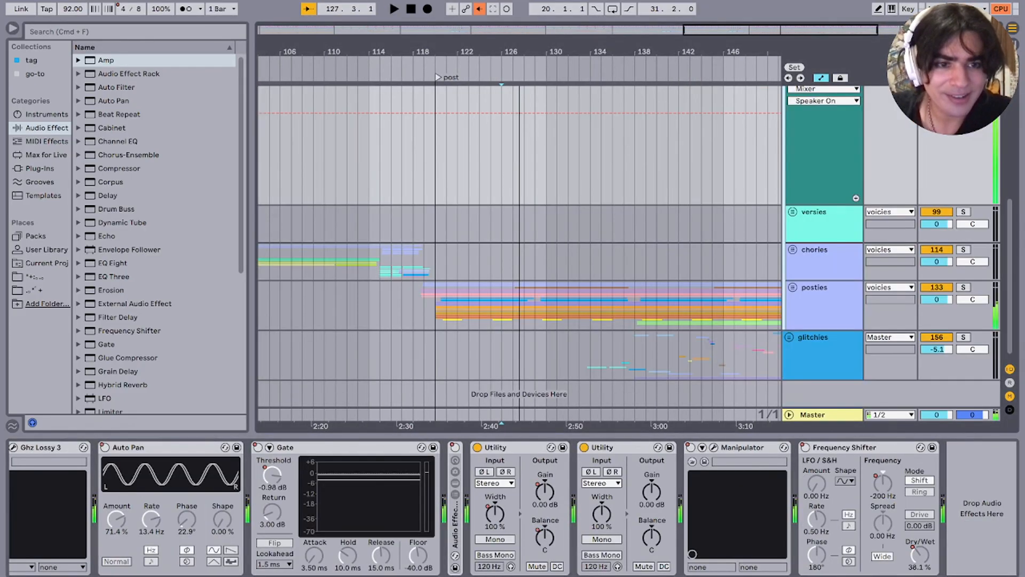
{"action": "left_click", "coordinate": [856, 193], "text": "super"}
{"action": "left_click", "coordinate": [724, 155]}
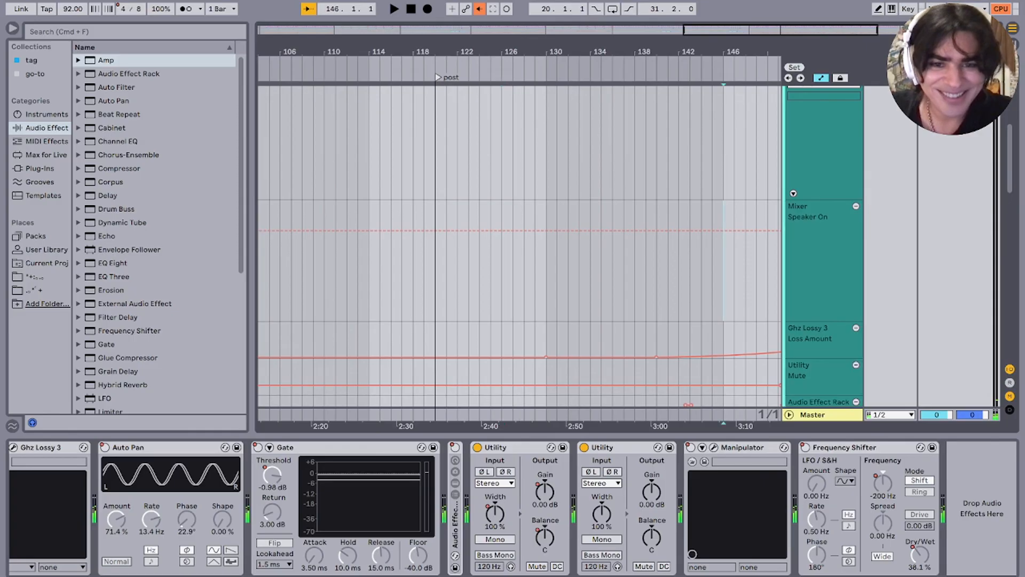
{"action": "left_click", "coordinate": [855, 206]}
{"action": "scroll", "coordinate": [620, 248], "scroll_direction": "down", "scroll_amount": 11}
{"action": "scroll", "coordinate": [620, 248], "scroll_direction": "right", "scroll_amount": 3}
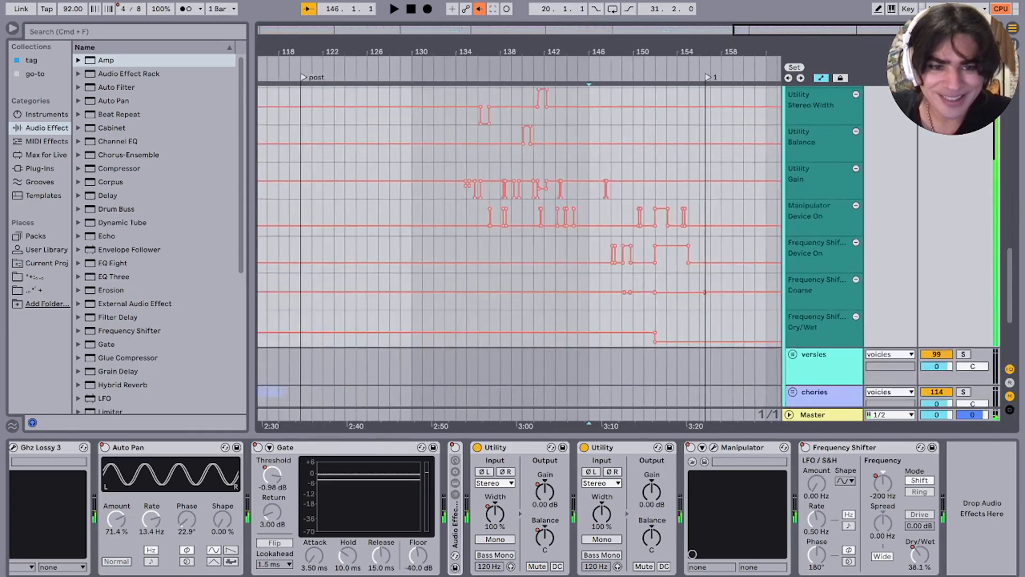
Step: Play the voicies group from bar 134, stop, and highlight the Utility's Gain automation up to the middle of bar 136
{"action": "scroll", "coordinate": [474, 246], "scroll_direction": "up", "scroll_amount": 1}
{"action": "scroll", "coordinate": [474, 245], "scroll_direction": "left", "scroll_amount": 1}
{"action": "left_click", "coordinate": [474, 278]}
{"action": "key", "text": "space"}
{"action": "key", "text": "plus"}
{"action": "key", "text": "plus"}
{"action": "key", "text": "plus"}
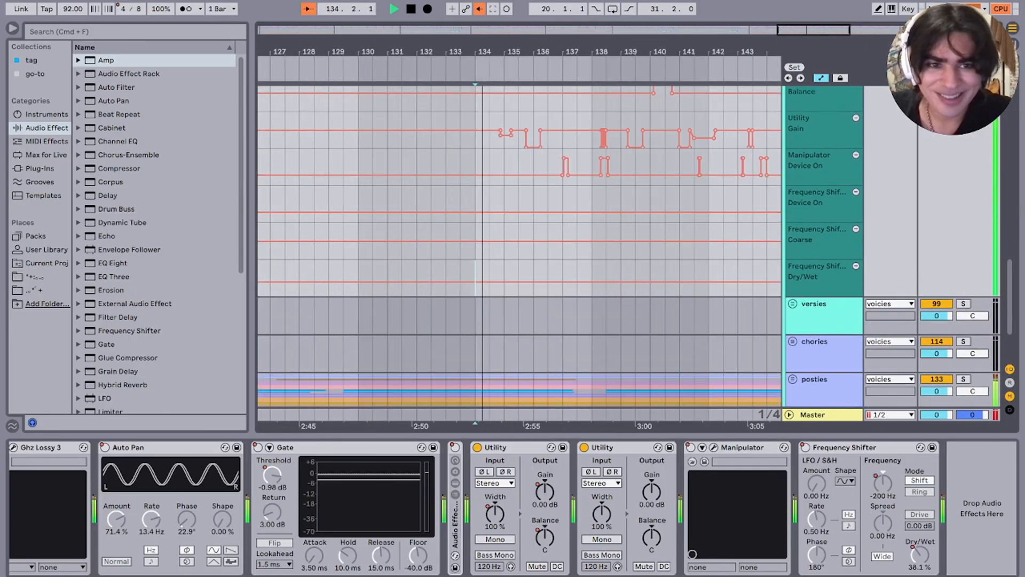
{"action": "scroll", "coordinate": [518, 224], "scroll_direction": "up", "scroll_amount": 3}
{"action": "scroll", "coordinate": [526, 224], "scroll_direction": "up", "scroll_amount": 1}
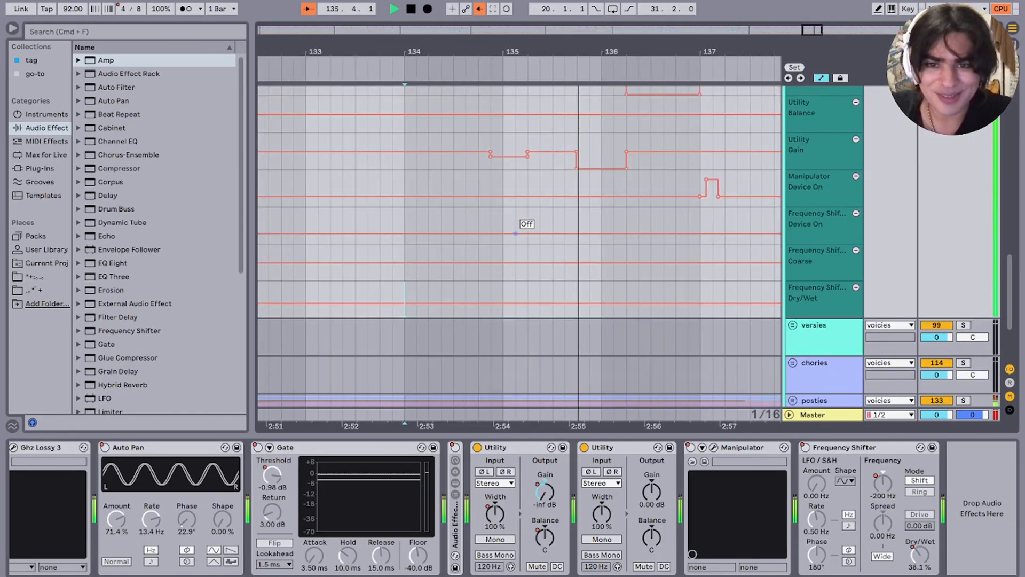
{"action": "key", "text": "space"}
{"action": "left_click_drag", "start_coordinate": [390, 160], "coordinate": [548, 160]}
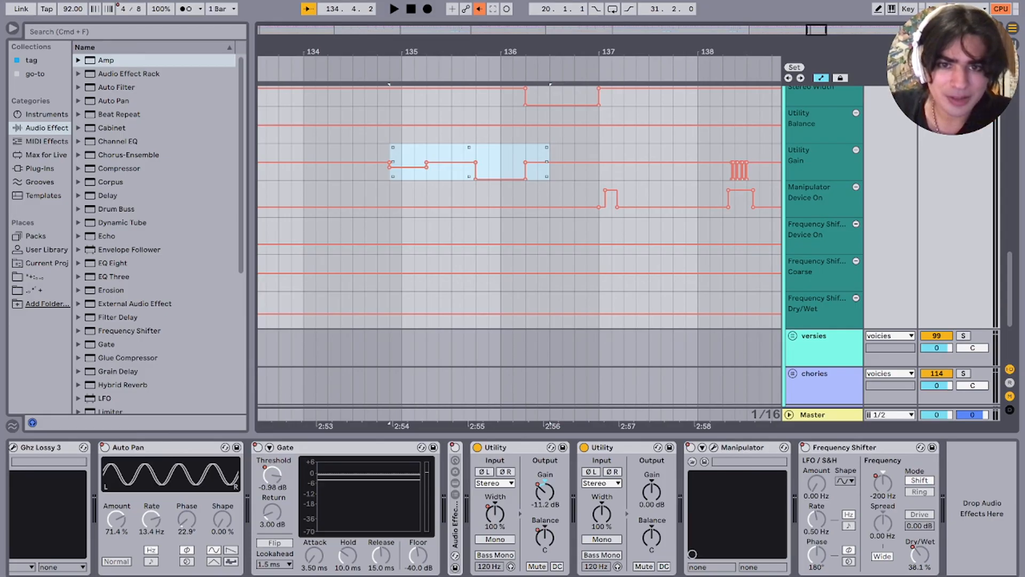
Step: Play the Utility's Stereo Width automation from bar 136, stop, and select its lane
{"action": "scroll", "coordinate": [494, 225], "scroll_direction": "up", "scroll_amount": 3}
{"action": "scroll", "coordinate": [494, 224], "scroll_direction": "right", "scroll_amount": 3}
{"action": "scroll", "coordinate": [494, 224], "scroll_direction": "down", "scroll_amount": 3}
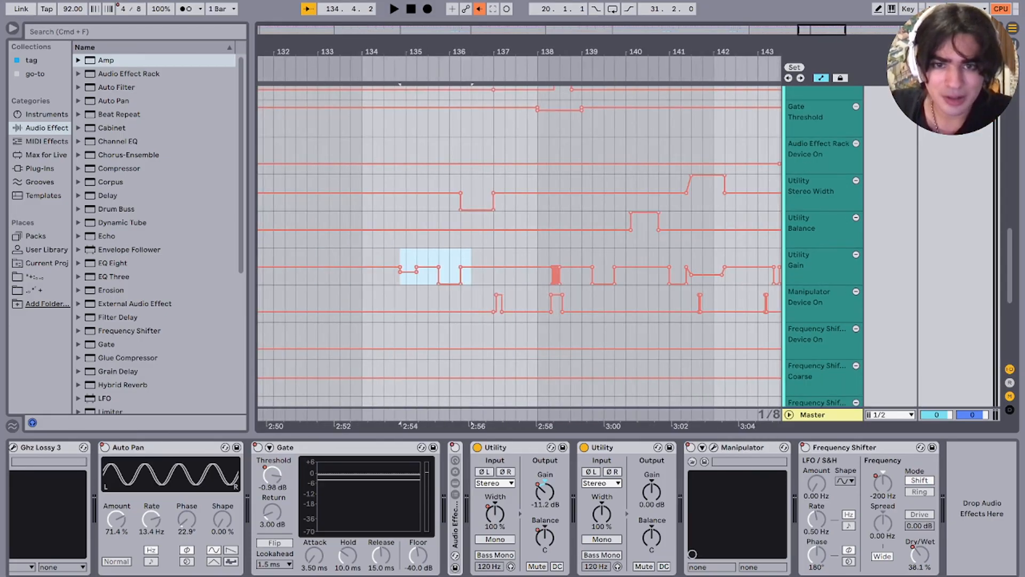
{"action": "left_click", "coordinate": [450, 185]}
{"action": "key", "text": "space"}
{"action": "key", "text": "plus"}
{"action": "key", "text": "plus"}
{"action": "key", "text": "space"}
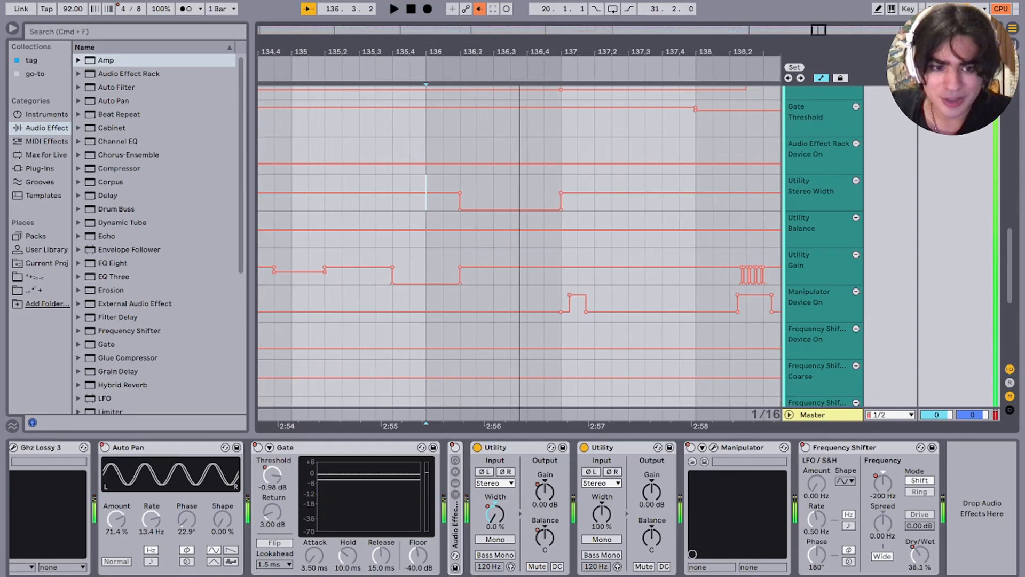
{"action": "left_click", "coordinate": [823, 193]}
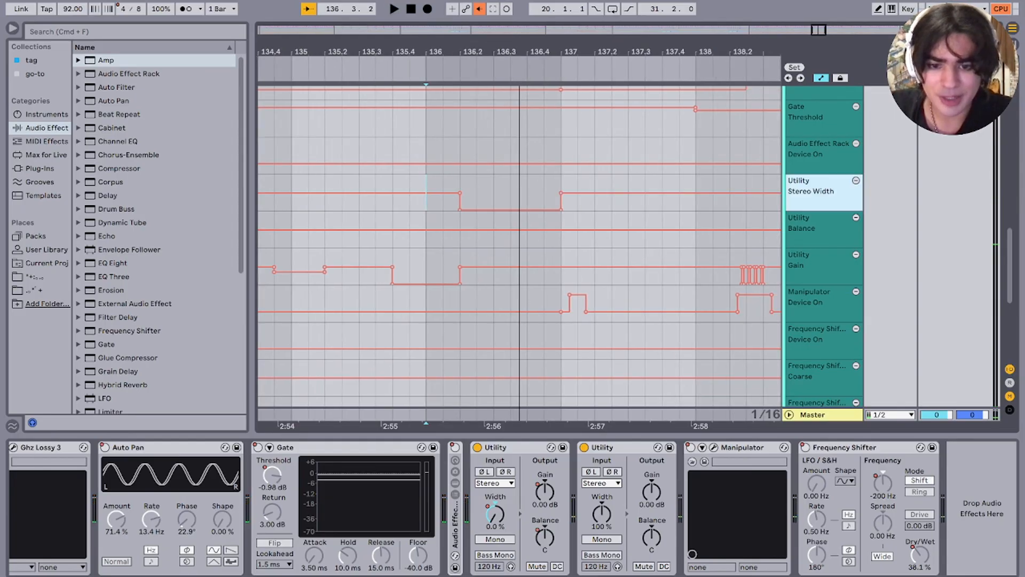
Step: Select the Utility's raised Stereo Width automation from 141.3 to 142.2 and play it
{"action": "scroll", "coordinate": [555, 317], "scroll_direction": "right", "scroll_amount": 15}
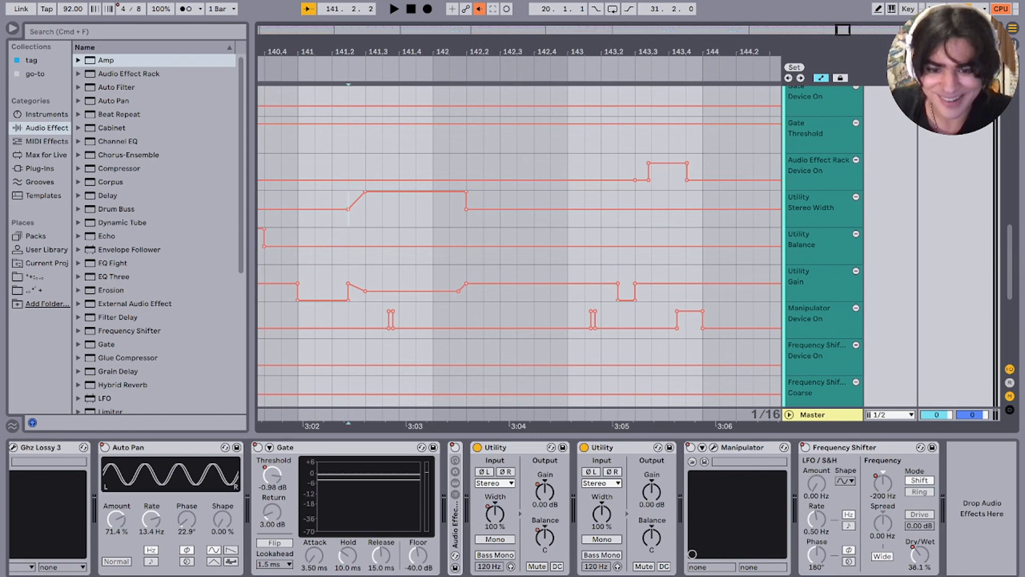
{"action": "left_click_drag", "start_coordinate": [365, 214], "coordinate": [466, 214]}
{"action": "key", "text": "space"}
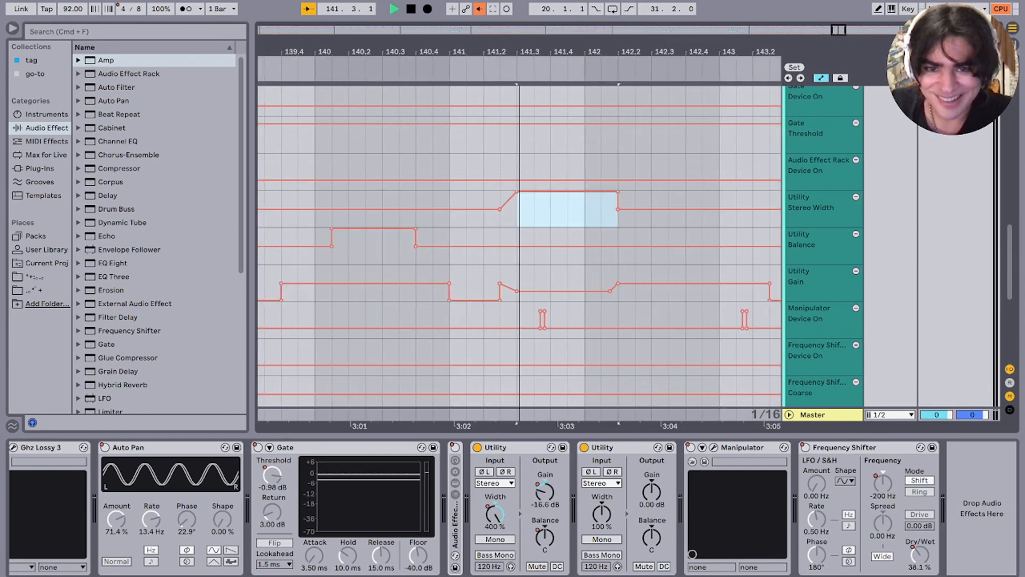
{"action": "scroll", "coordinate": [448, 235], "scroll_direction": "down", "scroll_amount": 5}
{"action": "scroll", "coordinate": [458, 235], "scroll_direction": "left", "scroll_amount": 3}
{"action": "scroll", "coordinate": [485, 227], "scroll_direction": "left", "scroll_amount": 2}
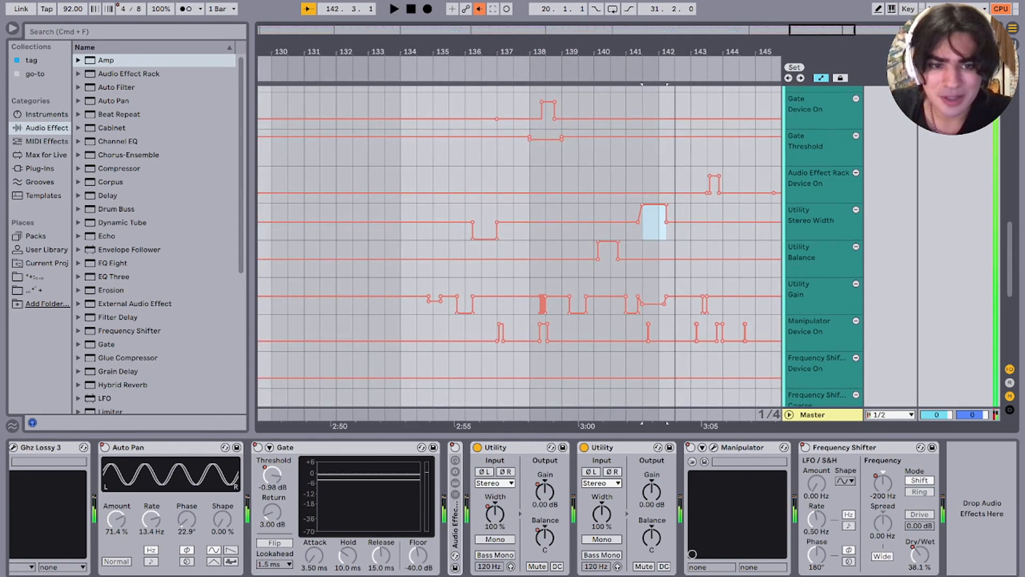
Step: Play the Manipulator's Device On automation just before bar 137, then highlight its stretch from bar 137 and select its lane
{"action": "left_click", "coordinate": [483, 227]}
{"action": "scroll", "coordinate": [486, 226], "scroll_direction": "up", "scroll_amount": 5}
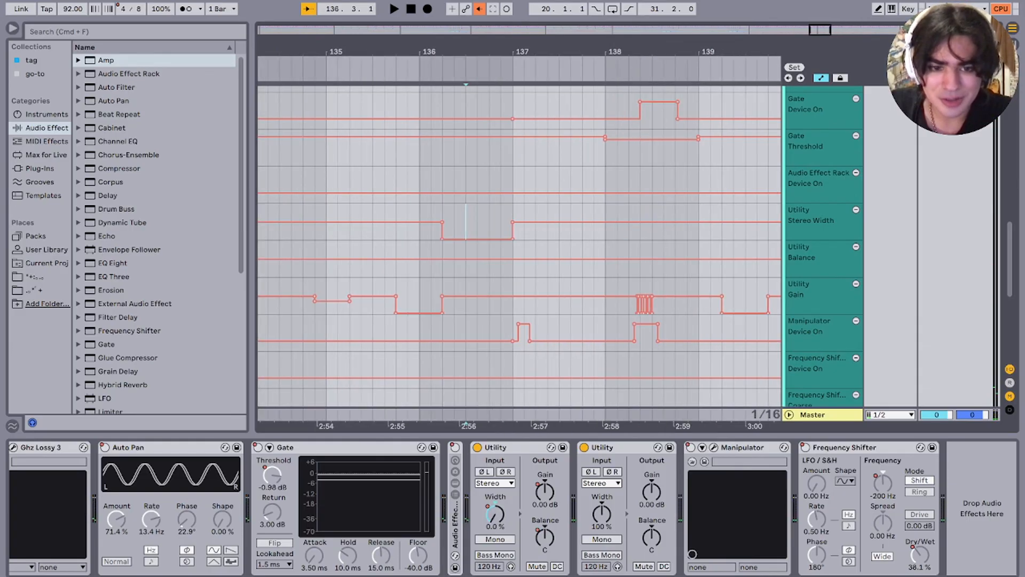
{"action": "left_click", "coordinate": [501, 332]}
{"action": "key", "text": "space"}
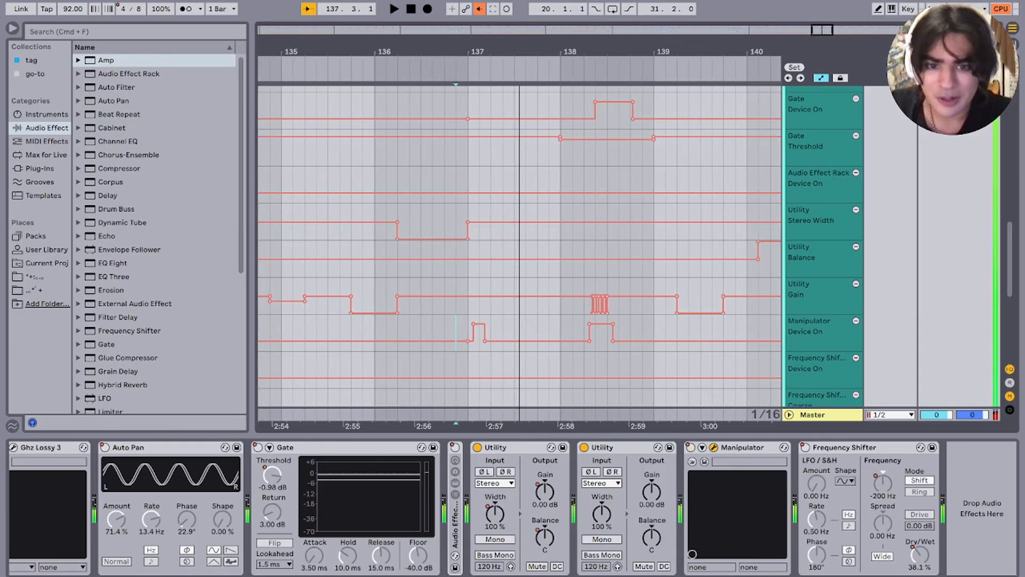
{"action": "key", "text": "space"}
{"action": "mouse_move", "coordinate": [537, 332]}
{"action": "left_mouse_down"}
{"action": "mouse_move", "coordinate": [469, 332]}
{"action": "mouse_move", "coordinate": [538, 332]}
{"action": "left_mouse_up"}
{"action": "left_click", "coordinate": [822, 333]}
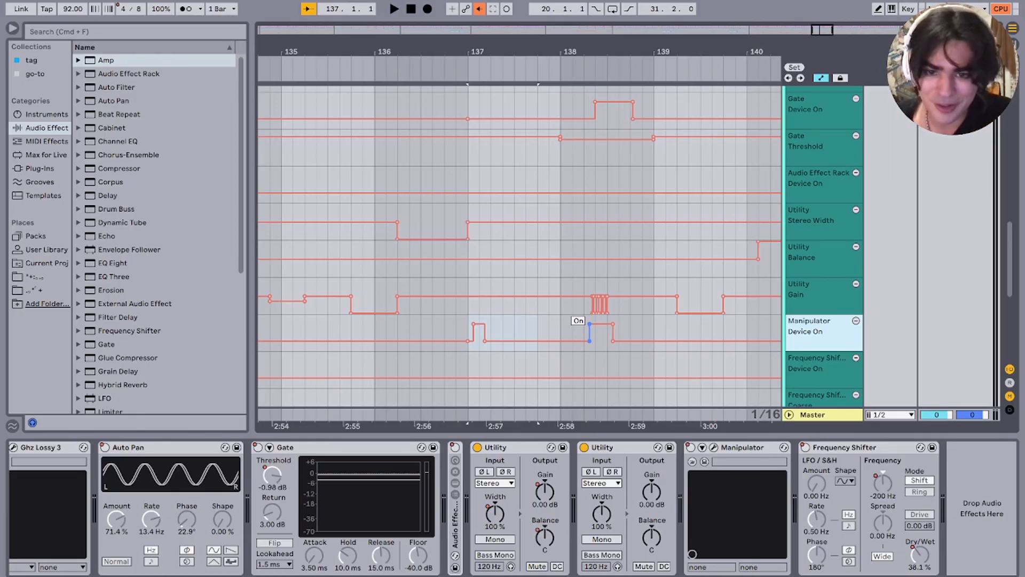
Step: Examine the voicies group's Gate, Utility and Manipulator automation lanes around bars 136 to 144
{"action": "left_click", "coordinate": [514, 307]}
{"action": "scroll", "coordinate": [456, 326], "scroll_direction": "down", "scroll_amount": 5}
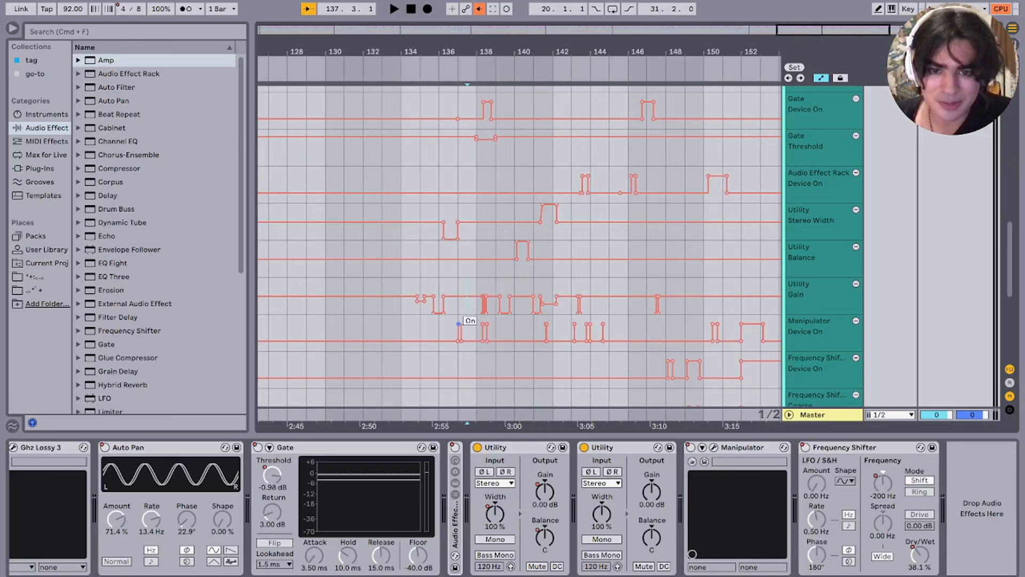
{"action": "key", "text": "plus"}
{"action": "scroll", "coordinate": [506, 306], "scroll_direction": "up", "scroll_amount": 4}
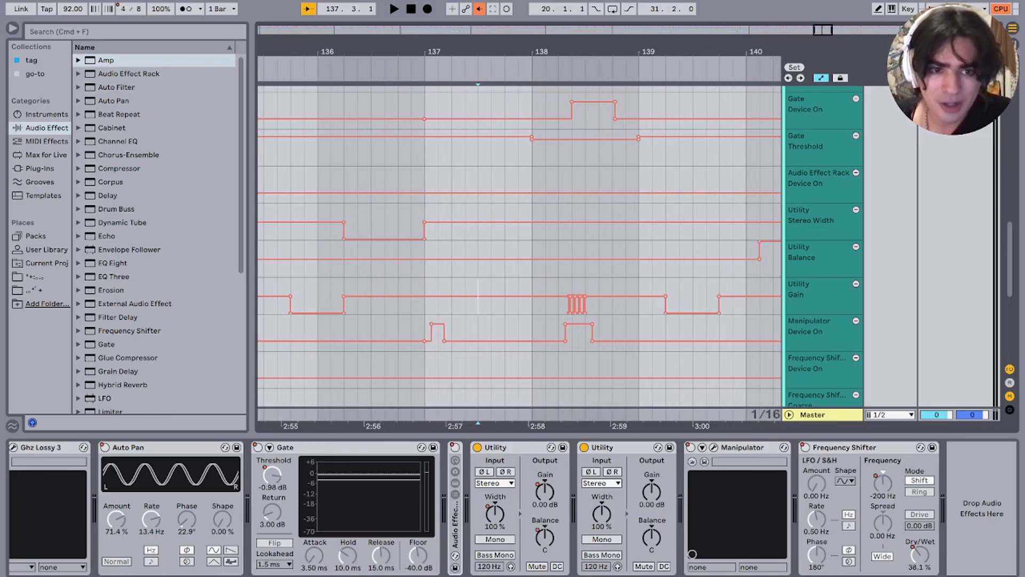
{"action": "scroll", "coordinate": [518, 307], "scroll_direction": "down", "scroll_amount": 6}
{"action": "scroll", "coordinate": [517, 306], "scroll_direction": "up", "scroll_amount": 3}
{"action": "scroll", "coordinate": [518, 304], "scroll_direction": "up", "scroll_amount": 5}
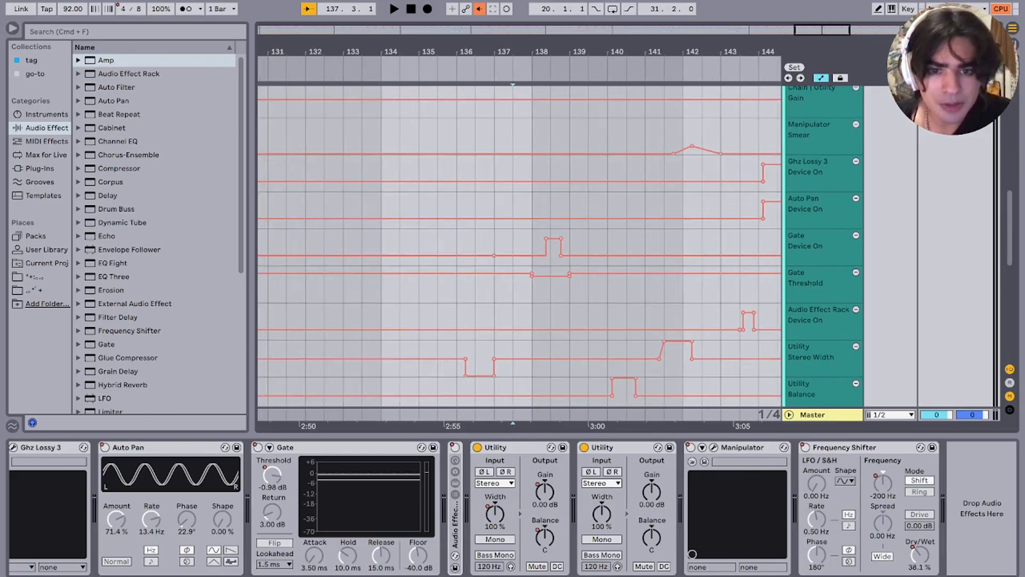
Step: Play the Gate's Device On automation from bar 138, select its lane, stop, and show that bar in detail
{"action": "left_click", "coordinate": [513, 303]}
{"action": "key", "text": "space"}
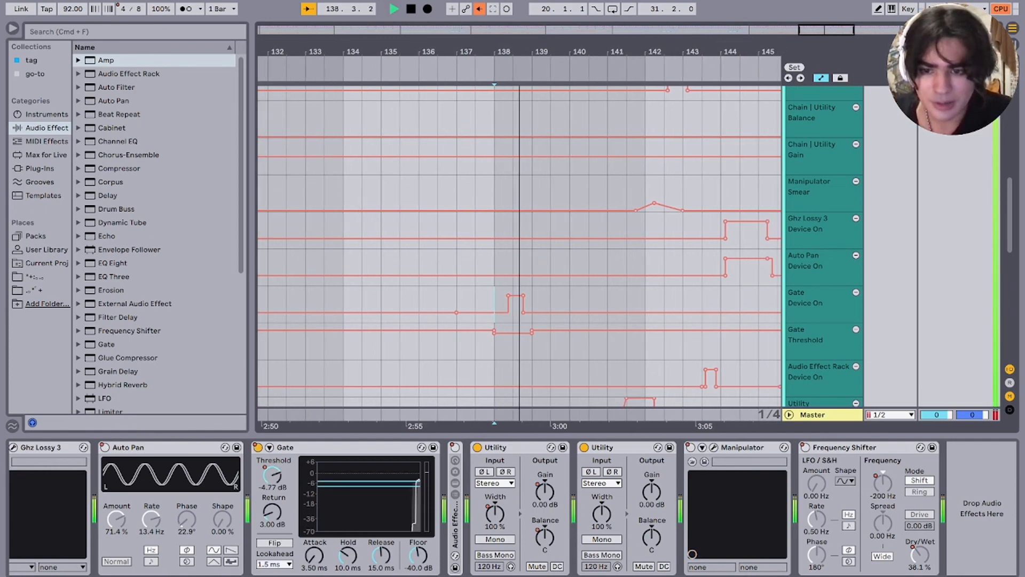
{"action": "left_click", "coordinate": [822, 299]}
{"action": "key", "text": "space"}
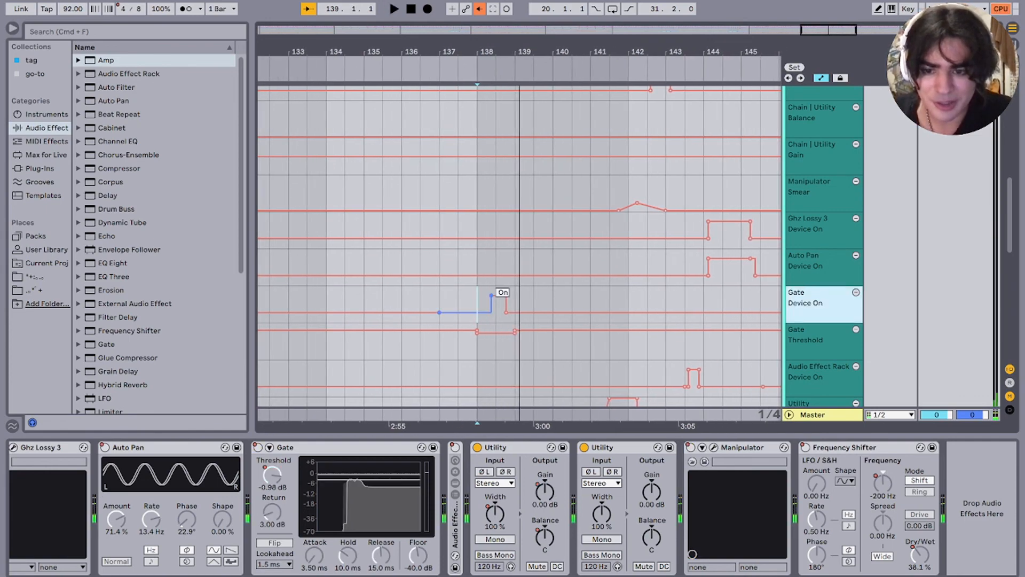
{"action": "key", "text": "plus"}
{"action": "key", "text": "plus"}
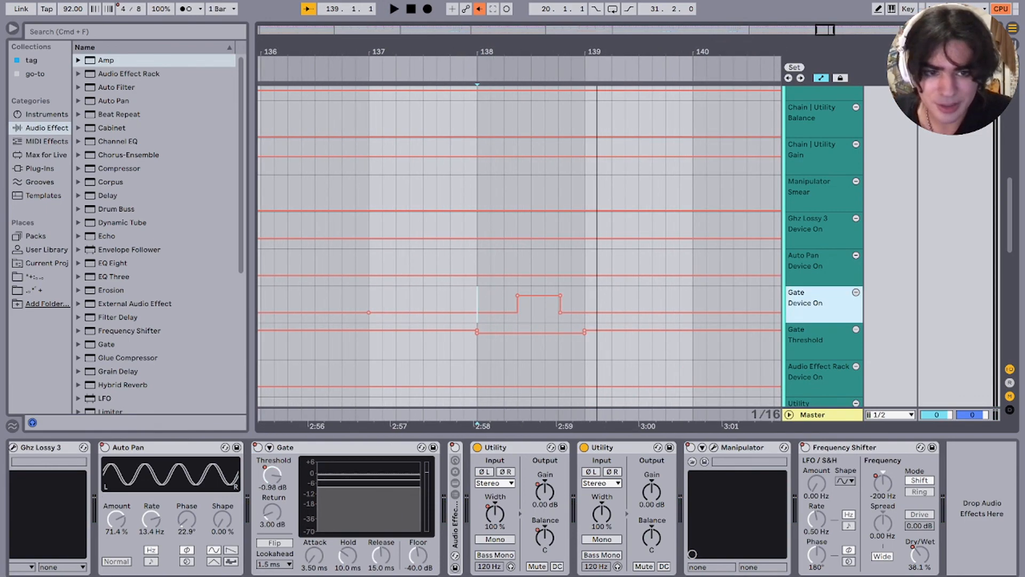
Step: Play the voicies group's Manipulator Smear automation from 141.3, show its bars in detail, and stop
{"action": "left_click", "coordinate": [477, 307]}
{"action": "scroll", "coordinate": [480, 307], "scroll_direction": "up", "scroll_amount": 3}
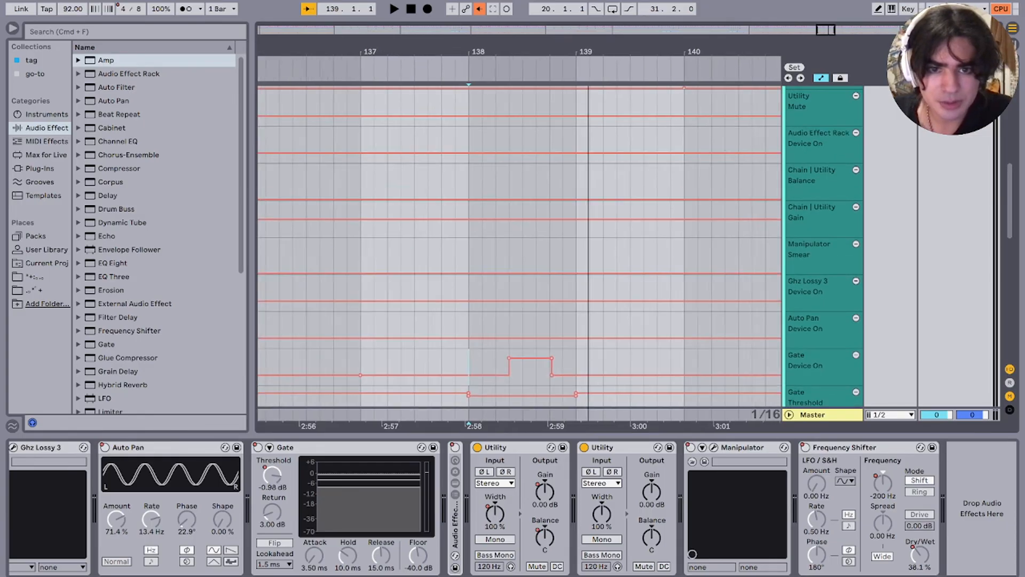
{"action": "key", "text": "minus"}
{"action": "key", "text": "minus"}
{"action": "scroll", "coordinate": [550, 299], "scroll_direction": "up", "scroll_amount": 2}
{"action": "scroll", "coordinate": [550, 299], "scroll_direction": "right", "scroll_amount": 2}
{"action": "left_click", "coordinate": [550, 299]}
{"action": "key", "text": "space"}
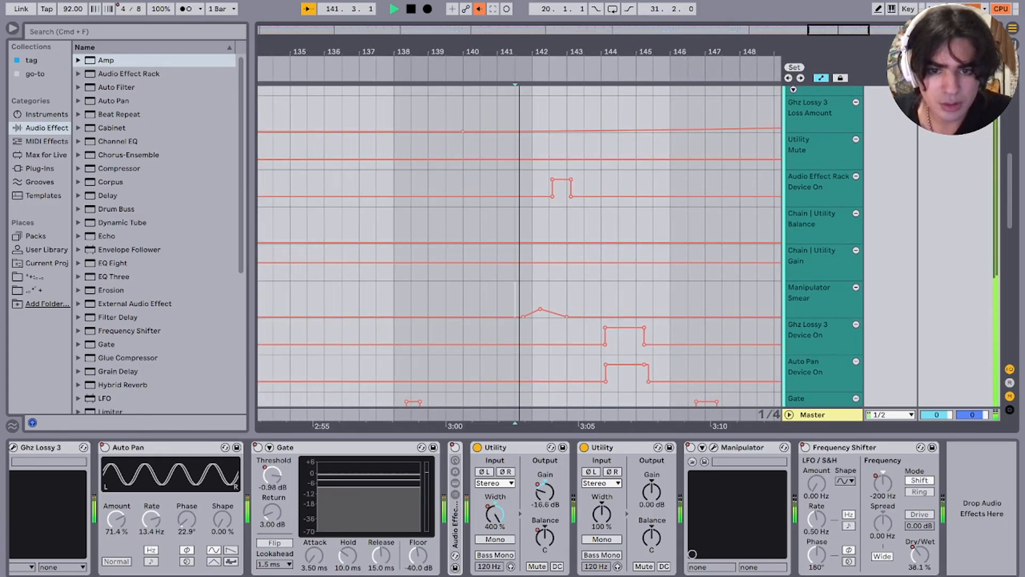
{"action": "key", "text": "plus"}
{"action": "key", "text": "plus"}
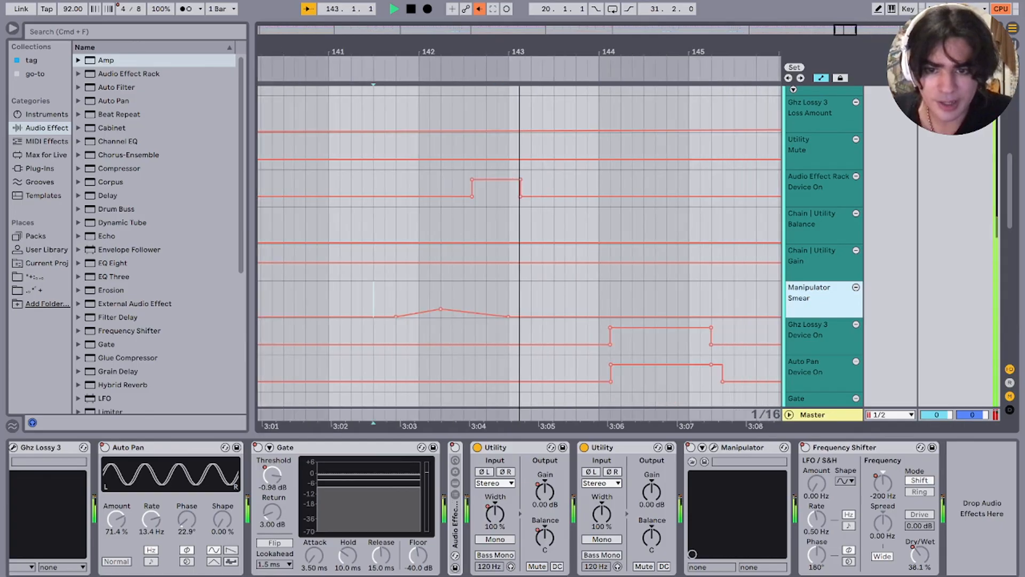
{"action": "key", "text": "space"}
Step: Replay the Manipulator's Smear ramp from 141.4.1 and stop playback after the ramp
{"action": "left_click", "coordinate": [404, 299]}
{"action": "key", "text": "space"}
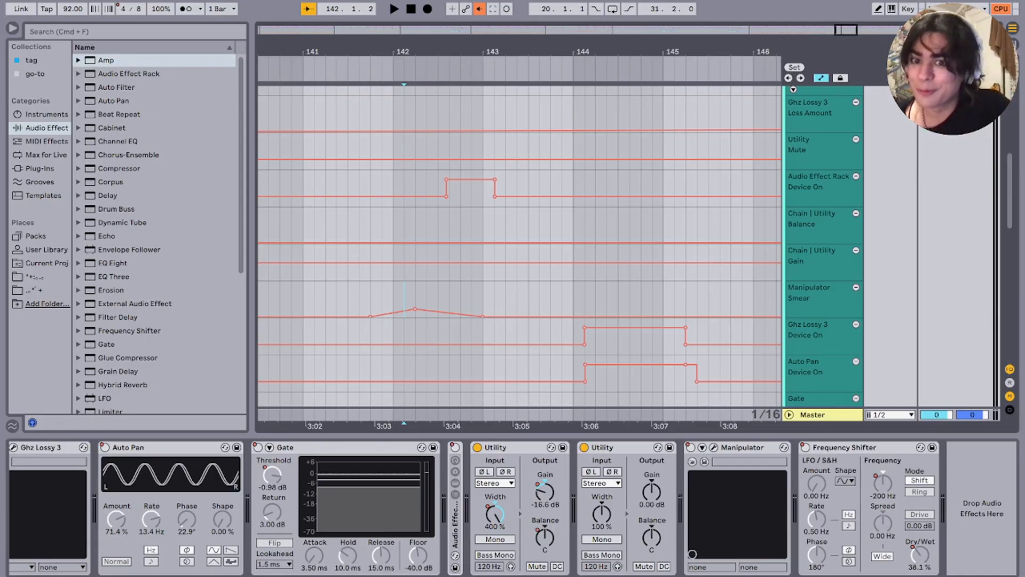
{"action": "left_click", "coordinate": [371, 299]}
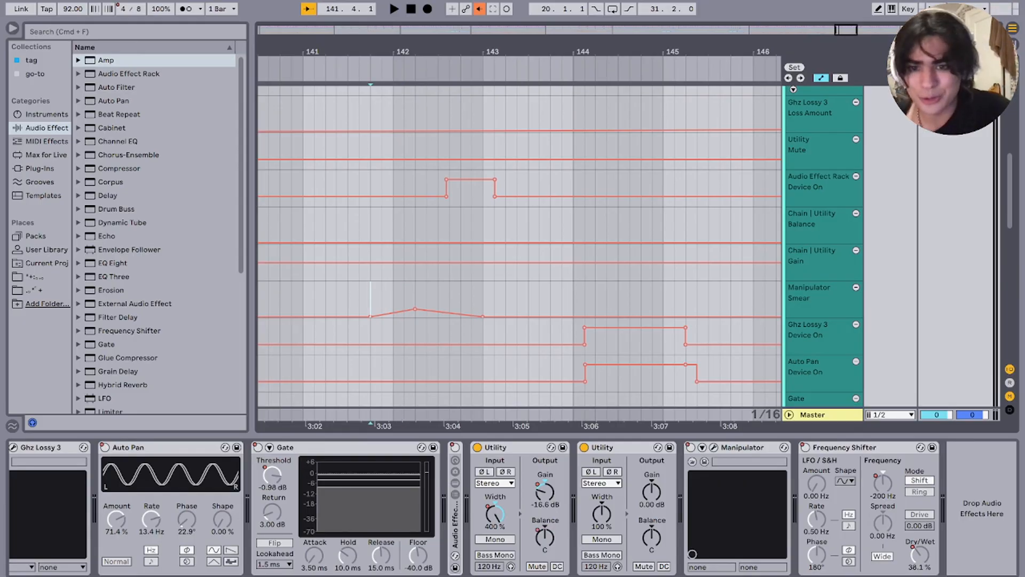
{"action": "key", "text": "space"}
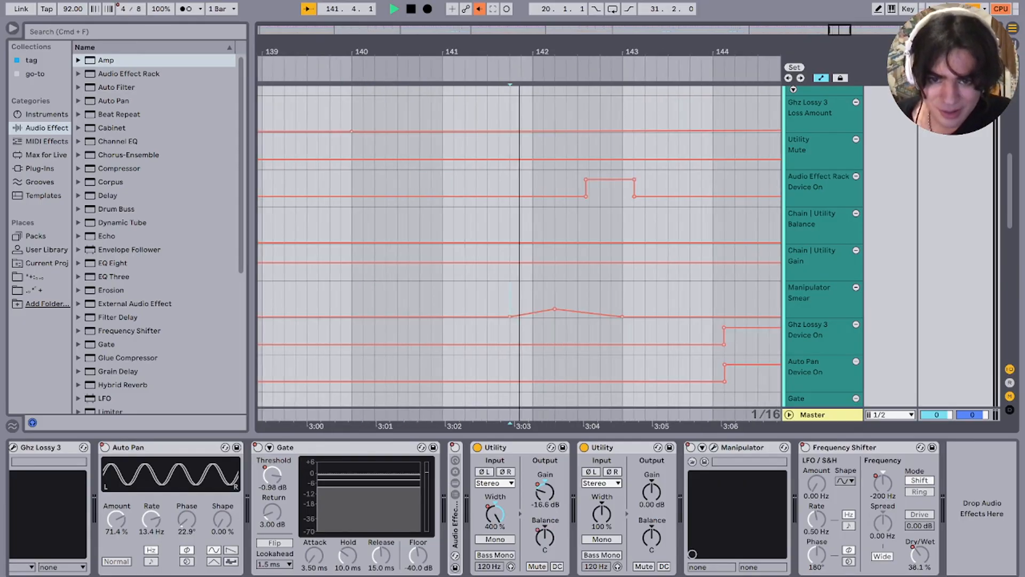
{"action": "key", "text": "space"}
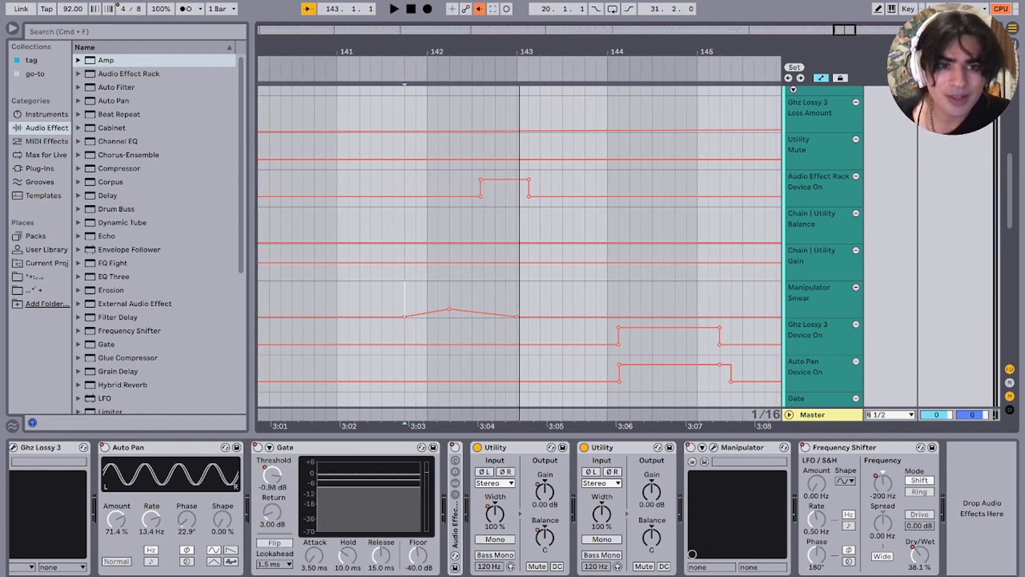
Step: Show the Manipulator's Smear control in the device chain and play the upper Audio Effect Rack's Device On automation from 142.3
{"action": "scroll", "coordinate": [493, 382], "scroll_direction": "down", "scroll_amount": 10}
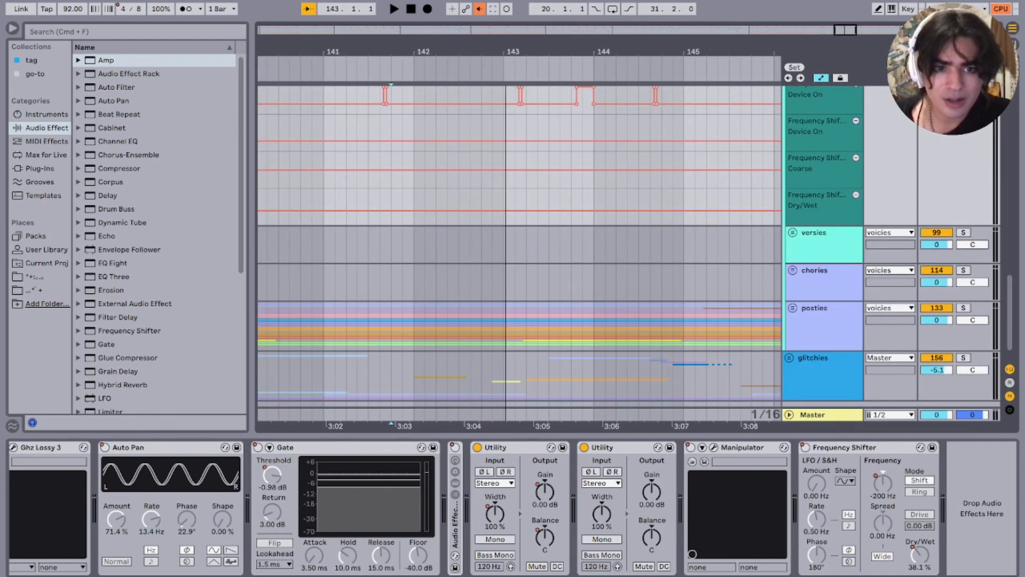
{"action": "scroll", "coordinate": [492, 382], "scroll_direction": "up", "scroll_amount": 5}
{"action": "scroll", "coordinate": [492, 357], "scroll_direction": "down", "scroll_amount": 5}
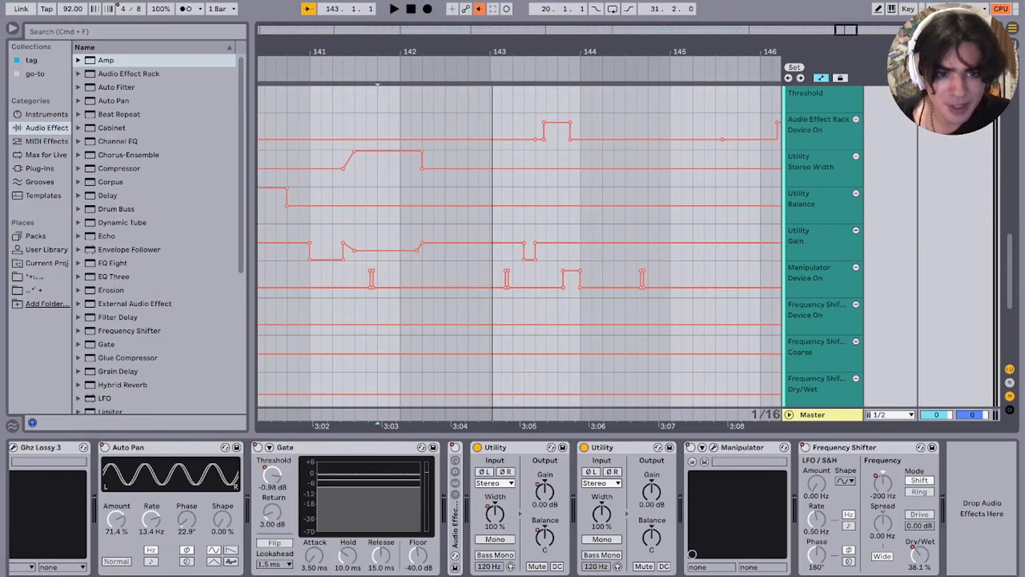
{"action": "scroll", "coordinate": [78, 448], "scroll_direction": "left", "scroll_amount": 10}
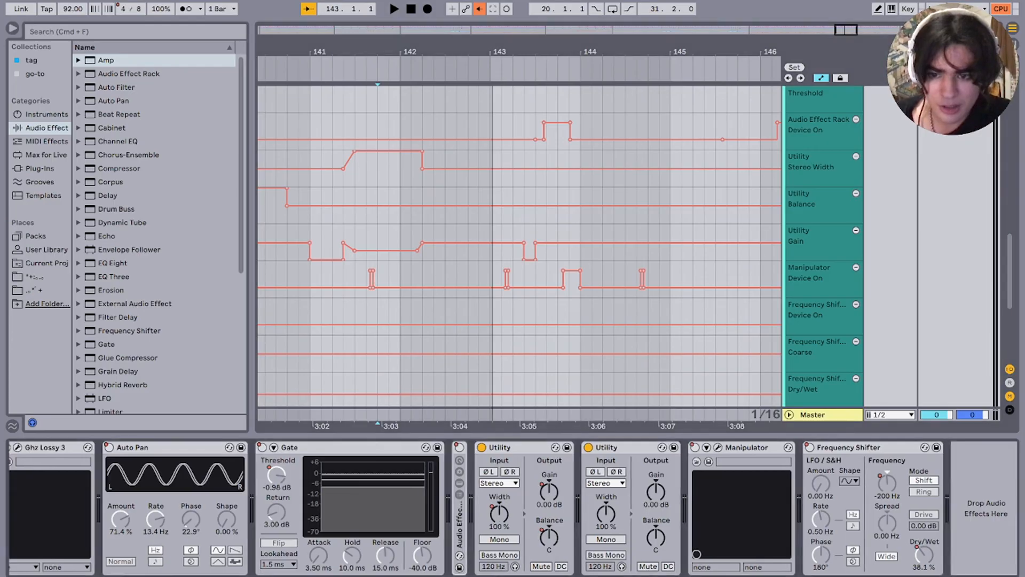
{"action": "scroll", "coordinate": [512, 508], "scroll_direction": "right", "scroll_amount": 10}
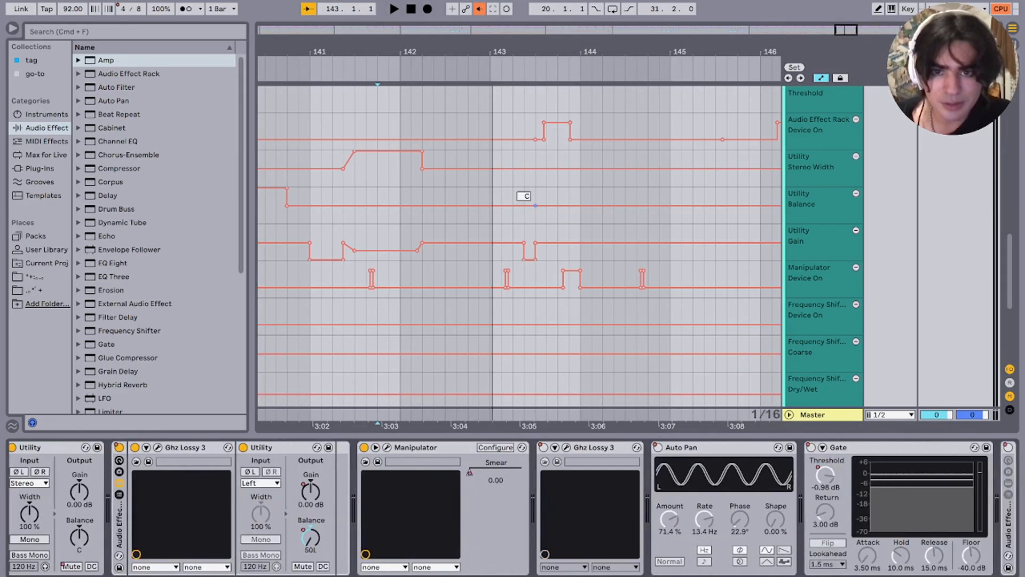
{"action": "scroll", "coordinate": [521, 194], "scroll_direction": "up", "scroll_amount": 8}
{"action": "left_click", "coordinate": [450, 184]}
{"action": "key", "text": "space"}
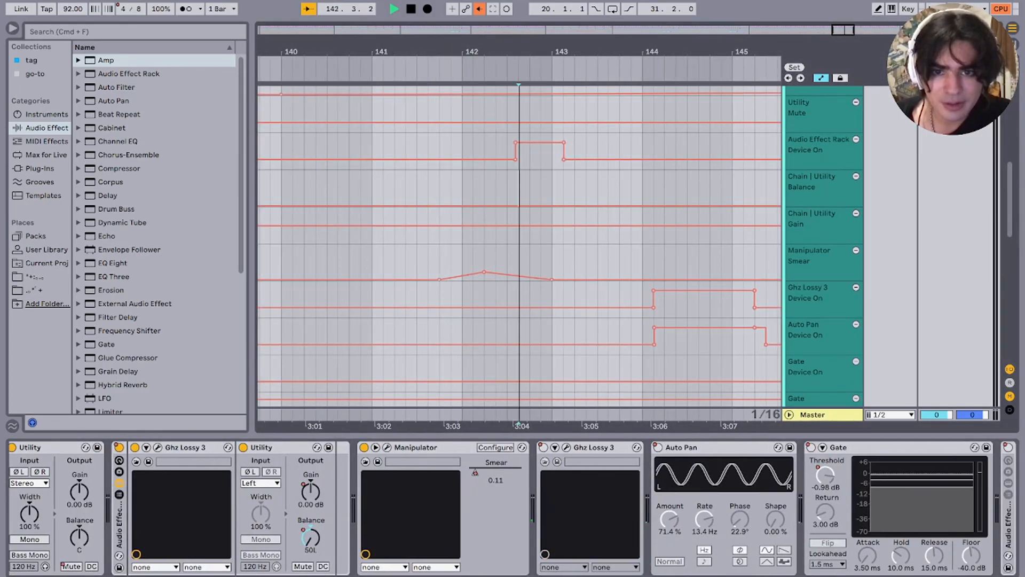
Step: Follow the playback through bars 145 to 155, examining the Audio Effect Rack, Utility, Manipulator and Frequency Shifter automation lanes
{"action": "scroll", "coordinate": [506, 208], "scroll_direction": "up", "scroll_amount": 4}
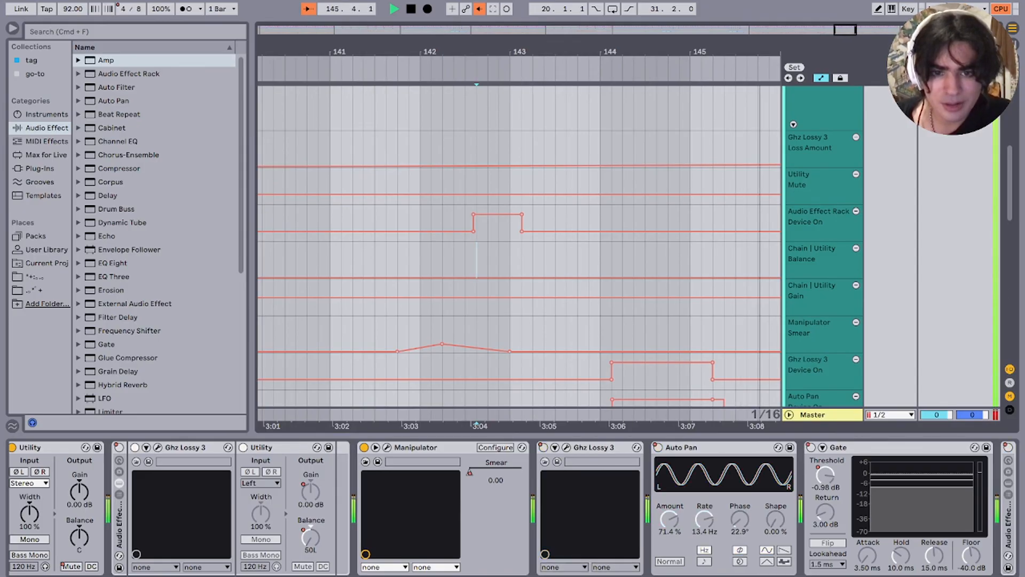
{"action": "scroll", "coordinate": [519, 246], "scroll_direction": "right", "scroll_amount": 6}
{"action": "scroll", "coordinate": [518, 245], "scroll_direction": "down", "scroll_amount": 4}
{"action": "scroll", "coordinate": [555, 320], "scroll_direction": "down", "scroll_amount": 6}
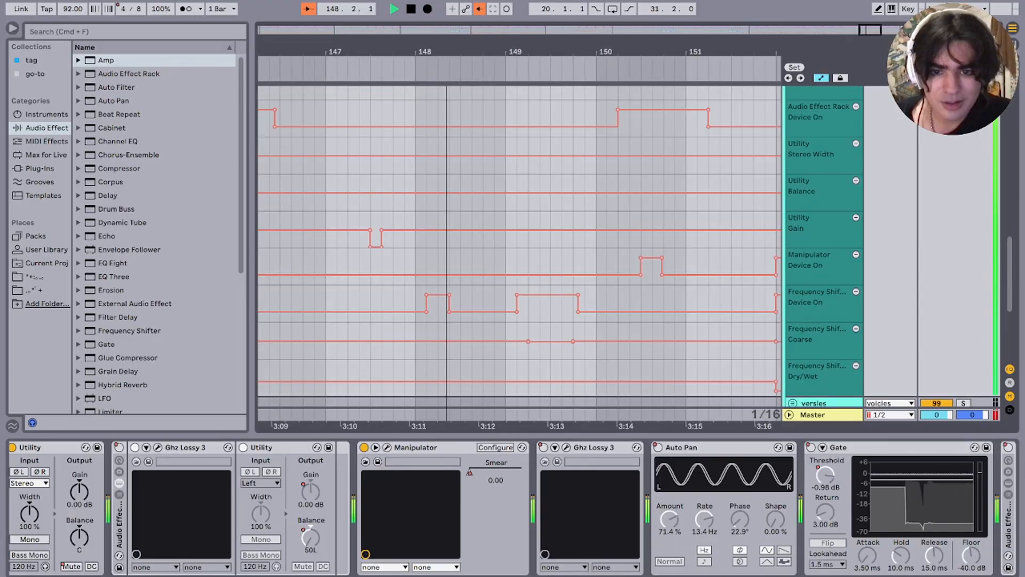
{"action": "scroll", "coordinate": [558, 323], "scroll_direction": "up", "scroll_amount": 3}
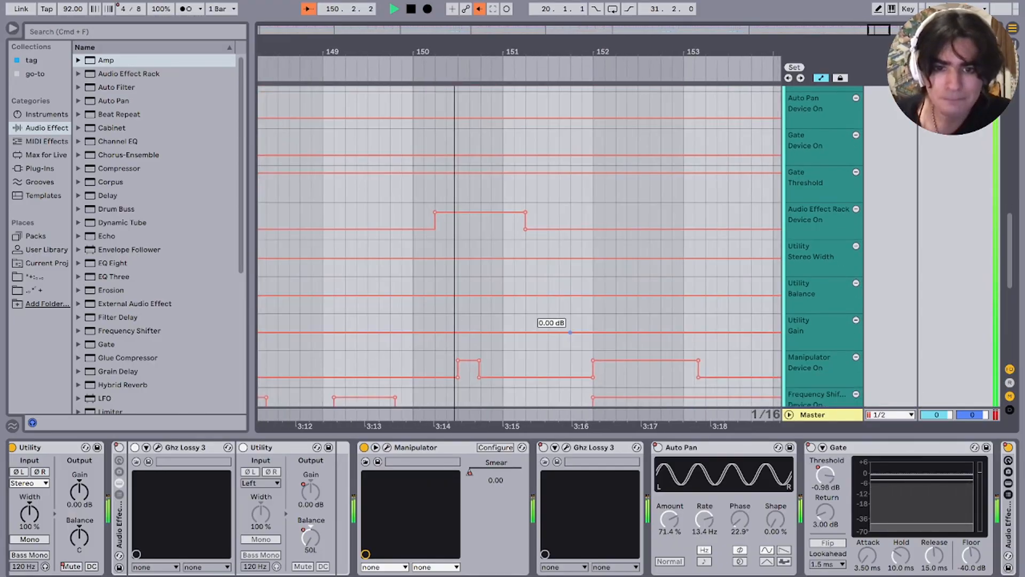
{"action": "scroll", "coordinate": [566, 330], "scroll_direction": "down", "scroll_amount": 3}
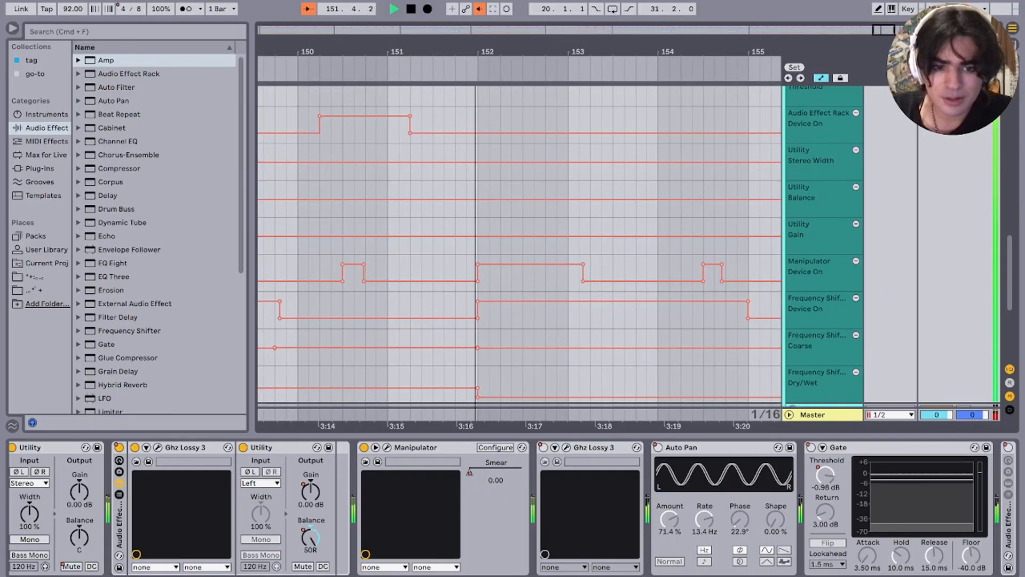
{"action": "scroll", "coordinate": [566, 330], "scroll_direction": "down", "scroll_amount": 1}
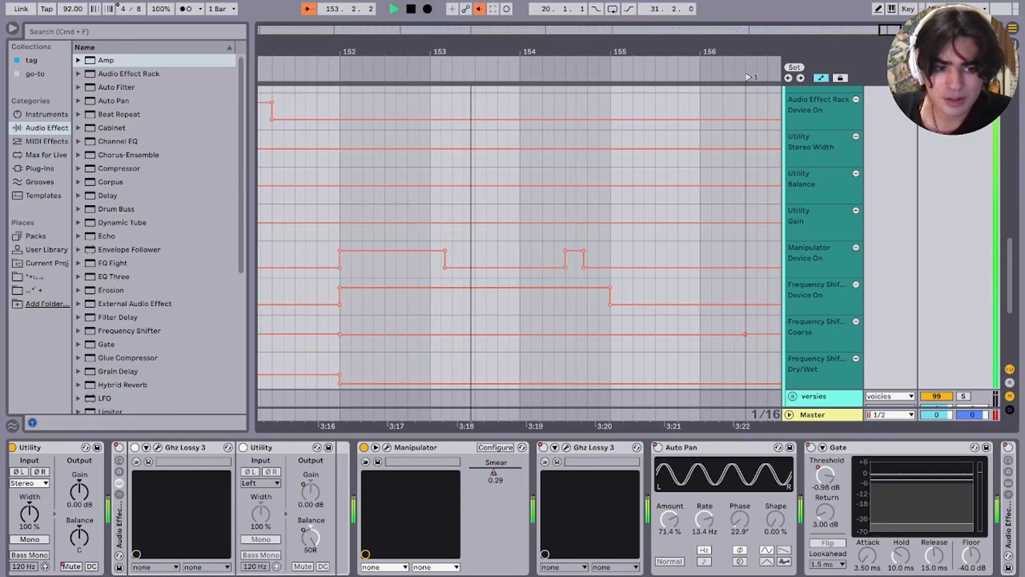
{"action": "scroll", "coordinate": [640, 507], "scroll_direction": "right", "scroll_amount": 5}
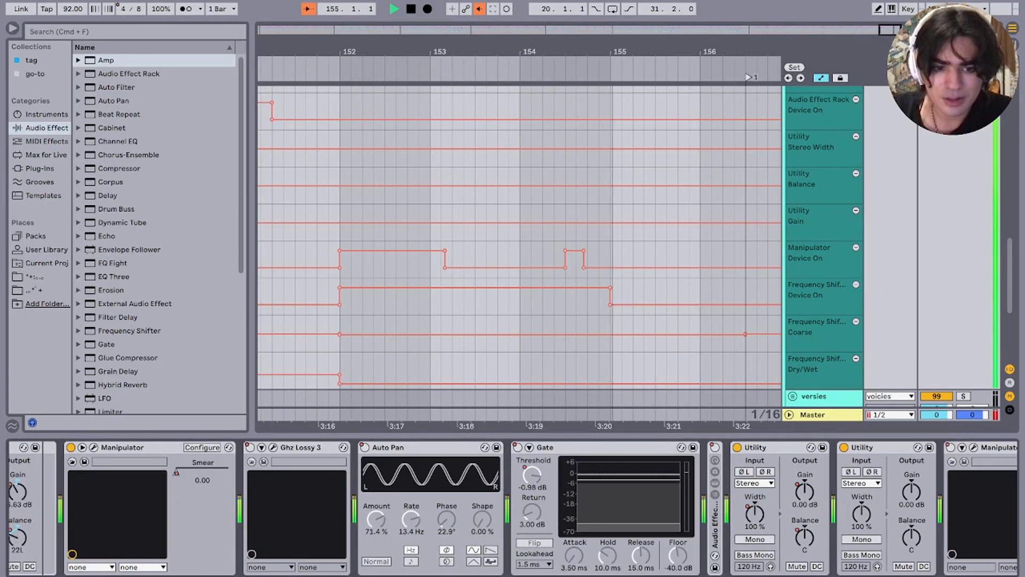
Step: Show the devices inside the Audio Effect Rack after the Gate, stop playback, and examine its chain of OTT compressors
{"action": "left_click", "coordinate": [715, 483]}
{"action": "scroll", "coordinate": [641, 507], "scroll_direction": "right", "scroll_amount": 20}
{"action": "key", "text": "space"}
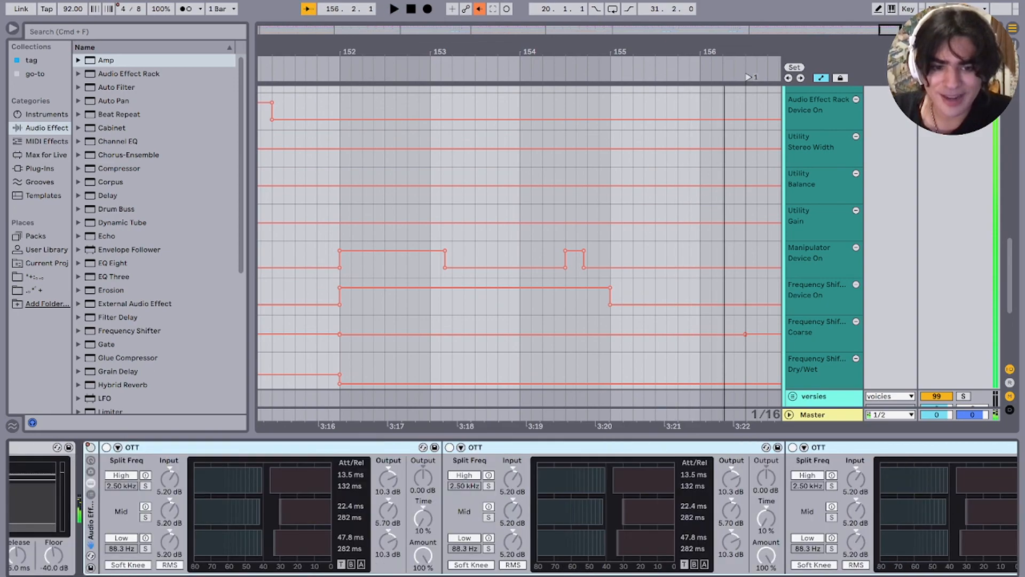
{"action": "scroll", "coordinate": [512, 507], "scroll_direction": "left", "scroll_amount": 20}
{"action": "scroll", "coordinate": [512, 507], "scroll_direction": "right", "scroll_amount": 20}
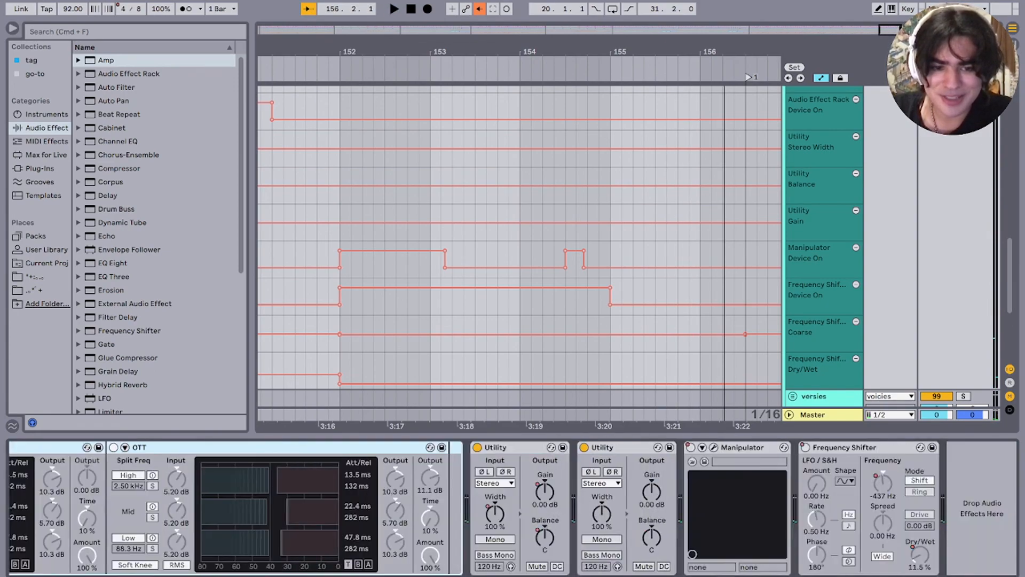
{"action": "scroll", "coordinate": [513, 507], "scroll_direction": "left", "scroll_amount": 20}
{"action": "scroll", "coordinate": [513, 507], "scroll_direction": "right", "scroll_amount": 20}
{"action": "scroll", "coordinate": [513, 507], "scroll_direction": "left", "scroll_amount": 5}
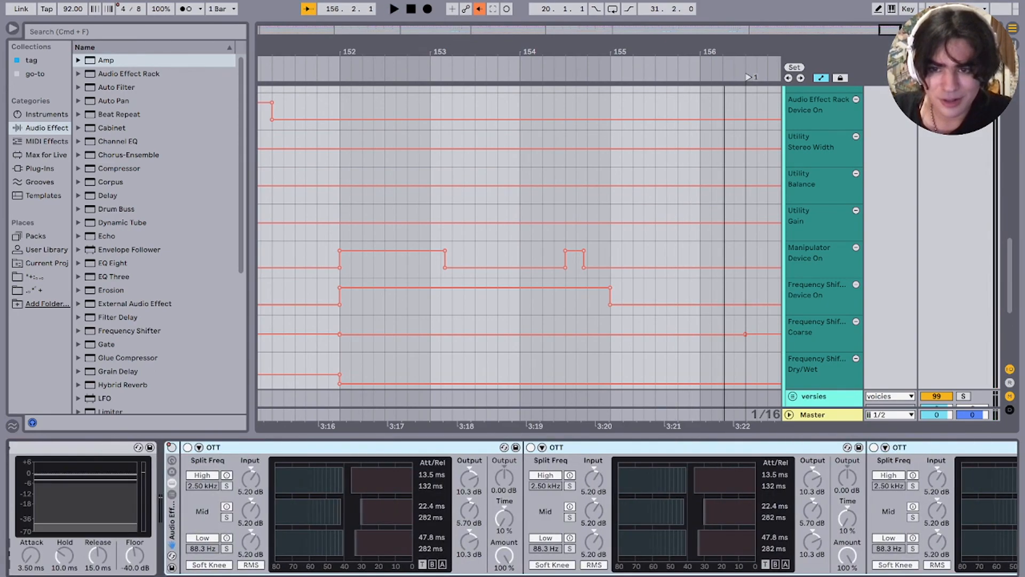
Step: Play the Manipulator automation from just before bar 152, then the OTT rack's Device On automation from bar 150
{"action": "left_click", "coordinate": [328, 261]}
{"action": "key", "text": "space"}
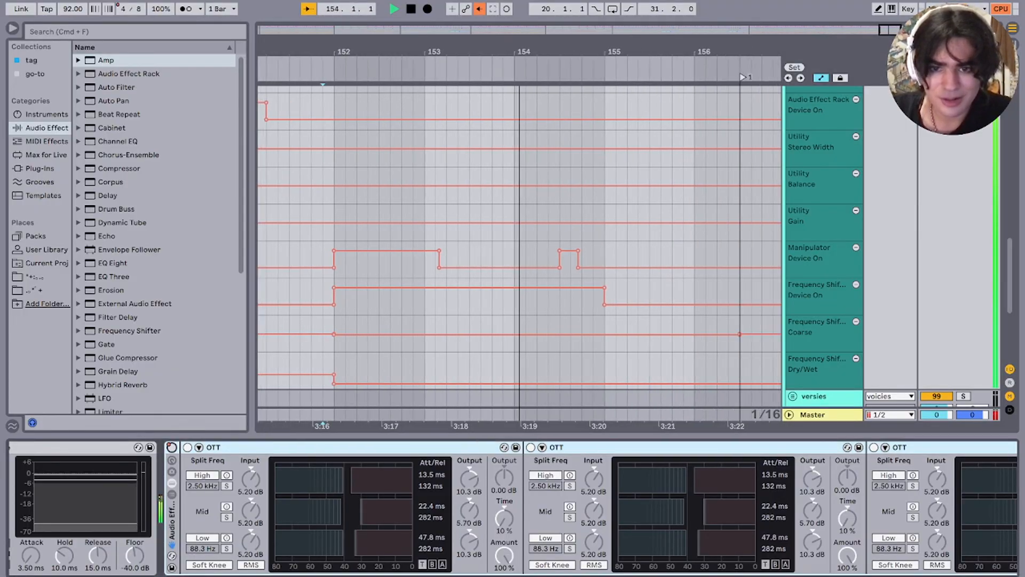
{"action": "scroll", "coordinate": [320, 332], "scroll_direction": "left", "scroll_amount": 5}
{"action": "scroll", "coordinate": [321, 332], "scroll_direction": "up", "scroll_amount": 1}
{"action": "key", "text": "space"}
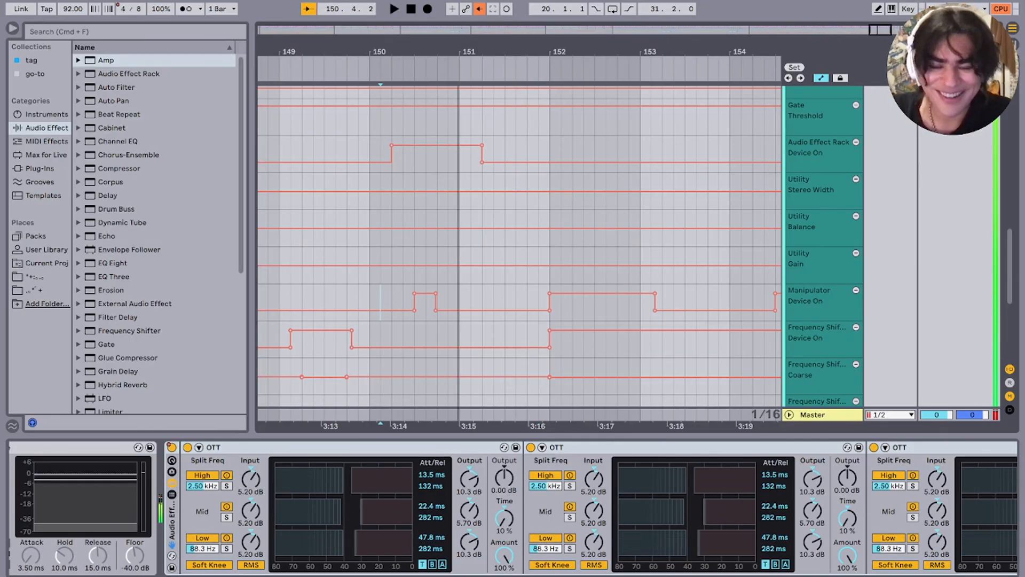
{"action": "key", "text": "space"}
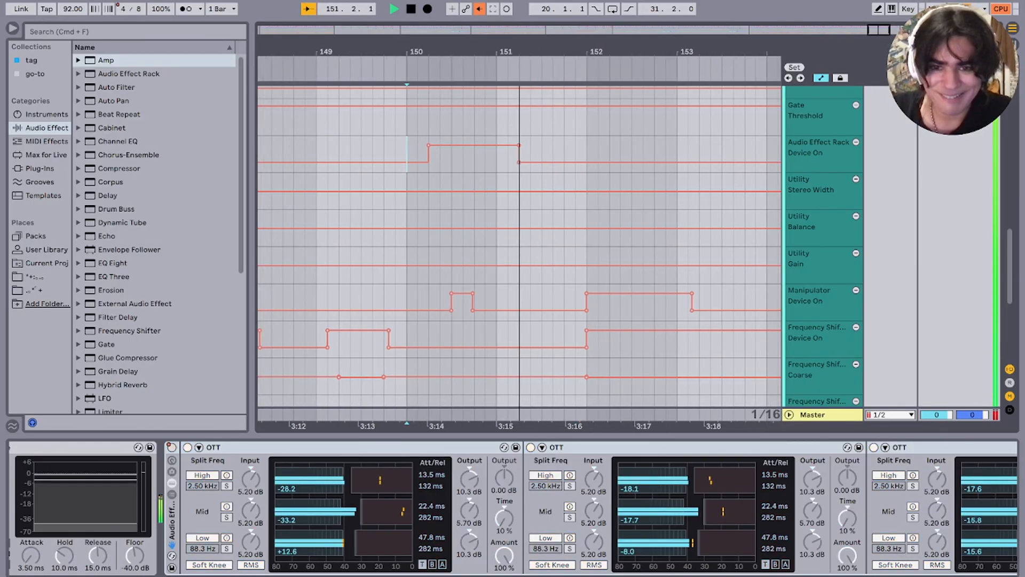
Step: Follow the voicies automation lanes through the end of the post section around bars 151 to 156, and stop
{"action": "scroll", "coordinate": [519, 246], "scroll_direction": "down", "scroll_amount": 4}
{"action": "scroll", "coordinate": [519, 246], "scroll_direction": "right", "scroll_amount": 4}
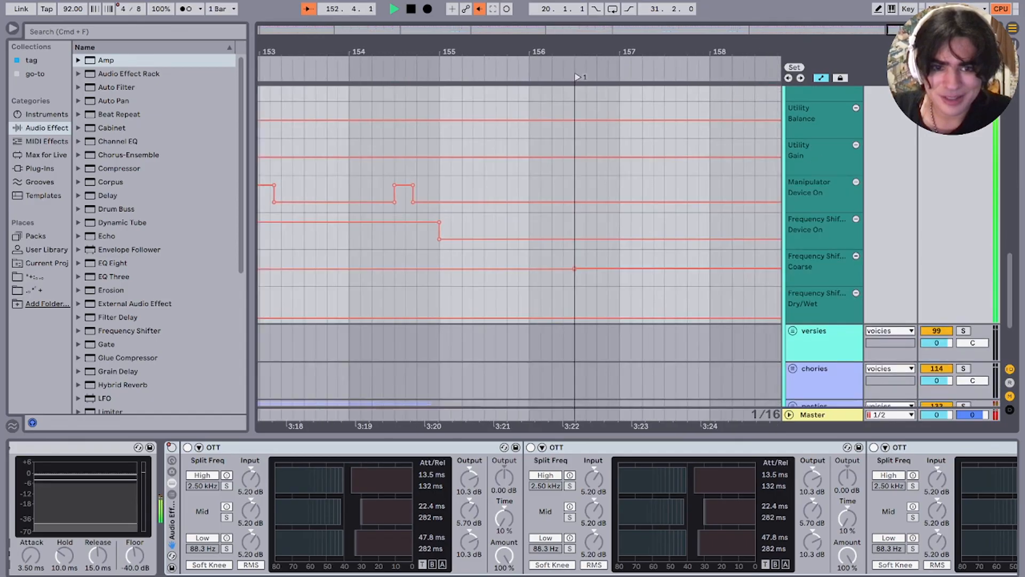
{"action": "scroll", "coordinate": [519, 246], "scroll_direction": "left", "scroll_amount": 5}
{"action": "scroll", "coordinate": [519, 245], "scroll_direction": "up", "scroll_amount": 2}
{"action": "scroll", "coordinate": [518, 240], "scroll_direction": "down", "scroll_amount": 6}
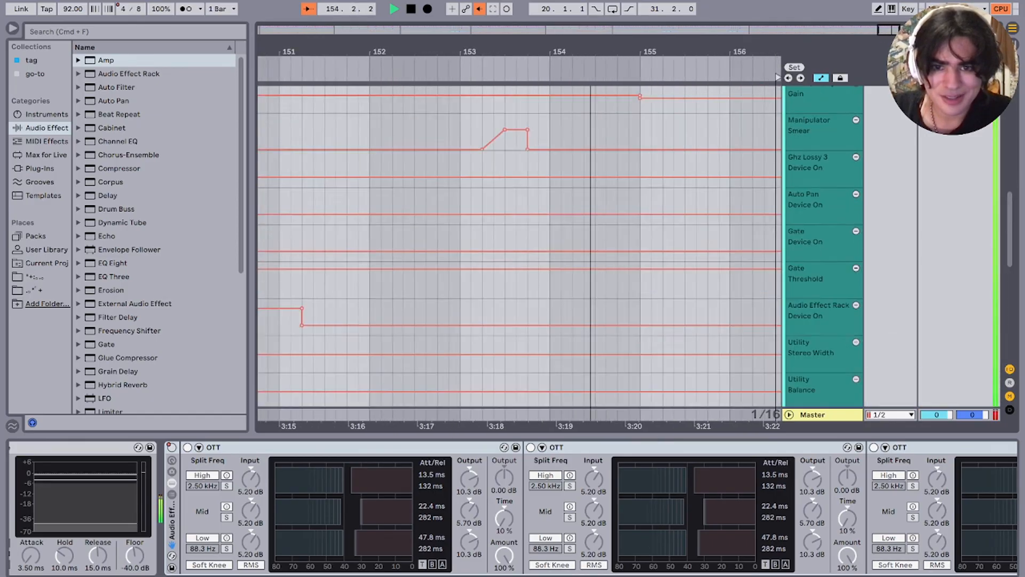
{"action": "scroll", "coordinate": [519, 245], "scroll_direction": "up", "scroll_amount": 5}
{"action": "scroll", "coordinate": [519, 246], "scroll_direction": "left", "scroll_amount": 1}
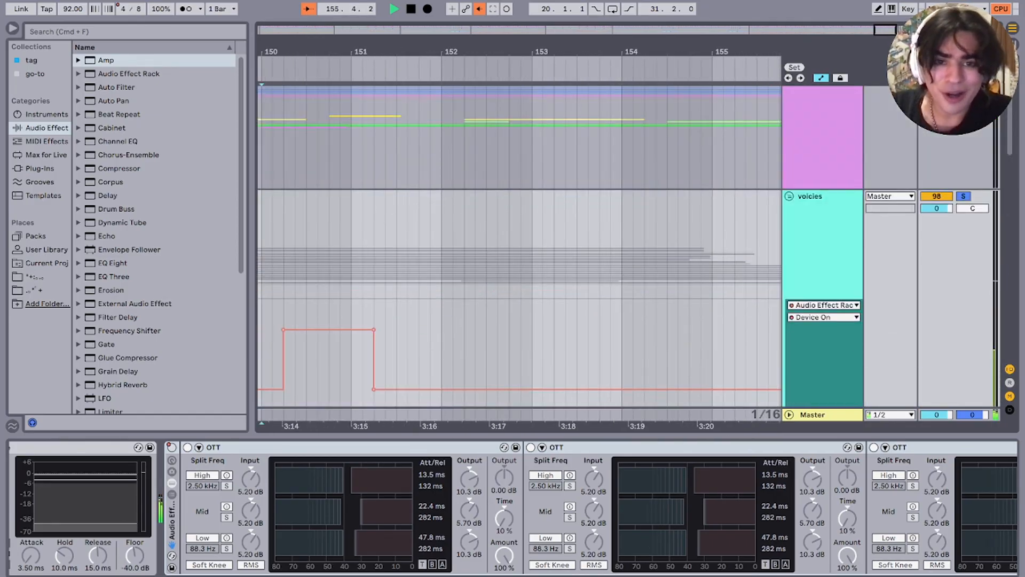
{"action": "scroll", "coordinate": [519, 245], "scroll_direction": "right", "scroll_amount": 2}
{"action": "key", "text": "space"}
Step: Show the whole post section, place the insert marker at 148.1.1 on the voicies group, and hide the automation lanes
{"action": "scroll", "coordinate": [519, 246], "scroll_direction": "down", "scroll_amount": 4}
{"action": "scroll", "coordinate": [648, 246], "scroll_direction": "up", "scroll_amount": 5}
{"action": "scroll", "coordinate": [649, 246], "scroll_direction": "down", "scroll_amount": 6}
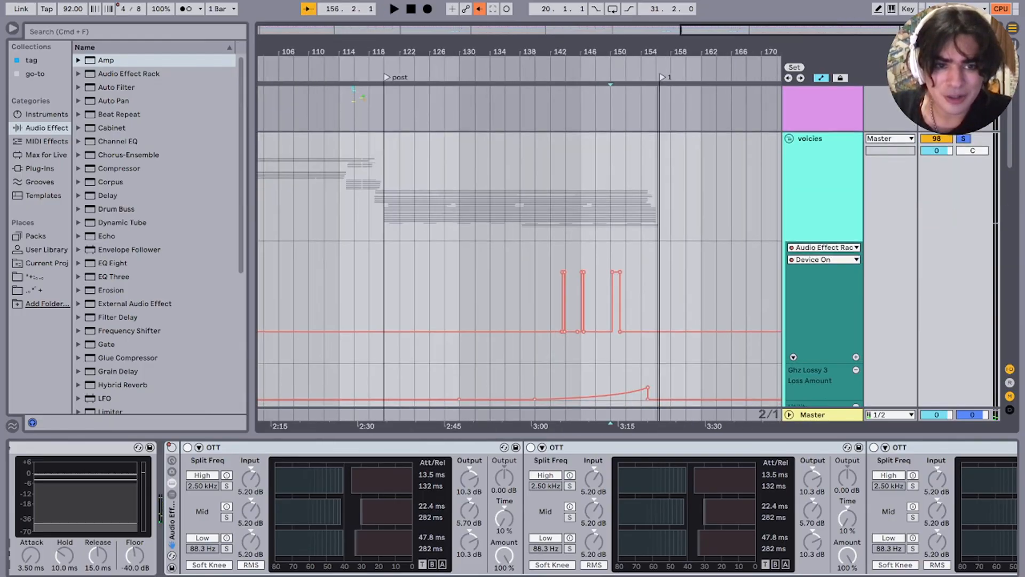
{"action": "scroll", "coordinate": [640, 245], "scroll_direction": "down", "scroll_amount": 1}
{"action": "left_click", "coordinate": [595, 251]}
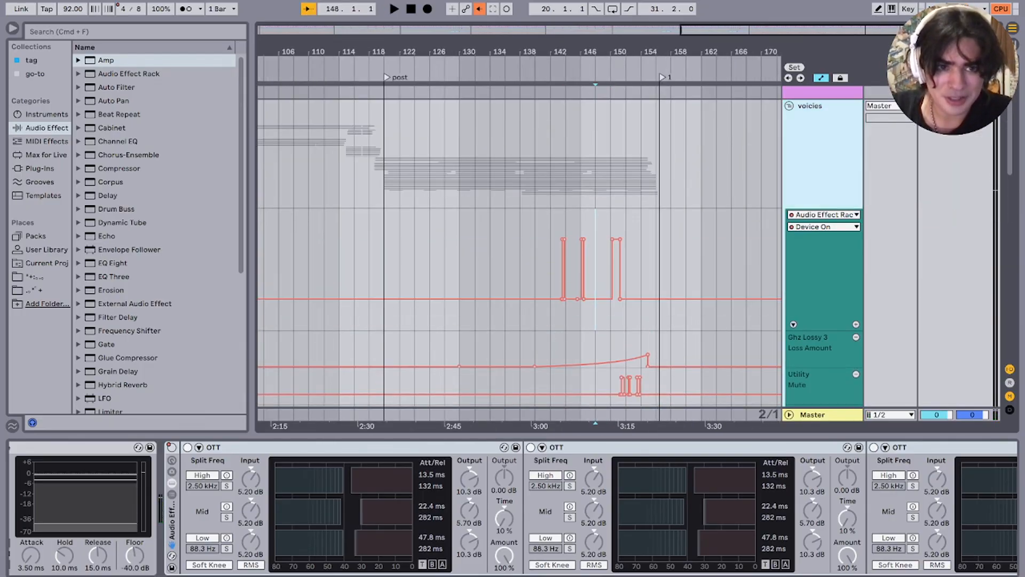
{"action": "key", "text": "a"}
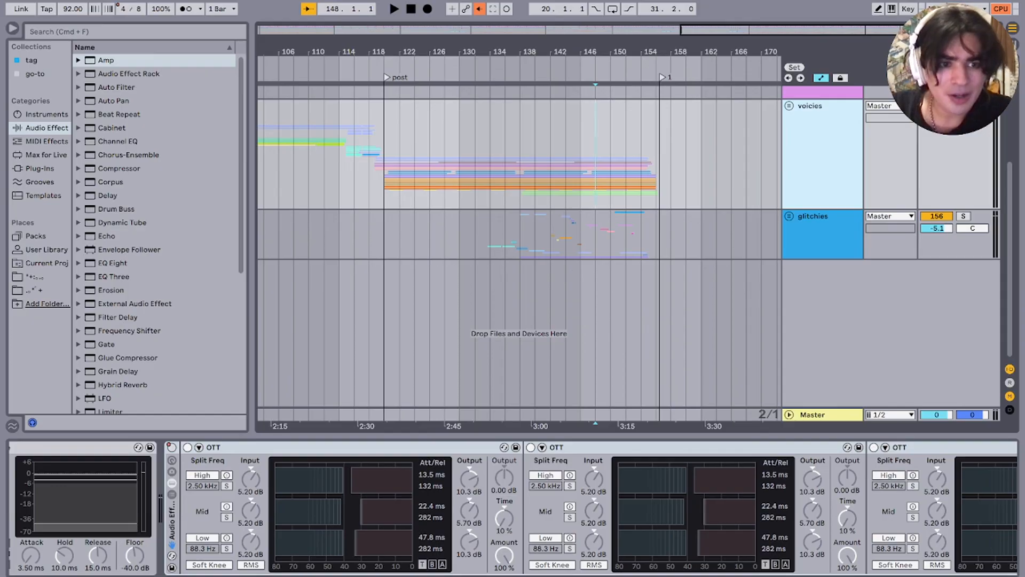
Step: Solo the glitchies group and unfold it to show its tracks
{"action": "left_click", "coordinate": [963, 216]}
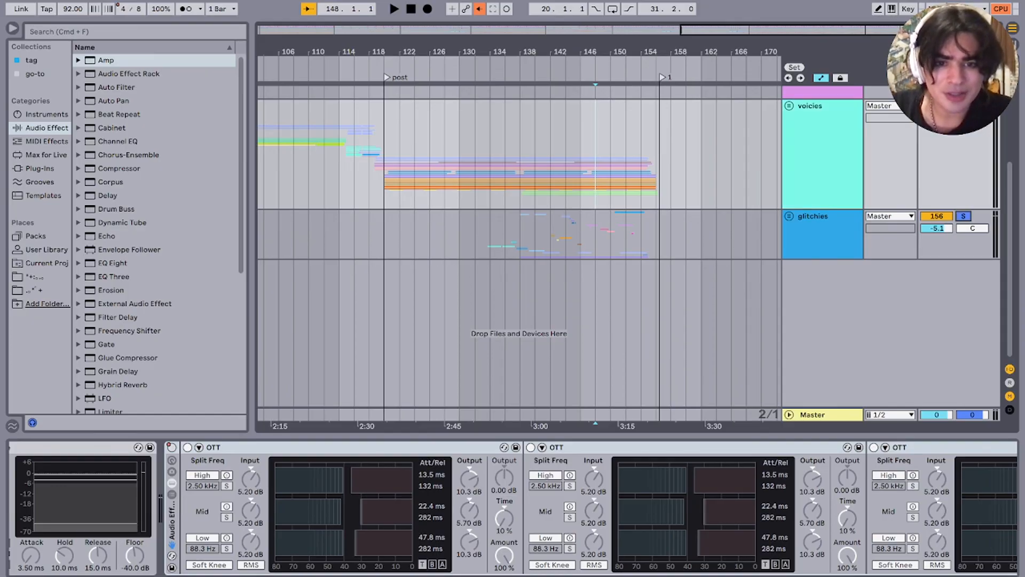
{"action": "left_click", "coordinate": [963, 216]}
{"action": "left_click", "coordinate": [789, 216]}
{"action": "scroll", "coordinate": [640, 245], "scroll_direction": "down", "scroll_amount": 10}
{"action": "scroll", "coordinate": [534, 246], "scroll_direction": "left", "scroll_amount": 1}
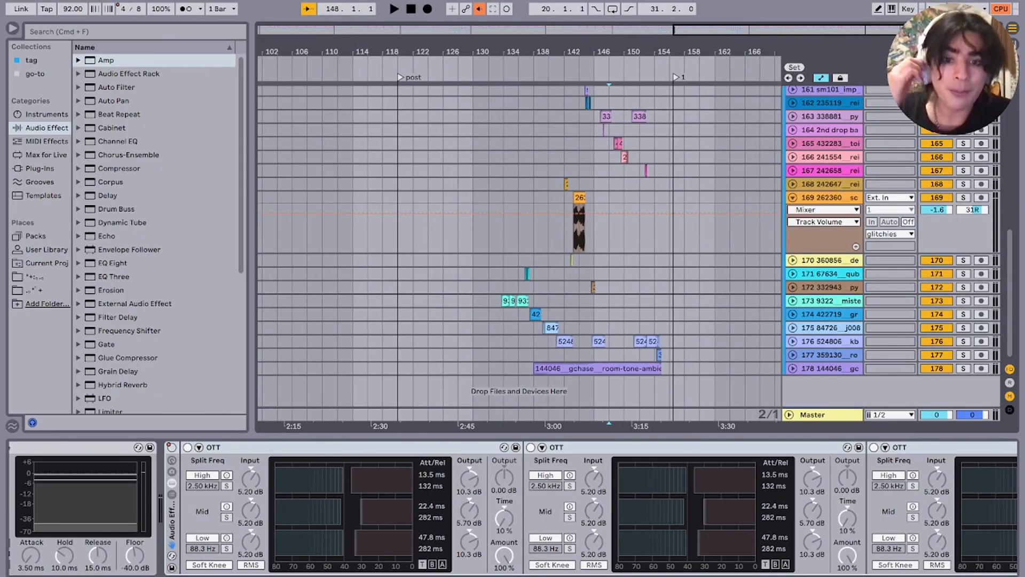
Step: Select the first clip on track 173 at 133.4.1 and examine the glitchies group's clips across the post section
{"action": "left_click", "coordinate": [504, 300]}
{"action": "scroll", "coordinate": [504, 300], "scroll_direction": "up", "scroll_amount": 5}
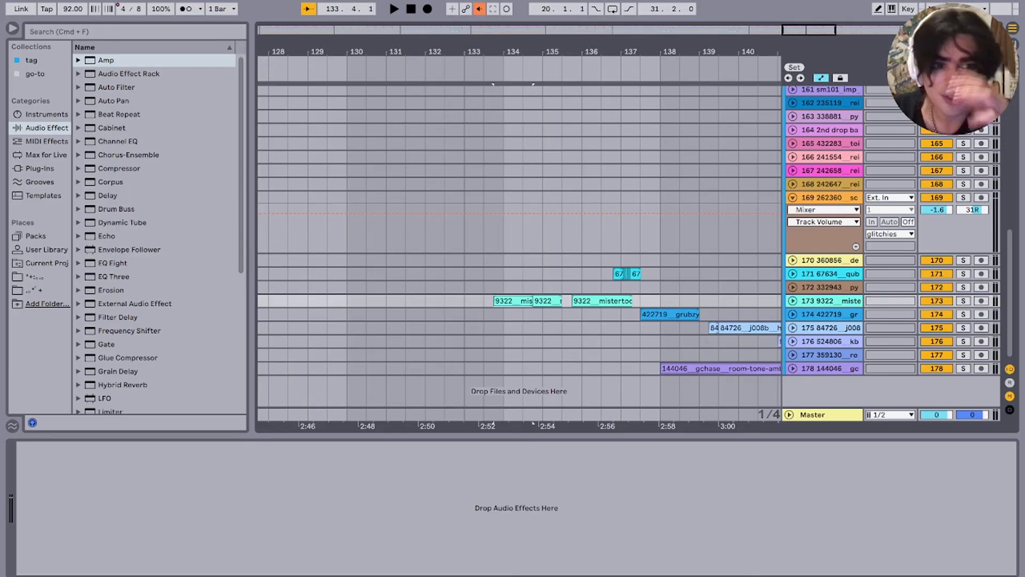
{"action": "scroll", "coordinate": [483, 240], "scroll_direction": "down", "scroll_amount": 5}
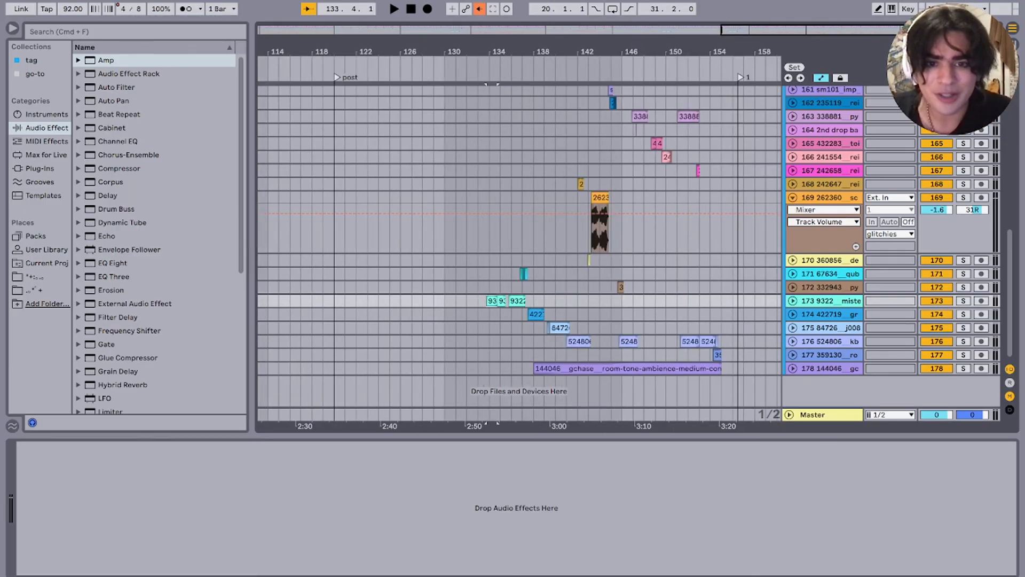
{"action": "scroll", "coordinate": [483, 240], "scroll_direction": "up", "scroll_amount": 8}
{"action": "scroll", "coordinate": [483, 240], "scroll_direction": "down", "scroll_amount": 8}
{"action": "scroll", "coordinate": [518, 240], "scroll_direction": "up", "scroll_amount": 6}
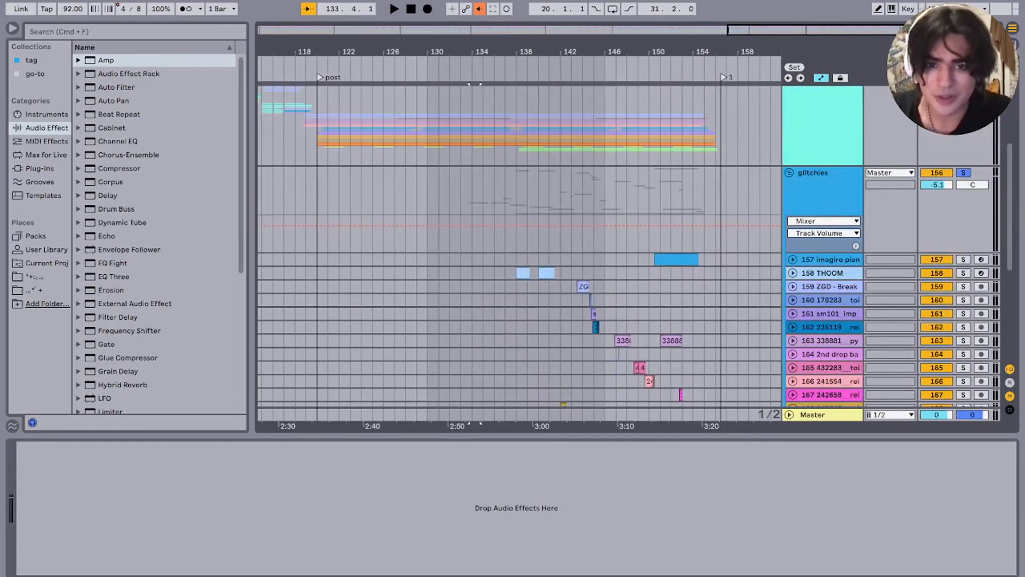
Step: Play the soloed glitchies group from 133.4.1 and follow its clips up to about bar 146
{"action": "scroll", "coordinate": [453, 240], "scroll_direction": "up", "scroll_amount": 3}
{"action": "key", "text": "space"}
{"action": "scroll", "coordinate": [470, 240], "scroll_direction": "down", "scroll_amount": 6}
{"action": "scroll", "coordinate": [469, 240], "scroll_direction": "right", "scroll_amount": 2}
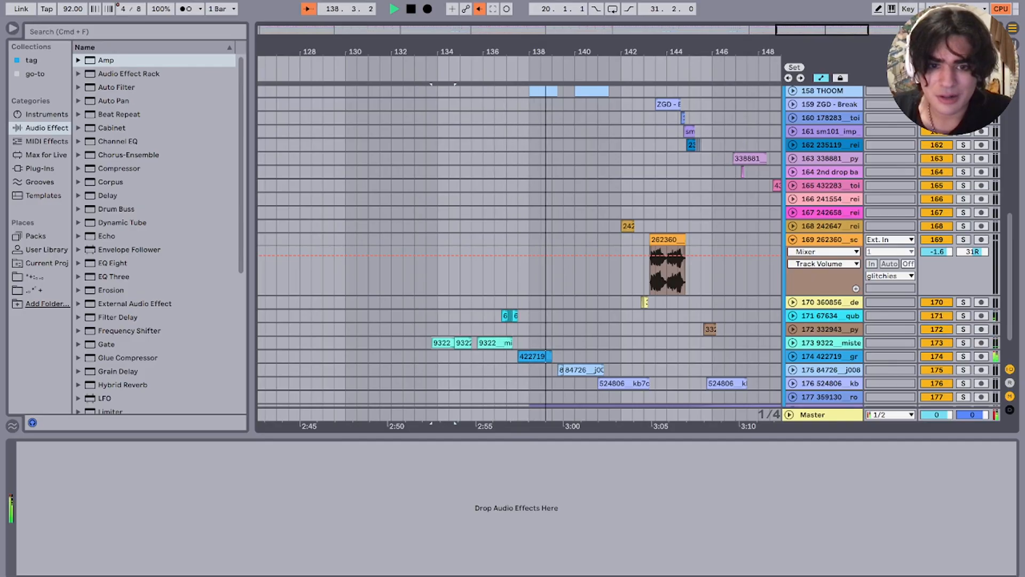
{"action": "scroll", "coordinate": [518, 245], "scroll_direction": "down", "scroll_amount": 2}
{"action": "scroll", "coordinate": [519, 245], "scroll_direction": "right", "scroll_amount": 3}
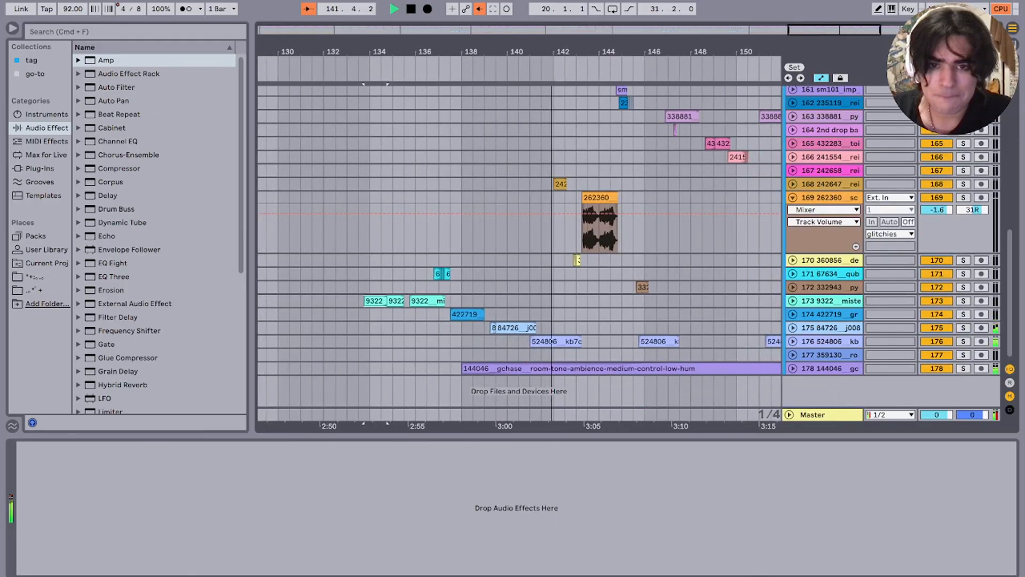
{"action": "scroll", "coordinate": [438, 291], "scroll_direction": "up", "scroll_amount": 5}
{"action": "scroll", "coordinate": [432, 294], "scroll_direction": "down", "scroll_amount": 3}
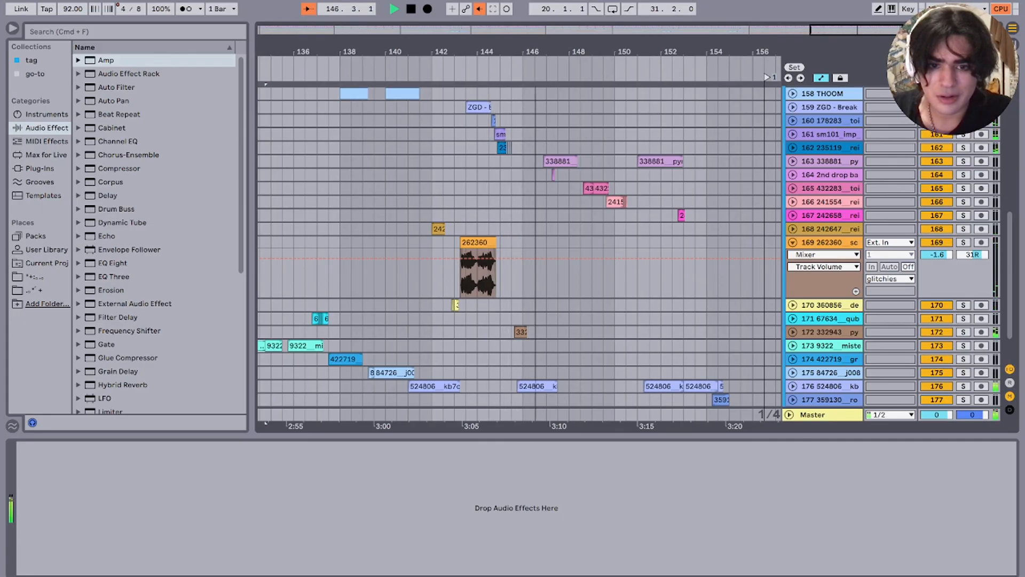
Step: Unfold the room-tone ambience track 178 during playback, follow the remaining glitchies clips to about bar 155, and stop
{"action": "scroll", "coordinate": [517, 240], "scroll_direction": "down", "scroll_amount": 3}
{"action": "left_click", "coordinate": [792, 368]}
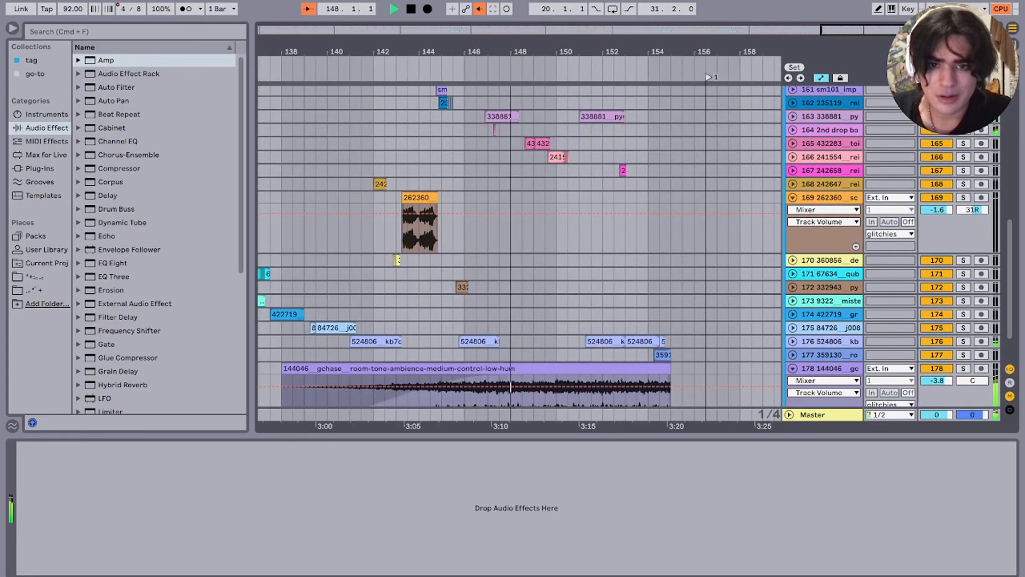
{"action": "scroll", "coordinate": [518, 251], "scroll_direction": "down", "scroll_amount": 1}
{"action": "scroll", "coordinate": [517, 240], "scroll_direction": "up", "scroll_amount": 2}
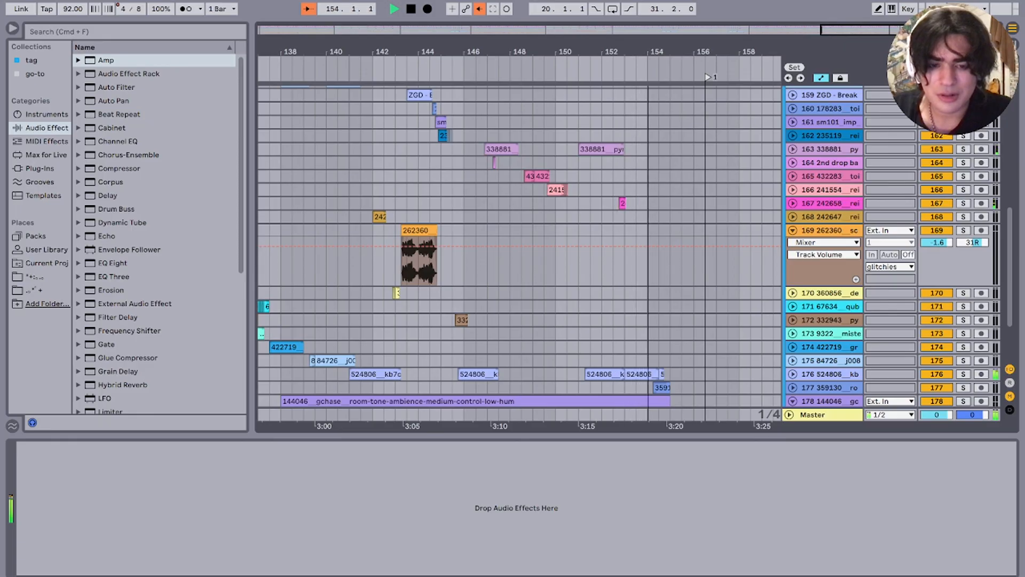
{"action": "key", "text": "space"}
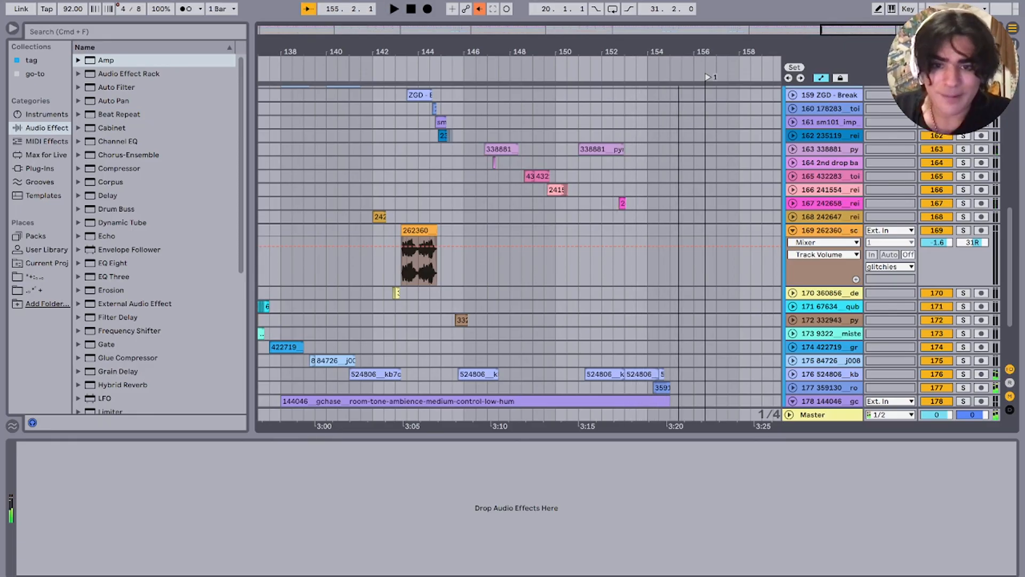
Step: Fold tracks 169 and 178 within the glitchies group
{"action": "scroll", "coordinate": [518, 246], "scroll_direction": "up", "scroll_amount": 4}
{"action": "scroll", "coordinate": [517, 245], "scroll_direction": "left", "scroll_amount": 3}
{"action": "left_click", "coordinate": [792, 290]}
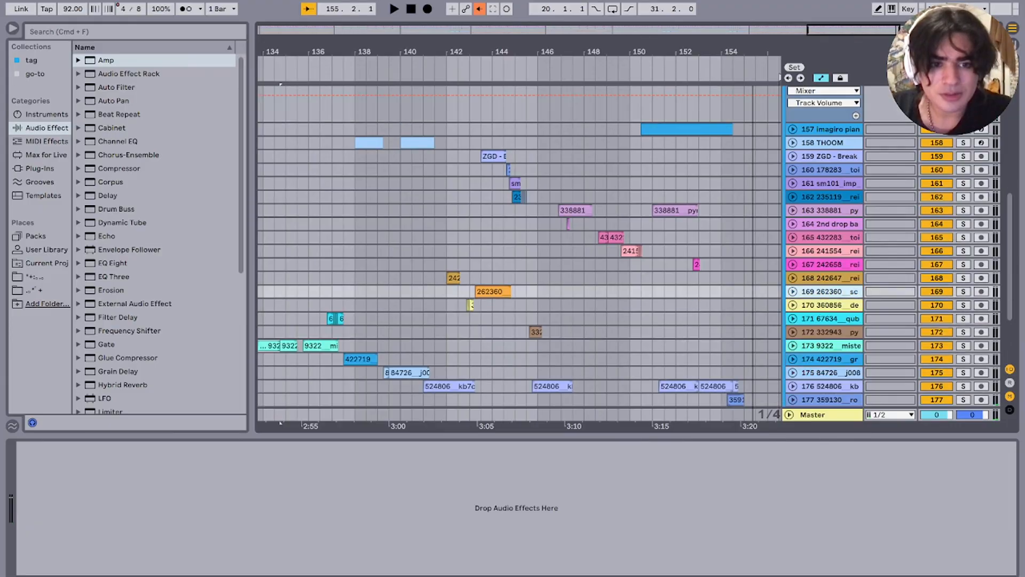
{"action": "scroll", "coordinate": [792, 290], "scroll_direction": "down", "scroll_amount": 4}
{"action": "left_click", "coordinate": [792, 319]}
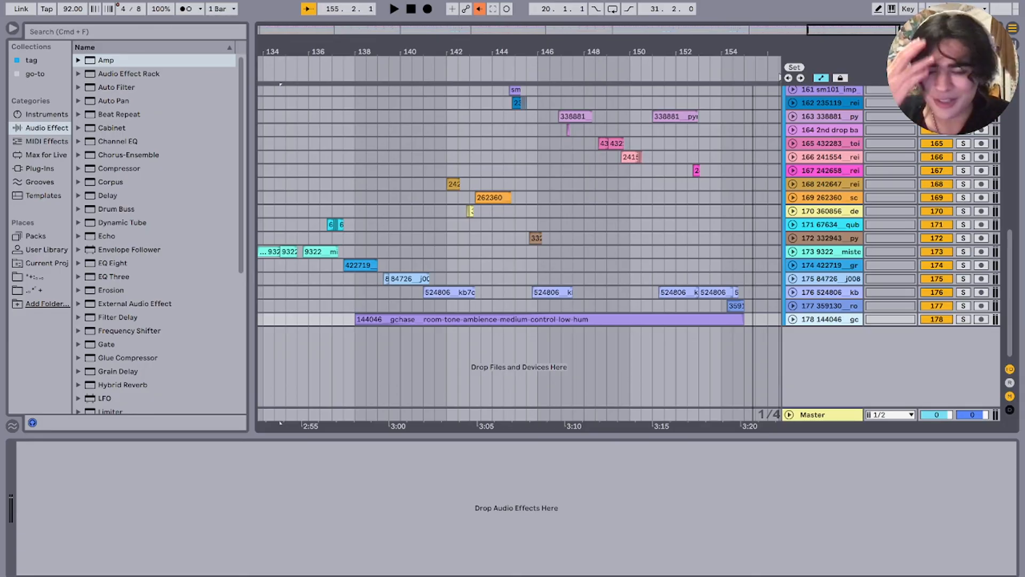
Step: Fold the glitchies group and turn off its solo
{"action": "scroll", "coordinate": [518, 246], "scroll_direction": "up", "scroll_amount": 10}
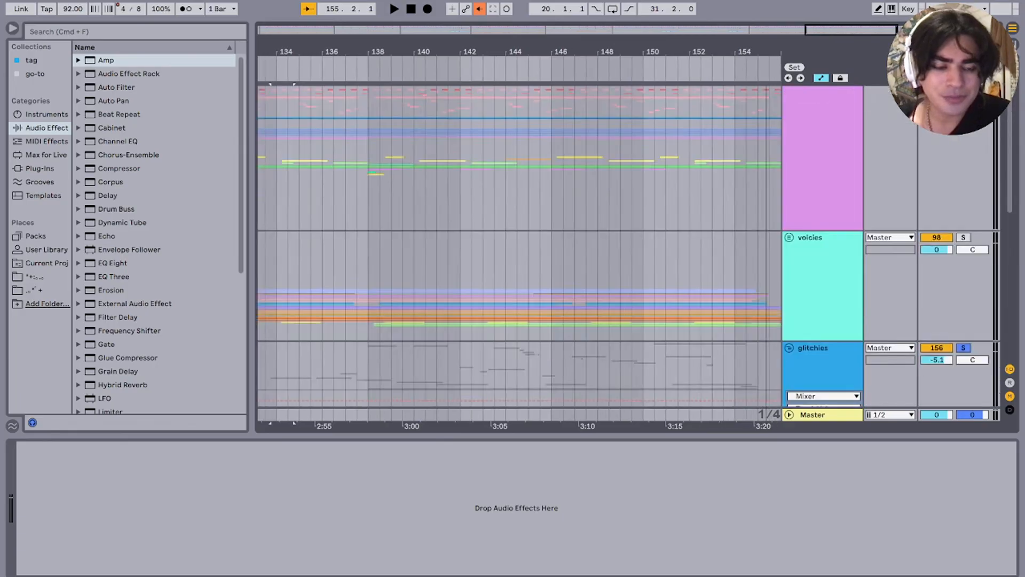
{"action": "scroll", "coordinate": [519, 246], "scroll_direction": "down", "scroll_amount": 4}
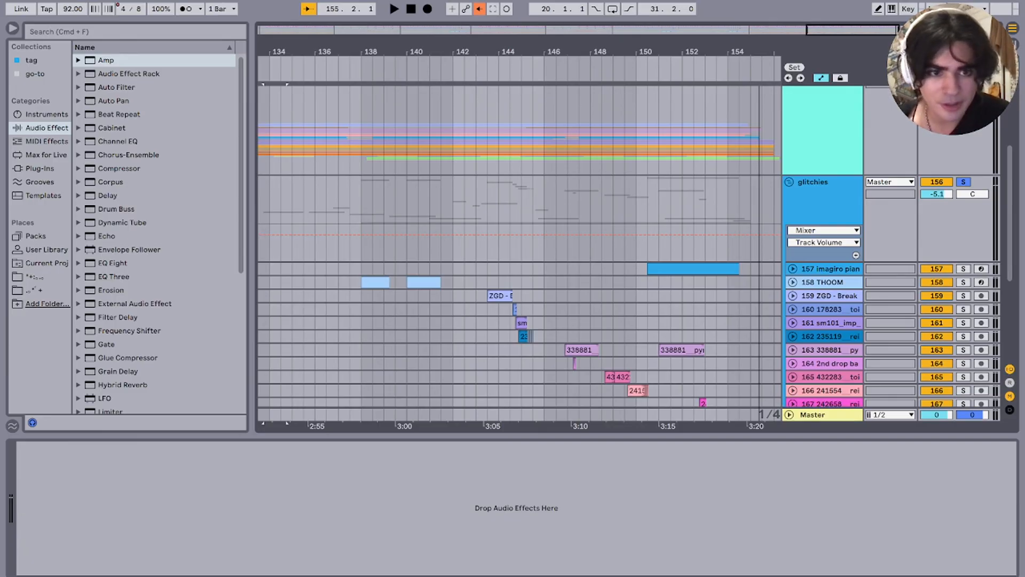
{"action": "left_click", "coordinate": [789, 182]}
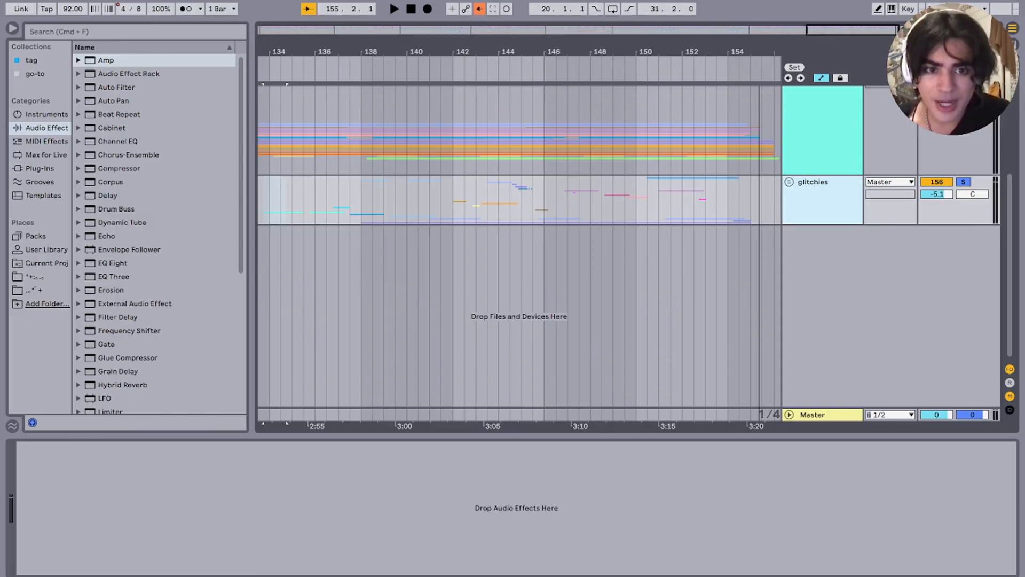
{"action": "left_click", "coordinate": [963, 182]}
Step: Place the insert marker at 138.1.1 on the glitchies group, and select the beaties group to show its effects
{"action": "scroll", "coordinate": [703, 200], "scroll_direction": "down", "scroll_amount": 10}
{"action": "left_click", "coordinate": [645, 200]}
{"action": "scroll", "coordinate": [644, 200], "scroll_direction": "up", "scroll_amount": 6}
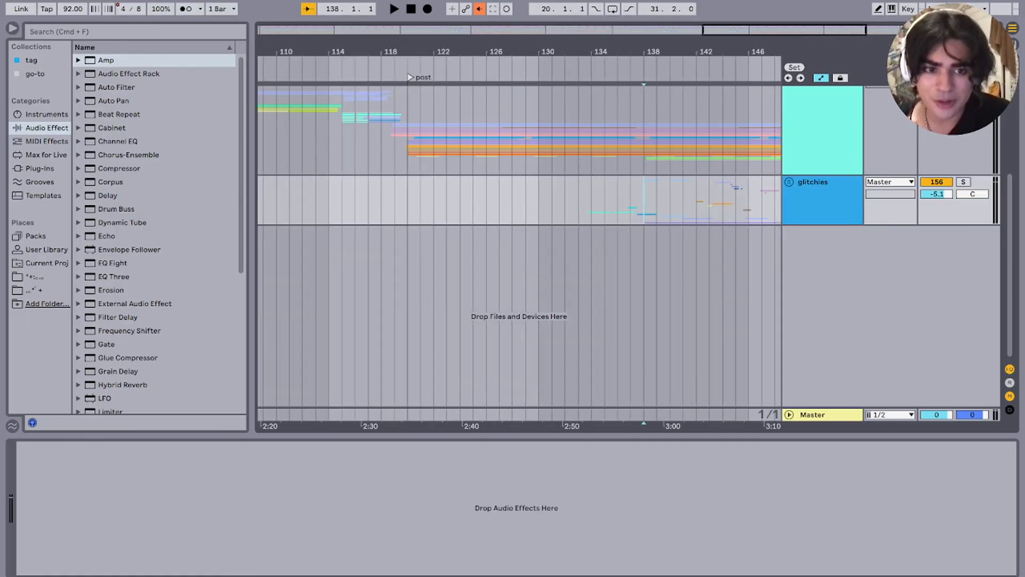
{"action": "scroll", "coordinate": [644, 200], "scroll_direction": "up", "scroll_amount": 5}
{"action": "left_click", "coordinate": [822, 299]}
{"action": "left_click", "coordinate": [822, 176]}
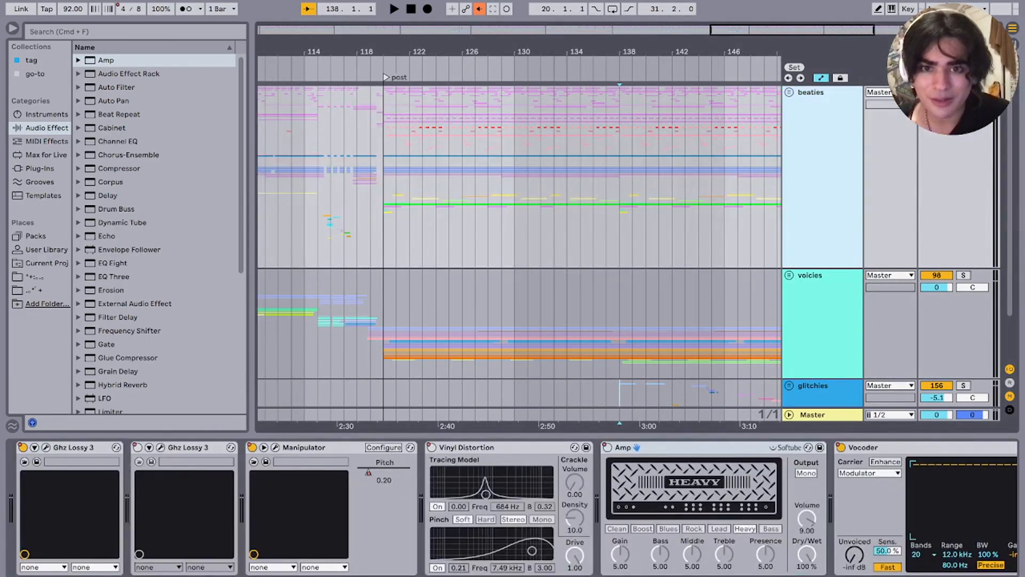
Step: Place the insert marker at 116.1.1 on the voicies group and show the whole arrangement from intro to end
{"action": "scroll", "coordinate": [581, 214], "scroll_direction": "down", "scroll_amount": 4}
{"action": "left_click", "coordinate": [480, 320]}
{"action": "scroll", "coordinate": [480, 320], "scroll_direction": "left", "scroll_amount": 6}
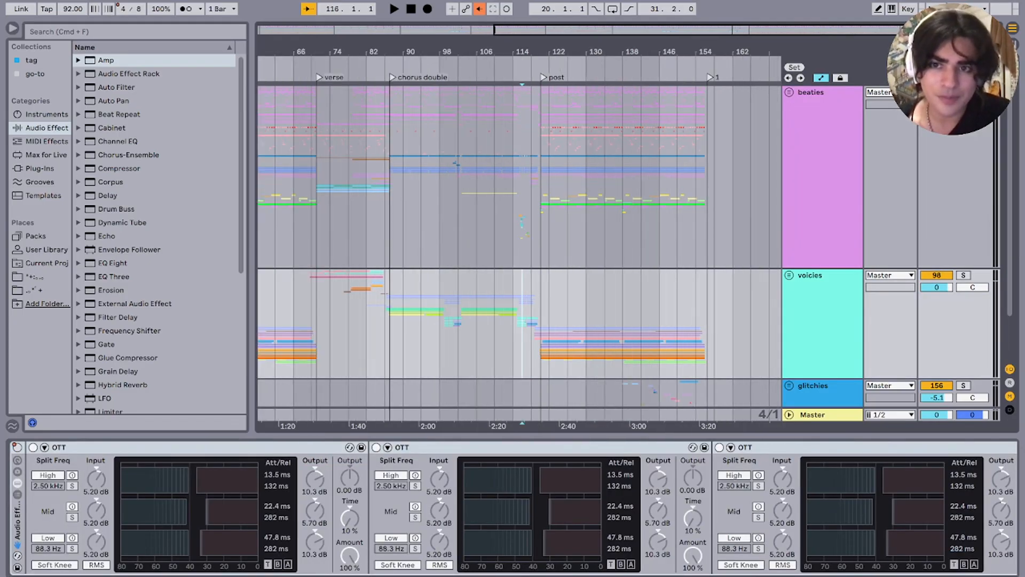
{"action": "key", "text": "minus"}
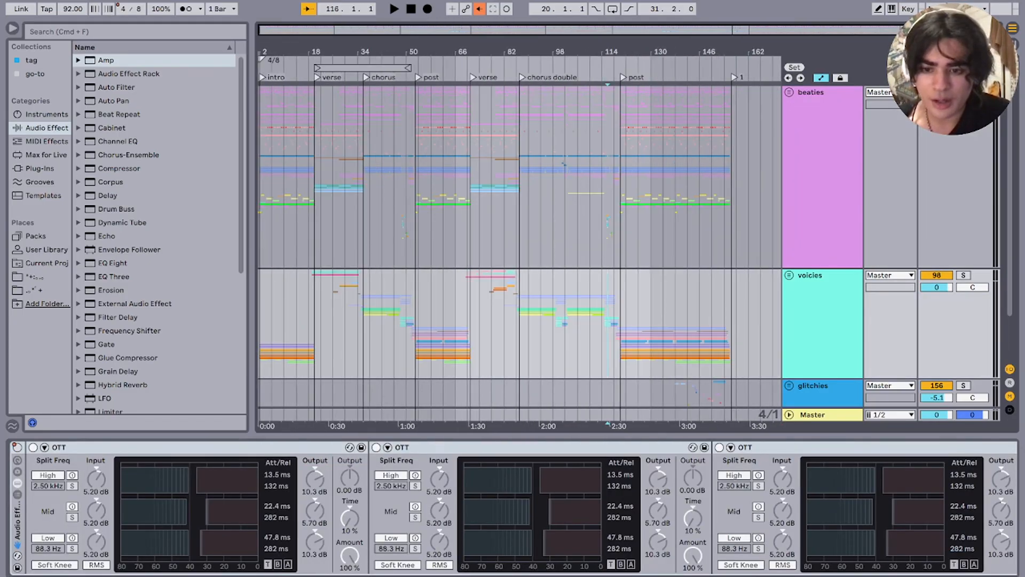